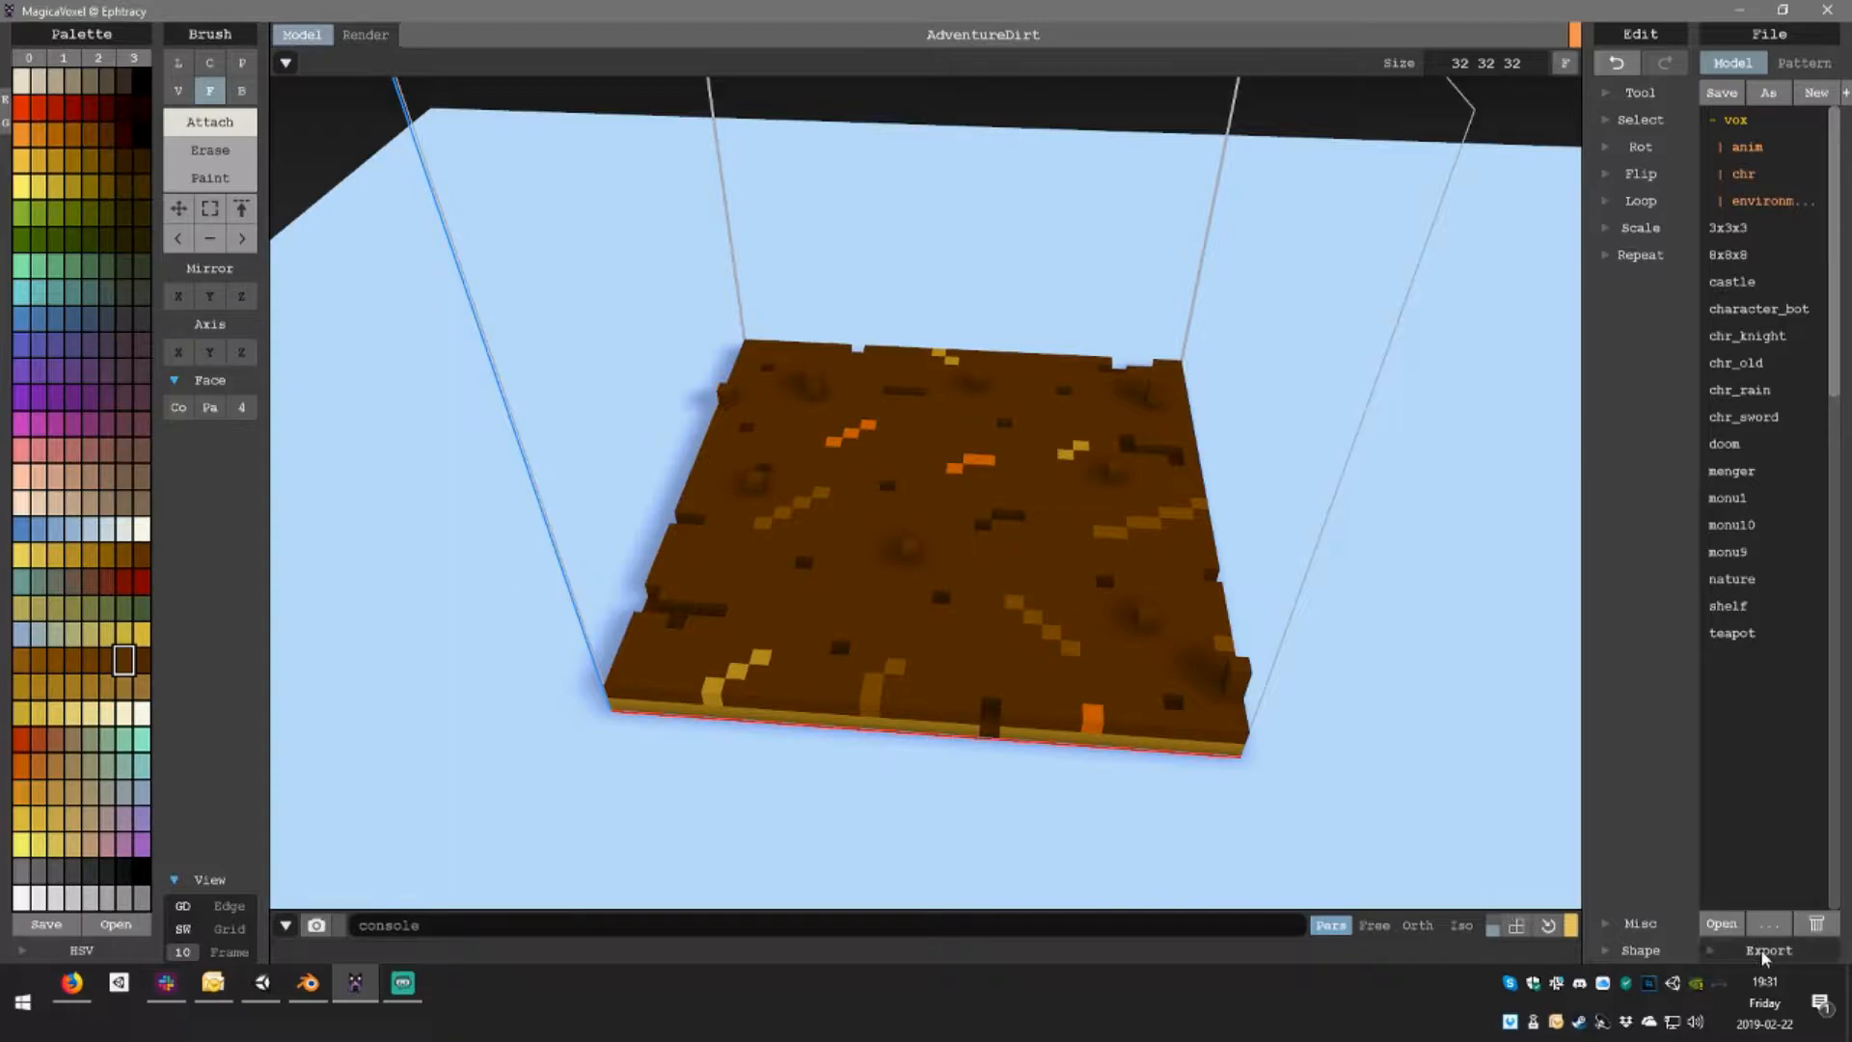
Export the model as a PLY named AdventureDirt.ply into the Dropbox subfolder that holds the other Adventure PLY files
left_click(1711, 953)
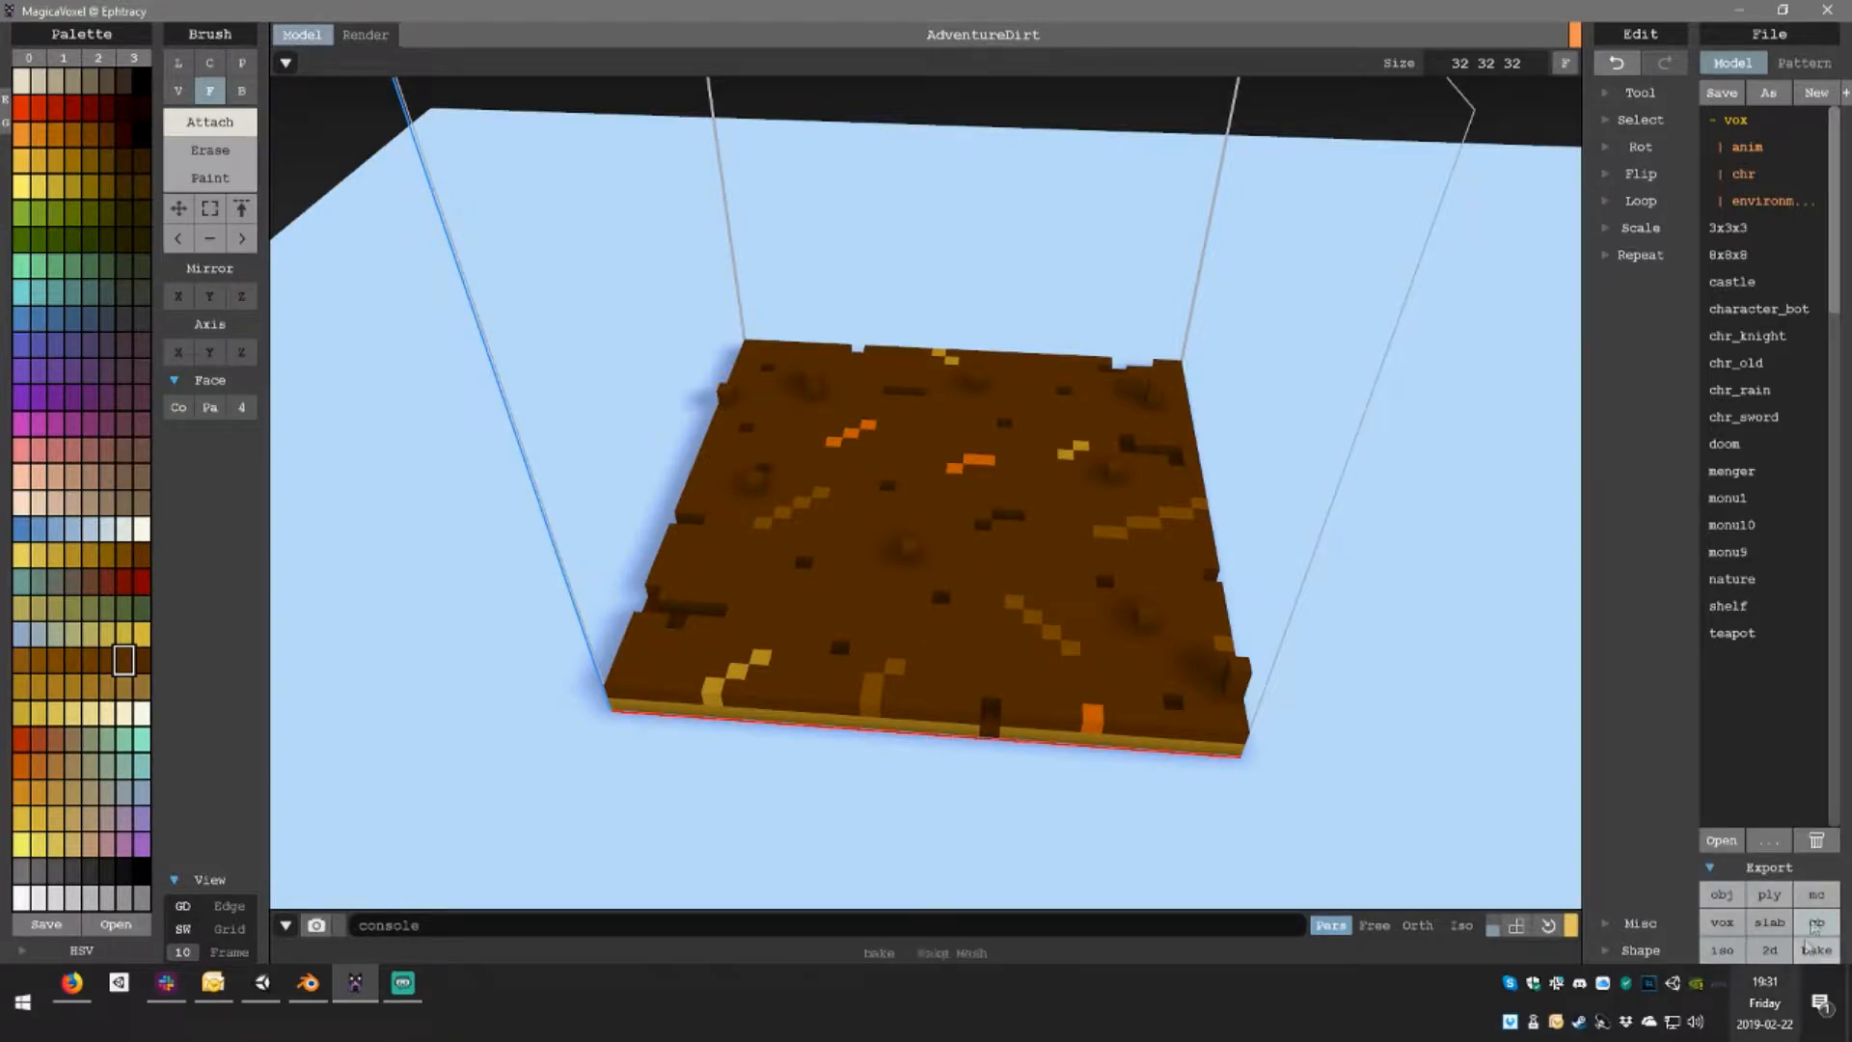
left_click(1769, 894)
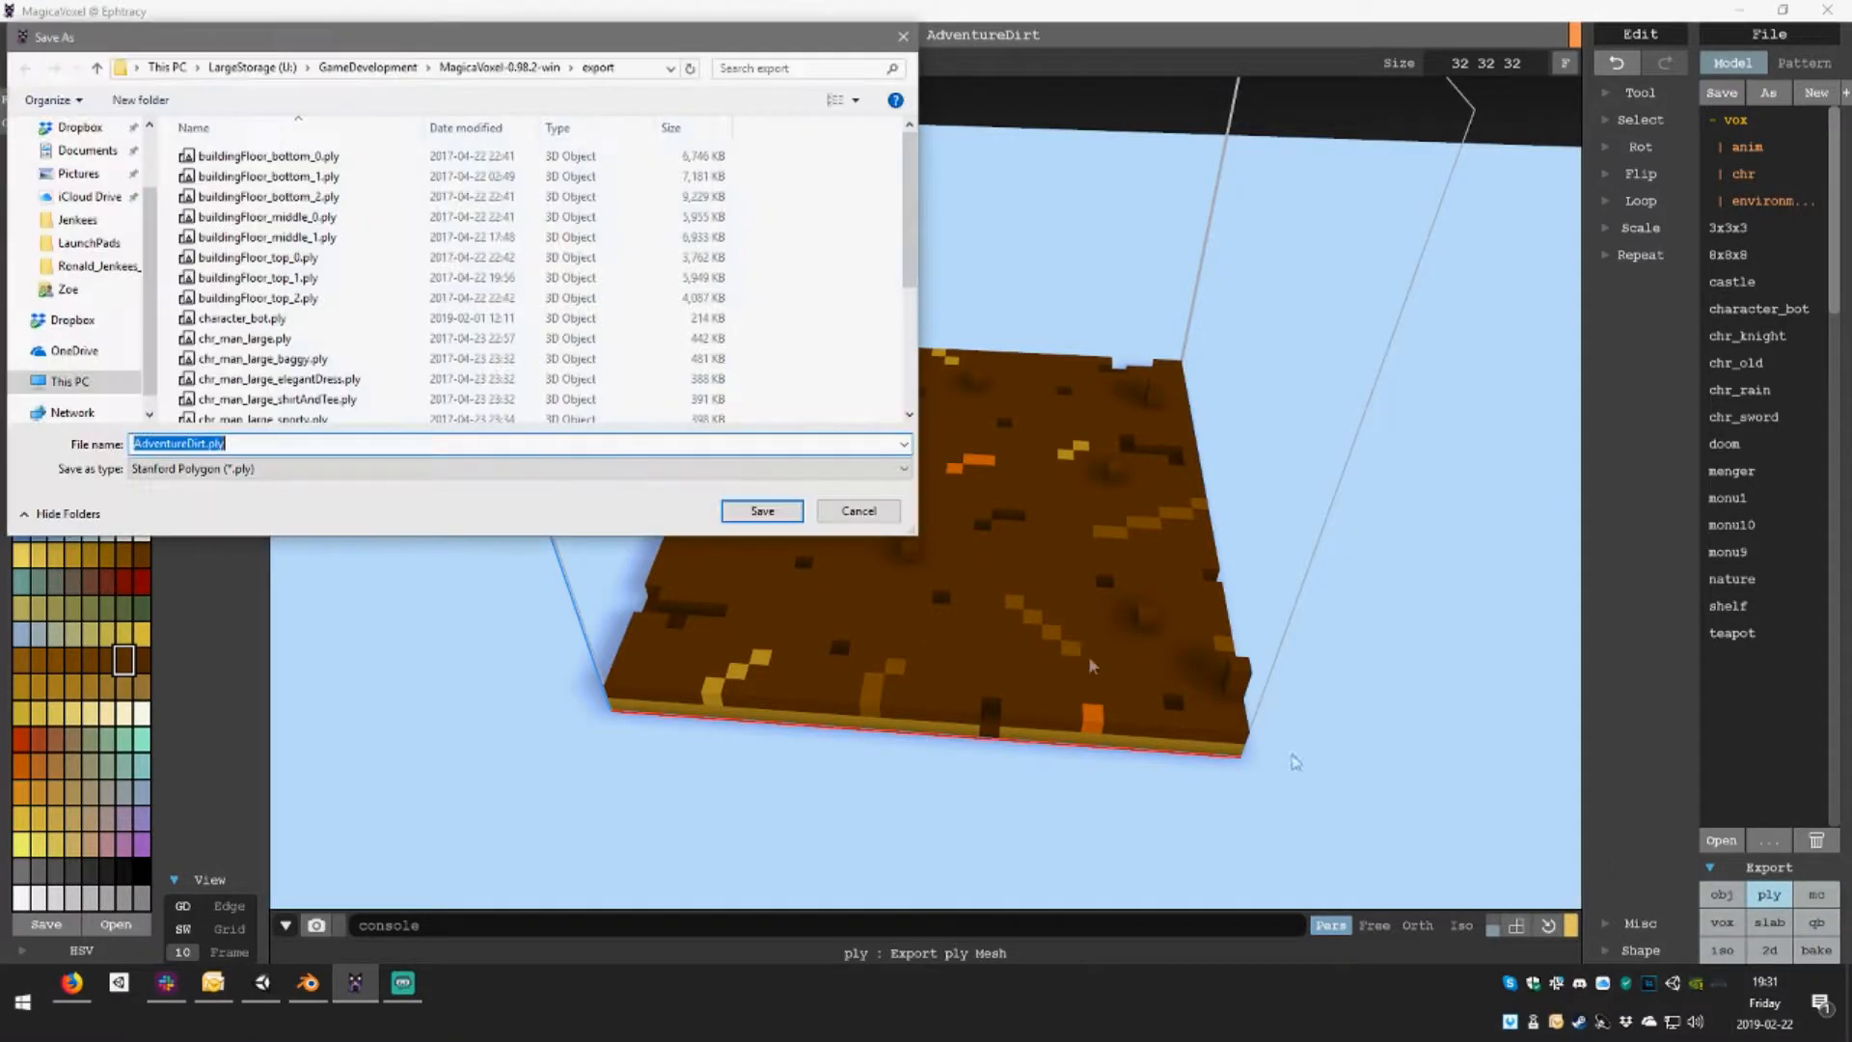
left_click(239, 70)
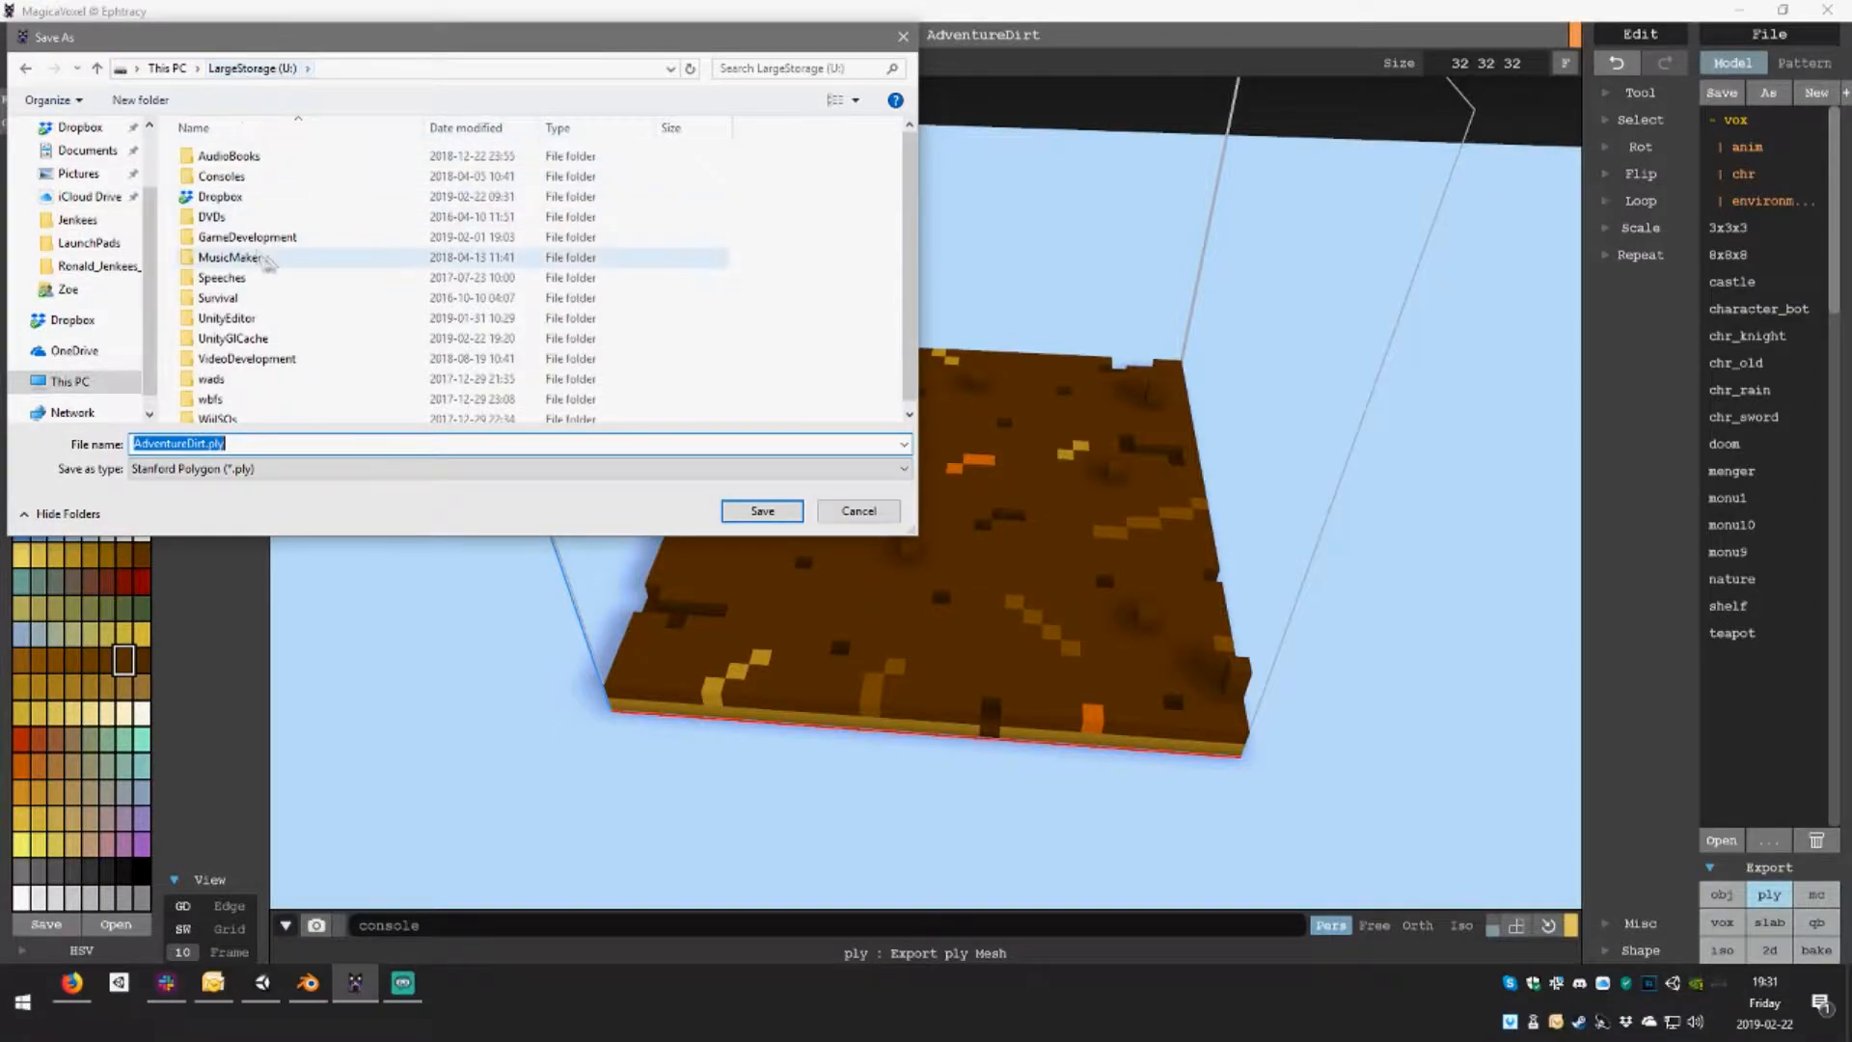
double_click(218, 193)
scroll(260, 395, "down", 5)
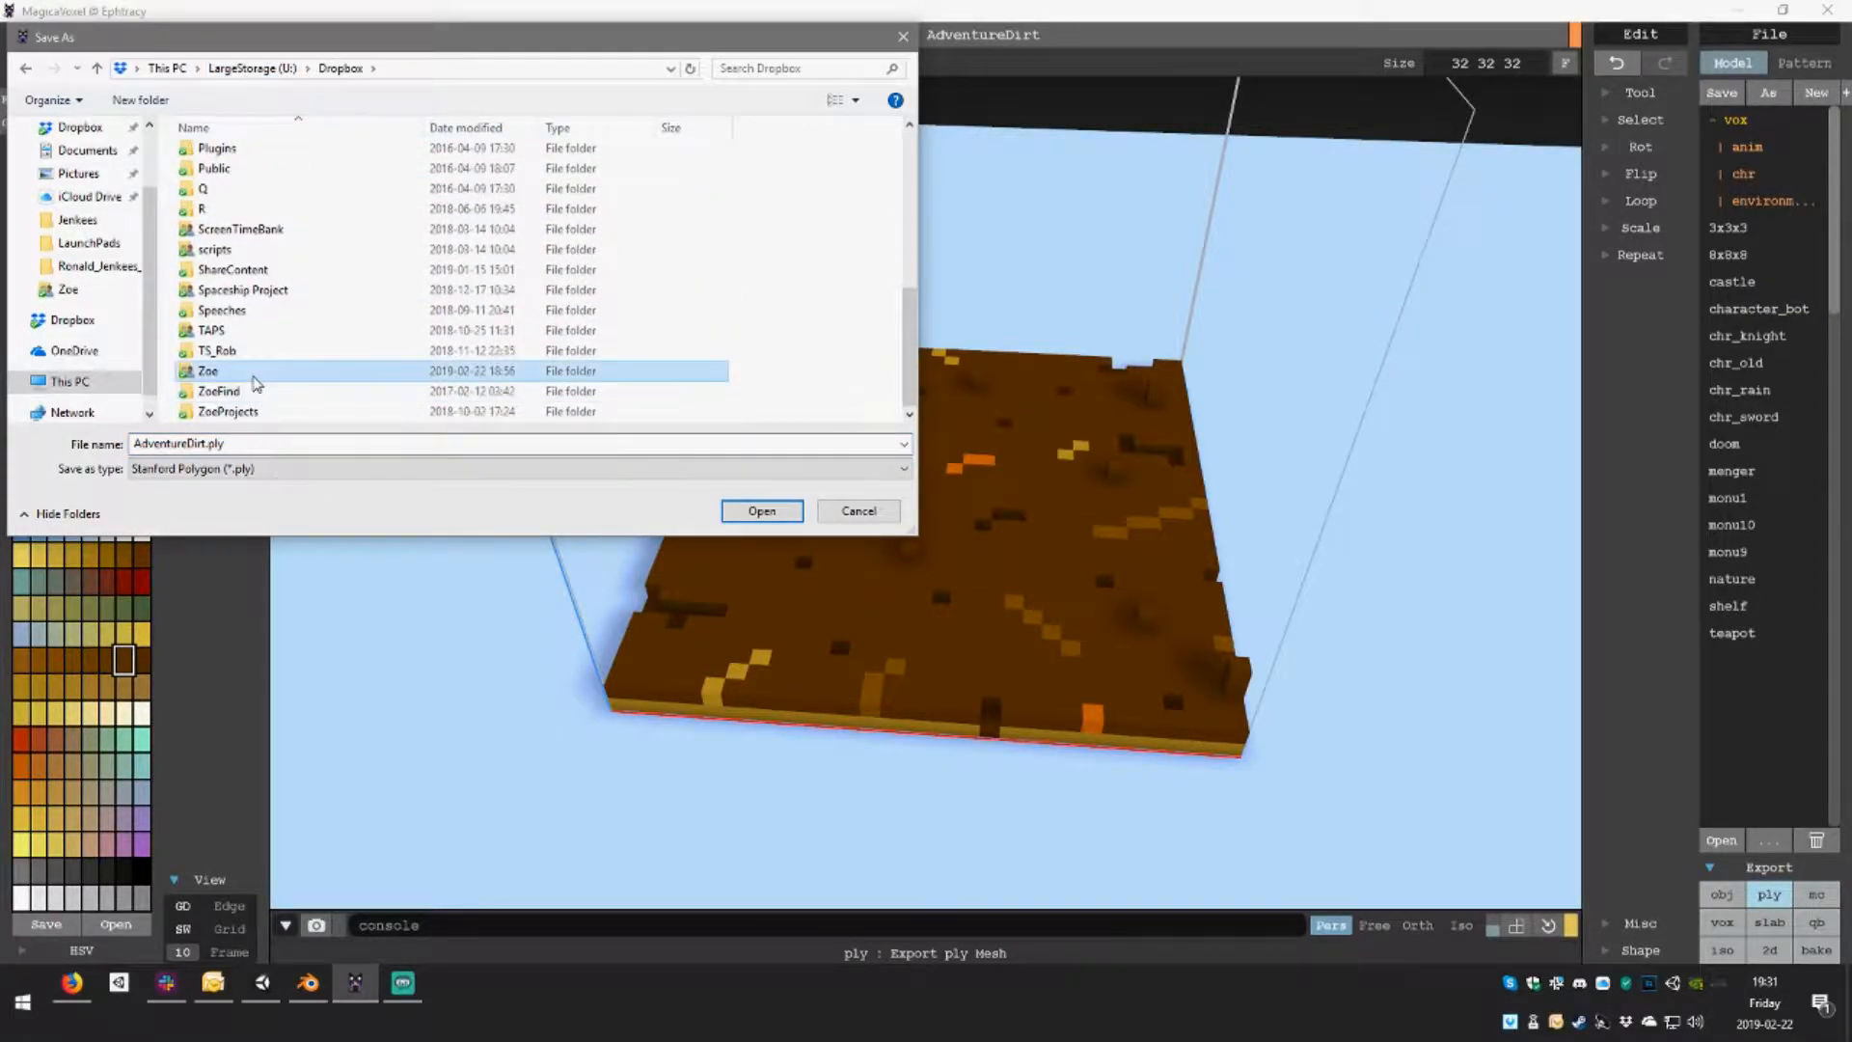
double_click(255, 371)
left_click(193, 444)
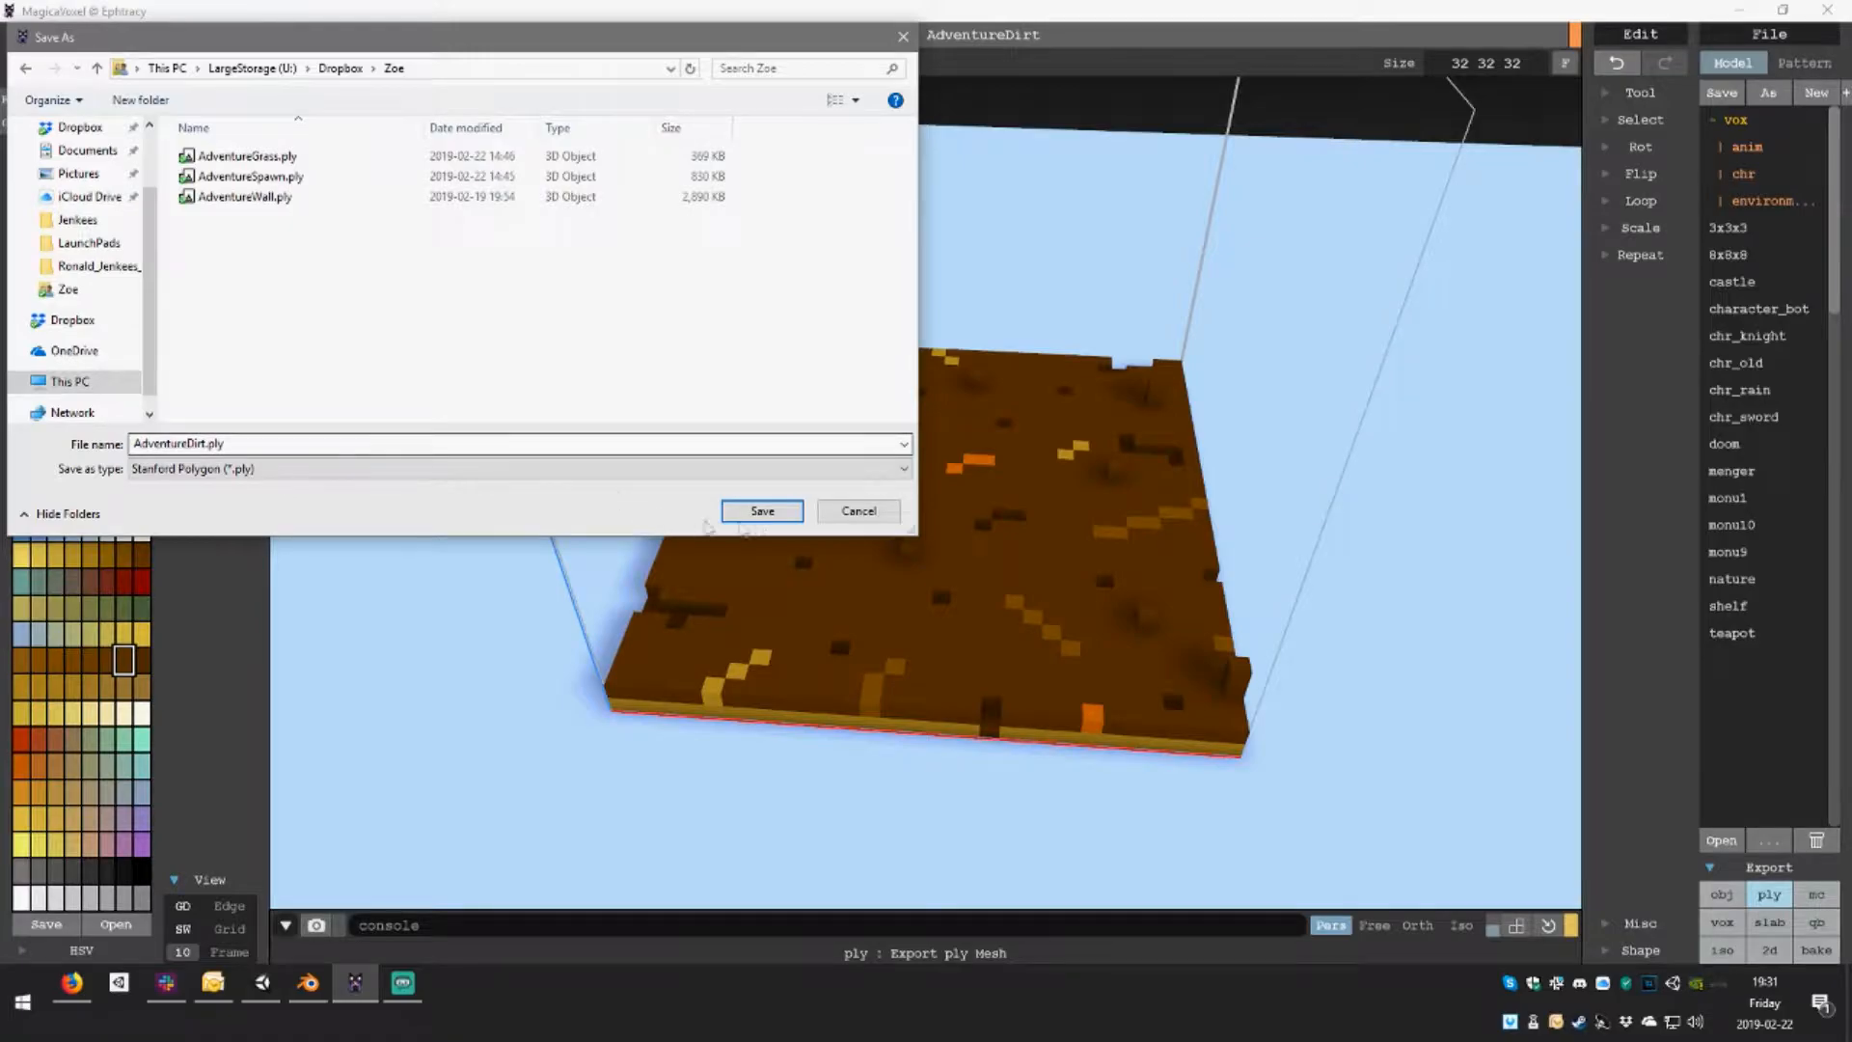
left_click(762, 511)
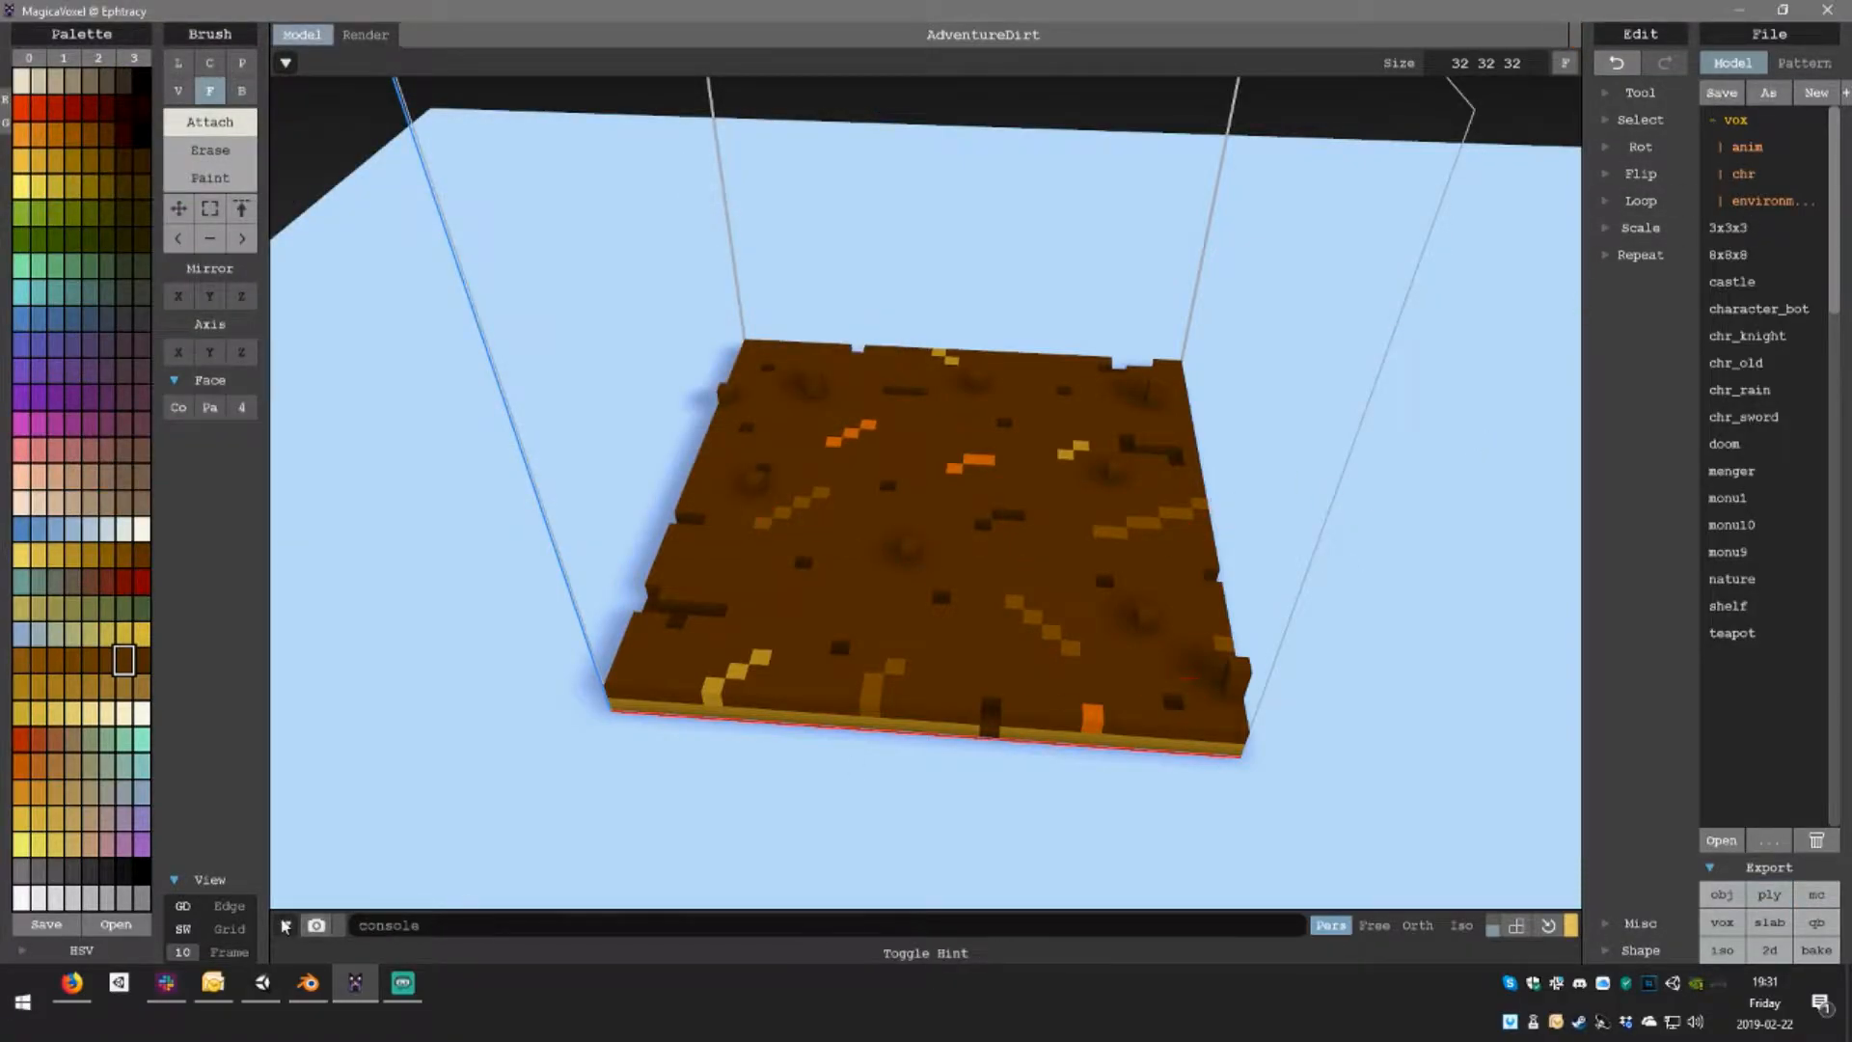
Switch to Blender and show only an empty layer of the environment scene
left_click(308, 982)
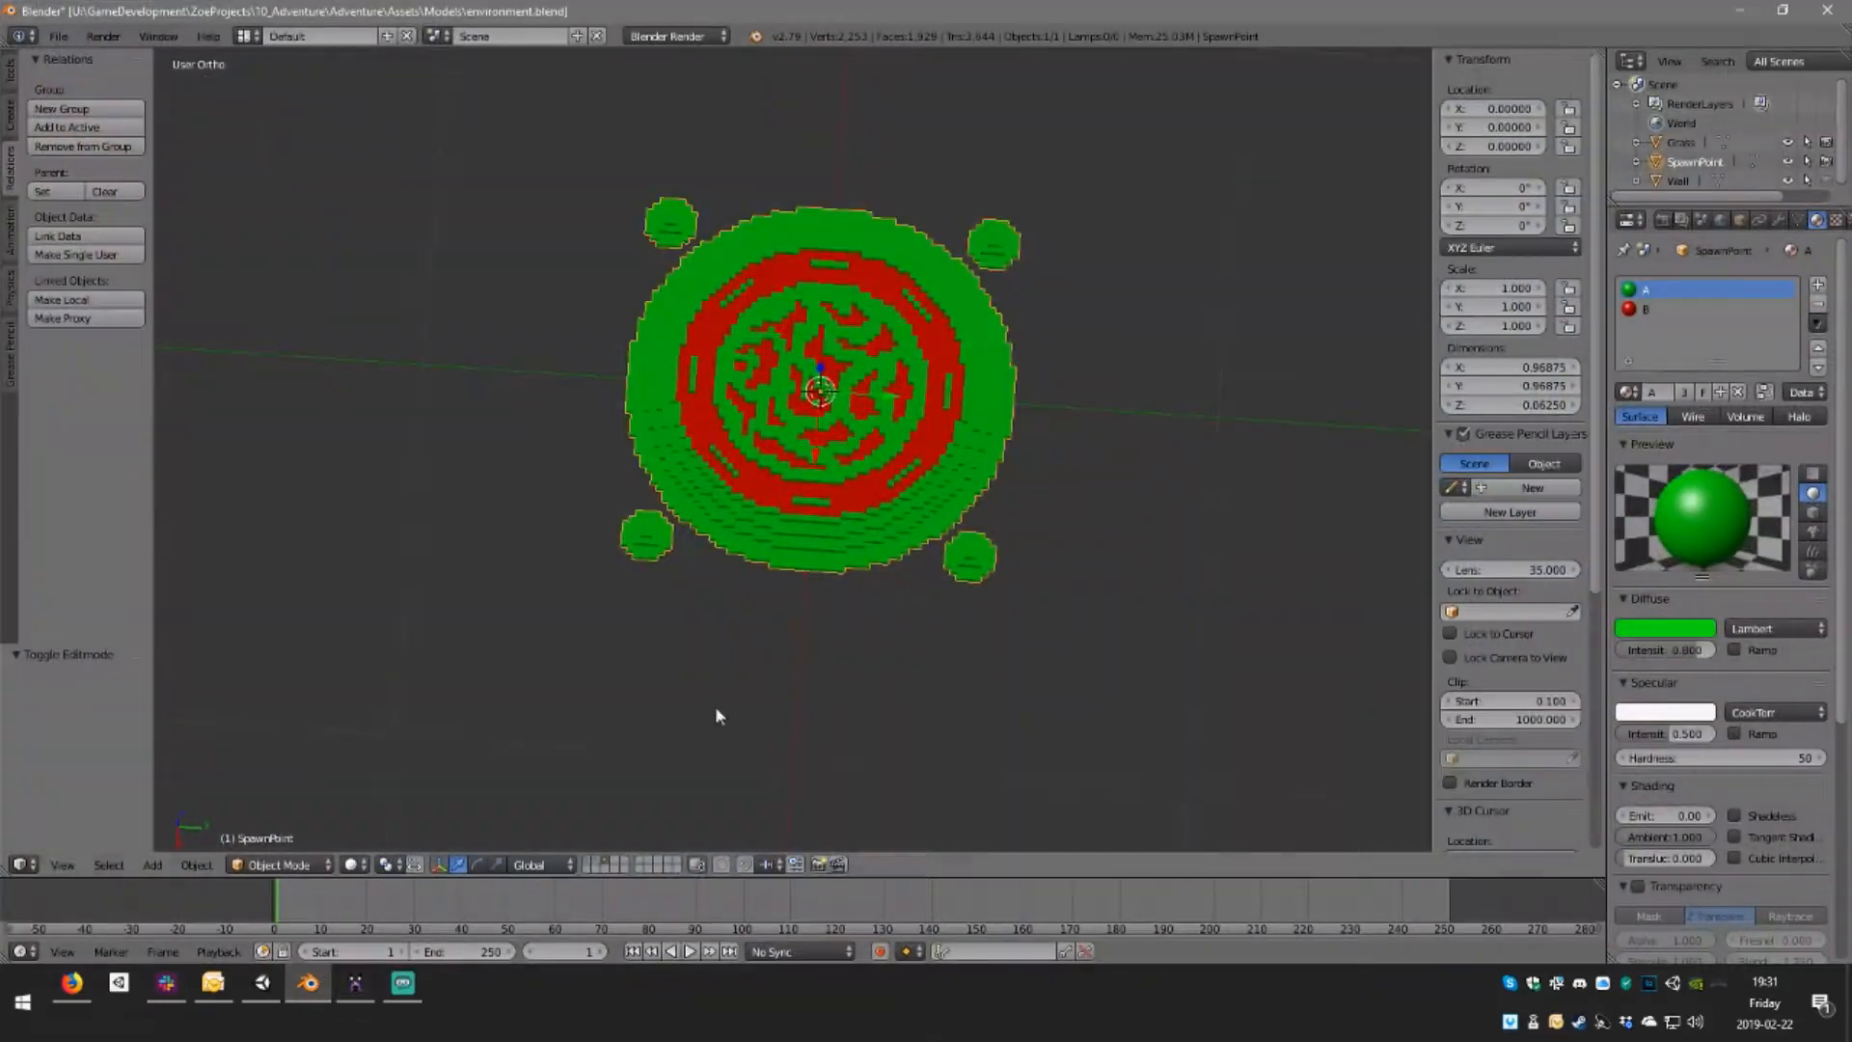
left_click(613, 860)
left_click(619, 868)
left_click(619, 868)
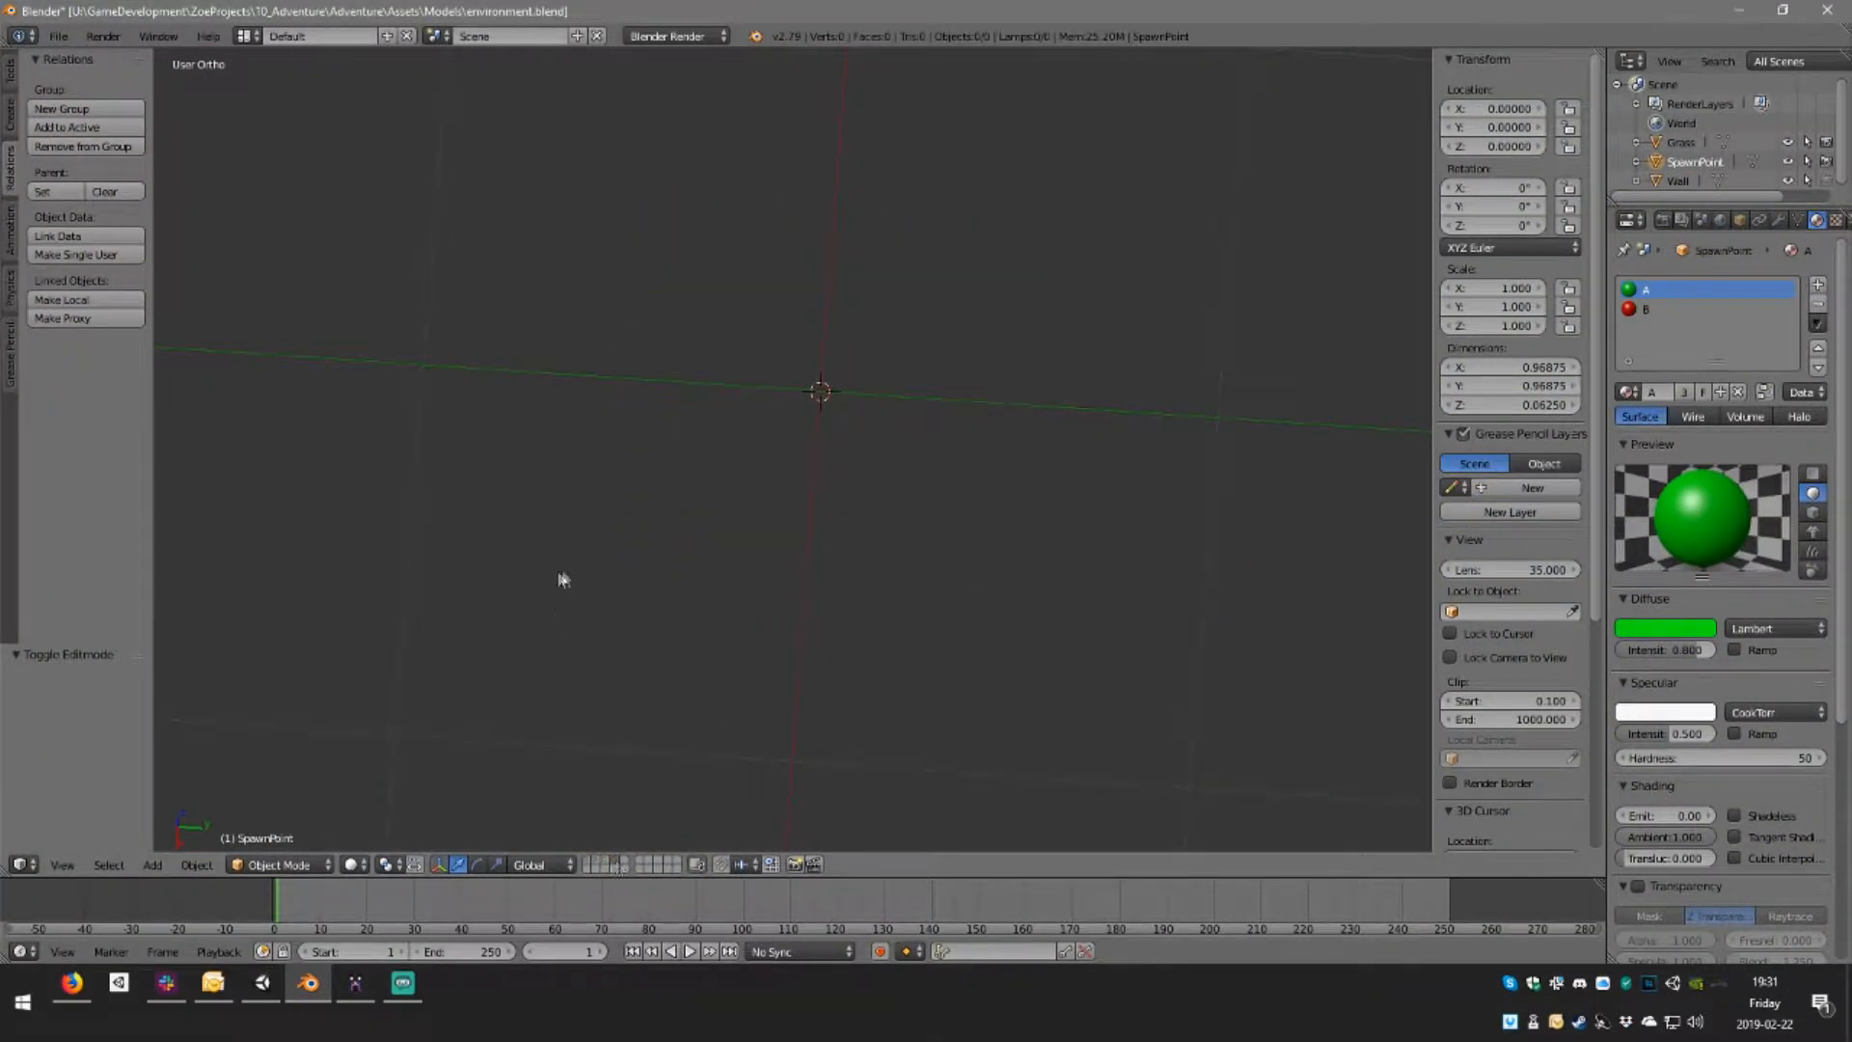
Import the Stanford PLY file AdventureDirt.ply into the empty layer
left_click(59, 37)
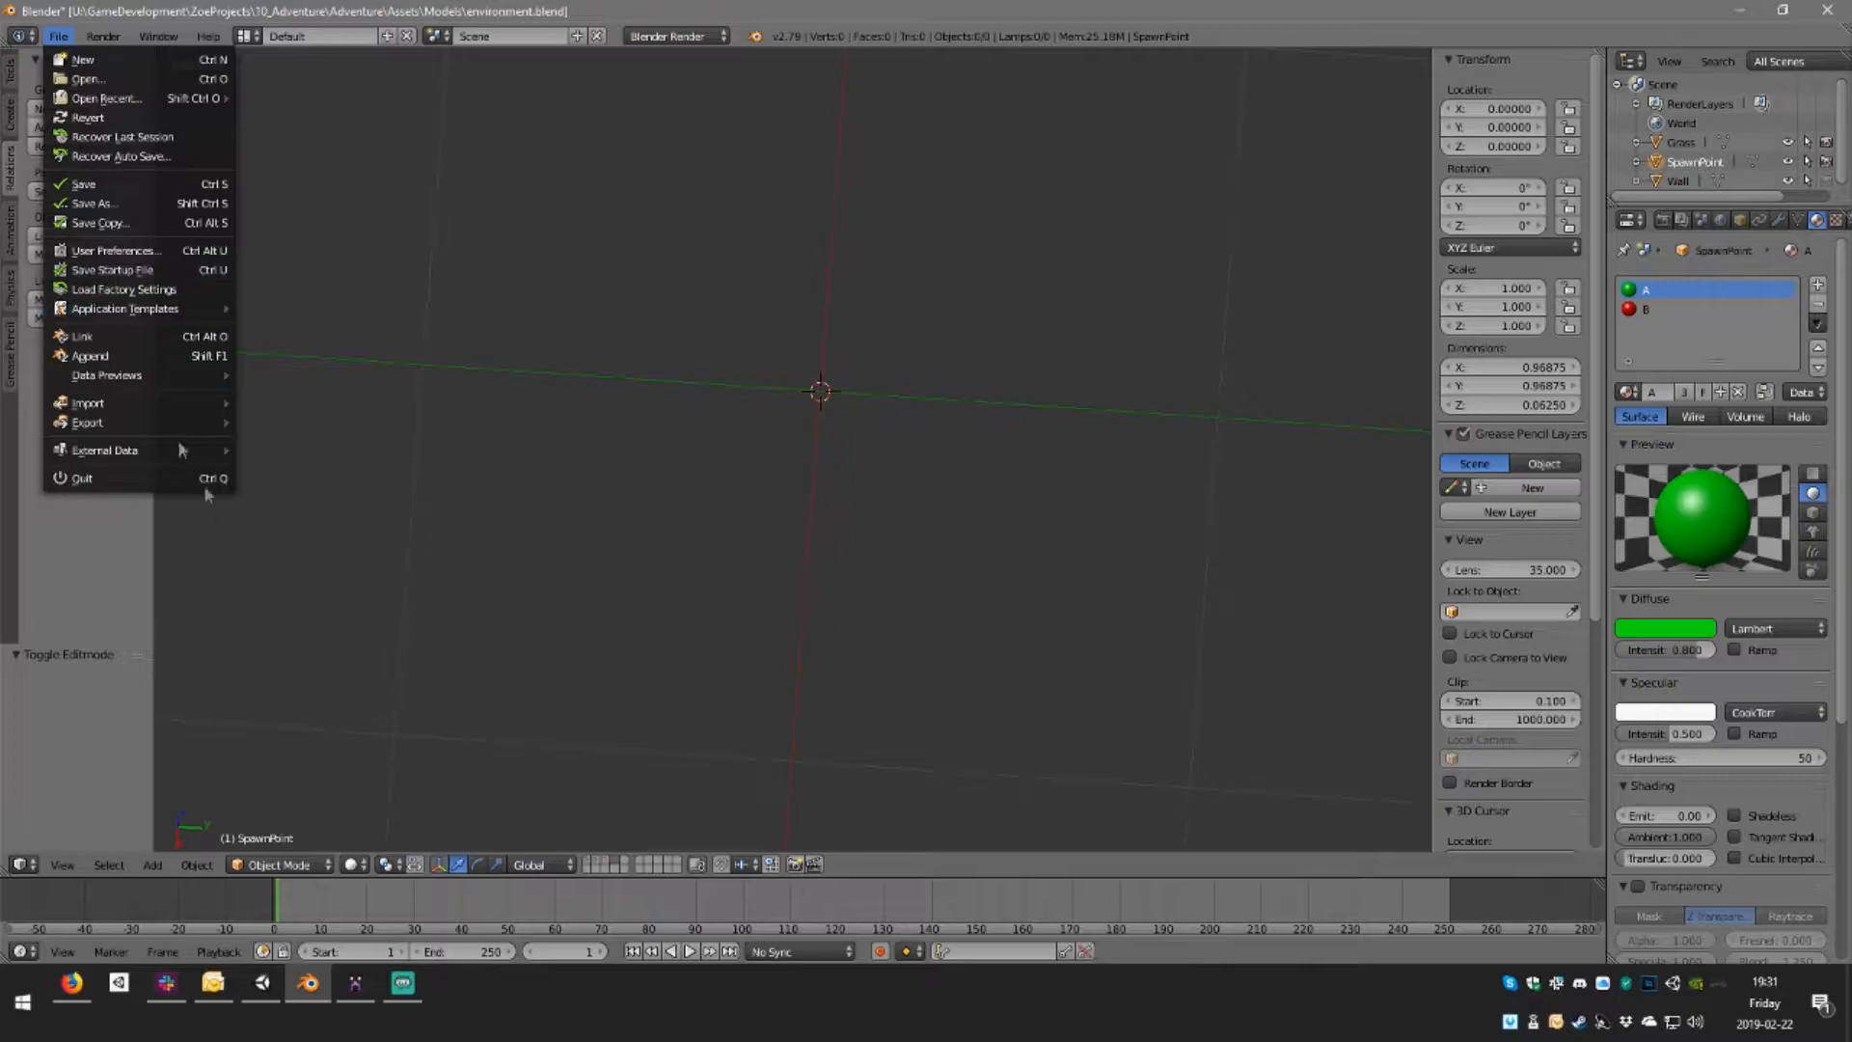
mouse_move(122, 404)
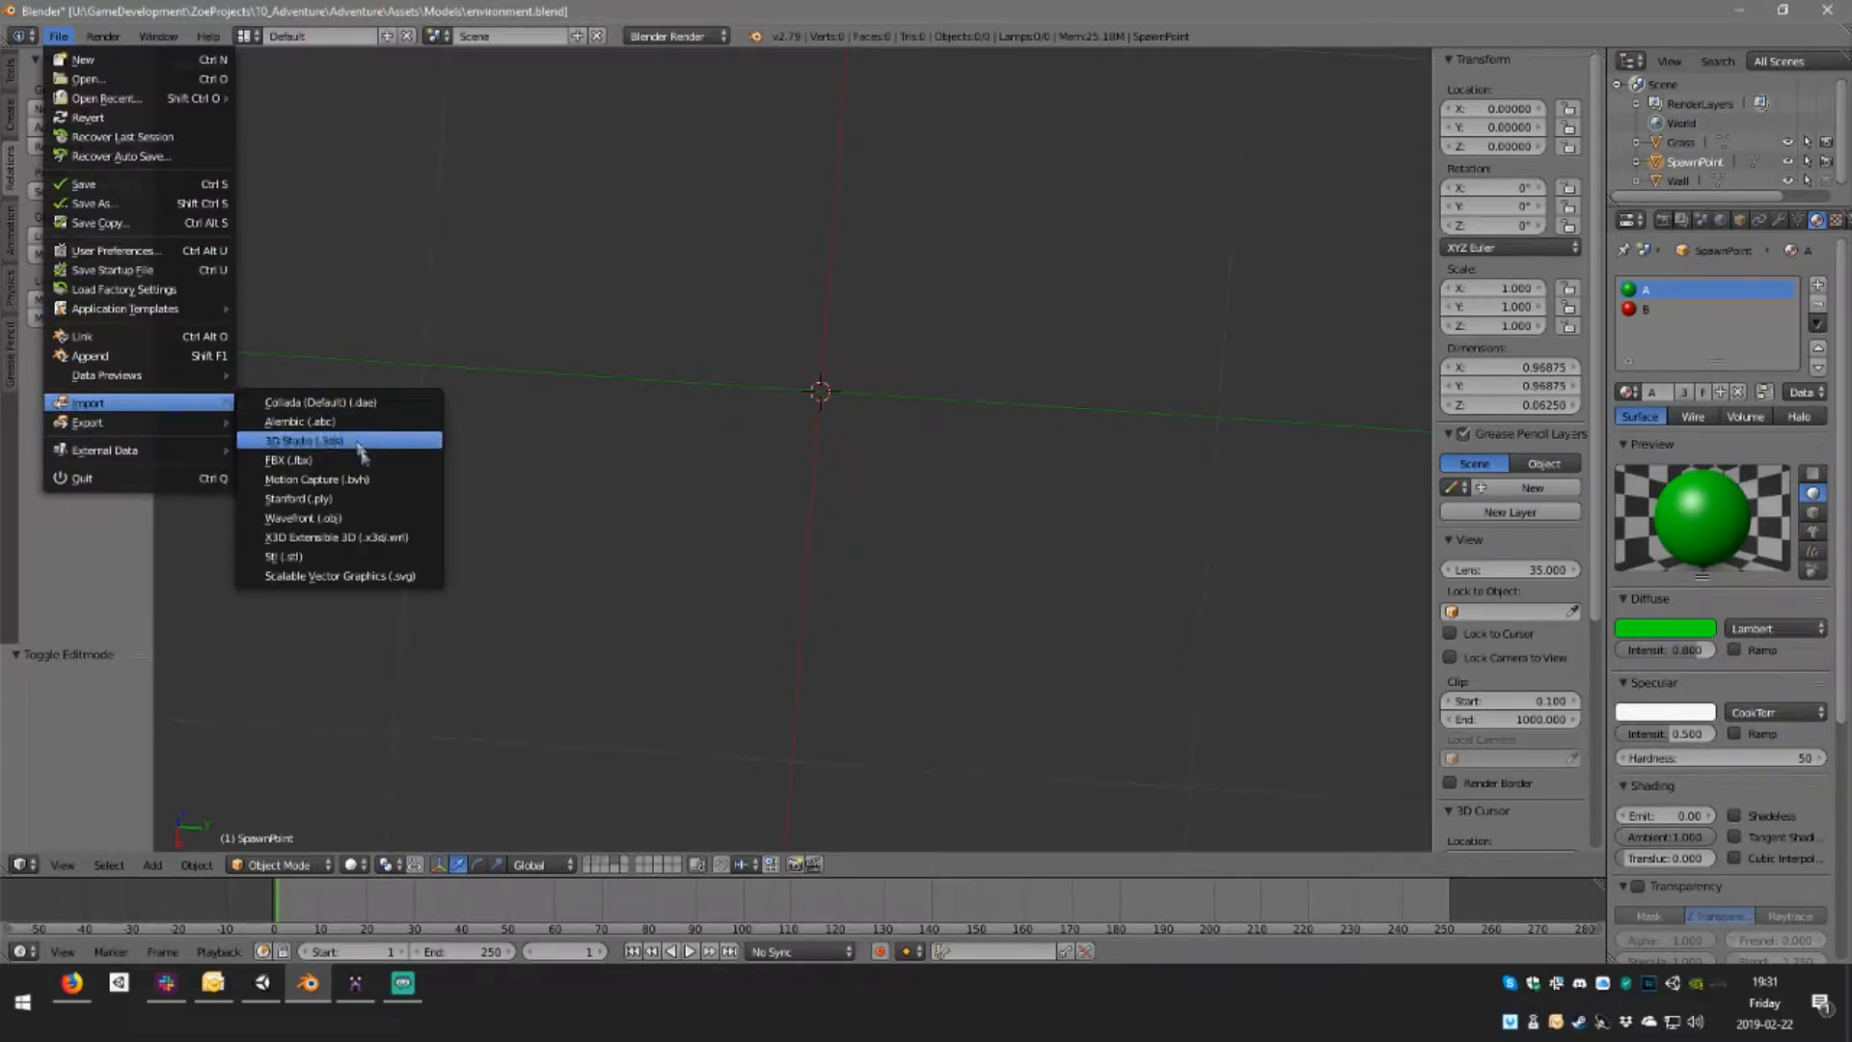
left_click(359, 498)
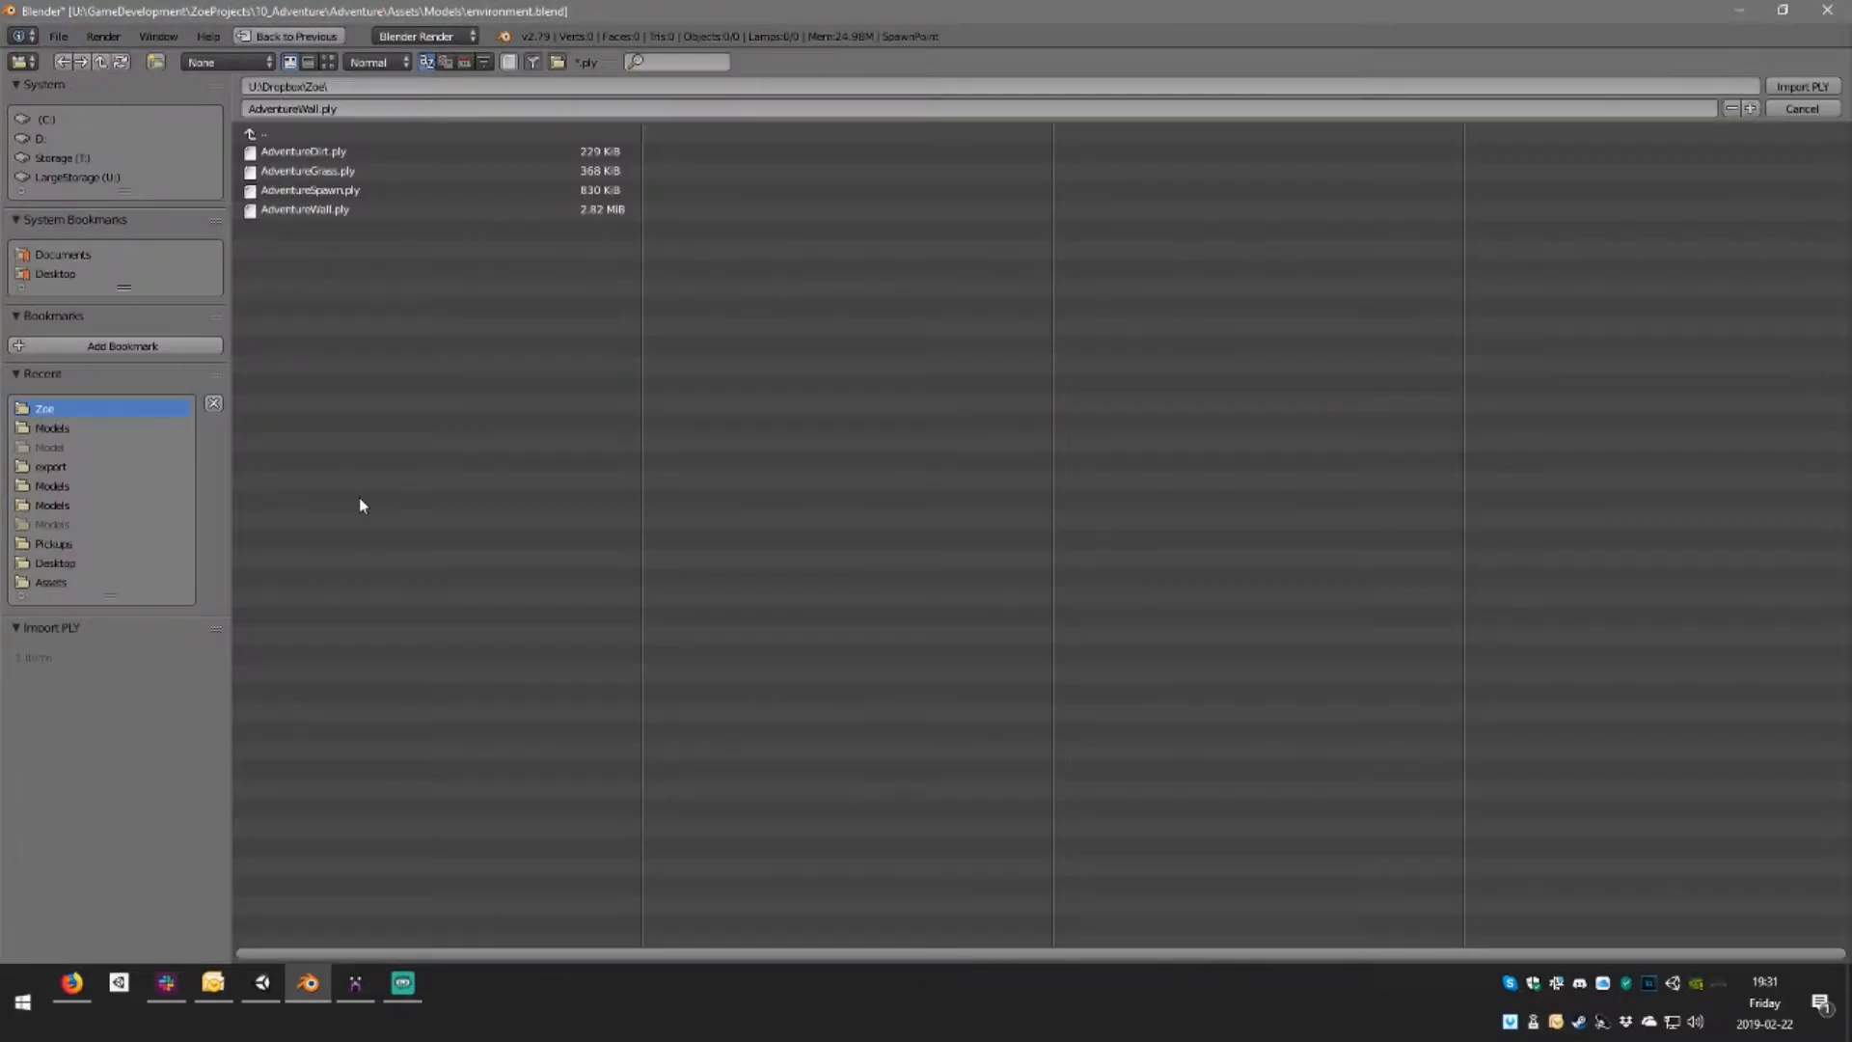
double_click(333, 153)
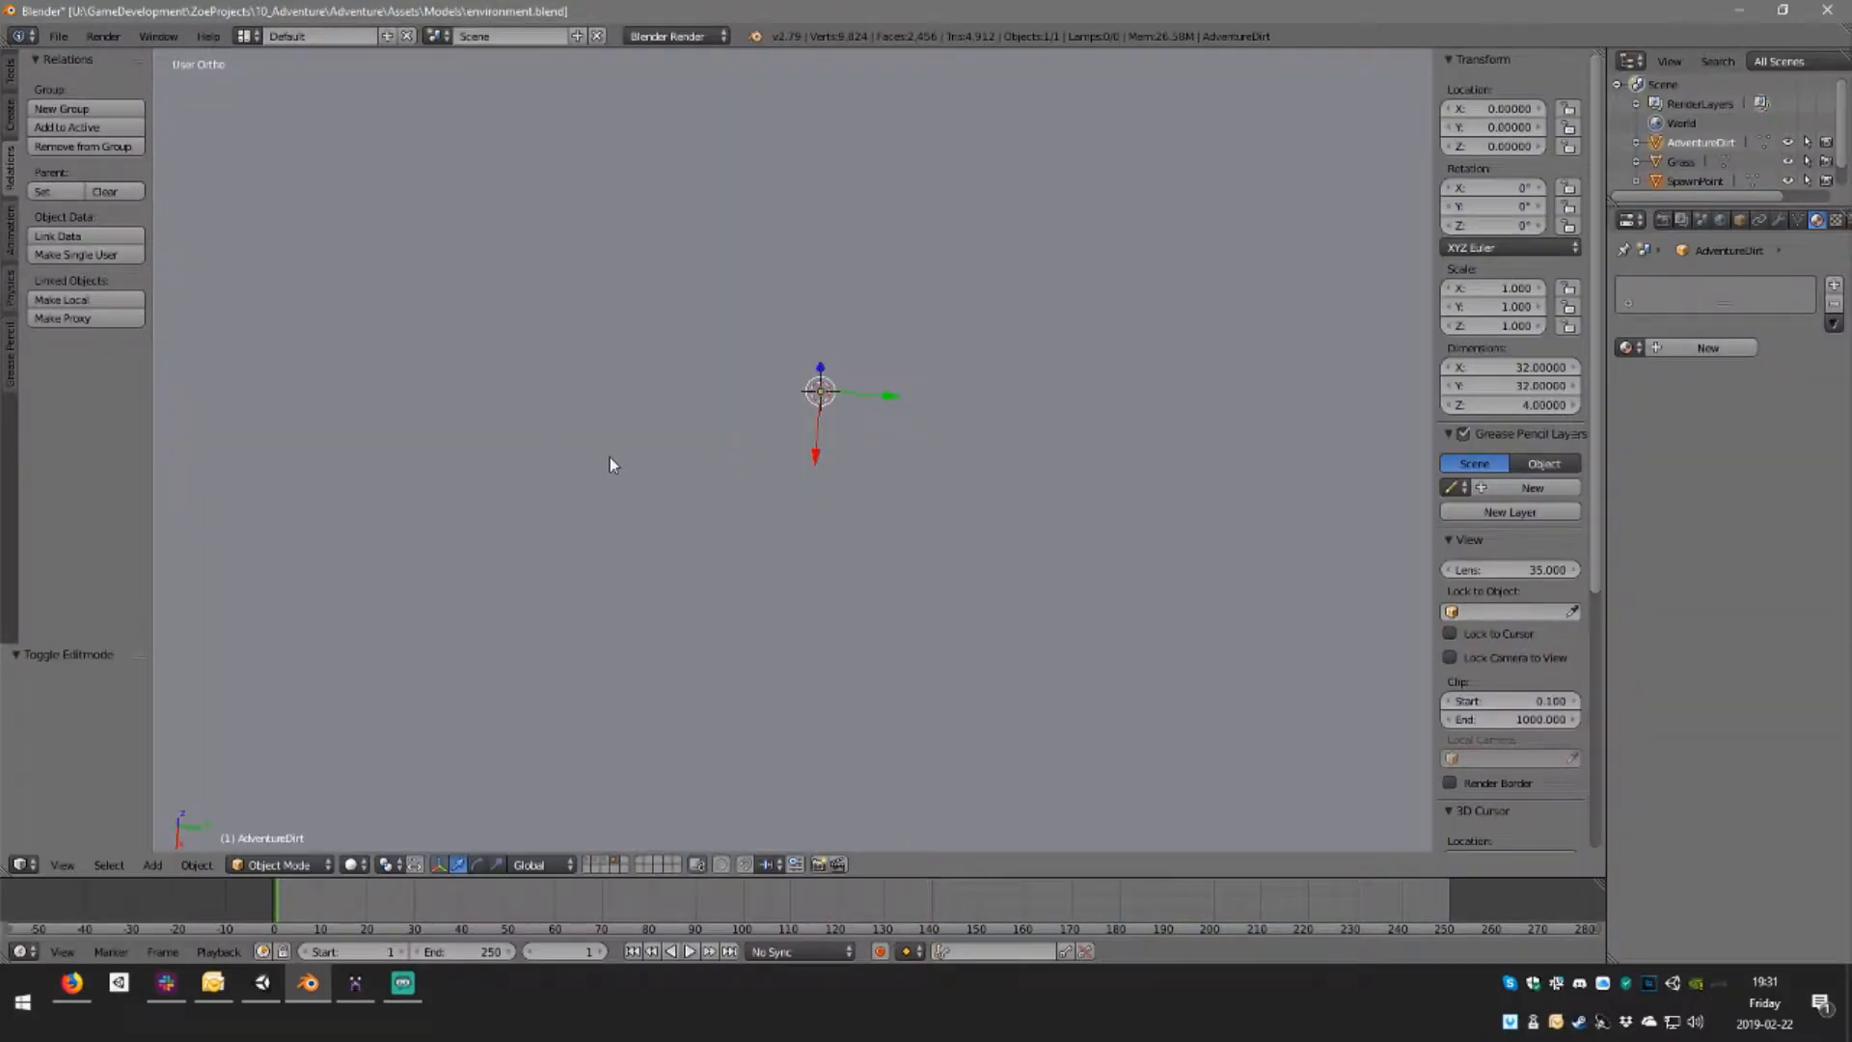
Divide the dirt tile's dimensions by 32, giving X 1, Y 1 and Z 0.125
scroll(646, 458, "down", 8)
middle_click_drag(715, 451, 906, 484)
scroll(907, 485, "up", 5)
left_click(1510, 368)
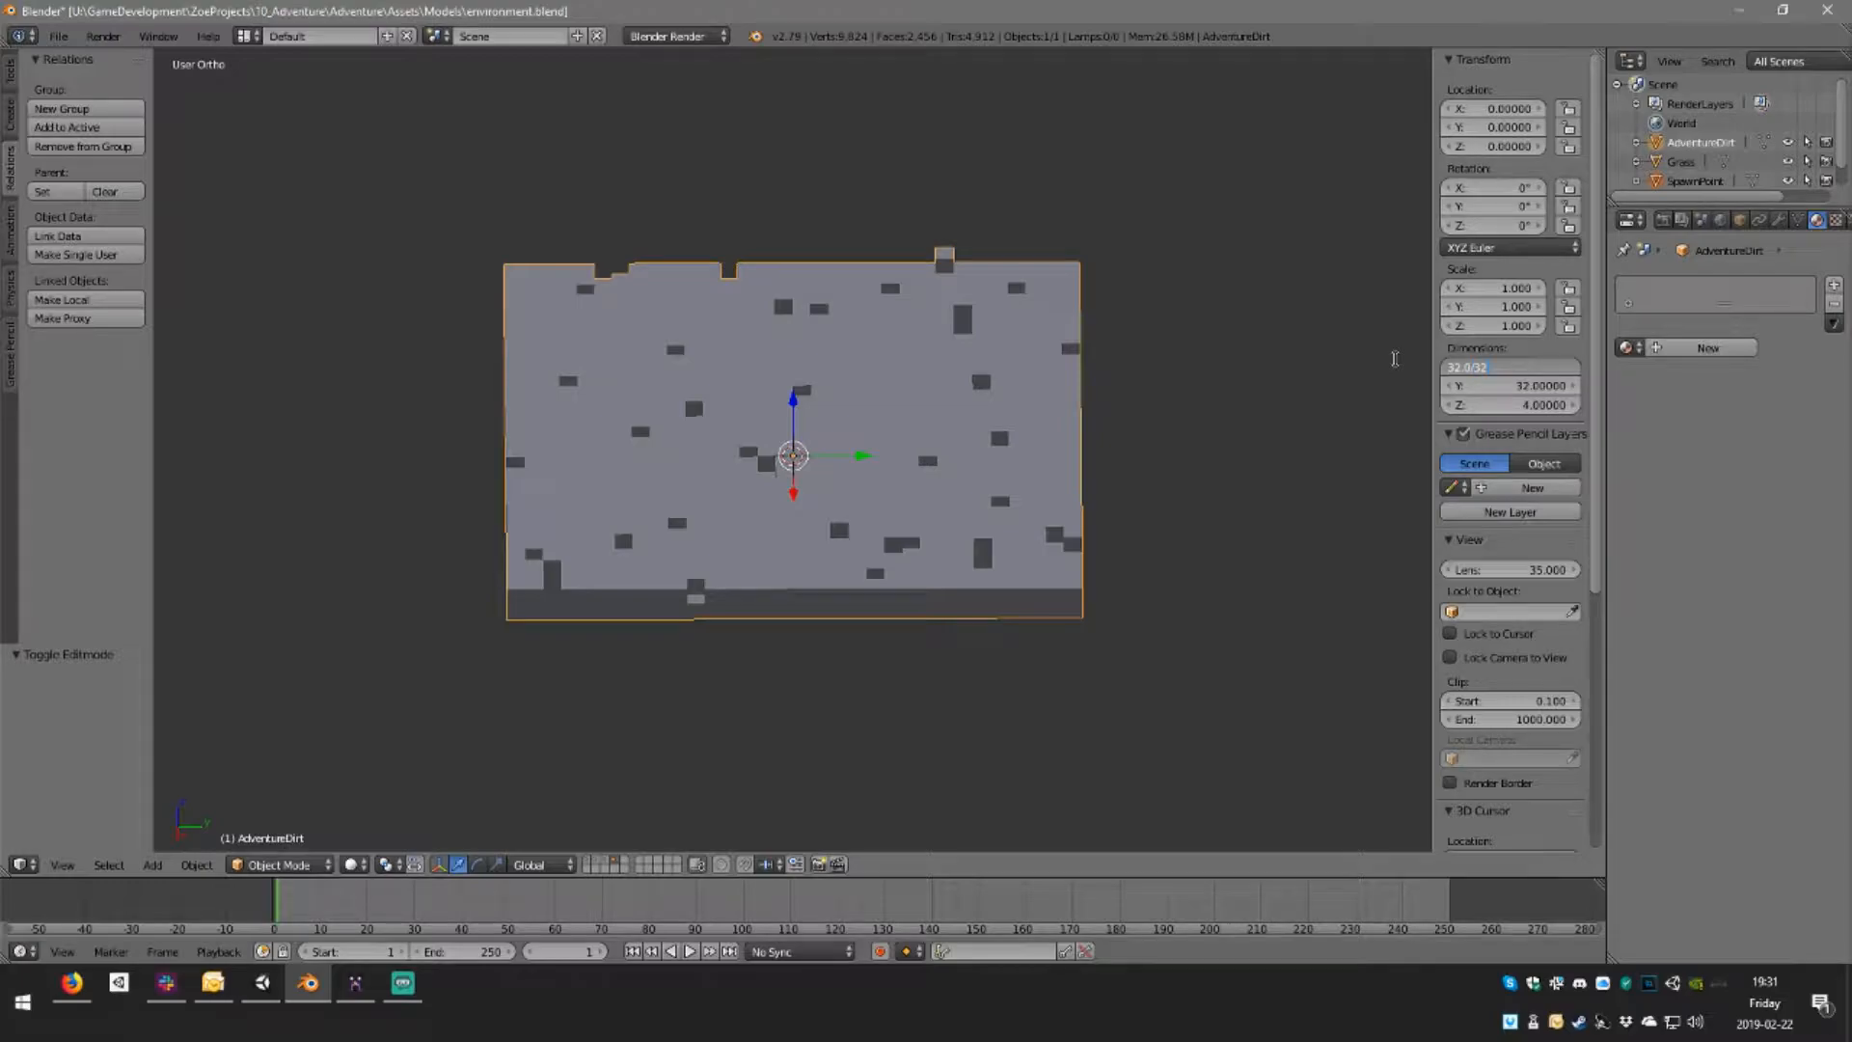
type("/32")
key("Return")
left_click(1533, 385)
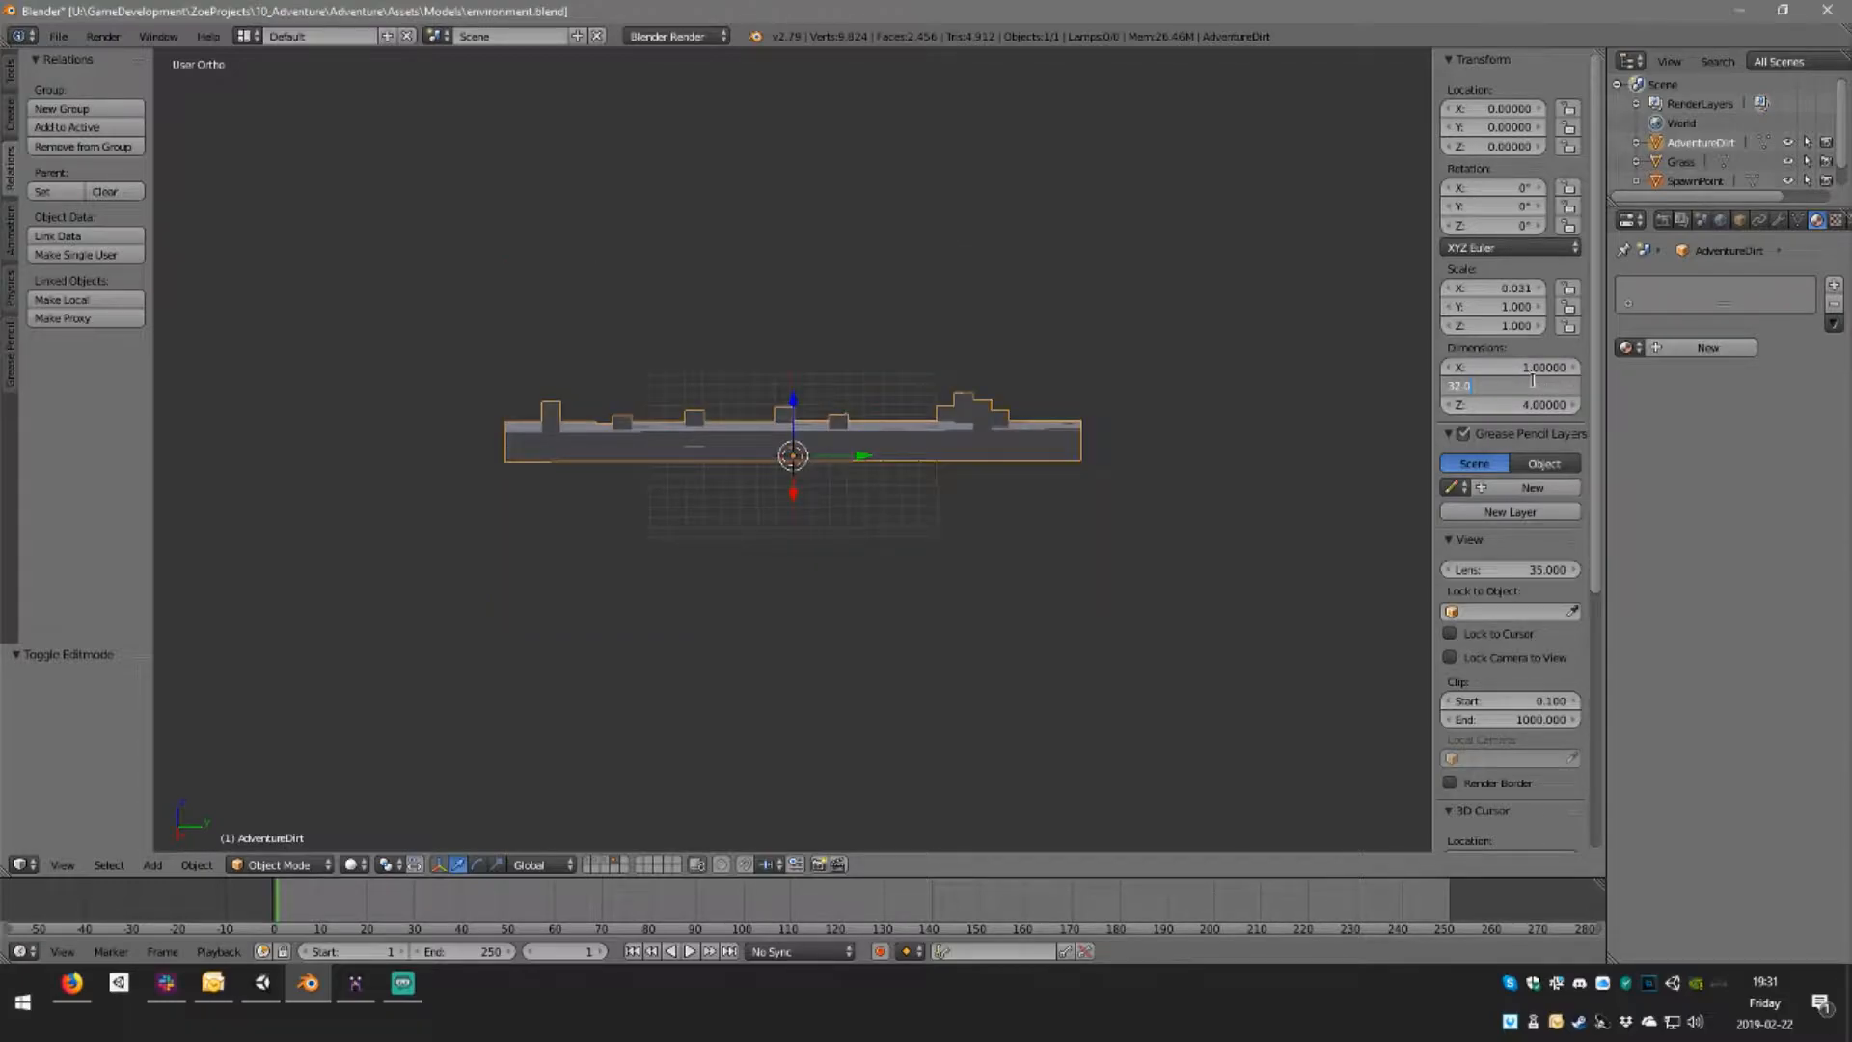
key("Return")
left_click(1541, 406)
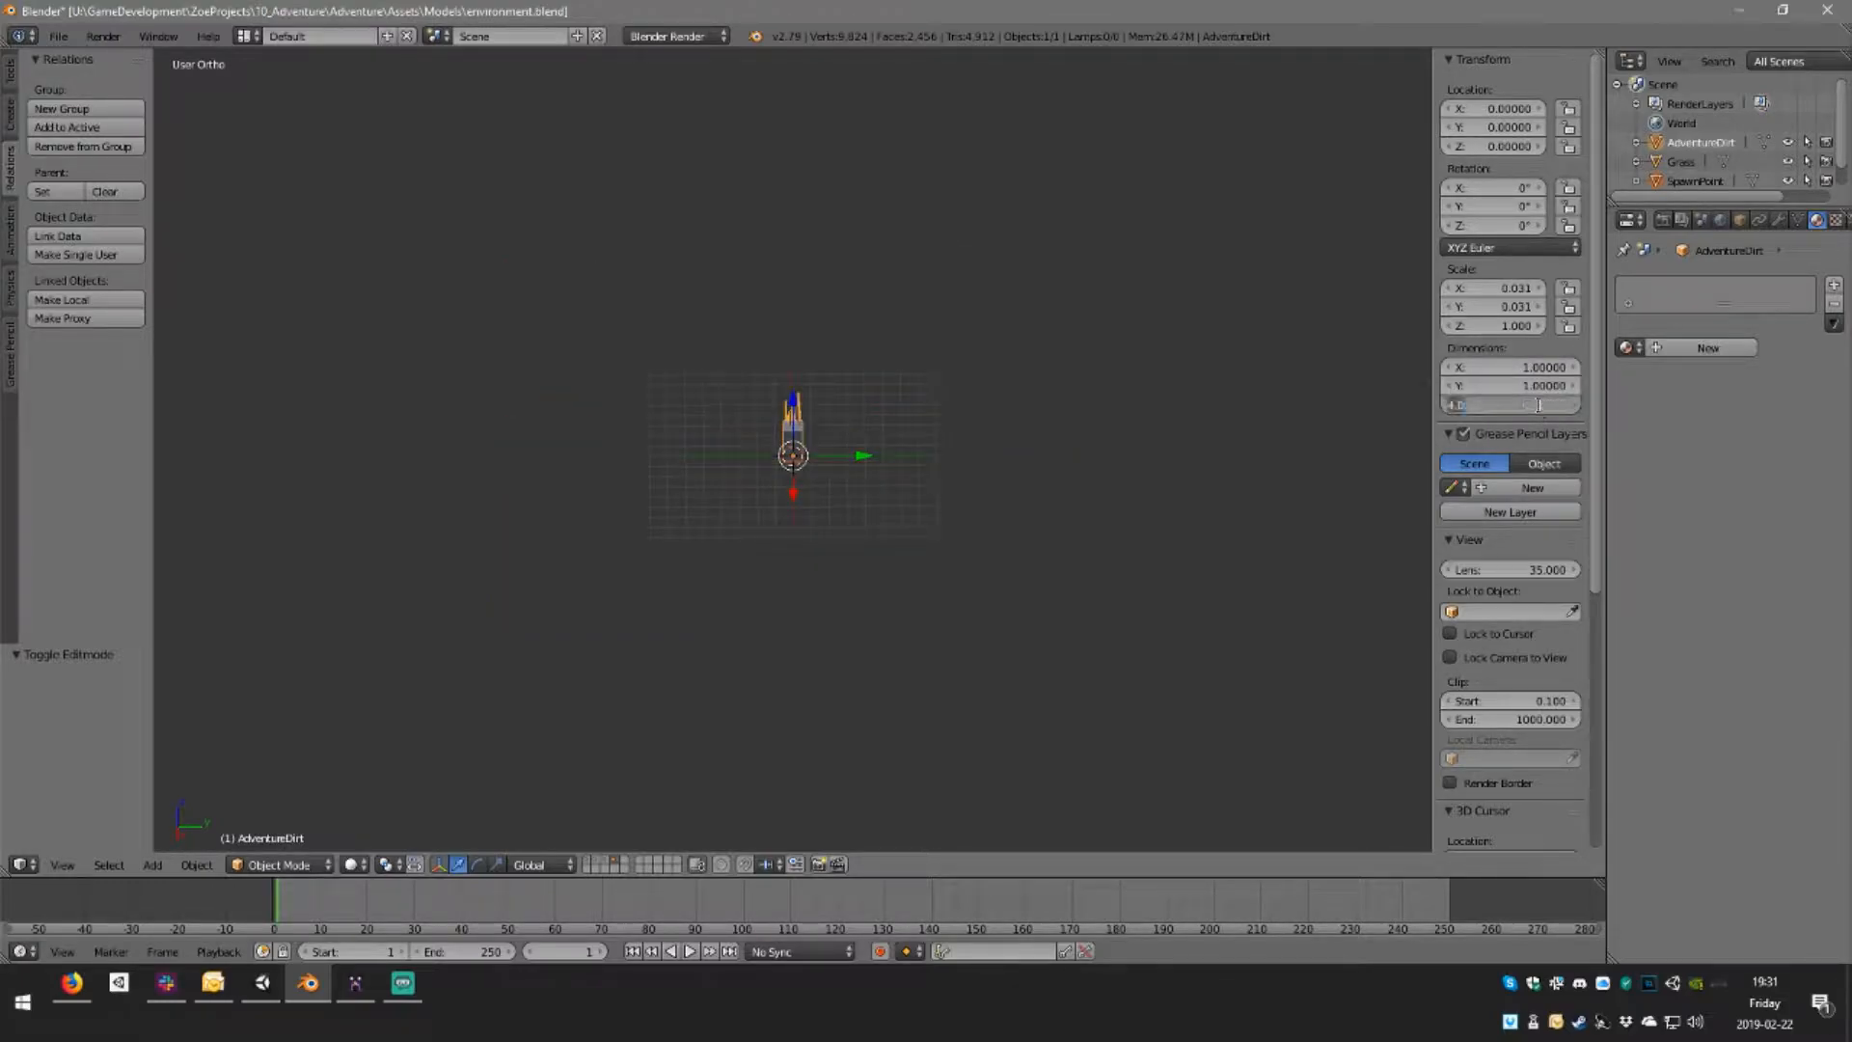
key("Return")
Apply the dirt tile's location, then its rotation and scale, and save over environment.blend
middle_click_drag(968, 490, 1016, 496)
scroll(787, 475, "up", 15)
middle_click_drag(845, 496, 1037, 424)
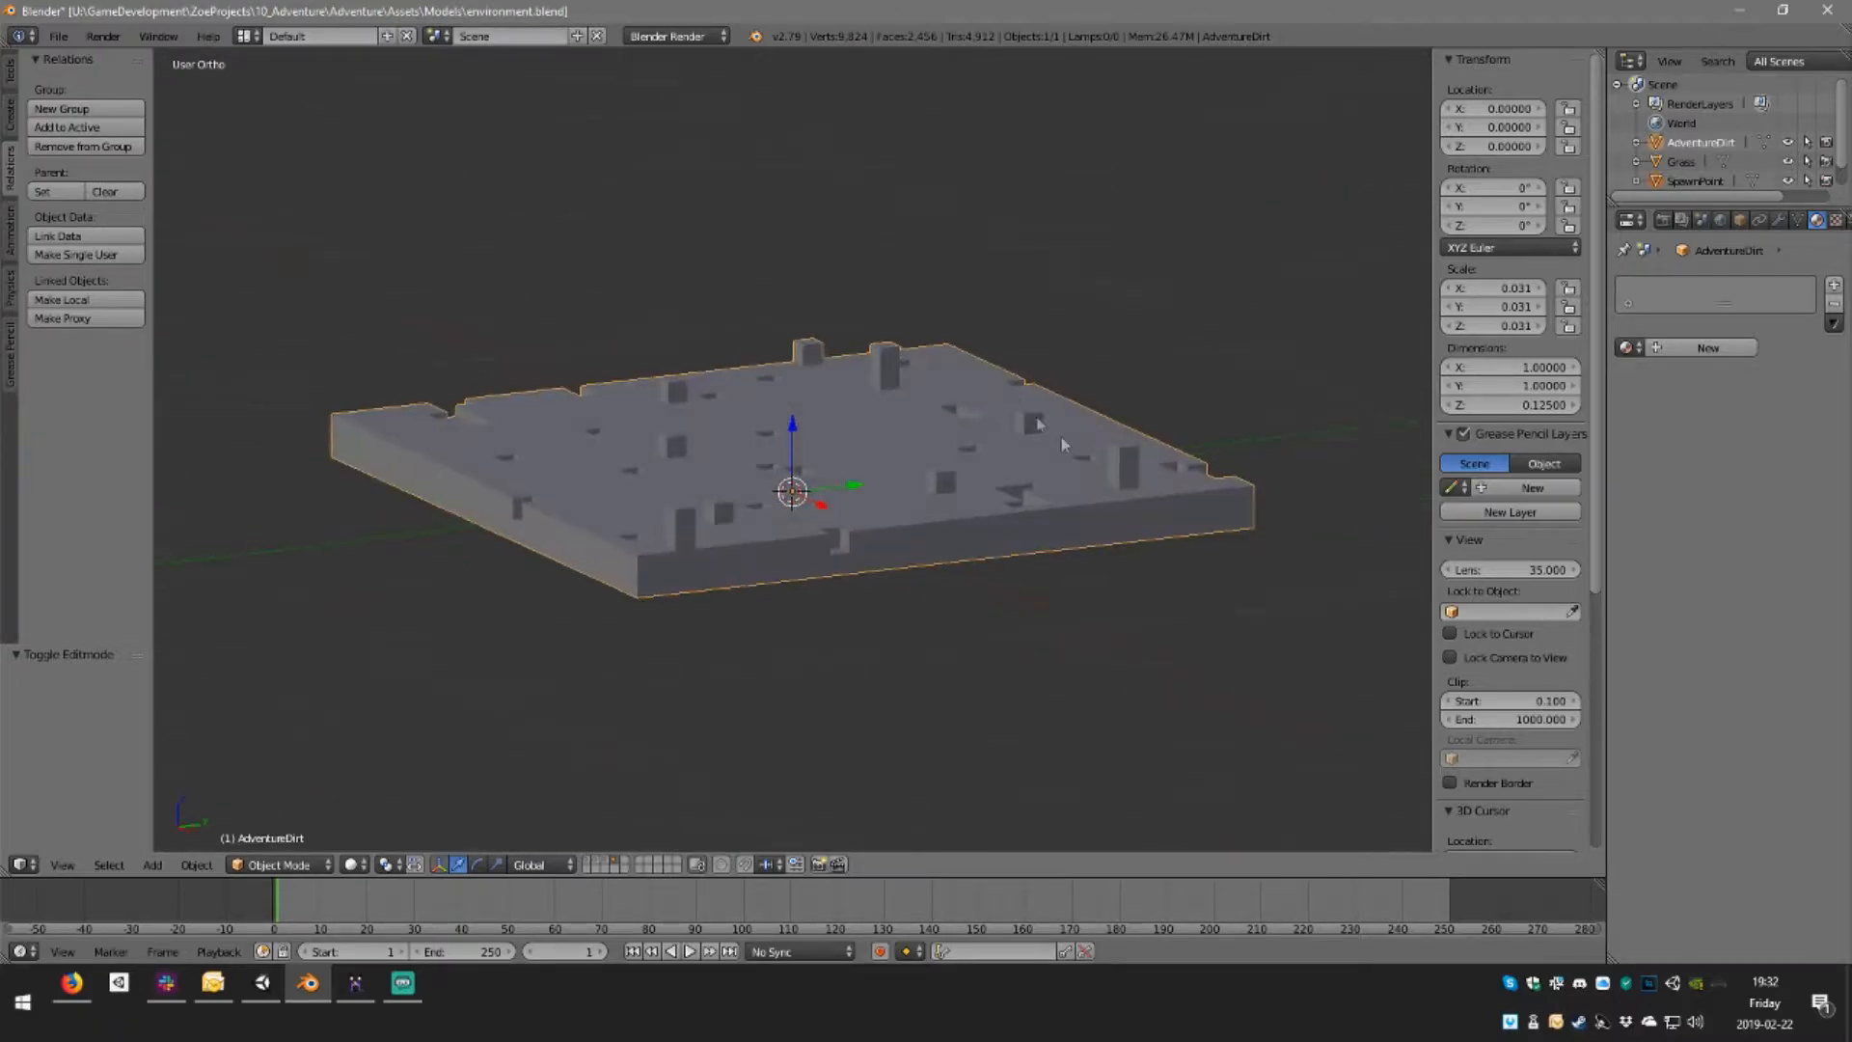
middle_click_drag(1137, 460, 1064, 474)
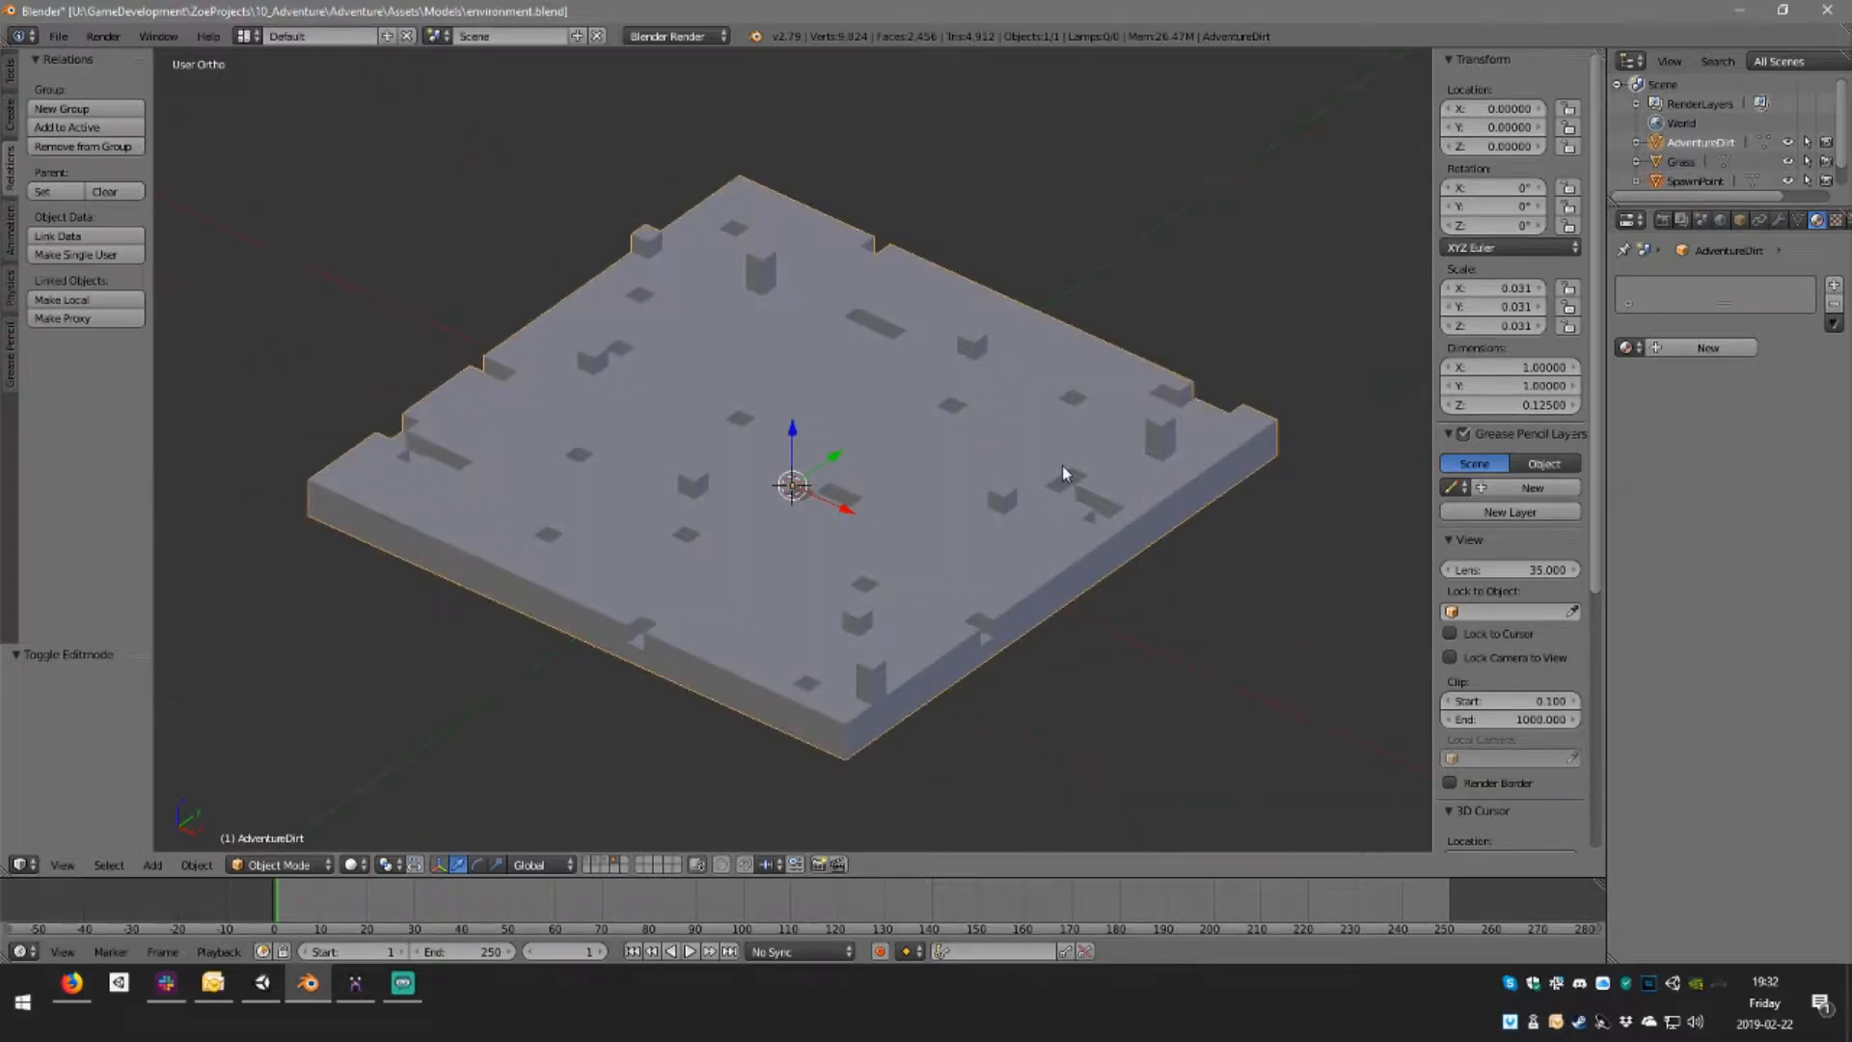
key("ctrl+a")
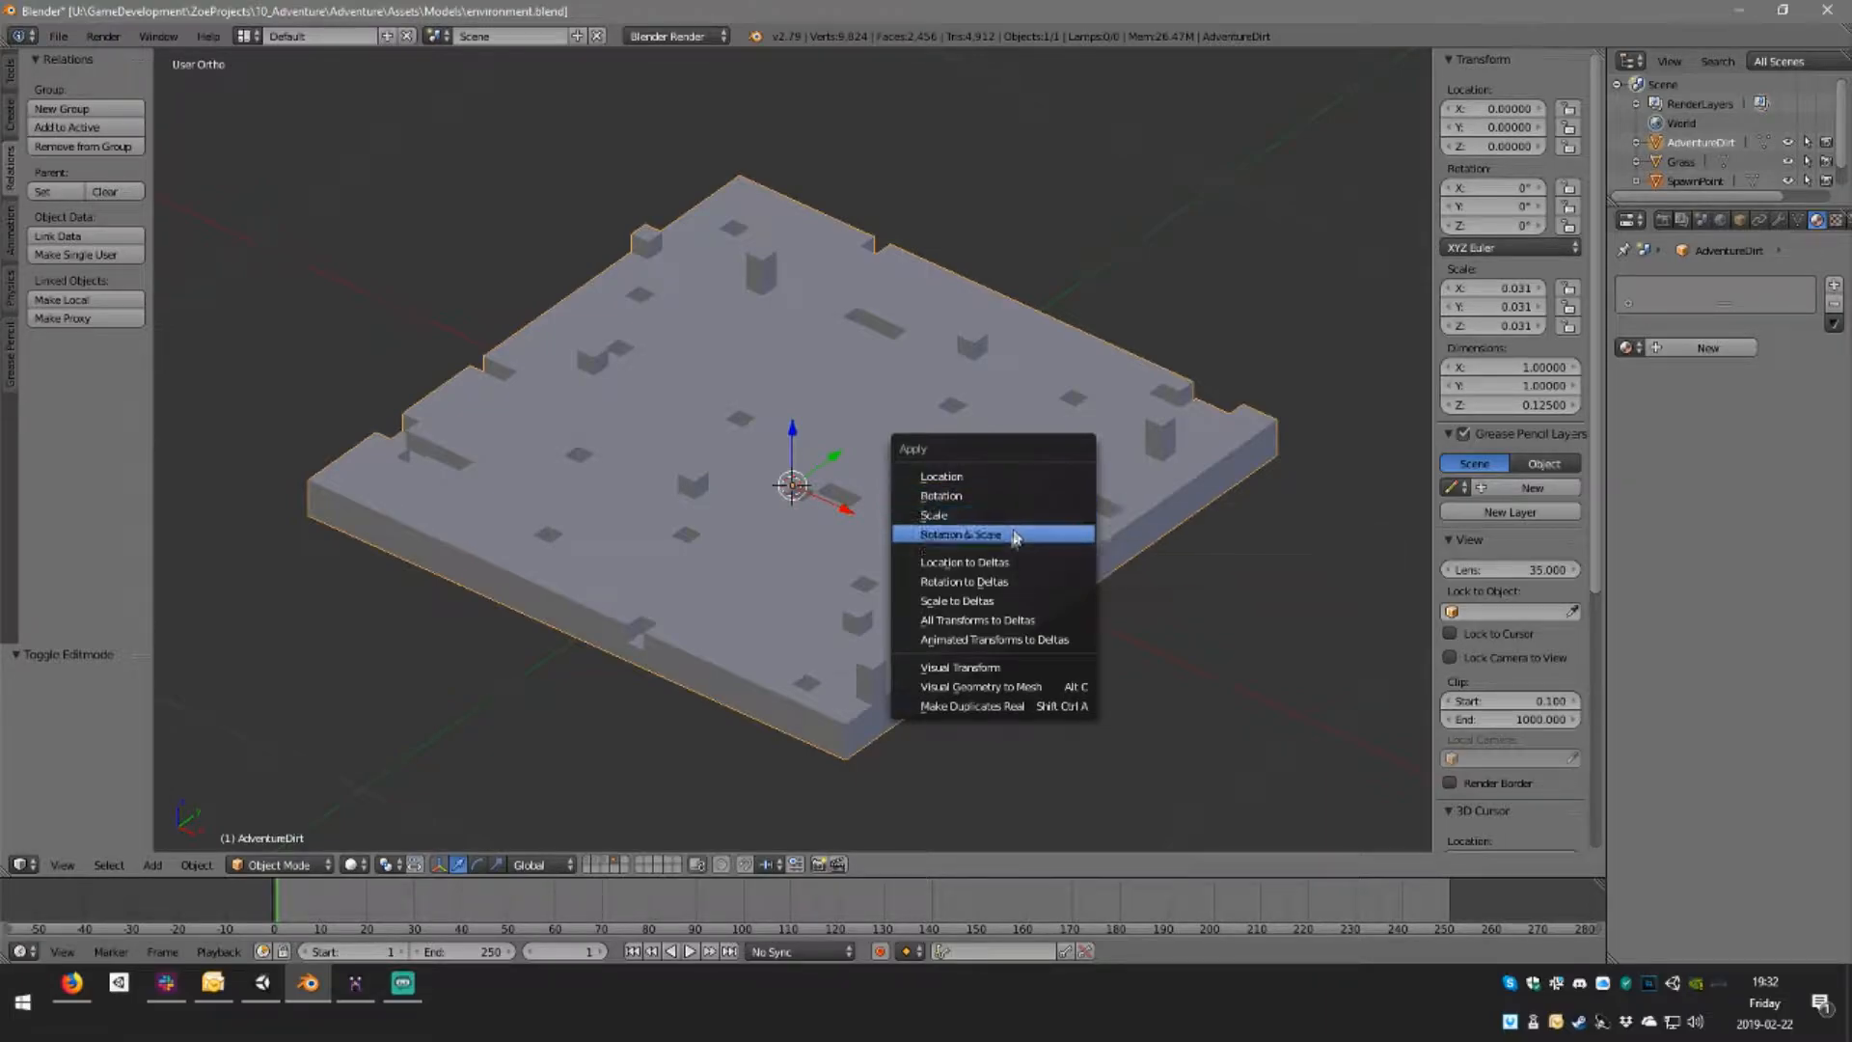
left_click(987, 482)
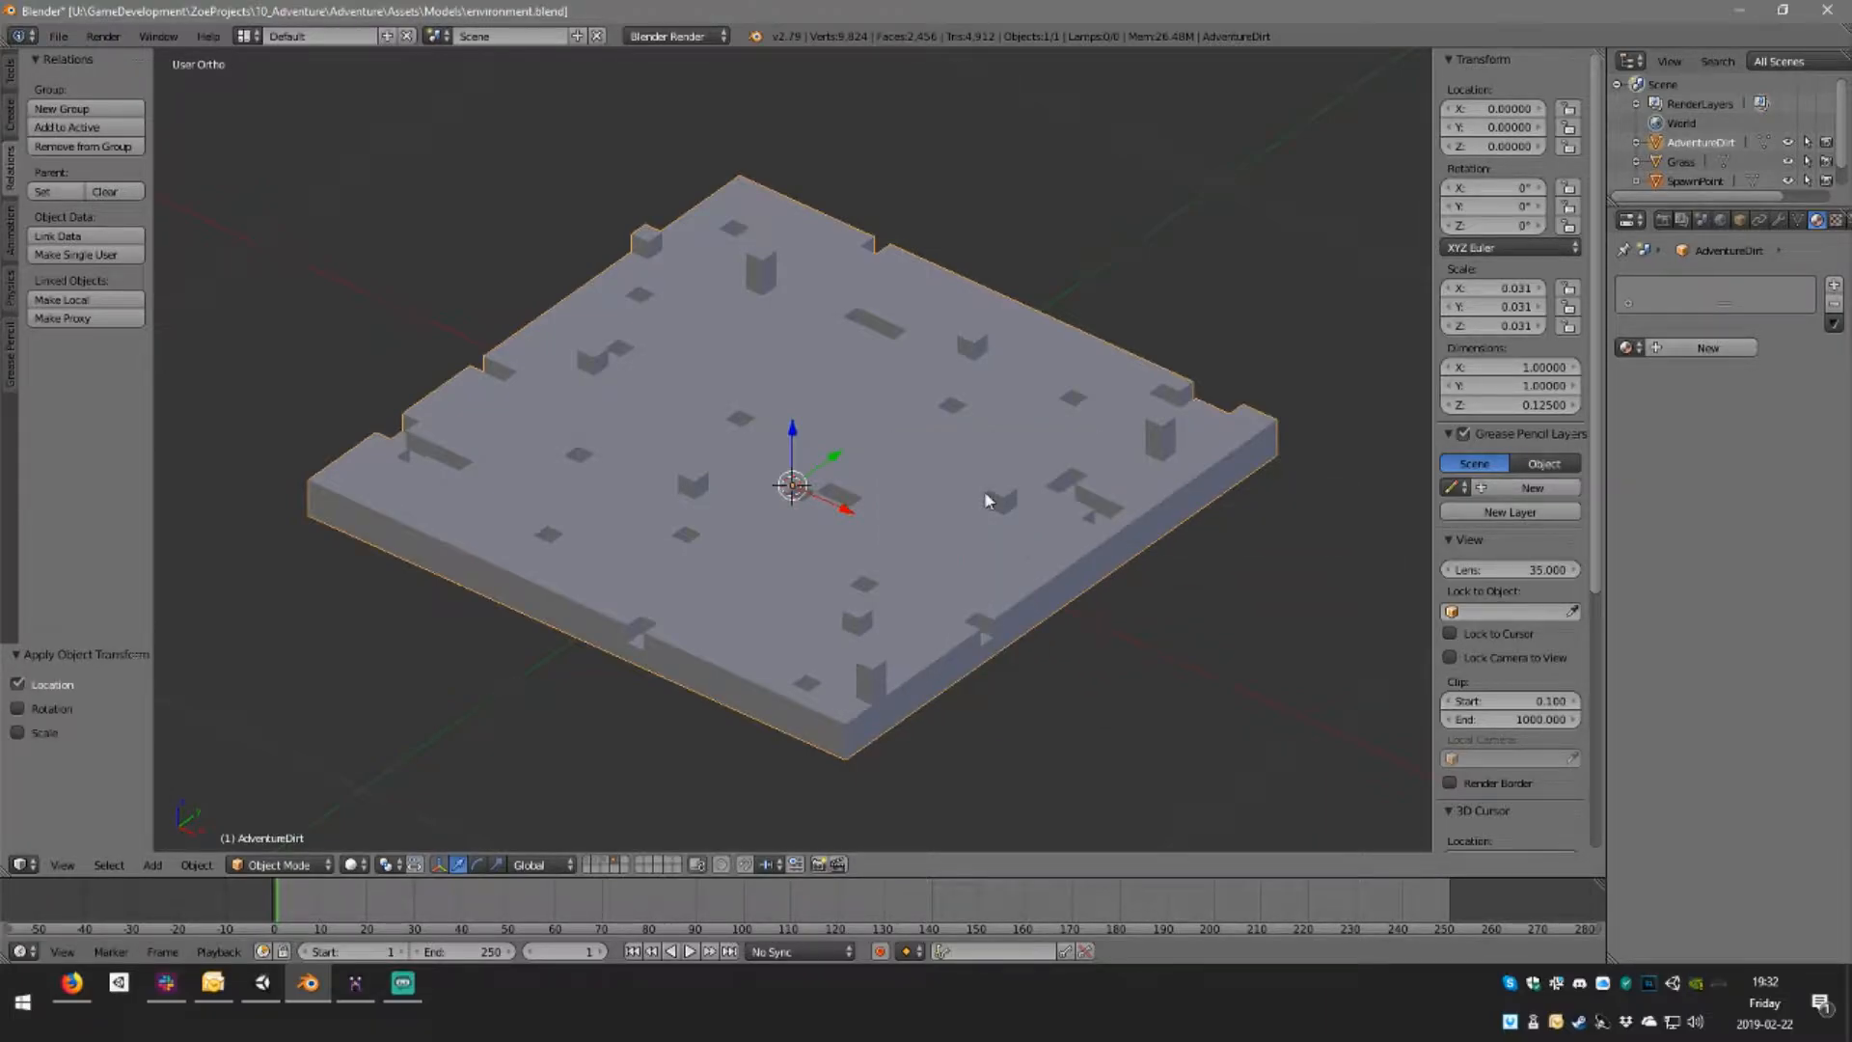
key("ctrl+a")
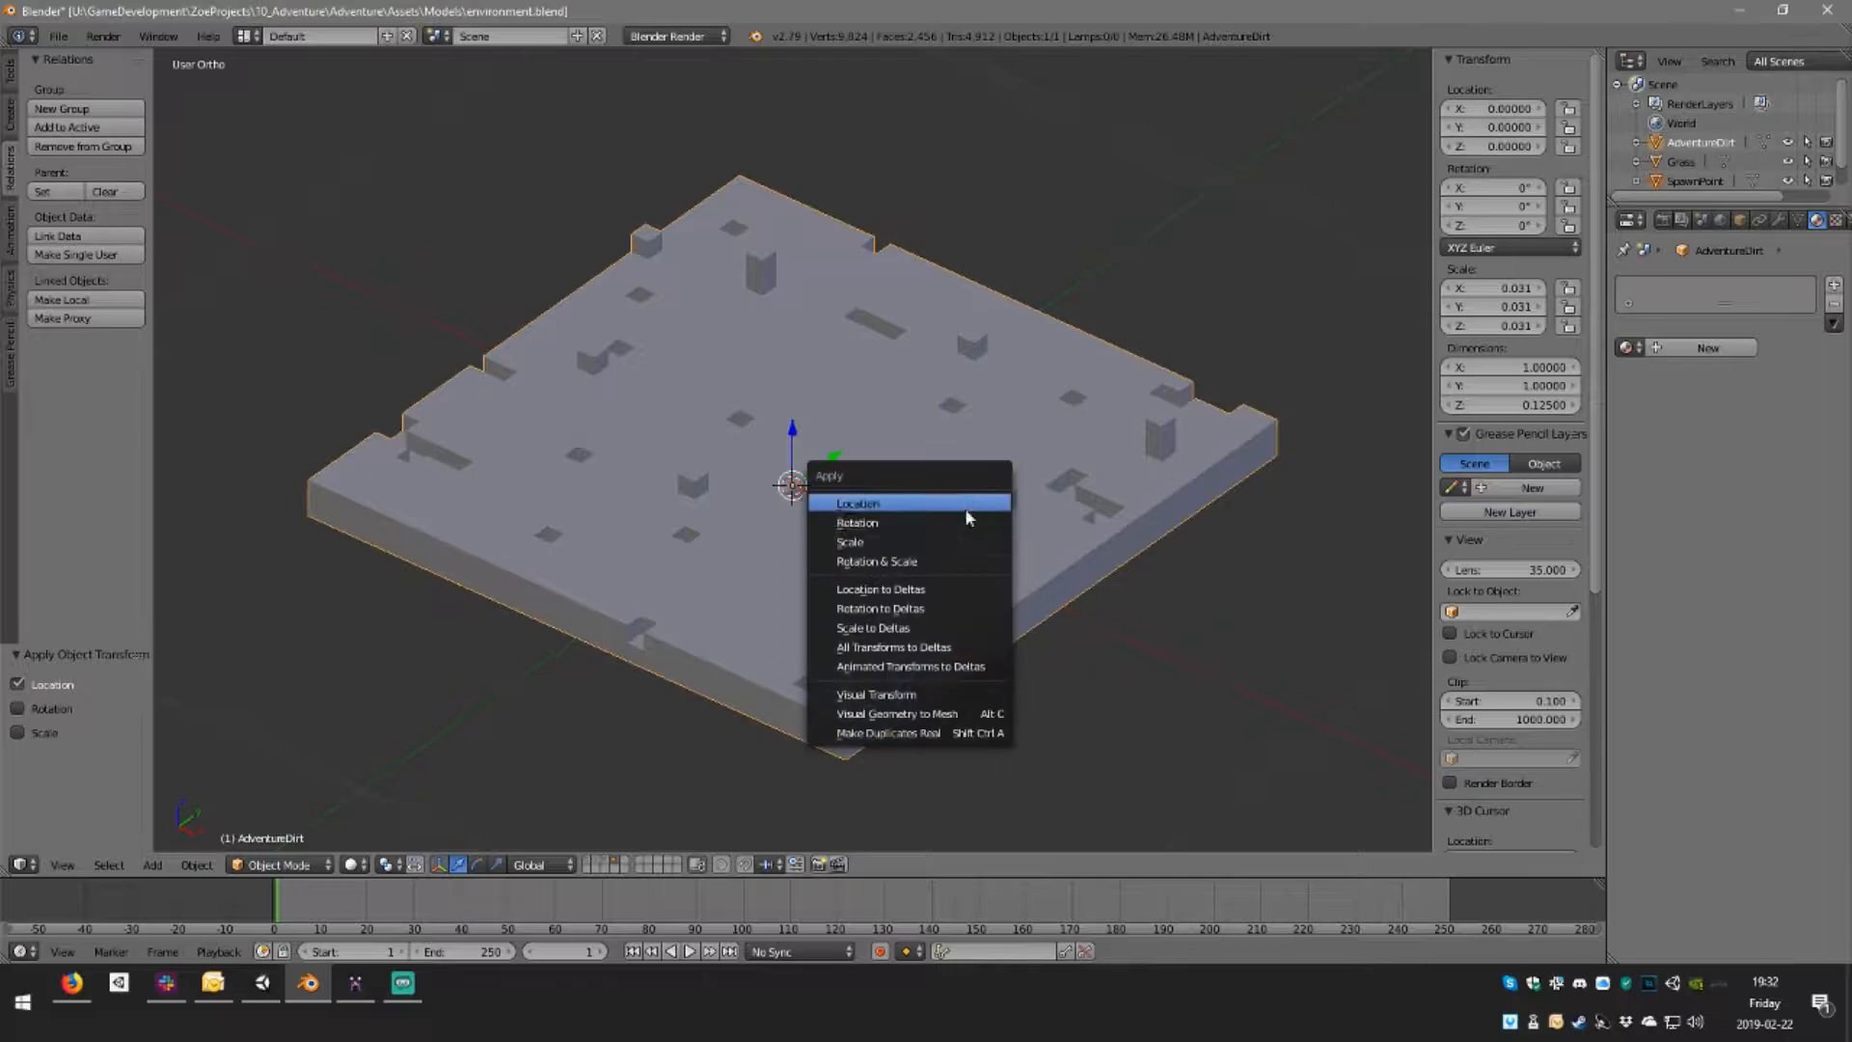
left_click(924, 562)
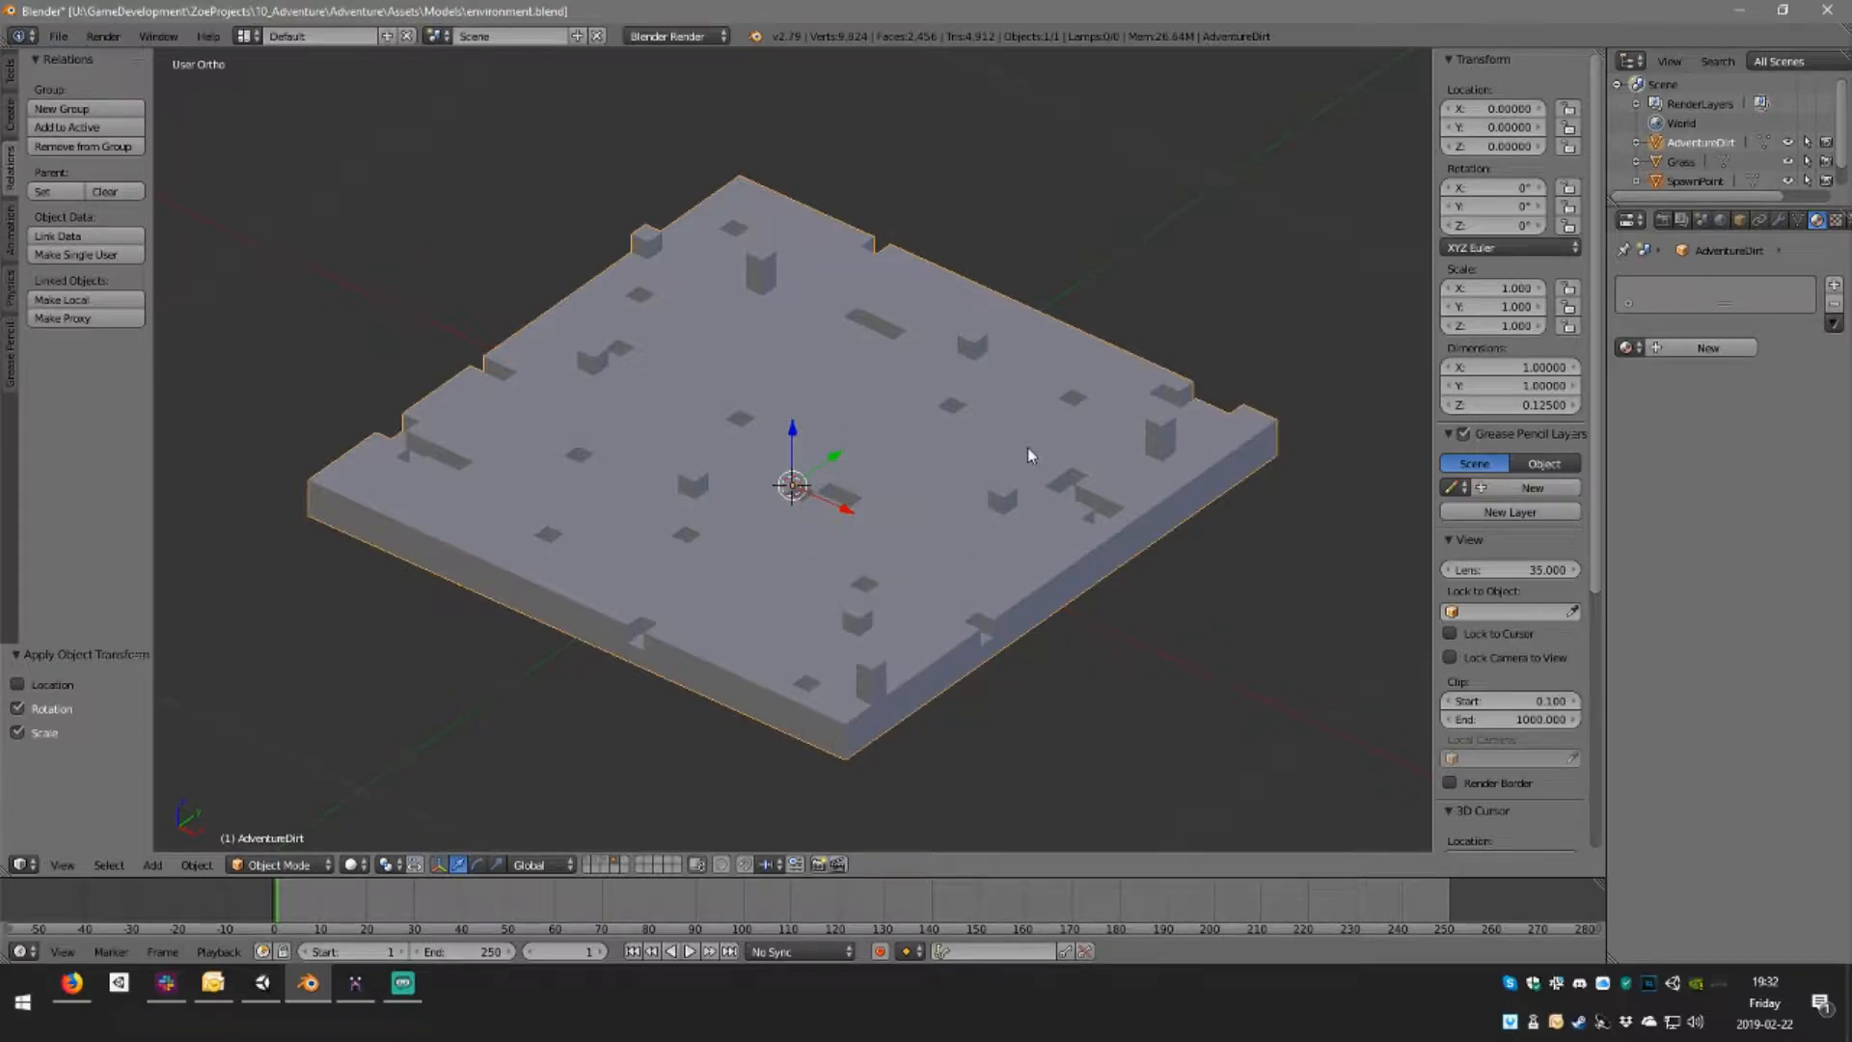
key("ctrl+s")
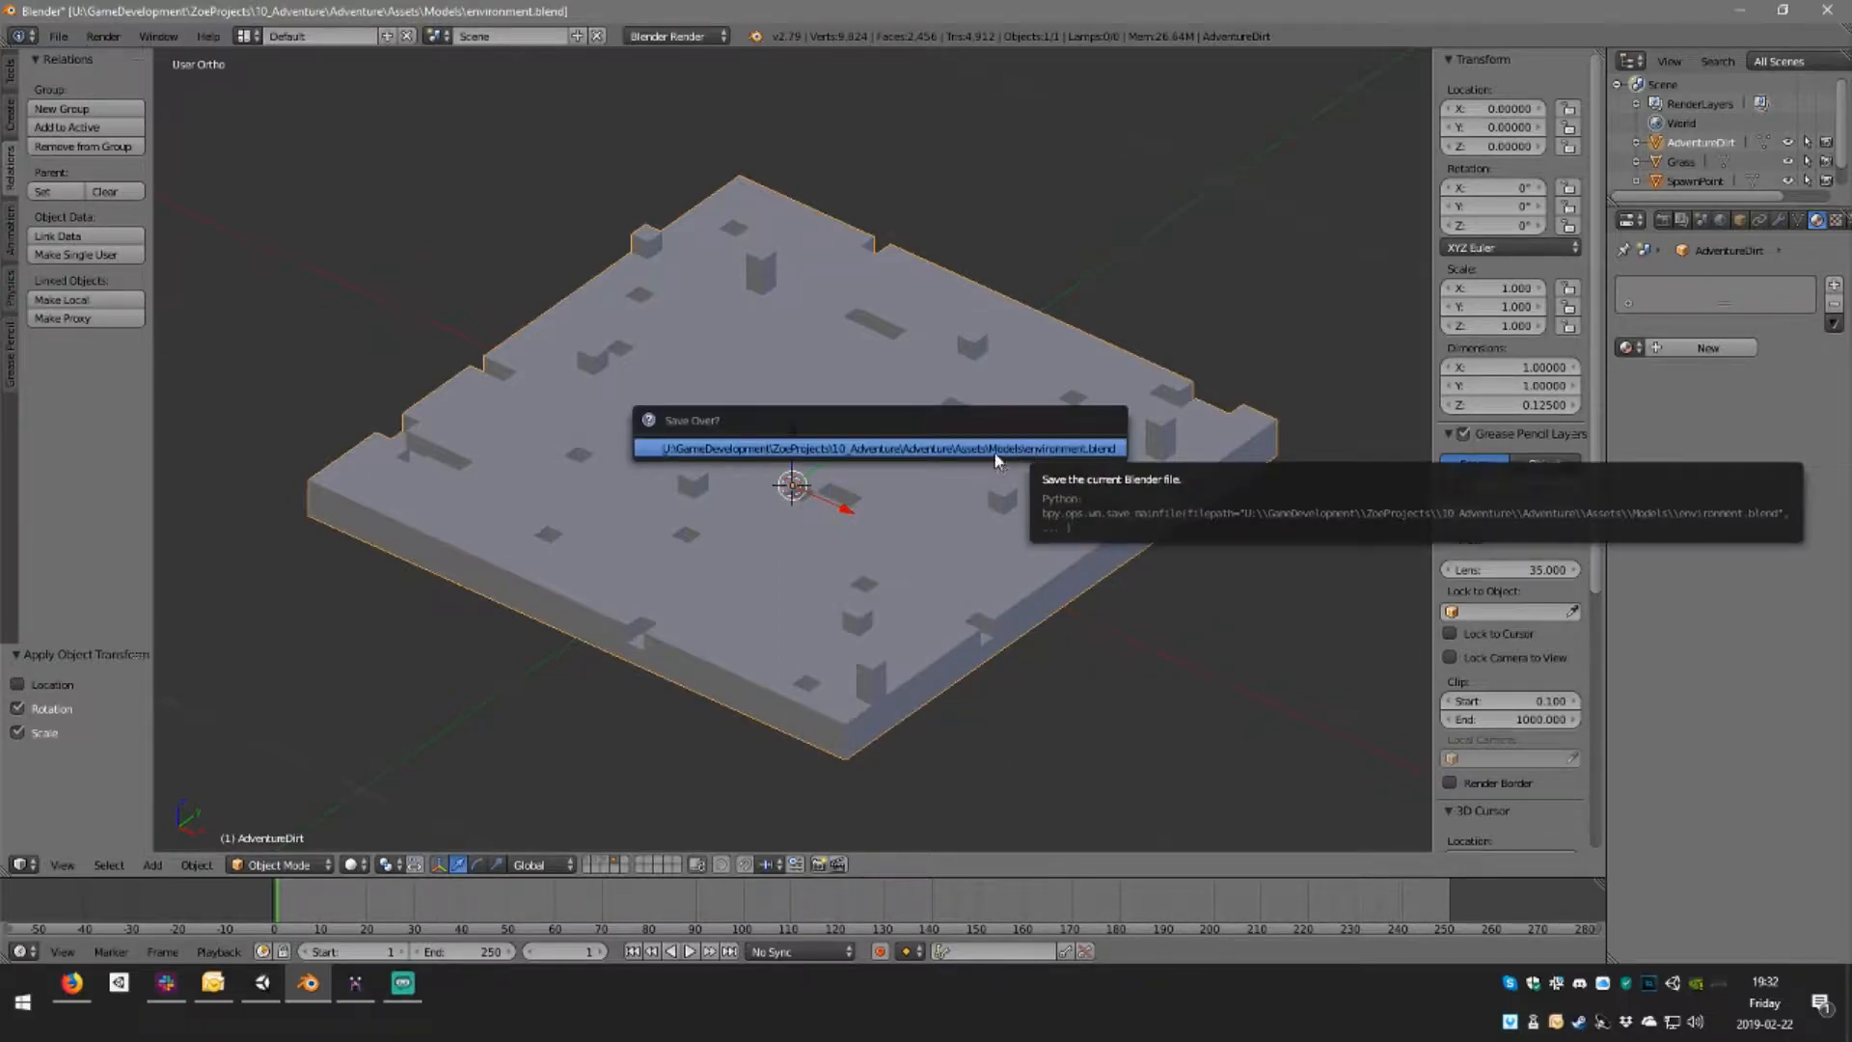
left_click(993, 454)
left_click(1542, 404)
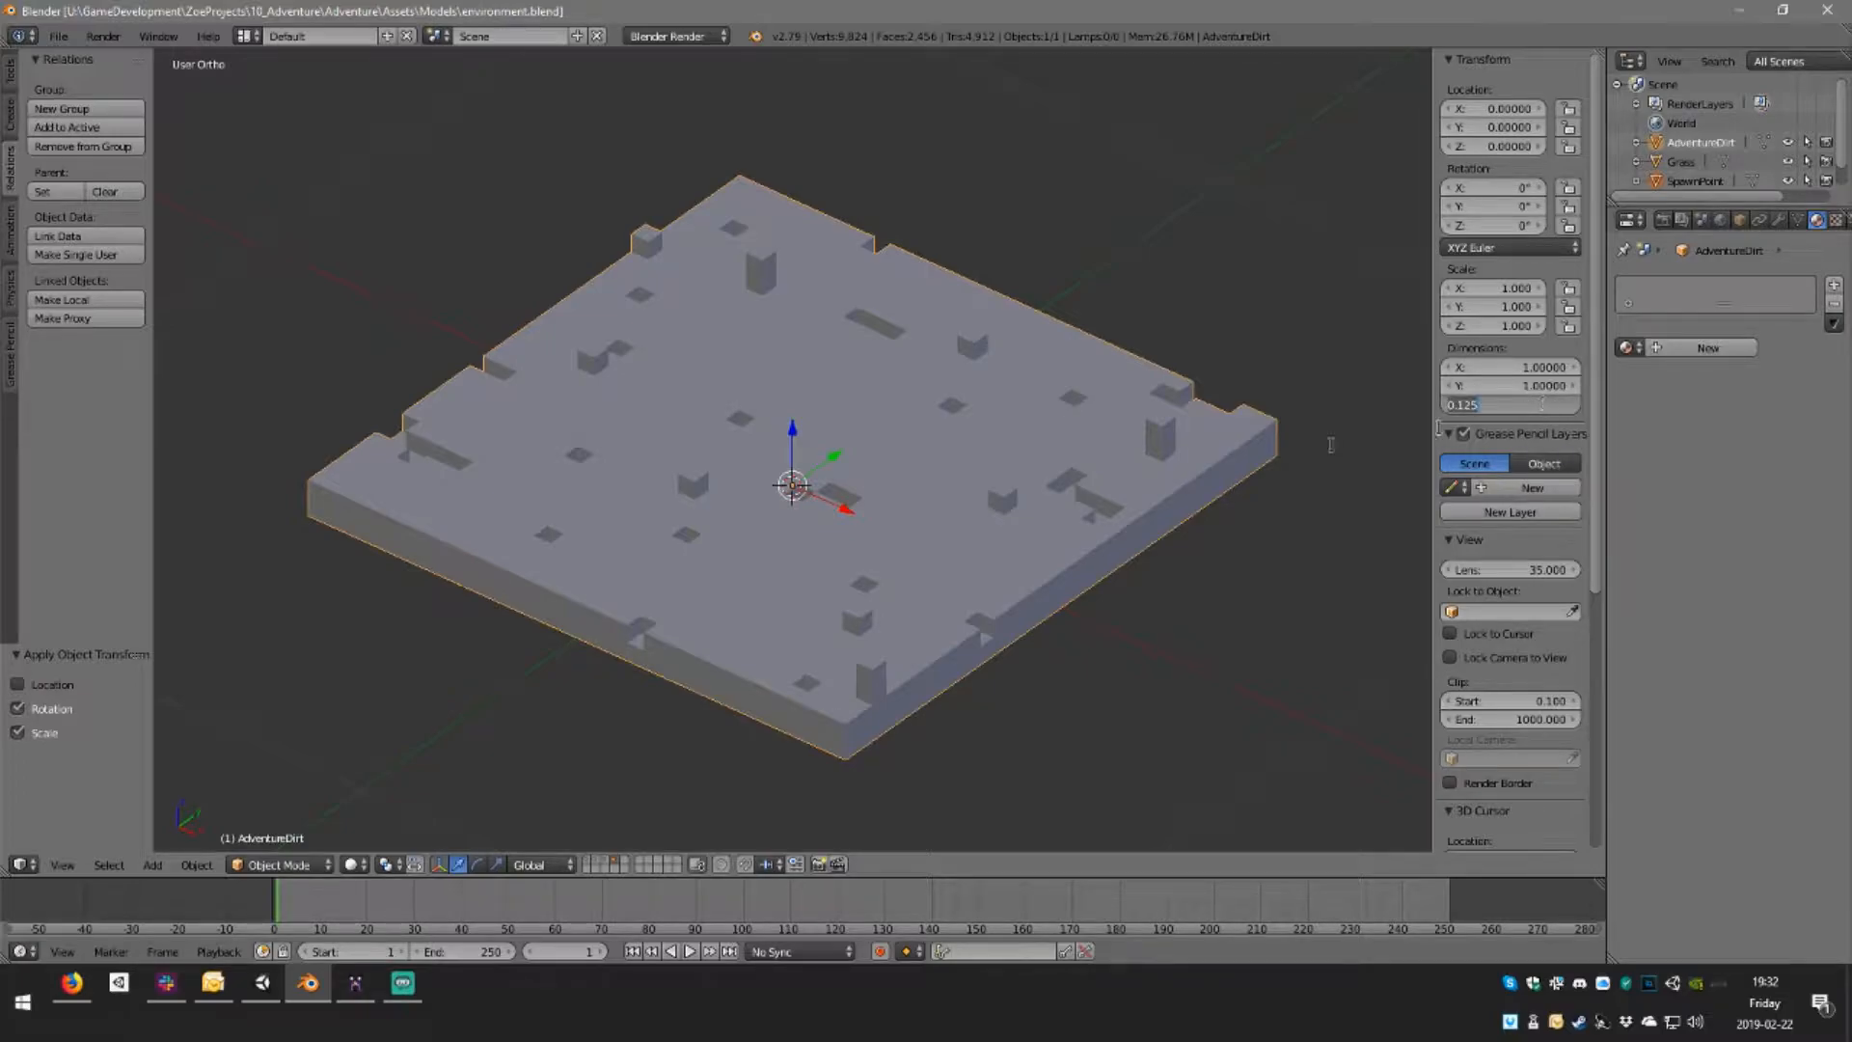
key("Return")
middle_click_drag(1225, 542, 1134, 485)
middle_click_drag(994, 463, 1059, 509)
scroll(981, 485, "up", 2)
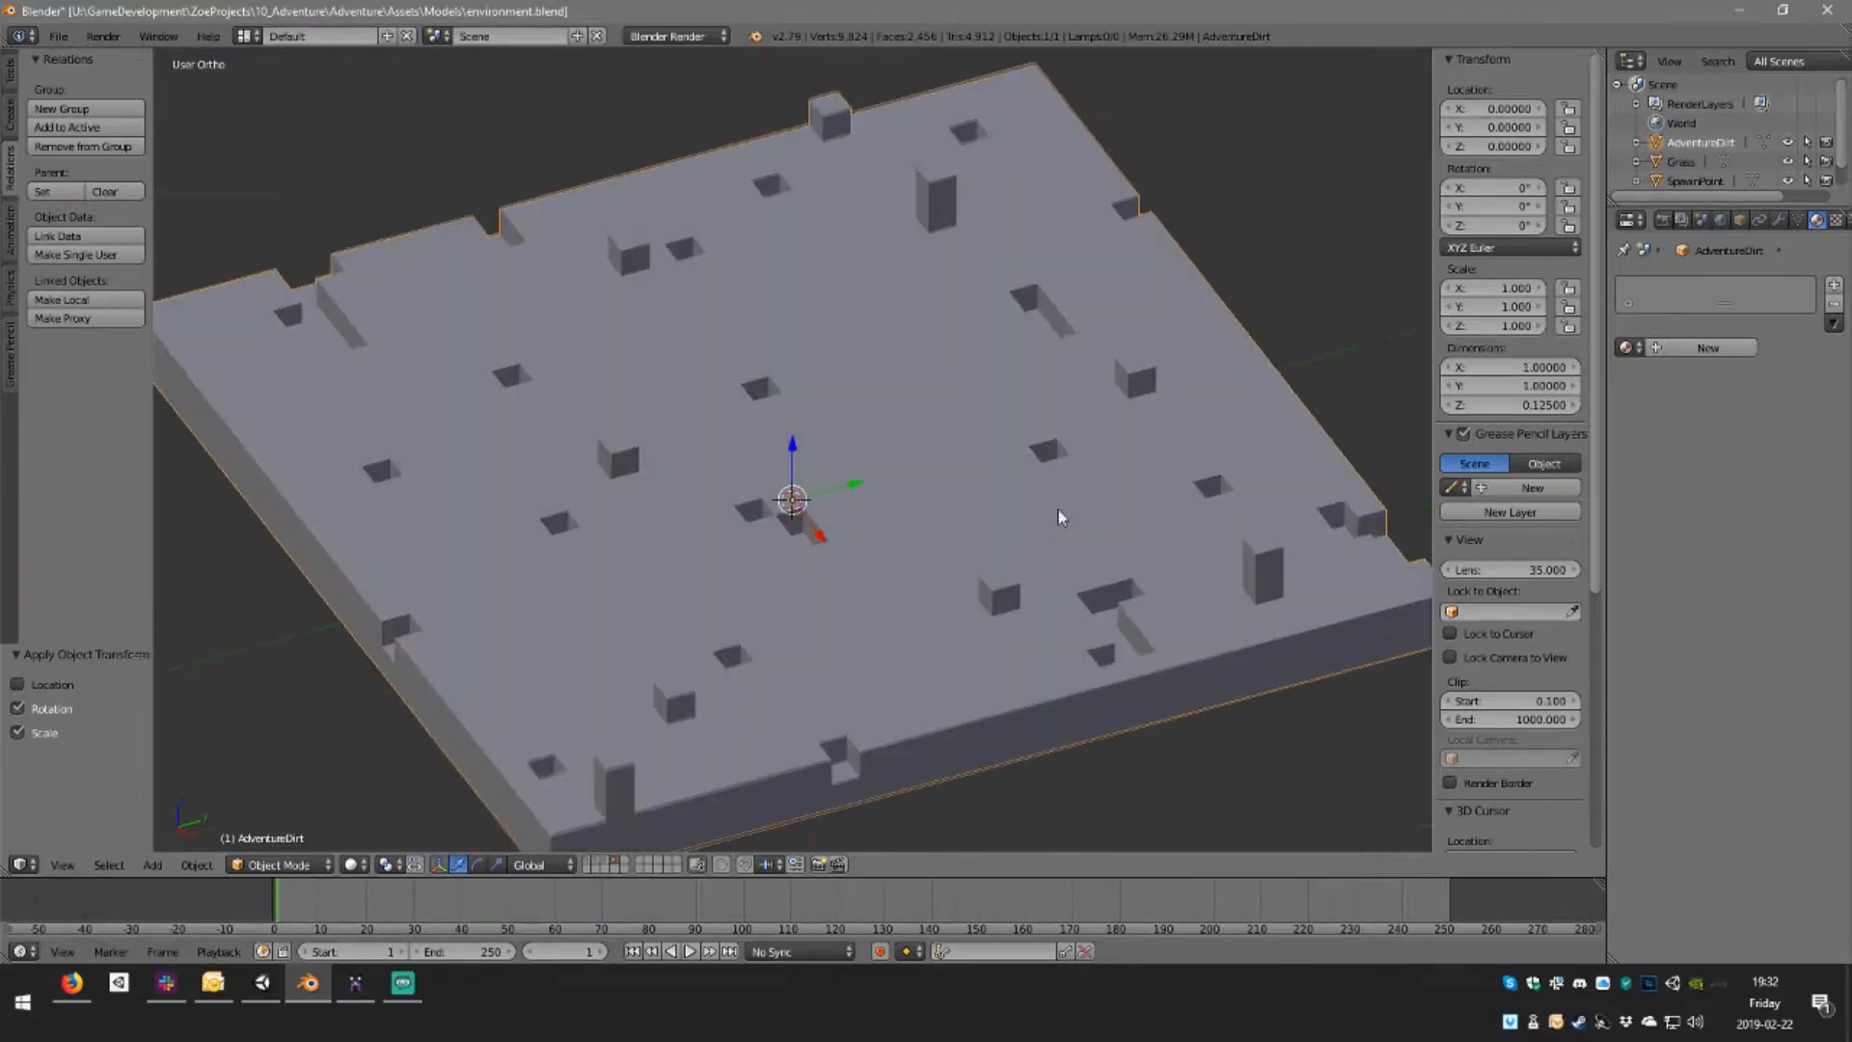
scroll(1058, 509, "down", 4)
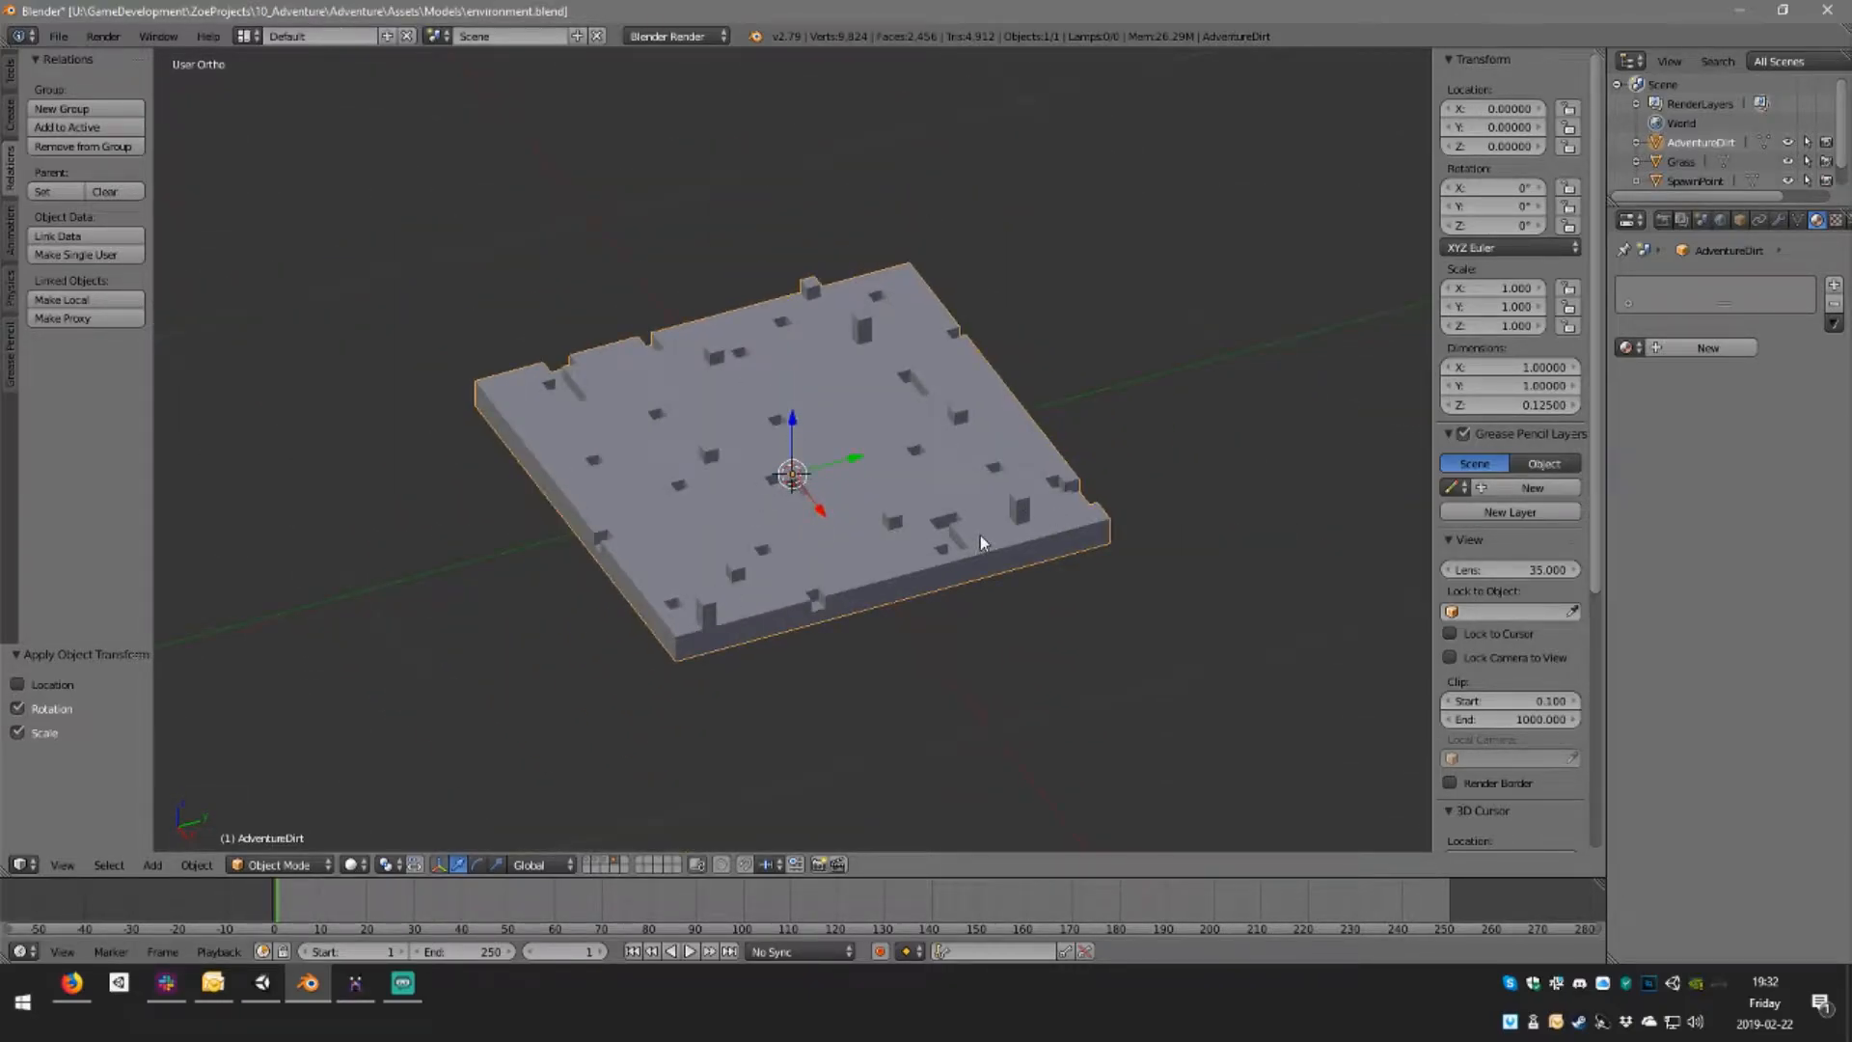
Enter Edit Mode on the dirt tile and run Remove Doubles on the whole mesh
key("Tab")
middle_click_drag(980, 535, 1055, 499)
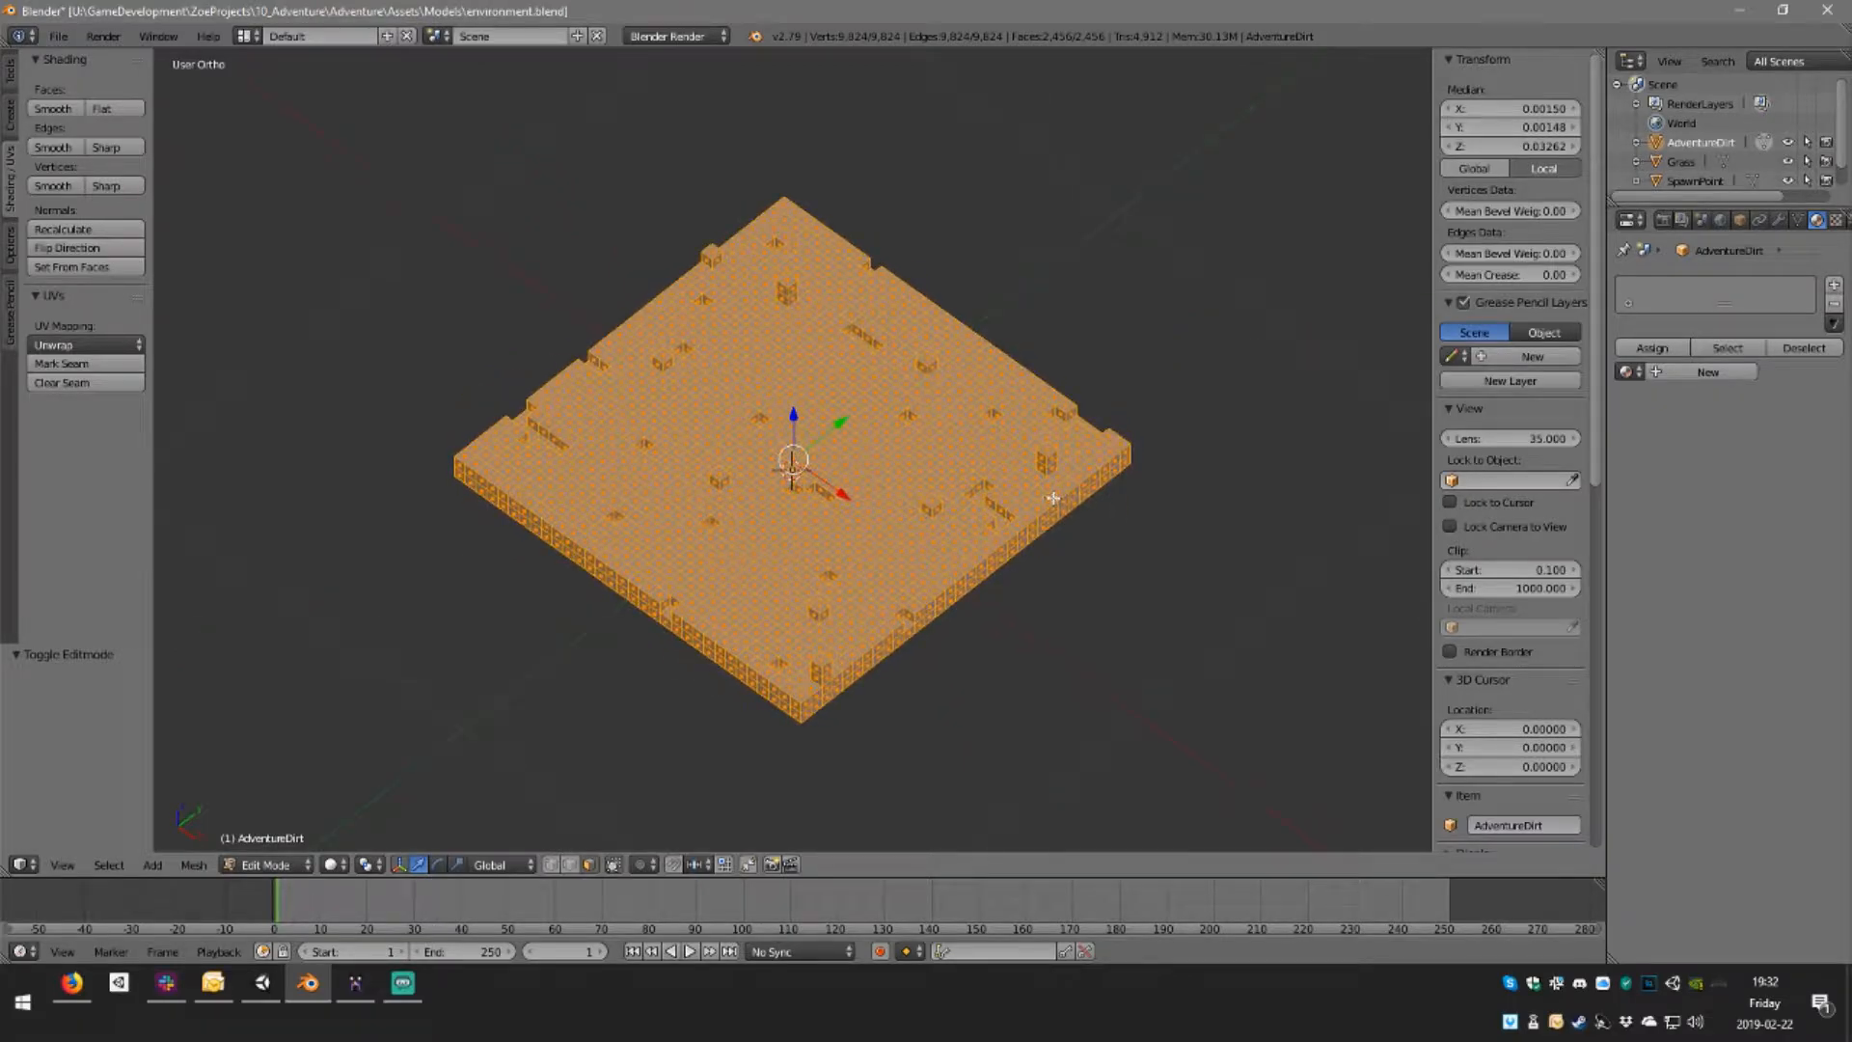
key("space")
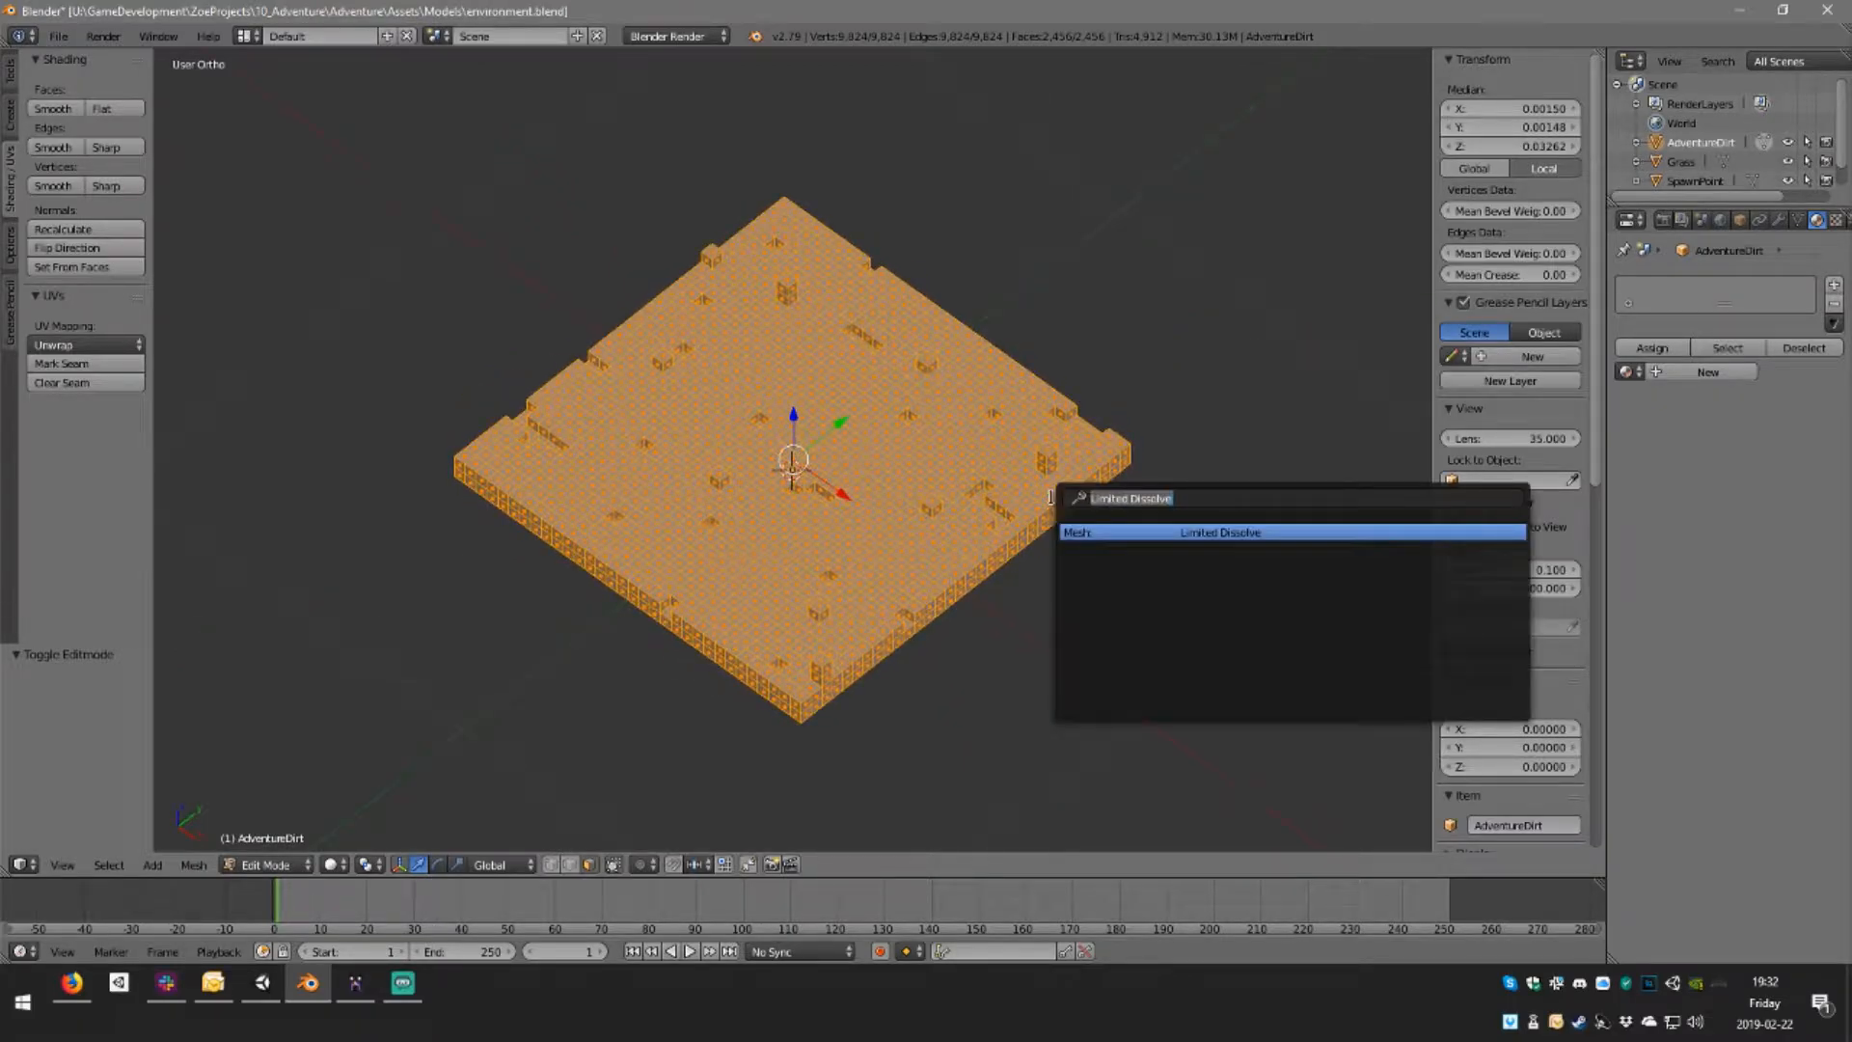
type("rem")
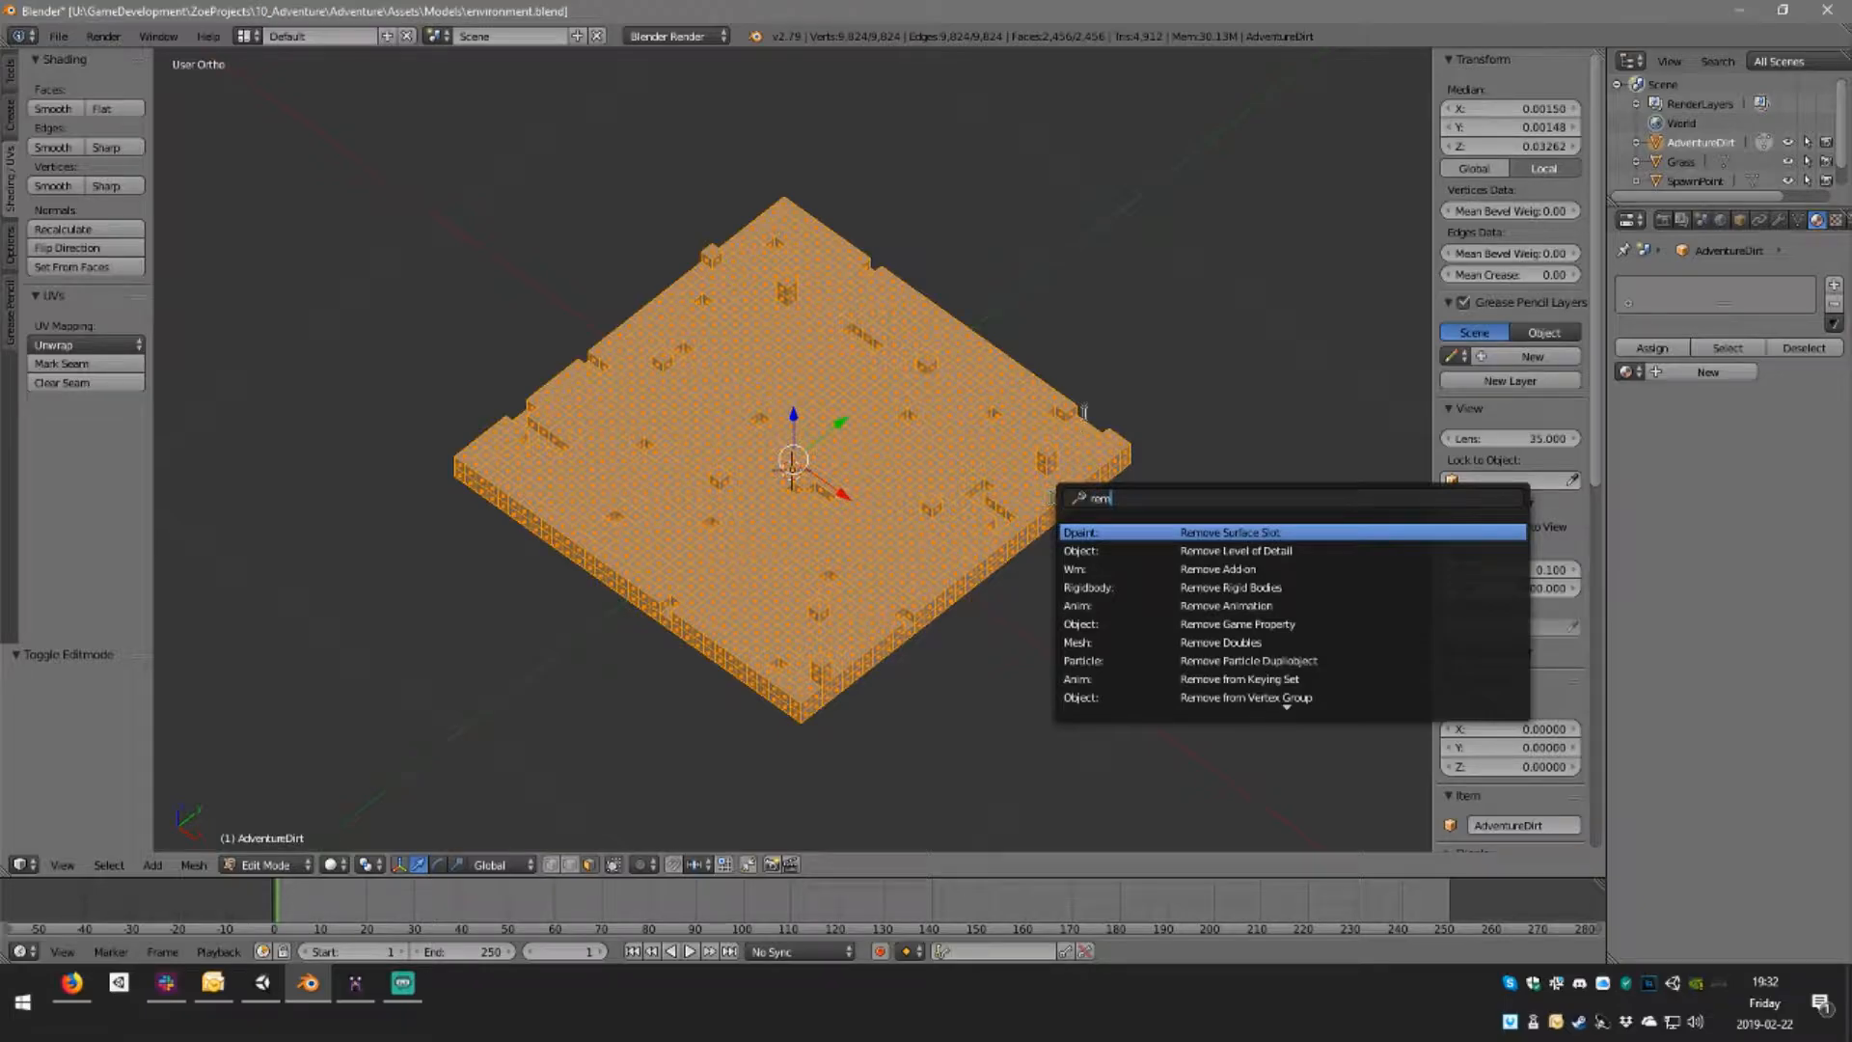
left_click(1279, 643)
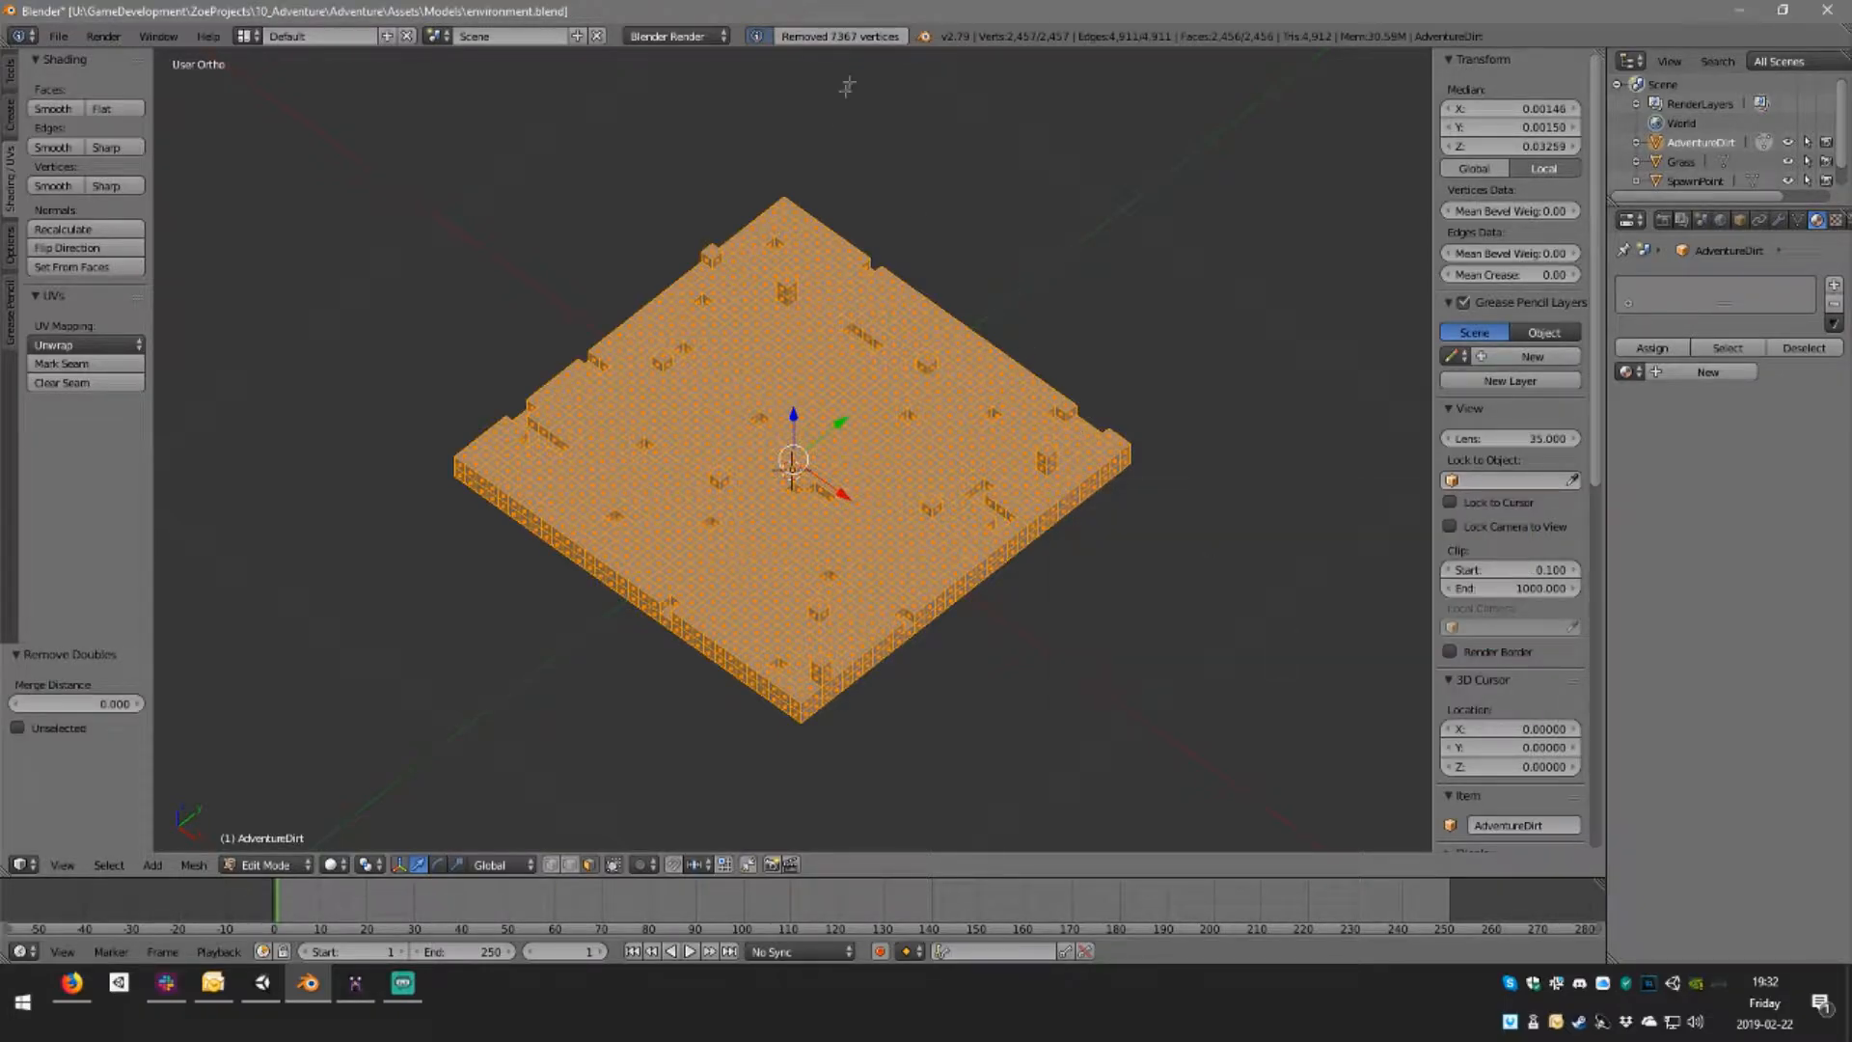
Select the upper voxel of each two-voxel-high bump in wireframe front view and delete its faces
middle_click_drag(1161, 415, 1138, 406)
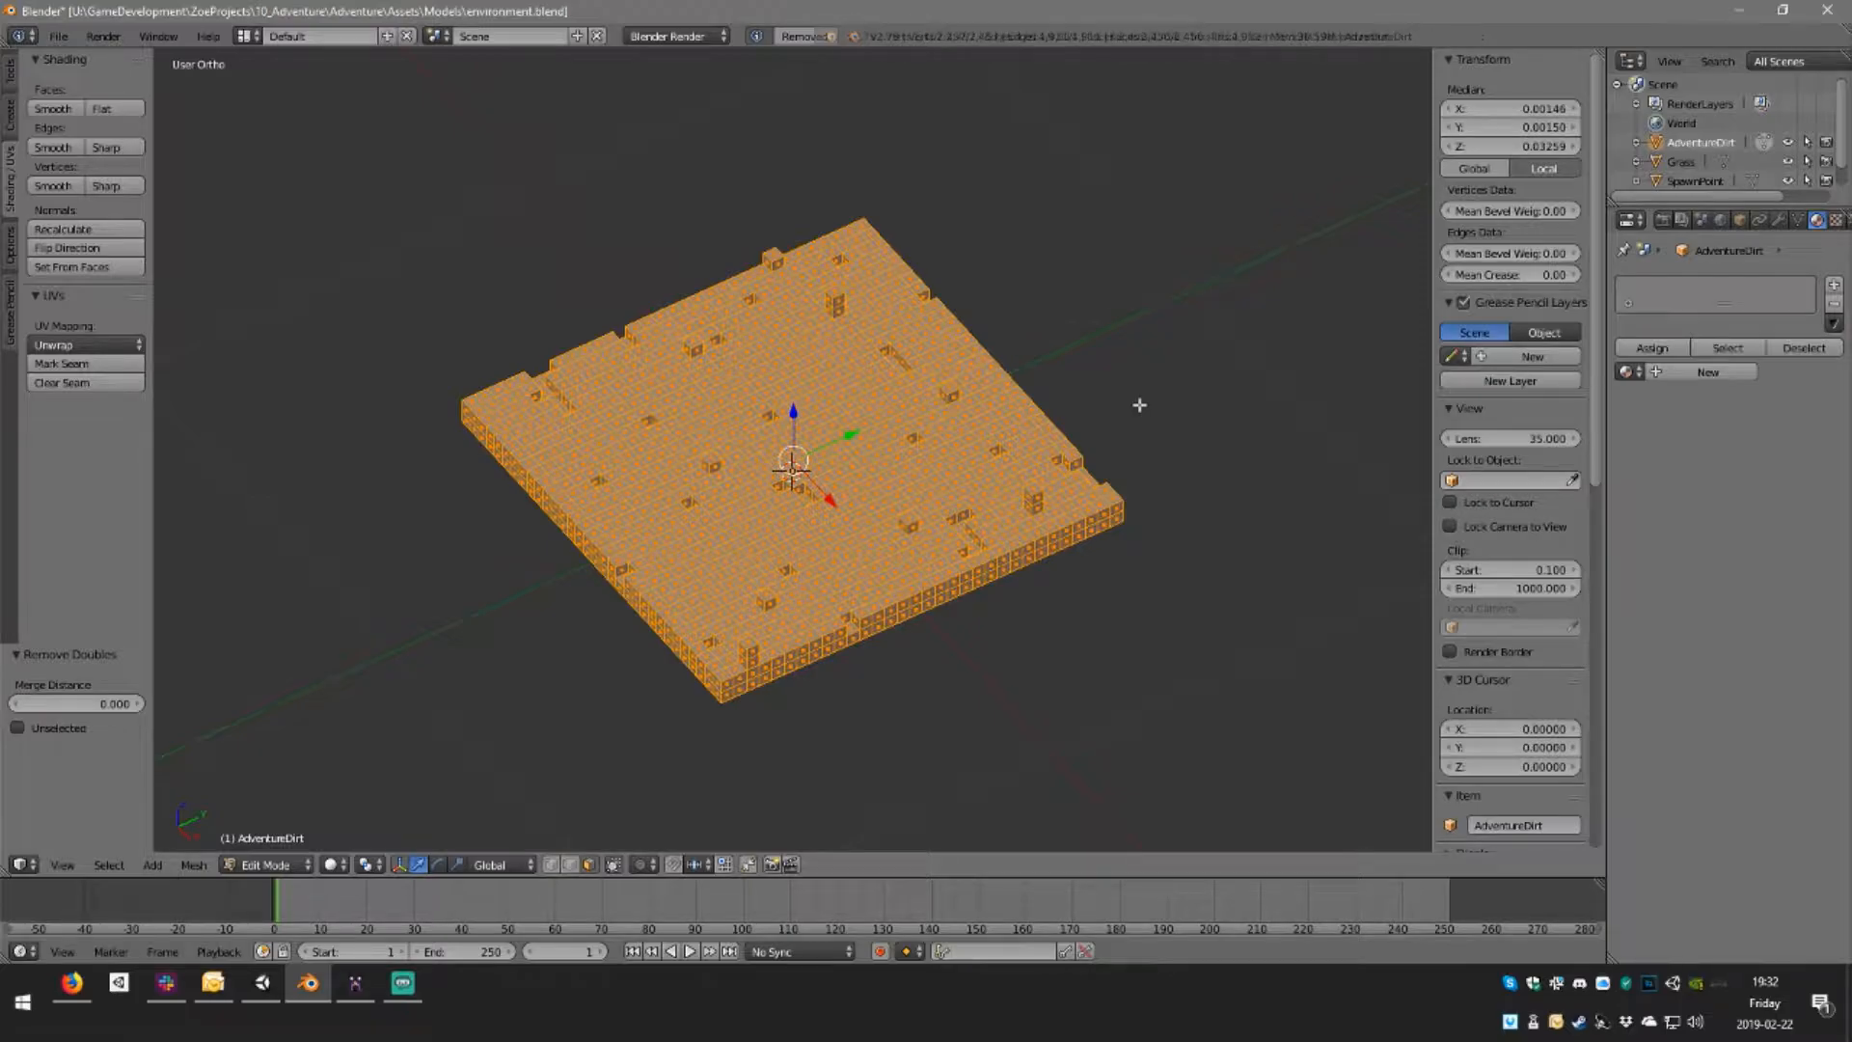
middle_click_drag(1083, 446, 1132, 384)
scroll(865, 524, "up", 4)
middle_click_drag(866, 526, 975, 506)
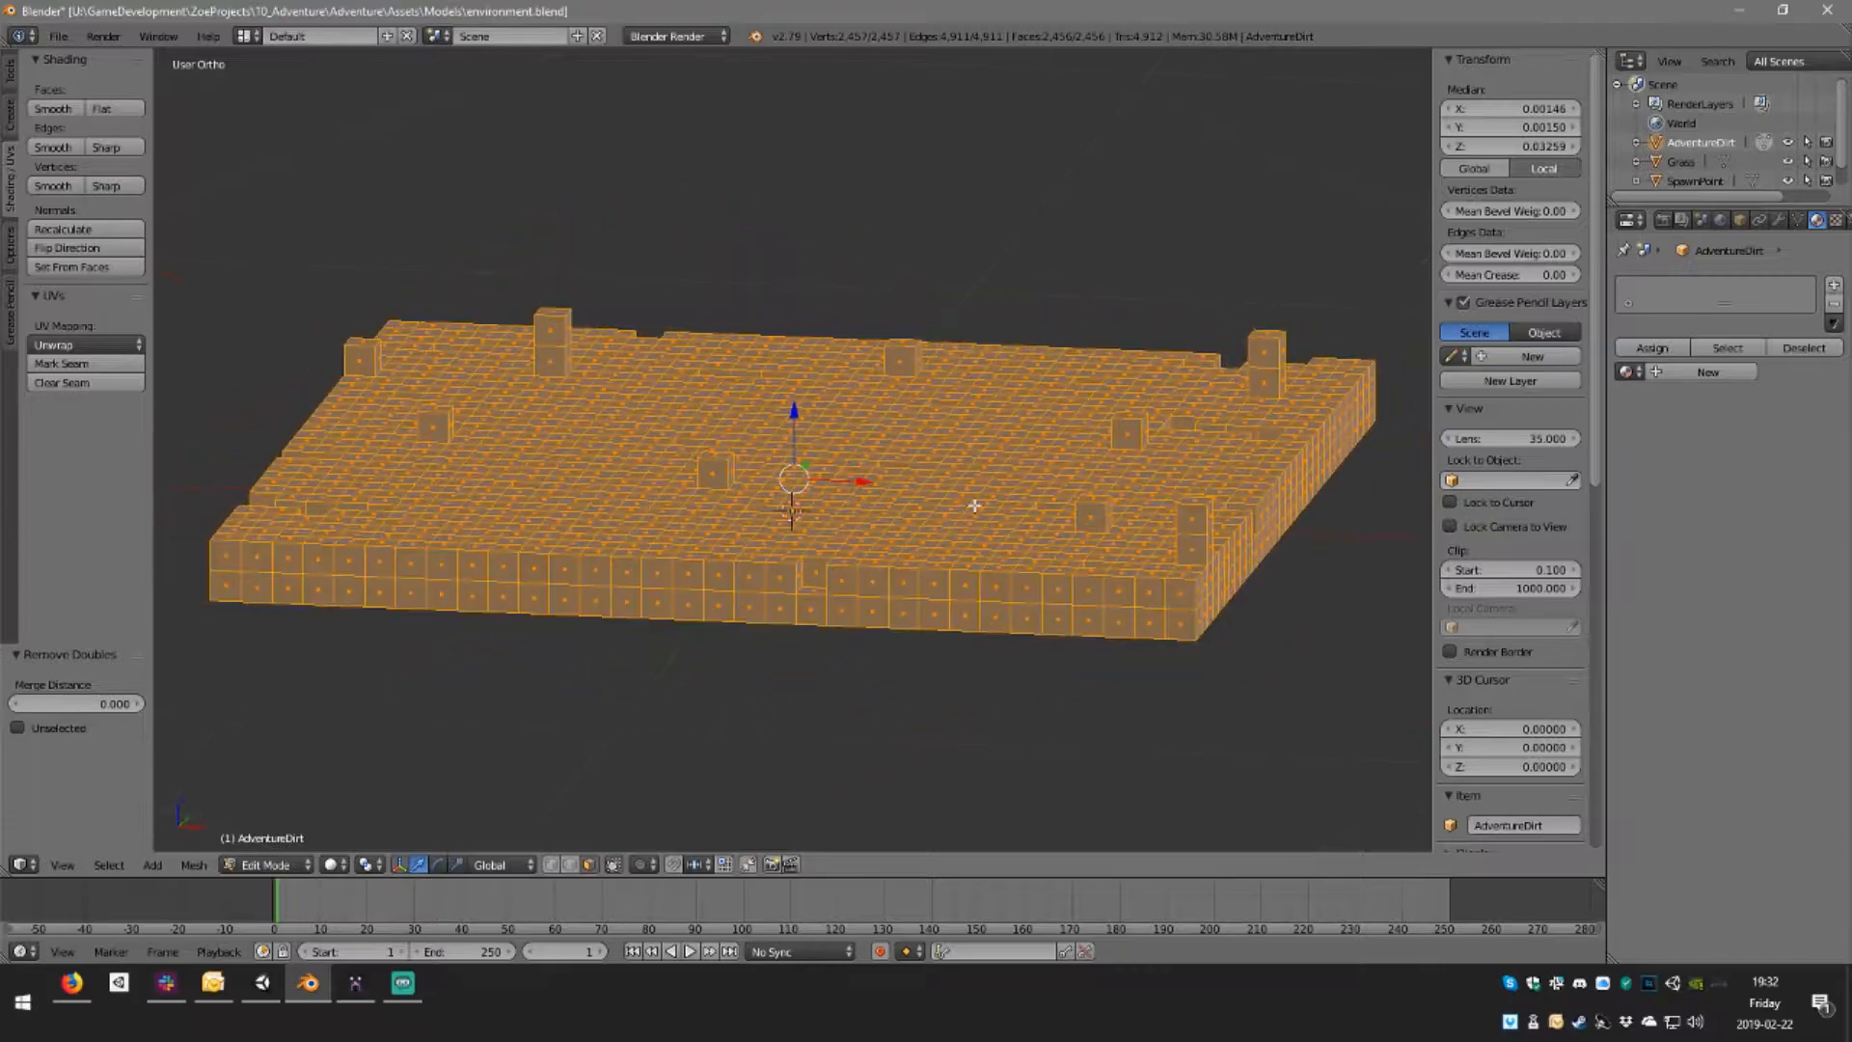
key("KP_1")
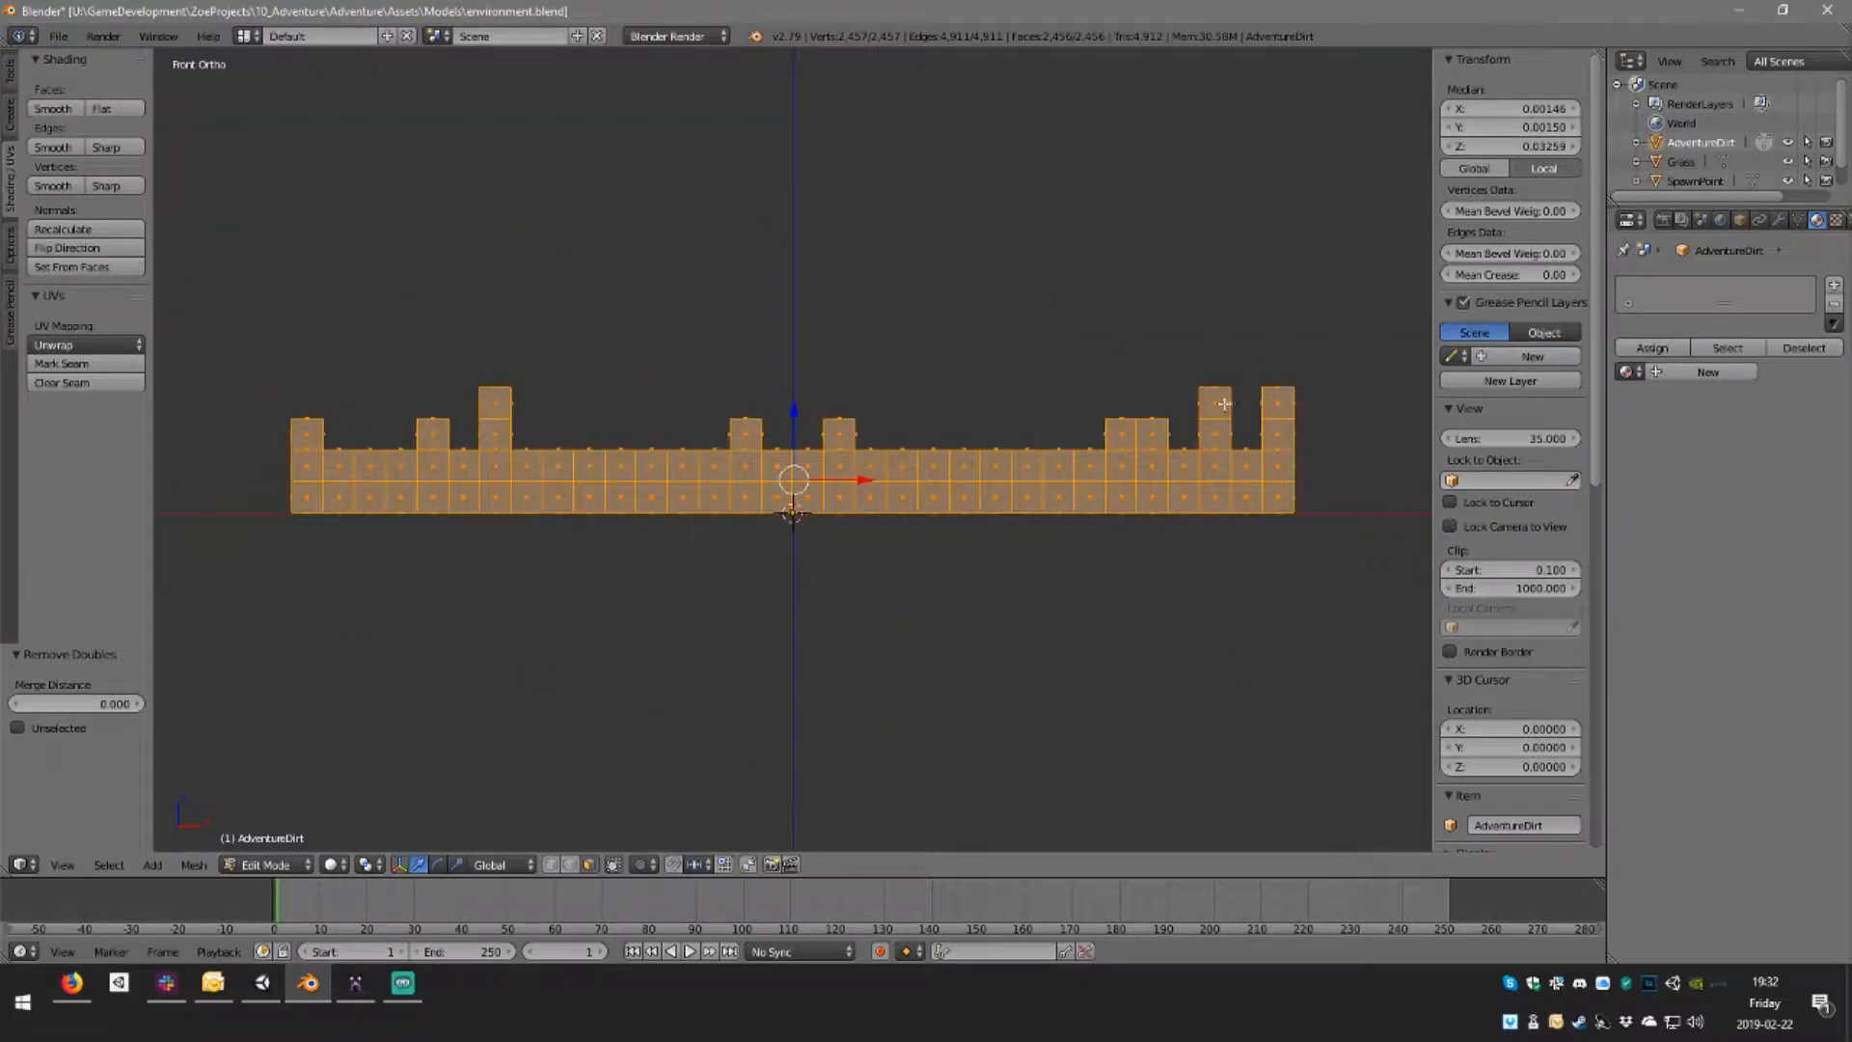
right_click(1225, 403)
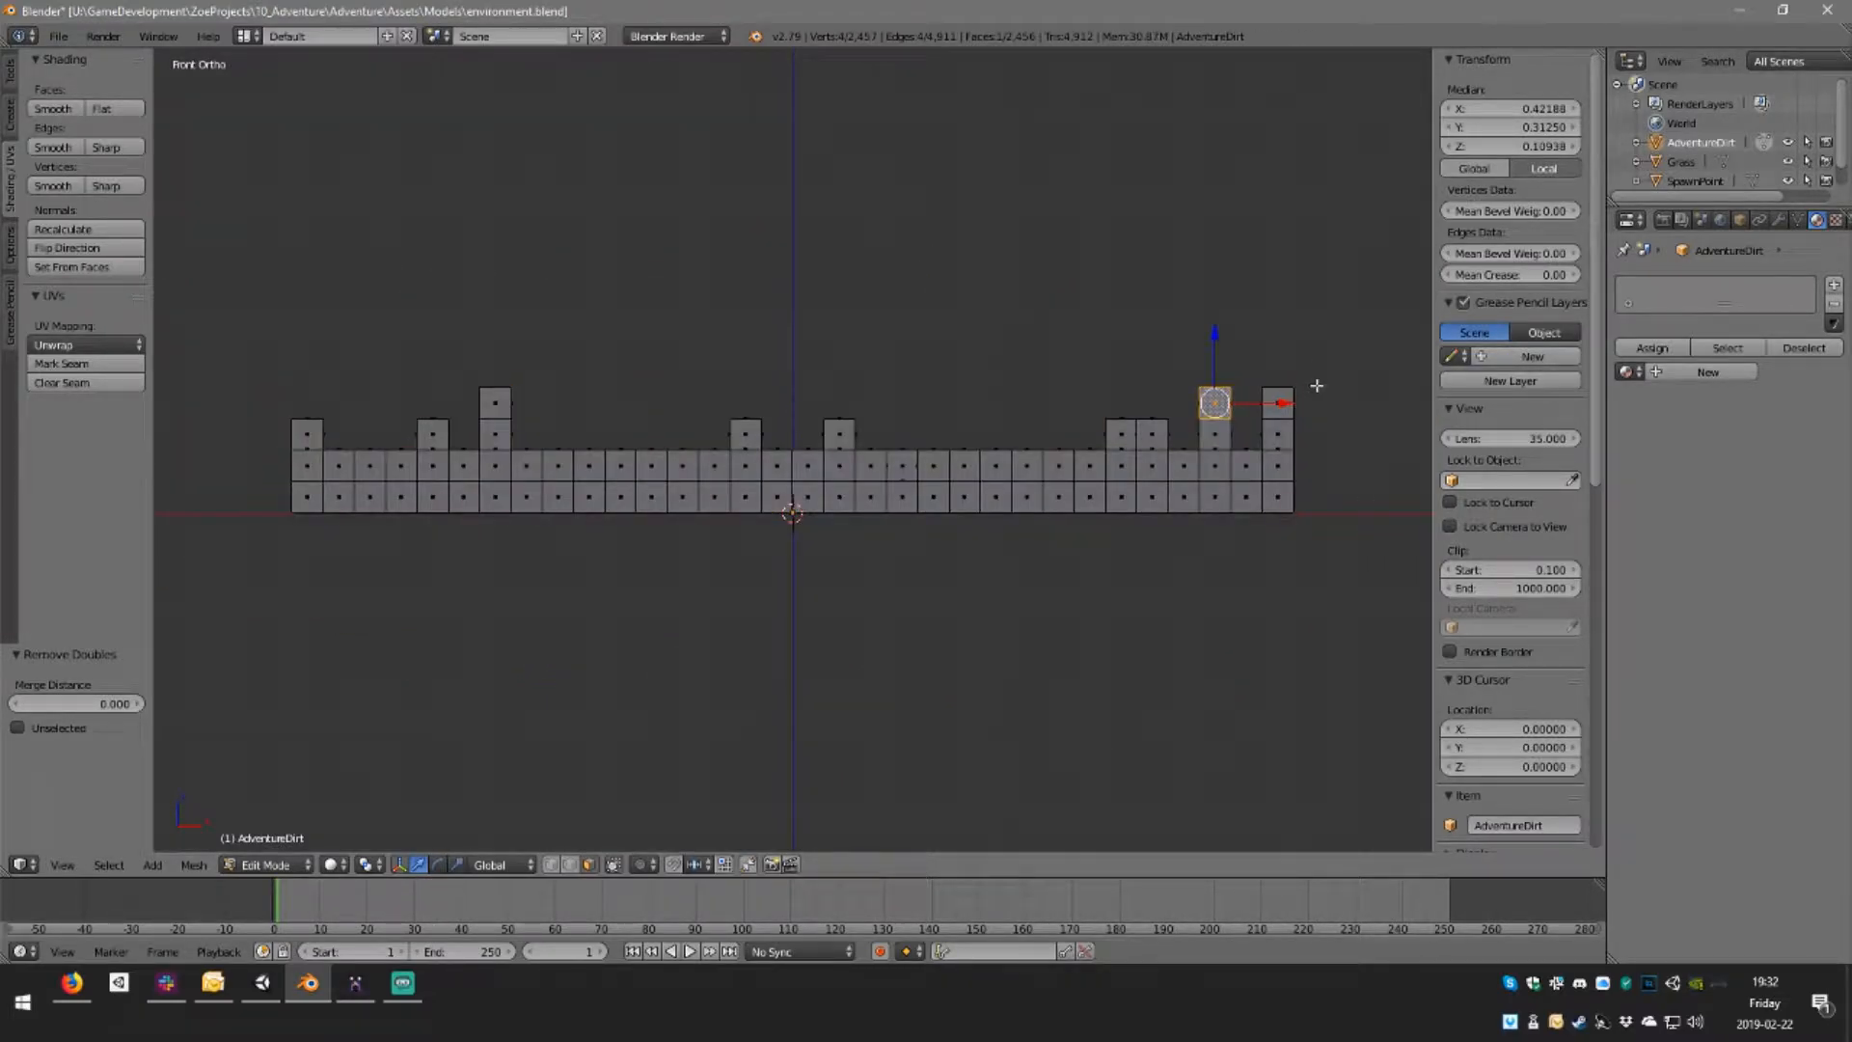
key("z")
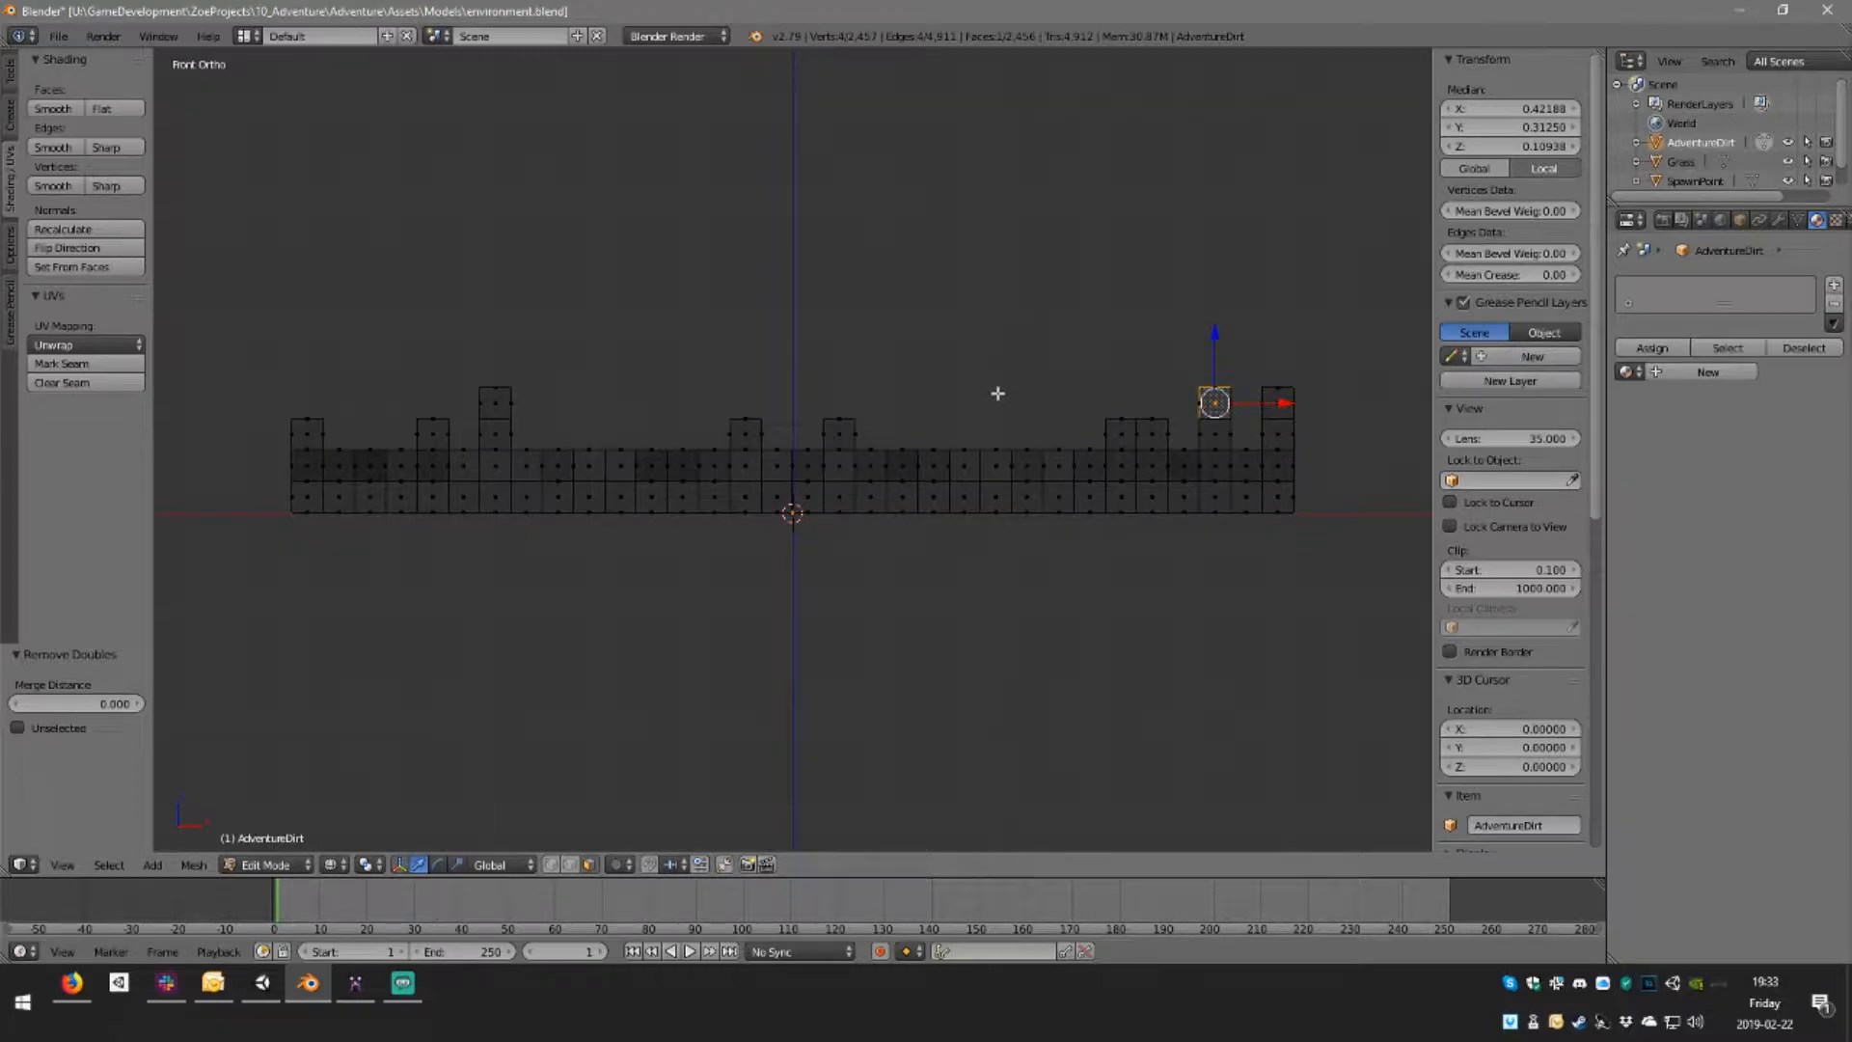
key("b")
left_click_drag(430, 317, 1336, 410)
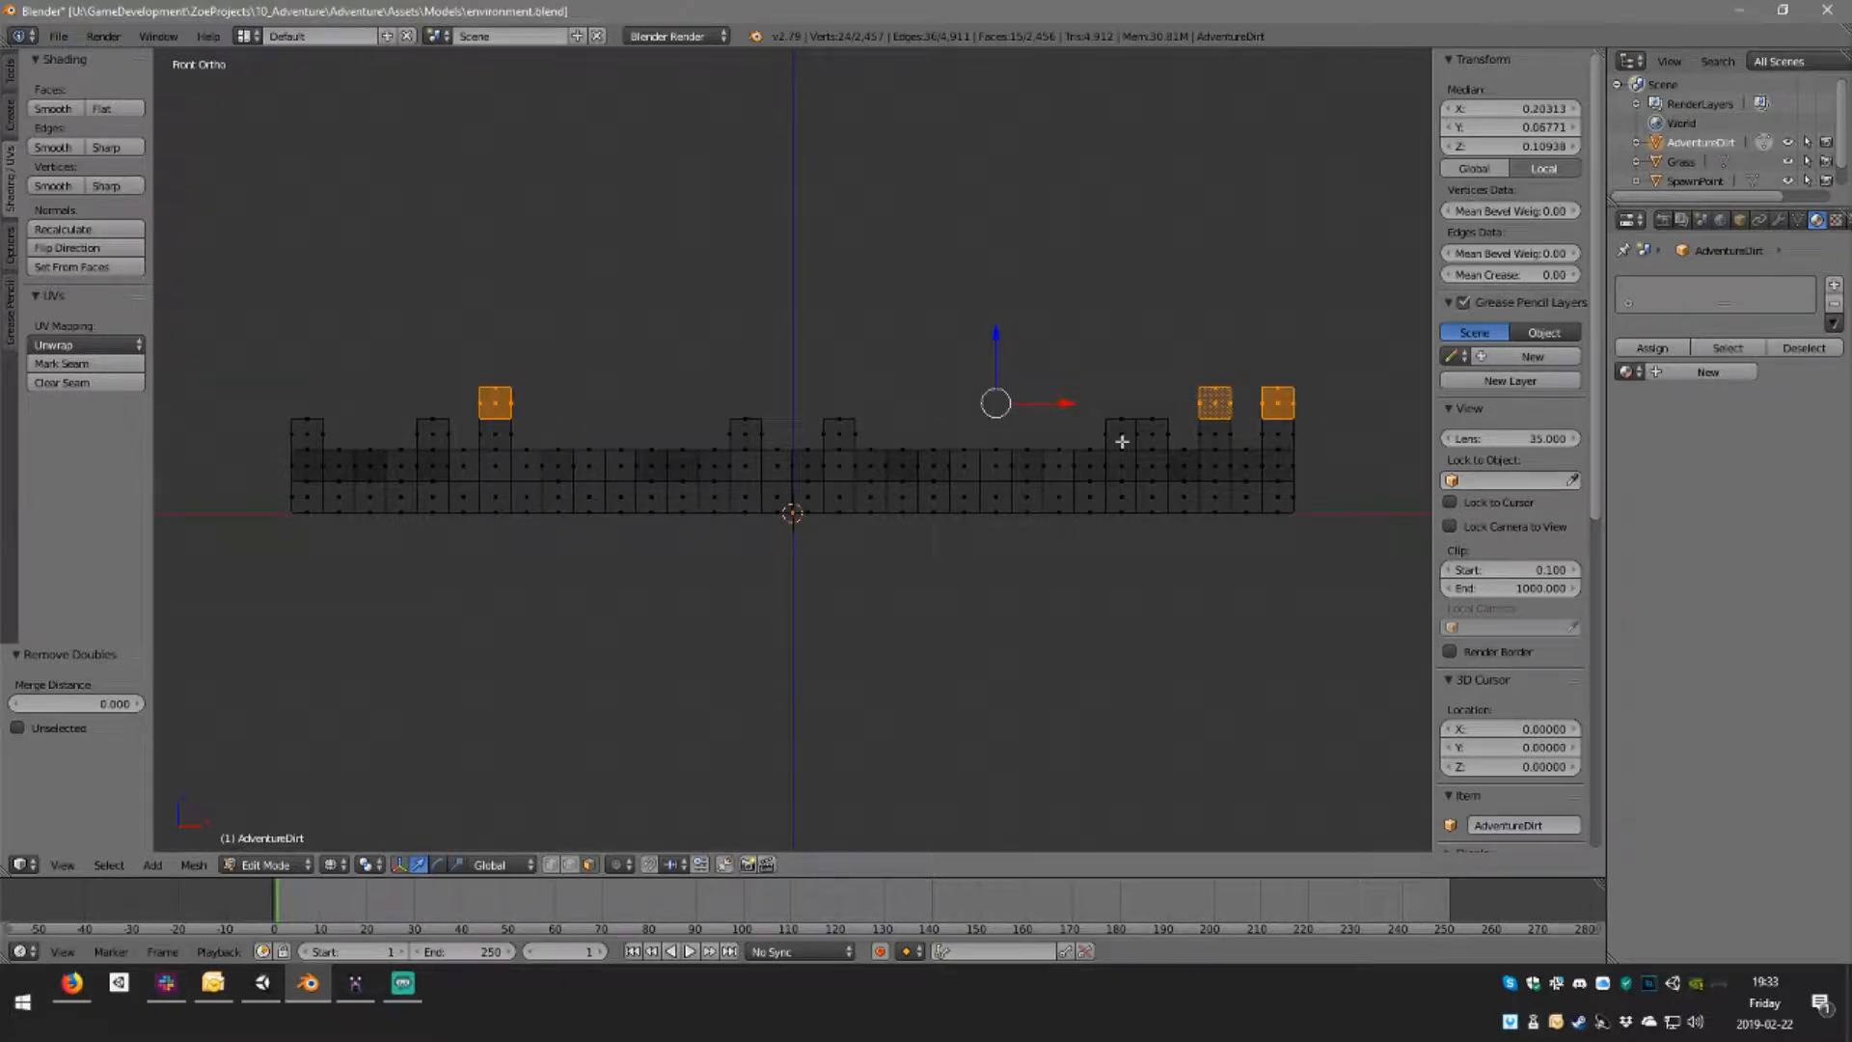
key("x")
left_click(1124, 436)
Return to solid shading, switch to vertex selection and cap the first opened bump near the tile's corner with a single face
middle_click_drag(1076, 401, 1036, 468)
key("z")
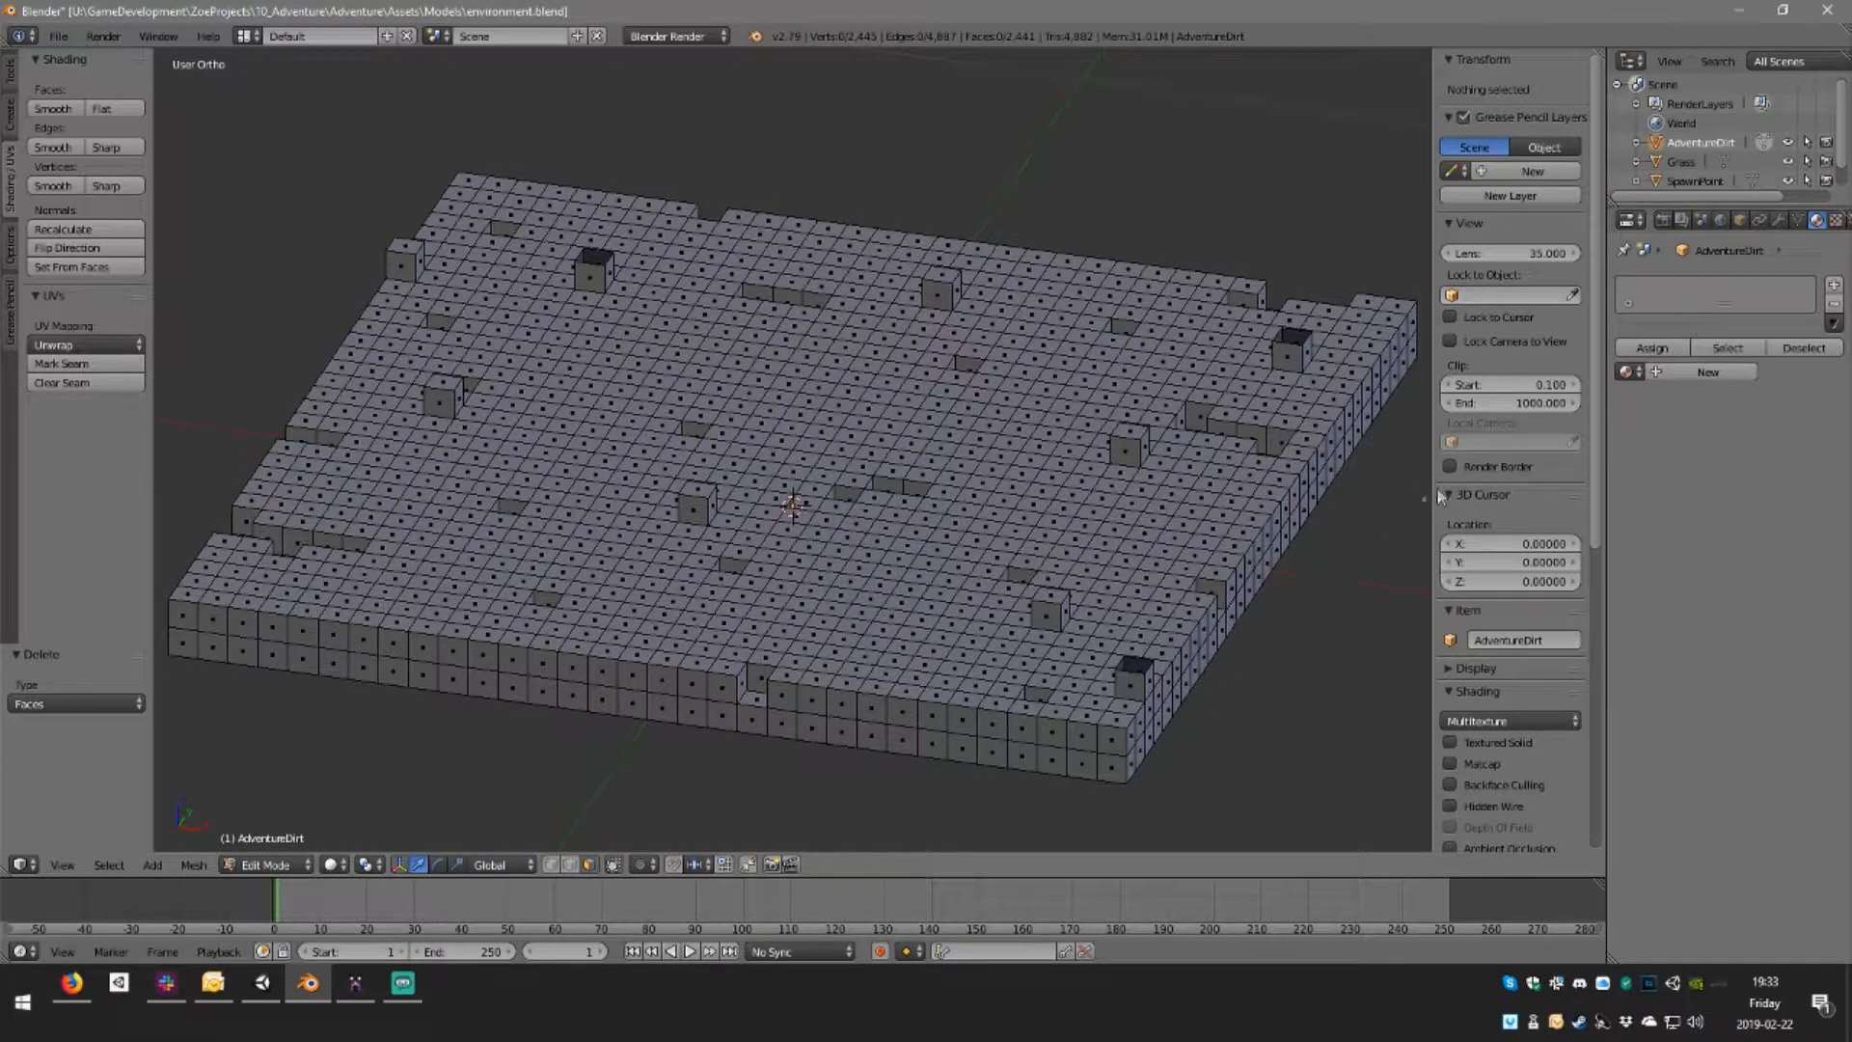
left_click(549, 866)
right_click(1131, 671)
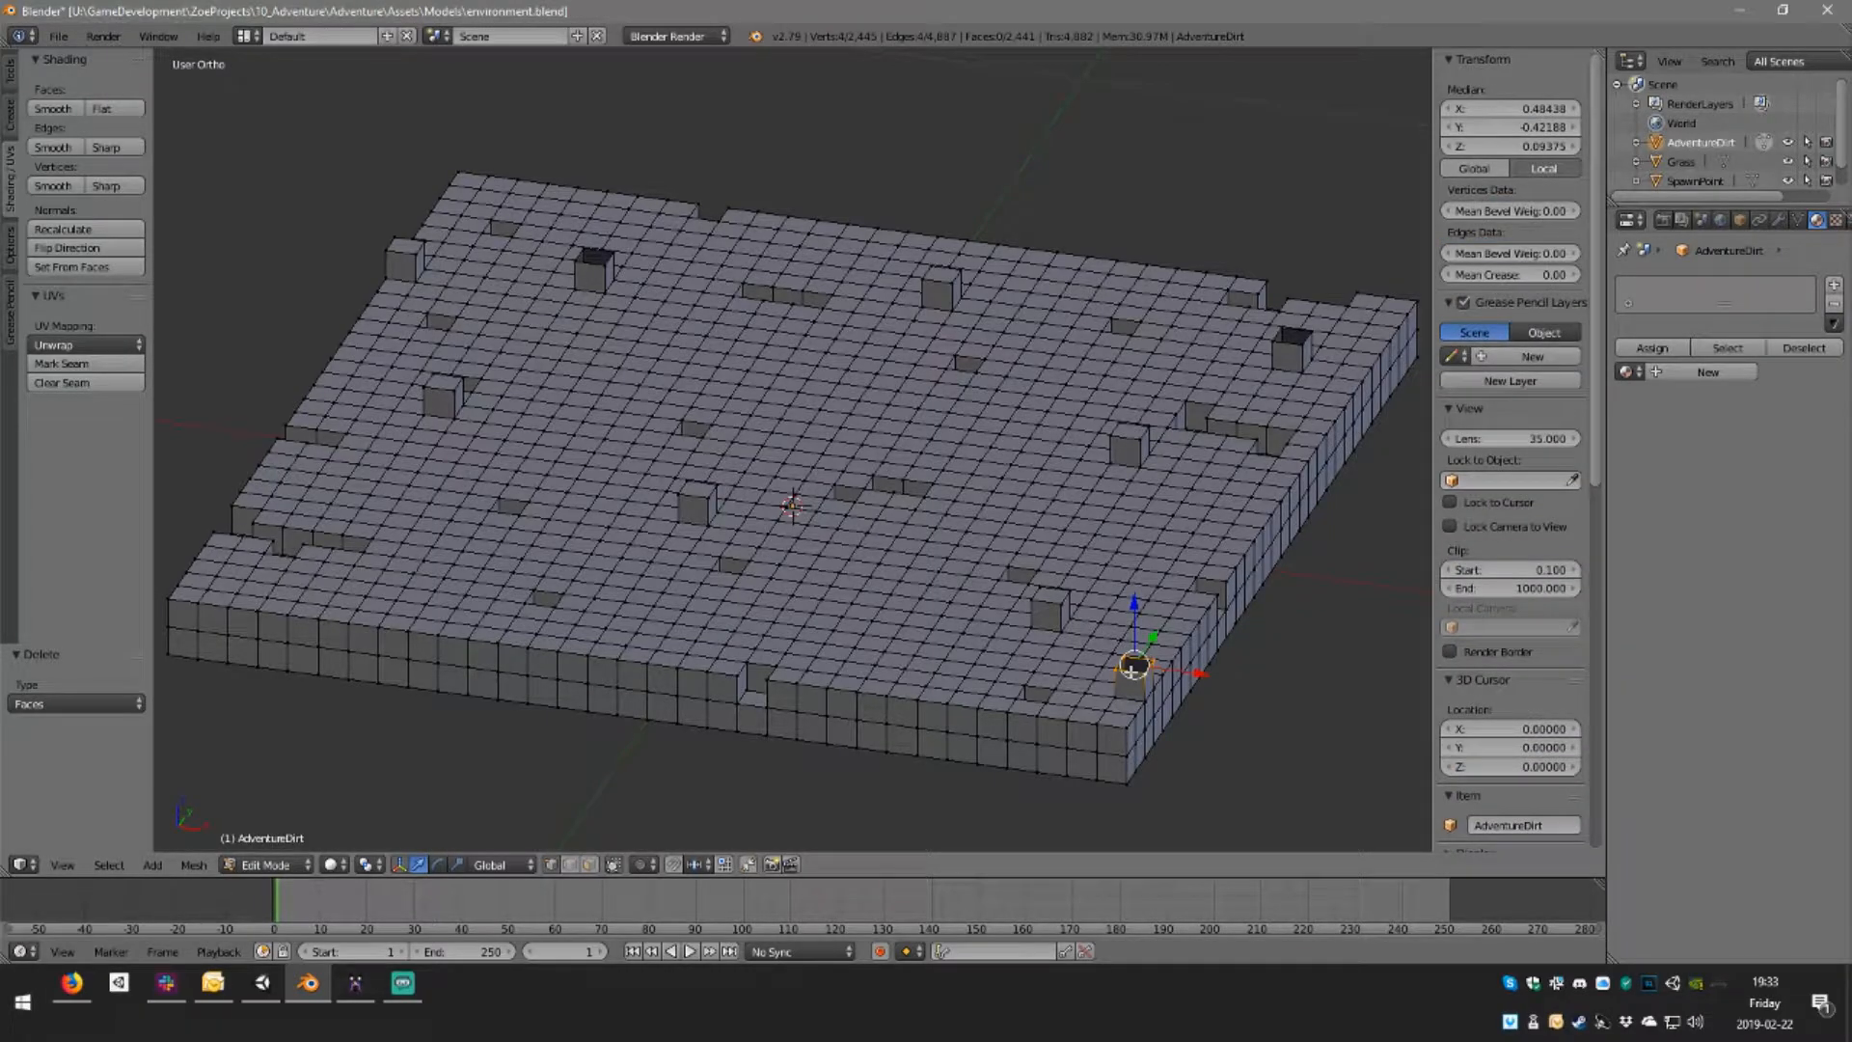
key("alt+f")
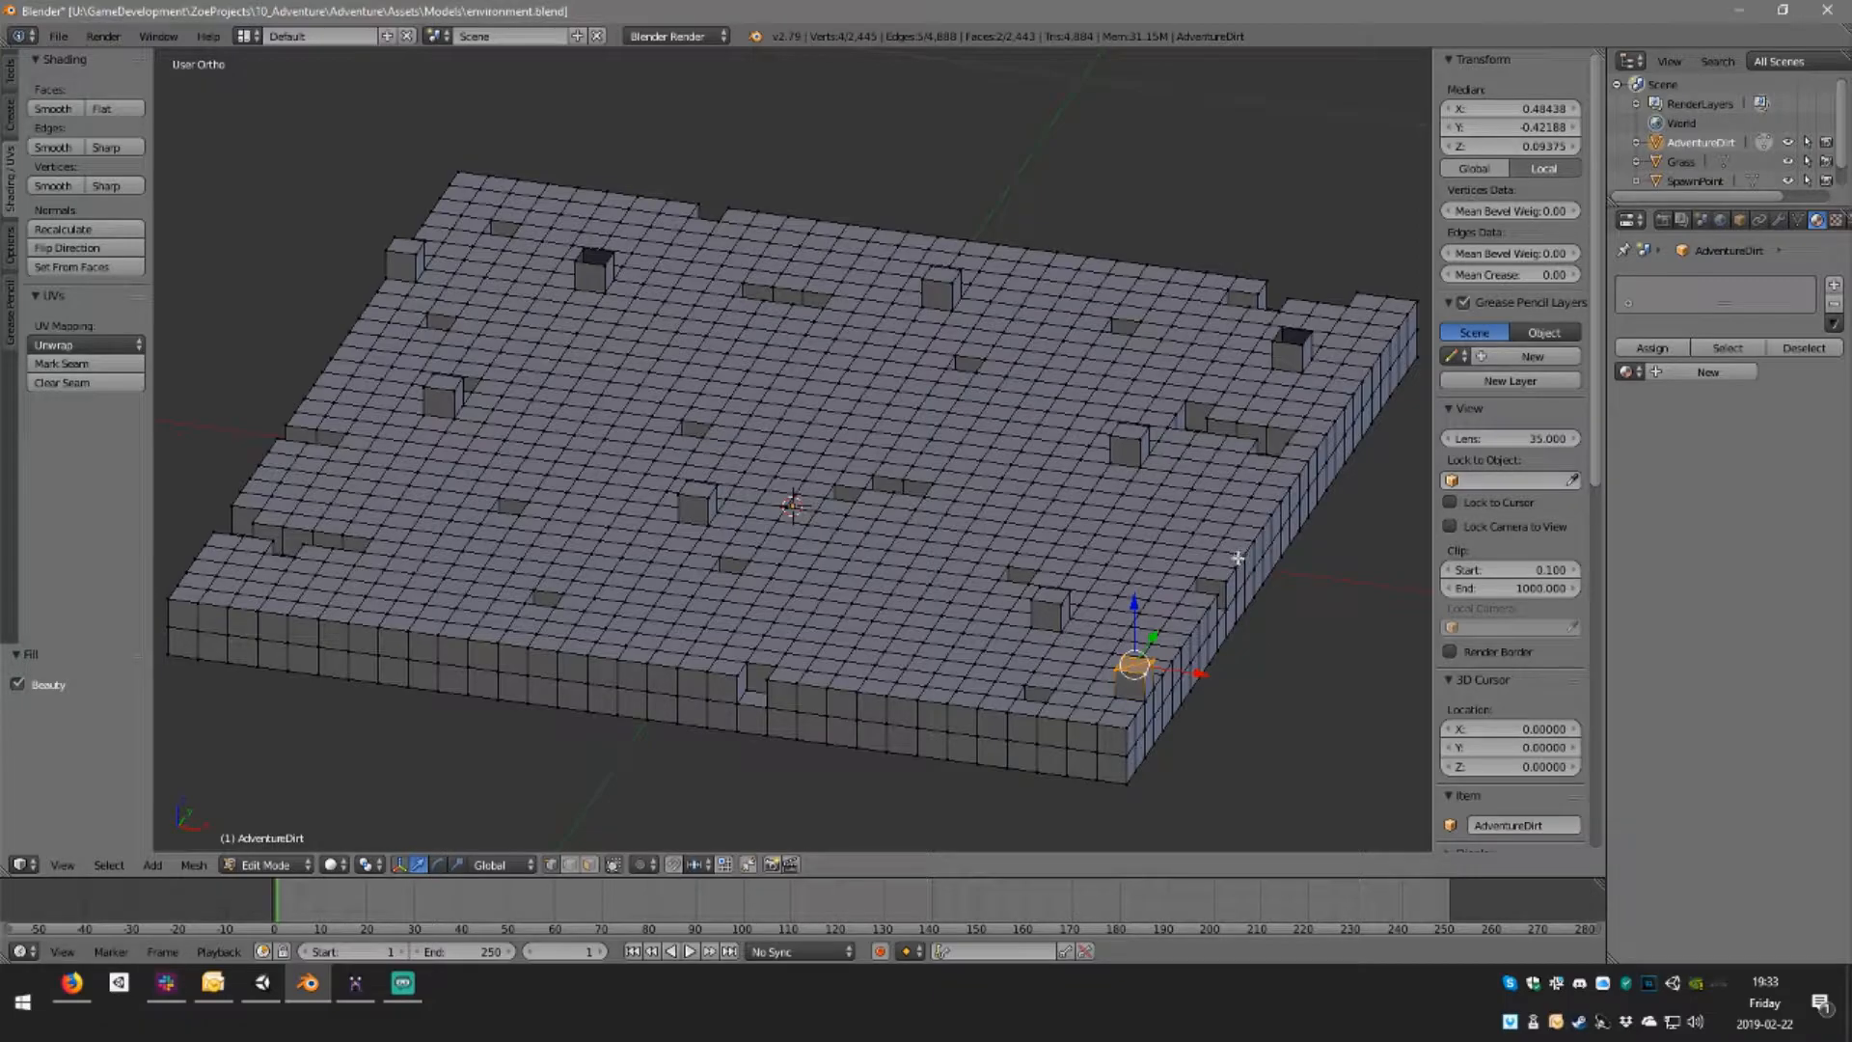
key("ctrl+z")
key("f")
Cap the other two opened bumps with a face each and save over environment.blend
right_click(1292, 346)
key("f")
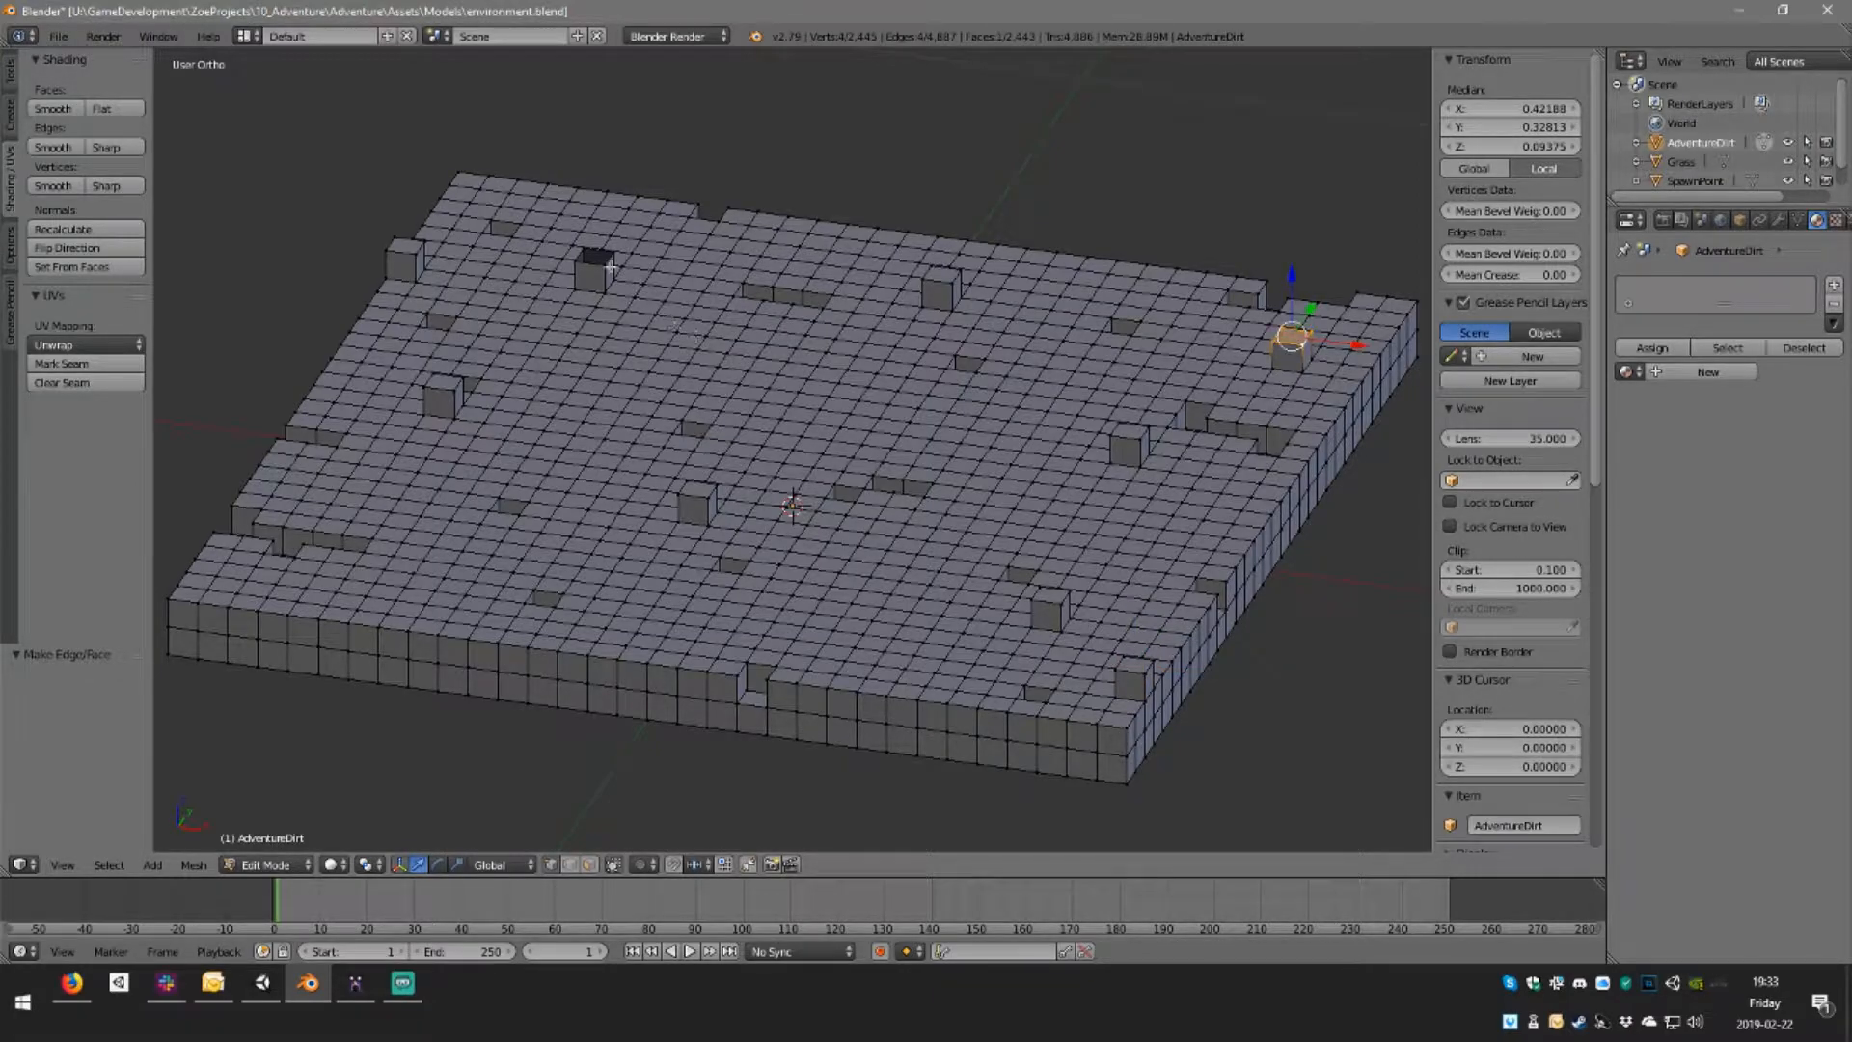
right_click(596, 263)
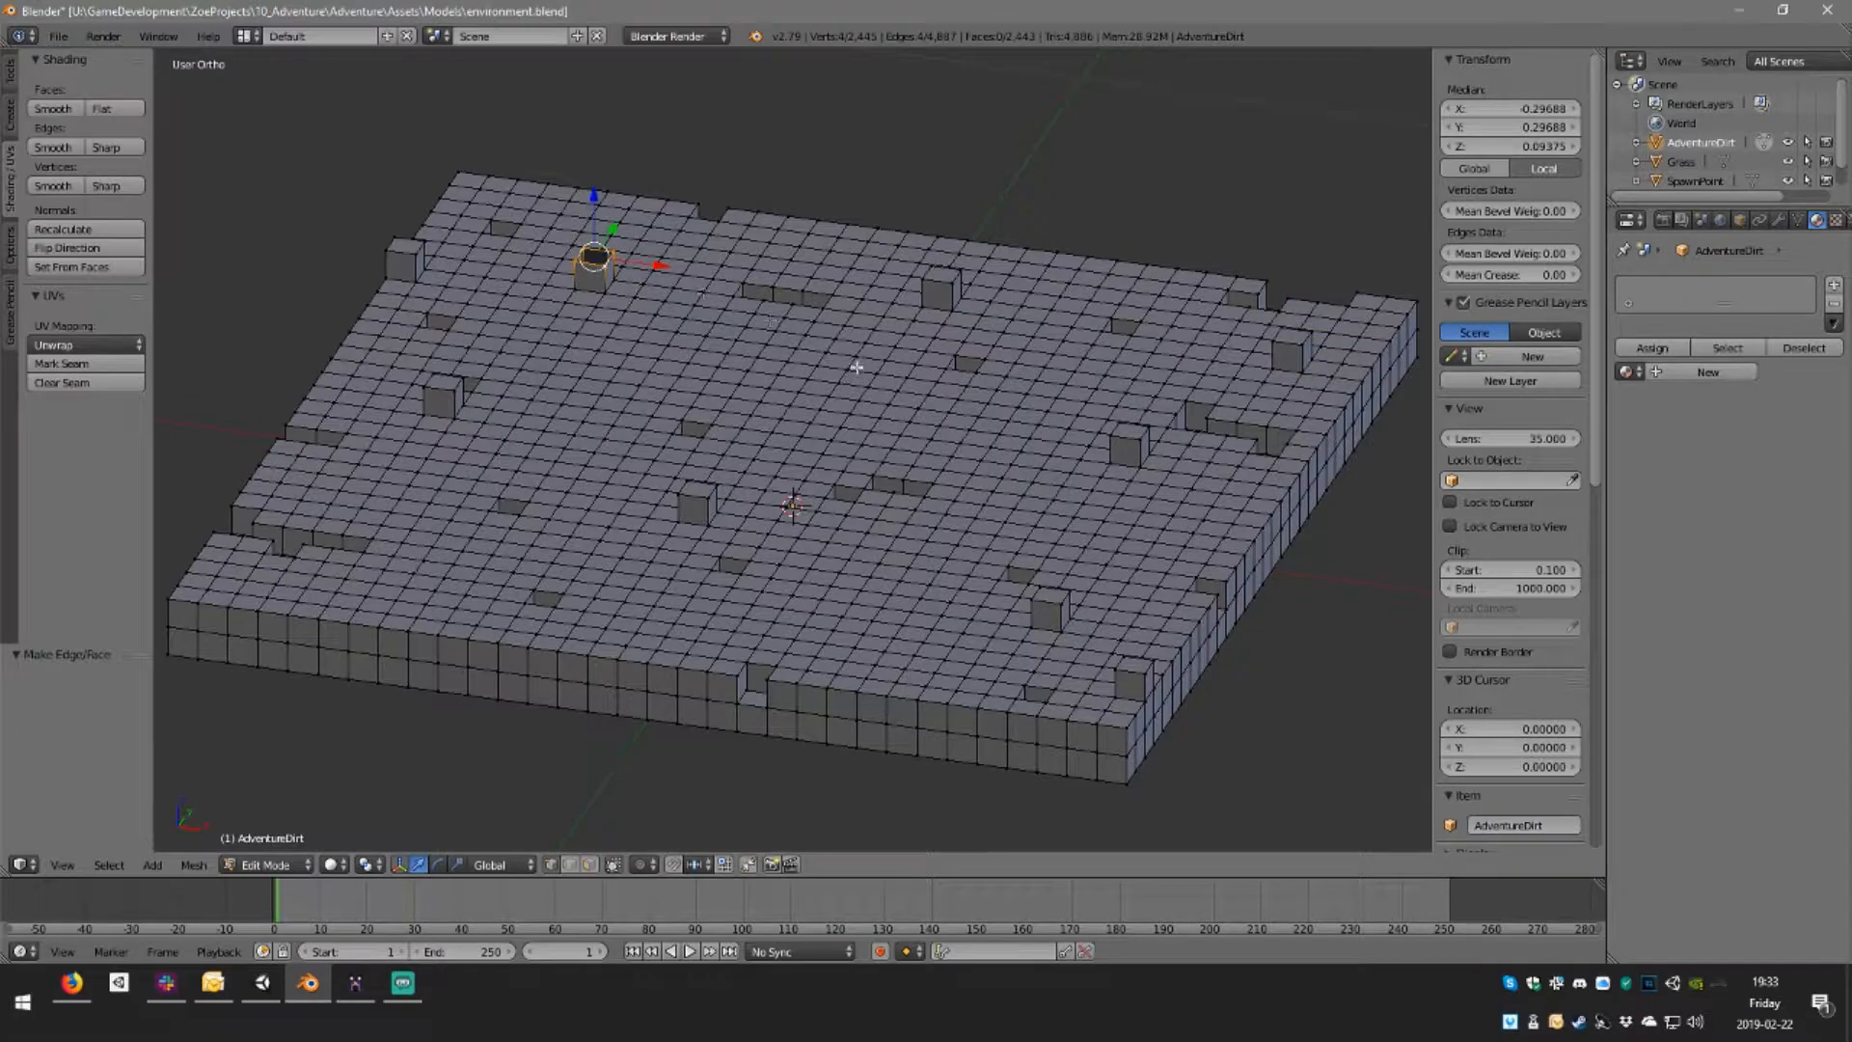
key("f")
key("ctrl+s")
left_click(864, 460)
Select the dirt tile's whole mesh in Edit Mode and run Limited Dissolve on it
middle_click_drag(961, 492, 809, 584)
scroll(841, 583, "down", 5)
key("Tab")
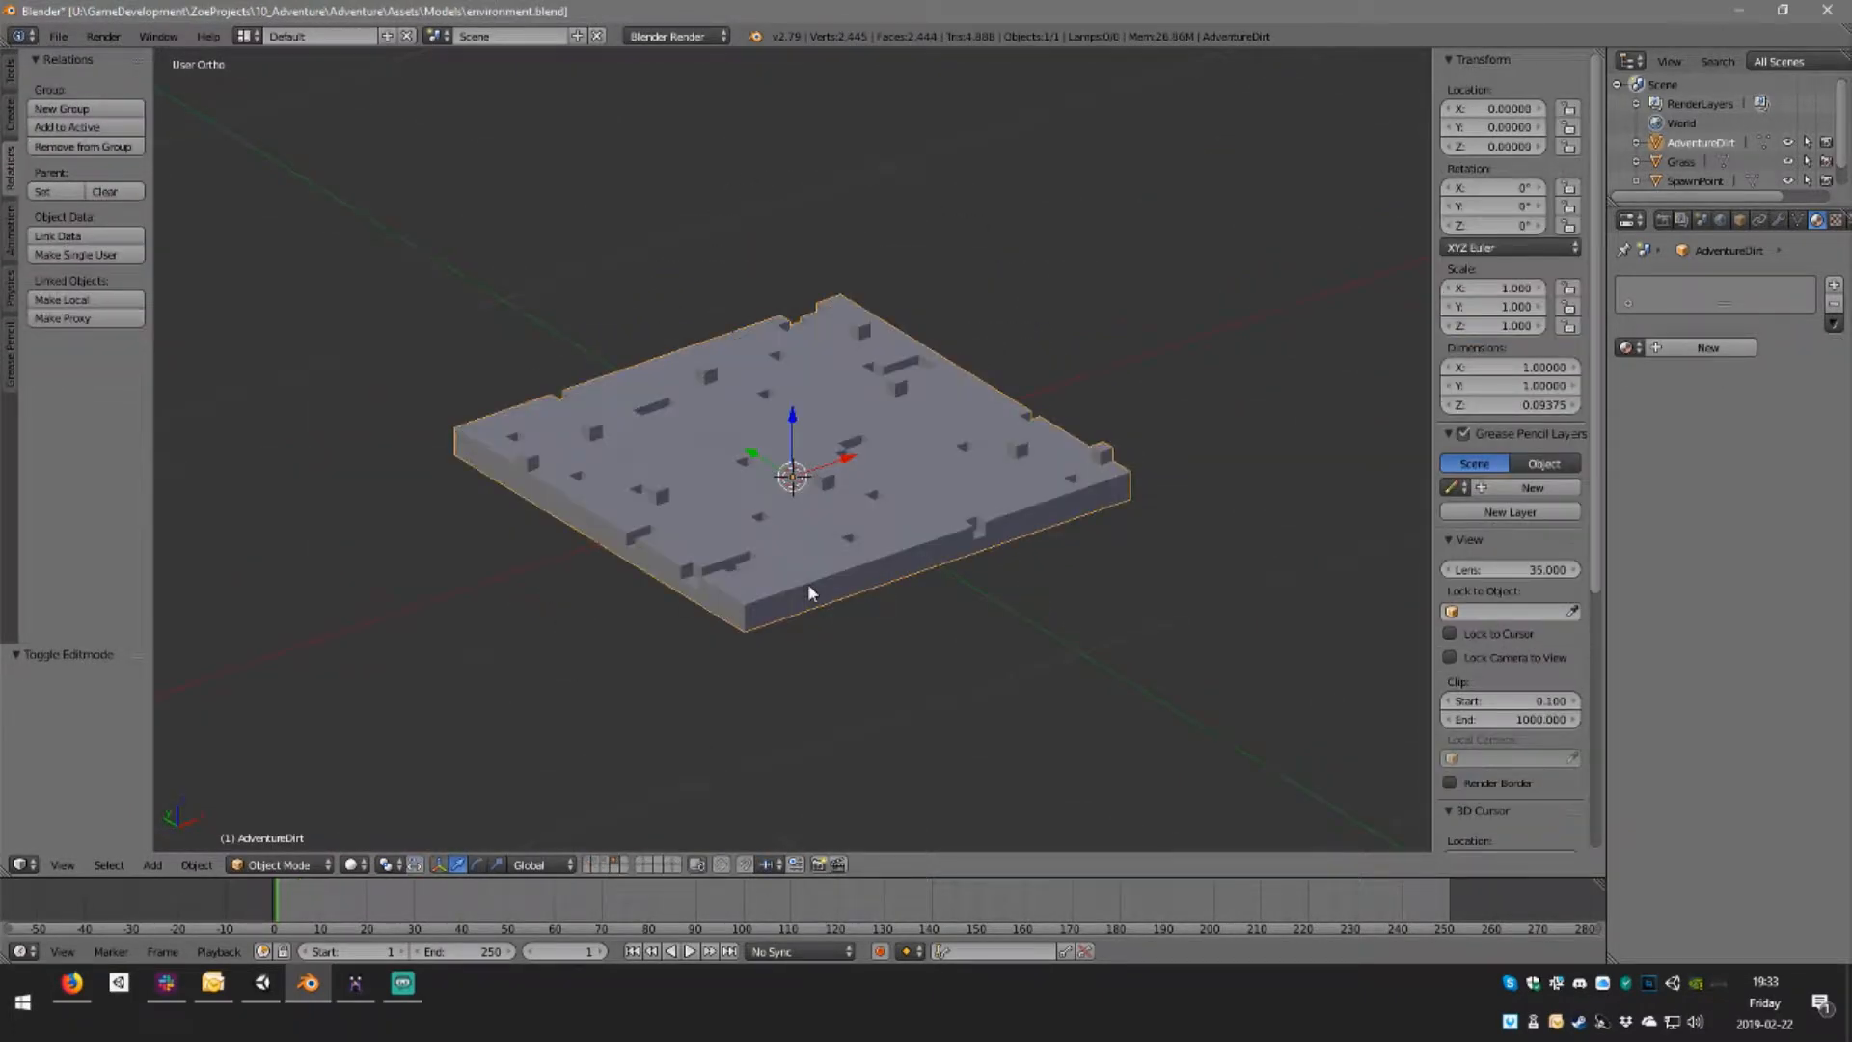
key("Tab")
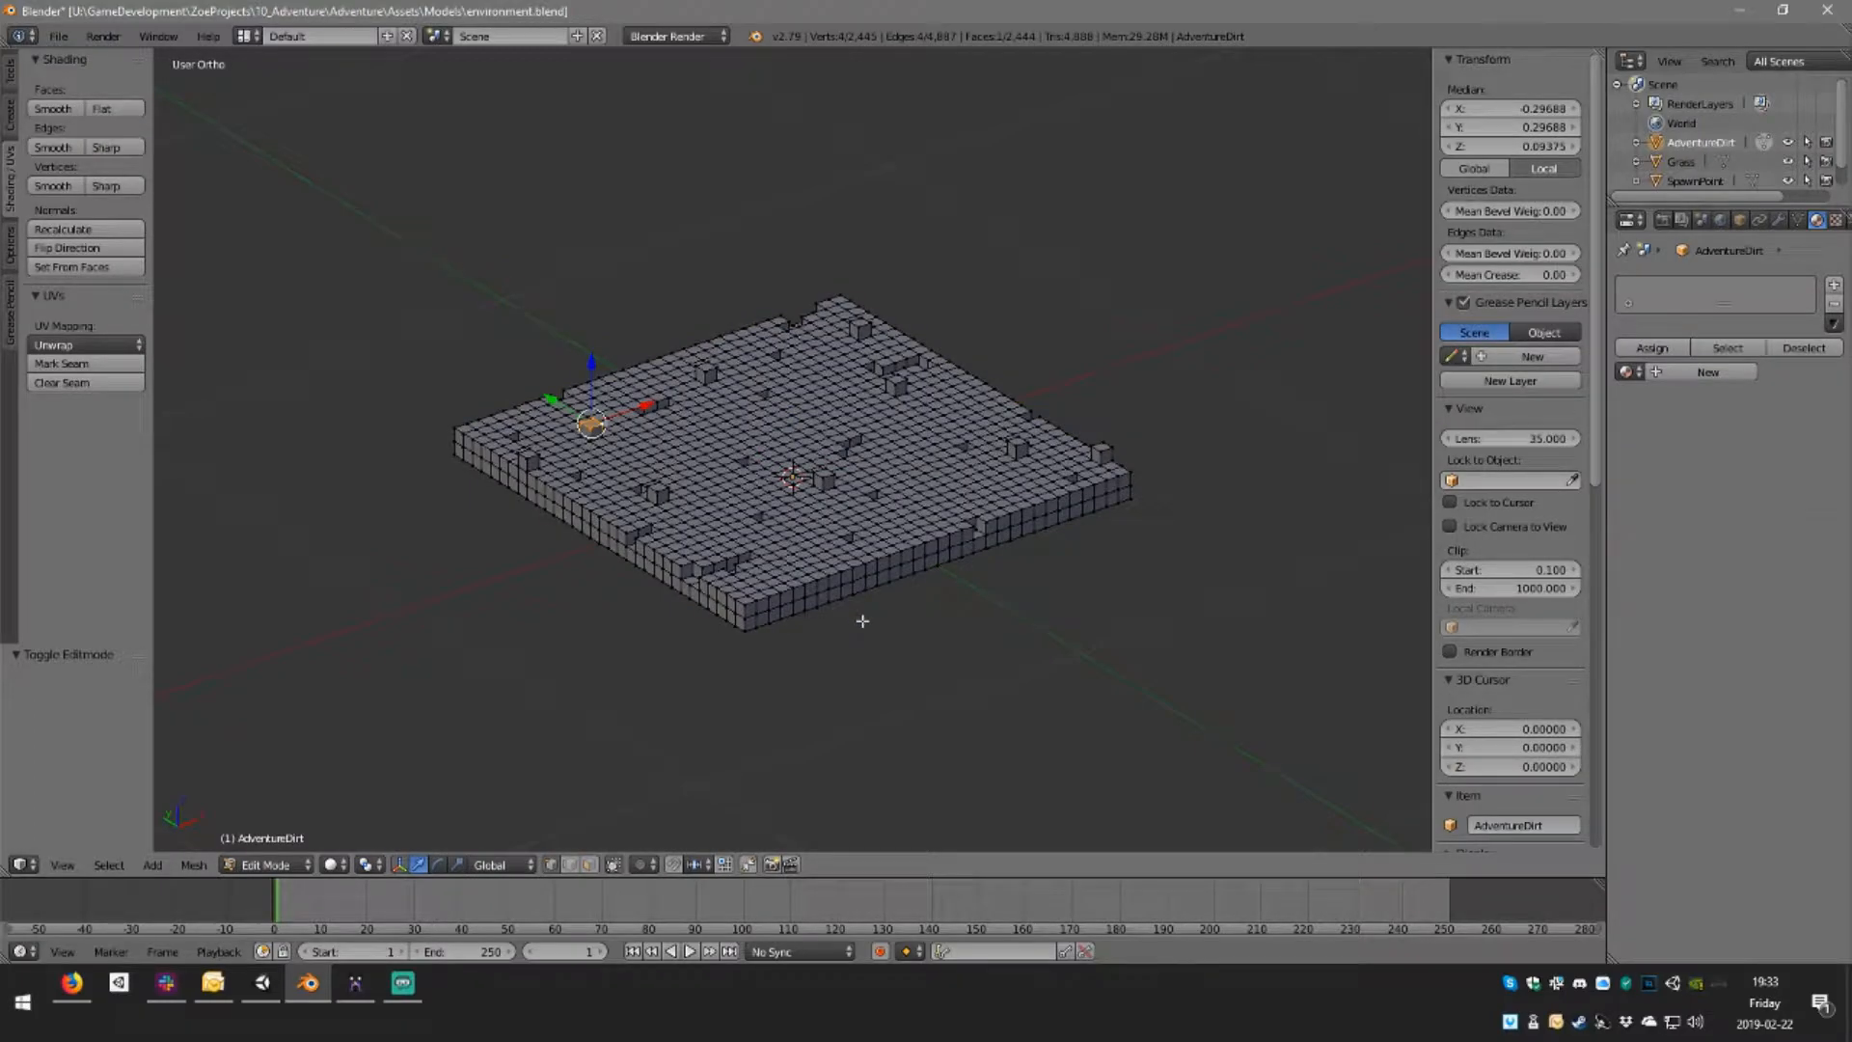
key("a")
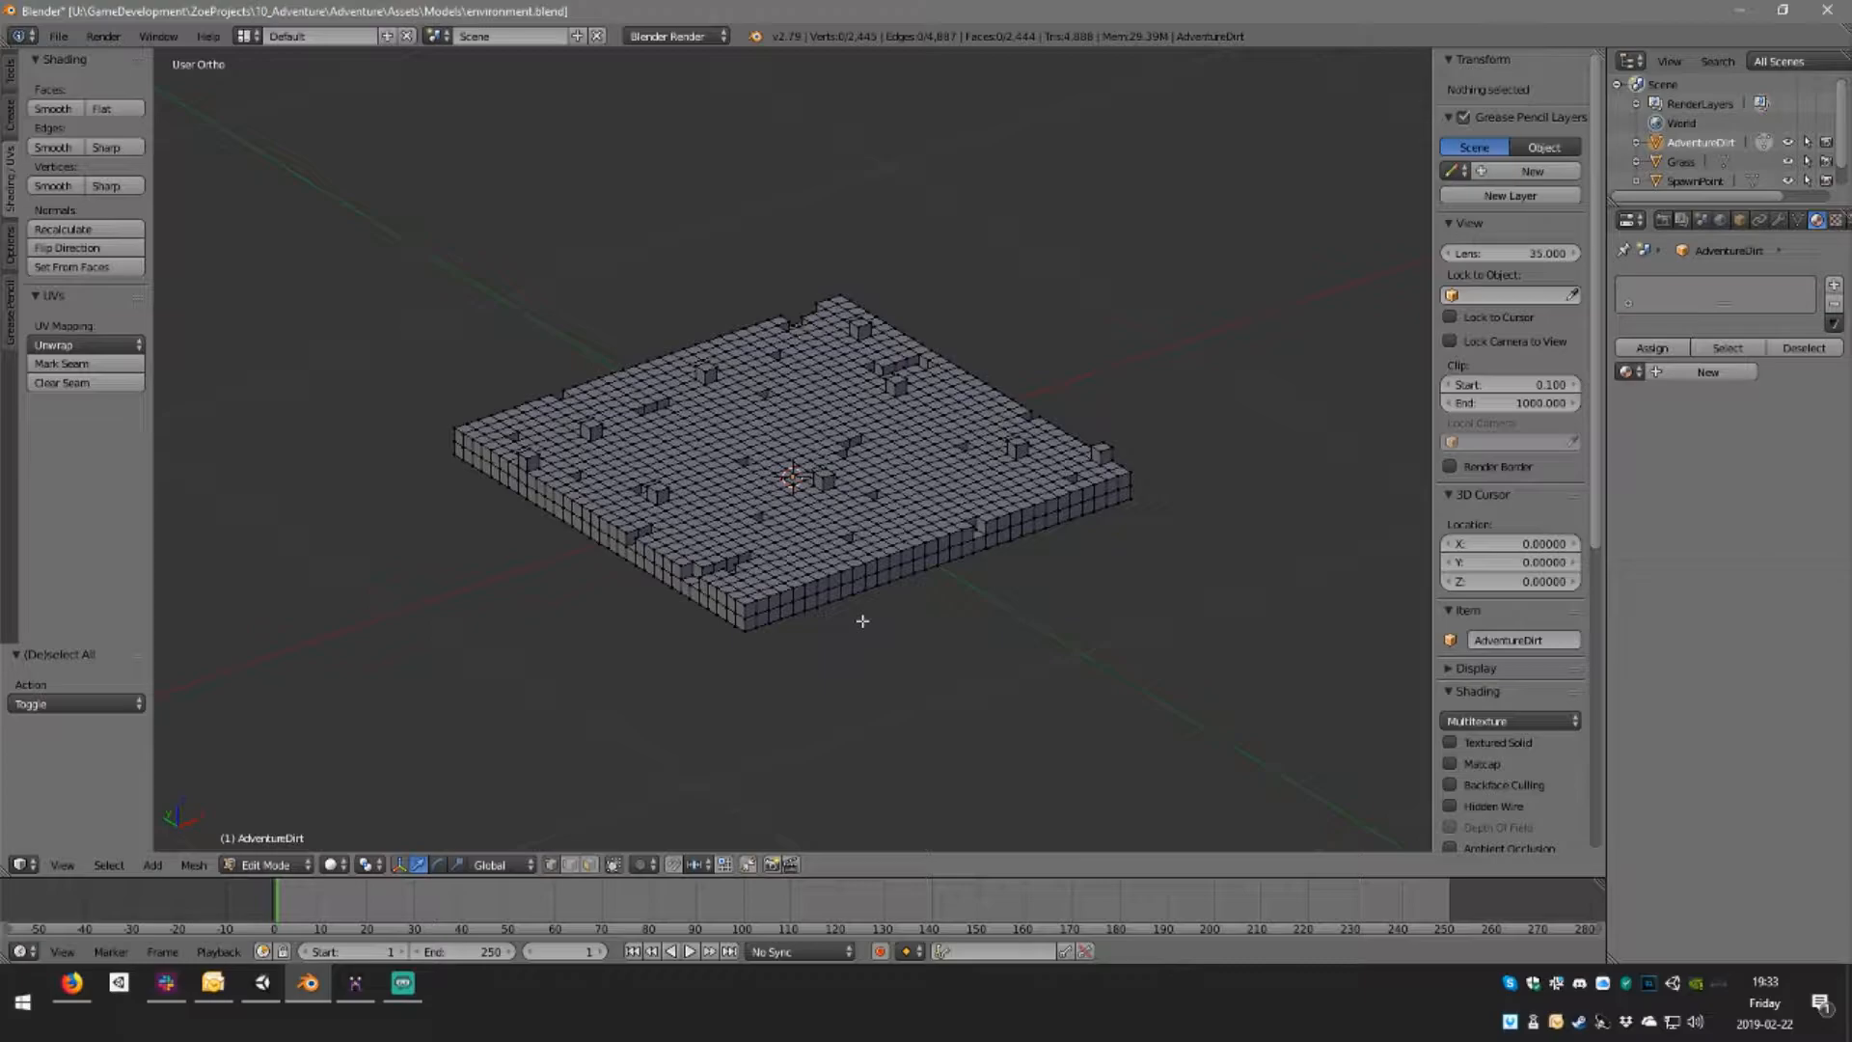
key("a")
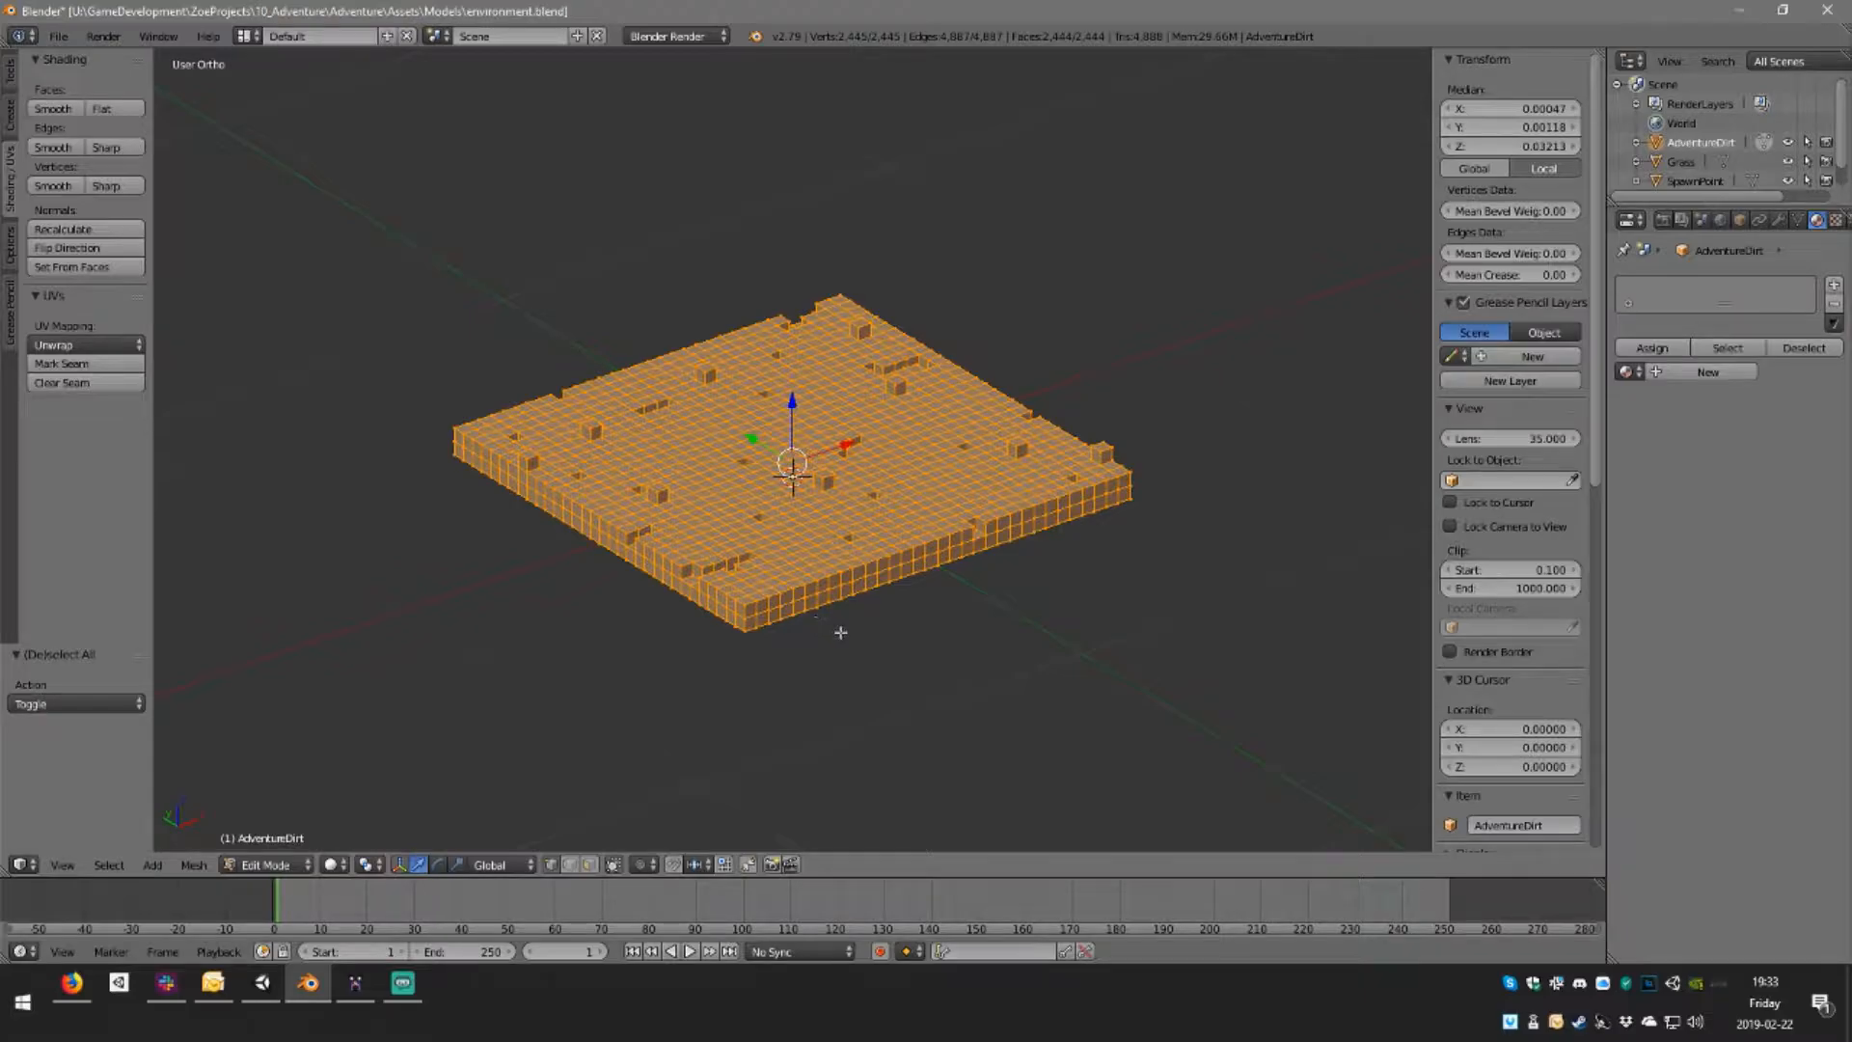
key("space")
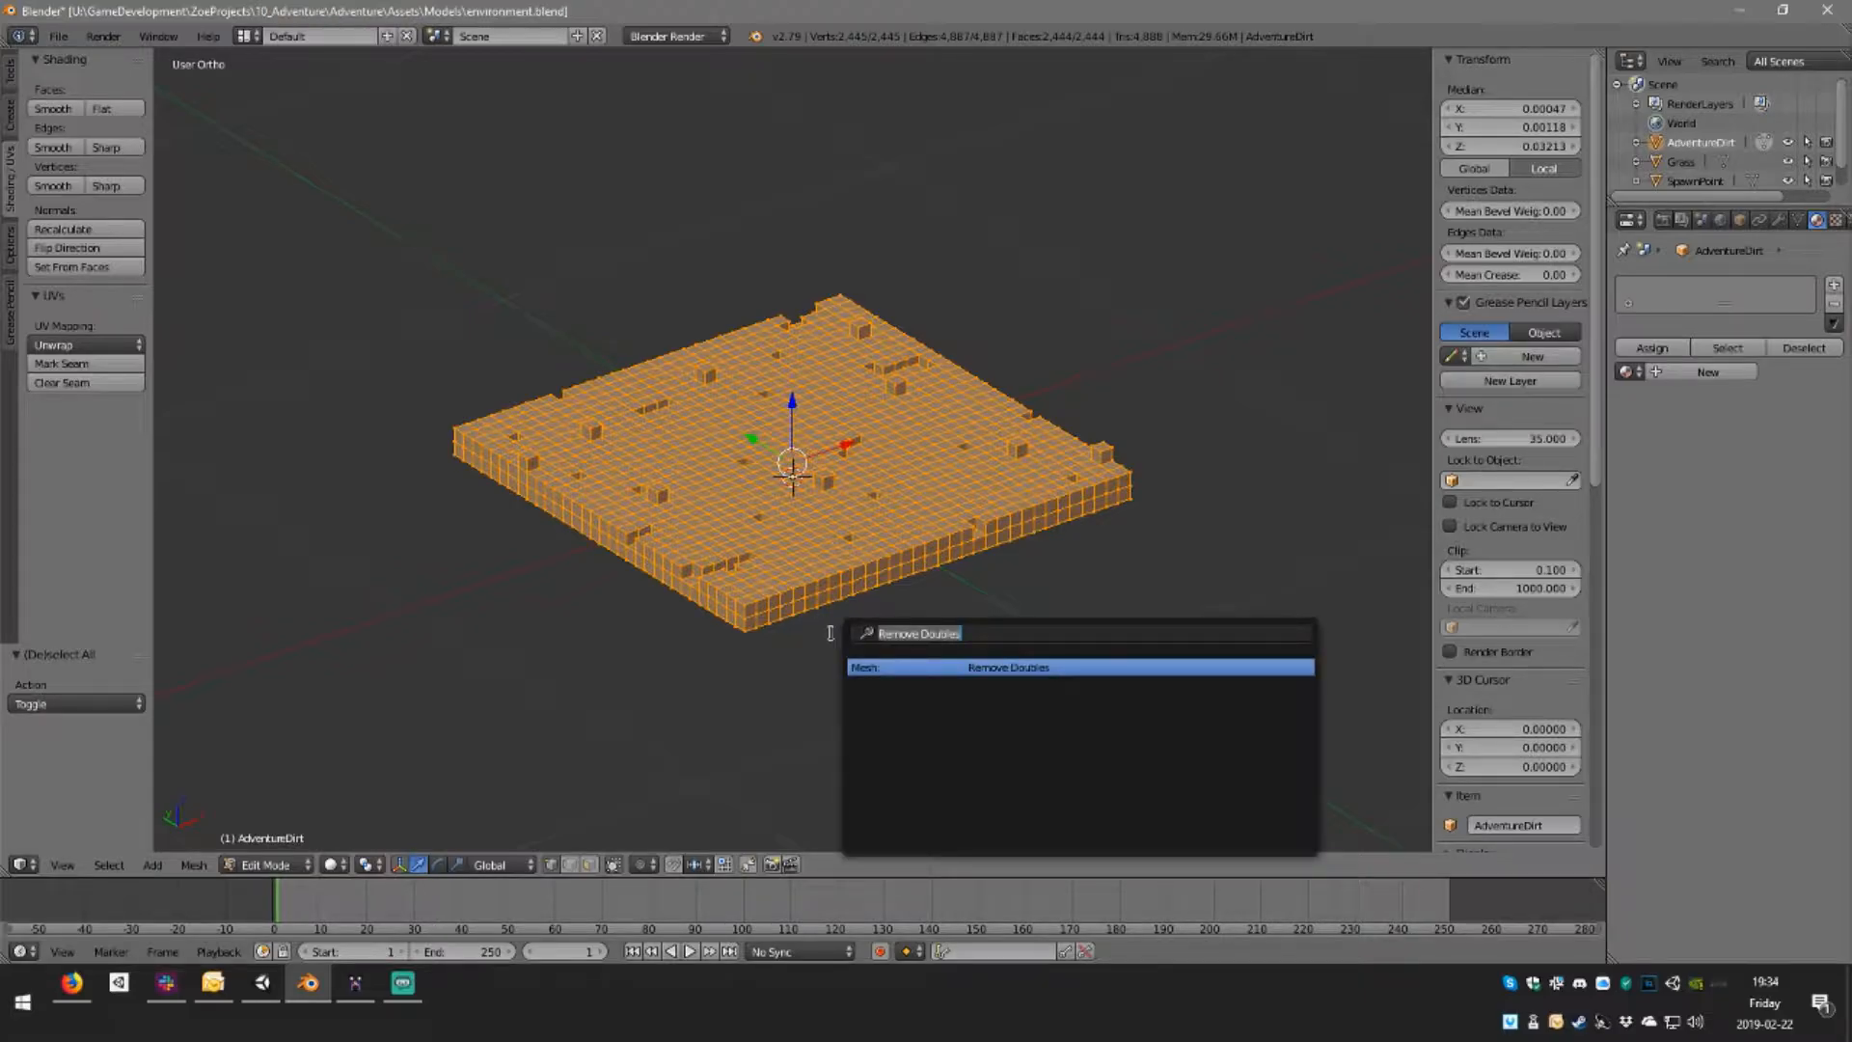
type("limite")
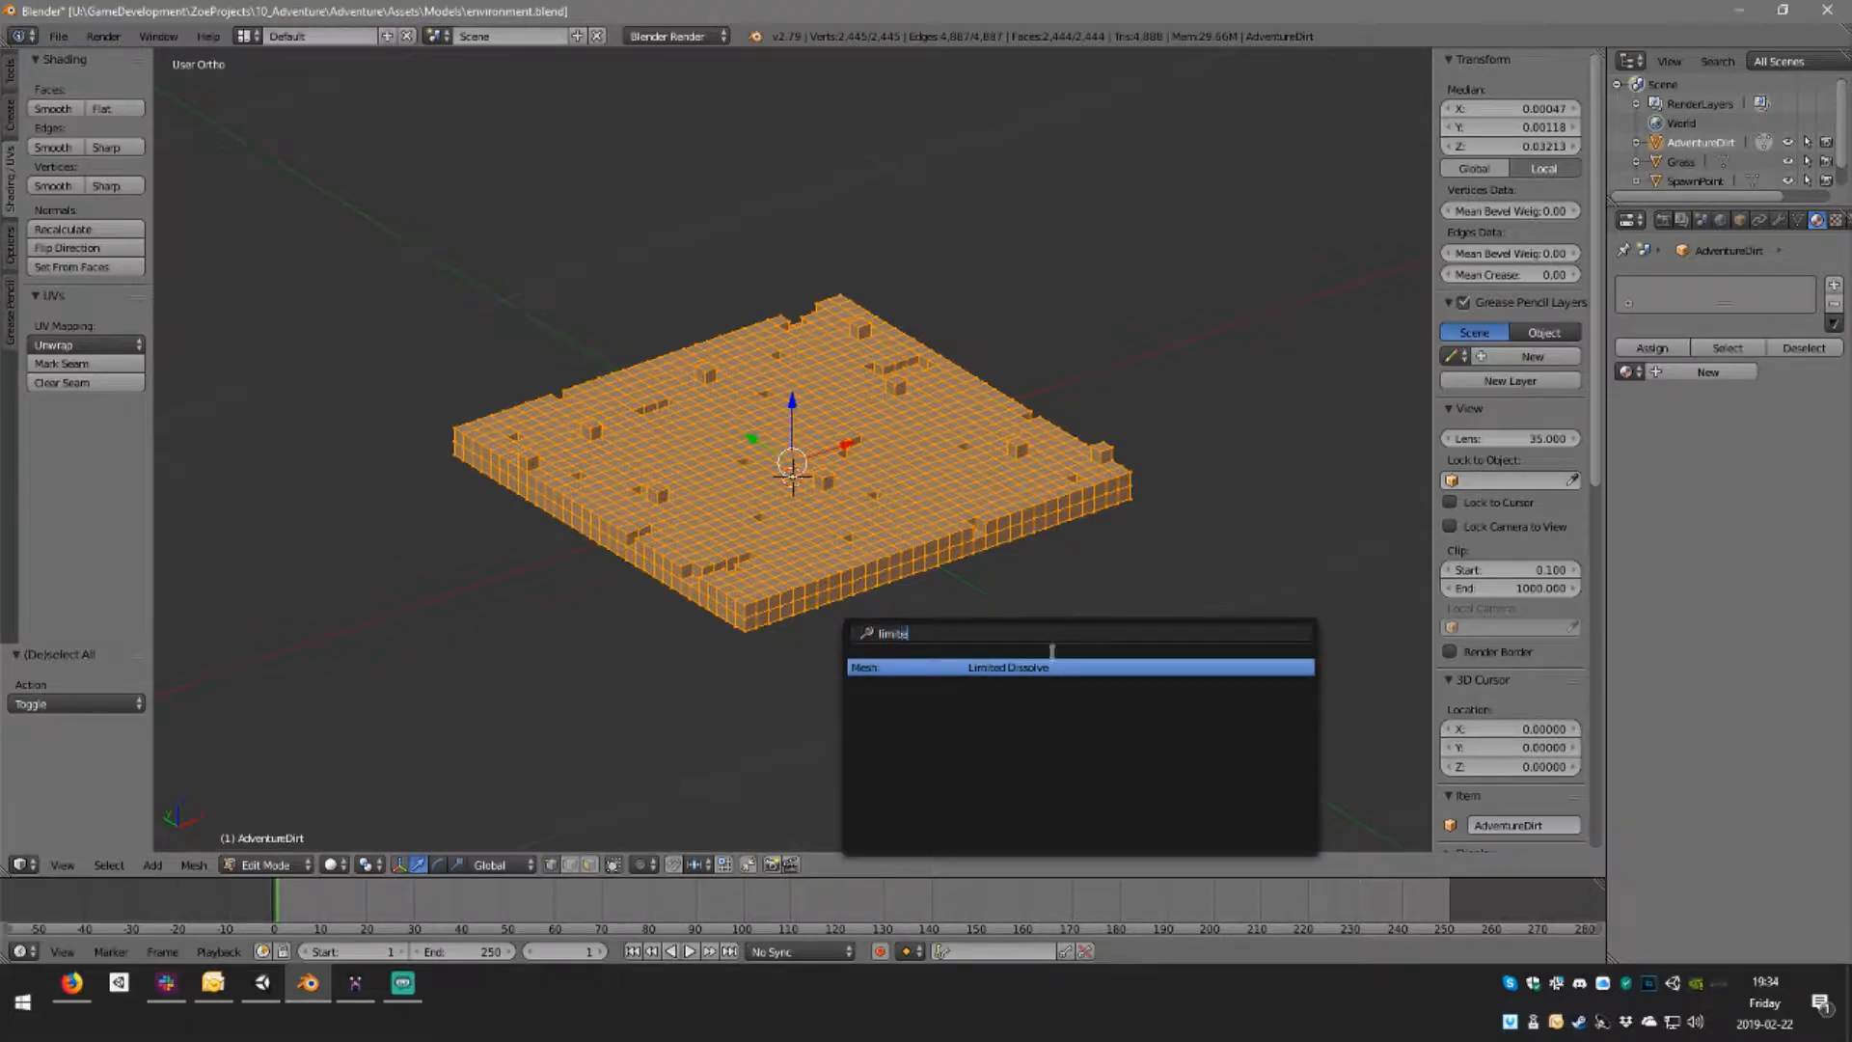
left_click(1046, 667)
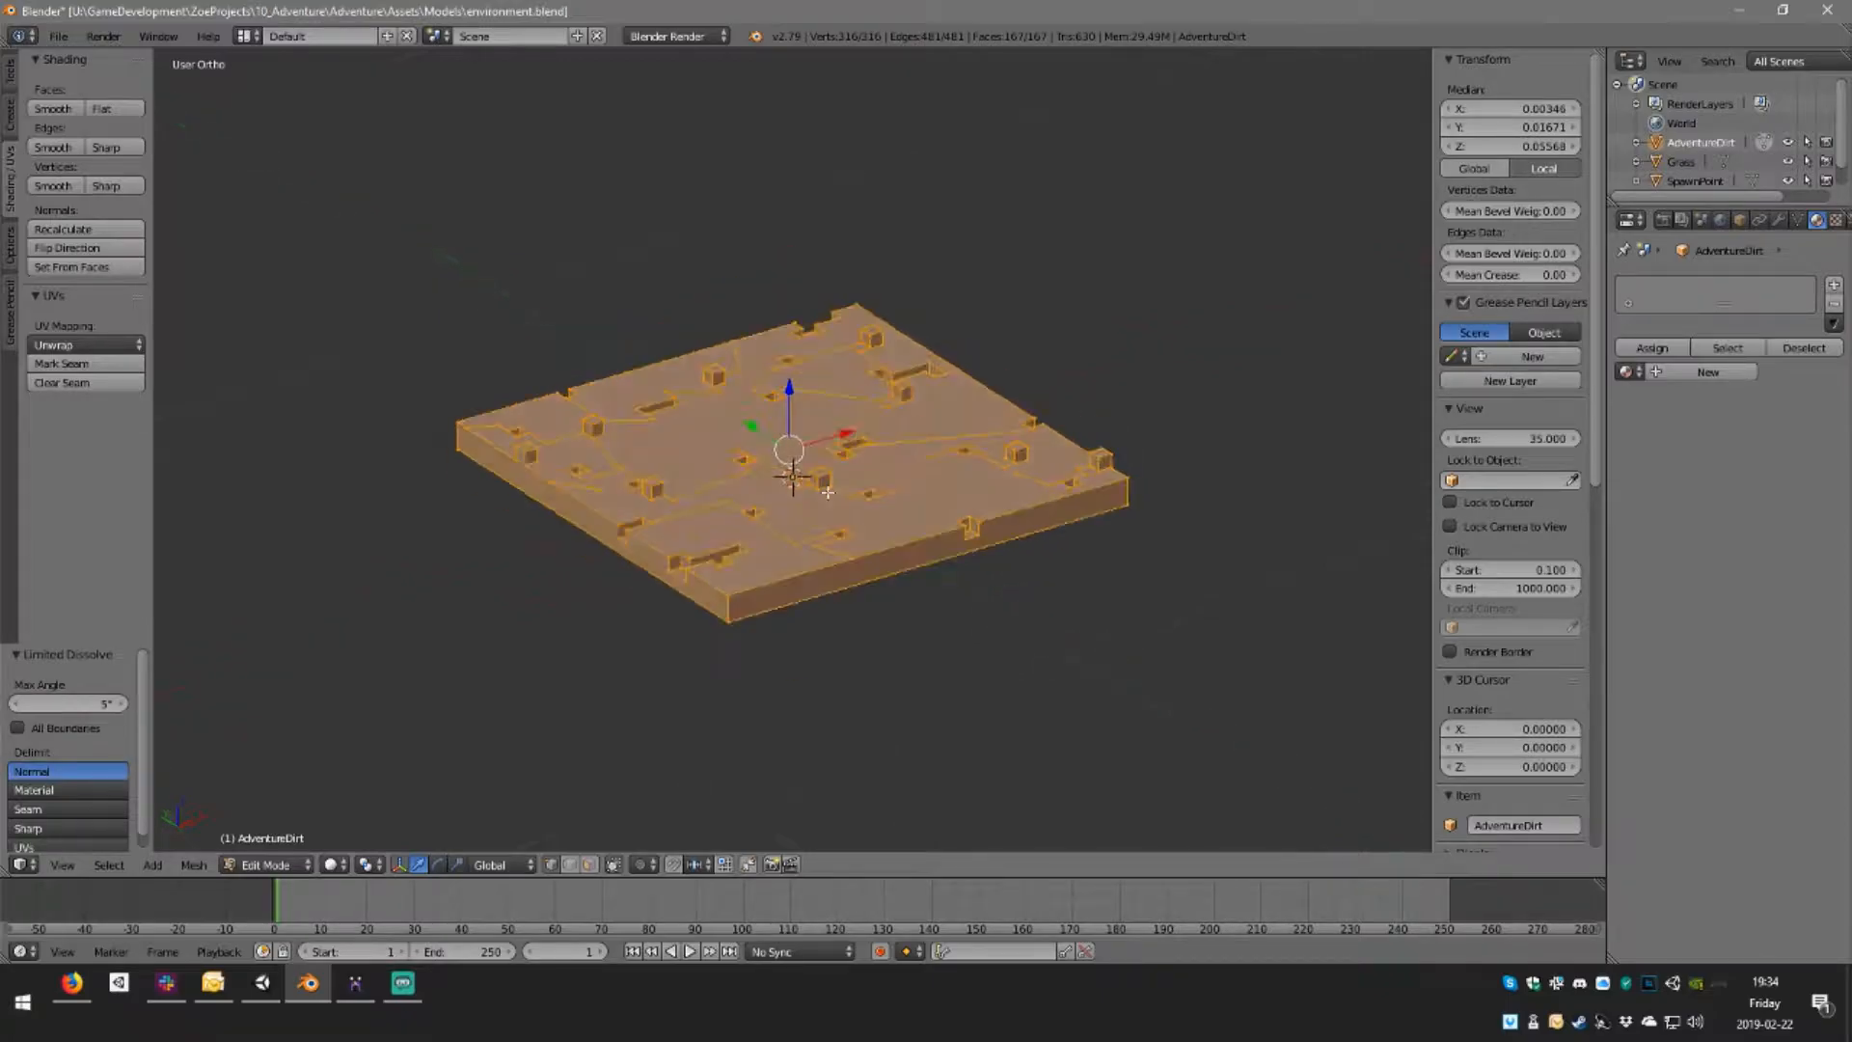
Duplicate the tile's bottom face in place and move the copy down about 0.04 along Z
middle_click_drag(828, 493, 784, 656)
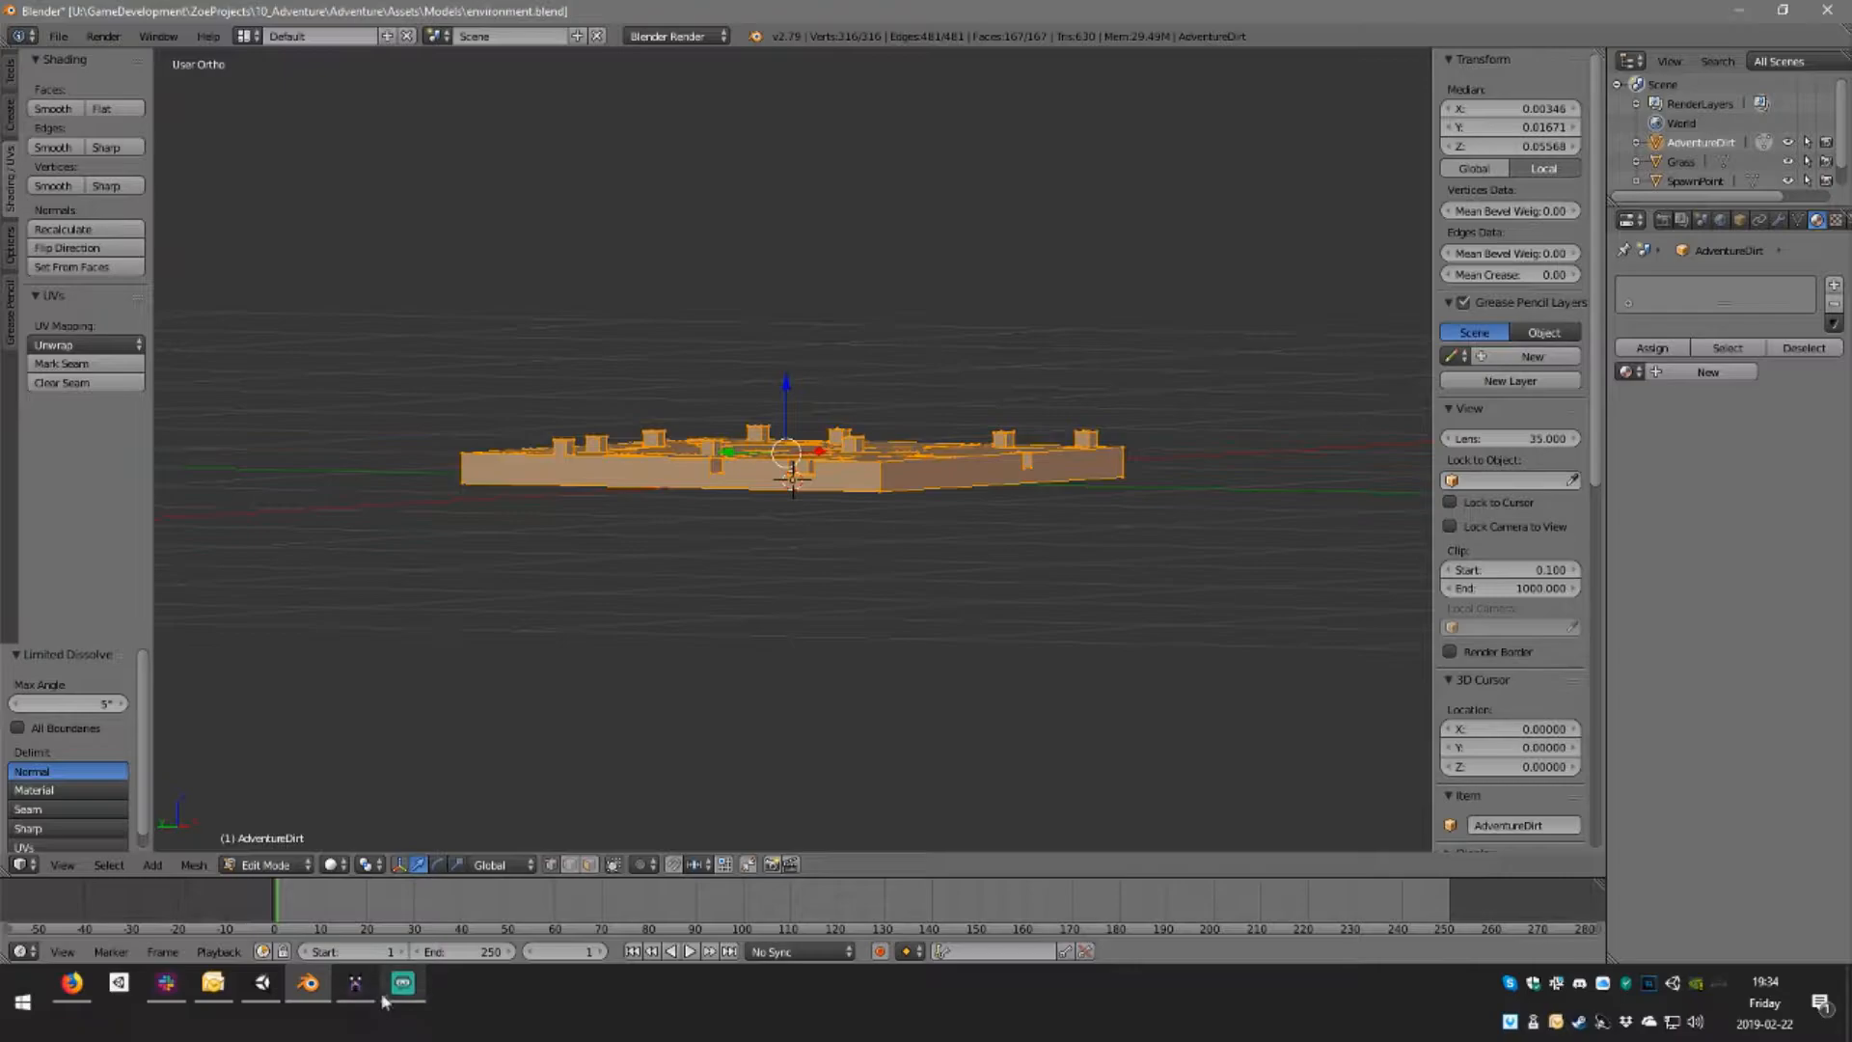
mouse_move(366, 992)
middle_click_drag(848, 645, 810, 542)
scroll(896, 615, "up", 2)
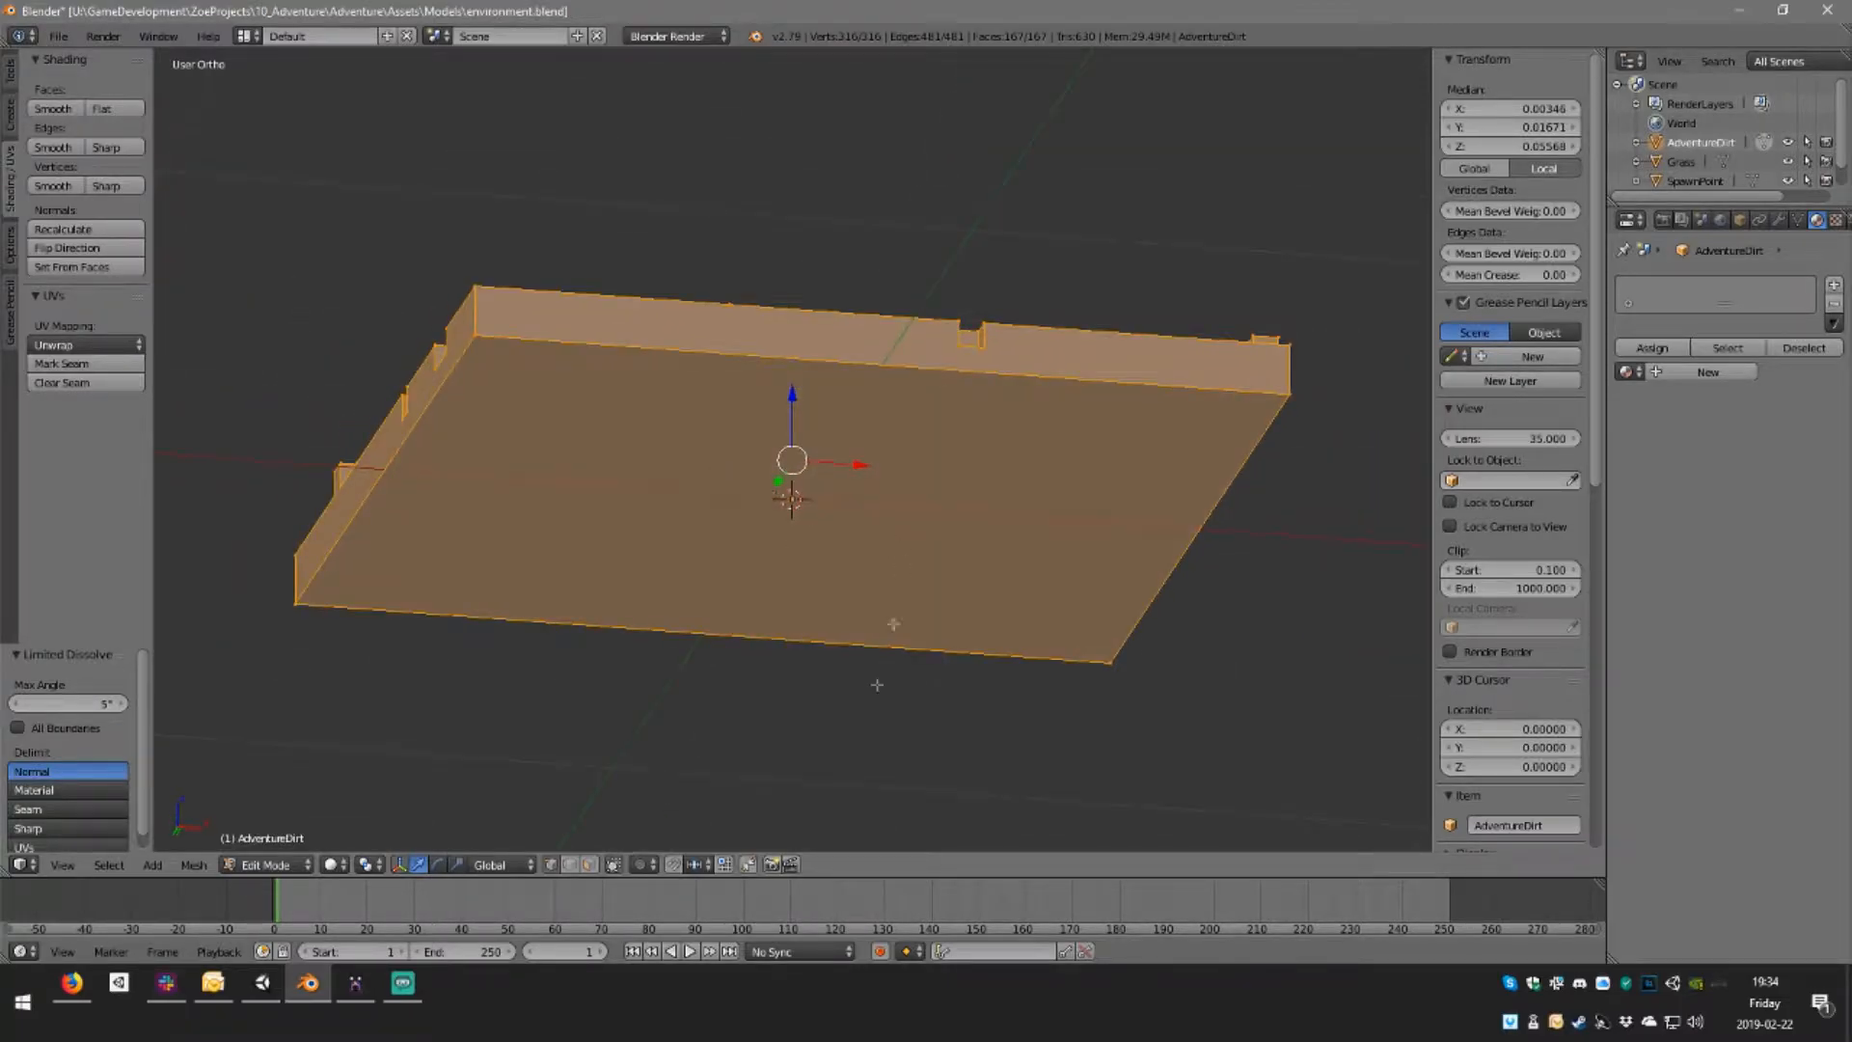
right_click(776, 510)
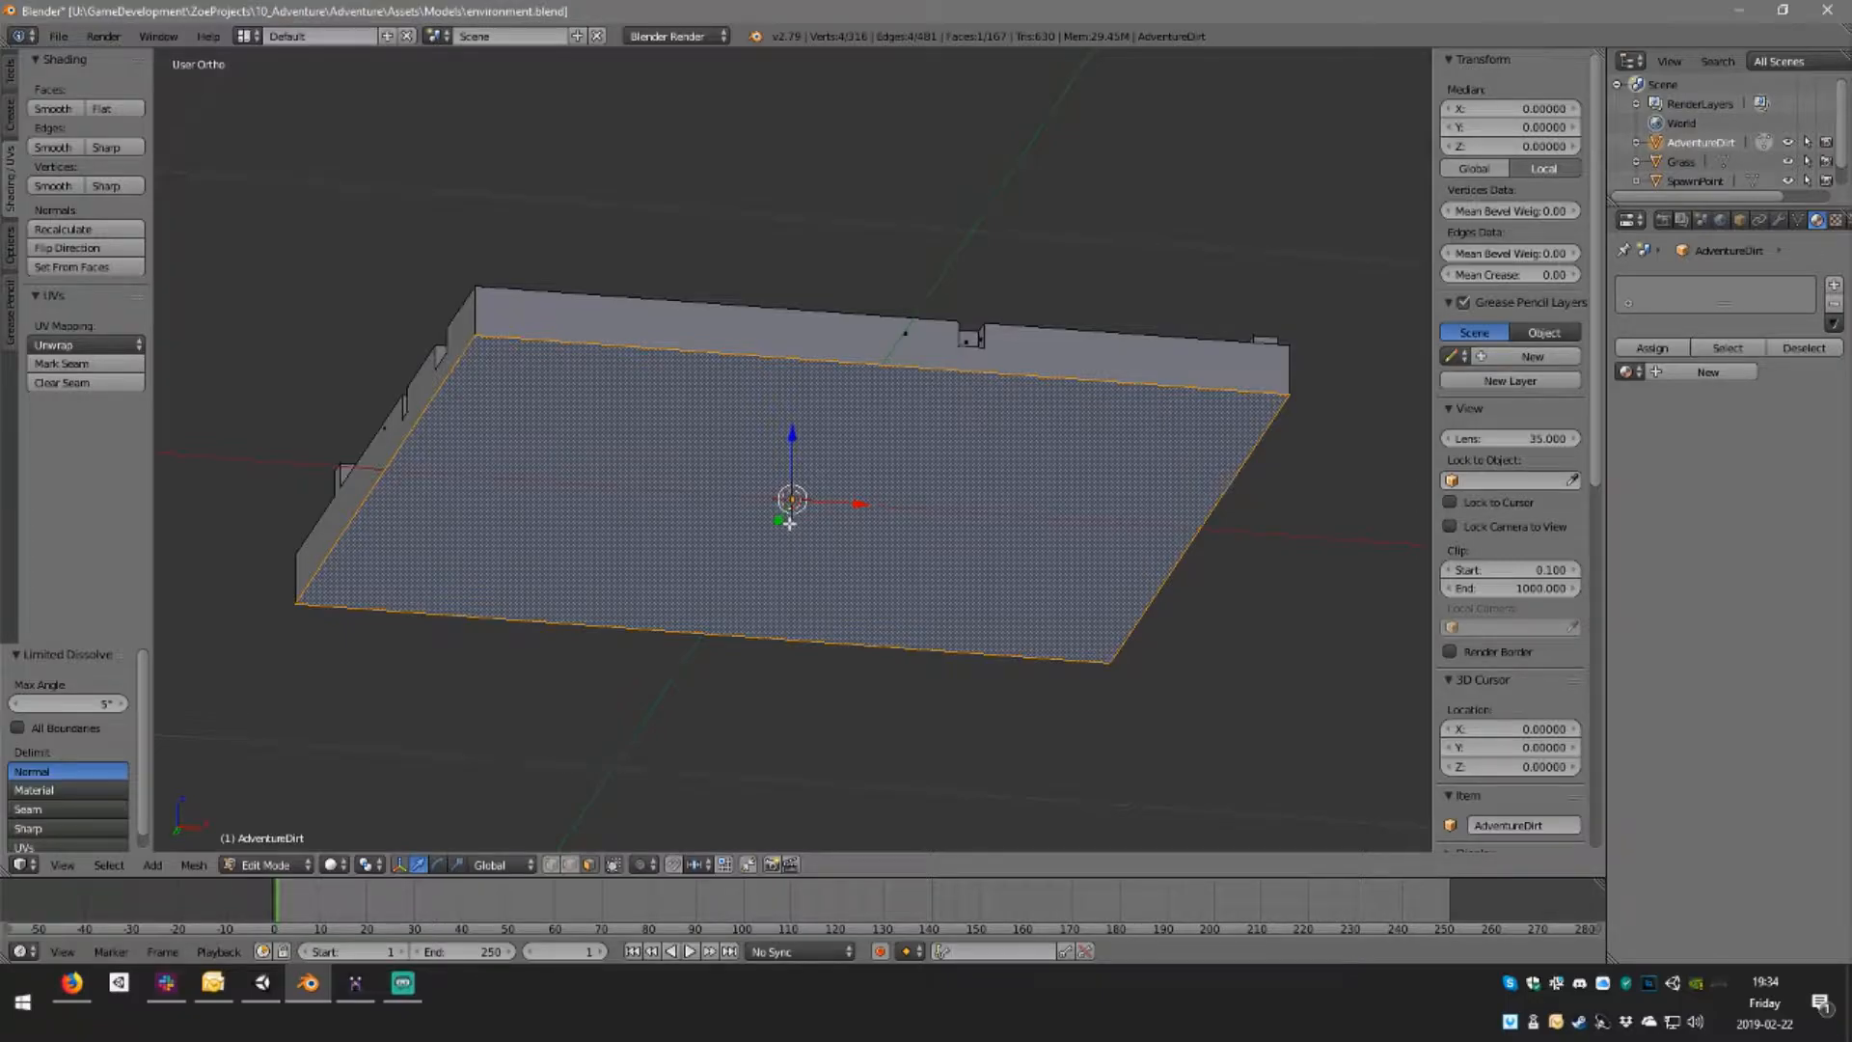
key("shift+d")
right_click(790, 524)
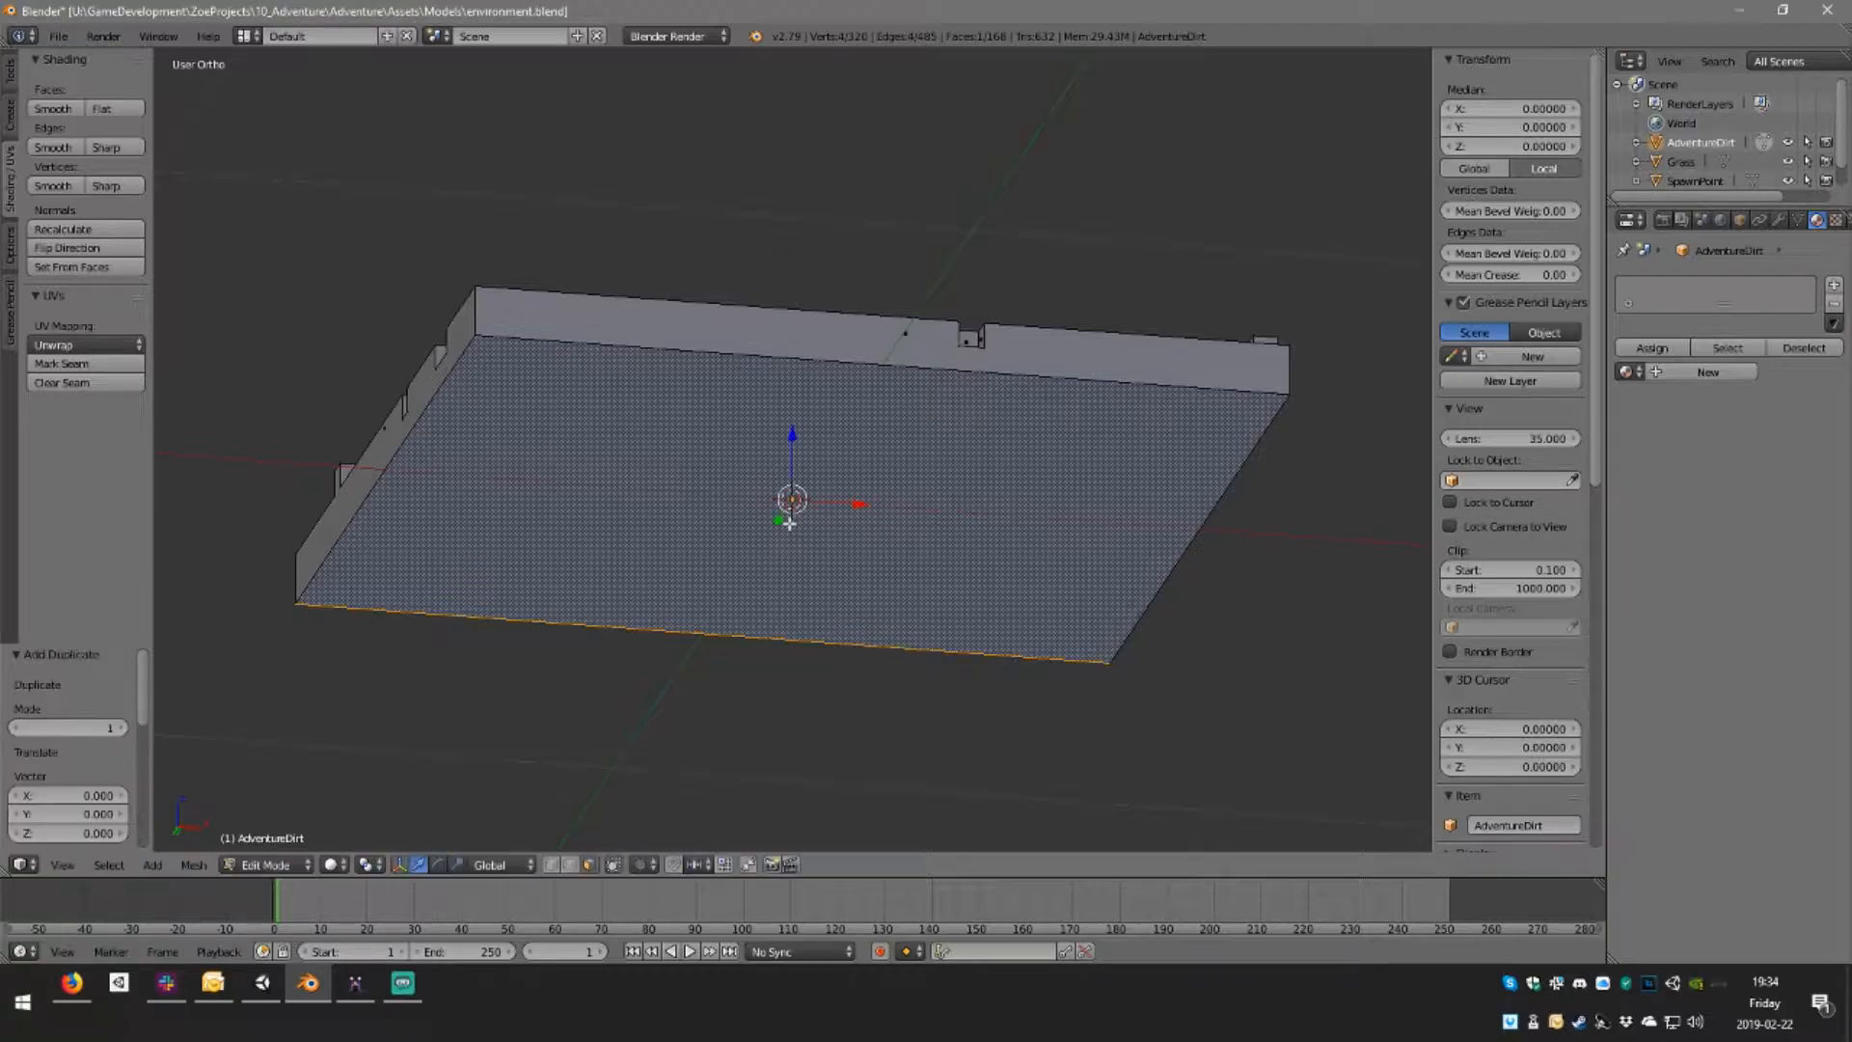
right_click(425, 393)
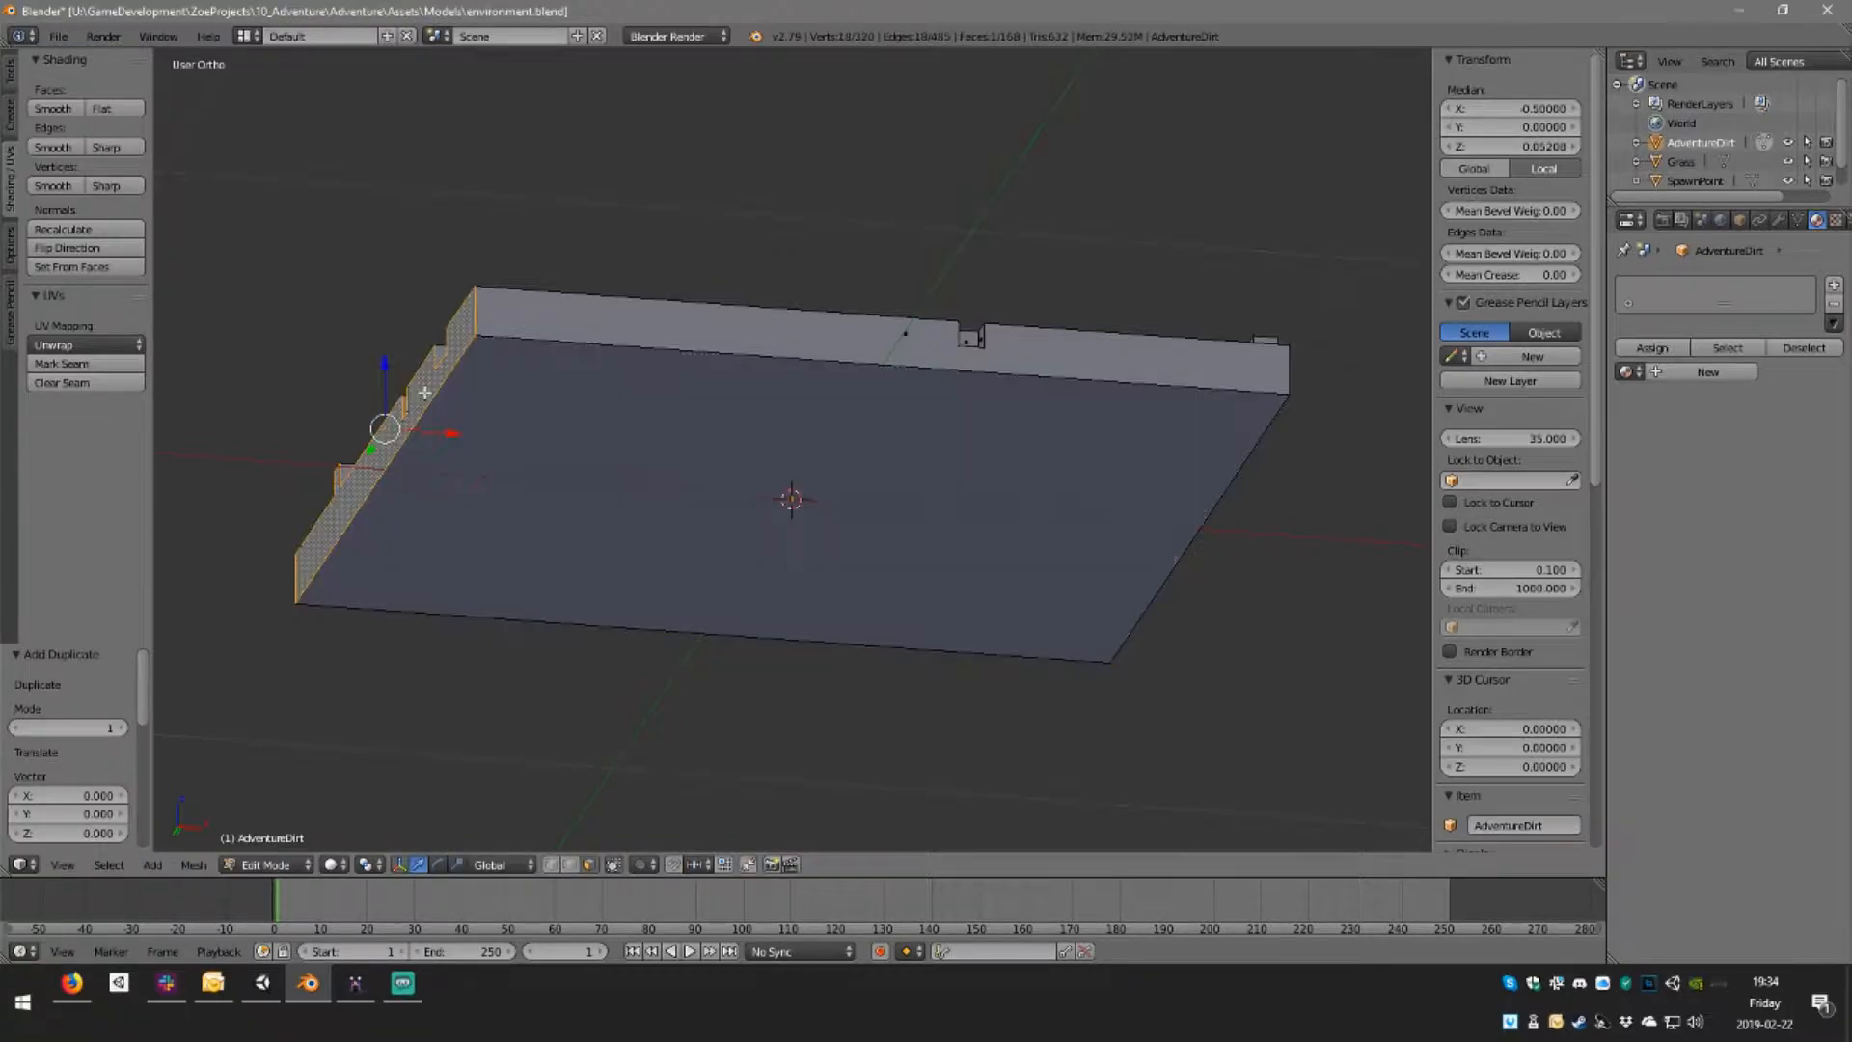
right_click(512, 397)
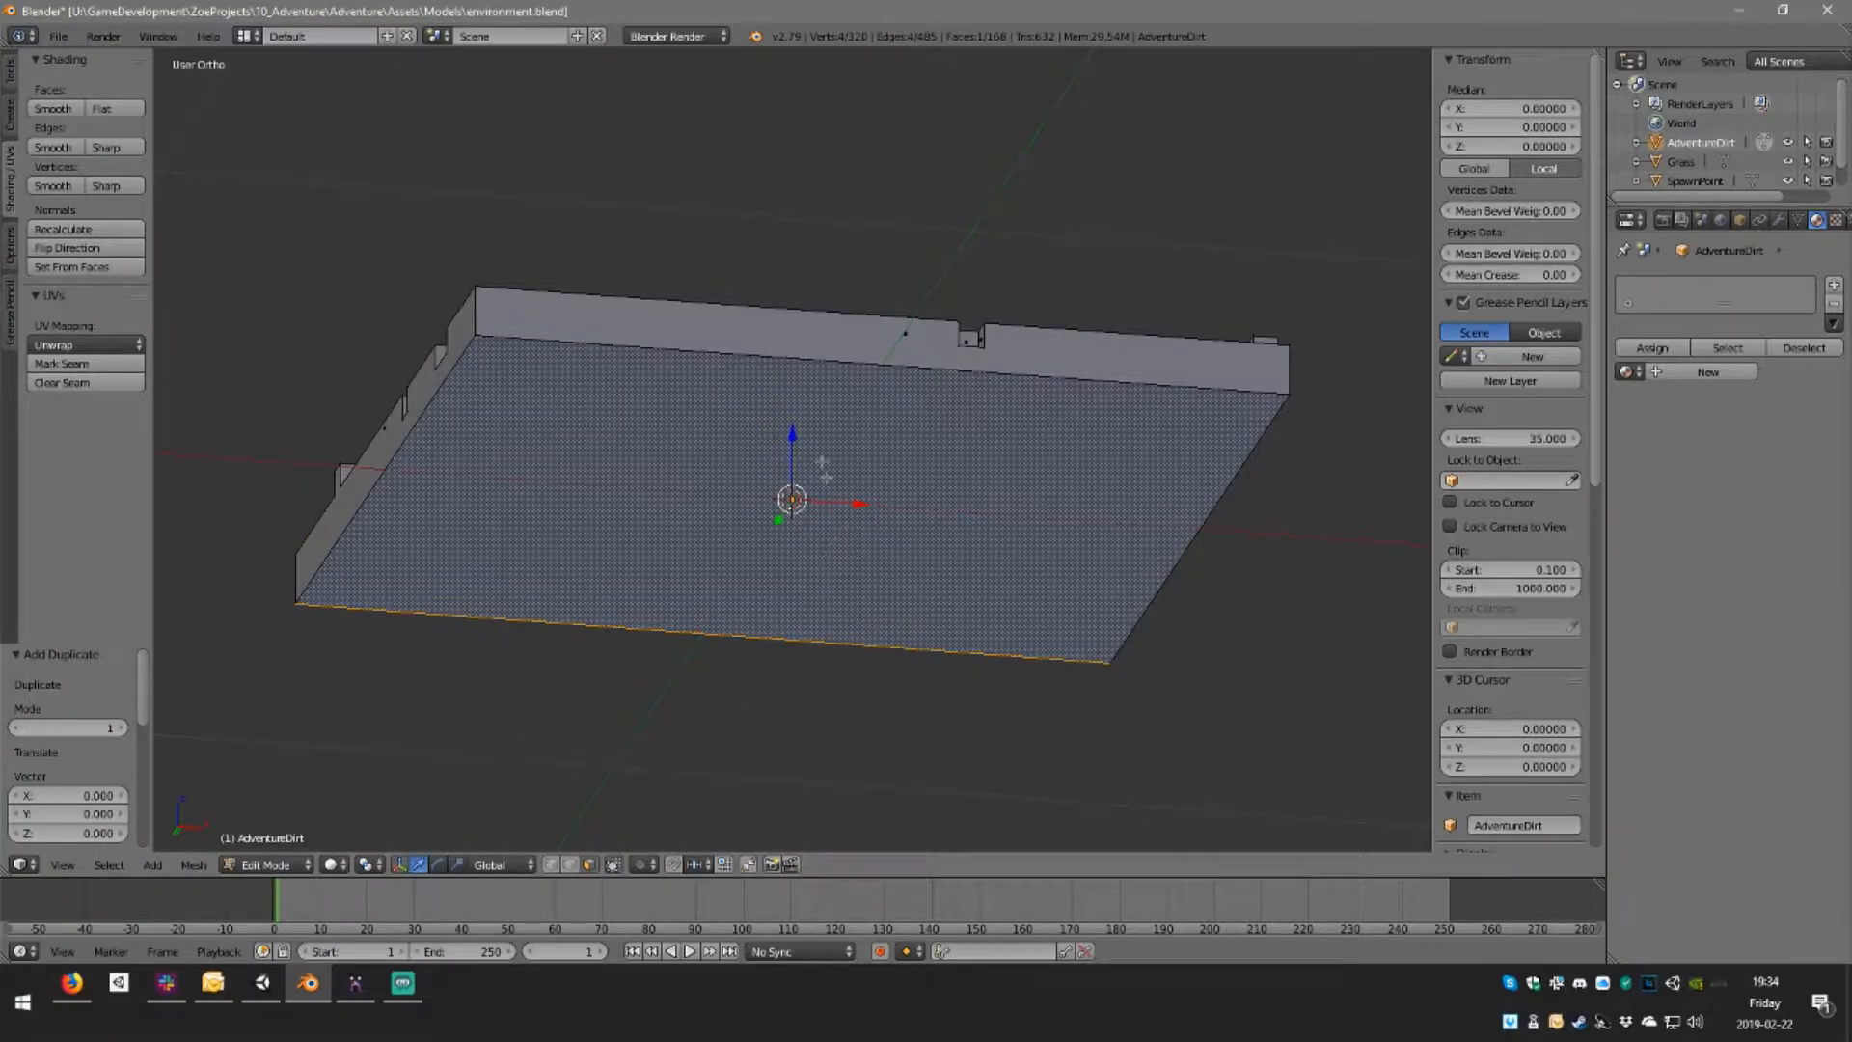
key("g")
key("z")
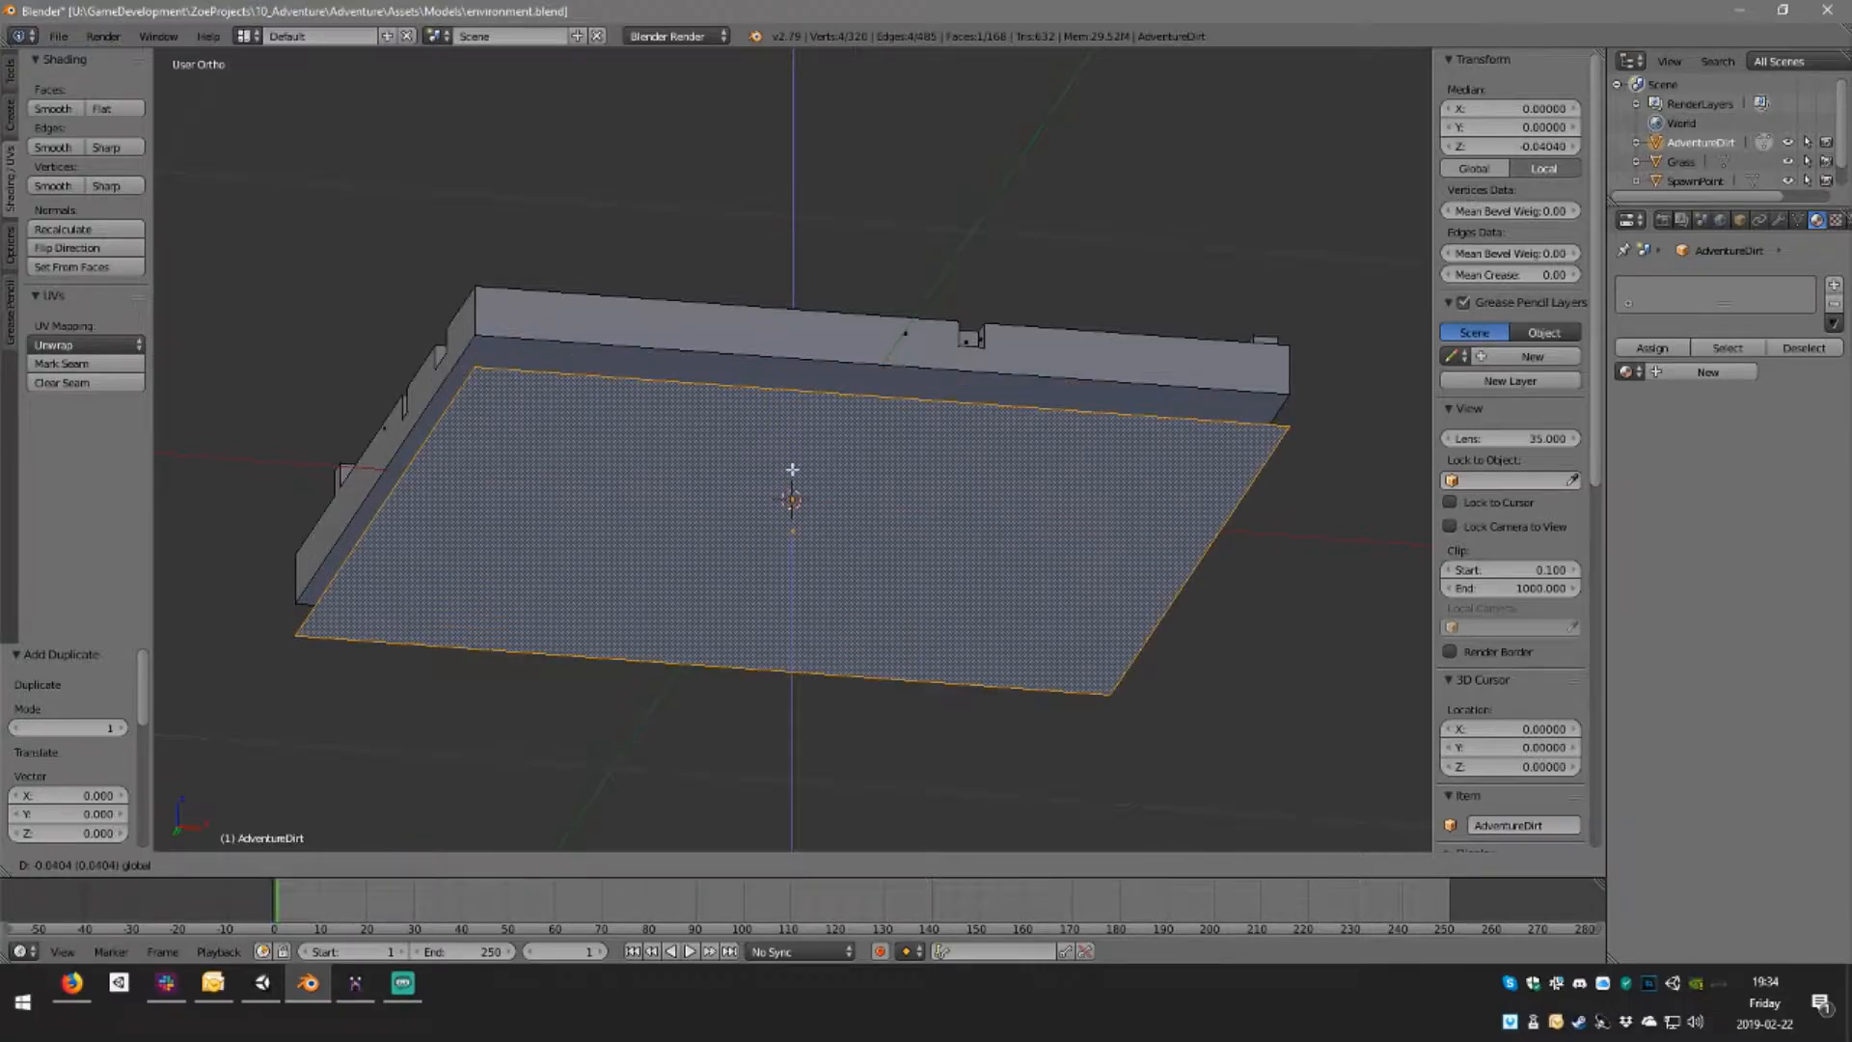
left_click(785, 467)
Delete the original bottom face and set the duplicated face's median Z to 0
right_click(871, 383)
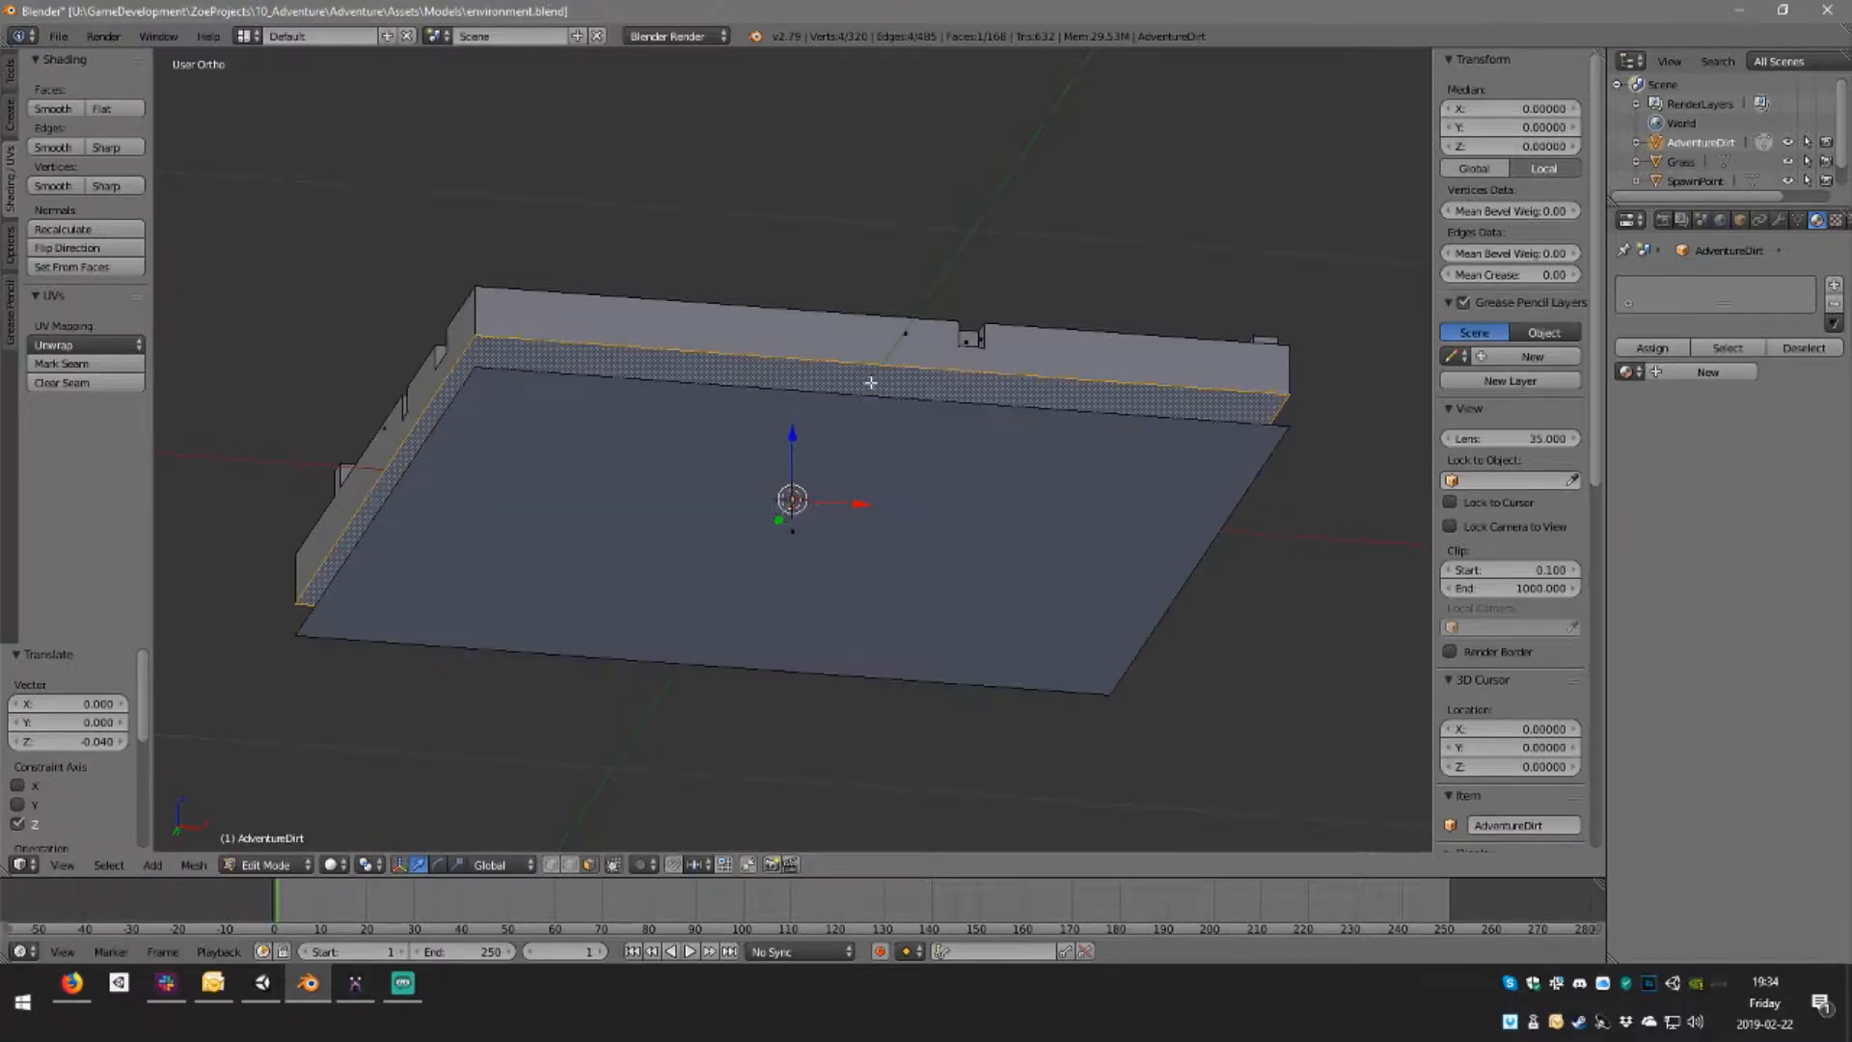
key("x")
left_click(904, 432)
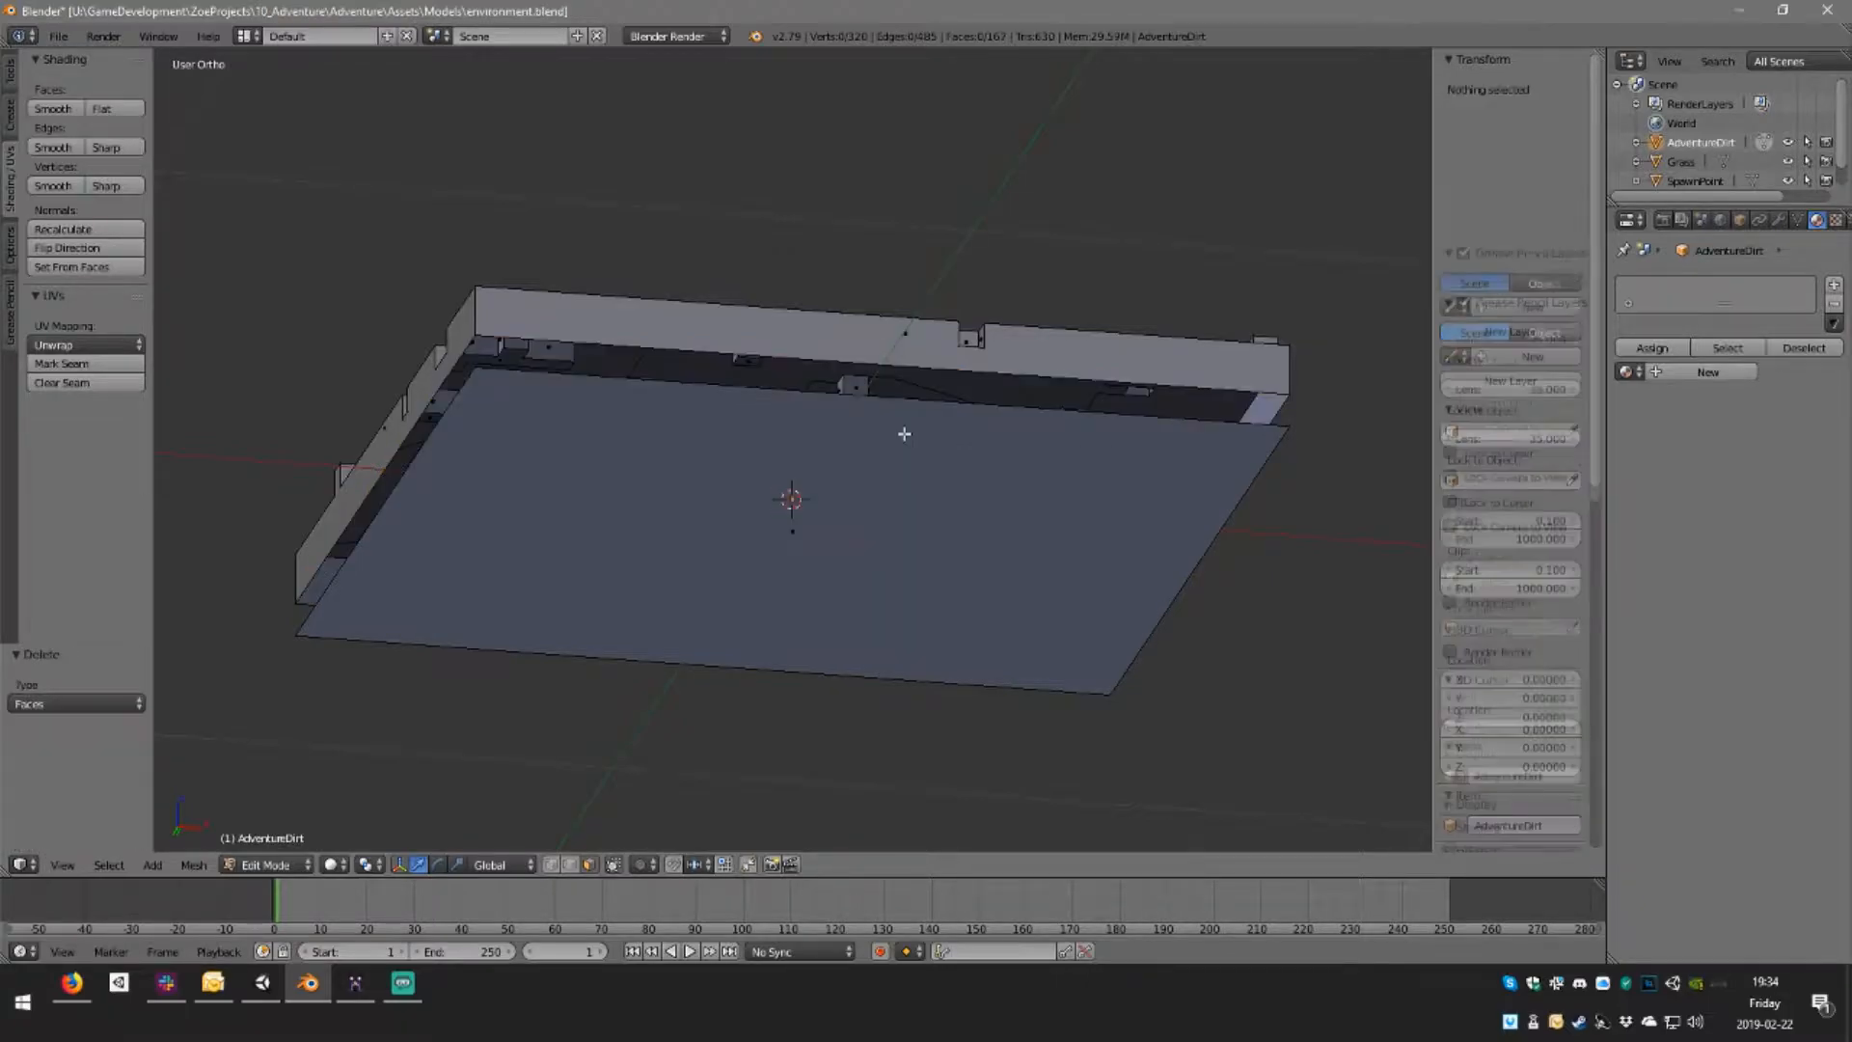
middle_click_drag(869, 467, 848, 492)
right_click(848, 492)
left_click(1529, 146)
type("0")
key("Return")
Delete the large front and back side faces of the dirt tile in front view
middle_click_drag(975, 406, 883, 524)
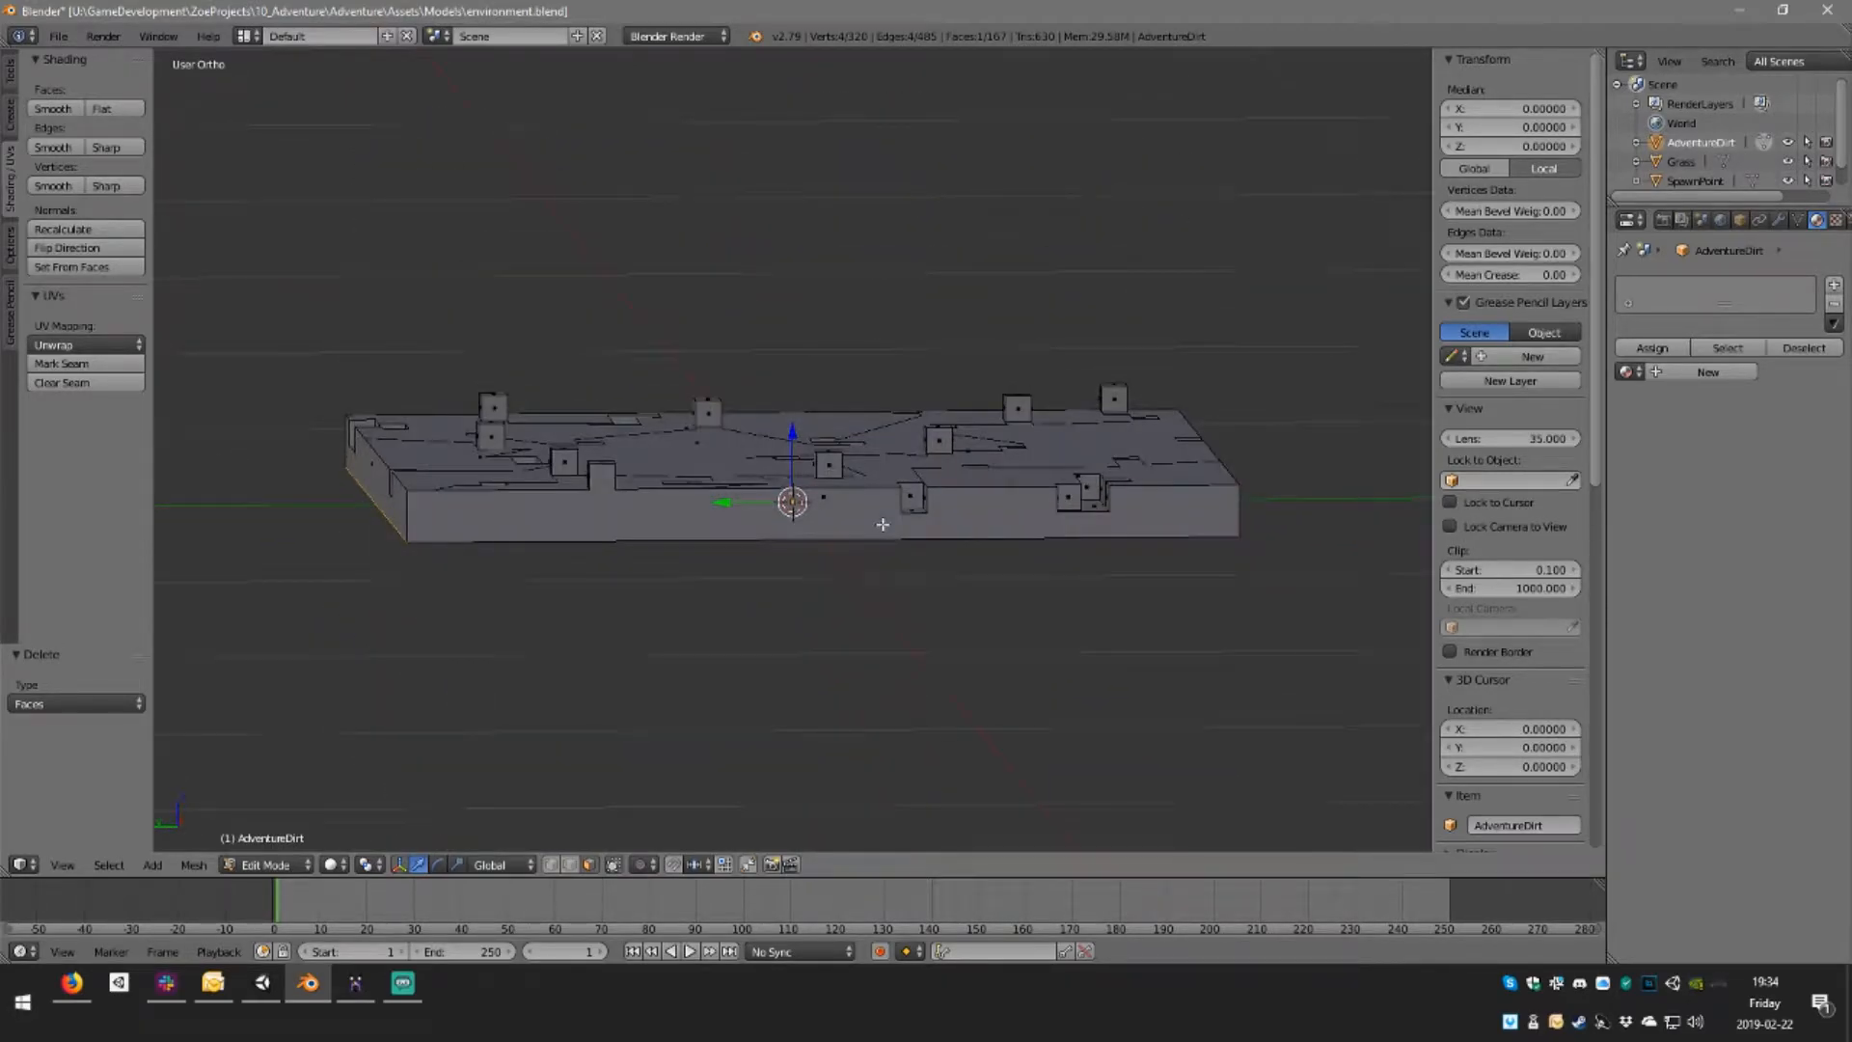
key("KP_1")
right_click(749, 486, "shift")
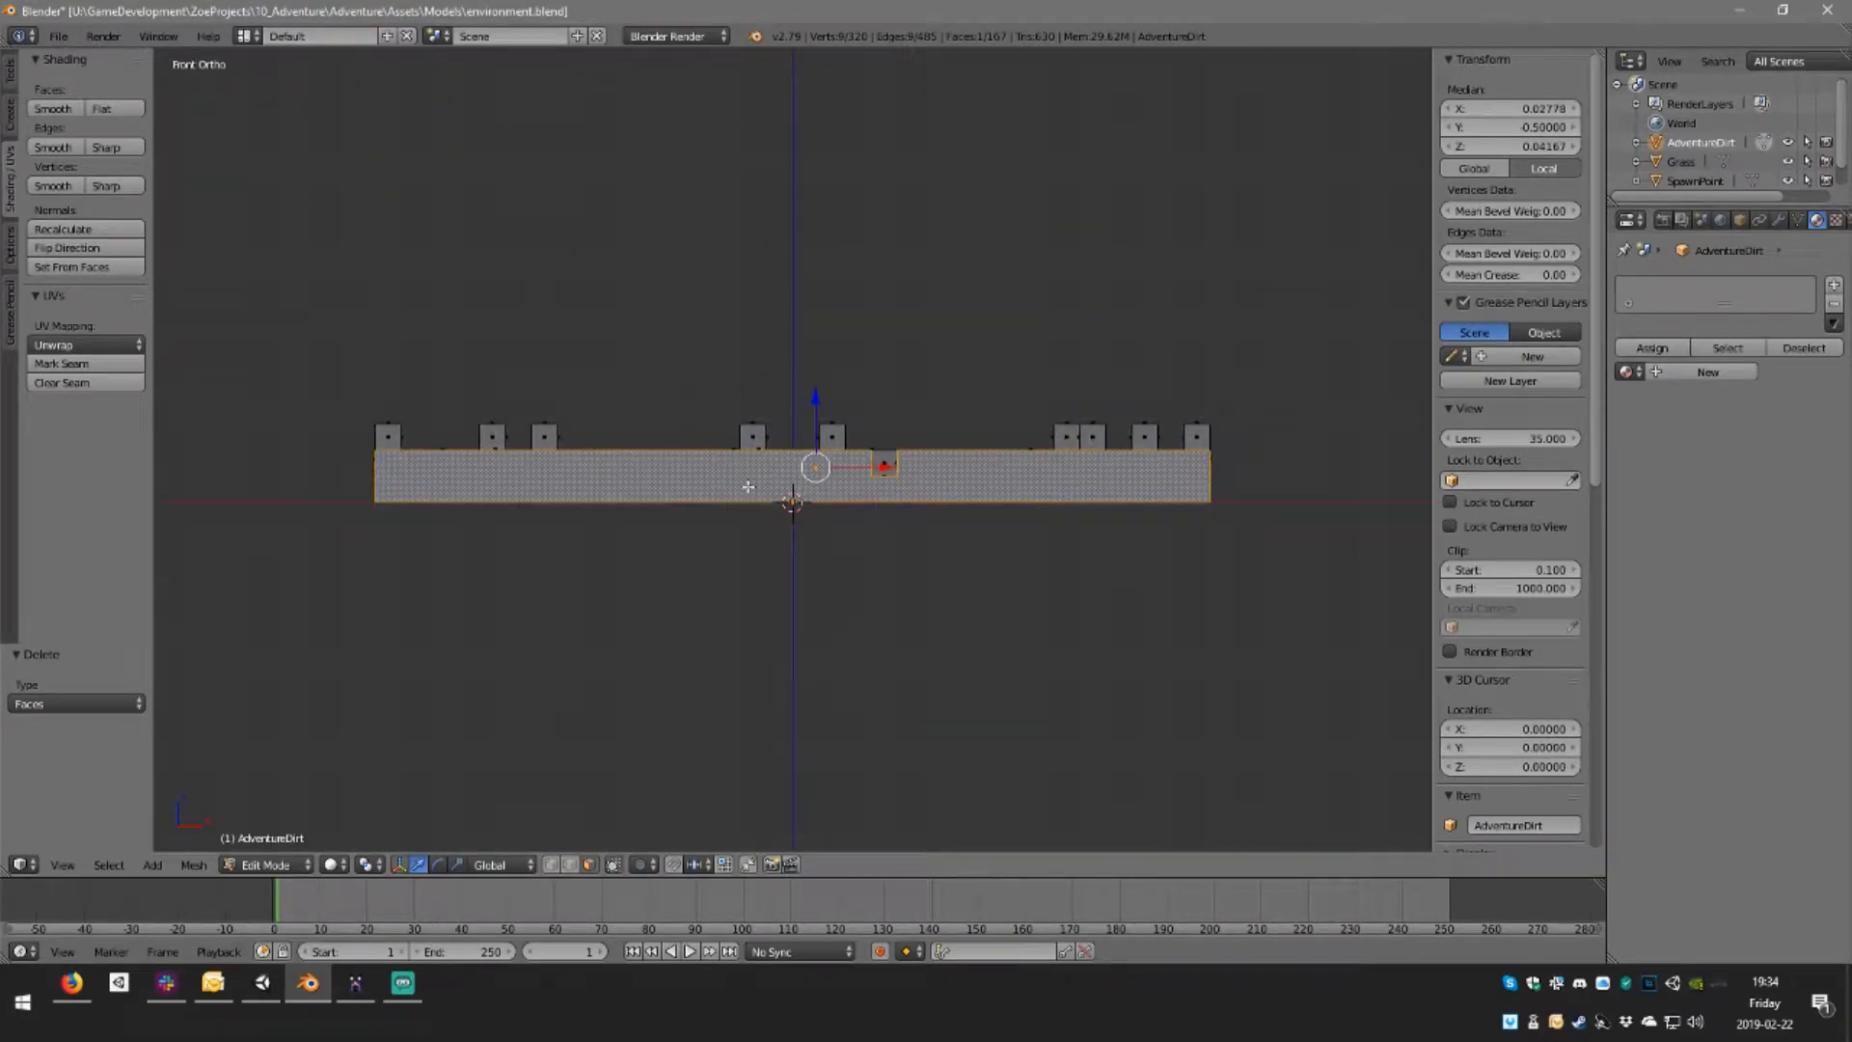
key("x")
left_click(751, 488)
key("x")
left_click(761, 489)
key("x")
left_click(723, 484)
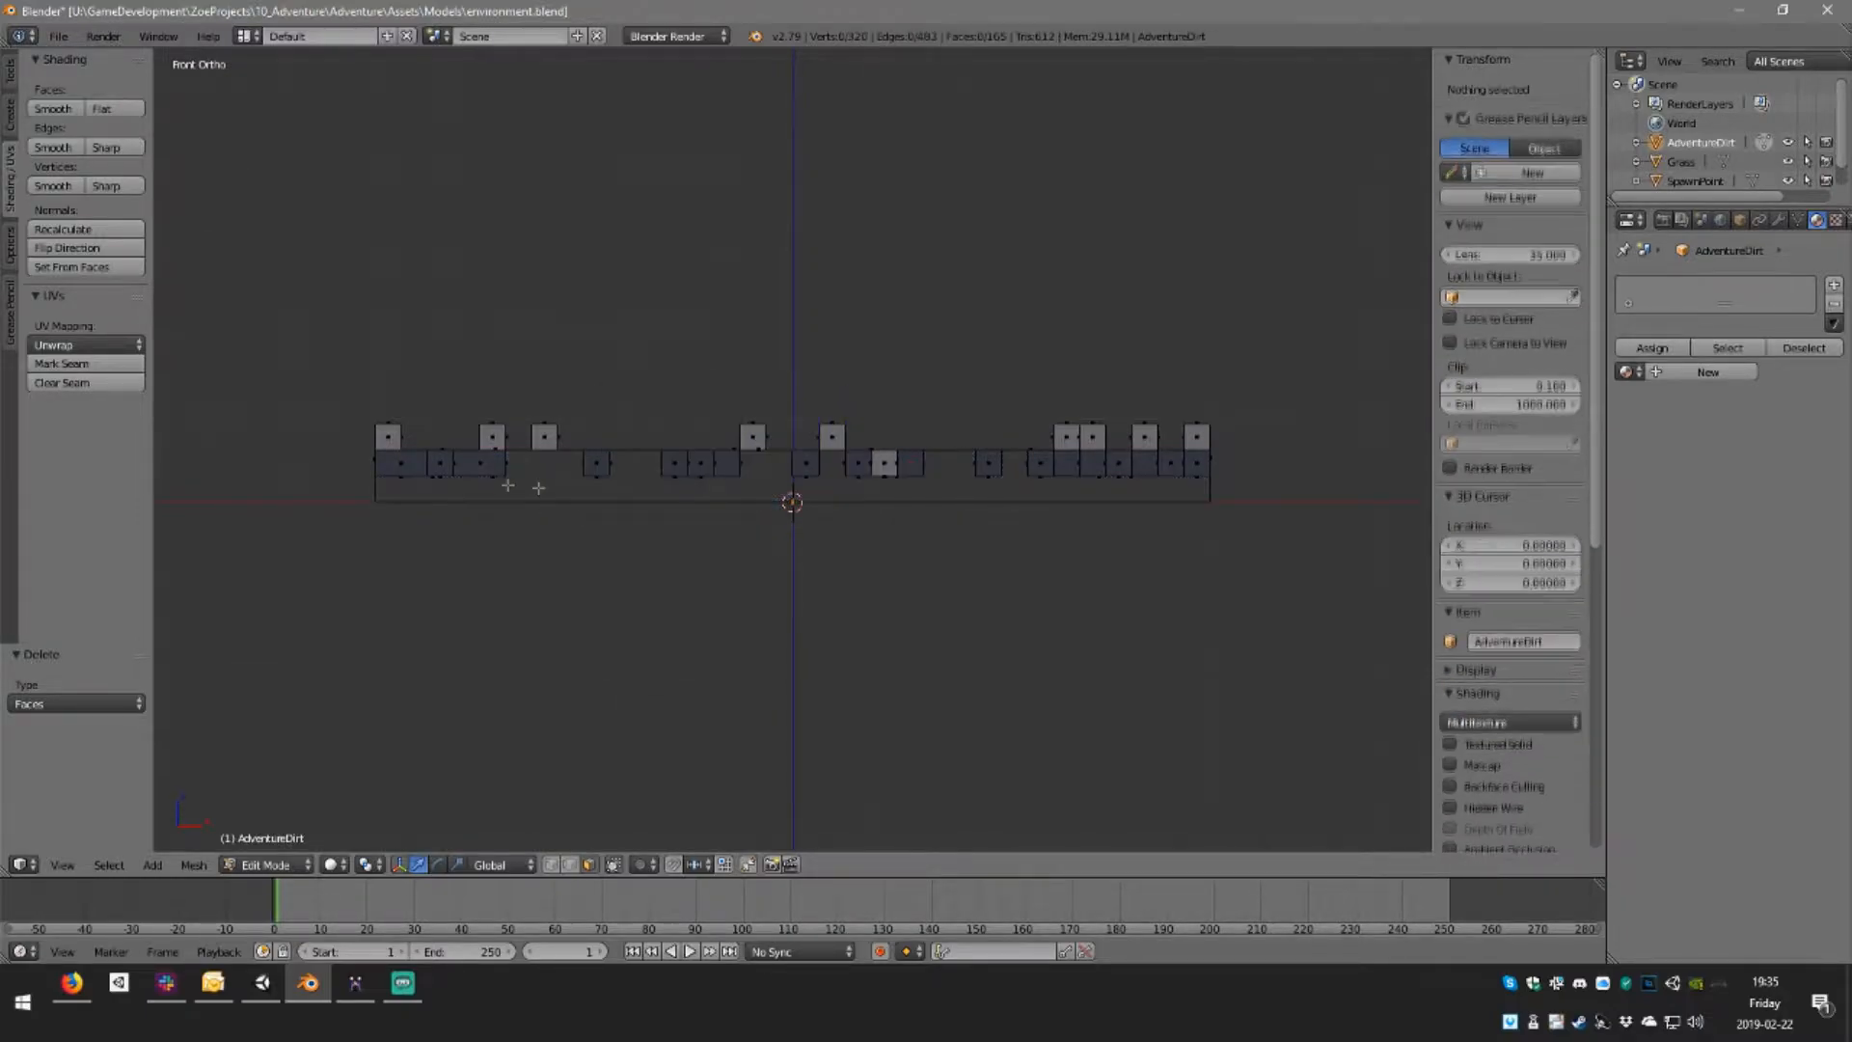
Delete the two remaining large side faces of the dirt tile
middle_click_drag(538, 489, 646, 489)
right_click(585, 492)
key("x")
left_click(557, 496)
middle_click_drag(952, 497, 897, 513)
right_click(1009, 471)
key("x")
left_click(967, 479)
Delete the floor faces of all sunken voxel pits in the dirt tile, leaving their walls and the tile's bottom face
key("KP_1")
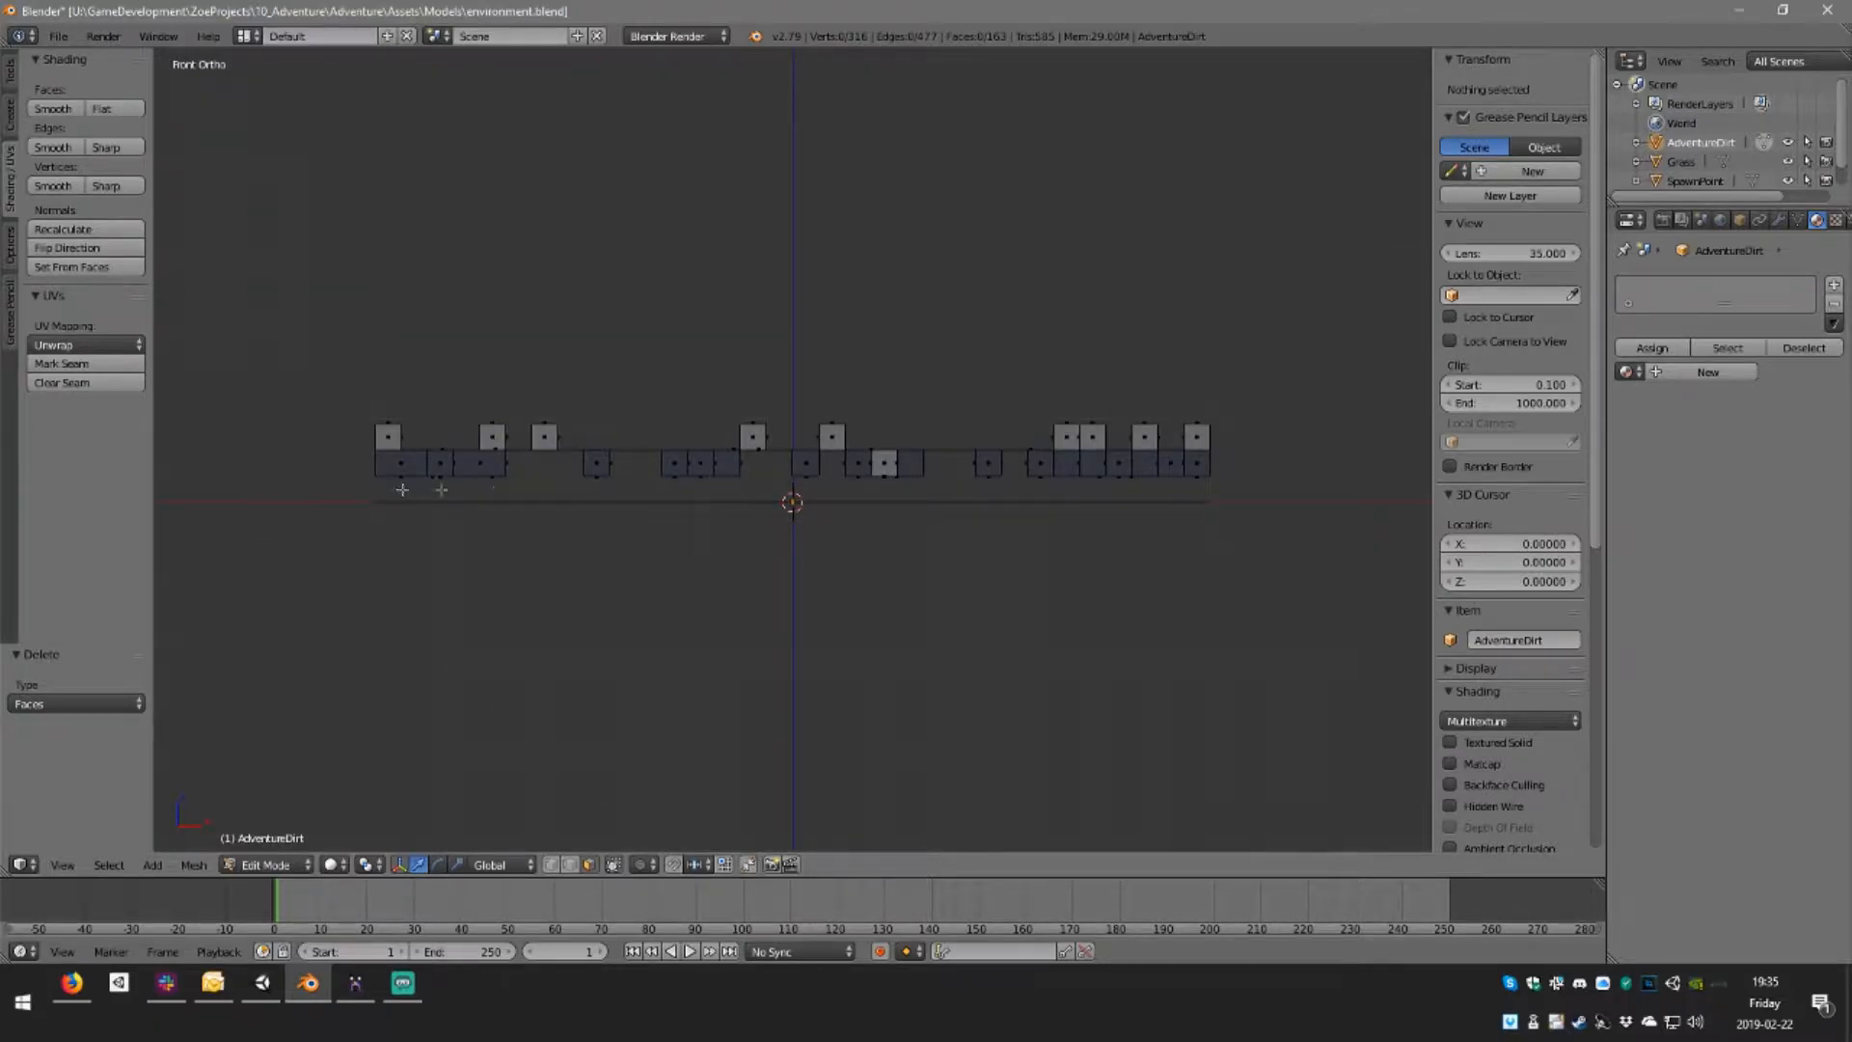
middle_click_drag(495, 494, 671, 548)
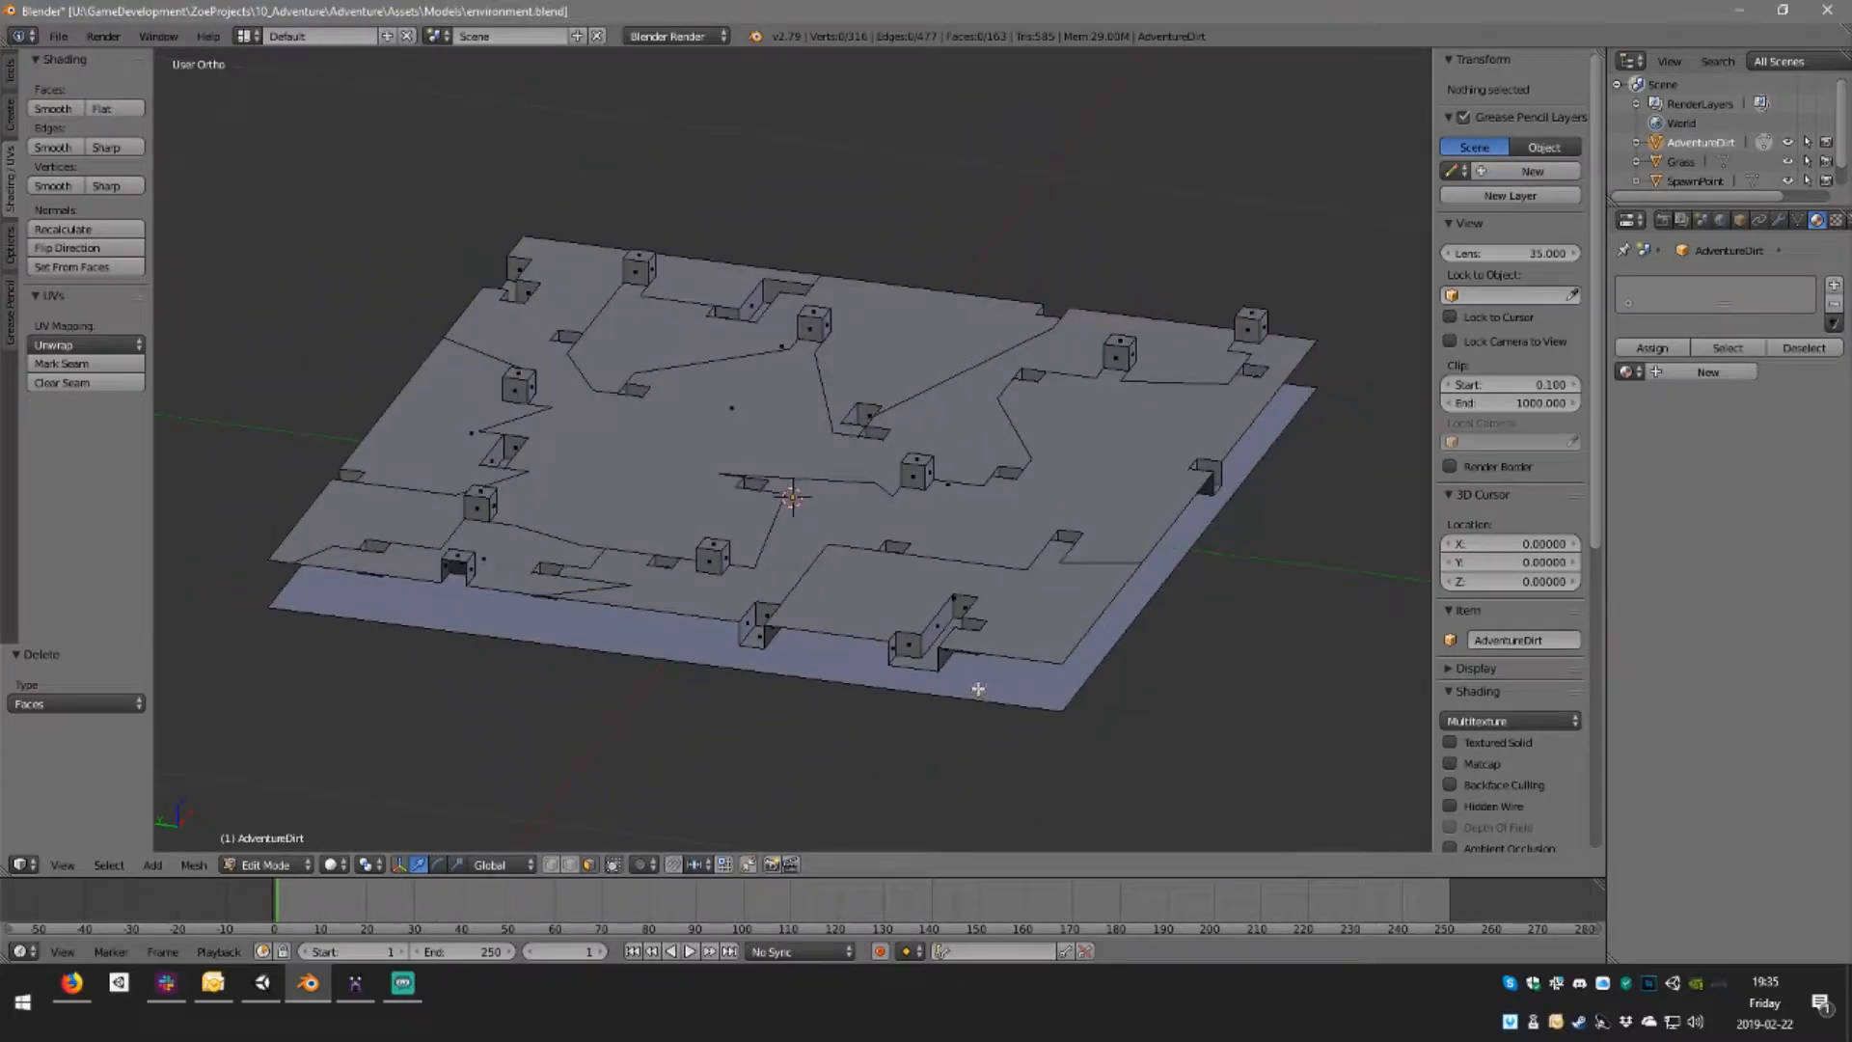
middle_click_drag(975, 688, 988, 646)
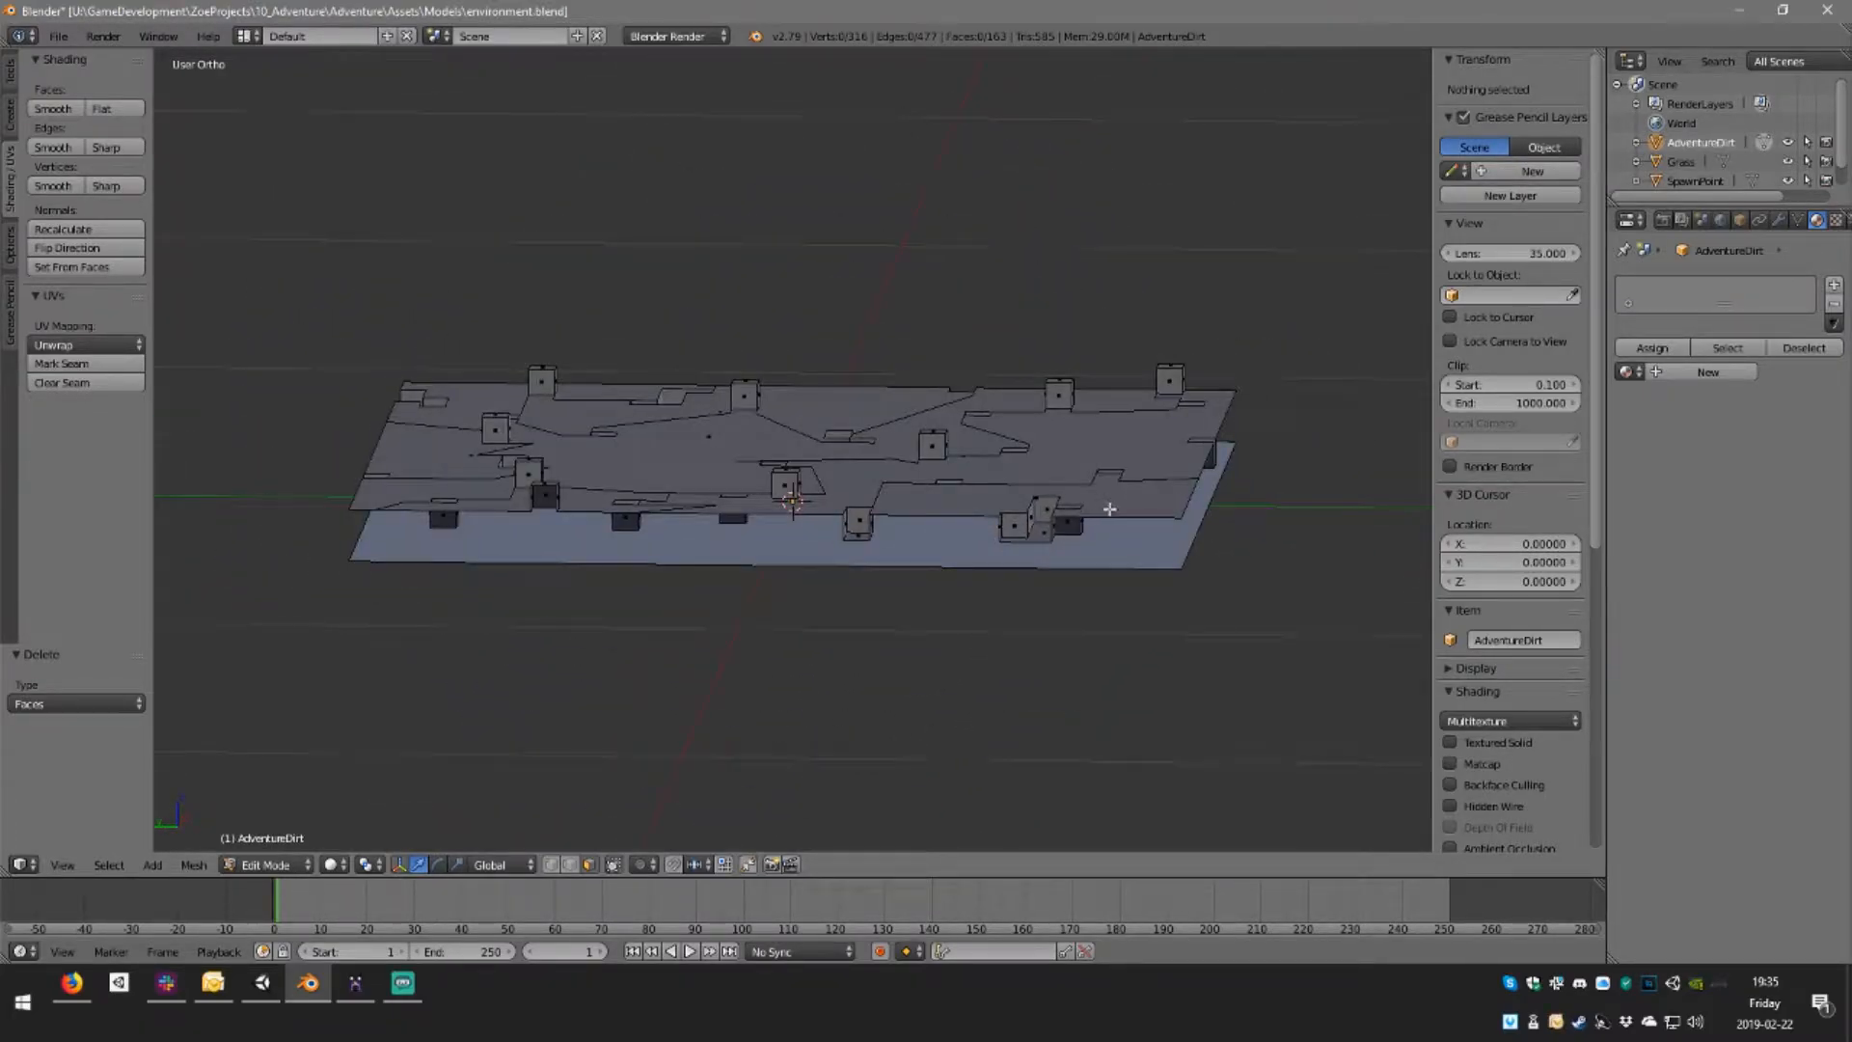
middle_click_drag(1112, 507, 931, 622)
key("KP_1")
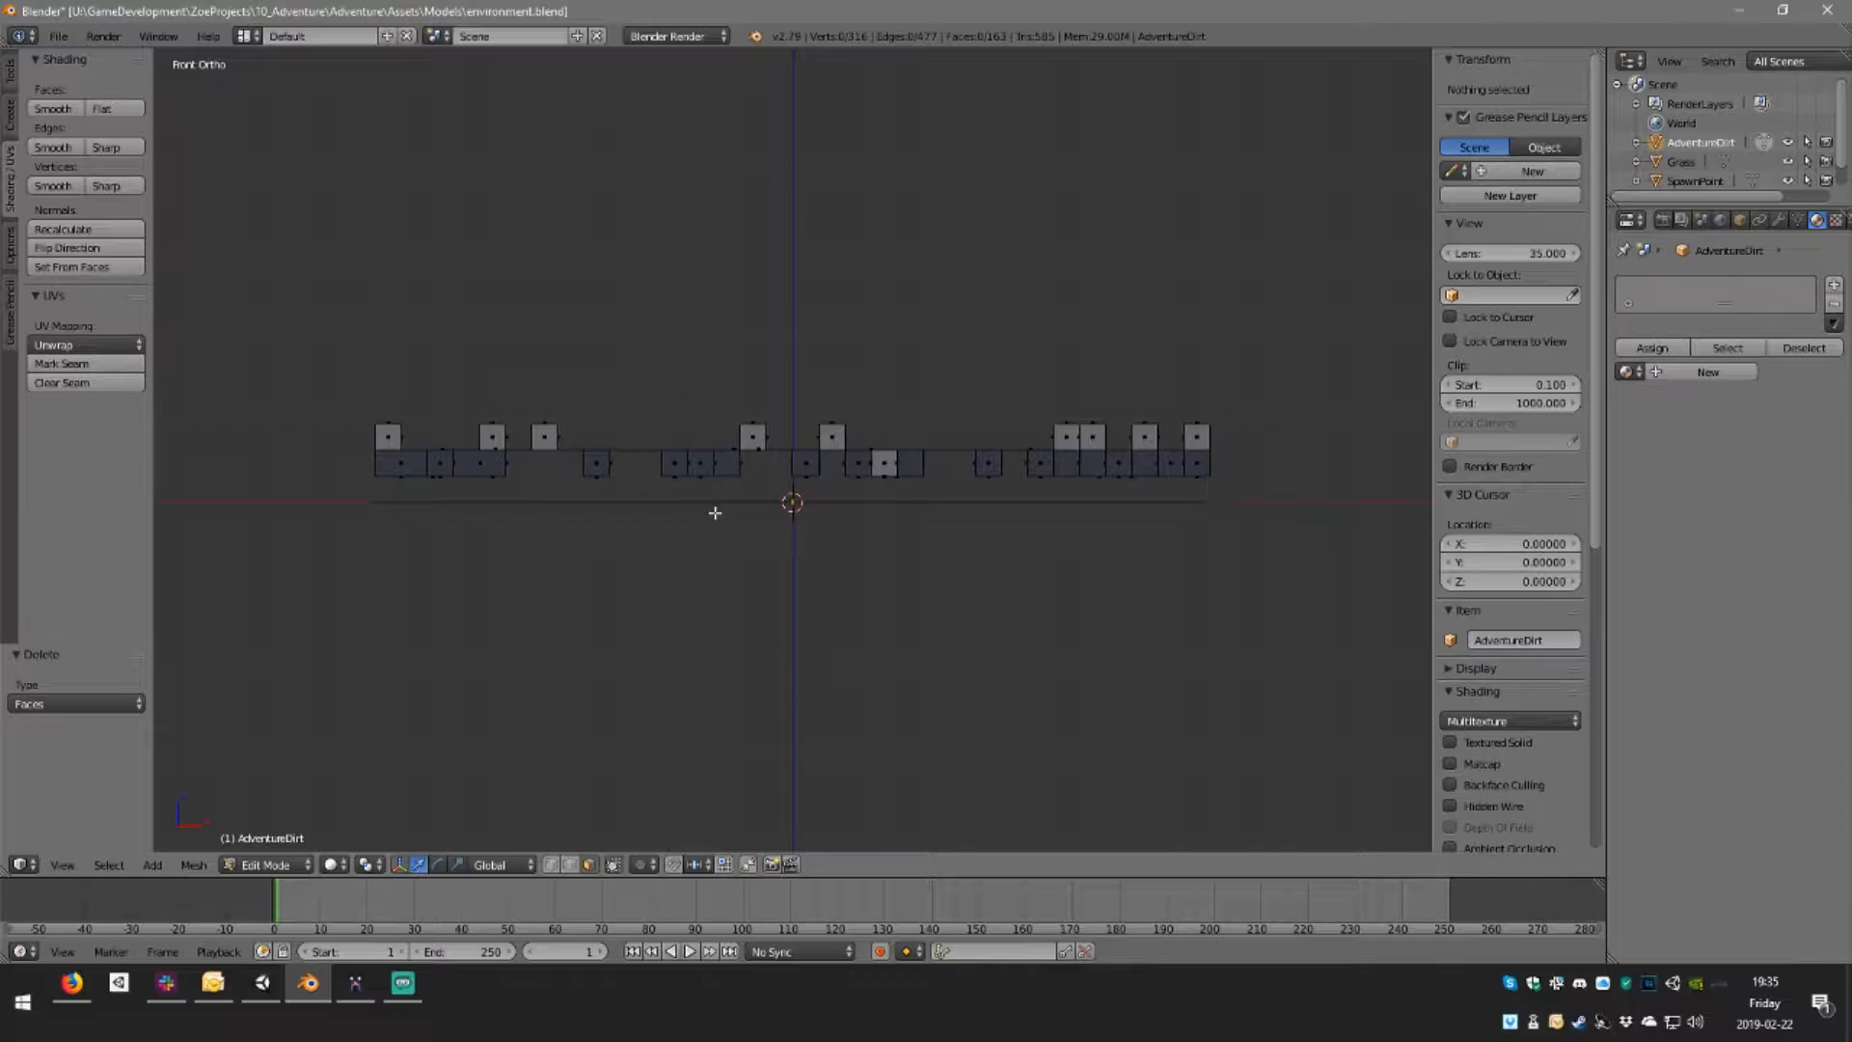
key("z")
key("b")
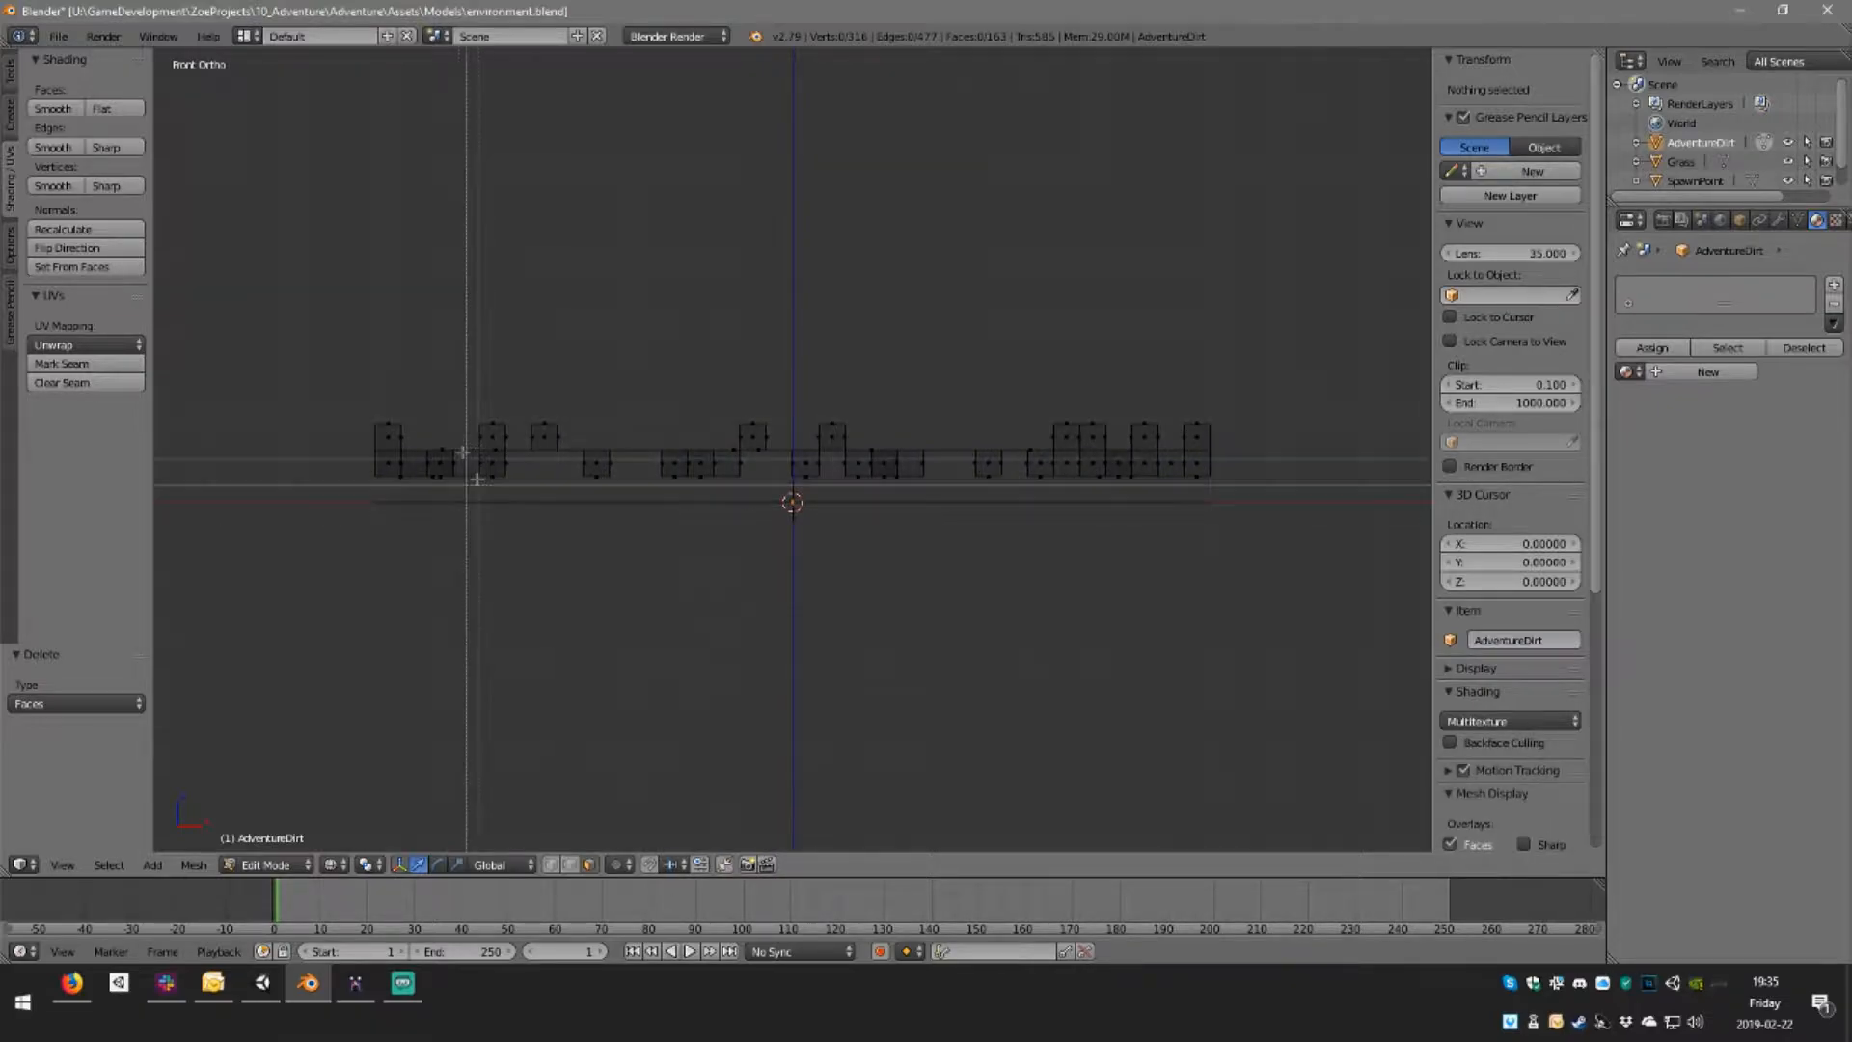
left_click_drag(342, 456, 1245, 492)
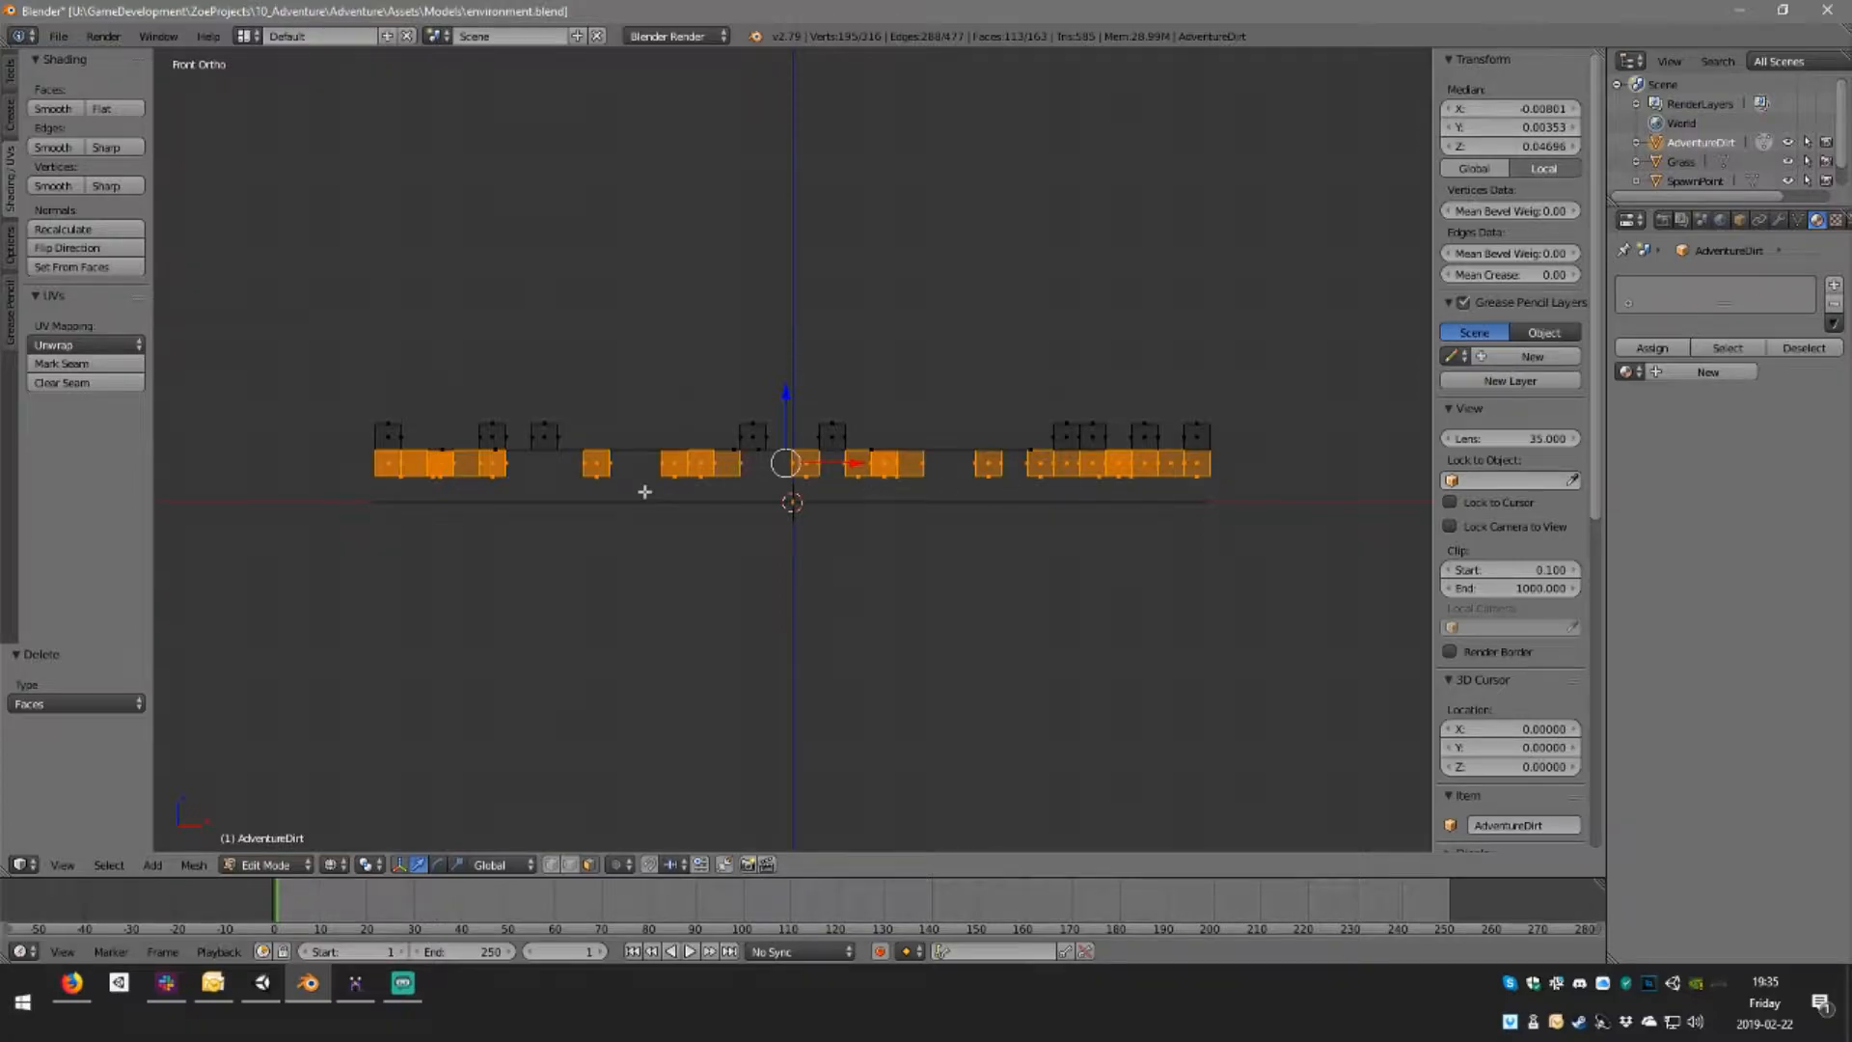
key("a")
key("b")
left_click_drag(359, 471, 1241, 485)
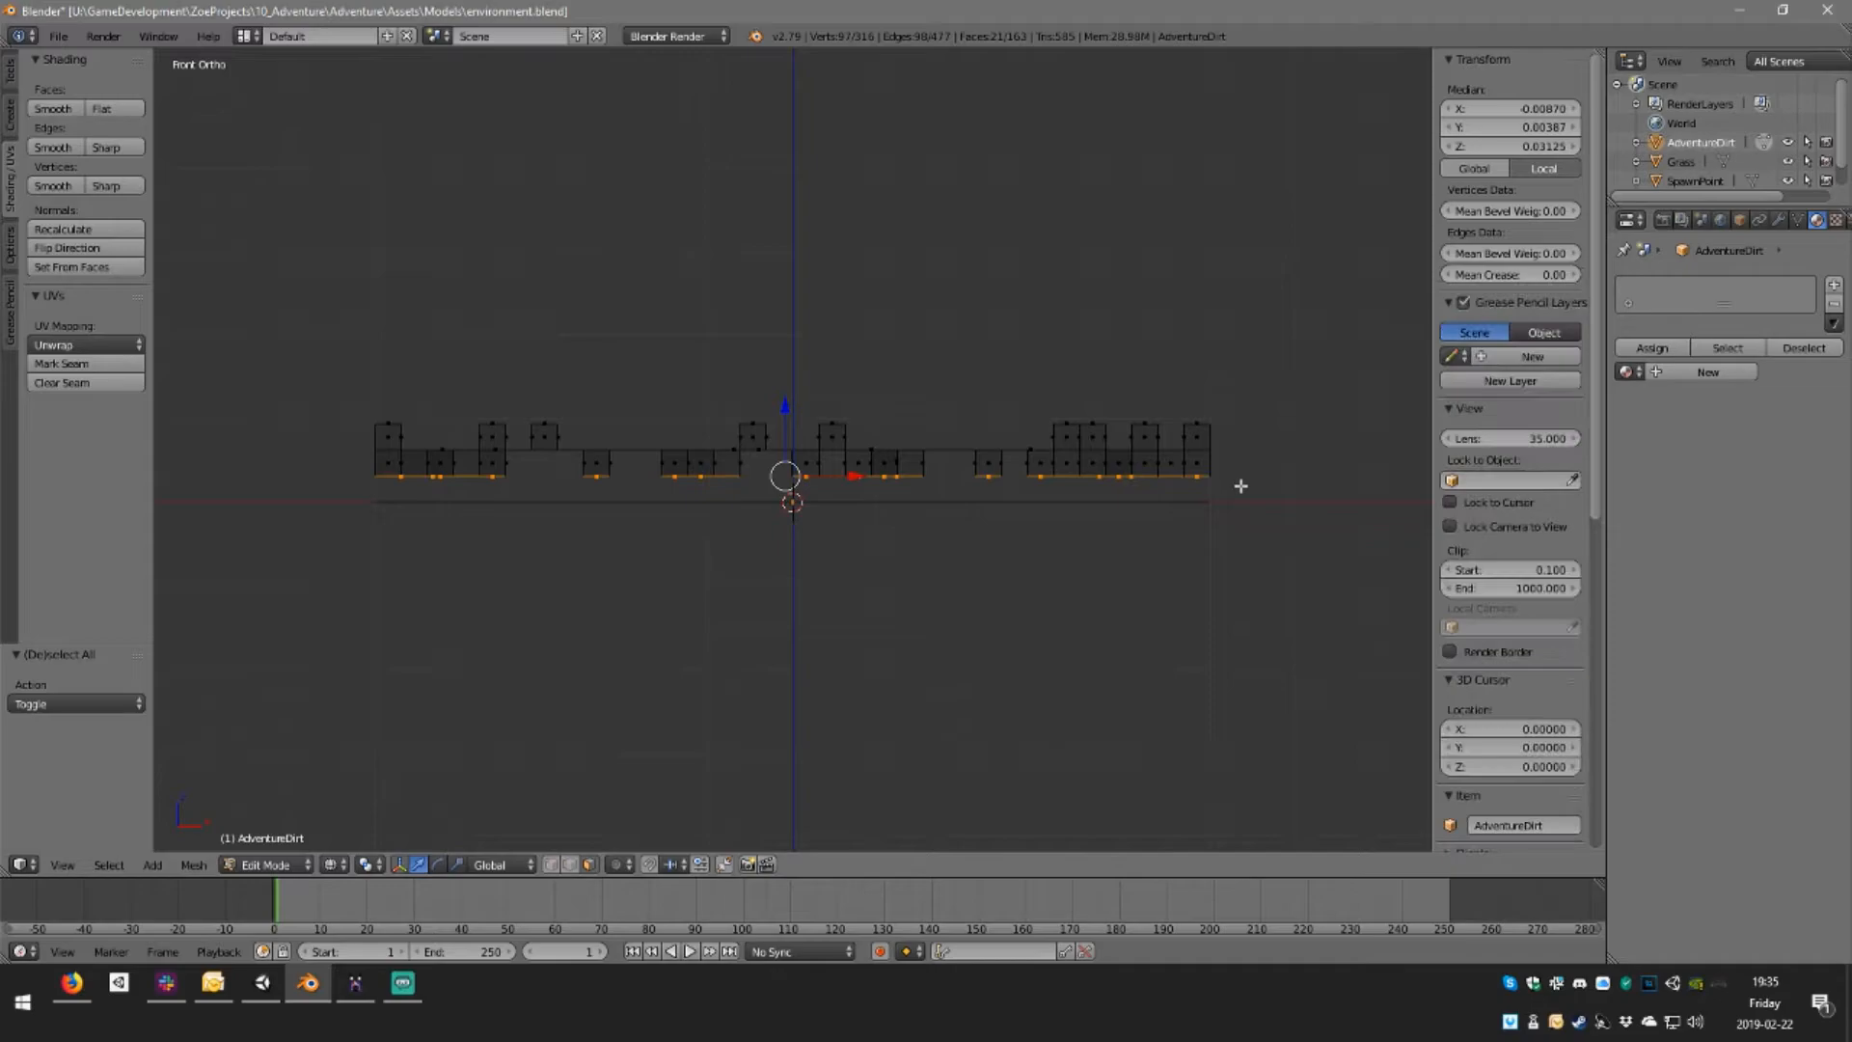
key("x")
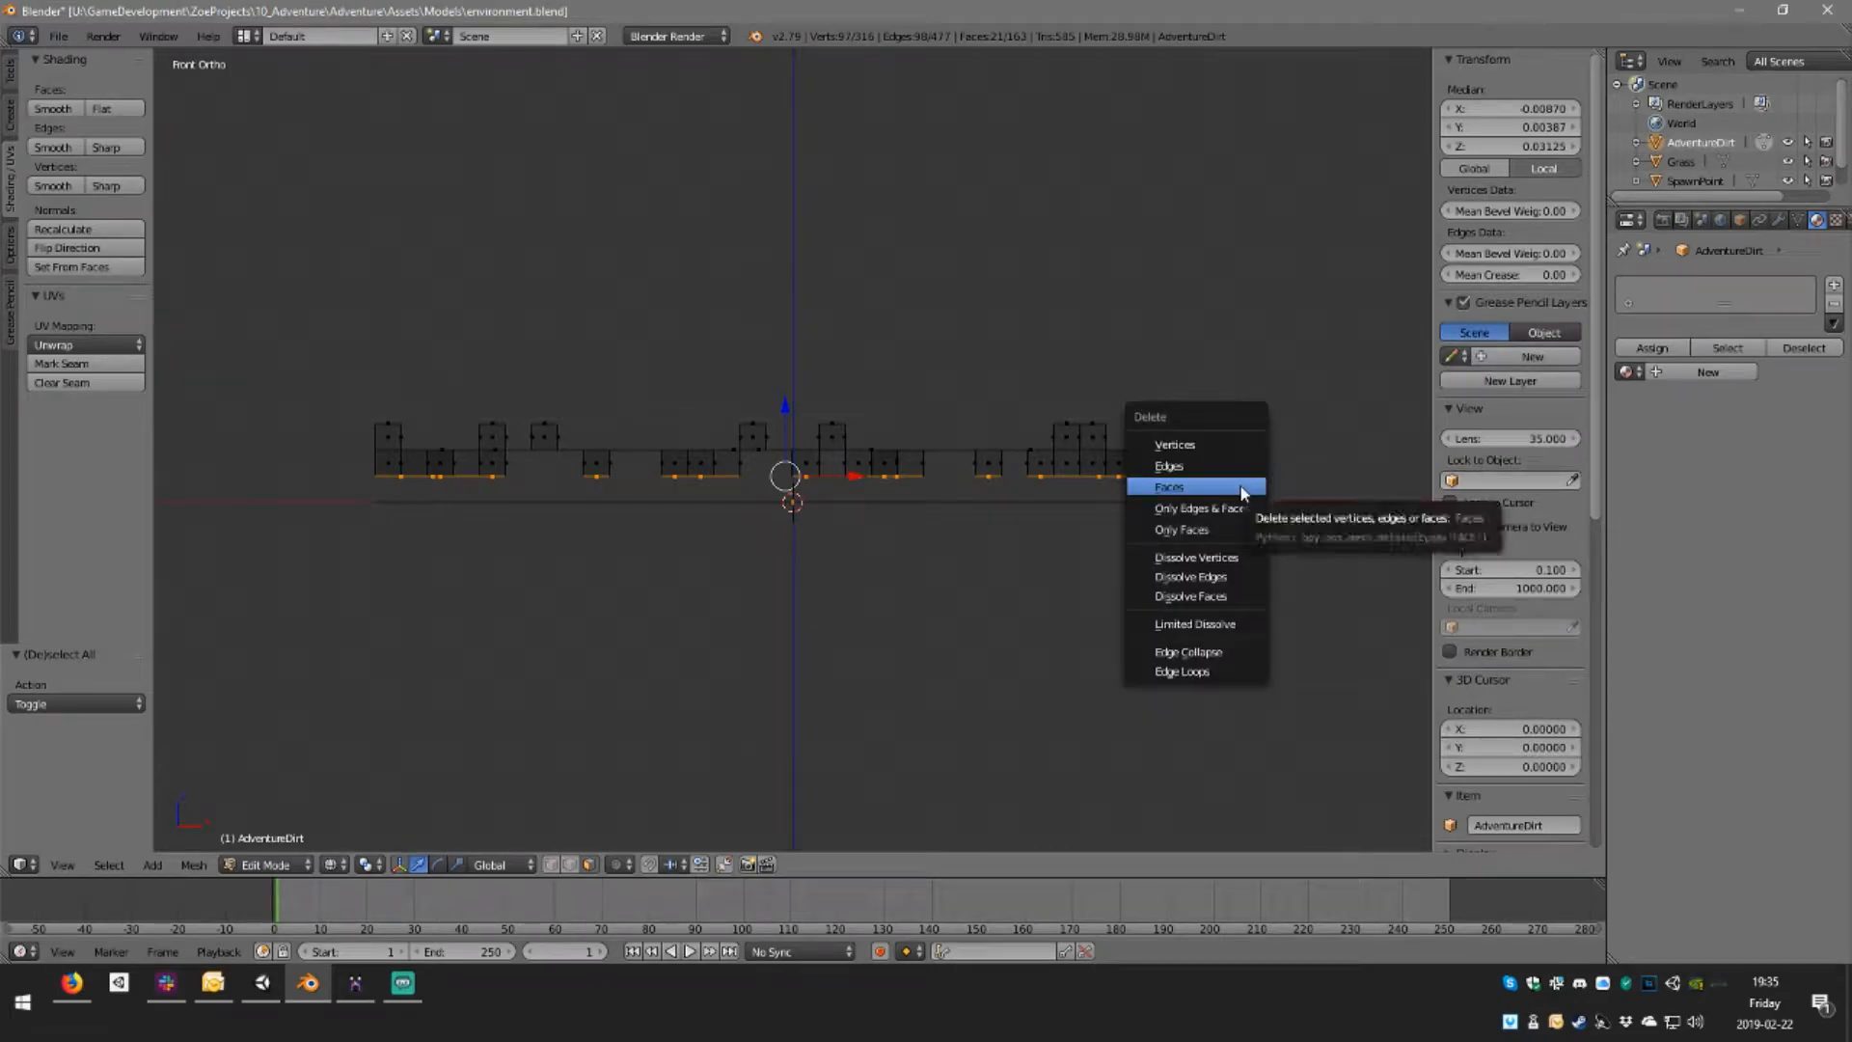
left_click(1241, 492)
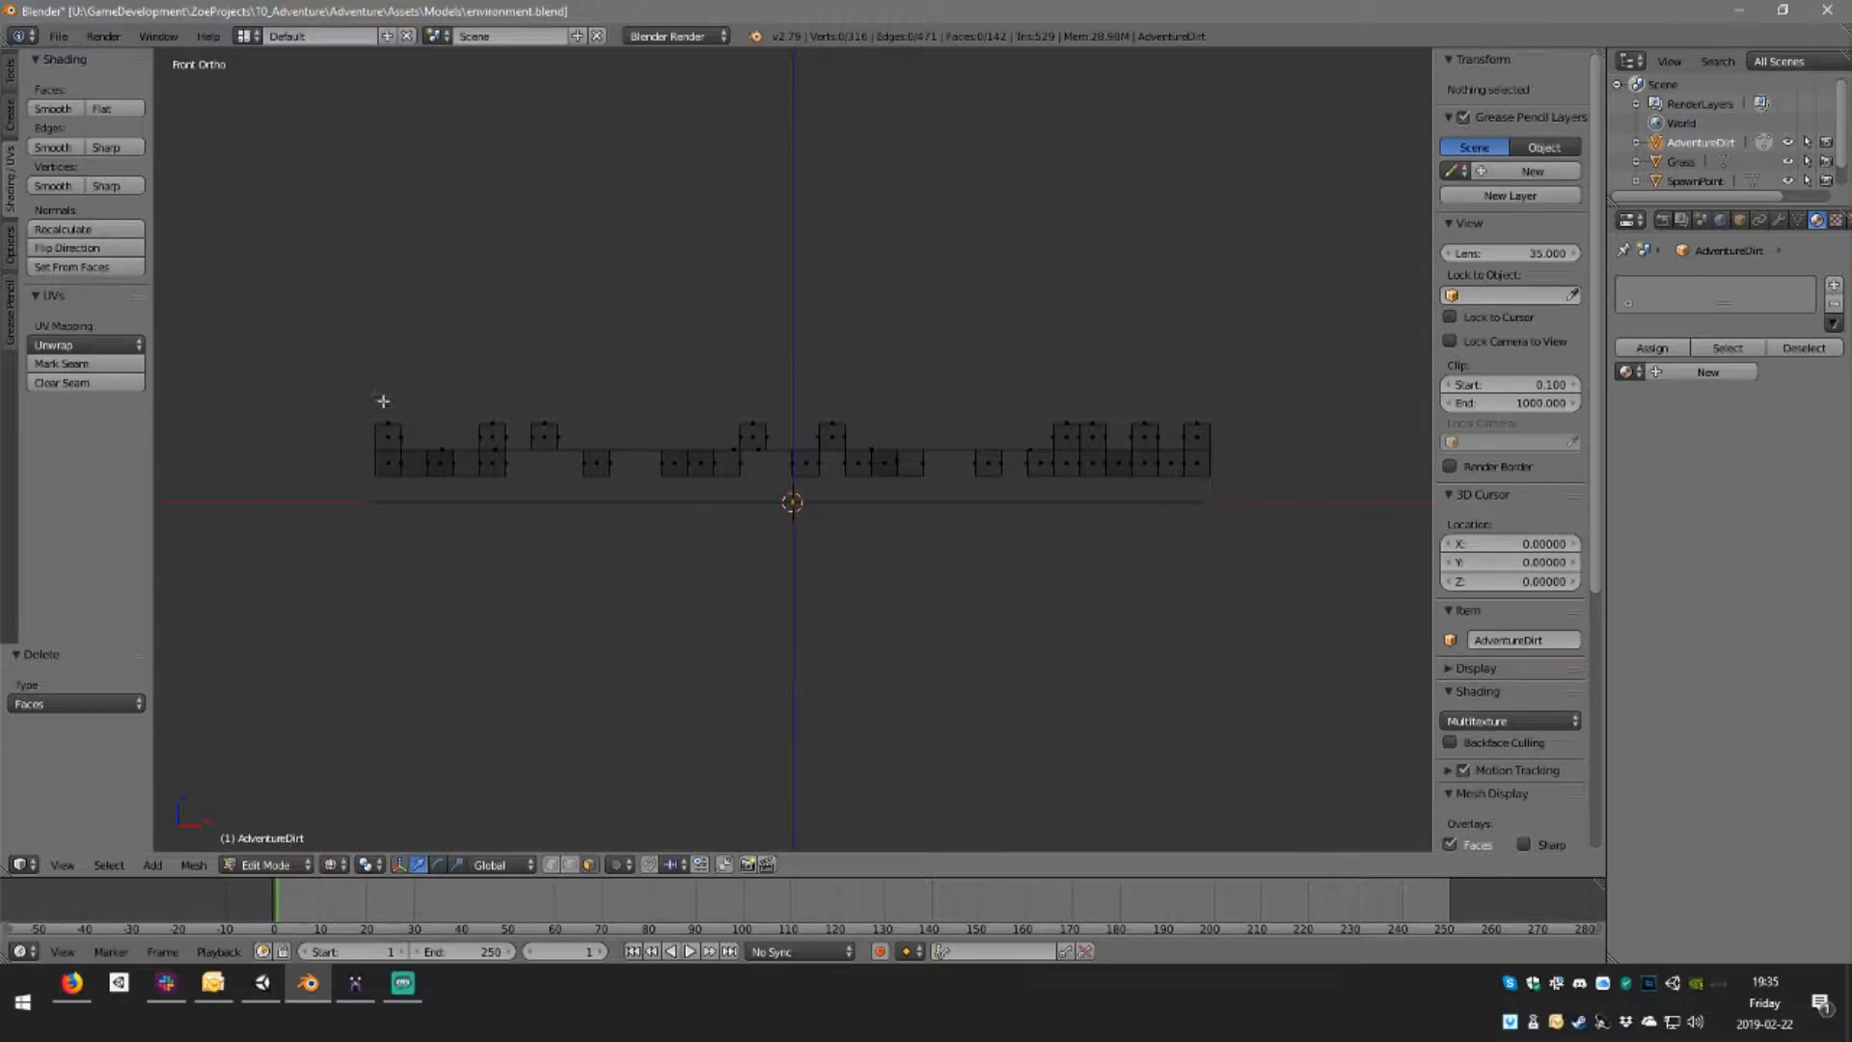
Try to lower all geometry above the tile's bottom face along Z, including to a median Z of -0.04361
key("b")
left_click_drag(359, 393, 1249, 497)
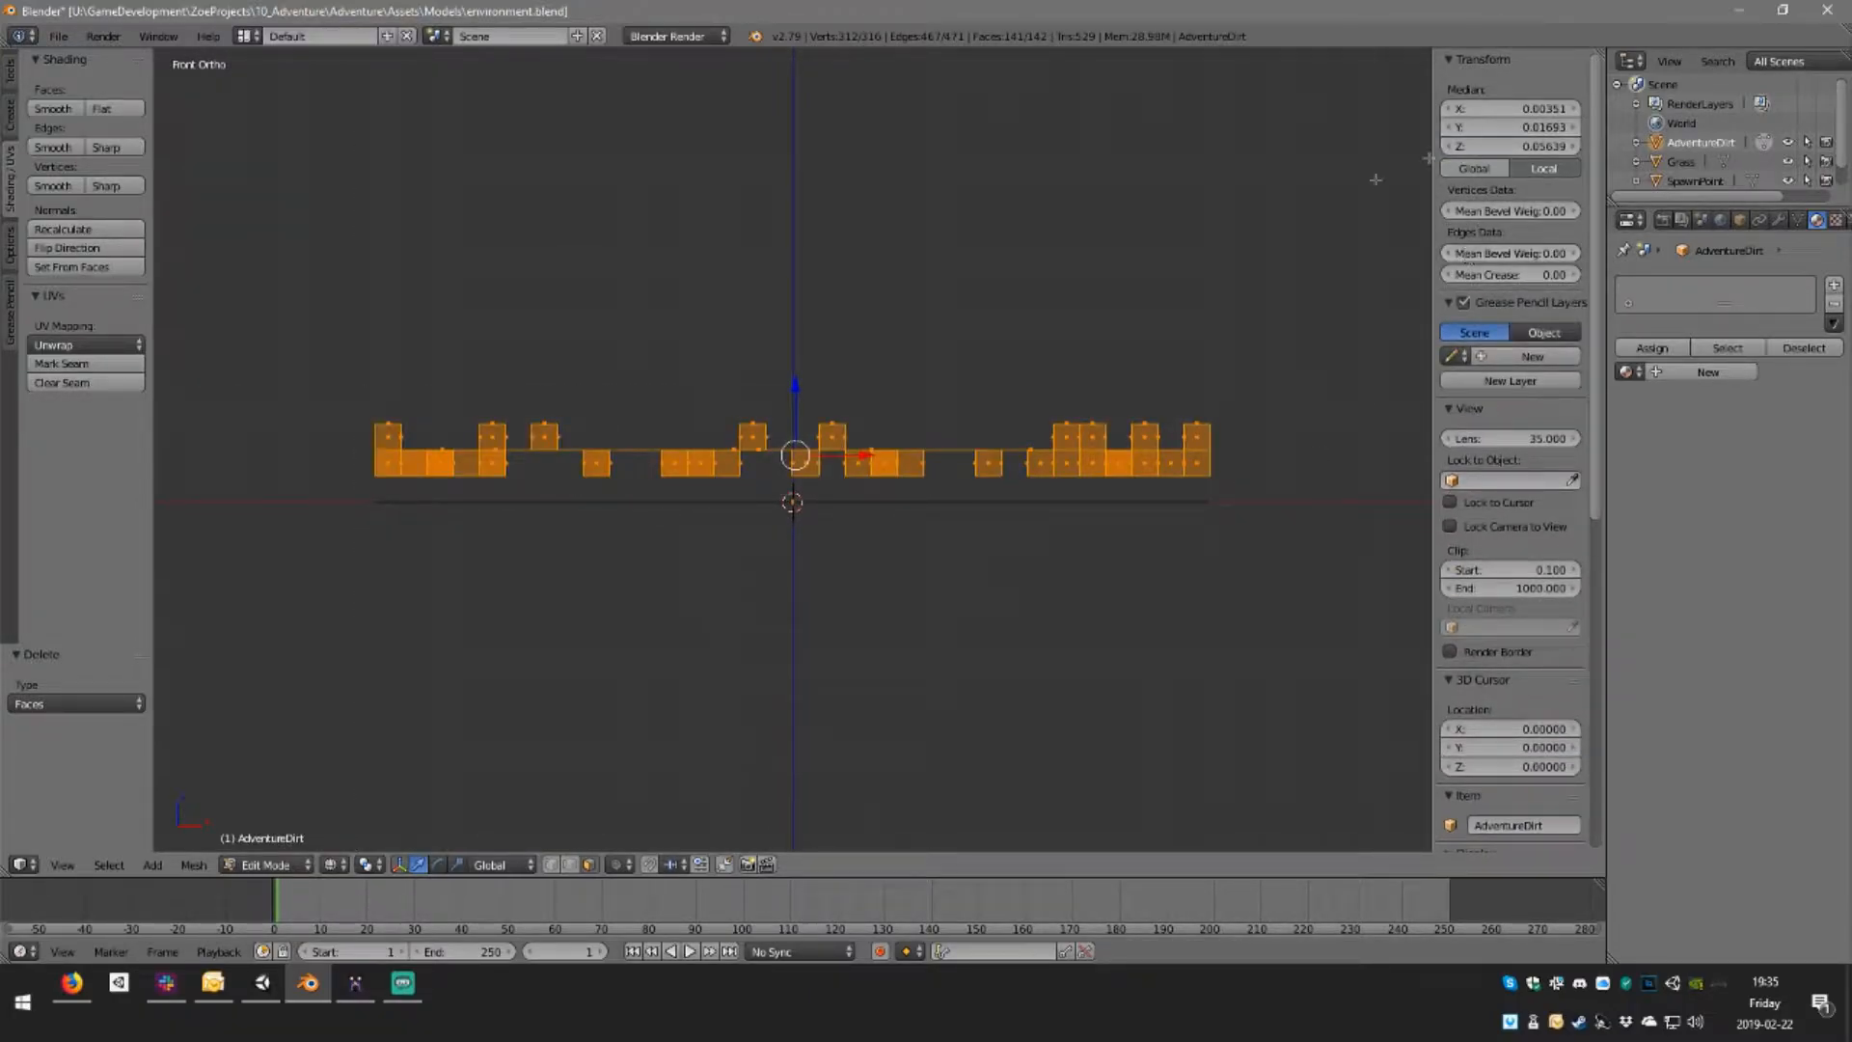
mouse_move(795, 384)
left_mouse_down()
mouse_move(797, 410)
mouse_move(796, 389)
left_mouse_up()
key("ctrl+z")
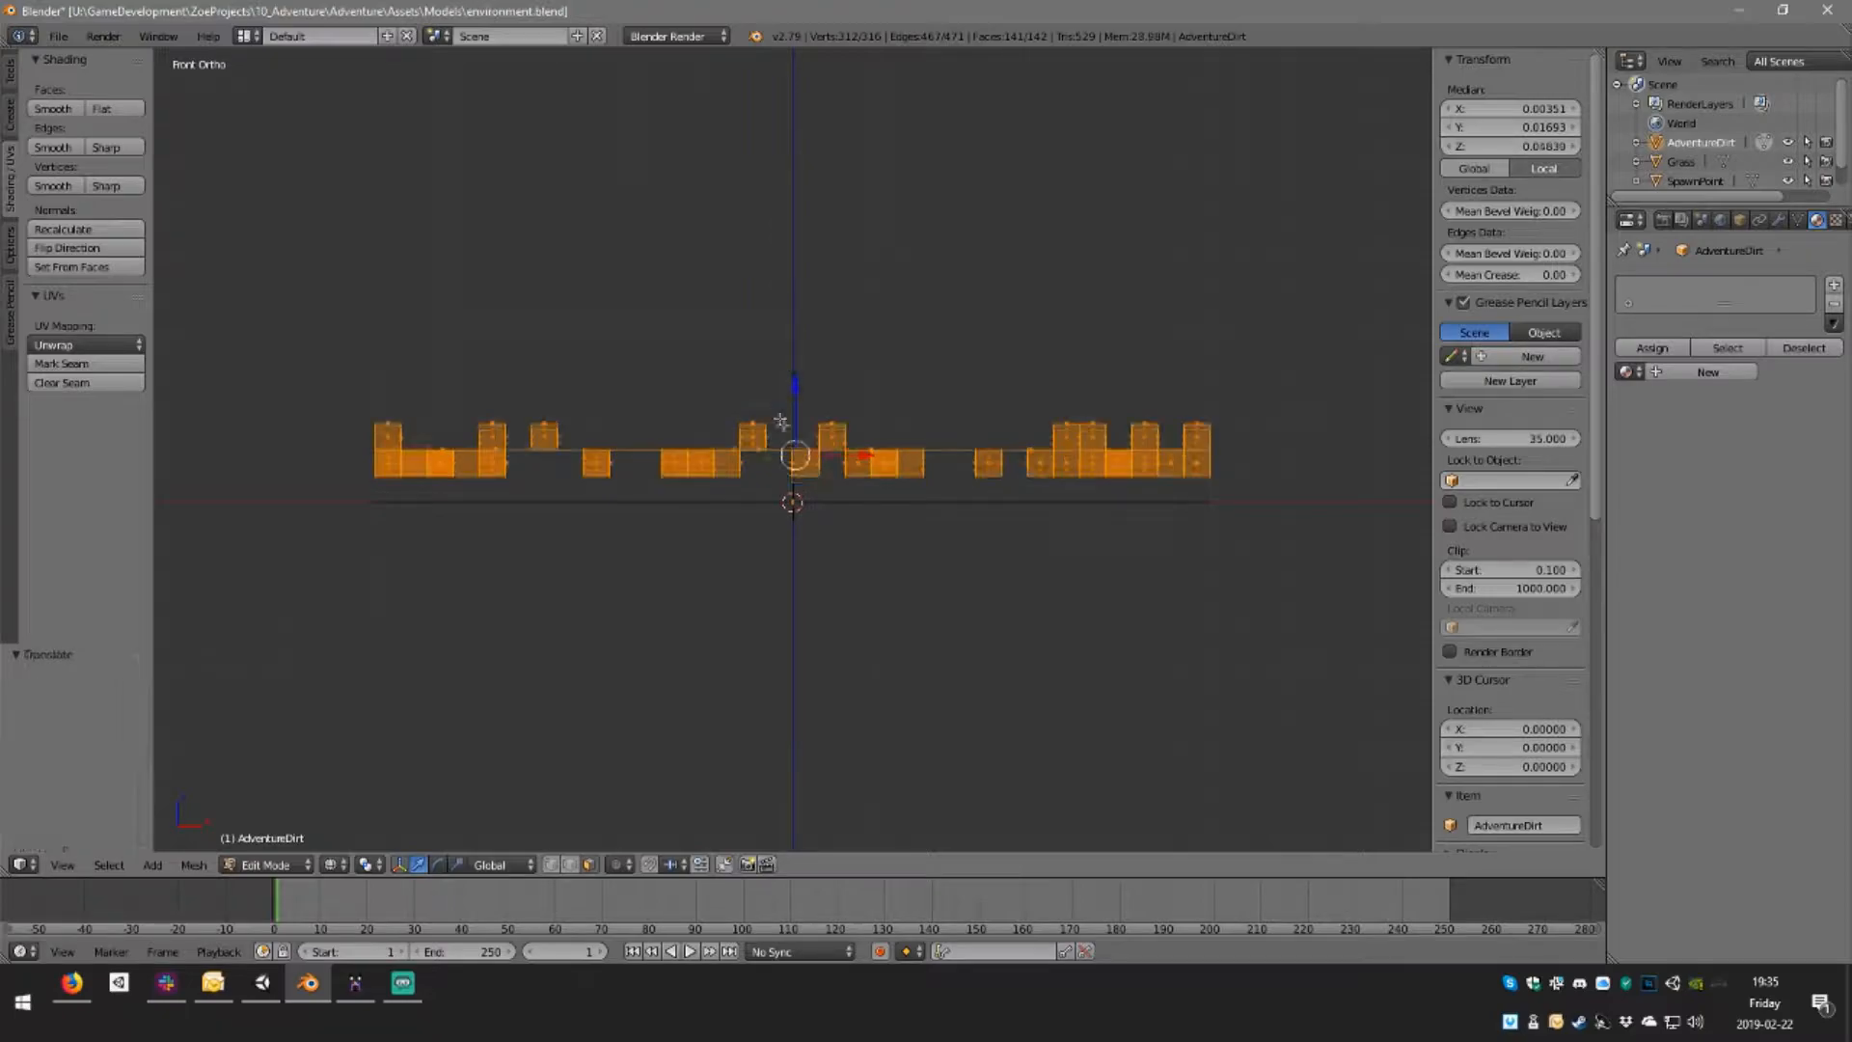
left_click(1540, 146)
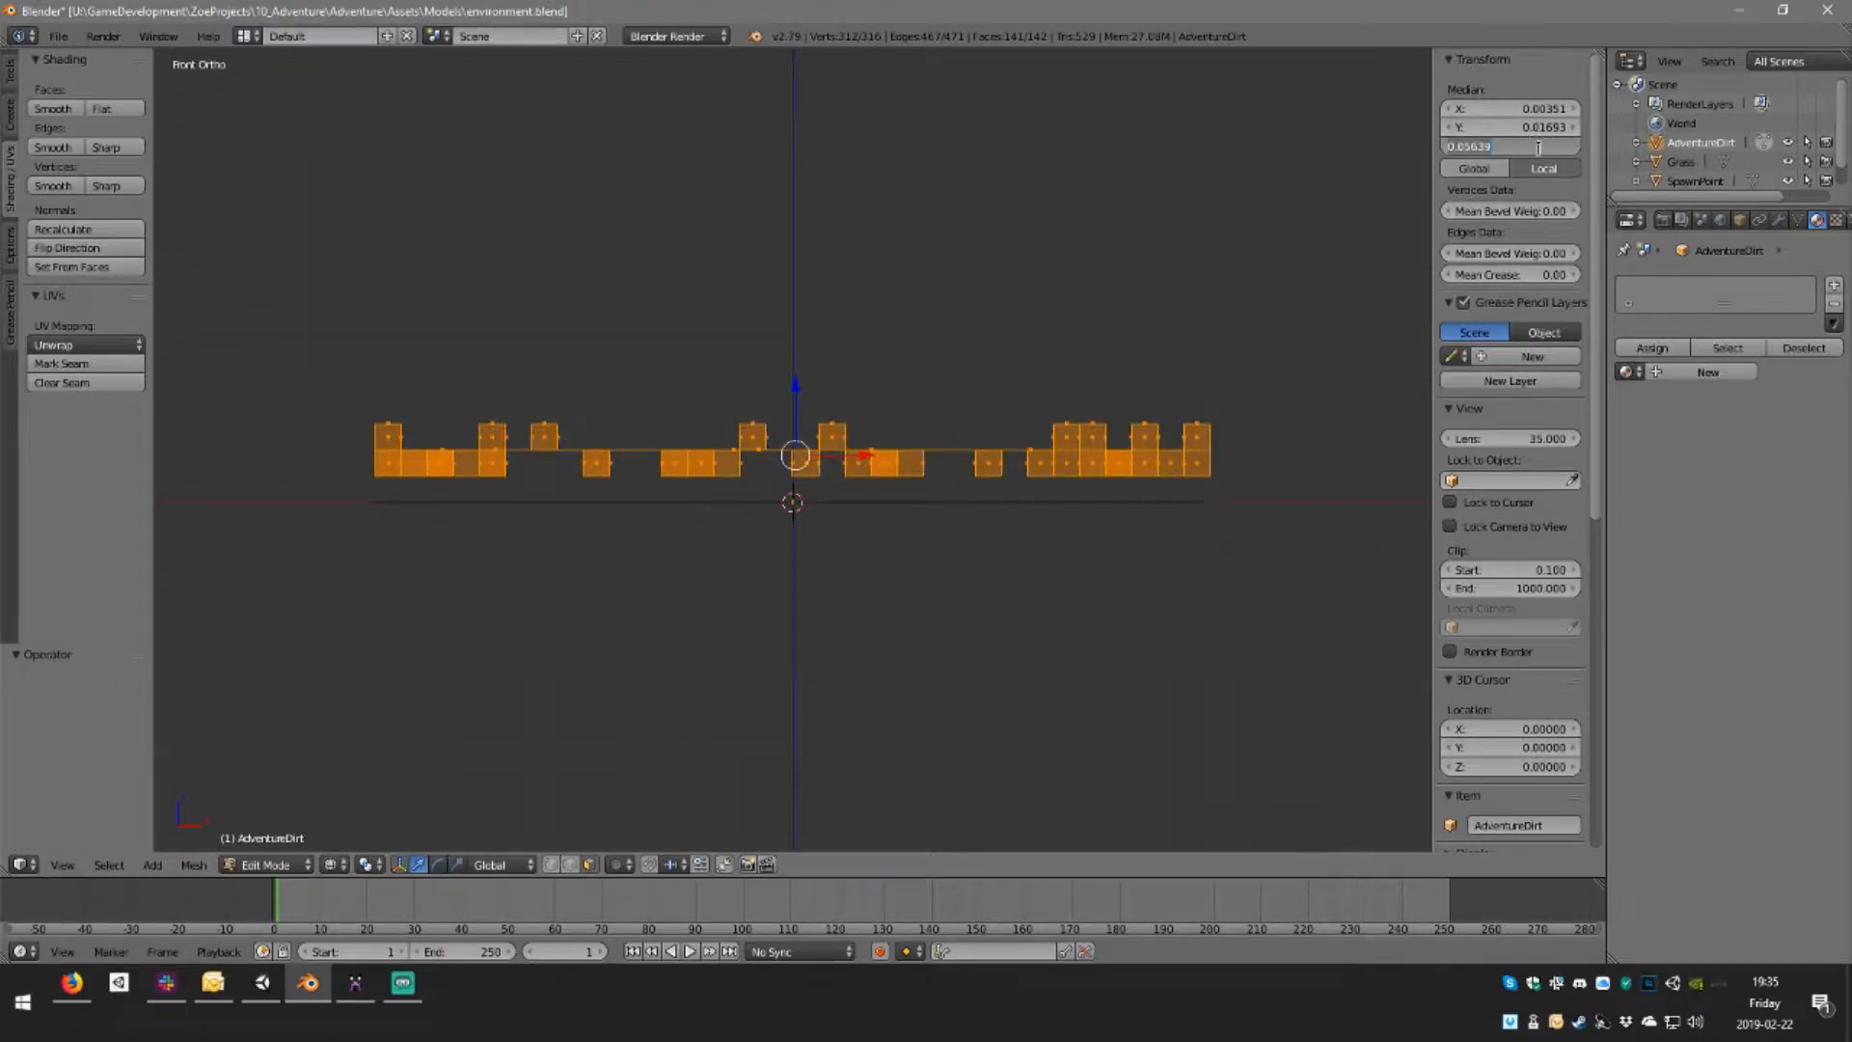
key("Return")
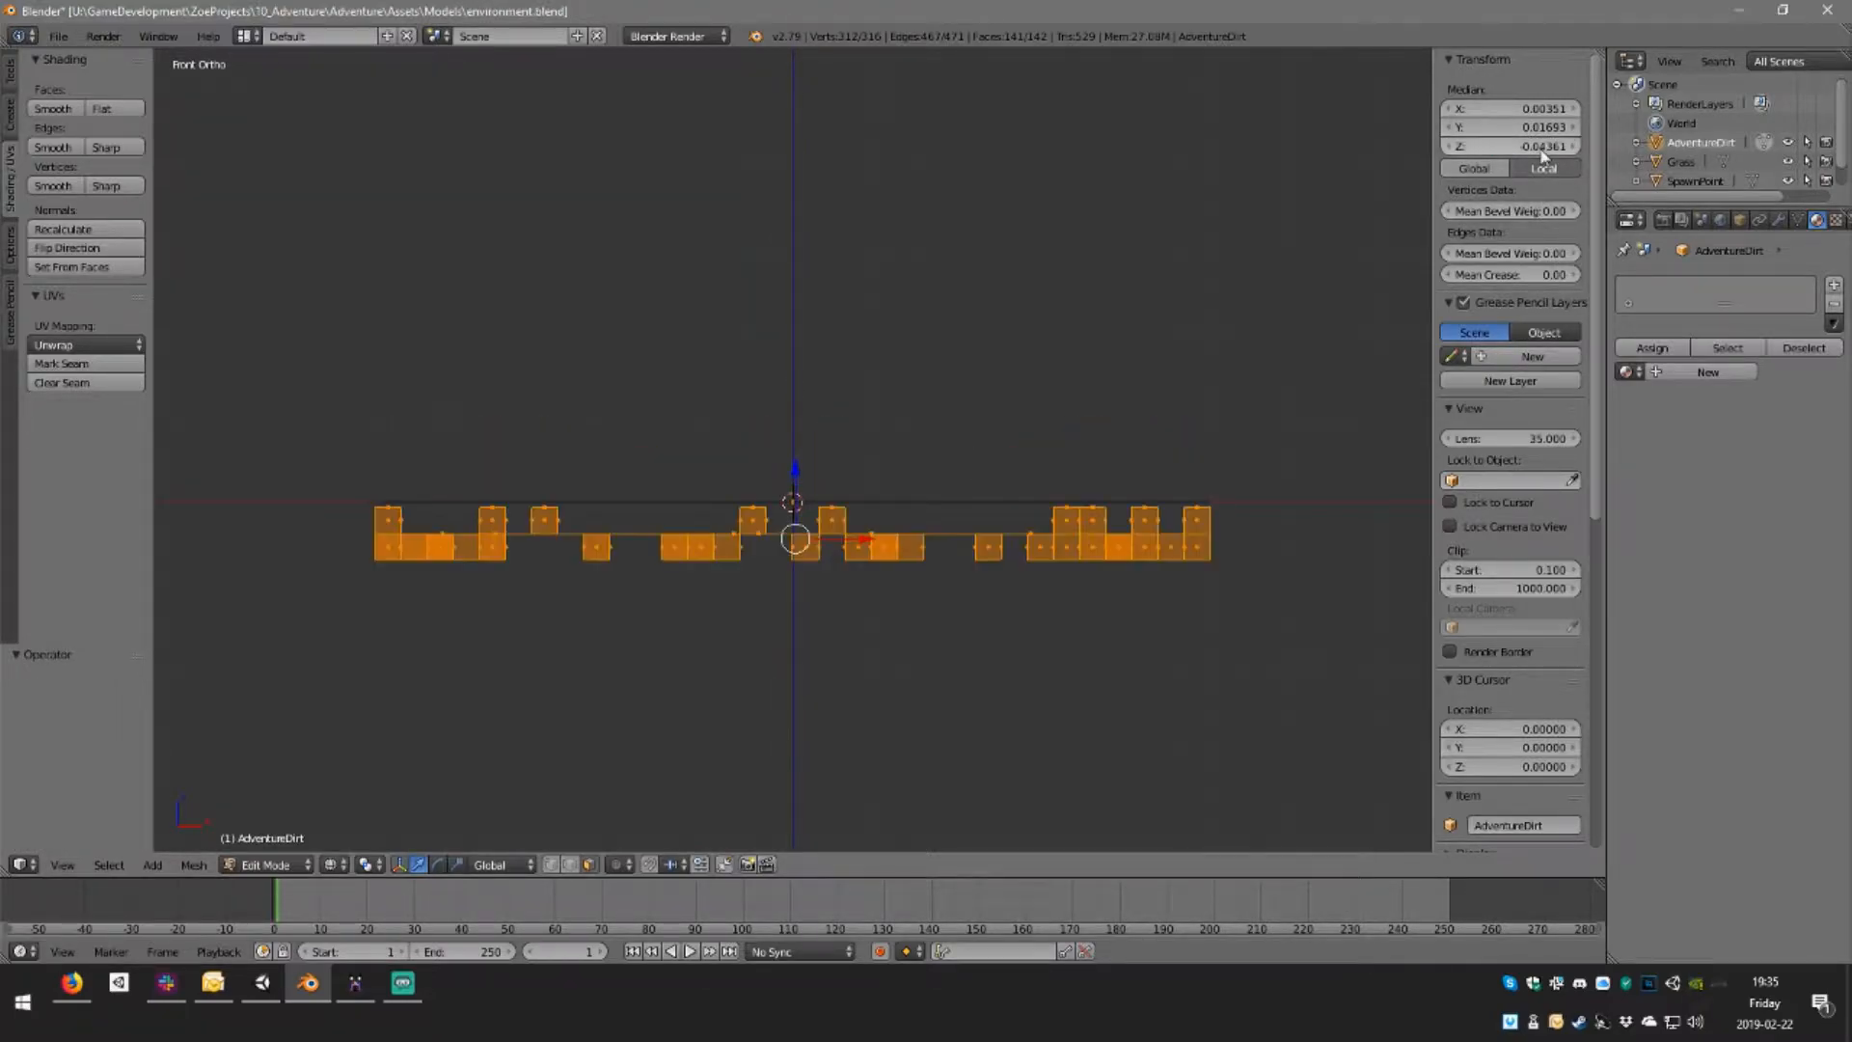
key("ctrl+z")
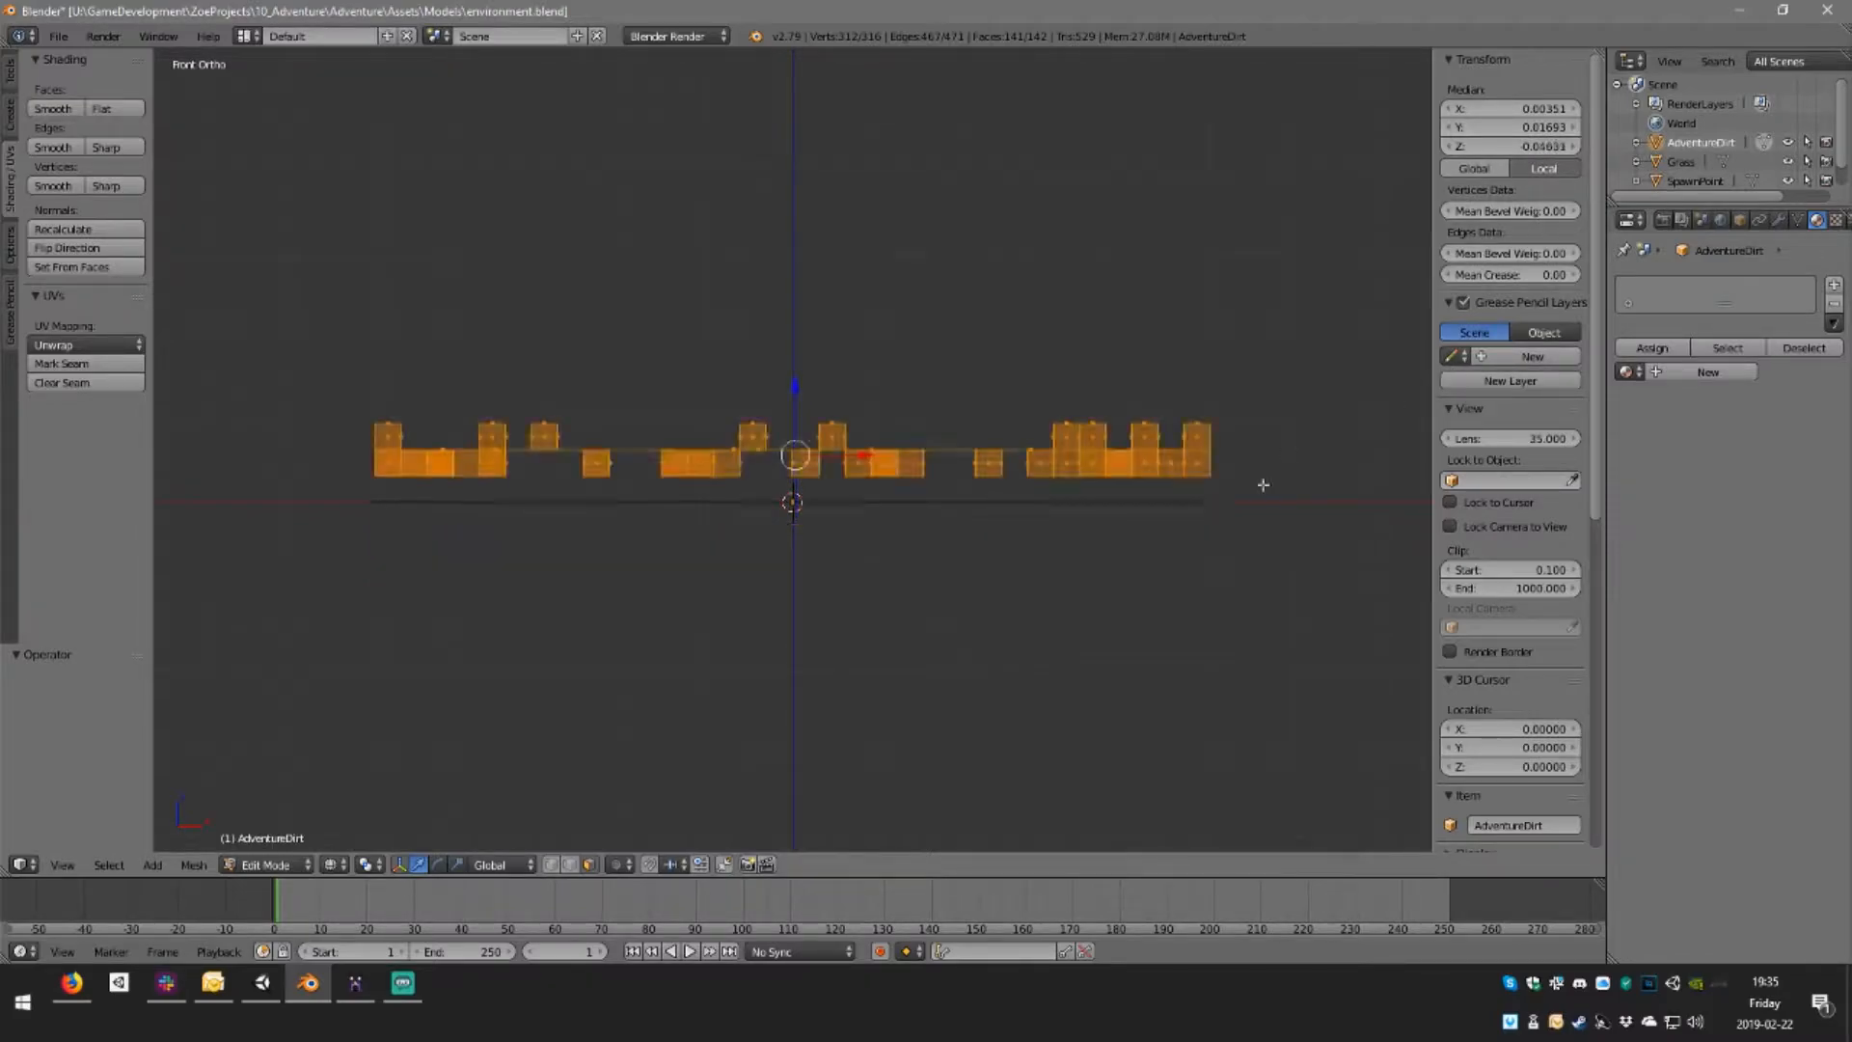
Select a single vertex on the lower edge of the pit walls in vertex mode and look up its Z coordinate
key("a")
middle_click_drag(901, 517, 861, 456)
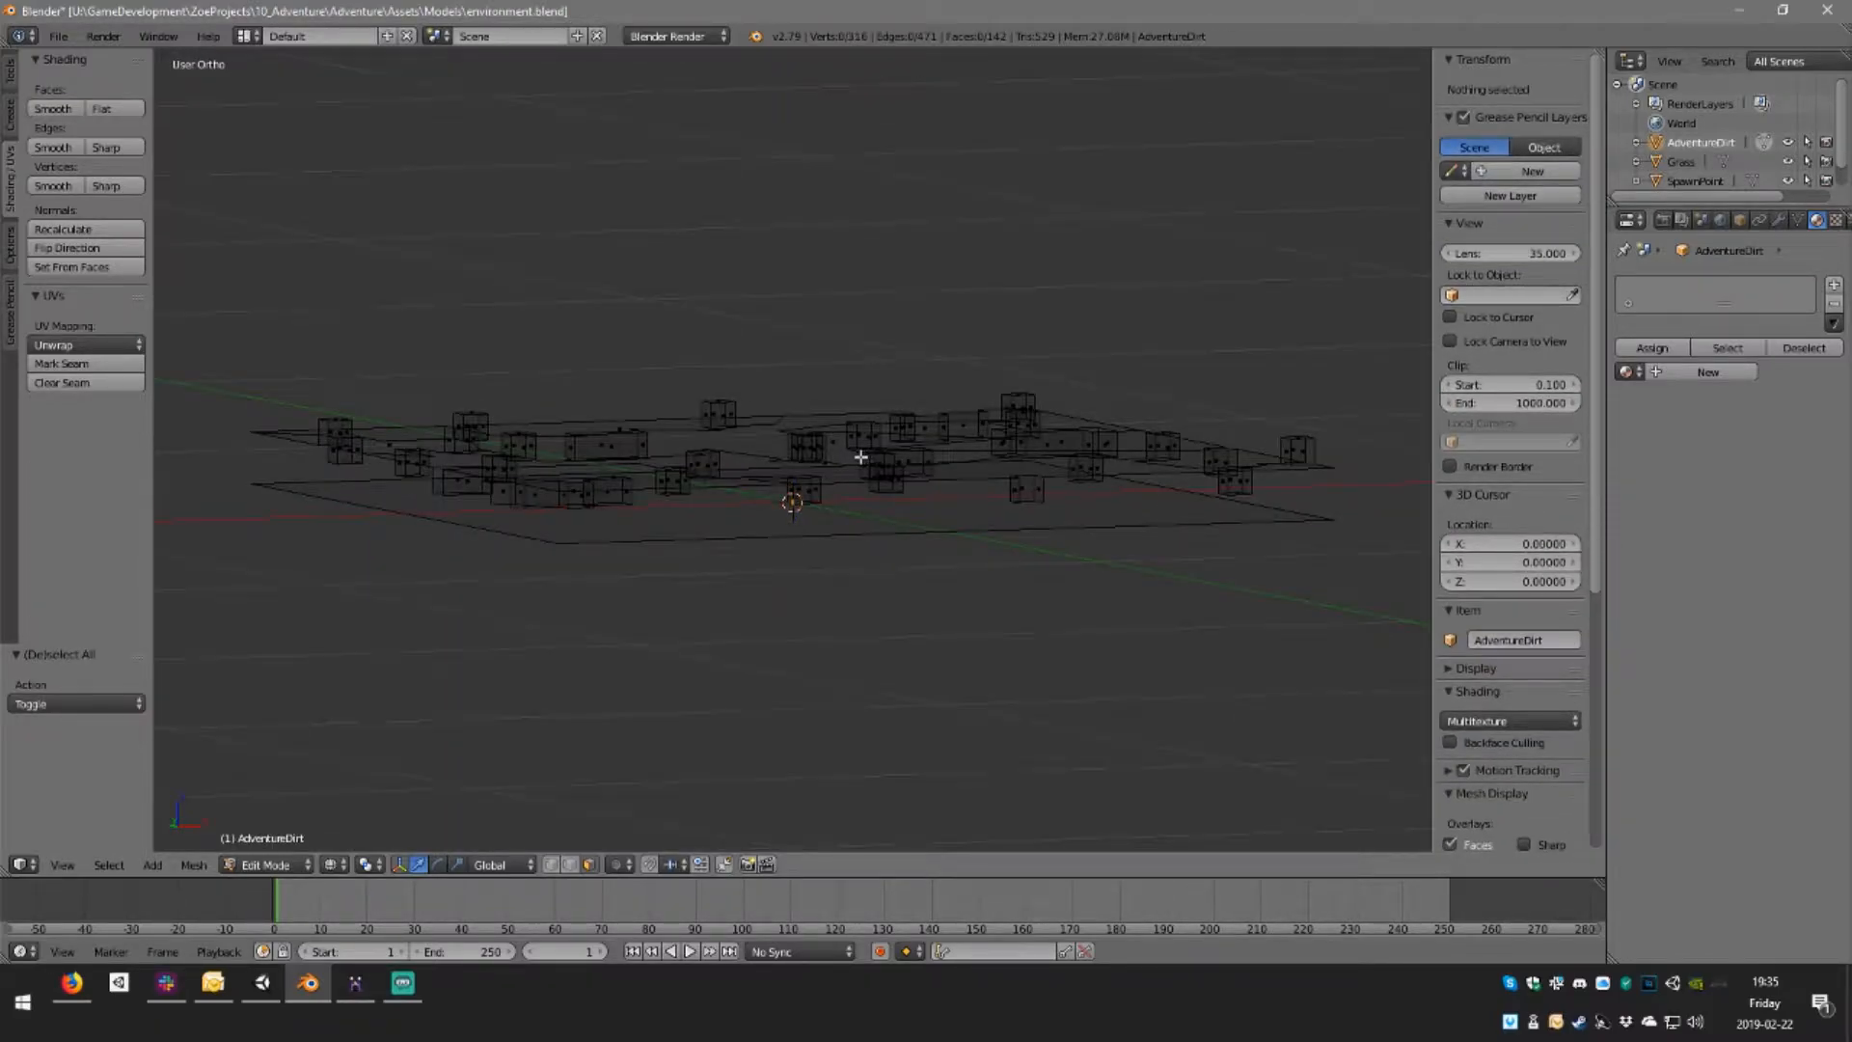
key("KP_1")
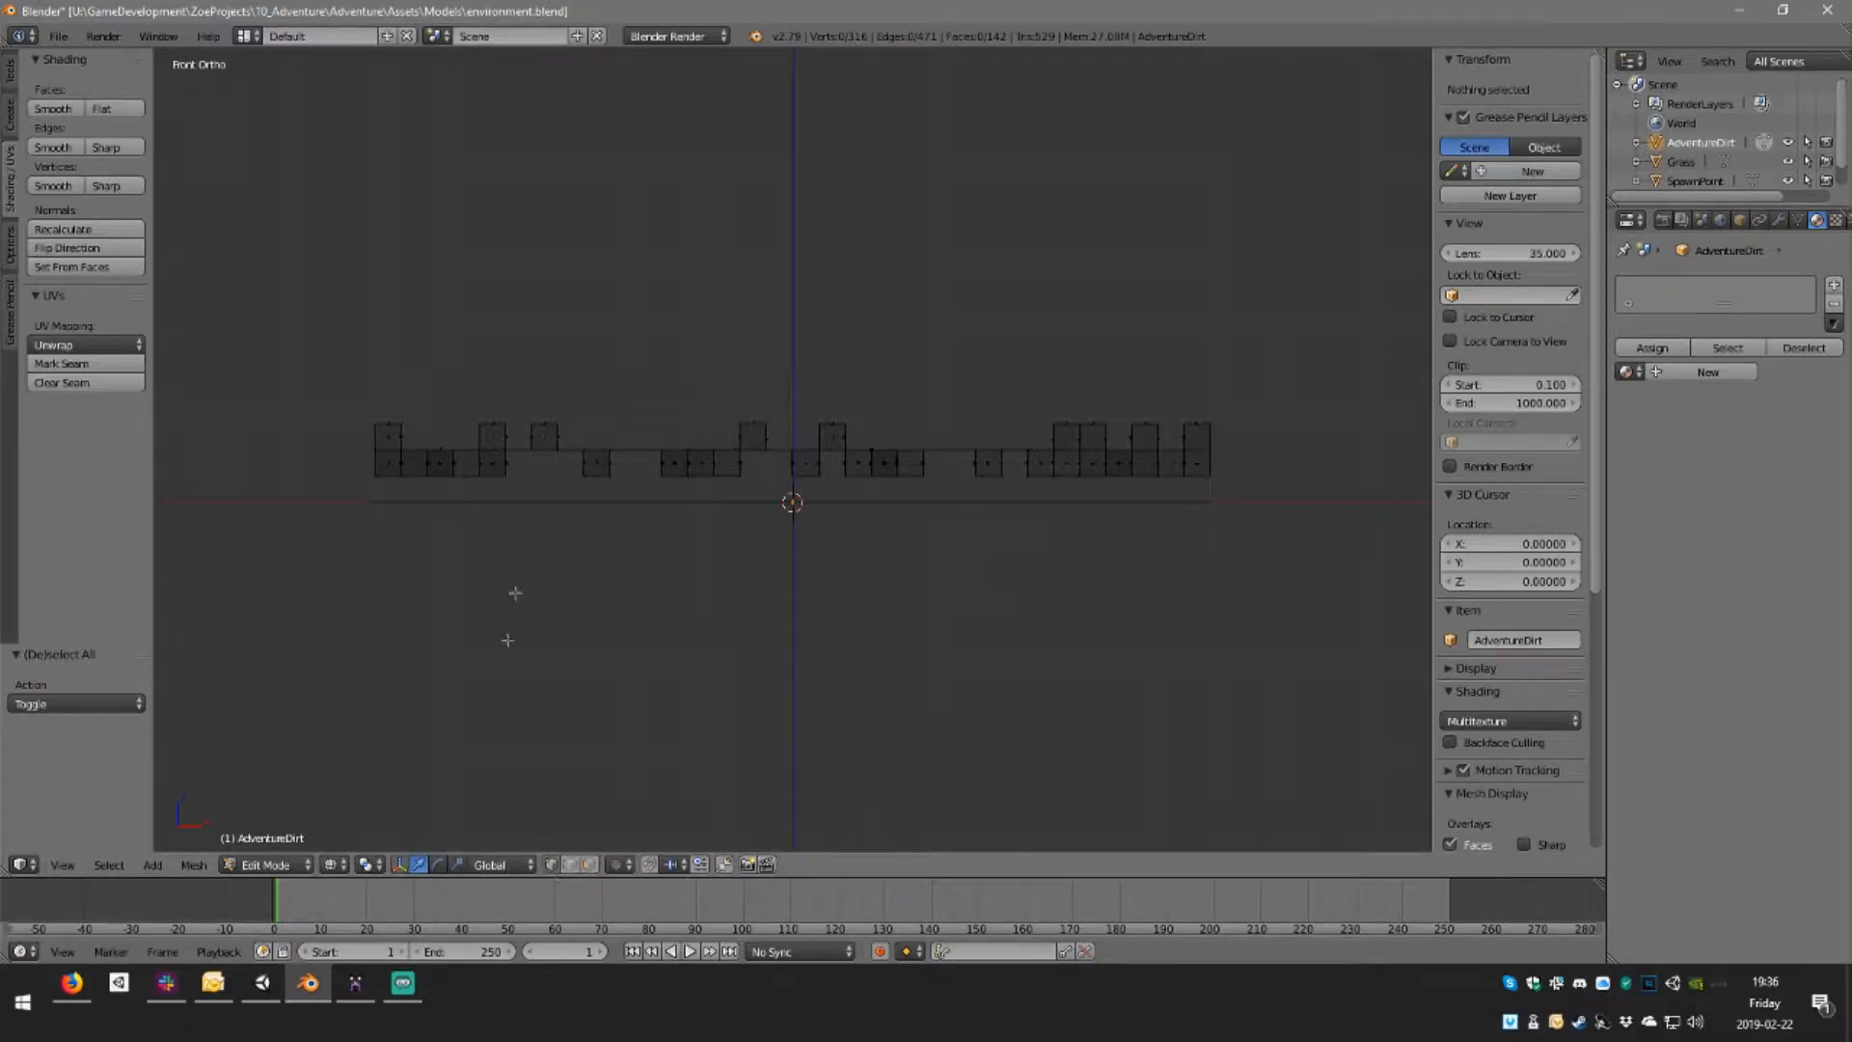
left_click_drag(364, 468, 466, 480)
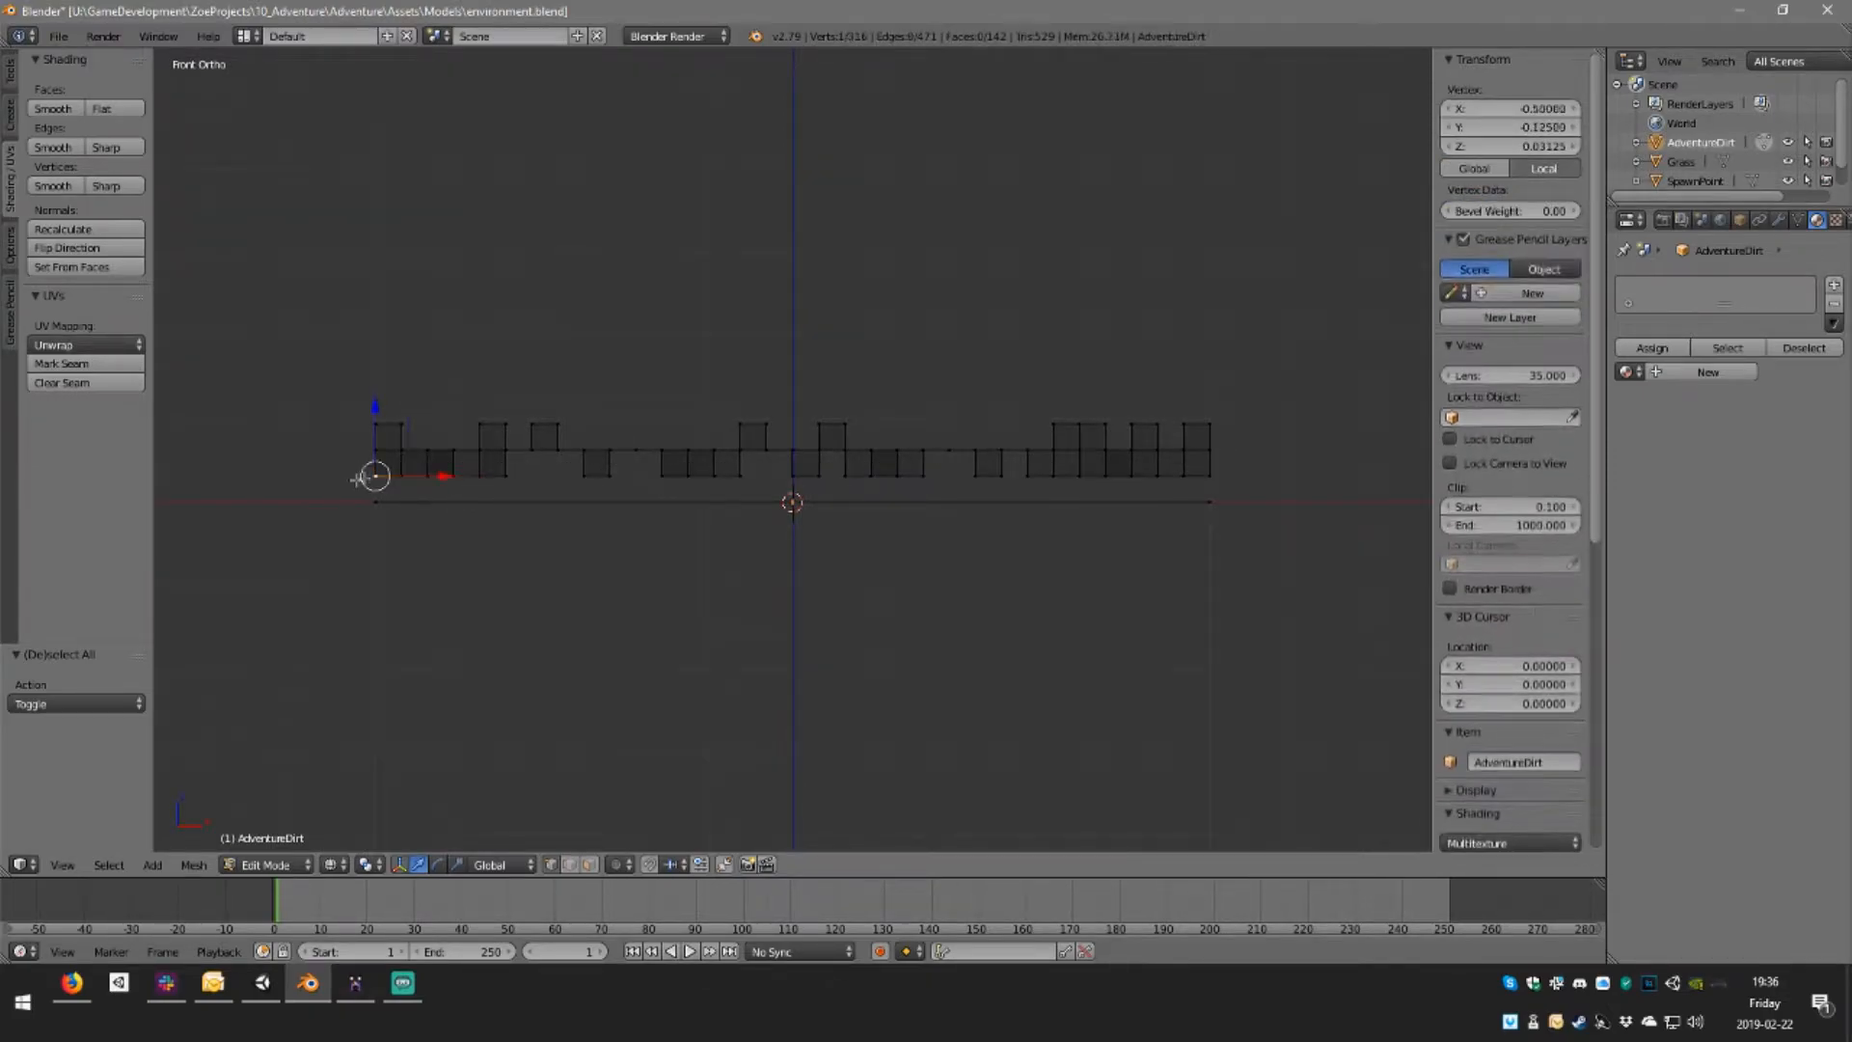
left_click(1546, 148)
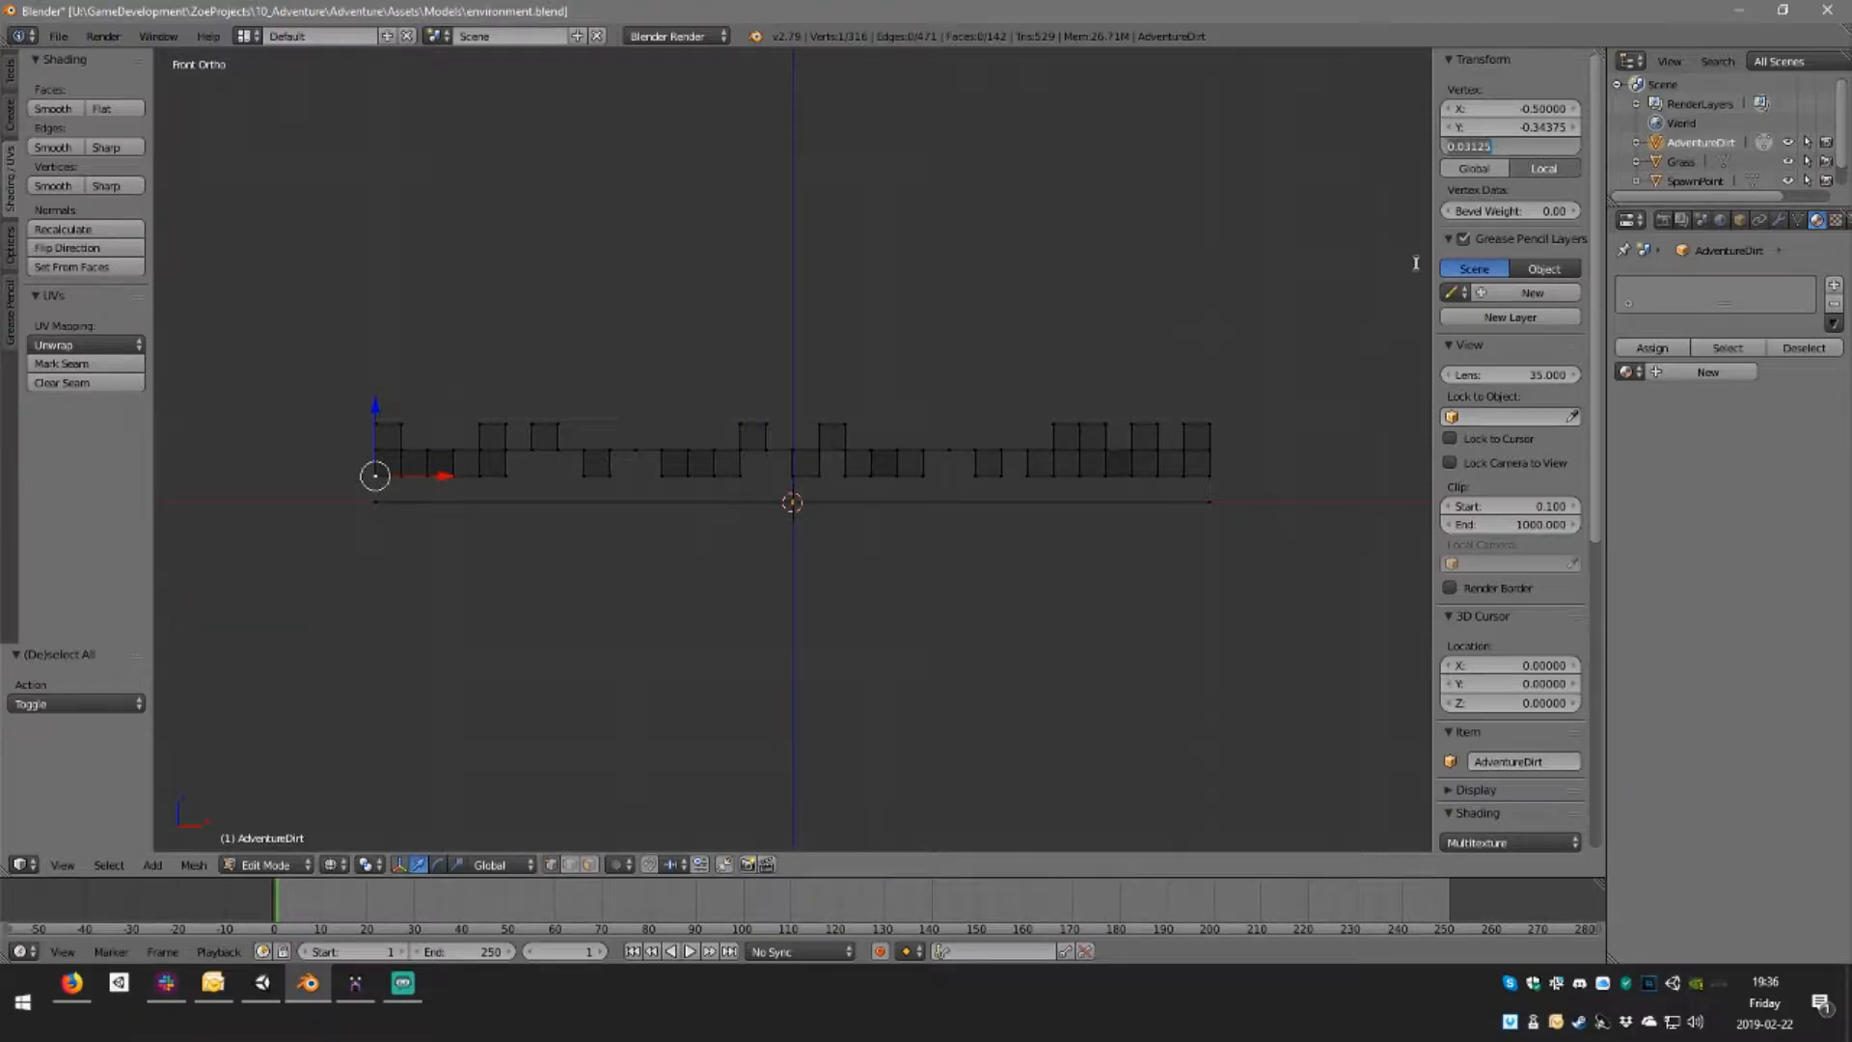
key("Return")
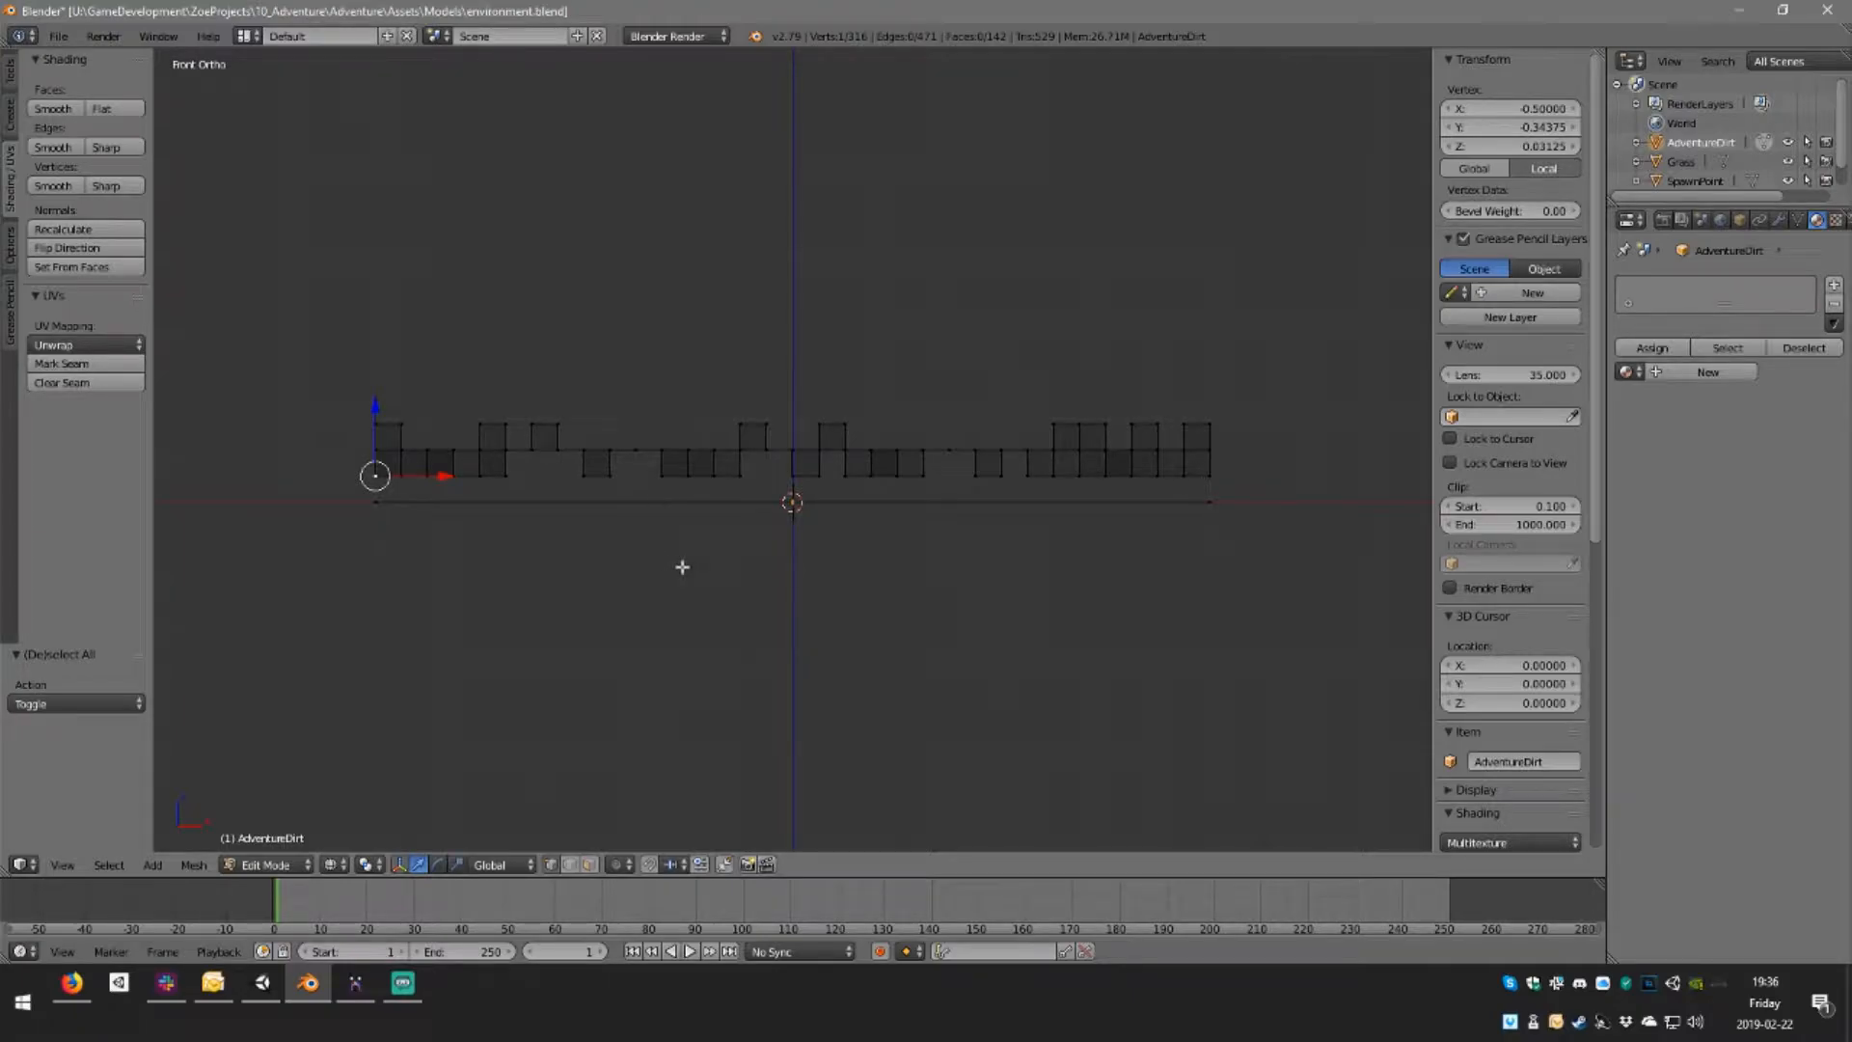
key("a")
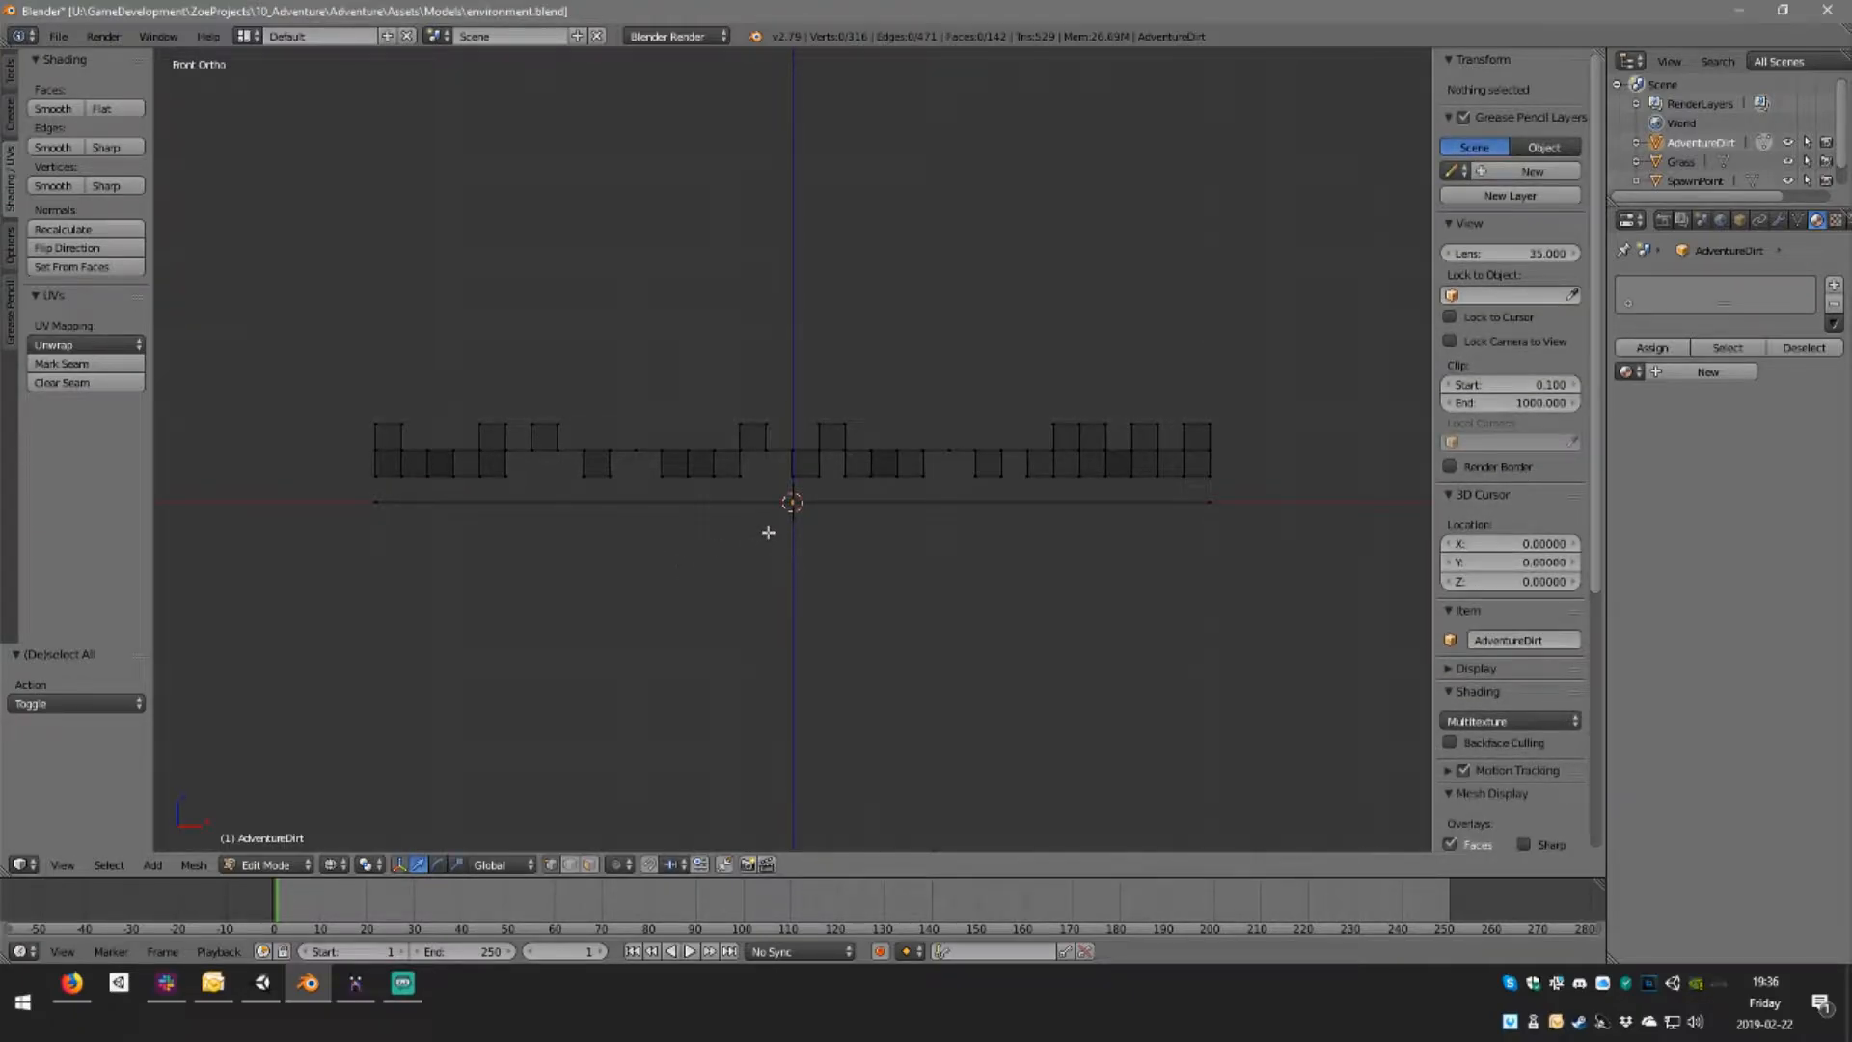
Select everything except the tile's bottom face and lower it by 0.03125 along Z, to a median Z of 0.02514
key("a")
key("b")
left_click_drag(330, 490, 1341, 559)
middle_click_drag(1341, 559, 1343, 562)
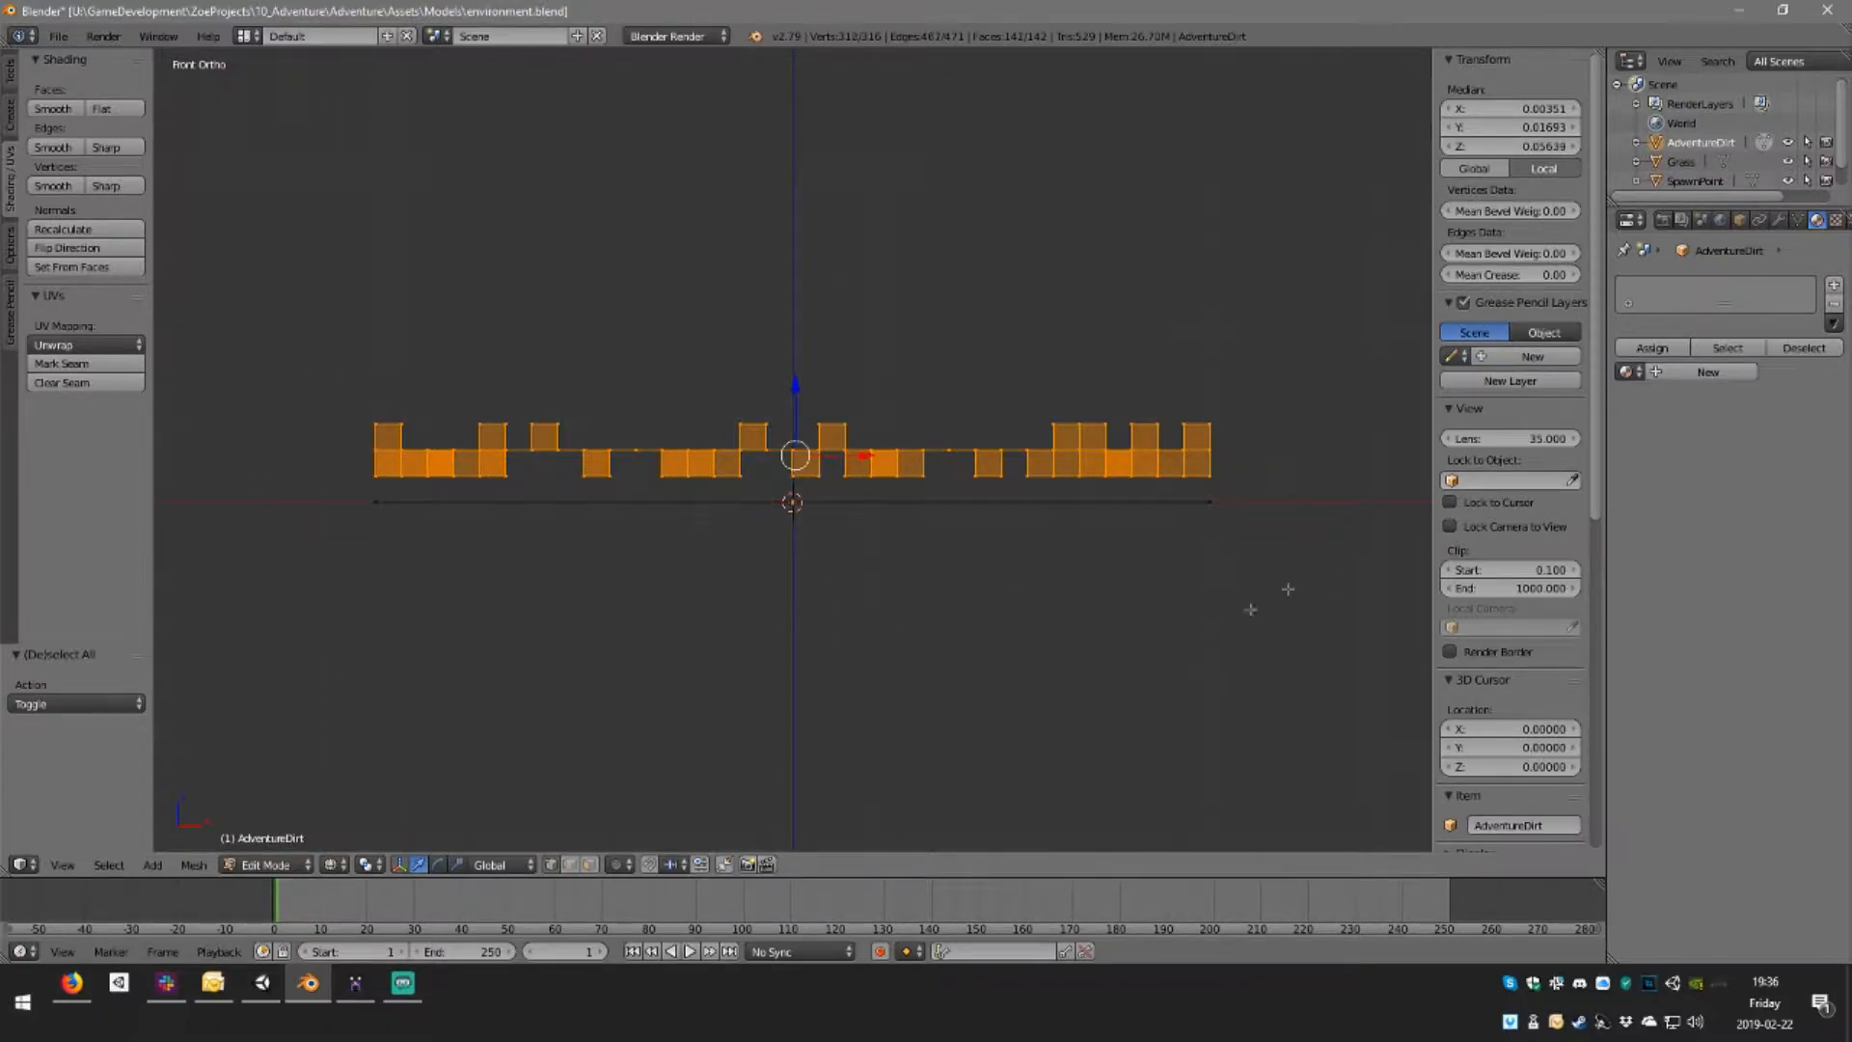
left_click(1552, 146)
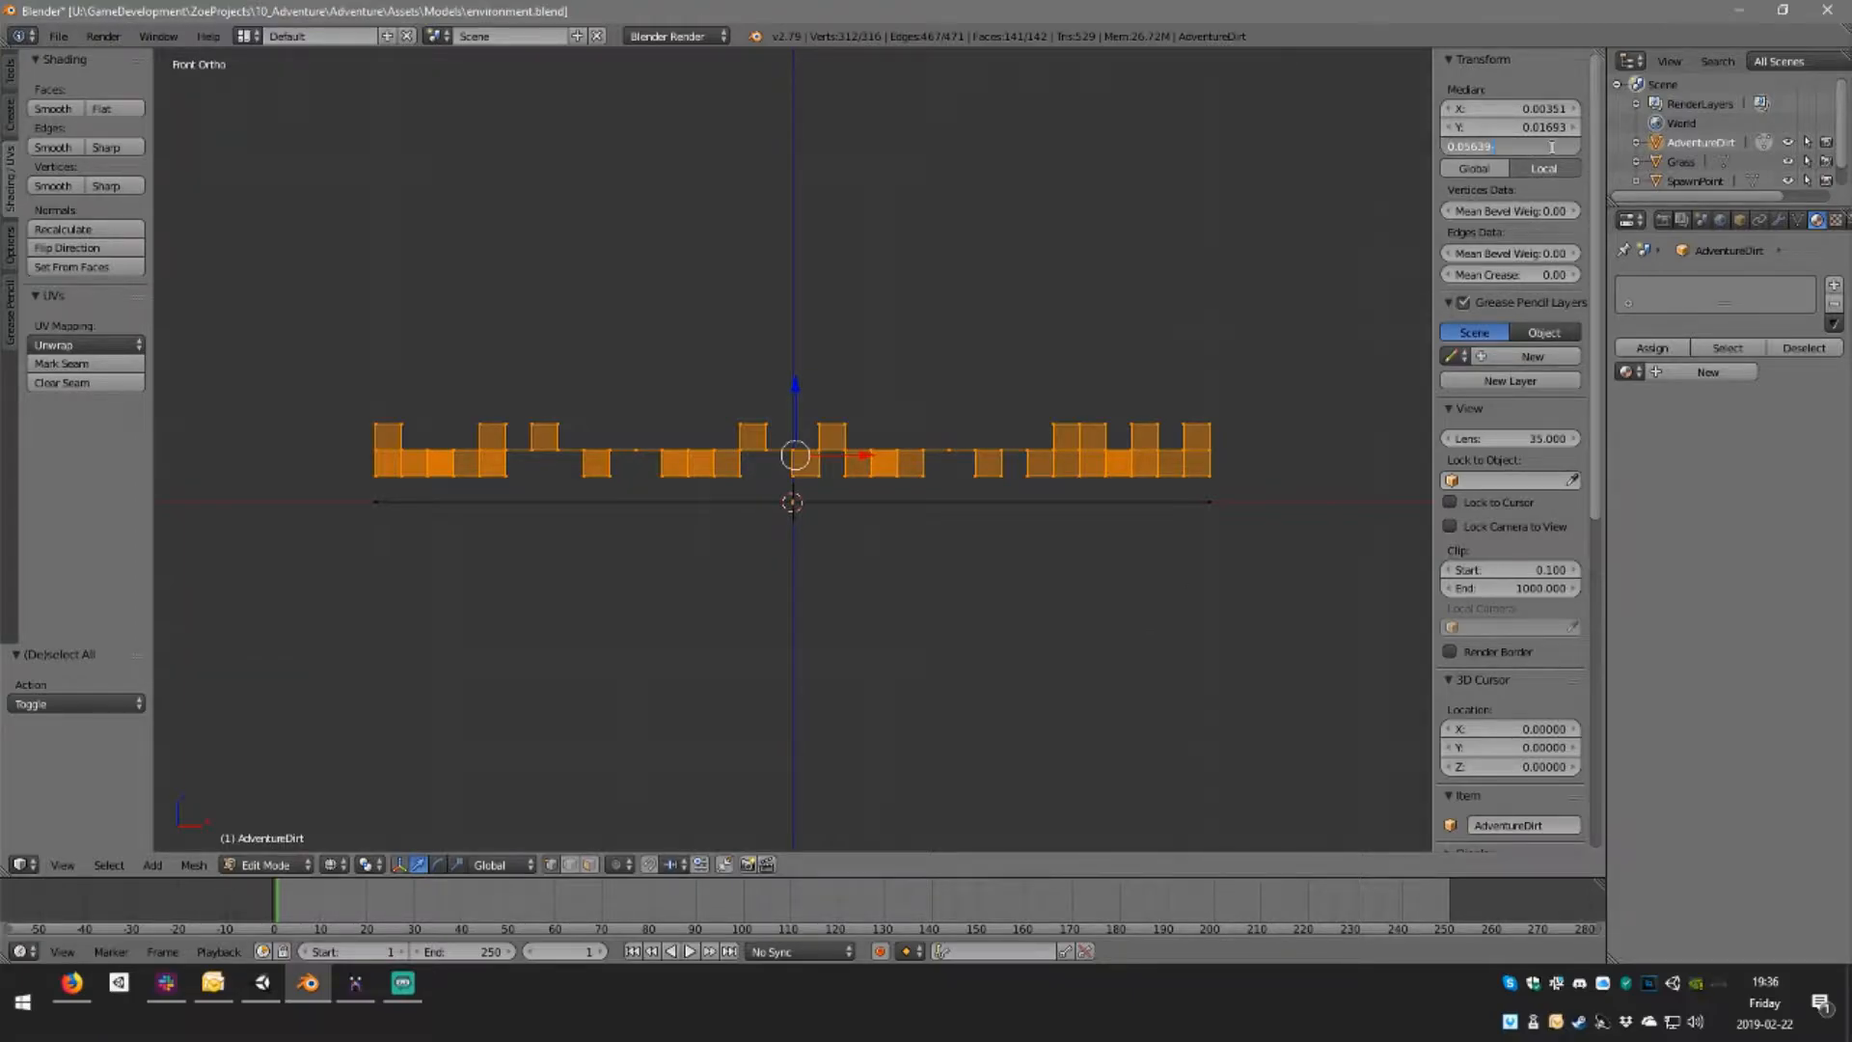
type("-0.05129")
key("Return")
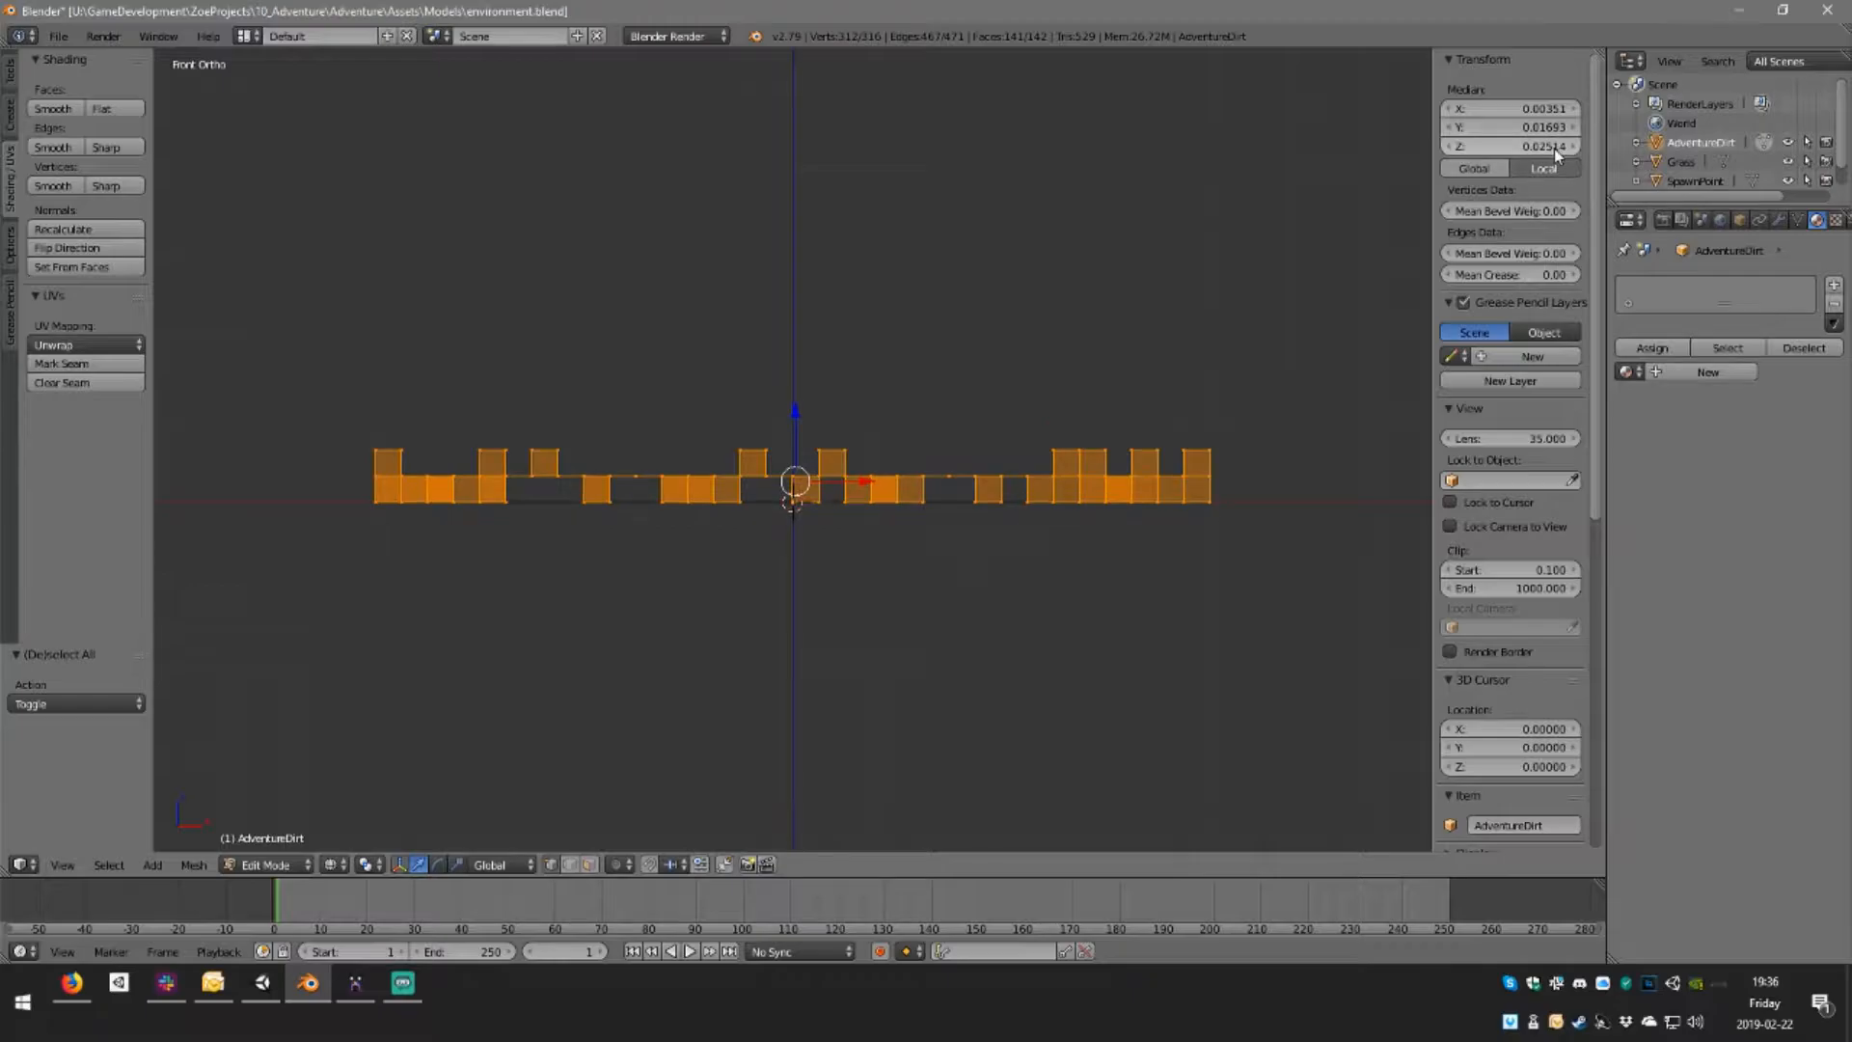
Delete all wall faces of the sunken pits between the tile's bottom face and its ground surface
mouse_move(1117, 186)
middle_mouse_down()
mouse_move(1120, 331)
mouse_move(1079, 327)
mouse_move(1101, 376)
mouse_move(1011, 333)
mouse_move(1120, 227)
mouse_move(1178, 343)
mouse_move(1133, 338)
mouse_move(1133, 235)
mouse_move(1195, 217)
mouse_move(1073, 335)
mouse_move(1175, 261)
mouse_move(1249, 254)
mouse_move(1080, 351)
mouse_move(1082, 399)
mouse_move(915, 397)
middle_mouse_up()
key("a")
key("Tab")
key("z")
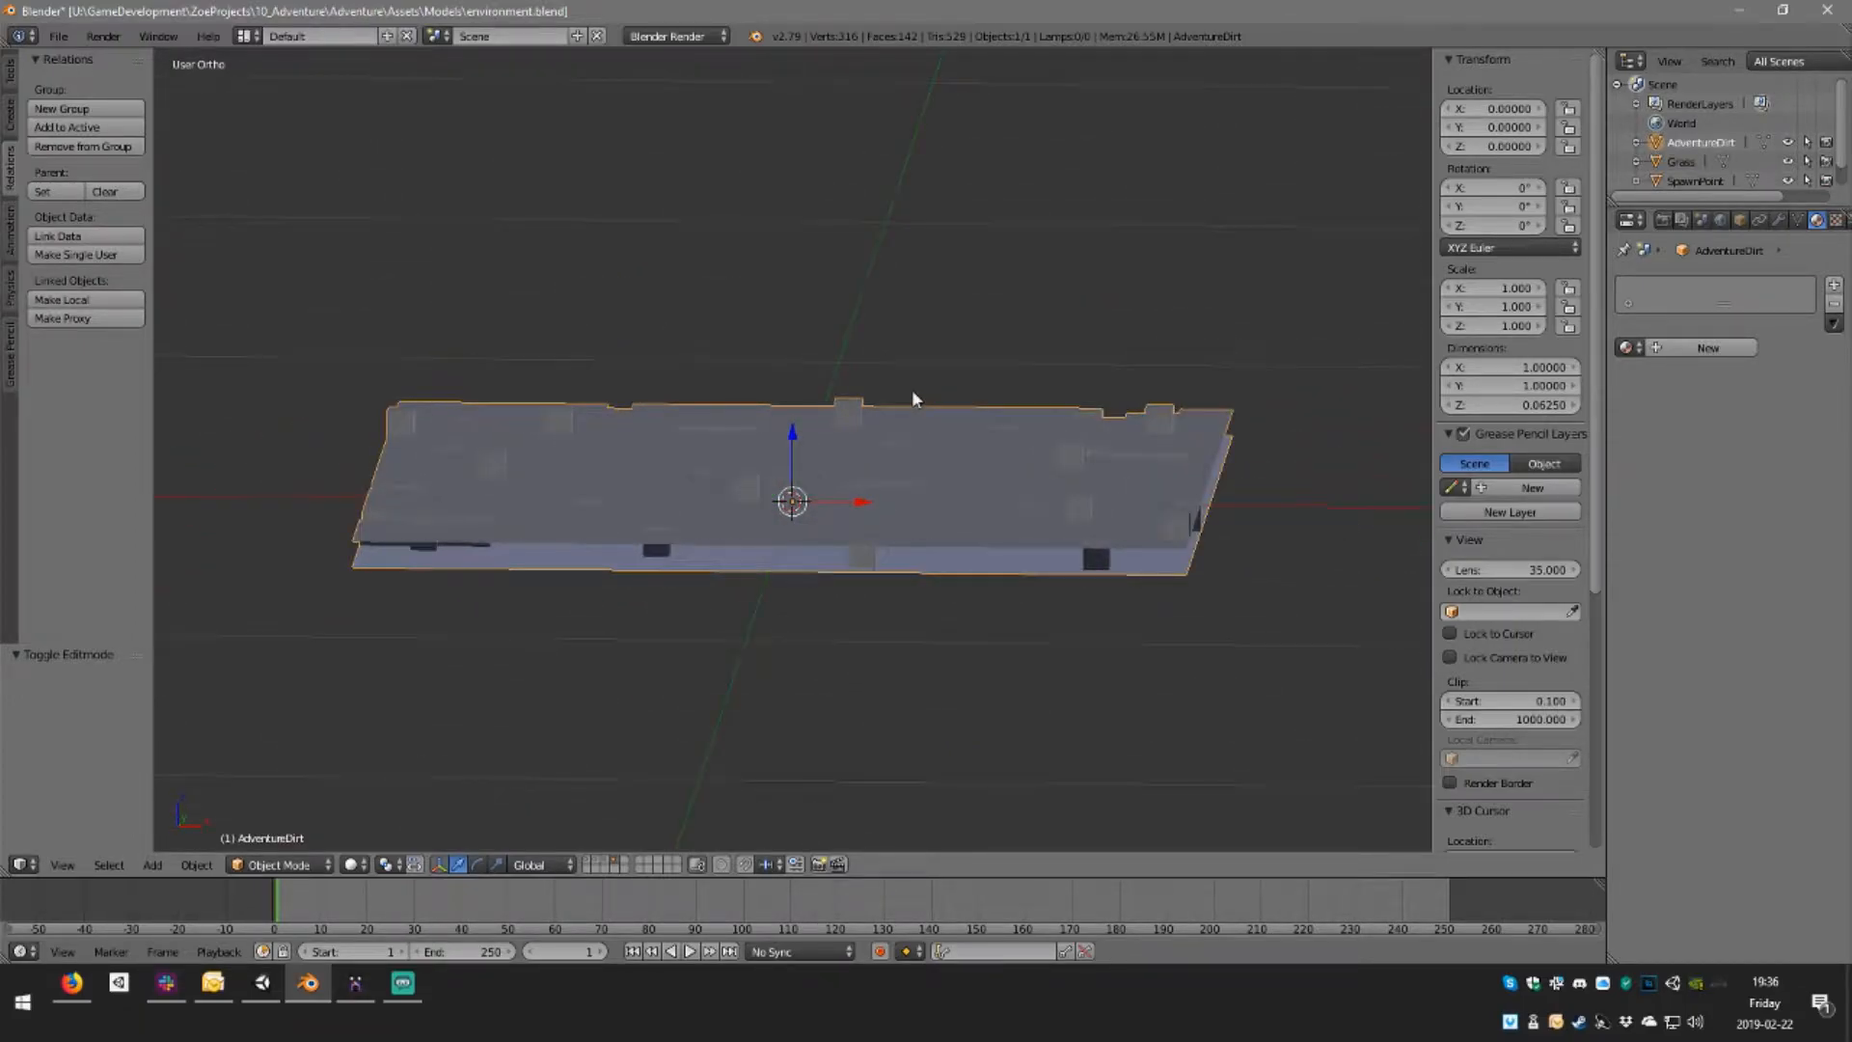
key("KP_1")
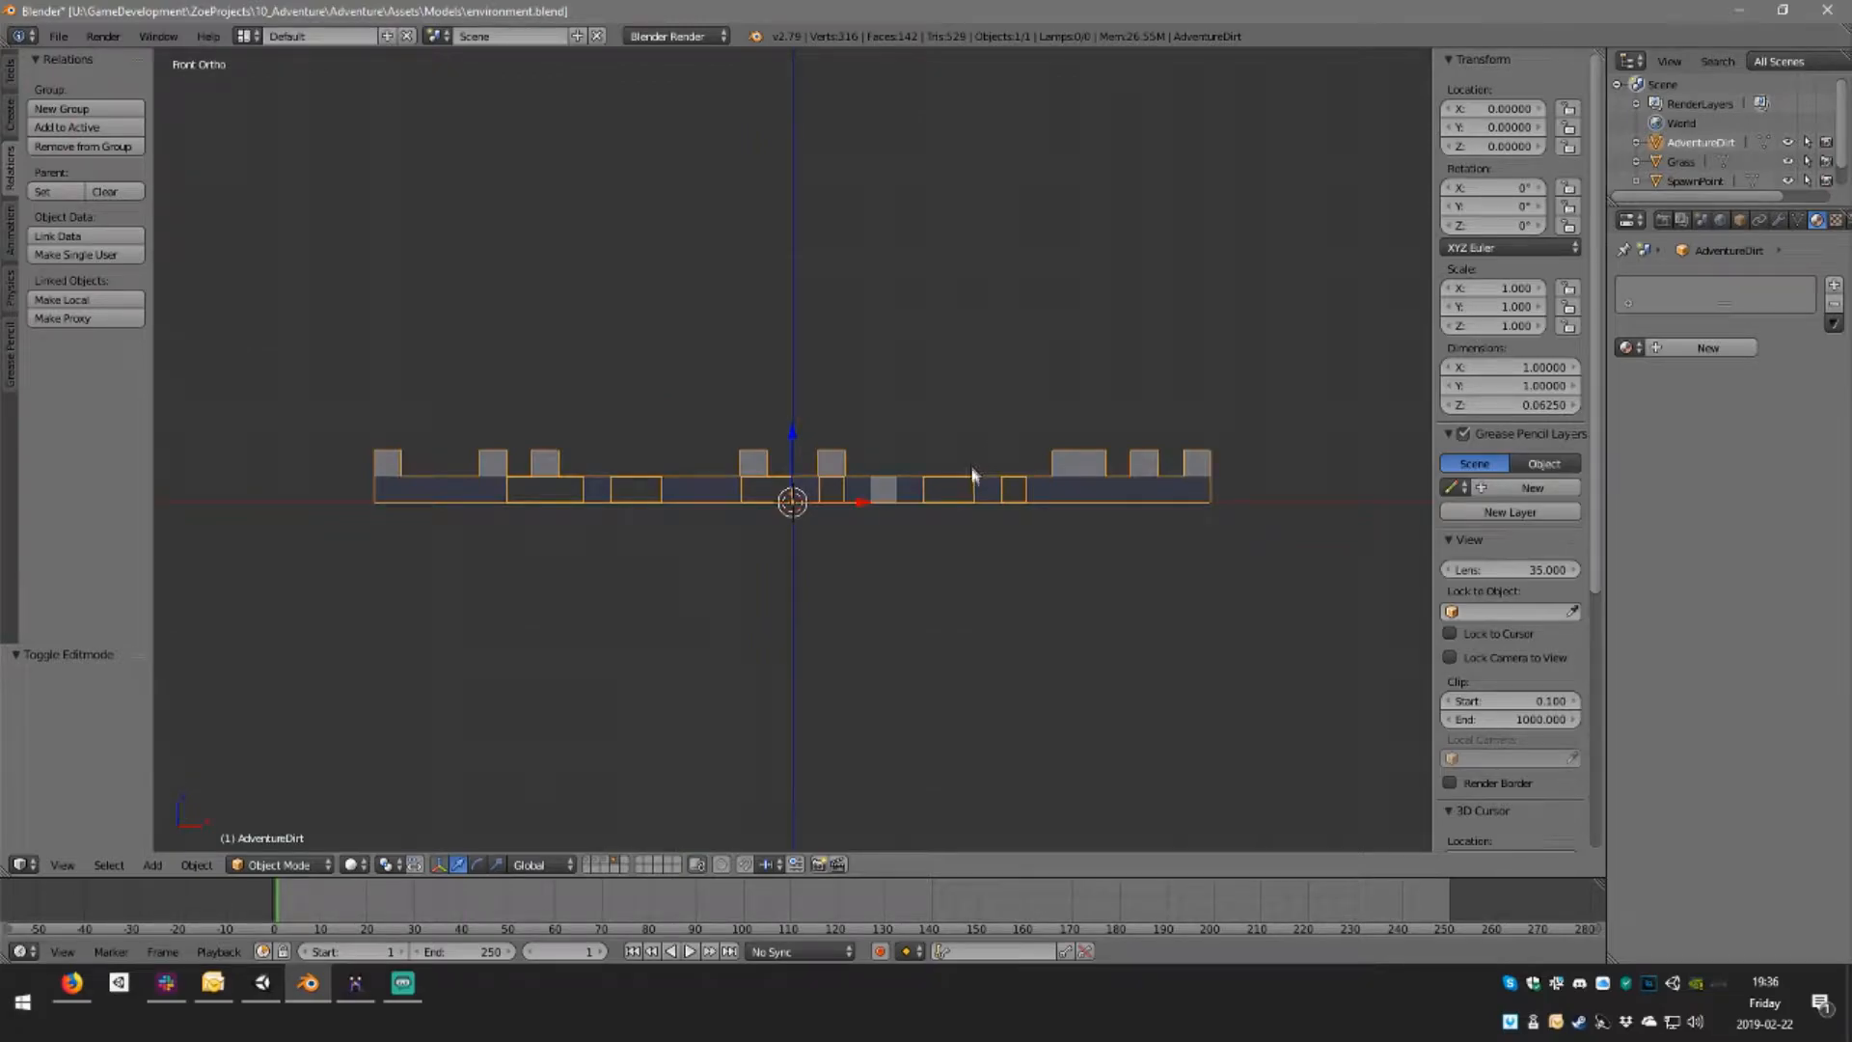
key("Tab")
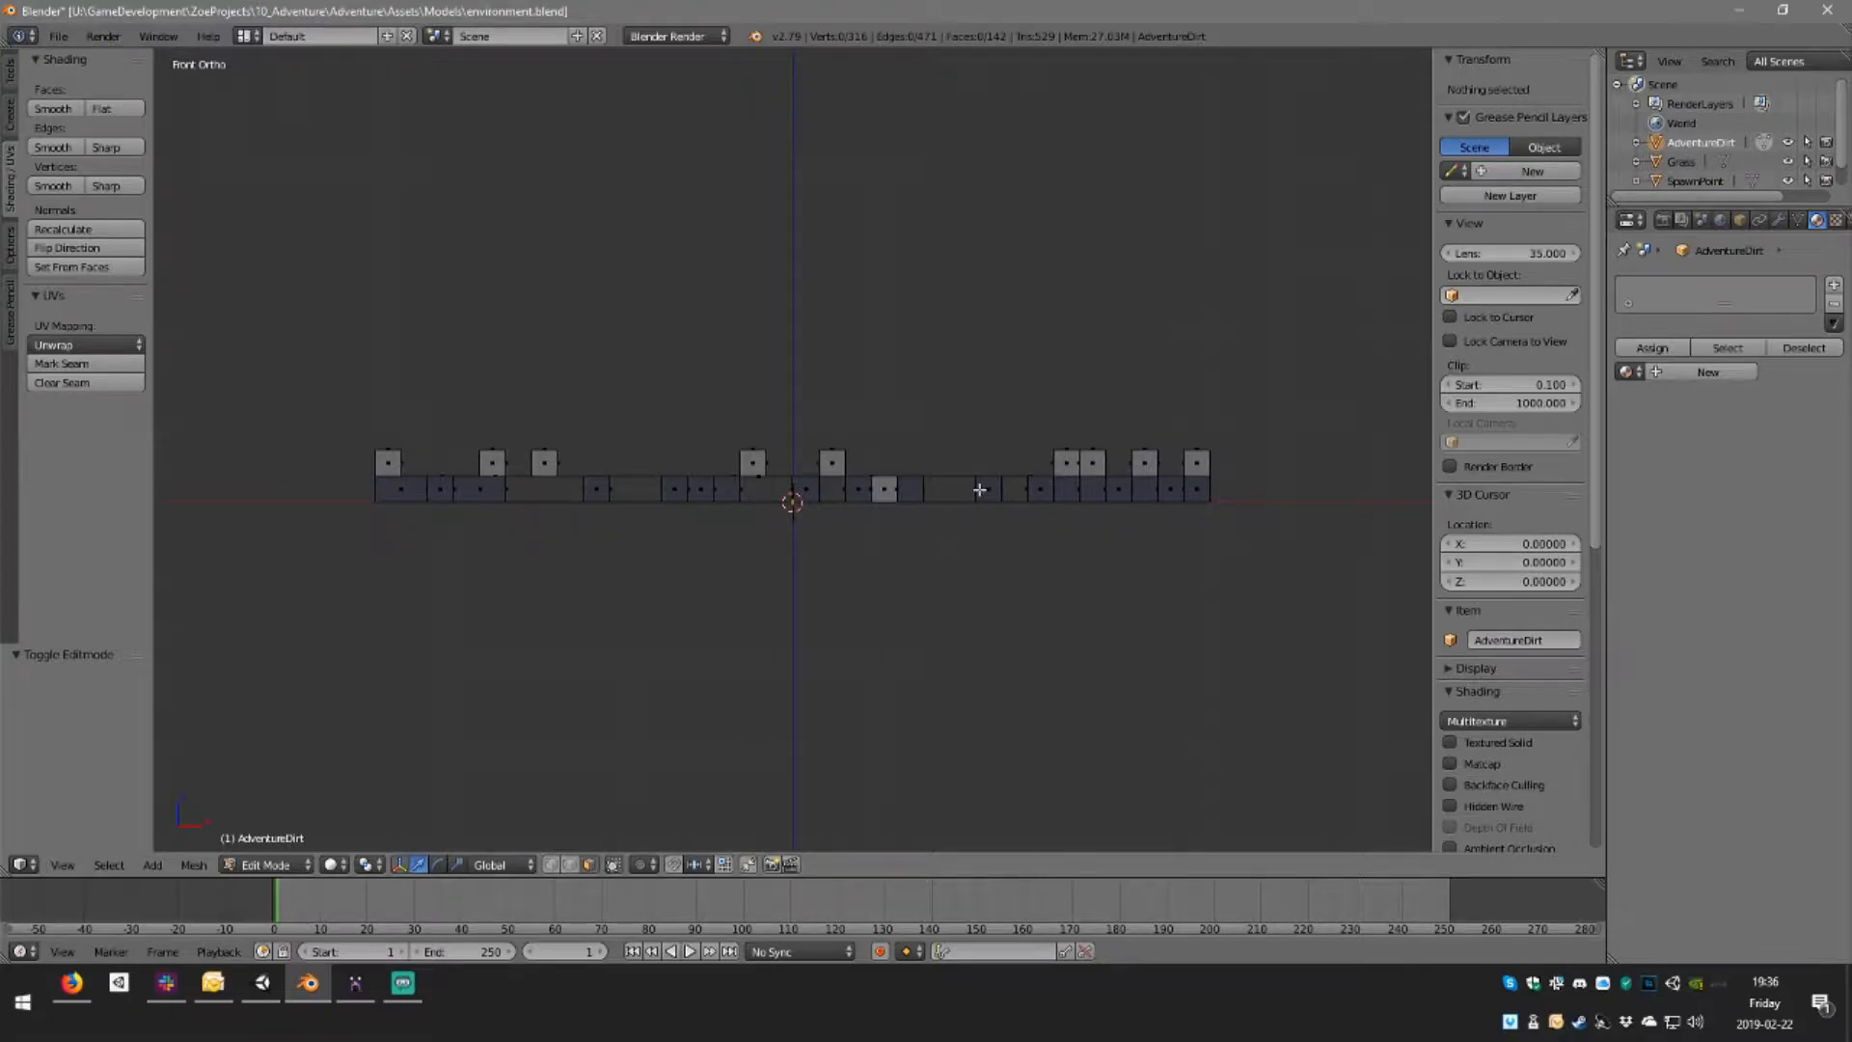
key("z")
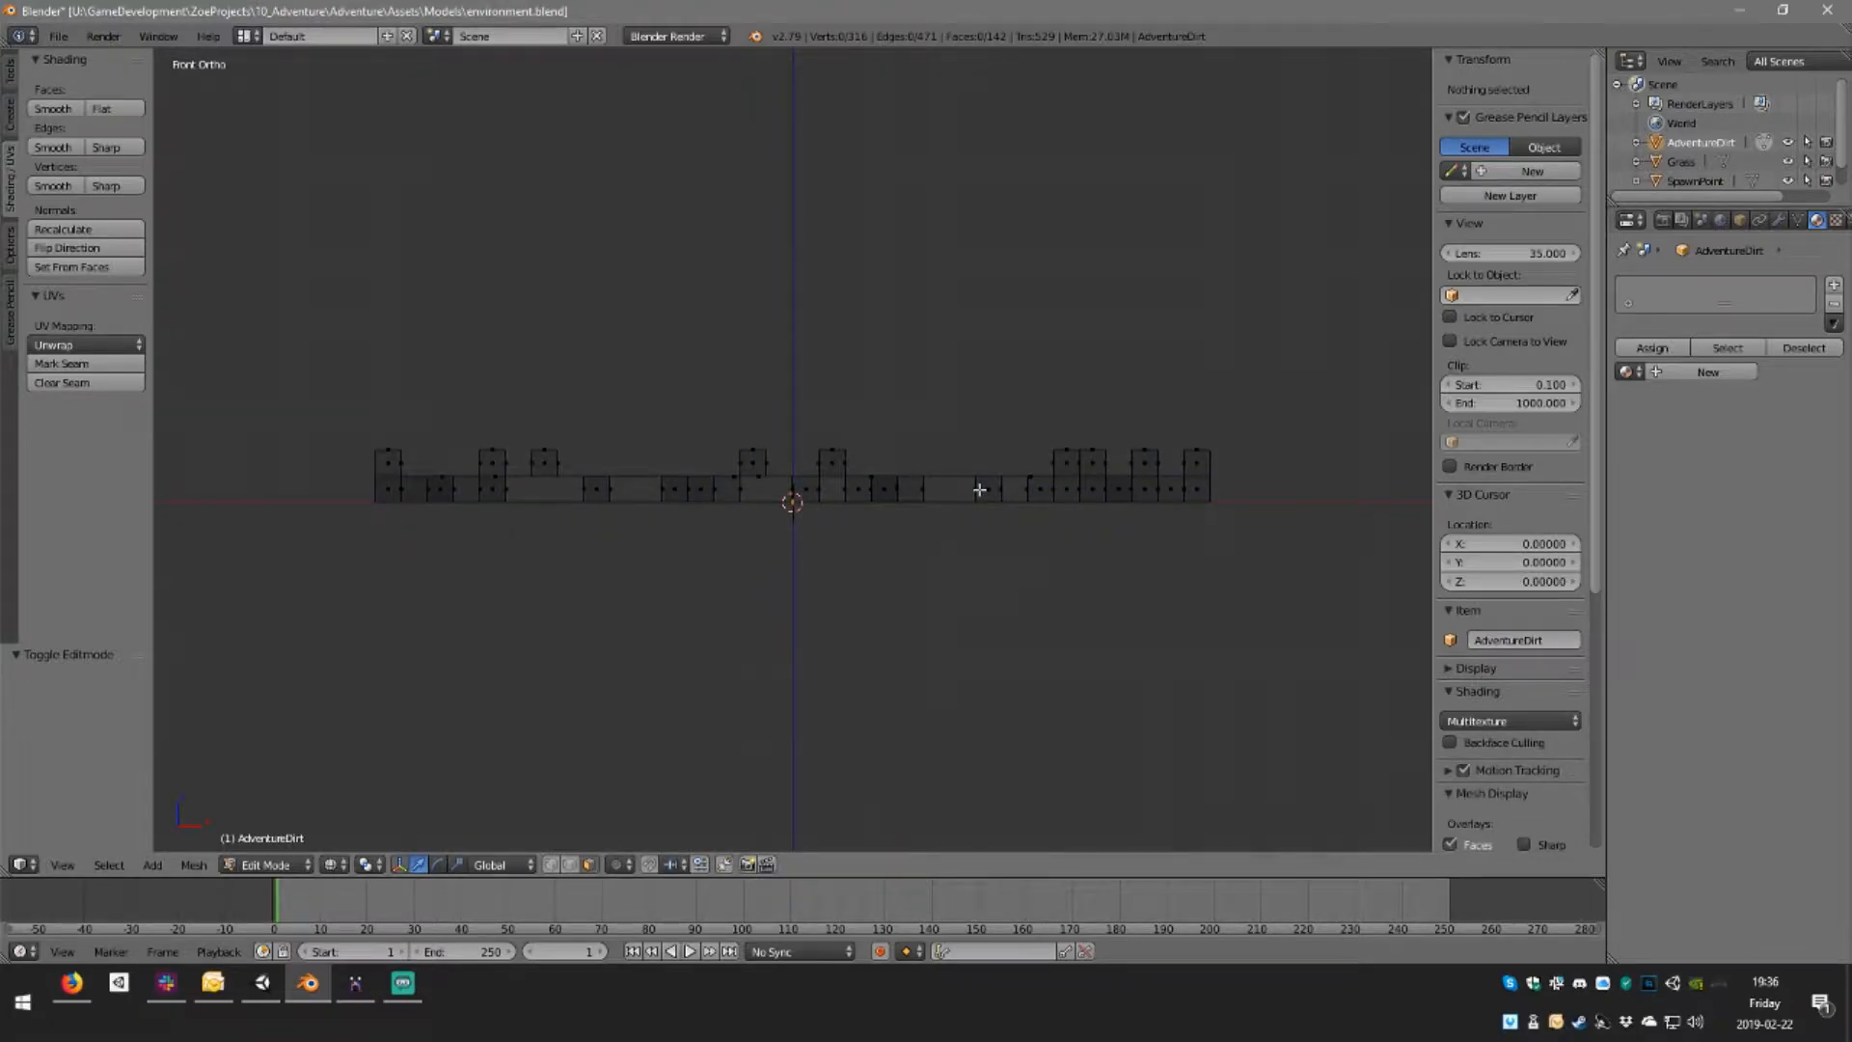
key("b")
left_click_drag(350, 484, 1272, 494)
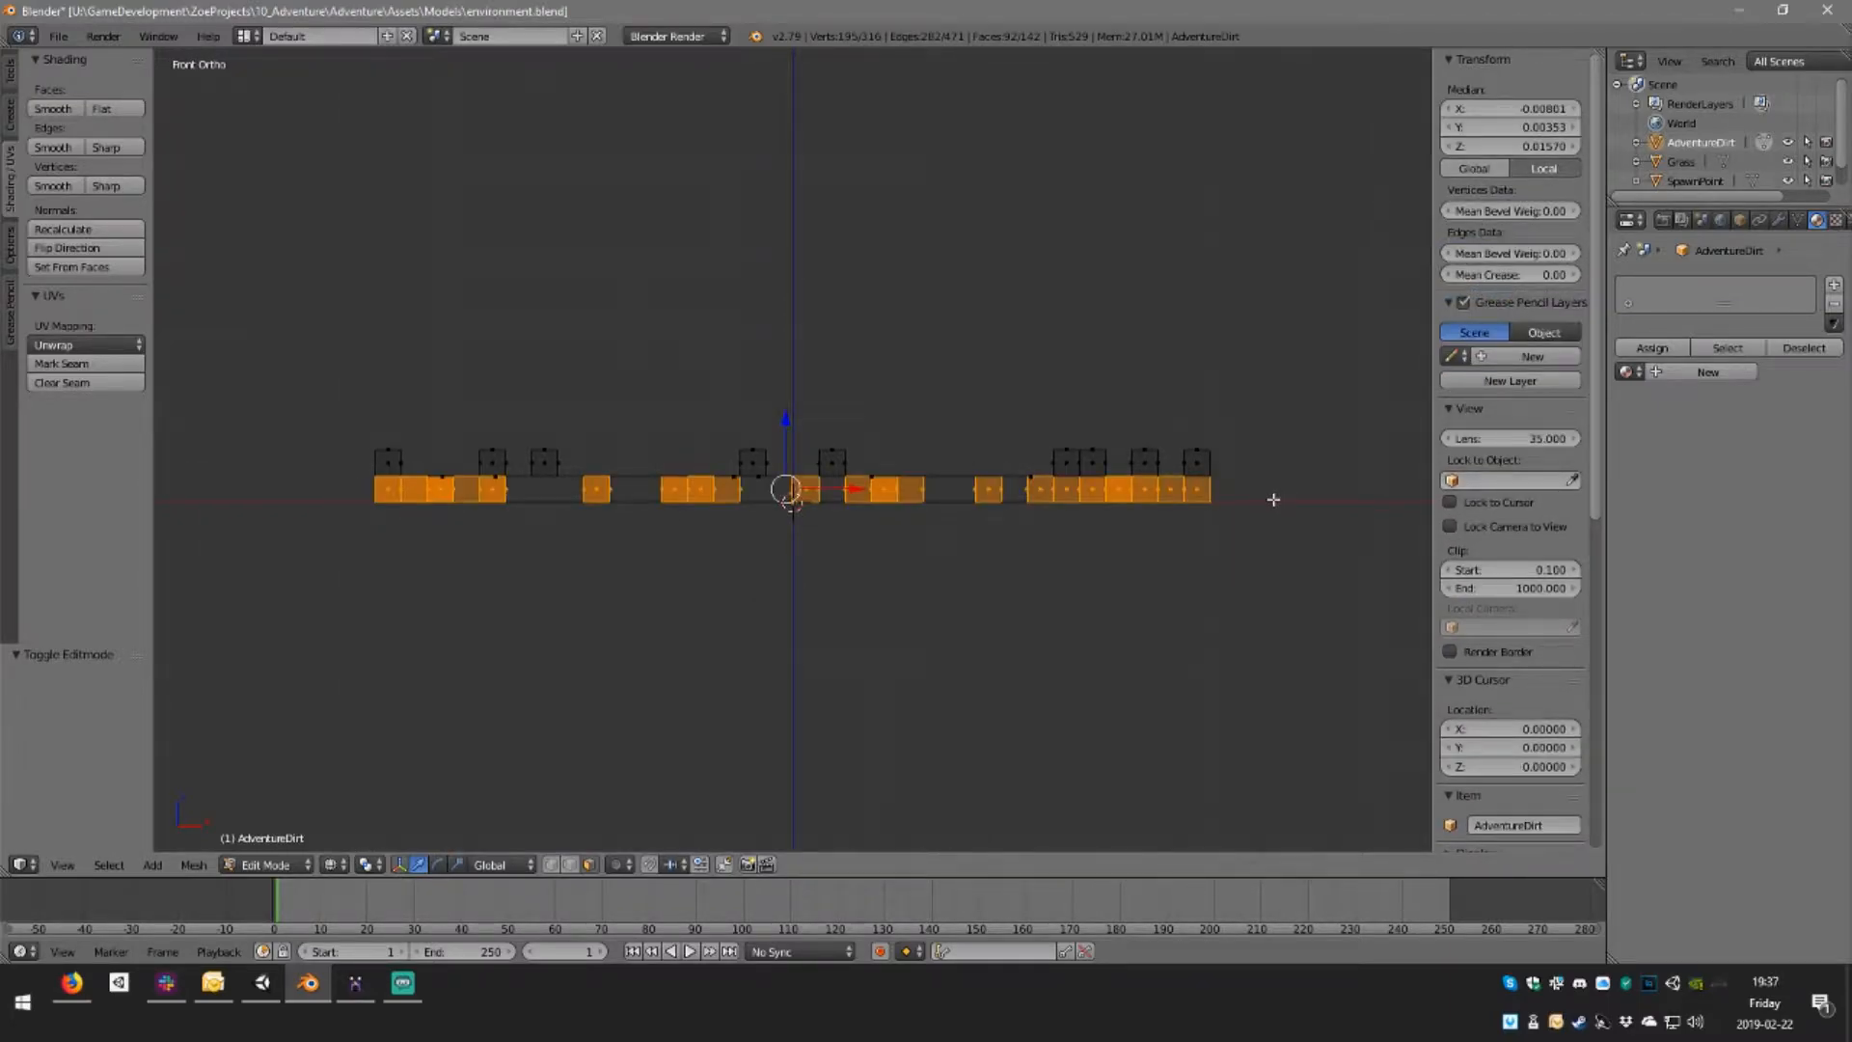
key("x")
left_click(1273, 499)
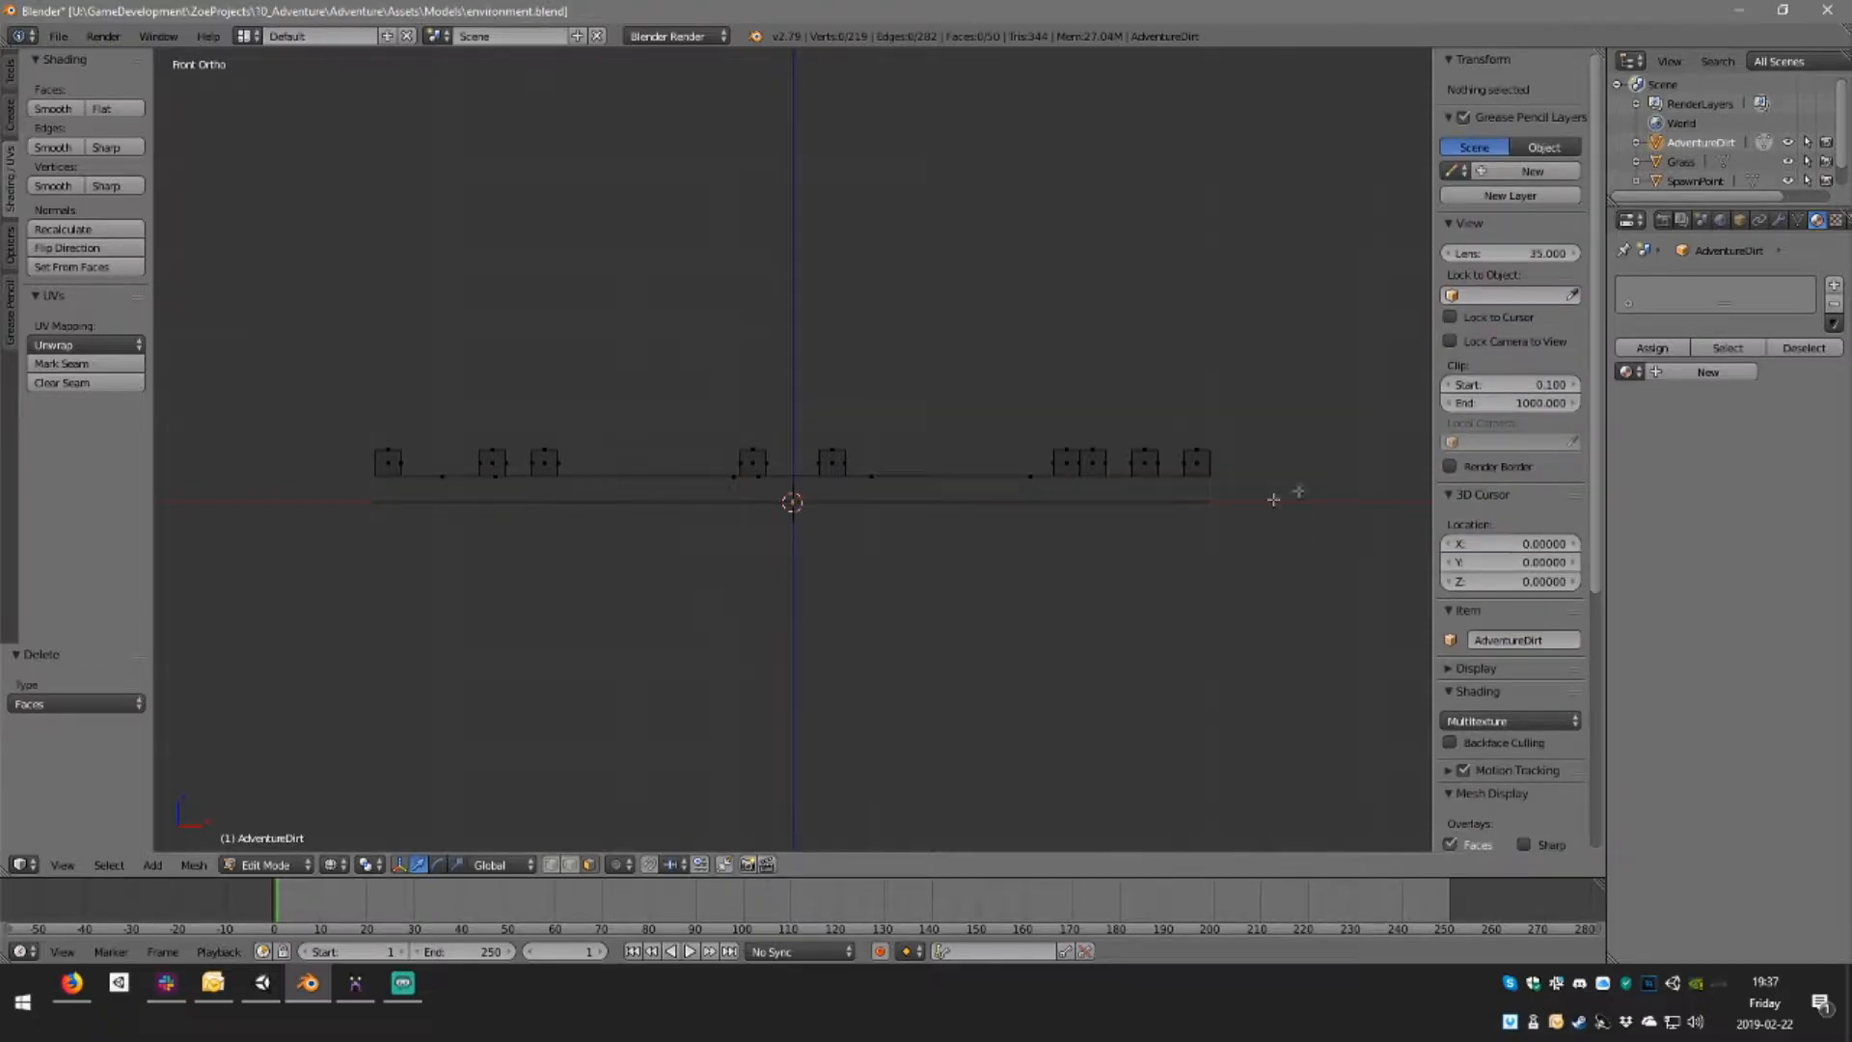
Delete the side faces of the raised voxel cubes, keeping their top faces
left_click_drag(362, 456, 1237, 479)
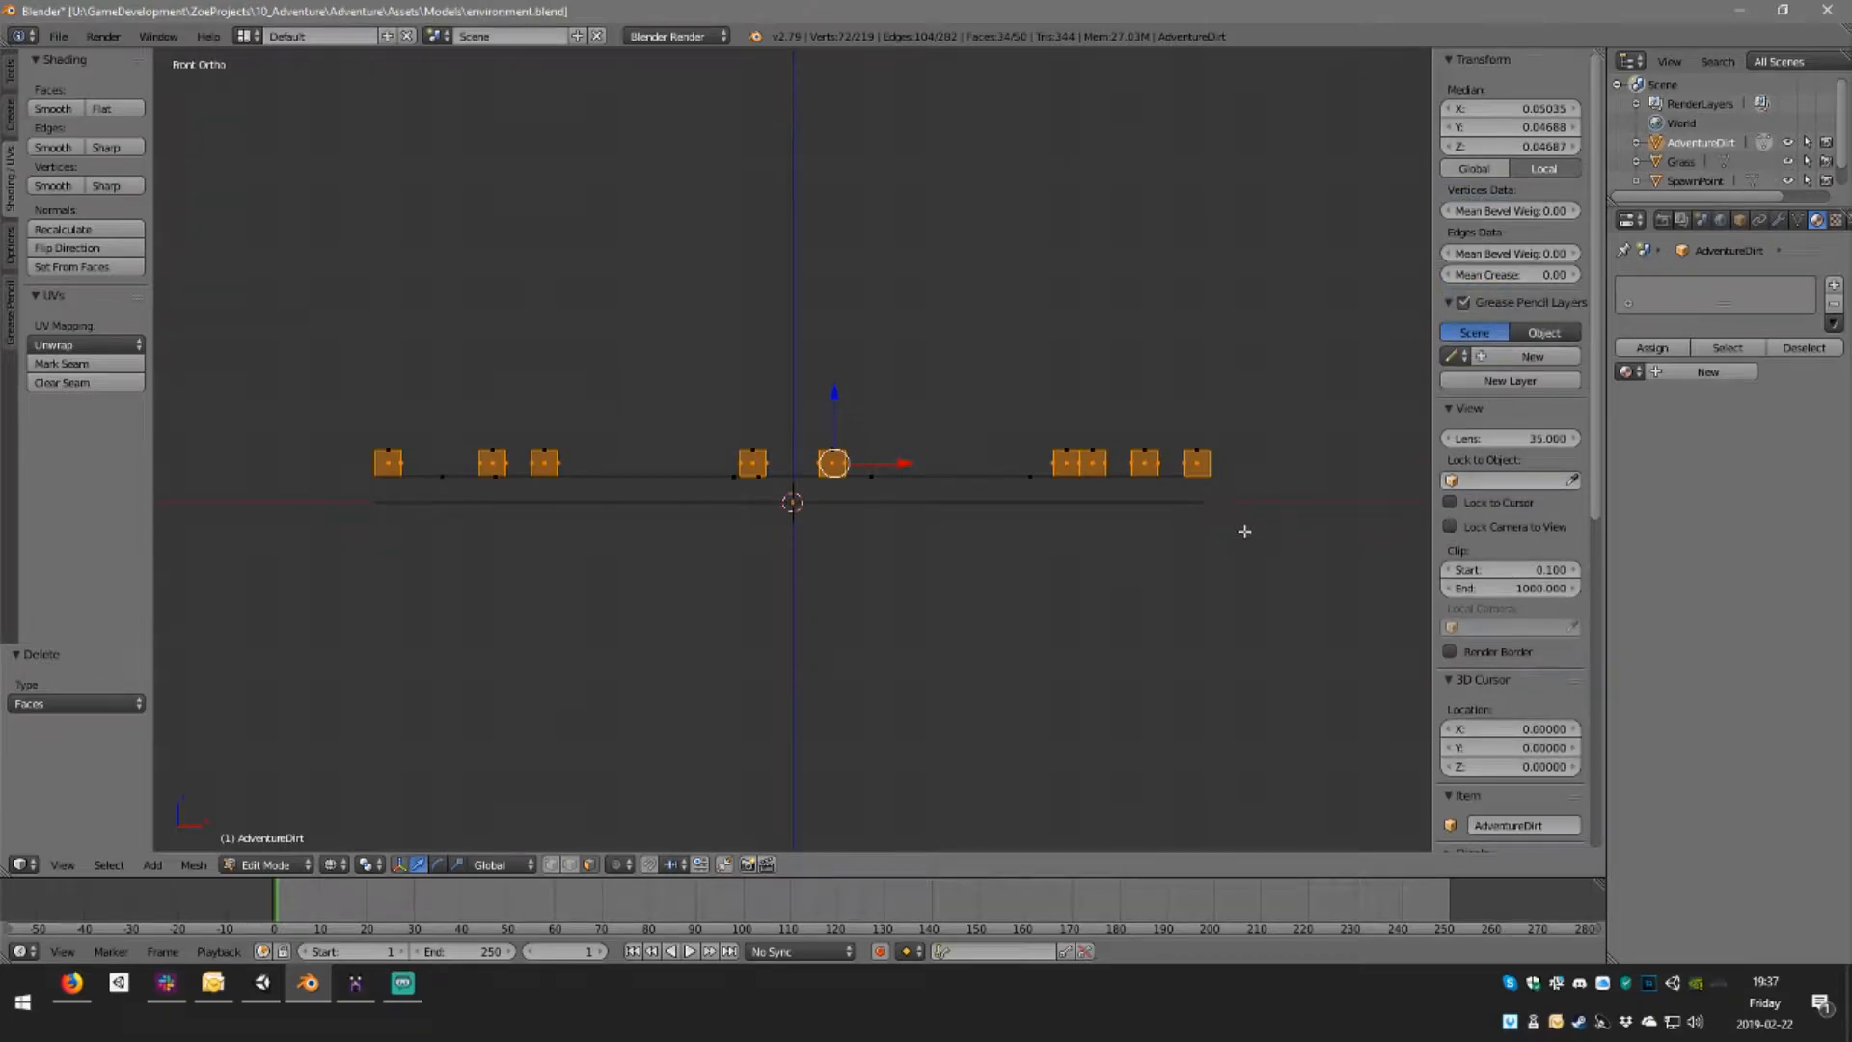
key("x")
left_click(1240, 528)
Examine the remaining ground, bottom and cube-top faces from above and at an angle, selecting several of them individually
middle_click_drag(1241, 527, 803, 413)
key("KP_7")
right_click(804, 413)
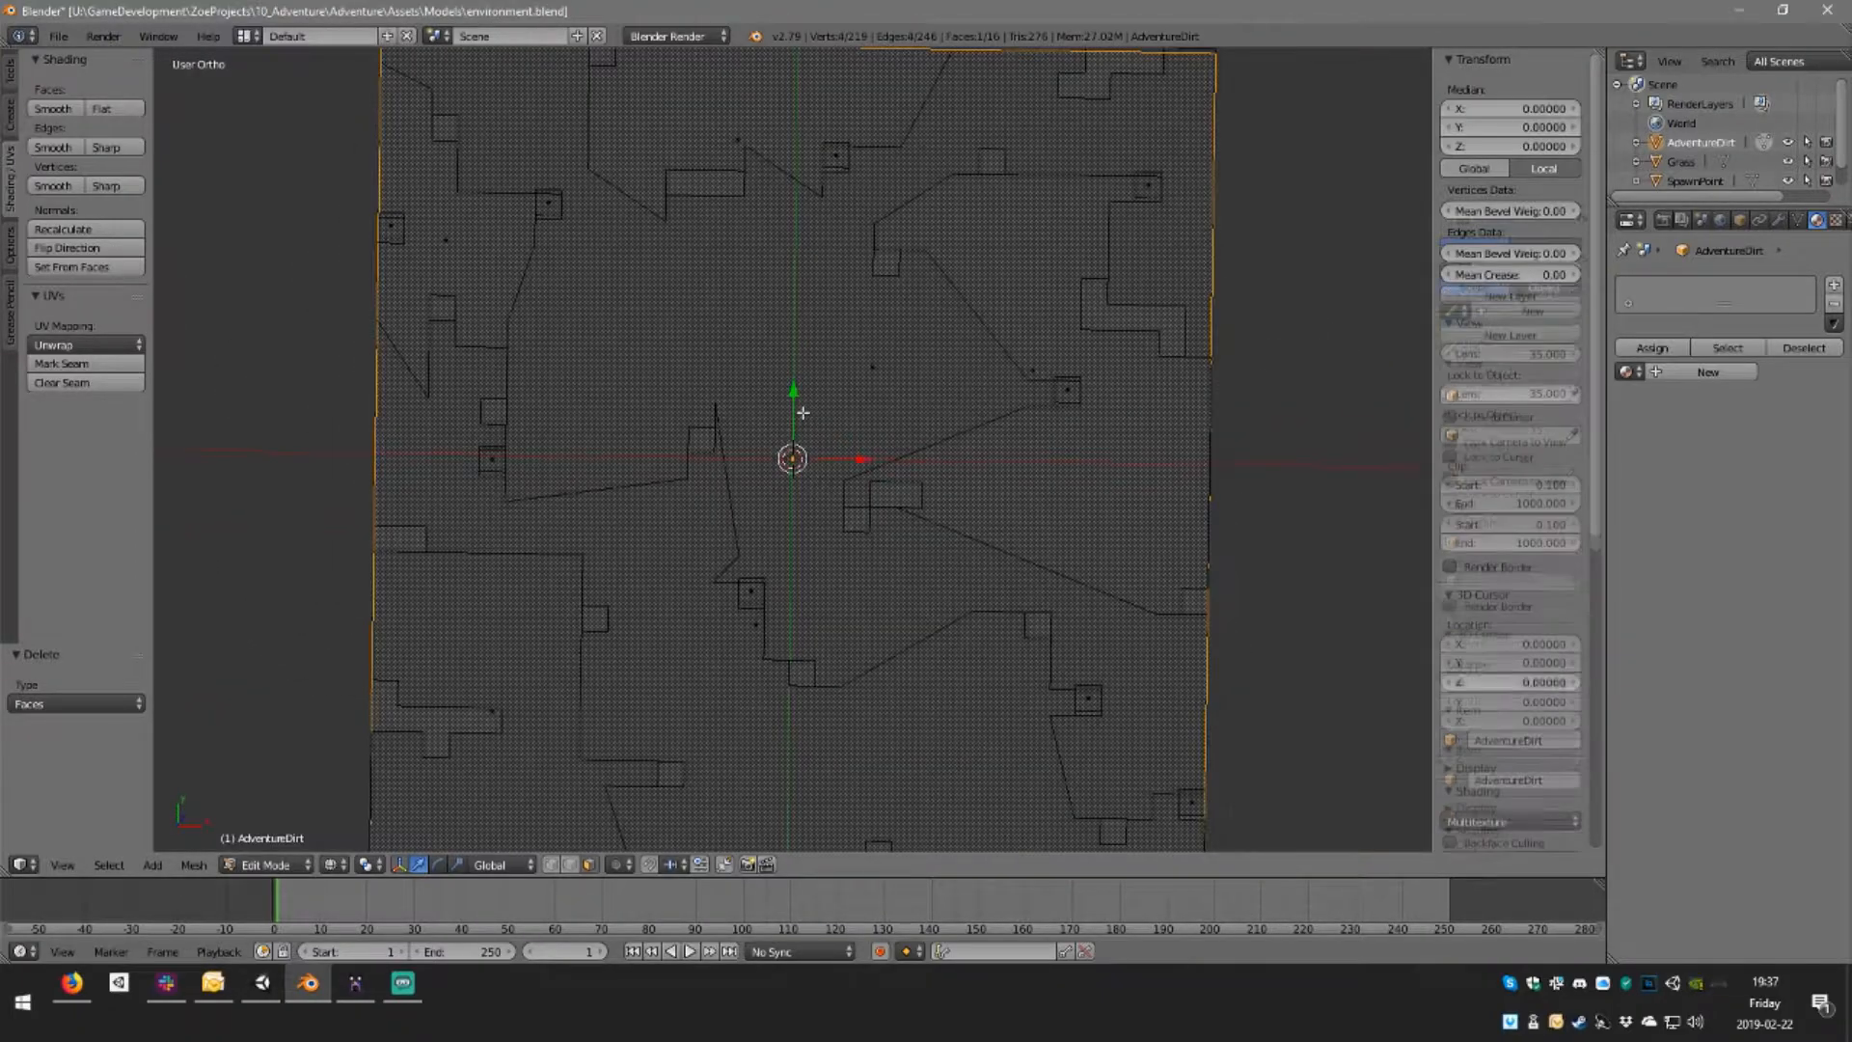
right_click(869, 371)
middle_click_drag(903, 370, 1007, 309)
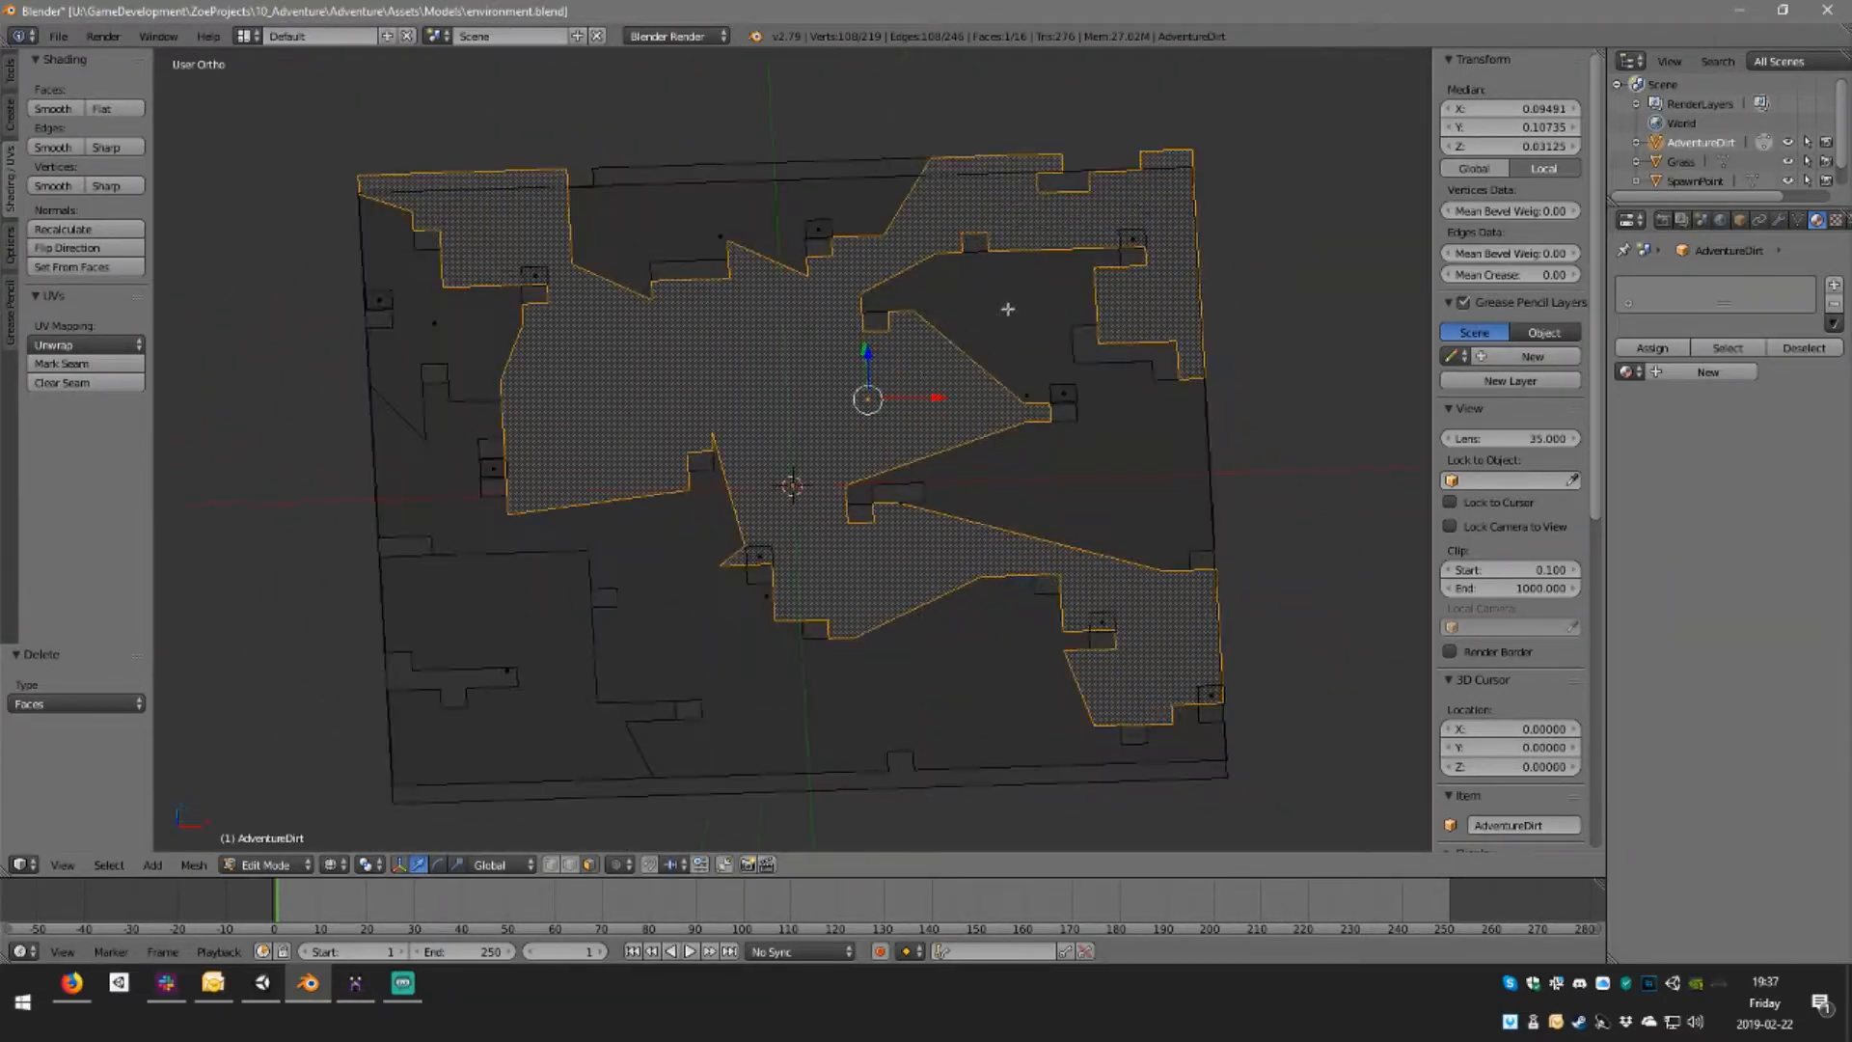
right_click(1034, 379)
right_click(719, 225)
mouse_move(738, 309)
middle_mouse_down()
mouse_move(868, 273)
mouse_move(773, 309)
middle_mouse_up()
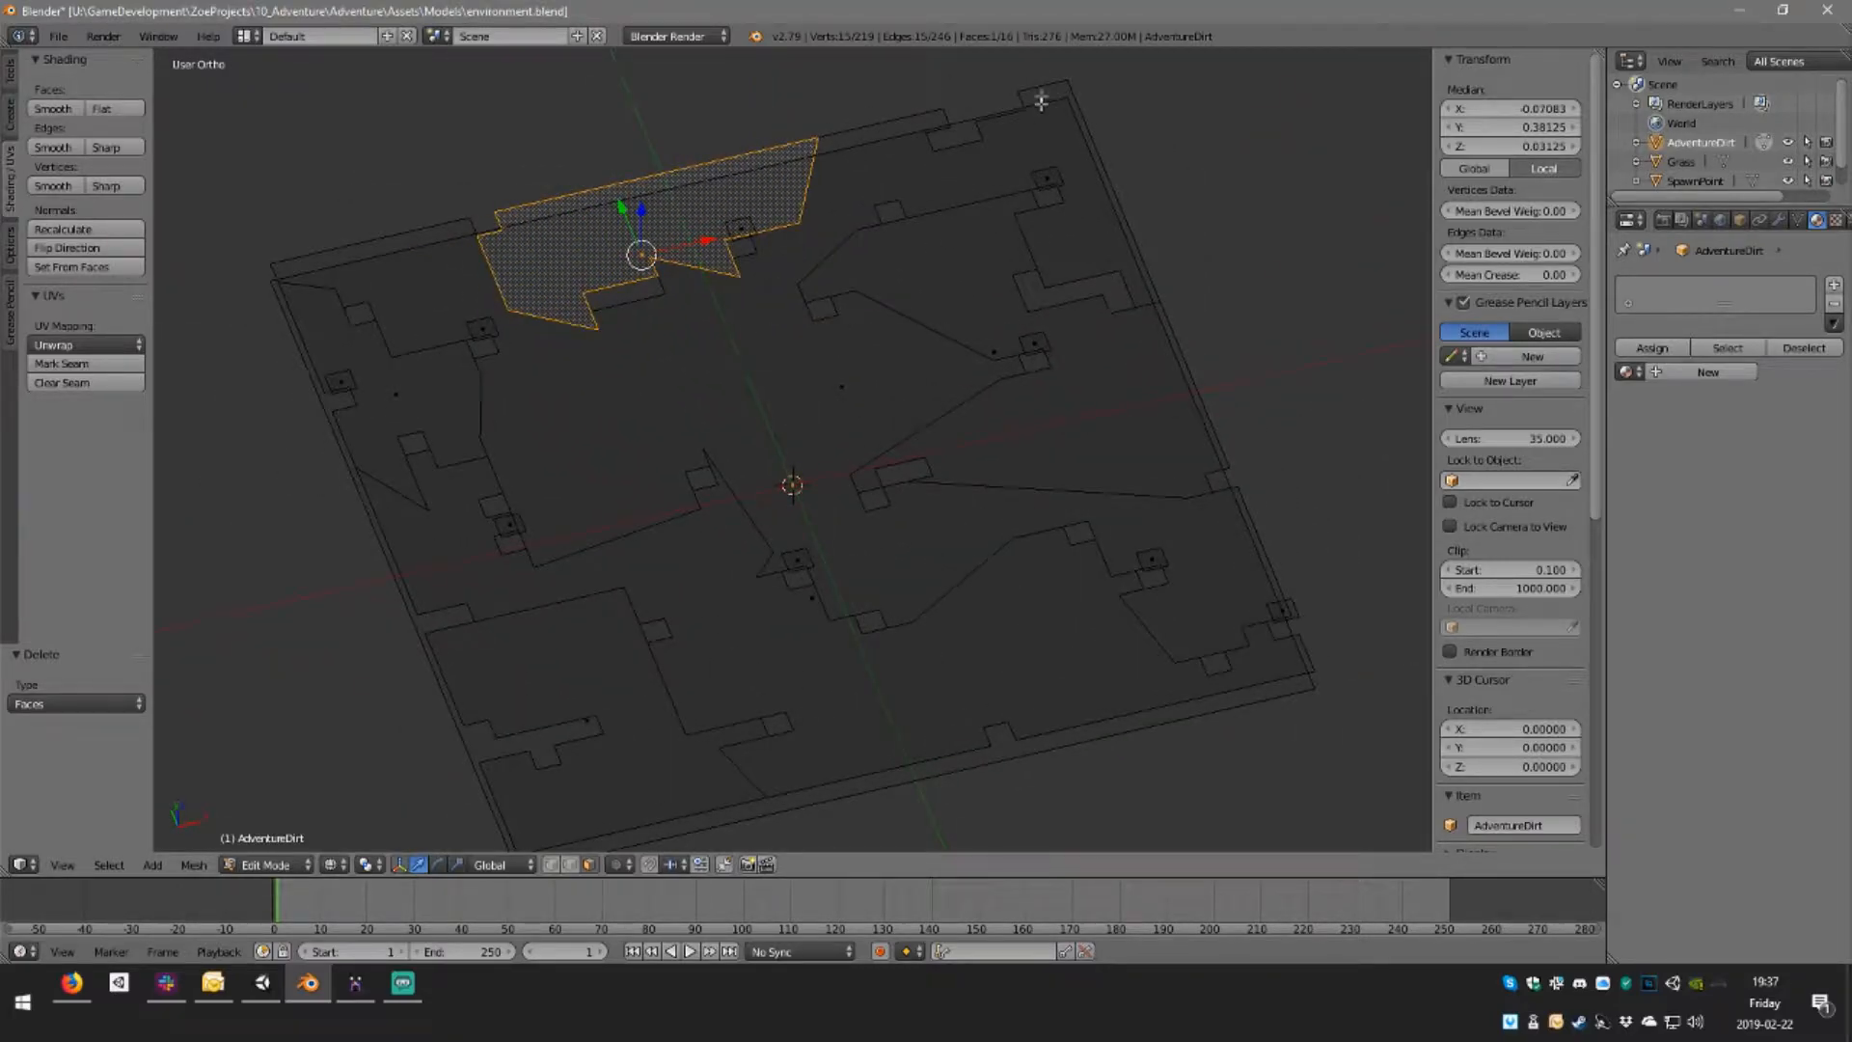
mouse_move(1126, 244)
middle_mouse_down()
mouse_move(1178, 289)
mouse_move(1152, 238)
middle_mouse_up()
scroll(1091, 357, "down", 1)
right_click(1056, 423)
right_click(1082, 484)
right_click(1046, 462)
middle_click_drag(1145, 426, 1170, 341)
key("KP_7")
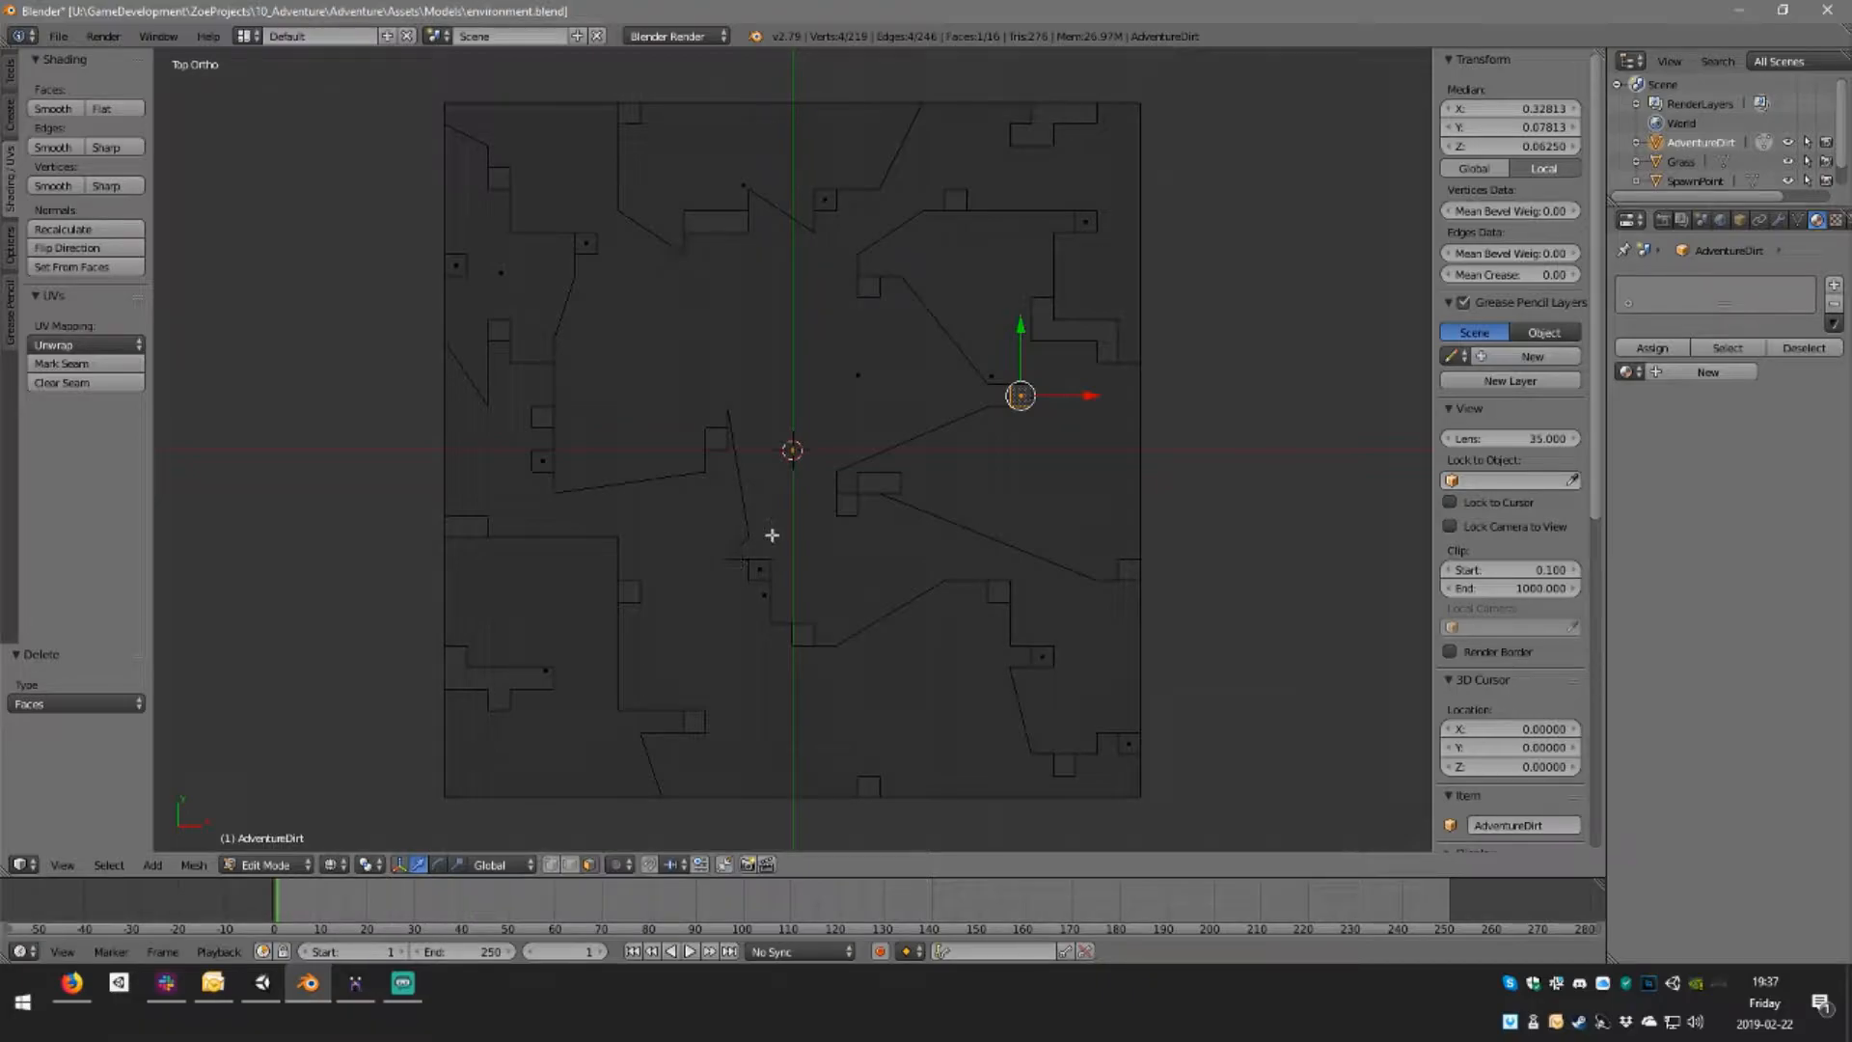
key("z")
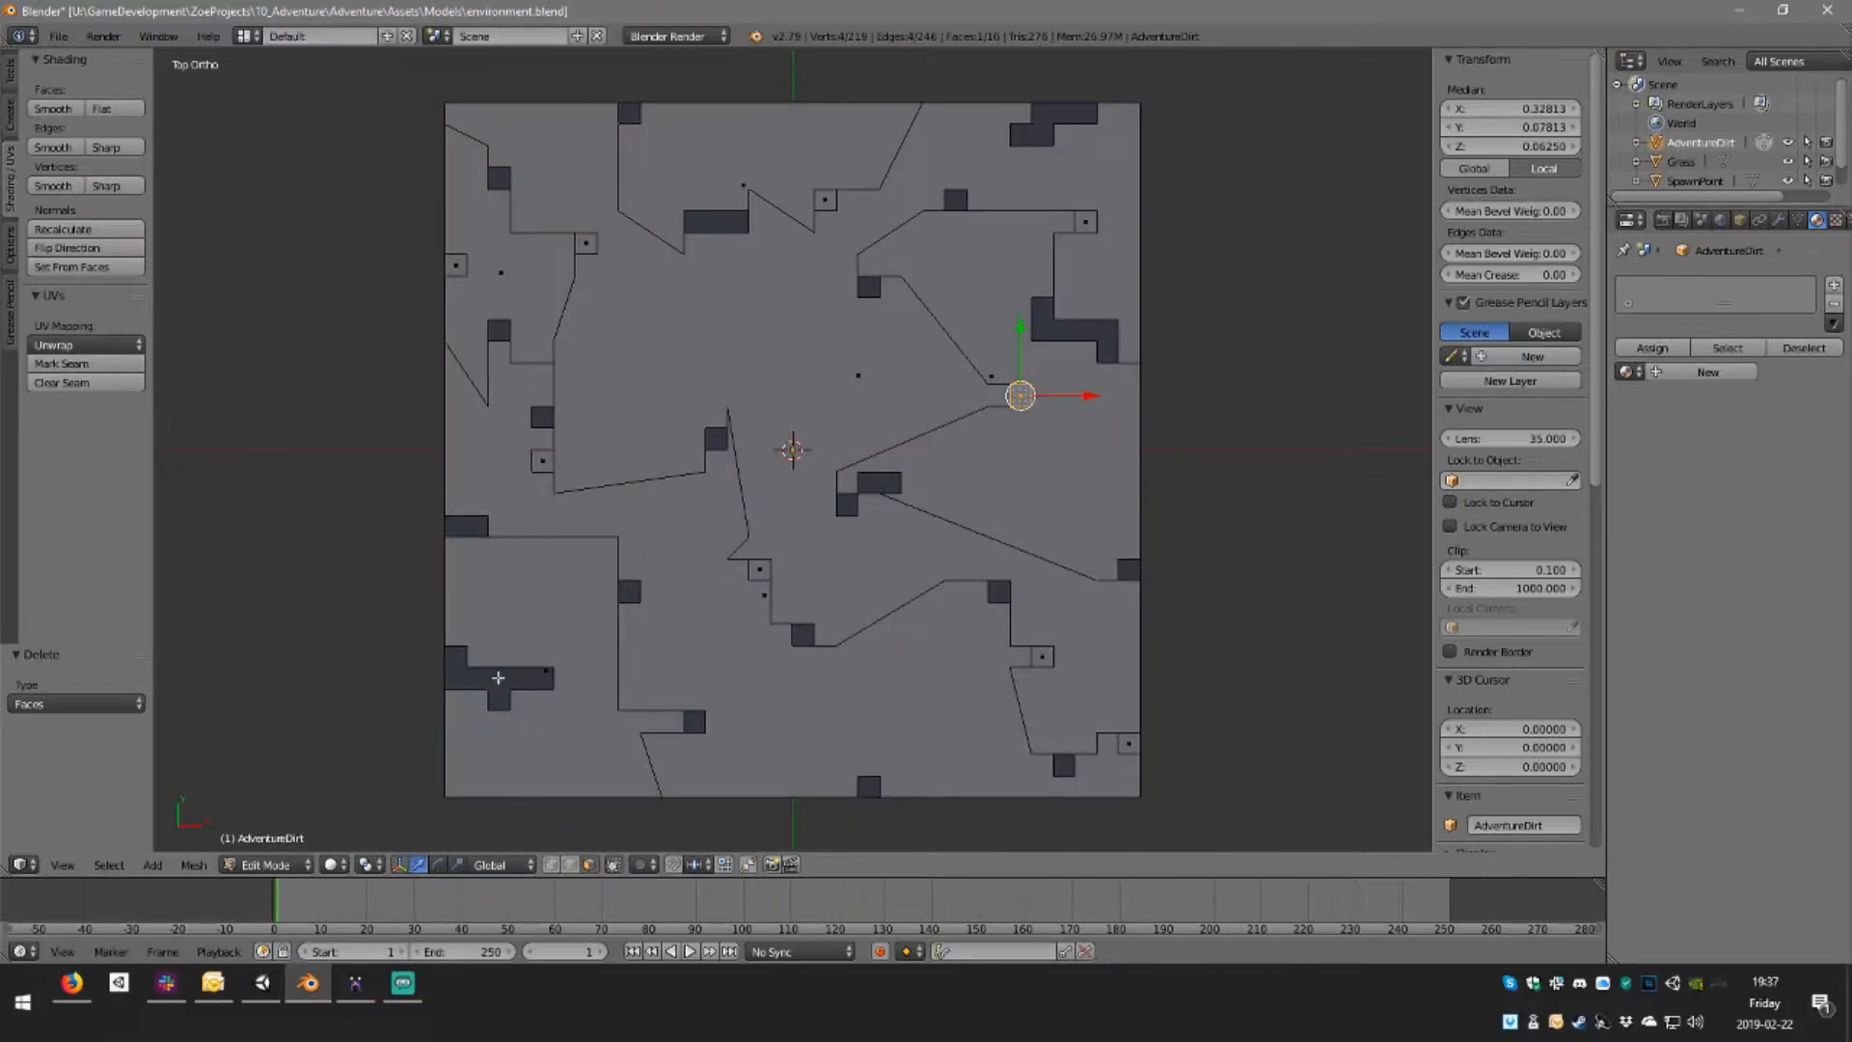
Select the tile's bottom face and flip the direction of its normal so it faces up
right_click(535, 677)
middle_click_drag(563, 673, 517, 281)
left_click(1150, 509)
middle_click_drag(1018, 500, 901, 689)
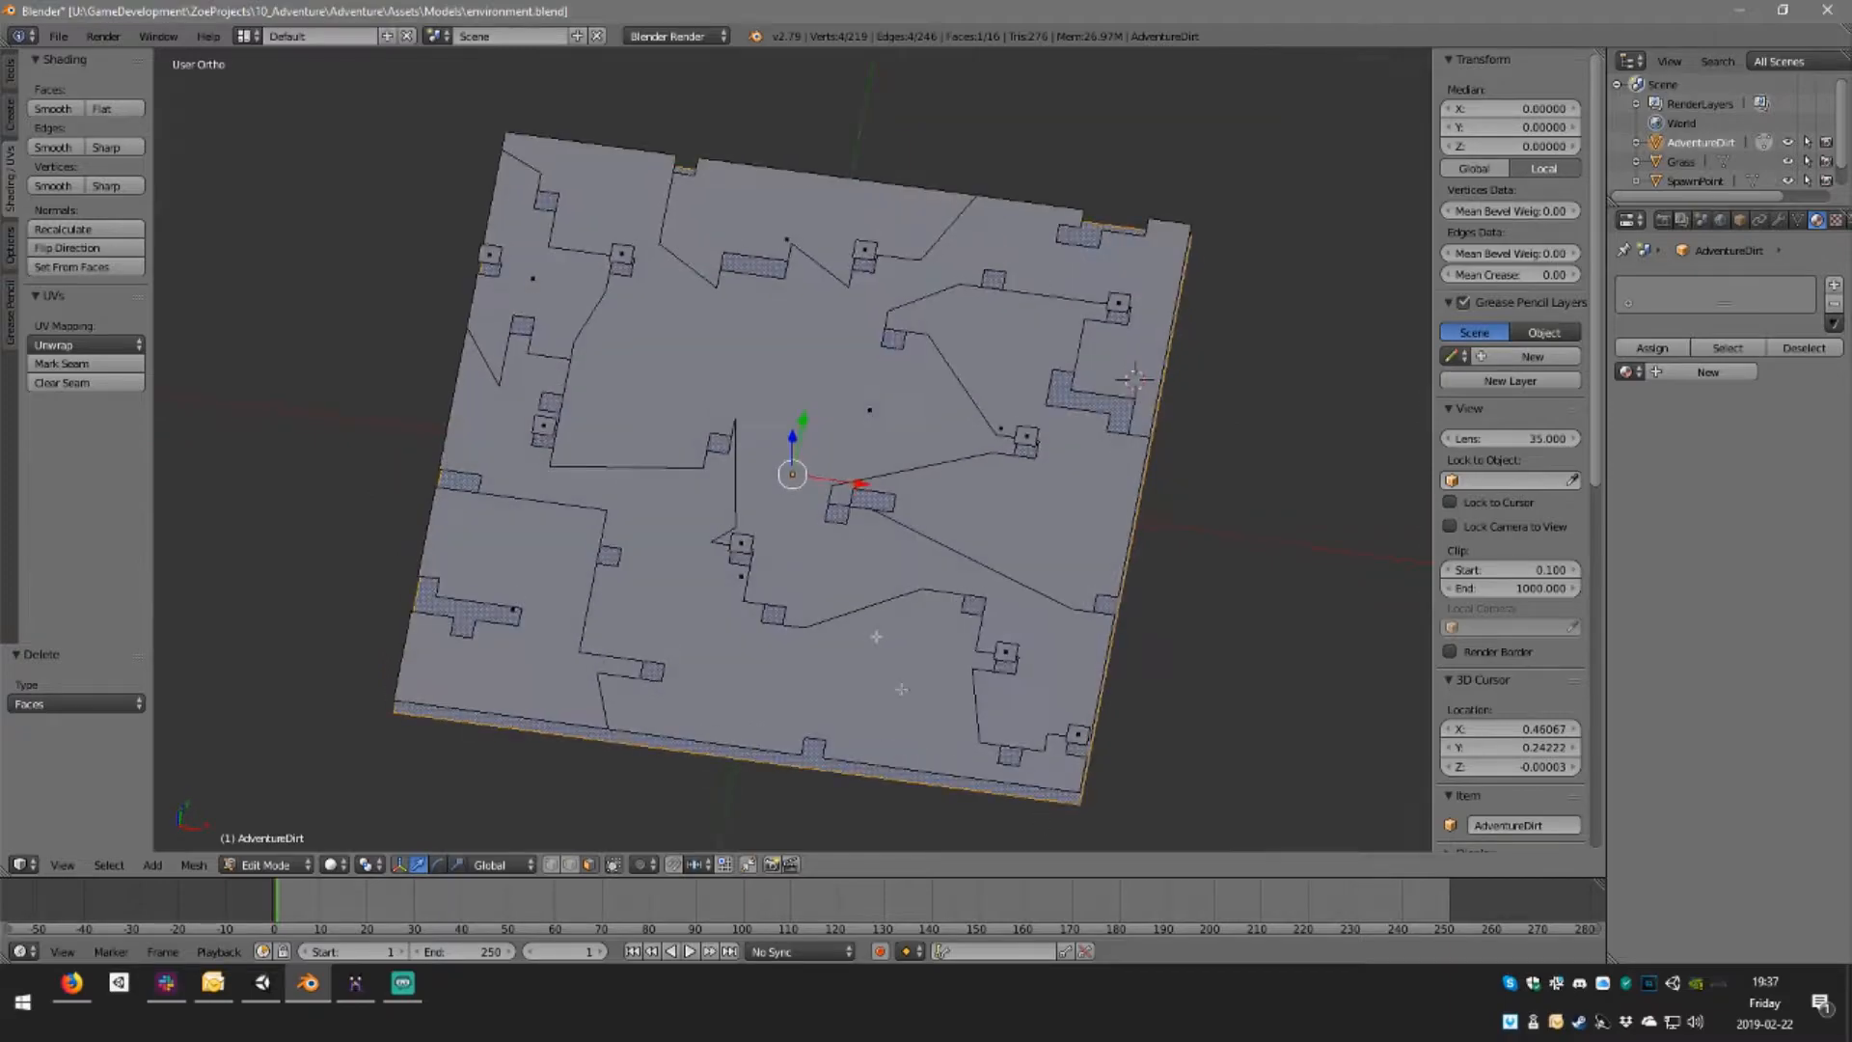
key("KP_7")
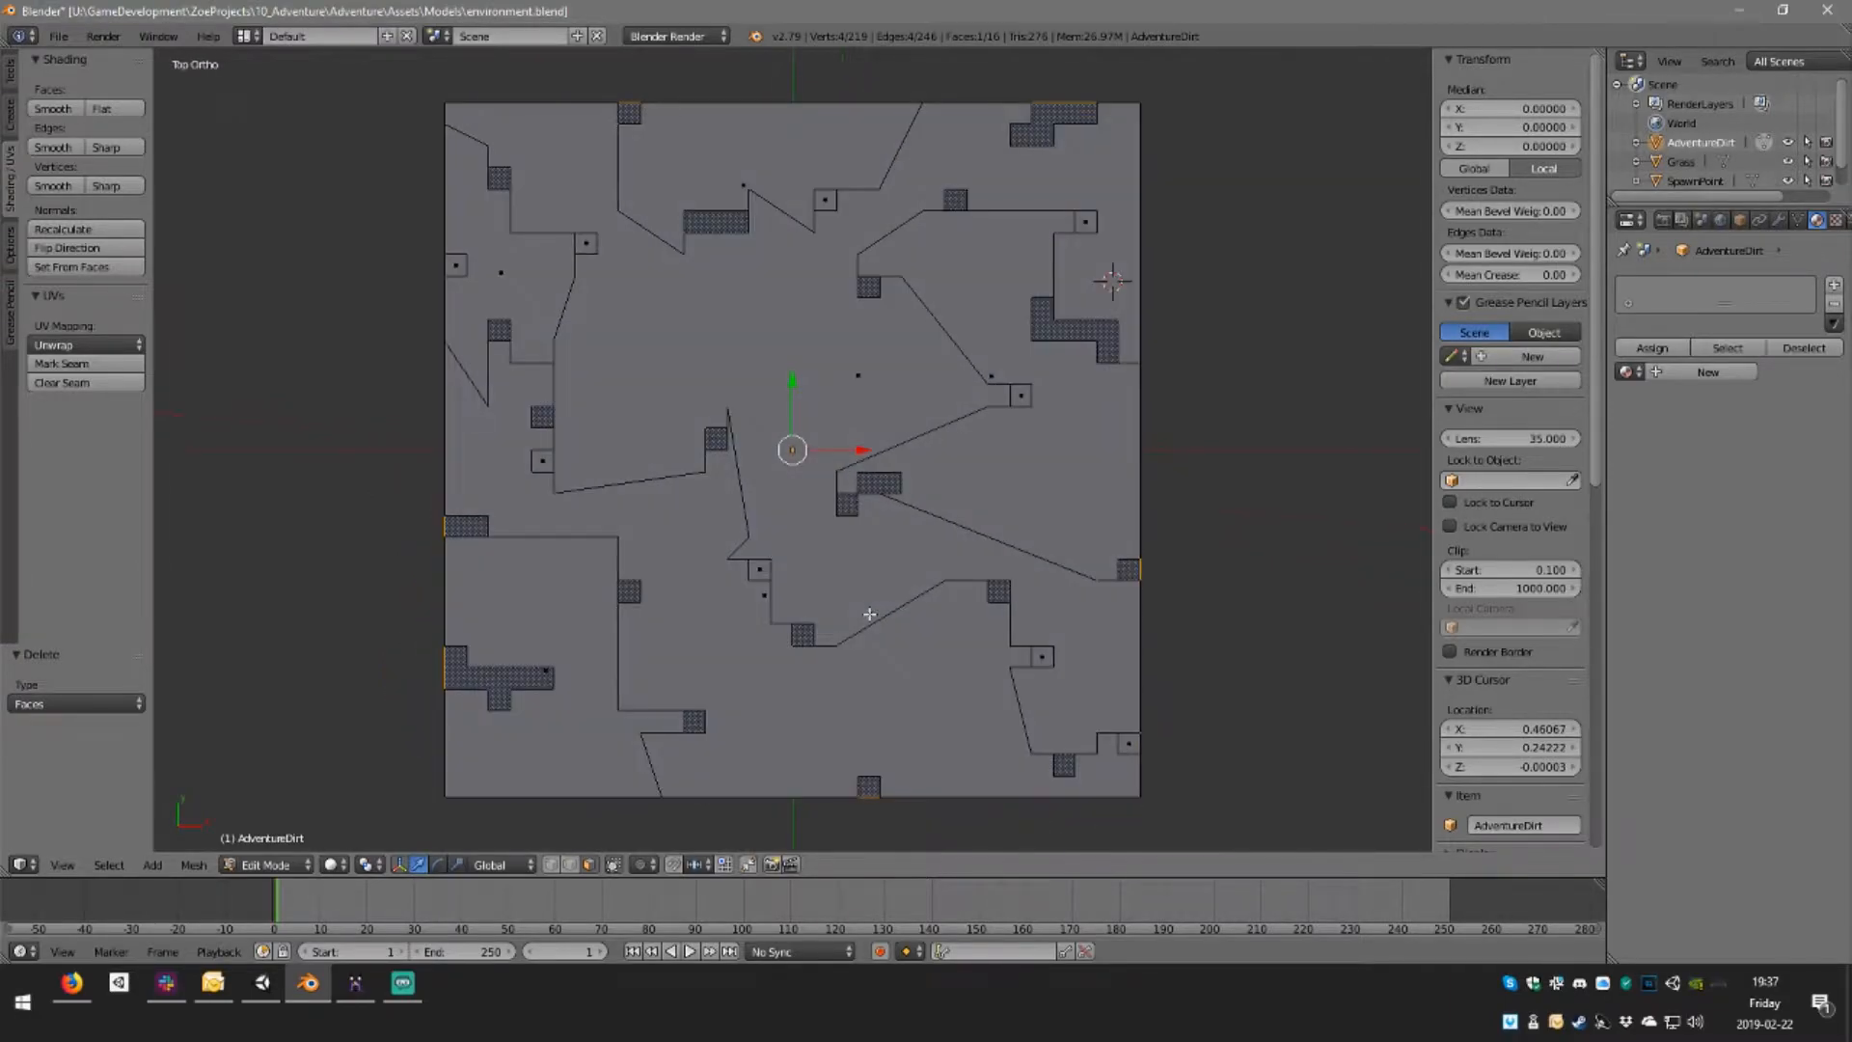
left_click(77, 248)
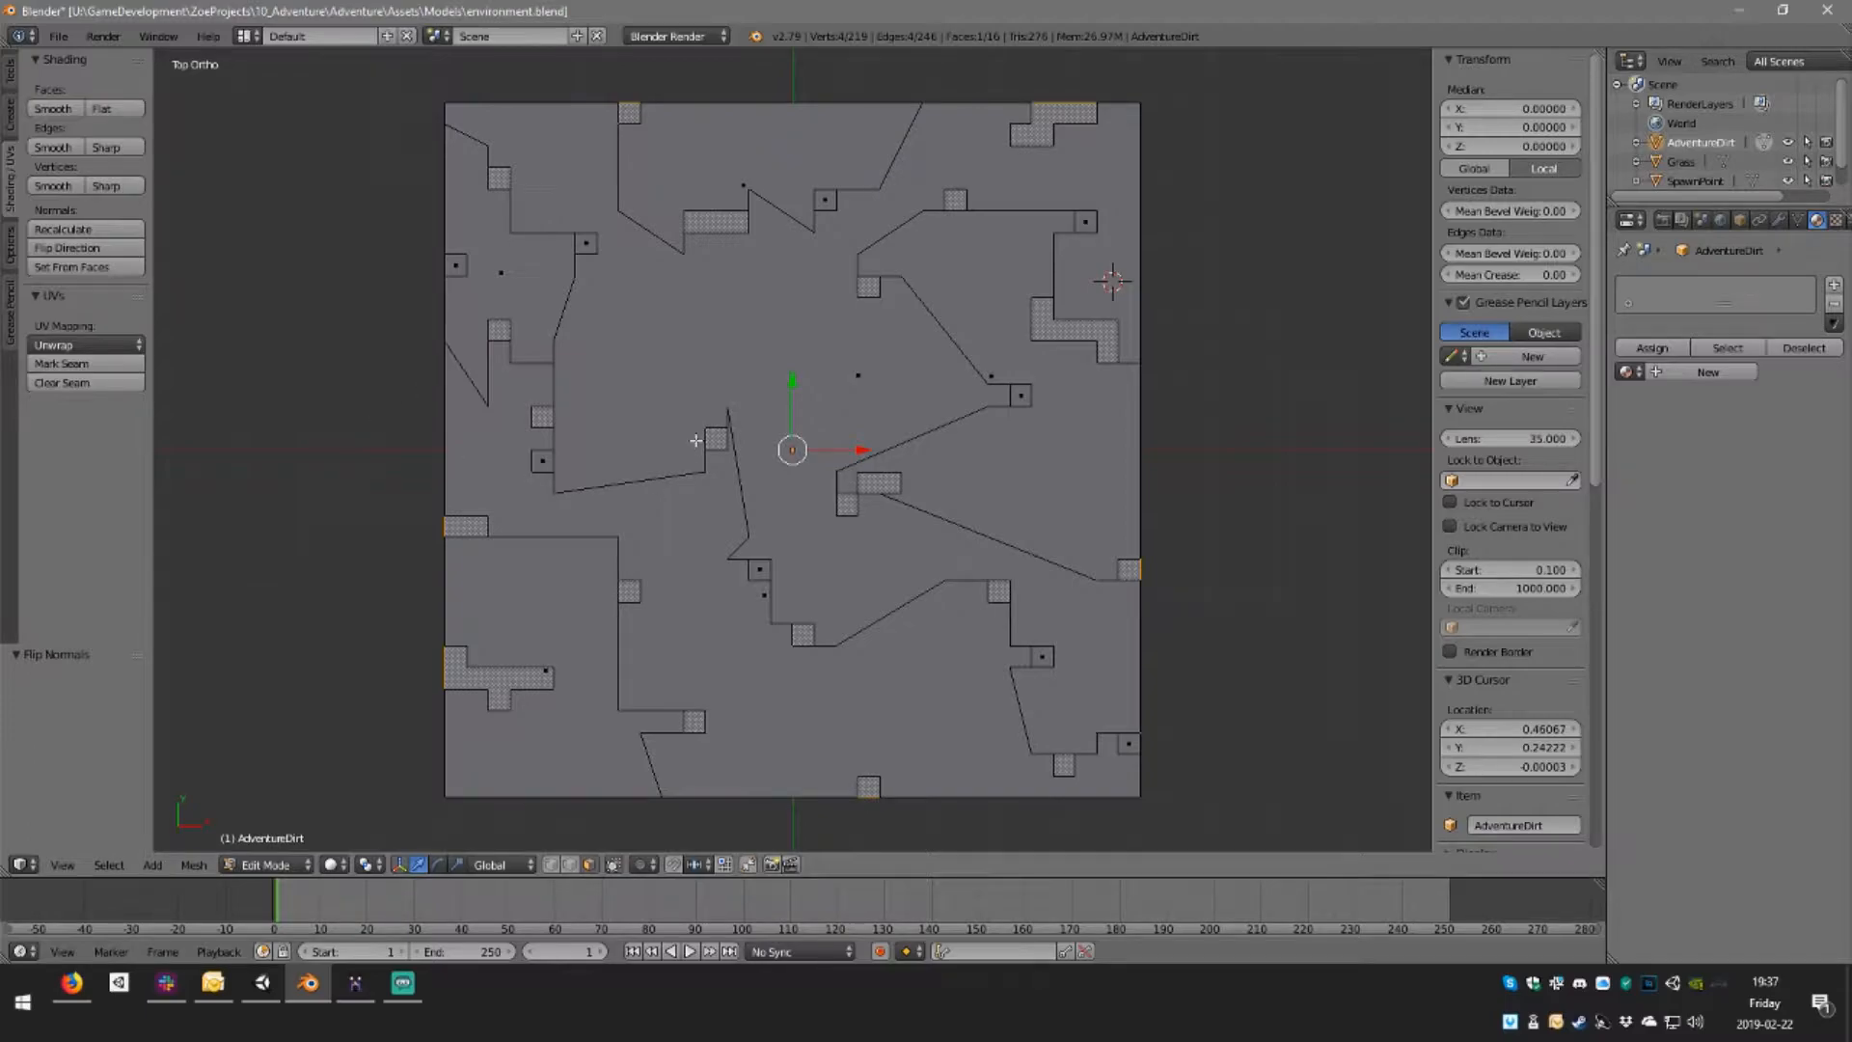
Add three material slots to AdventureDirt and put the existing material A in the first one
left_click(1834, 287)
left_click(1834, 287)
left_click(1834, 286)
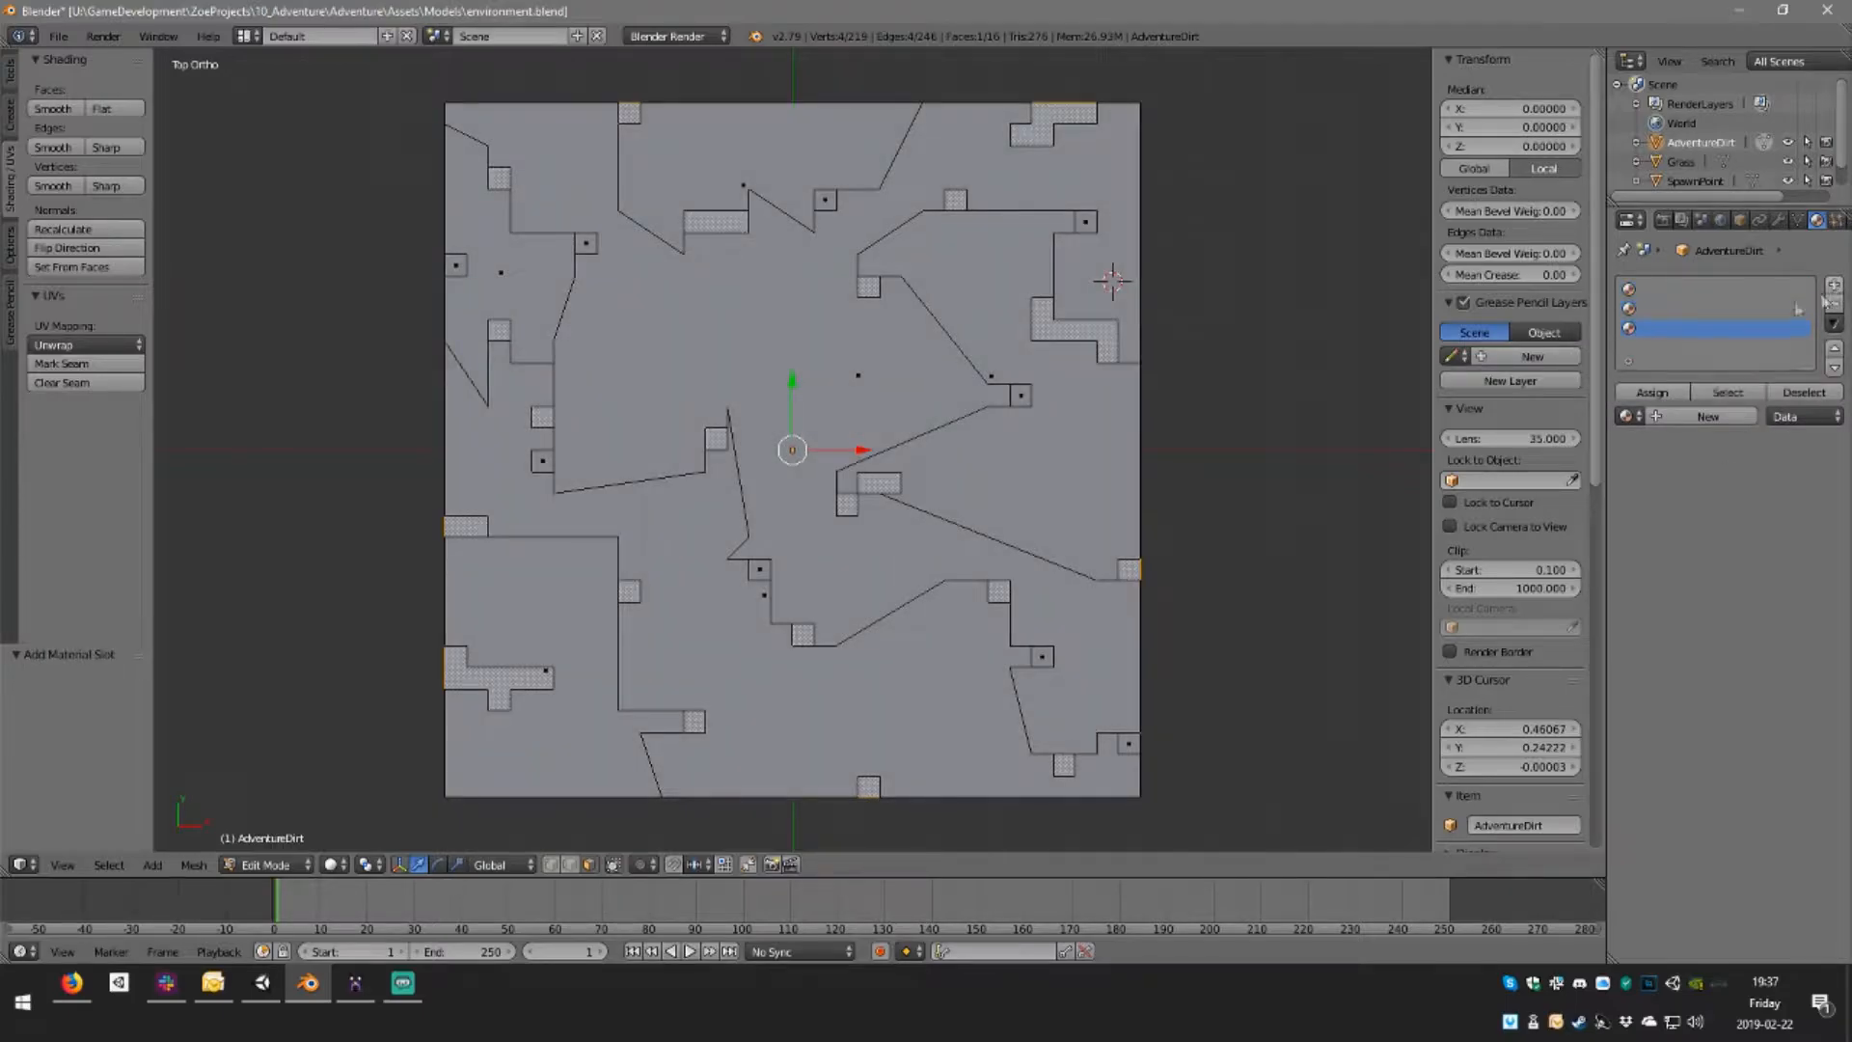
left_click(1628, 415)
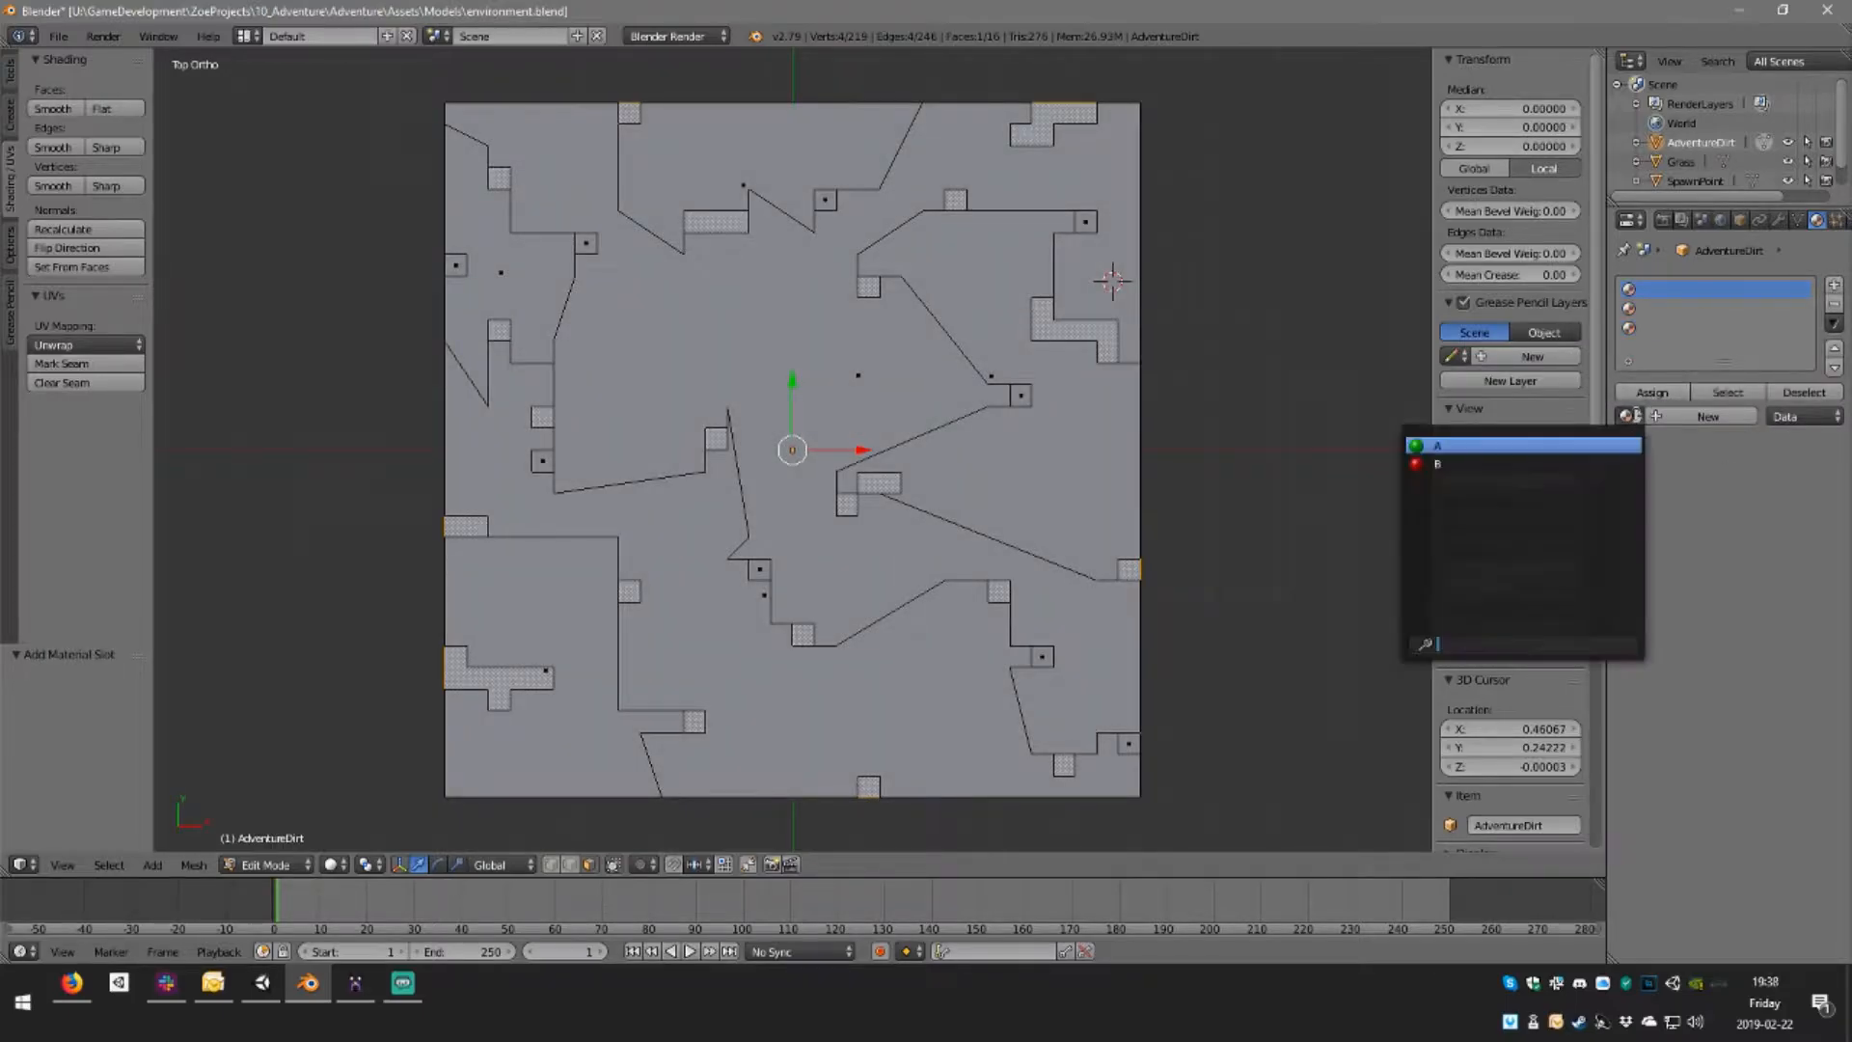
left_click(1511, 445)
mouse_move(1039, 418)
middle_mouse_down()
mouse_move(1094, 268)
mouse_move(1001, 372)
mouse_move(1051, 434)
middle_mouse_up()
key("KP_7")
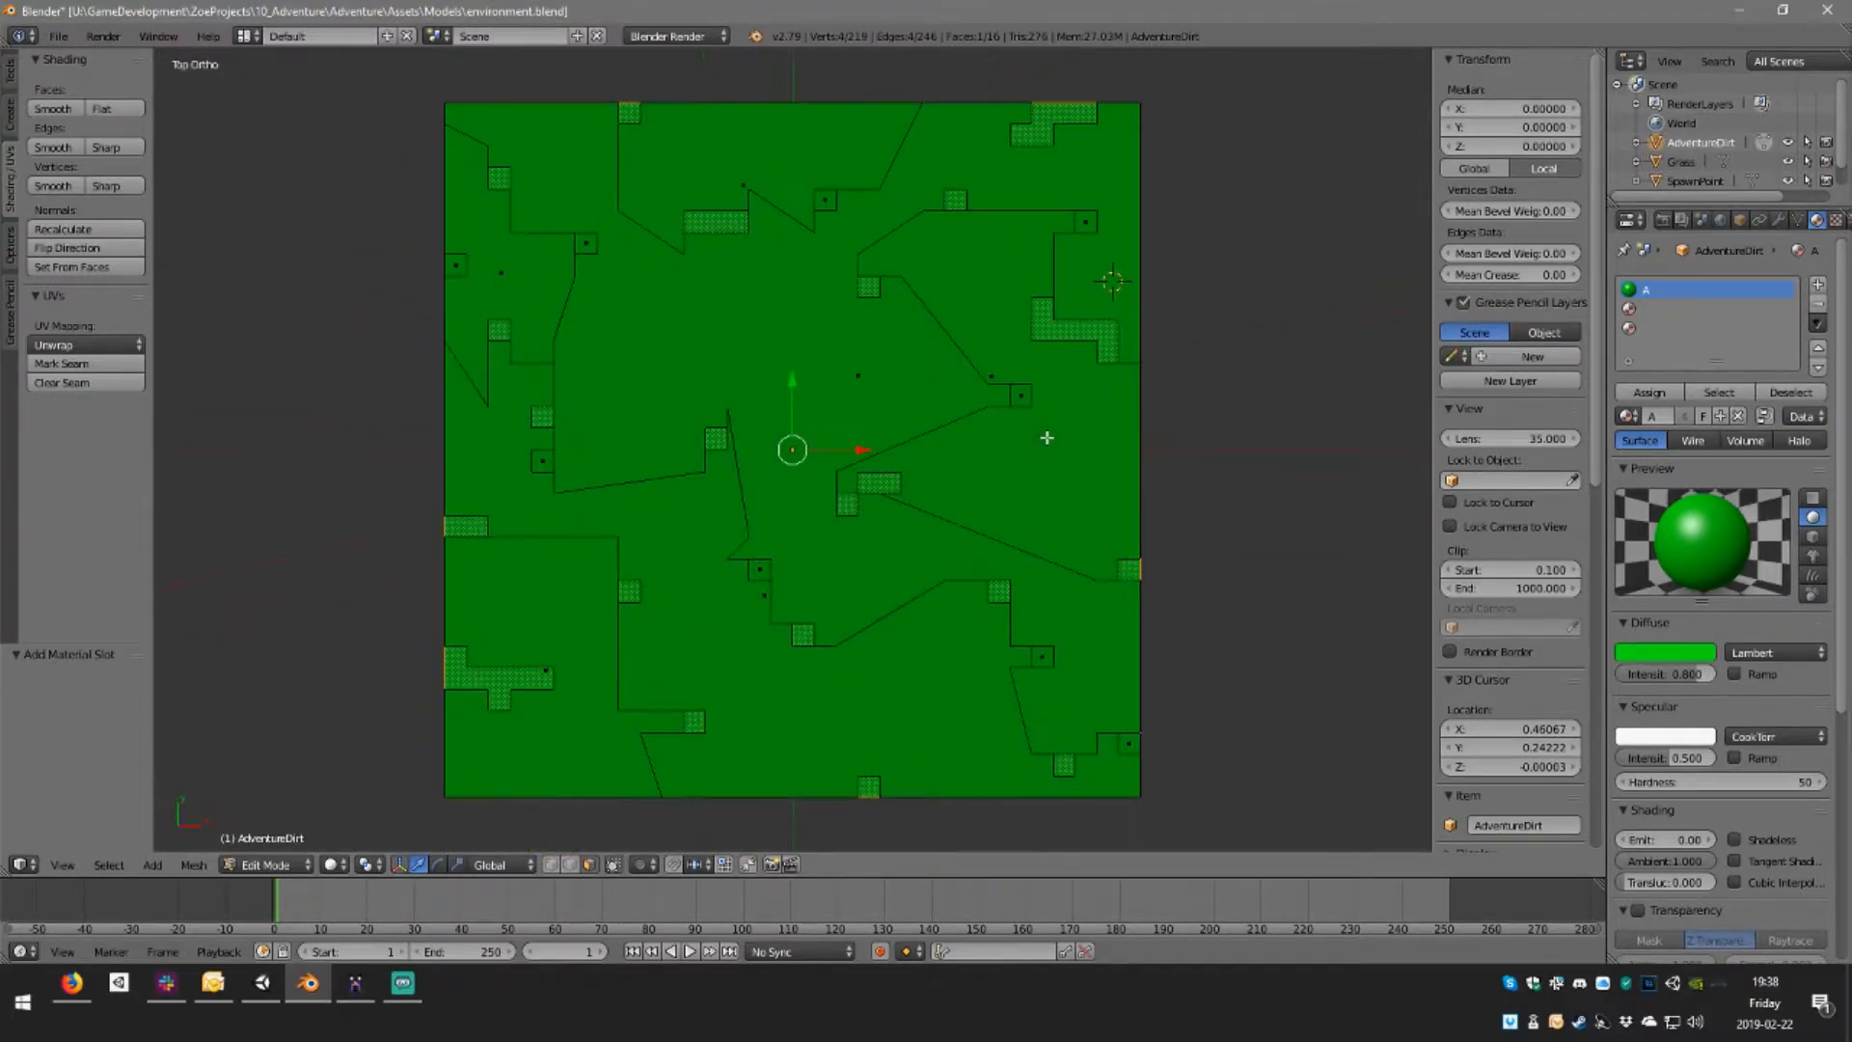
Switch to MagicaVoxel, examine the coloured voxels of the original AdventureDirt tile, and return to Blender
left_click(355, 984)
mouse_move(848, 583)
middle_mouse_down()
mouse_move(869, 608)
mouse_move(838, 602)
middle_mouse_up()
right_click_drag(785, 577, 744, 641)
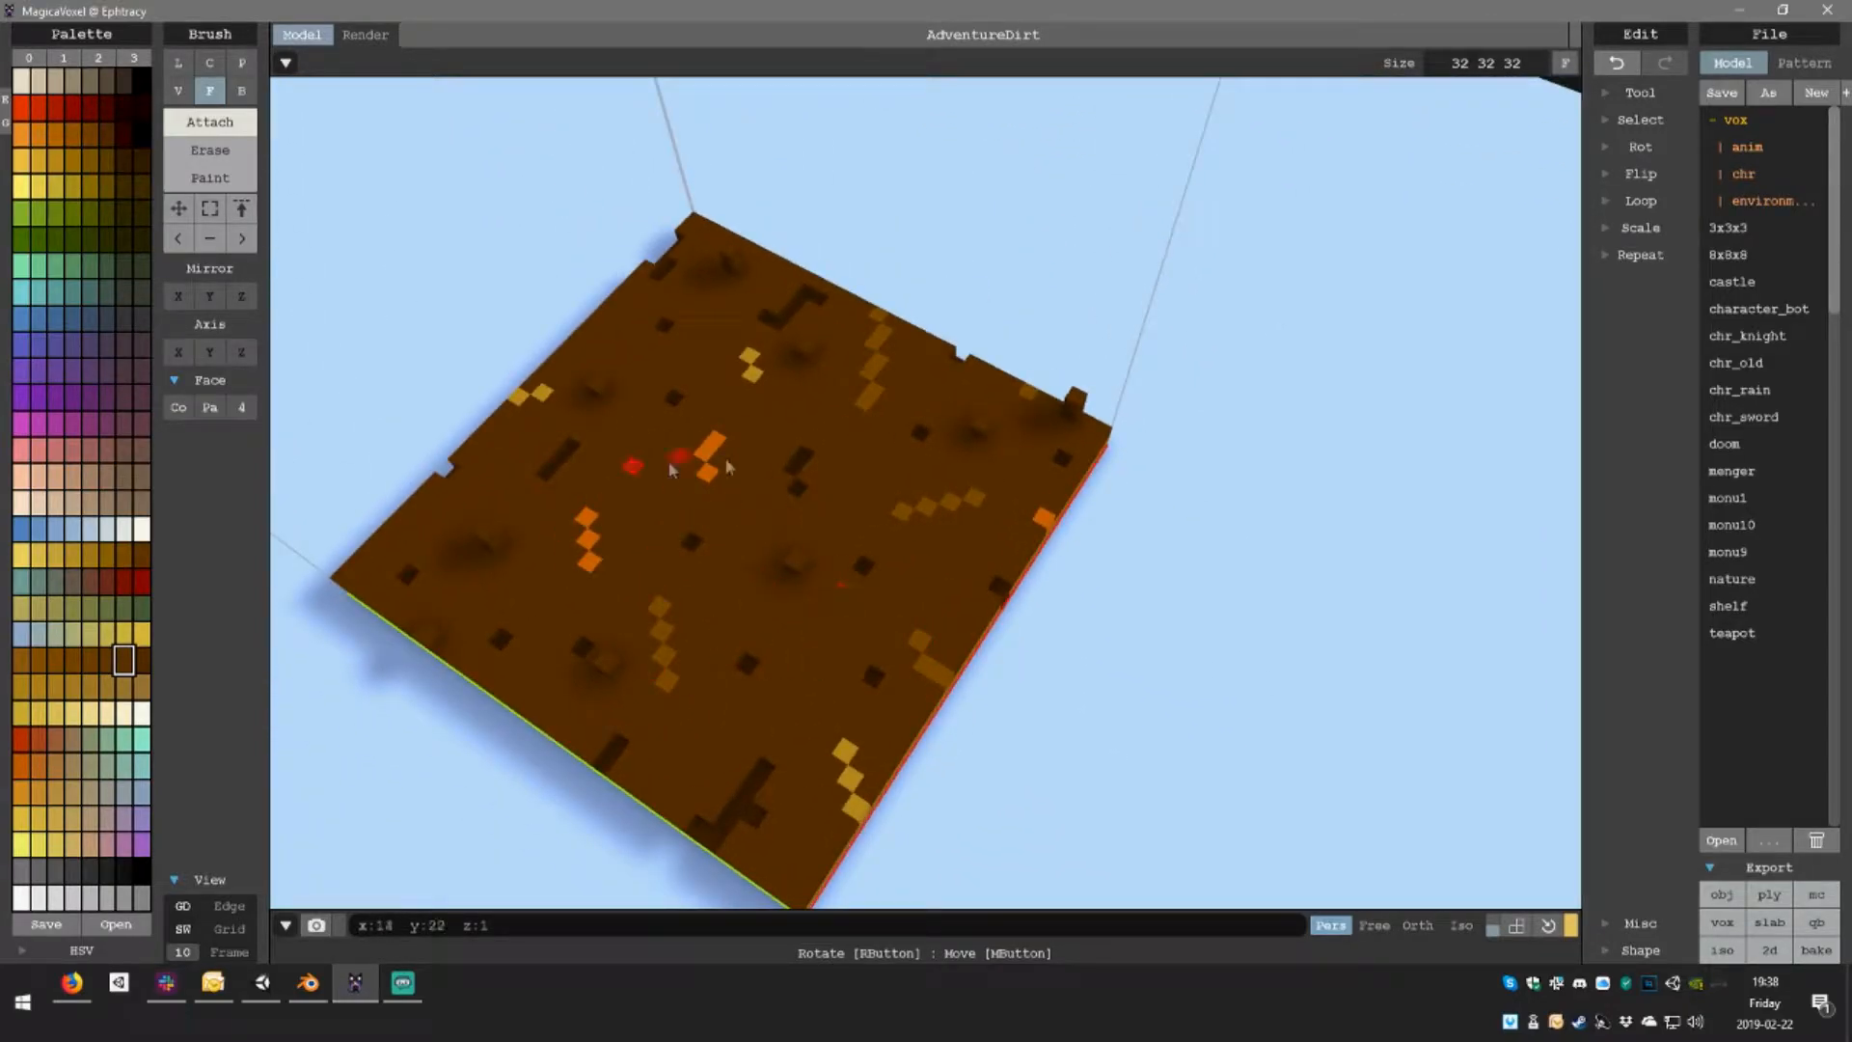
left_click(308, 984)
View the tile from the front and clear the current face selection
middle_click_drag(774, 637, 769, 628)
key("KP_1")
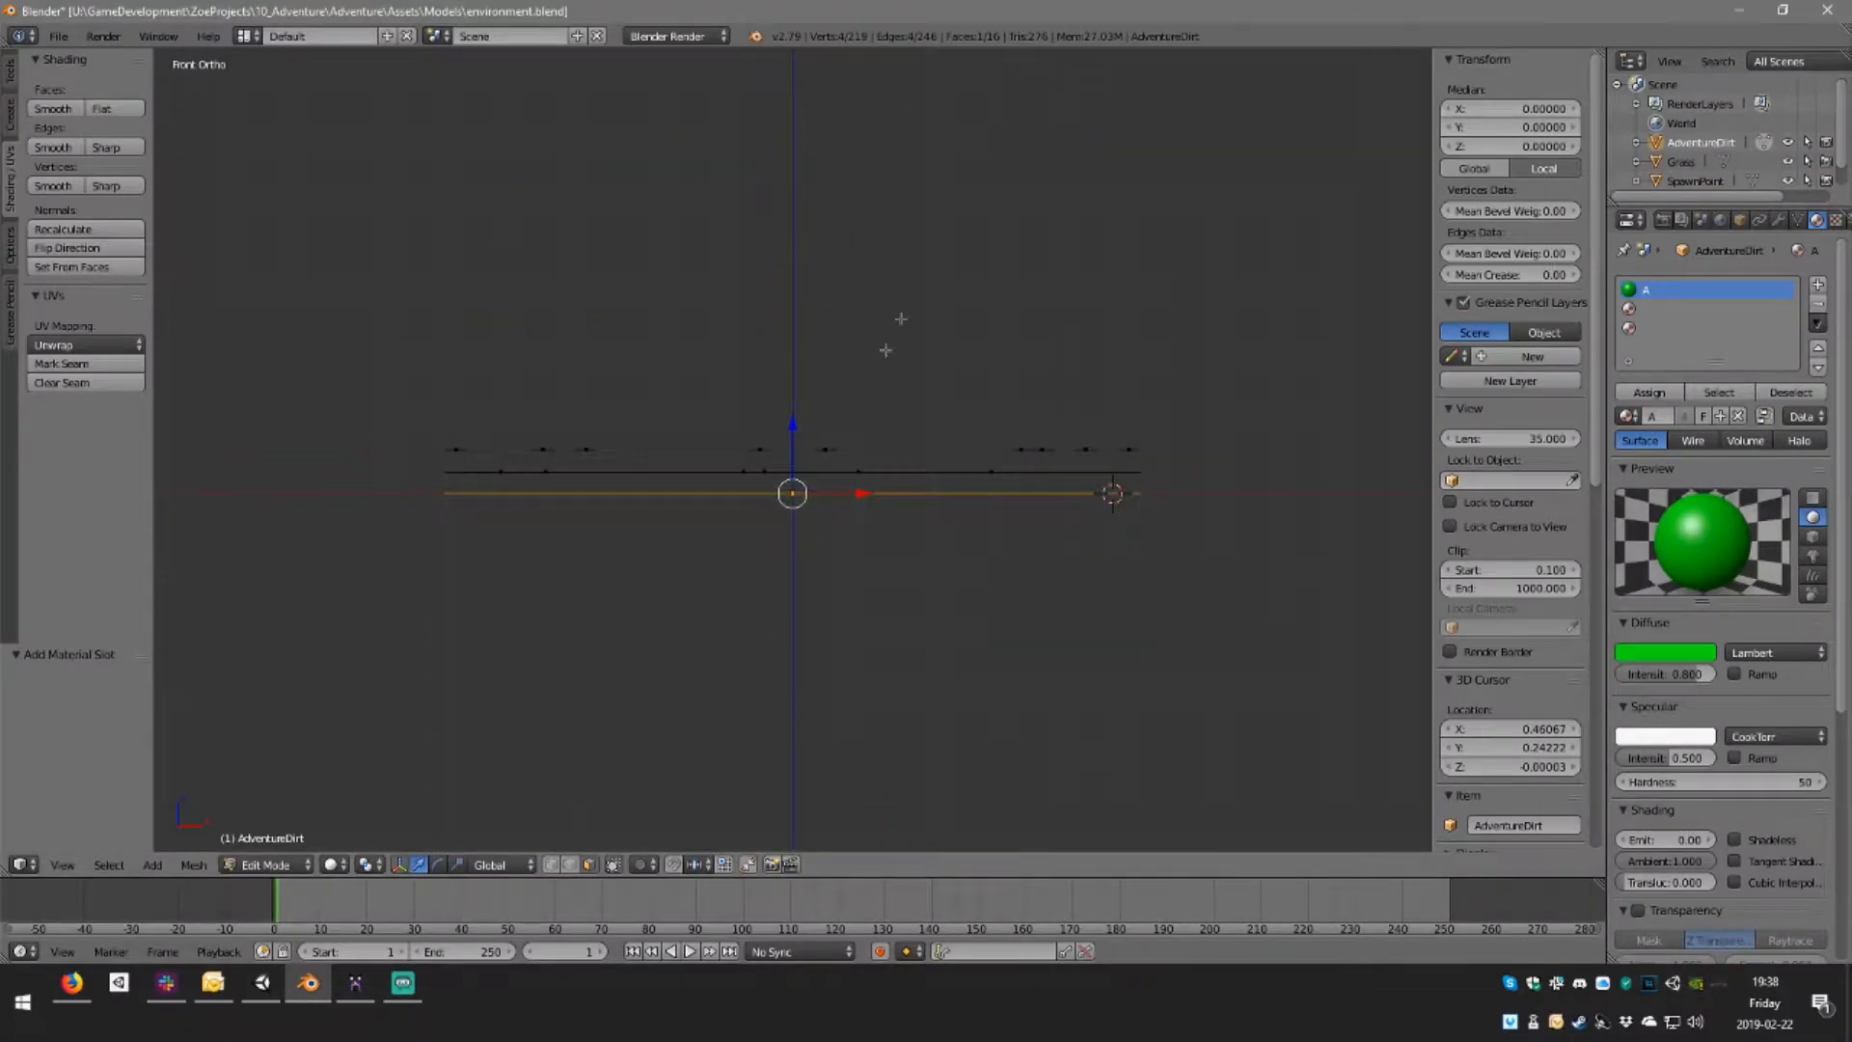
key("a")
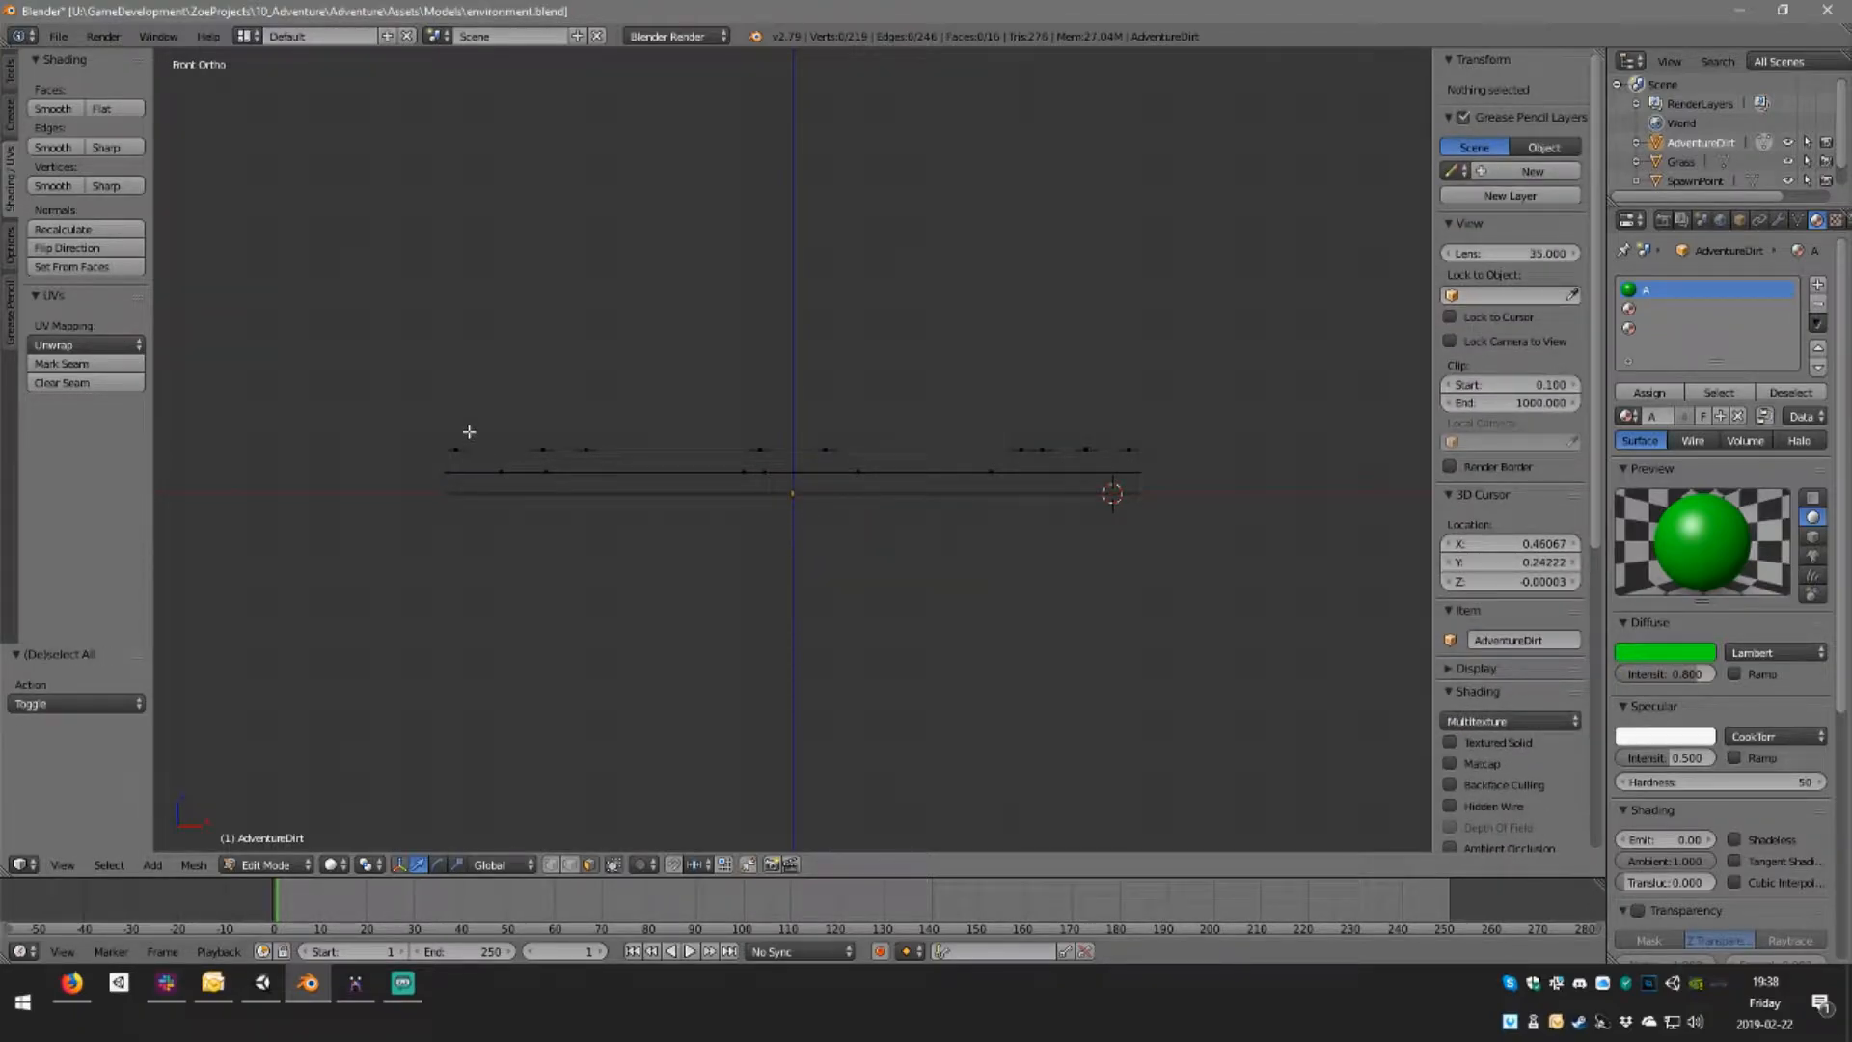
Try to box-select the ground and cube-top faces from the front in solid shading
key("b")
left_click_drag(414, 413, 1206, 482)
key("b")
left_click_drag(385, 402, 1211, 485)
key("KP_7")
key("KP_1")
key("b")
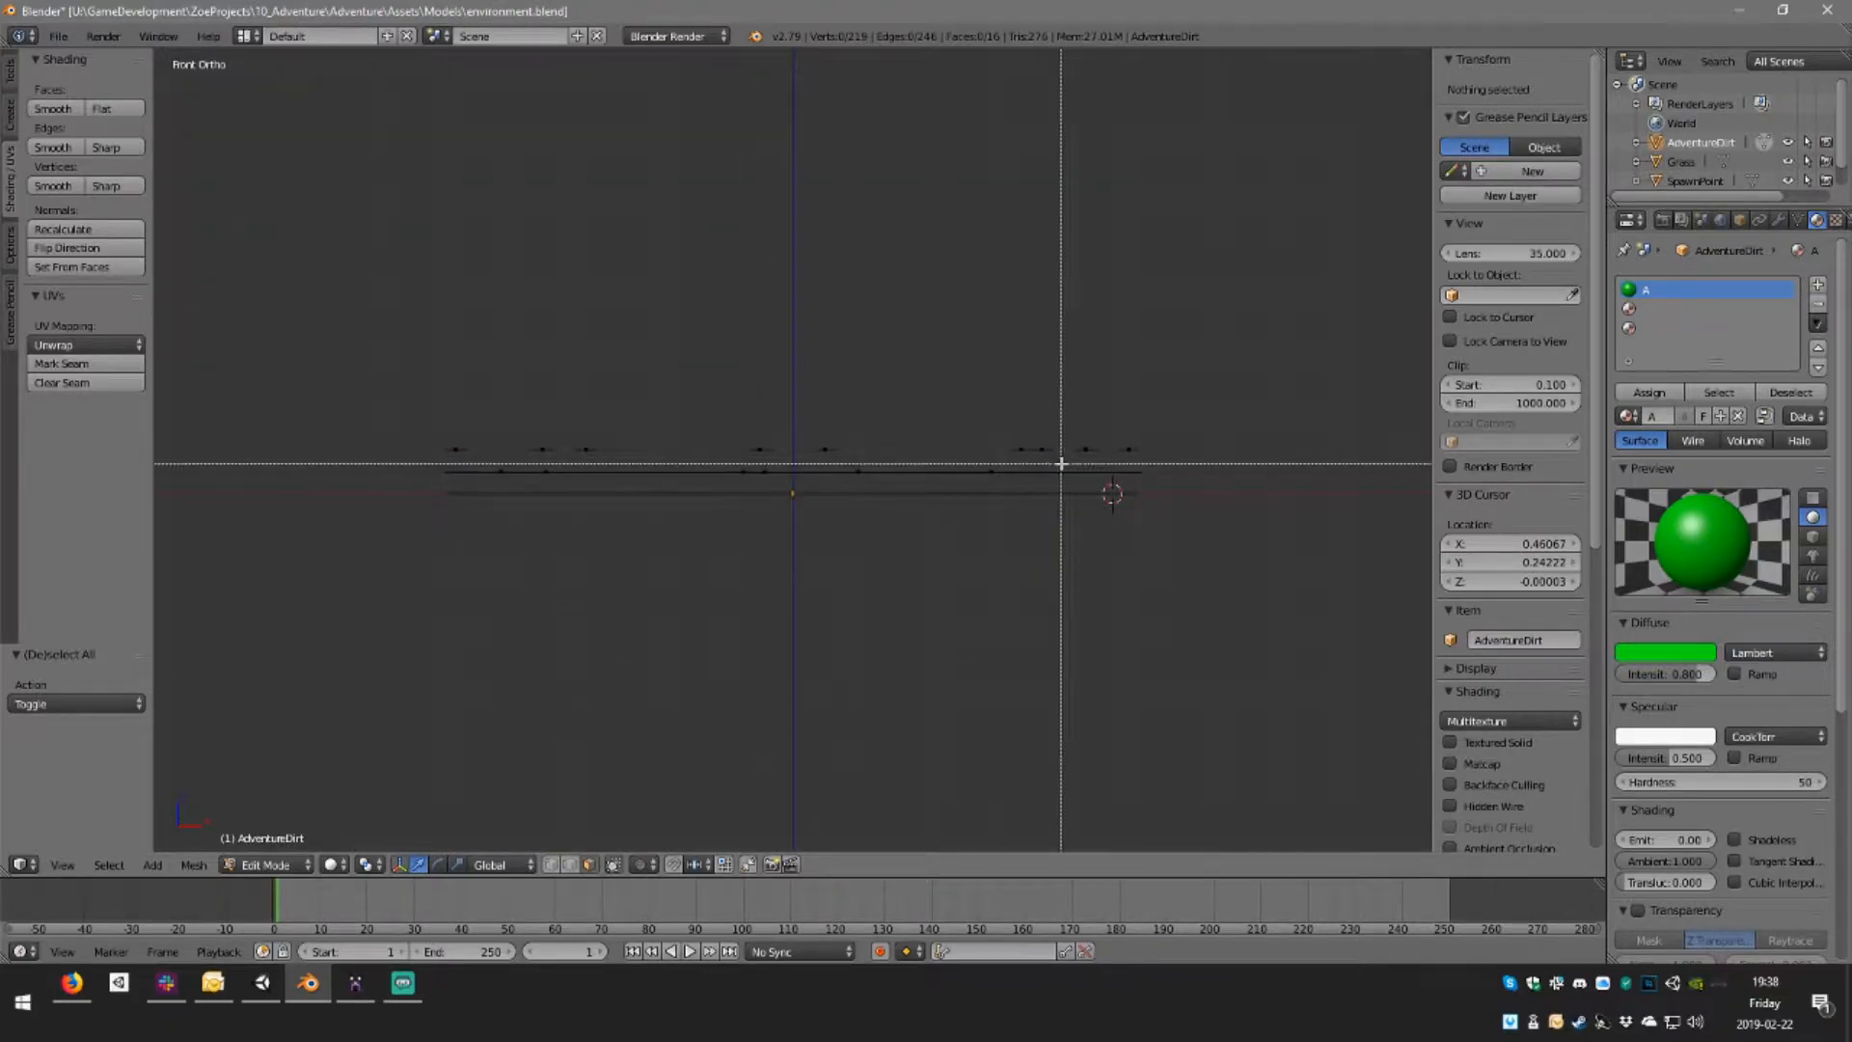
left_click_drag(410, 387, 1199, 479)
key("KP_7")
key("KP_1")
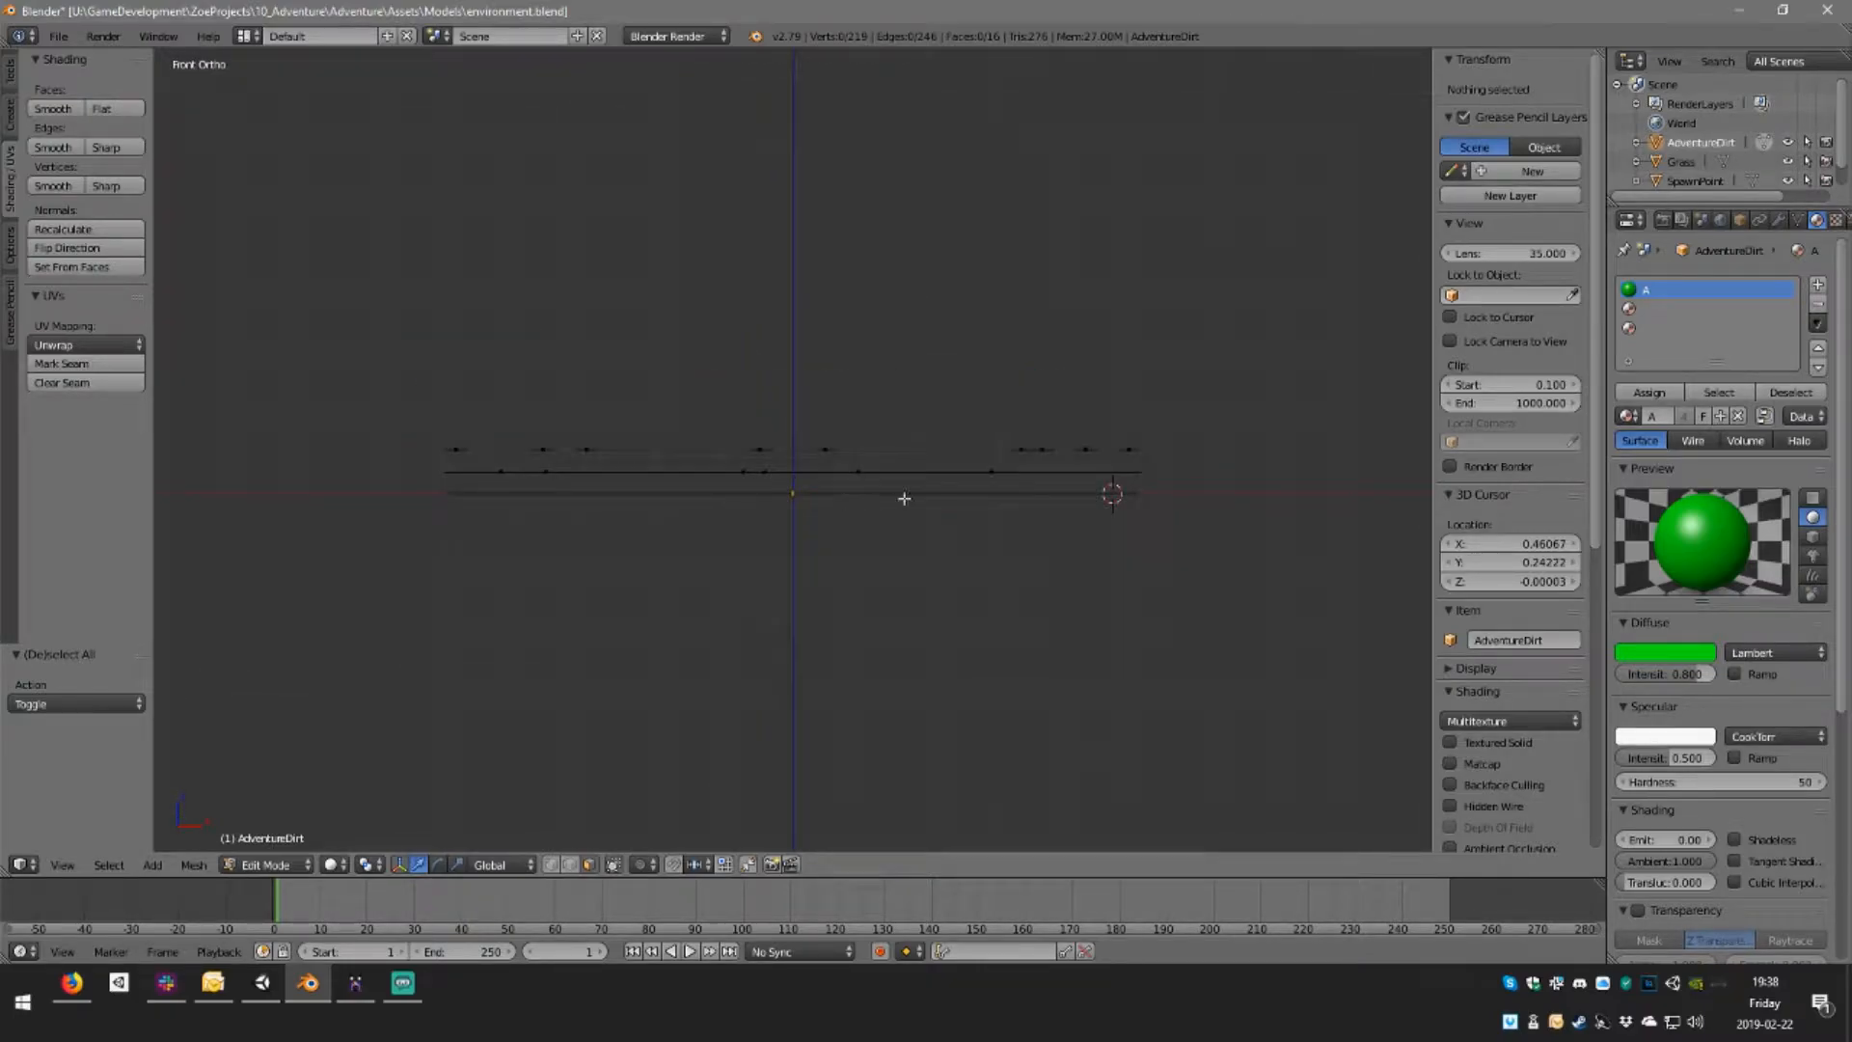
Select all ground and cube-top faces in wireframe, and put the existing material B in the second material slot
key("z")
key("b")
left_click_drag(413, 418, 1175, 494)
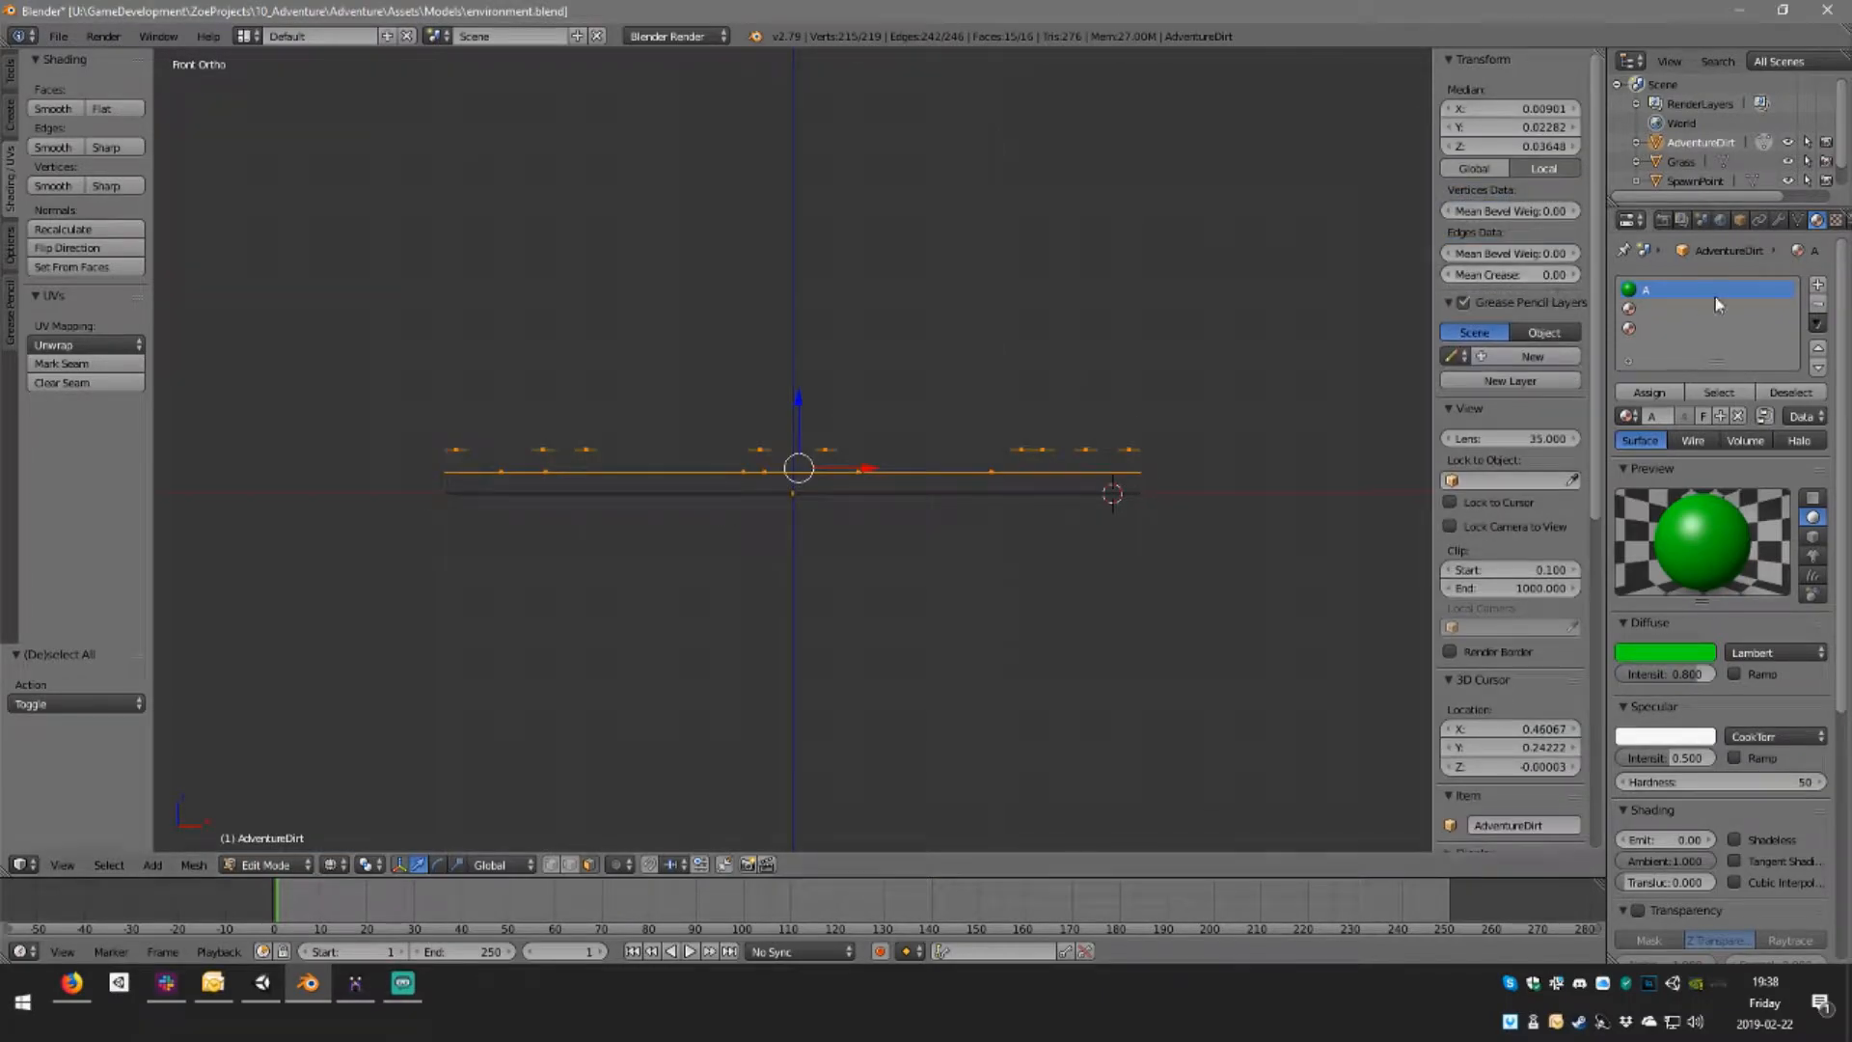
left_click(1783, 307)
left_click(1629, 416)
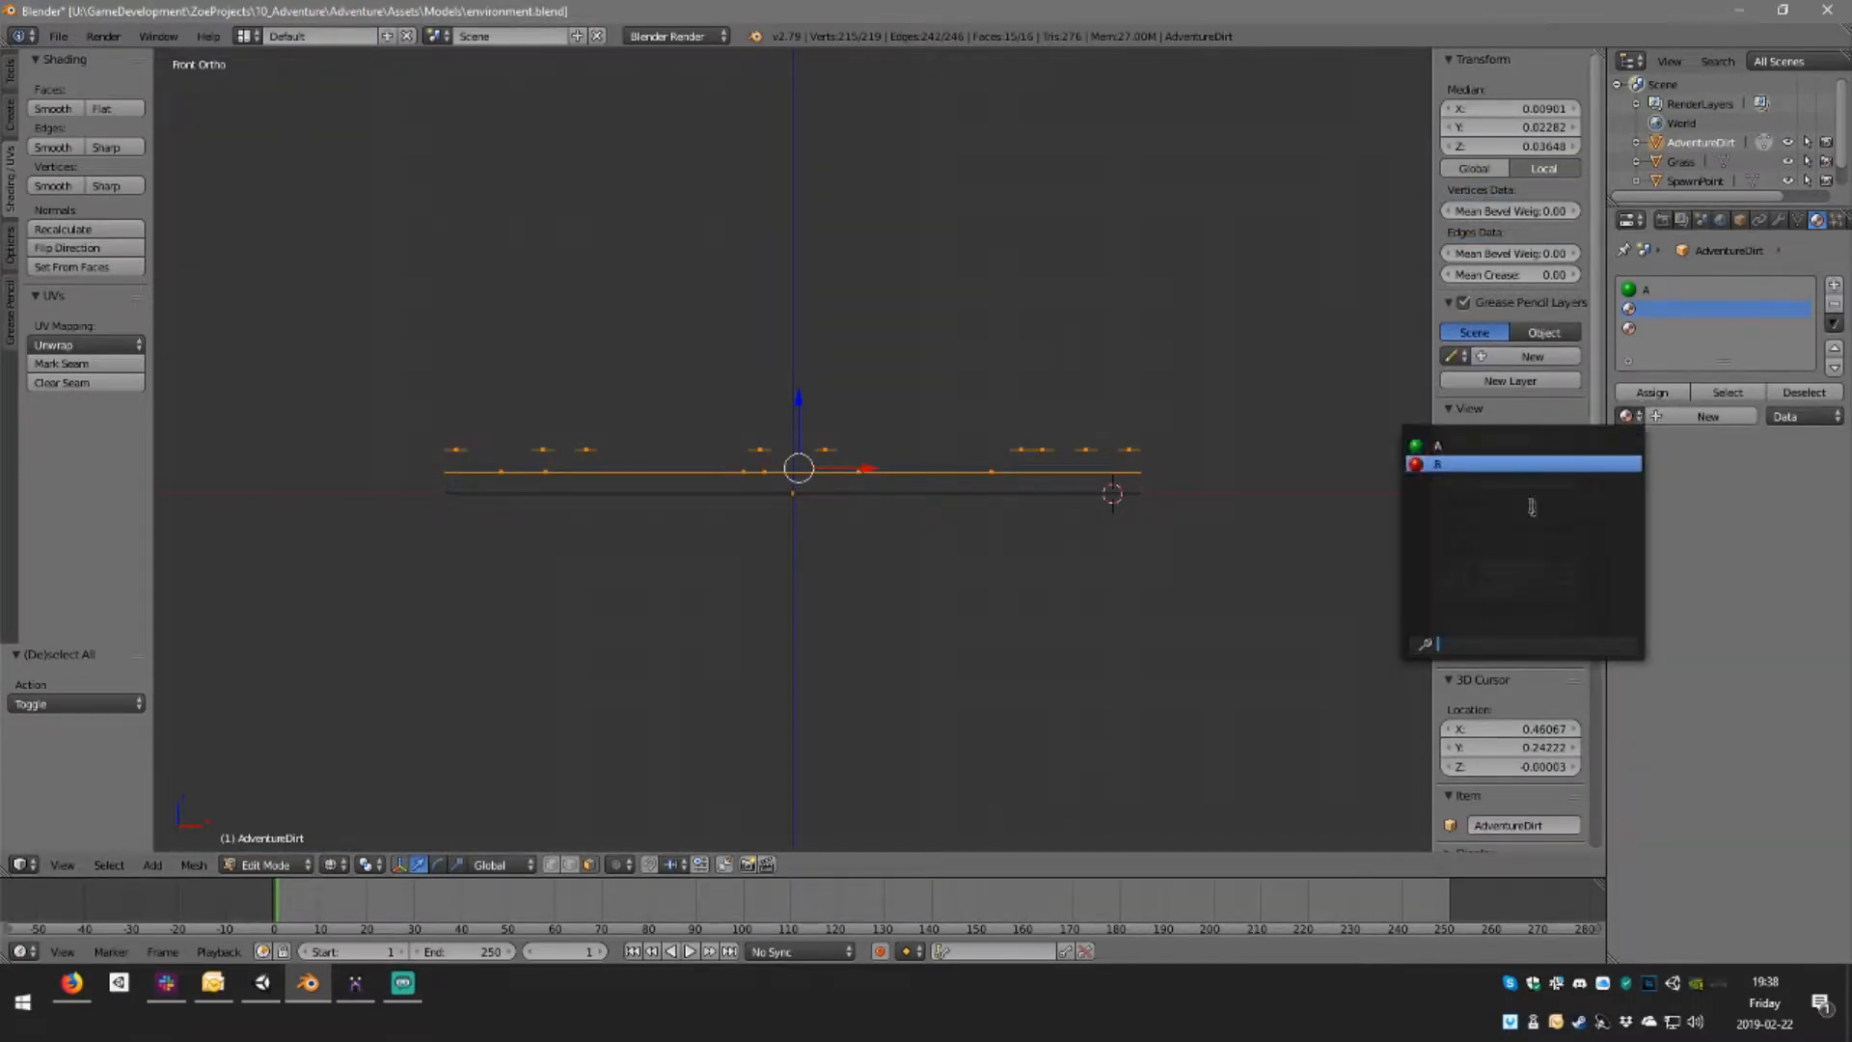
left_click(1536, 509)
Return to solid shading and assign material B to the selected ground and cube-top faces
middle_click_drag(1125, 406, 1150, 502)
key("Tab")
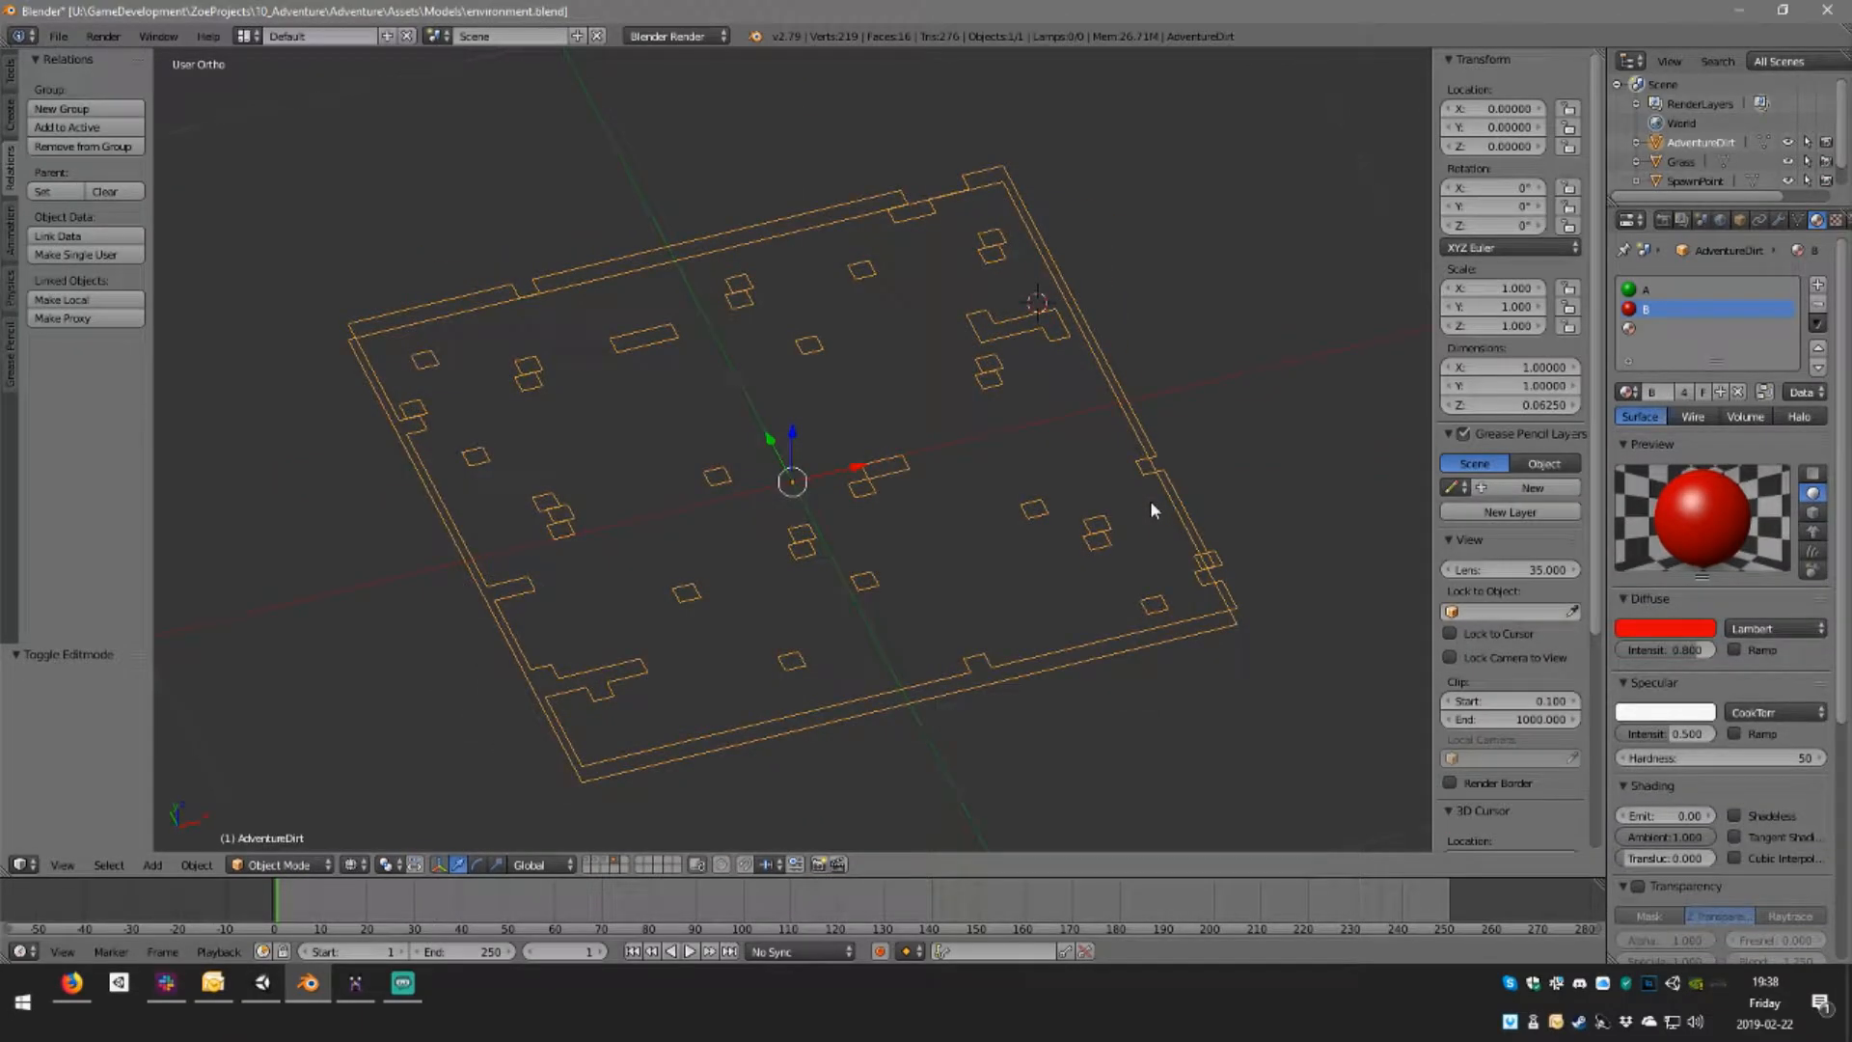
key("z")
mouse_move(1203, 360)
middle_mouse_down()
mouse_move(1229, 310)
mouse_move(1223, 330)
middle_mouse_up()
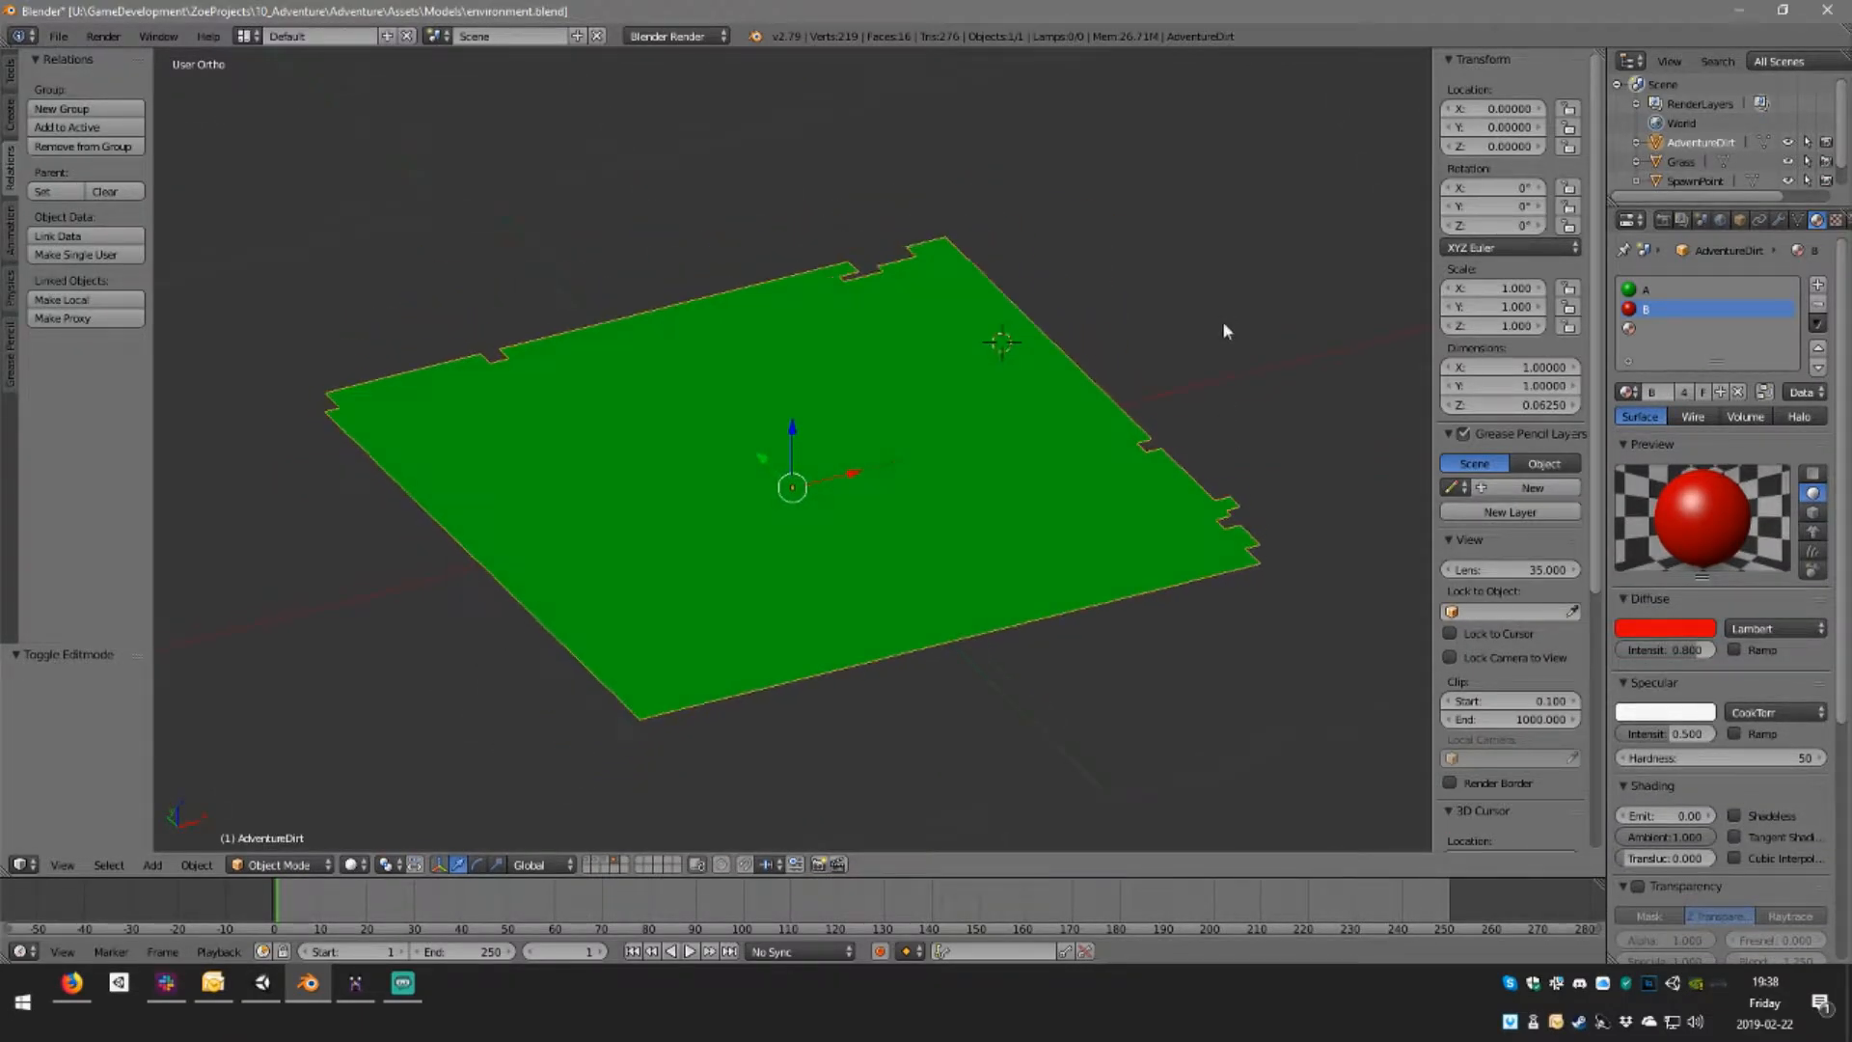
key("Tab")
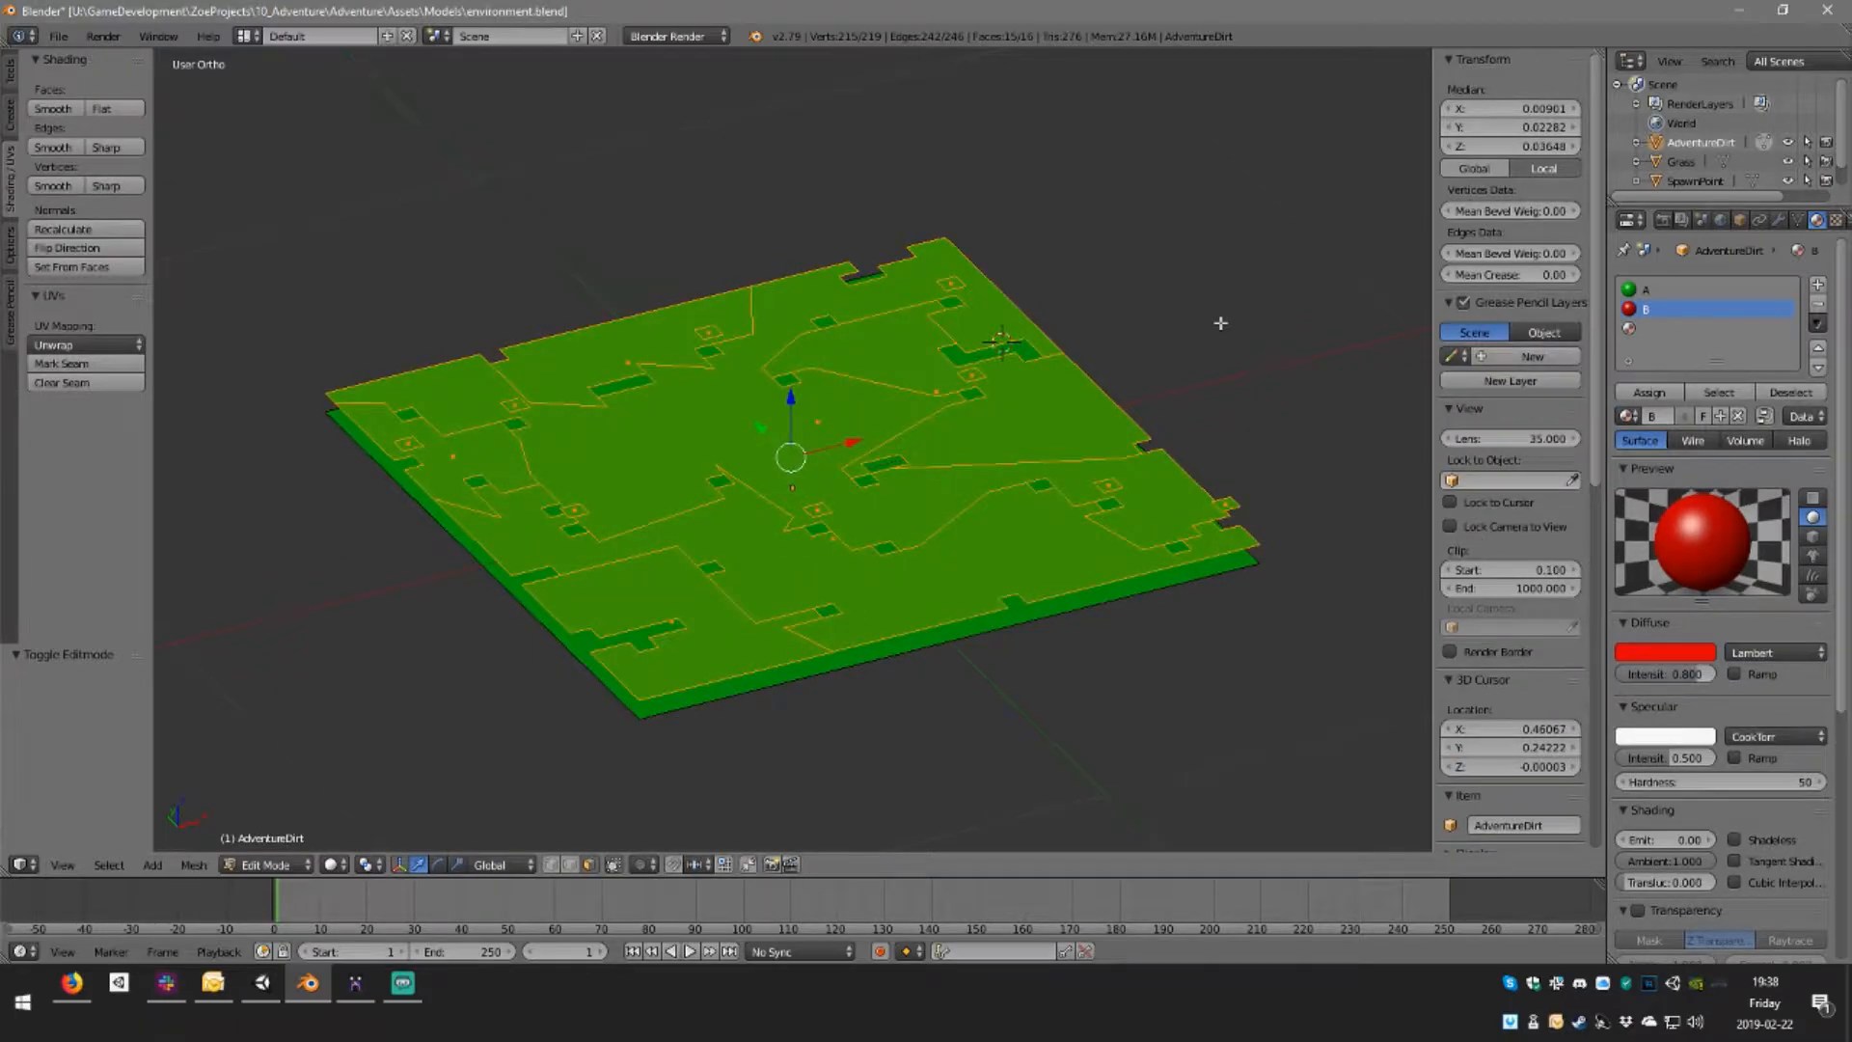
left_click(1649, 393)
middle_click_drag(965, 453, 1122, 587)
key("KP_7")
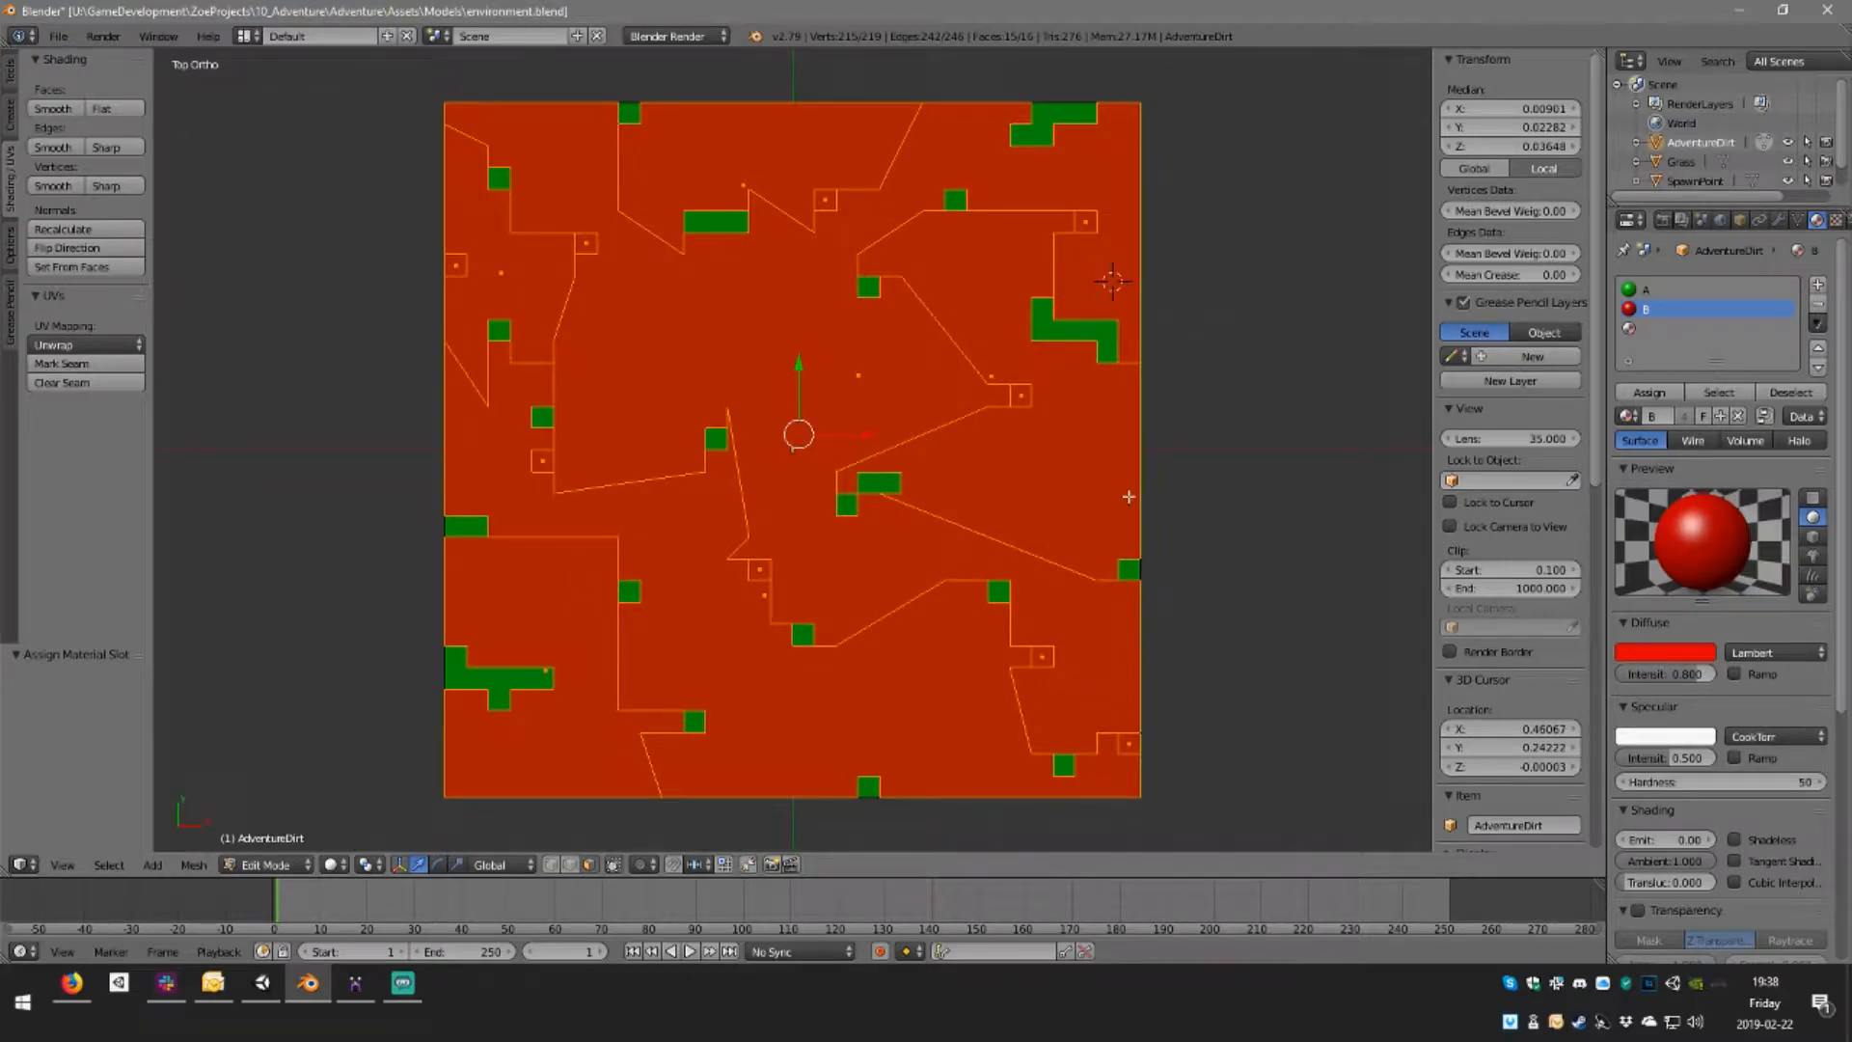
Leave mesh editing and display the tile from above with its brown and yellow texture colours
key("Tab")
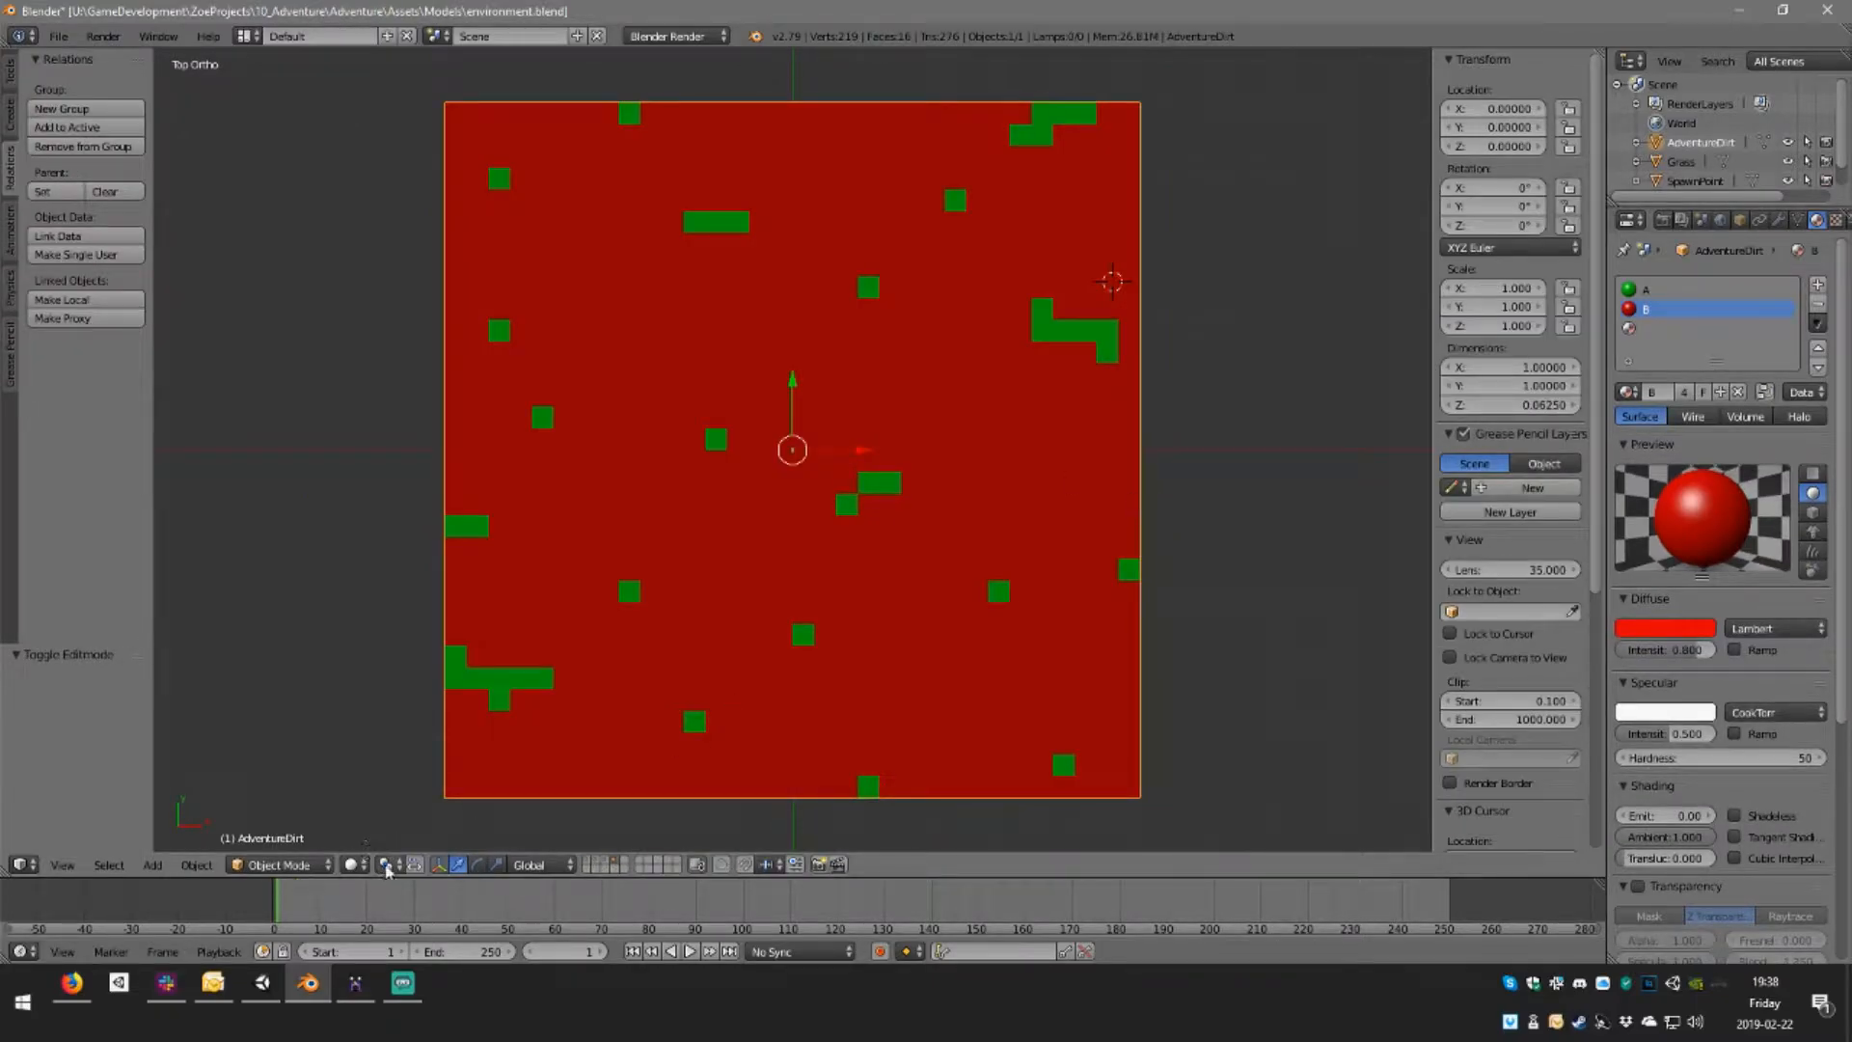
left_click(387, 865)
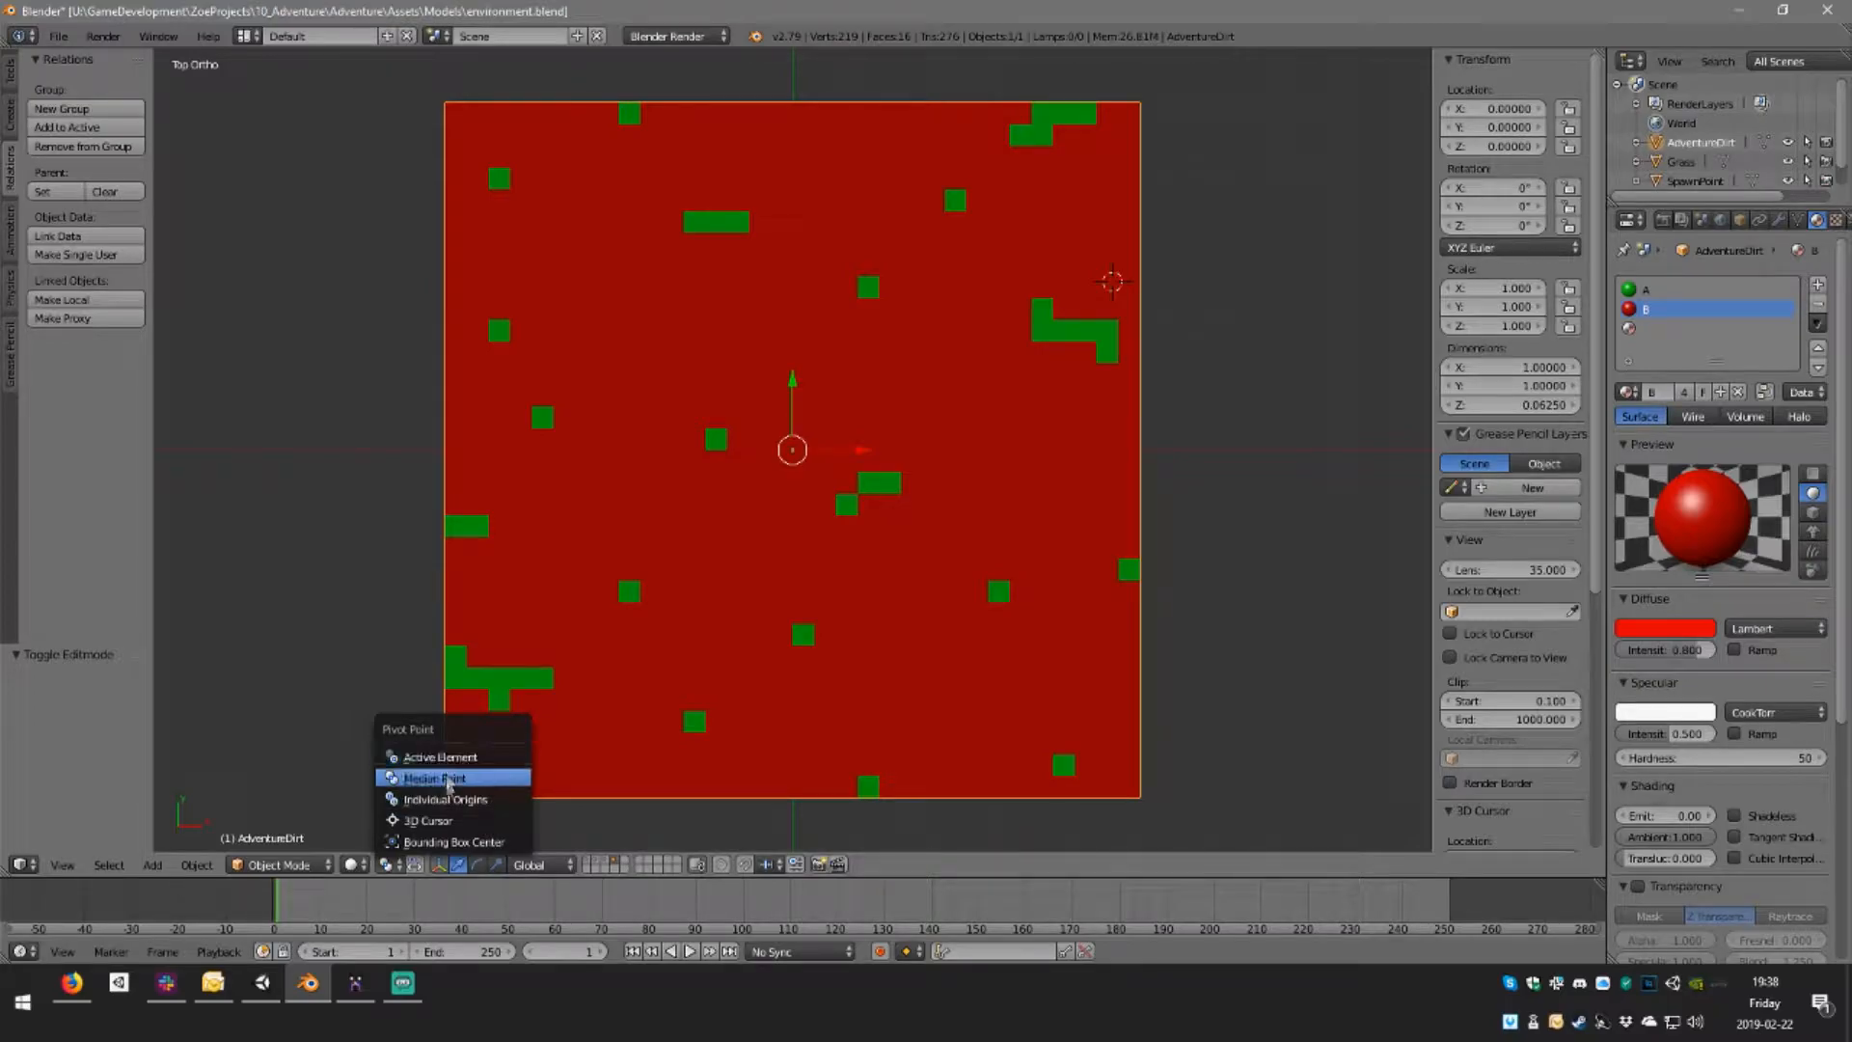
left_click(353, 865)
left_click(398, 779)
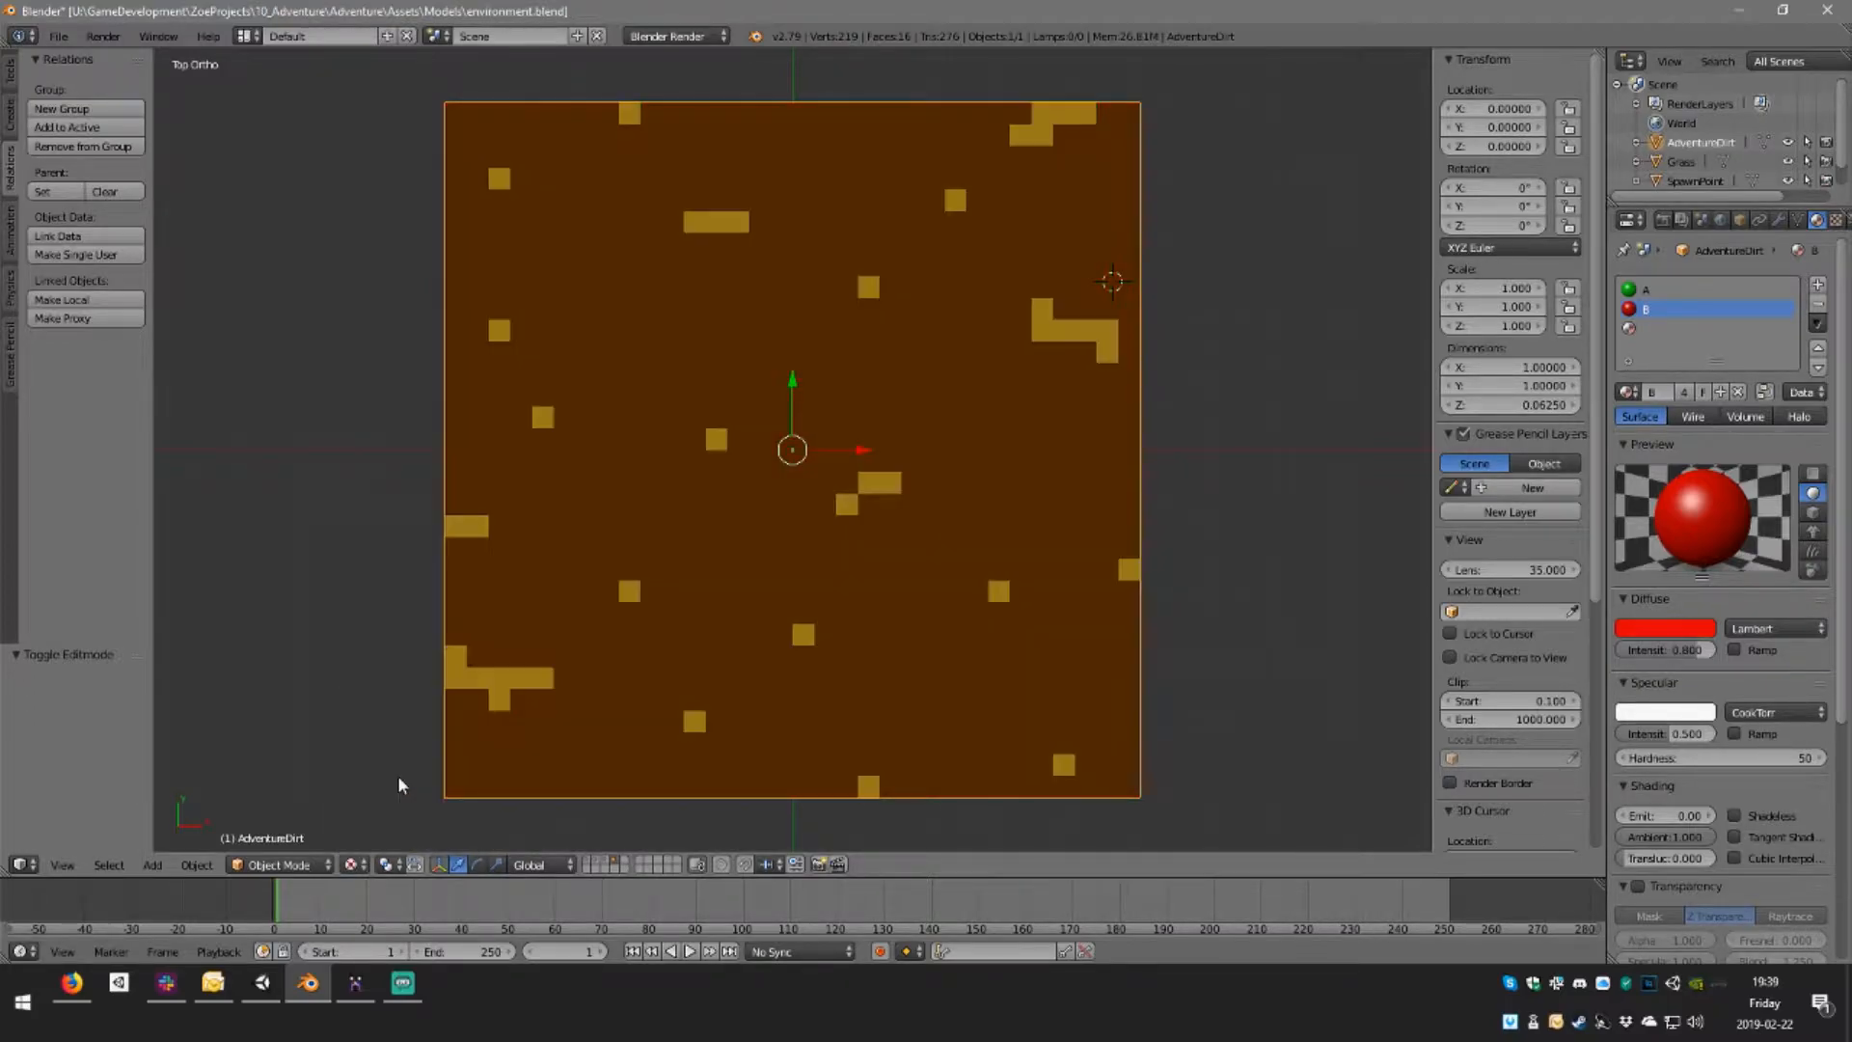
middle_click_drag(640, 773, 715, 737)
key("KP_7")
Switch to MagicaVoxel, compare the original tile's colours from above and at an angle, and return to Blender
left_click(374, 994)
right_click_drag(917, 579, 698, 719)
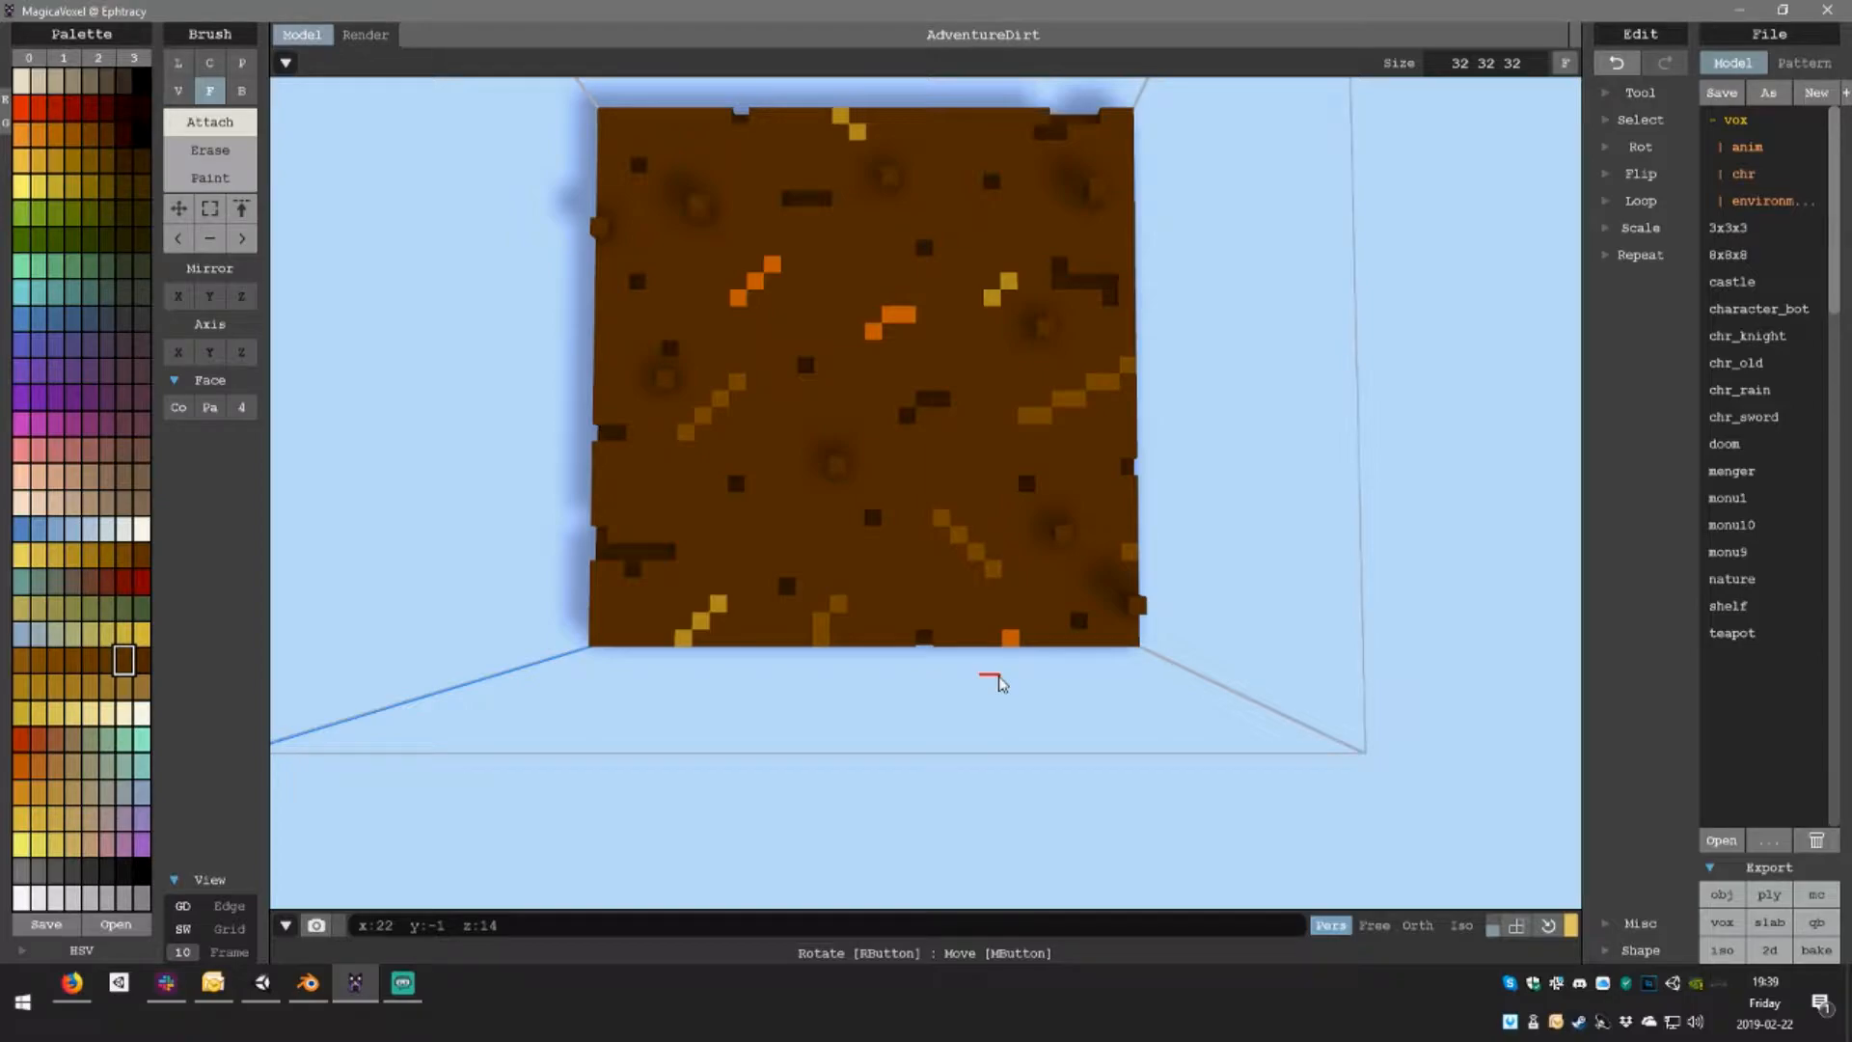
right_click_drag(1006, 585, 648, 754)
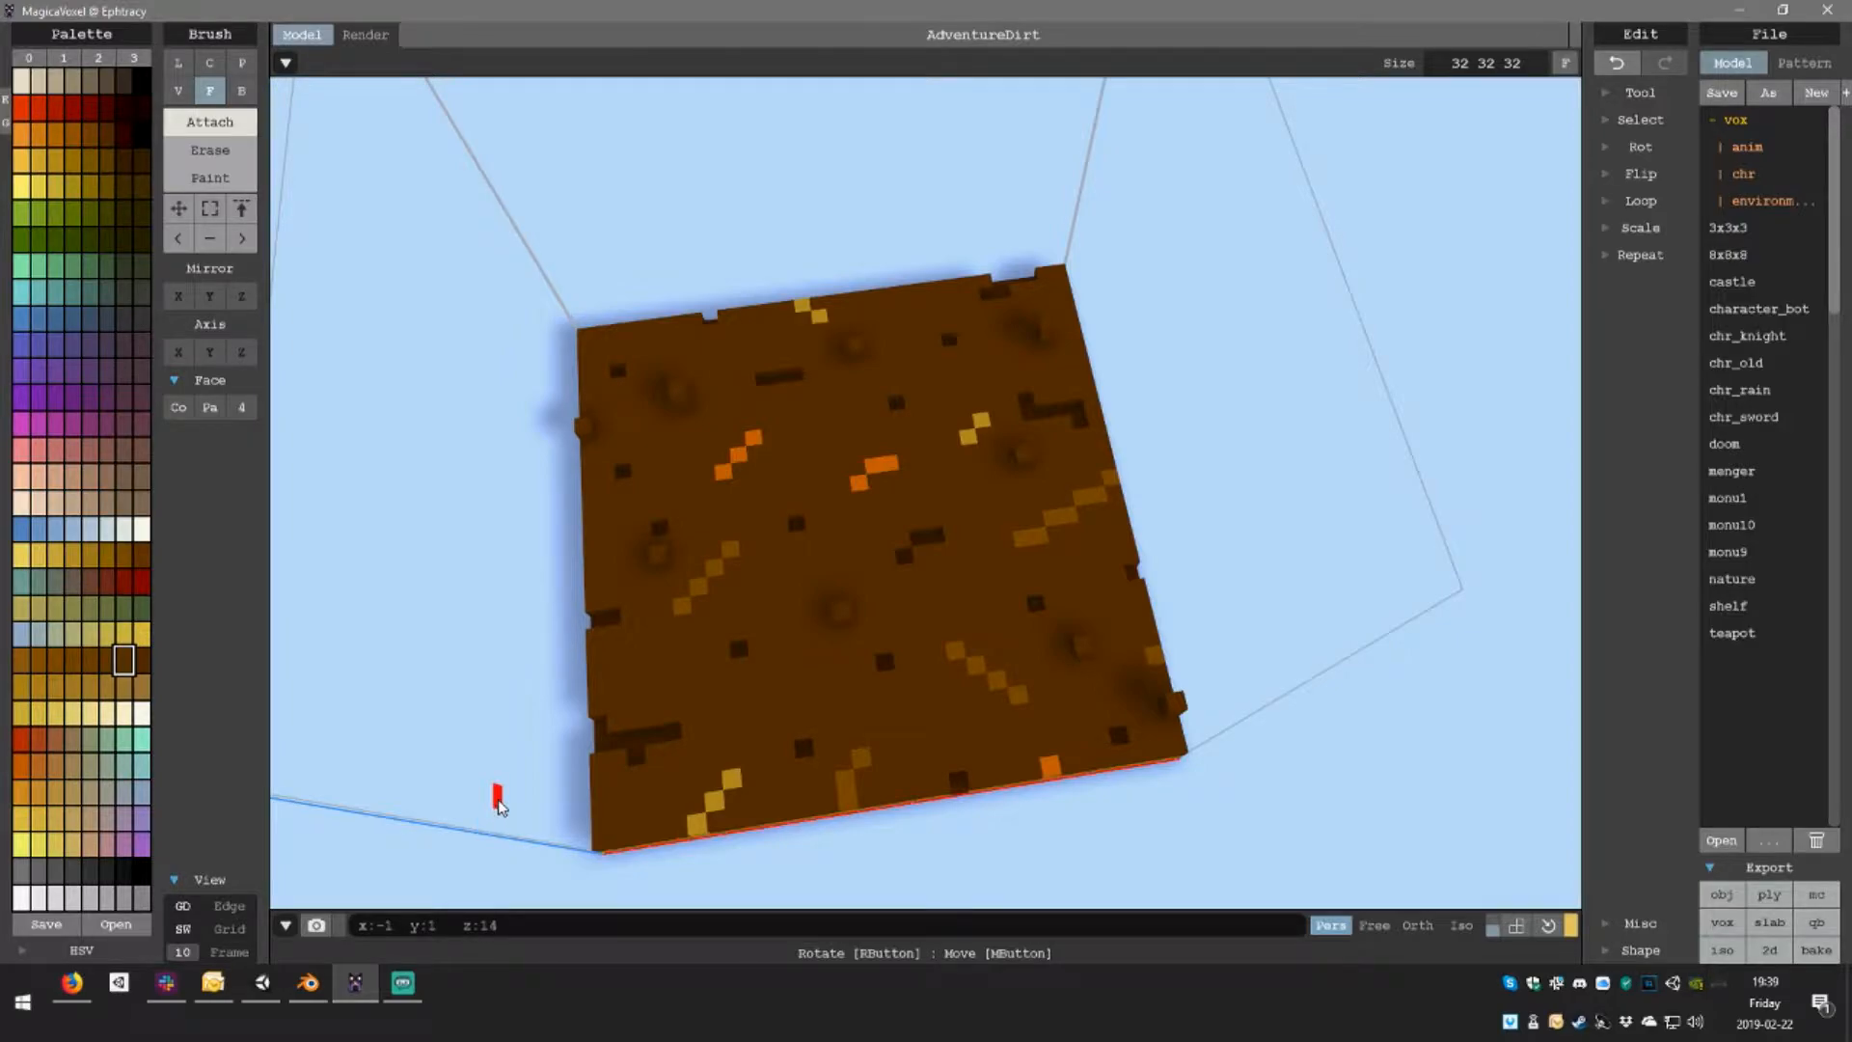
mouse_move(342, 984)
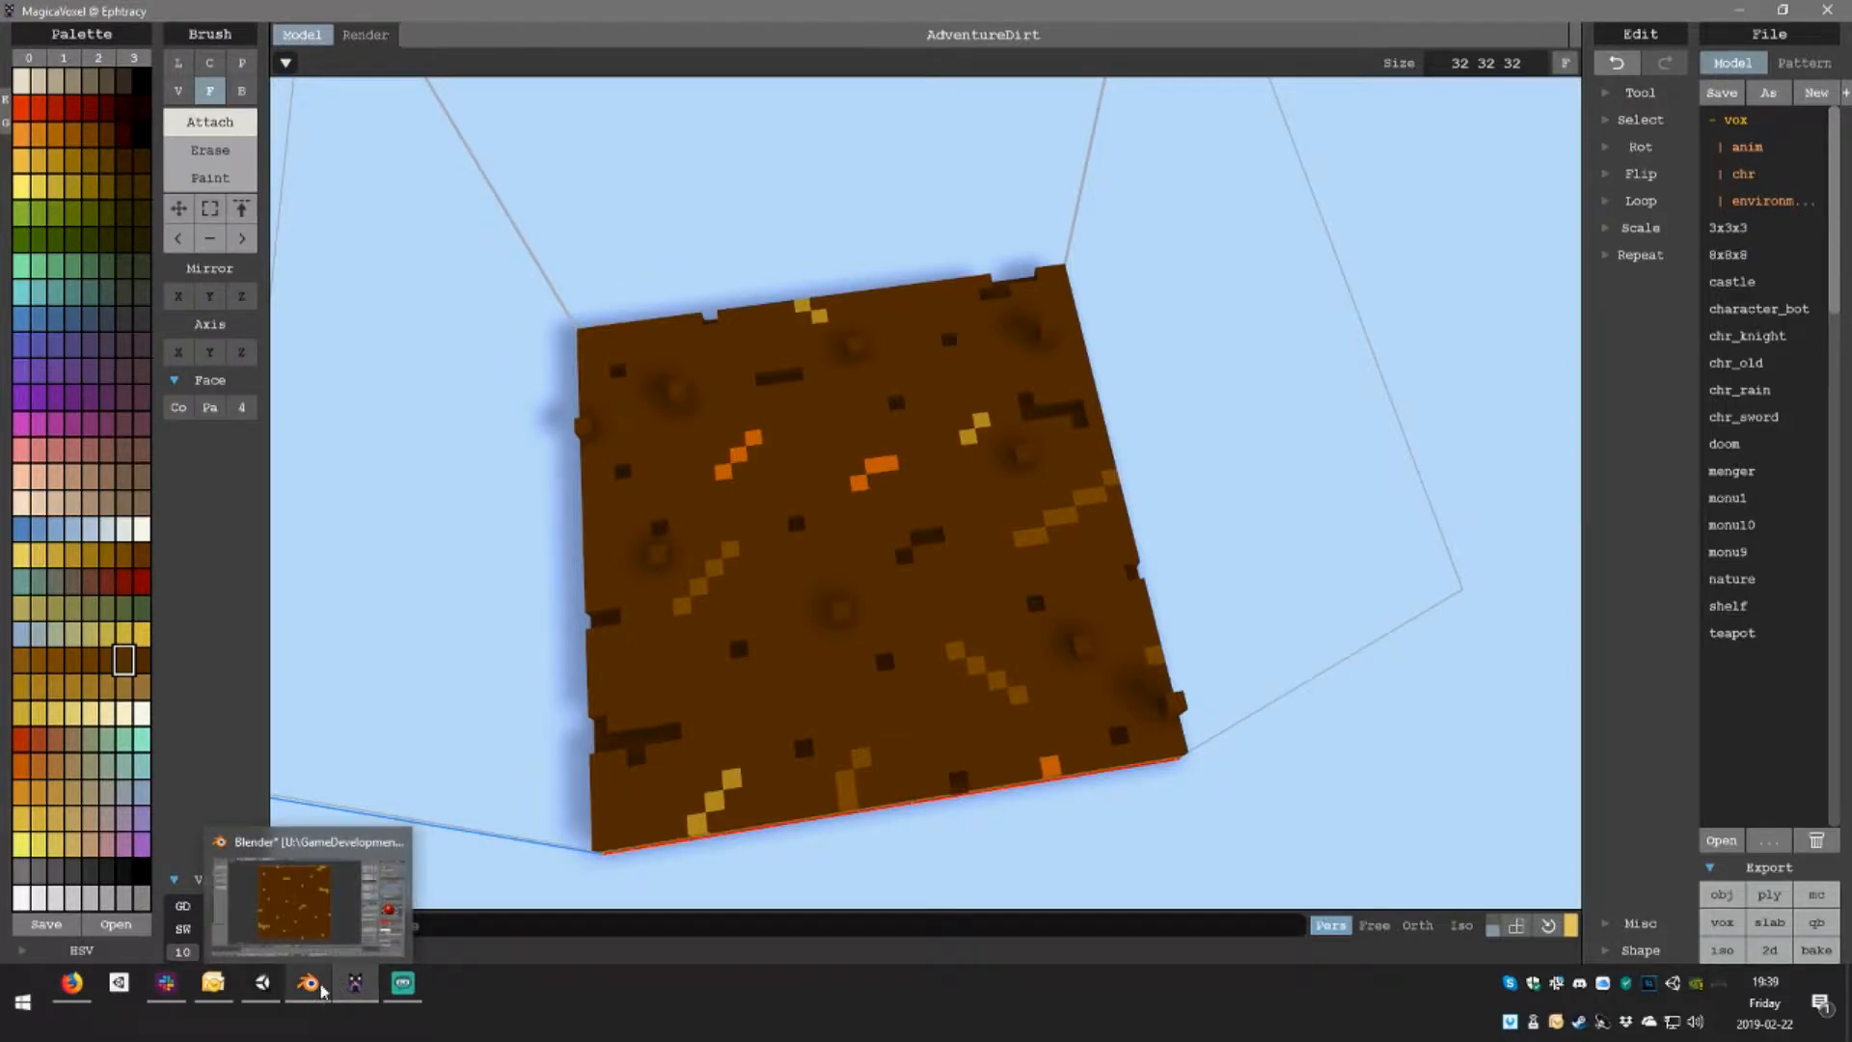
left_click(317, 984)
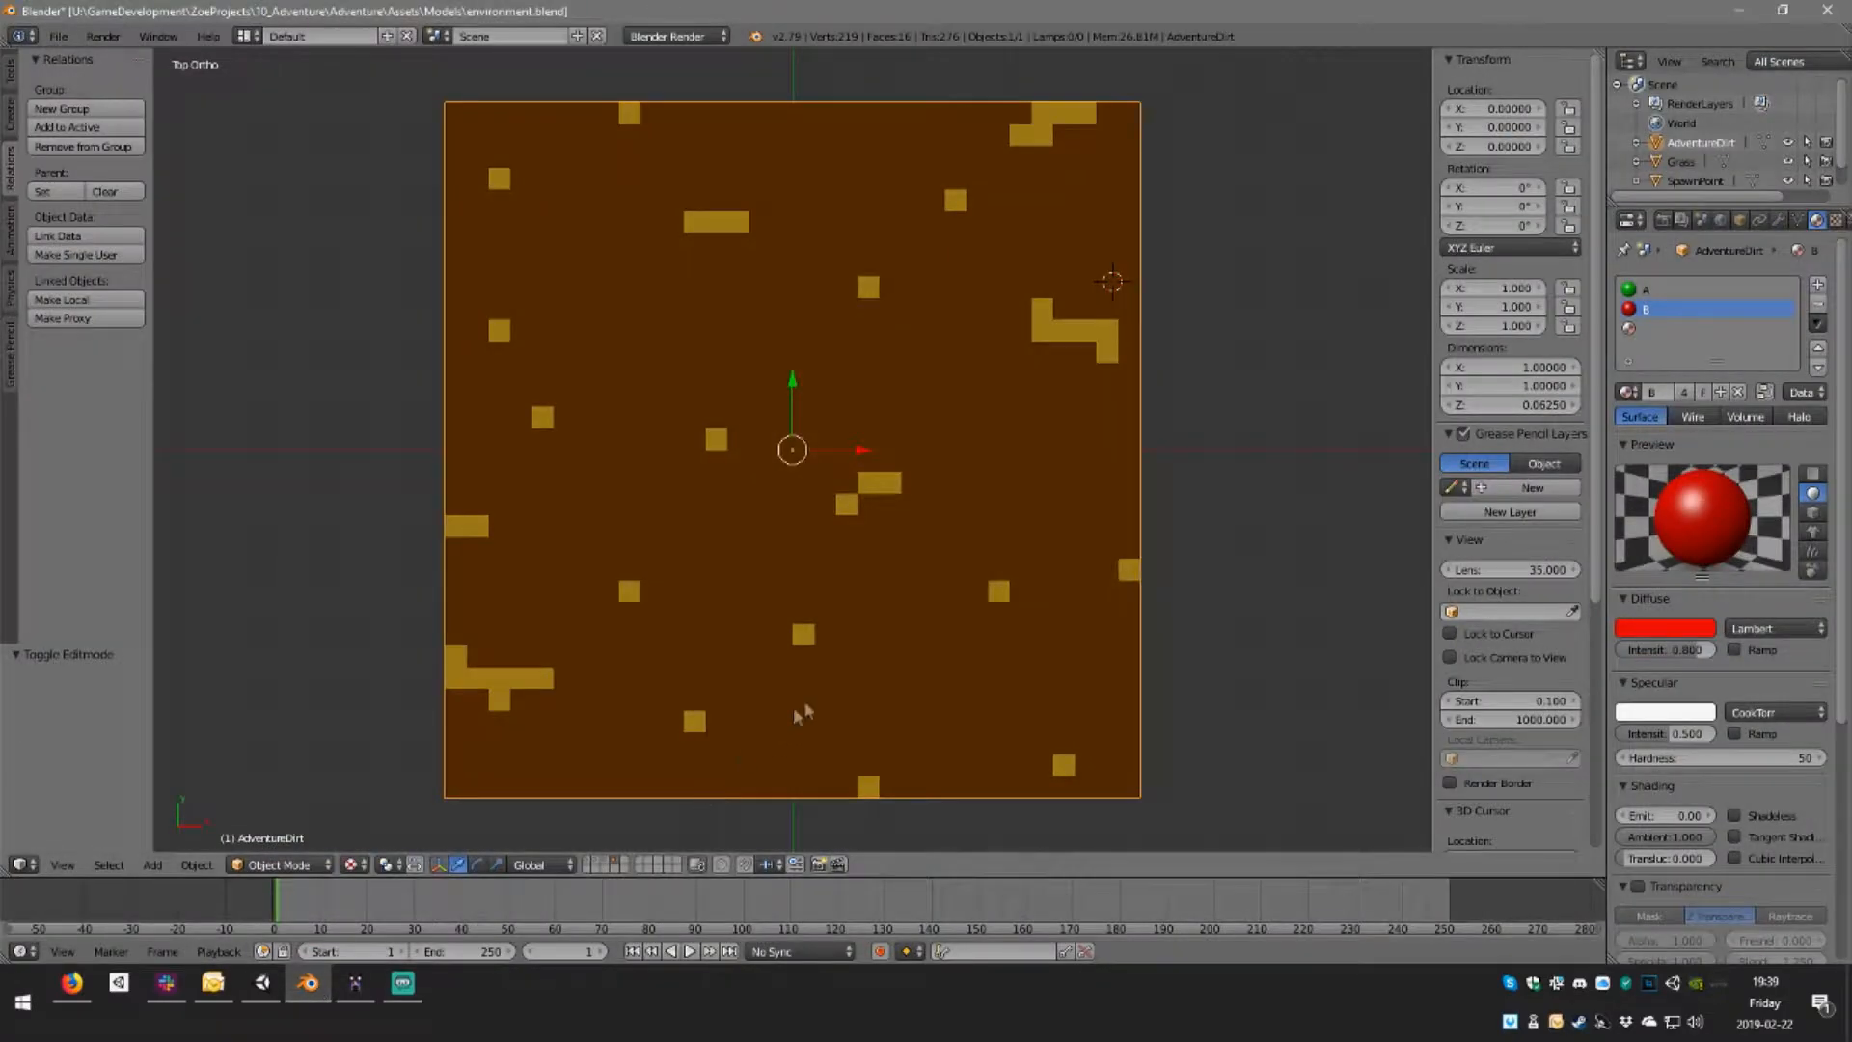
Create a new material in the third slot and name it C
middle_click_drag(747, 687, 803, 468)
mouse_move(686, 463)
middle_mouse_down()
mouse_move(635, 577)
mouse_move(736, 472)
mouse_move(804, 448)
mouse_move(709, 480)
middle_mouse_up()
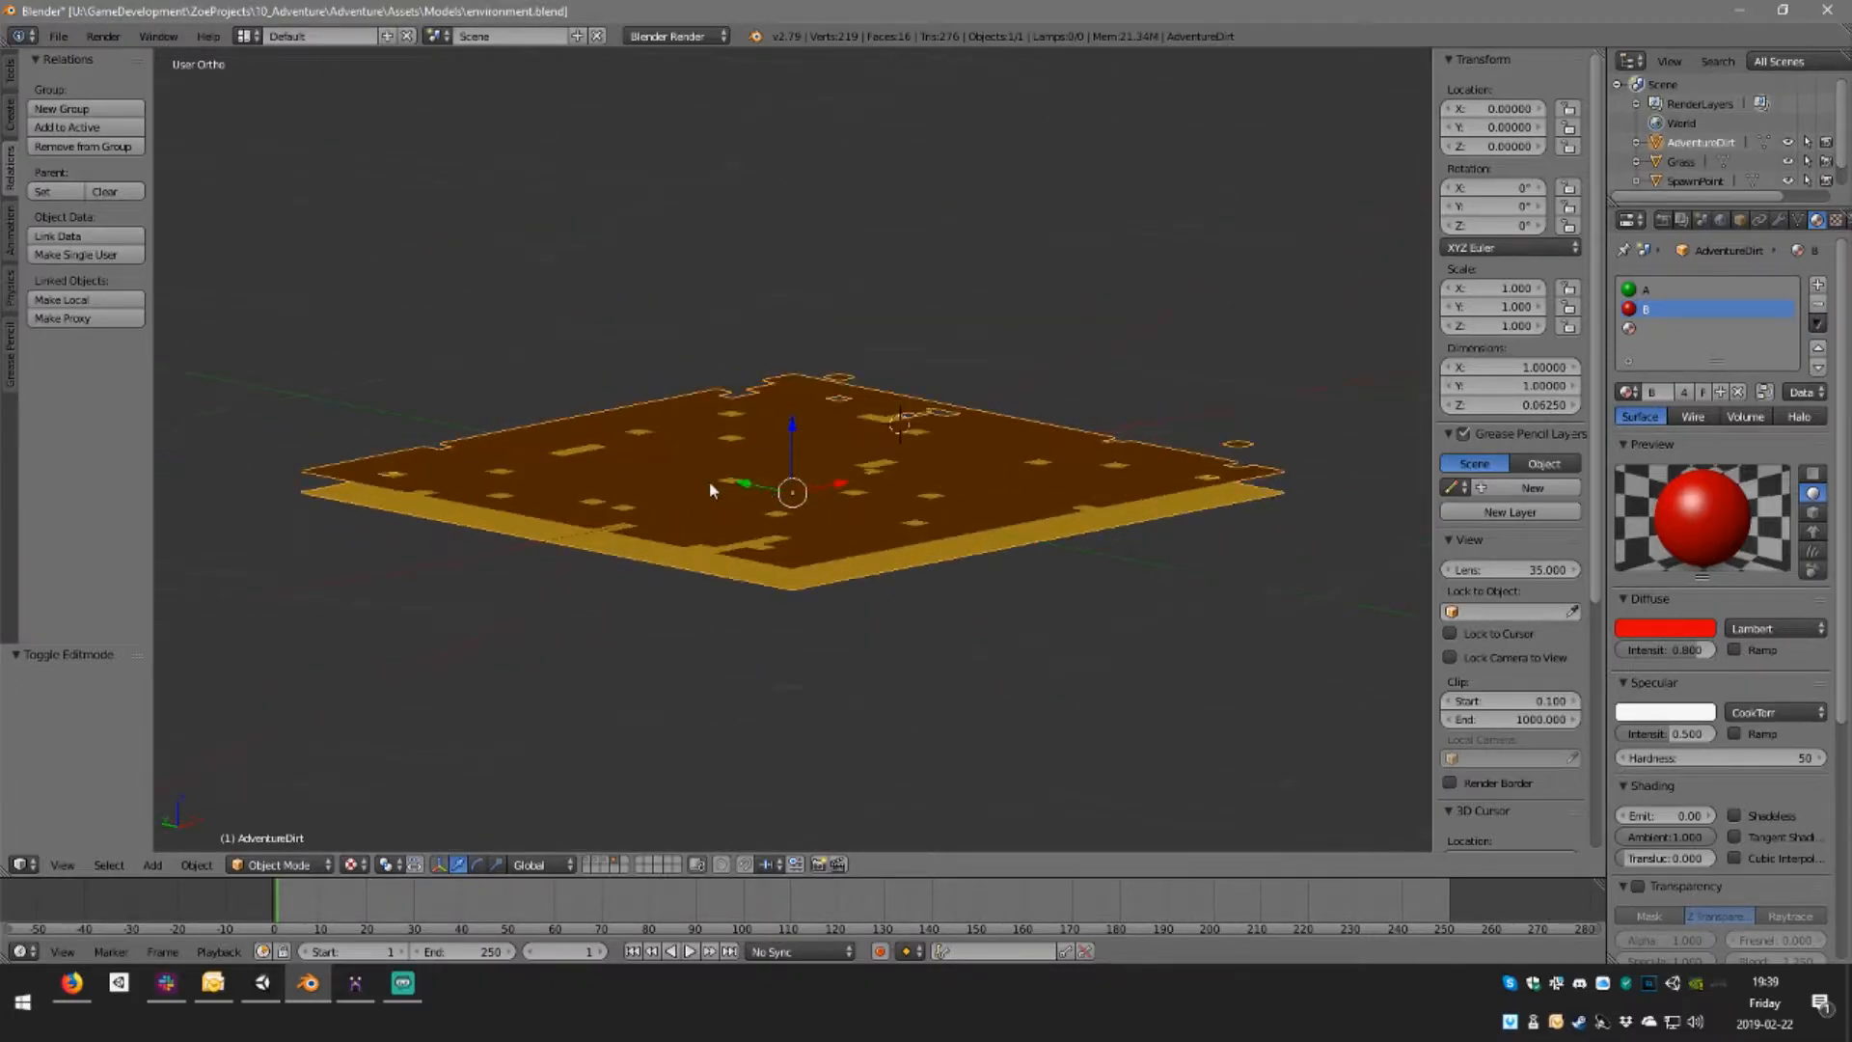
key("KP_1")
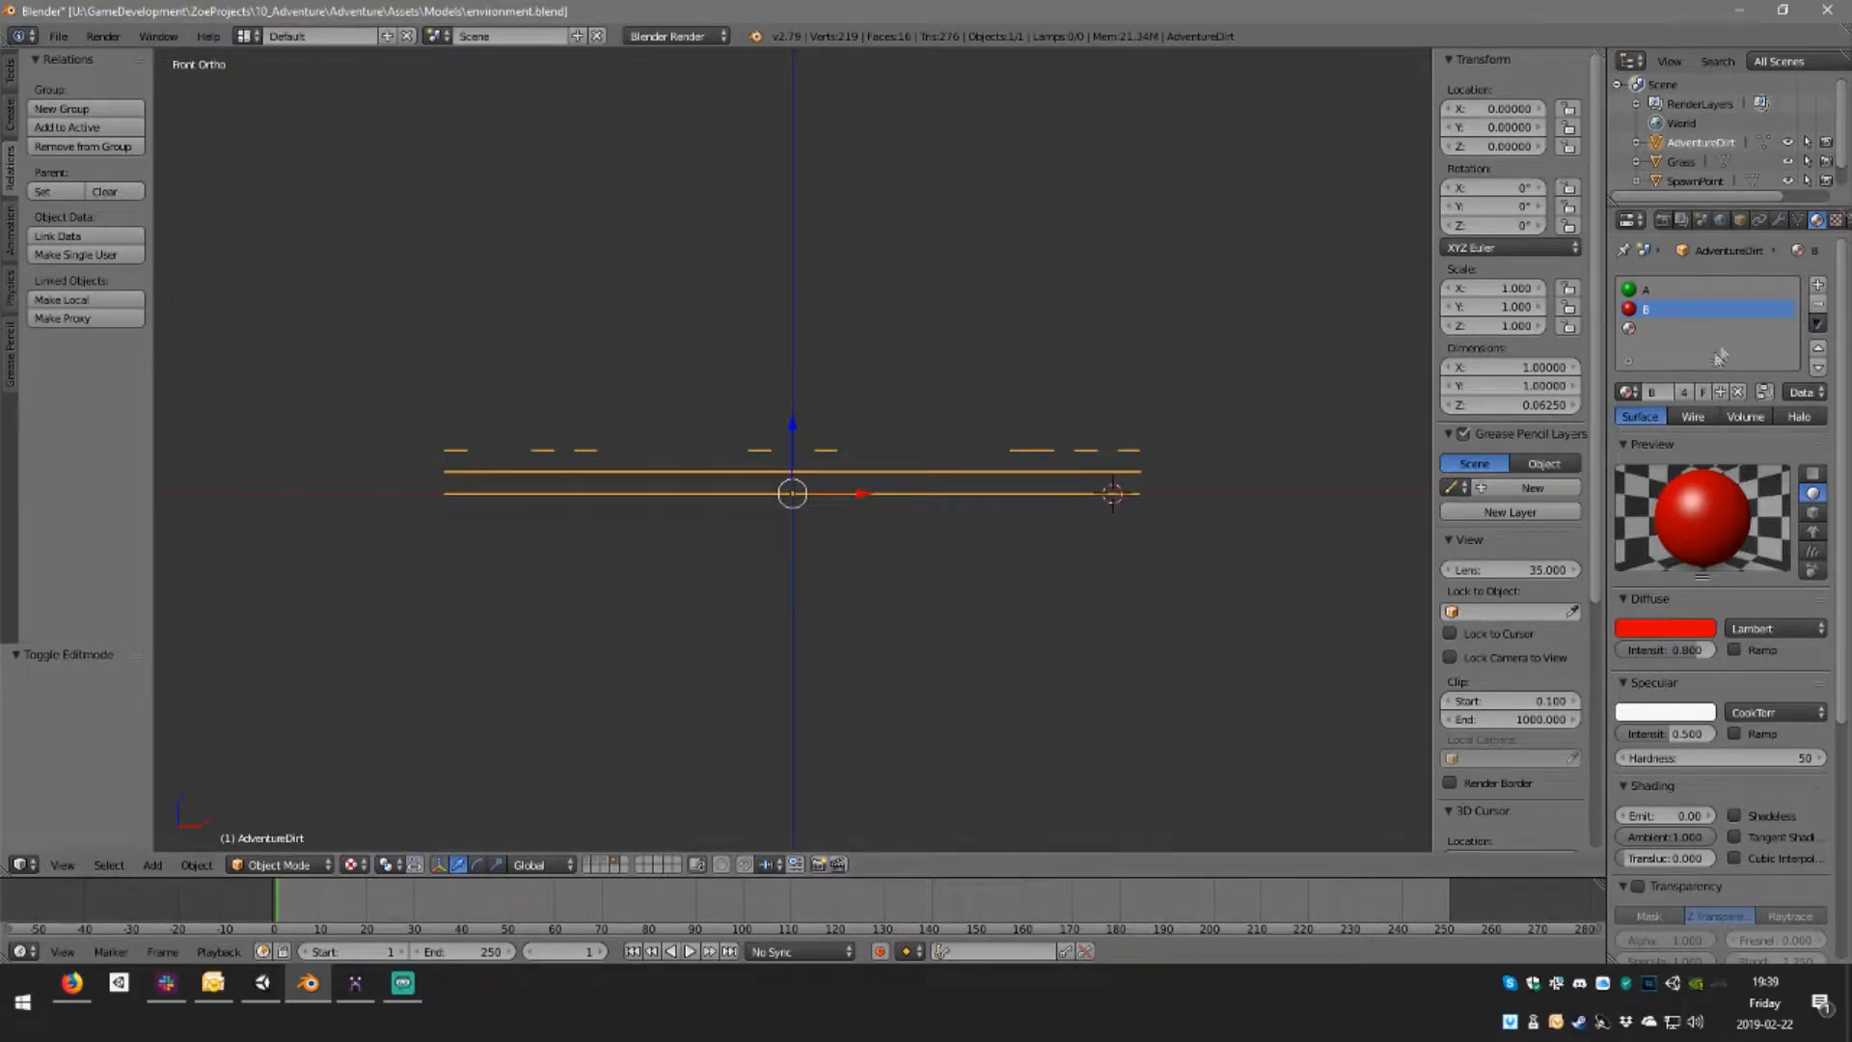
left_click(1690, 330)
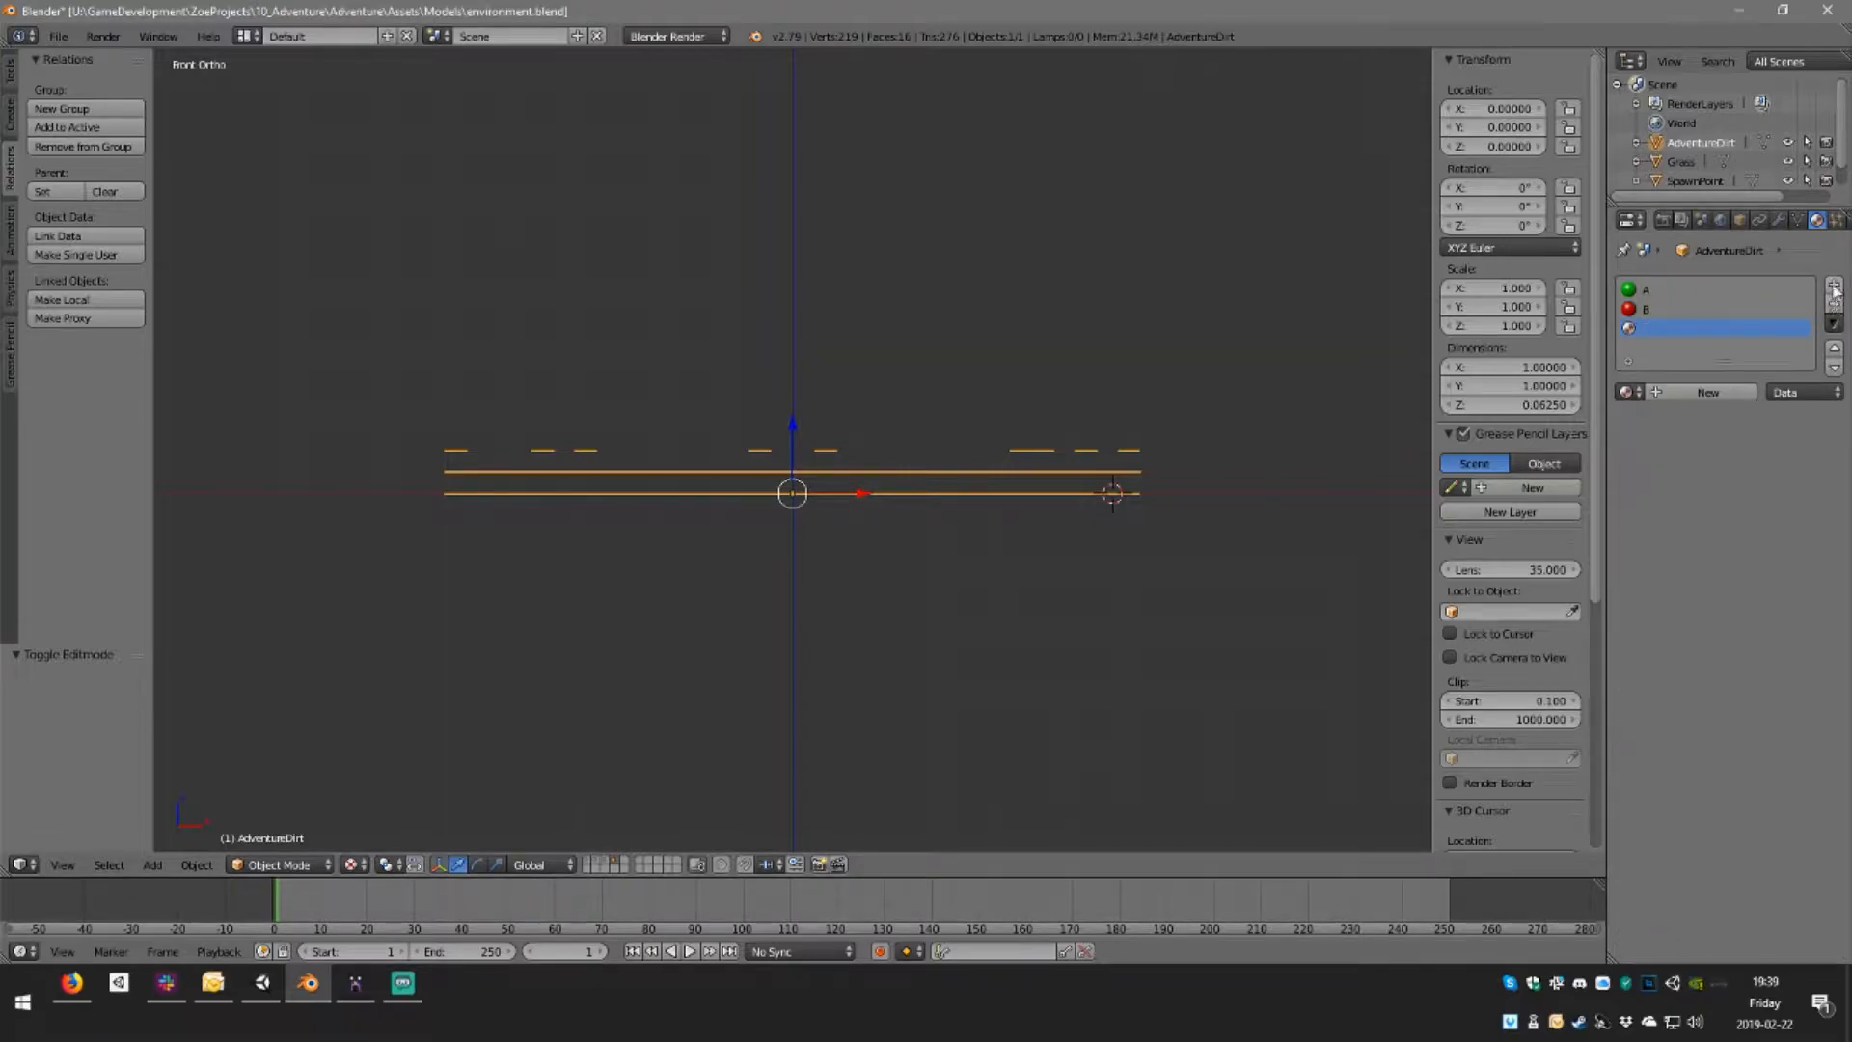
left_click(1699, 393)
double_click(1666, 333)
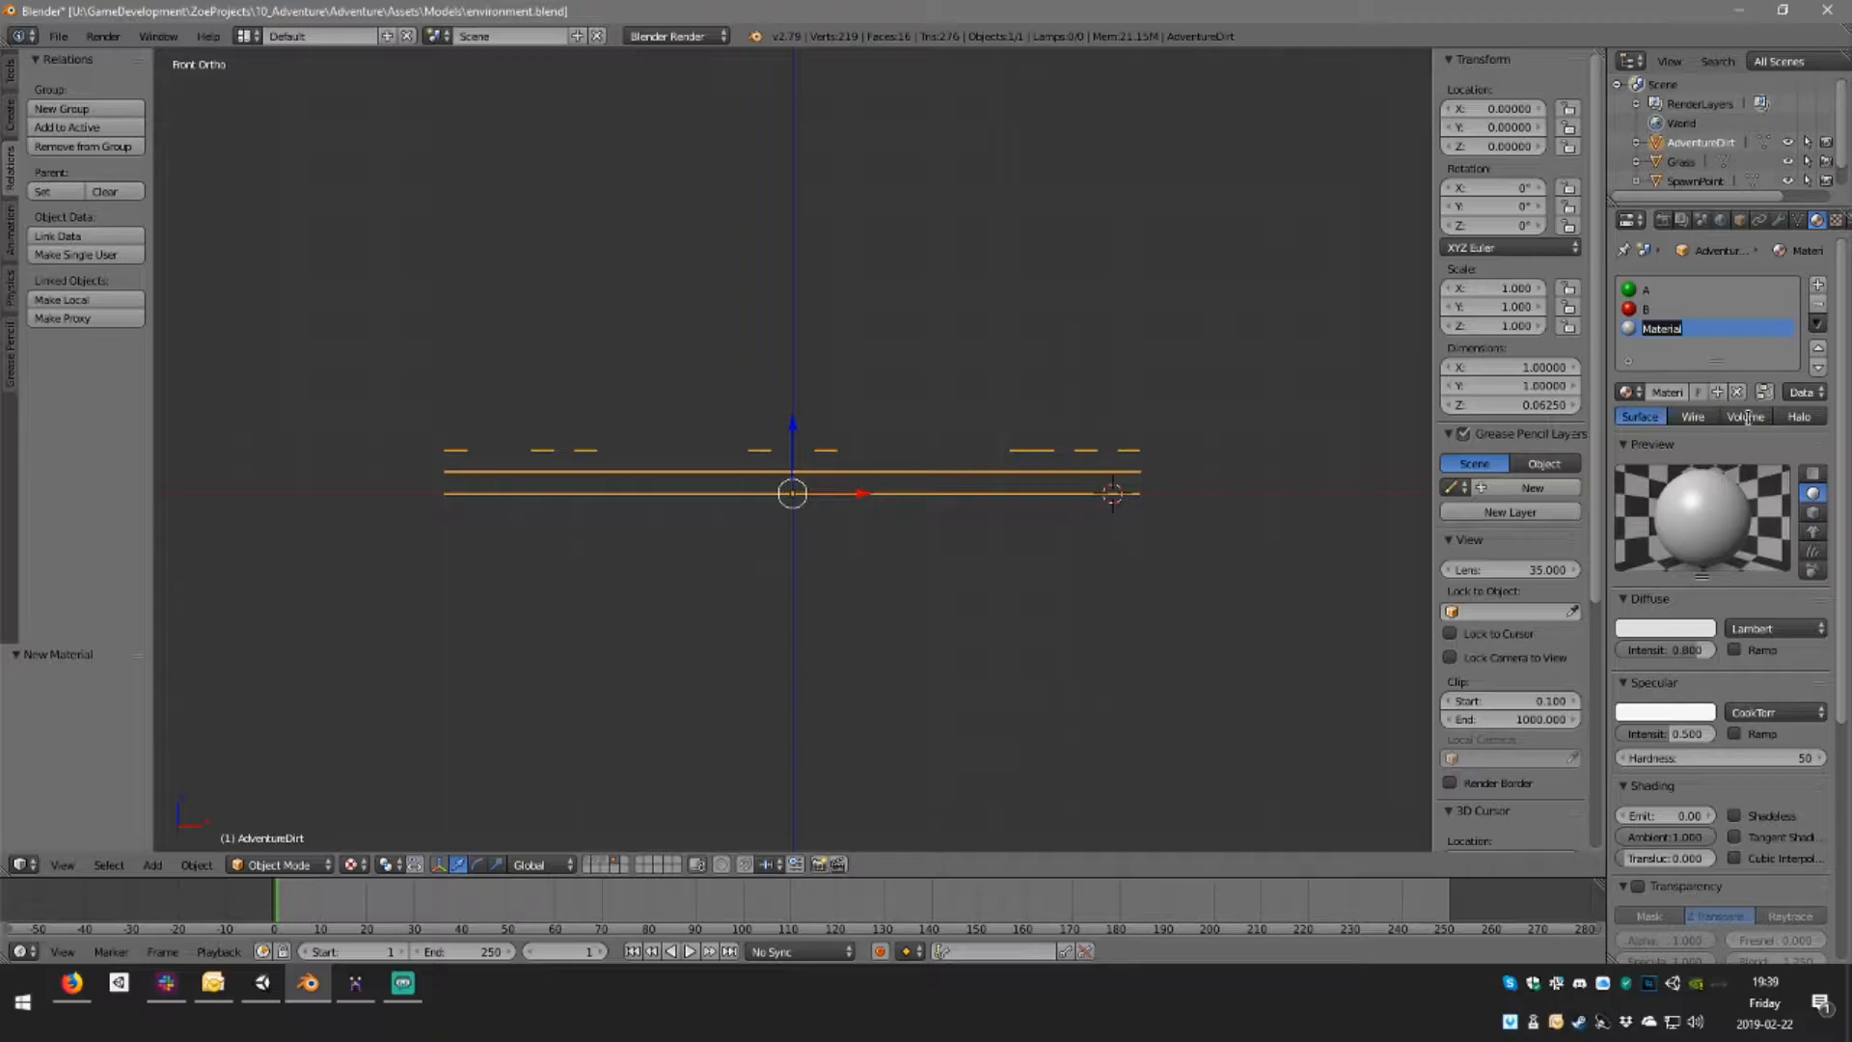
type("C")
key("Return")
Set material C's diffuse colour to pure blue
left_click(1672, 623)
left_click(1676, 401)
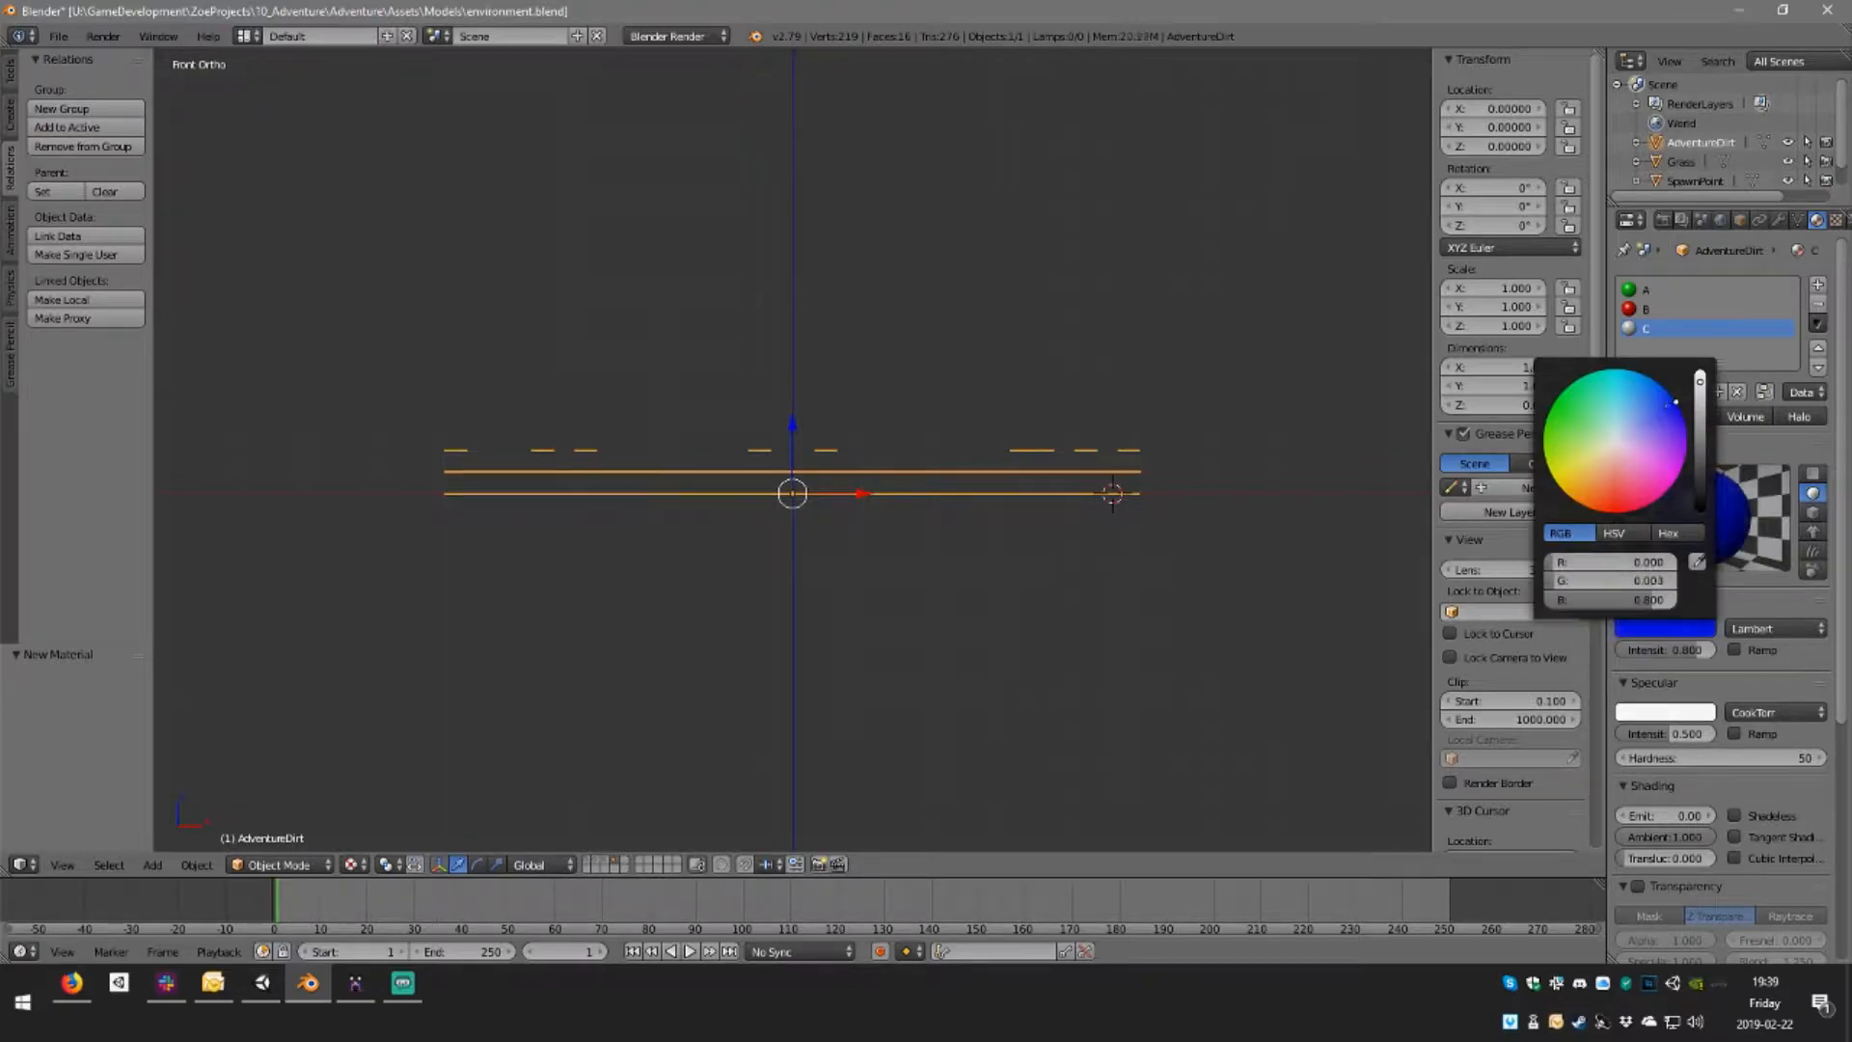
left_click_drag(1636, 584, 1537, 601)
left_click(1317, 736)
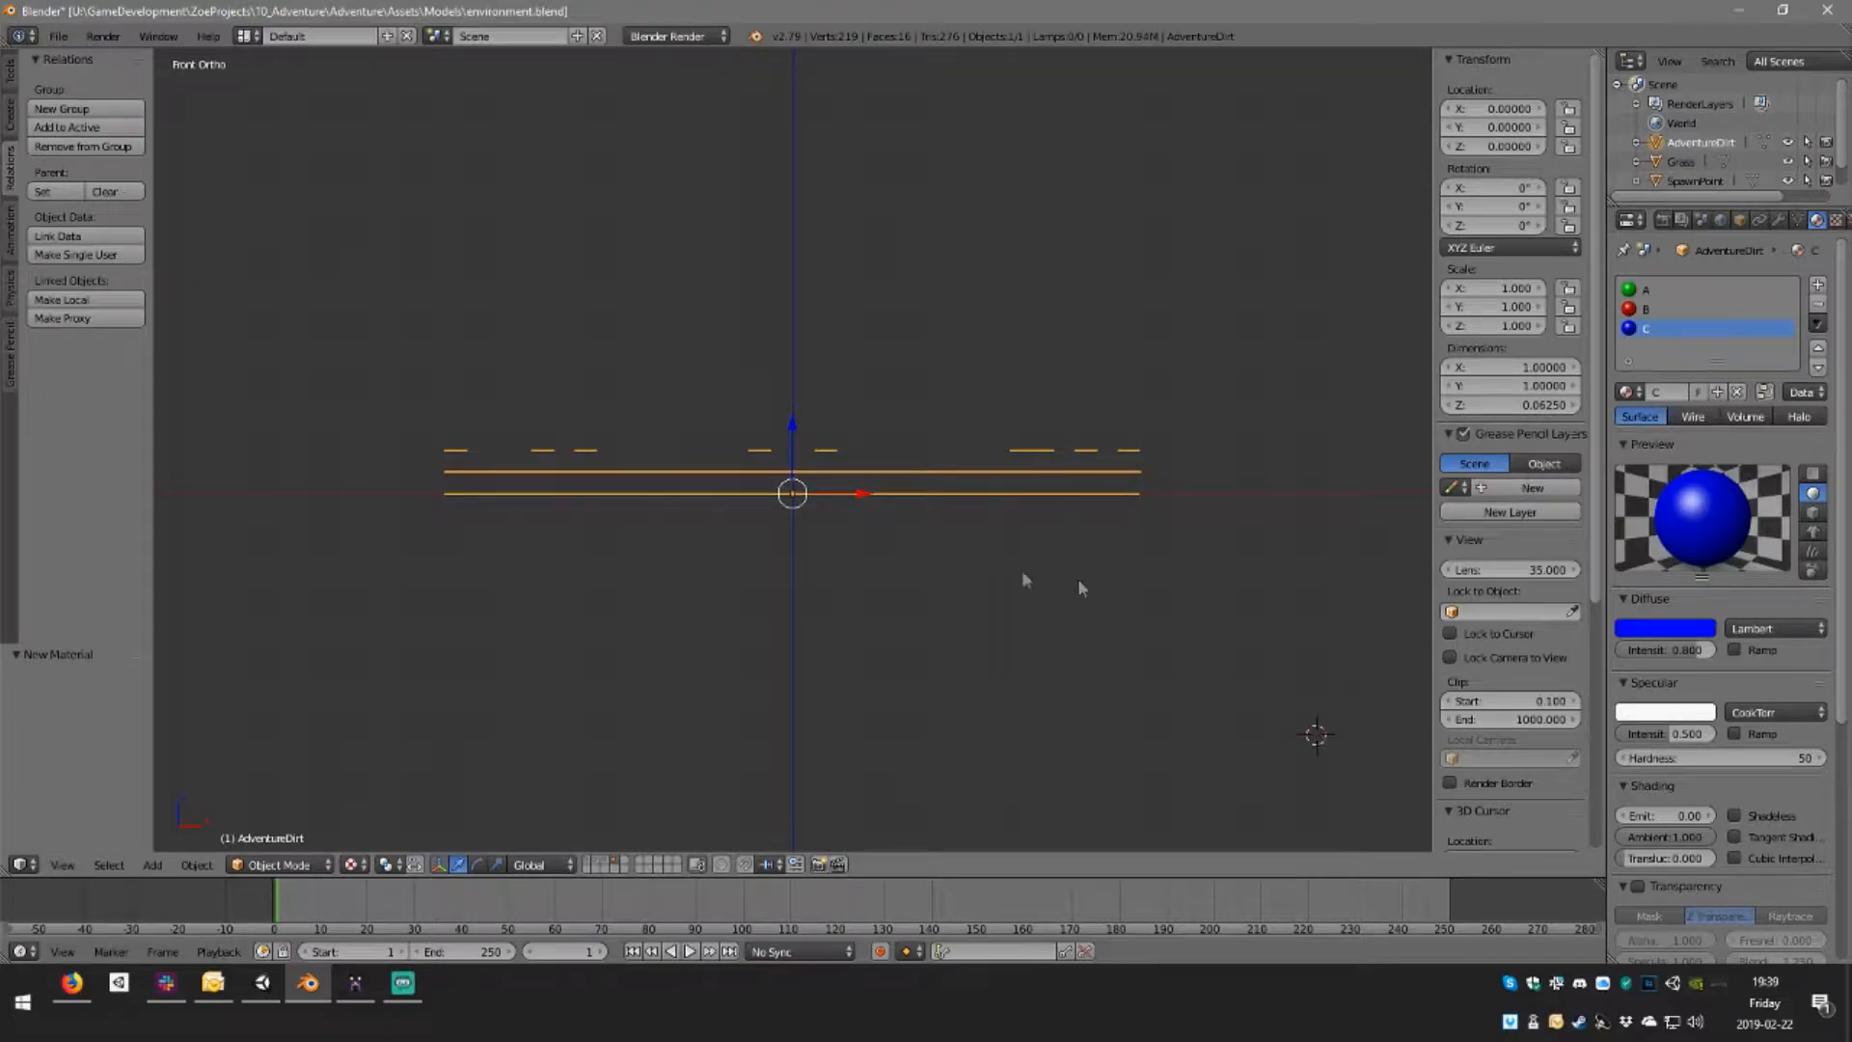
Select only the raised cube-top faces from the front in wireframe and assign material C to them
middle_click_drag(1079, 582, 1001, 556)
key("KP_1")
middle_click_drag(750, 475, 824, 556)
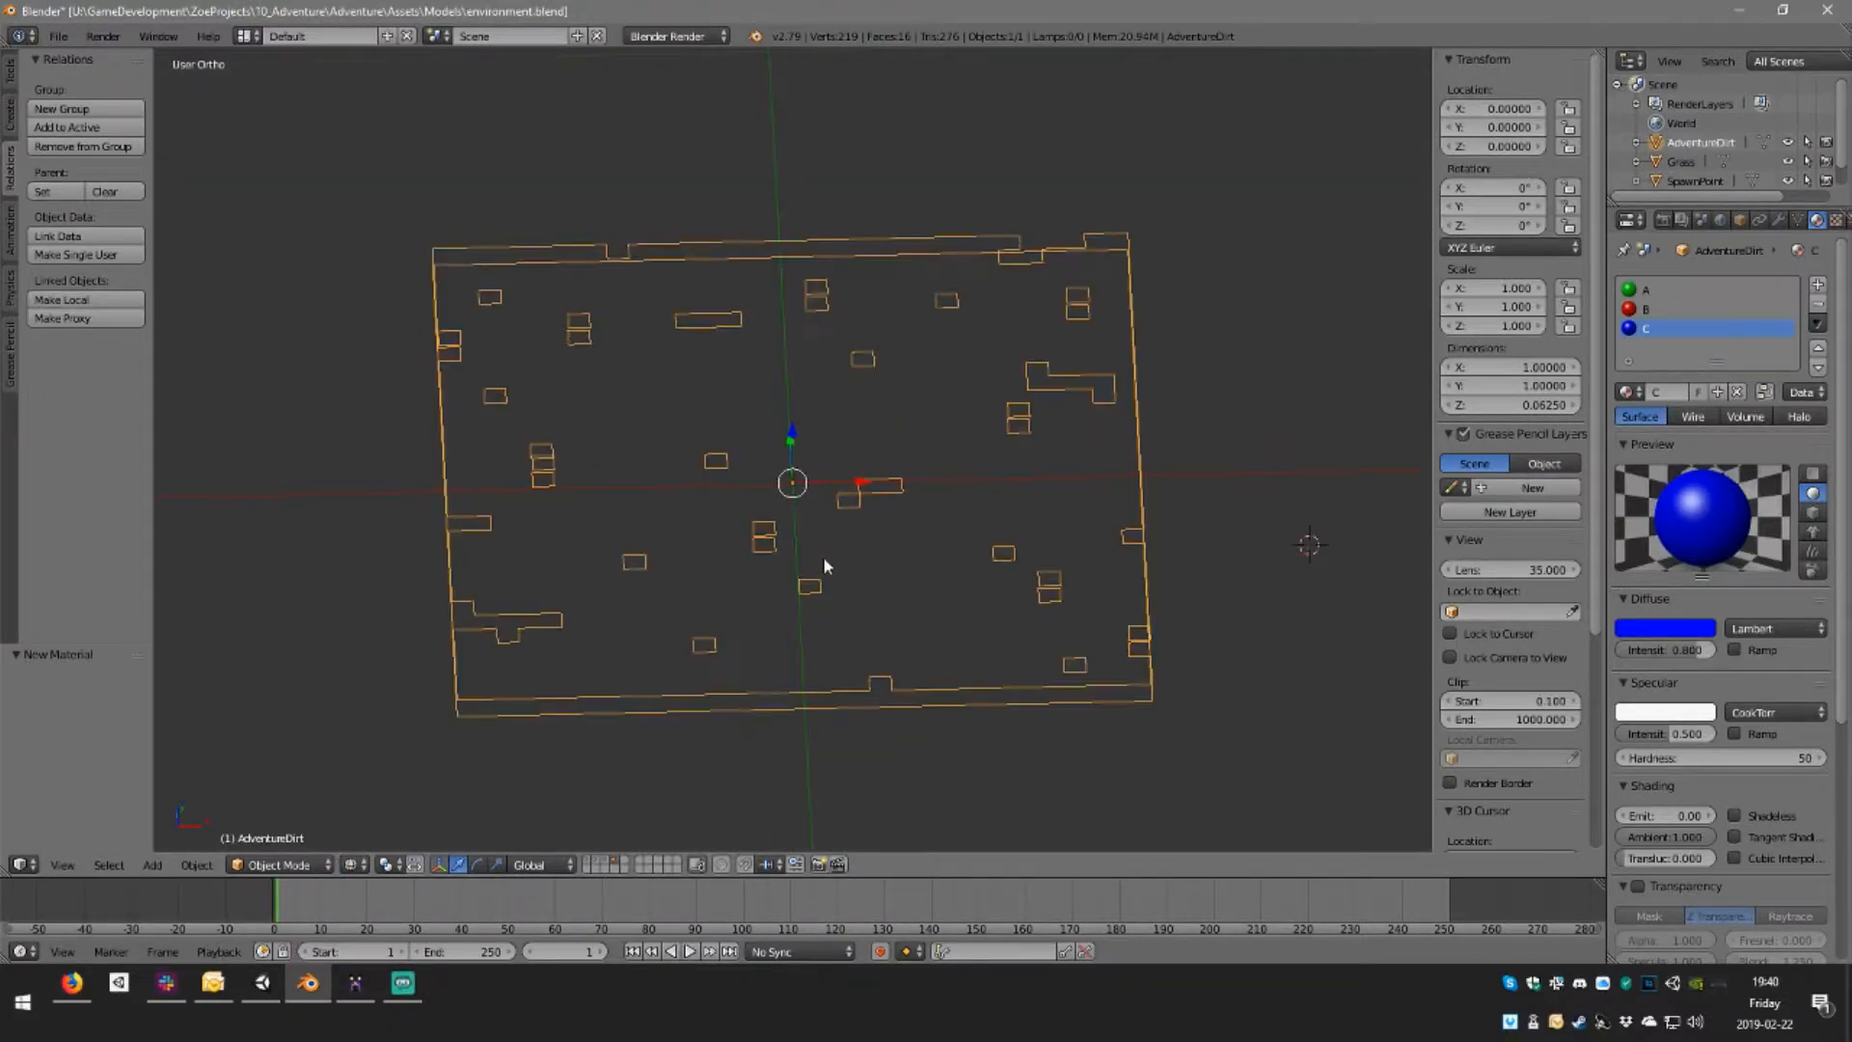
key("KP_1")
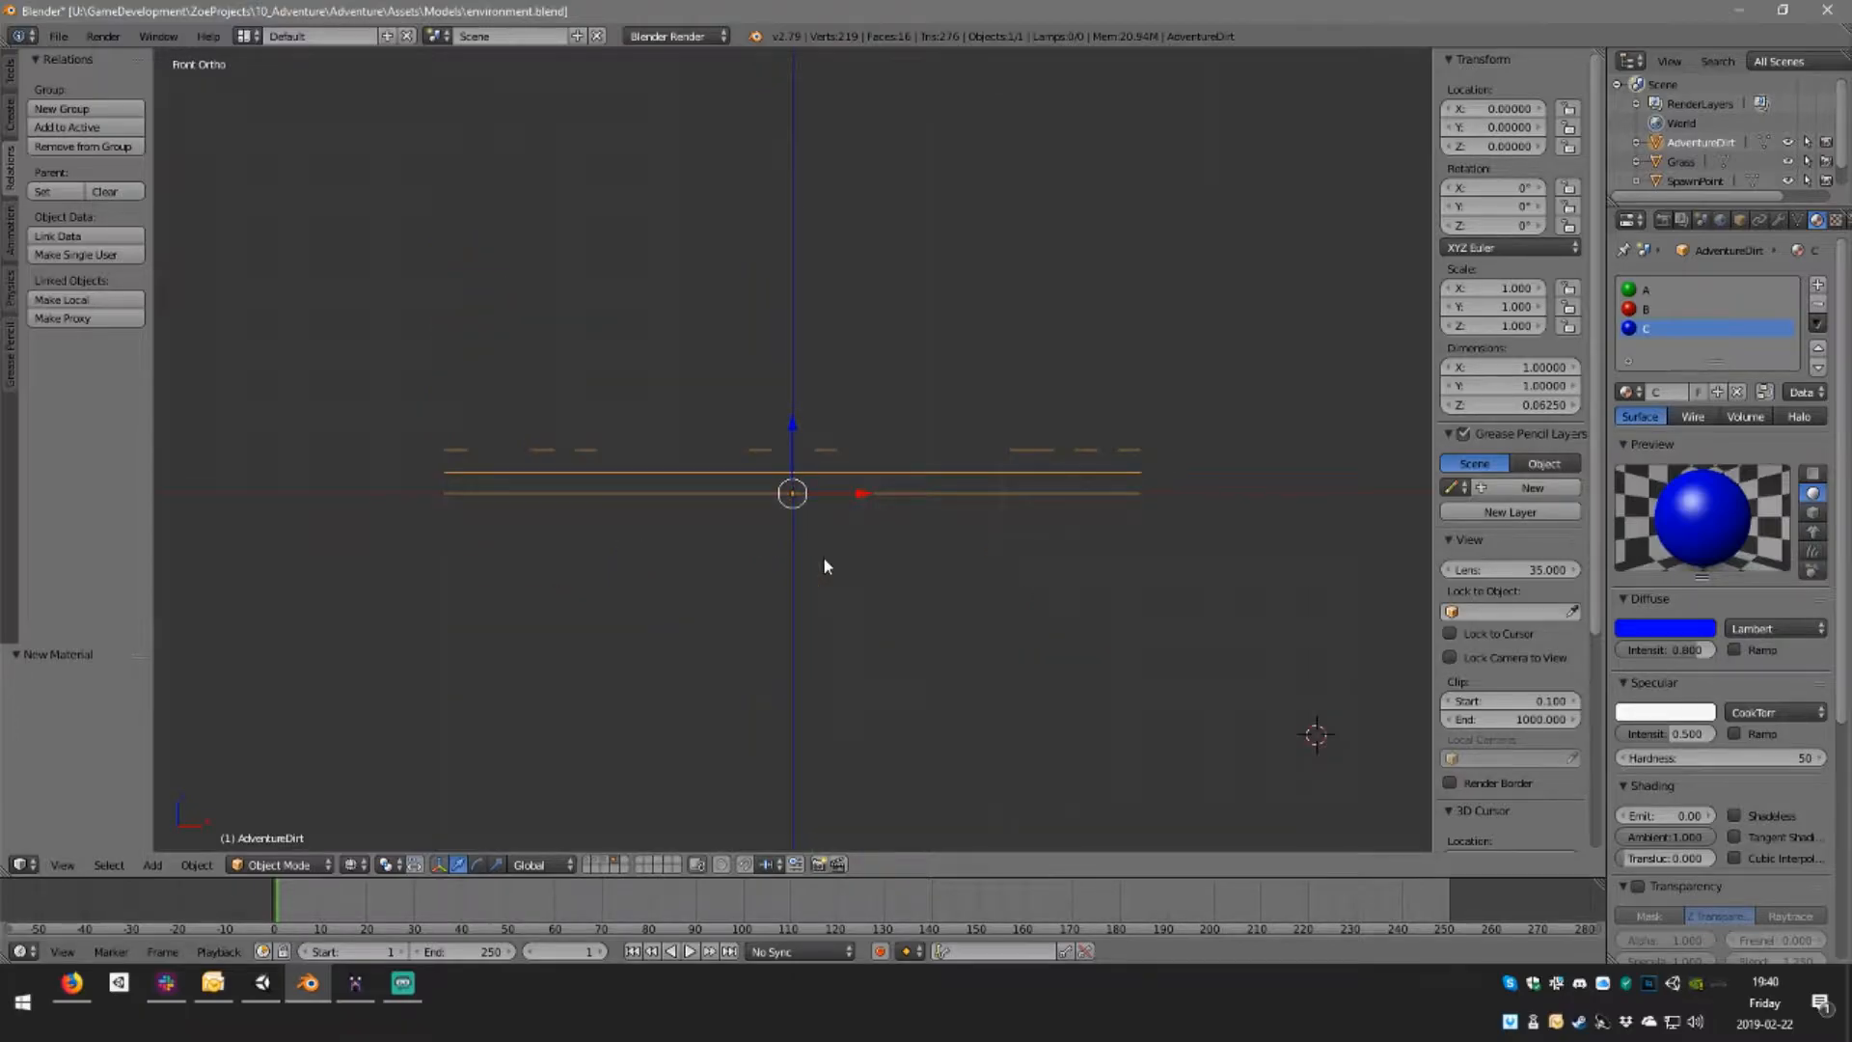
key("Tab")
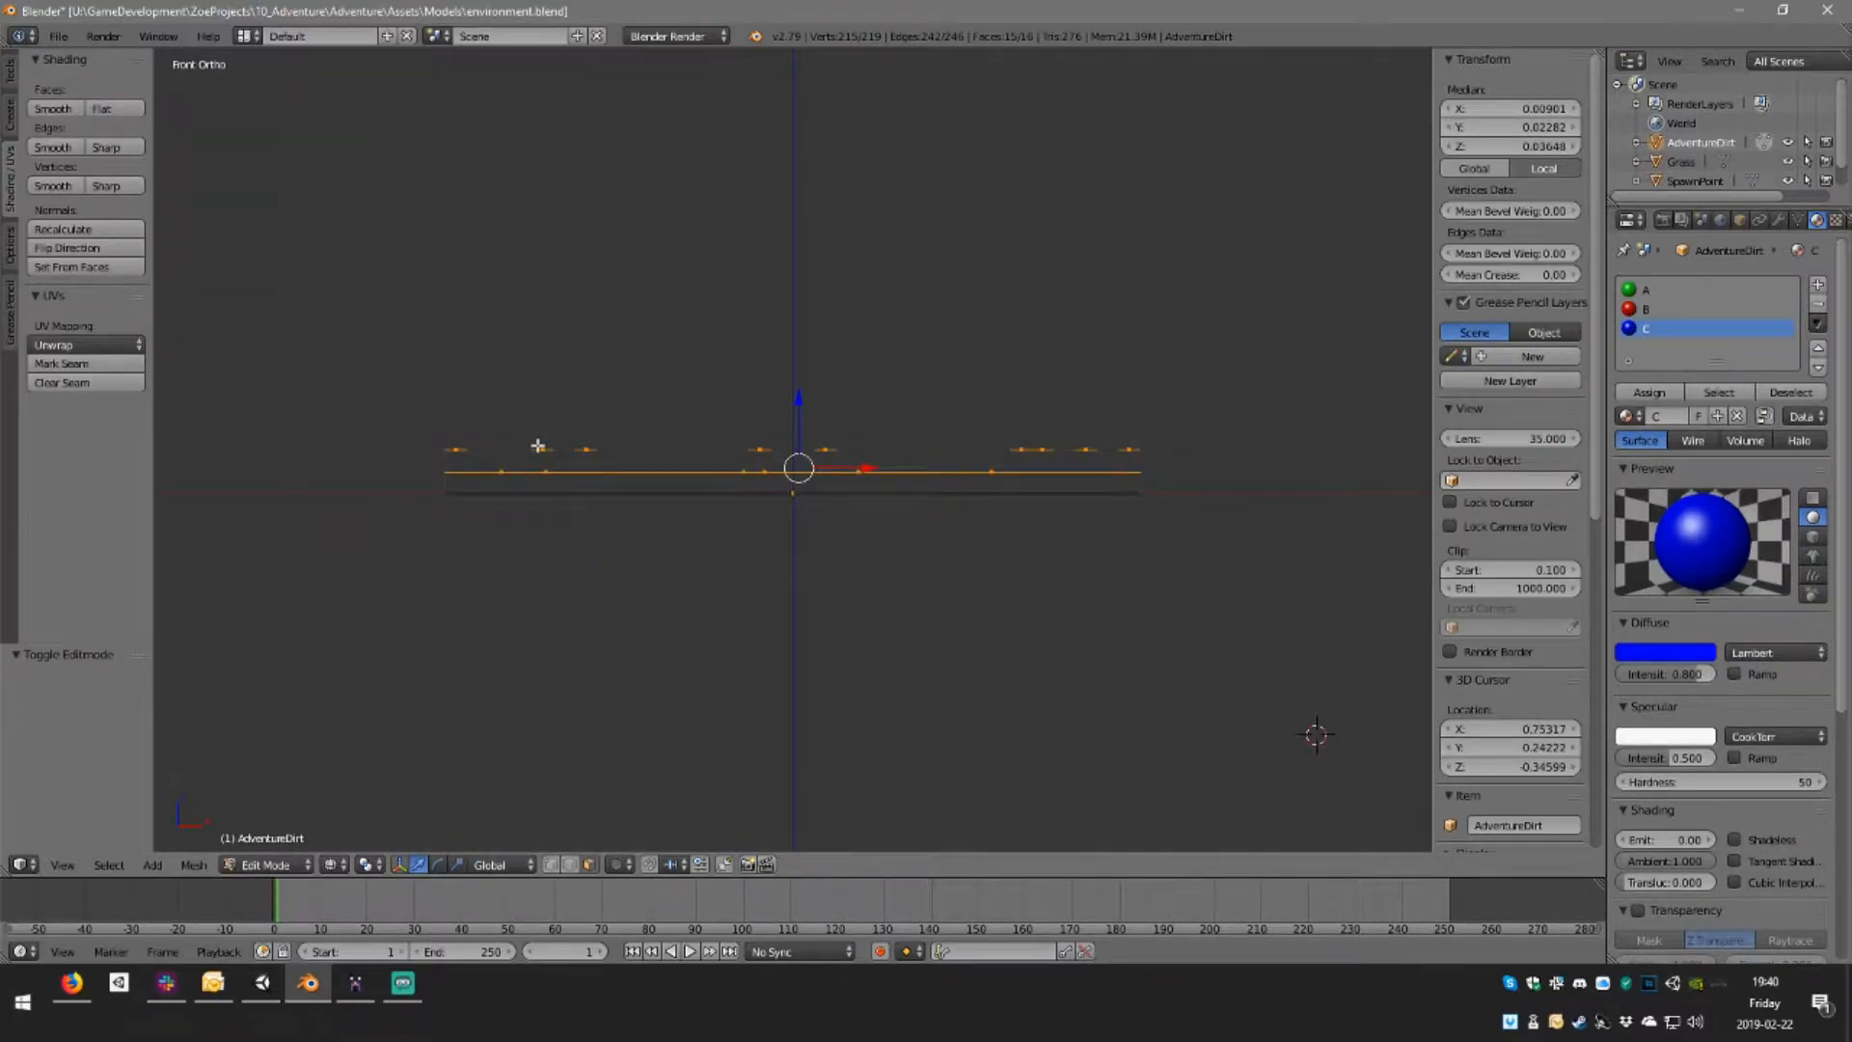
key("a")
key("b")
left_click_drag(335, 418, 1215, 469)
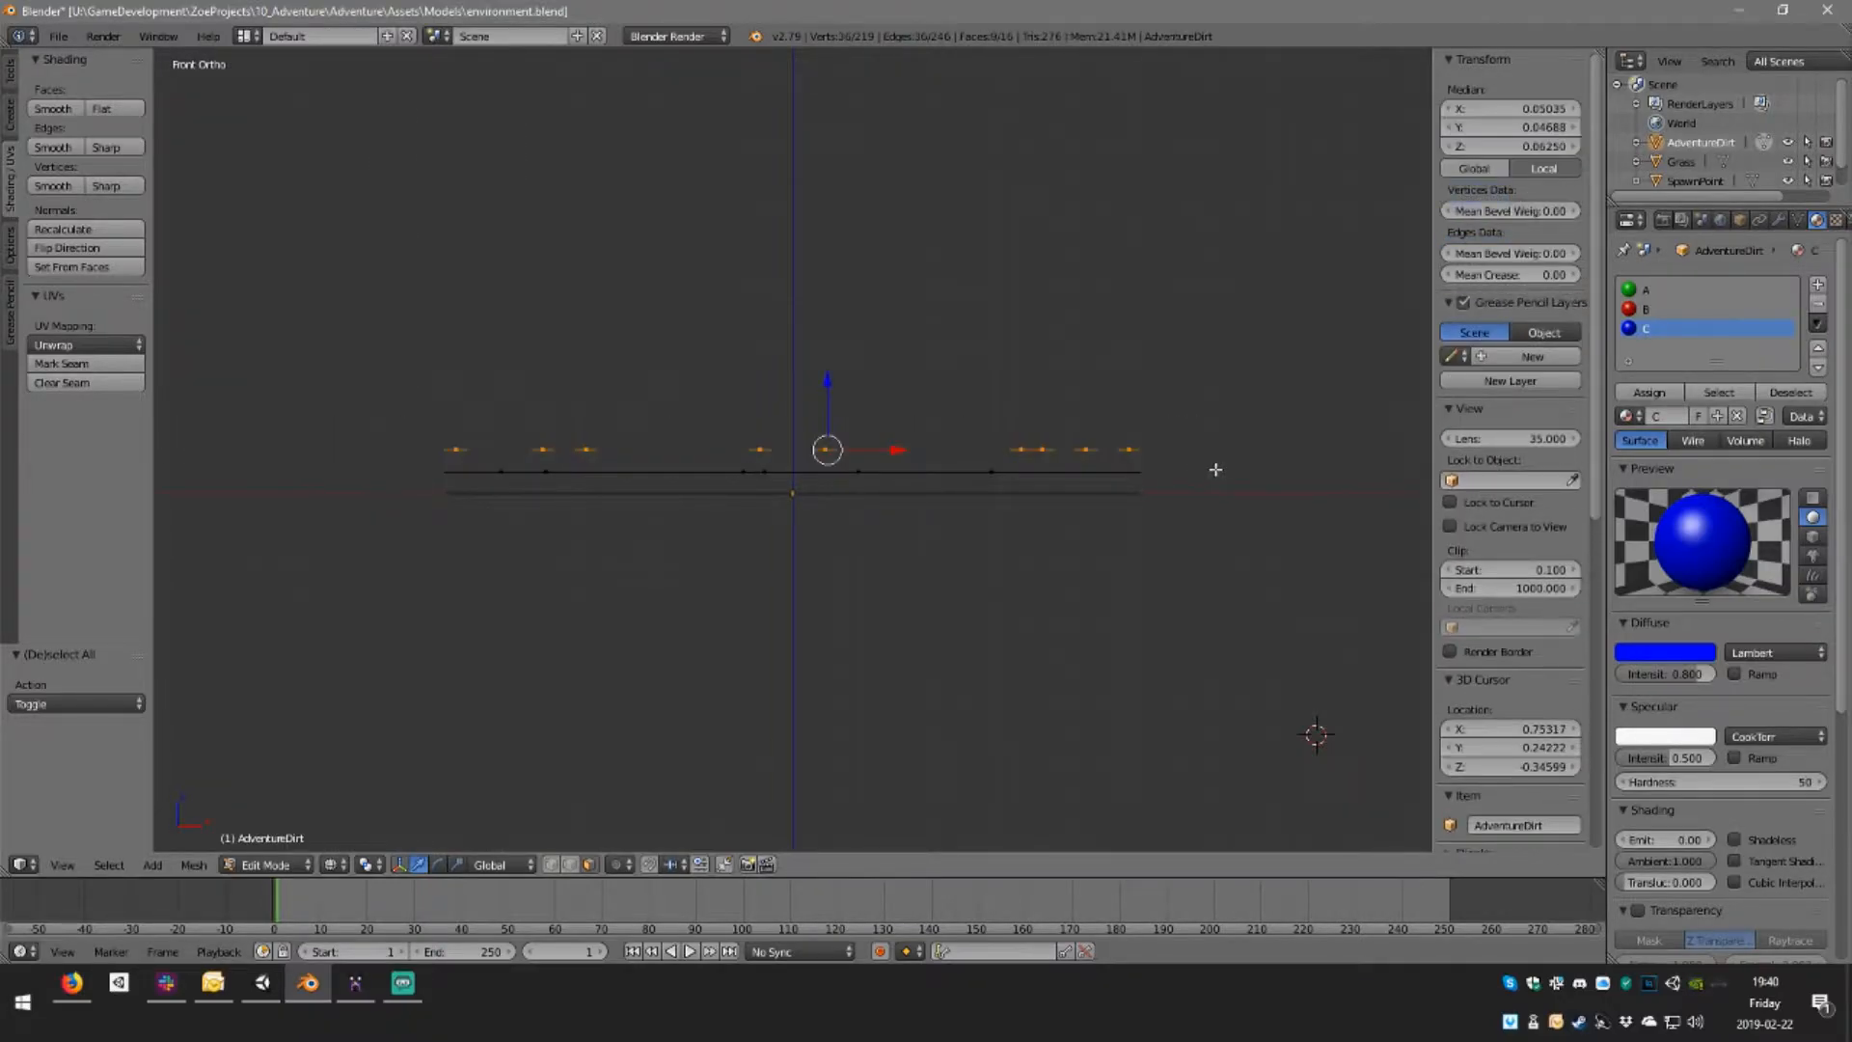
left_click(1650, 392)
middle_click_drag(1071, 251, 1046, 468)
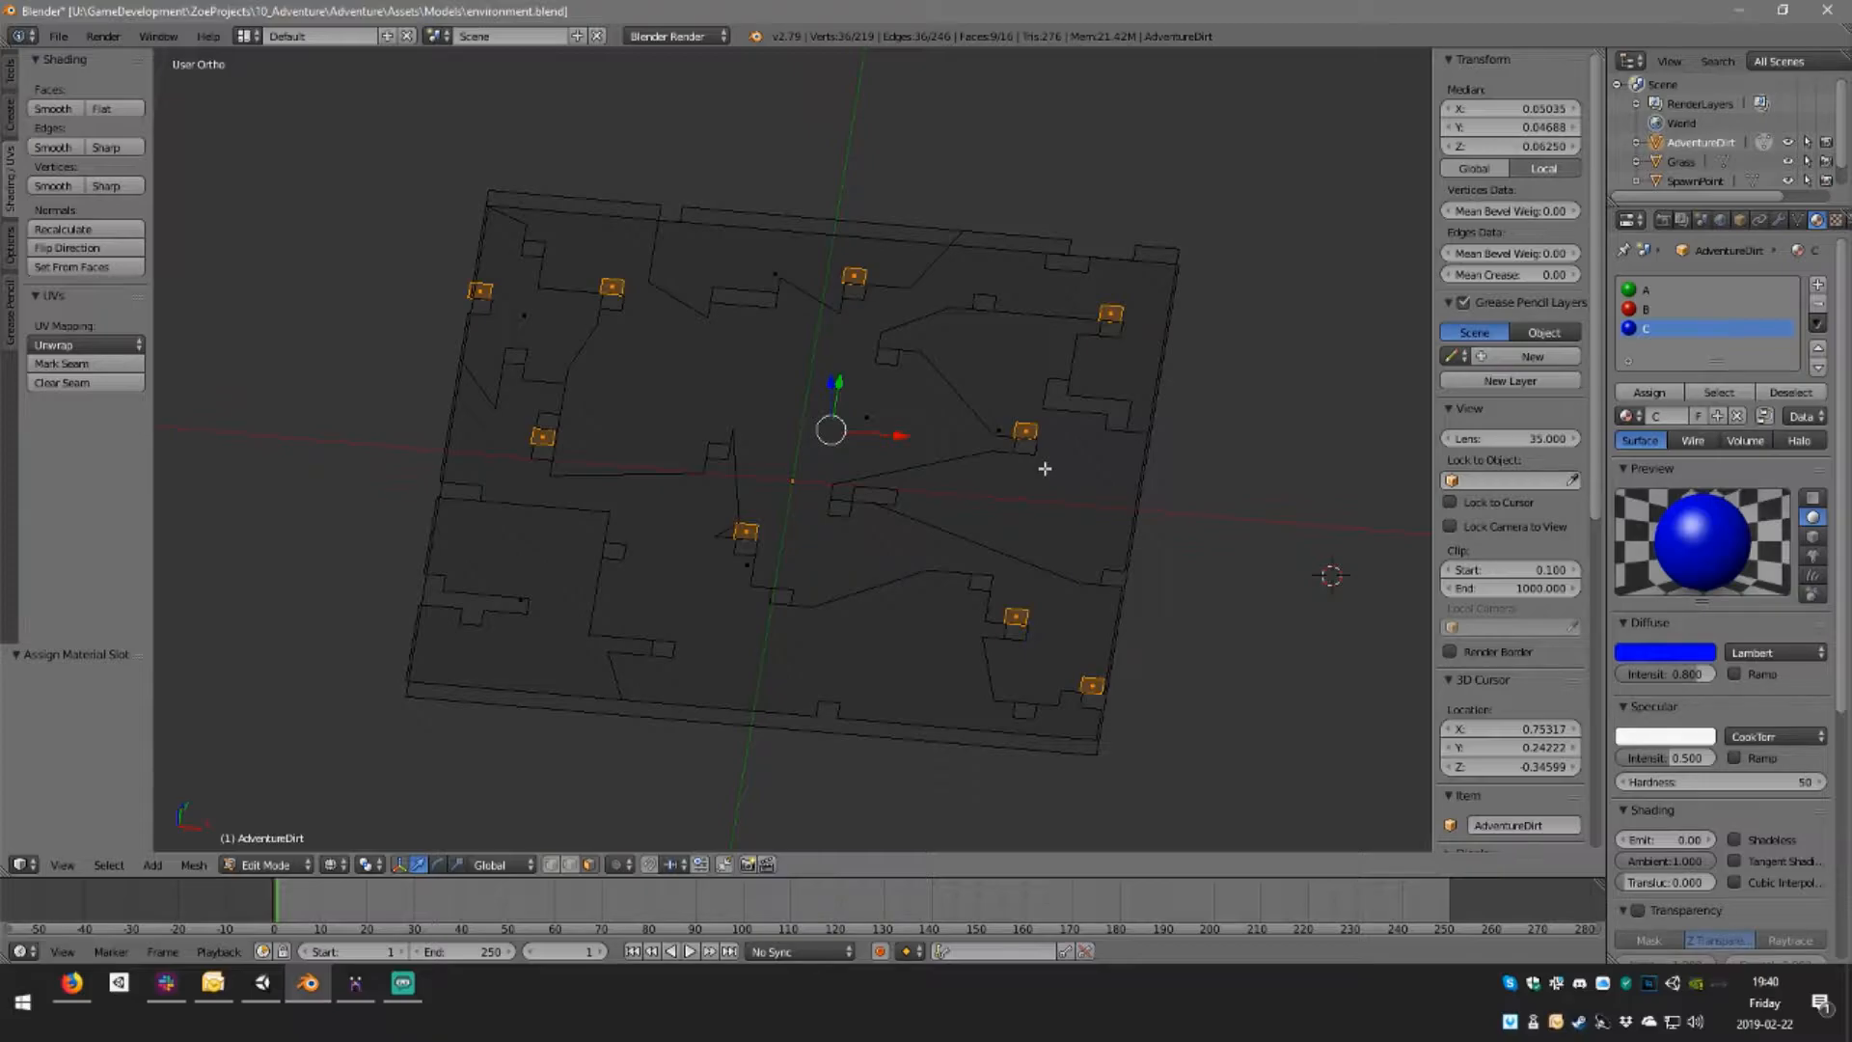
Display the tile in solid shading from directly above to check the material assignments
key("Tab")
key("Tab")
key("z")
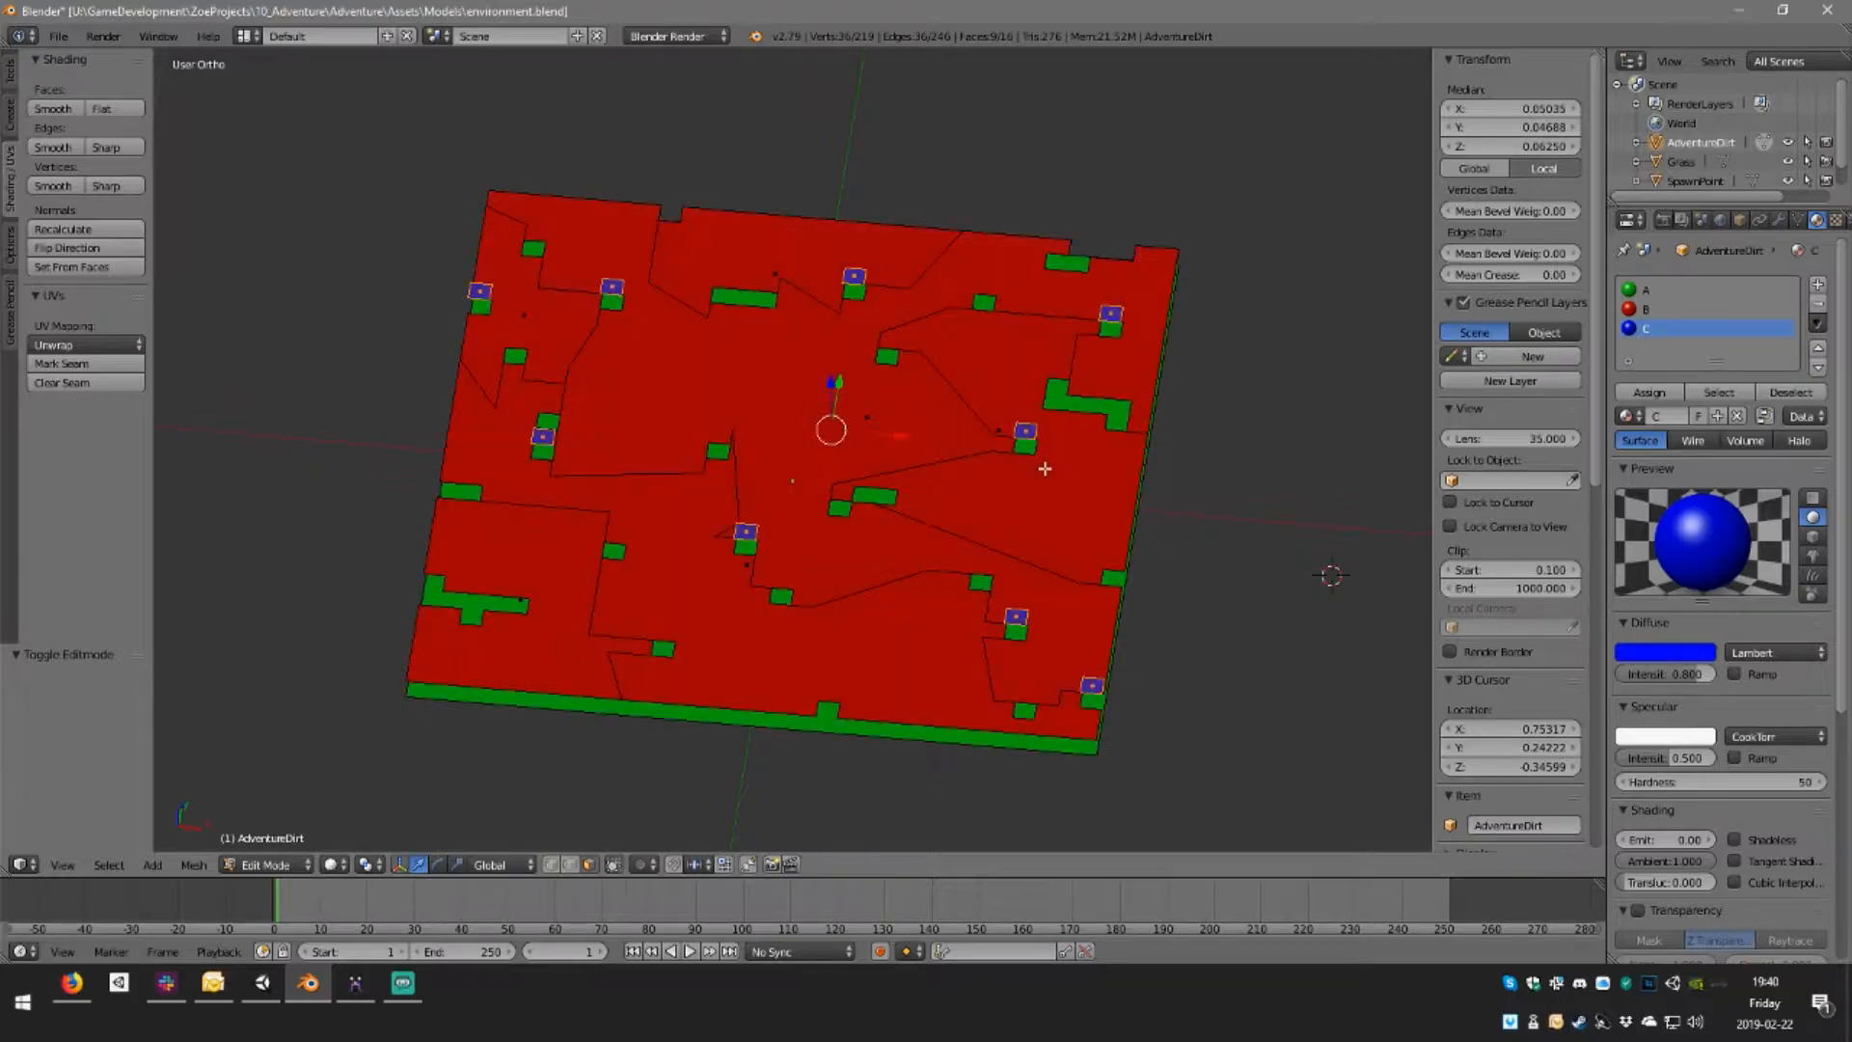
key("KP_7")
Try duplicating the inner cube-top face in the tile's lower-right area freehand just above it, and delete the copy
right_click(1037, 654)
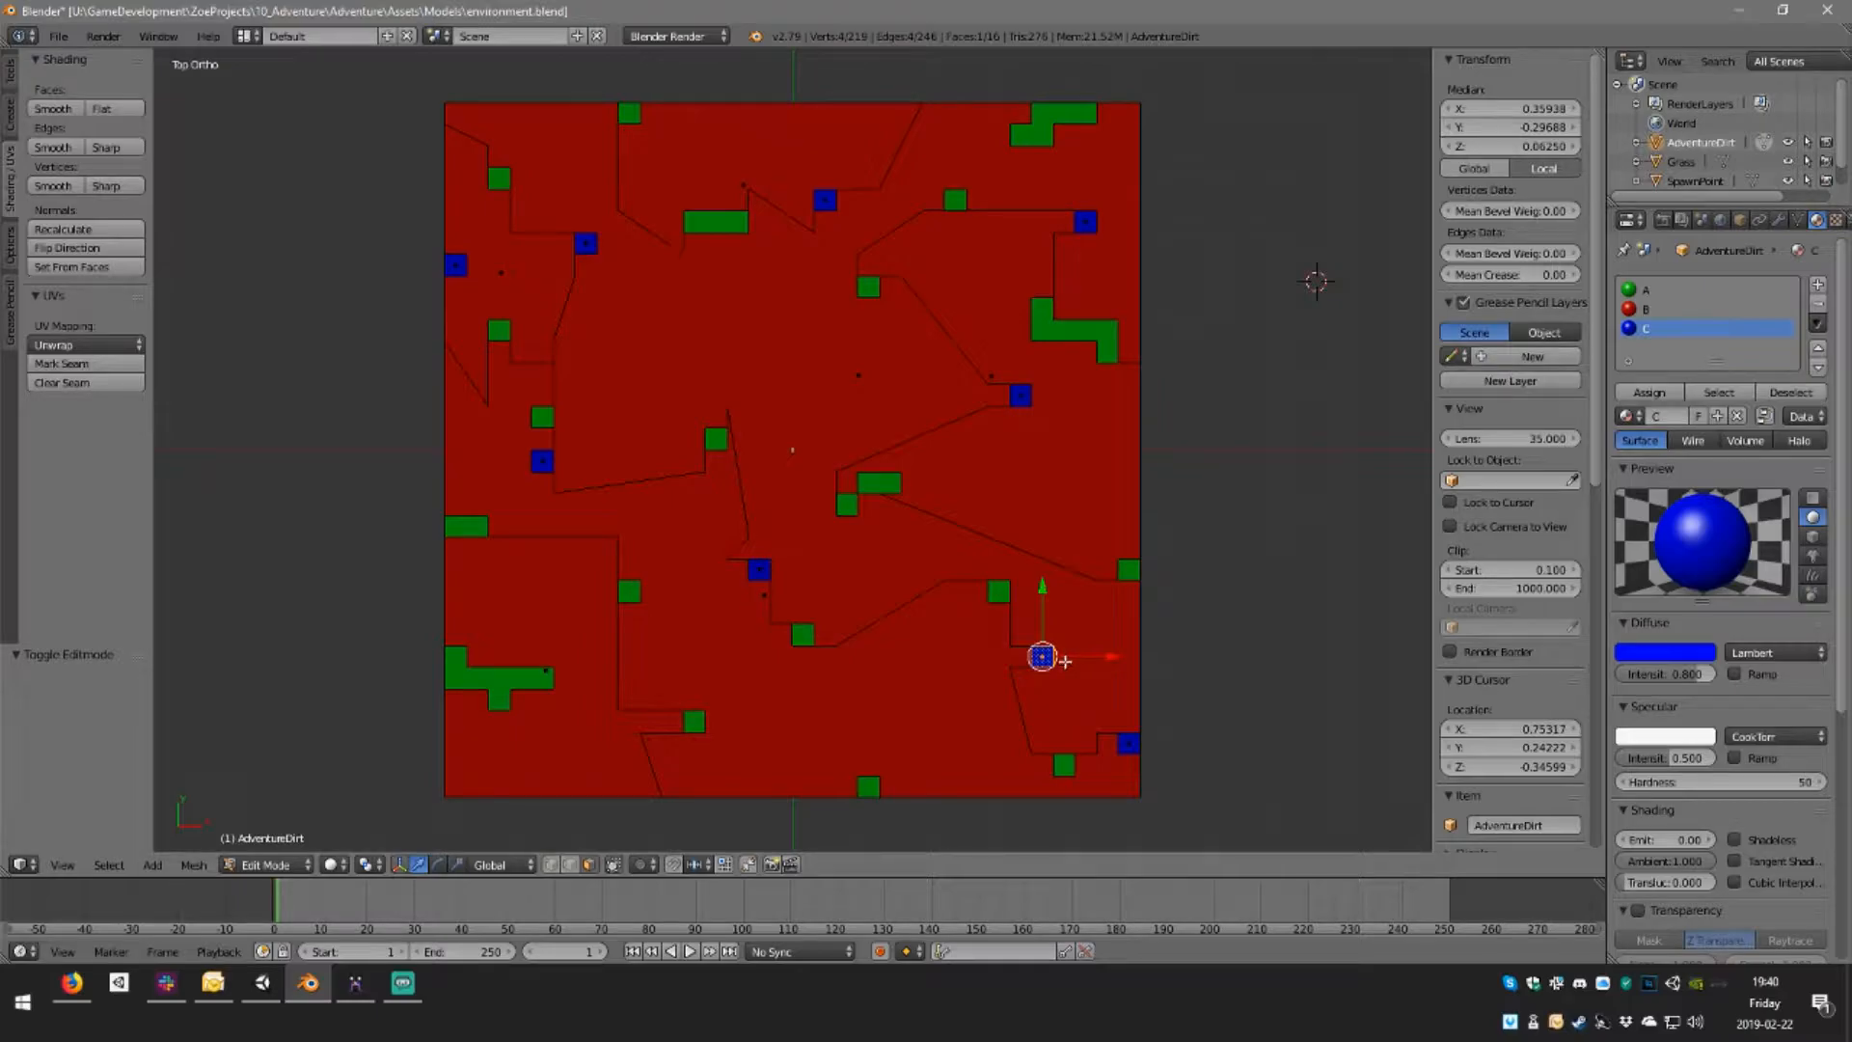
key("shift+d")
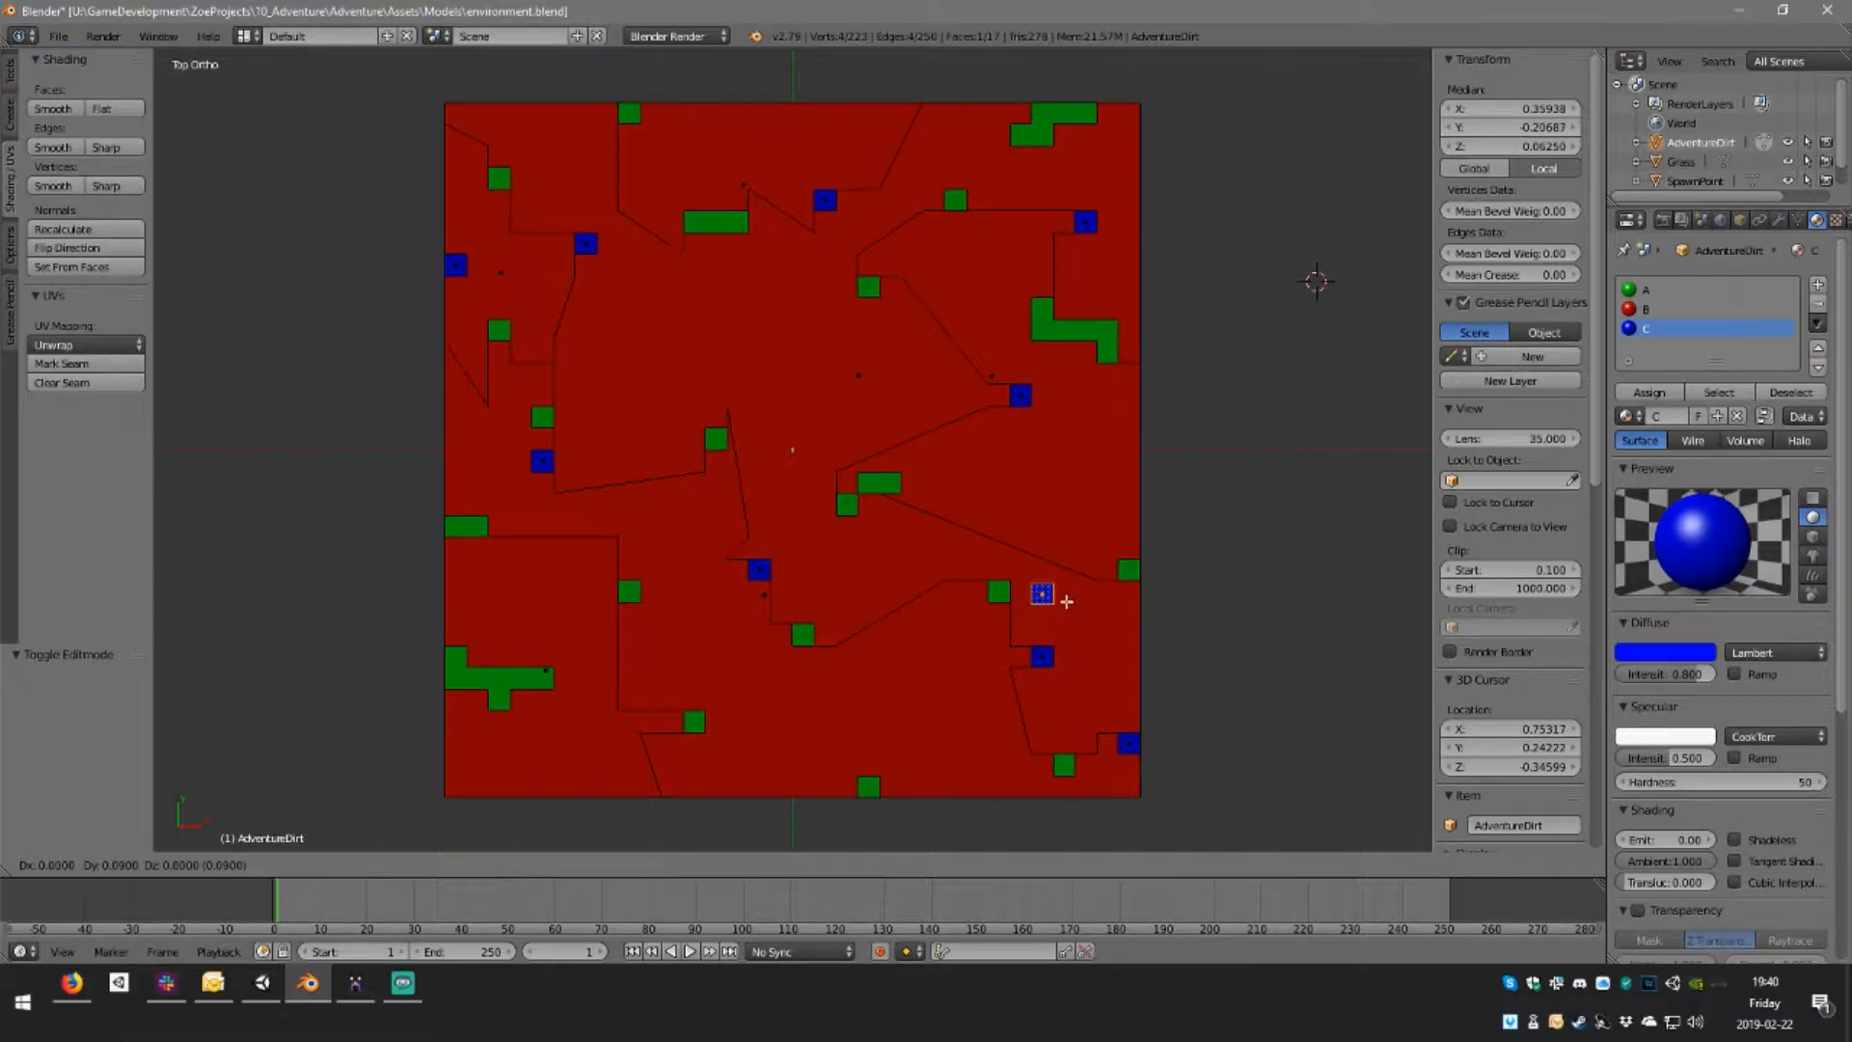
left_click(1066, 601)
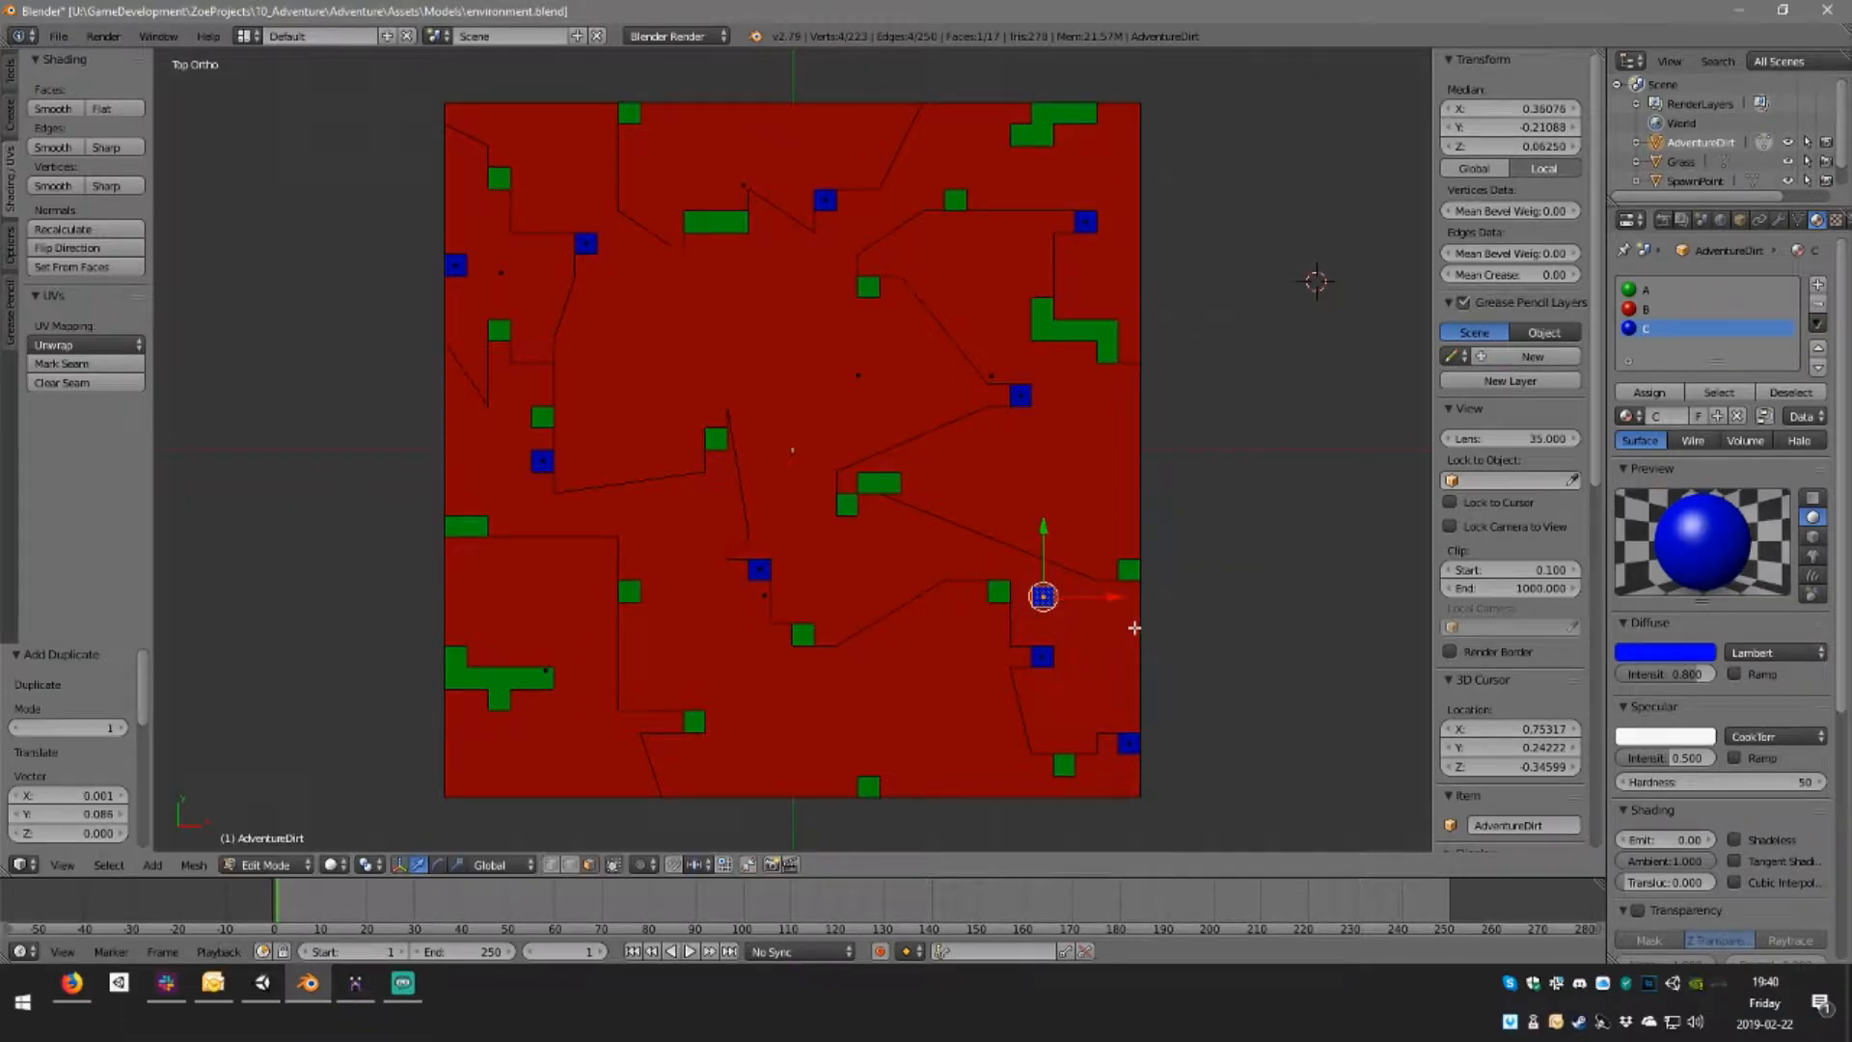
key("x")
left_click(1134, 629)
Try changing the X position of the cube-top face by the lower-right corner to 0.16146, and undo it
right_click(1130, 743)
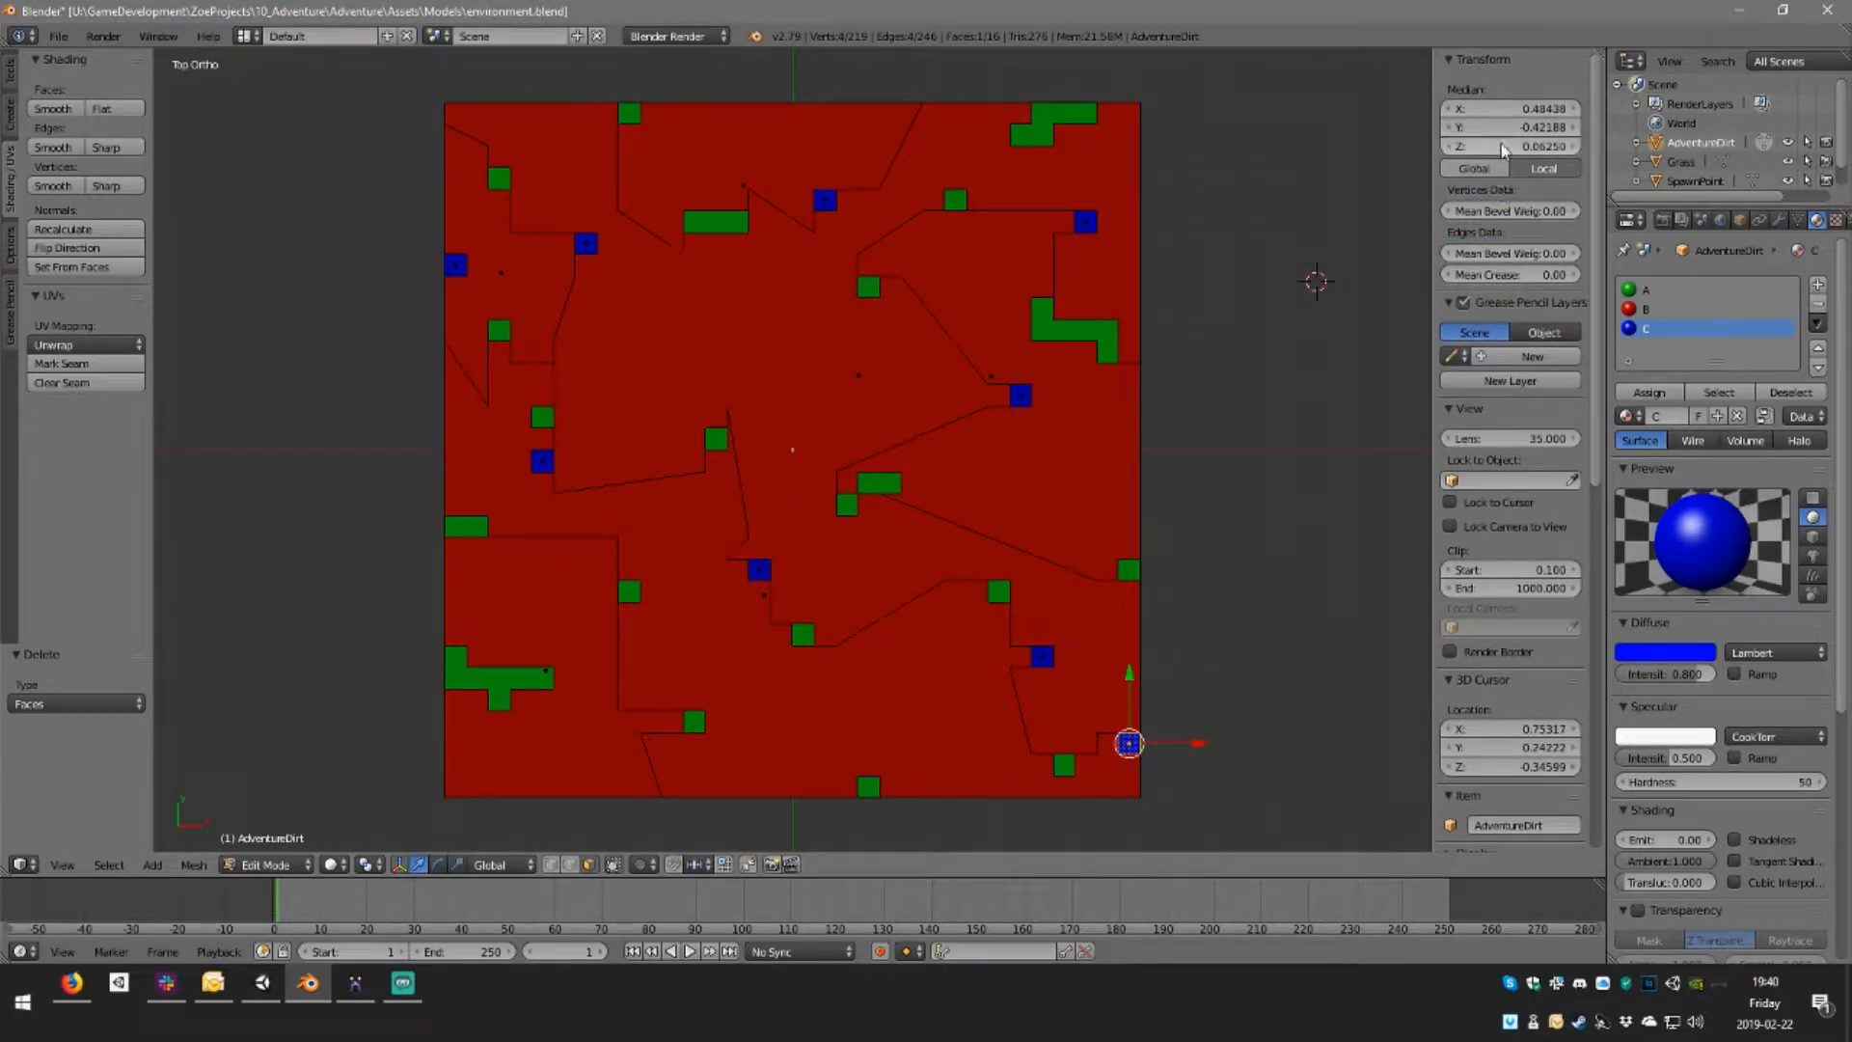
left_click(1541, 111)
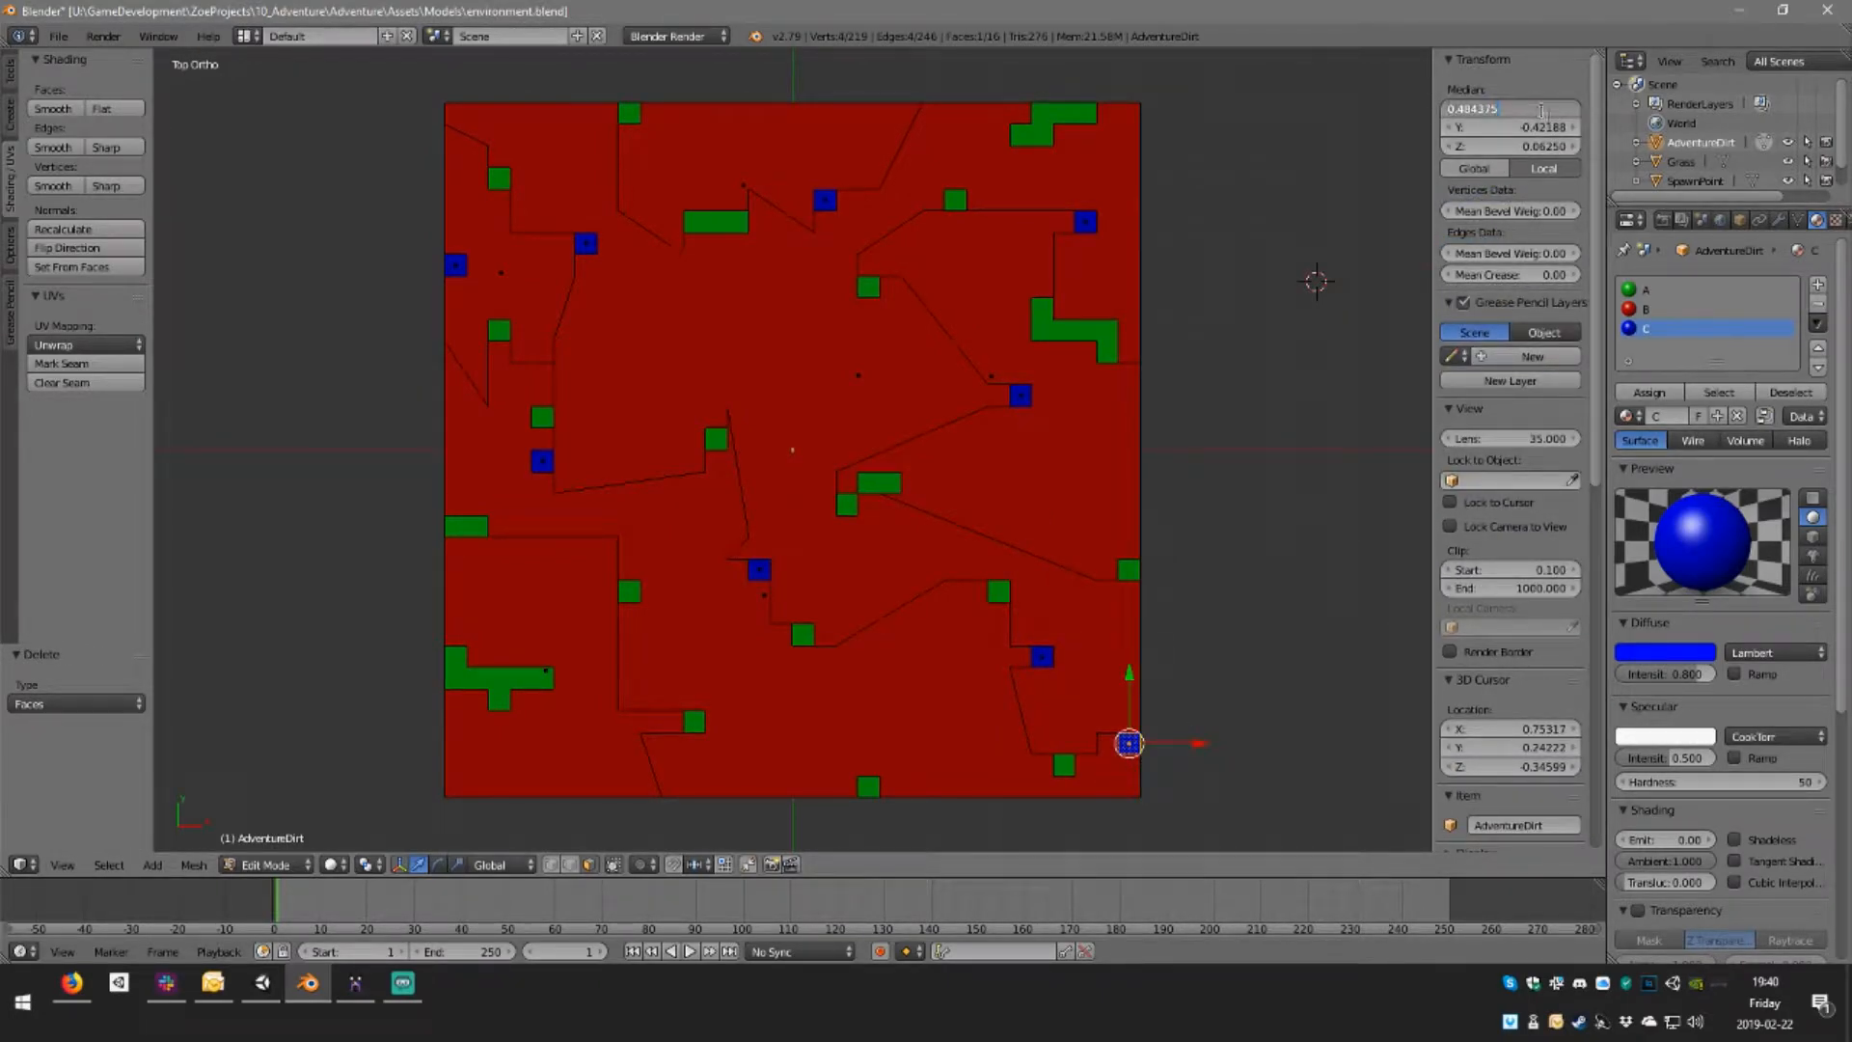
key("Return")
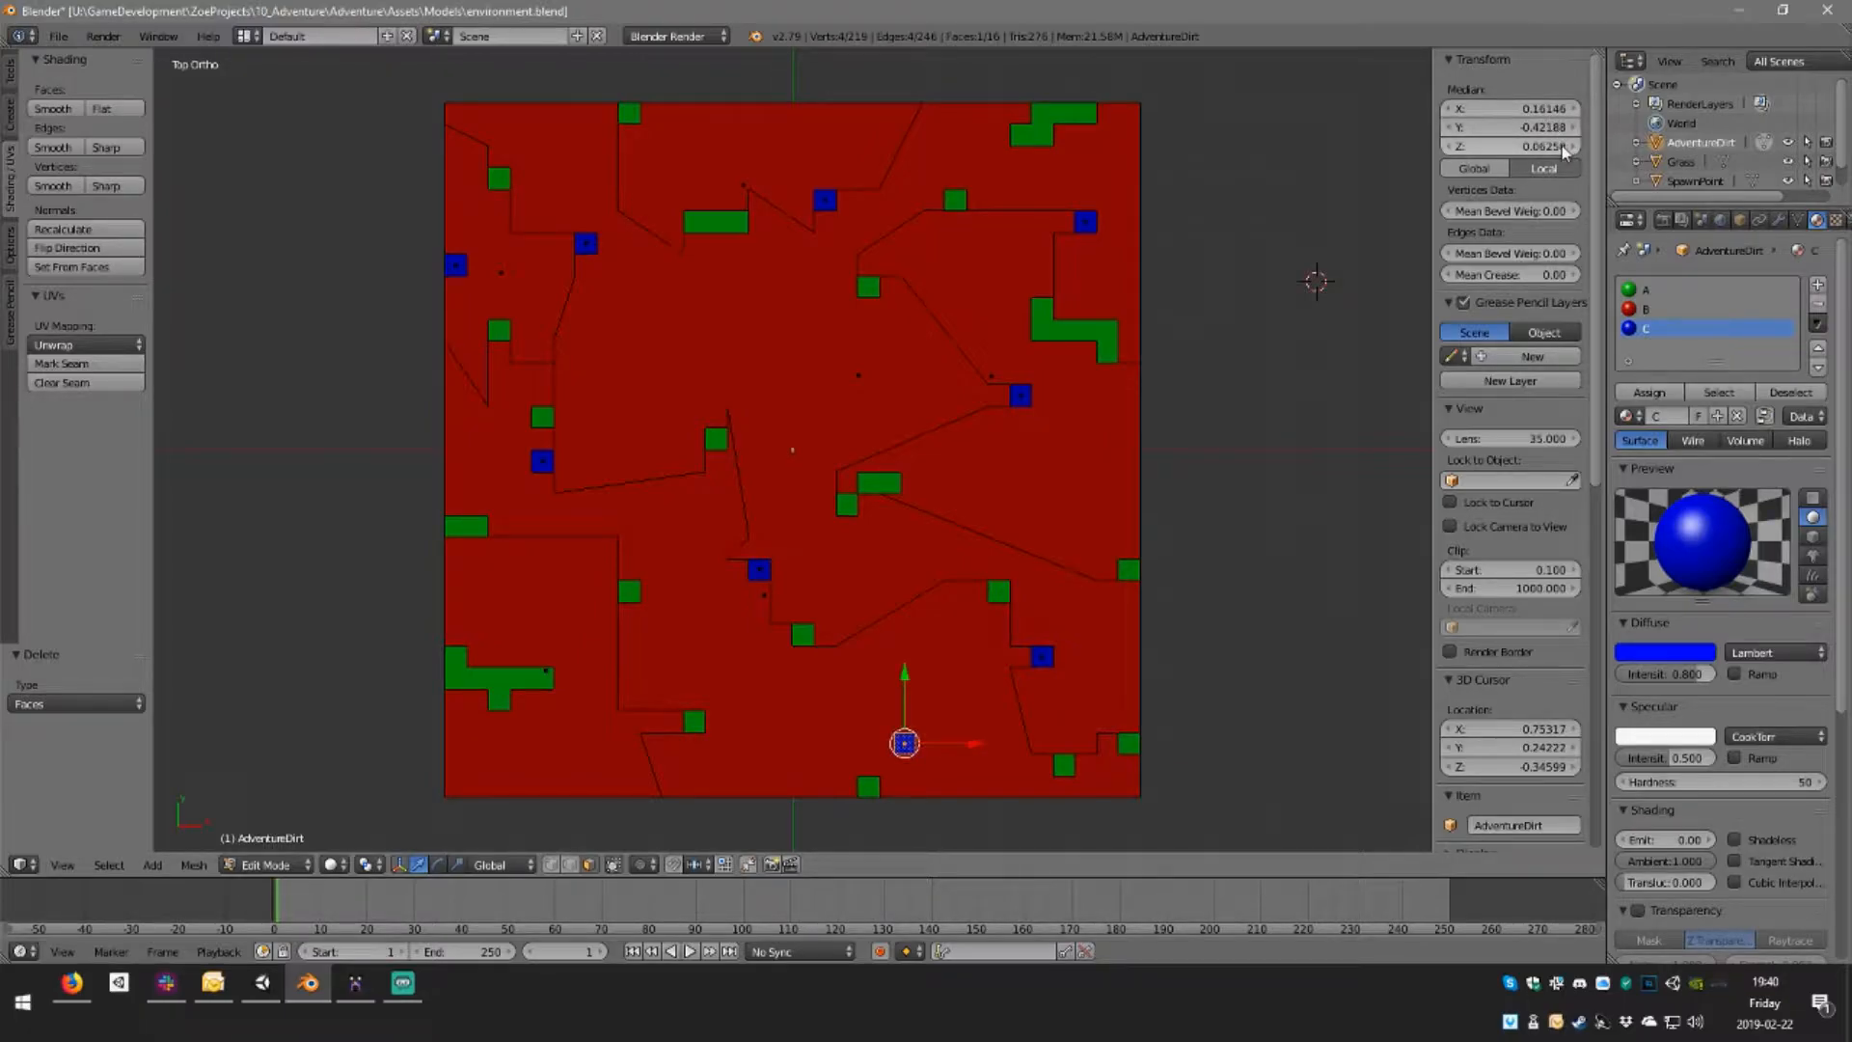
key("ctrl+z")
left_click(1540, 128)
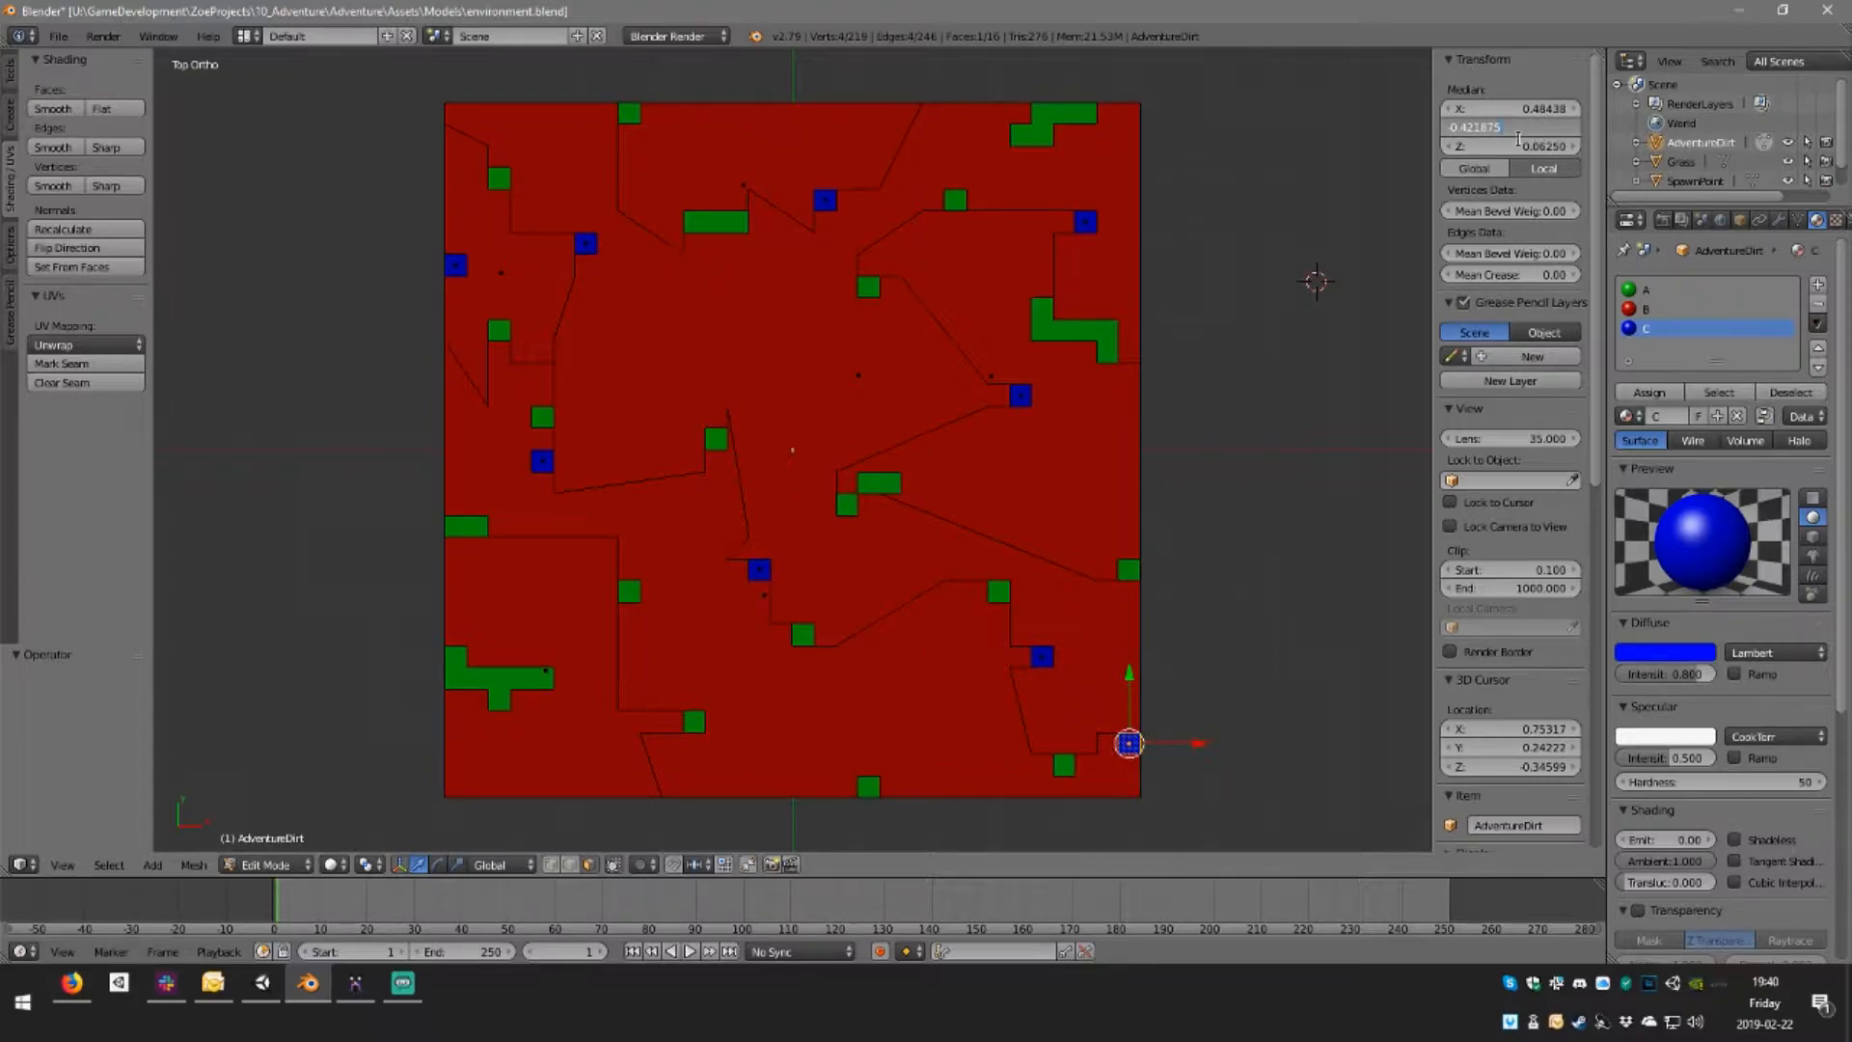
left_click(537, 461)
Copy the offset 0.015625 from the Y median of the cube-top face halfway up the tile's left side
right_click(540, 461)
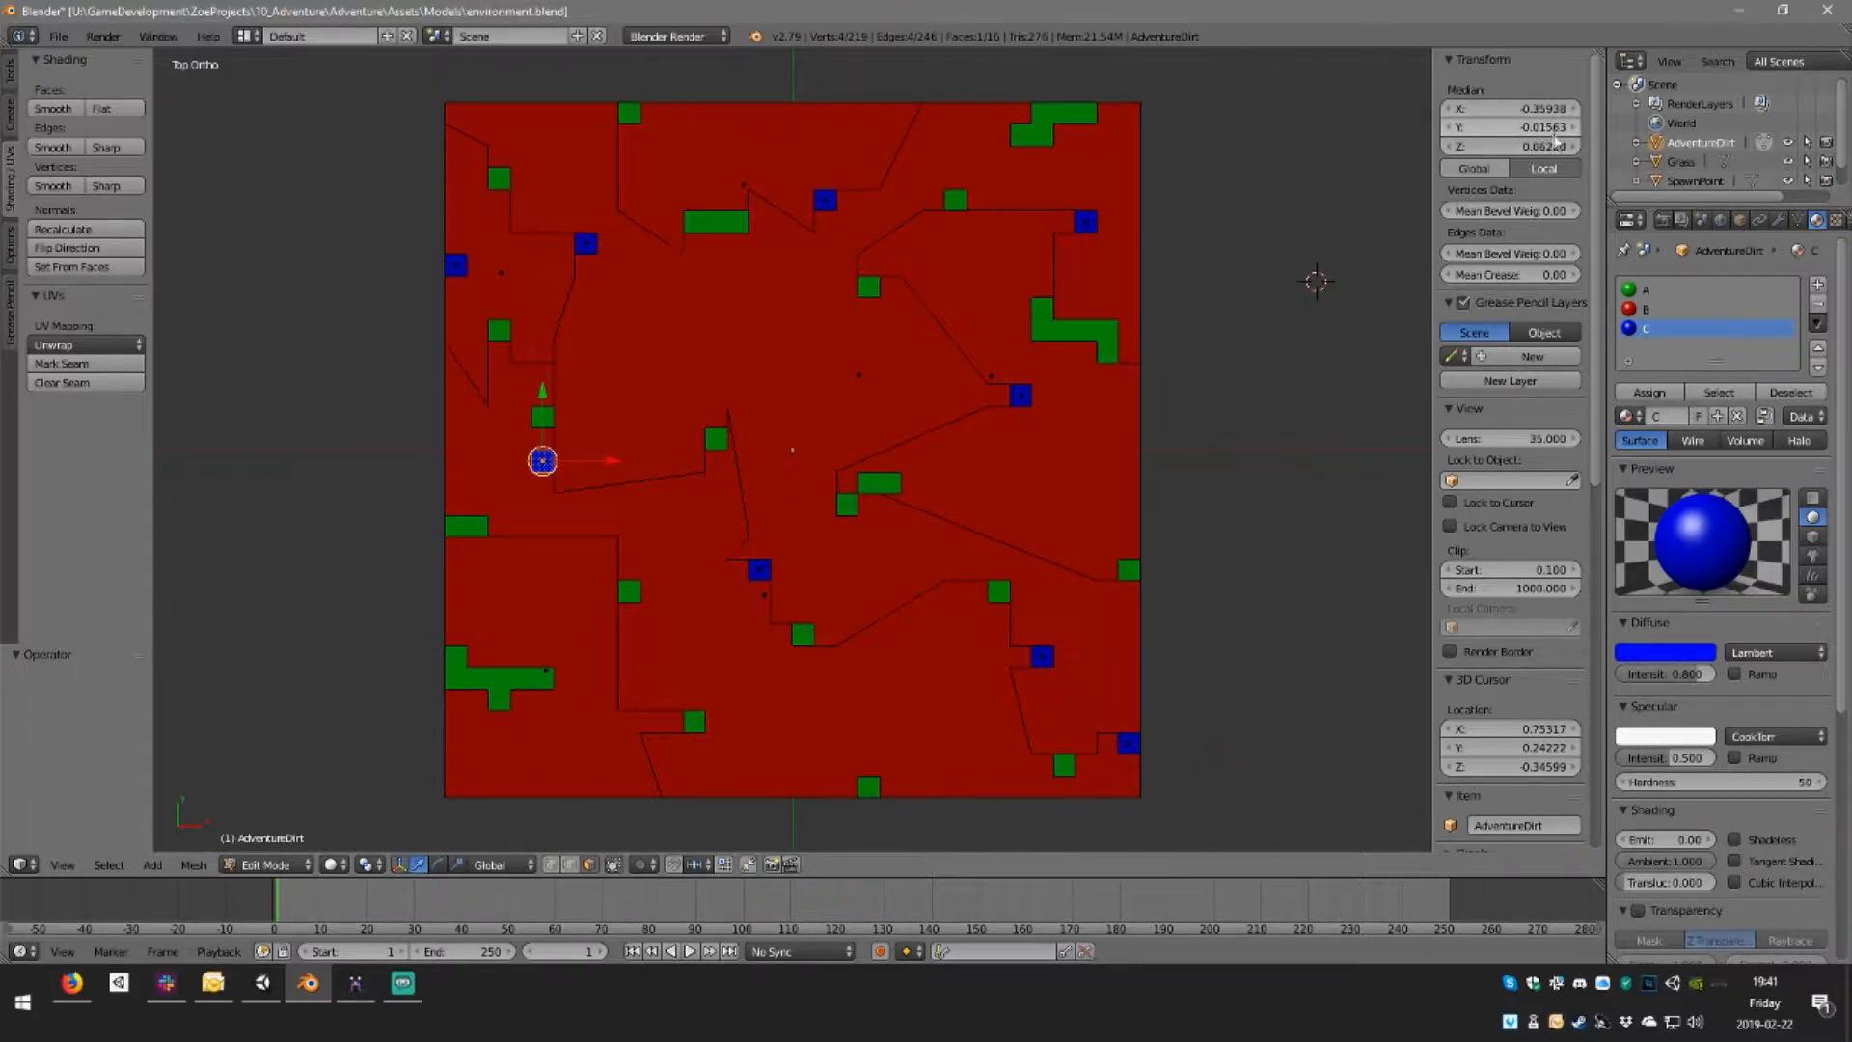
left_click(1525, 128)
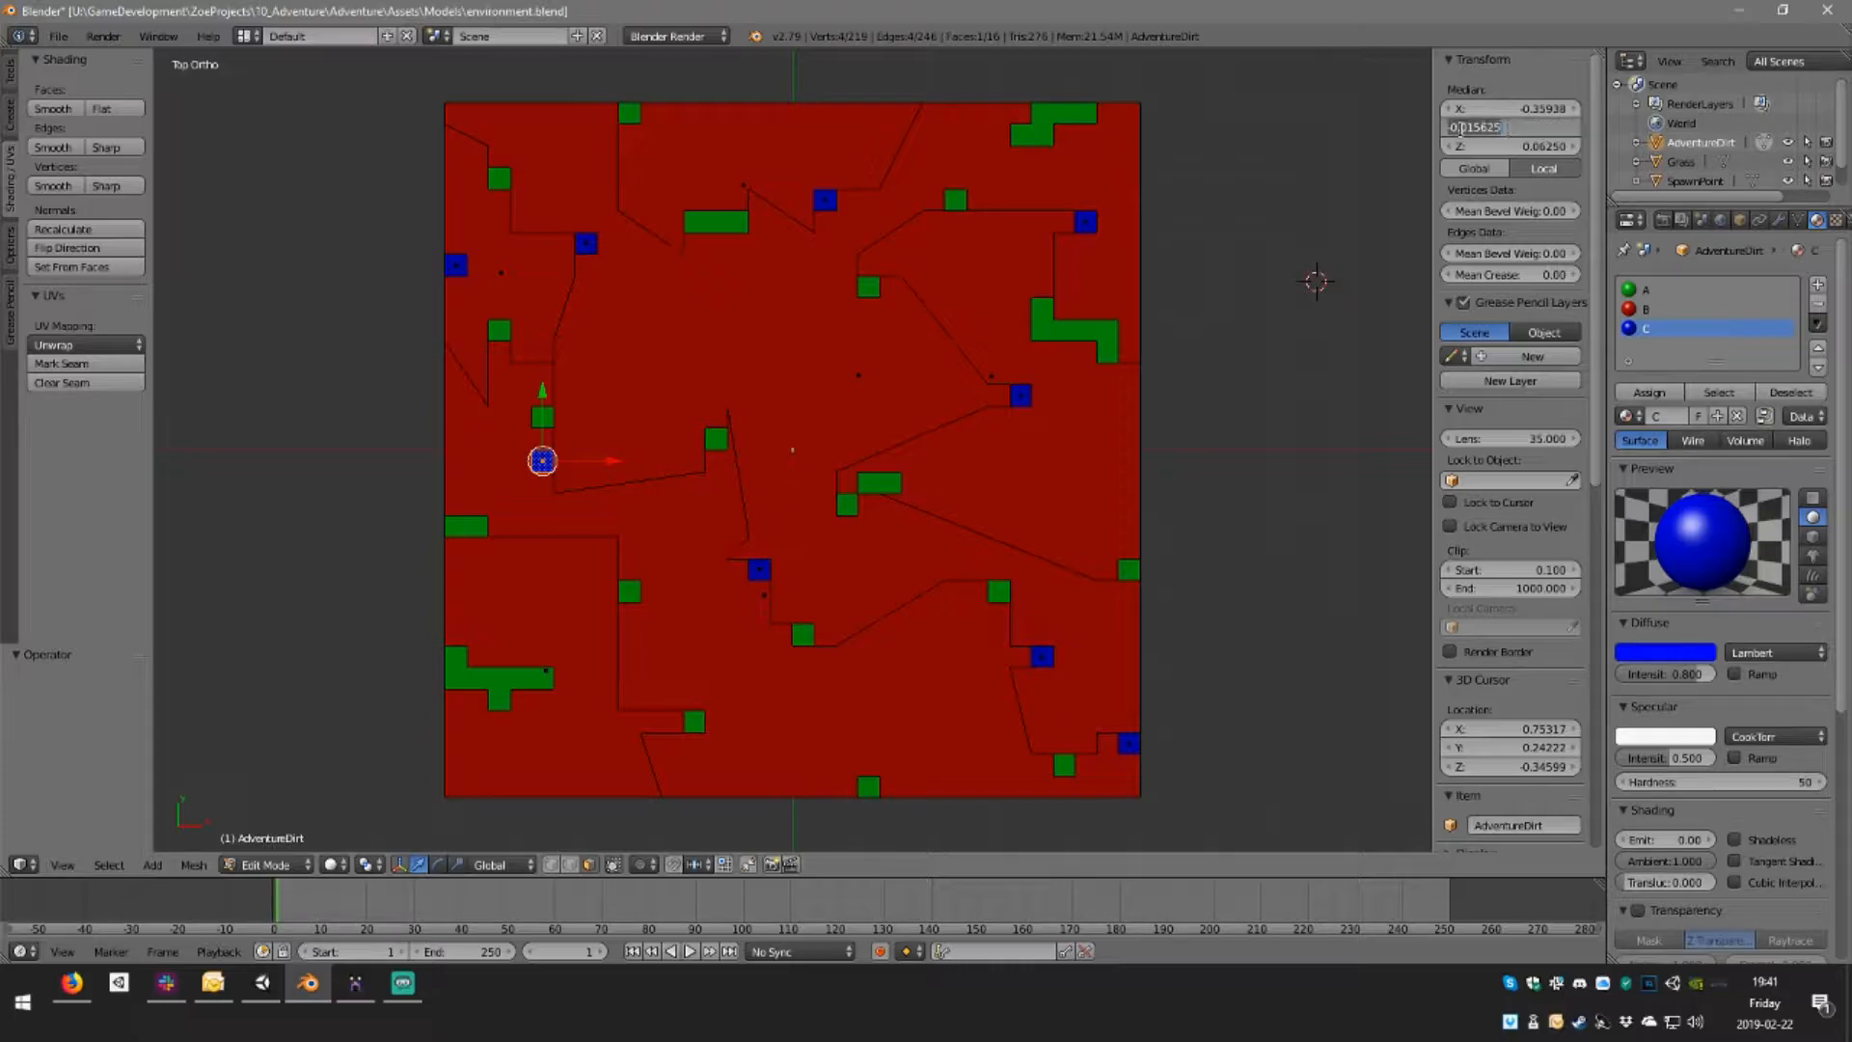
left_click_drag(1460, 128, 1554, 126)
left_click(1234, 507)
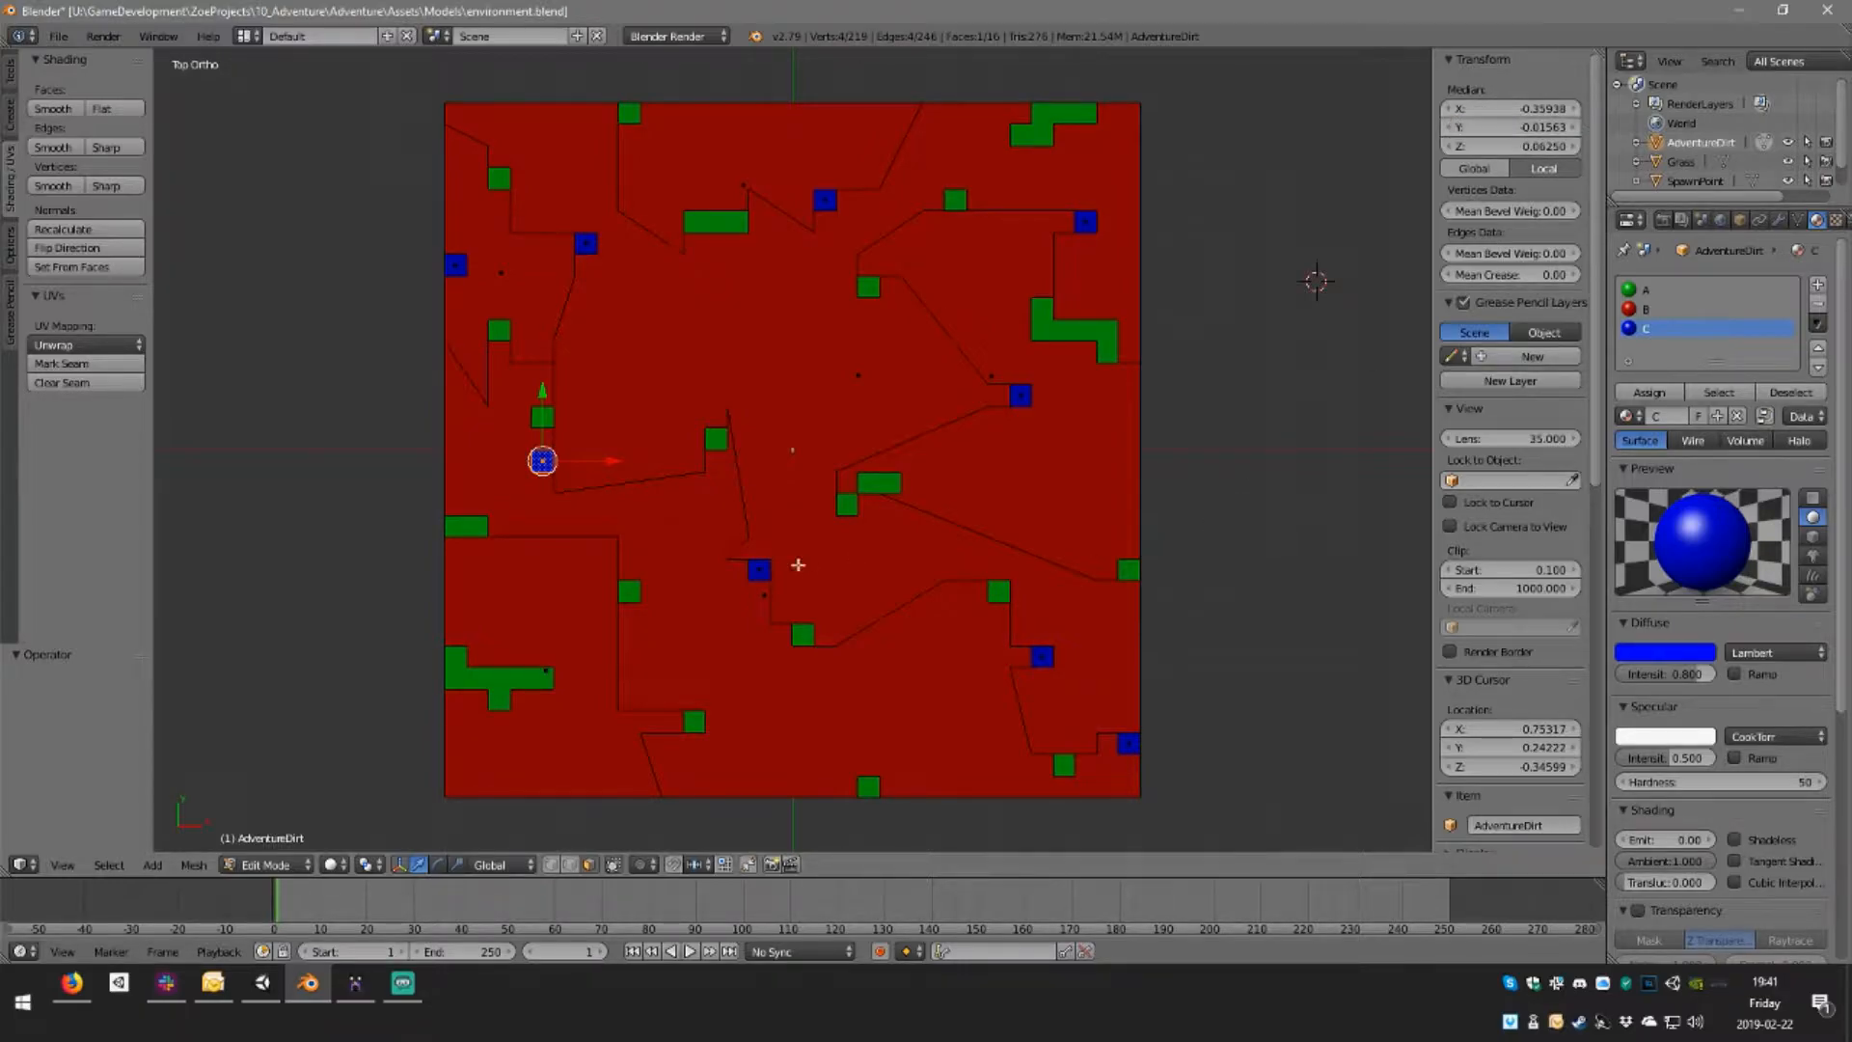
Select the cube-top face slightly below and left of the tile's centre, duplicate it freehand and undo the duplicate
right_click(759, 568)
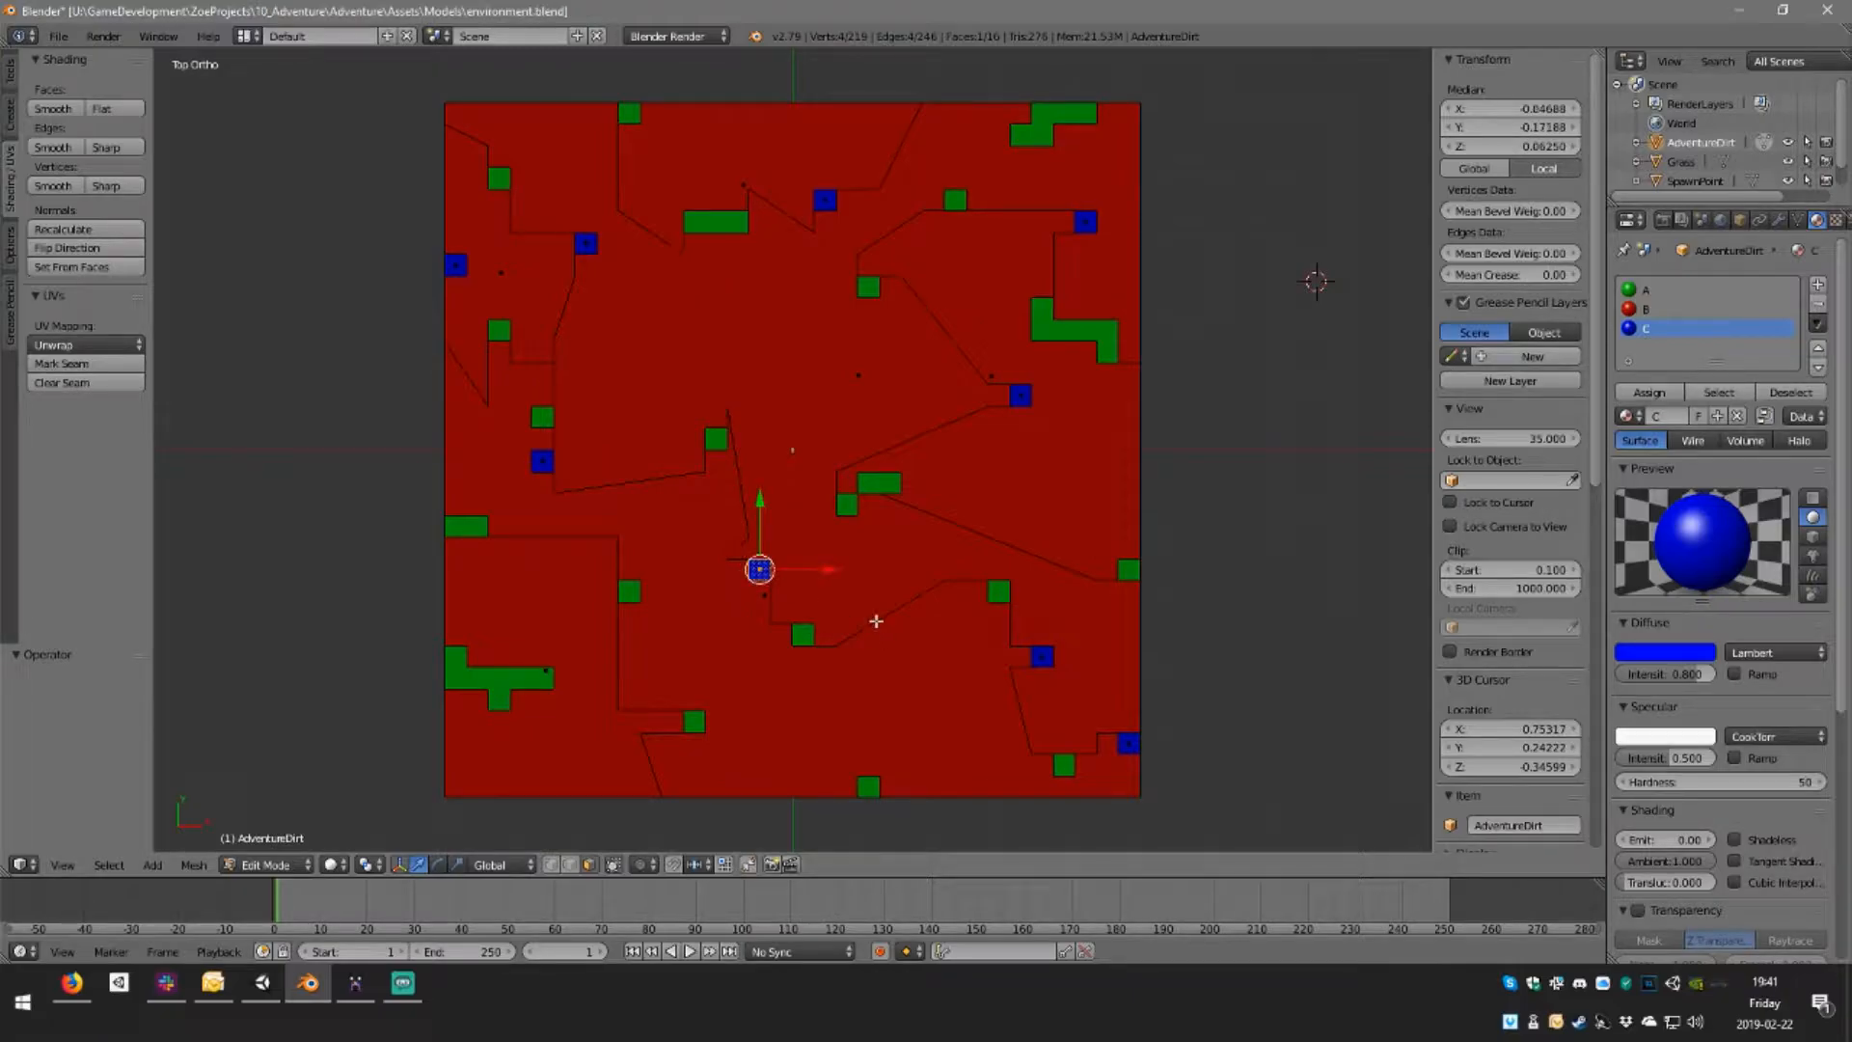
key("shift+d")
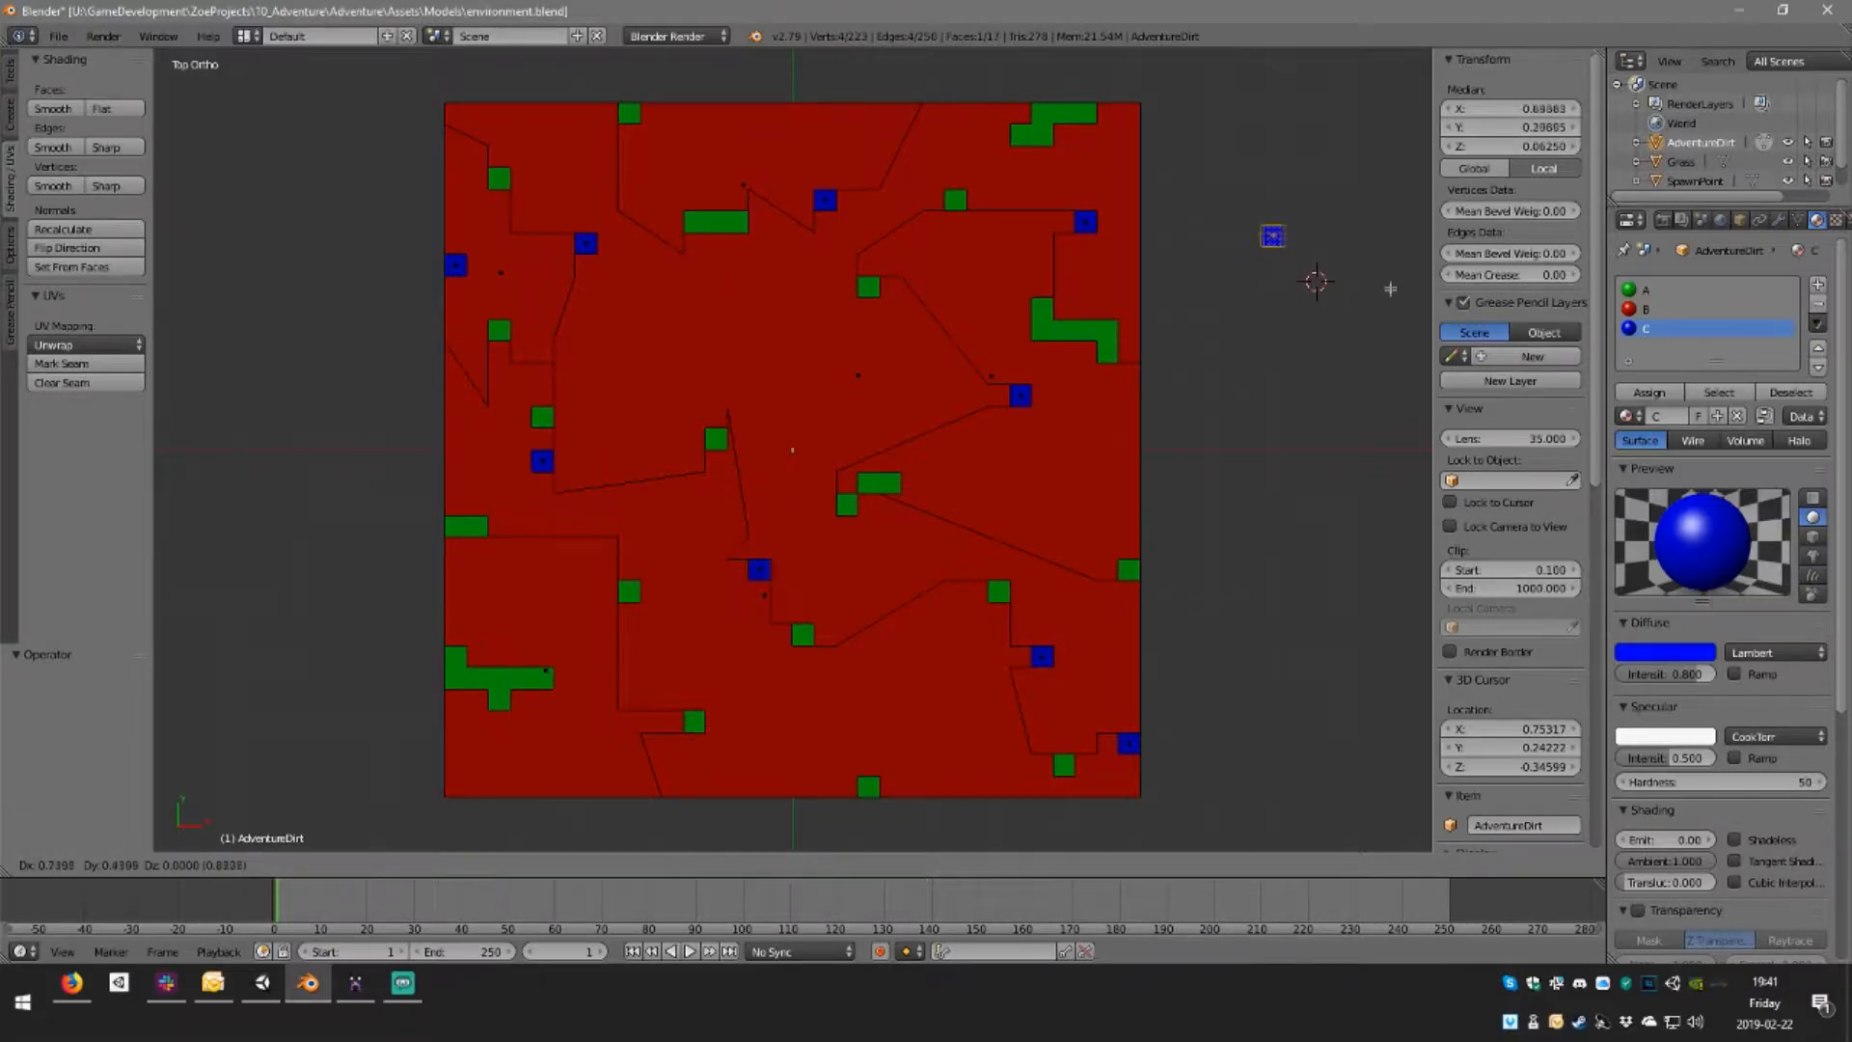
left_click(878, 630)
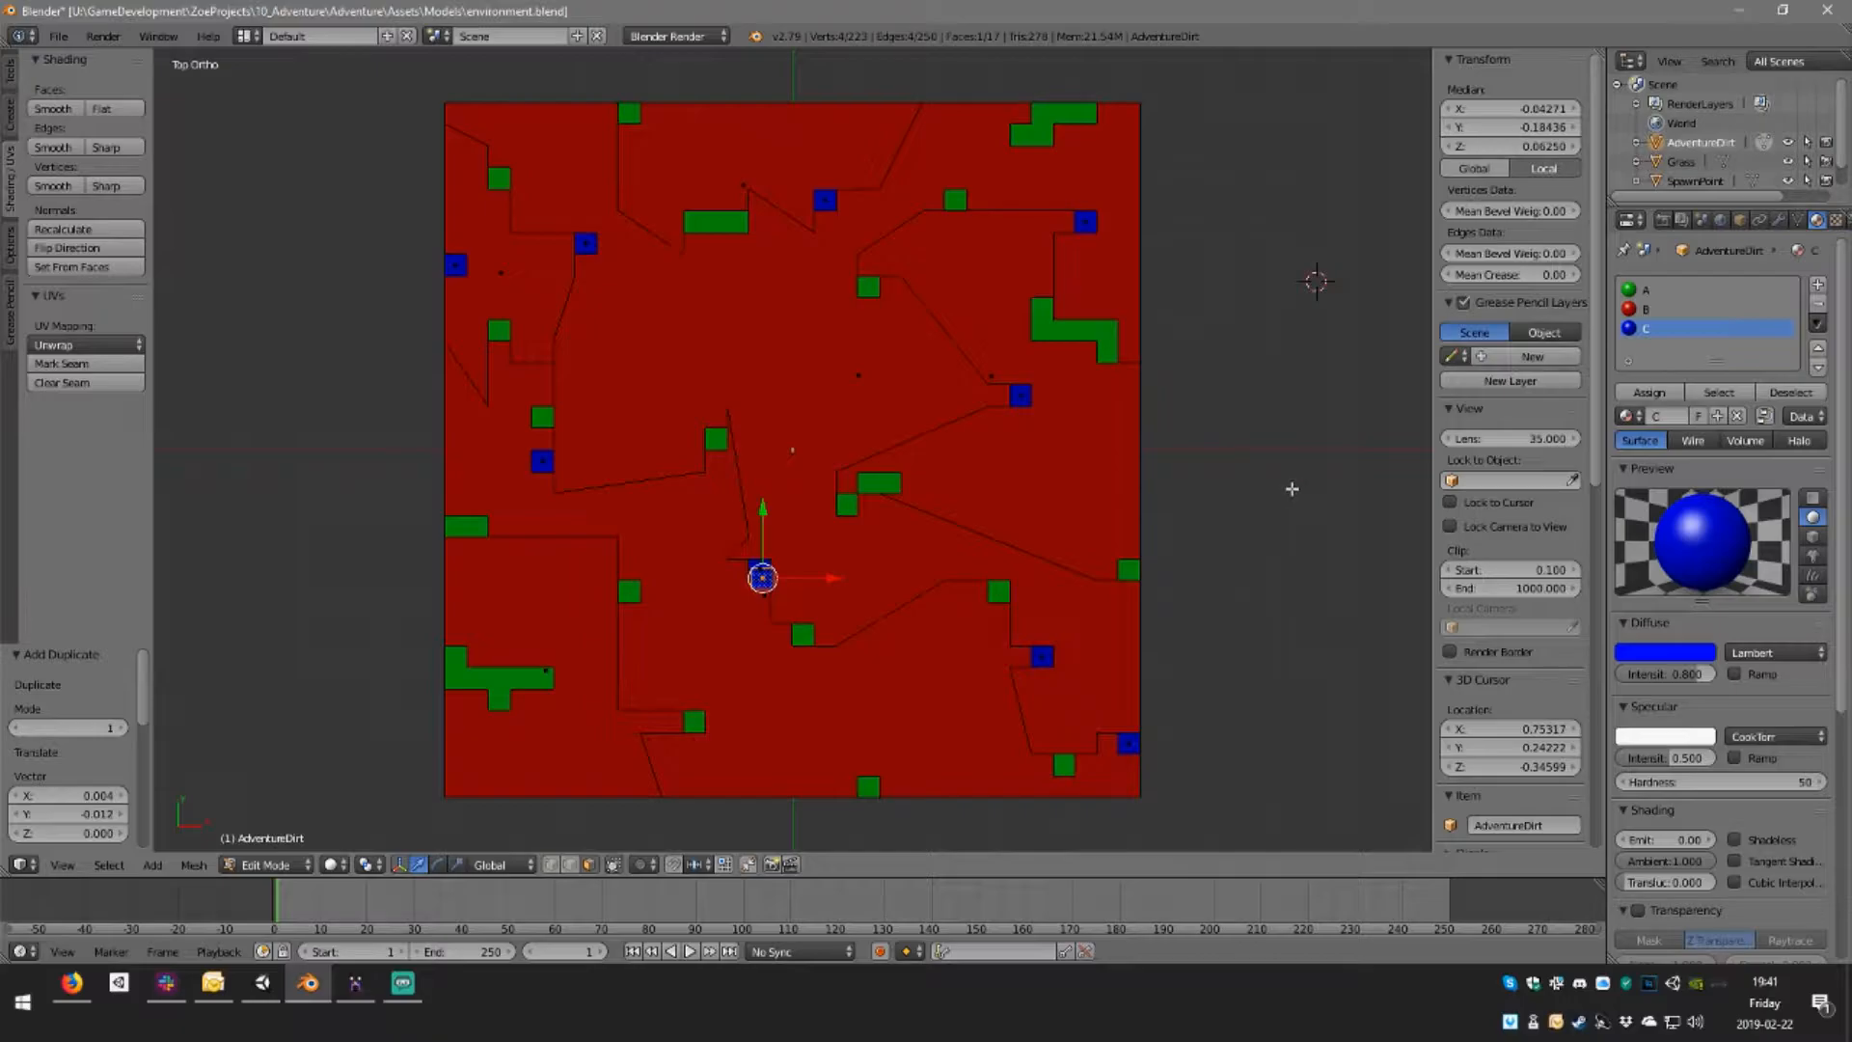
key("ctrl+z")
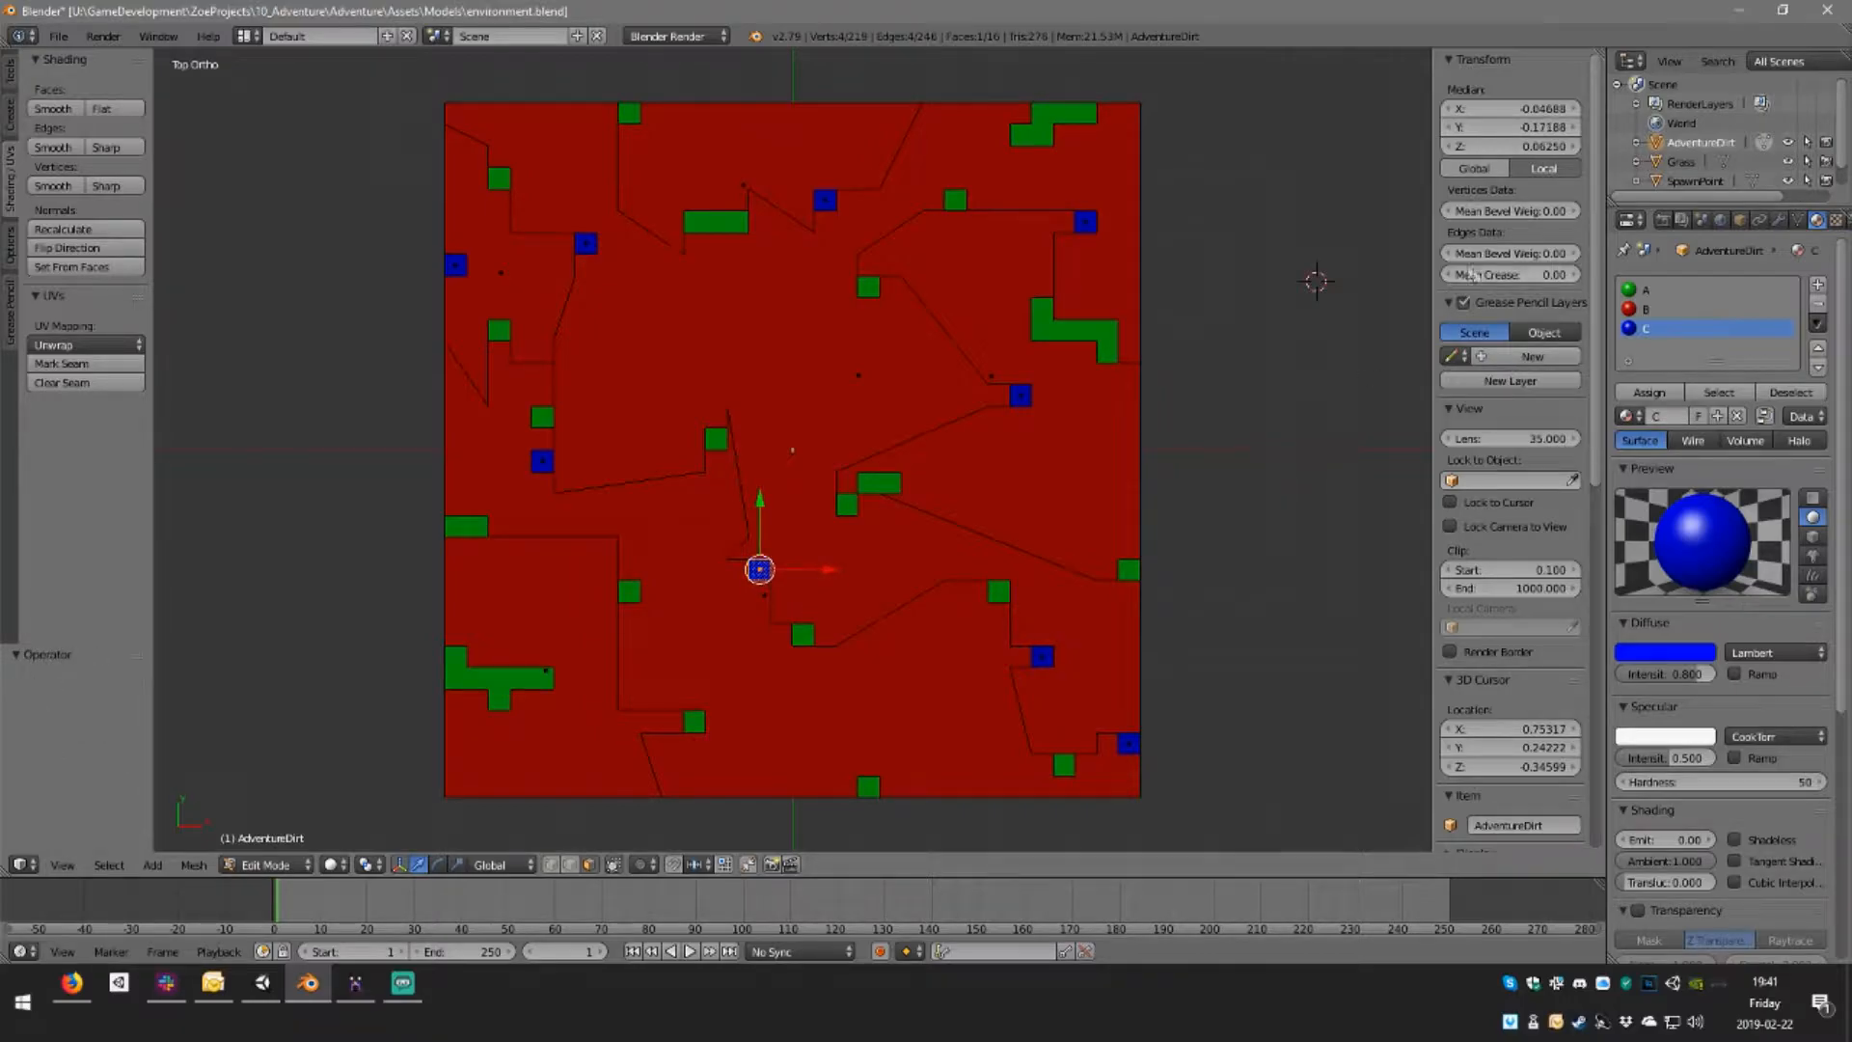
Try shifting the selected cube-top face by +0.015625 in Y
left_click(1549, 108)
key("Return")
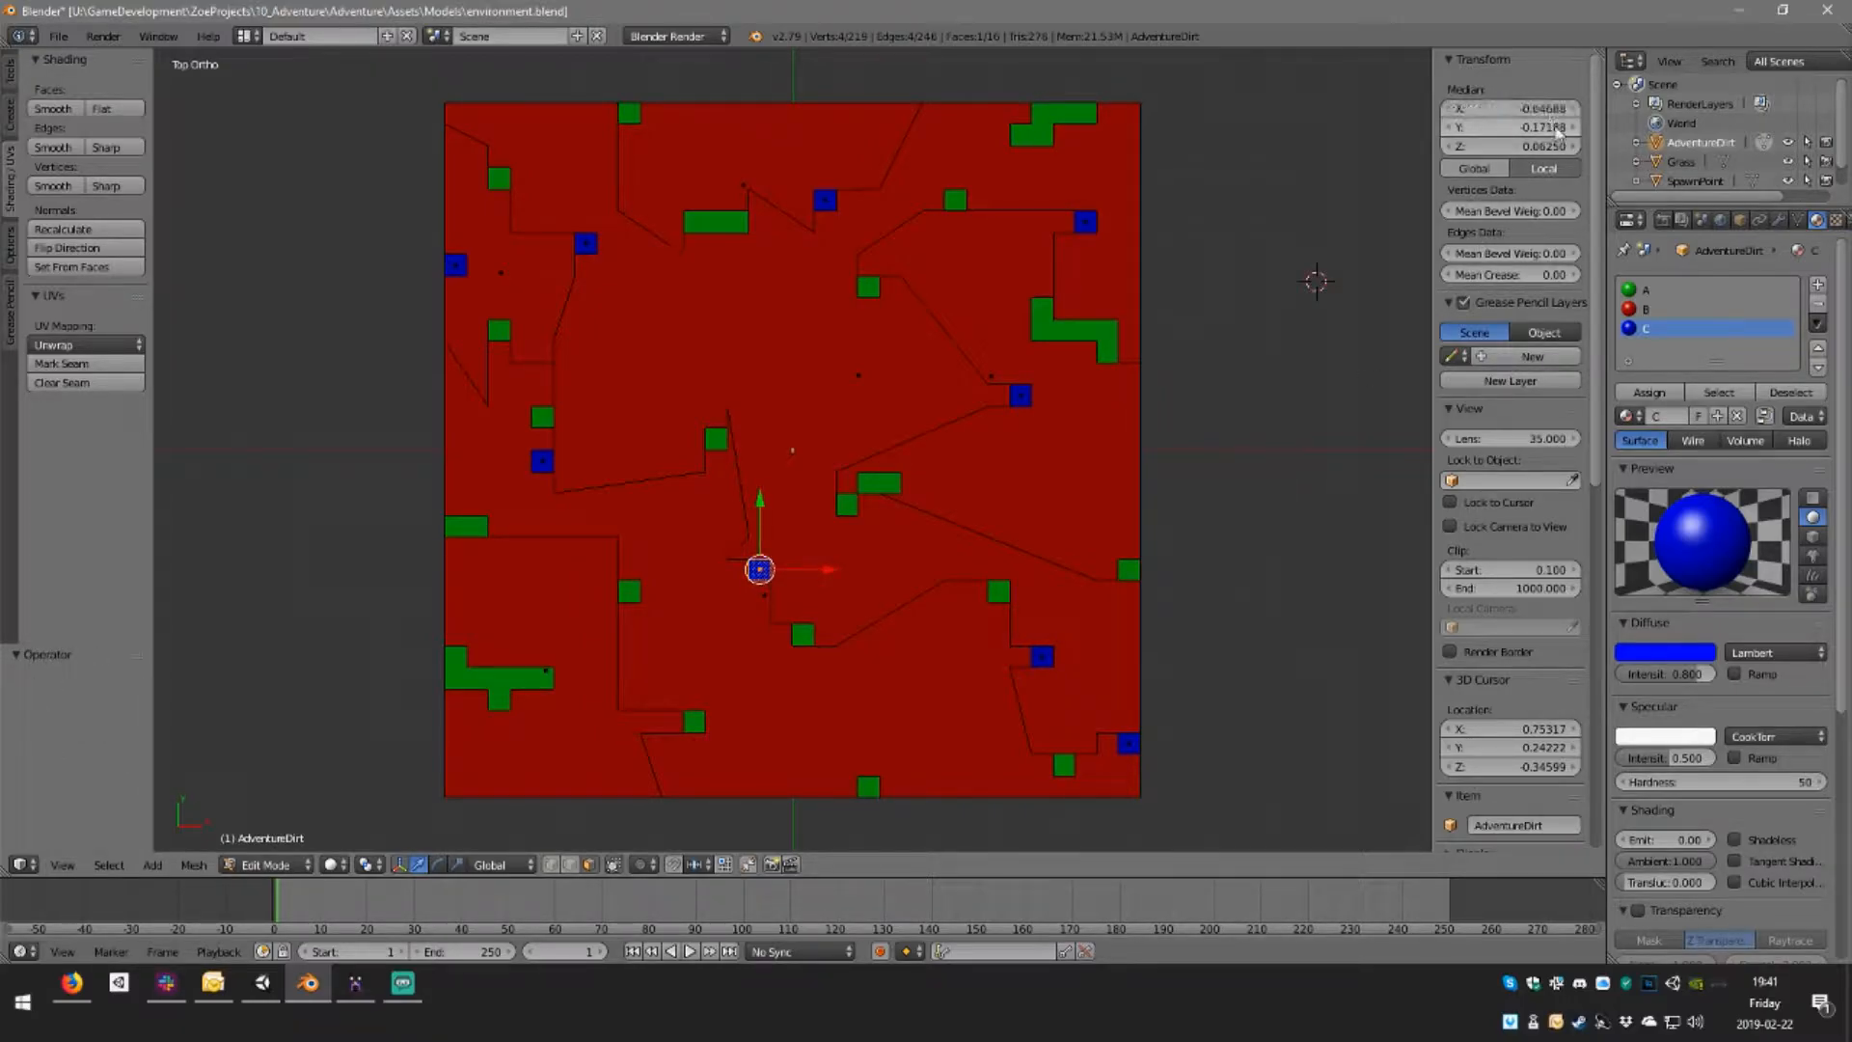
left_click(1556, 129)
type("+0.01562")
type("5")
key("Return")
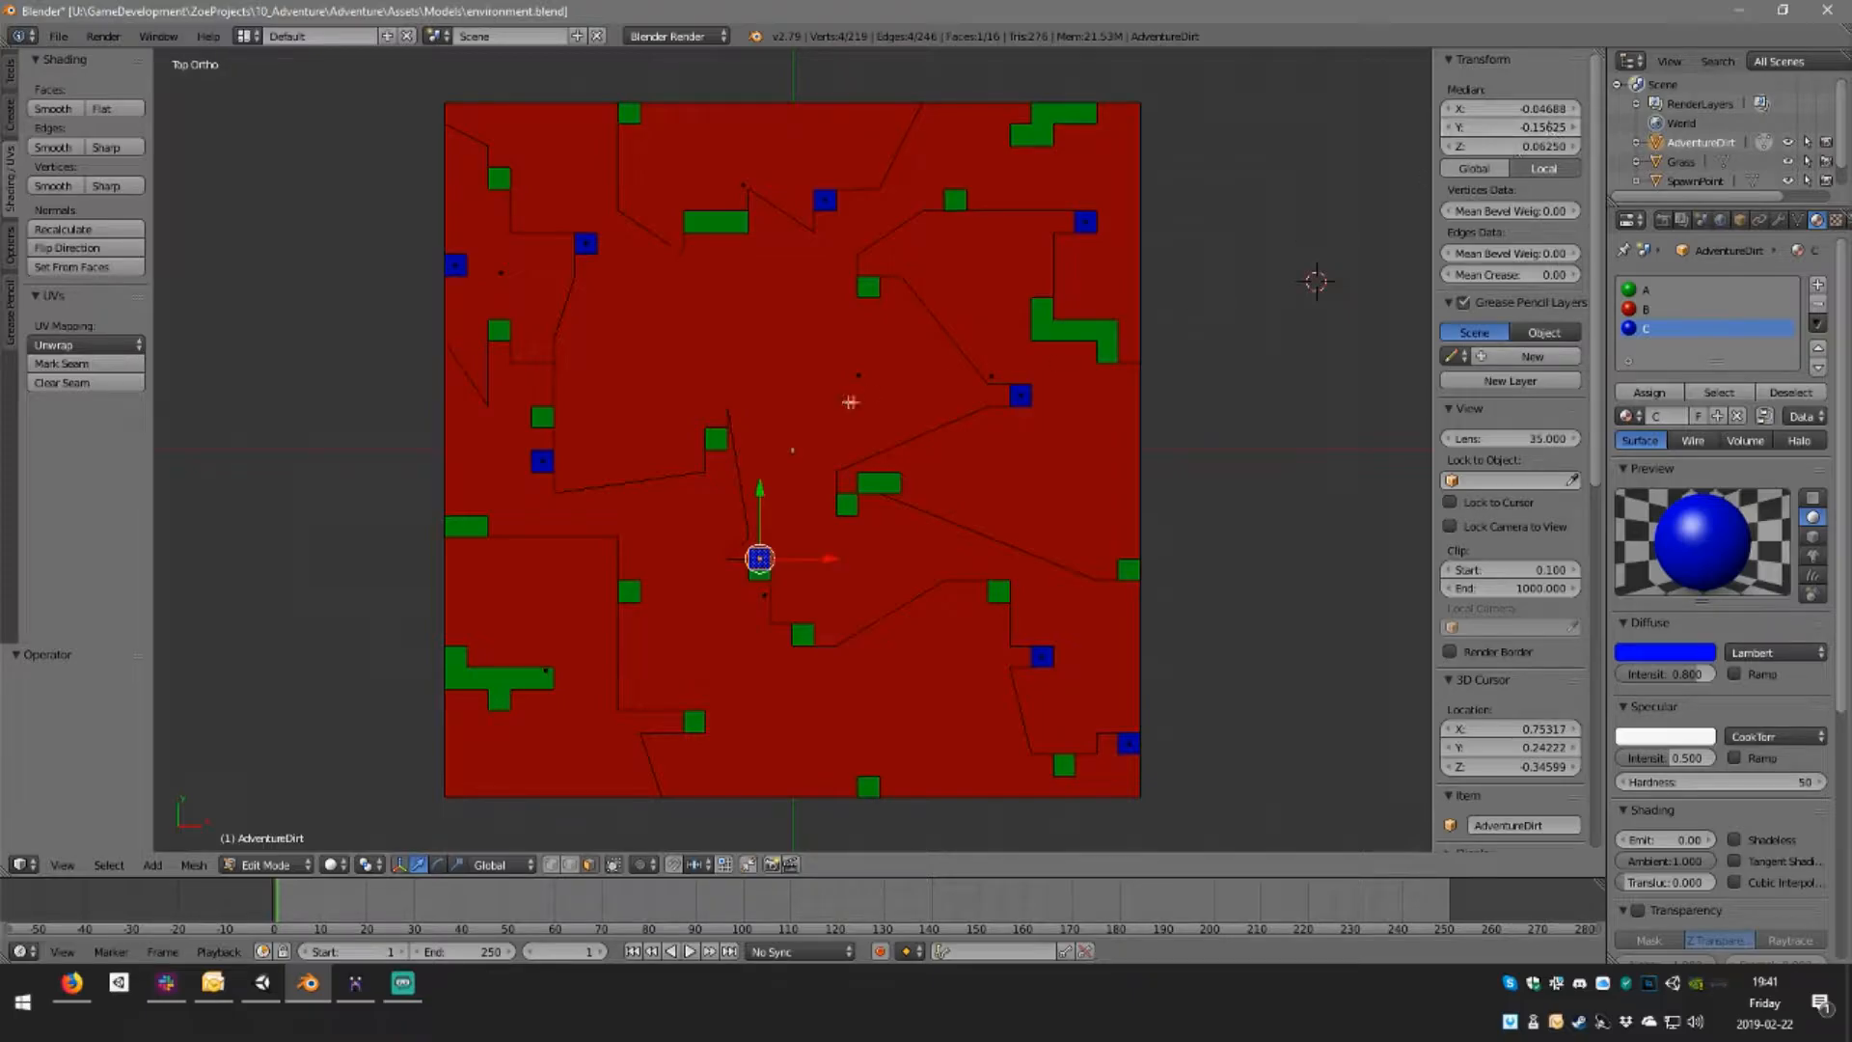
Try dissolving the shifted face in wireframe, and undo both the dissolve and the Y shift
scroll(811, 495, "up", 2)
scroll(775, 632, "up", 2)
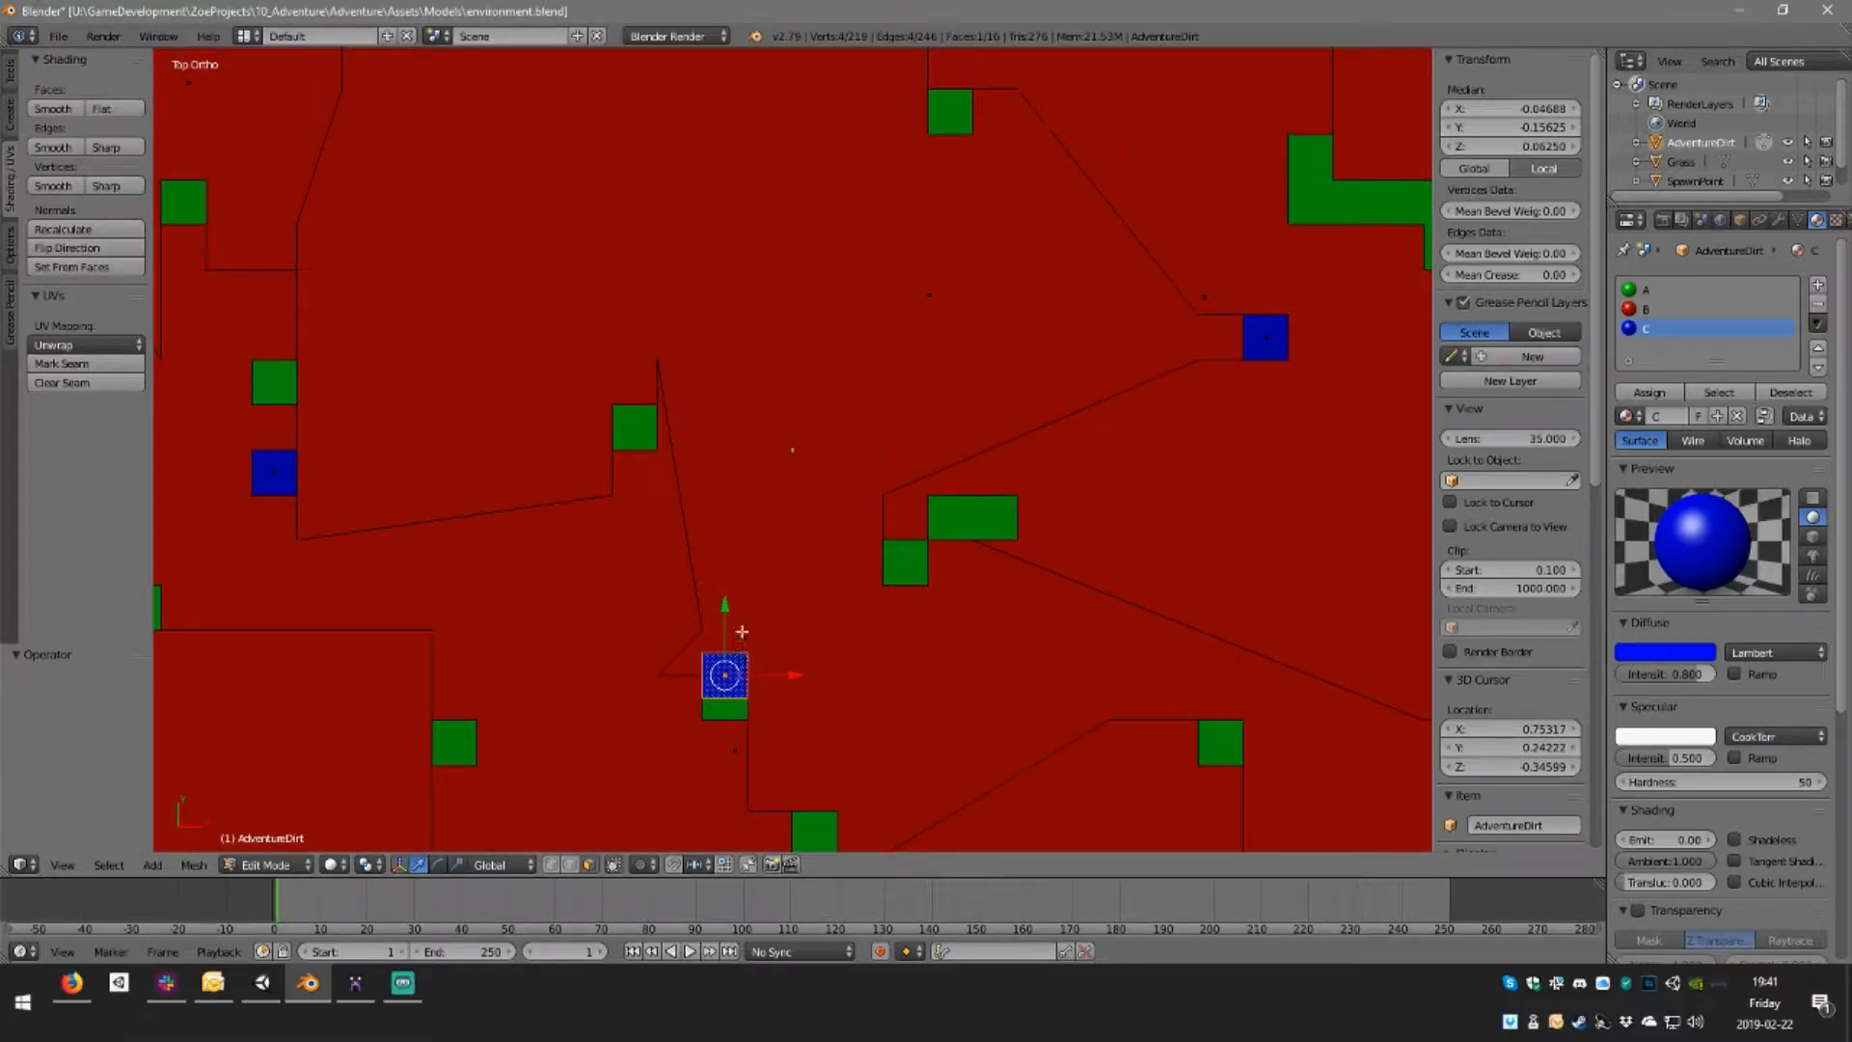
key("z")
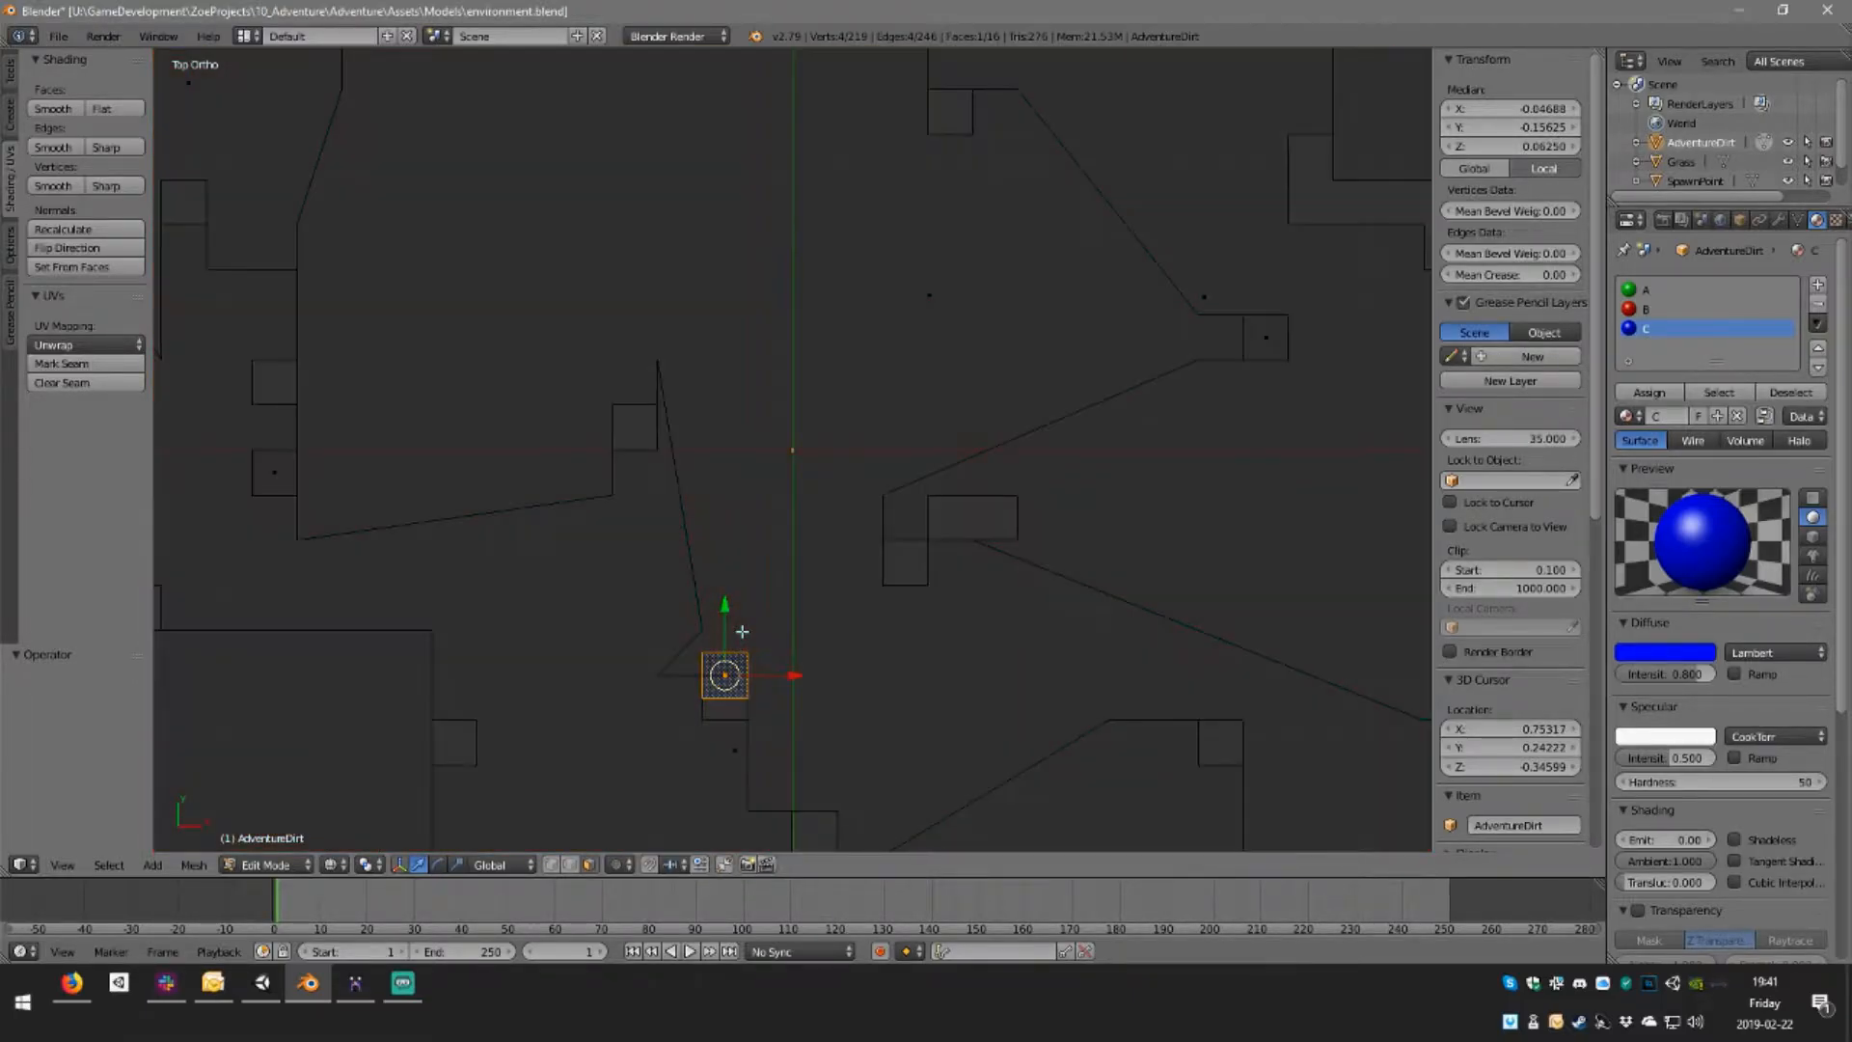
key("ctrl+x")
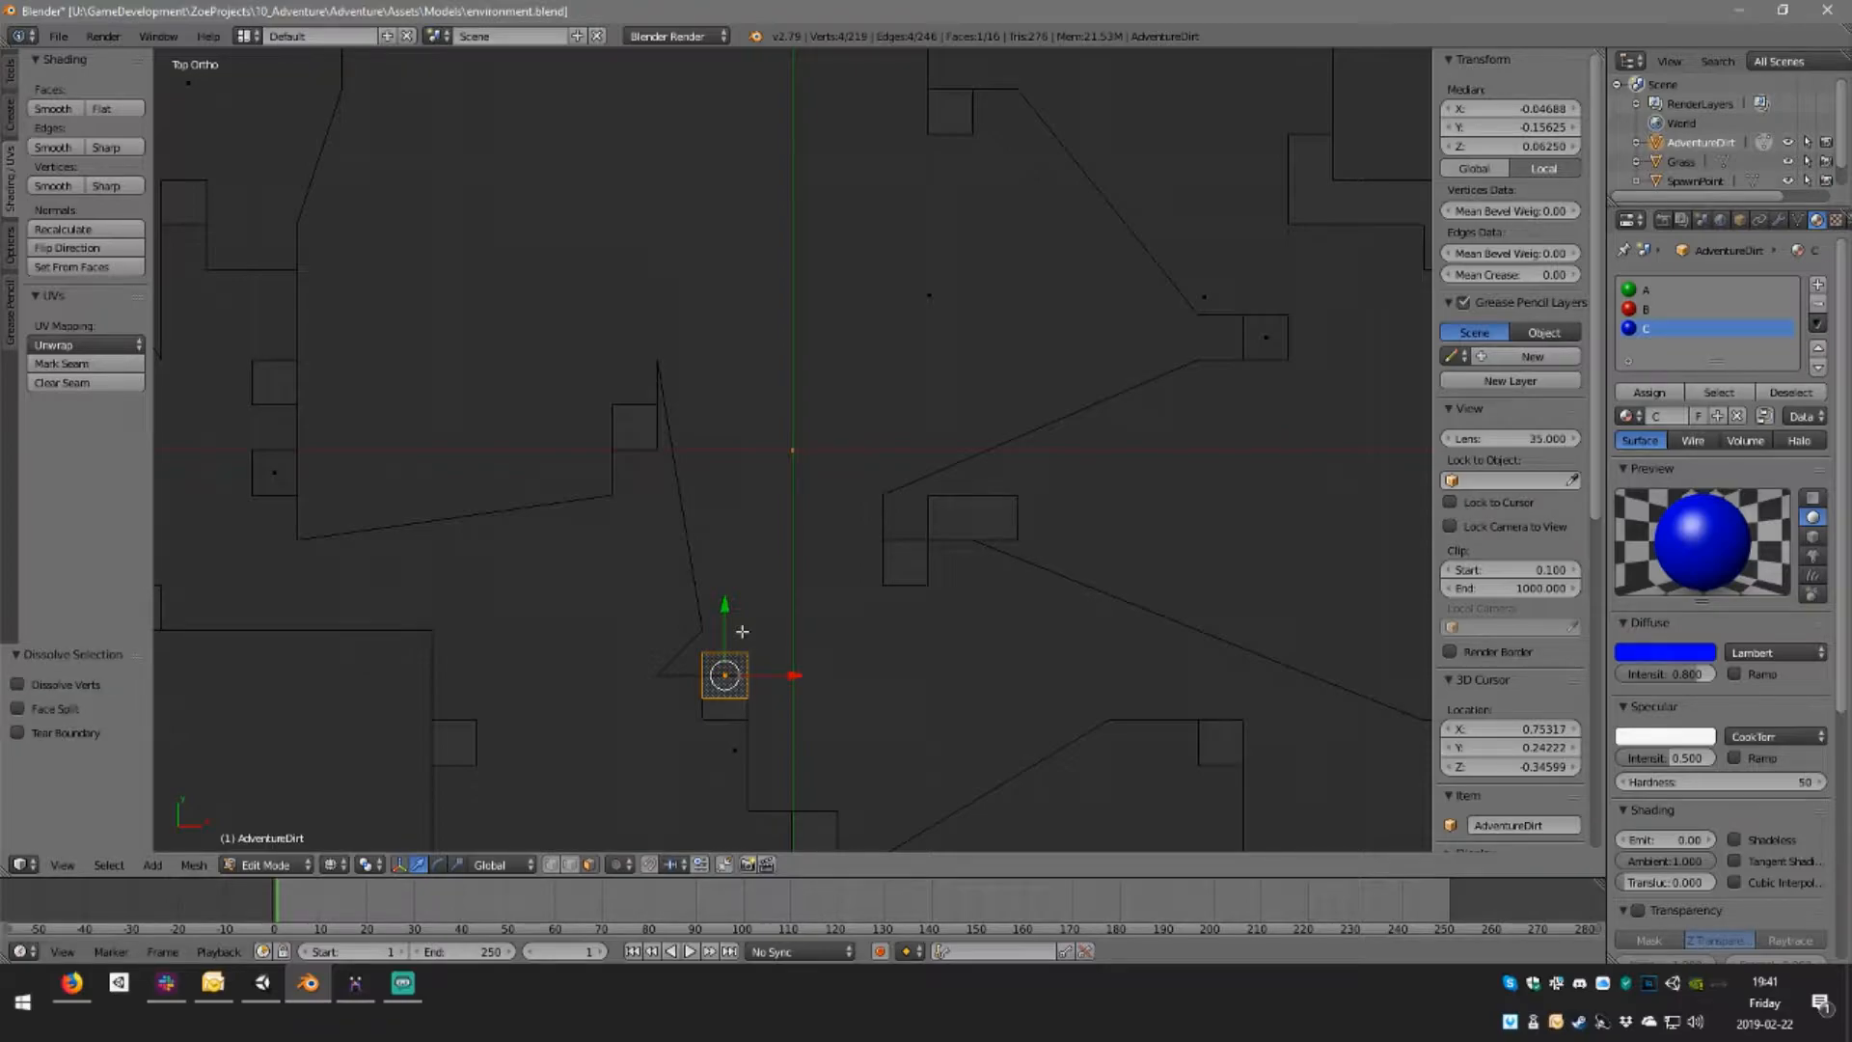
key("ctrl+z")
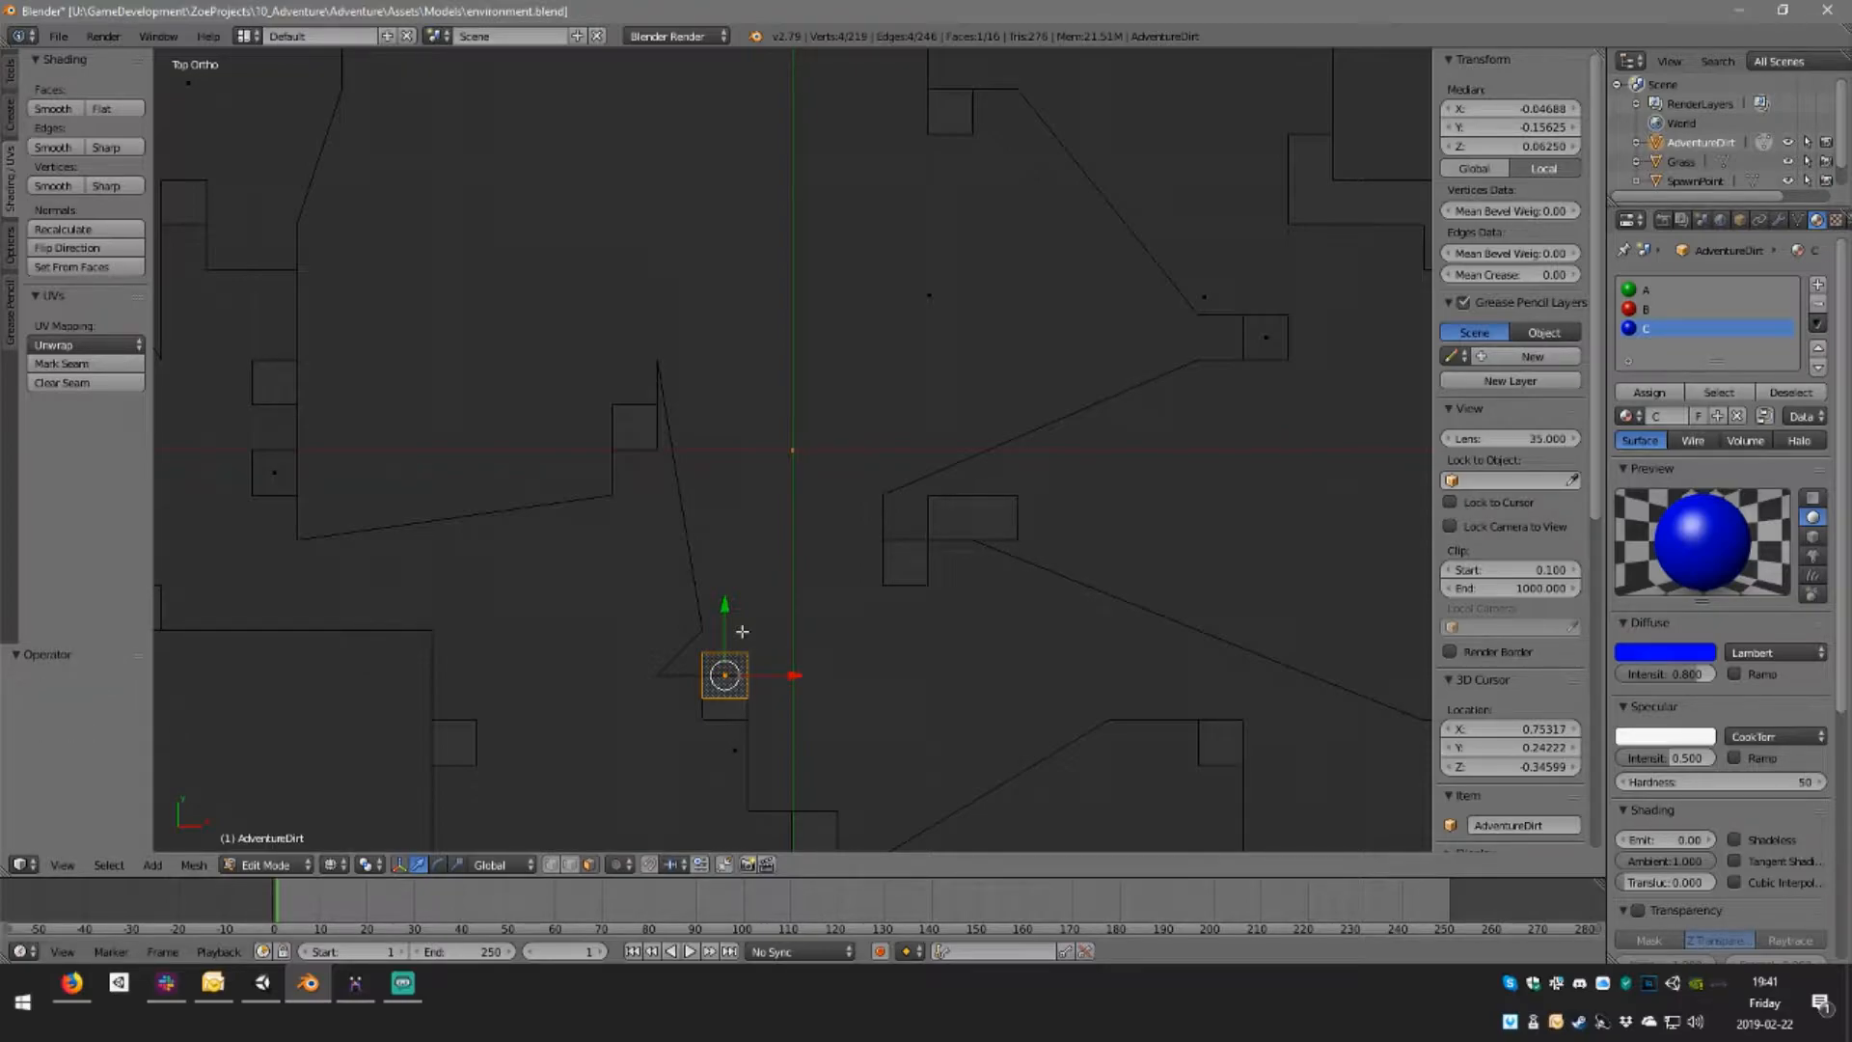
key("ctrl+z")
key("z")
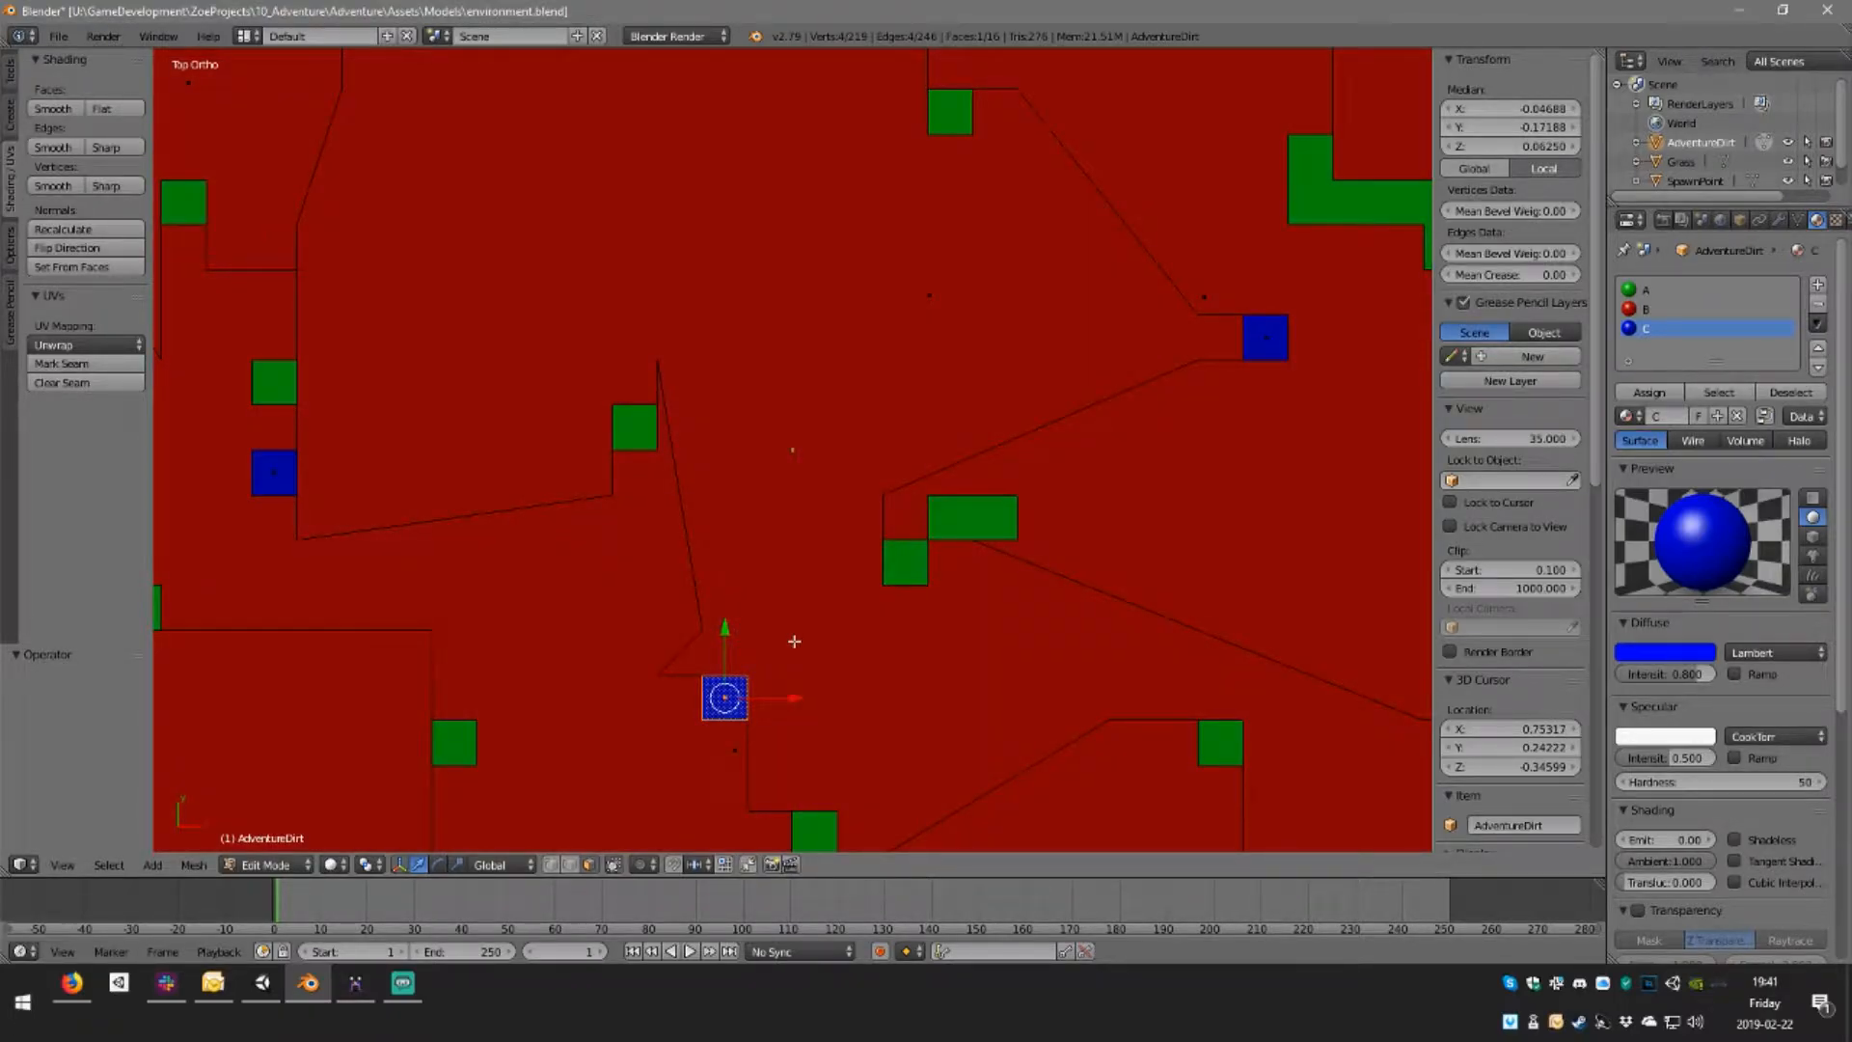
Duplicate the selected cube-top face in place and shift the copy in Y by +0.015625+0.015625
key("g")
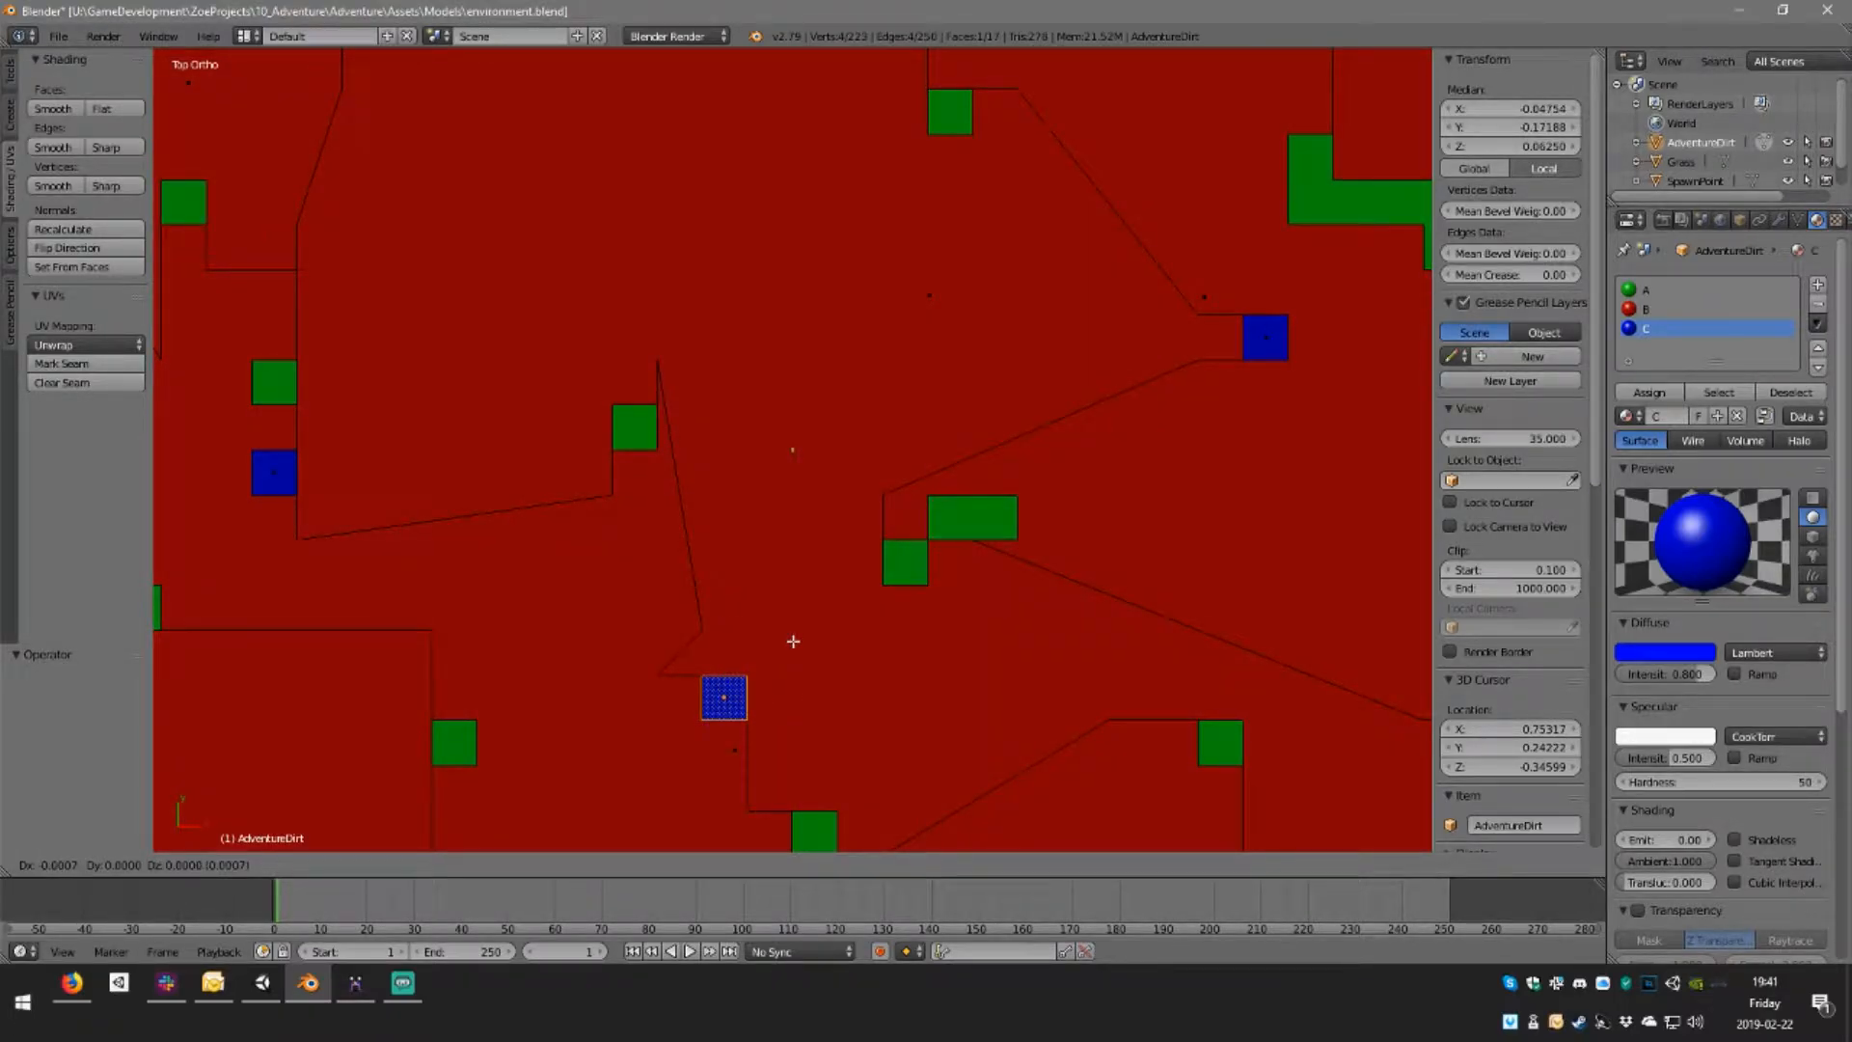
right_click(793, 641)
left_click(1541, 127)
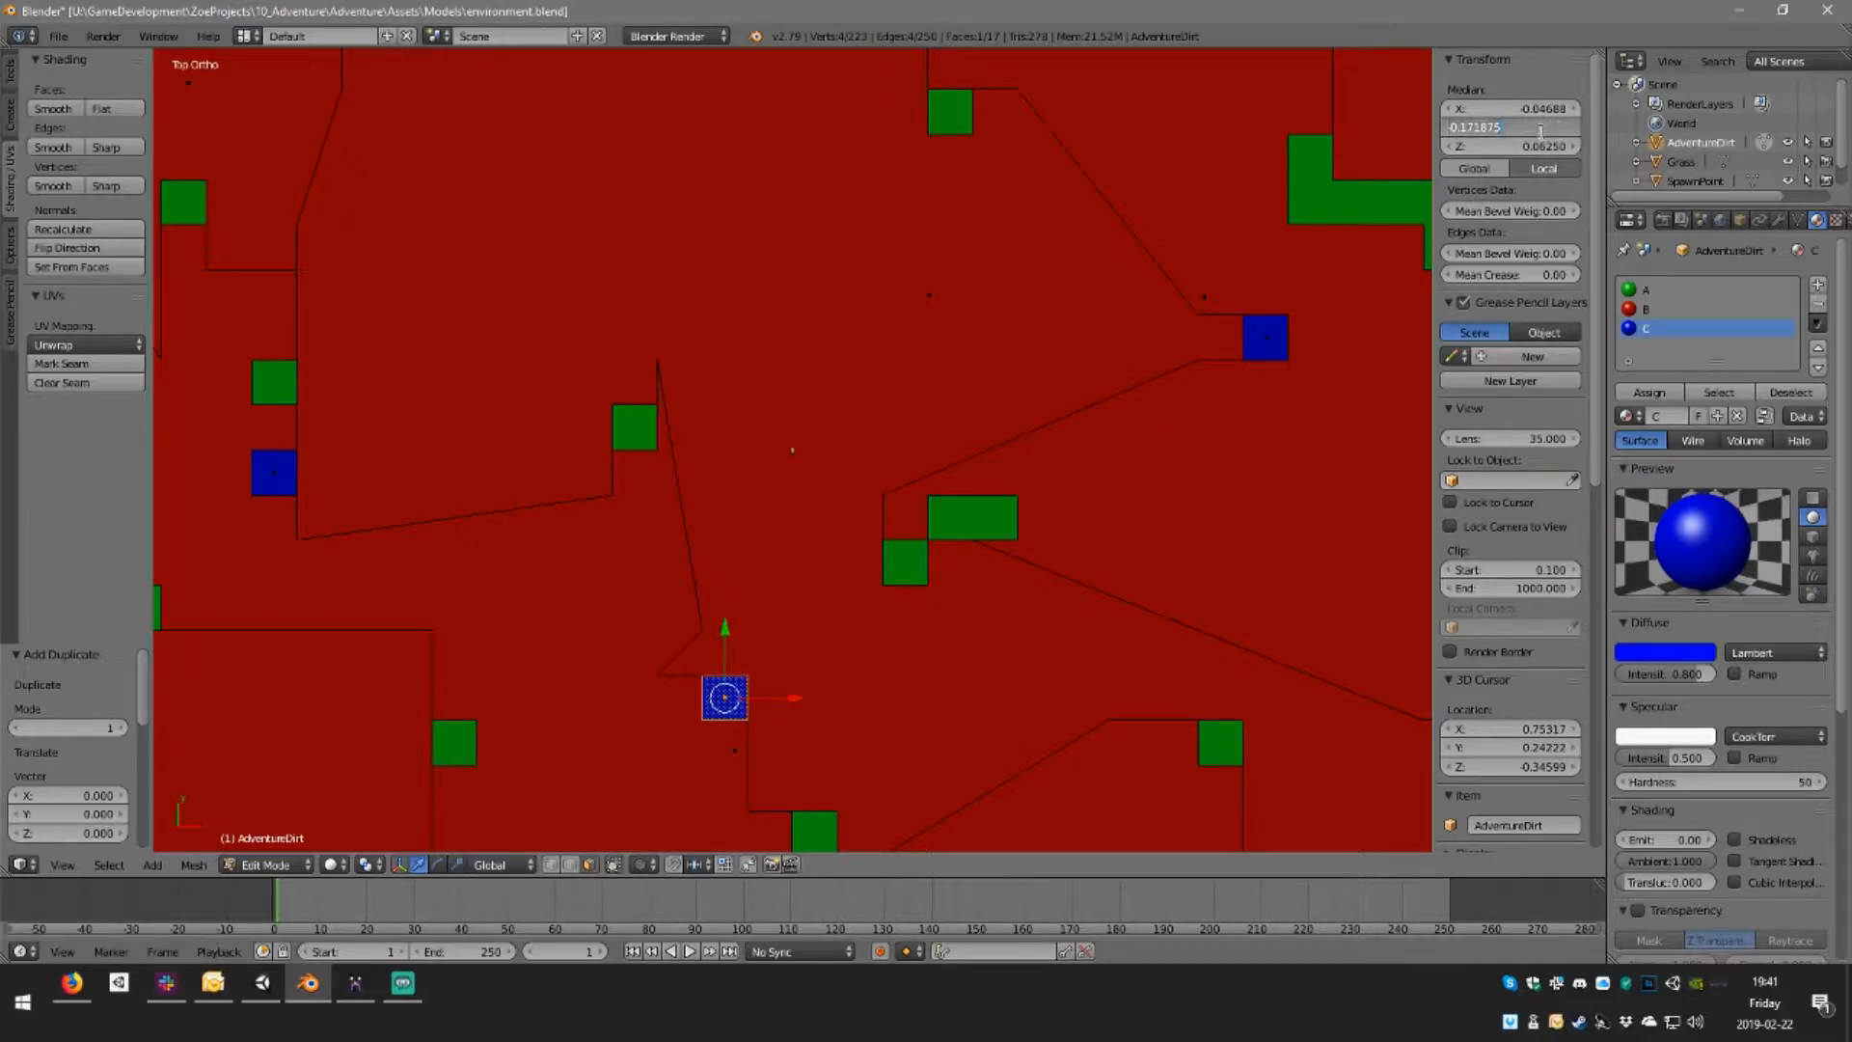
type("+0.015625+0.015625")
key("Return")
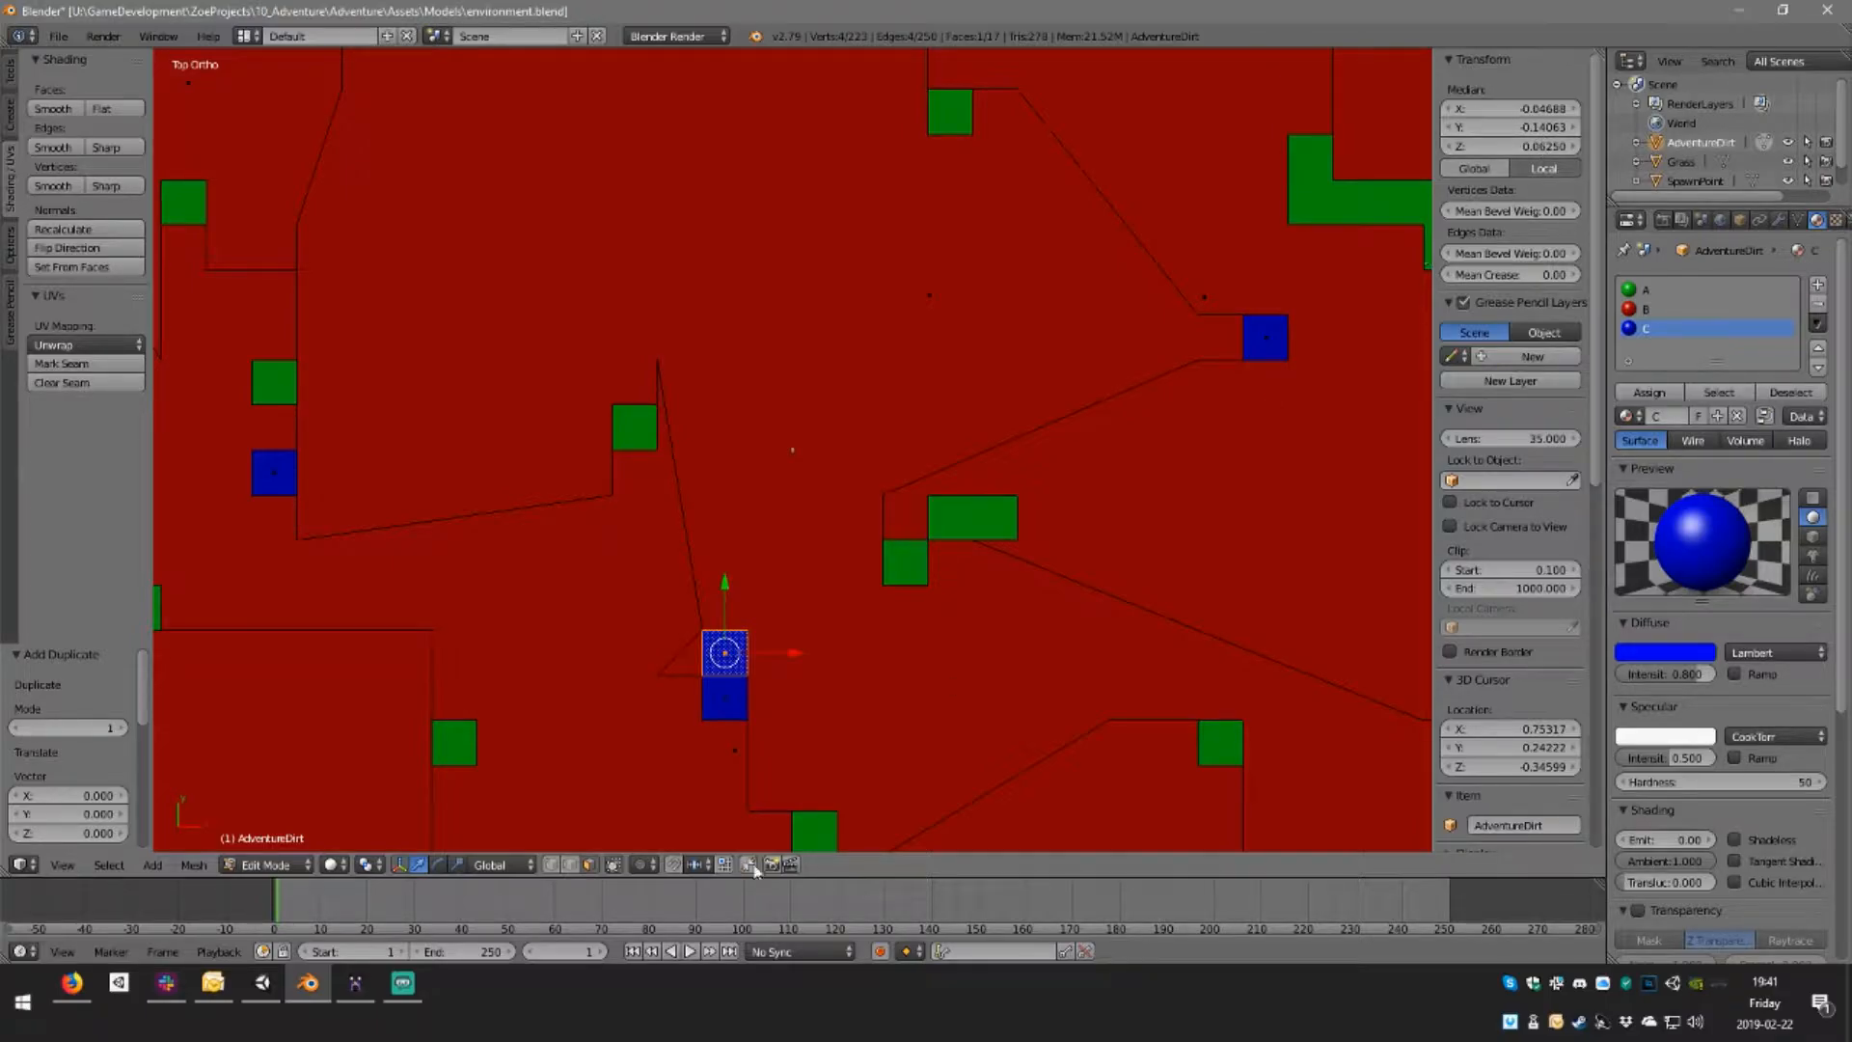
Search for the Windows Calculator and open it
mouse_move(348, 999)
key("super")
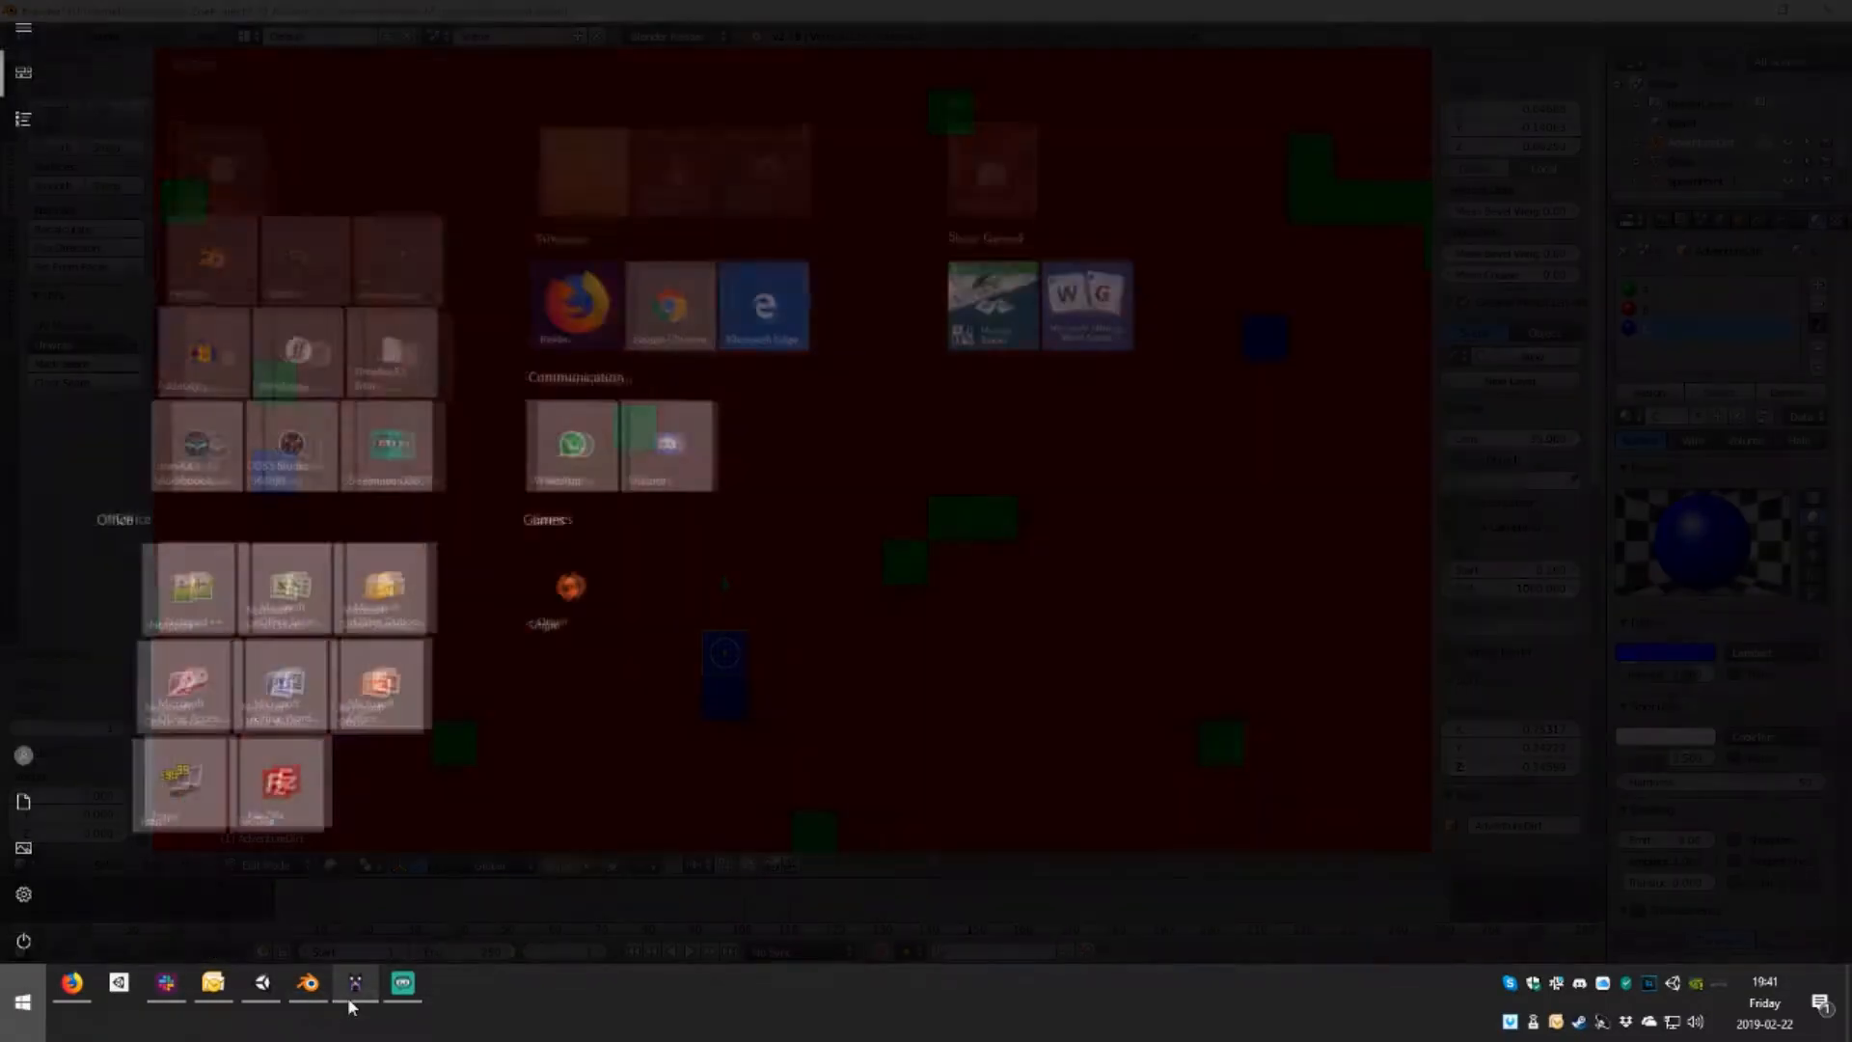
type("a")
key("BackSpace")
type("cal;")
key("BackSpace")
type("c")
key("Return")
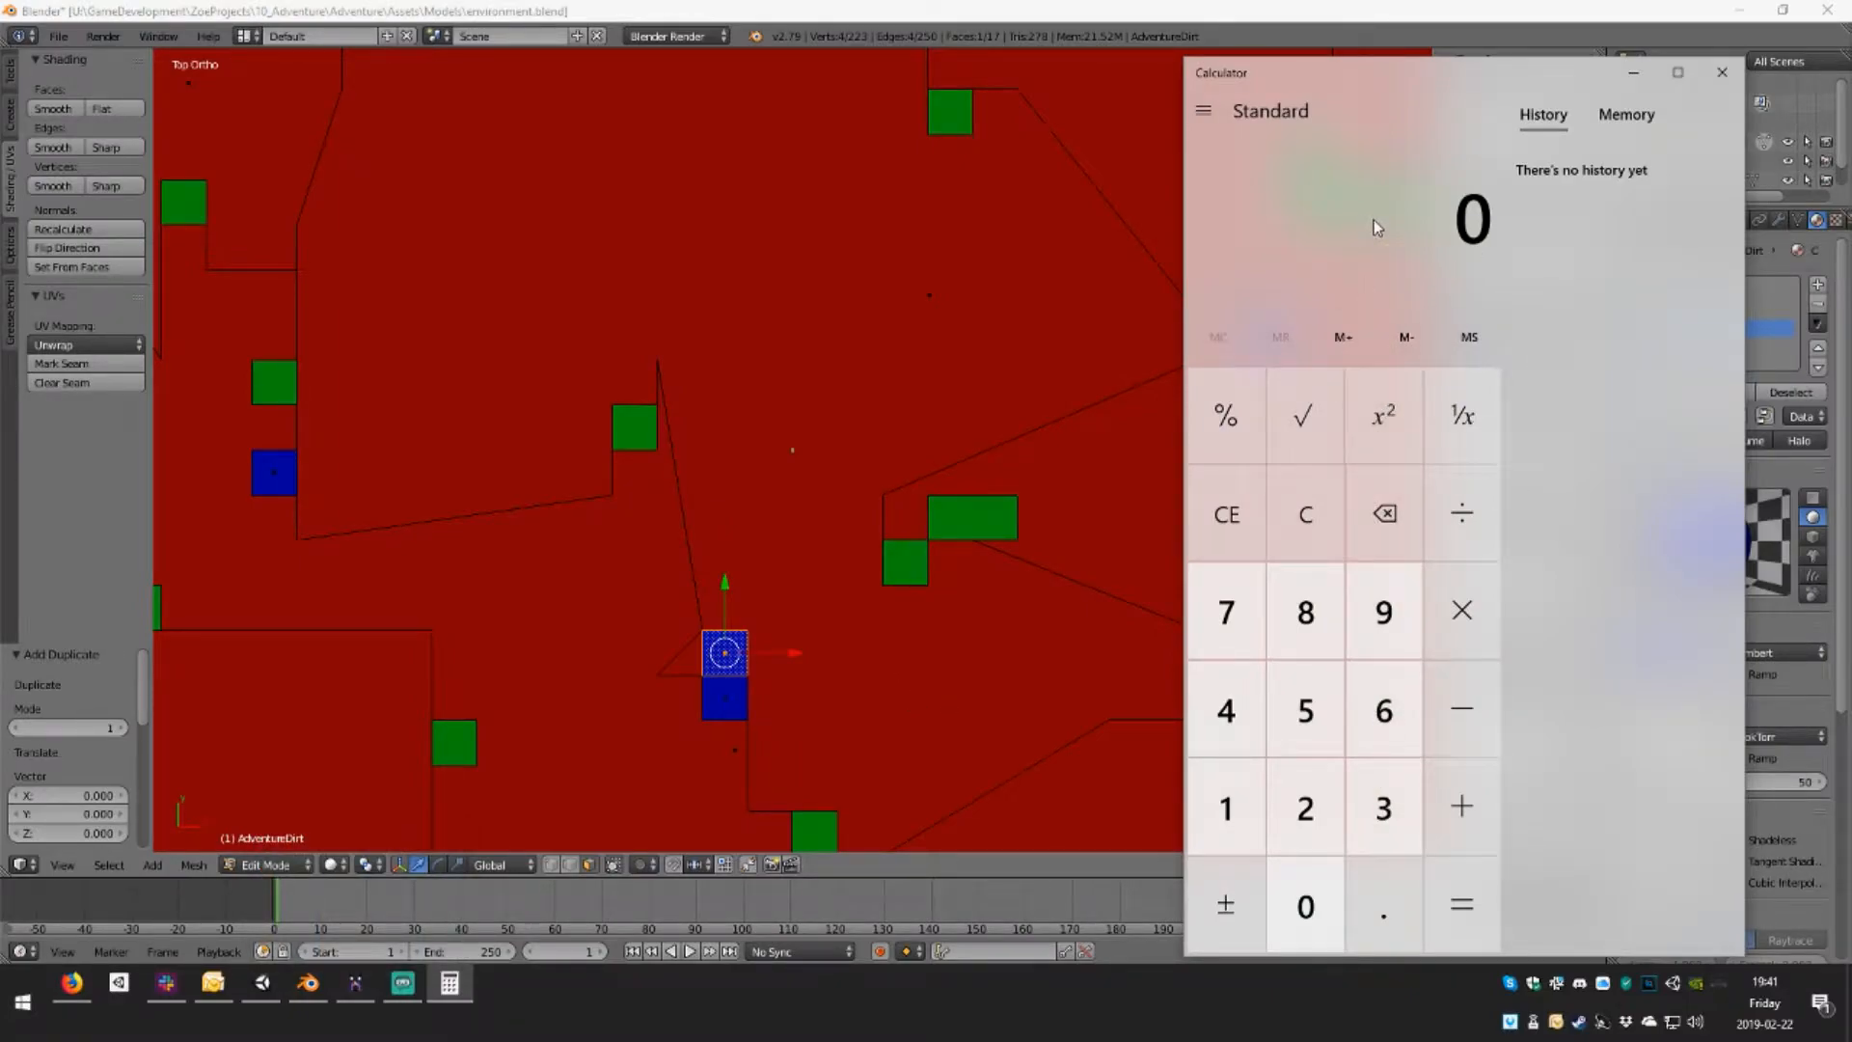
Multiply the copied 0.015625 by 2, copy the result and switch back to Blender
key("ctrl+v")
key("asterisk")
key("2")
key("Return")
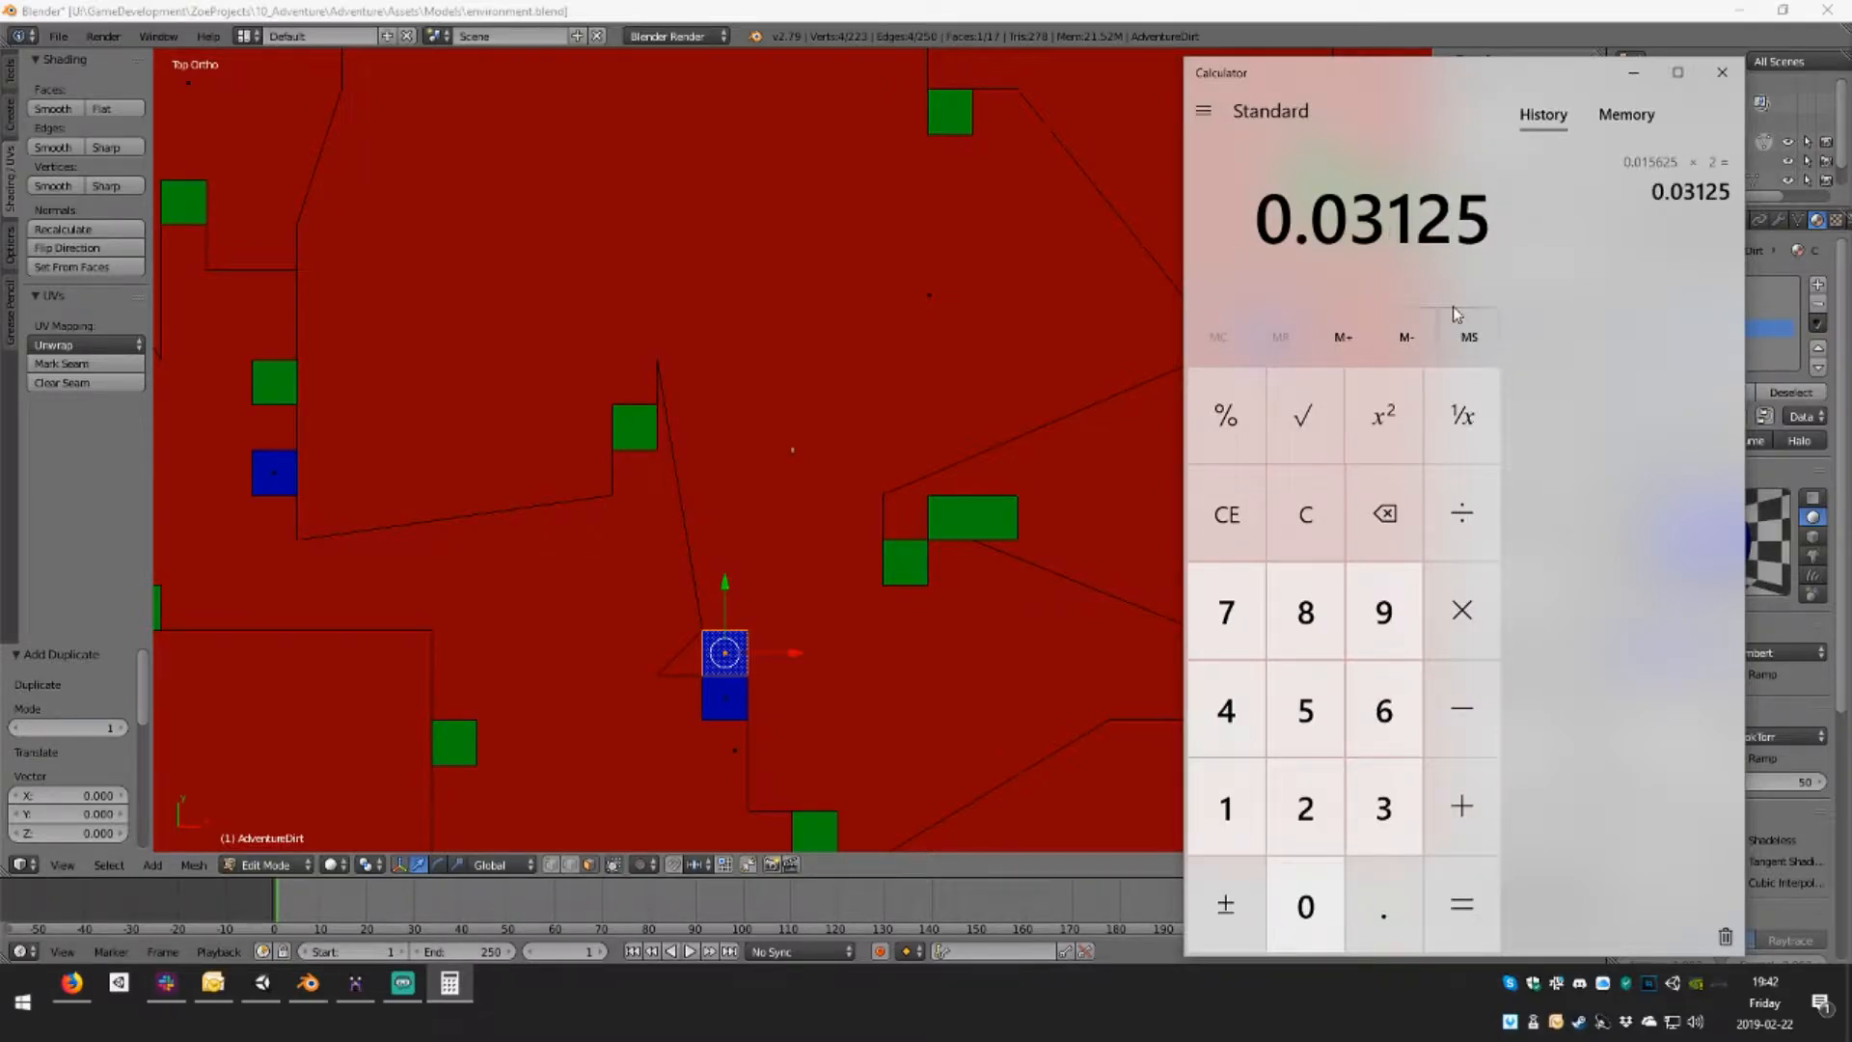
key("alt+Tab")
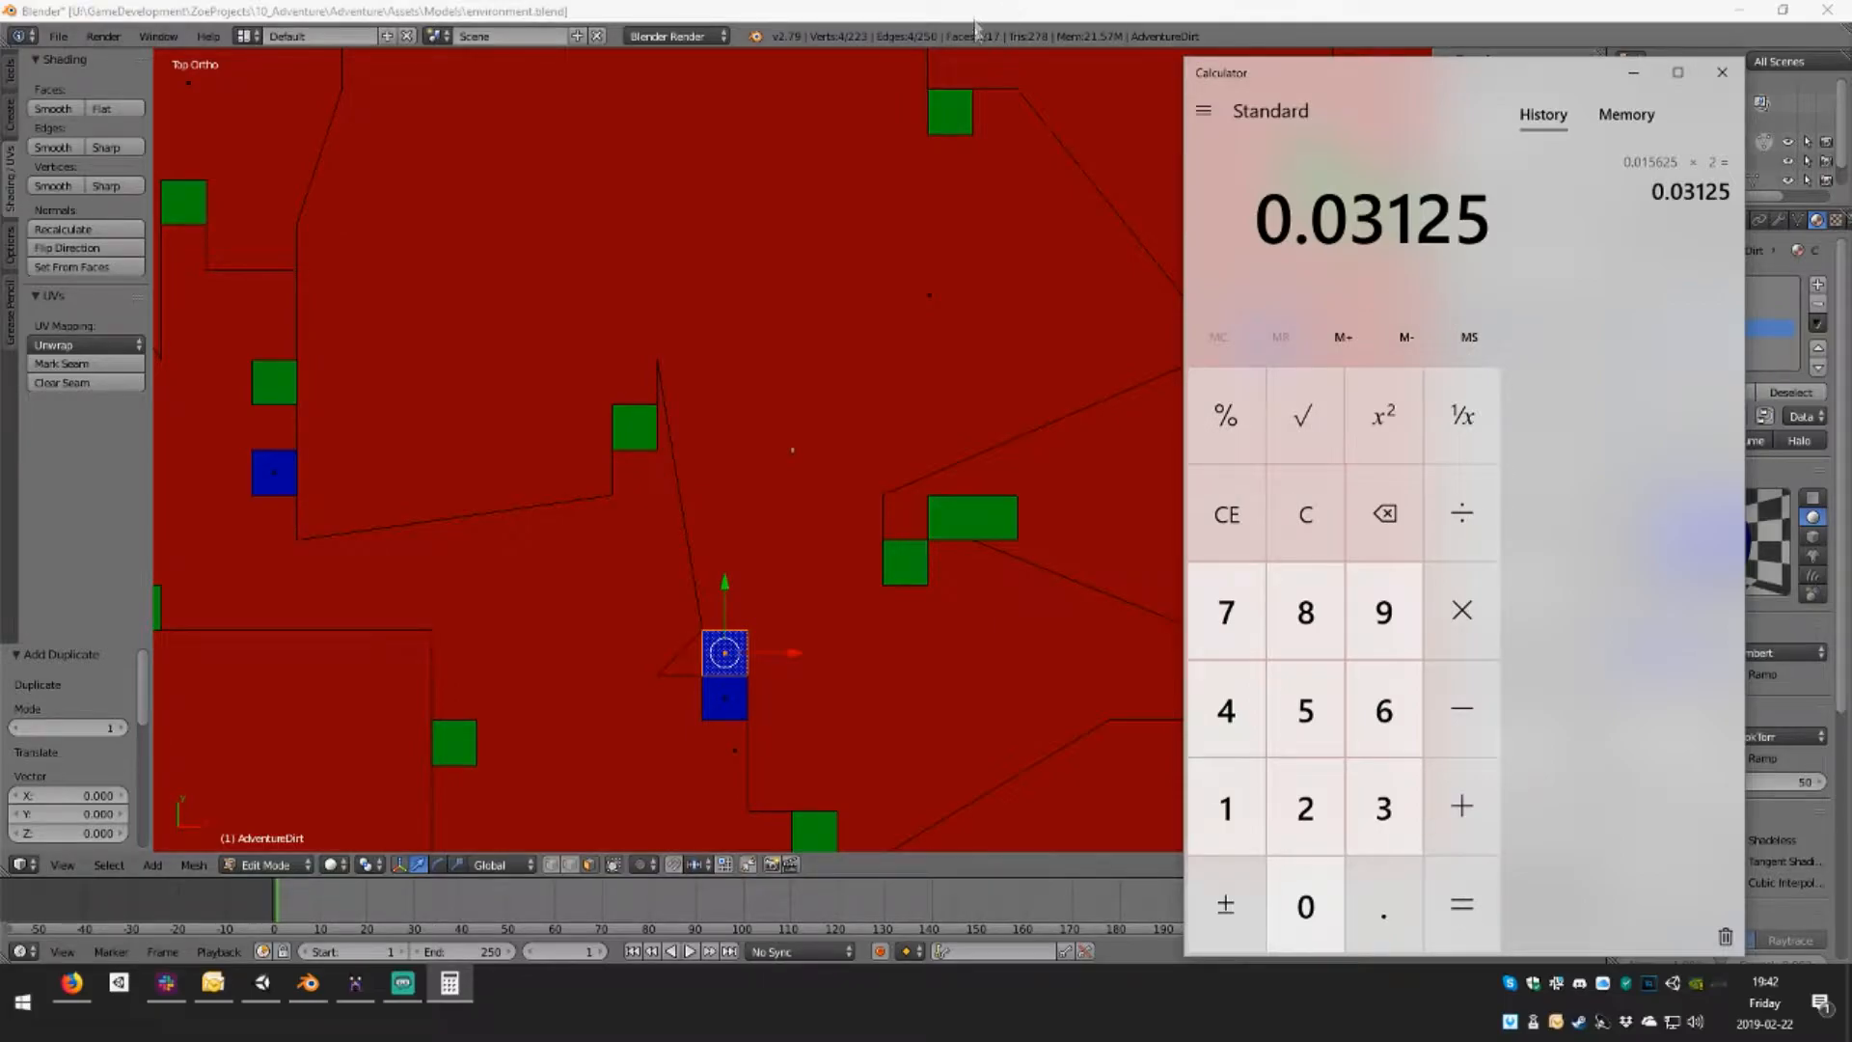
Shift the duplicated cube-top face by -0.03125 in X
scroll(762, 571, "down", 4)
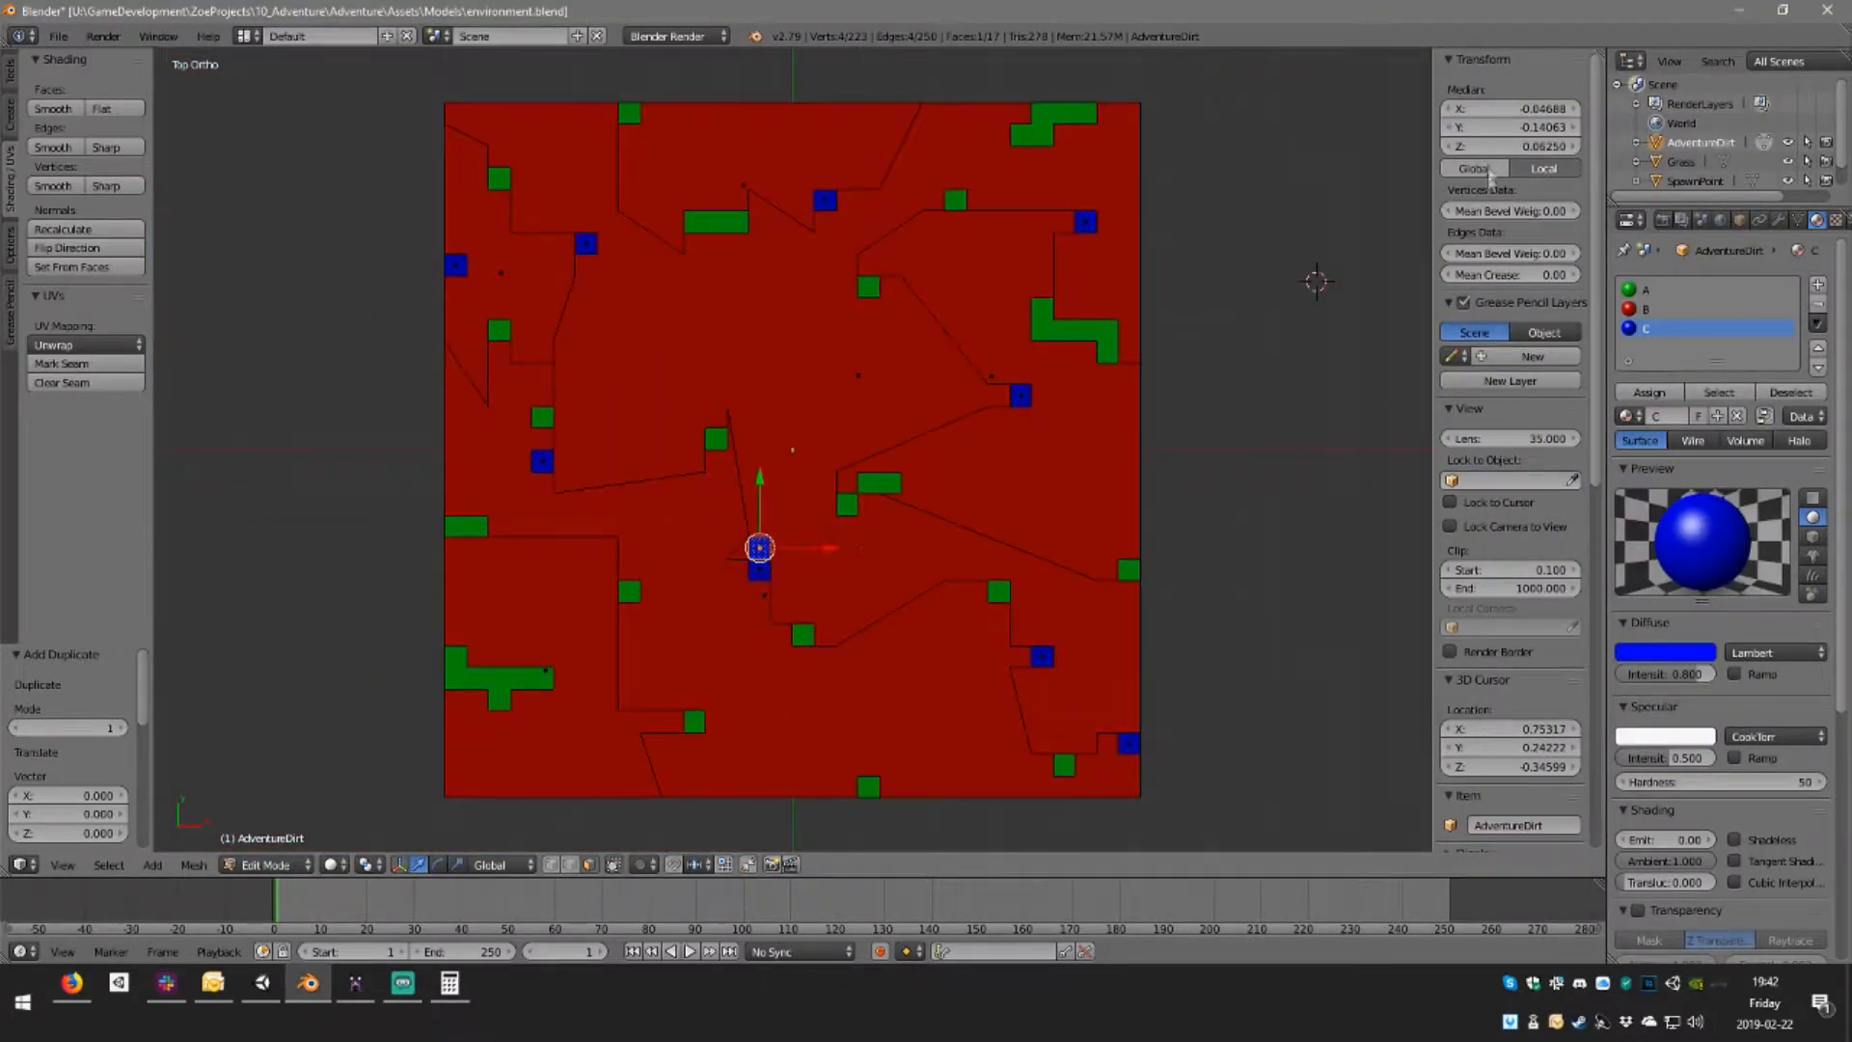
left_click(1518, 104)
left_click(1520, 105)
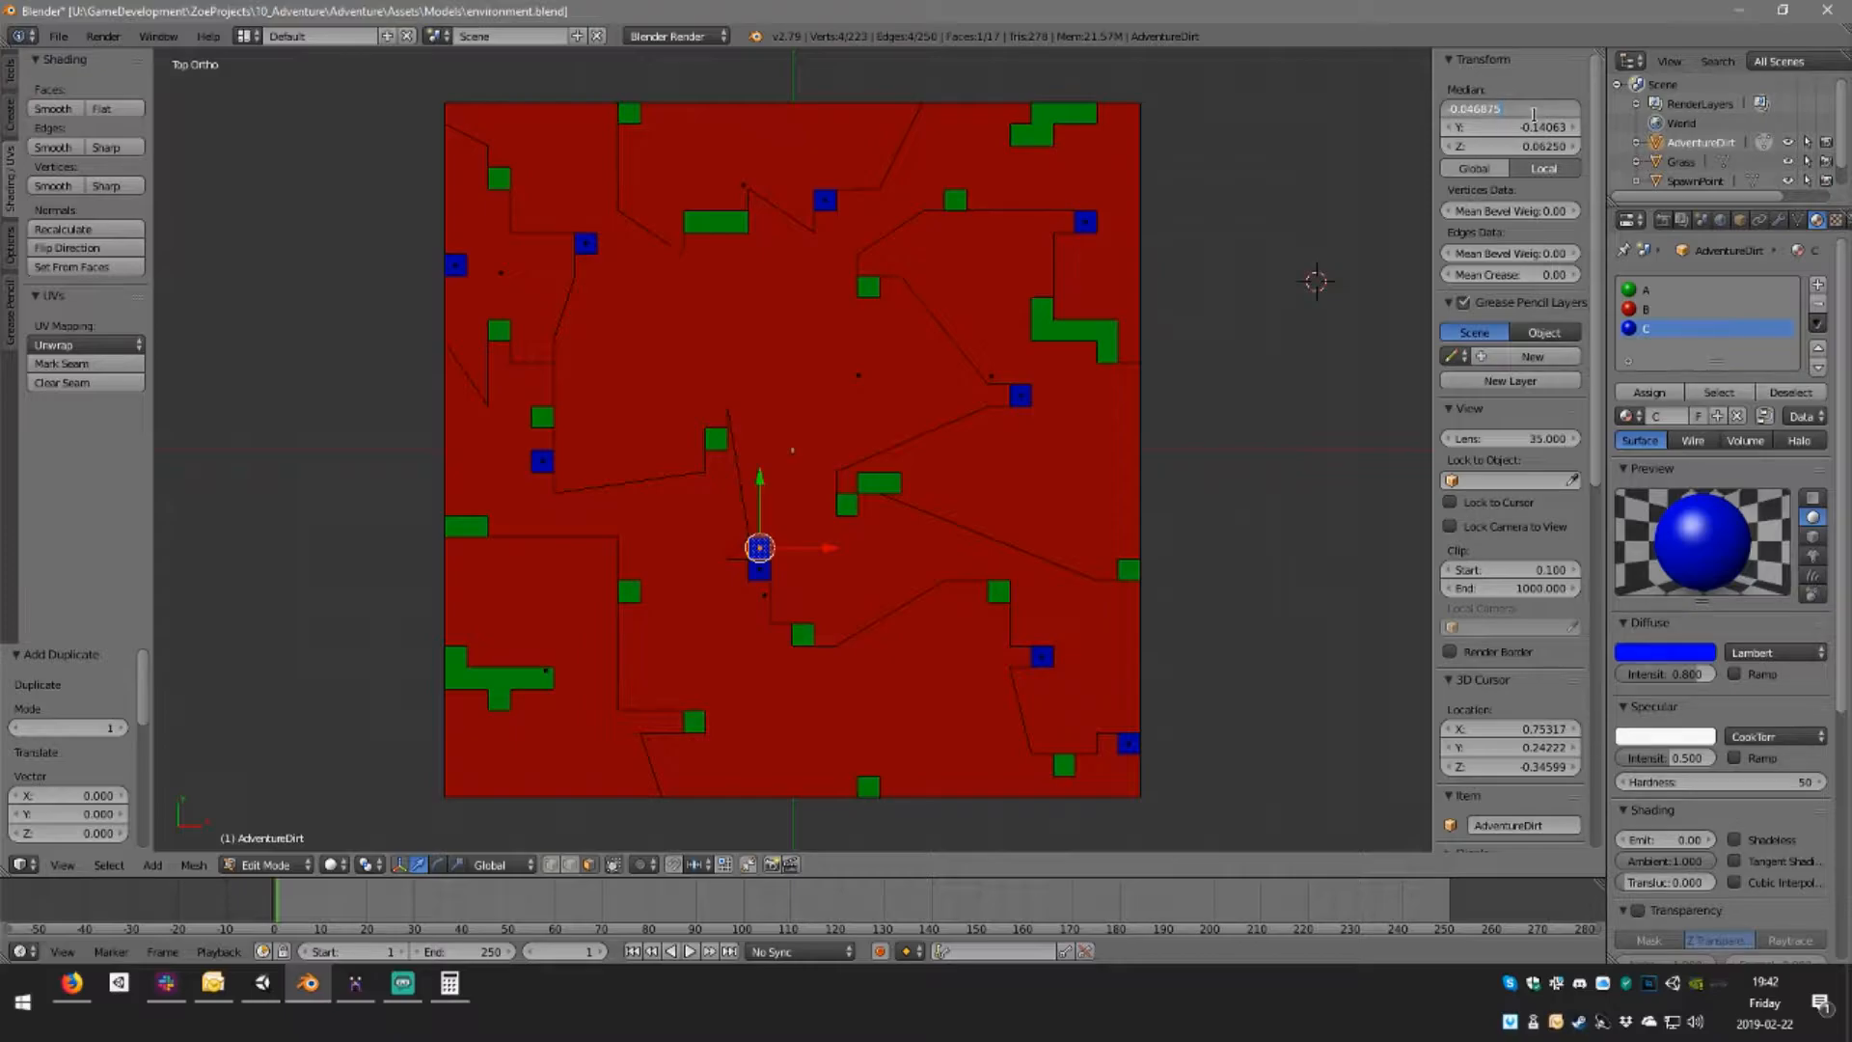
type("-")
key("ctrl+v")
key("Return")
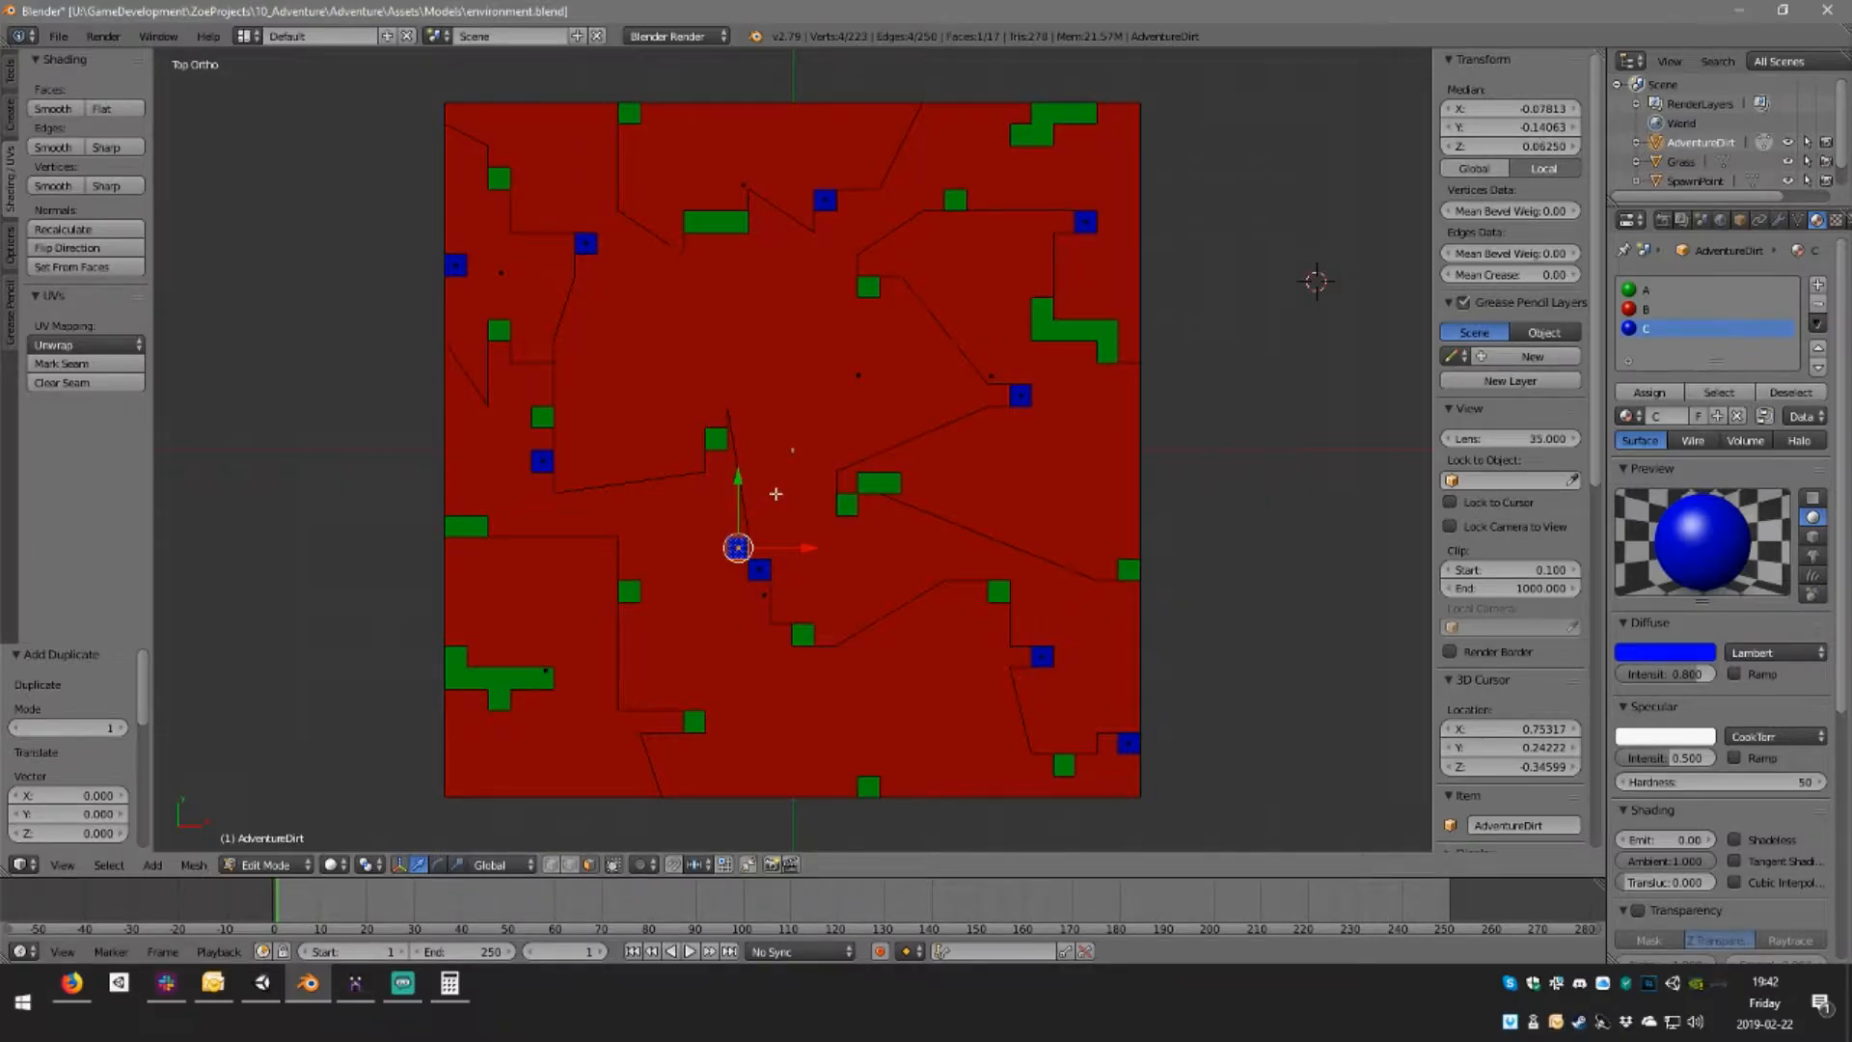
Duplicate the selected blue cube-top face in place and move the copy to X -0.109375, shifted by +0.03125 in Y
key("shift+d")
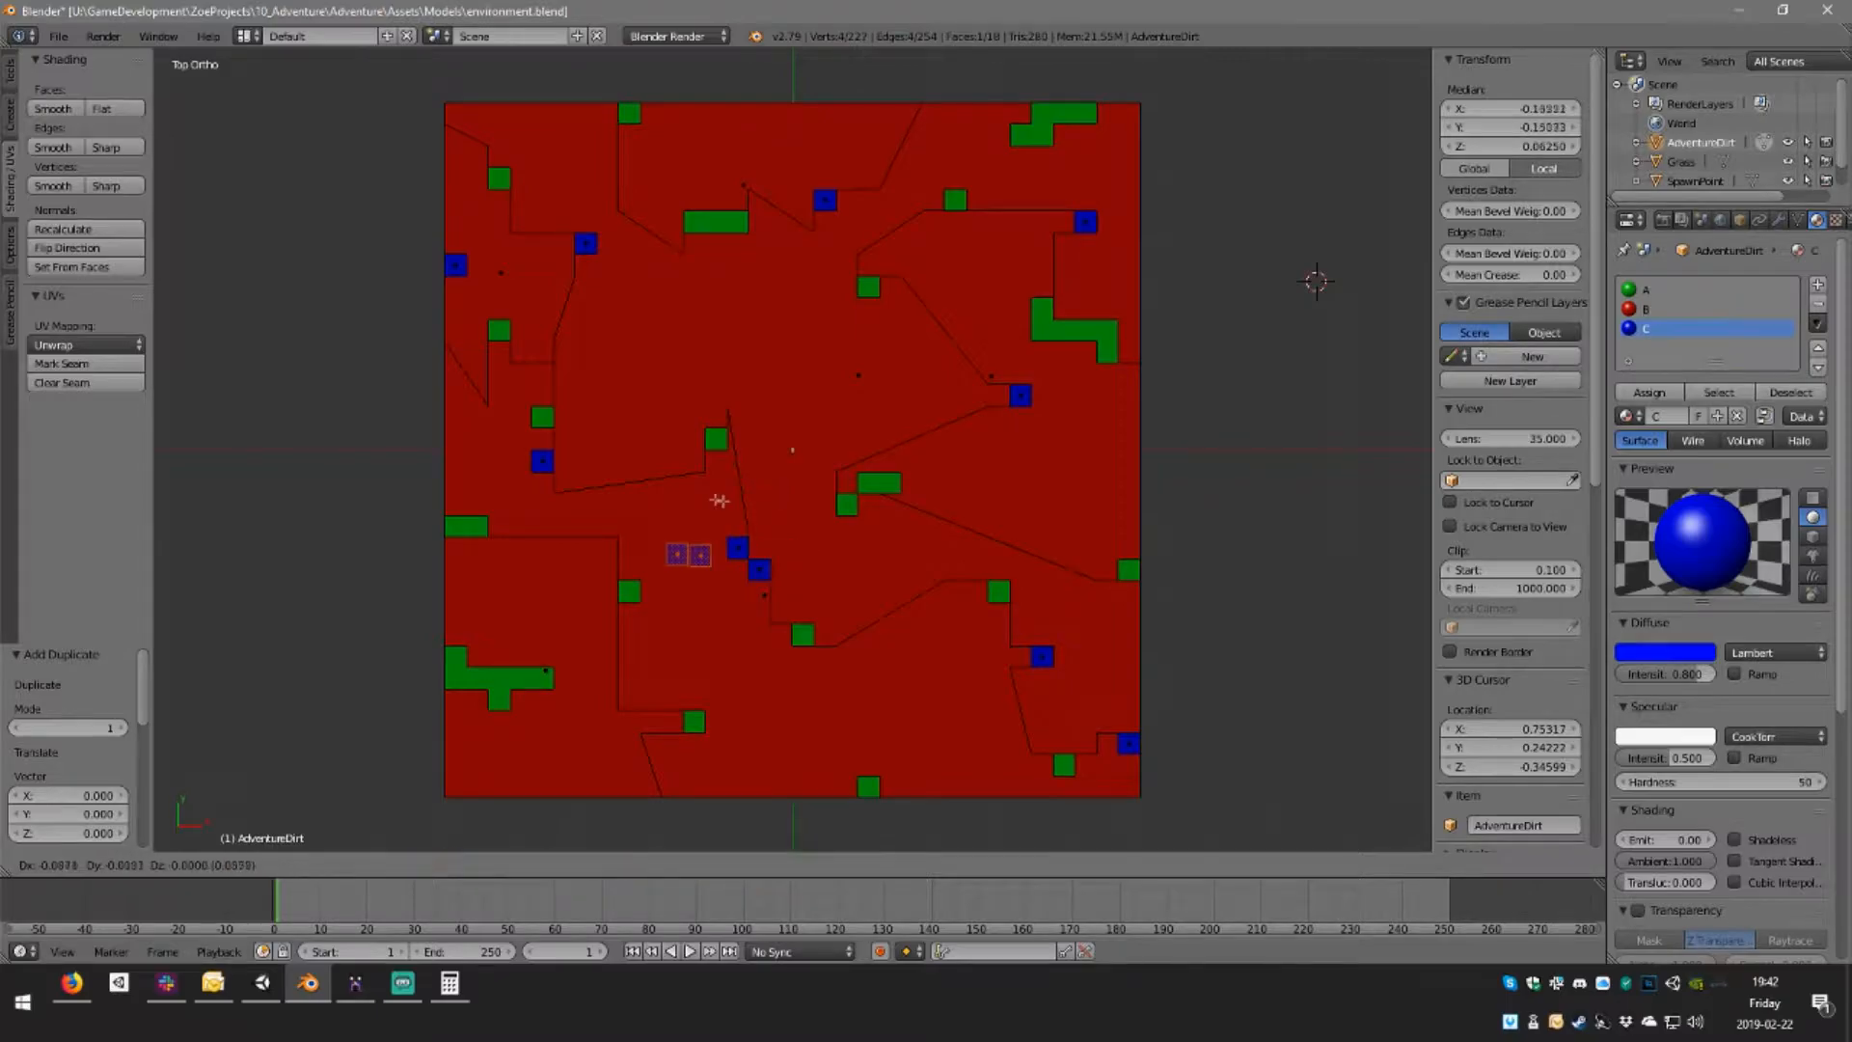
right_click(756, 481)
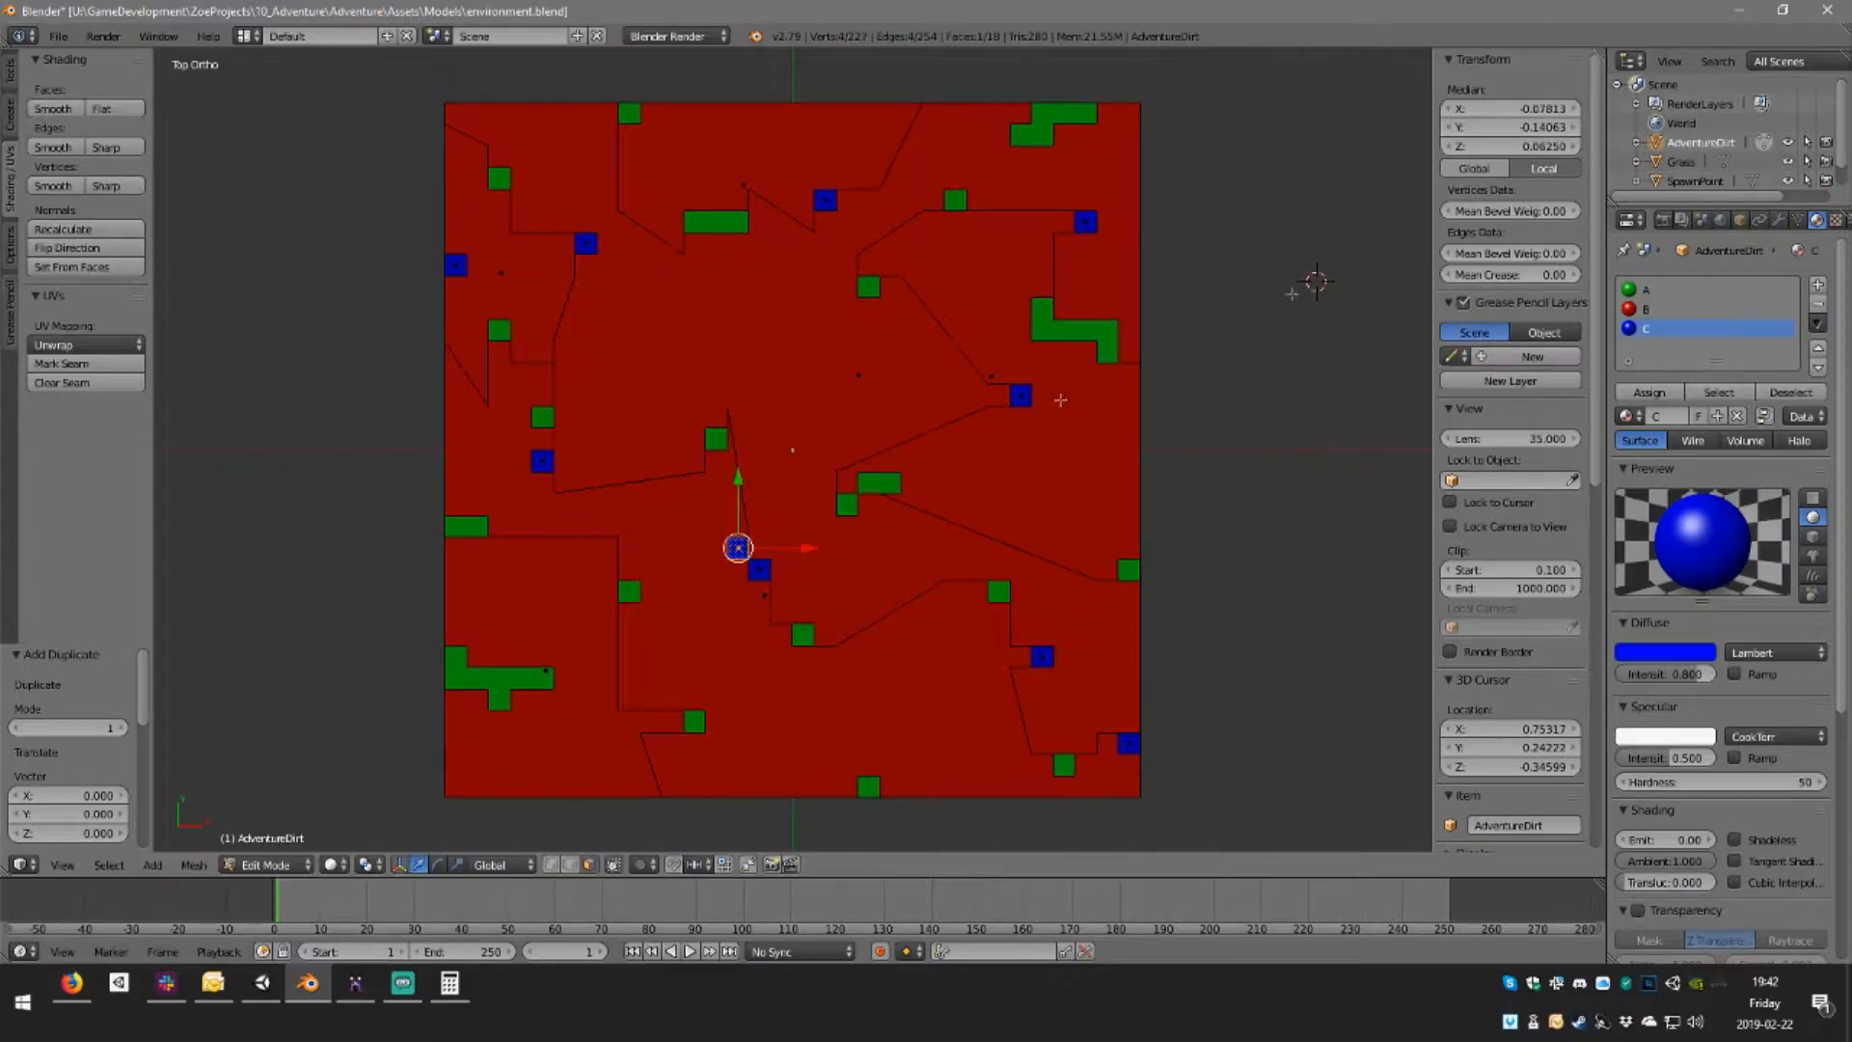
left_click(1548, 108)
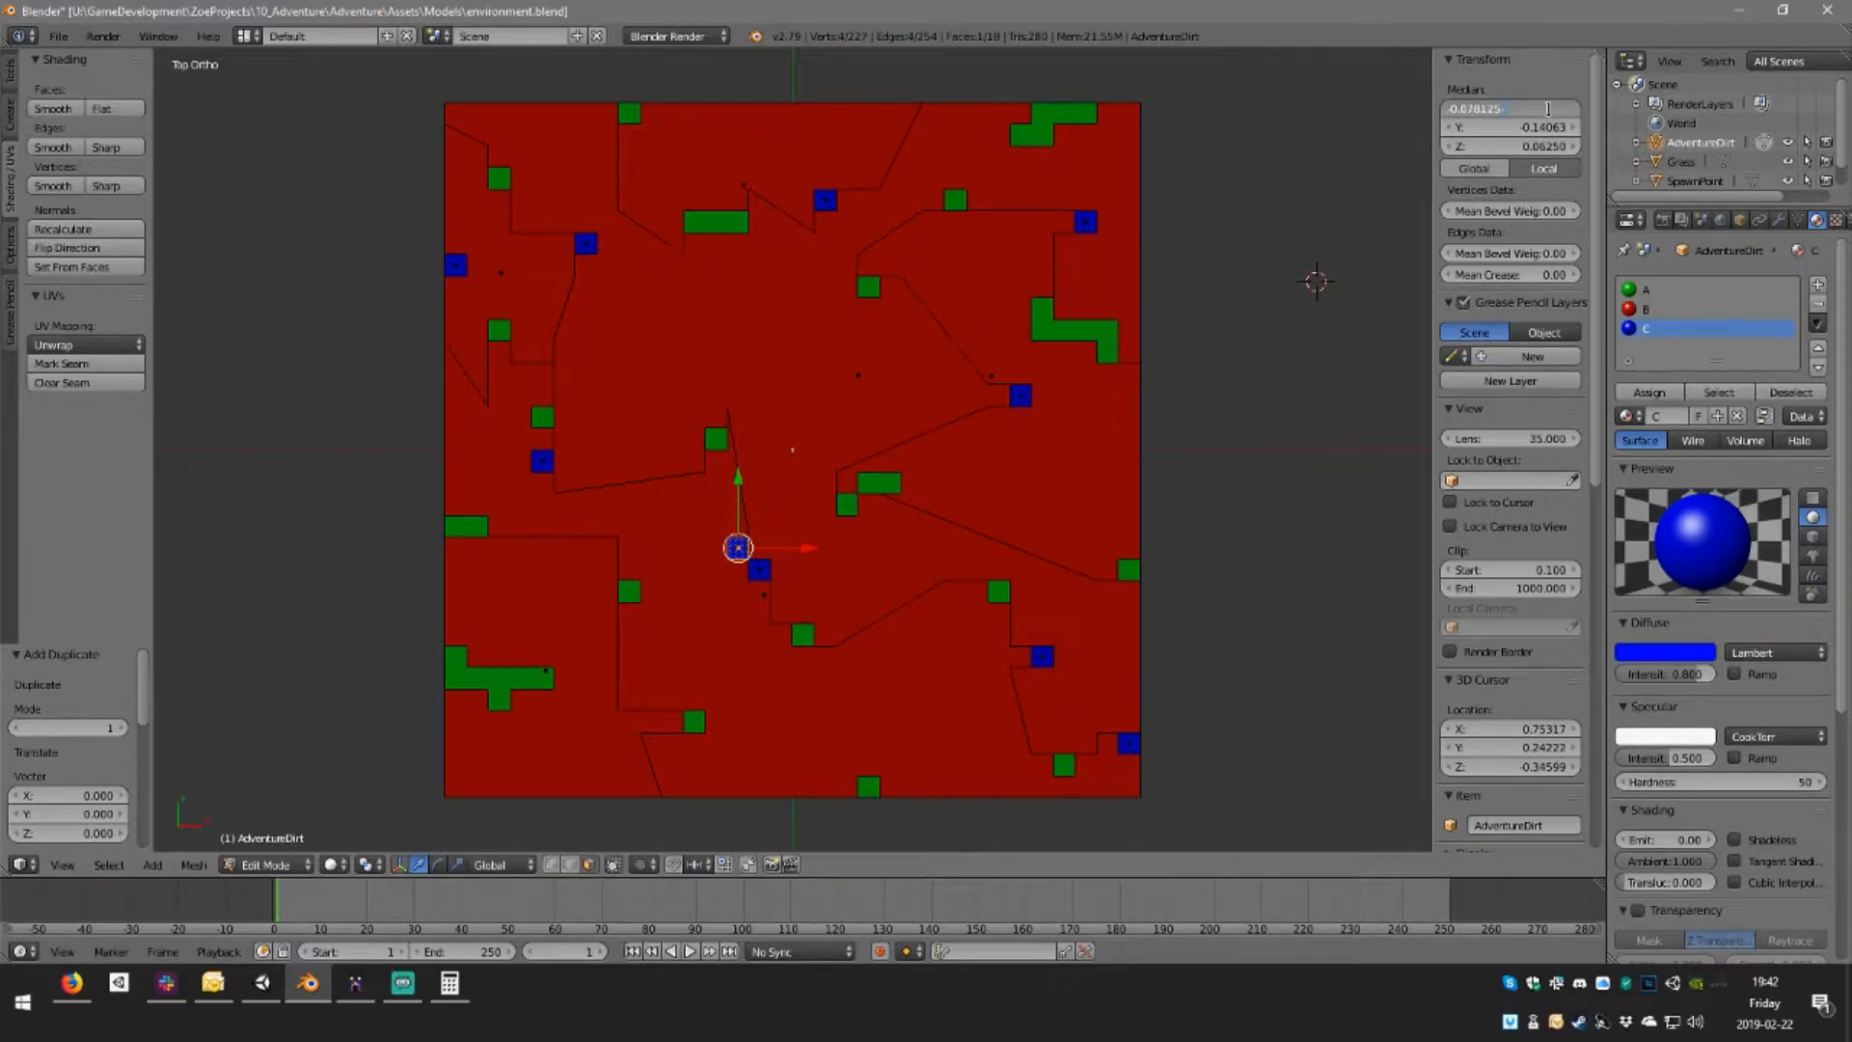
type("-0.109375")
key("Return")
left_click(1553, 126)
type("-0.140625")
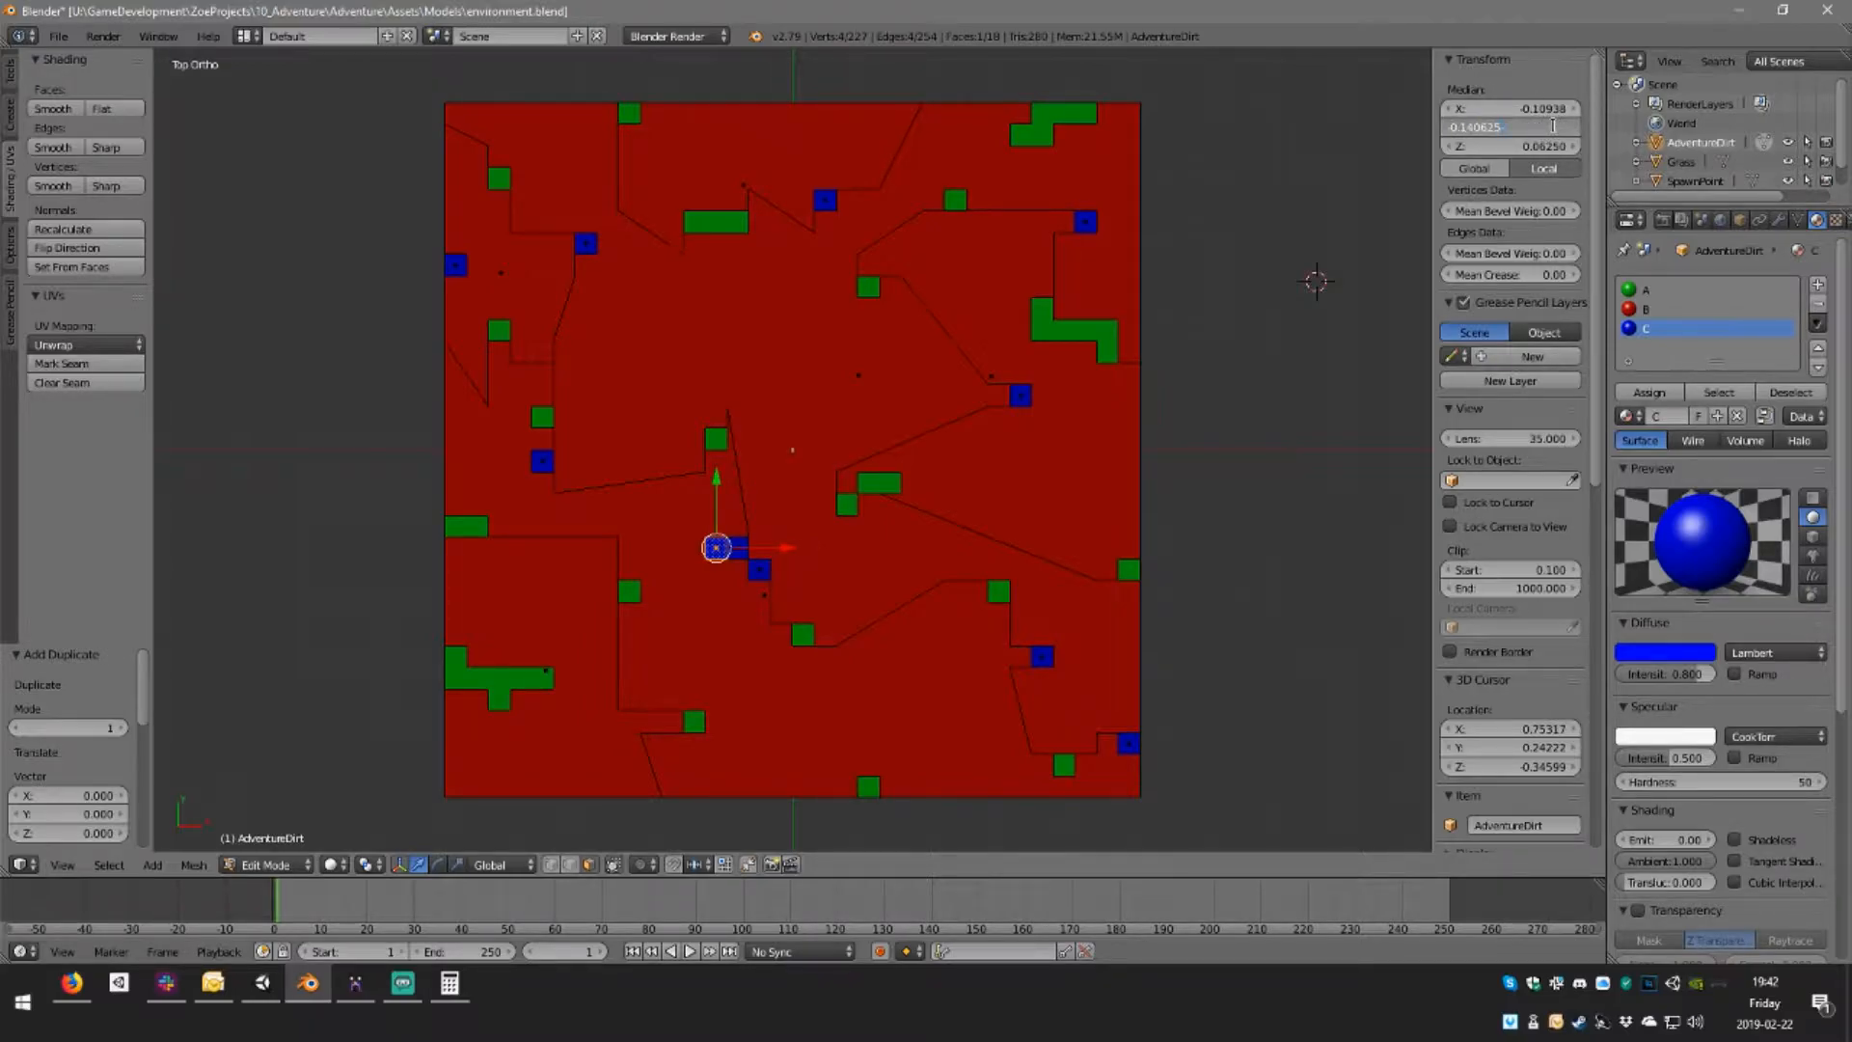
type("+0.03125")
key("Return")
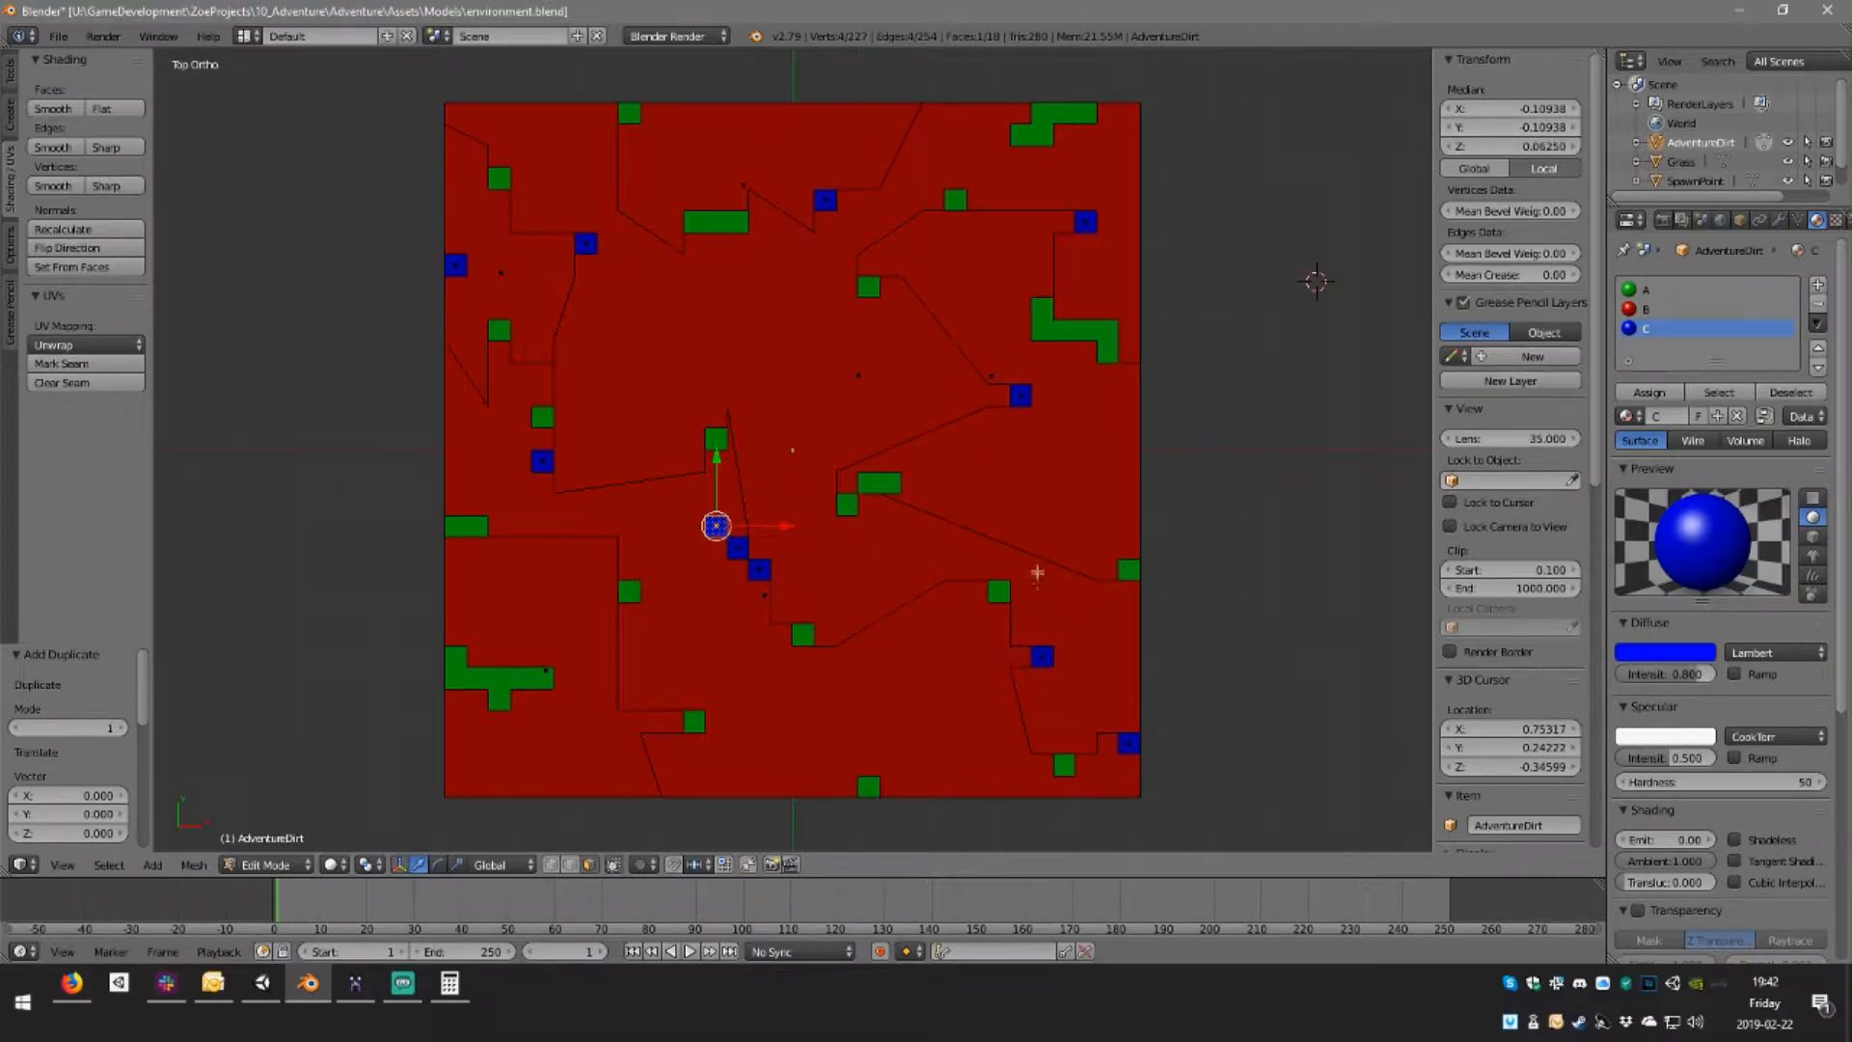
Rename both the AdventureDirt object and its mesh data as Dirt
middle_click_drag(1004, 591, 992, 549)
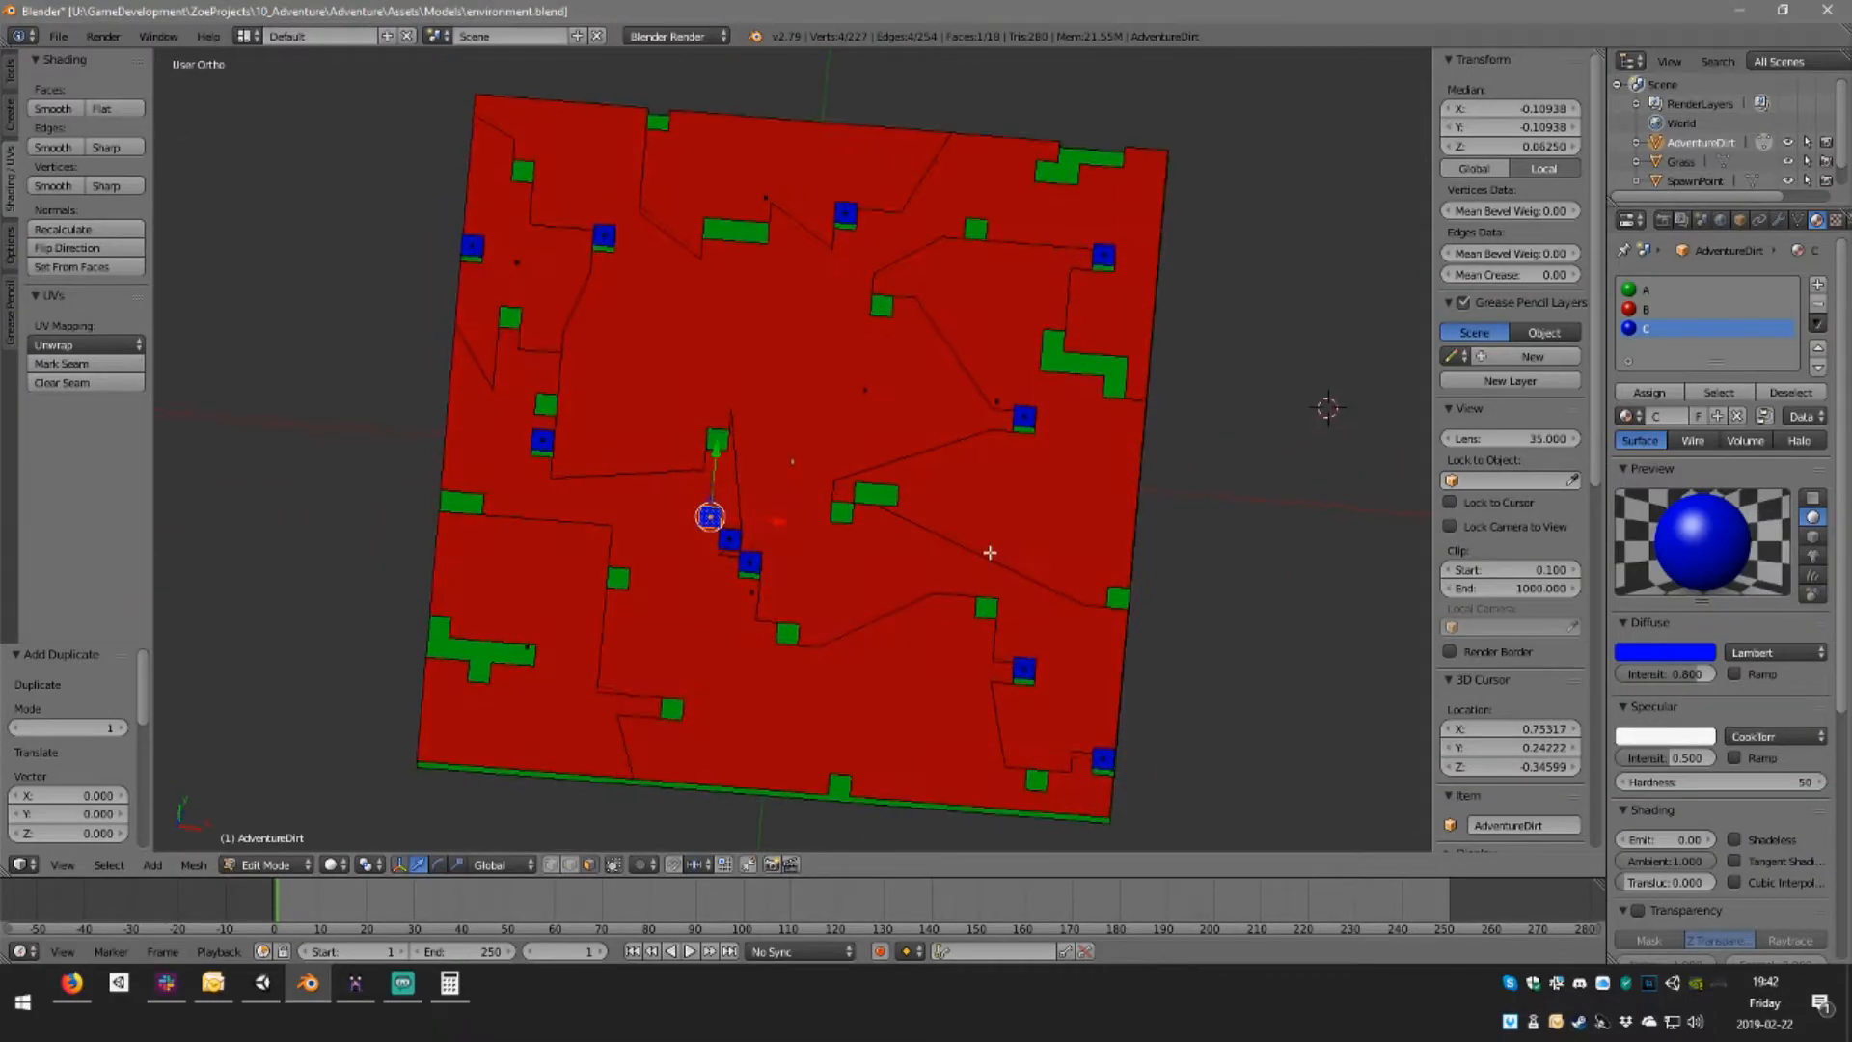
key("KP_7")
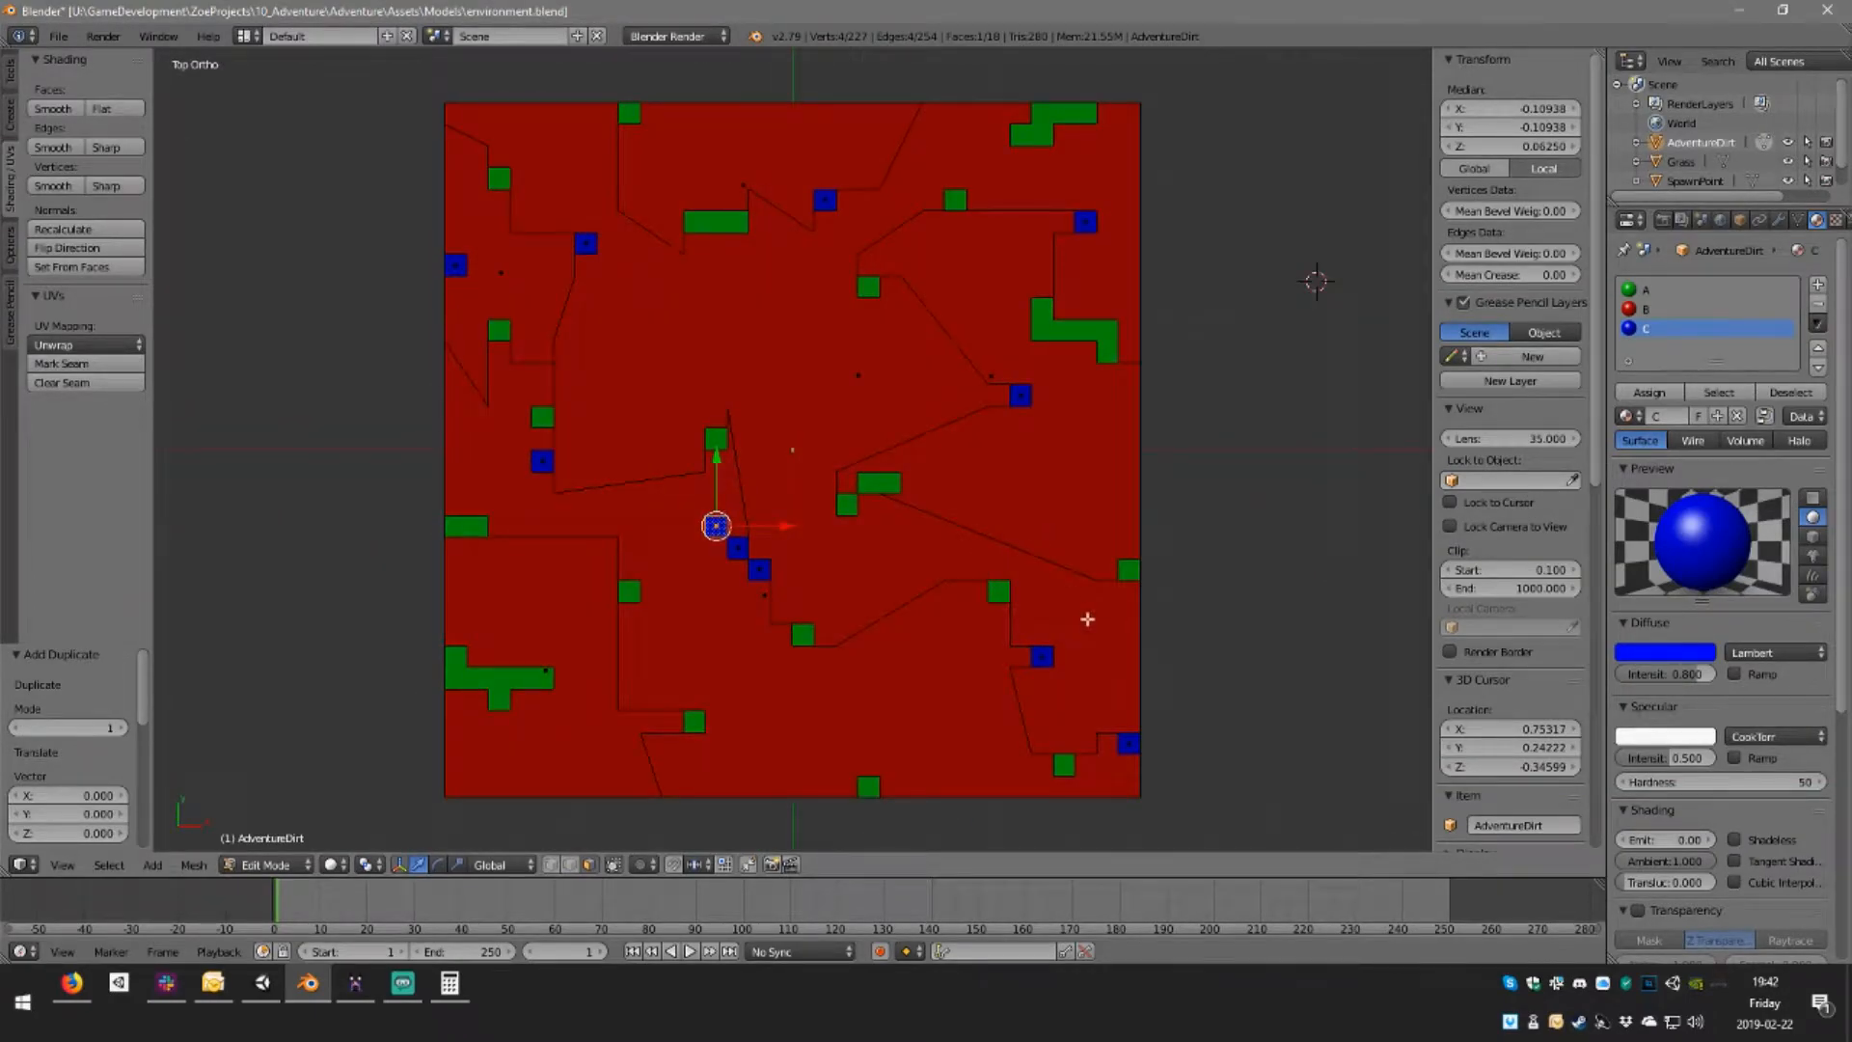
key("Tab")
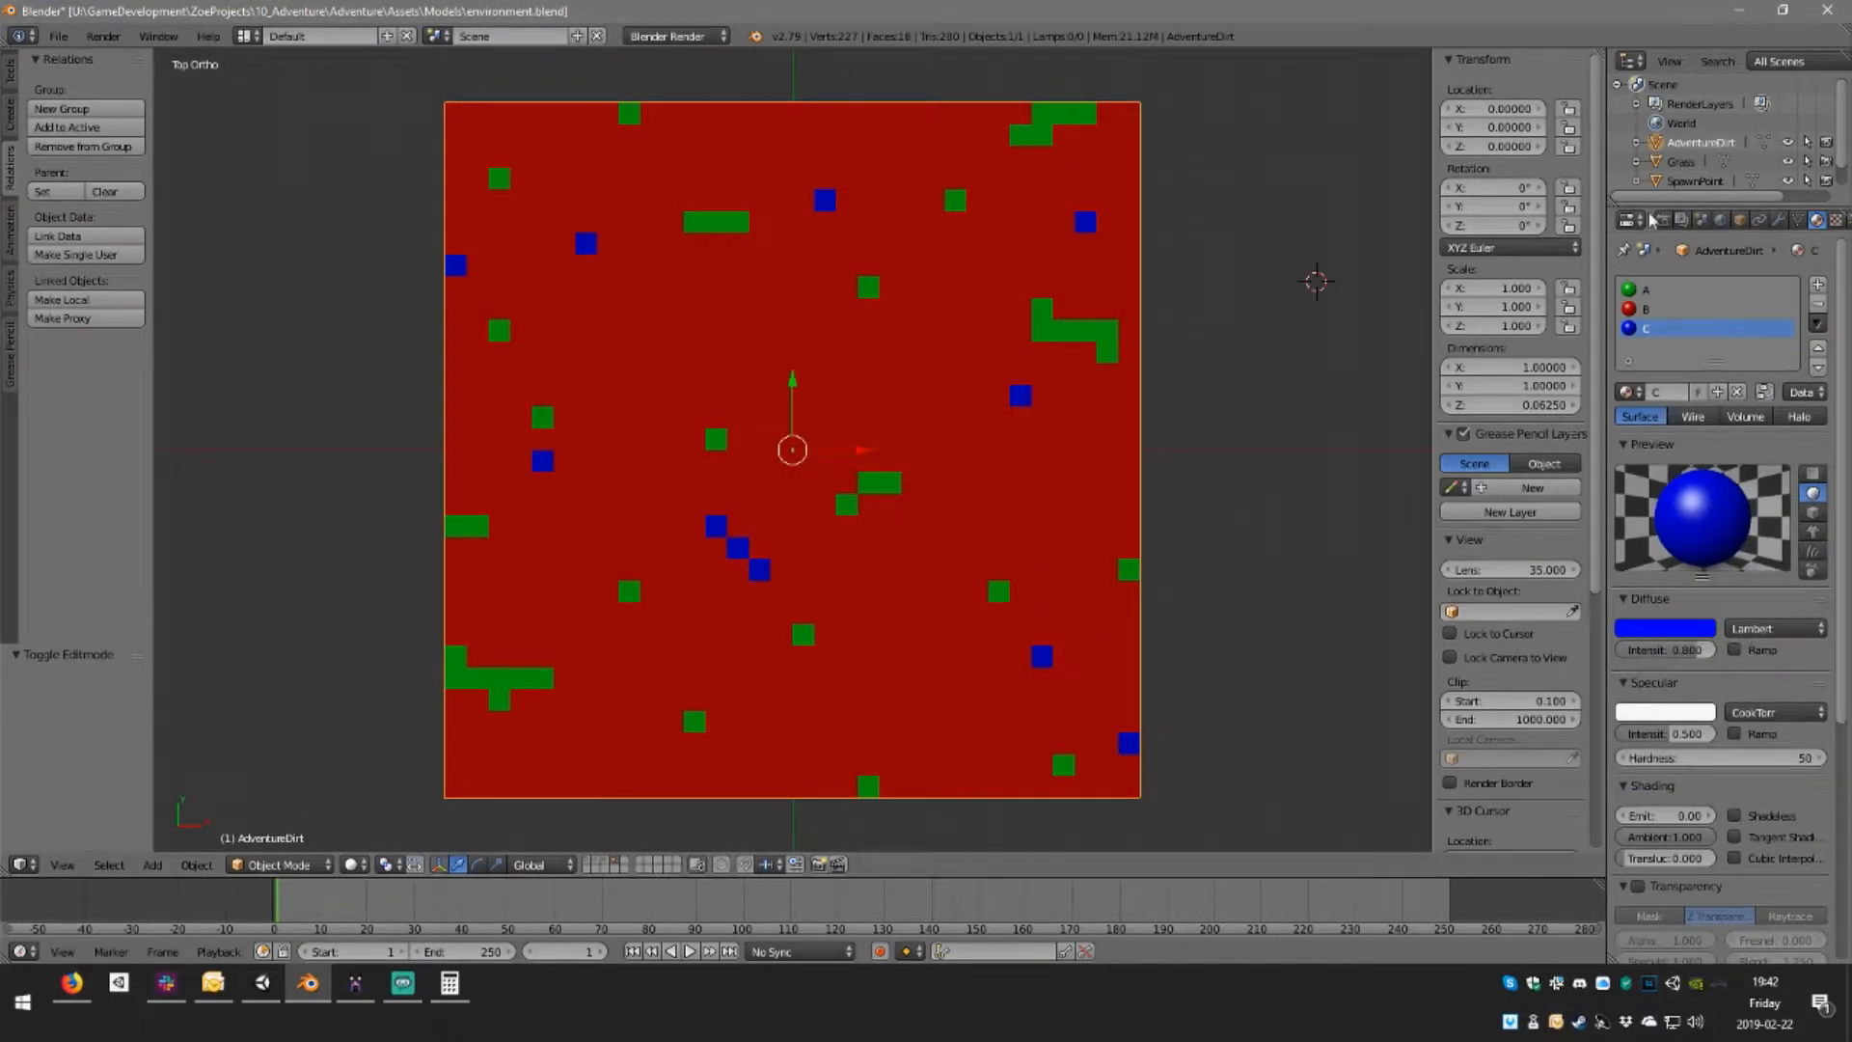
left_click(1638, 145)
left_click(1724, 161)
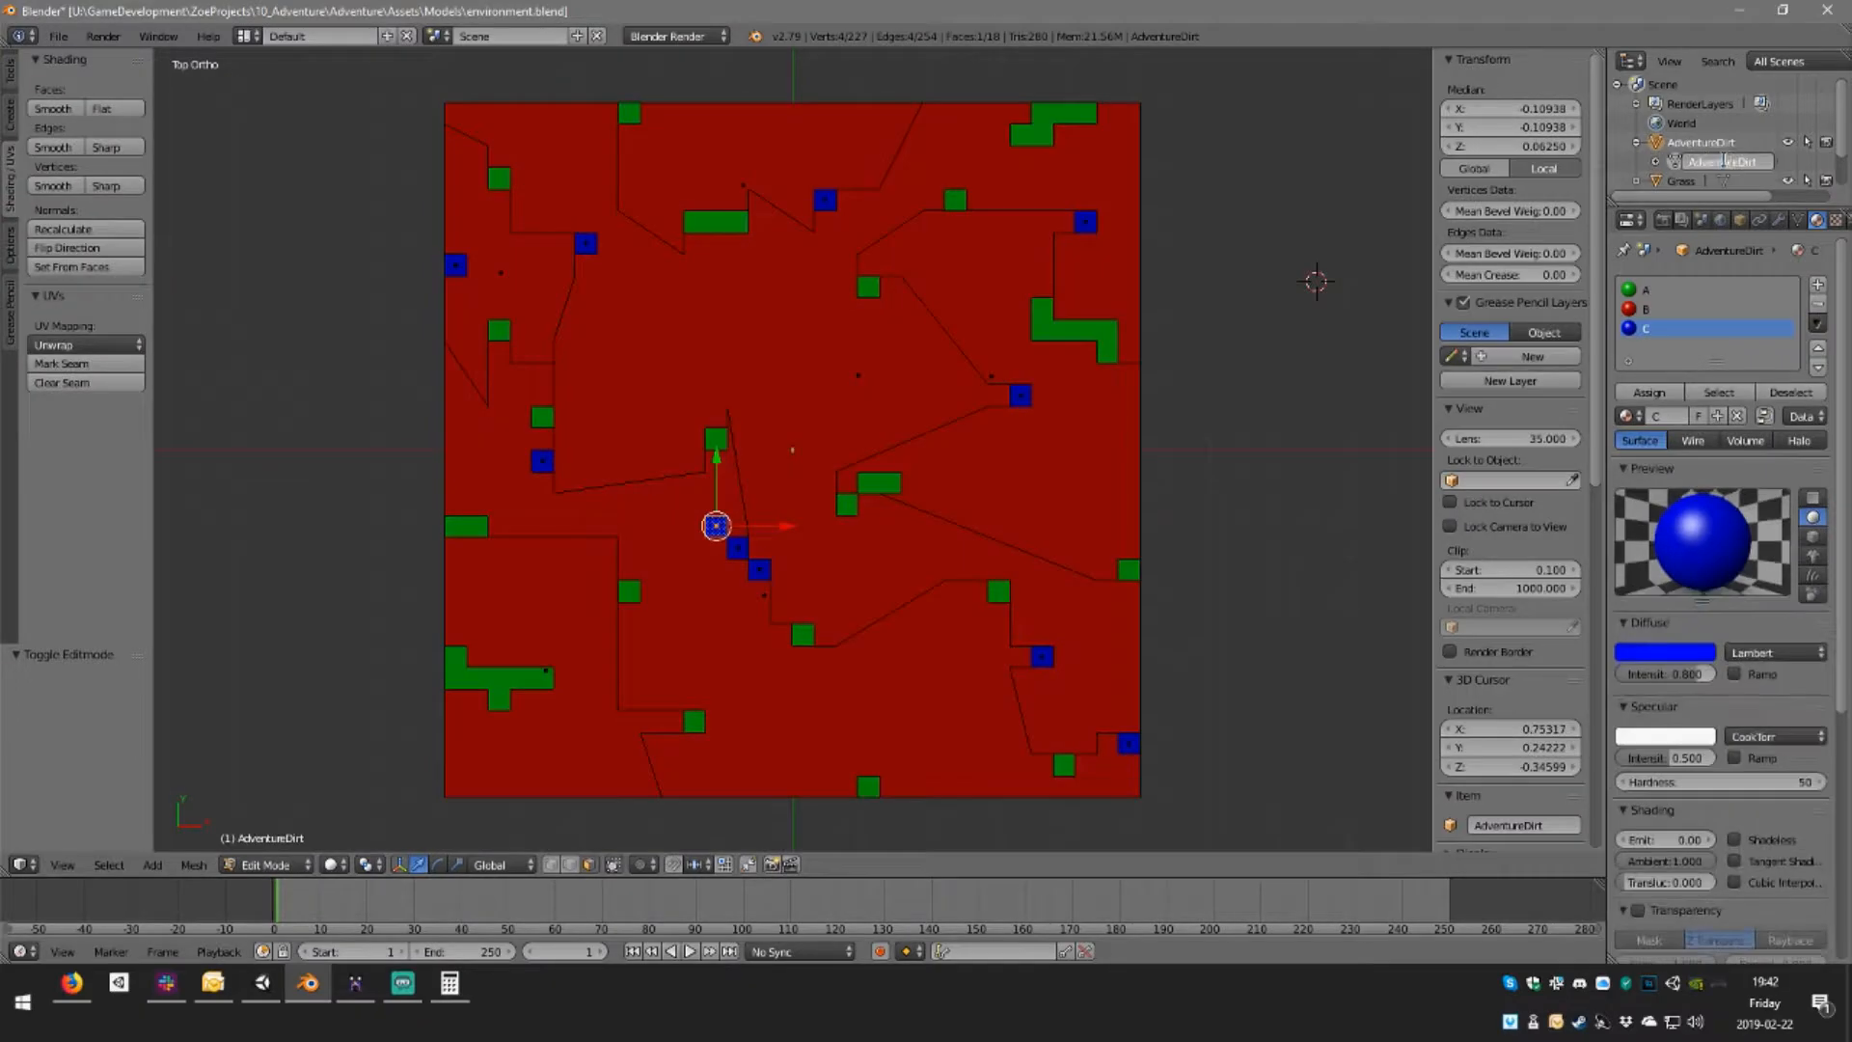
type("Dirt")
key("Return")
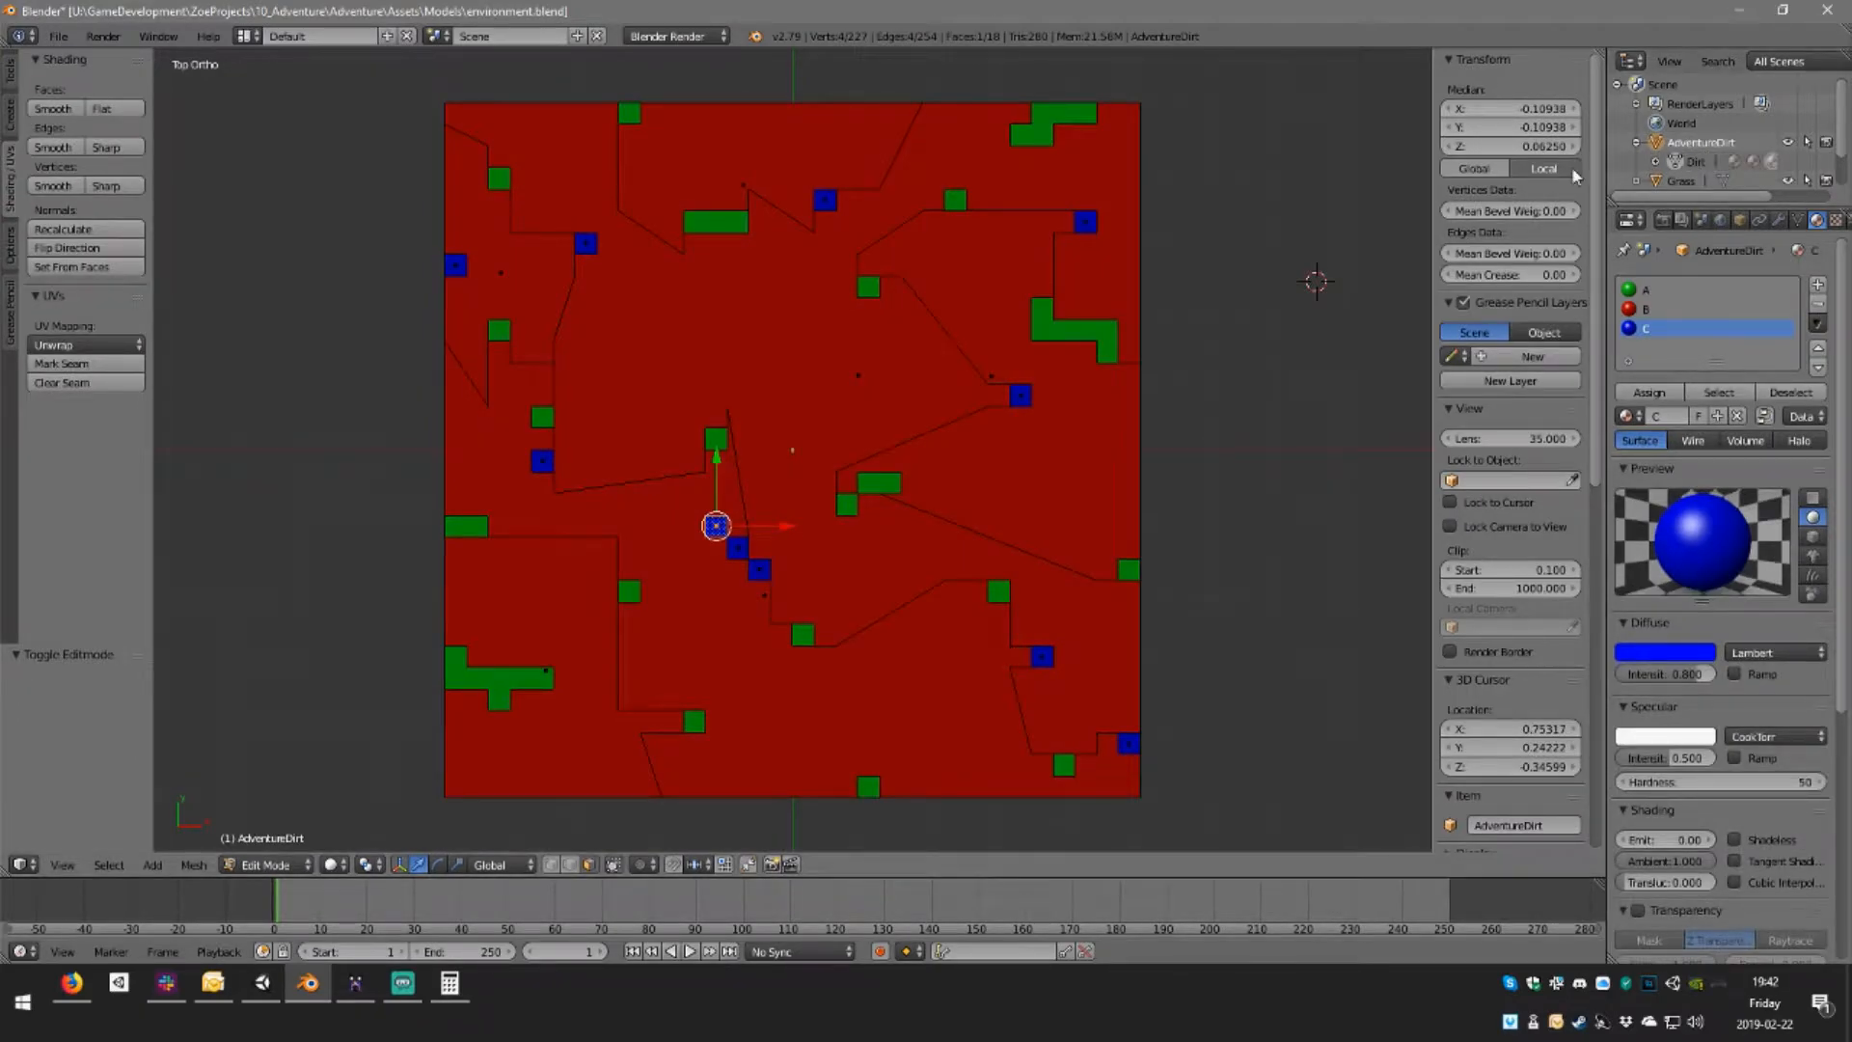
double_click(1719, 142)
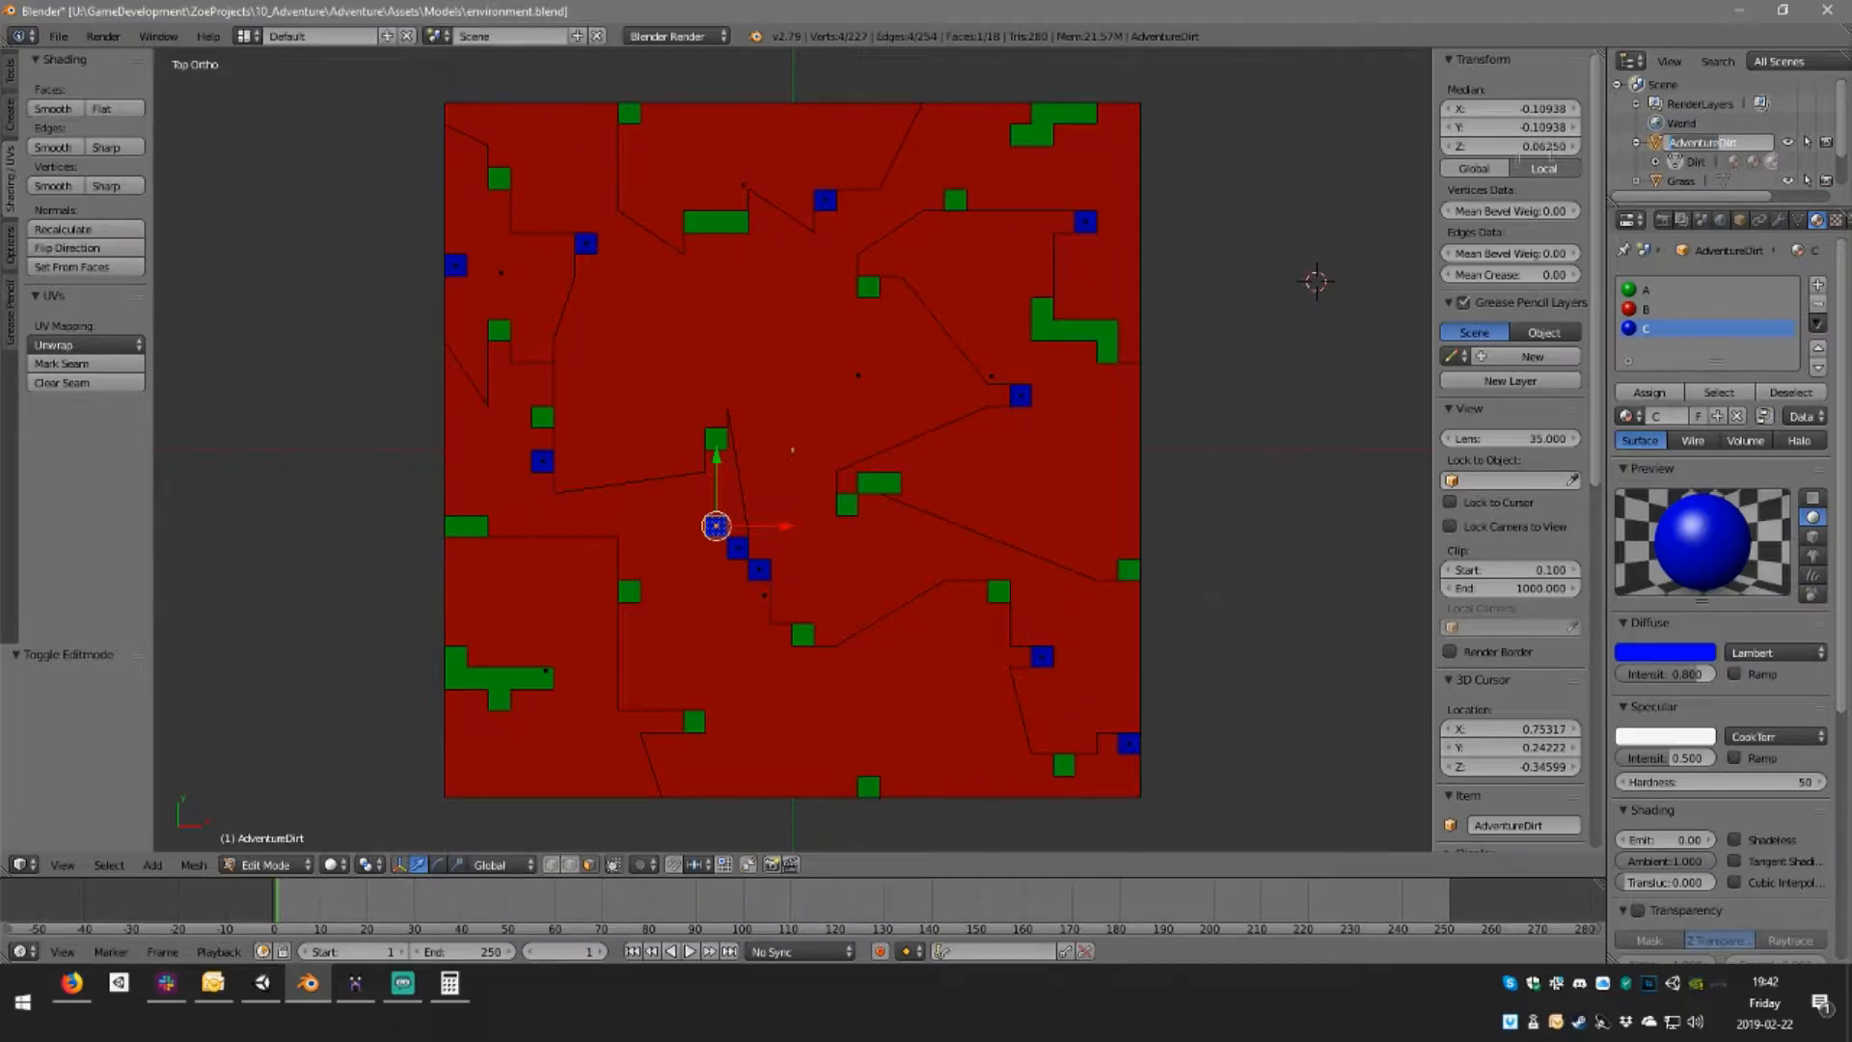
type("Dirt")
key("Return")
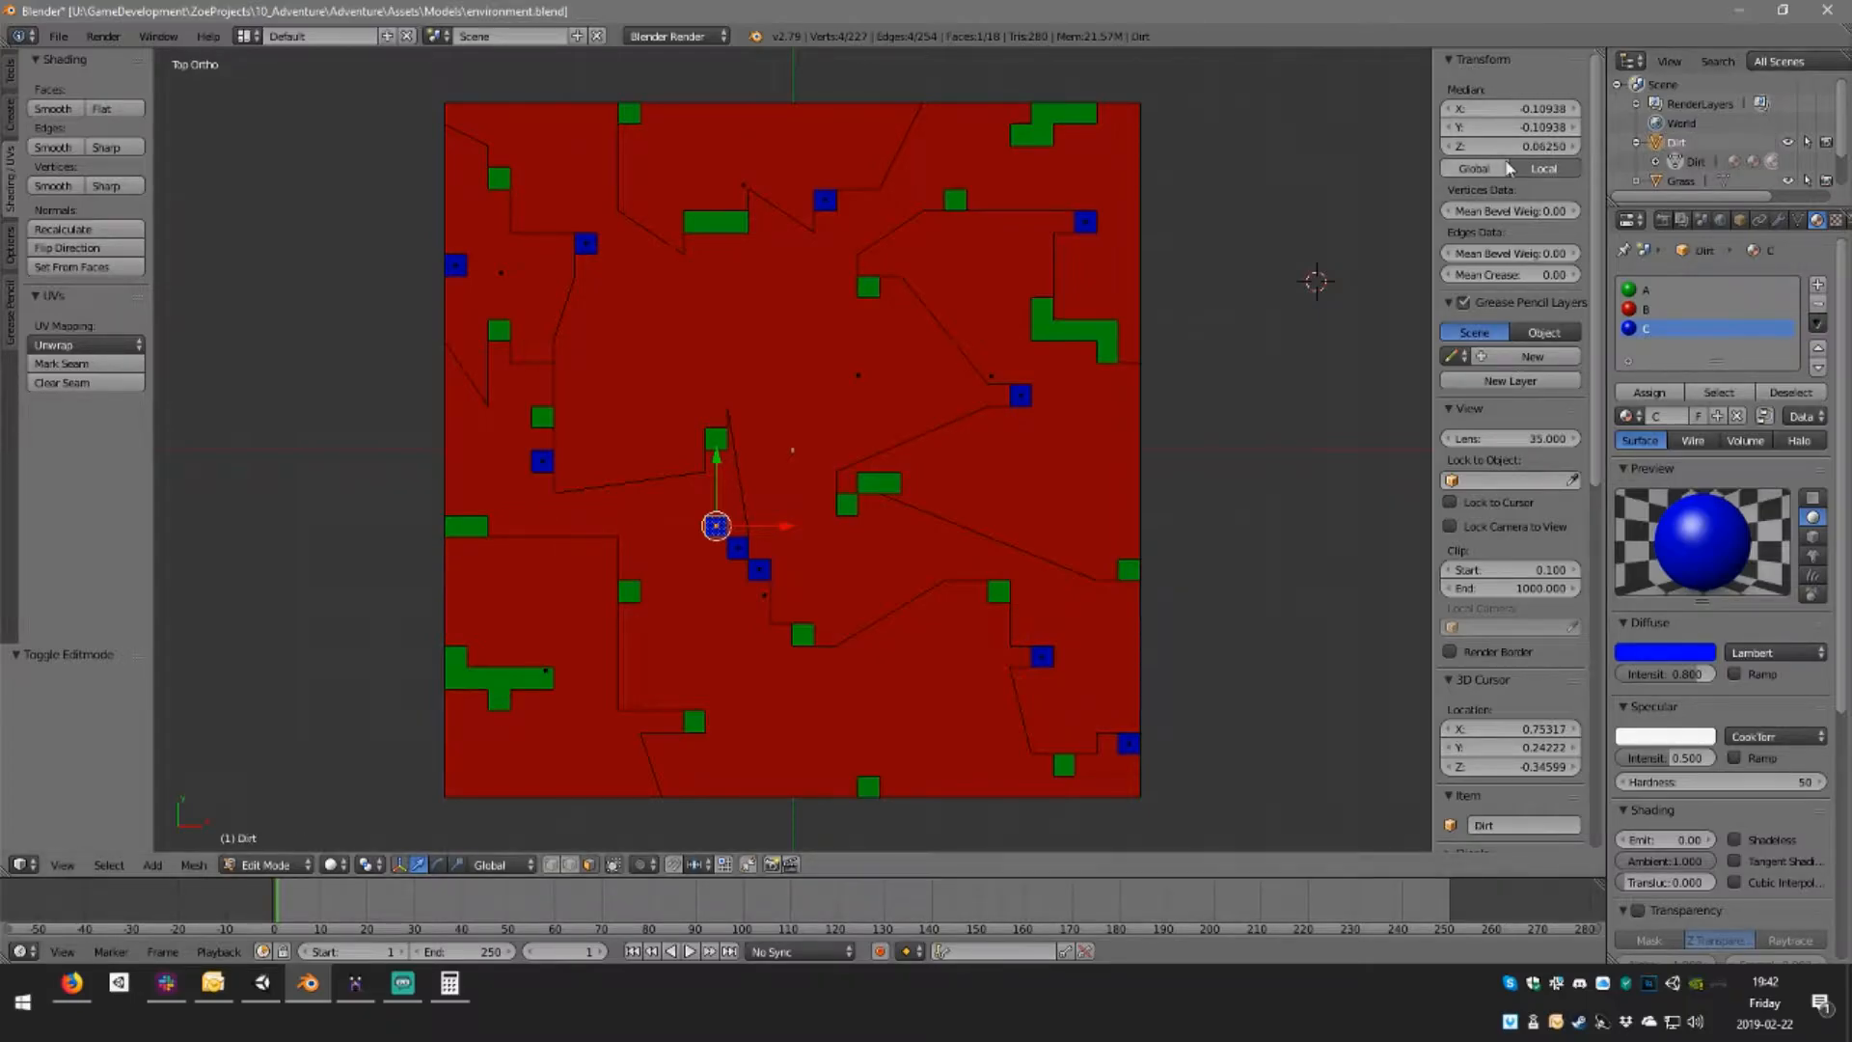
left_click(1636, 142)
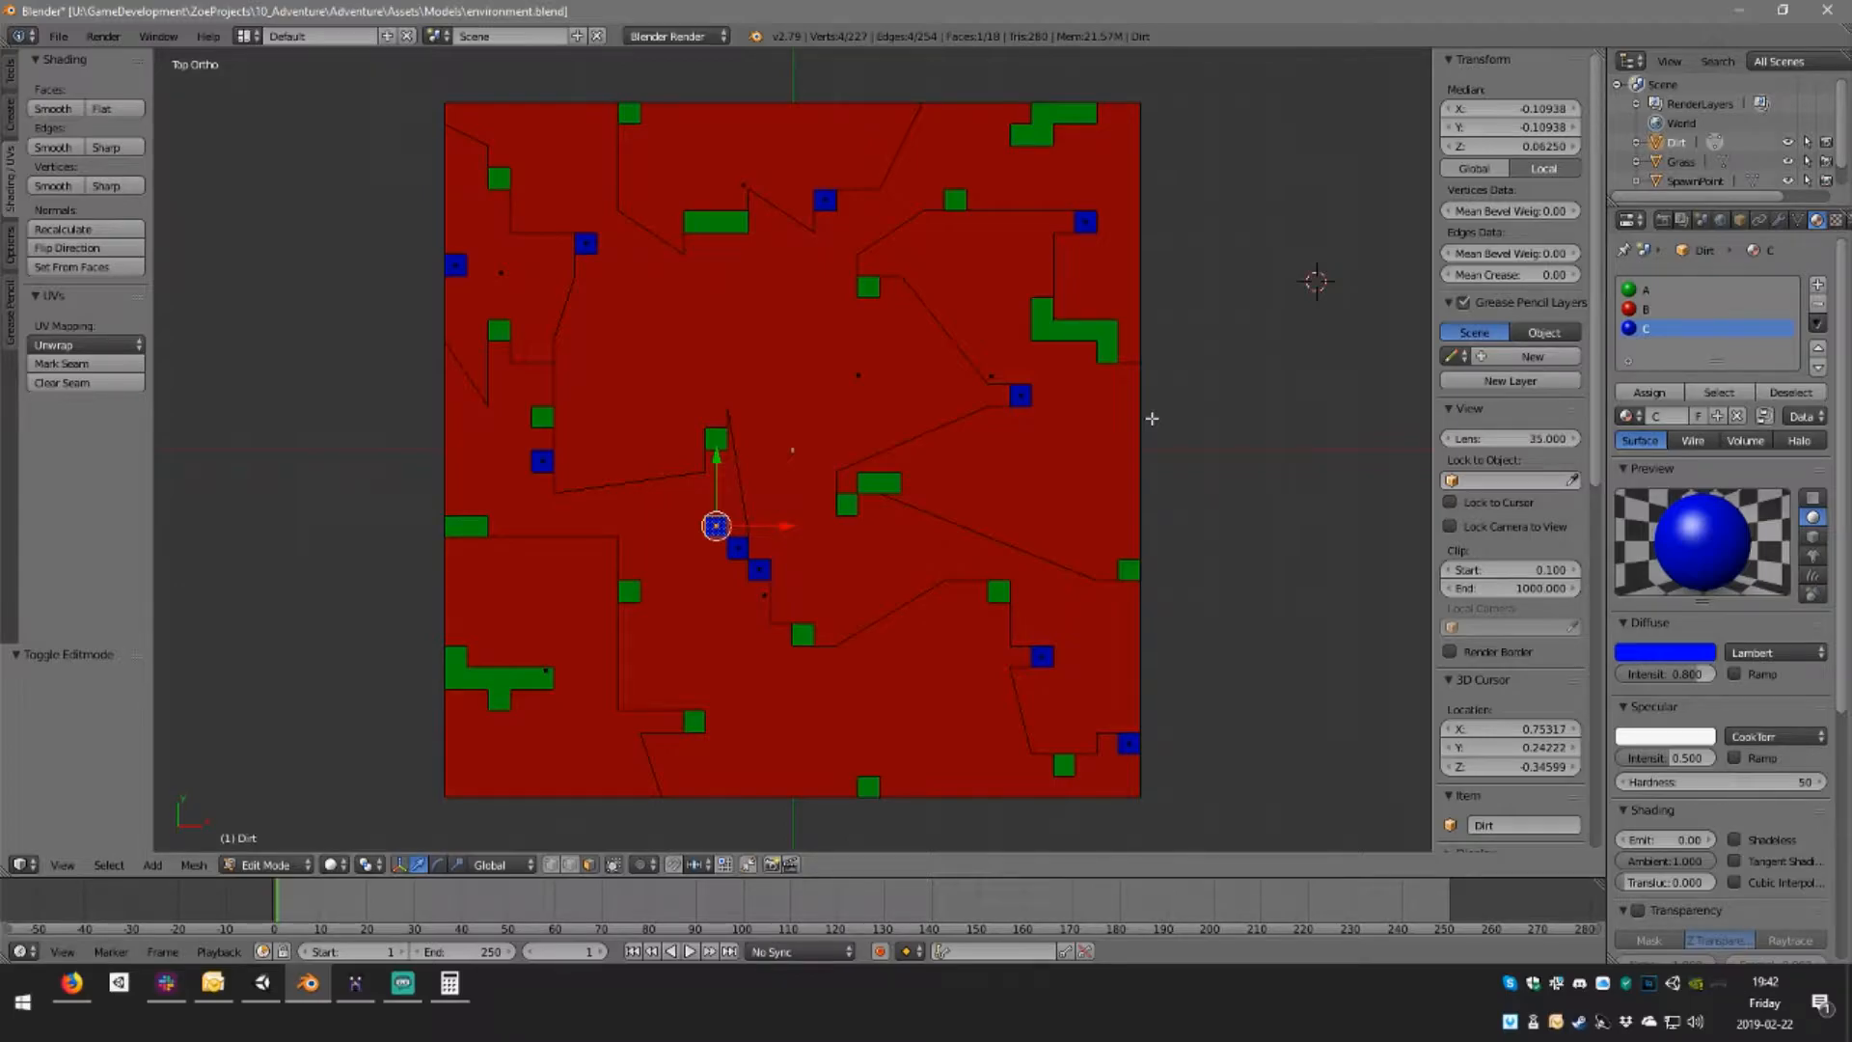
Save over the existing environment.blend file and switch to Unity
key("ctrl+s")
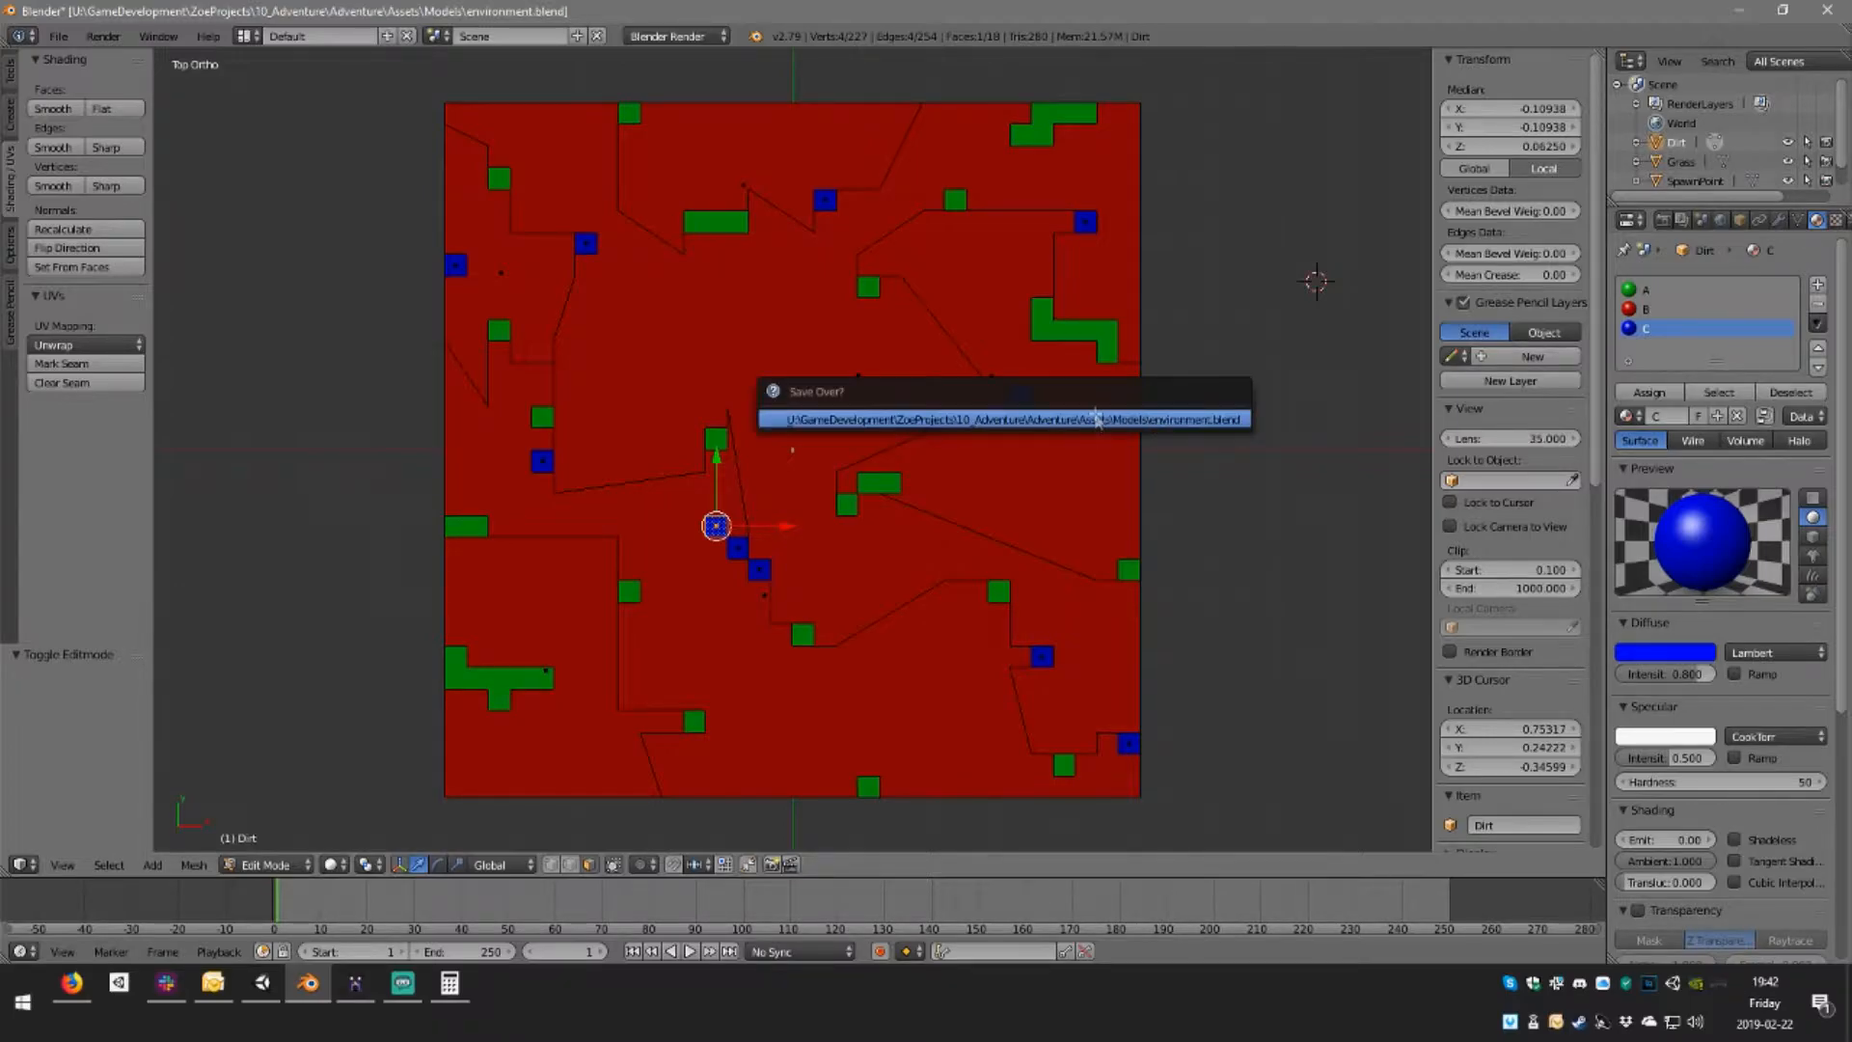
left_click(1096, 422)
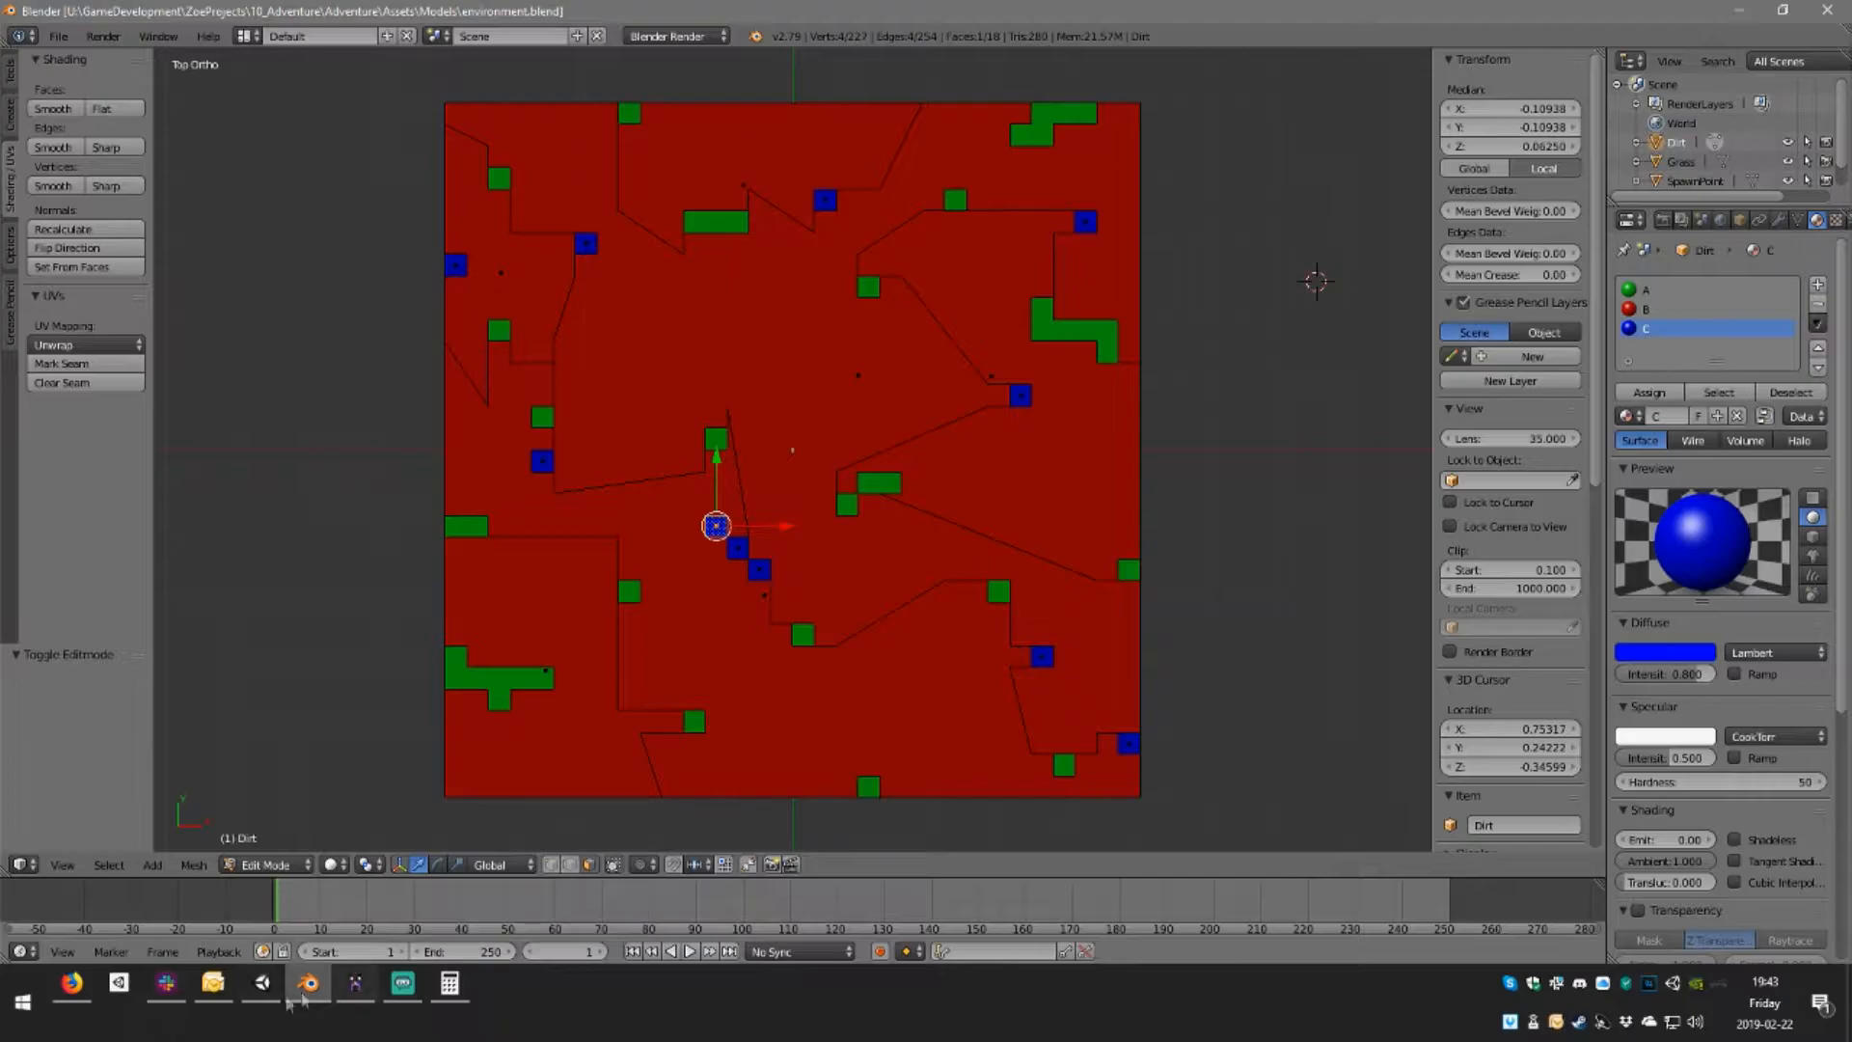
left_click(355, 983)
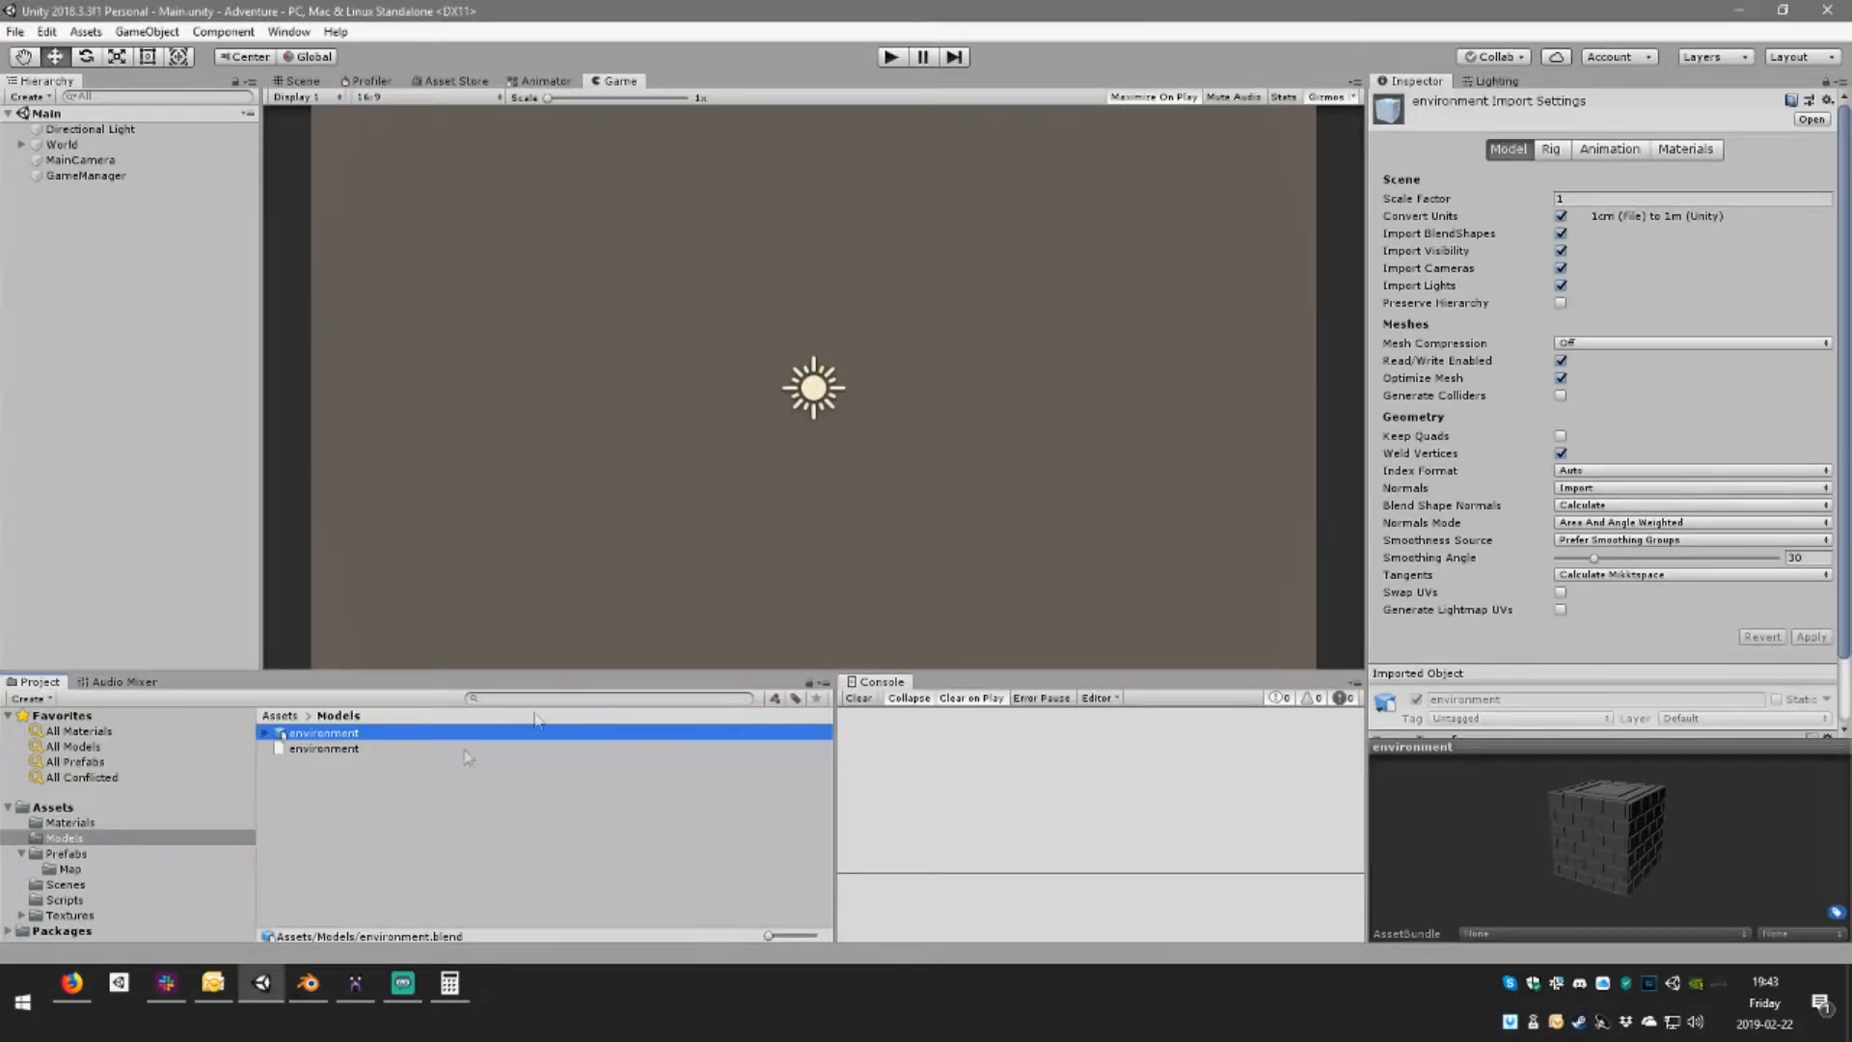
Set the size of the World object's List_Map Colors, Map Tile Templates and Map Containers lists to 4
left_click(109, 857)
left_click(112, 144)
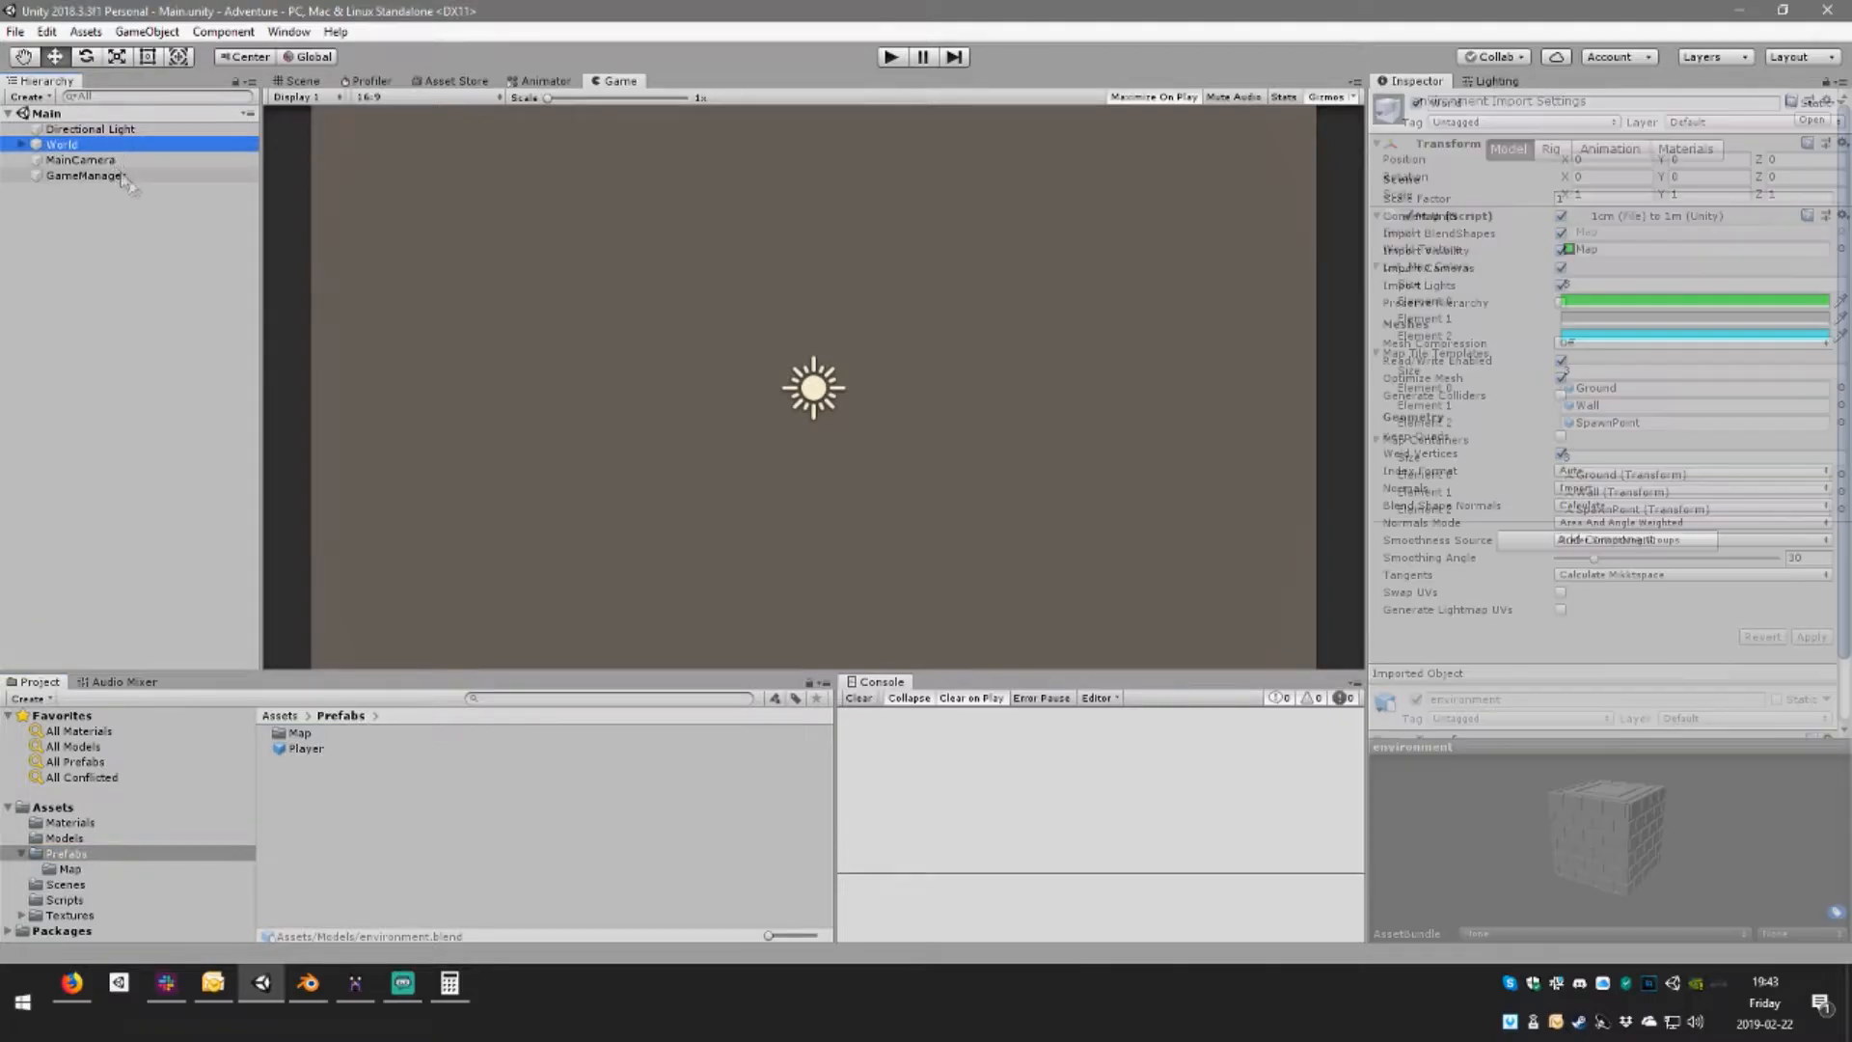
left_click(1604, 372)
type("4")
key("Return")
left_click(1597, 285)
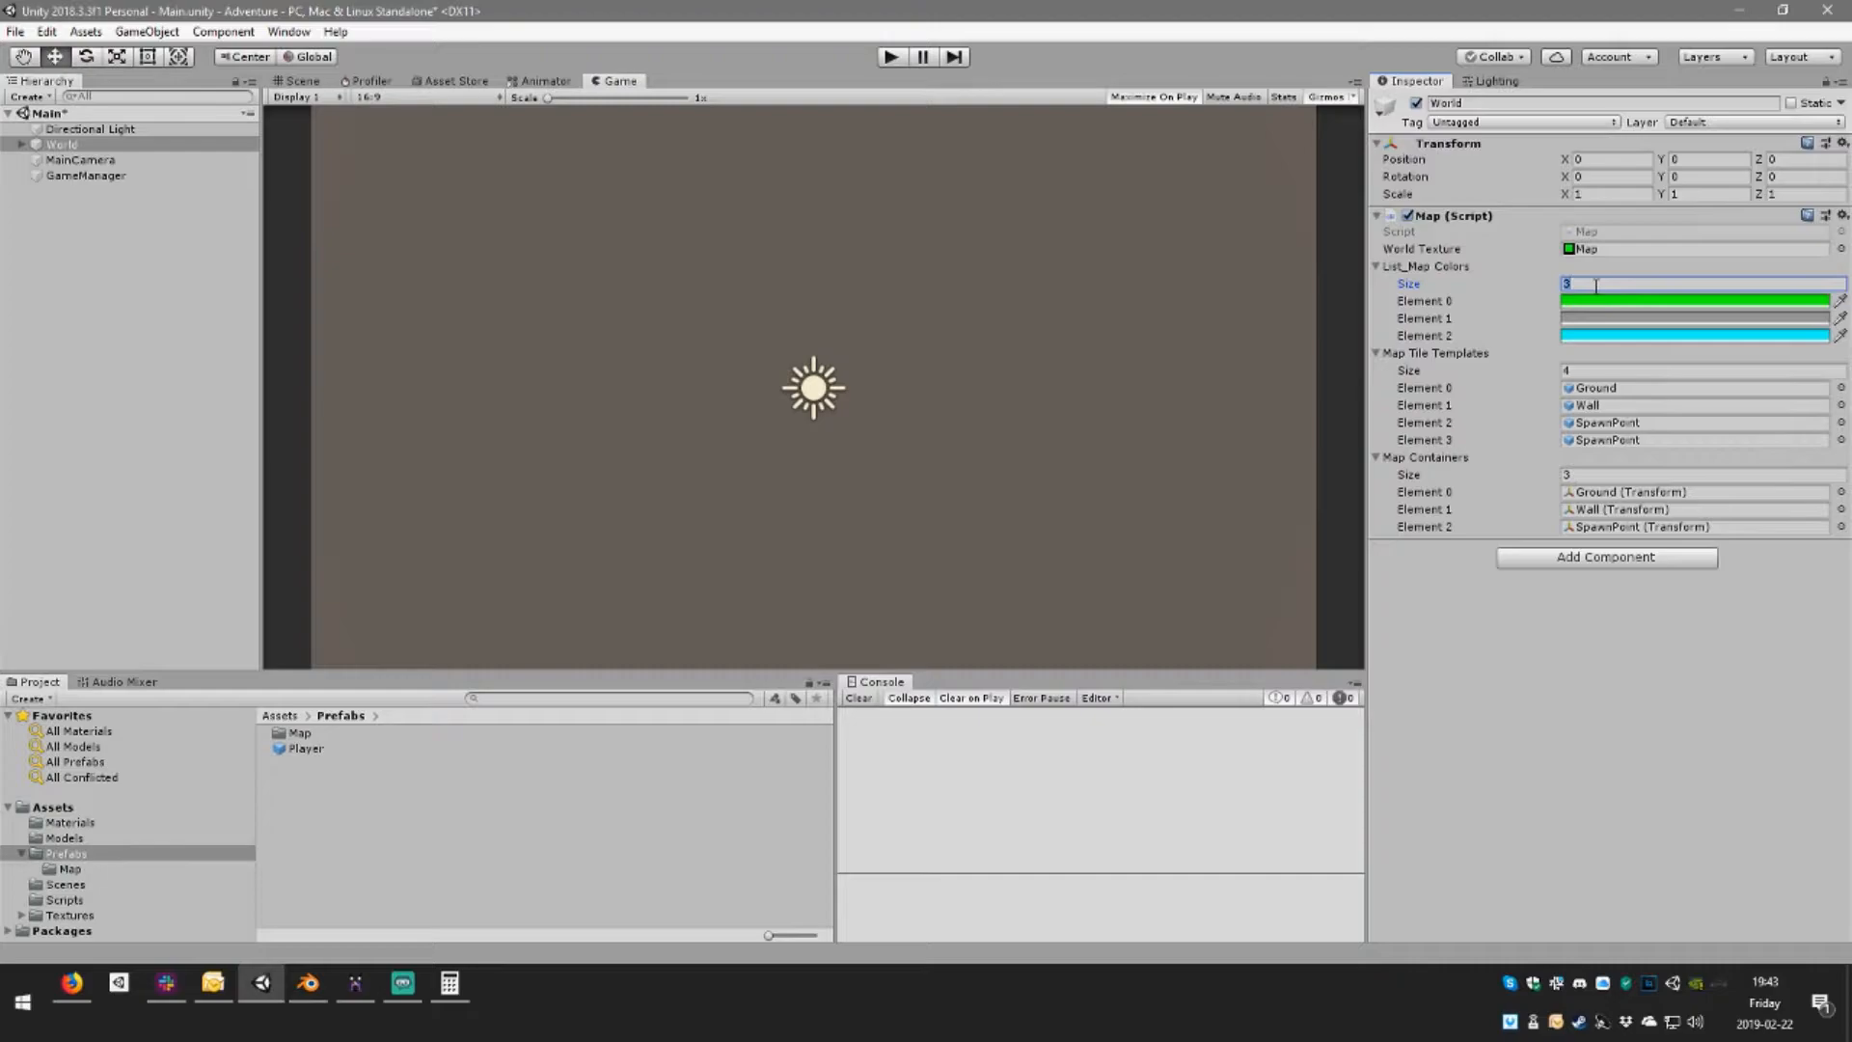
type("4")
key("Return")
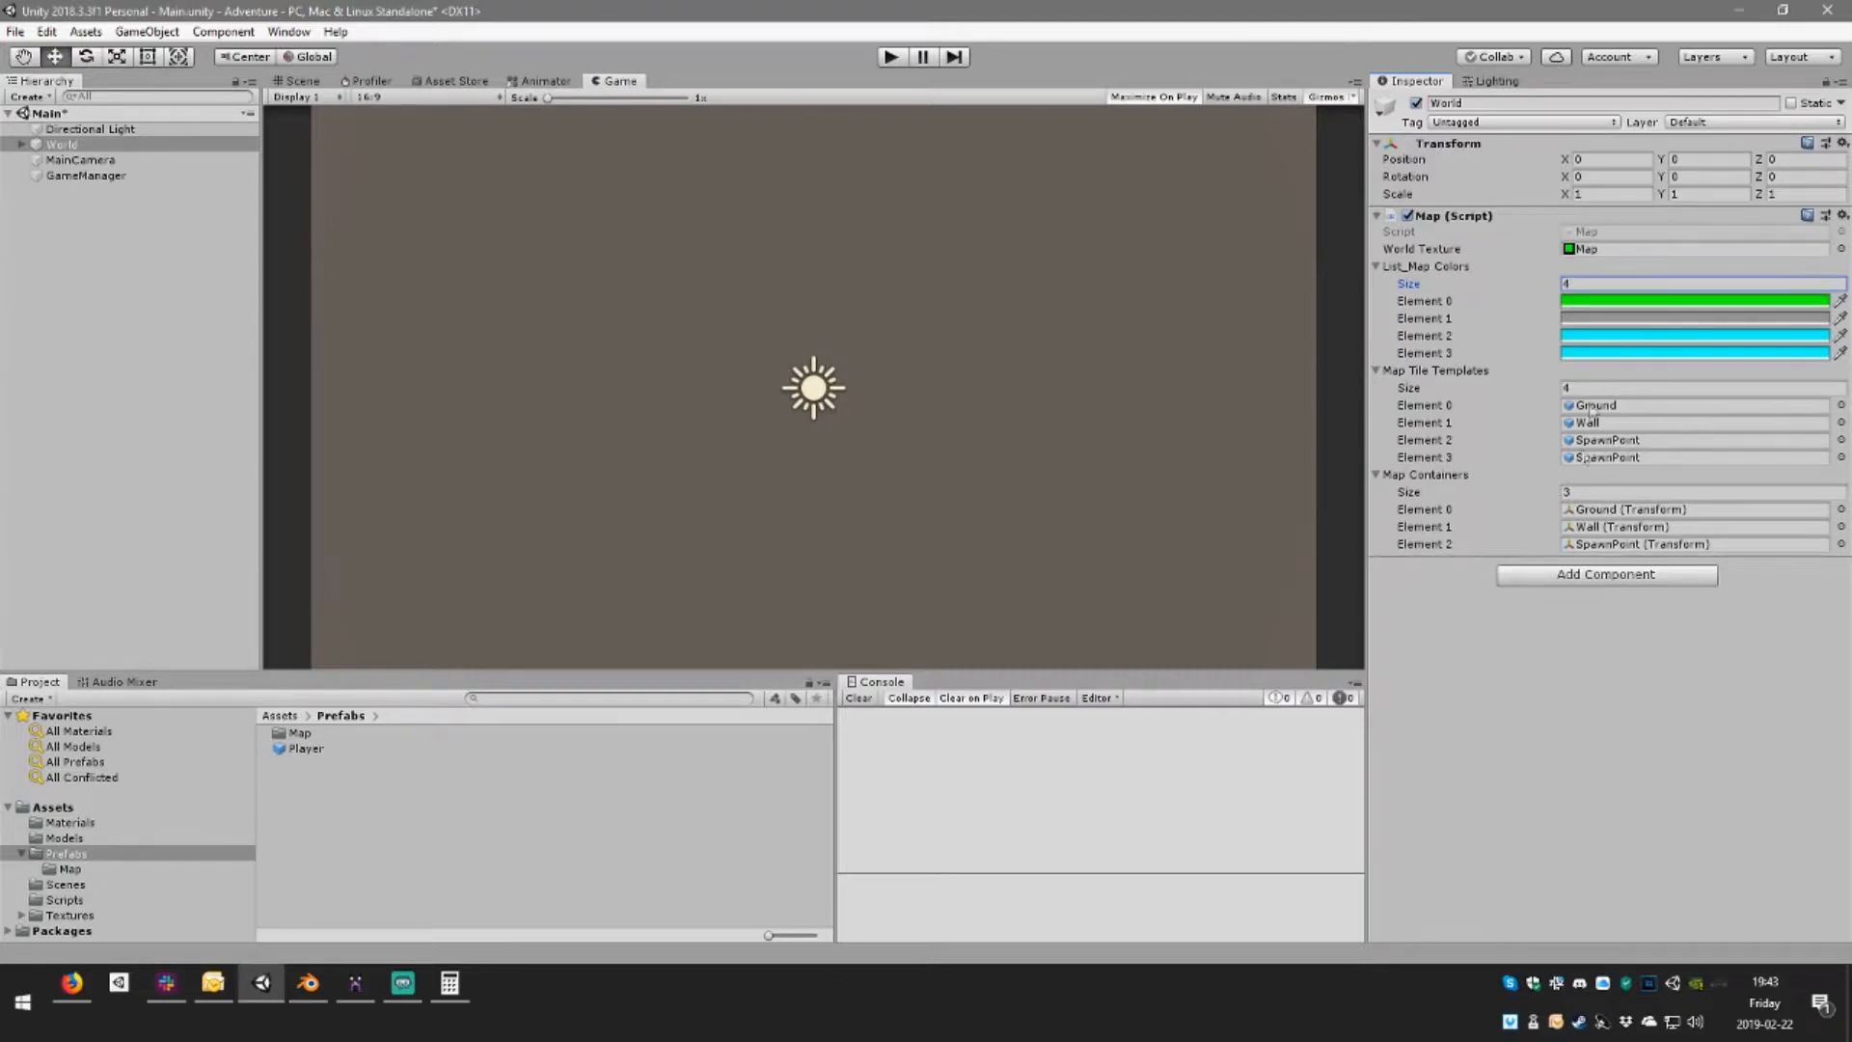
left_click(1583, 493)
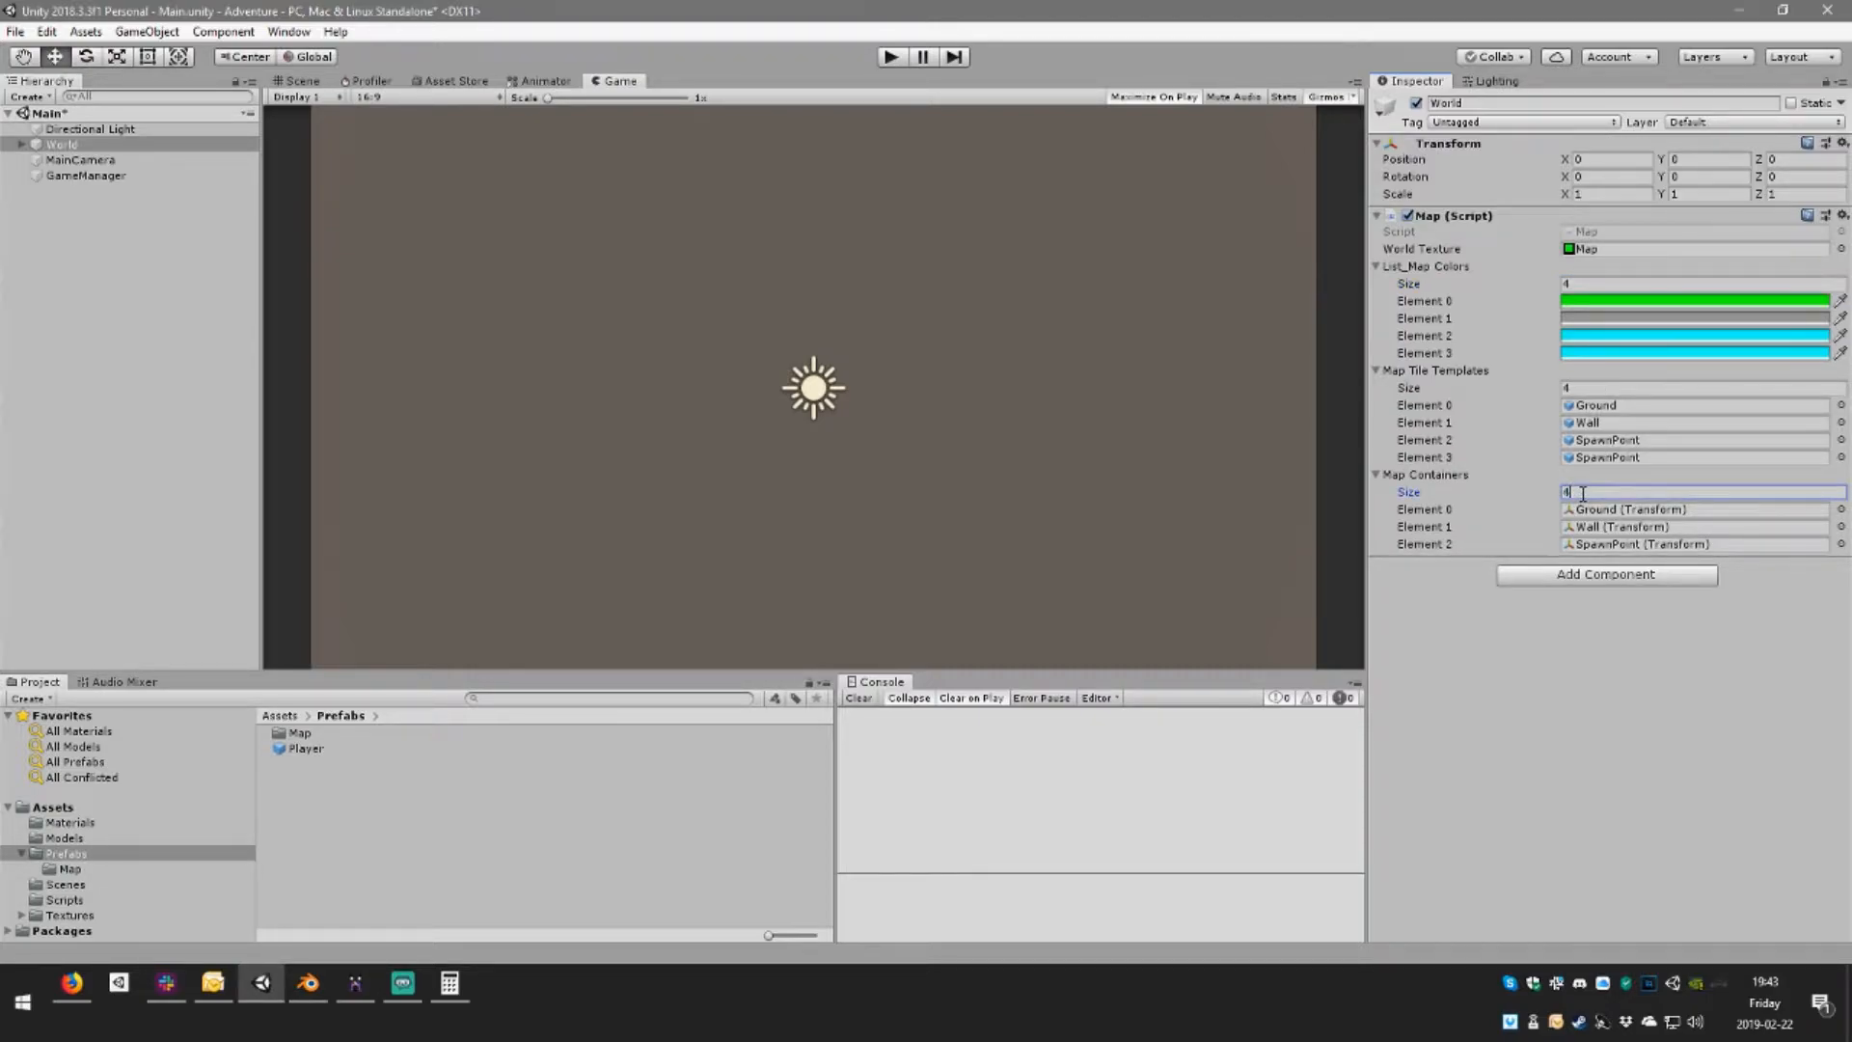
type("4")
key("Return")
Set the Element 3 map colour to the orange-brown swatch and inspect its individual RGB values
left_click(1679, 354)
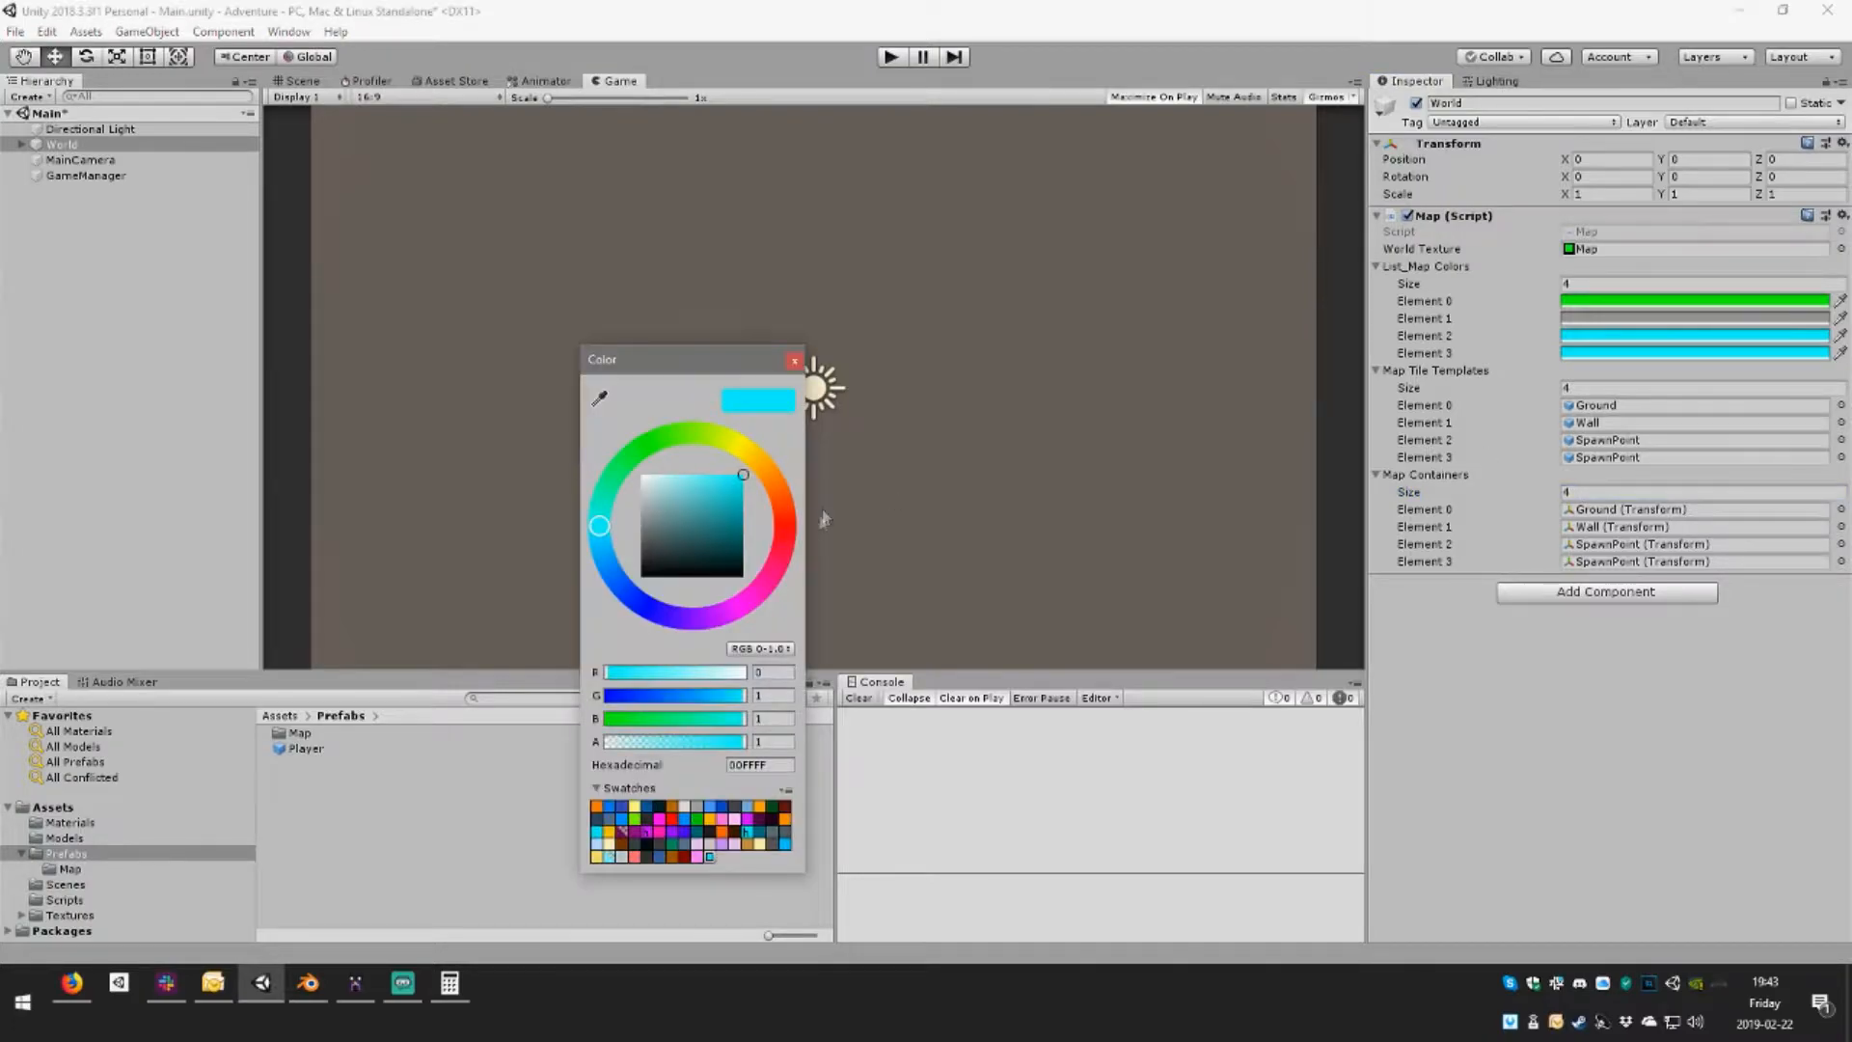
left_click(675, 808)
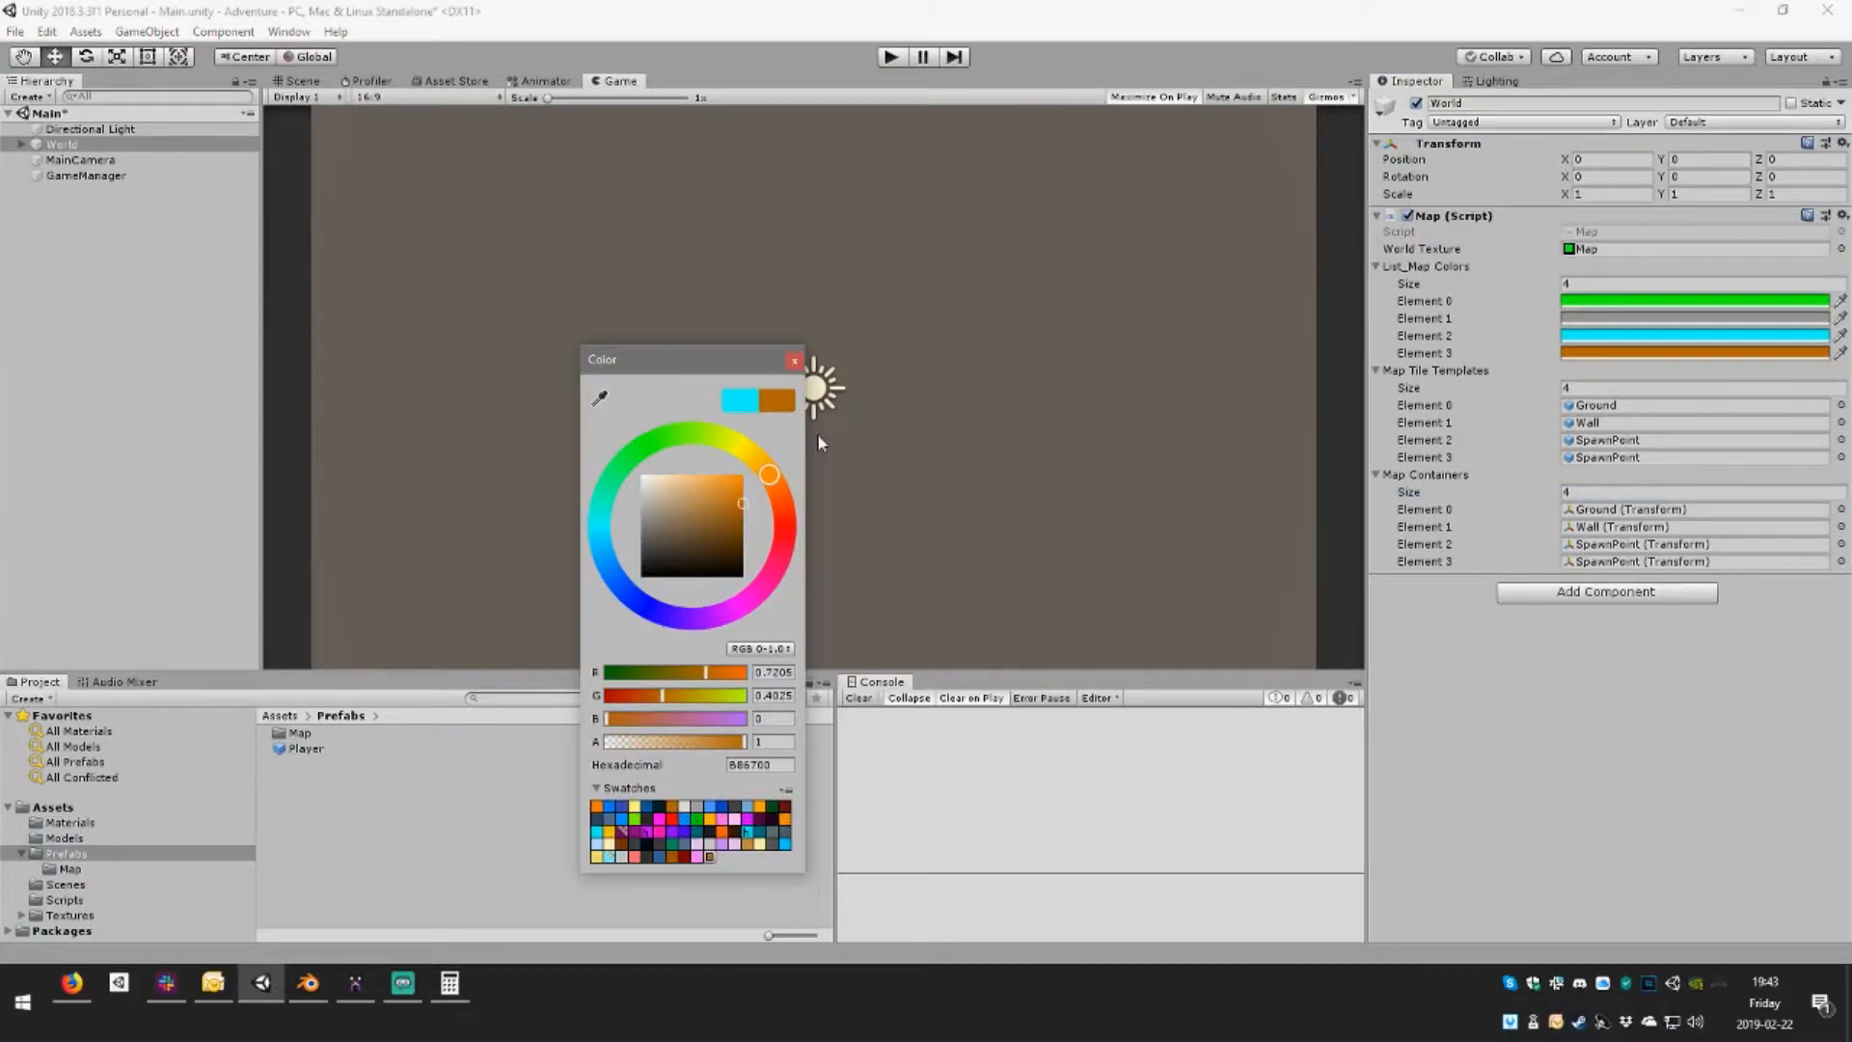
left_click(768, 650)
left_click(809, 672)
left_click(772, 696)
left_click(775, 717)
left_click(784, 673)
left_click(785, 696)
left_click(783, 719)
left_click(795, 362)
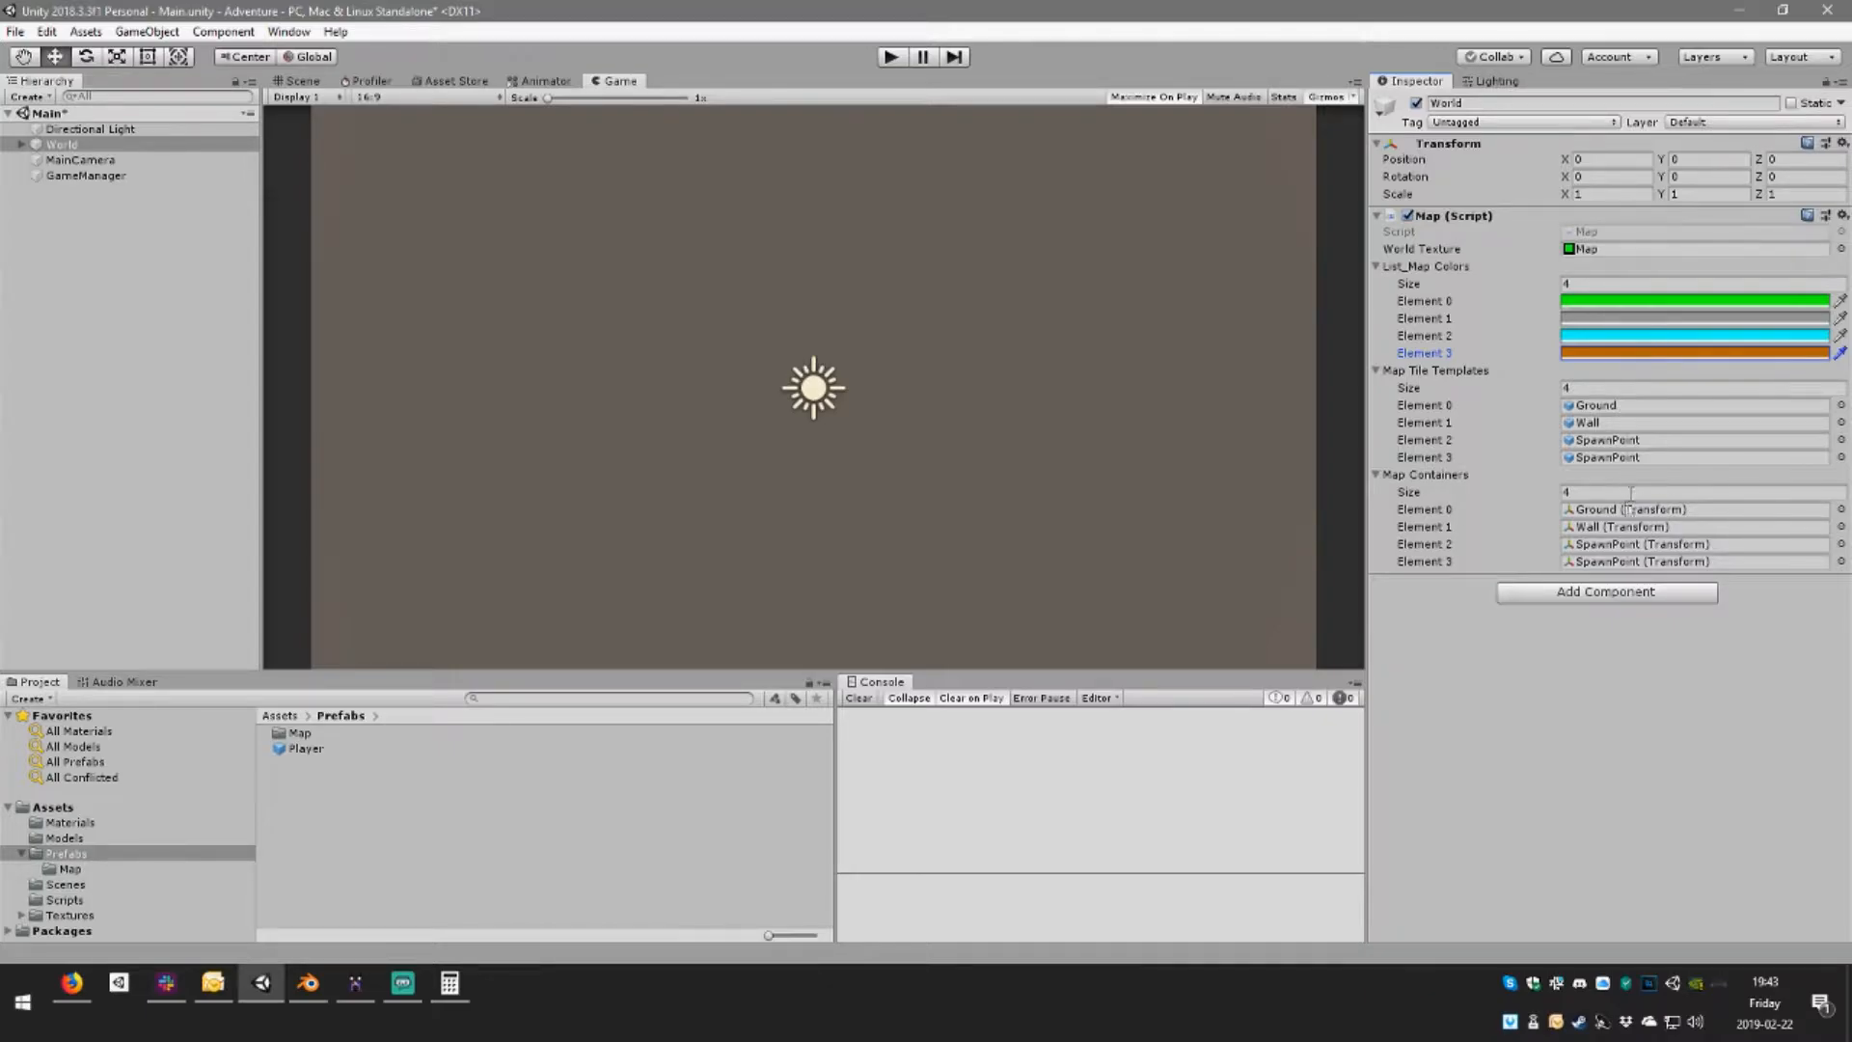
Duplicate the Ground prefab in the Prefabs/Map folder and rename the original as Grass
double_click(297, 734)
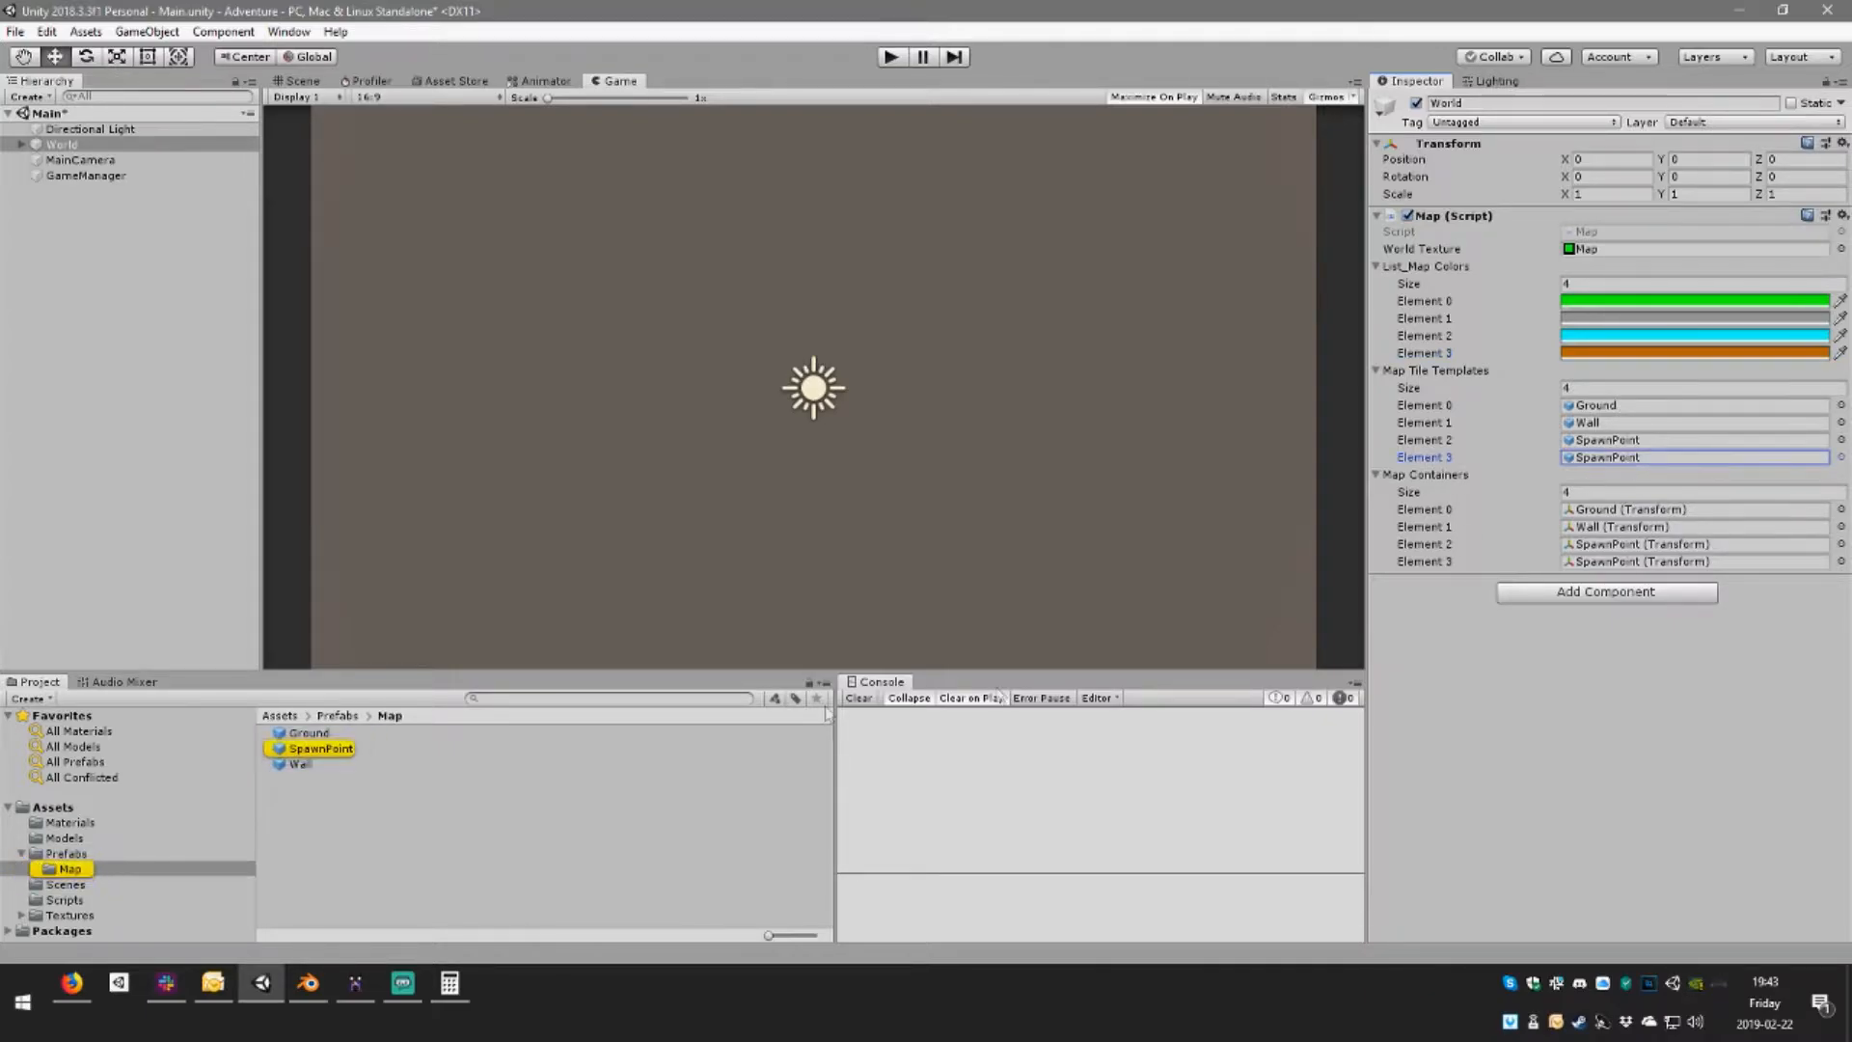
left_click(322, 762)
left_click(322, 749)
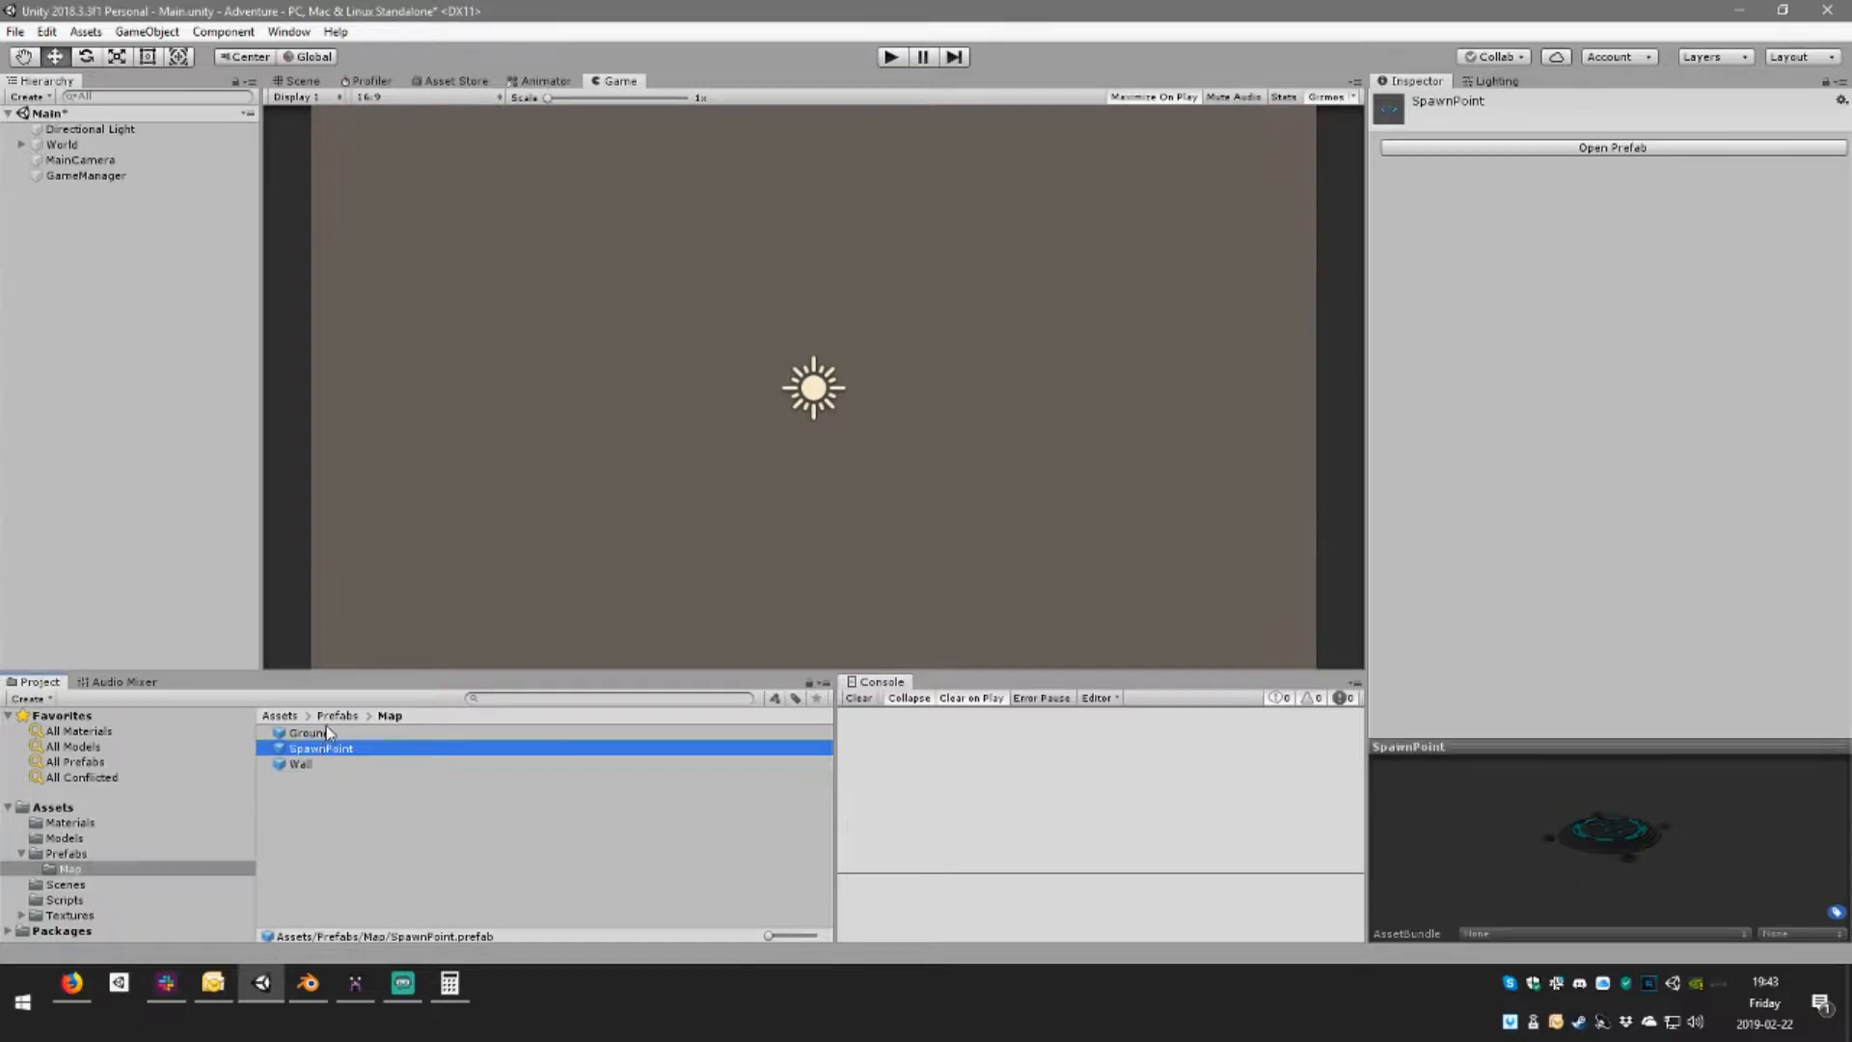
left_click(338, 715)
left_click(322, 747)
double_click(318, 733)
left_click(311, 734)
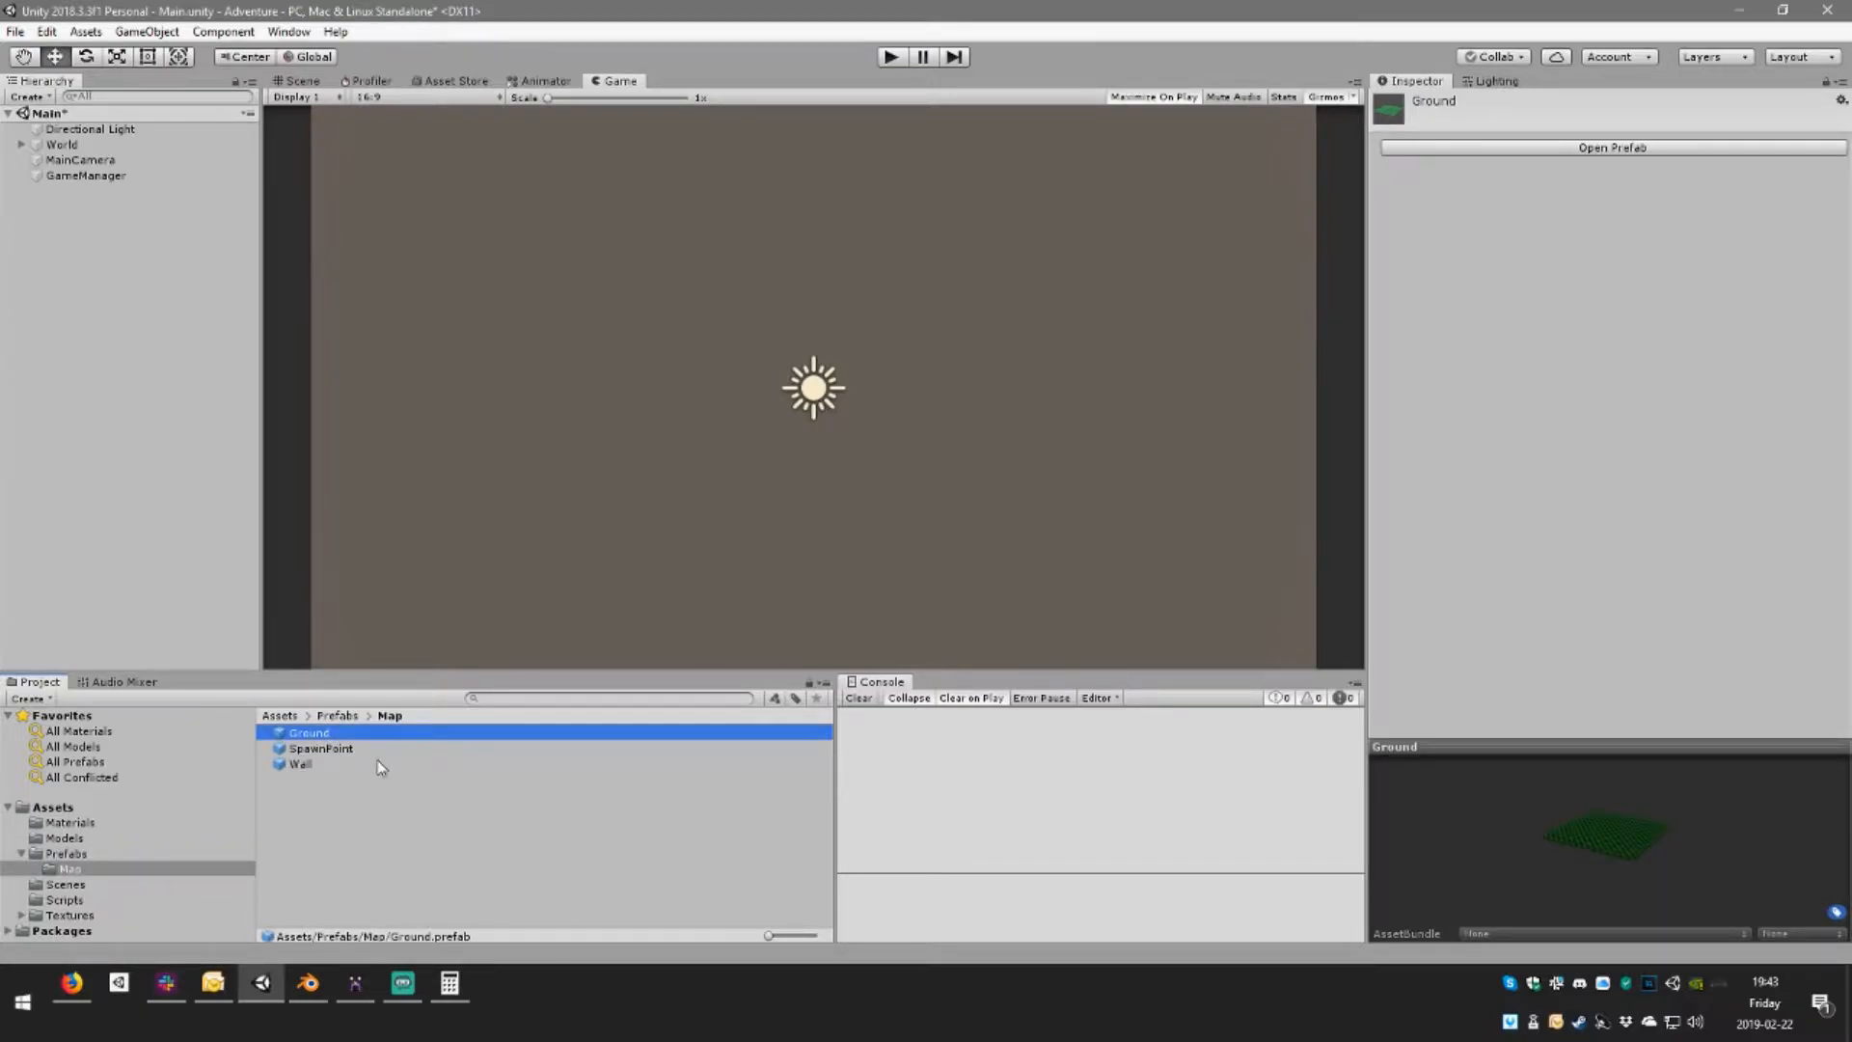
key("ctrl+d")
left_click(324, 737)
left_click(325, 736)
type("Grass")
key("Return")
Rename the duplicated Ground 1 prefab as Dirt
left_click(353, 751)
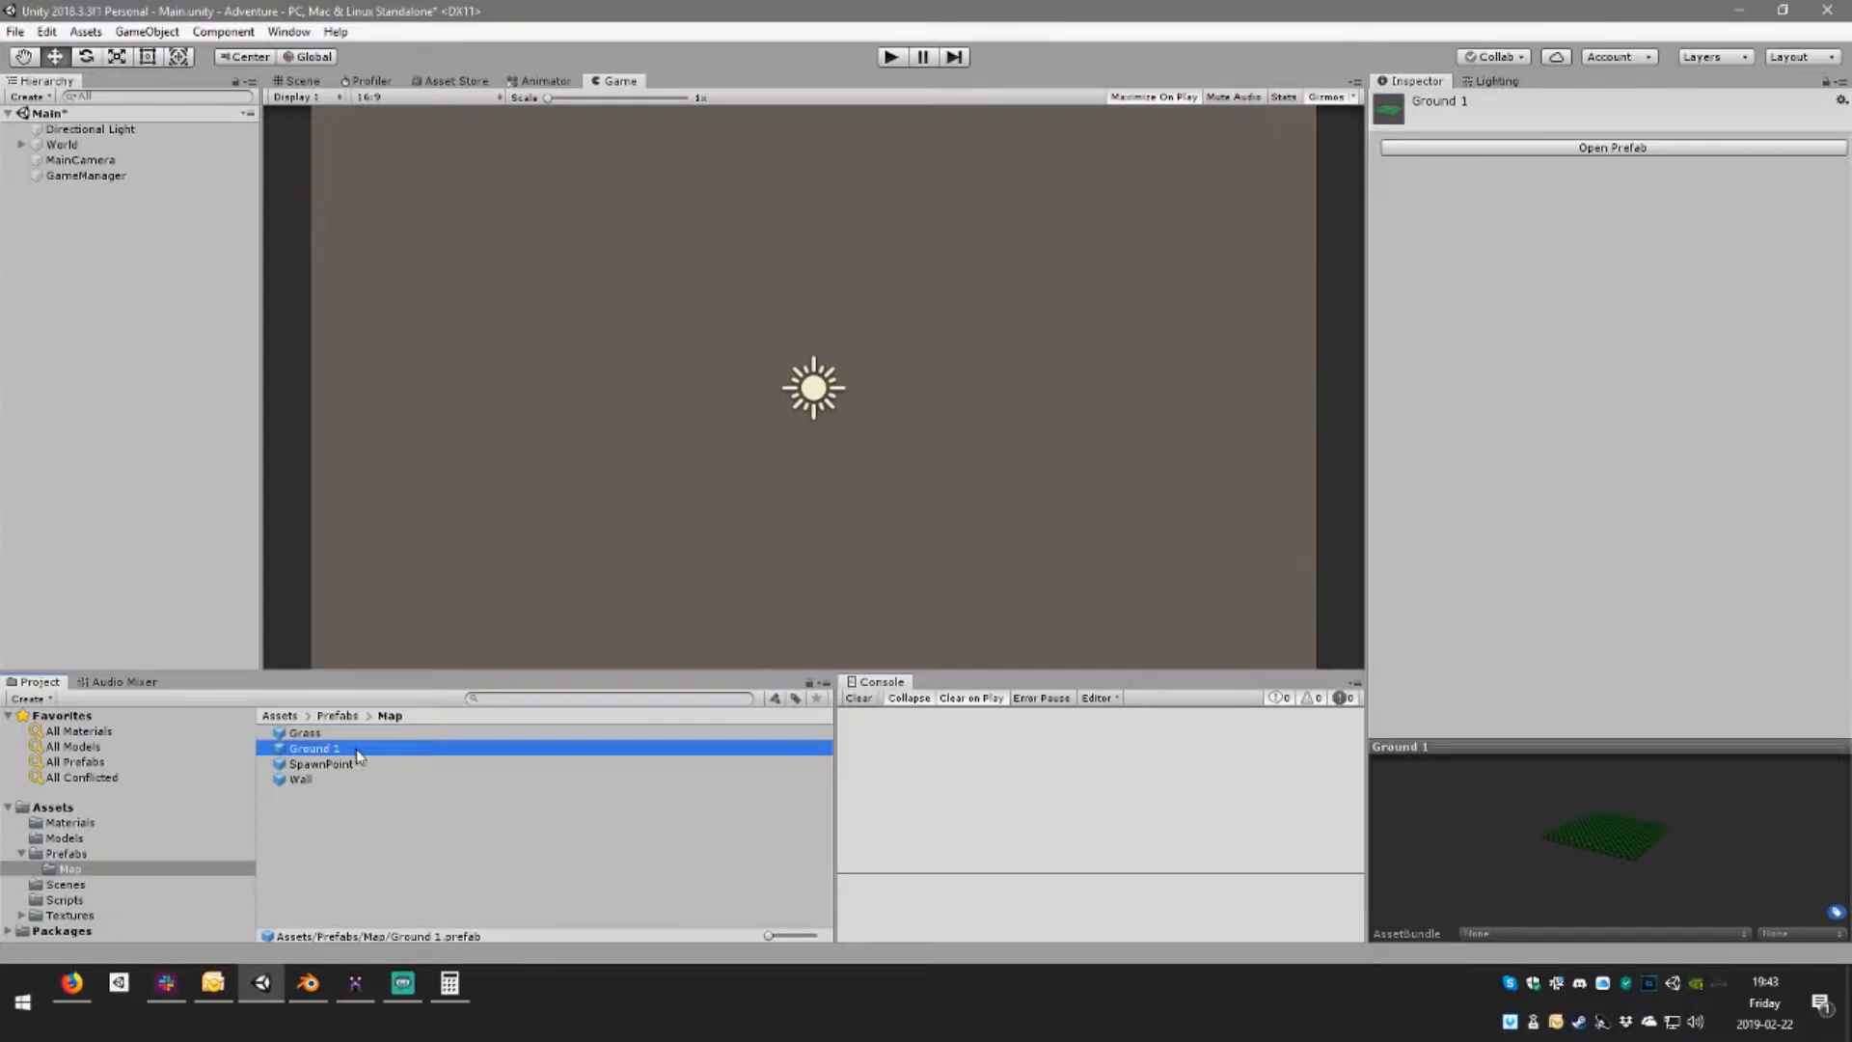
left_click(356, 749)
type("D")
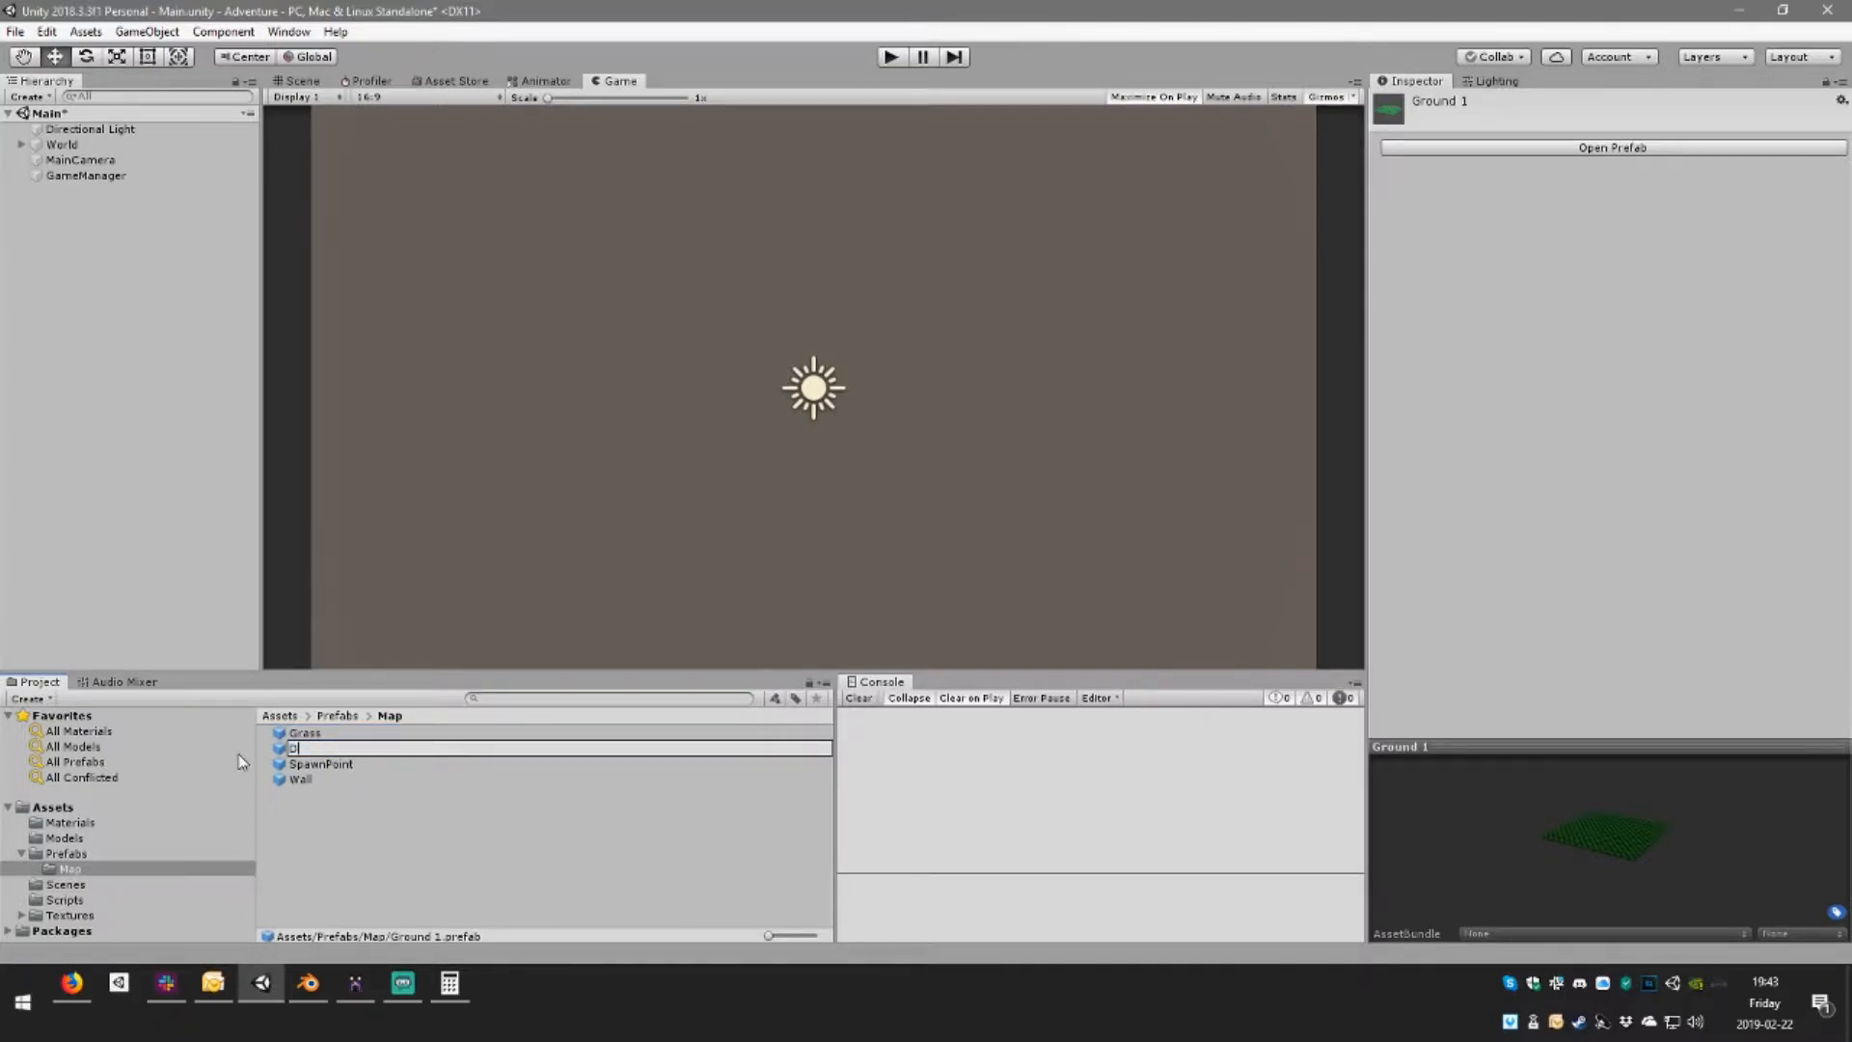
type("irt")
key("Return")
Open the Dirt prefab and assign the Dirt mesh to its Model object's Mesh Filter
left_click(1520, 148)
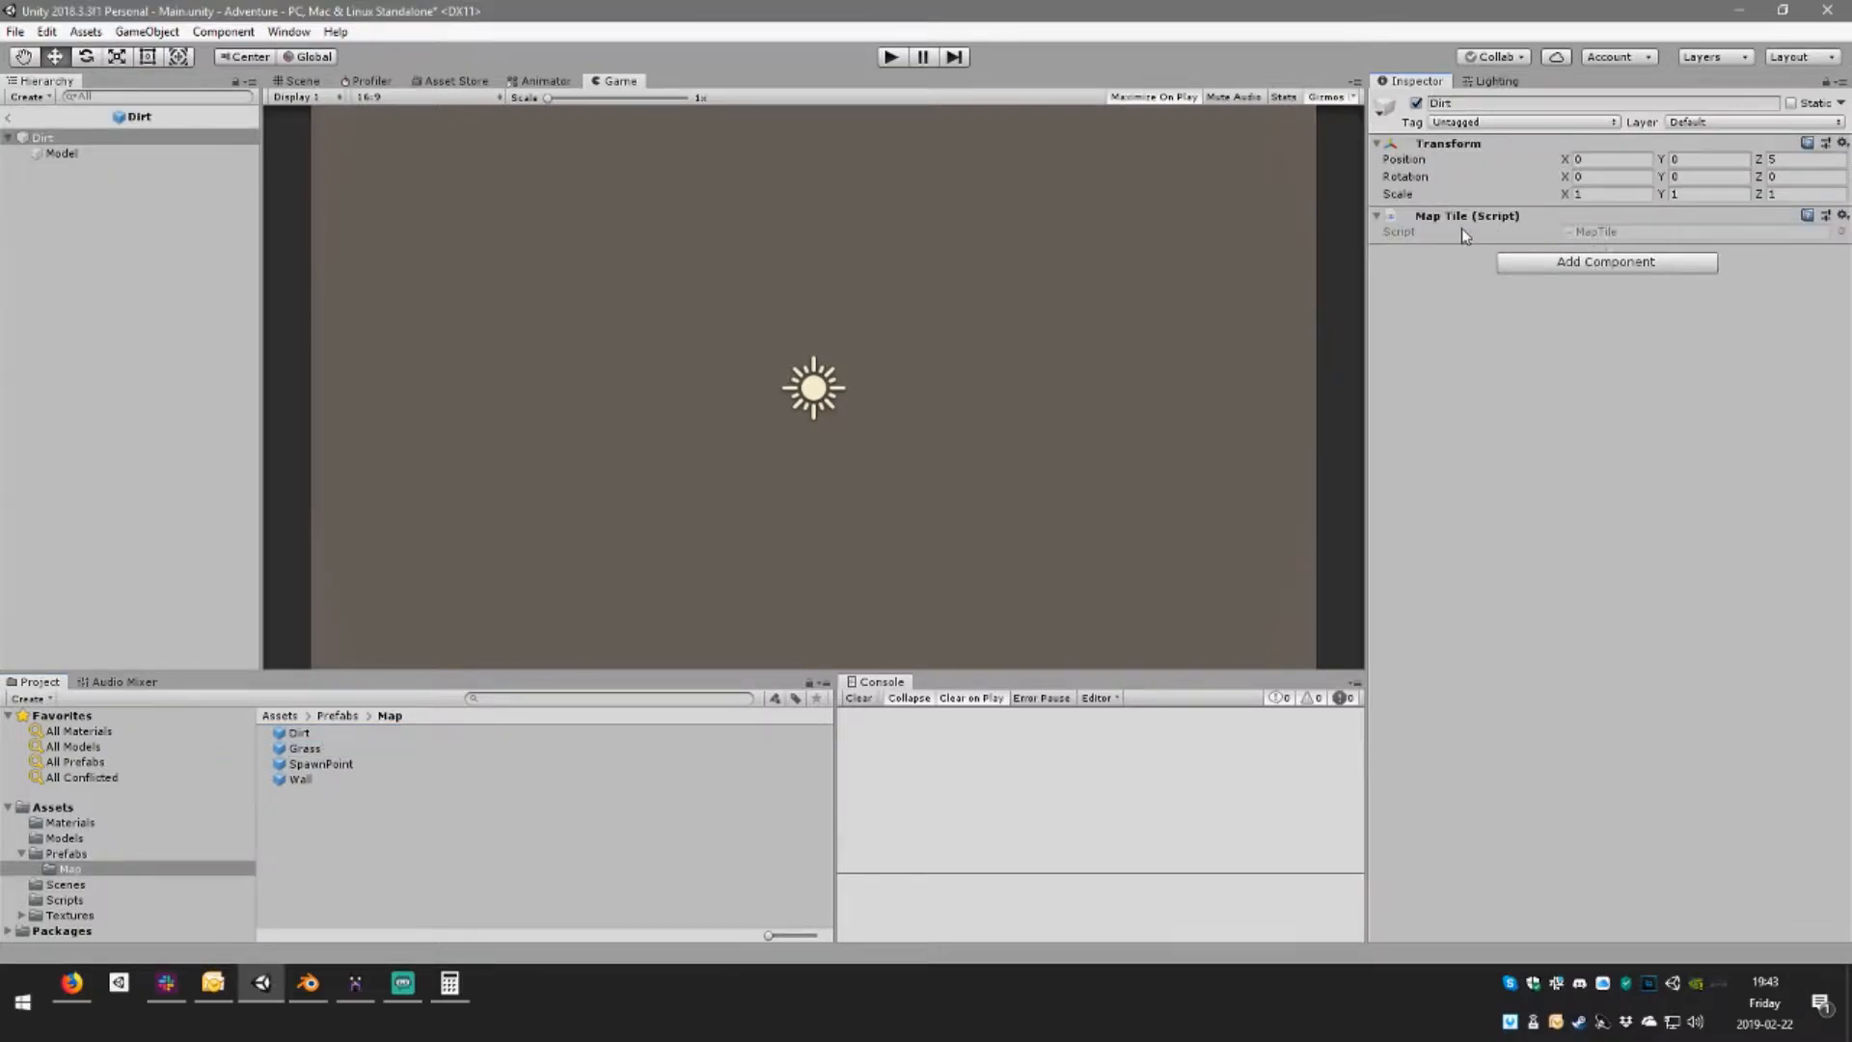
left_click(1377, 216)
left_click(1377, 216)
left_click(102, 152)
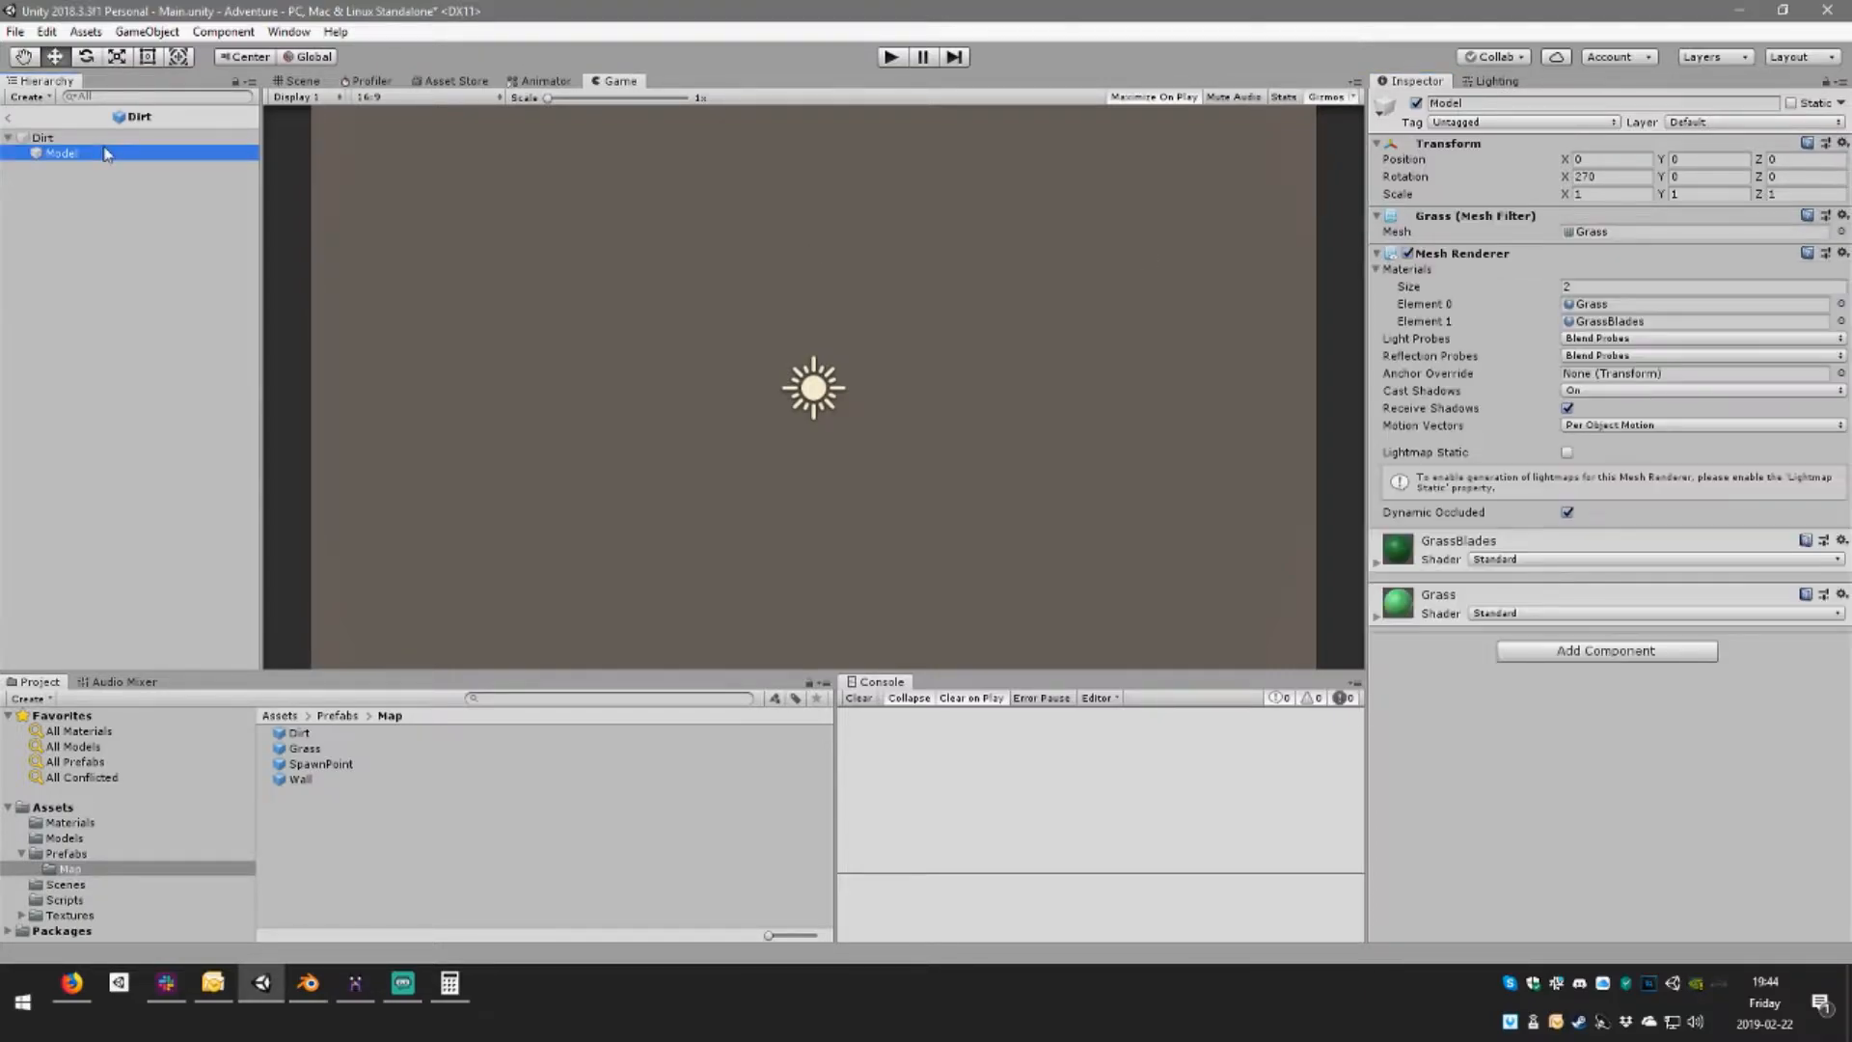
left_click(1840, 232)
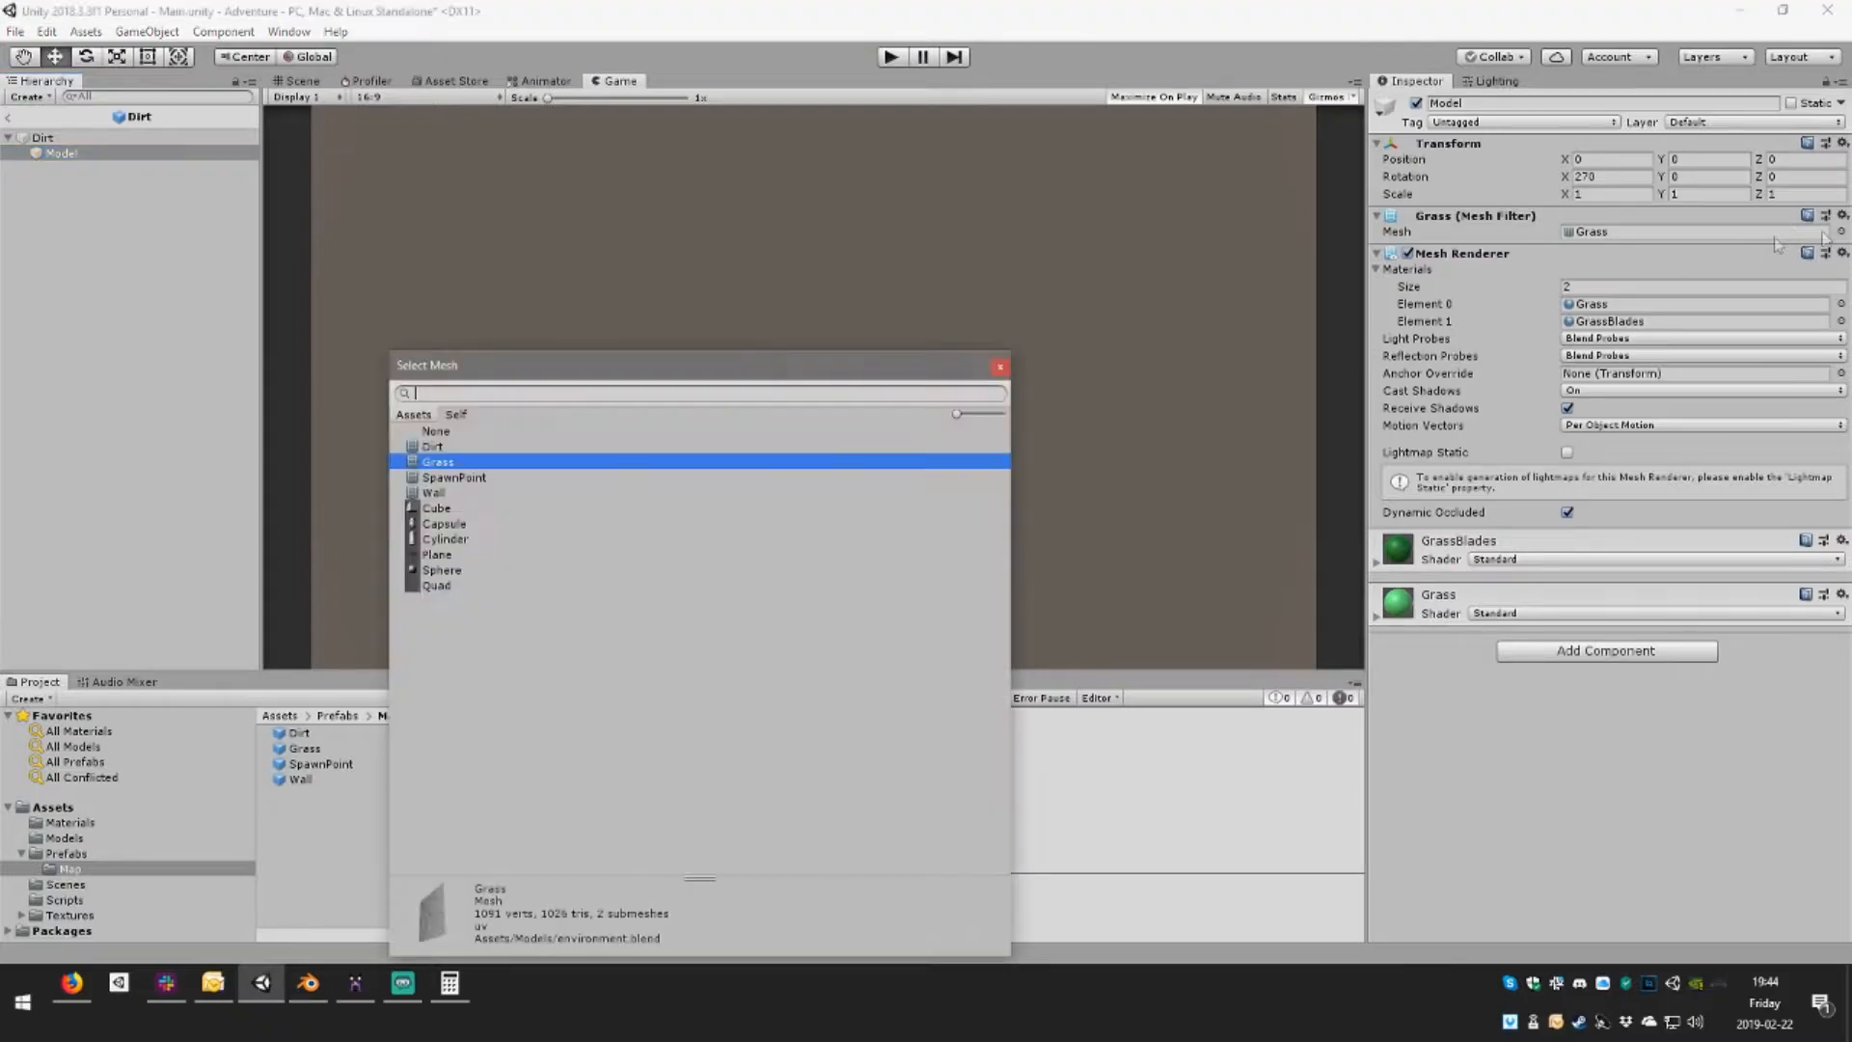
double_click(451, 447)
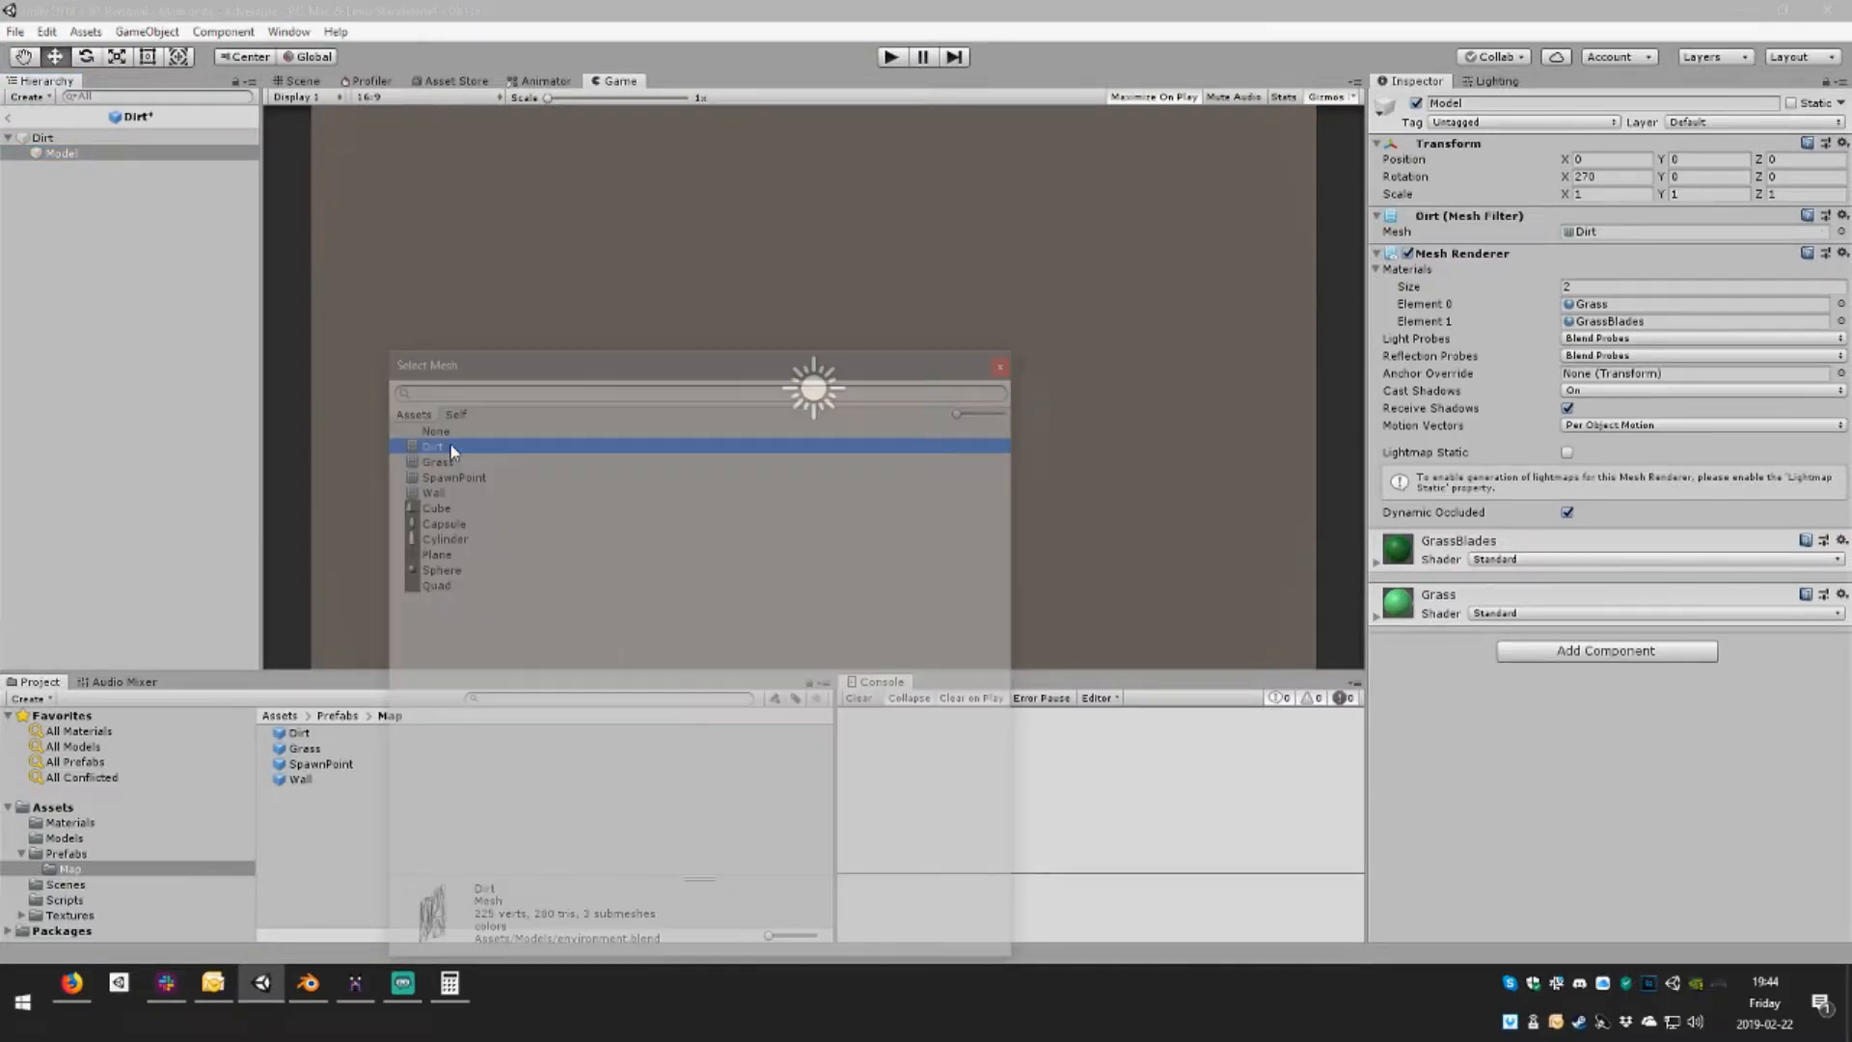
Set the materials list size to 3 on the Dirt model's Mesh Renderer
left_click(1598, 288)
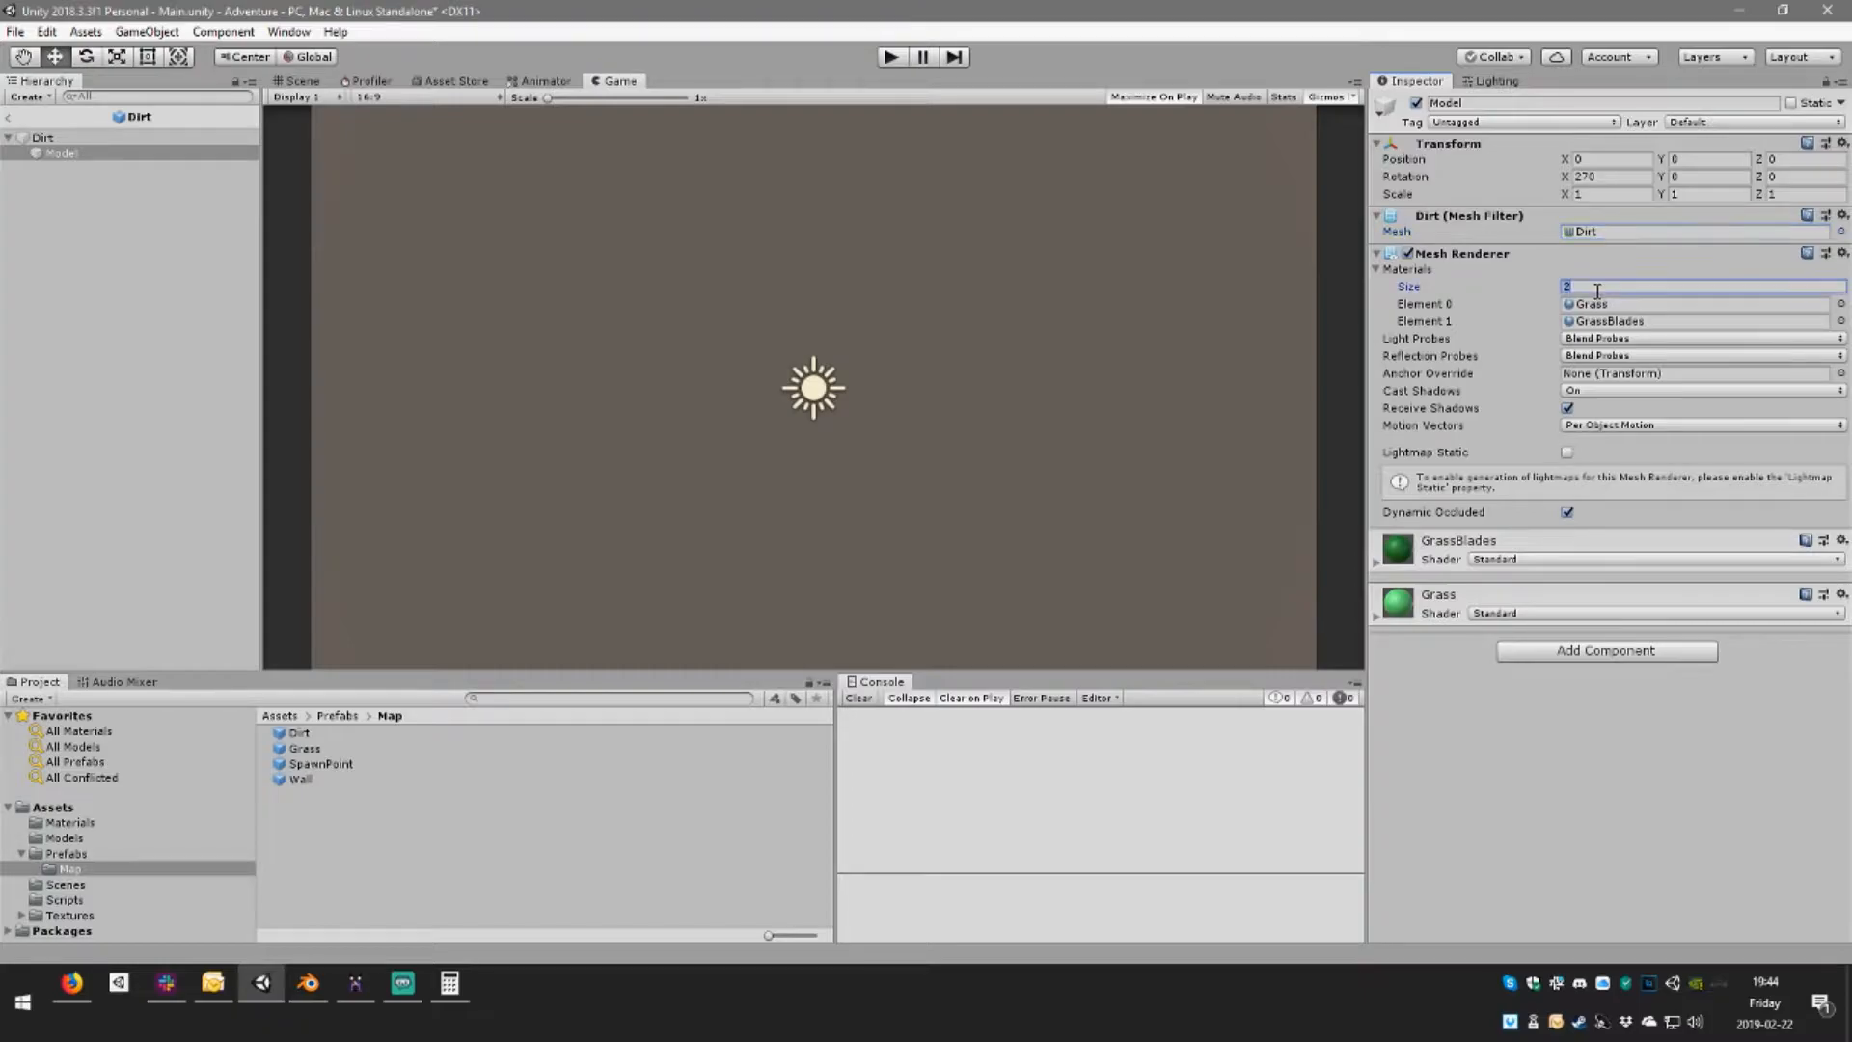
type("3")
key("Return")
Duplicate the Grass material in the Materials folder and rename the copy as BottomDirt
left_click(1607, 305)
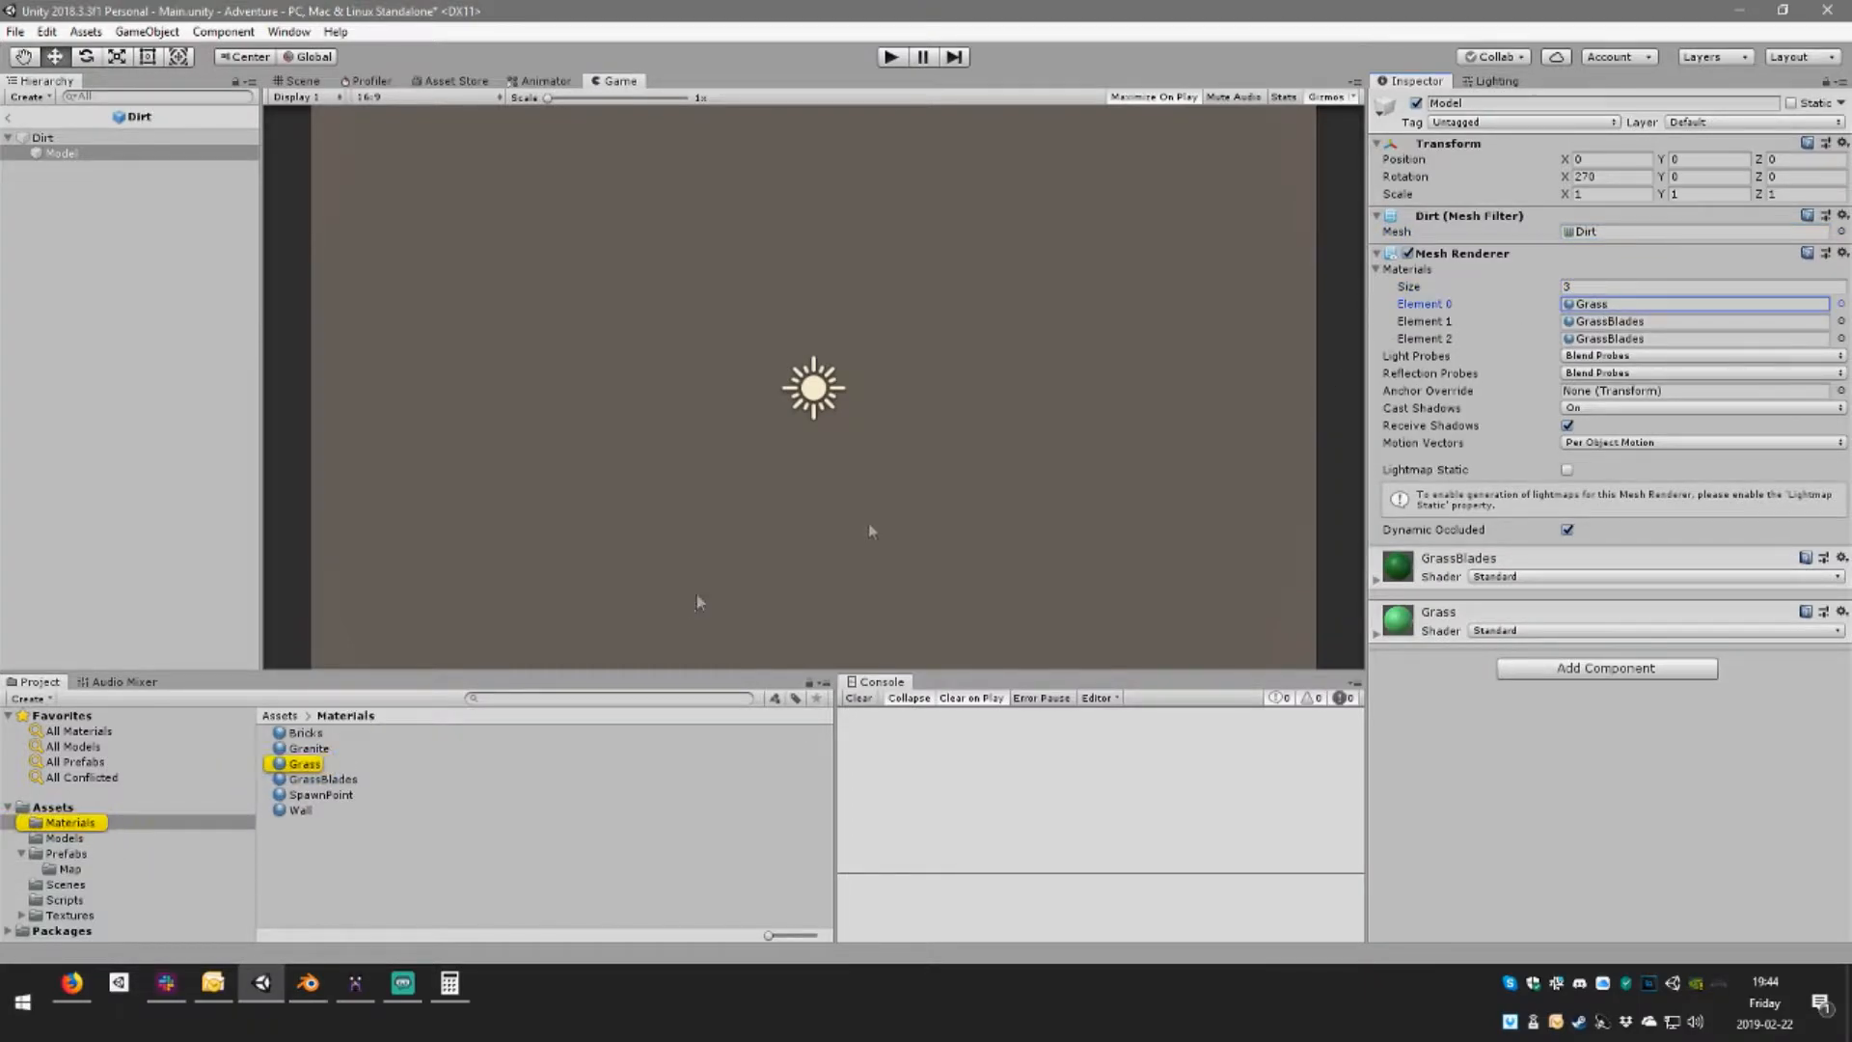
left_click(360, 764)
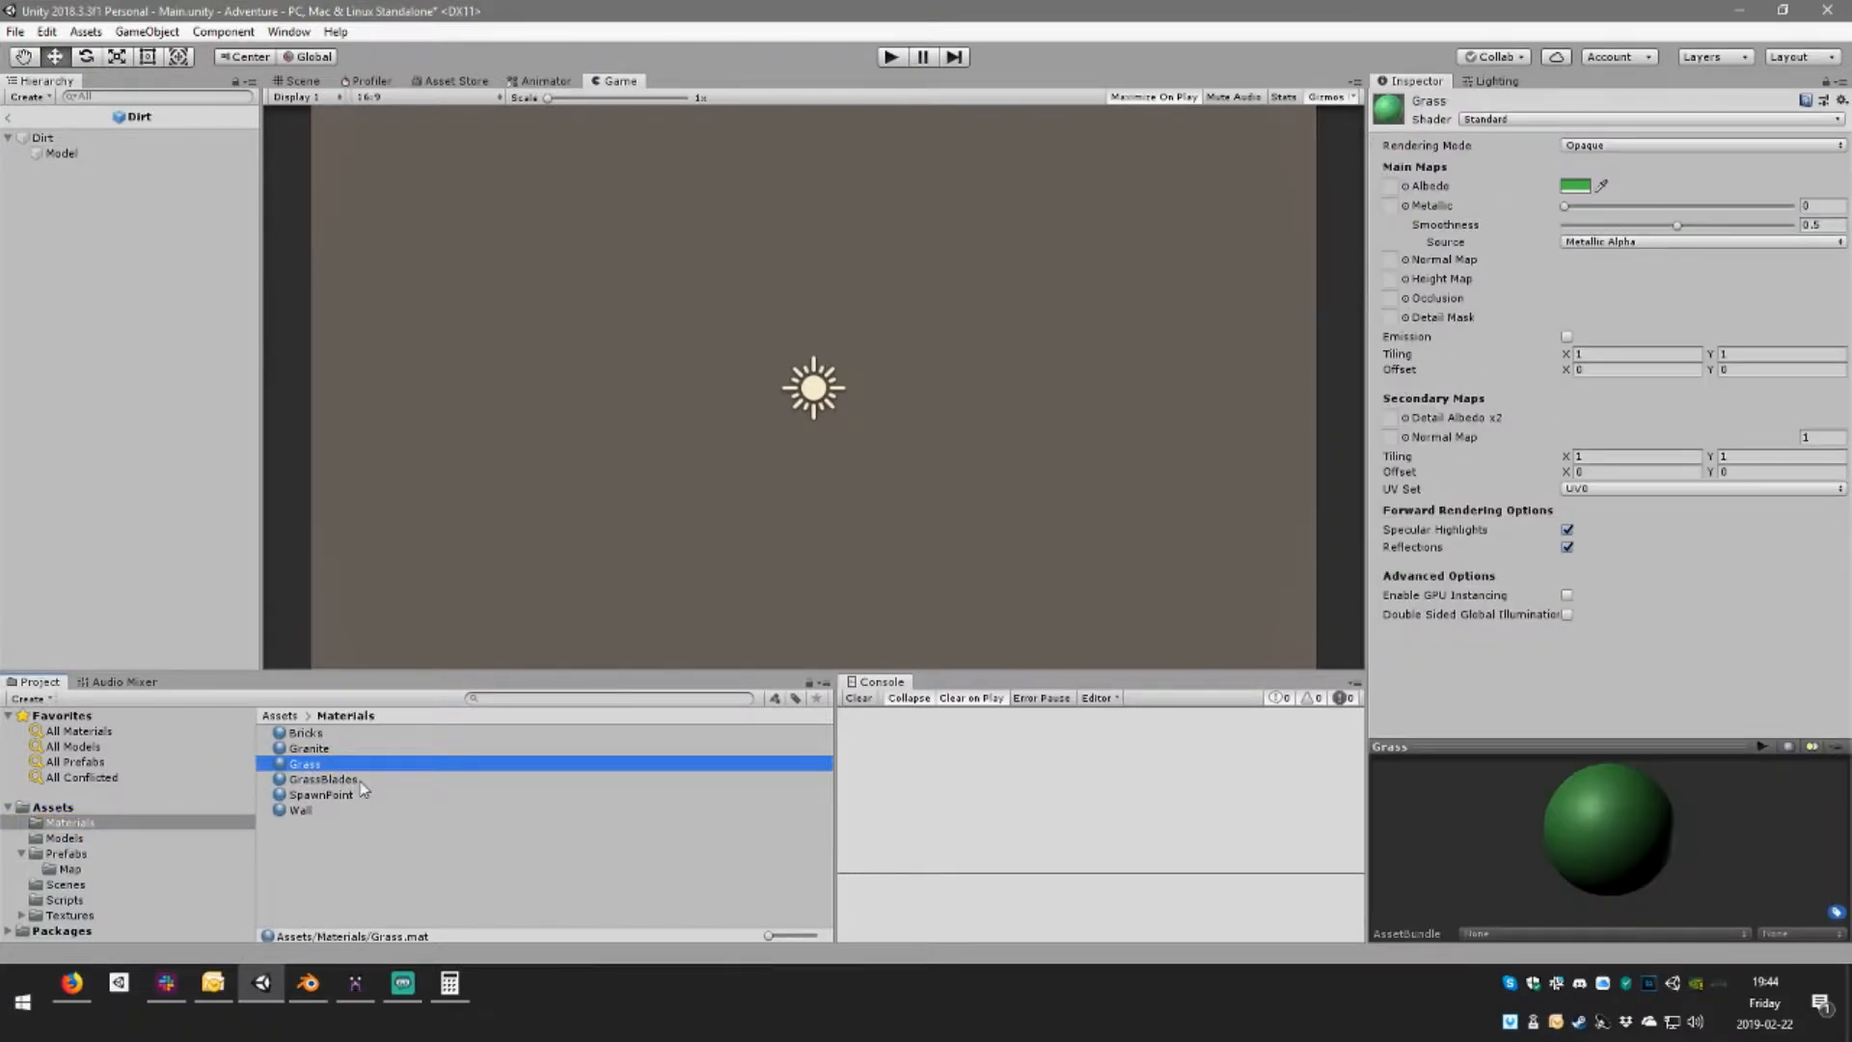
key("ctrl+d")
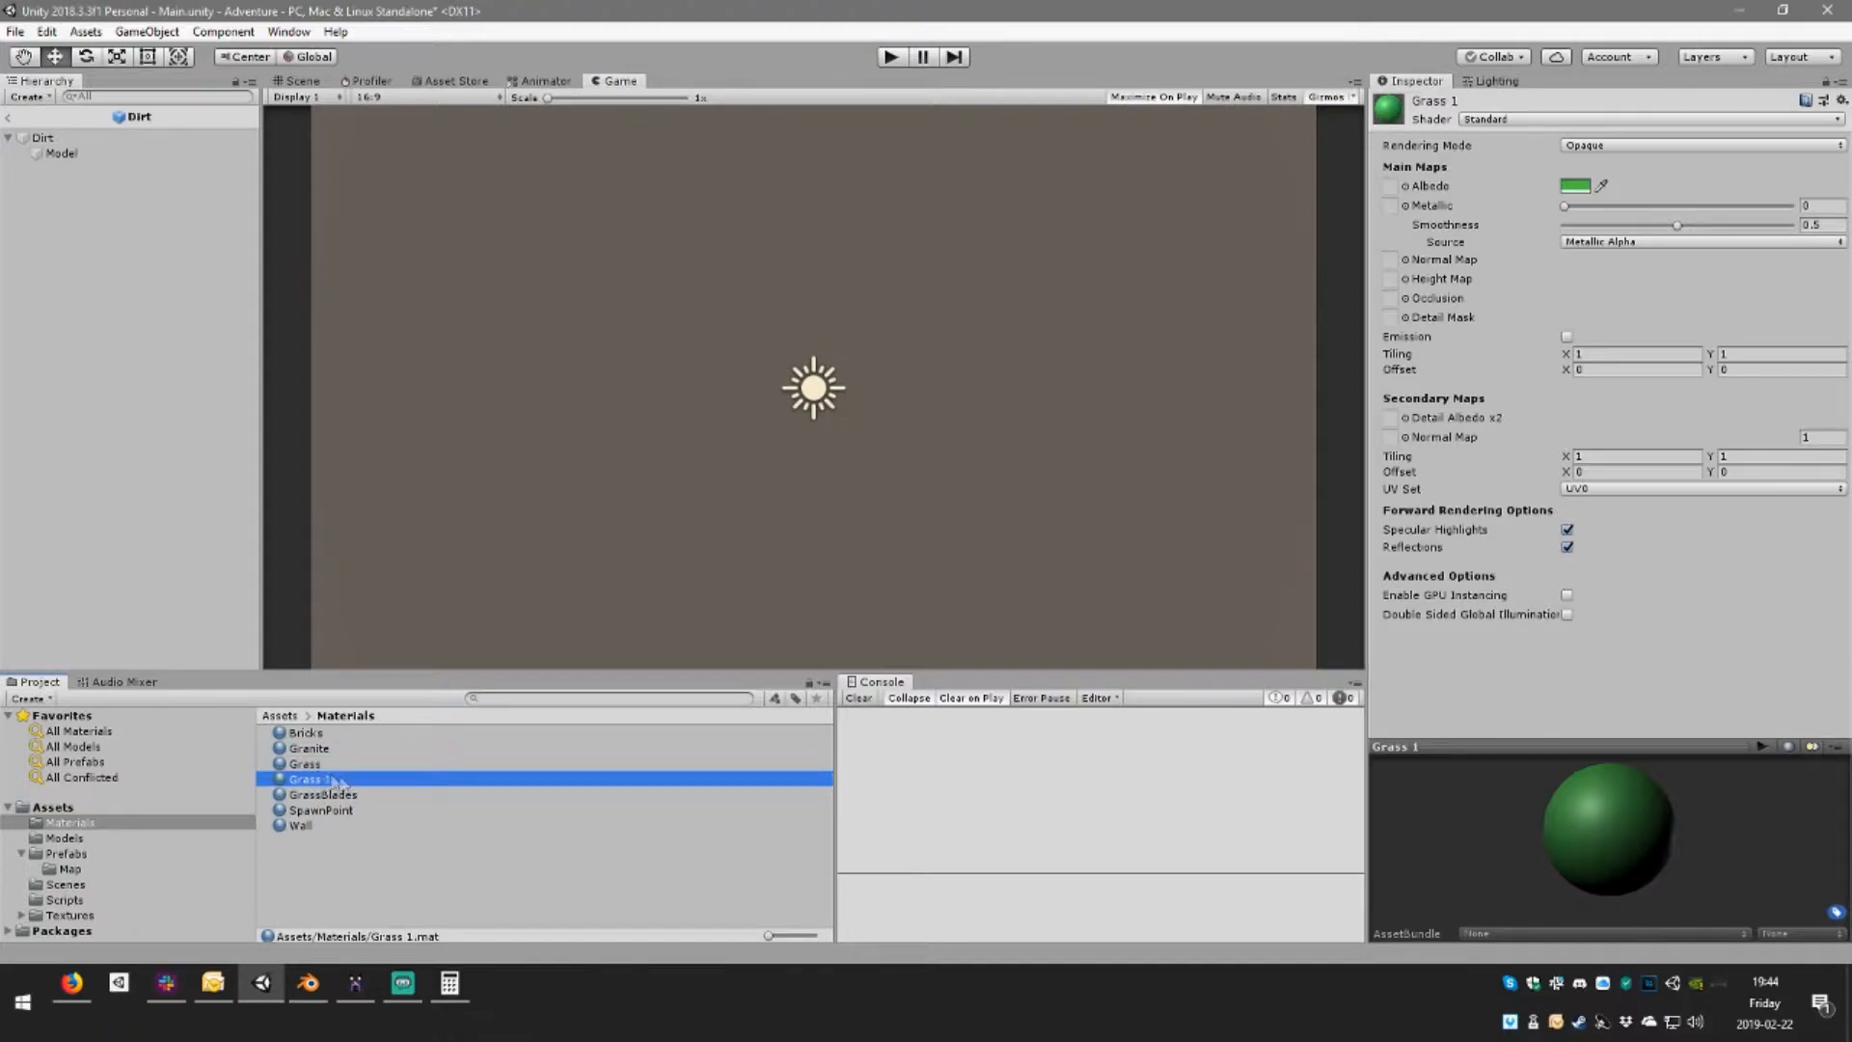
key("F2")
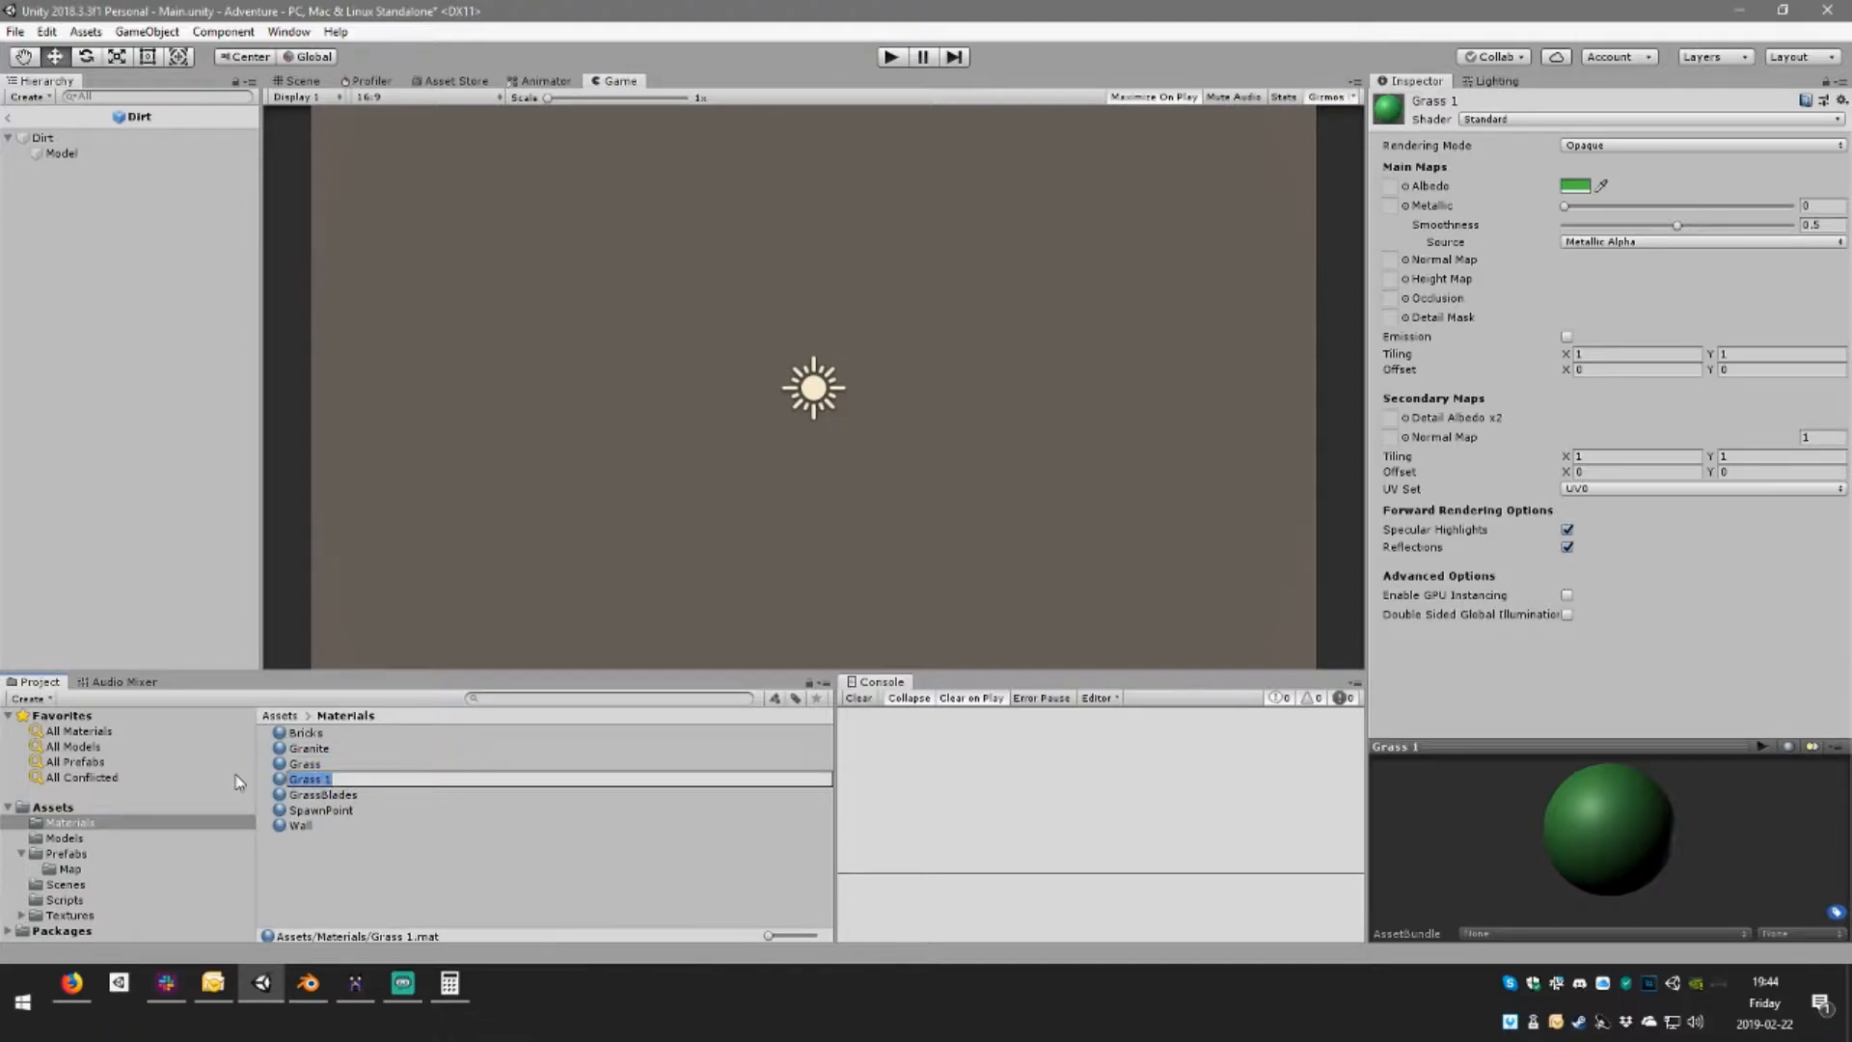
type("Bott")
key("Return")
left_click(349, 735)
left_click(349, 733)
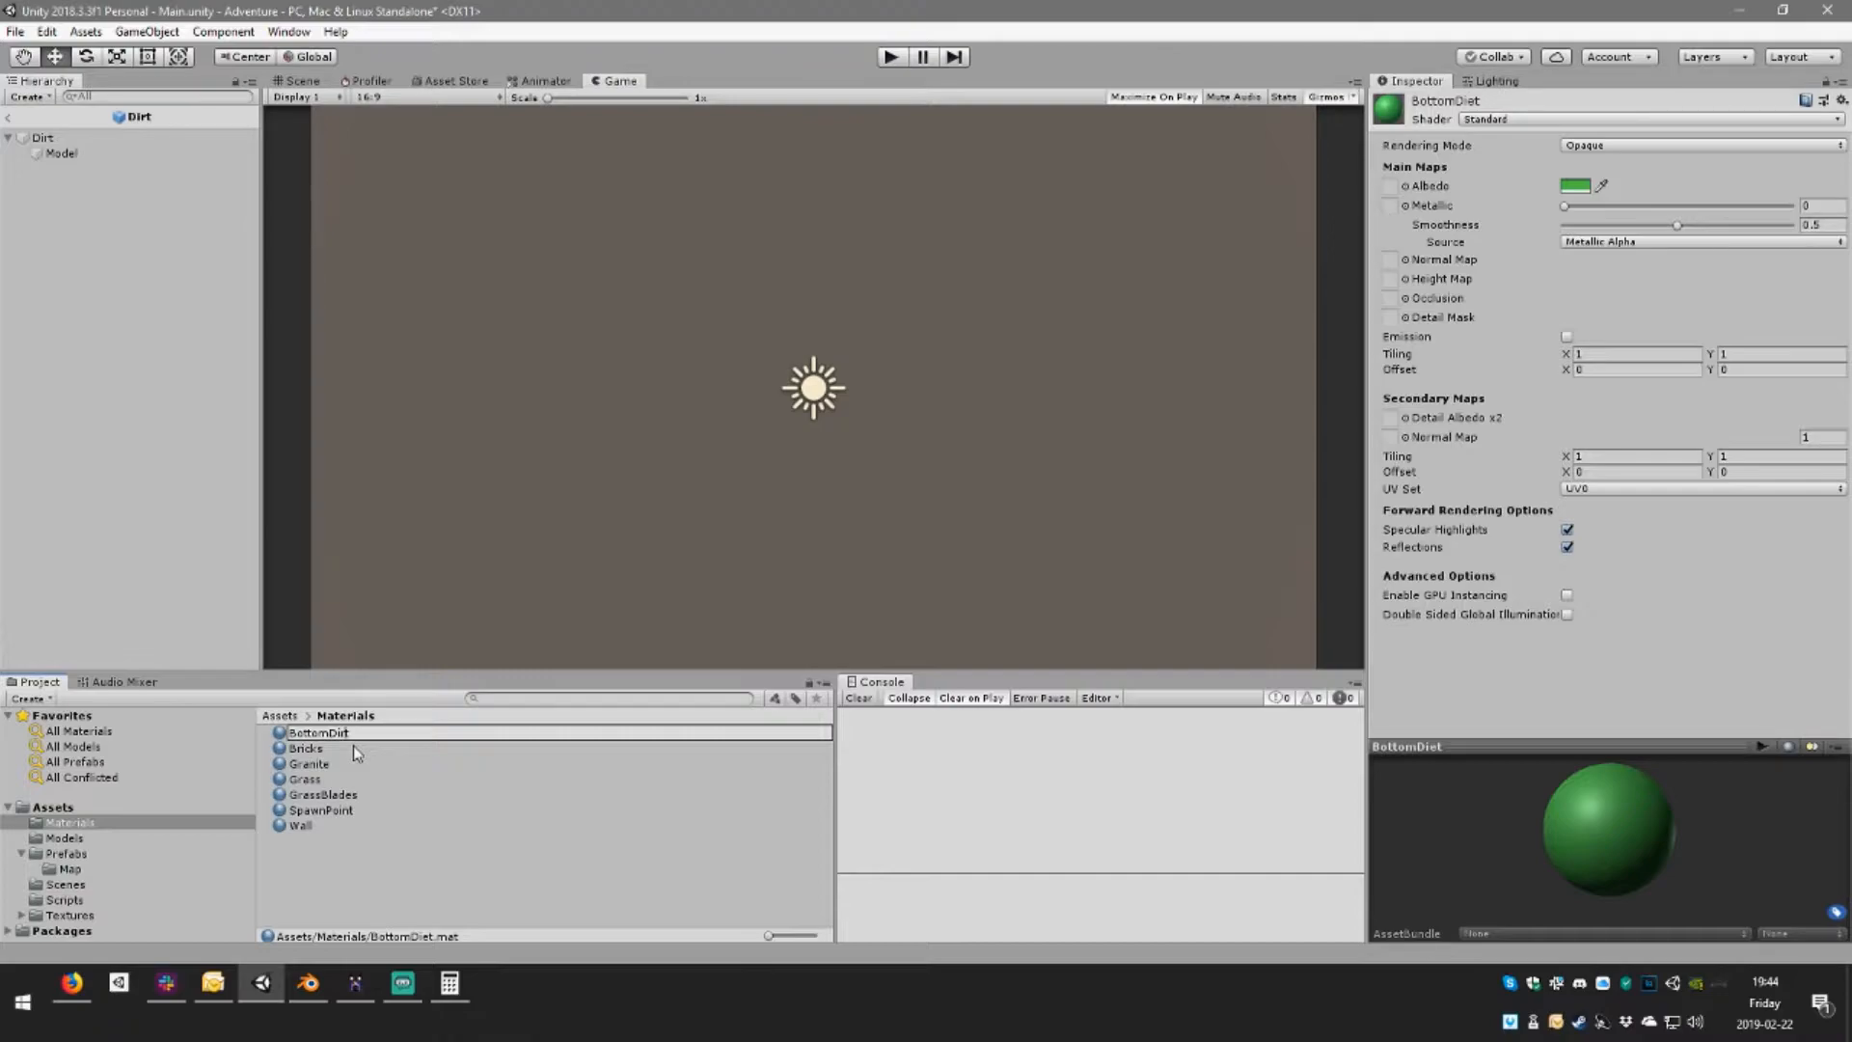
key("Return")
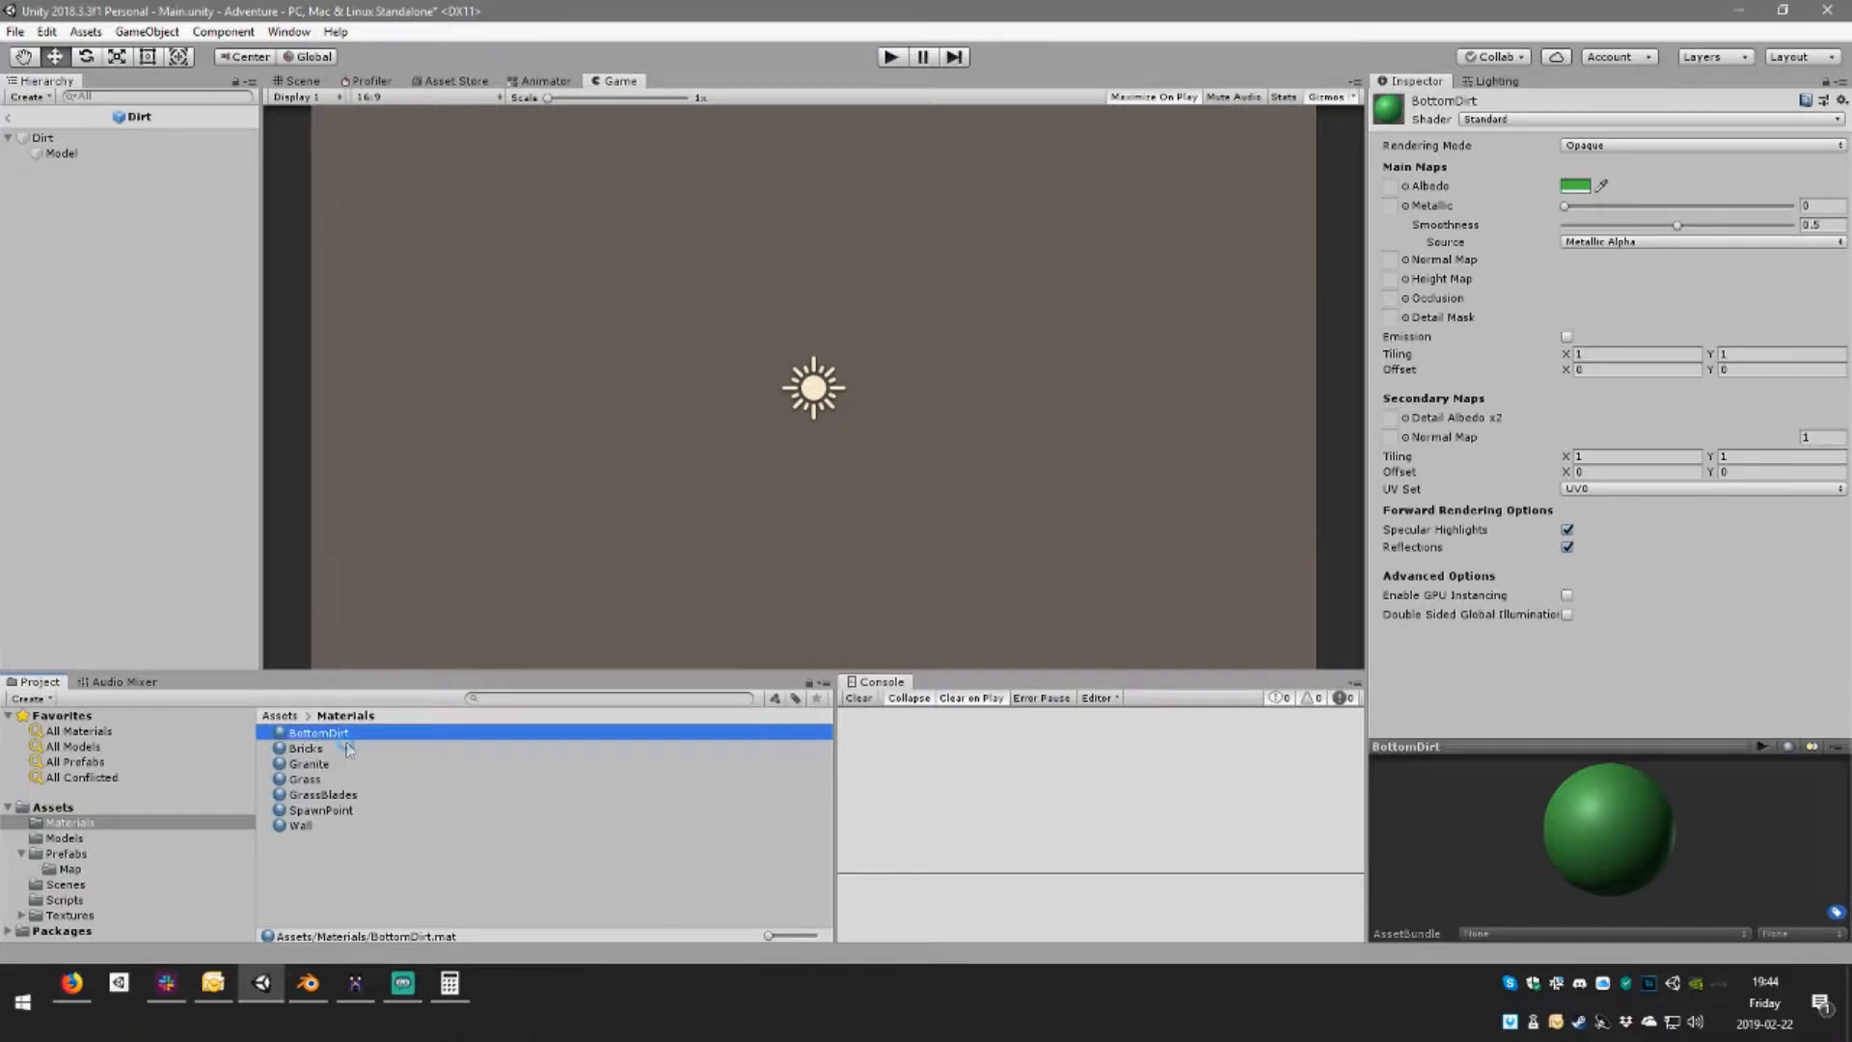
Duplicate the BottomDirt material and rename the copy as Dirt
key("ctrl+d")
left_click(346, 748)
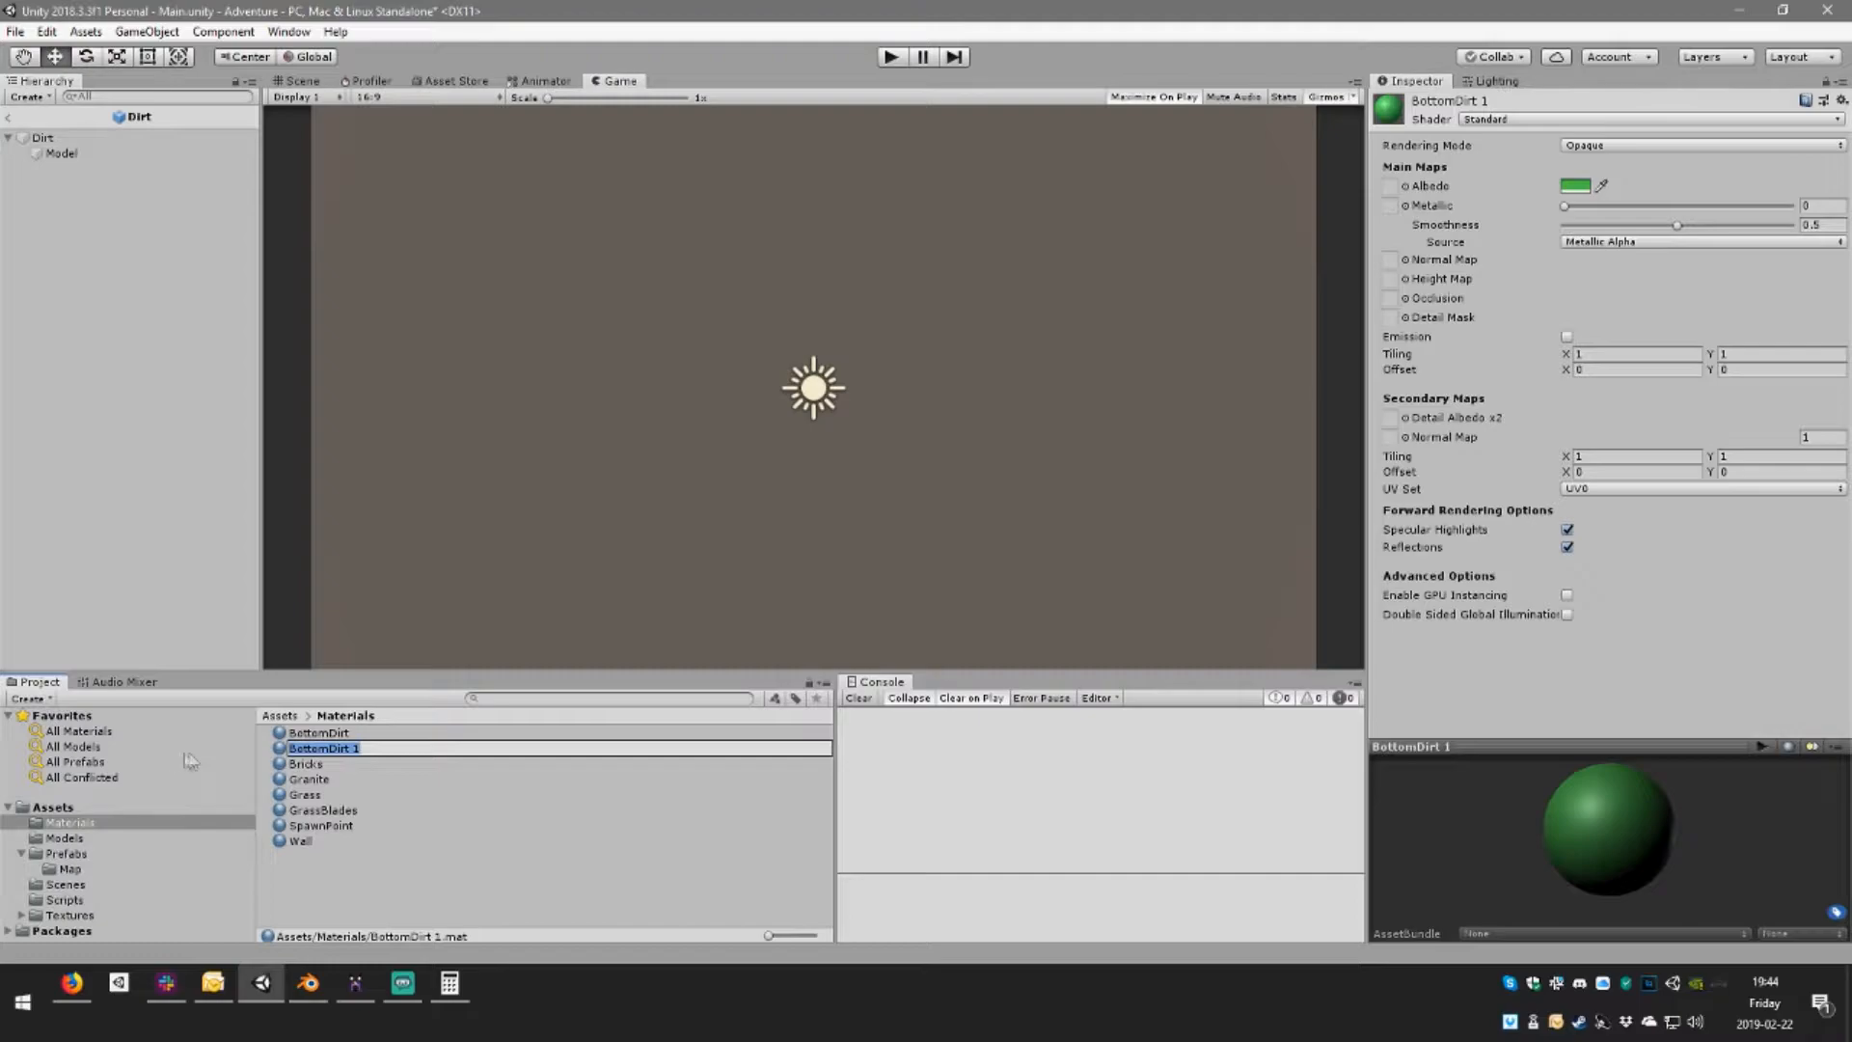
type("Dirt")
key("Return")
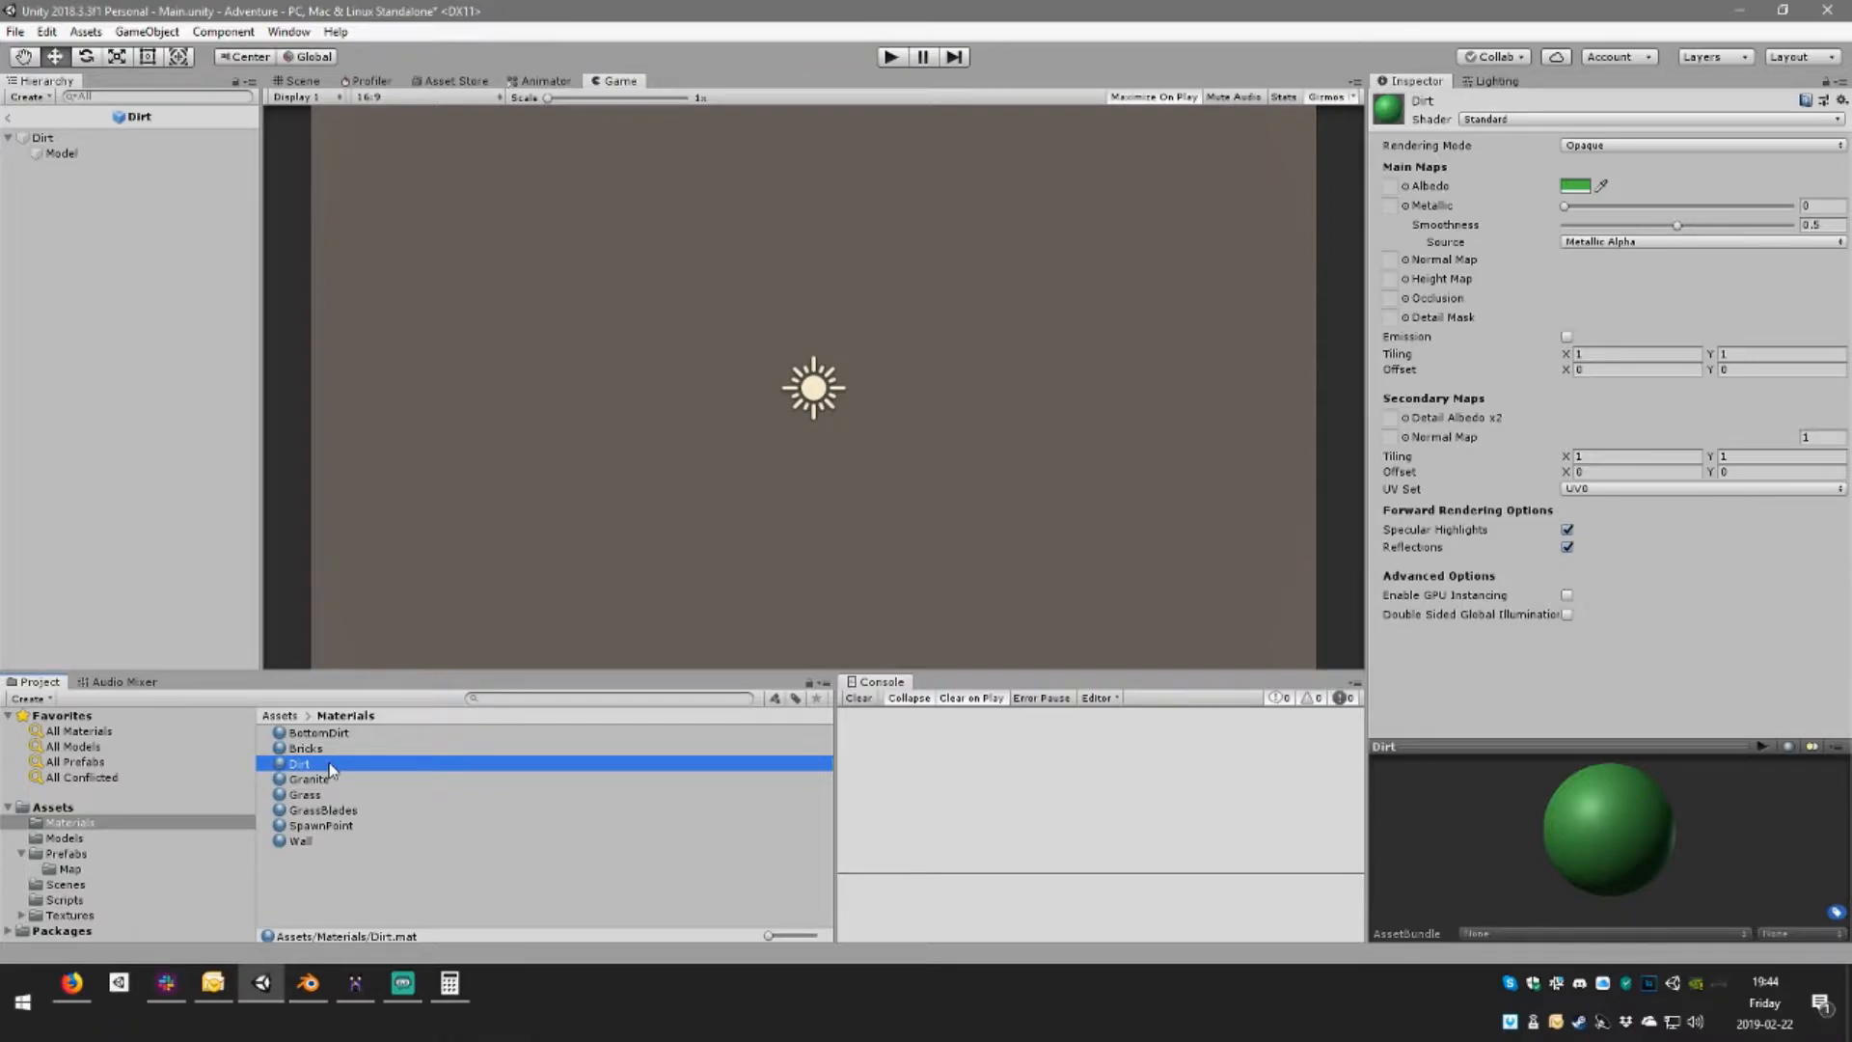
Duplicate the Dirt material and rename the copy as TopDirt
key("ctrl+d")
left_click(303, 779)
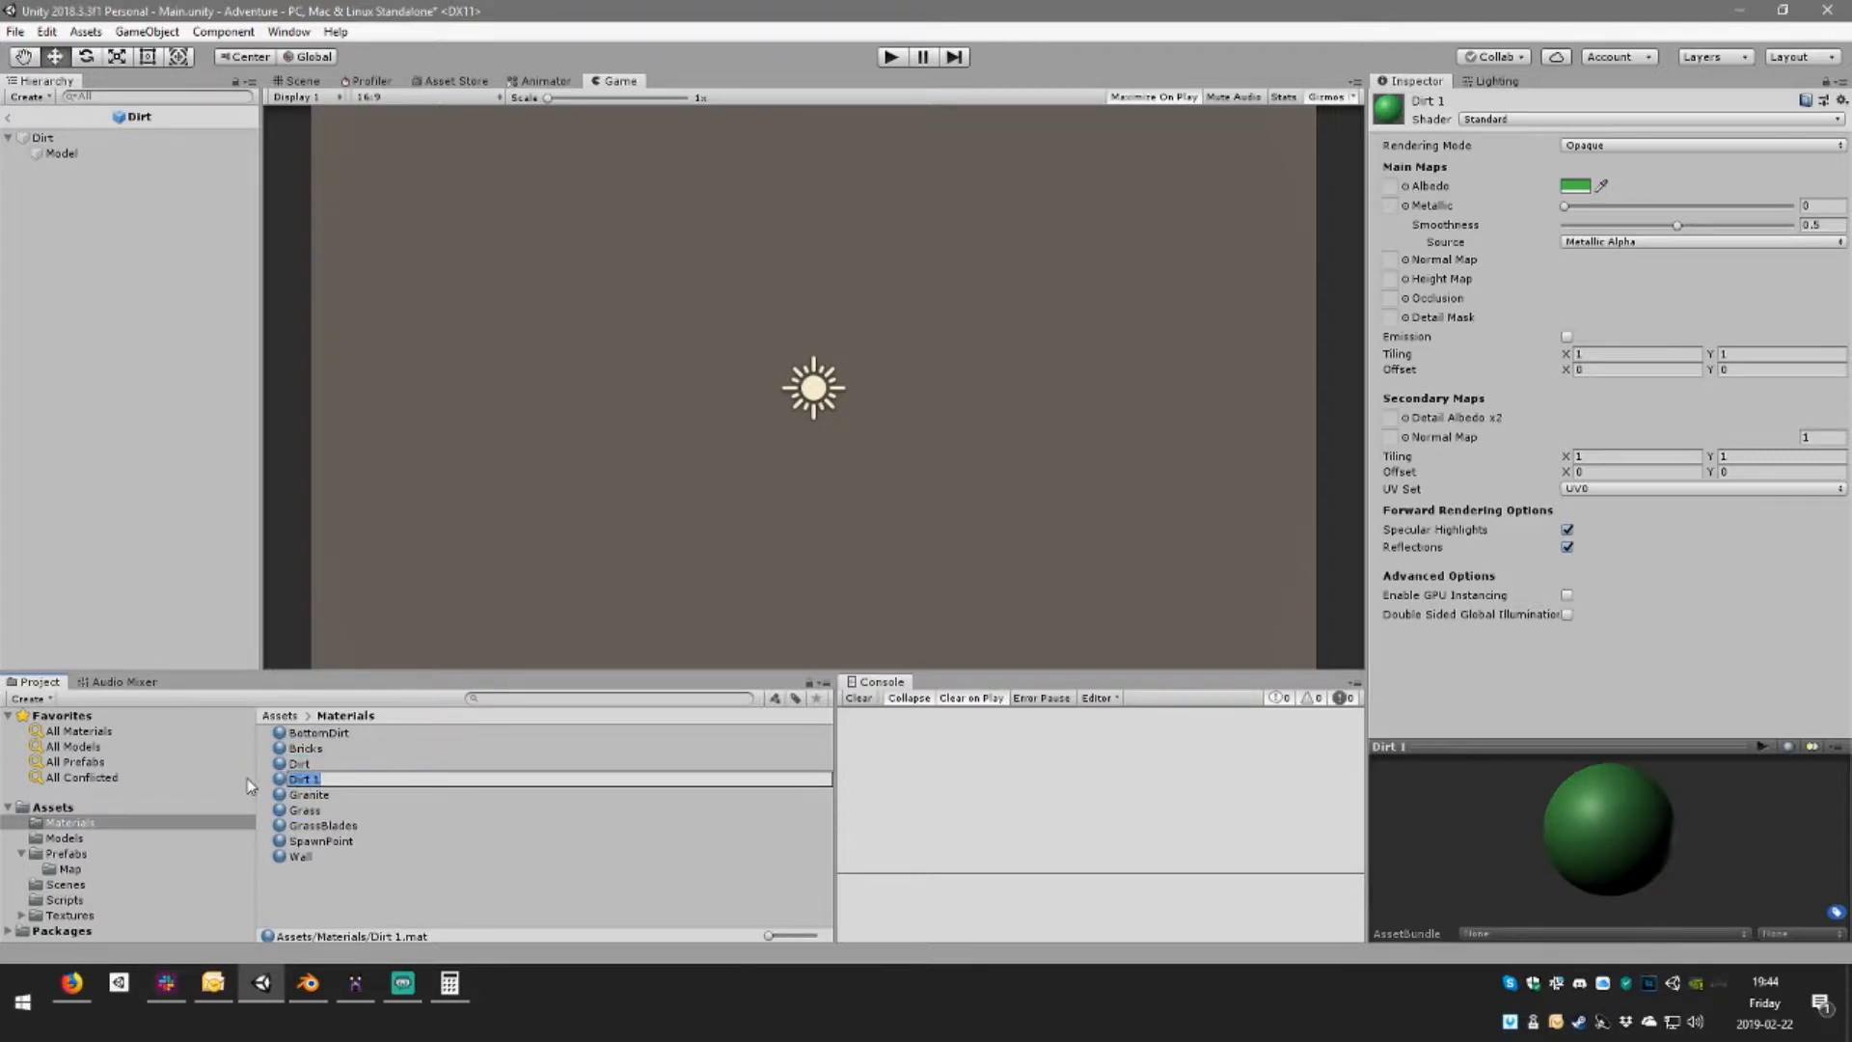
type("TopDirt")
key("Return")
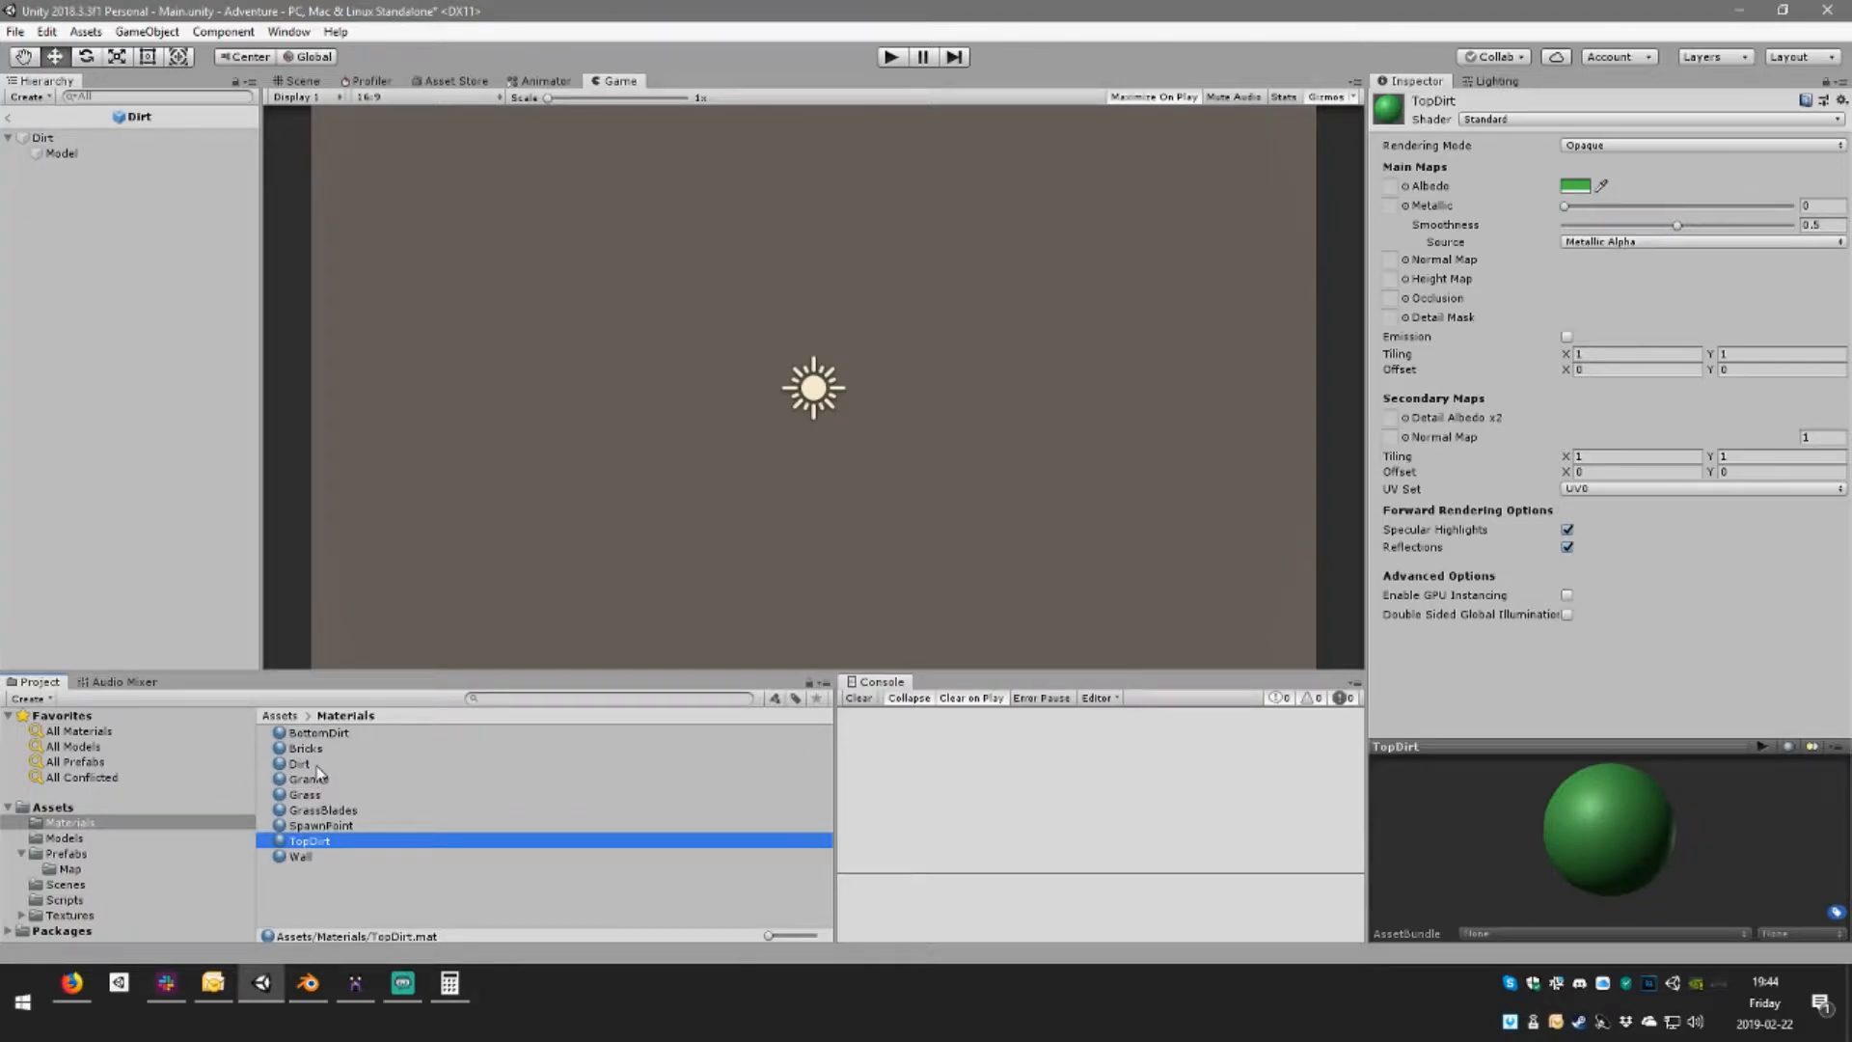
Set the albedo colour of the BottomDirt, Dirt and TopDirt materials together to dark brown 743300
left_click(318, 765, "ctrl")
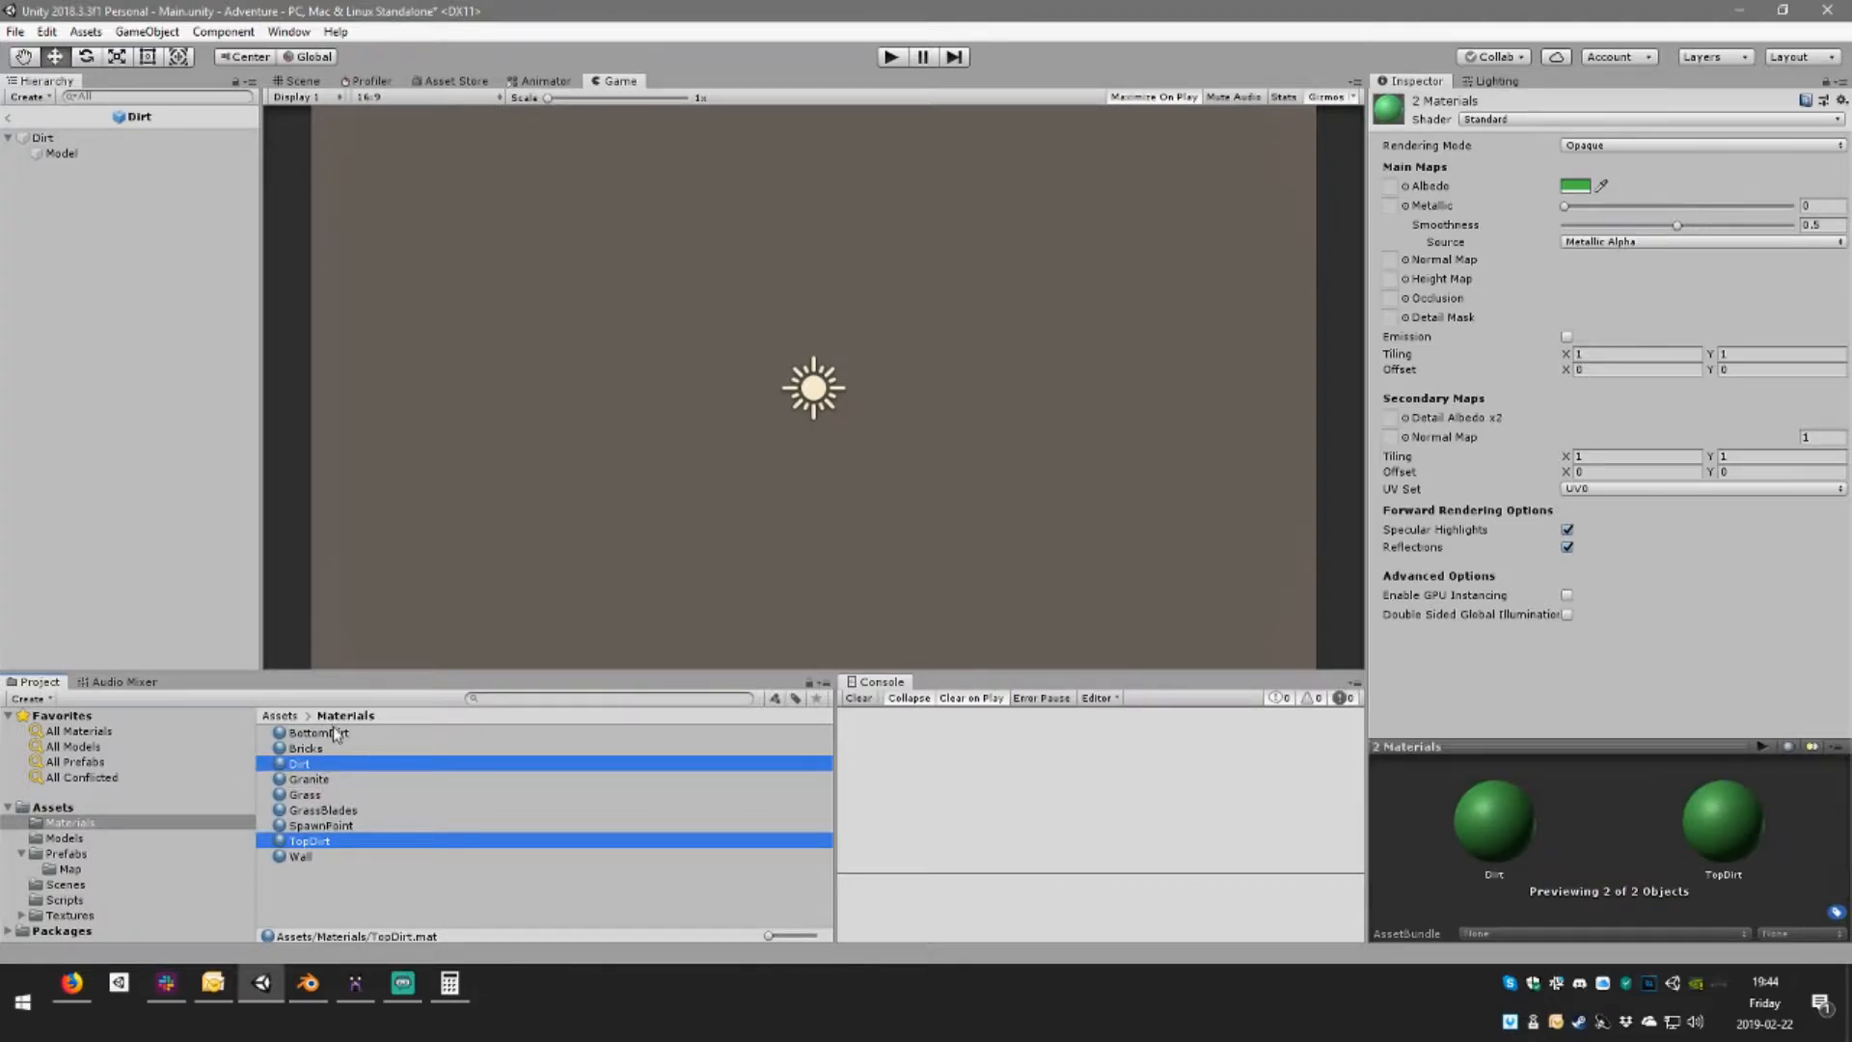
left_click(335, 735, "ctrl")
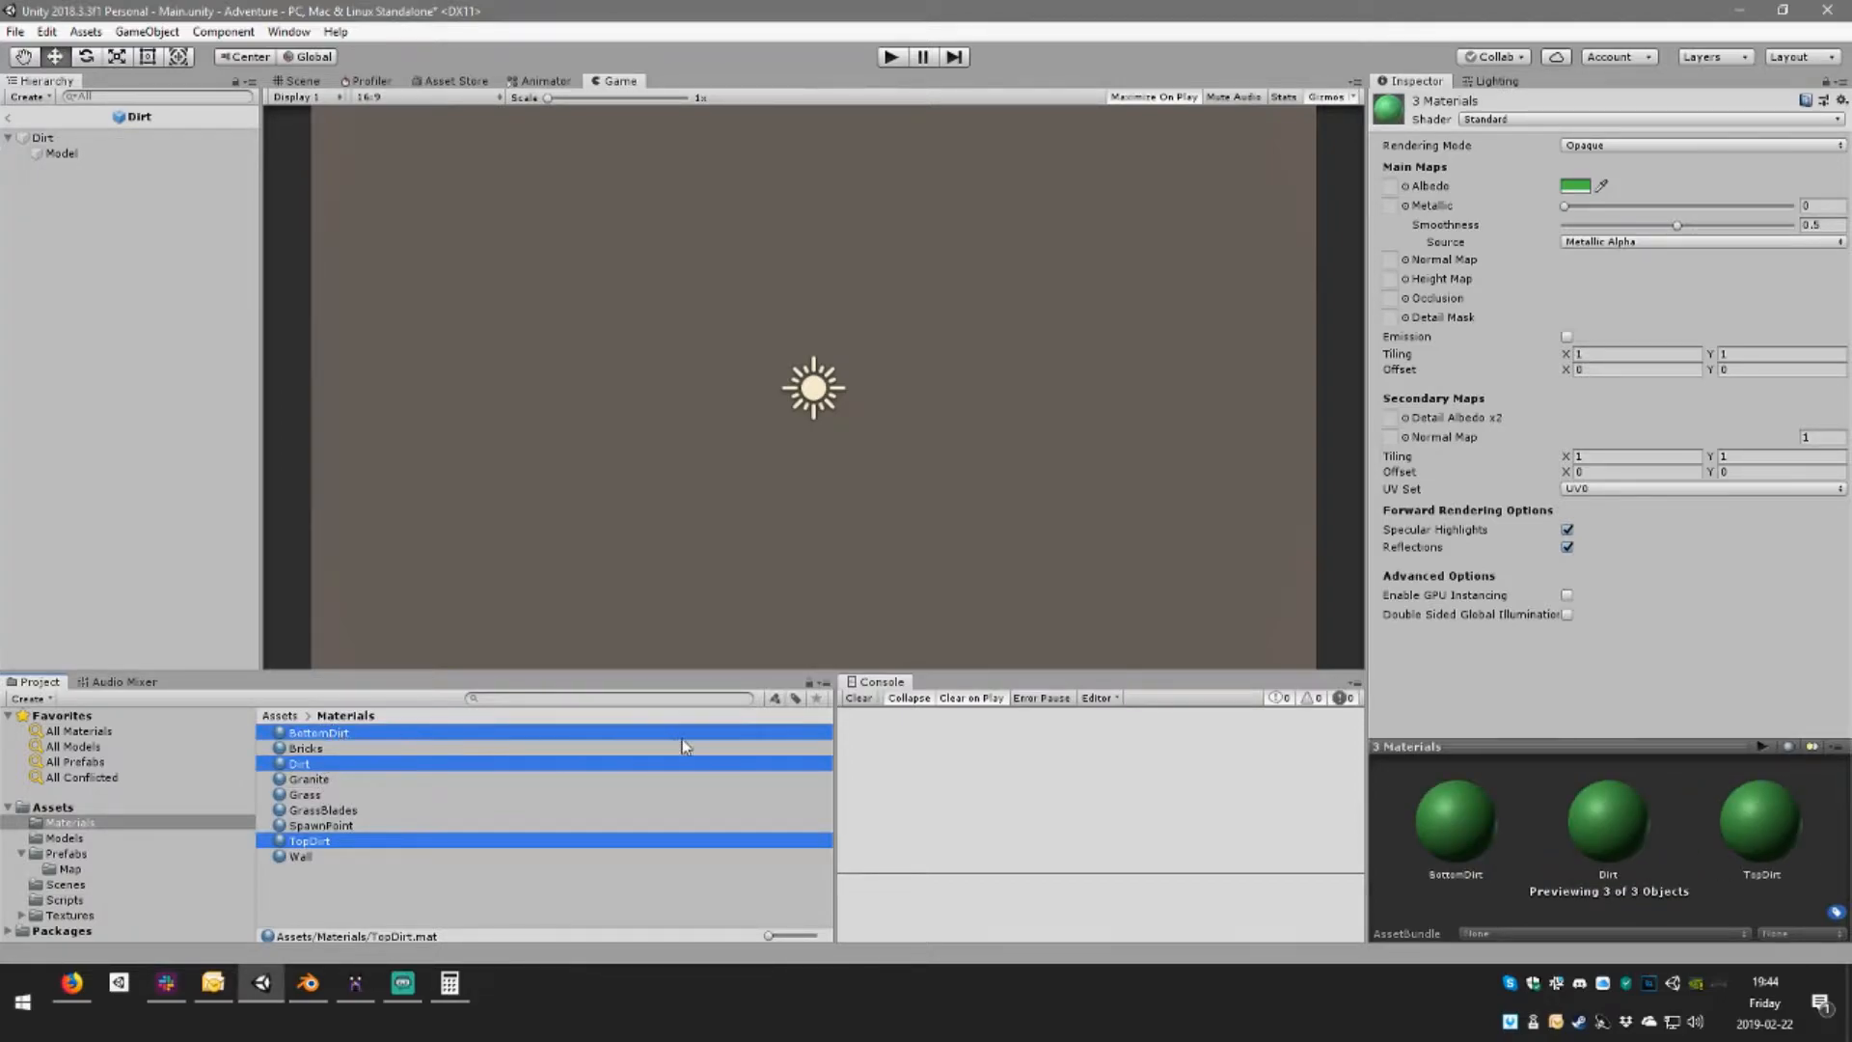
left_click(1575, 185)
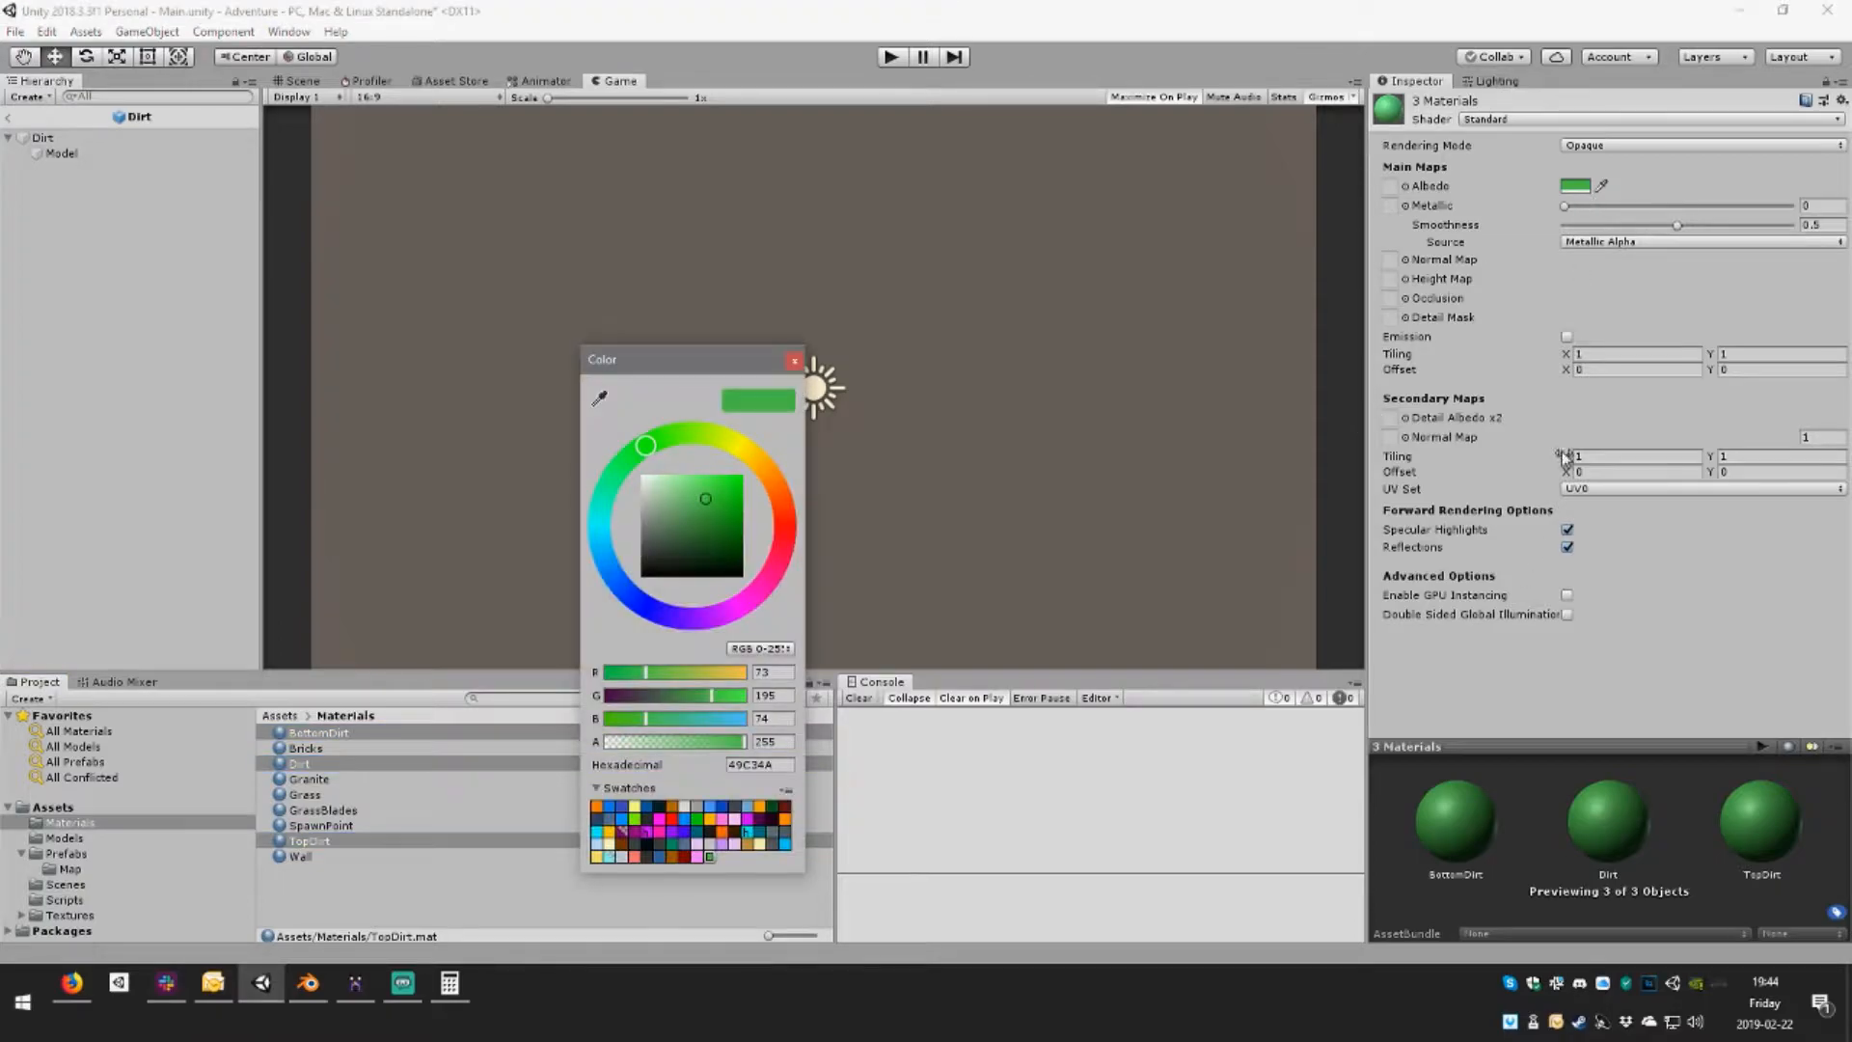
left_click(783, 813)
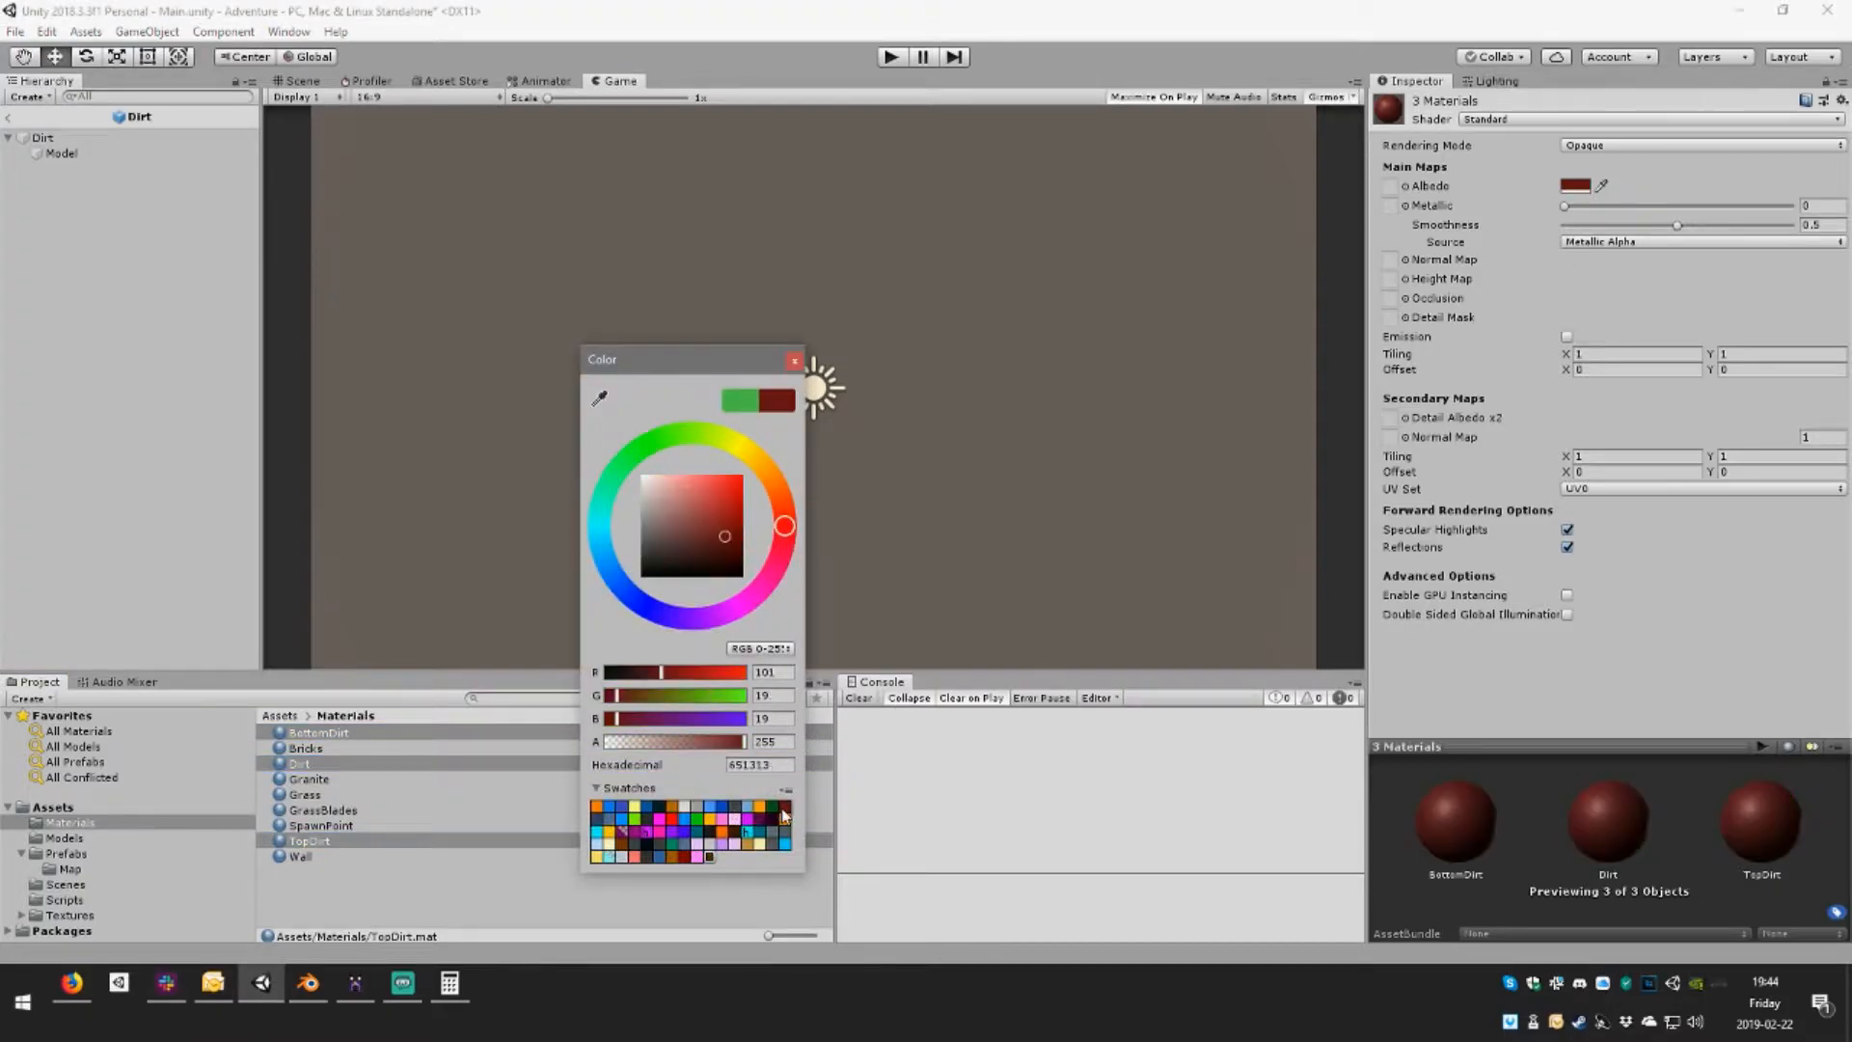
left_click(678, 809)
left_click(626, 846)
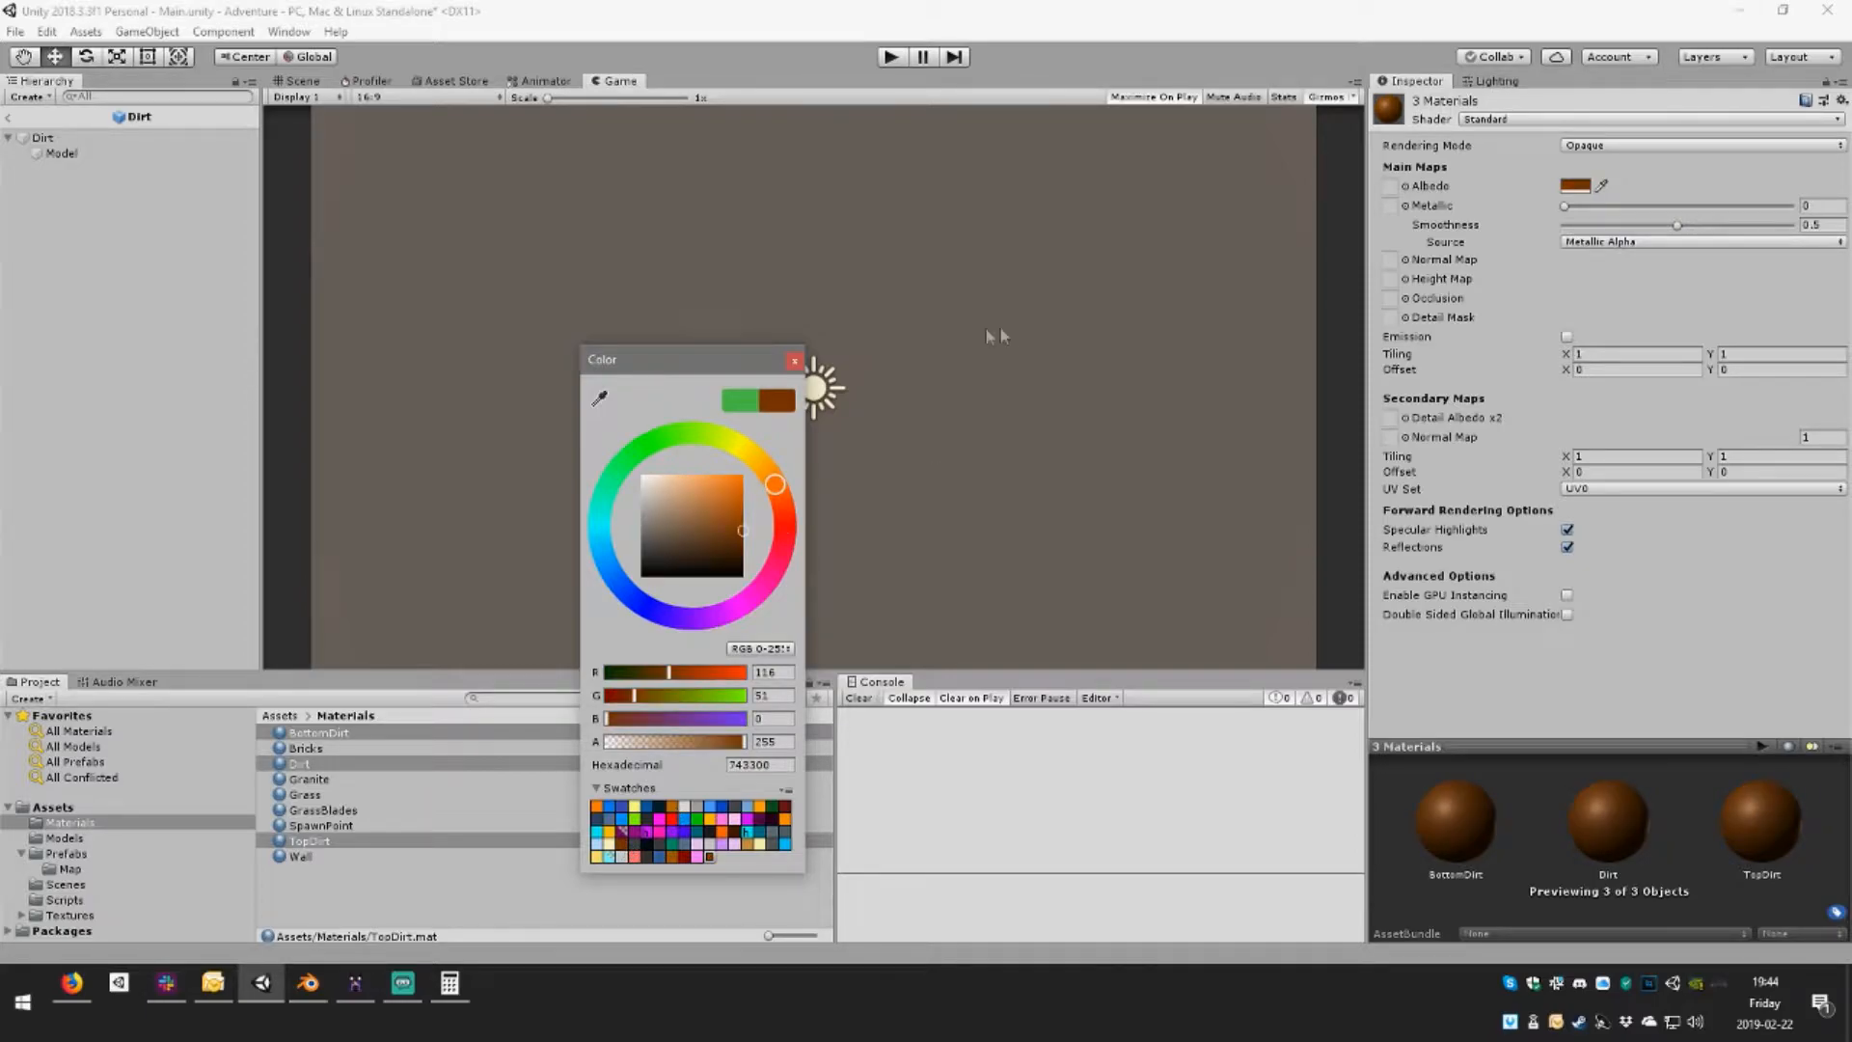
left_click(794, 361)
Set the Dirt material's albedo to the lighter orange-brown swatch with RGB 184, 103, 0
left_click(328, 762)
left_click(333, 734)
left_click(371, 765)
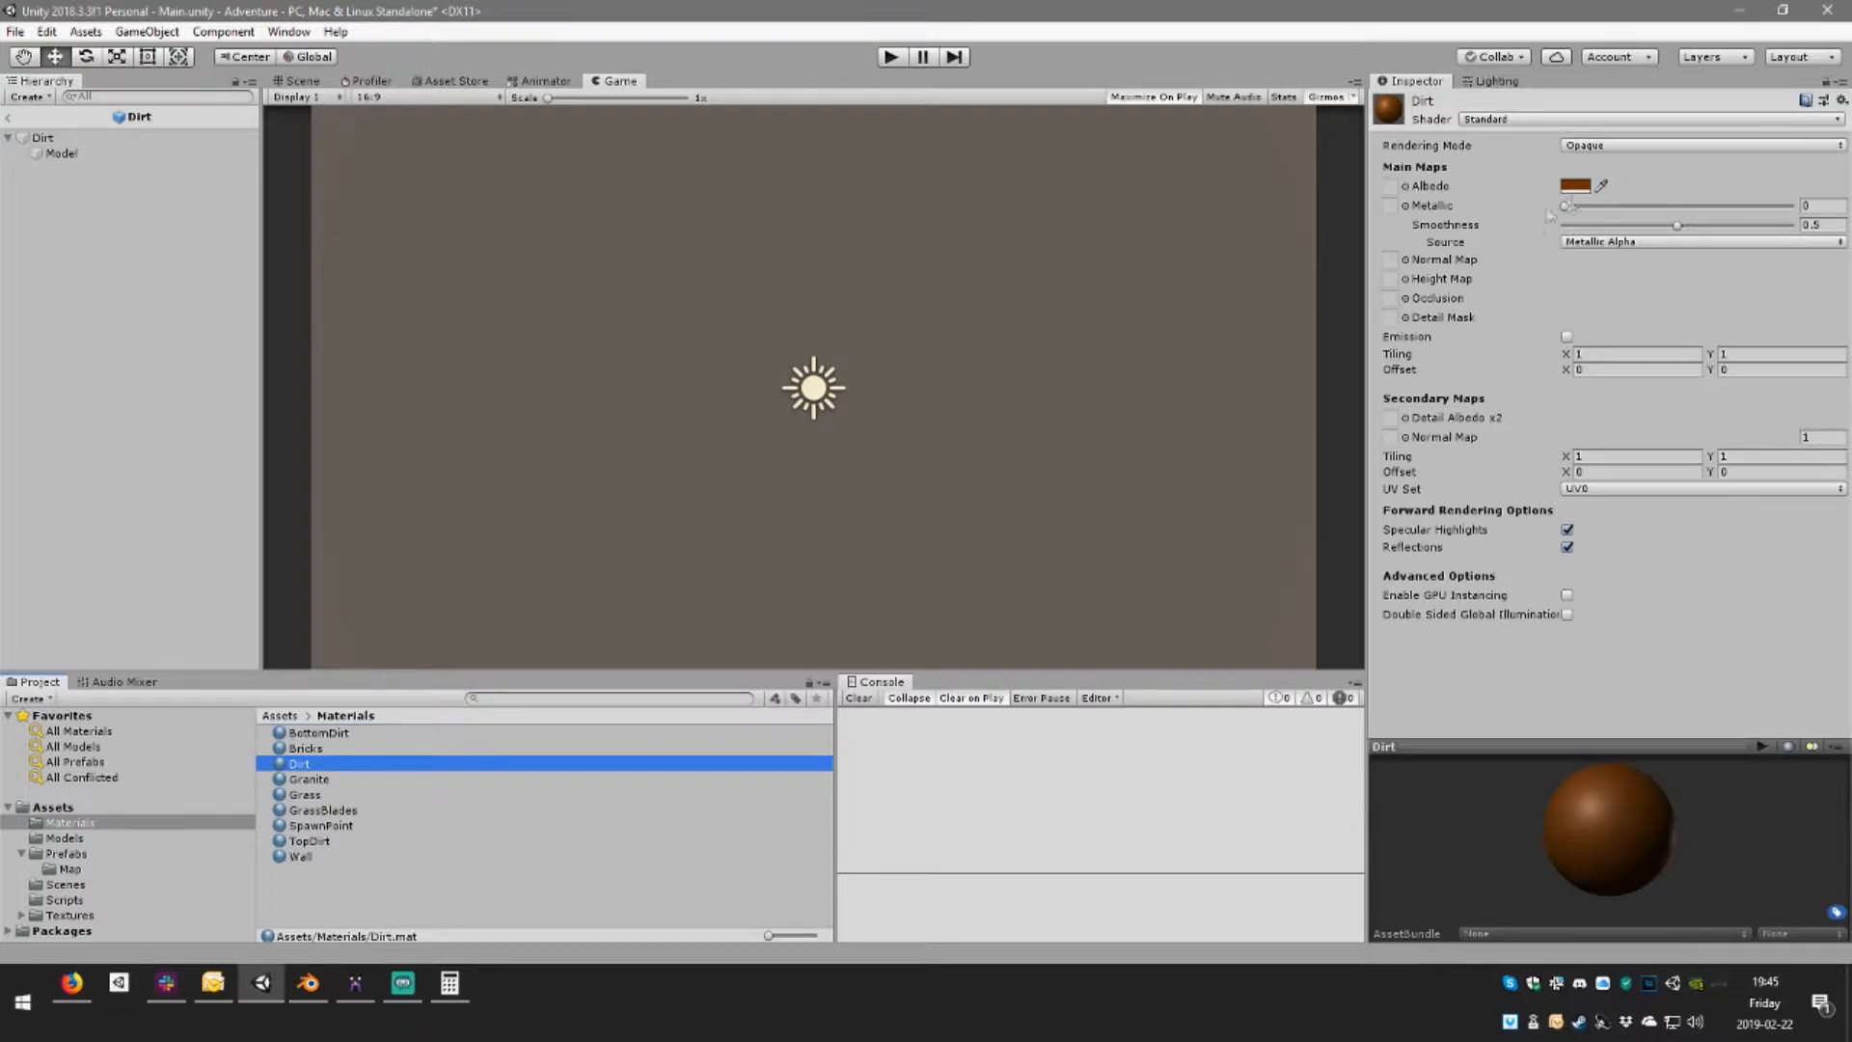
left_click(1576, 186)
left_click(669, 808)
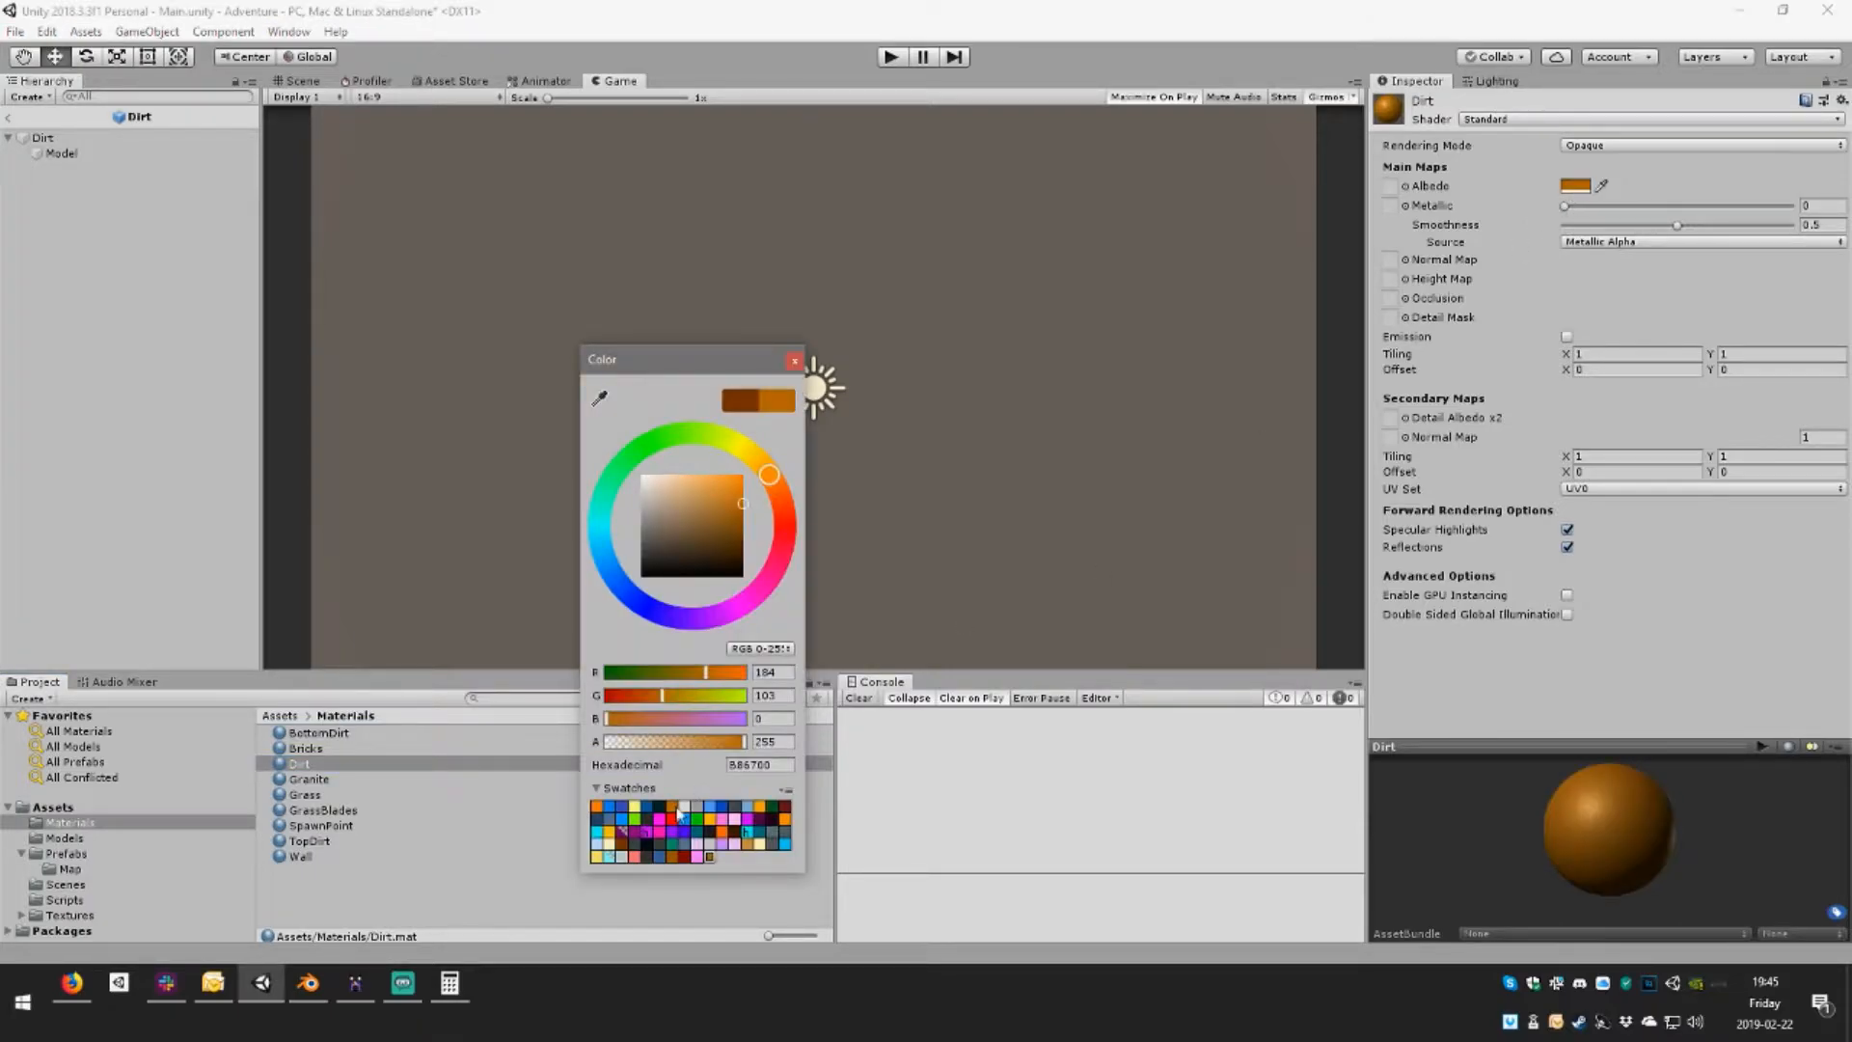
left_click(794, 360)
Set the TopDirt material's albedo to a muted dark yellow, about RGB 174, 137, 18
left_click(319, 840)
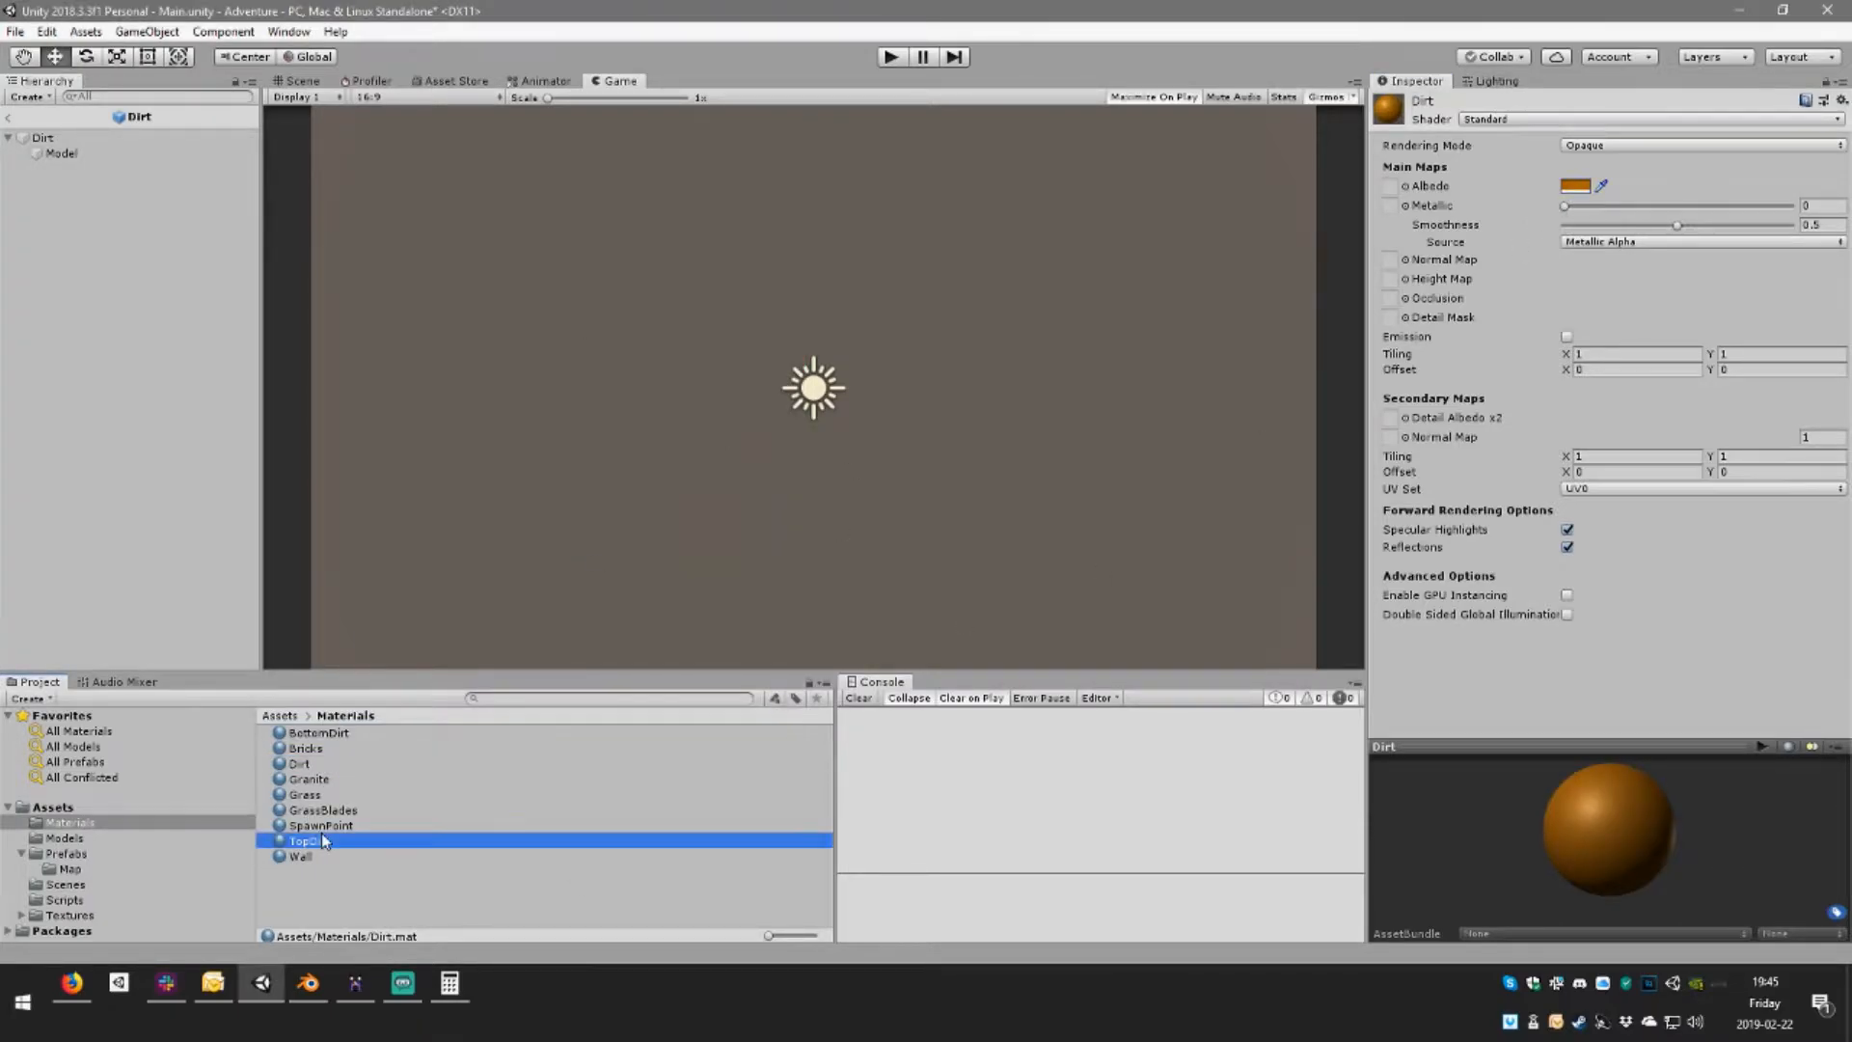
left_click(1582, 186)
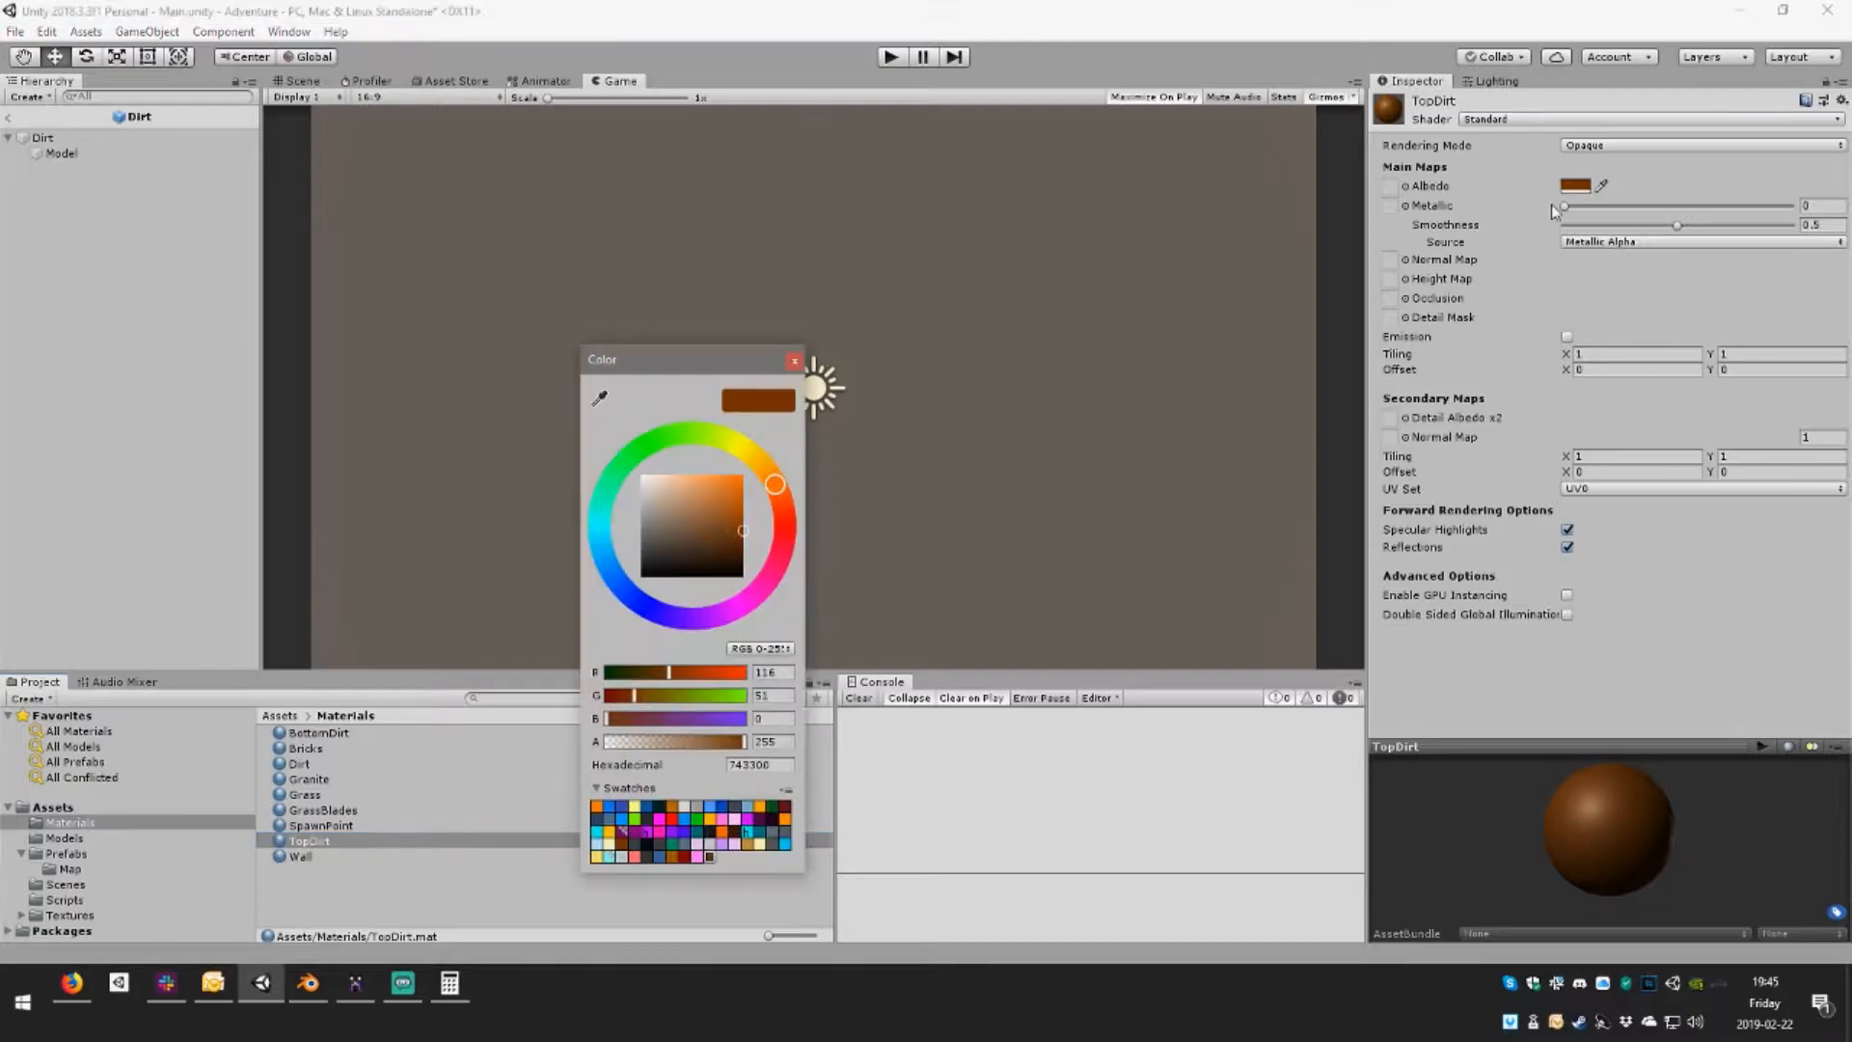
left_click(595, 808)
left_click(794, 360)
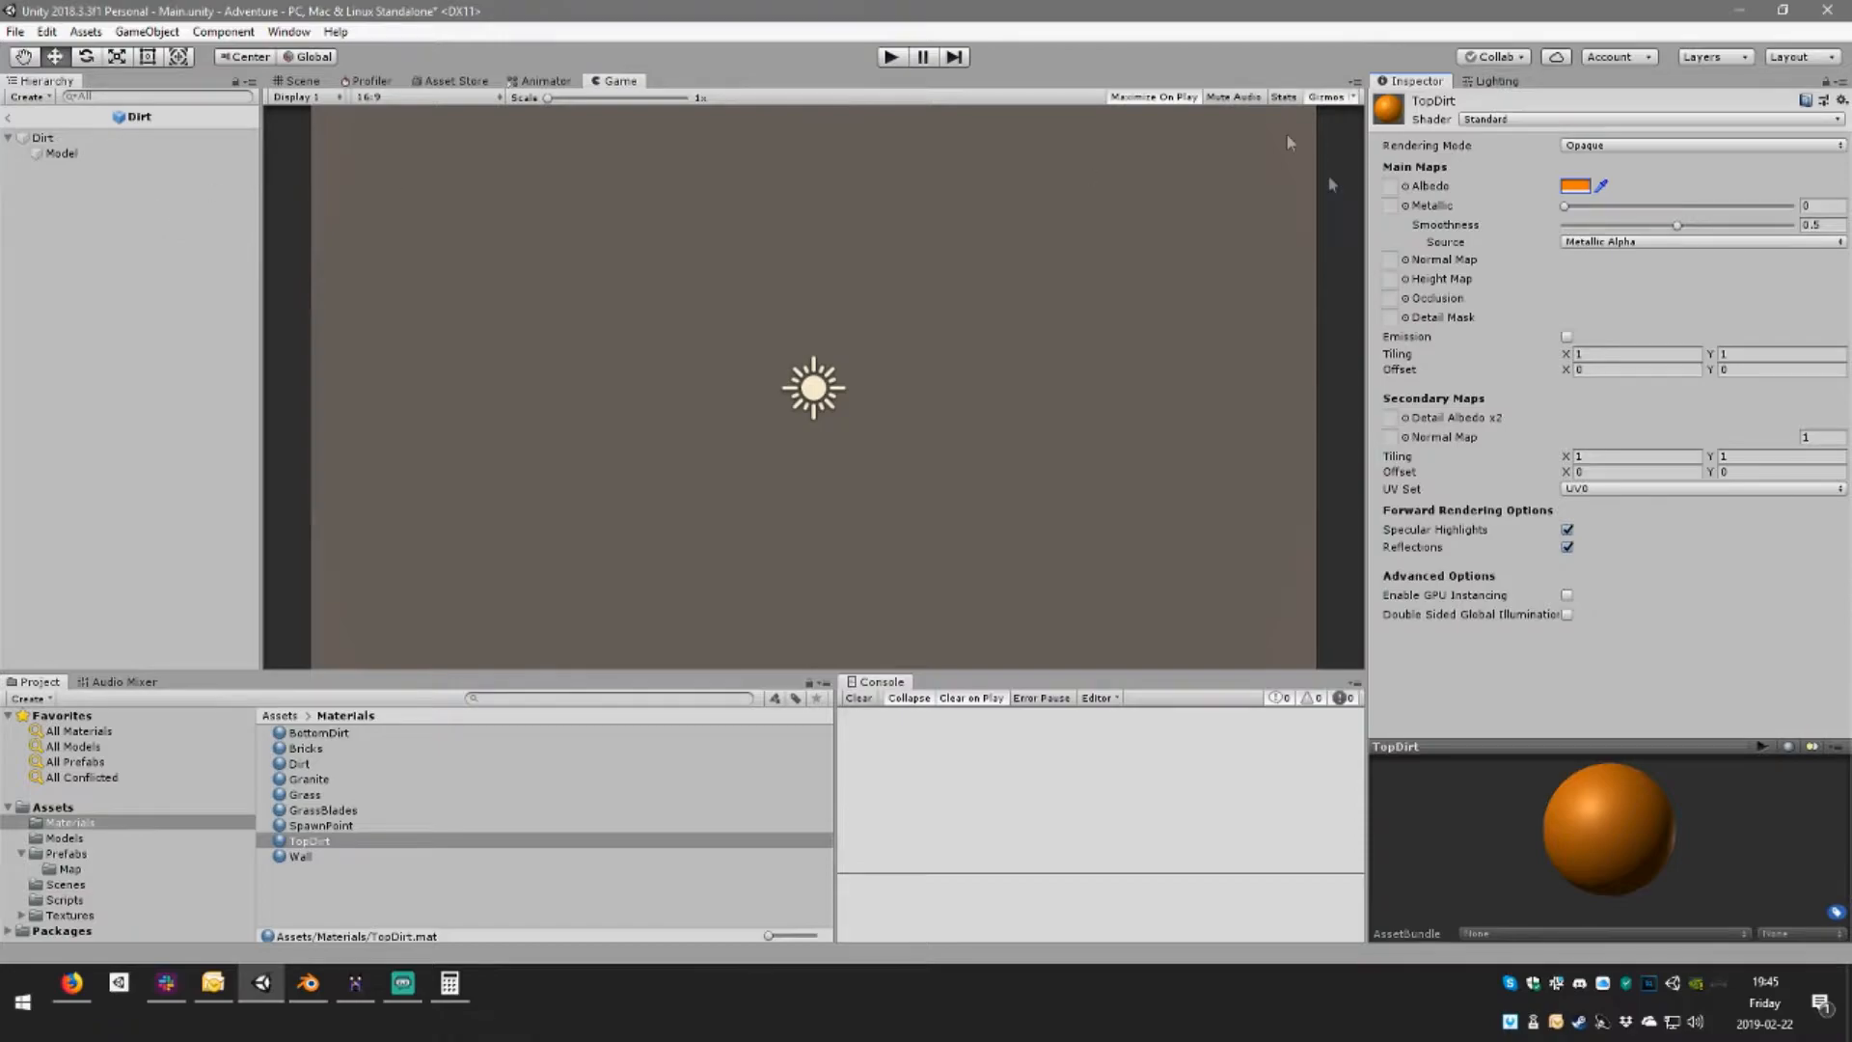
left_click(1581, 186)
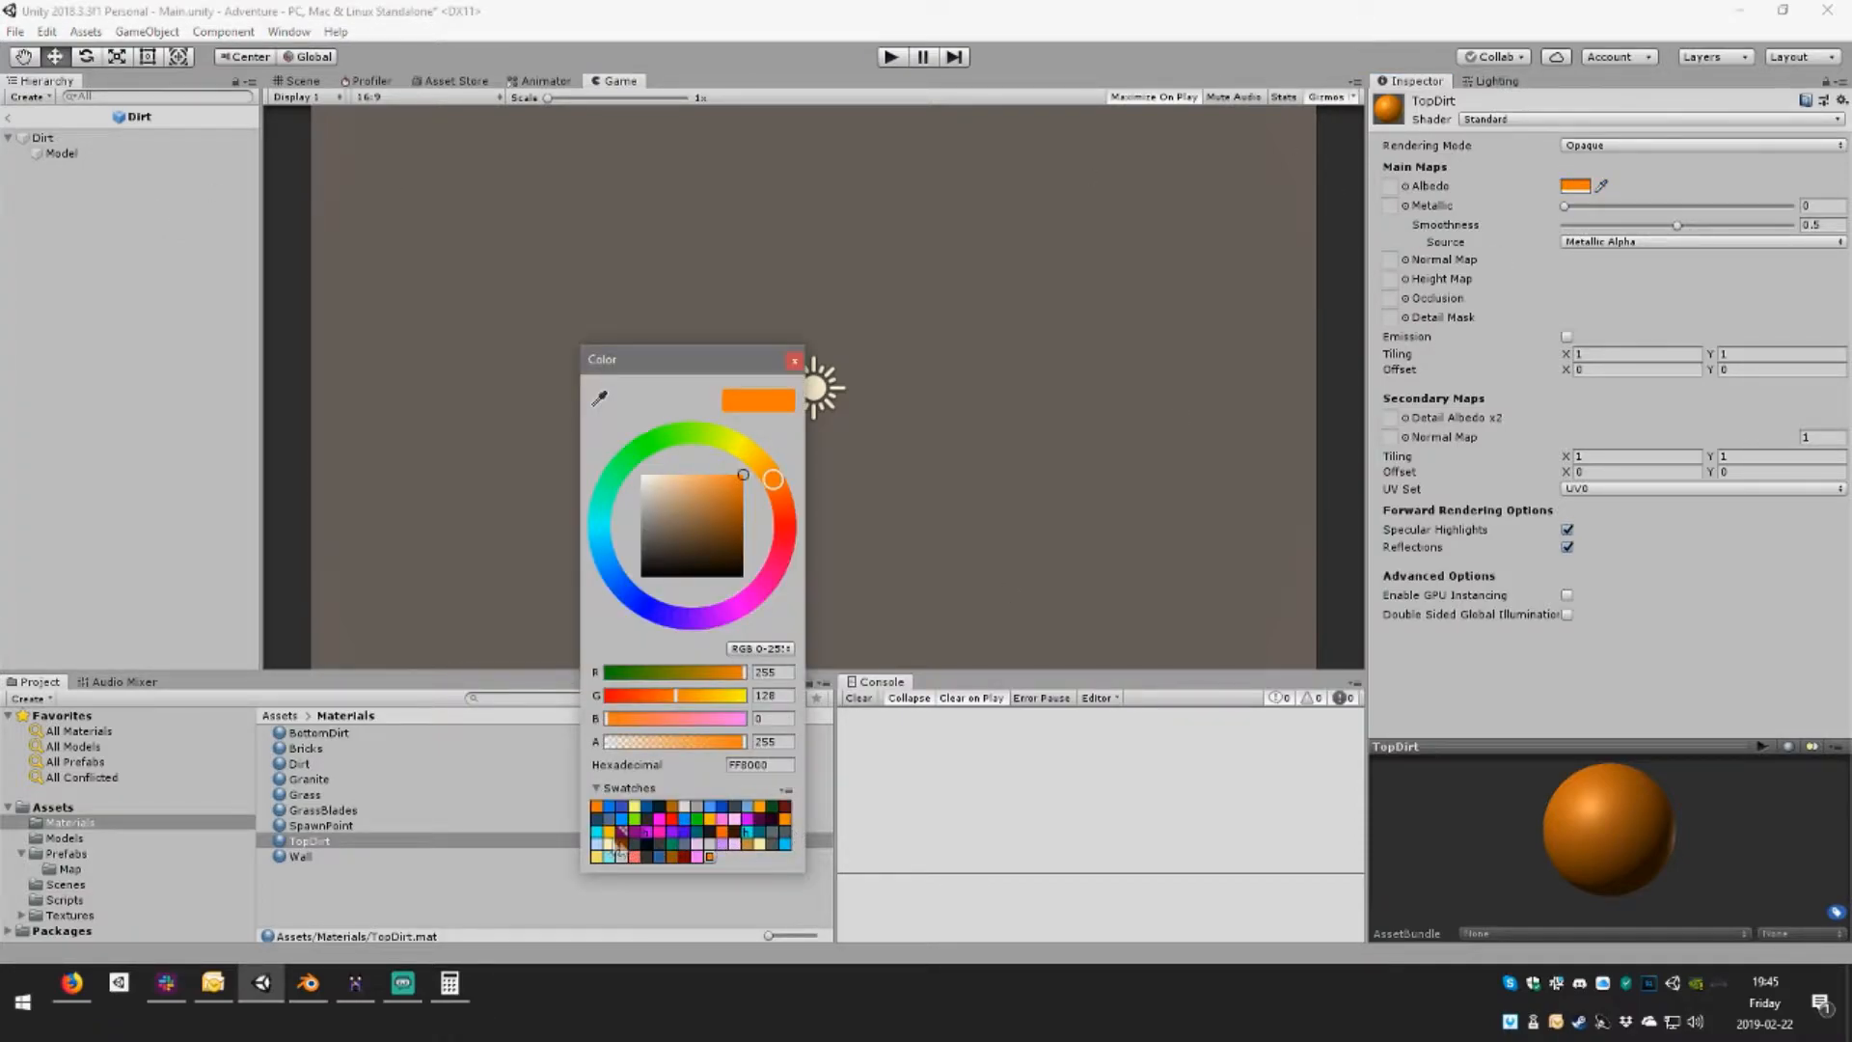
left_click(612, 834)
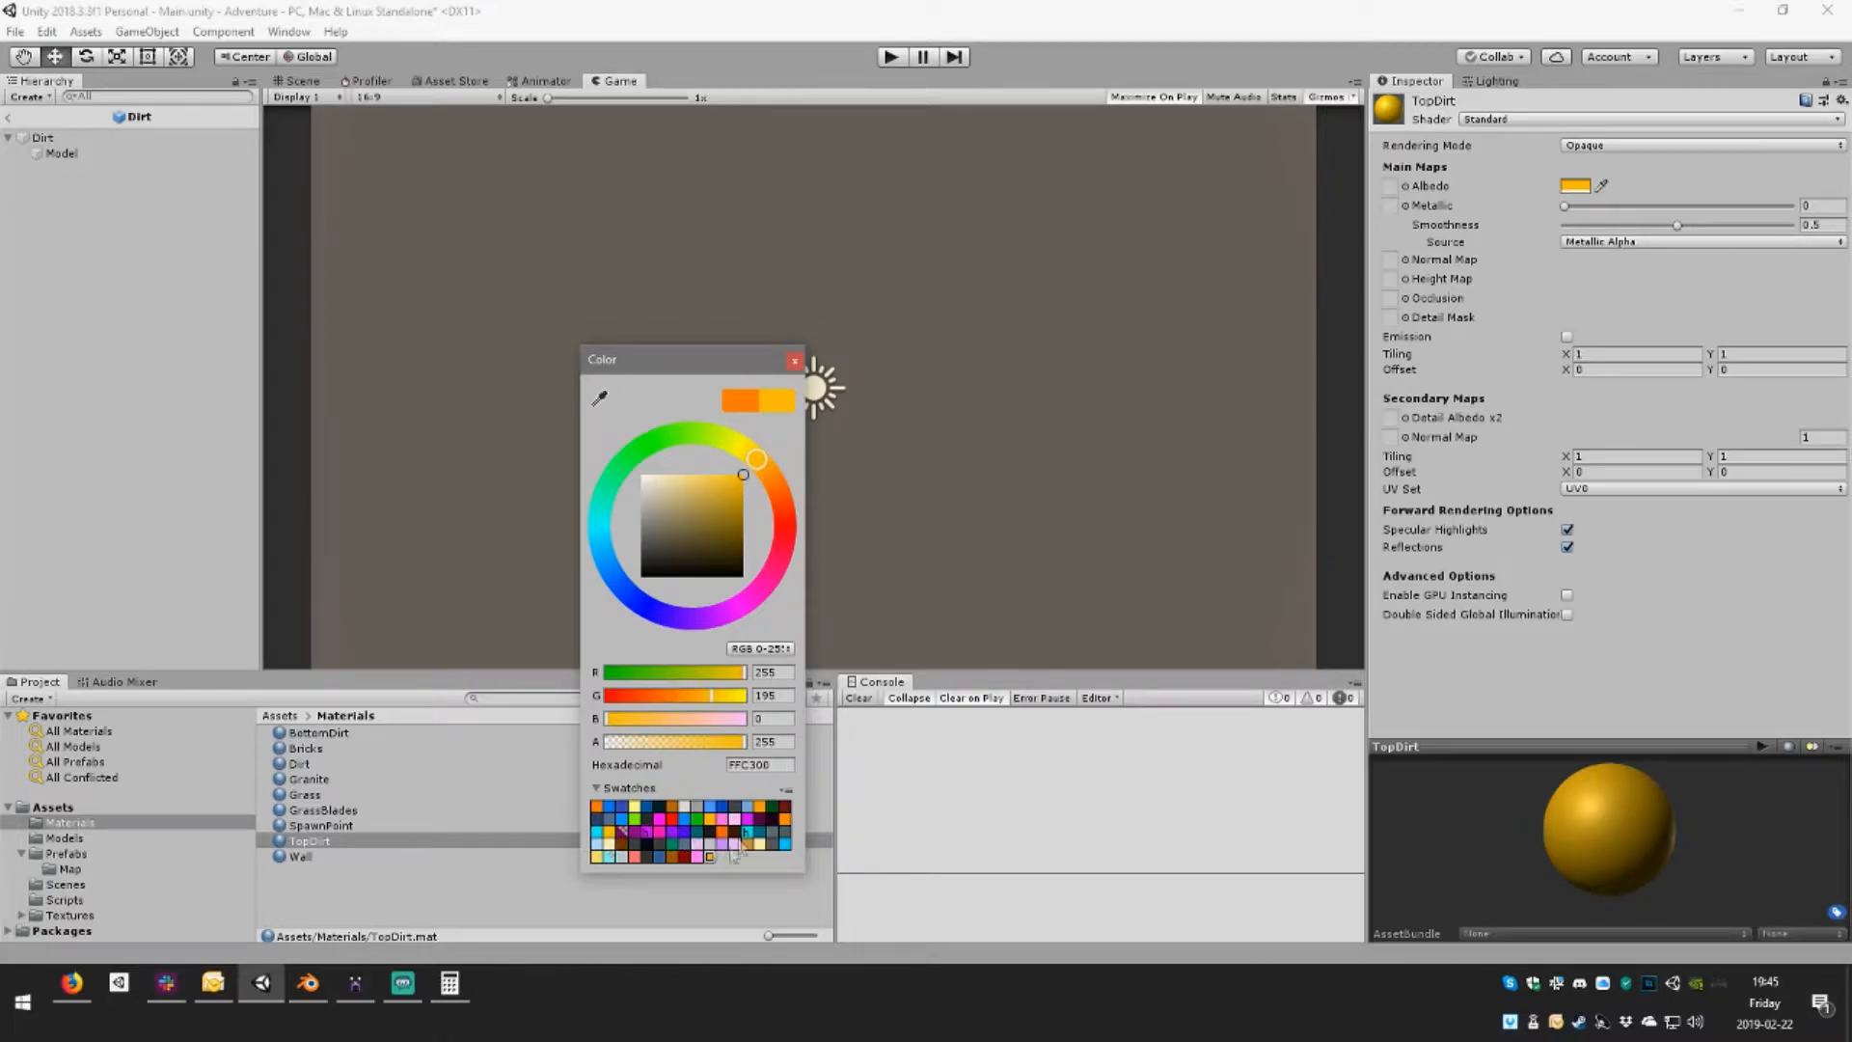
left_click_drag(741, 555, 729, 511)
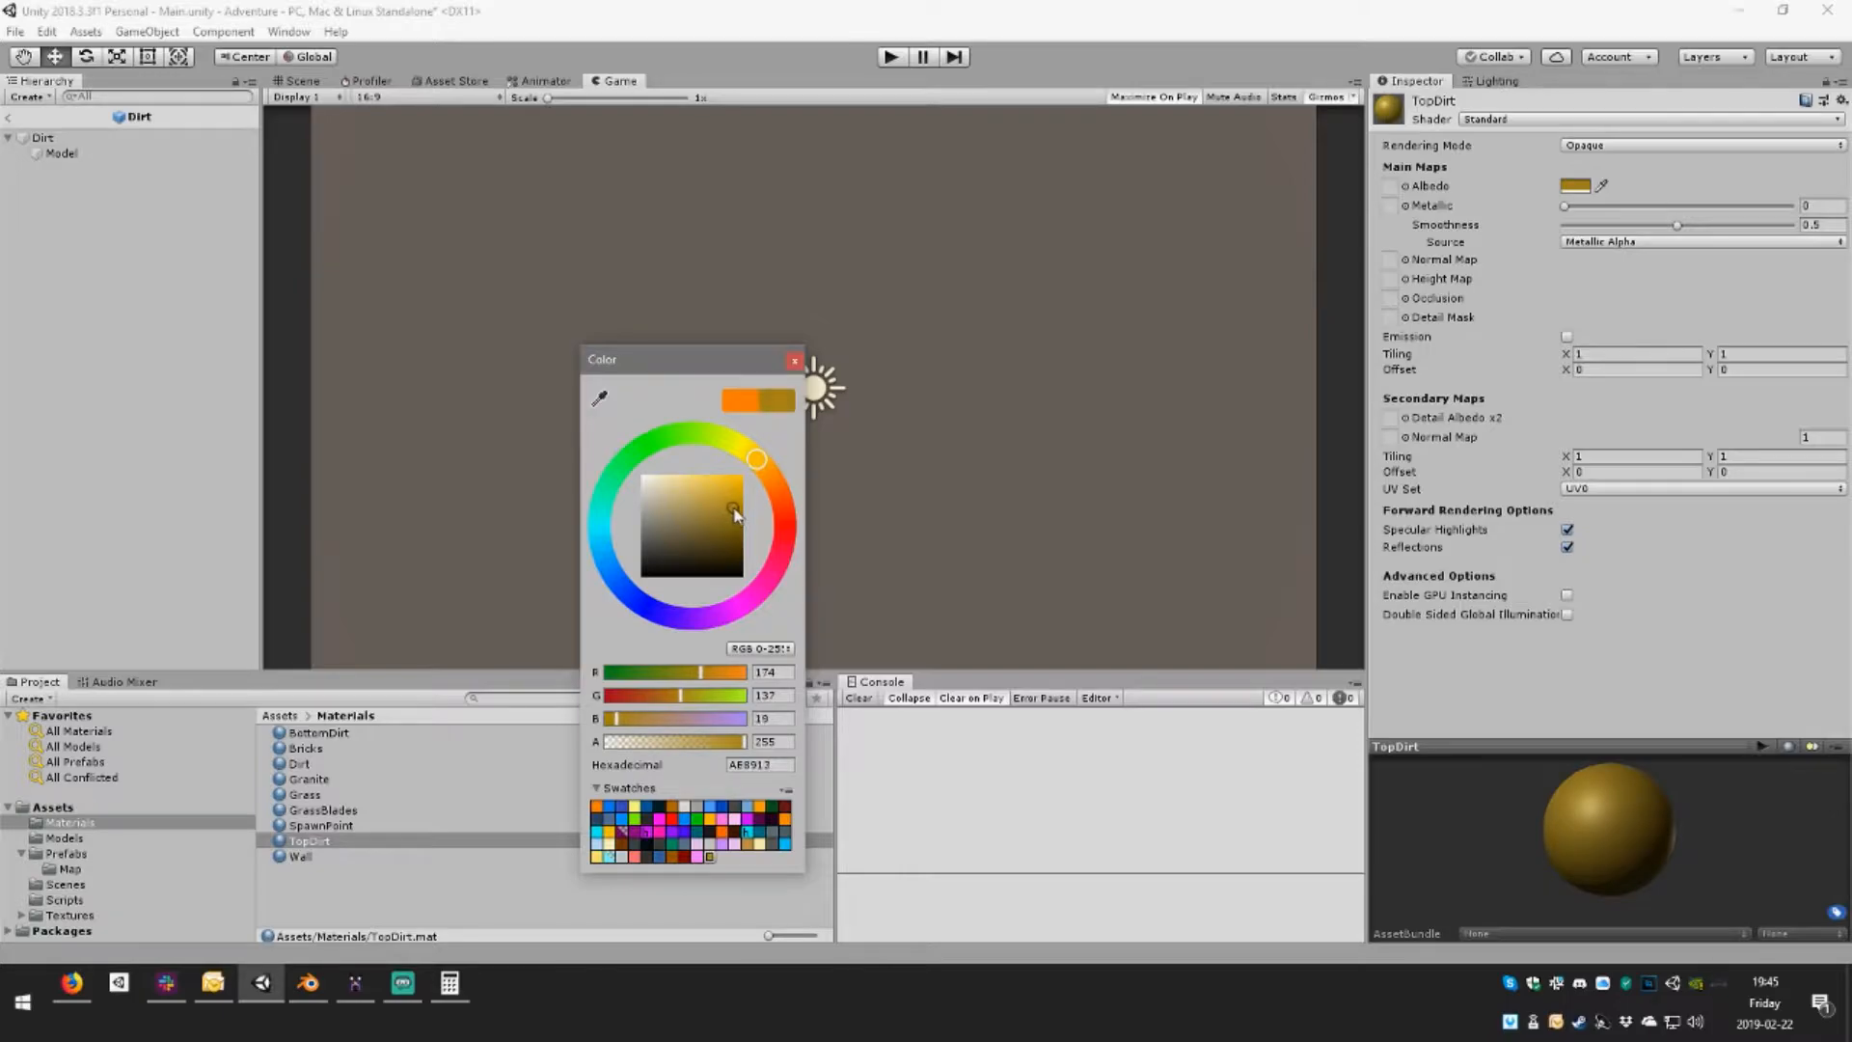
left_click(794, 361)
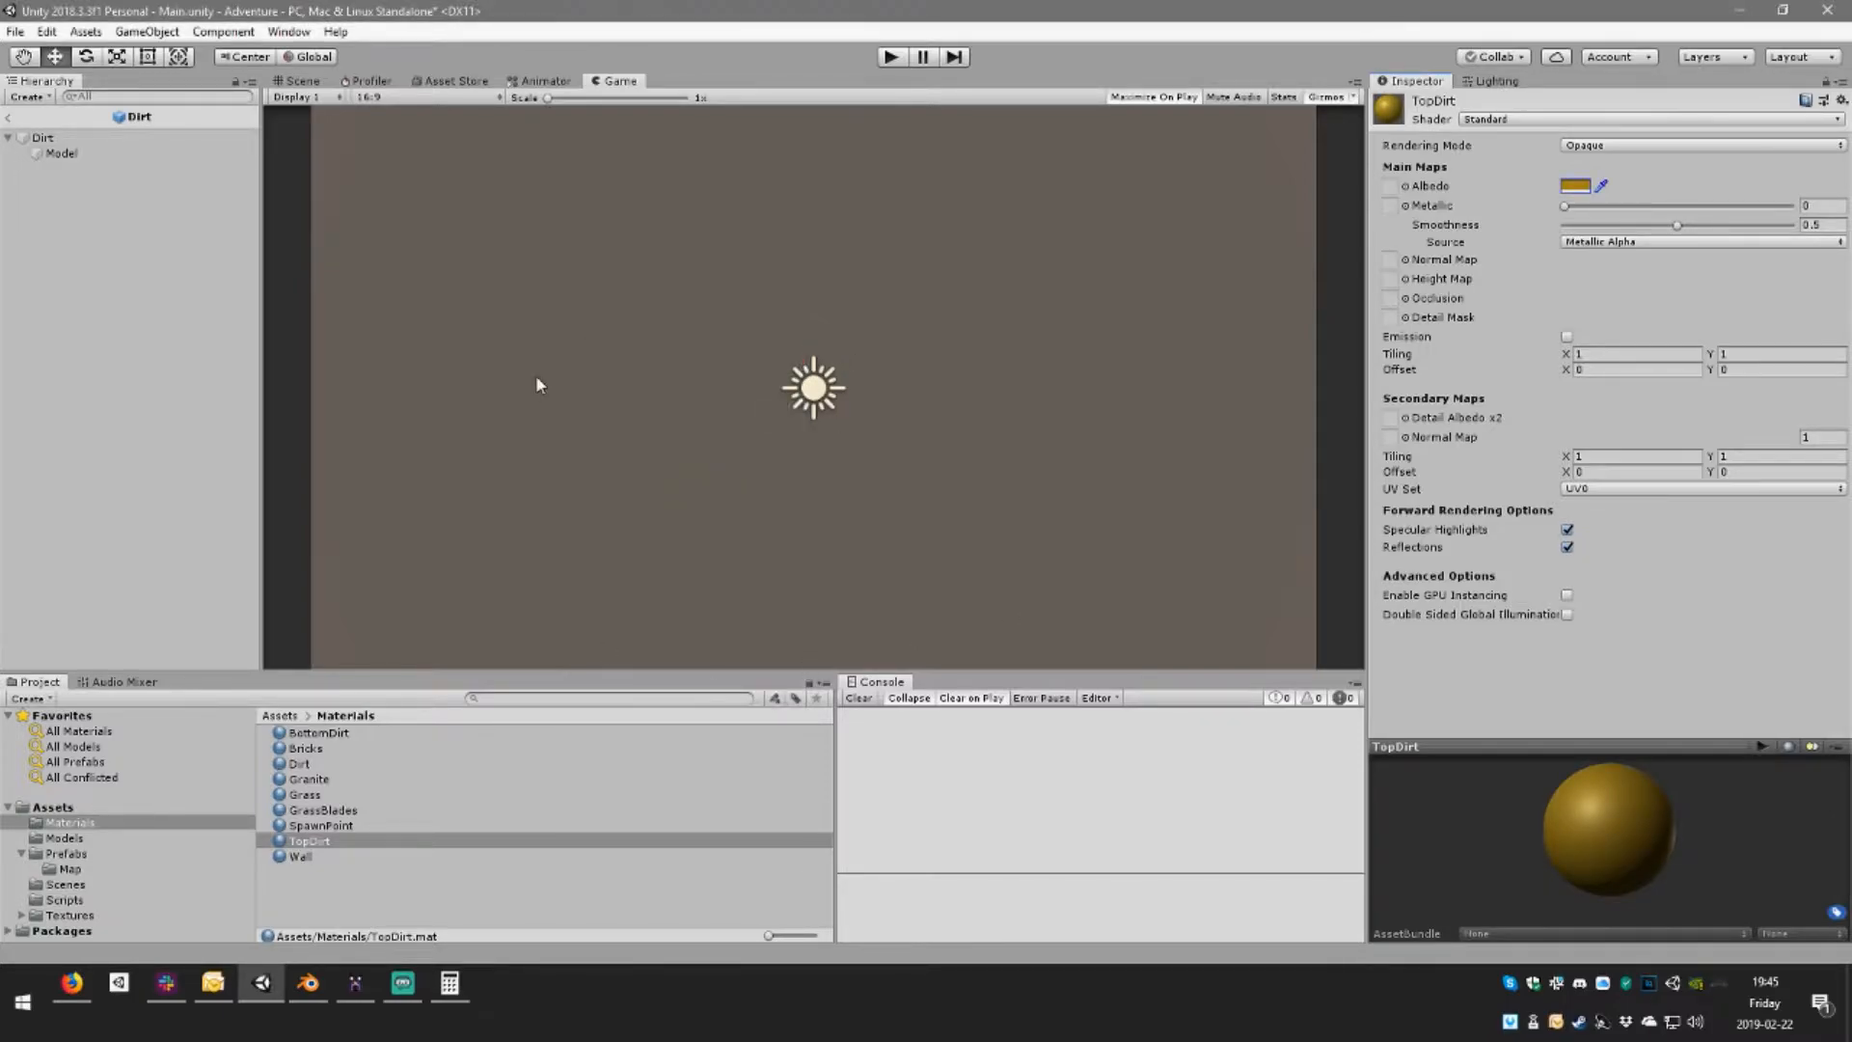
Show the Dirt prefab's Model in the Scene view and assign the BottomDirt material to all three of its material elements
left_click(71, 154)
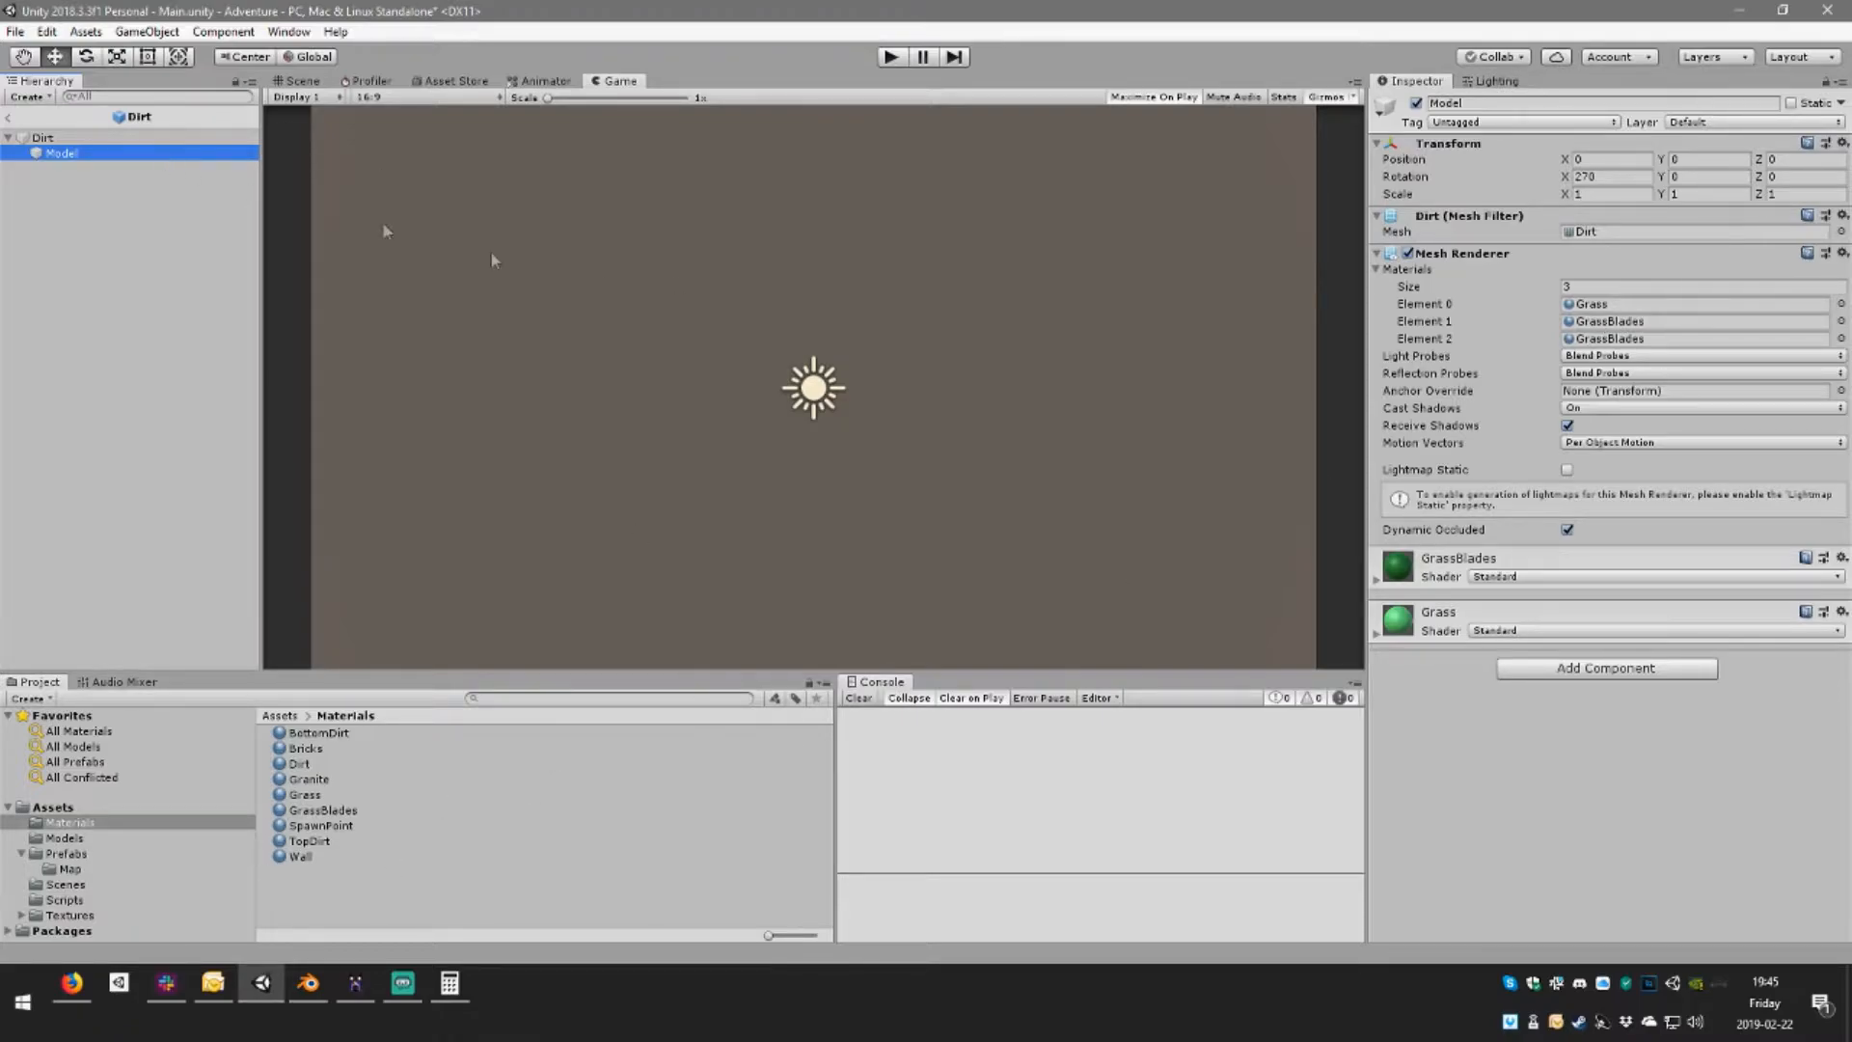
left_click(299, 81)
left_click_drag(803, 363, 1014, 337, "alt")
scroll(857, 458, "up", 8)
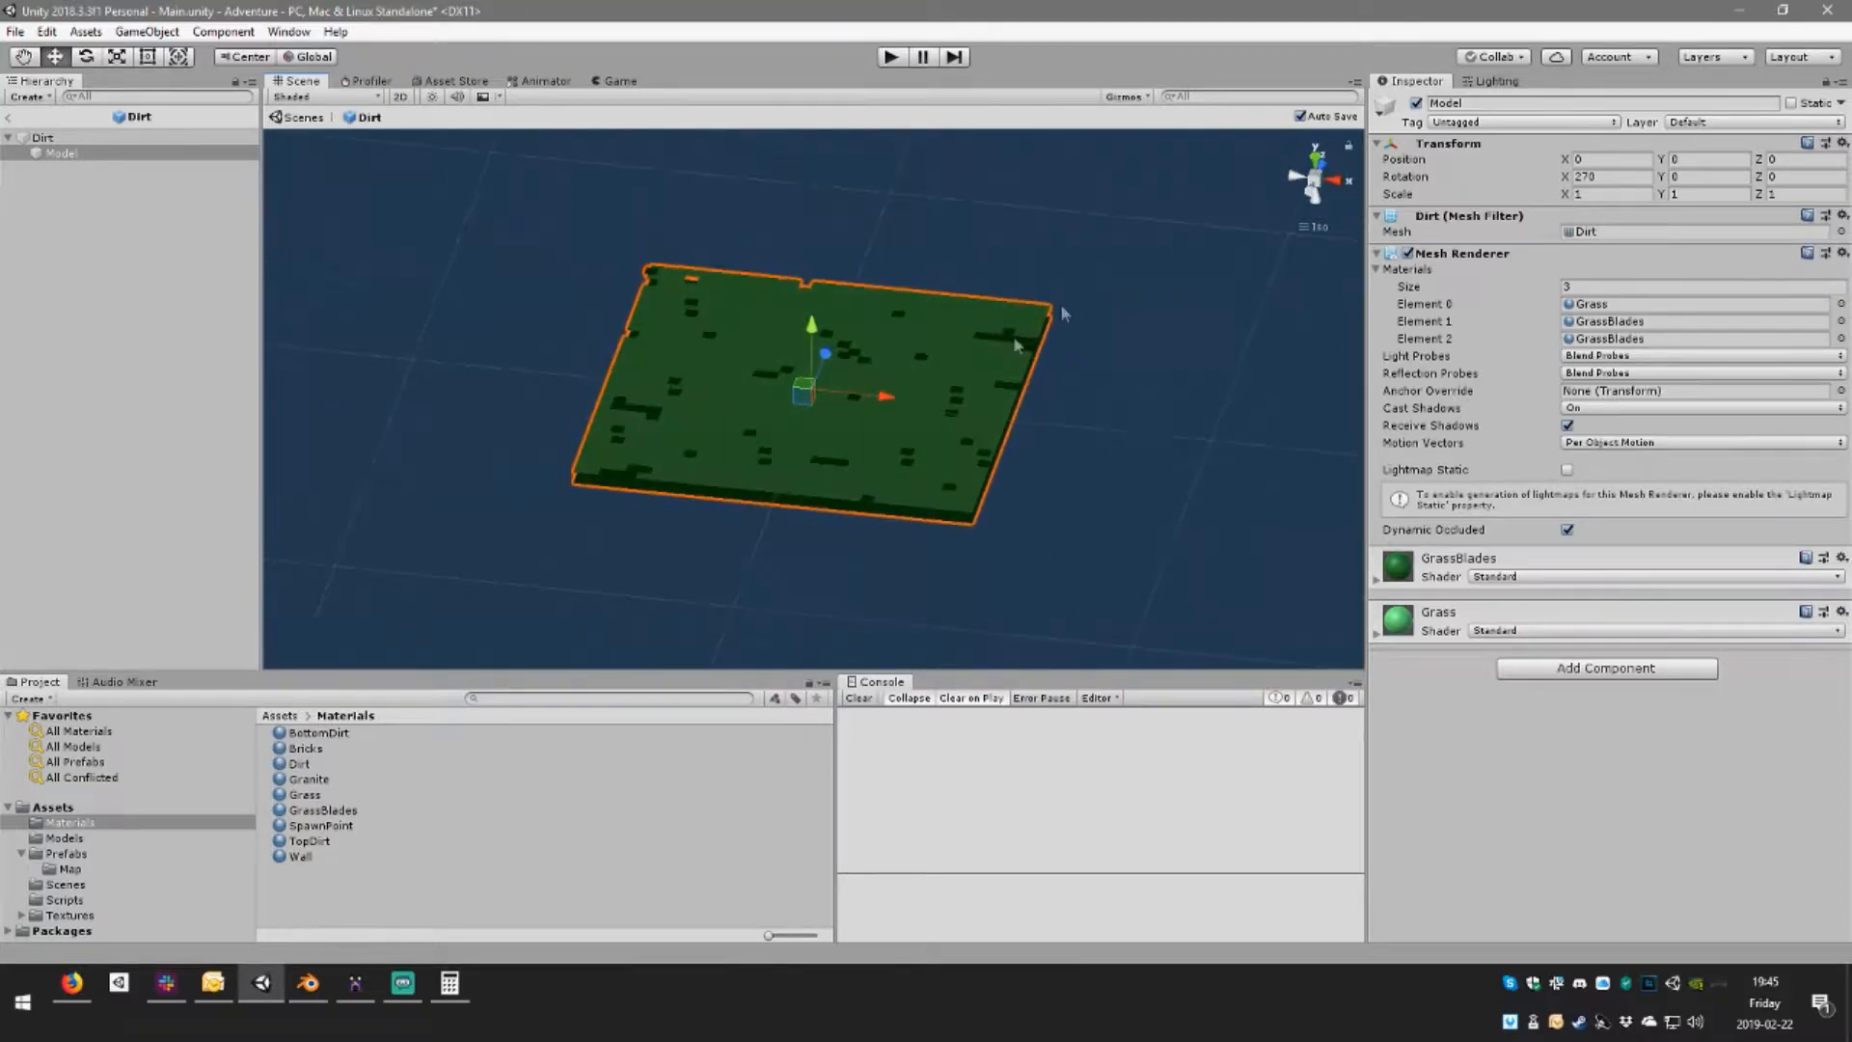
left_click_drag(319, 733, 1595, 304)
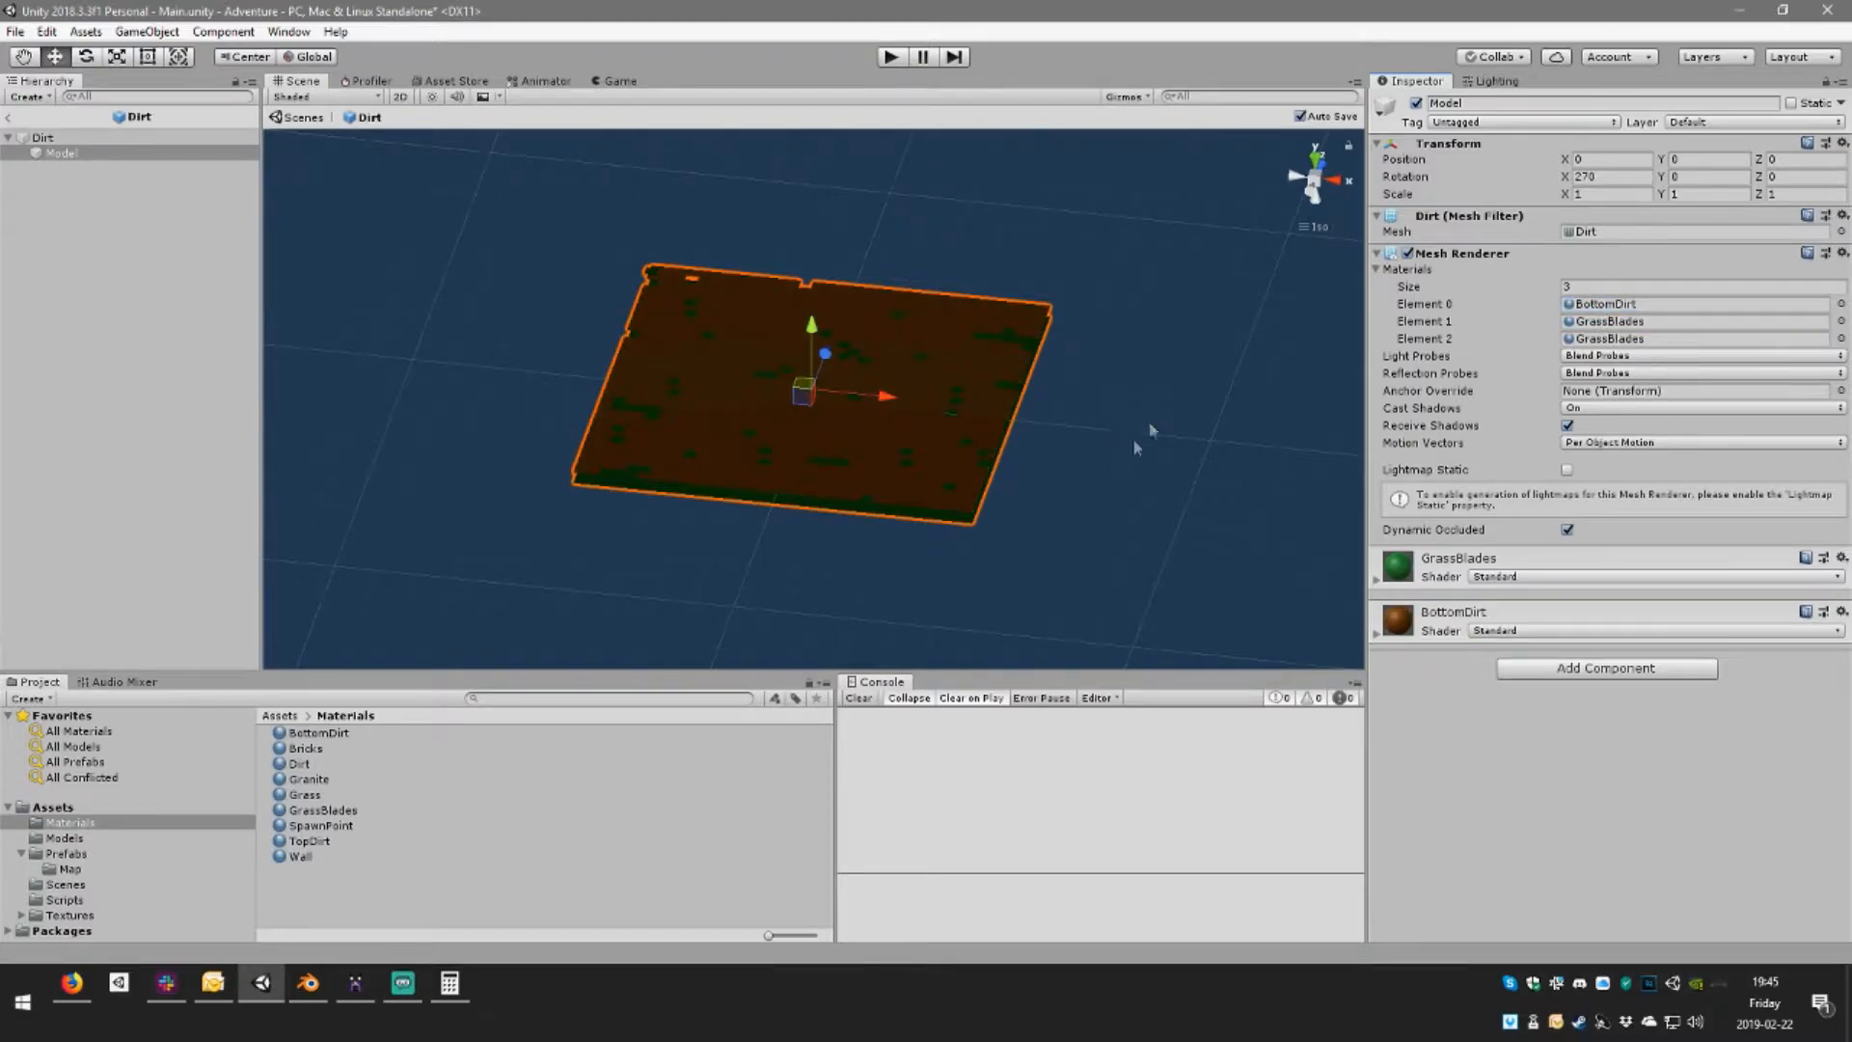
left_click_drag(337, 733, 1593, 321)
left_click_drag(1078, 618, 1597, 343)
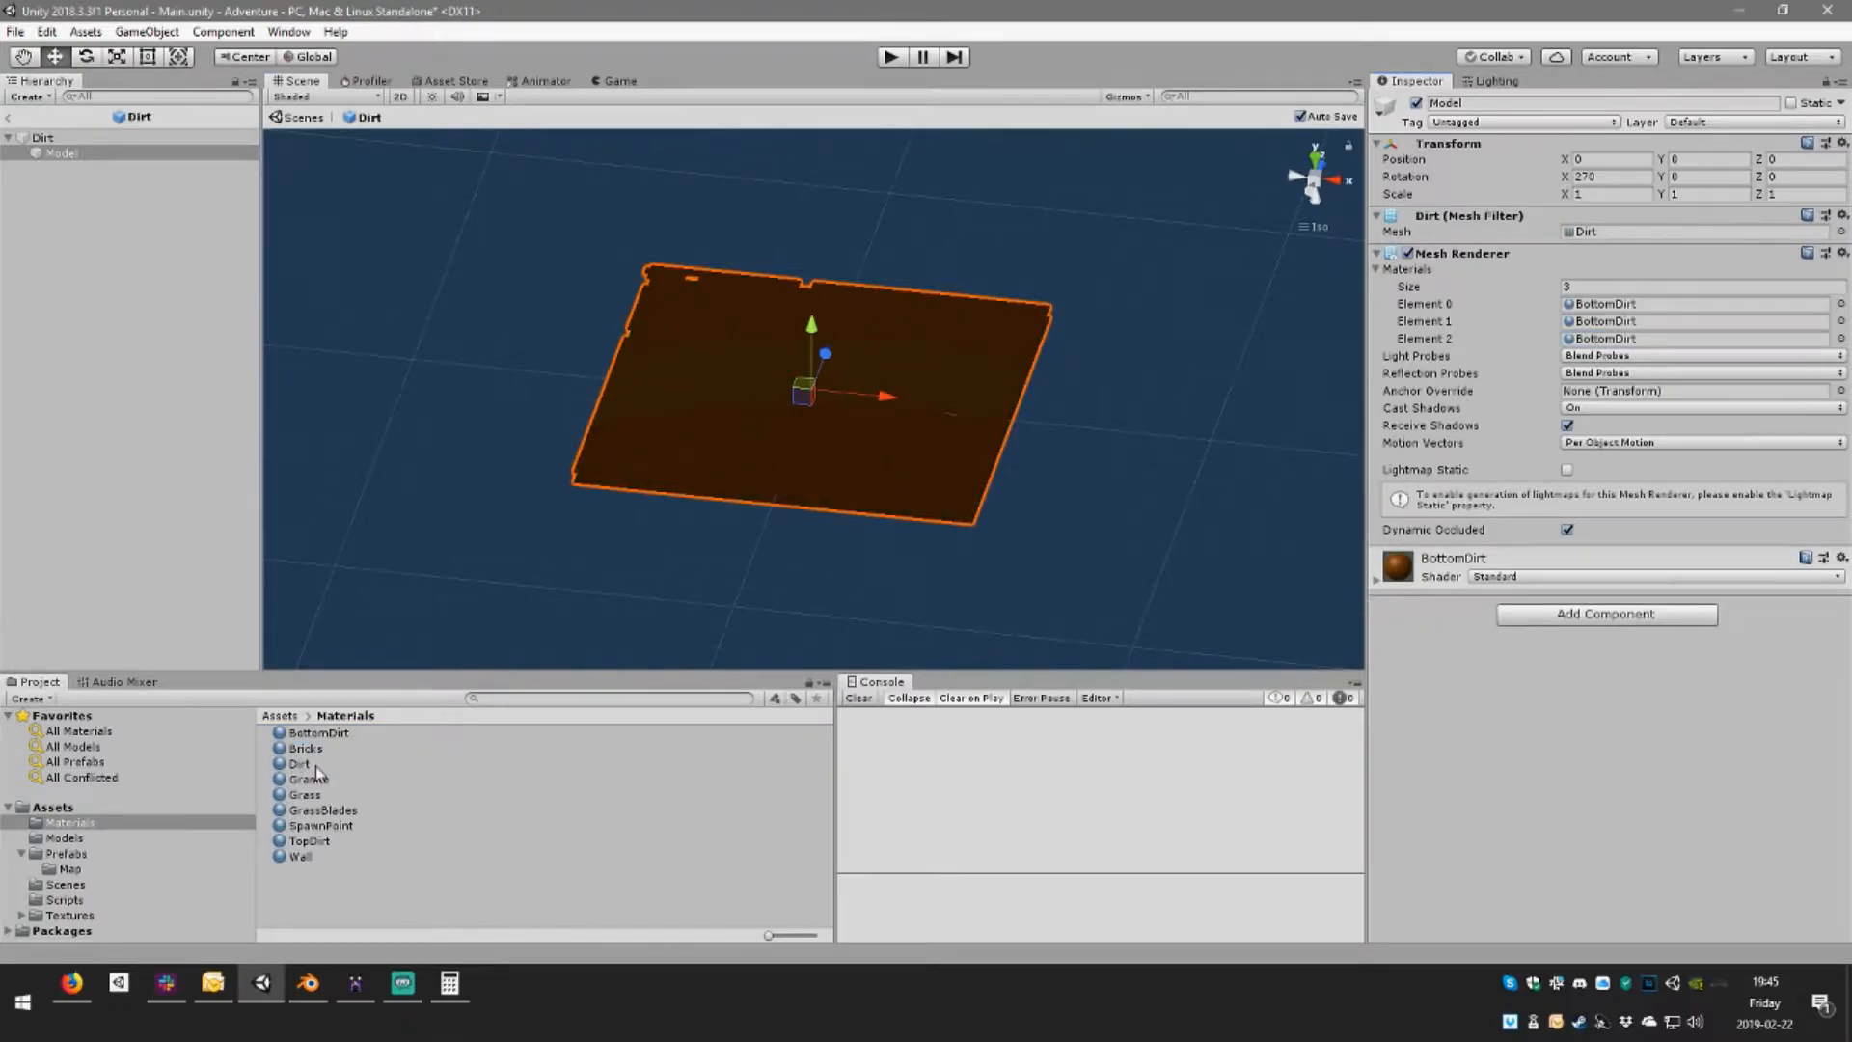
Assign the Dirt material to Element 0 and the TopDirt material to Element 1 of the Model's Mesh Renderer
left_click_drag(1364, 468, 1604, 321)
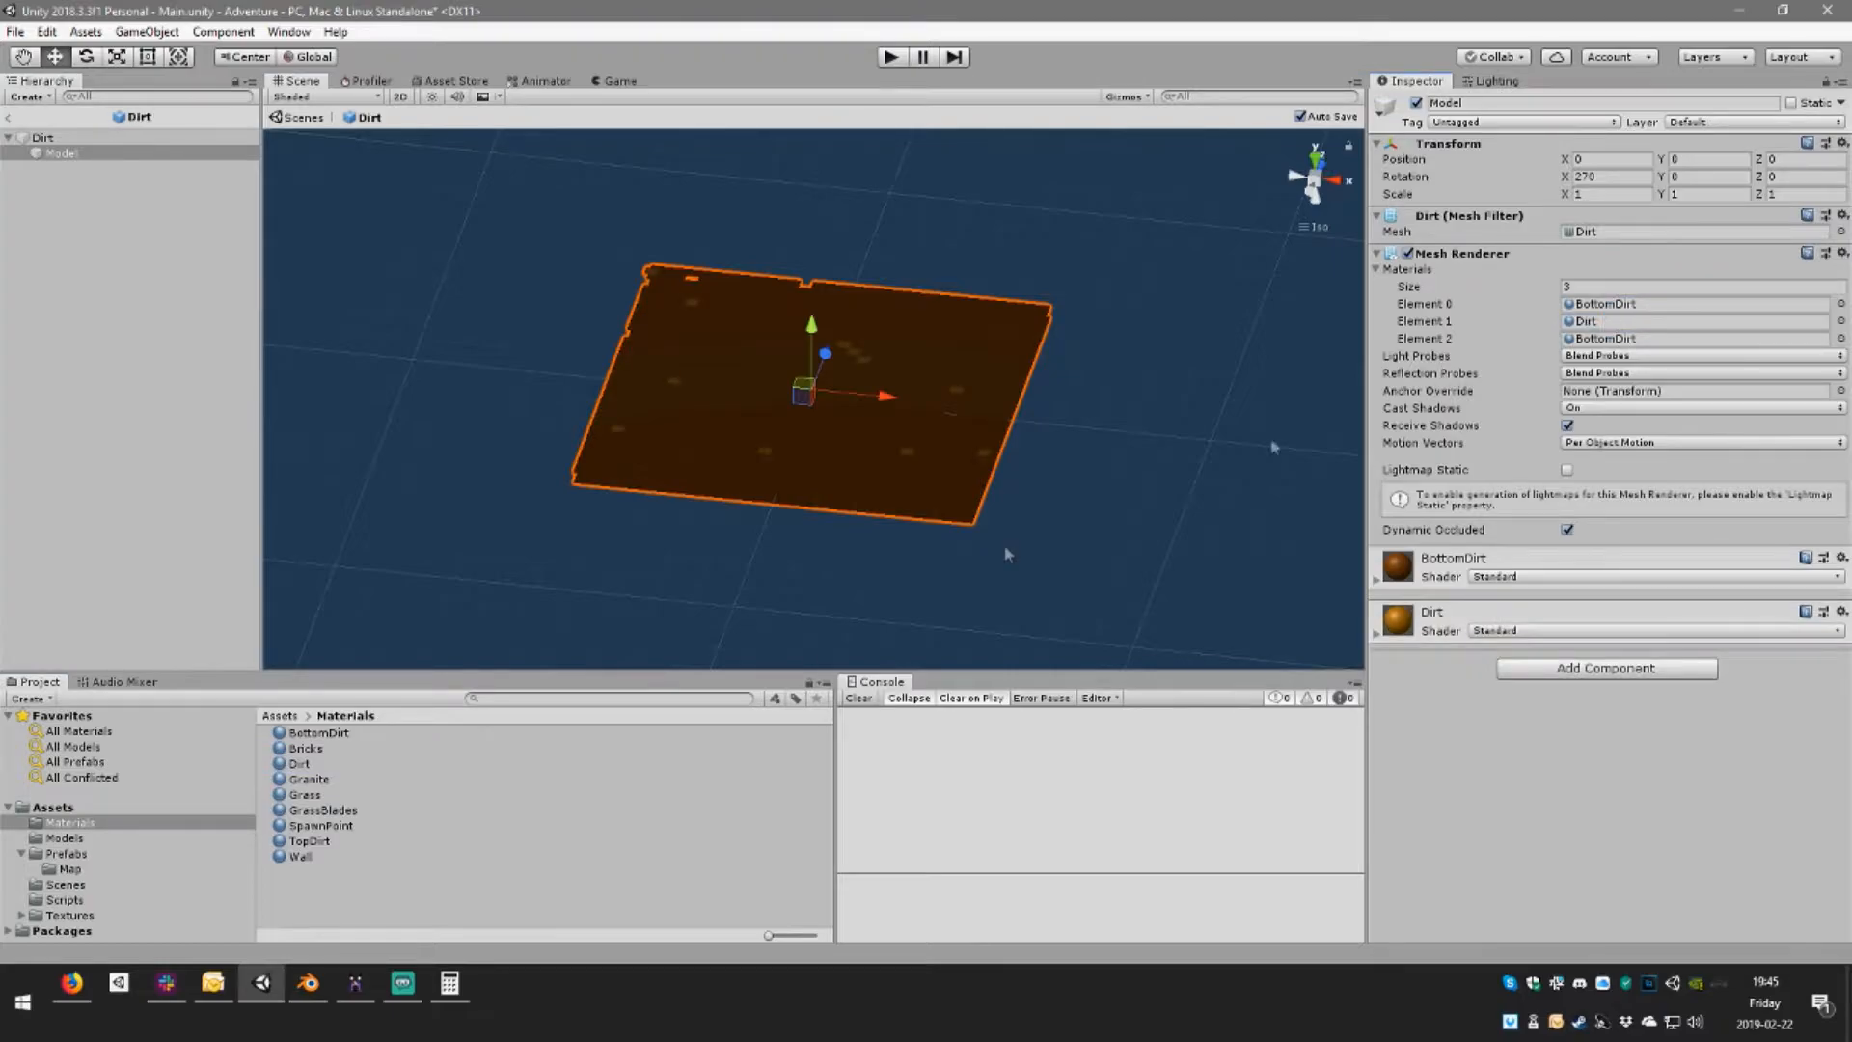
left_click_drag(309, 764, 1645, 305)
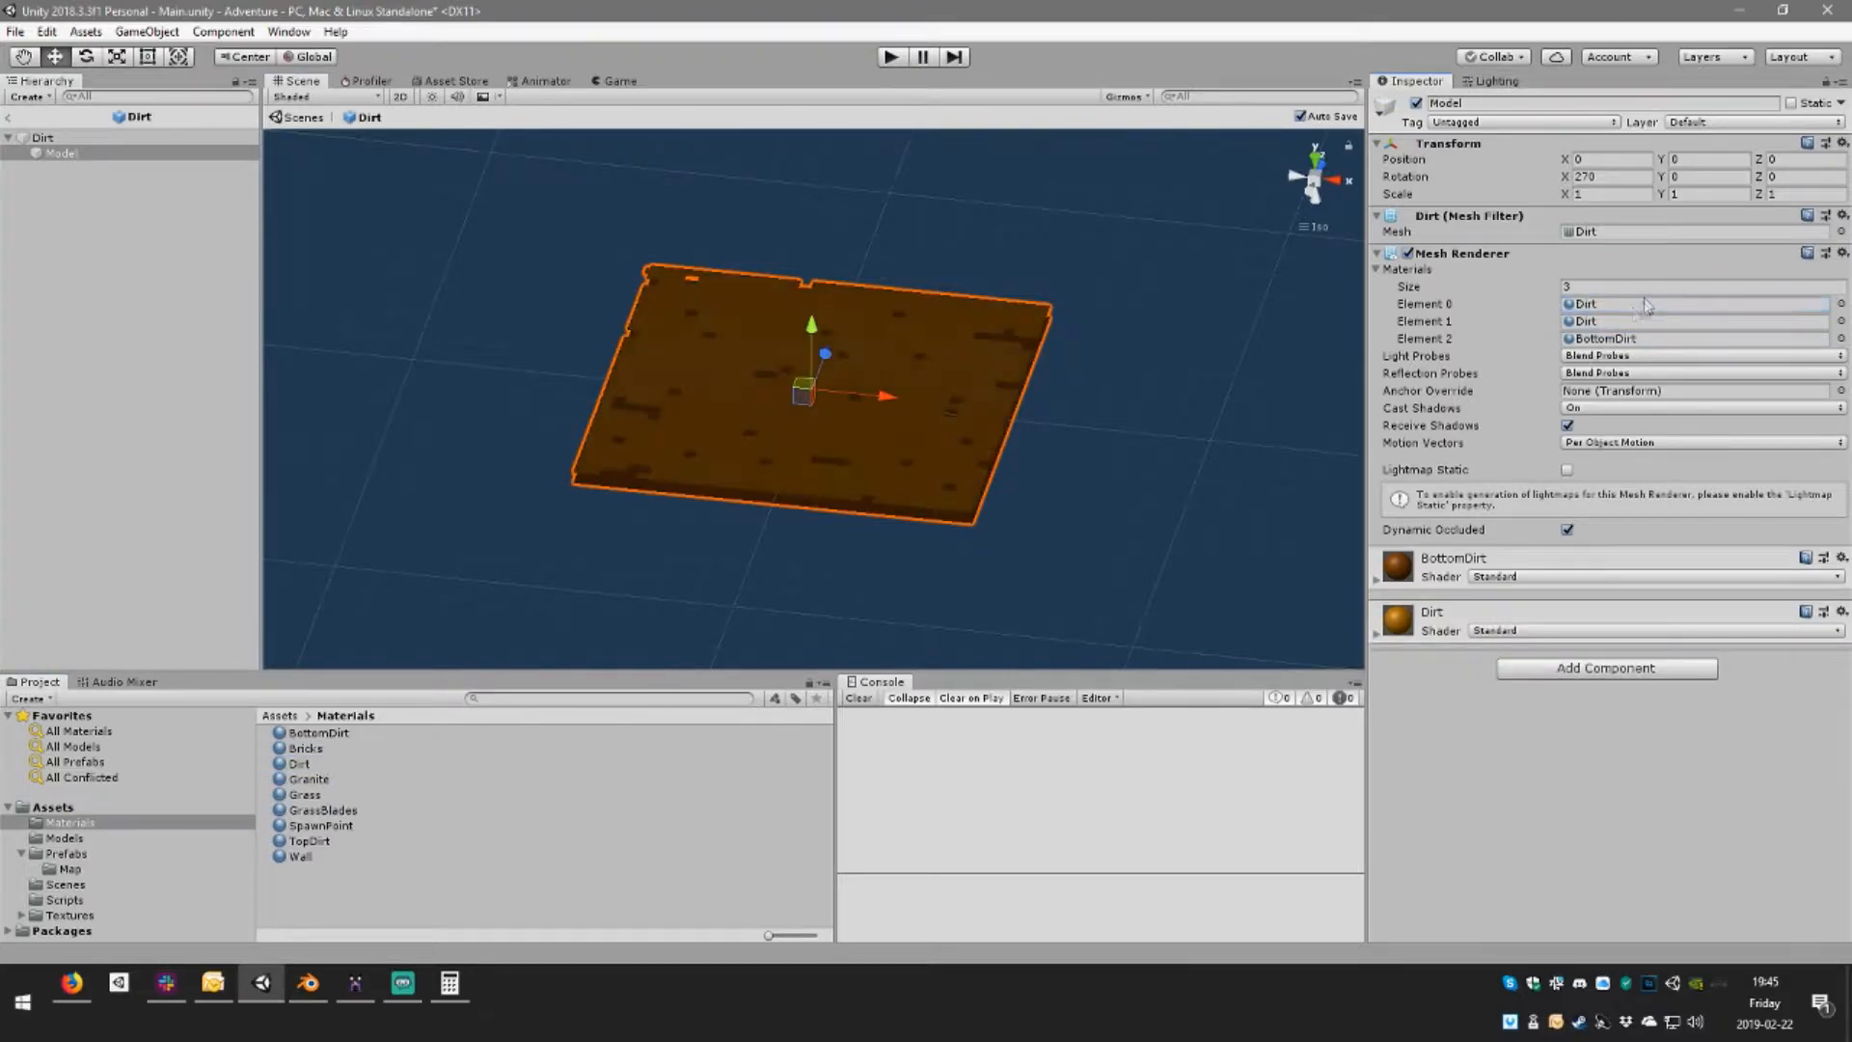
left_click_drag(333, 842, 1626, 321)
left_click_drag(1062, 627, 762, 574, "alt")
left_click(1589, 341)
Set the smoothness to 0 on BottomDirt and on all other materials in the Materials folder, and reselect the Dirt model
left_click(333, 733)
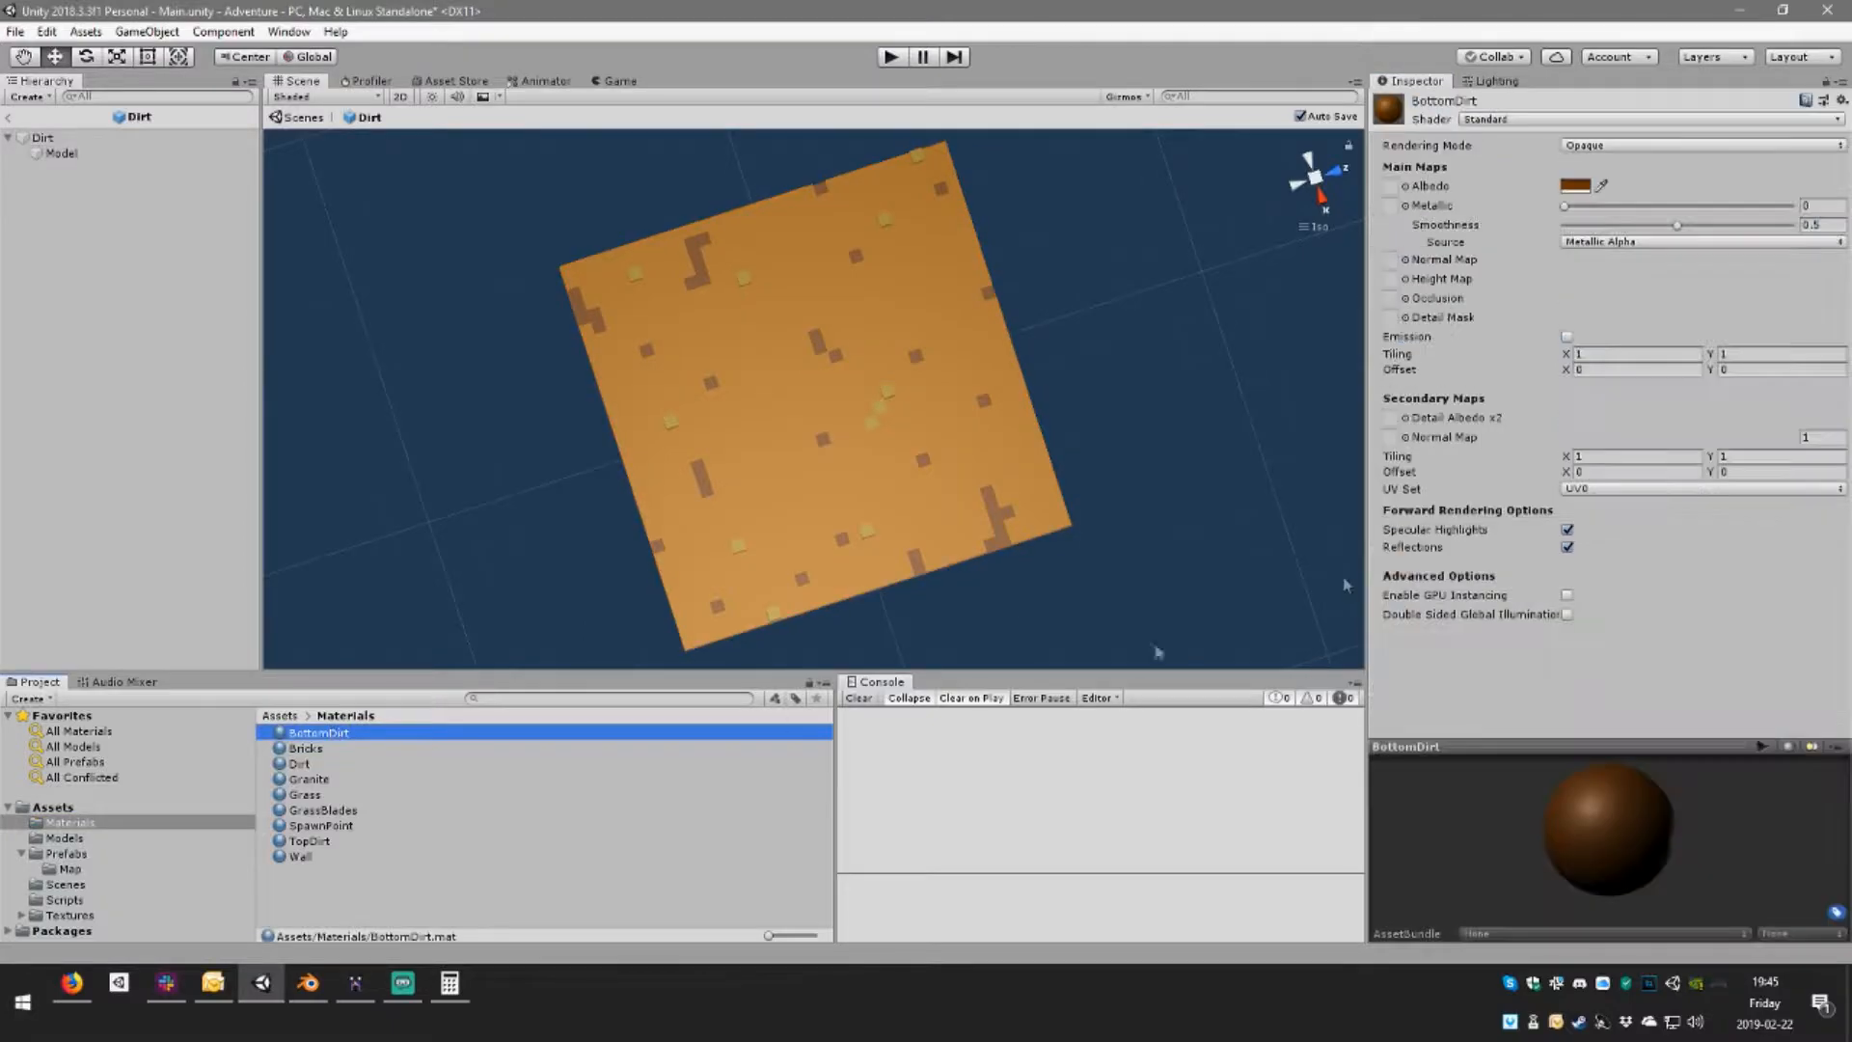
left_click_drag(1677, 226, 1564, 225)
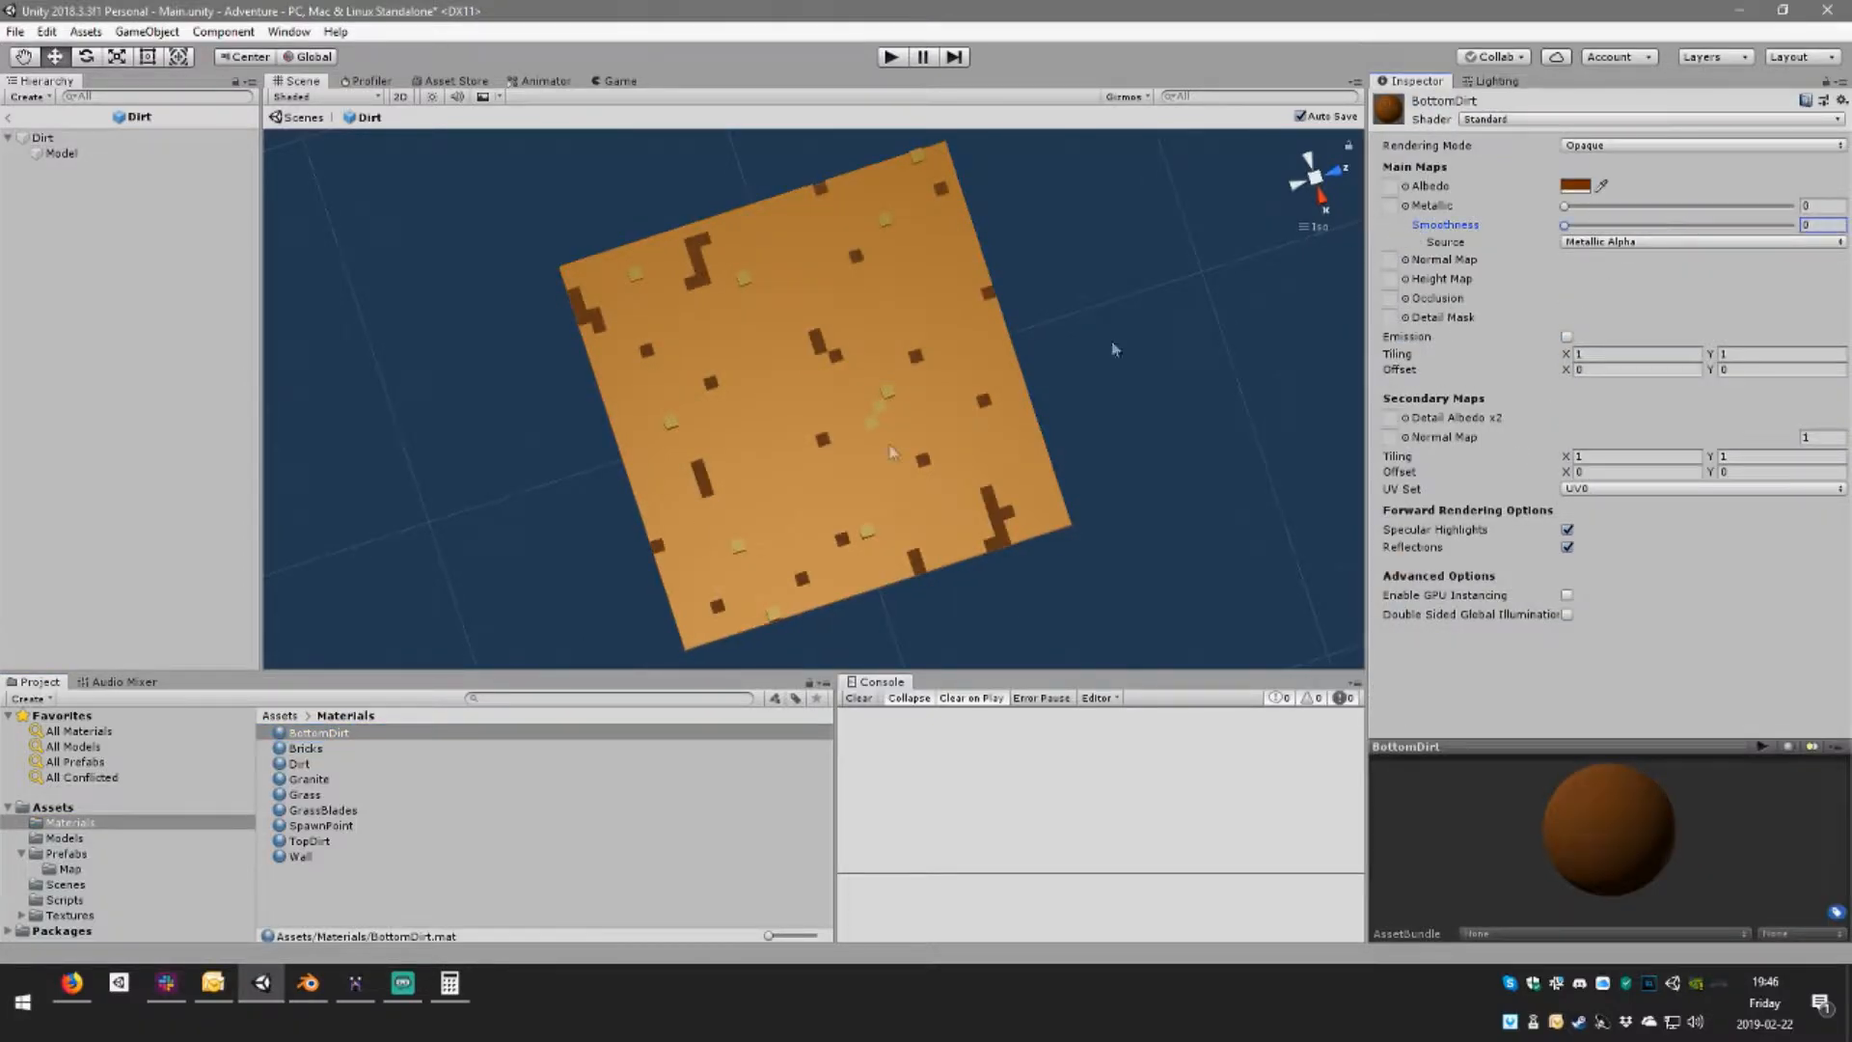
left_click(317, 738)
left_click(312, 747)
left_click(321, 739)
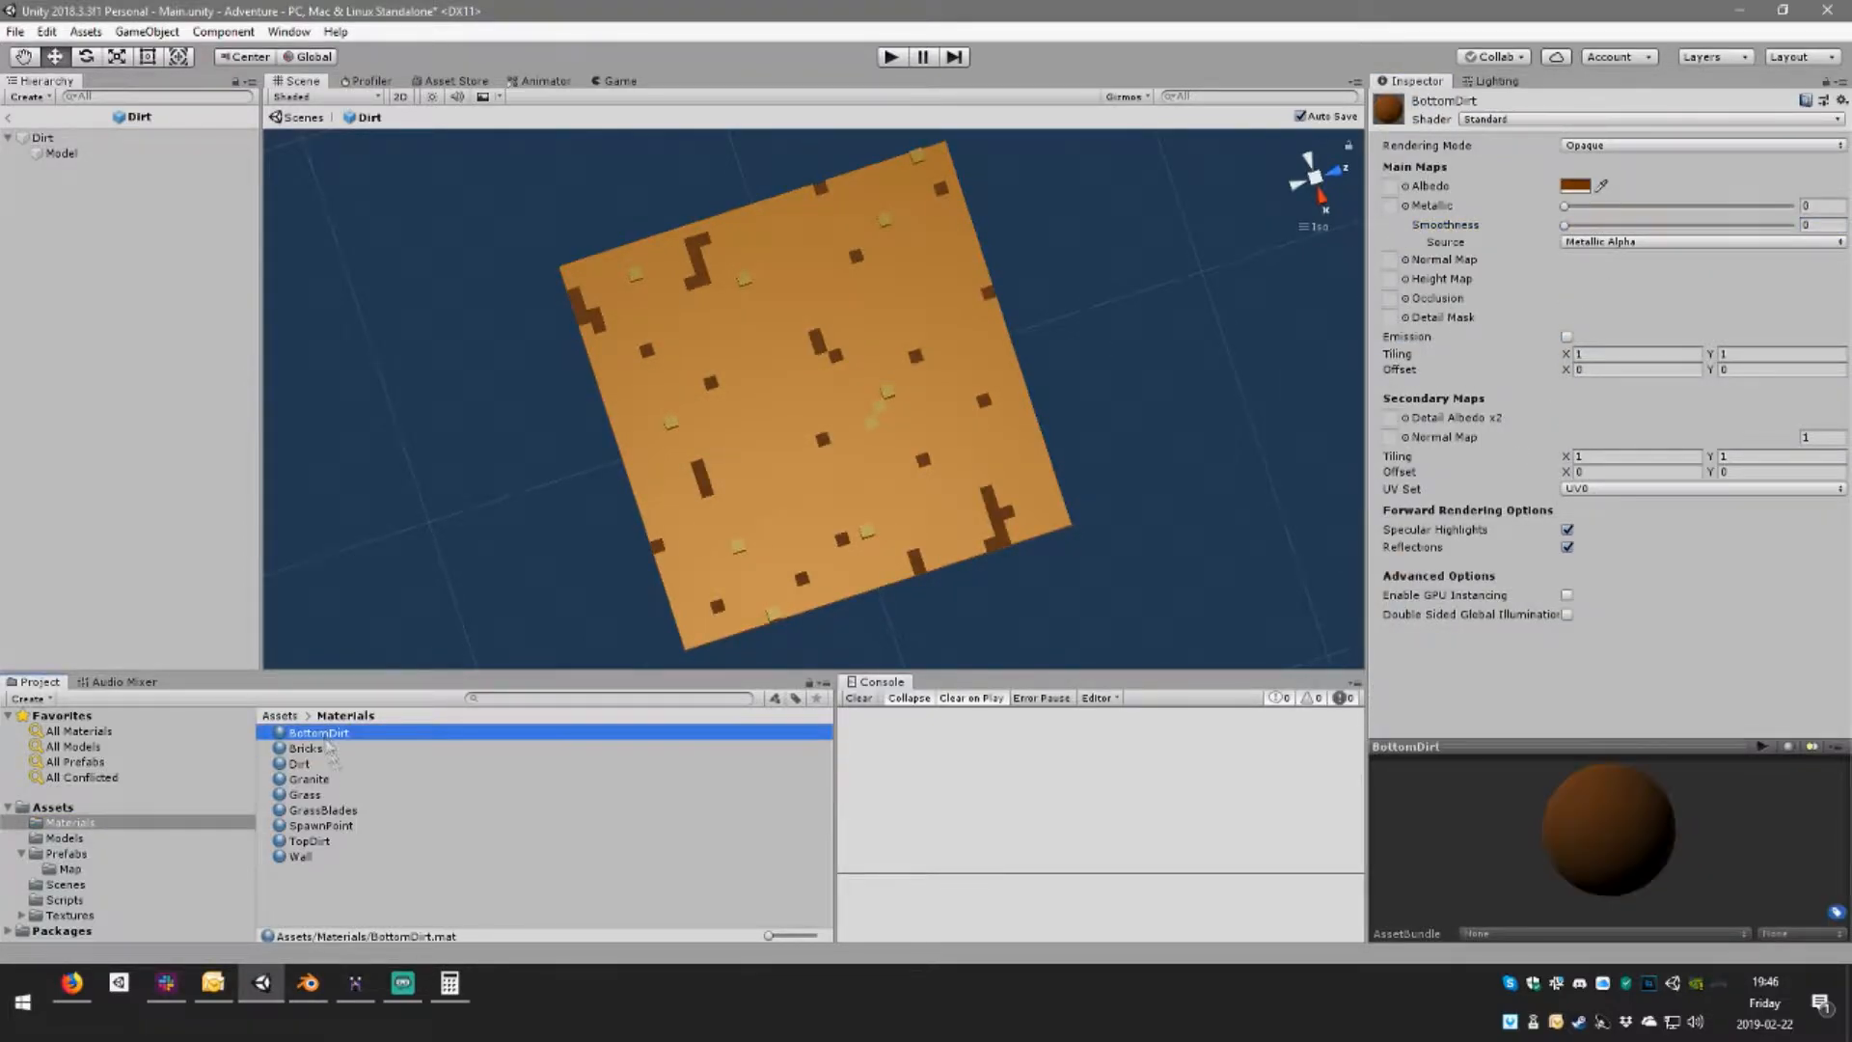
left_click(301, 857, "shift")
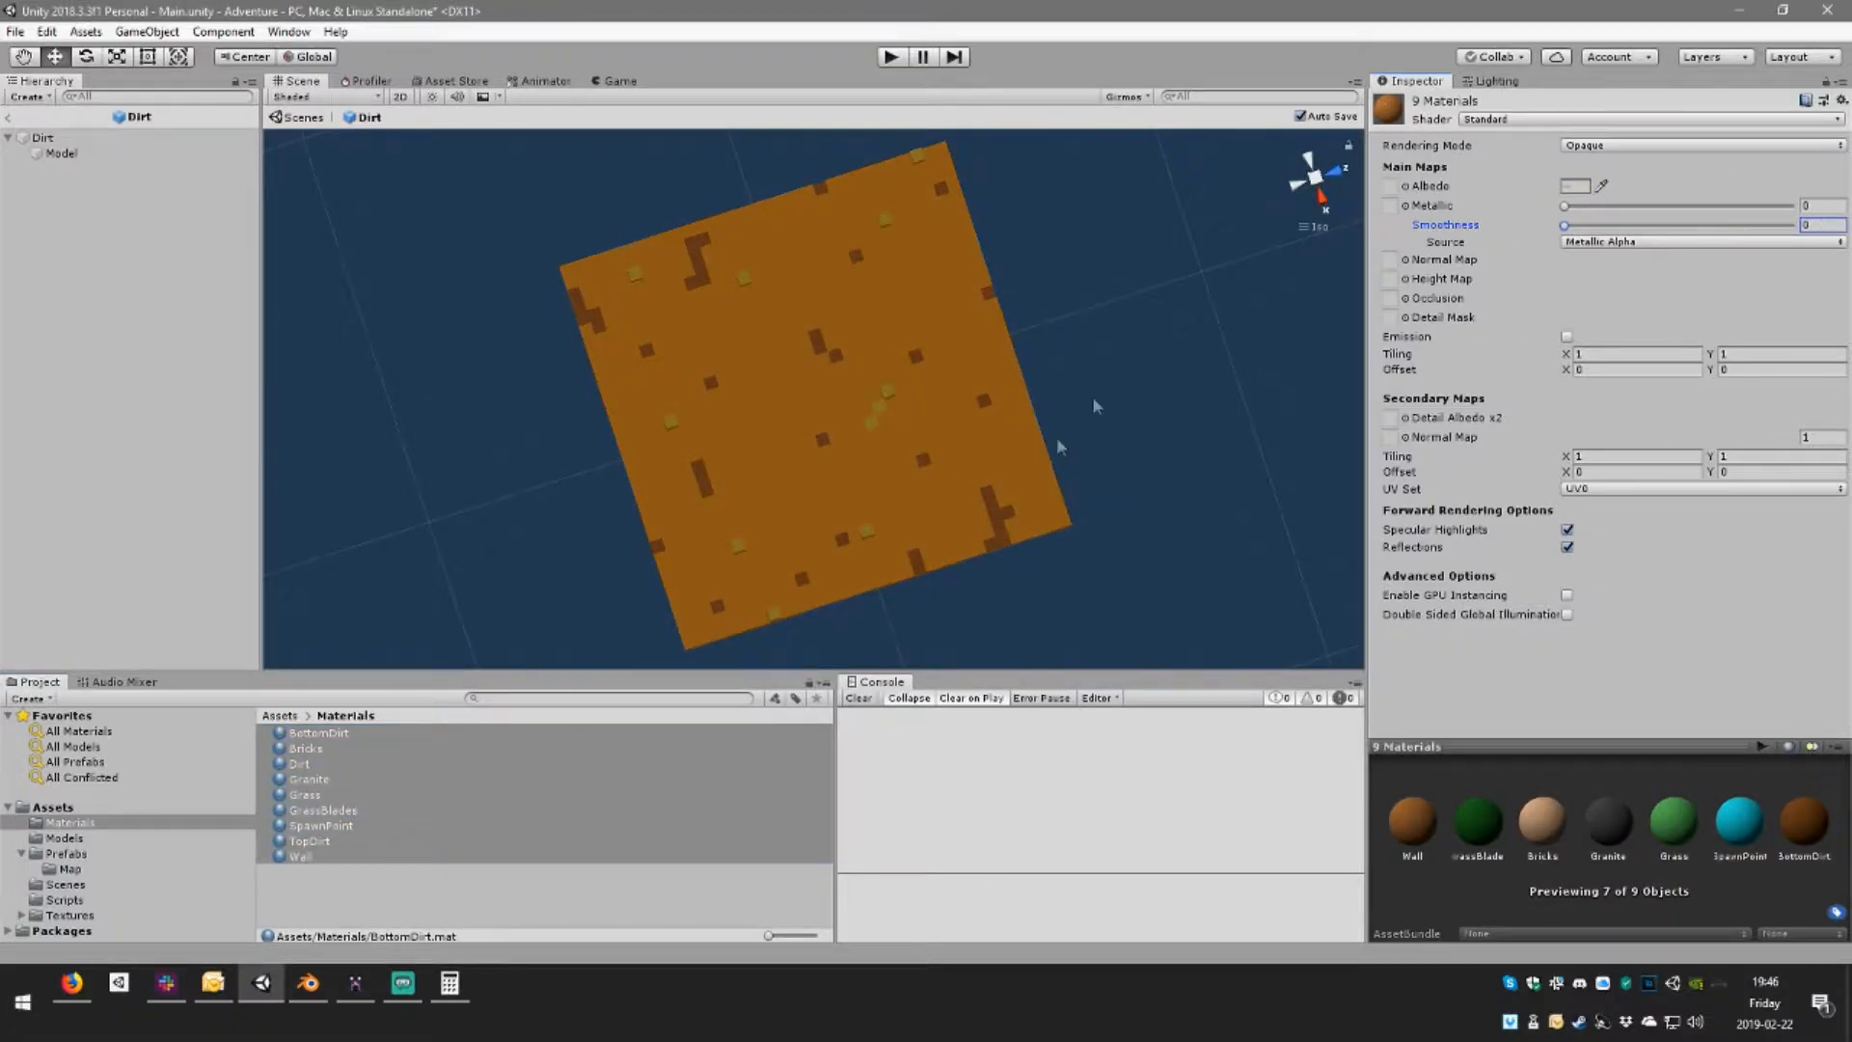
left_click(1082, 479)
right_click_drag(1134, 467, 1229, 229)
left_click(1062, 394)
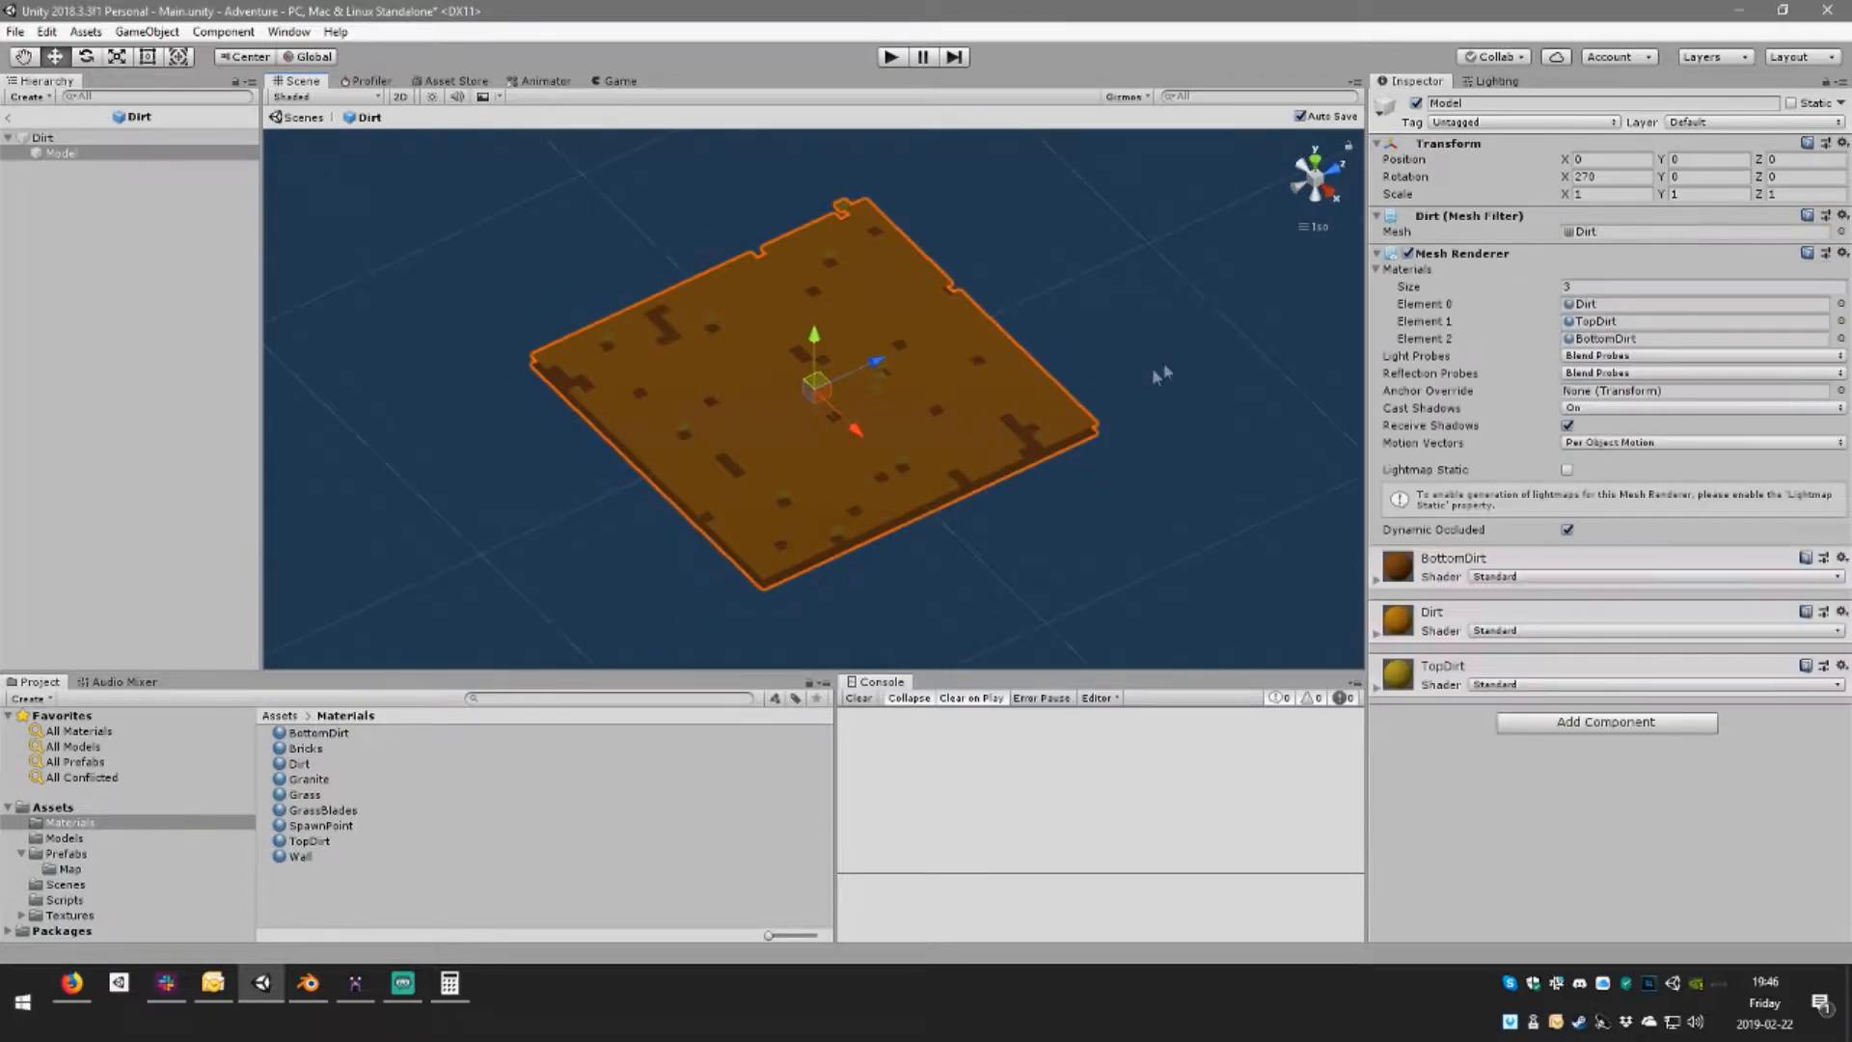
Change the TopDirt material's albedo to the orange colour from the first swatch and view the Dirt tile at an angle
right_click_drag(1151, 368, 938, 507)
scroll(886, 423, "up", 2)
left_click(883, 419)
right_click_drag(883, 414, 993, 447)
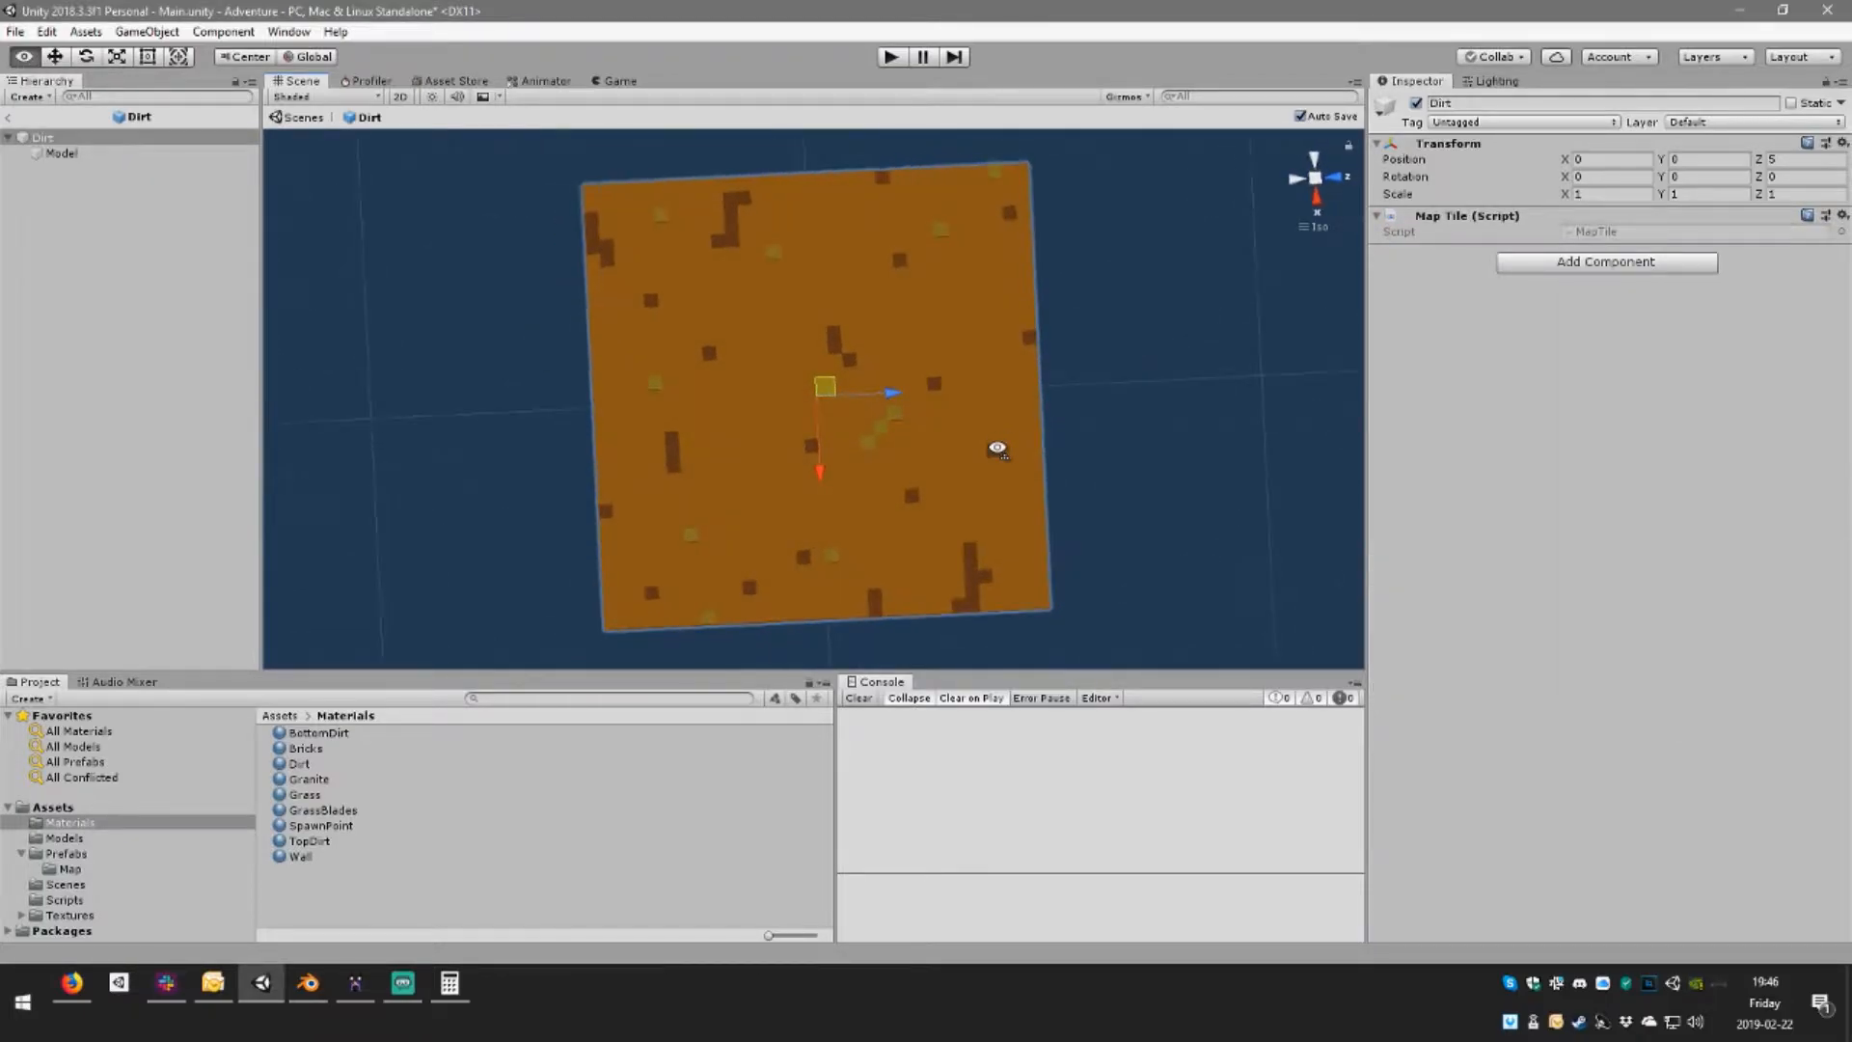
left_click(309, 841)
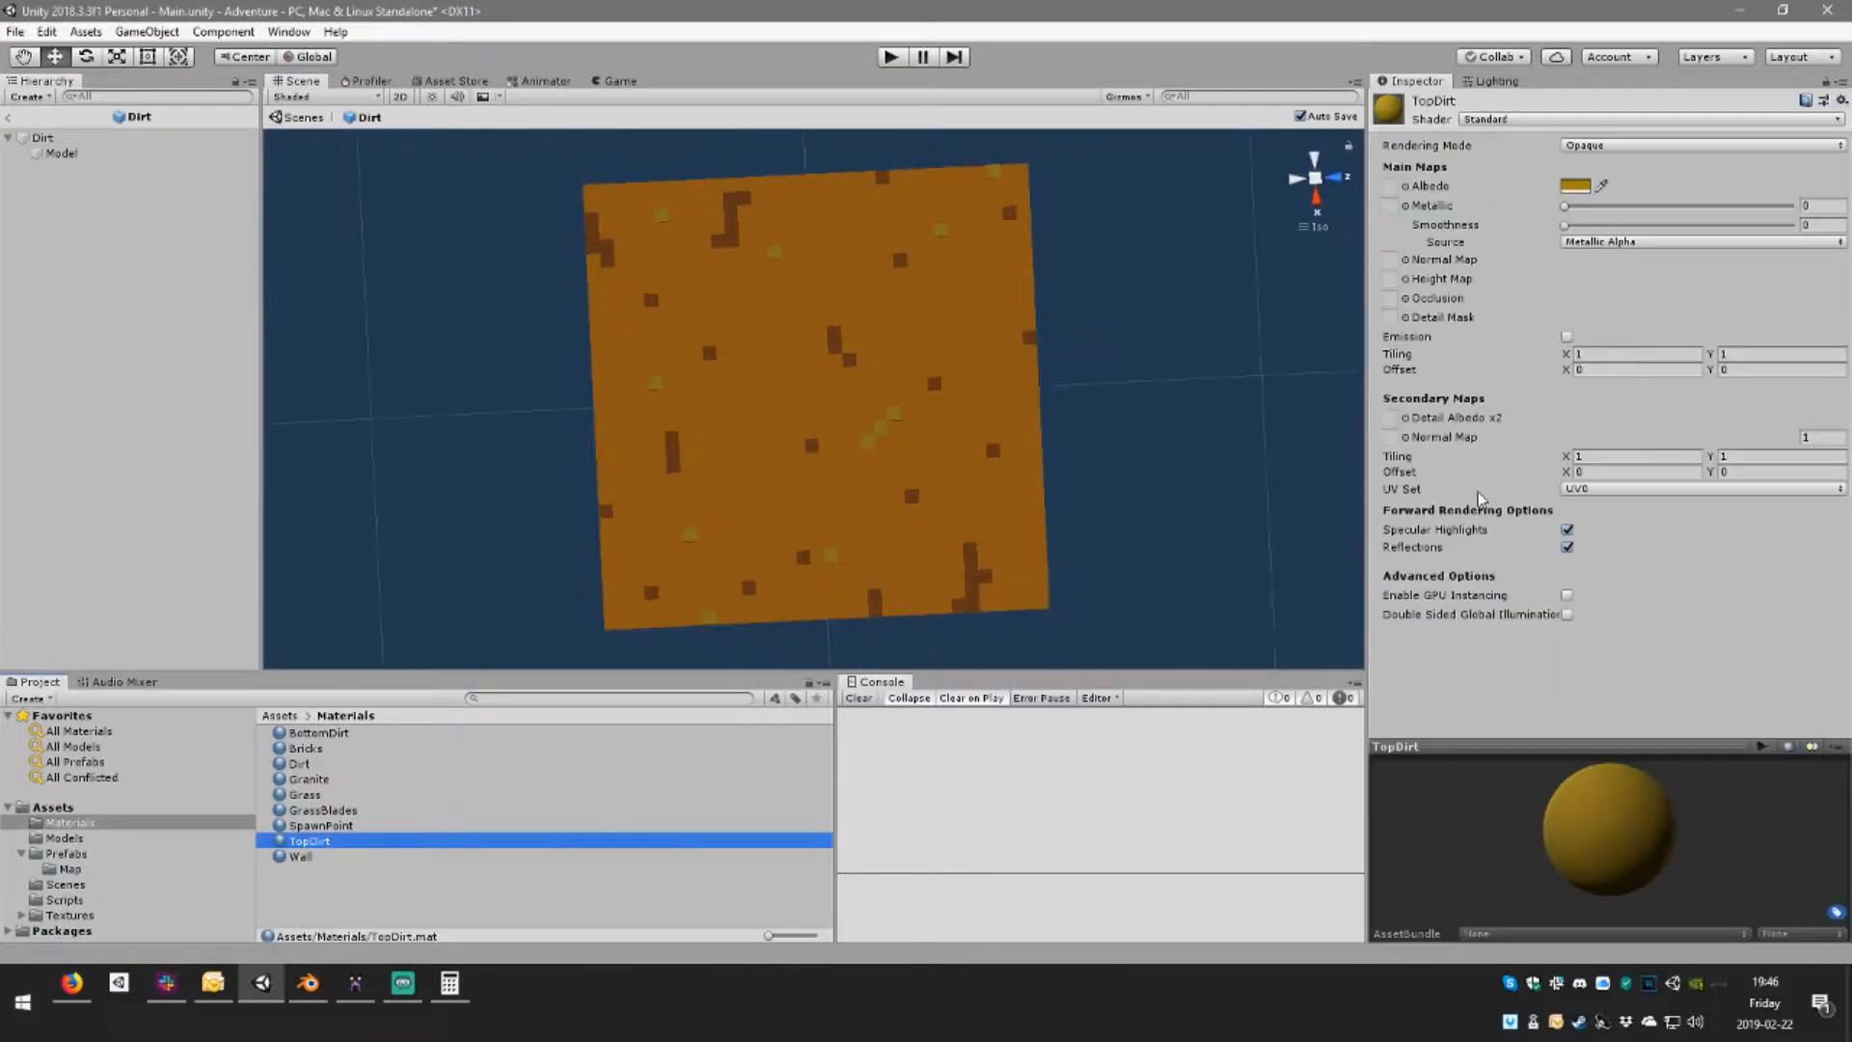
left_click(1575, 185)
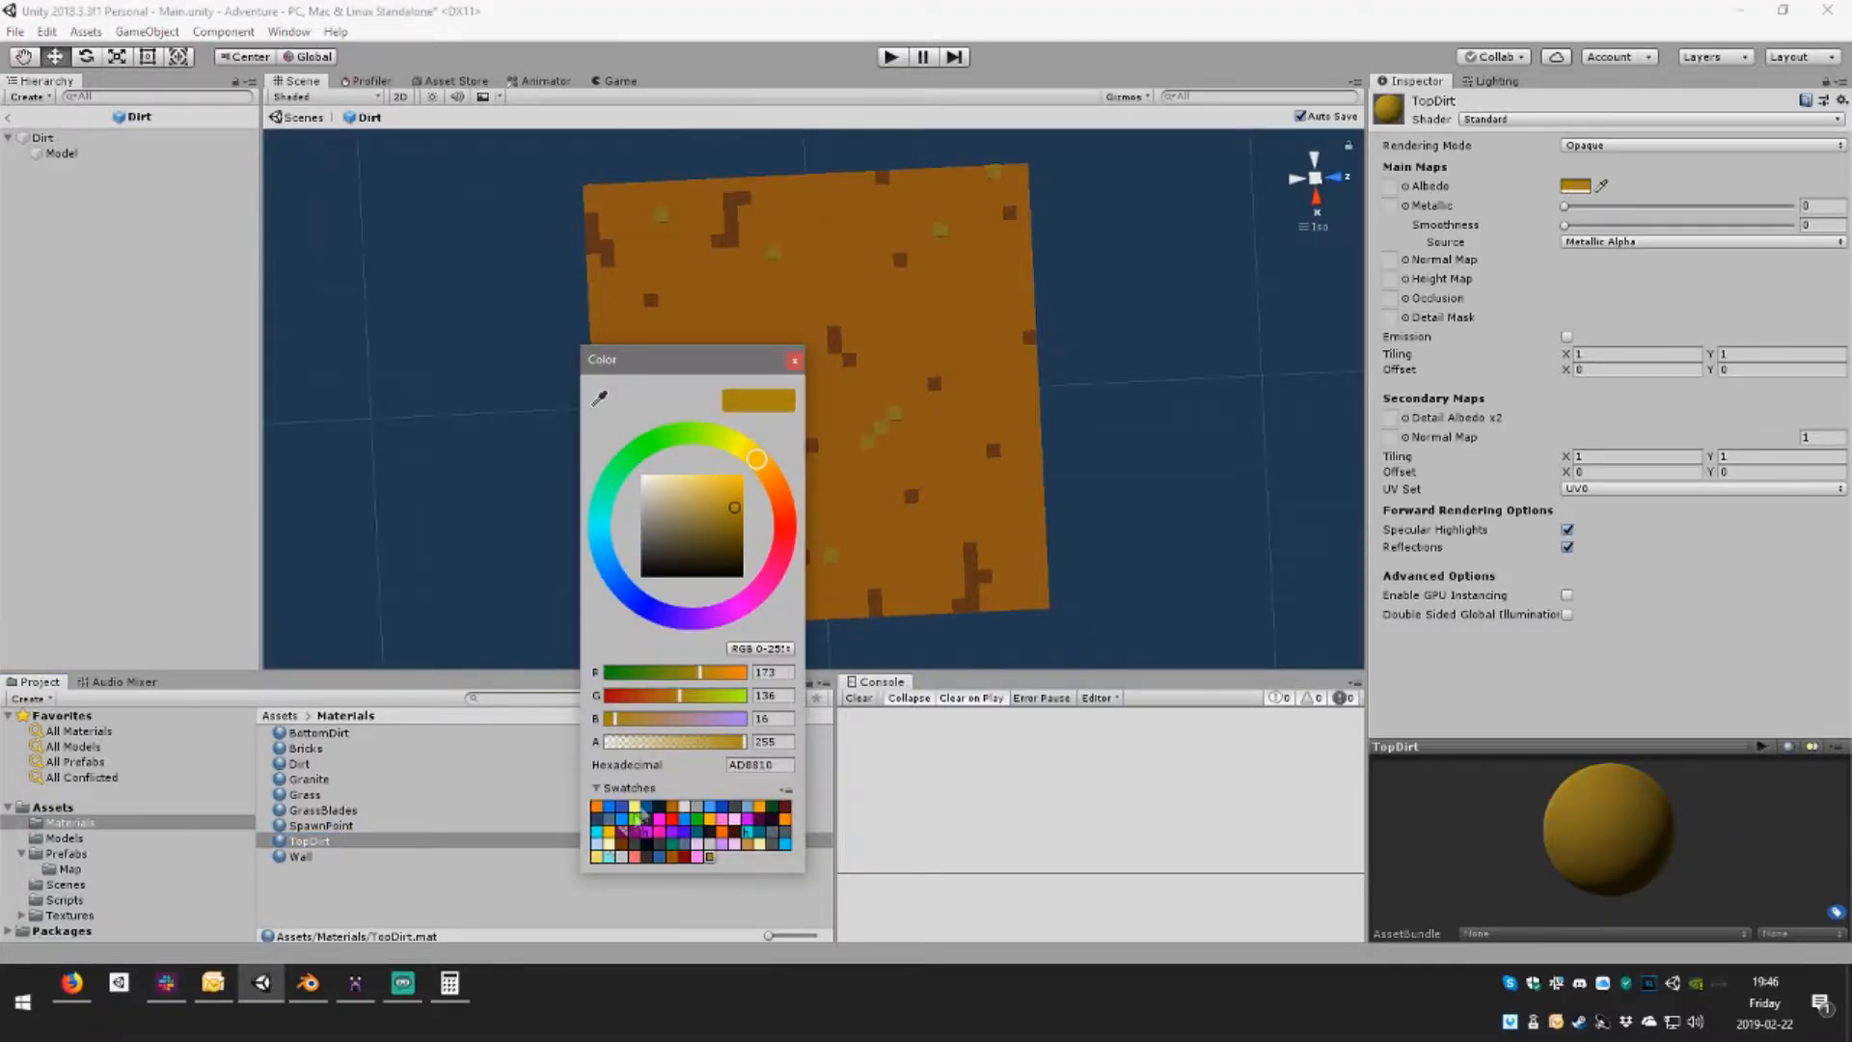
left_click(597, 810)
left_click(795, 361)
right_click_drag(1230, 444, 935, 294)
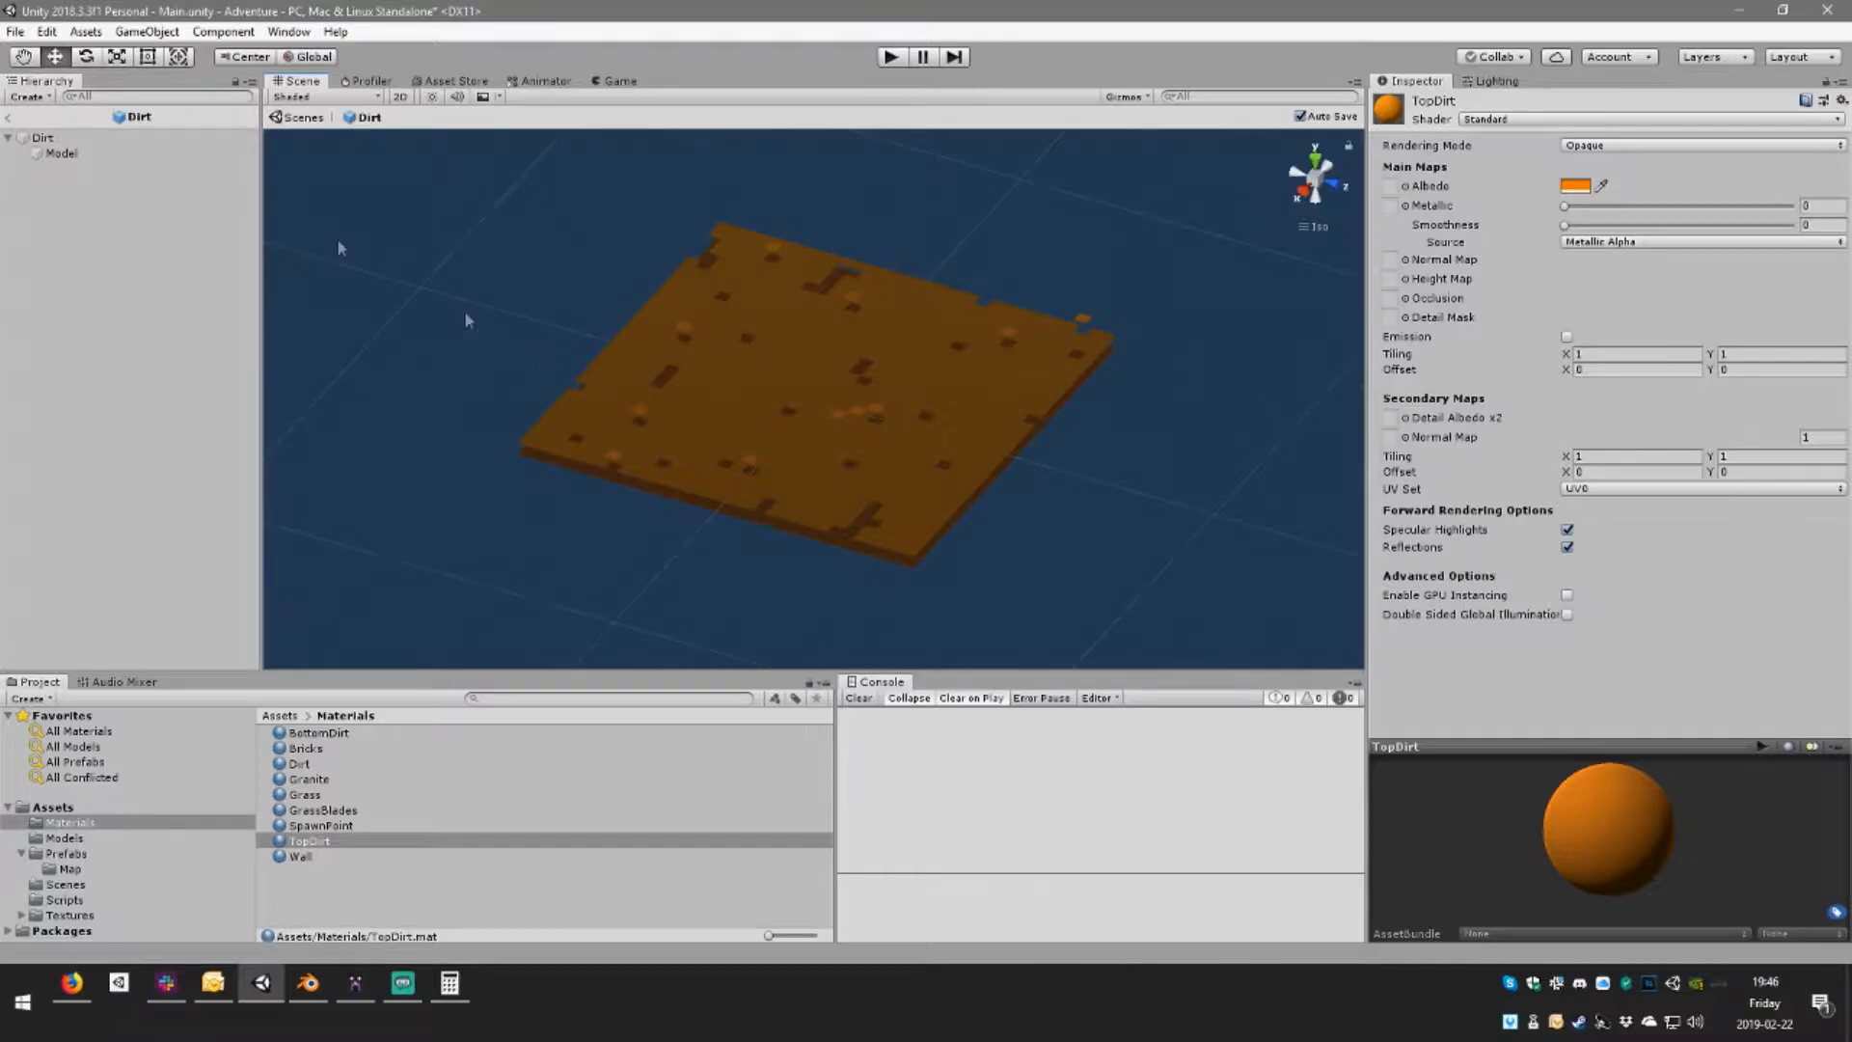
Return to the Main scene and duplicate World's SpawnPoint container, renaming the copy as Dirt
left_click(8, 122)
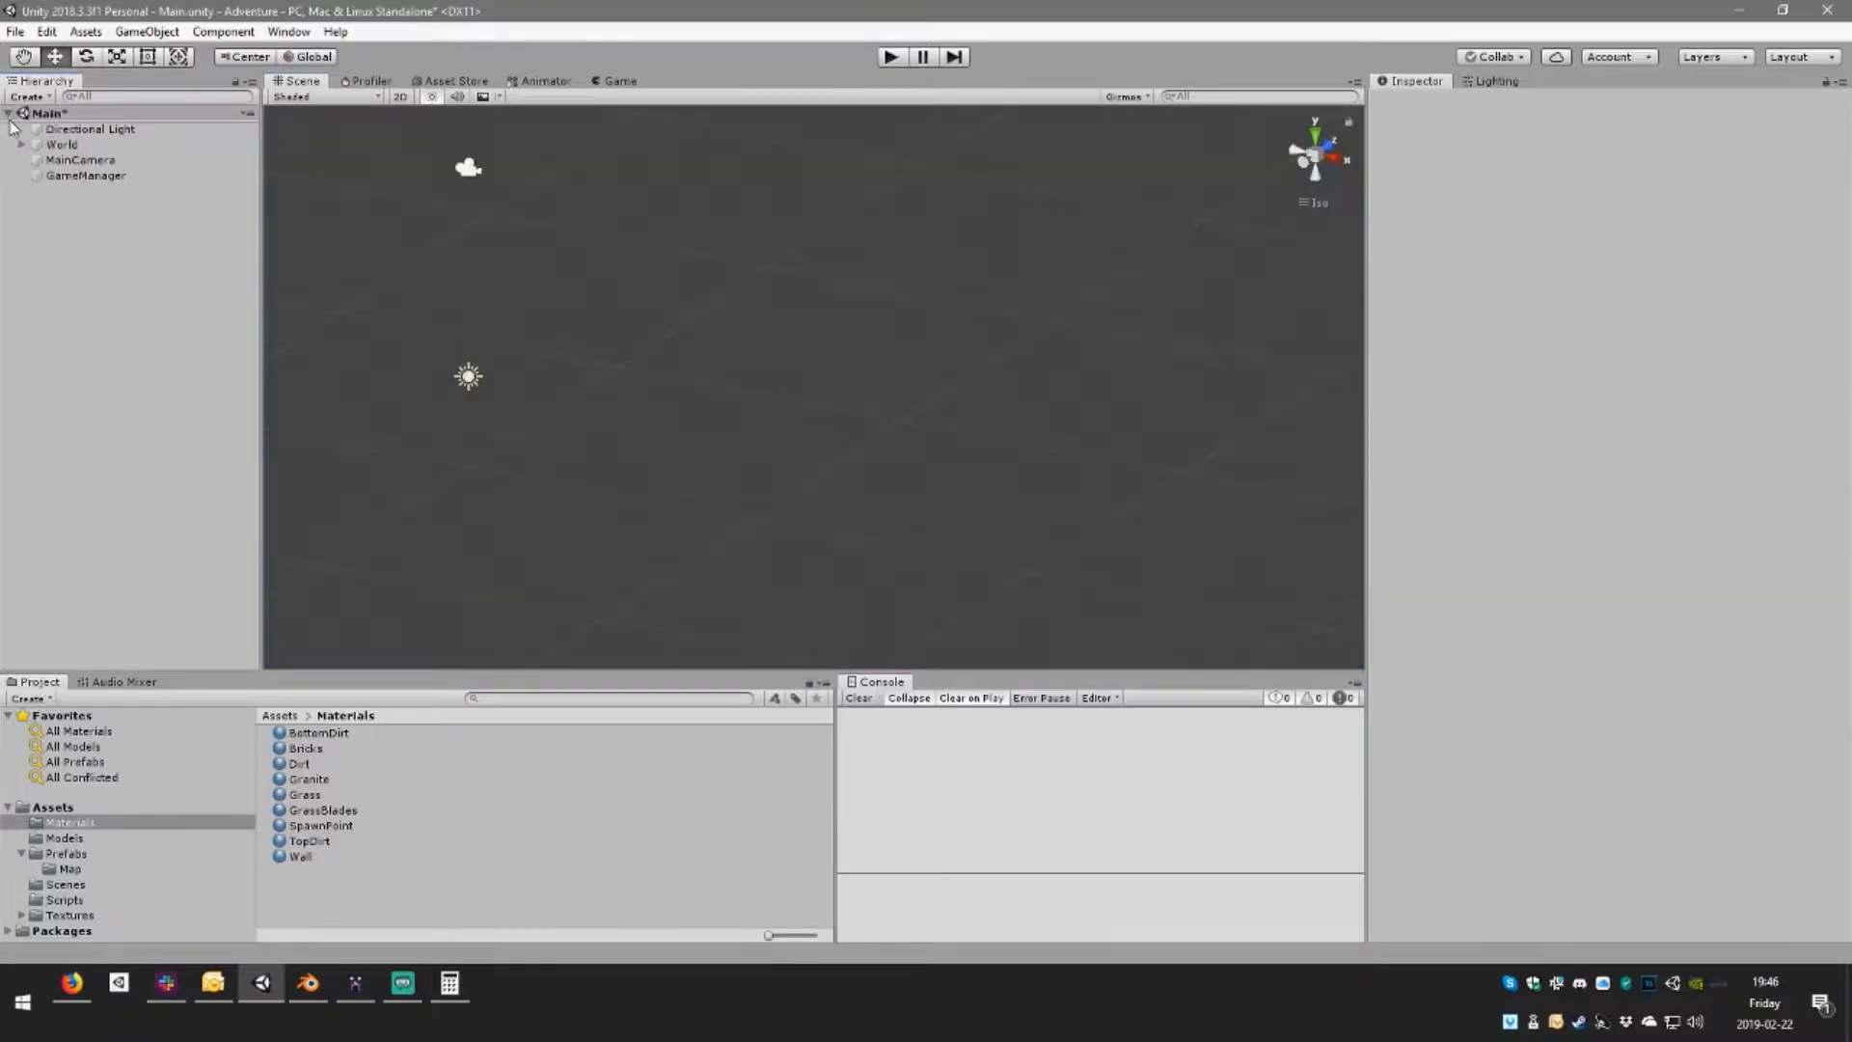
left_click(108, 146)
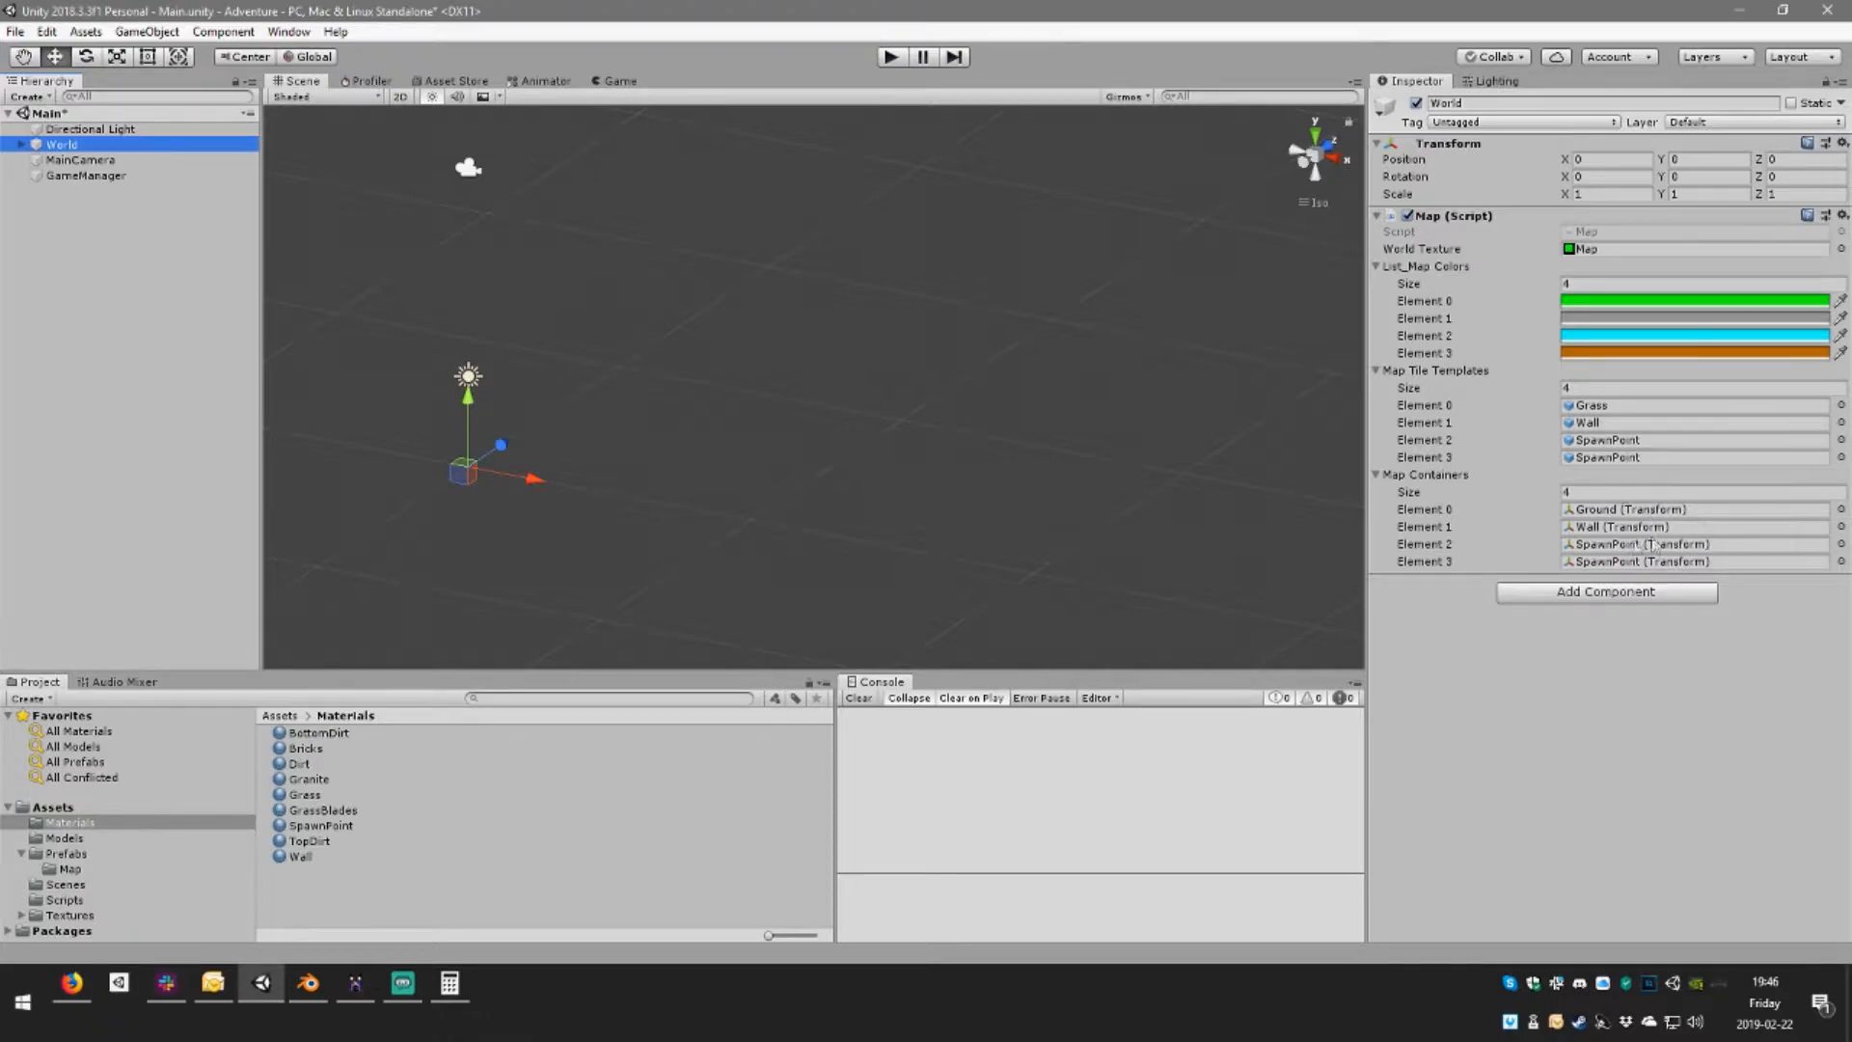
left_click(21, 144)
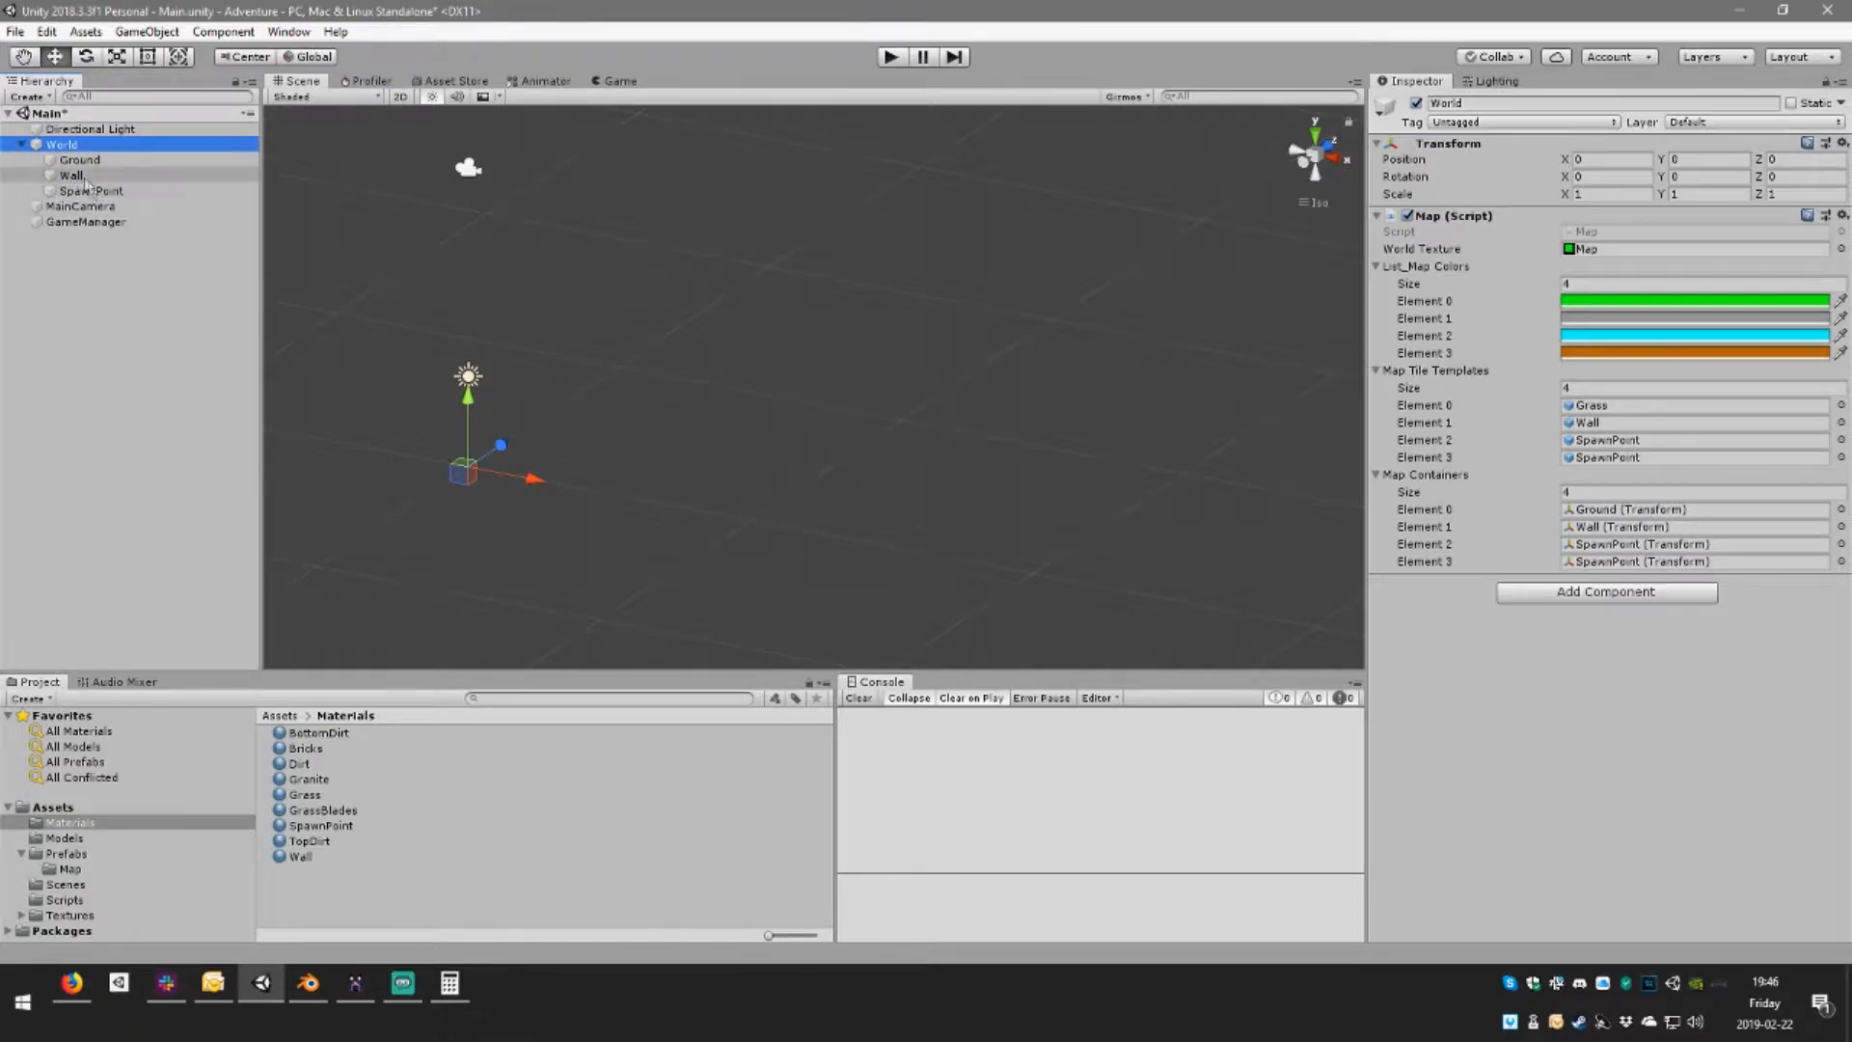
left_click(94, 192)
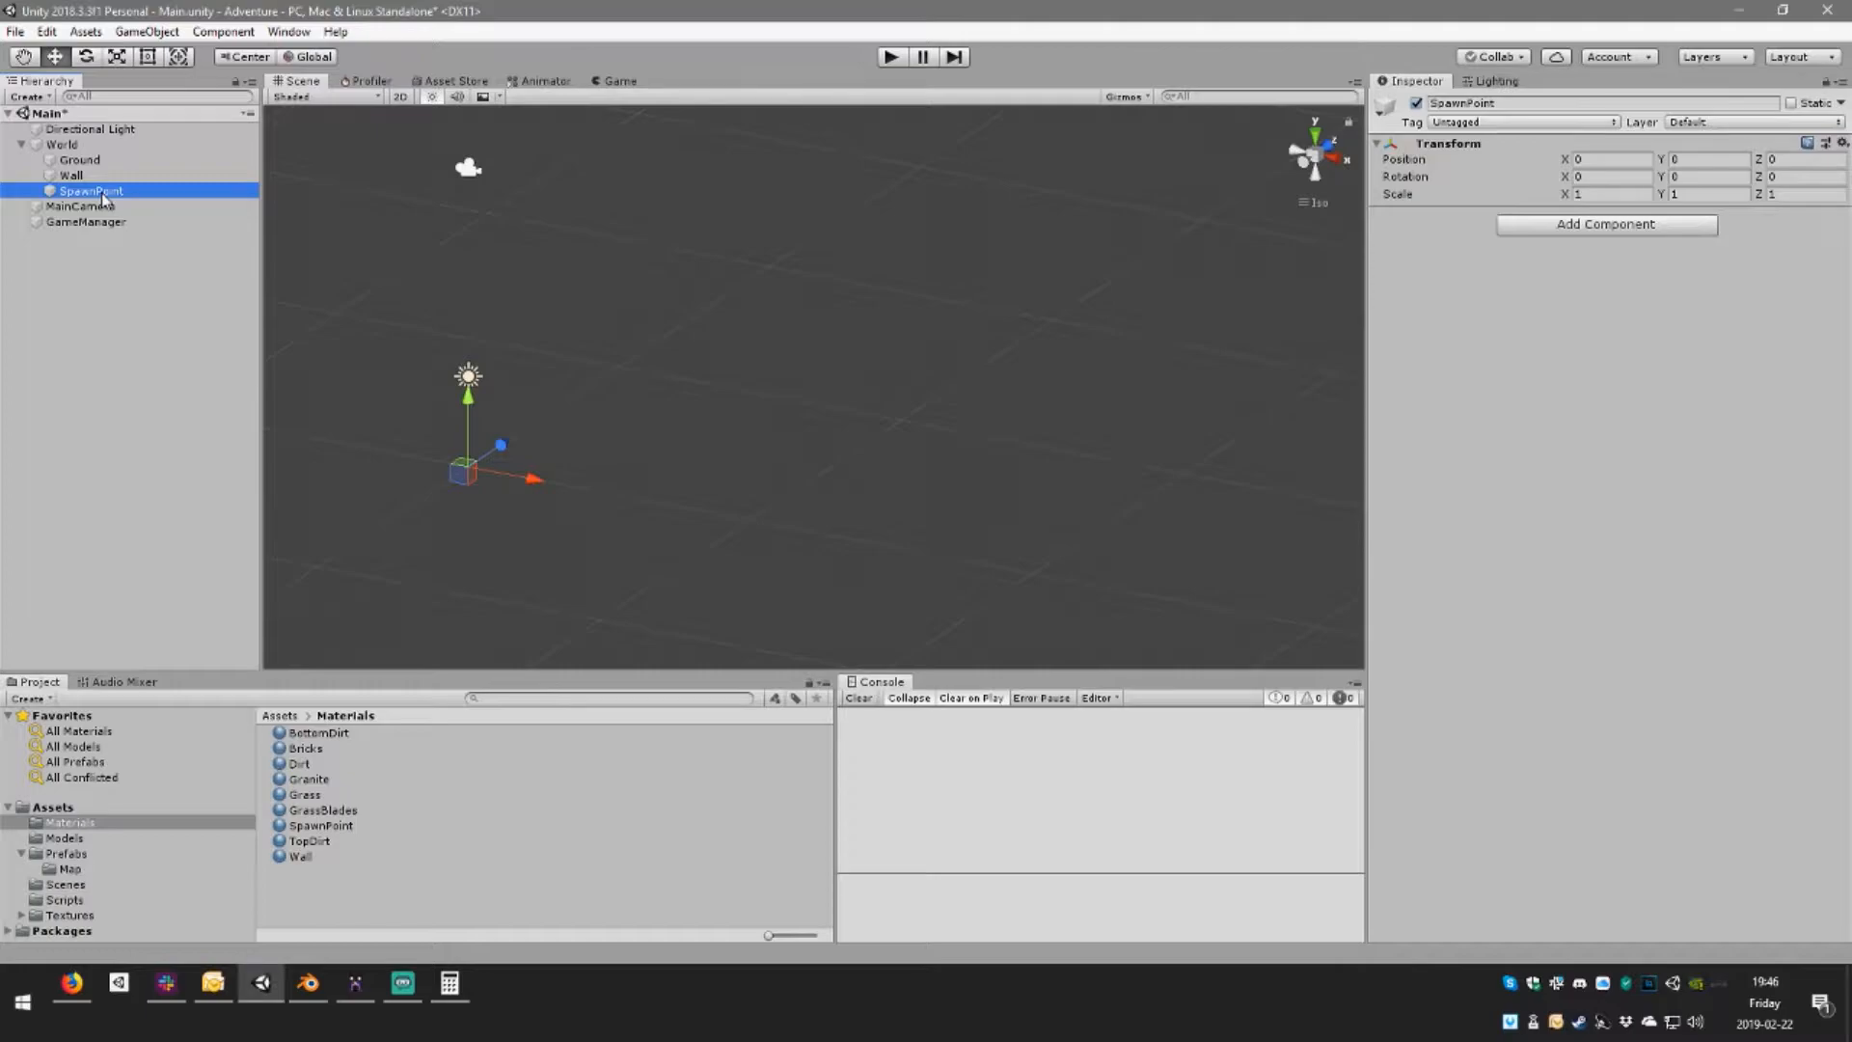
key("ctrl+d")
left_click(102, 206)
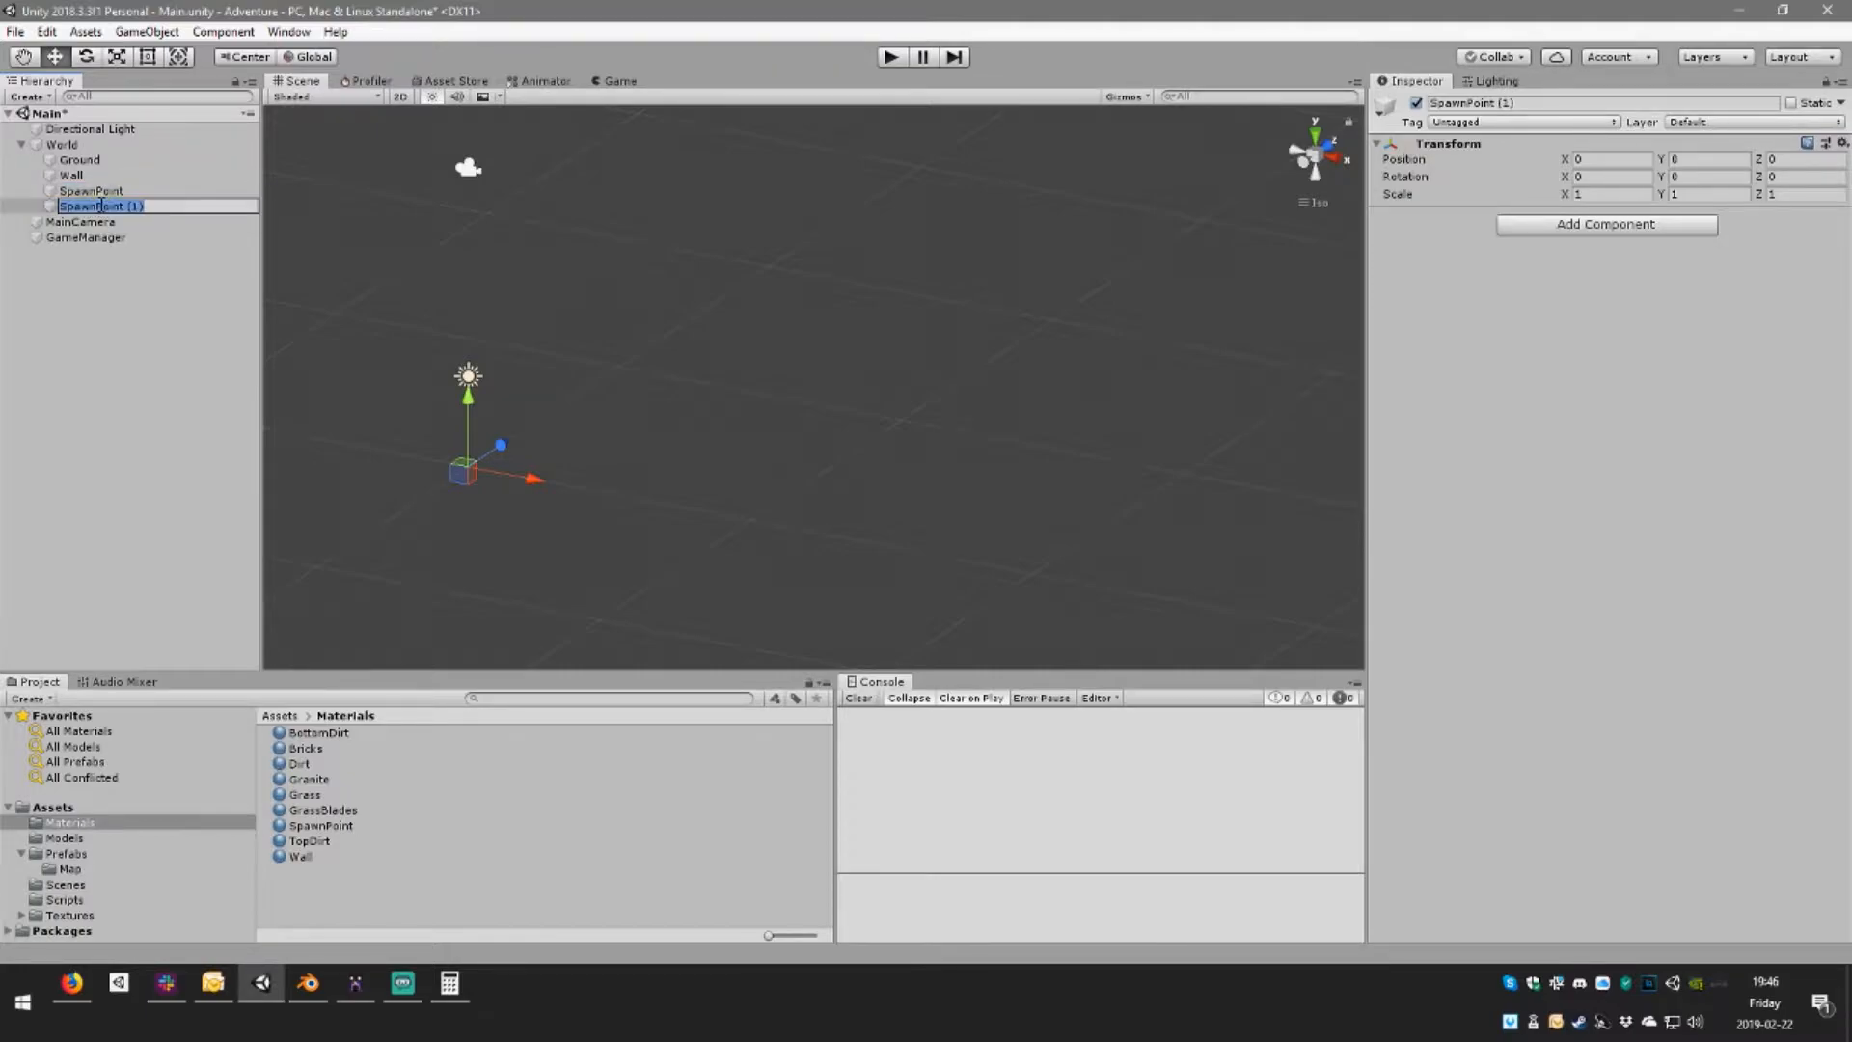
type("Dirt")
key("Return")
Rename the Ground container under World as Grass
left_click(79, 160)
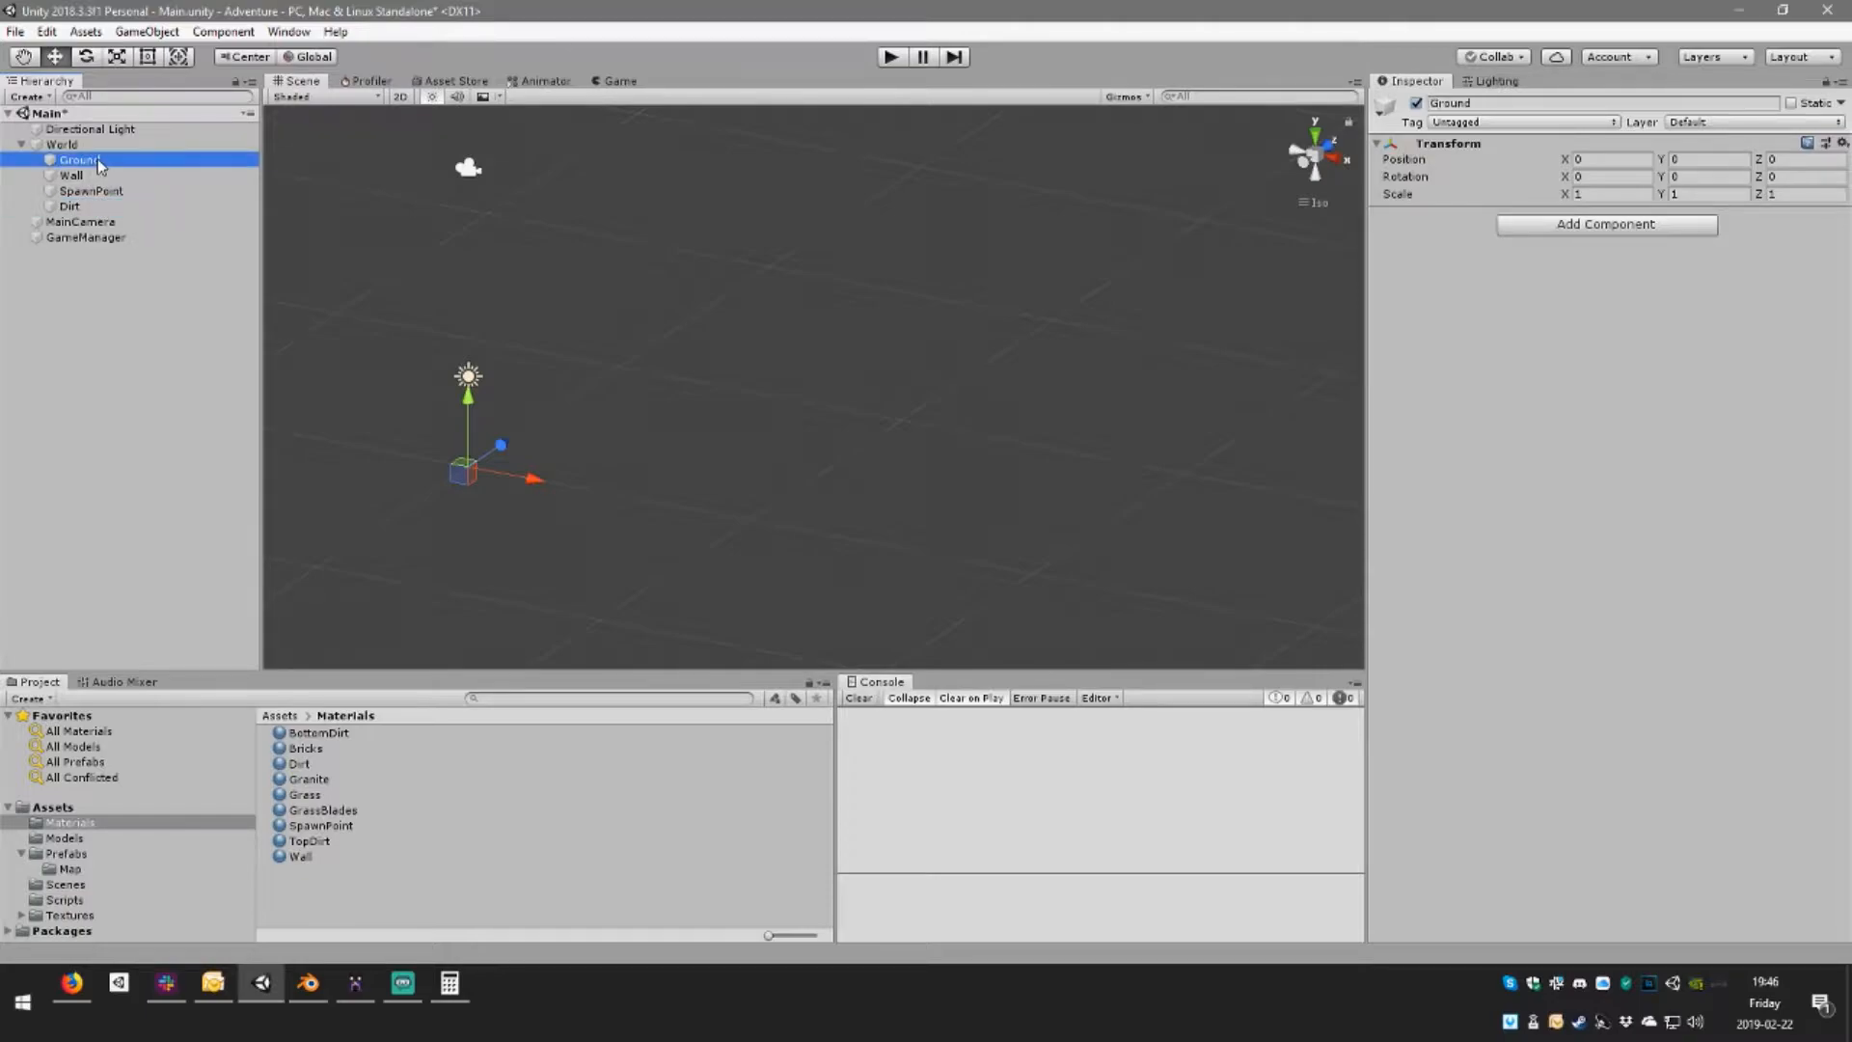
left_click(98, 161)
type("Grass")
key("Return")
Open the project's C# code in Visual Studio and show the Map.cs script
right_click(393, 897)
left_click(449, 874)
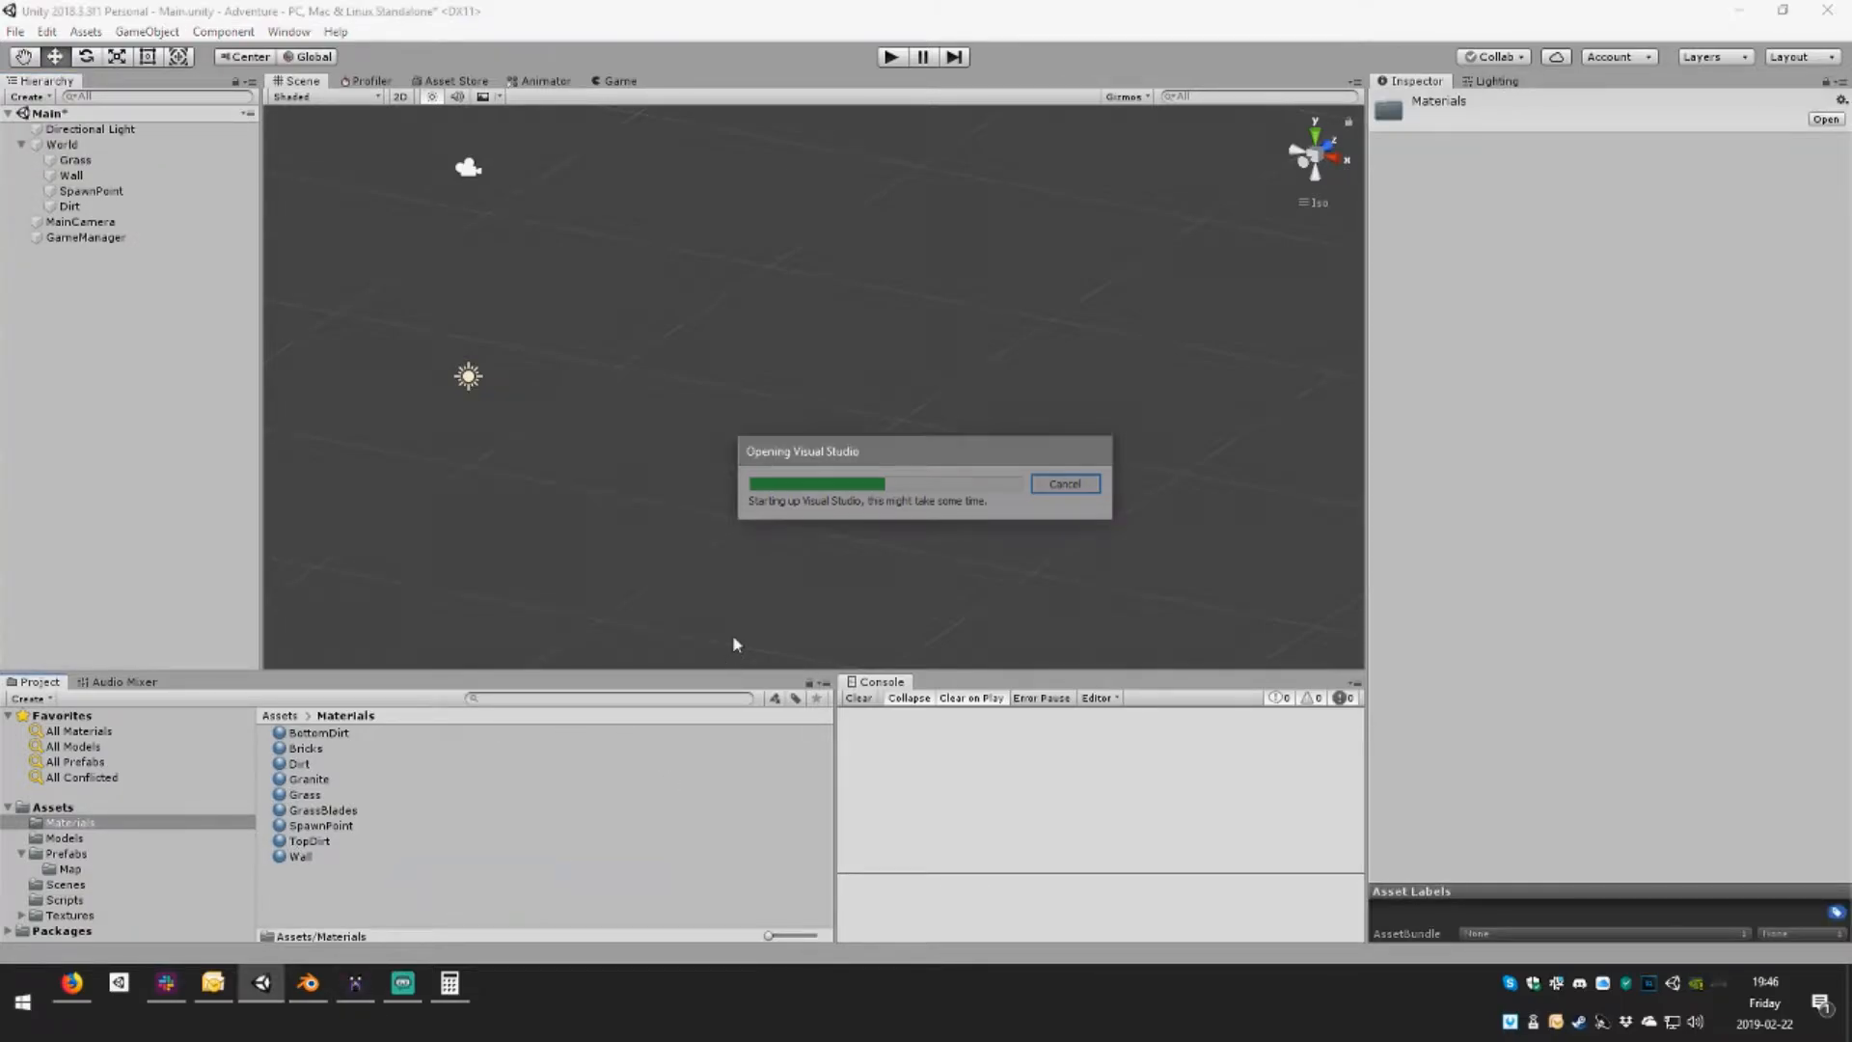
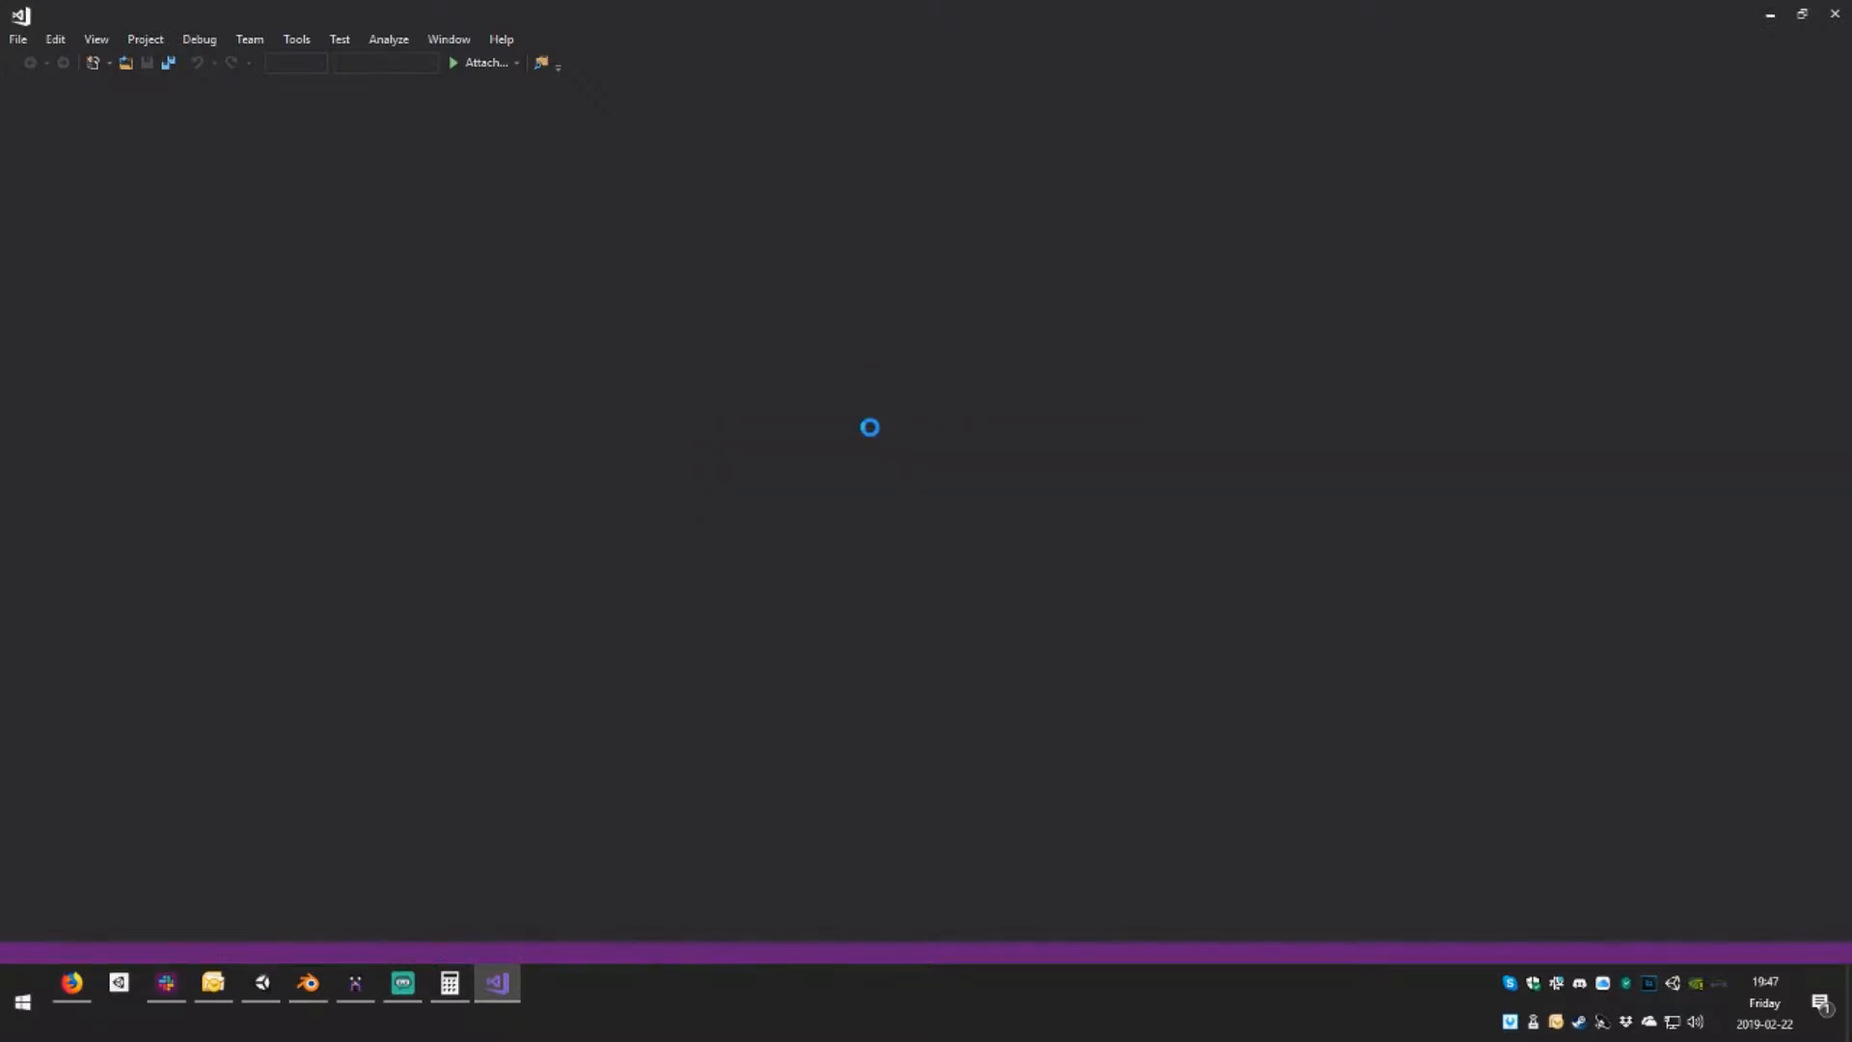
scroll(492, 409, "up", 7)
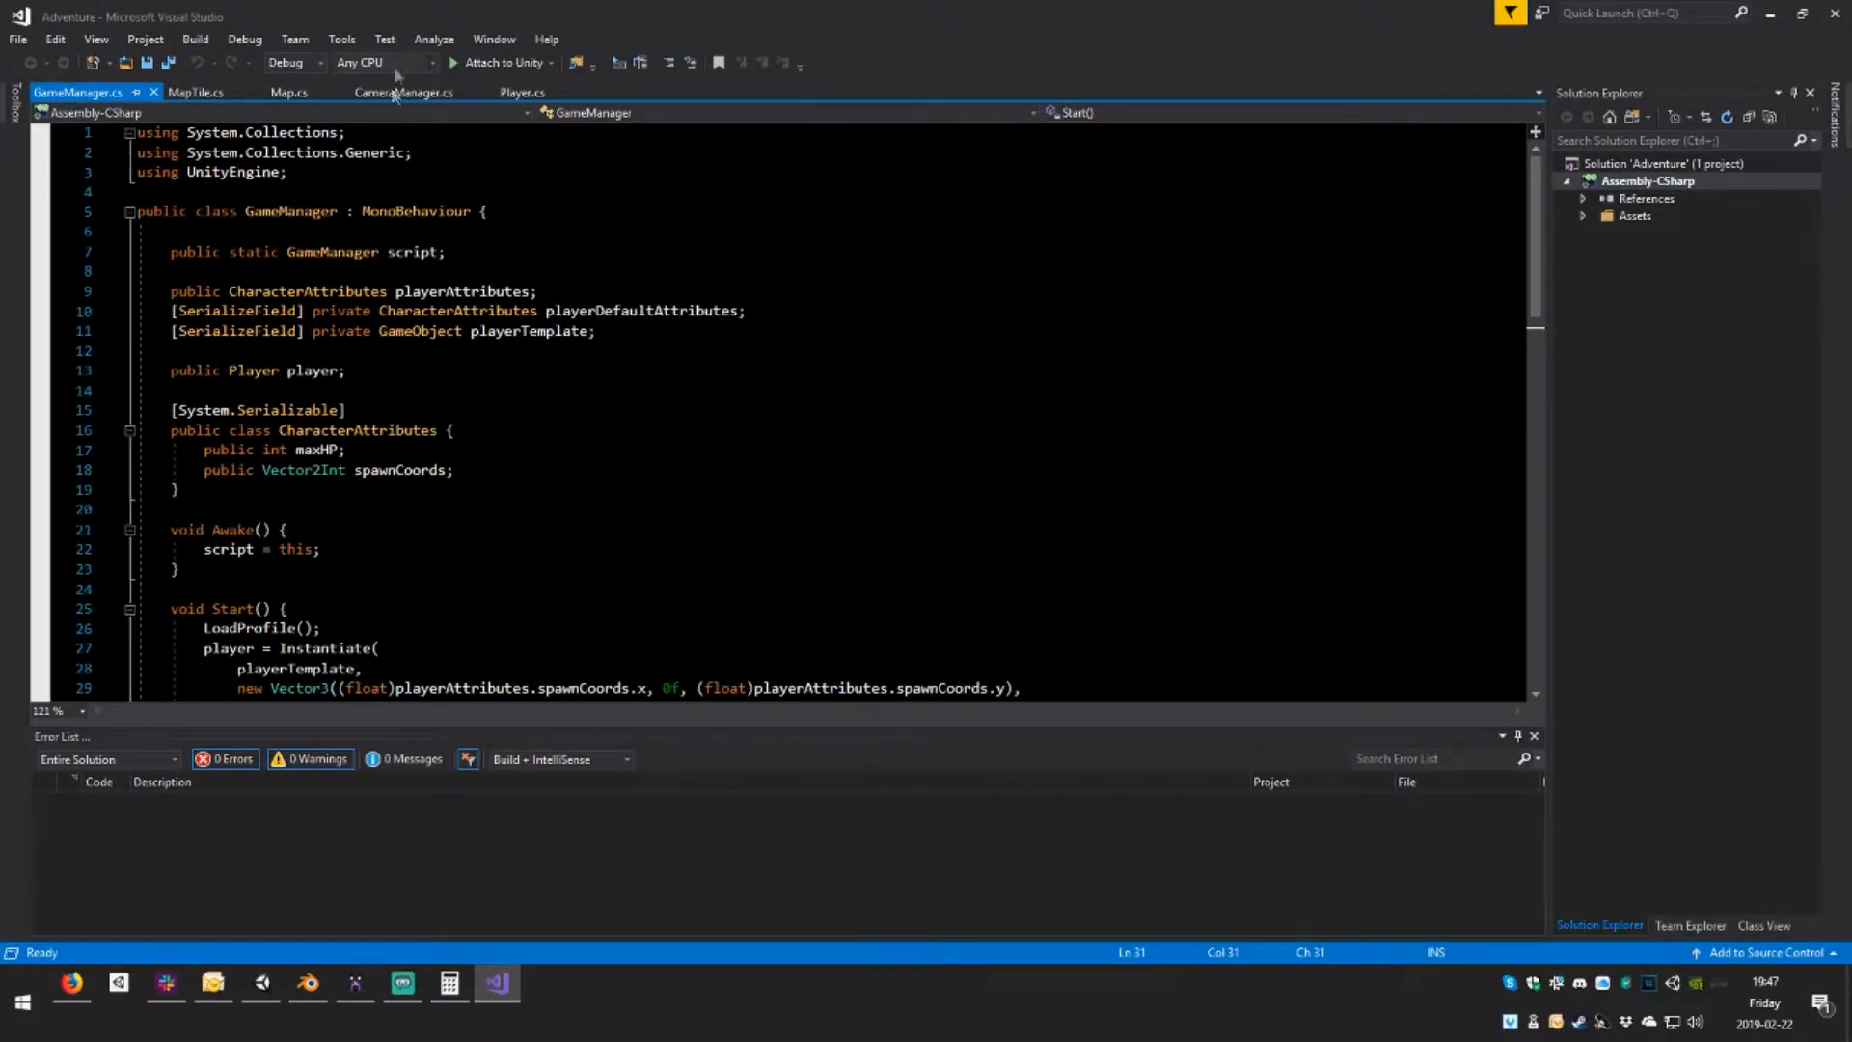
left_click(288, 92)
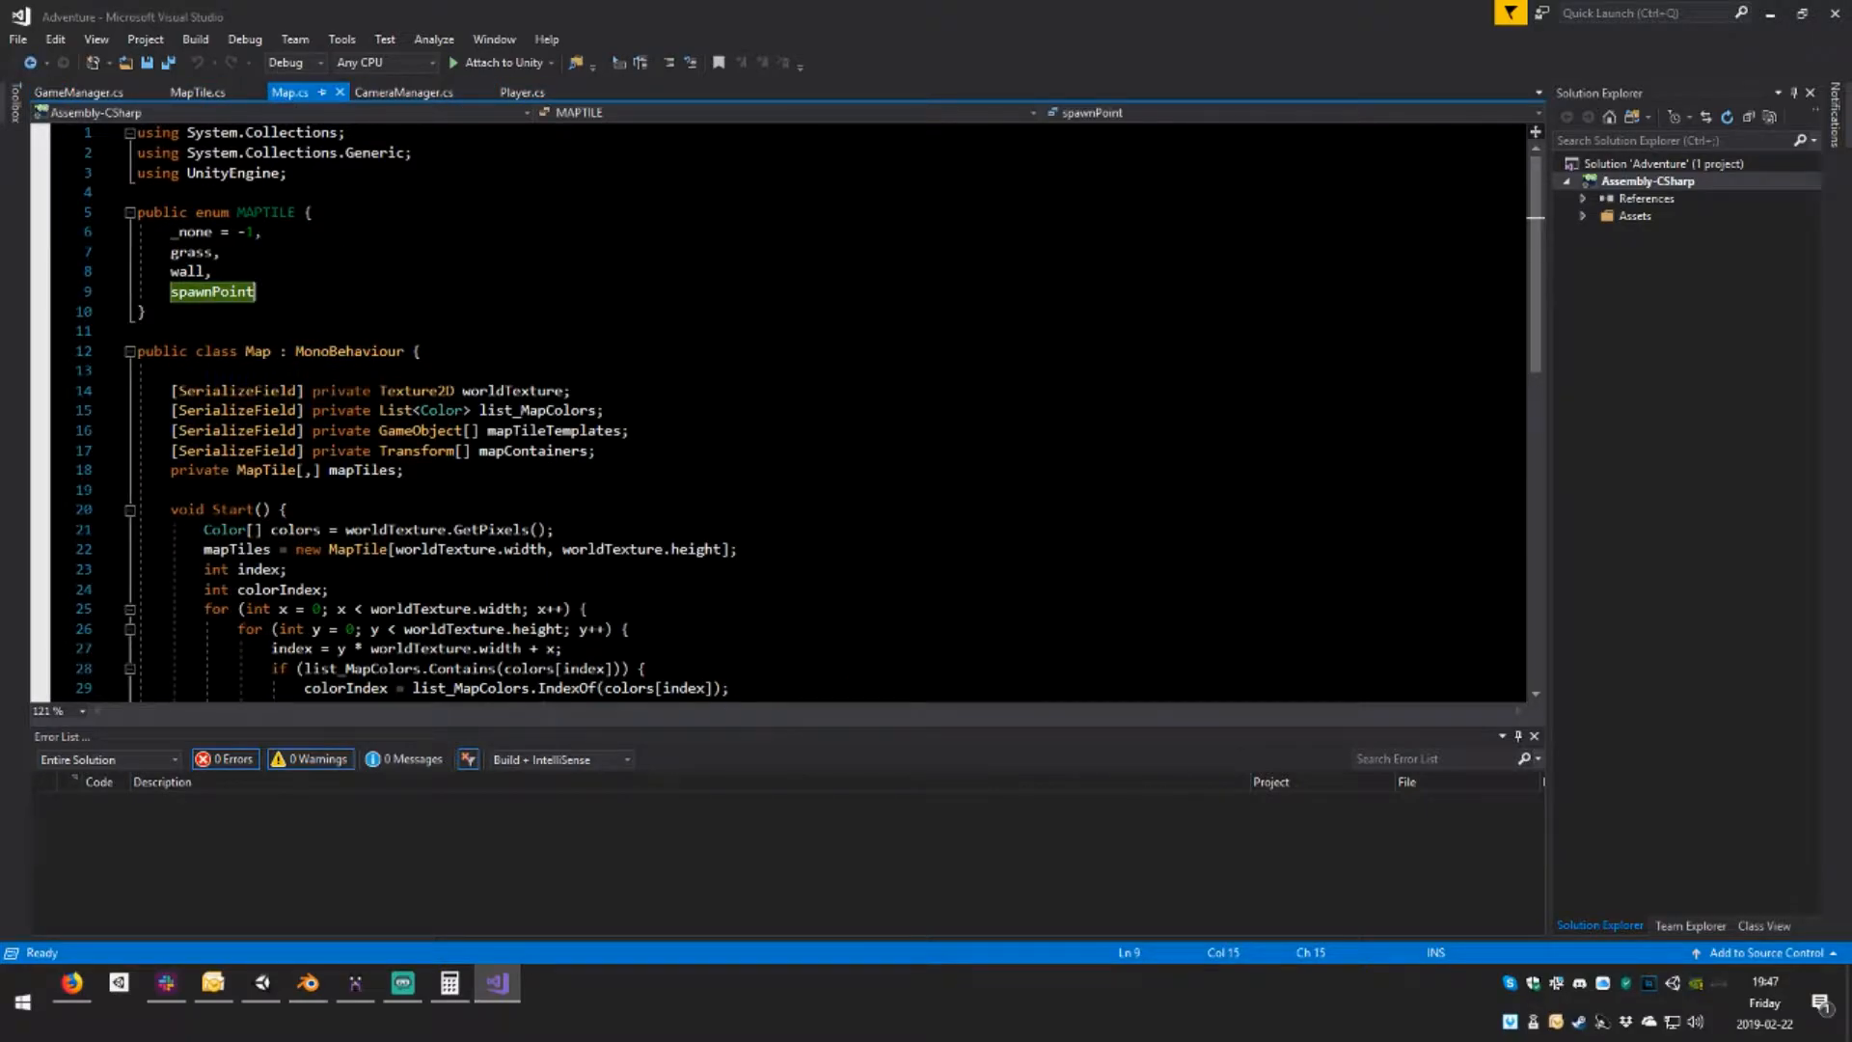
Add a dirt entry after spawnPoint in the MAPTILE enum and save Map.cs
key("Up")
key("Up")
key("Up")
key("Down")
key("Down")
key("Down")
key("End")
type(",")
key("Return")
type("di")
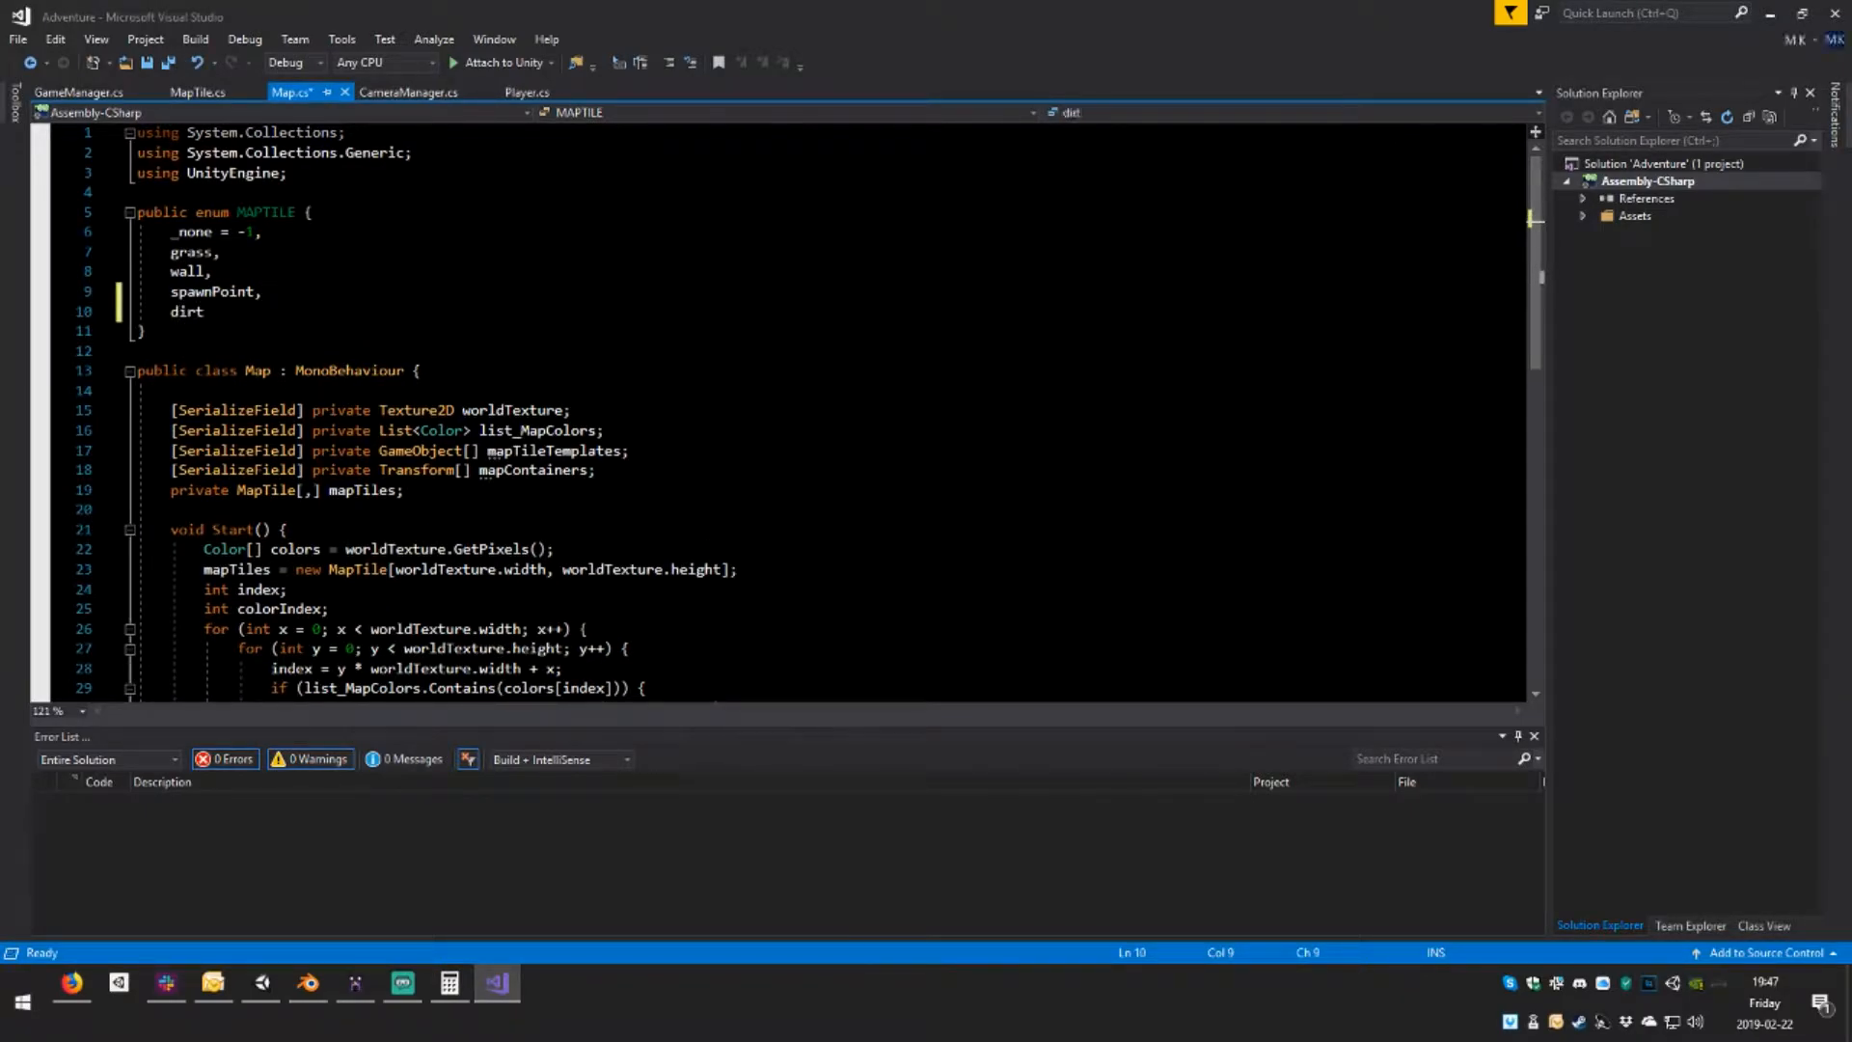
key("ctrl+s")
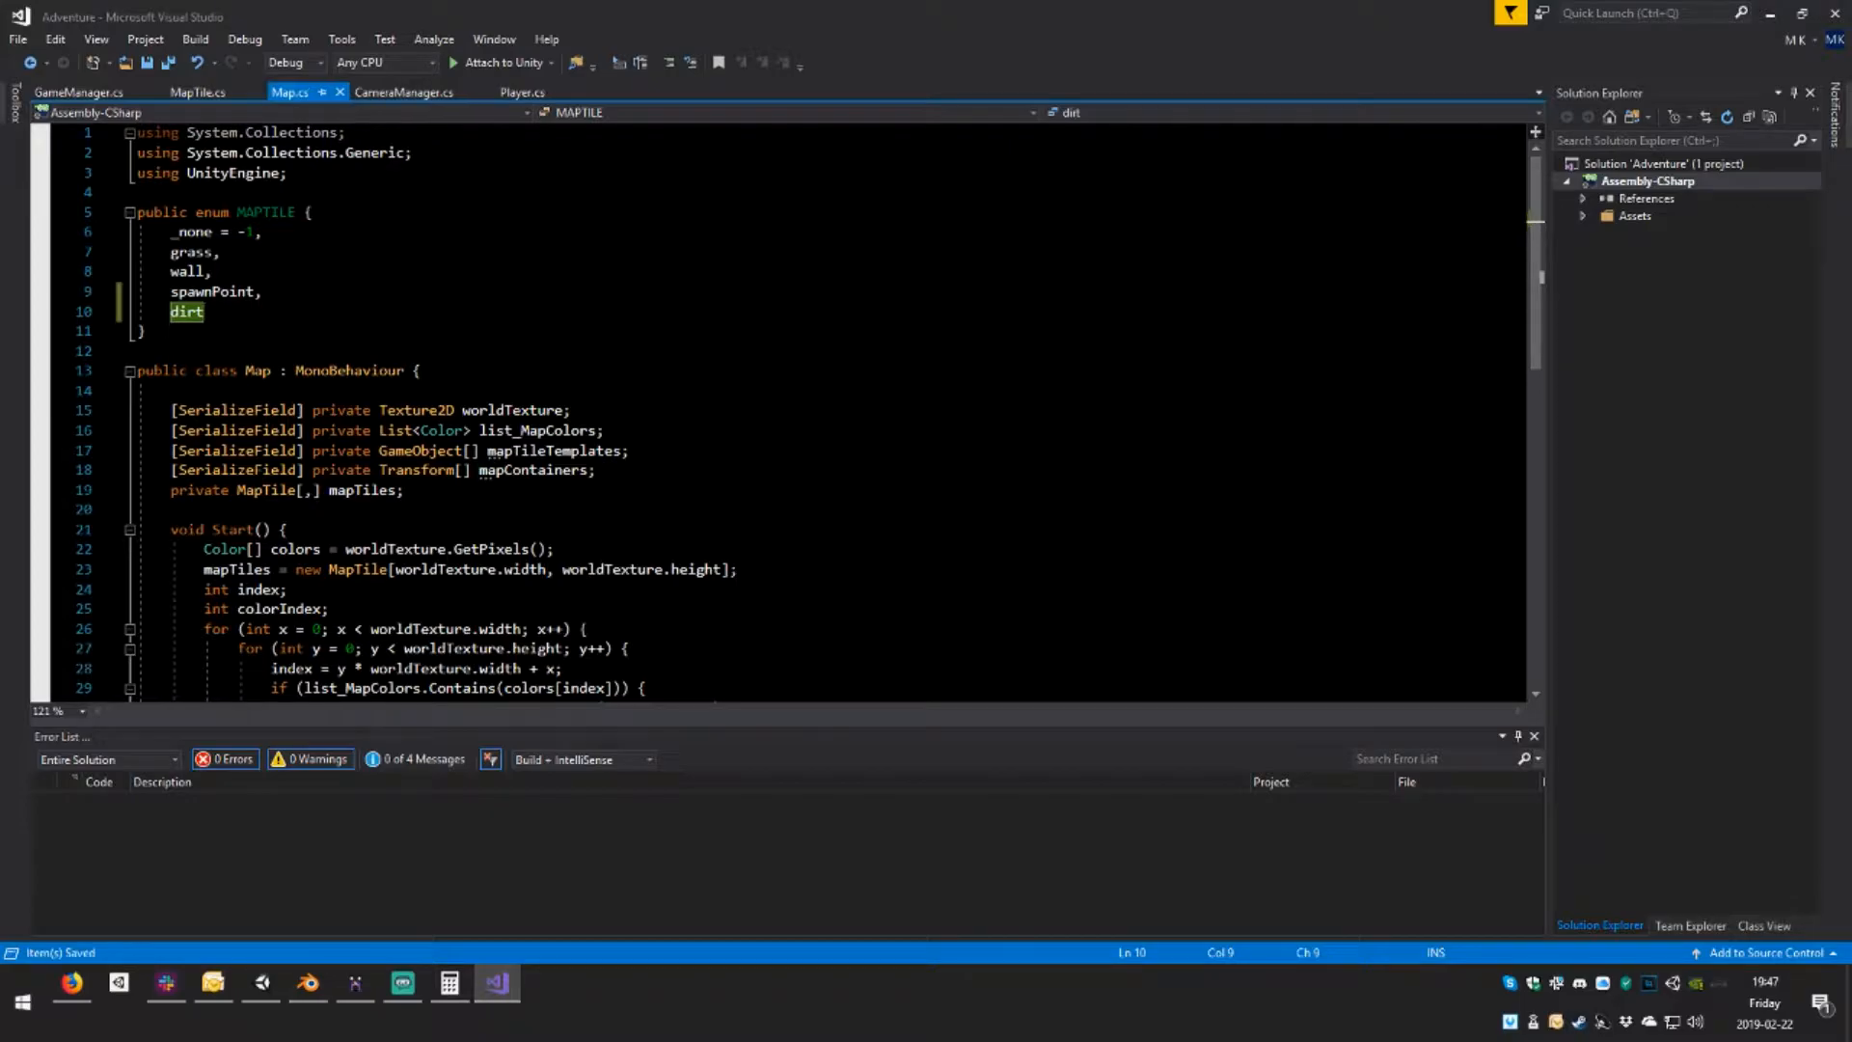
scroll(772, 405, "down", 2)
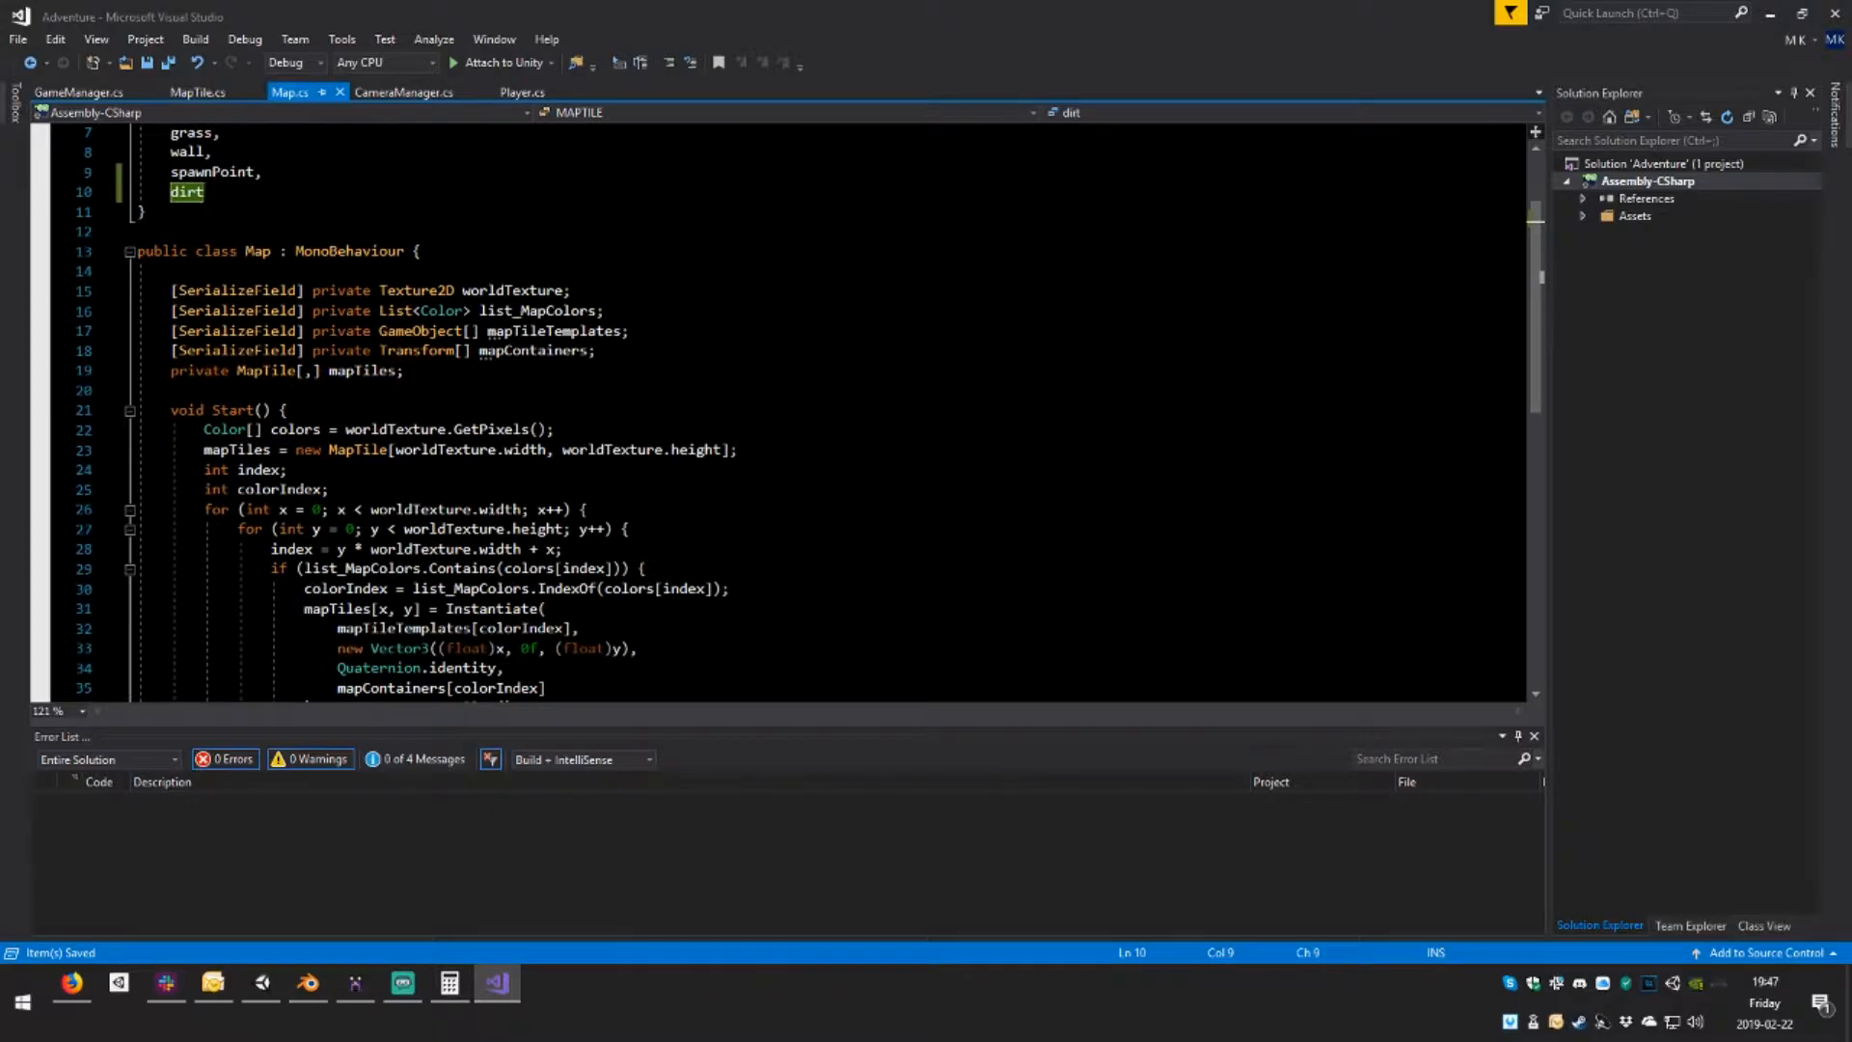
In Unity, assign the Dirt container and the Dirt prefab to Element 3 of World's Map Containers and Map Tile Templates
left_click(261, 984)
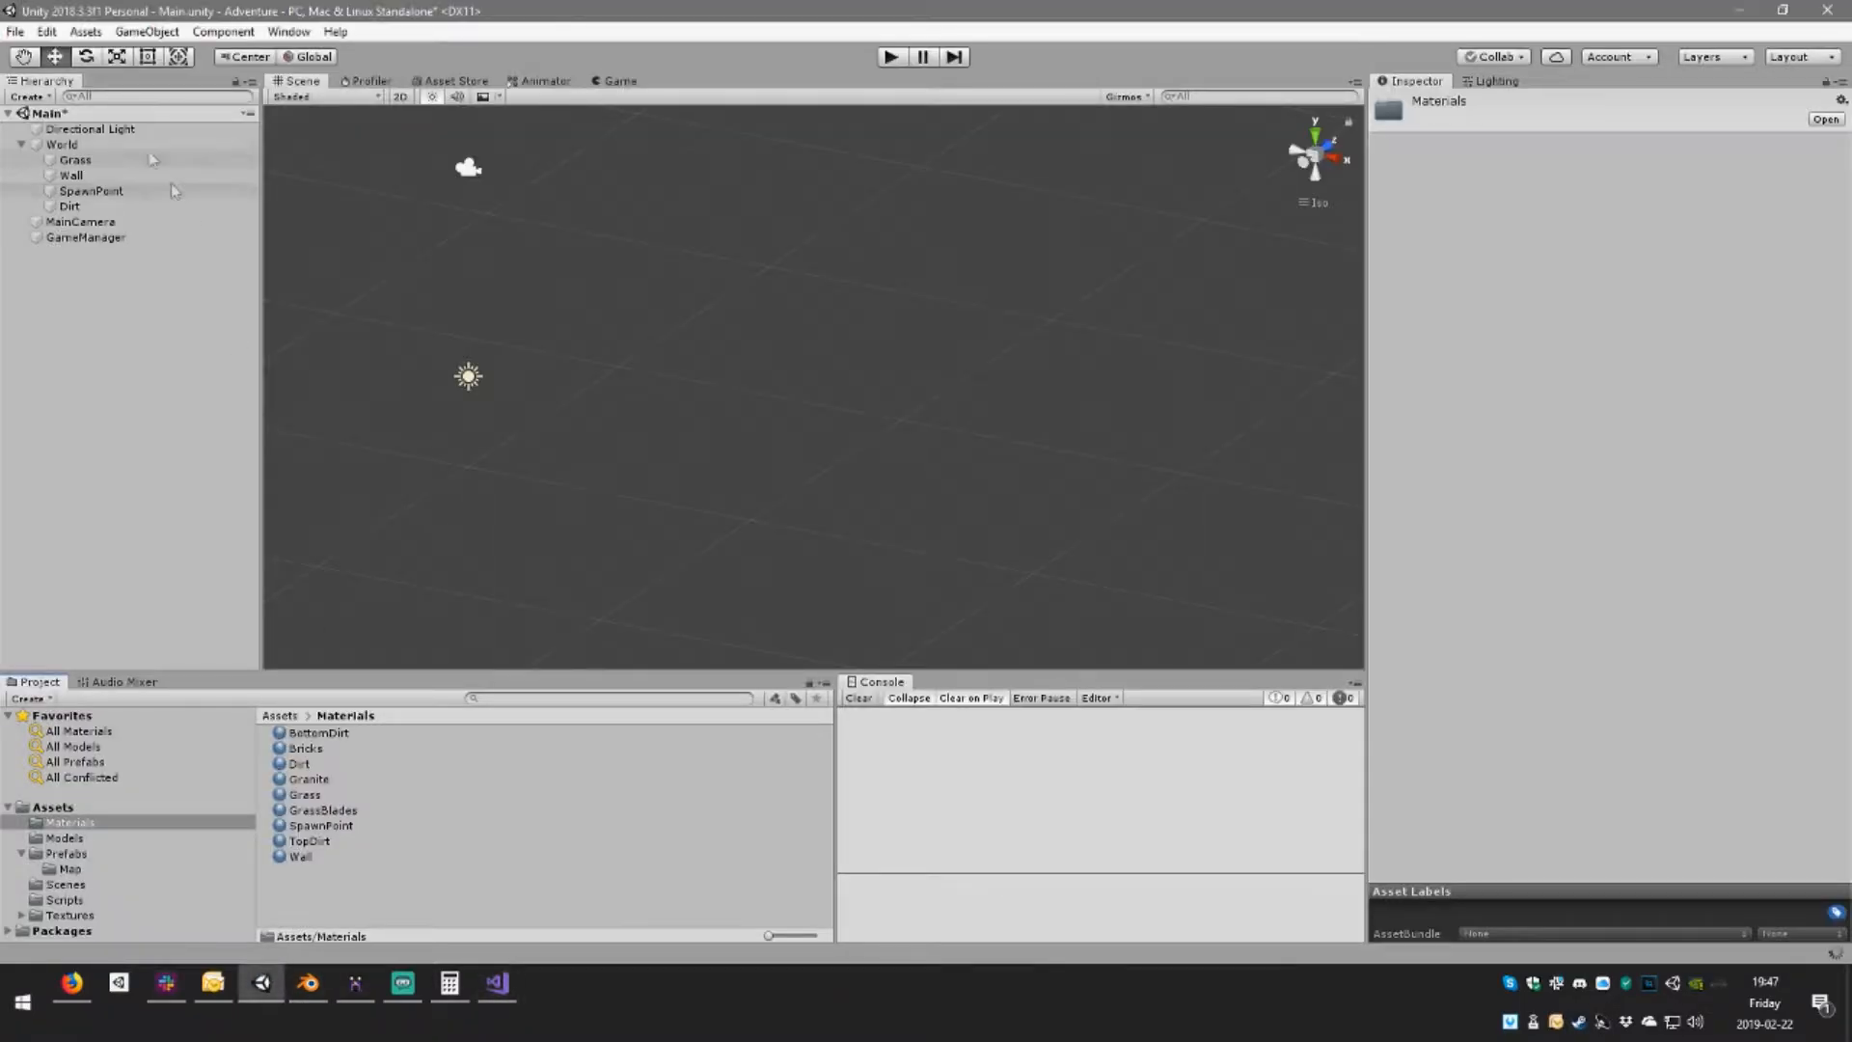
left_click(497, 983)
left_click(261, 983)
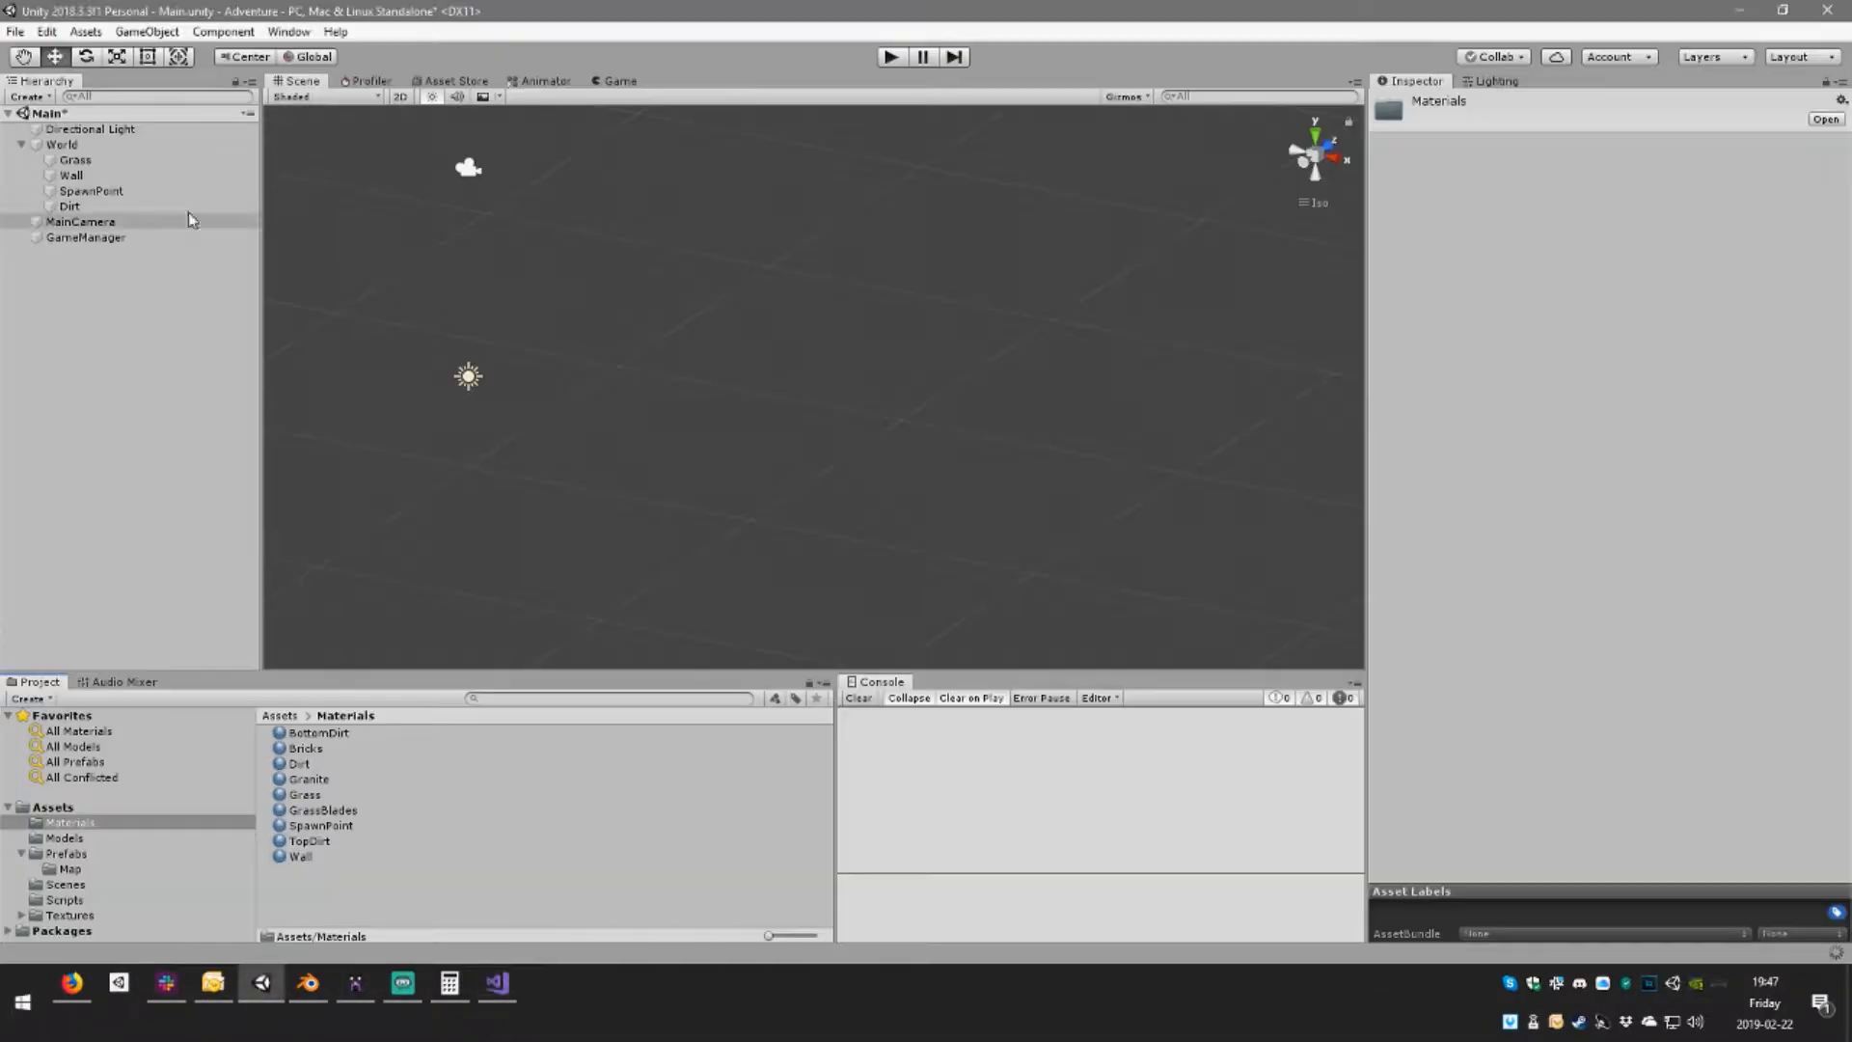
left_click(95, 143)
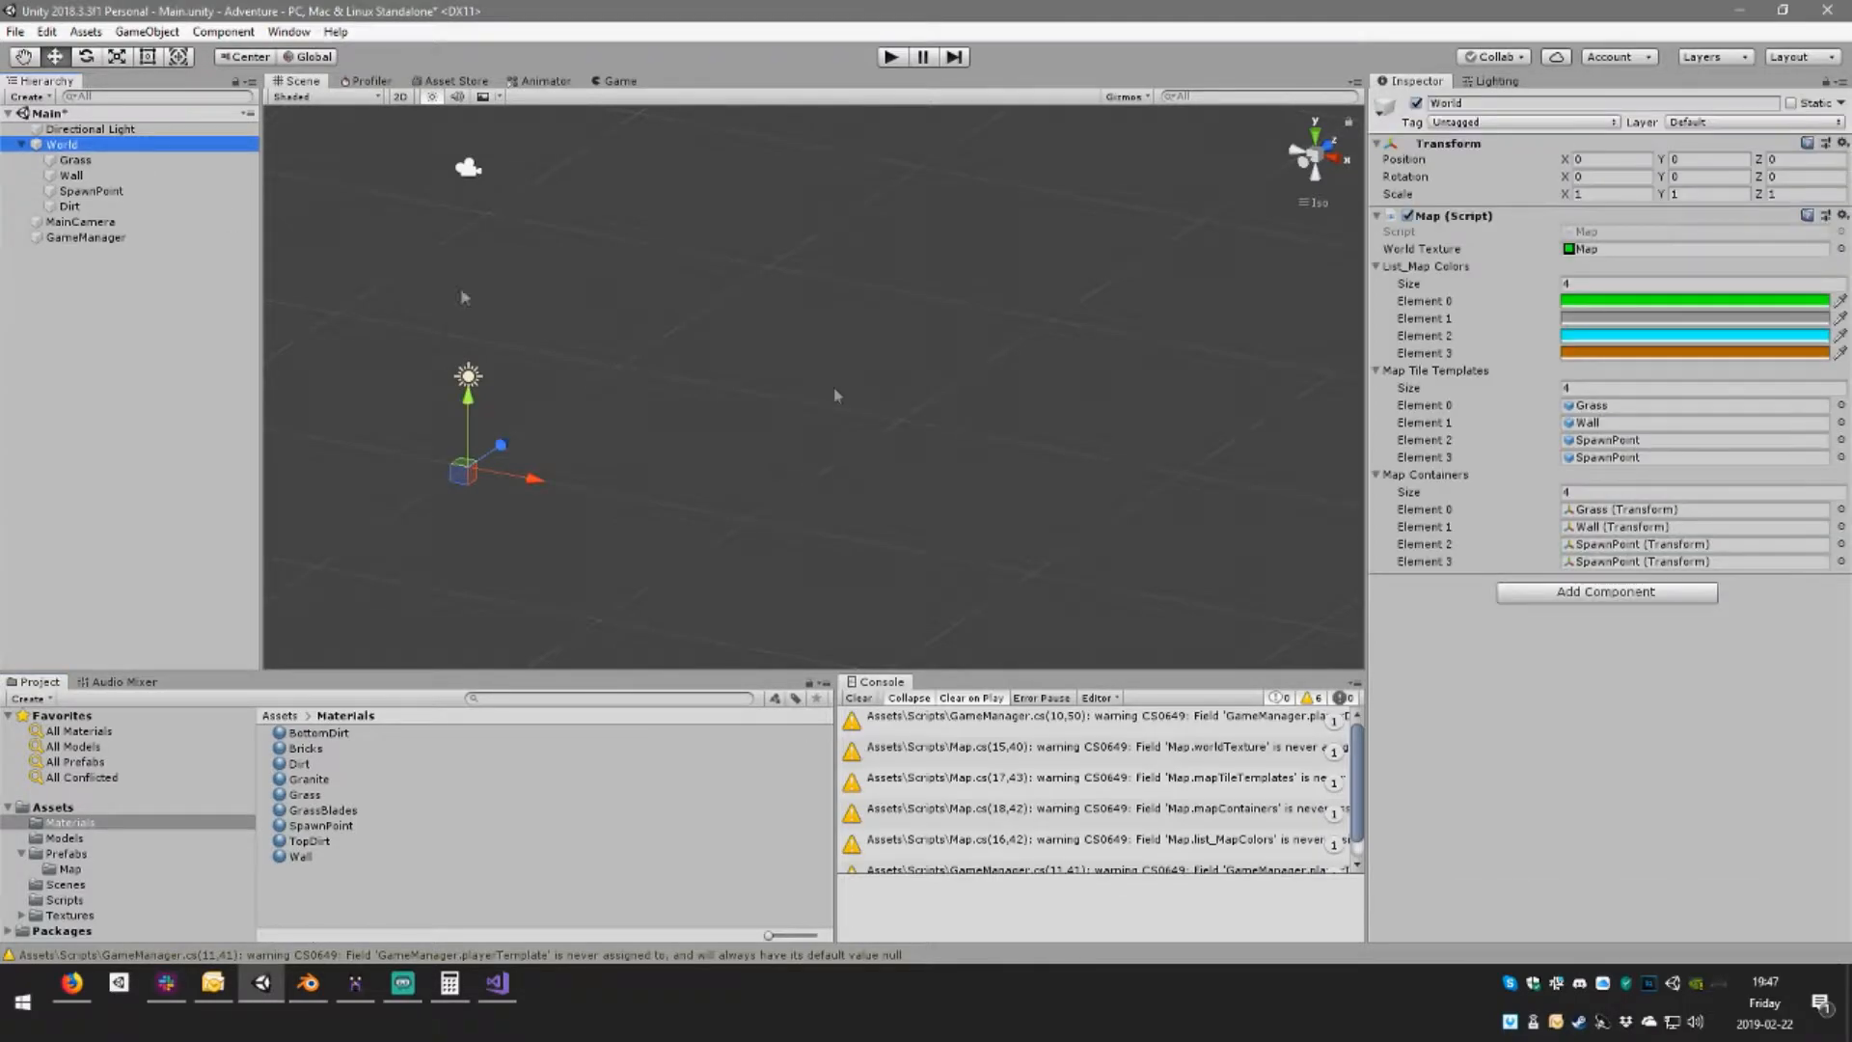
left_click_drag(917, 429, 1698, 563)
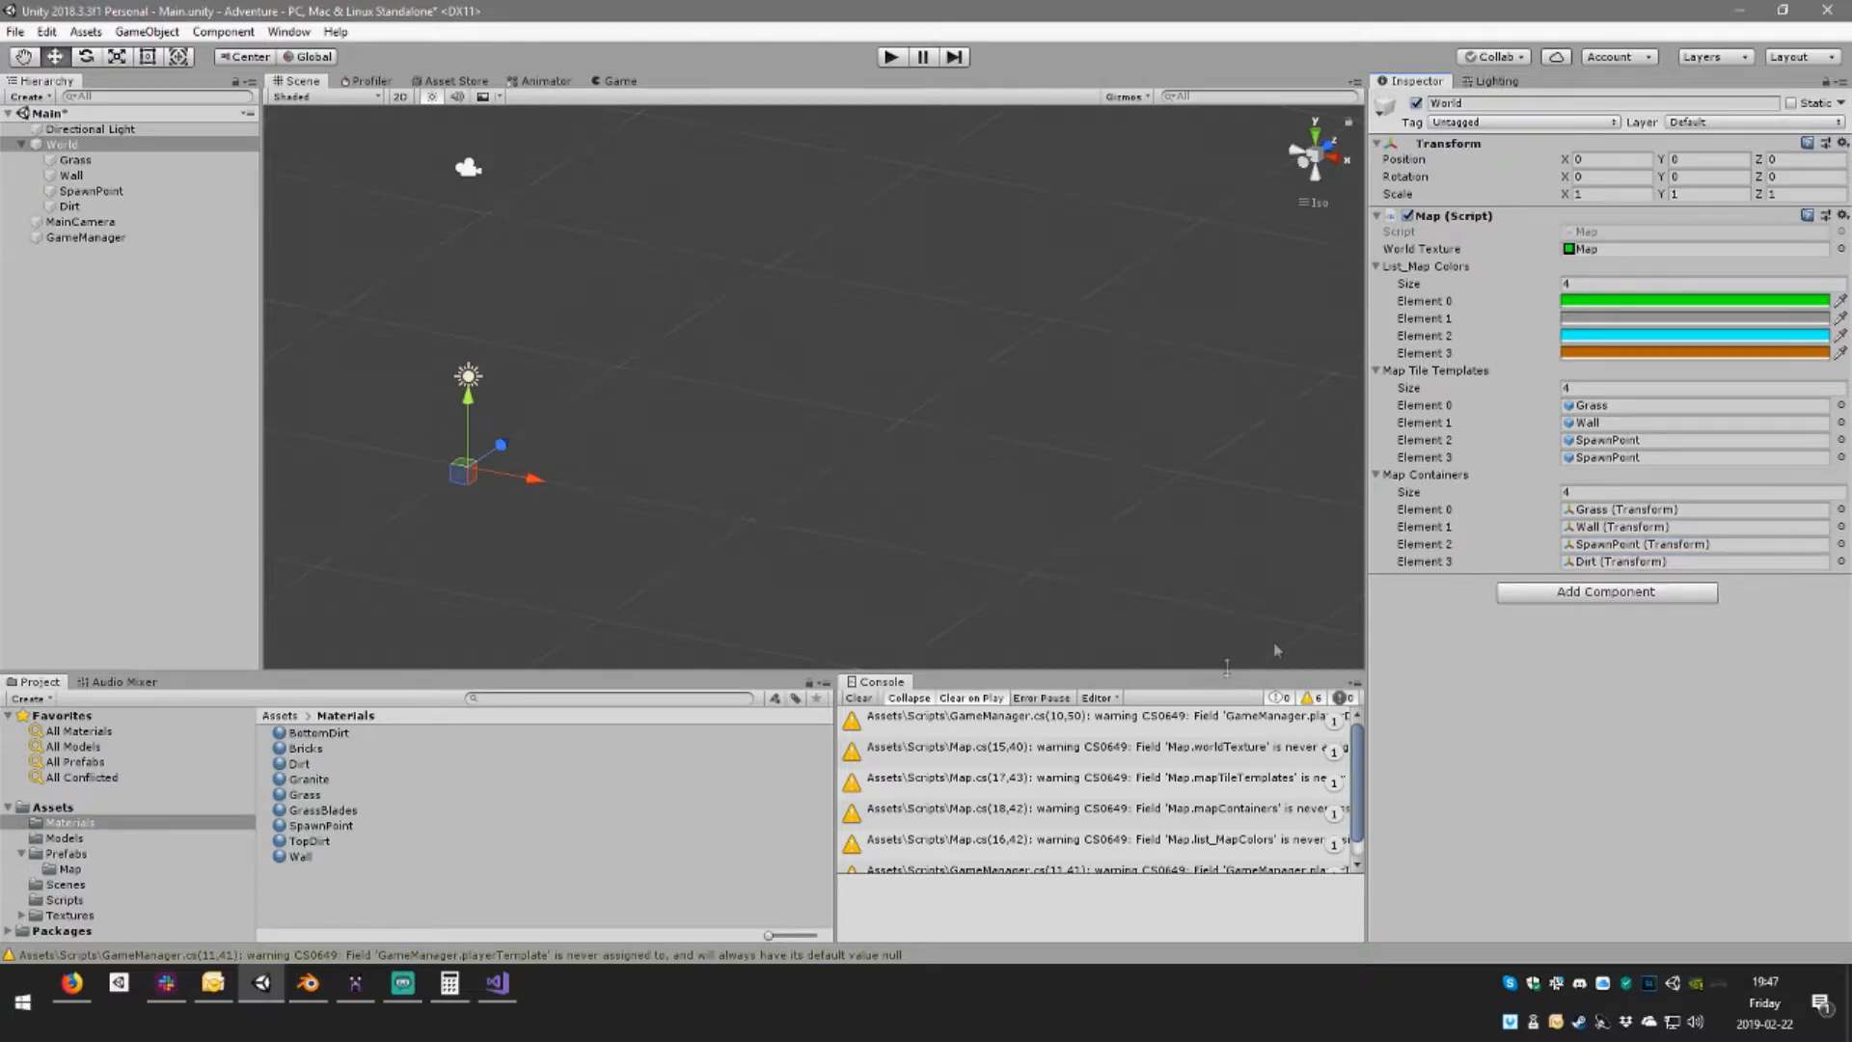
left_click(79, 868)
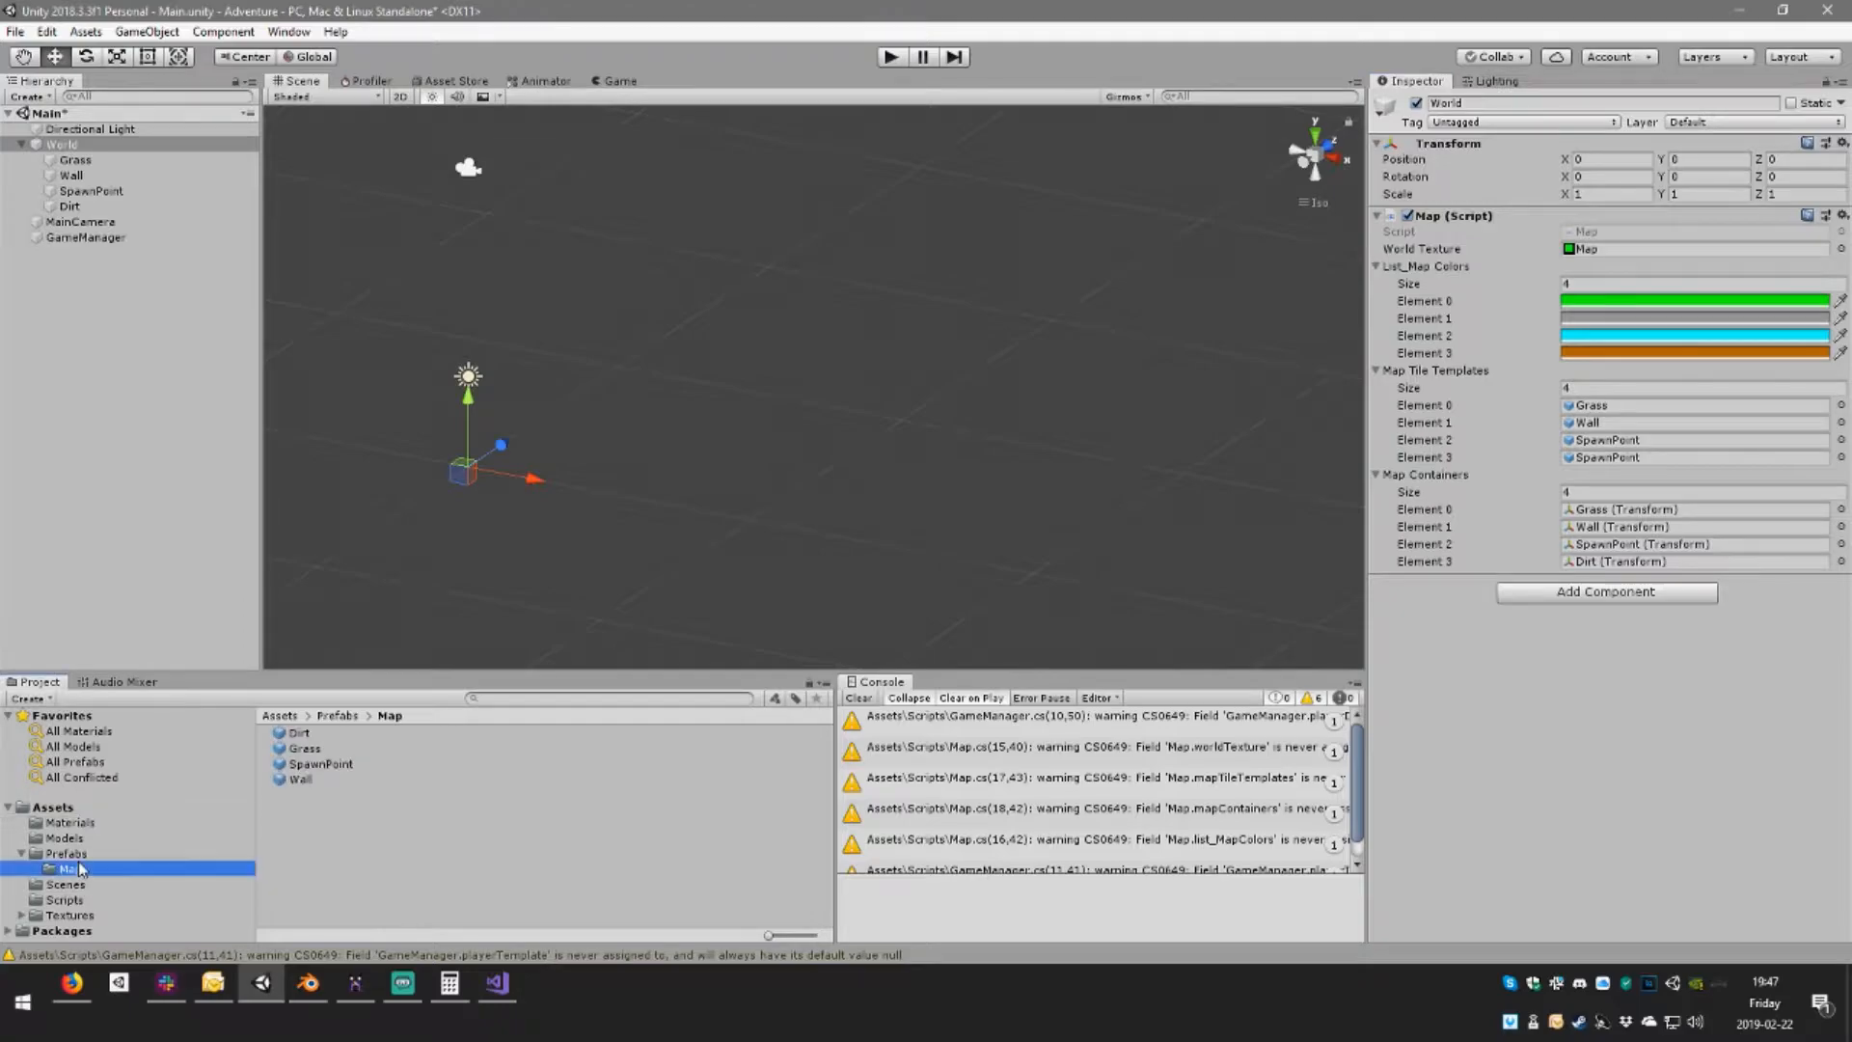
left_click_drag(299, 732, 1621, 457)
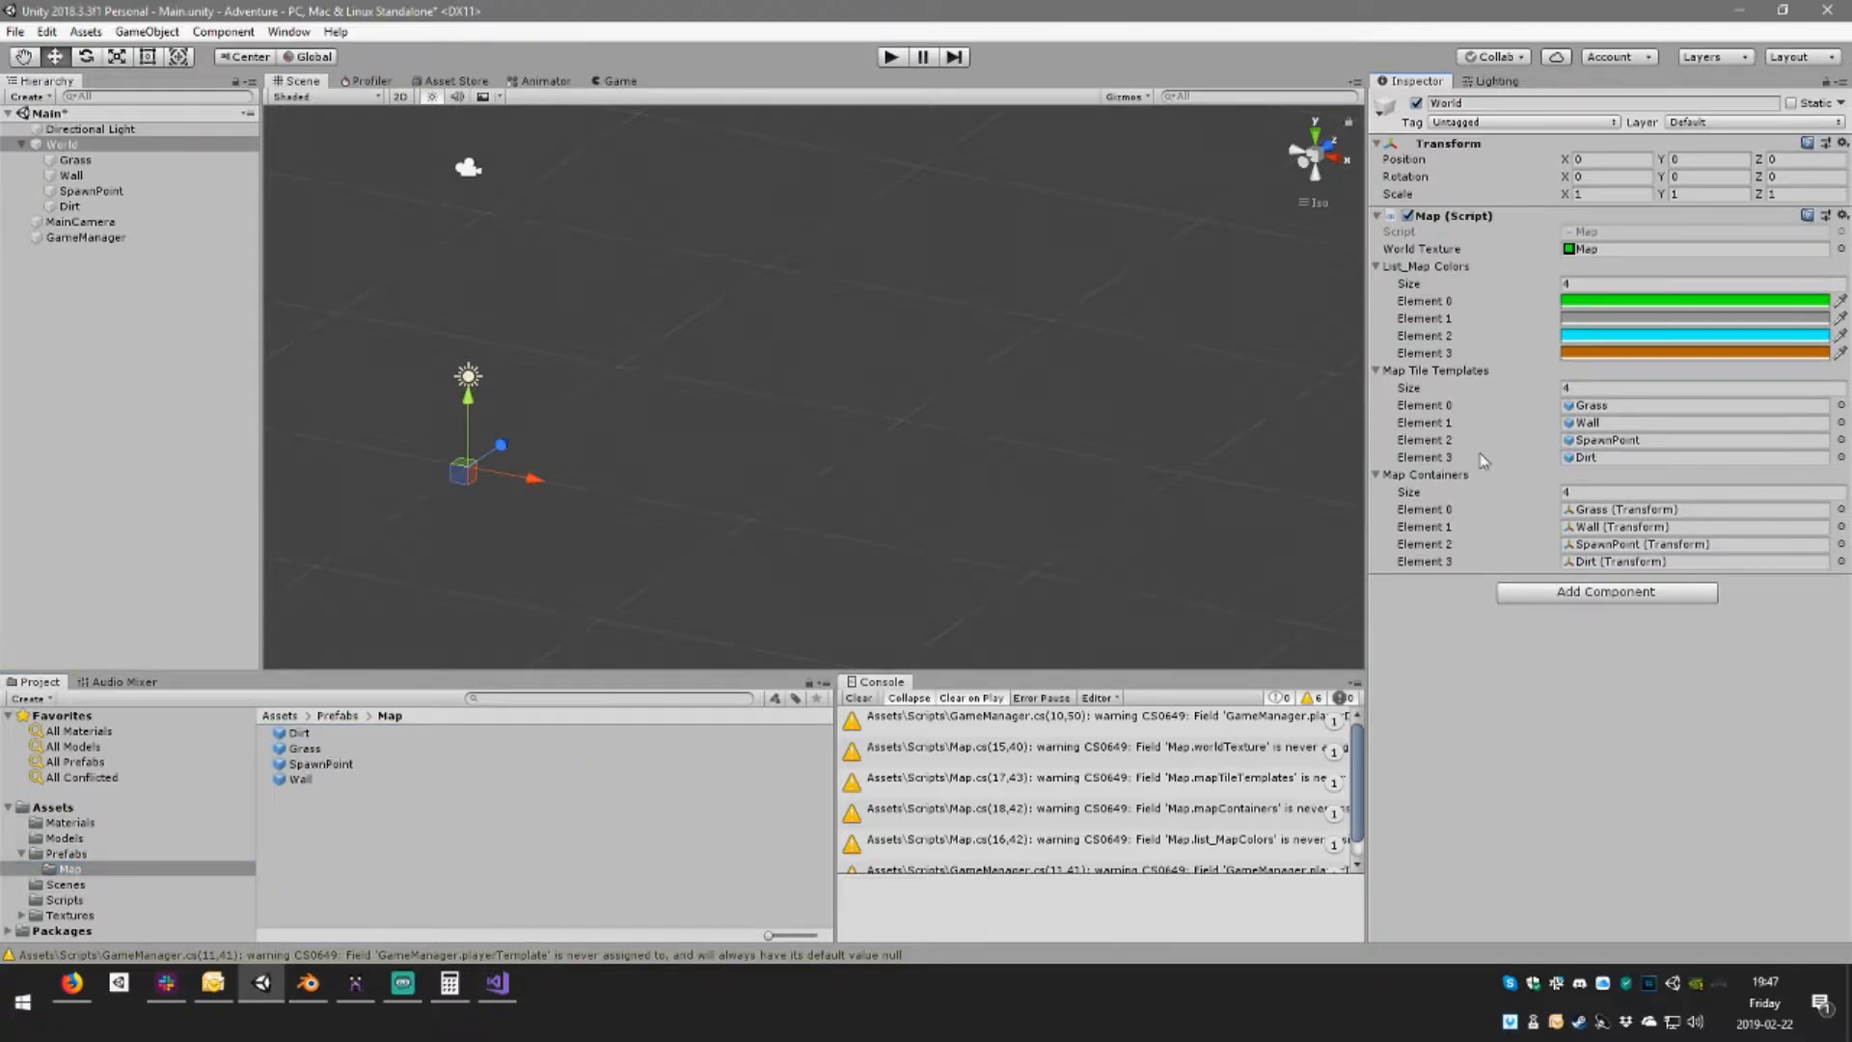
Locate World's Map texture in the project and open its source image from the Gimp subfolder in GIMP
left_click(1588, 249)
left_click(303, 735)
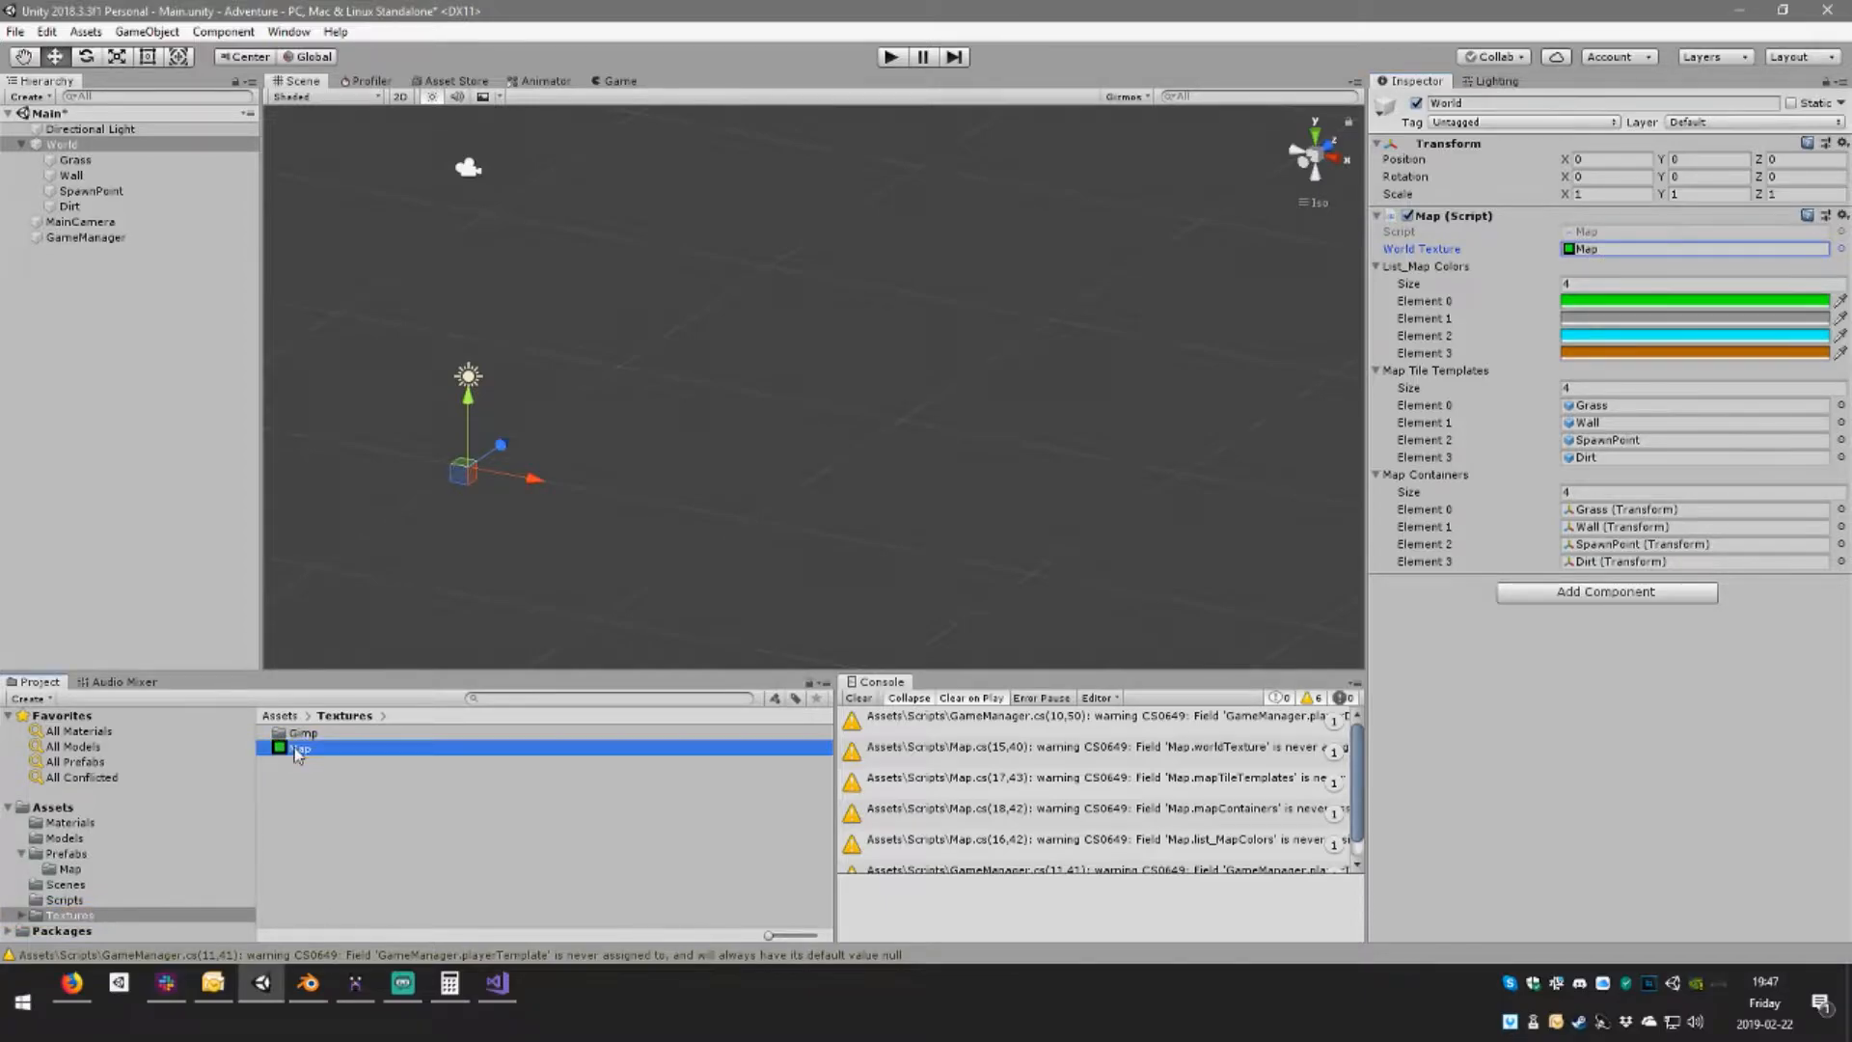
double_click(304, 737)
double_click(300, 733)
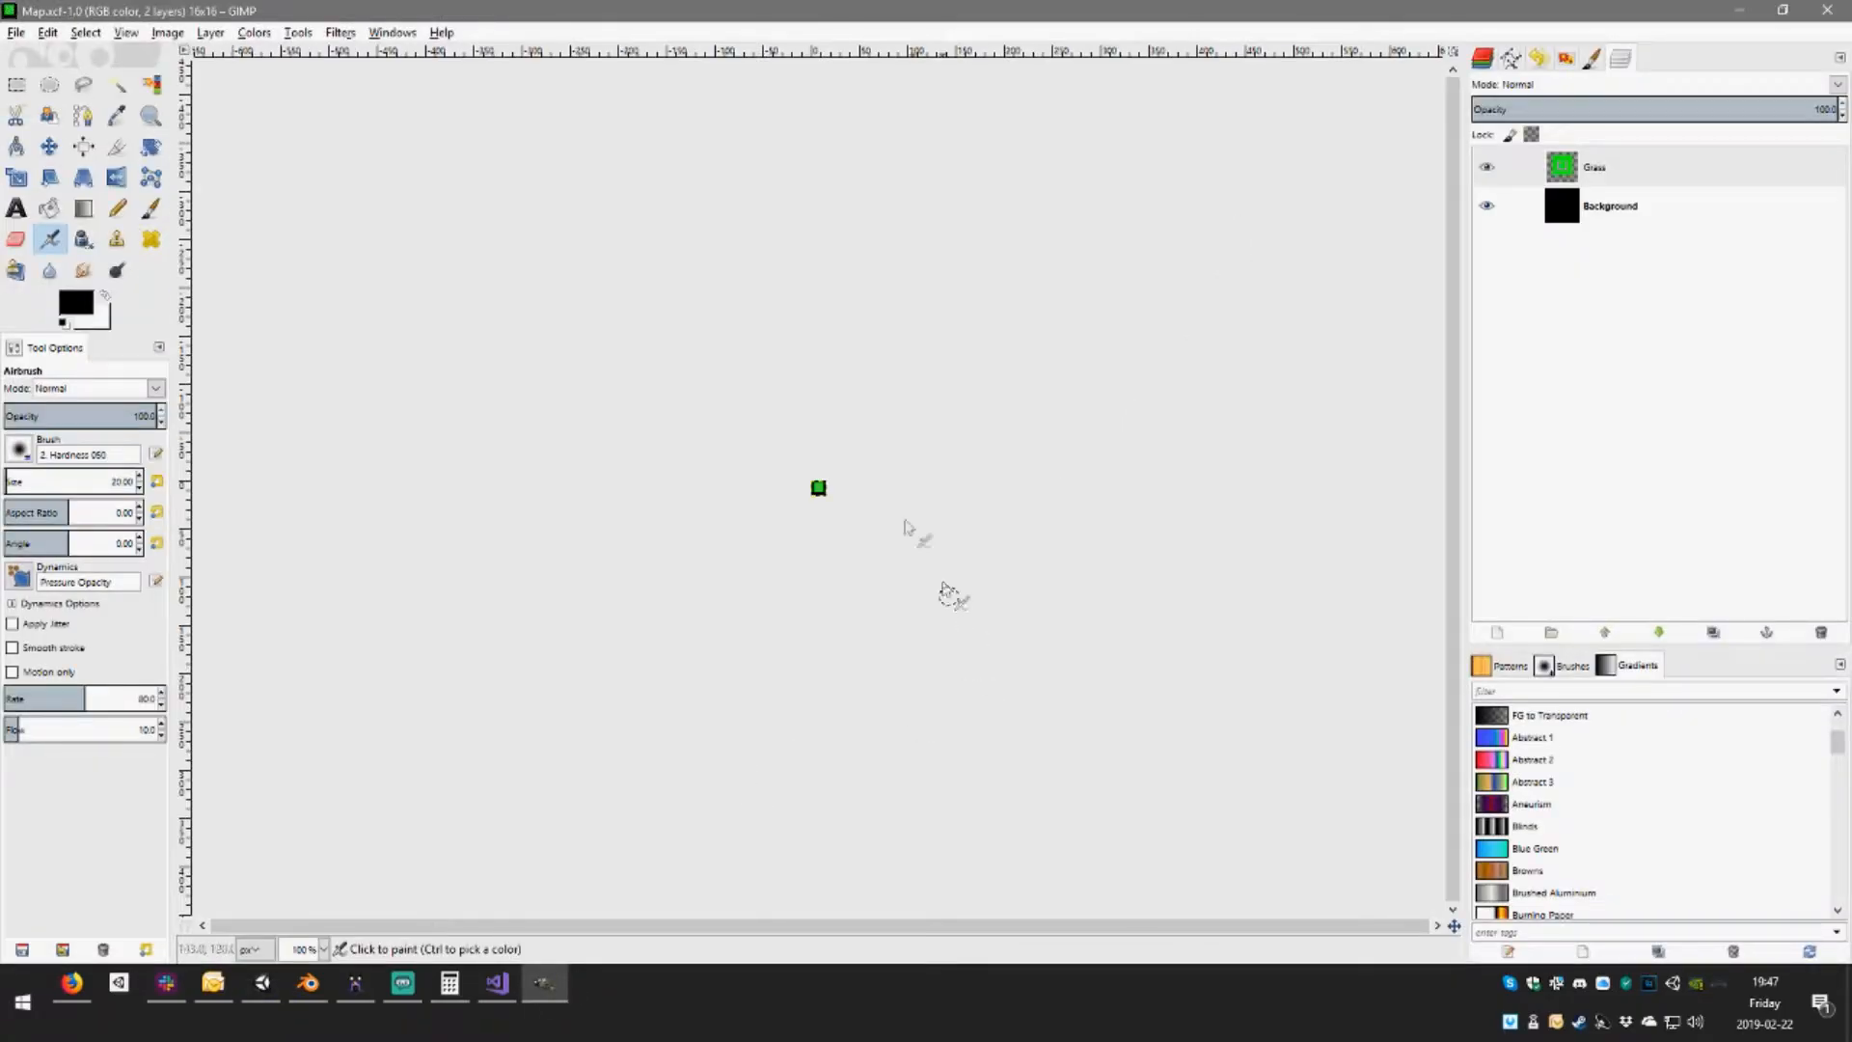
Add a new transparent layer above the Grass layer of the map image
scroll(823, 486, "up", 6, "ctrl")
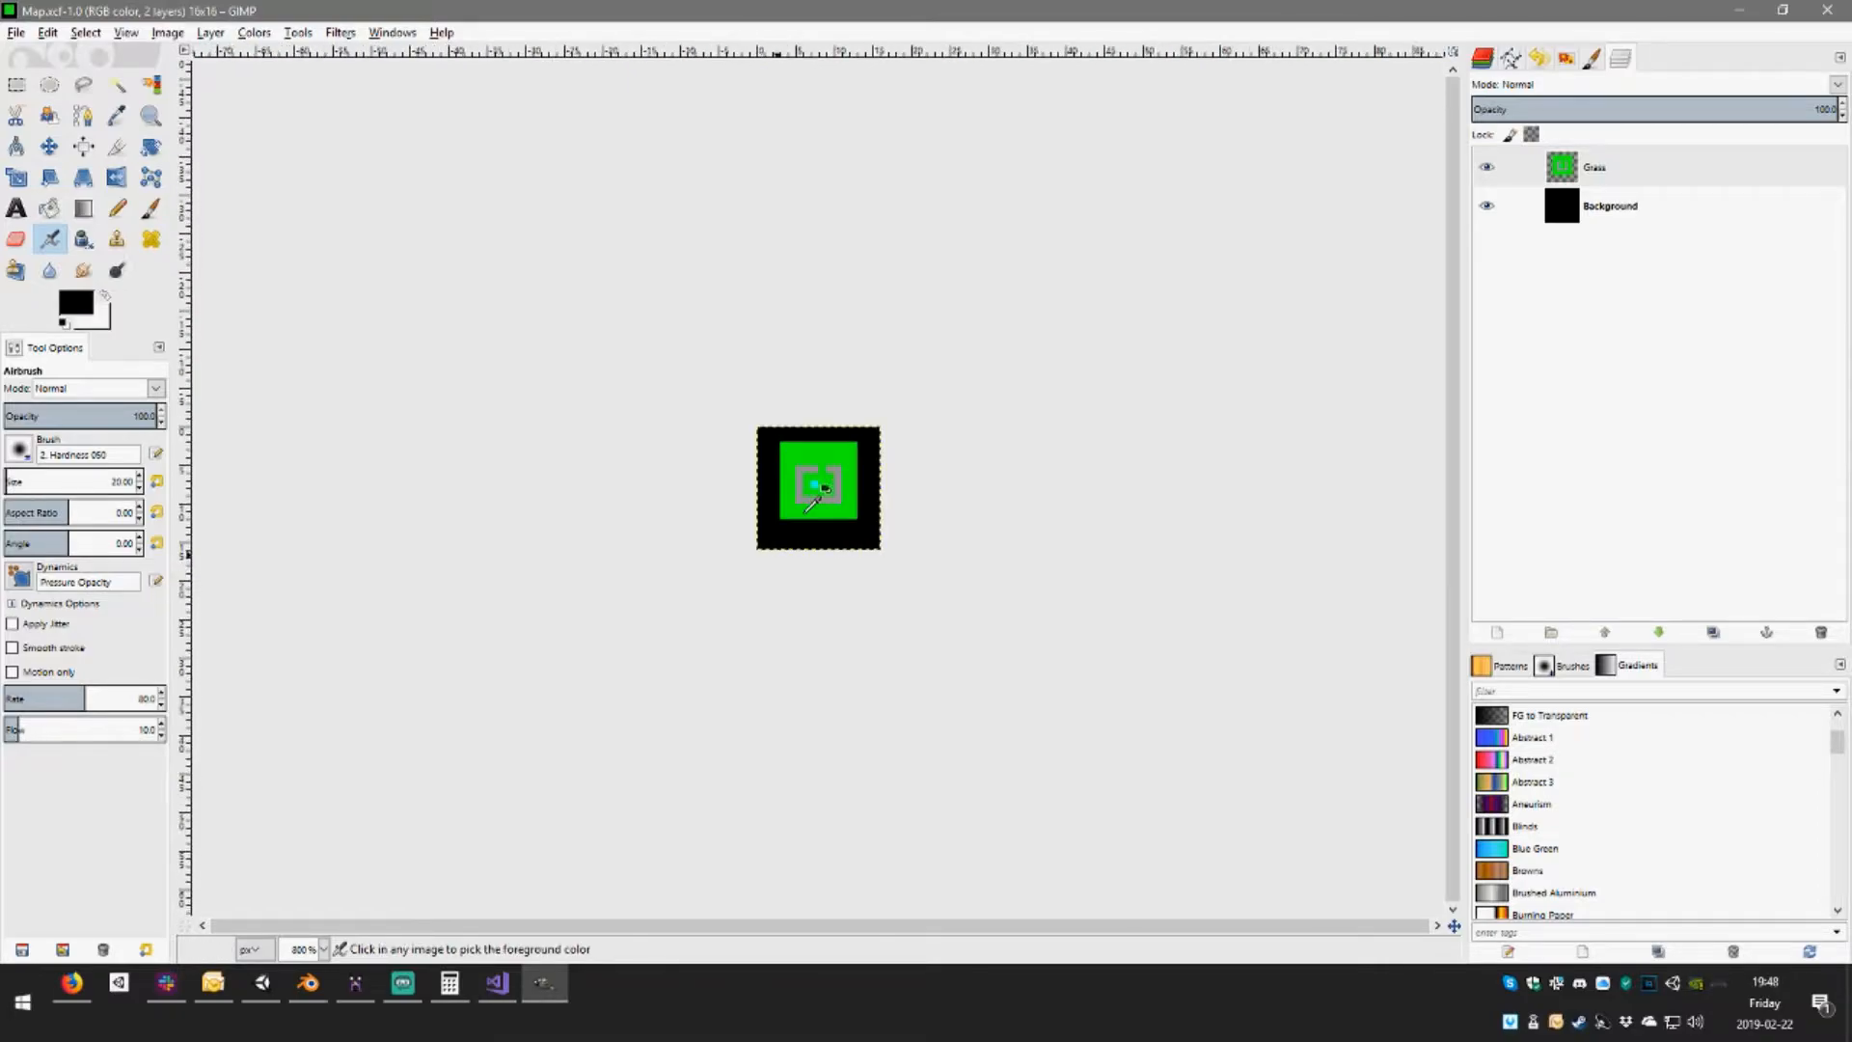
scroll(820, 492, "up", 5, "ctrl")
scroll(815, 511, "down", 3, "ctrl")
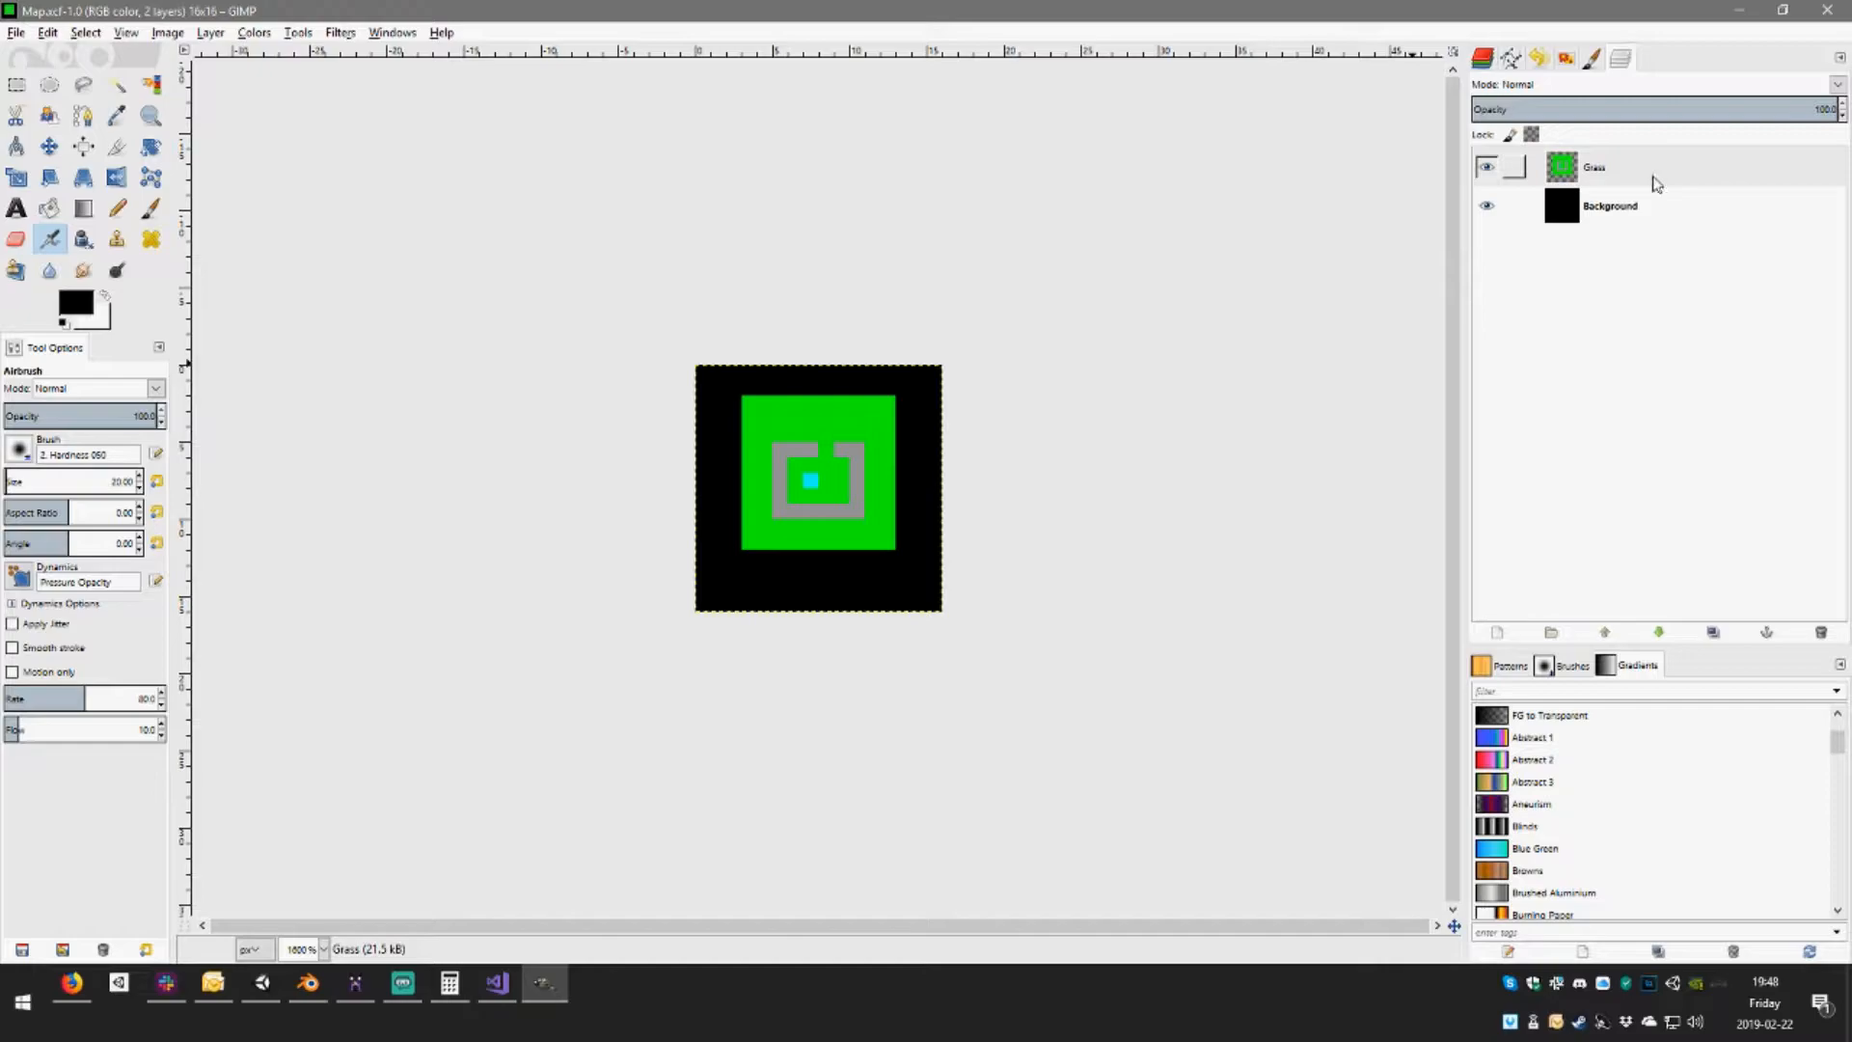
right_click(1594, 168)
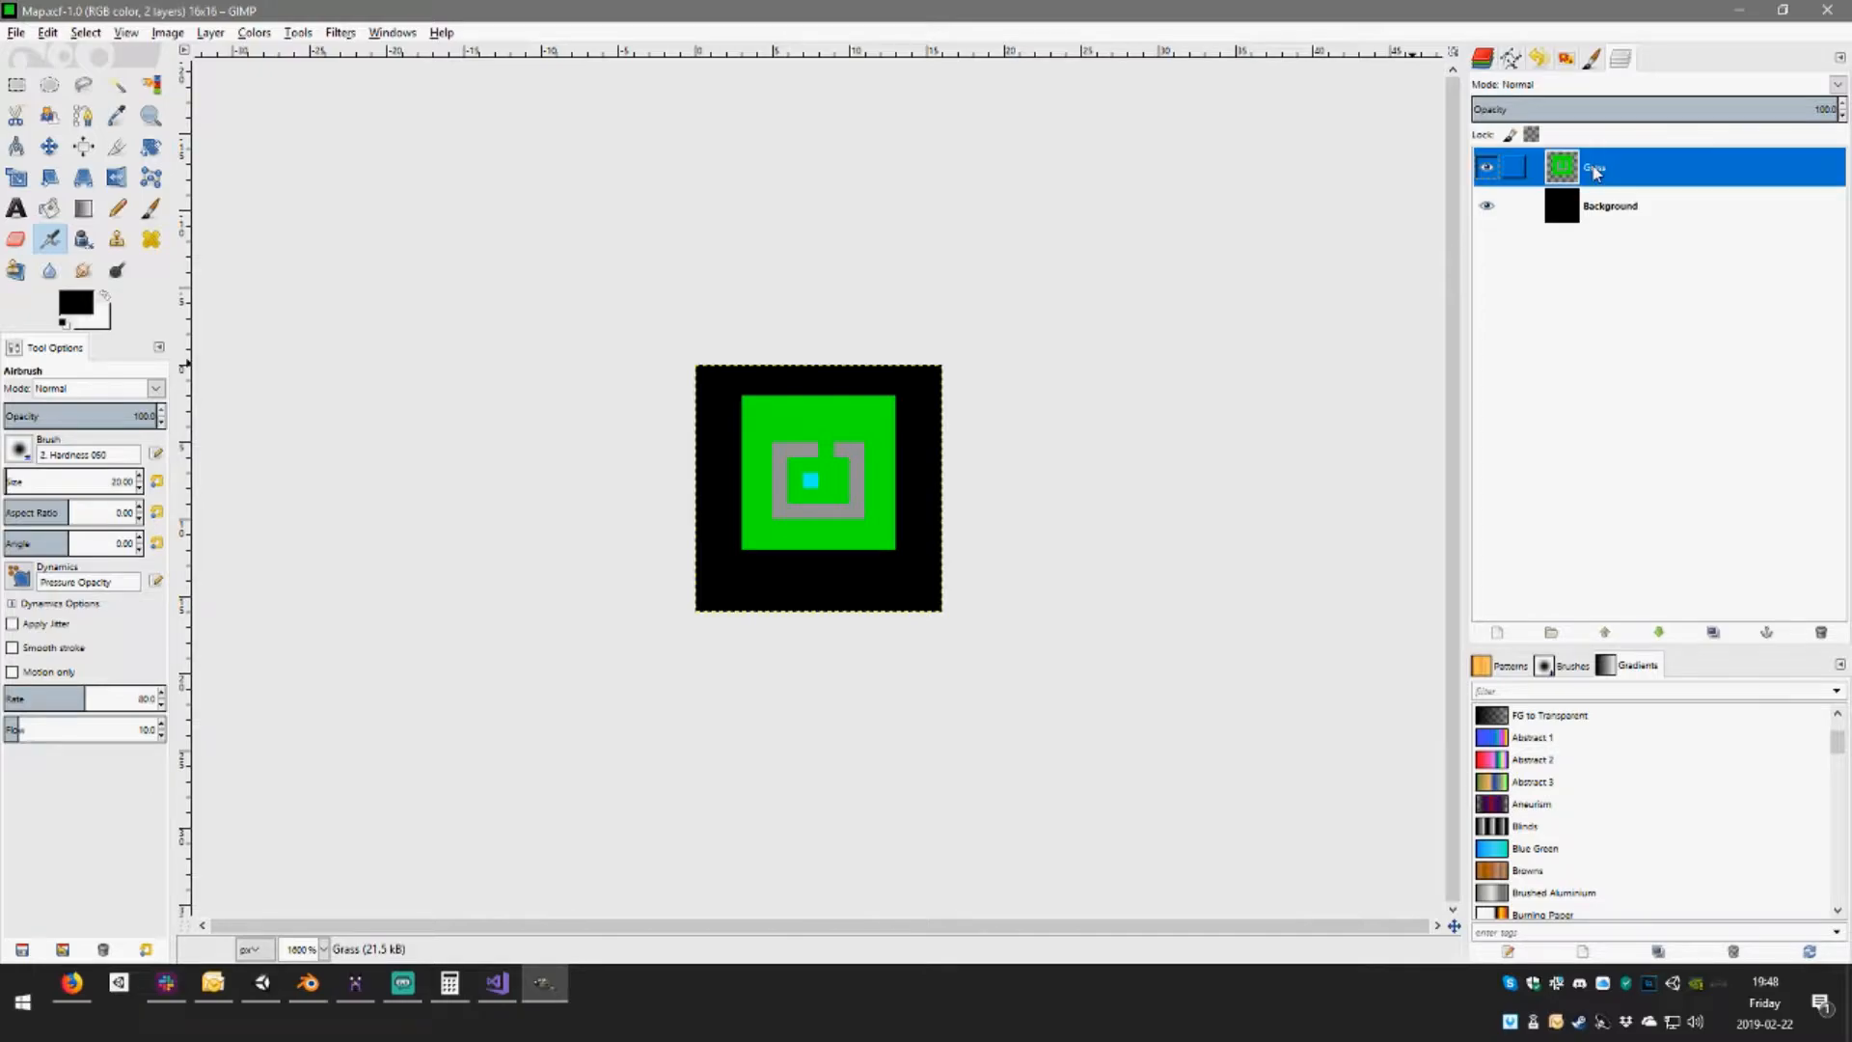
left_click(1636, 202)
key("Return")
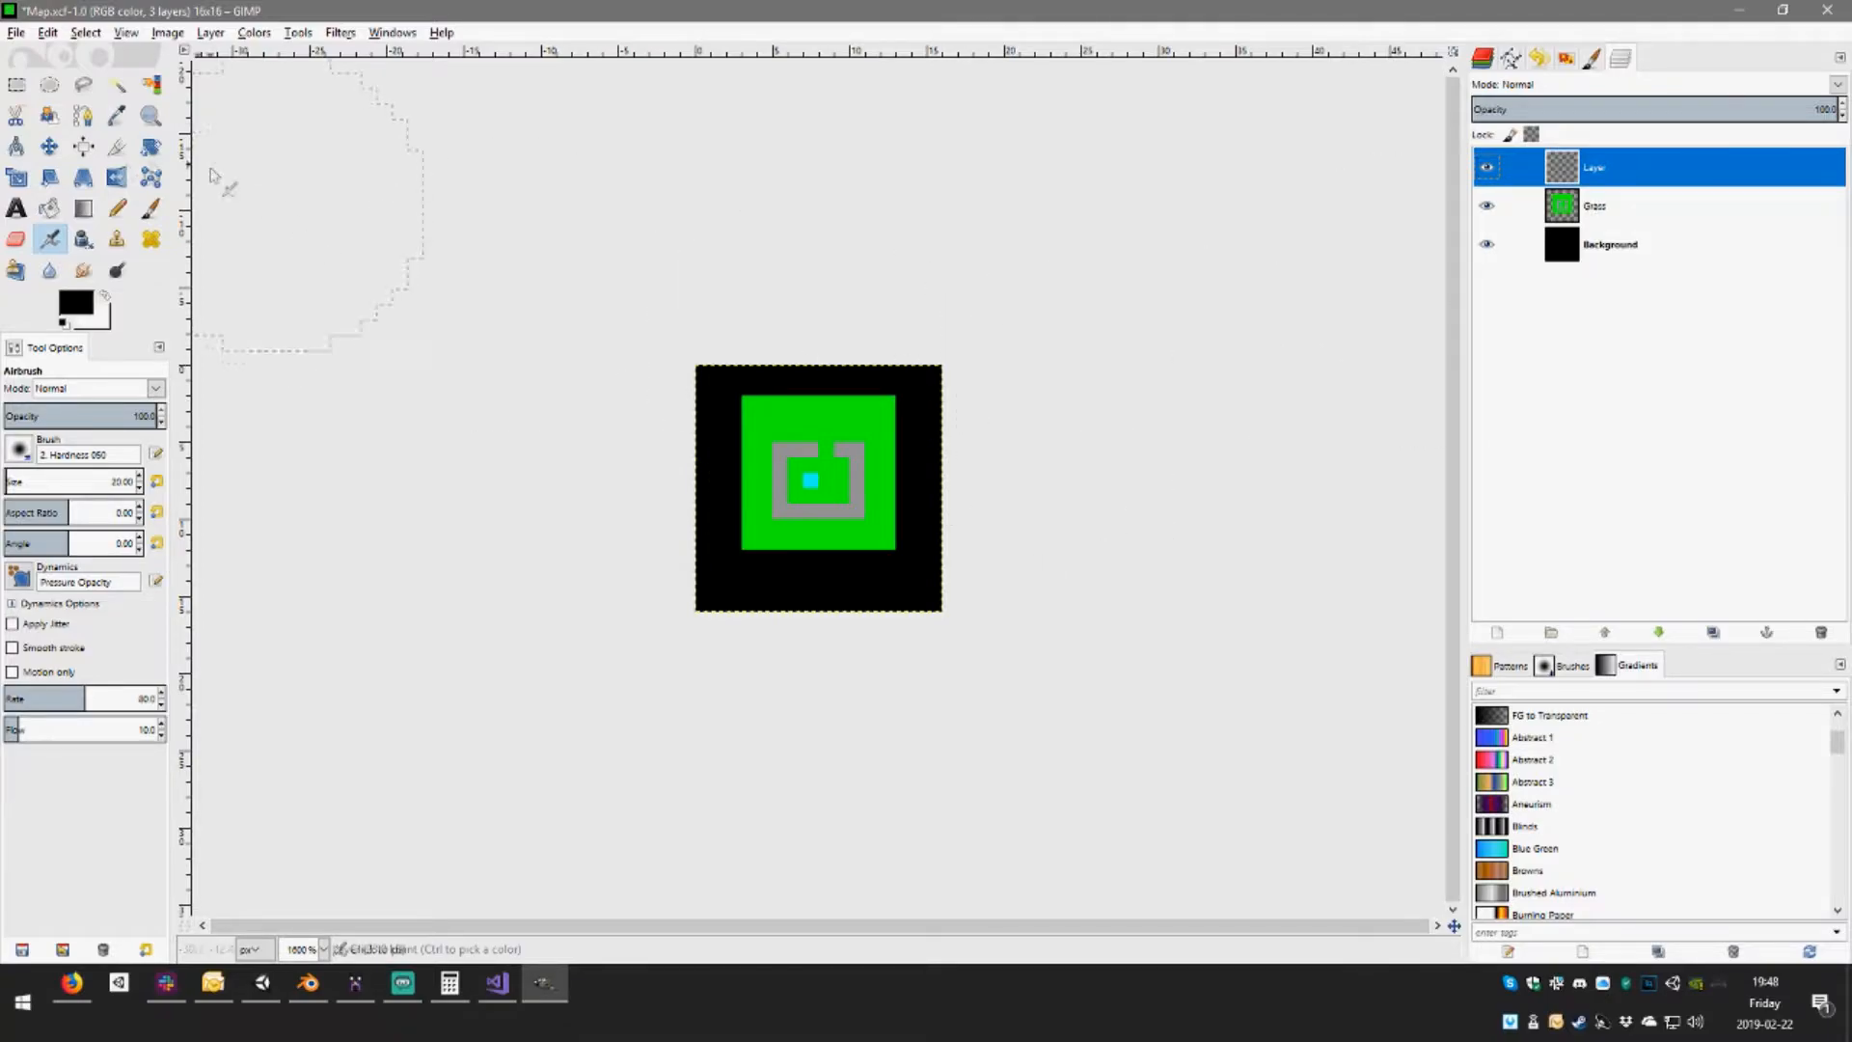
Reduce the brush size to 1 and switch to the Pencil tool for pixel painting
left_click_drag(73, 474, 2, 473)
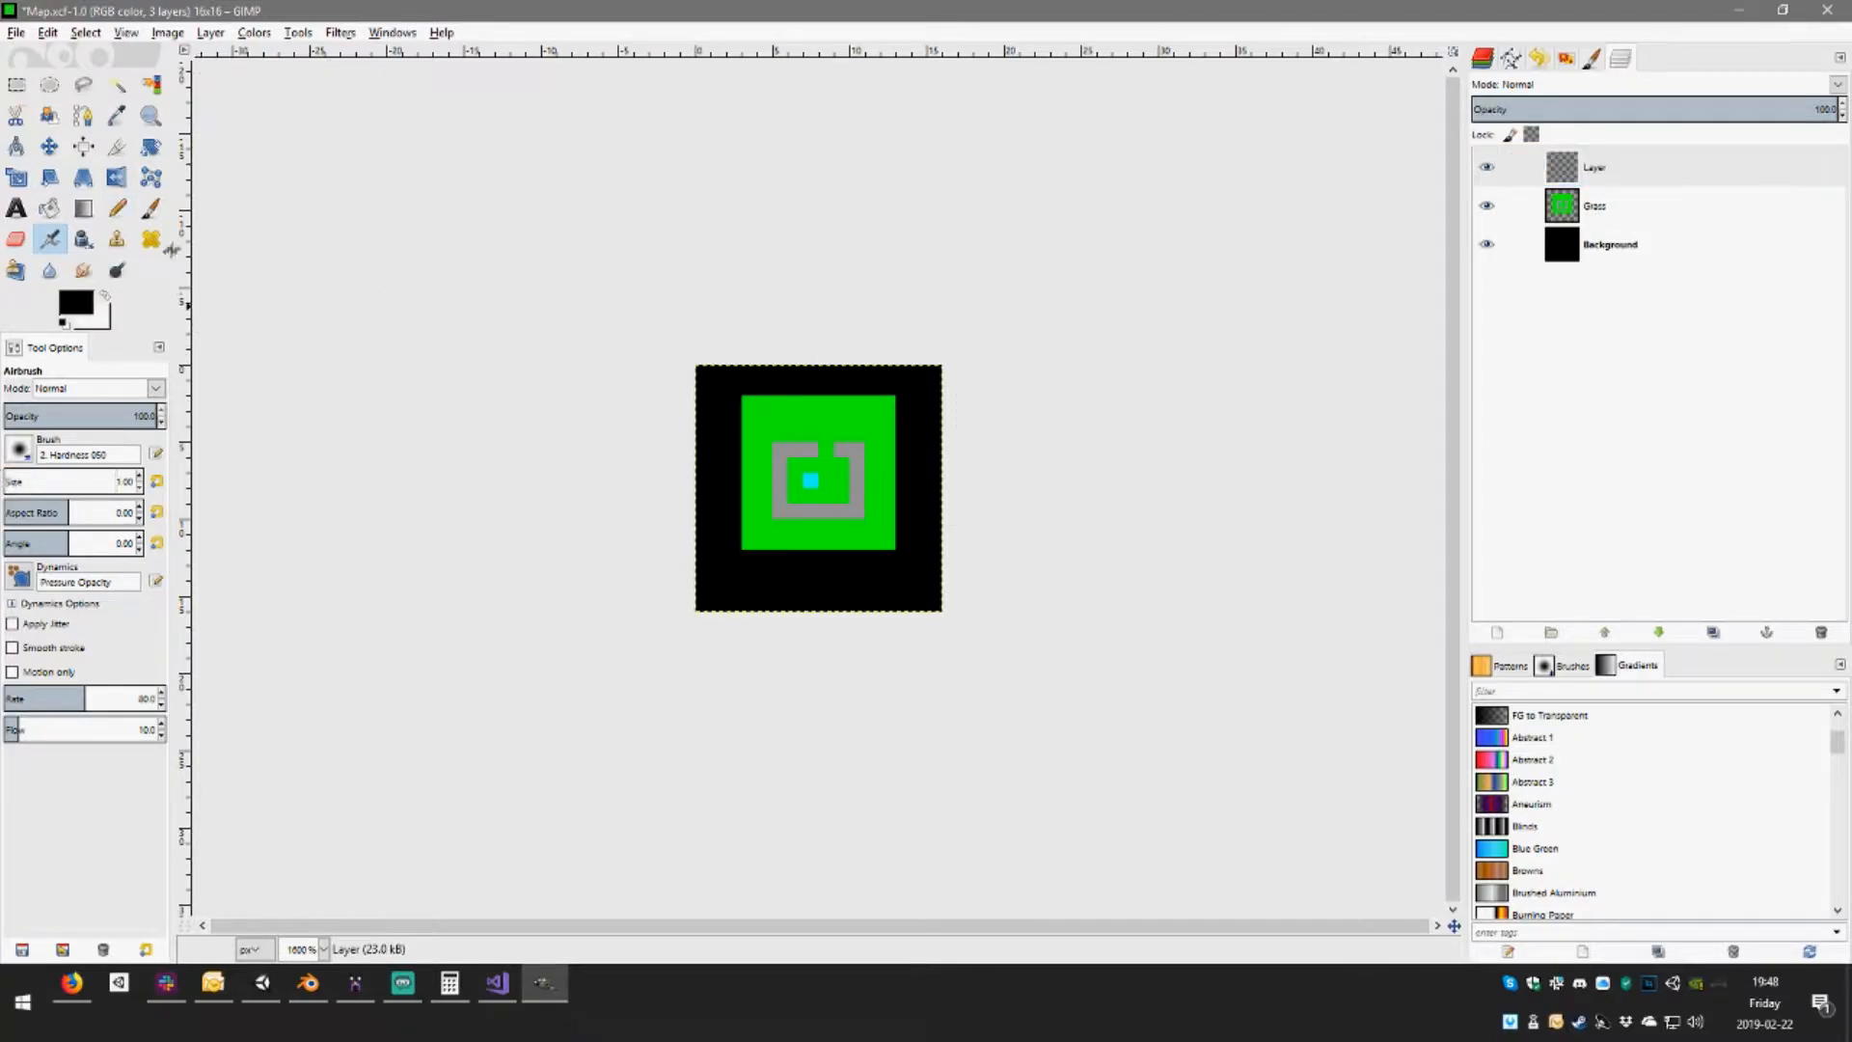
left_click(117, 208)
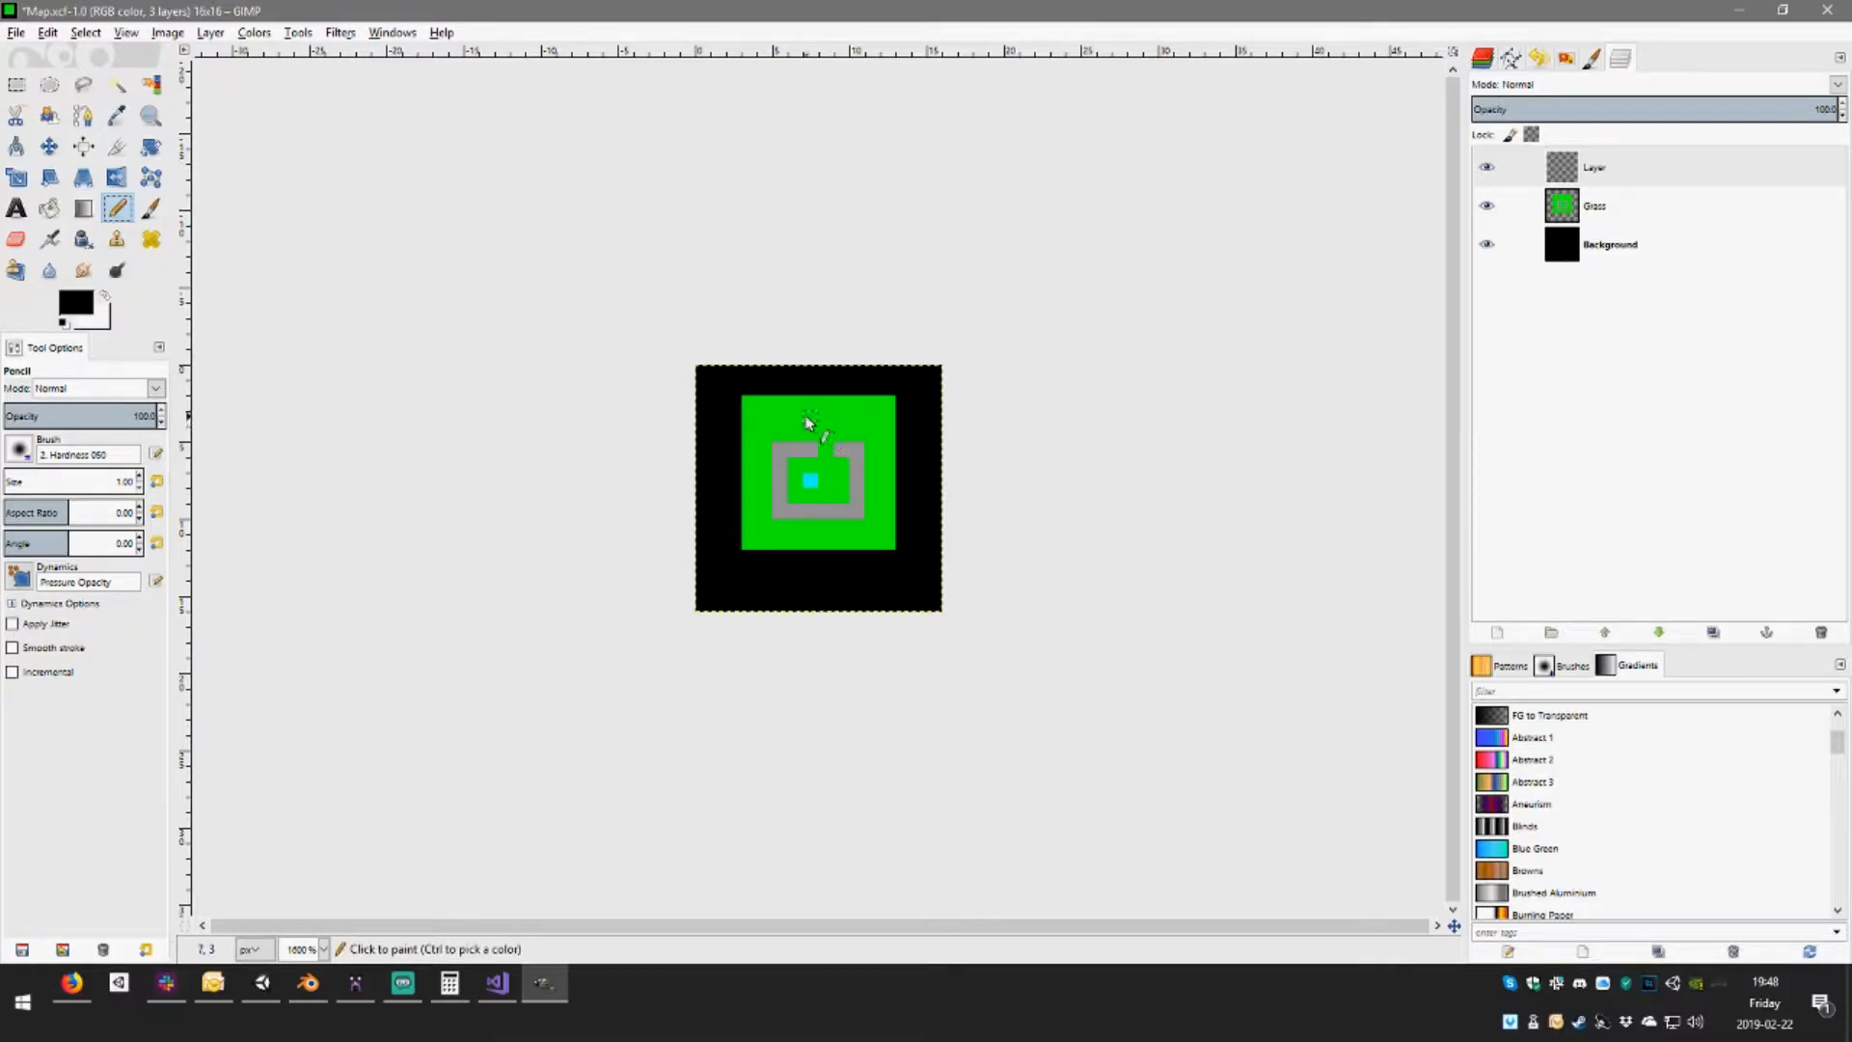
key("super")
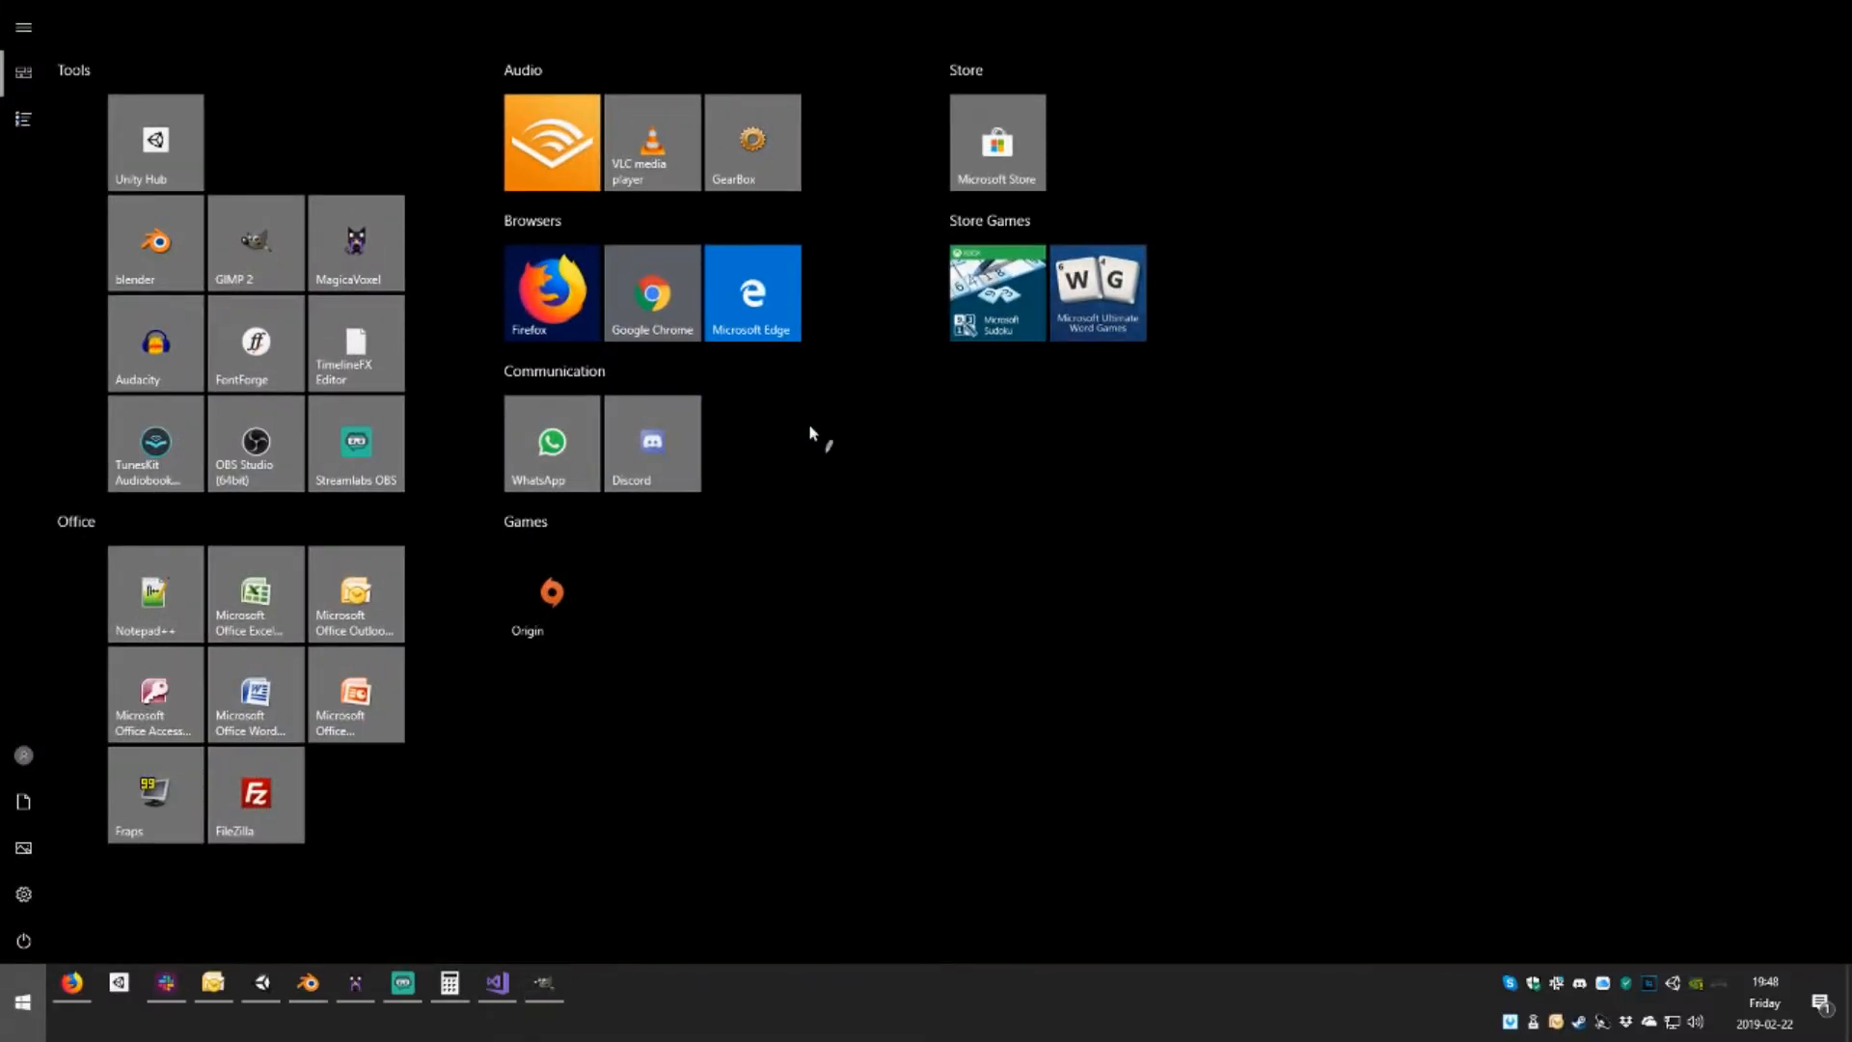
key("super")
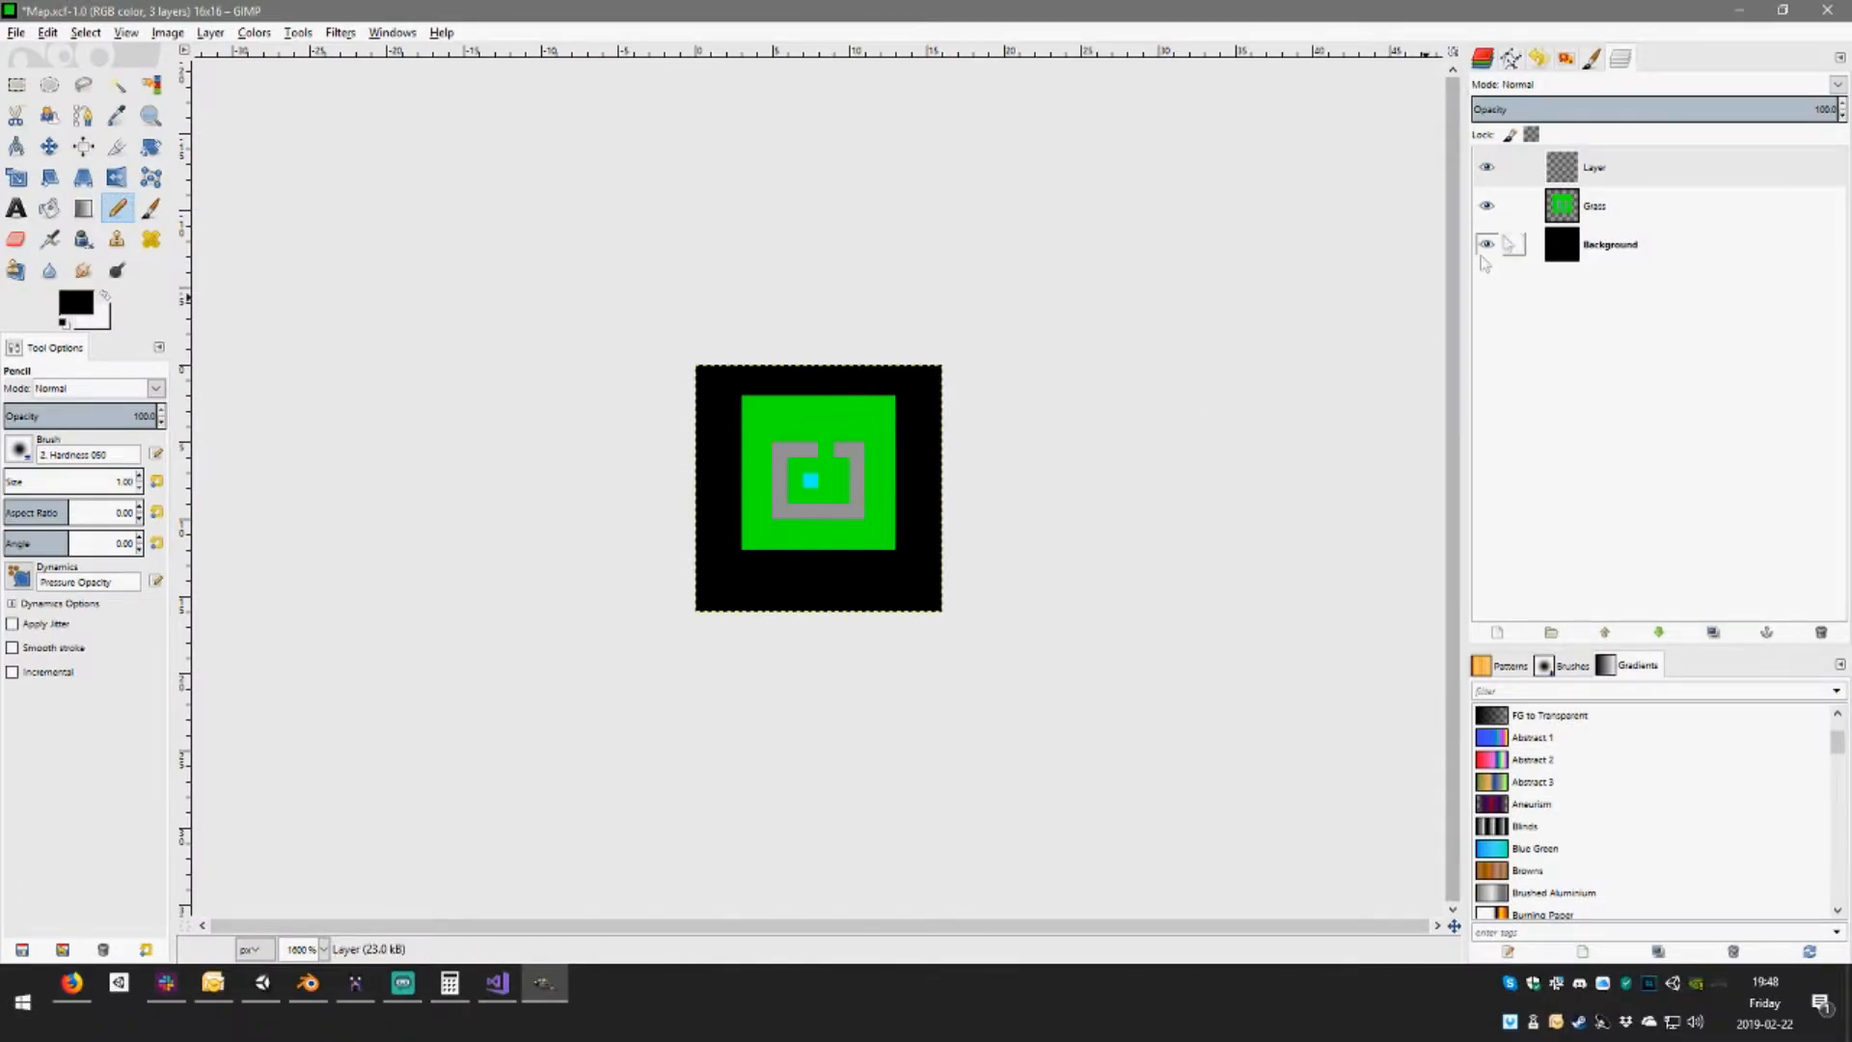
left_click(1519, 205)
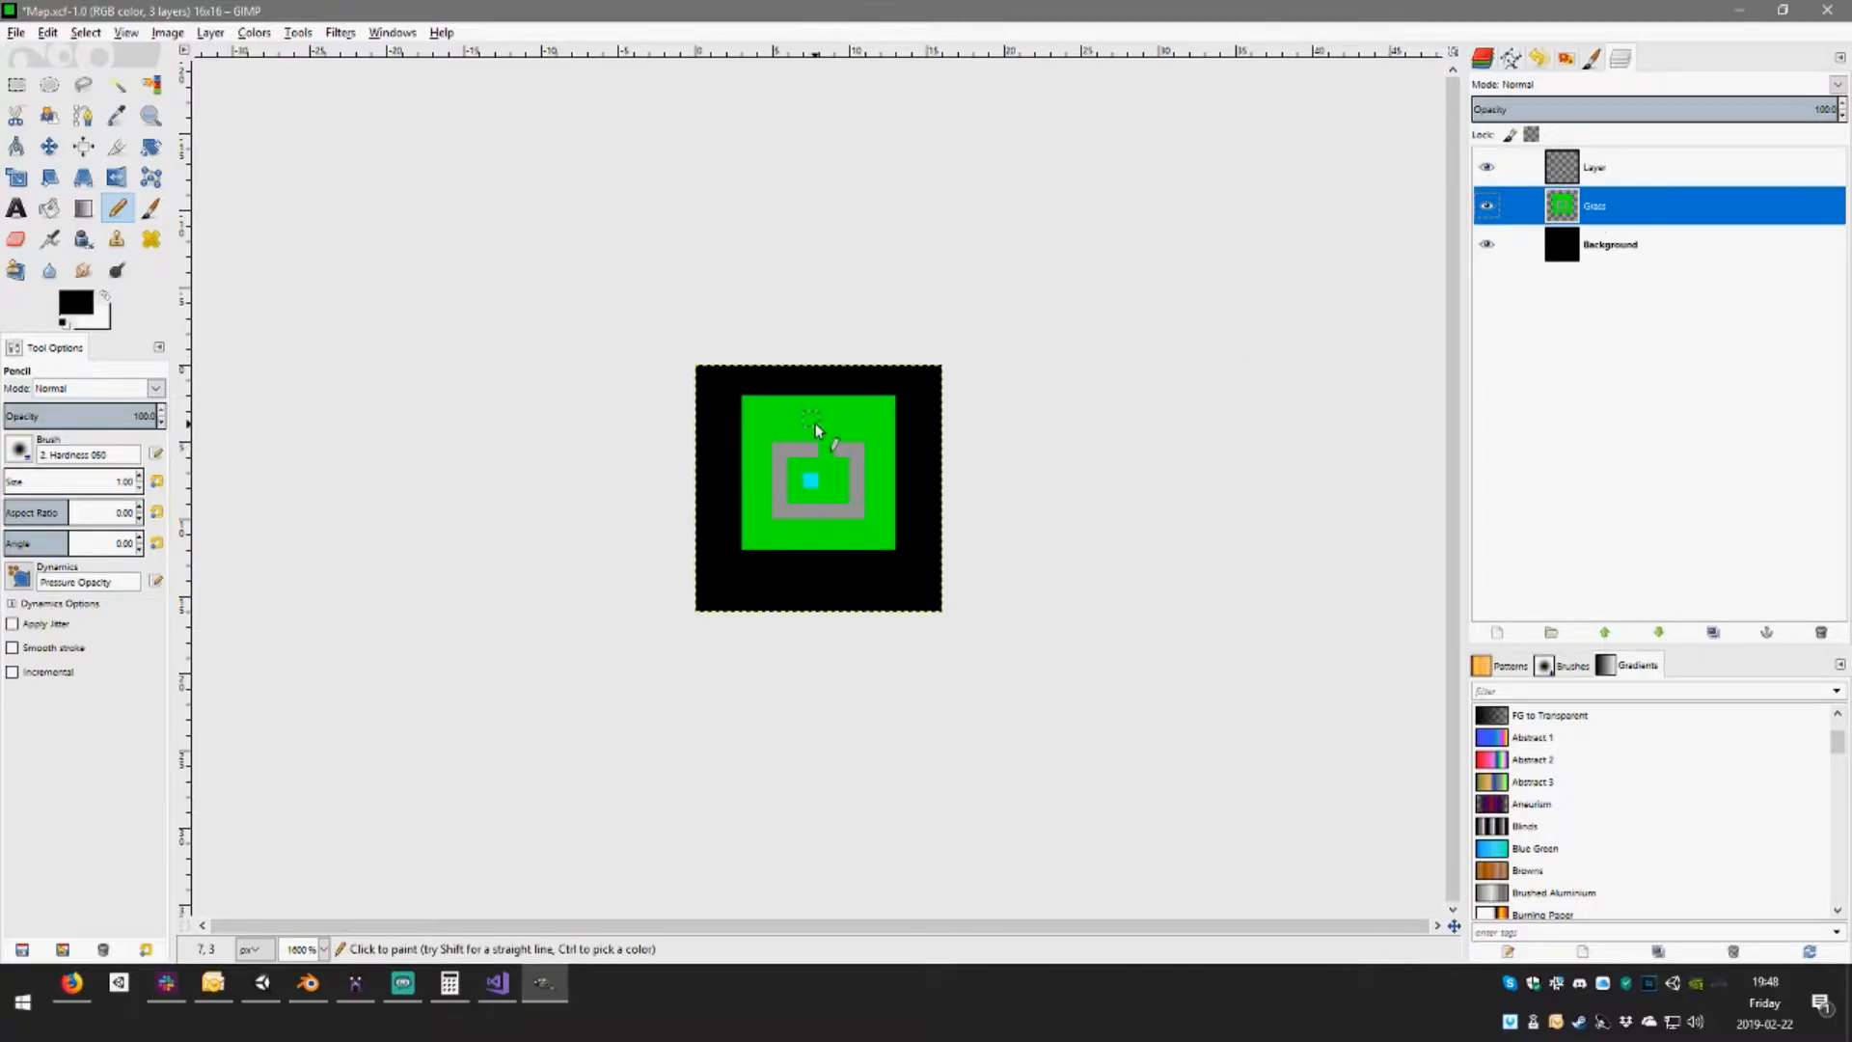
left_click(811, 403, "ctrl")
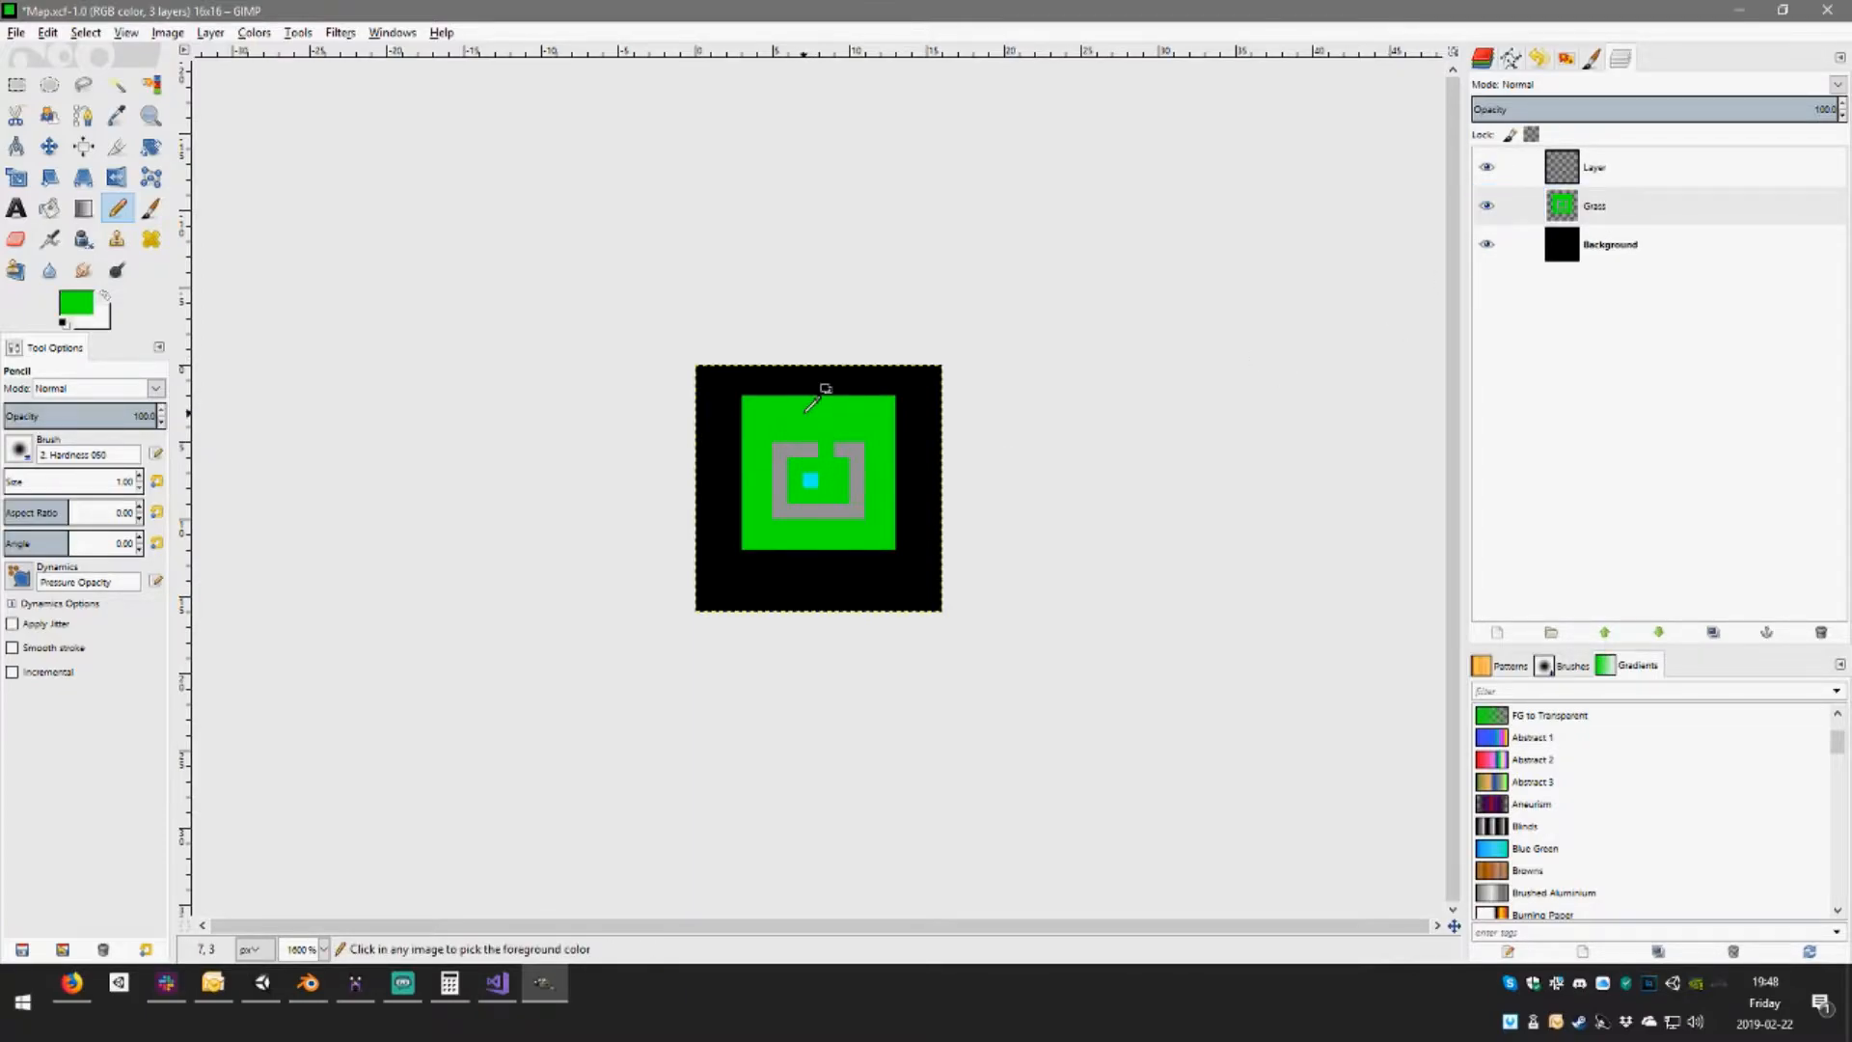
left_click(828, 380, "ctrl")
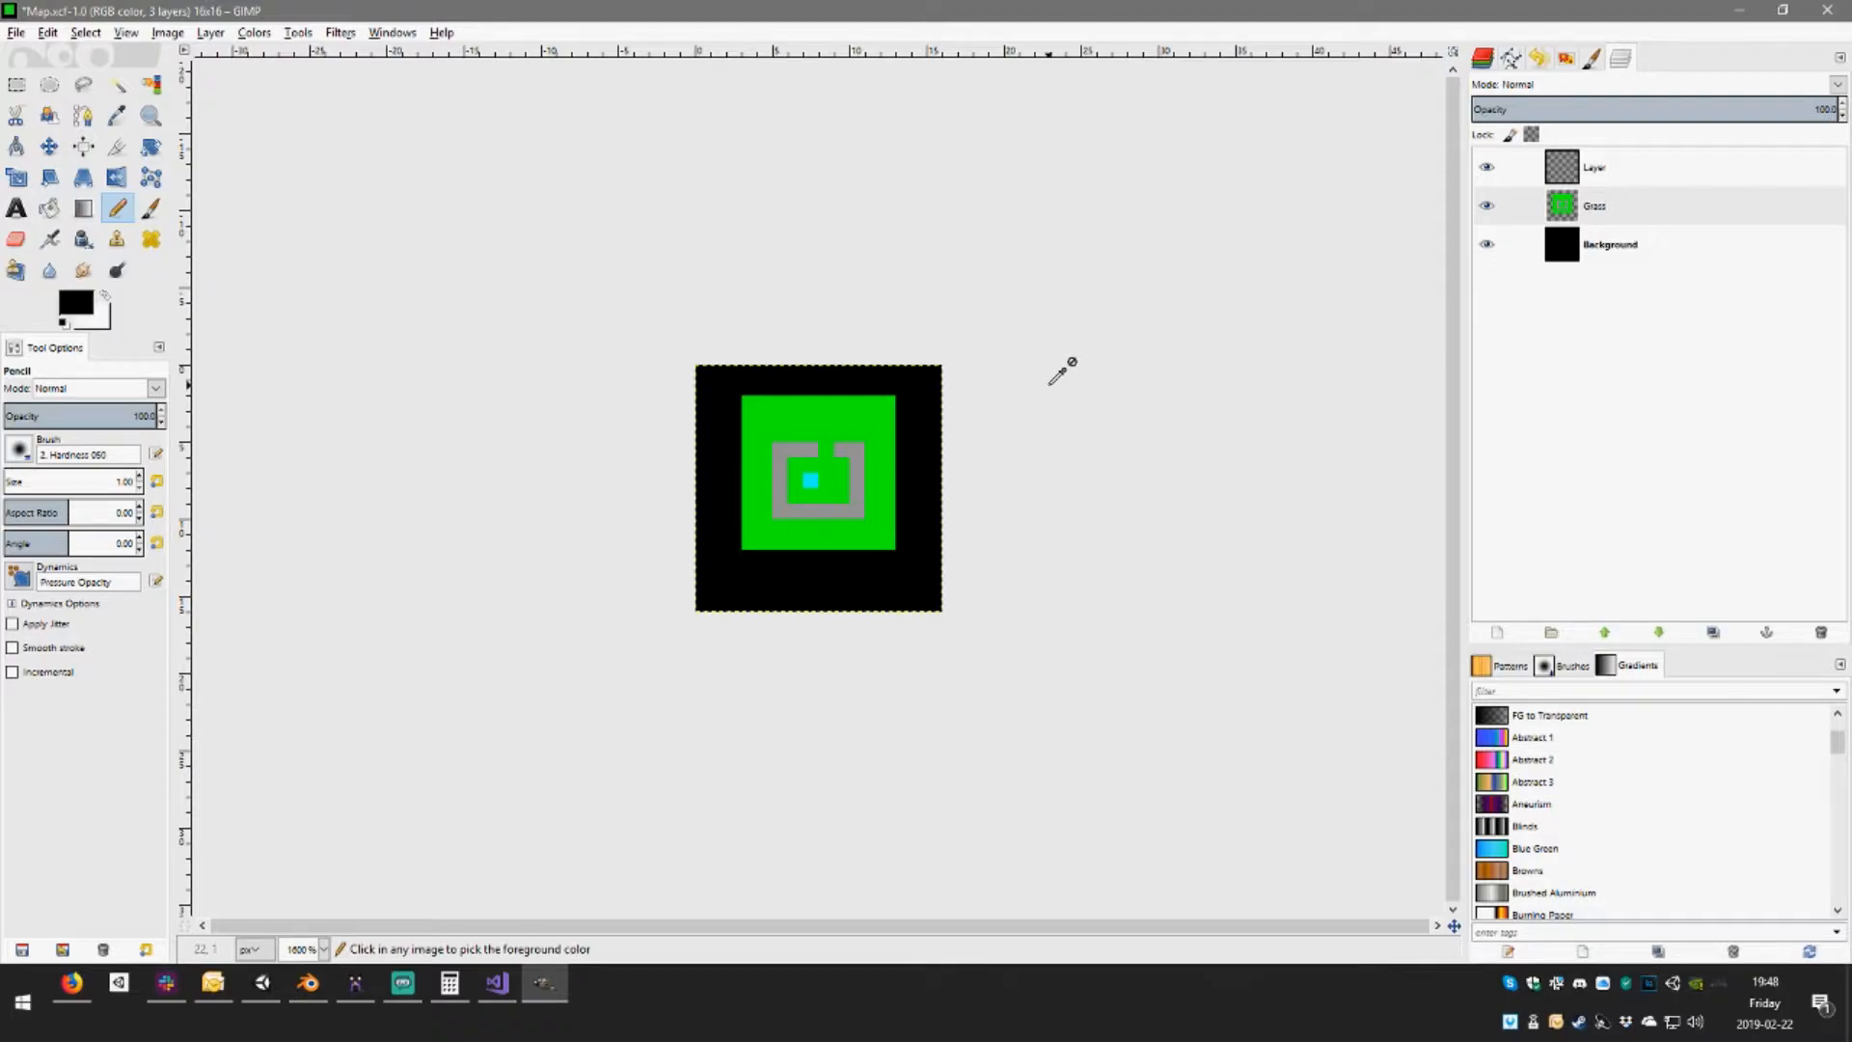
left_click(1487, 205)
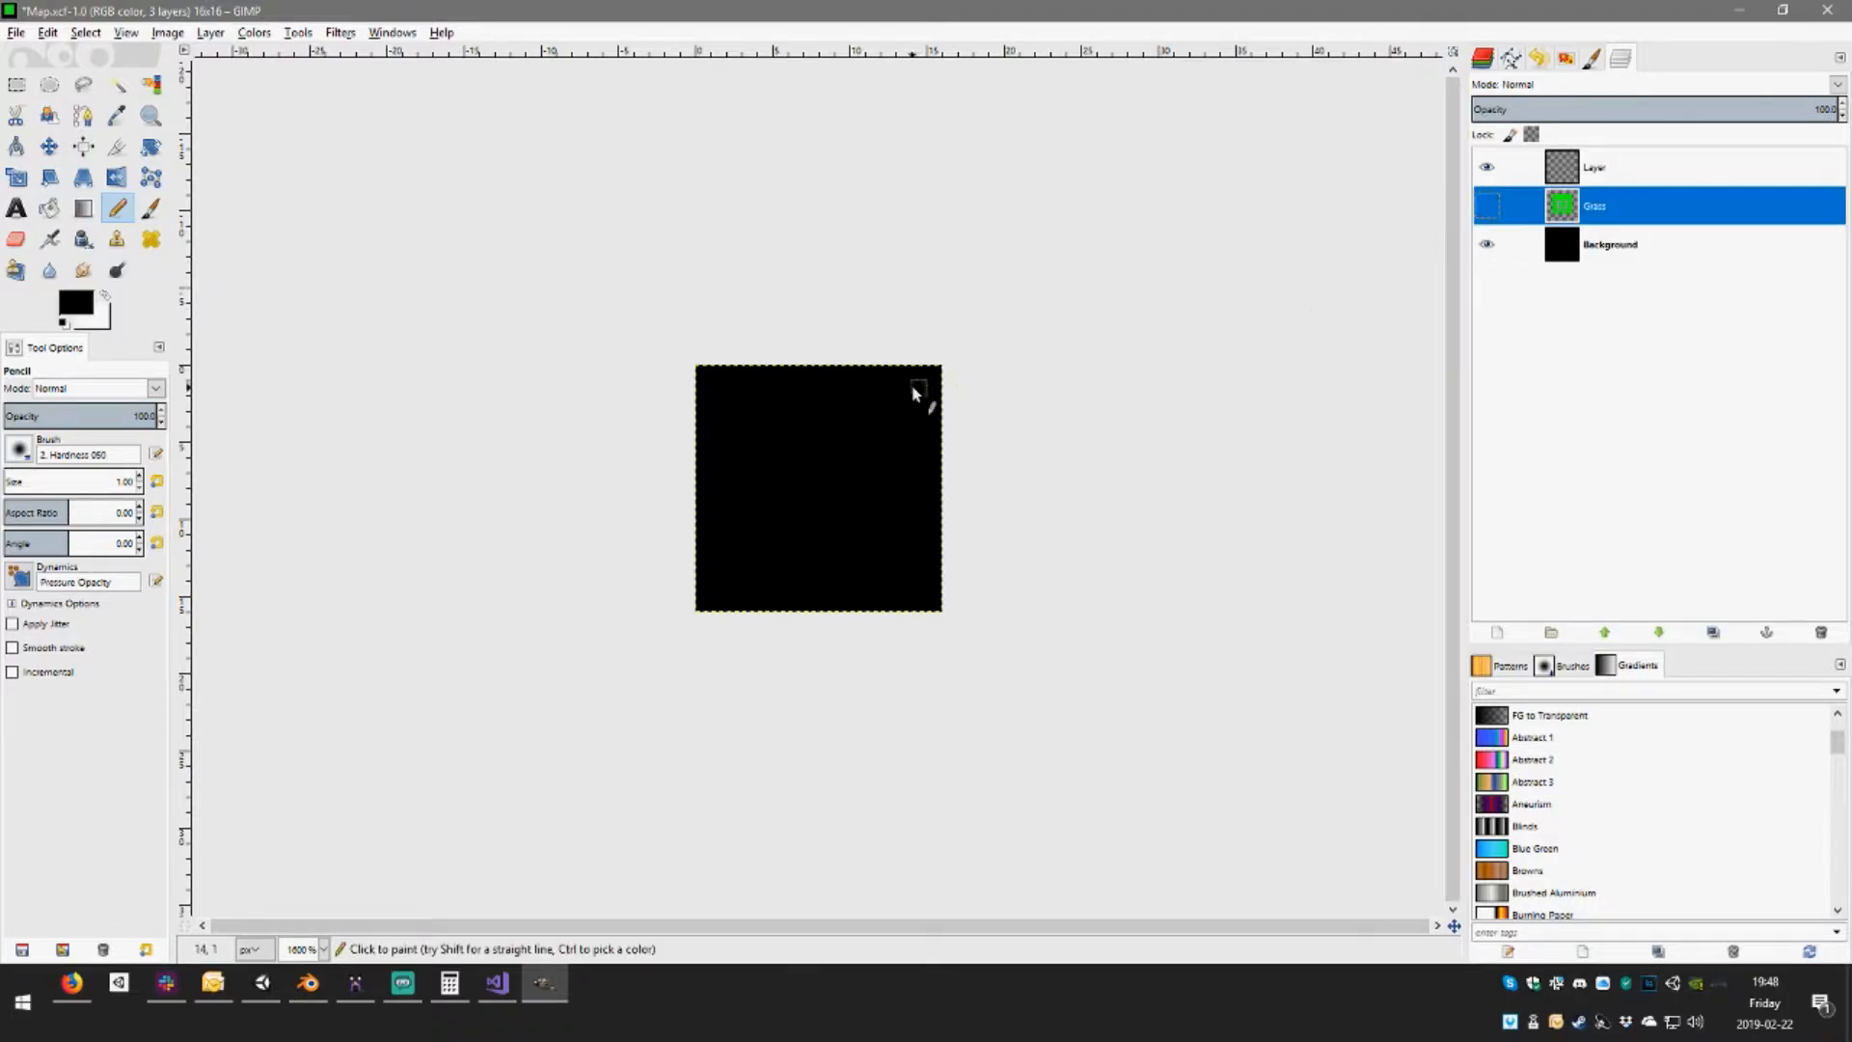
left_click(1488, 206)
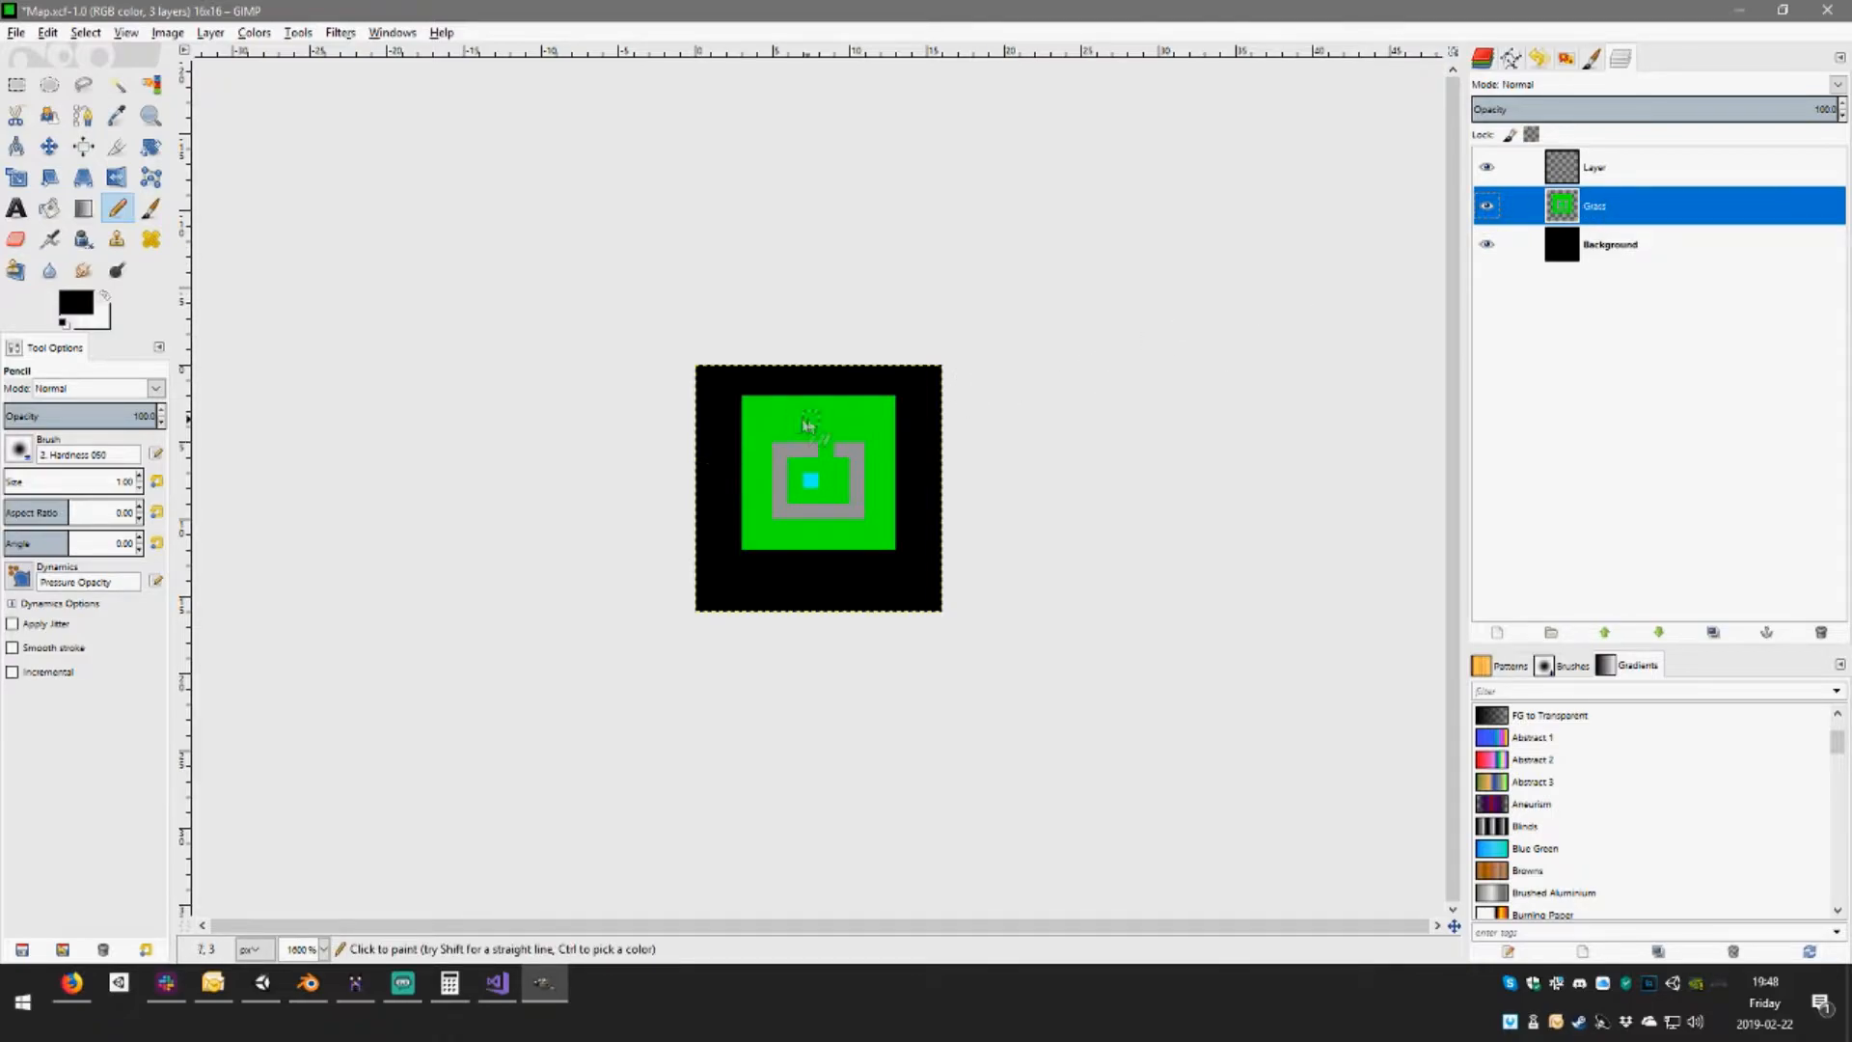
Sample the green from the Grass layer and paint one pixel in the image's upper-left corner on the new layer
left_click(757, 413, "ctrl")
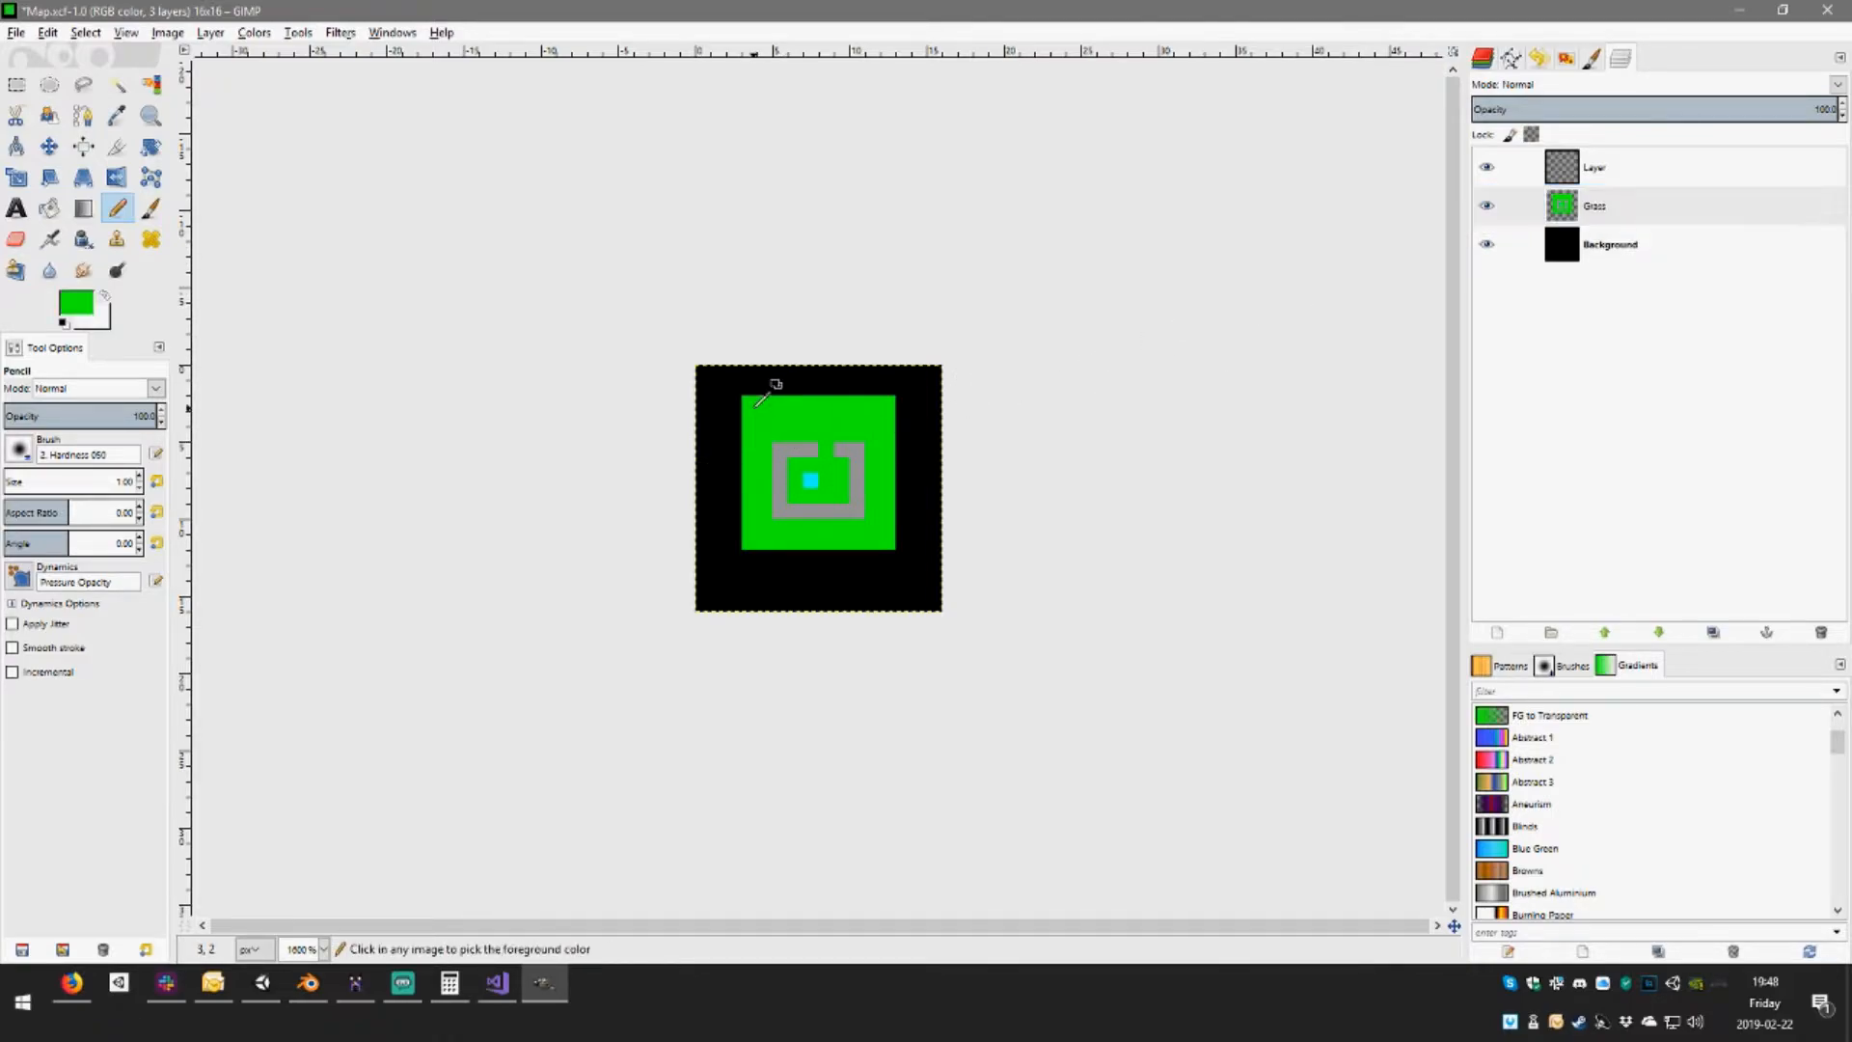
left_click(1597, 172)
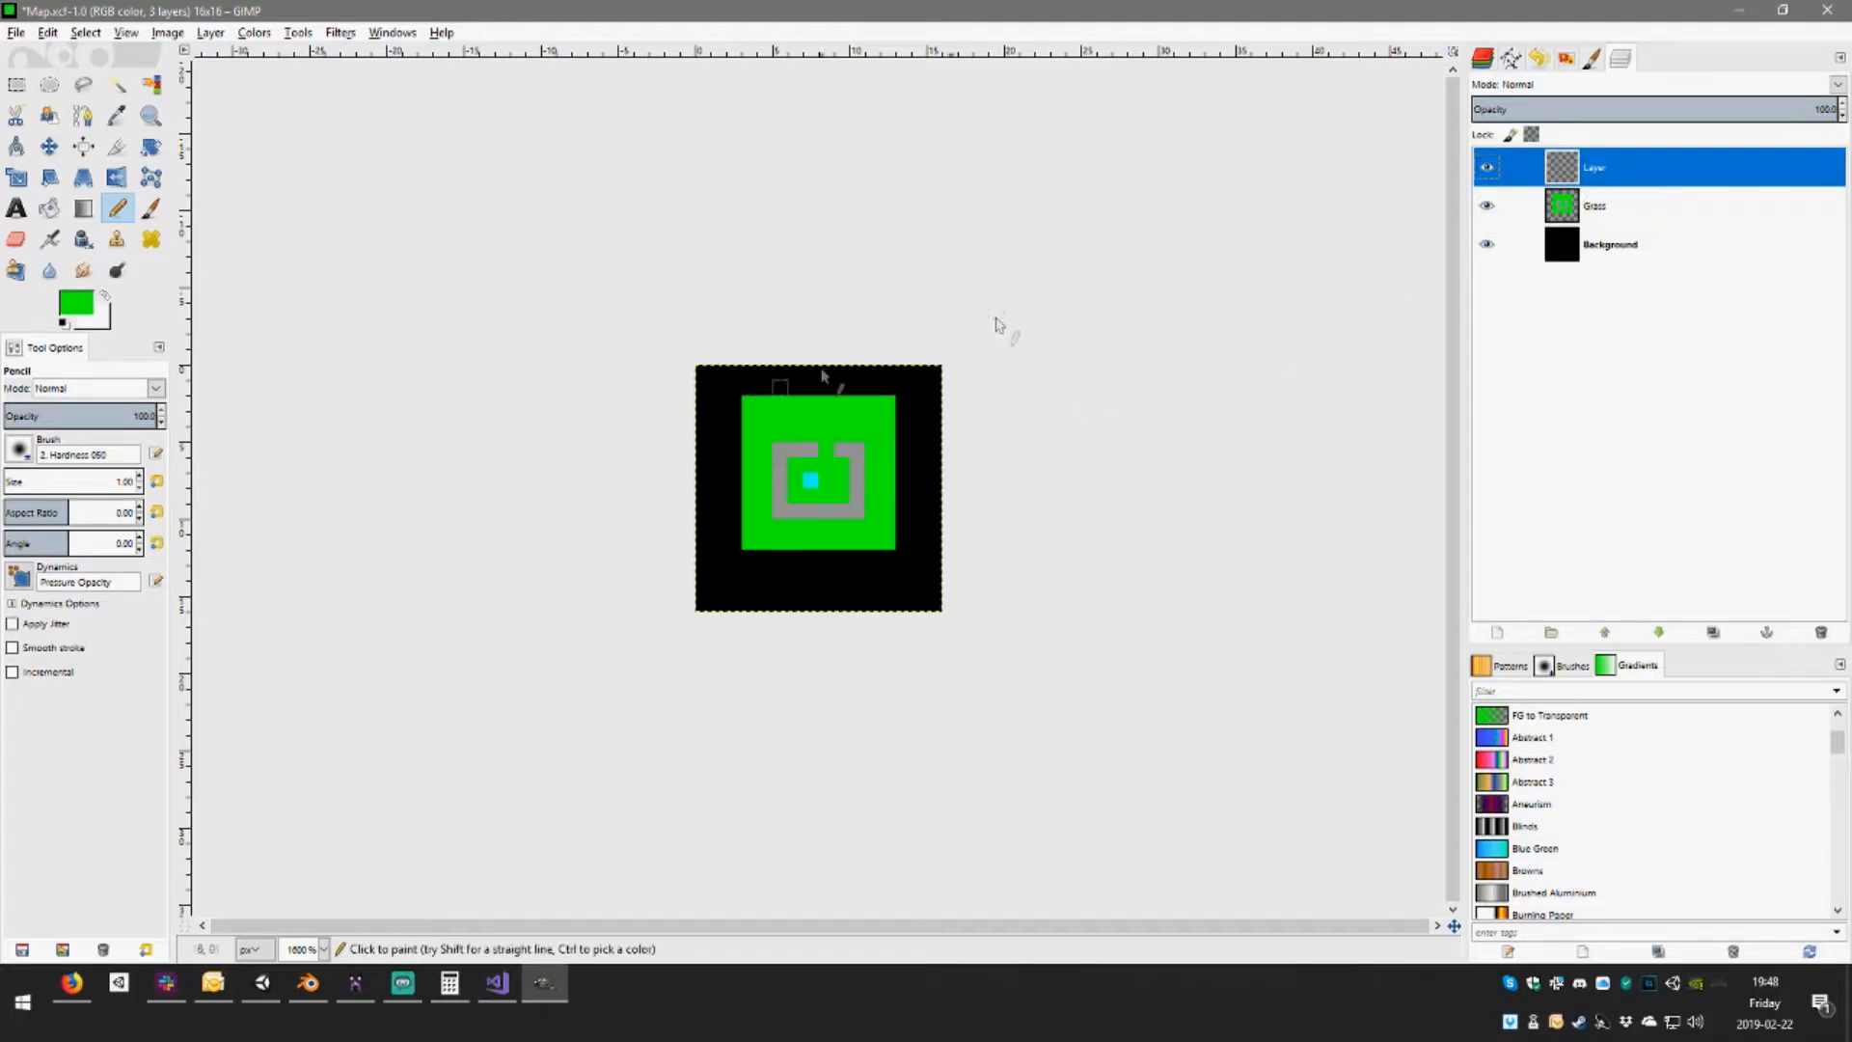
left_click(704, 373)
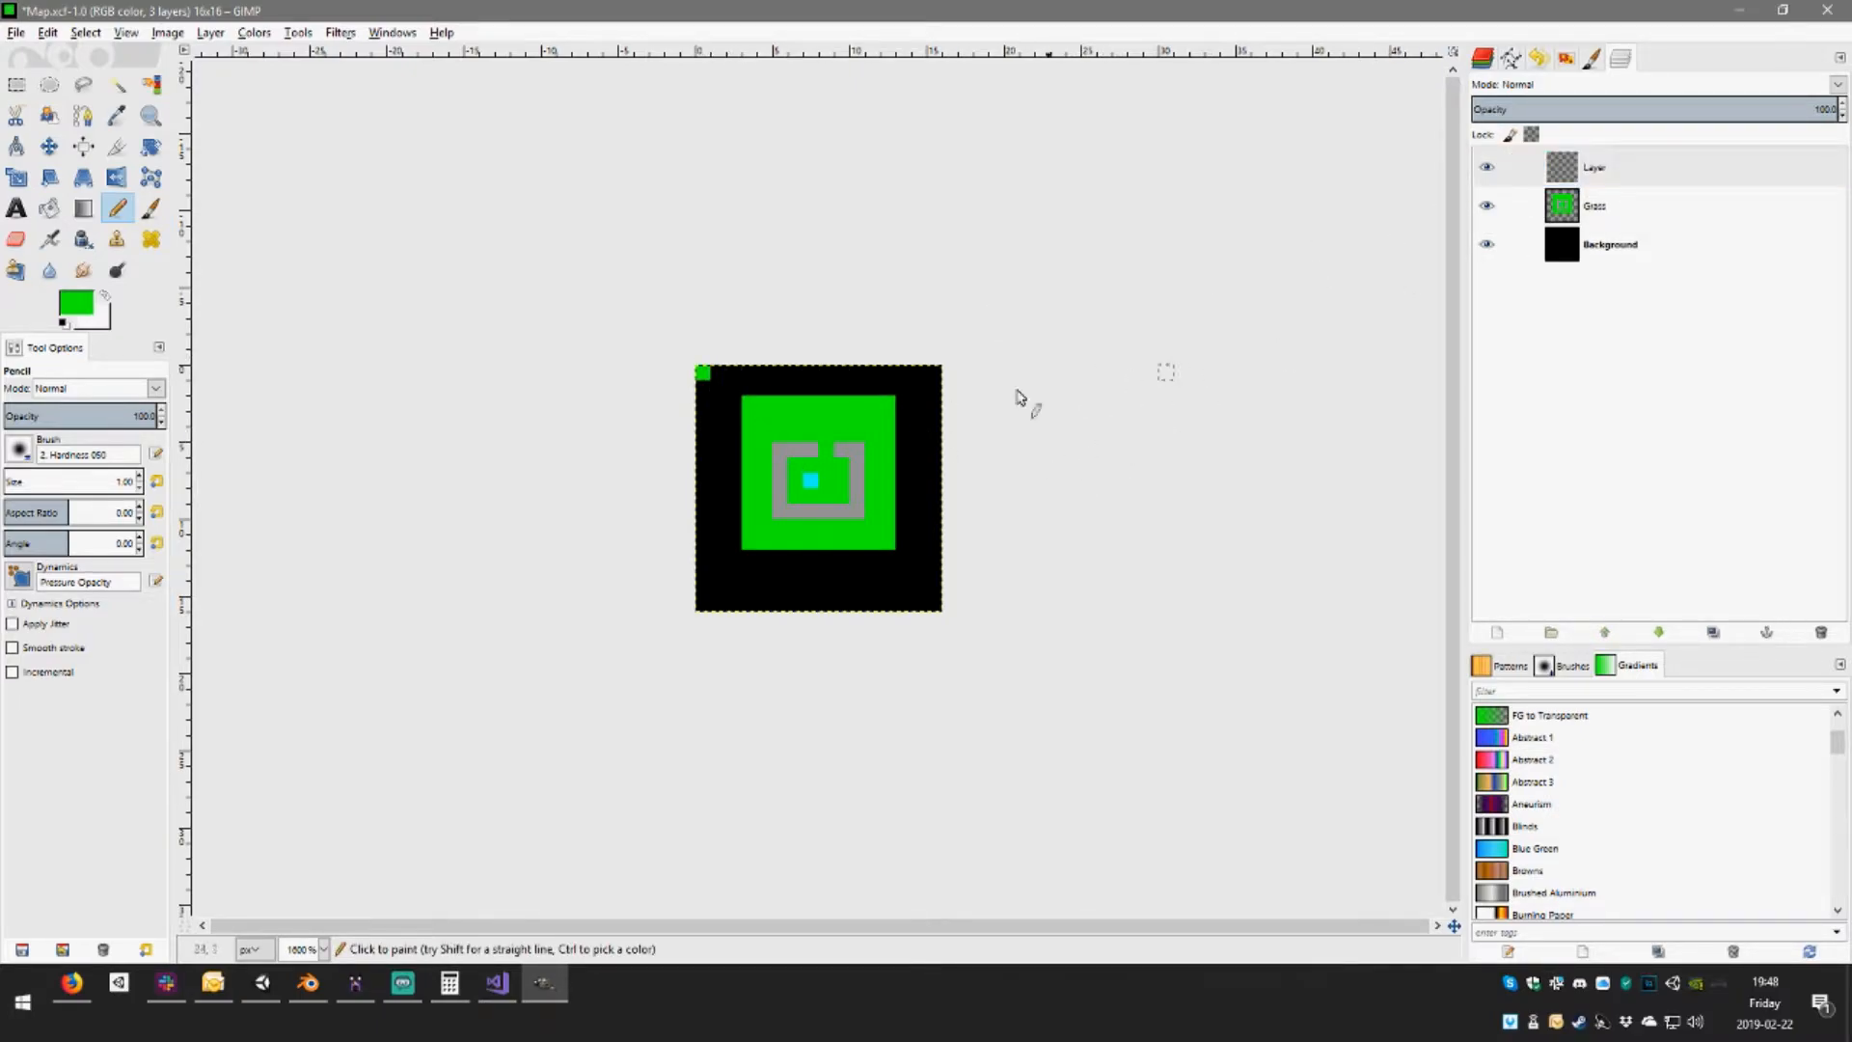
Sample the wall's gray from the Grass layer and paint one pixel below the green corner pixel on the new layer
left_click(1587, 207)
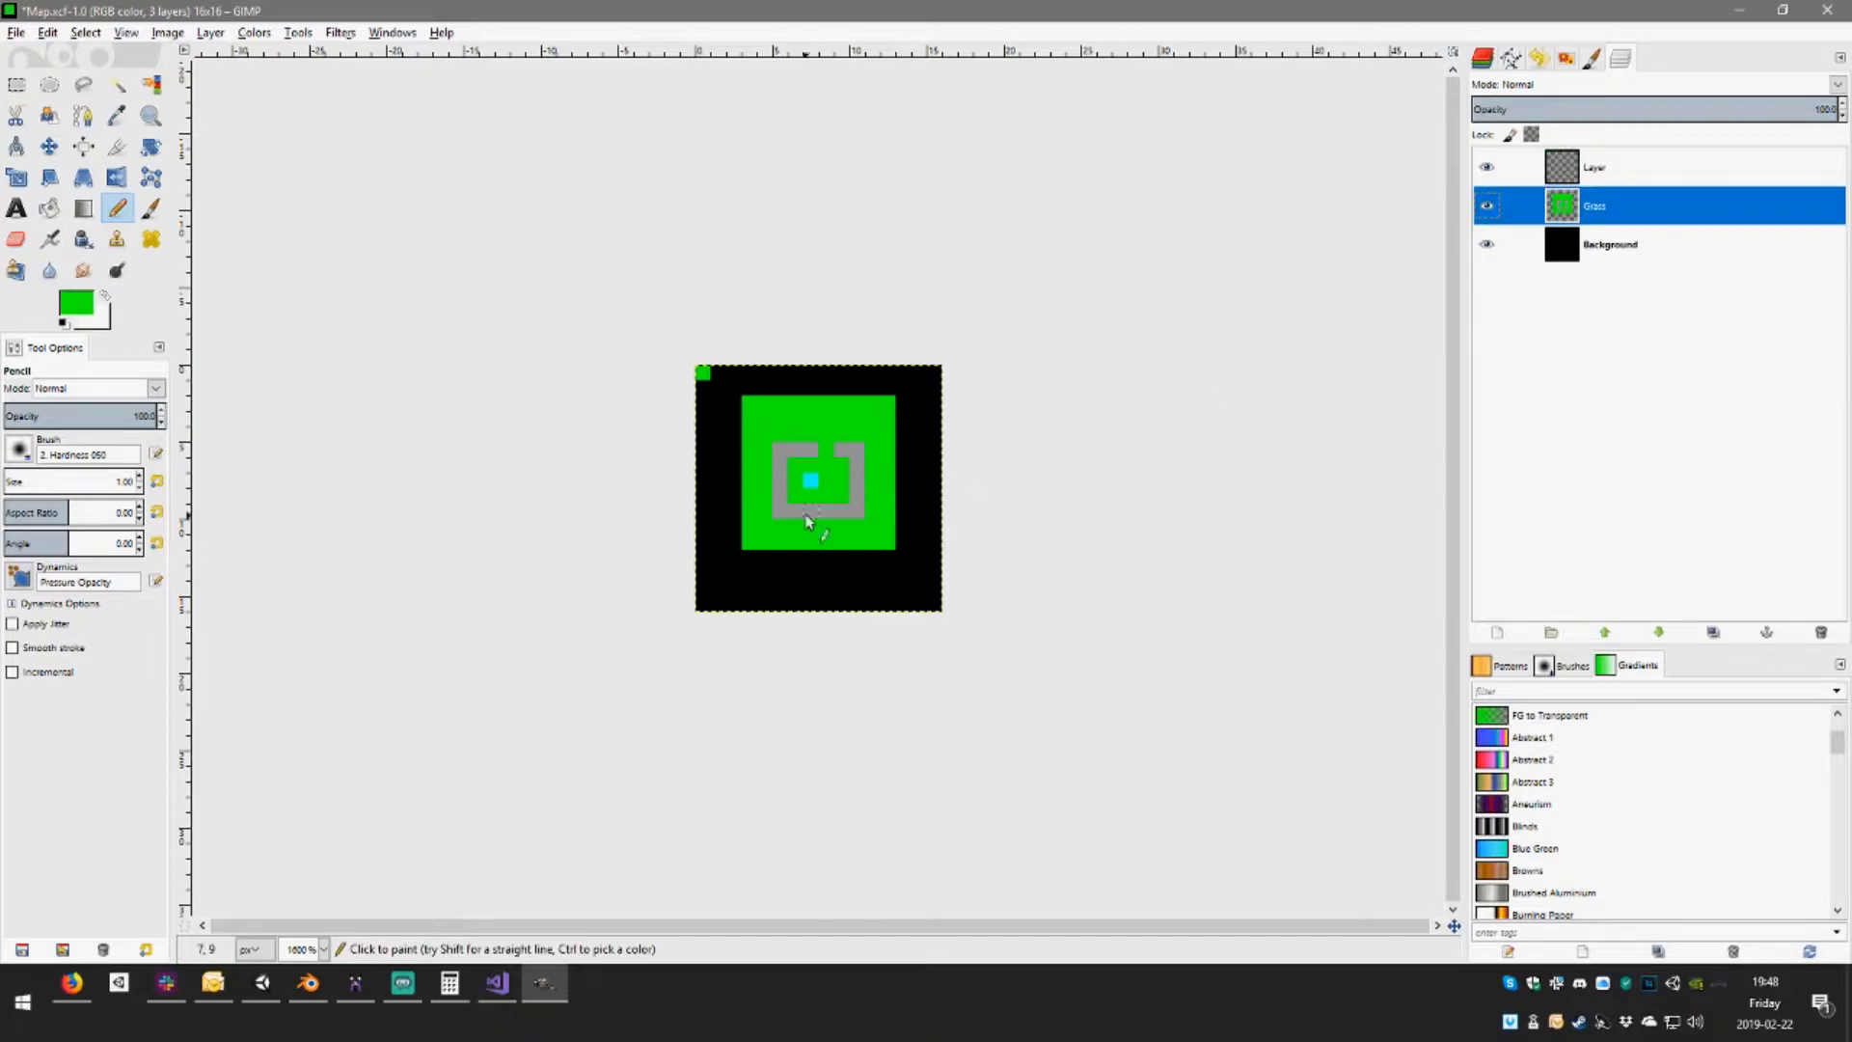
left_click(795, 450, "ctrl")
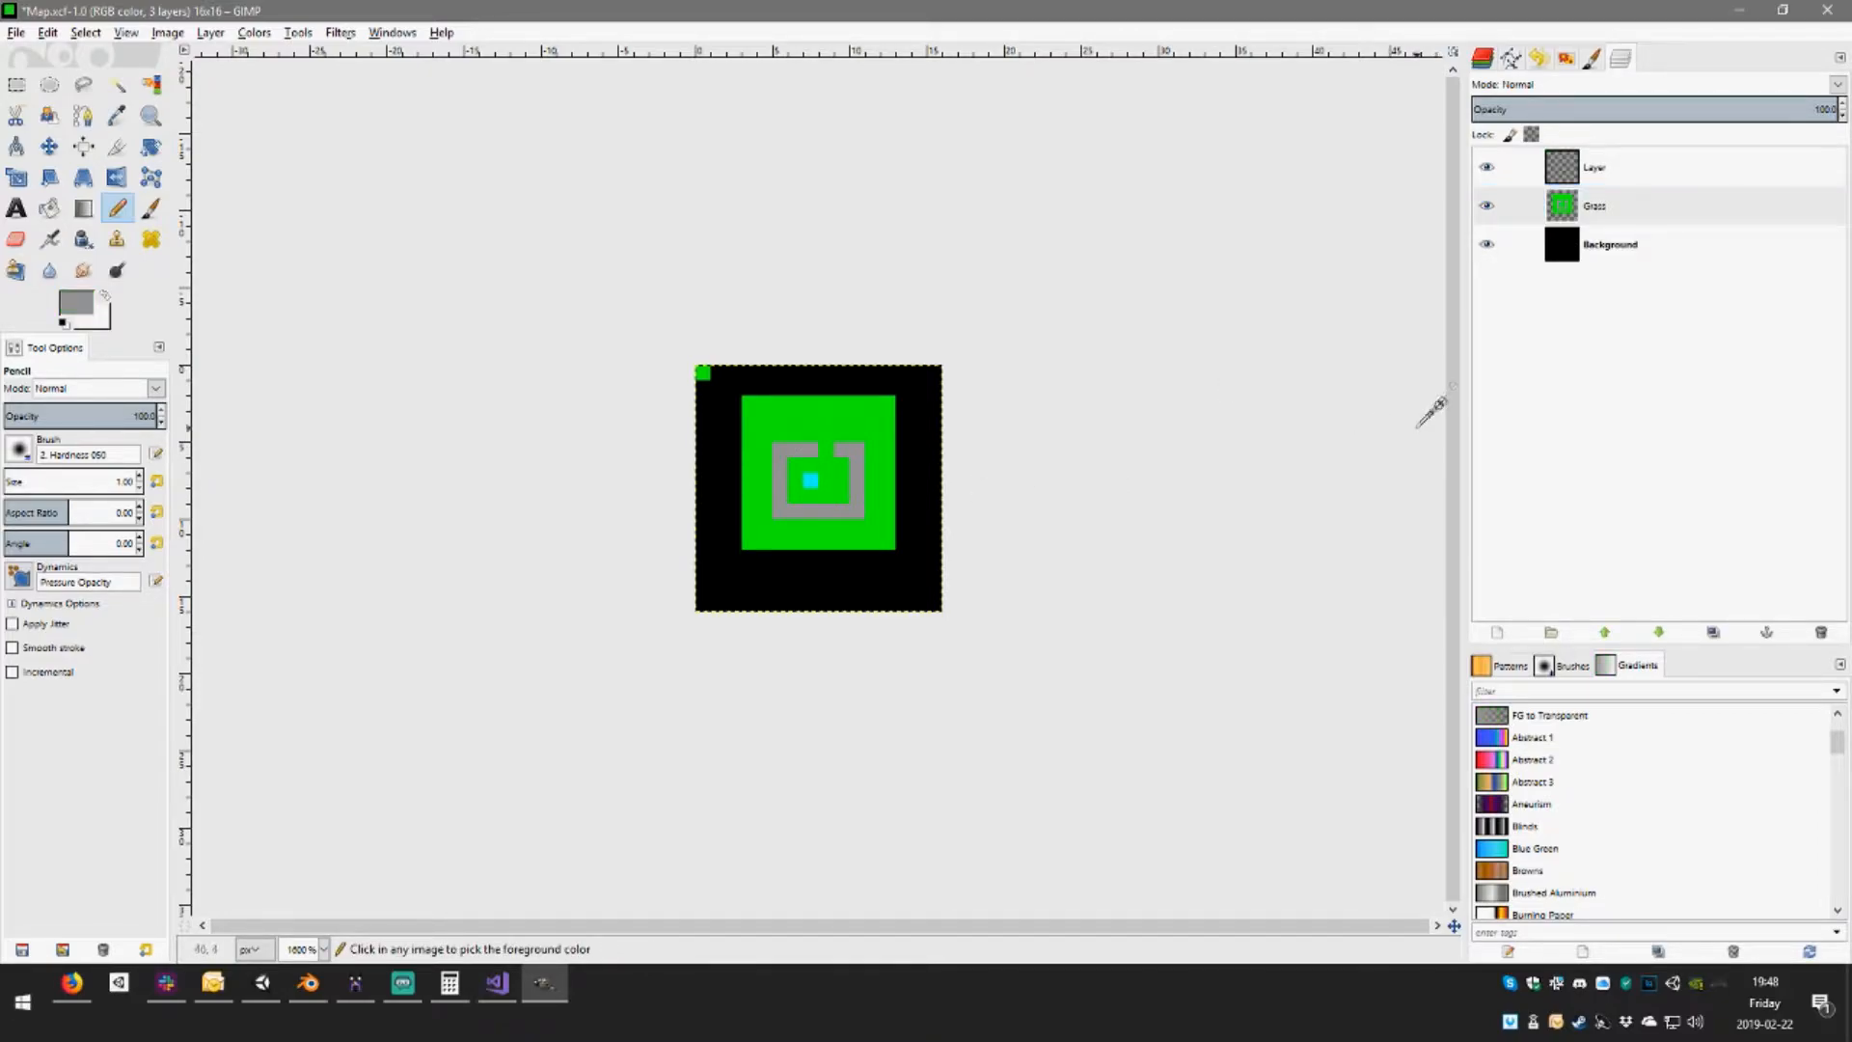
left_click(1559, 168)
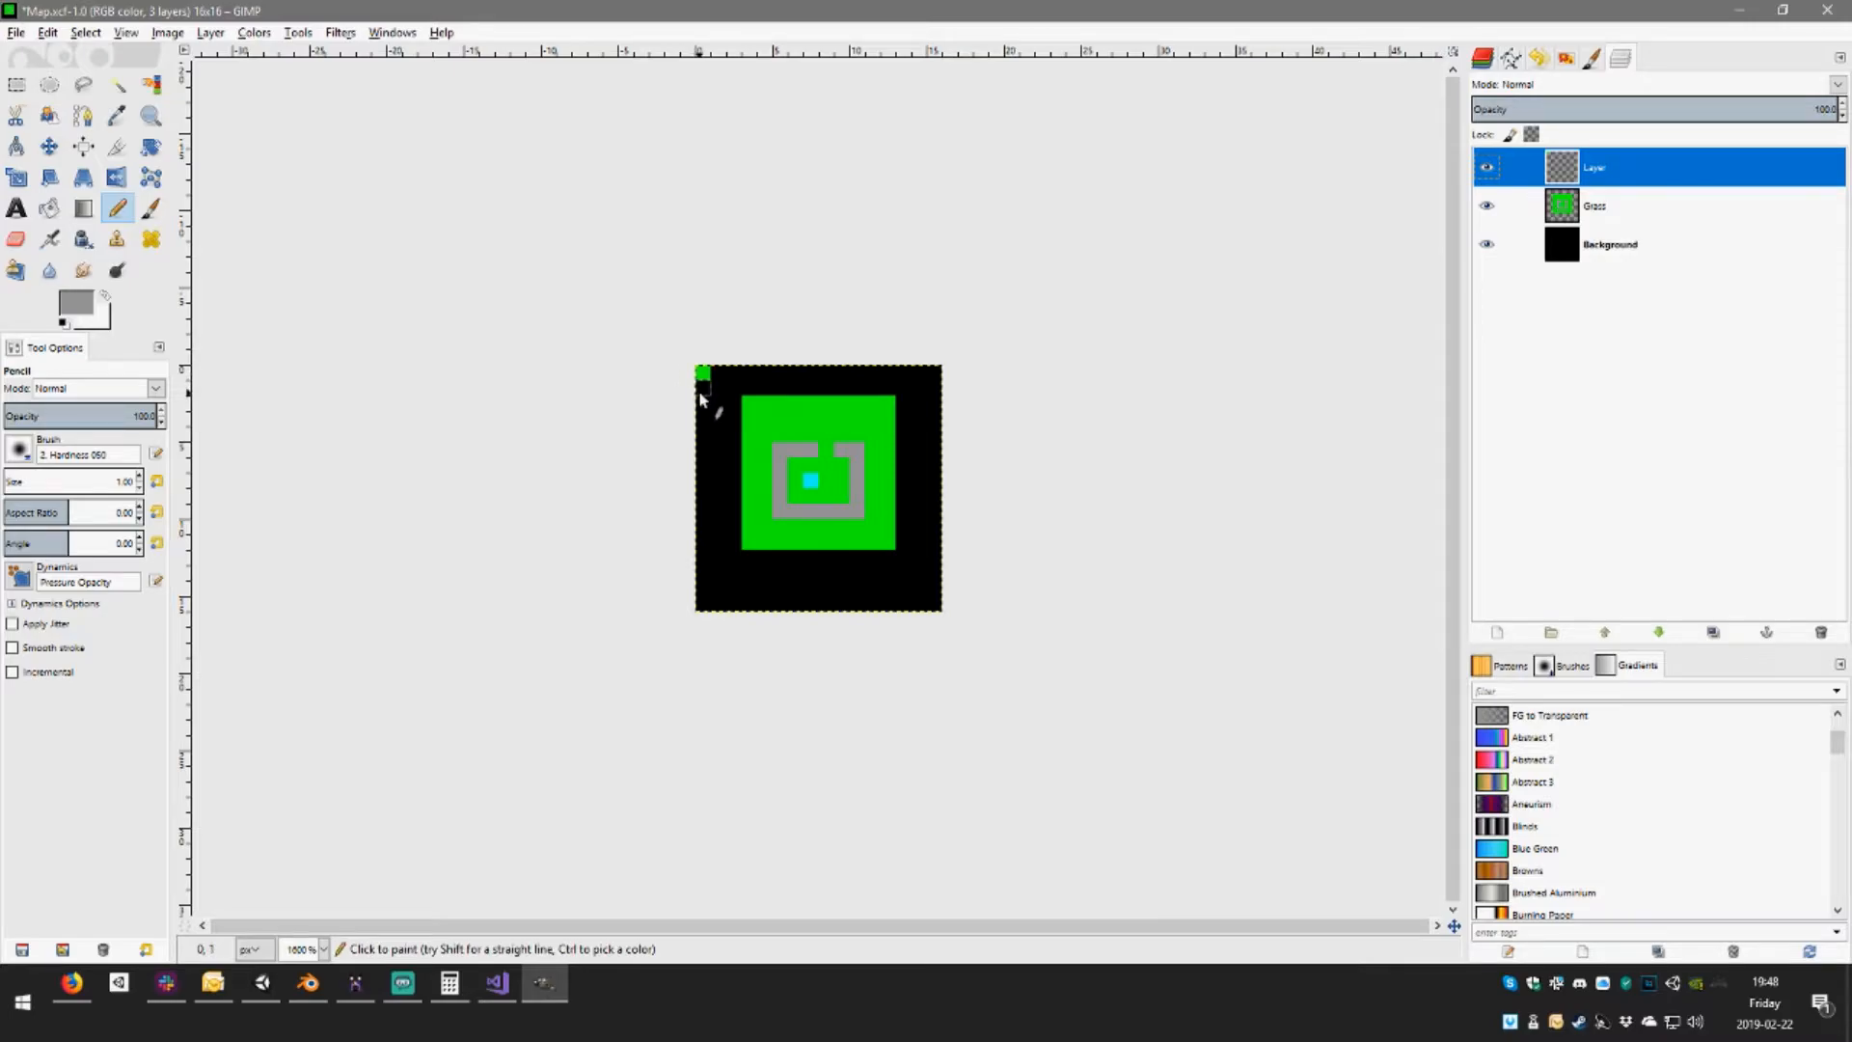
left_click(496, 983)
left_click(545, 984)
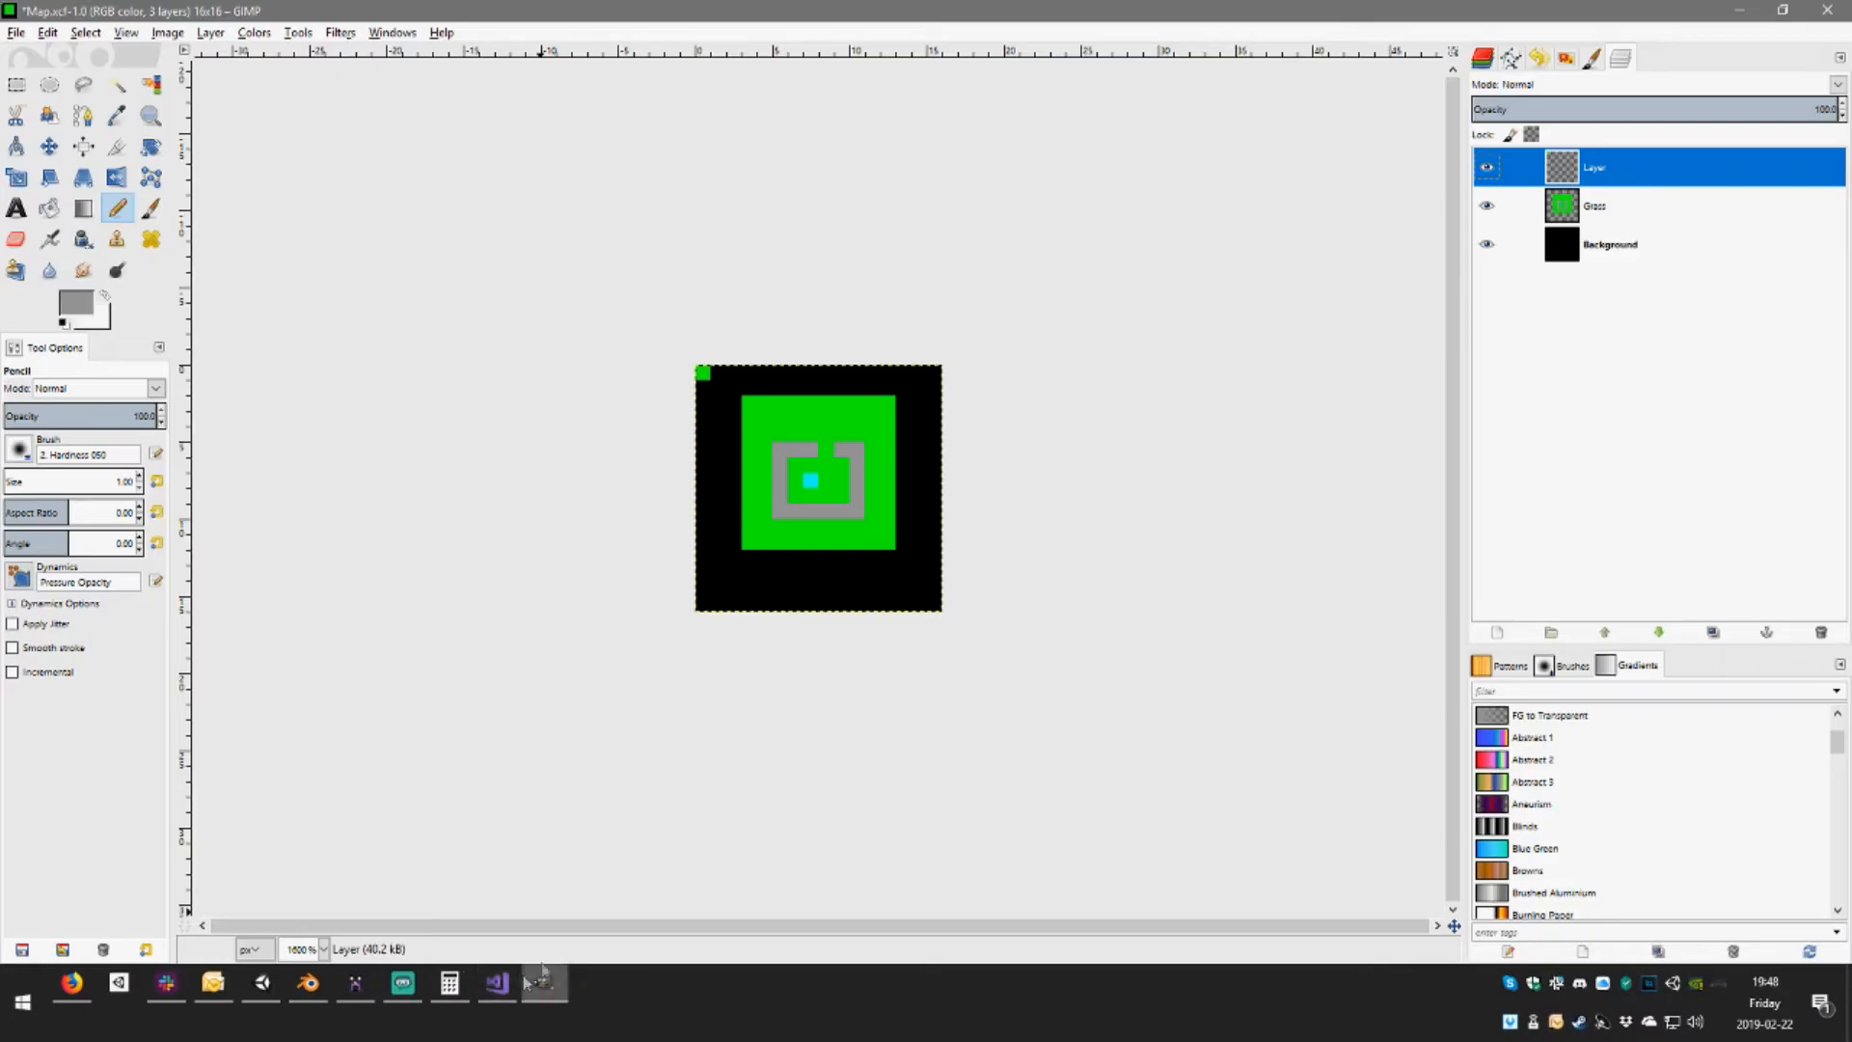
left_click(705, 388)
Sample the spawn point's cyan from the Grass layer and paint one pixel below the gray one on the new layer
left_click(1479, 203)
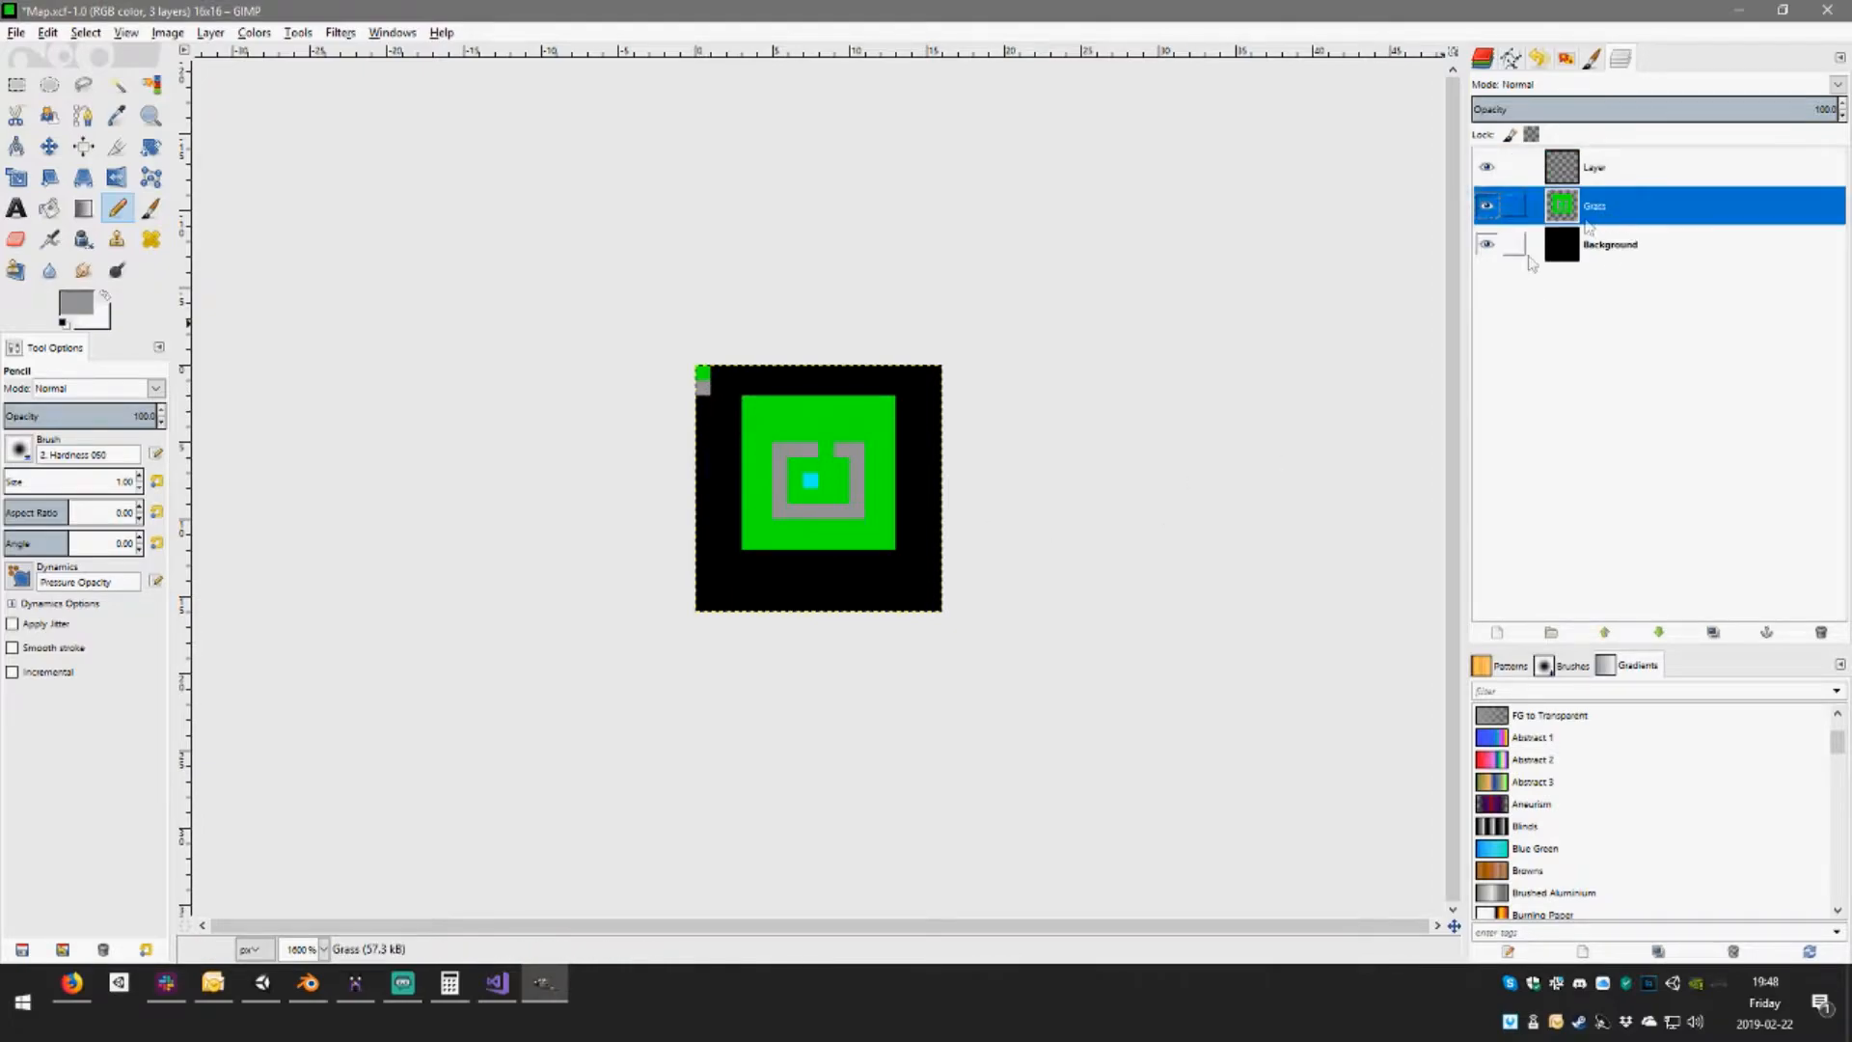
left_click(814, 484, "ctrl")
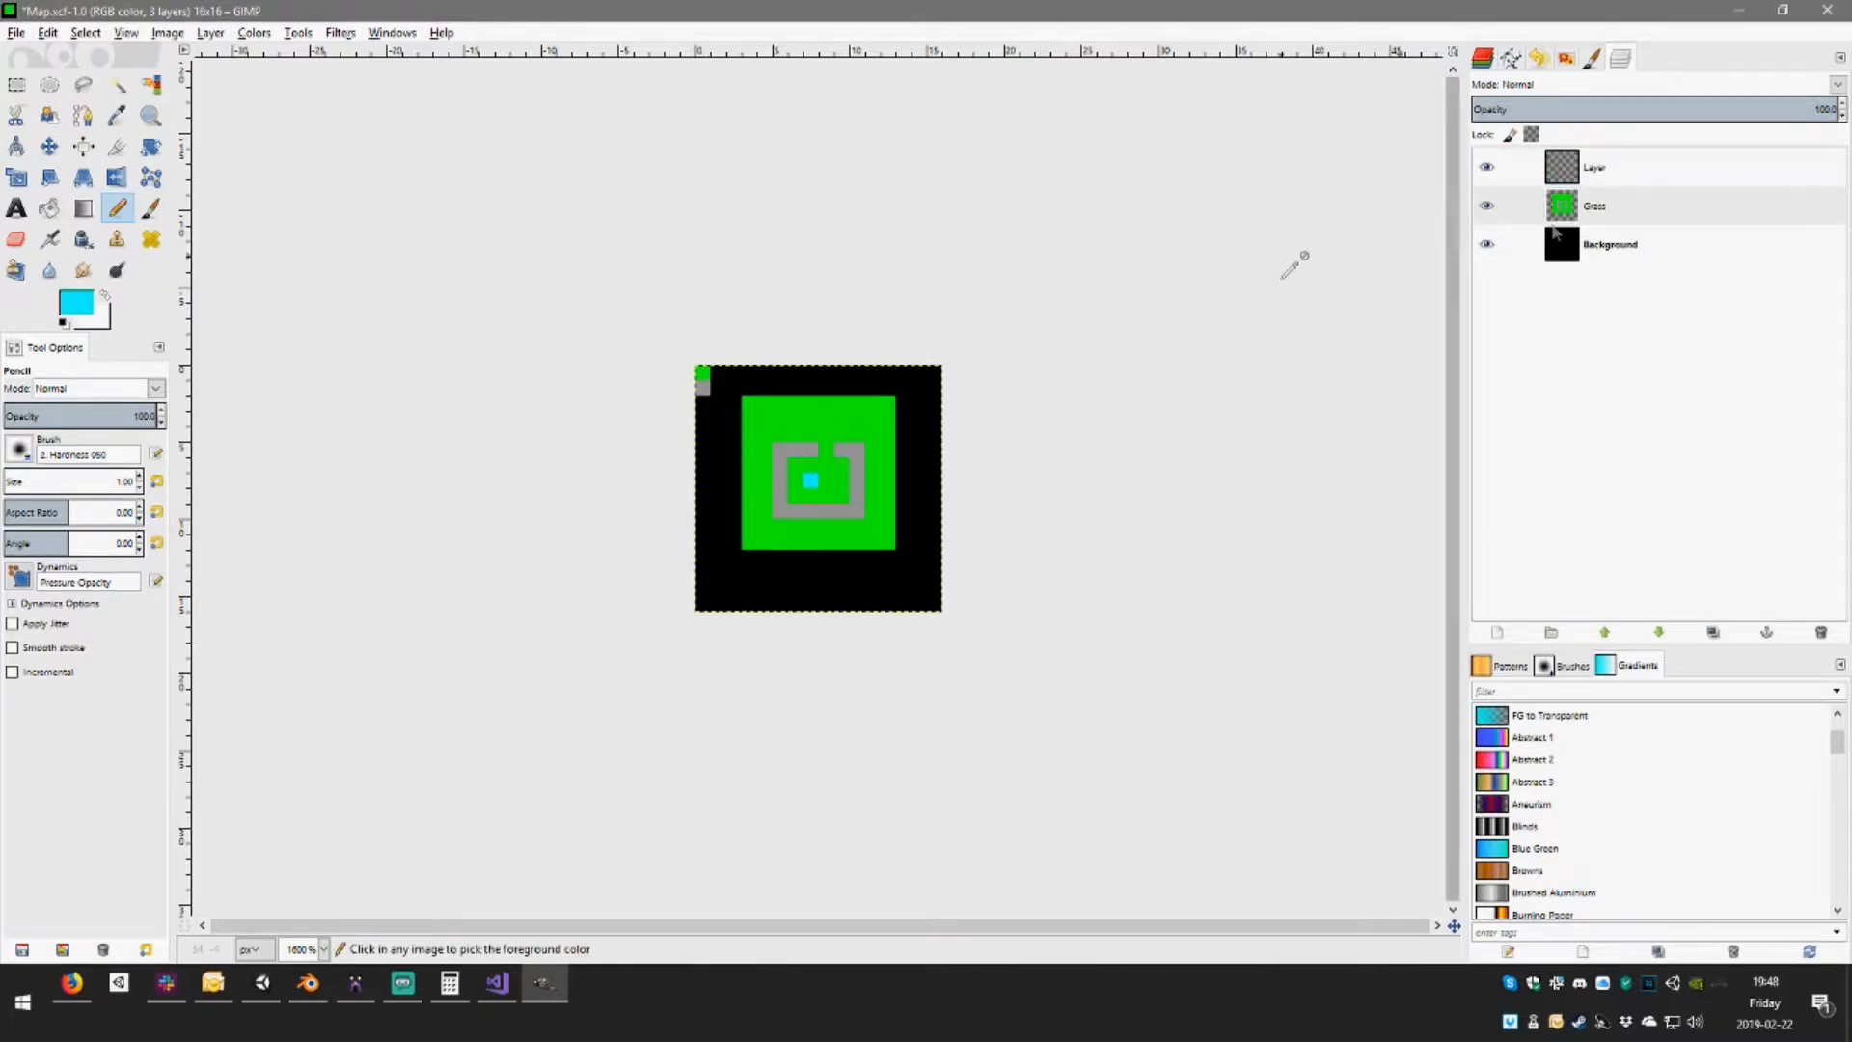
left_click(1643, 184)
left_click(704, 404)
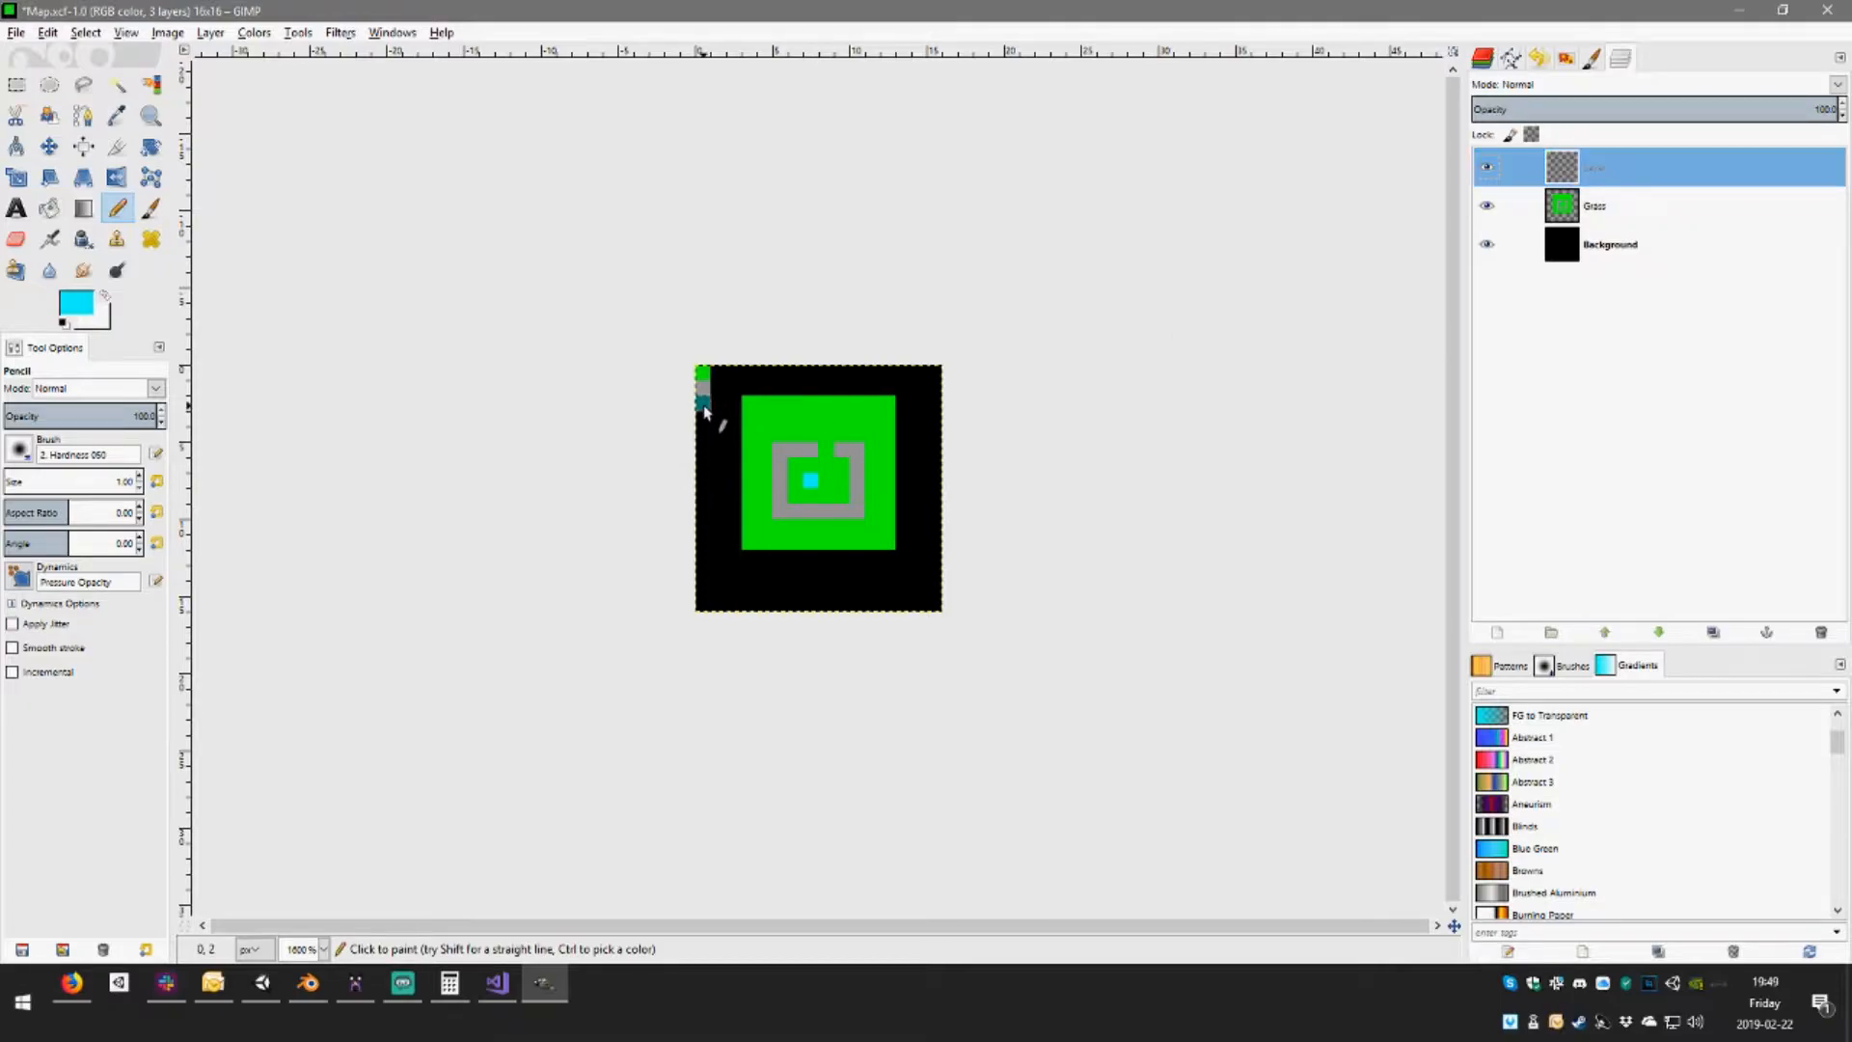
Paint a second cyan pixel directly below the first one on the new layer
left_click(1597, 210)
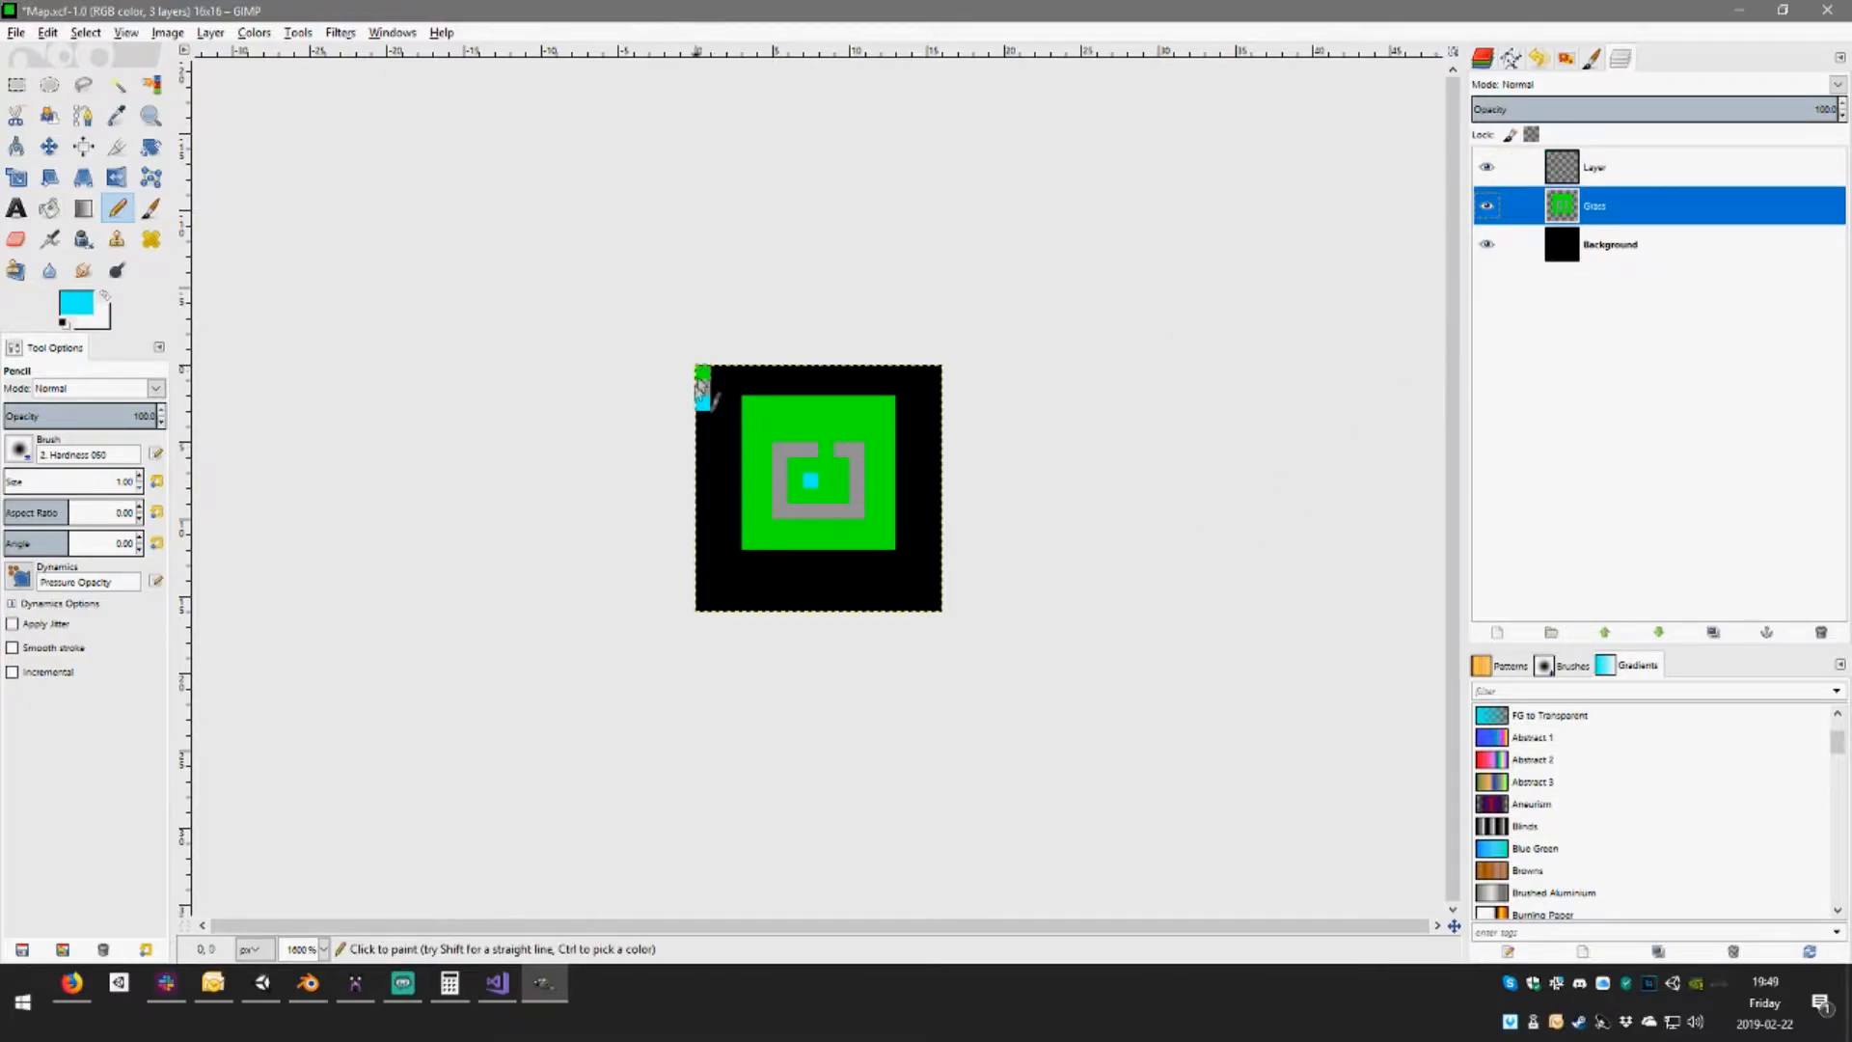
left_click(1597, 170)
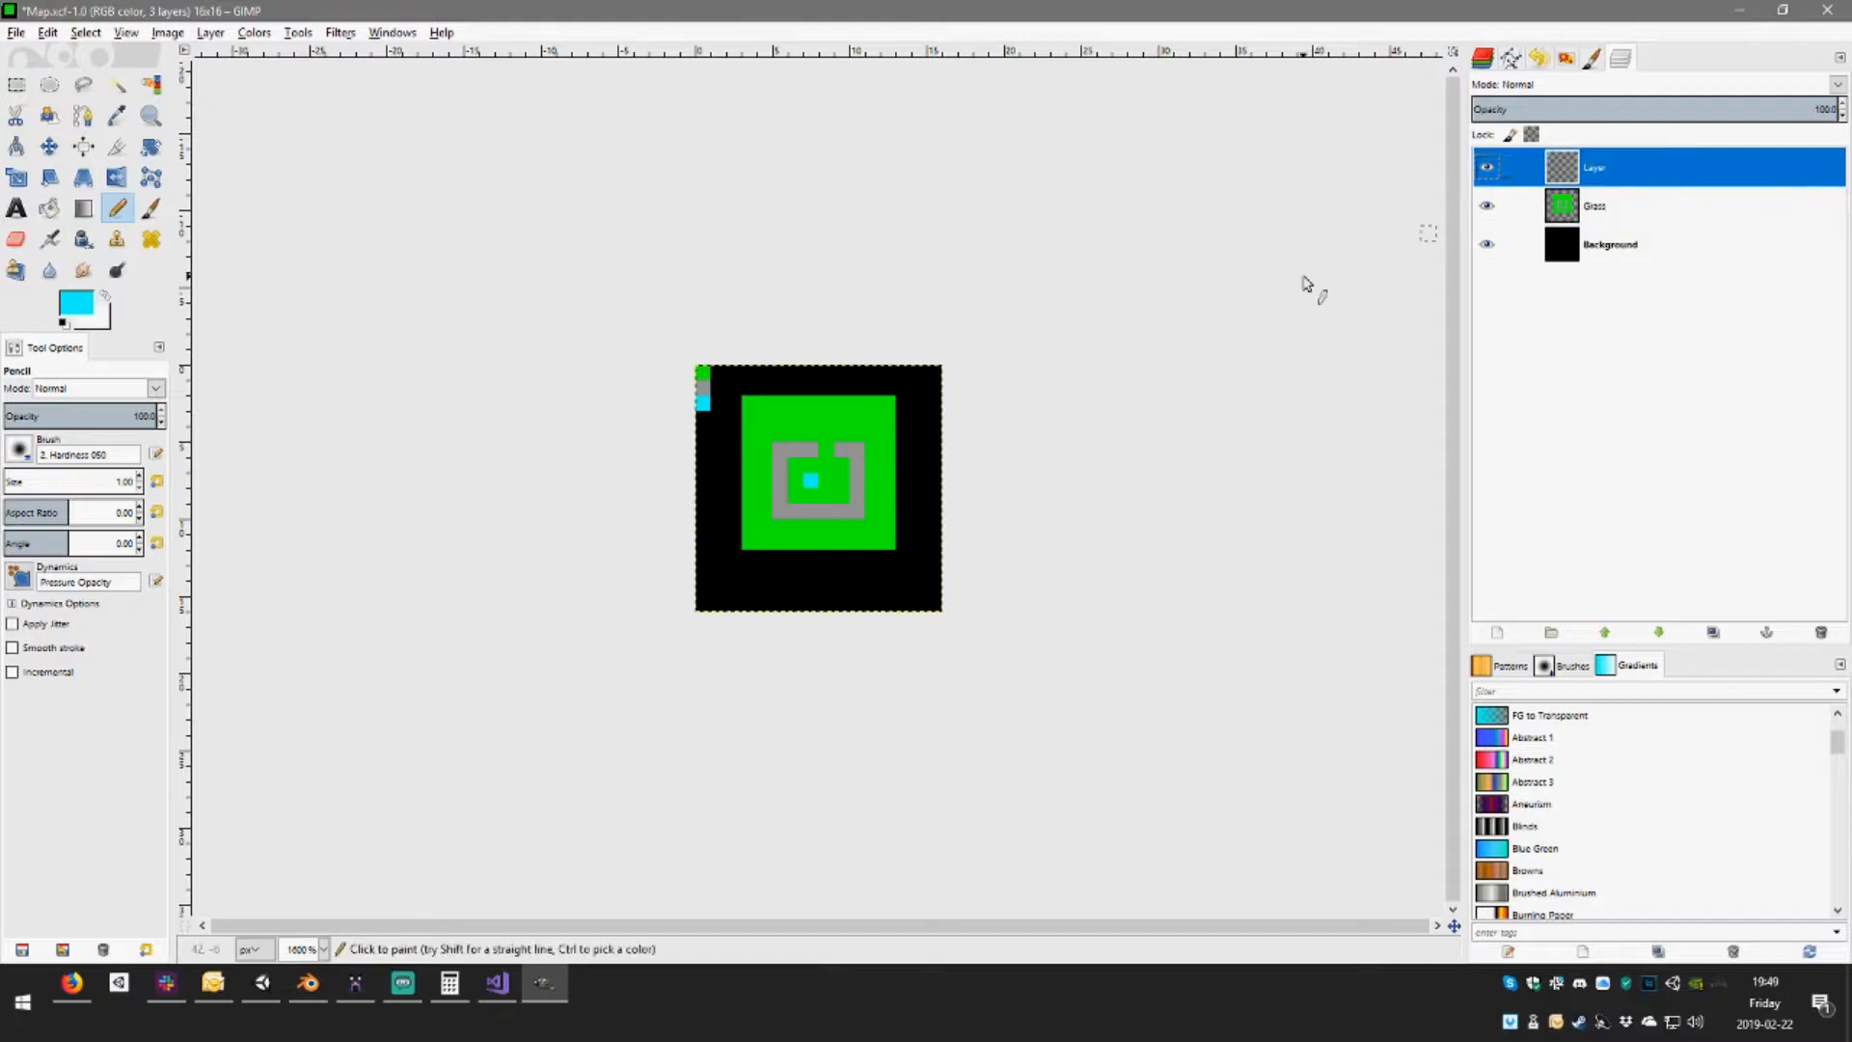
left_click(709, 420)
Switch to Unity and look up the RGB values of Element 3 in World's List_Map Colors
left_click(78, 306)
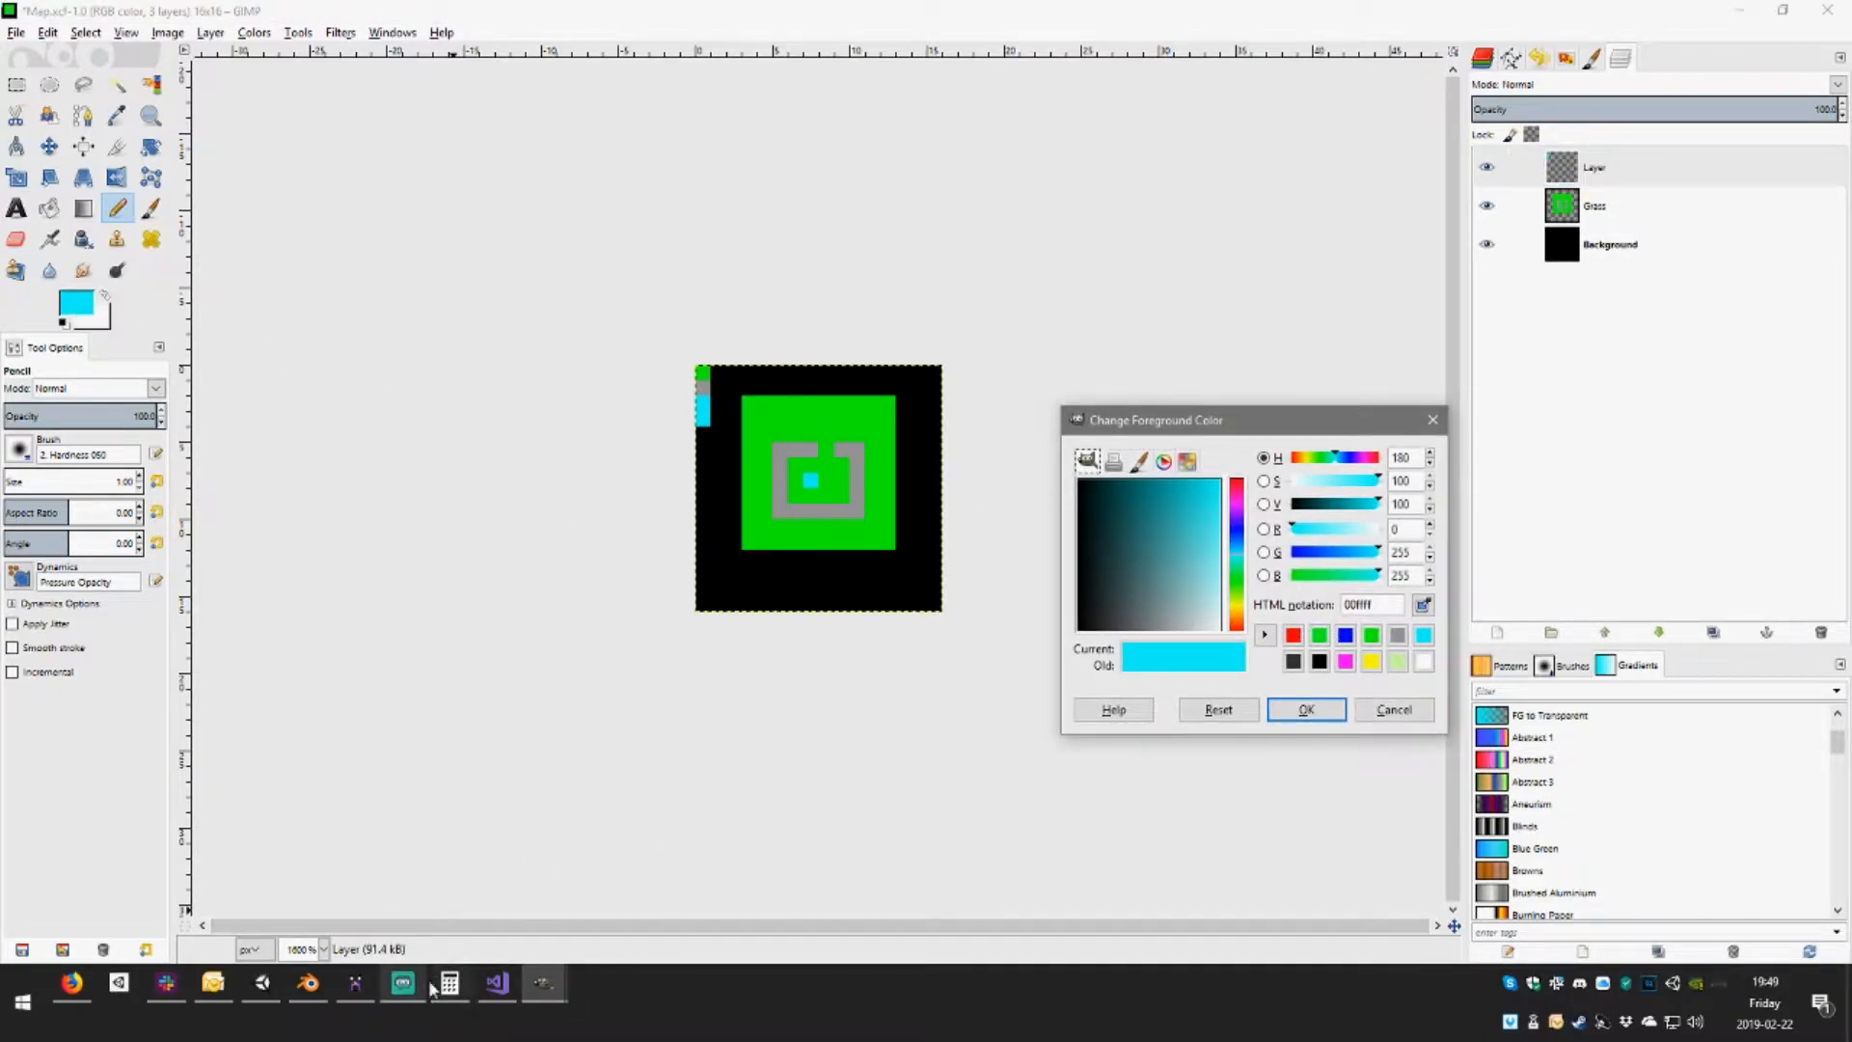
left_click(261, 982)
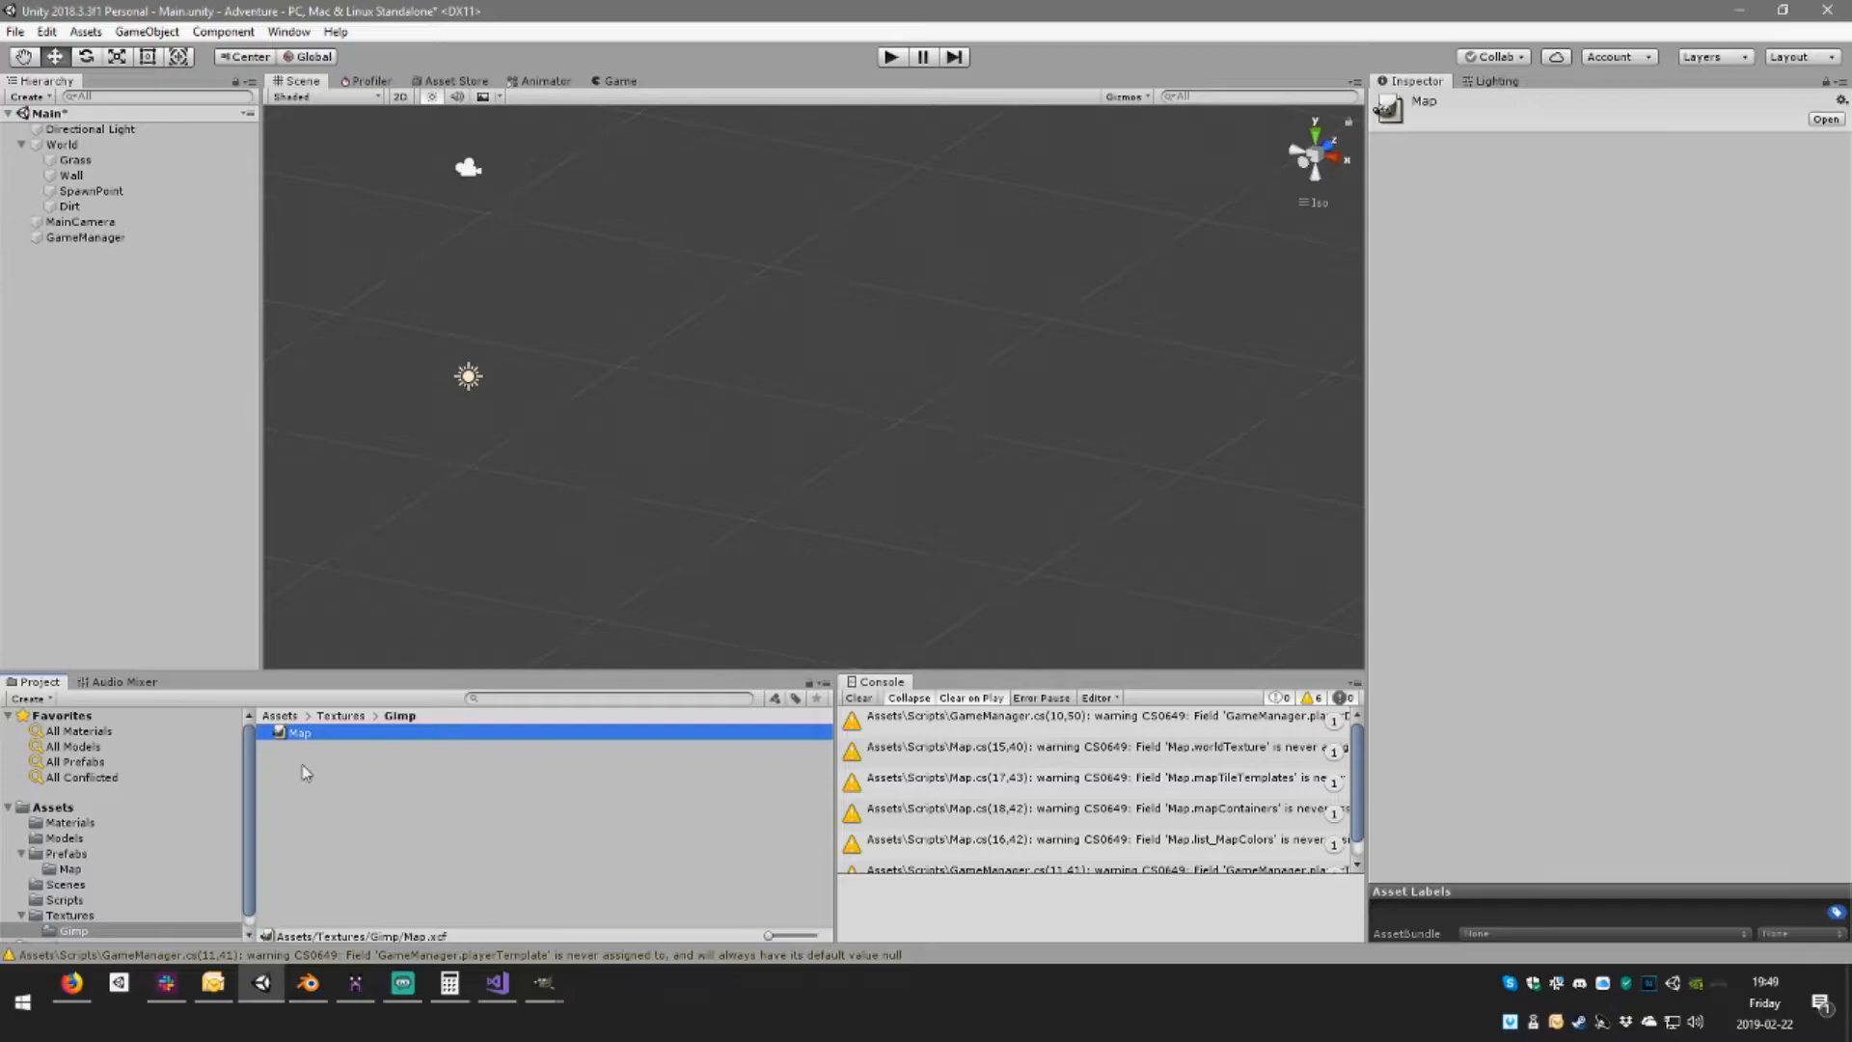
left_click(62, 145)
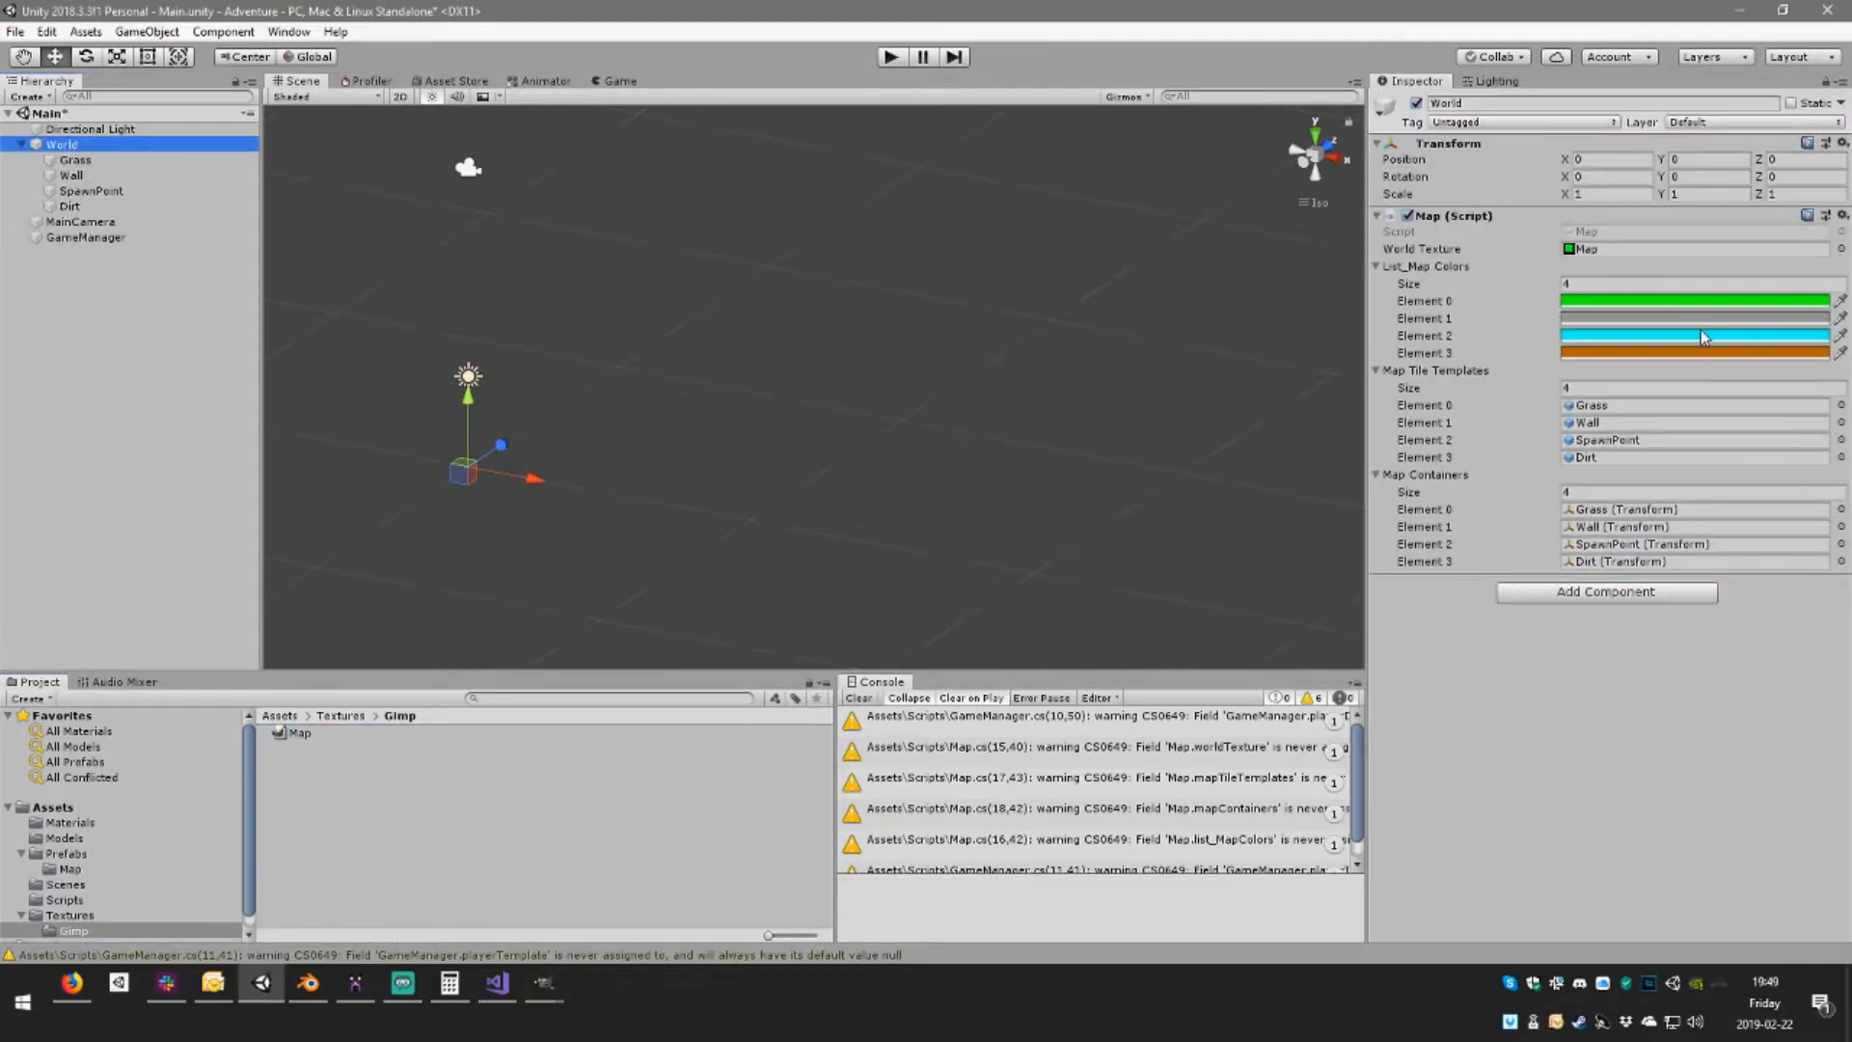
left_click(1680, 355)
left_click(786, 675)
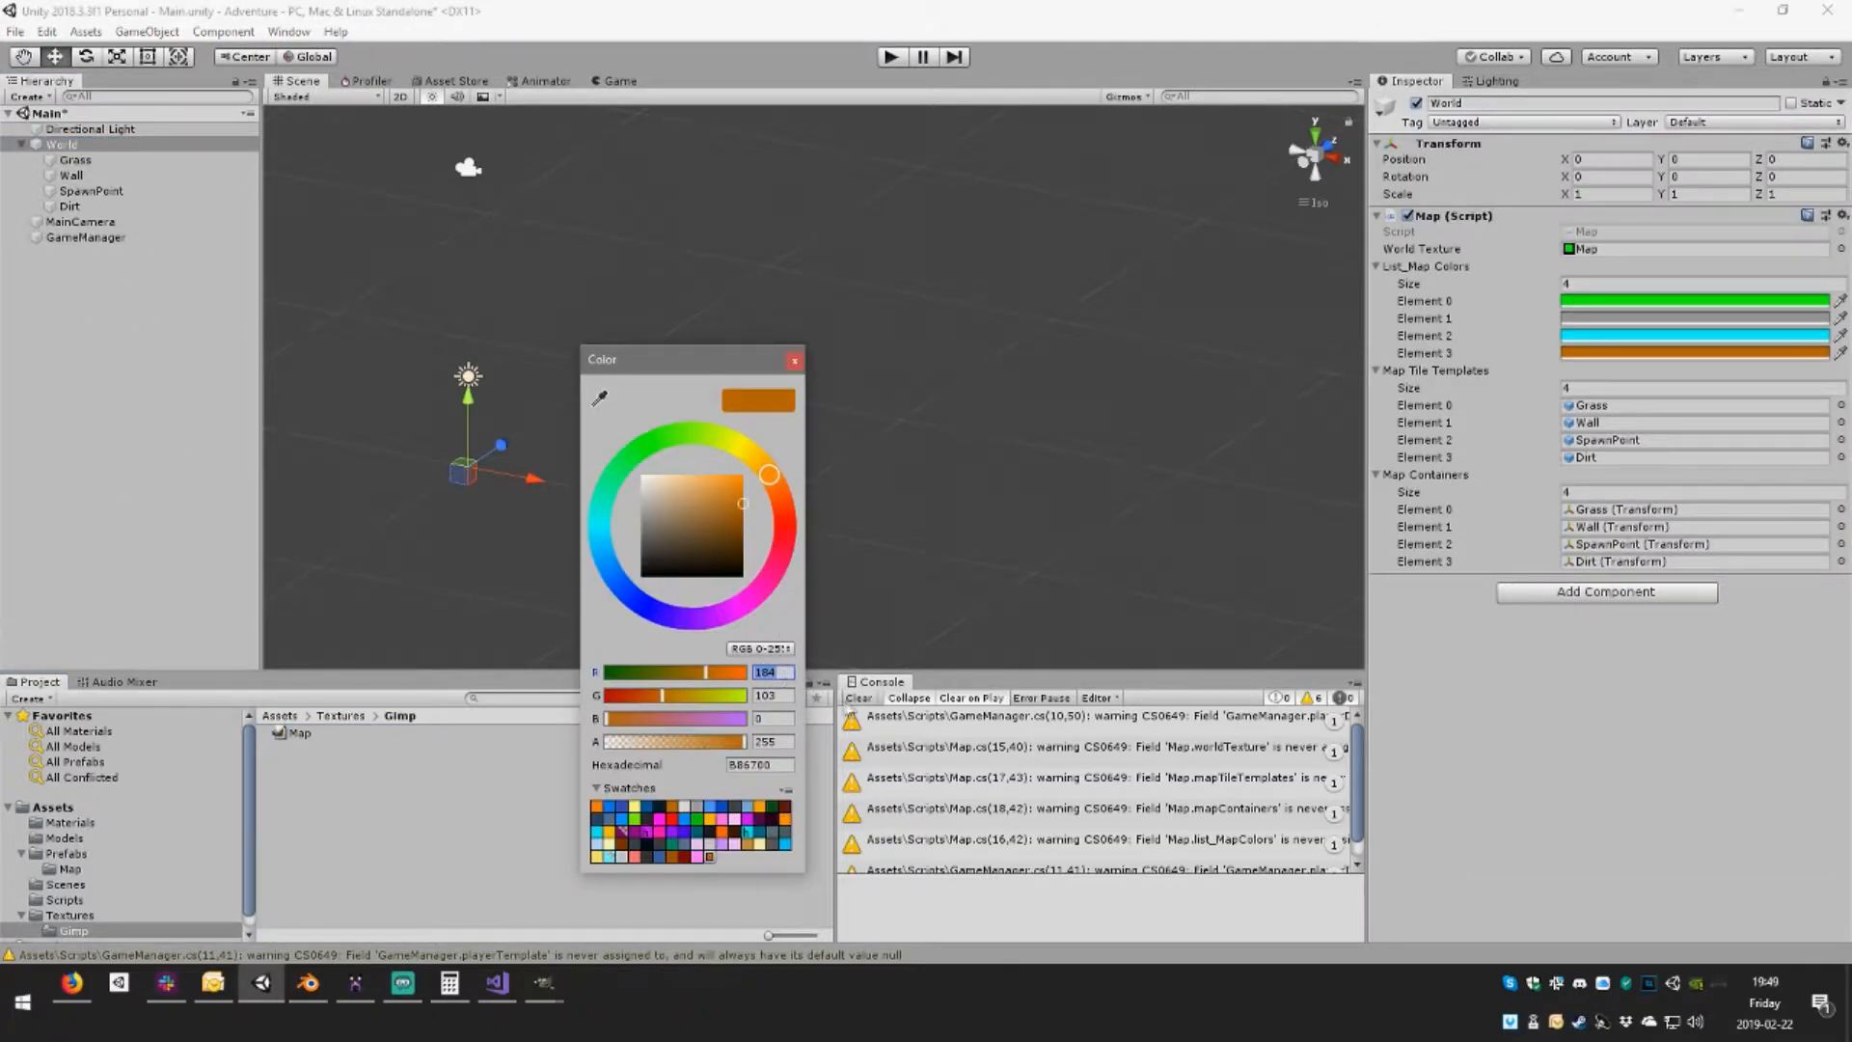
left_click(791, 362)
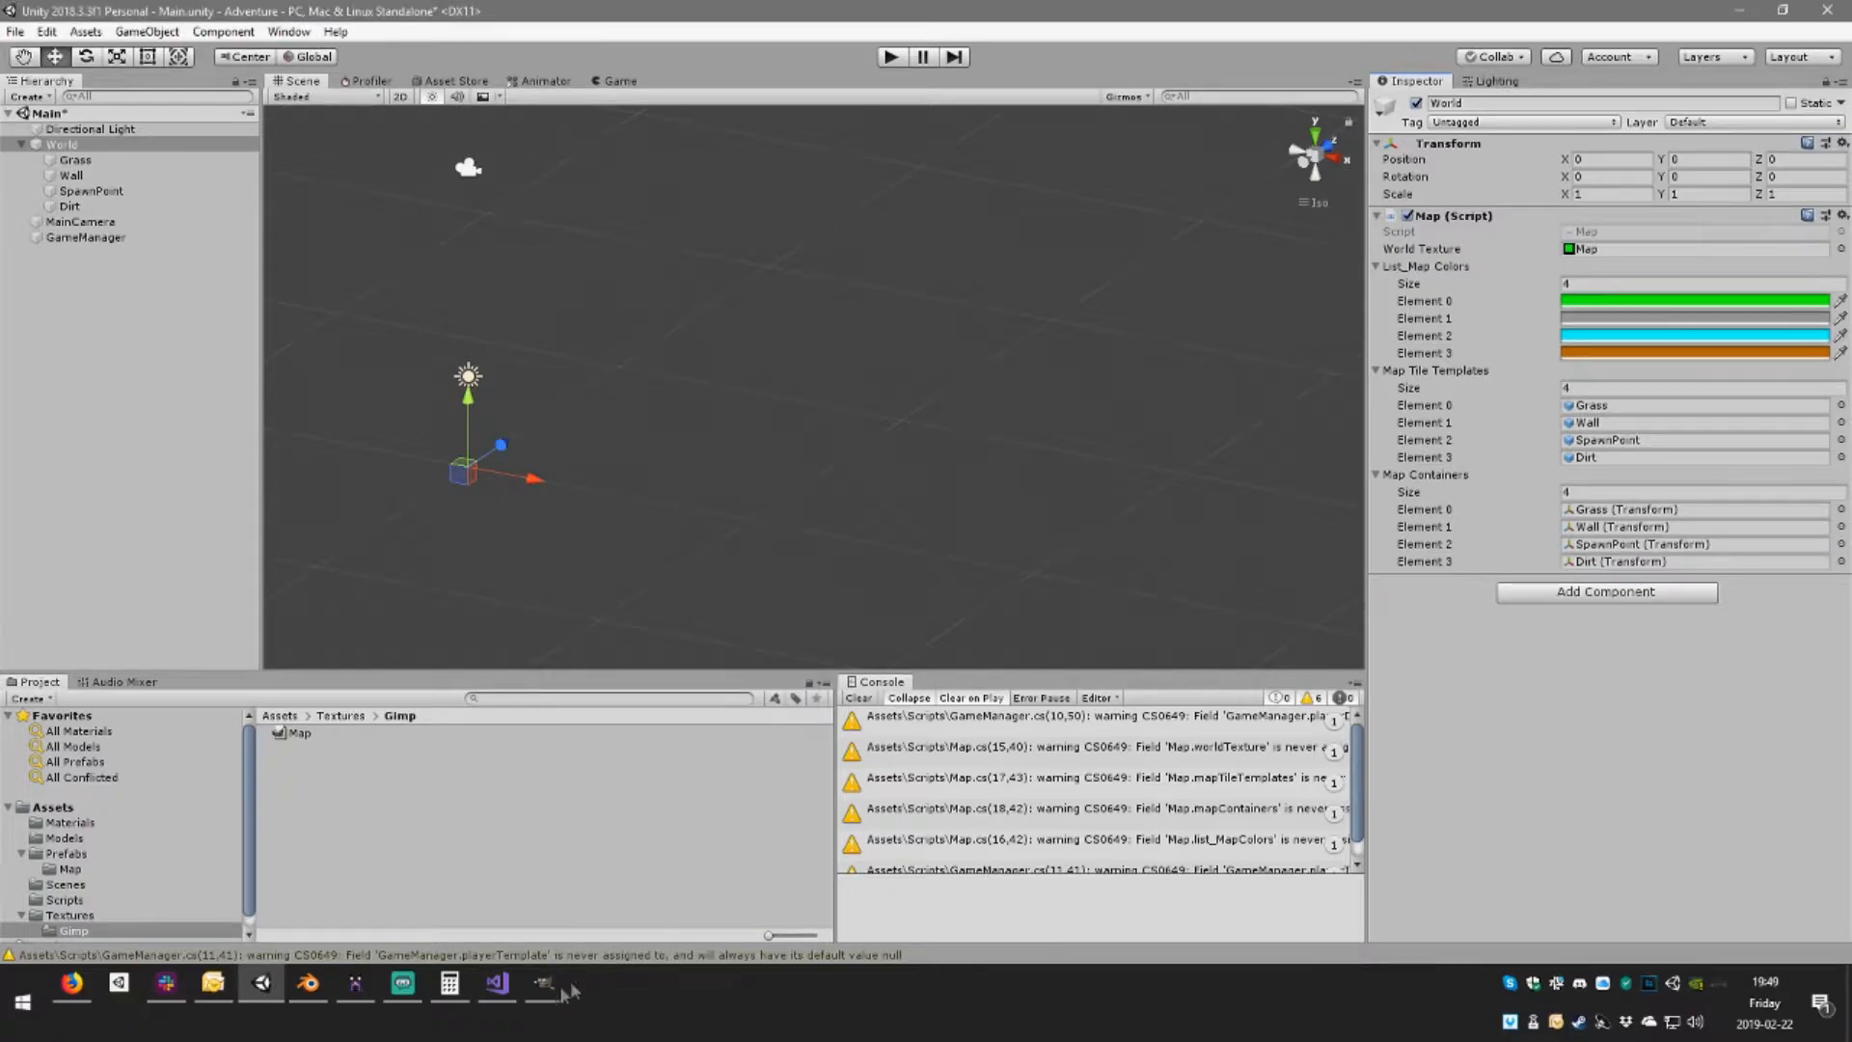
Return to GIMP's foreground color dialog and set the color to red 184, green 103, blue 0
left_click(497, 983)
mouse_move(544, 984)
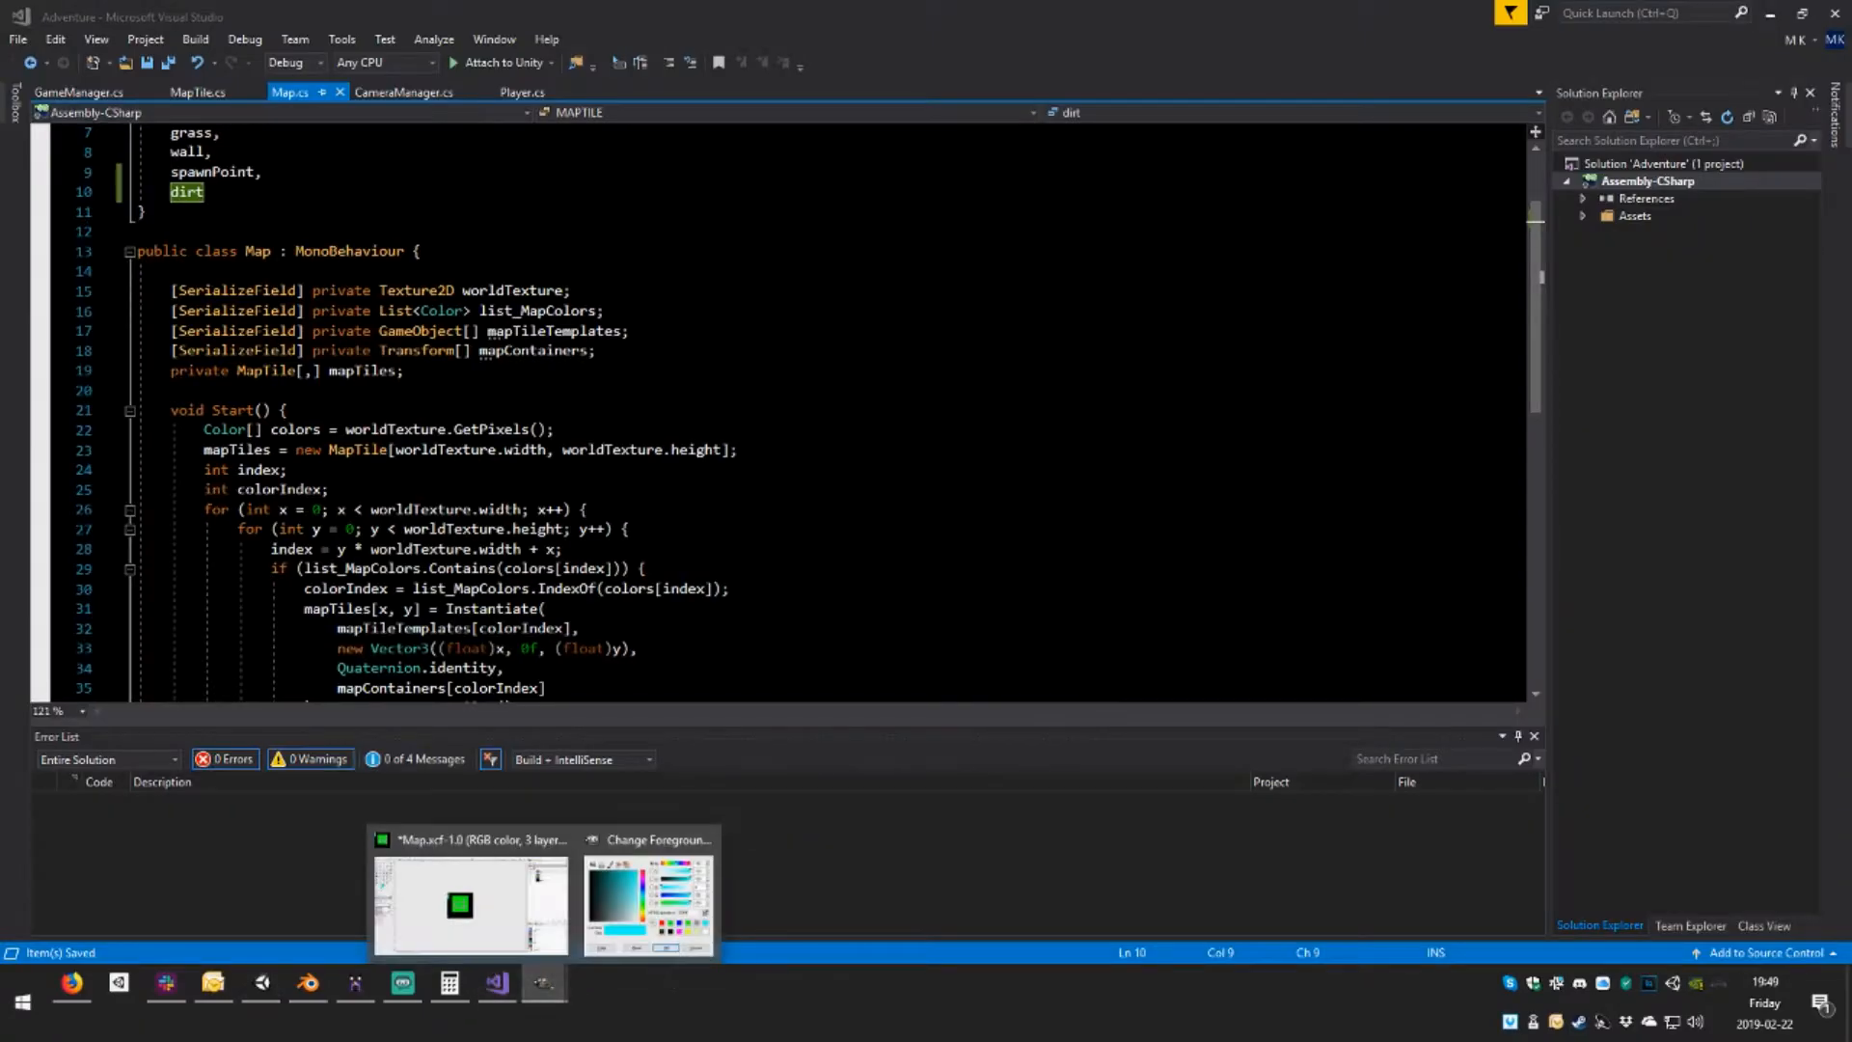
left_click(649, 902)
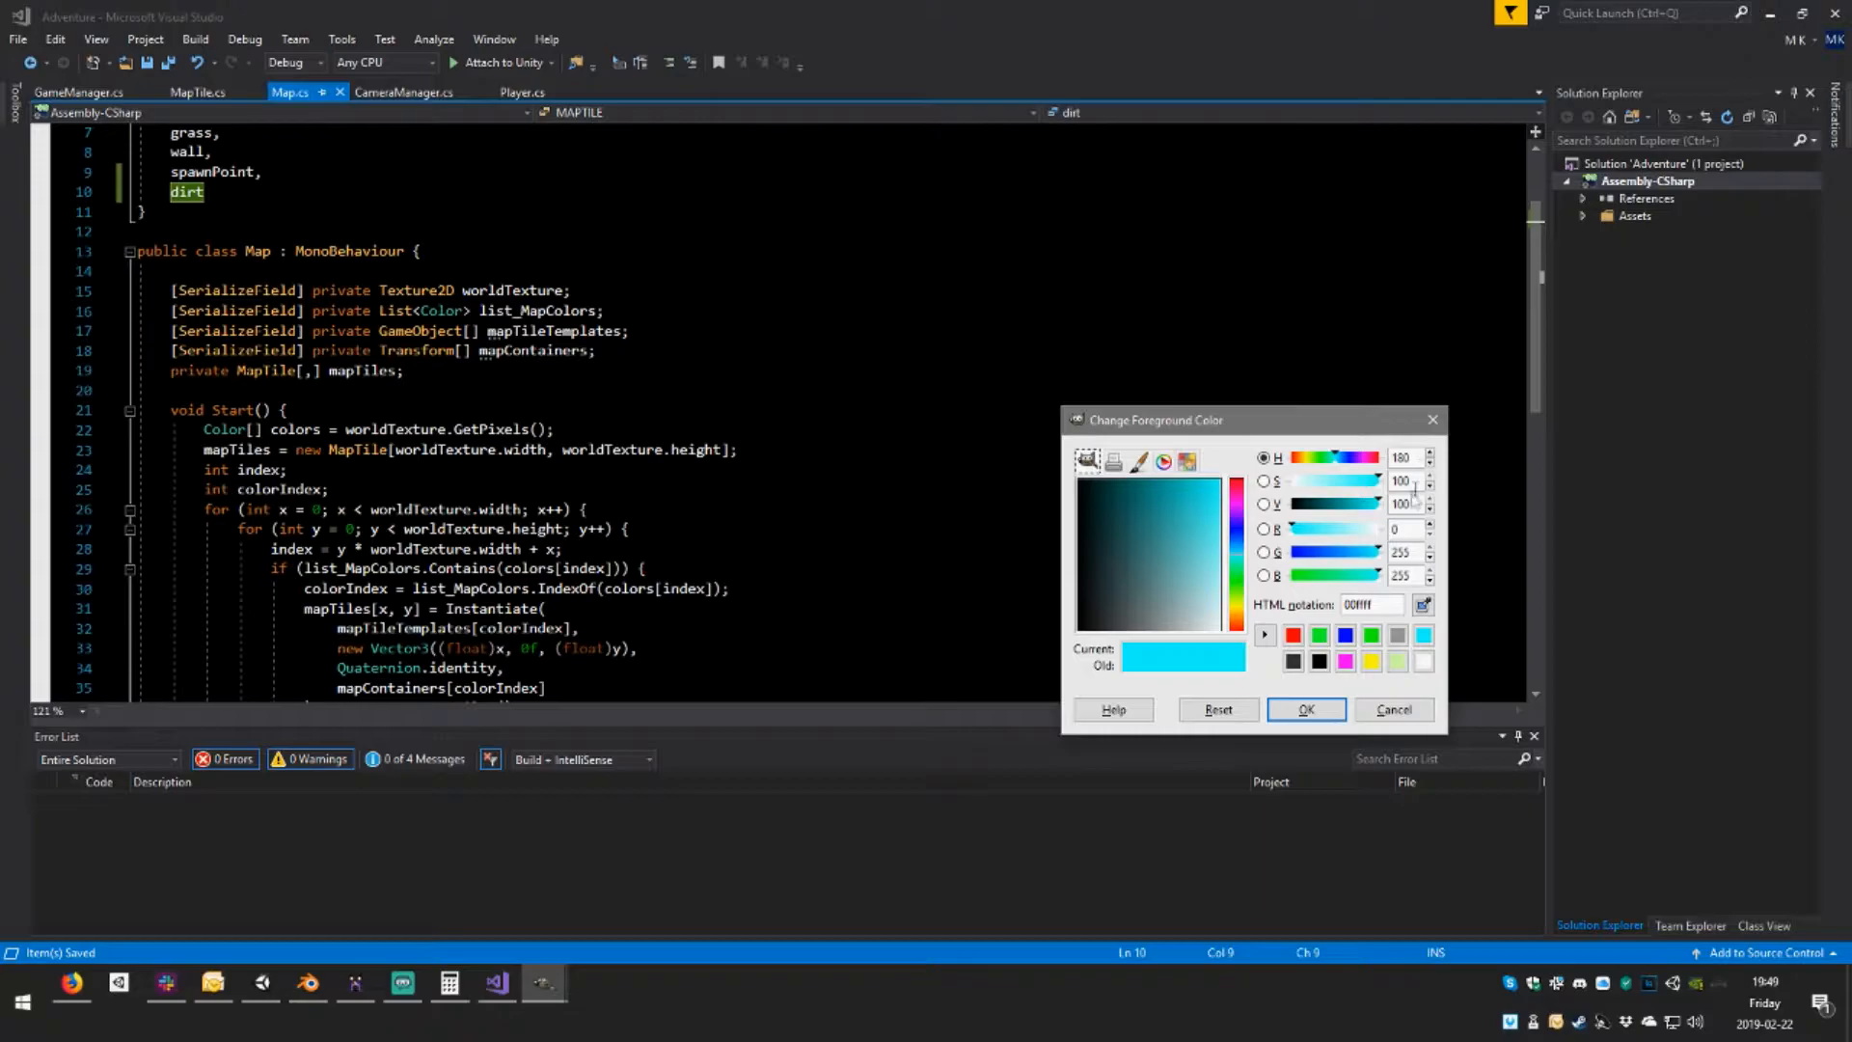
left_click(1401, 529)
key("Return")
left_click(1412, 551)
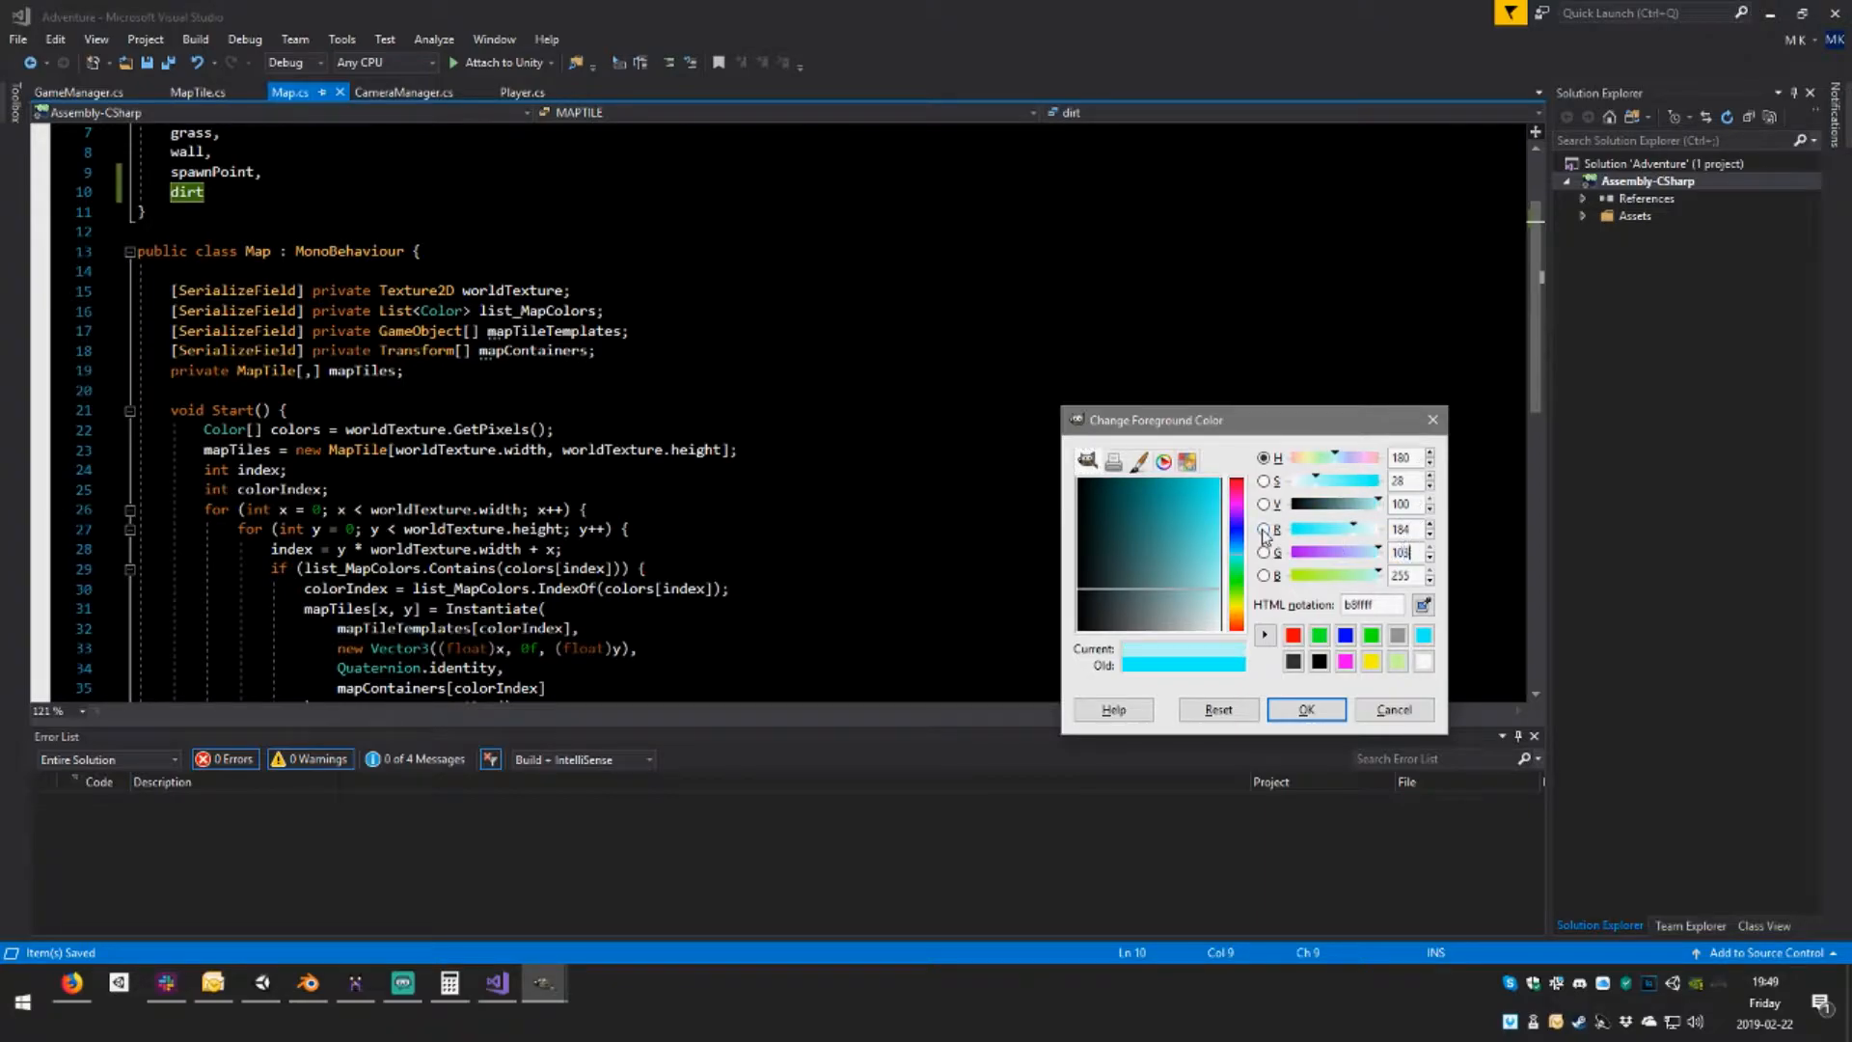
type("103")
key("Return")
left_click(1418, 576)
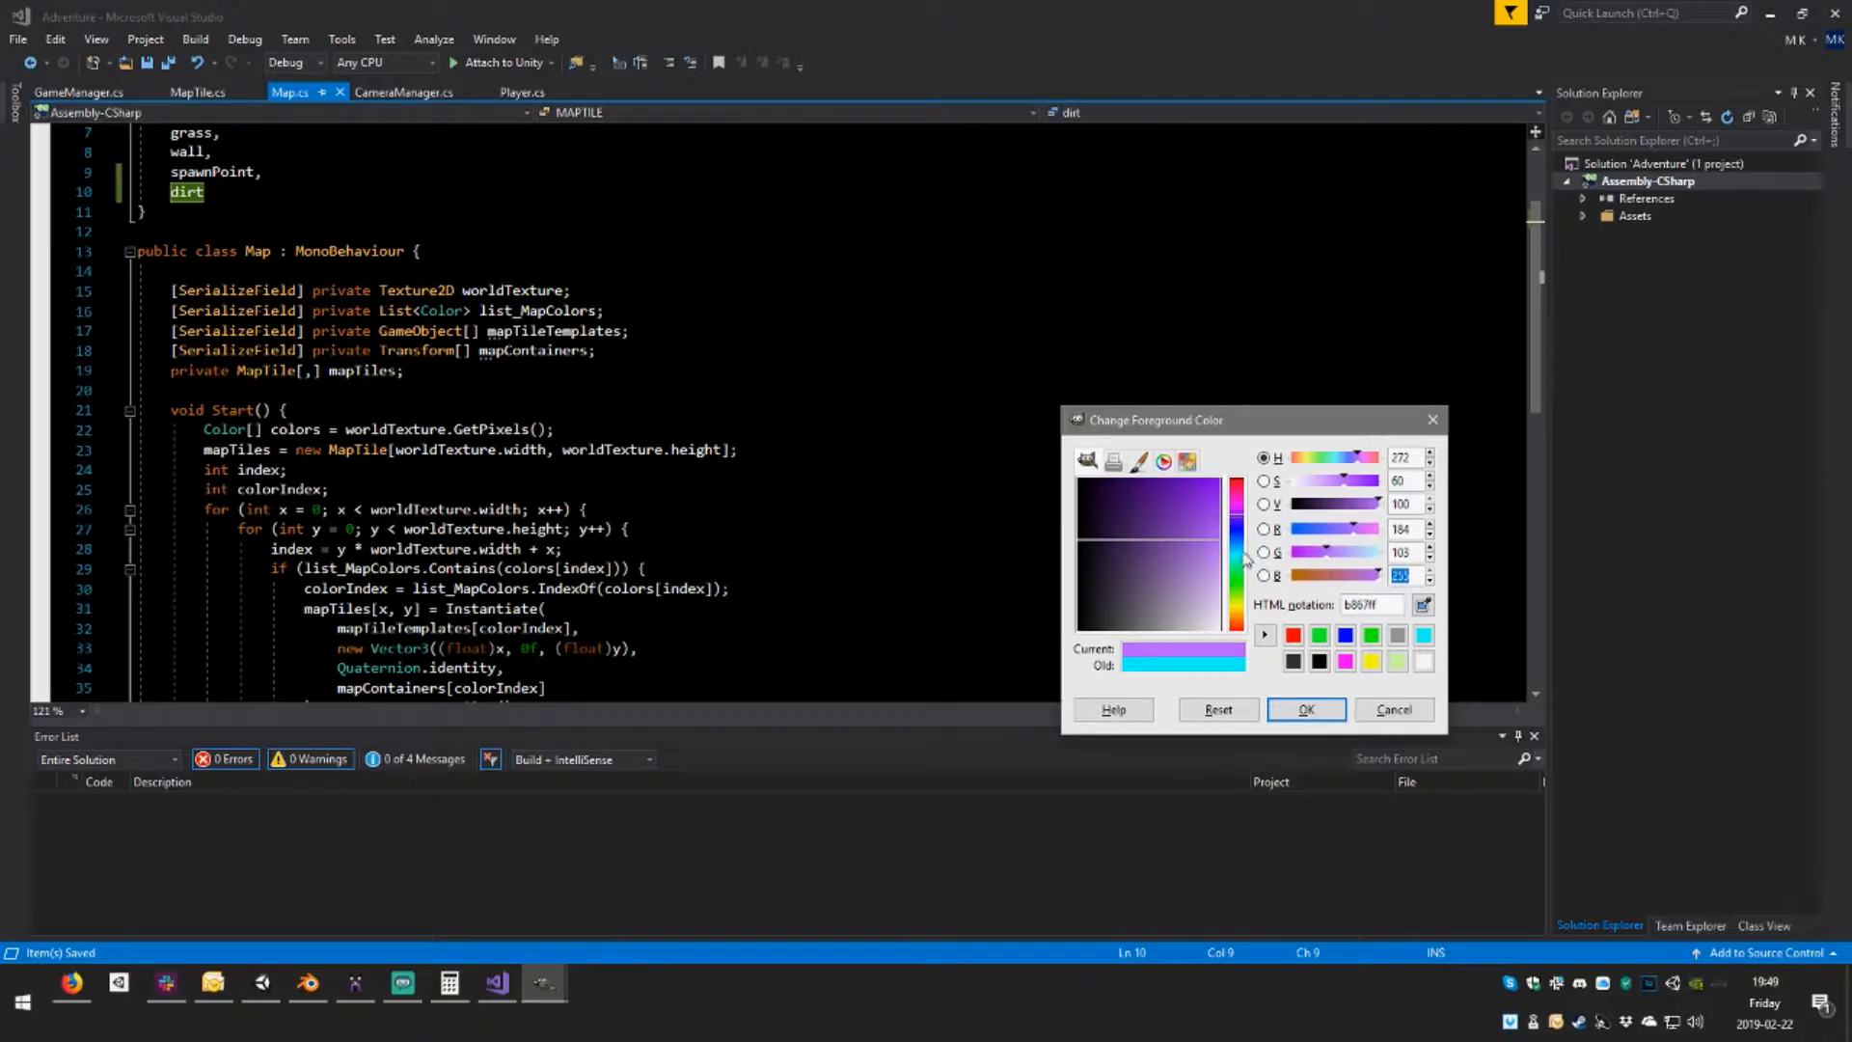
type("0")
key("Return")
left_click(1283, 704)
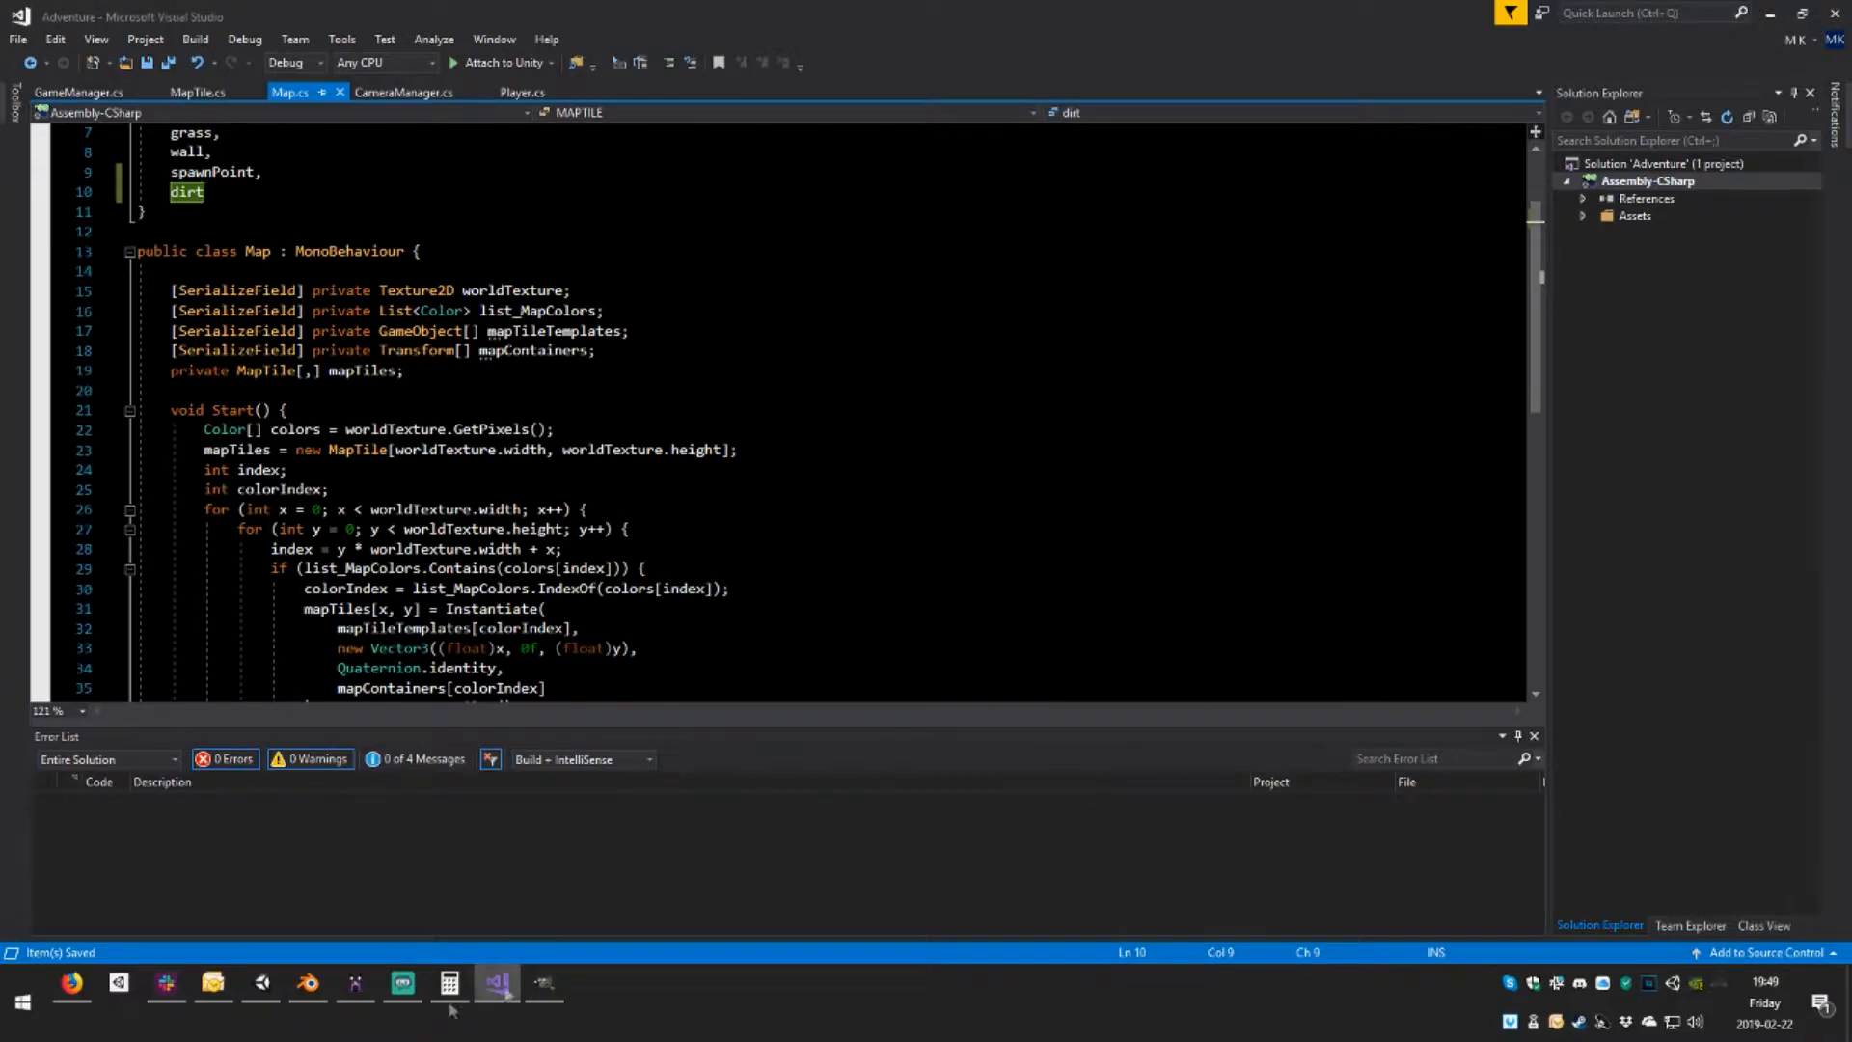
Paint a brown pixel at the color column's fourth position, and a brown border around the grass with an extra right-hand strip on the Grass layer
left_click(545, 982)
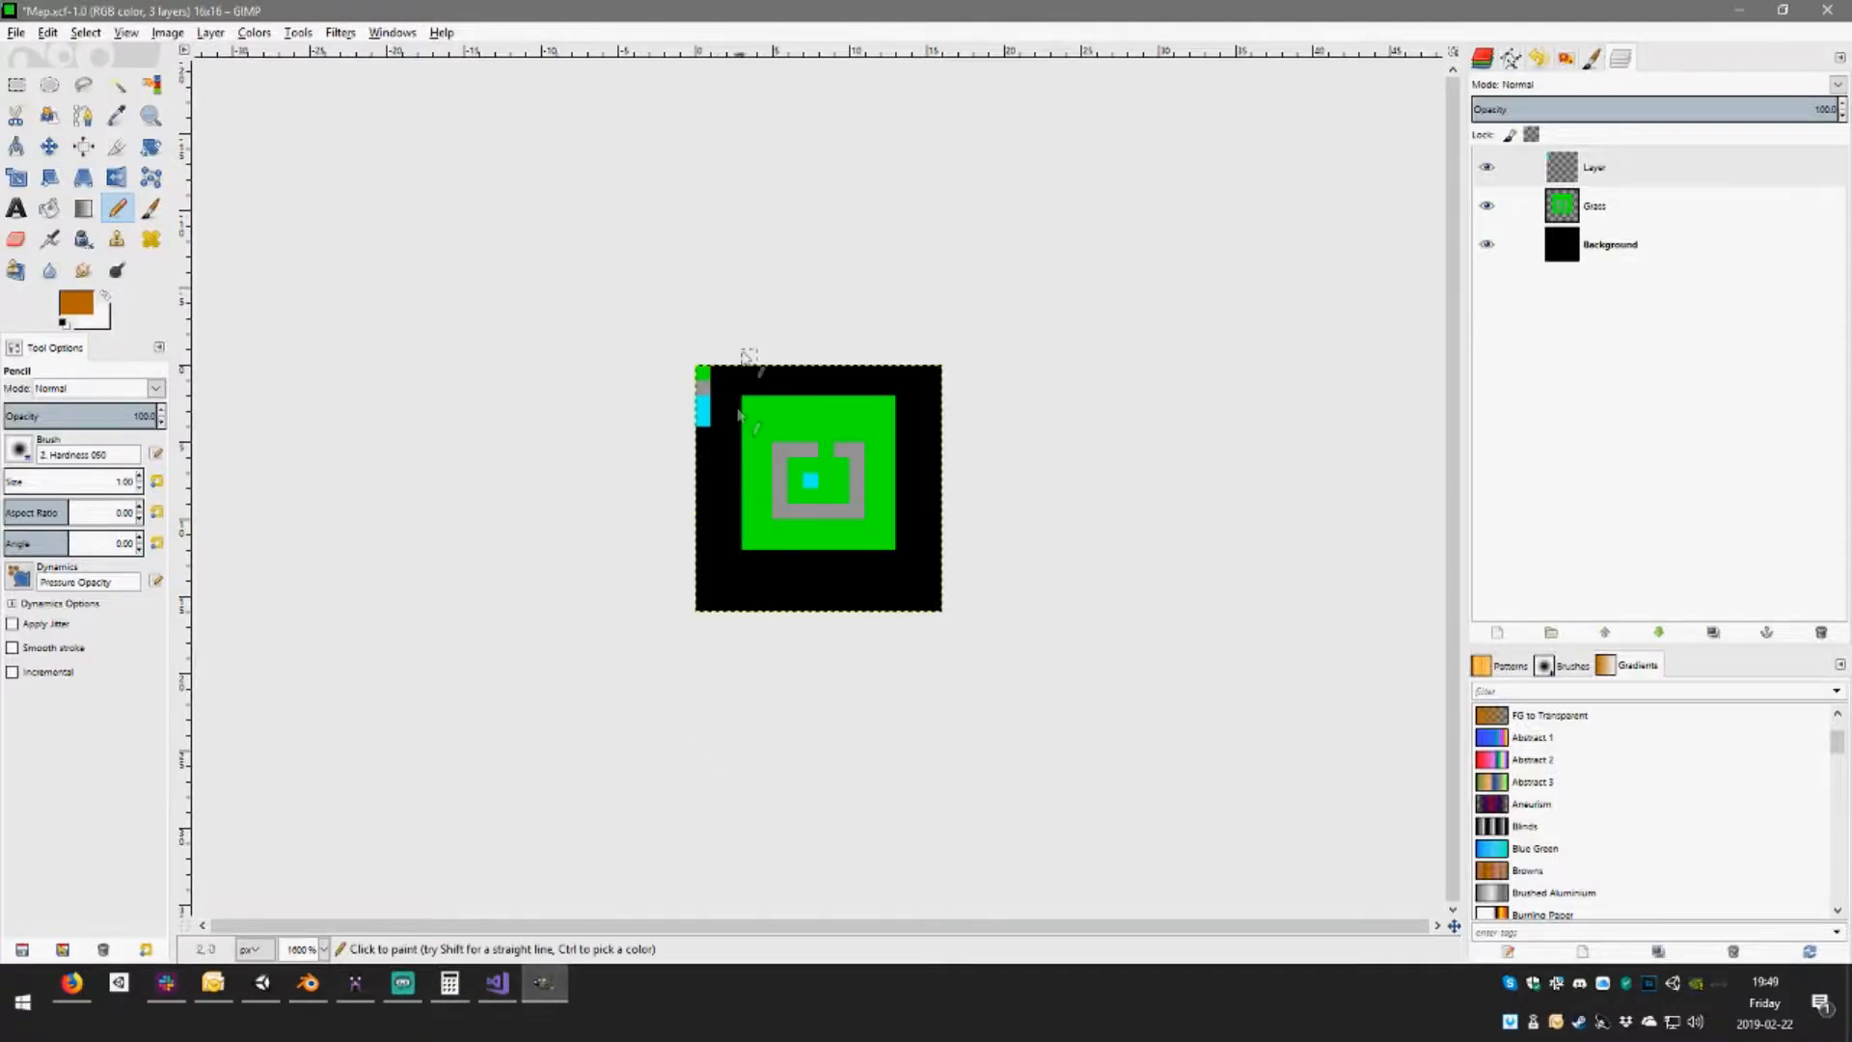
left_click(704, 417)
left_click(1602, 216)
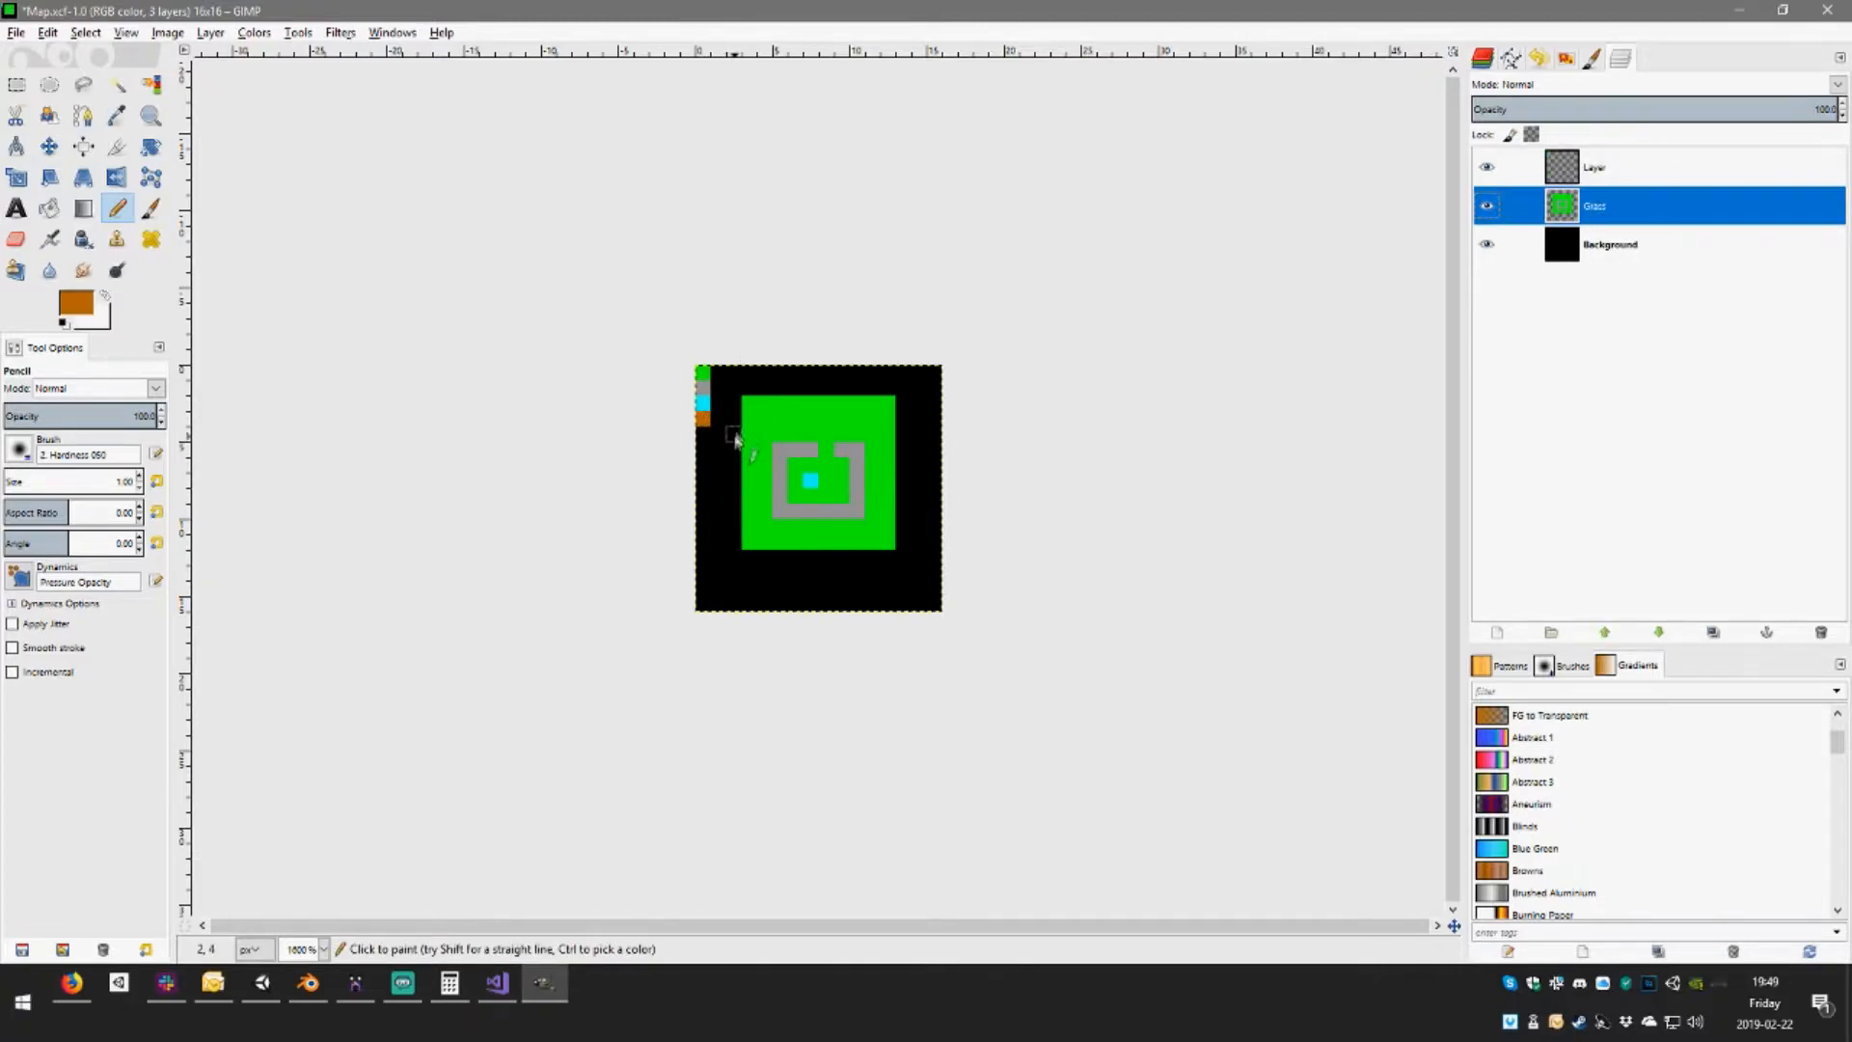
left_click(734, 389)
mouse_move(733, 391)
left_mouse_down()
mouse_move(734, 564)
mouse_move(902, 560)
mouse_move(902, 386)
mouse_move(904, 509)
mouse_move(893, 389)
mouse_move(743, 387)
left_mouse_up()
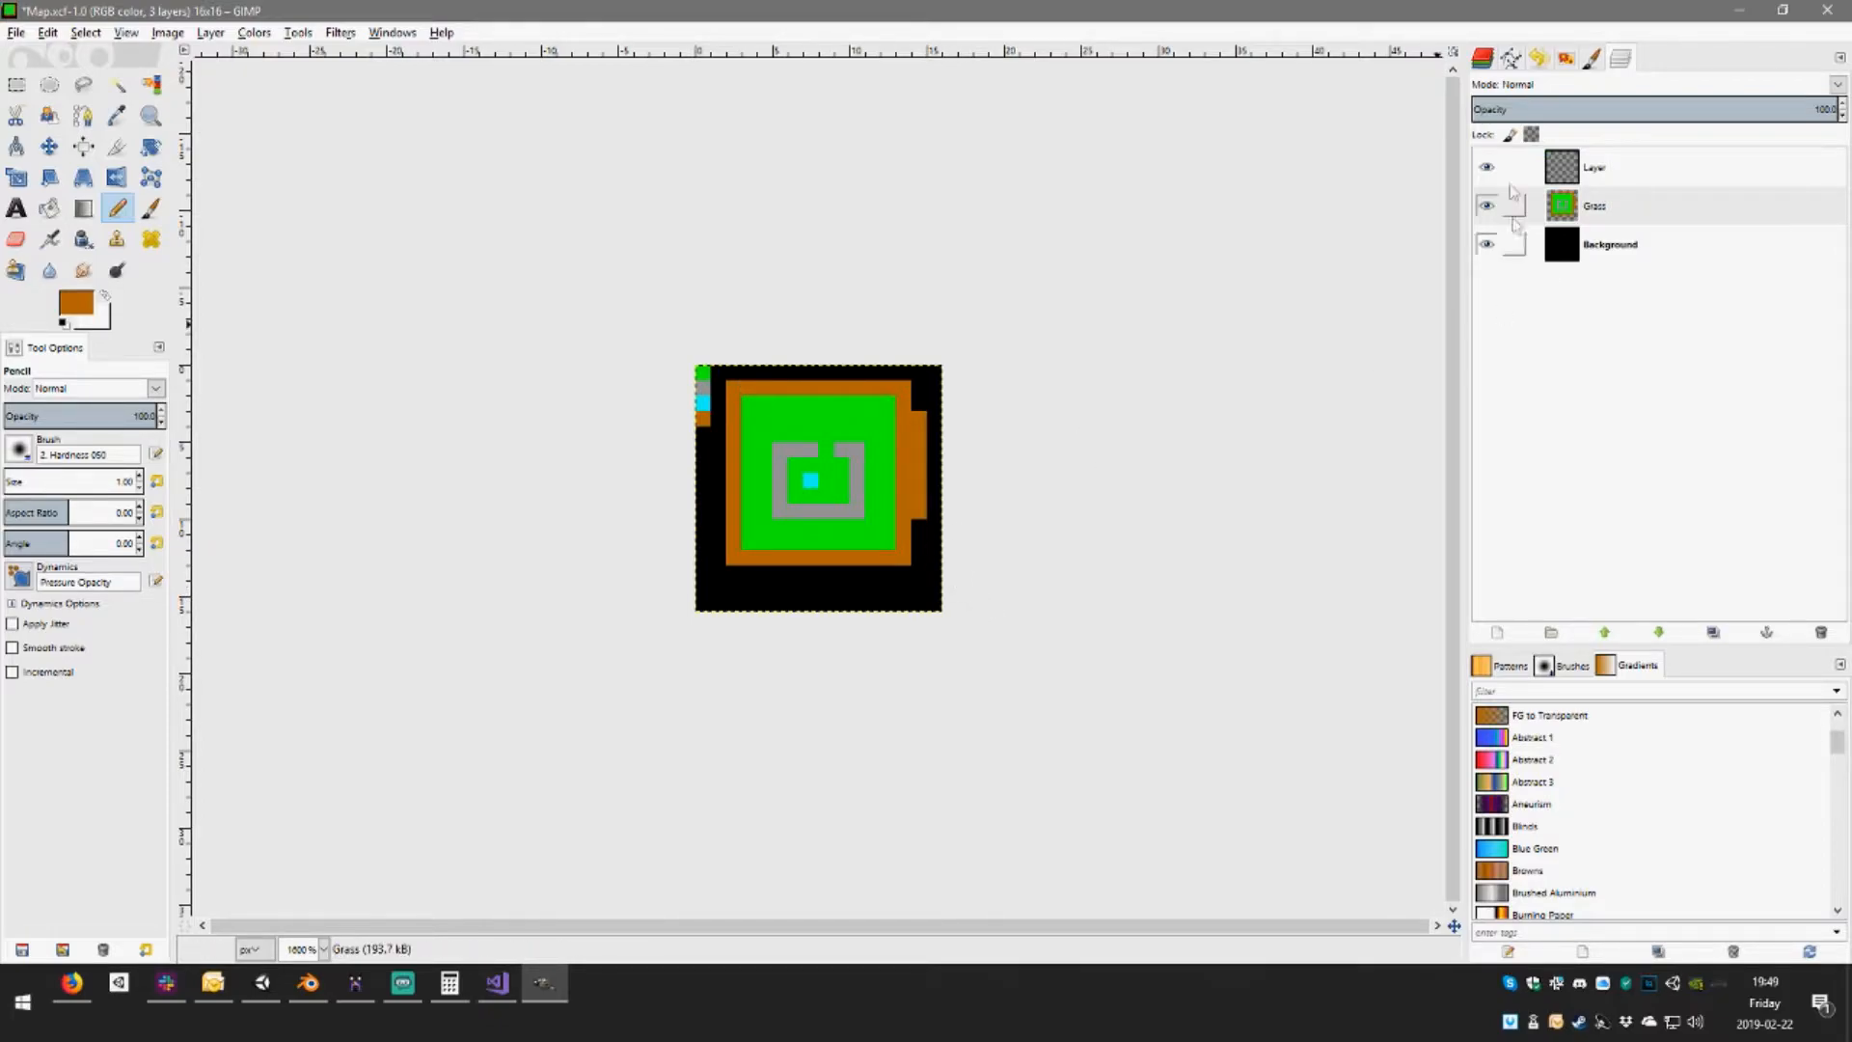
Rename the top layer to Legend and save the image
double_click(1590, 178)
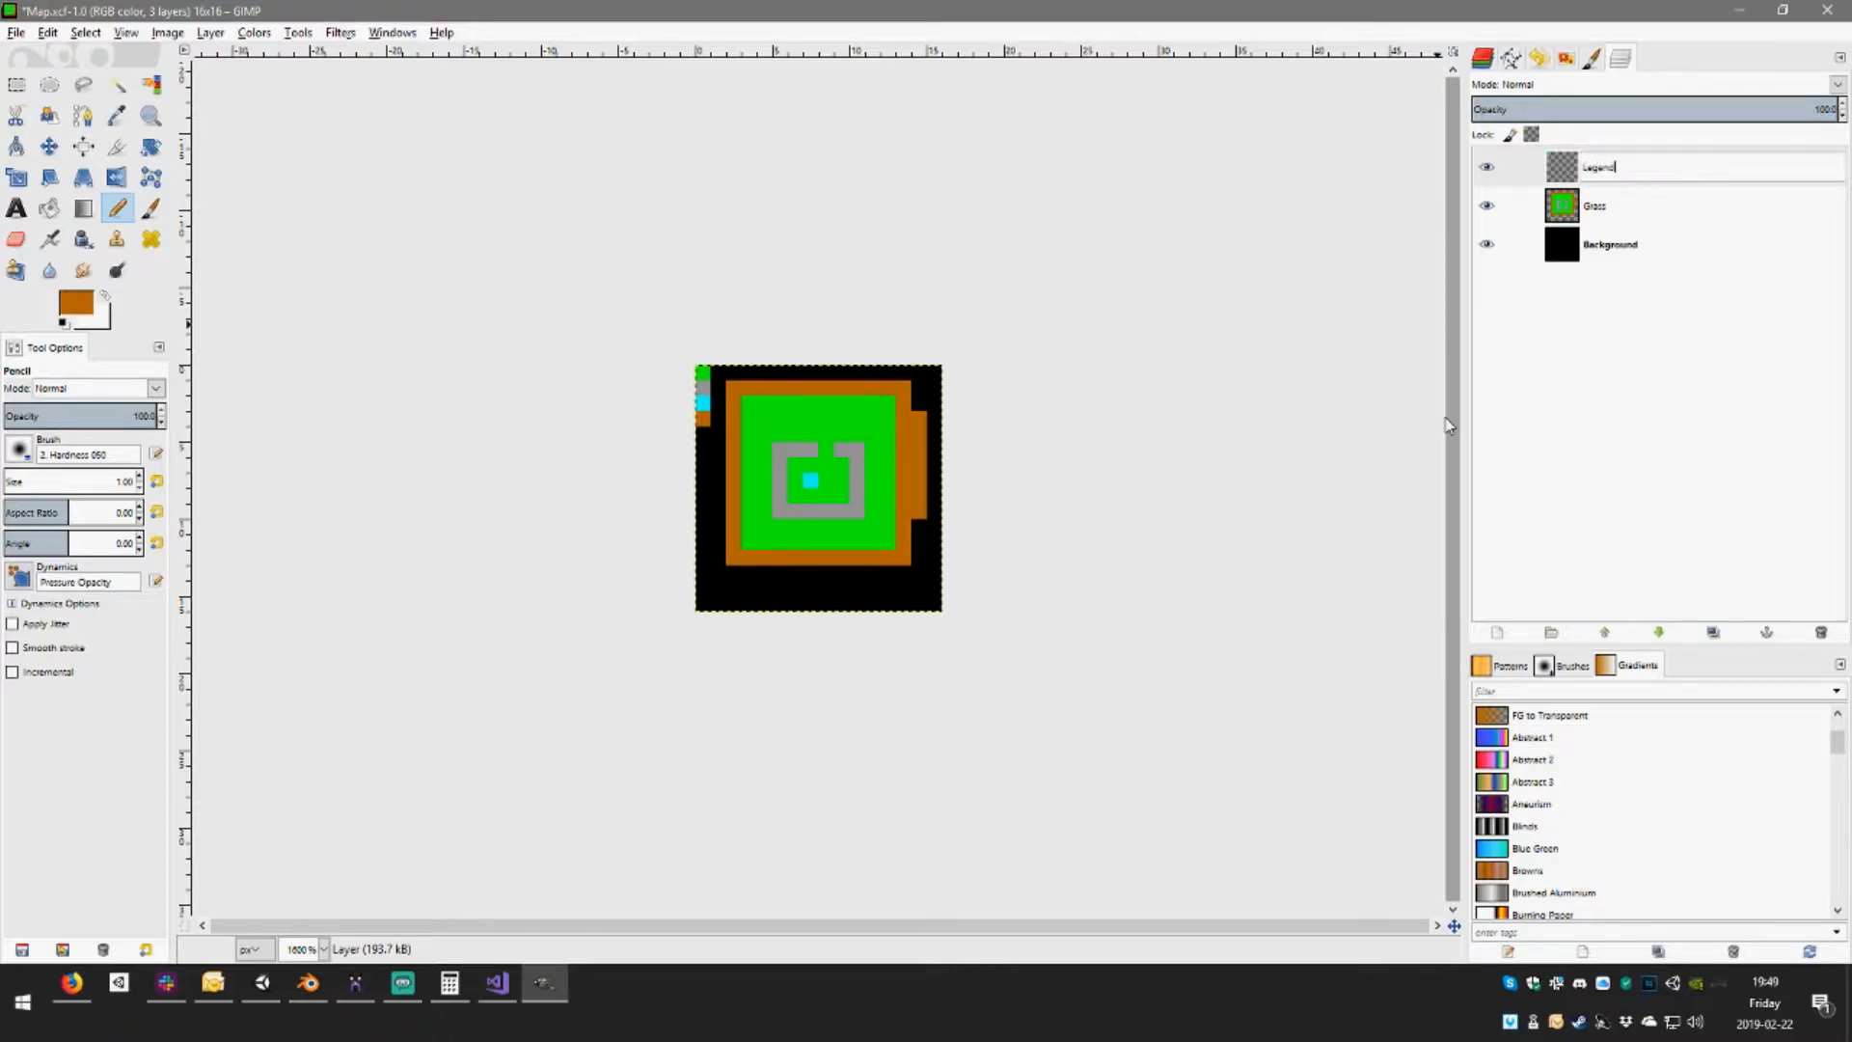
key("Return")
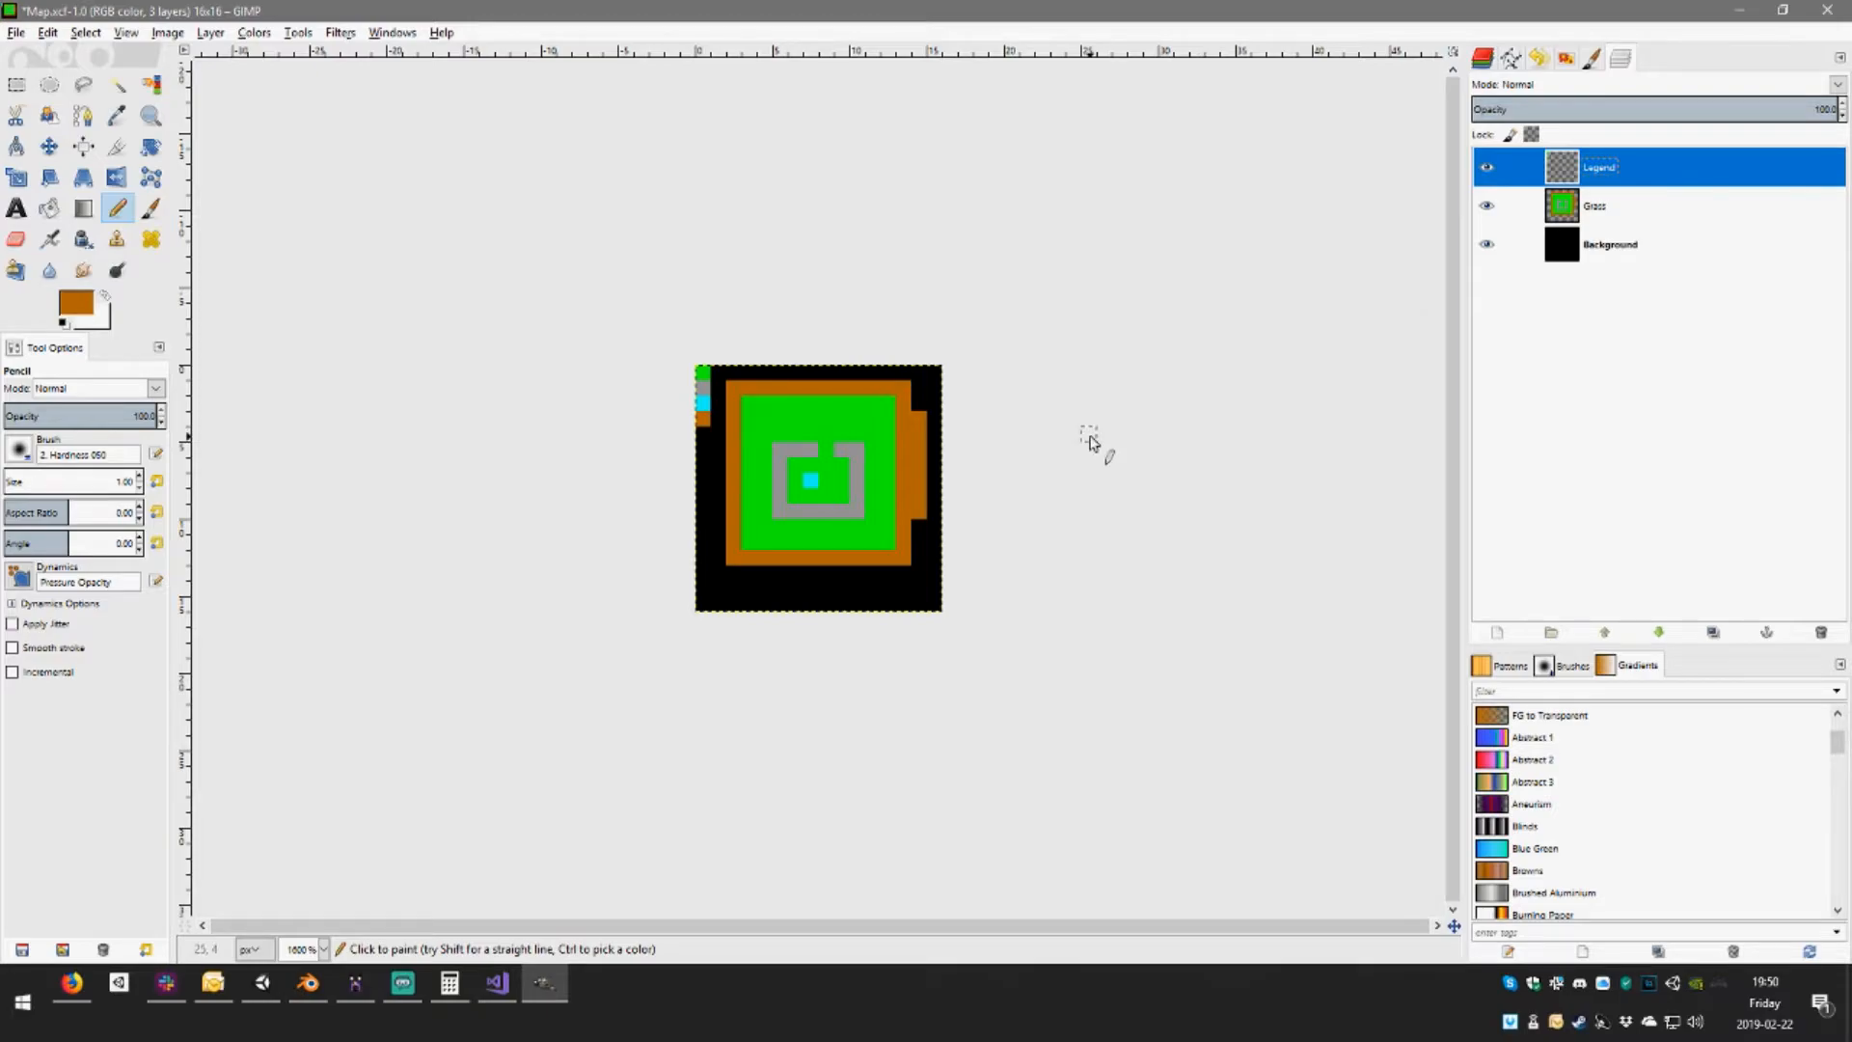
key("ctrl+s")
Hide the Legend layer and export the image over the existing Map.png in the Textures folder
left_click(1486, 168)
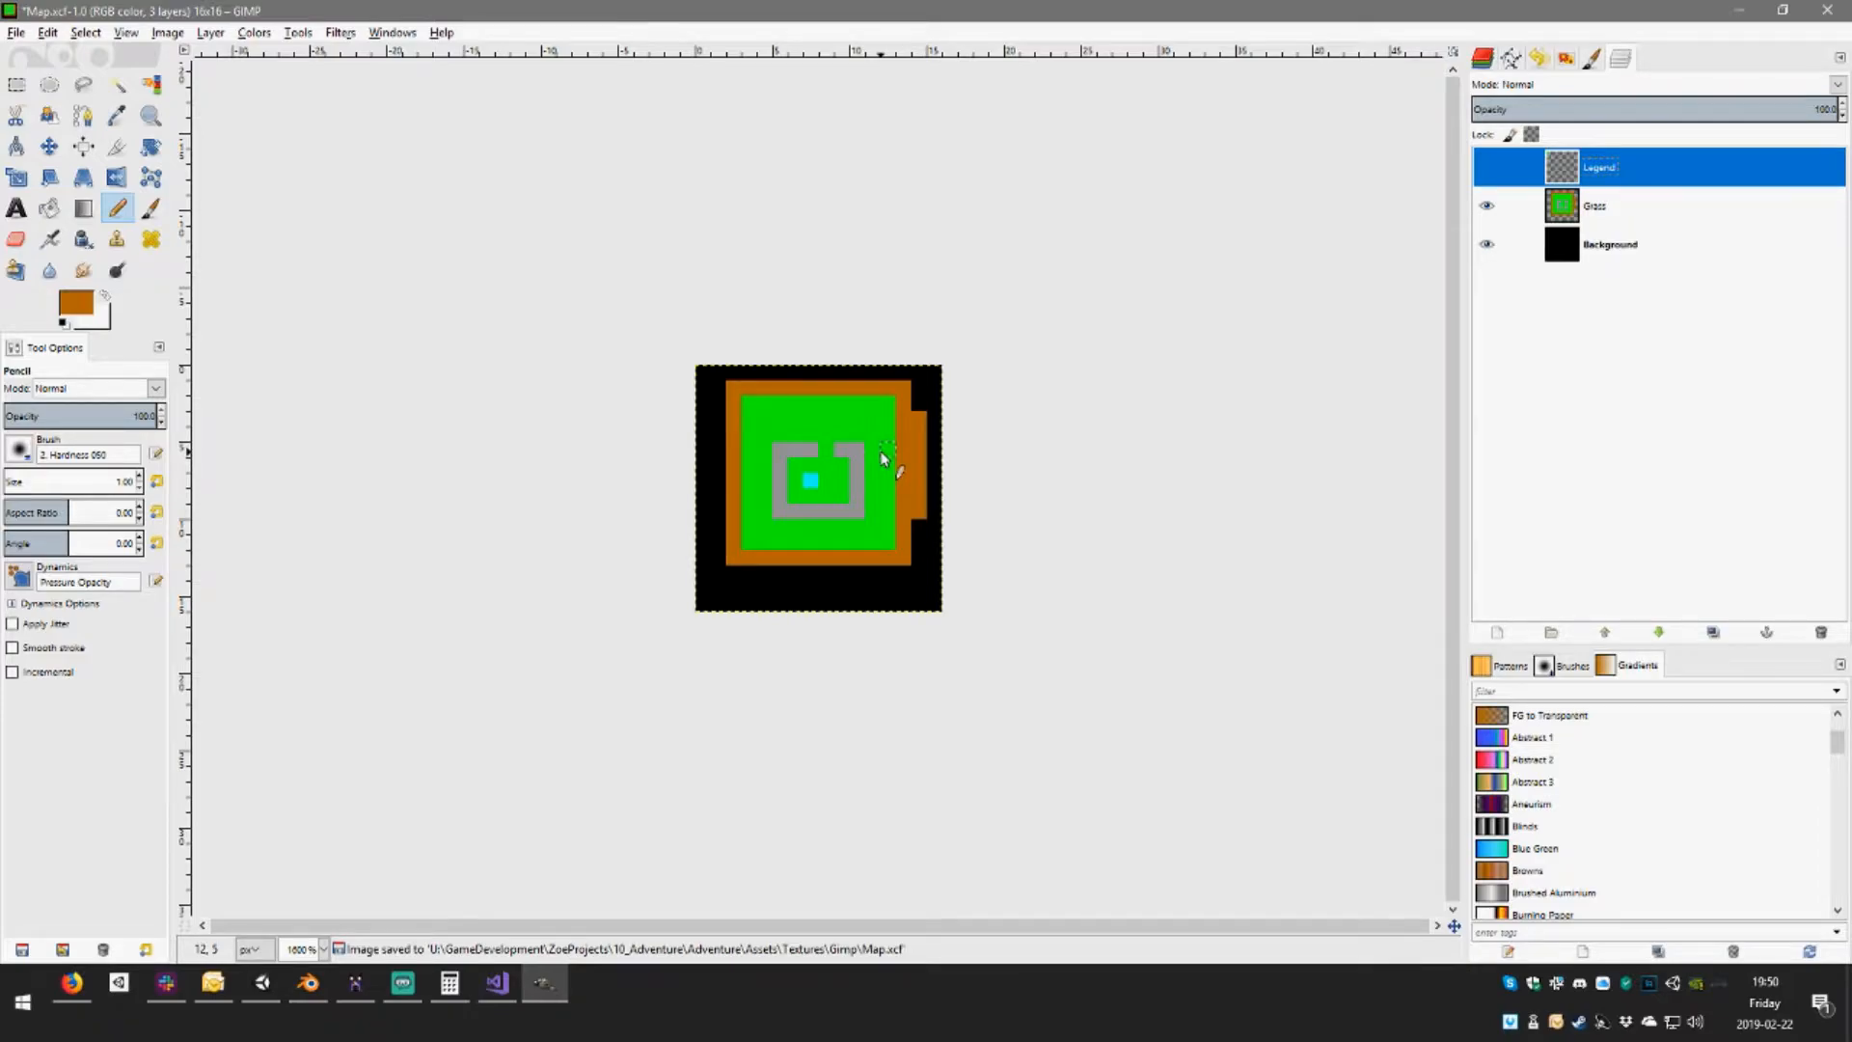
key("ctrl+shift+e")
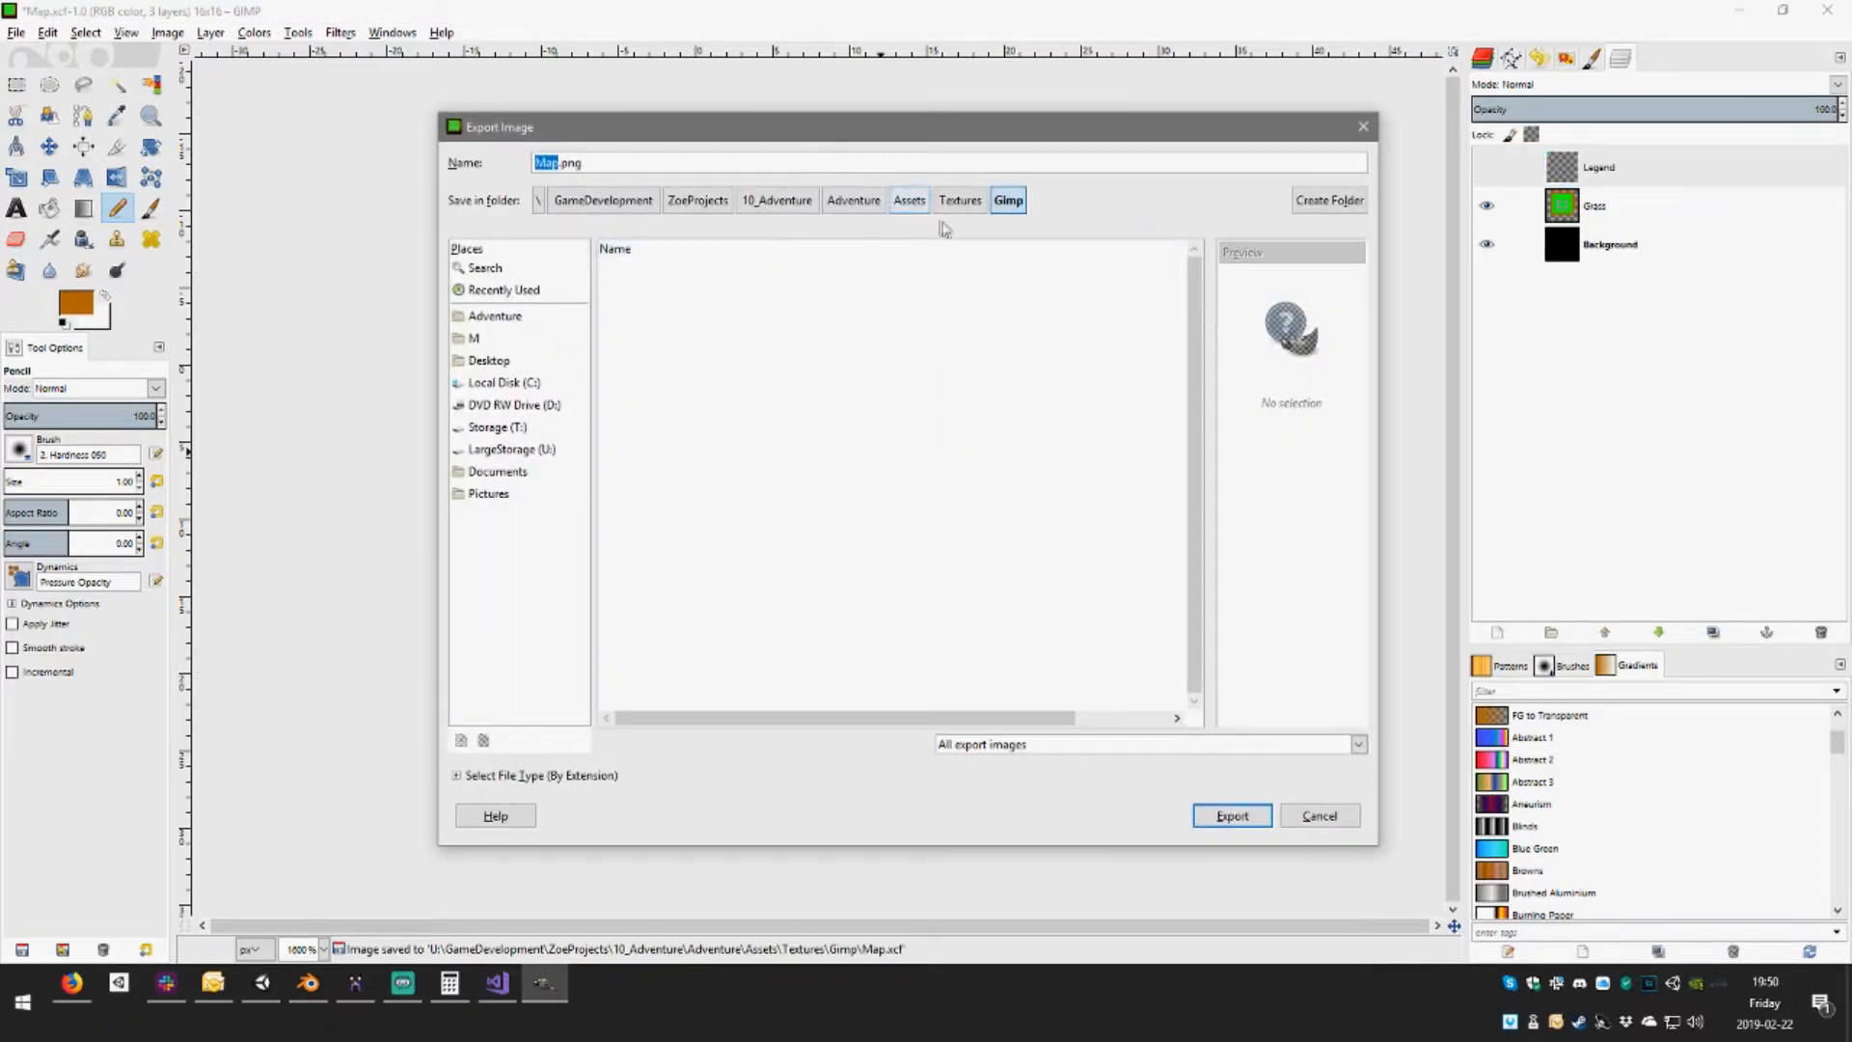
left_click(960, 200)
double_click(640, 289)
left_click(970, 570)
left_click(932, 692)
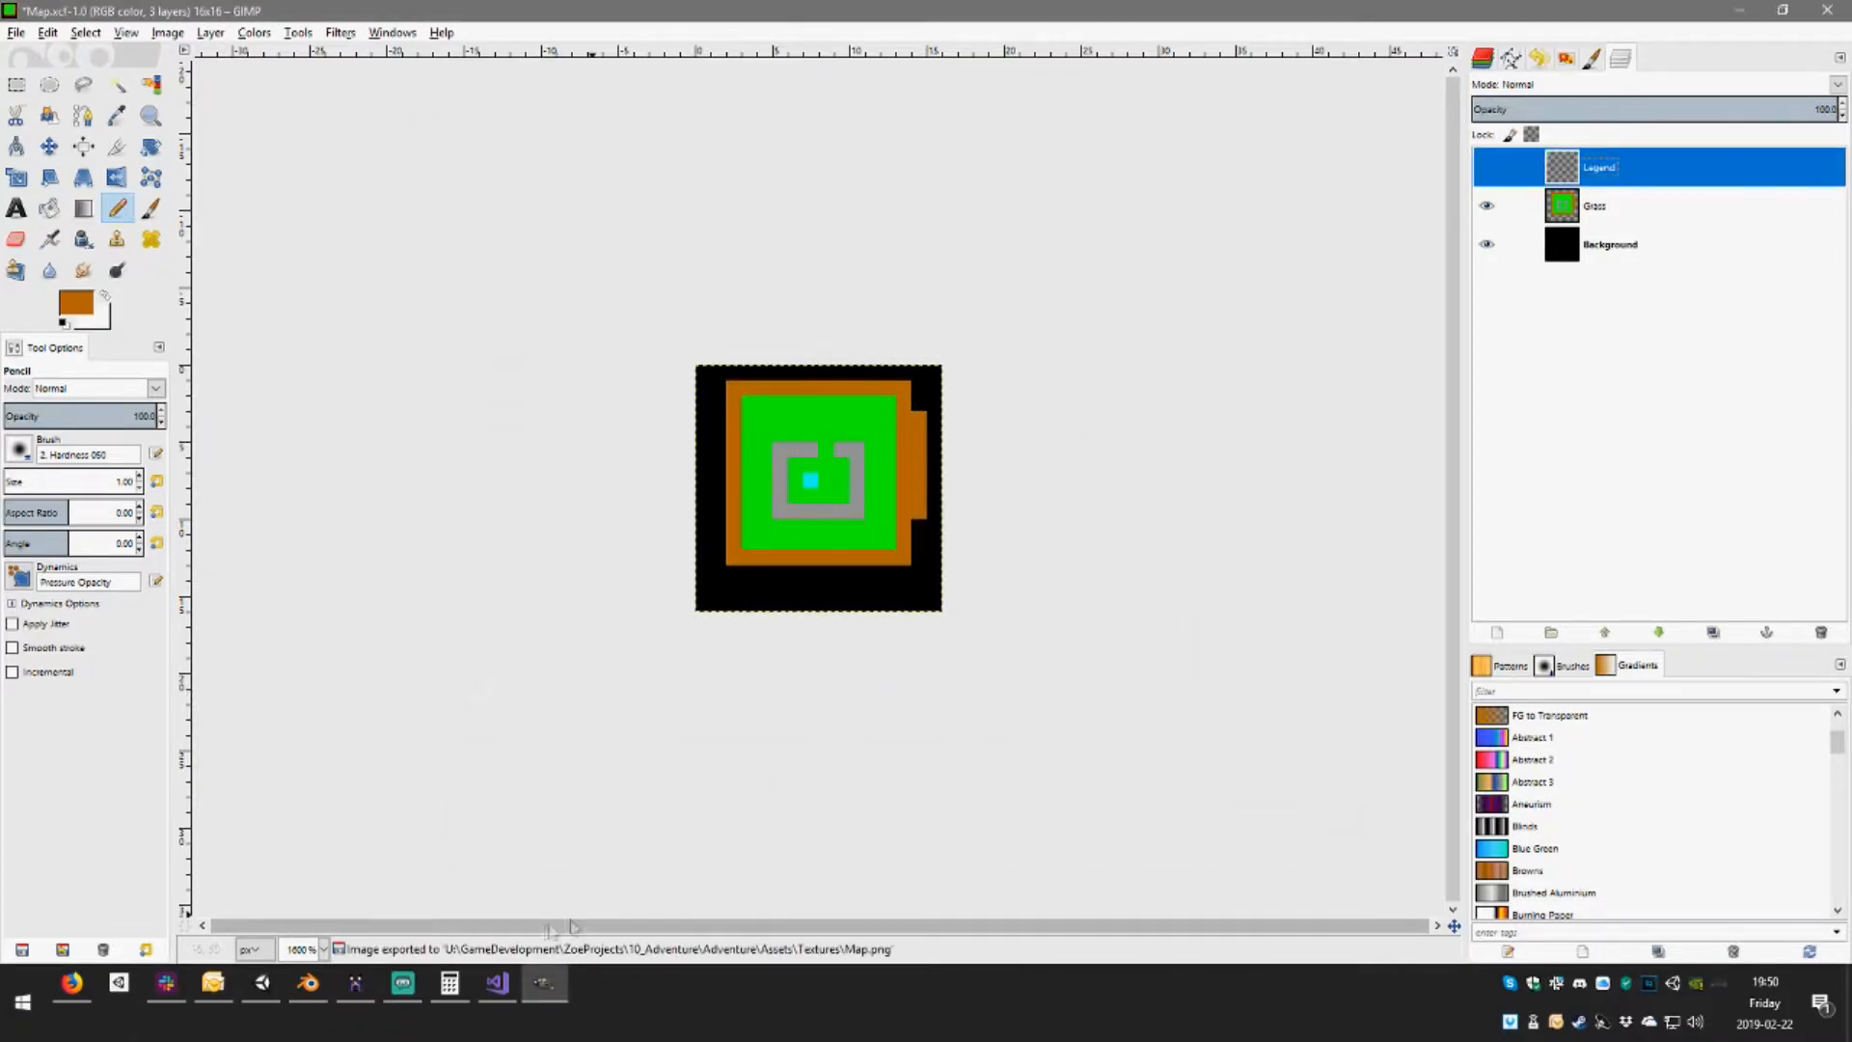
Switch to Unity, run the scene to check the updated map, and stop it
left_click(268, 984)
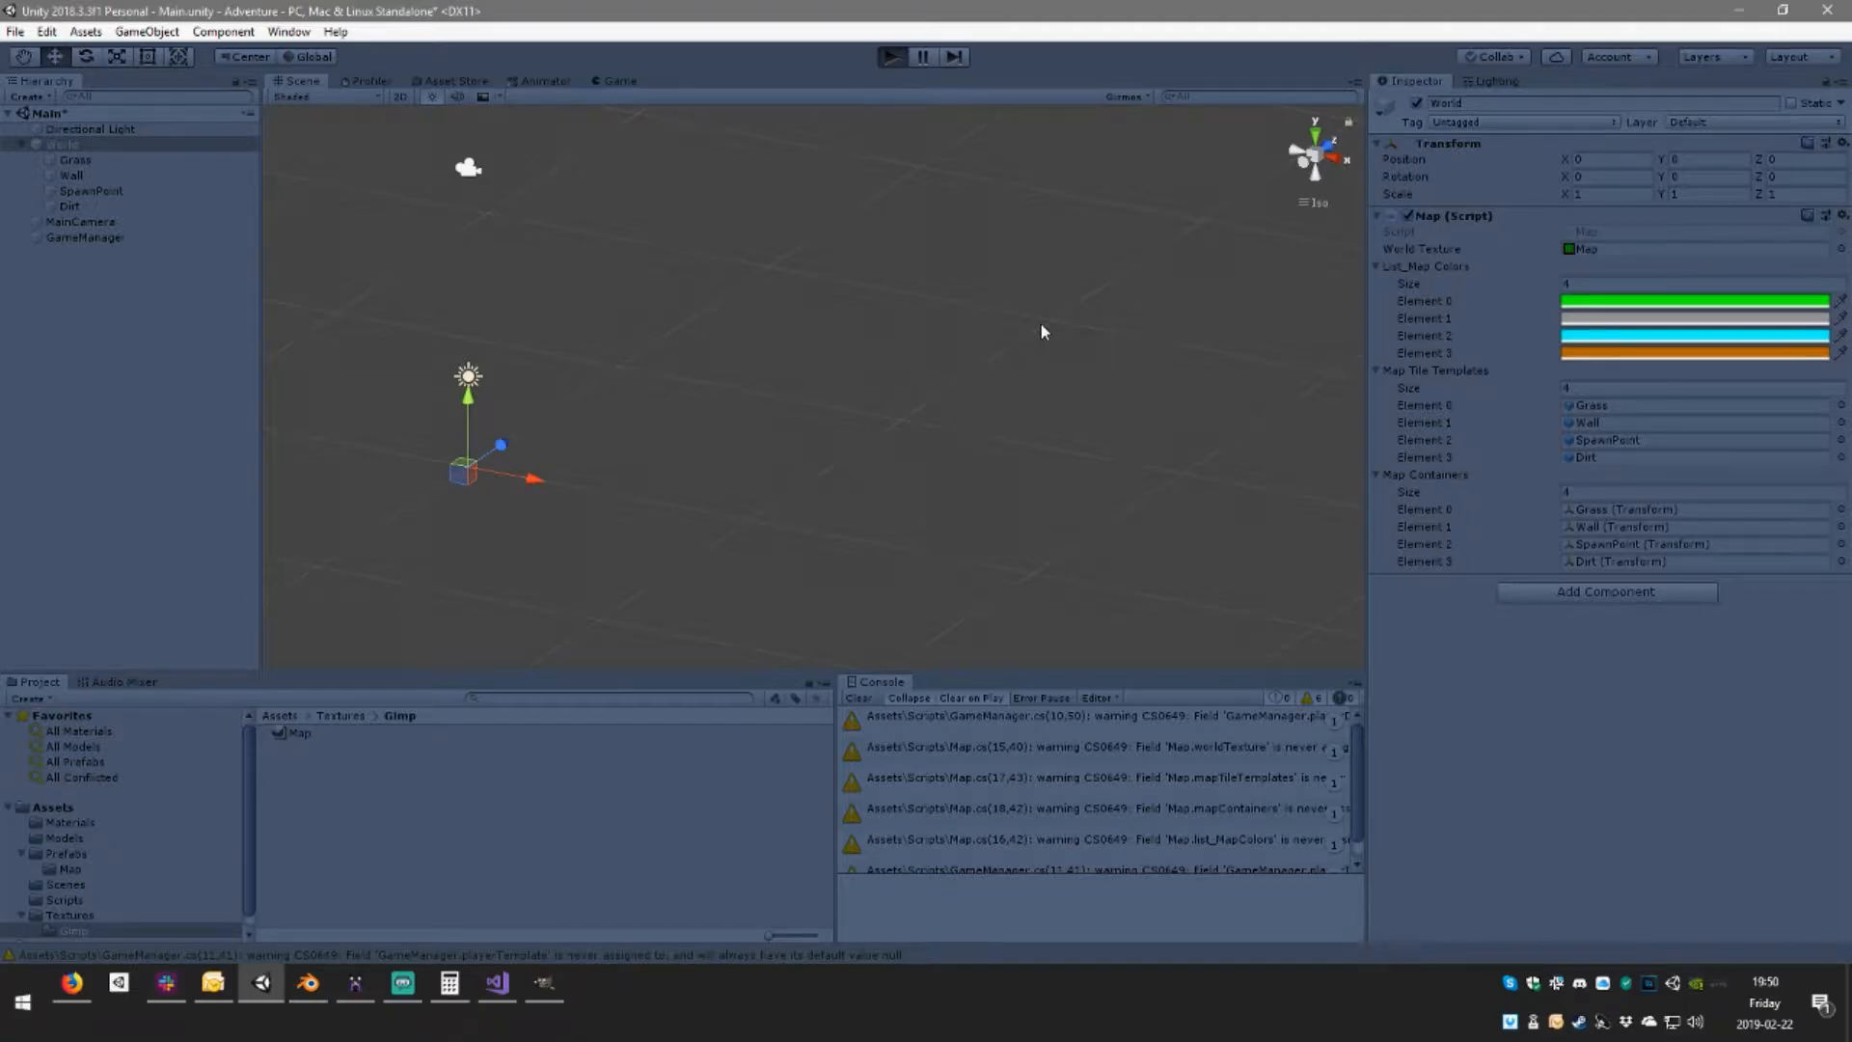
key("ctrl+p")
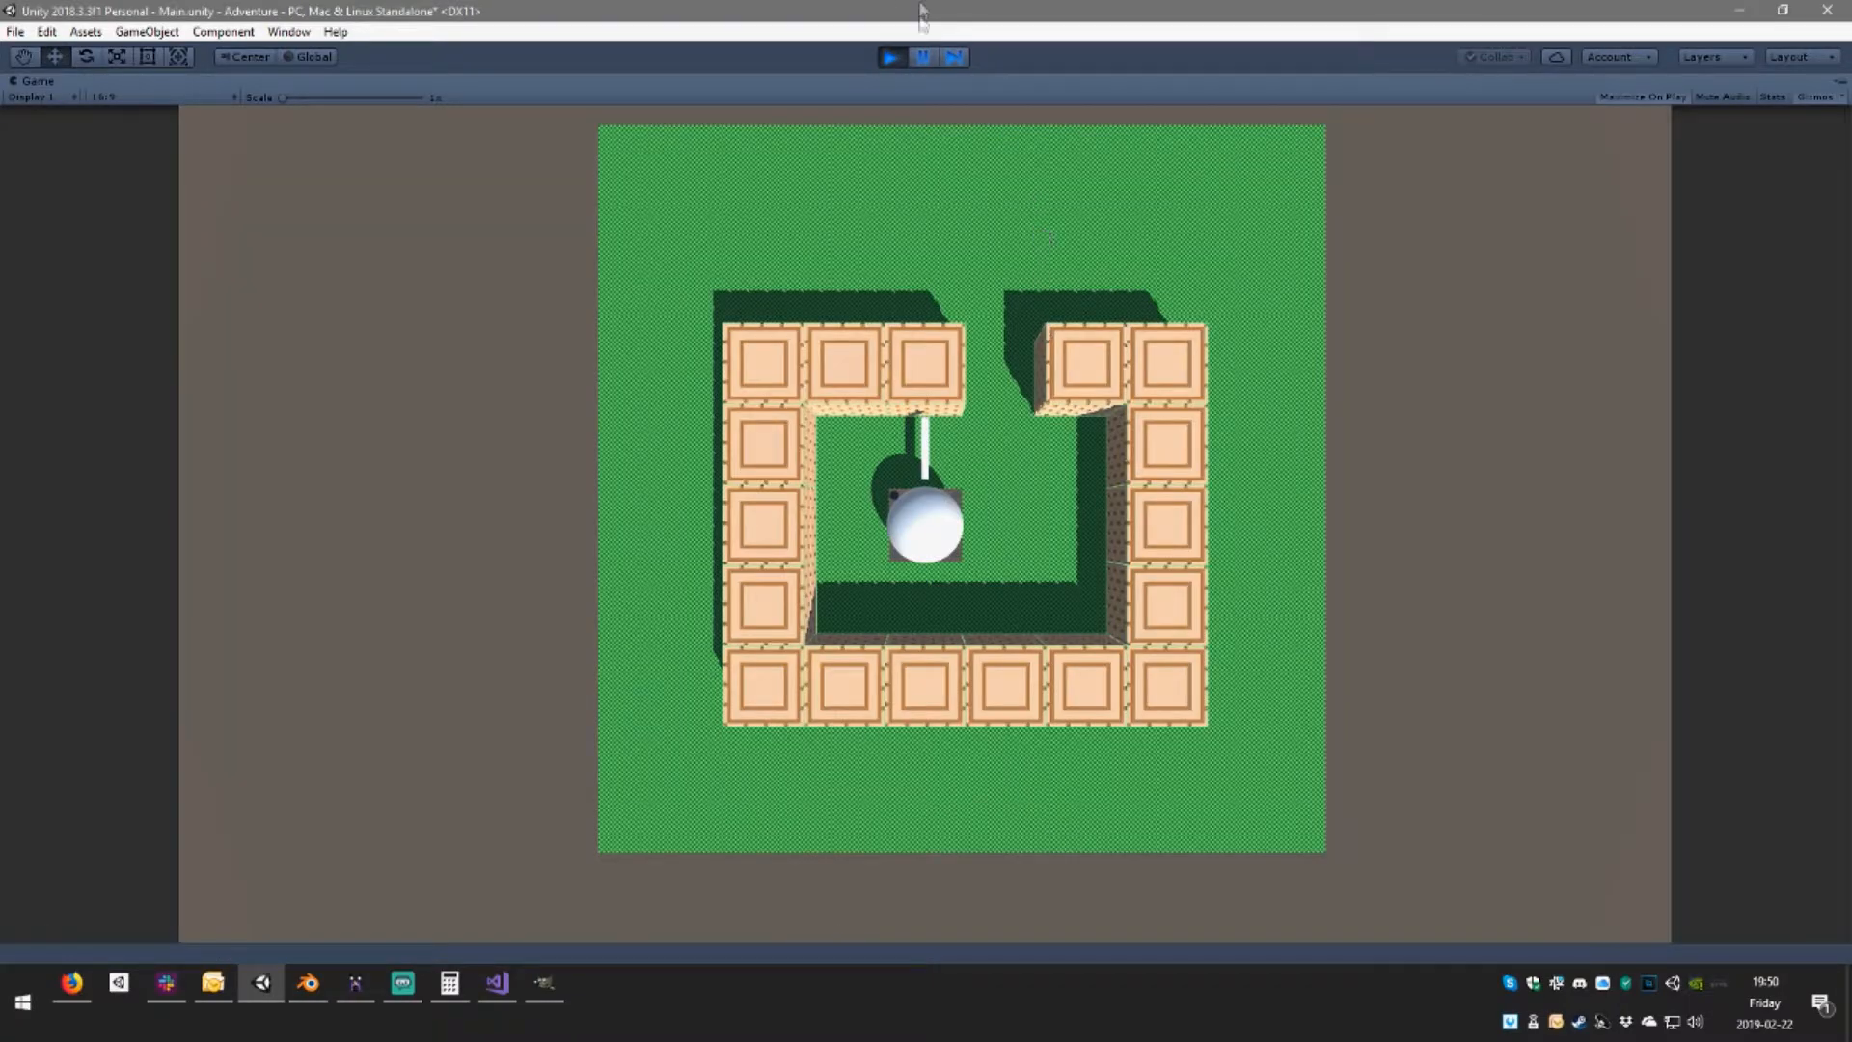
left_click(891, 57)
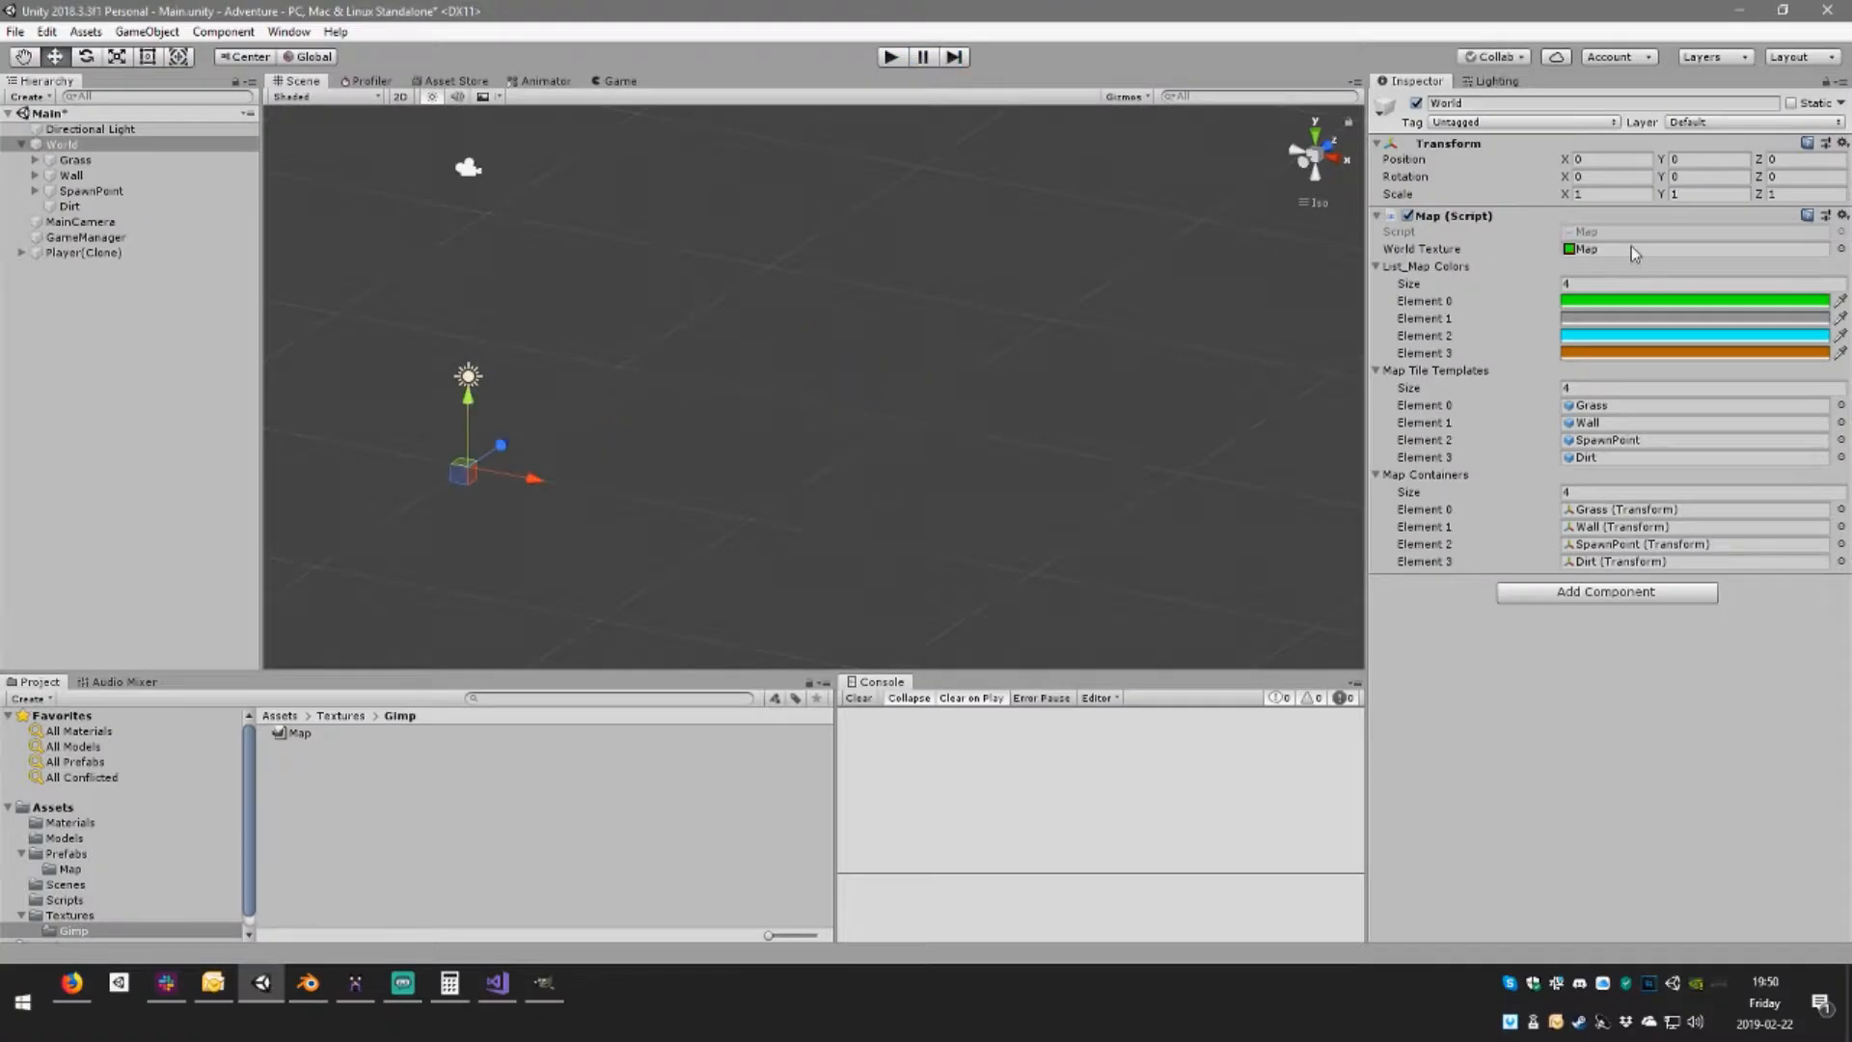
Open World's World Texture image in GIMP to inspect it, close that imported copy, and return to Unity
double_click(1582, 248)
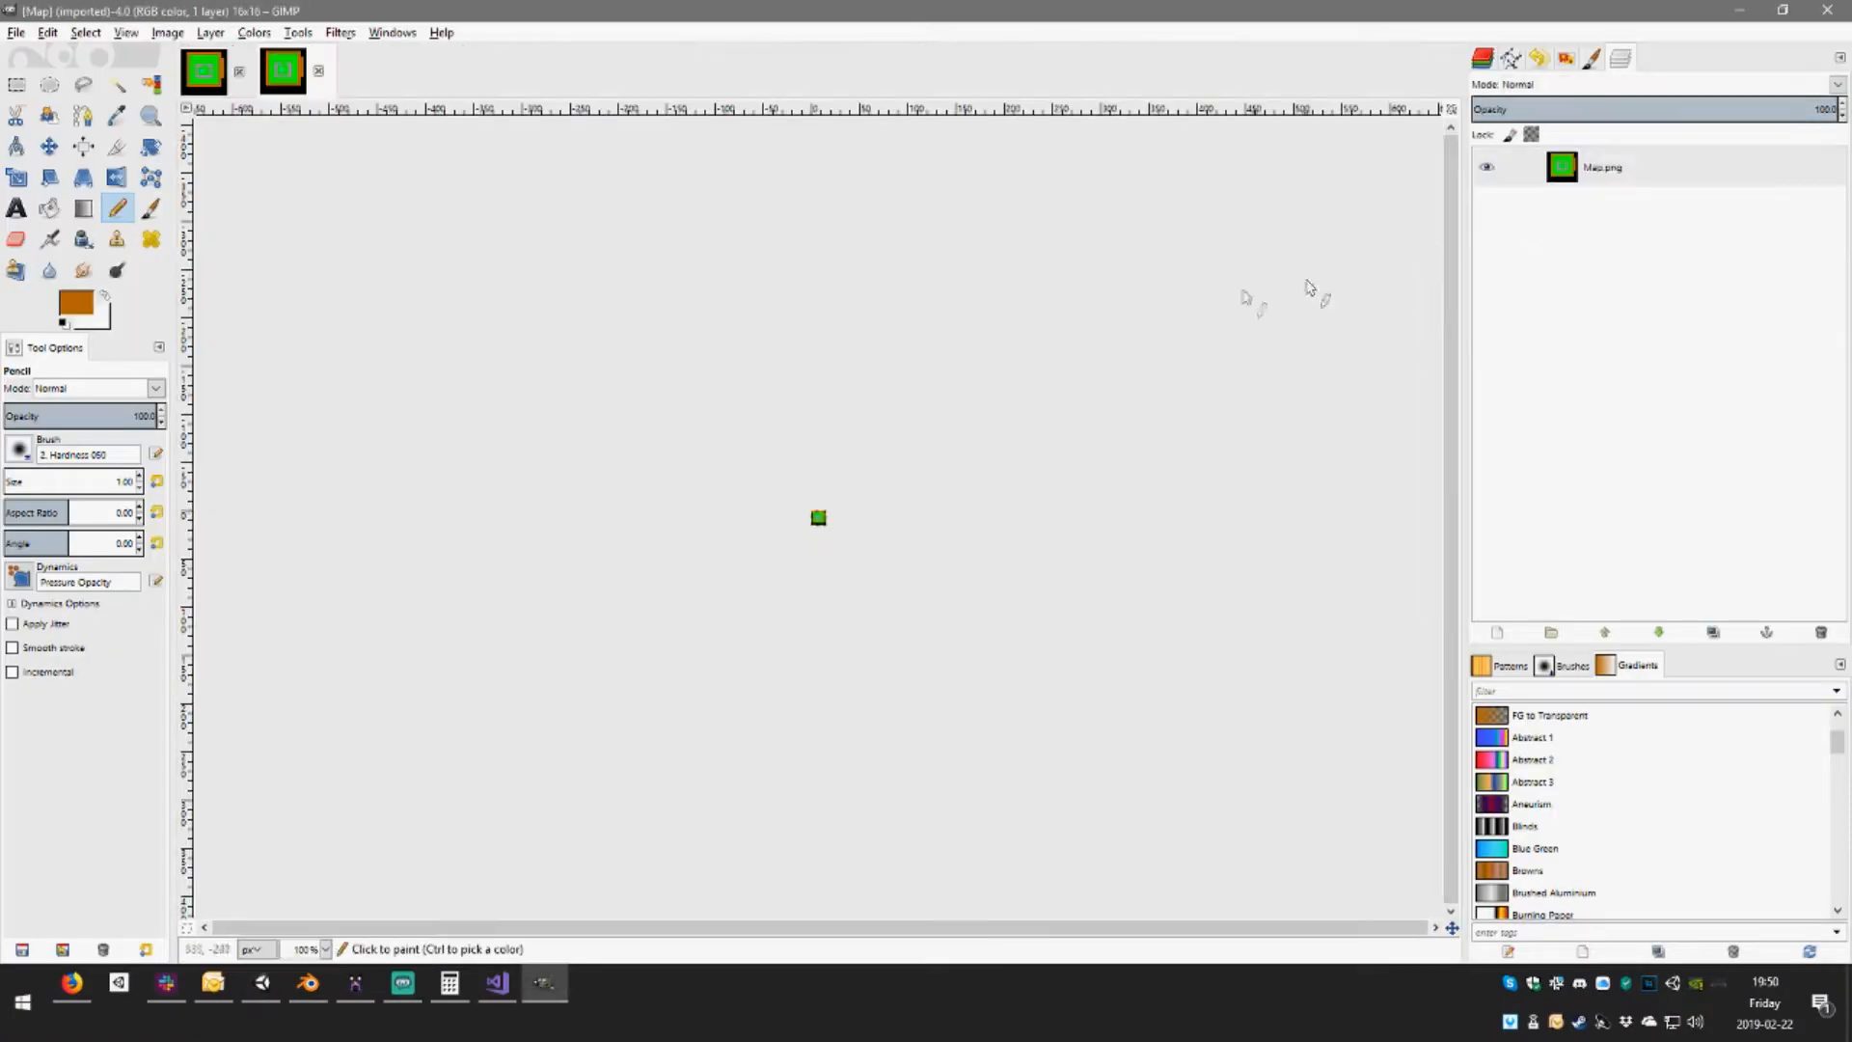
left_click(282, 69)
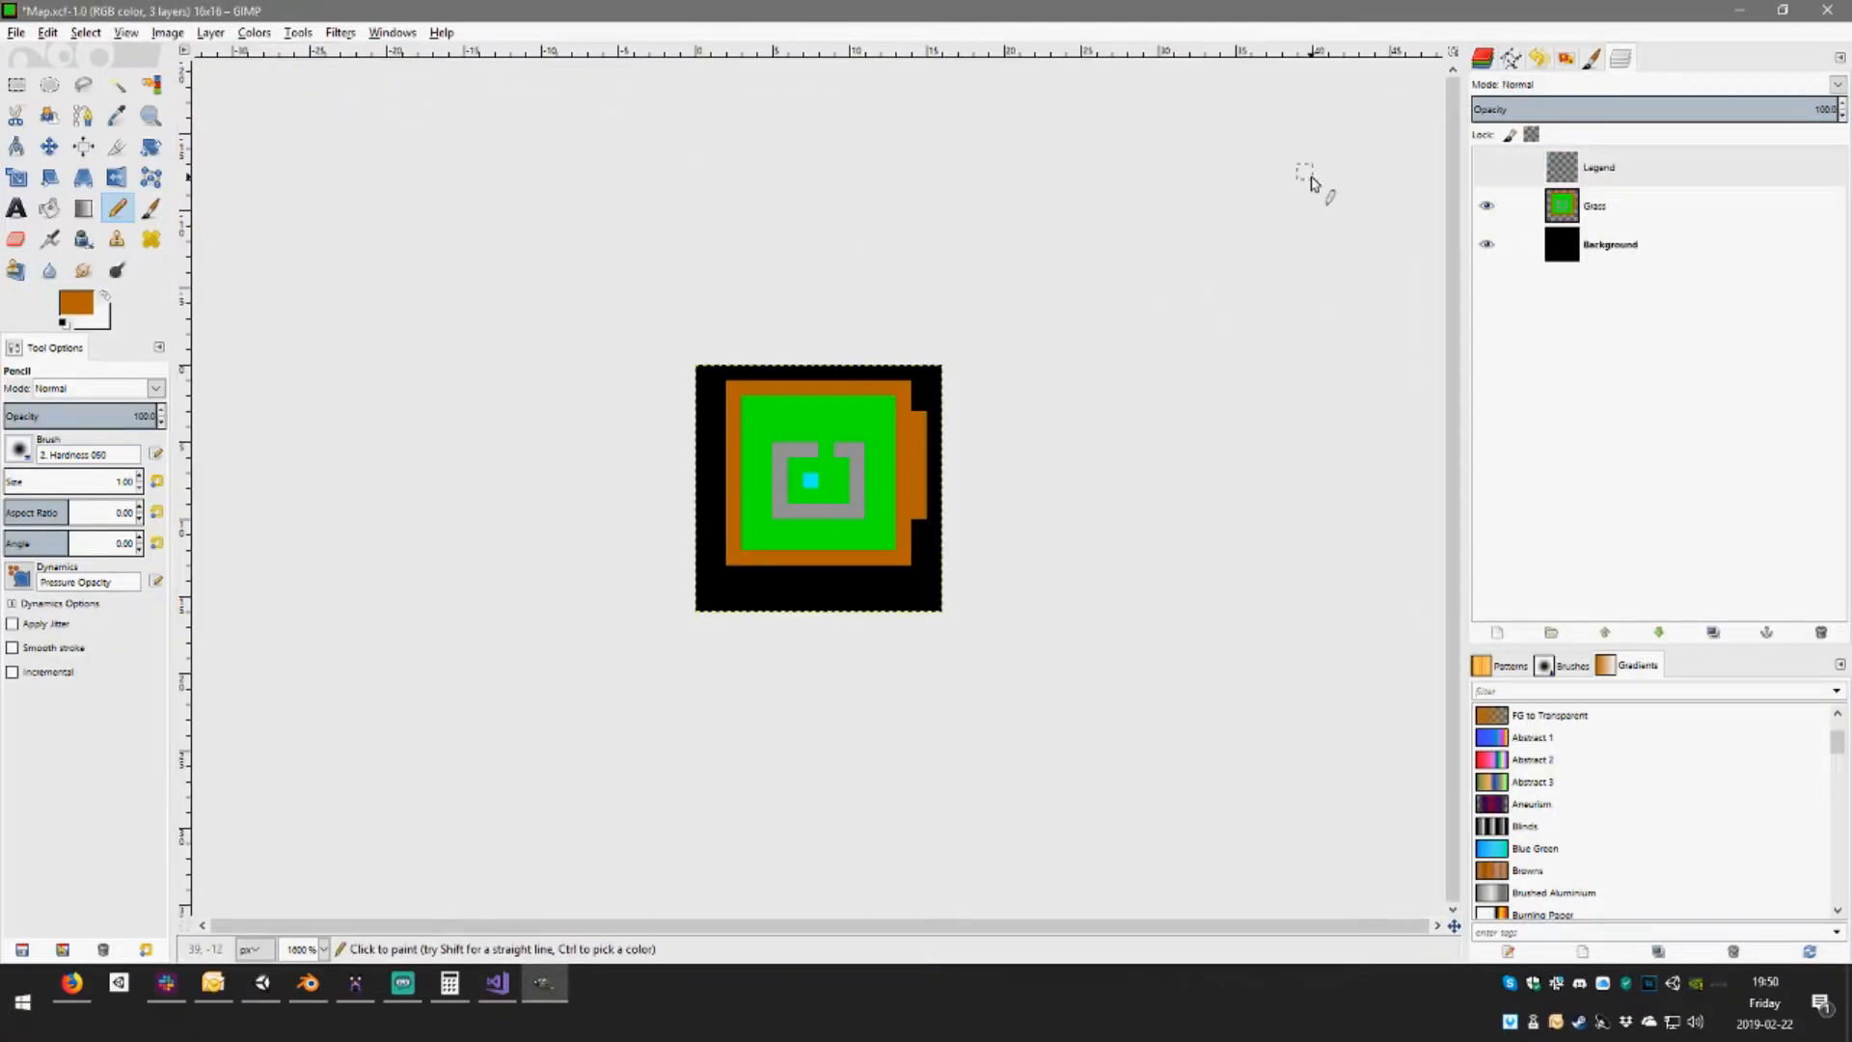
left_click(1740, 10)
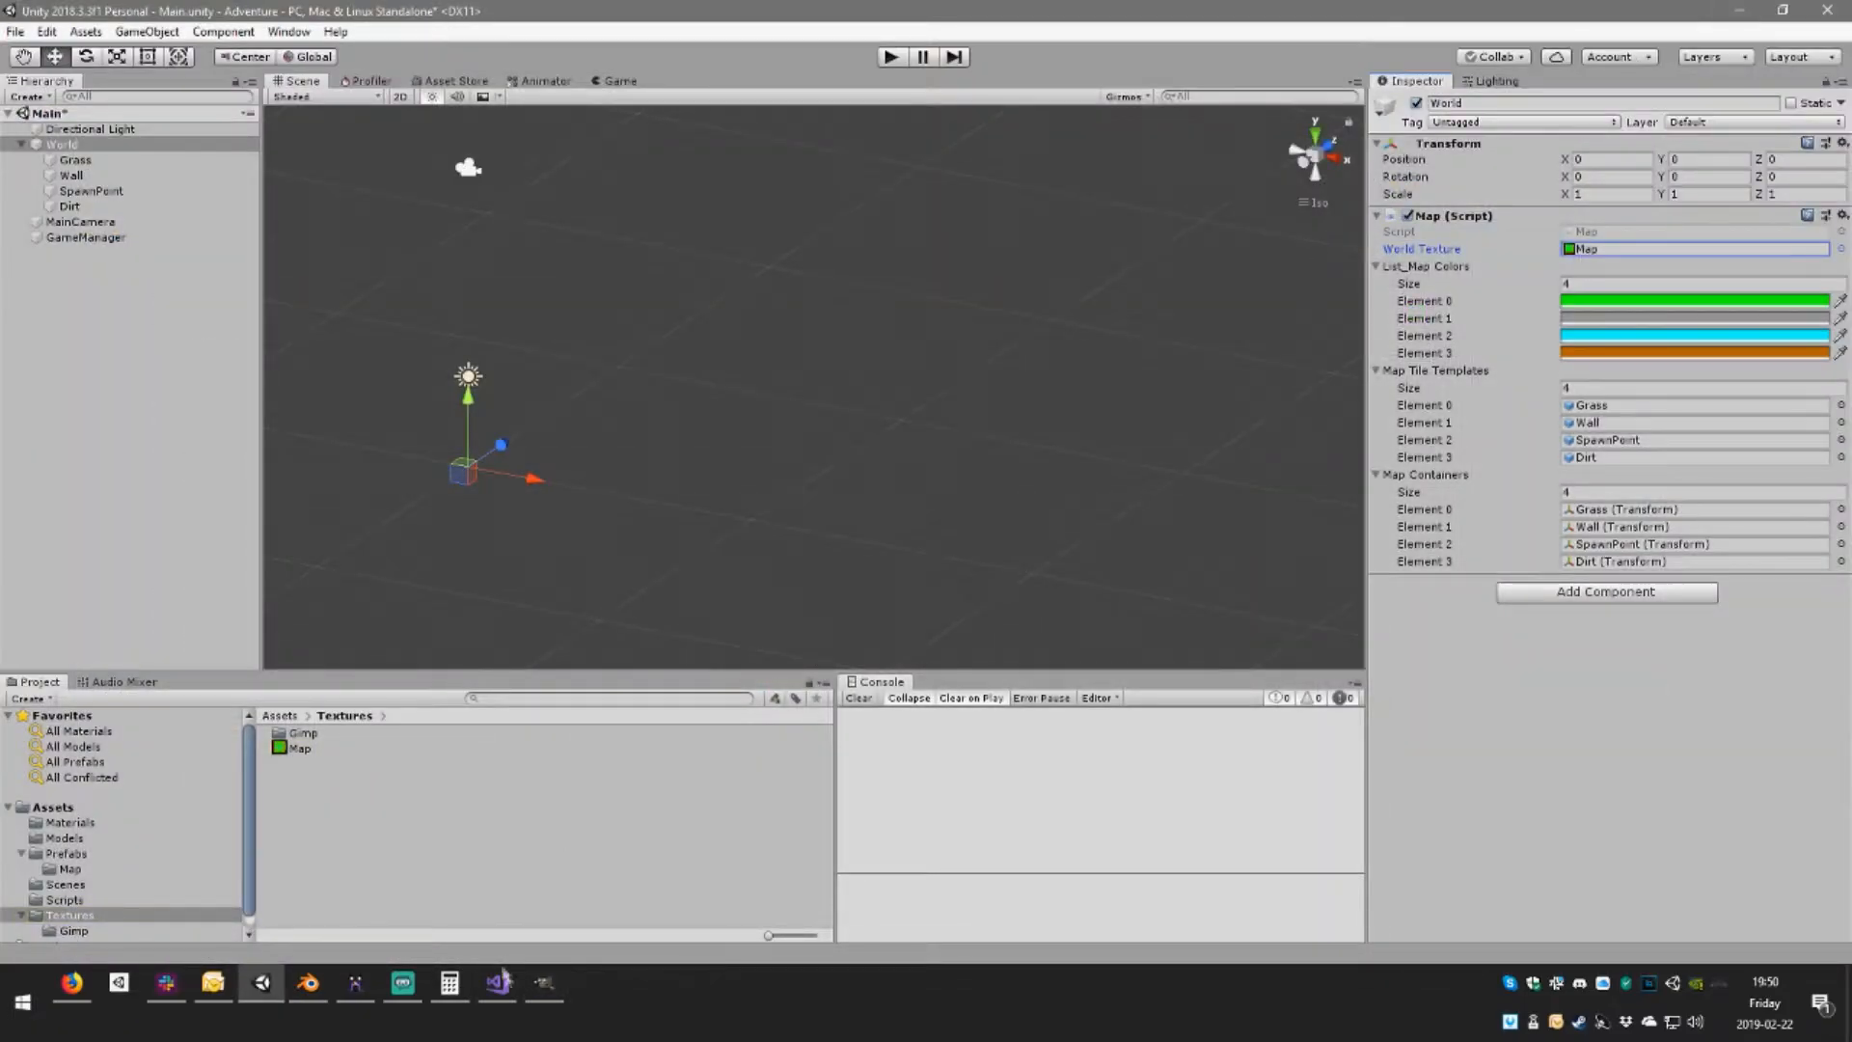
Switch to Visual Studio and review the color lookup code in Map.cs, including the IndexOf call
left_click(498, 982)
scroll(772, 405, "down", 6)
scroll(772, 405, "up", 5)
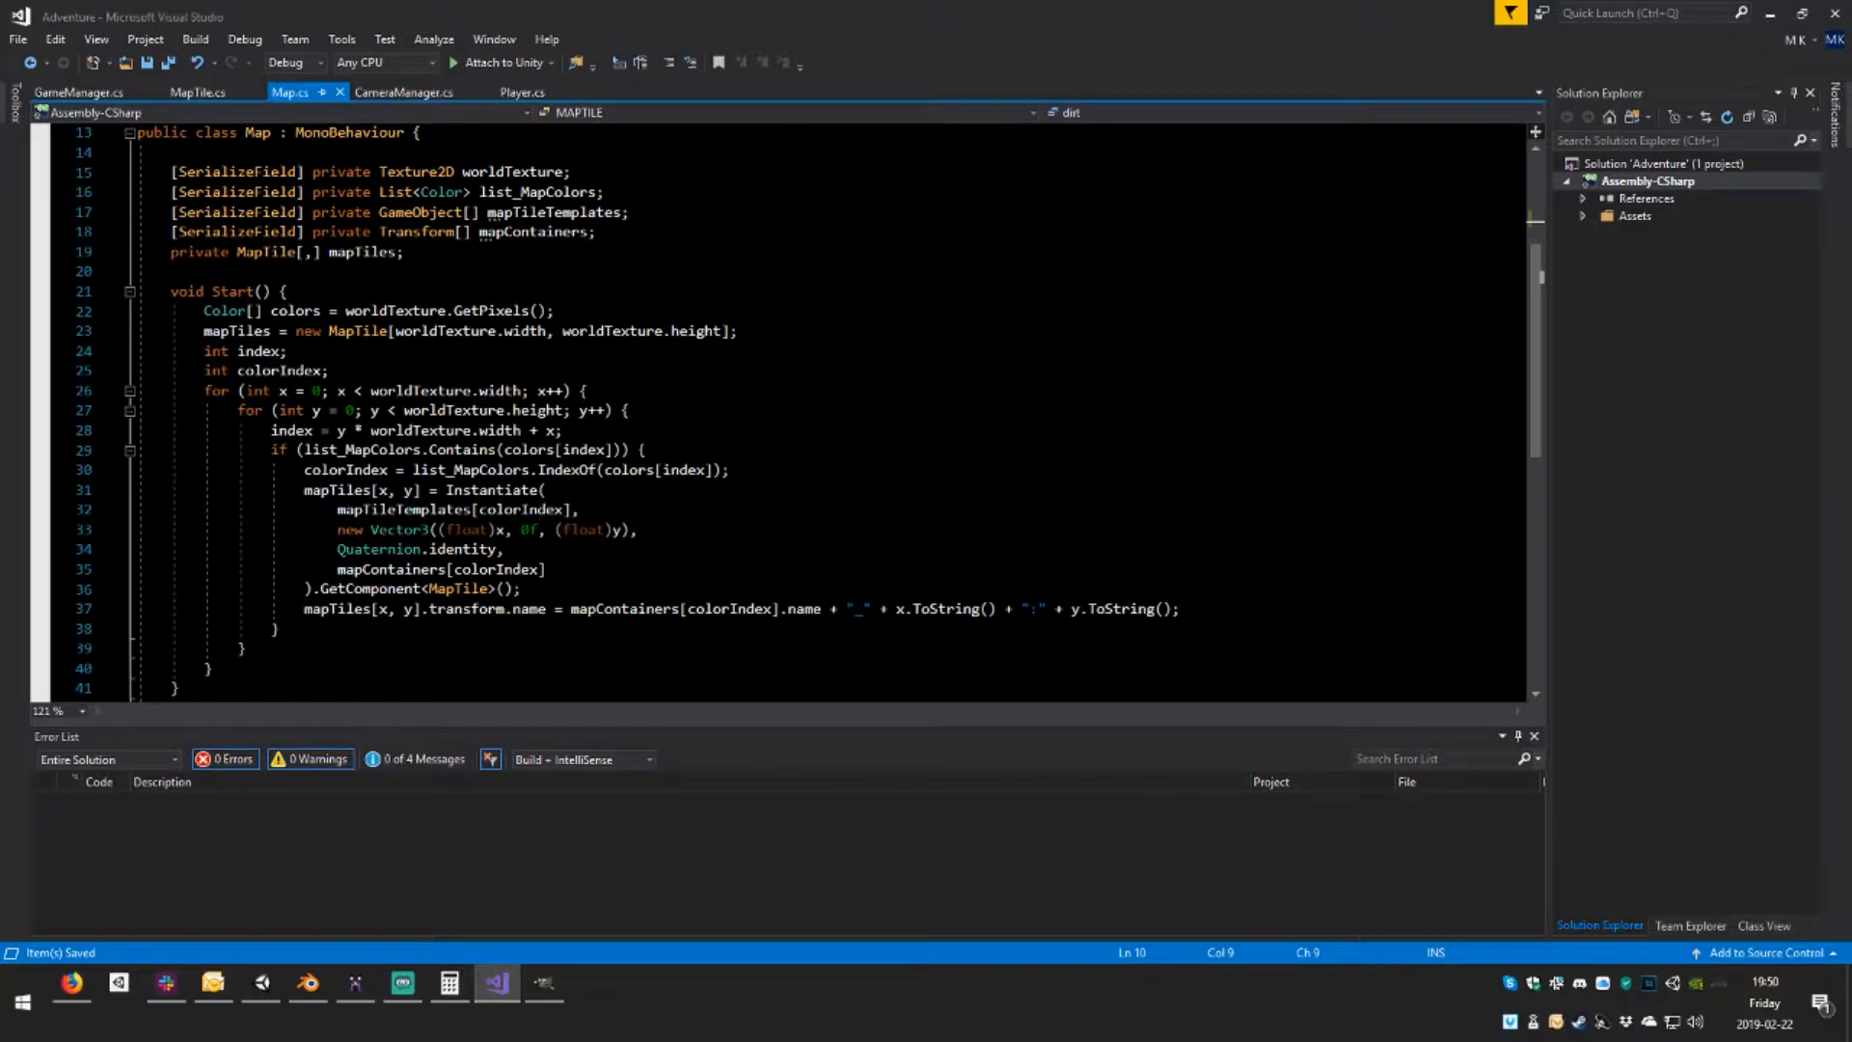
double_click(566, 471)
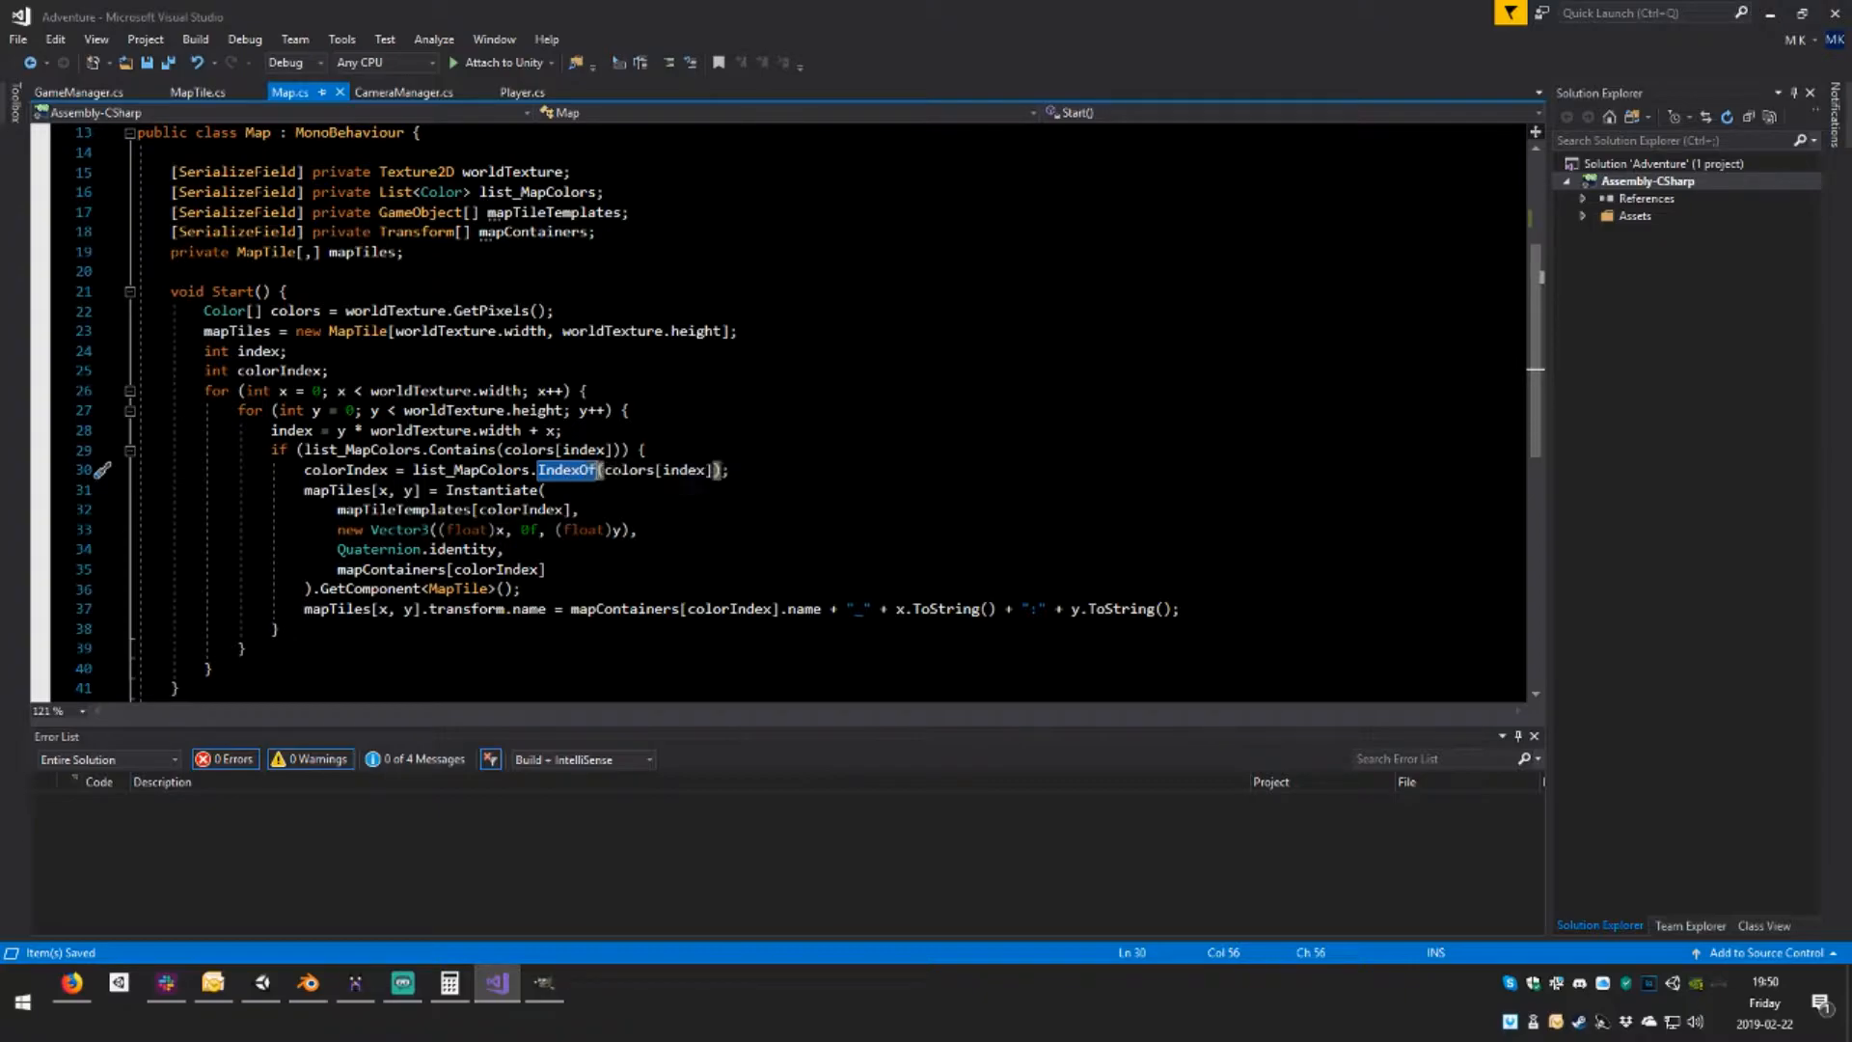
Return to Unity and check the RGB values of Element 3 in World's List_Map Colors
left_click(261, 982)
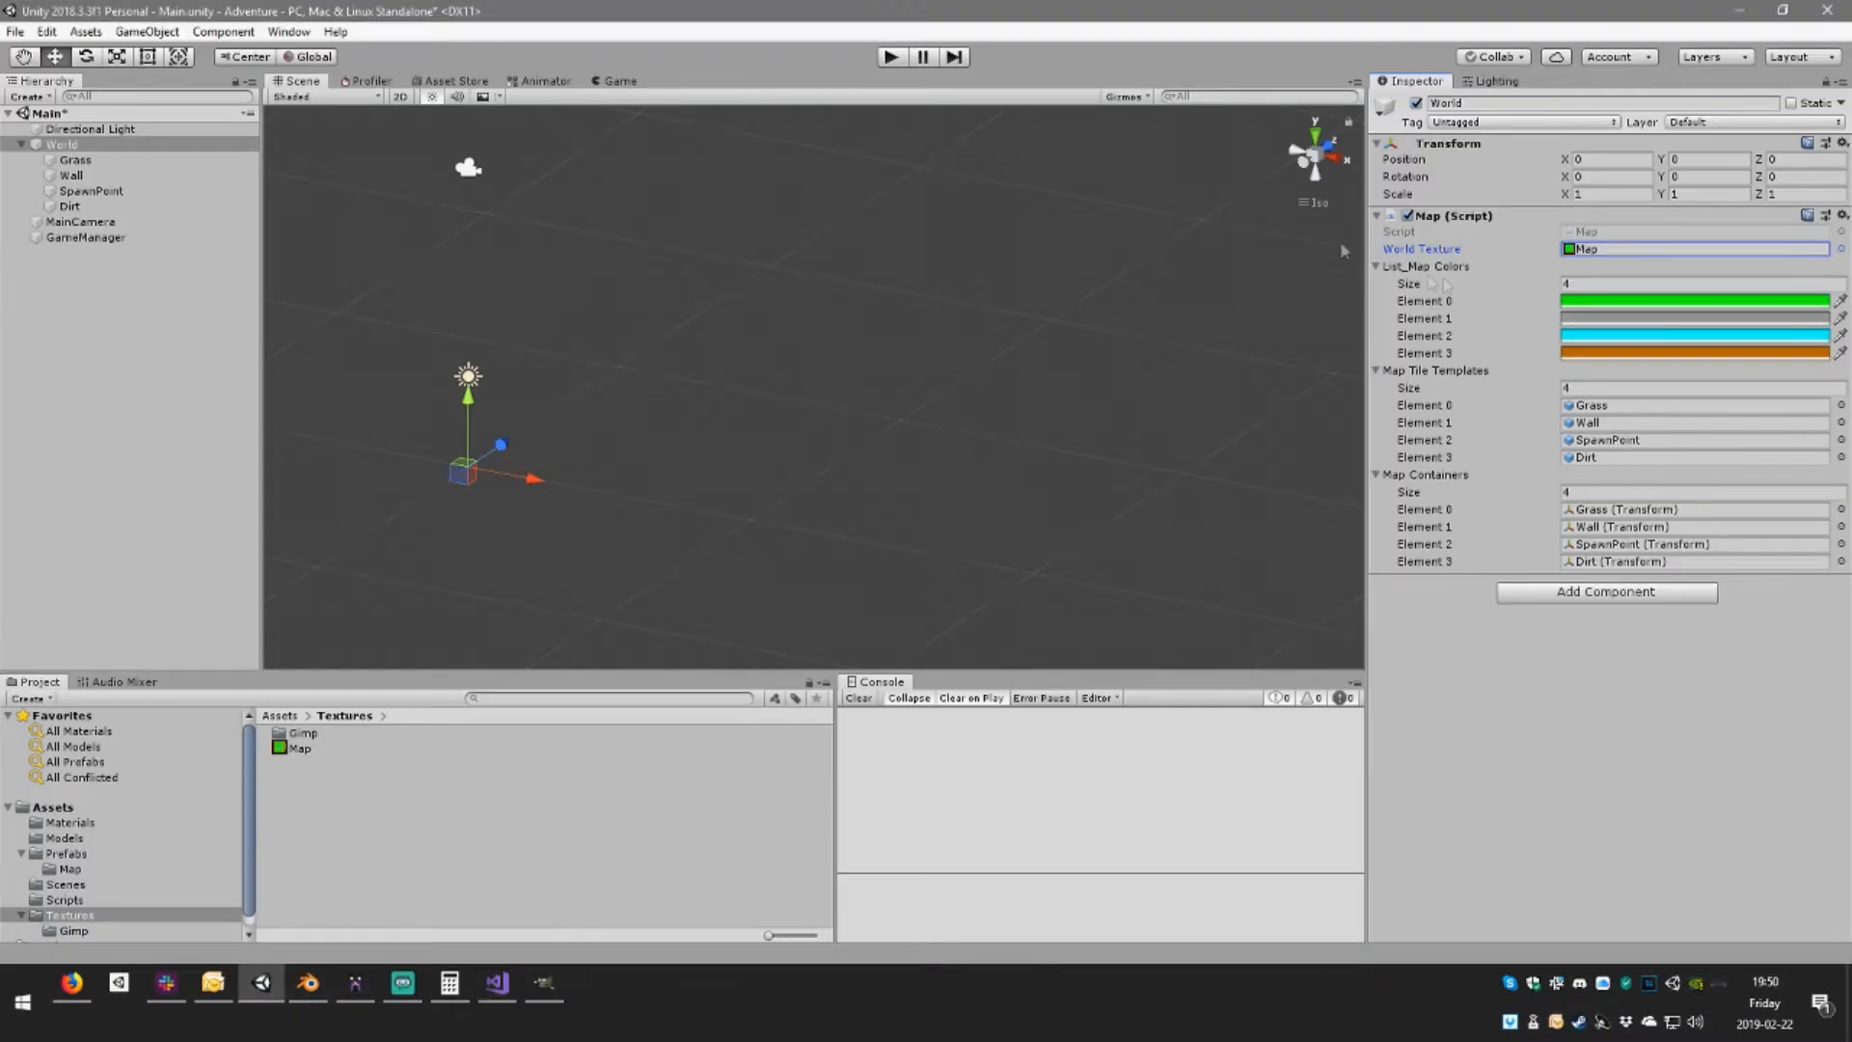
left_click(1609, 353)
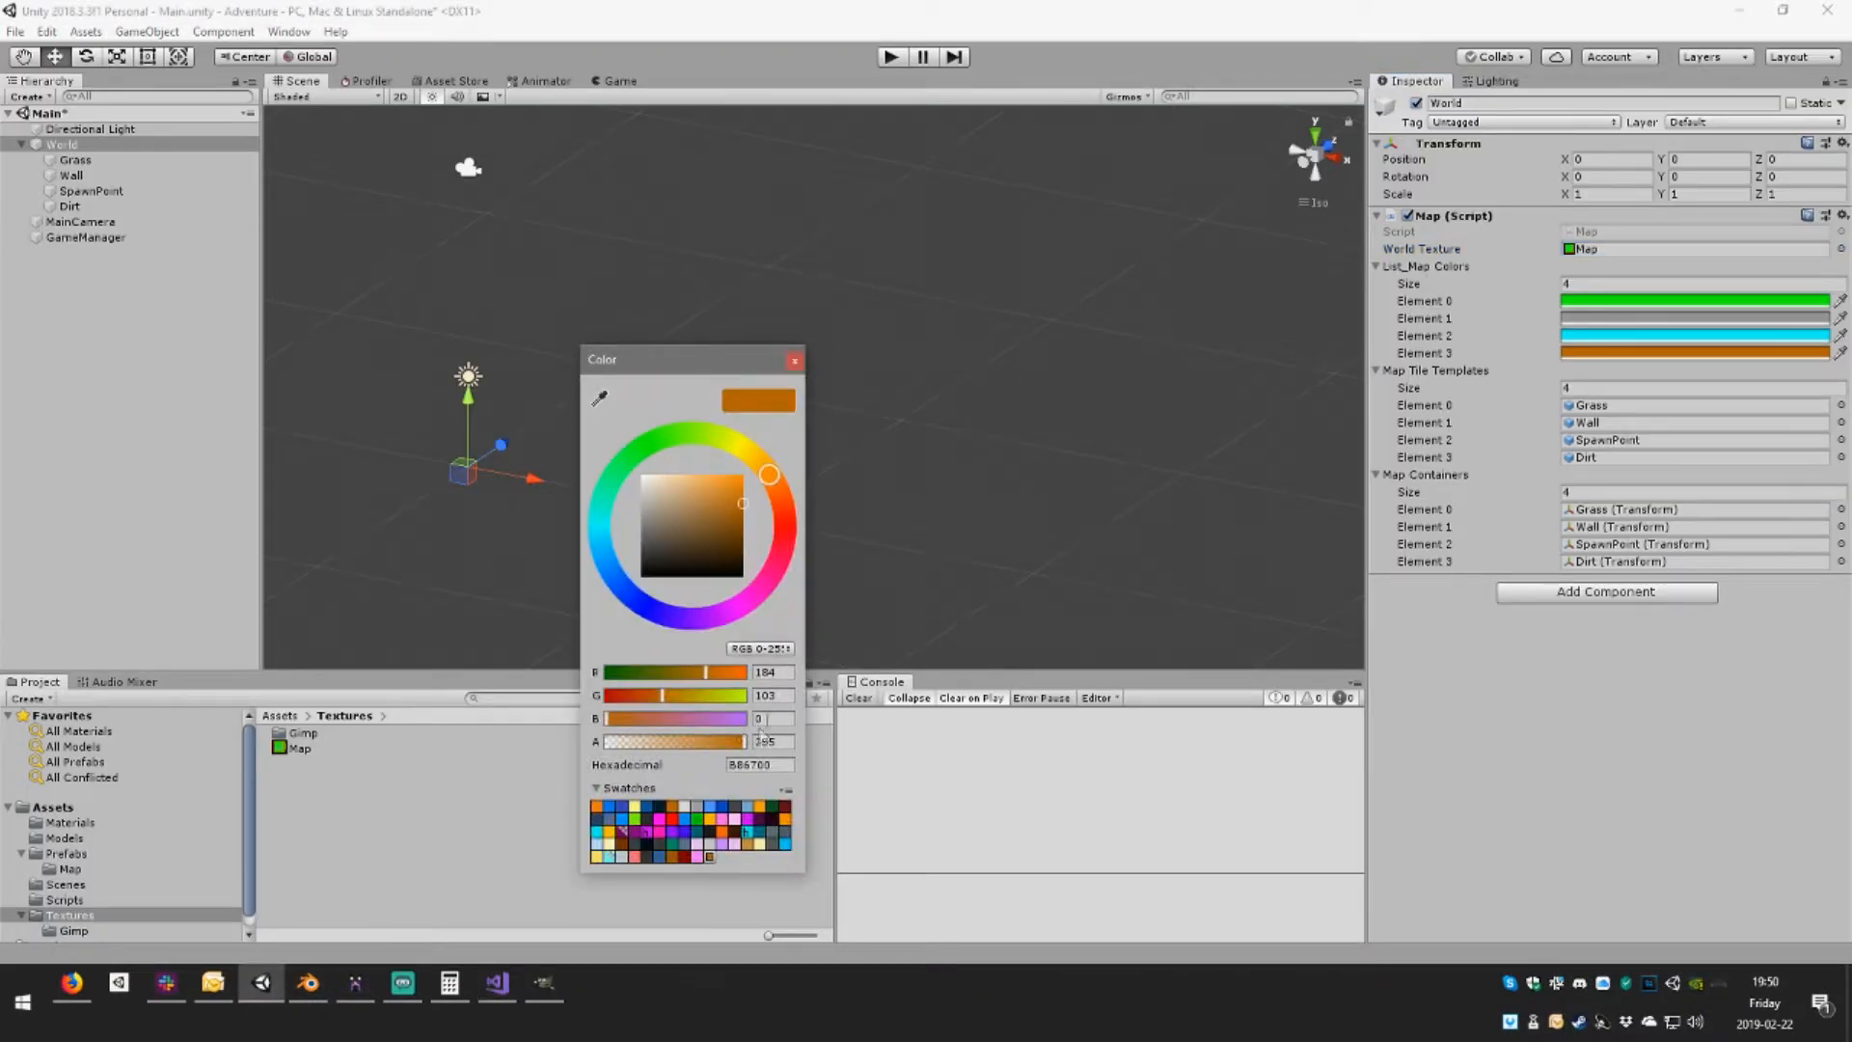
left_click(791, 362)
Open the Map texture in GIMP, compare it with the foreground color's RGB values, and close the imported copy
double_click(290, 748)
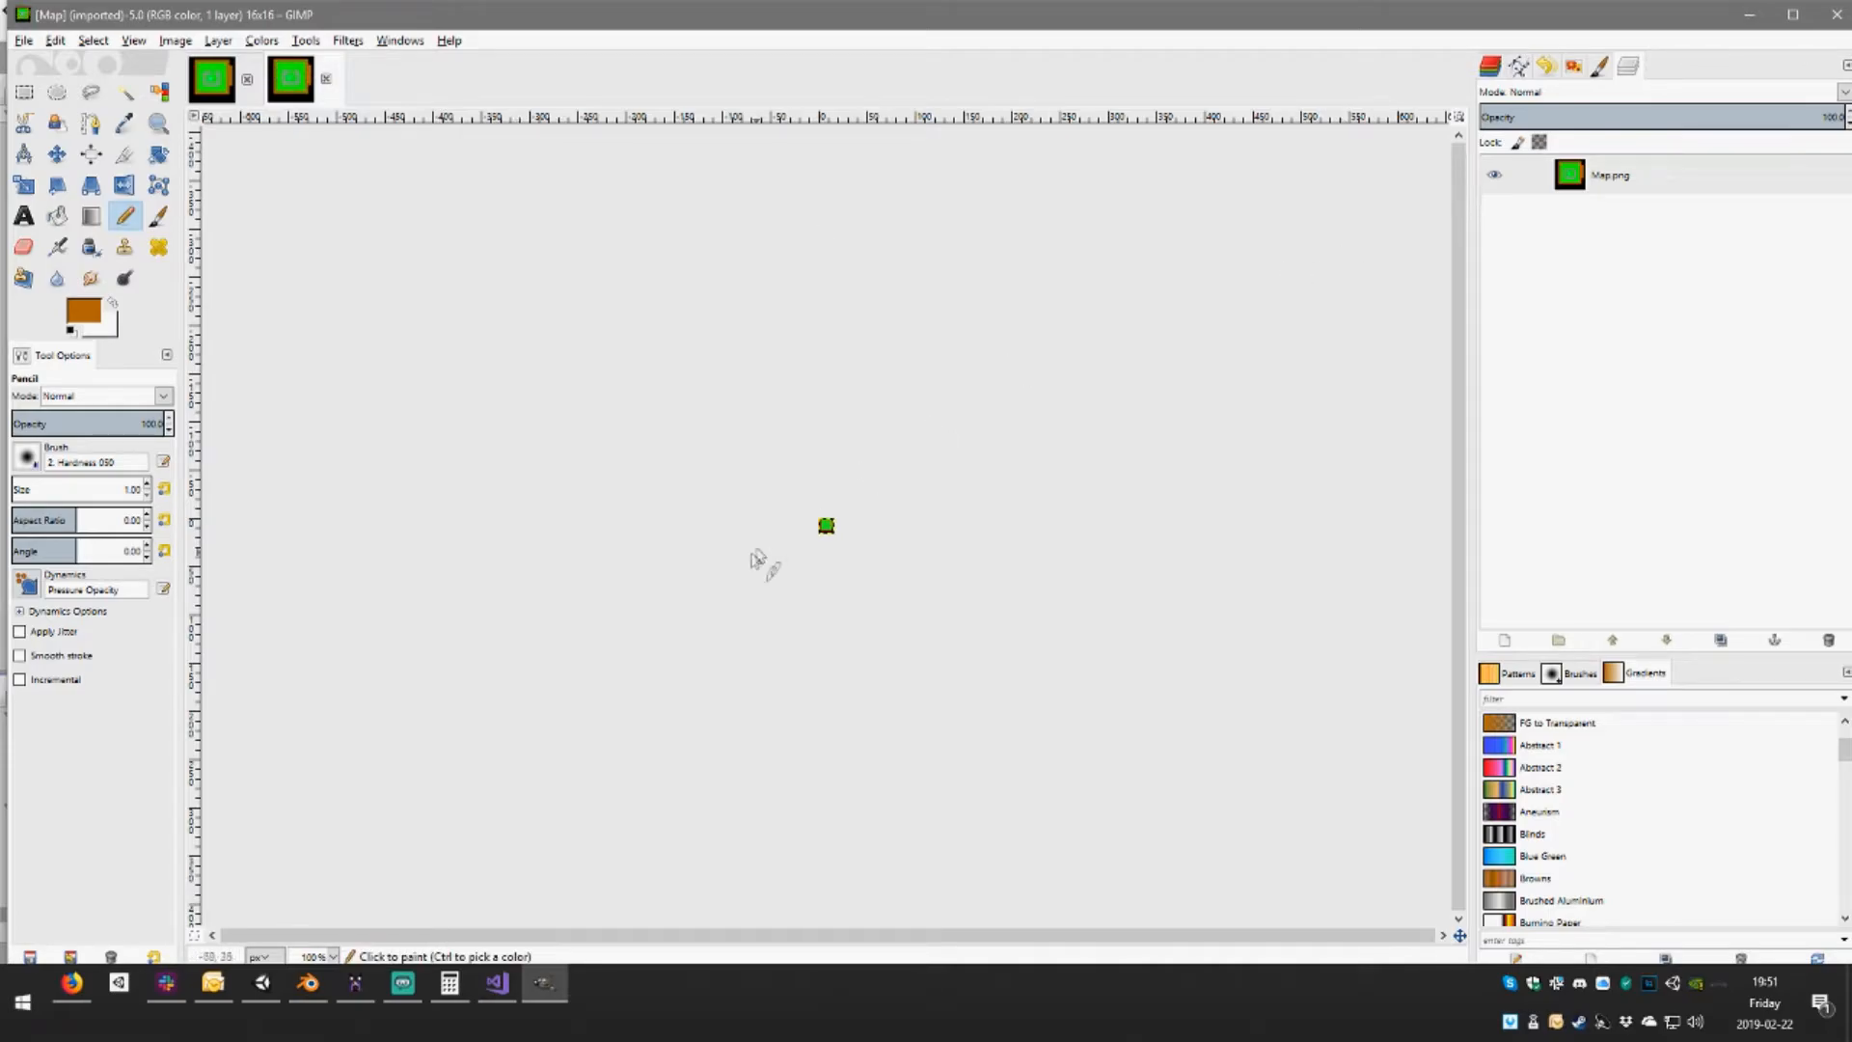
scroll(801, 557, "up", 12, "ctrl")
scroll(816, 558, "down", 3, "ctrl")
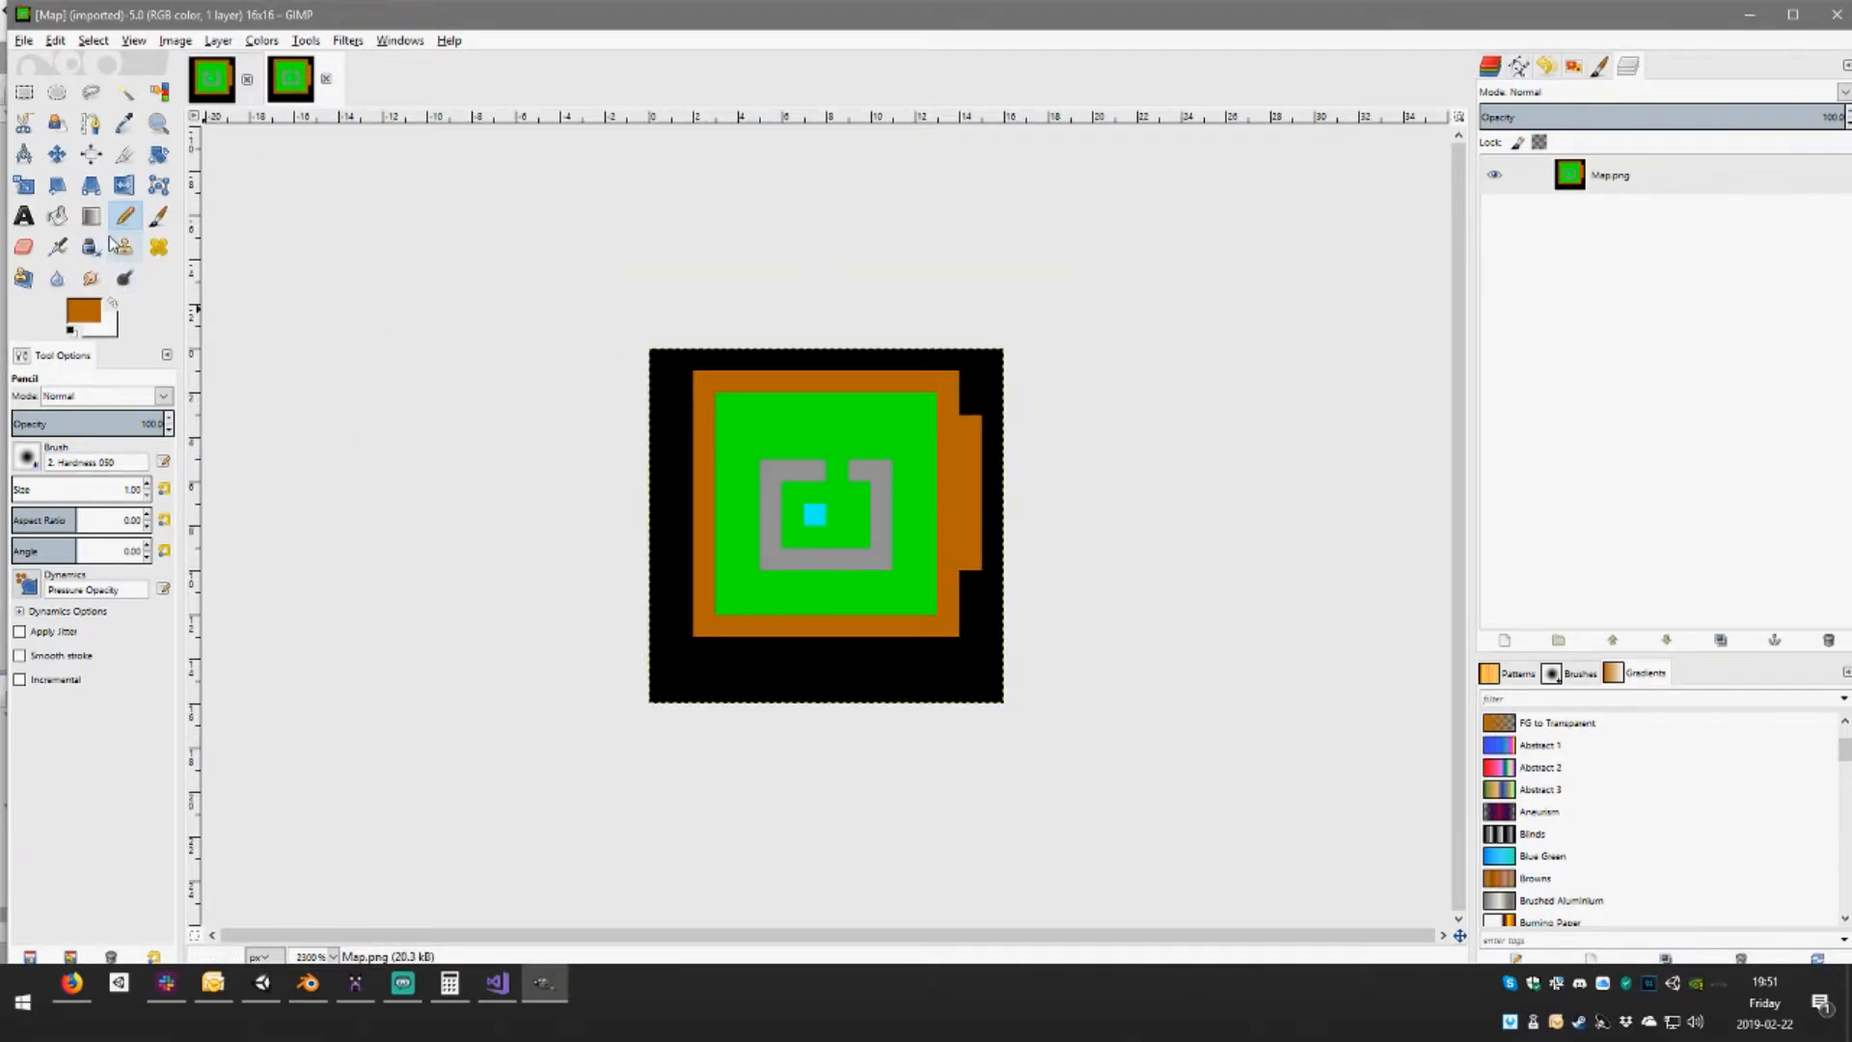
left_click(86, 311)
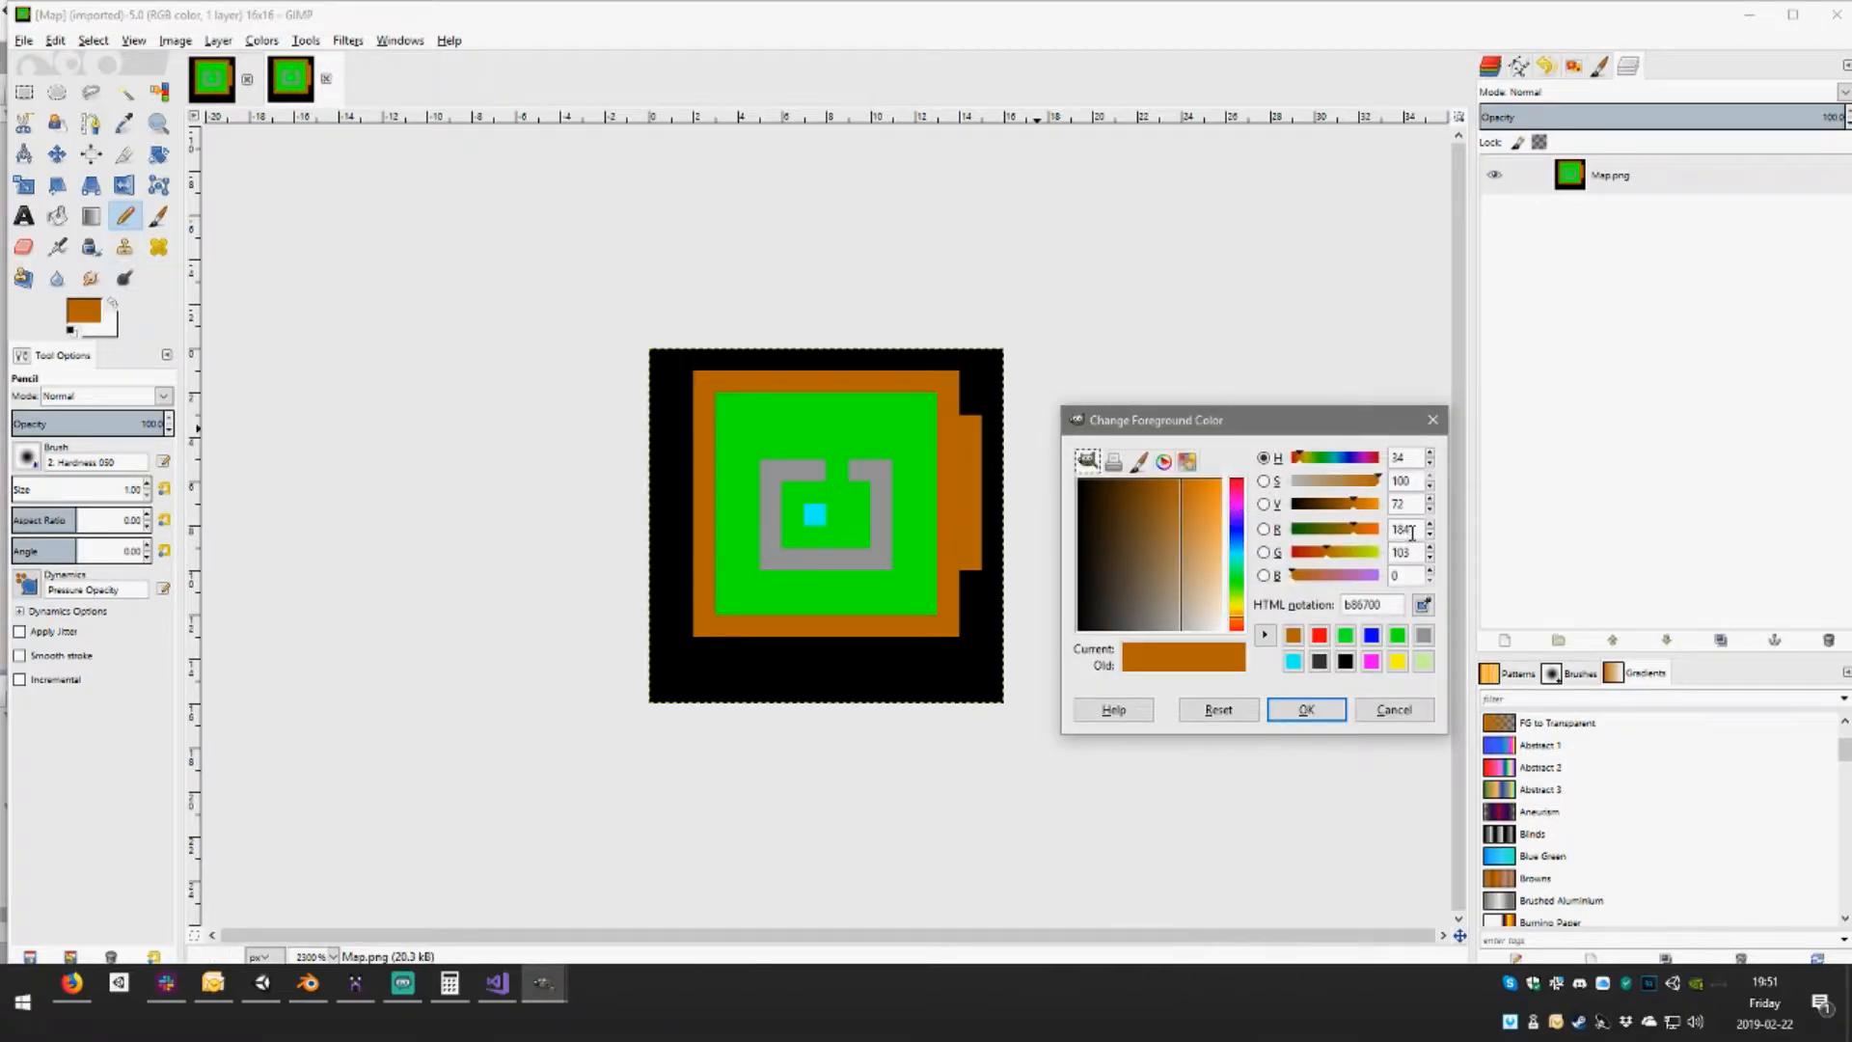
left_click(323, 79)
left_click(1750, 14)
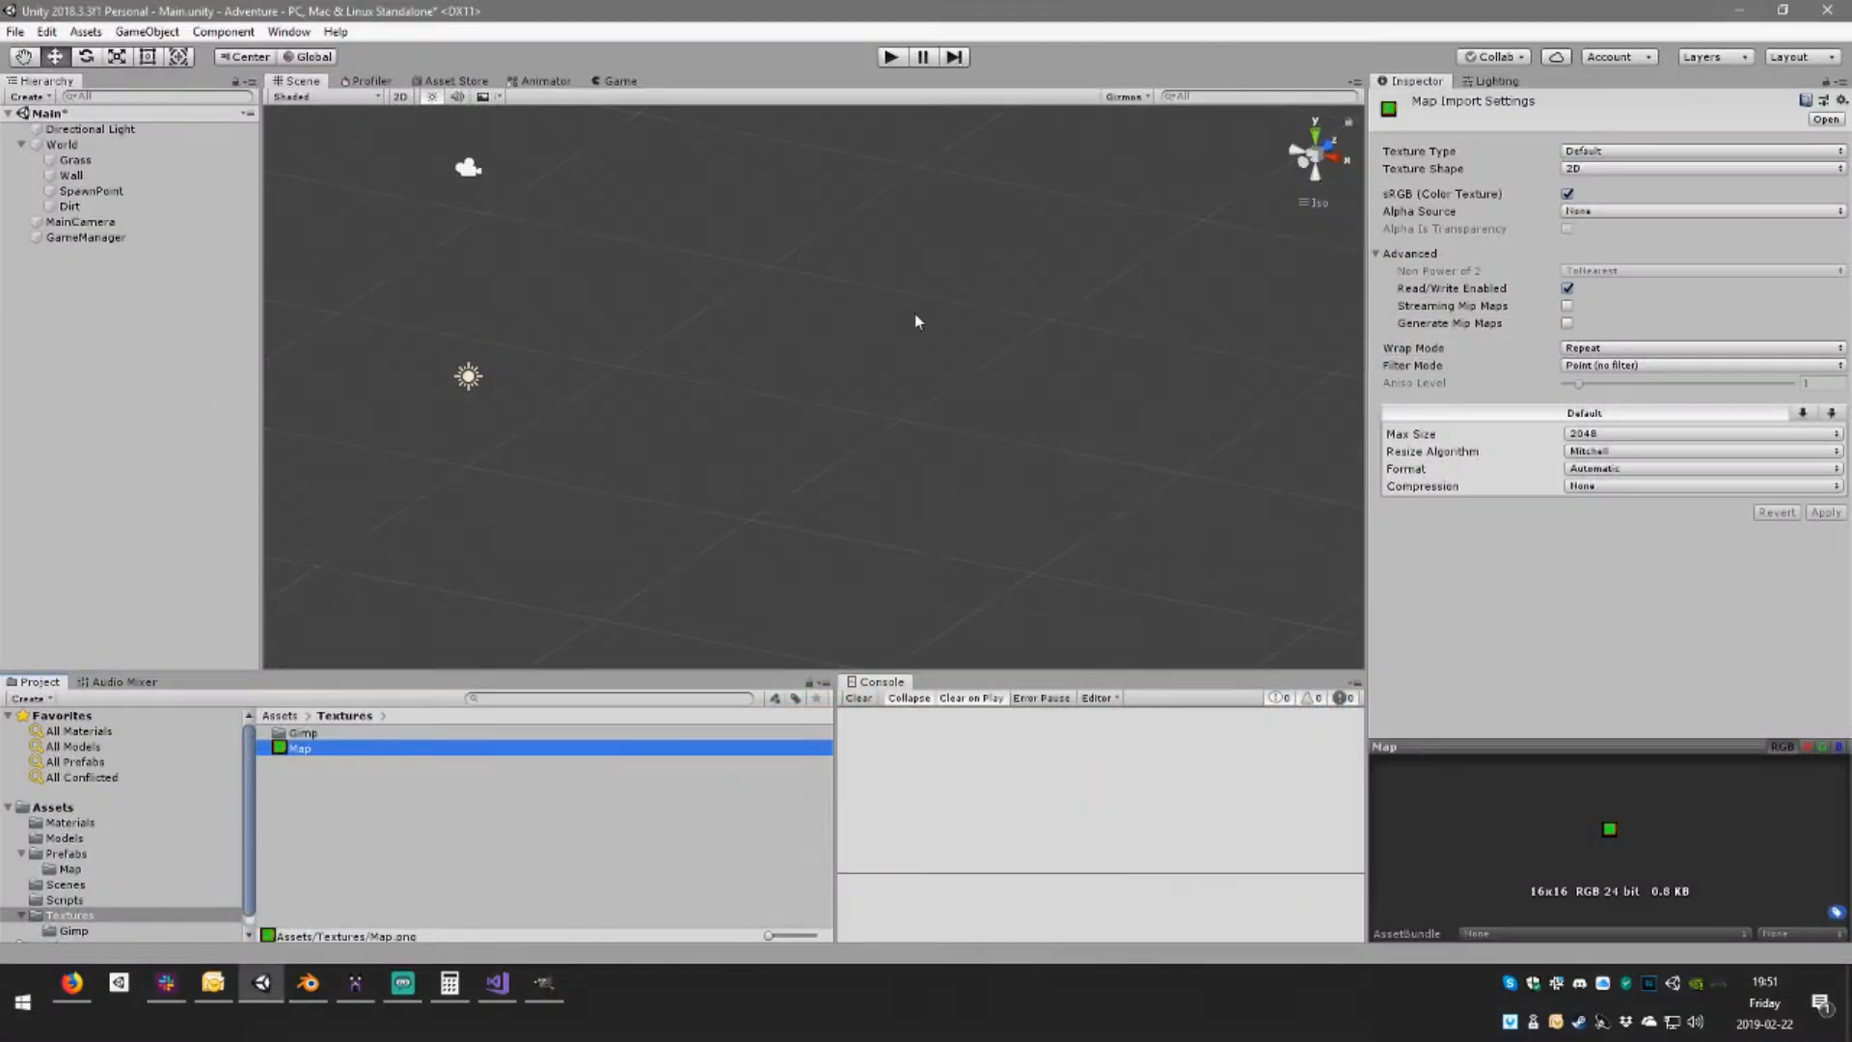
Run and pause the Unity scene, inspect the Dirt container under World for spawned tiles, and stop the scene
left_click(890, 57)
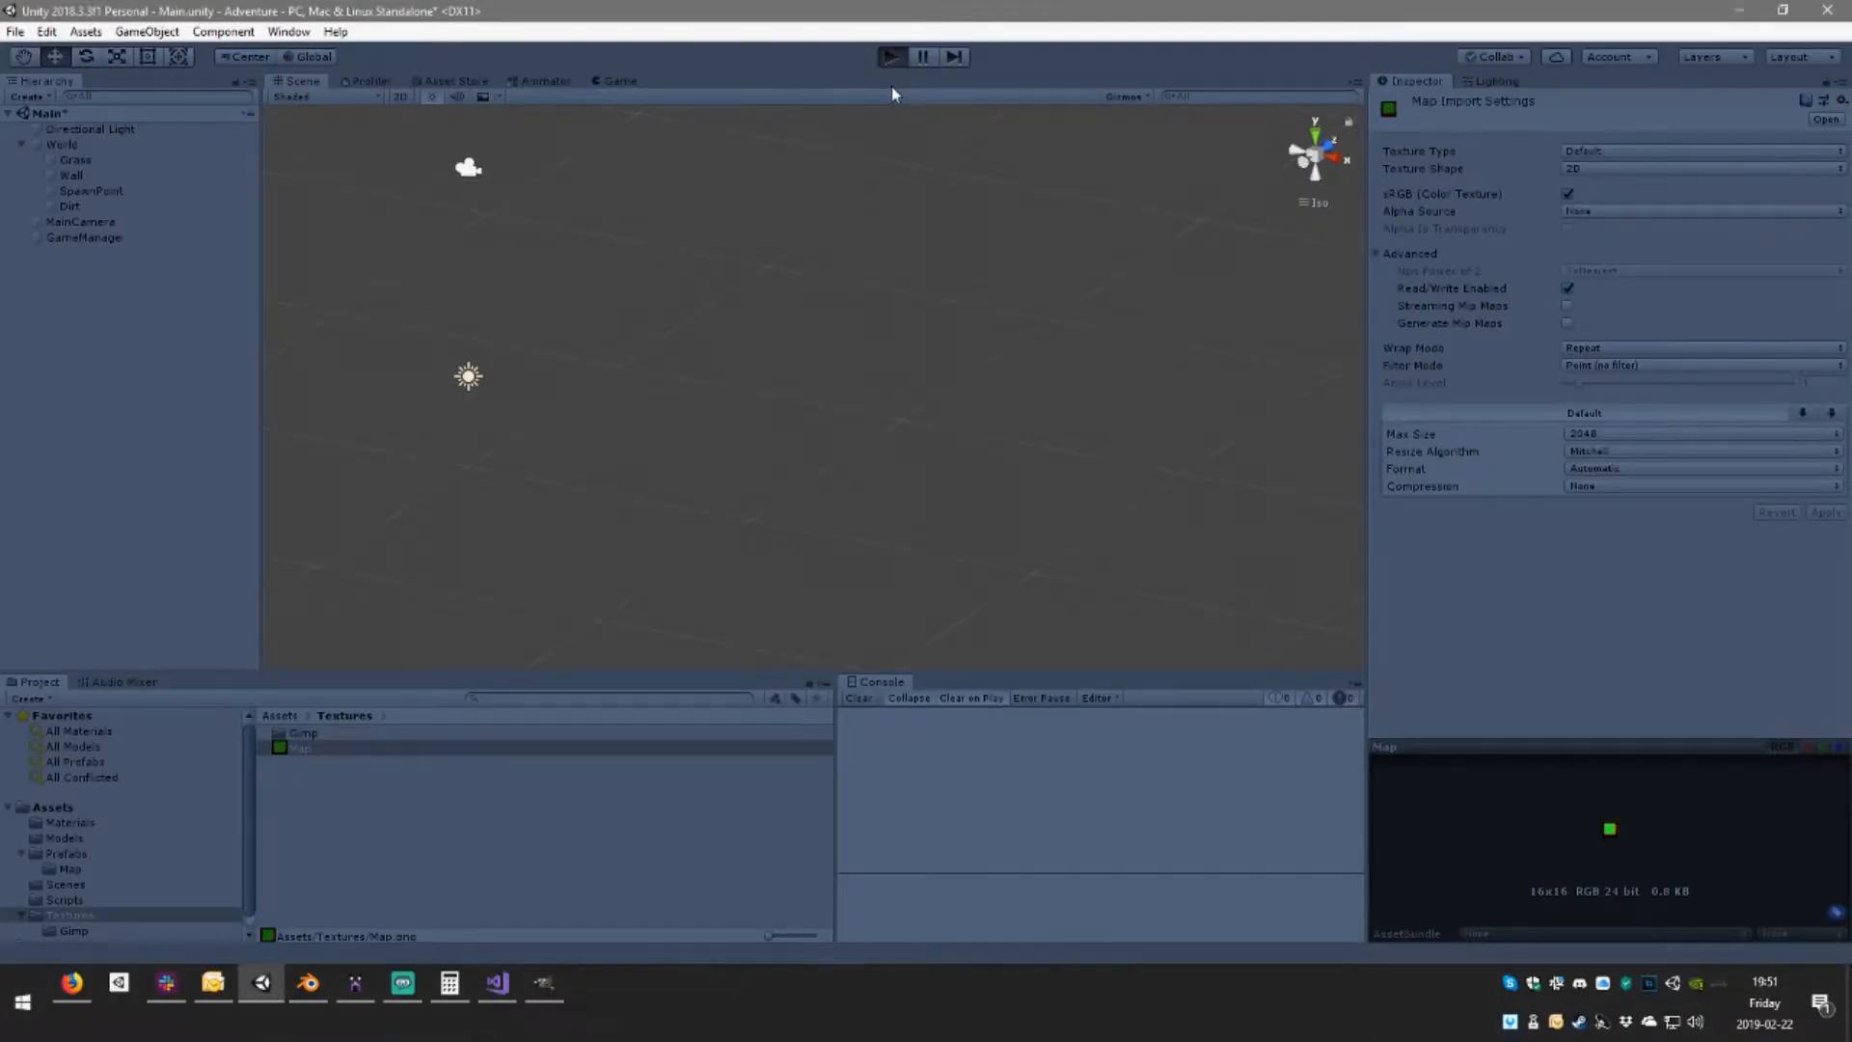
left_click(890, 56)
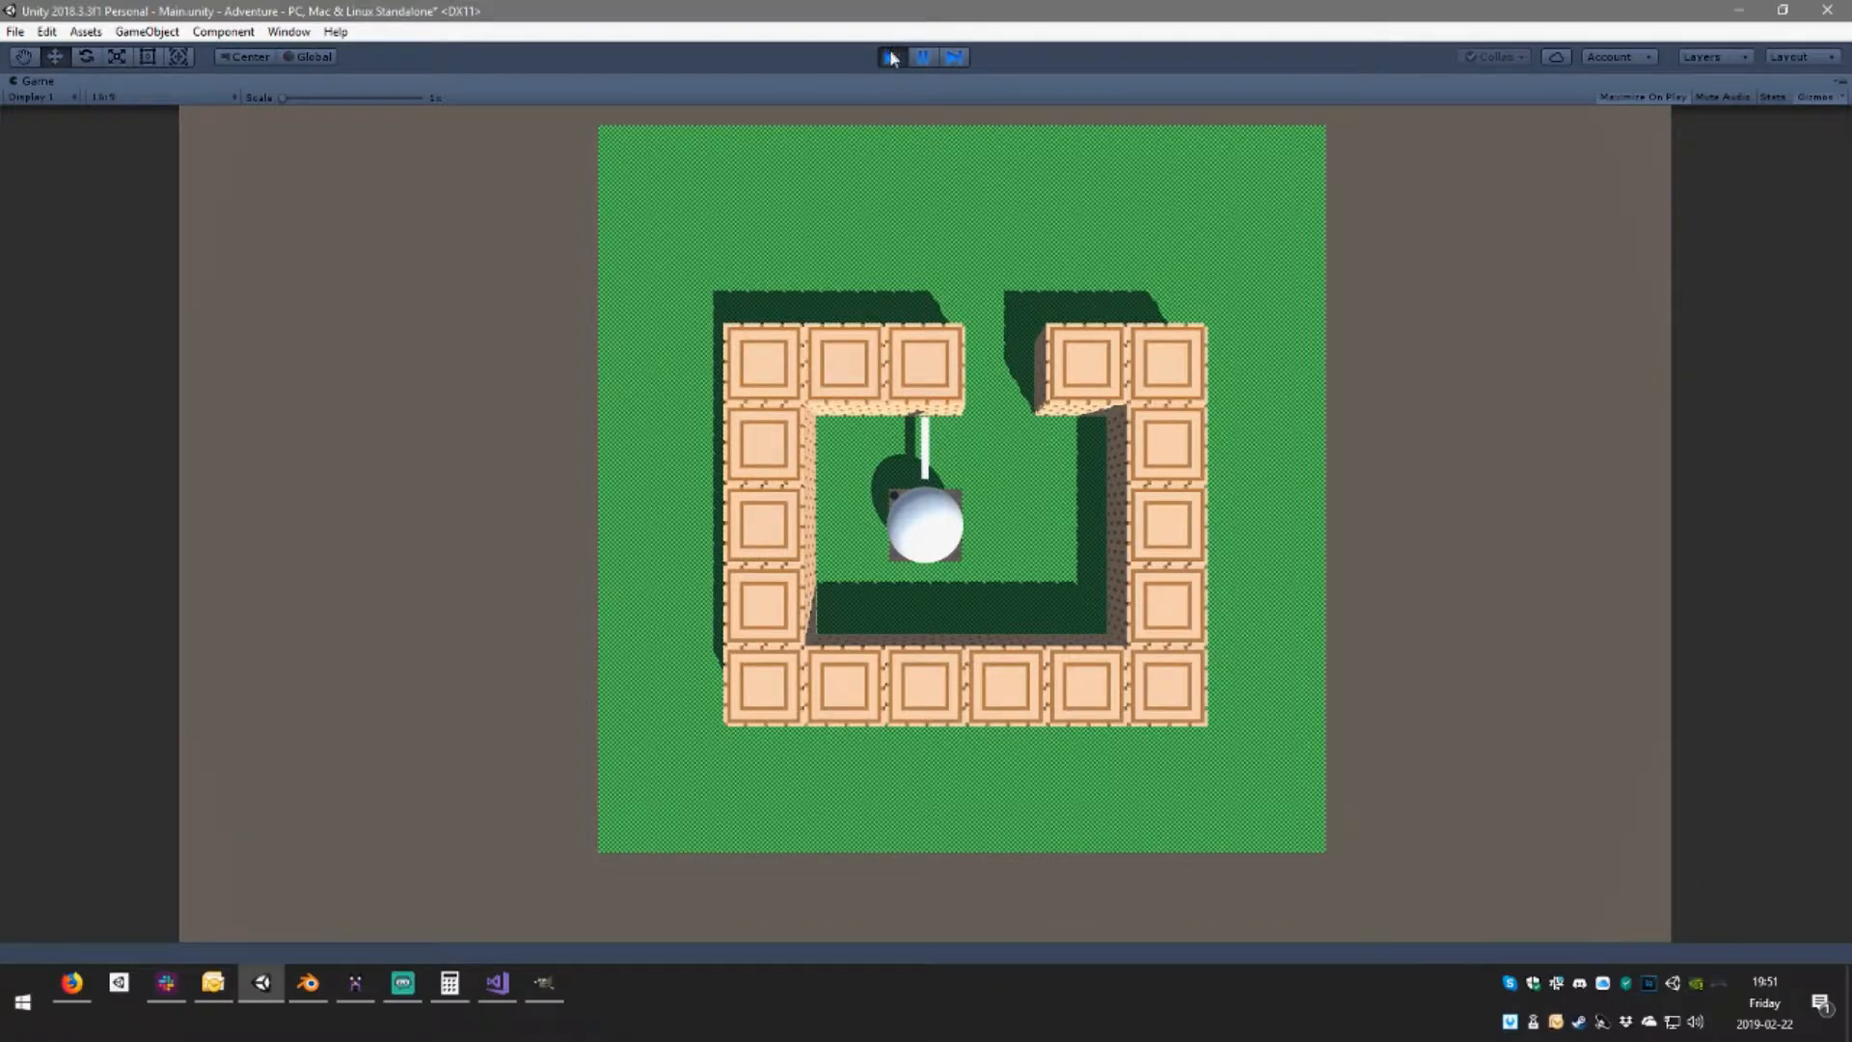
left_click(923, 56)
left_click(75, 204)
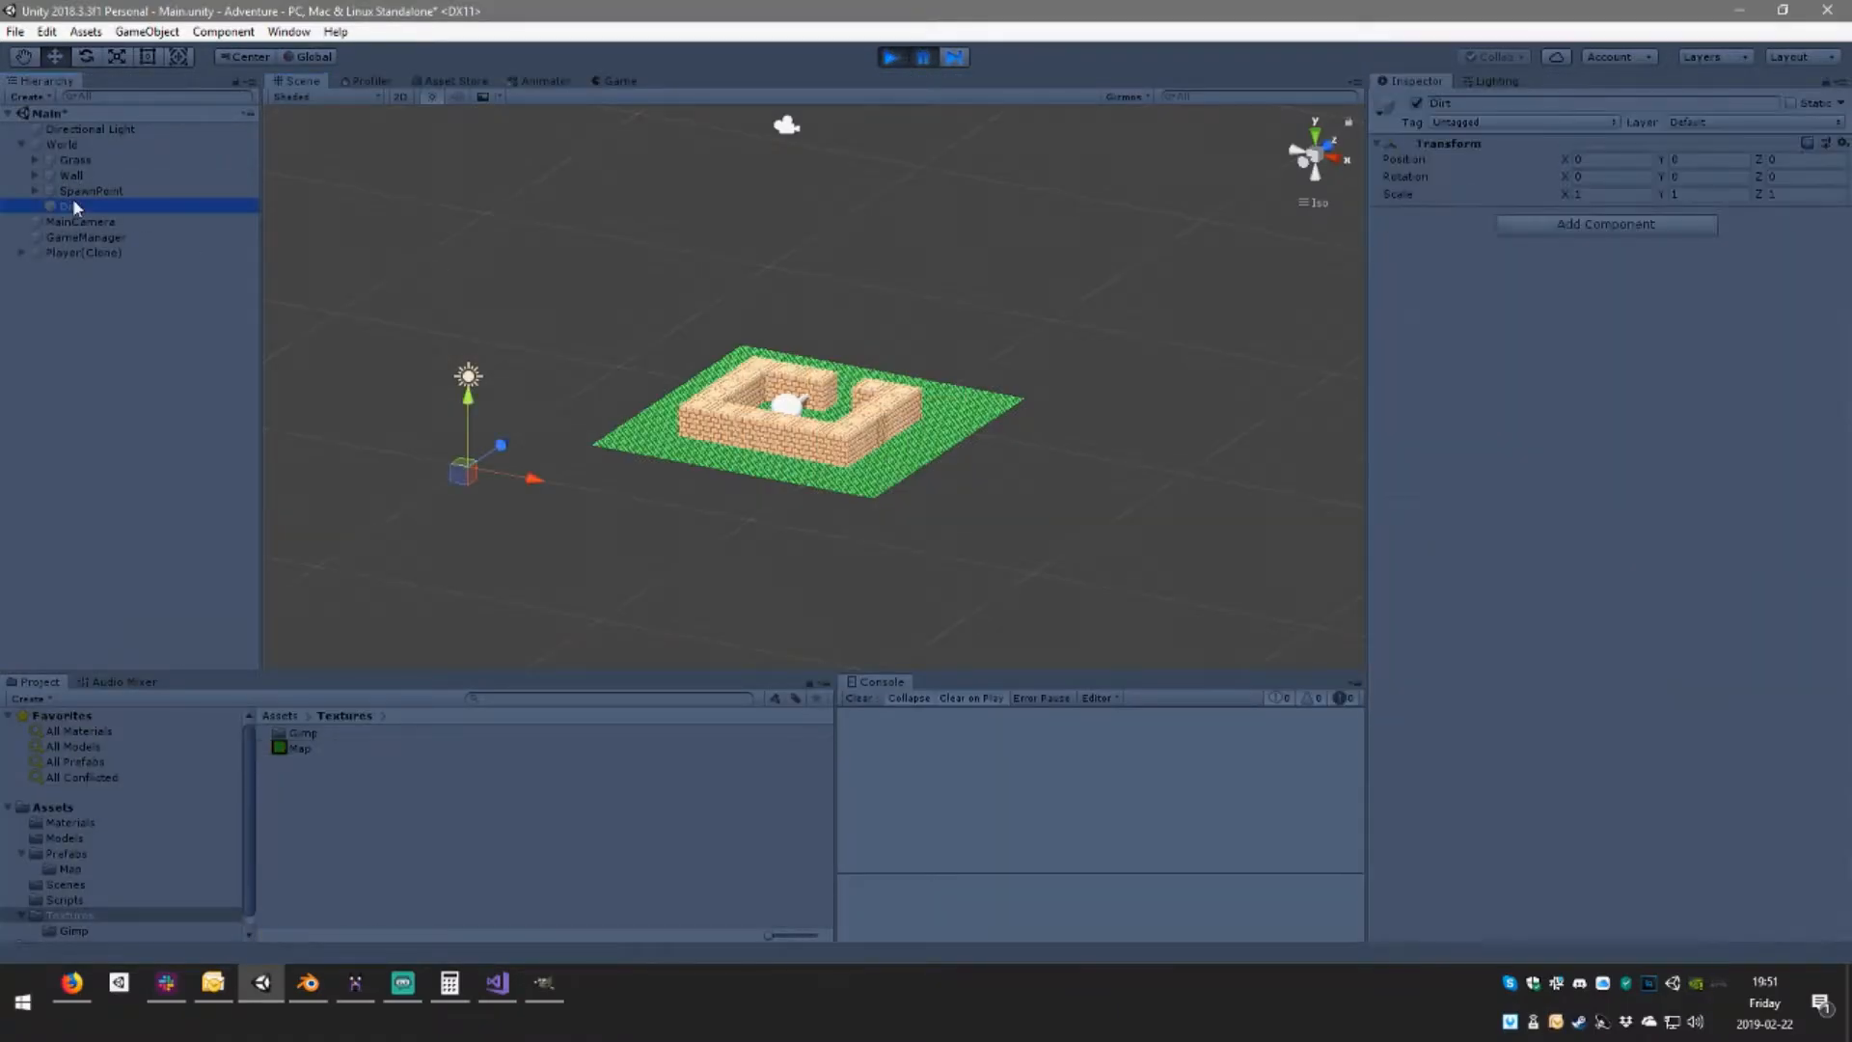
left_click(892, 56)
In Map.cs in Visual Studio, begin a Debug.Log( call on a new line below the index calculation in Start
left_click(498, 983)
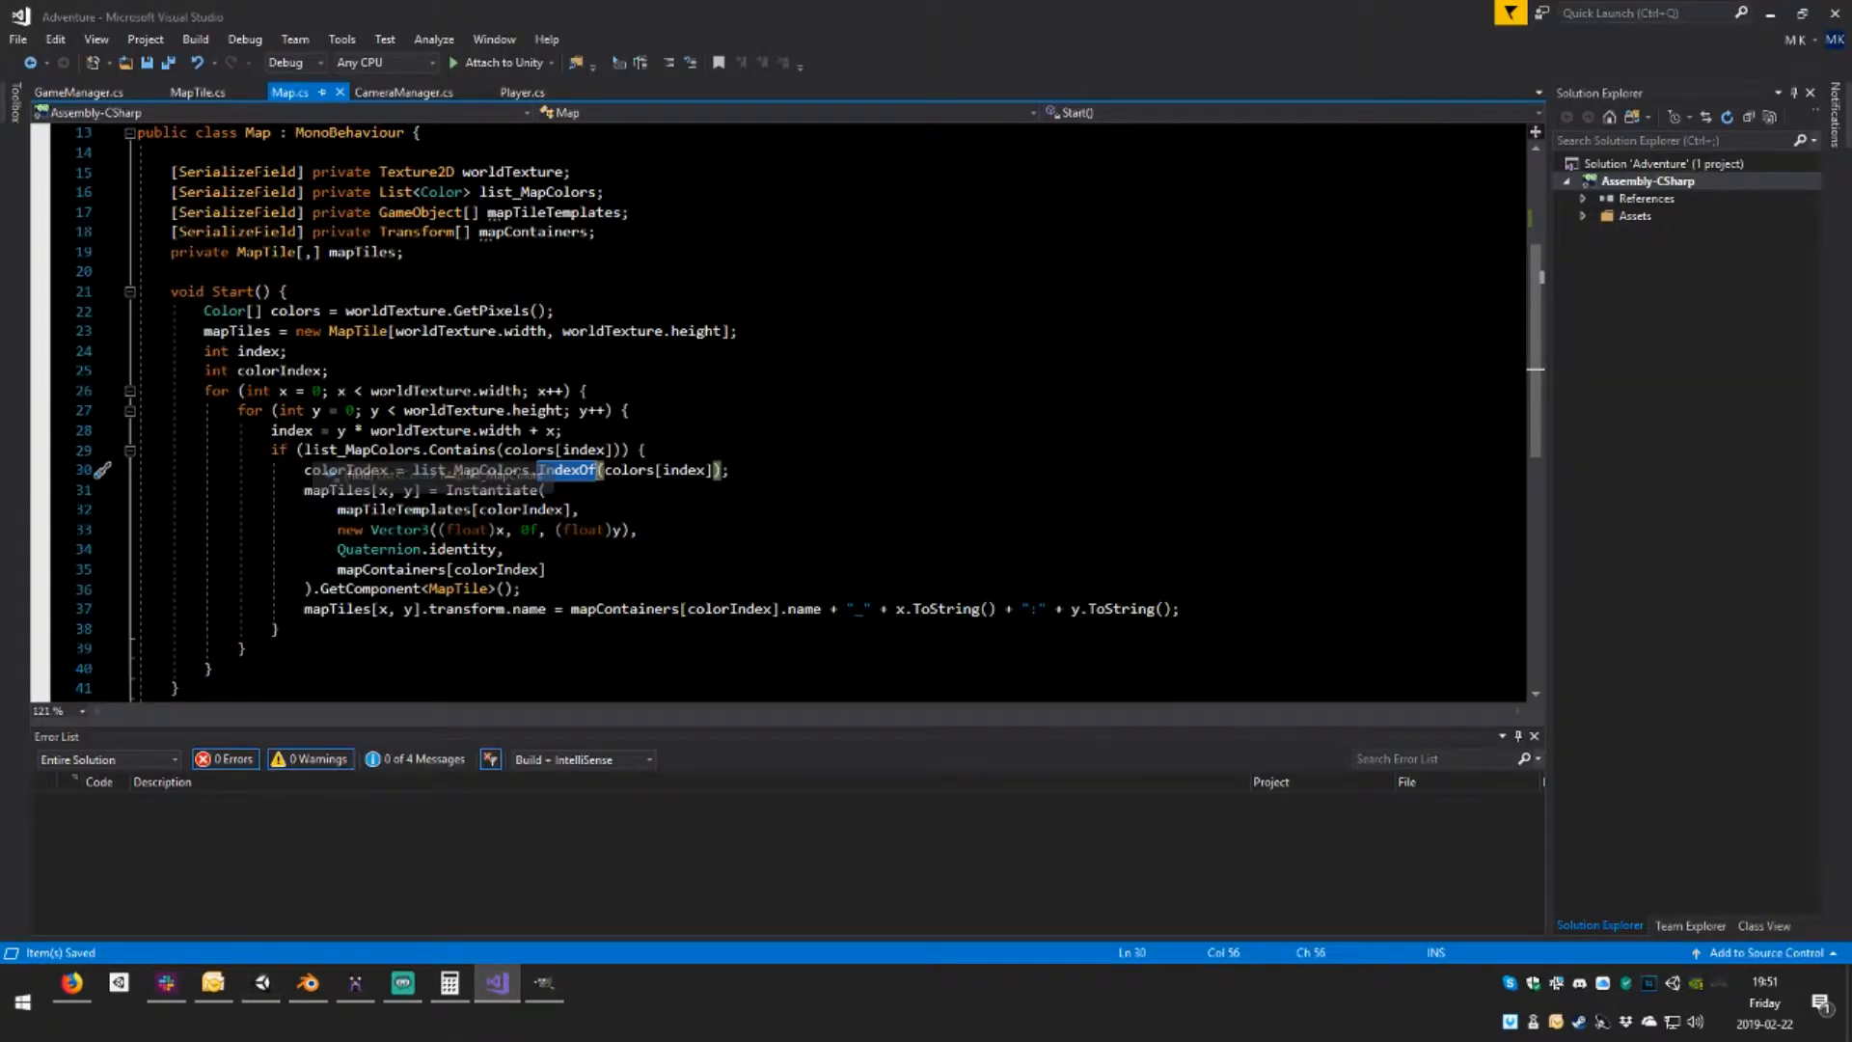
key("Up")
key("Up")
key("Return")
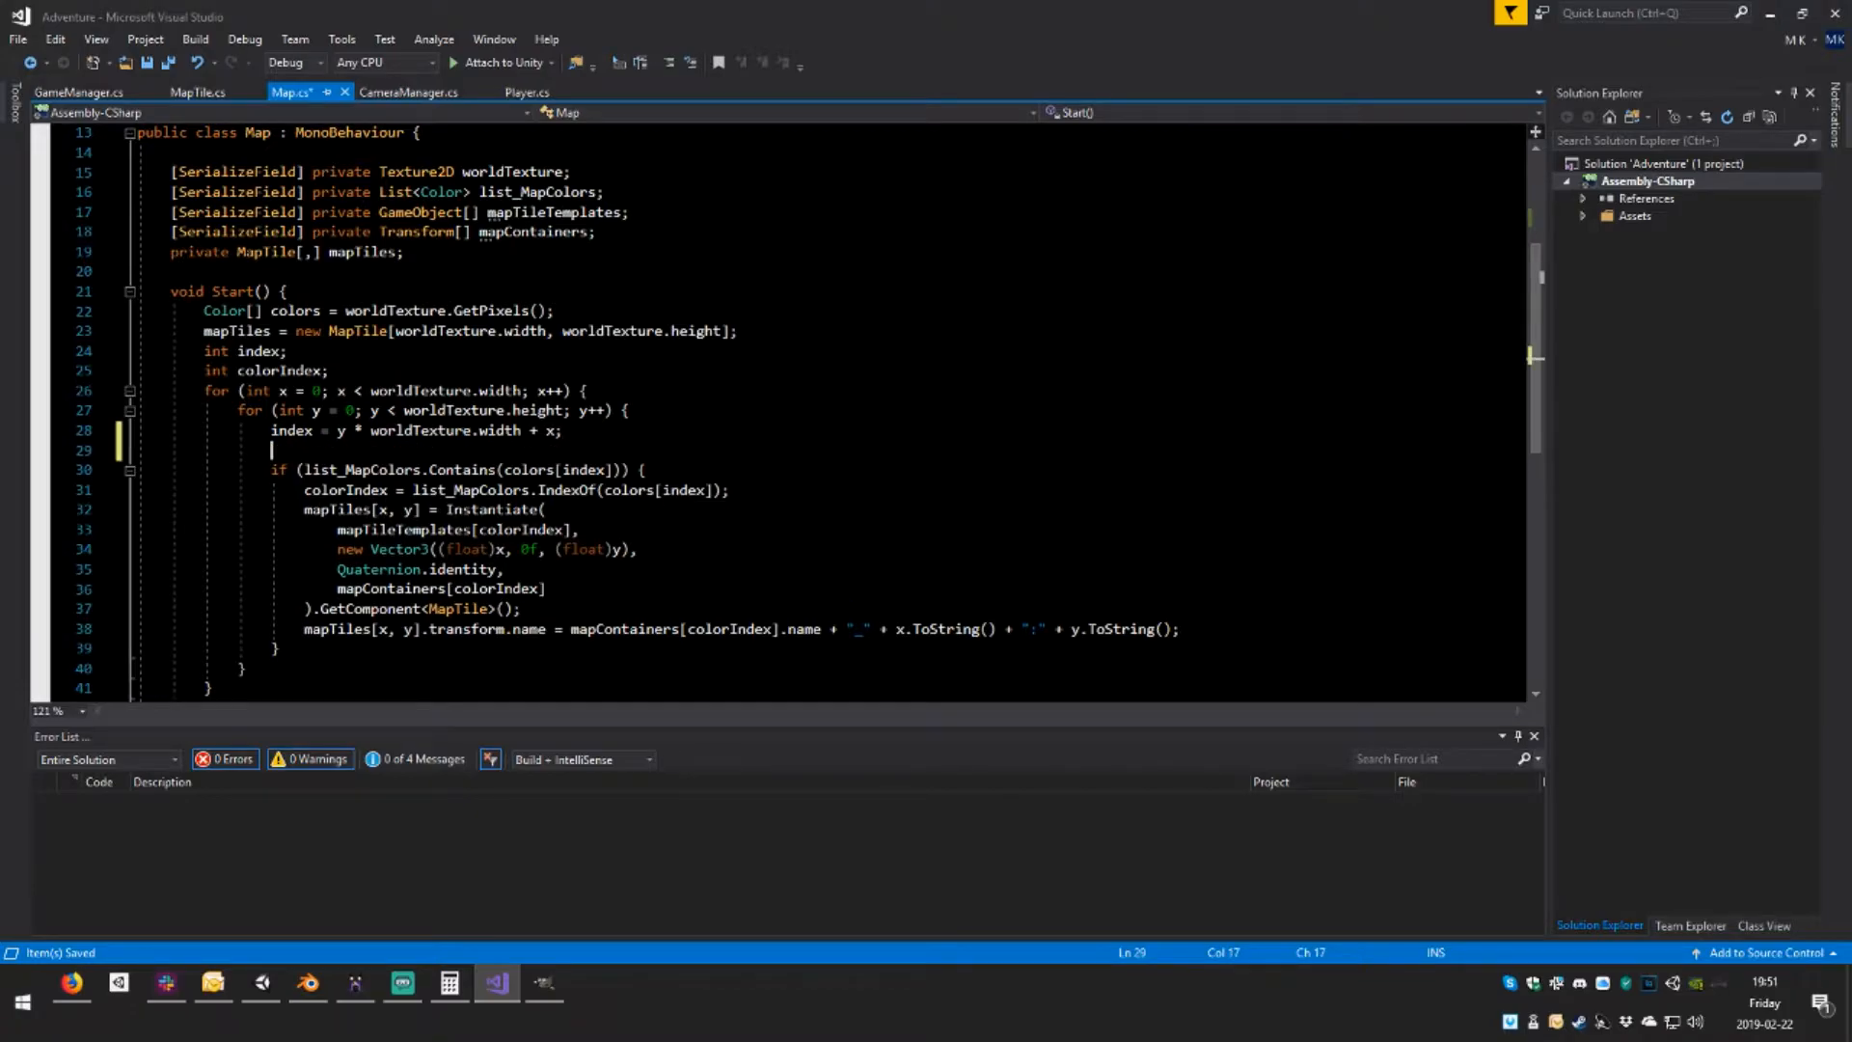
type("Deb")
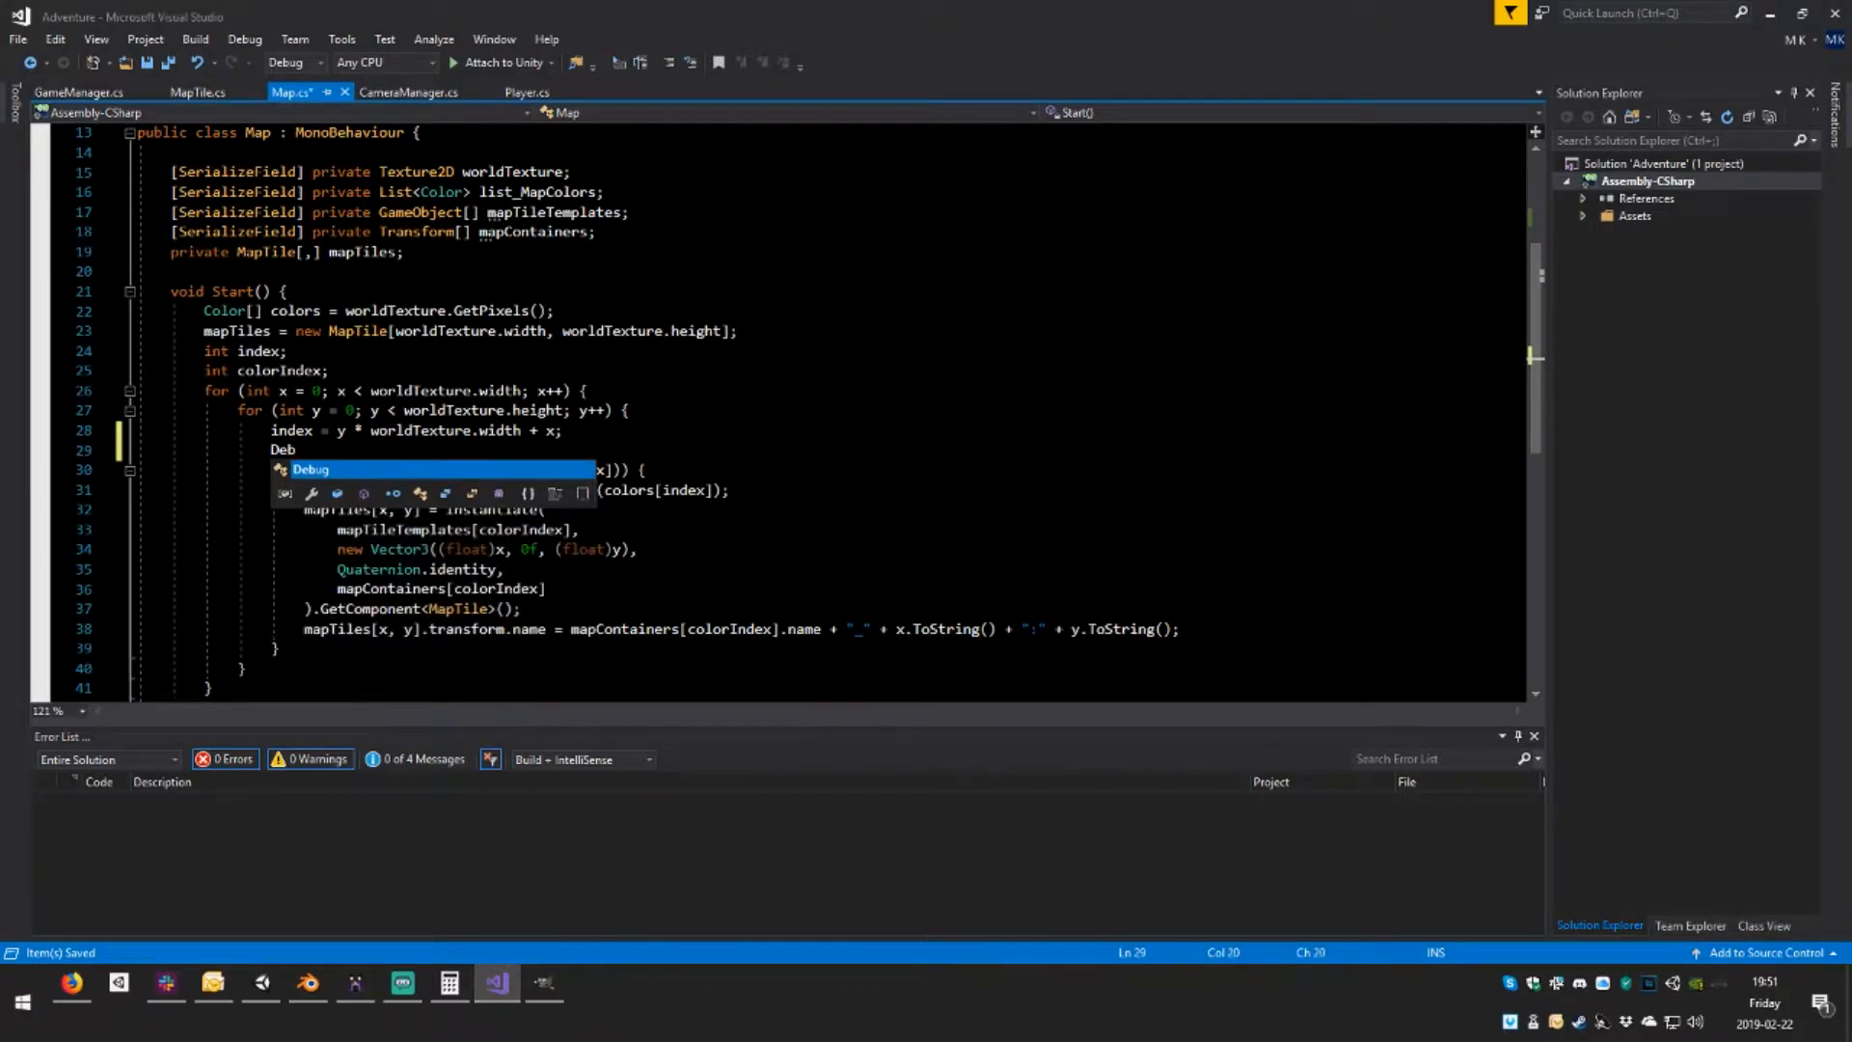
type("ug.Log(")
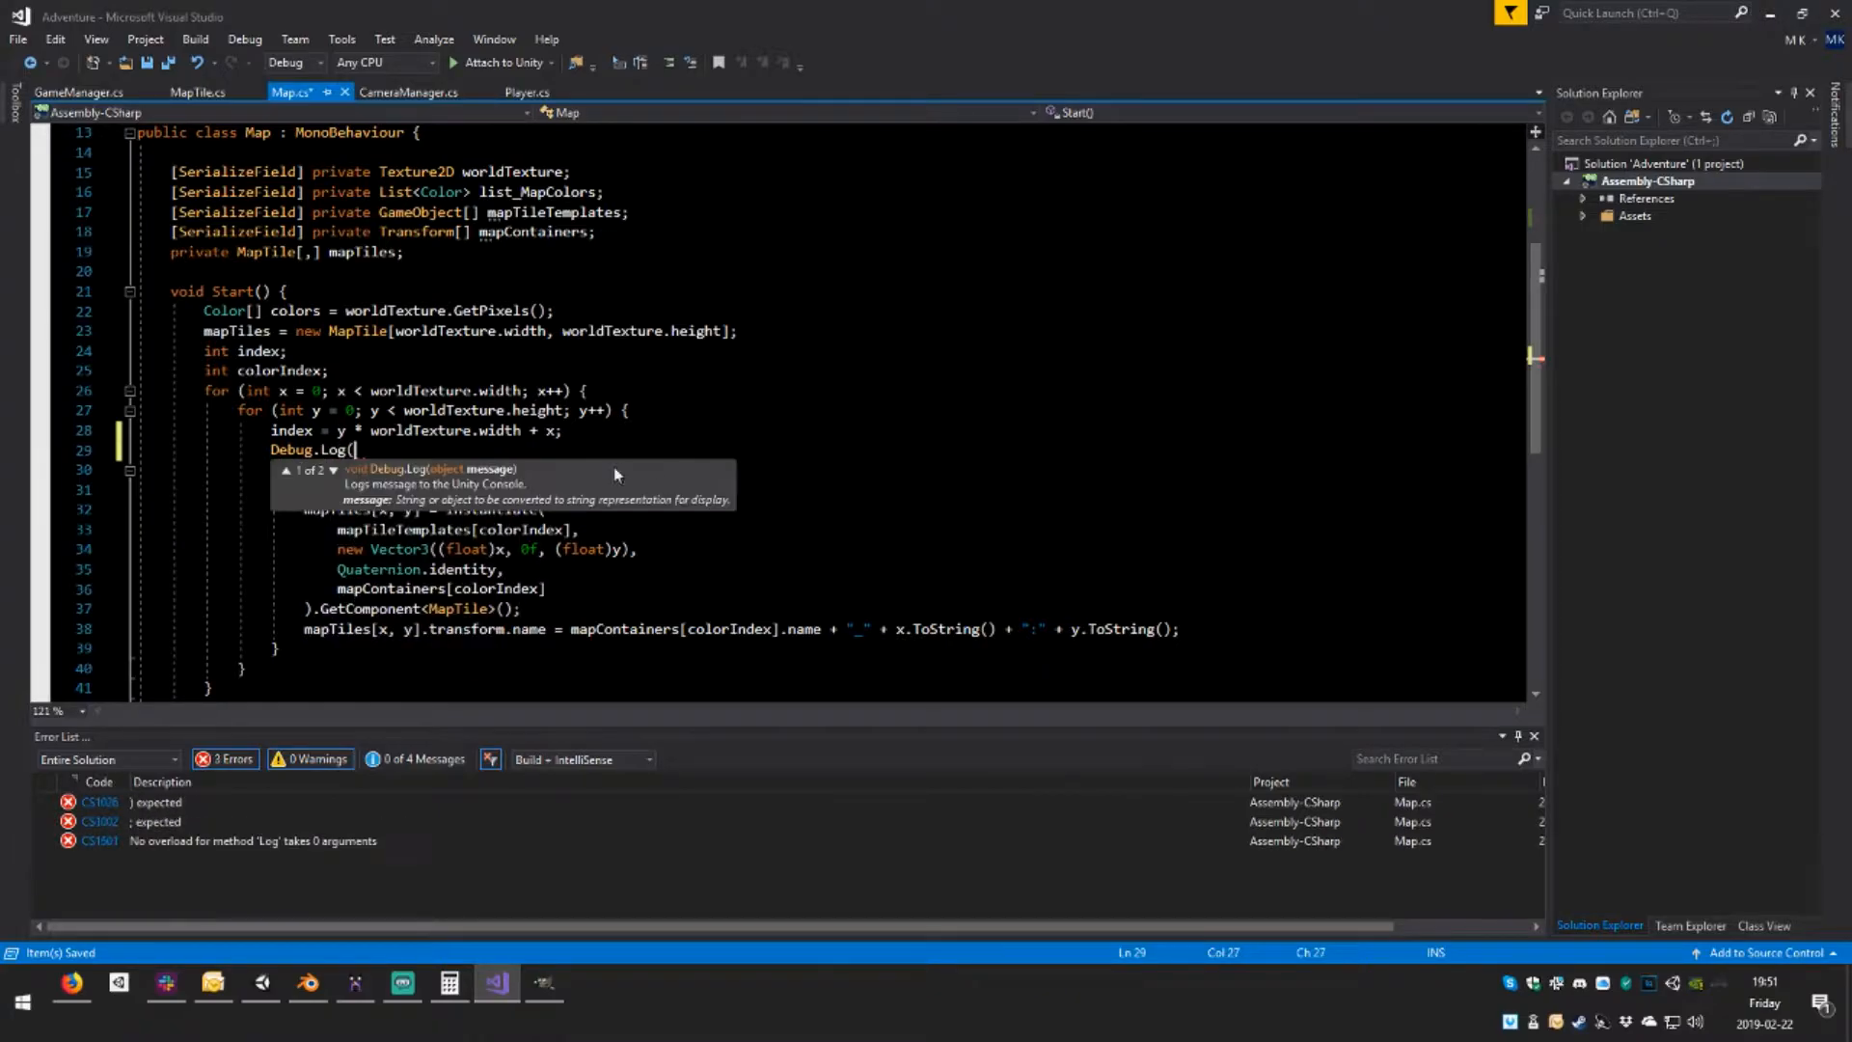
Examine how the if condition checks colors[index] against list_MapColors
left_click(593, 351)
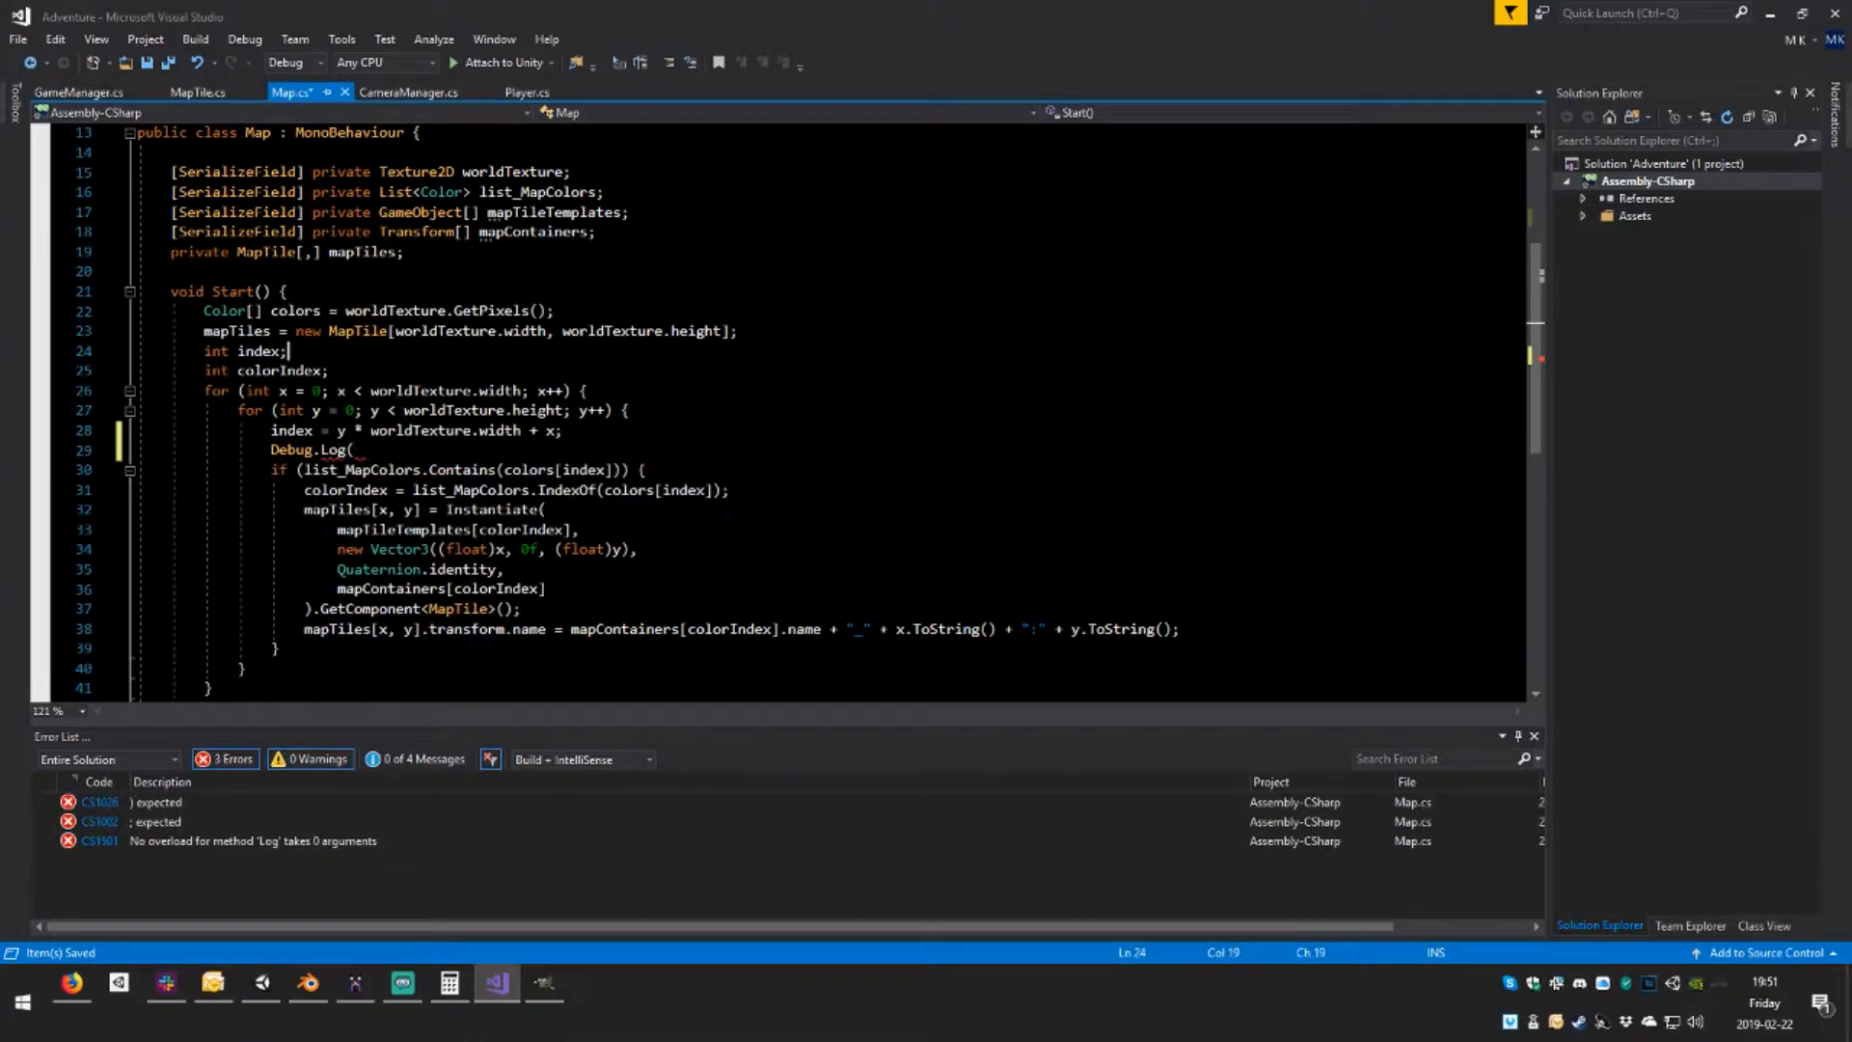
double_click(583, 470)
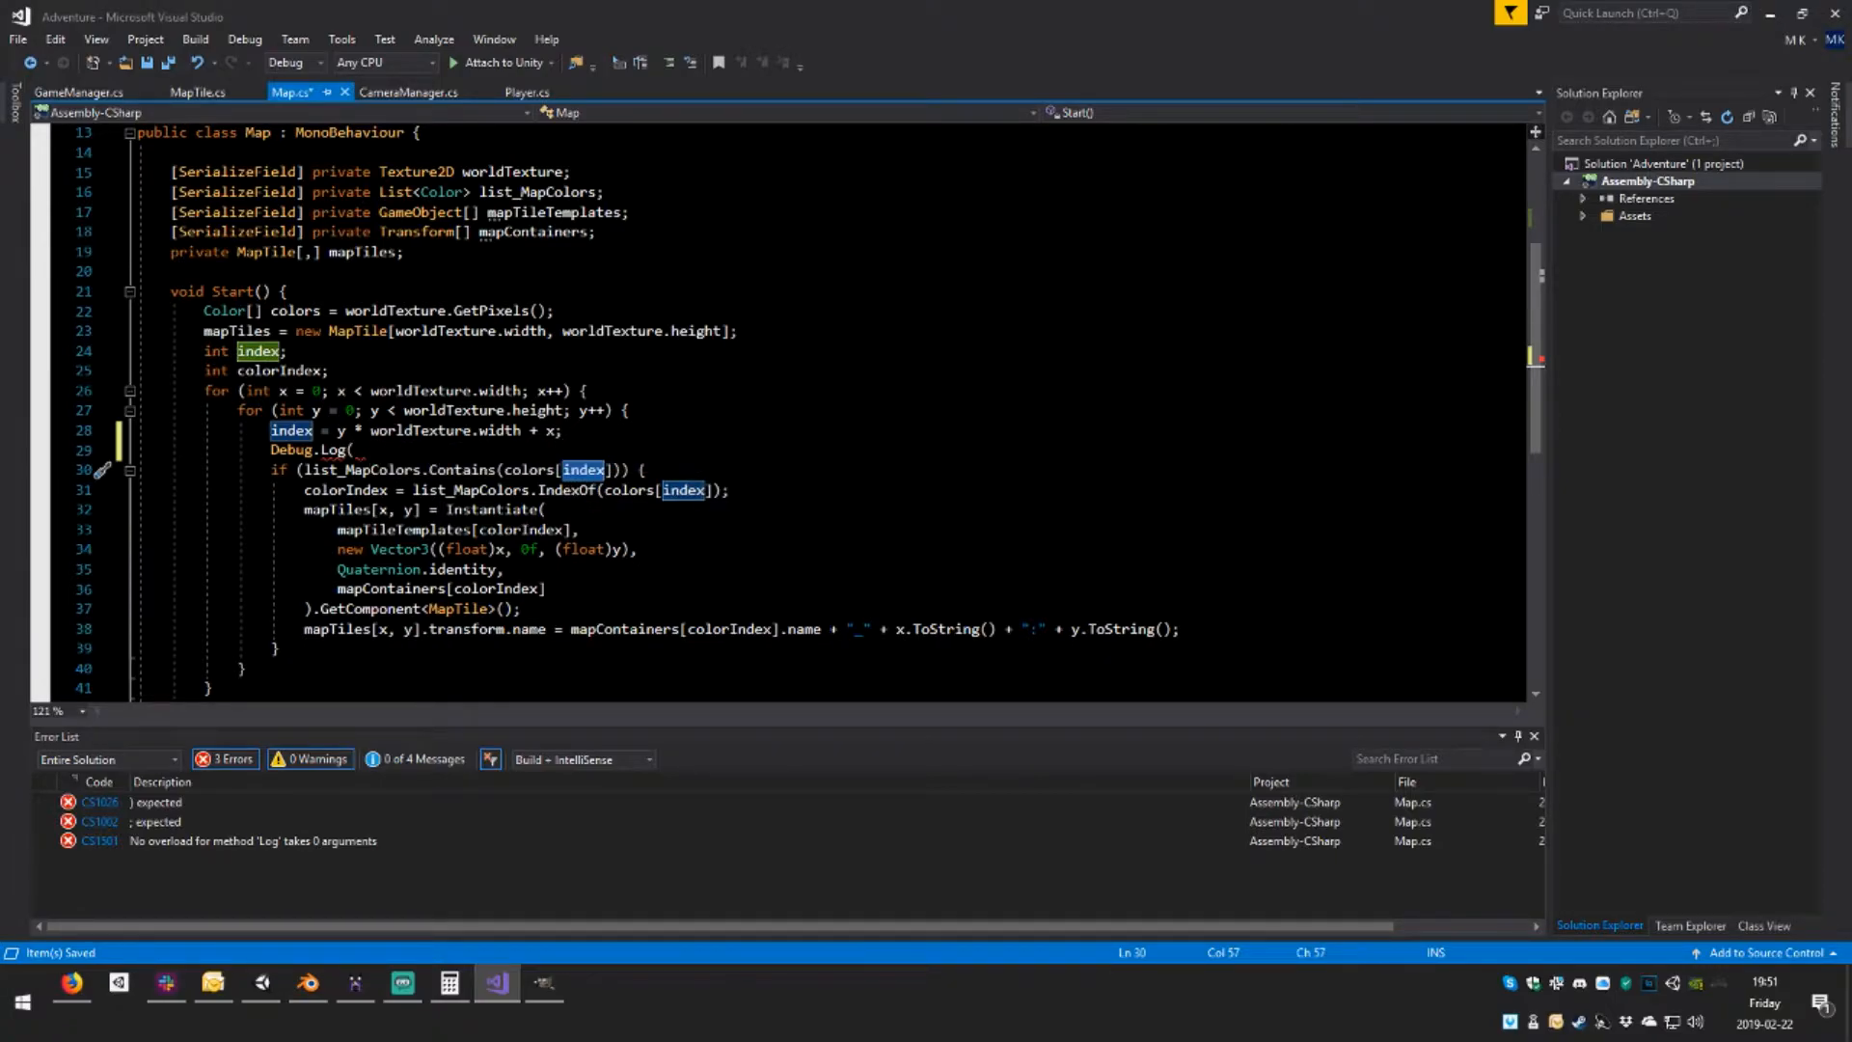
left_click(357, 450)
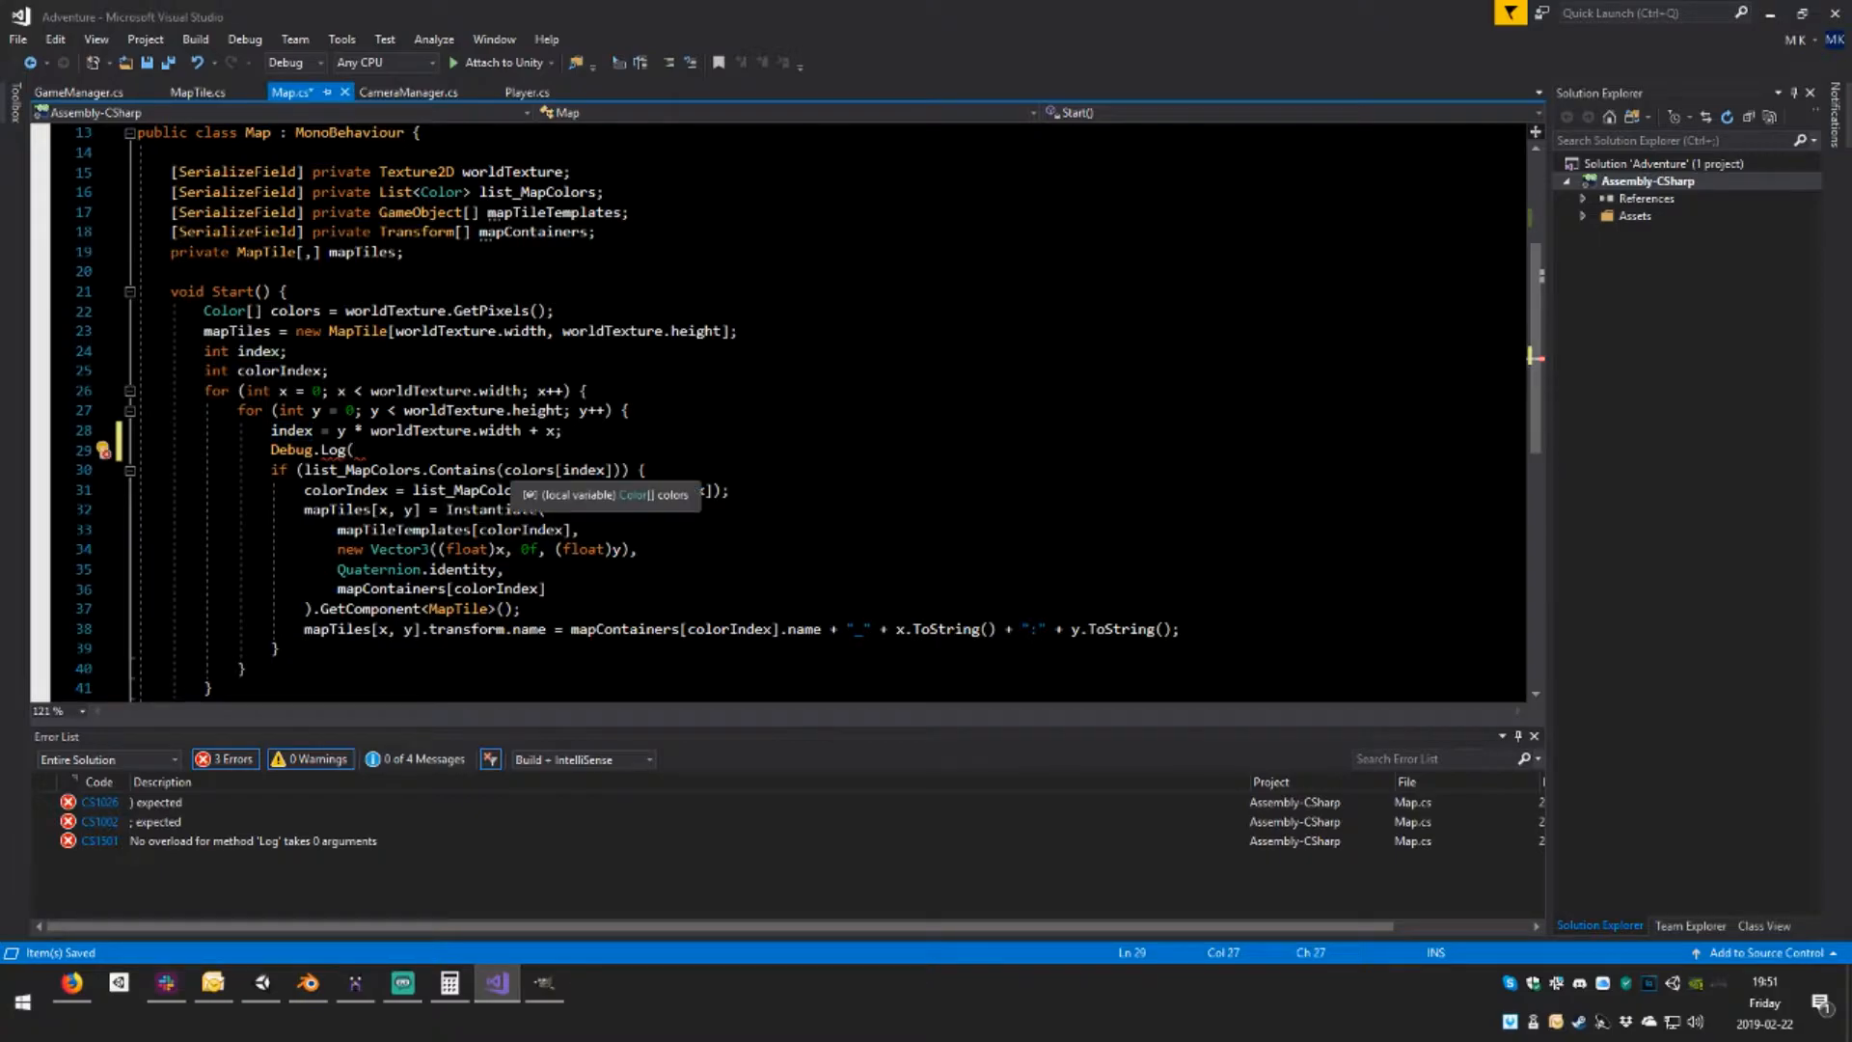
left_click_drag(504, 469, 612, 470)
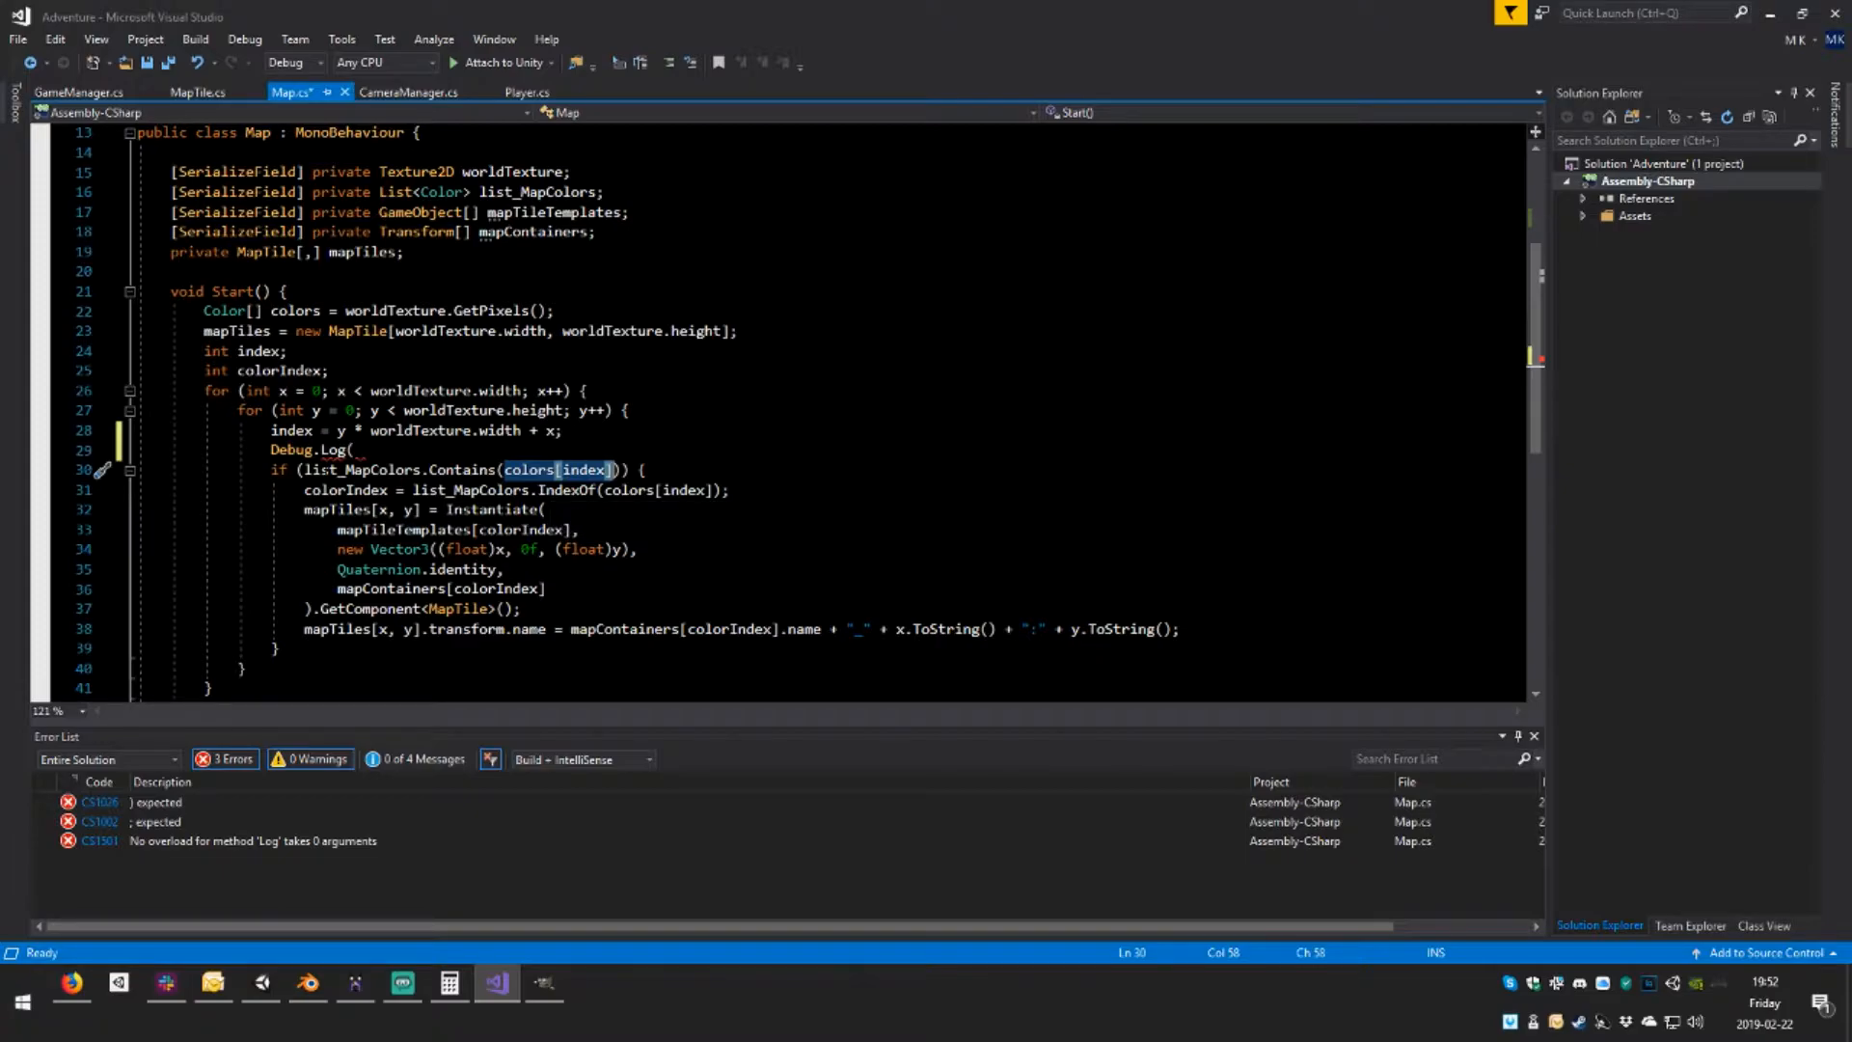
double_click(362, 471)
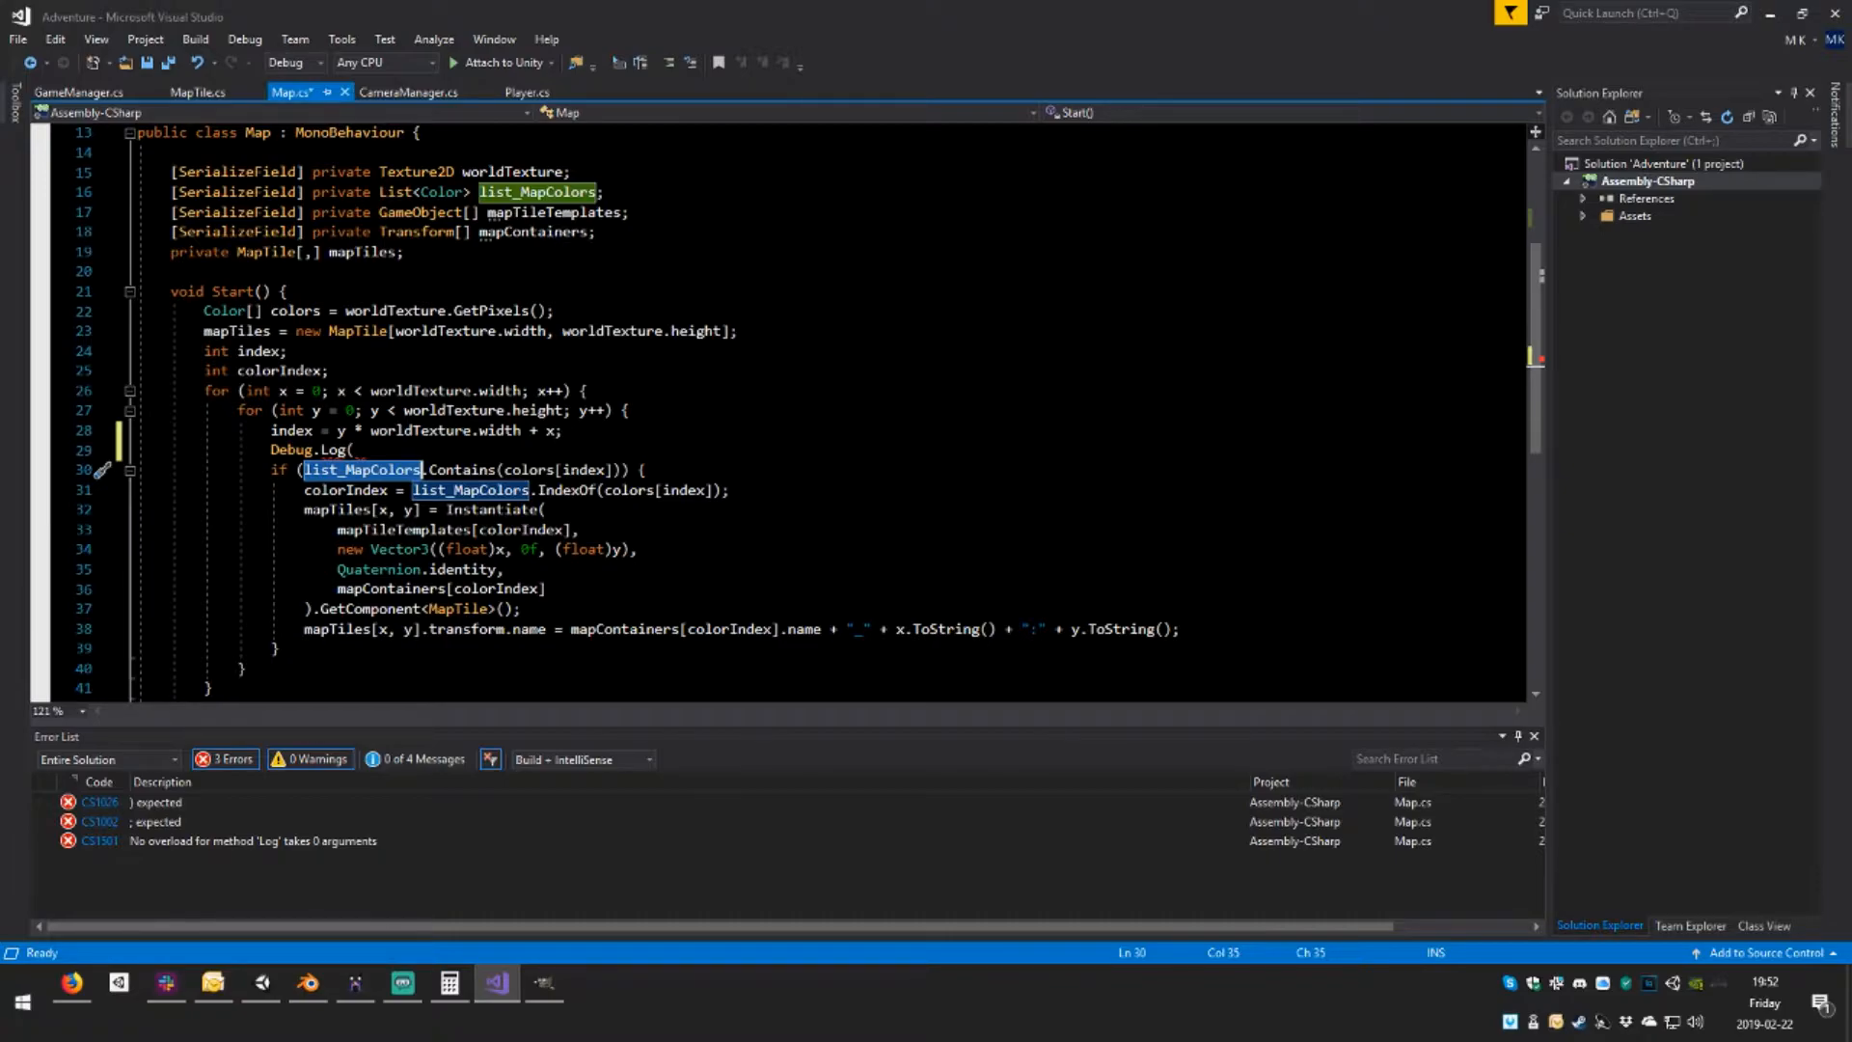
double_click(534, 470)
double_click(583, 470)
double_click(515, 470)
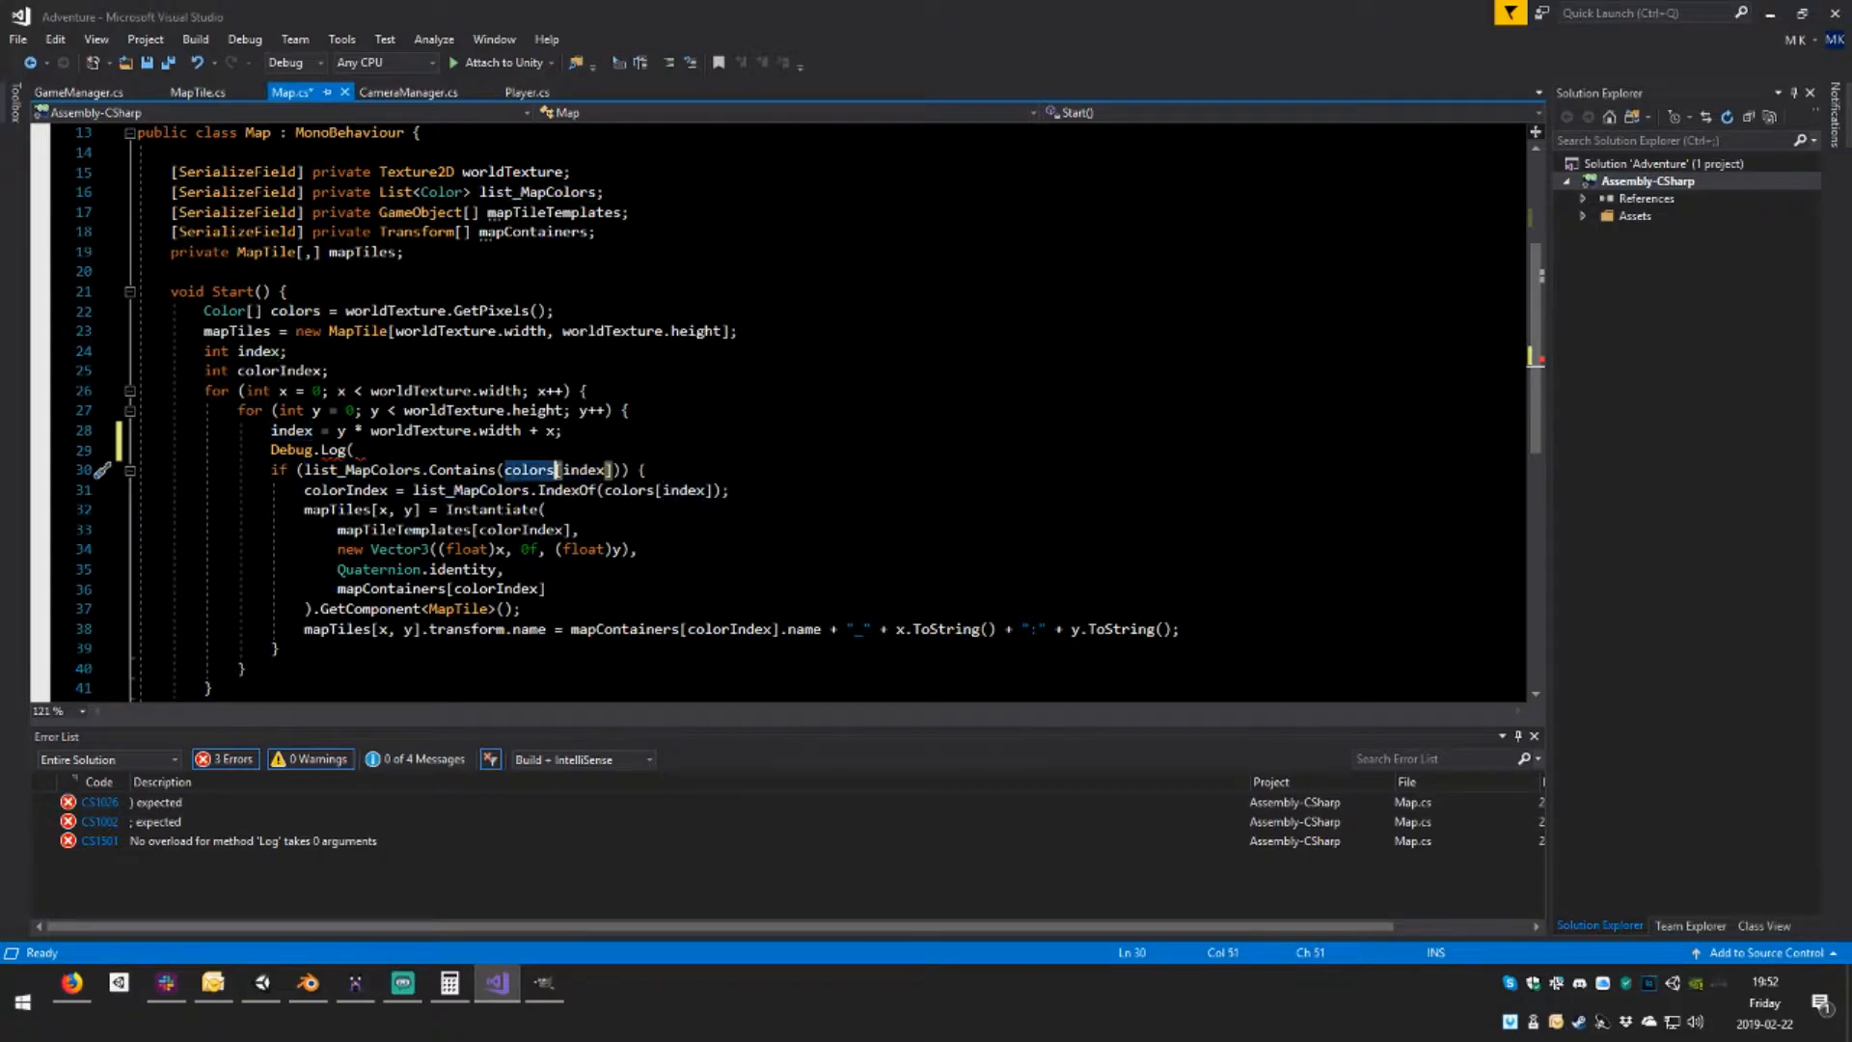
key("Up")
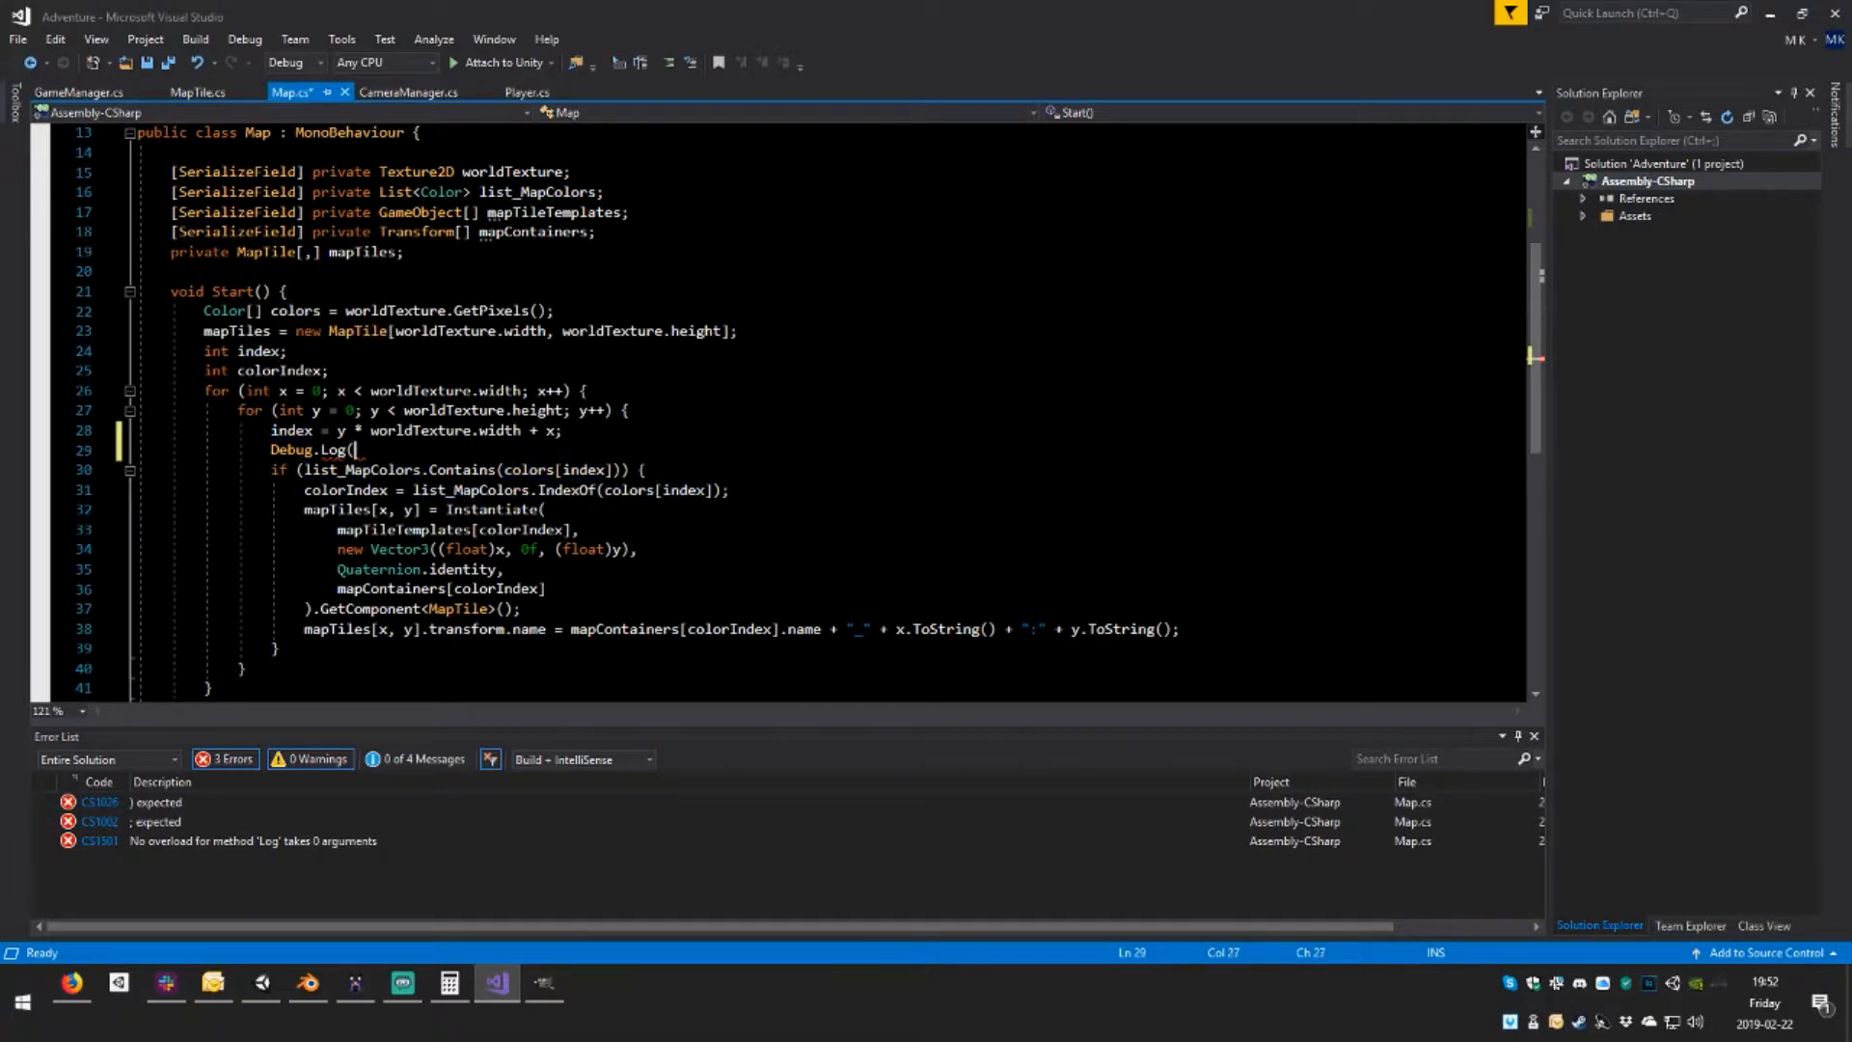
Copy colors[index] from the if condition into the Debug.Log call and follow it with a plus operator
left_click_drag(612, 469, 505, 470)
key("ctrl+c")
key("Up")
key("ctrl+v")
type("+ ")
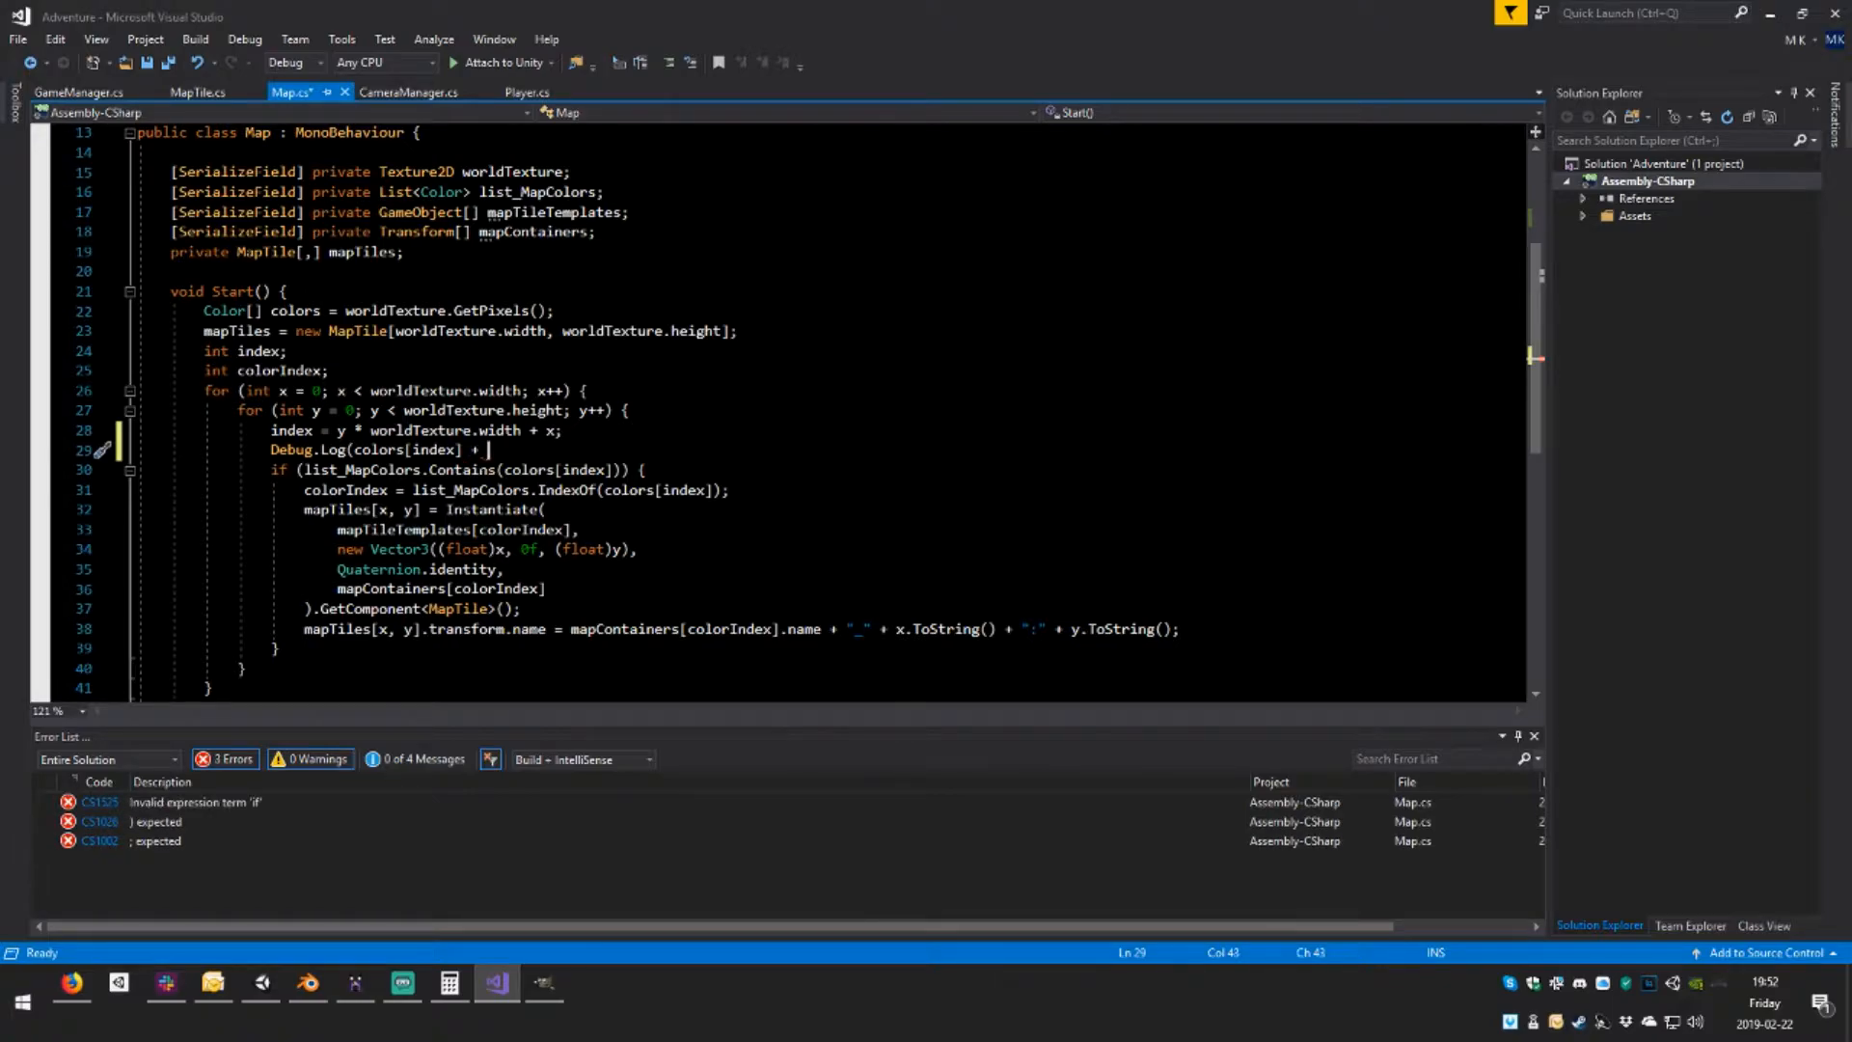
Extend the Debug.Log call with the text " VS " and a copy of the list_MapColors name joined by plus operators
type("\" VS \" +")
double_click(539, 192)
key("ctrl+c")
left_click(565, 450)
key("ctrl+v")
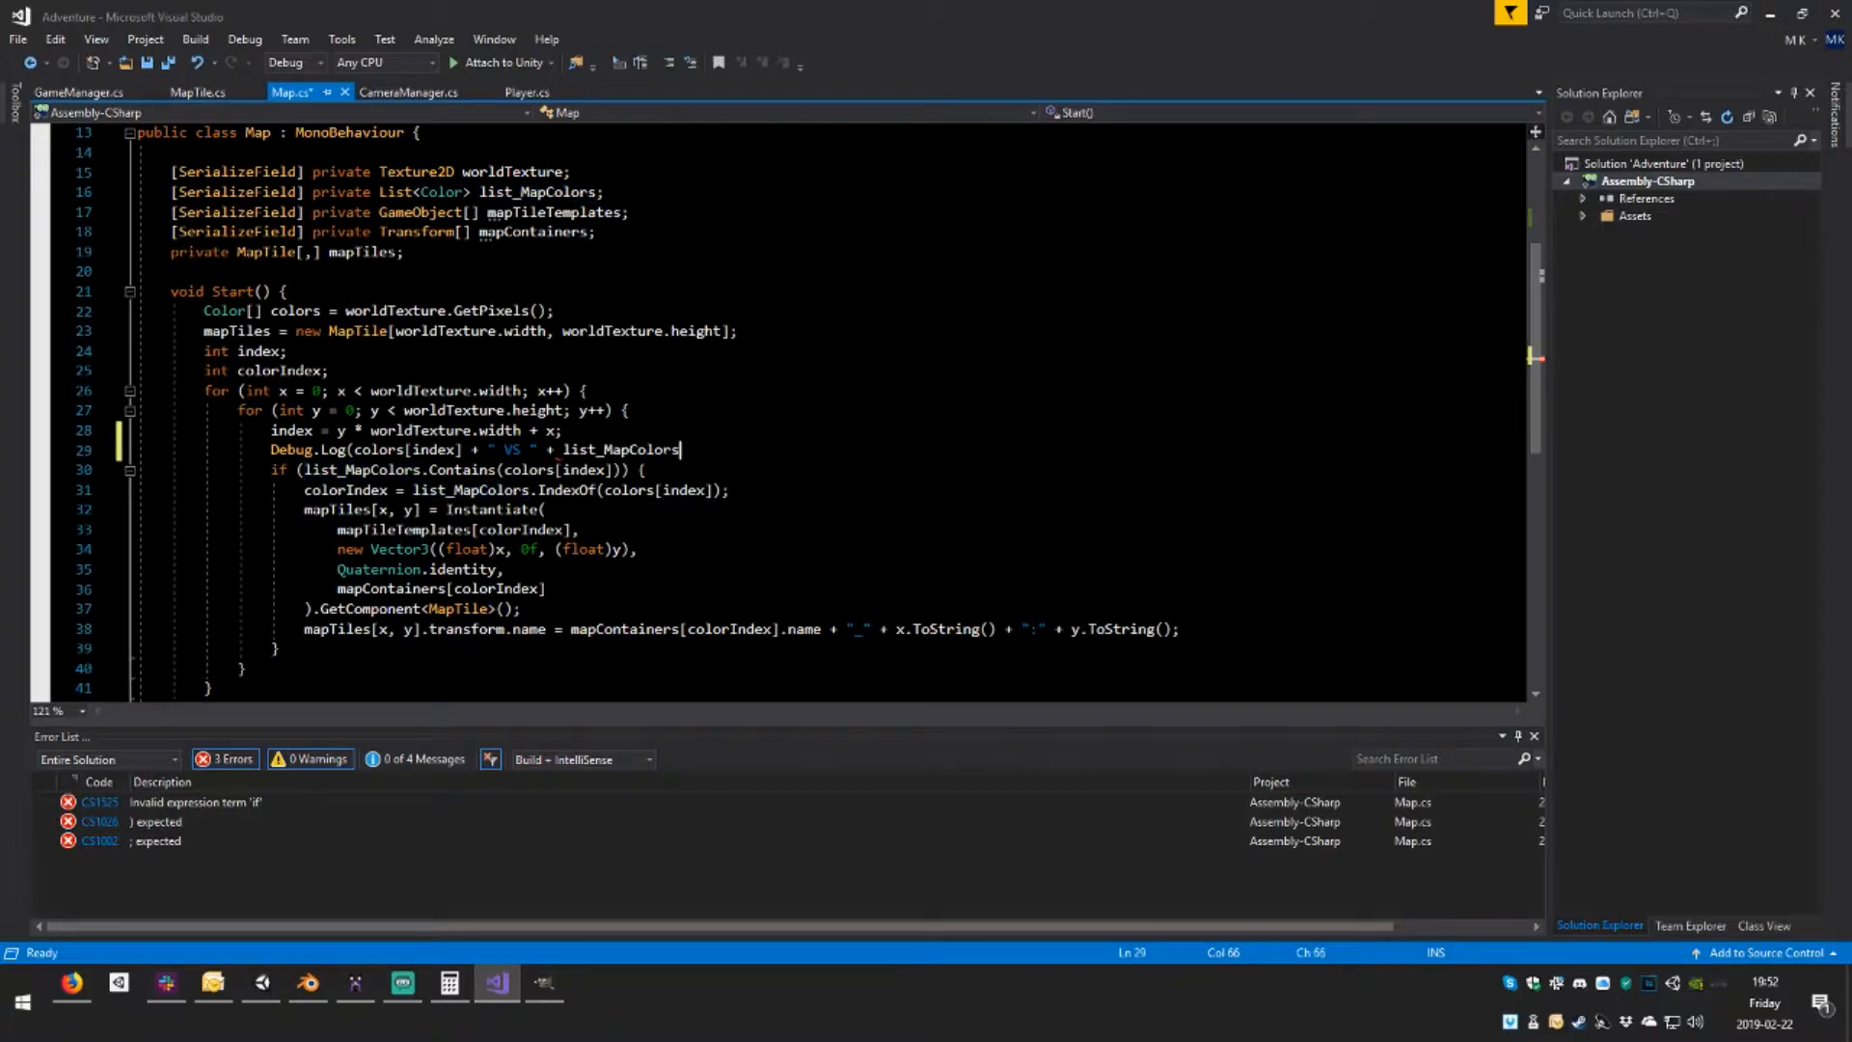
Open an index bracket after list_MapColors in the Debug.Log call and begin it with an (int) cast
type("[")
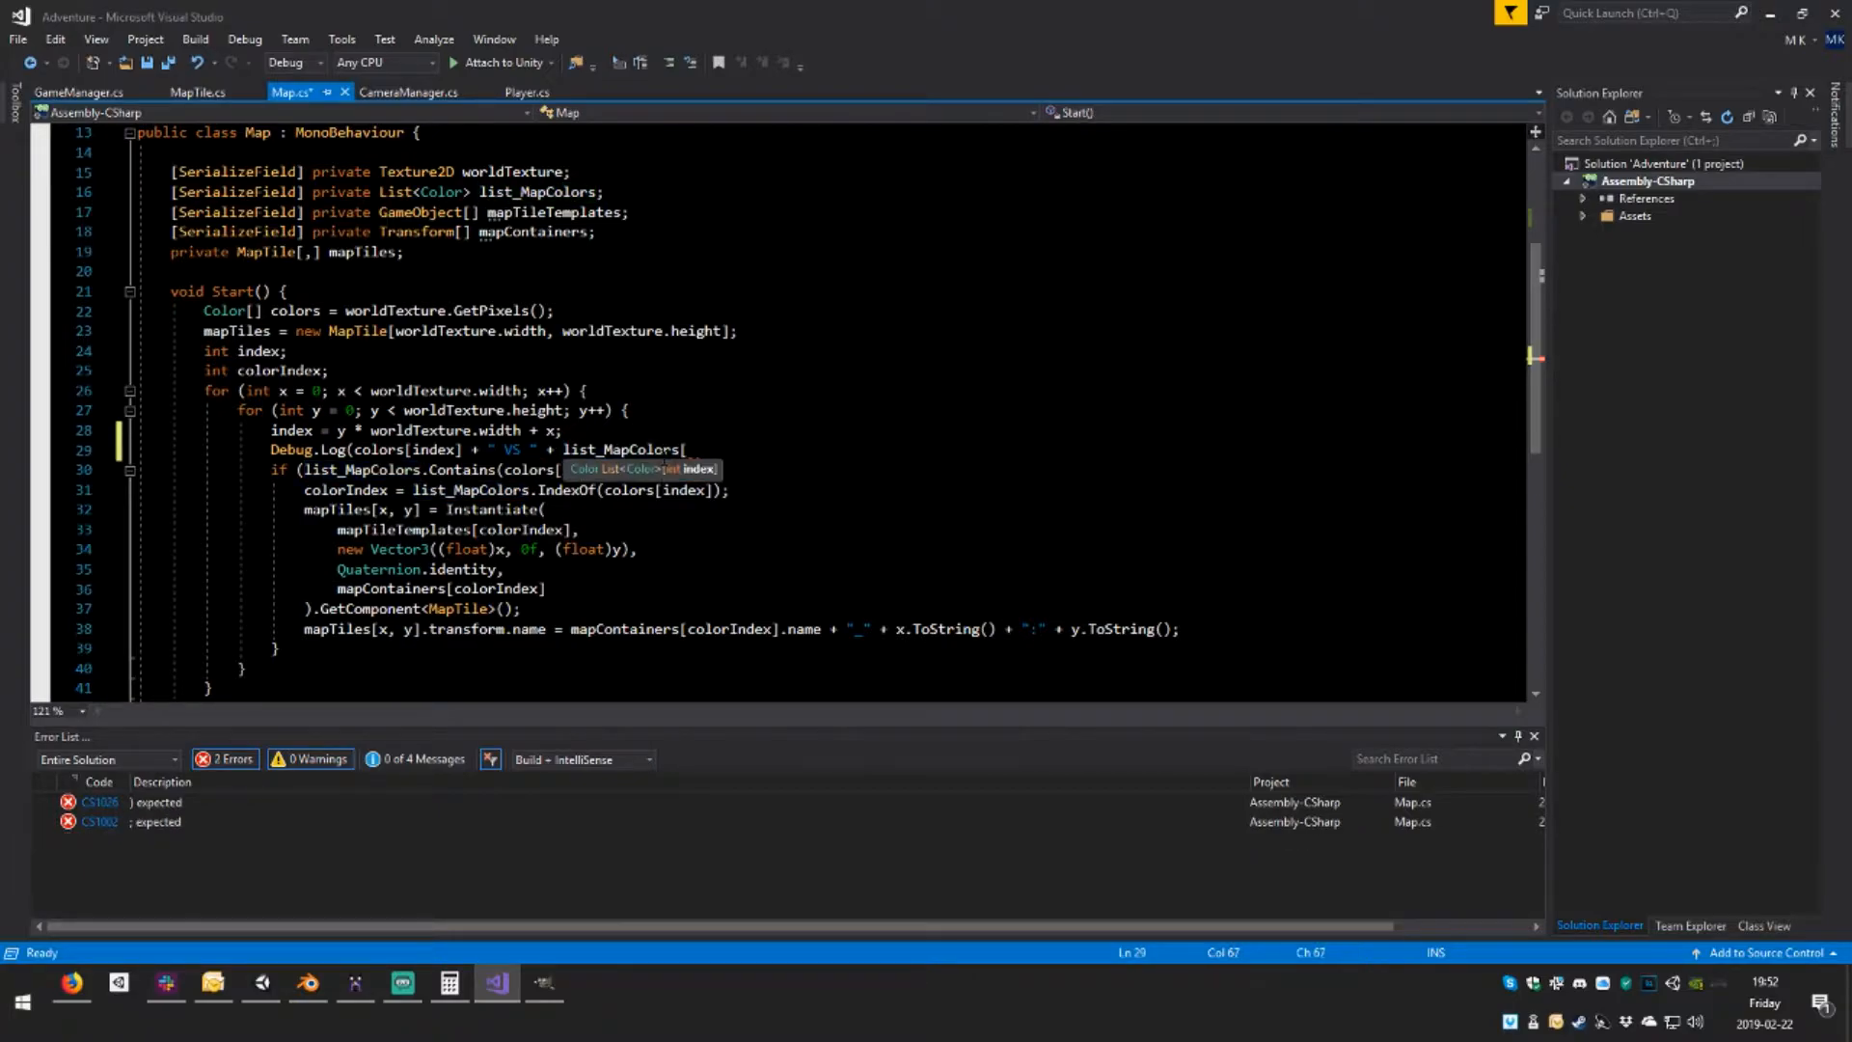
type("(")
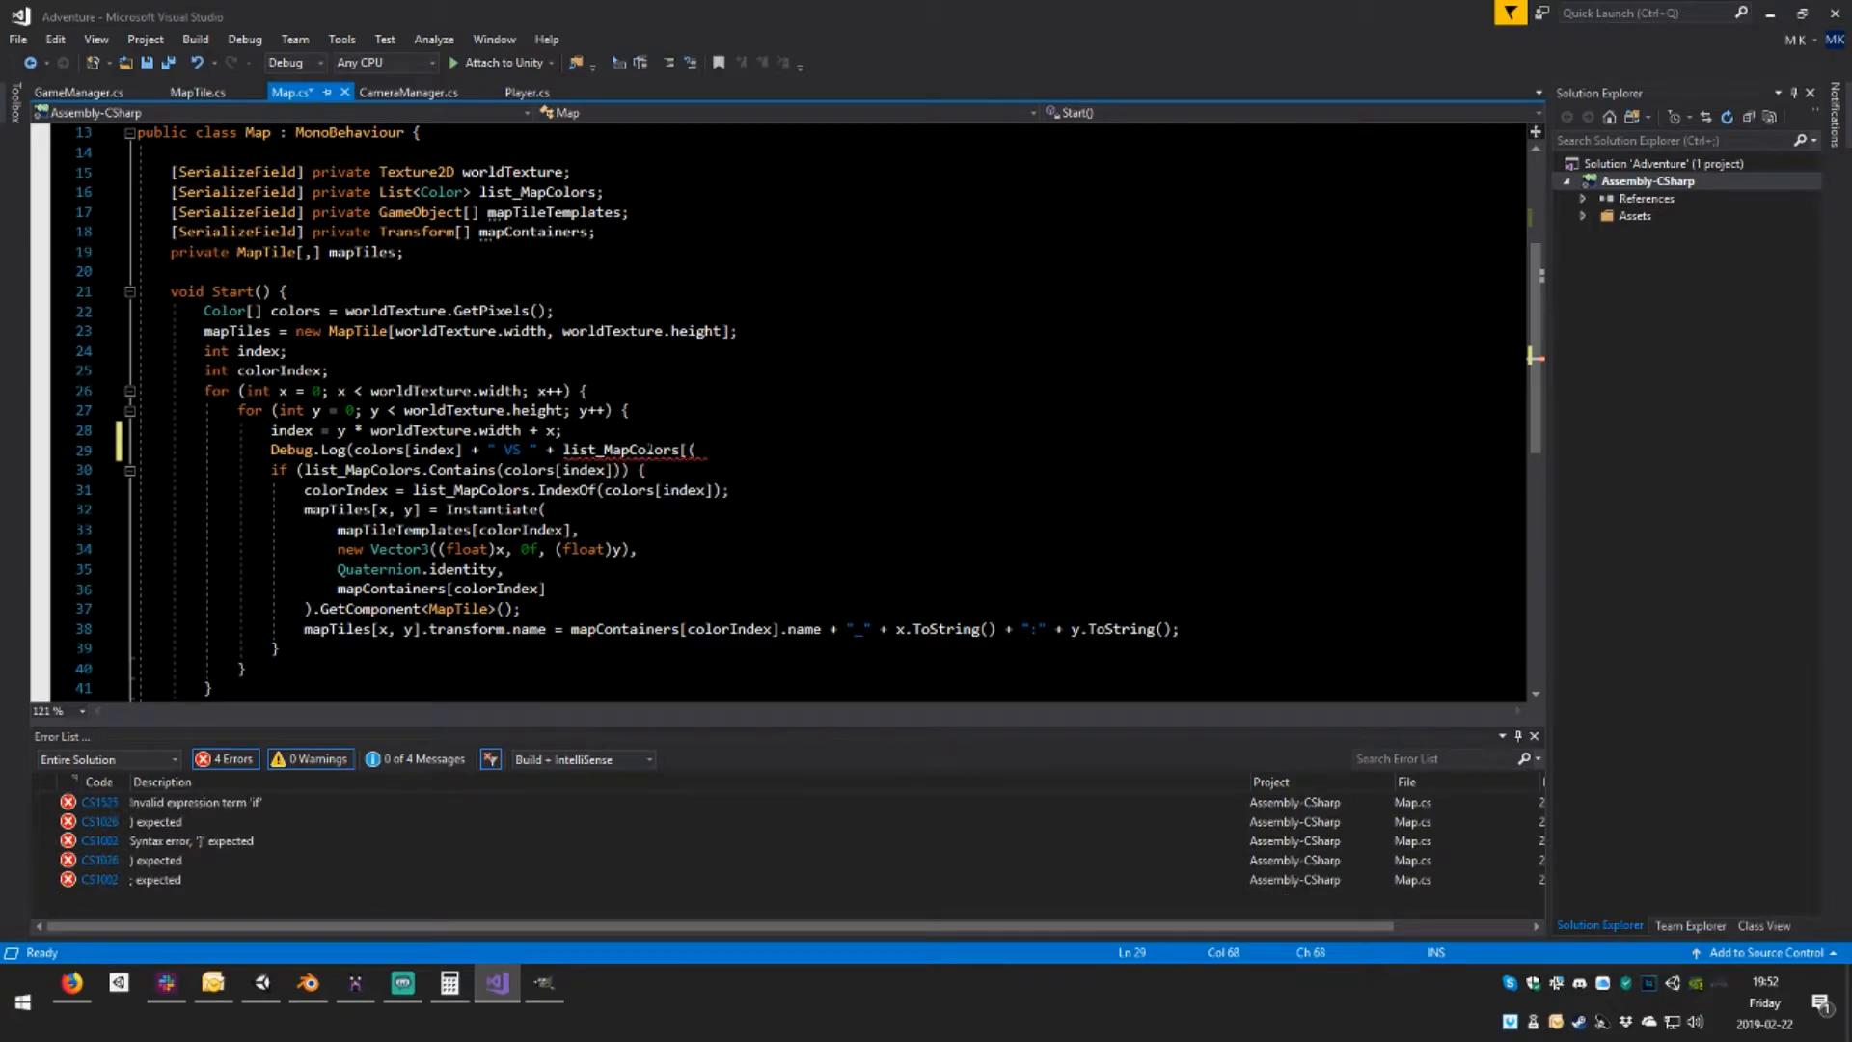
type("int")
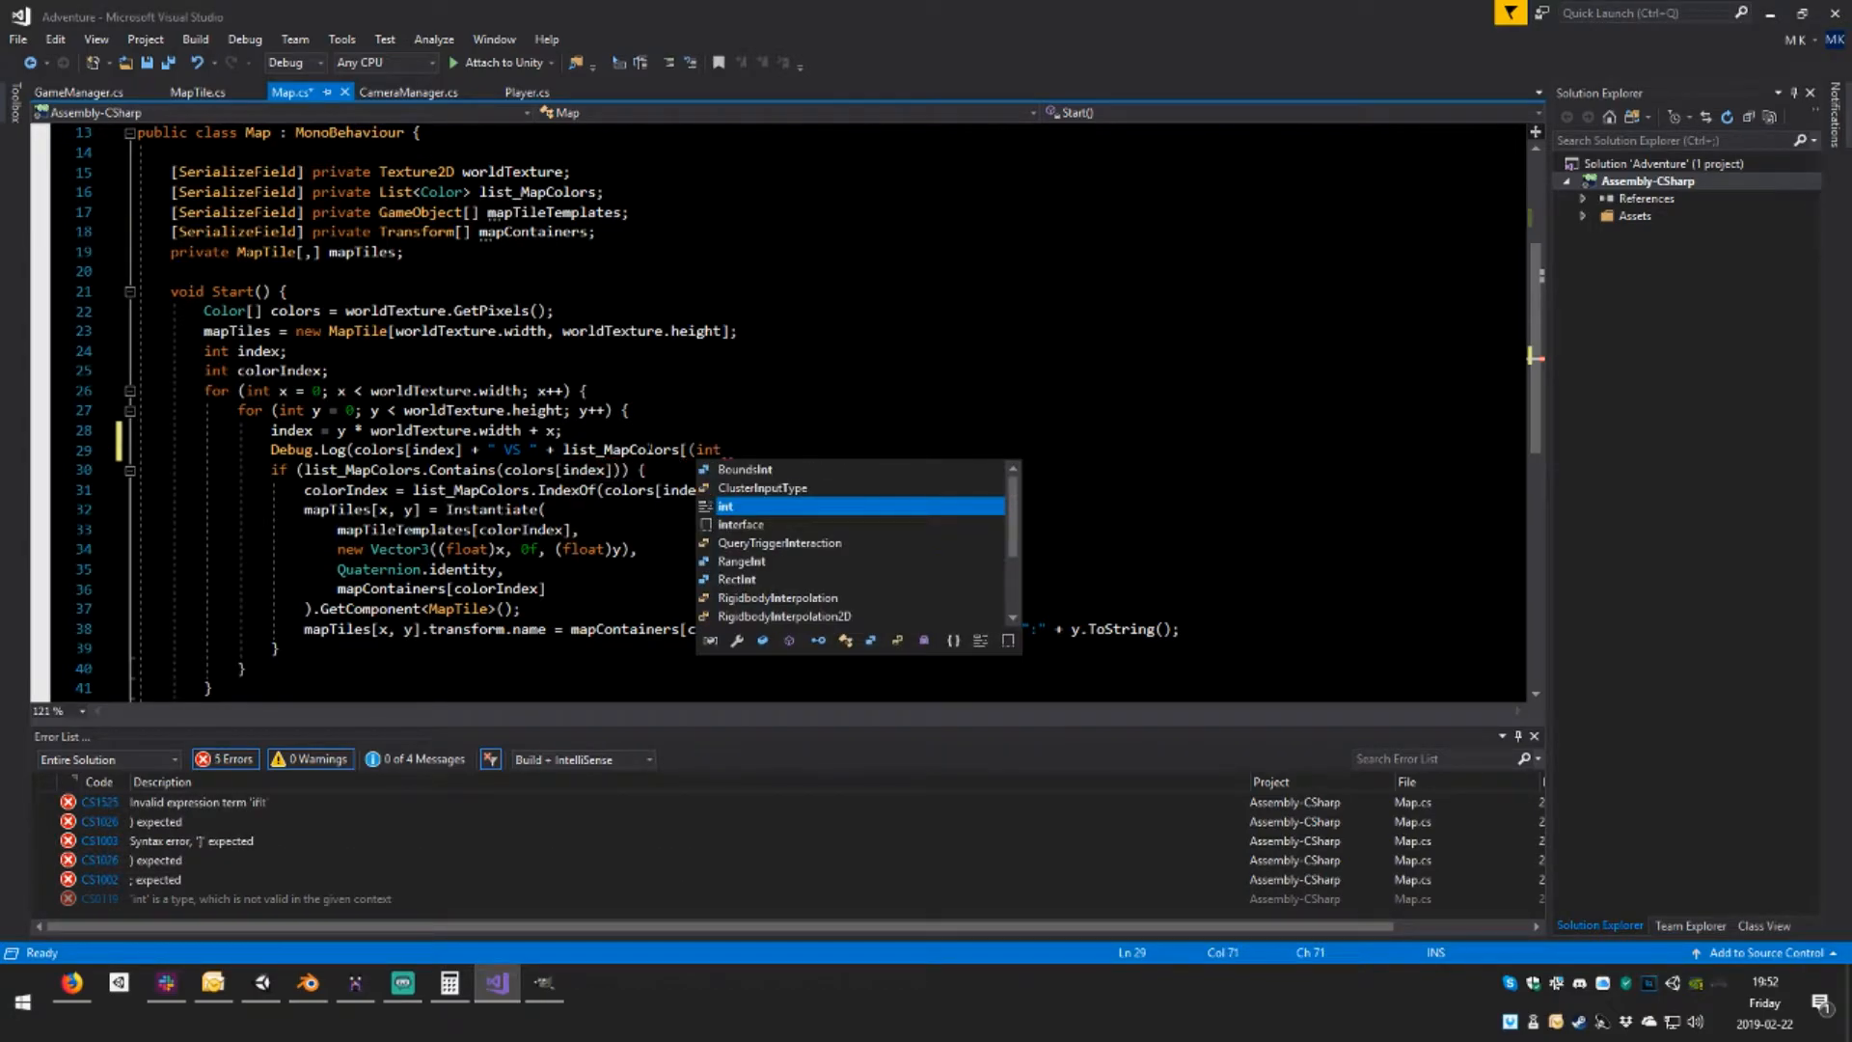
type(")")
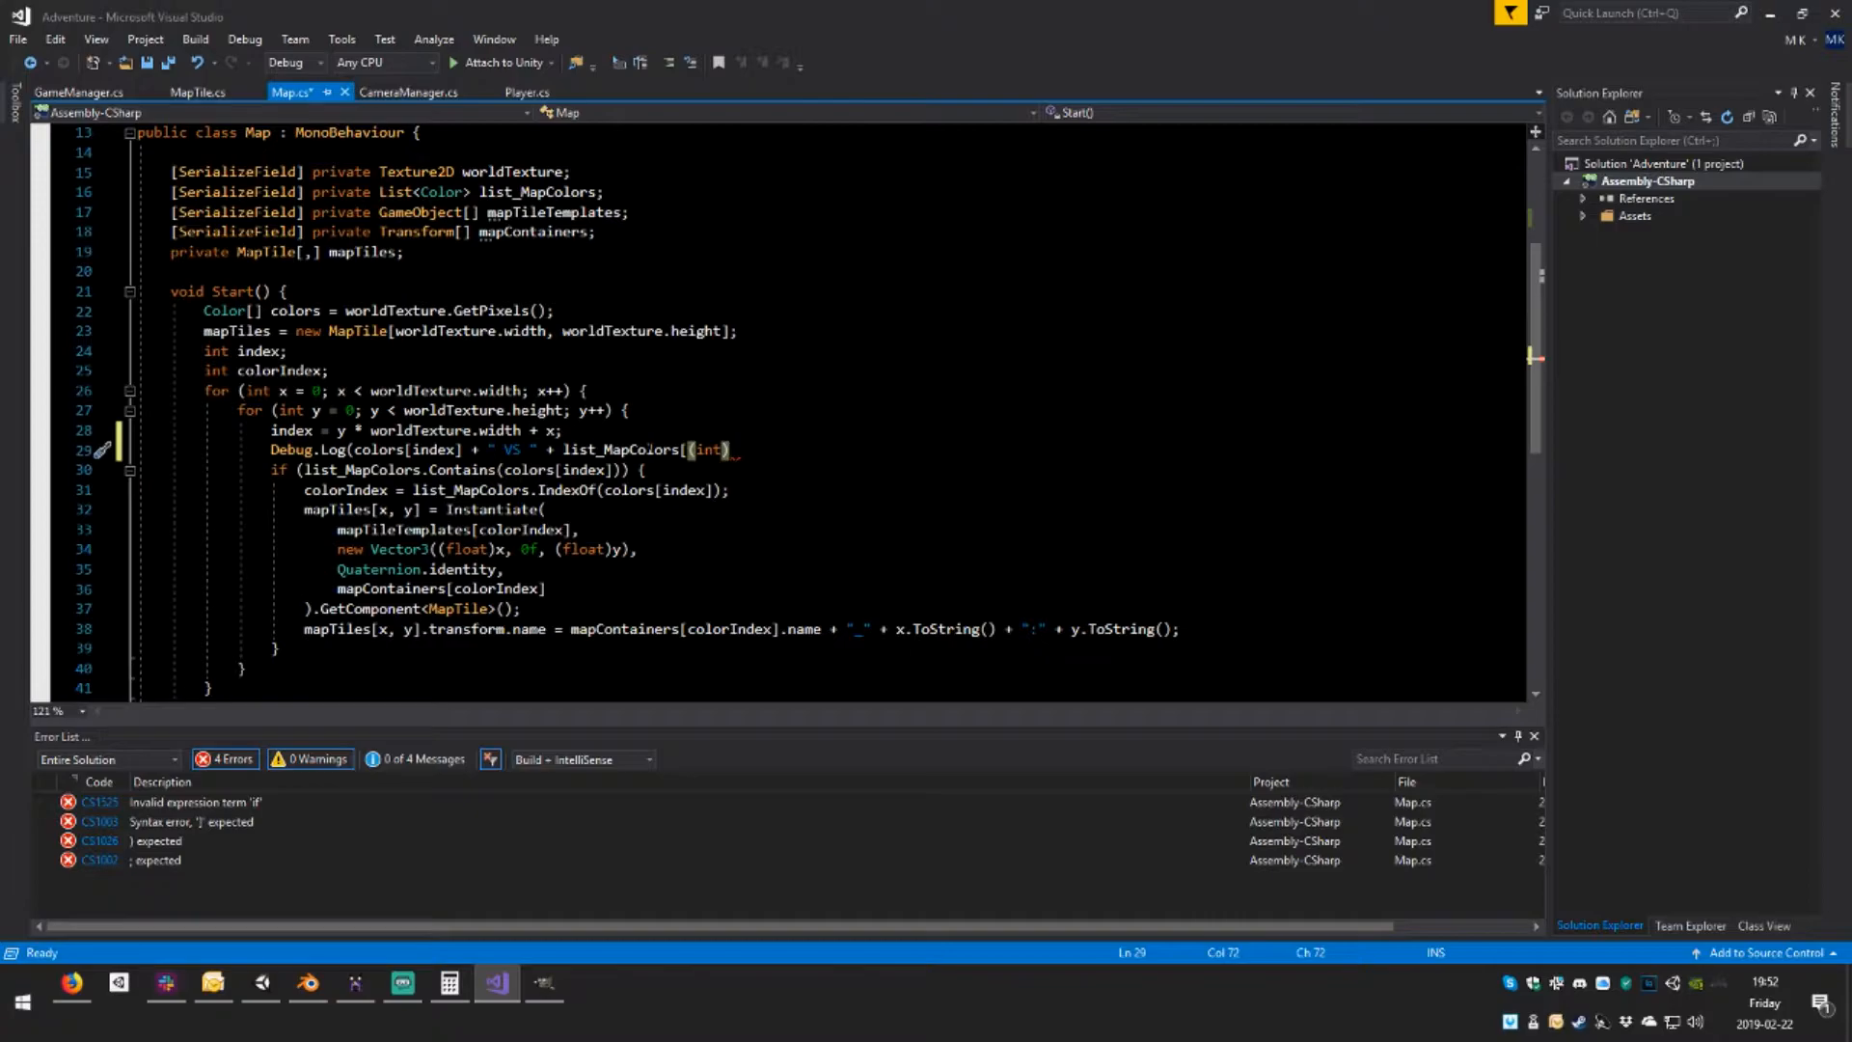
scroll(772, 411, "up", 4)
scroll(771, 410, "down", 3)
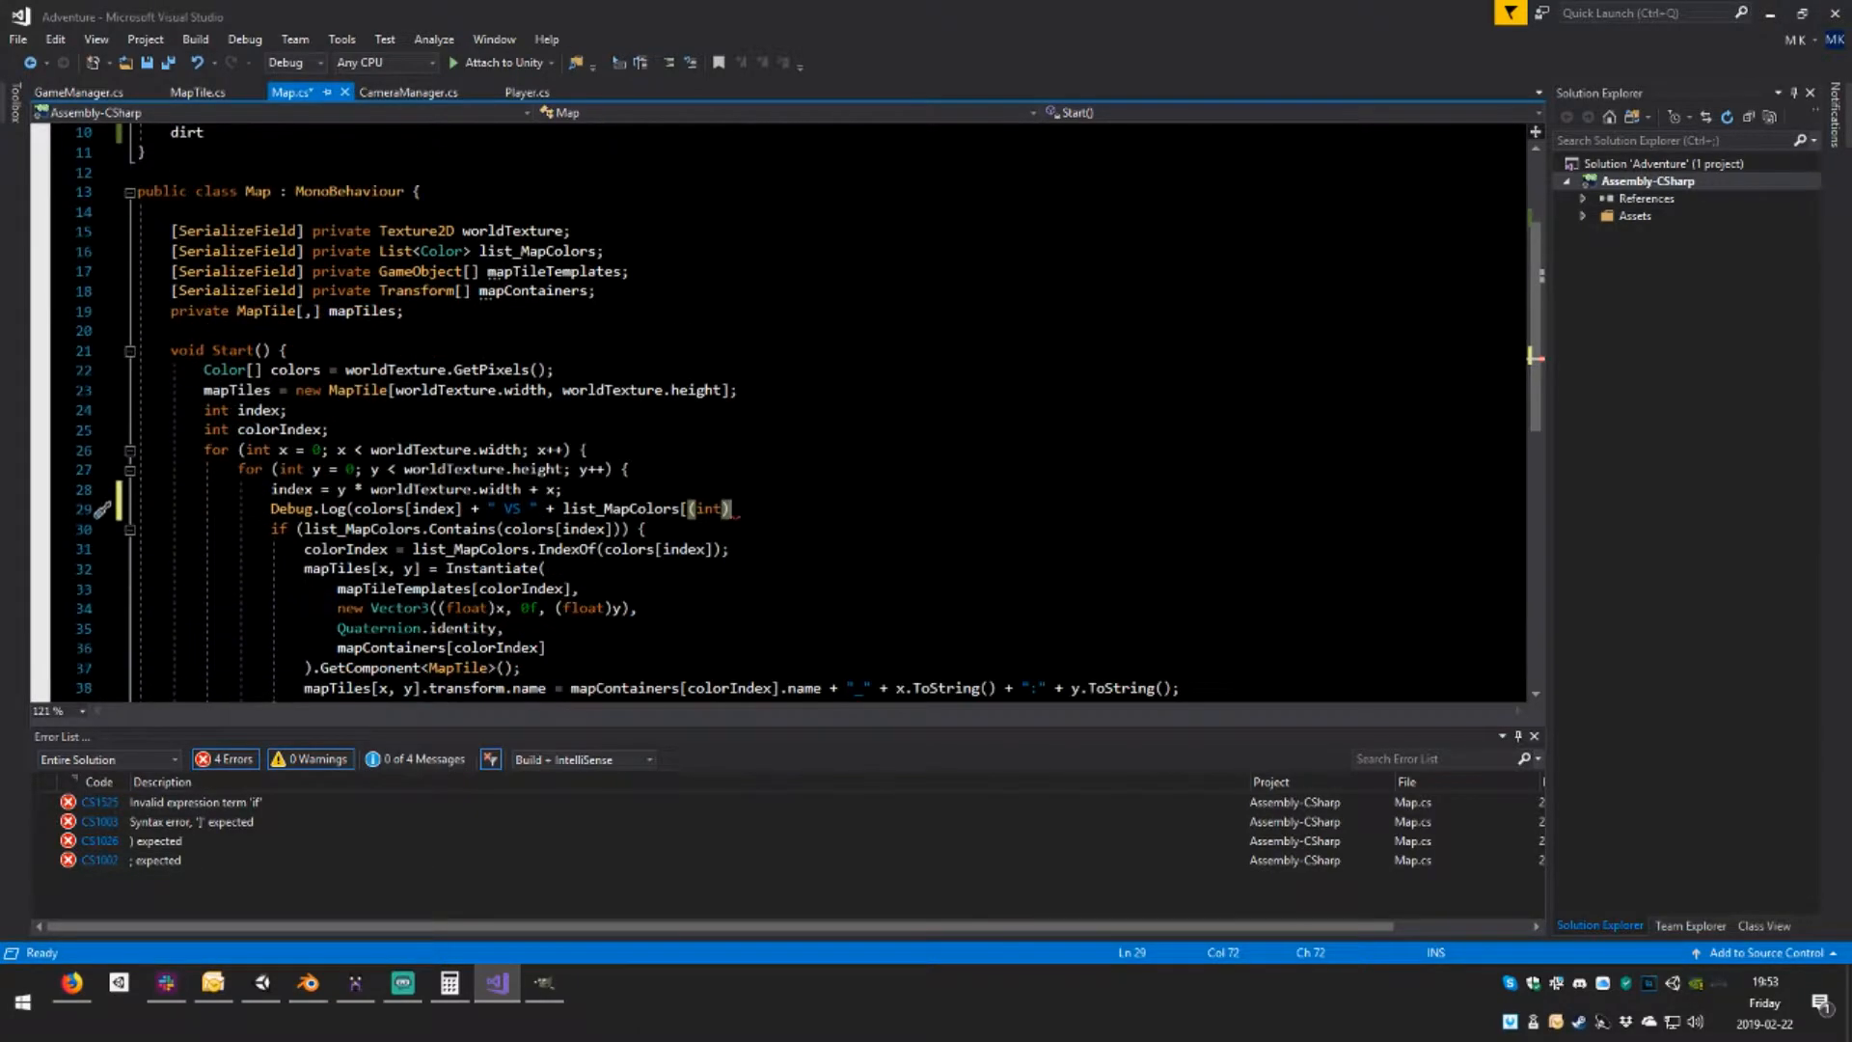
Enter MAPTILE.dirt as the value after the (int) cast
type("MAP")
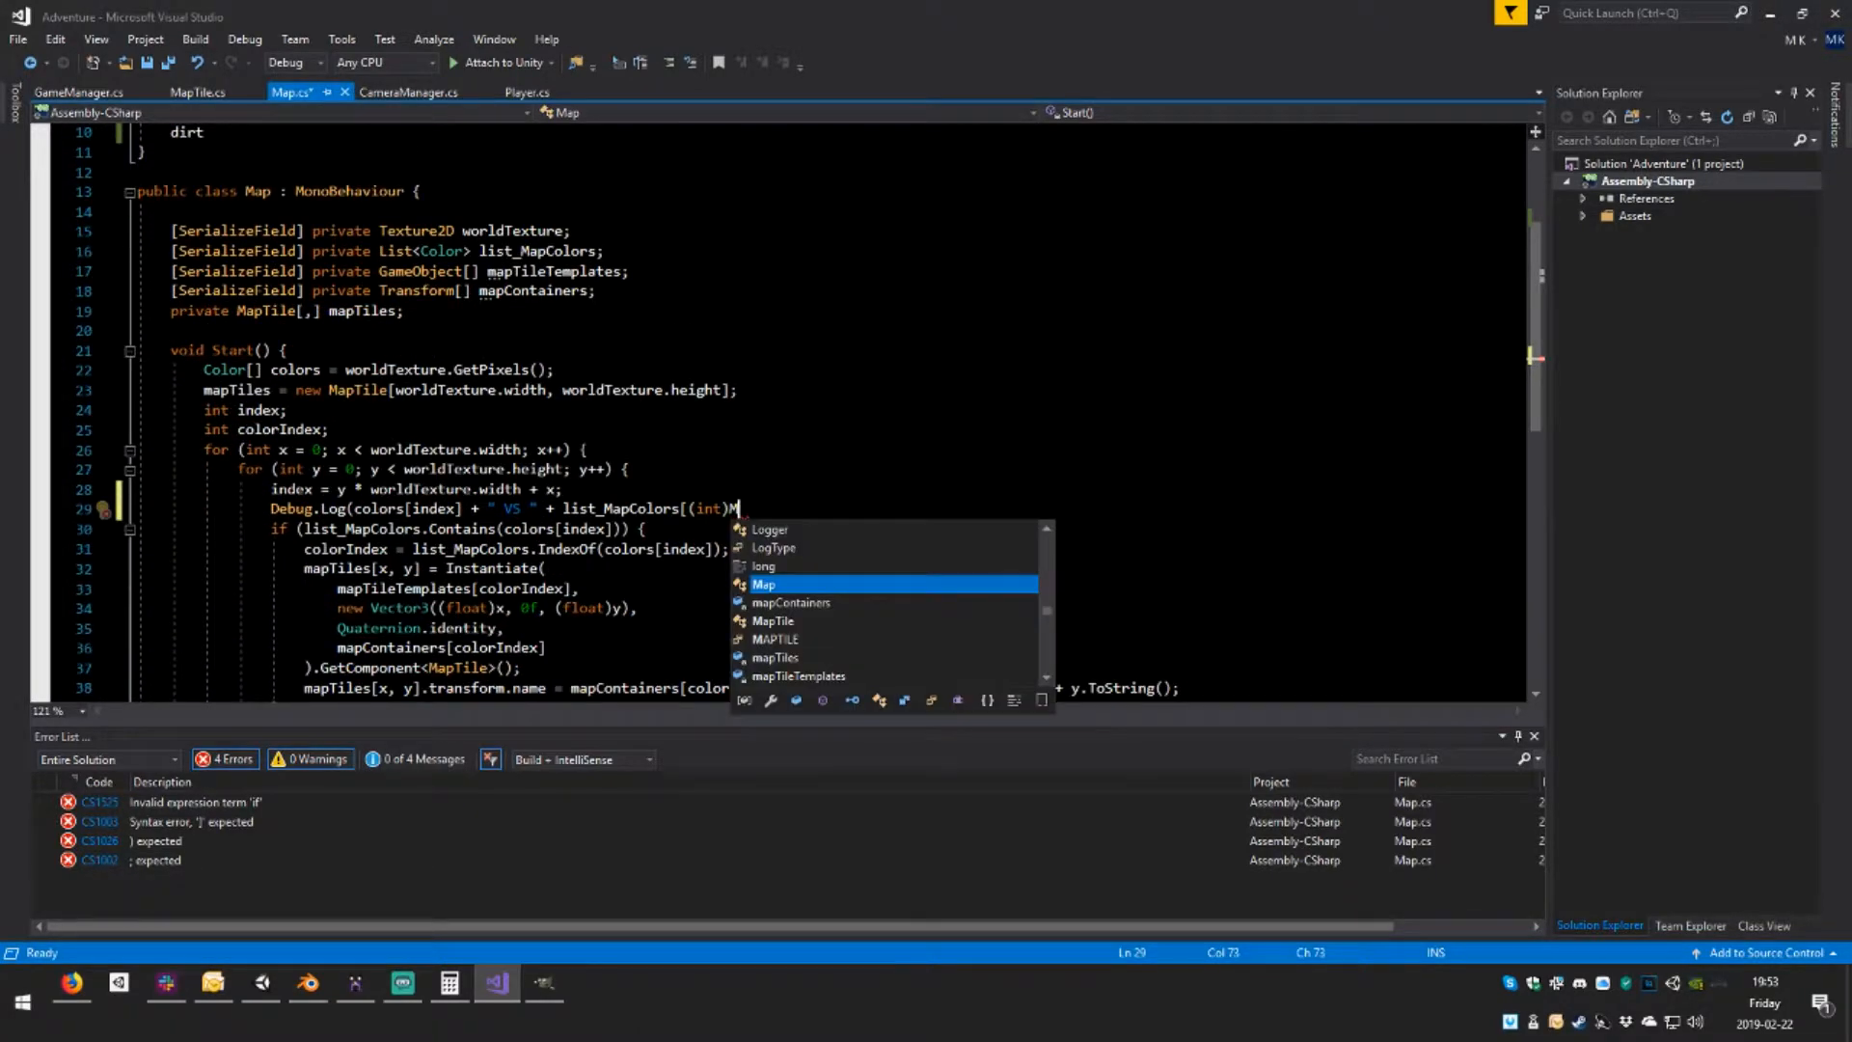
key("Tab")
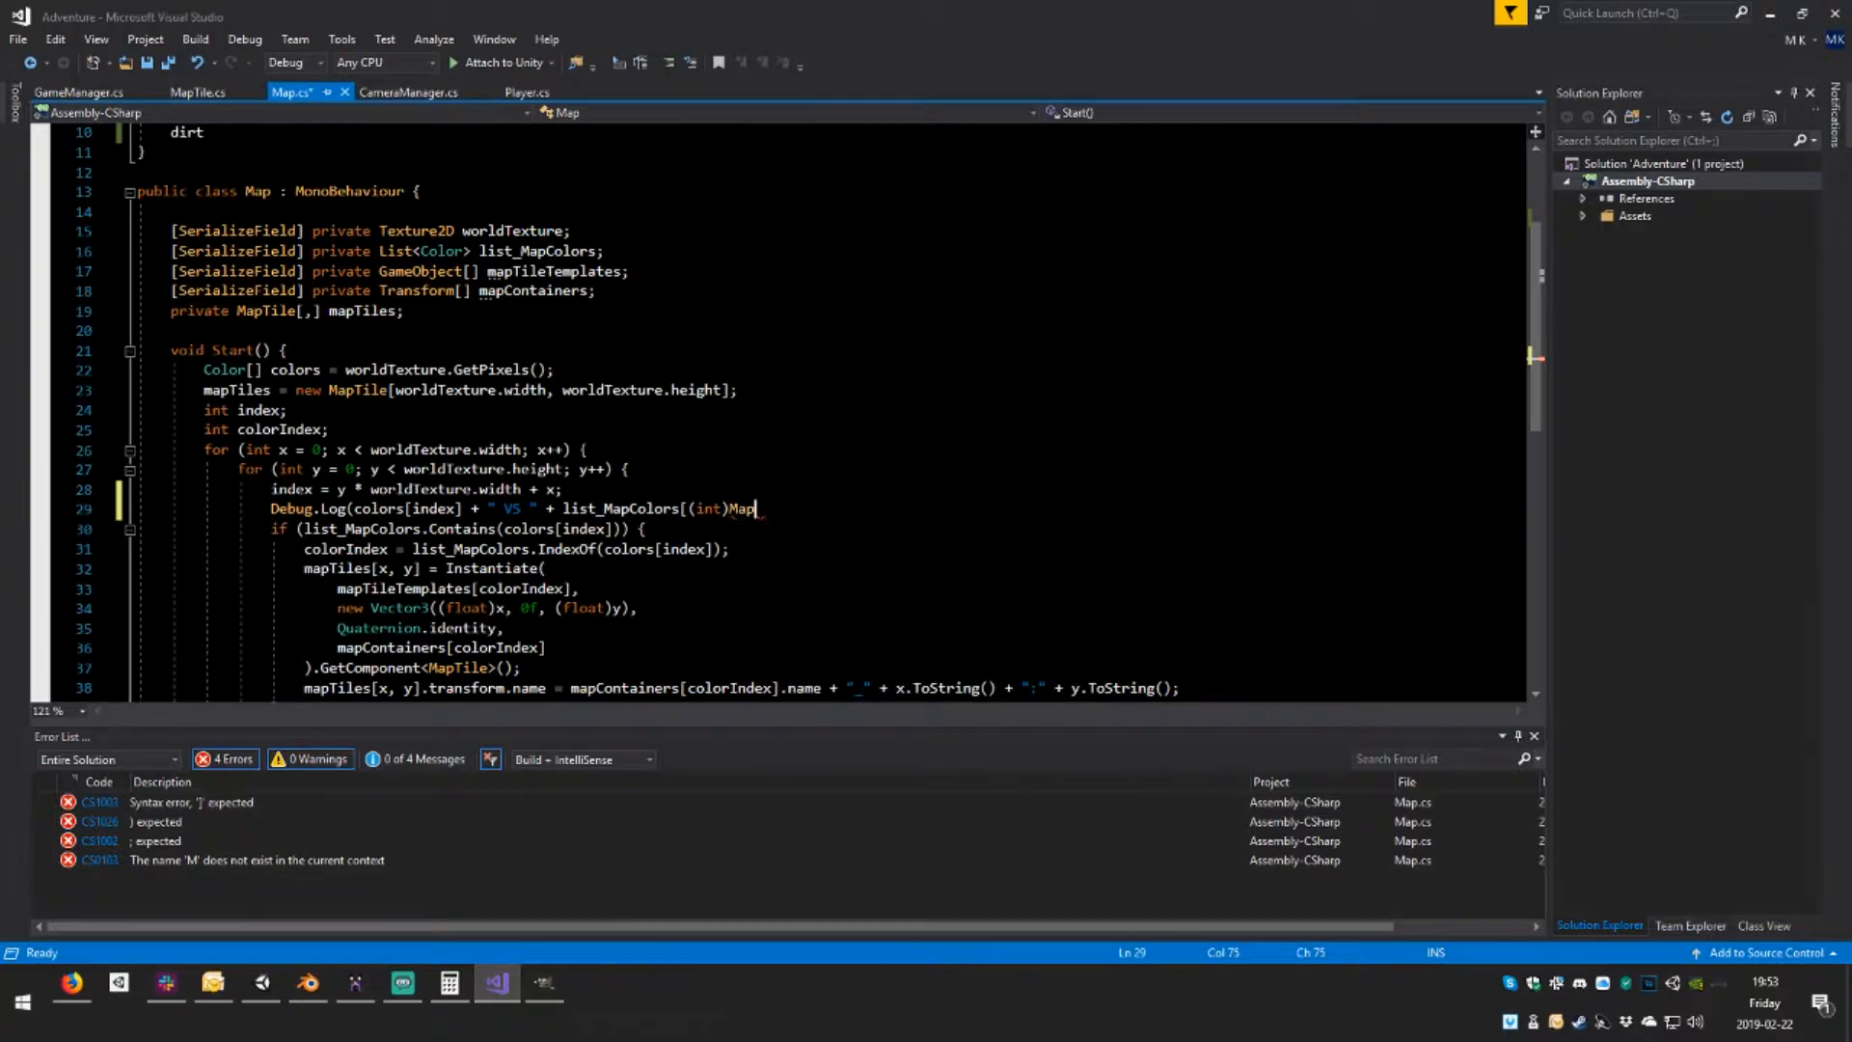
key("BackSpace")
key("BackSpace")
type("APTIL")
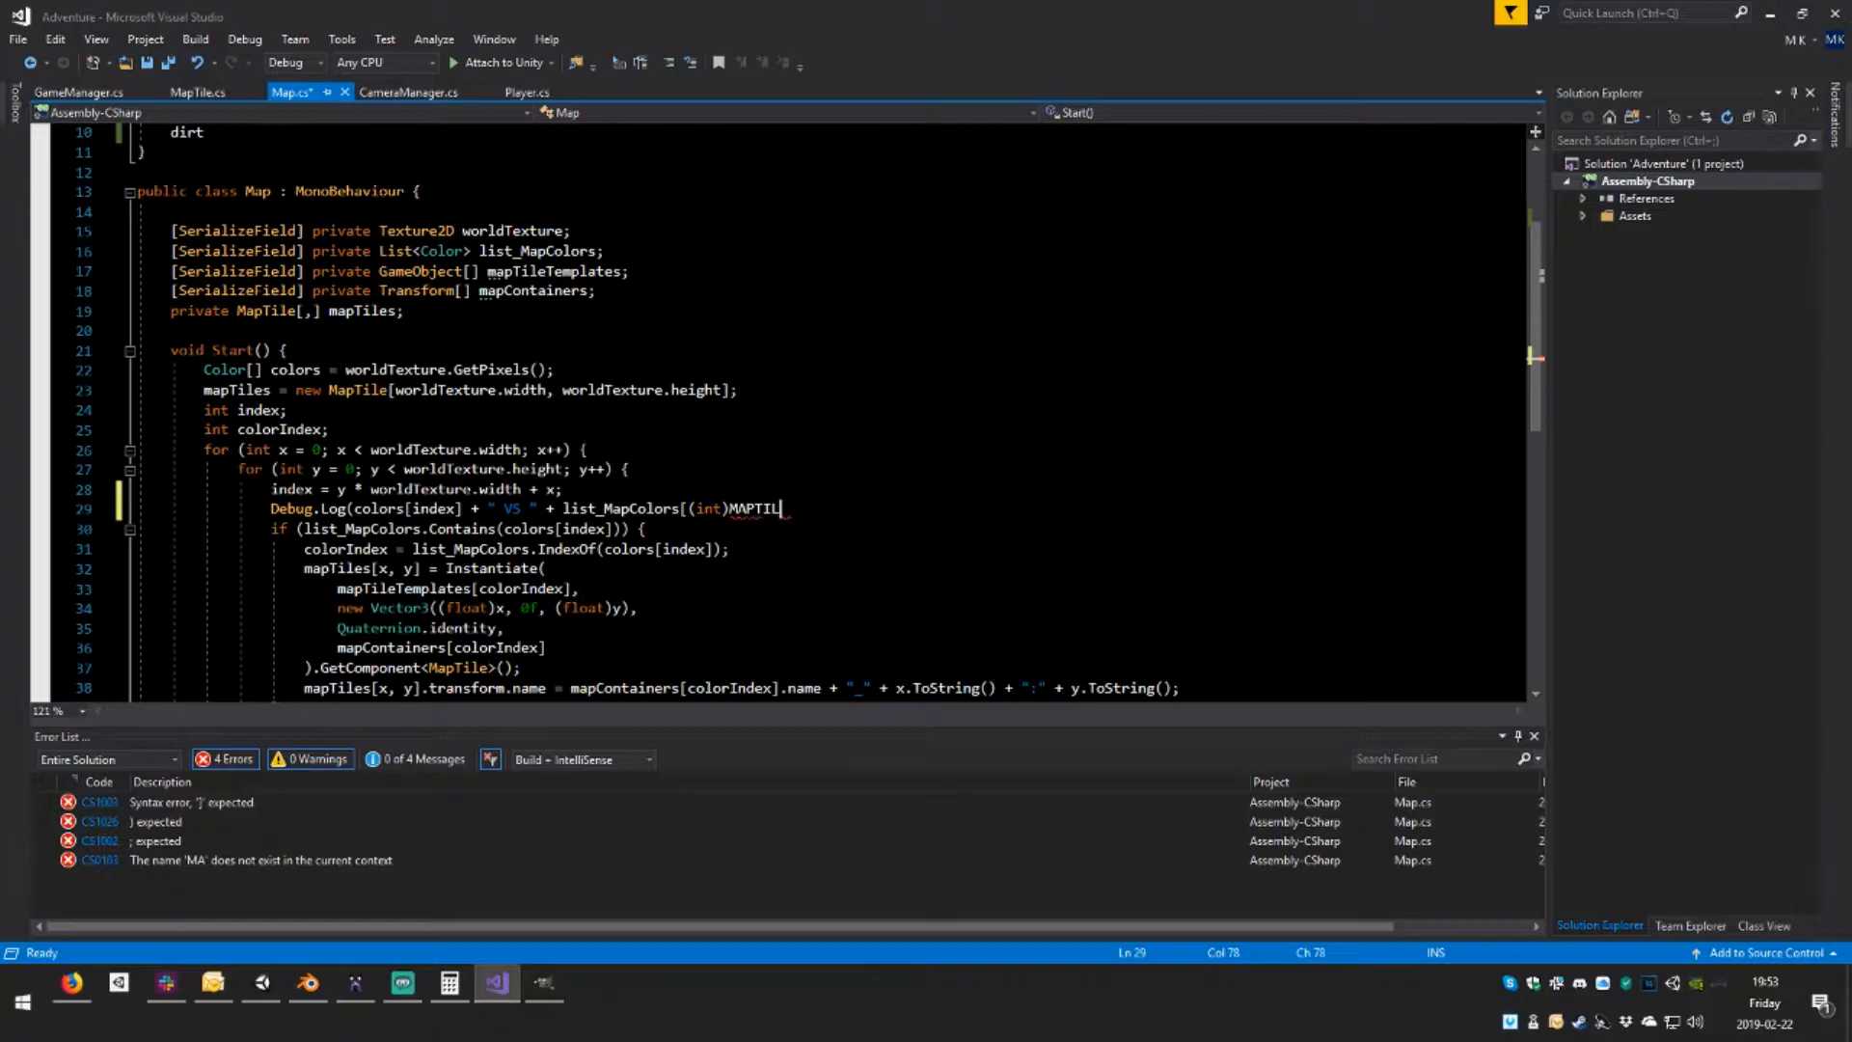
key("BackSpace")
key("BackSpace")
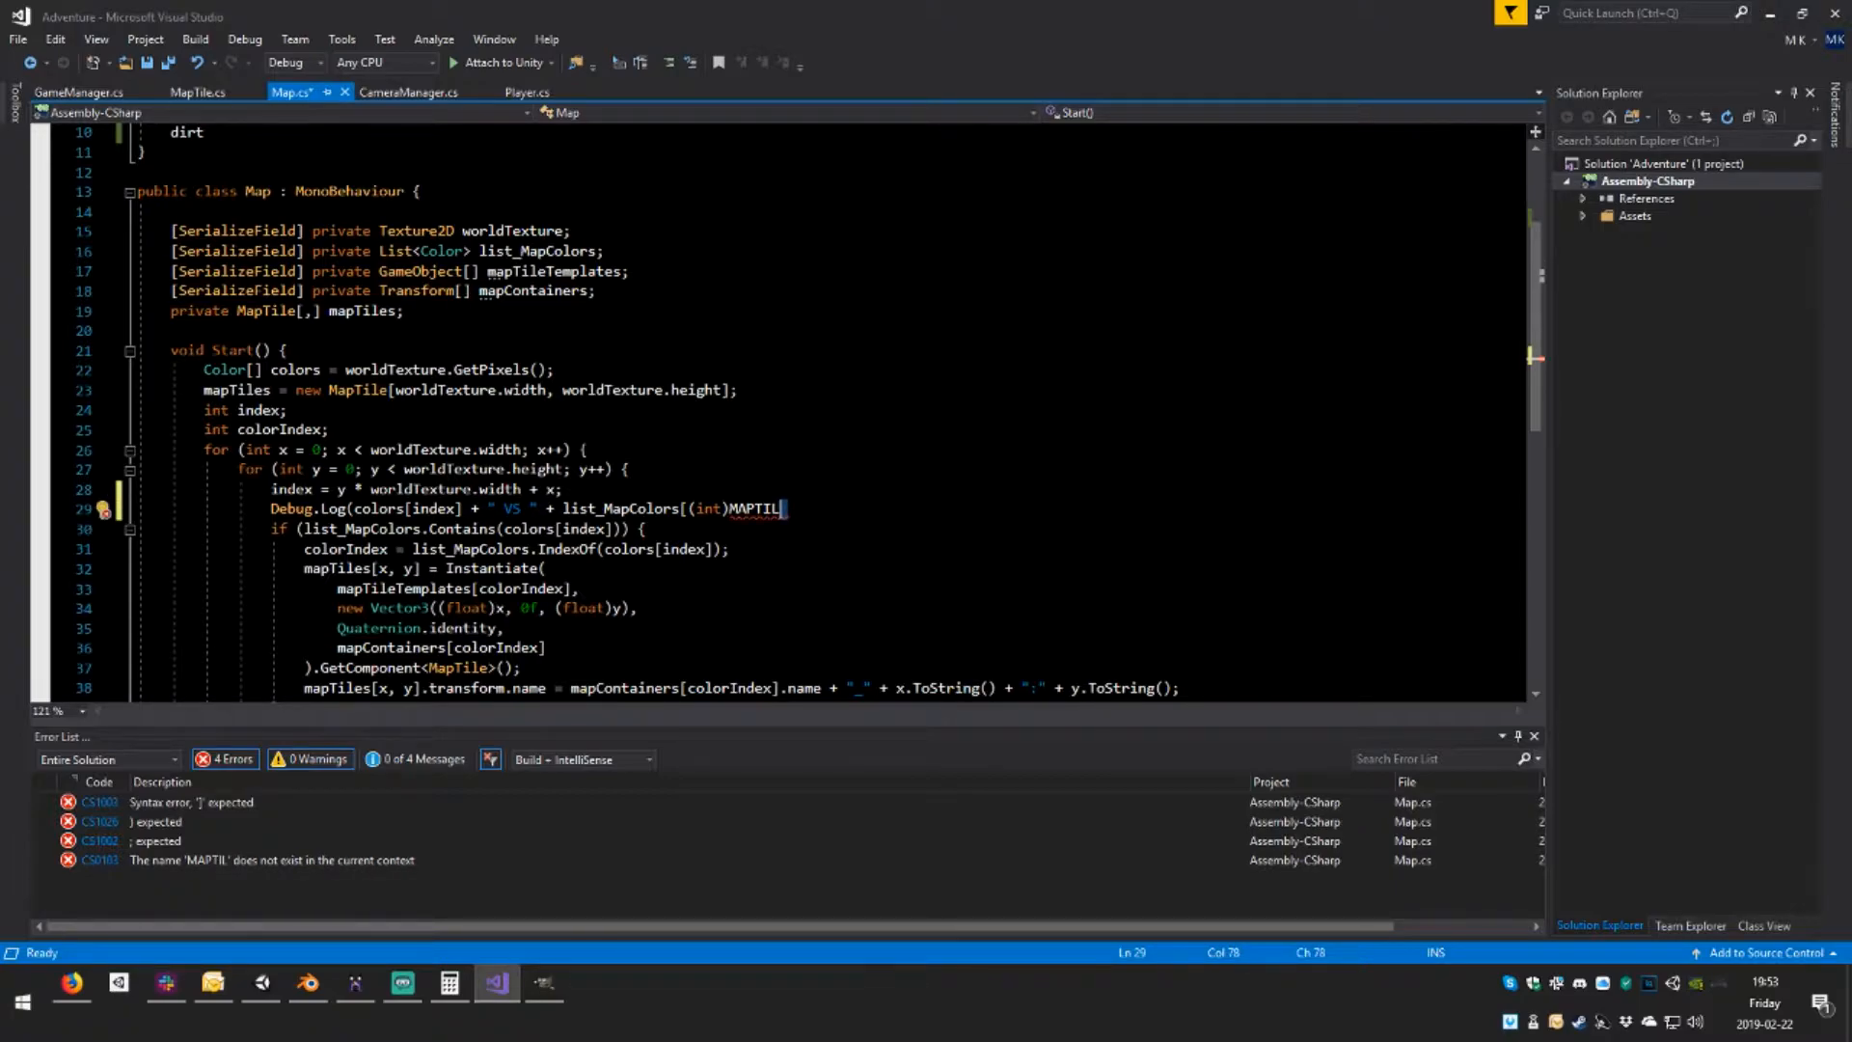
type("E.")
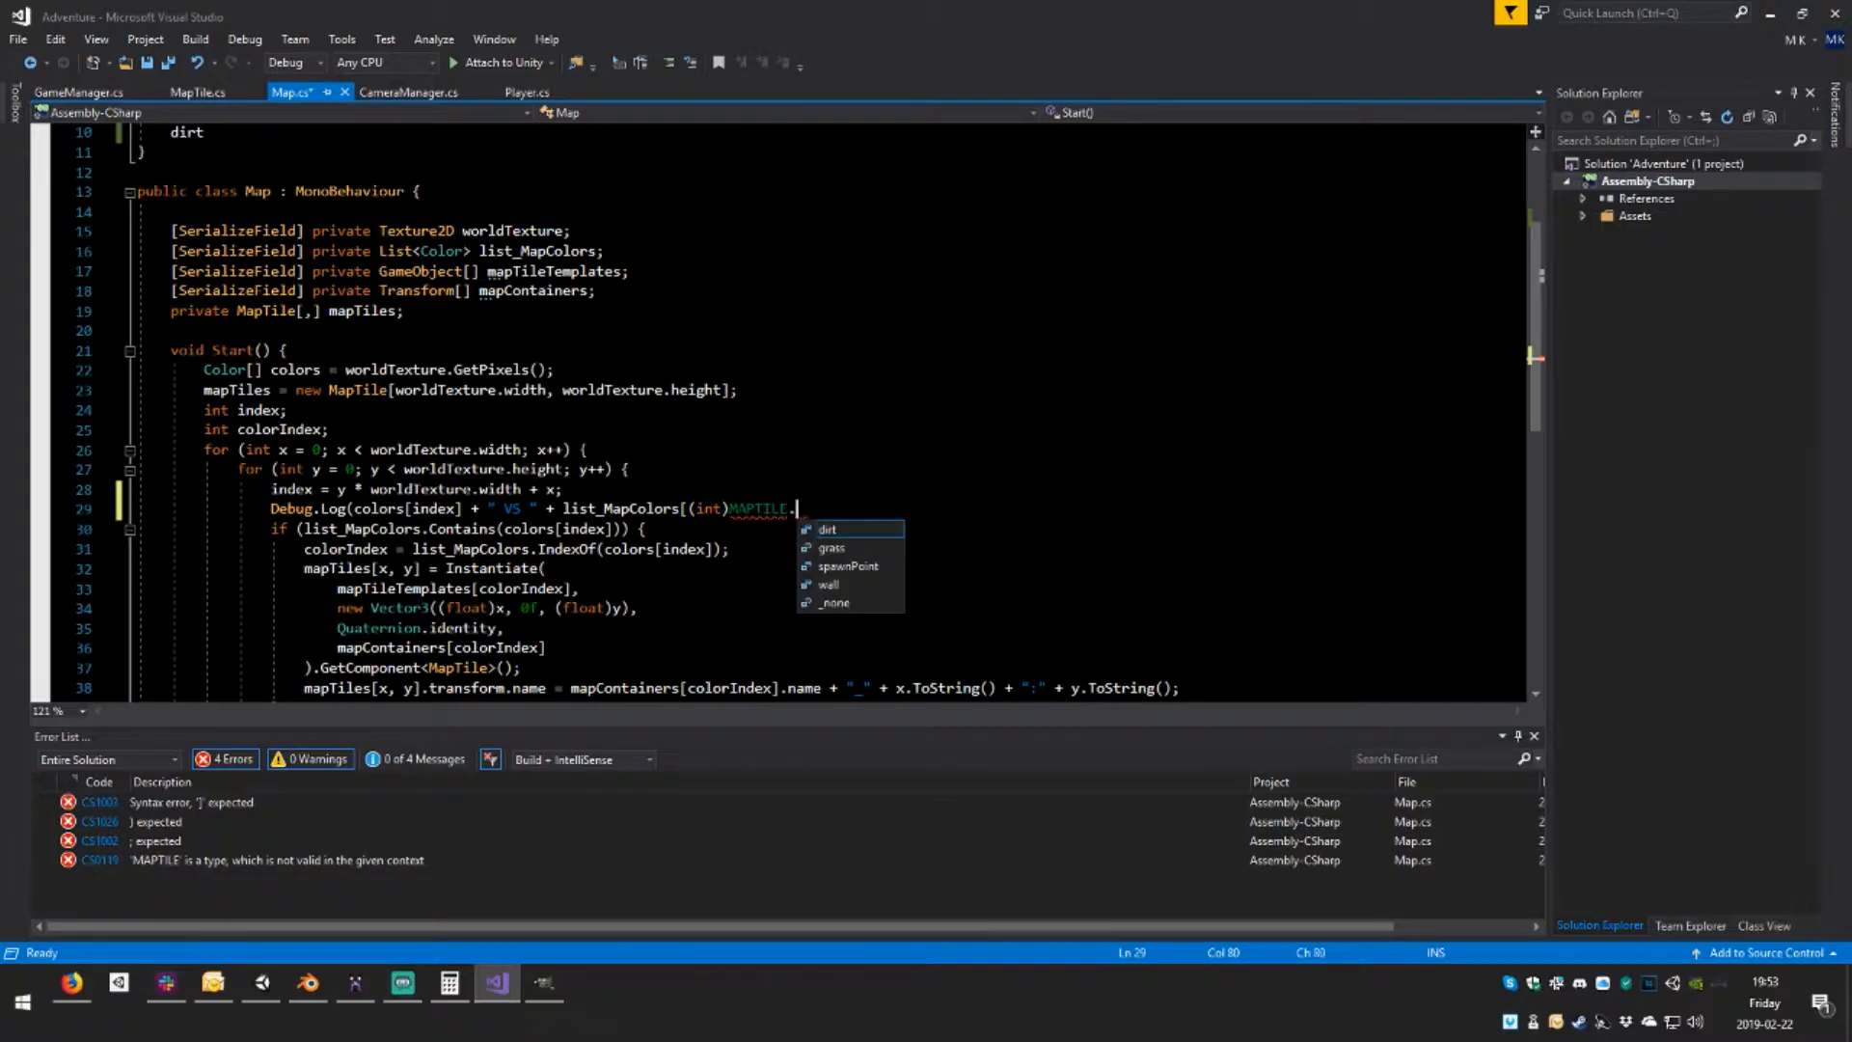
type("dirt")
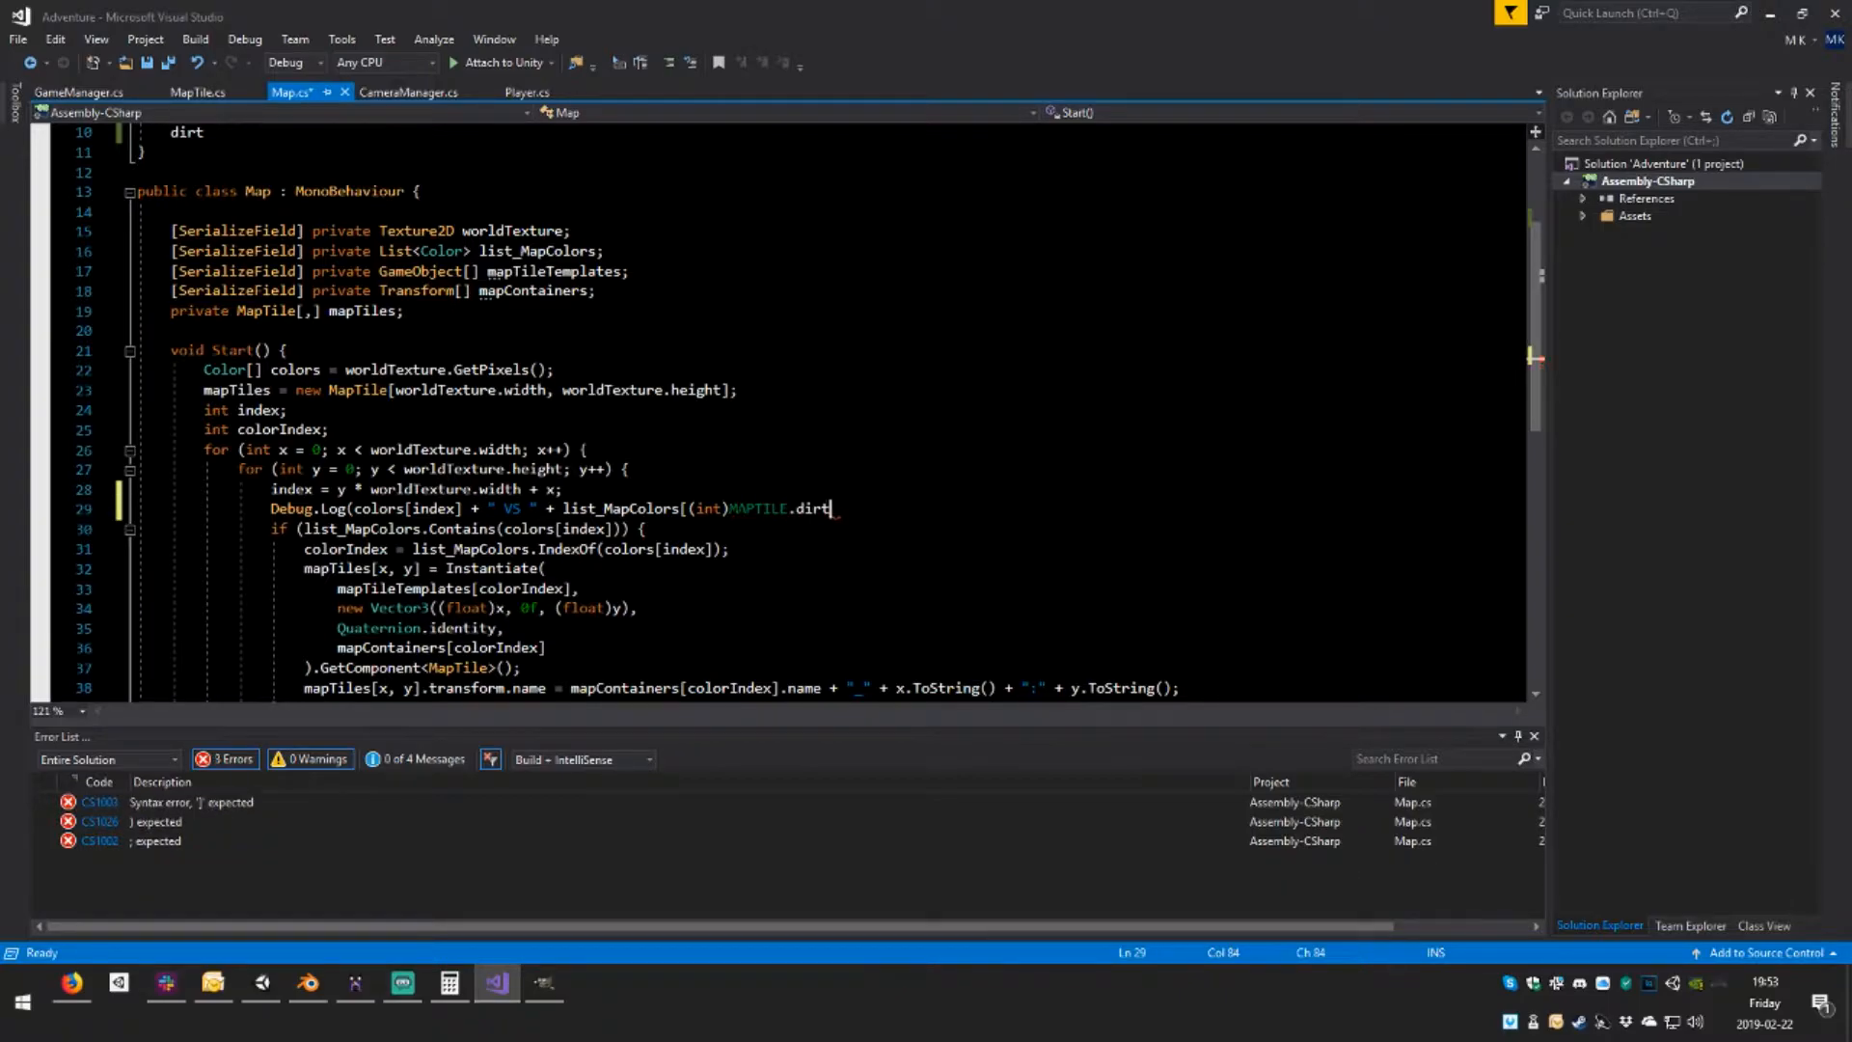
Close the index bracket and the Debug.Log statement, and save Map.cs
type("]")
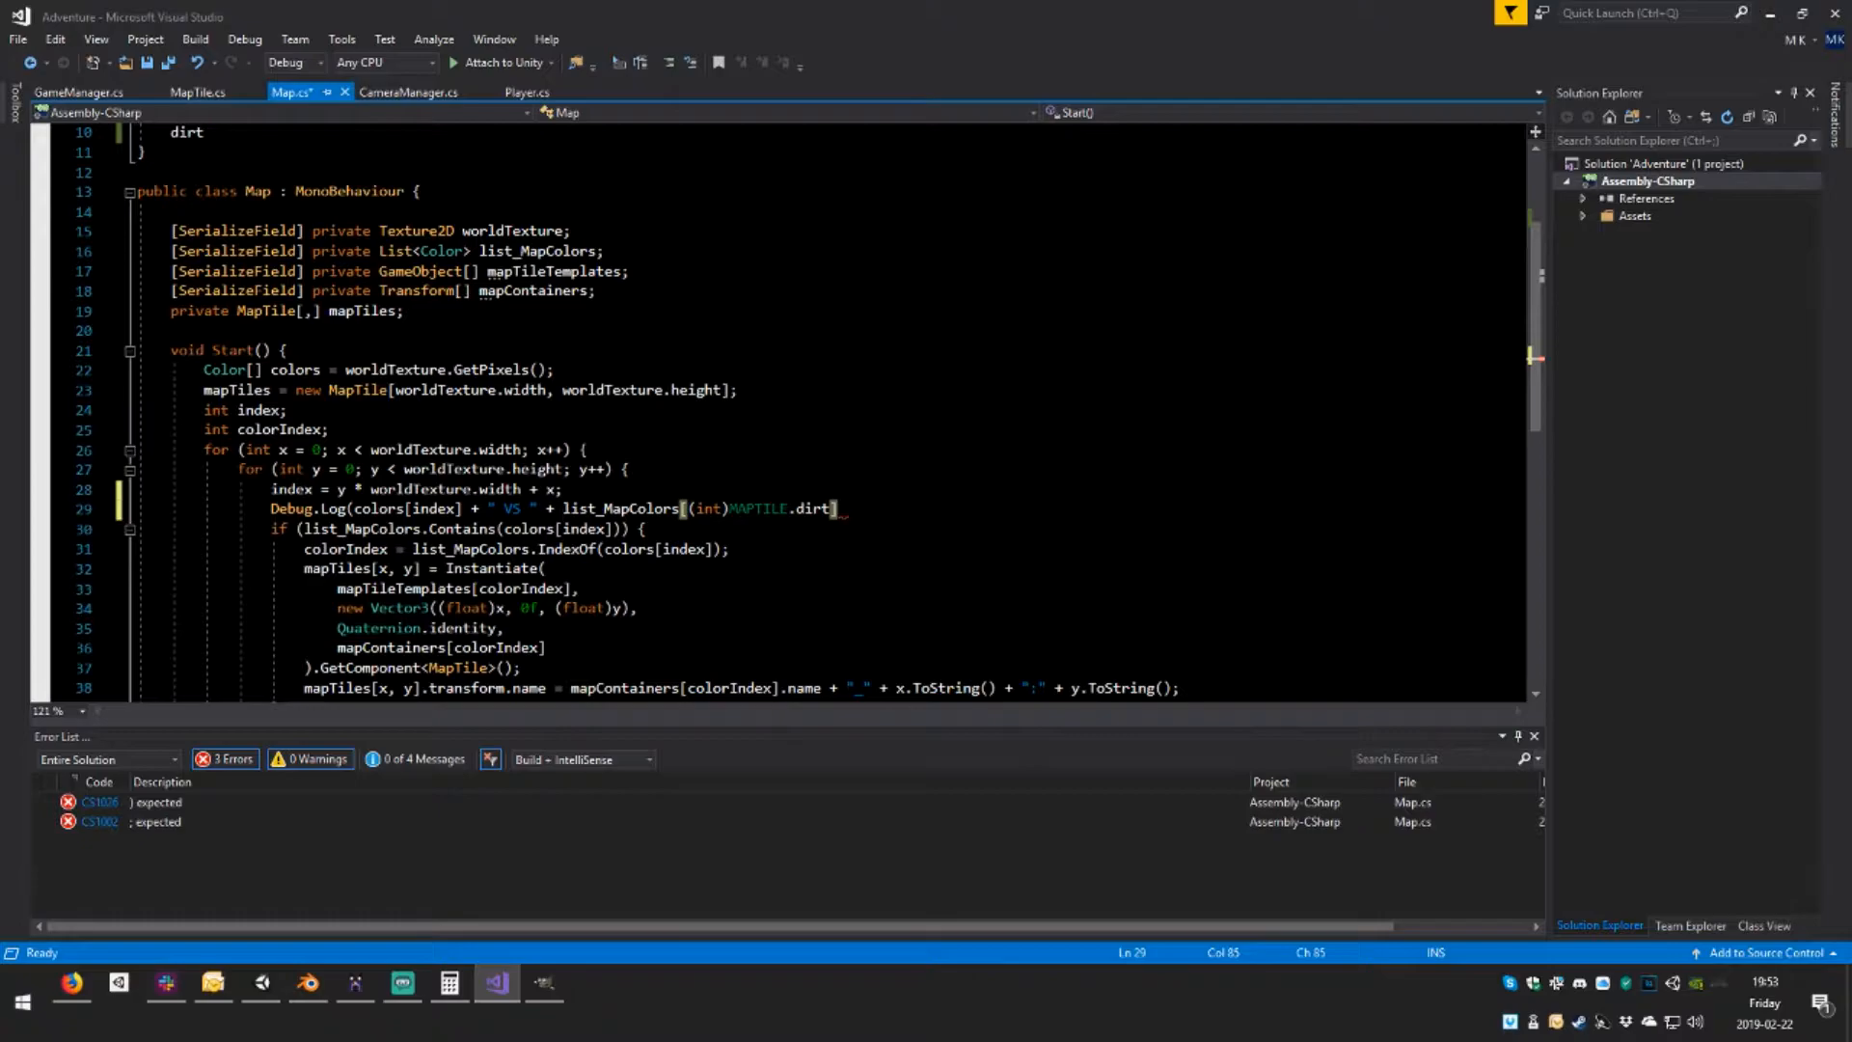
type(")")
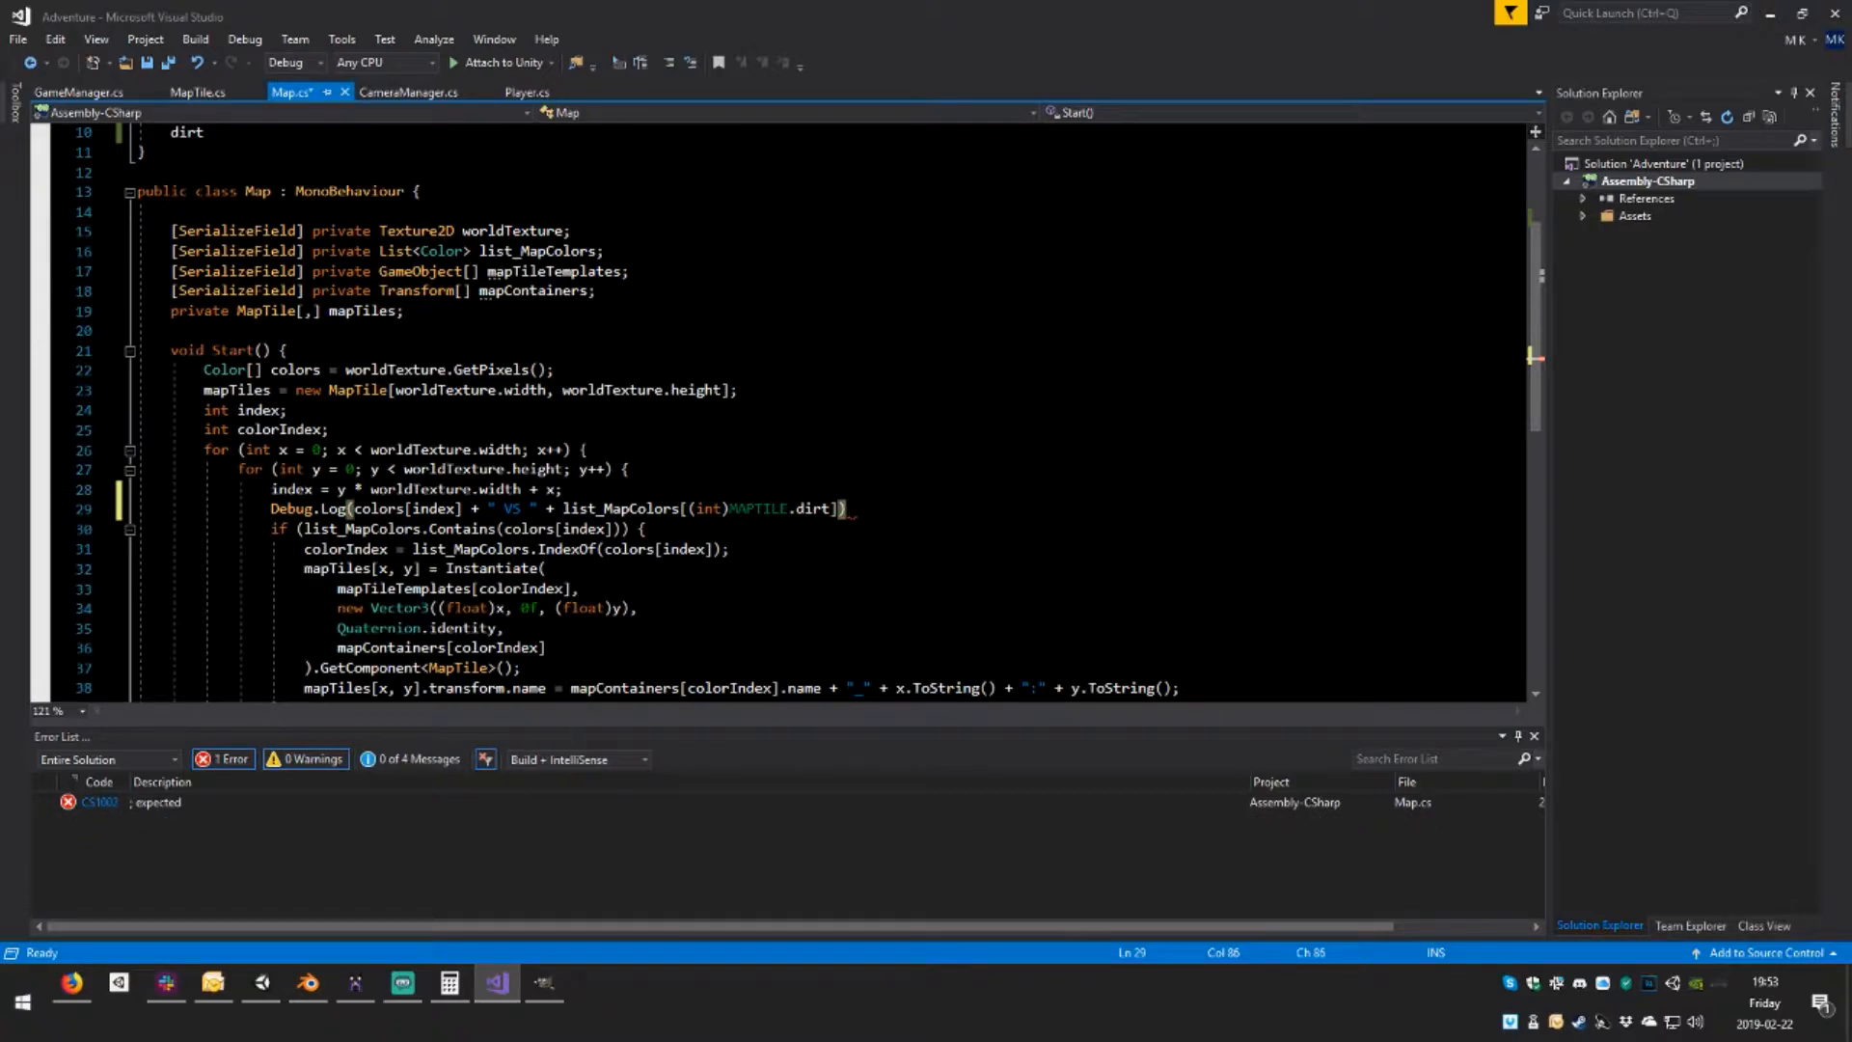
type(";")
key("ctrl+s")
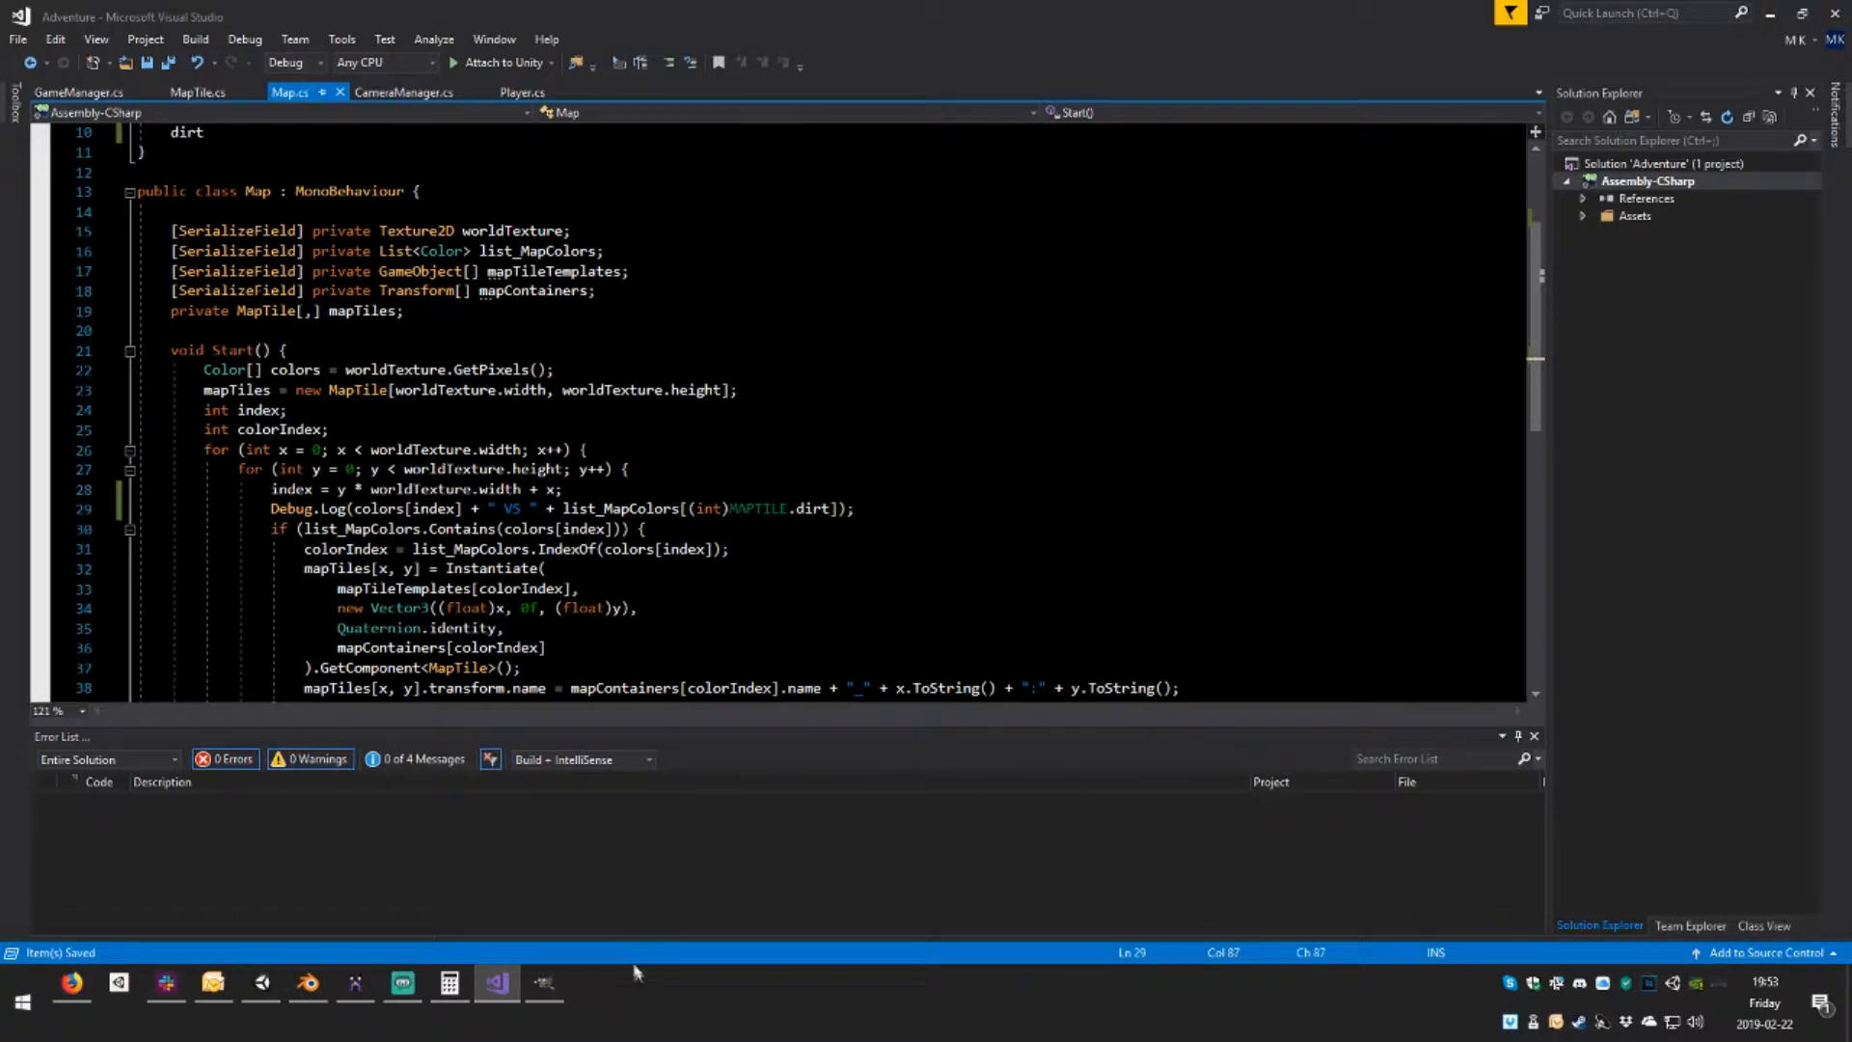
Switch to Unity, run the scene and pause it
left_click(261, 982)
left_click(889, 56)
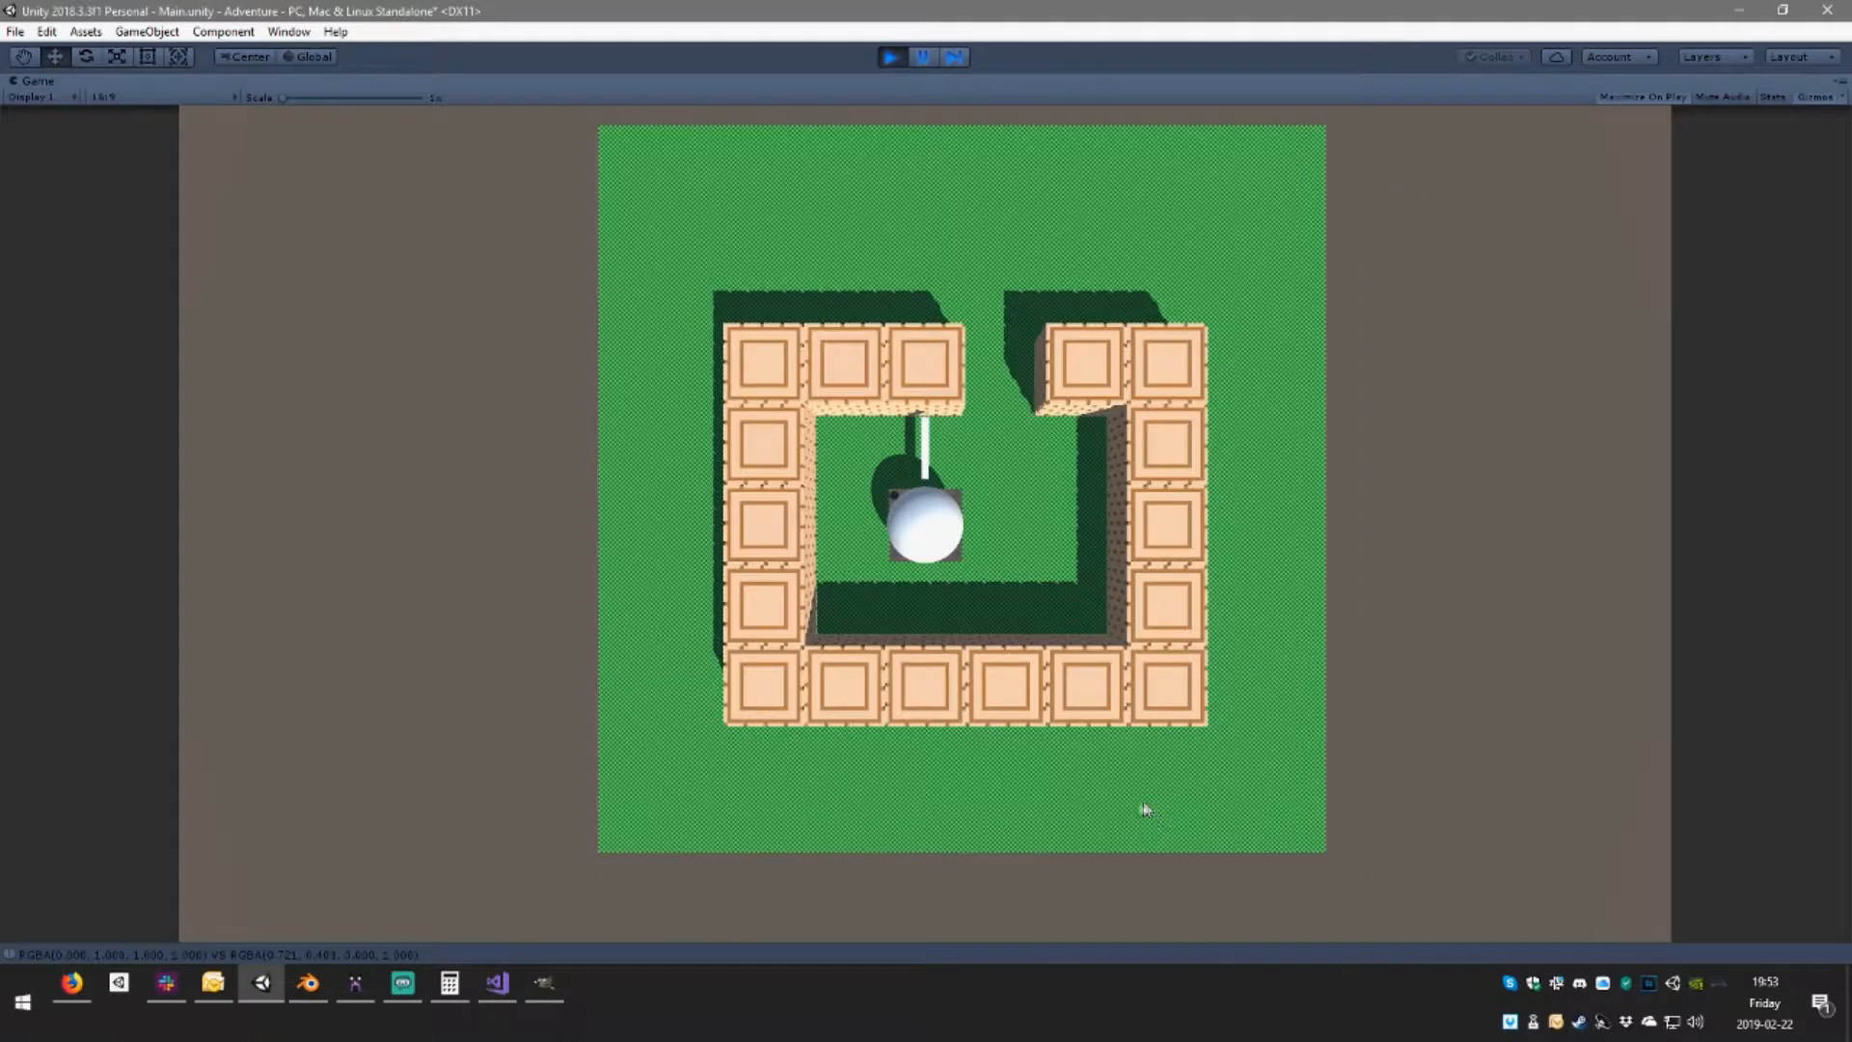
left_click(922, 58)
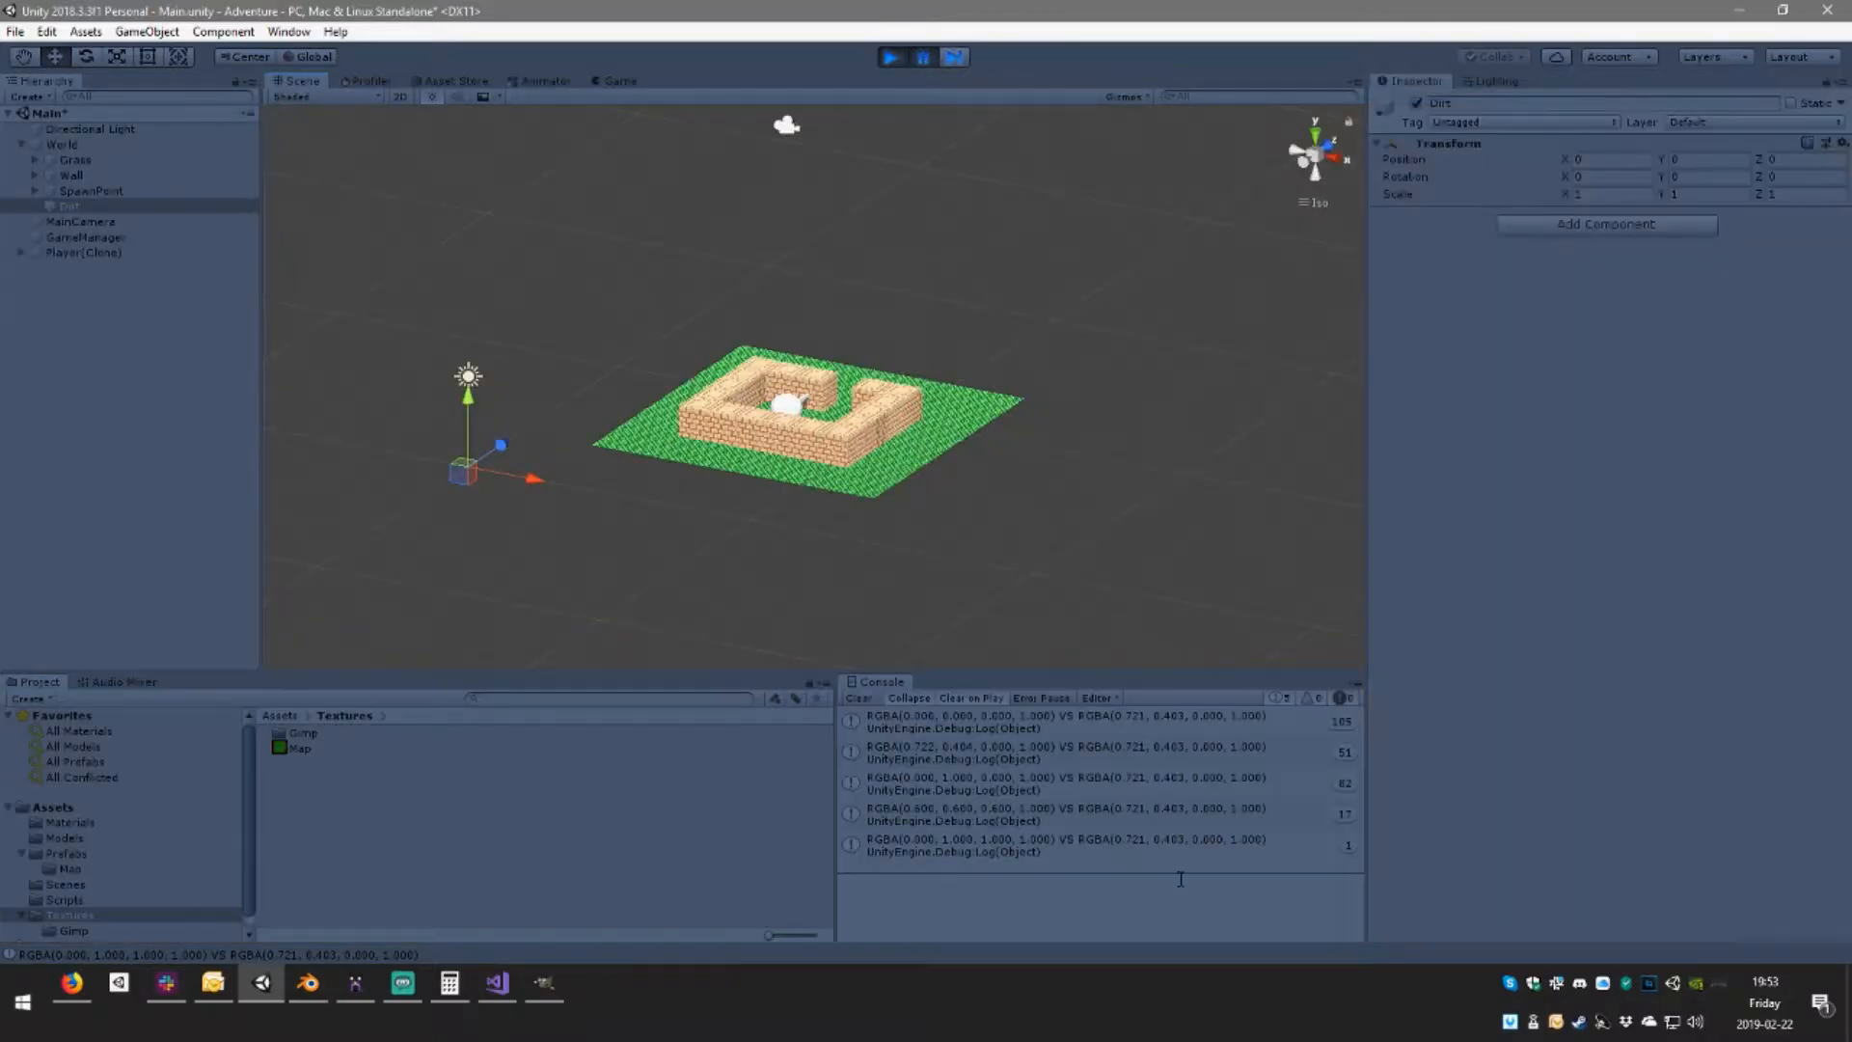
Examine each logged color pair in the Console against the dirt color, and stop the scene
left_click(986, 732)
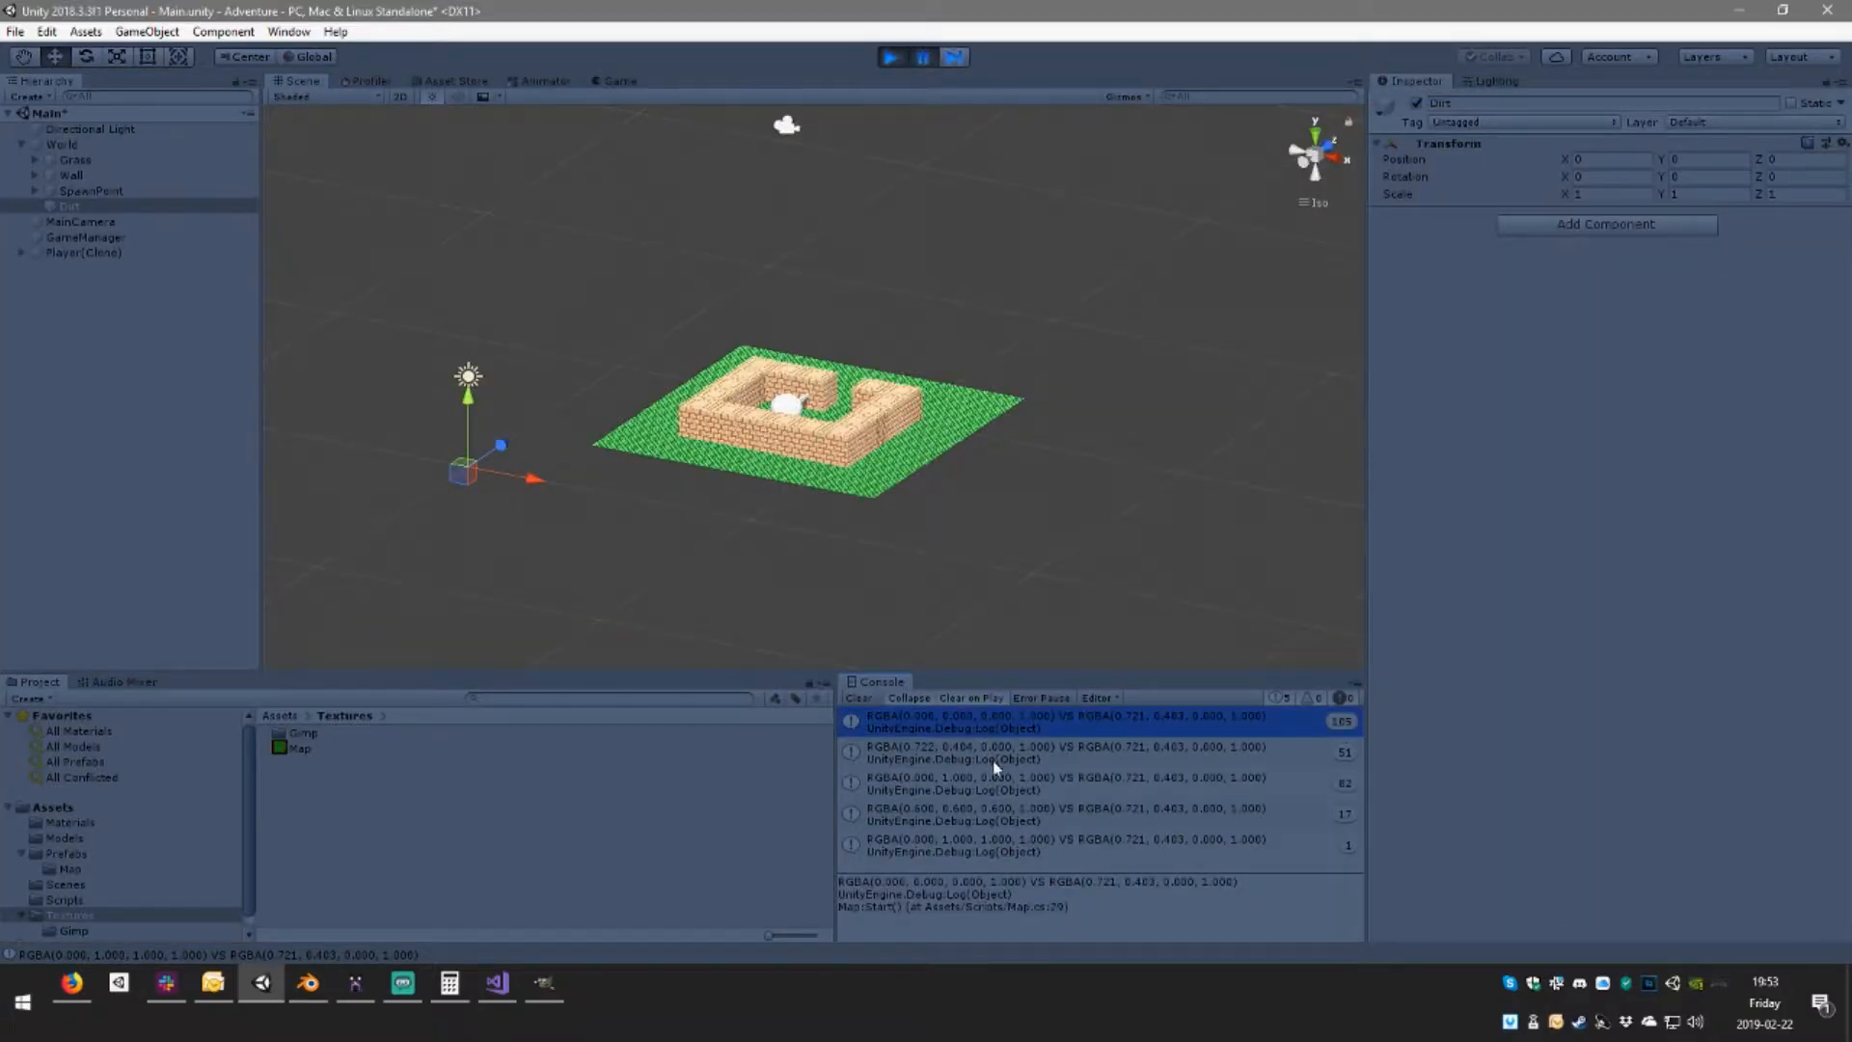
left_click(987, 760)
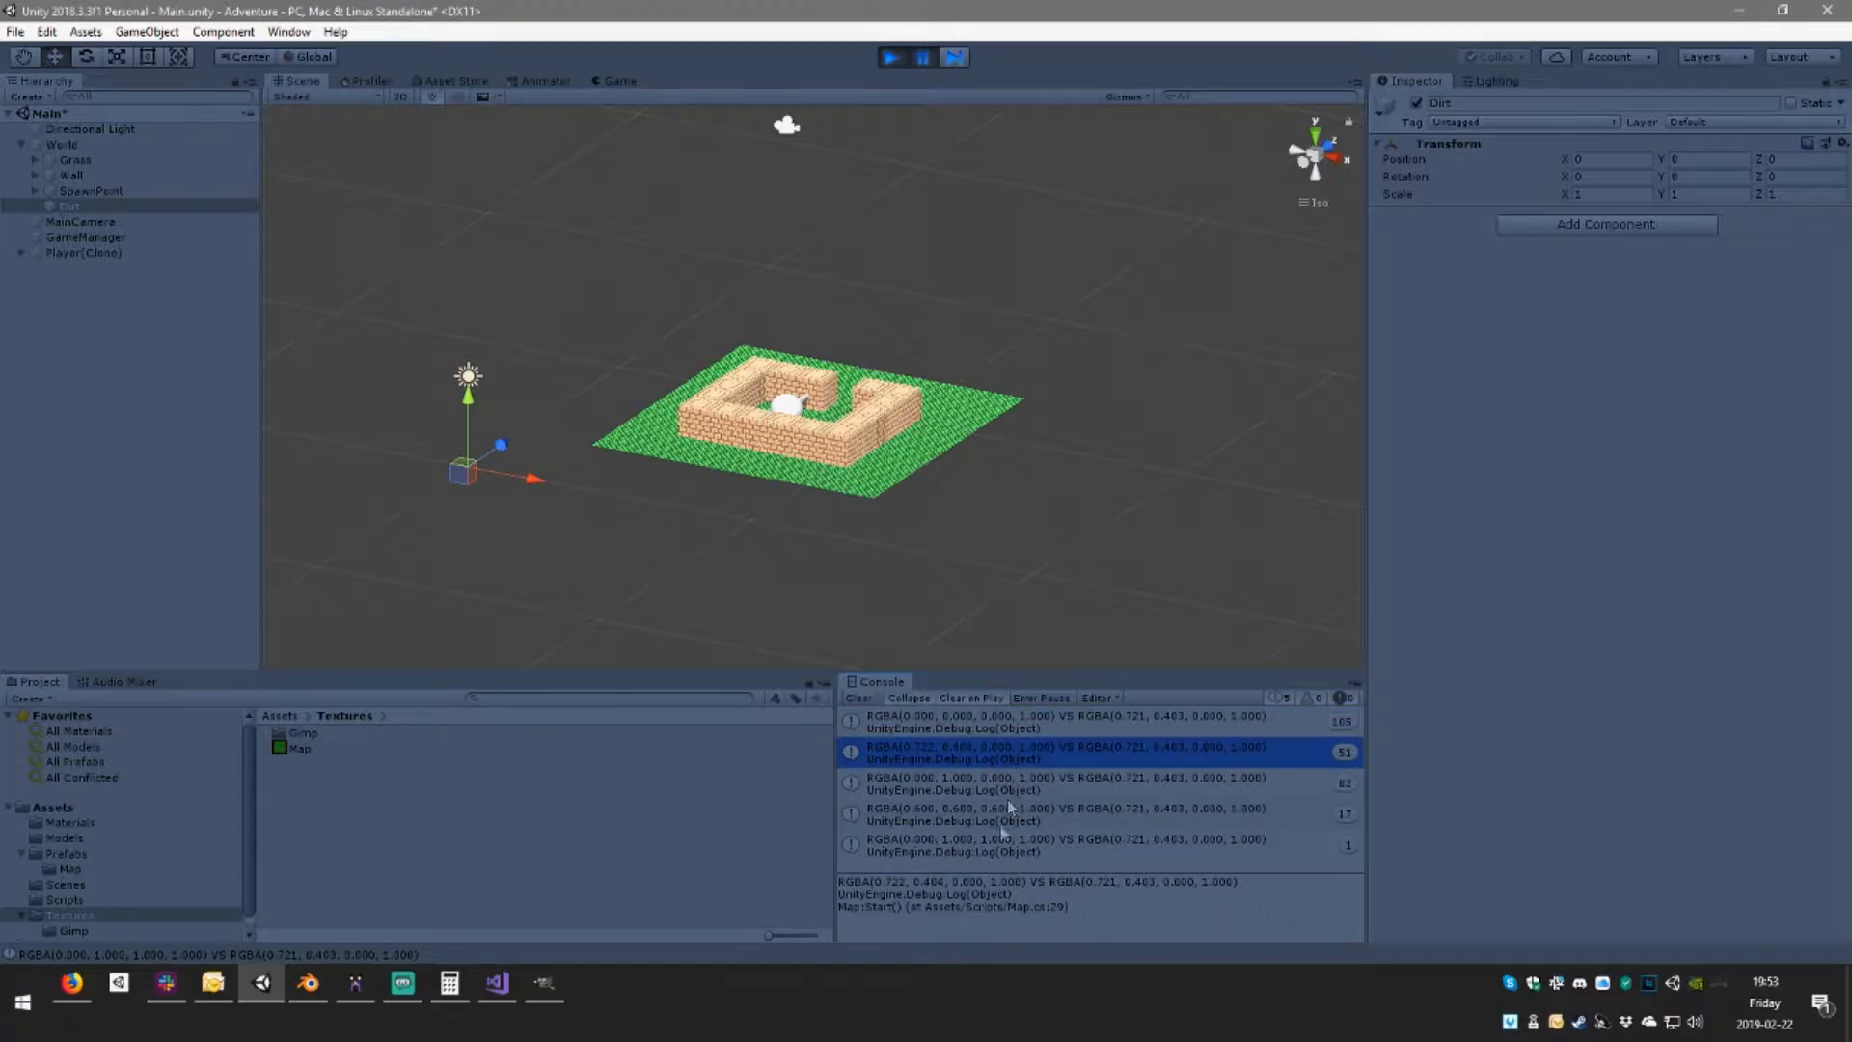
left_click(969, 855)
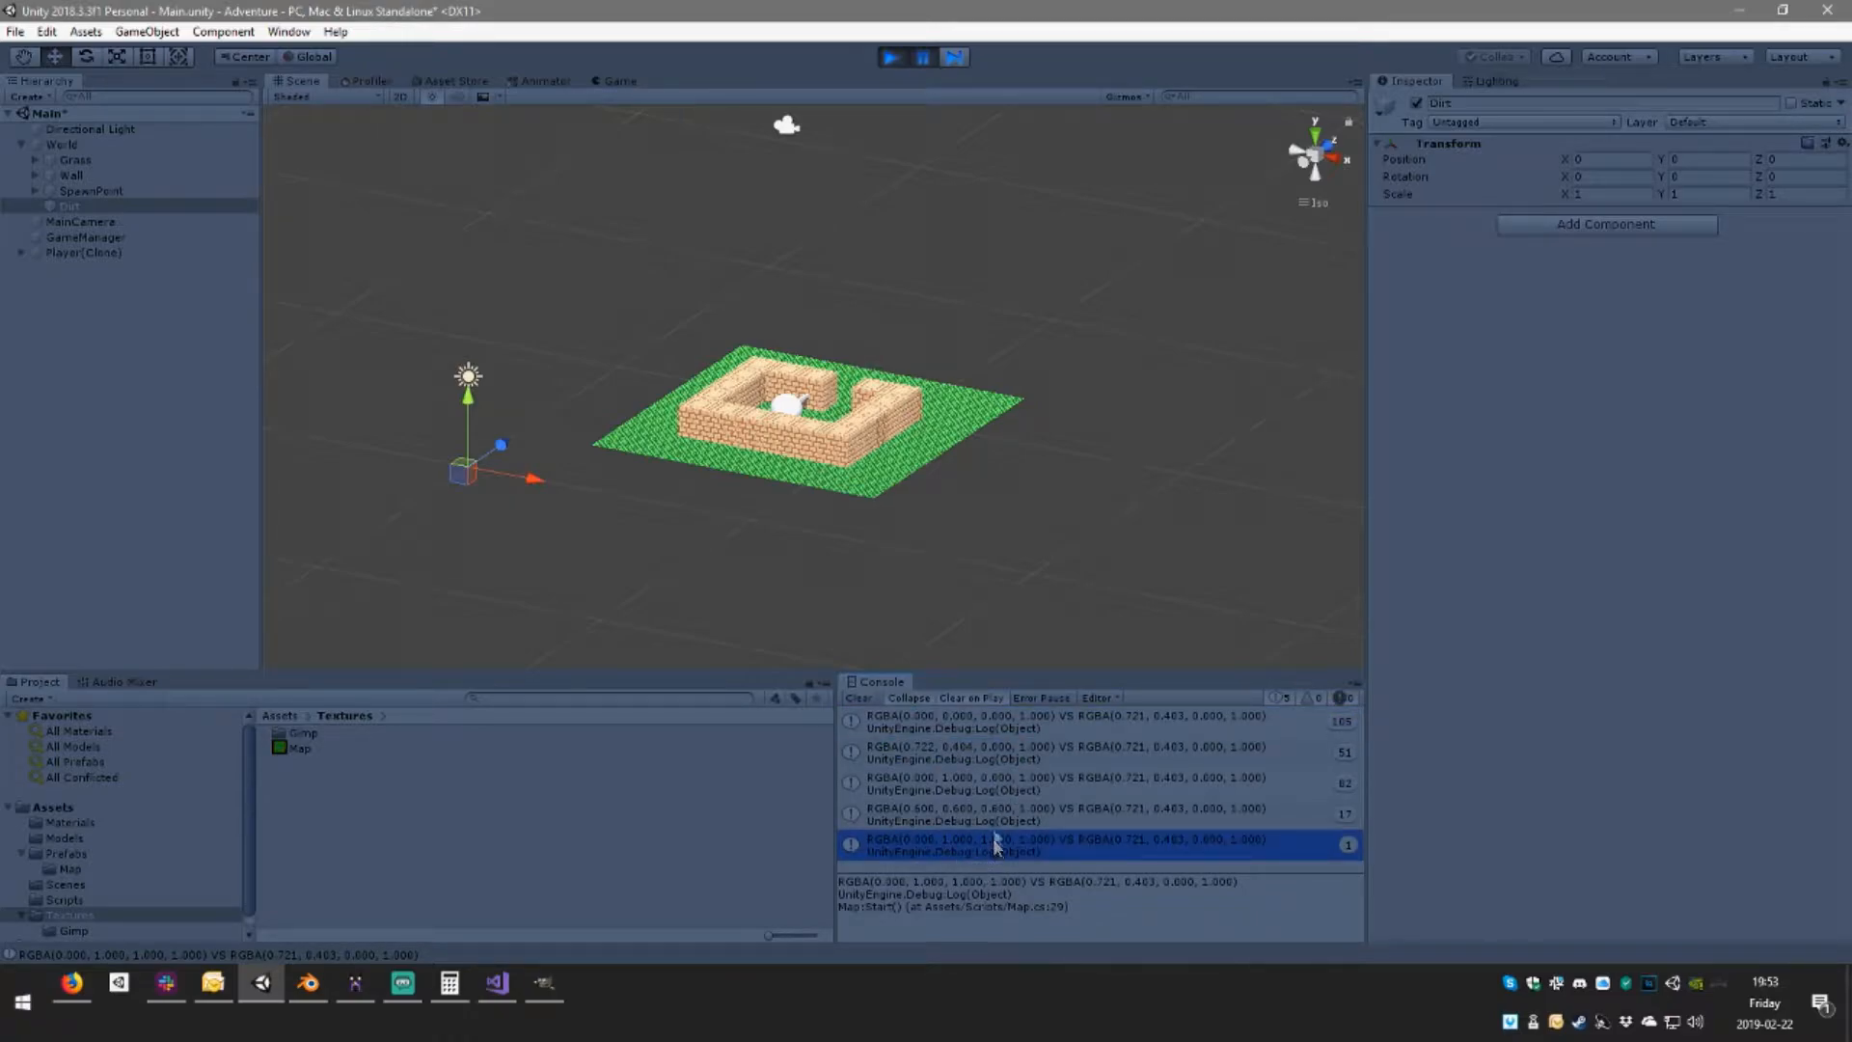
left_click(992, 825)
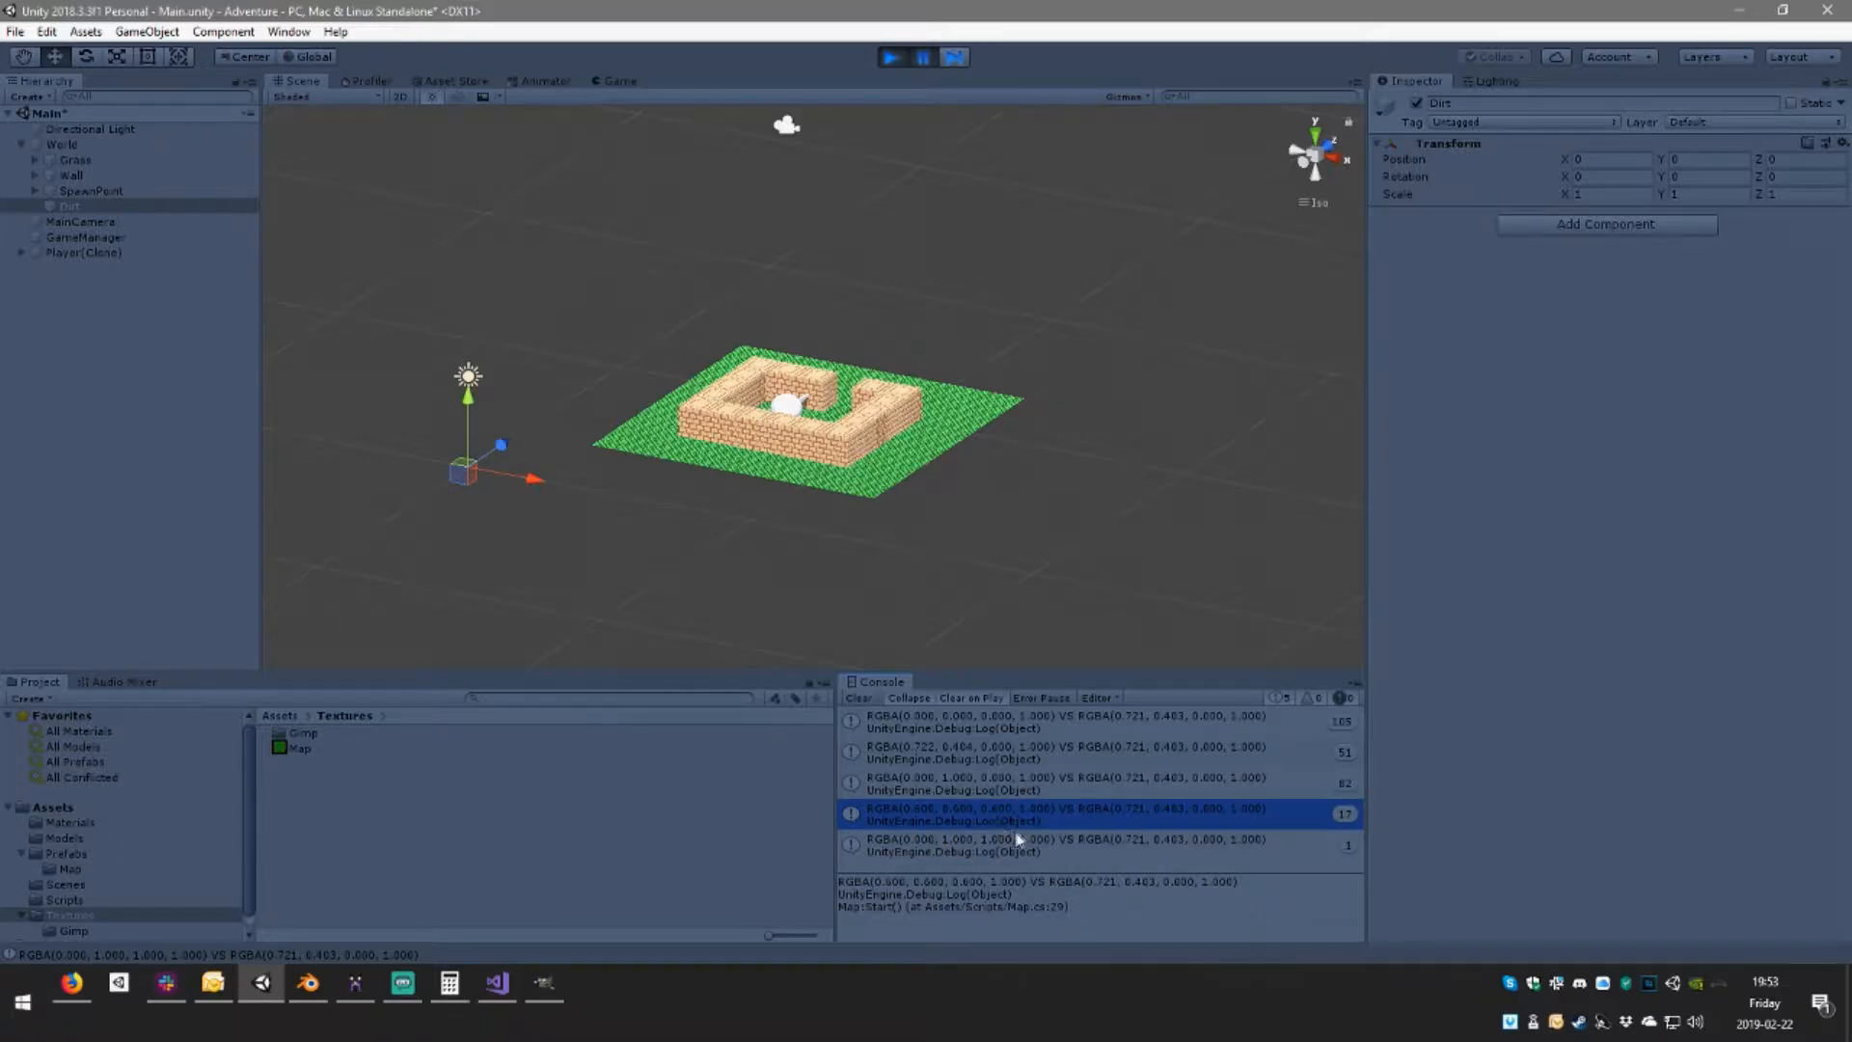
left_click(1007, 787)
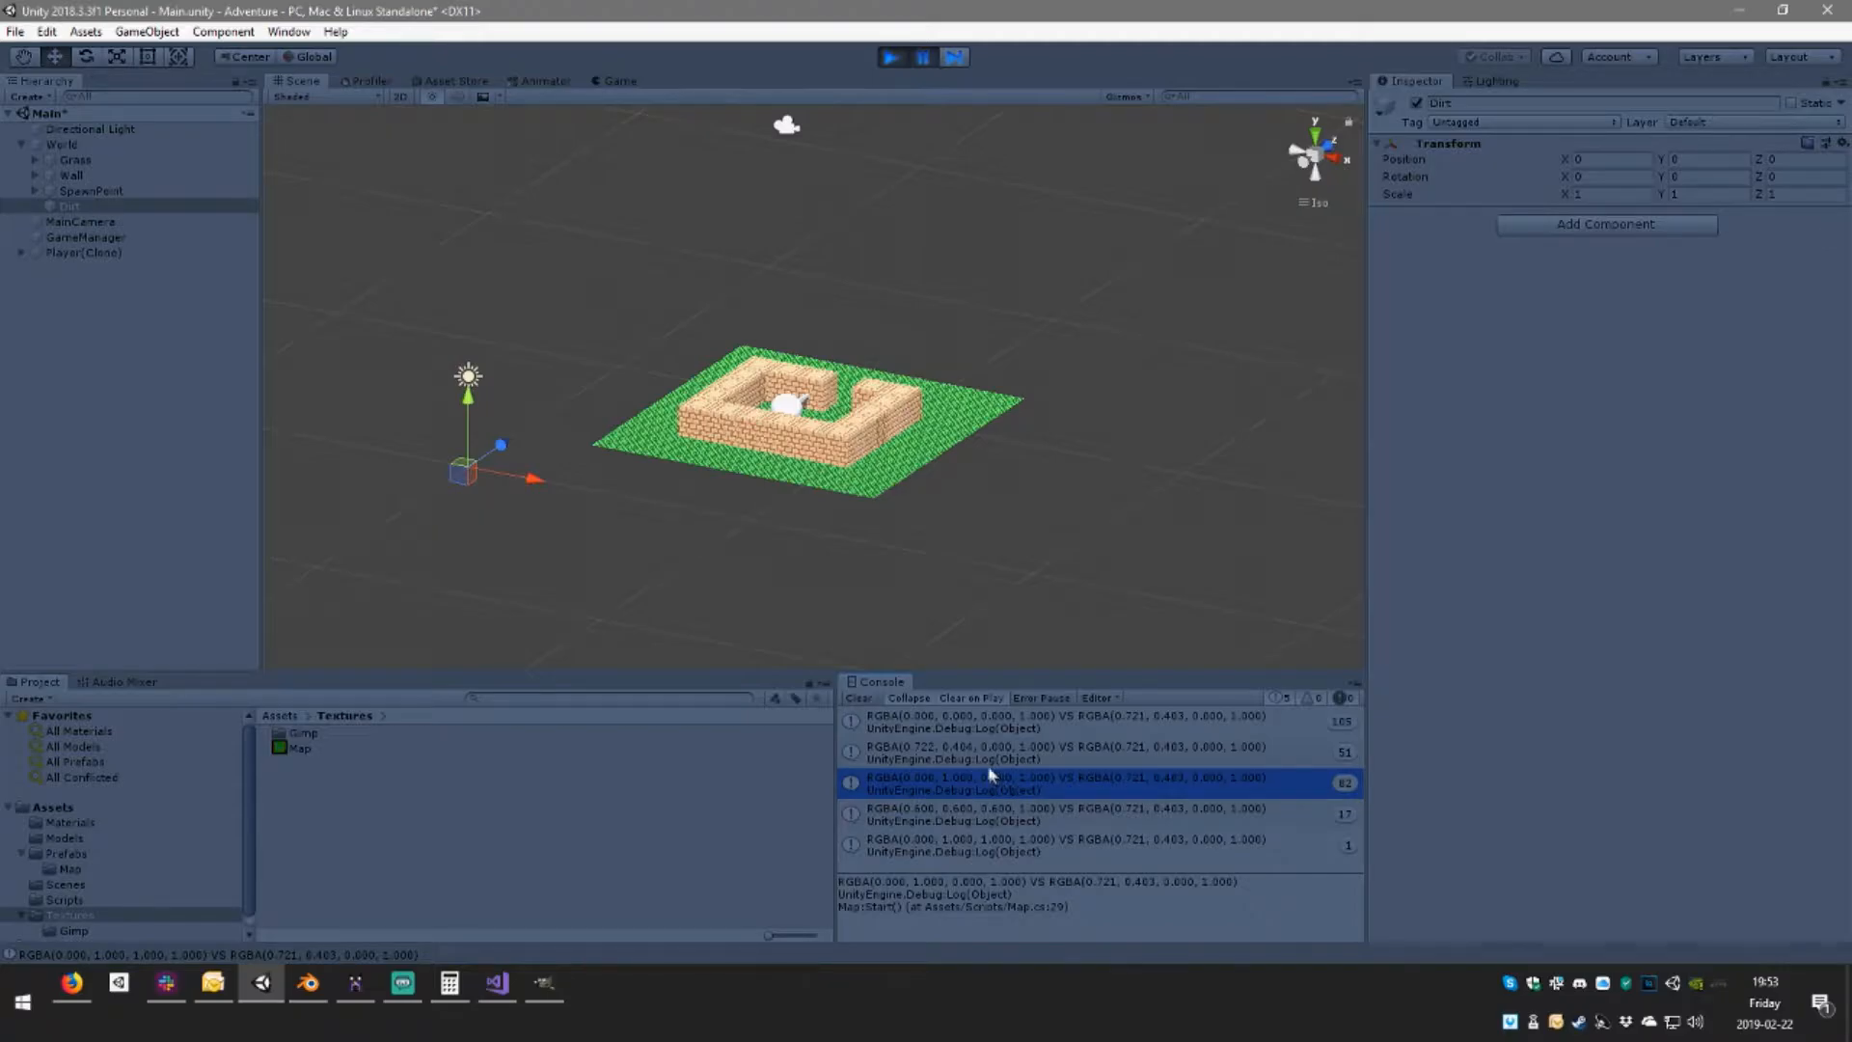
left_click(988, 764)
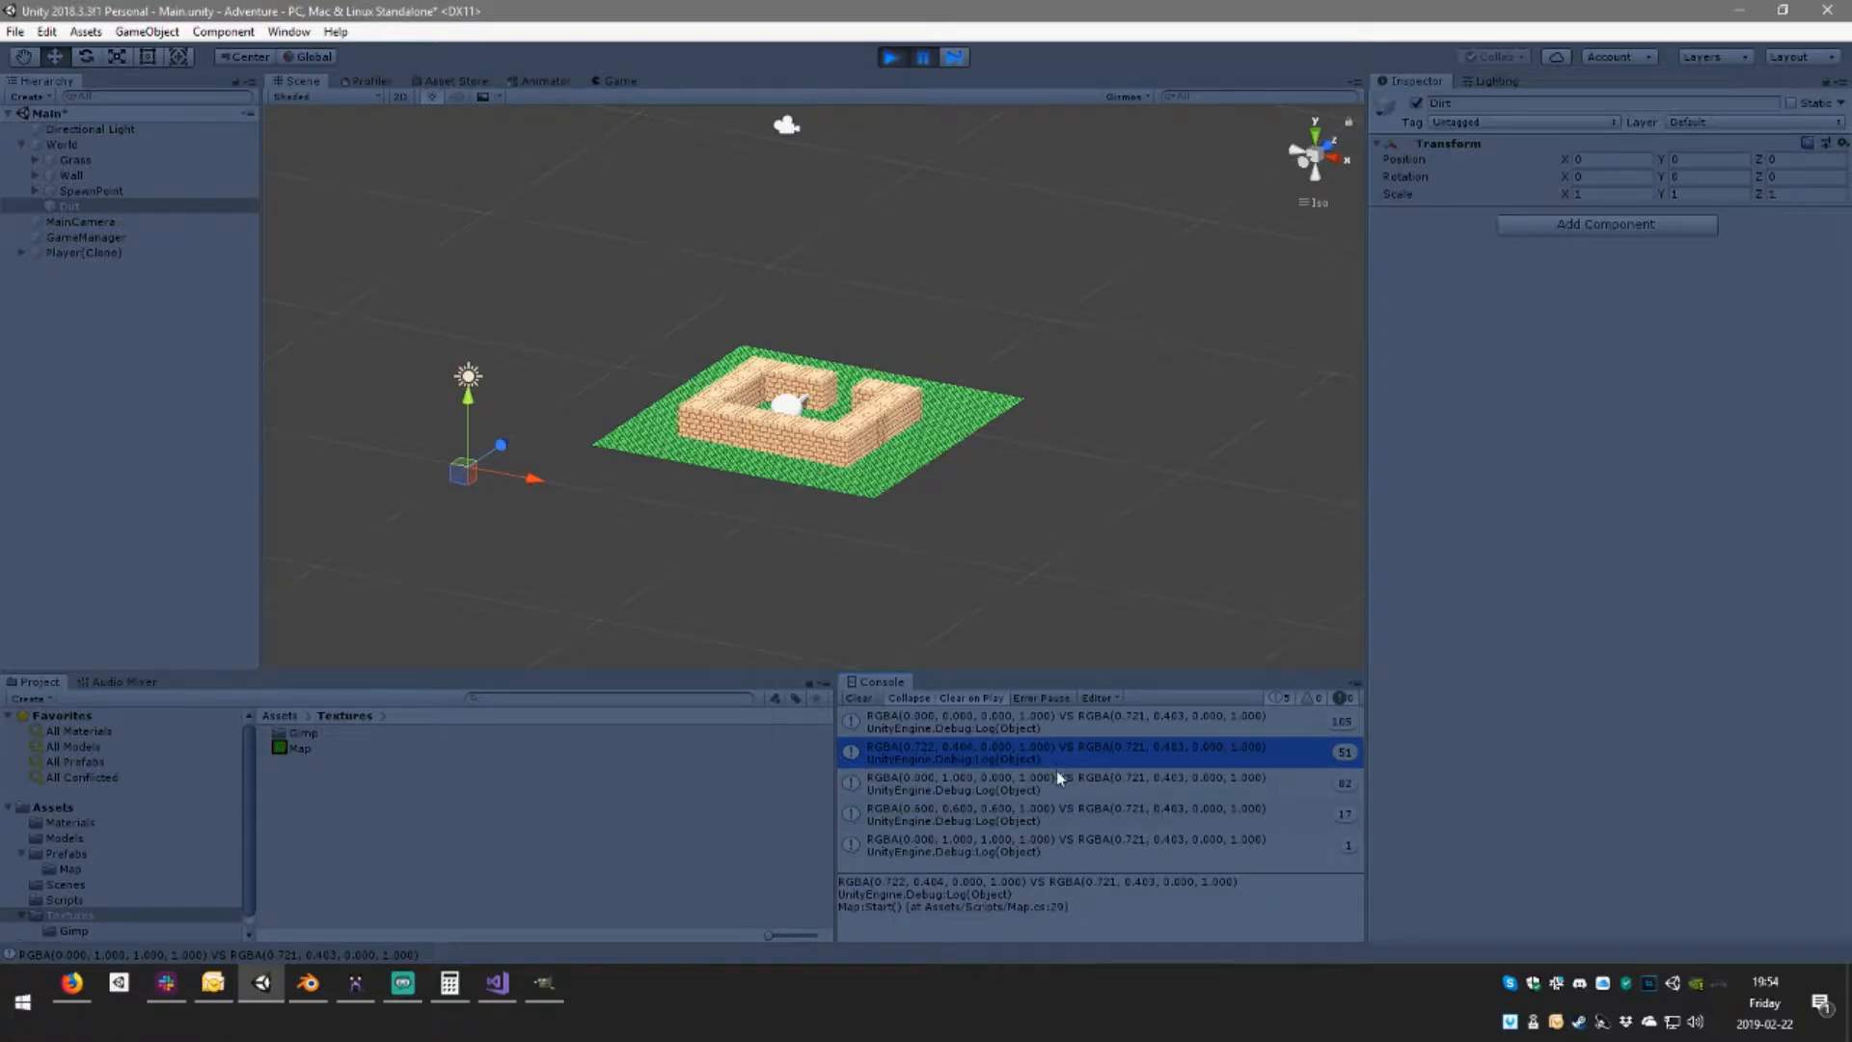
left_click(891, 57)
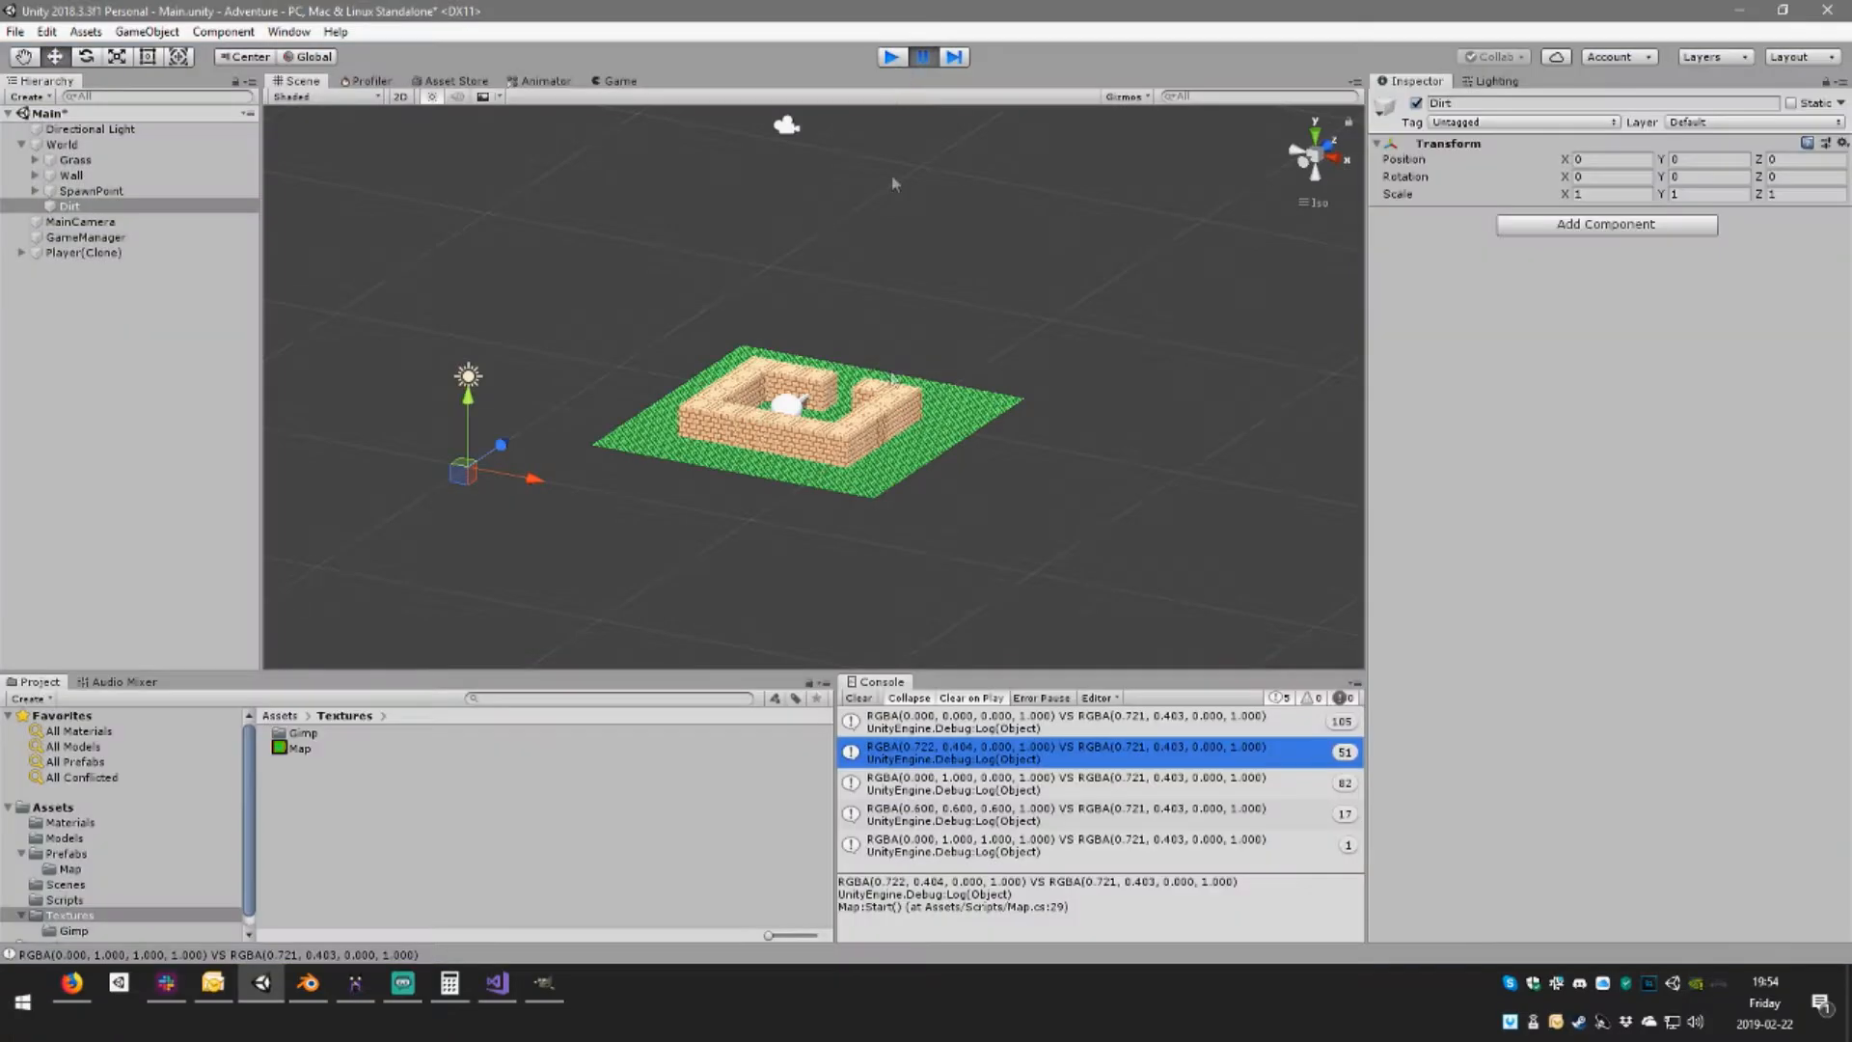
Switch to GIMP to check the dirt color's RGB values in the foreground color dialog, and search Windows for calc
left_click(505, 982)
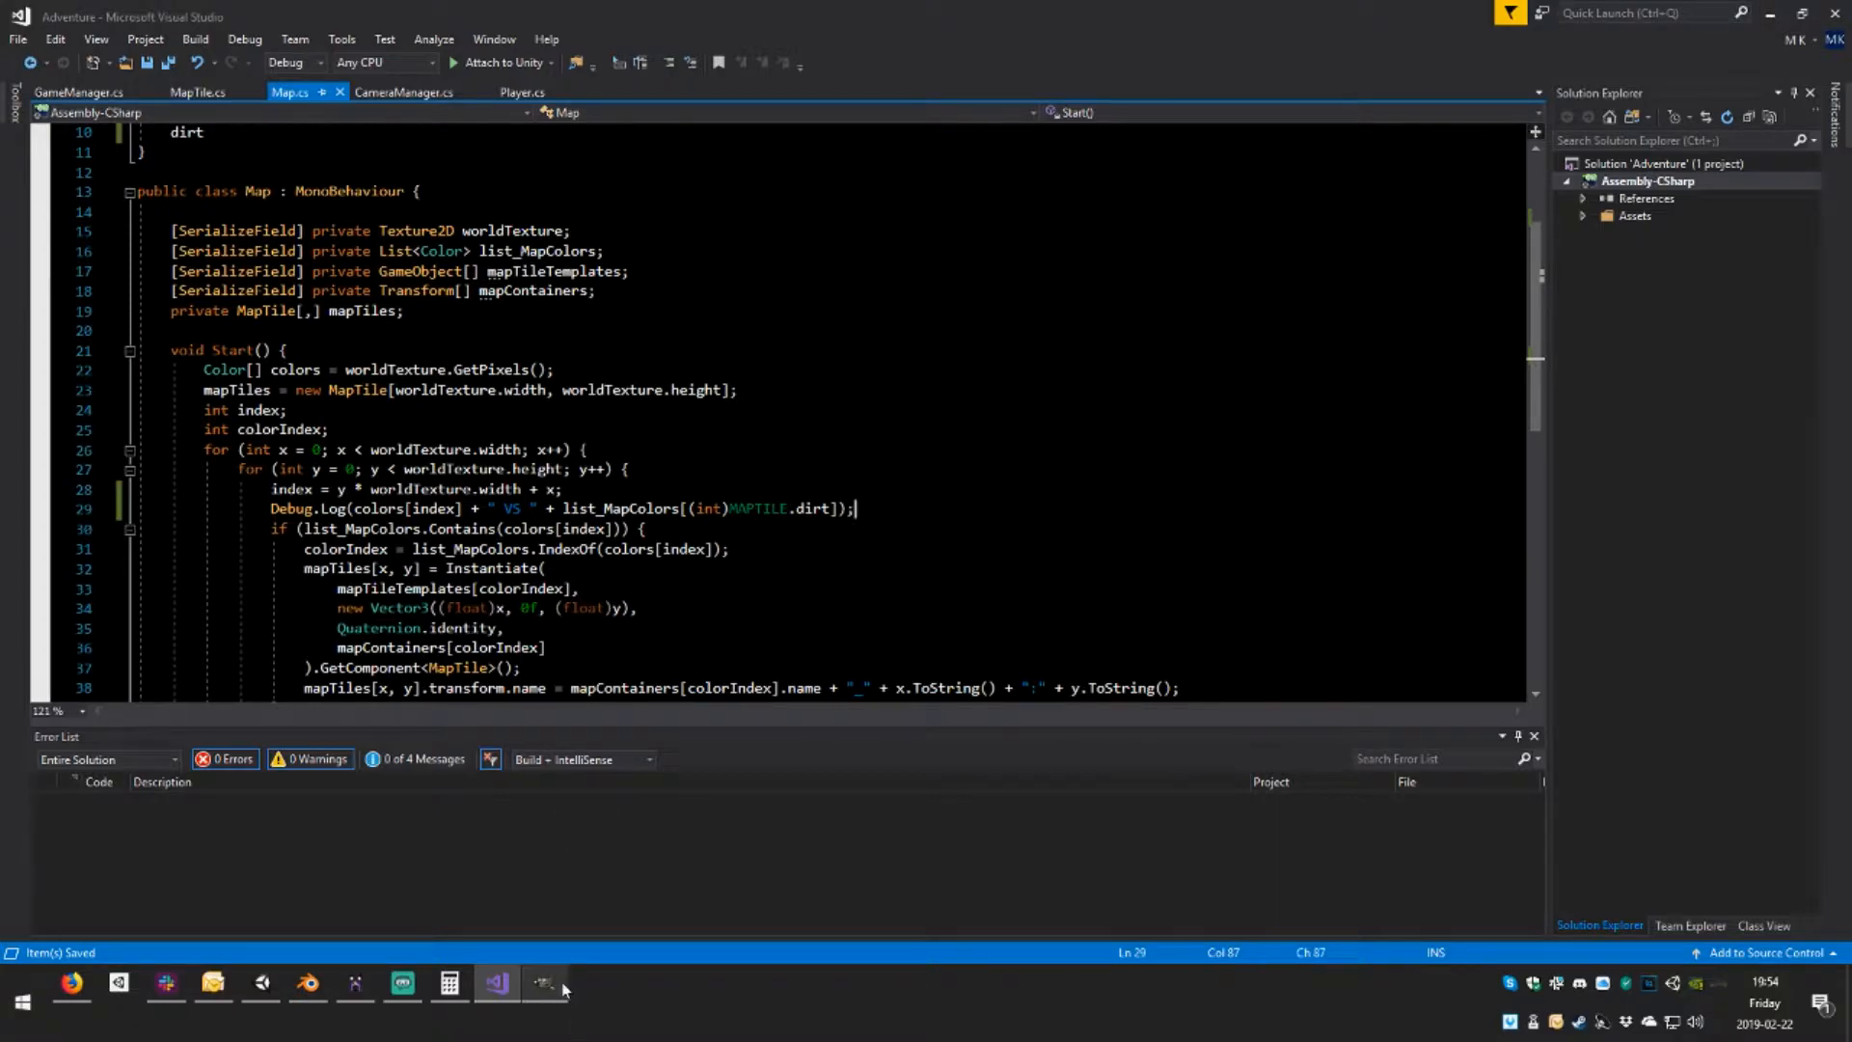
left_click(617, 917)
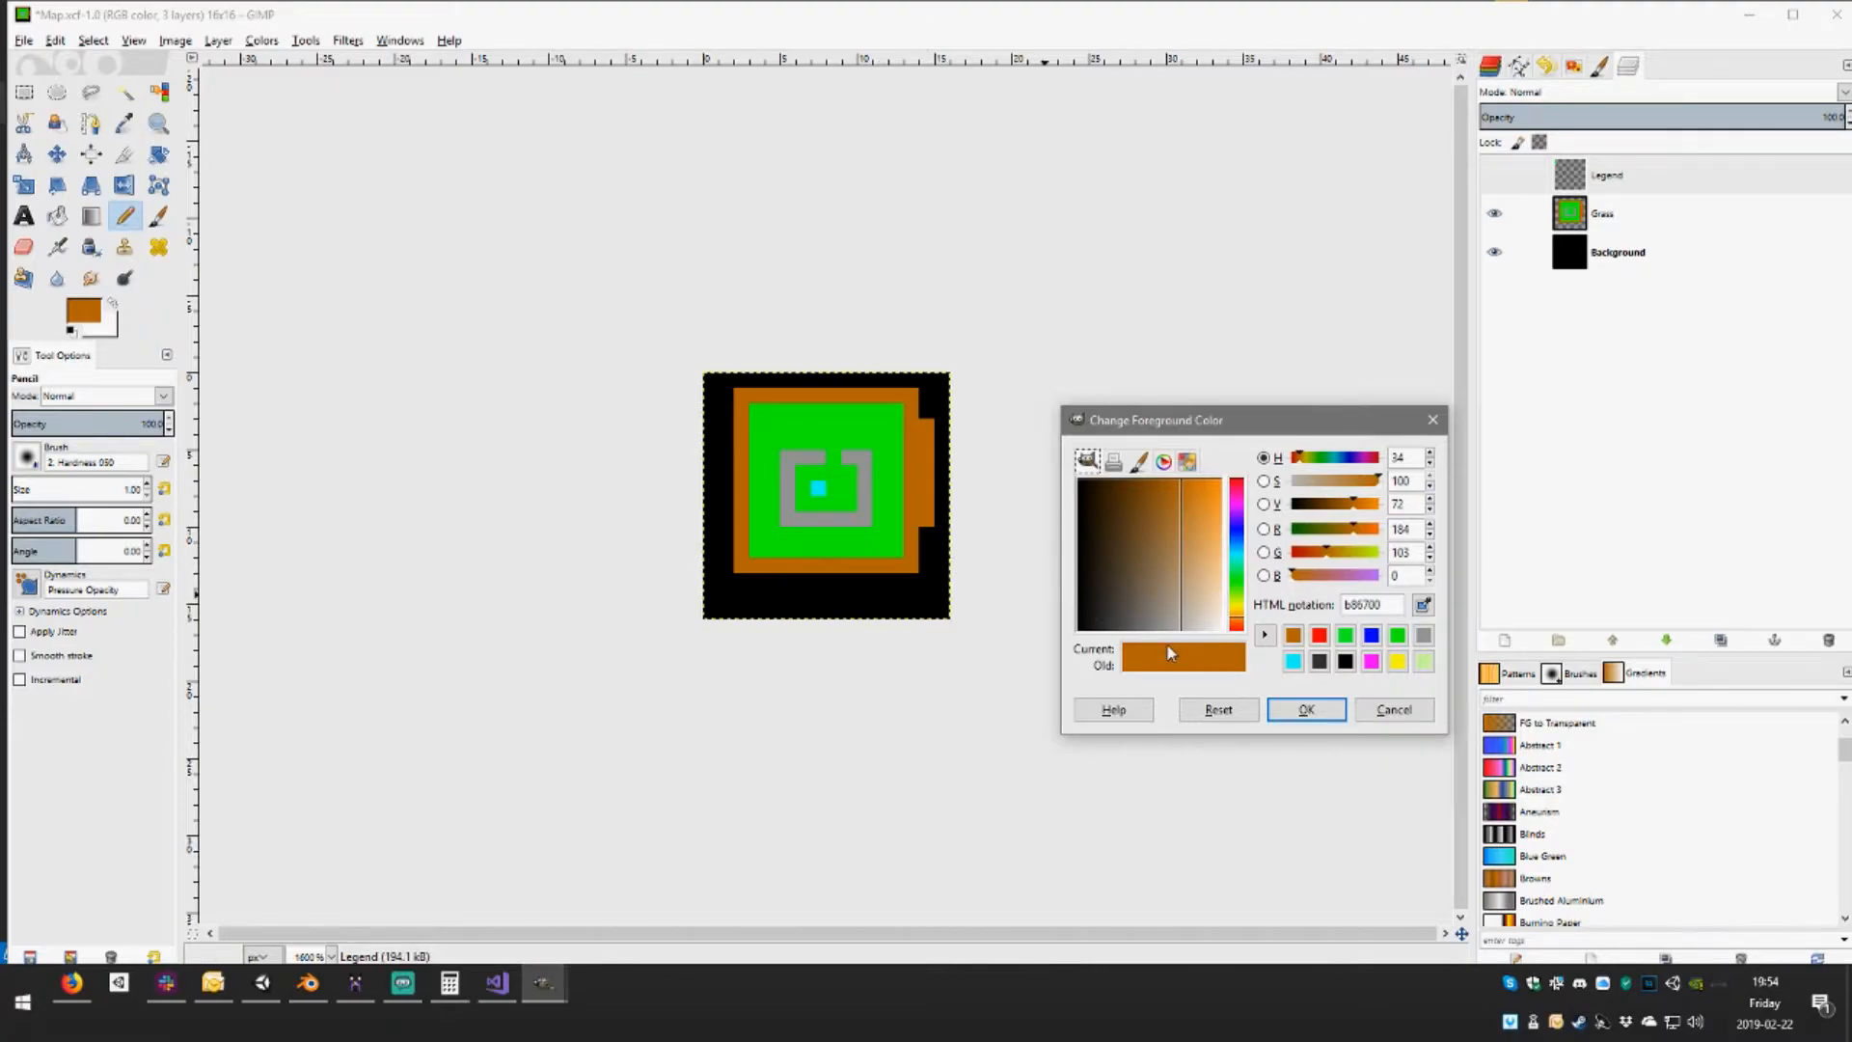
key("super")
type("calc")
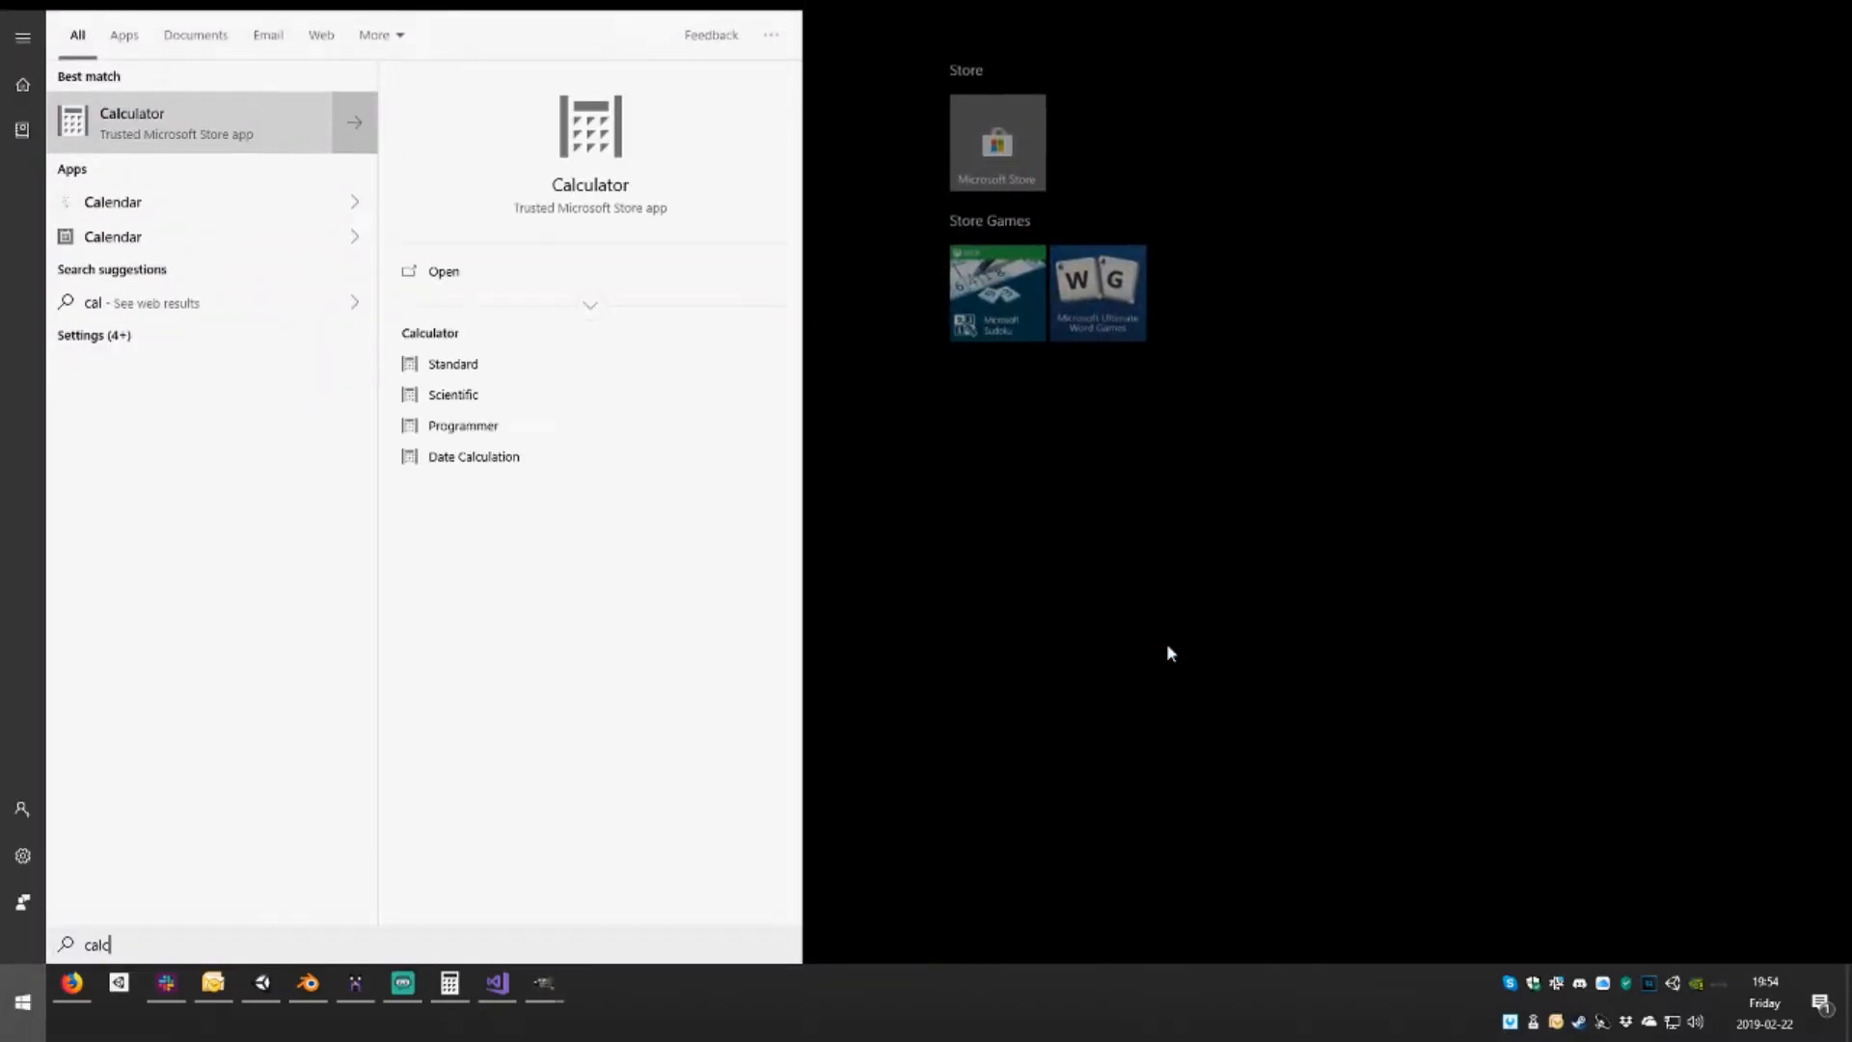
Open Calculator and calculate 0.7 × 255
key("Return")
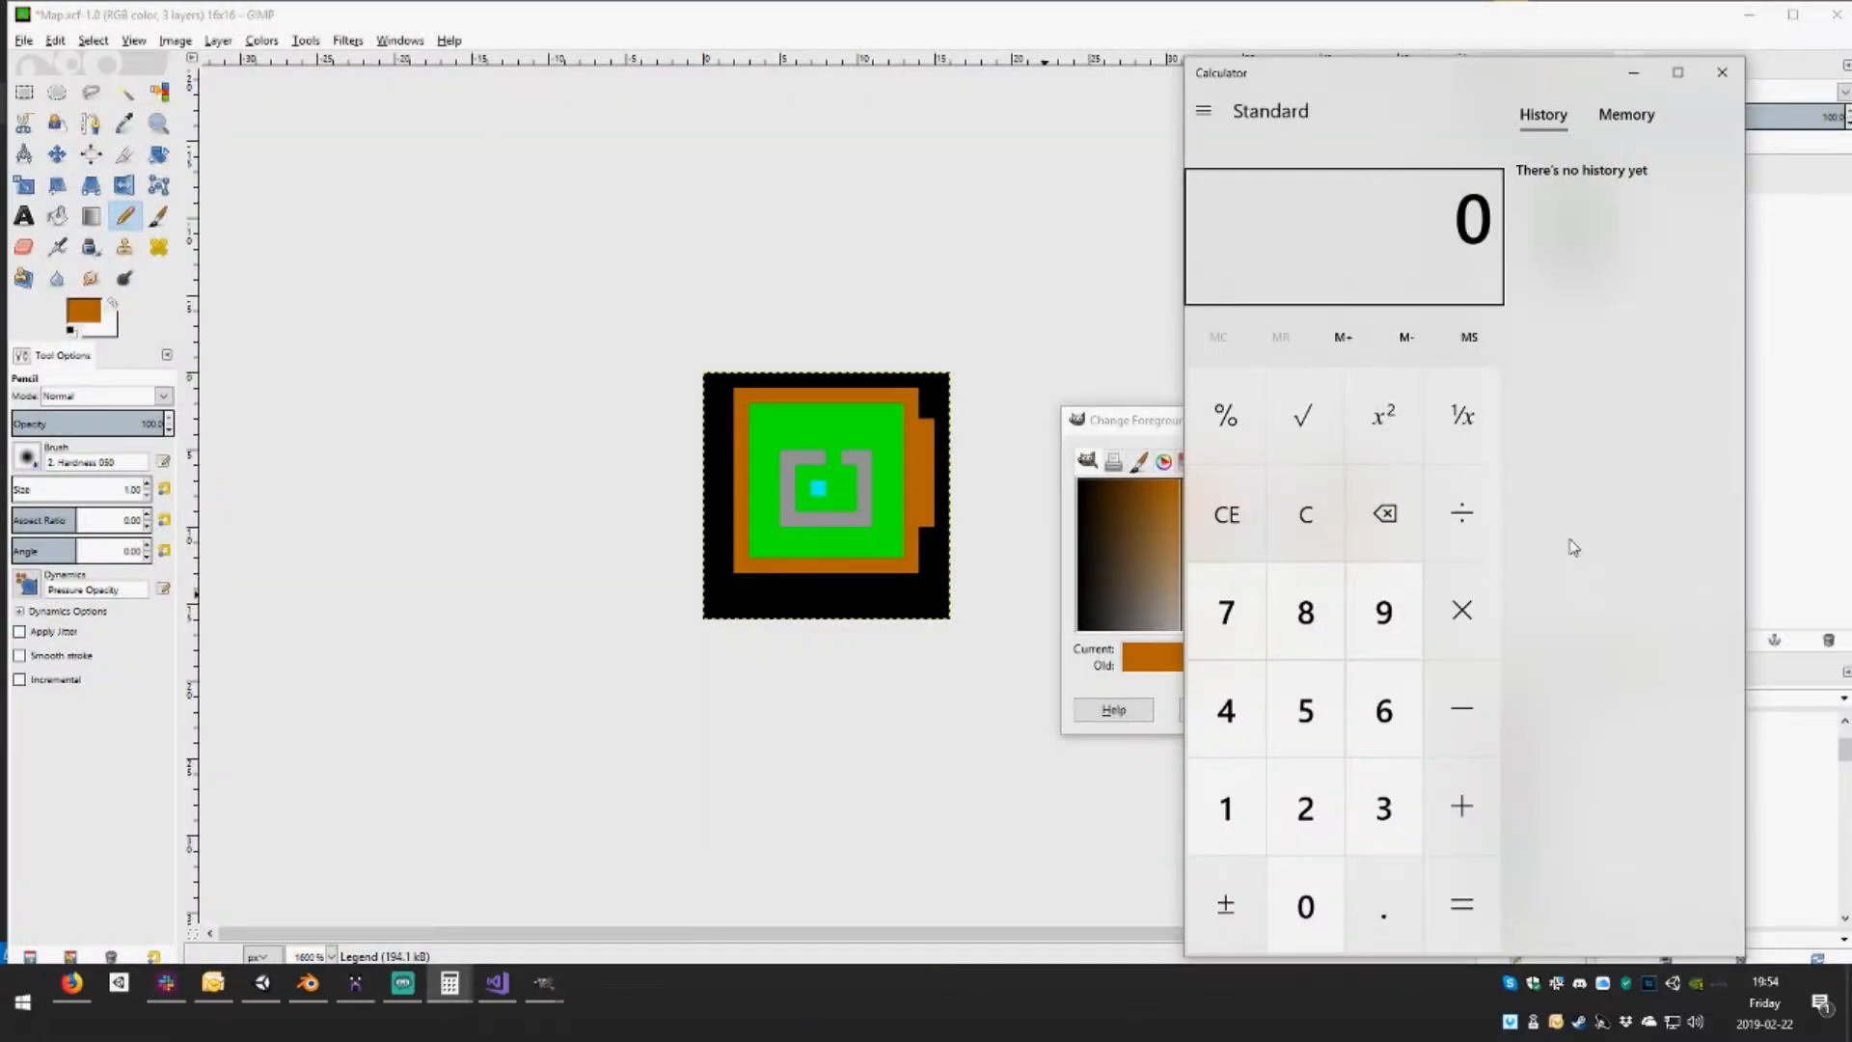
type("0.6")
key("BackSpace")
type("7")
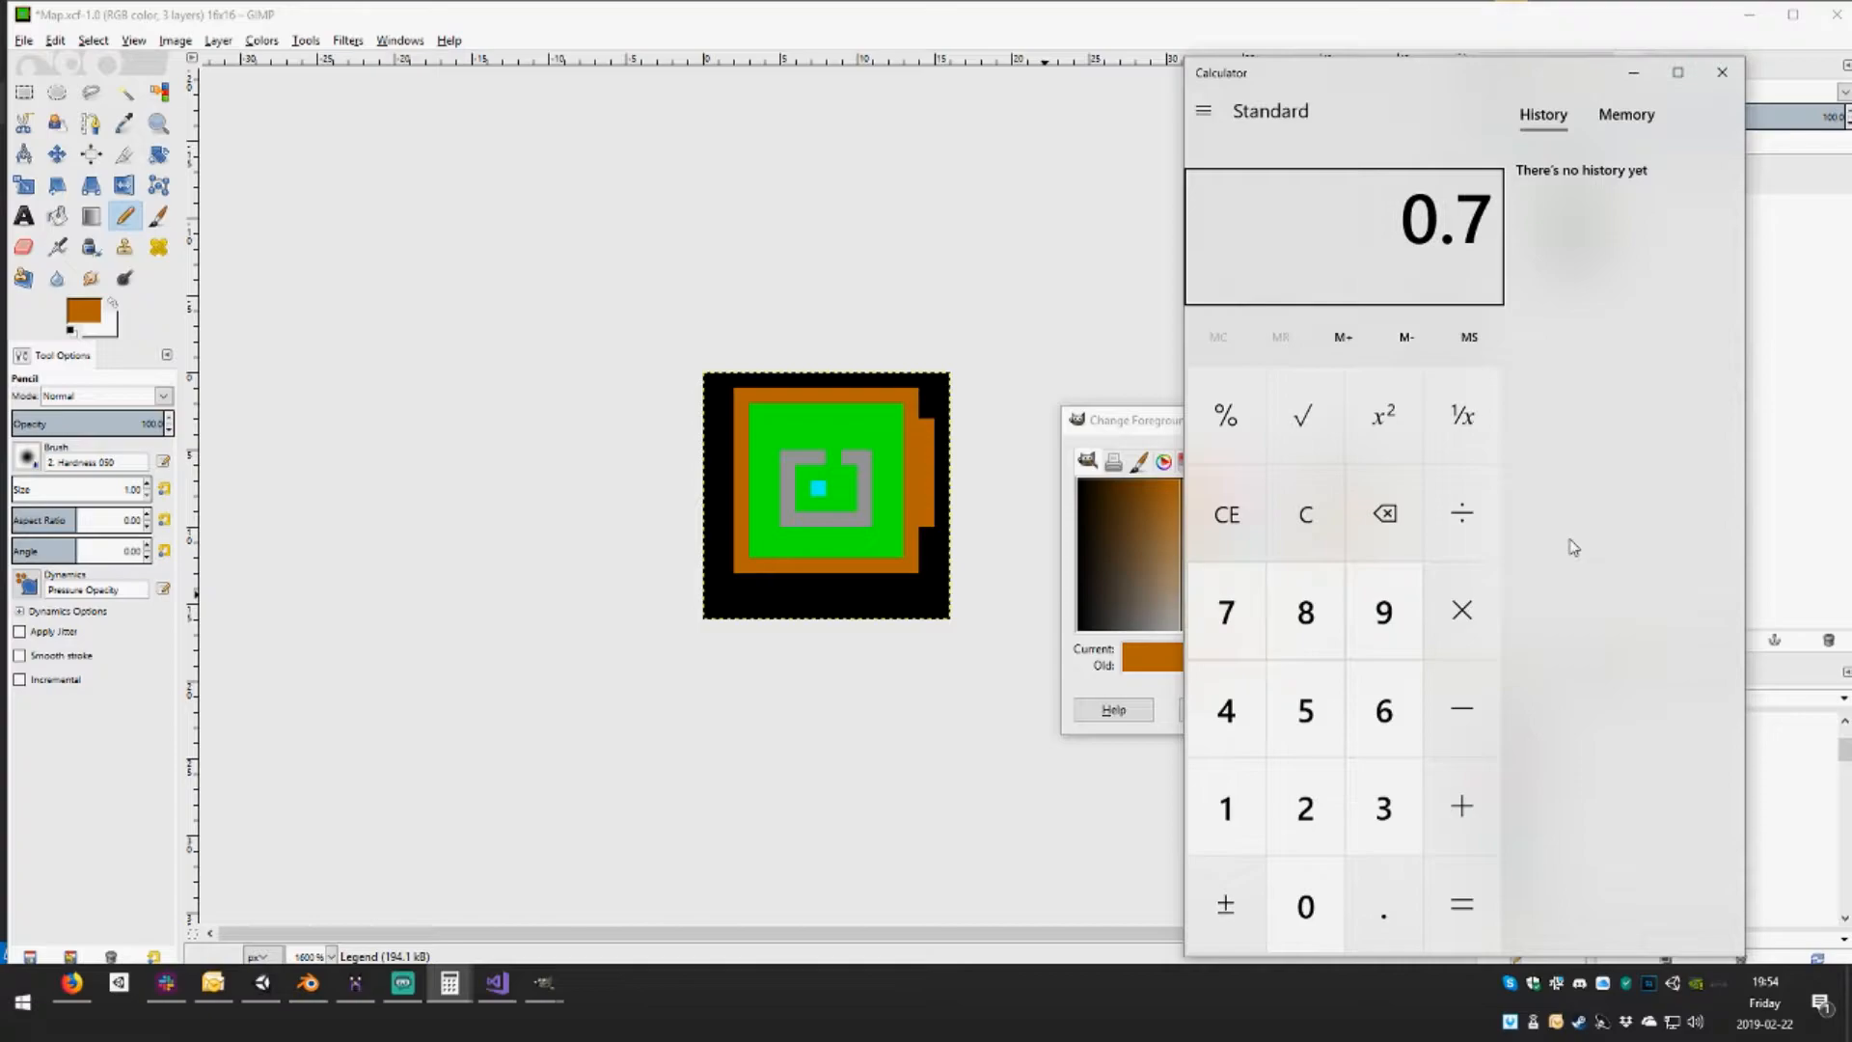
type("255")
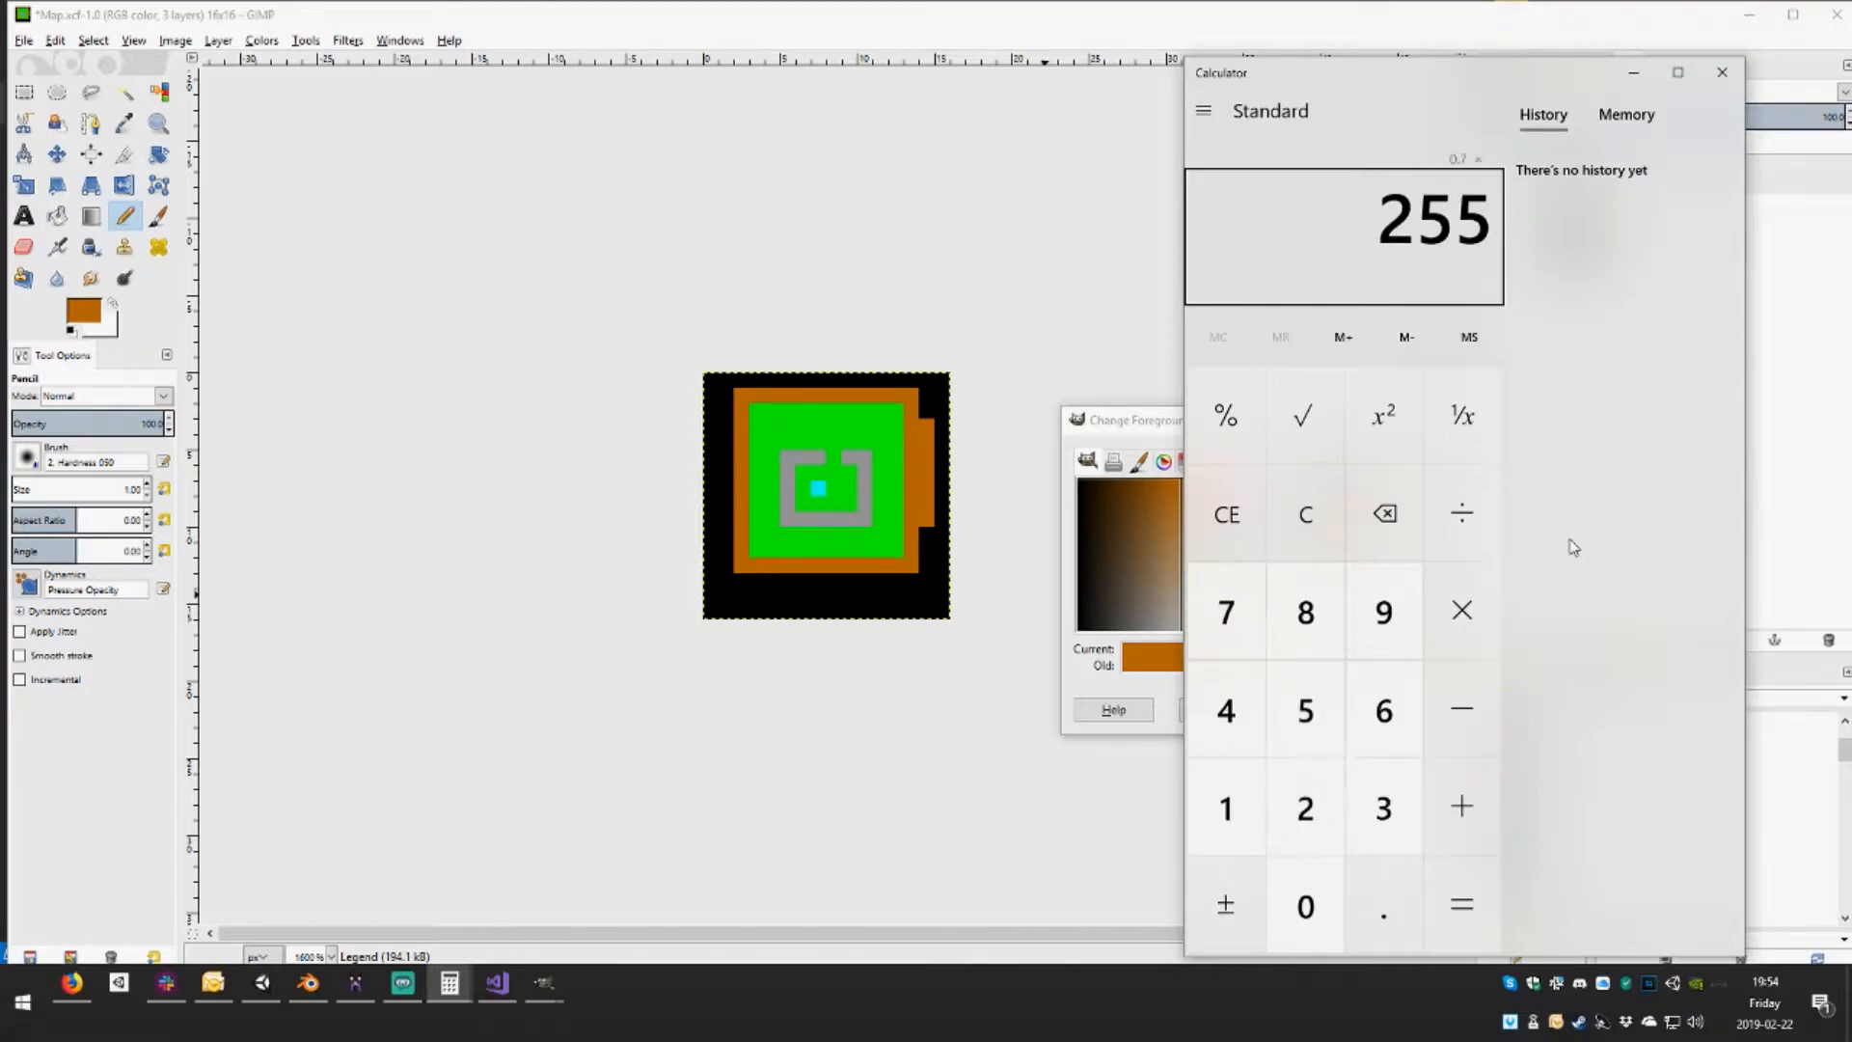
key("Return")
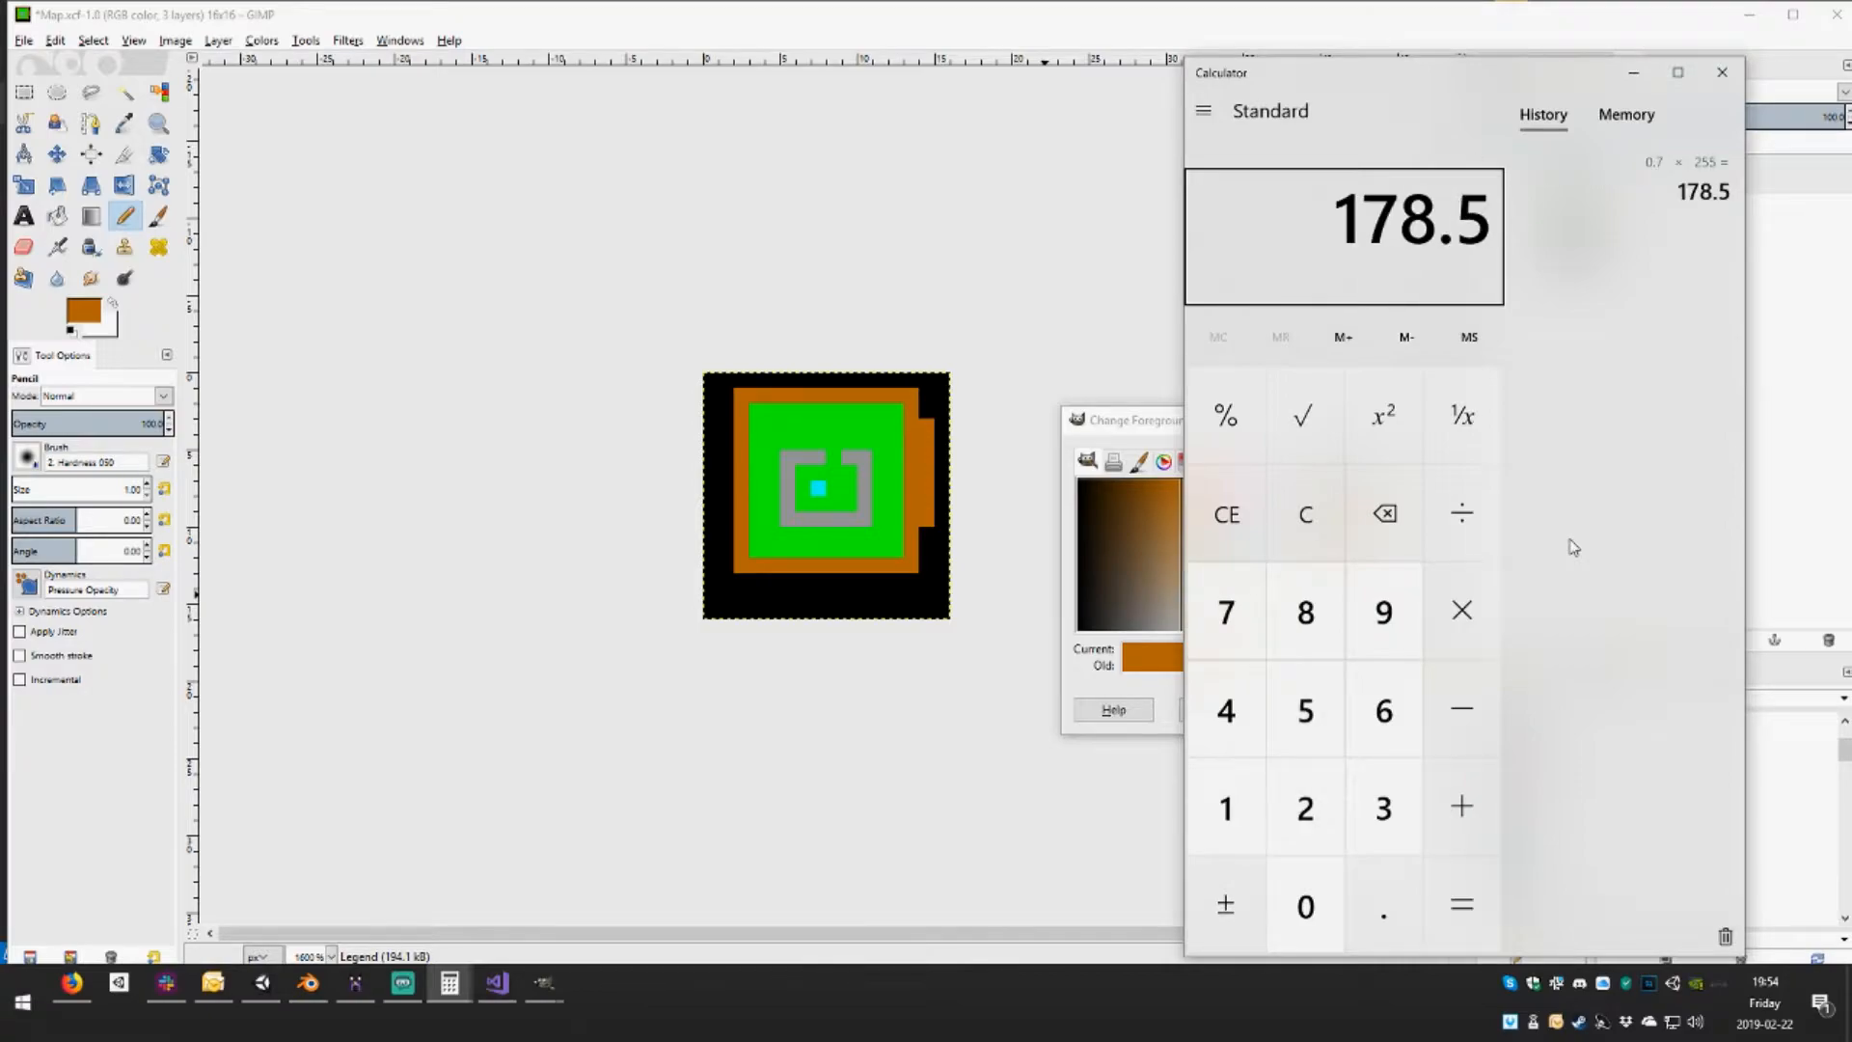
Calculate 0.75 × 255 and 0.8 × 255 to find whole-number colour channel values
left_click(1449, 248)
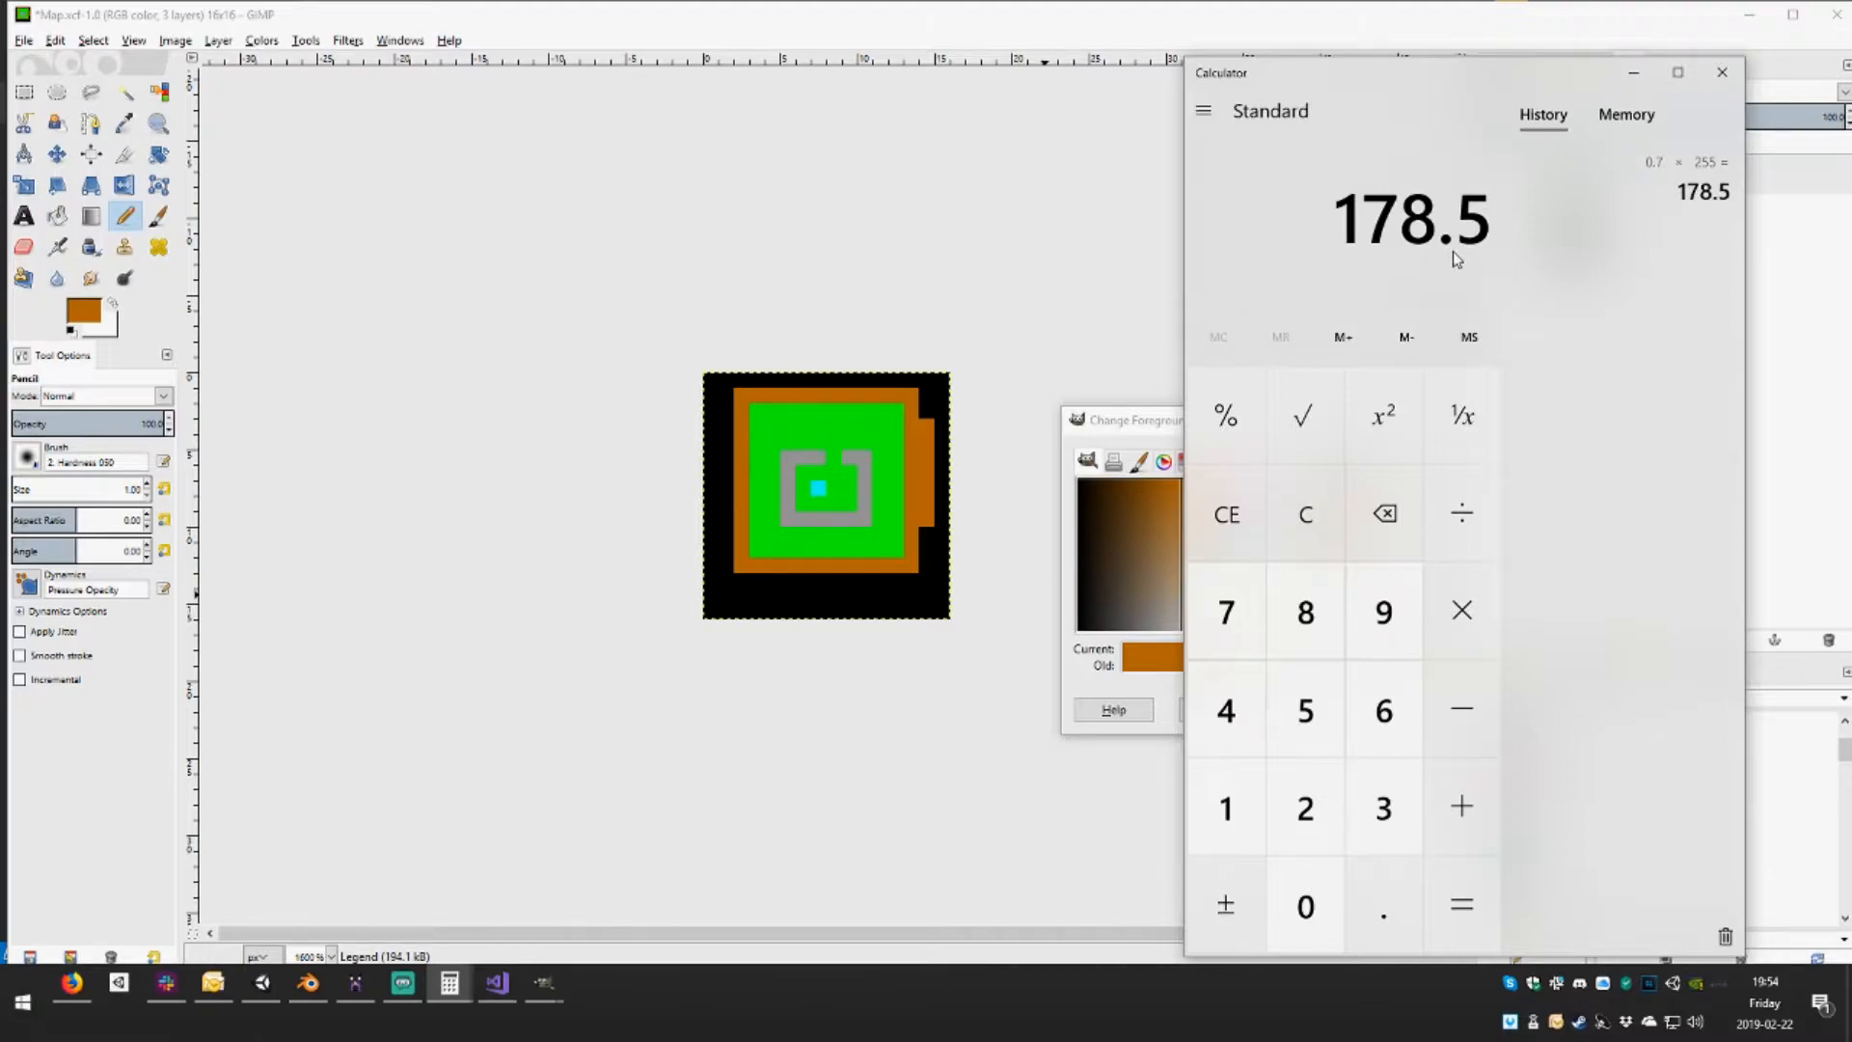
type("0.75*255")
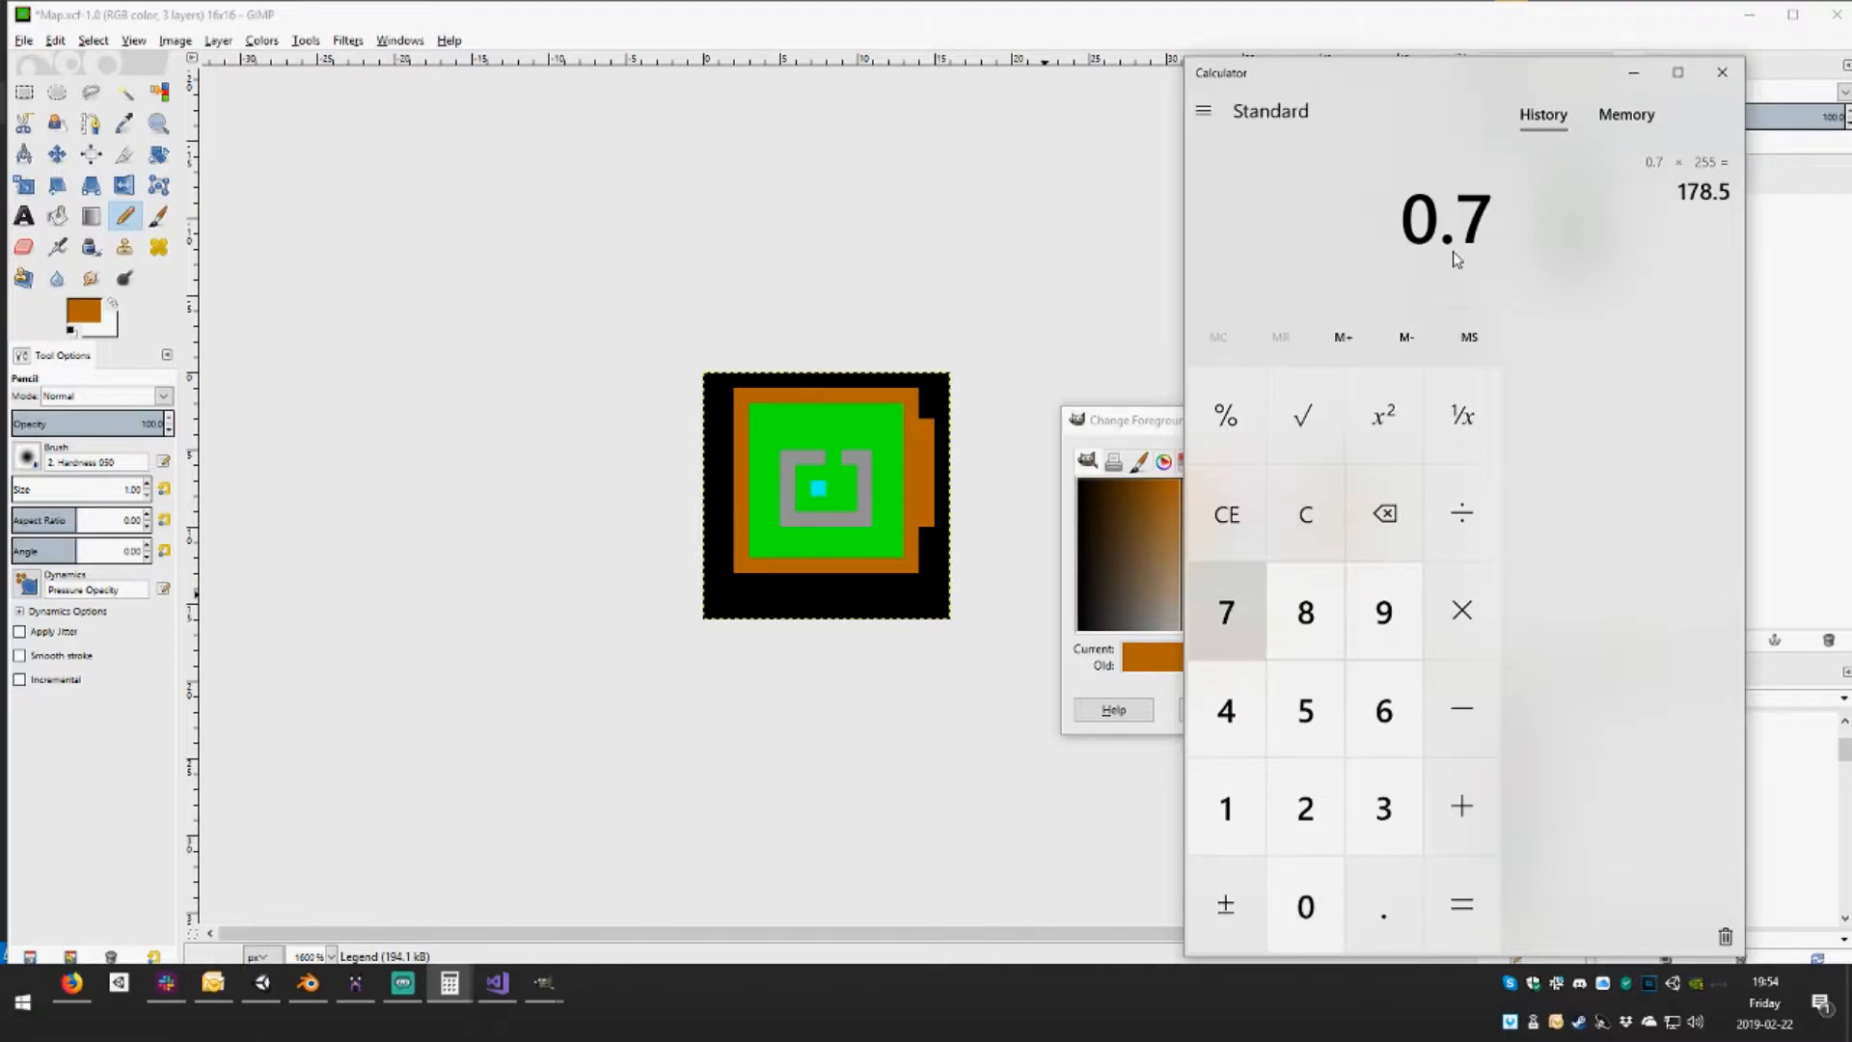
key("Return")
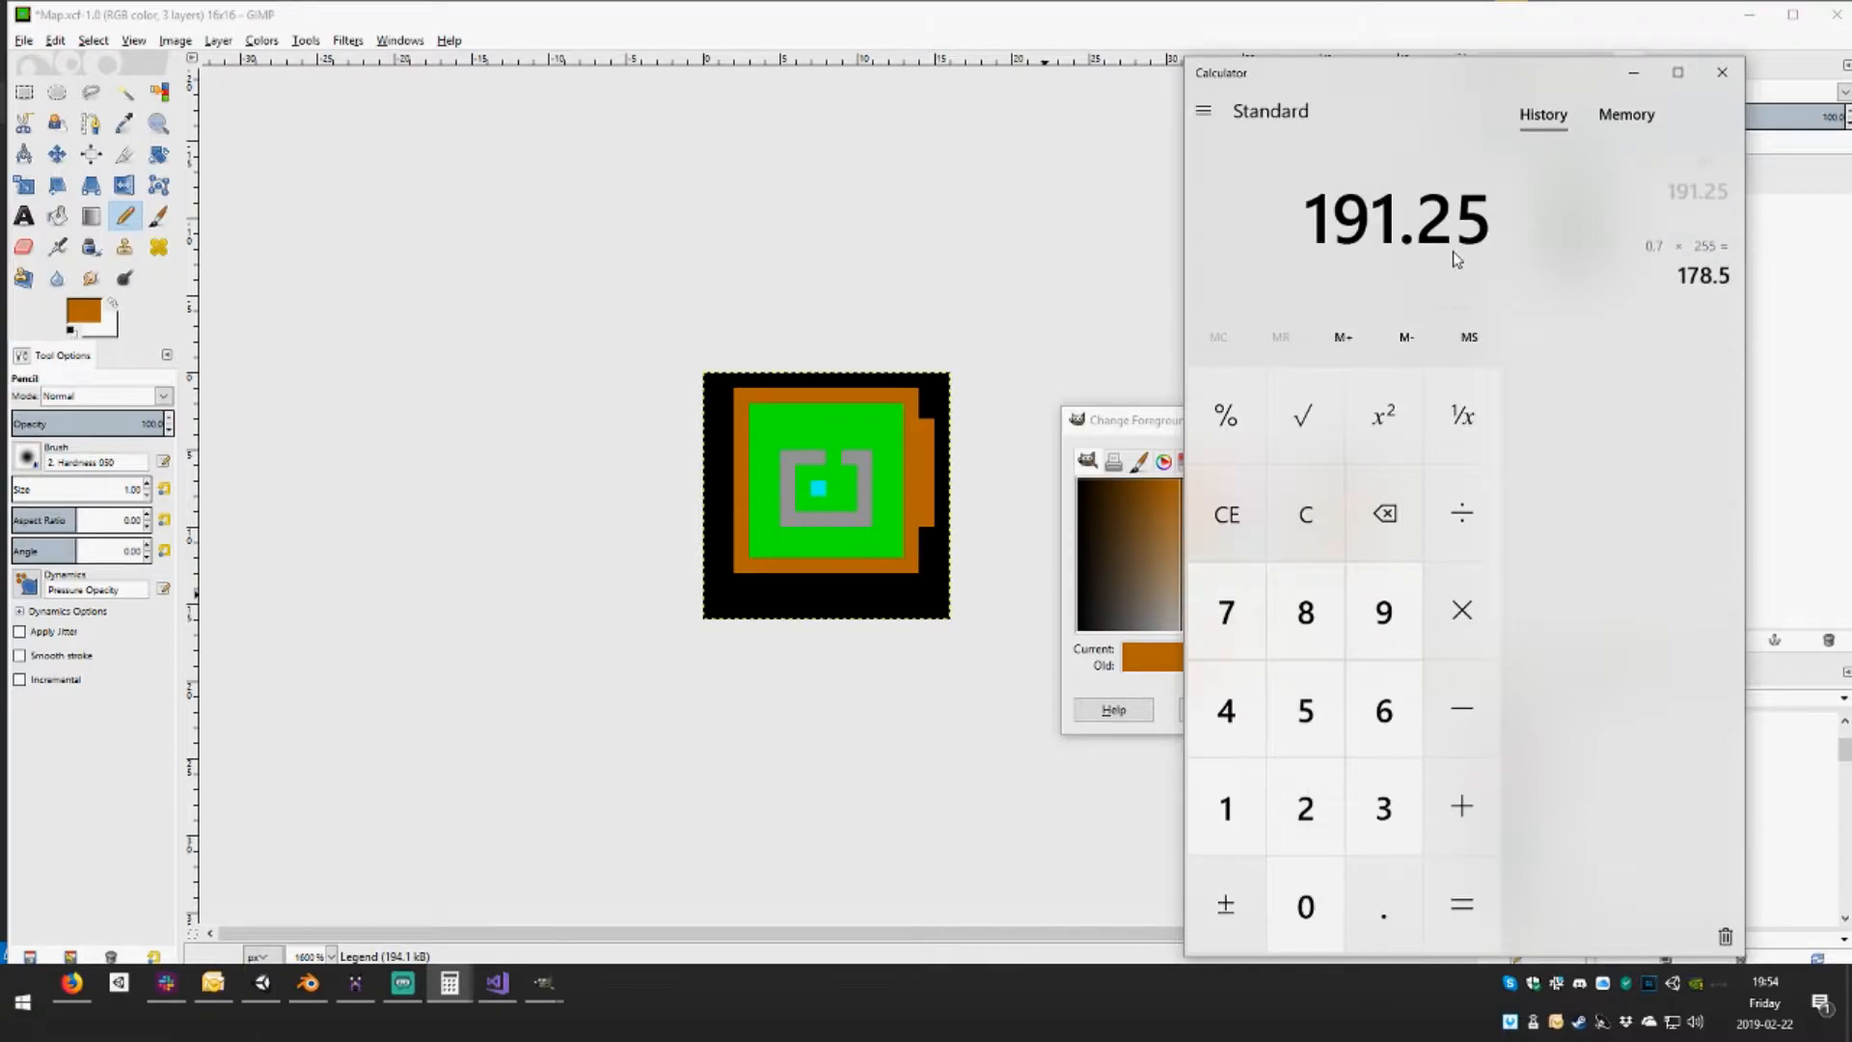
type("0.87")
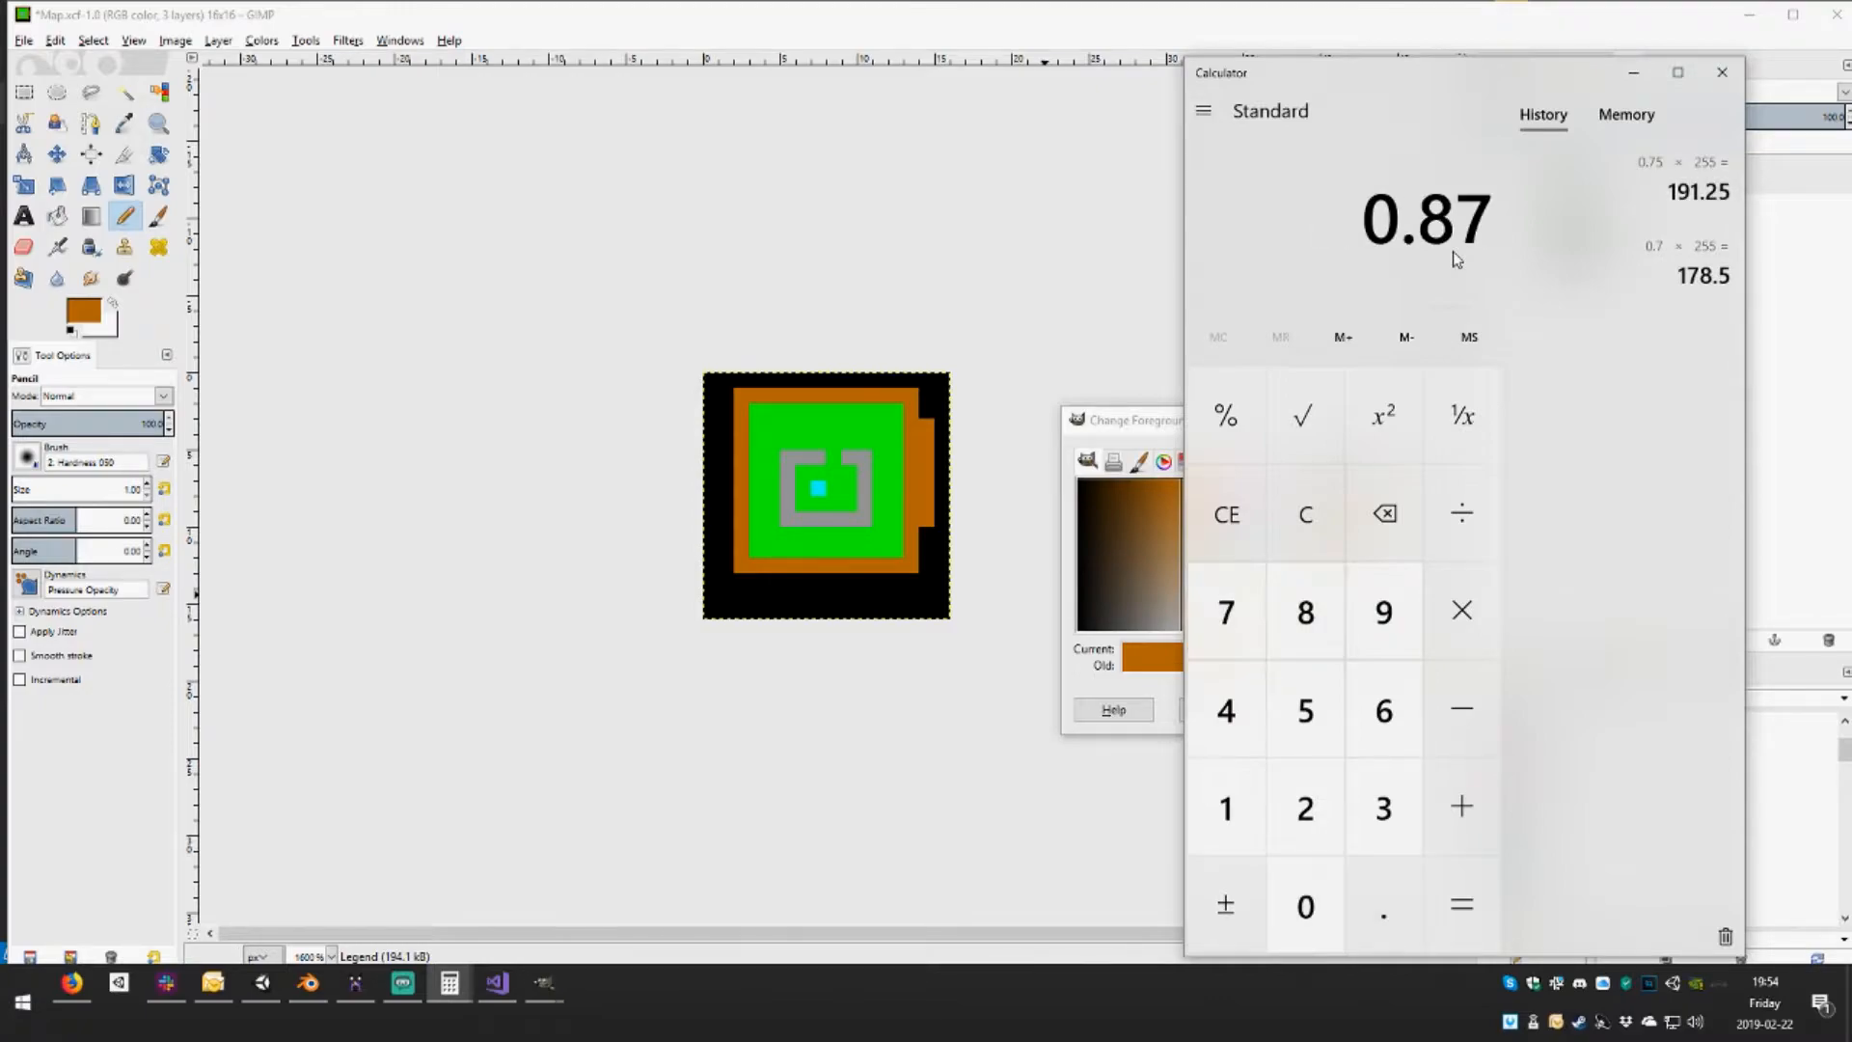
key("BackSpace")
type("*")
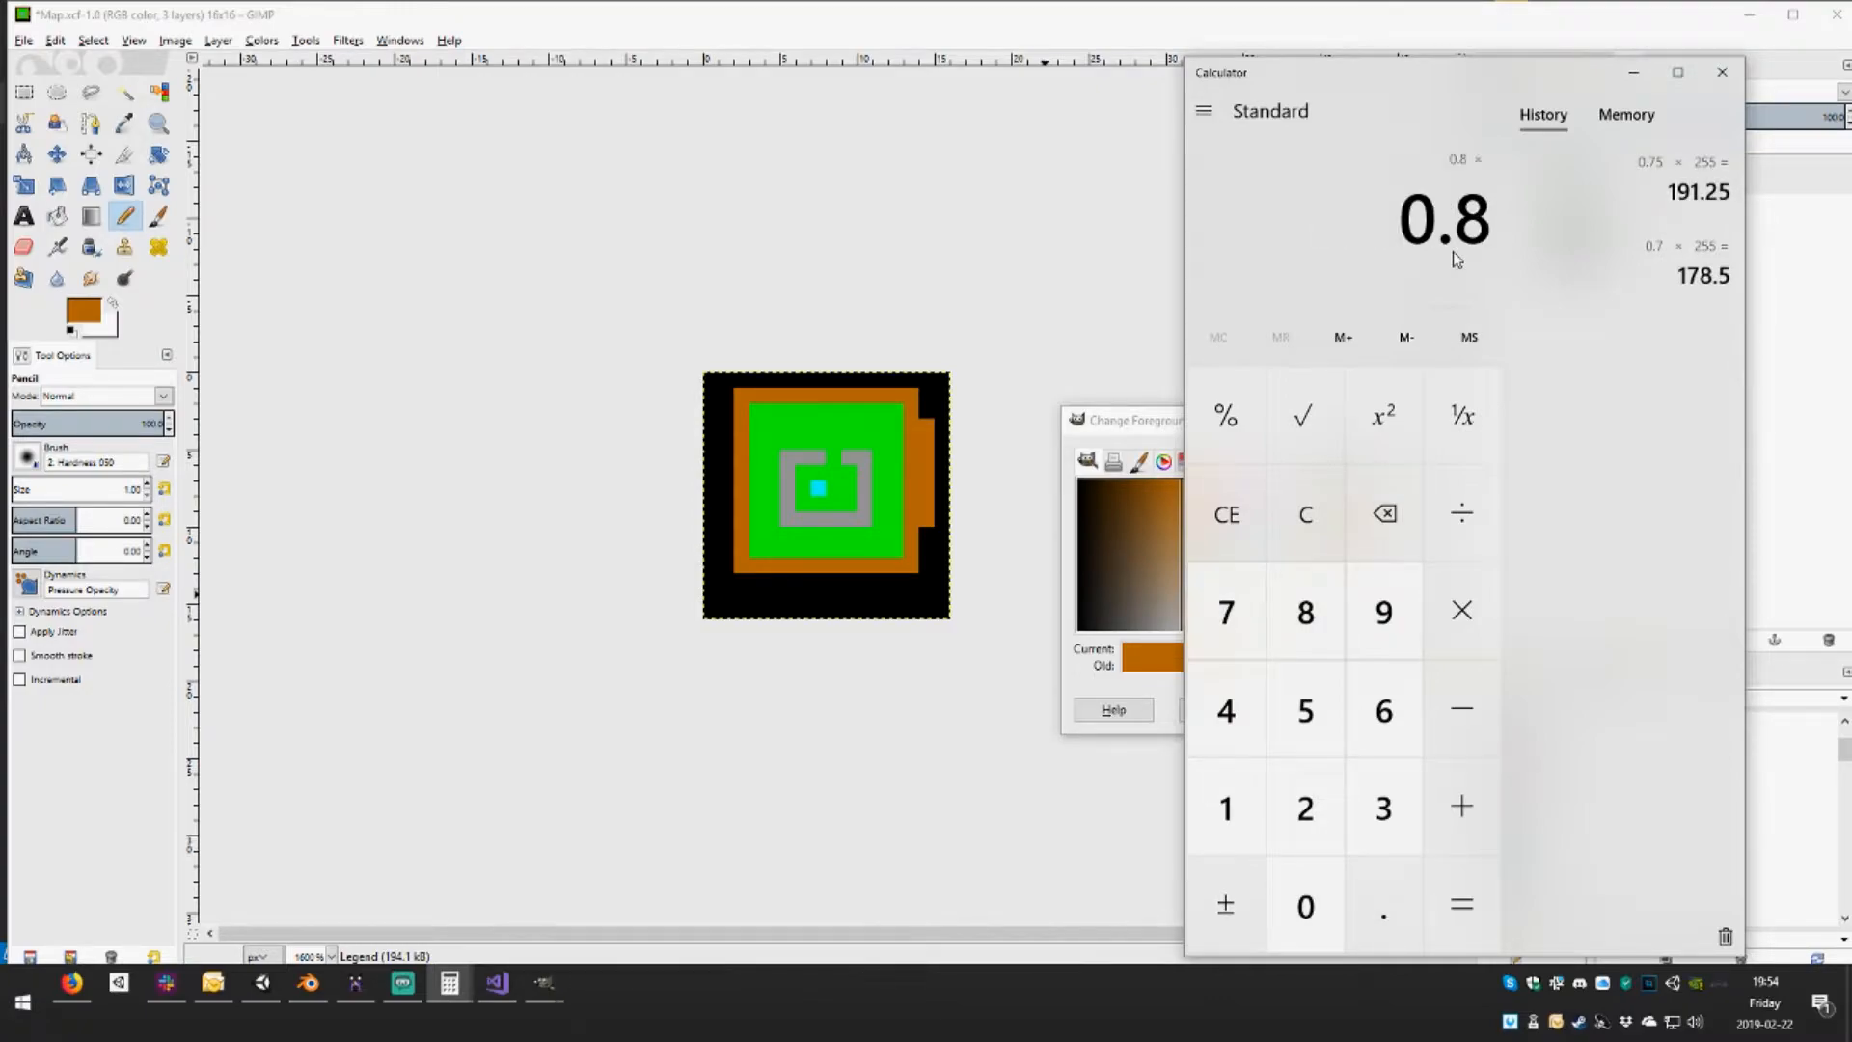
type("255")
key("Return")
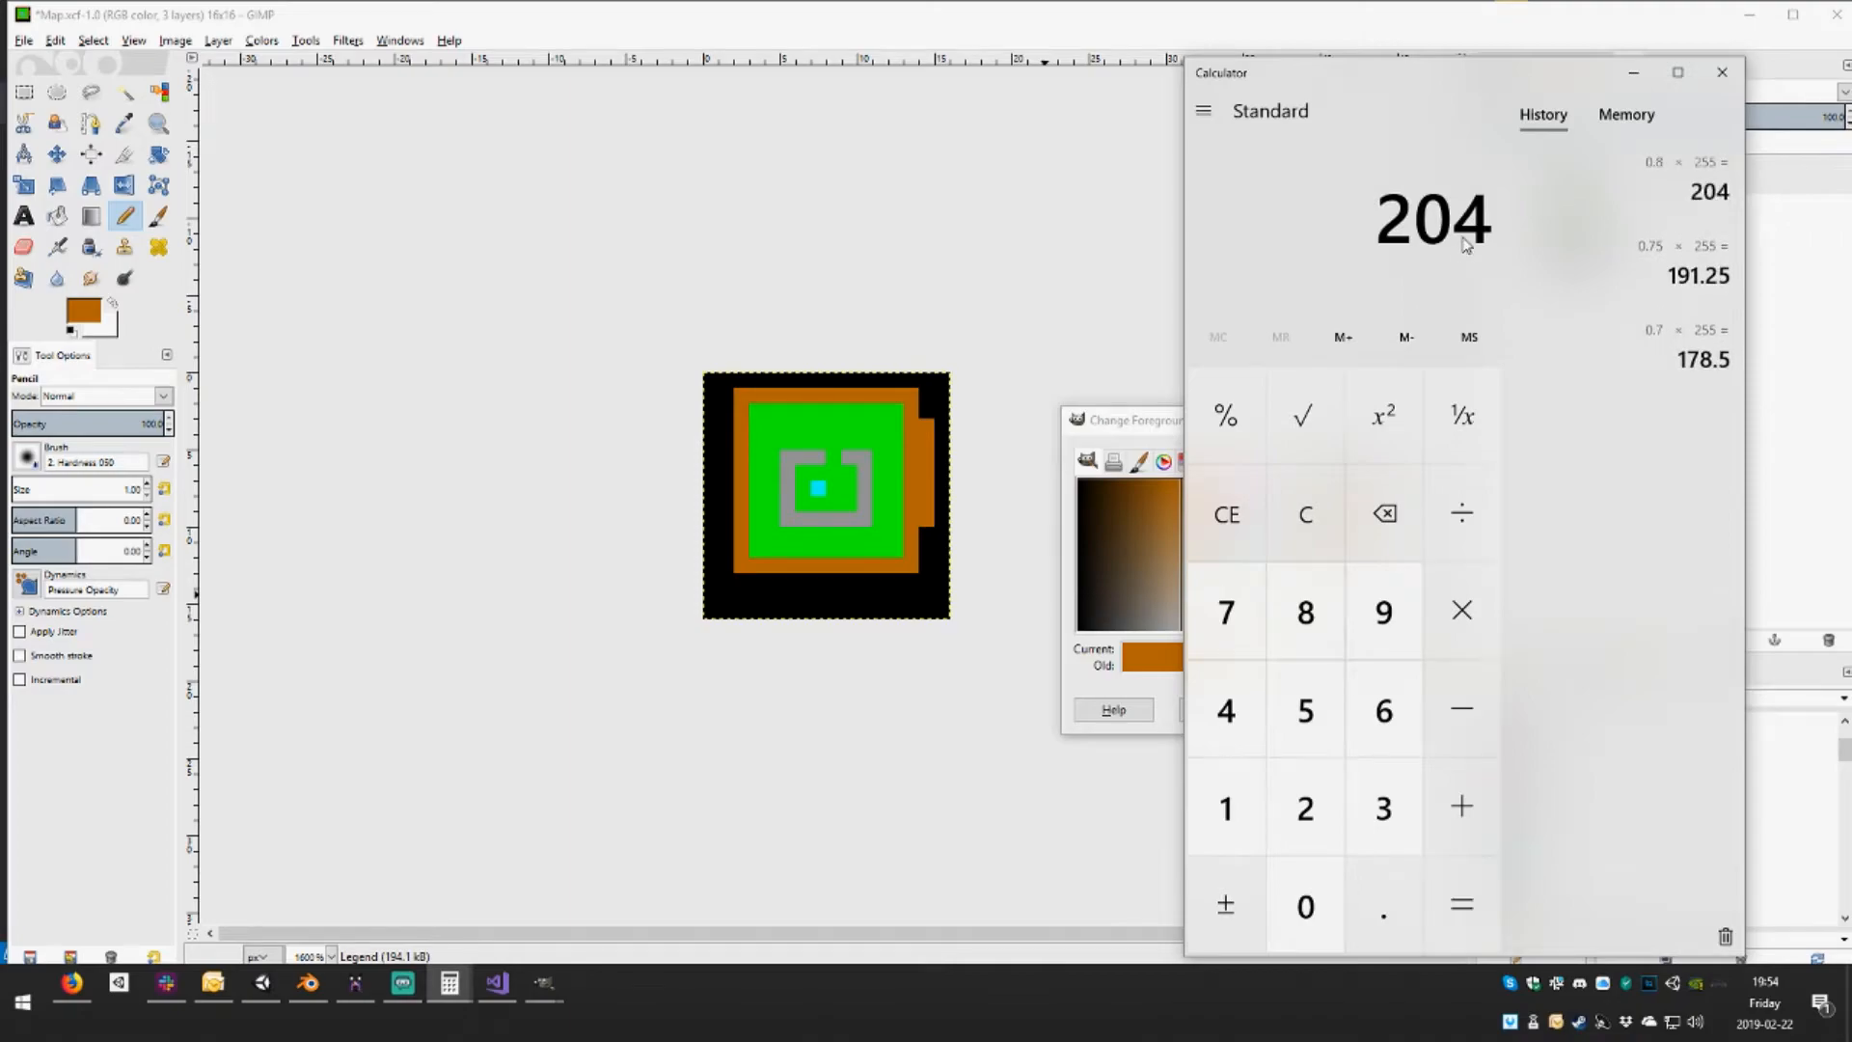
Switch to GIMP and try to set the foreground colour's red value to 204
left_click(1132, 421)
left_click_drag(1411, 531, 1360, 529)
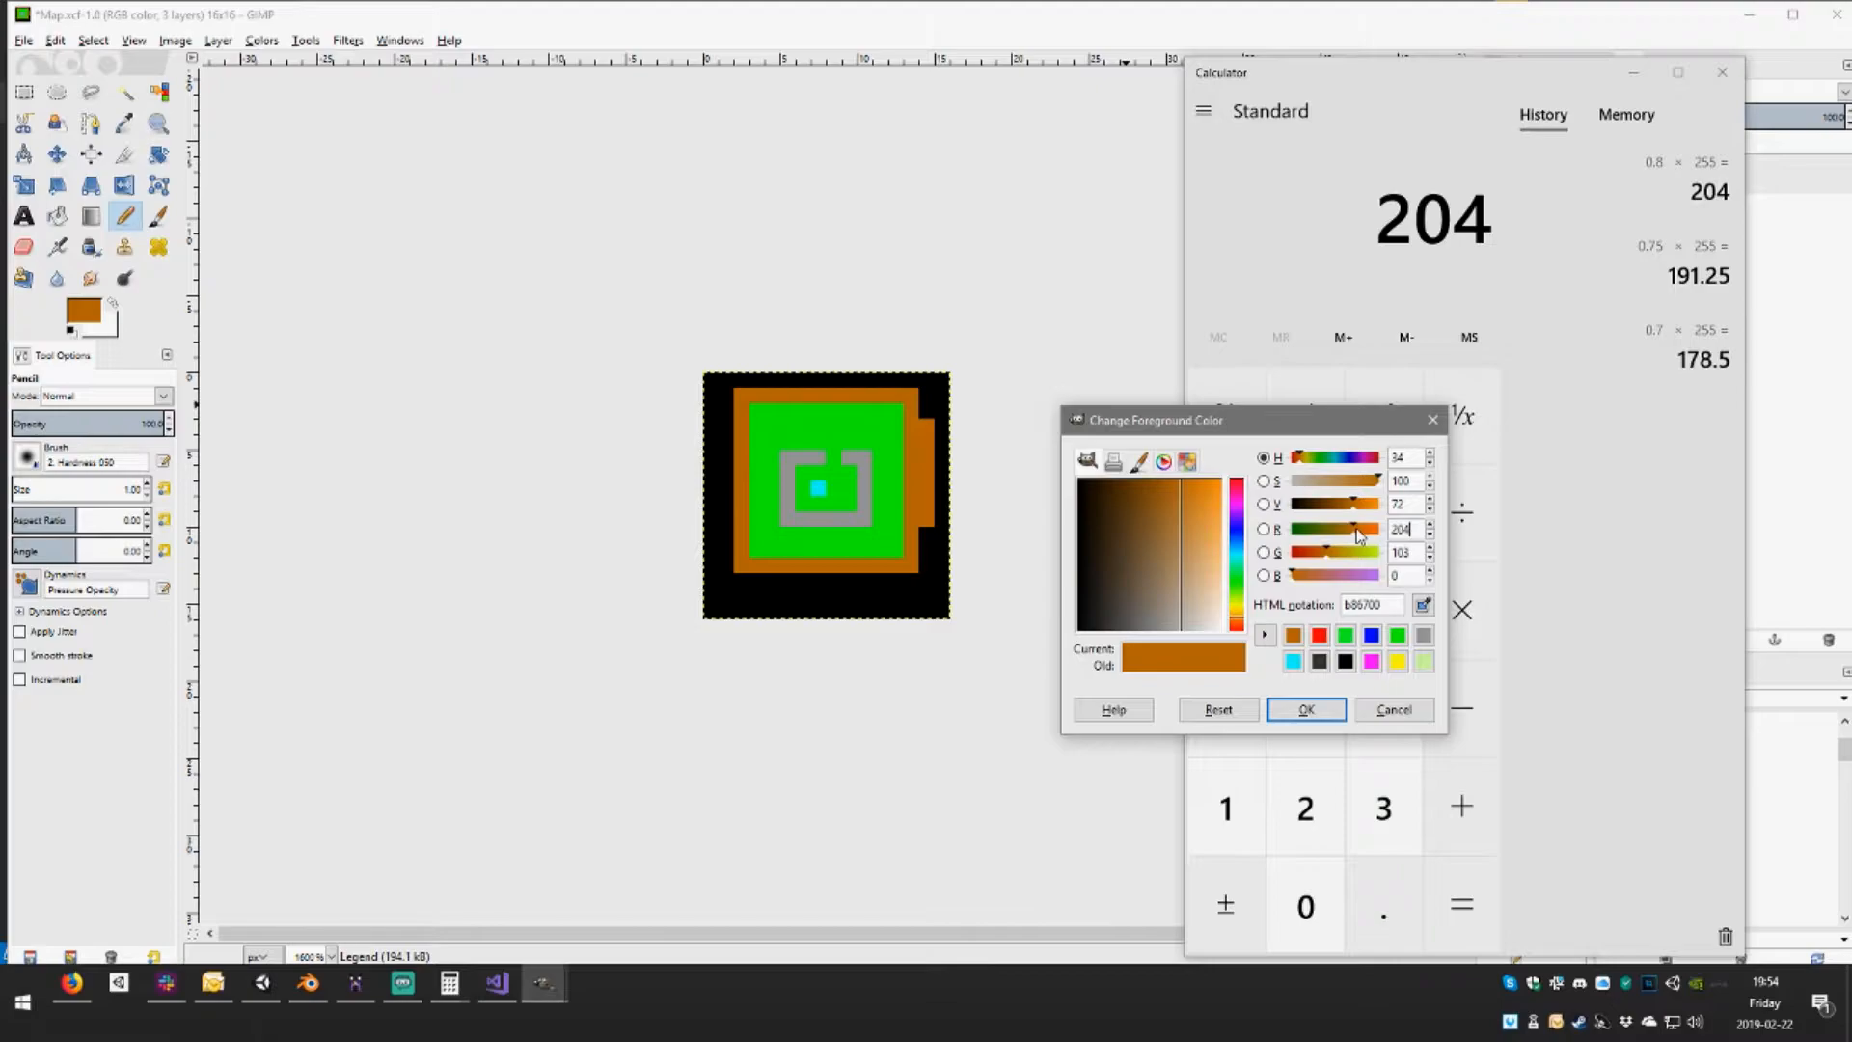
key("Return")
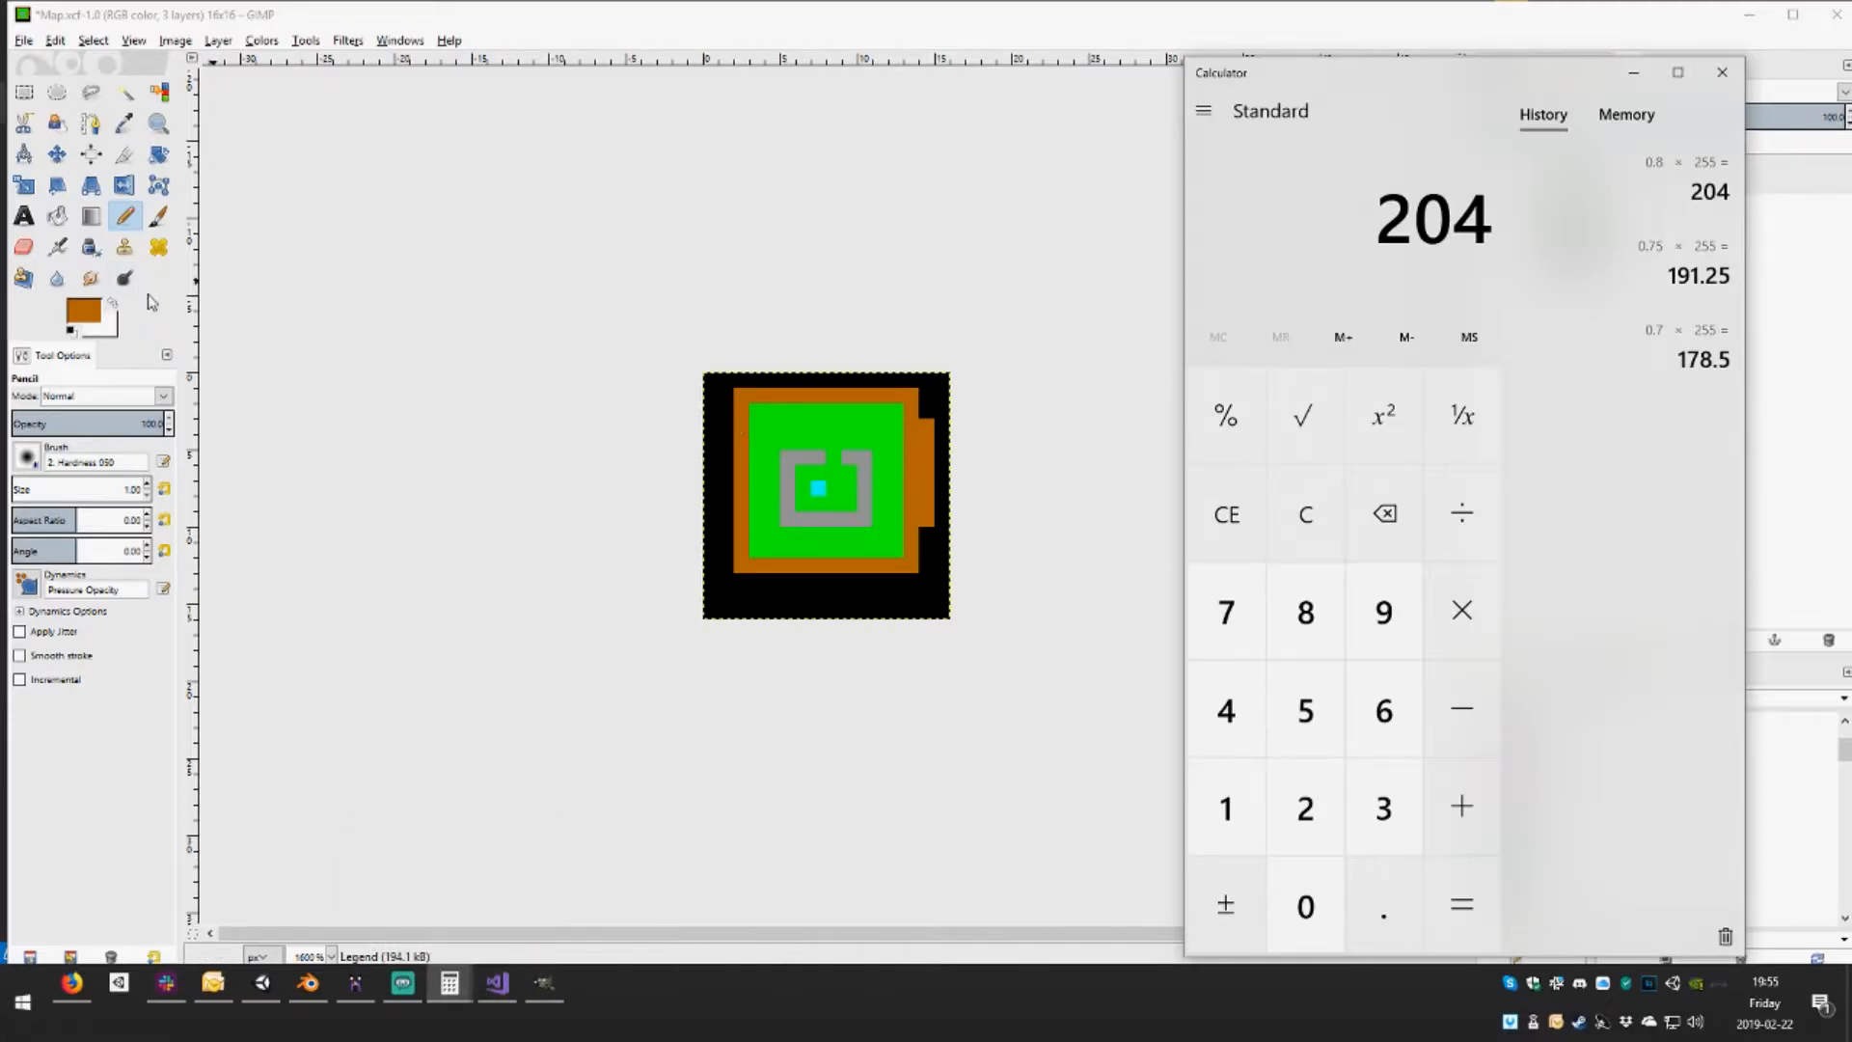
Reopen the foreground colour settings, switch to Calculator and calculate 184 ÷ 255
left_click(92, 311)
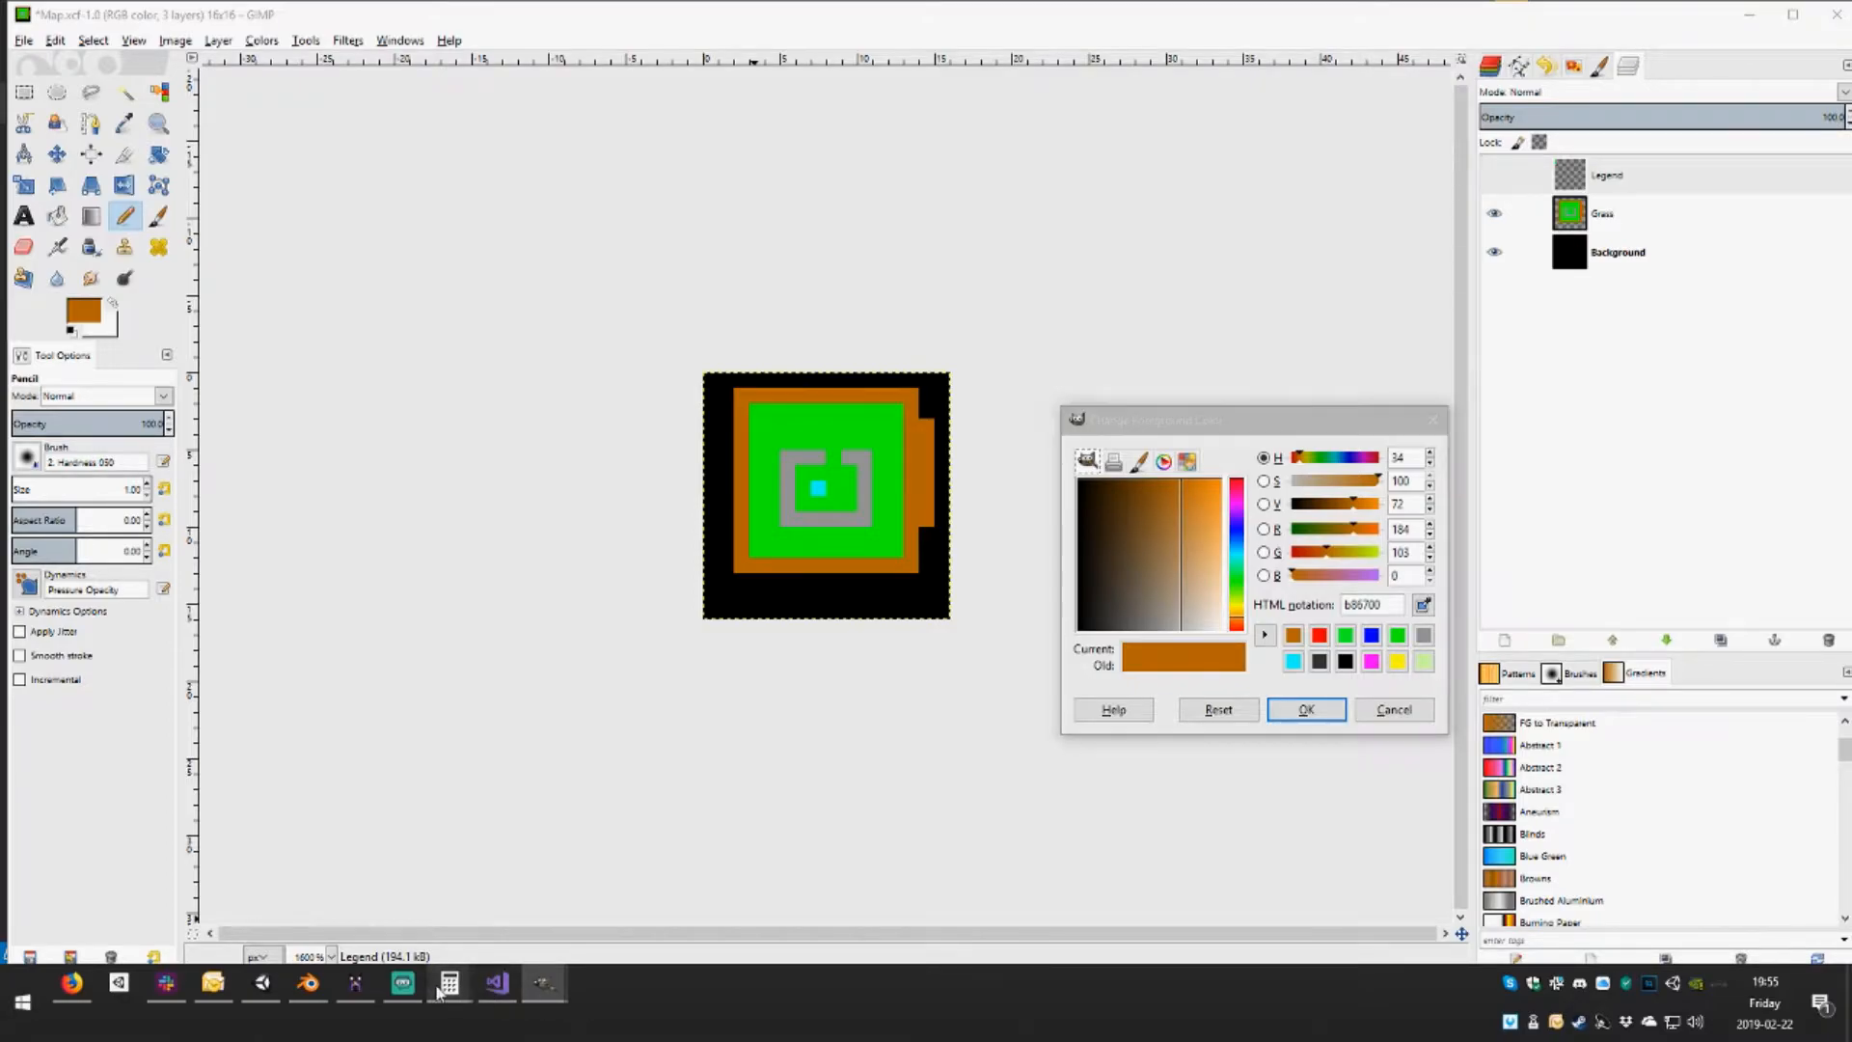
left_click(503, 888)
type("184/2")
type("55")
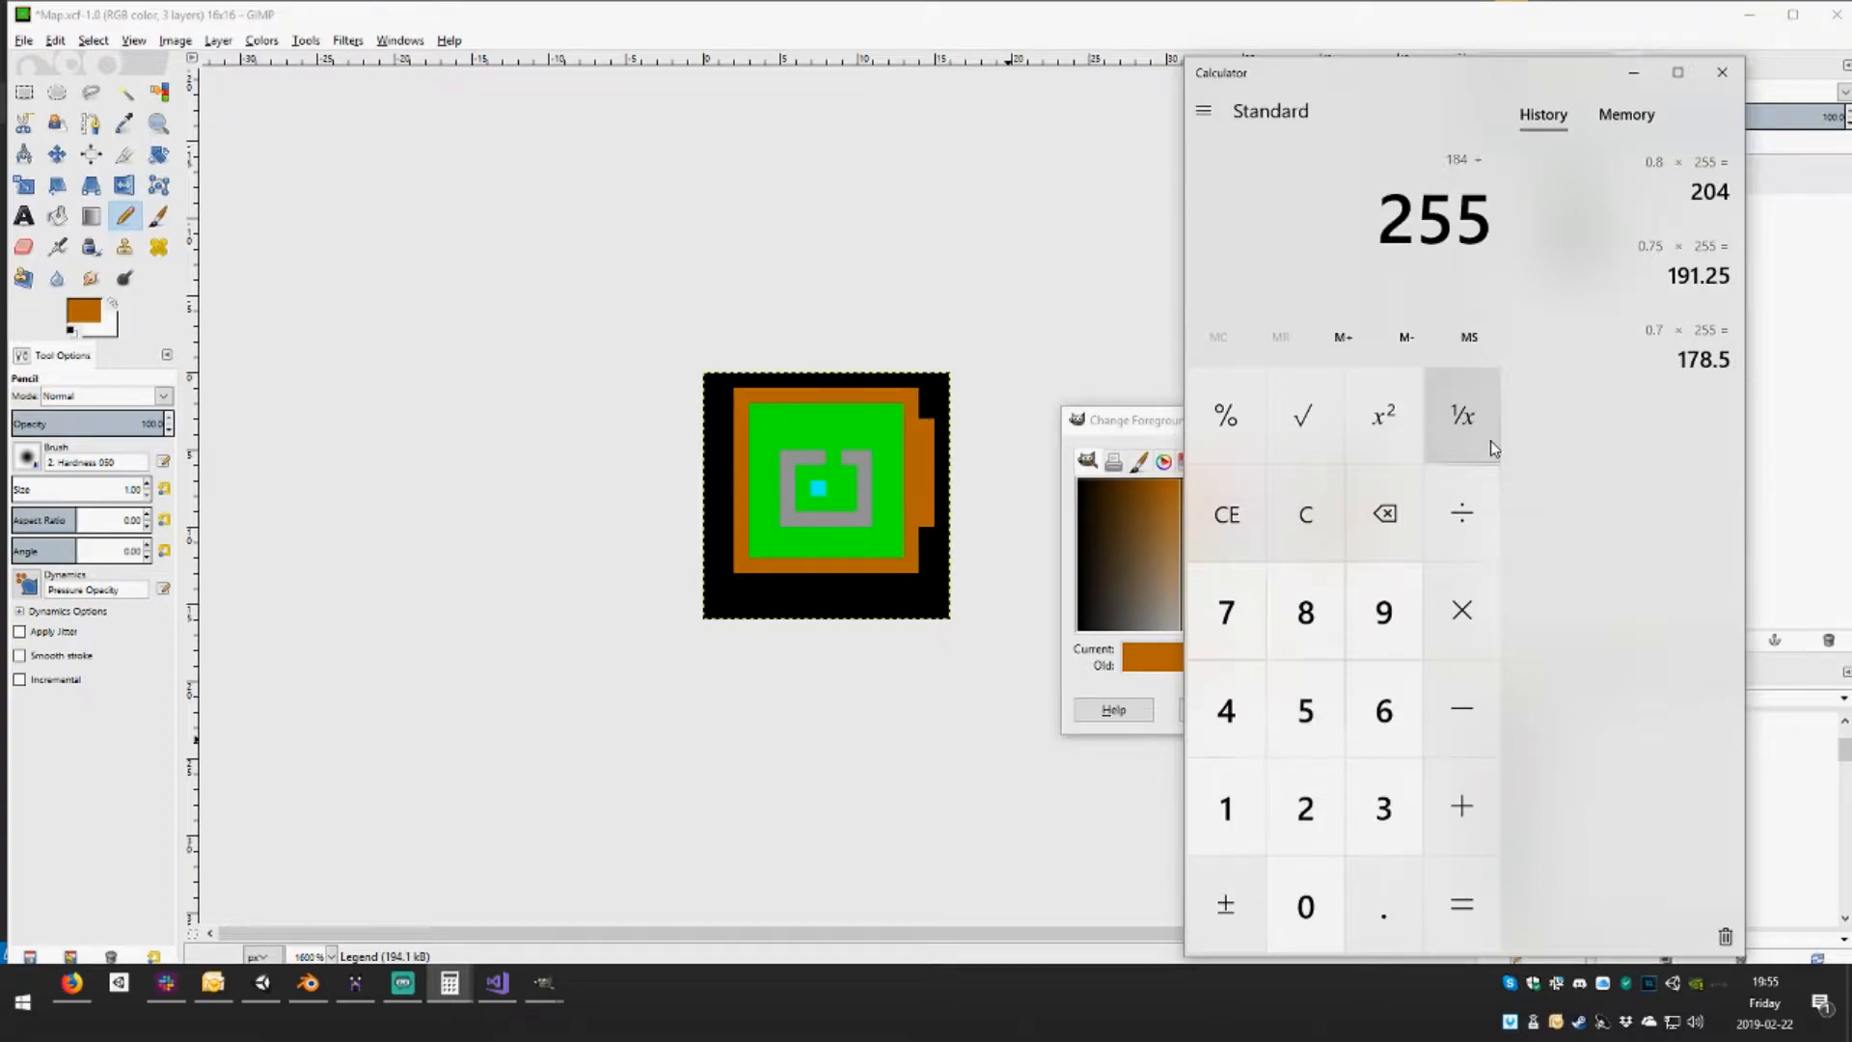
key("Return")
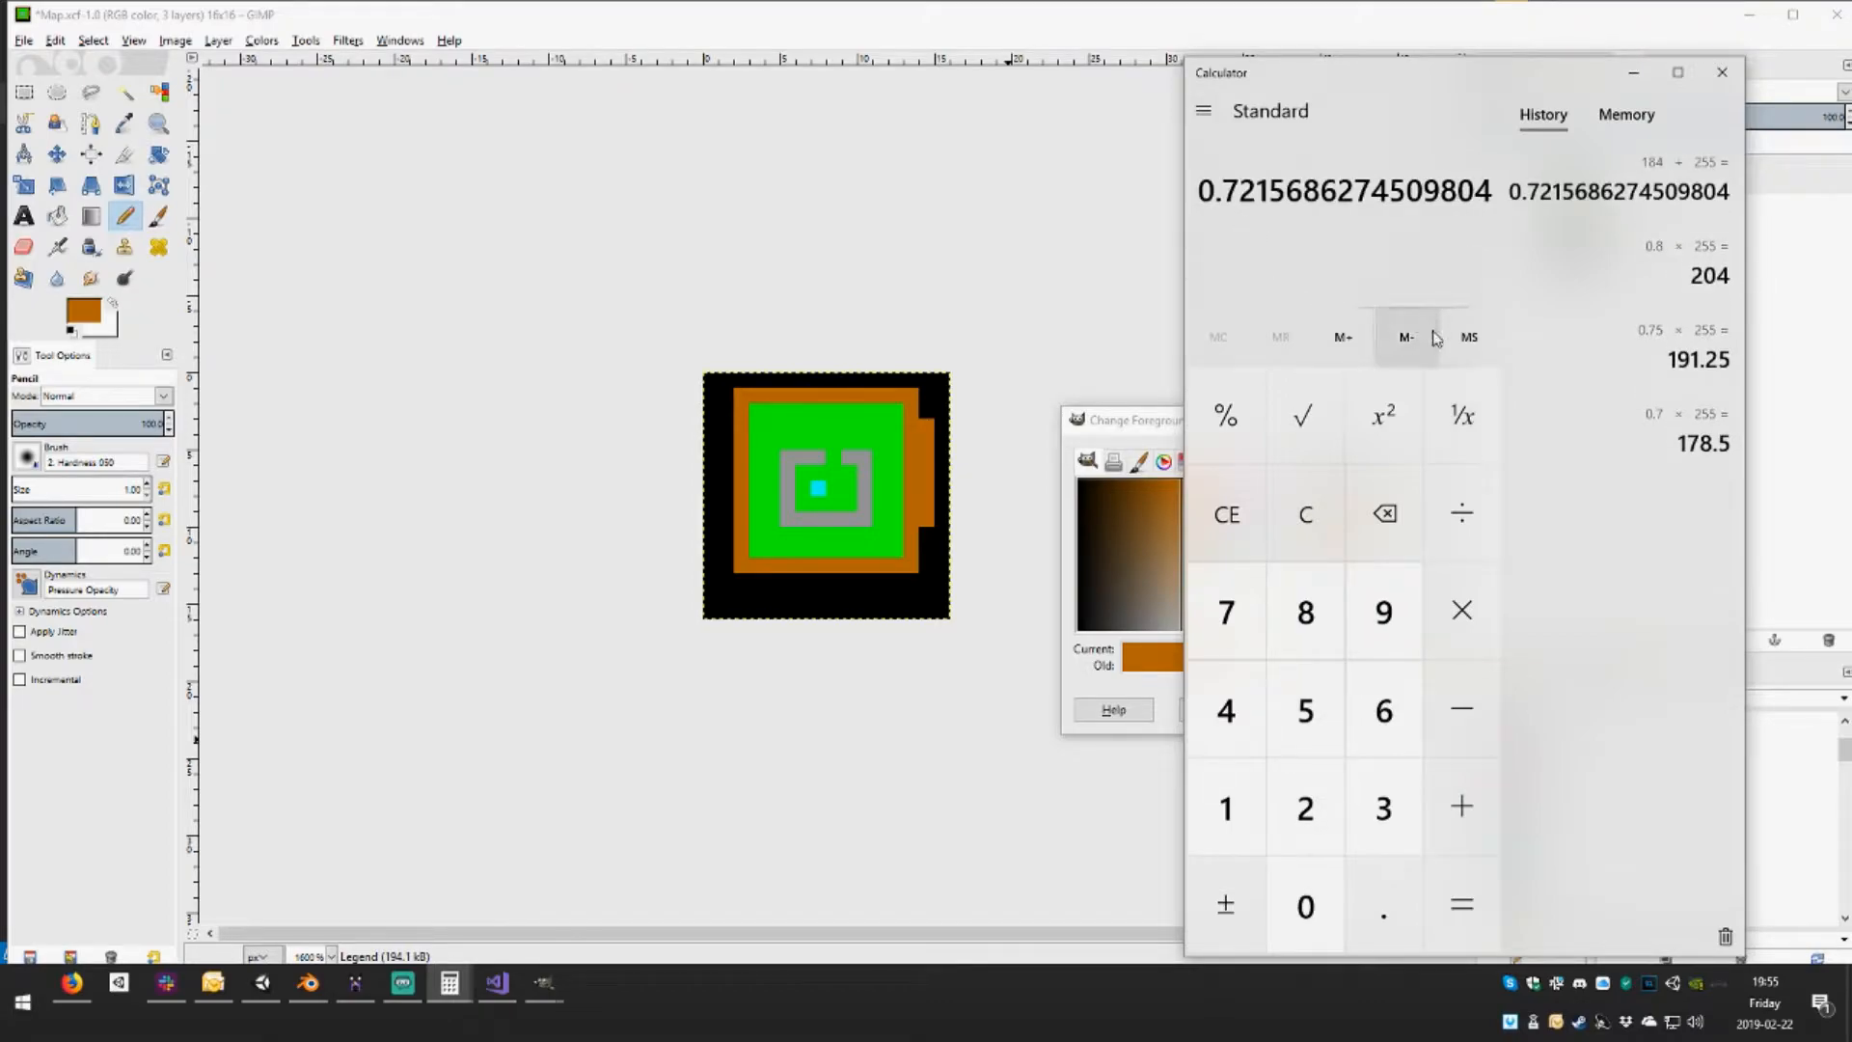
Switch to GIMP and set the foreground colour's red value to 204
left_click(1154, 428)
left_click_drag(1413, 528, 1343, 523)
type("2043")
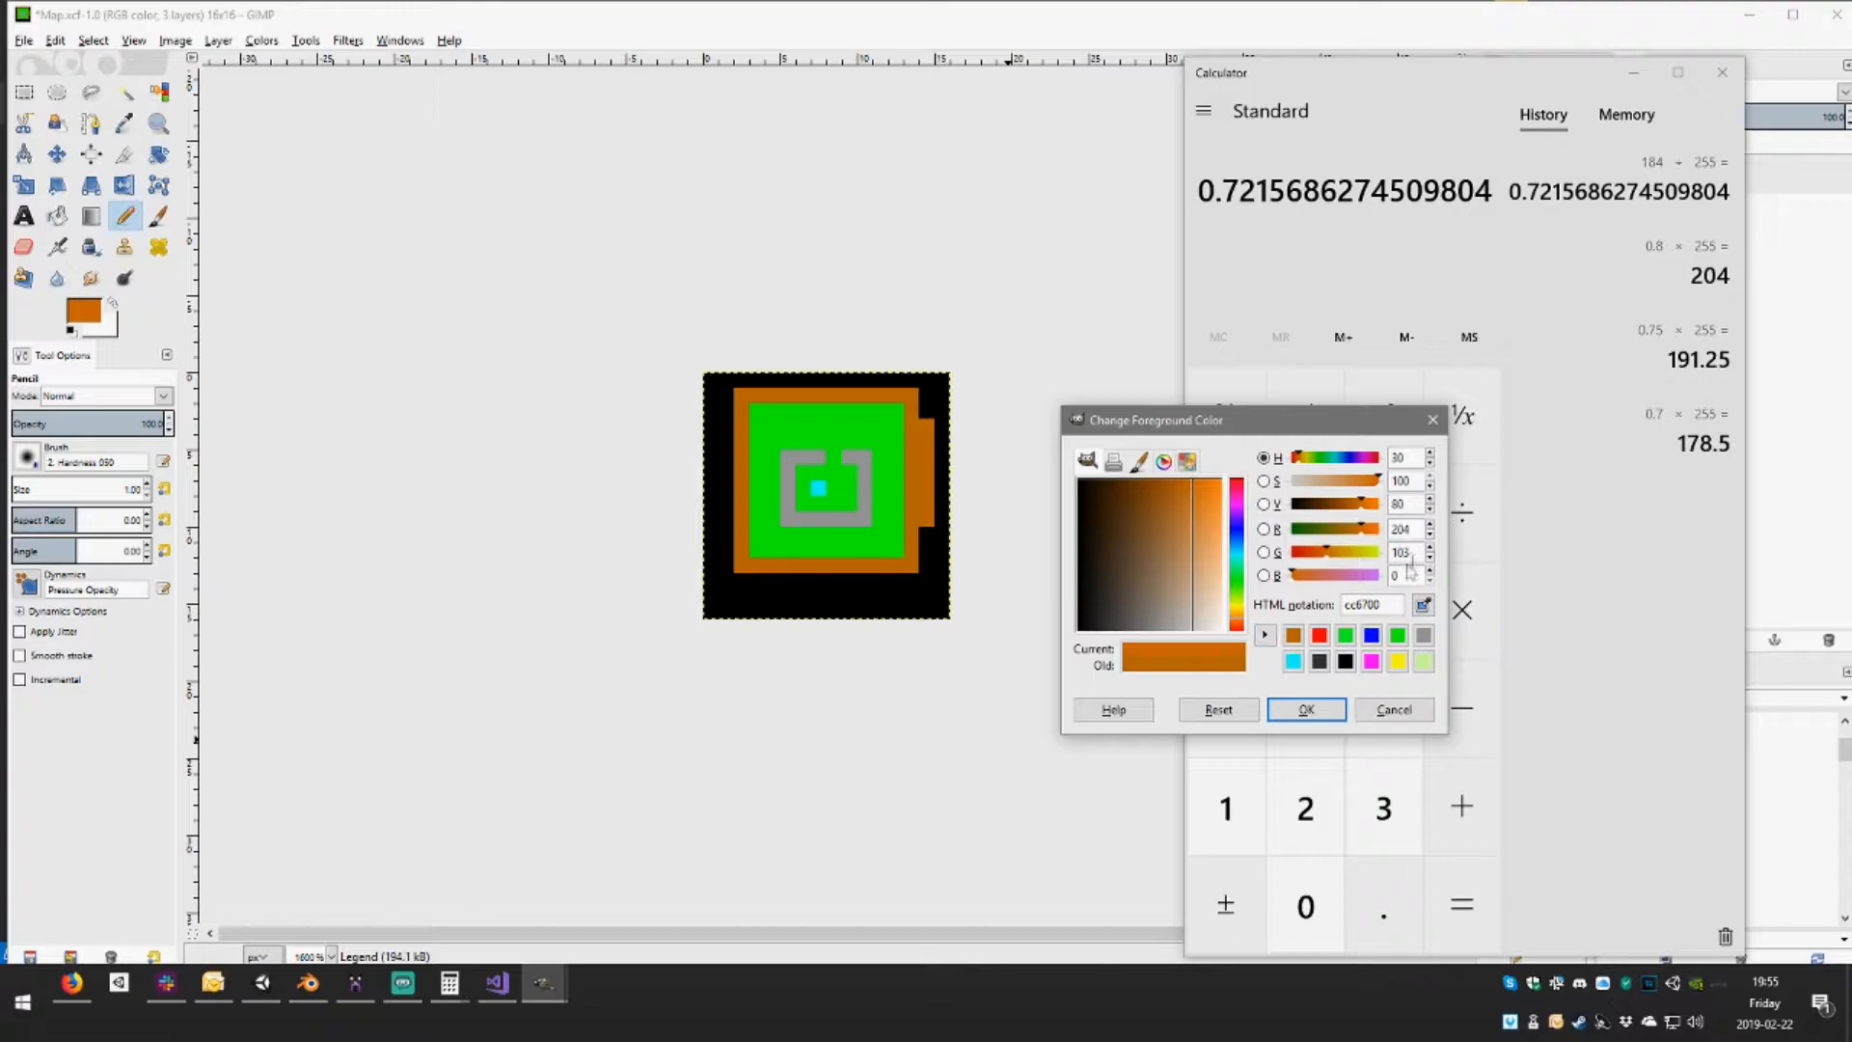
Calculate 0.4 × 255 in Calculator, set the GIMP foreground colour's green value to 102 and accept the colour
left_click(1488, 268)
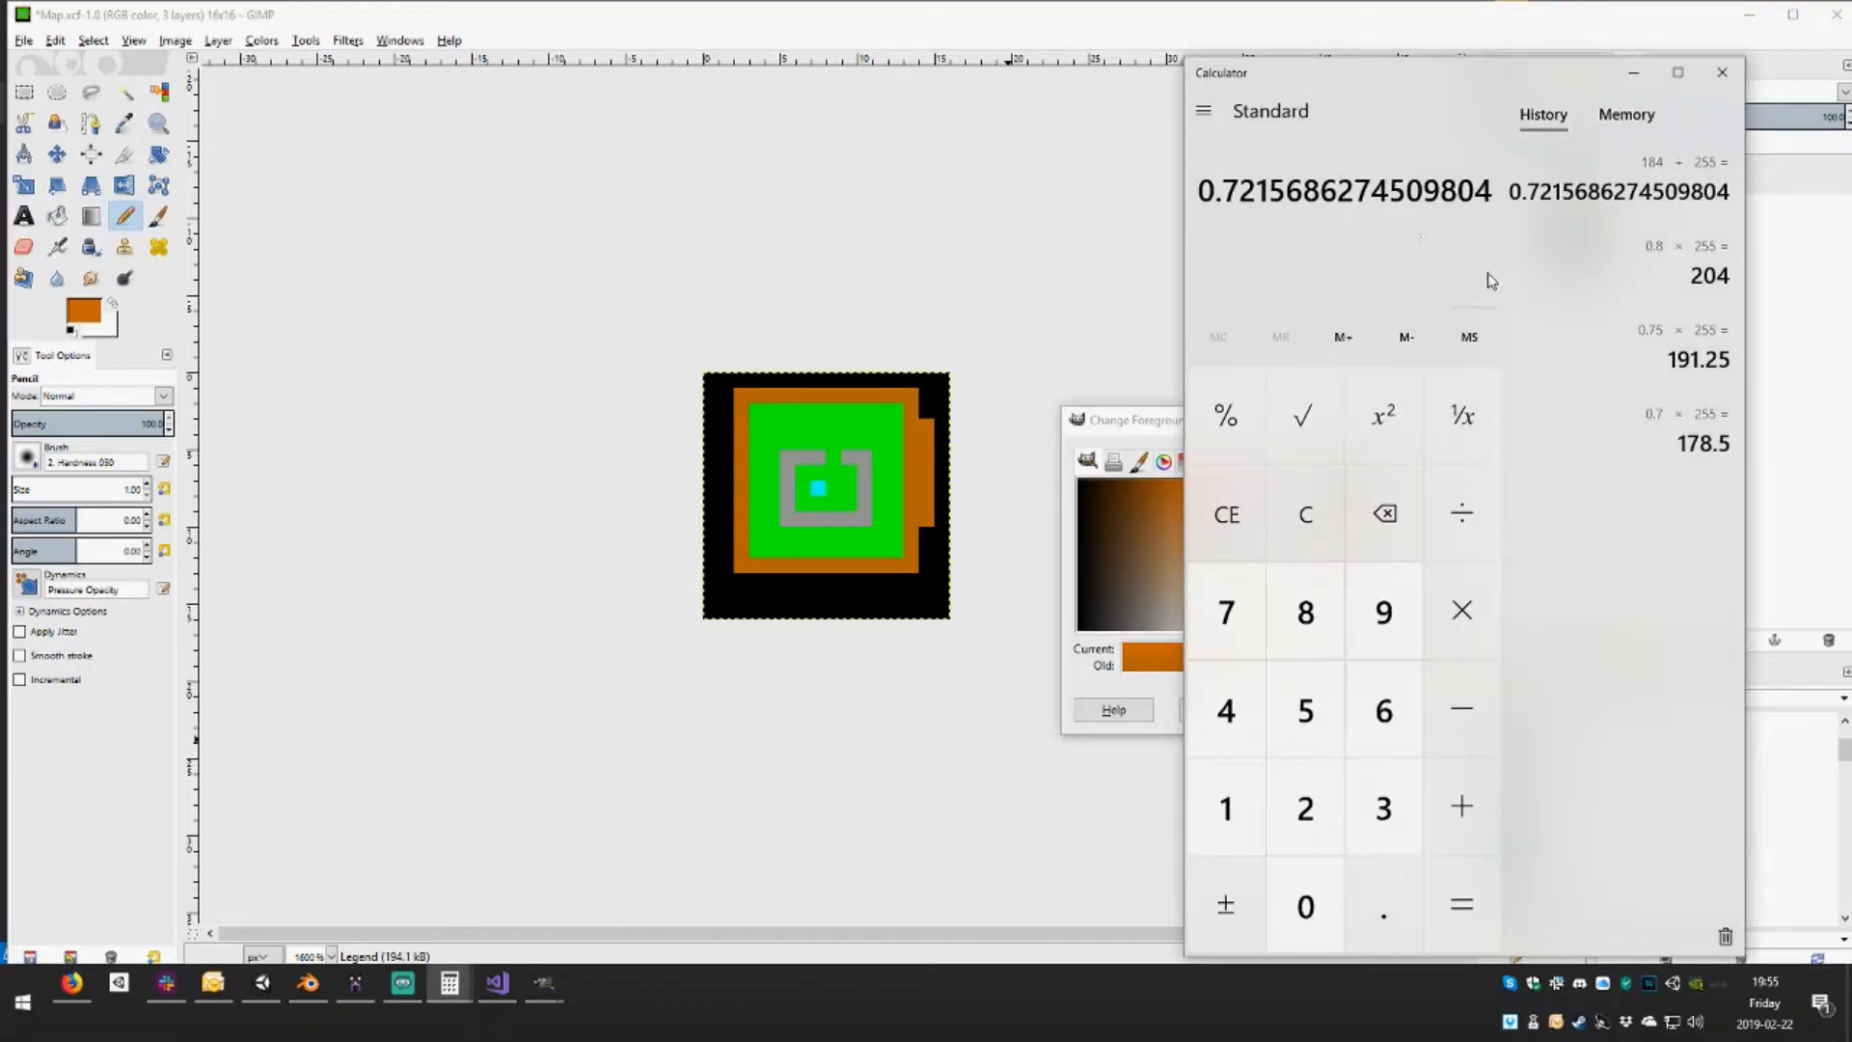
type("0.")
type("4*255")
key("Return")
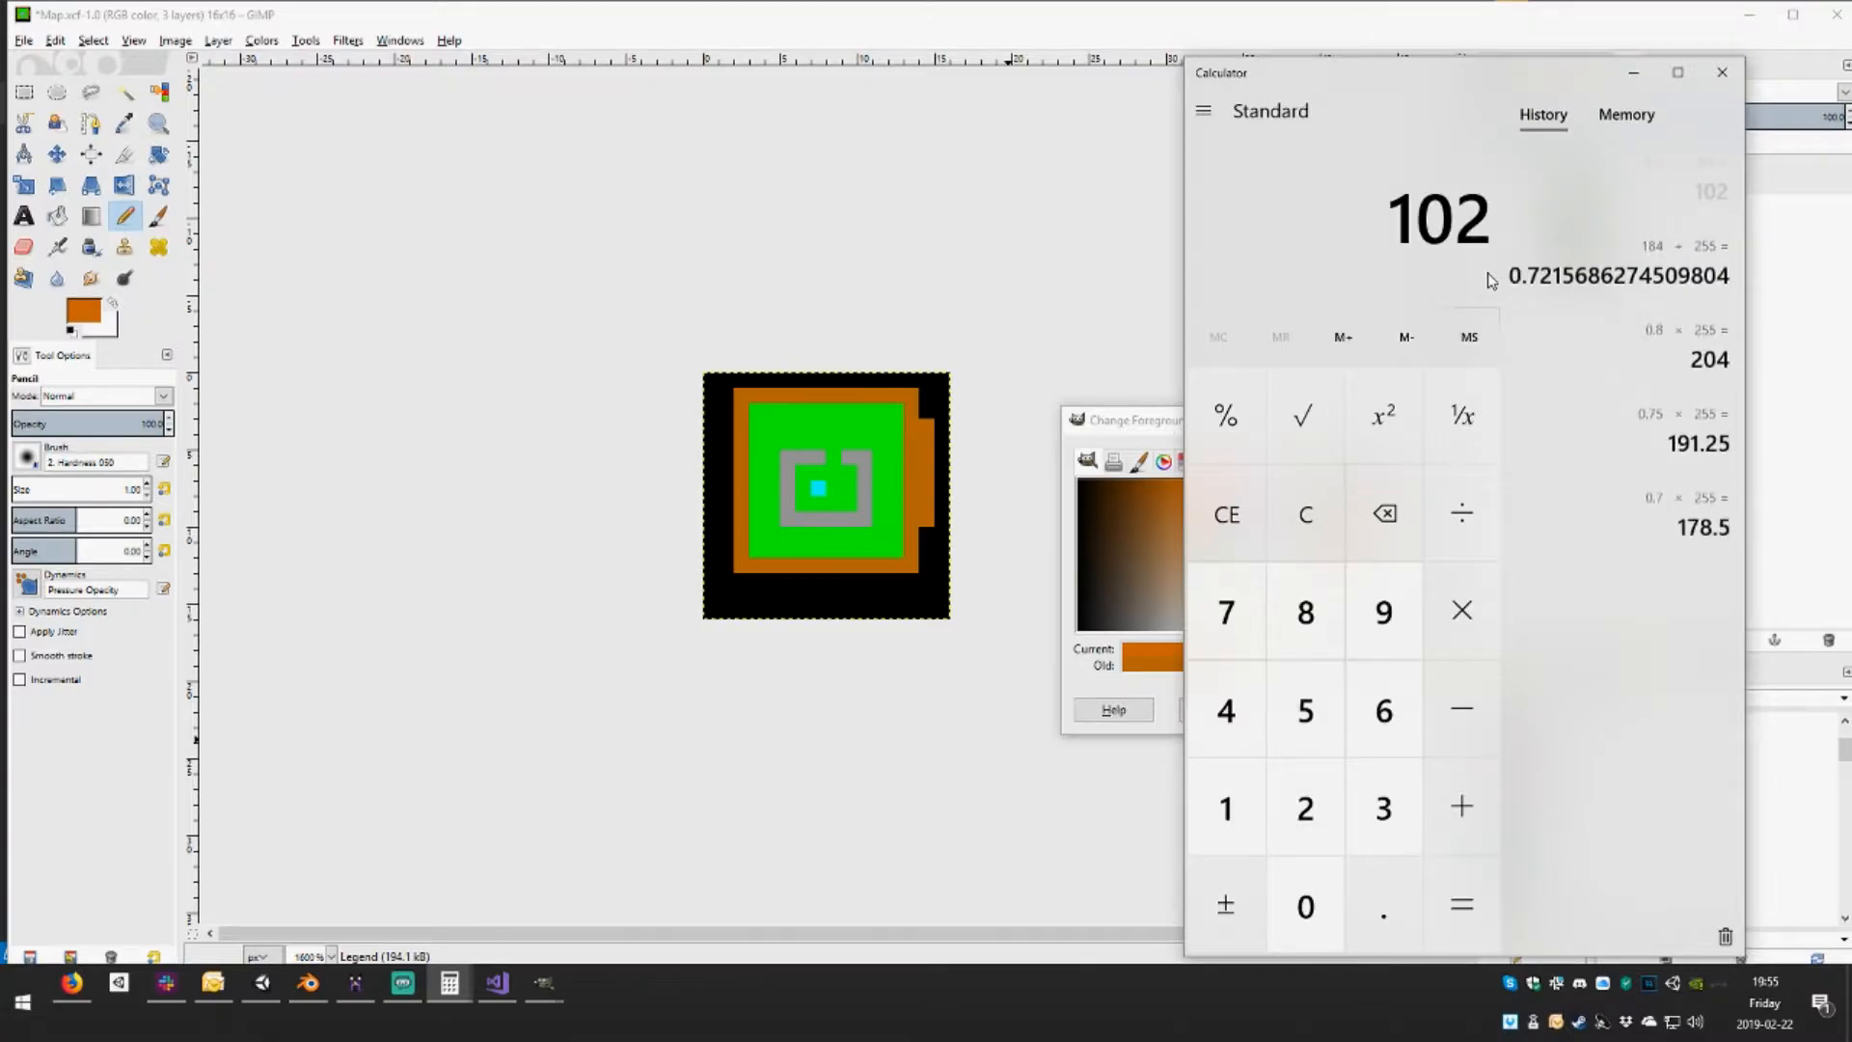
left_click(1157, 421)
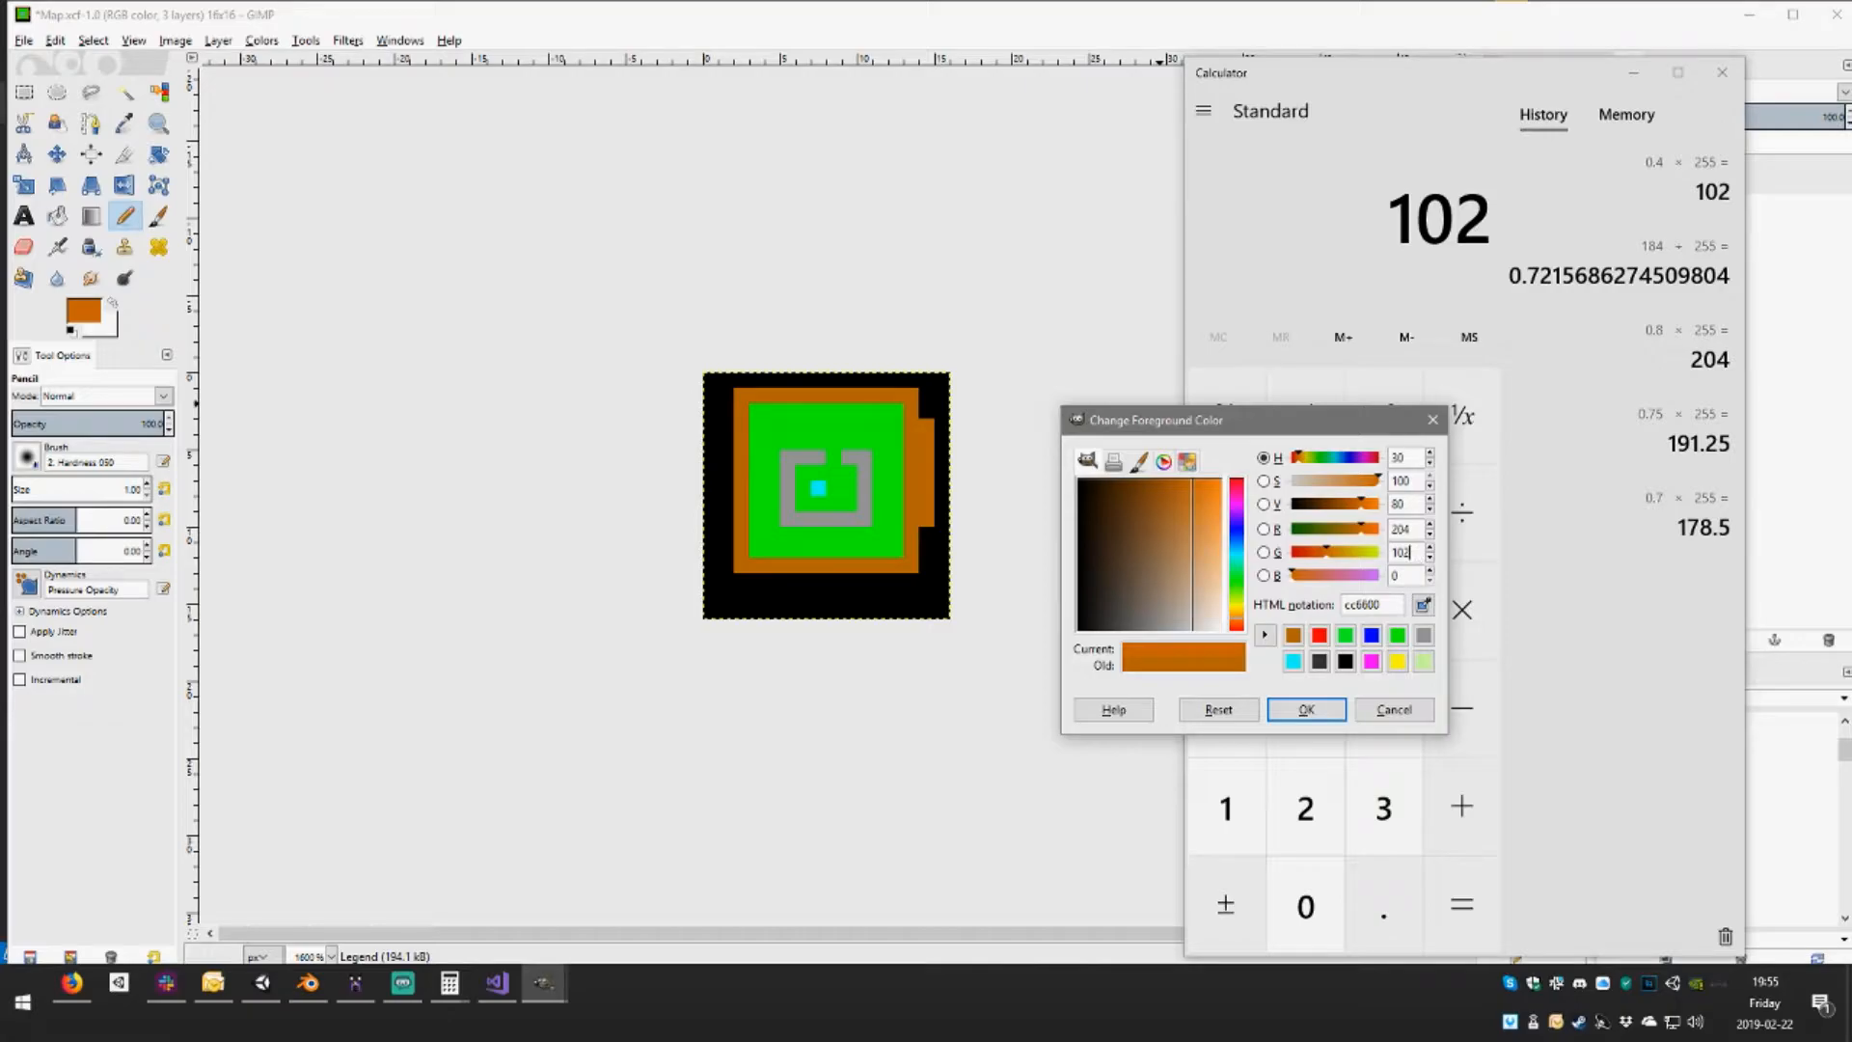
left_click(1306, 709)
Make the Grass layer active and recolour the map's brown dirt border with the new orange foreground colour
left_click(1033, 364)
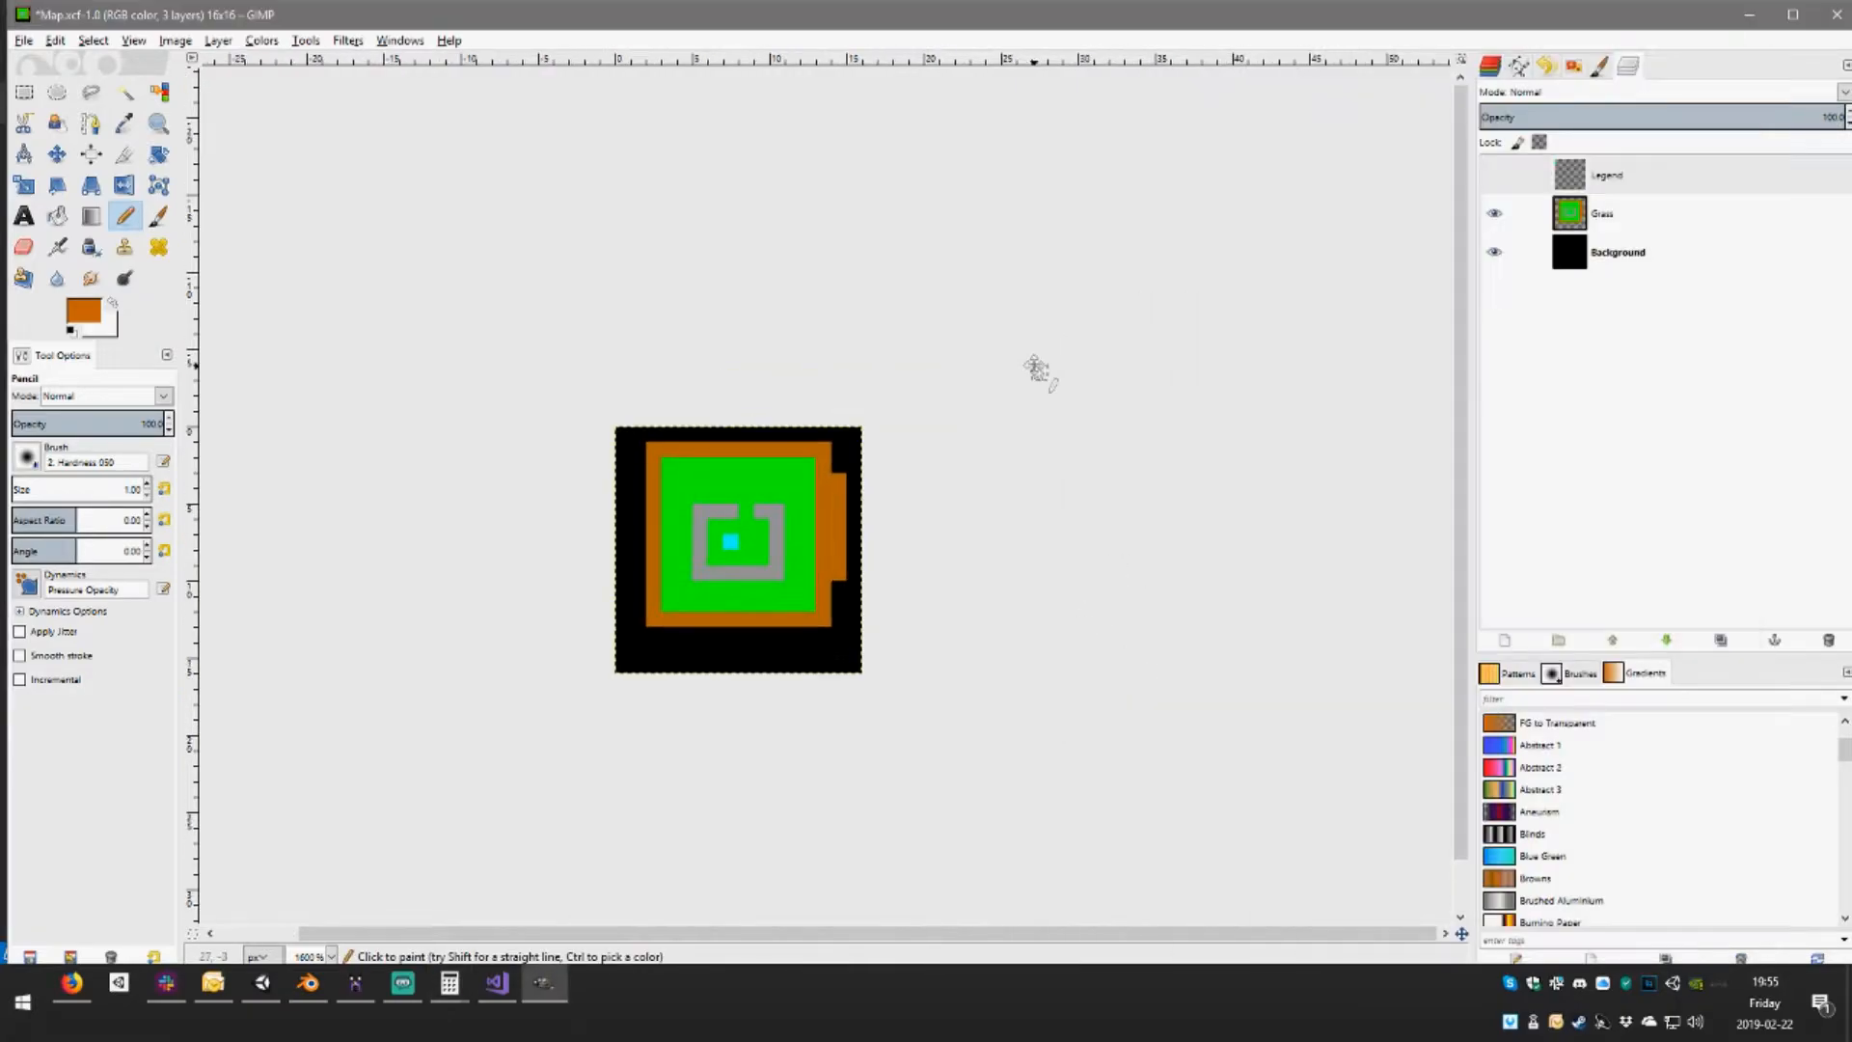
left_click(1650, 226)
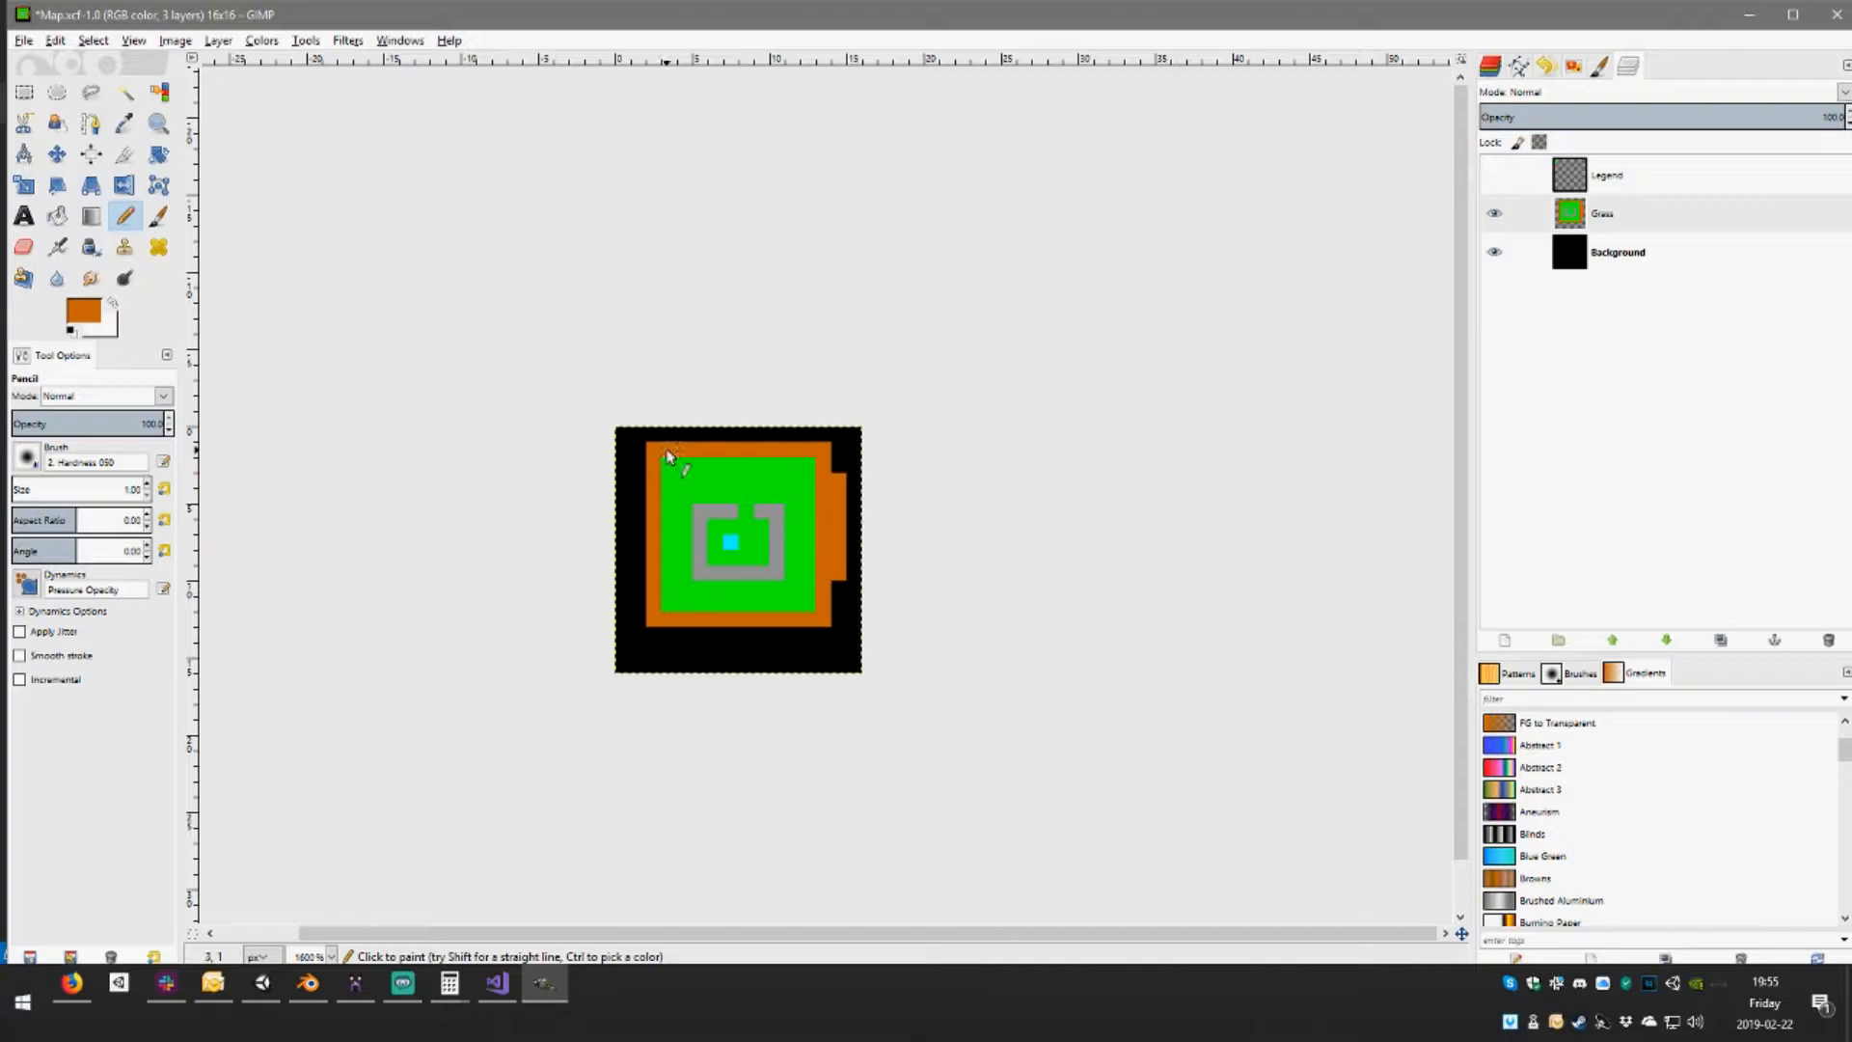
Switch to Unity and set Element 3 of the World object's map colours to red 204 and green 102
left_click(85, 312)
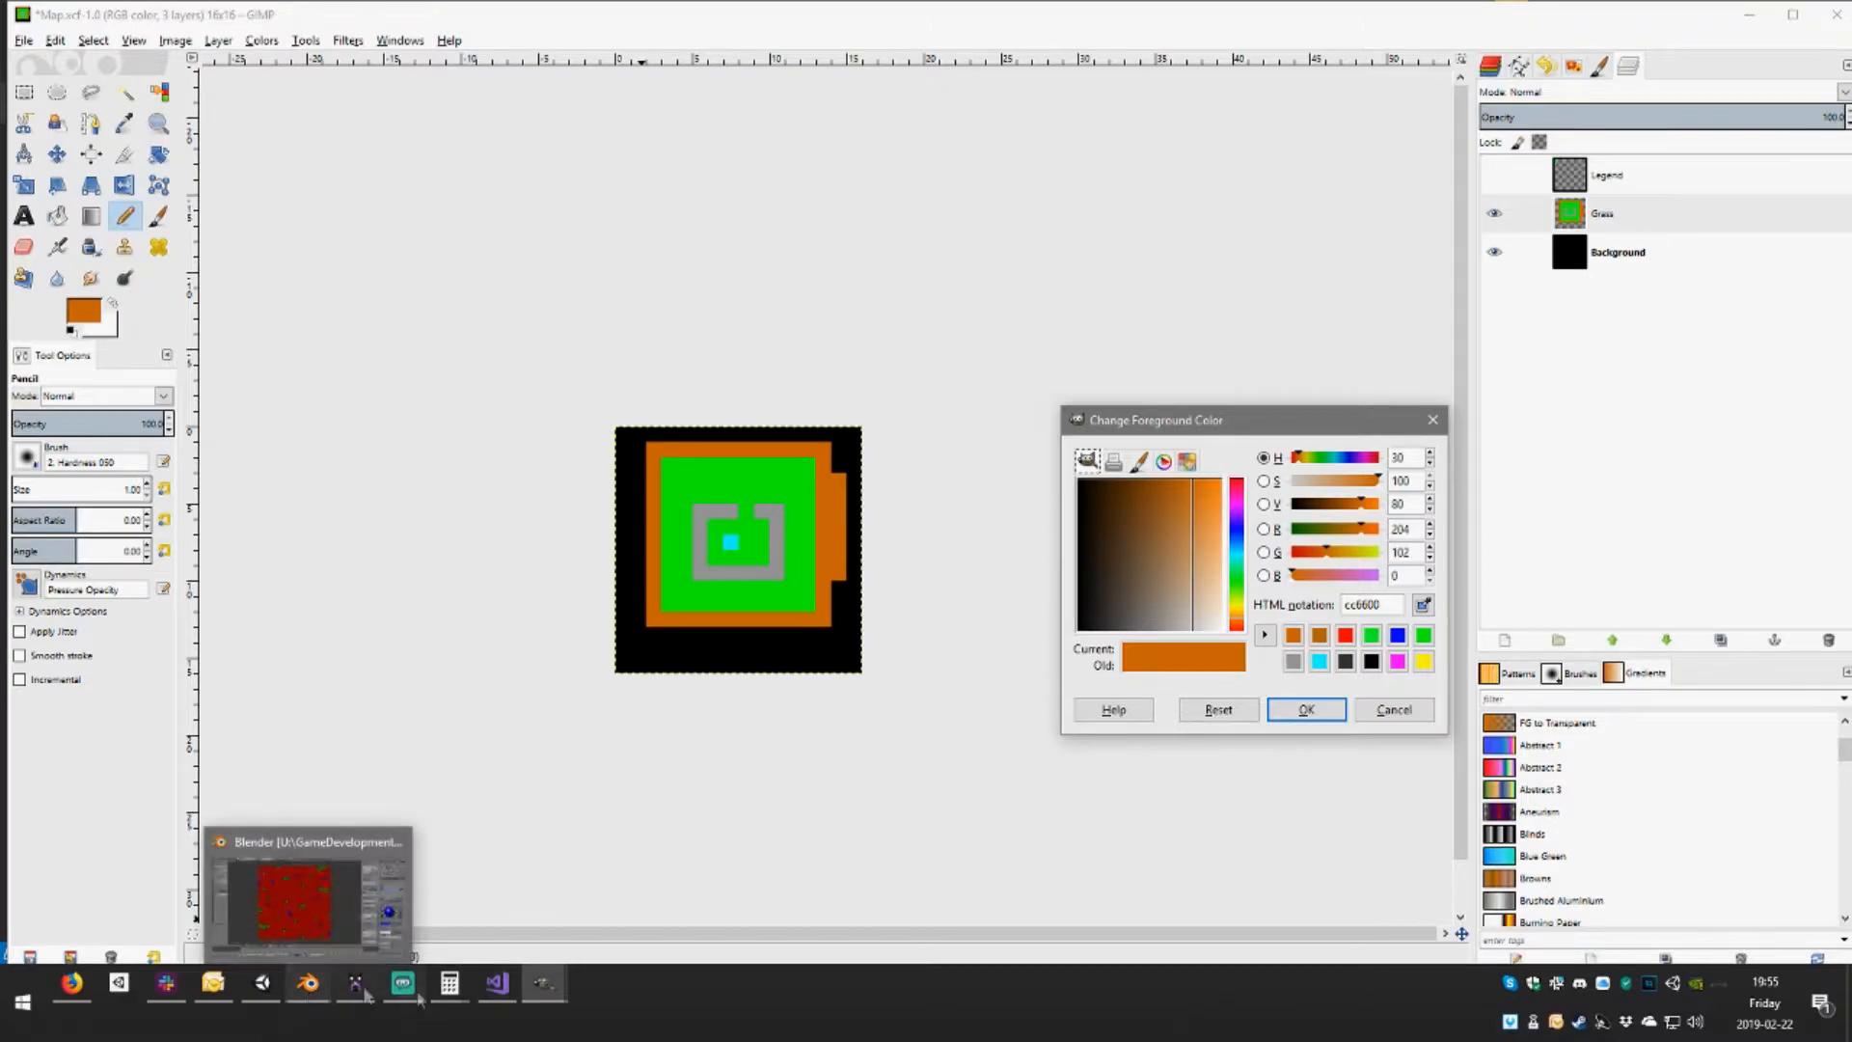
mouse_move(503, 1001)
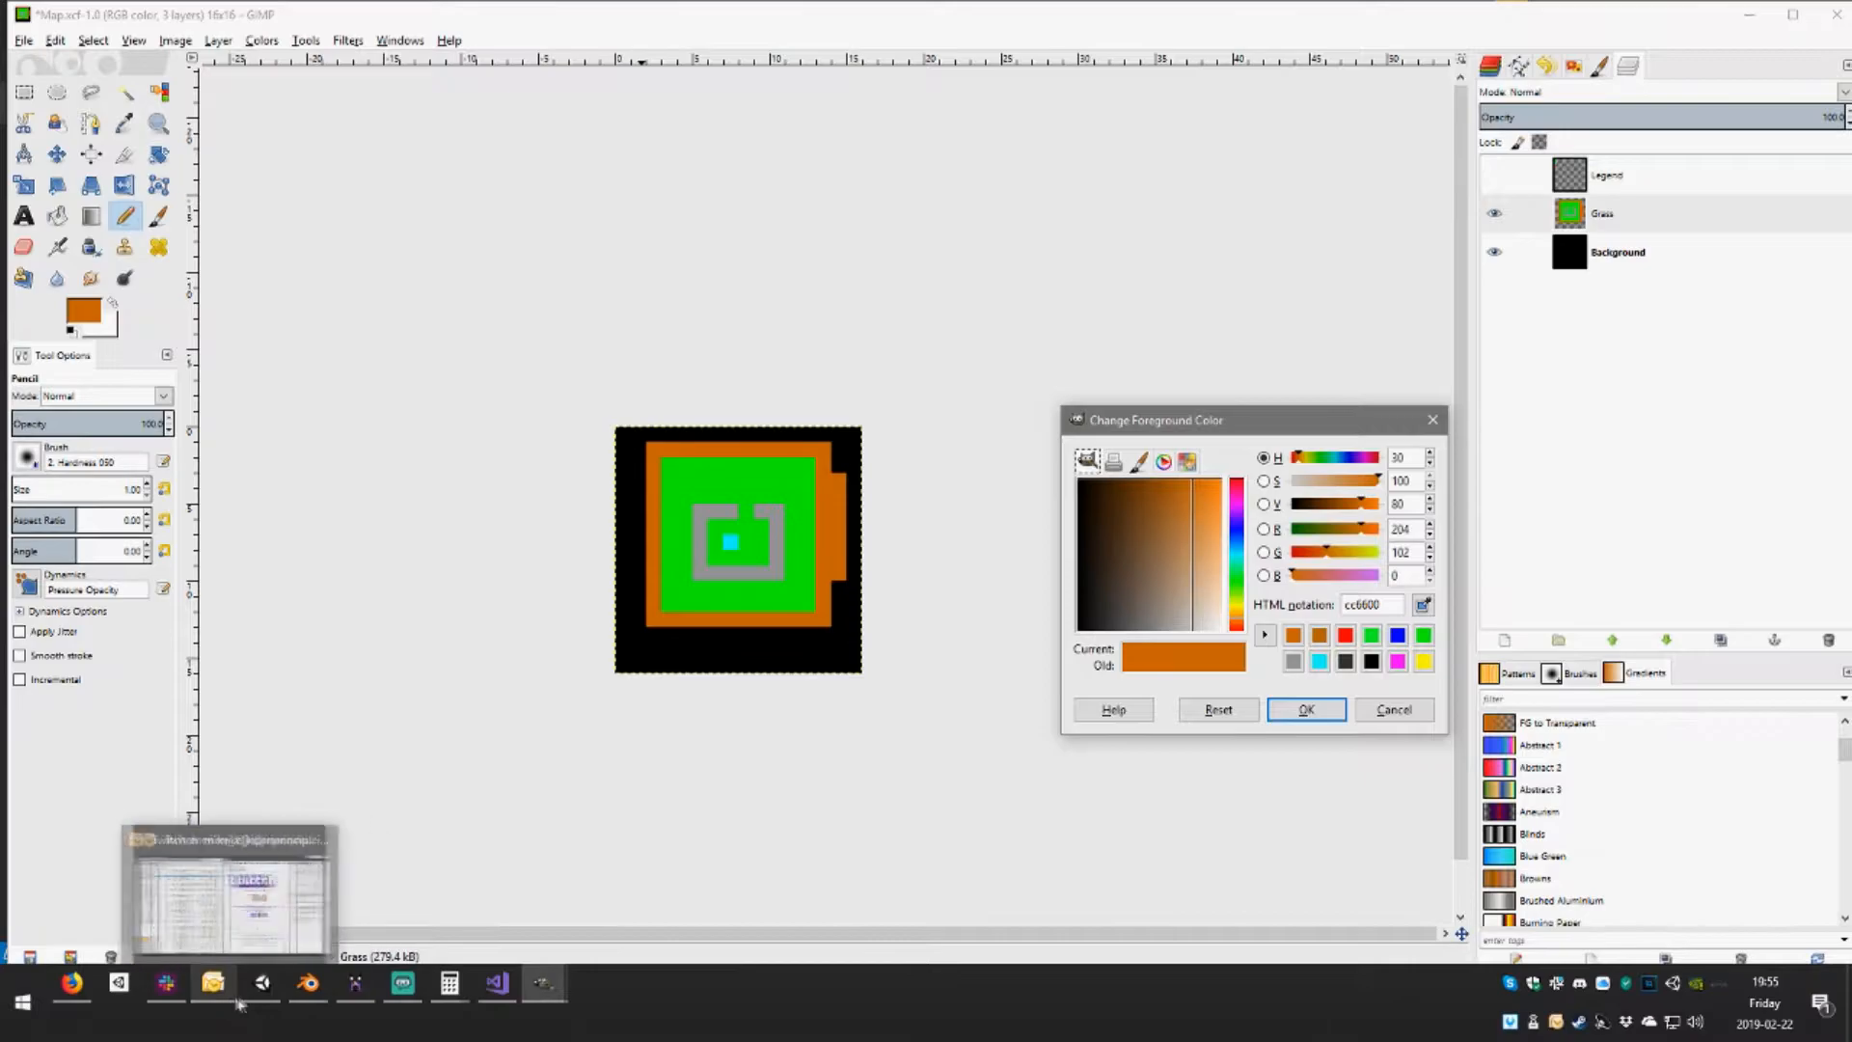
left_click(258, 995)
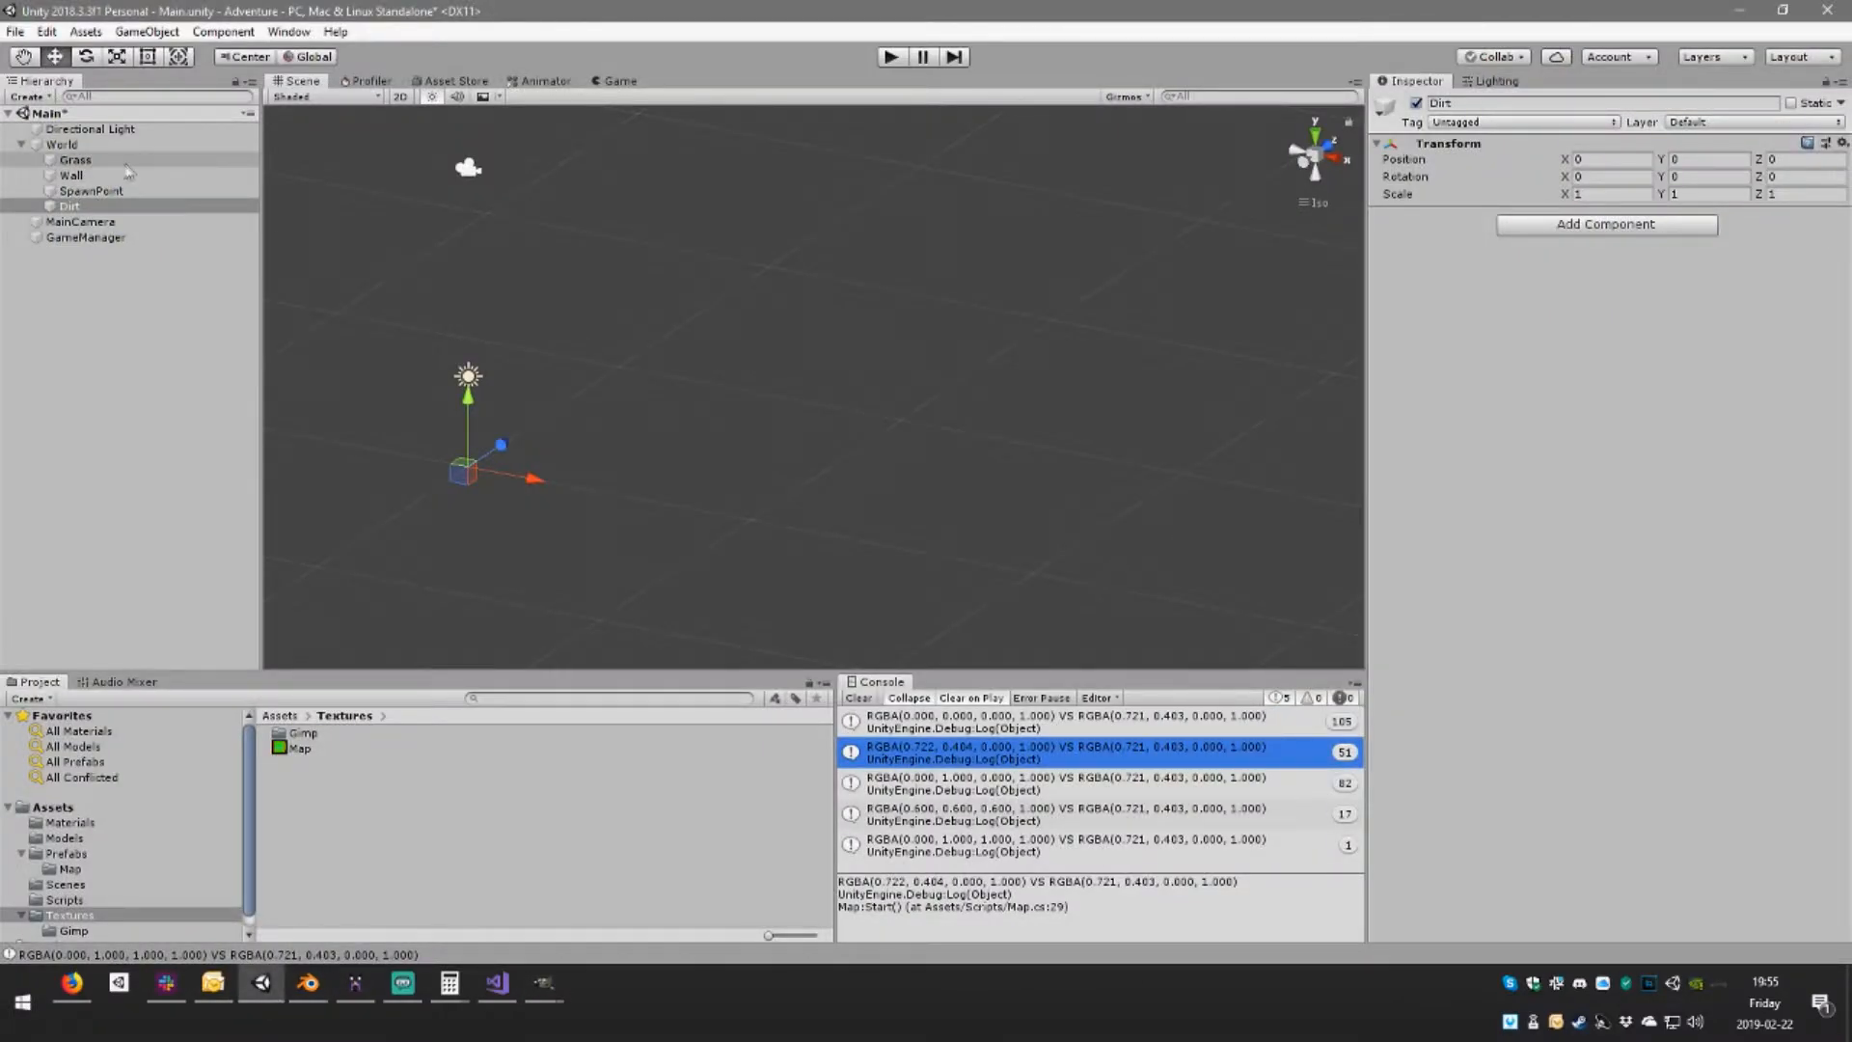
left_click(101, 146)
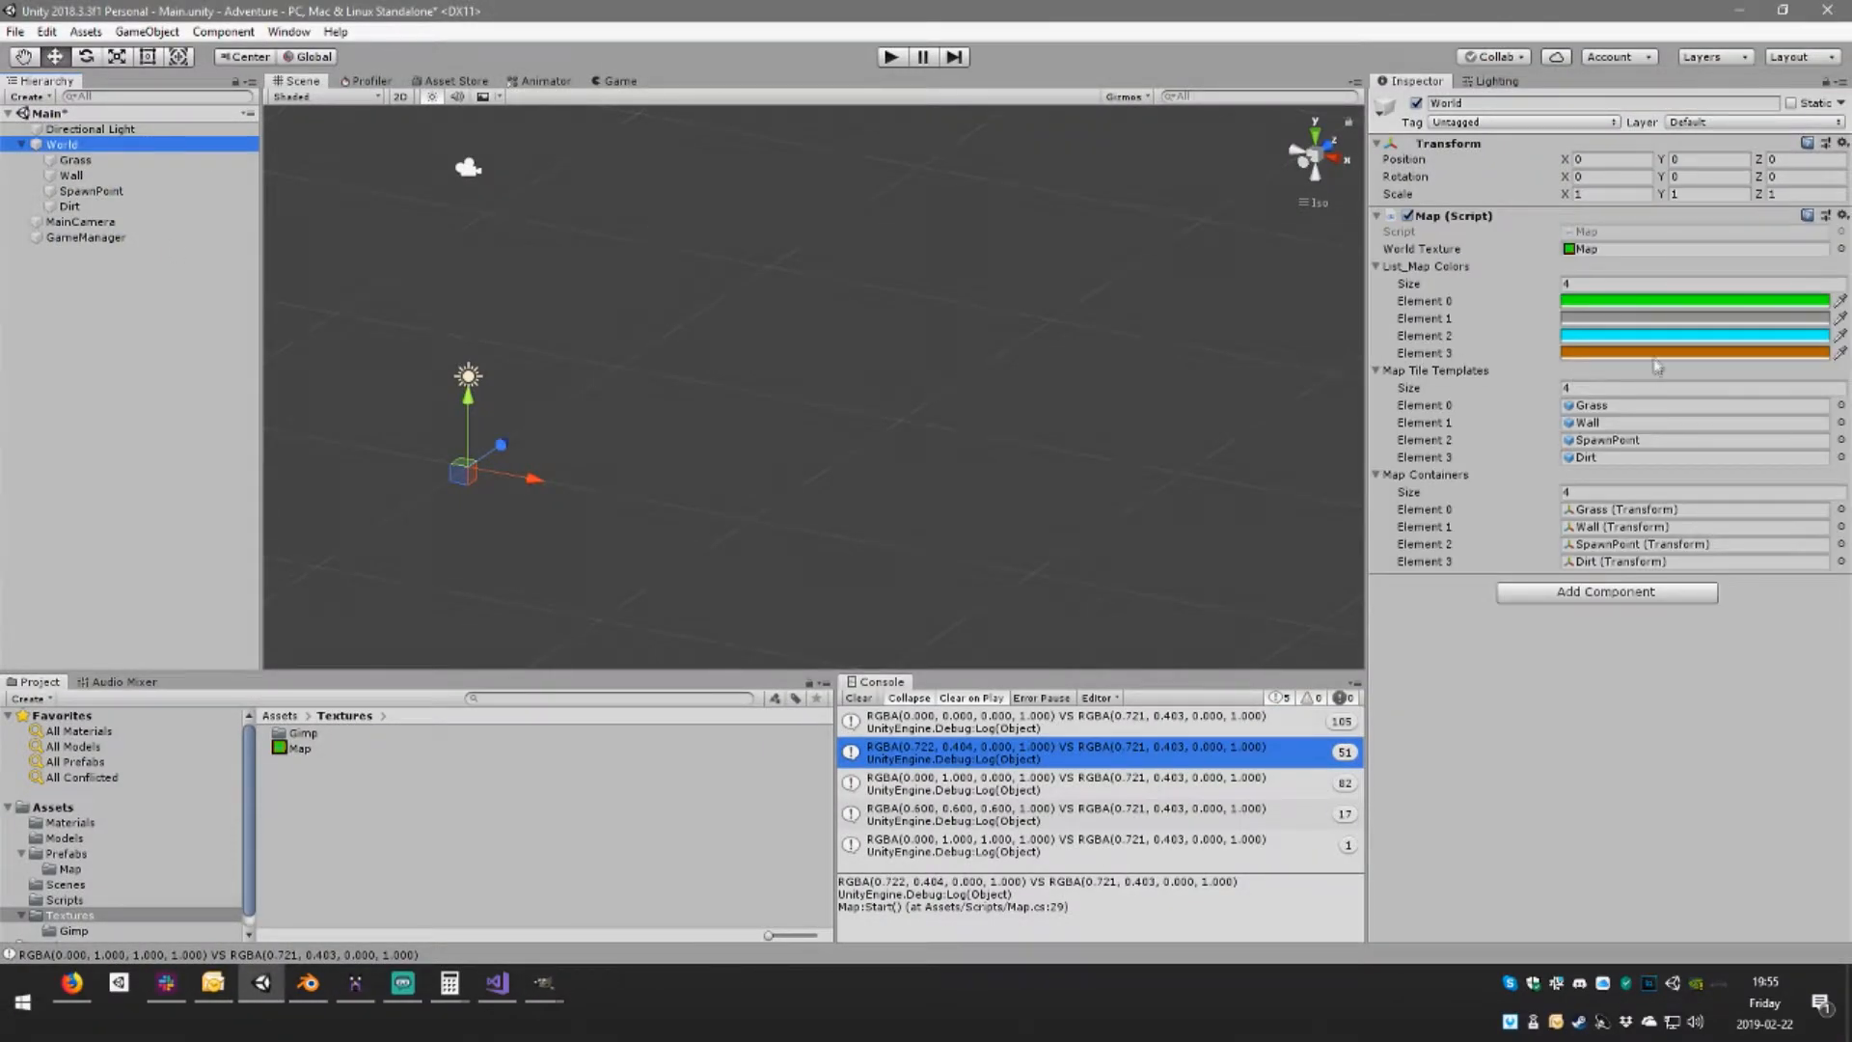
left_click(1656, 354)
left_click(776, 670)
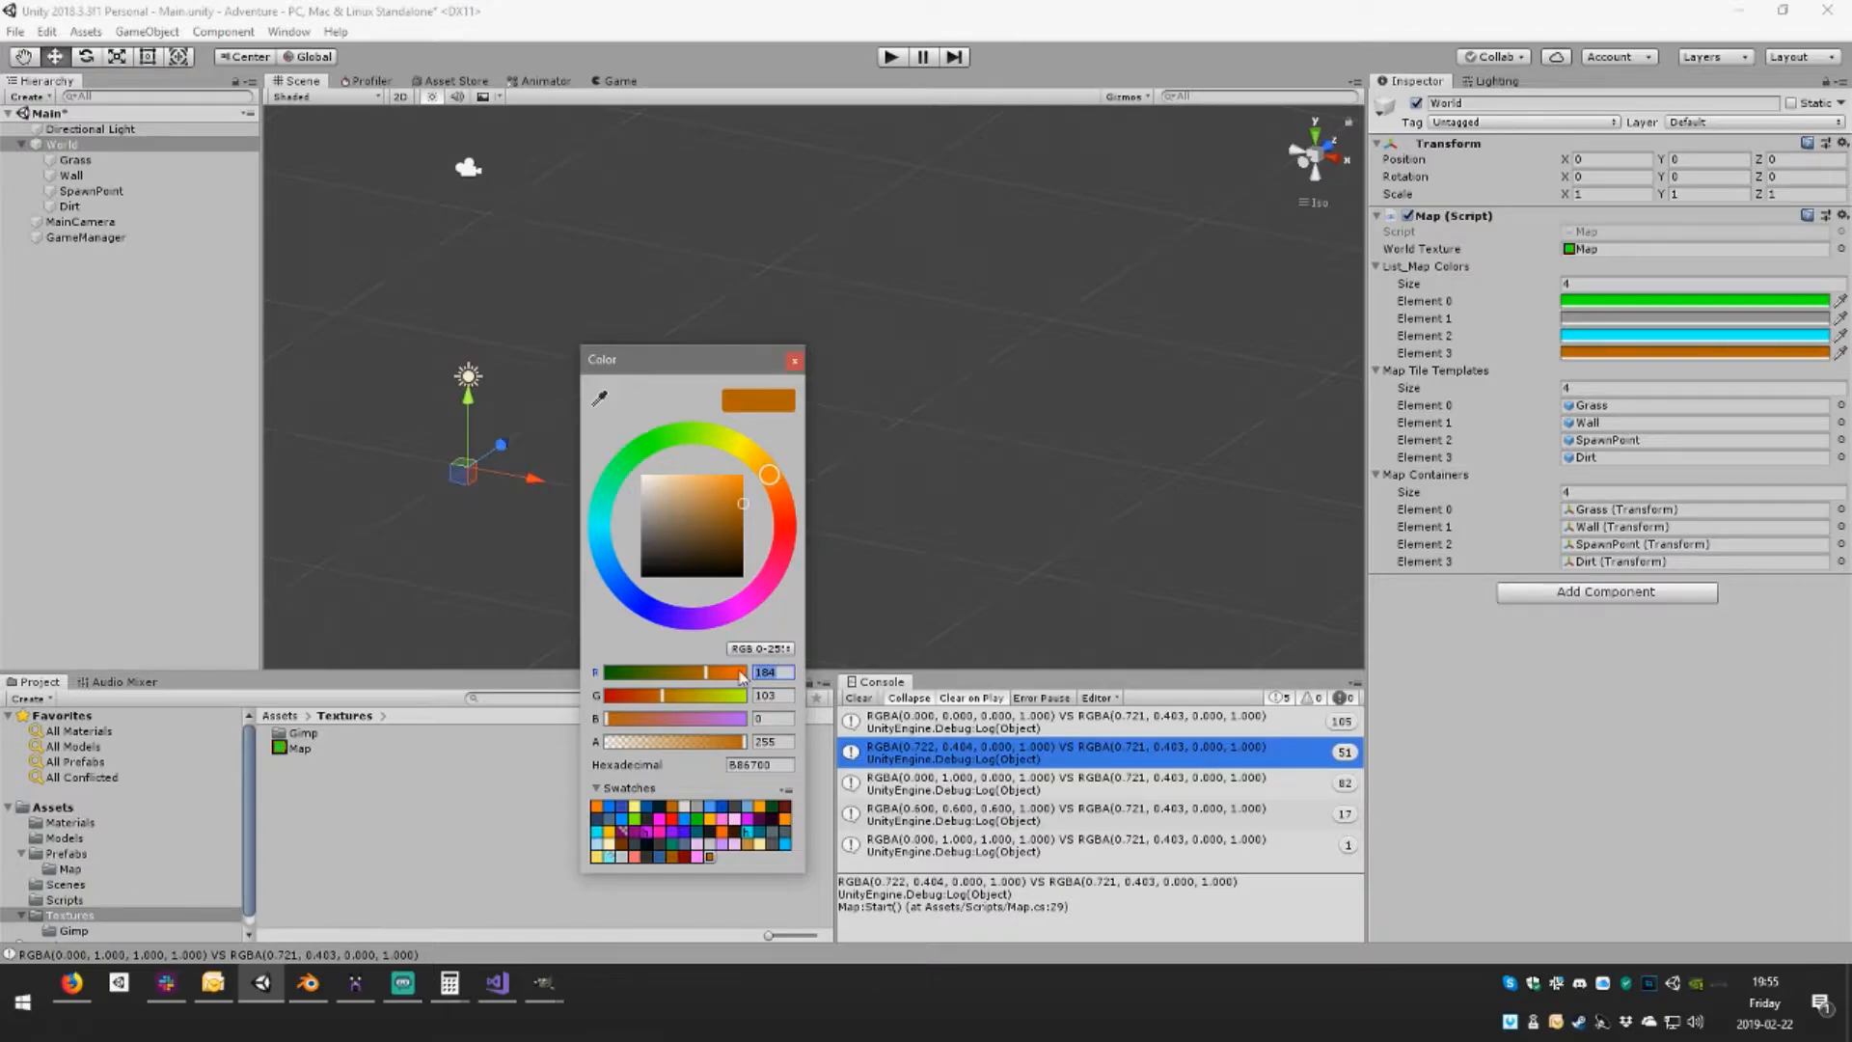
type("204")
left_click(783, 695)
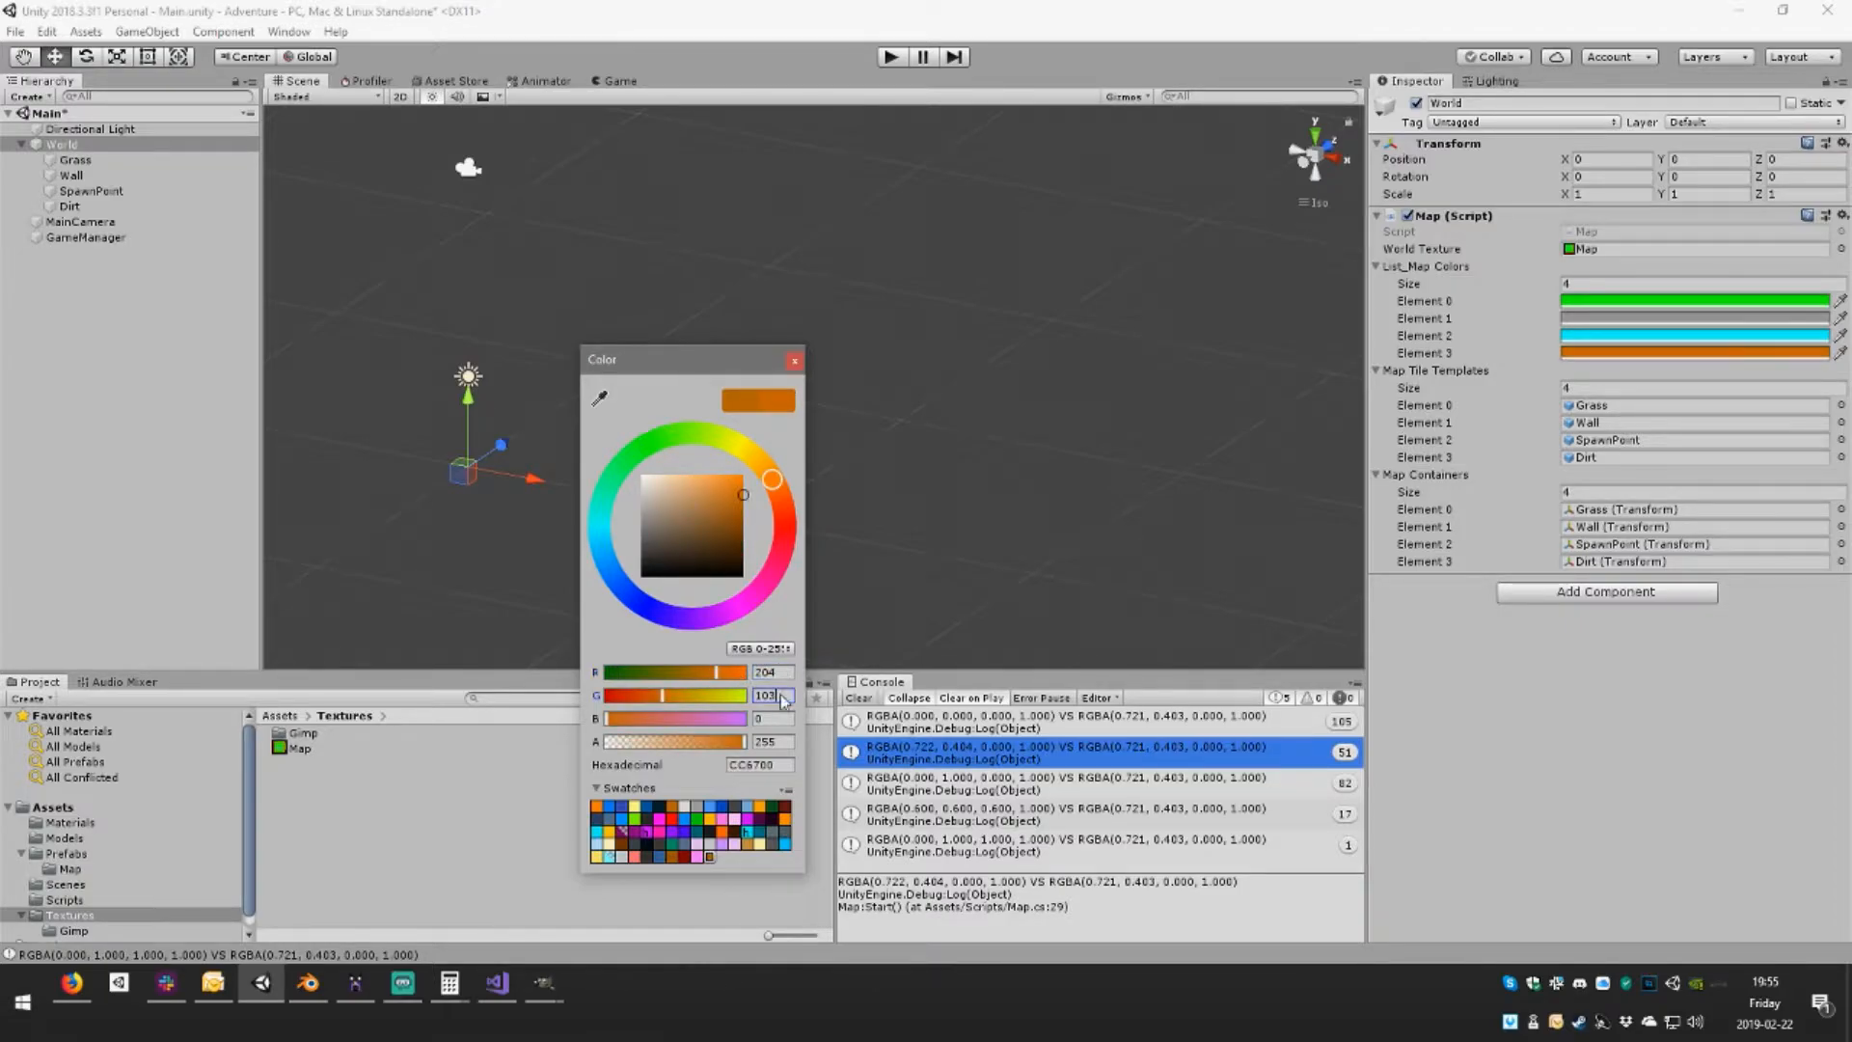
key("BackSpace")
type("2")
left_click(794, 361)
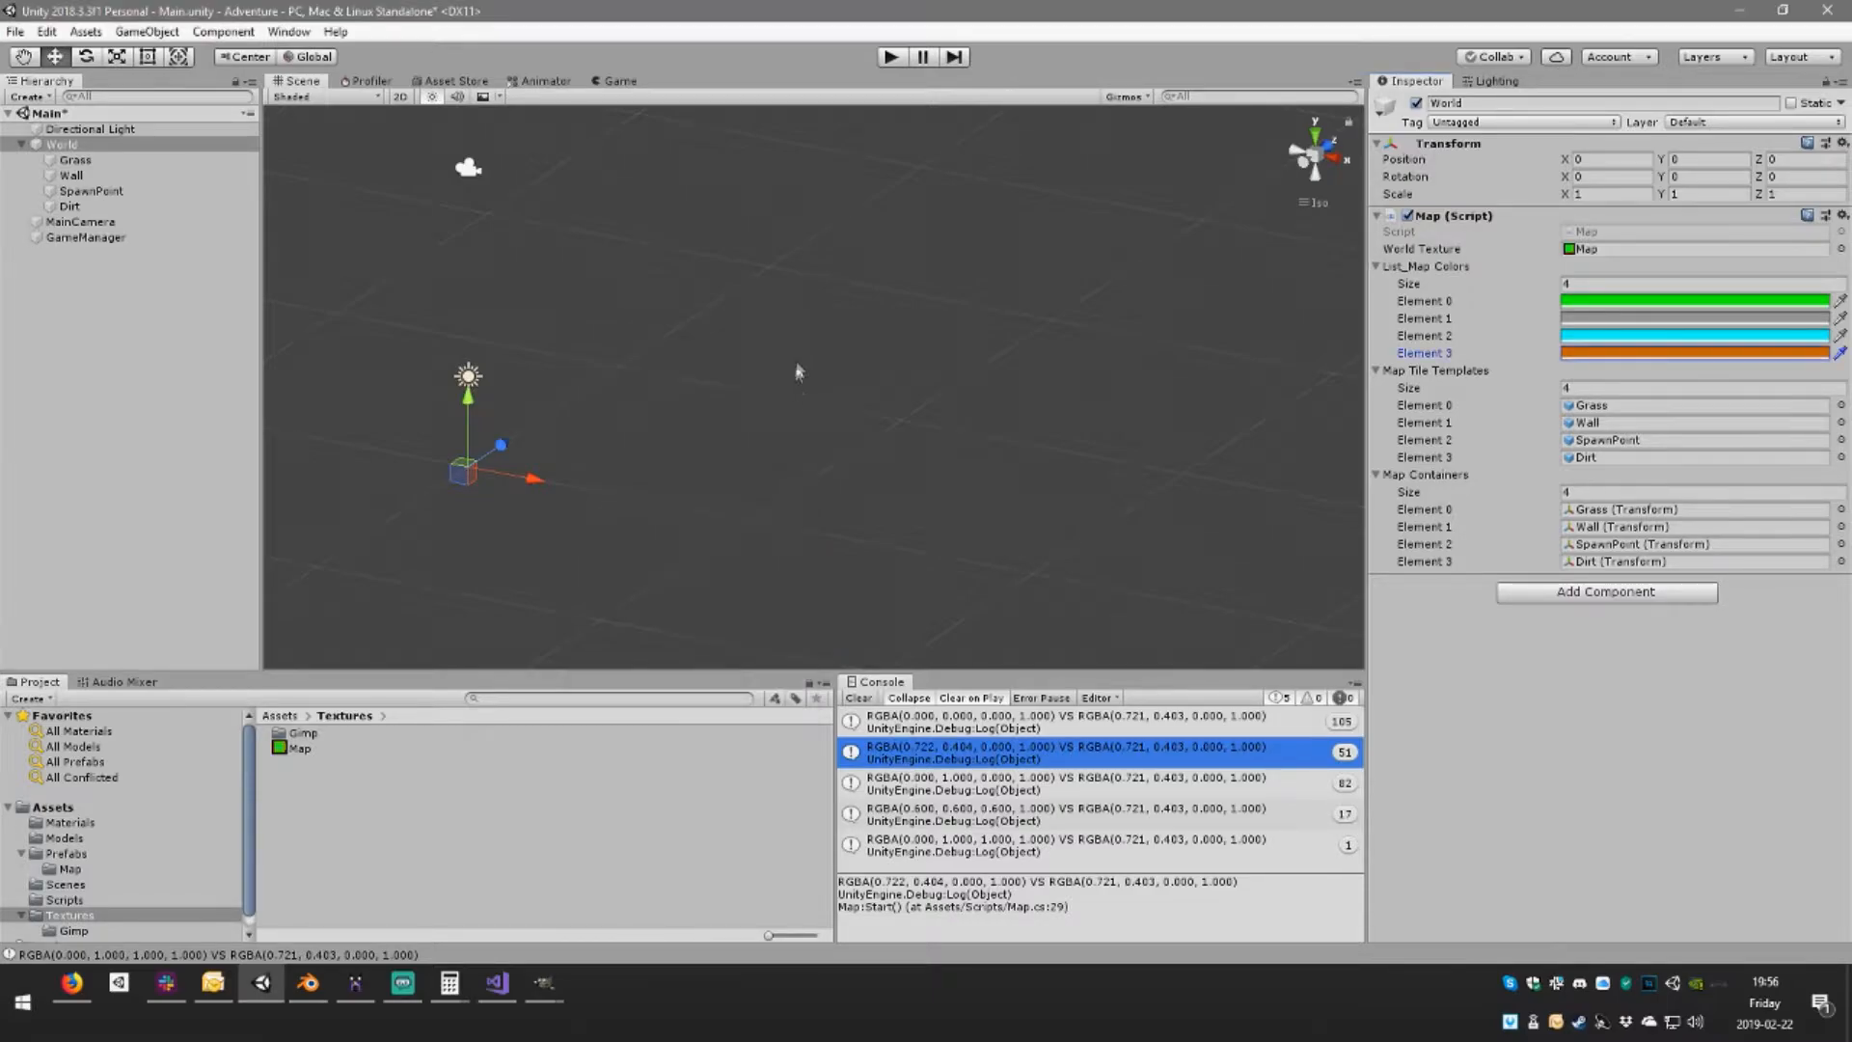
Run the scene, pause it to examine the logged colour comparison for the dirt pixels, and stop the run
left_click(894, 57)
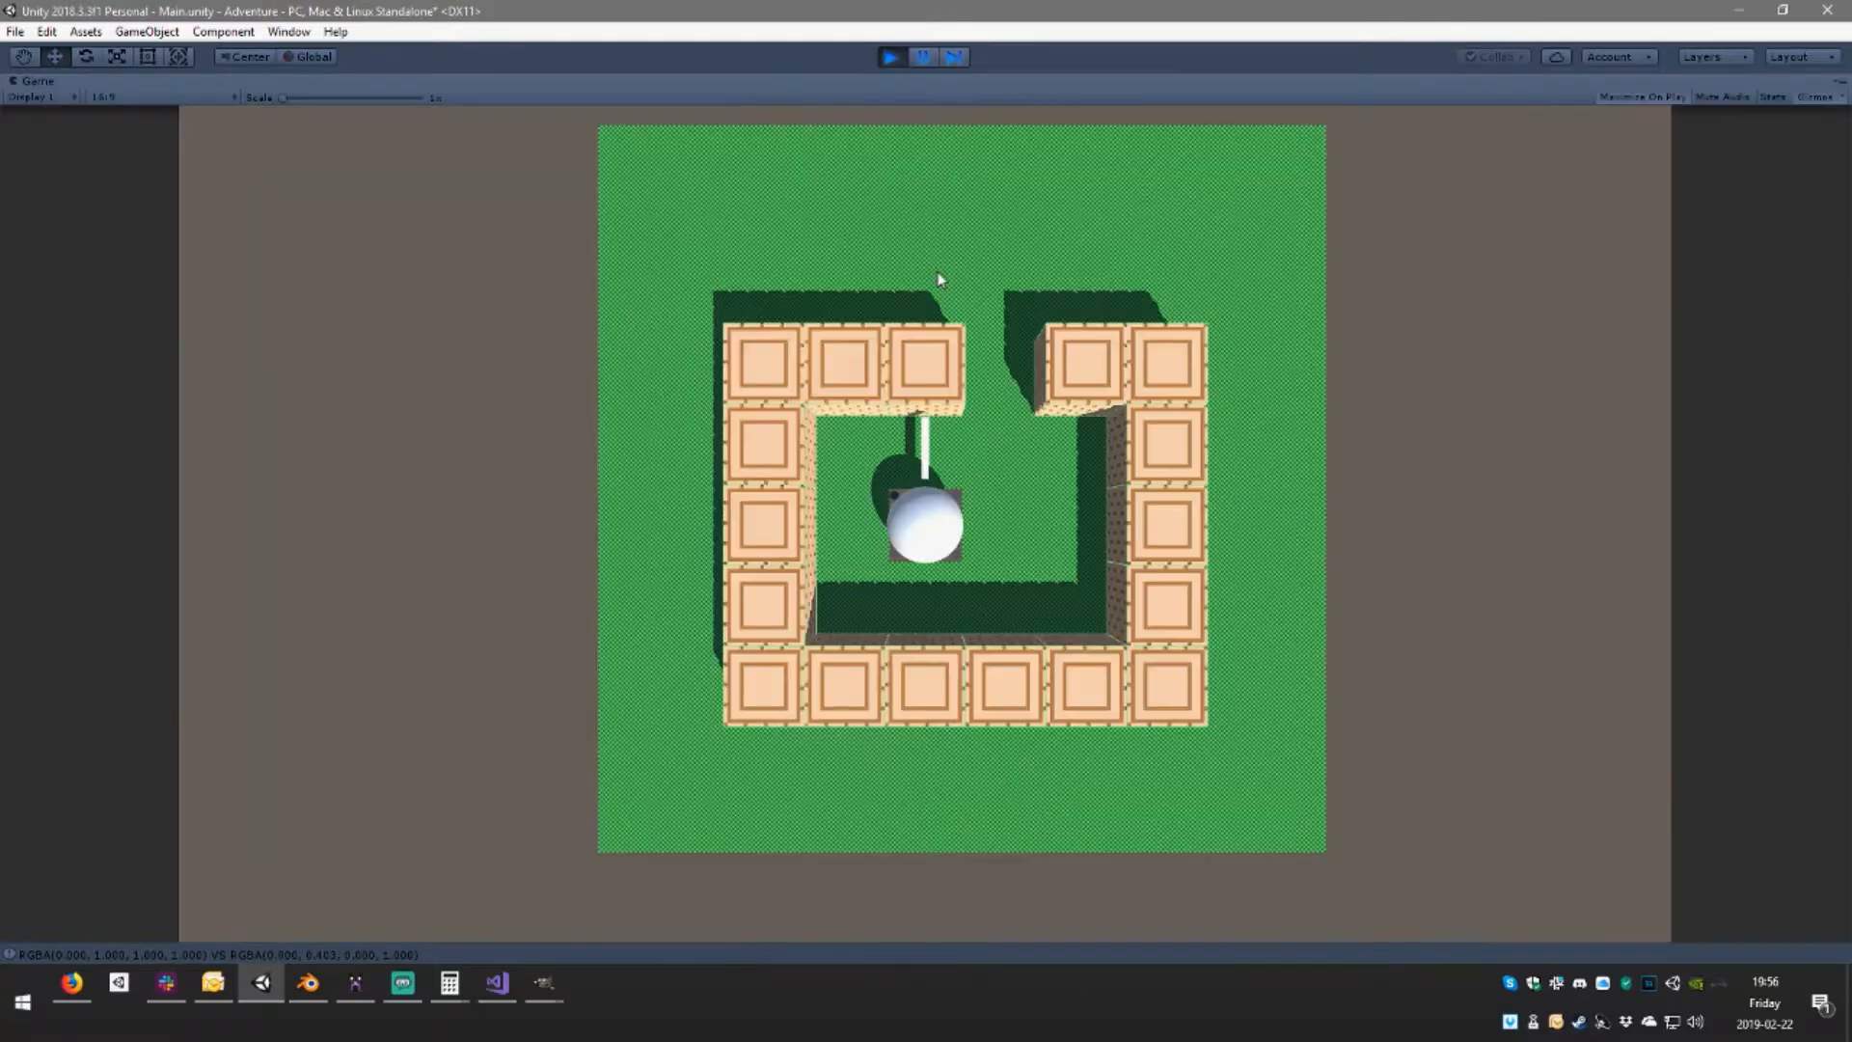
left_click(924, 57)
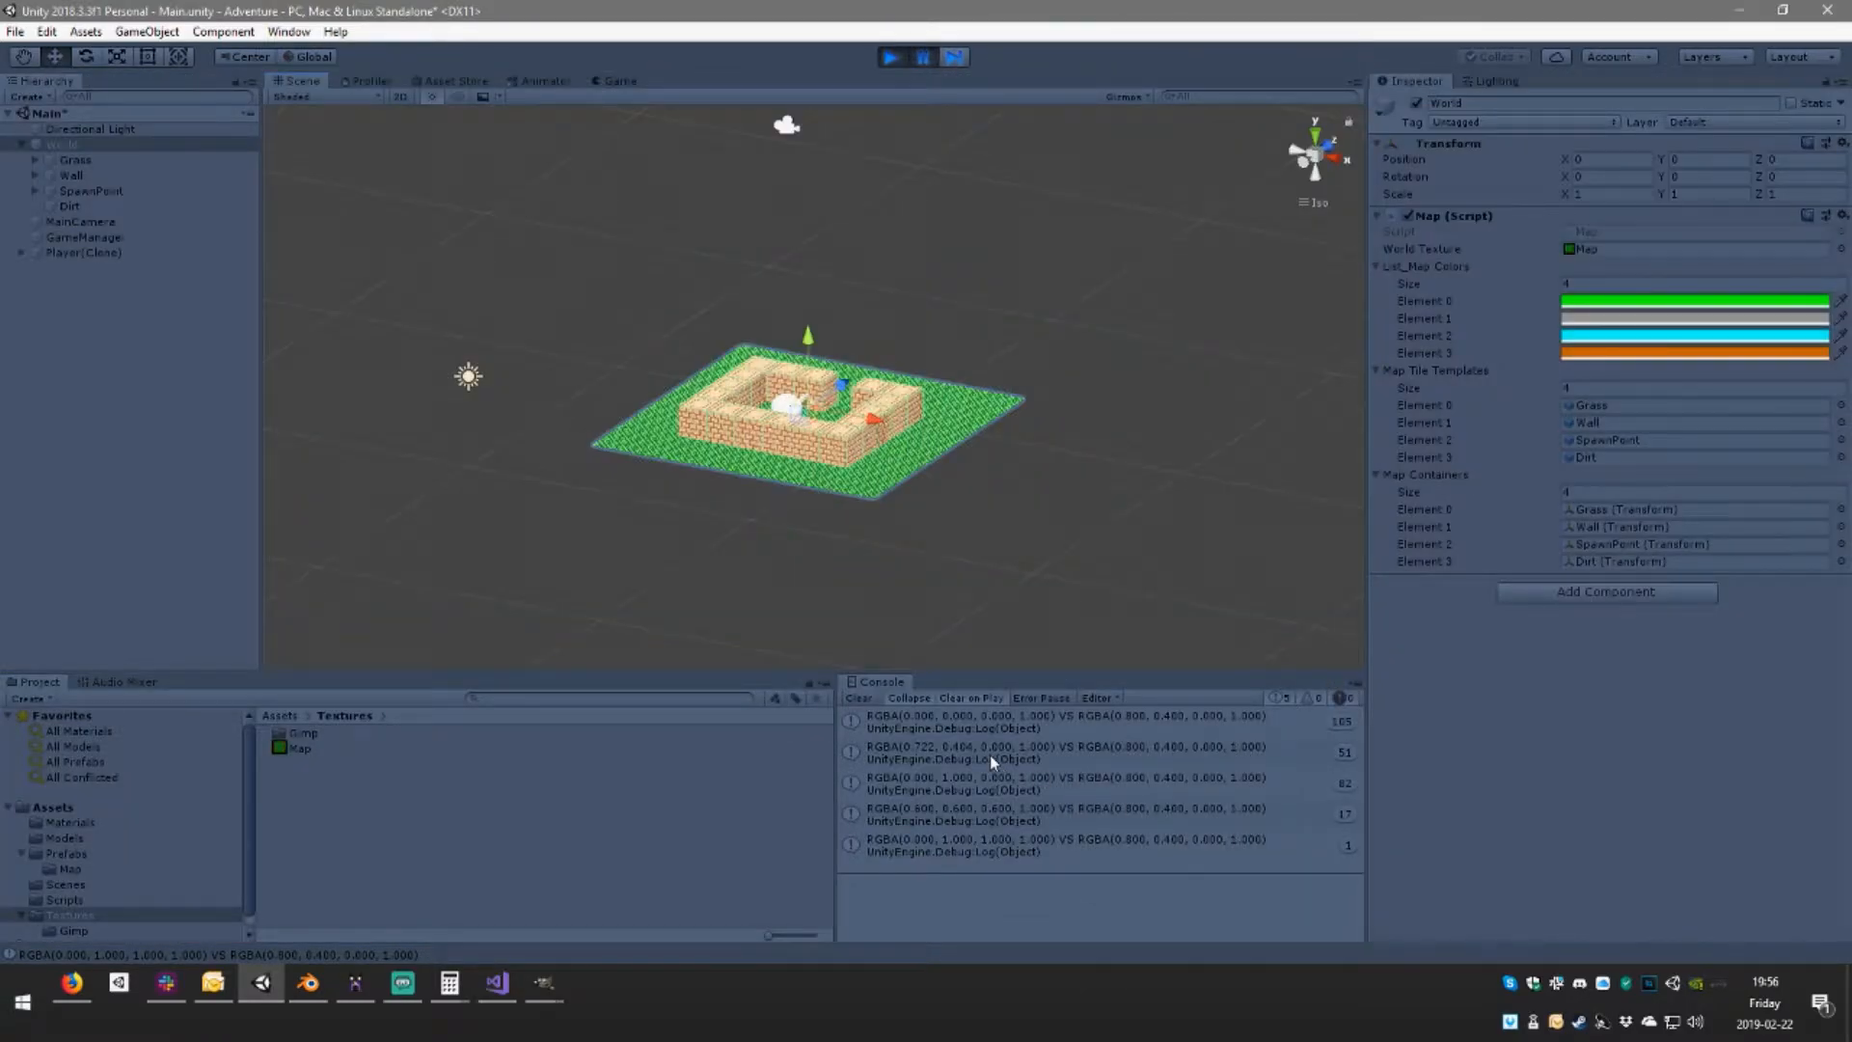
left_click(991, 757)
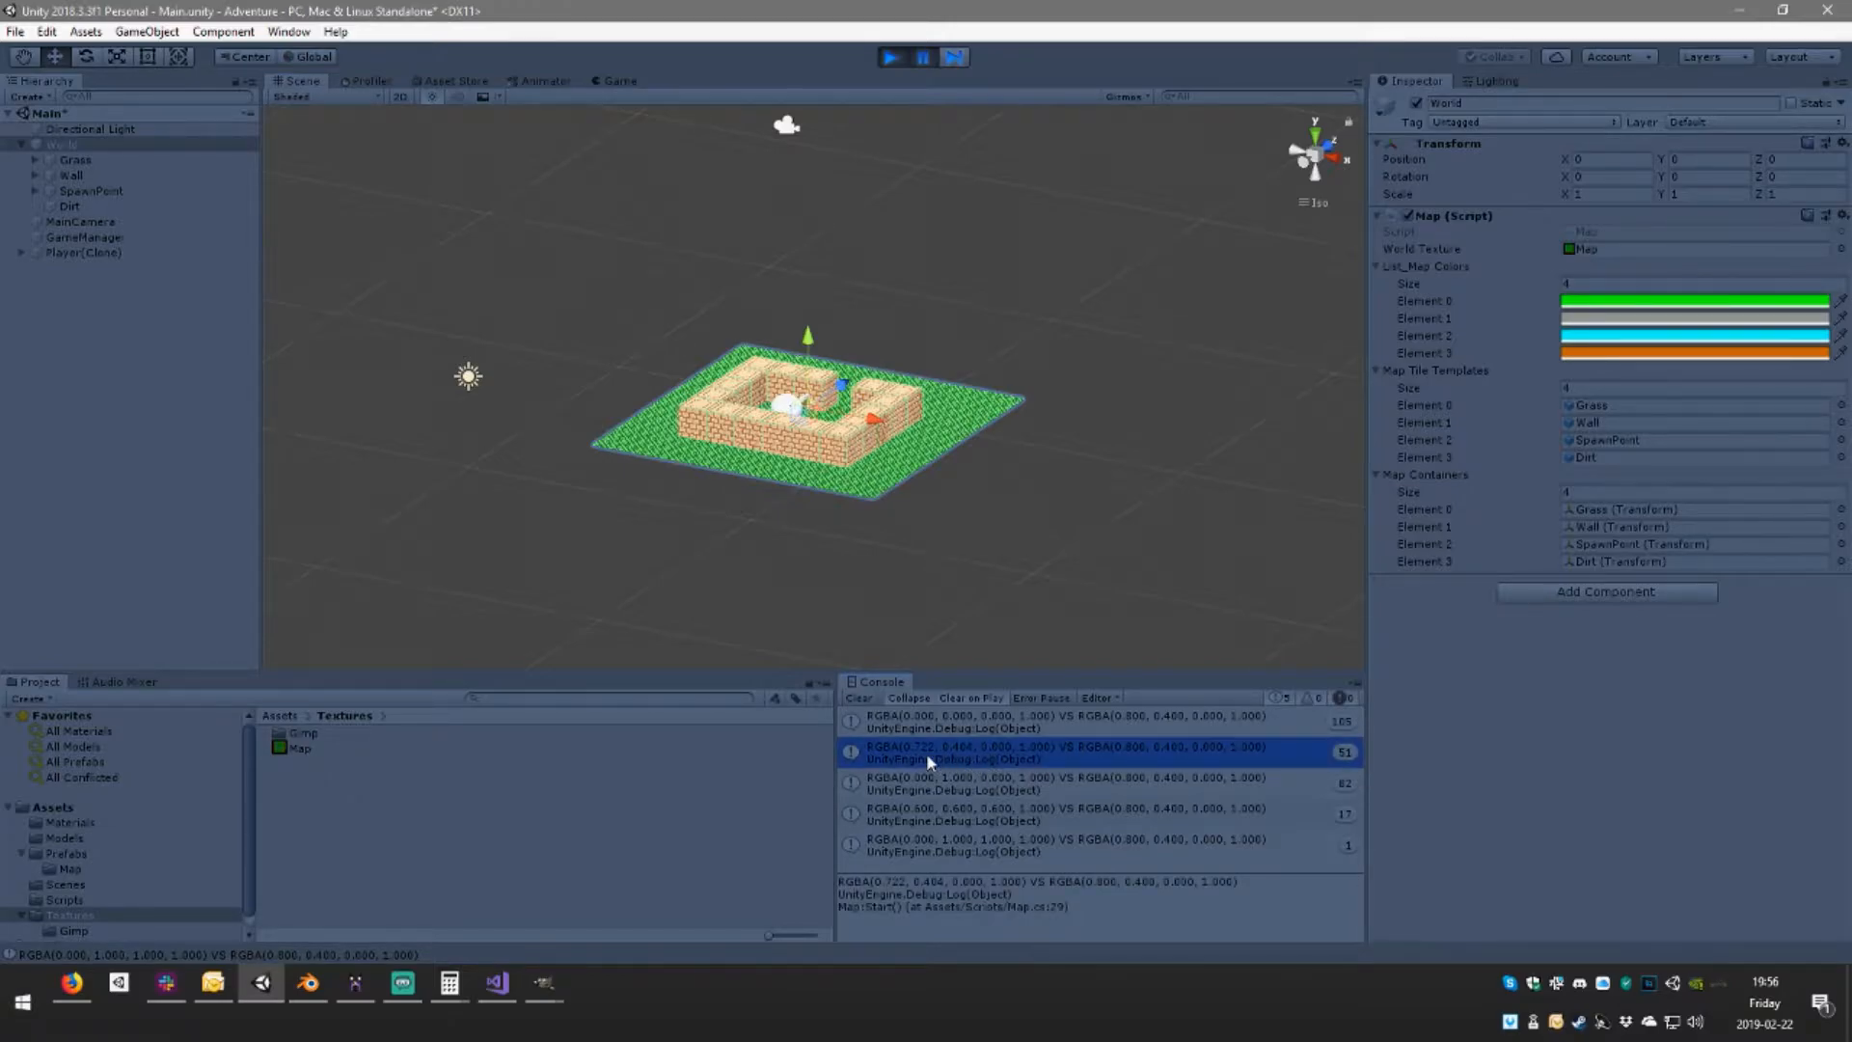
left_click(923, 57)
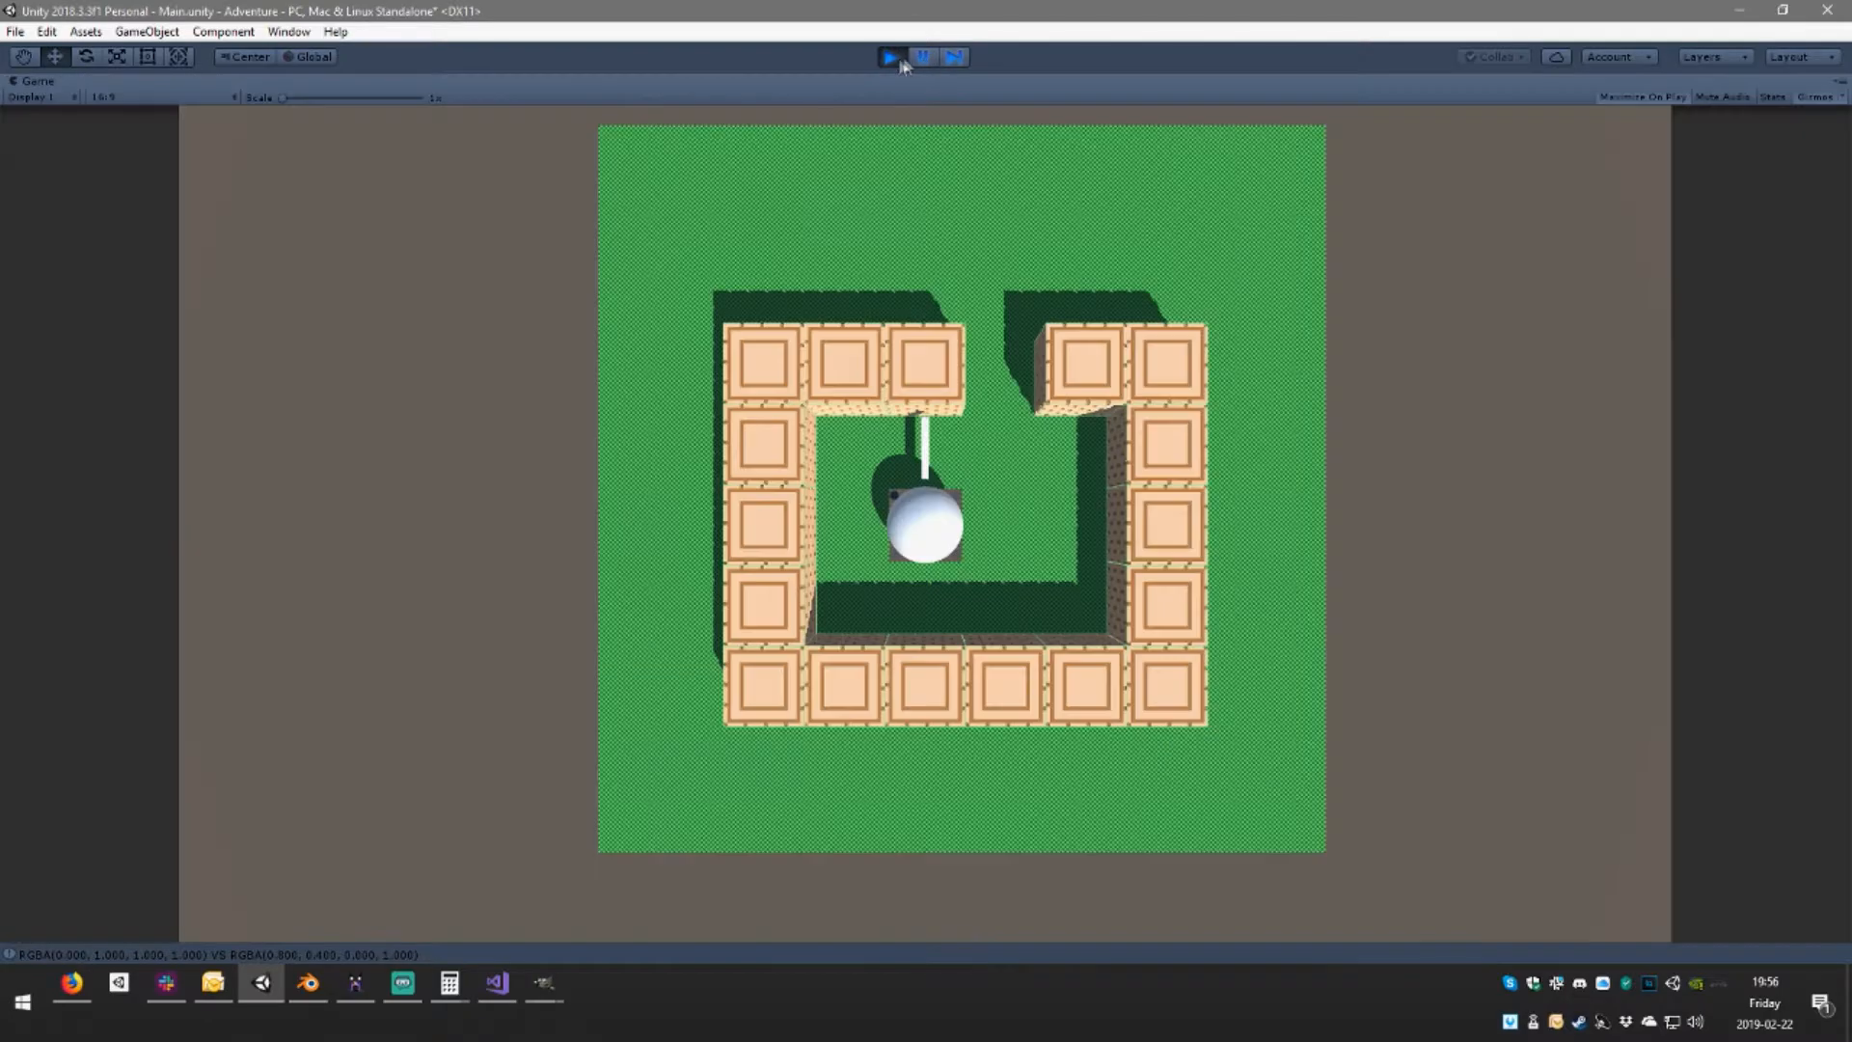
Switch back to the map image in GIMP and dismiss the foreground colour settings
left_click(544, 984)
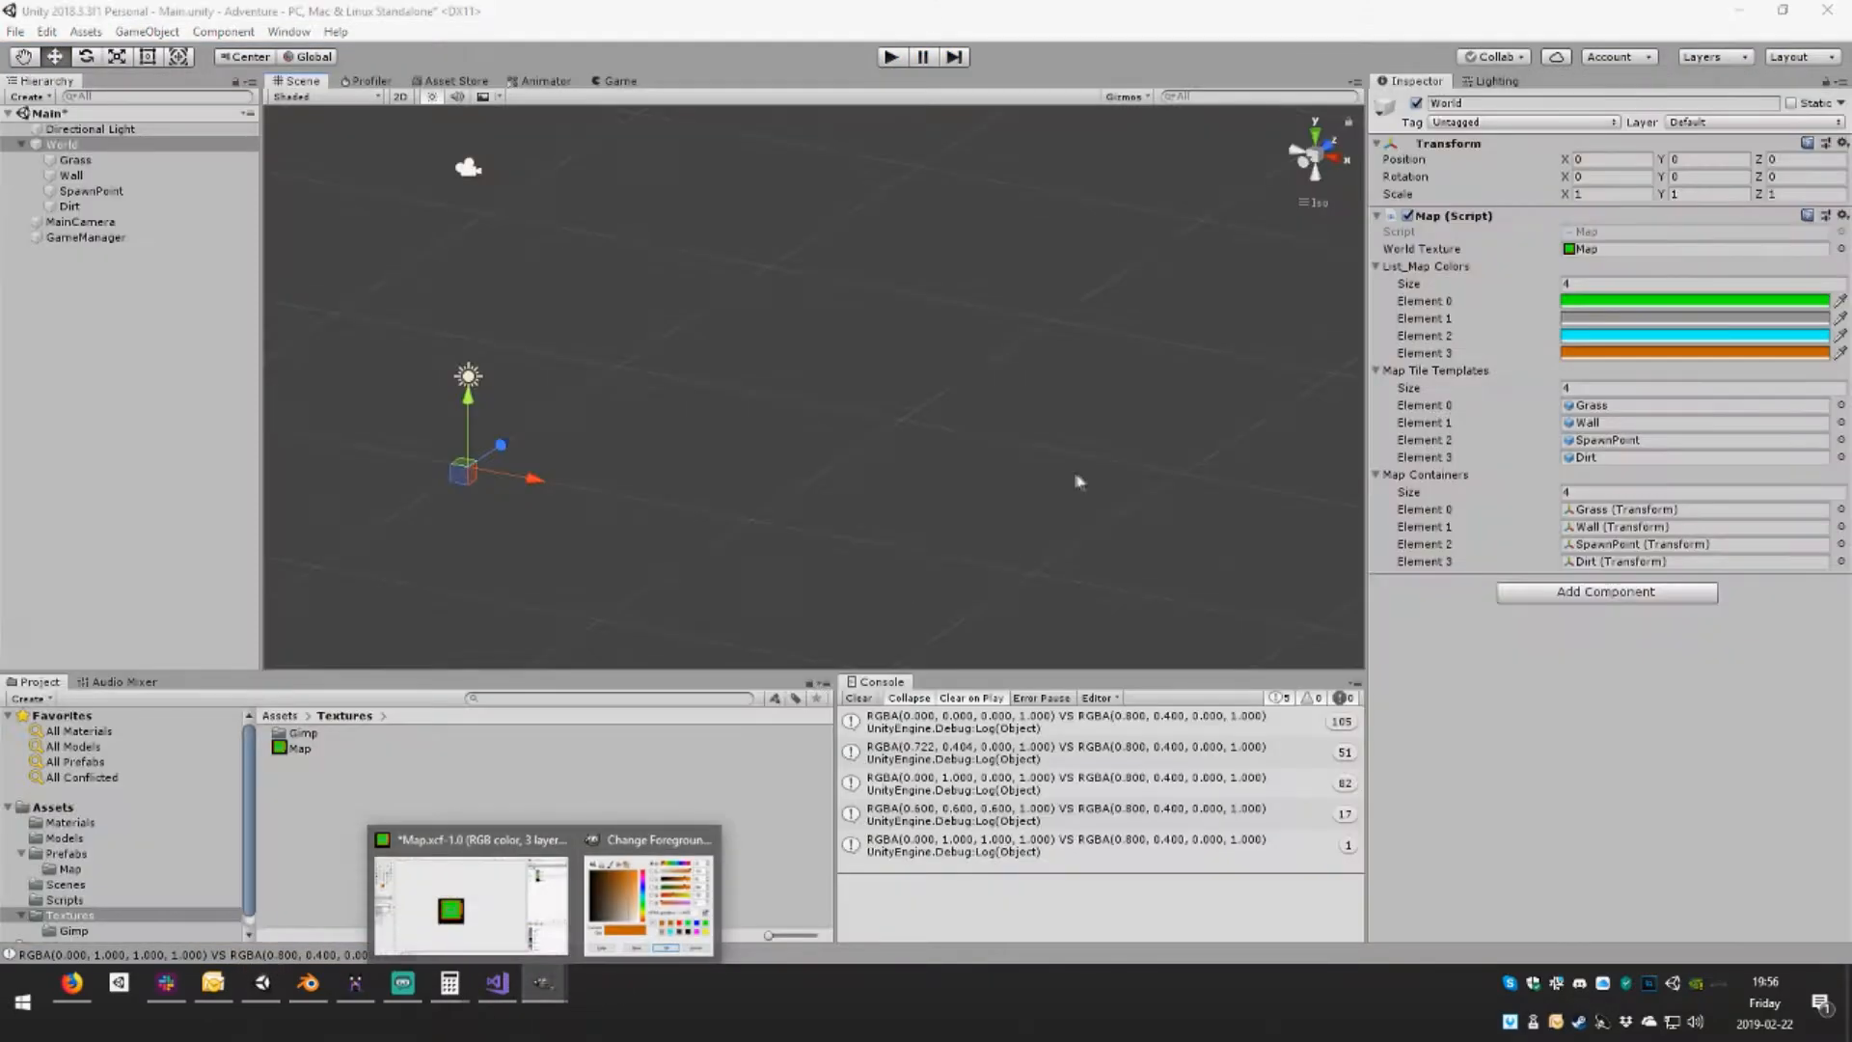
left_click(649, 902)
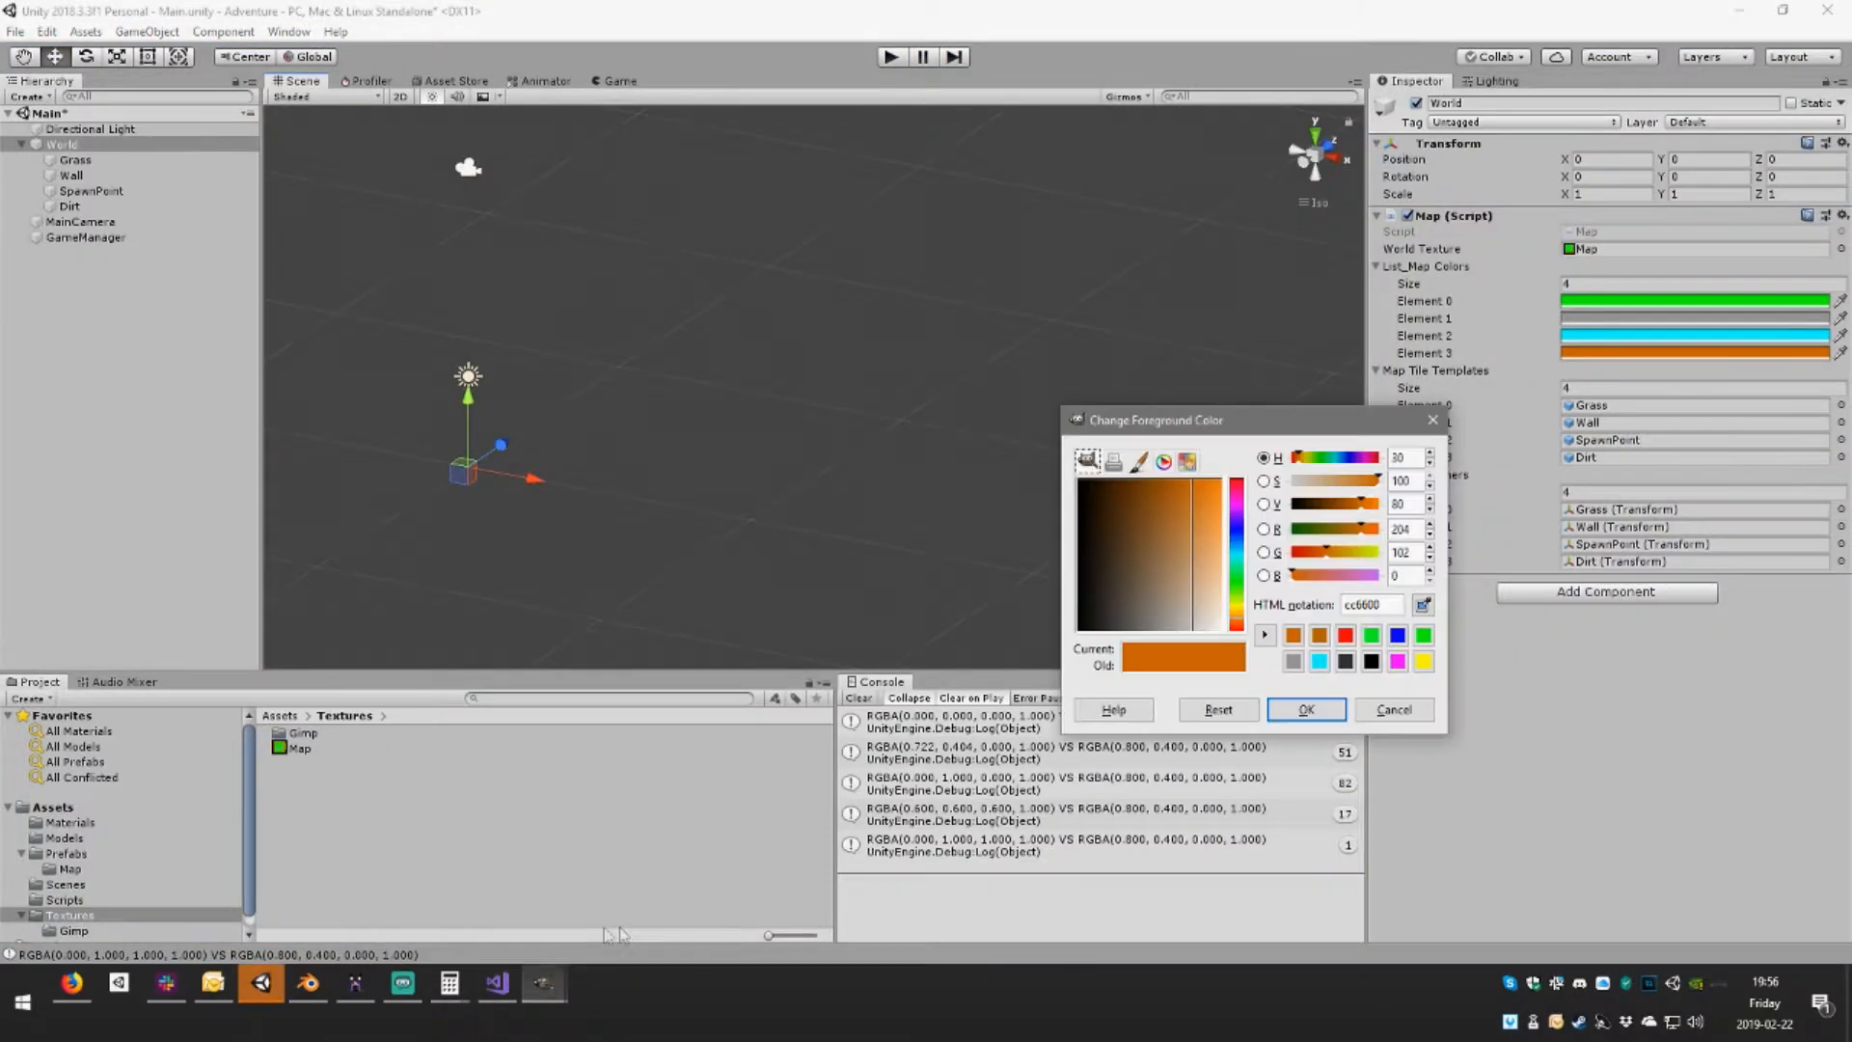
left_click(1429, 421)
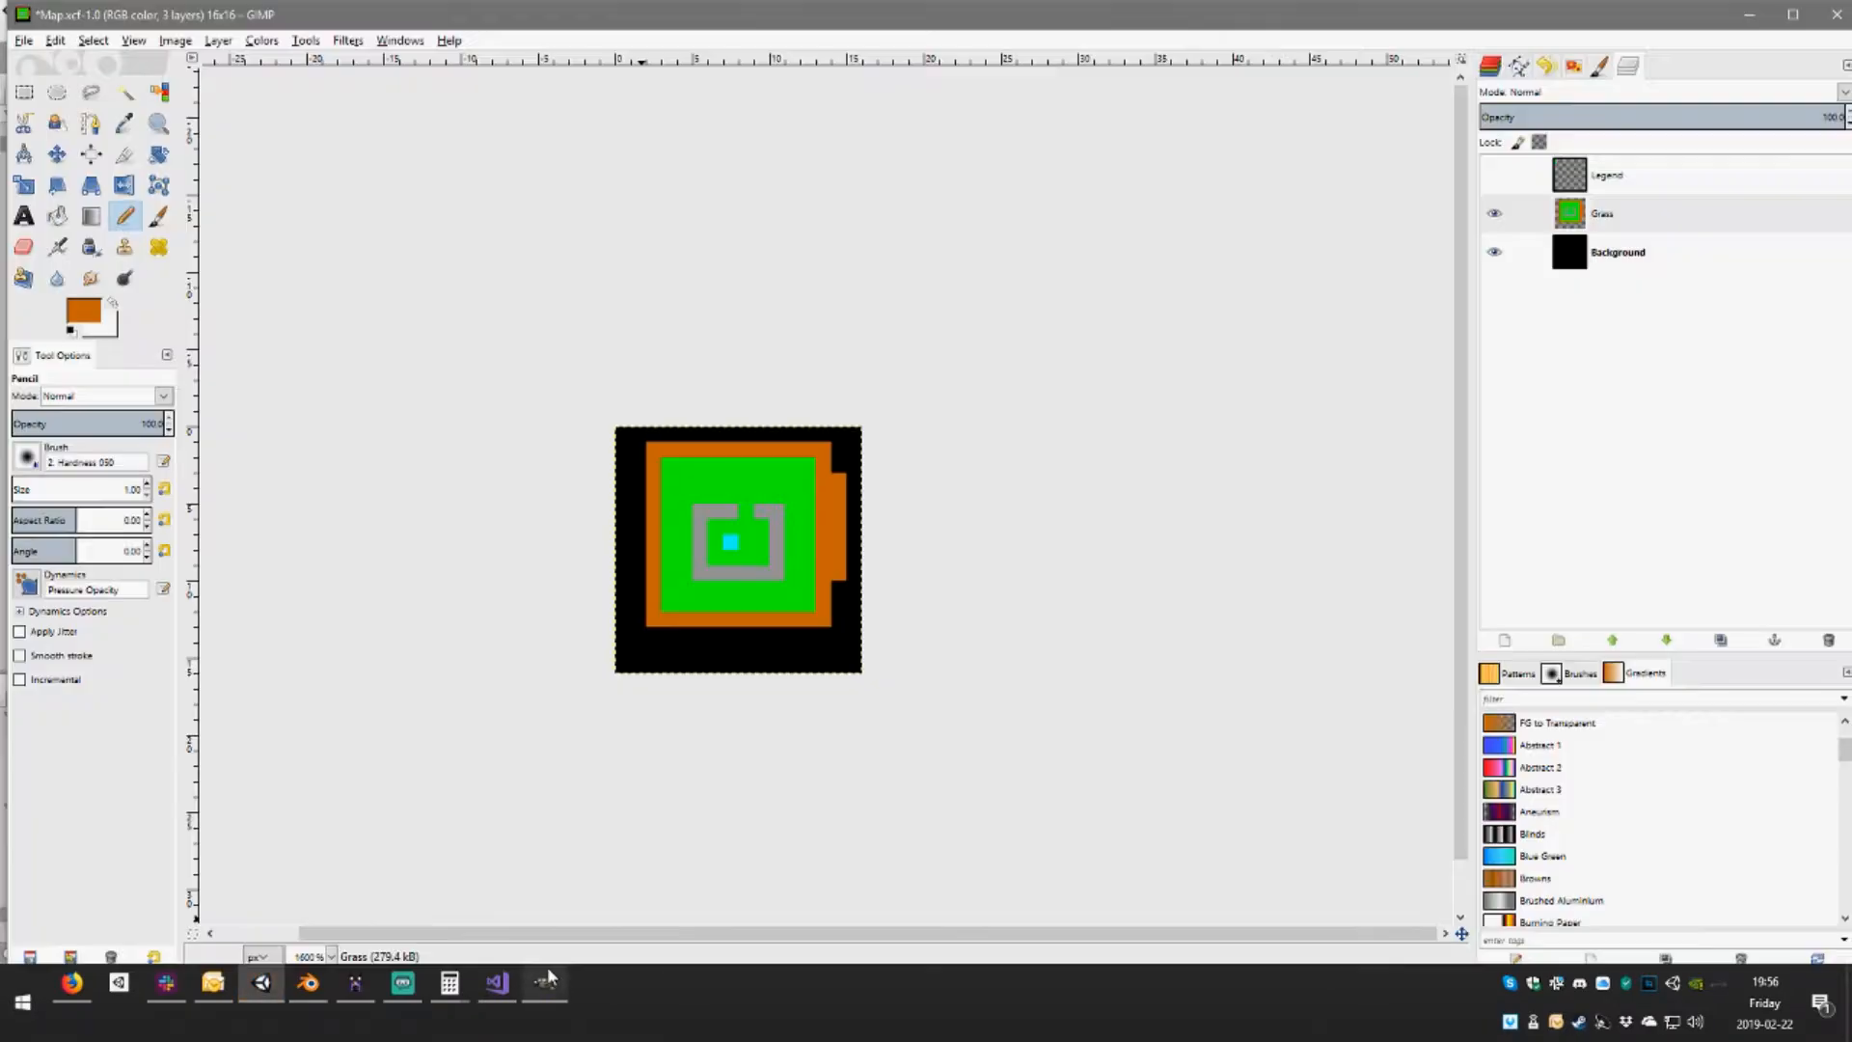
Save the map image, re-export it to Map.png and switch to Unity
key("ctrl+s")
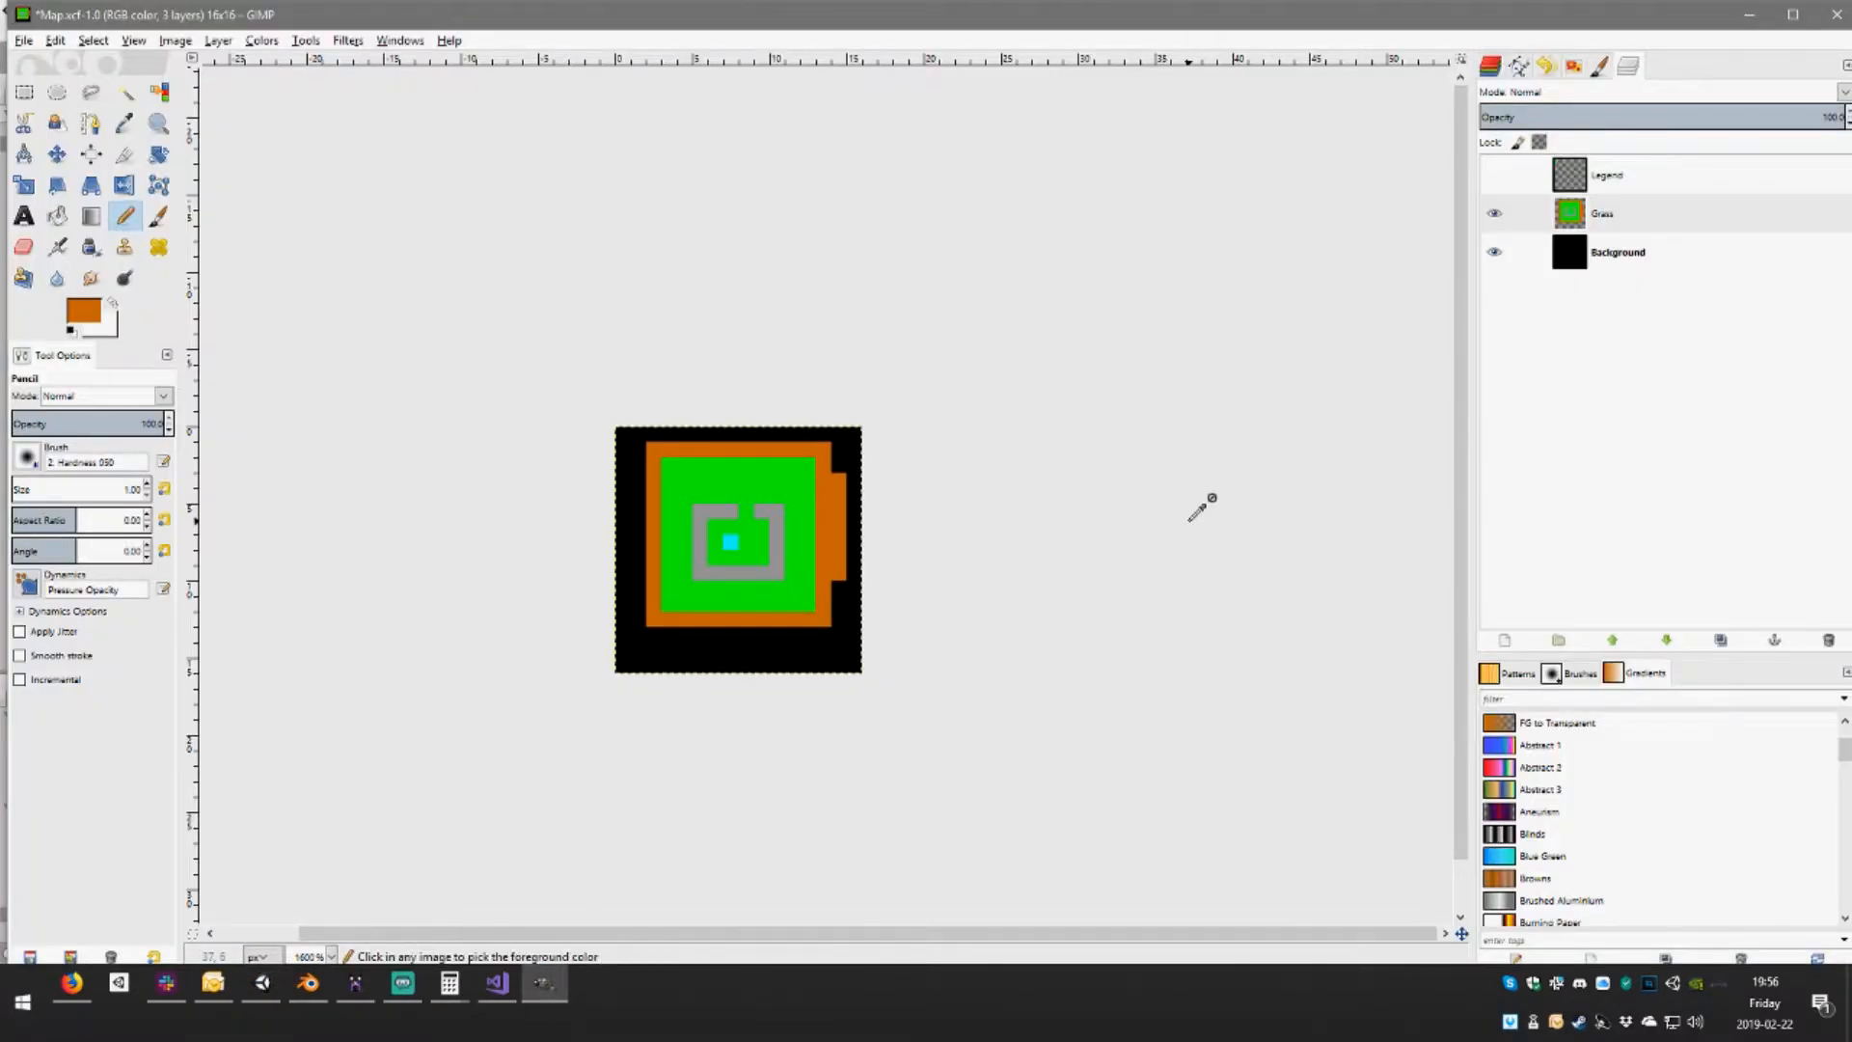
key("ctrl+e")
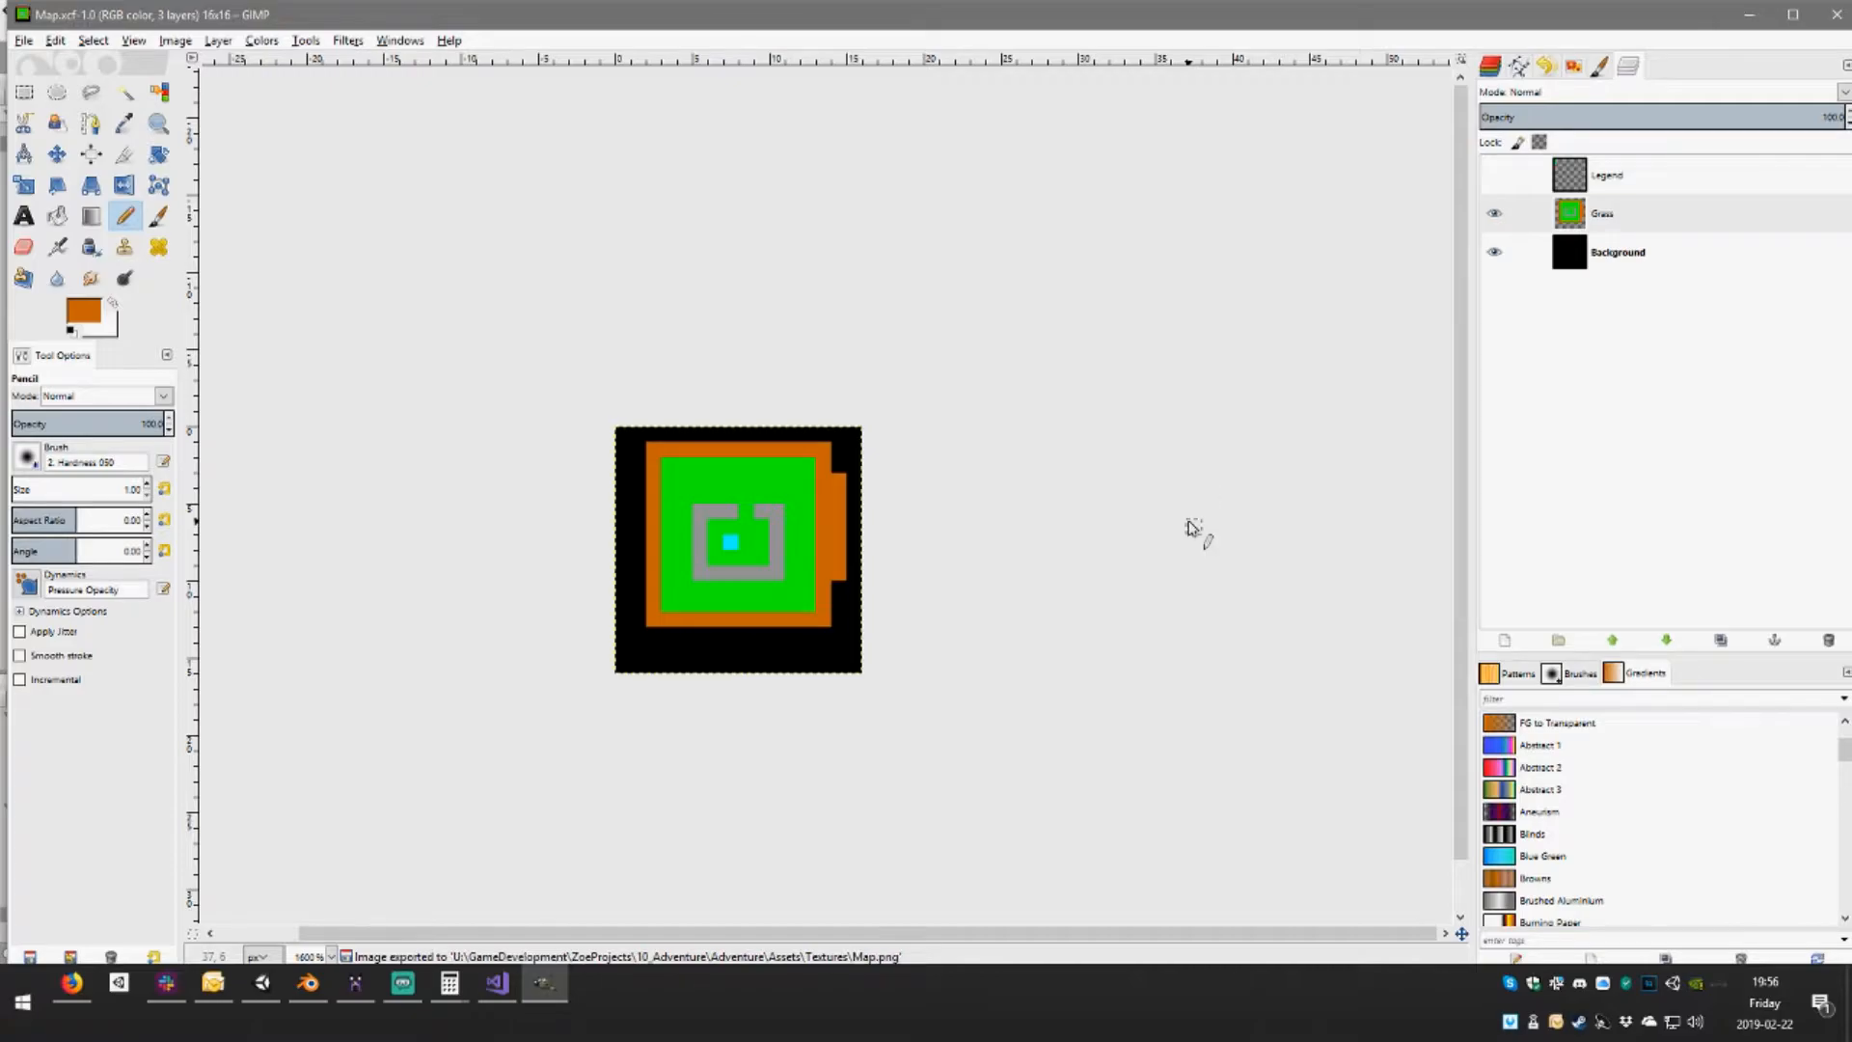
left_click(261, 984)
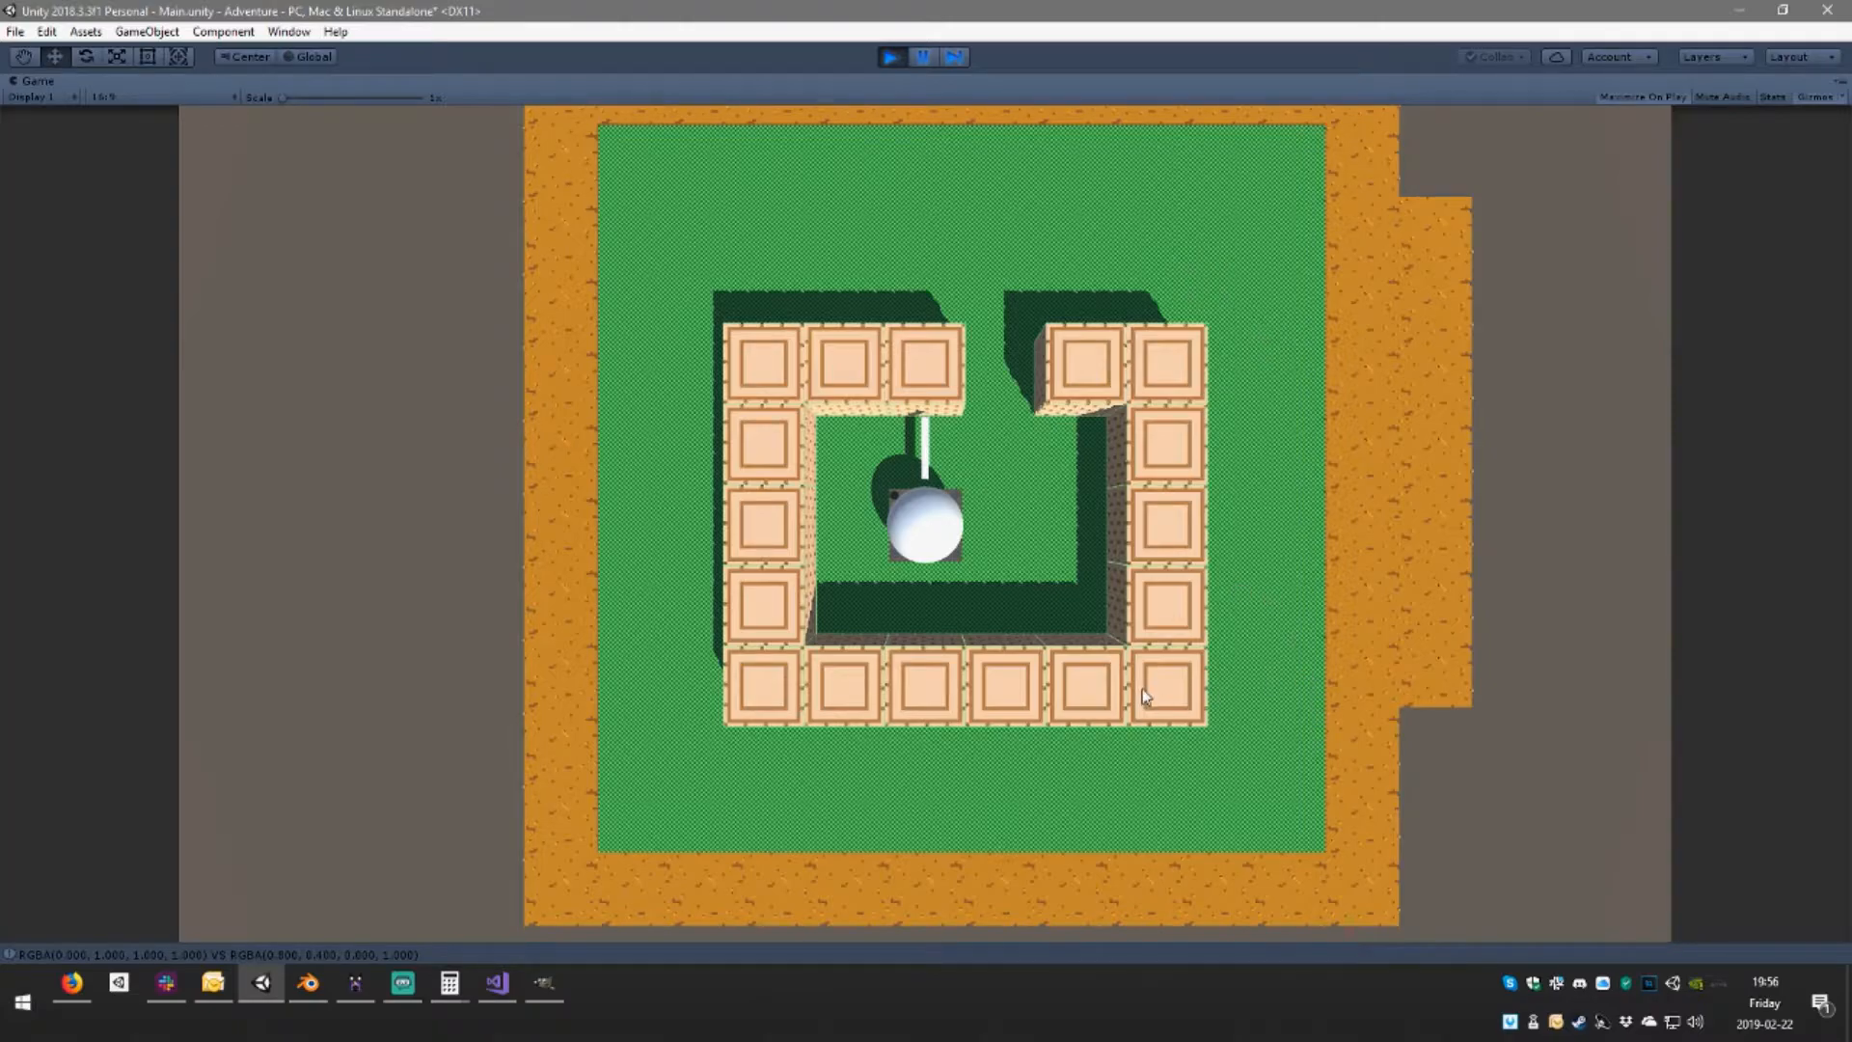
Move the player around the running map to examine the generated dirt border, grass and walls, and stop the run
key("d")
key("w")
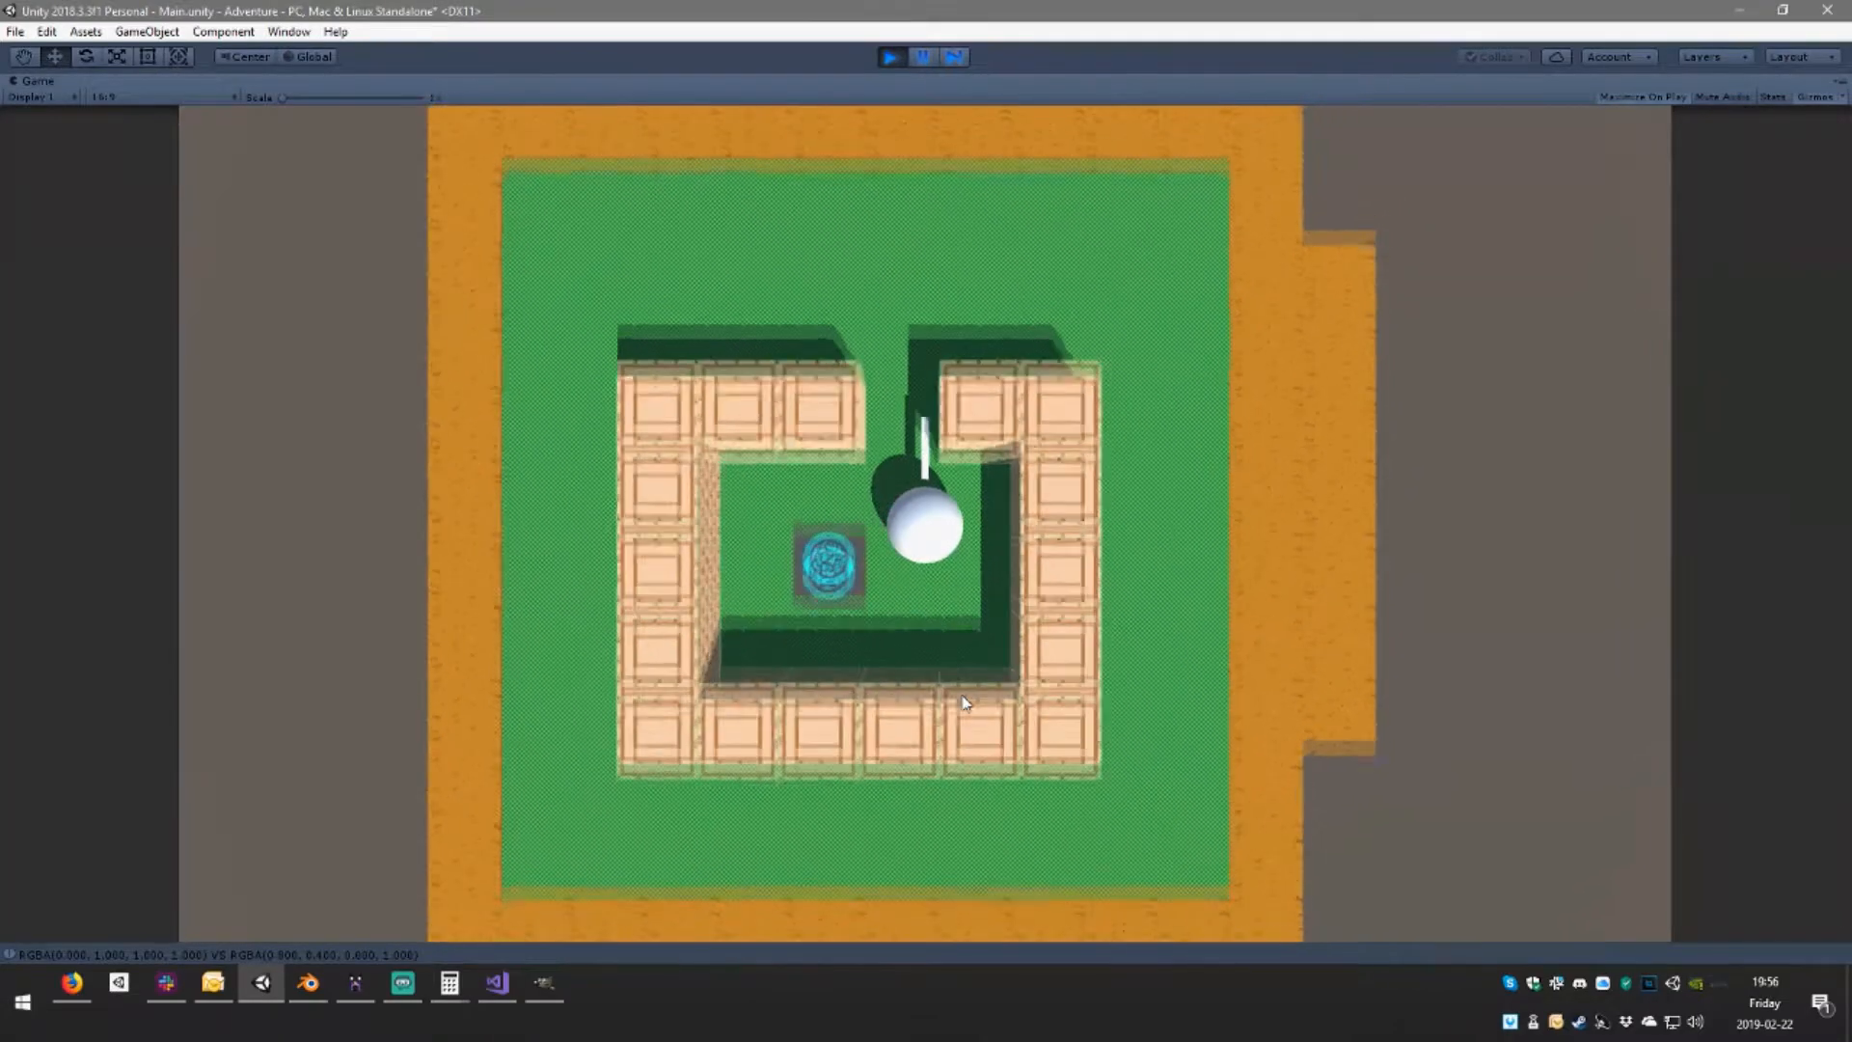
key("d")
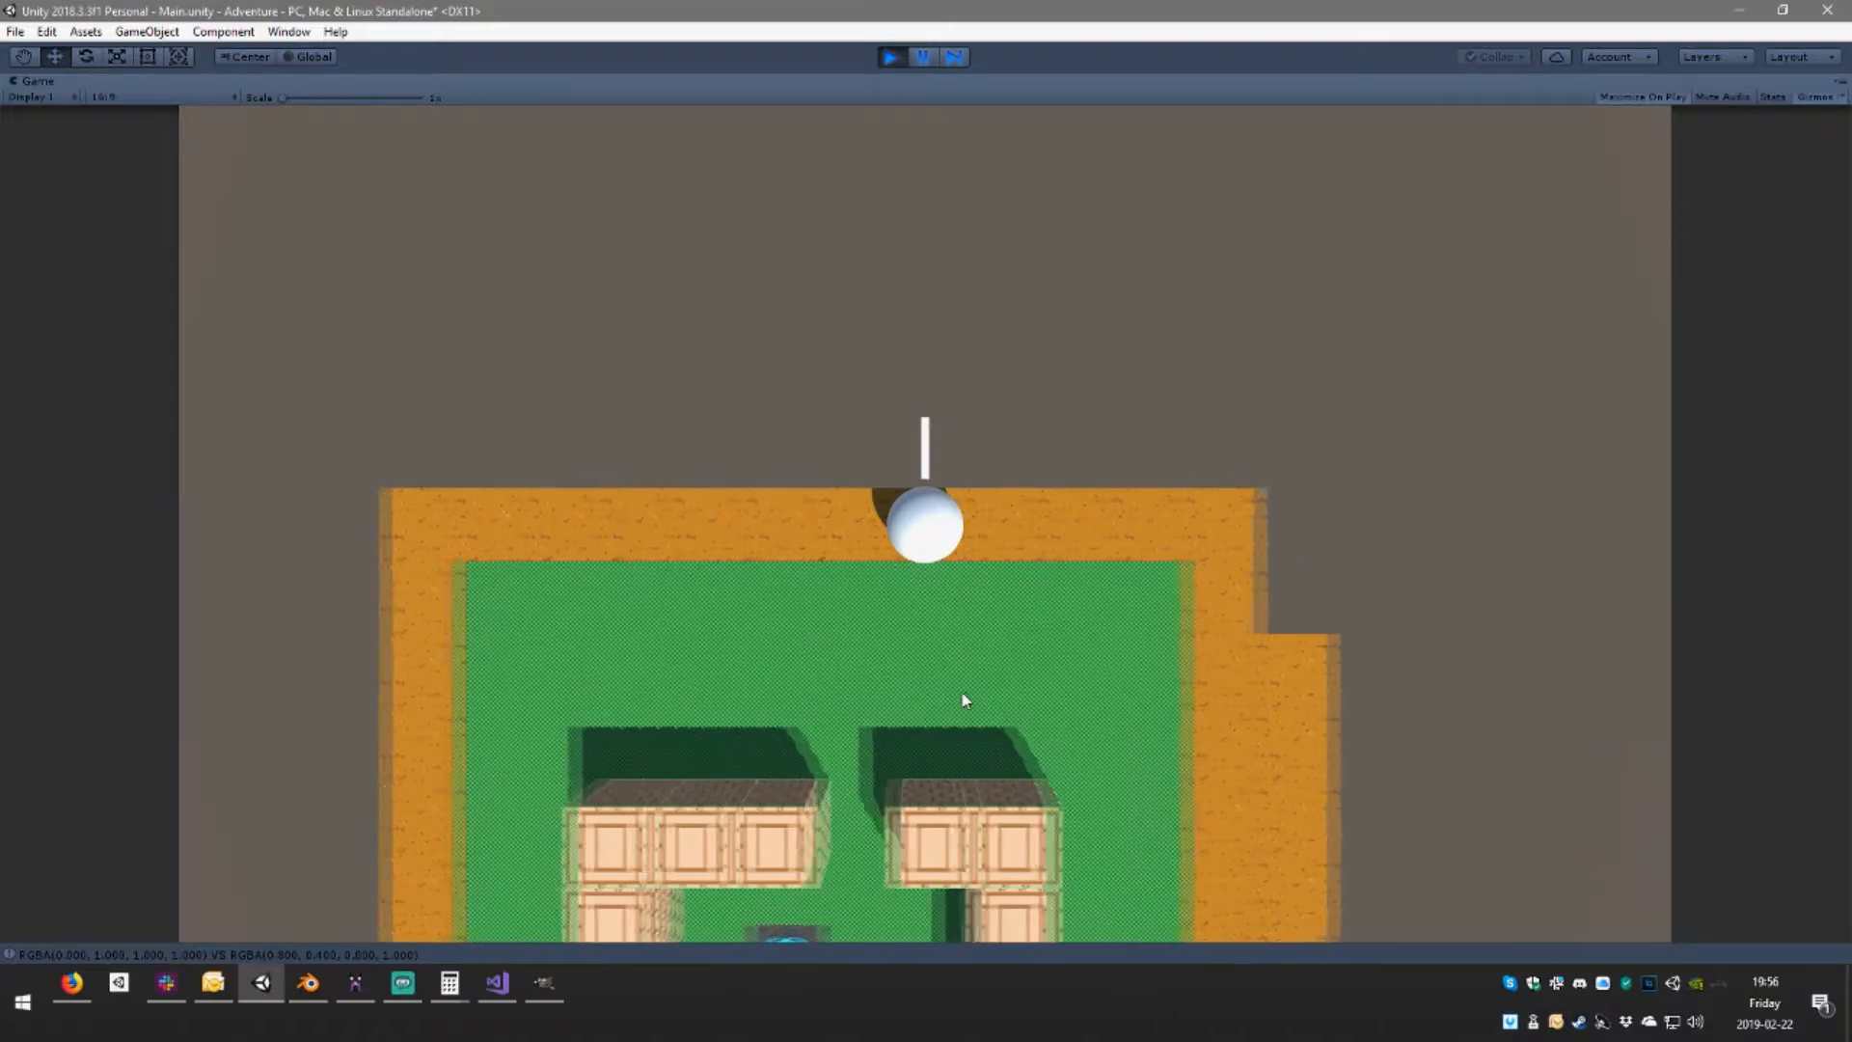
key("s")
key("d")
key("s")
key("d")
key("s")
key("a")
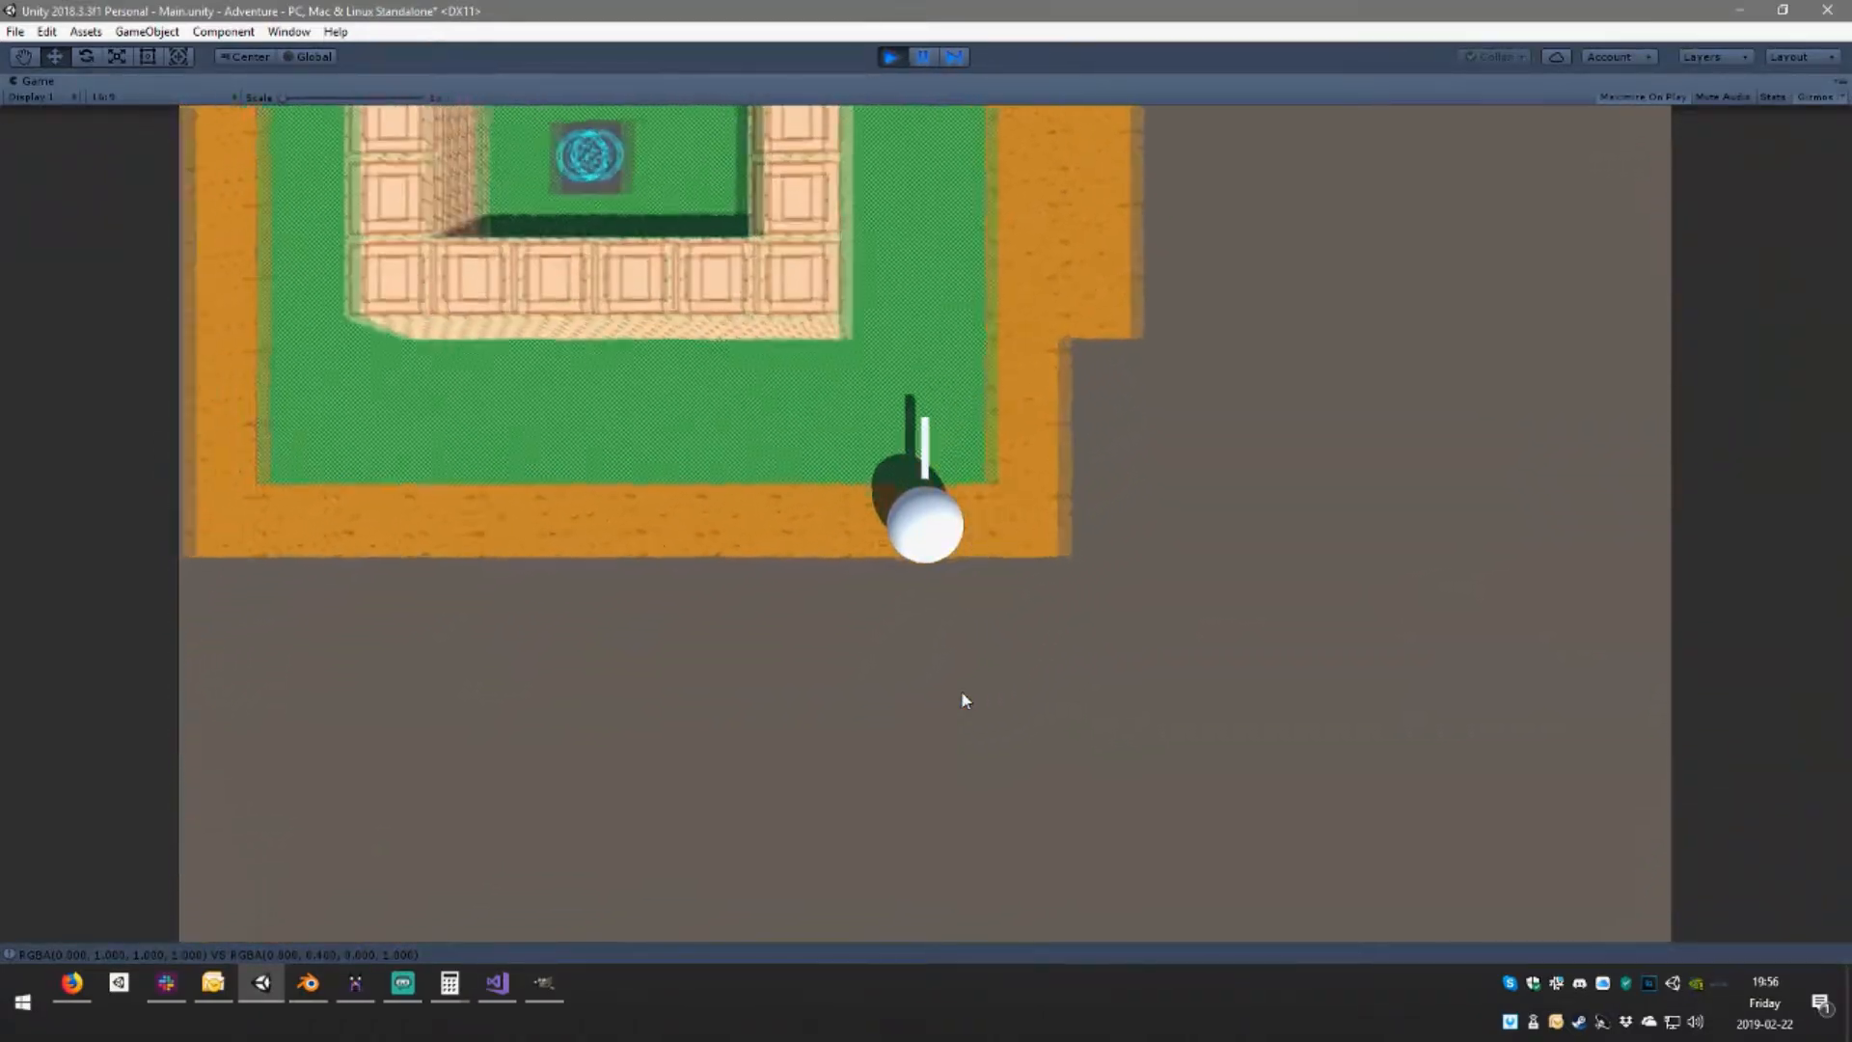
key("w")
key("a")
key("w")
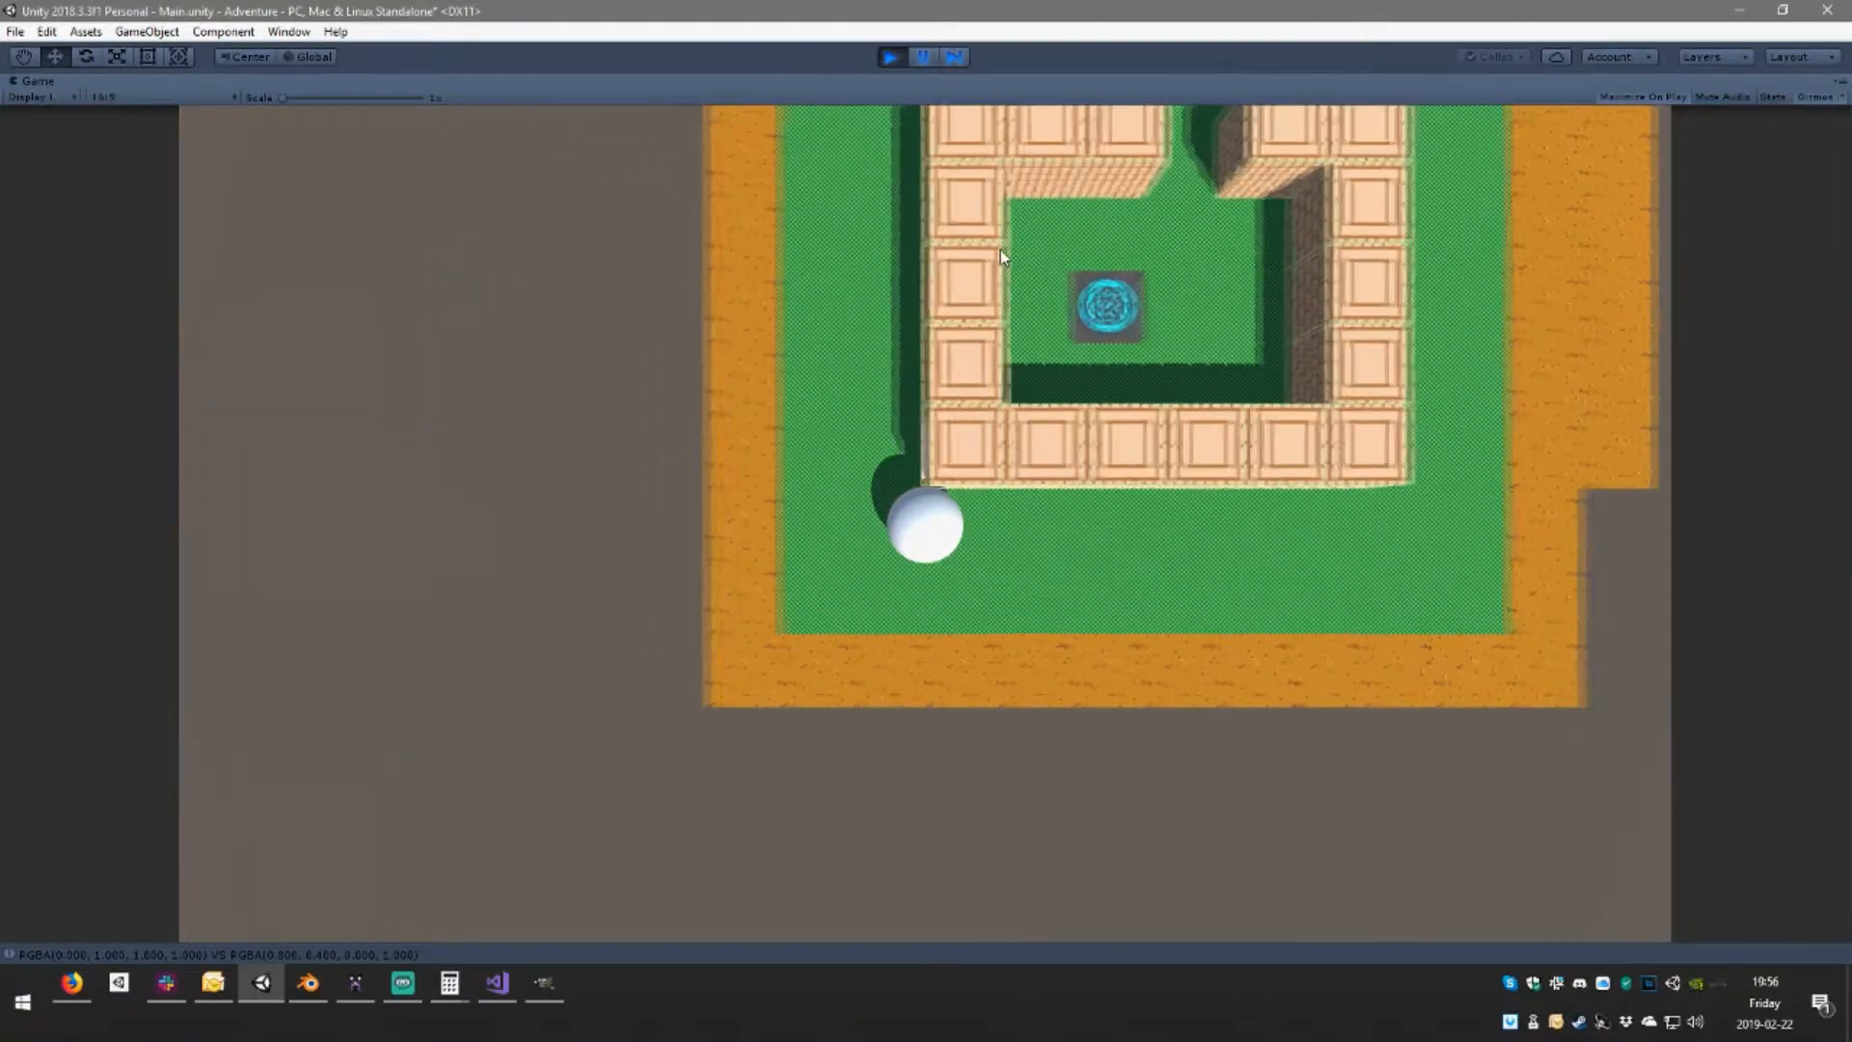
key("a")
key("w")
key("d")
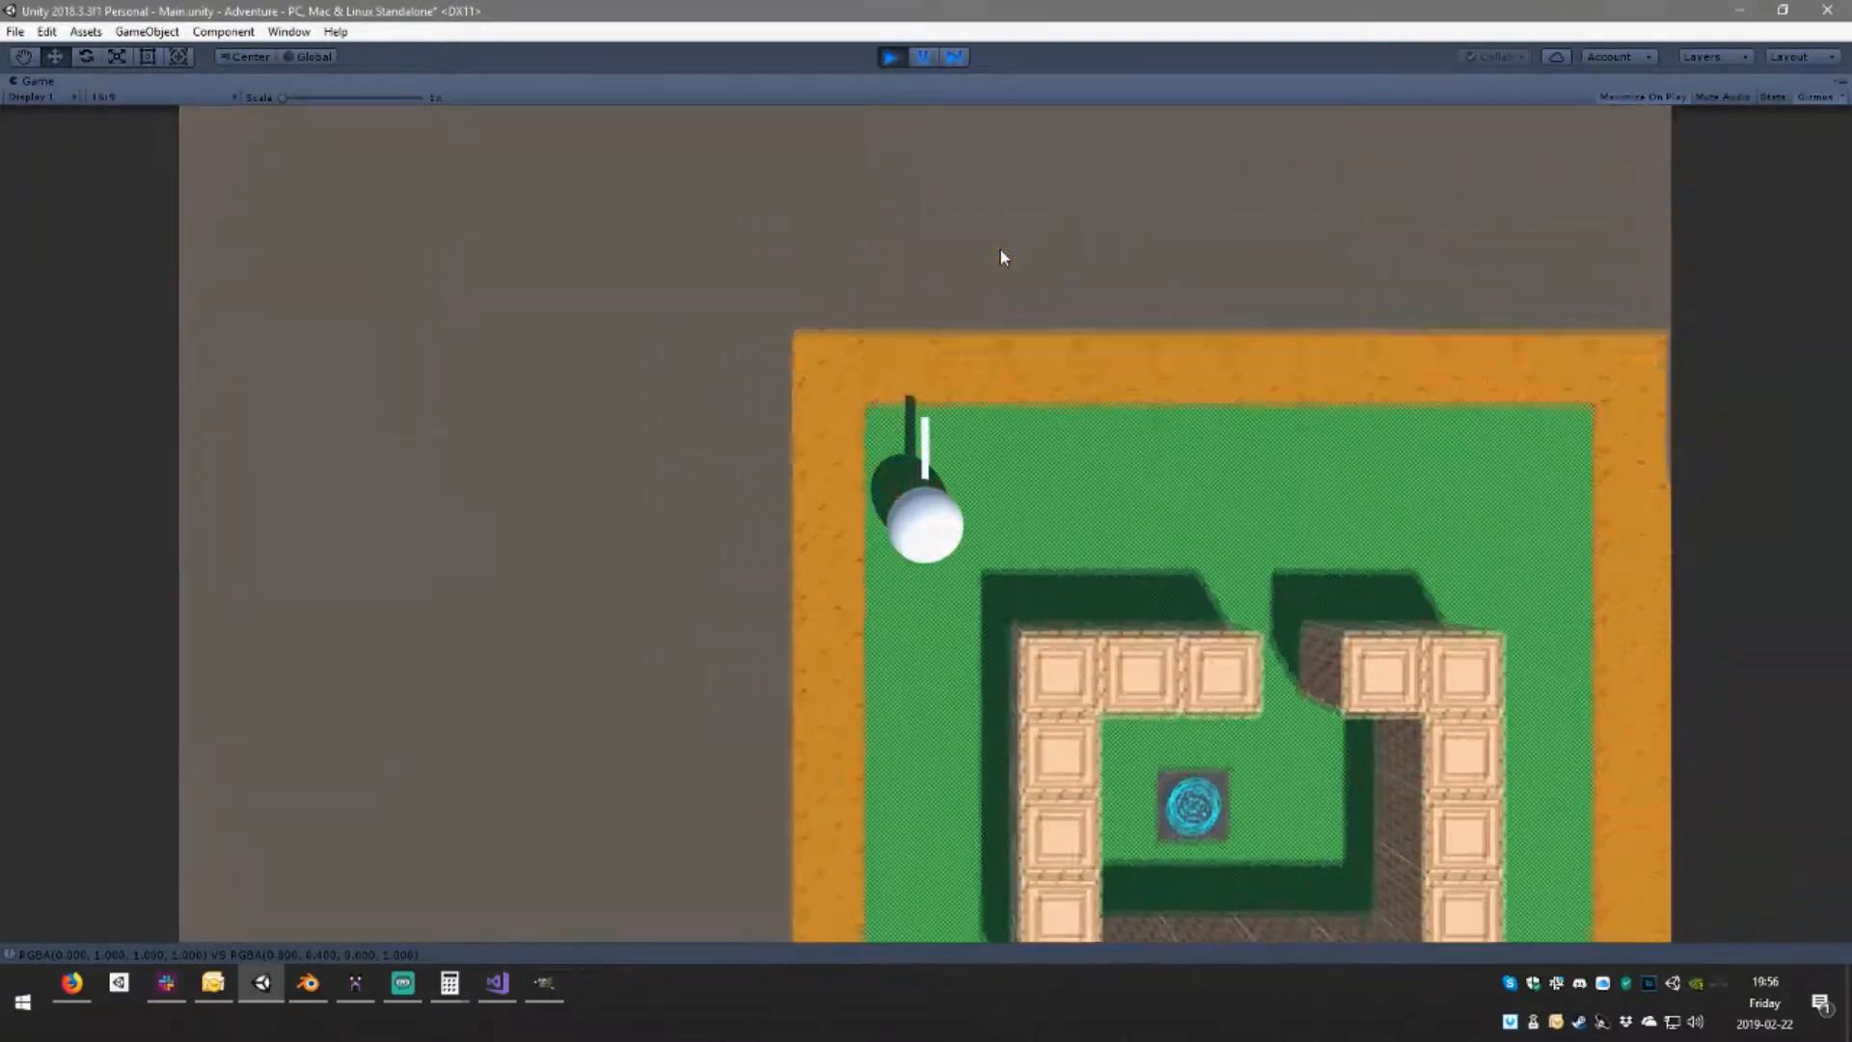
key("w")
key("a")
key("s")
key("d")
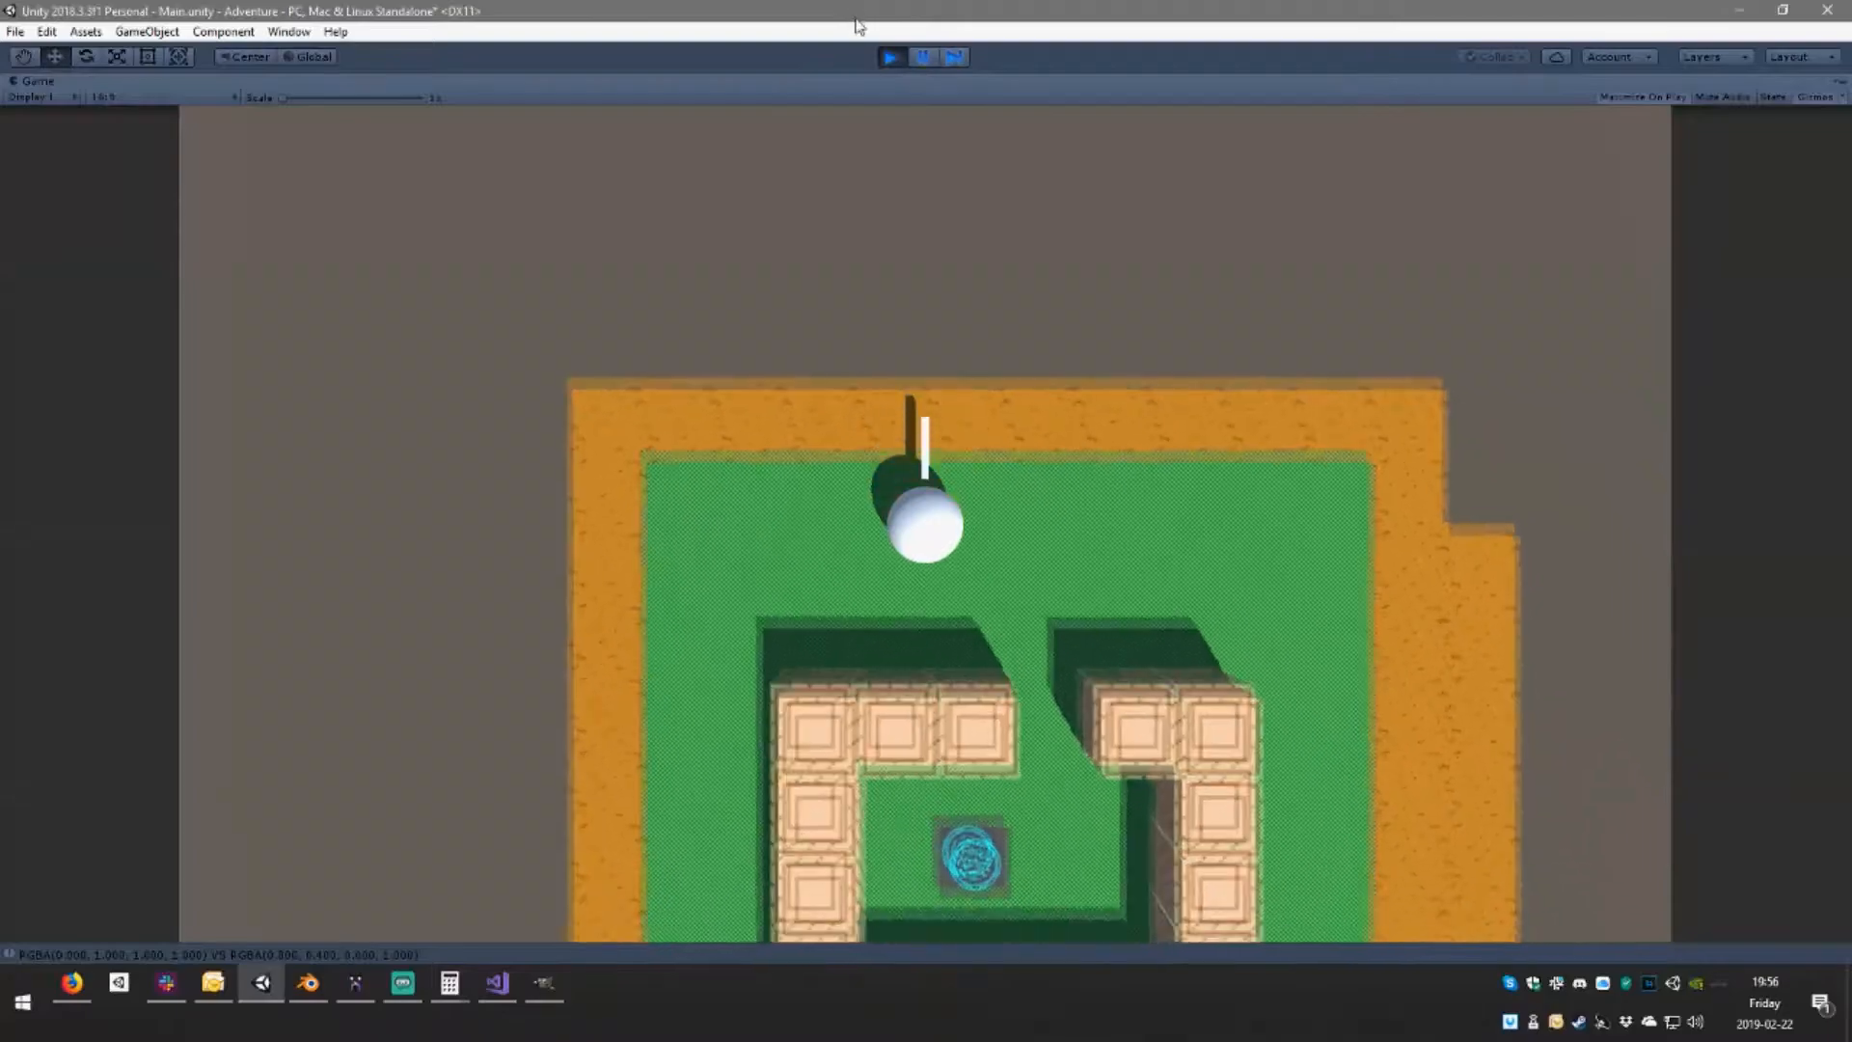
key("s")
key("a")
key("s")
key("d")
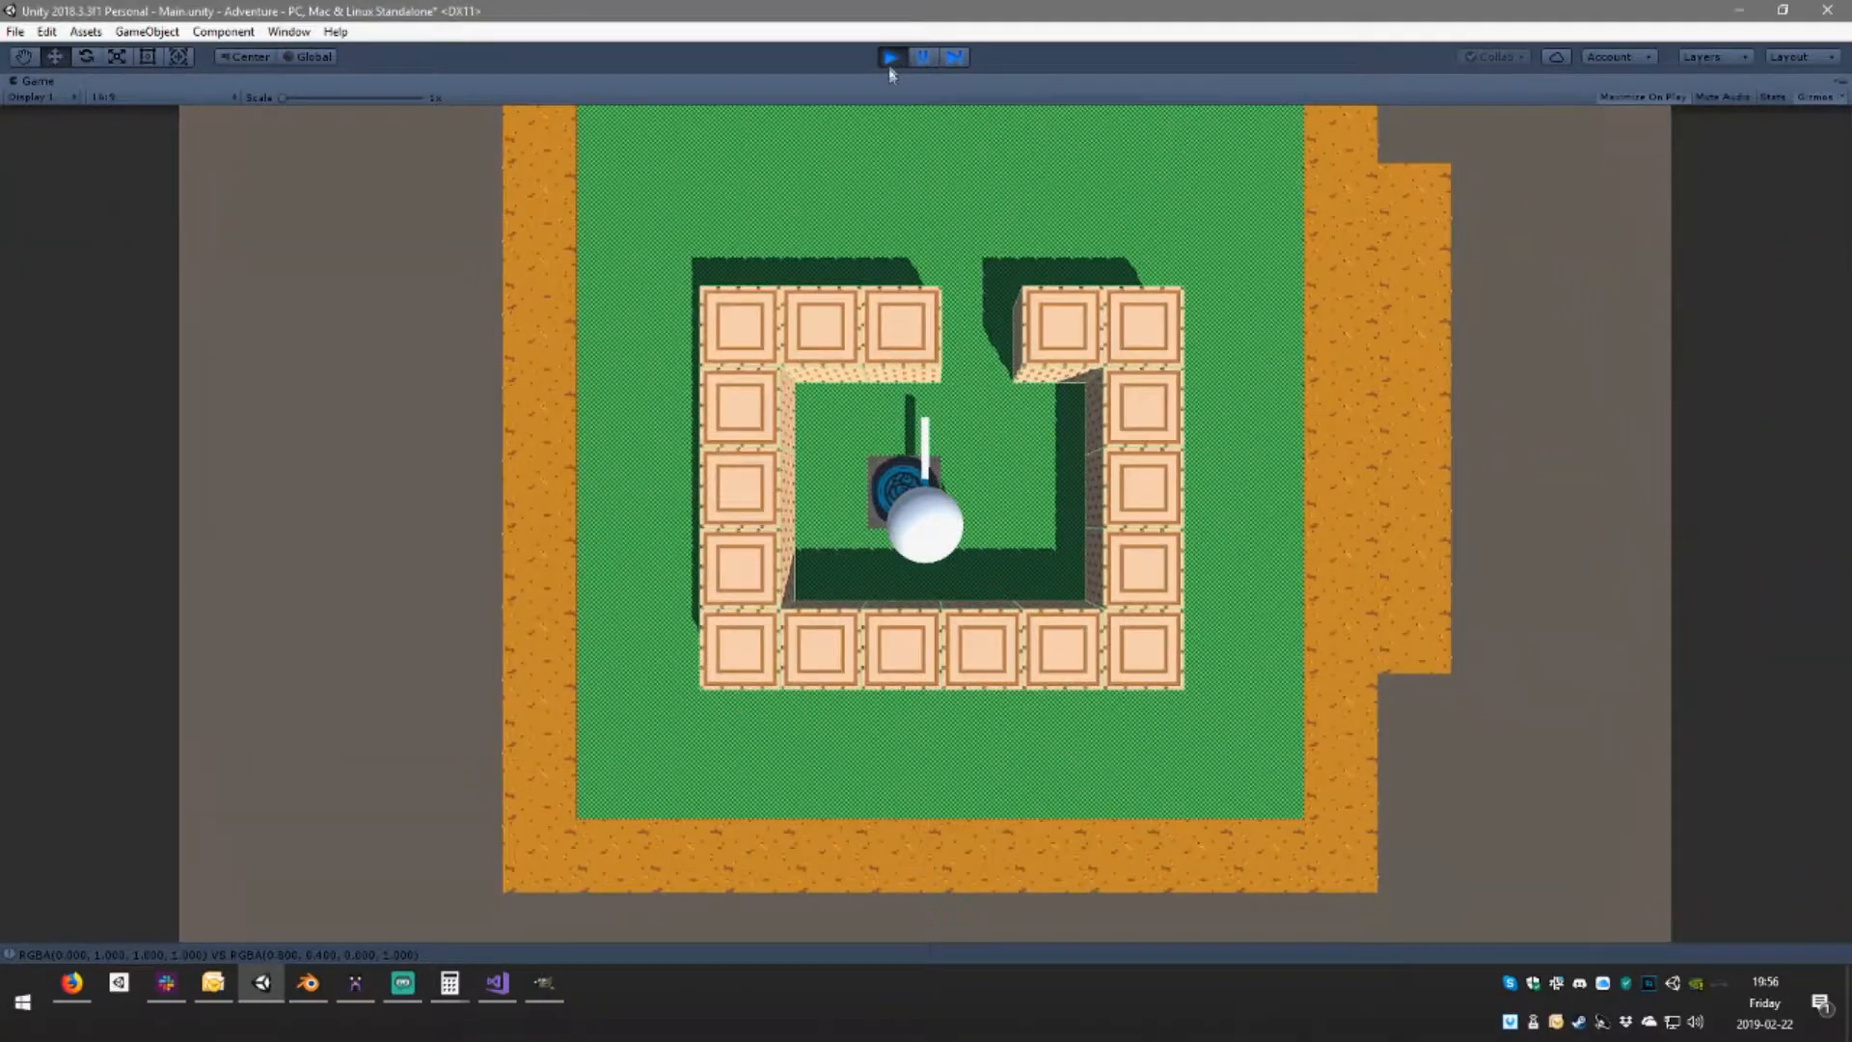
key("w")
key("a")
left_click(901, 59)
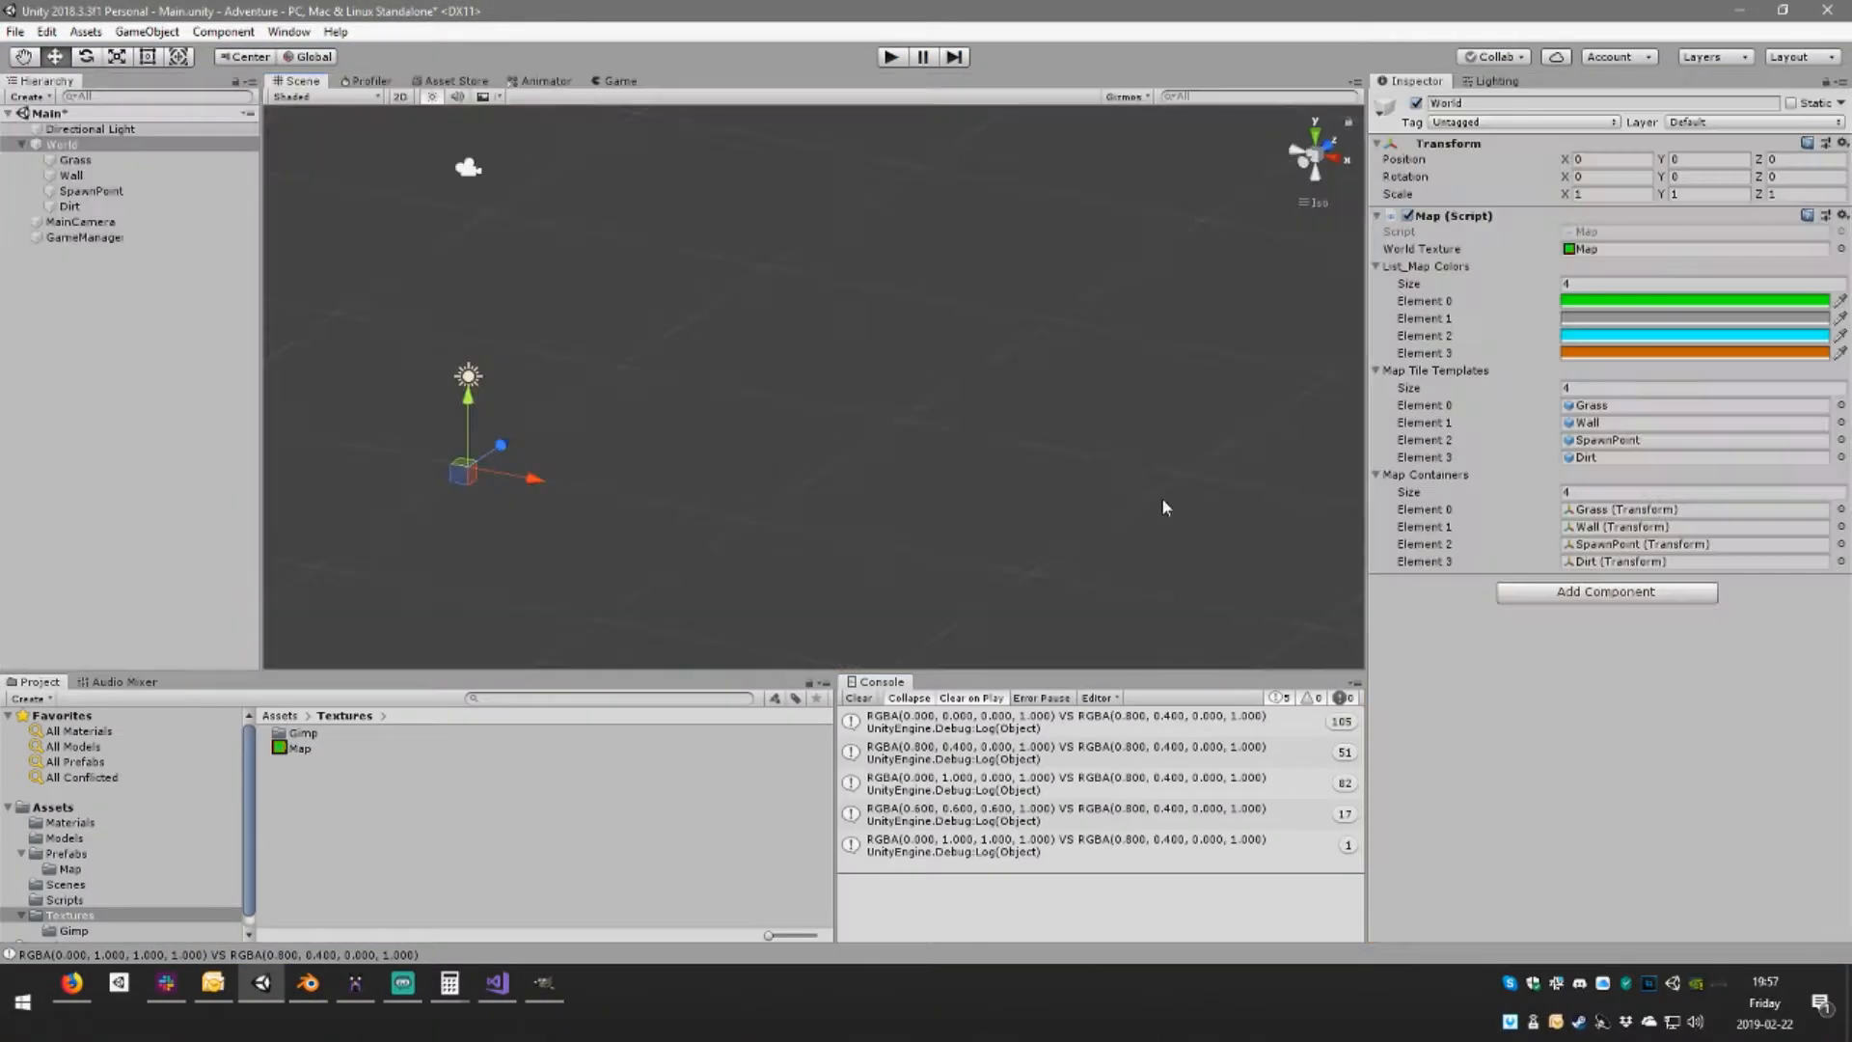
Open the Map.cs line behind the logged colour comparison in Visual Studio, delete that debug log line and save the script
double_click(1009, 752)
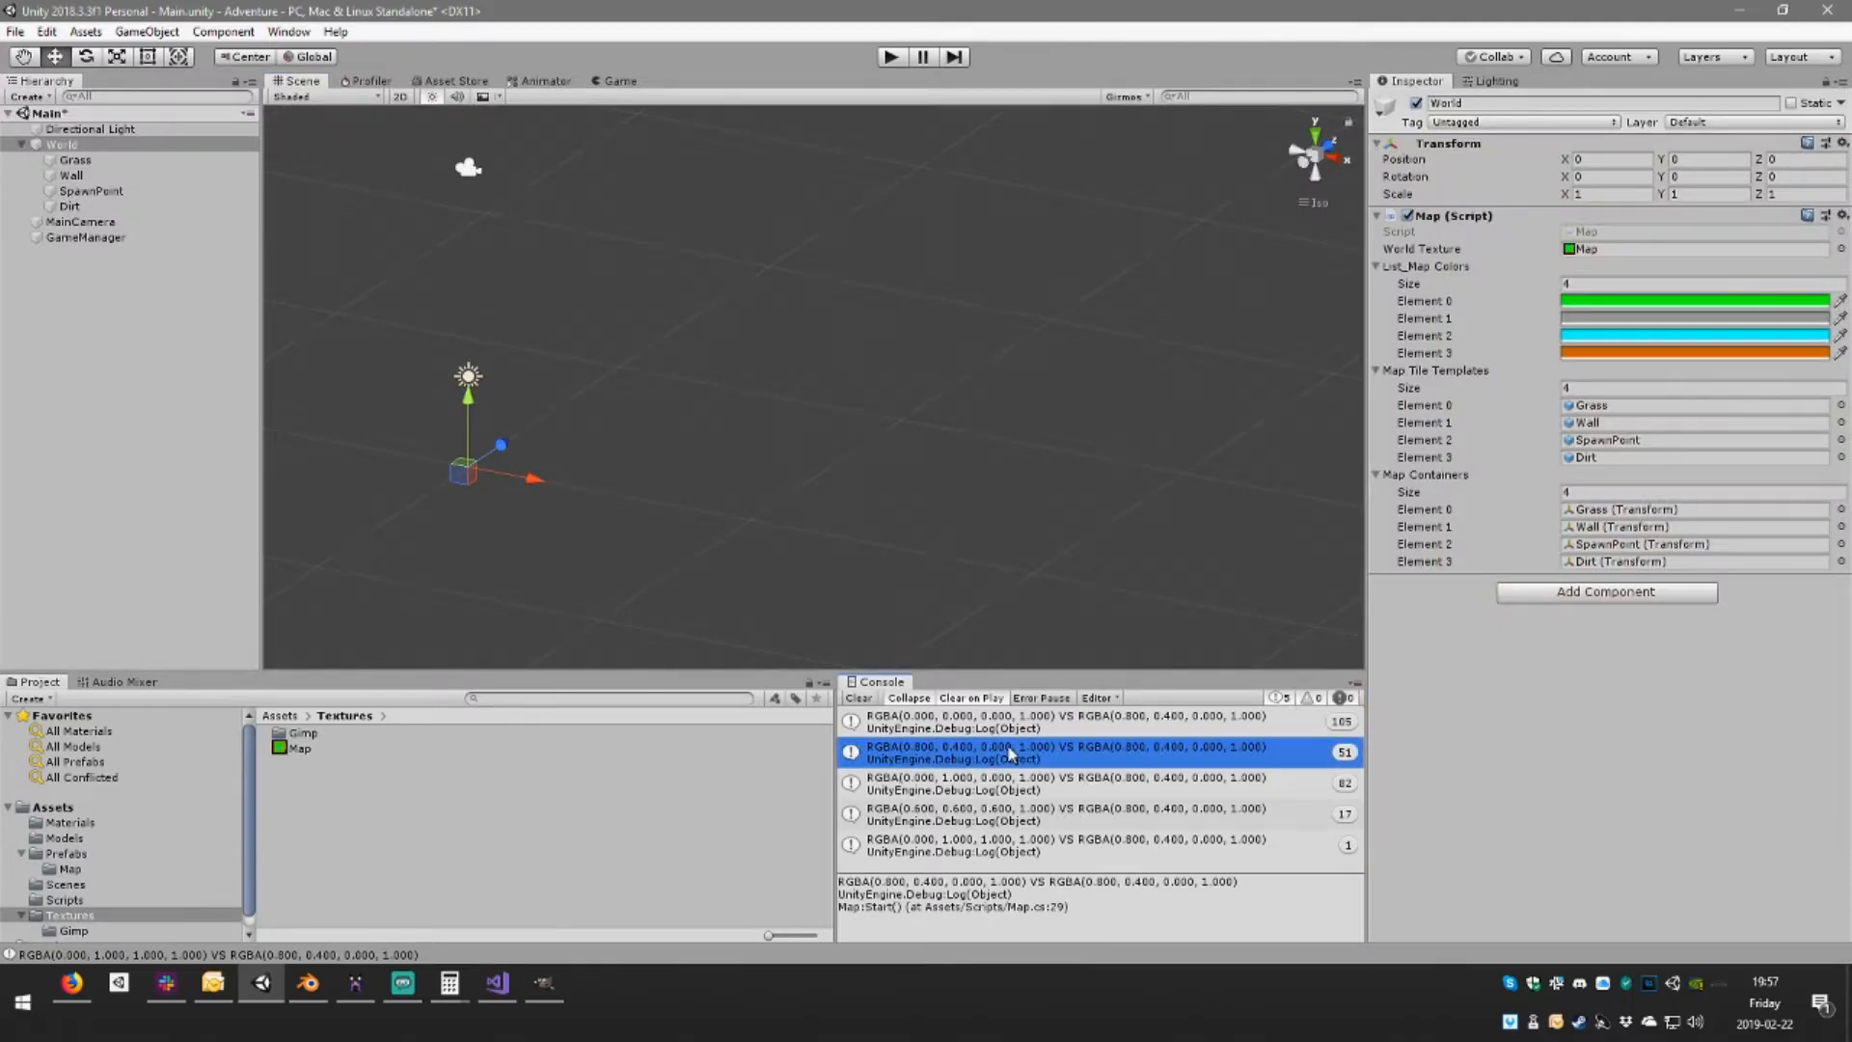
left_click(747, 509)
left_click_drag(856, 509, 138, 508)
key("Delete")
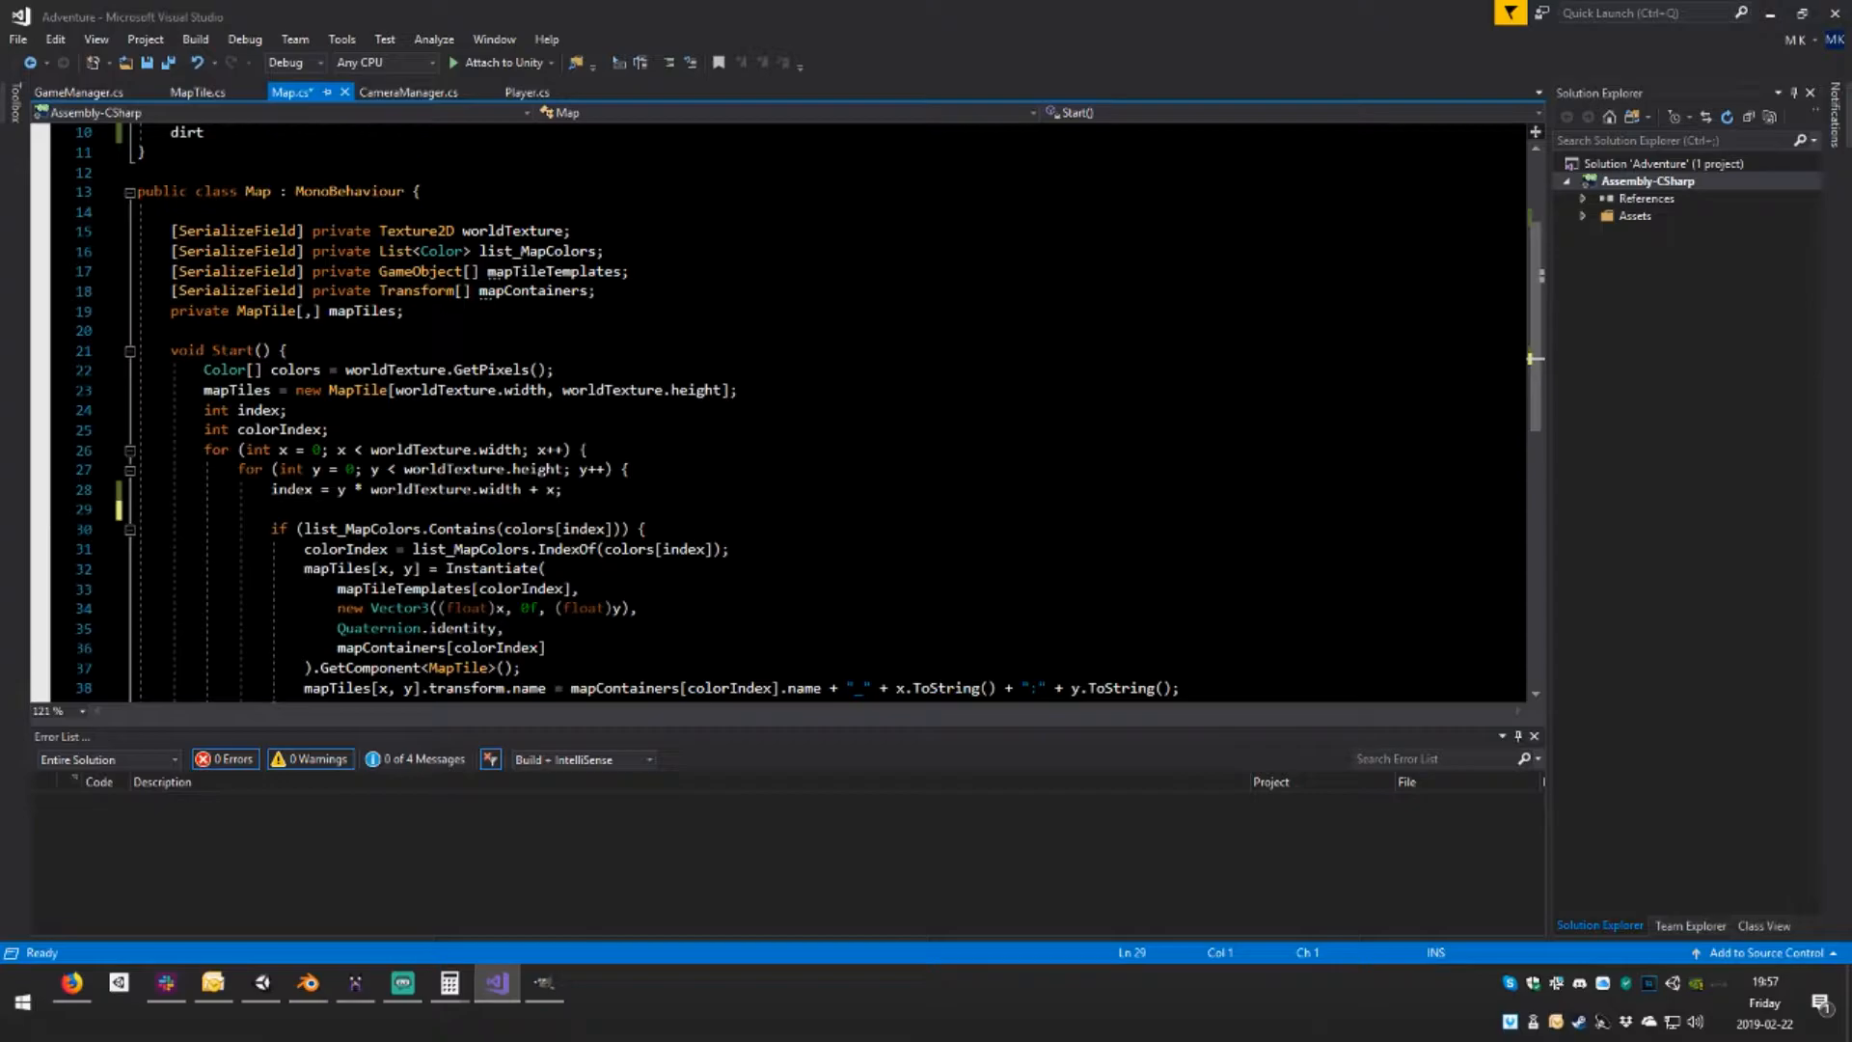
key("Delete")
key("ctrl+s")
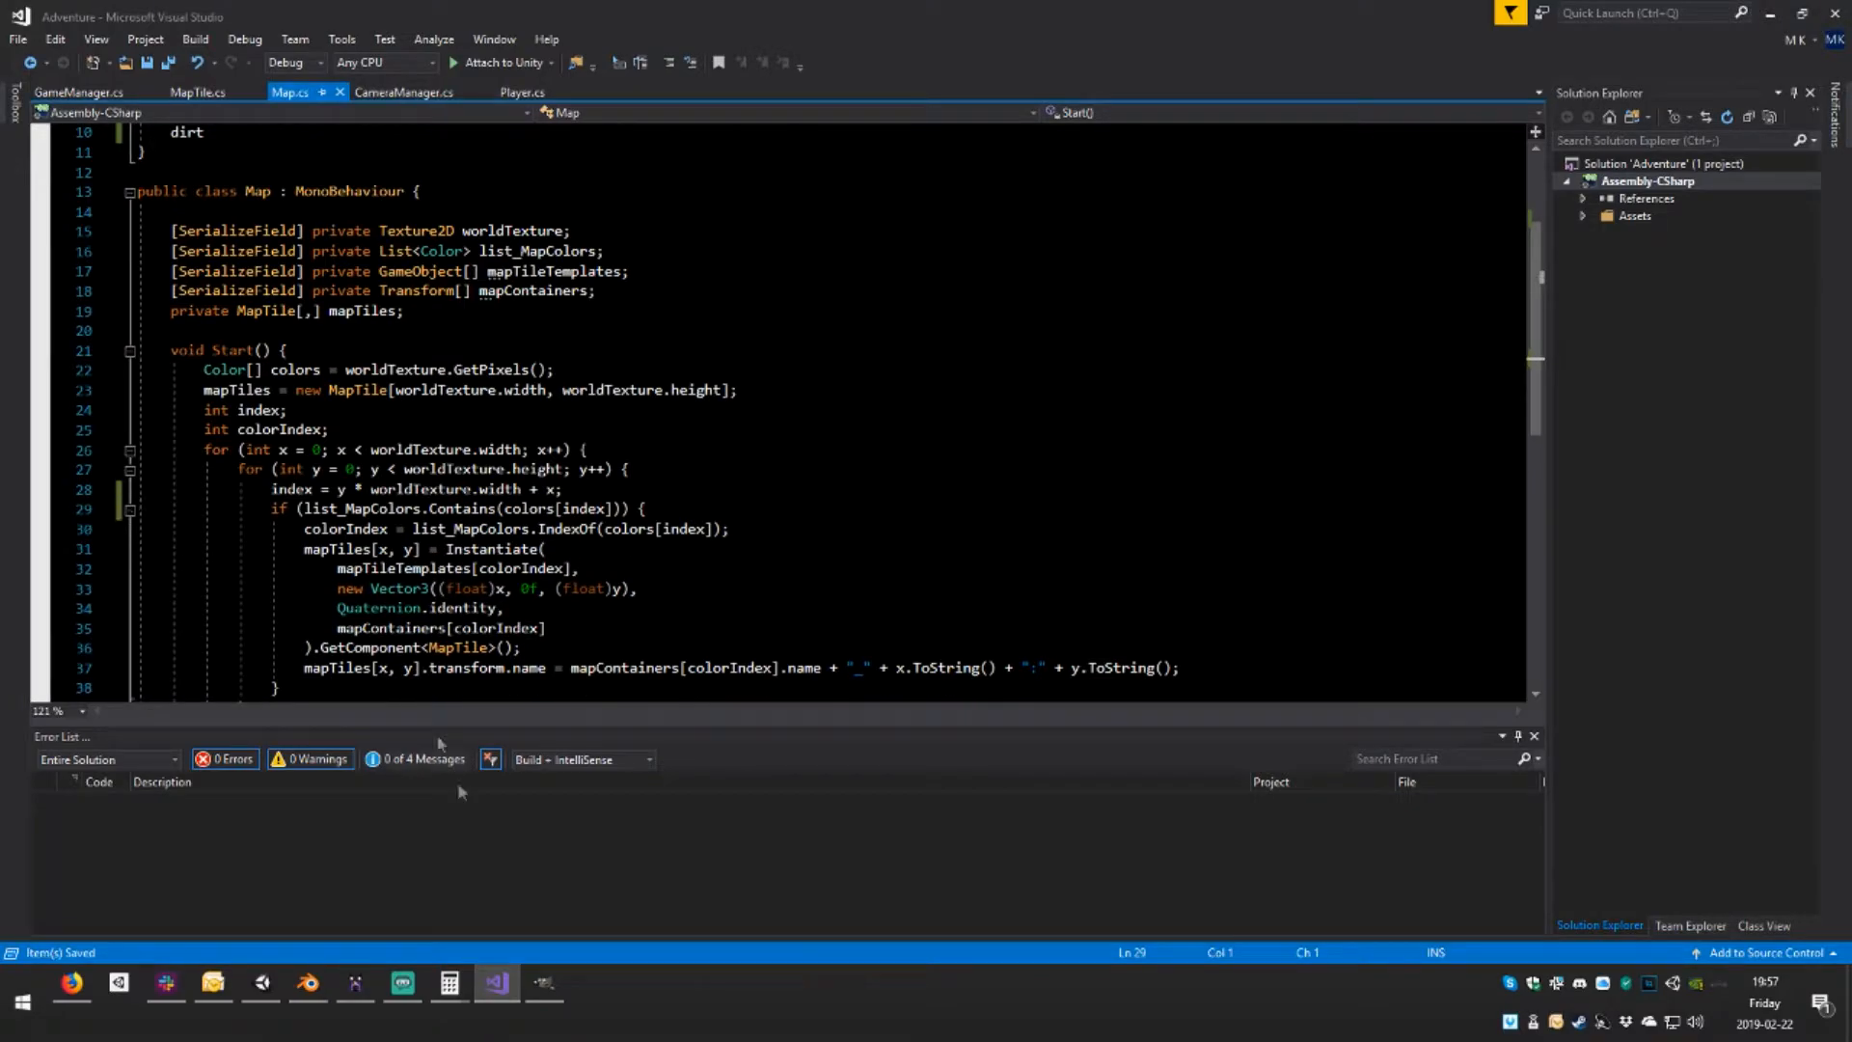
Begin a new statement below the tile-naming line in the Start loop with mapTiles[x, y].transform.rotation
mouse_move(585, 589)
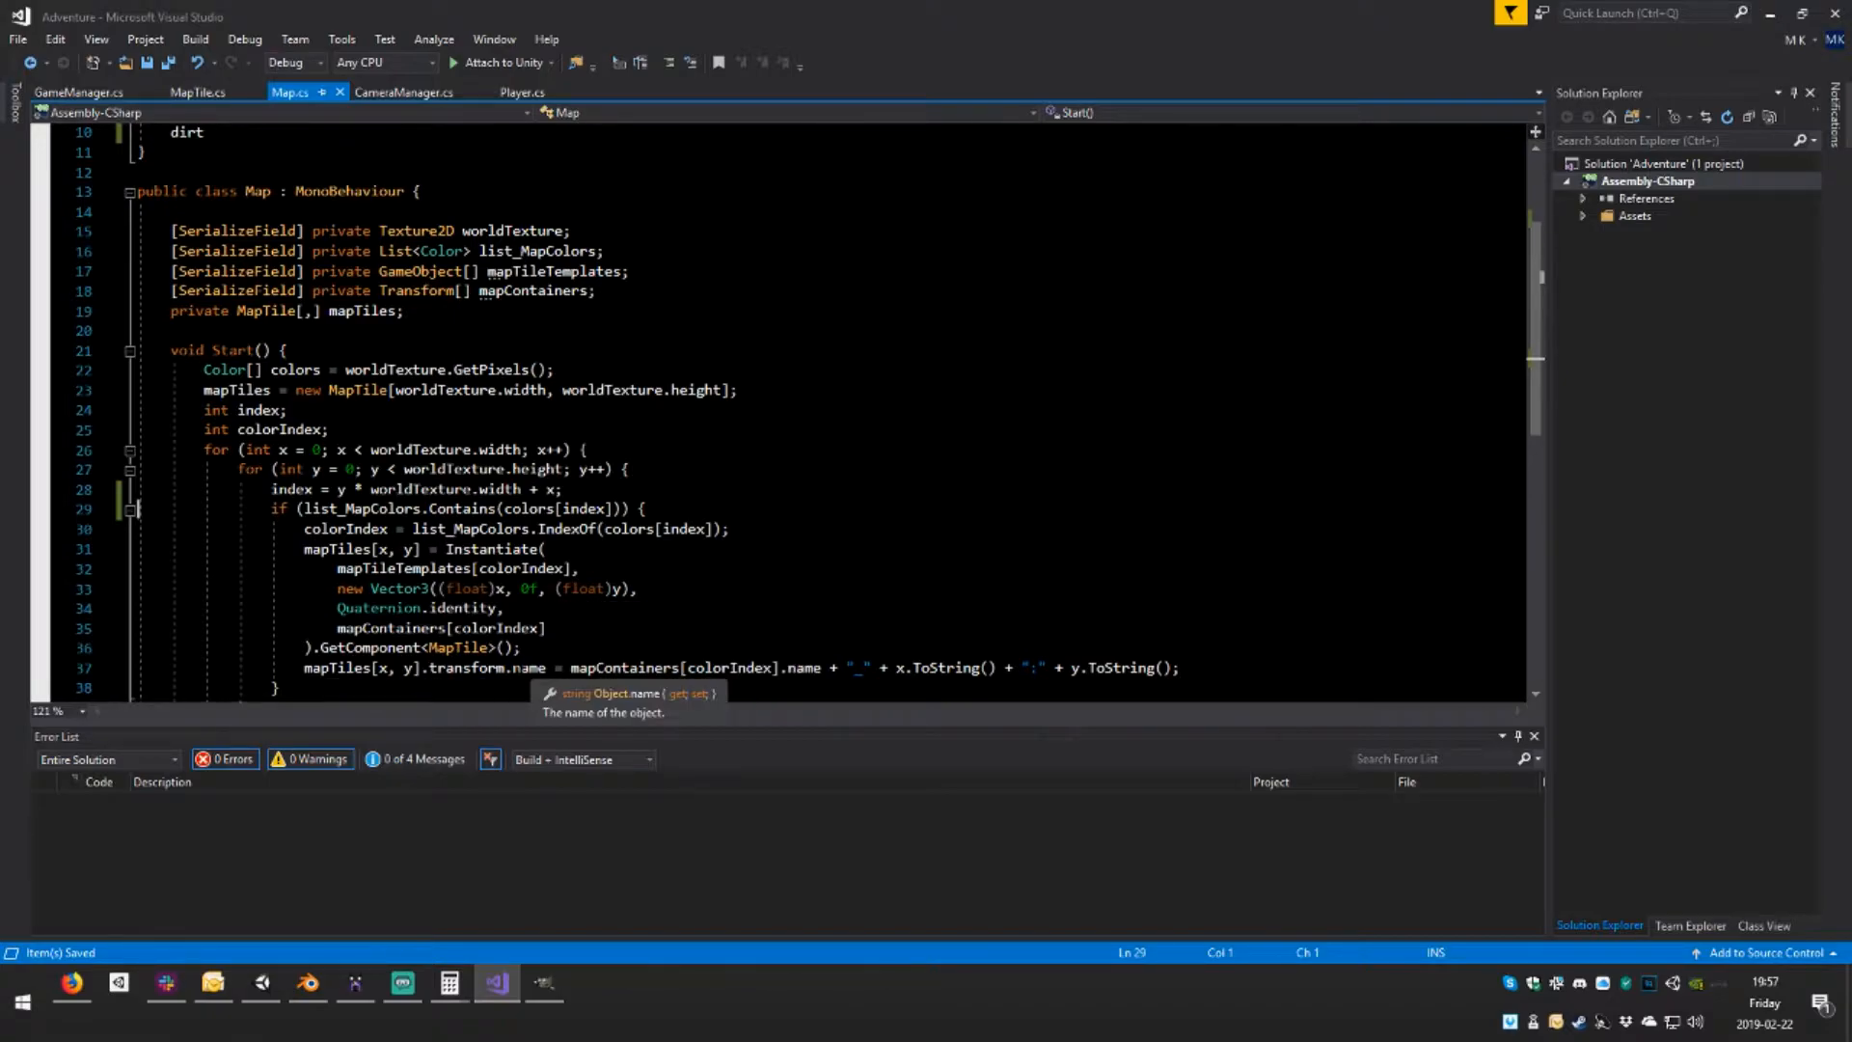
left_click_drag(513, 667, 310, 668)
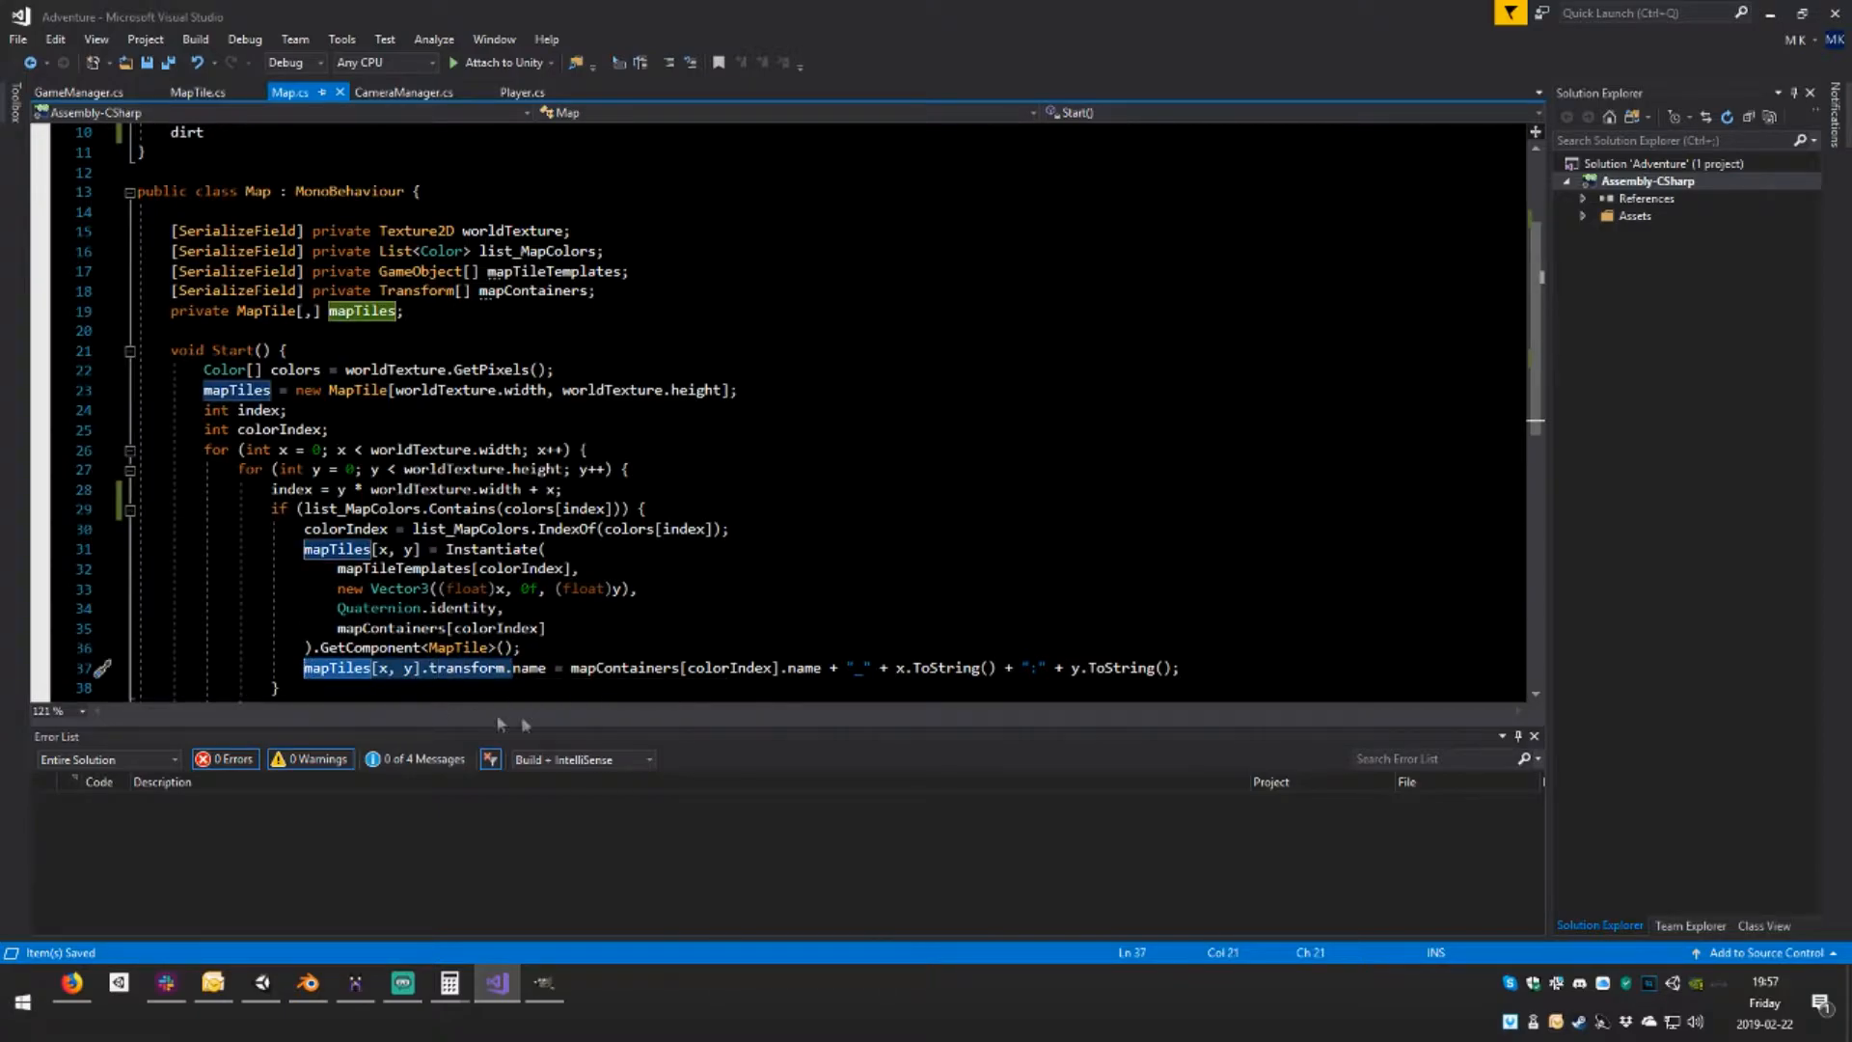
key("End")
key("Return")
type("mapTiles[x, y].transform.")
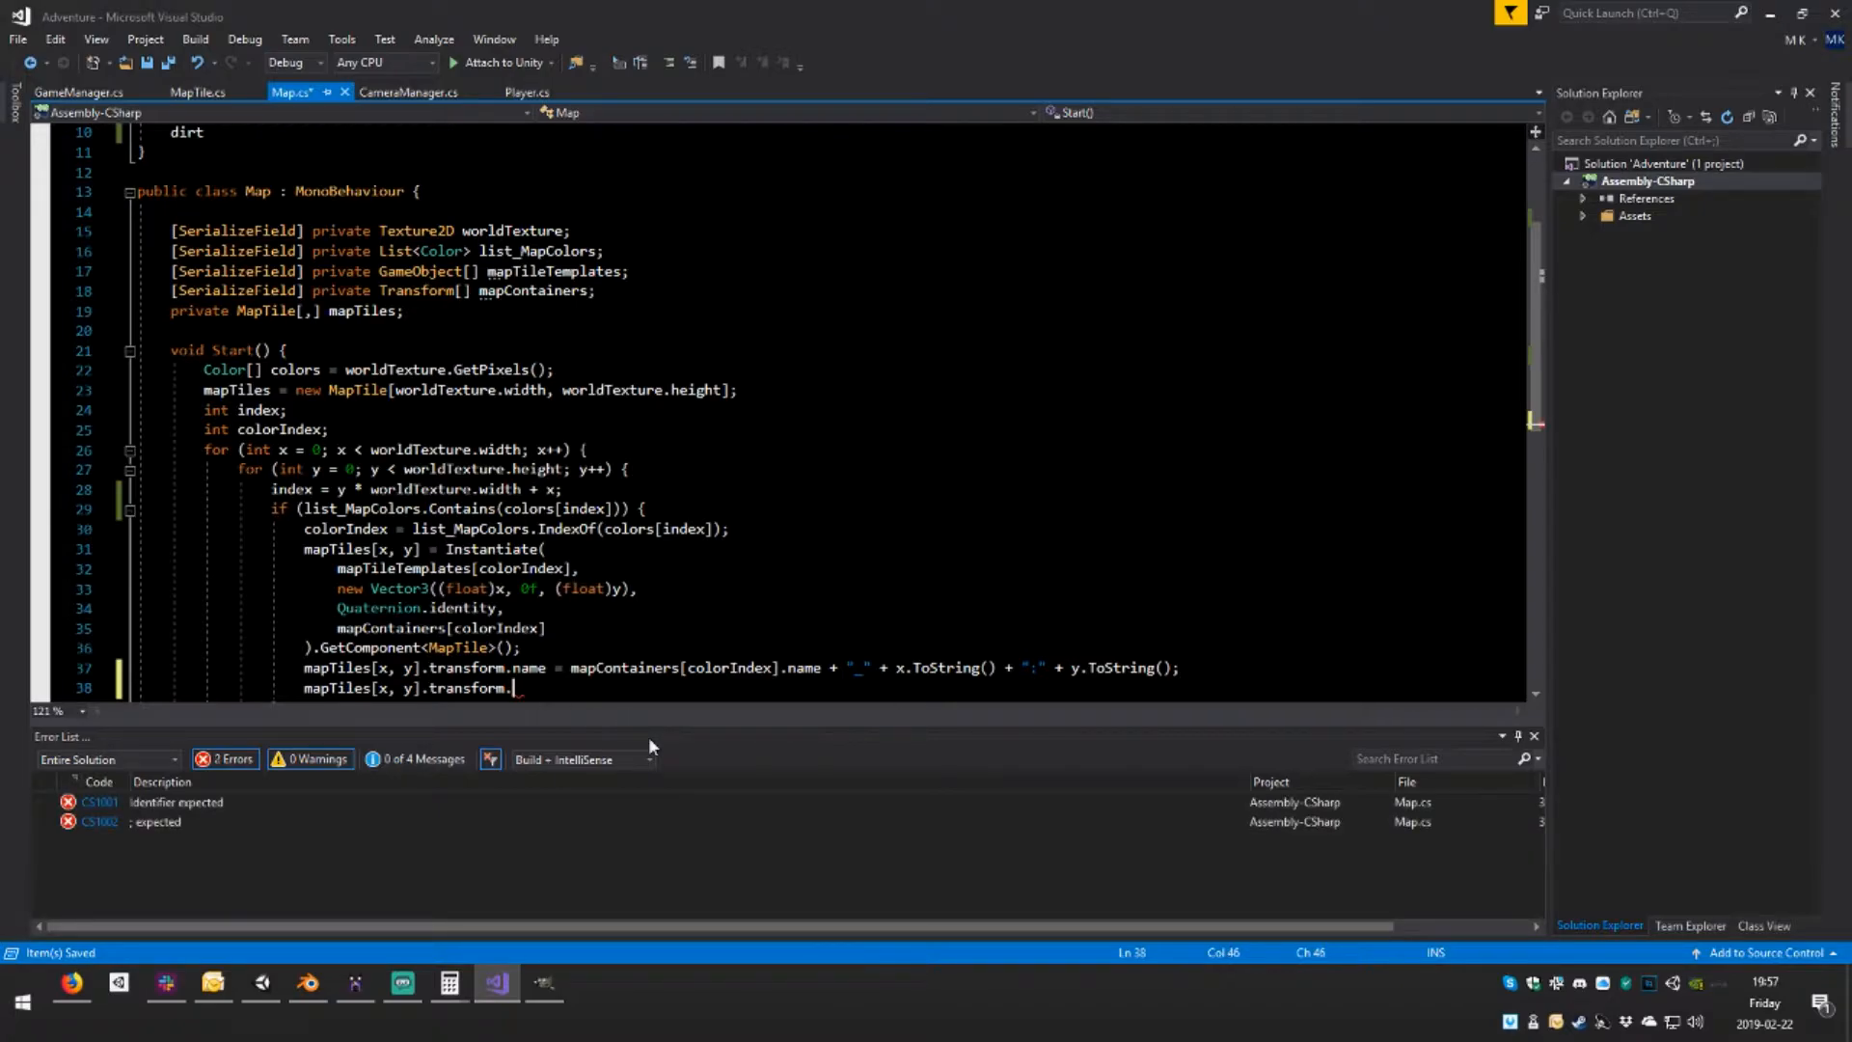
type("rotat")
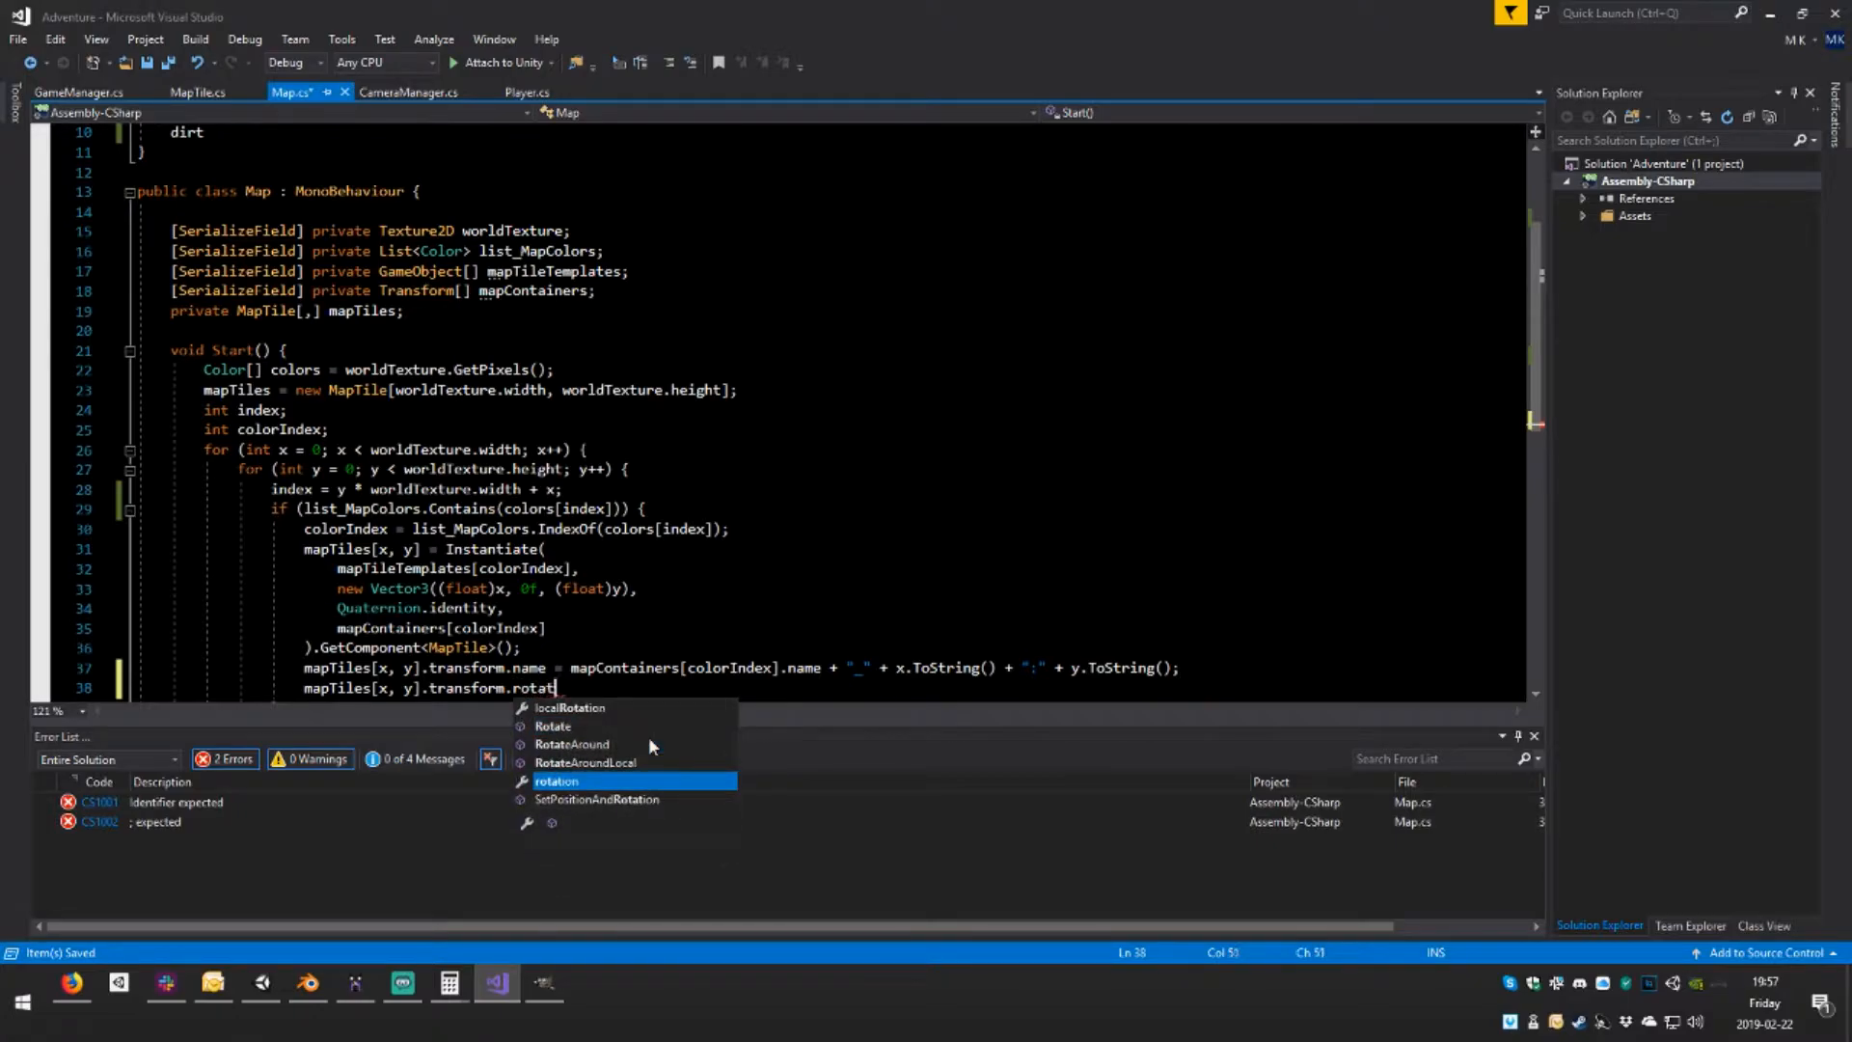
type("ion ")
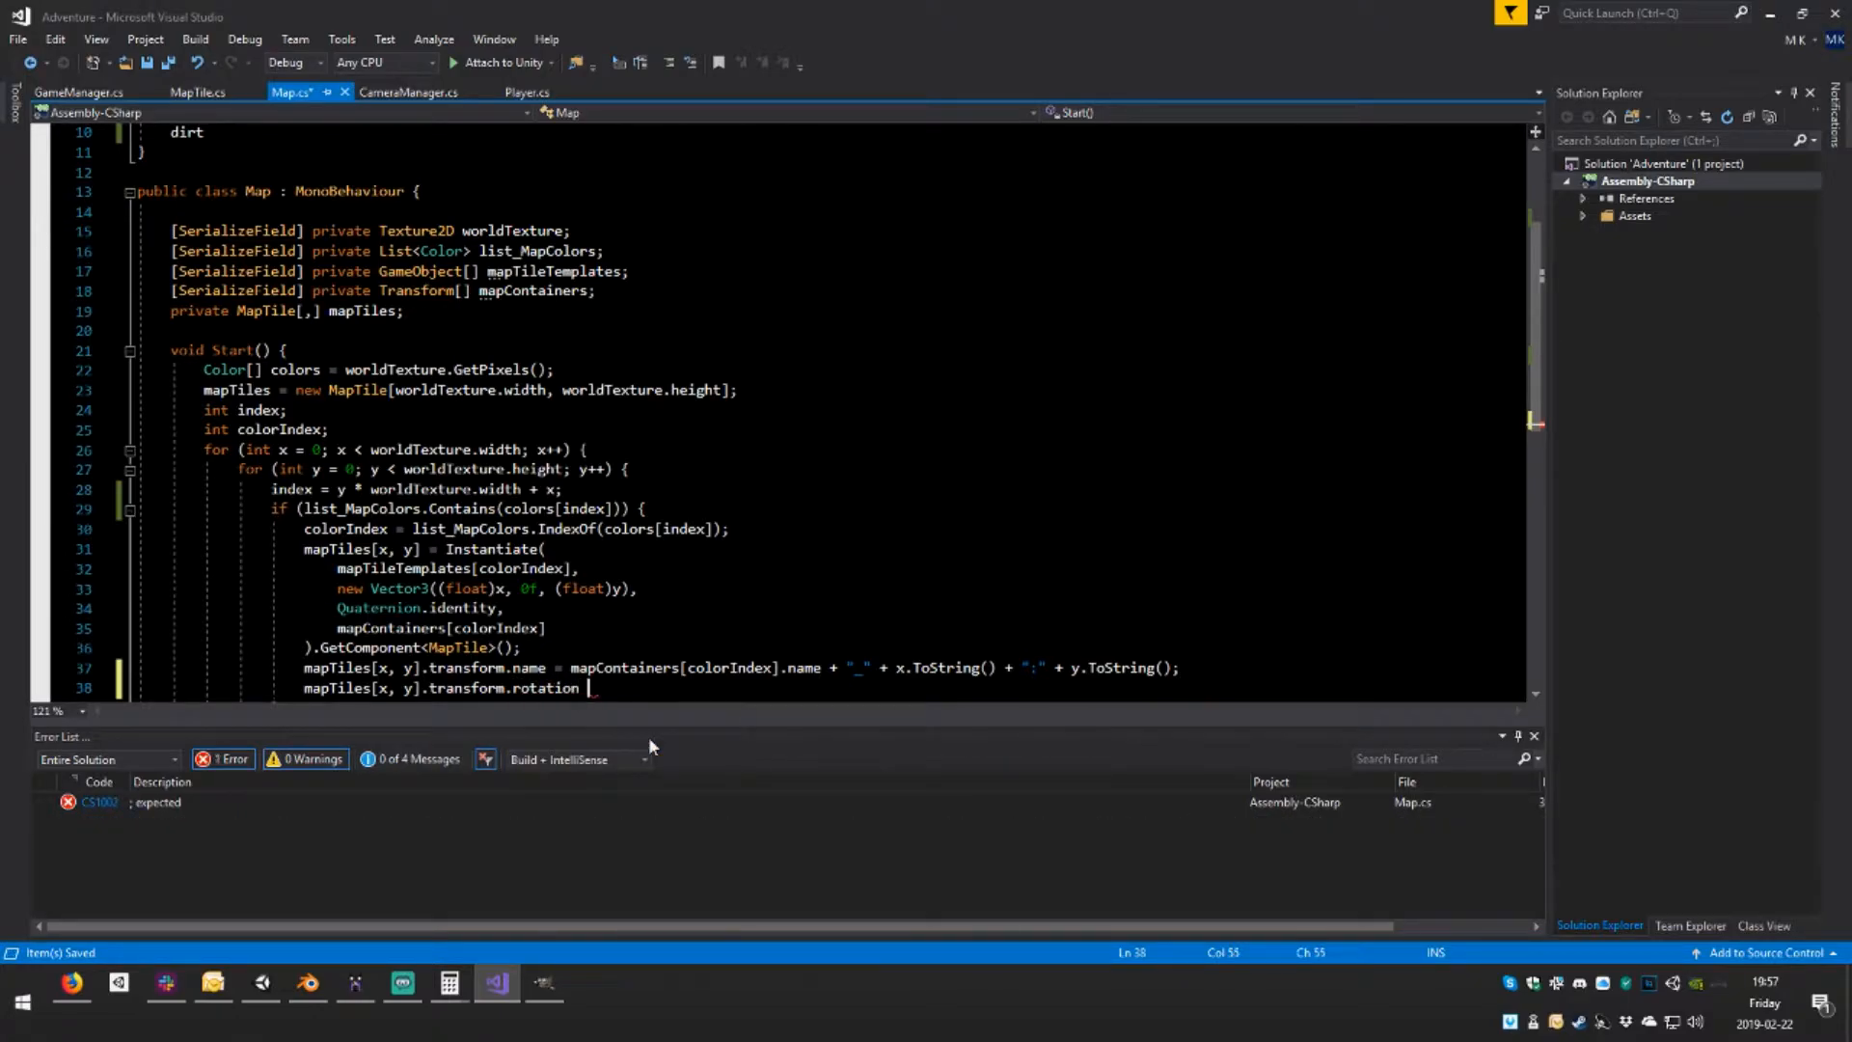
Assign the tile rotation a Quaternion.Euler call whose argument starts with Vector3.up and a multiplication sign
type("= Quatwer")
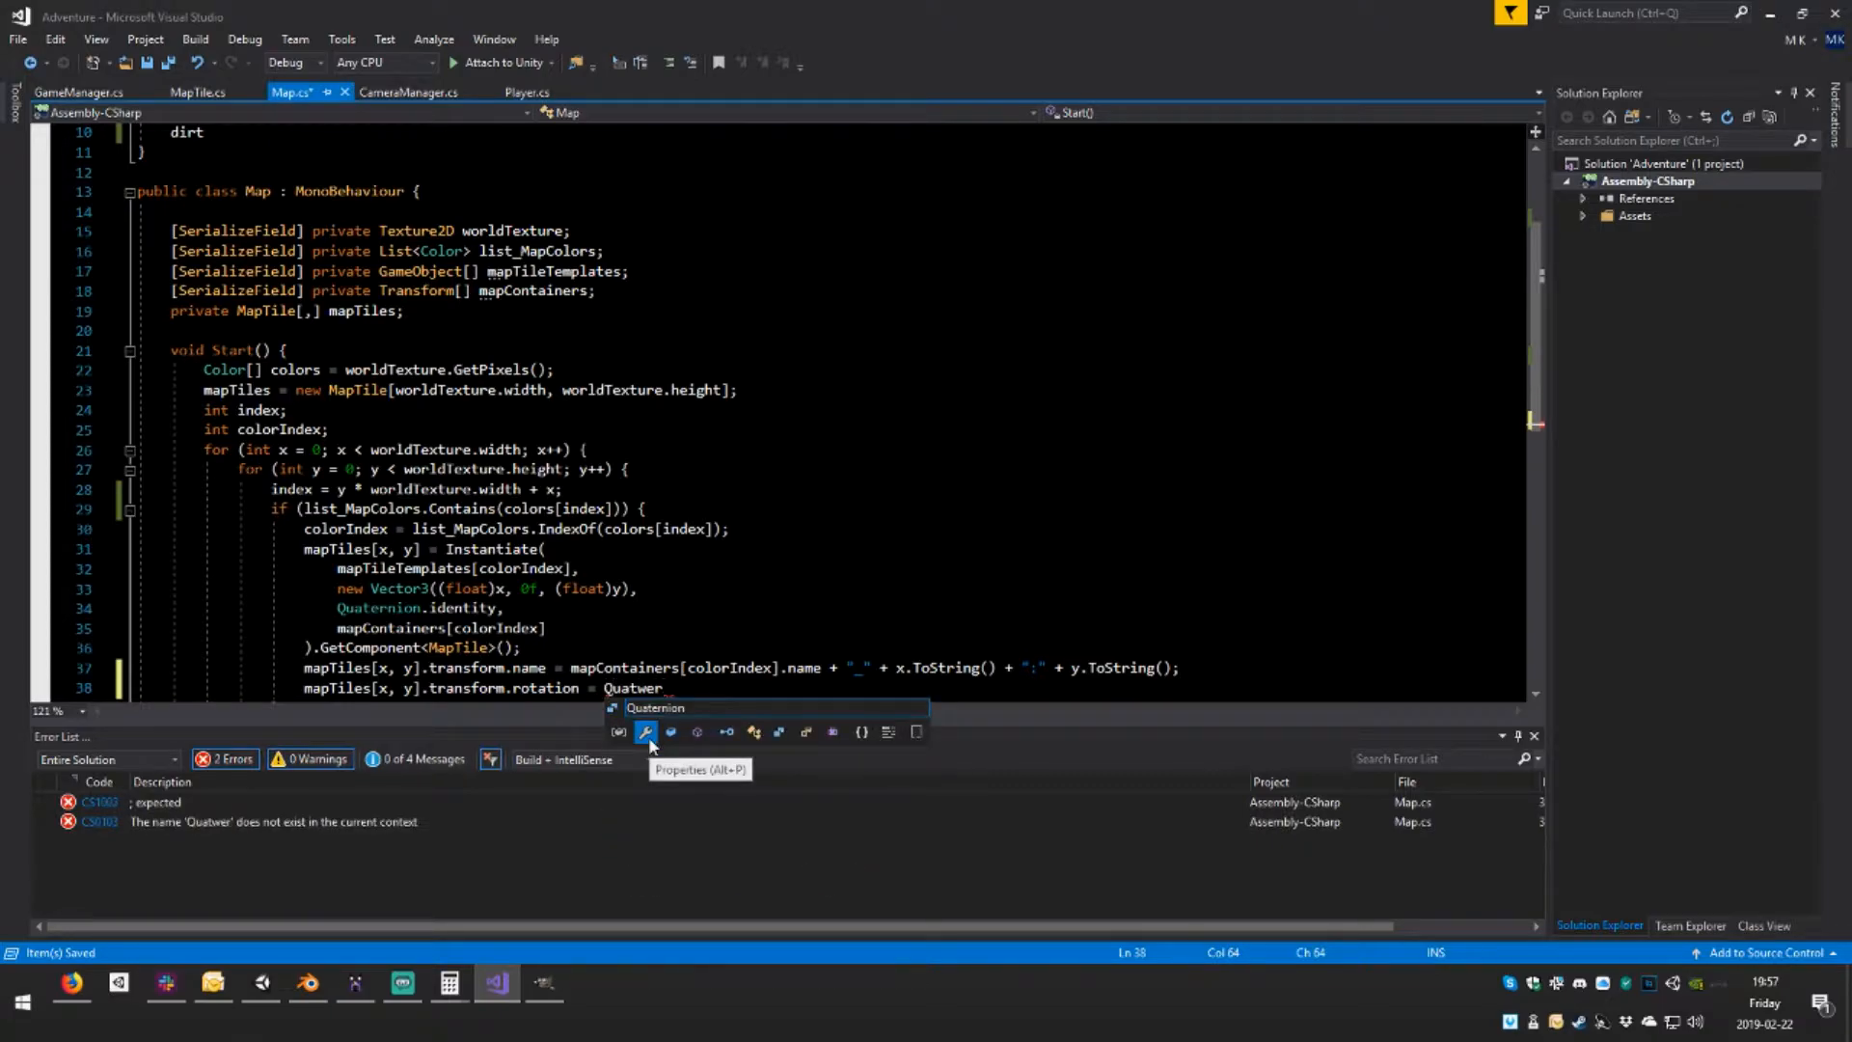
key("Tab")
type(".")
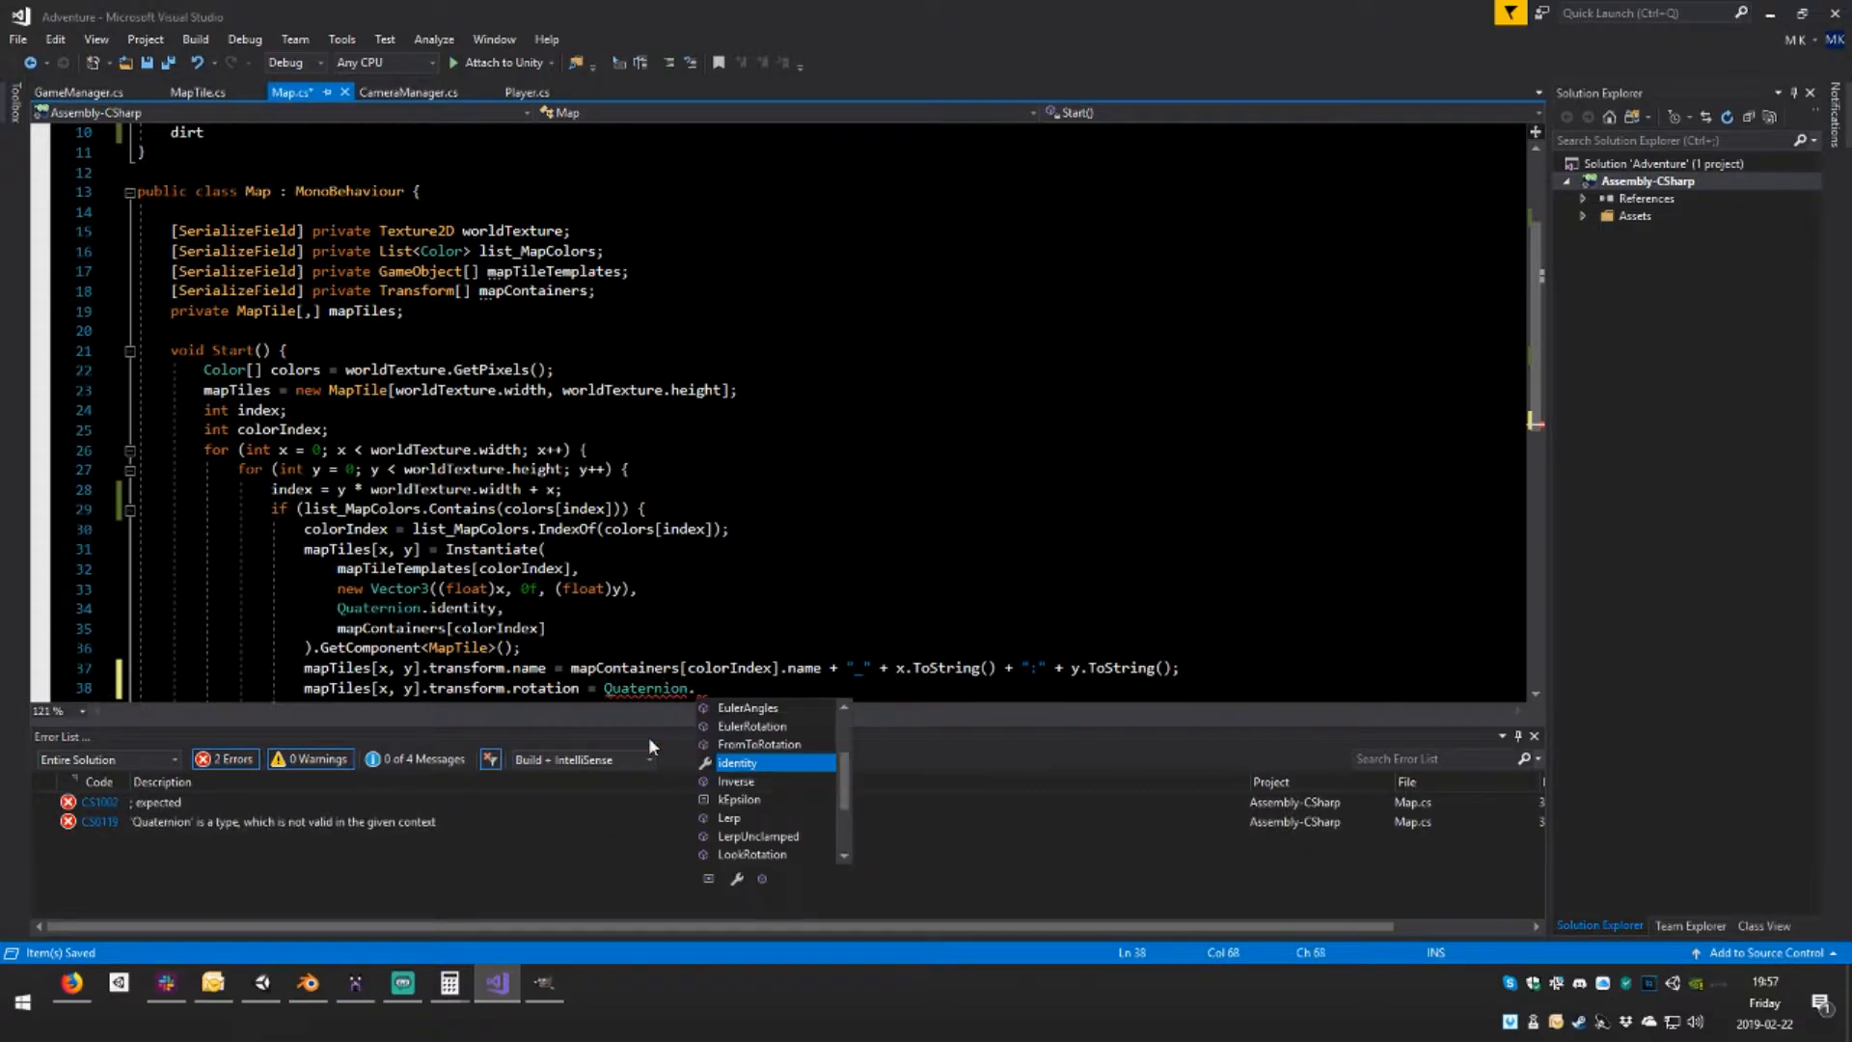
type("Euler")
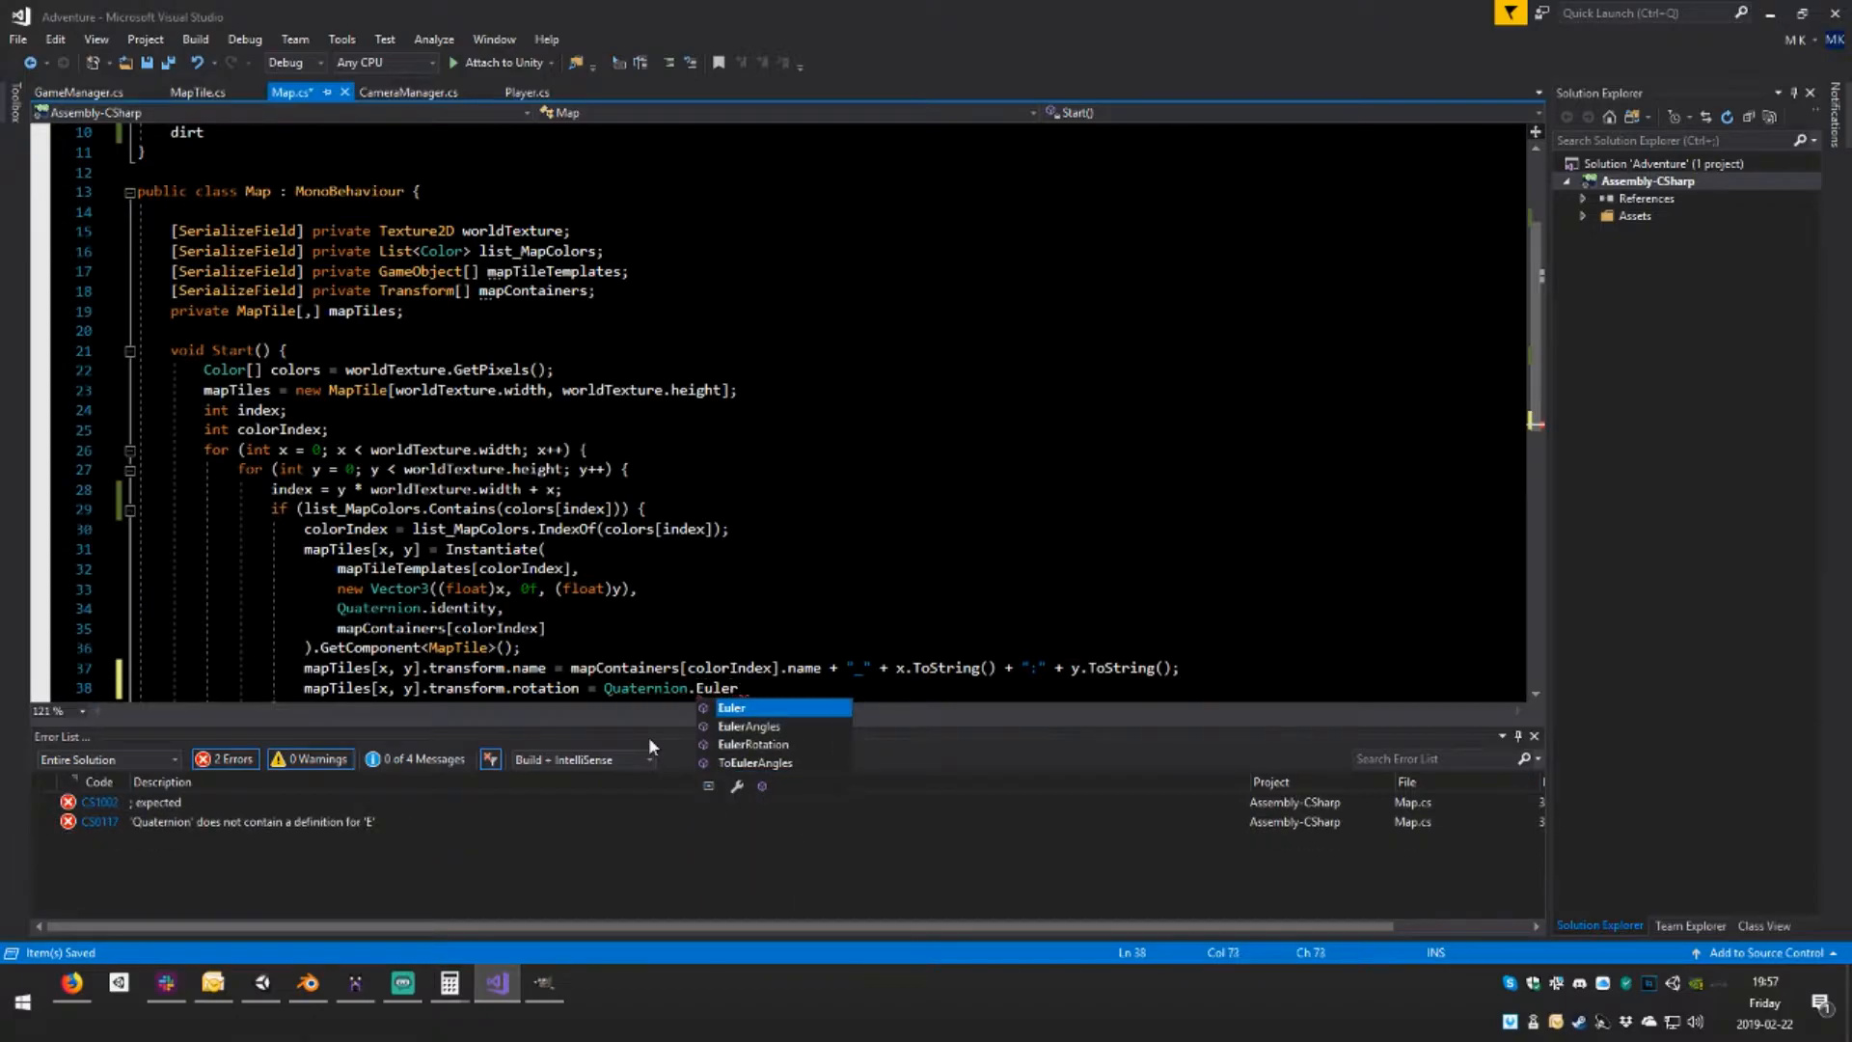
type("(ne")
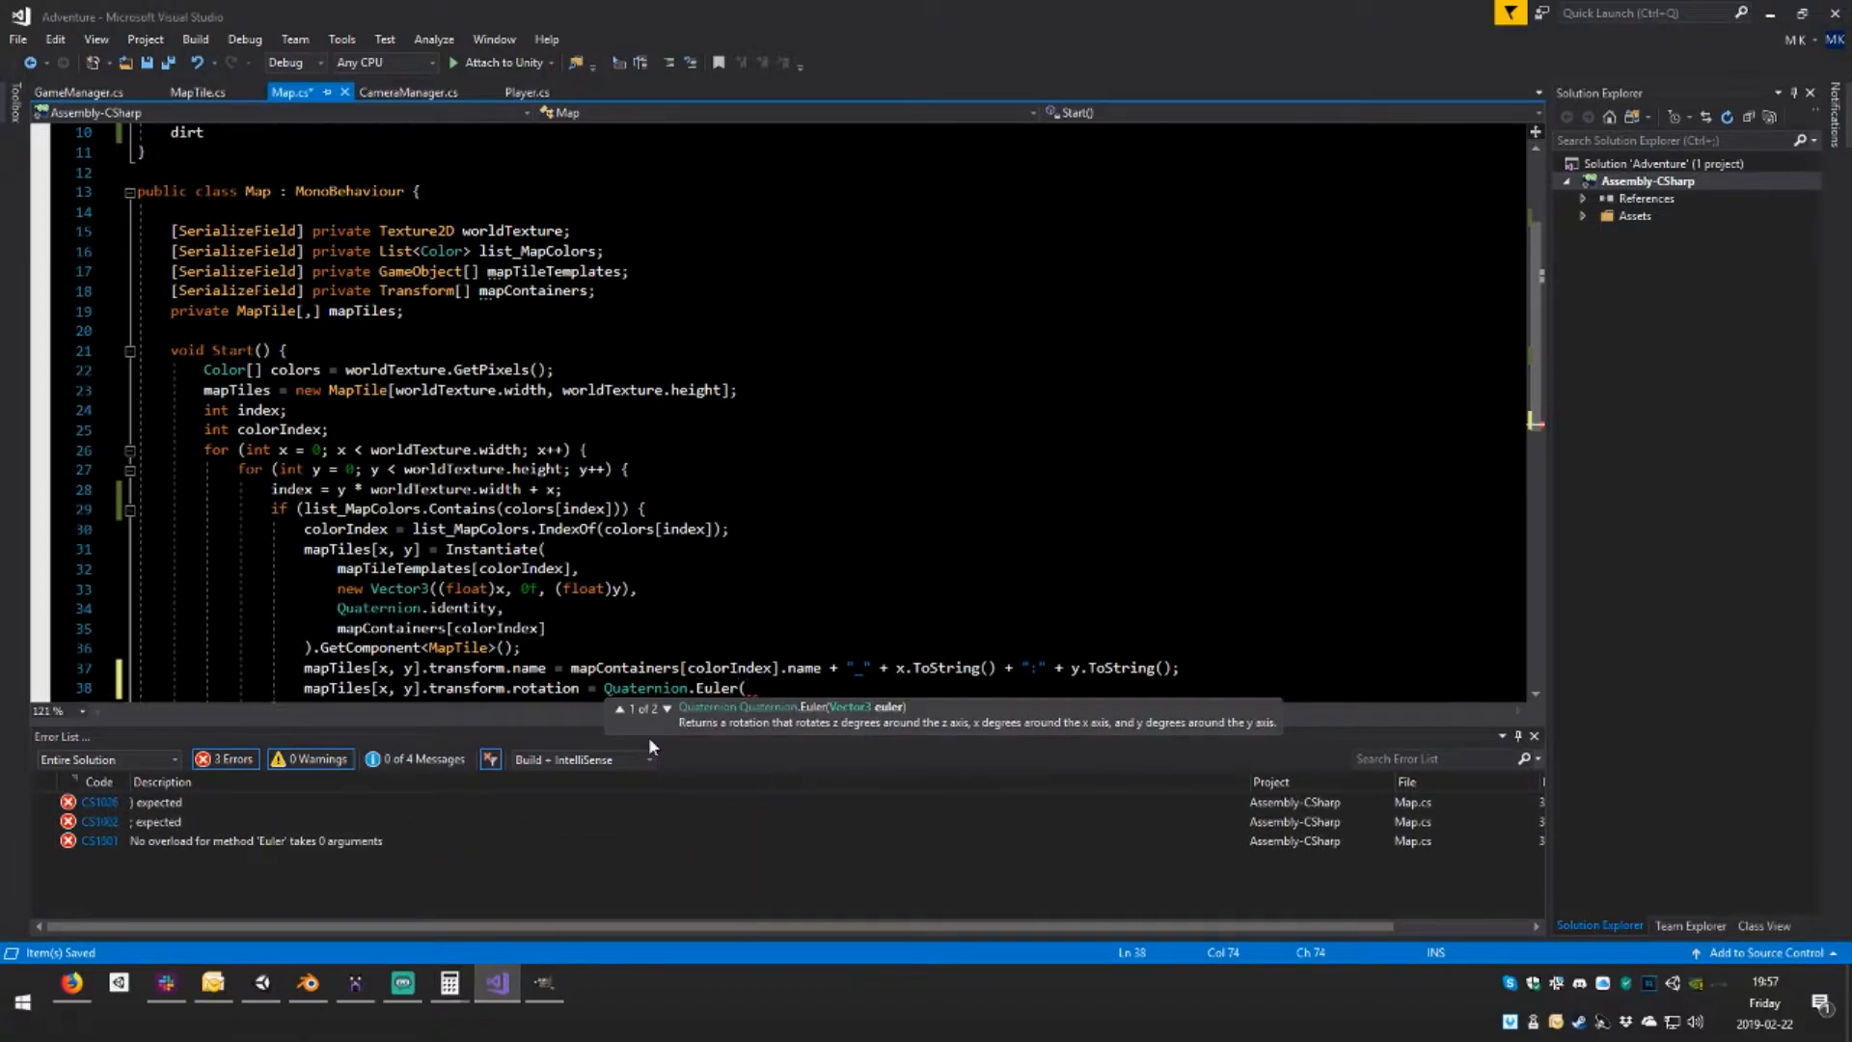
key("BackSpace")
key("BackSpace")
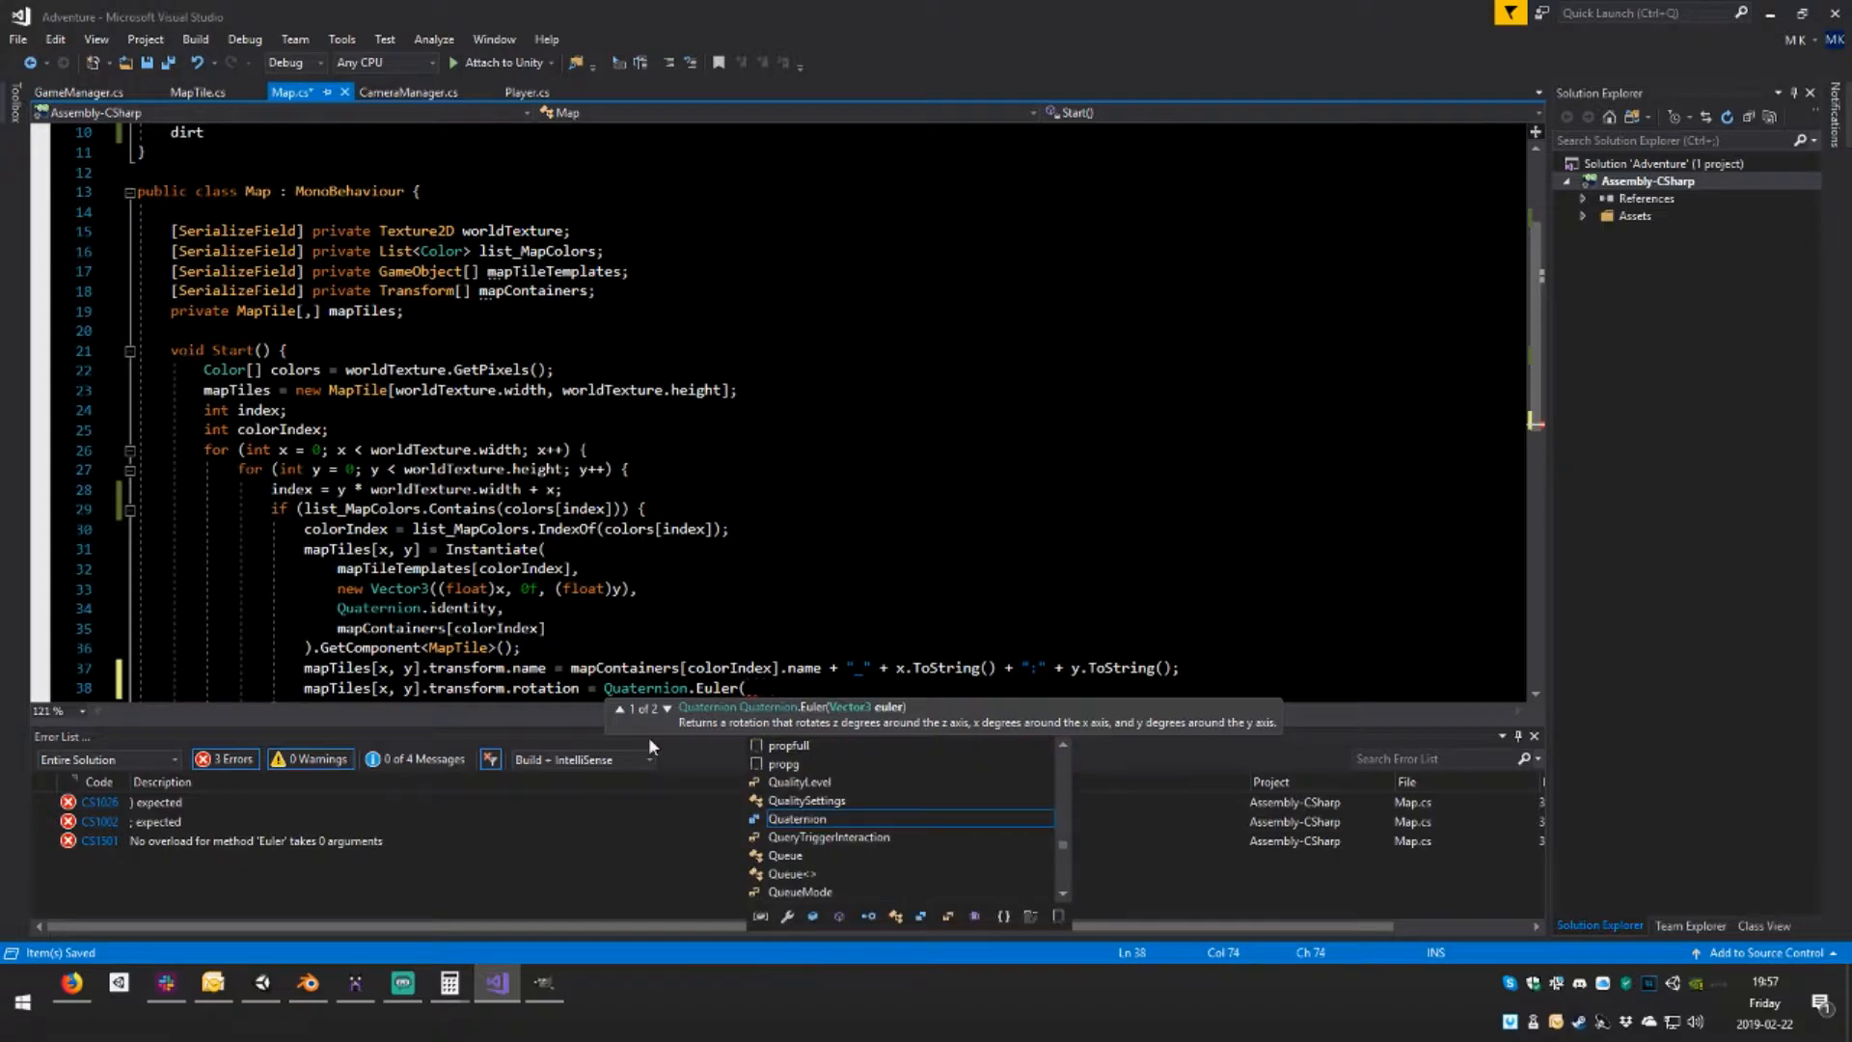
type("Vec")
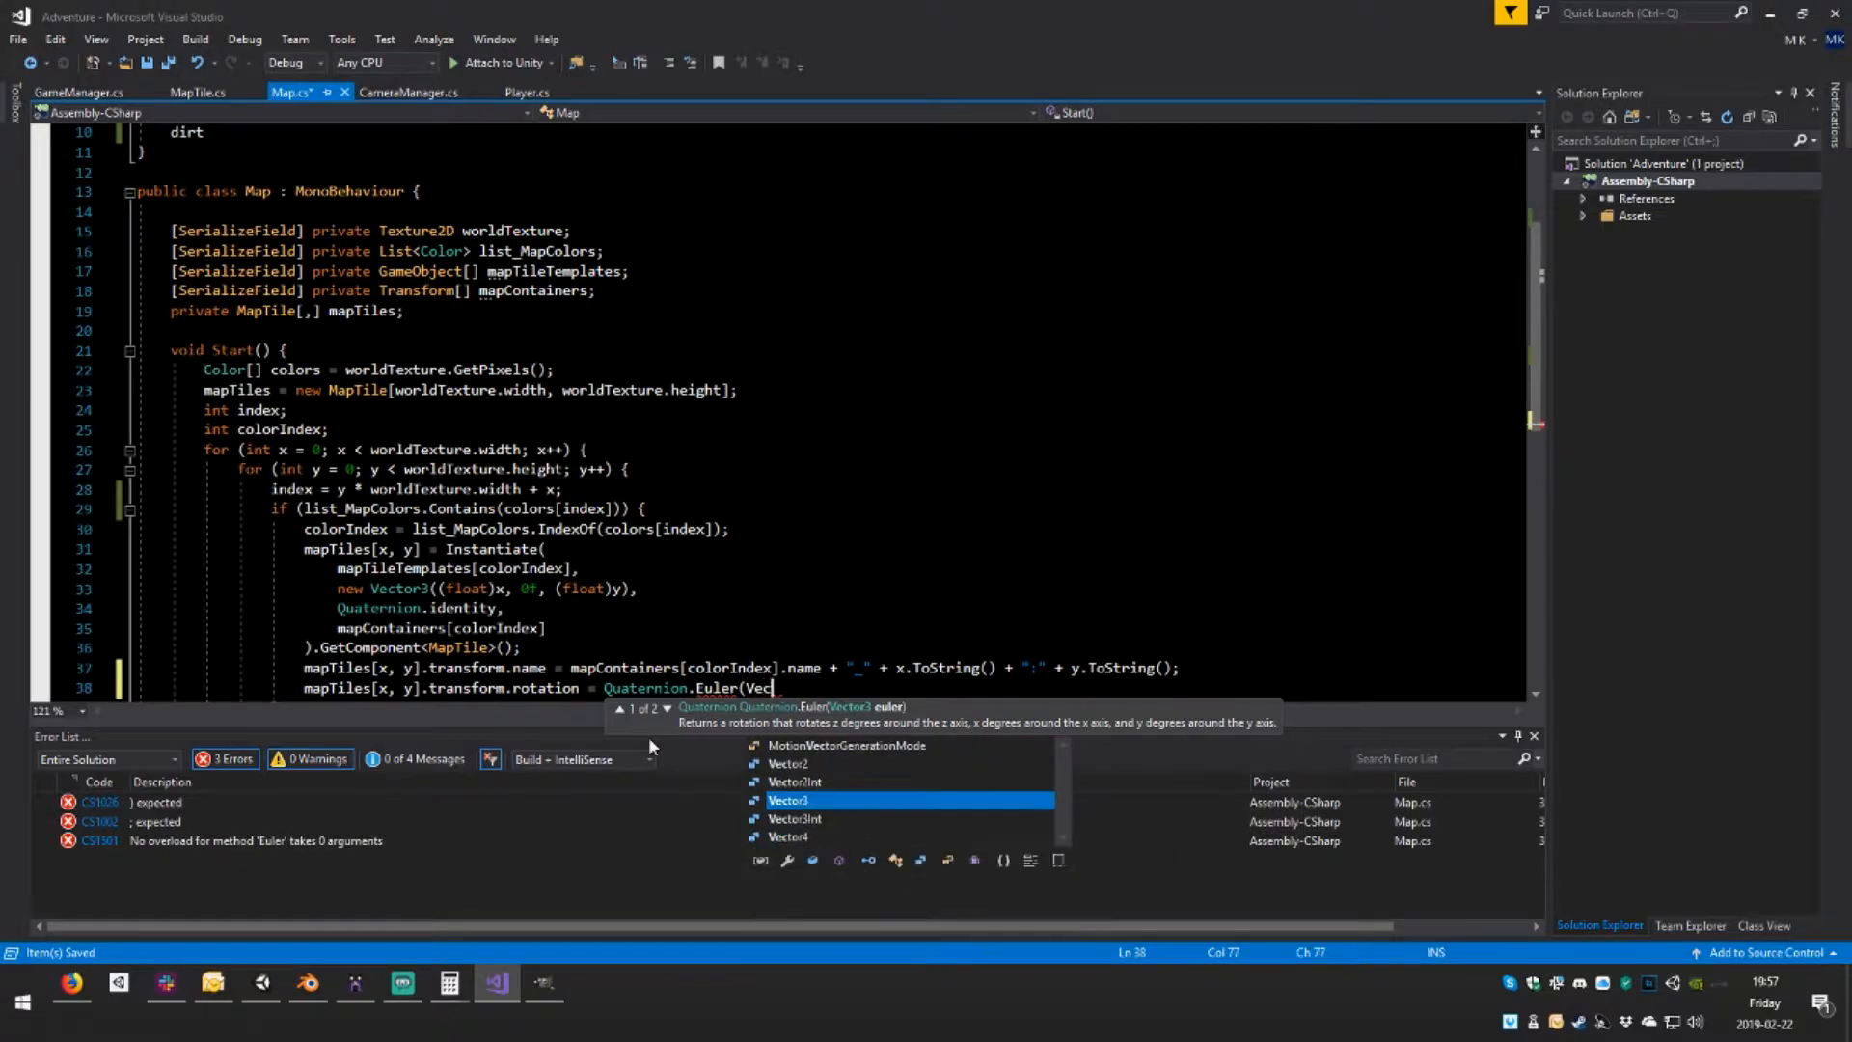
type("tor3.up")
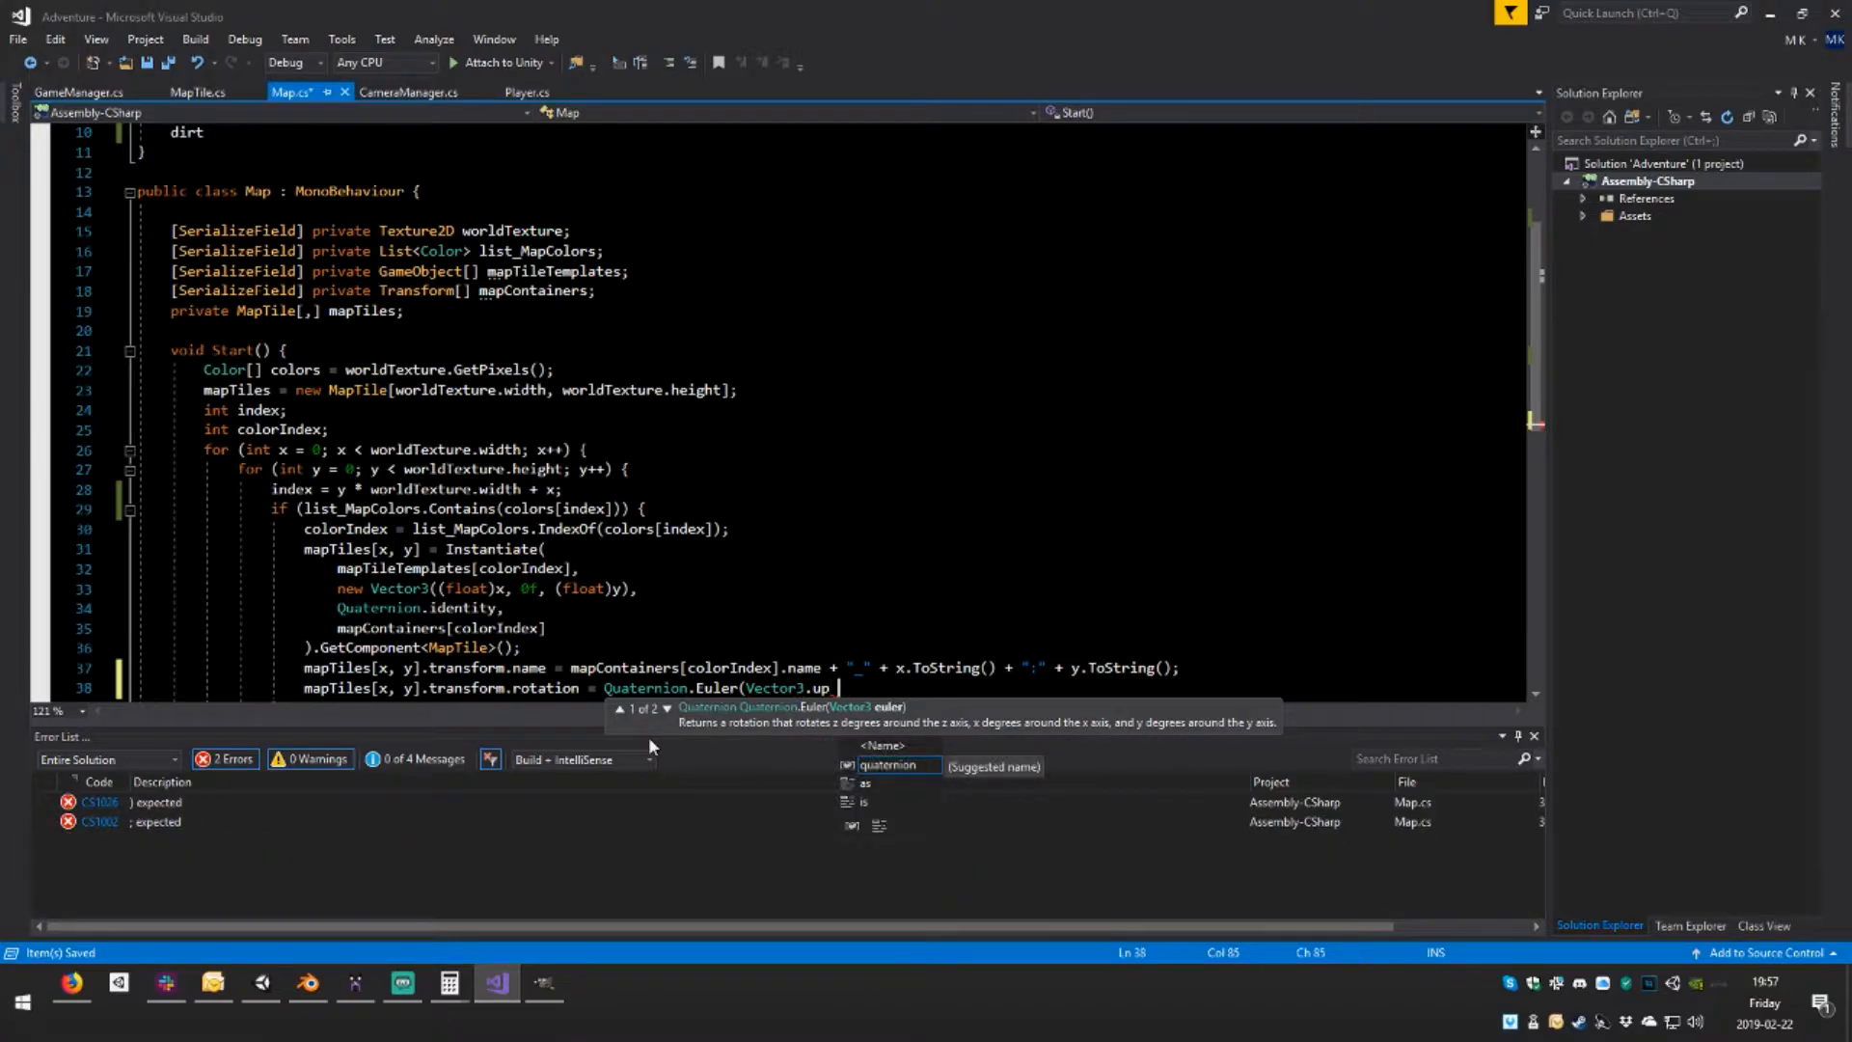
type(" * ")
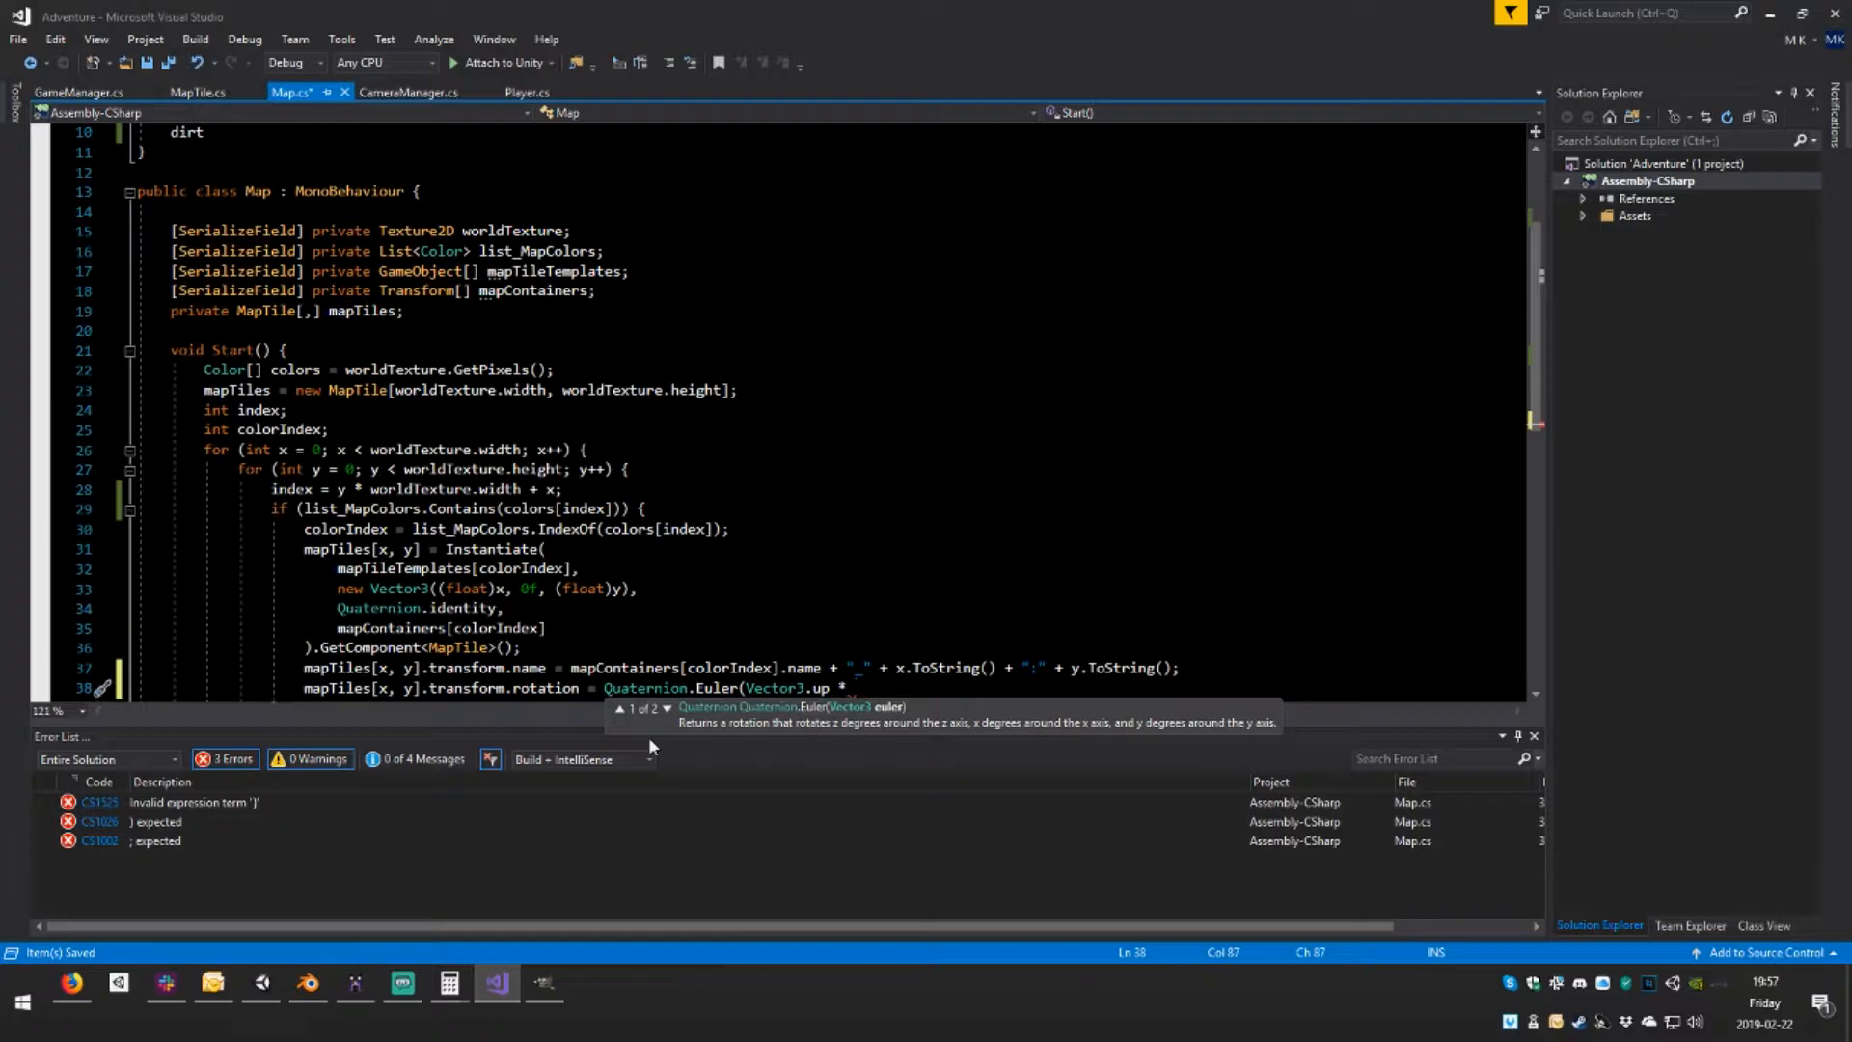
Multiply Vector3.up in the tile rotation's Quaternion.Euler call by (float)Random.Range(0, 4)
type("(")
type("f")
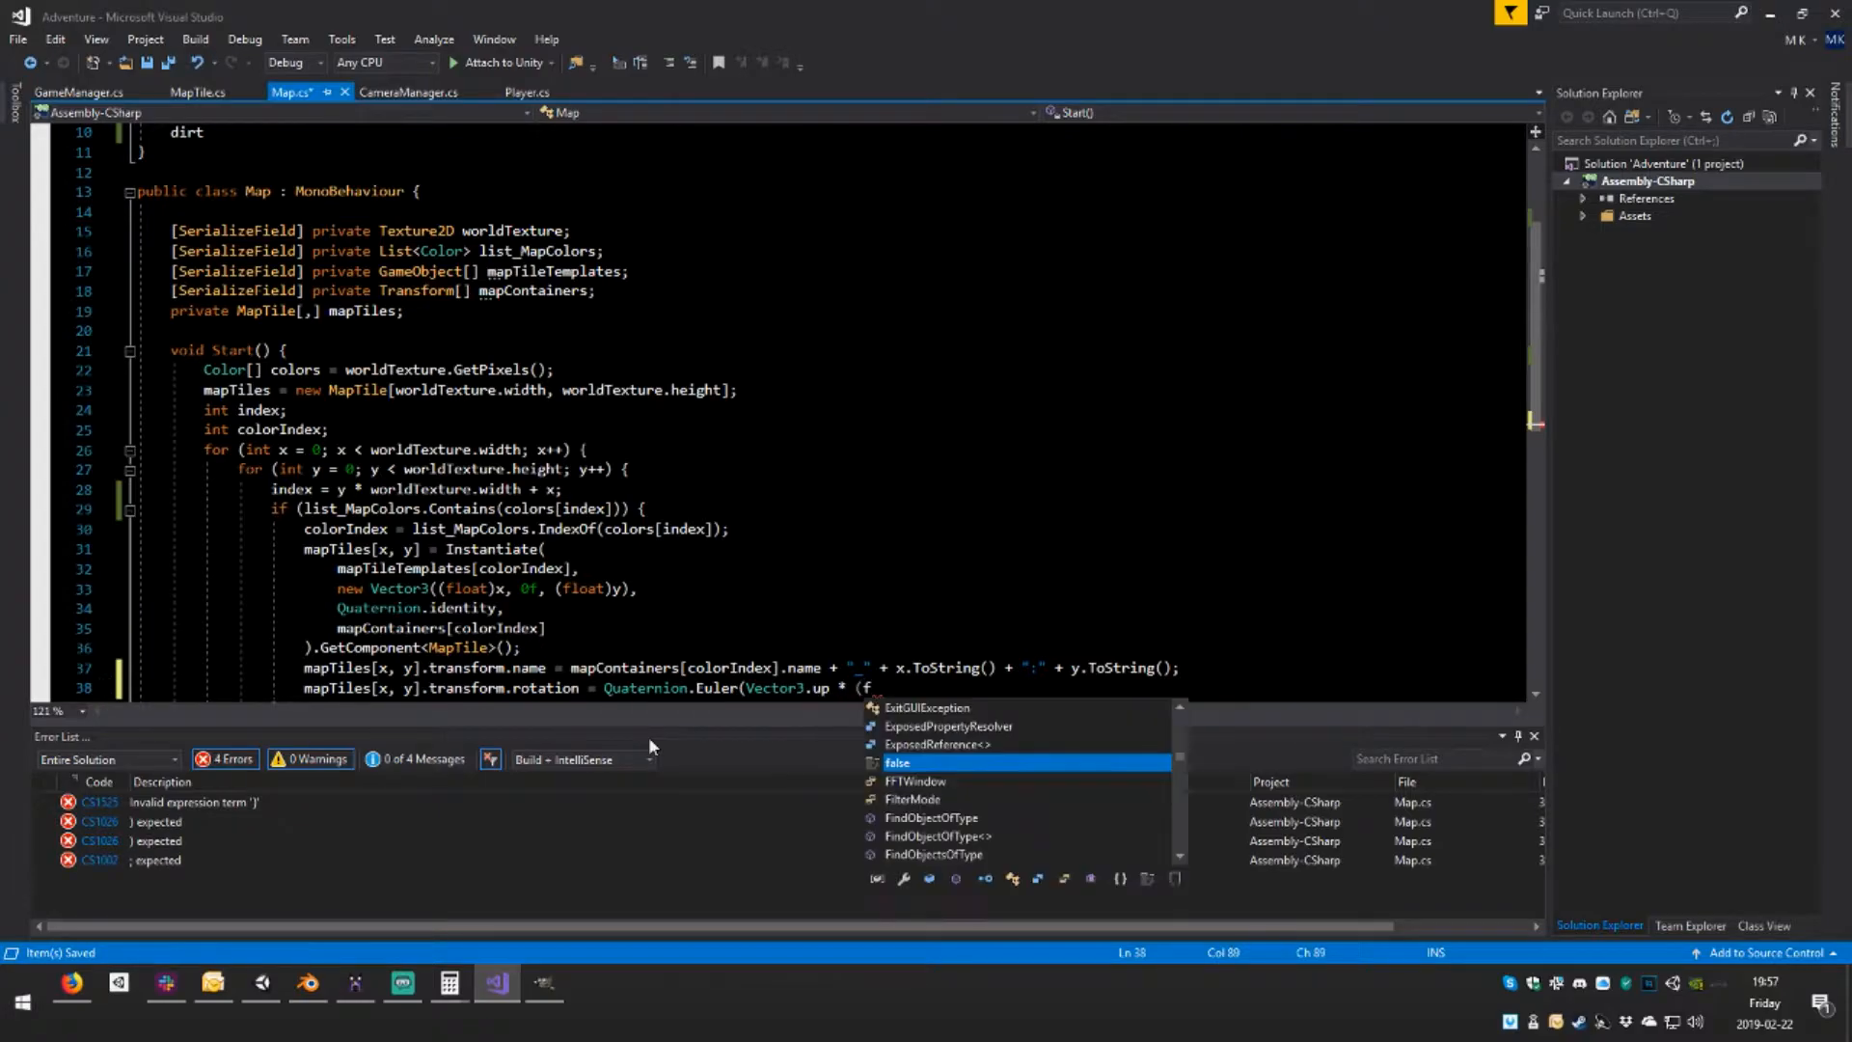
type("loat)")
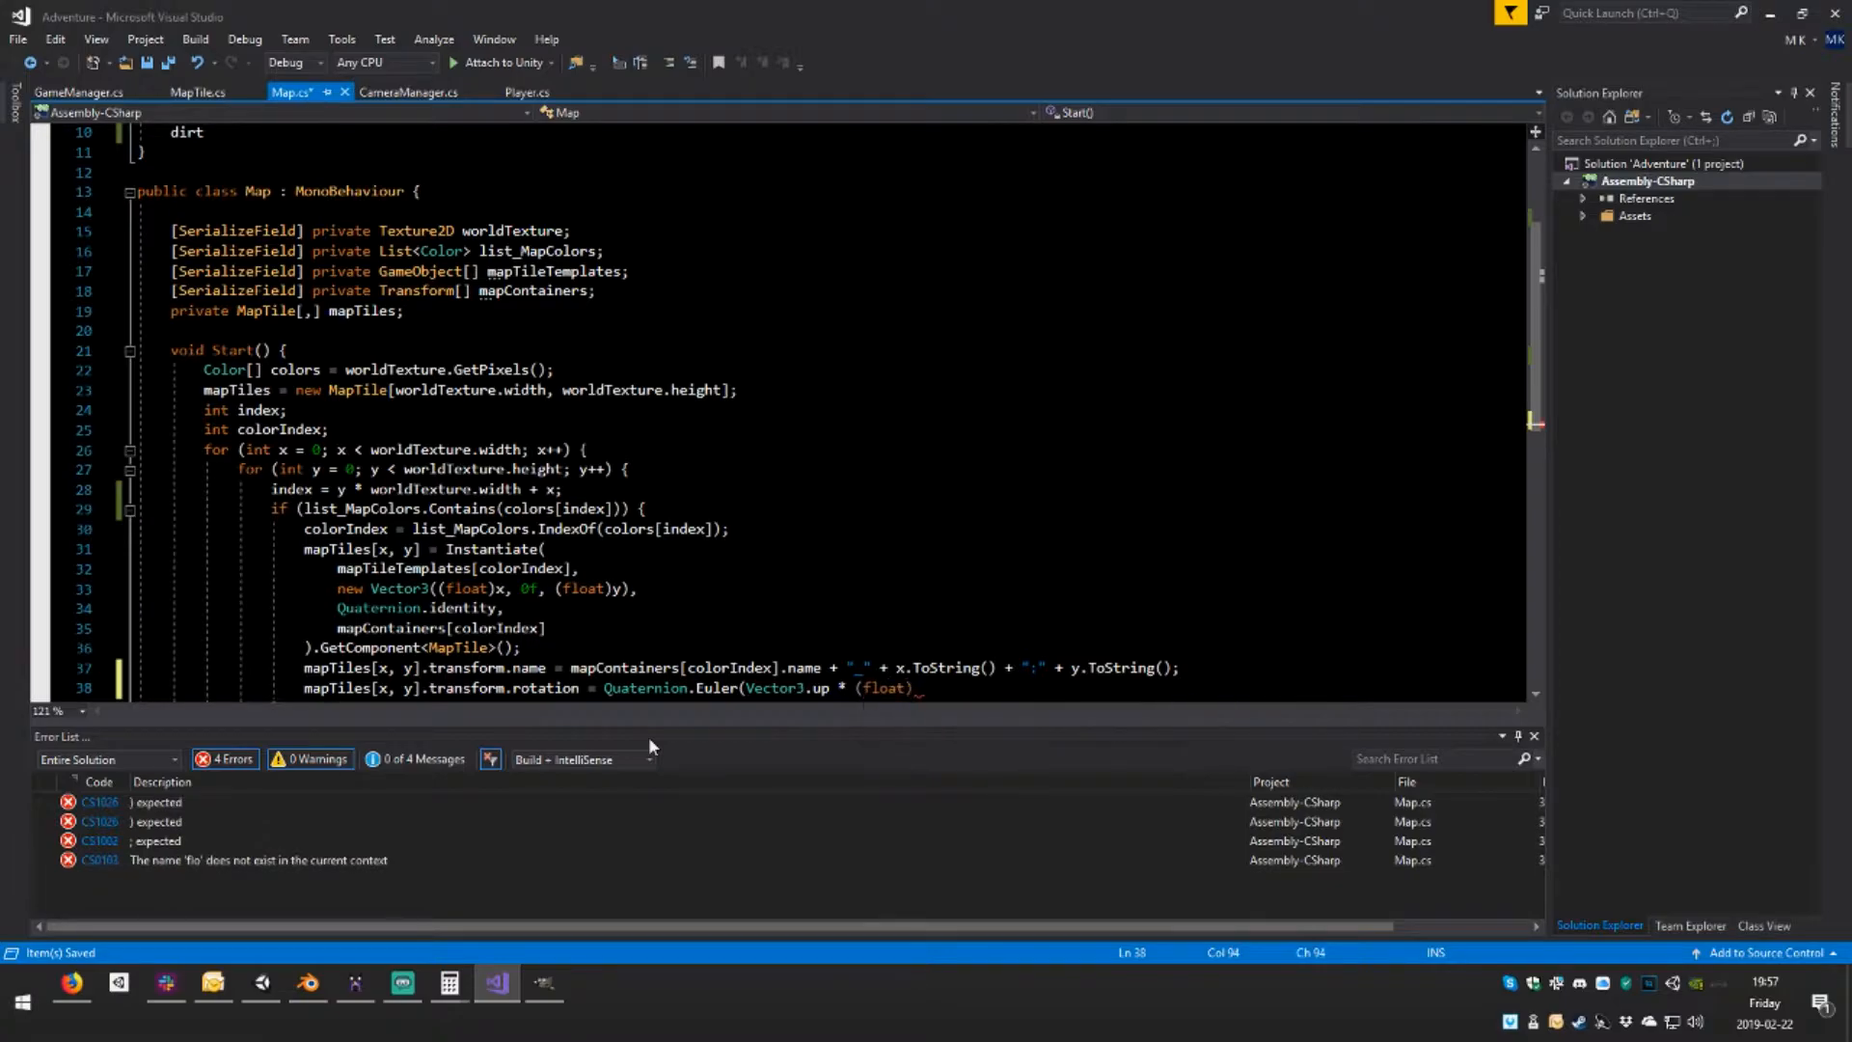
type("Random")
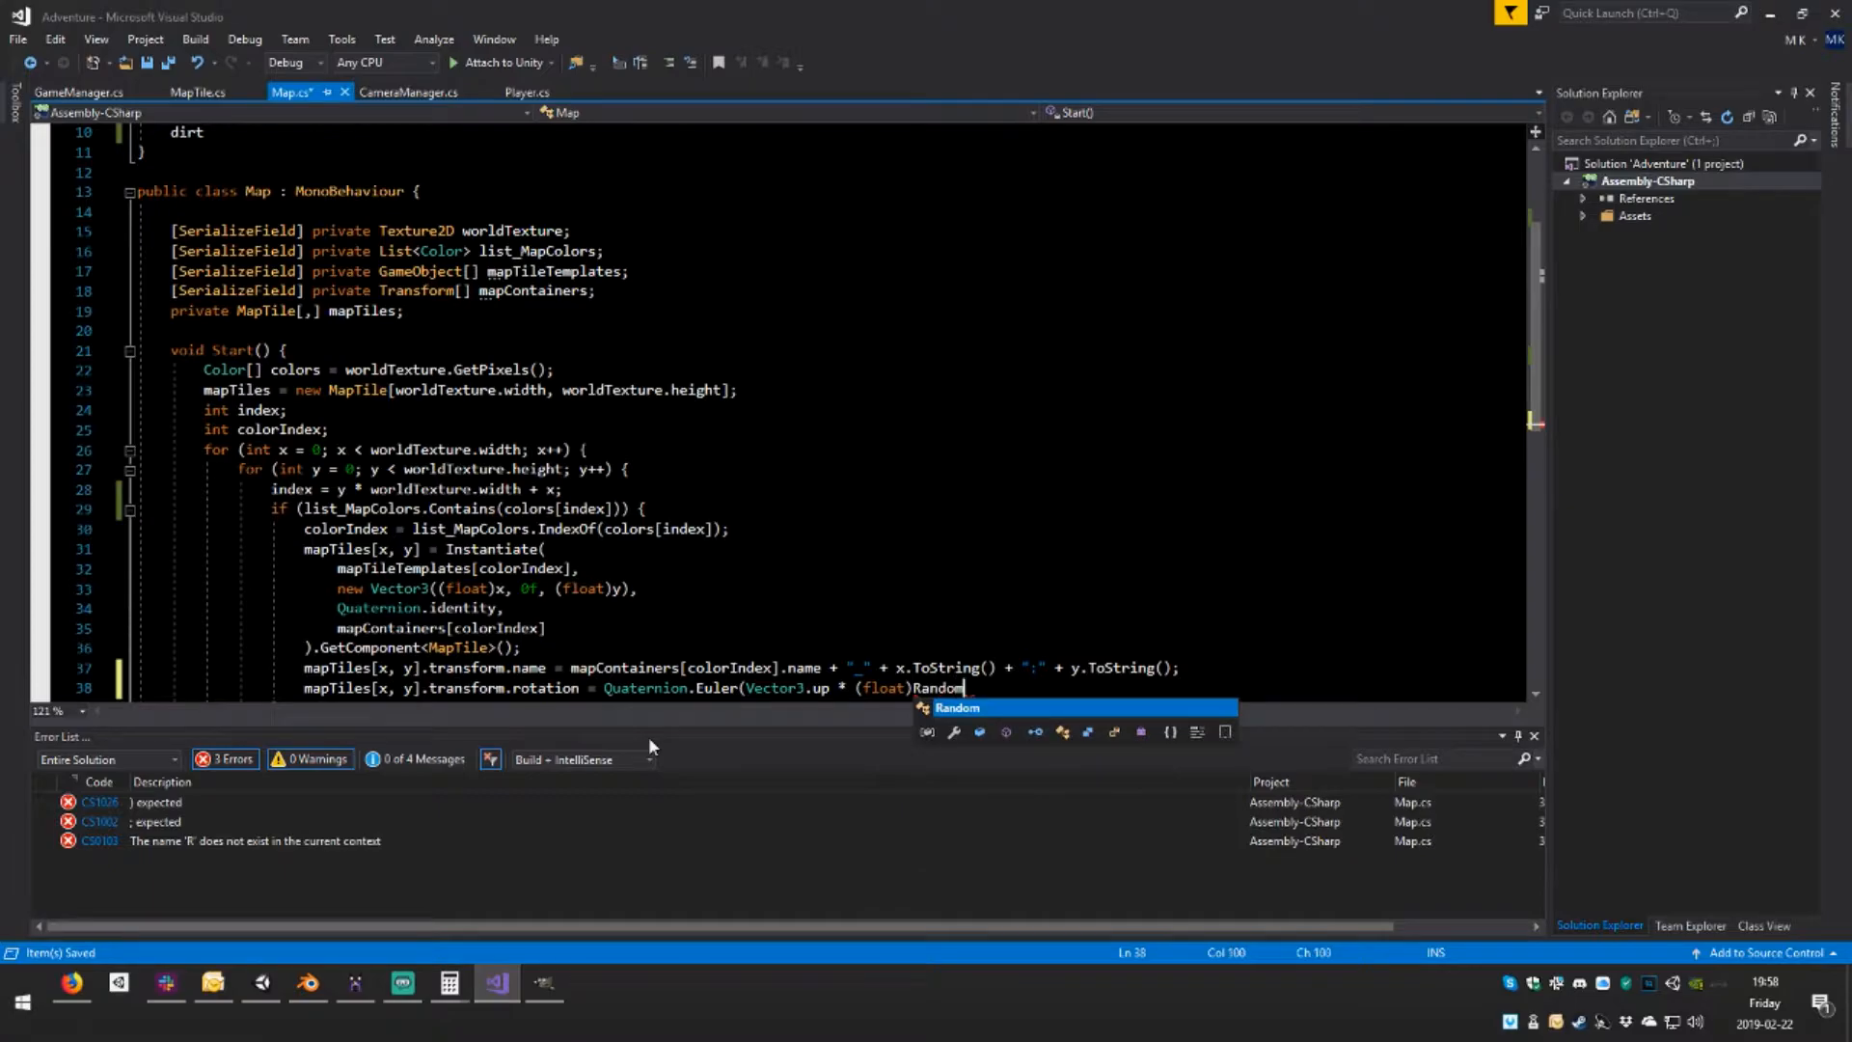
type(".Range")
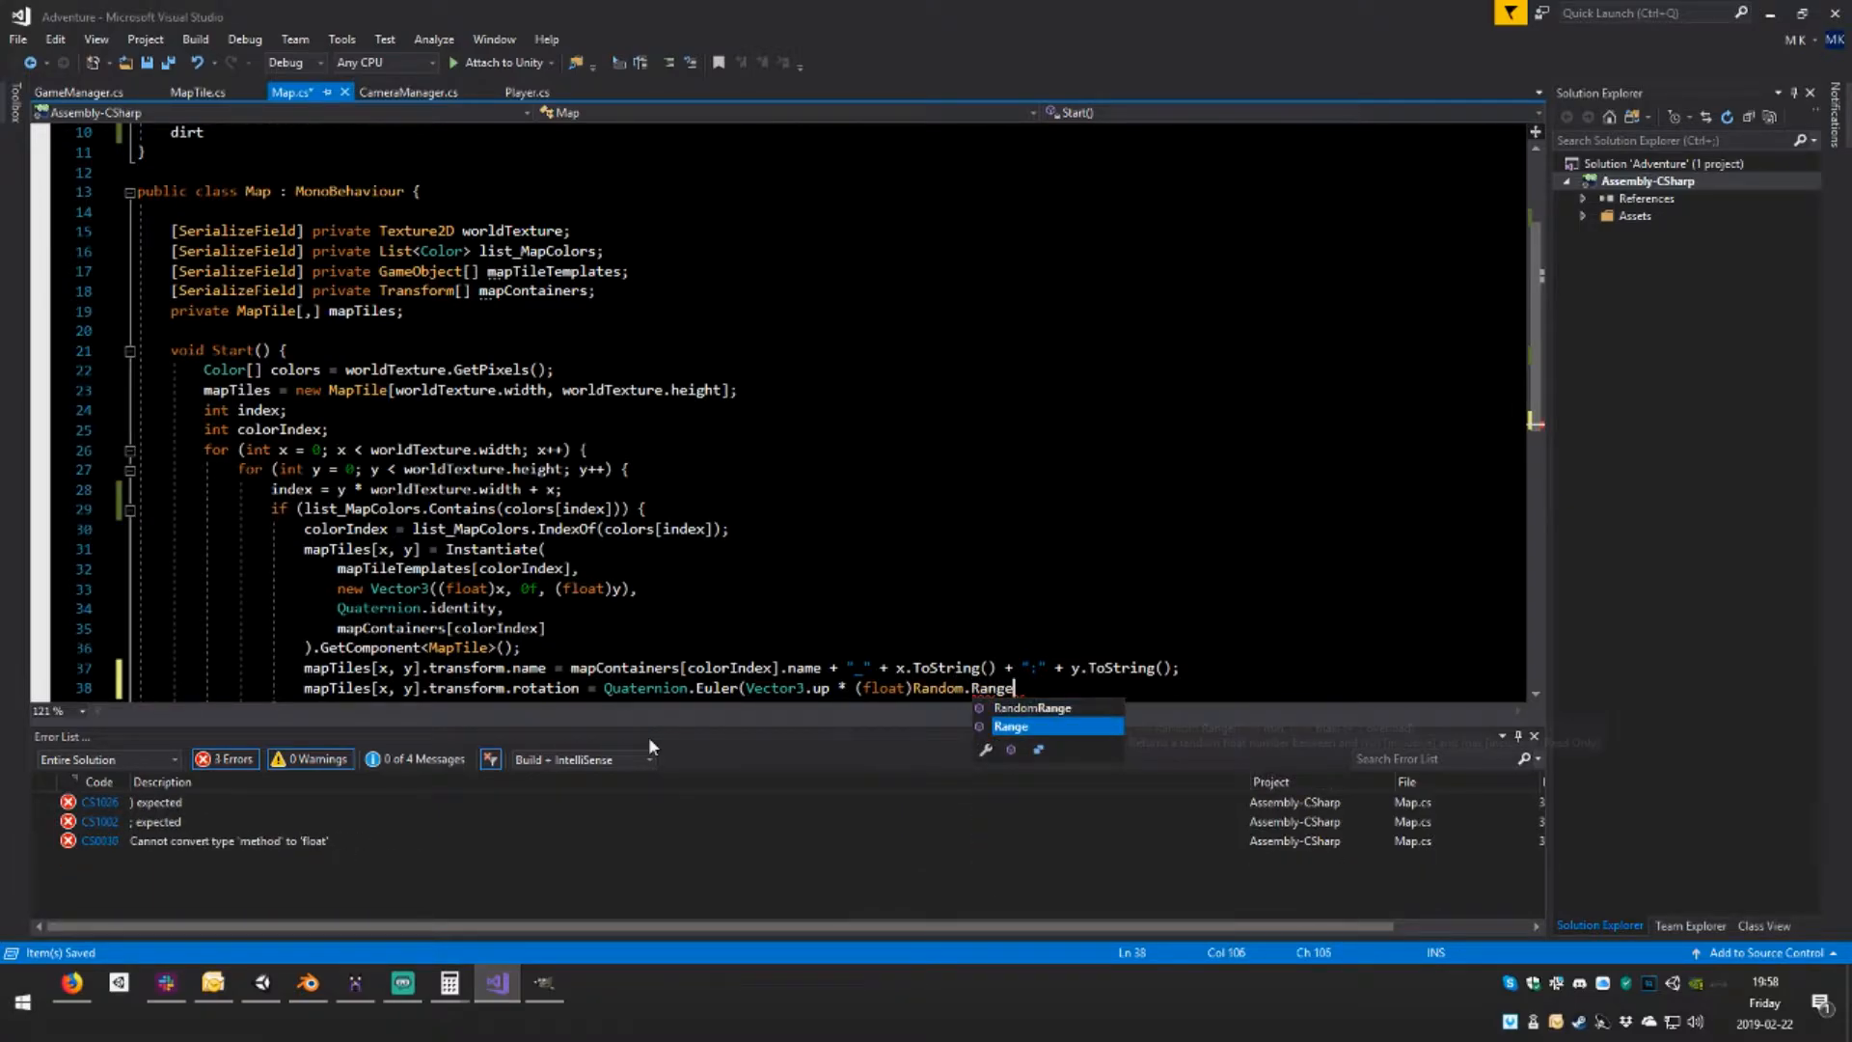
type("(")
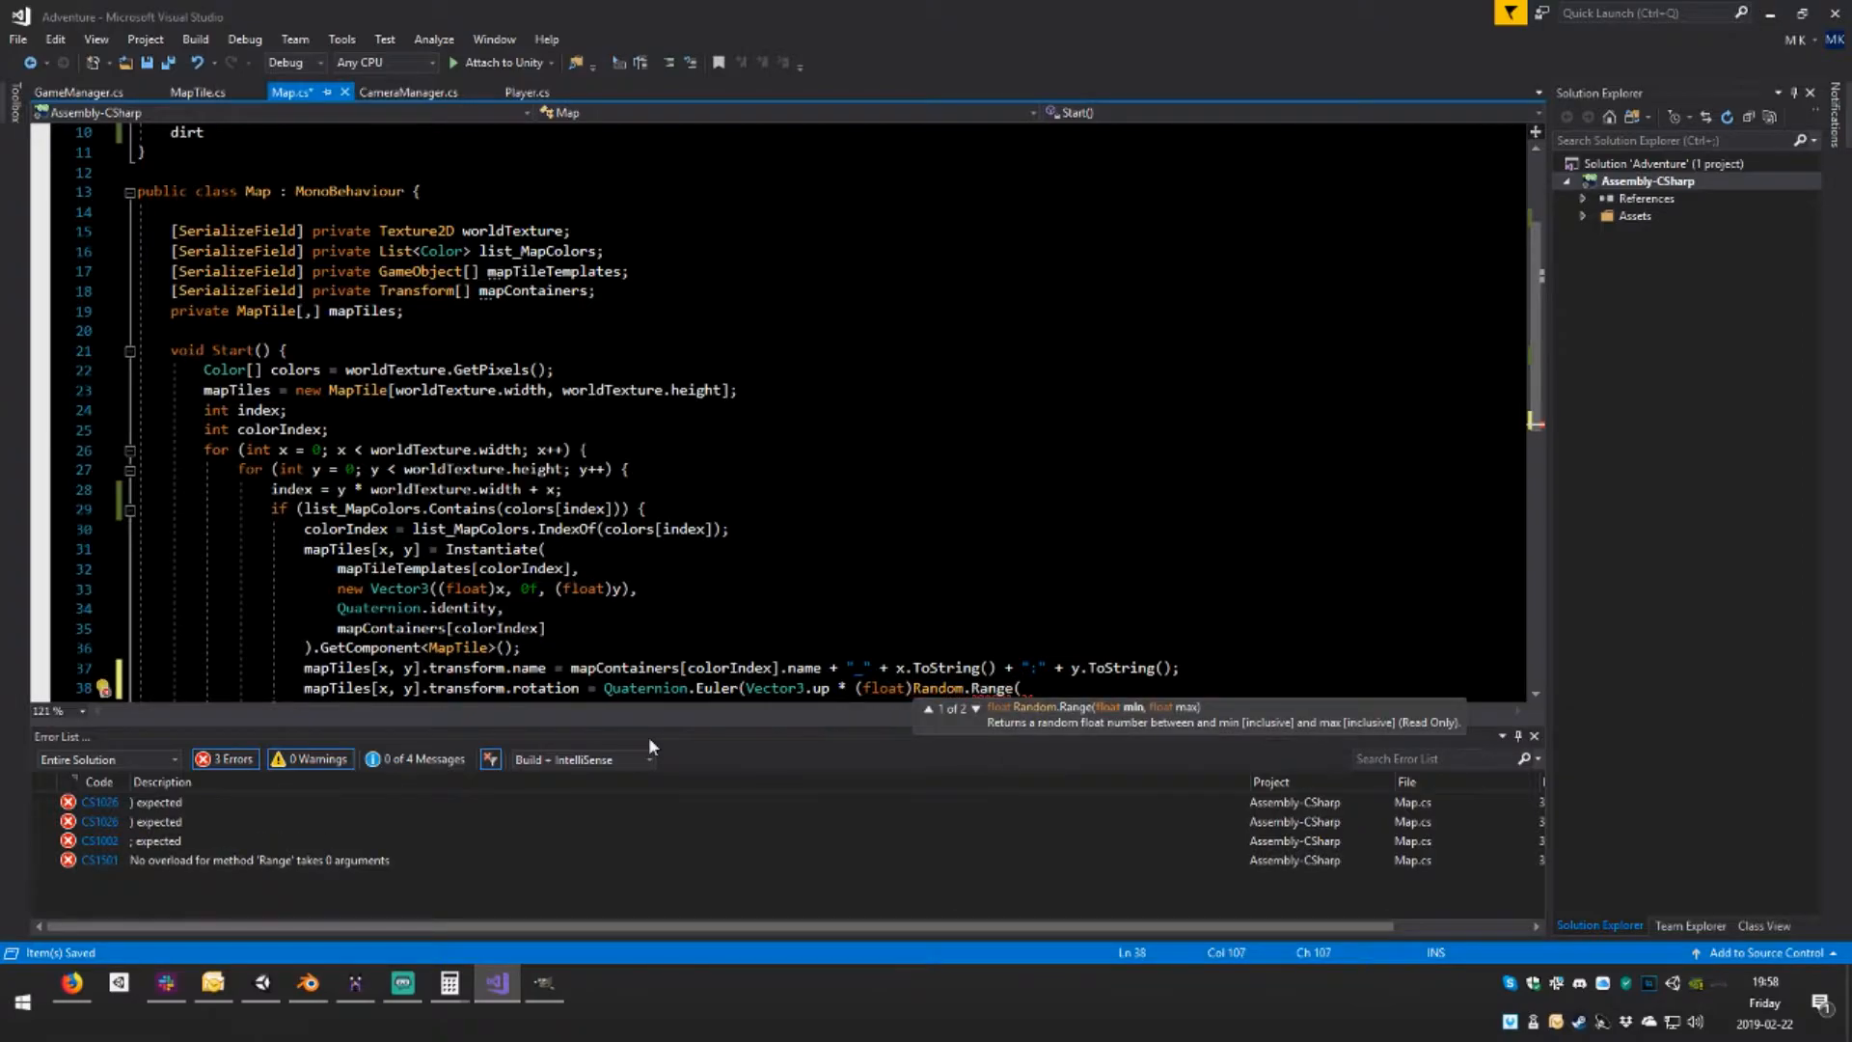
type("0,")
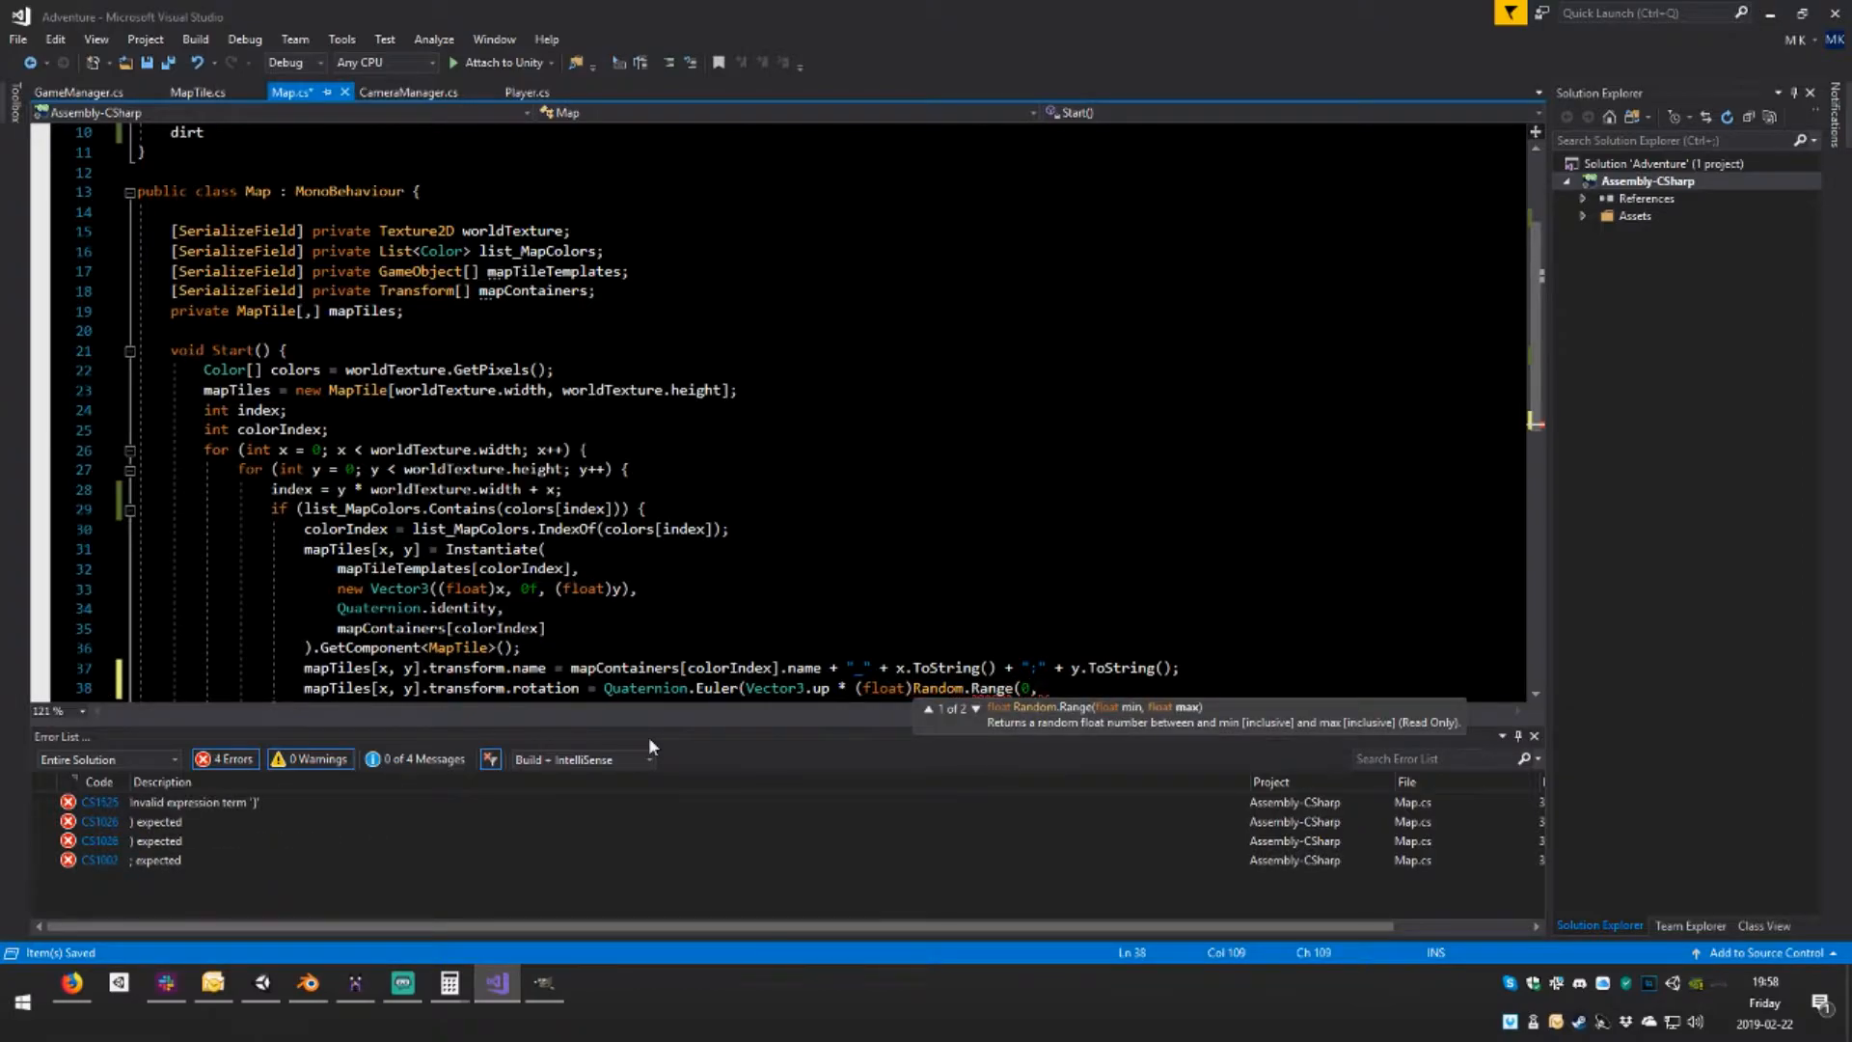
type("0)")
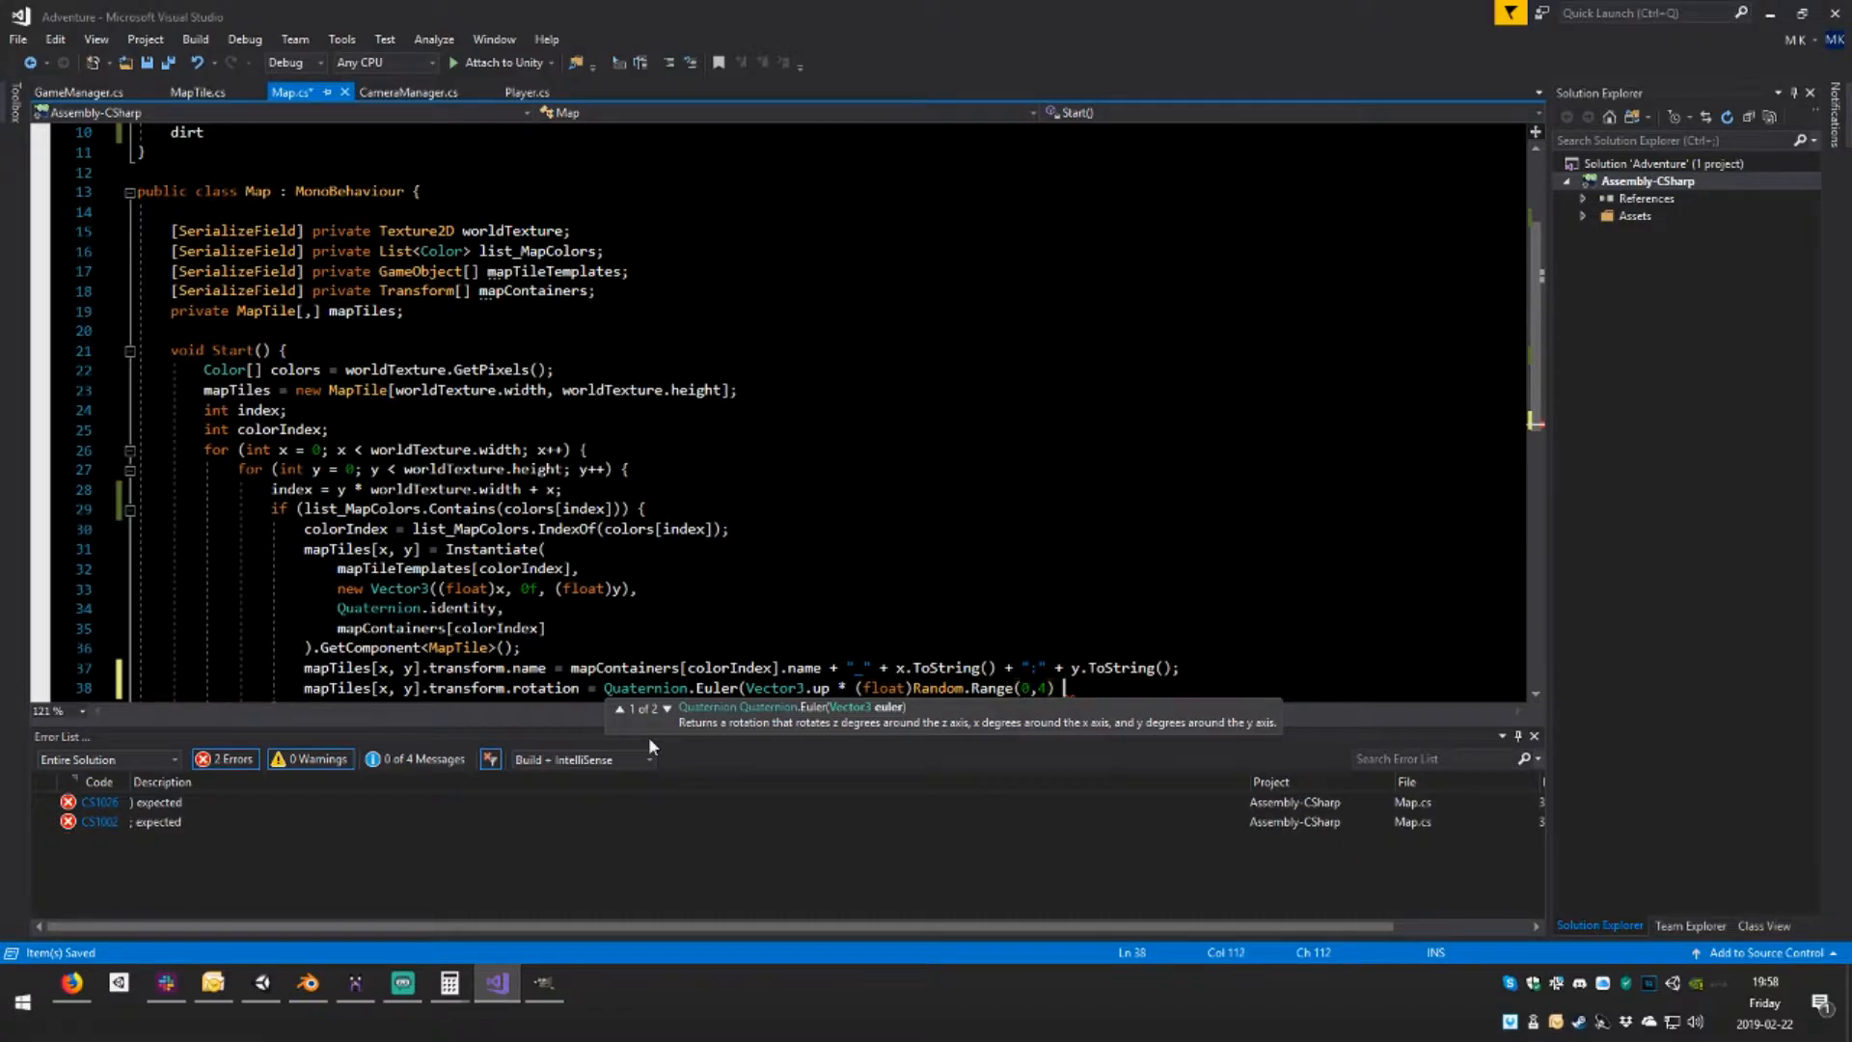
Multiply the random value by 90f, complete the rotation statement with its closing parenthesis and semicolon, and save Map.cs
type(" * ")
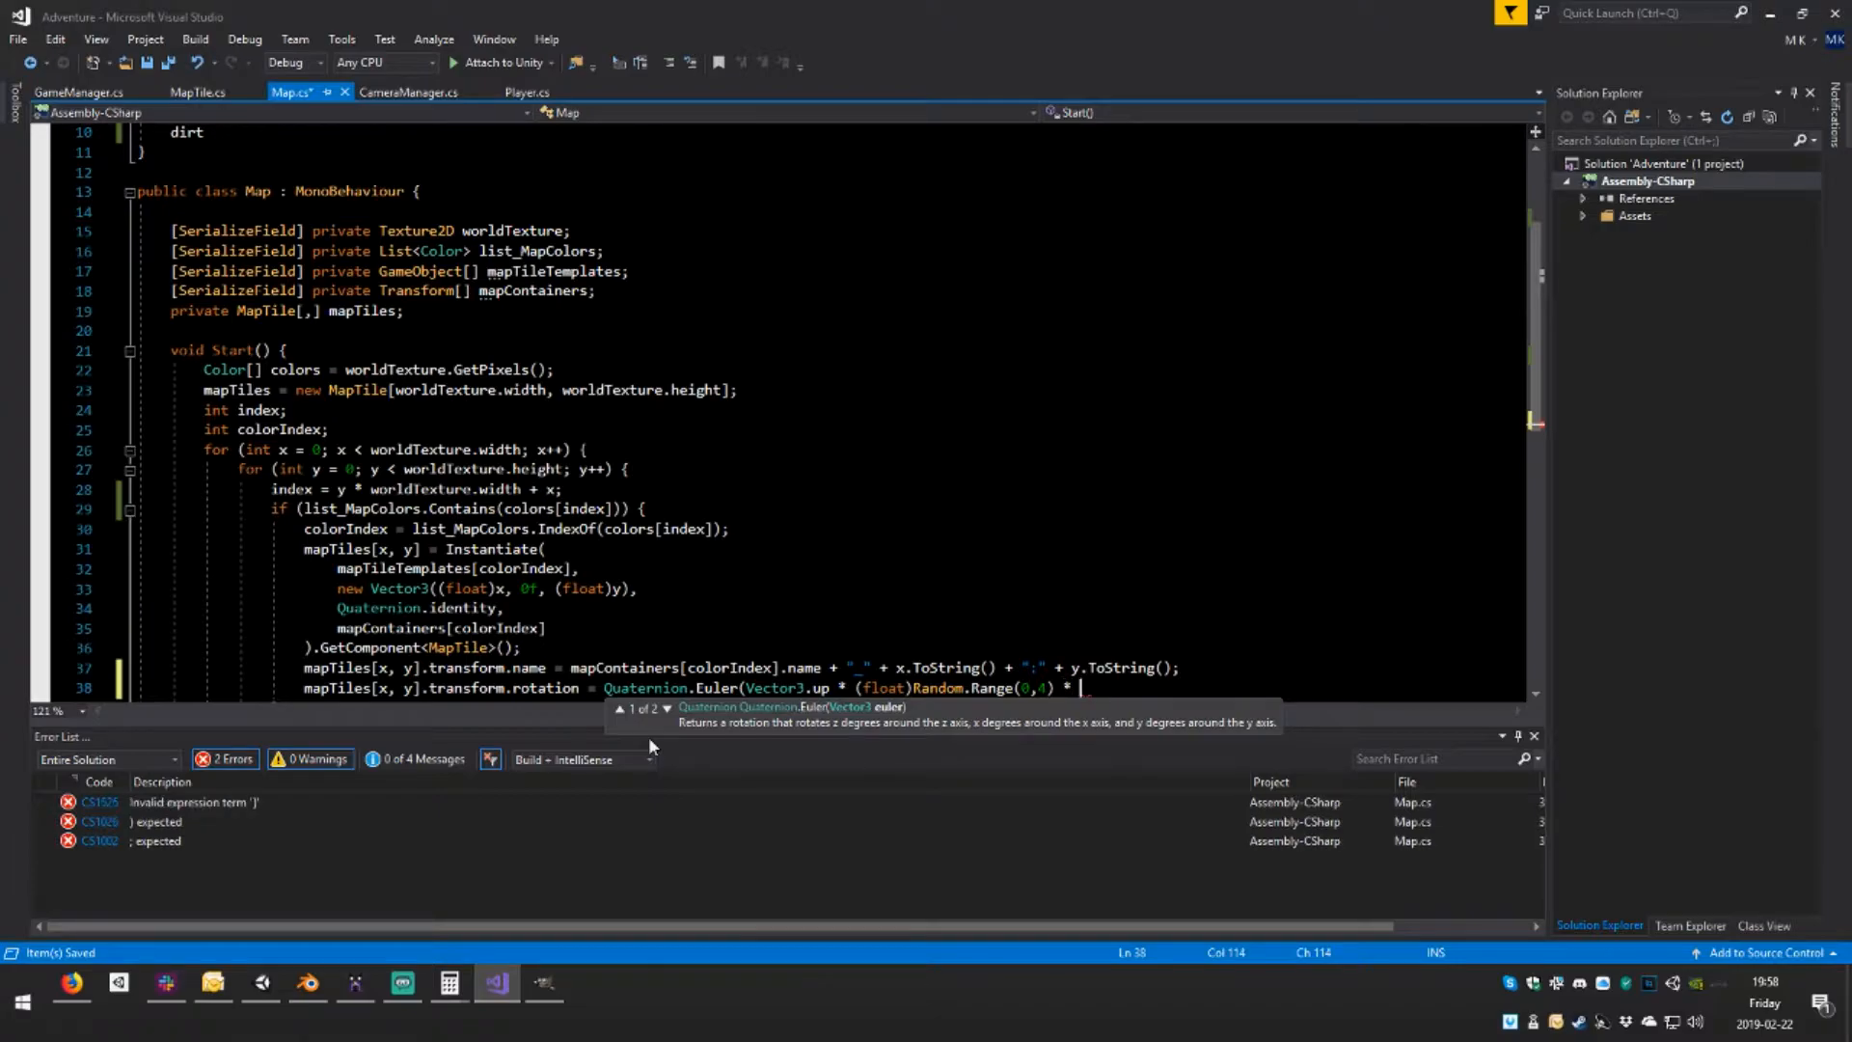
type("90f")
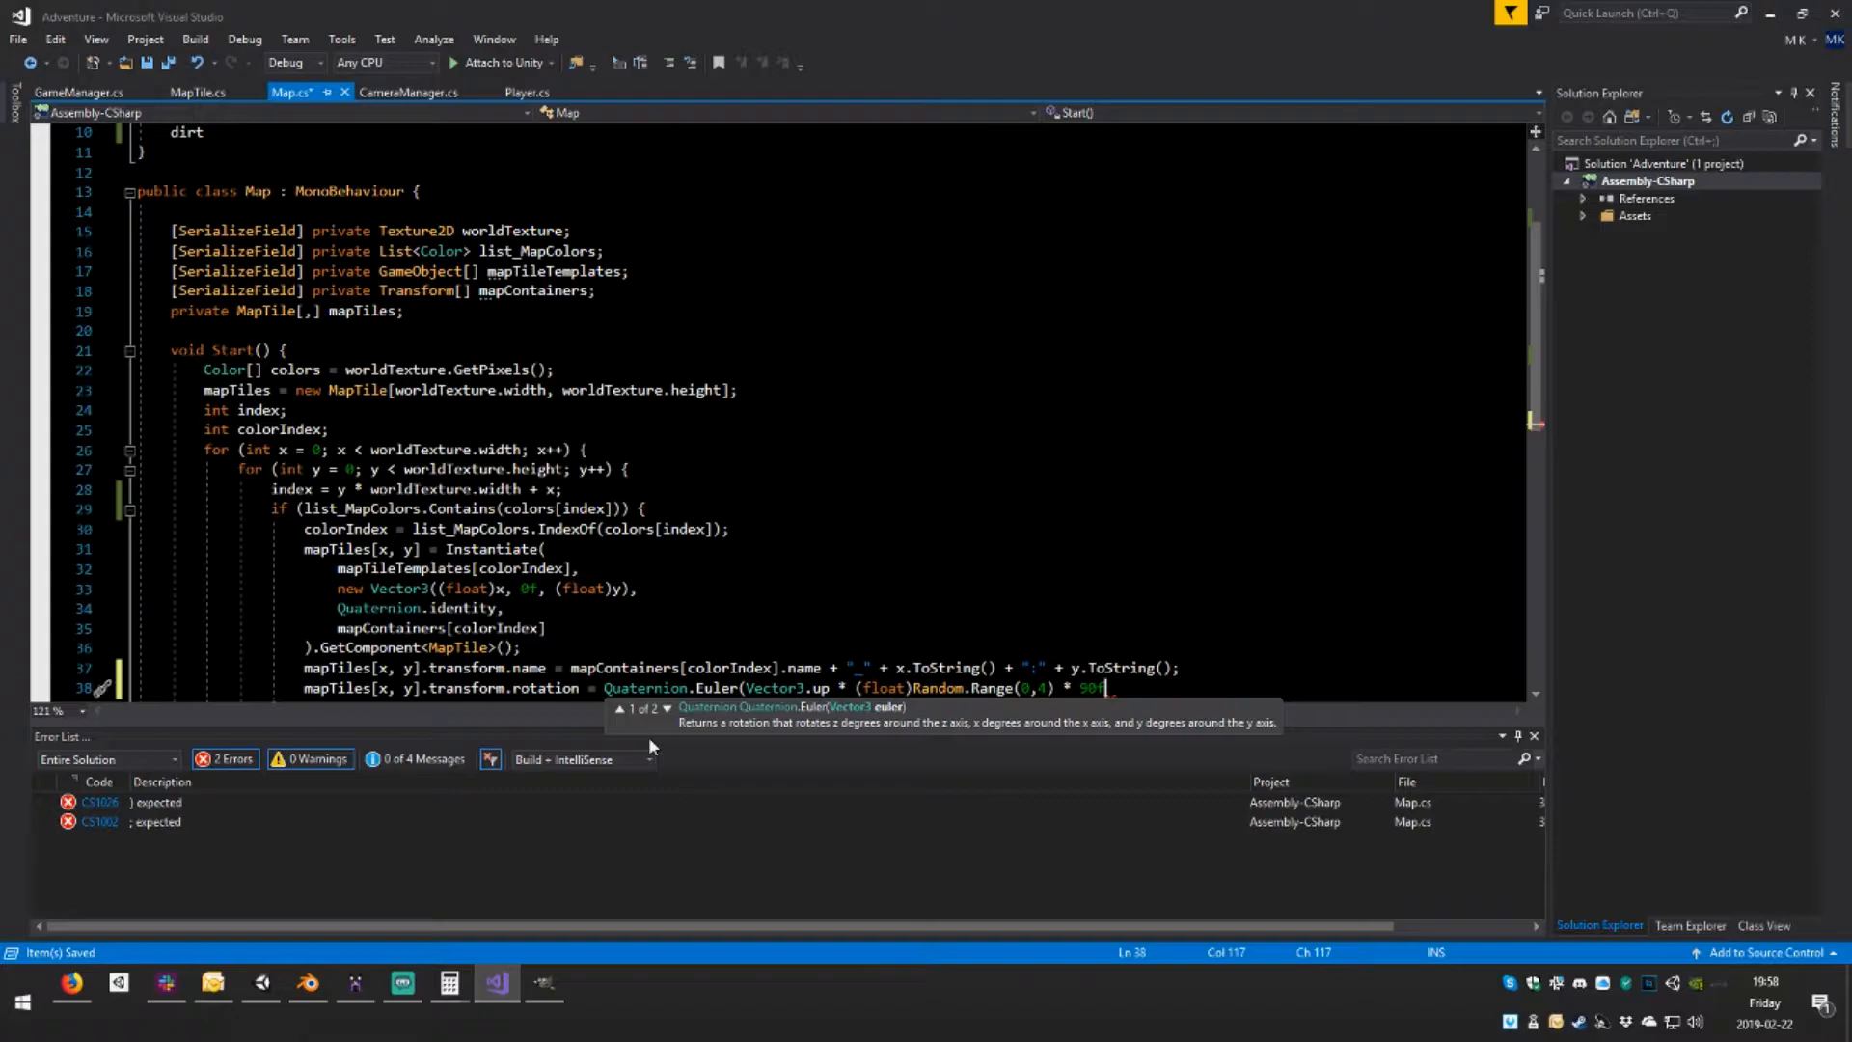
type(";")
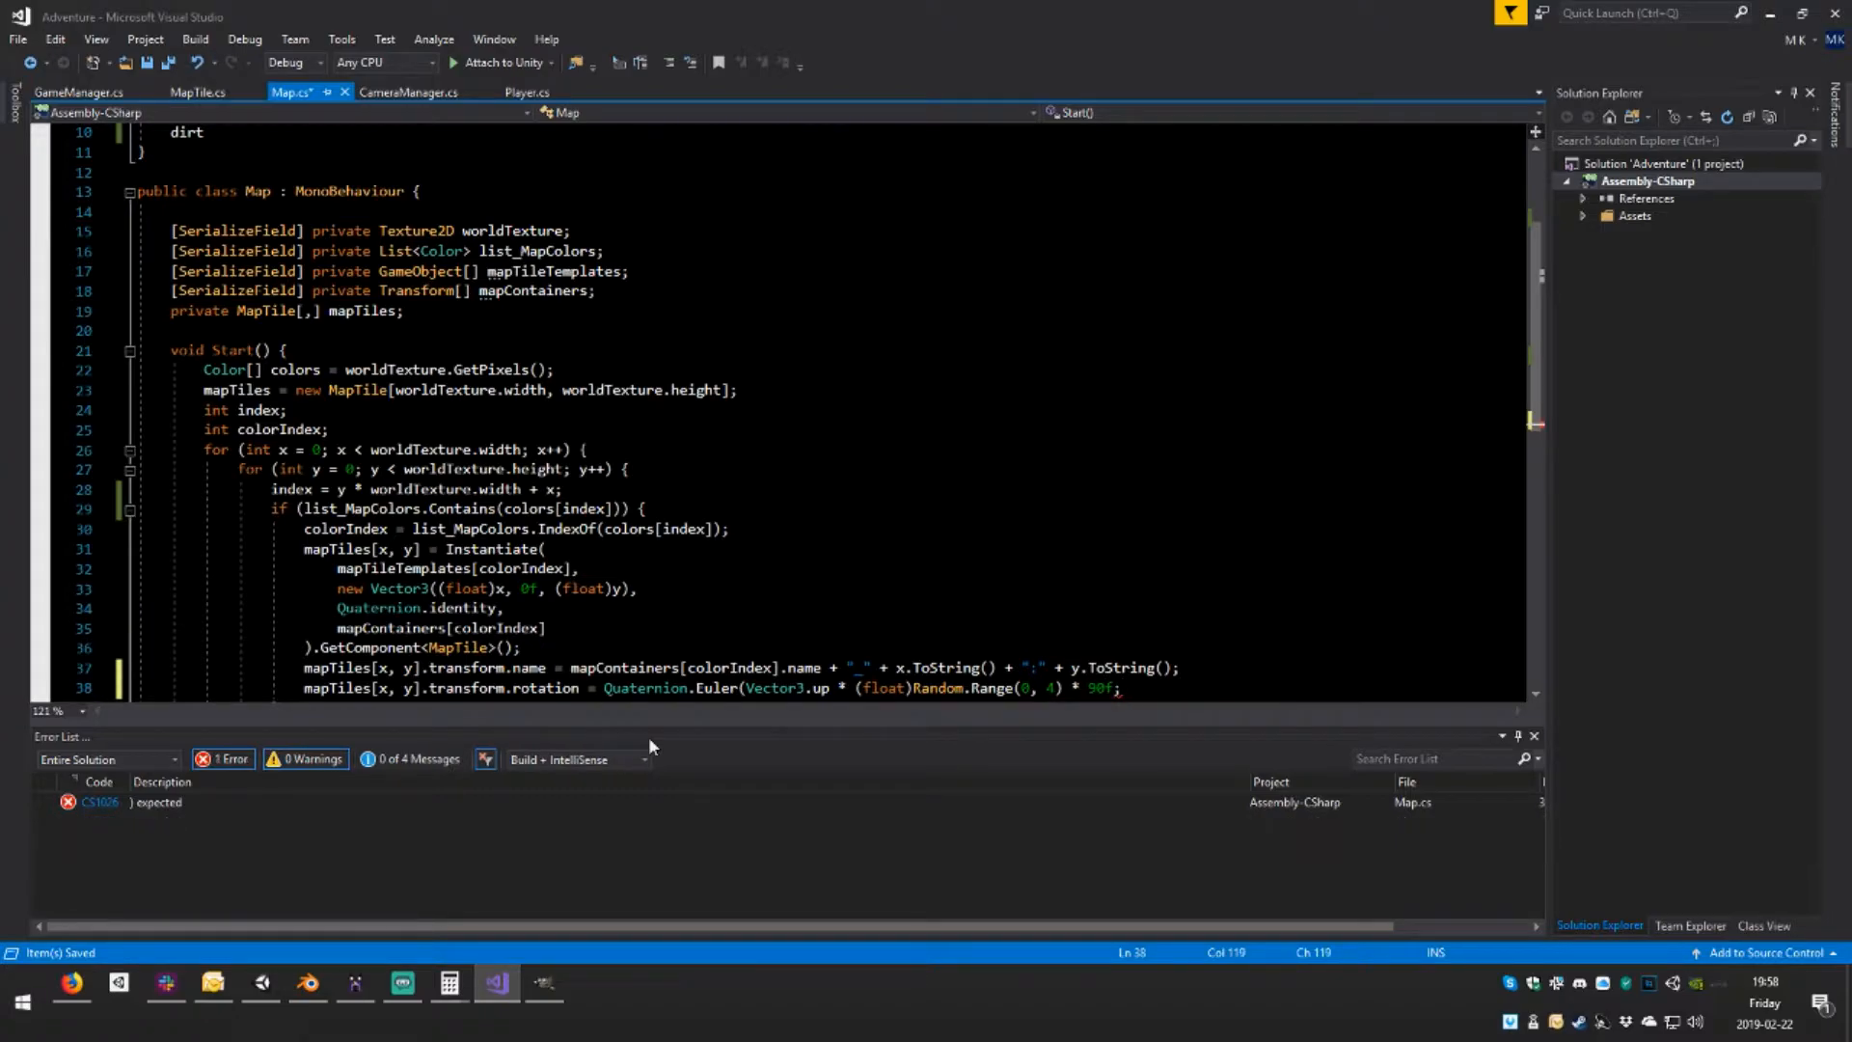
key("Left")
type(")")
key("End")
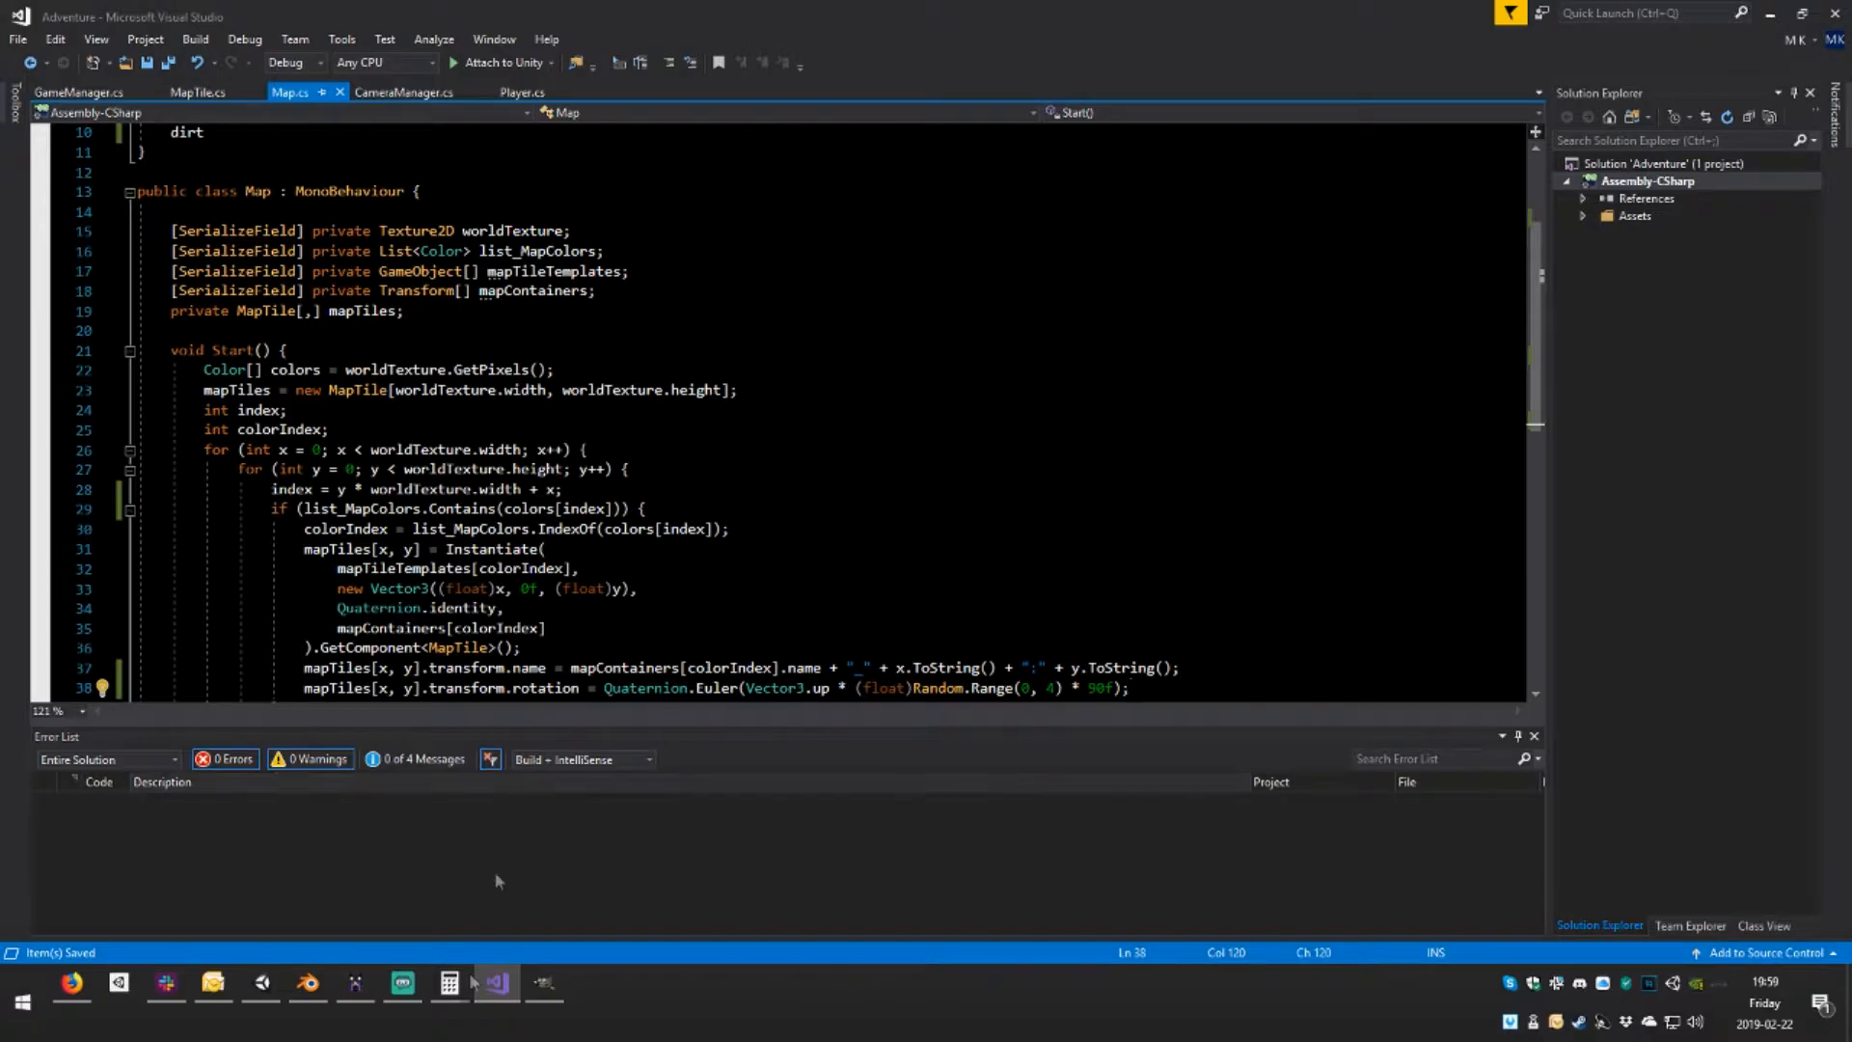
Switch to Unity and run the game to examine the random tile rotations on the generated map
left_click(261, 983)
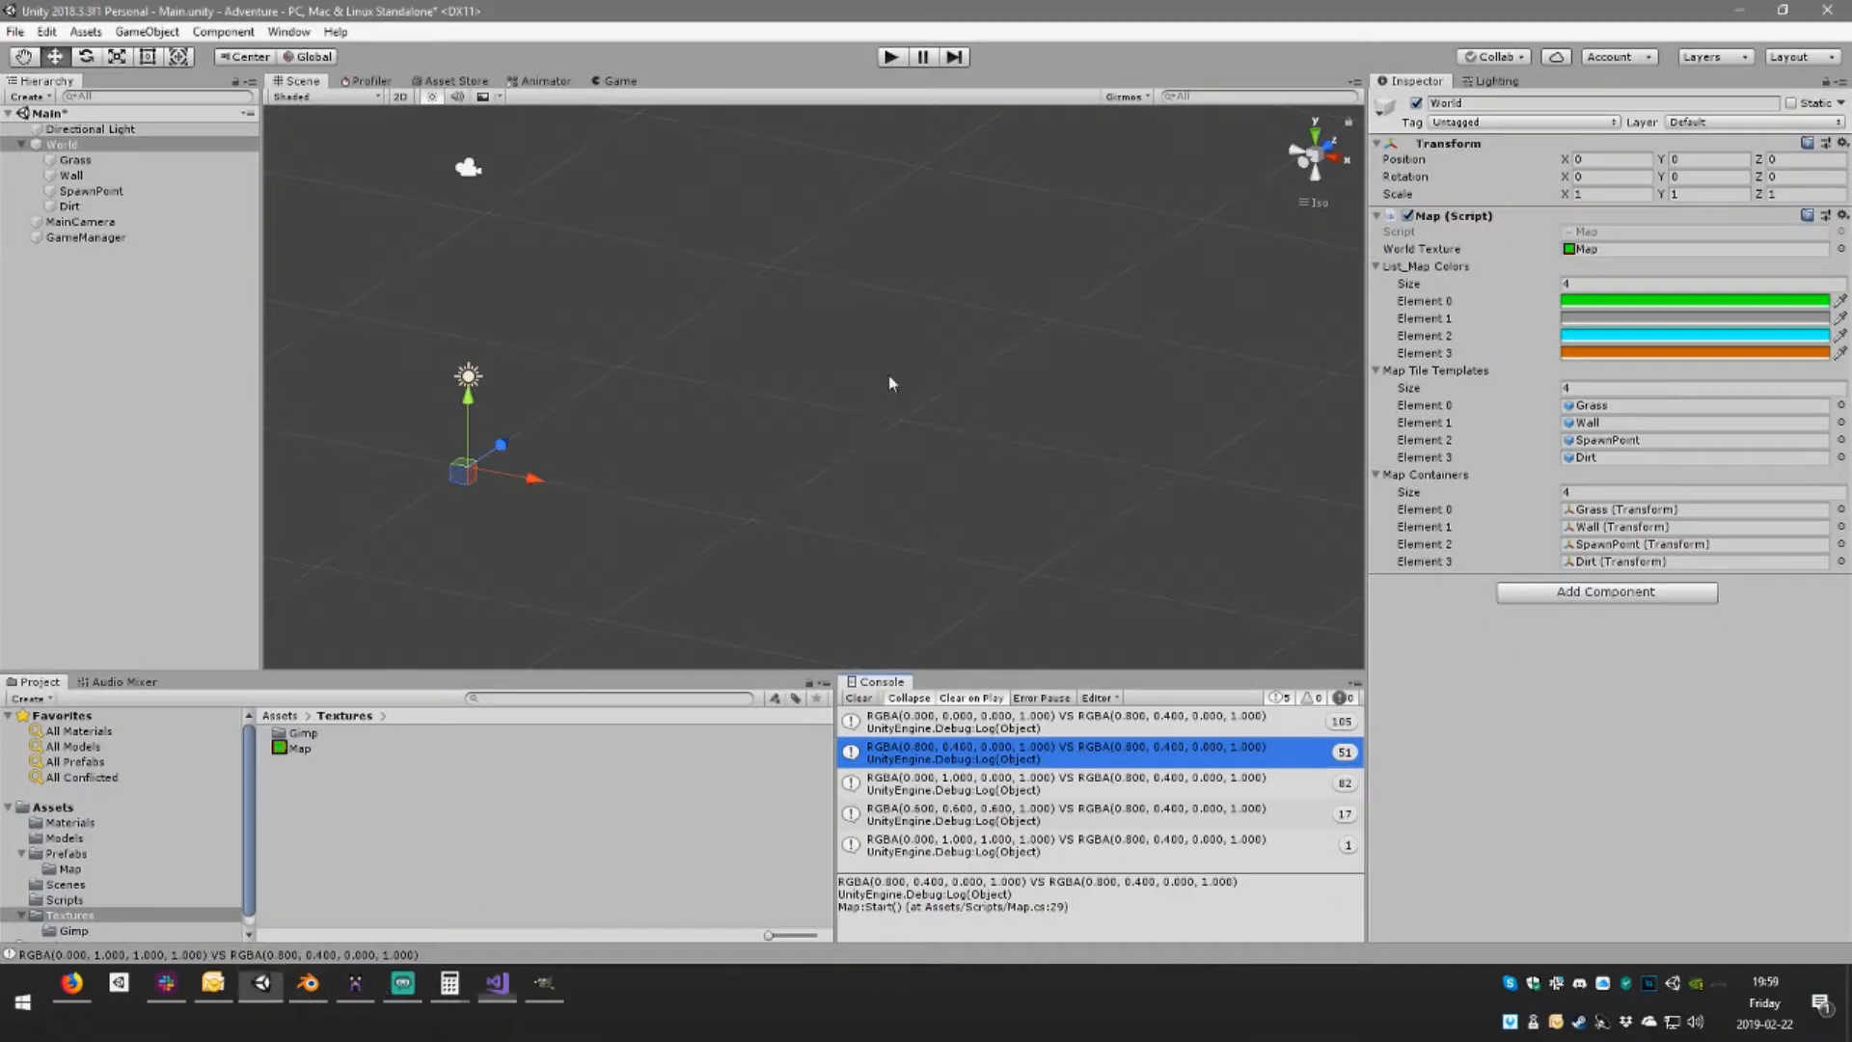
left_click(893, 57)
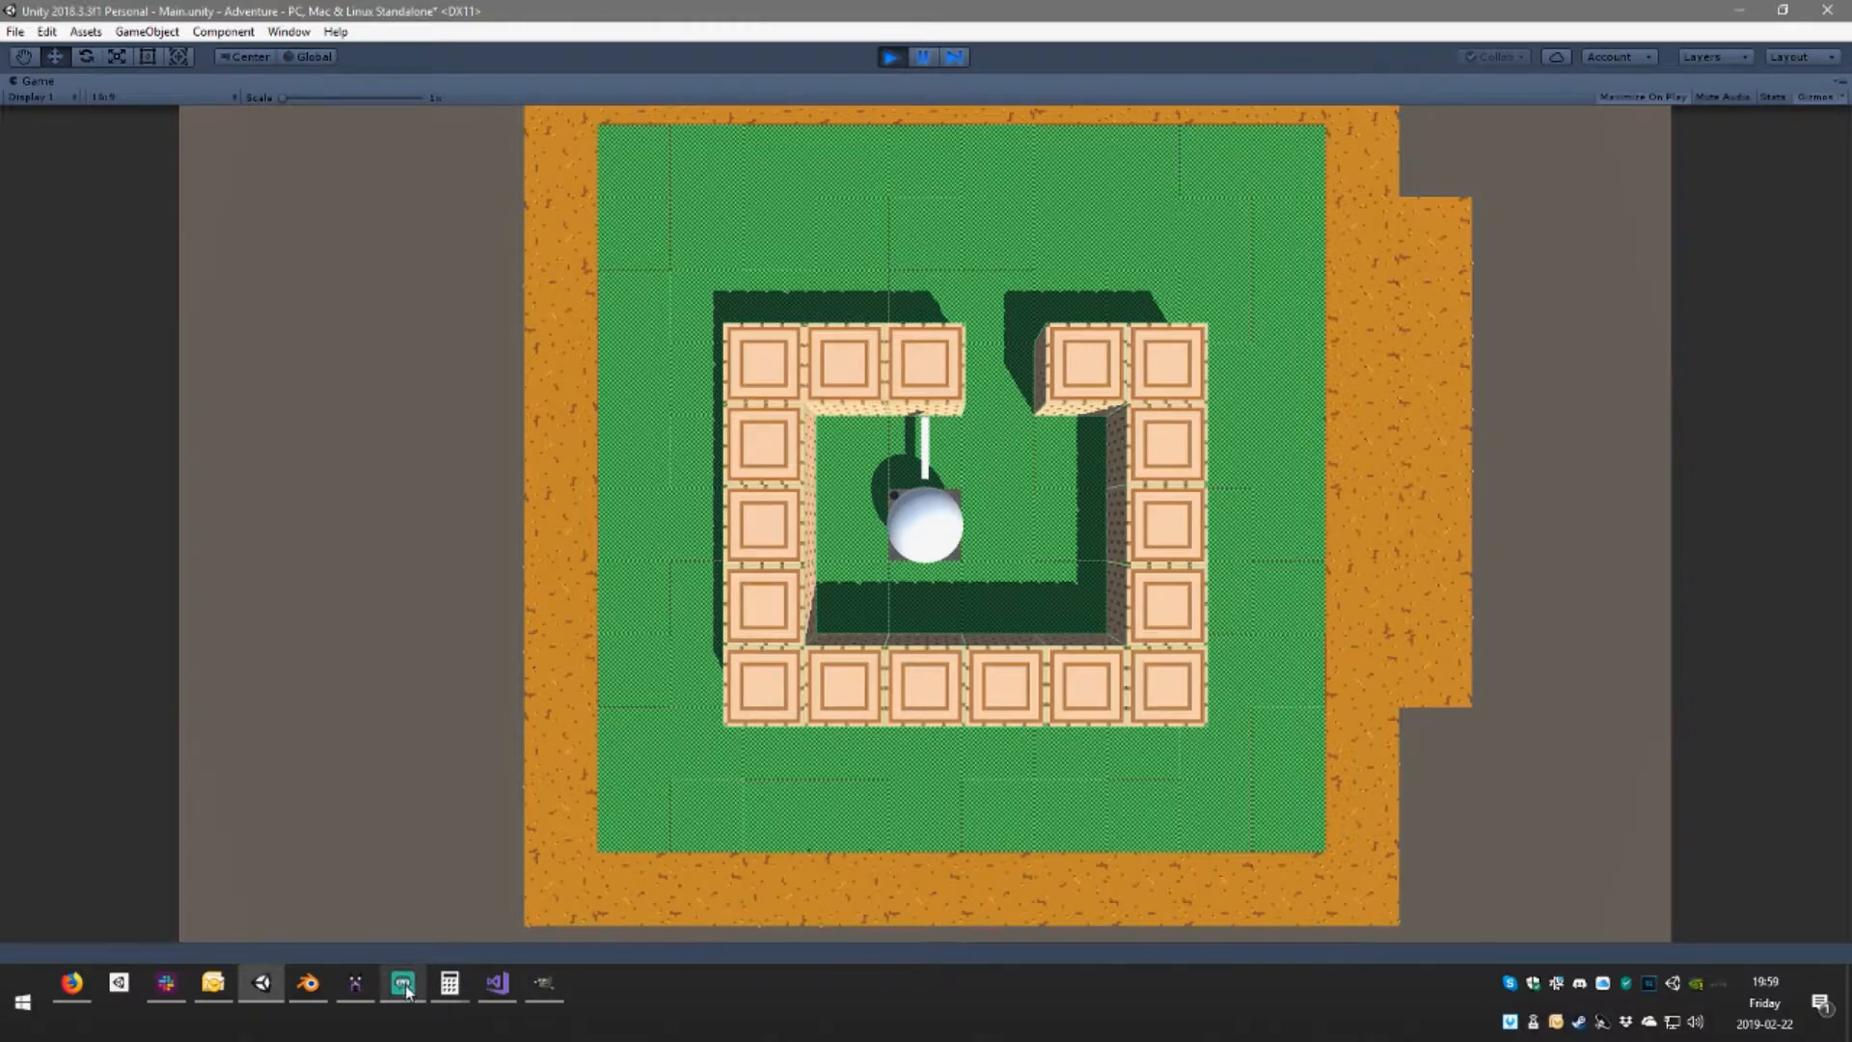
Switch to Blender, leave the Dirt model's edit mode, and examine the circular tile and the checkered tile on their layers
mouse_move(405, 996)
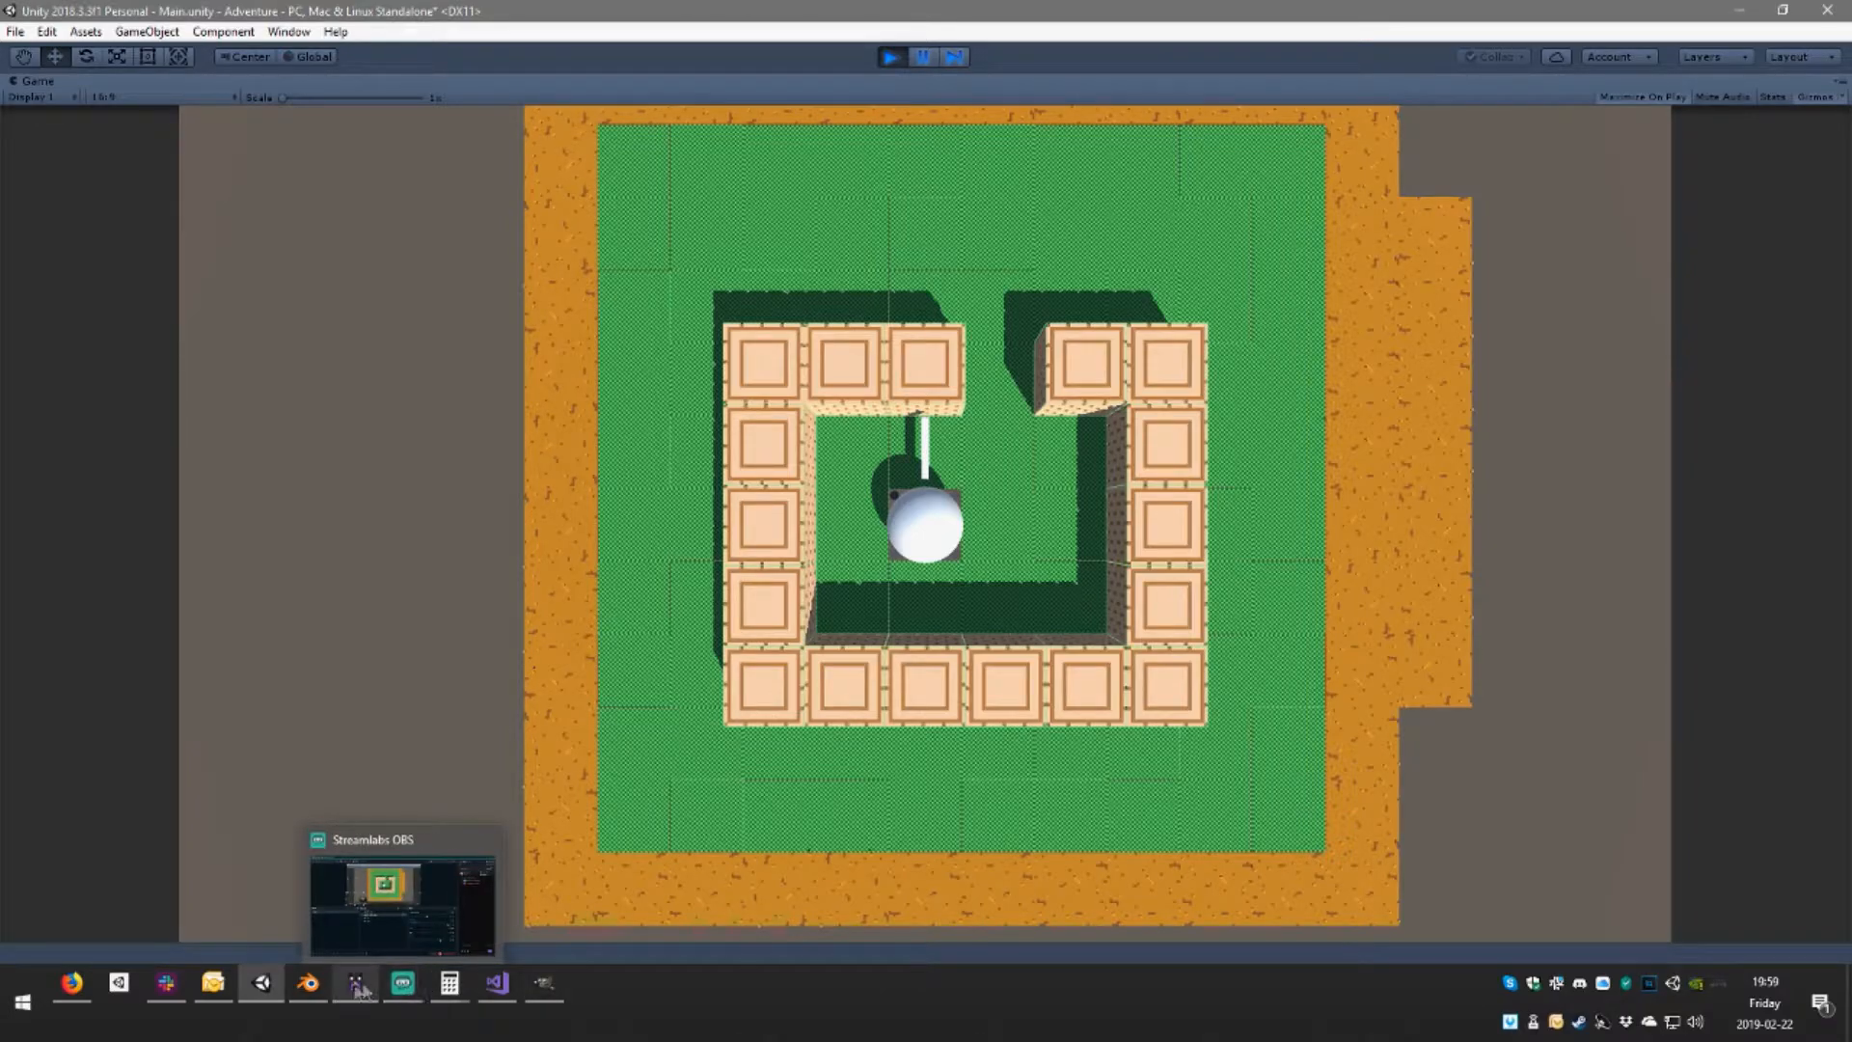
left_click(308, 982)
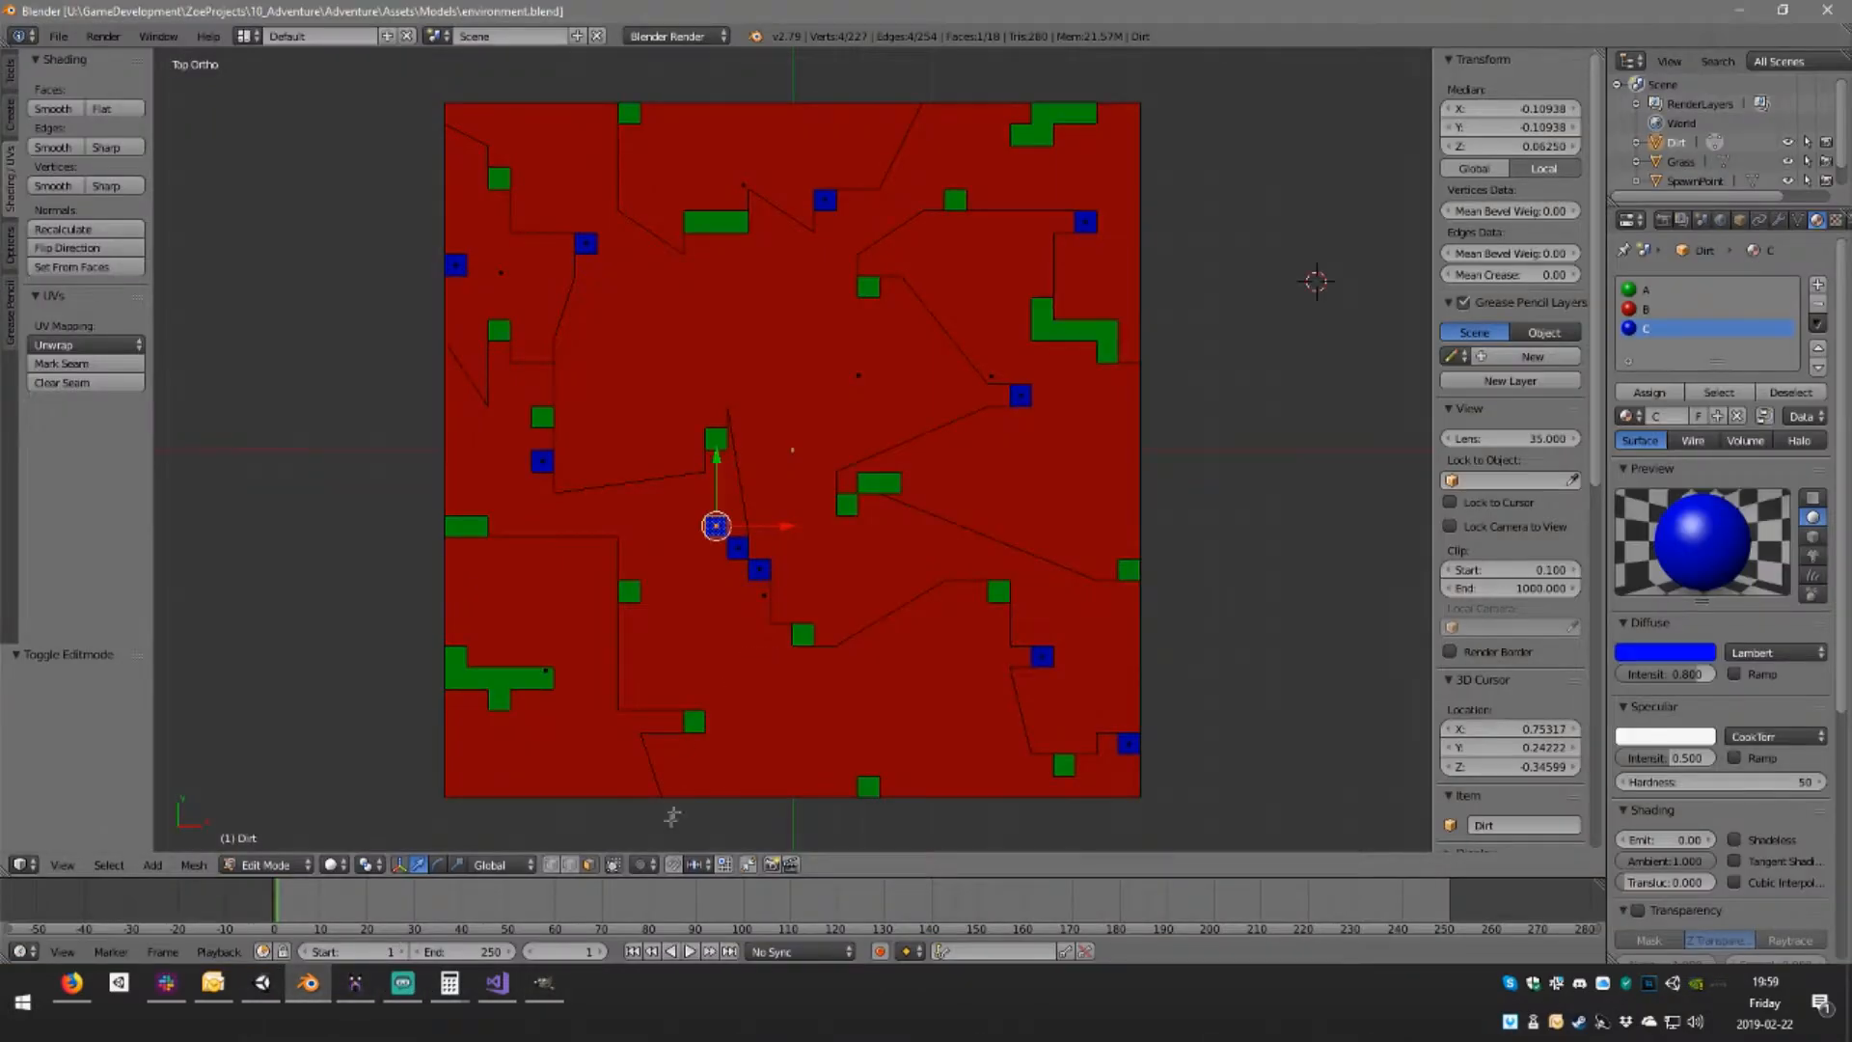
key("Tab")
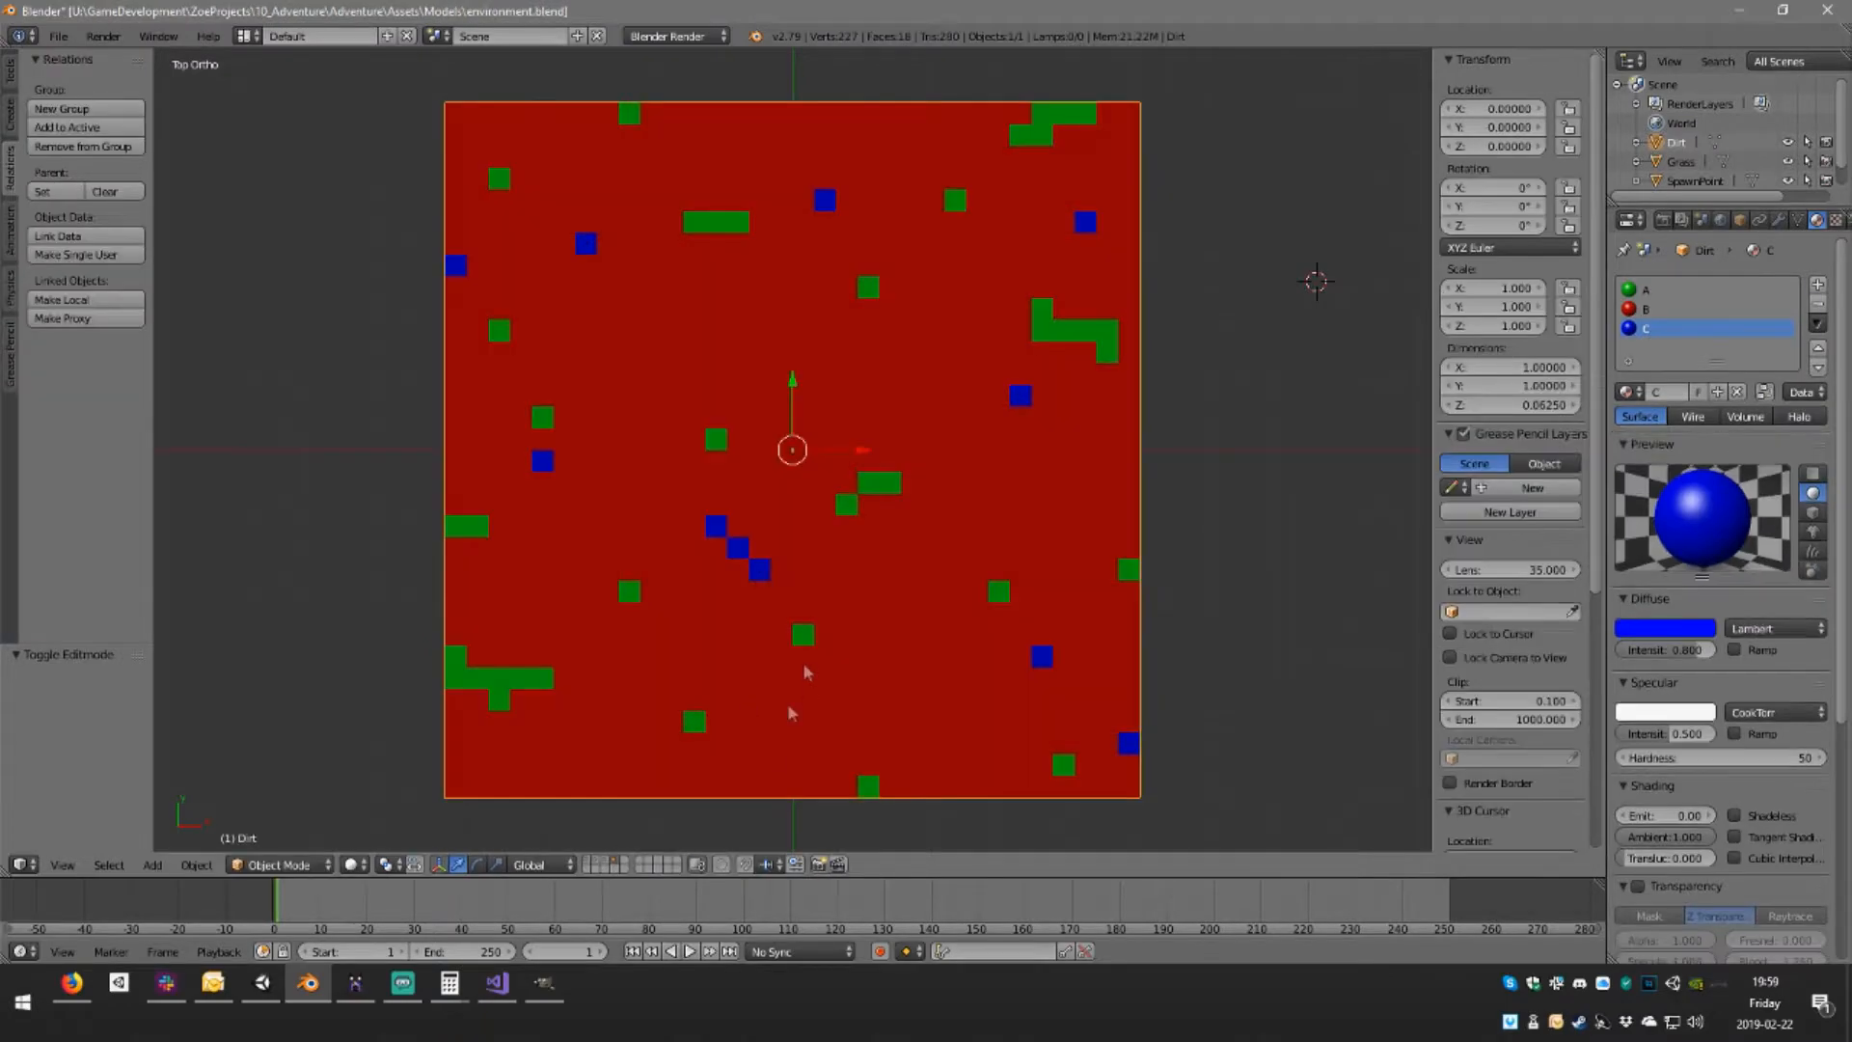
left_click(608, 862)
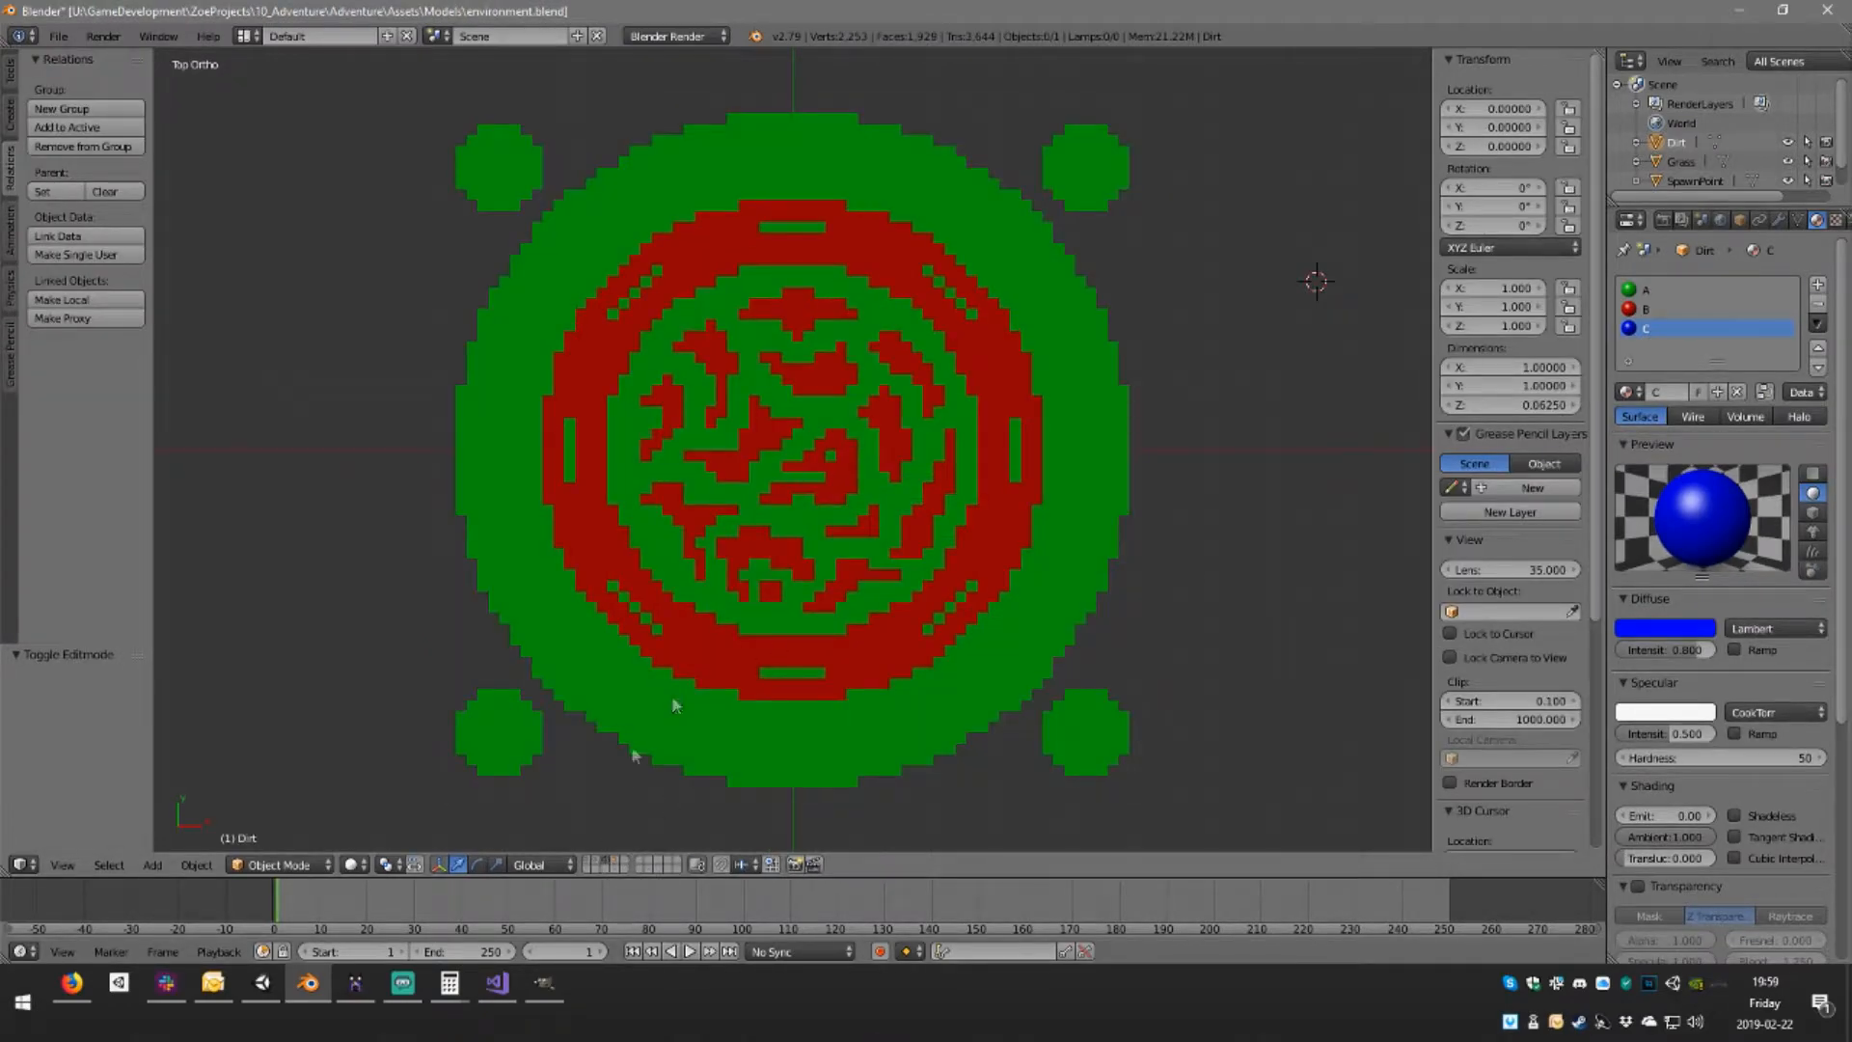
left_click(597, 860)
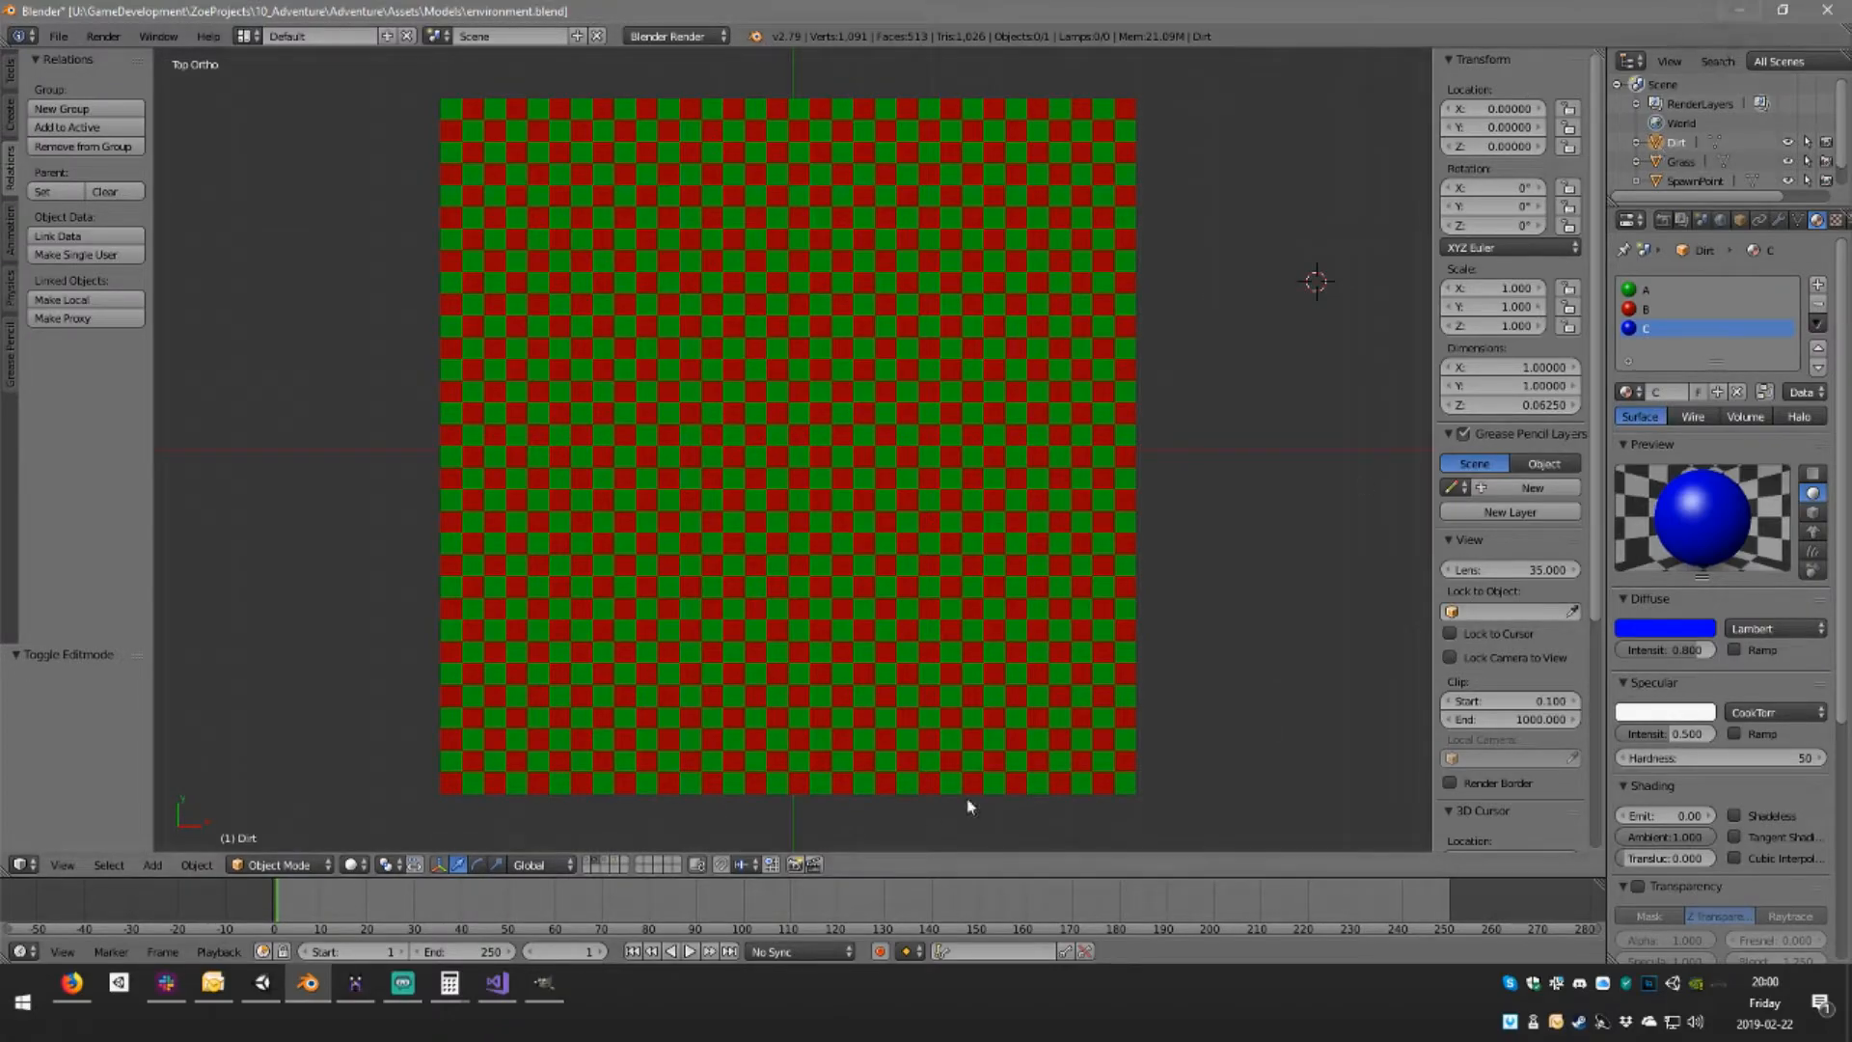
Return to the running game in Unity and stop the run
left_click(502, 988)
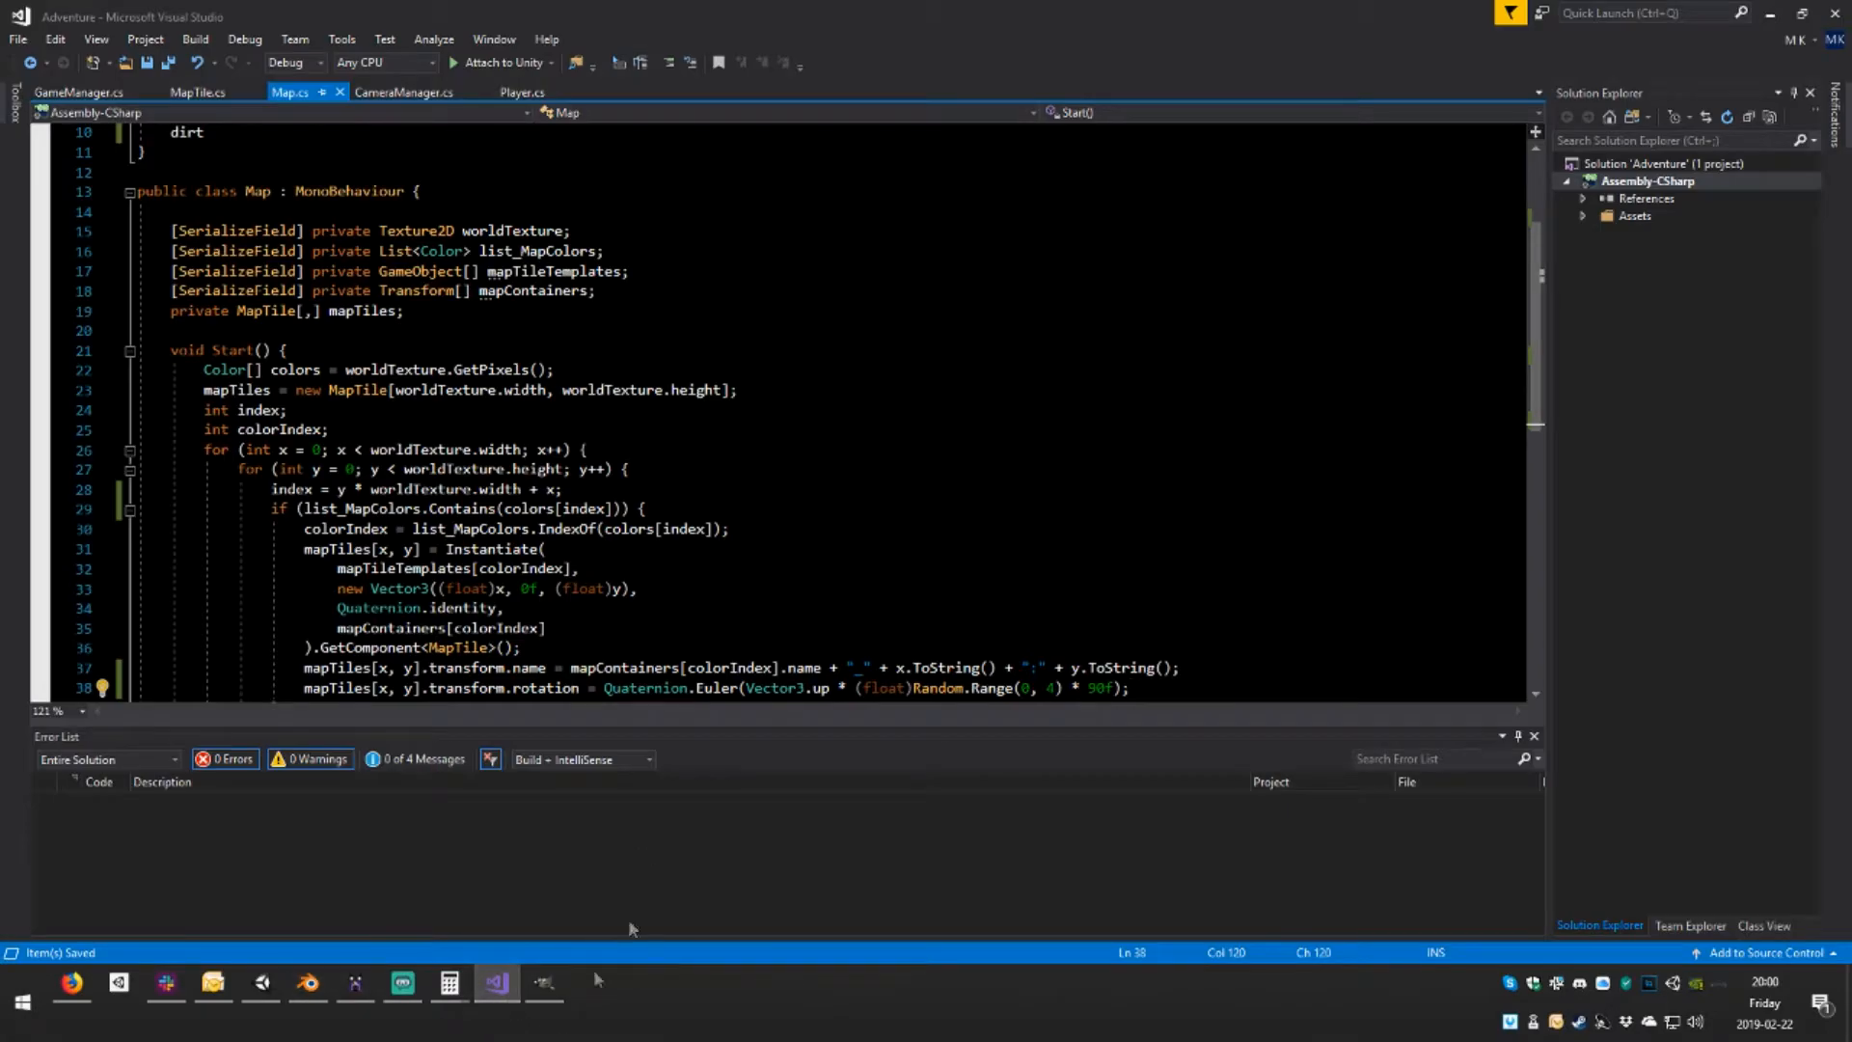
left_click(263, 986)
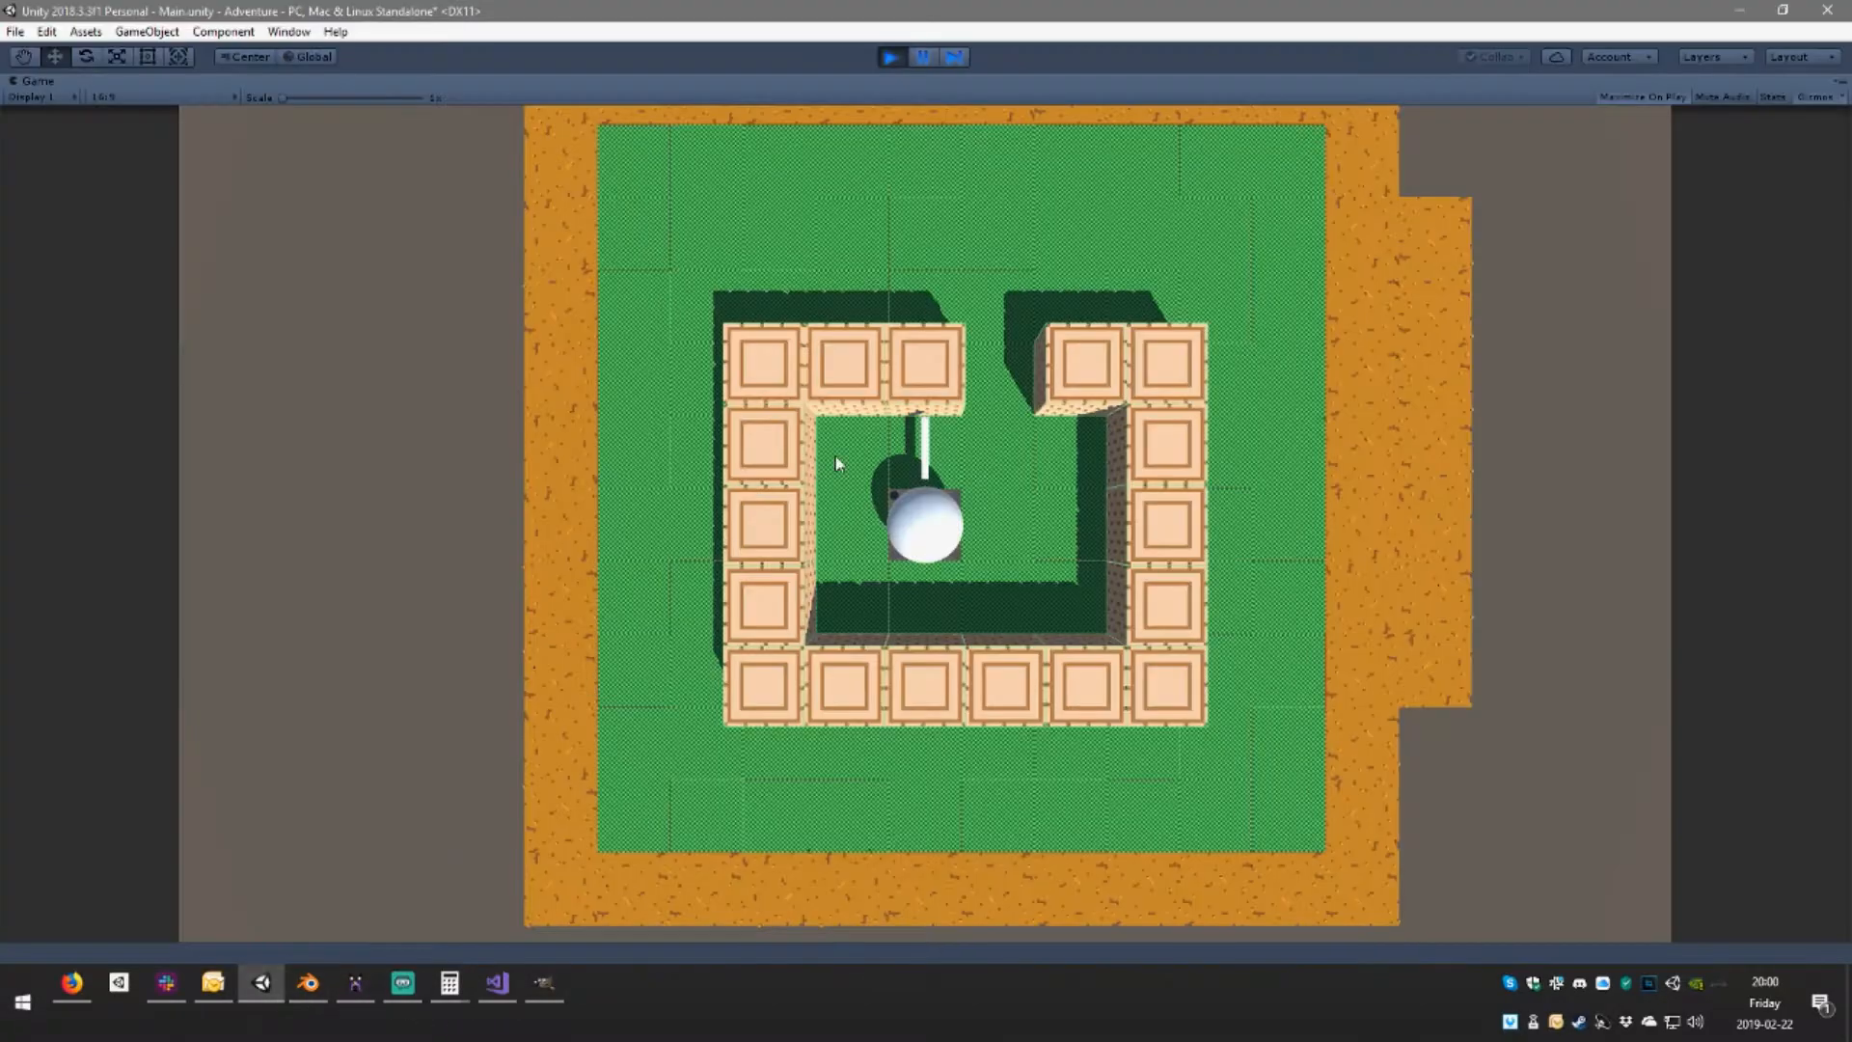
left_click(891, 57)
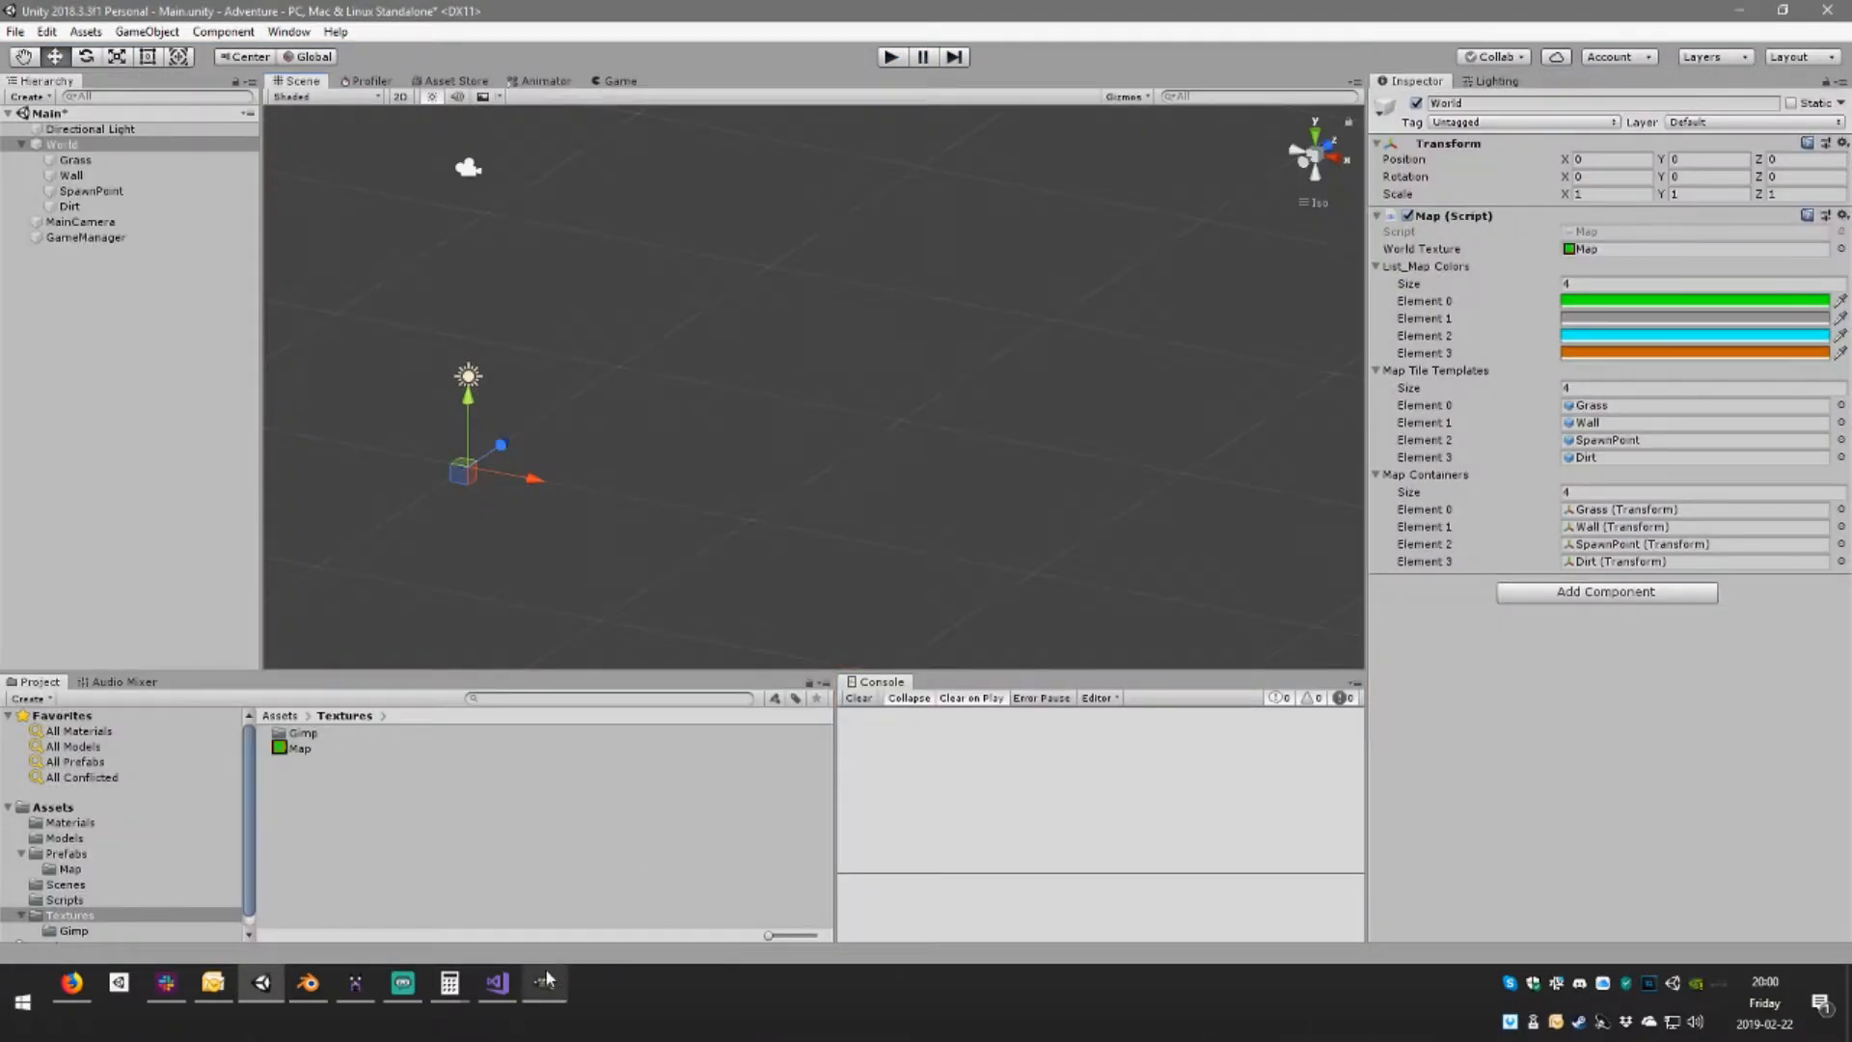
Switch to Map.cs in Visual Studio and begin a [SerializeField] private bool declaration on a new line below mapContainers
mouse_move(547, 978)
left_click(497, 983)
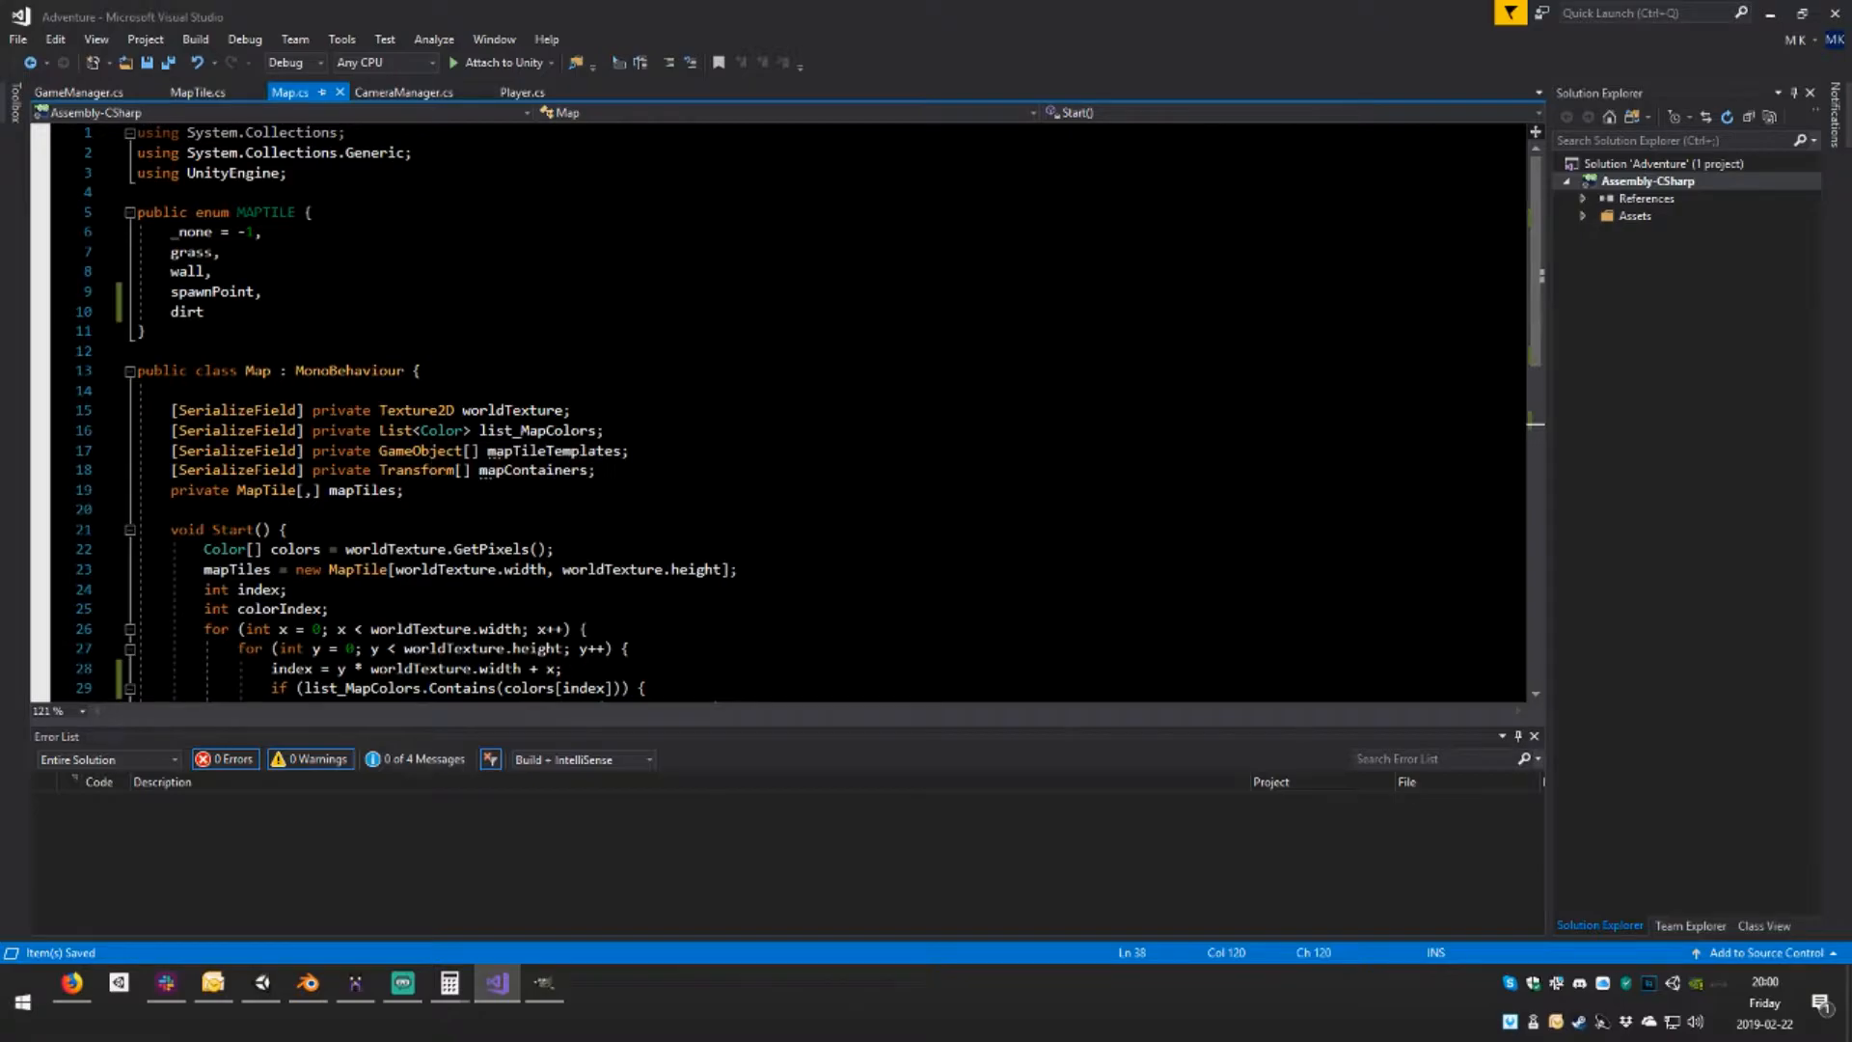
left_click(598, 471)
key("Return")
type("[Seri")
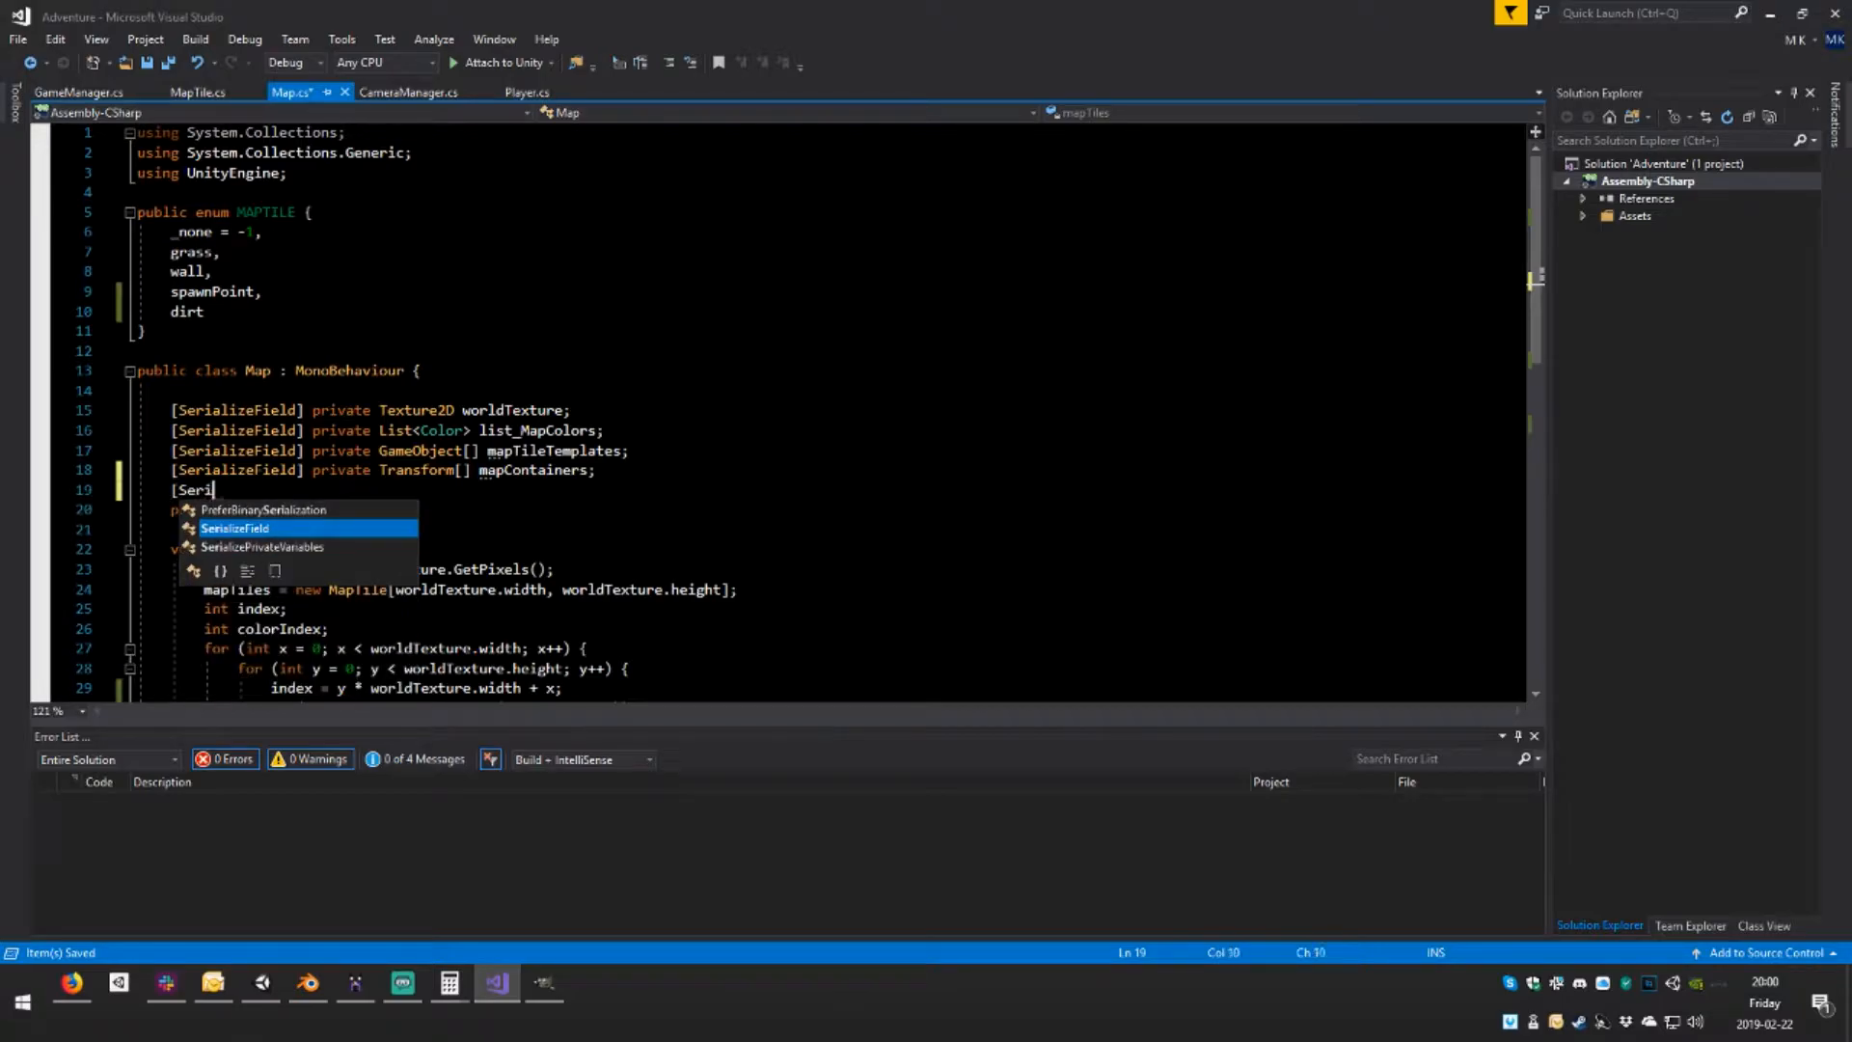
type("alizeField]")
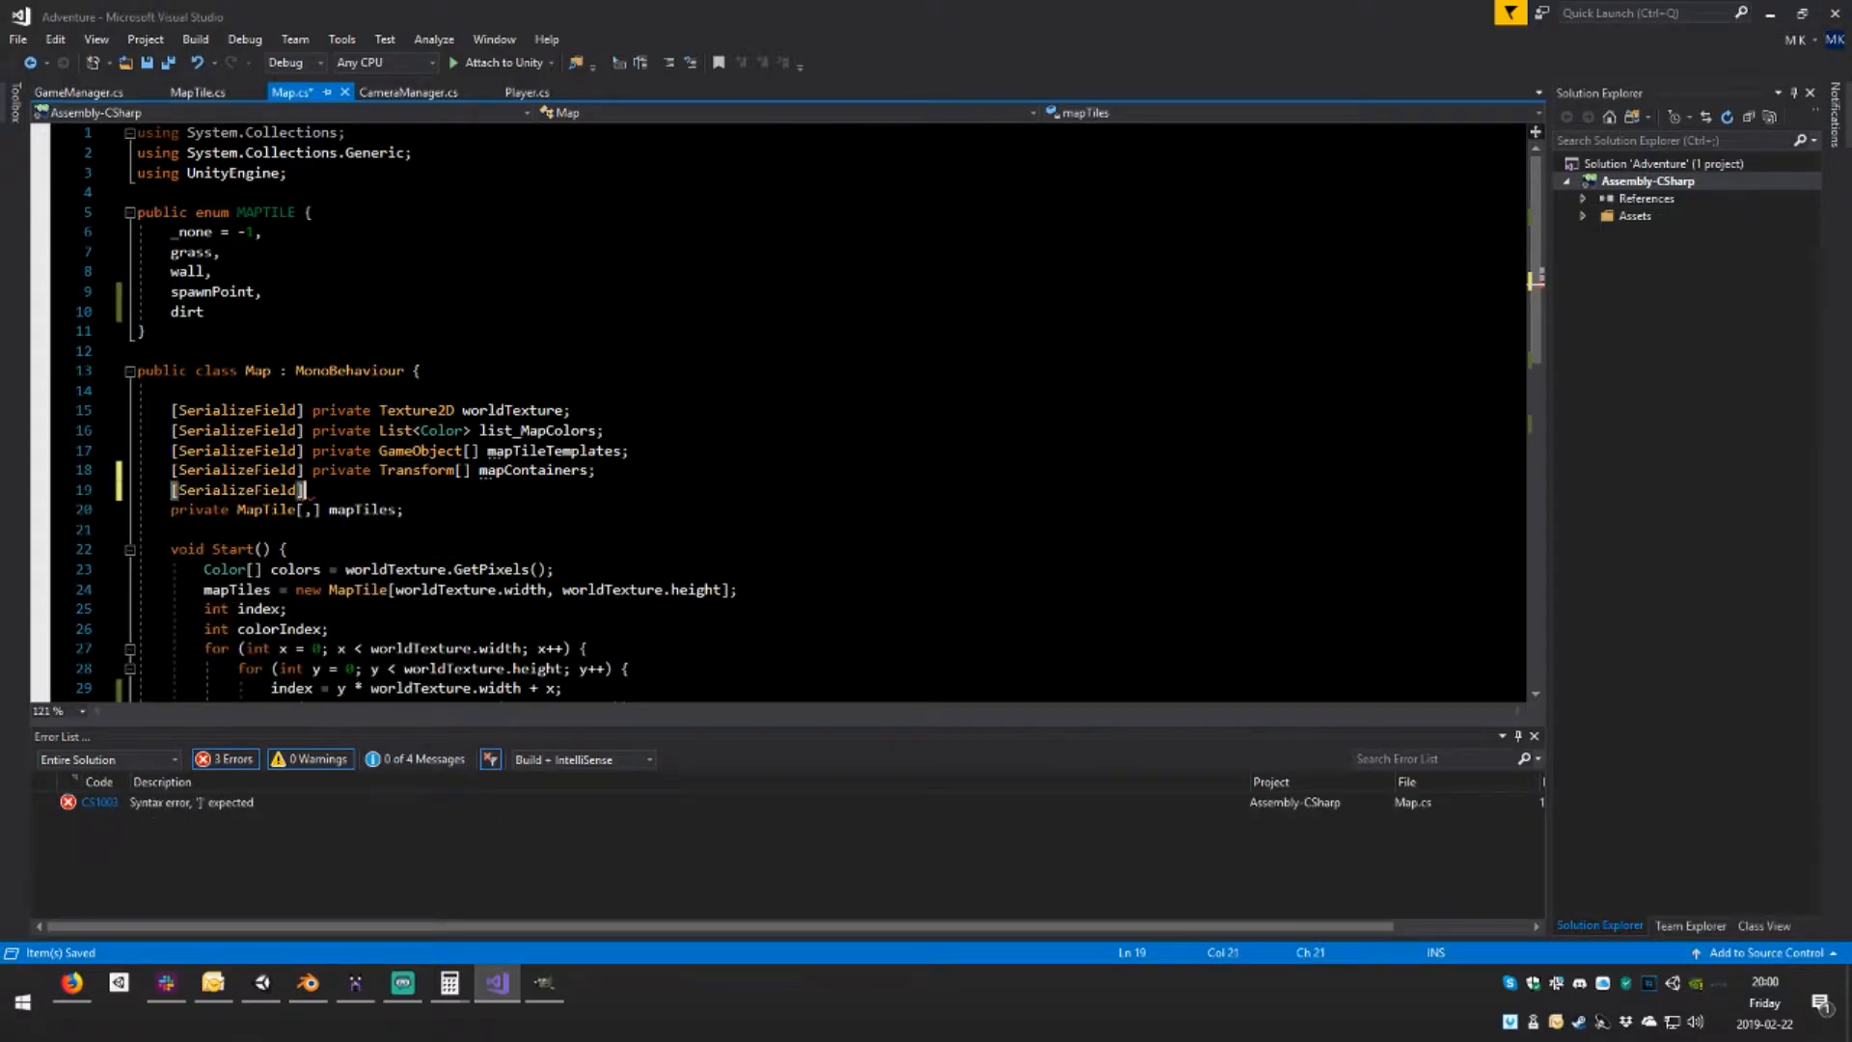
type(" private bool")
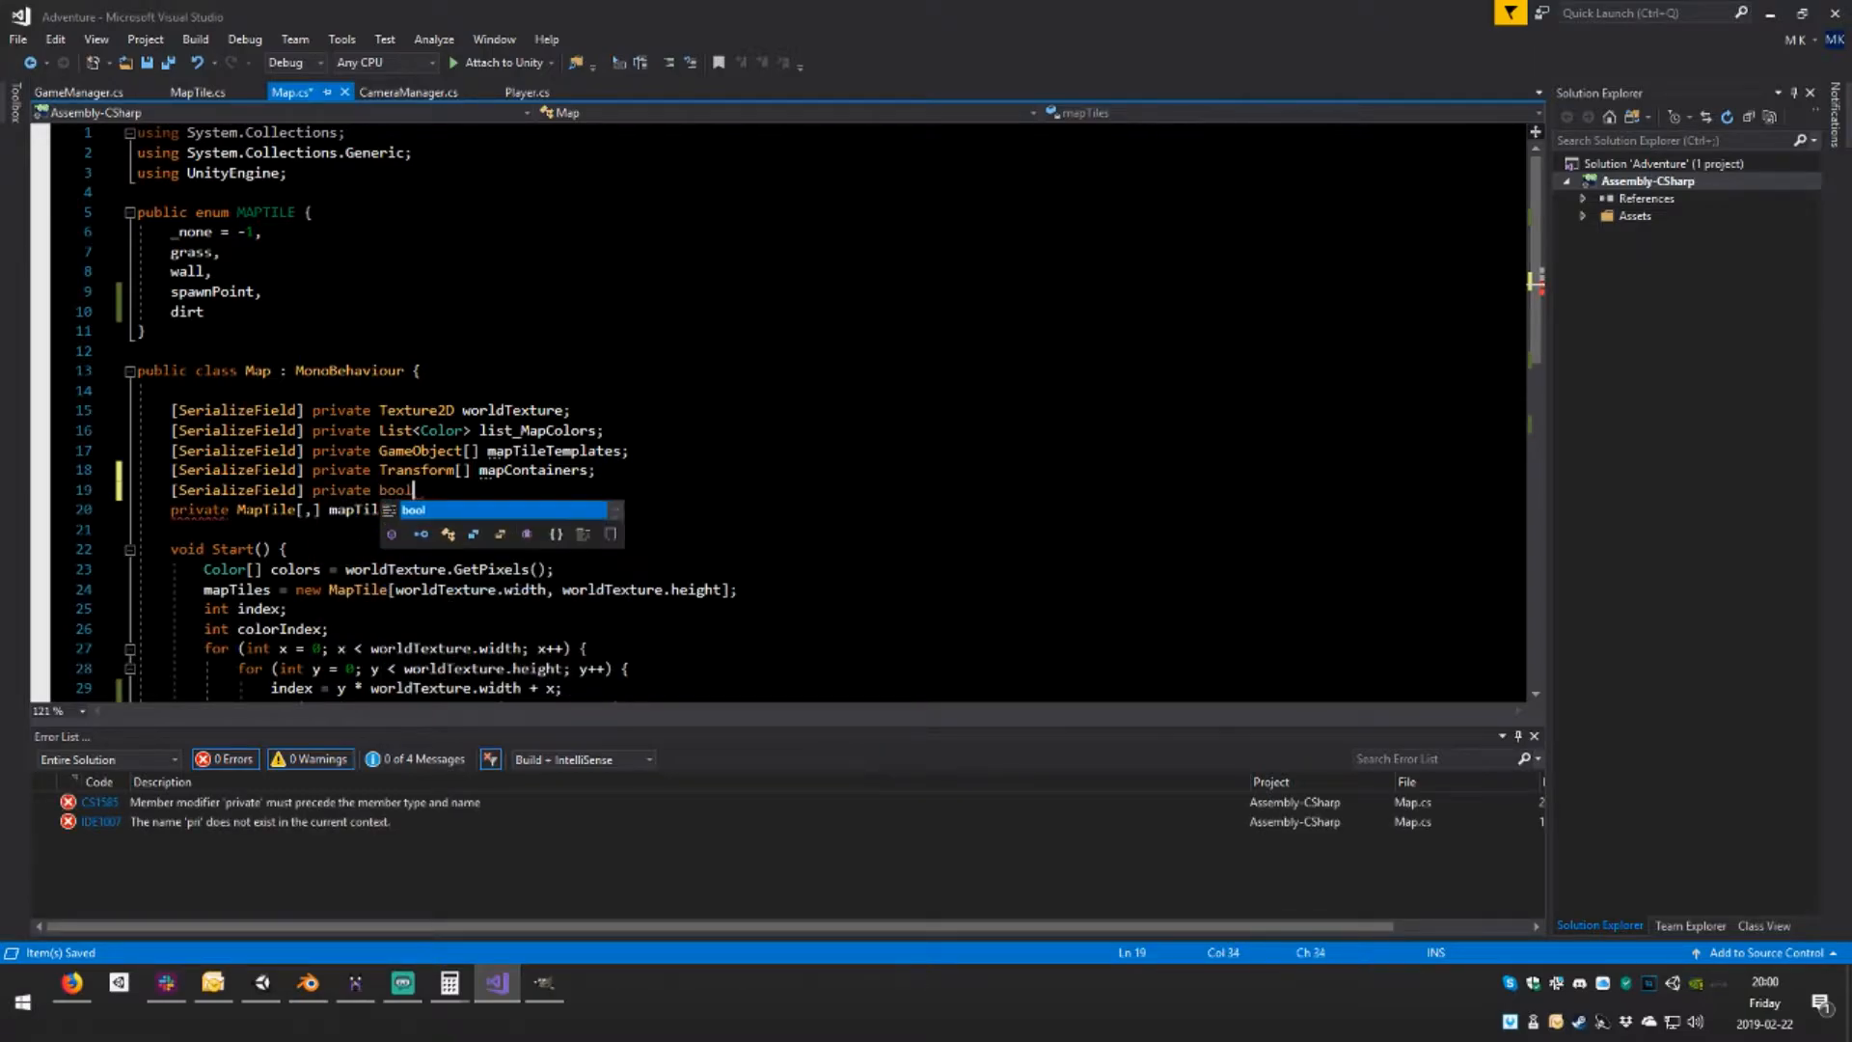
Make the new bool field an array named mapRandomRotations, end the declaration and save the script
key("BackSpace")
type("[] ")
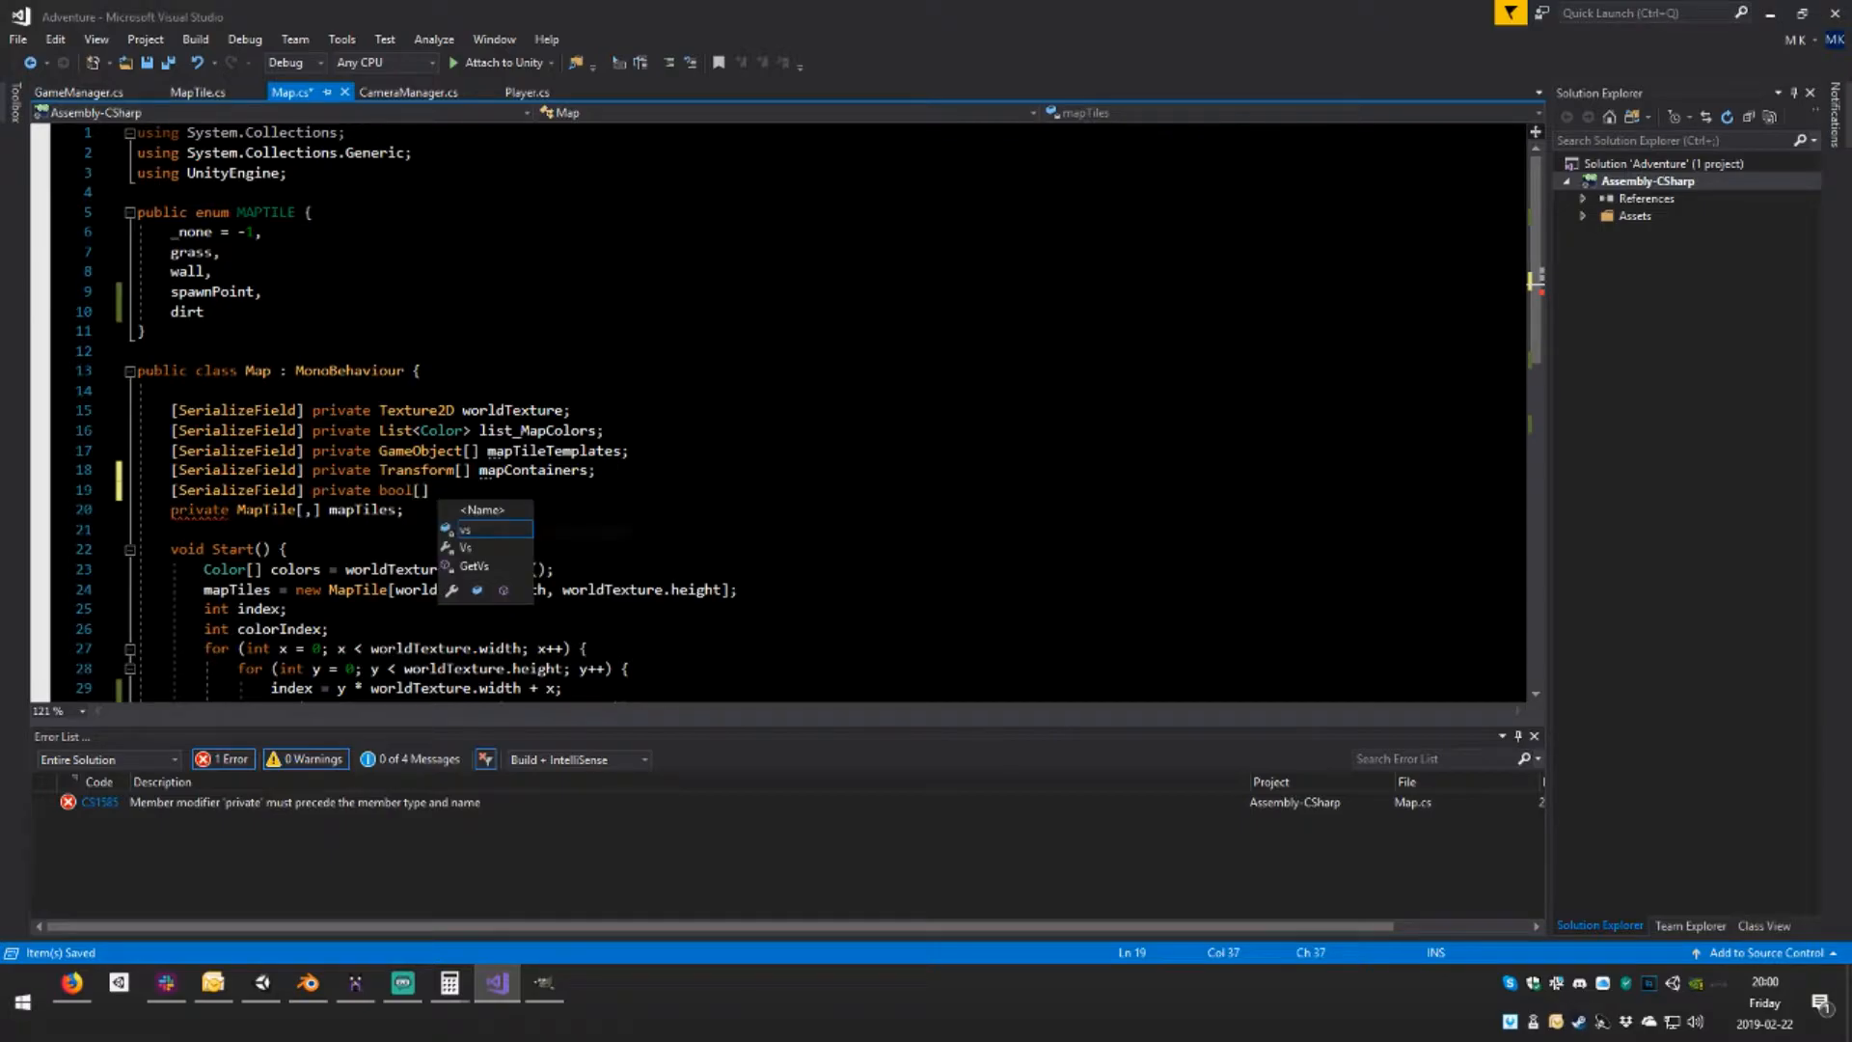
type("mapRandom")
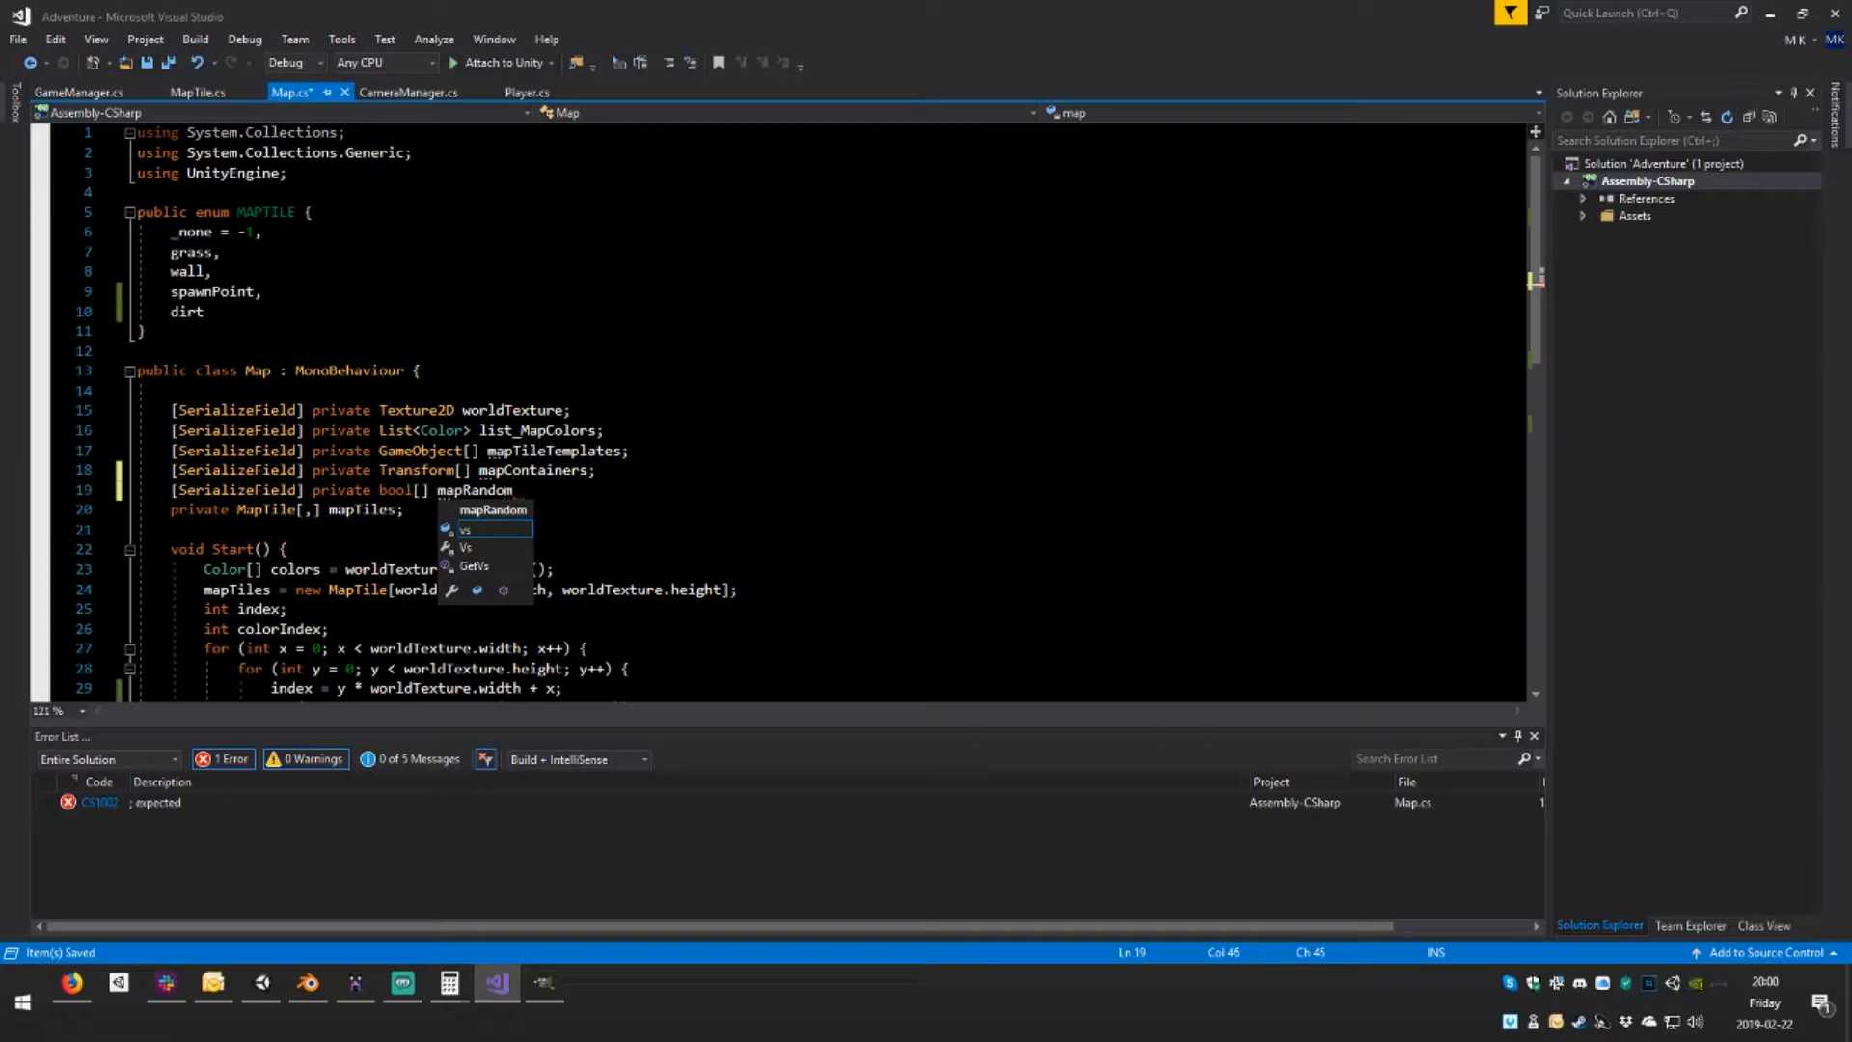
type("Rotat")
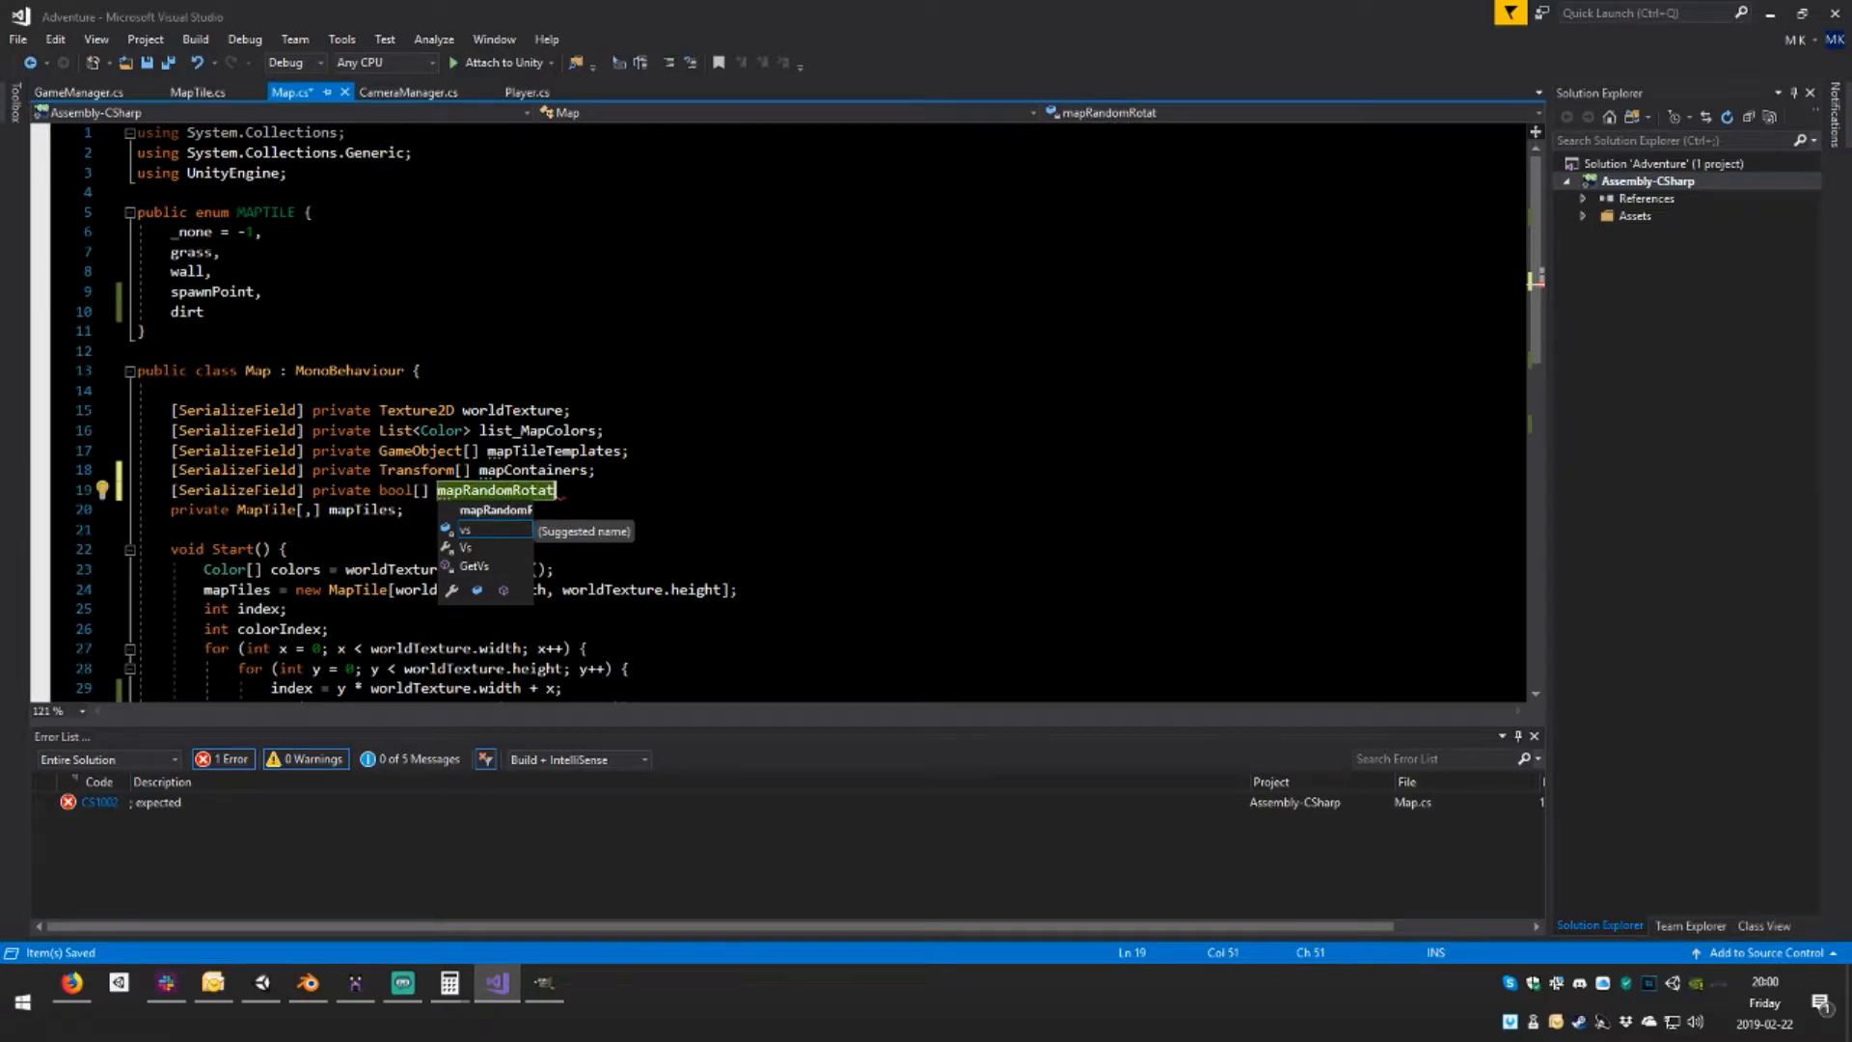
type("ions")
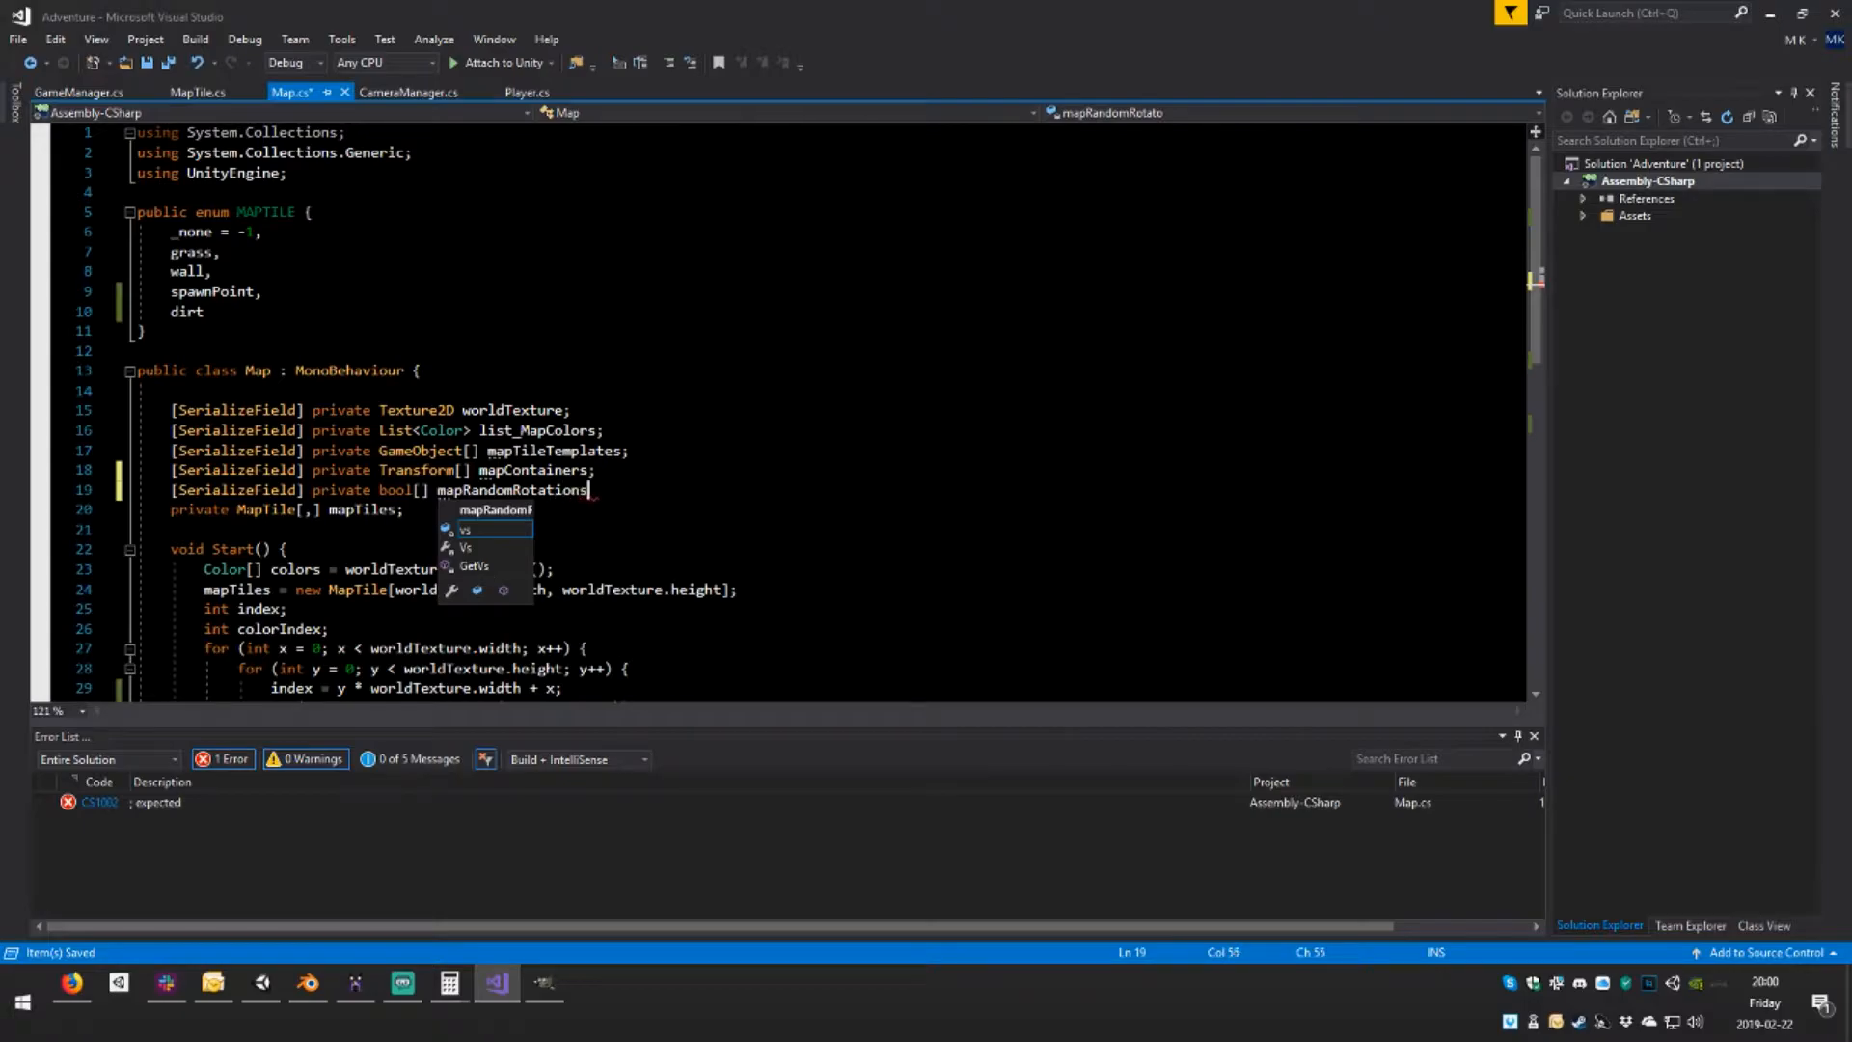
type(";")
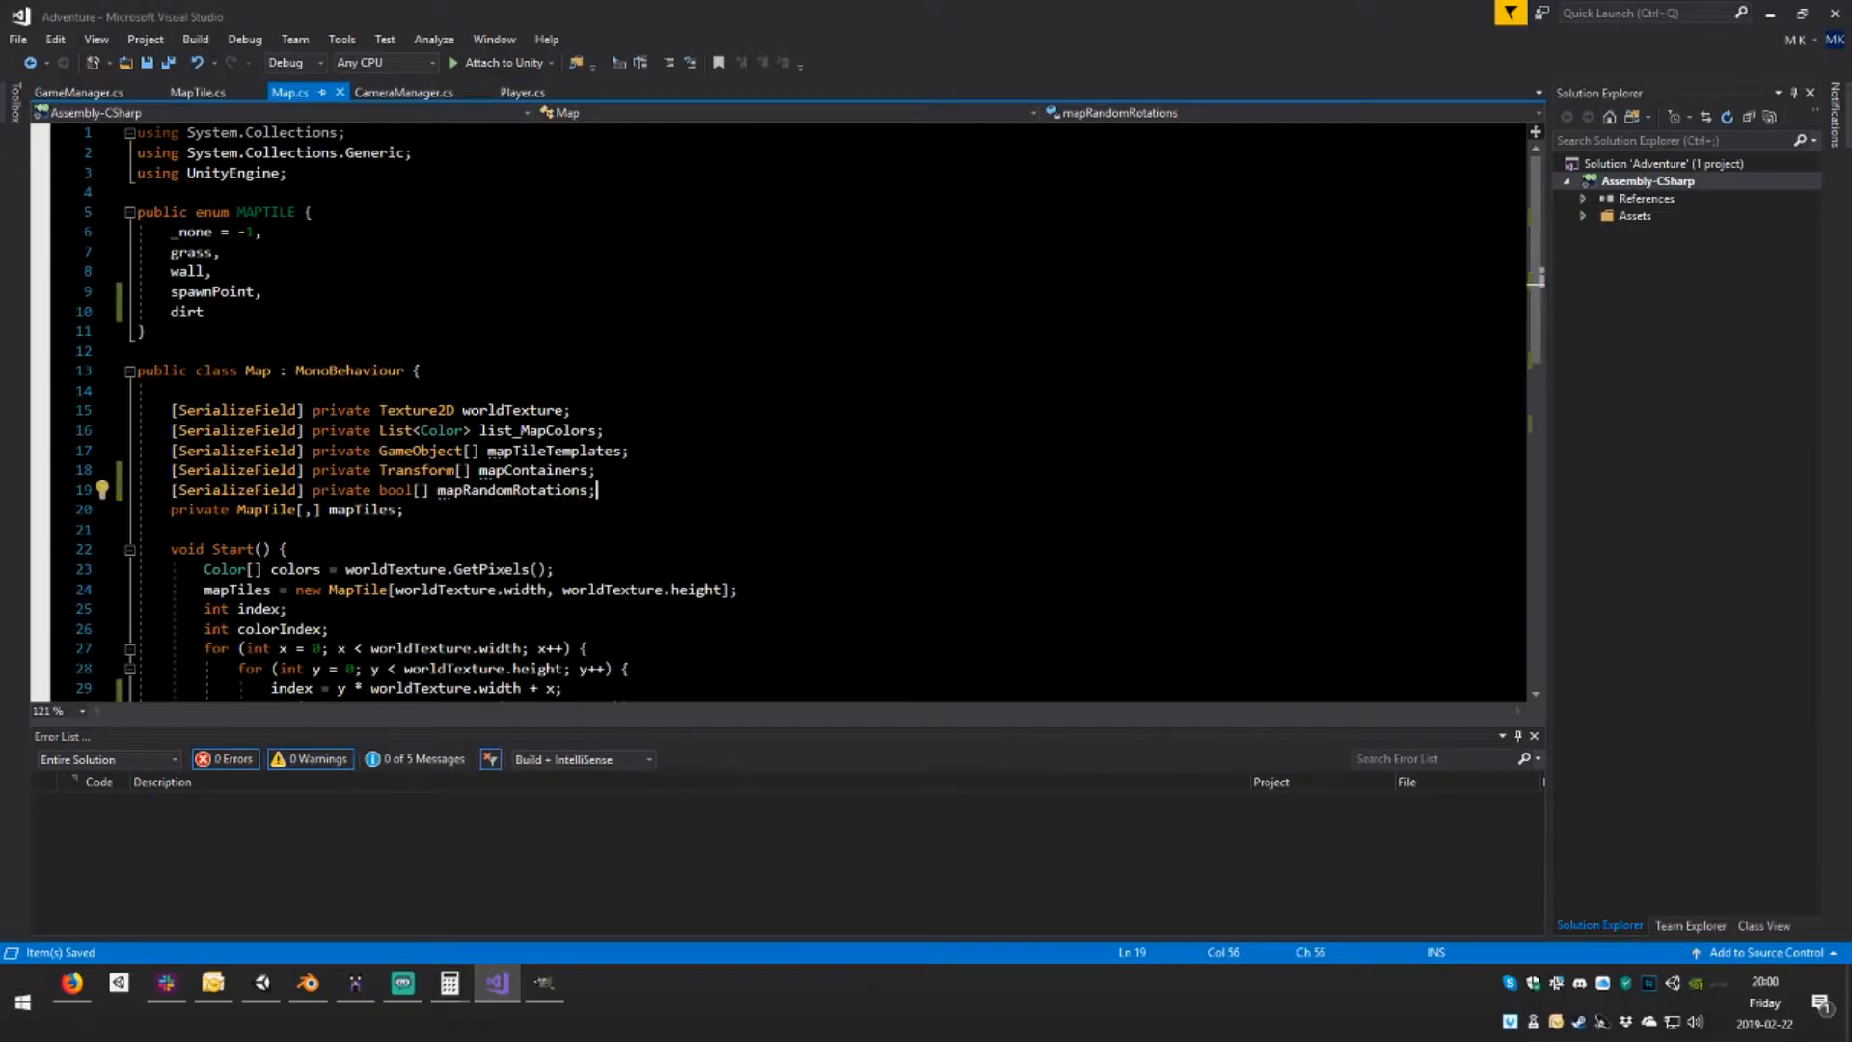
Extend the bool array's name to mapRandomRotationsEnabled and save the script
key("Left")
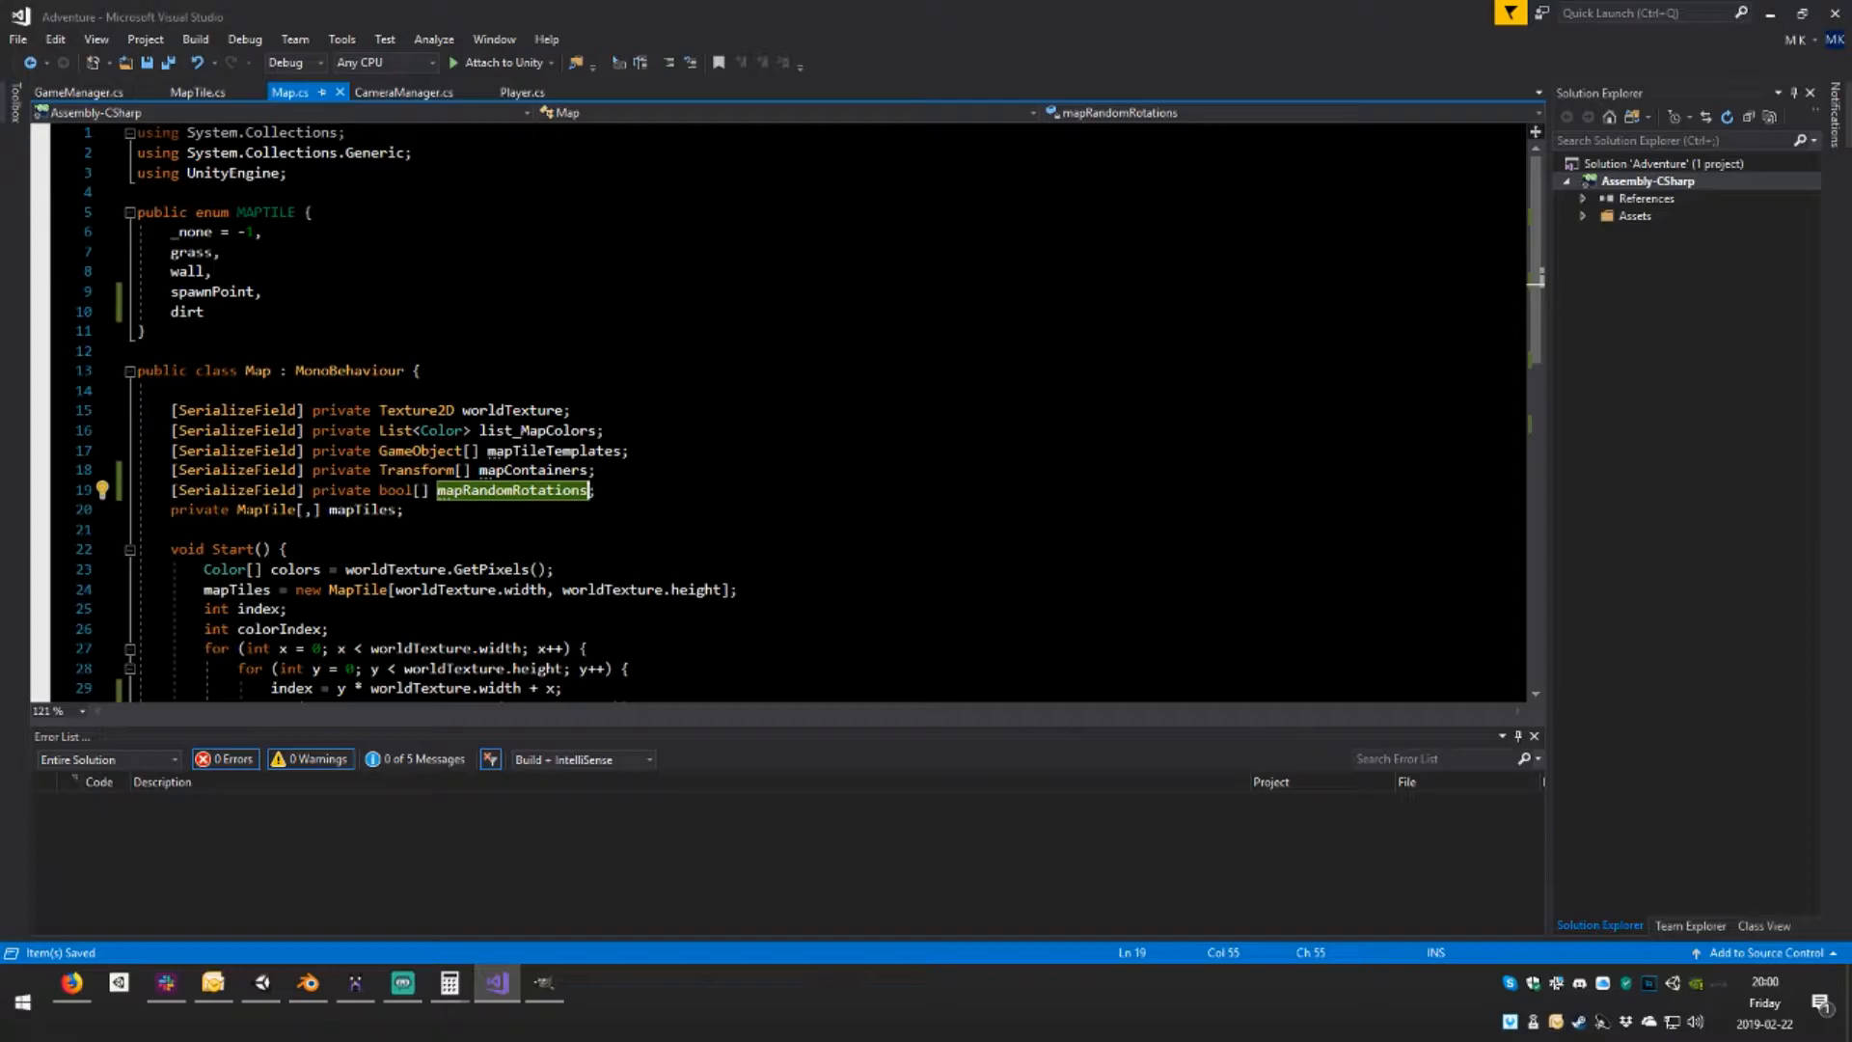
type("Enabl")
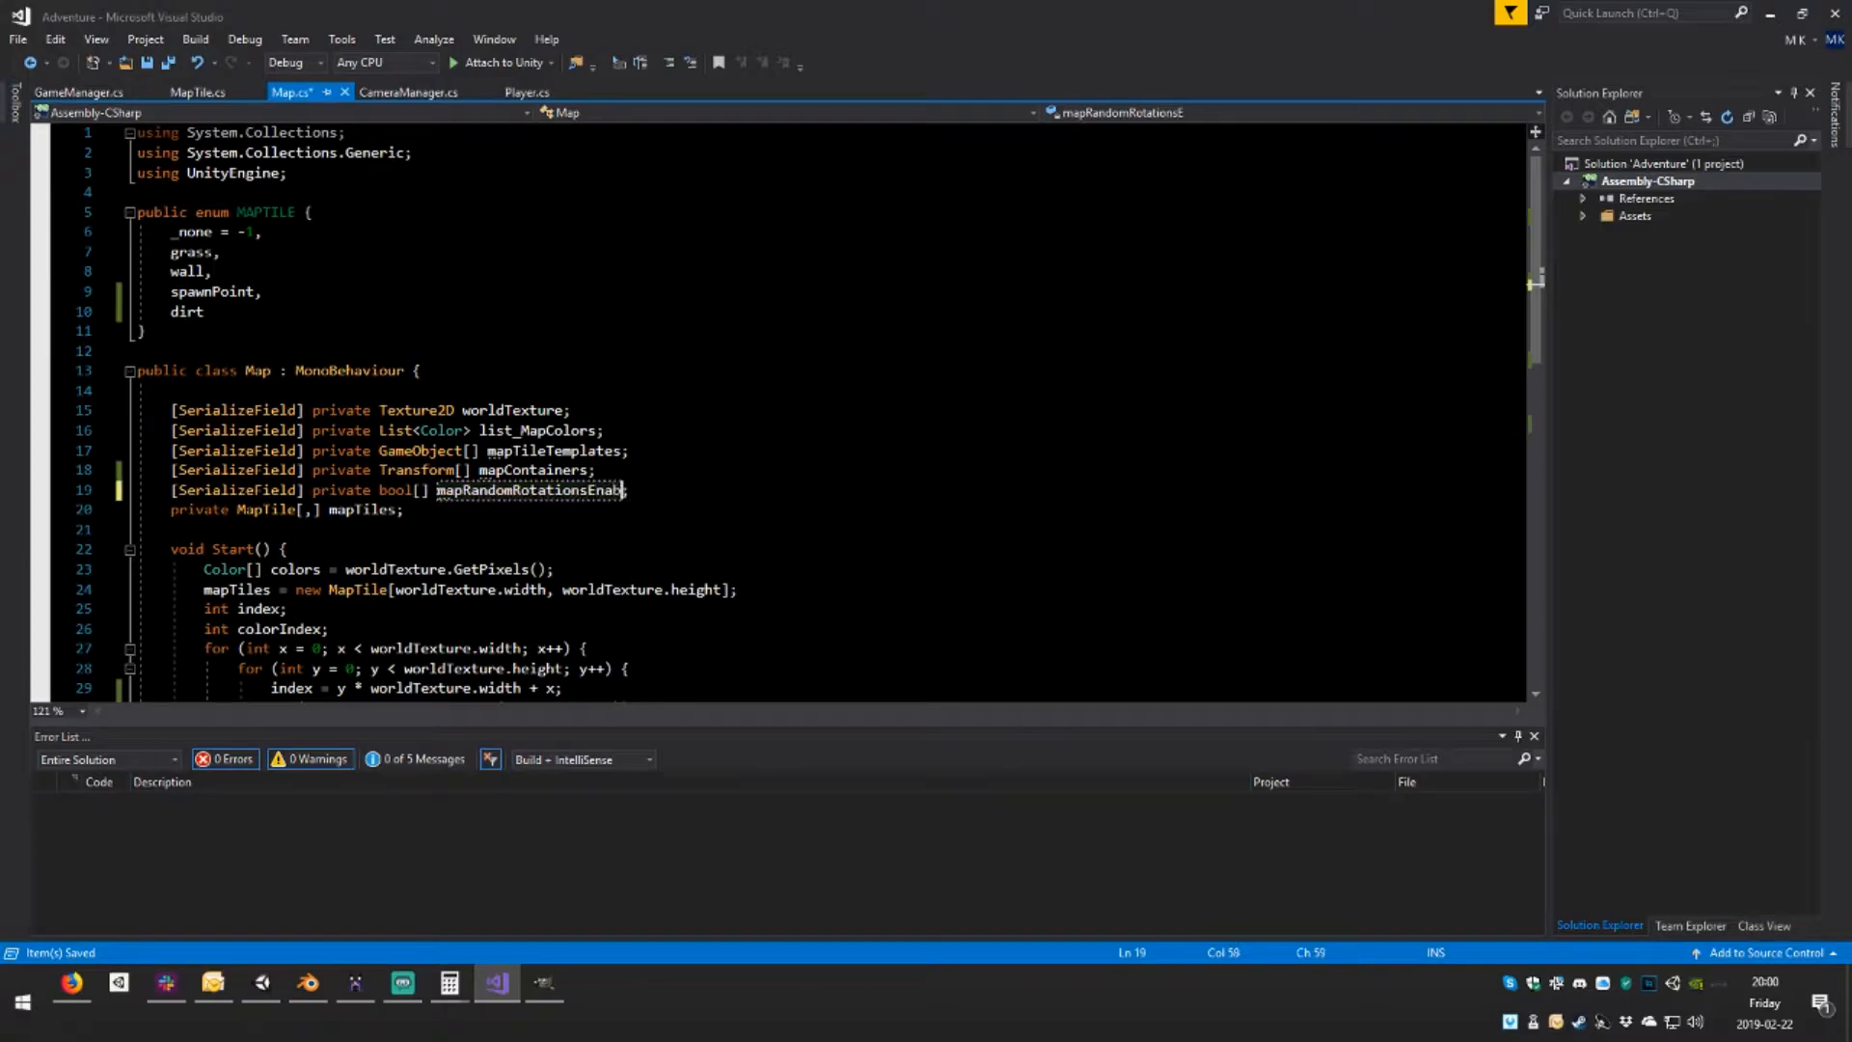
type("ed")
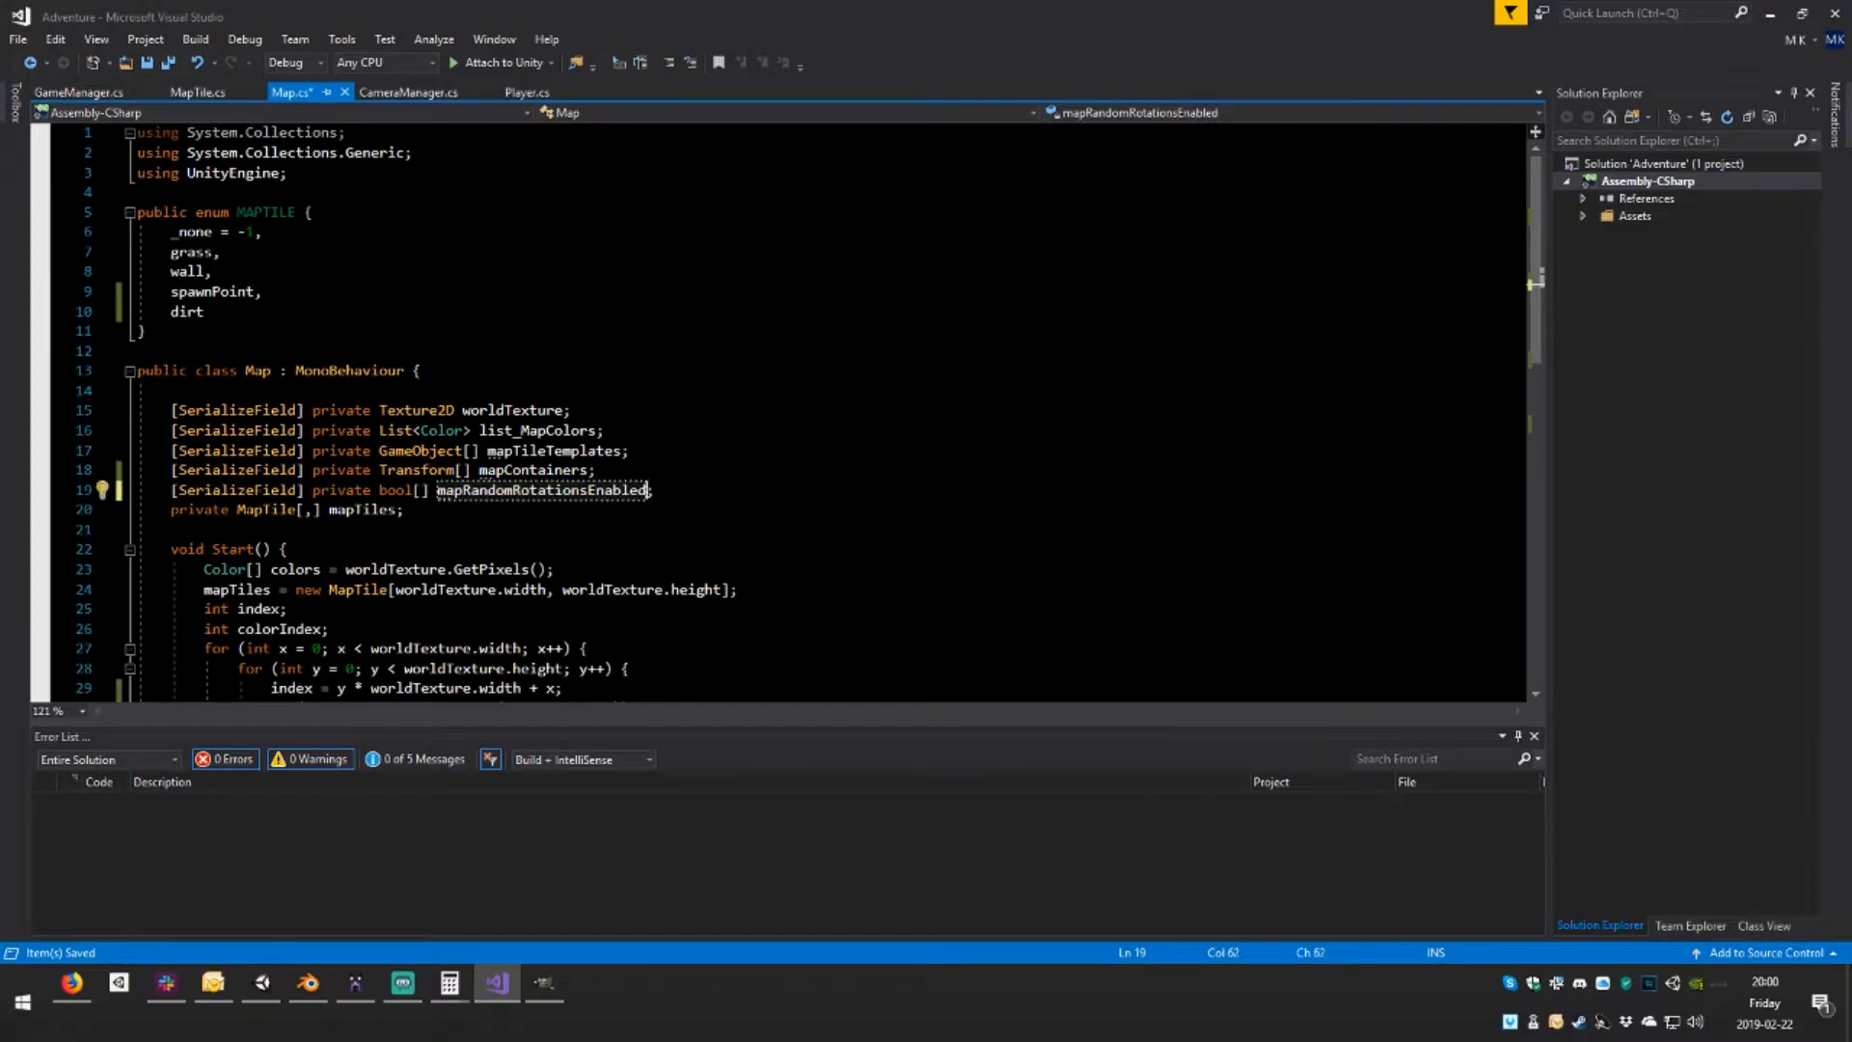
key("ctrl+s")
Insert a line above the tile rotation assignment in Start() and begin an if statement there
key("Down")
key("Down")
key("Down")
key("Down")
scroll(772, 415, "down", 7)
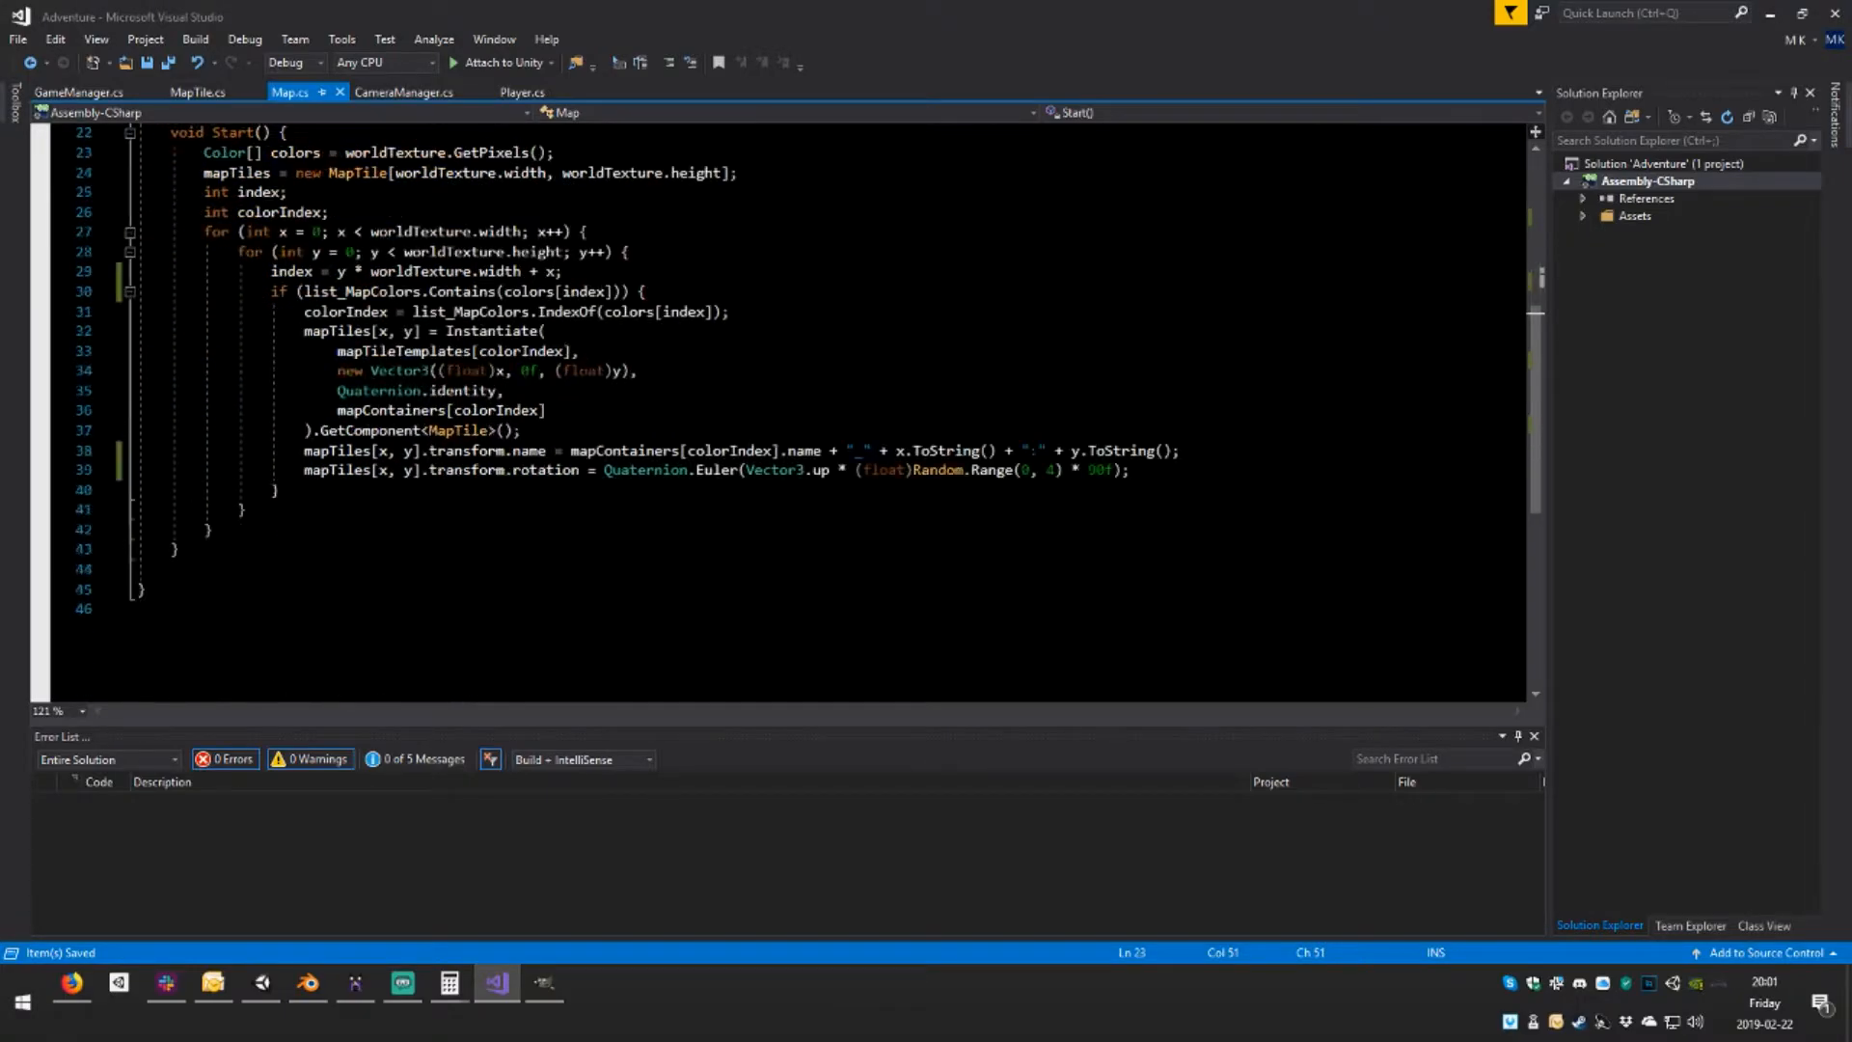
left_click(1182, 451)
key("Return")
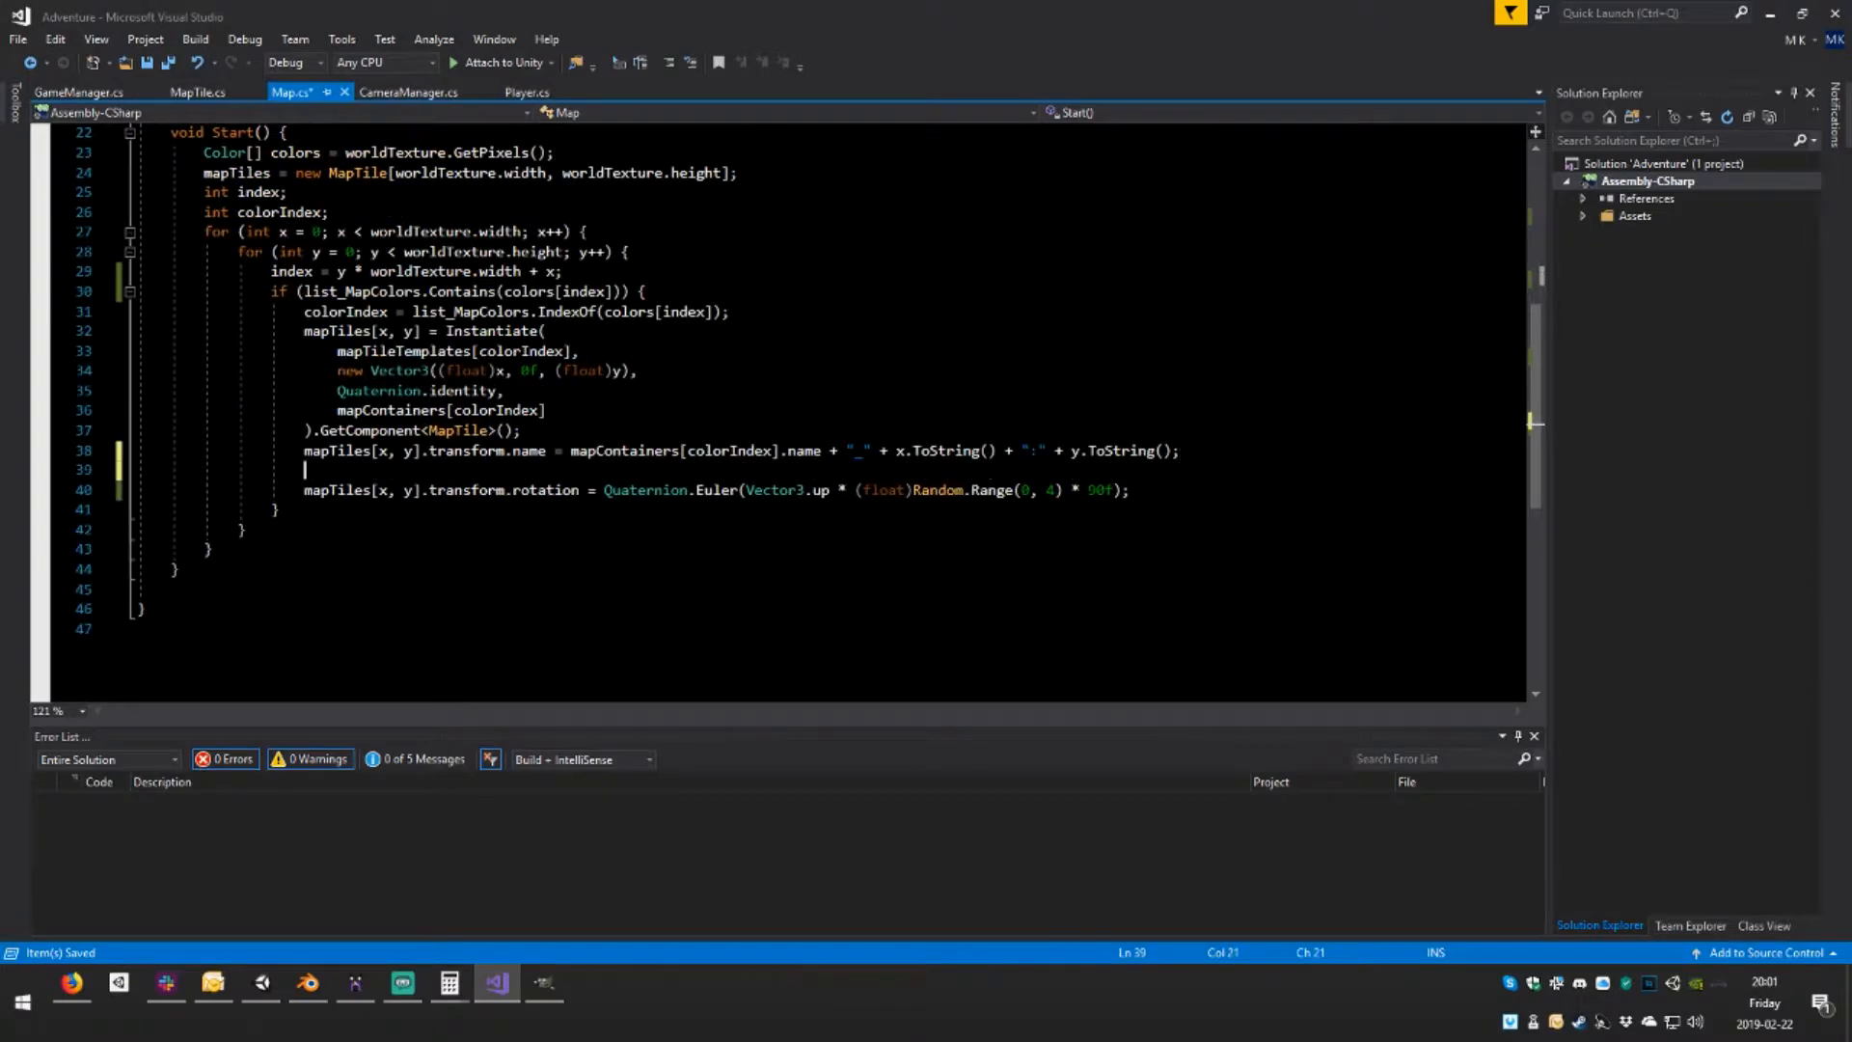
type("if(")
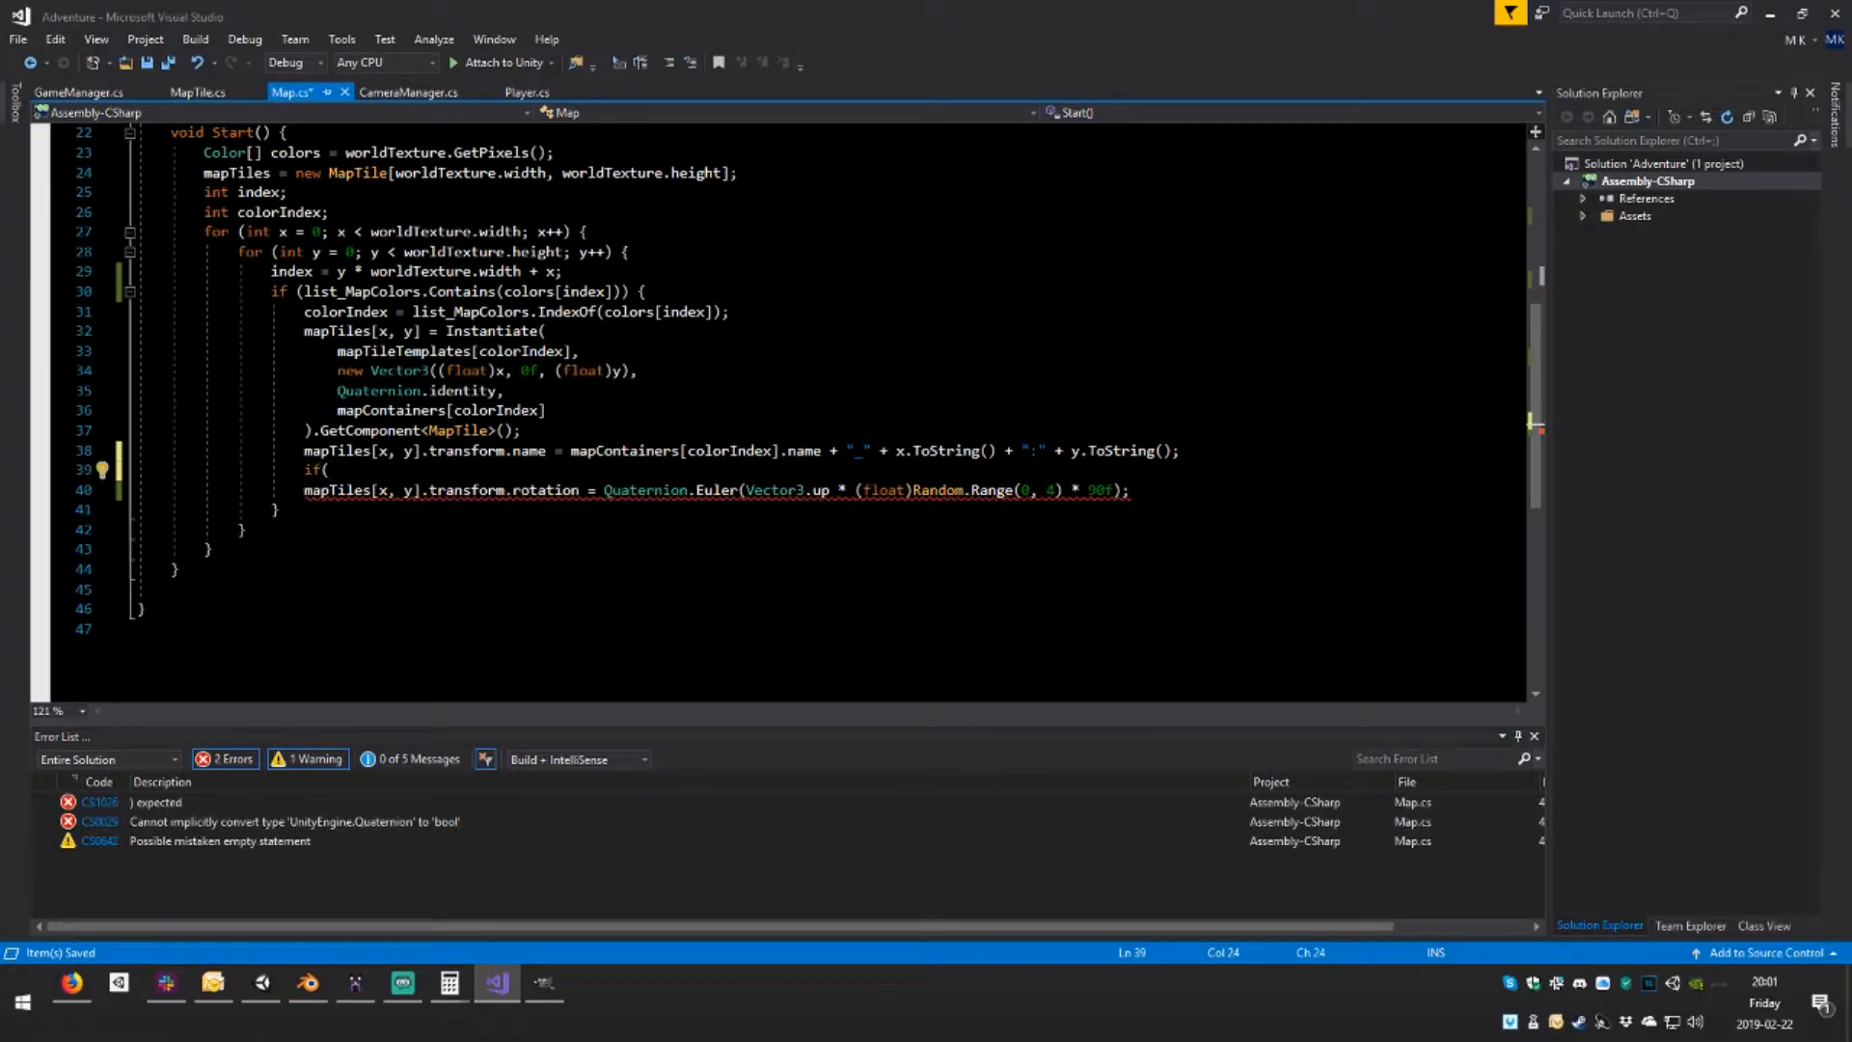
Make mapRandomRotationsEnabled[colorIndex] the condition of the if statement and close its parentheses
type("map")
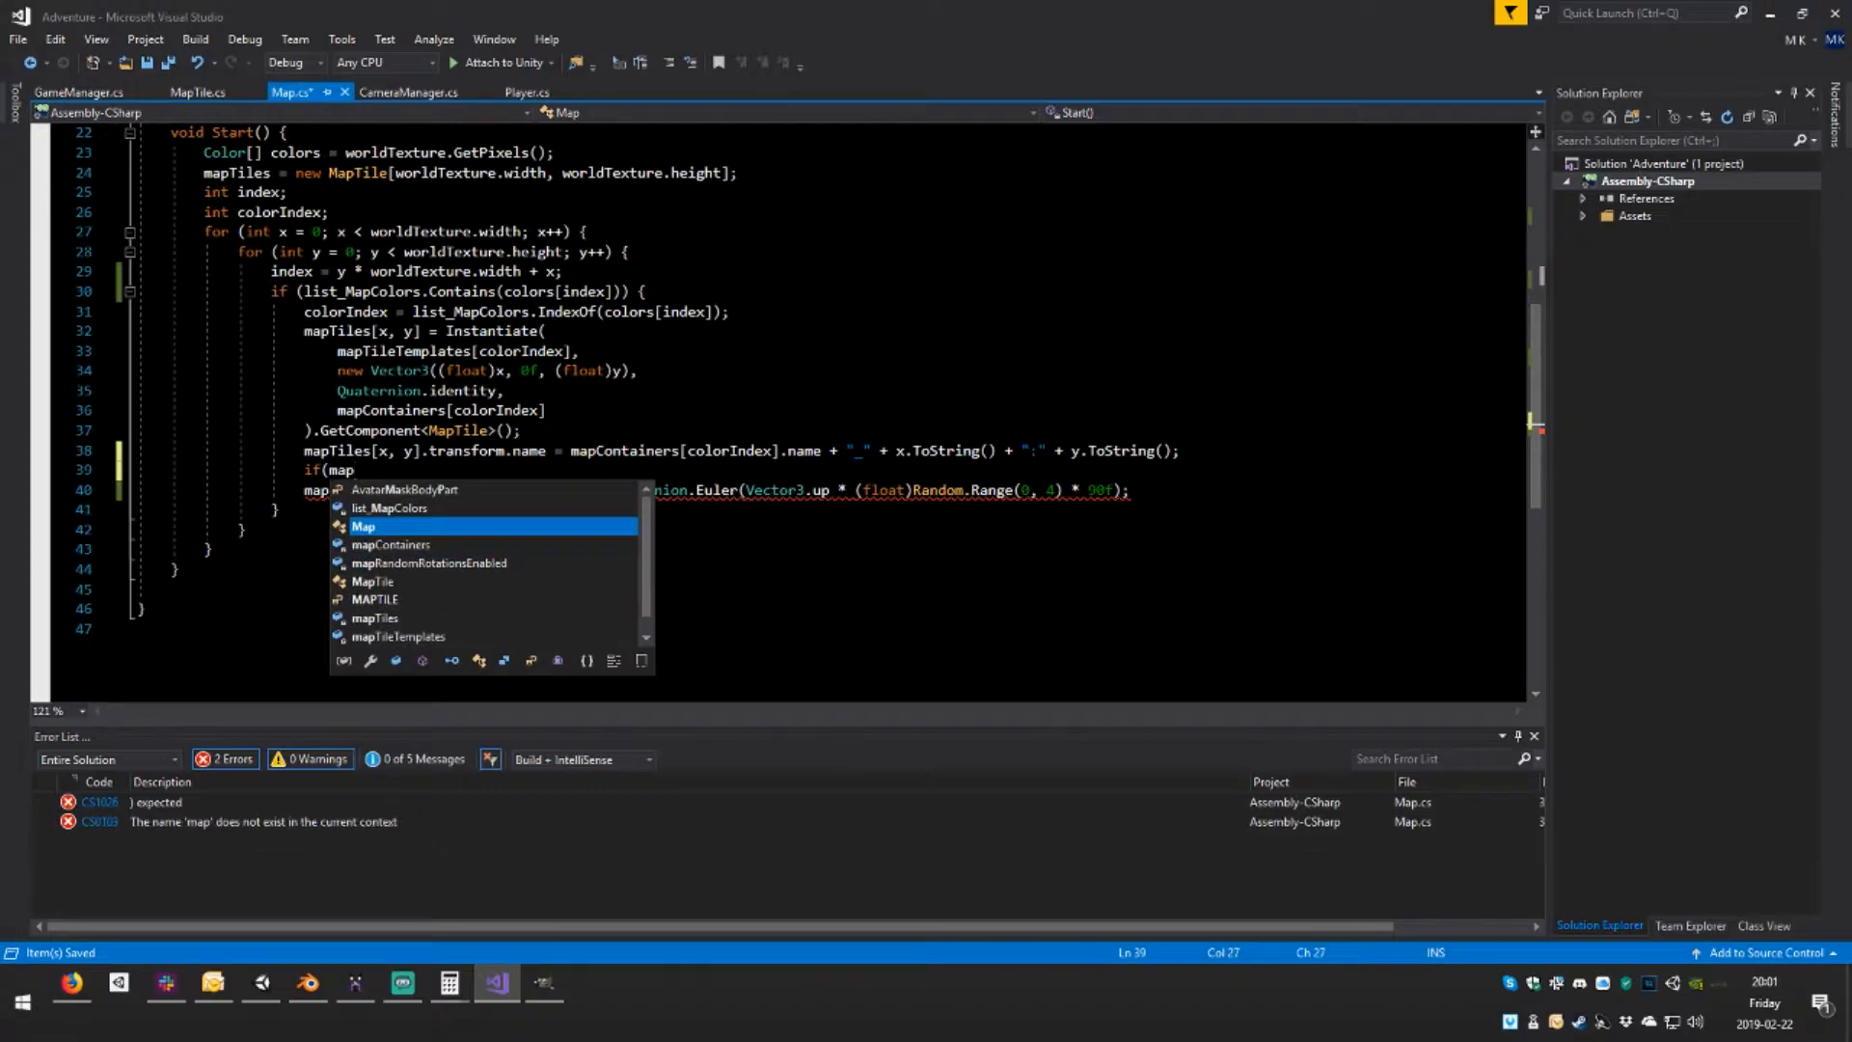
type("Ran")
key("Tab")
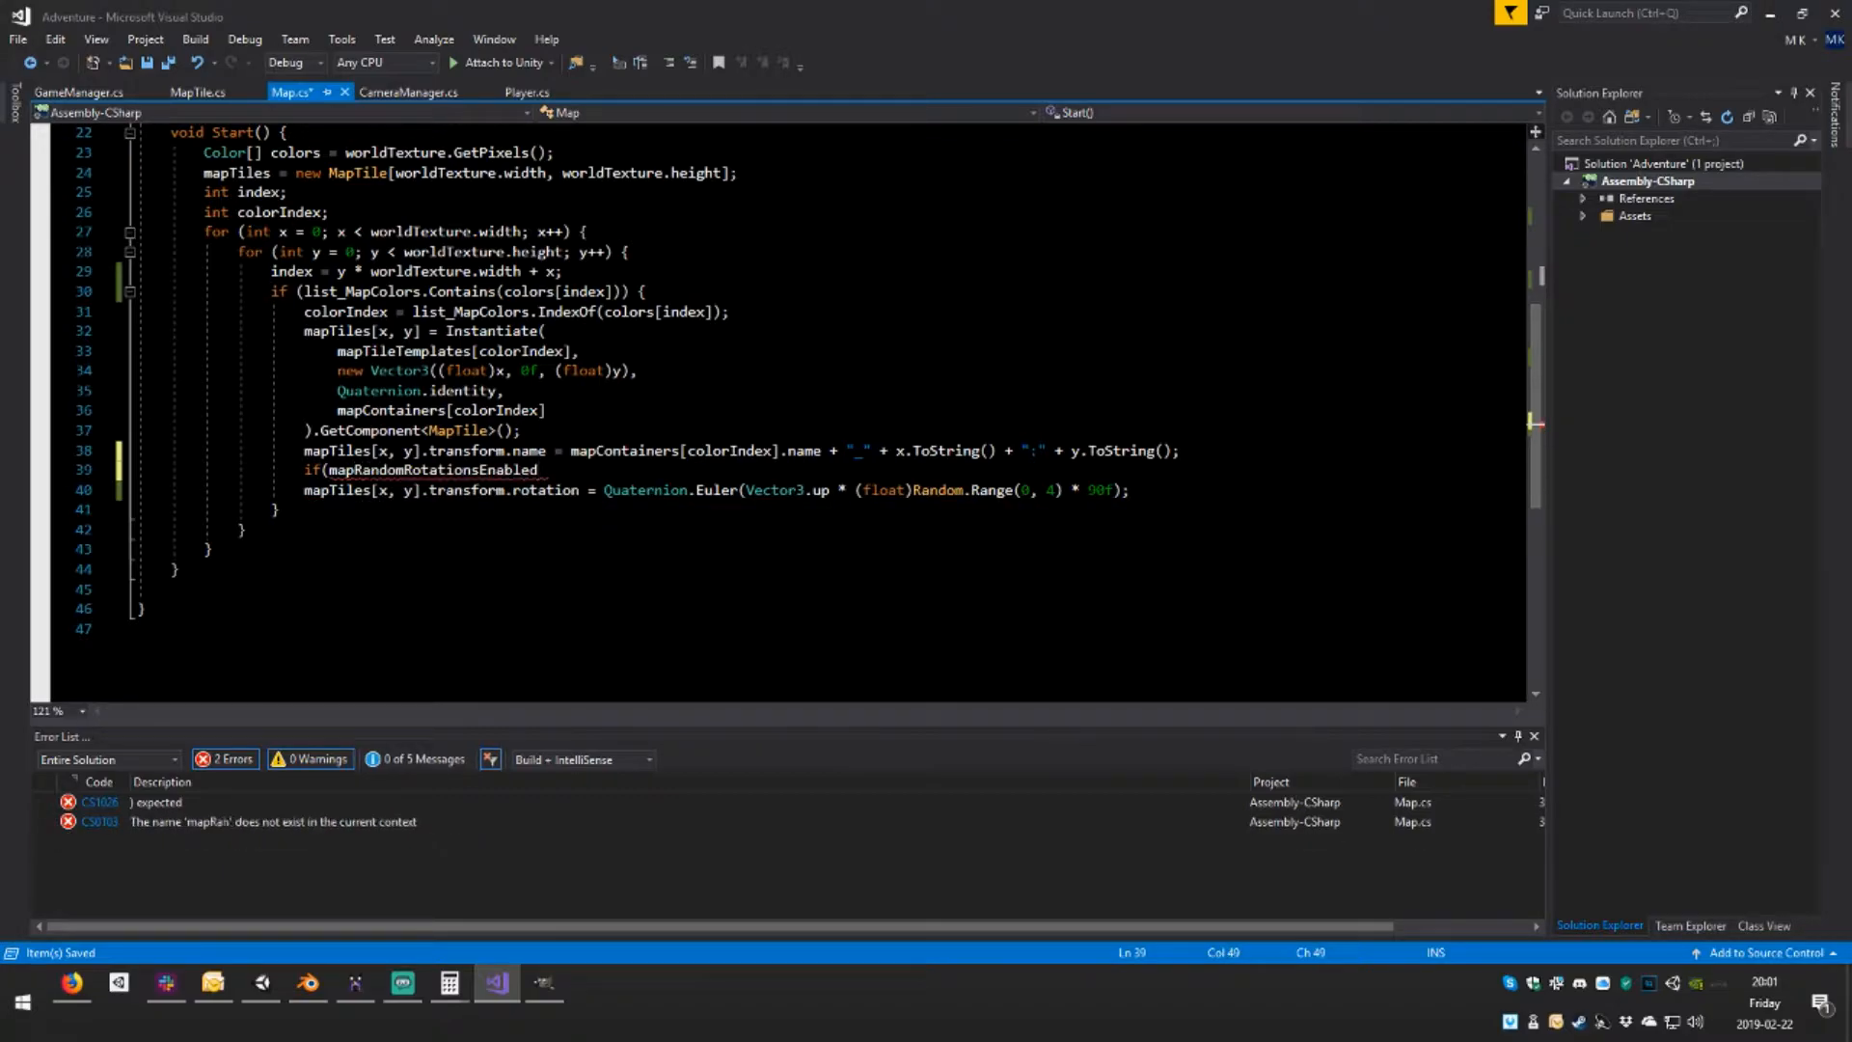
type("[")
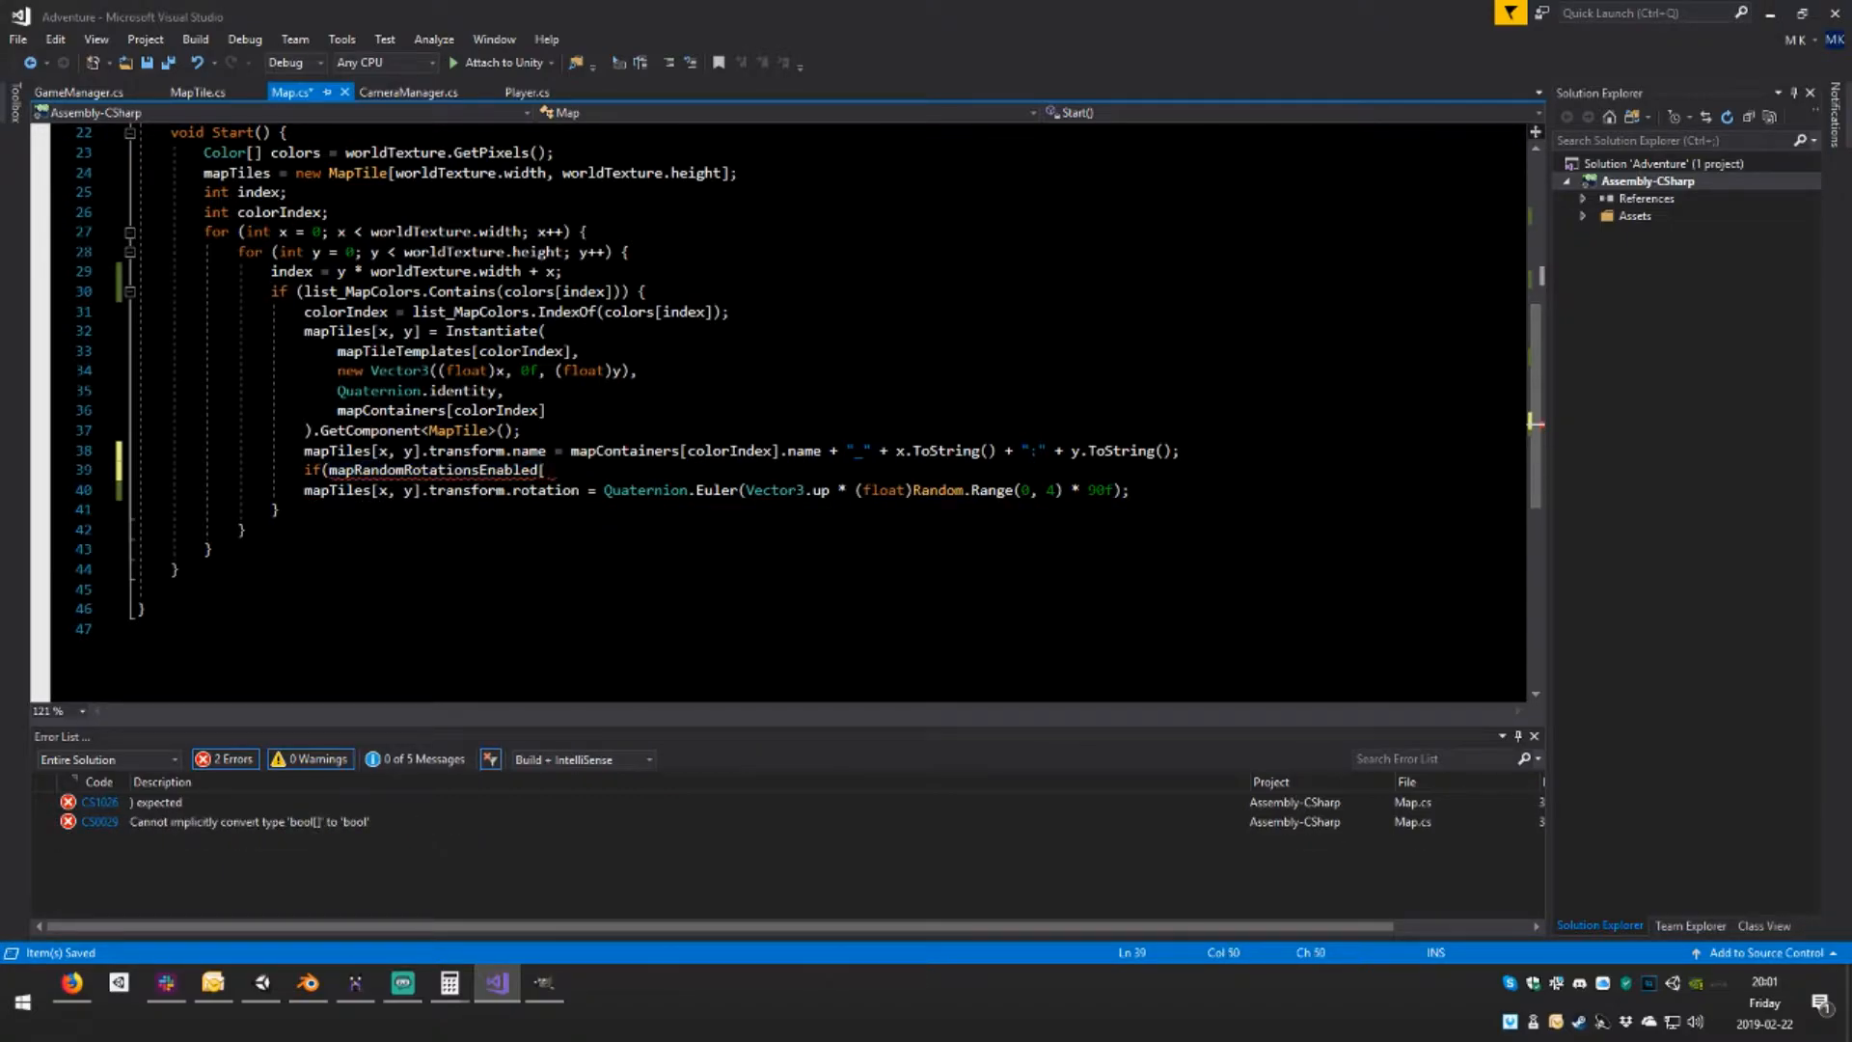
type("colo")
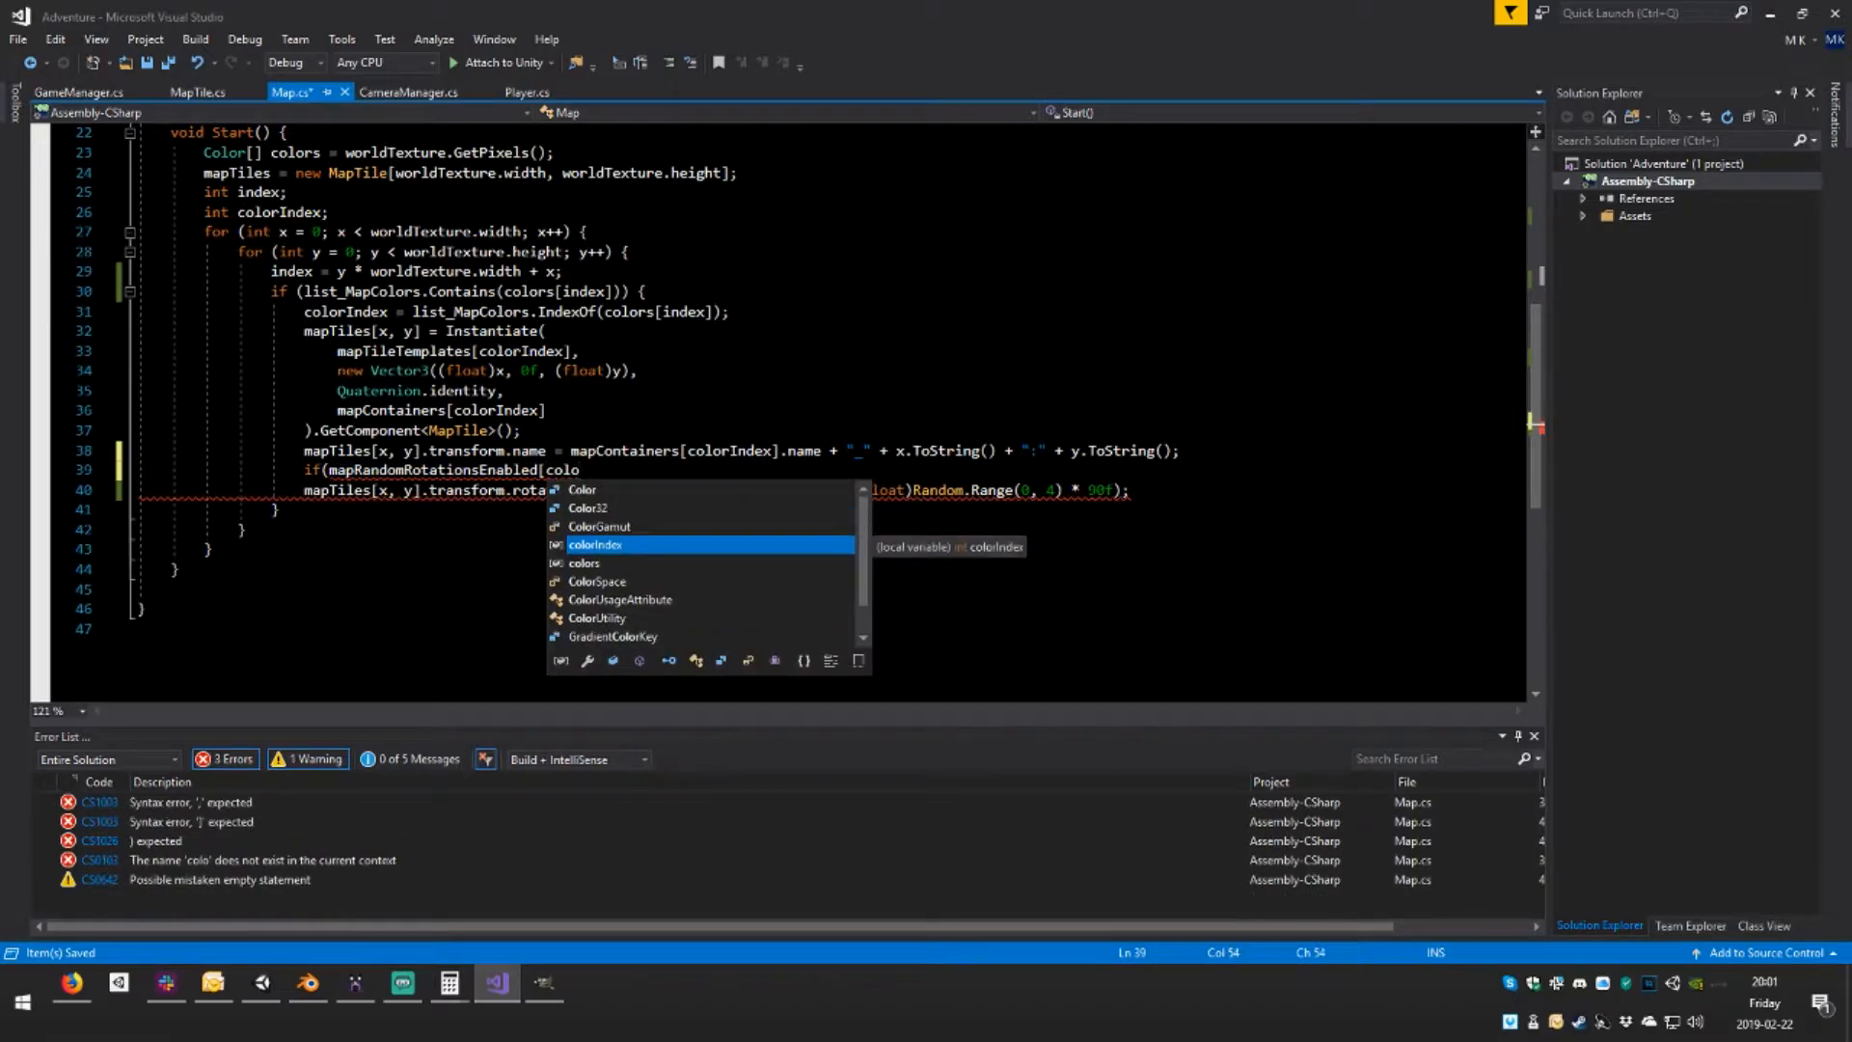
key("Tab")
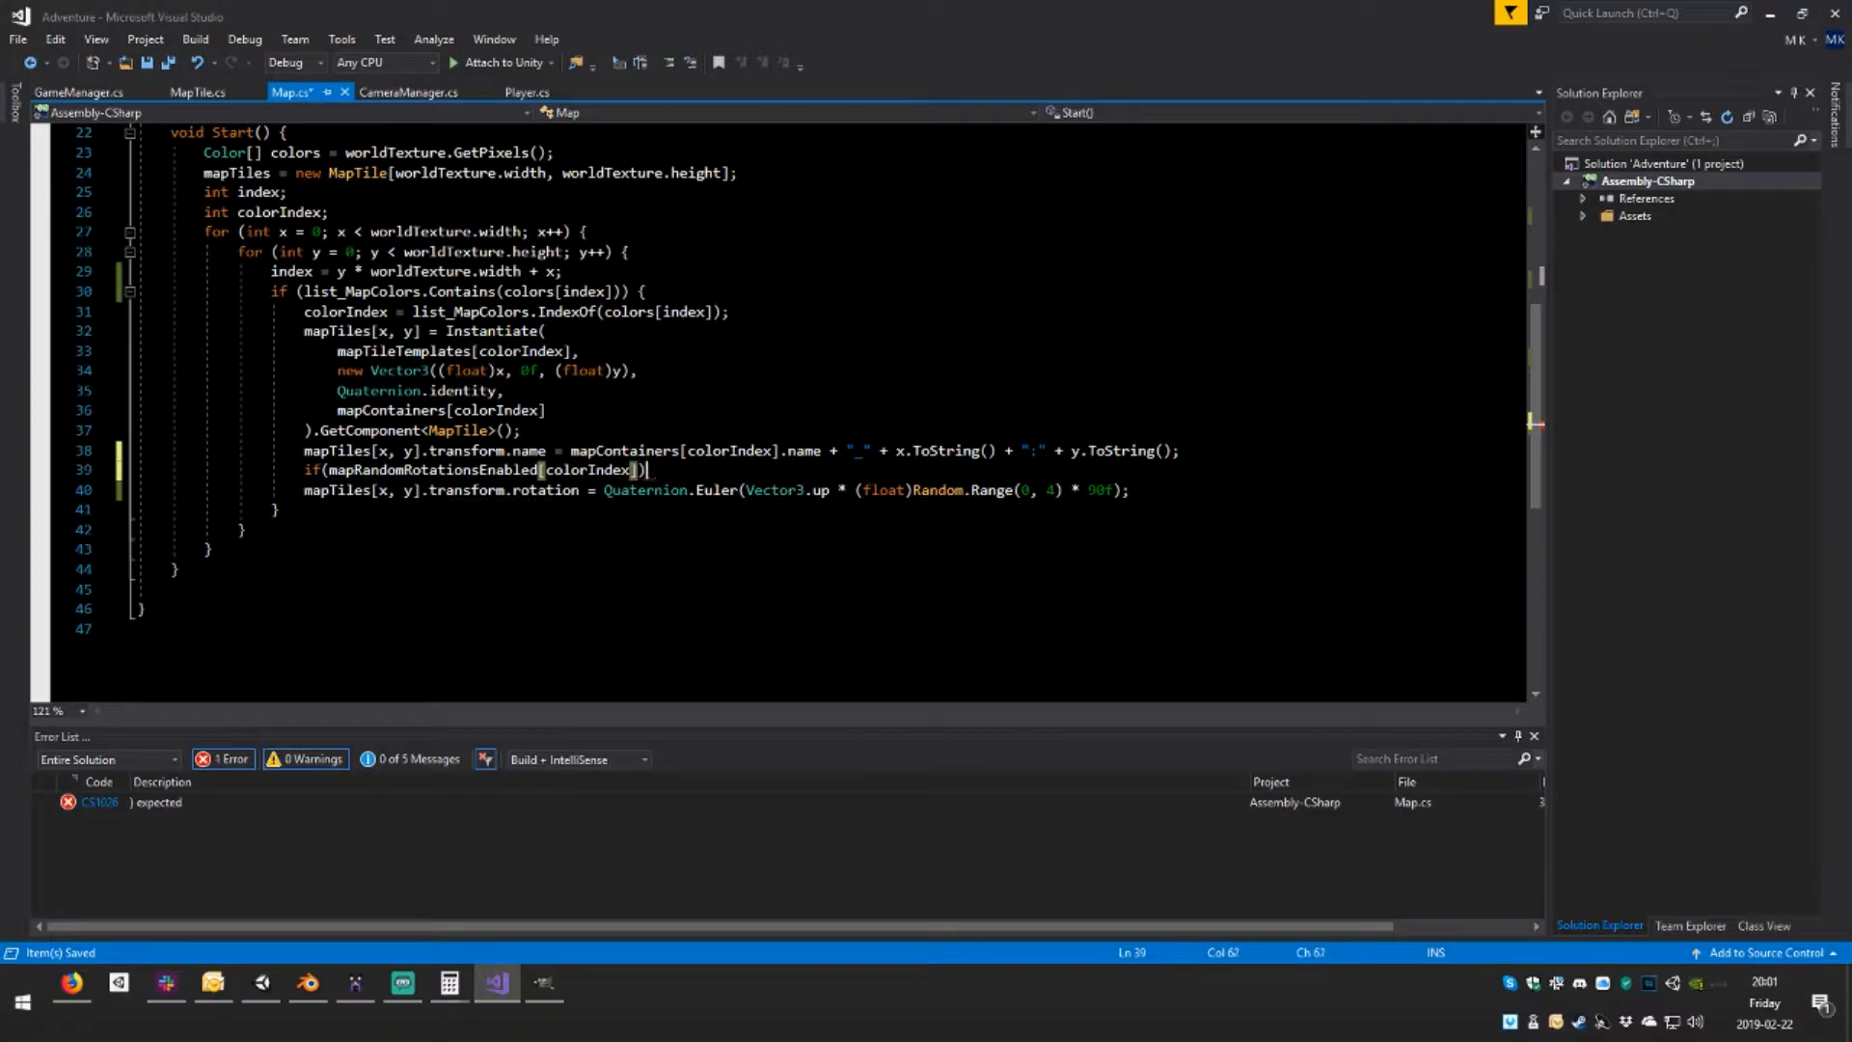
Enclose the tile rotation assignment in the if statement's braces, remove the extra blank lines and save the script
type("{")
key("Return")
key("Return")
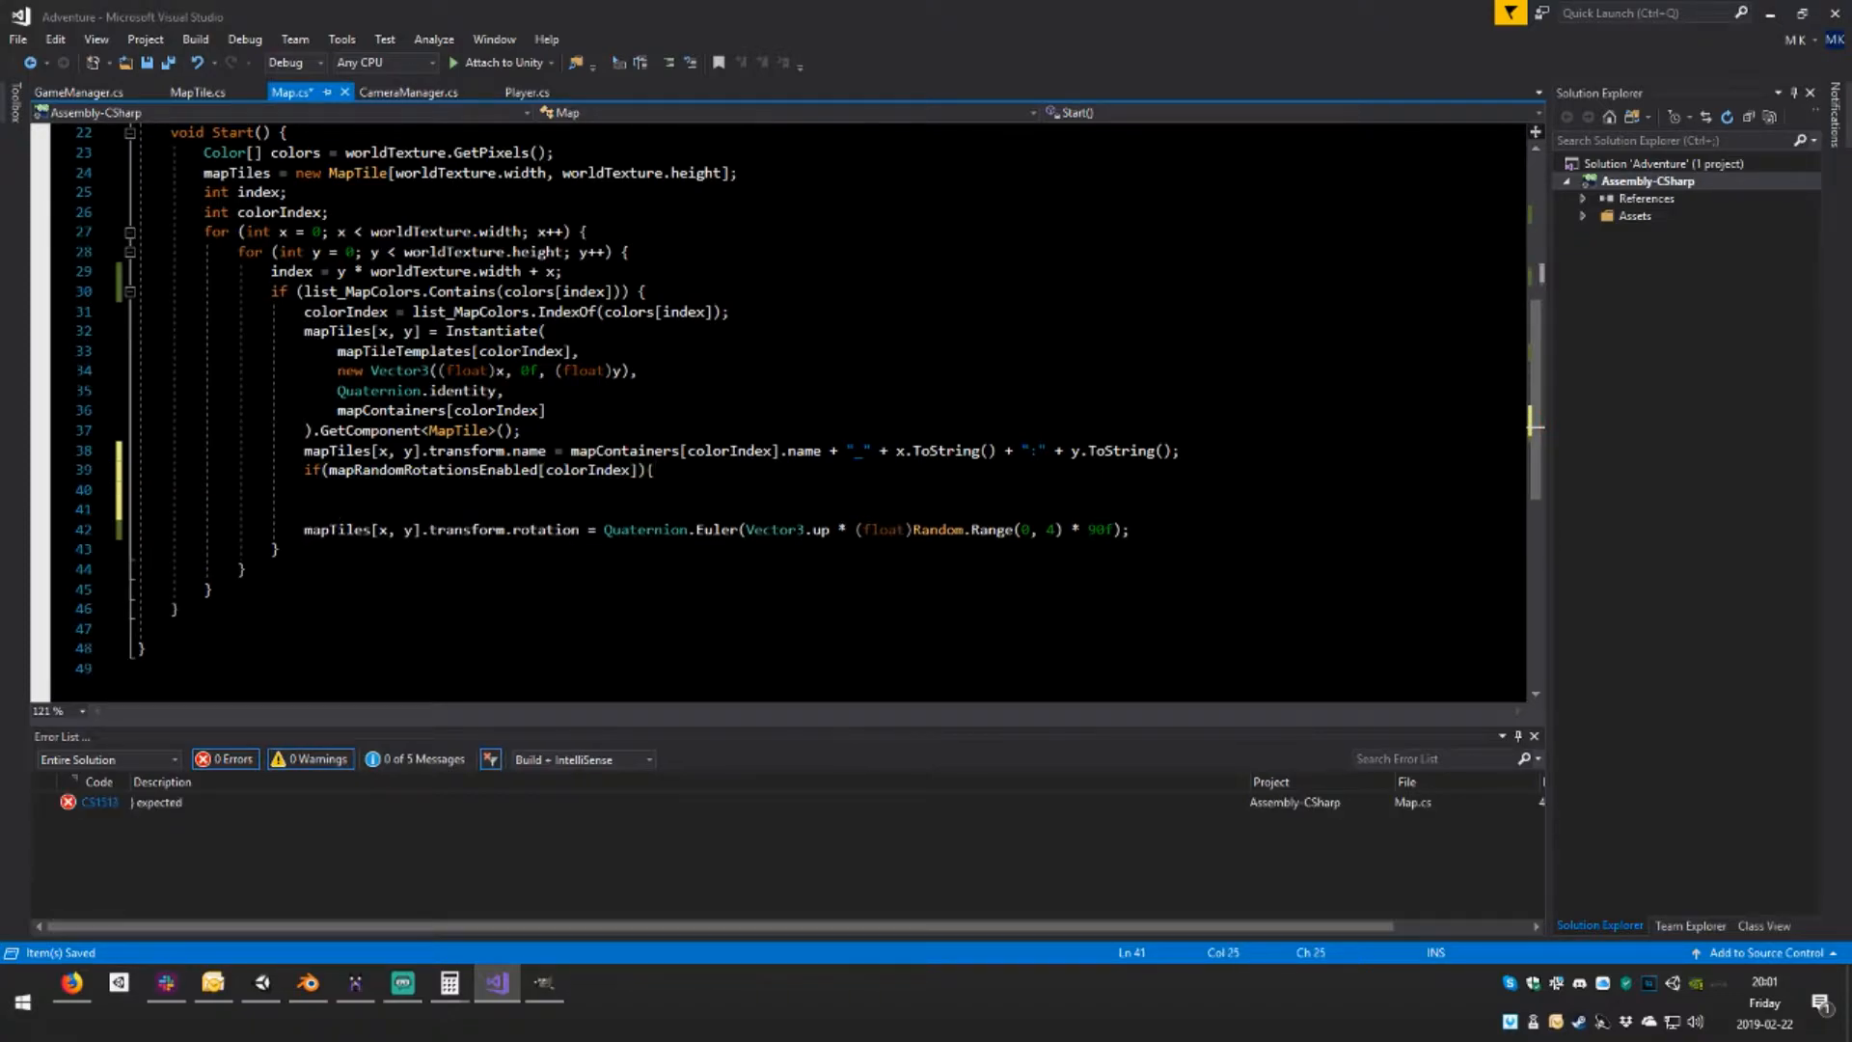
key("Return")
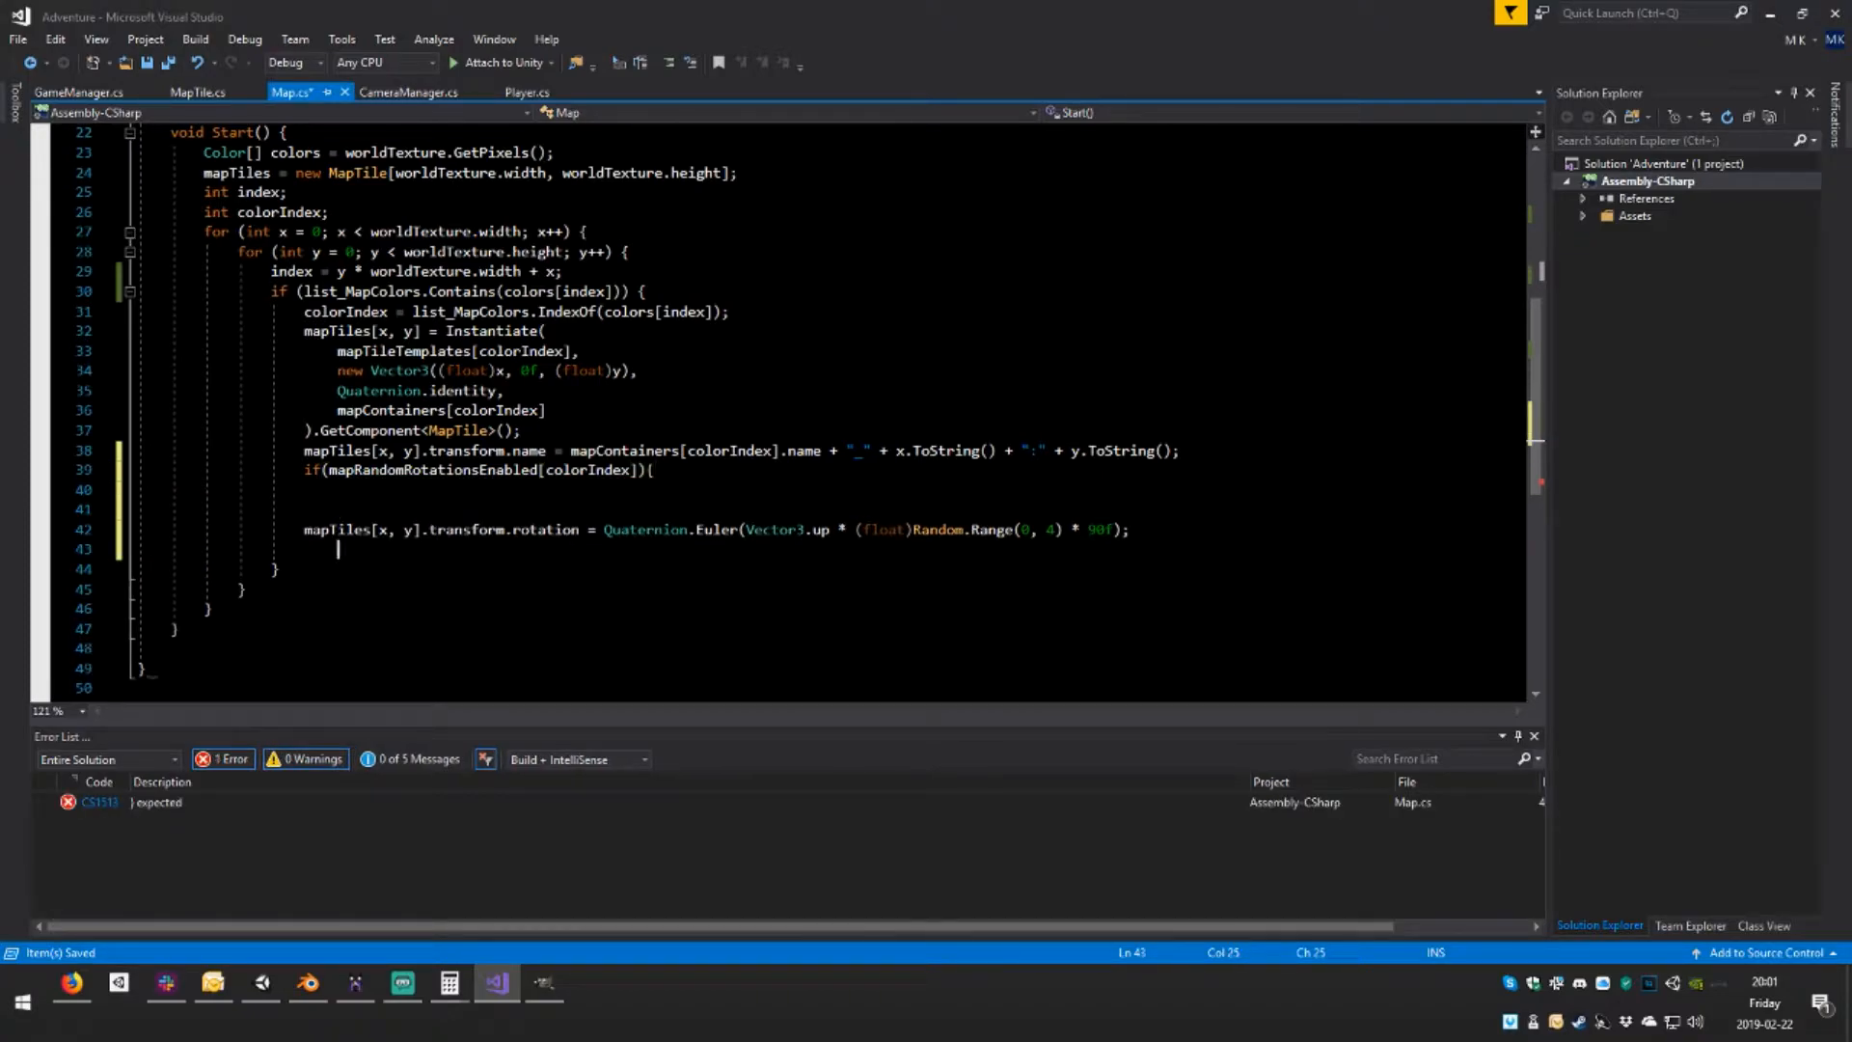
type("}")
key("Up")
key("Up")
key("shift+Up")
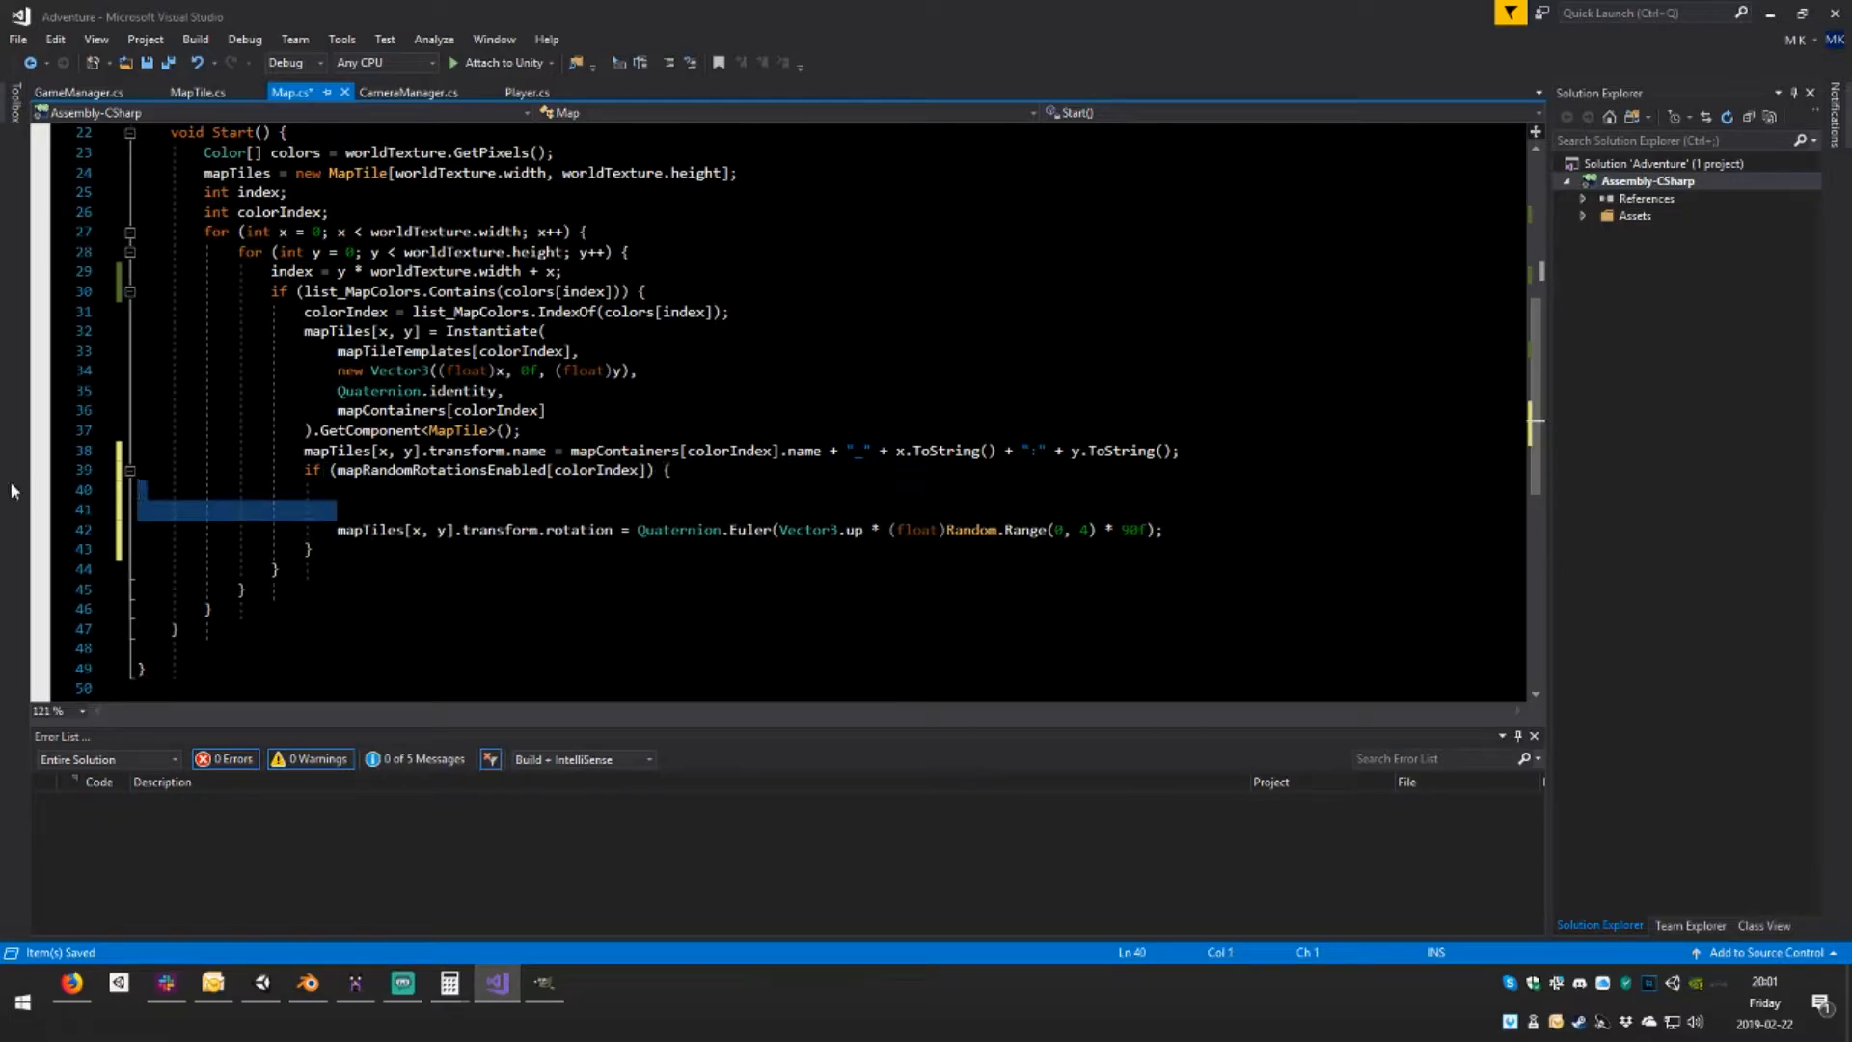
key("BackSpace")
key("BackSpace")
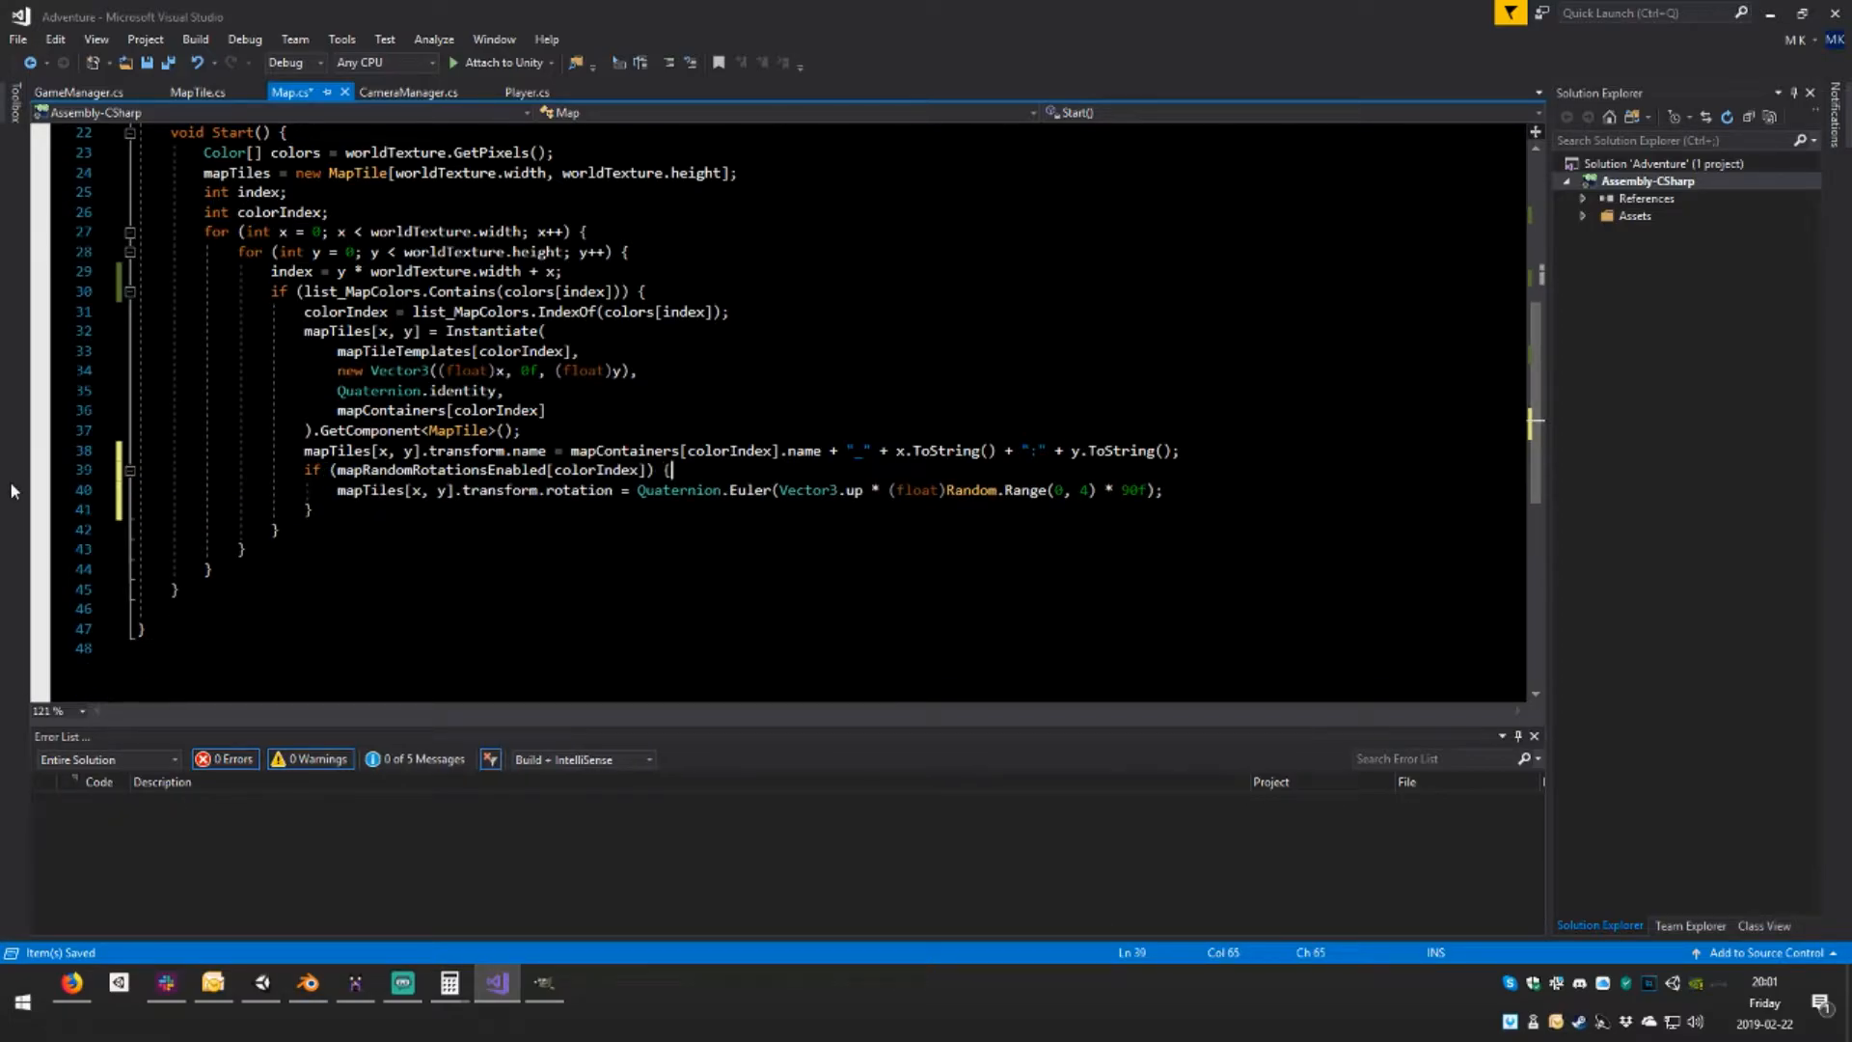
key("ctrl+s")
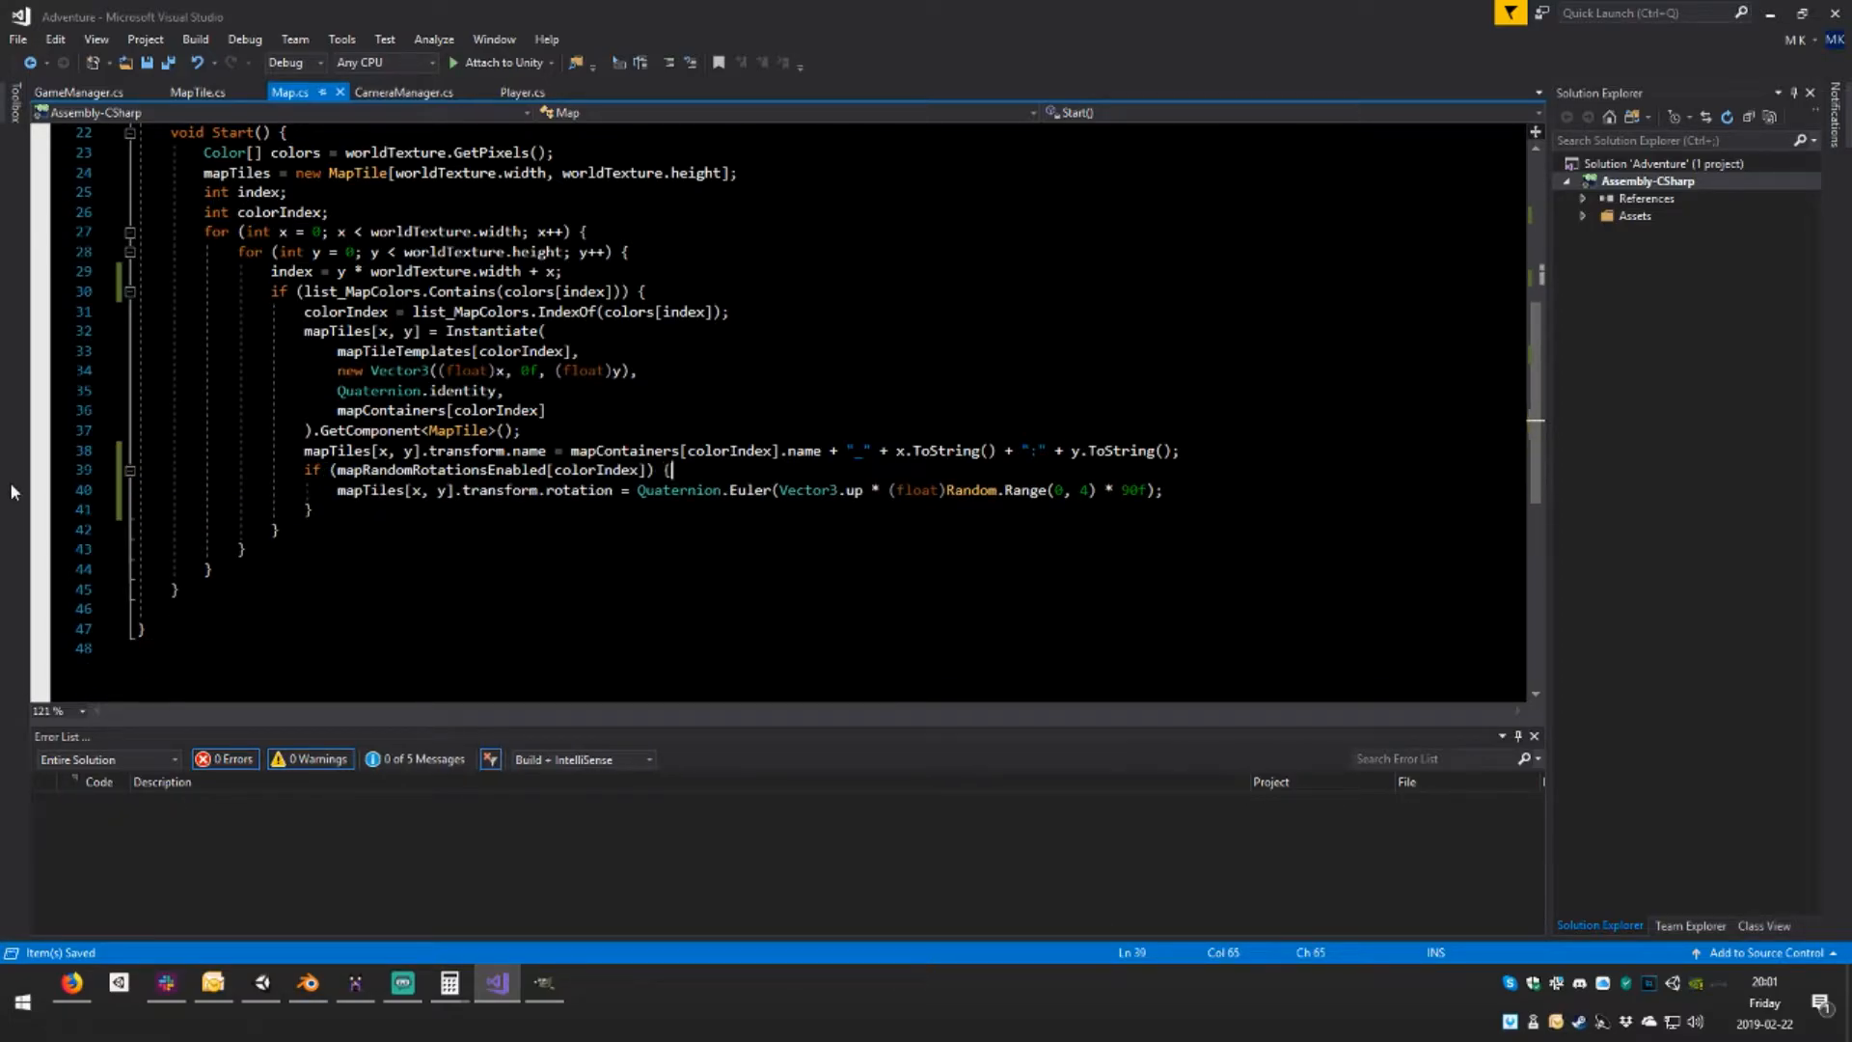
Switch to Unity, set the Map Random Rotations Enabled size to 4 and enable Elements 1, 2 and 3
left_click(261, 982)
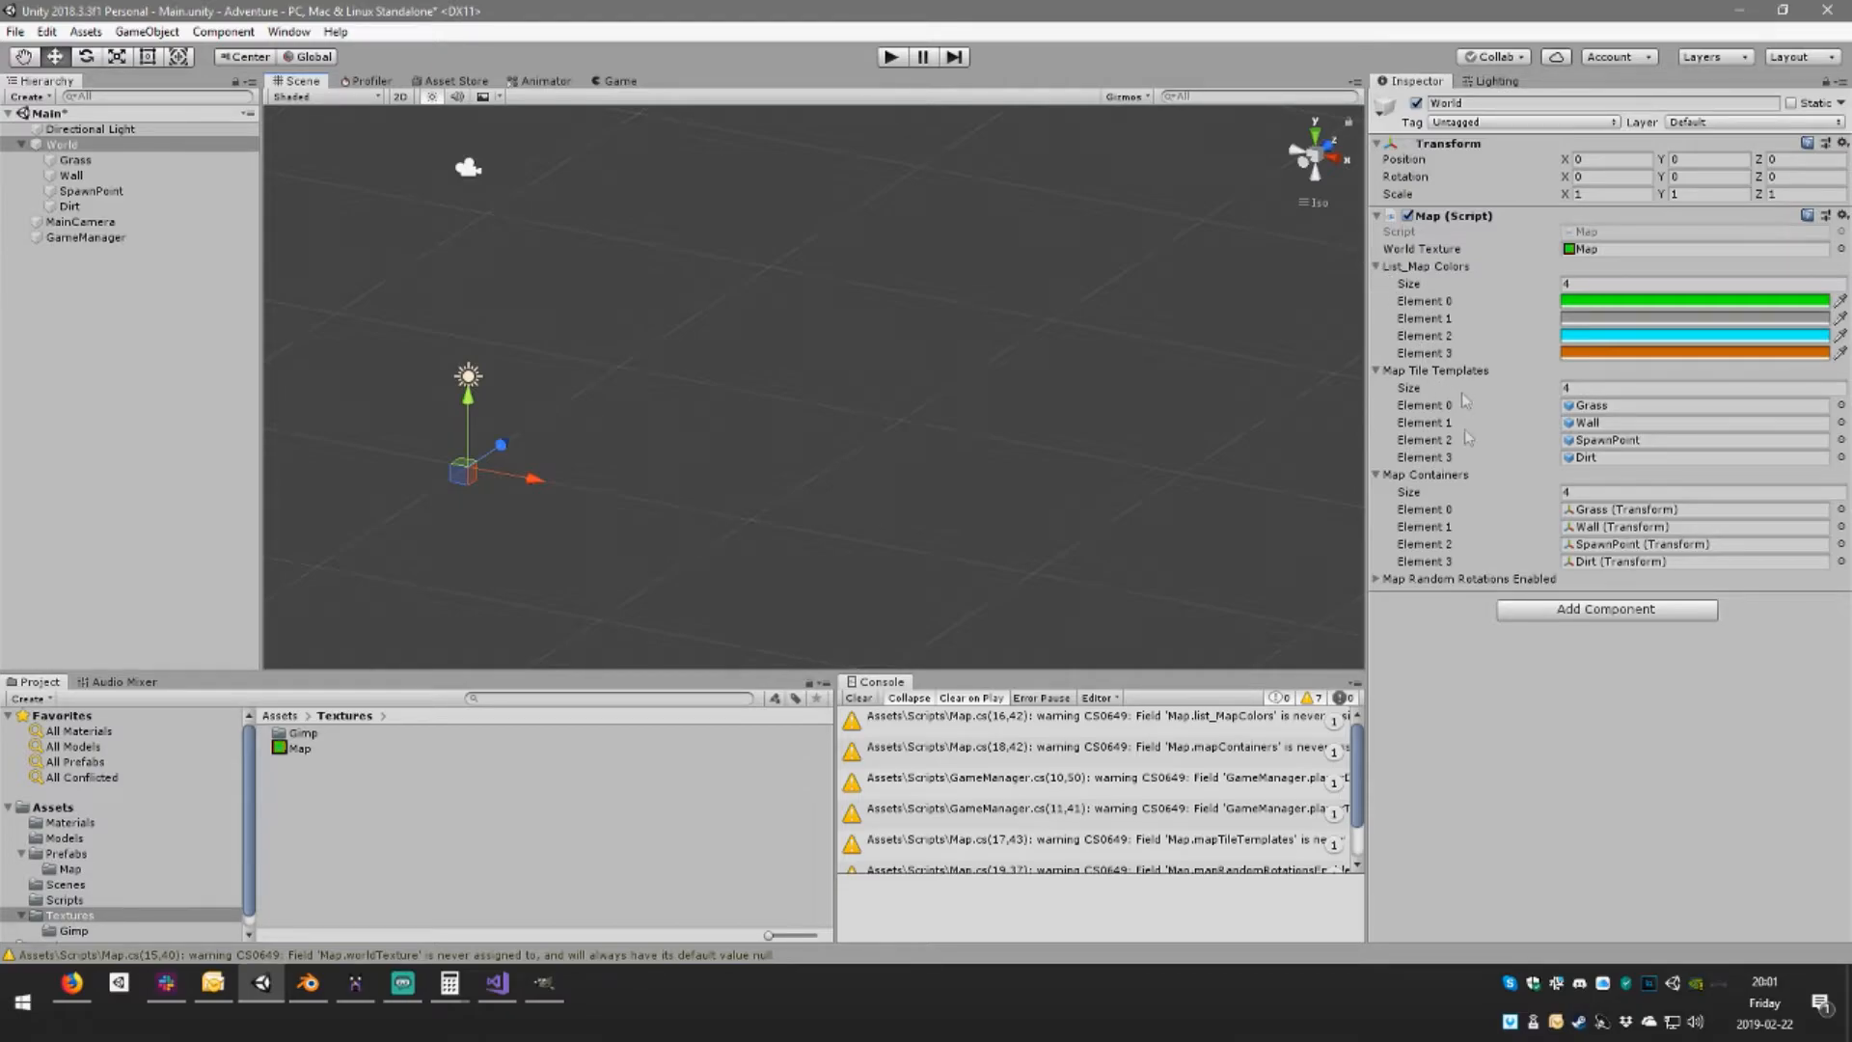
left_click(1377, 579)
left_click(1636, 597)
type("4")
key("Return")
left_click(1567, 631)
left_click(1567, 648)
left_click(1567, 666)
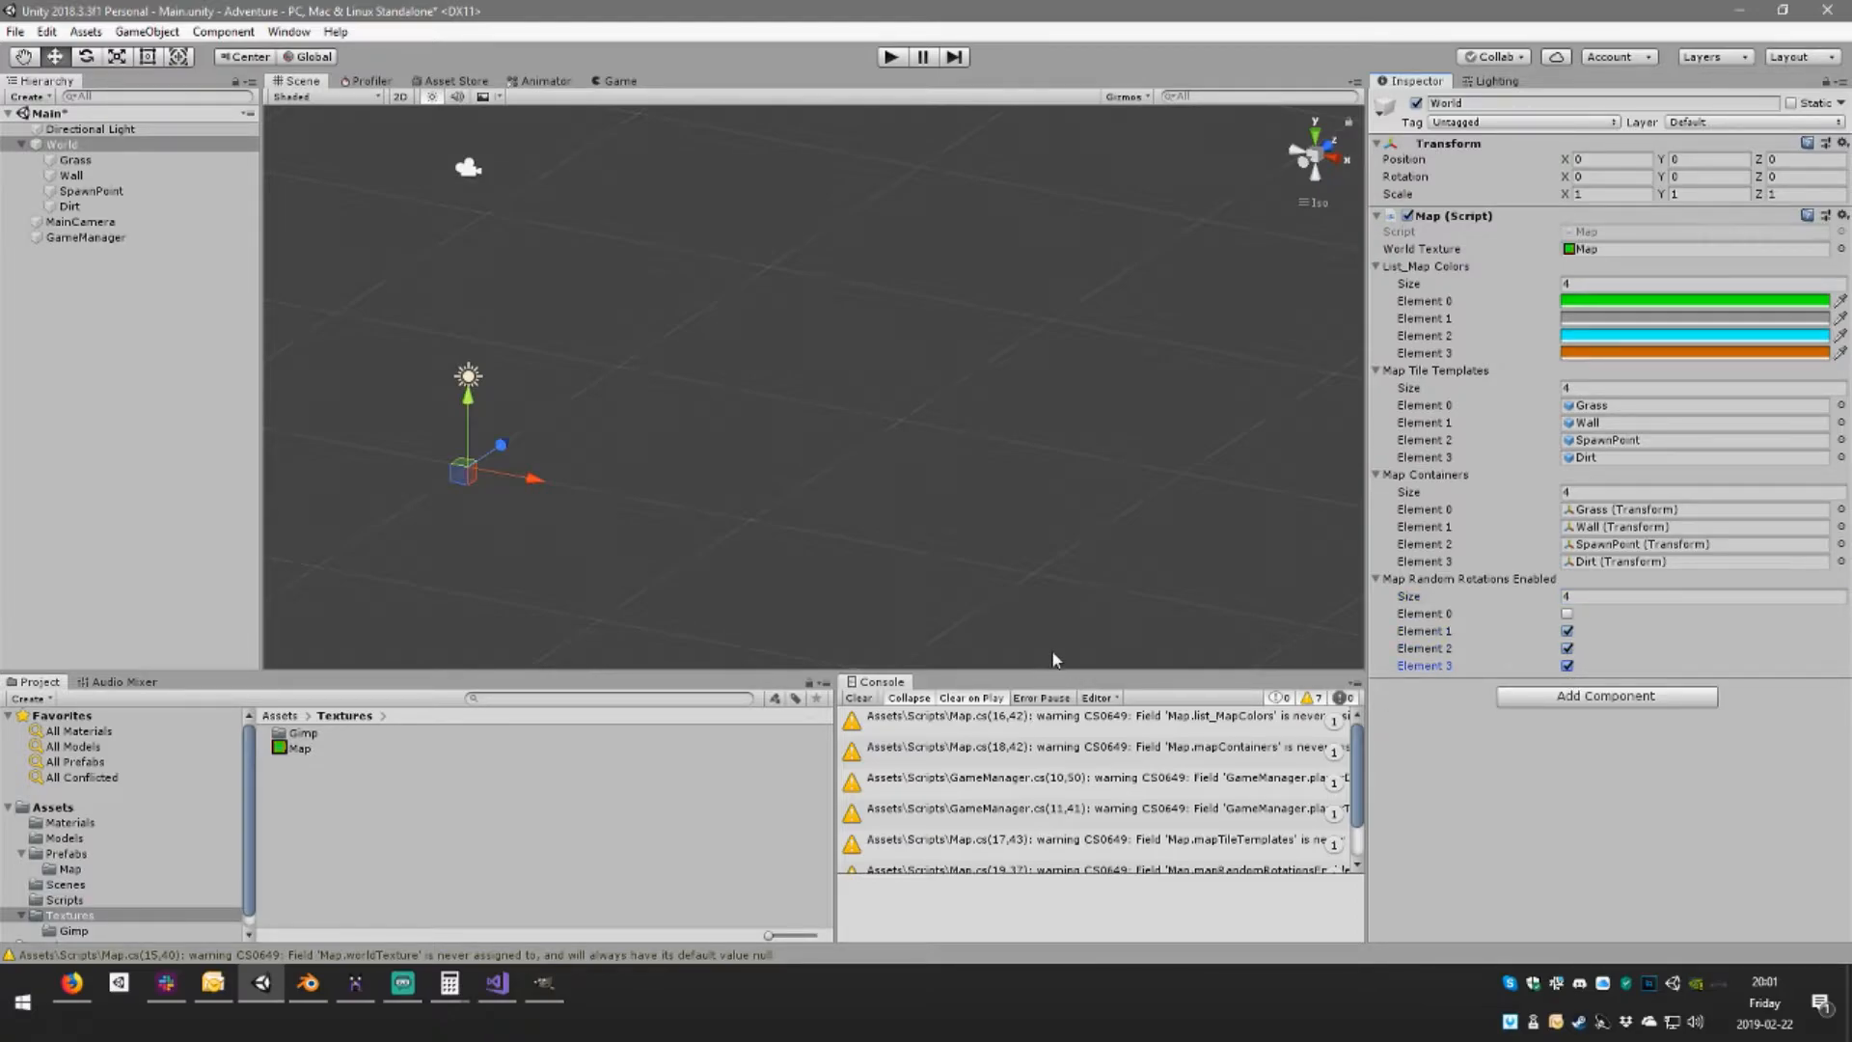
Run the game, pause it and examine the generated map from above in the Scene view
left_click(889, 57)
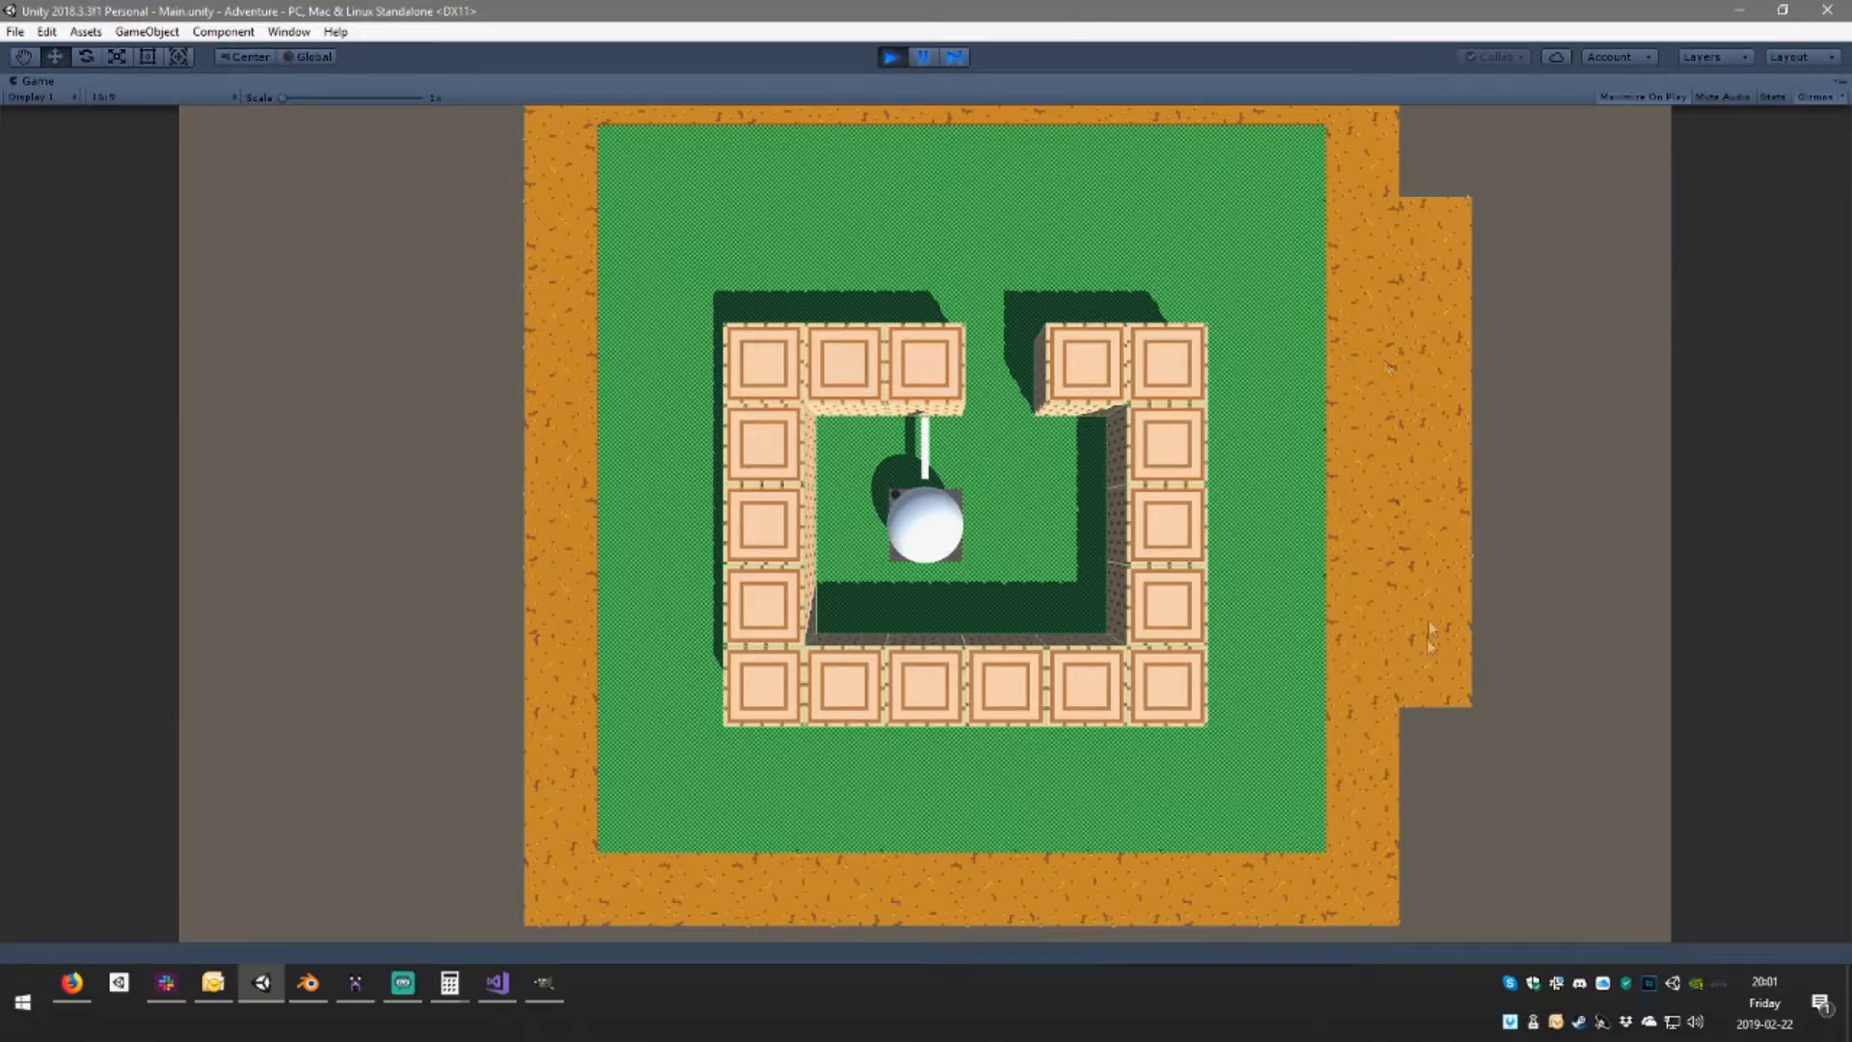
left_click(923, 57)
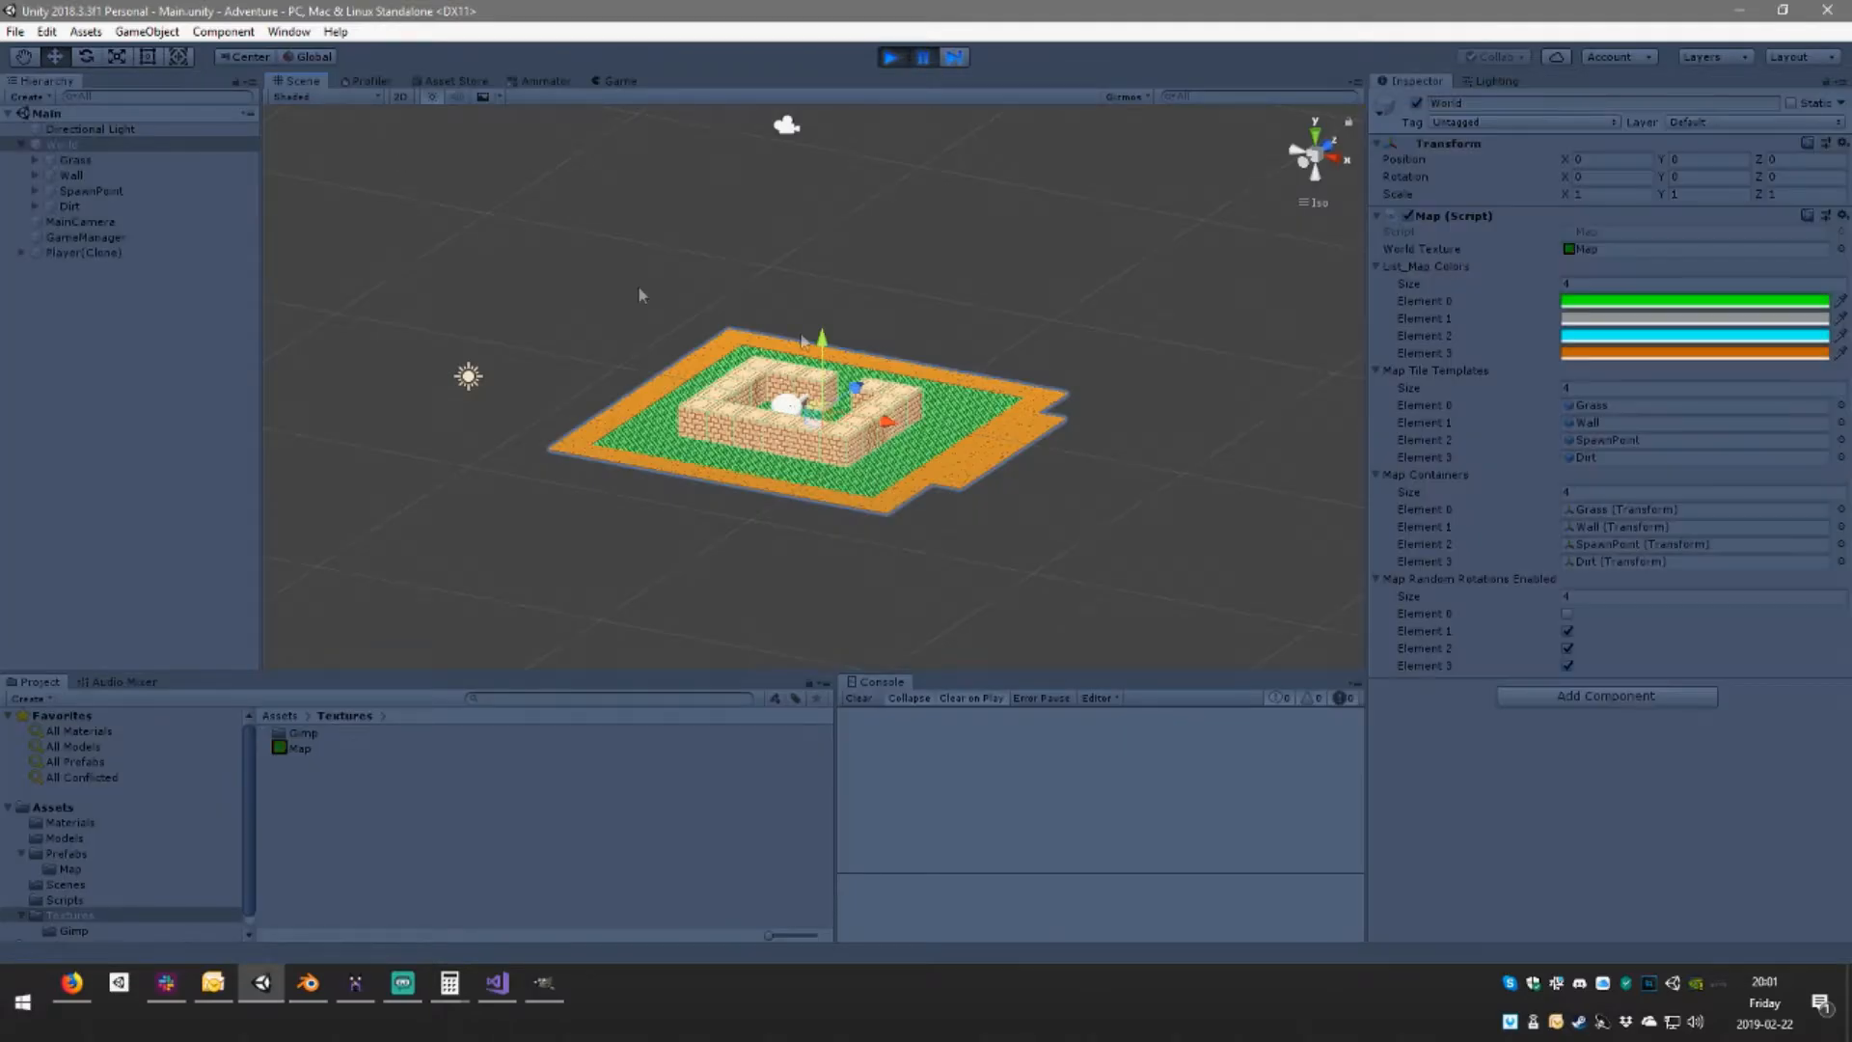
left_click(969, 604)
right_click_drag(969, 604, 874, 612)
scroll(875, 613, "up", 7)
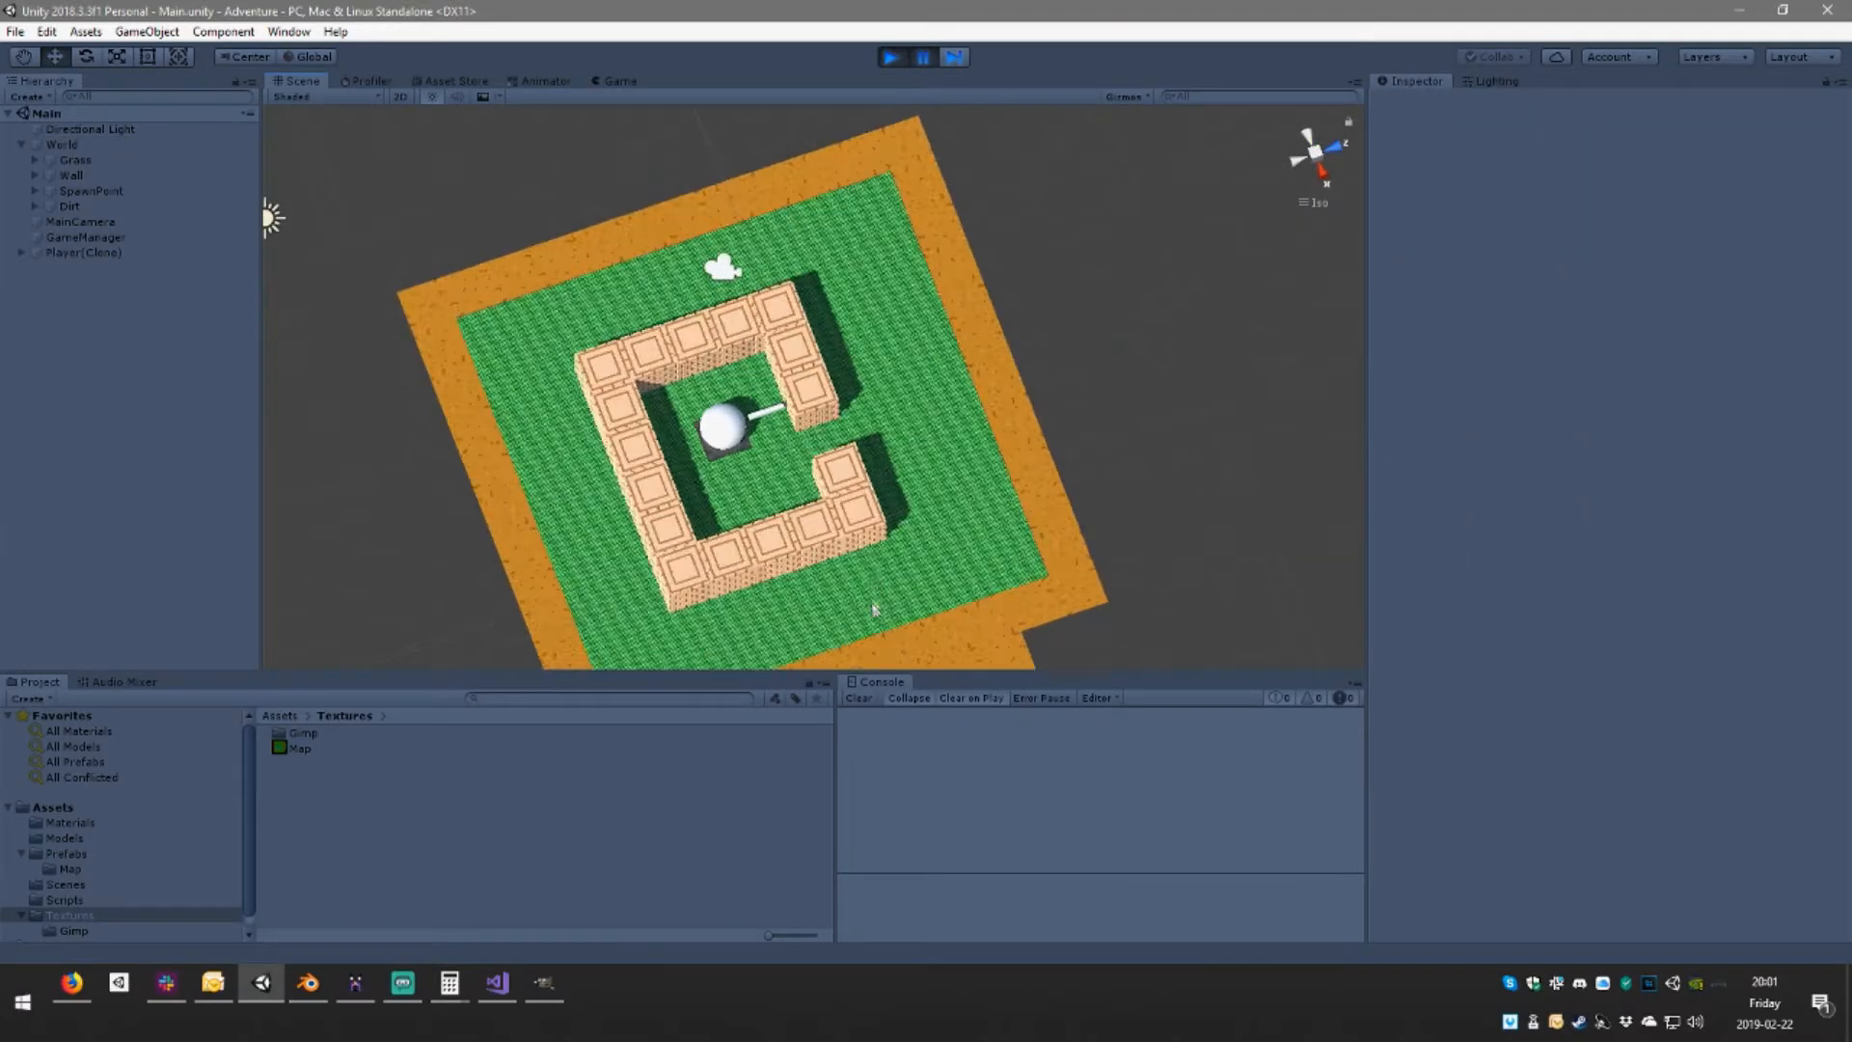
middle_click_drag(874, 613, 868, 388)
left_click(741, 541)
right_click_drag(905, 470, 735, 622)
scroll(795, 579, "up", 7)
Select several dirt tiles along the map's outer edge to check their rotations
left_click(1042, 577)
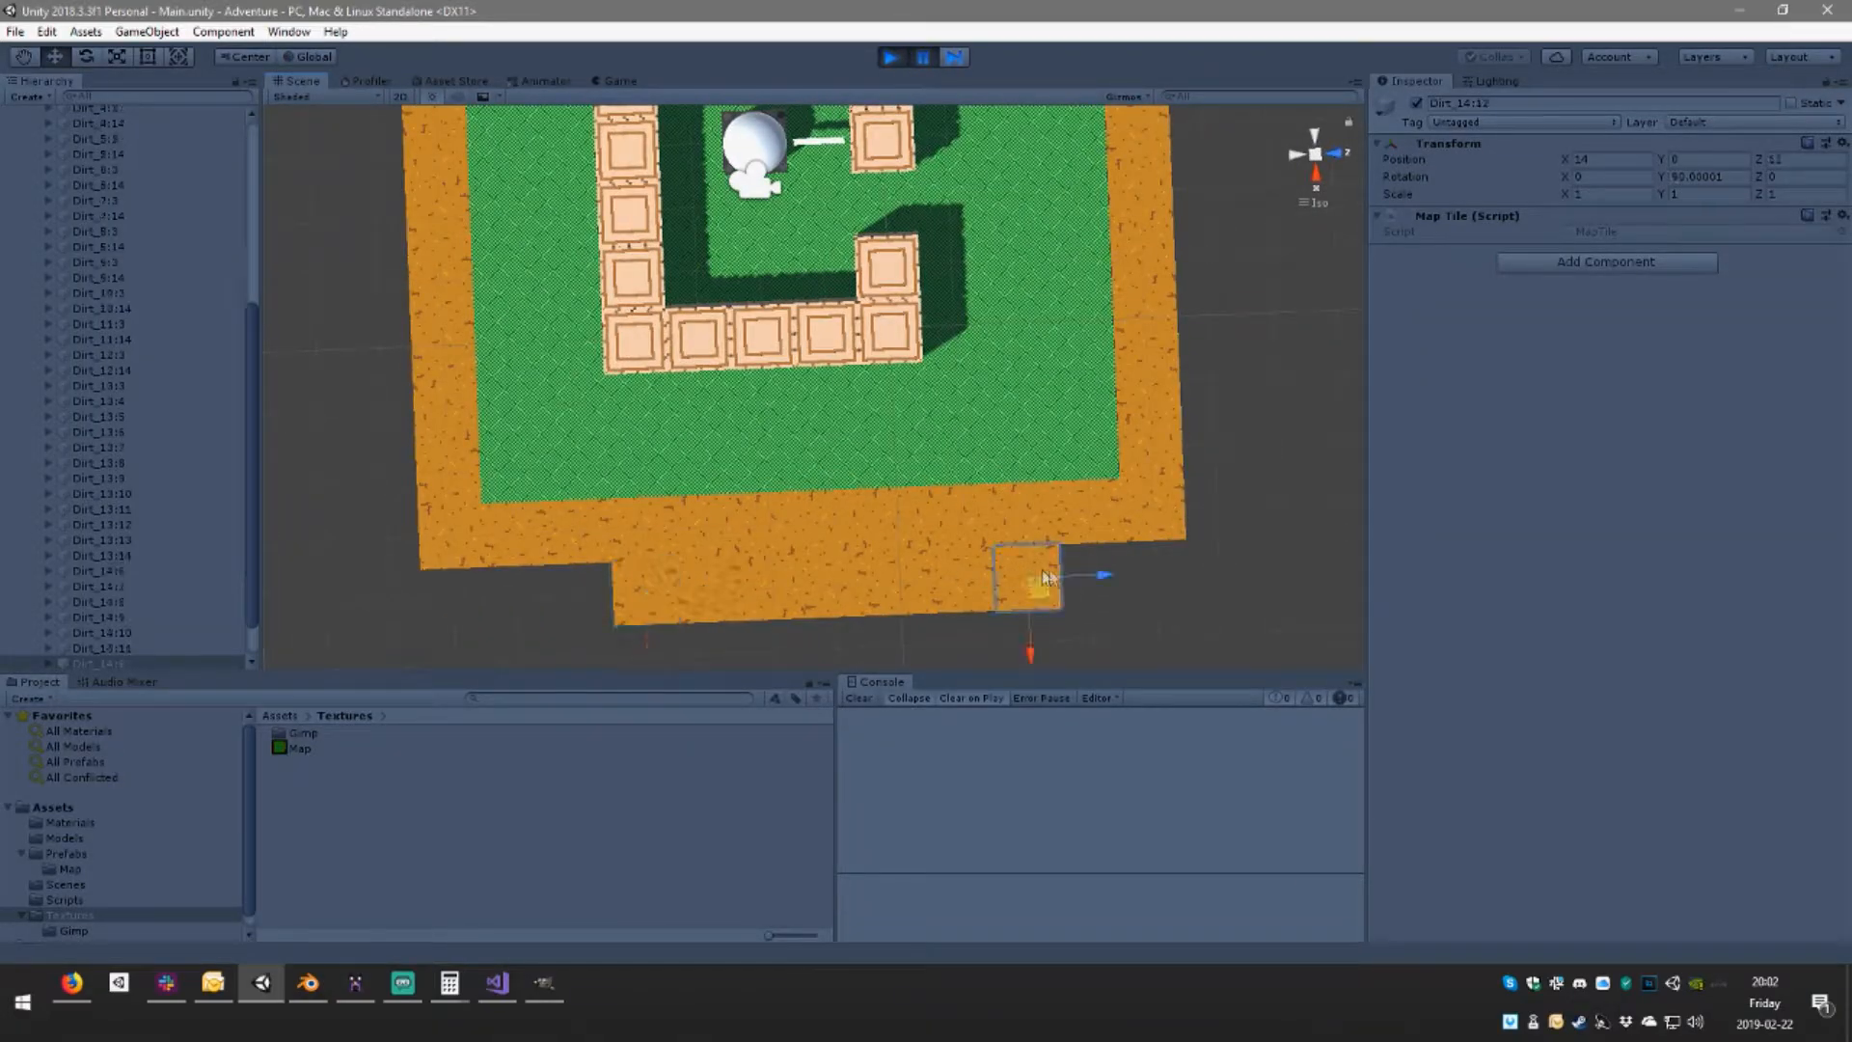
left_click(1156, 511)
left_click(1095, 509)
left_click(1150, 450)
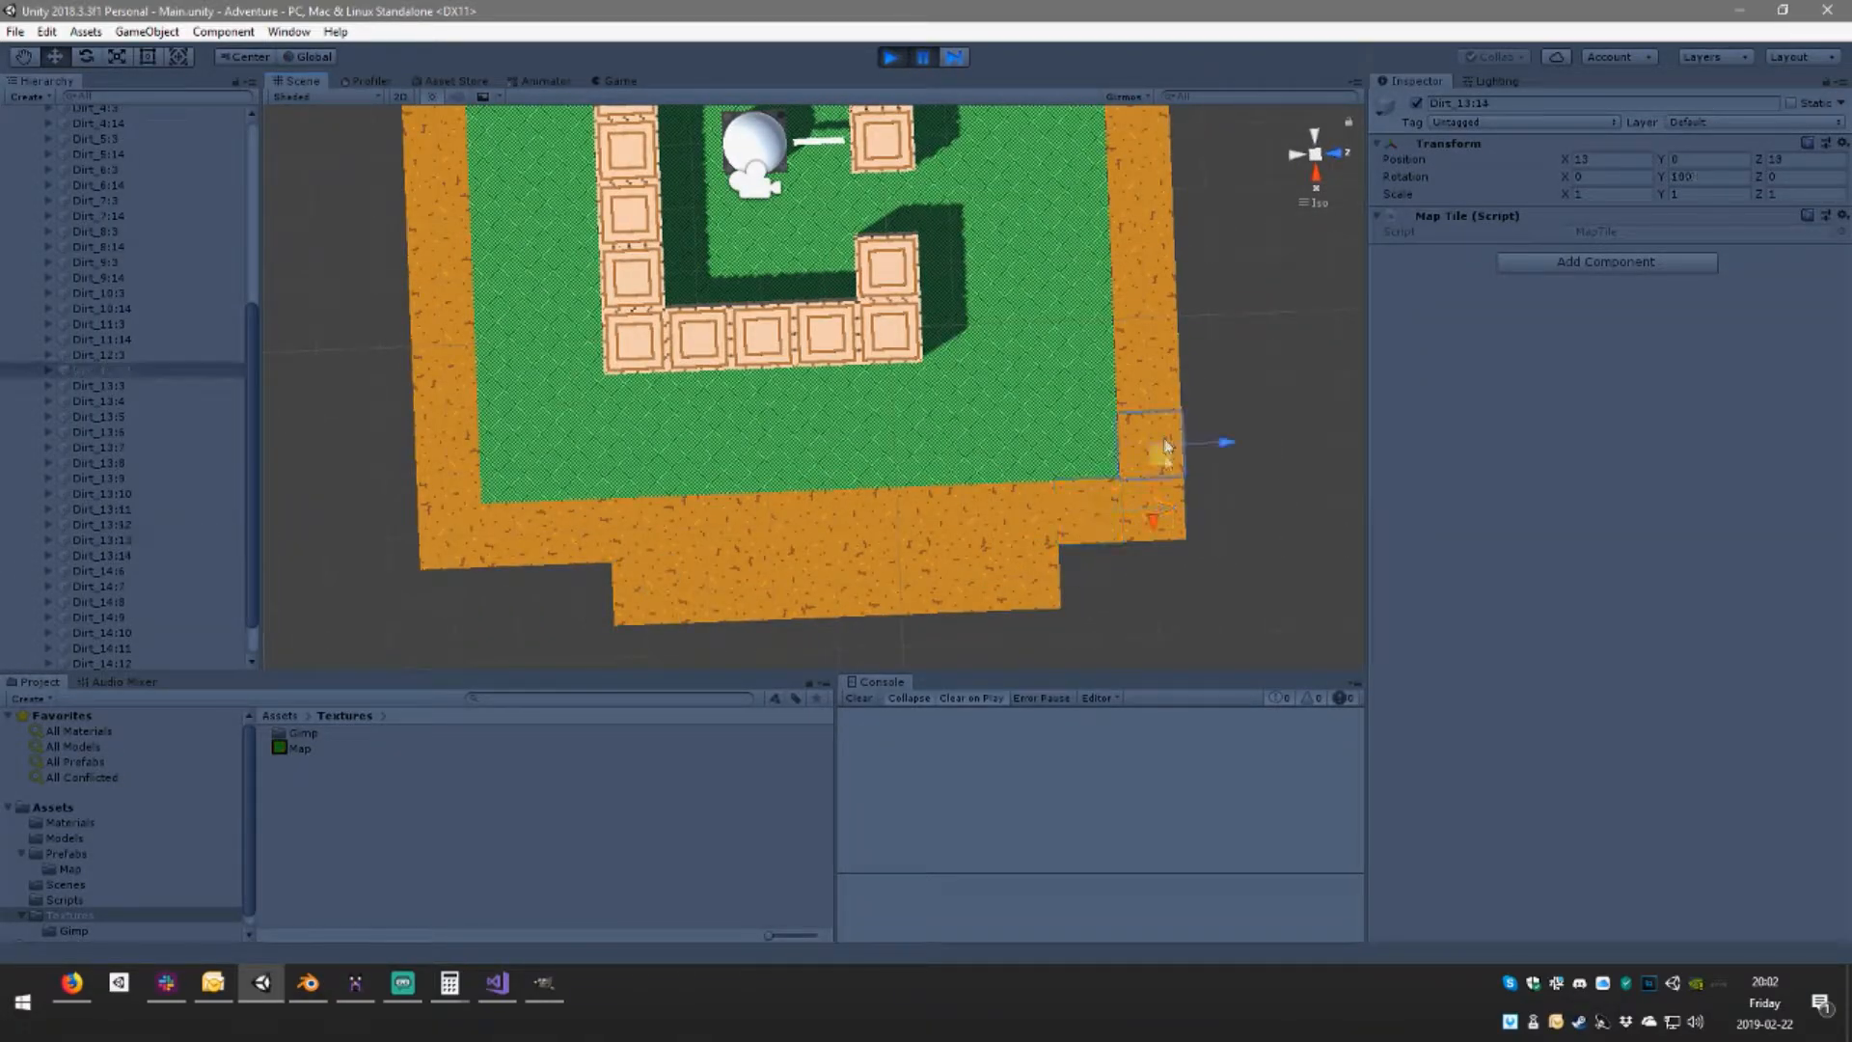
middle_click_drag(1126, 365, 1138, 454)
left_click(1150, 479)
left_click(1143, 391)
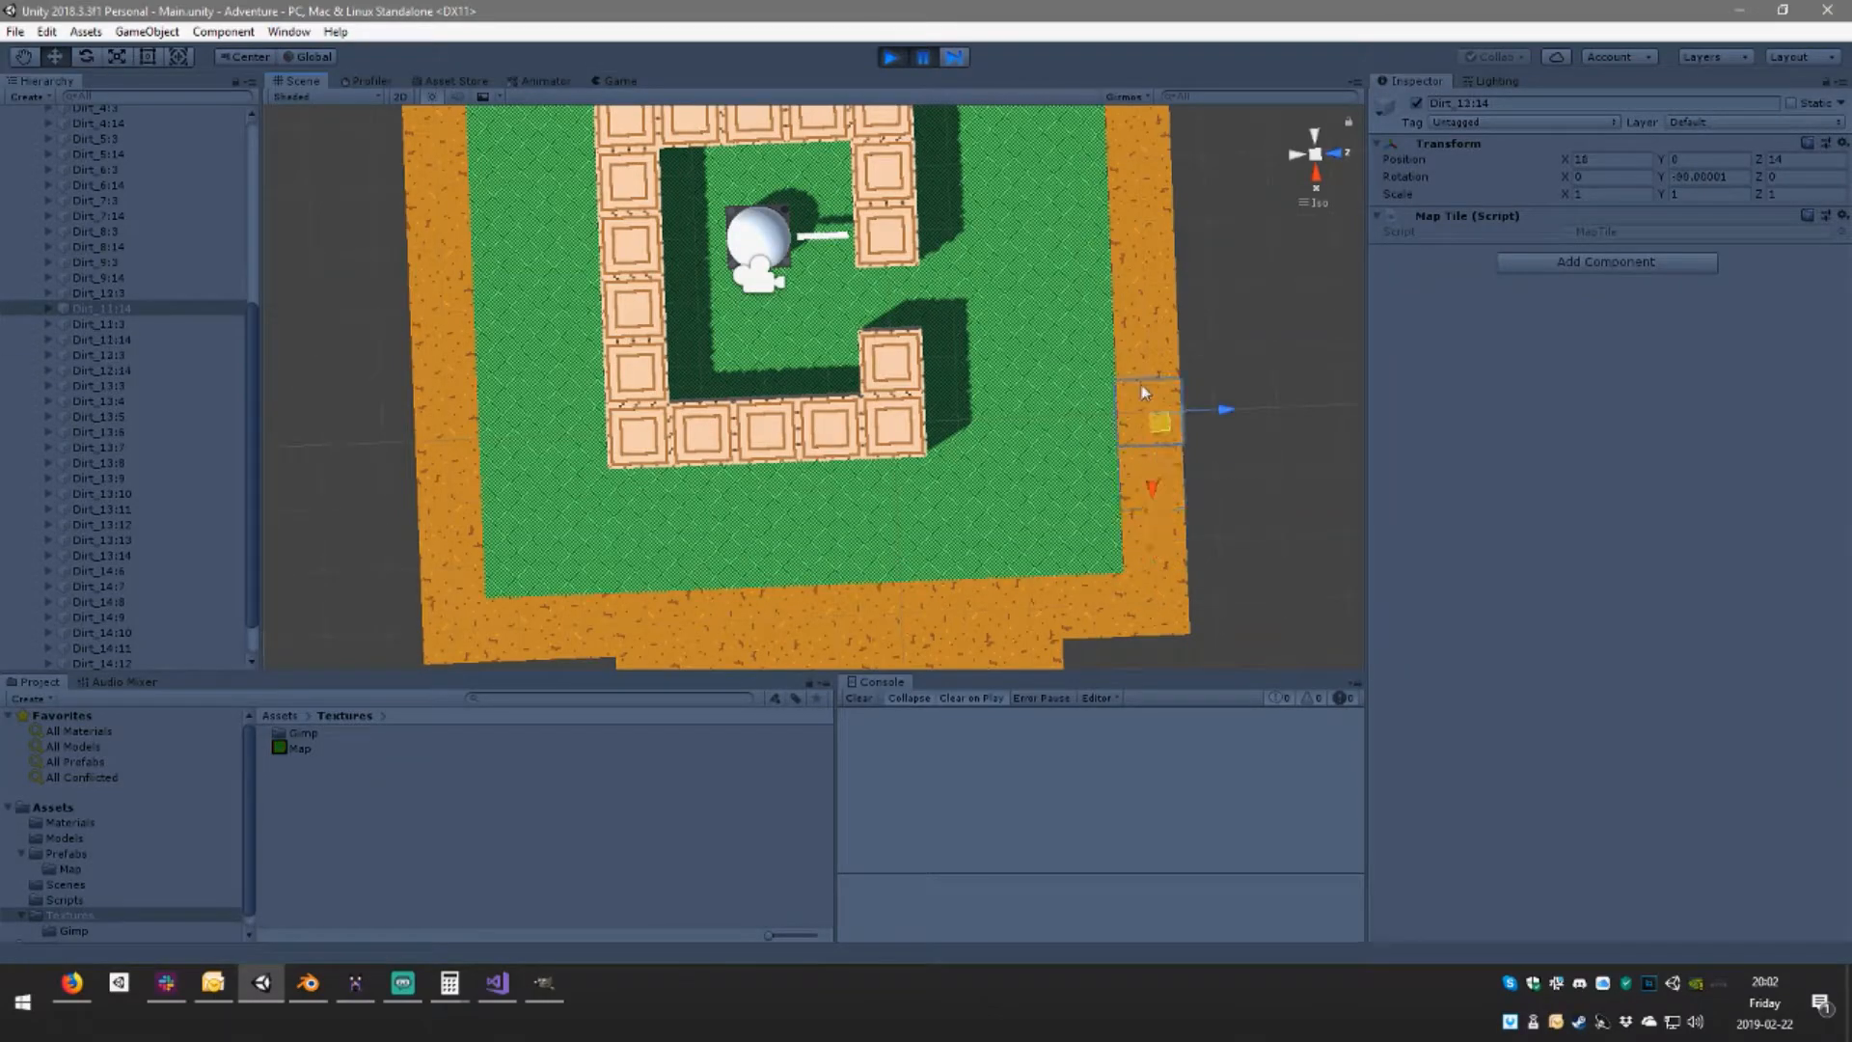
Inspect the walled area at an angle and select a grass tile inside it to check its rotation
left_click_drag(998, 390, 763, 322, "alt")
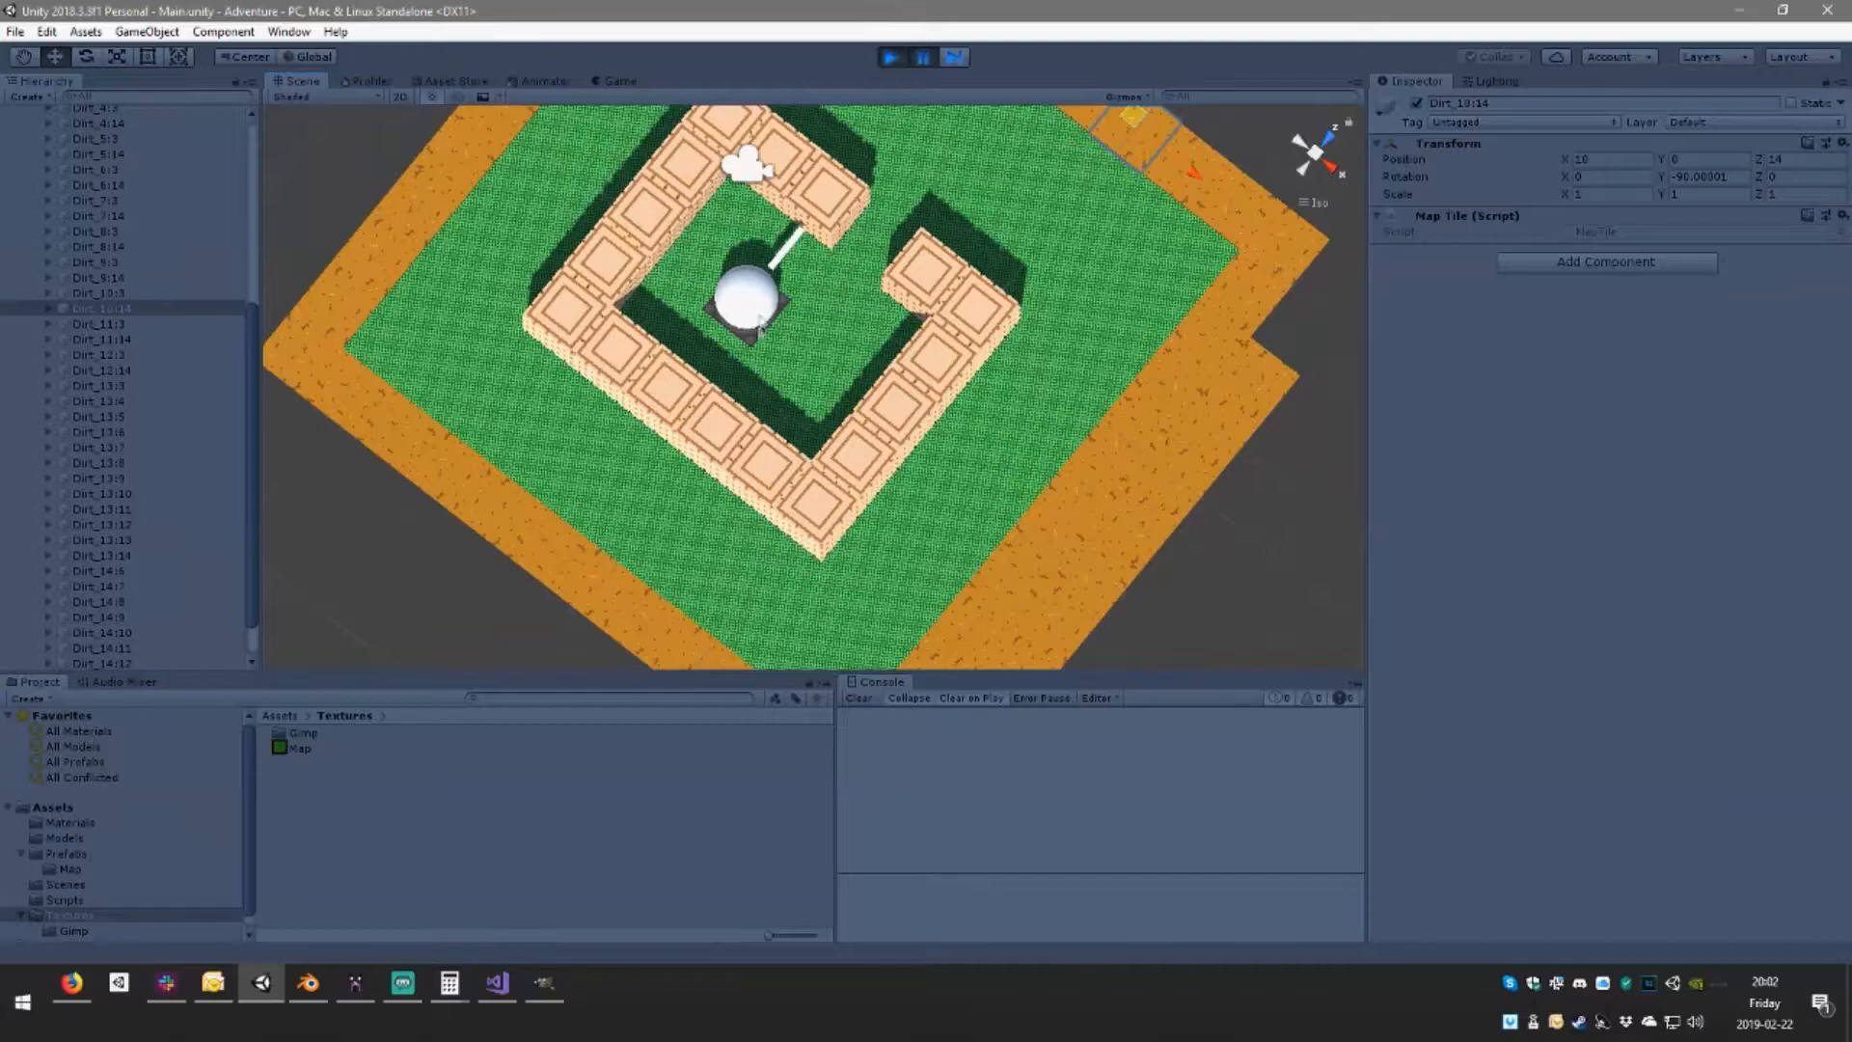
left_click_drag(993, 429, 1002, 264, "alt")
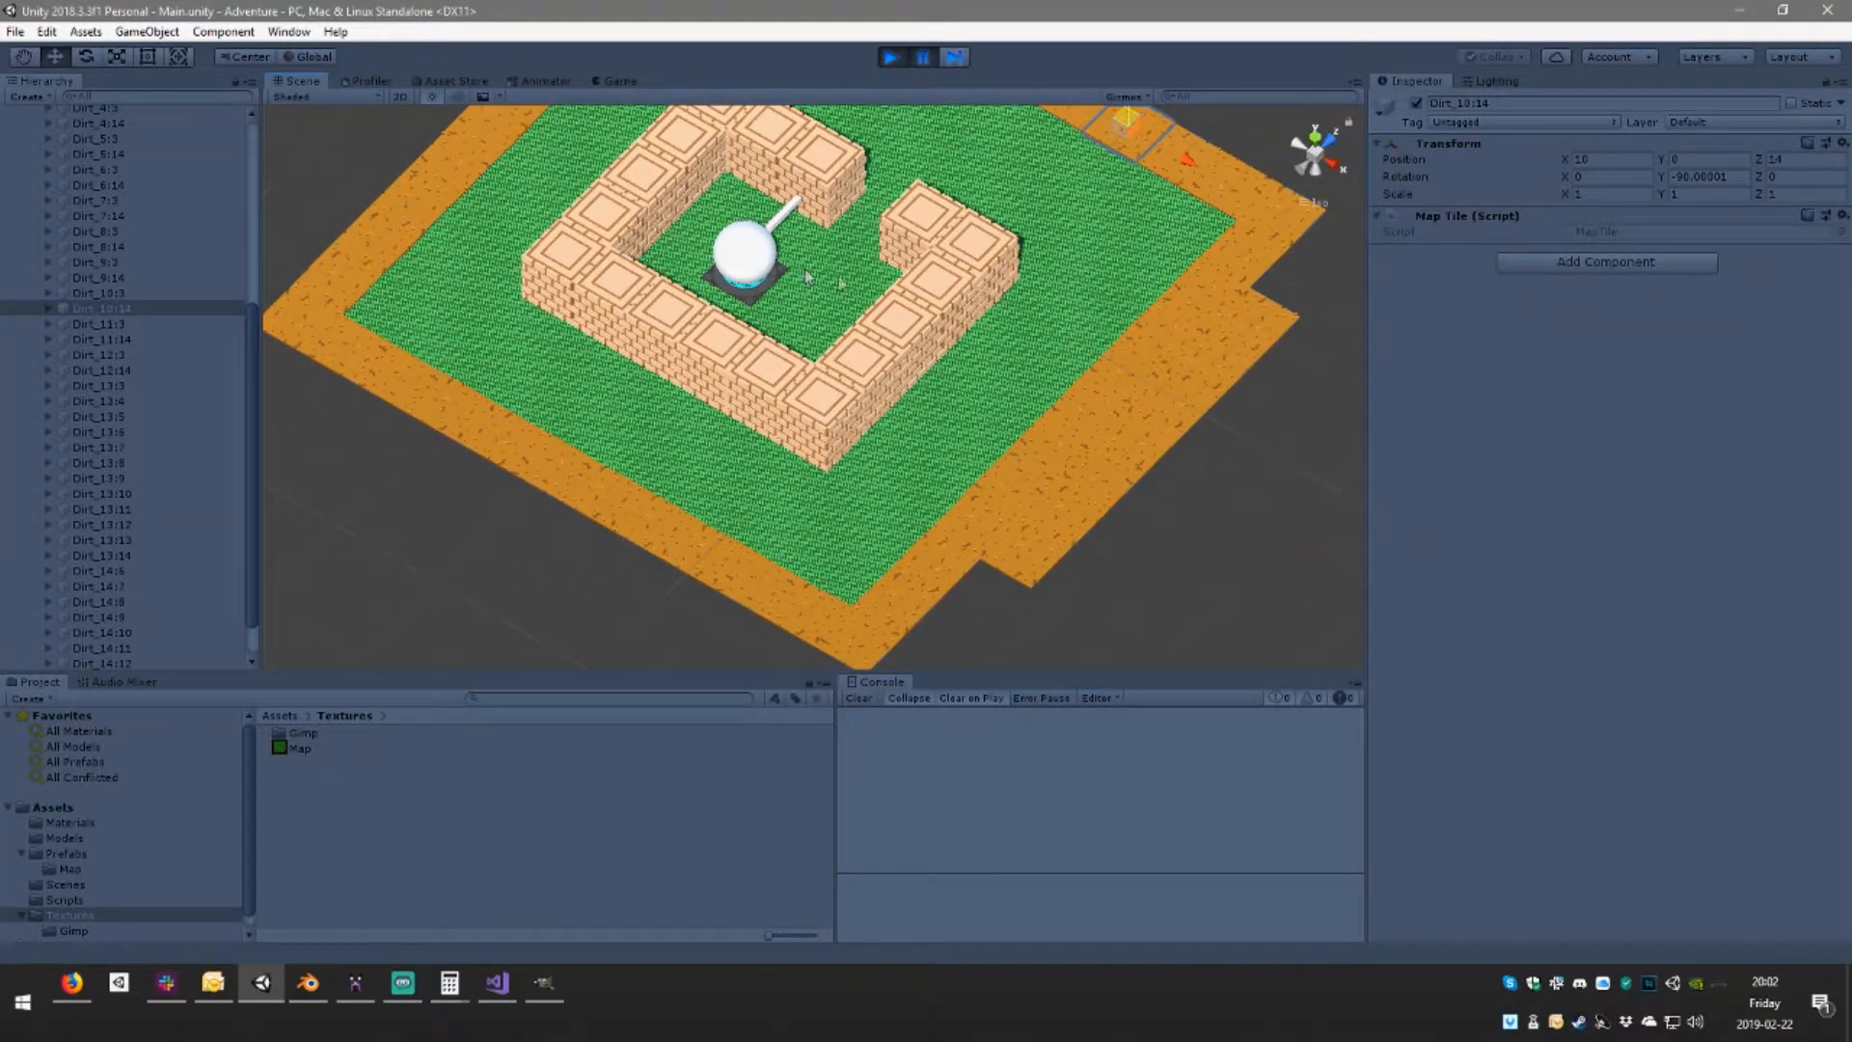
left_click(835, 261)
Resume the run in the Game view, move the player off the spawn point and pause again
left_click(615, 81)
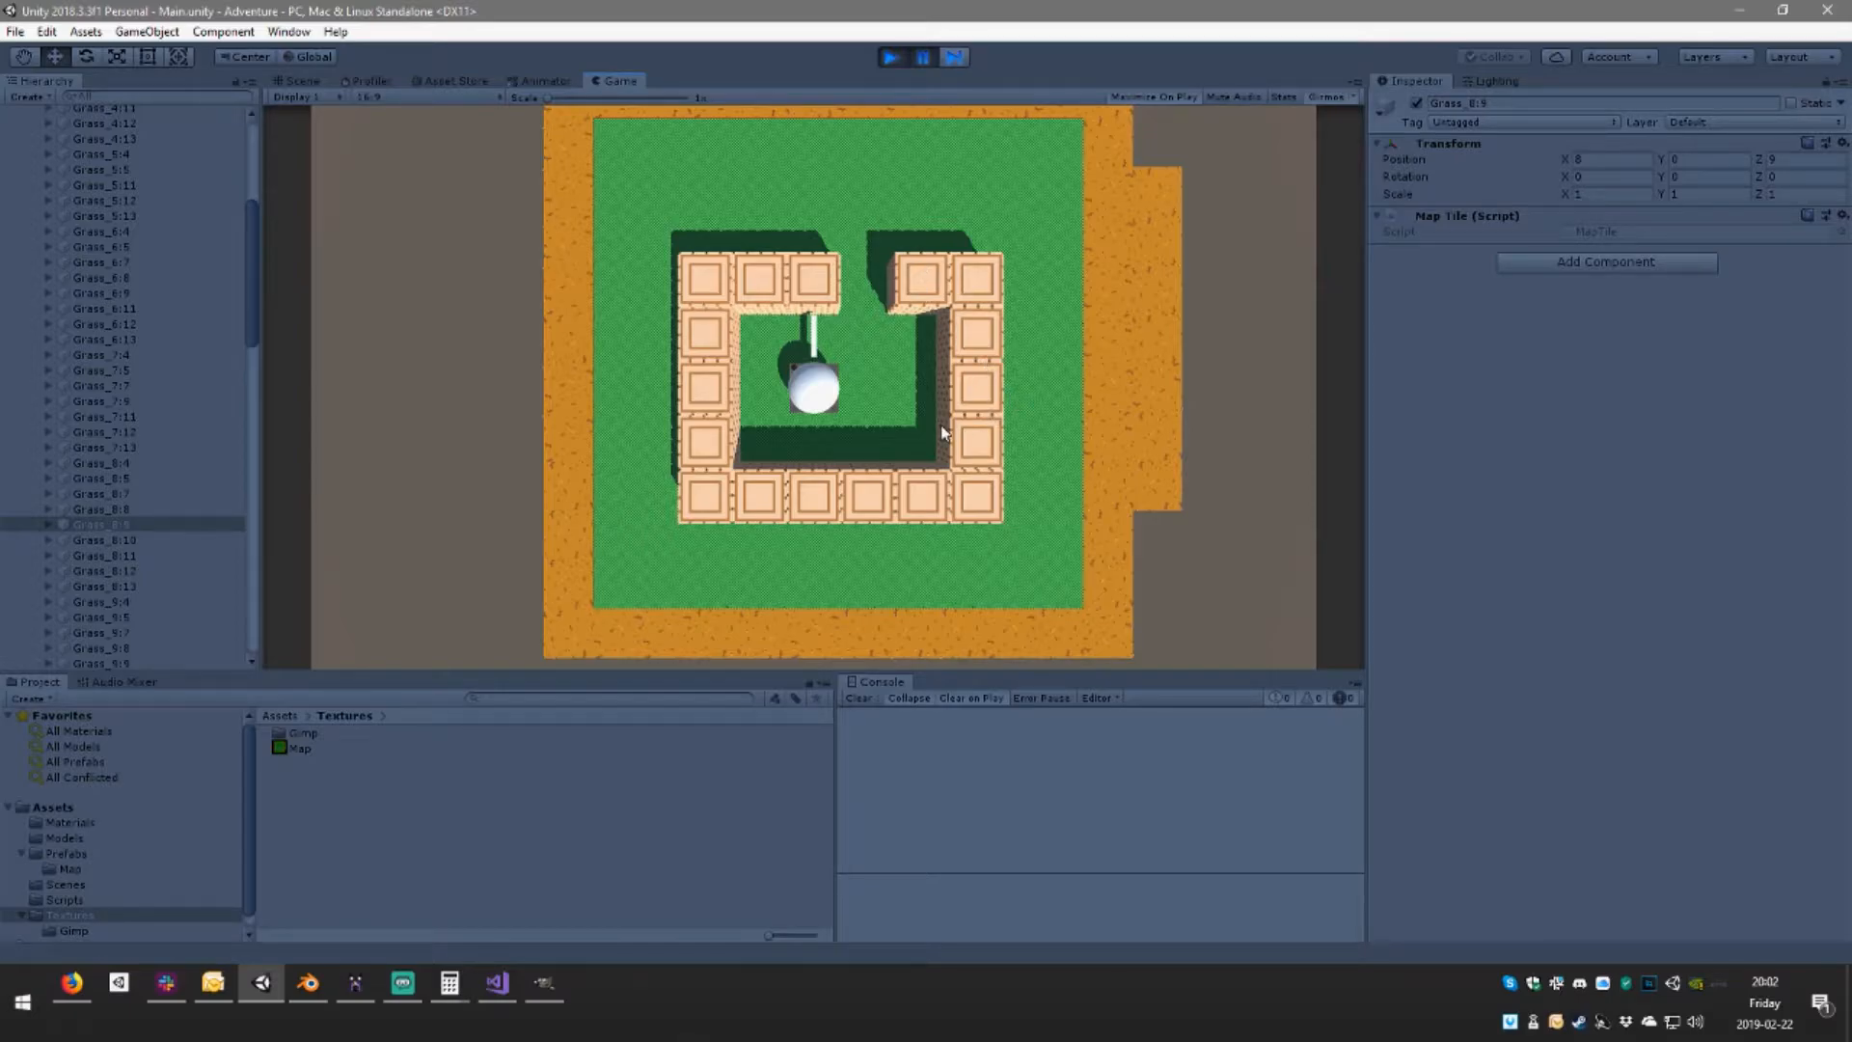
left_click(922, 57)
left_click(1062, 521)
left_click(923, 63)
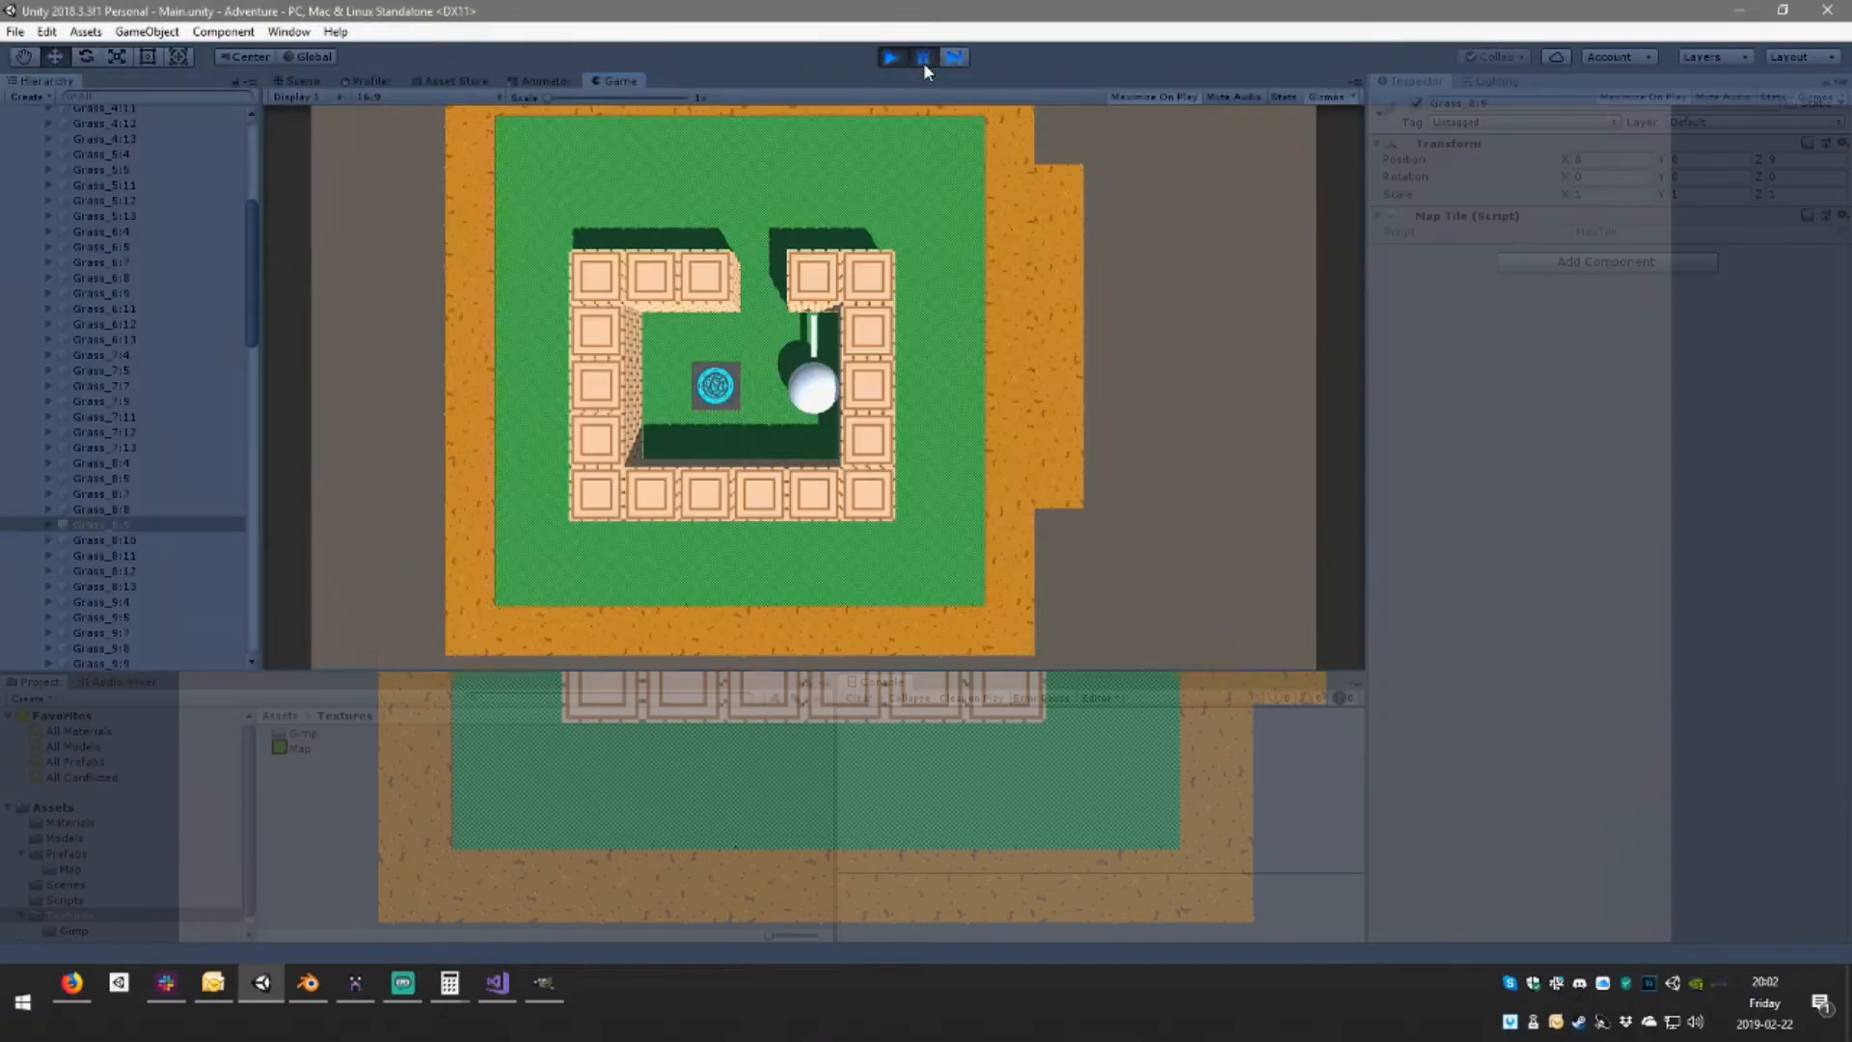
Examine the uncovered spawn point tile from above in the Scene view, then stop the run
left_click(309, 79)
left_click_drag(793, 278, 797, 392, "alt")
scroll(724, 426, "up", 8)
scroll(724, 426, "up", 2)
middle_click_drag(668, 289, 768, 394)
scroll(766, 391, "up", 7)
left_click_drag(766, 391, 914, 364, "alt")
scroll(843, 351, "up", 2)
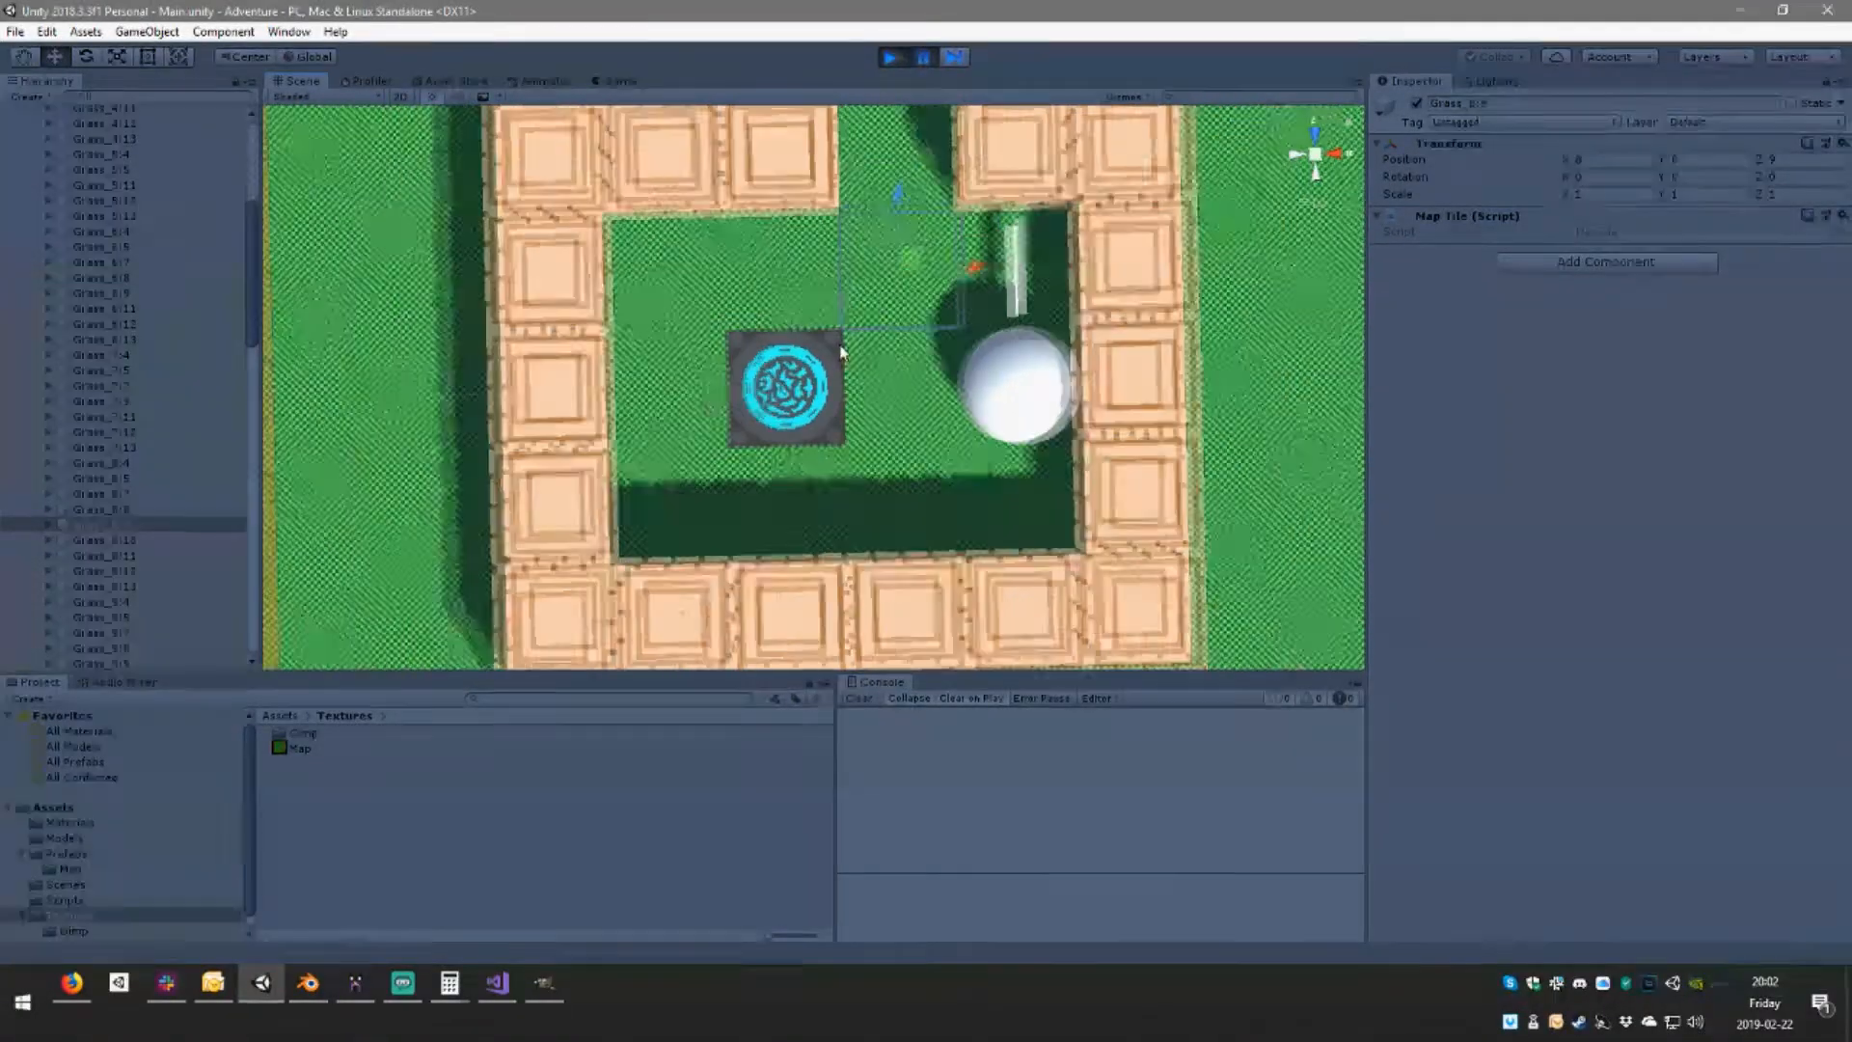
scroll(843, 351, "down", 4)
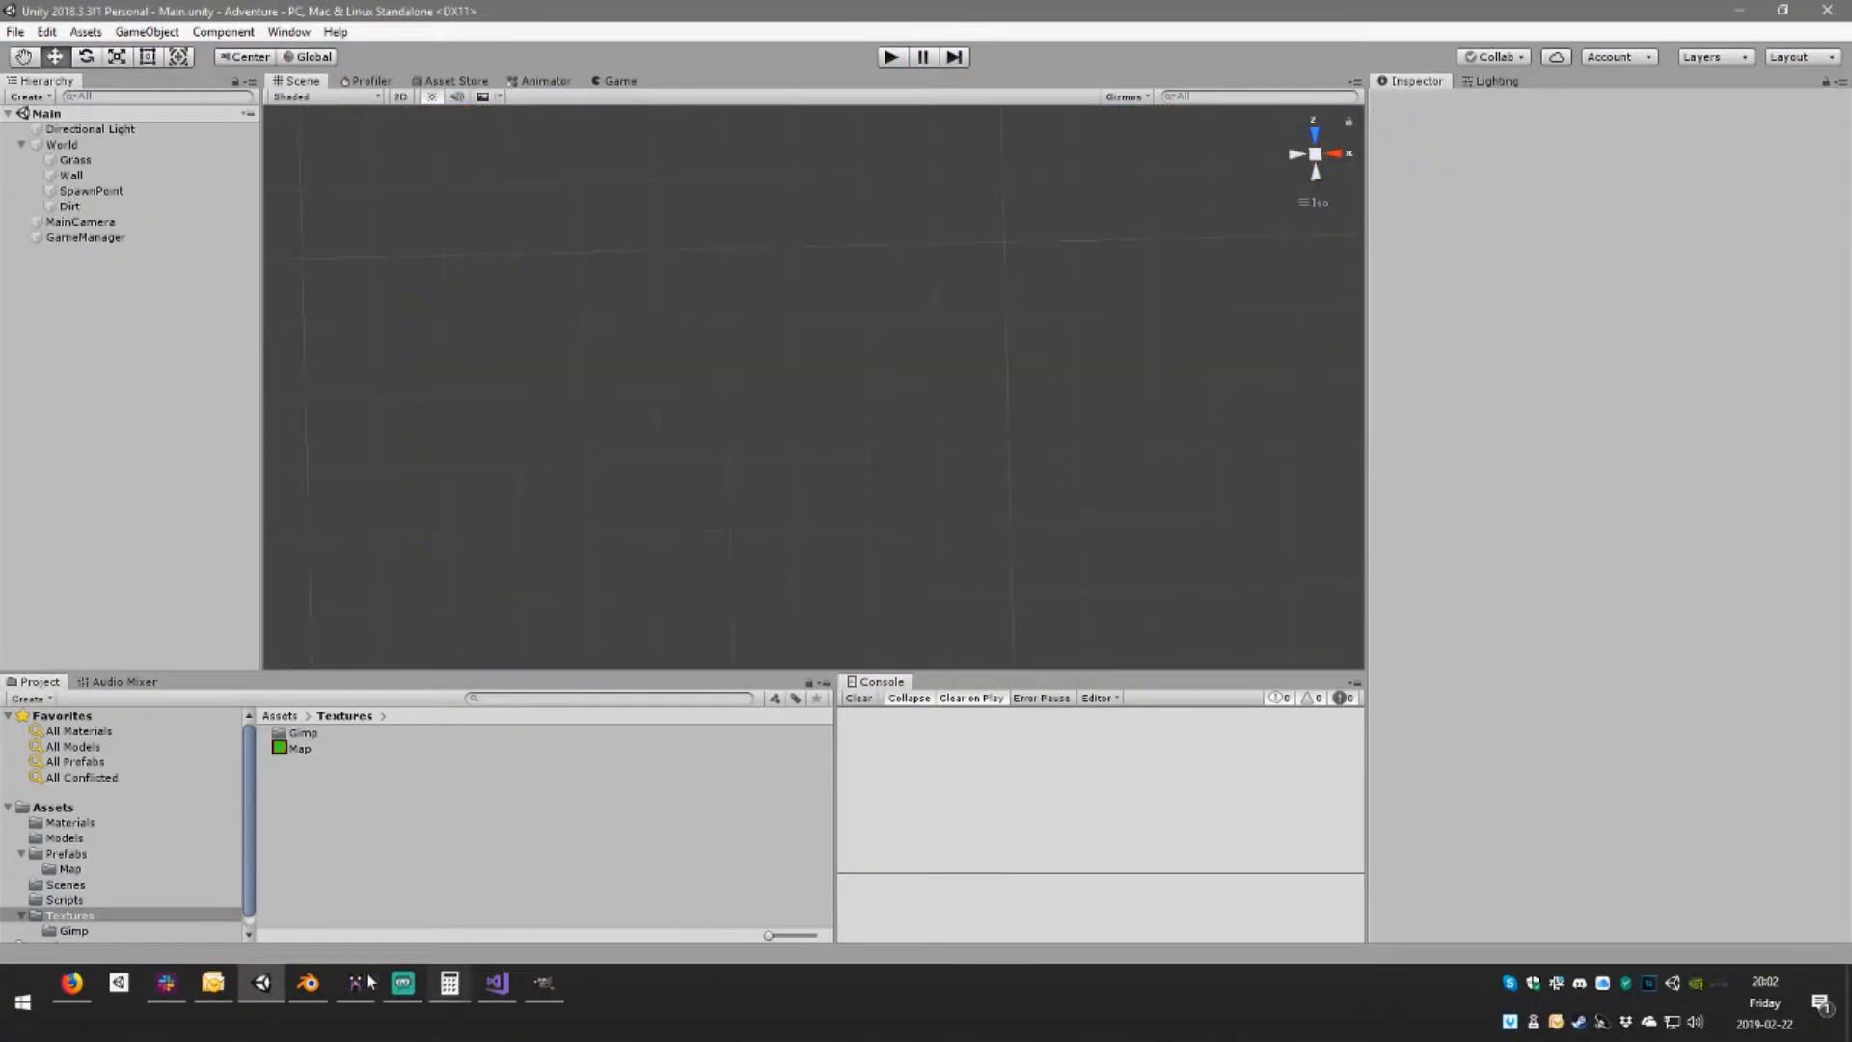
Switch to MagicaVoxel and undo the edits of the AdventureDirt model until no voxels remain
left_click(355, 982)
right_click_drag(958, 606, 826, 615)
scroll(904, 666, "down", 3)
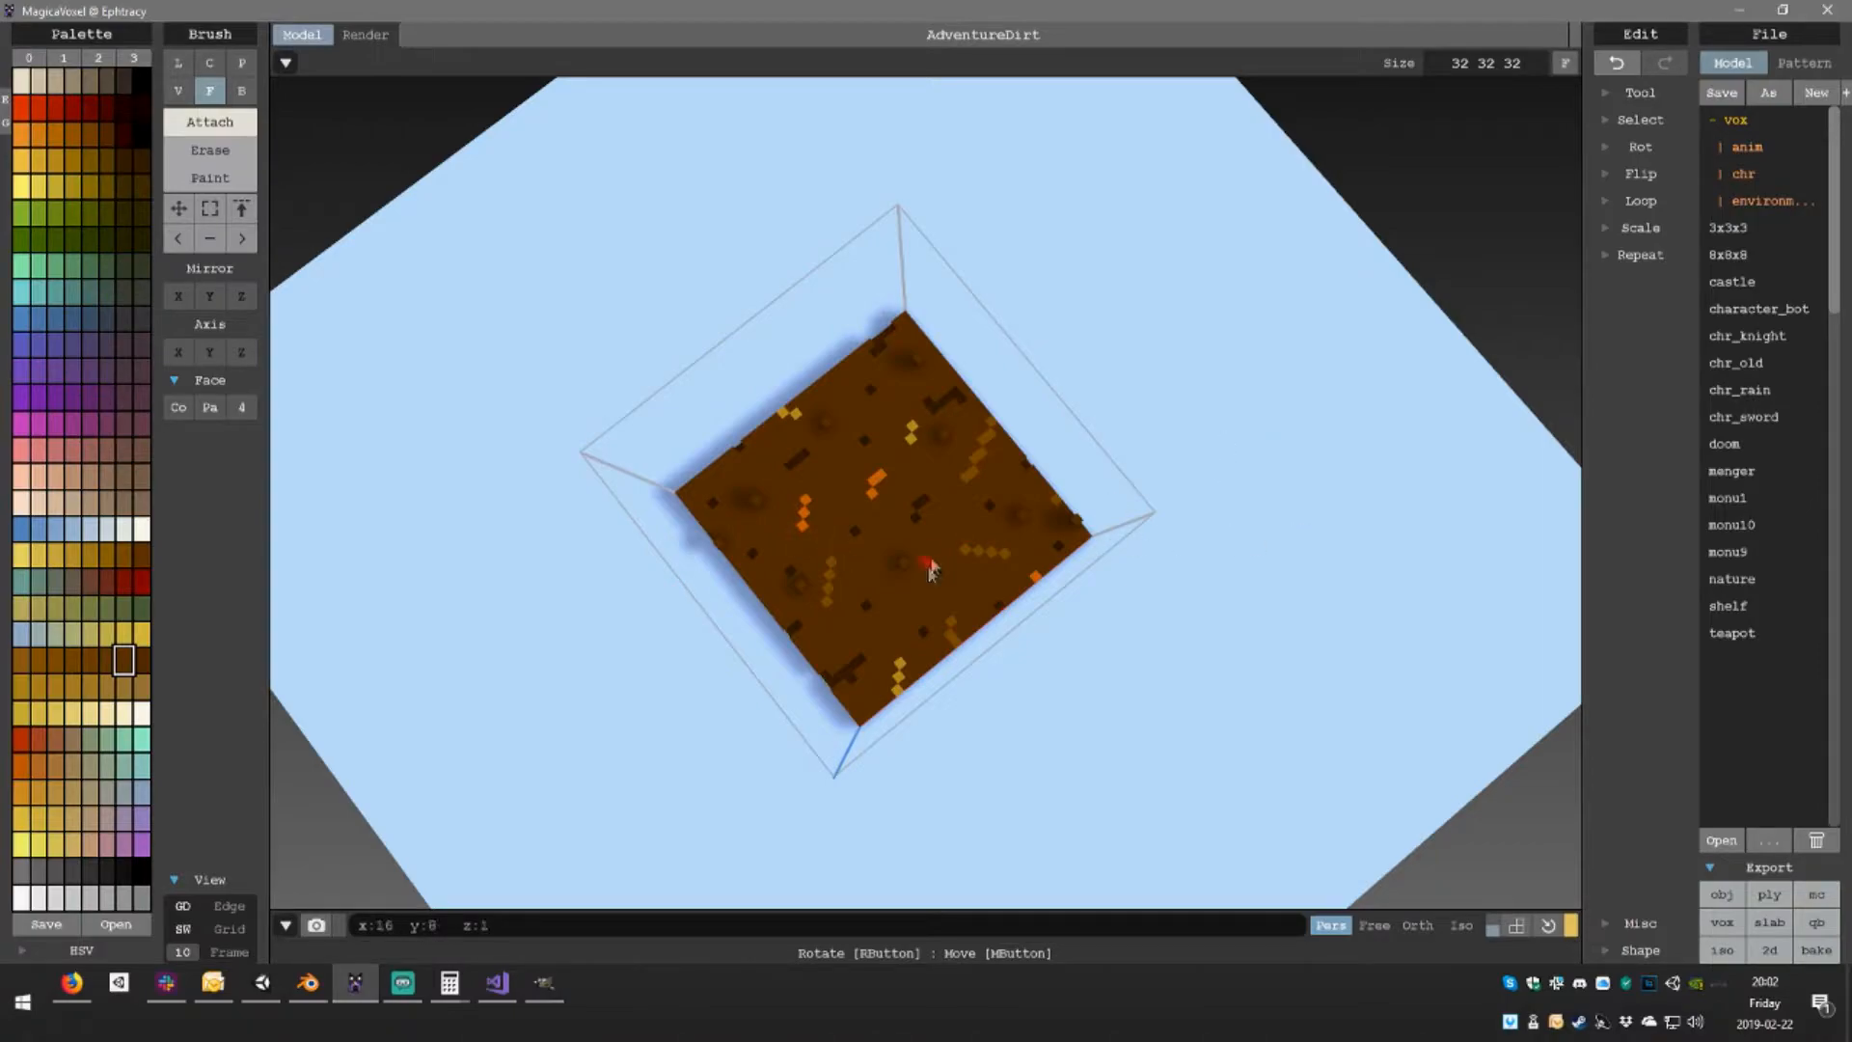
left_click(866, 531)
key("ctrl+z")
key("ctrl+z")
key("ctrl+z")
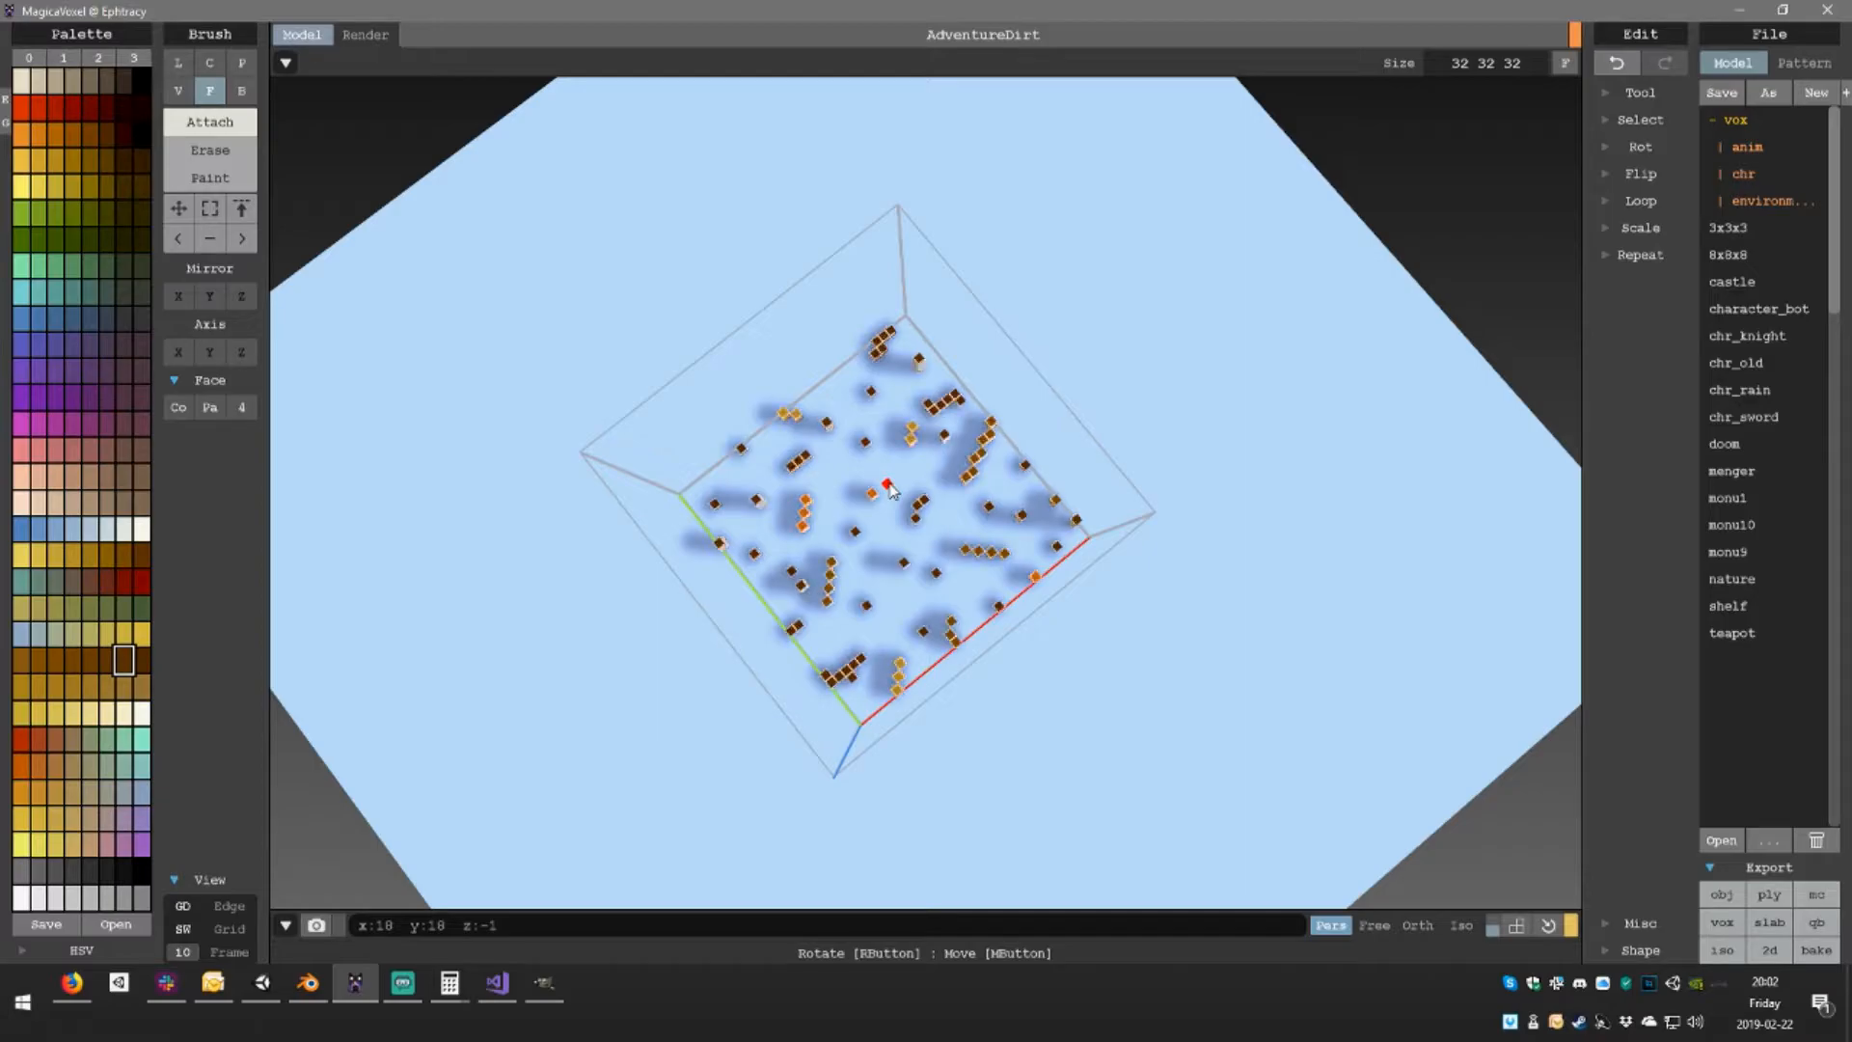
key("ctrl+z")
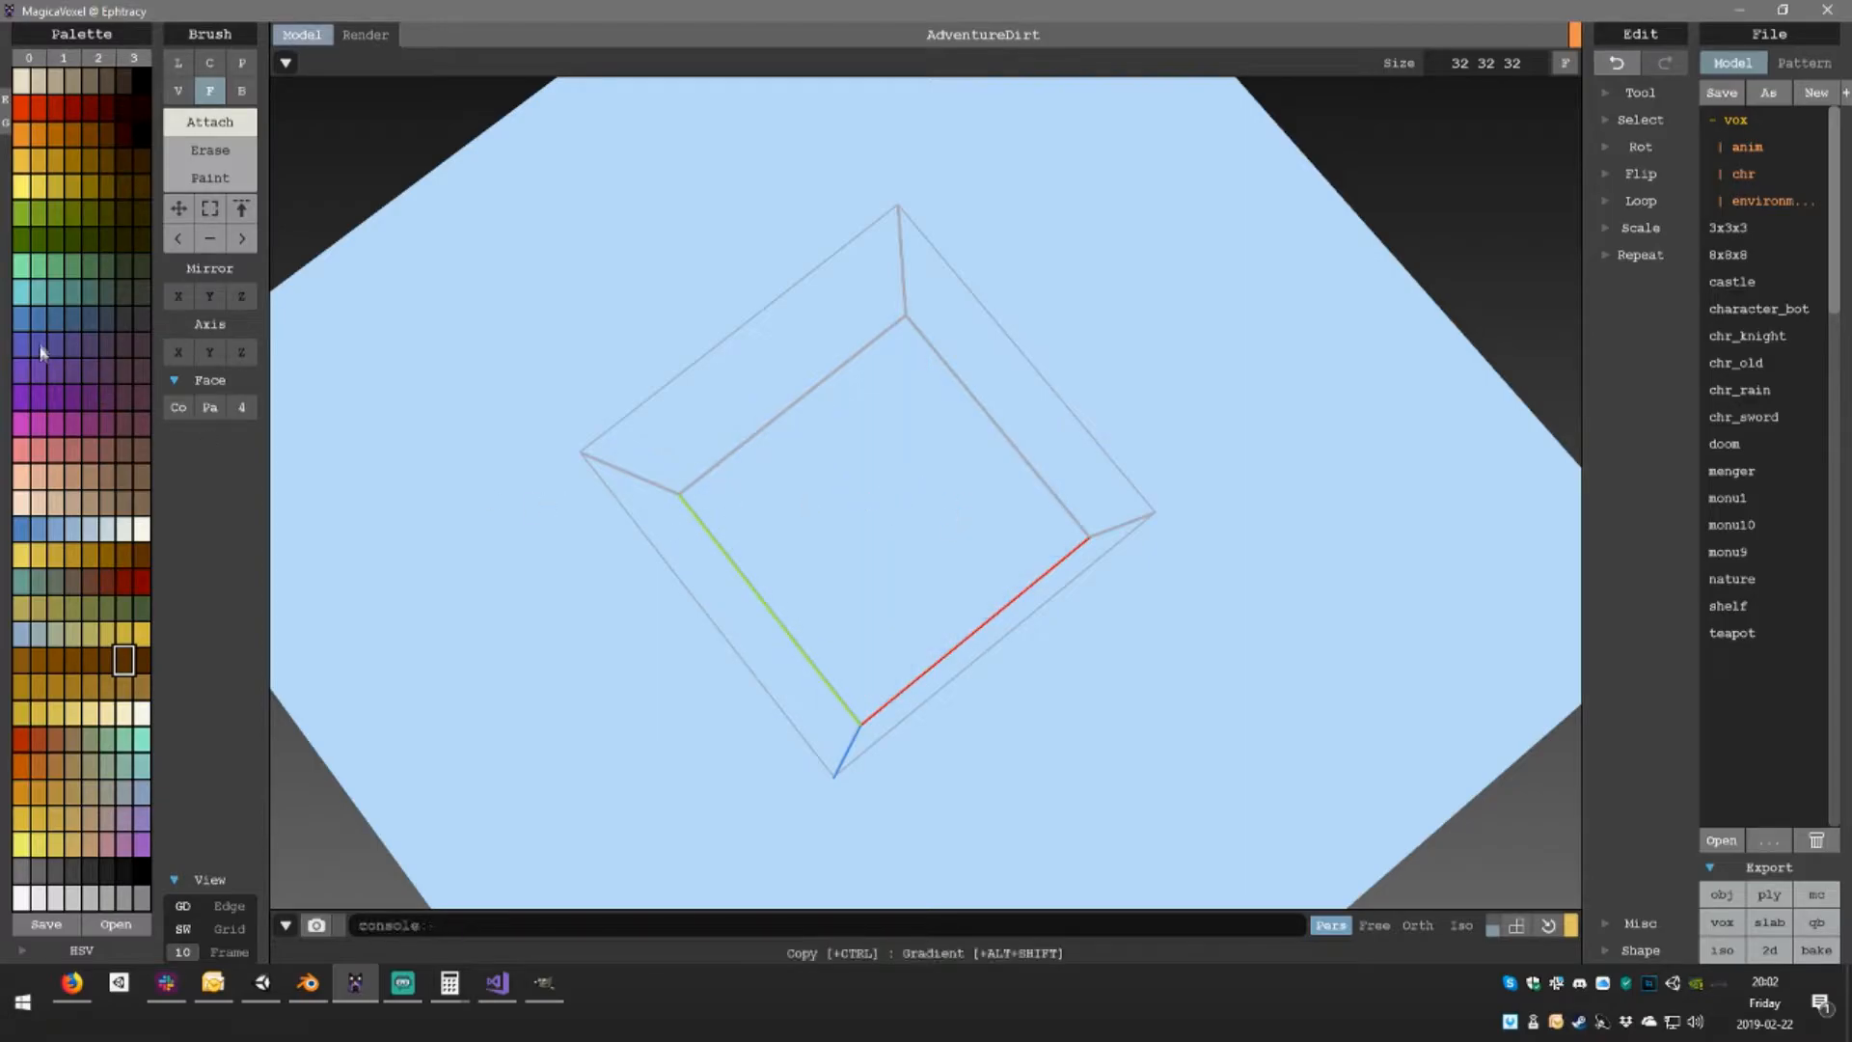
Fill the floor of the empty 32 x 32 x 32 model with a layer of medium blue voxels
left_click(22, 318)
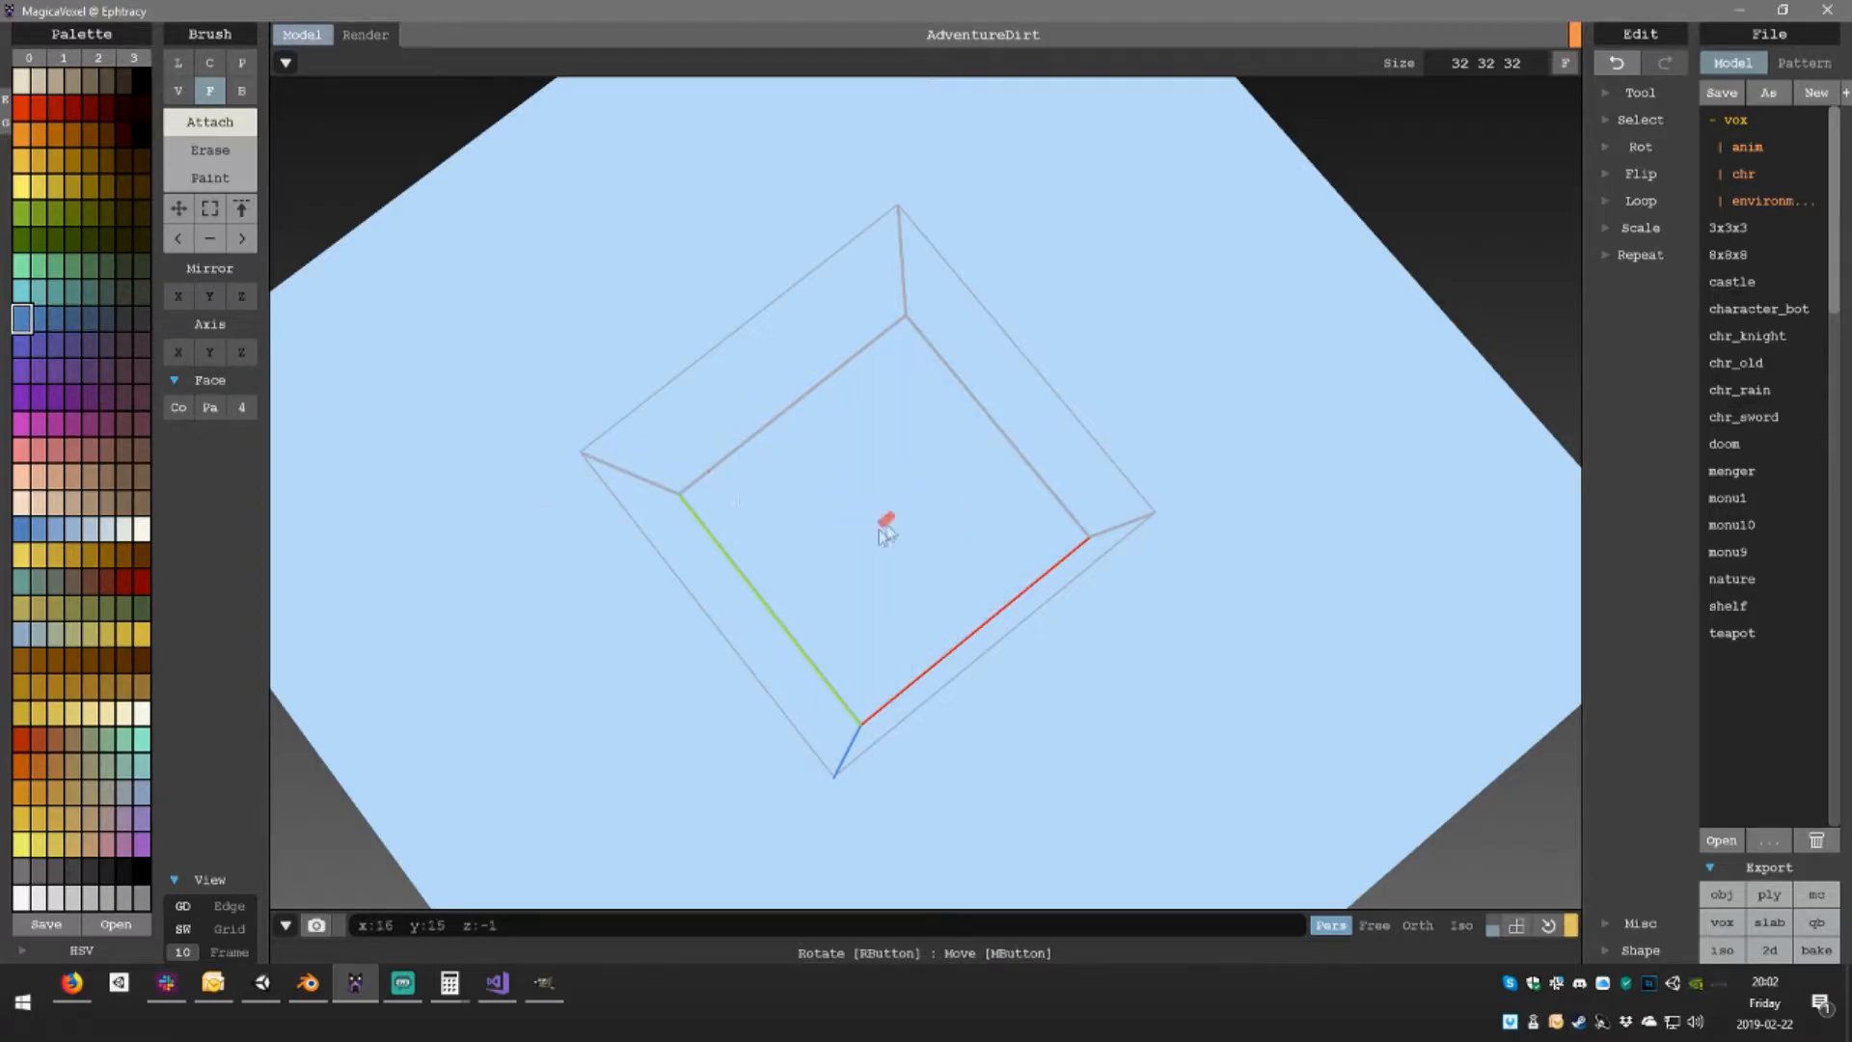
left_click(984, 568)
right_click_drag(984, 569, 682, 496)
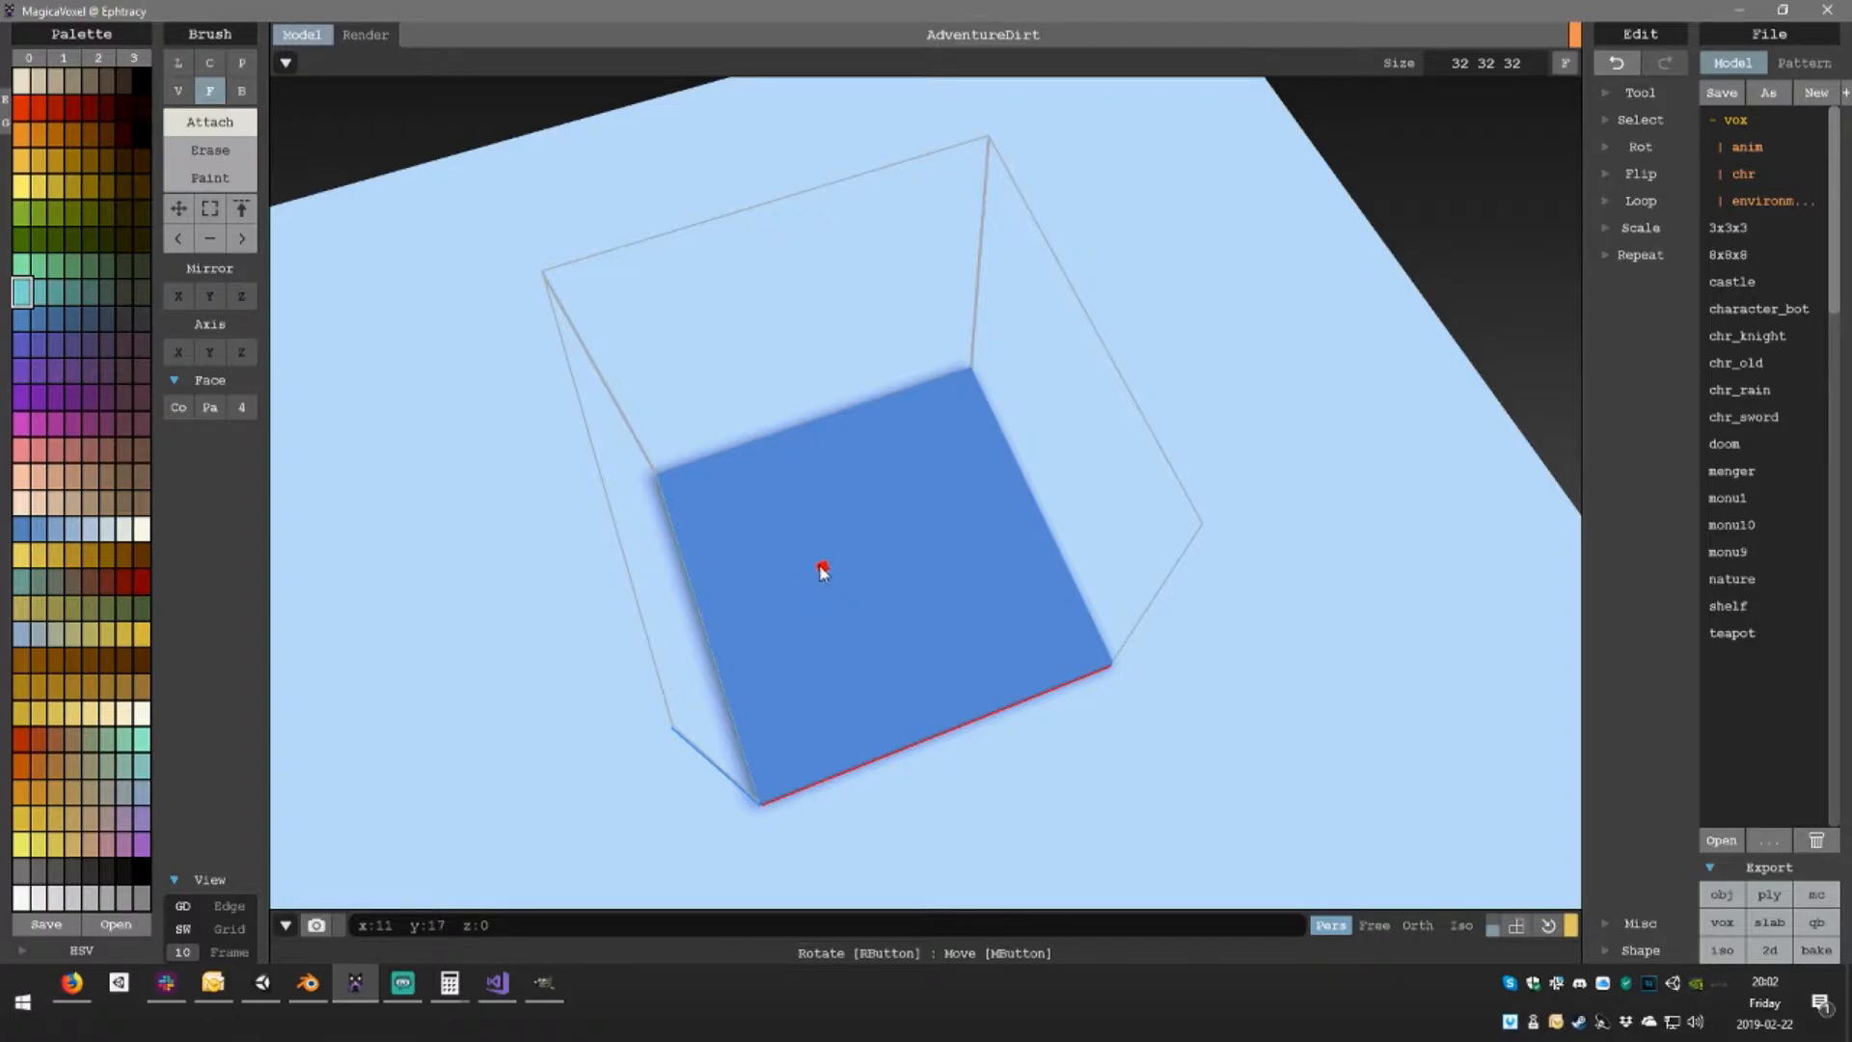
In orthographic view, attach a light cyan box layer over the blue floor and erase a strip along its back edge
left_click(242, 94)
right_click_drag(885, 592, 1042, 401)
left_click(1418, 926)
right_click_drag(1119, 521, 876, 739)
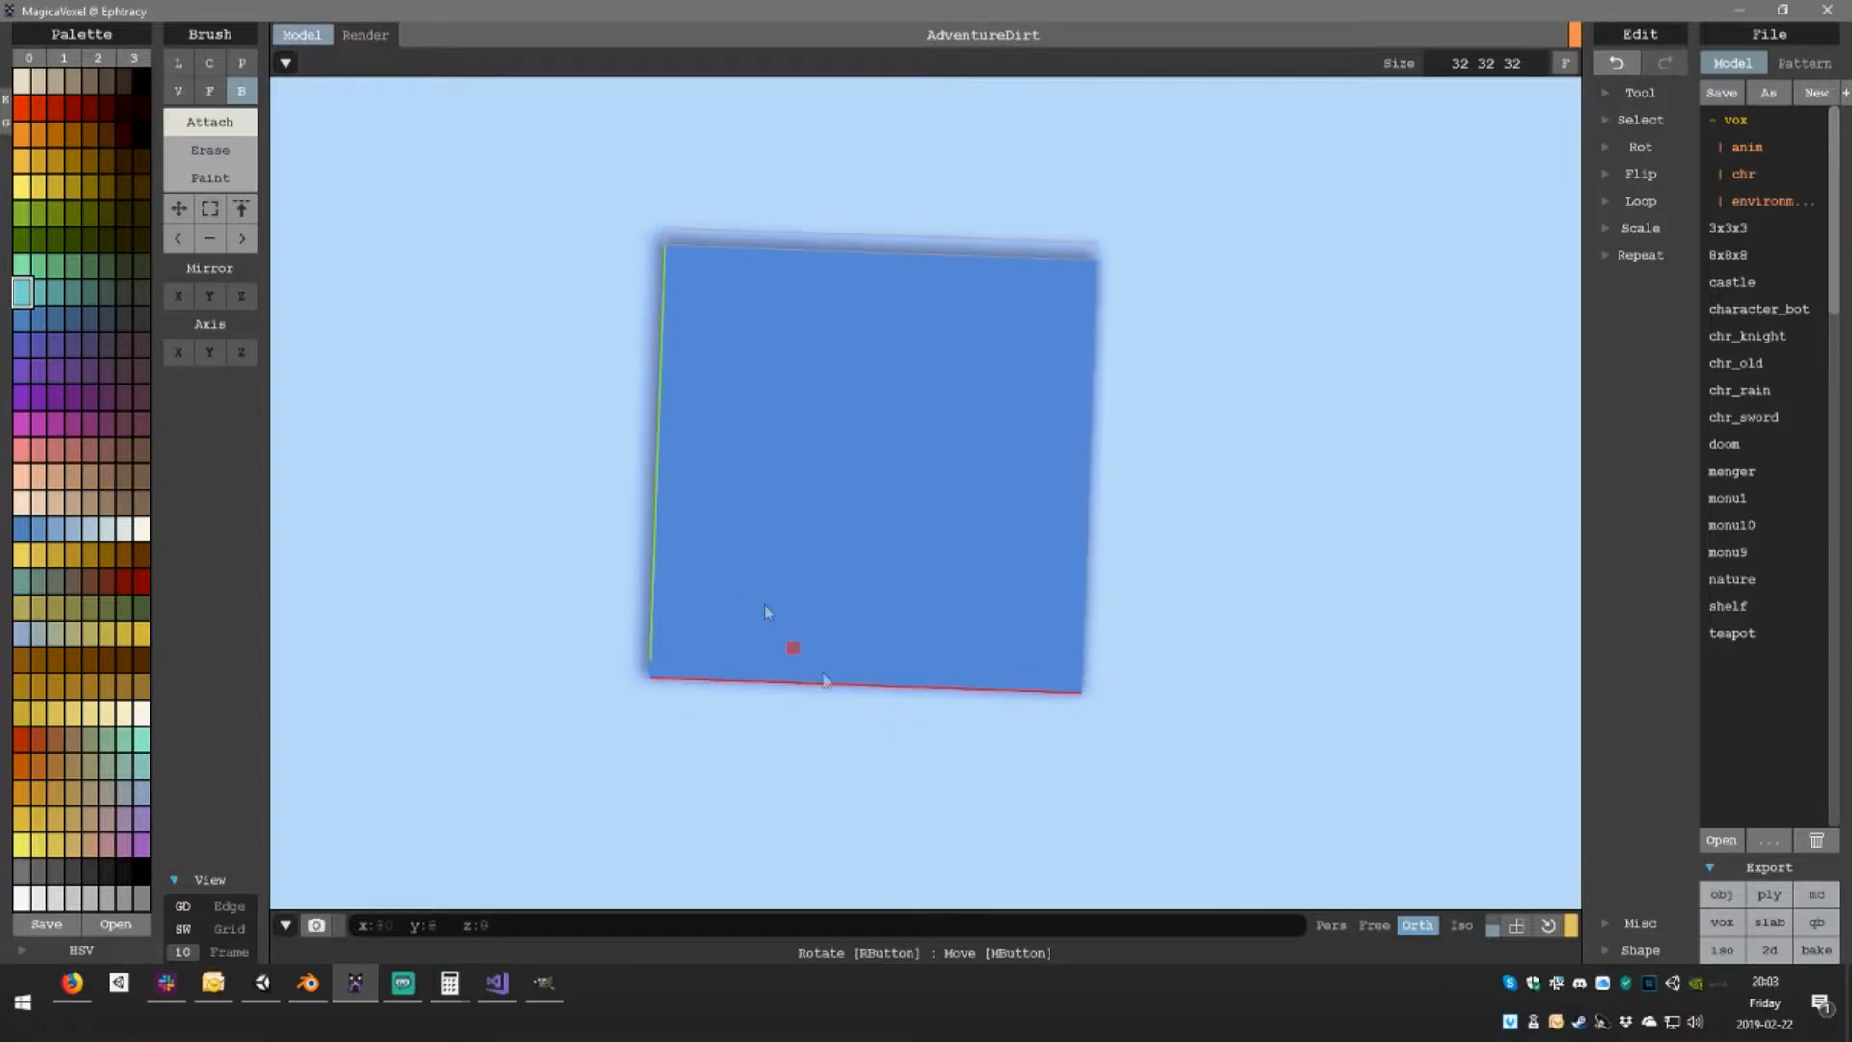
left_click_drag(668, 240, 1082, 608)
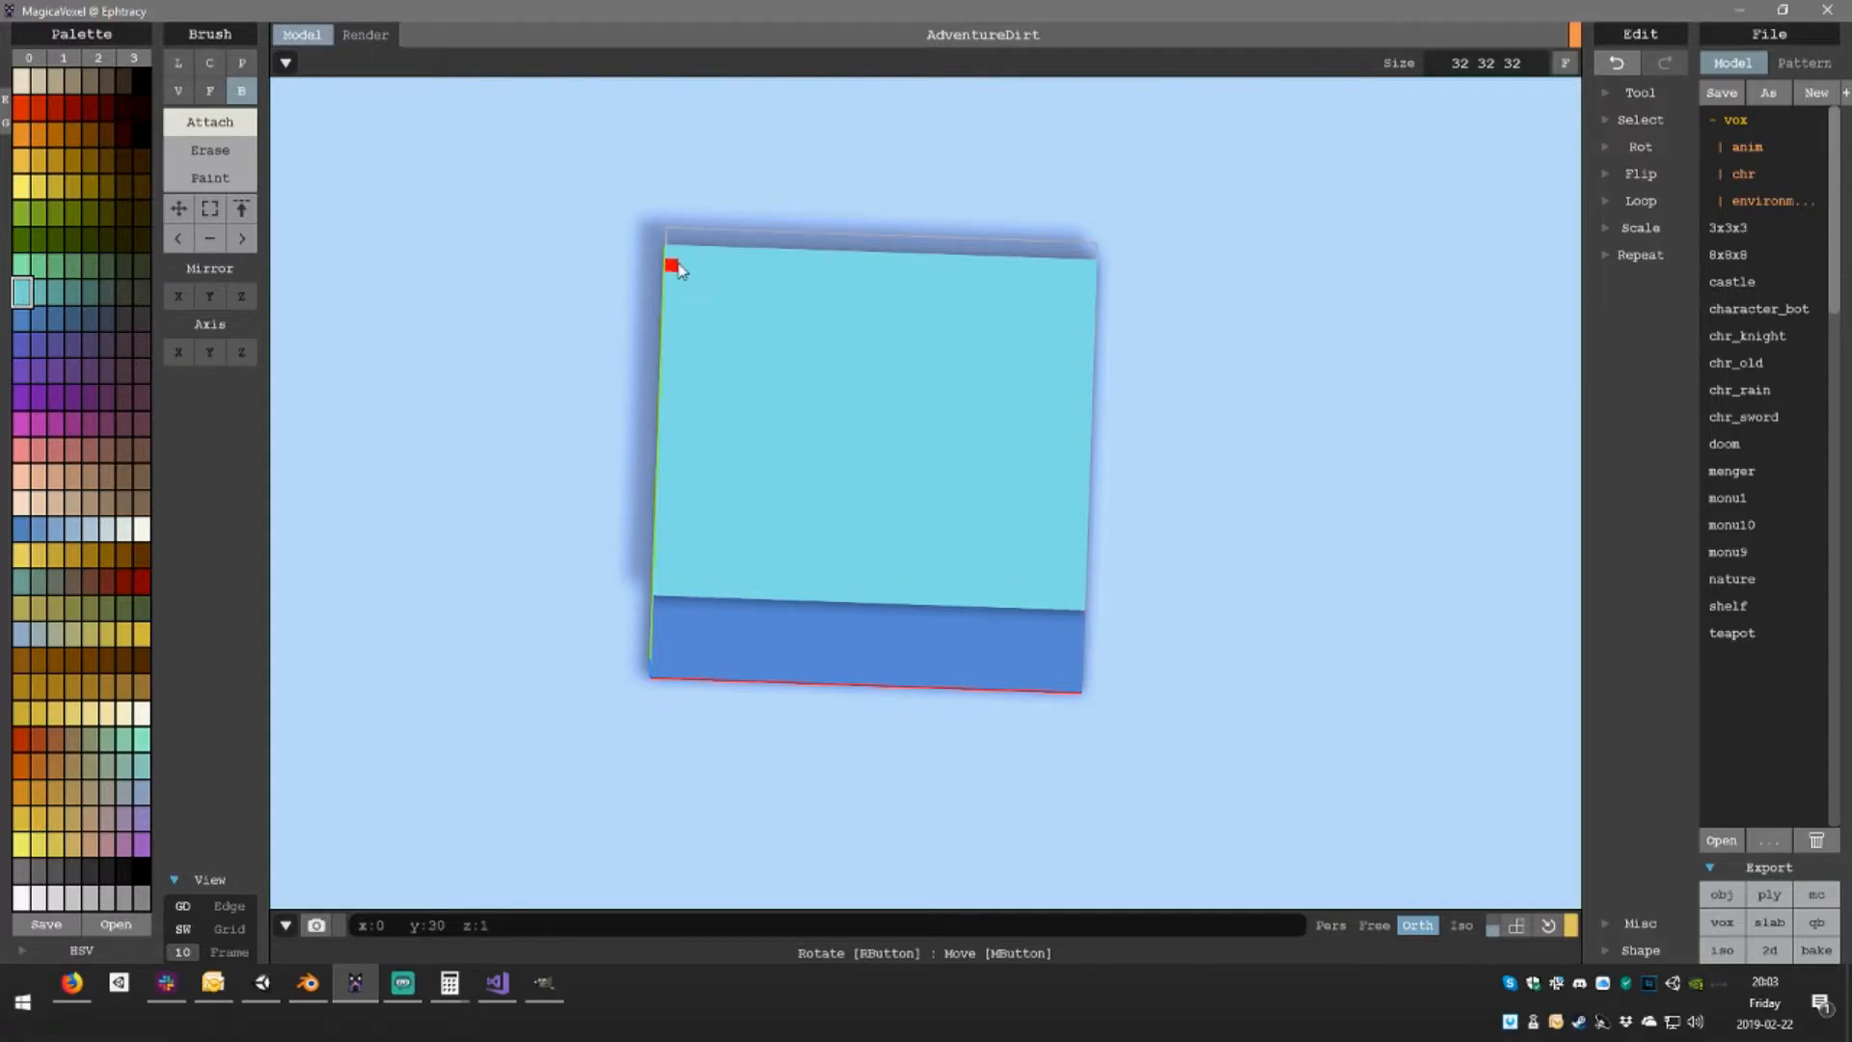
left_click_drag(675, 255, 1090, 307, "shift")
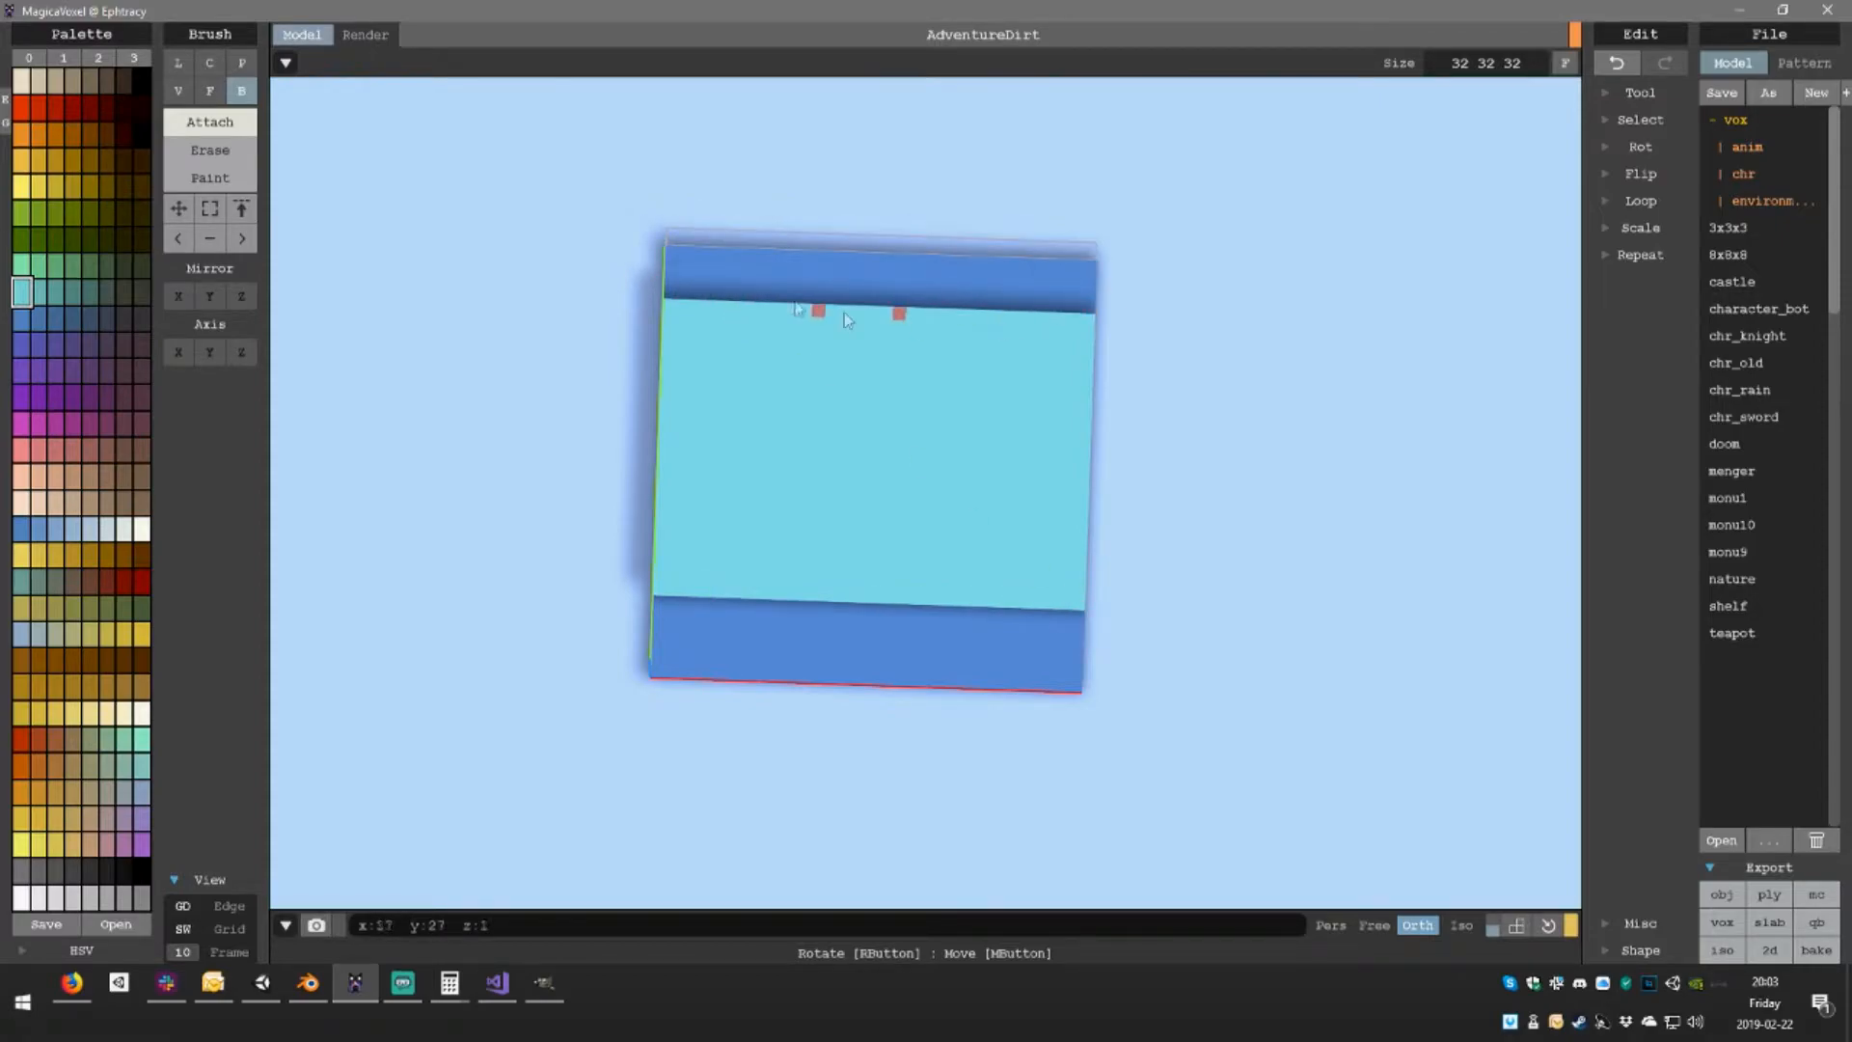
Erase voxels along the back edge of the cyan layer so it descends in steps from the middle toward both sides
left_click_drag(806, 309, 562, 315, "shift")
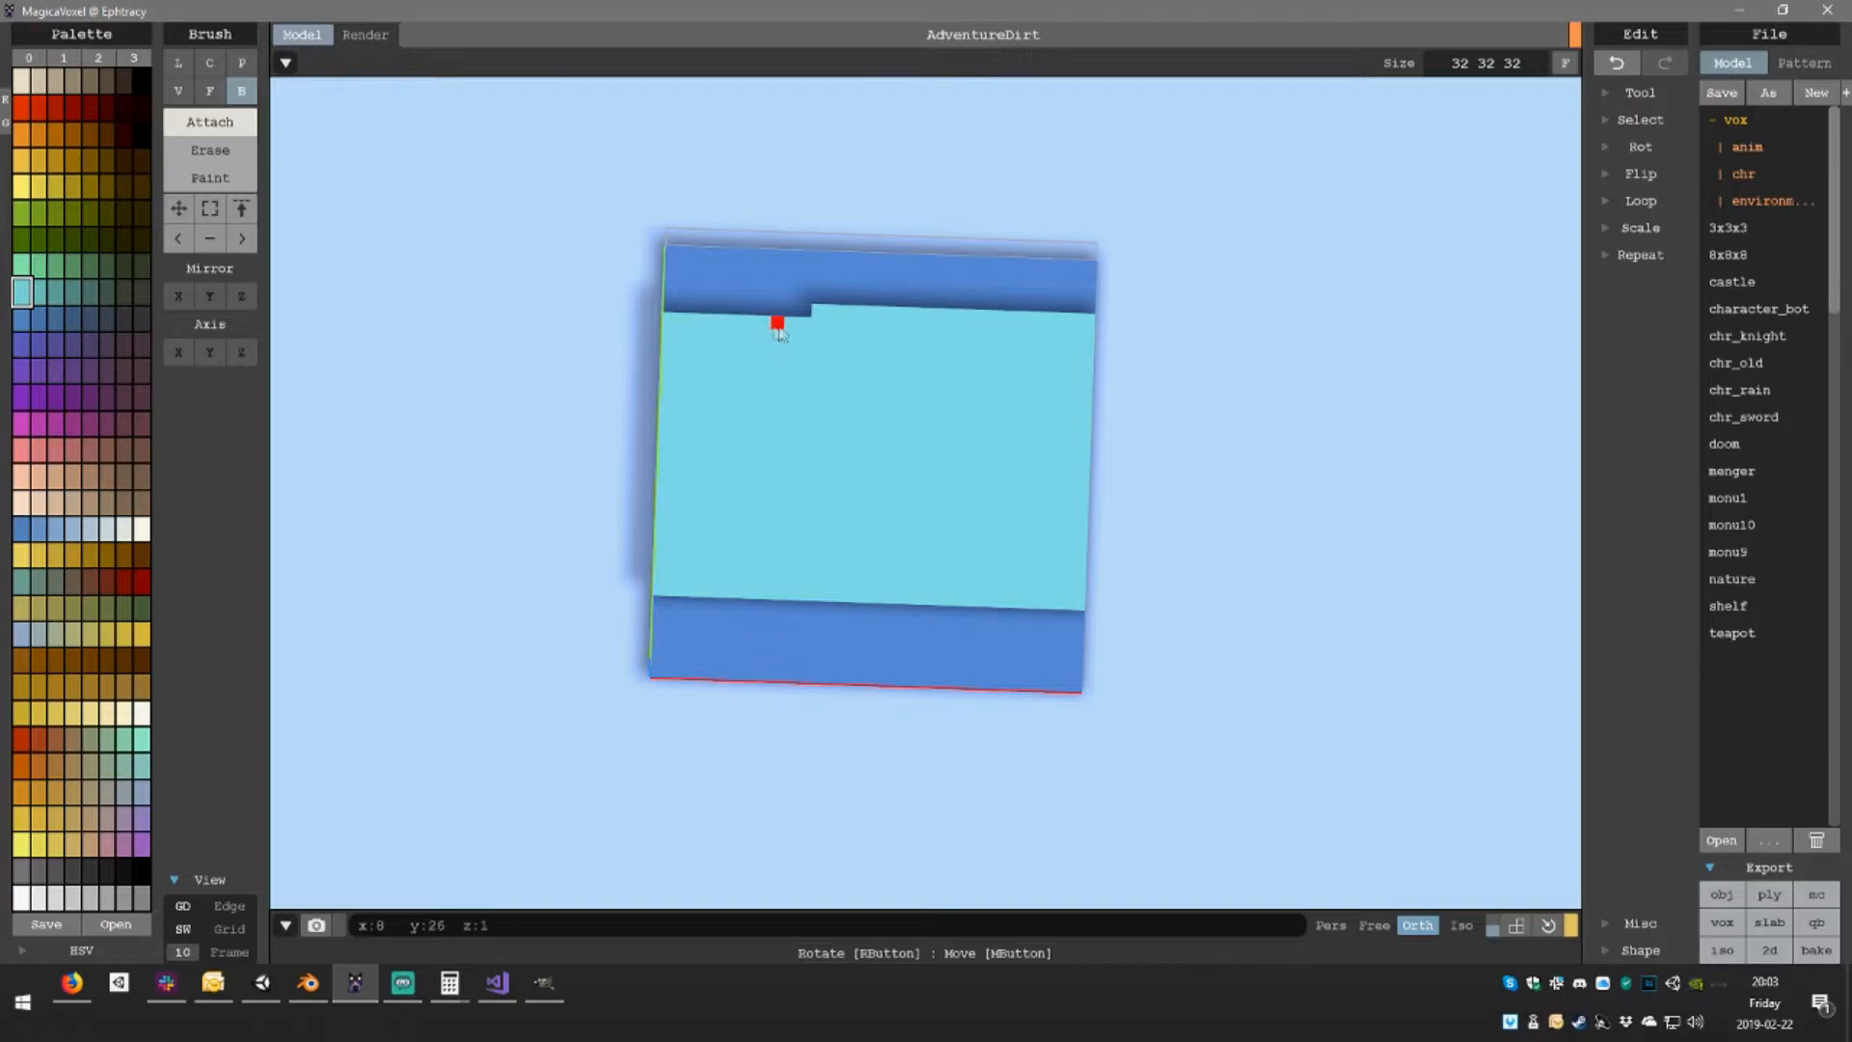
left_click_drag(736, 326, 588, 343, "shift")
key("ctrl+z")
left_click_drag(914, 317, 1161, 349, "shift")
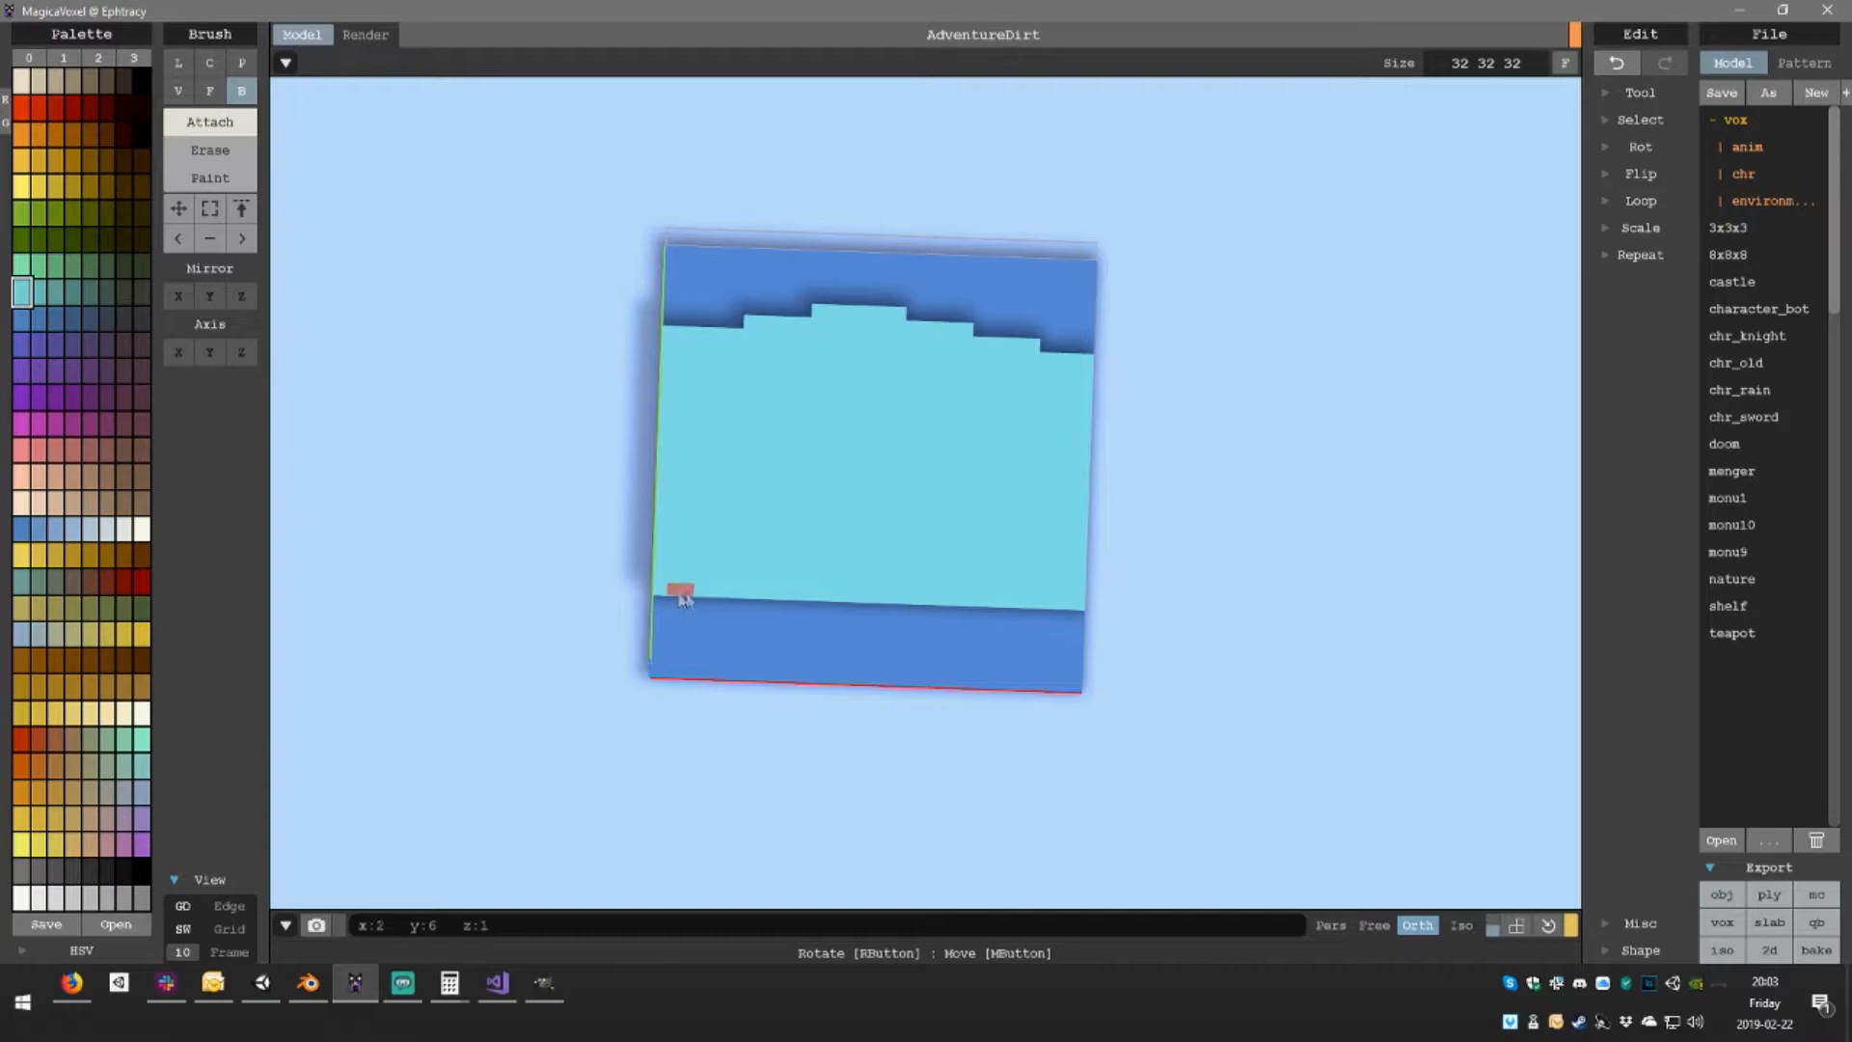
Reshape the cyan layer's front edge into matching steps by erasing its middle sections and extending the end on the x-axis side
left_click_drag(740, 592, 950, 602, "shift")
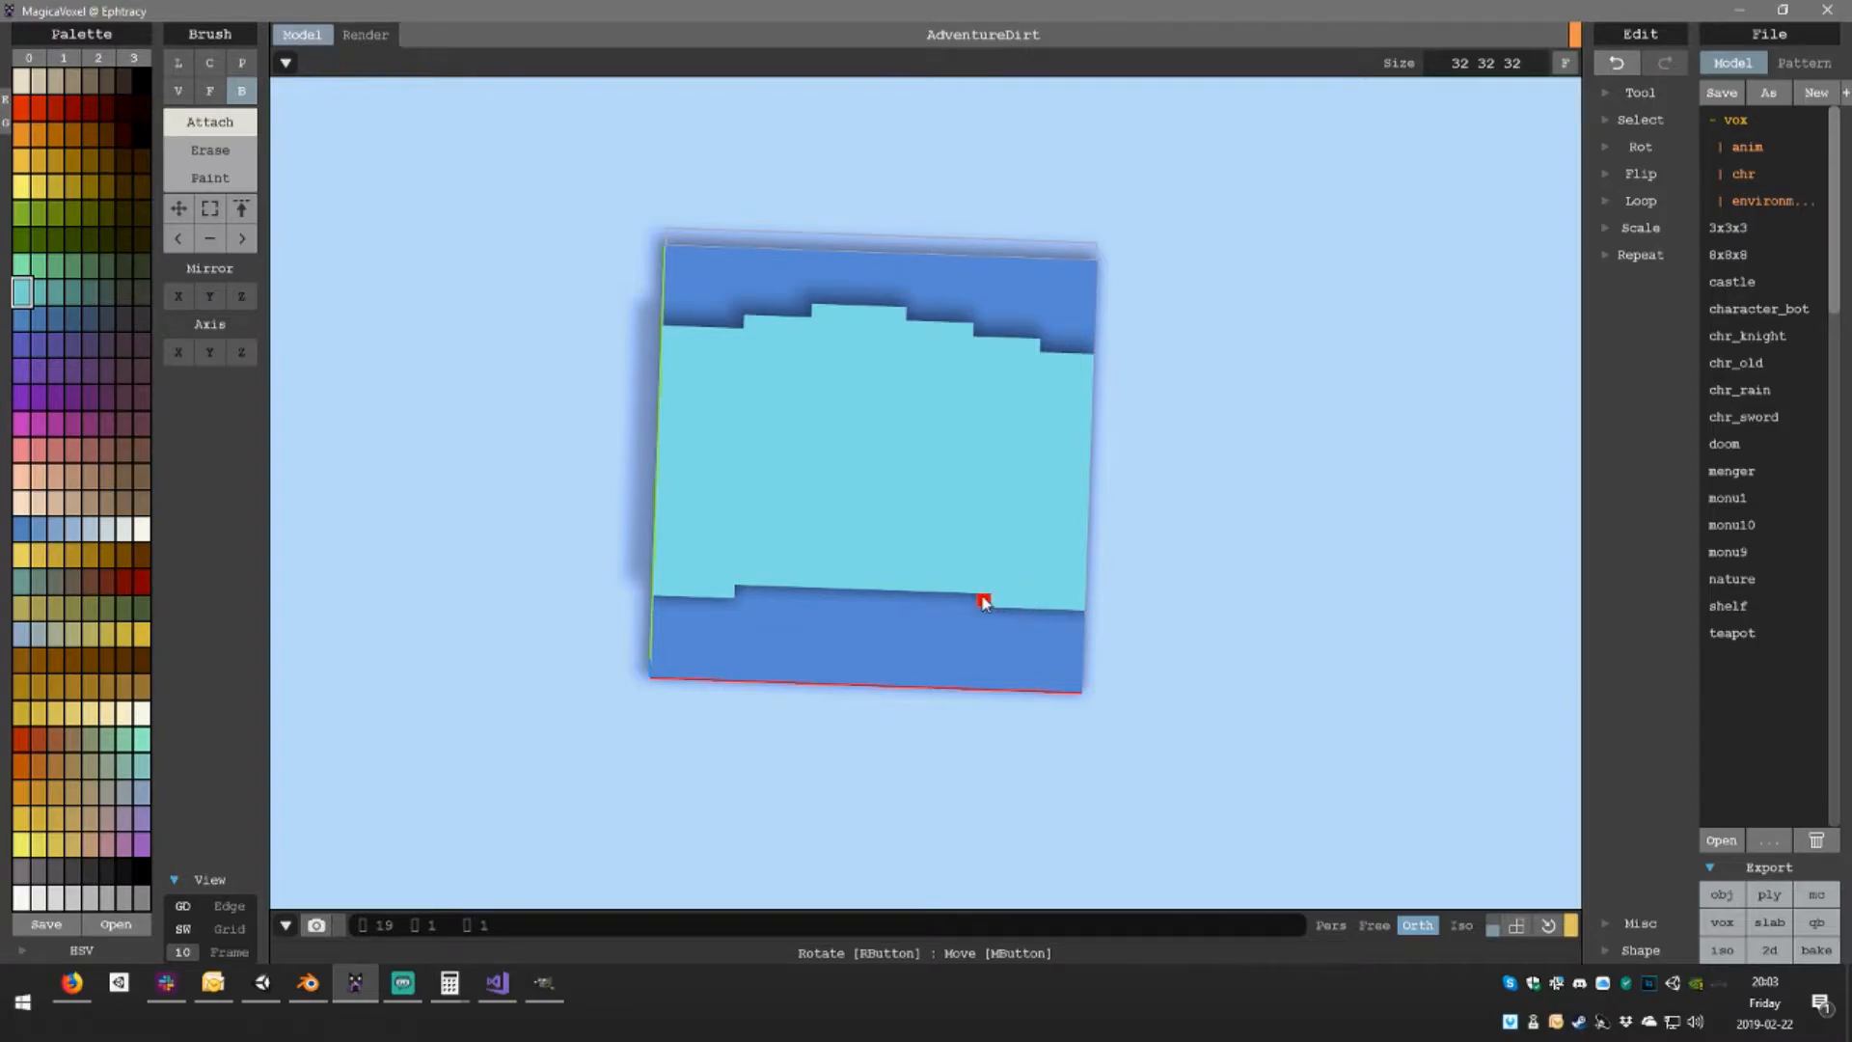
left_click_drag(1037, 616, 1108, 618)
left_click_drag(880, 584, 835, 590)
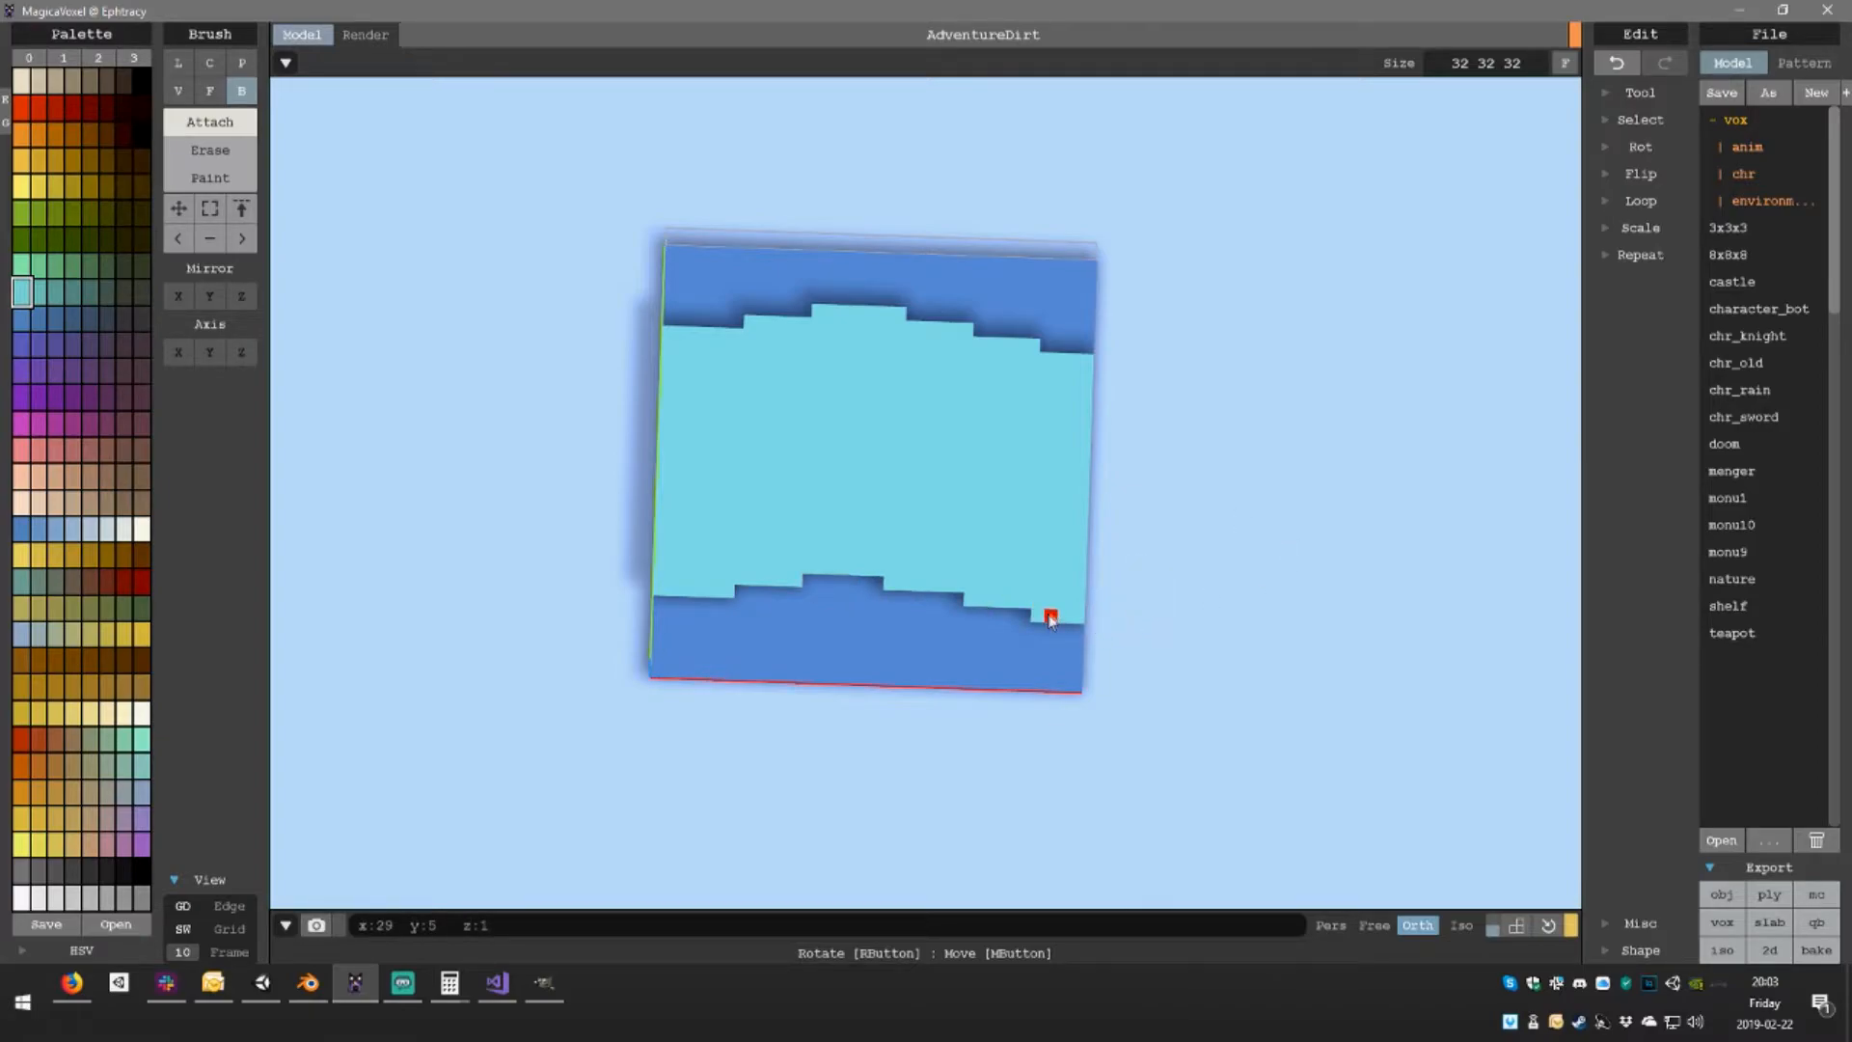
middle_click_drag(1050, 618, 1062, 571)
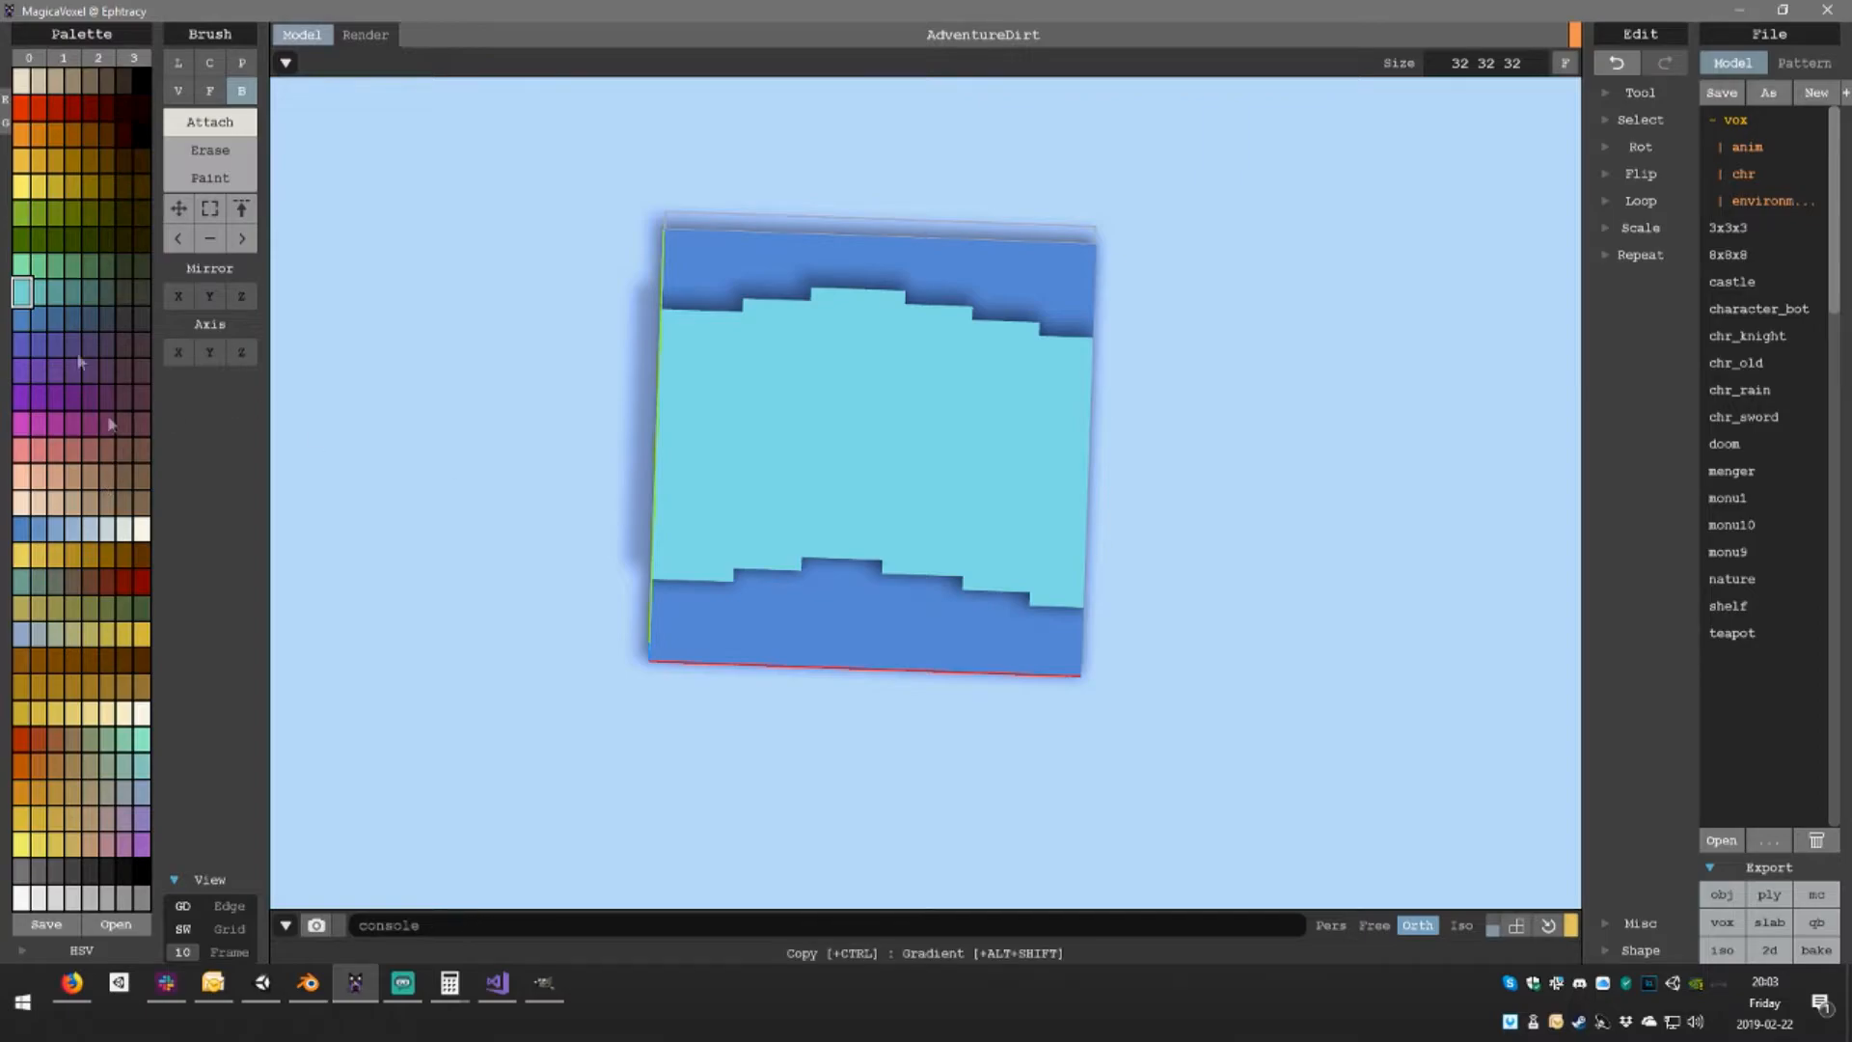
Repaint the top of the stepped cyan layer with the second shade of the palette's blue gradient using the Face brush
left_click(209, 177)
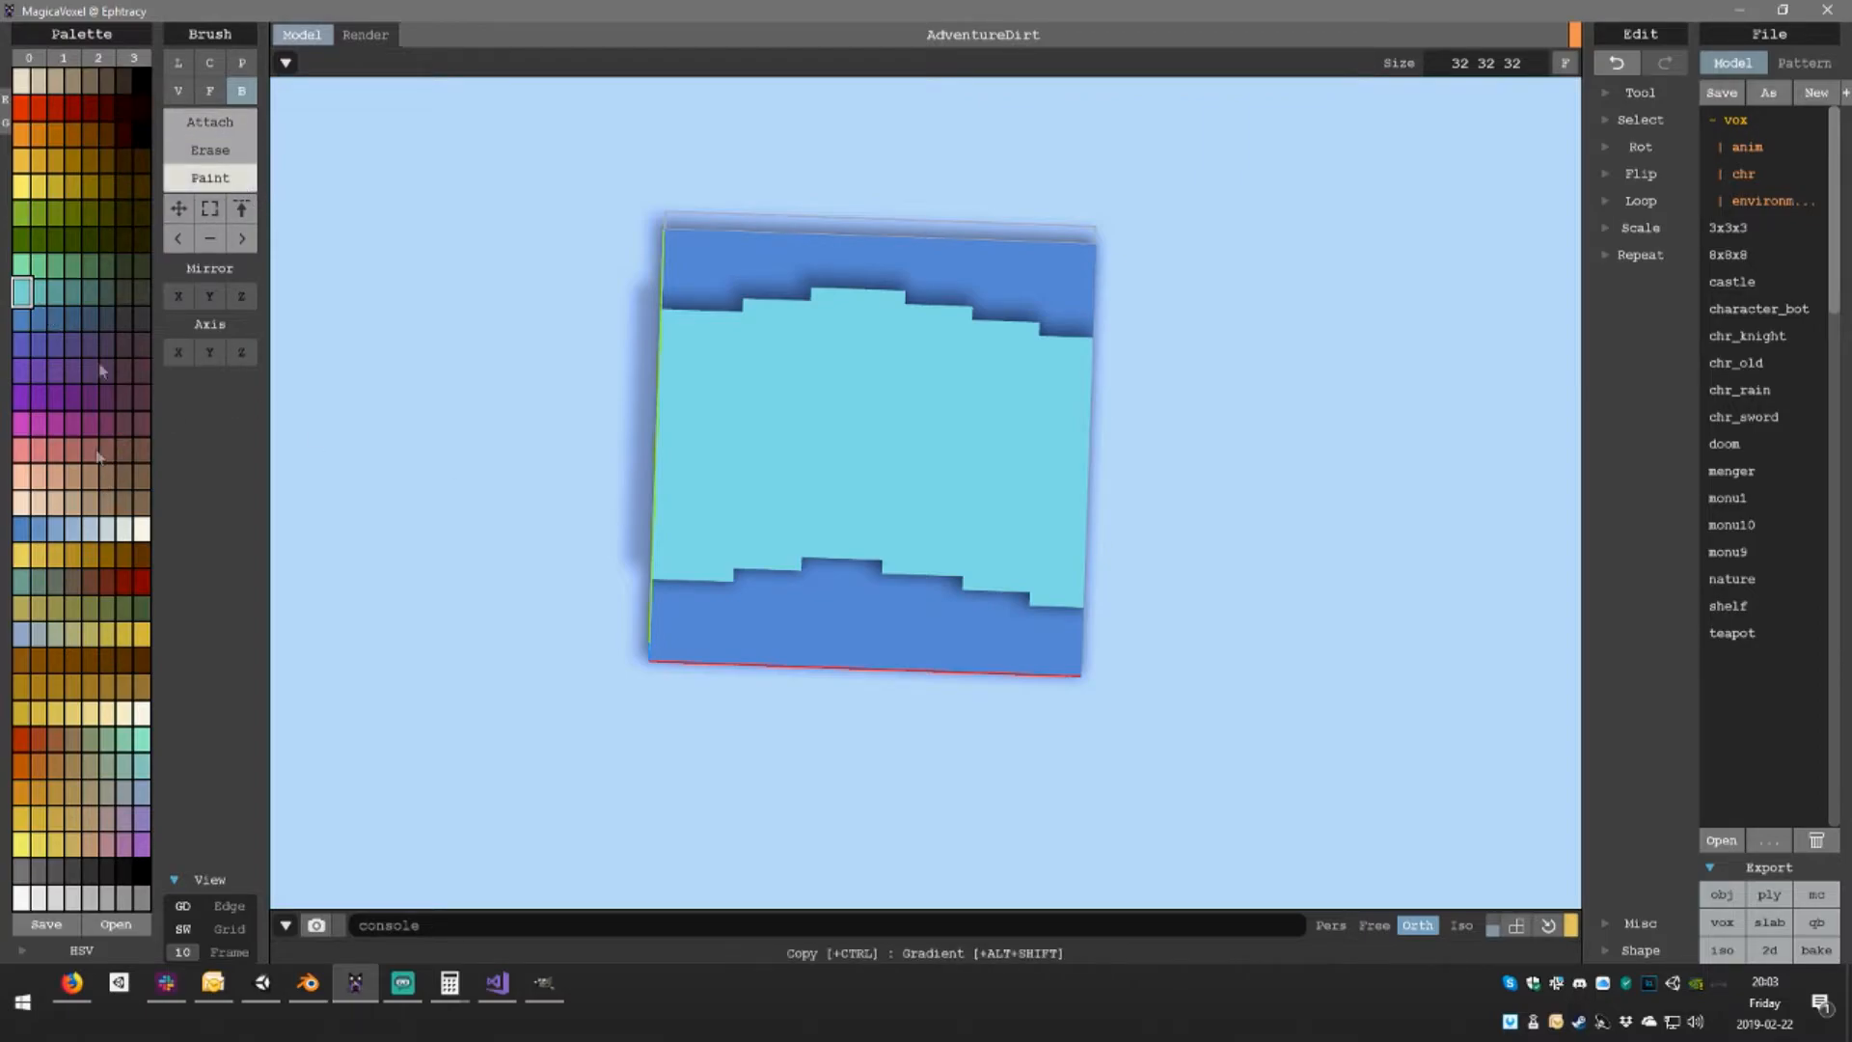
left_click(209, 90)
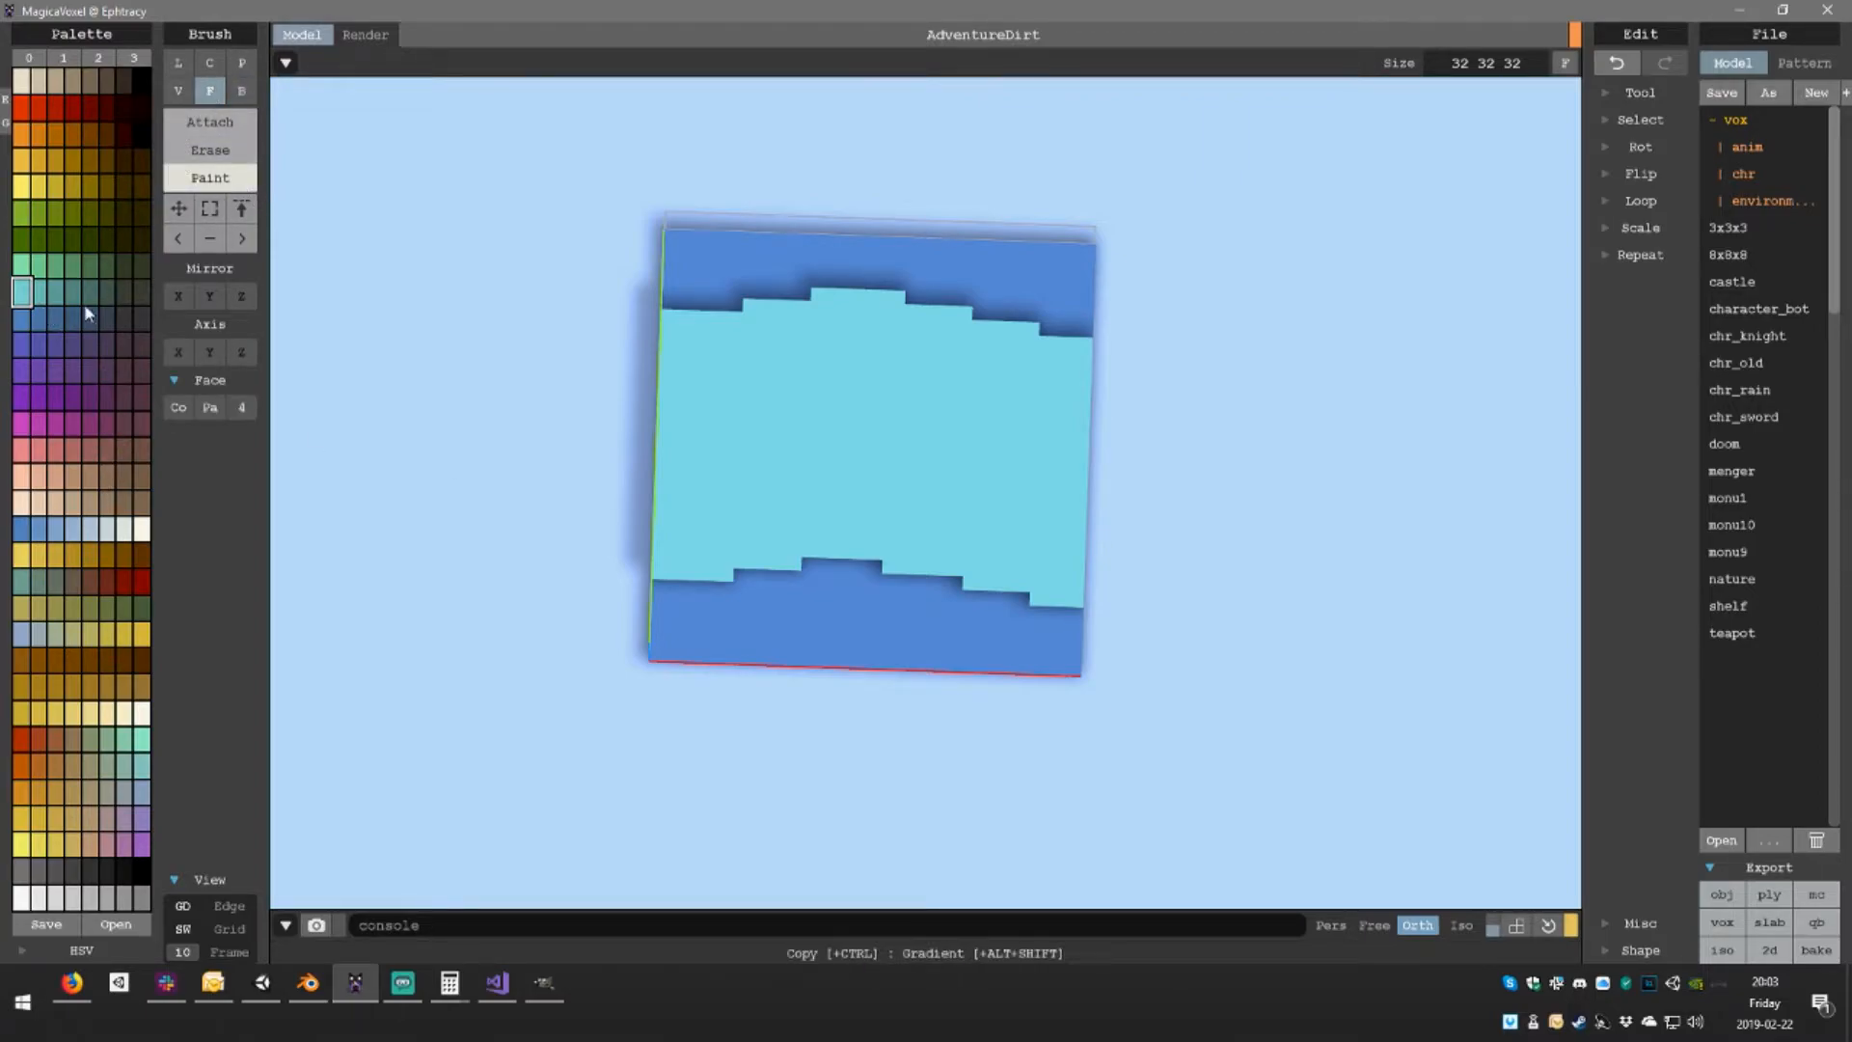
left_click(19, 331)
left_click(42, 530)
left_click(887, 464)
Choose the third, lighter shade of the palette's blue gradient as the active colour
left_click(22, 530)
right_click_drag(982, 668, 977, 377)
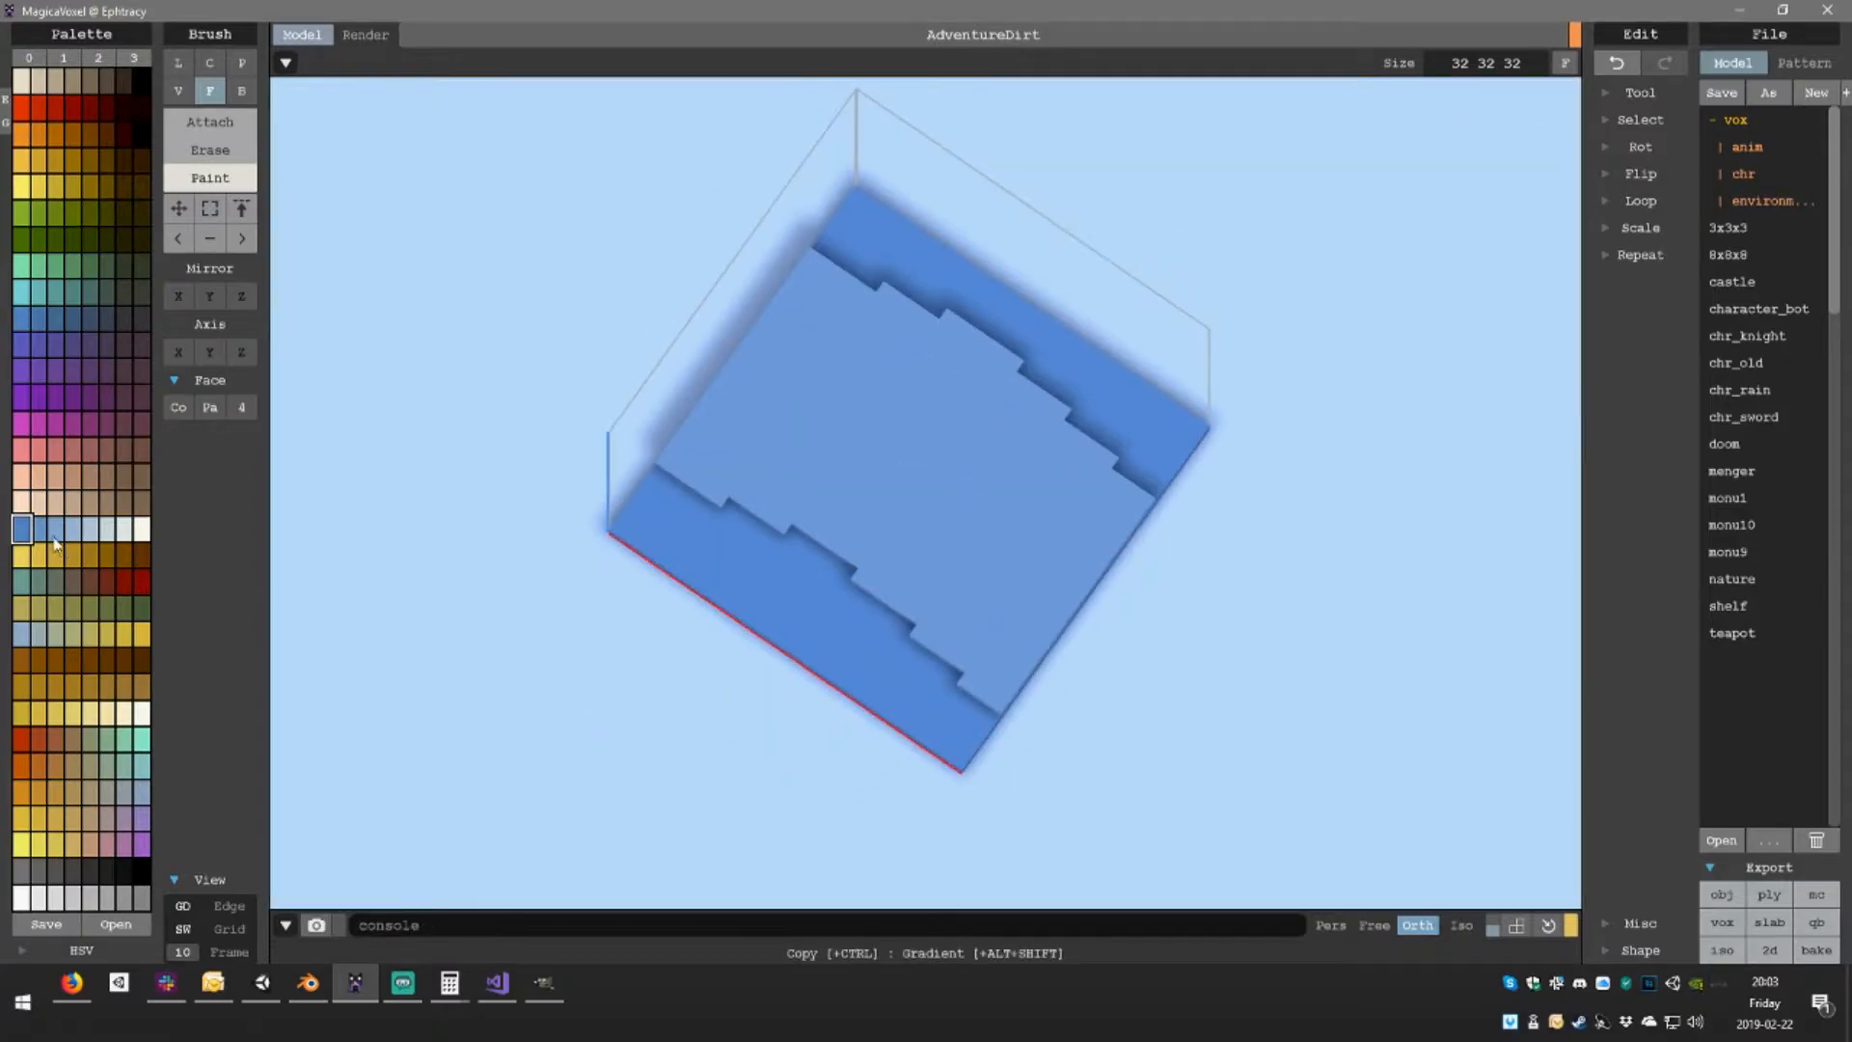
left_click(42, 531)
right_click_drag(919, 523, 752, 550)
left_click(55, 531)
right_click_drag(550, 509, 603, 521)
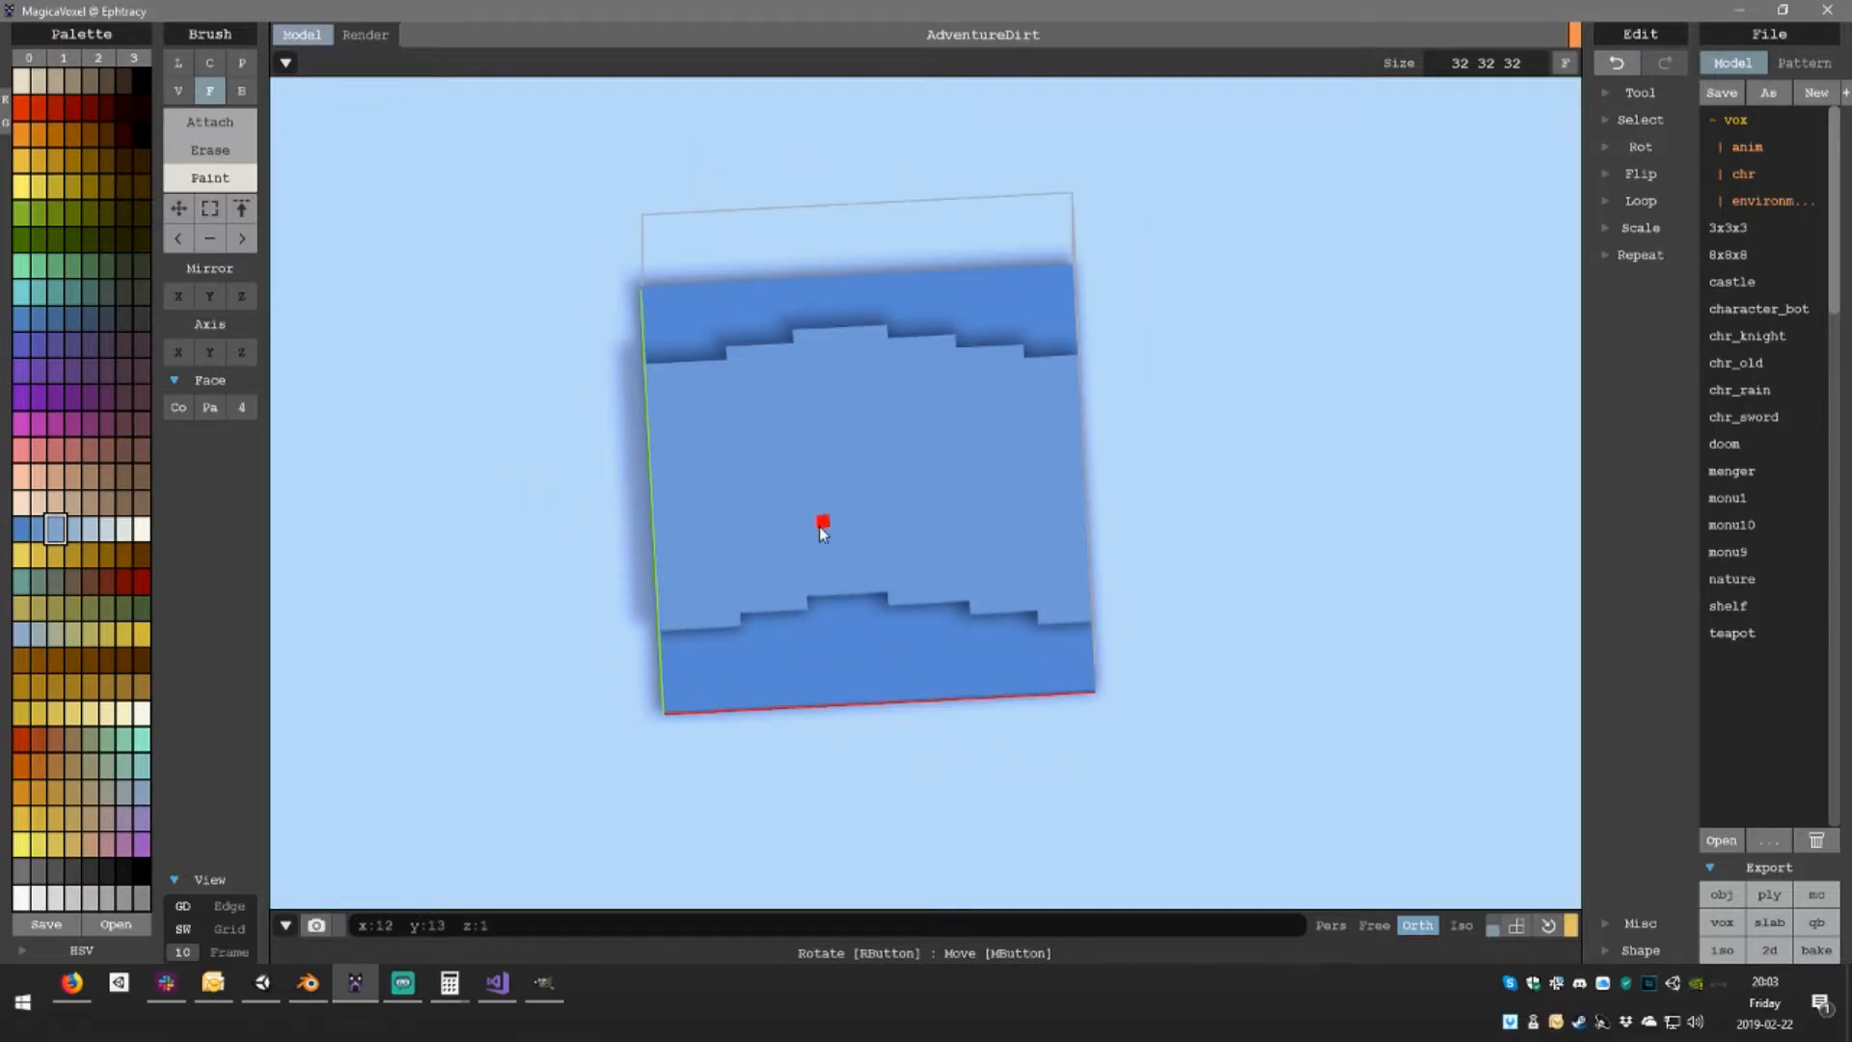
right_click_drag(819, 524, 733, 483)
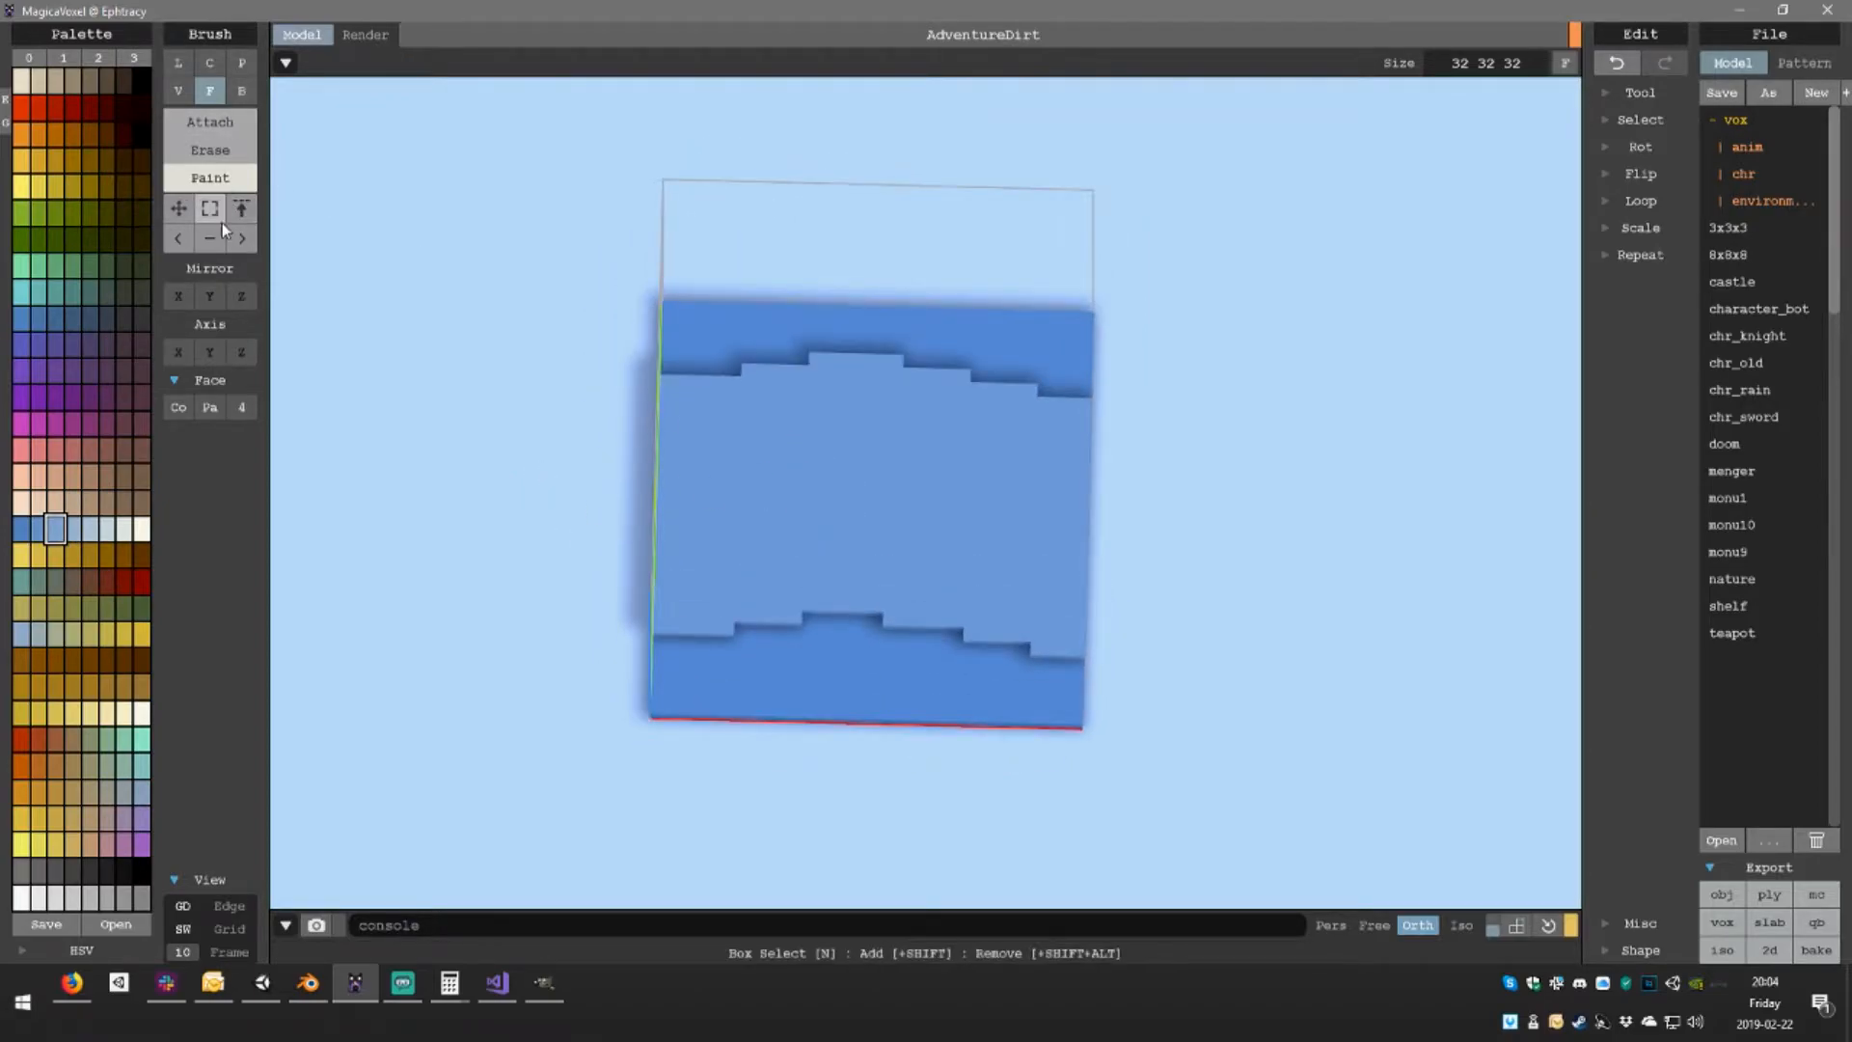
Select the whole stepped layer with a rectangle selection from the front and duplicate it one voxel higher
right_click_drag(963, 546, 964, 409)
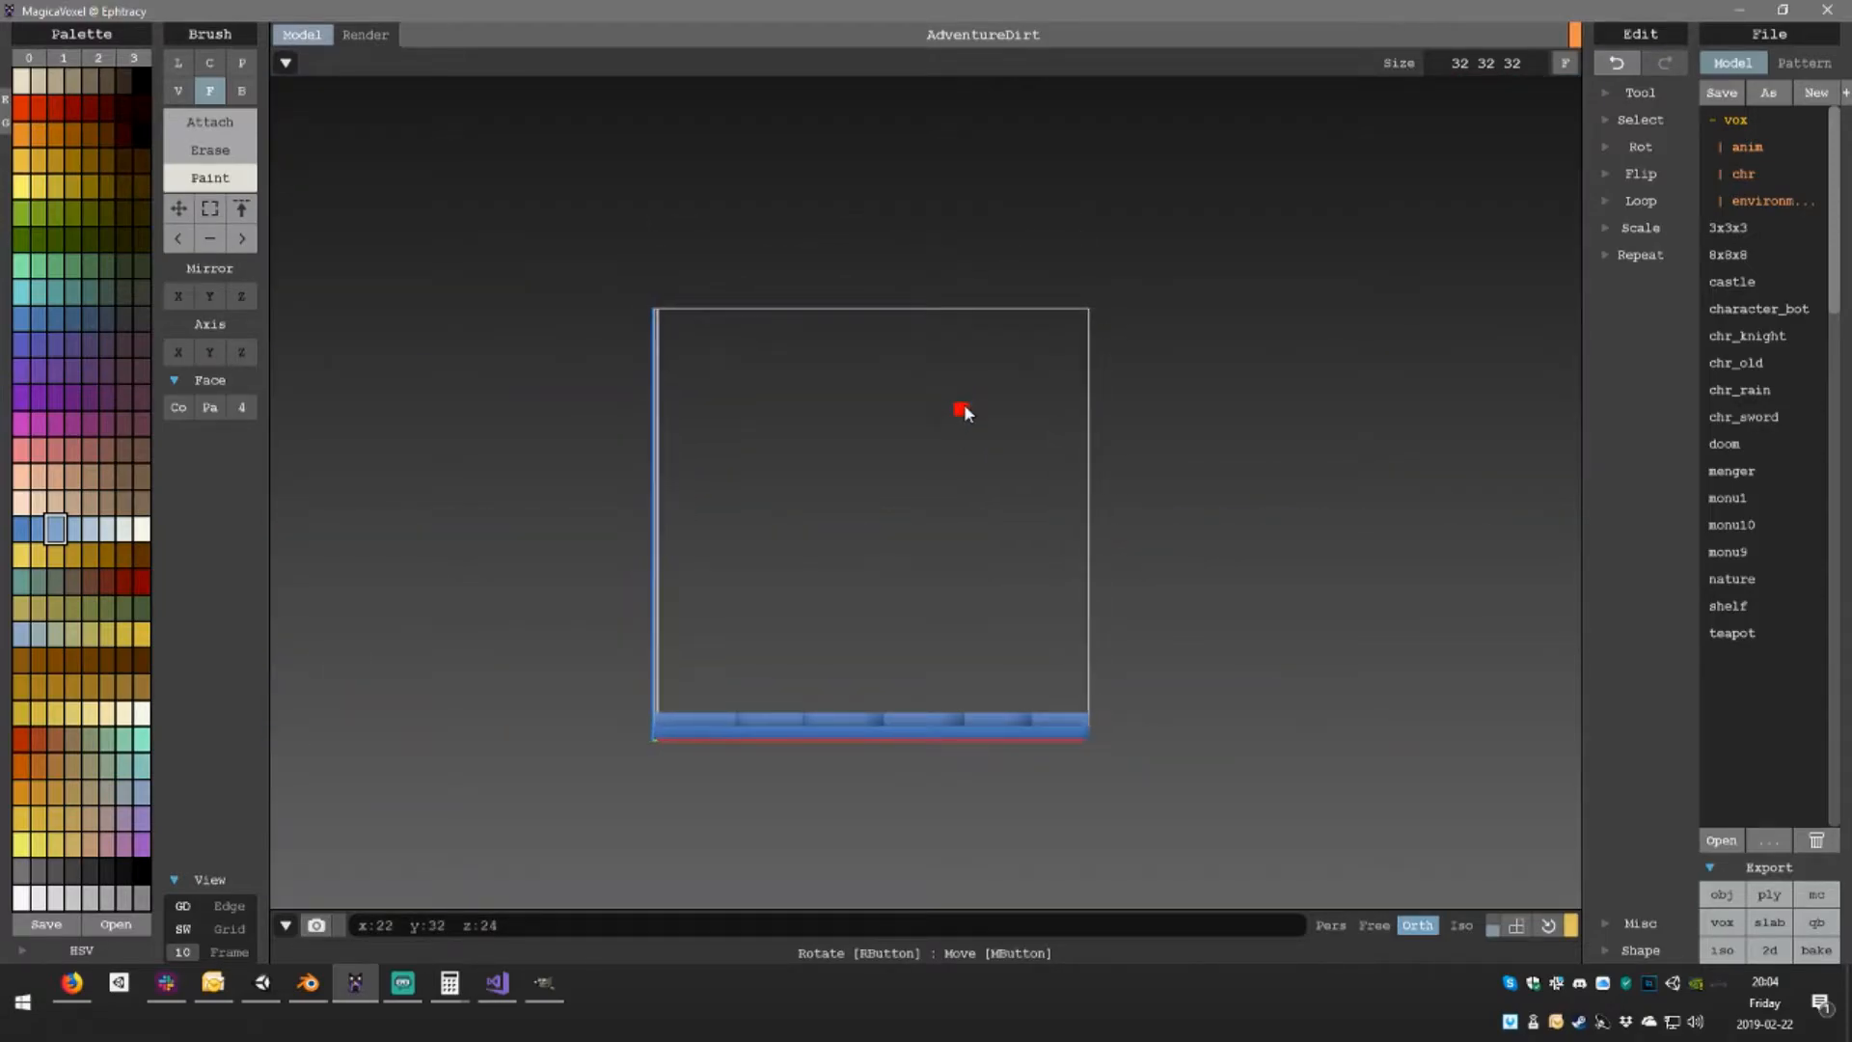
left_click(209, 209)
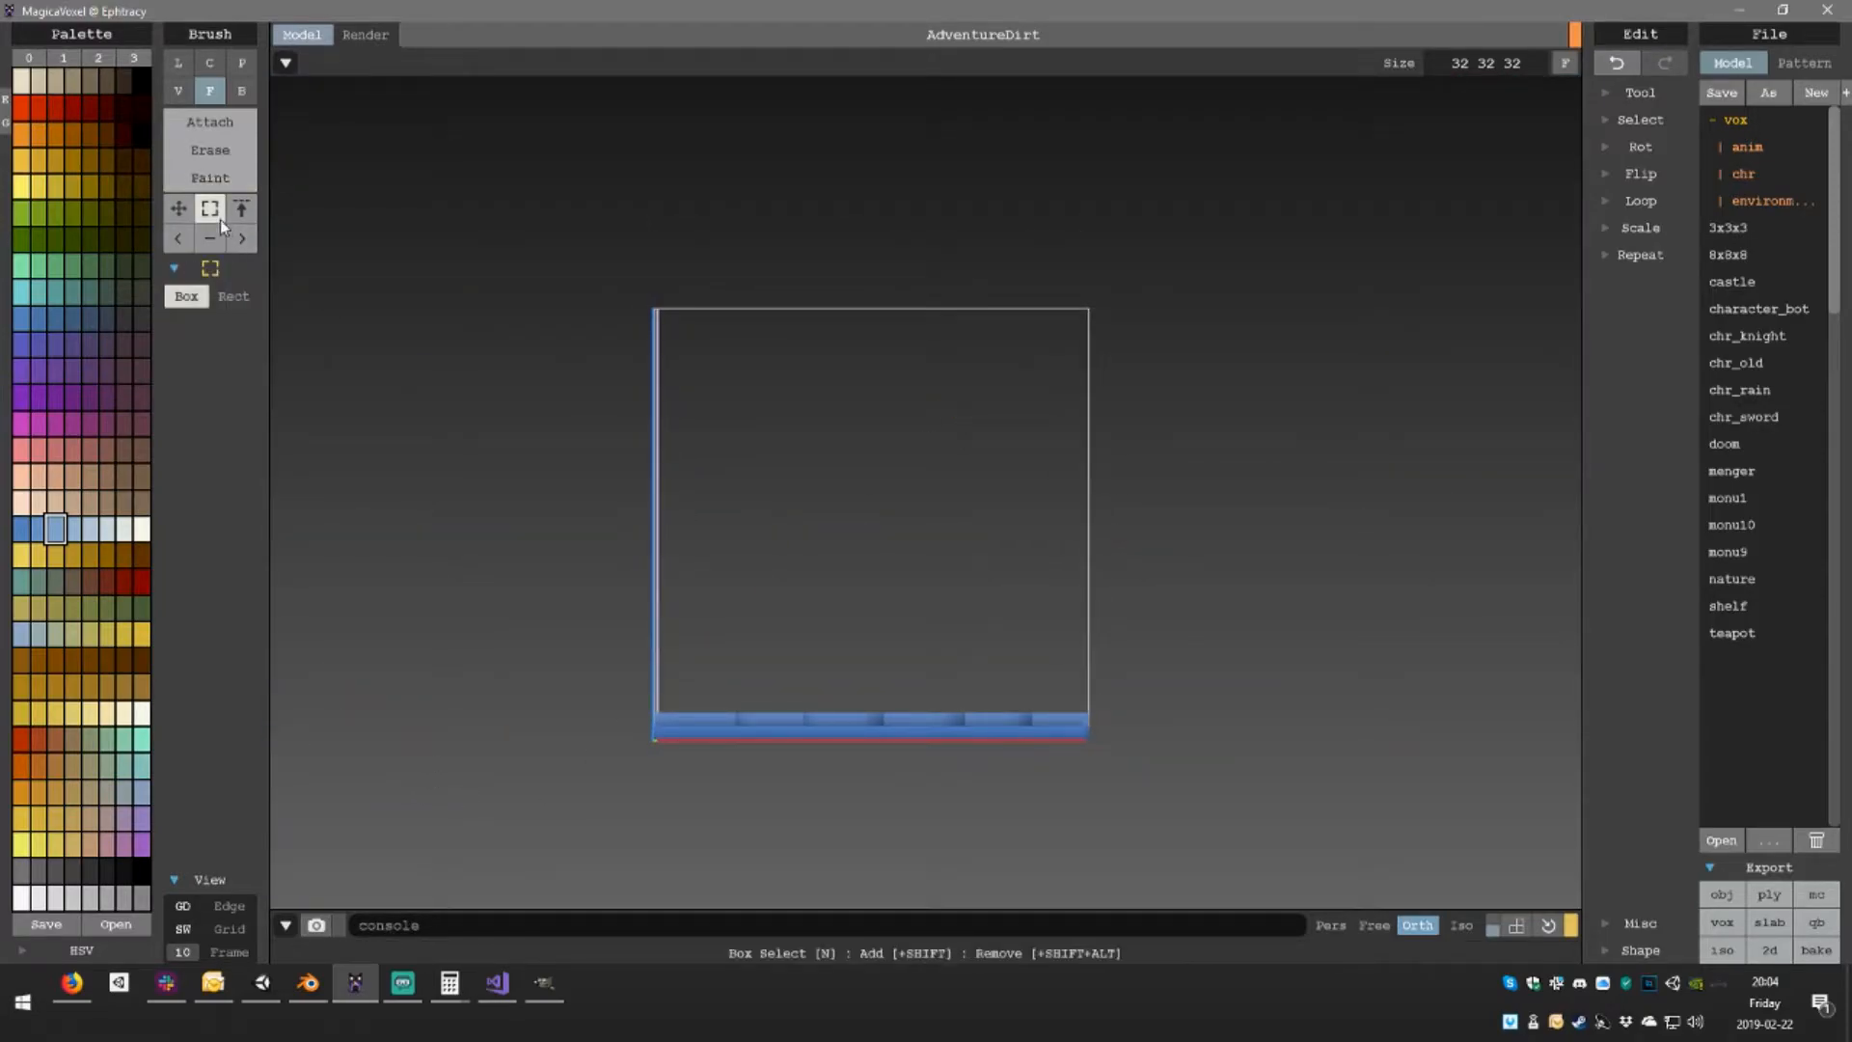
left_click(232, 296)
left_click_drag(585, 681, 1119, 725)
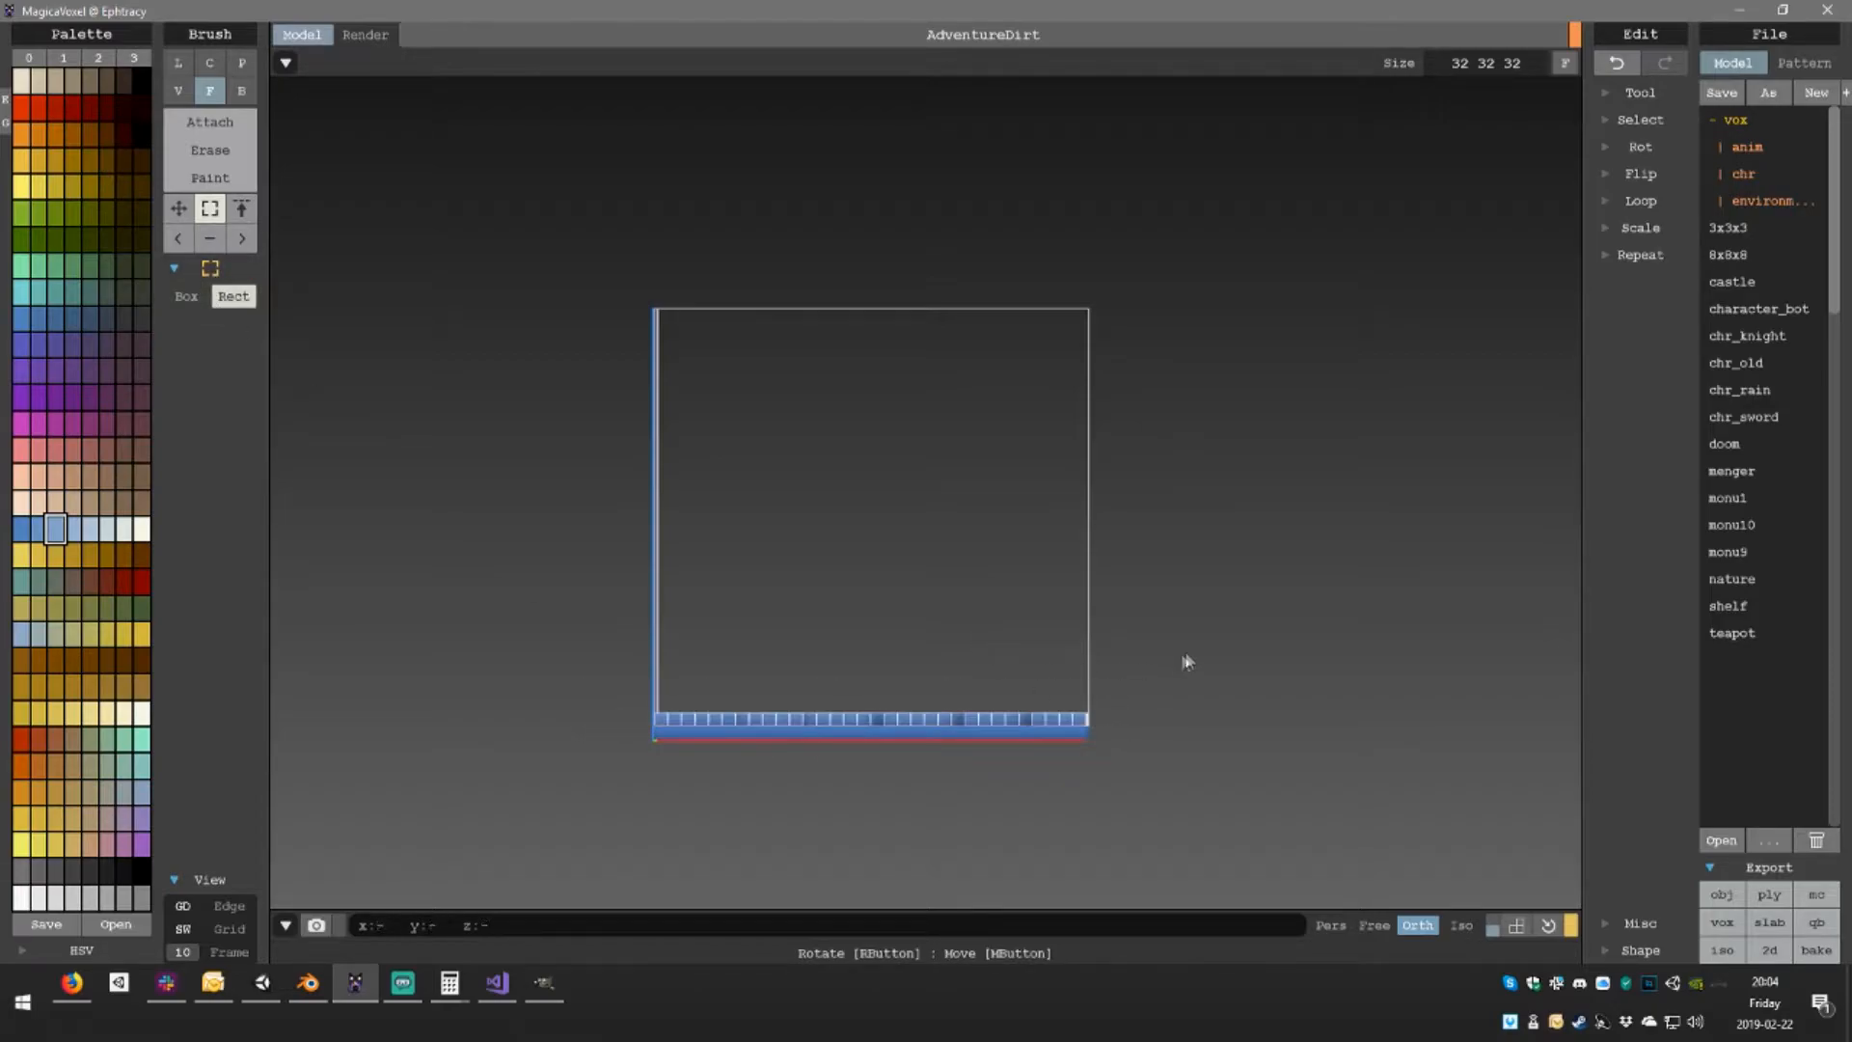
right_click_drag(1038, 633, 1029, 685)
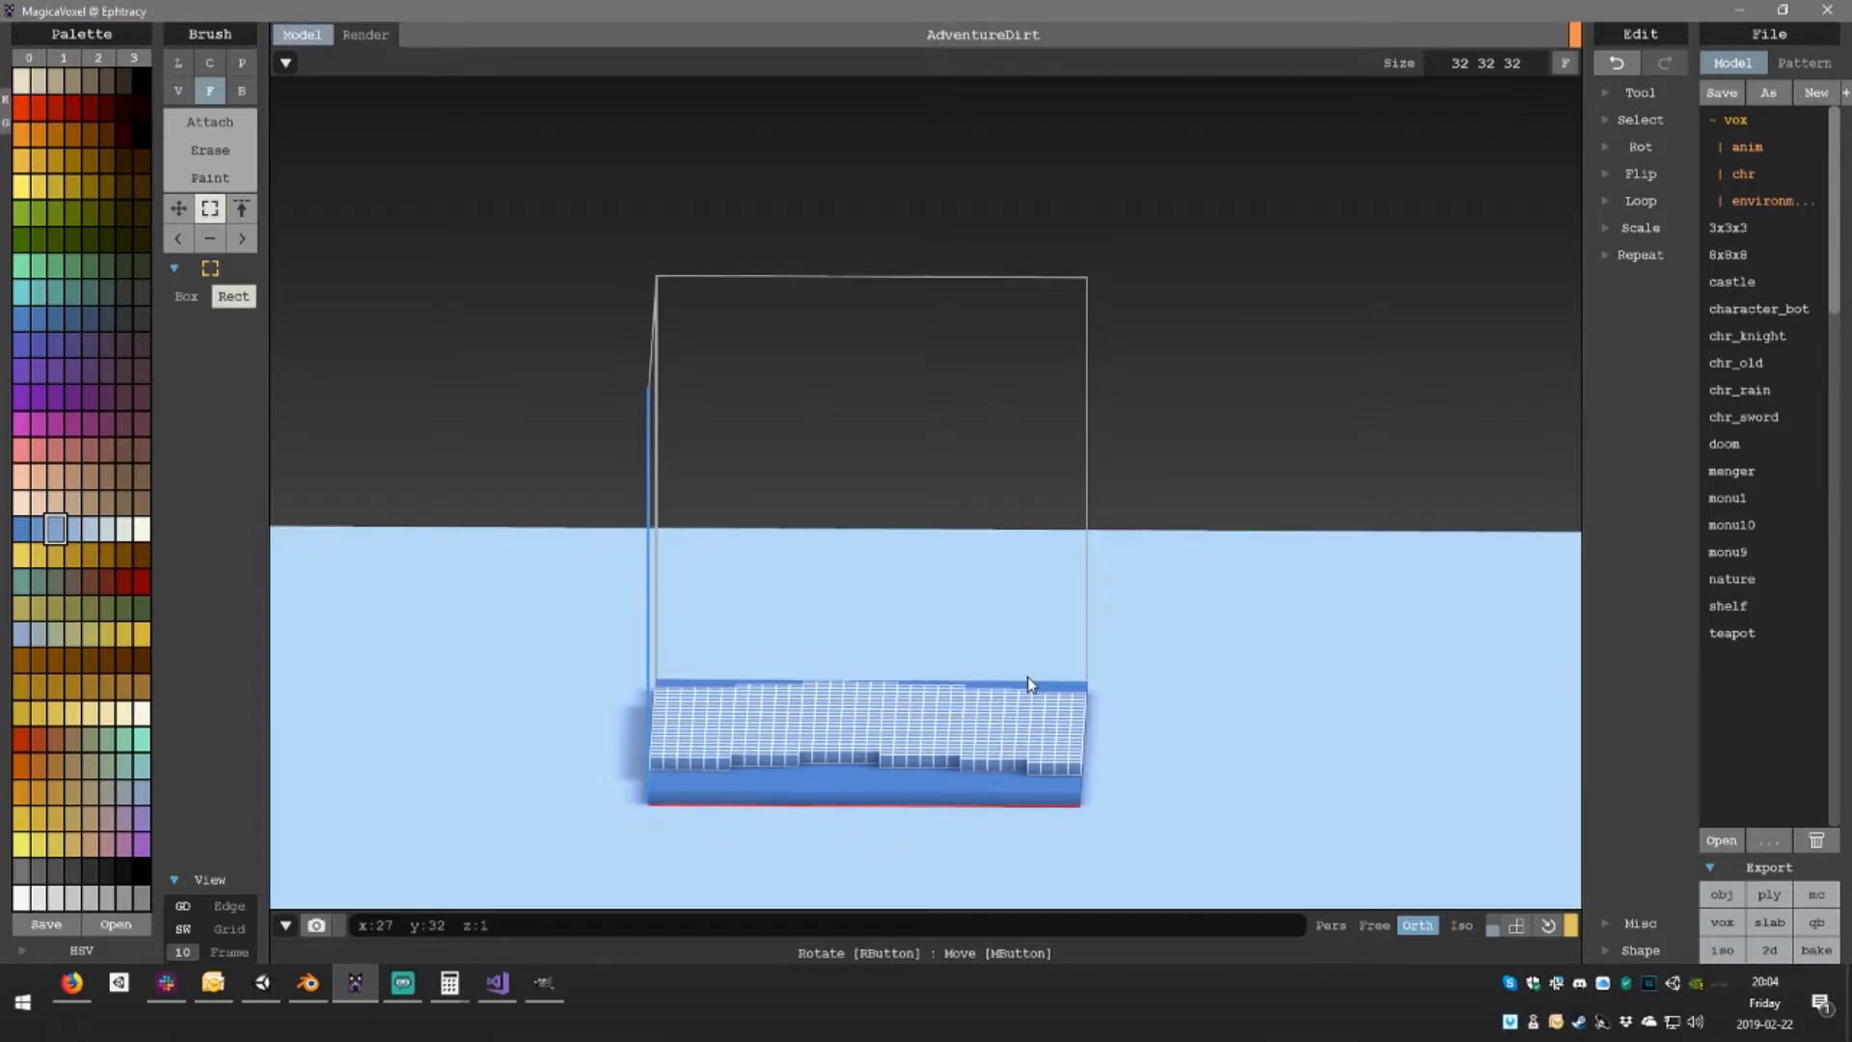
mouse_move(919, 743)
left_mouse_down()
mouse_move(918, 685)
mouse_move(915, 733)
left_mouse_up()
Shift the duplicated layer toward the back until its front edge lies five voxels behind the lower layer's, and deselect it
mouse_move(956, 734)
right_mouse_down()
mouse_move(1030, 718)
mouse_move(947, 736)
right_mouse_up()
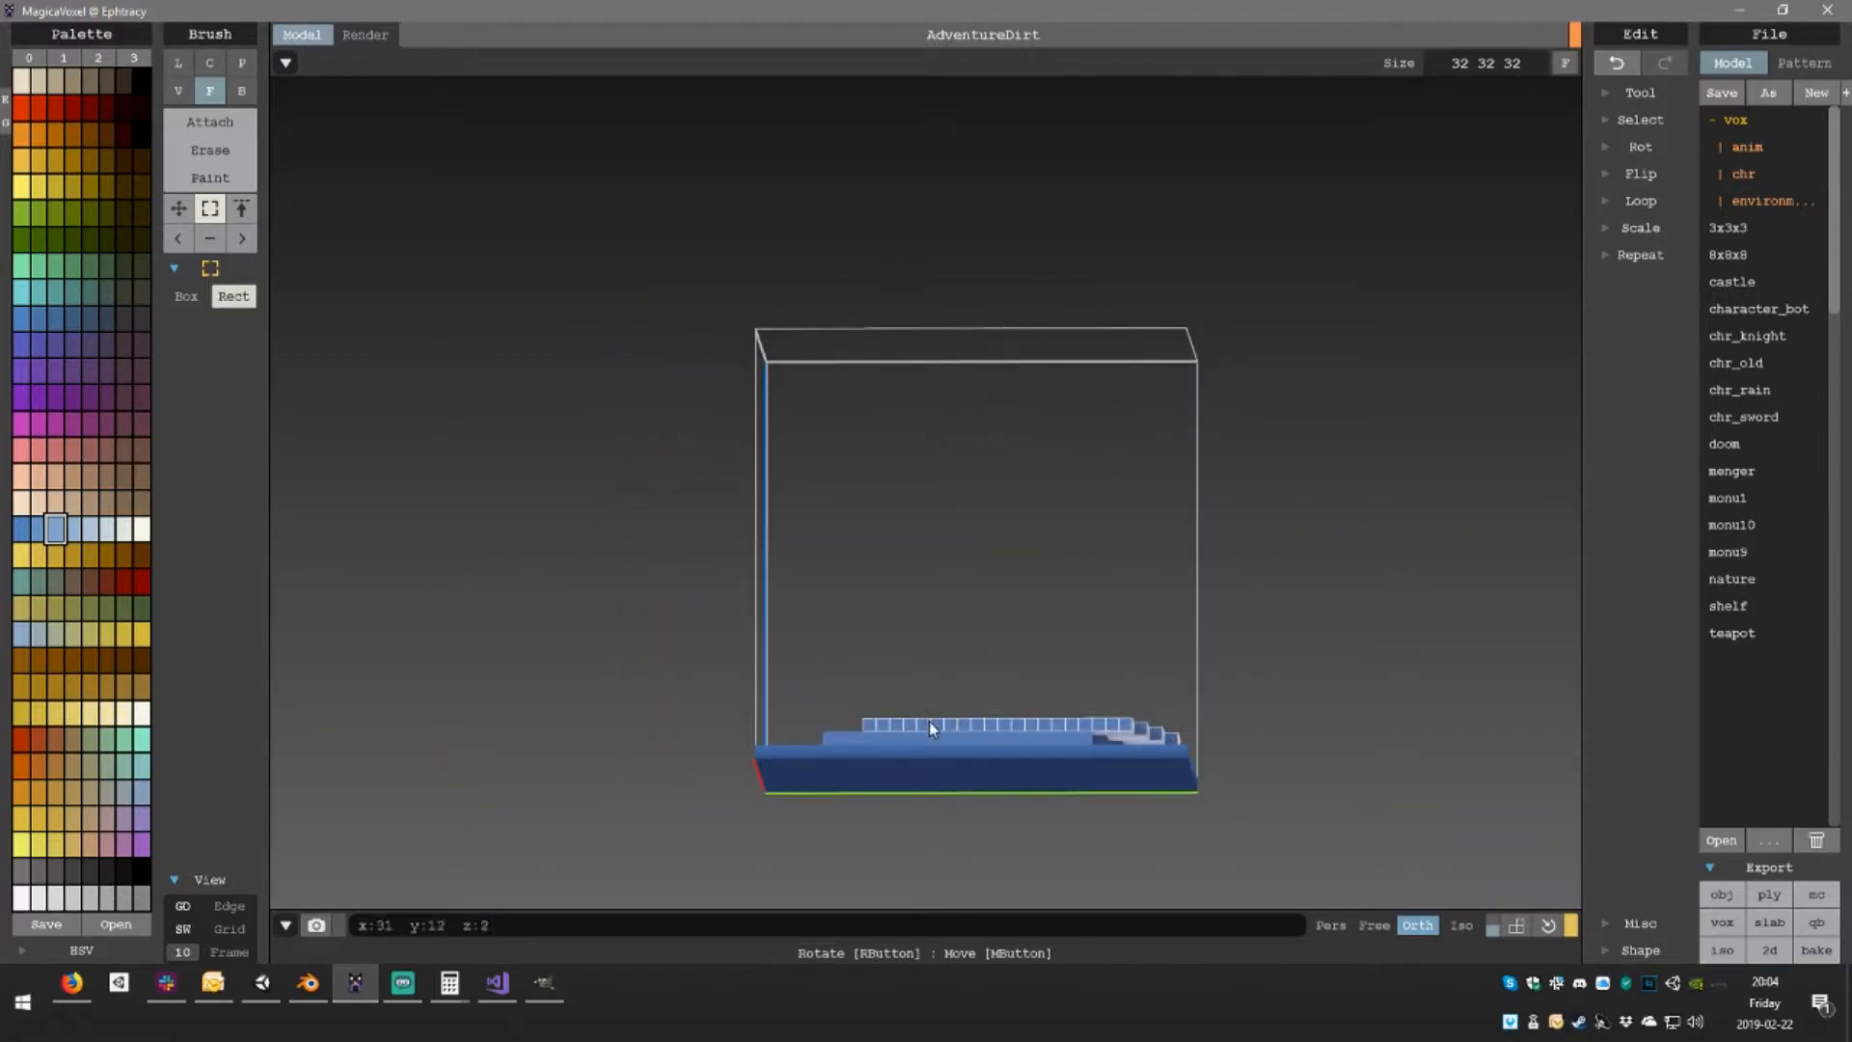
left_click_drag(929, 722, 951, 724)
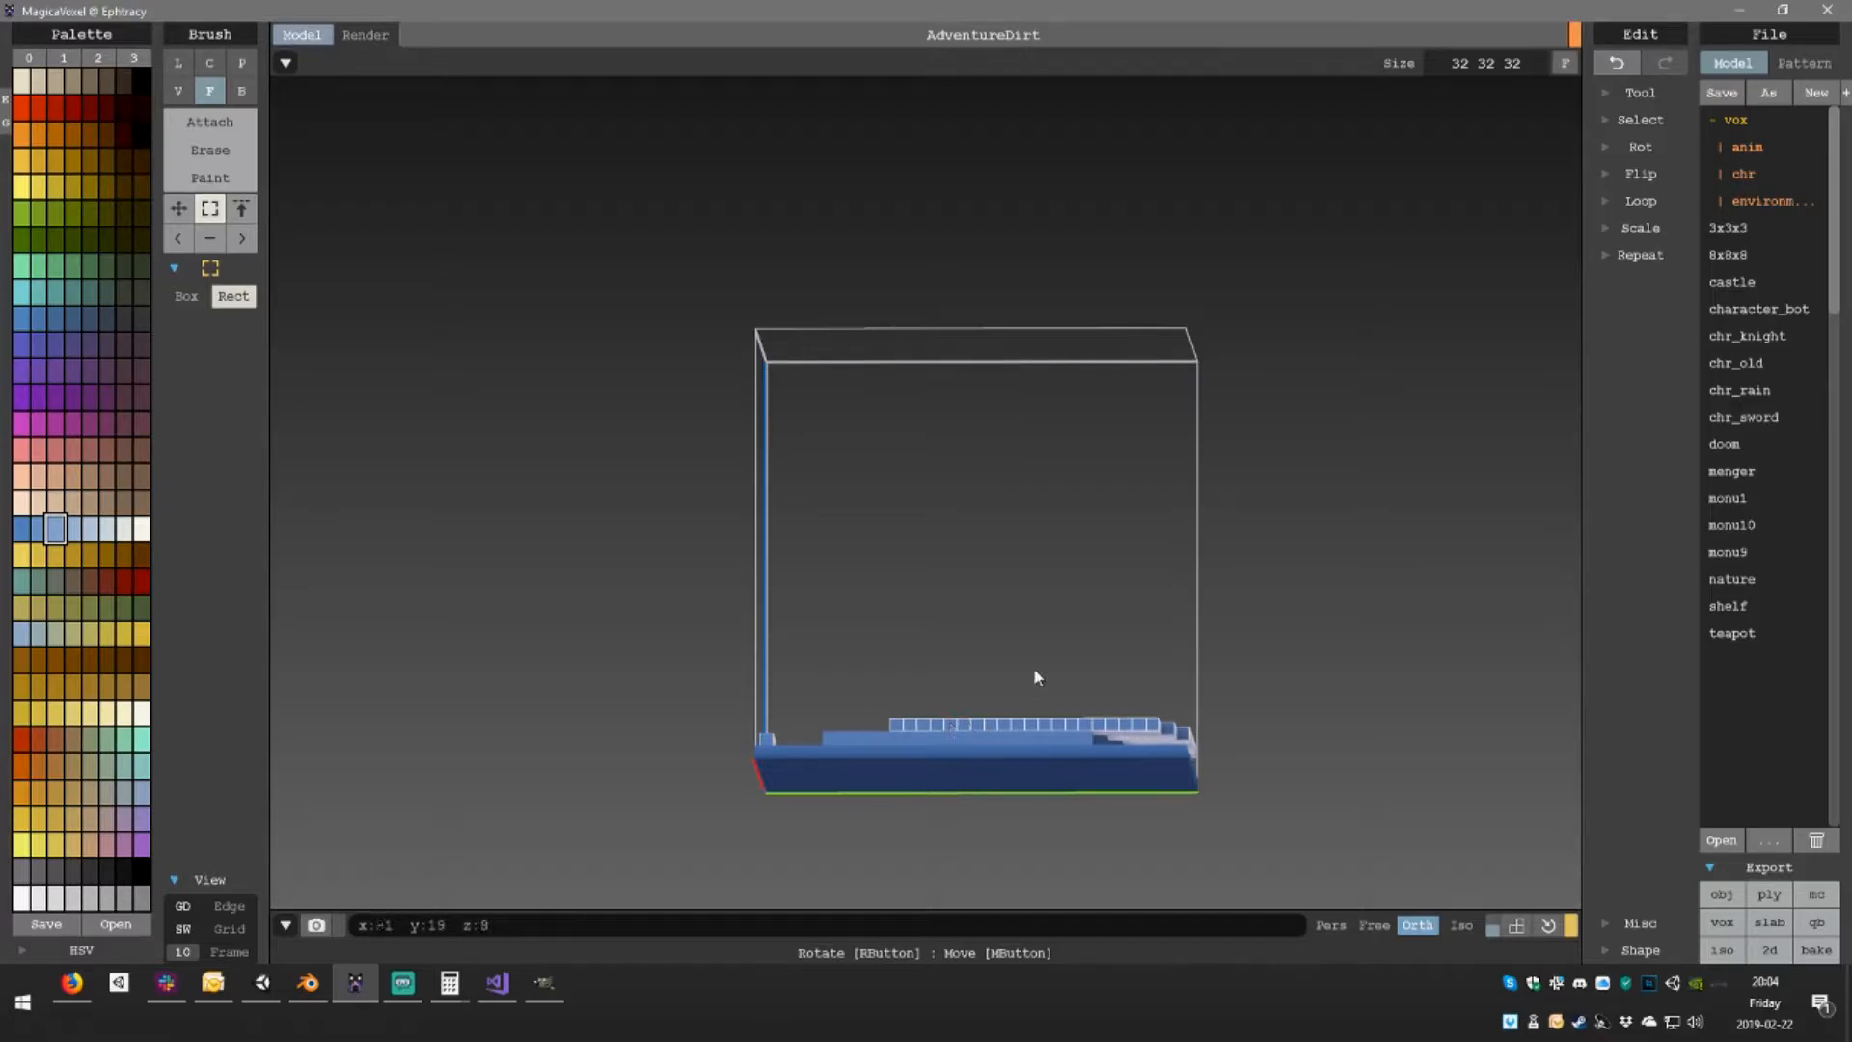
right_click_drag(1033, 667, 1169, 746)
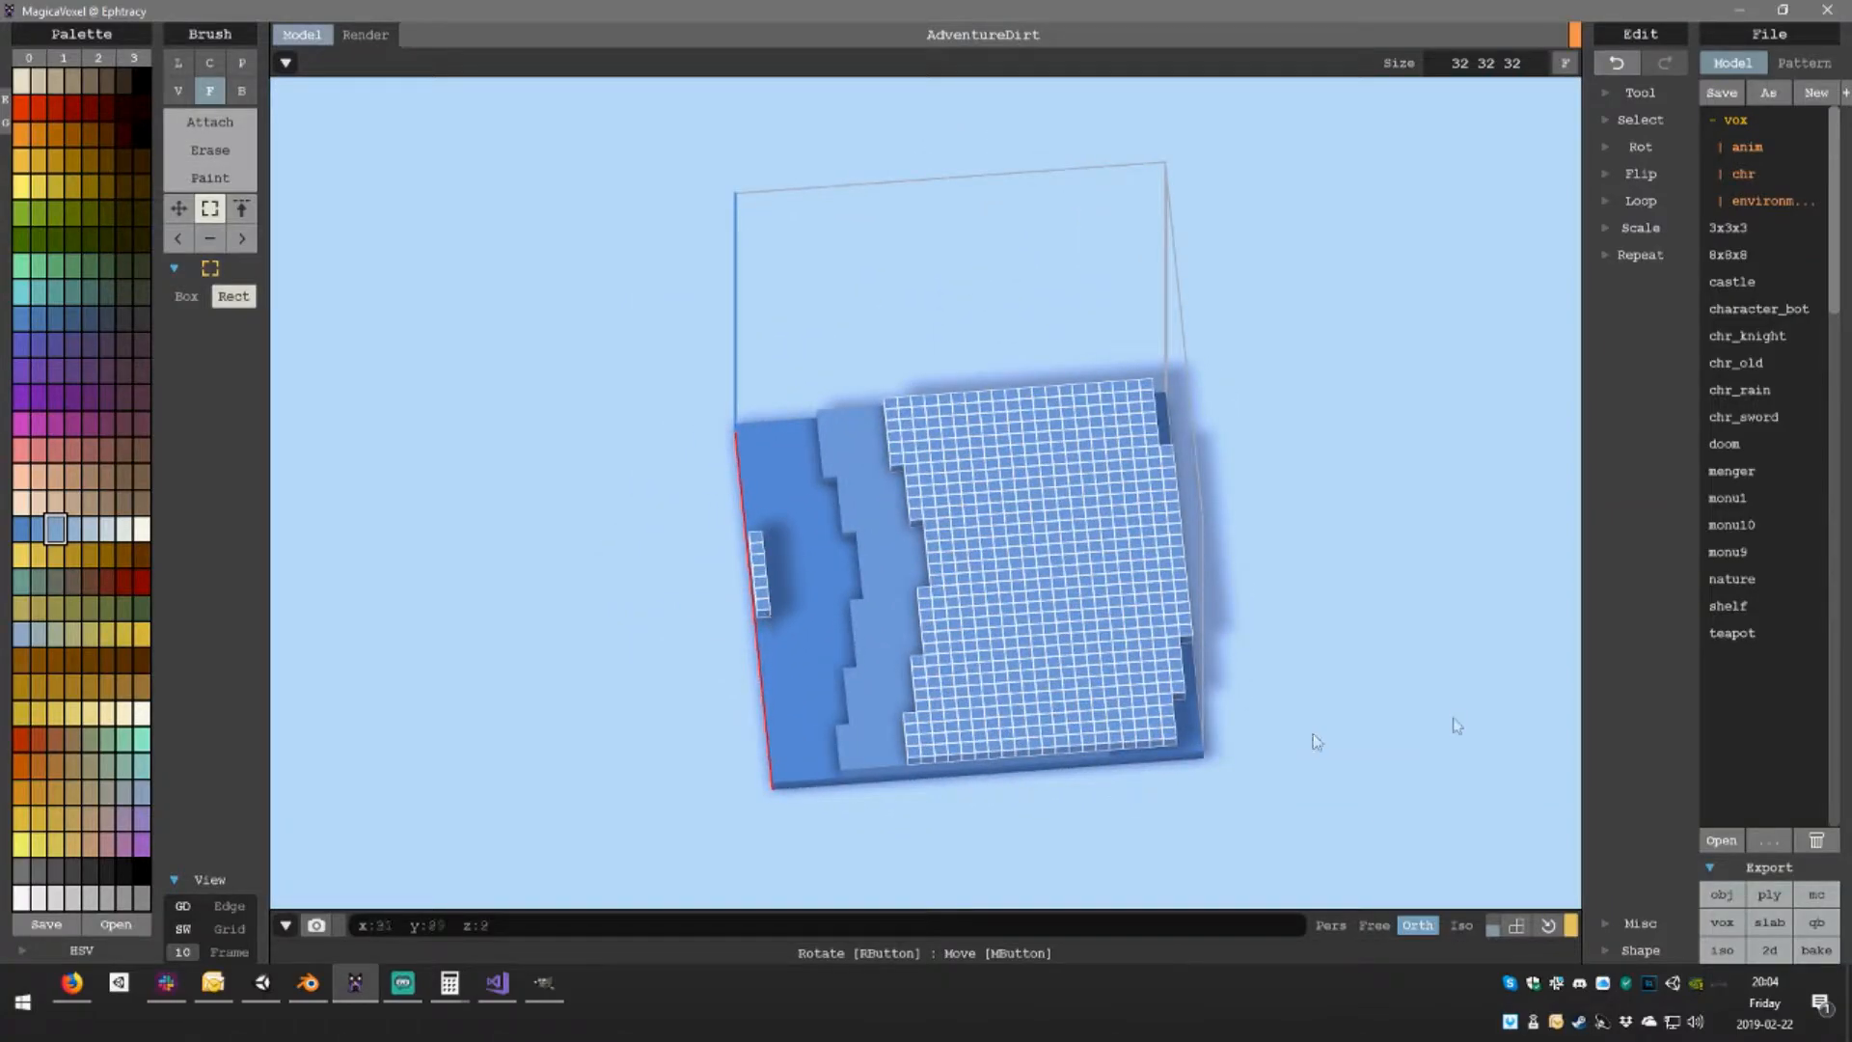
left_click(1079, 588)
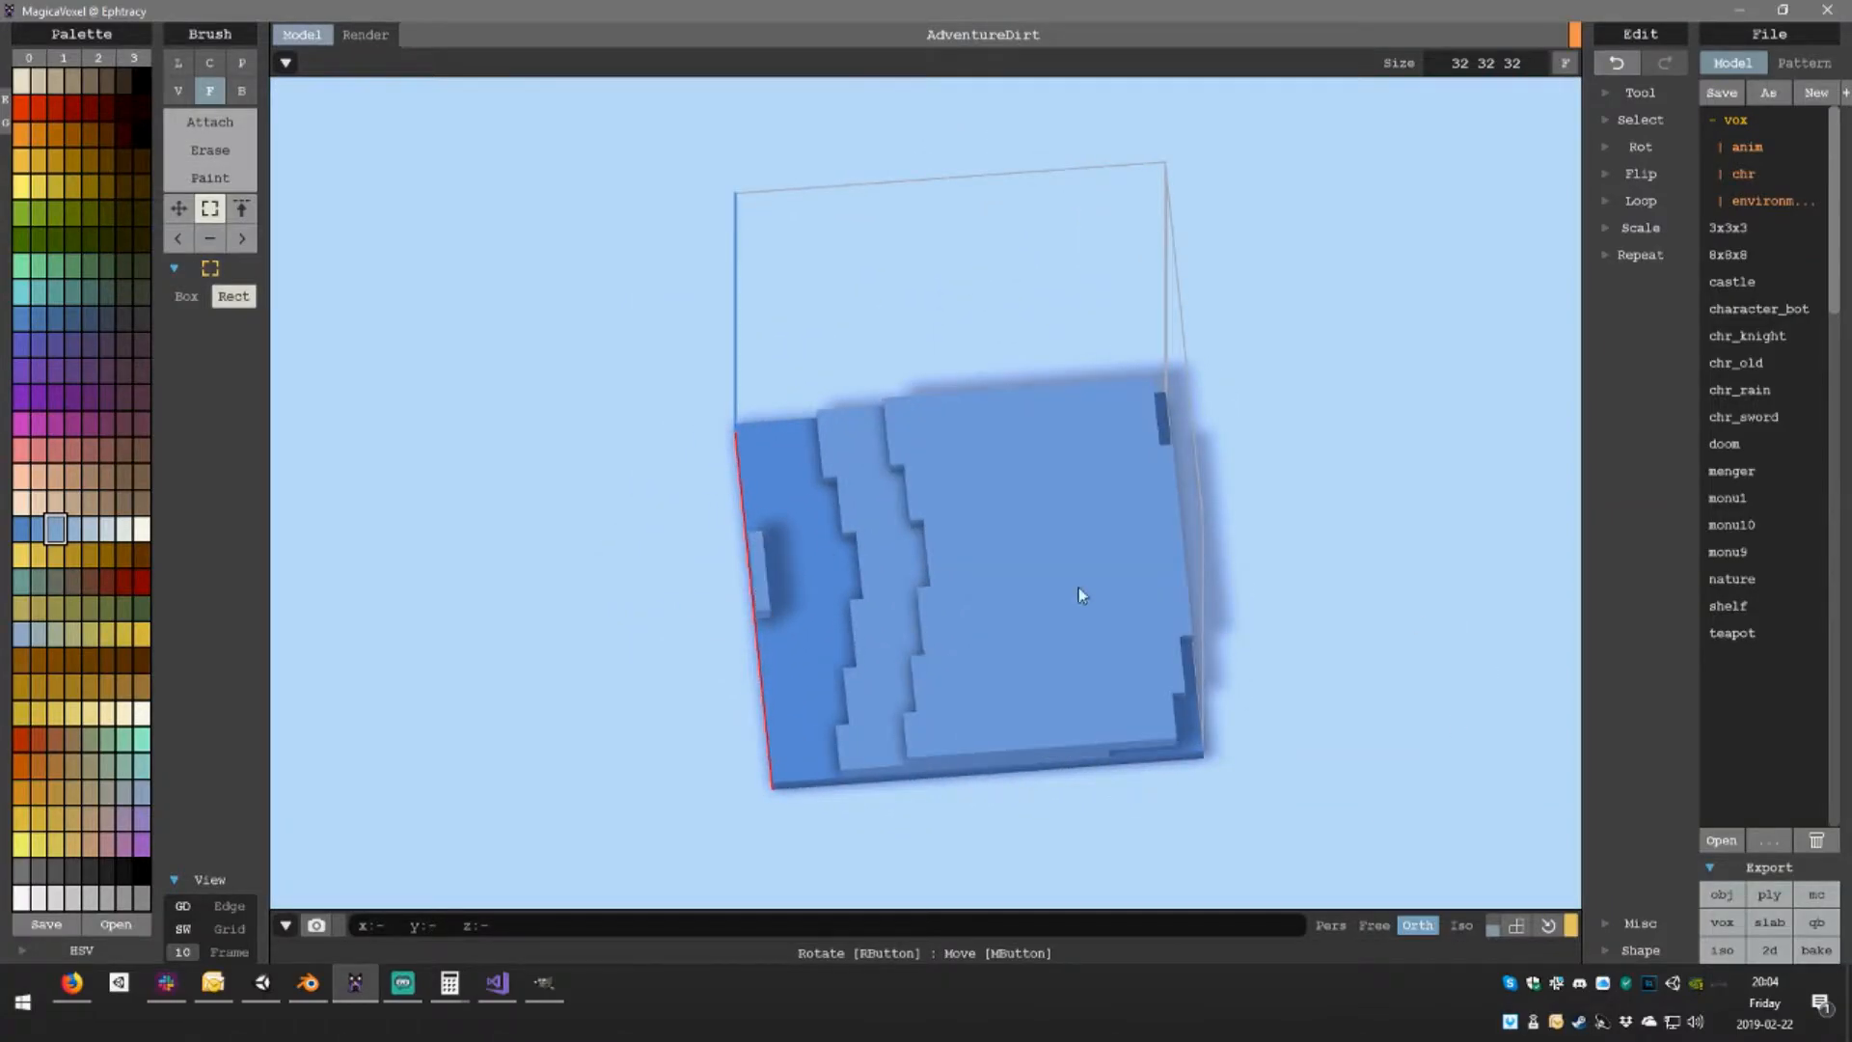
Erase the stray block of voxels that wrapped around to the floor's front edge
left_click(241, 91)
left_click(210, 91)
left_click(210, 122)
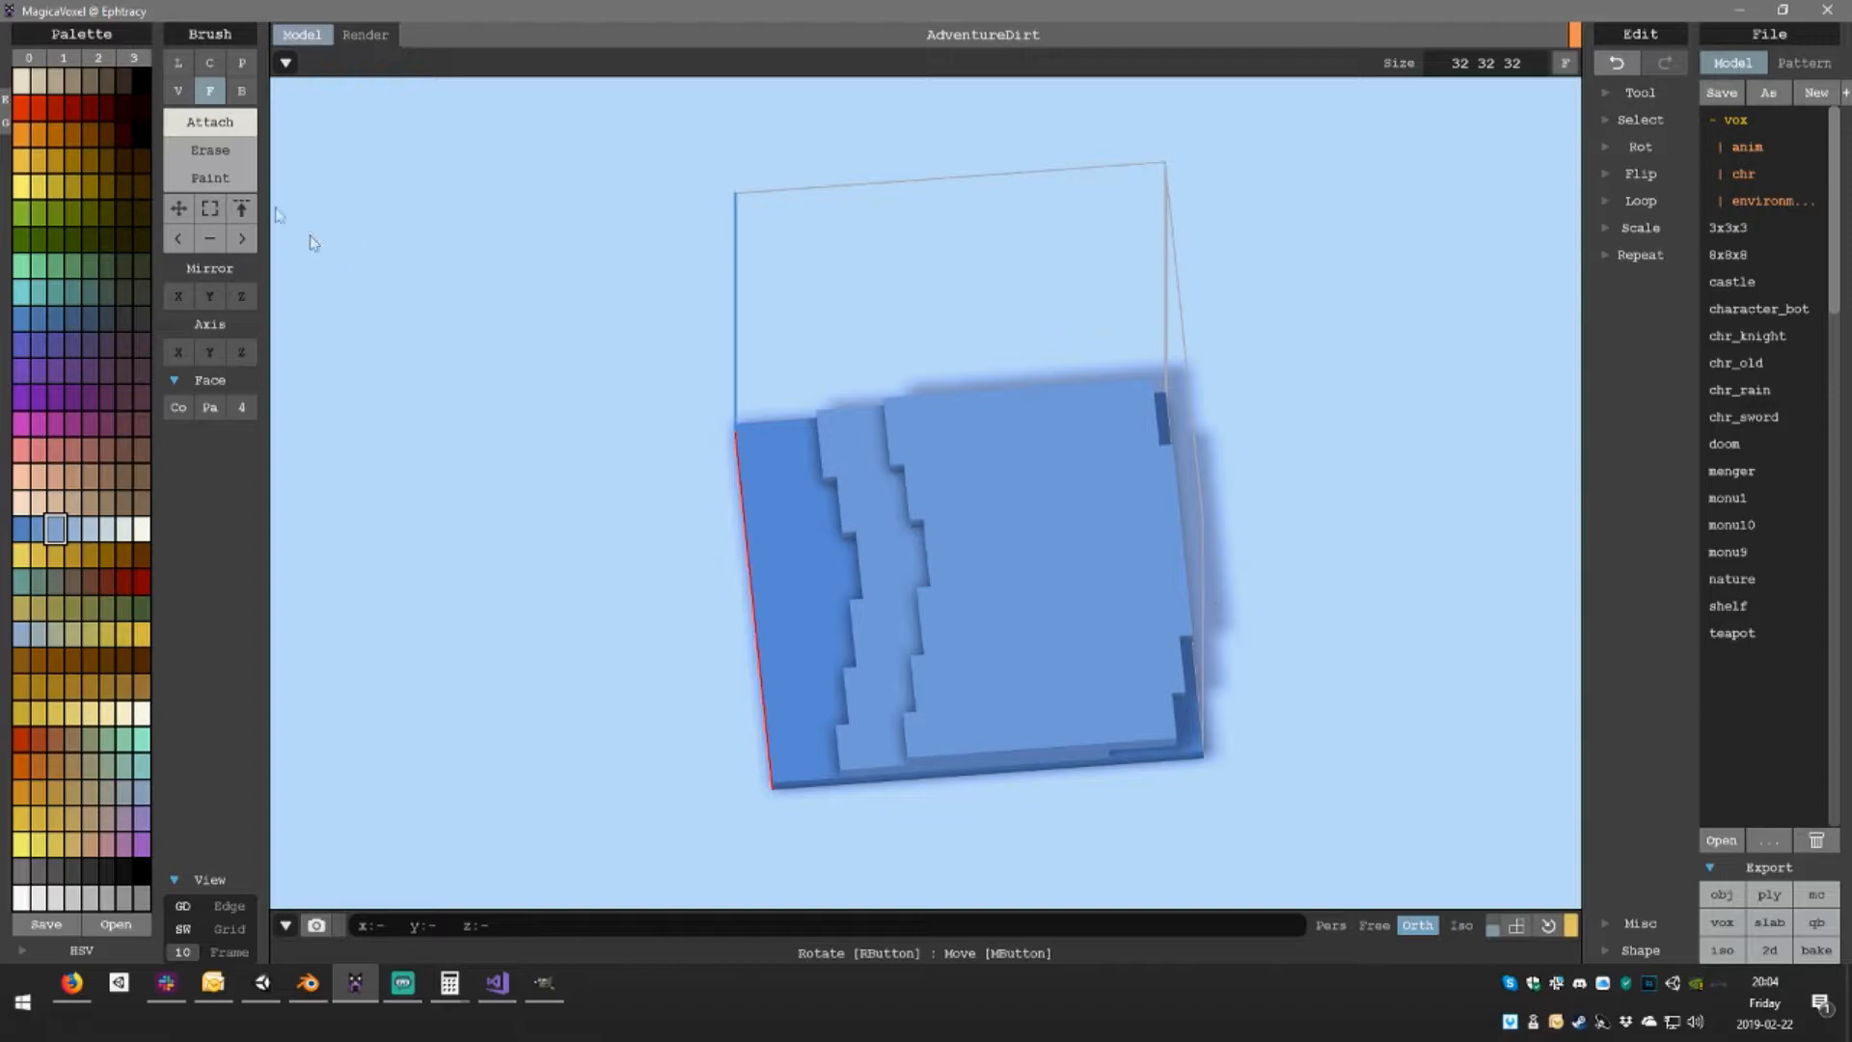
Erase the back part of the upper layer with the Box brush, following the lower layer's stepped edge one voxel further in
left_click(241, 91)
mouse_move(1222, 486)
right_mouse_down()
mouse_move(1441, 604)
mouse_move(1388, 632)
right_mouse_up()
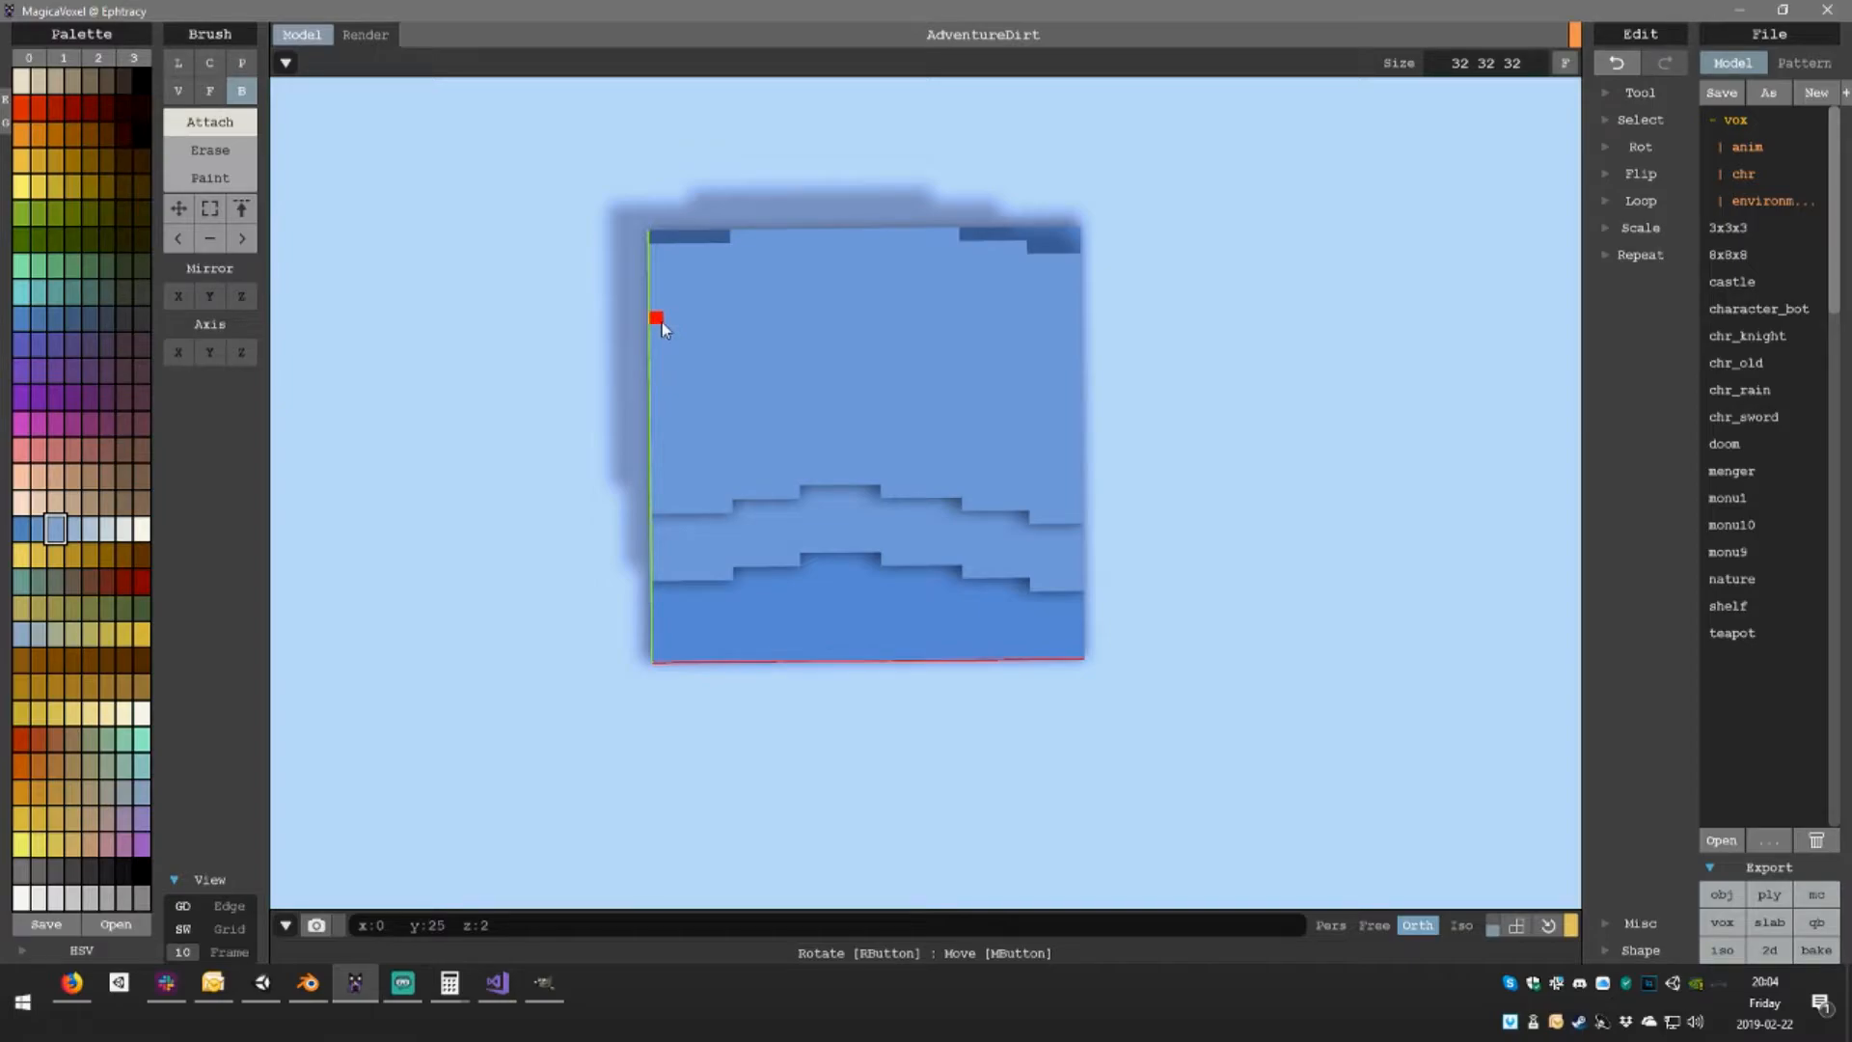
left_click_drag(661, 322, 727, 257)
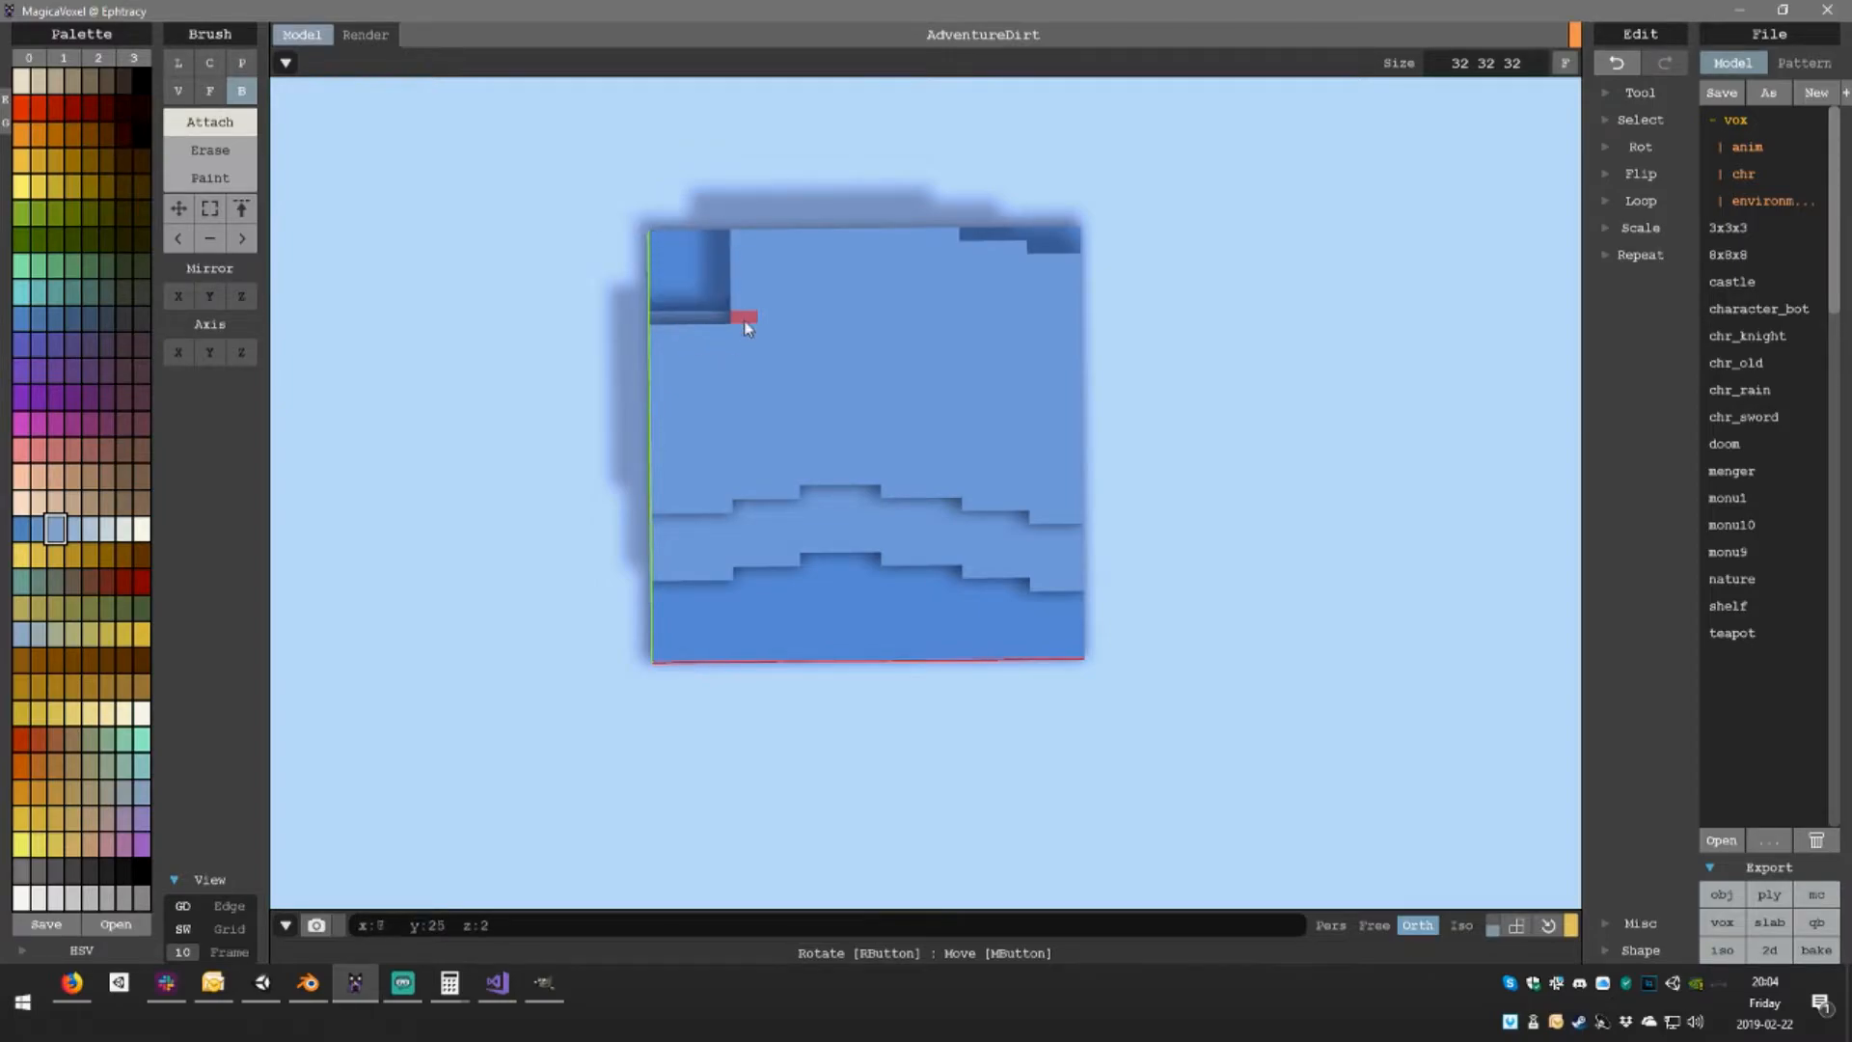
left_click_drag(739, 315, 953, 231)
left_click_drag(965, 300, 1020, 247, "shift")
mouse_move(963, 315)
left_mouse_down("shift")
mouse_move(1090, 315)
mouse_move(1088, 260)
left_mouse_up("shift")
left_click_drag(1029, 328, 1094, 331, "shift")
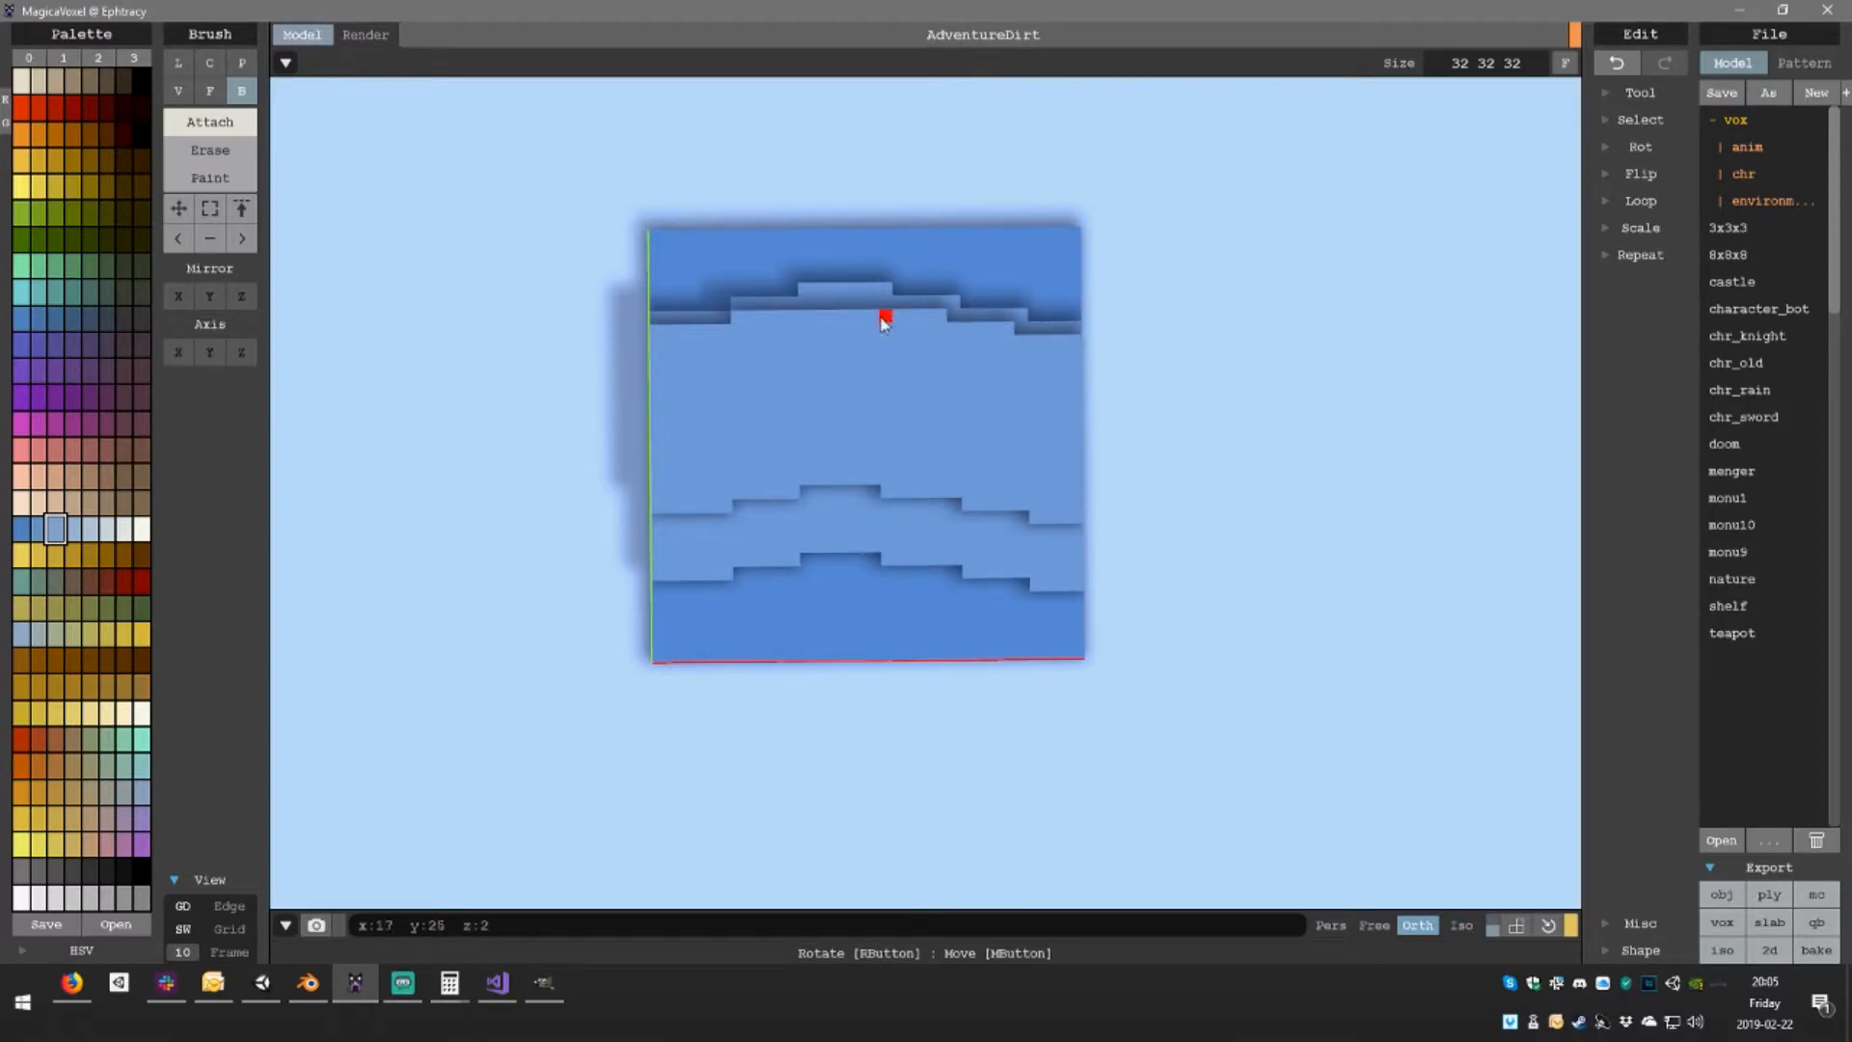
Attach a short strip at the middle of the upper layer's back edge and paint the layer's top in the third blue shade
left_click_drag(875, 305, 823, 304, "shift")
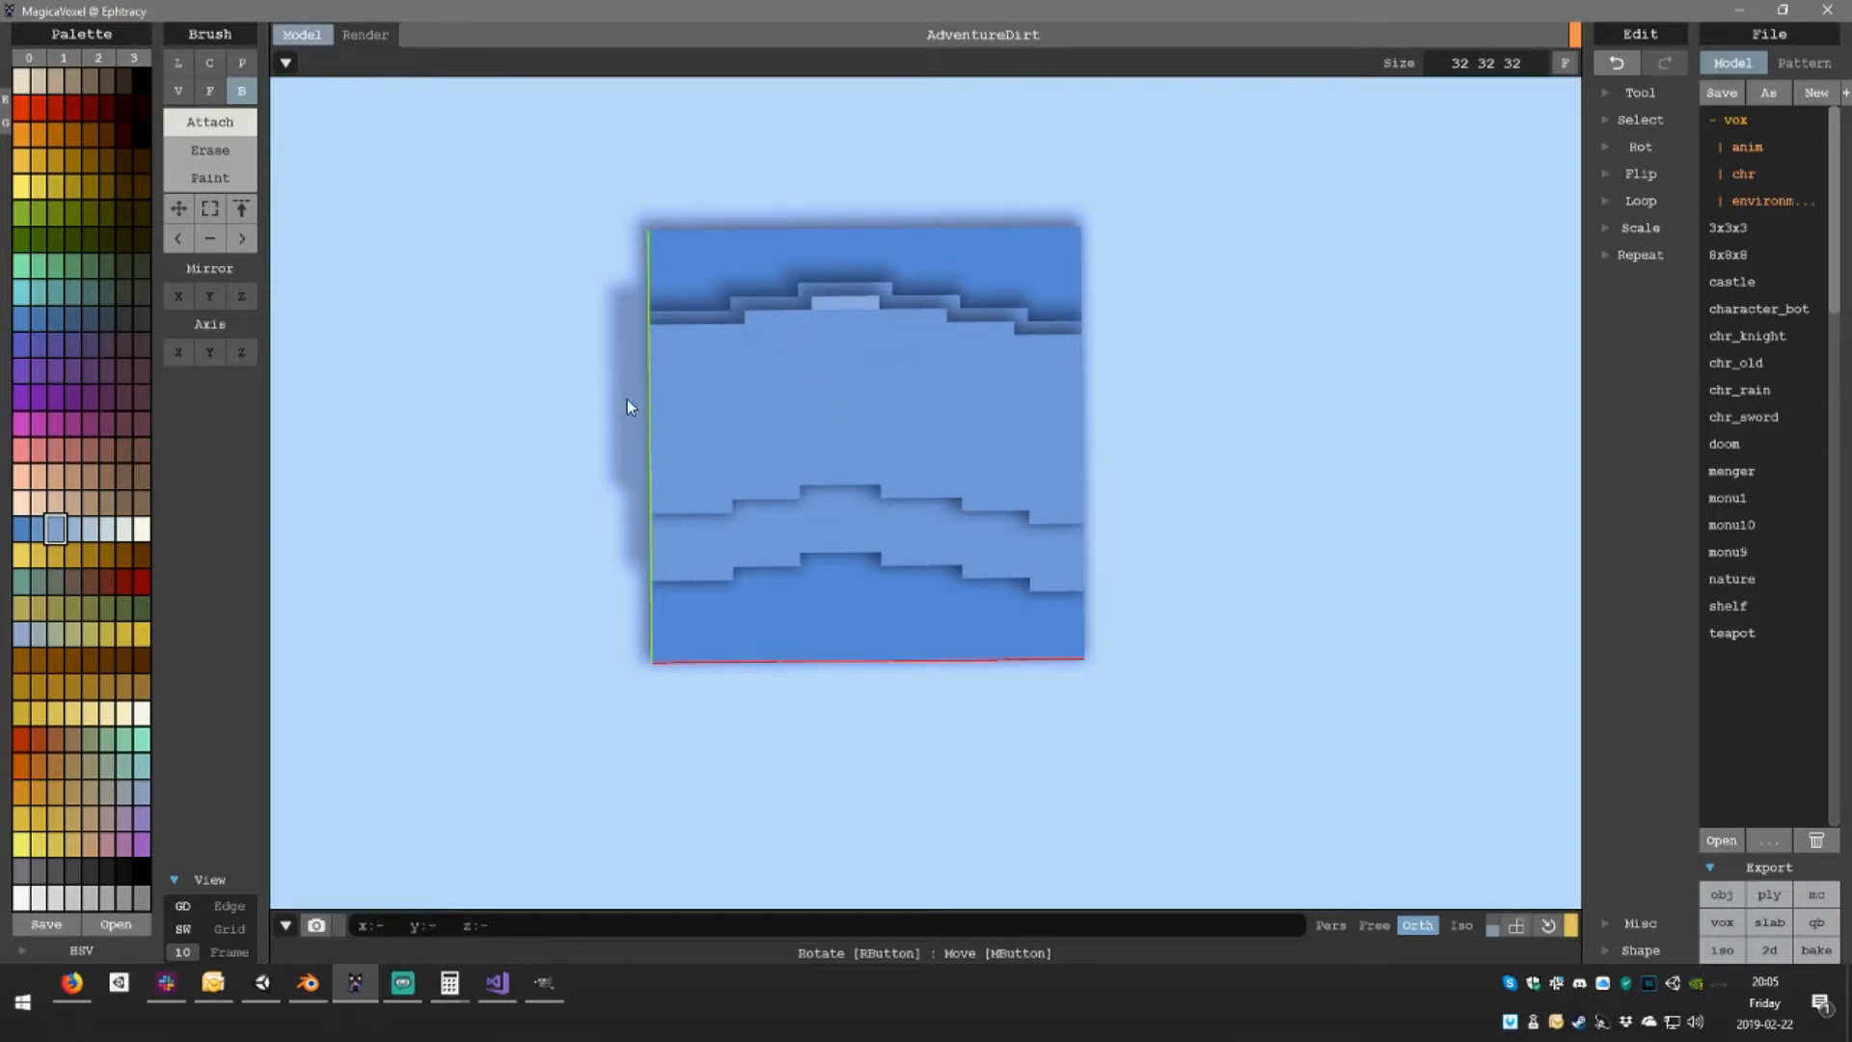
left_click(221, 180)
key("f")
left_click(960, 495)
right_click_drag(960, 495, 1216, 541)
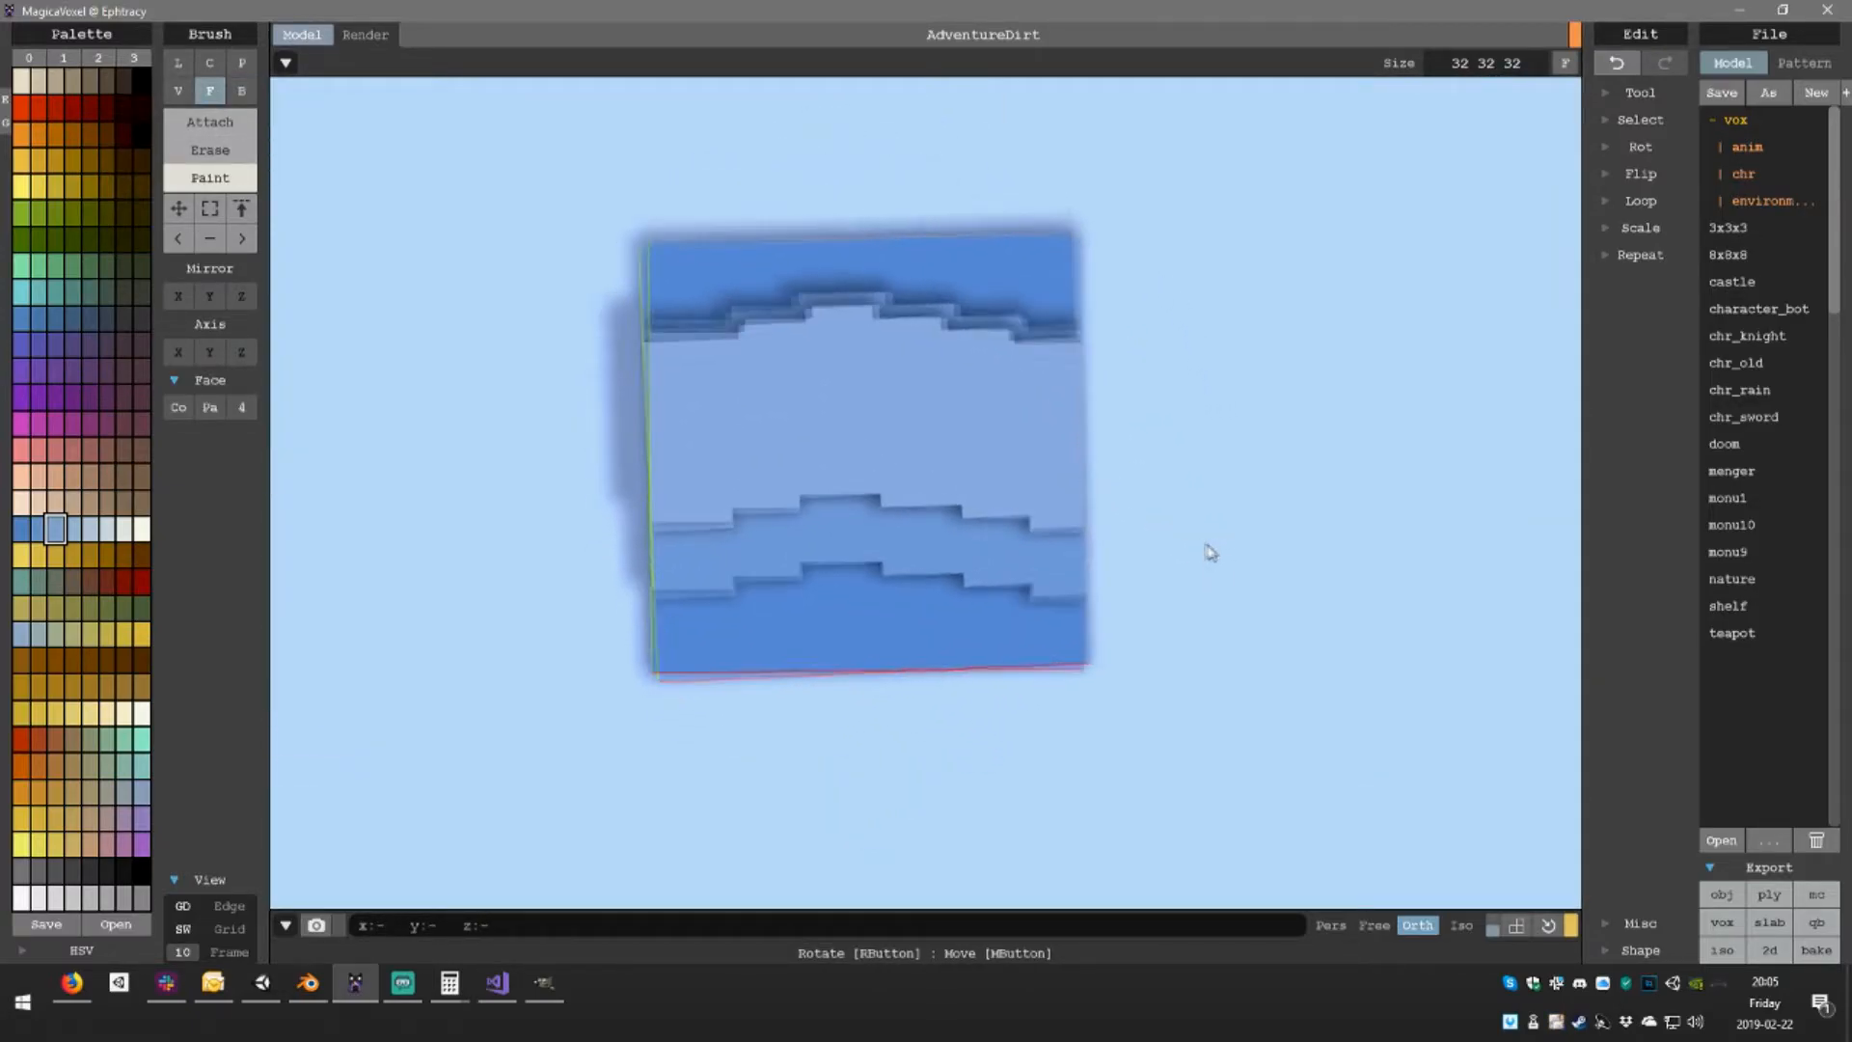
Select the uppermost stepped layer with a rectangle selection from the front and duplicate it one voxel higher
mouse_move(960, 478)
right_mouse_down()
mouse_move(877, 401)
mouse_move(790, 372)
right_mouse_up()
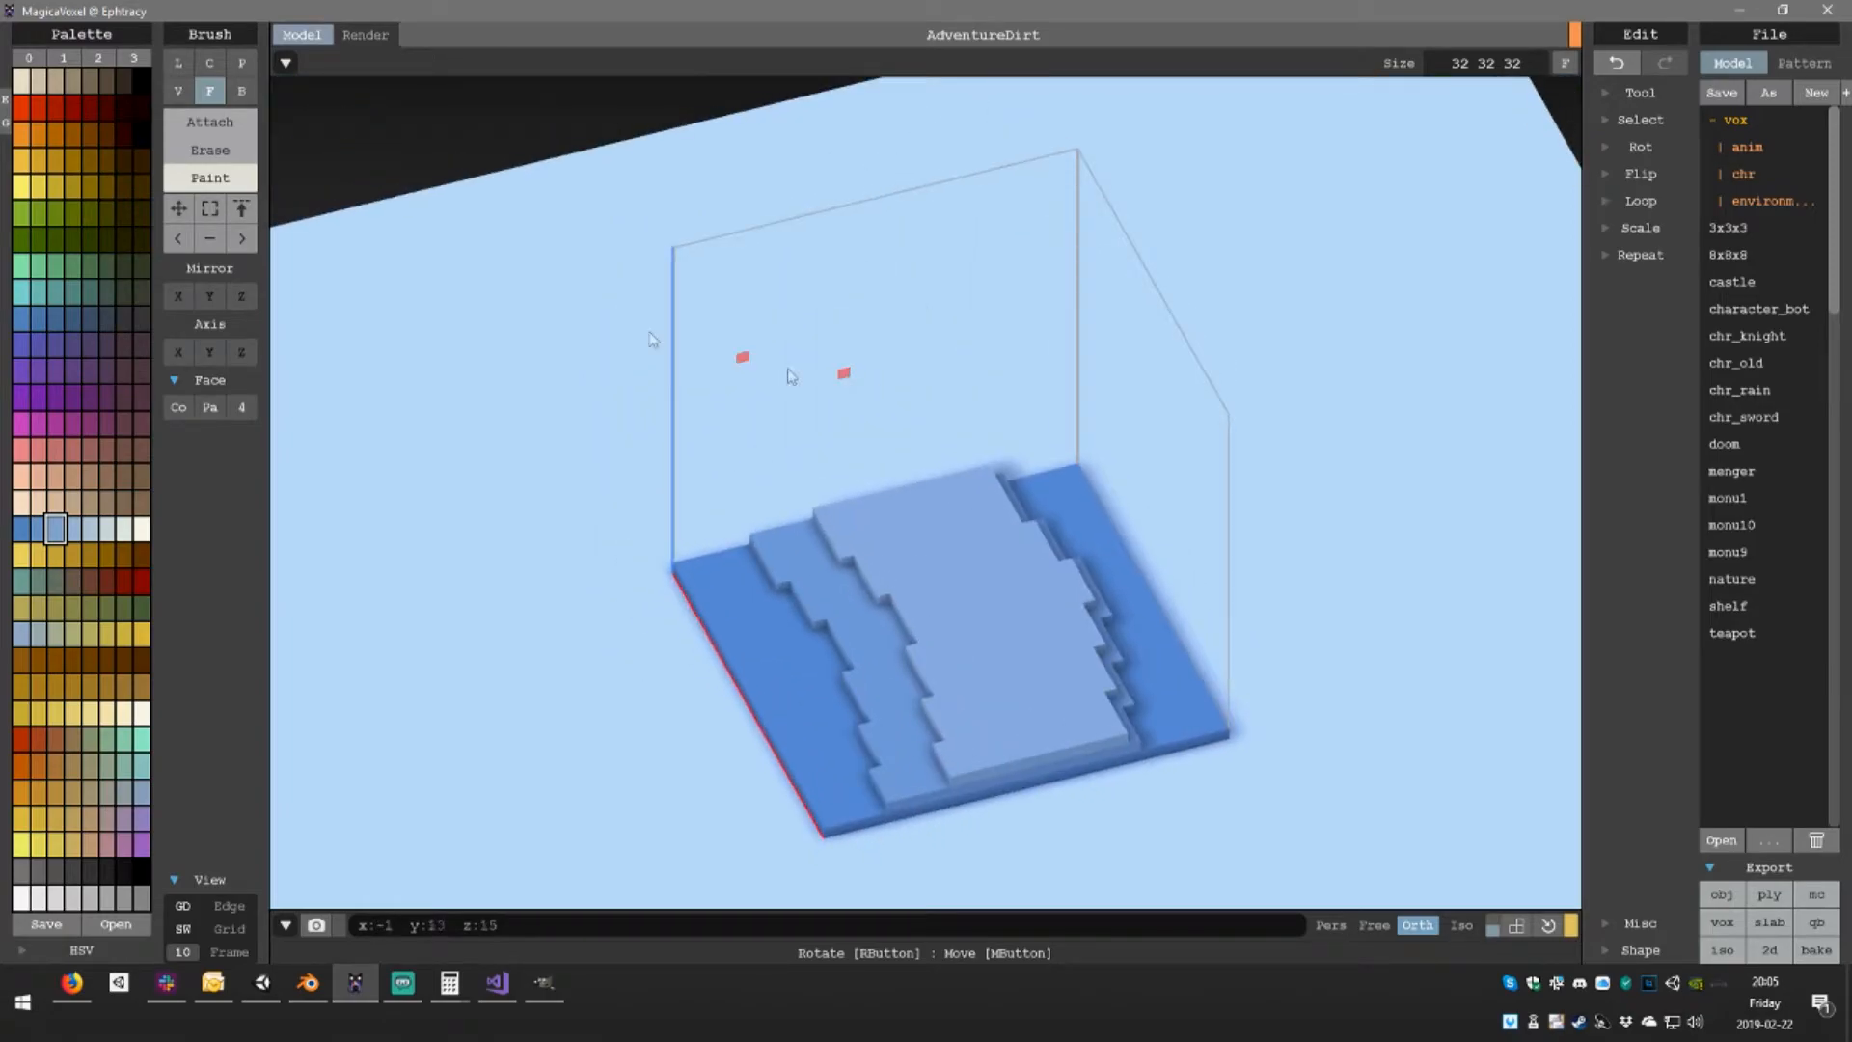
left_click(207, 210)
right_click_drag(888, 436, 1003, 335)
left_click_drag(618, 673, 1134, 750)
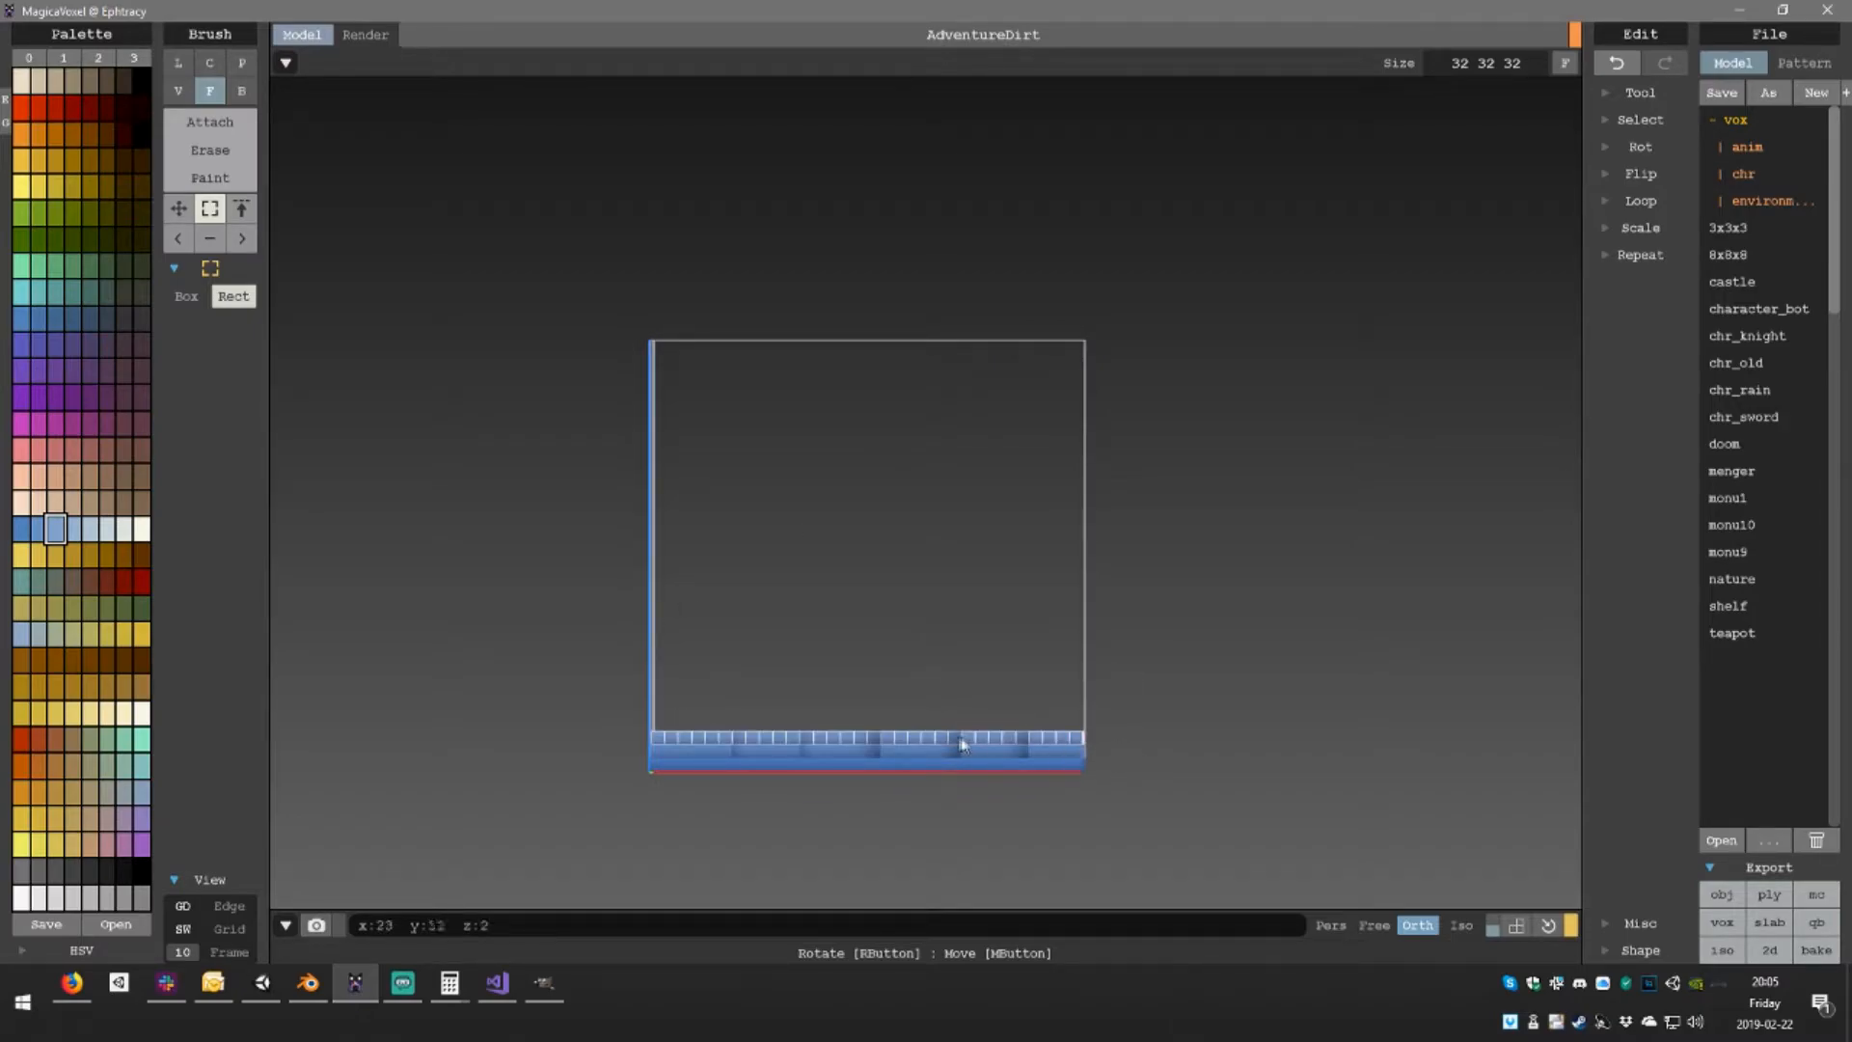
left_click_drag(940, 735, 943, 724)
Shift the new top layer five voxels toward the back along the y axis
right_click_drag(945, 728, 894, 743)
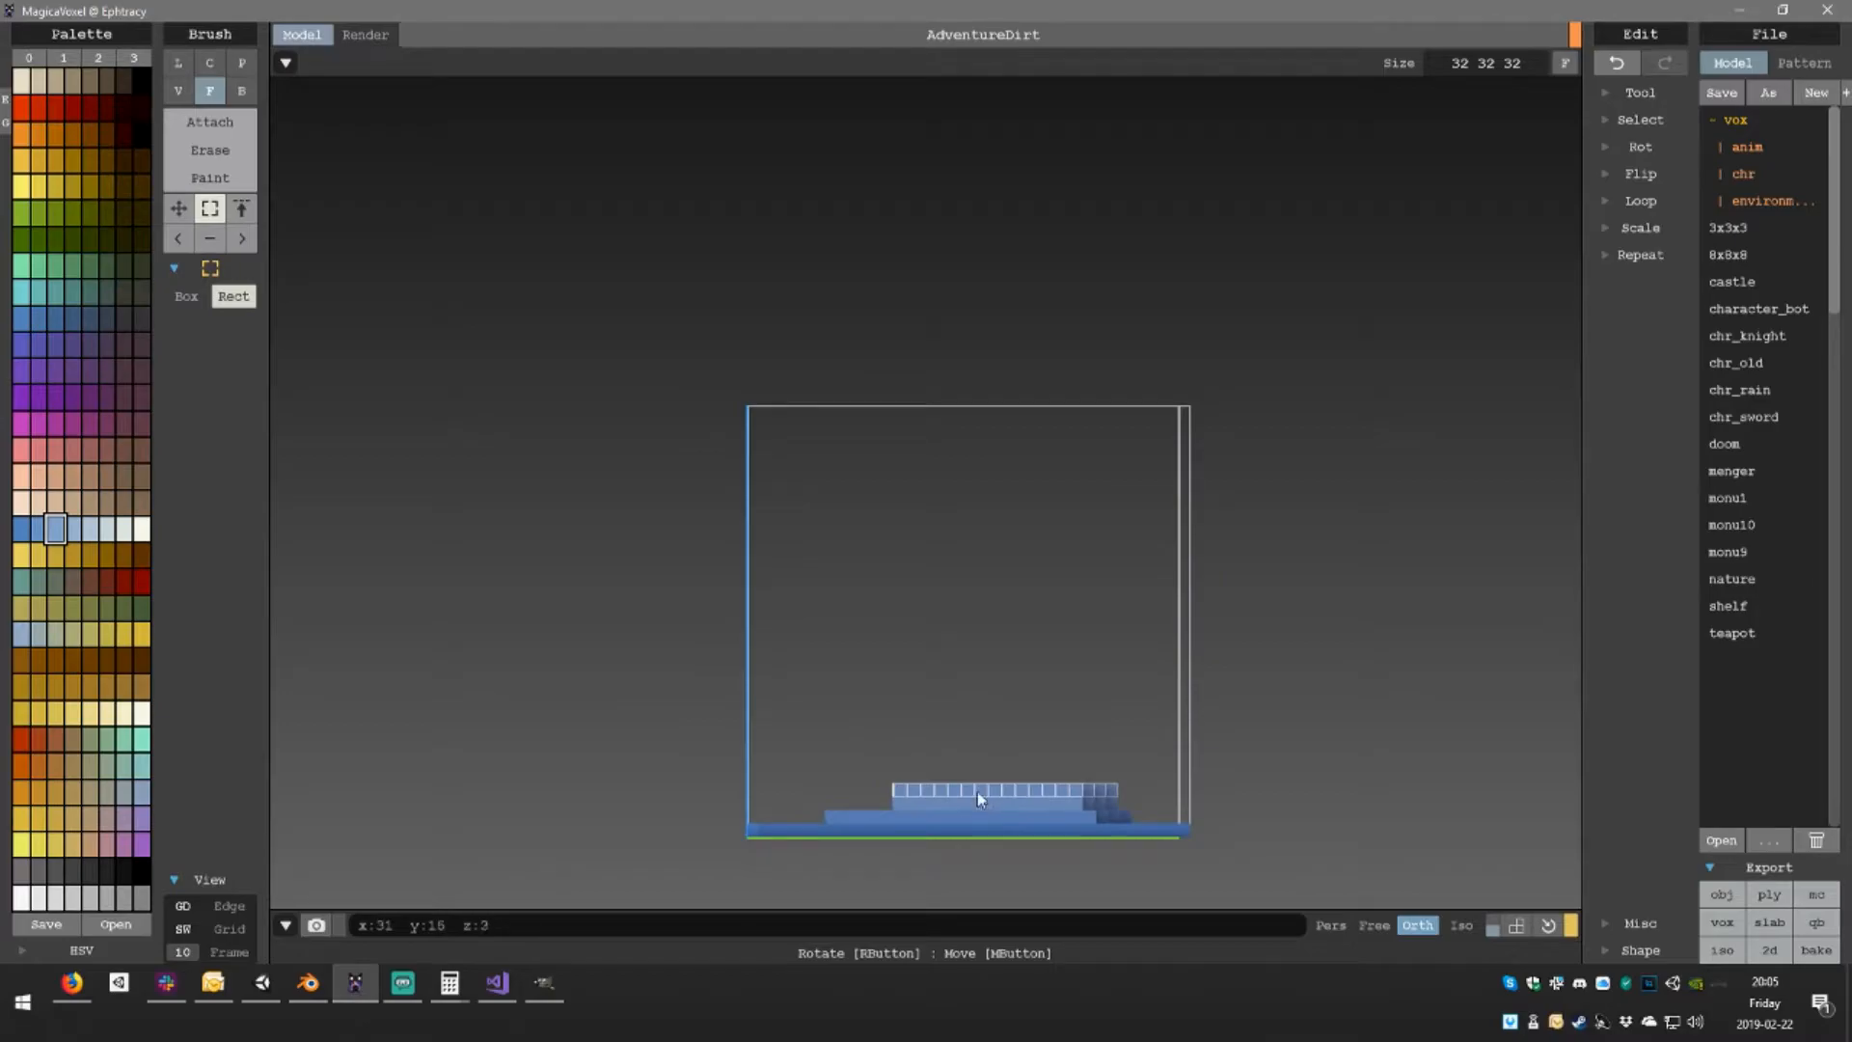
left_click_drag(970, 789, 1036, 791)
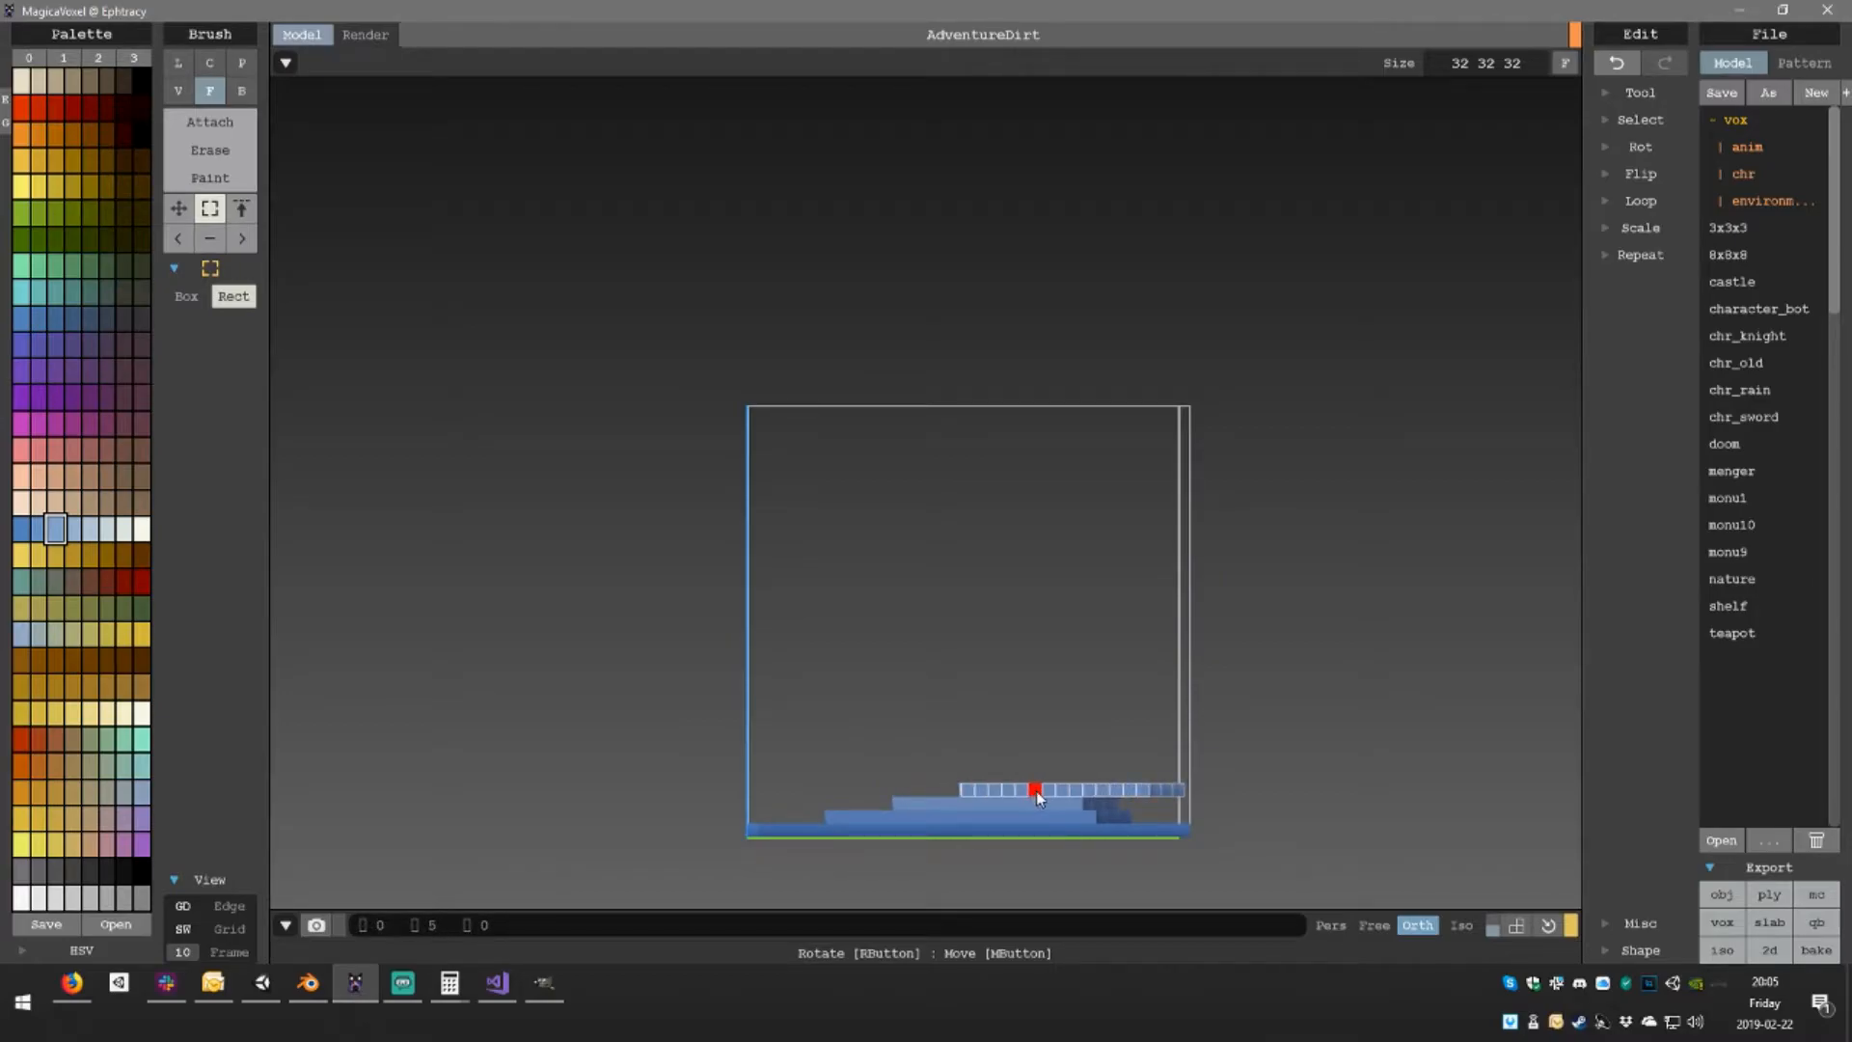
right_click_drag(1100, 688, 792, 502)
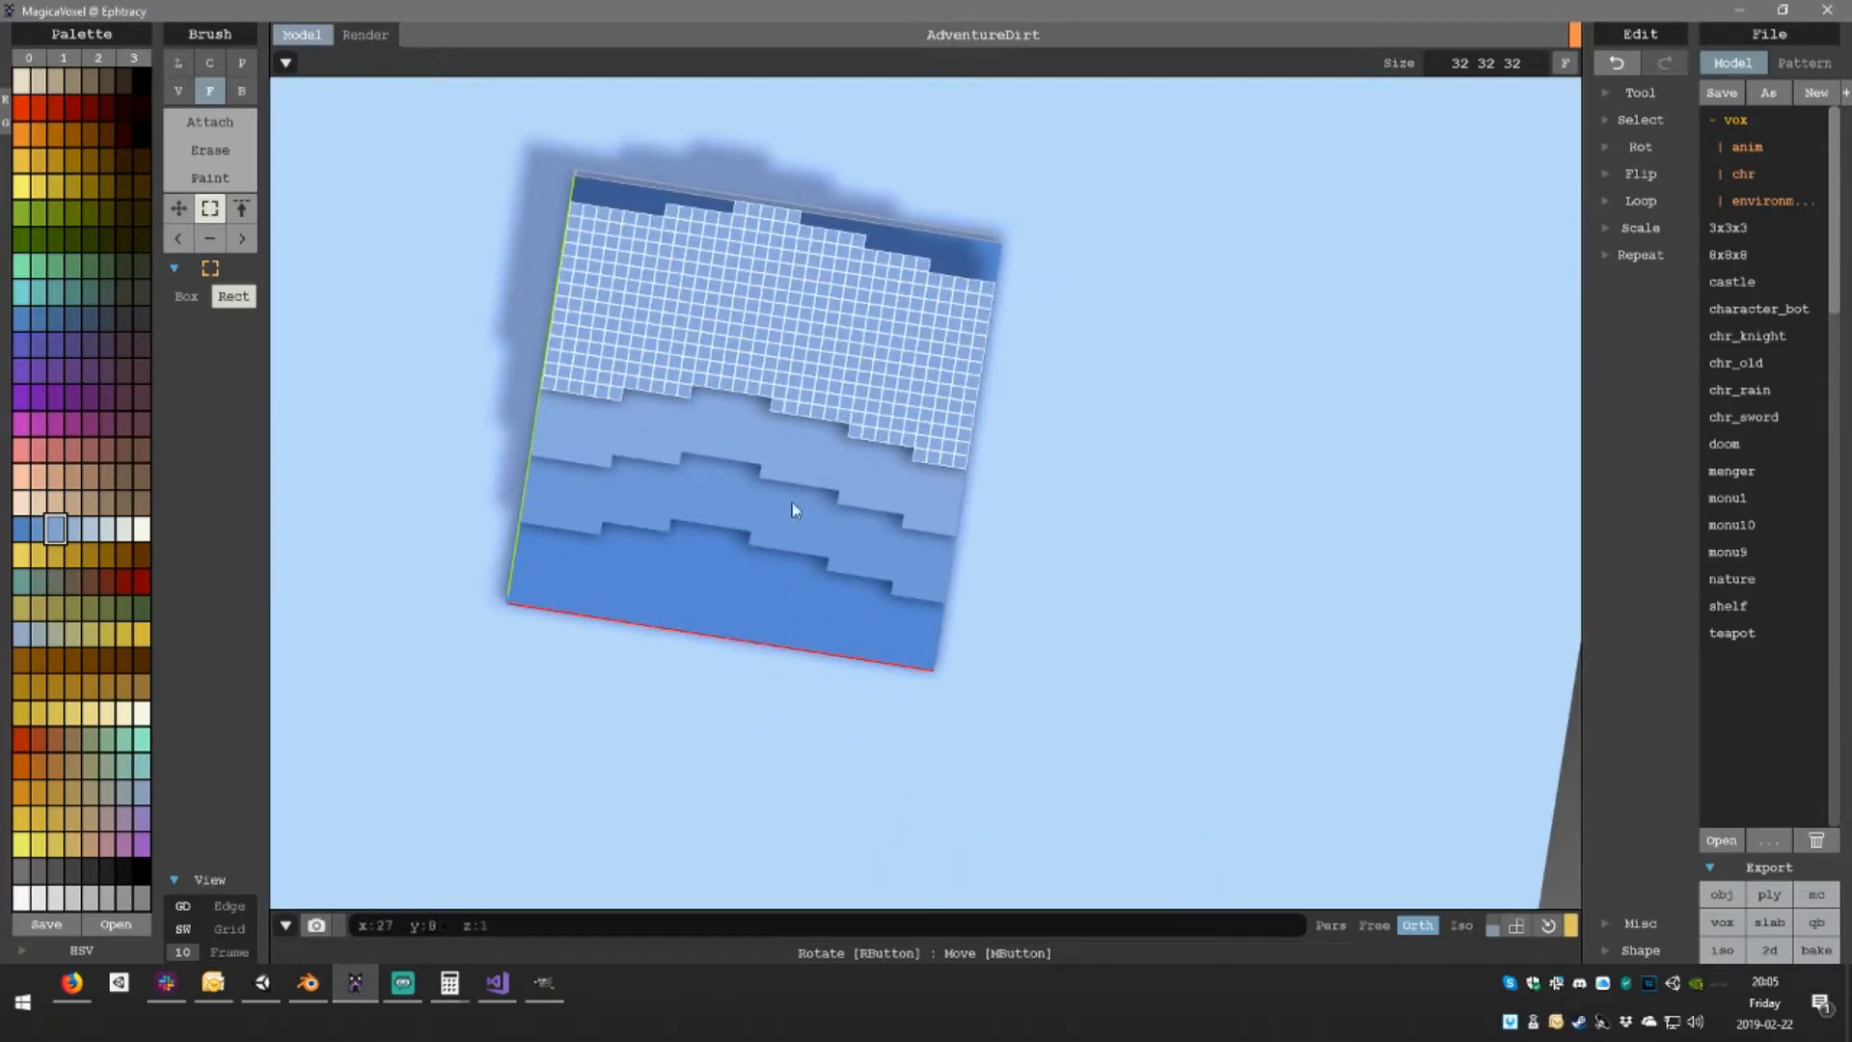
Choose the fourth shade of the palette's blue gradient as the active colour and clear the voxel selection
left_click(208, 179)
left_click(73, 528)
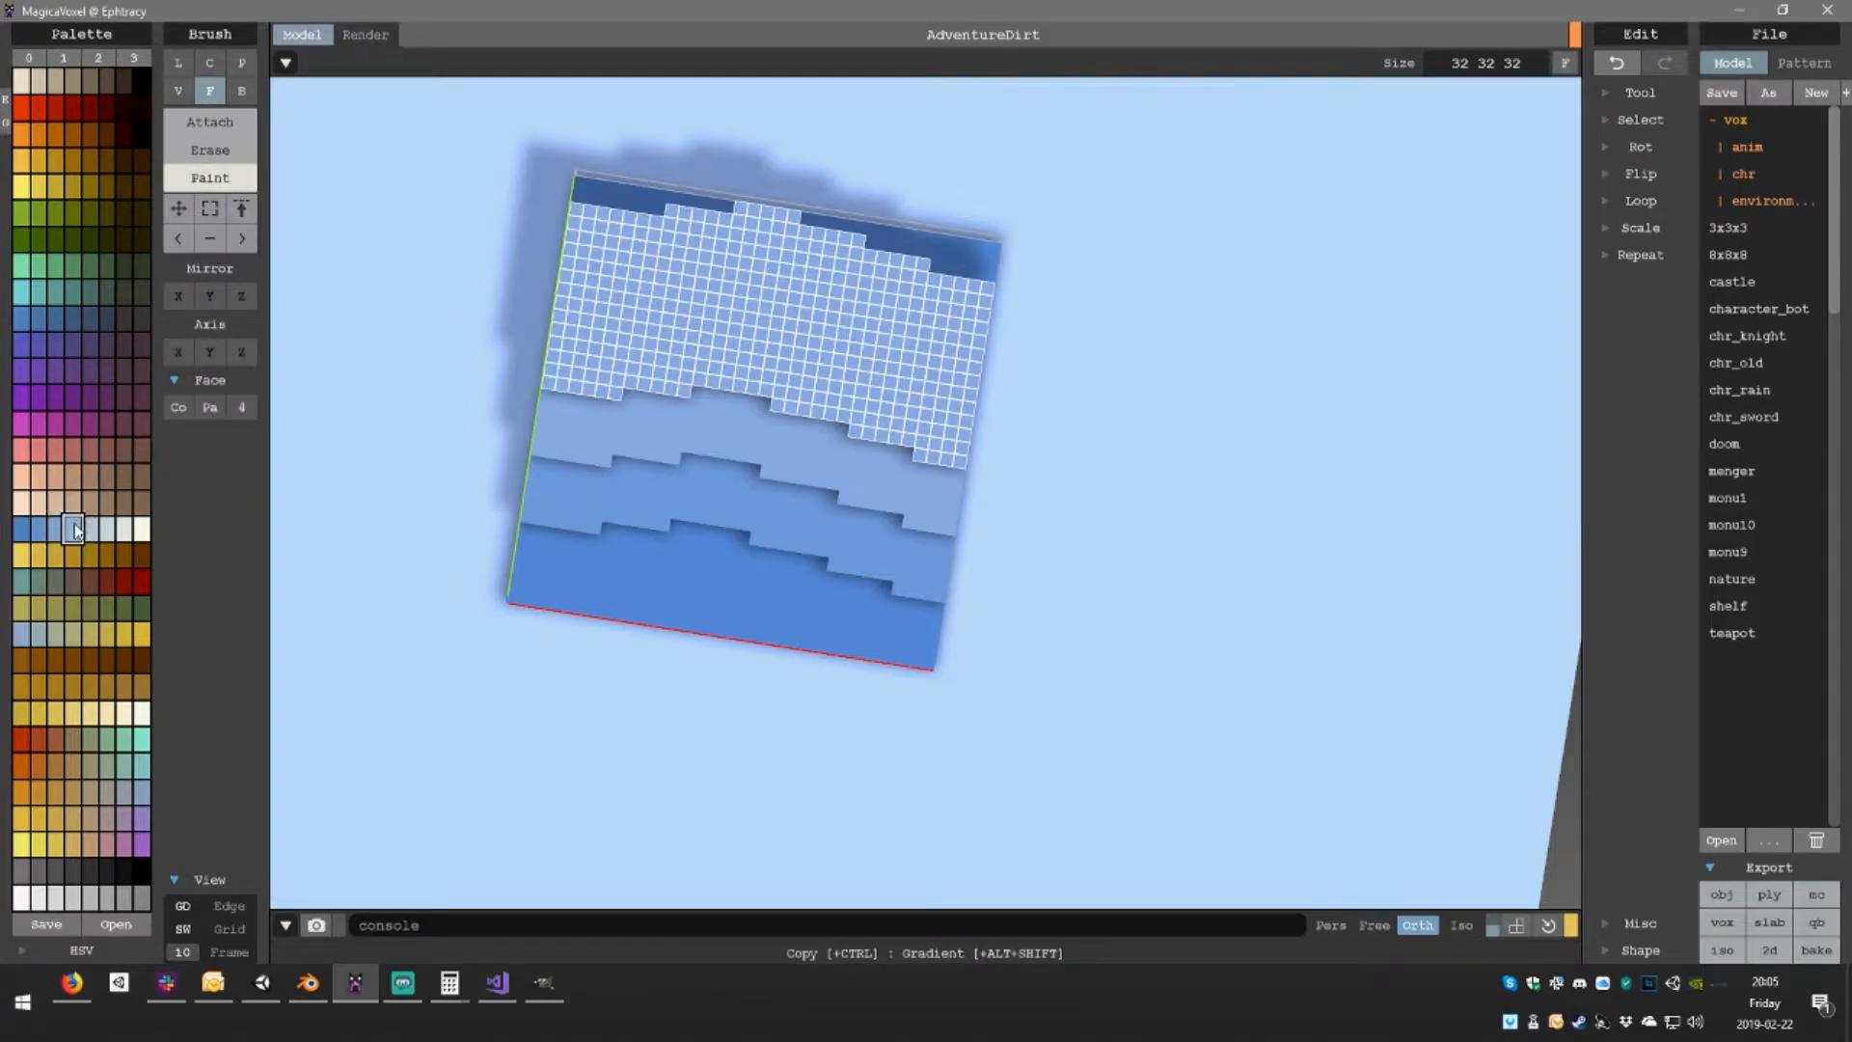
mouse_move(736, 331)
right_mouse_down()
mouse_move(924, 375)
mouse_move(860, 318)
mouse_move(938, 388)
right_mouse_up()
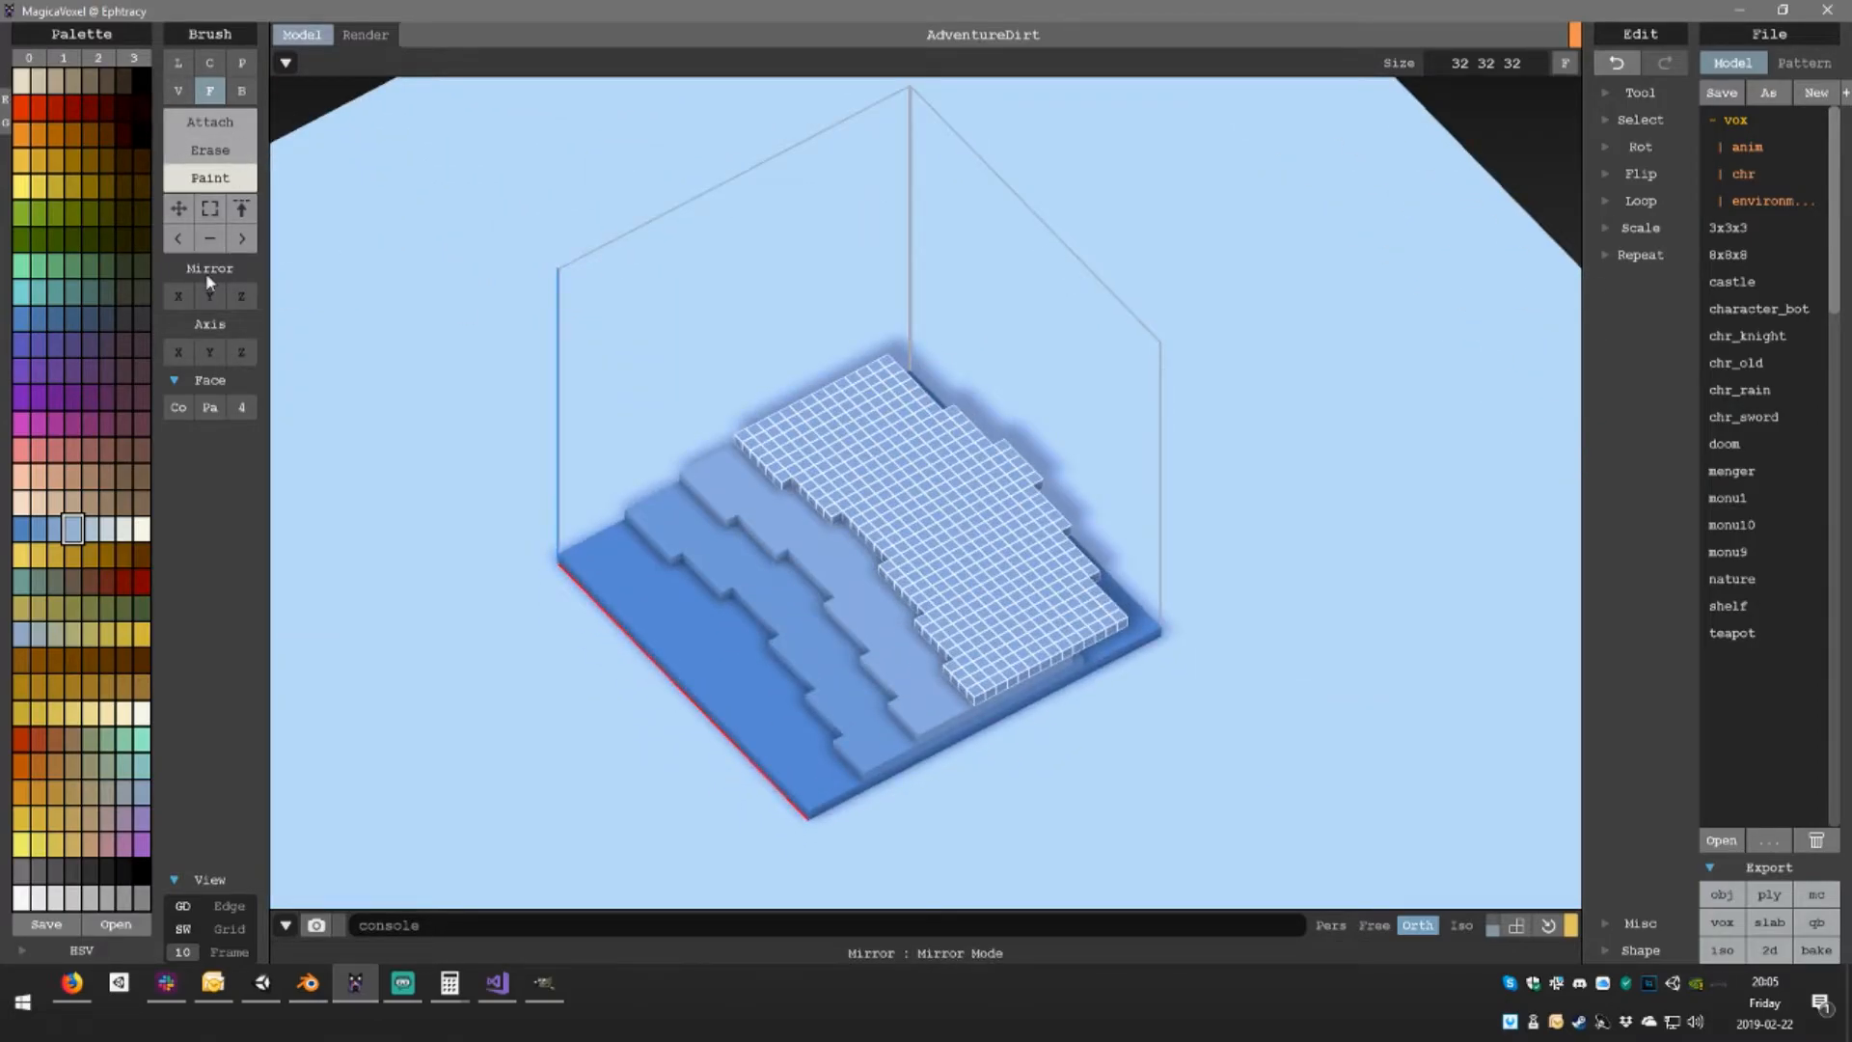
mouse_move(600, 352)
right_mouse_down()
mouse_move(736, 488)
mouse_move(724, 505)
mouse_move(657, 426)
mouse_move(557, 422)
right_mouse_up()
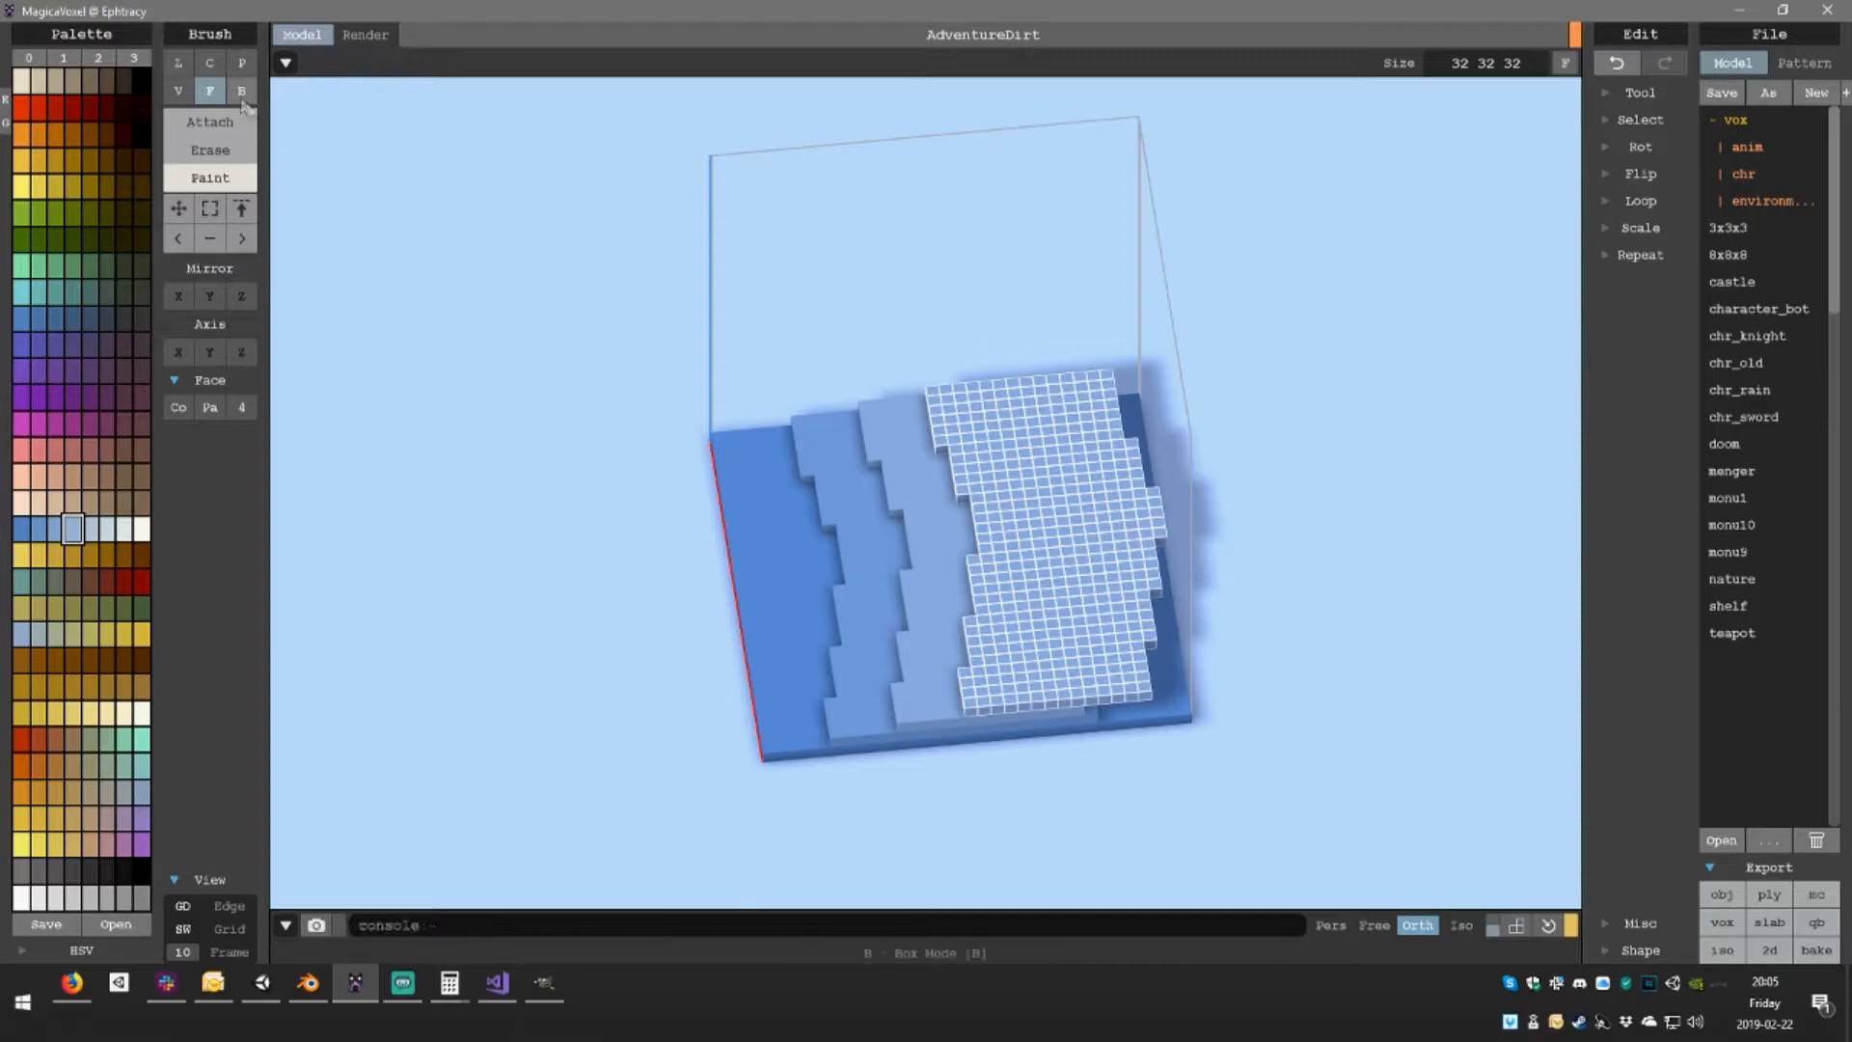
left_click(1030, 489)
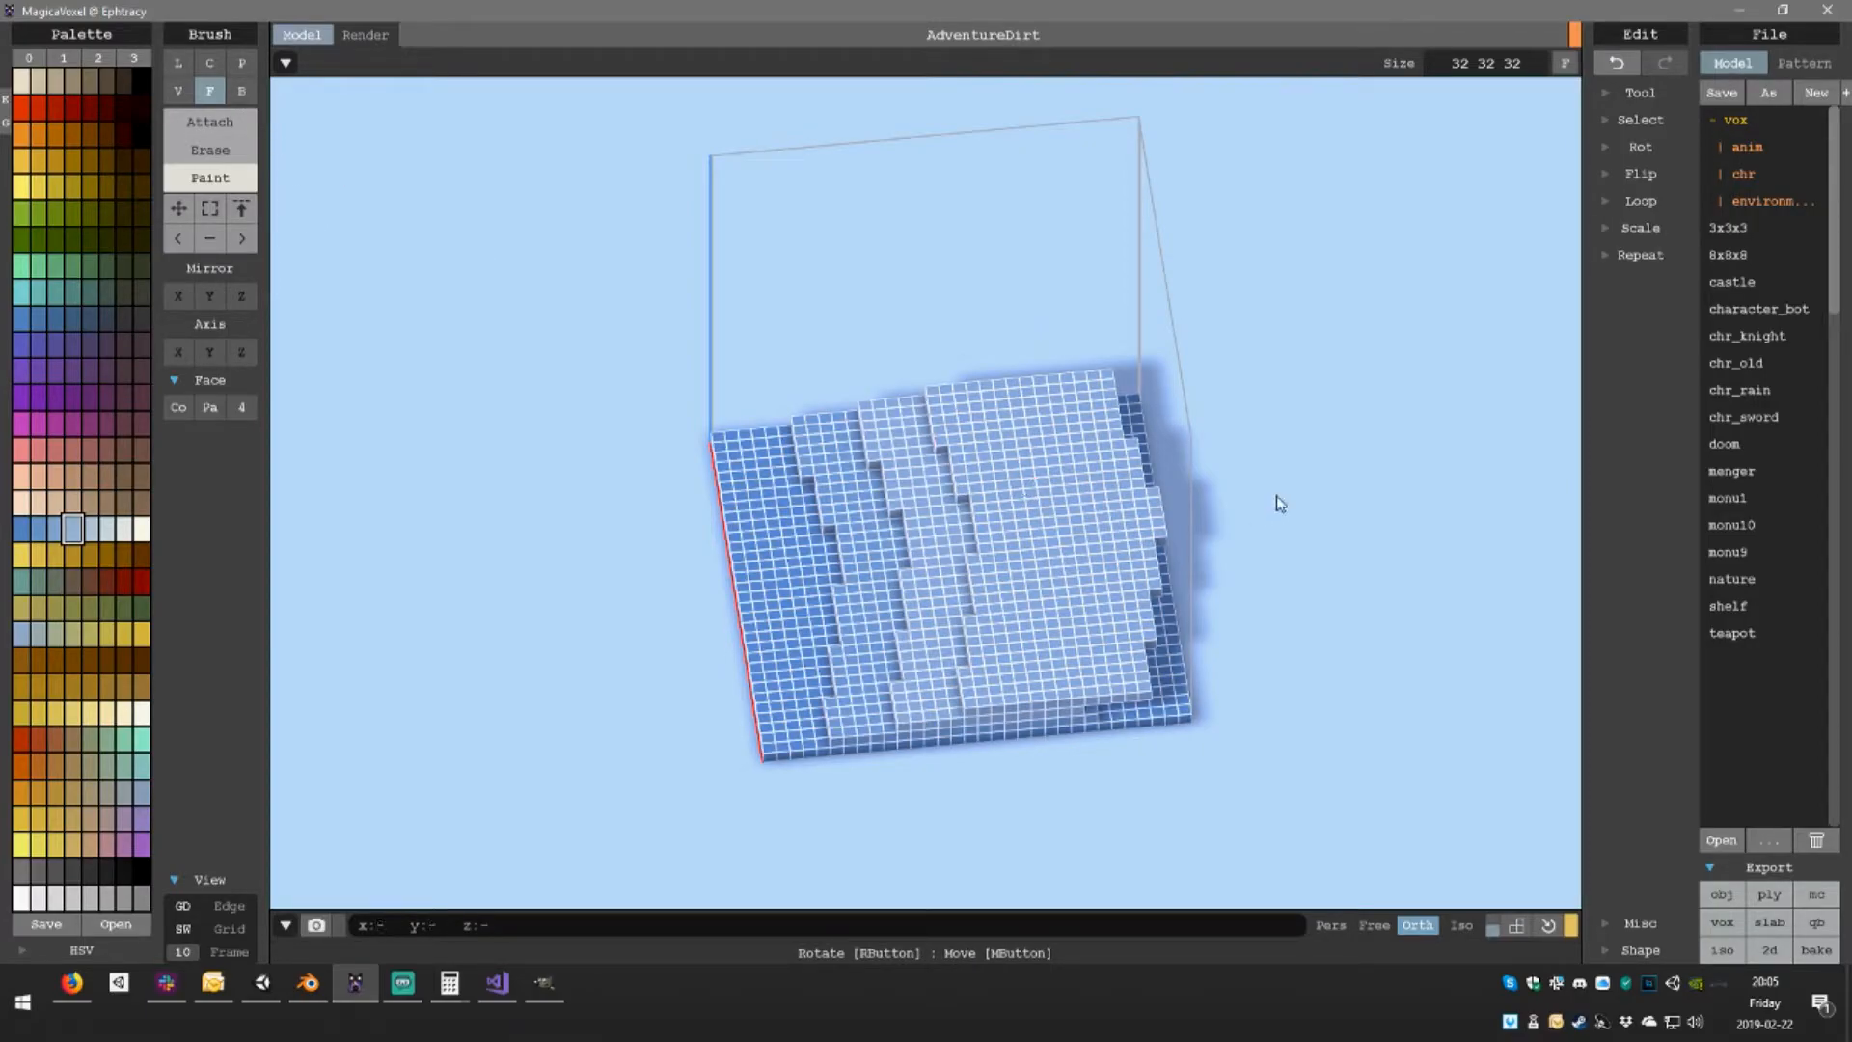
left_click(207, 209)
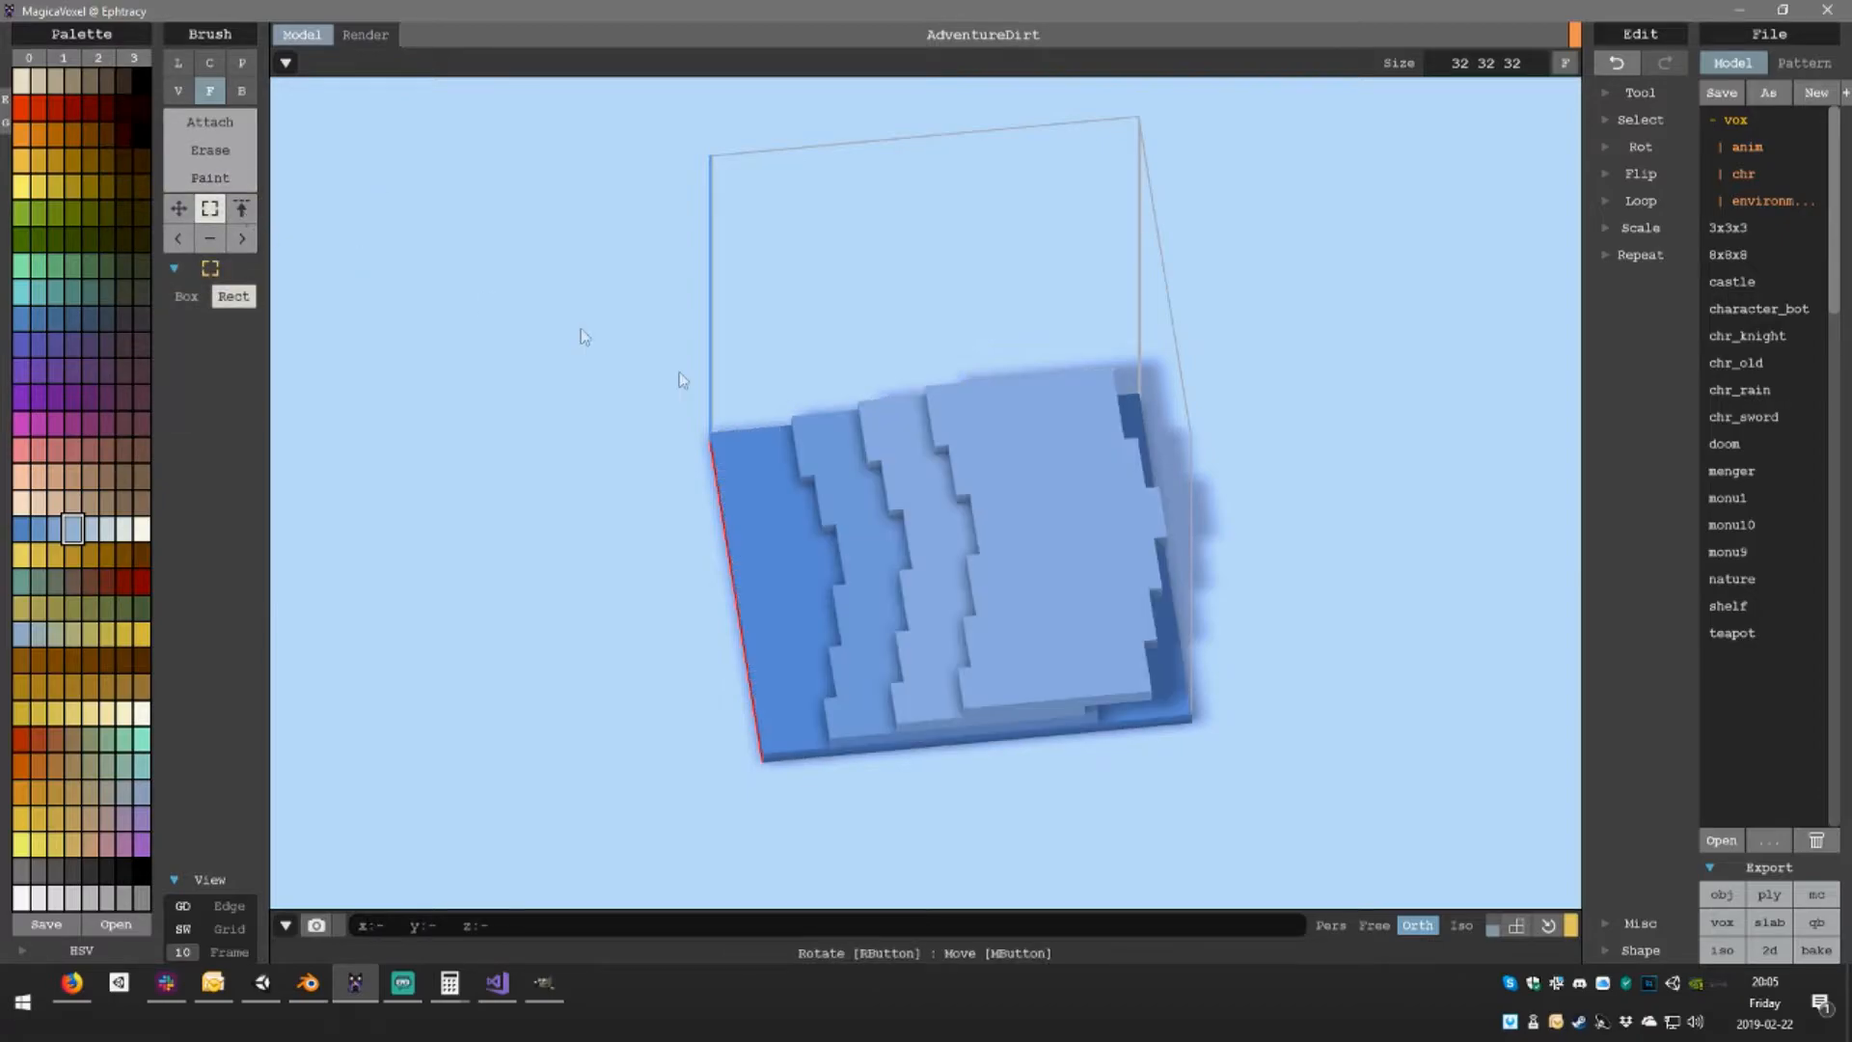
Paint the uppermost layer's top face in the fourth blue shade, and switch to the box brush
mouse_move(1236, 517)
right_mouse_down()
mouse_move(1216, 518)
mouse_move(1211, 467)
mouse_move(1211, 567)
mouse_move(1212, 507)
mouse_move(1206, 537)
right_mouse_up()
right_click_drag(488, 298, 971, 469)
left_click(241, 91)
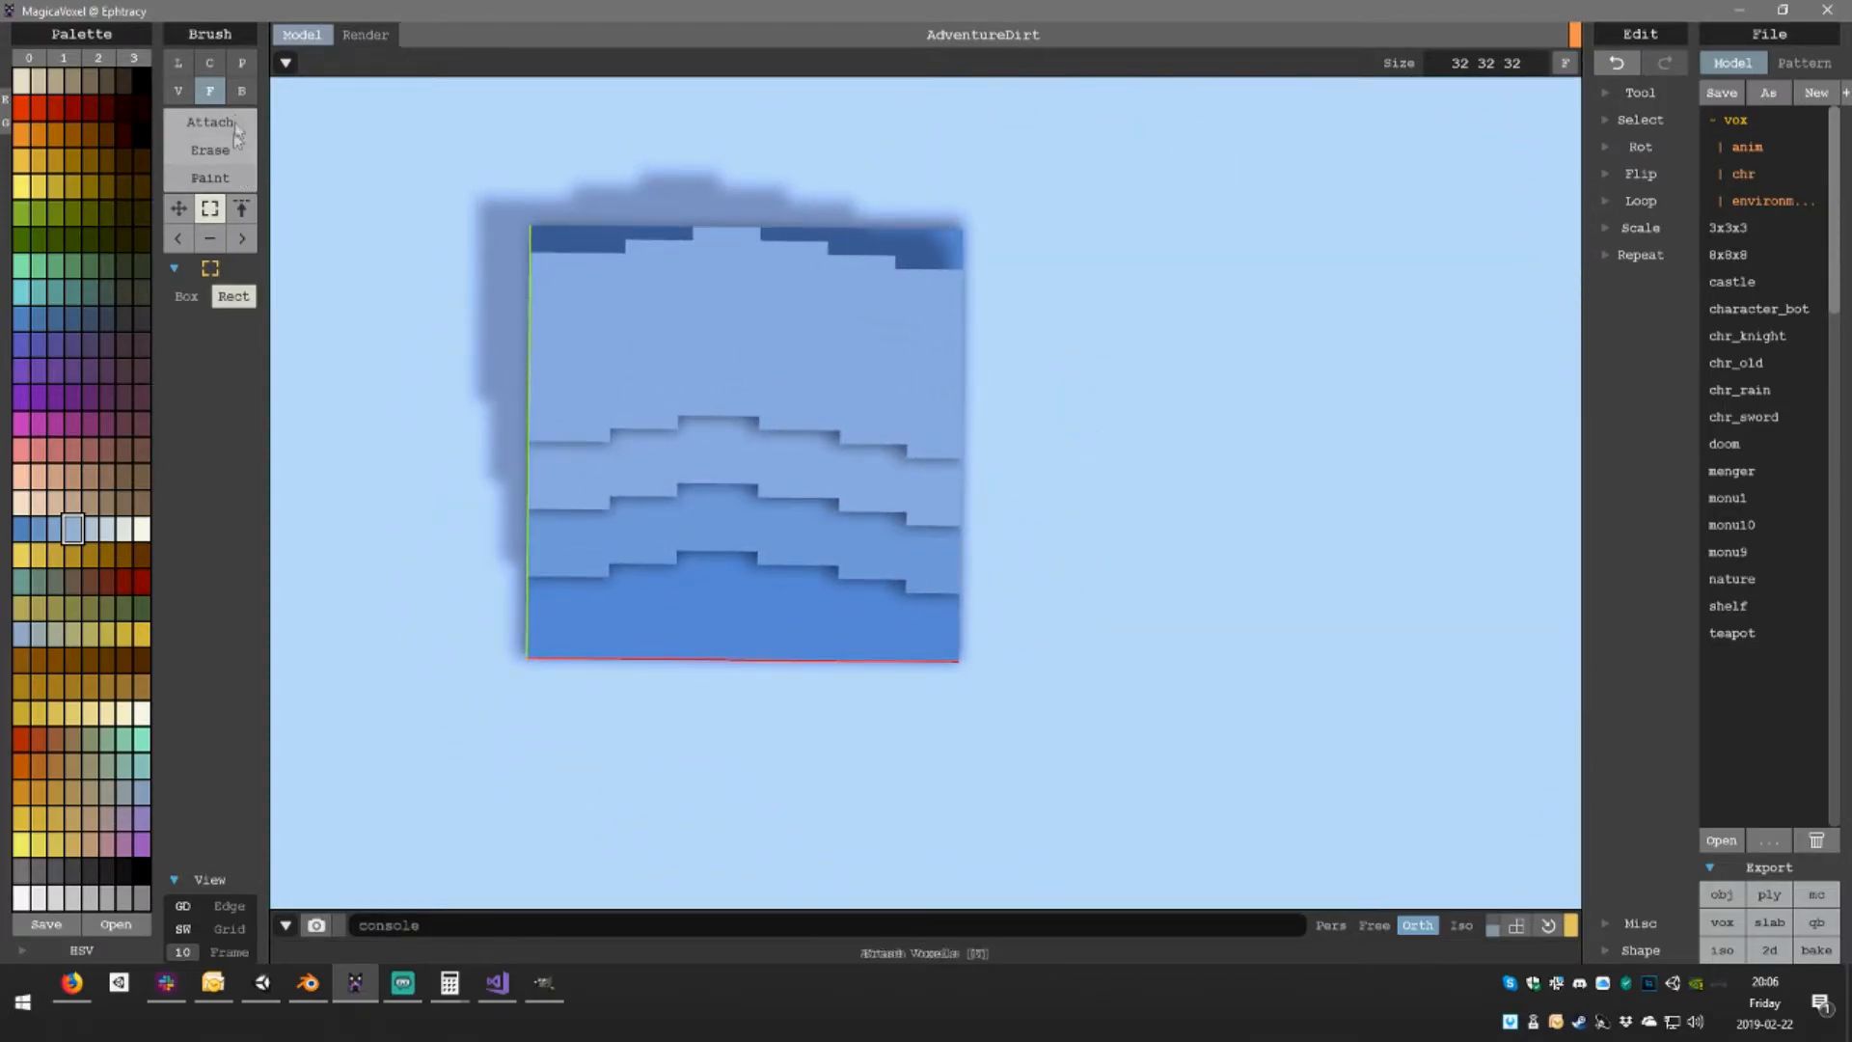
left_click(202, 179)
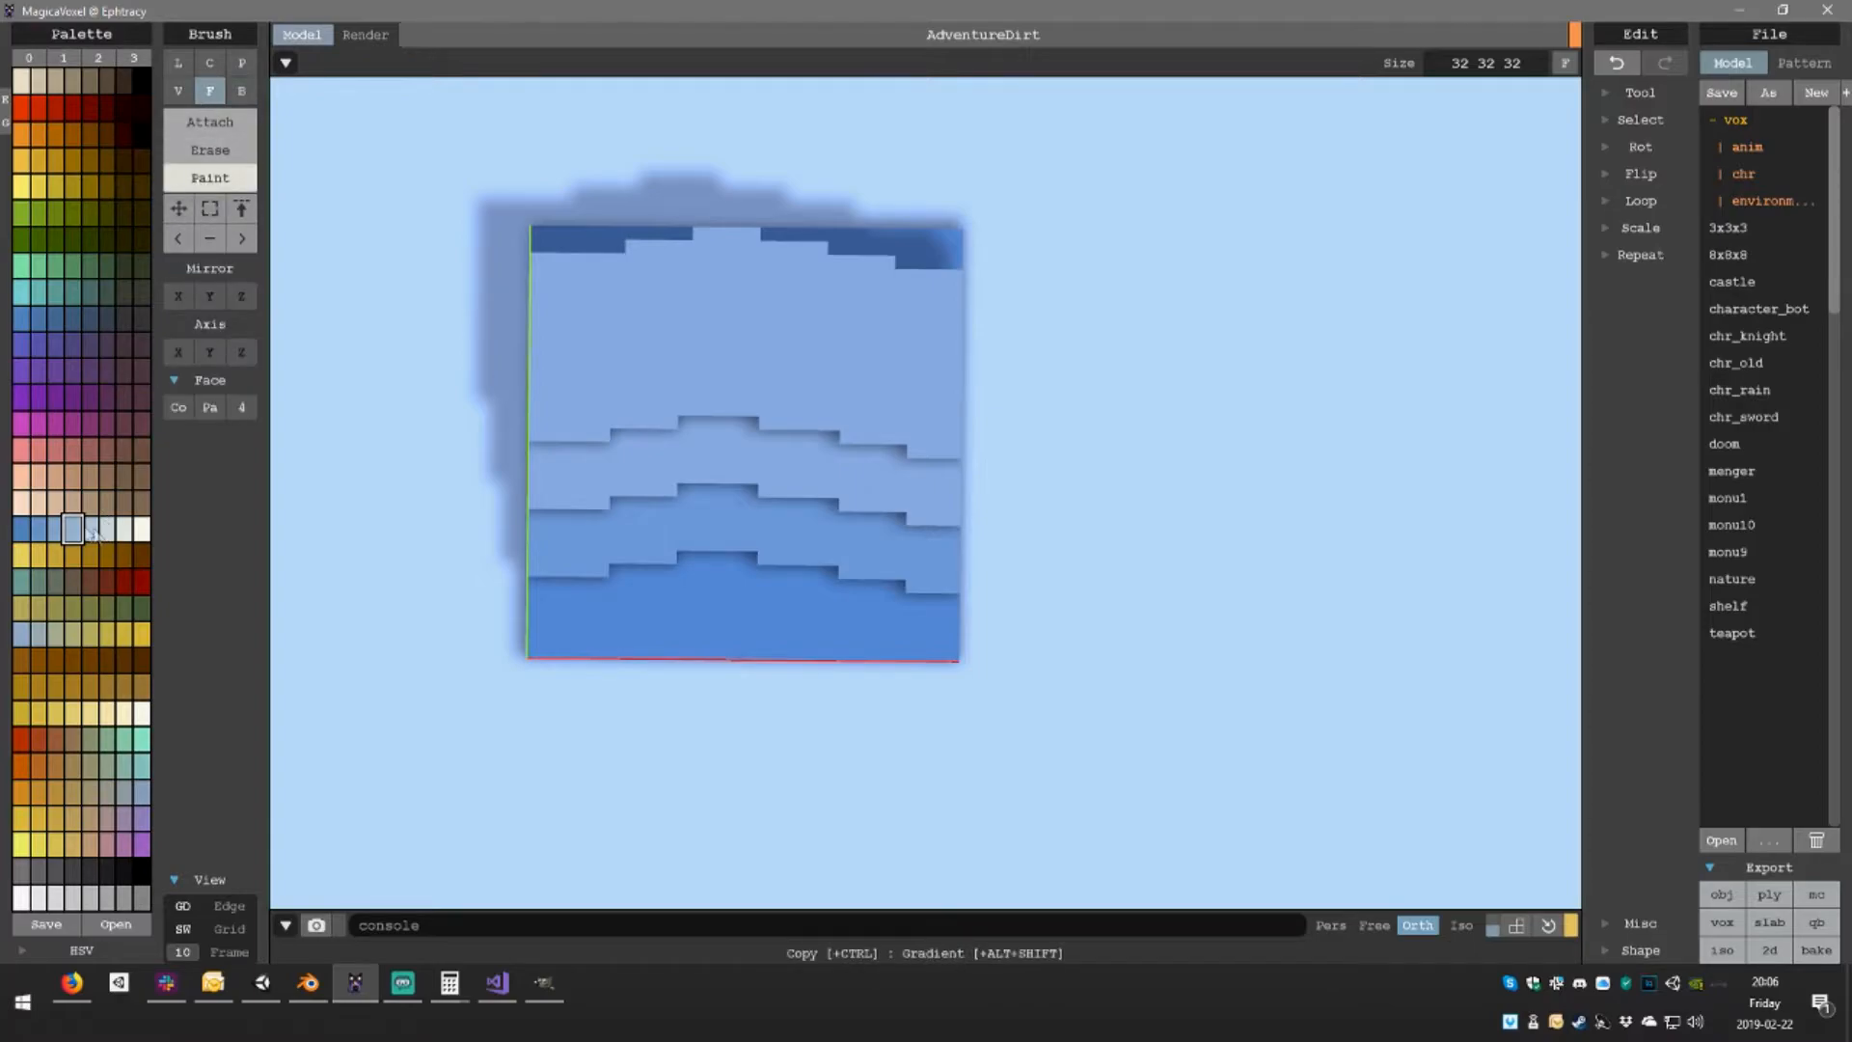
left_click(707, 349)
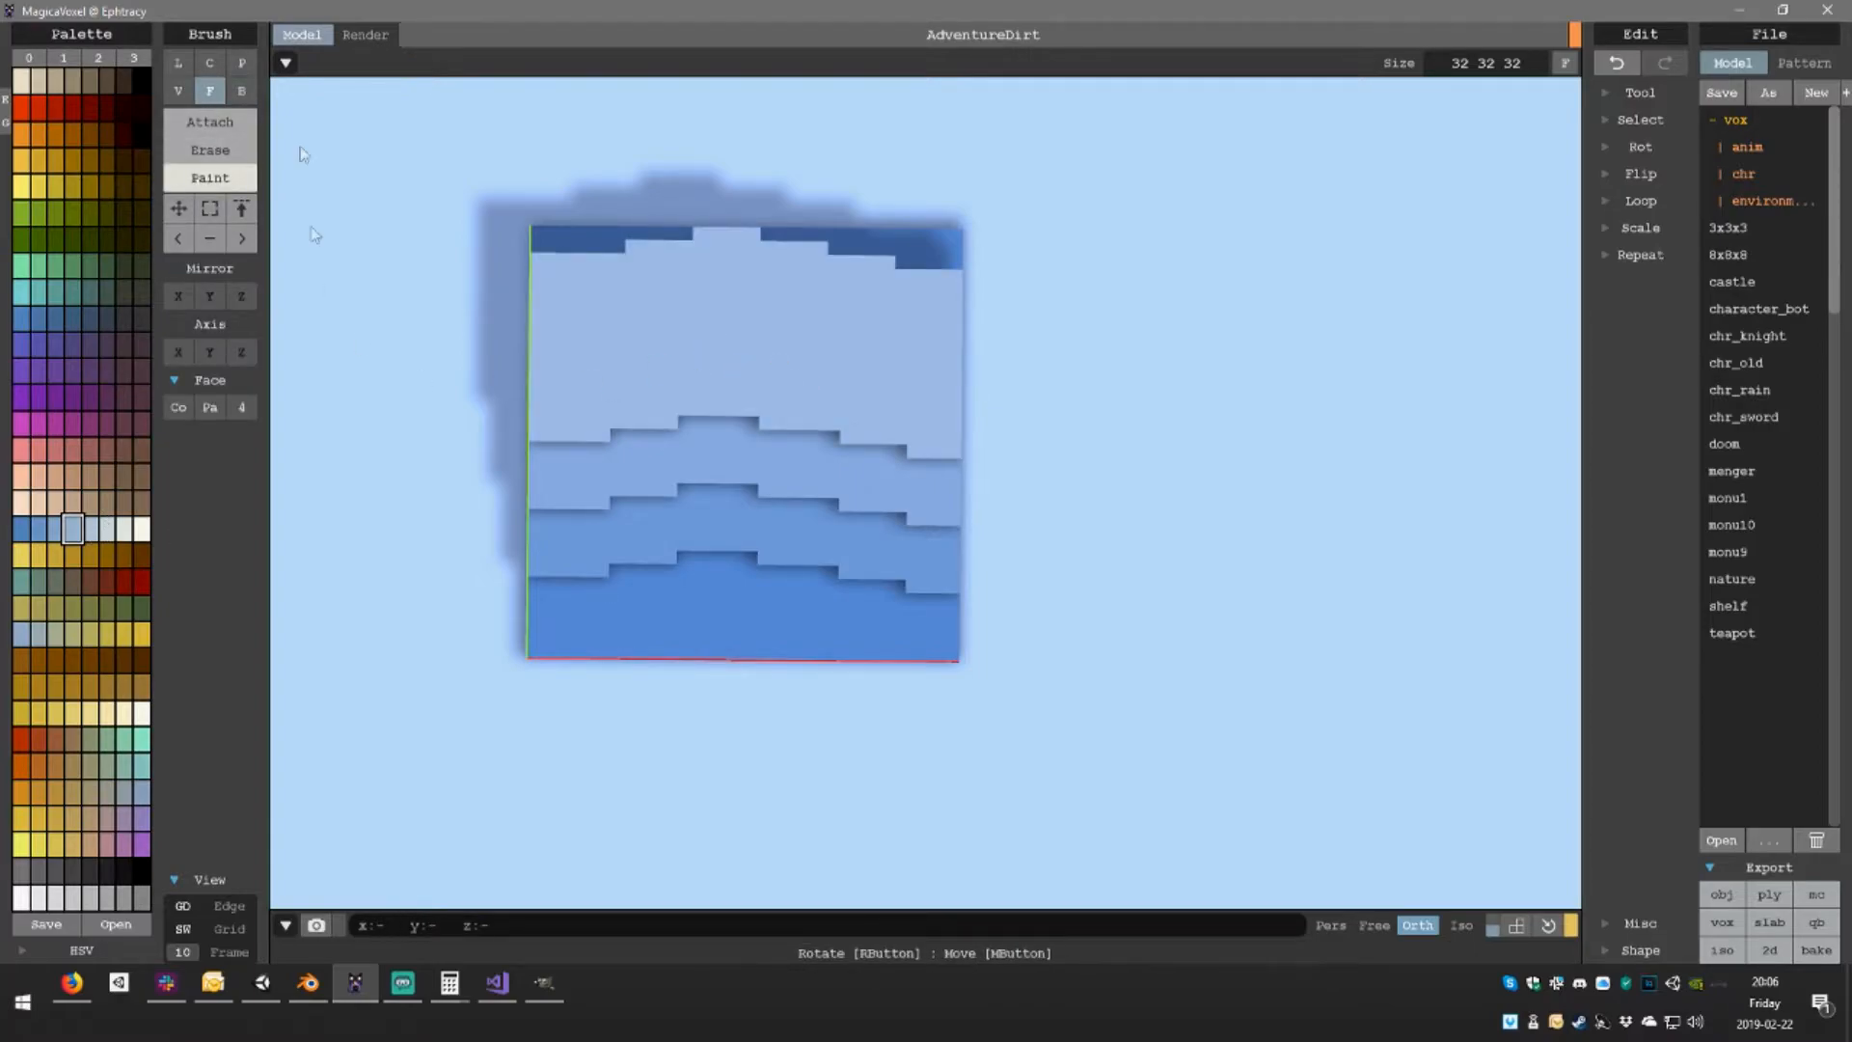
left_click(243, 91)
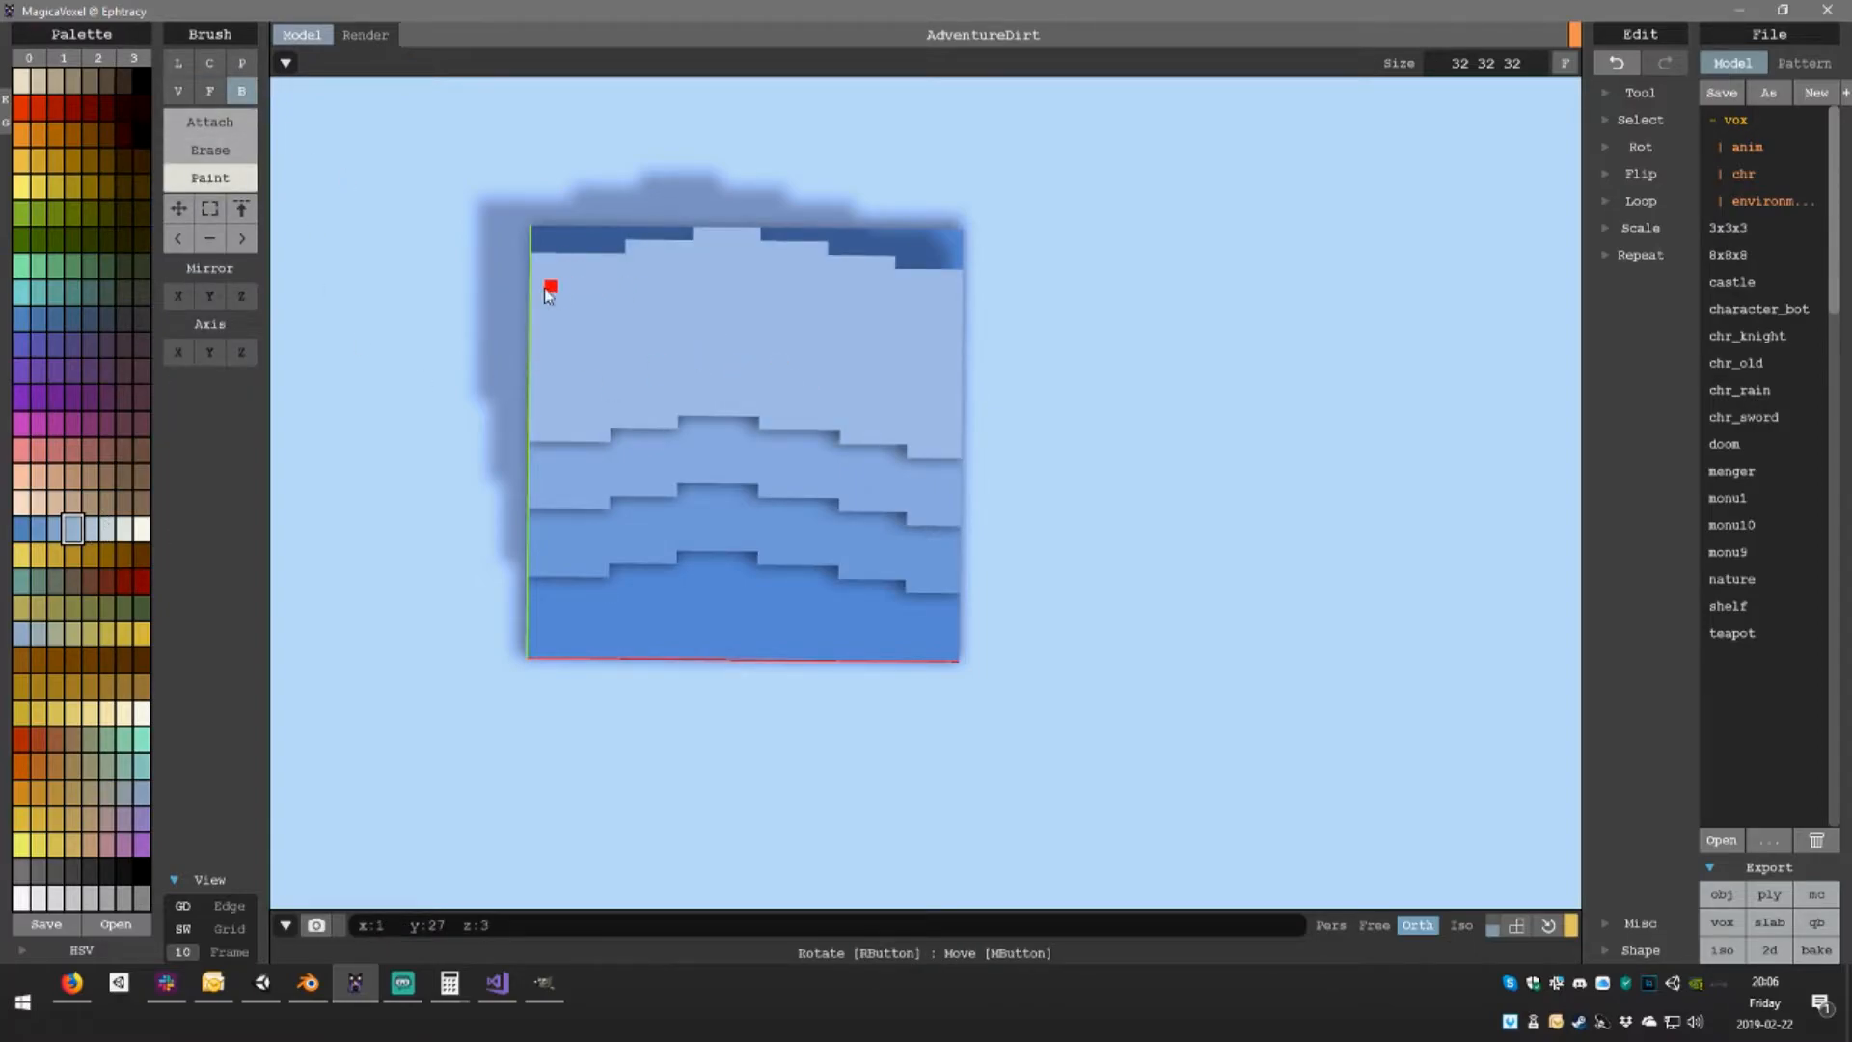
left_click_drag(544, 288, 970, 249)
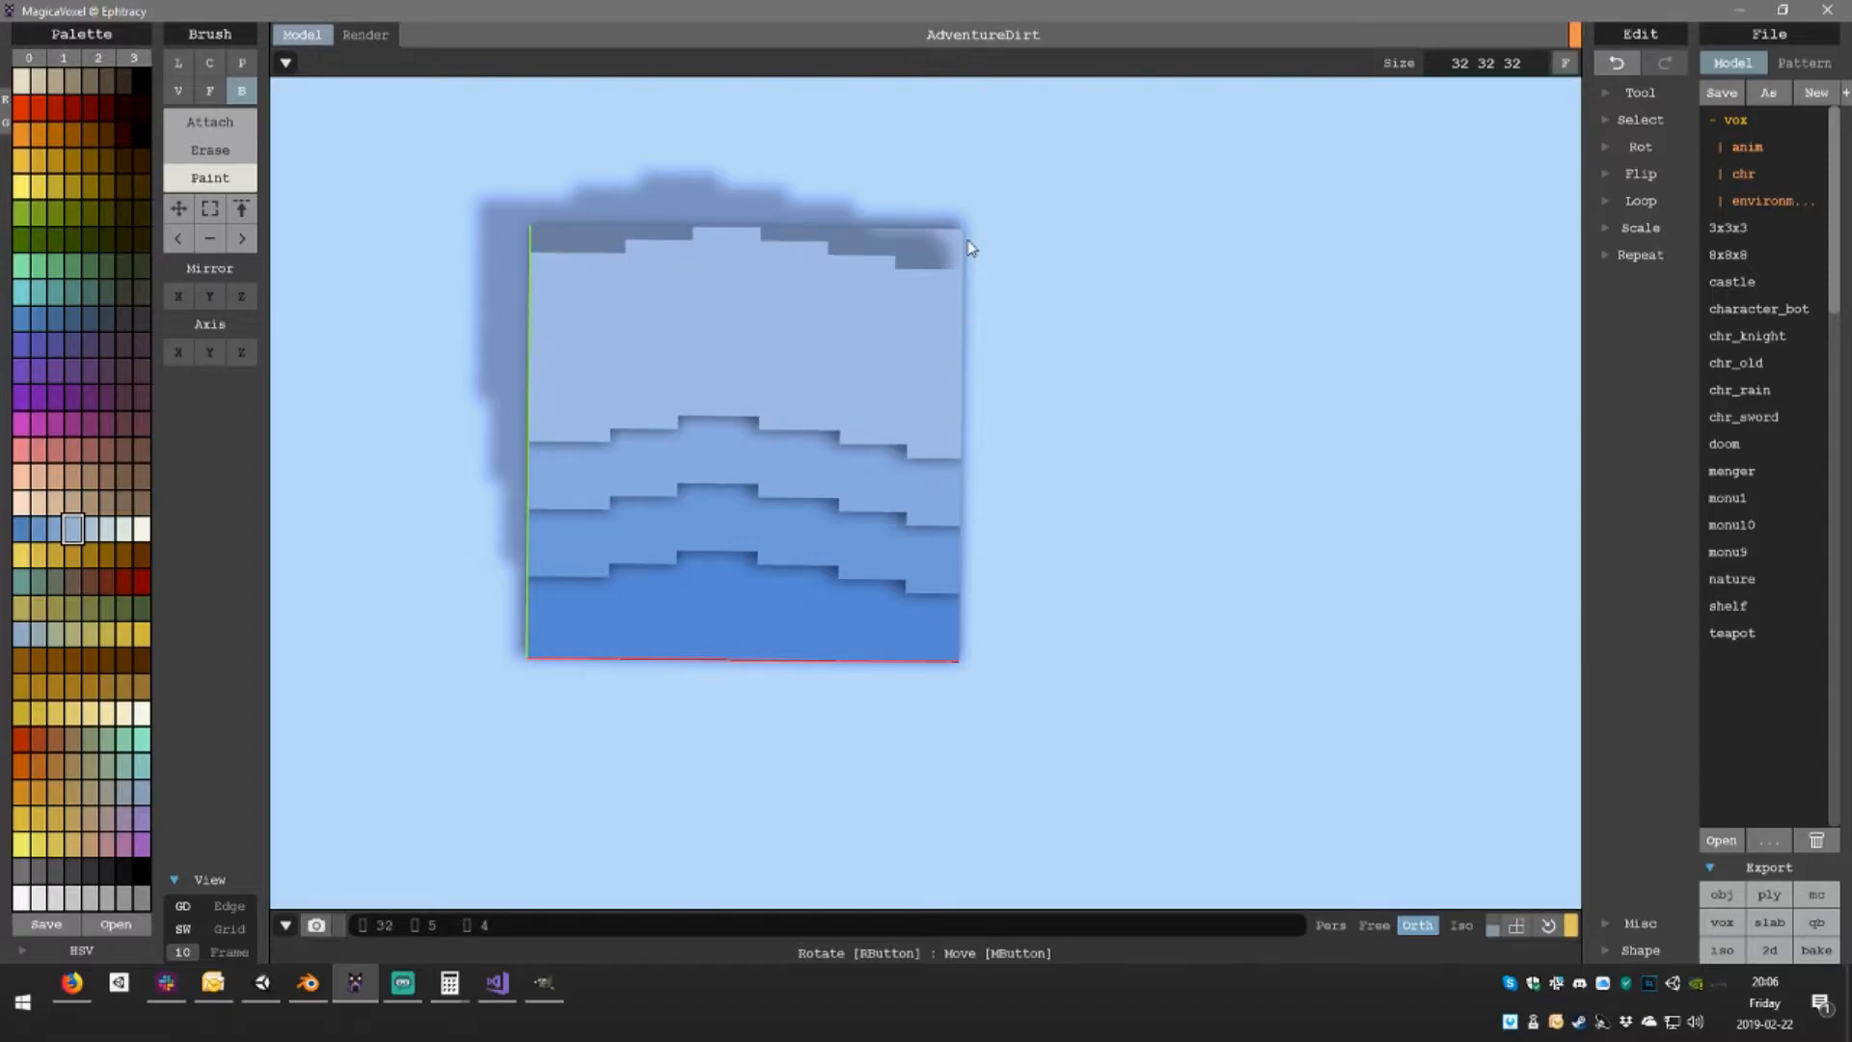
key("Delete")
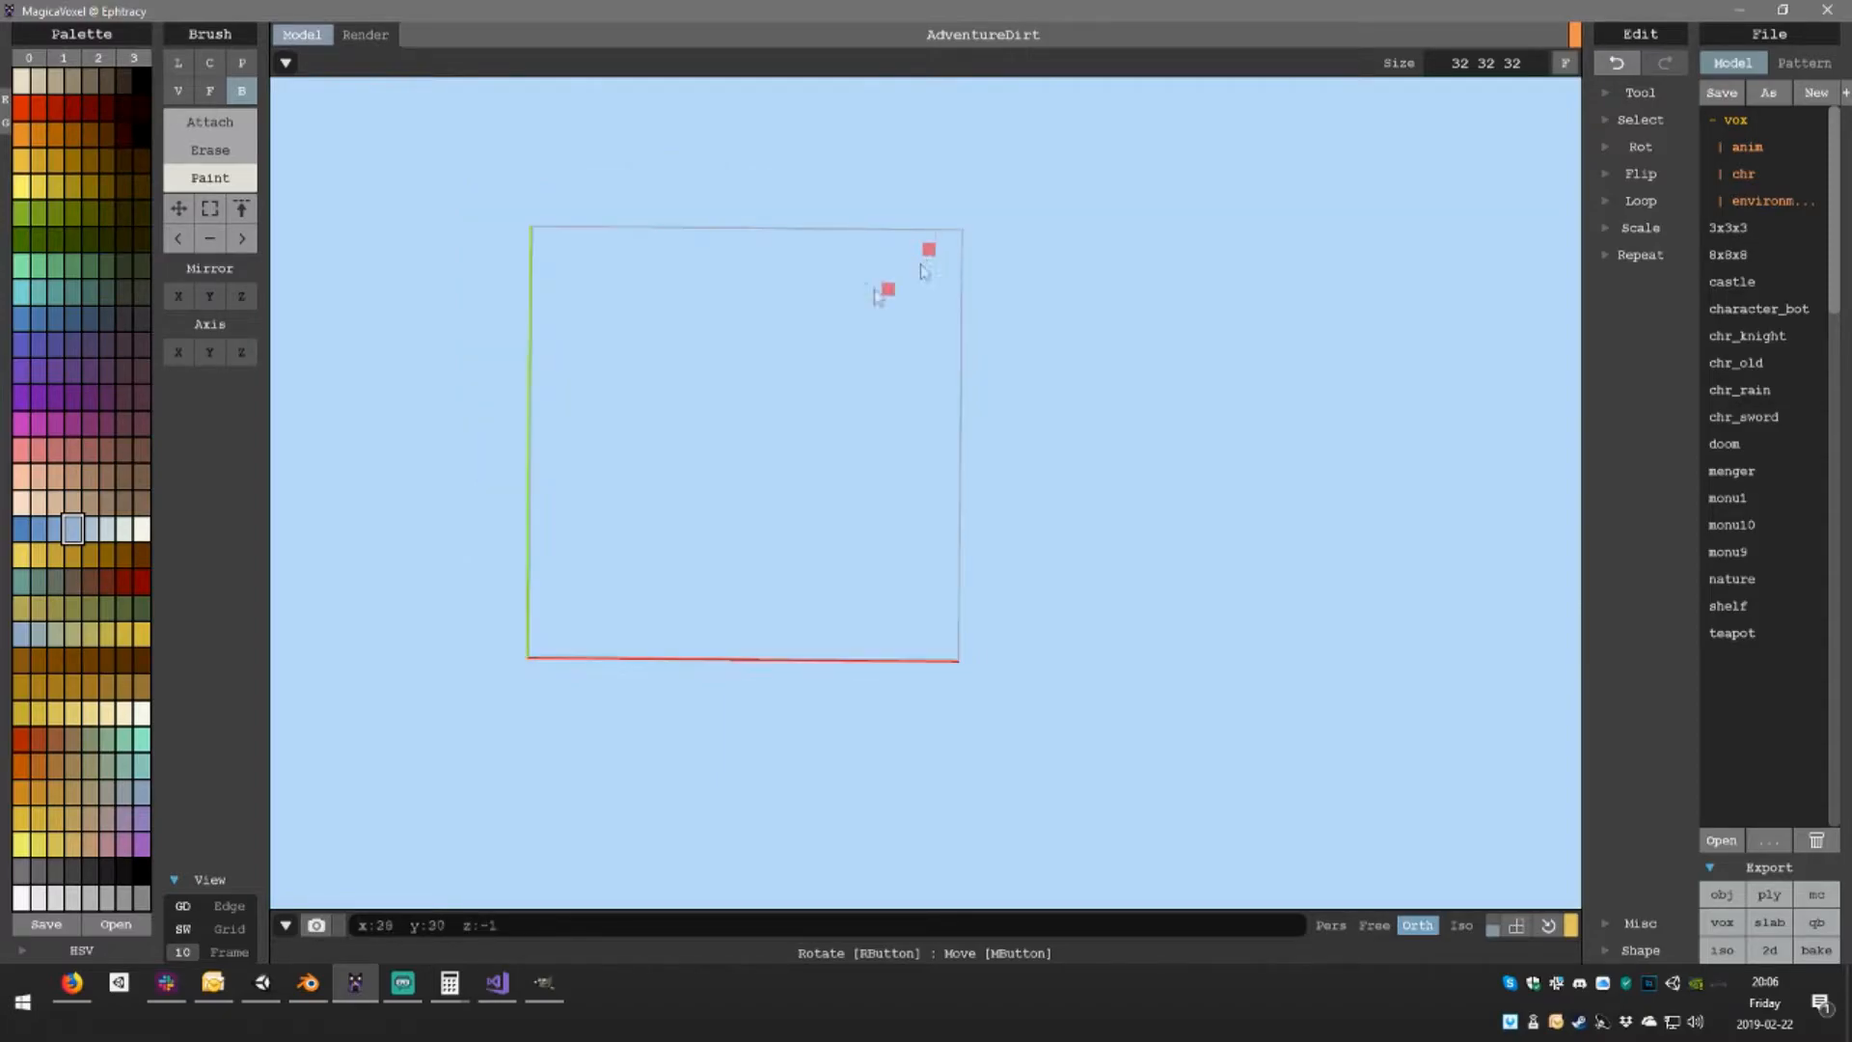
key("ctrl+z")
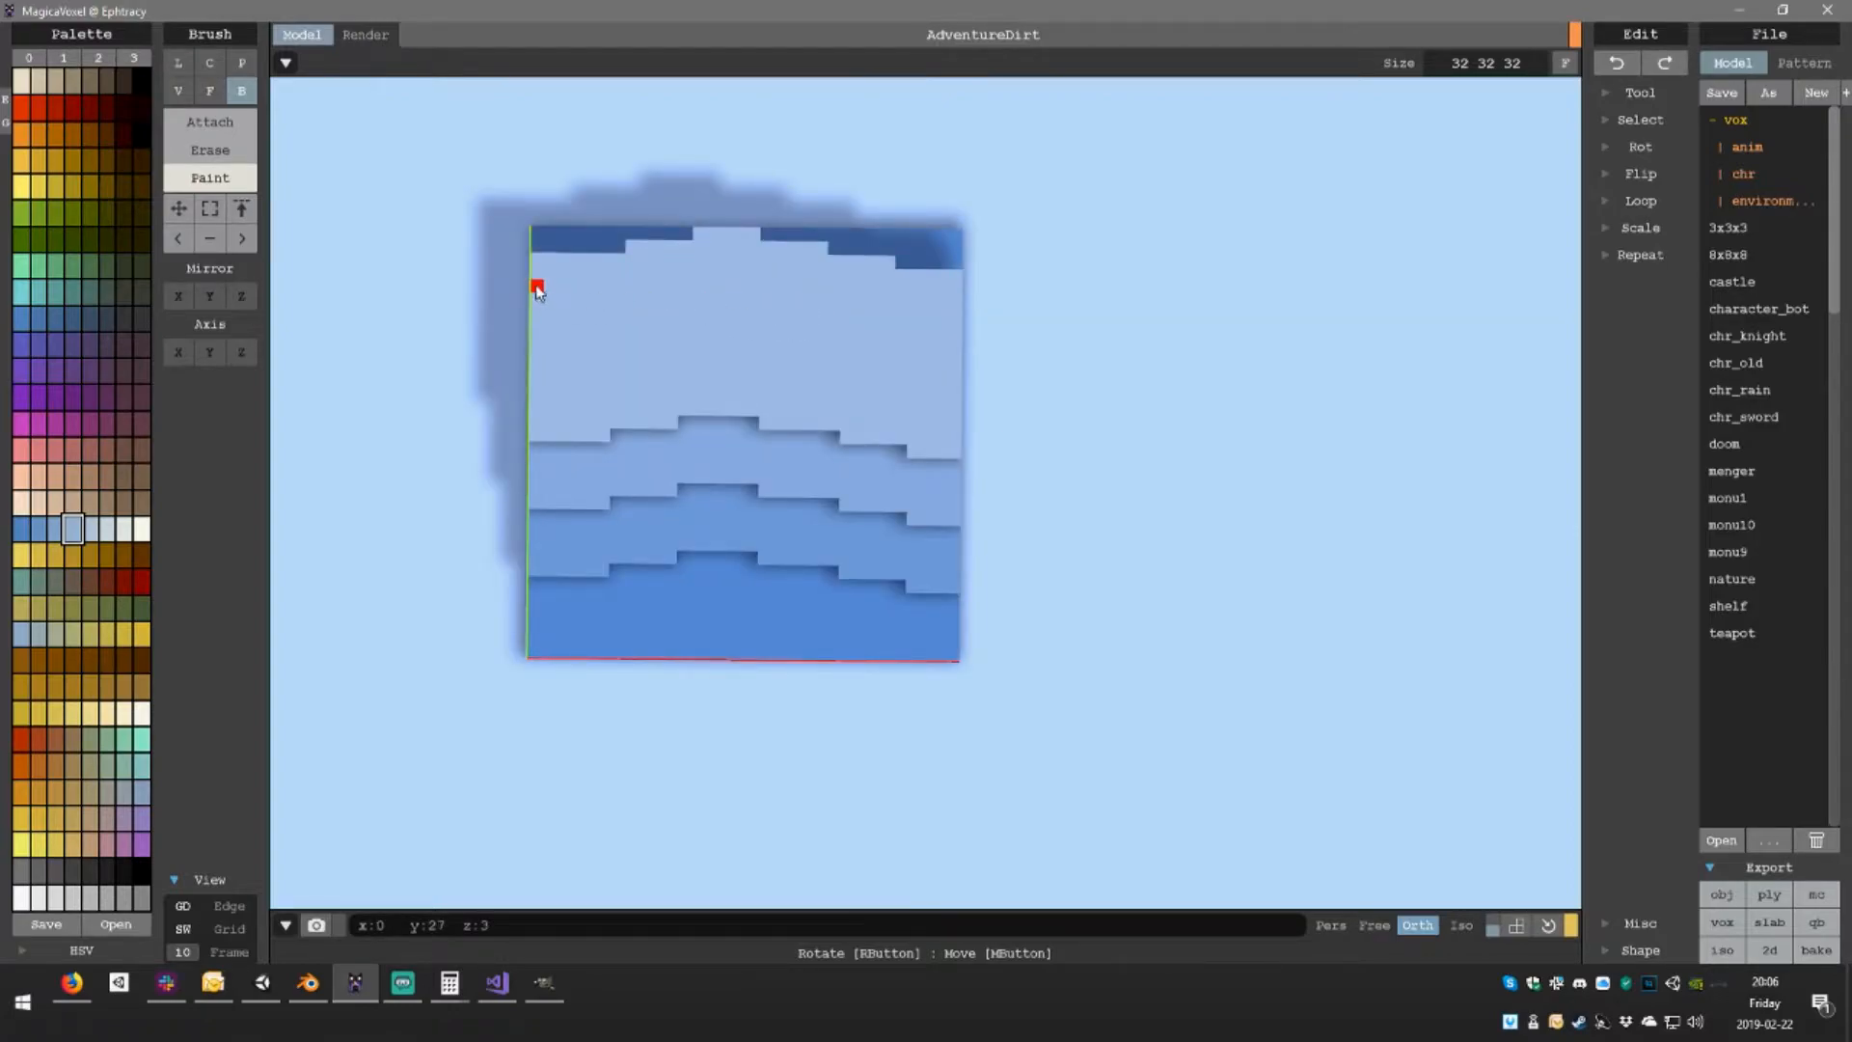
Erase the rear strips of the upper layers with the box brush, exposing the base along the back edge
left_click(231, 133)
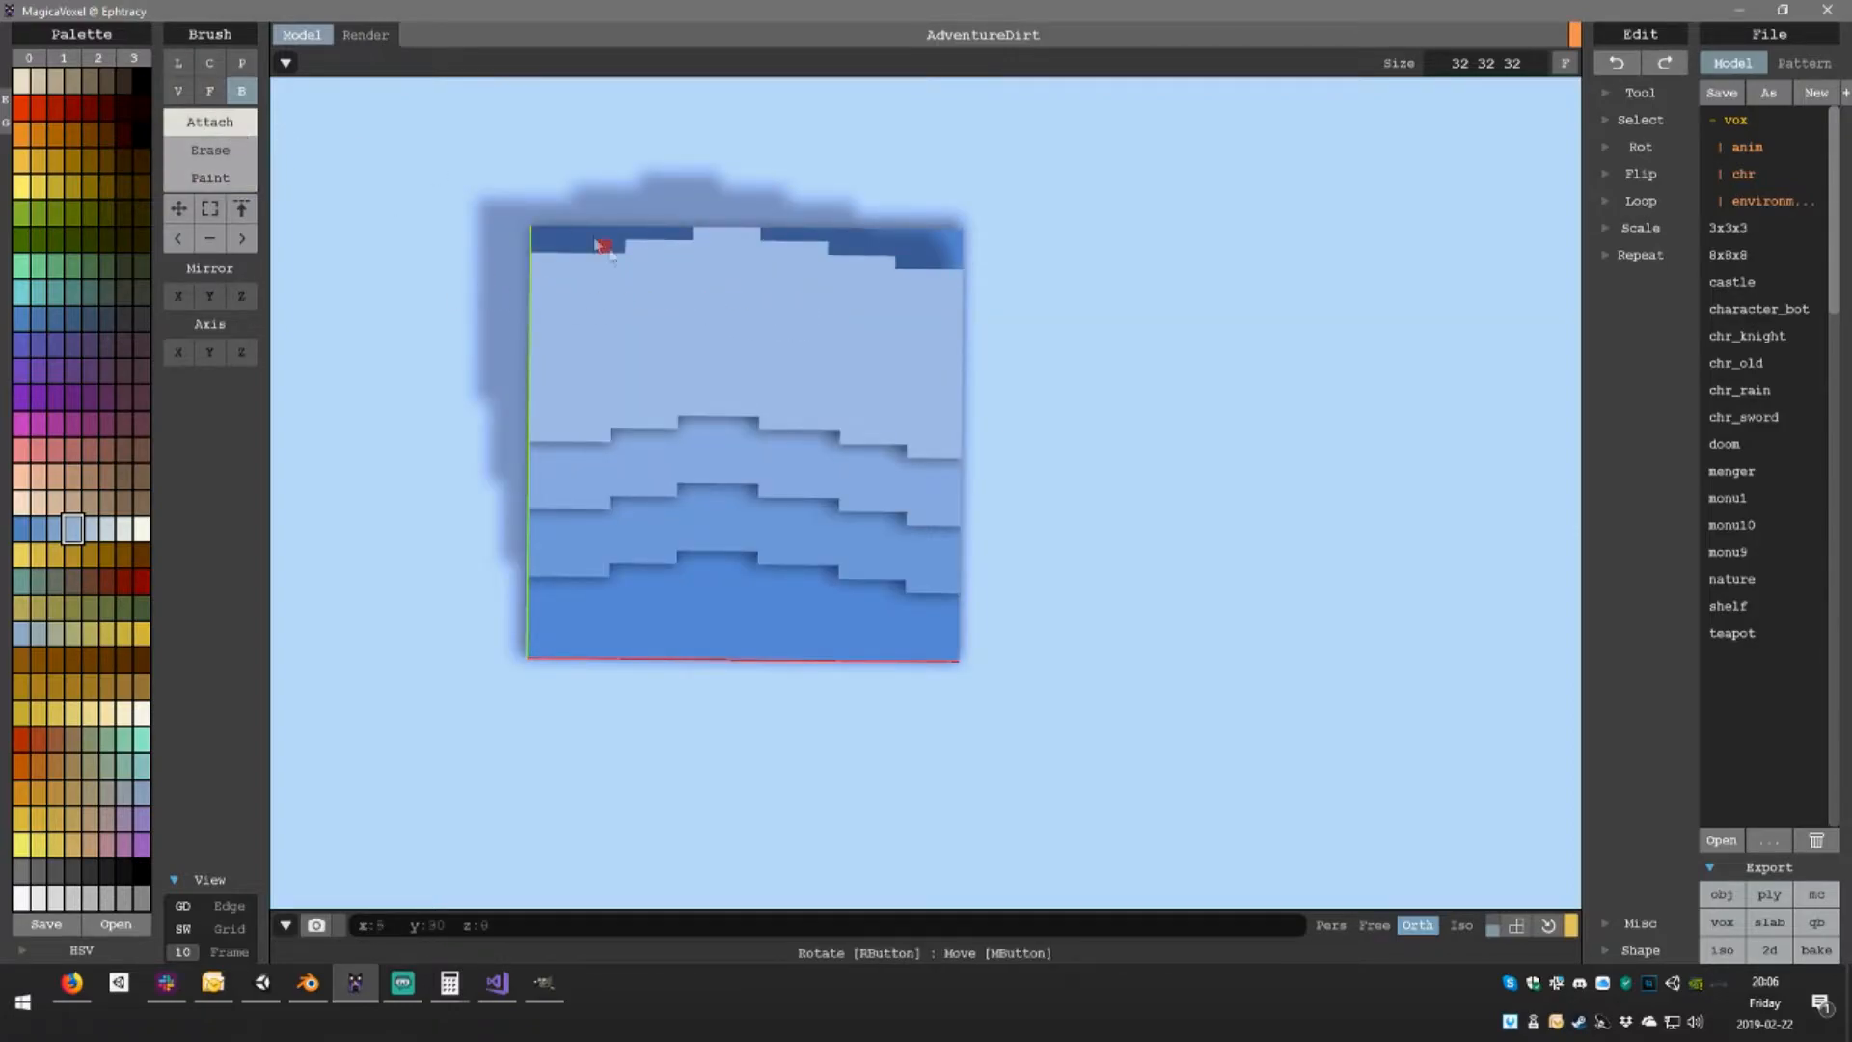
left_click_drag(536, 311, 951, 282)
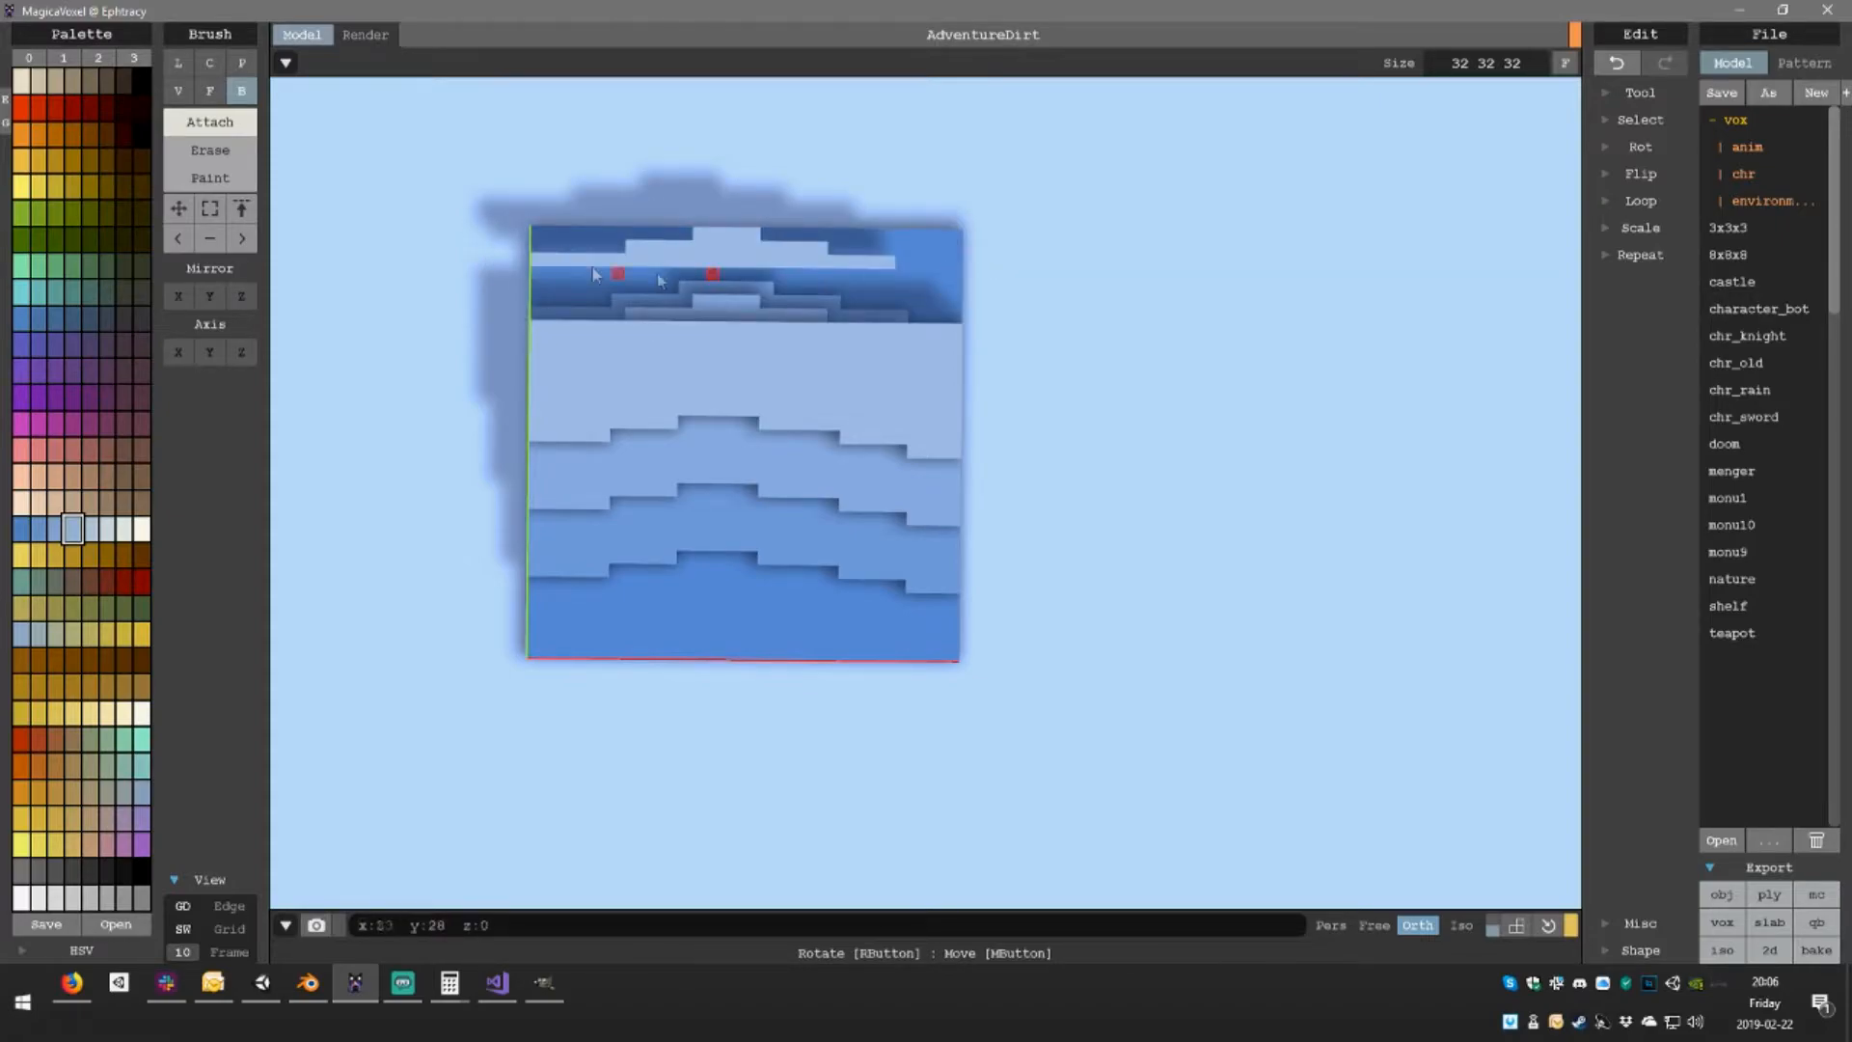
left_click_drag(547, 263, 886, 267)
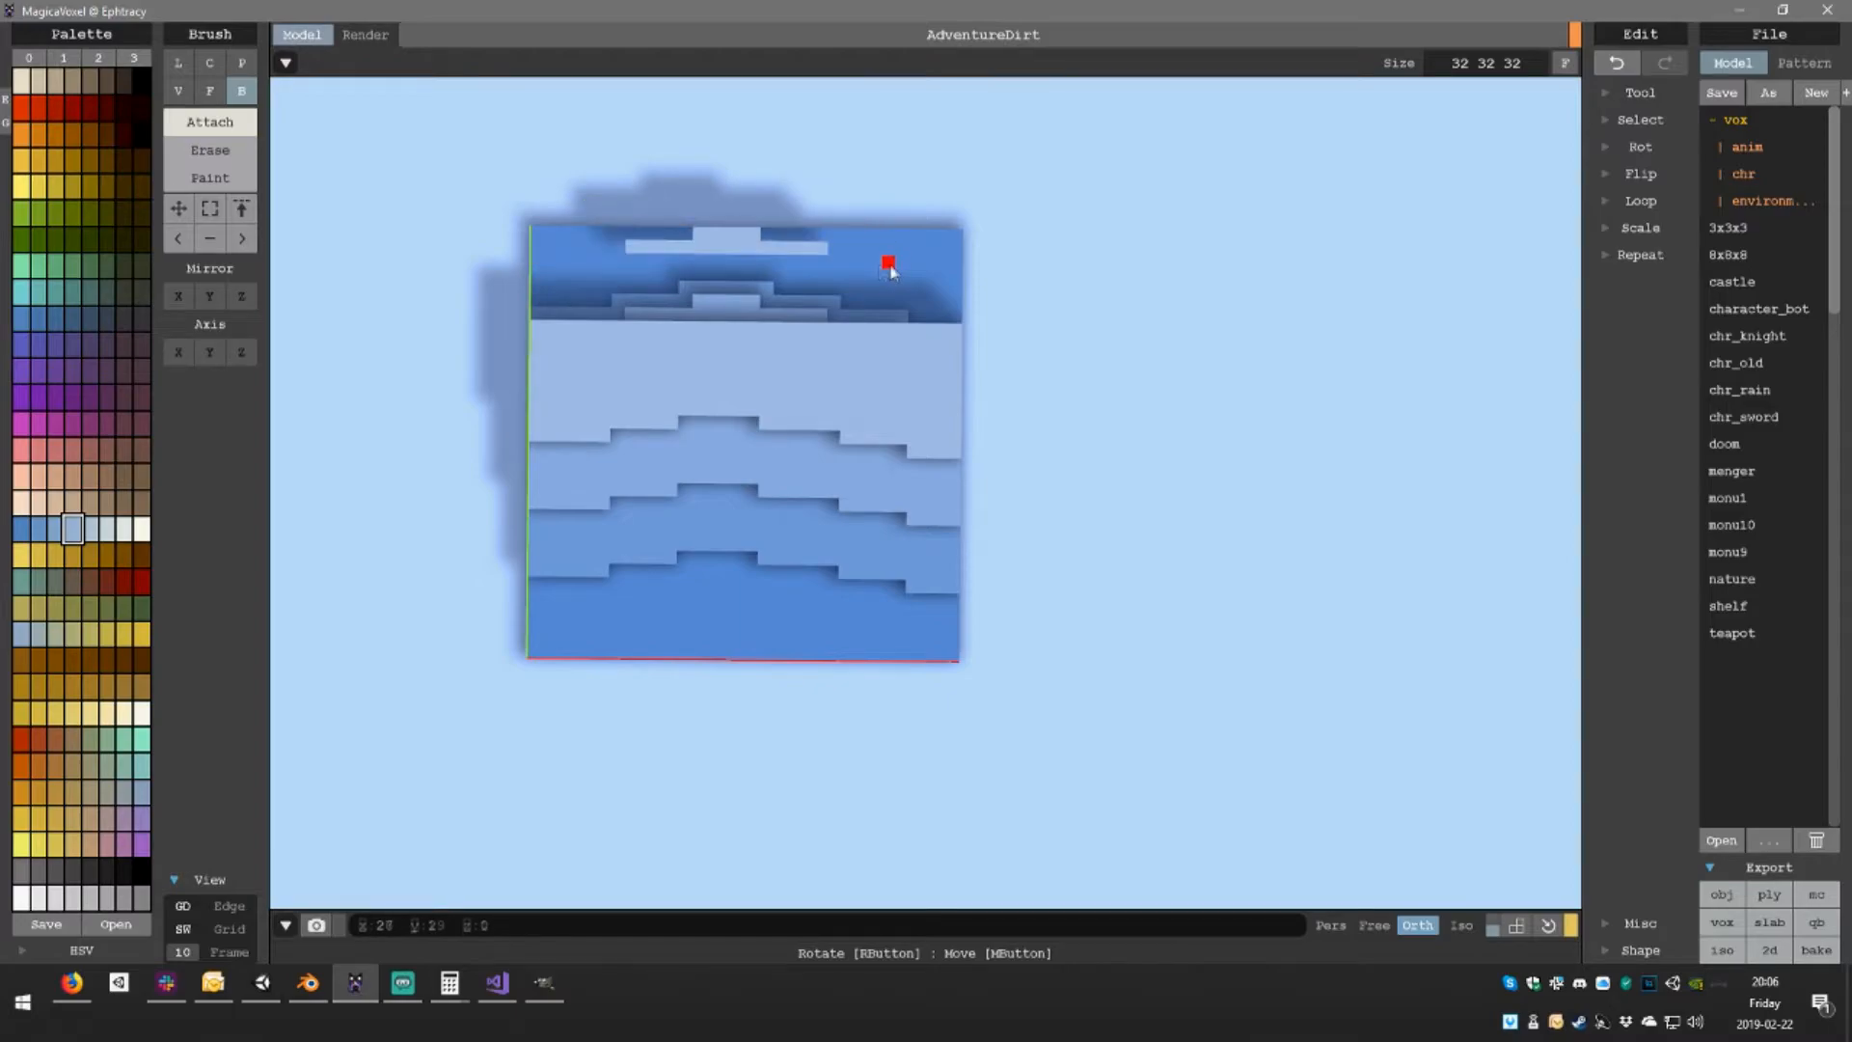
left_click_drag(632, 247, 820, 252, "shift")
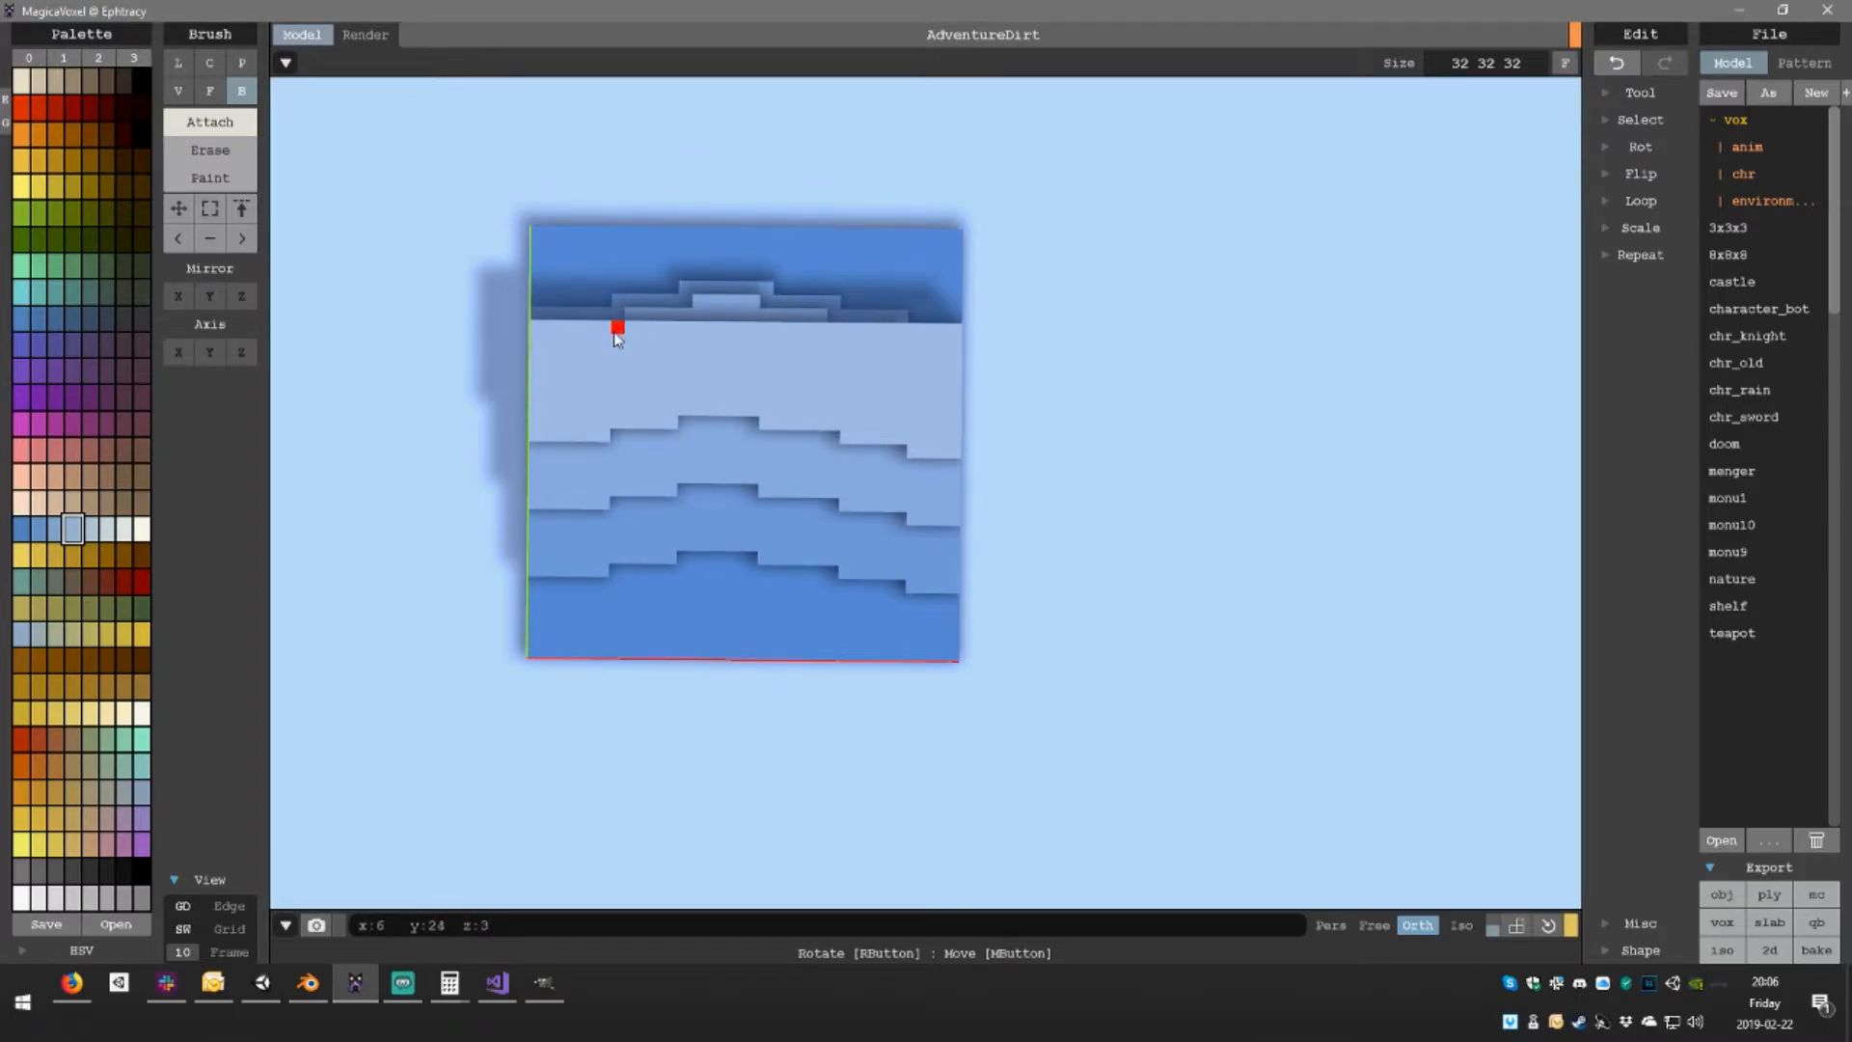
Carve the top layer's back edge into descending steps and attach a single voxel at its middle
left_click_drag(615, 331, 519, 337)
left_click_drag(632, 331, 968, 340)
mouse_move(1081, 397)
right_mouse_down()
mouse_move(984, 331)
mouse_move(1080, 414)
right_mouse_up()
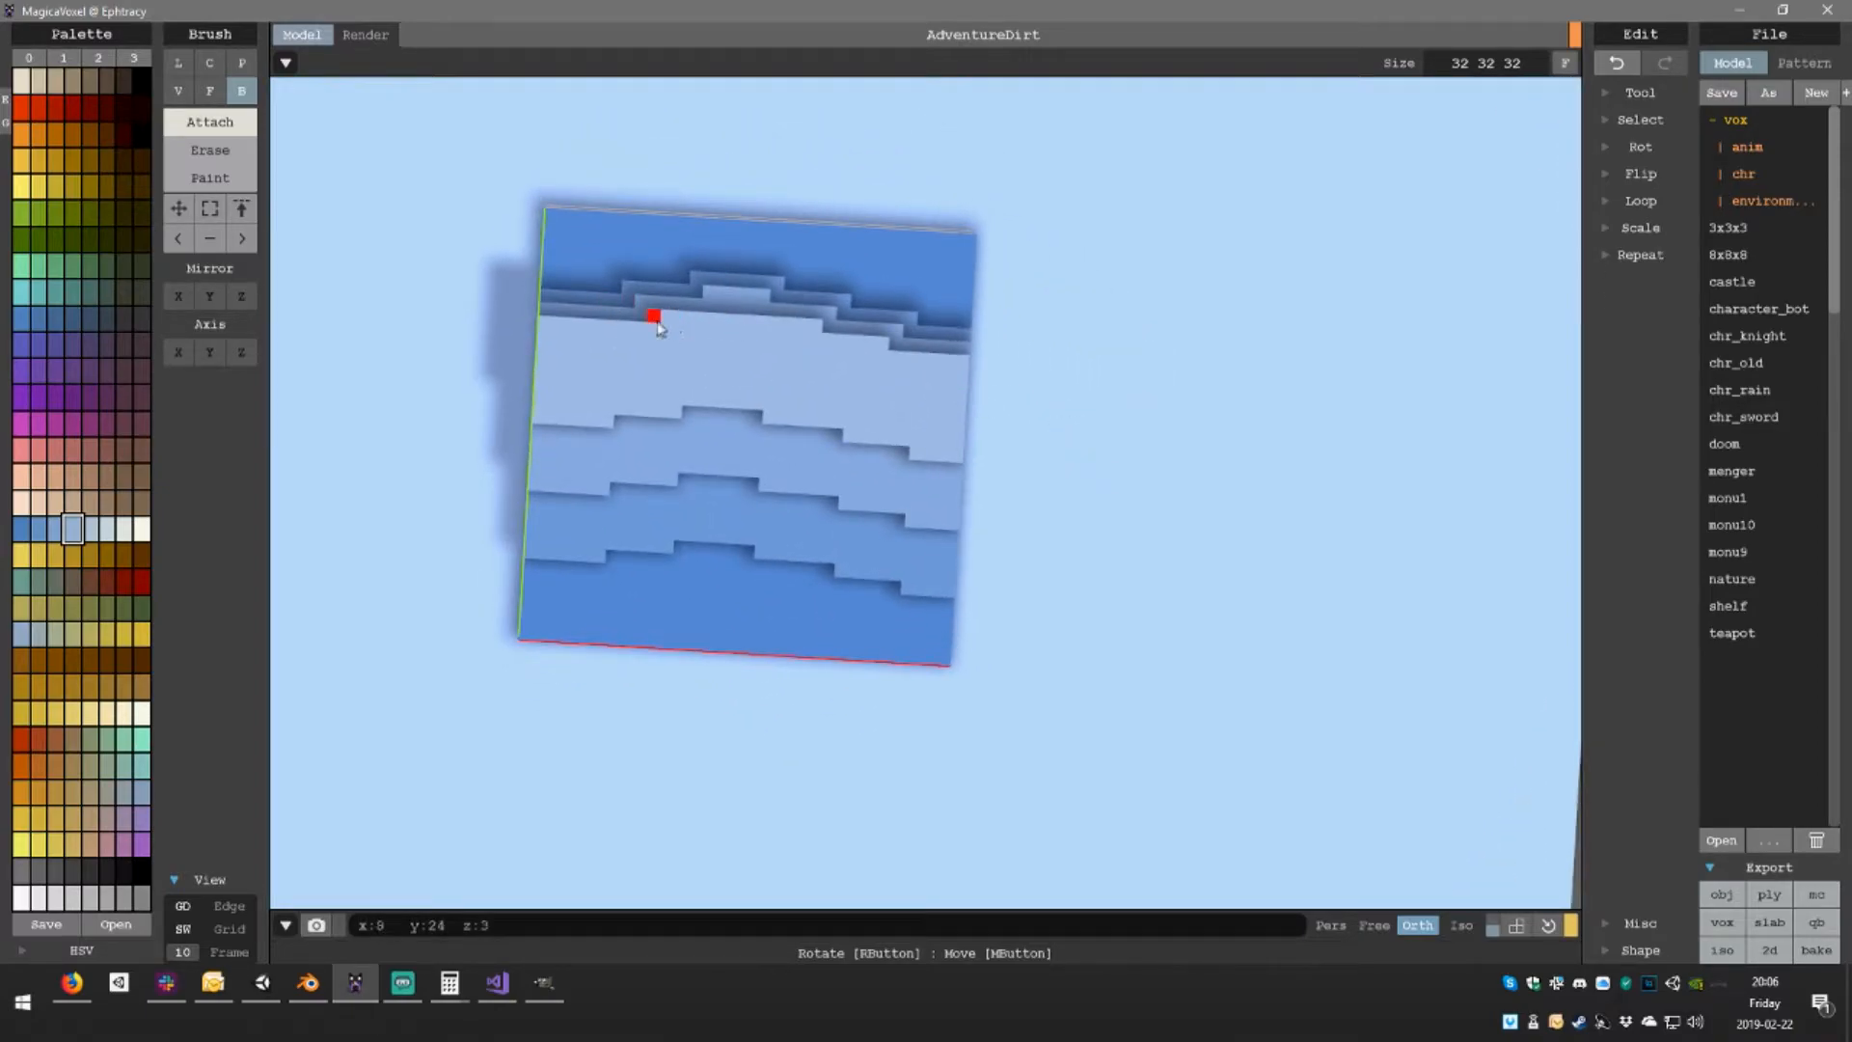
left_click(724, 311)
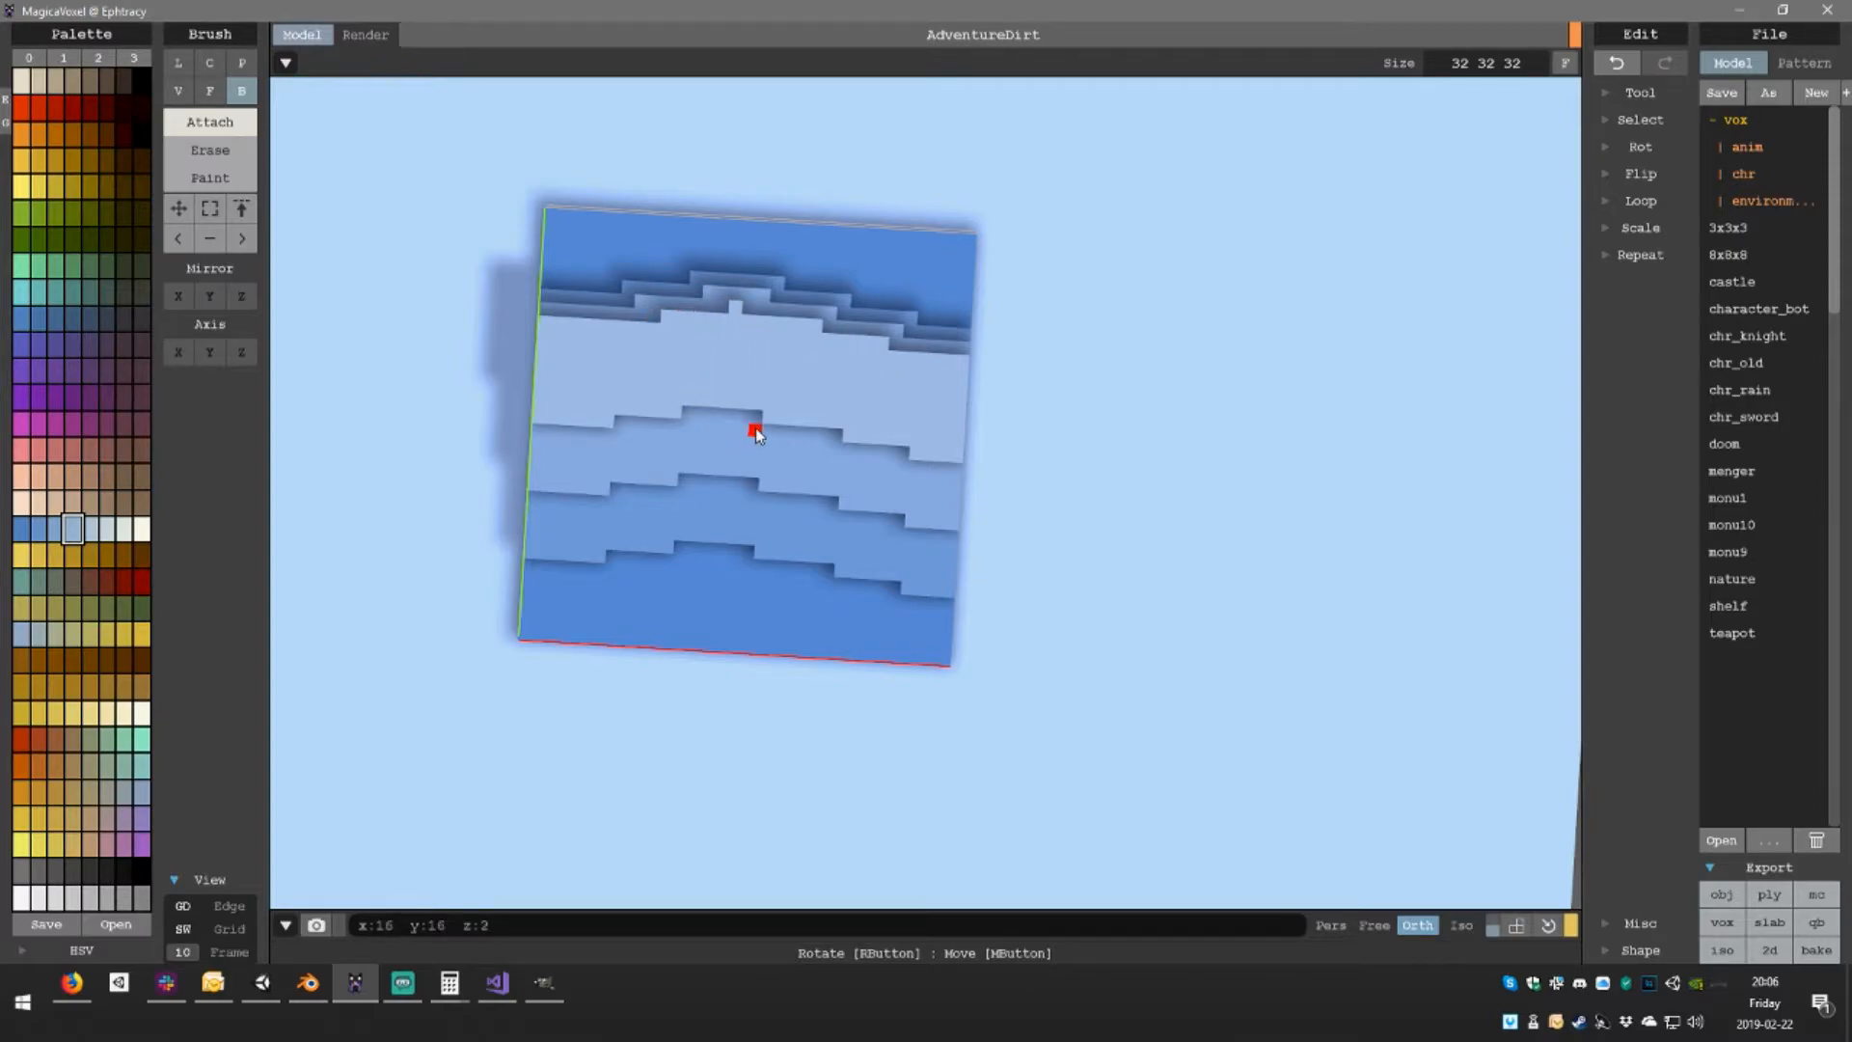
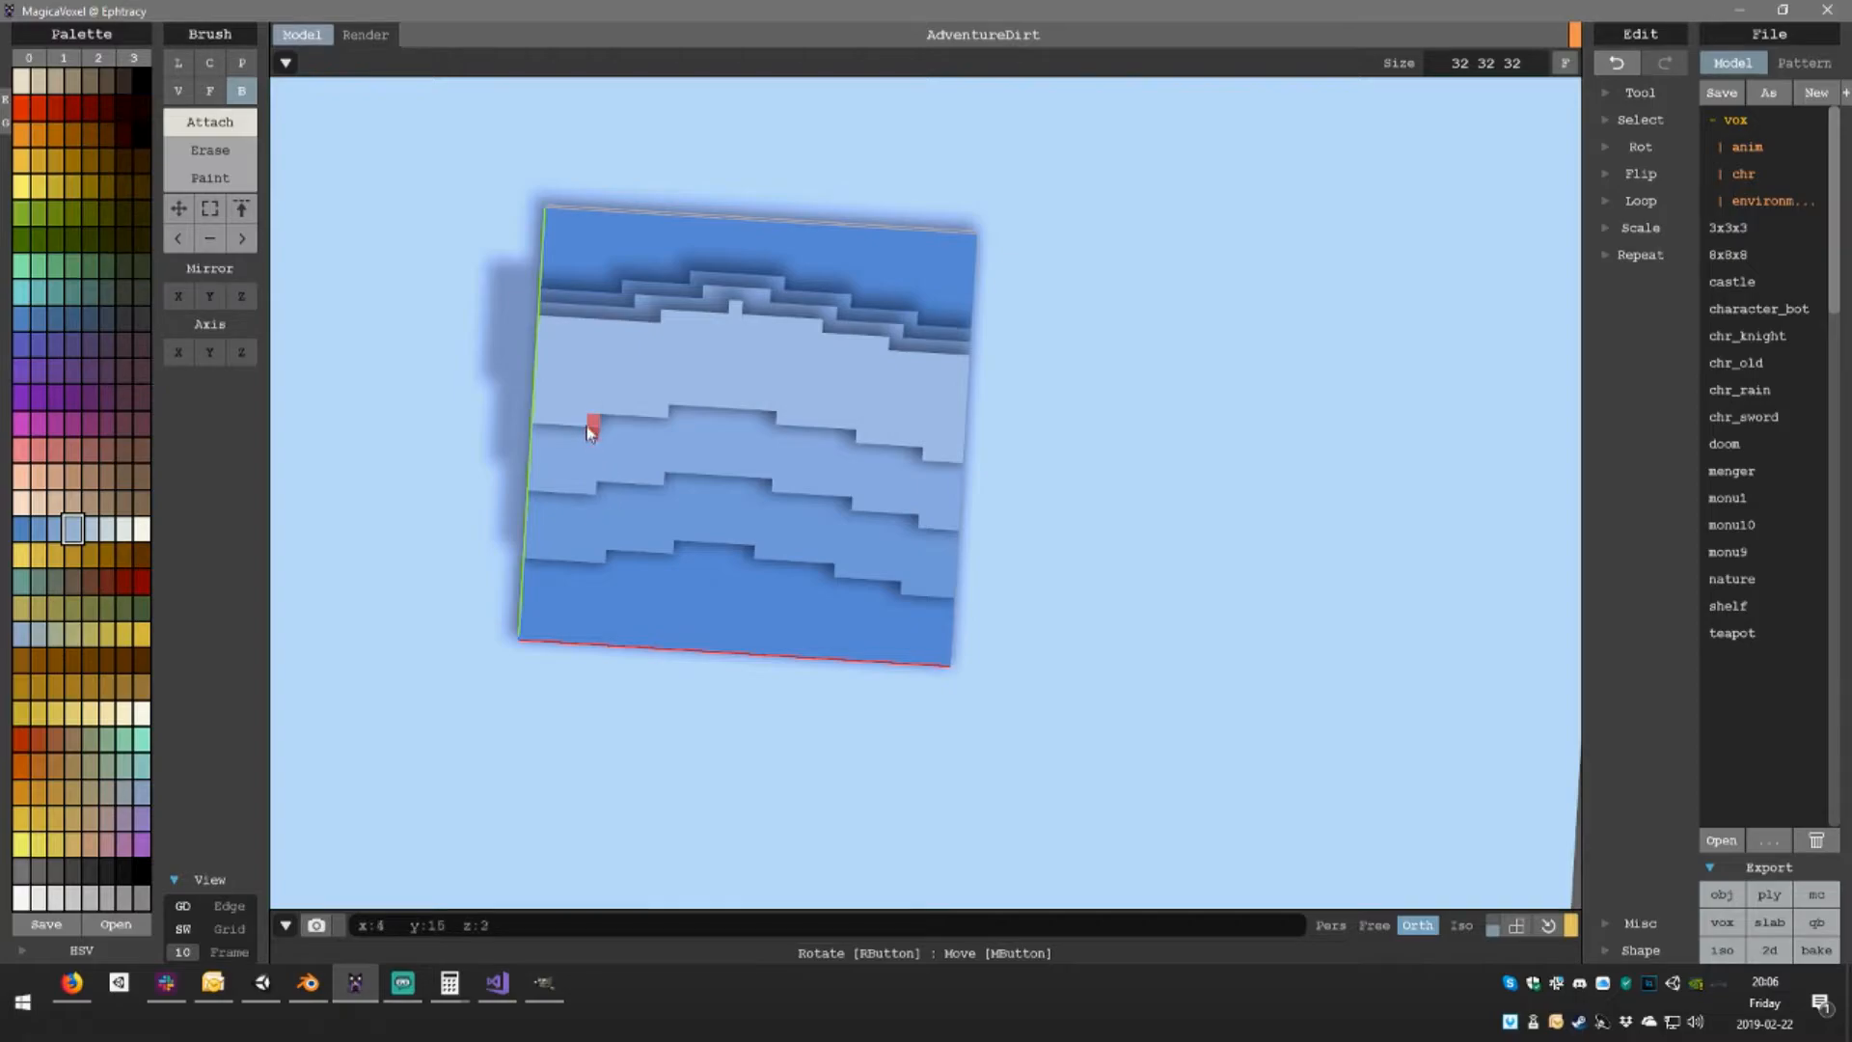
Stagger the steps along the top layer's front and back edges, including a one-voxel notch near the middle of the front edge
key("ctrl+z")
key("ctrl+y")
left_click(729, 405)
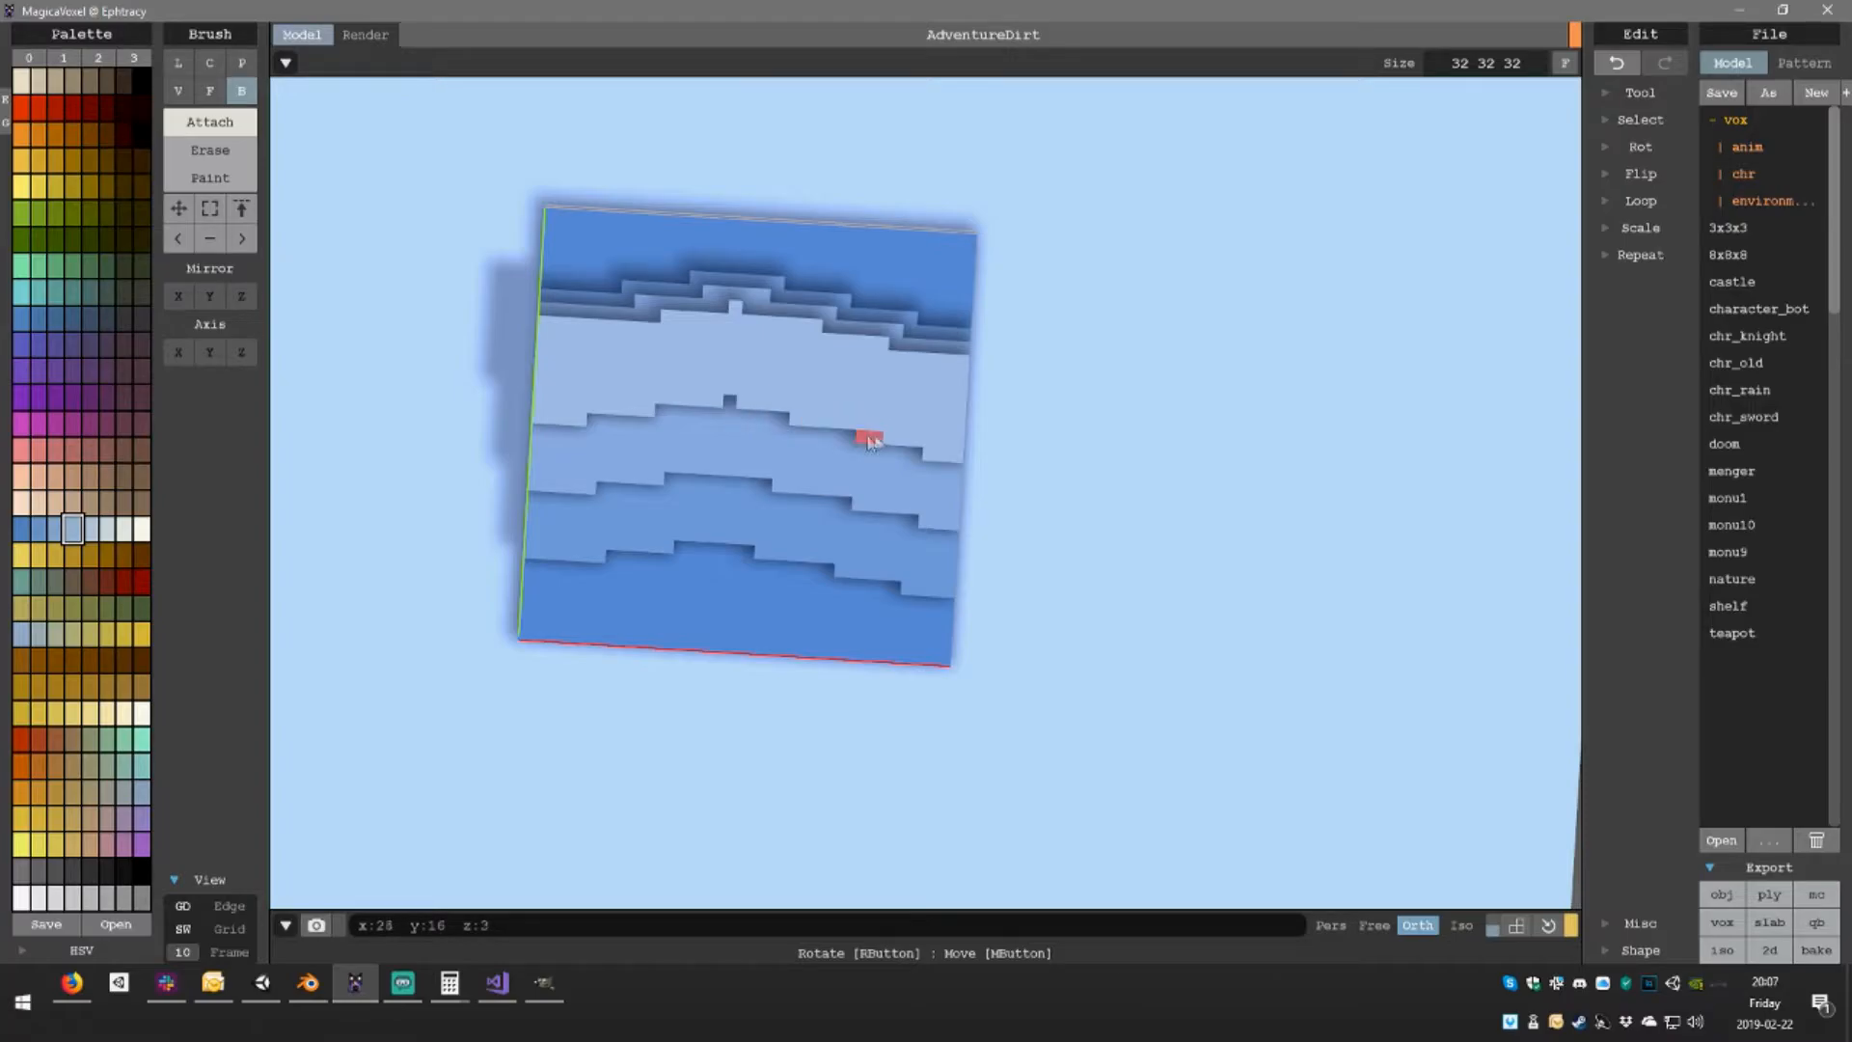
left_click(929, 452, "shift")
right_click_drag(1009, 474, 1012, 501)
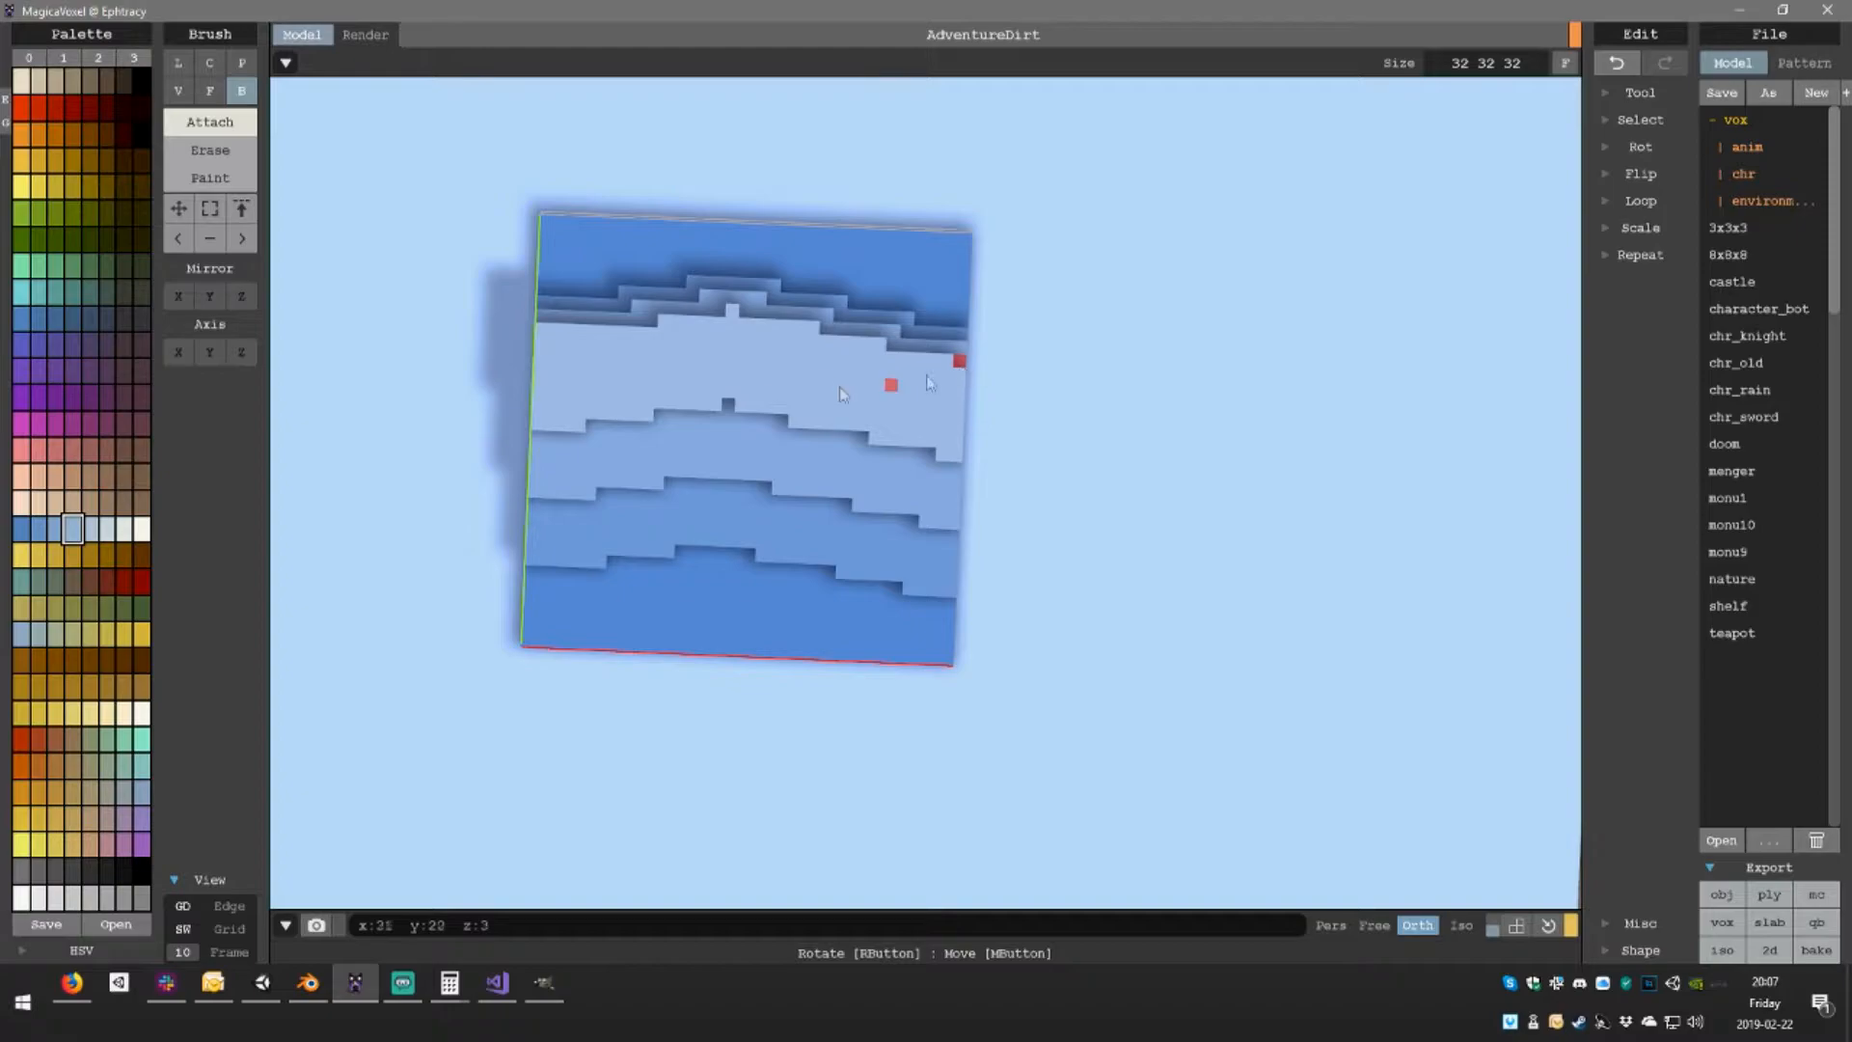
left_click_drag(539, 331, 566, 331, "shift")
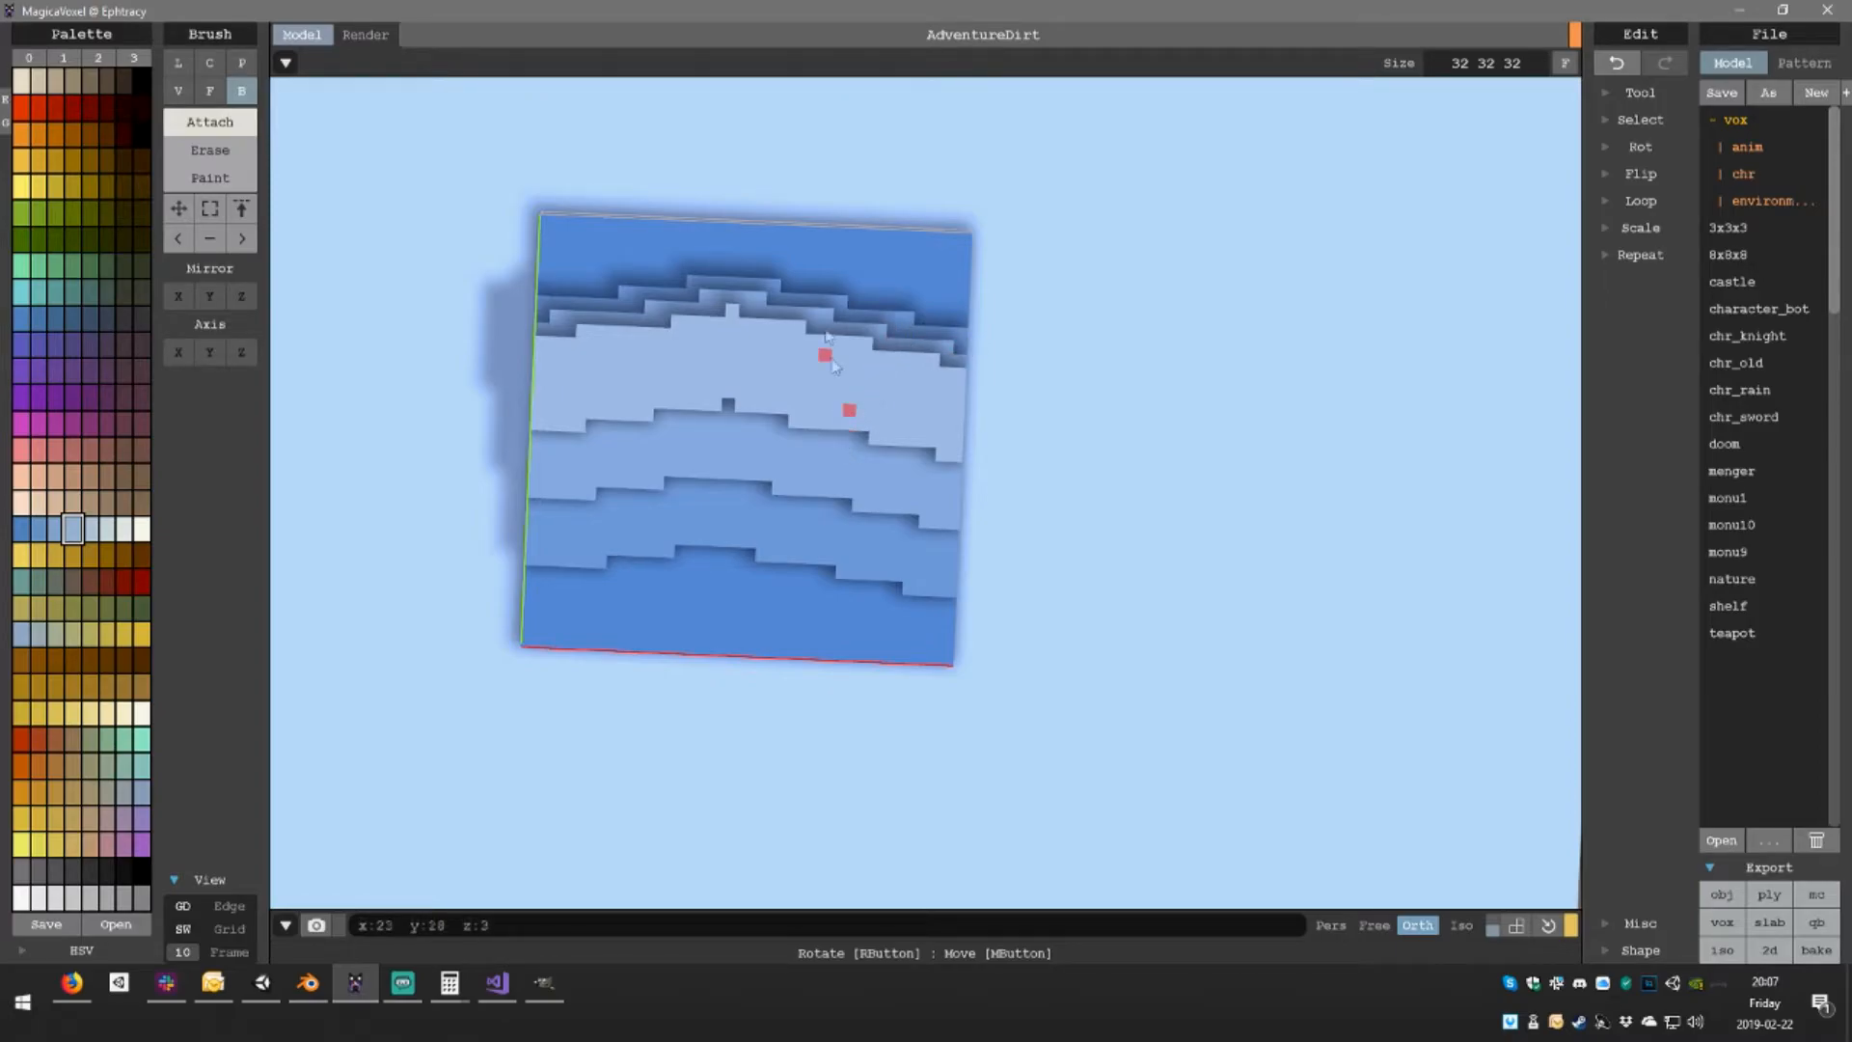
right_click_drag(907, 371, 971, 695)
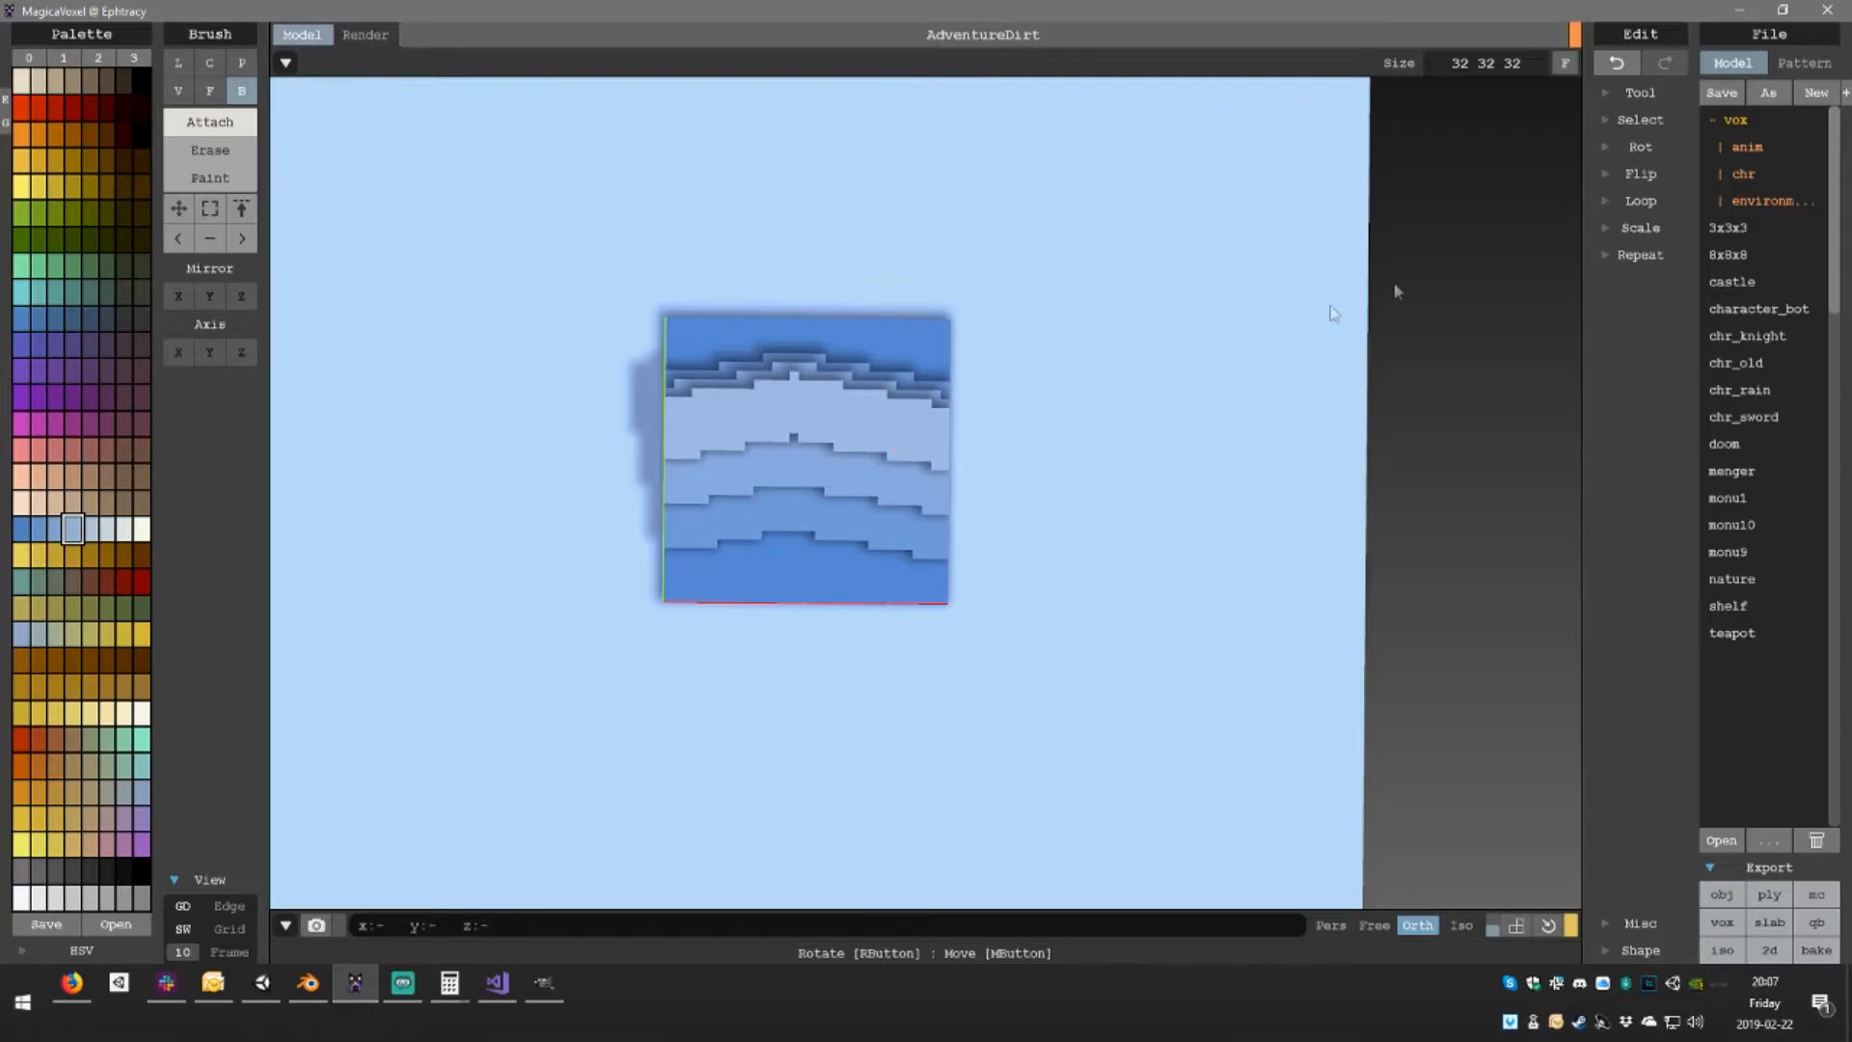
Save the model as AdventureSea.vox and export its mesh as AdventureSea.ply in the same Zoe folder
left_click(1771, 92)
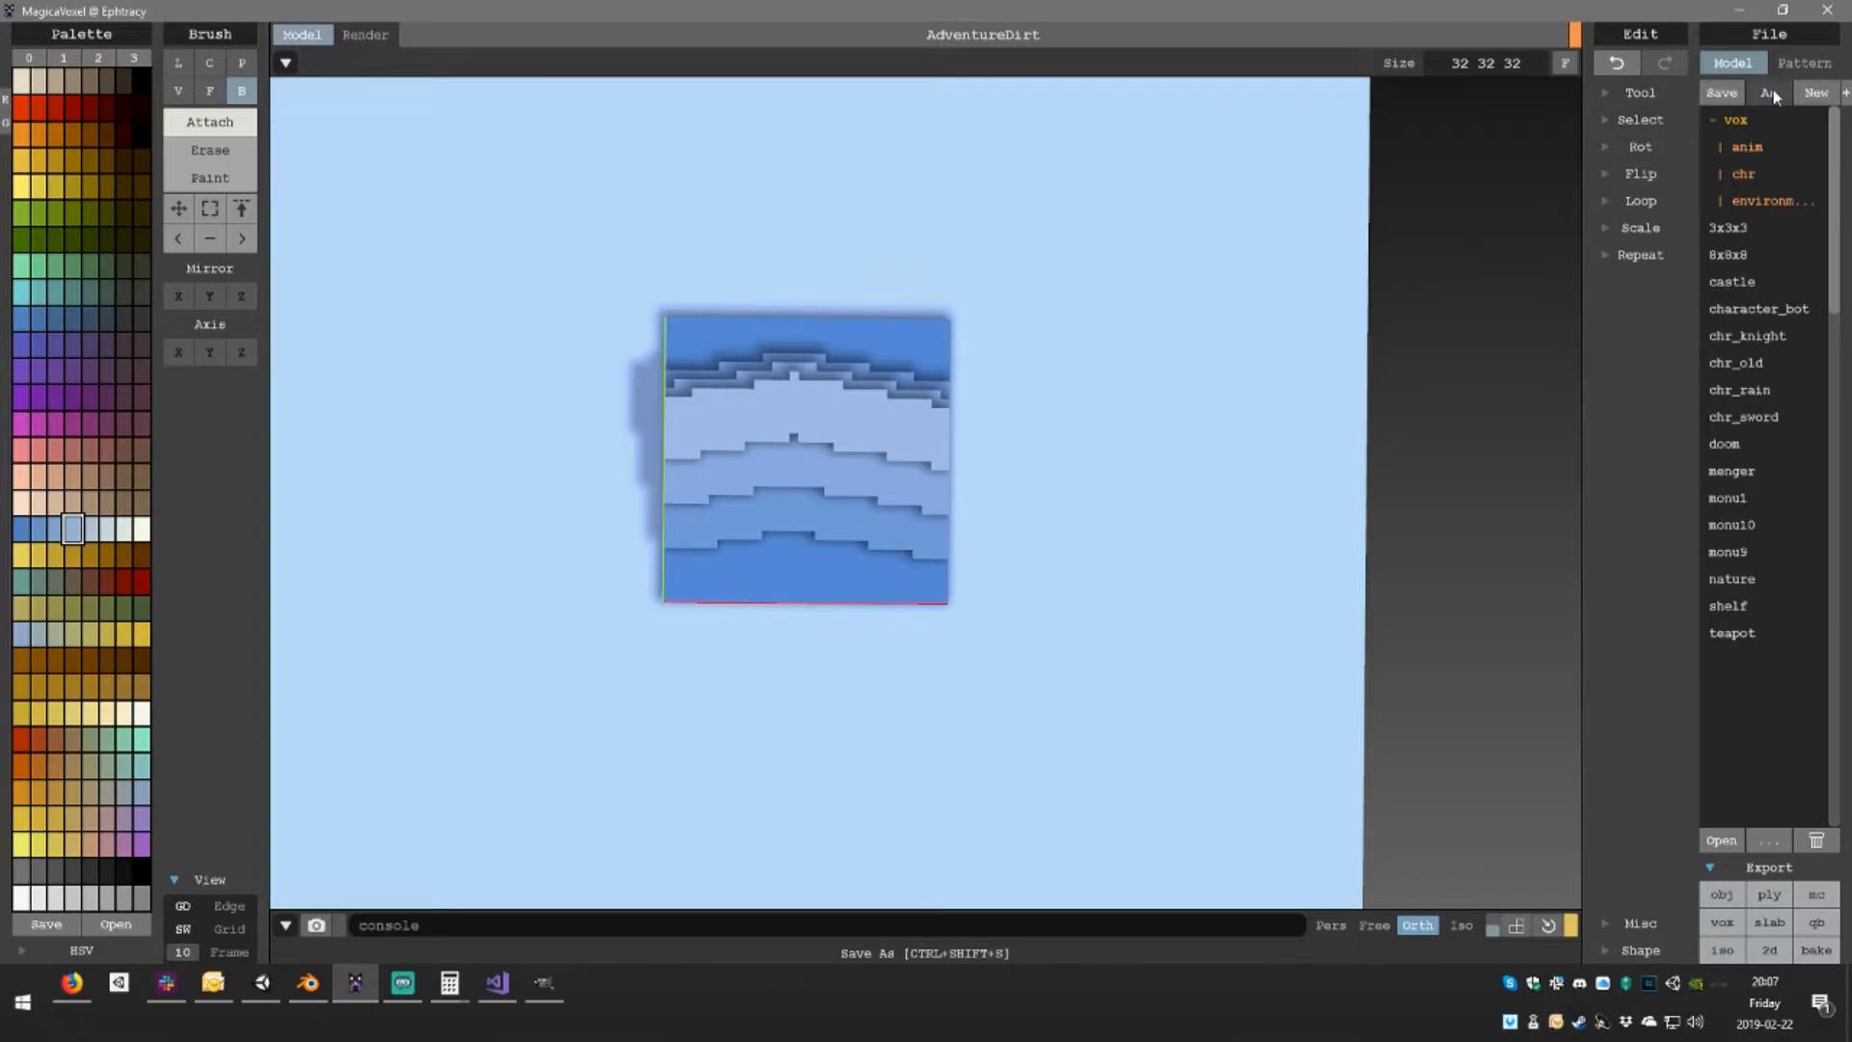
left_click(207, 443)
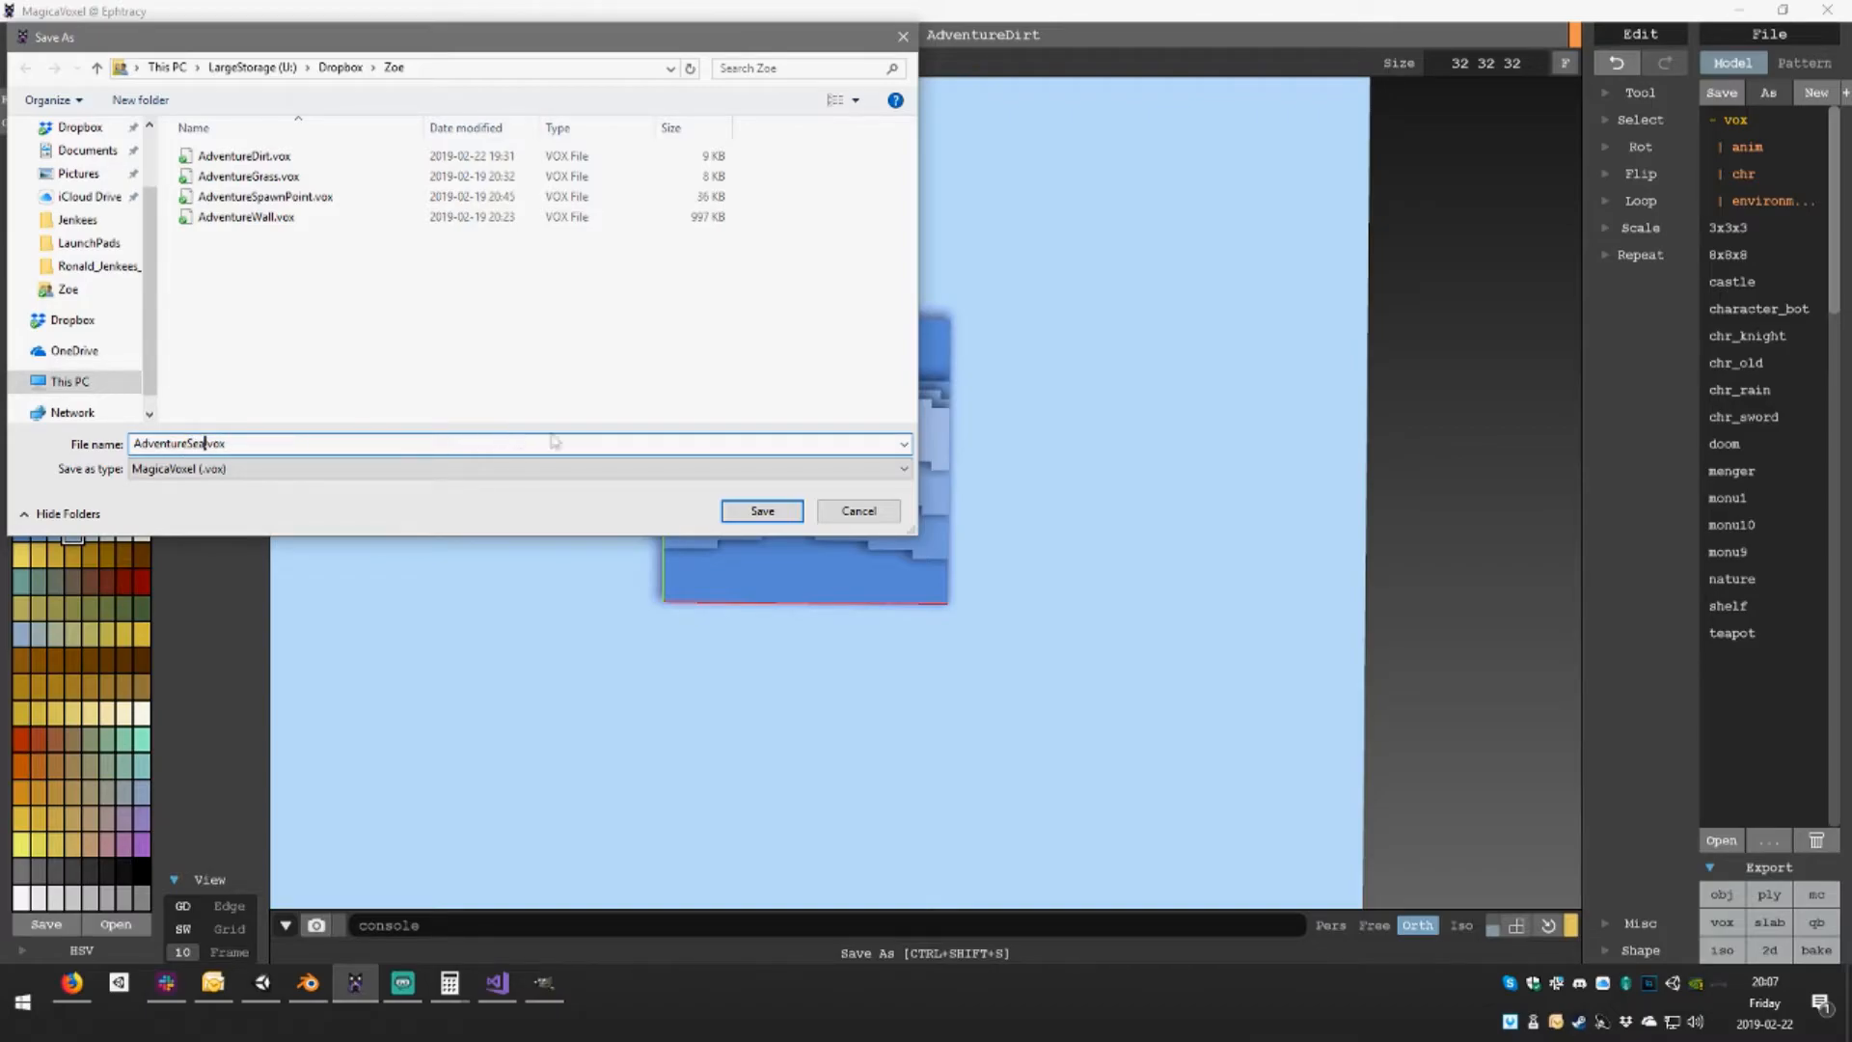
left_click(745, 507)
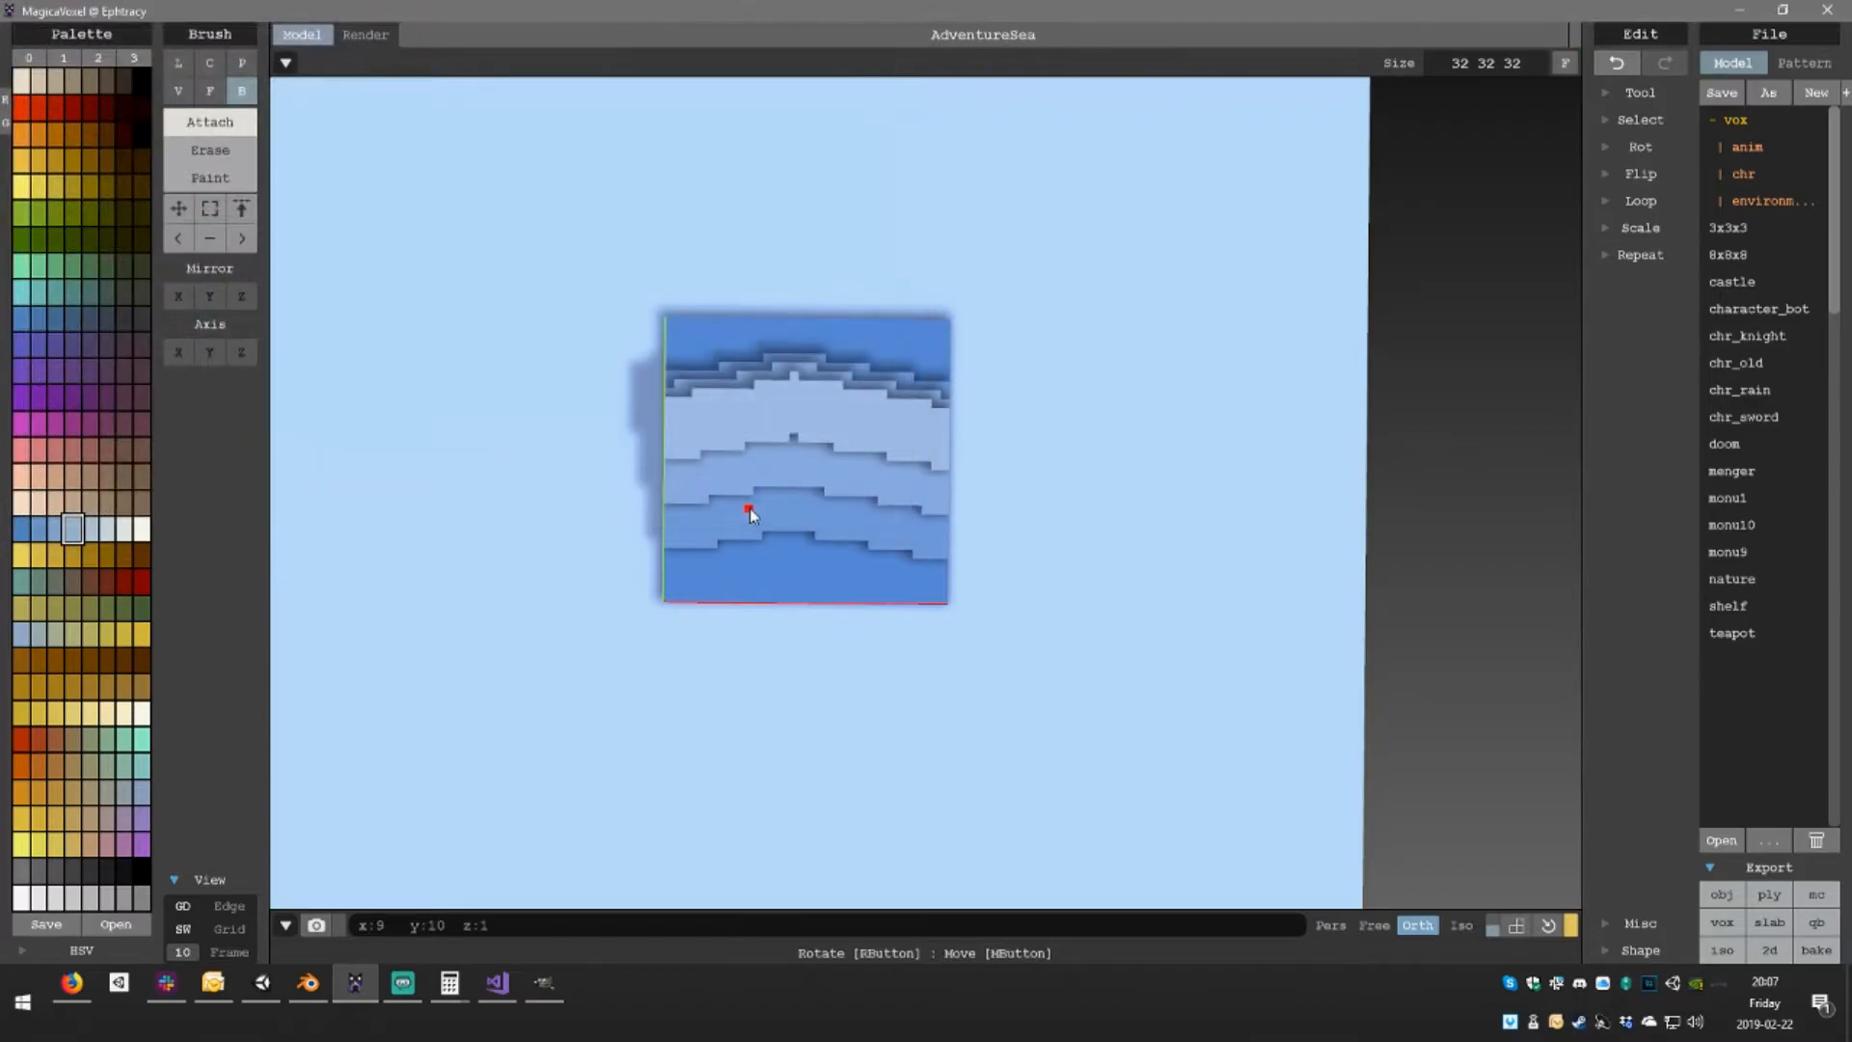
left_click(1778, 904)
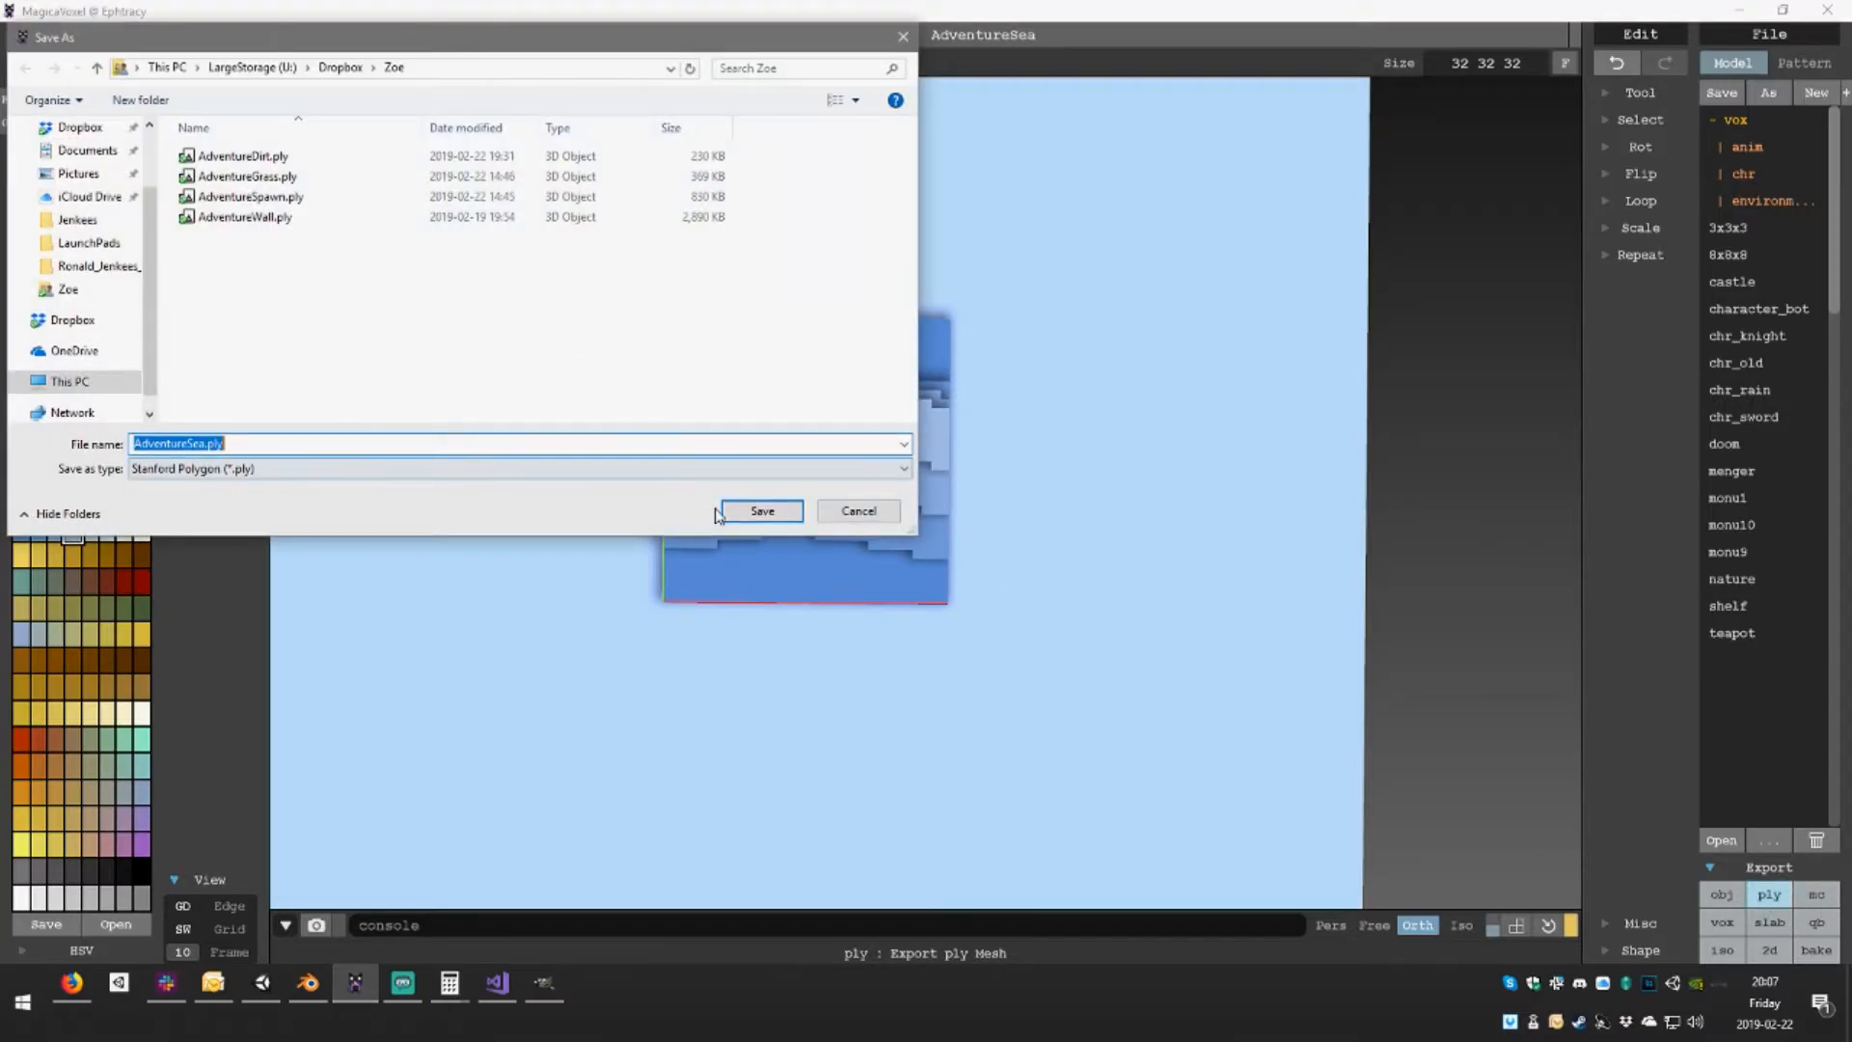
left_click(738, 511)
Switch to Blender, show an empty scene layer and reset the 3D cursor to the origin
left_click(308, 982)
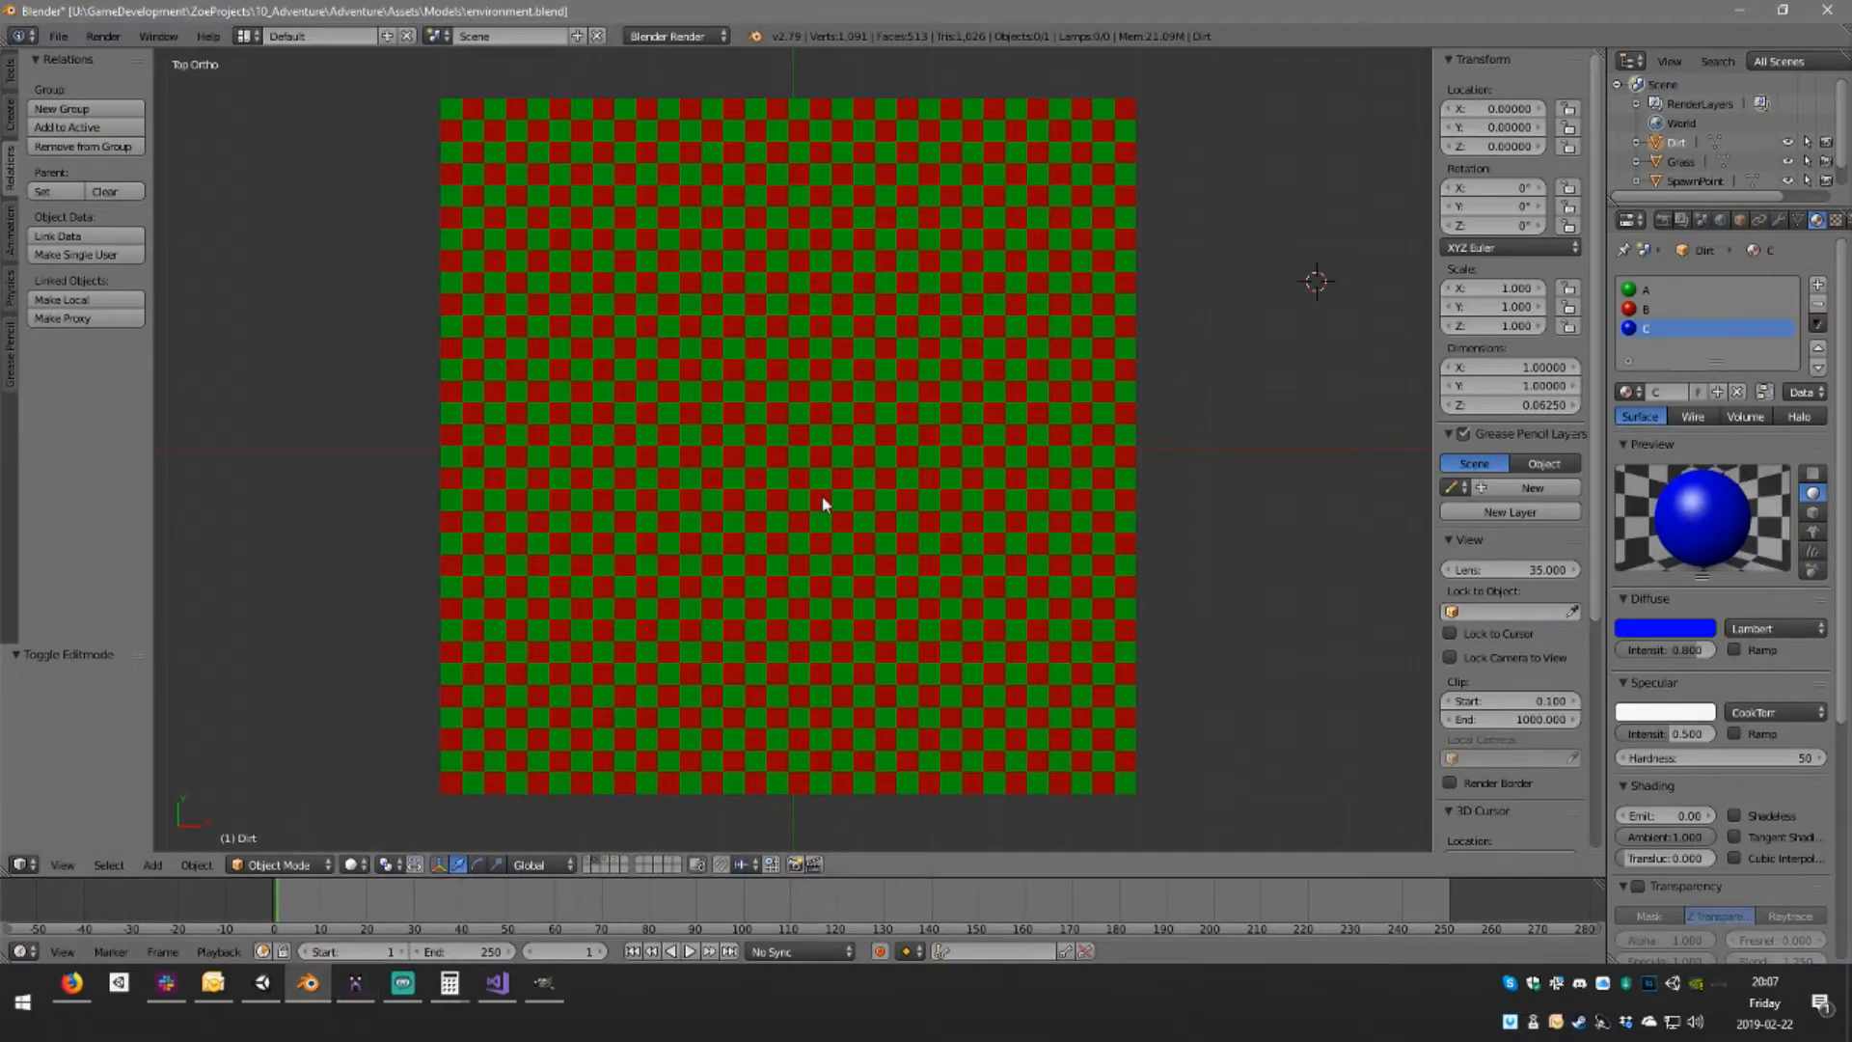
left_click(622, 864)
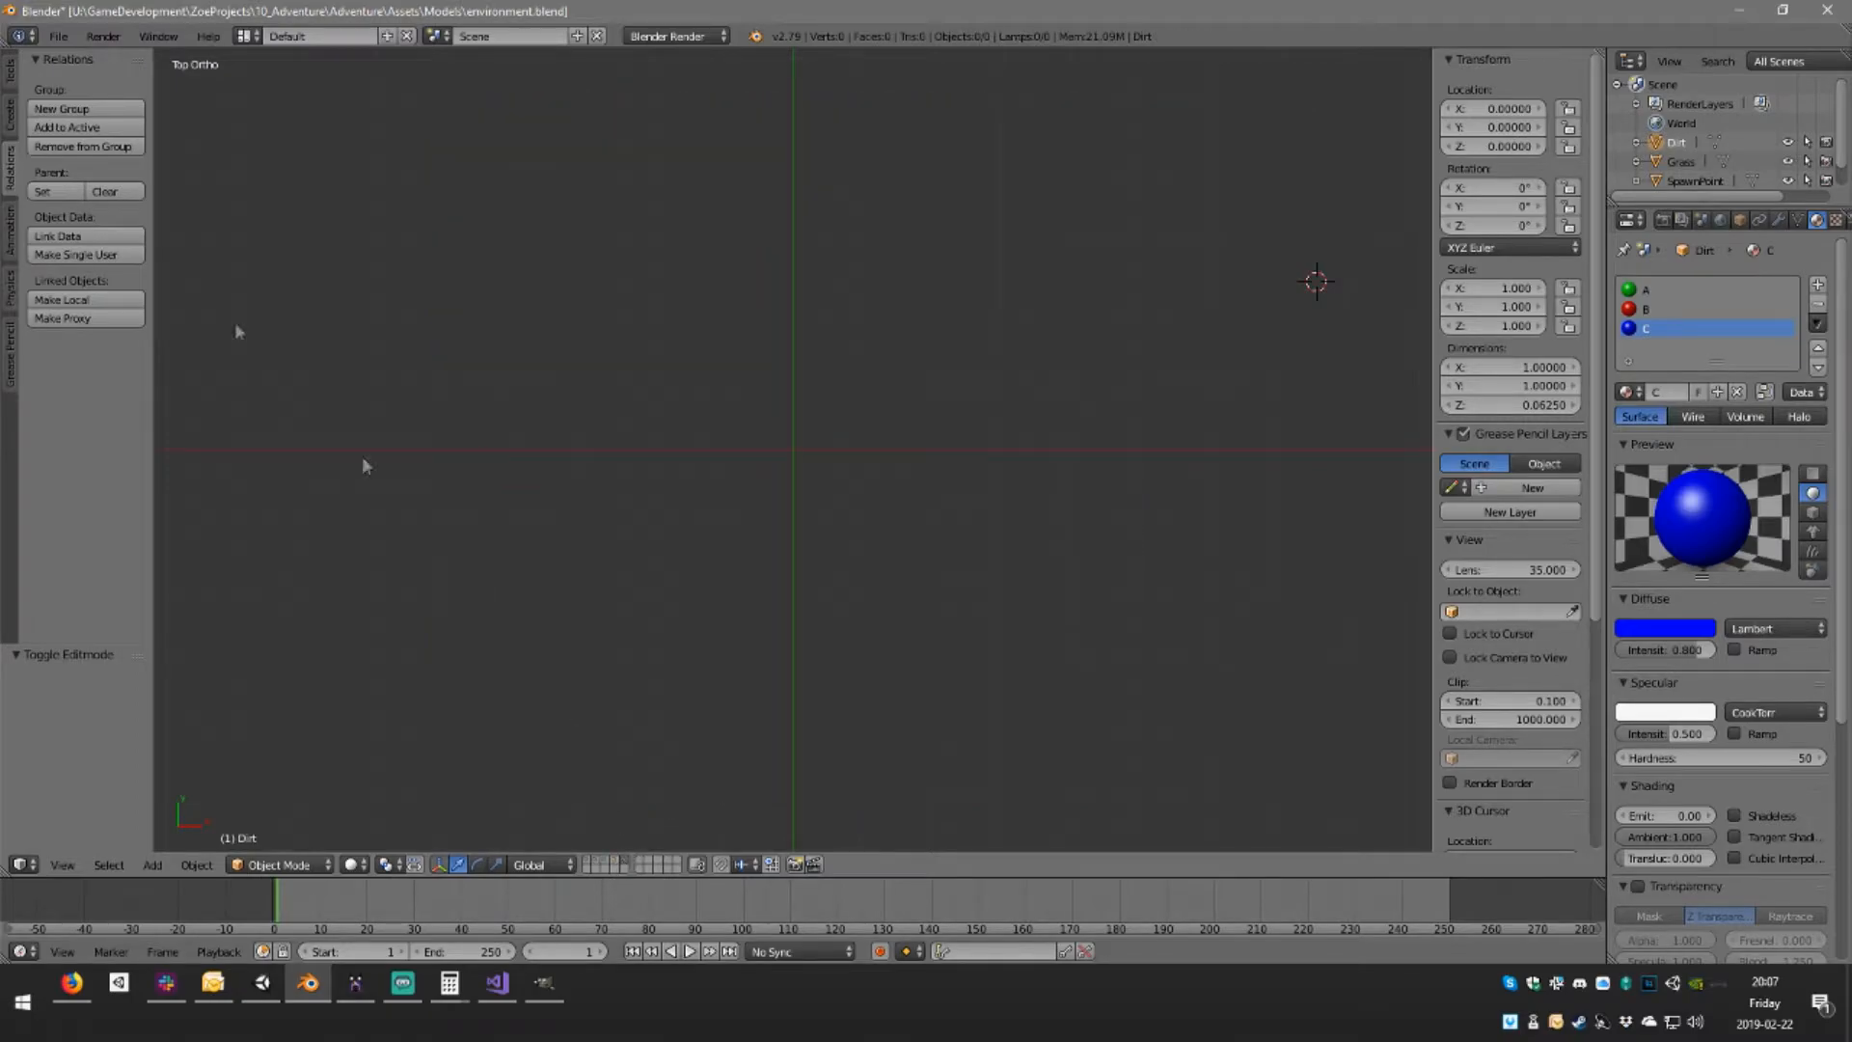
scroll(427, 309, "down", 8)
key("shift+c")
Import the Stanford mesh AdventureSea.ply from the Zoe folder
left_click(58, 37)
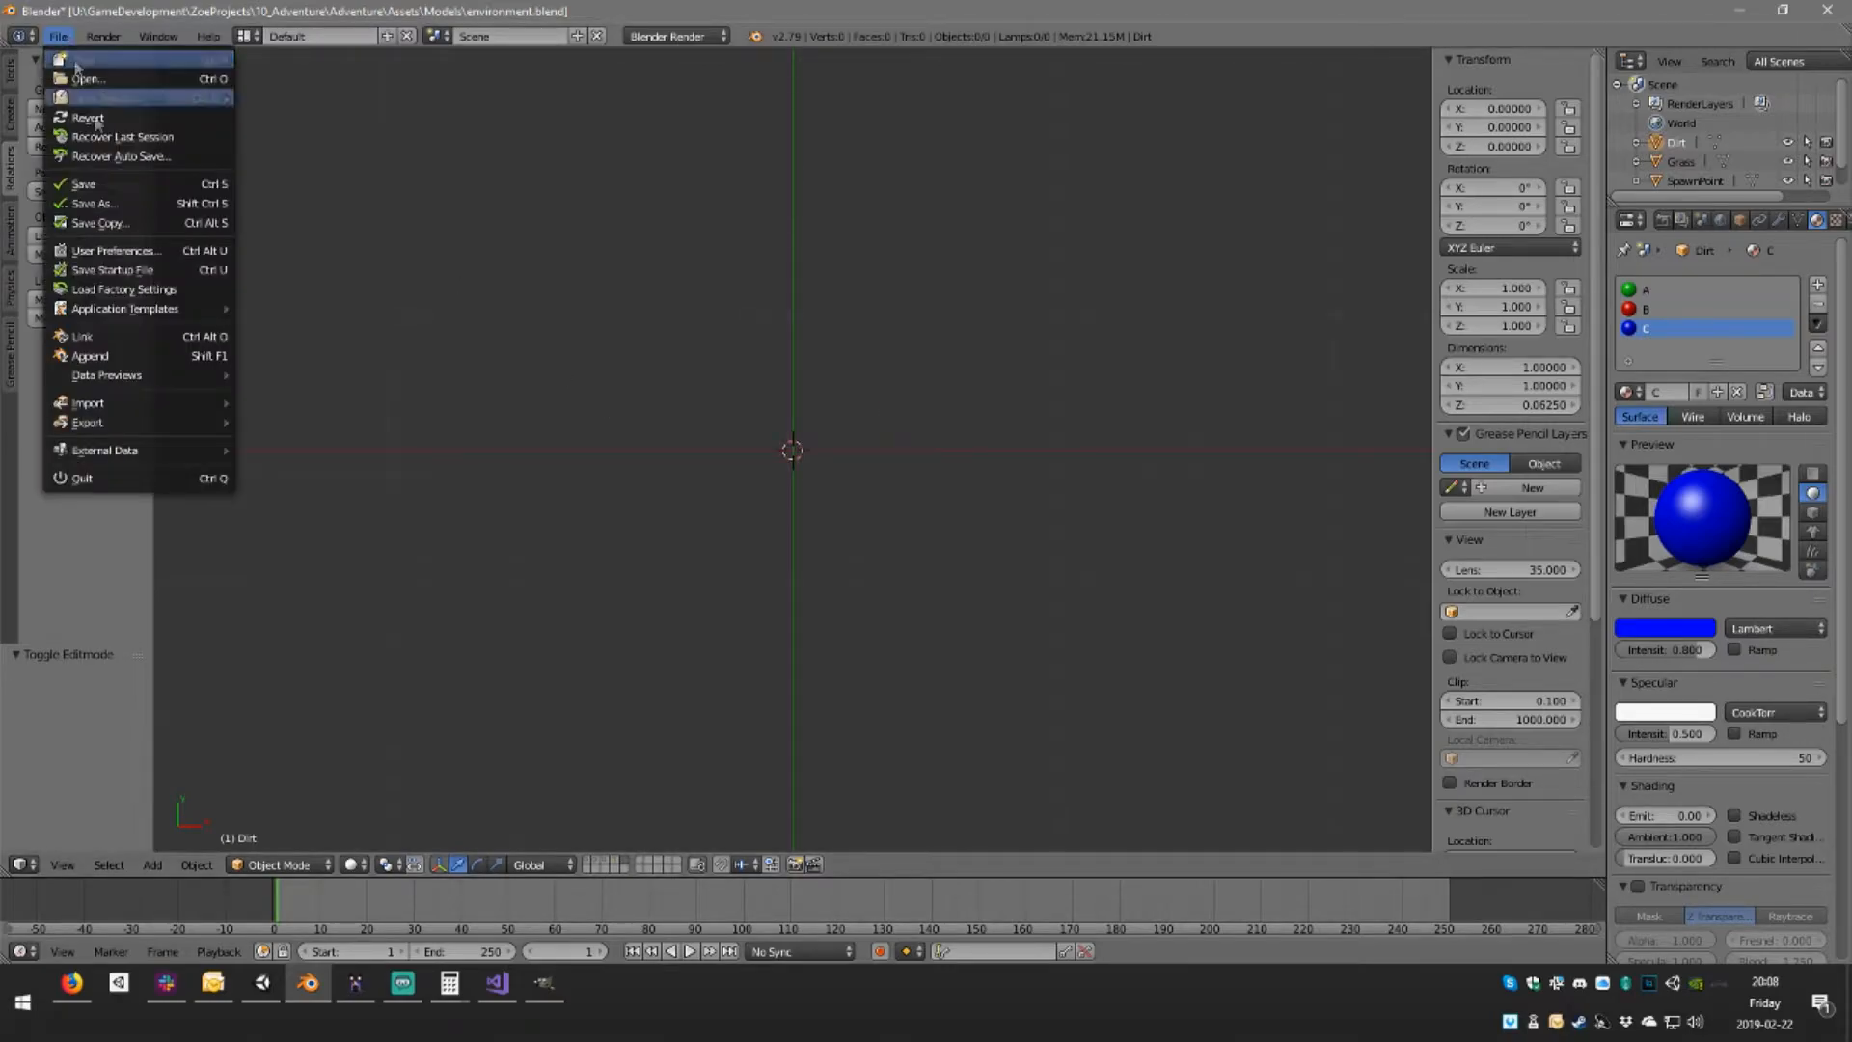
mouse_move(154, 406)
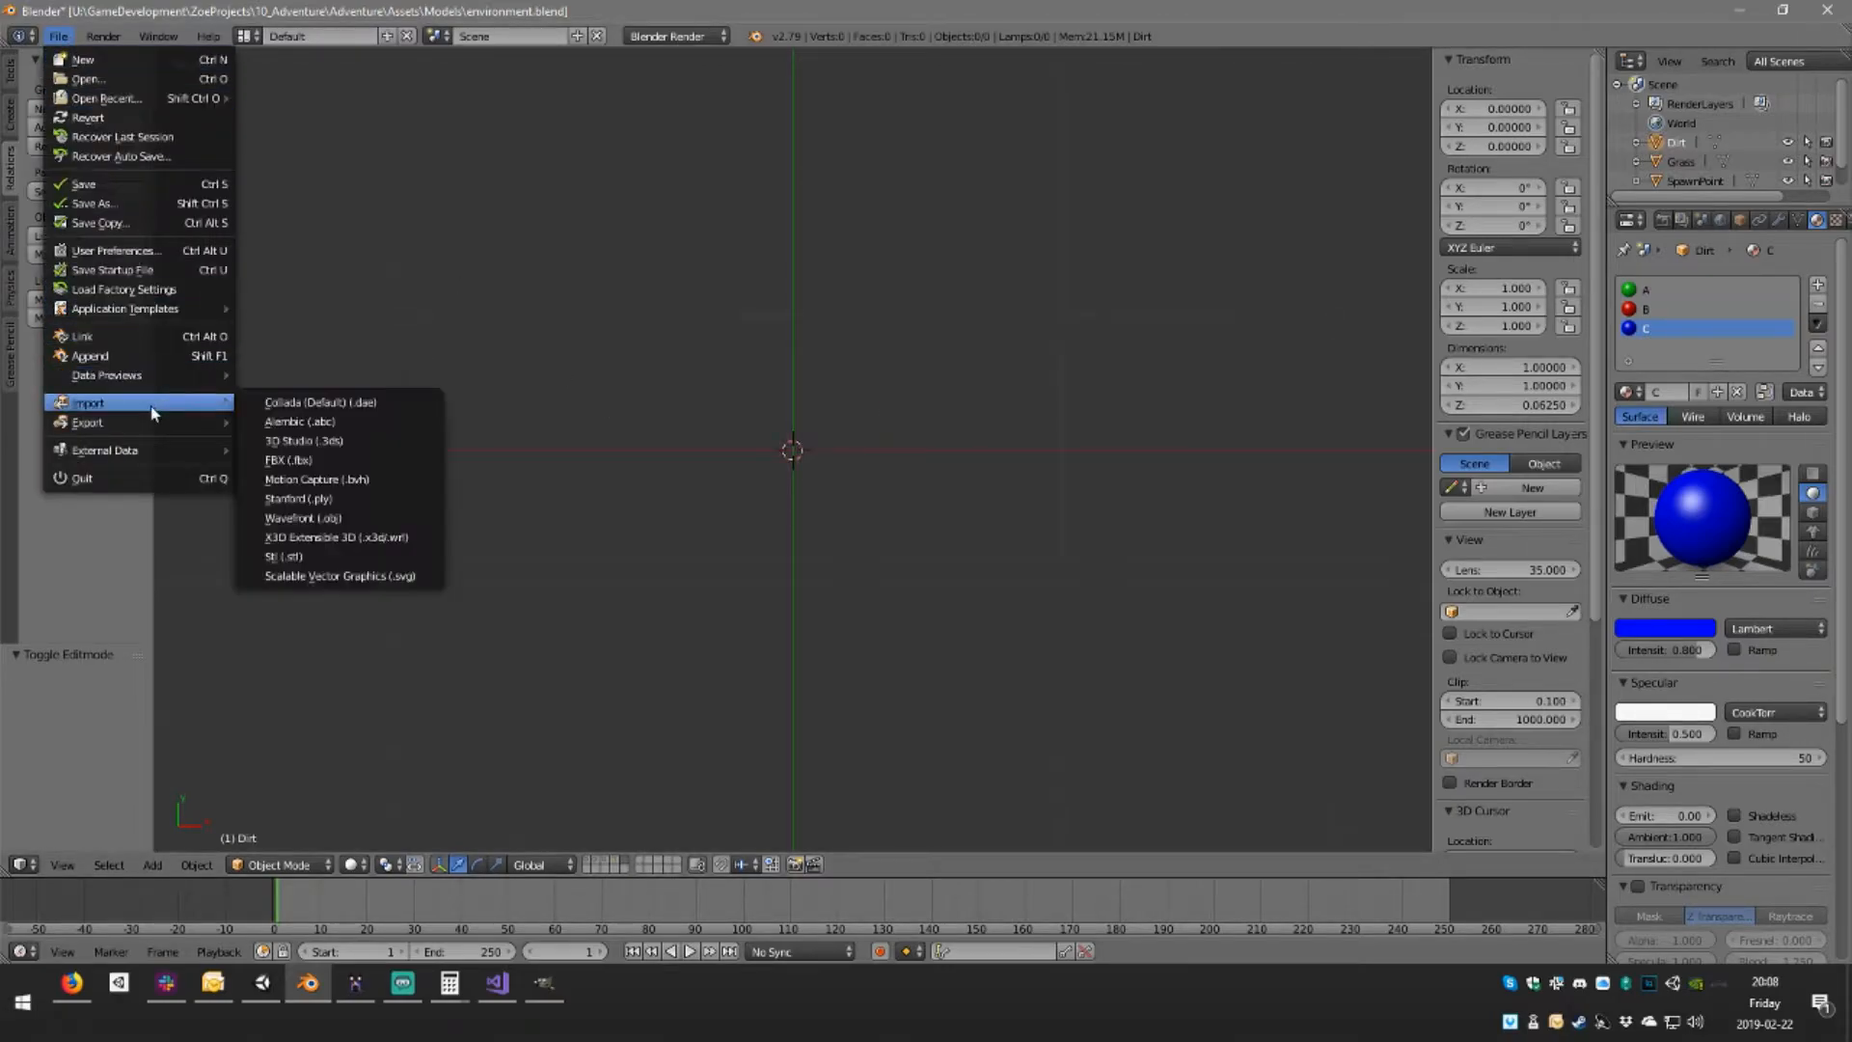
left_click(355, 500)
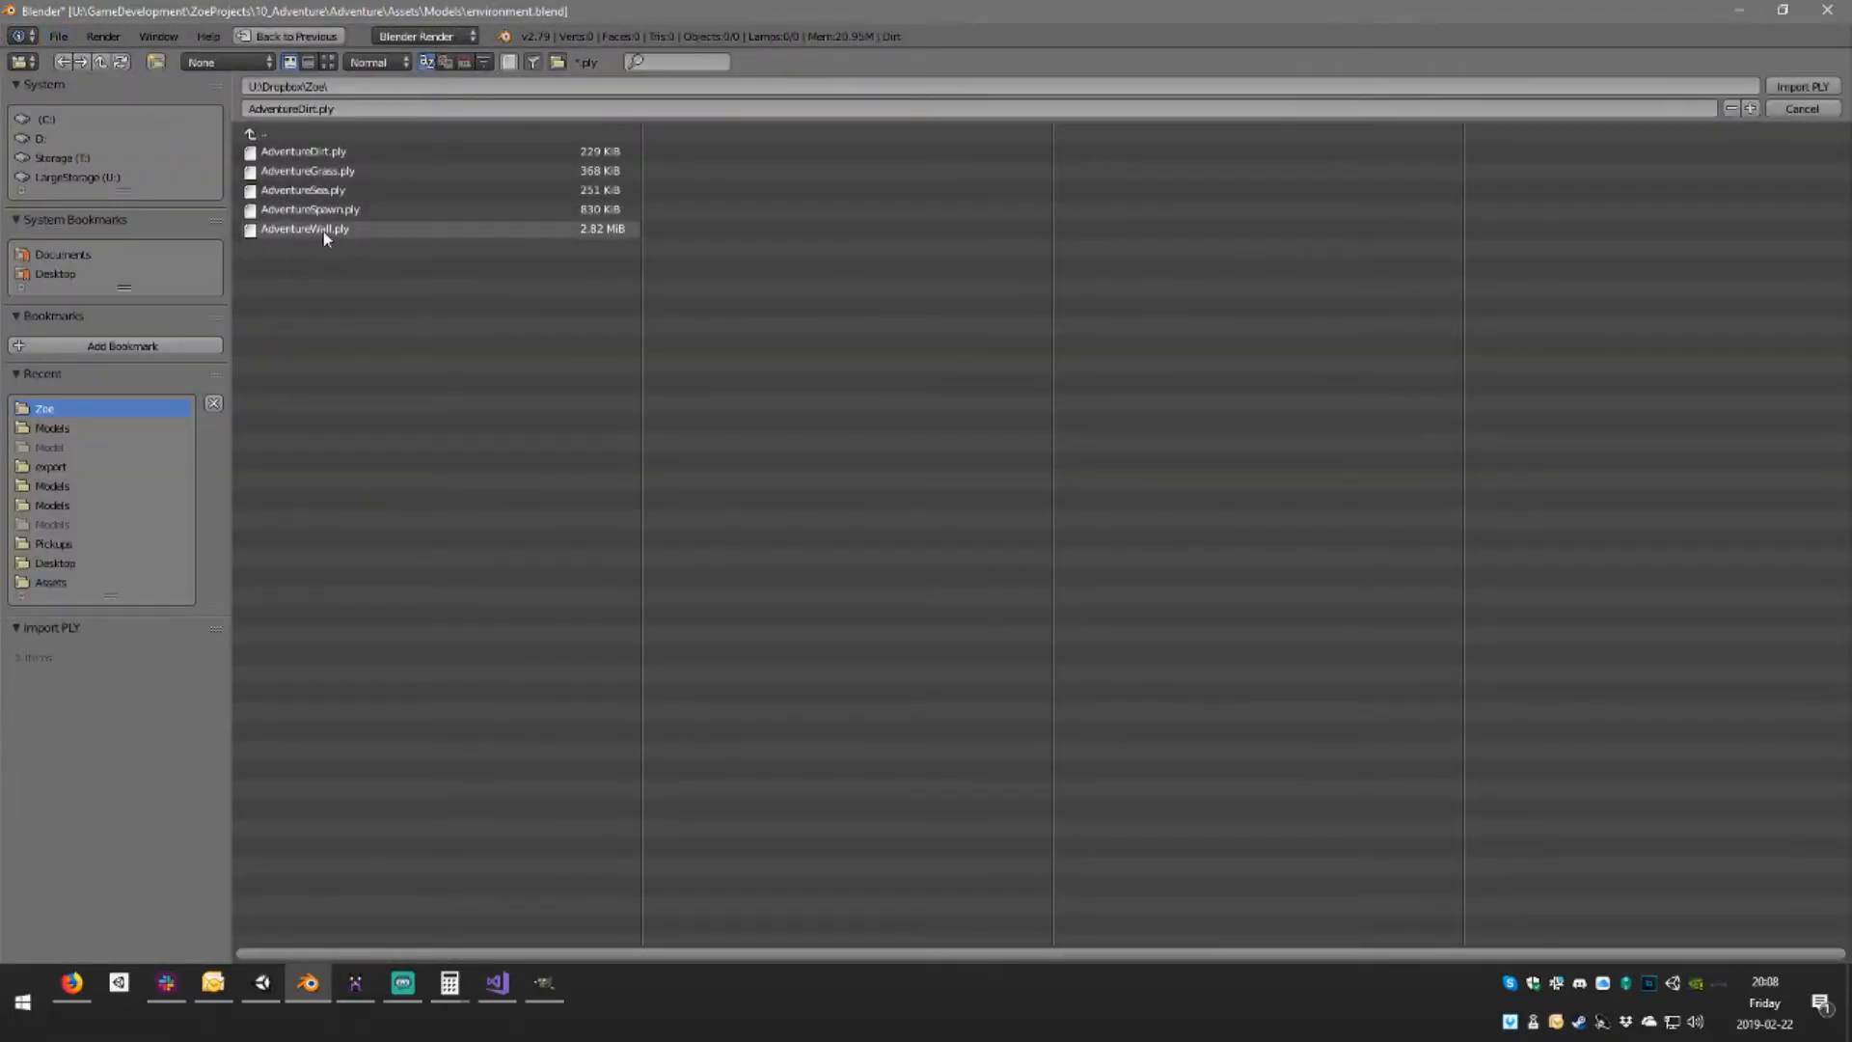
double_click(324, 193)
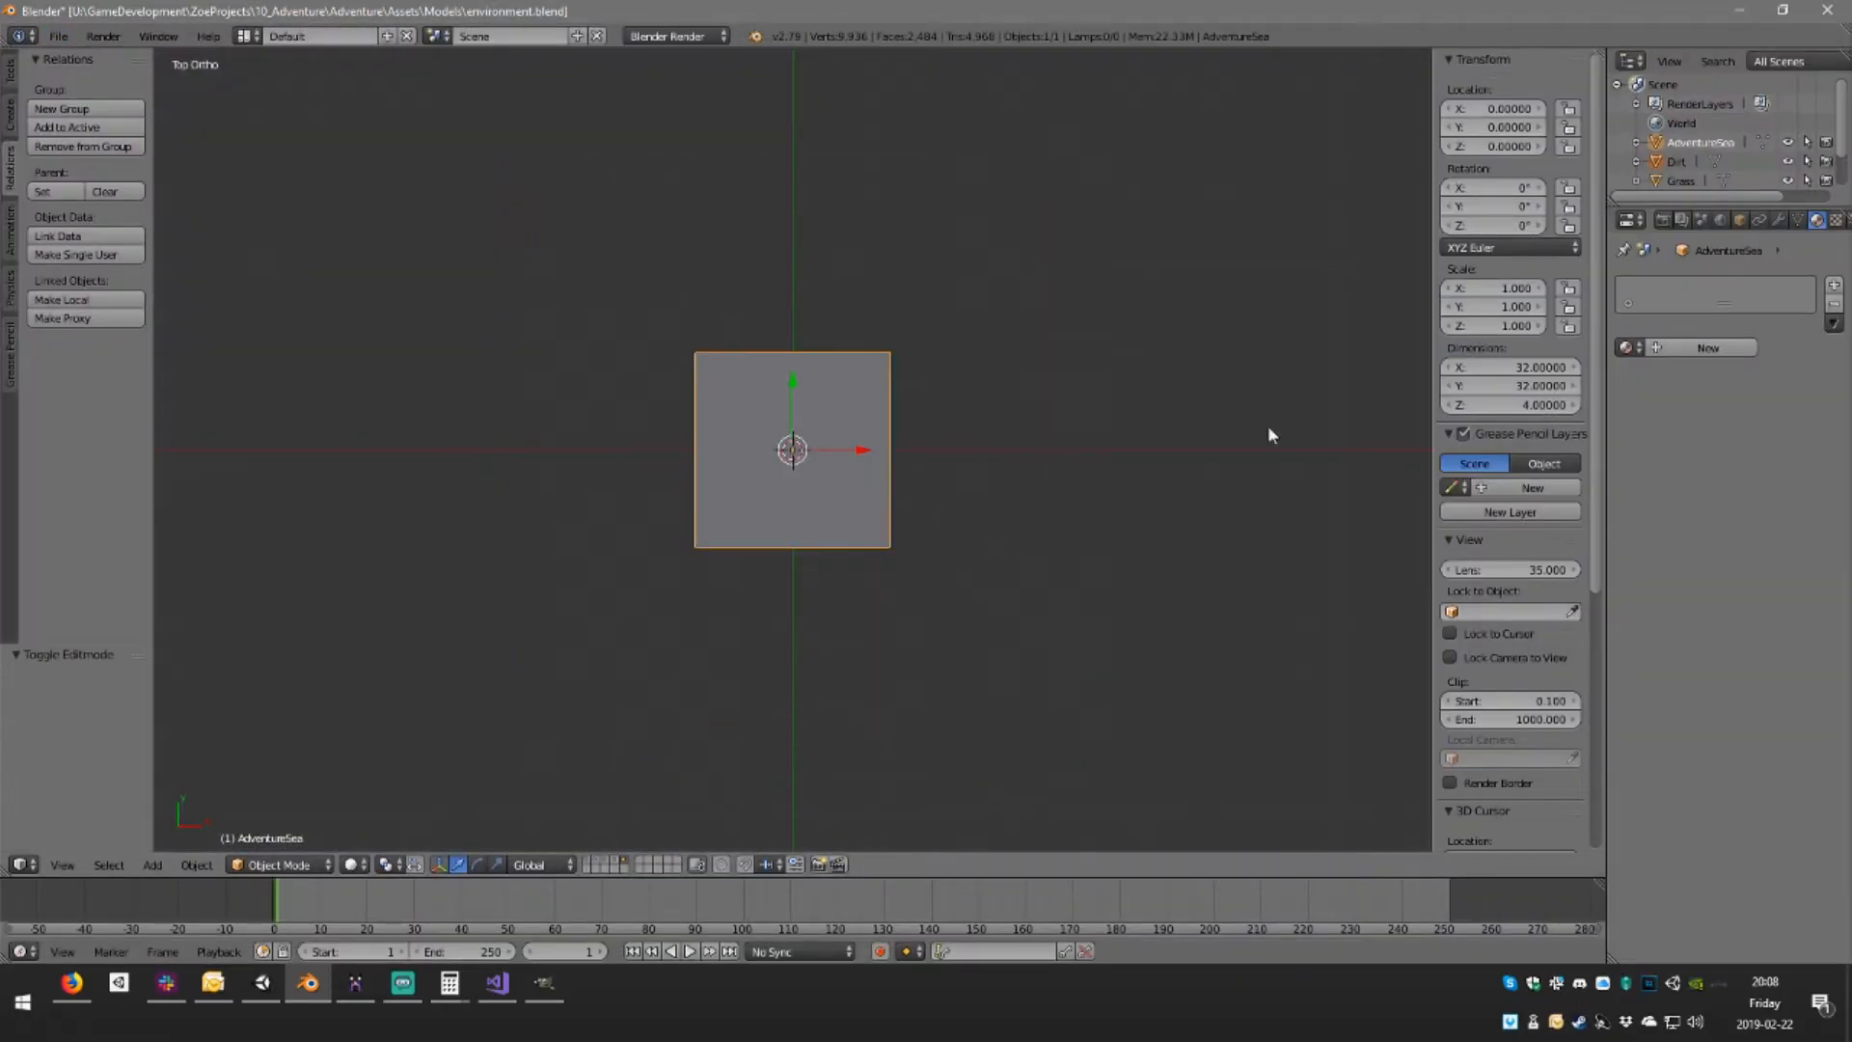
left_click(1479, 371)
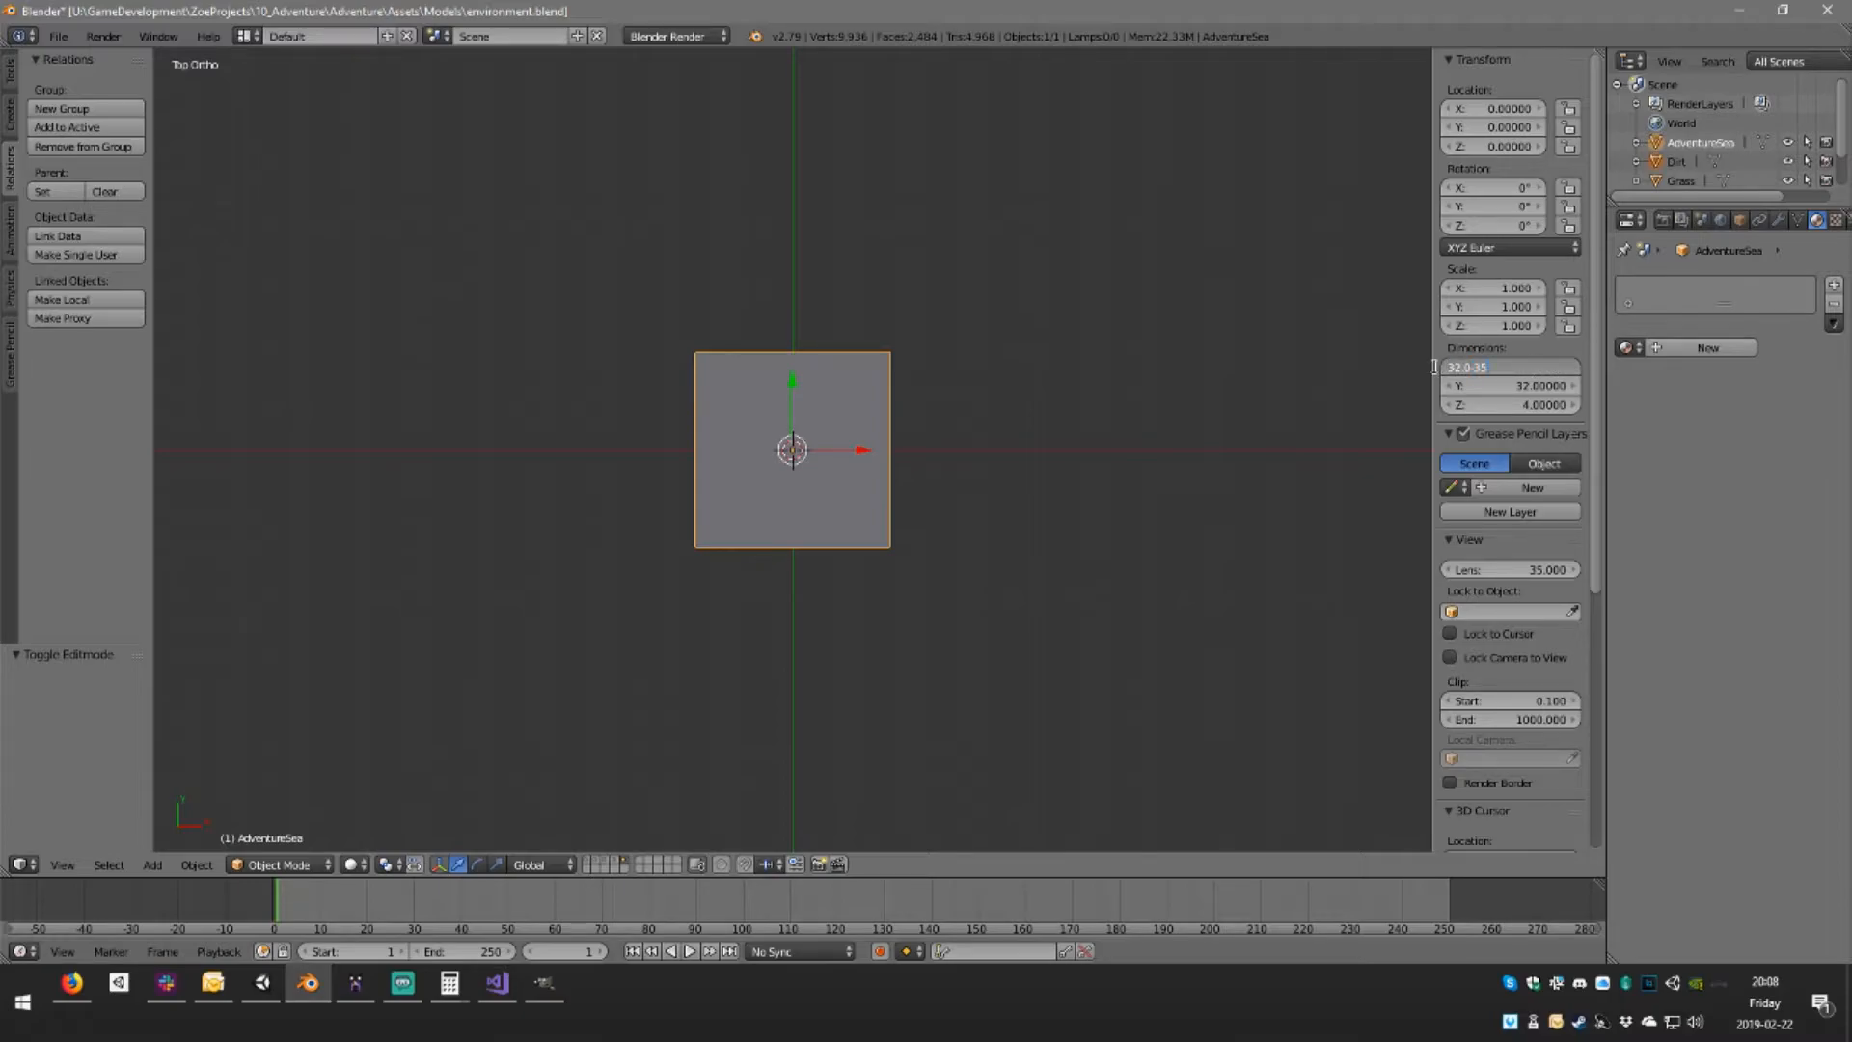
type("-32")
key("Return")
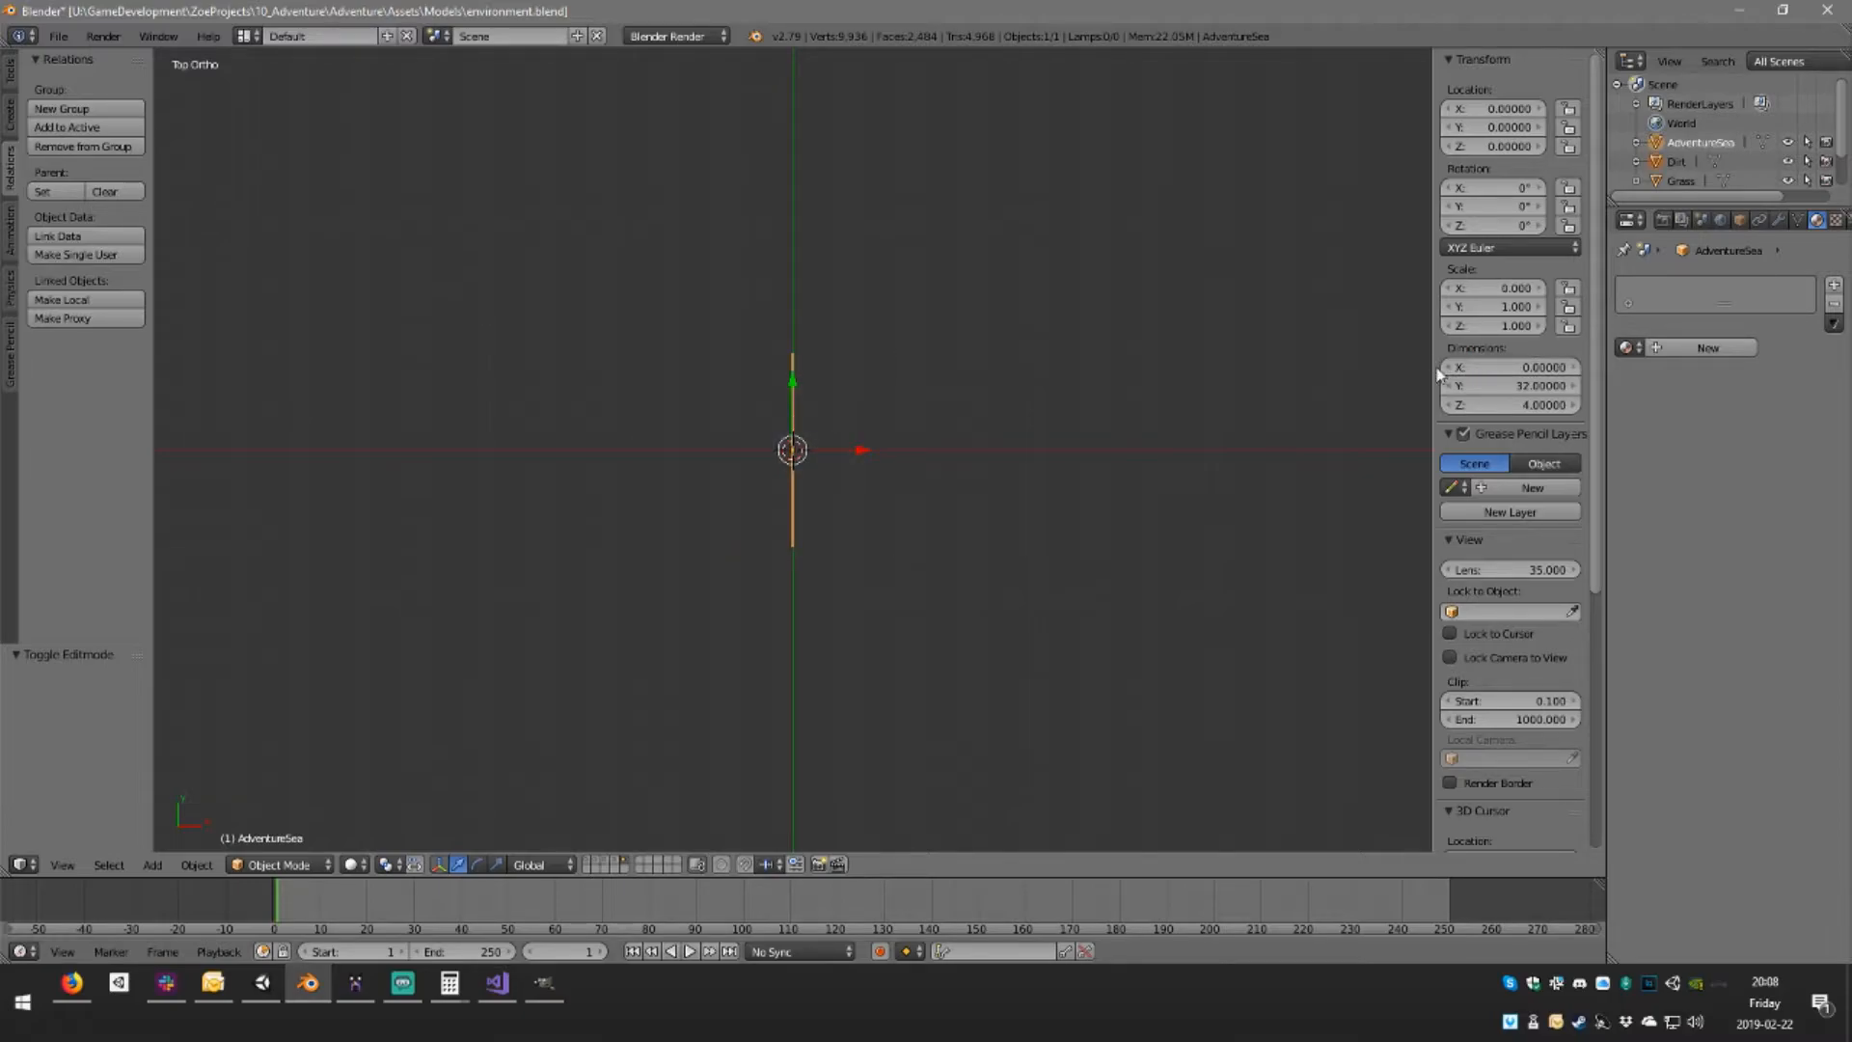
key("ctrl+z")
Divide the AdventureSea object's dimensions by 32, setting X to 1, Y to 1 and Z to 0.125
left_click(1528, 367)
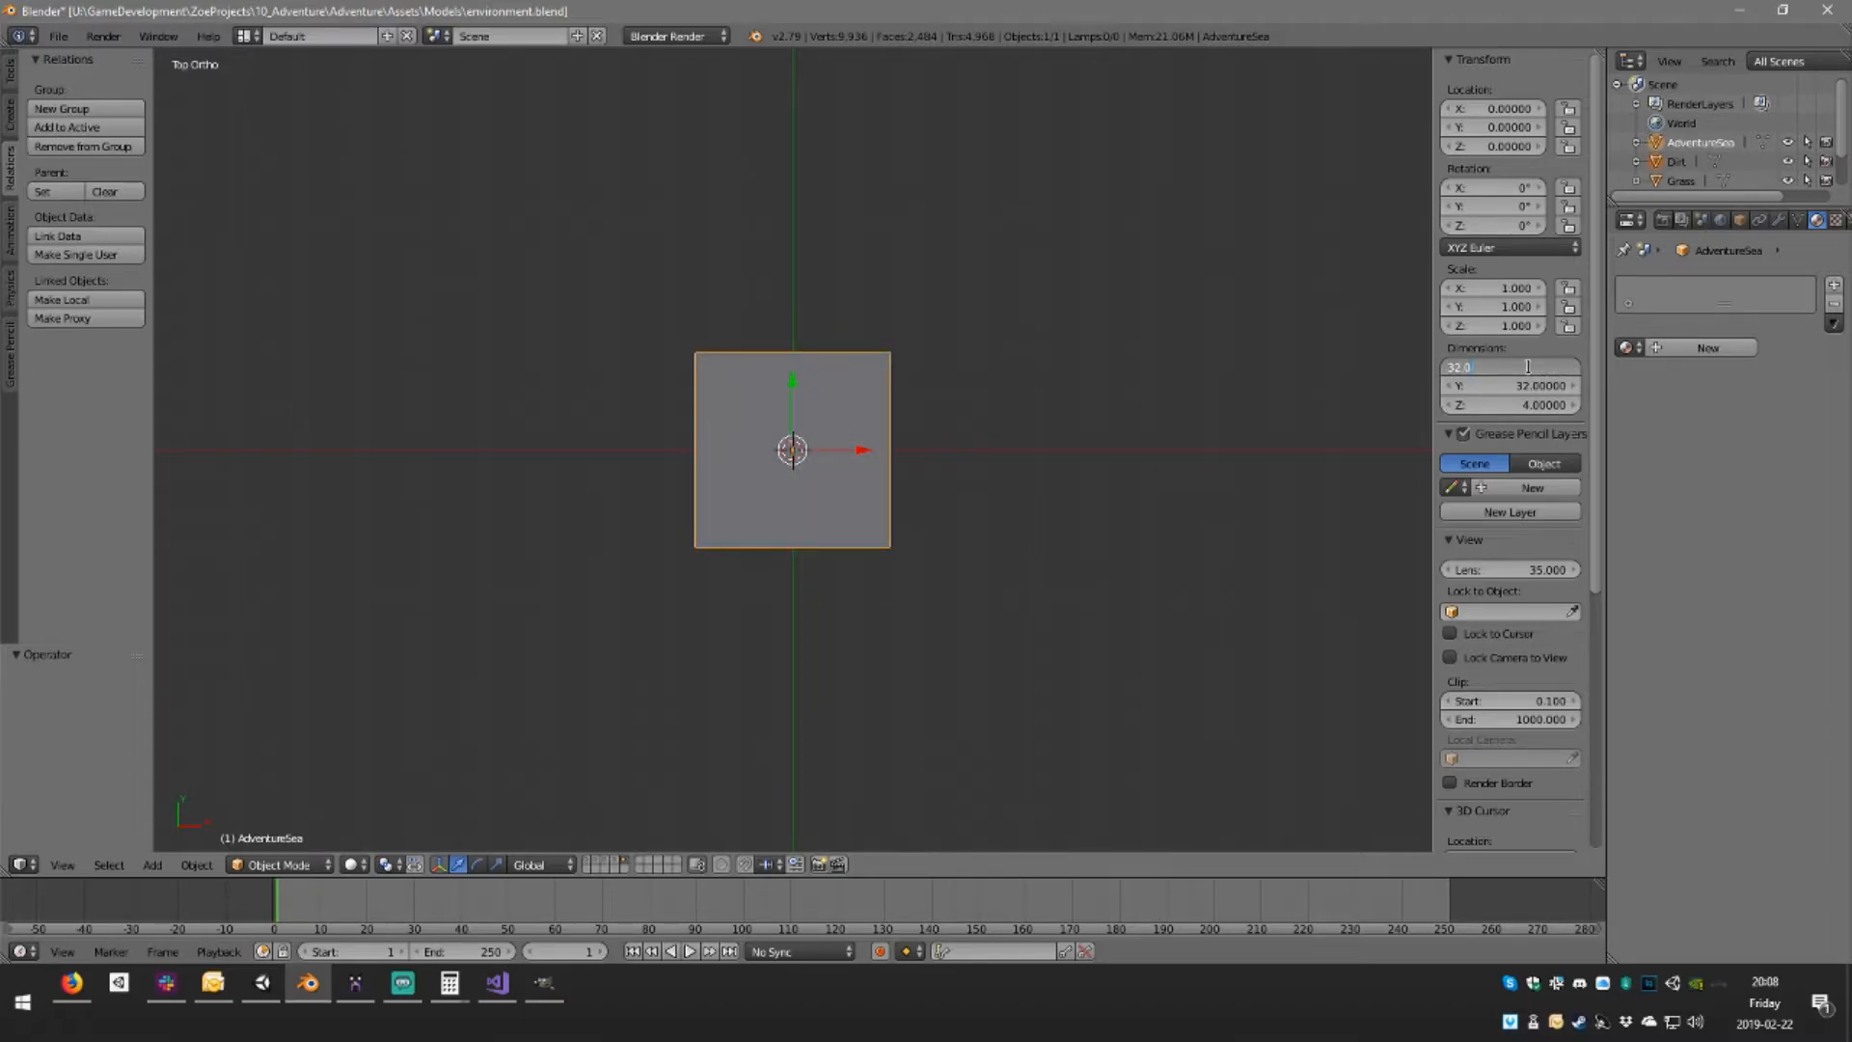
key("Return")
left_click(1532, 384)
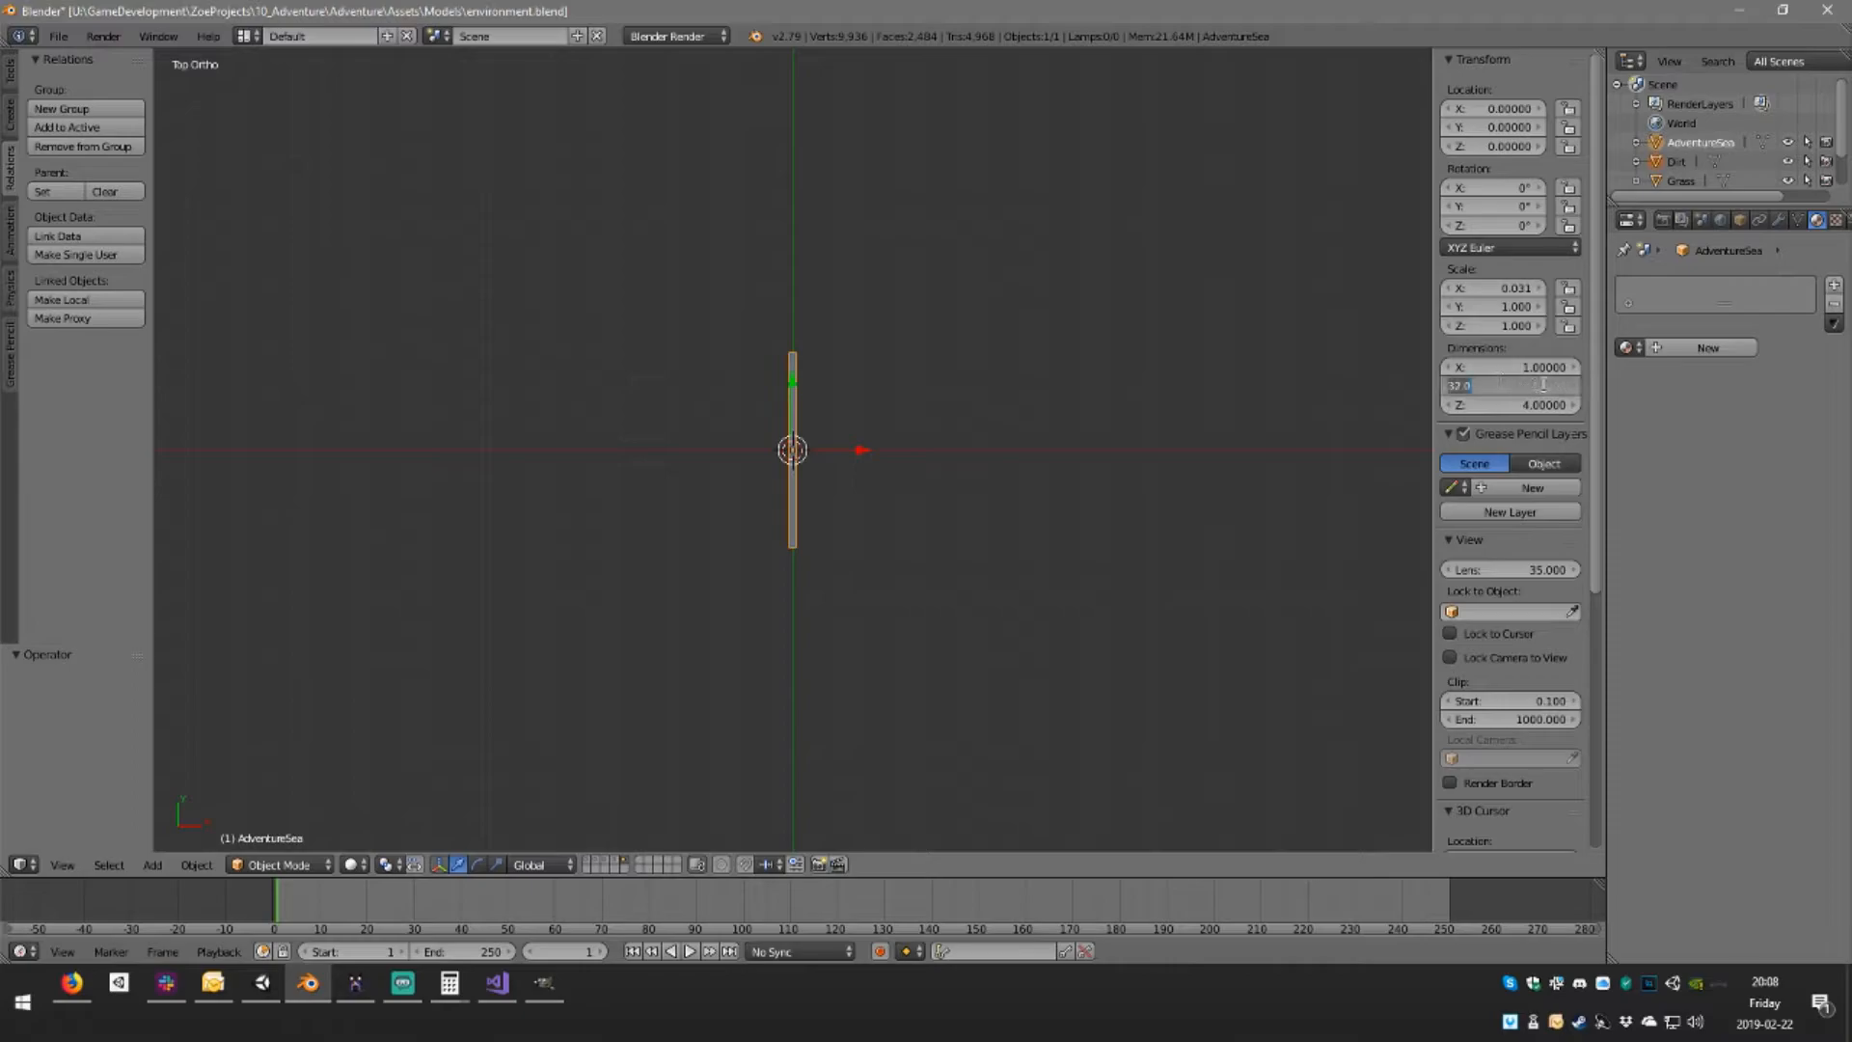
type("/32")
key("Return")
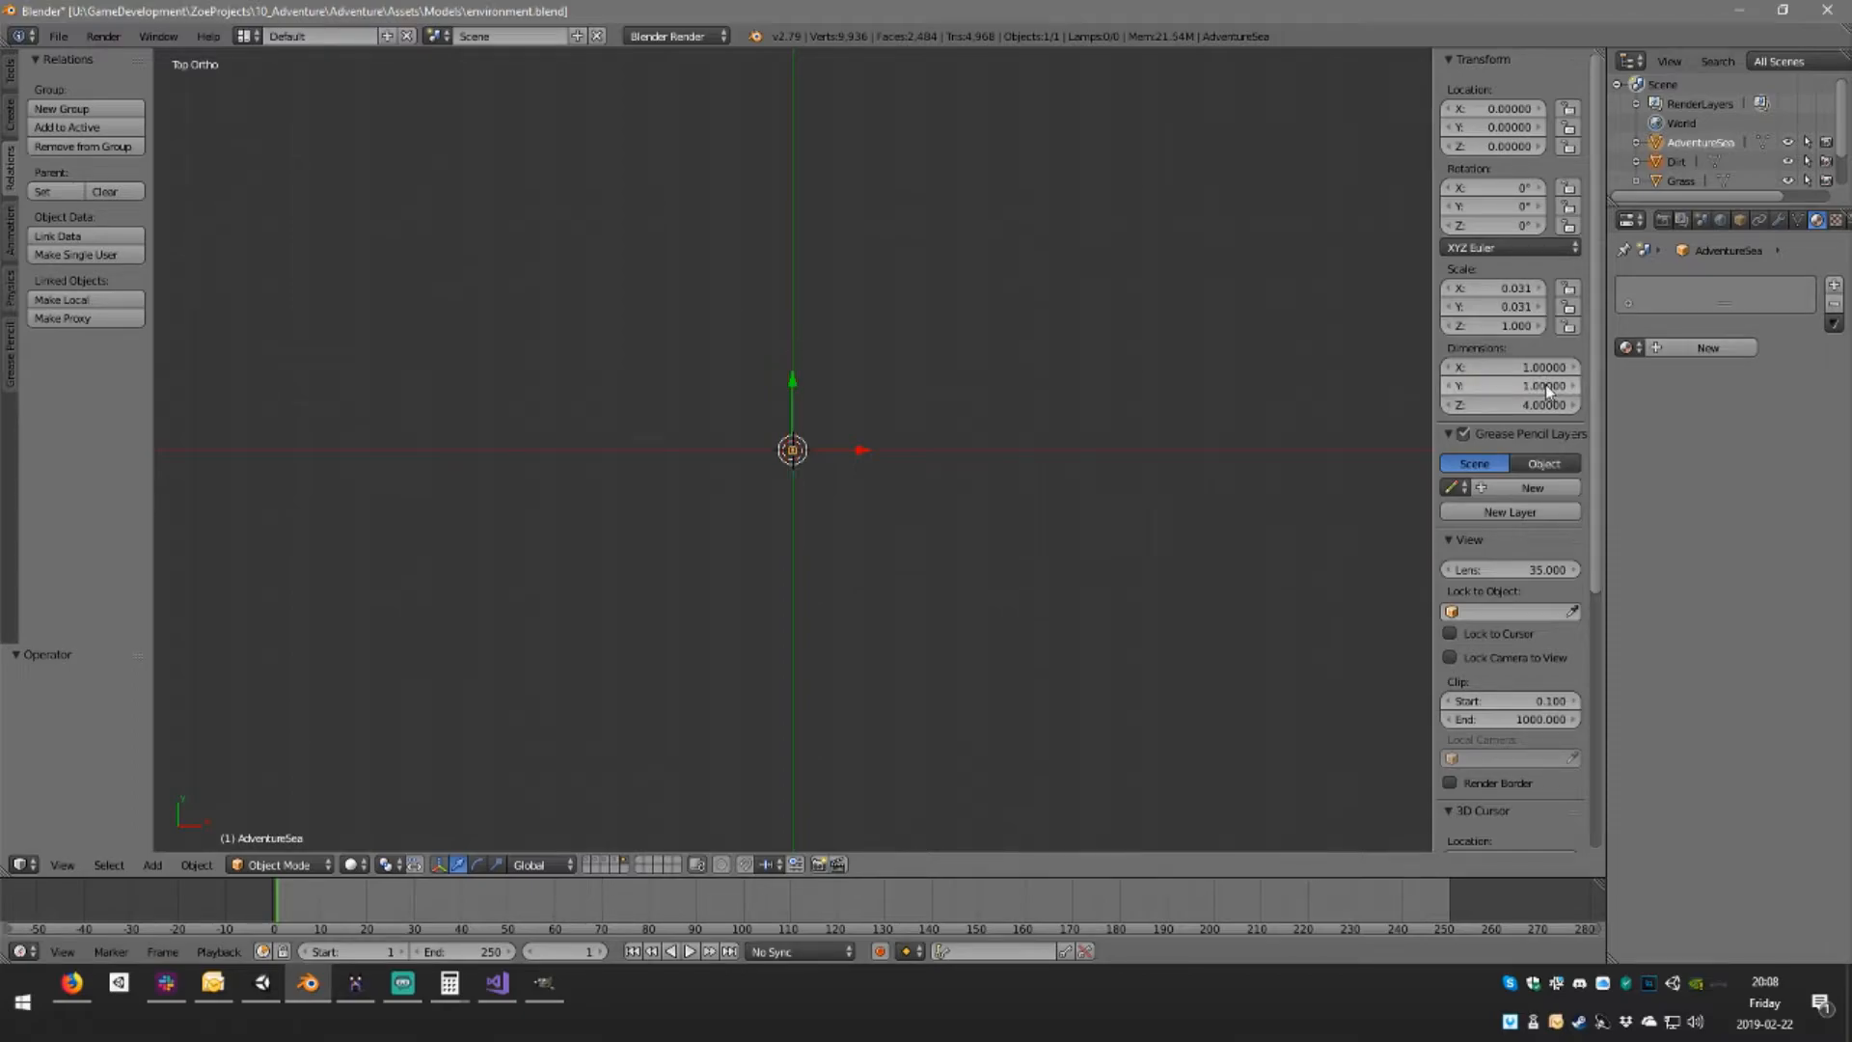
left_click(1551, 400)
type("/32")
key("Return")
Apply the AdventureSea object's rotation, scale and location, and save over environment.blend
middle_click_drag(943, 414, 861, 479)
scroll(810, 496, "up", 10)
scroll(868, 483, "down", 3)
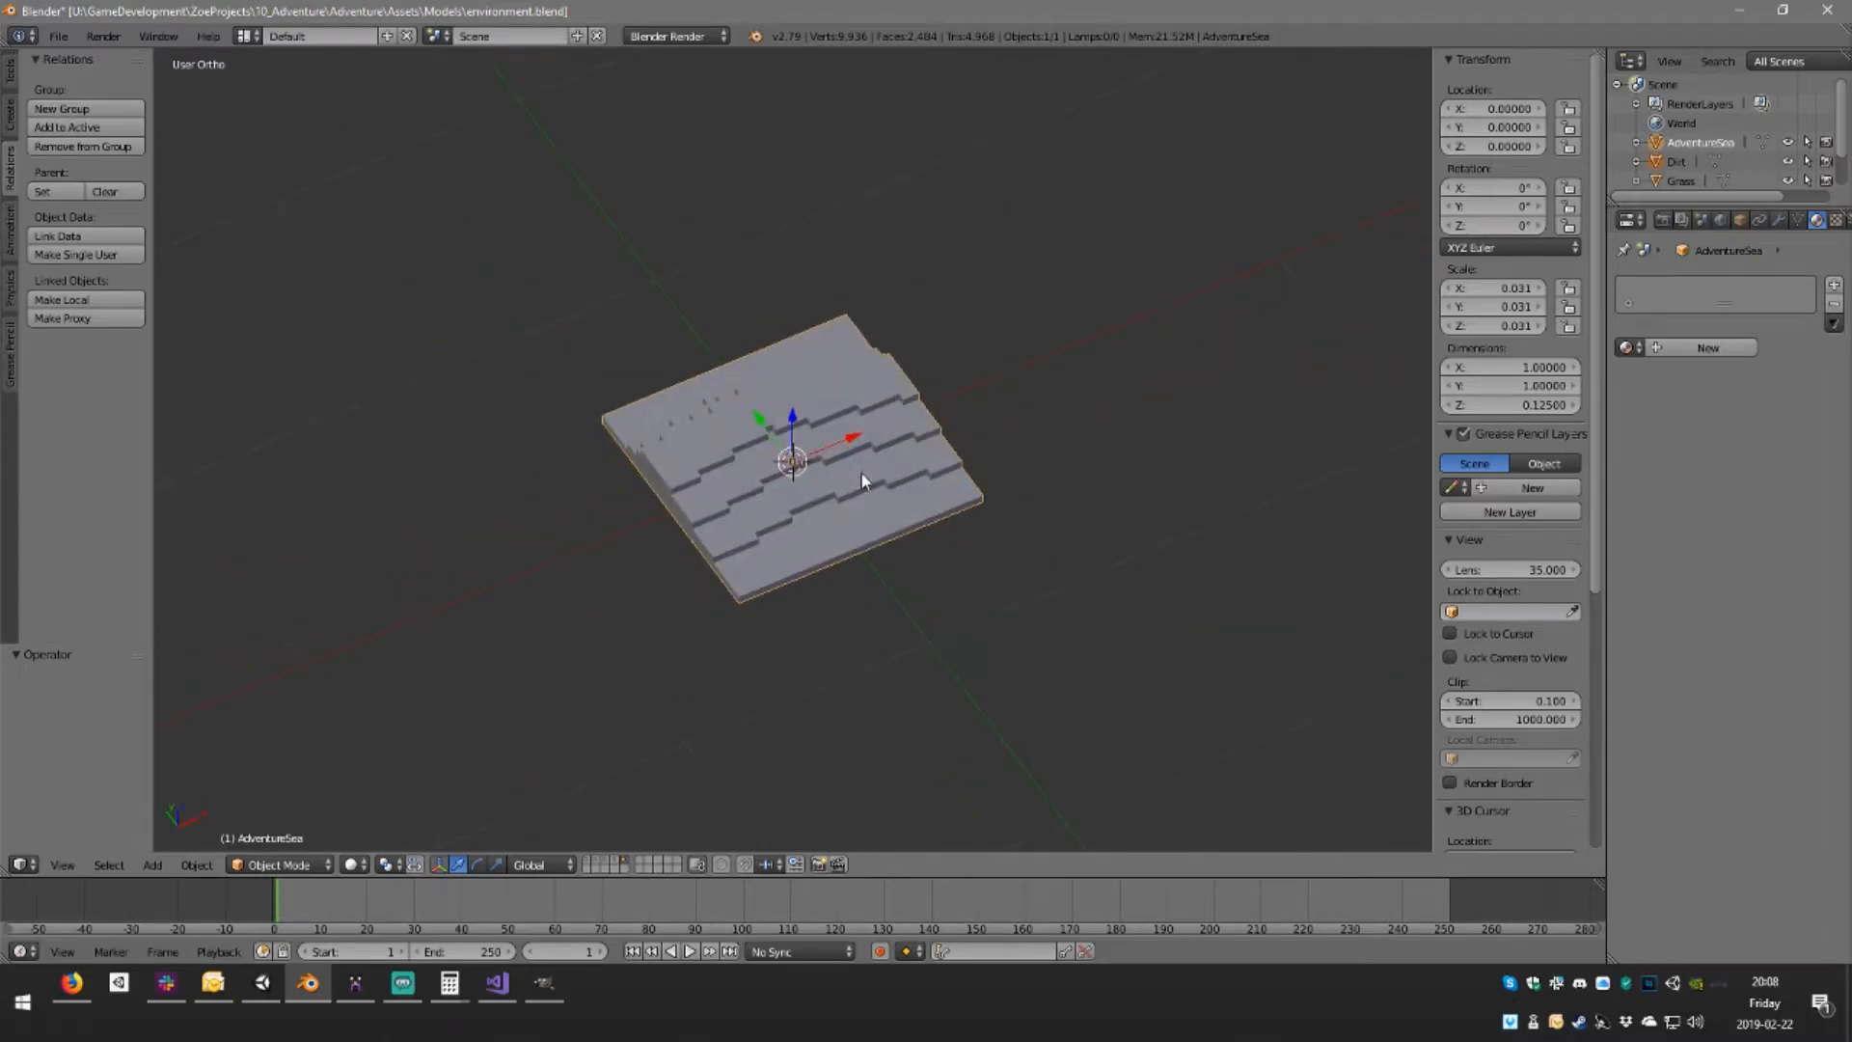
key("Tab")
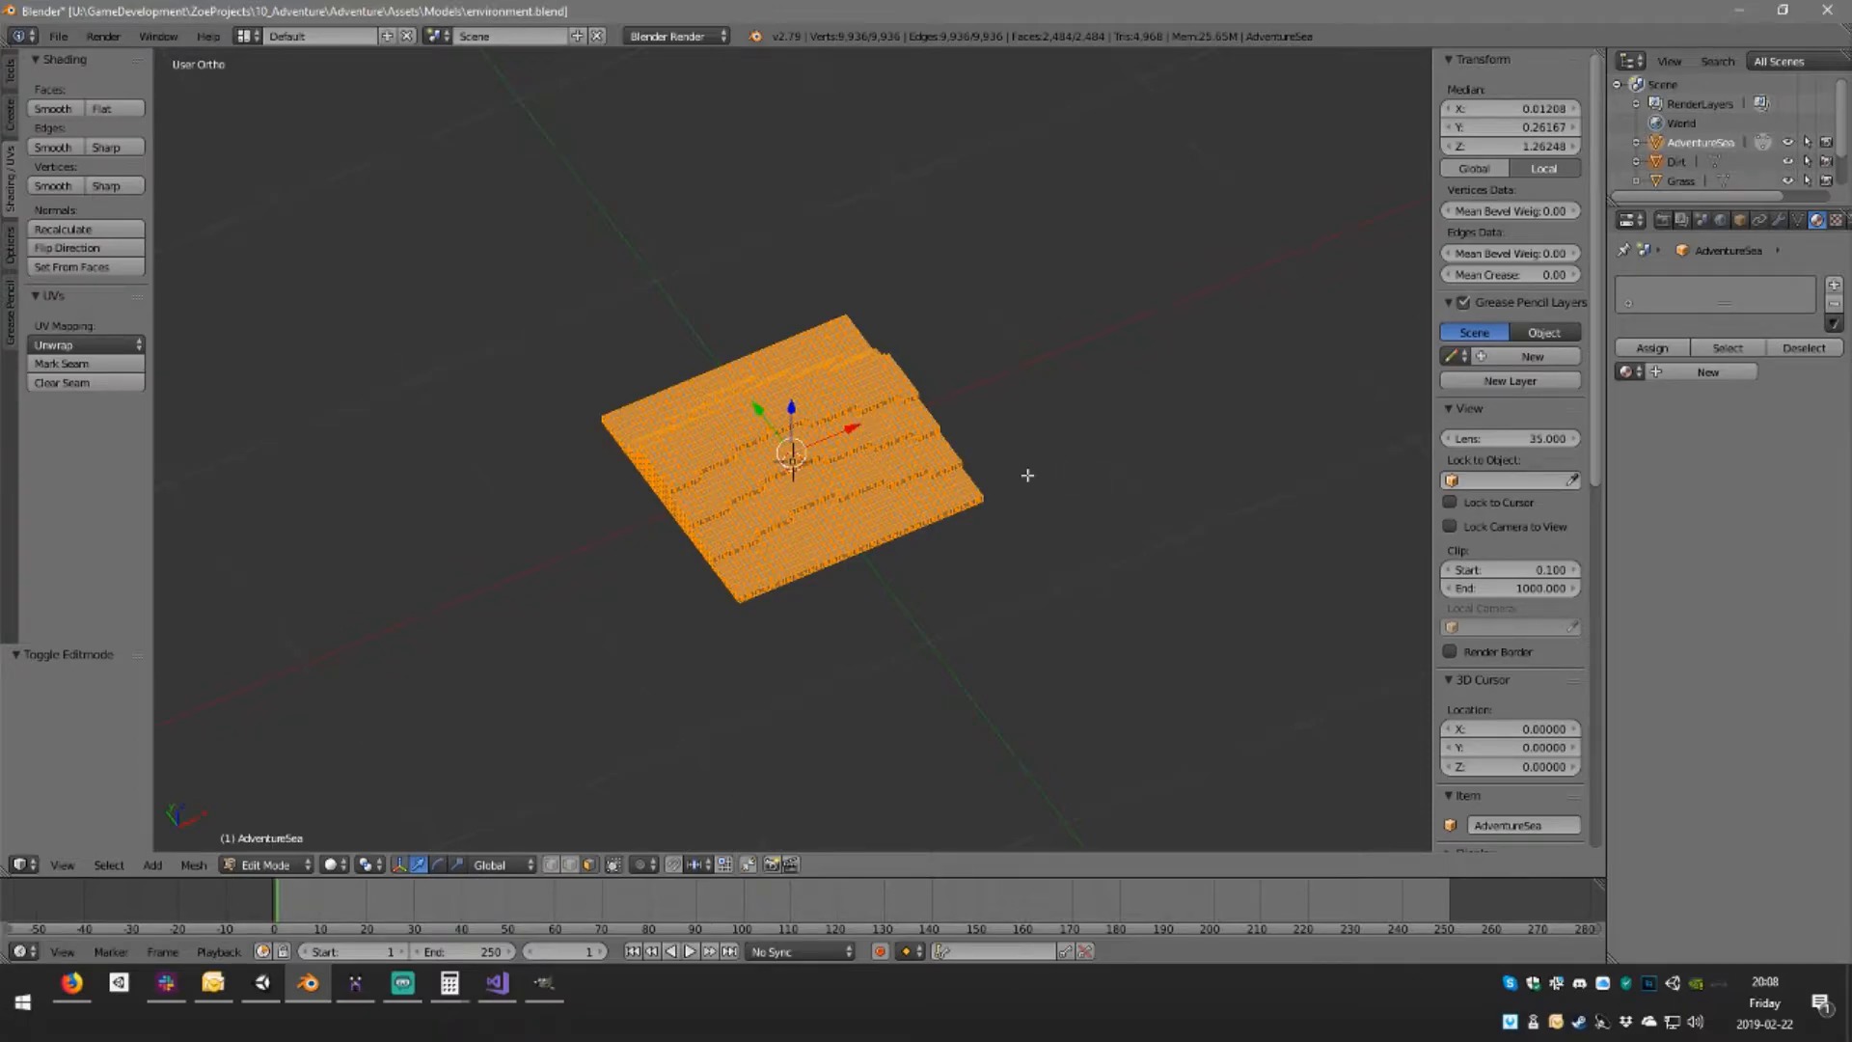
key("Tab")
key("ctrl+a")
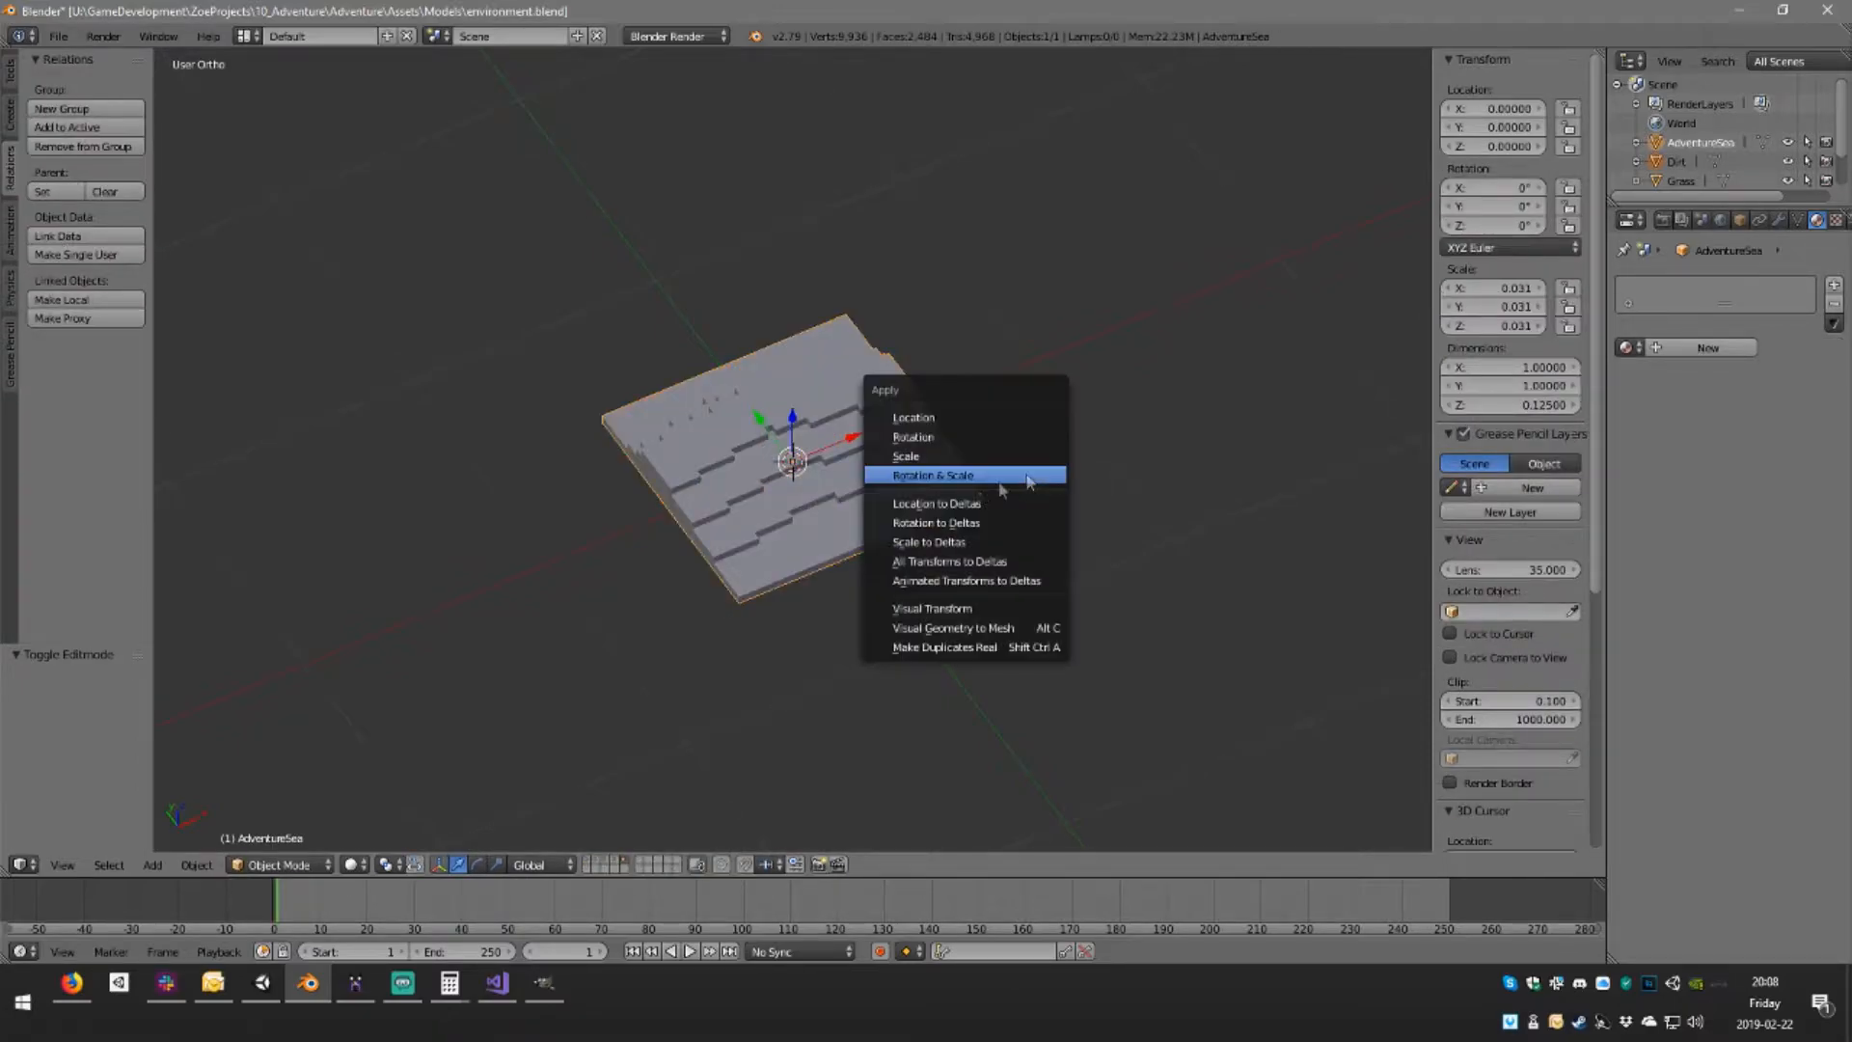
left_click(978, 473)
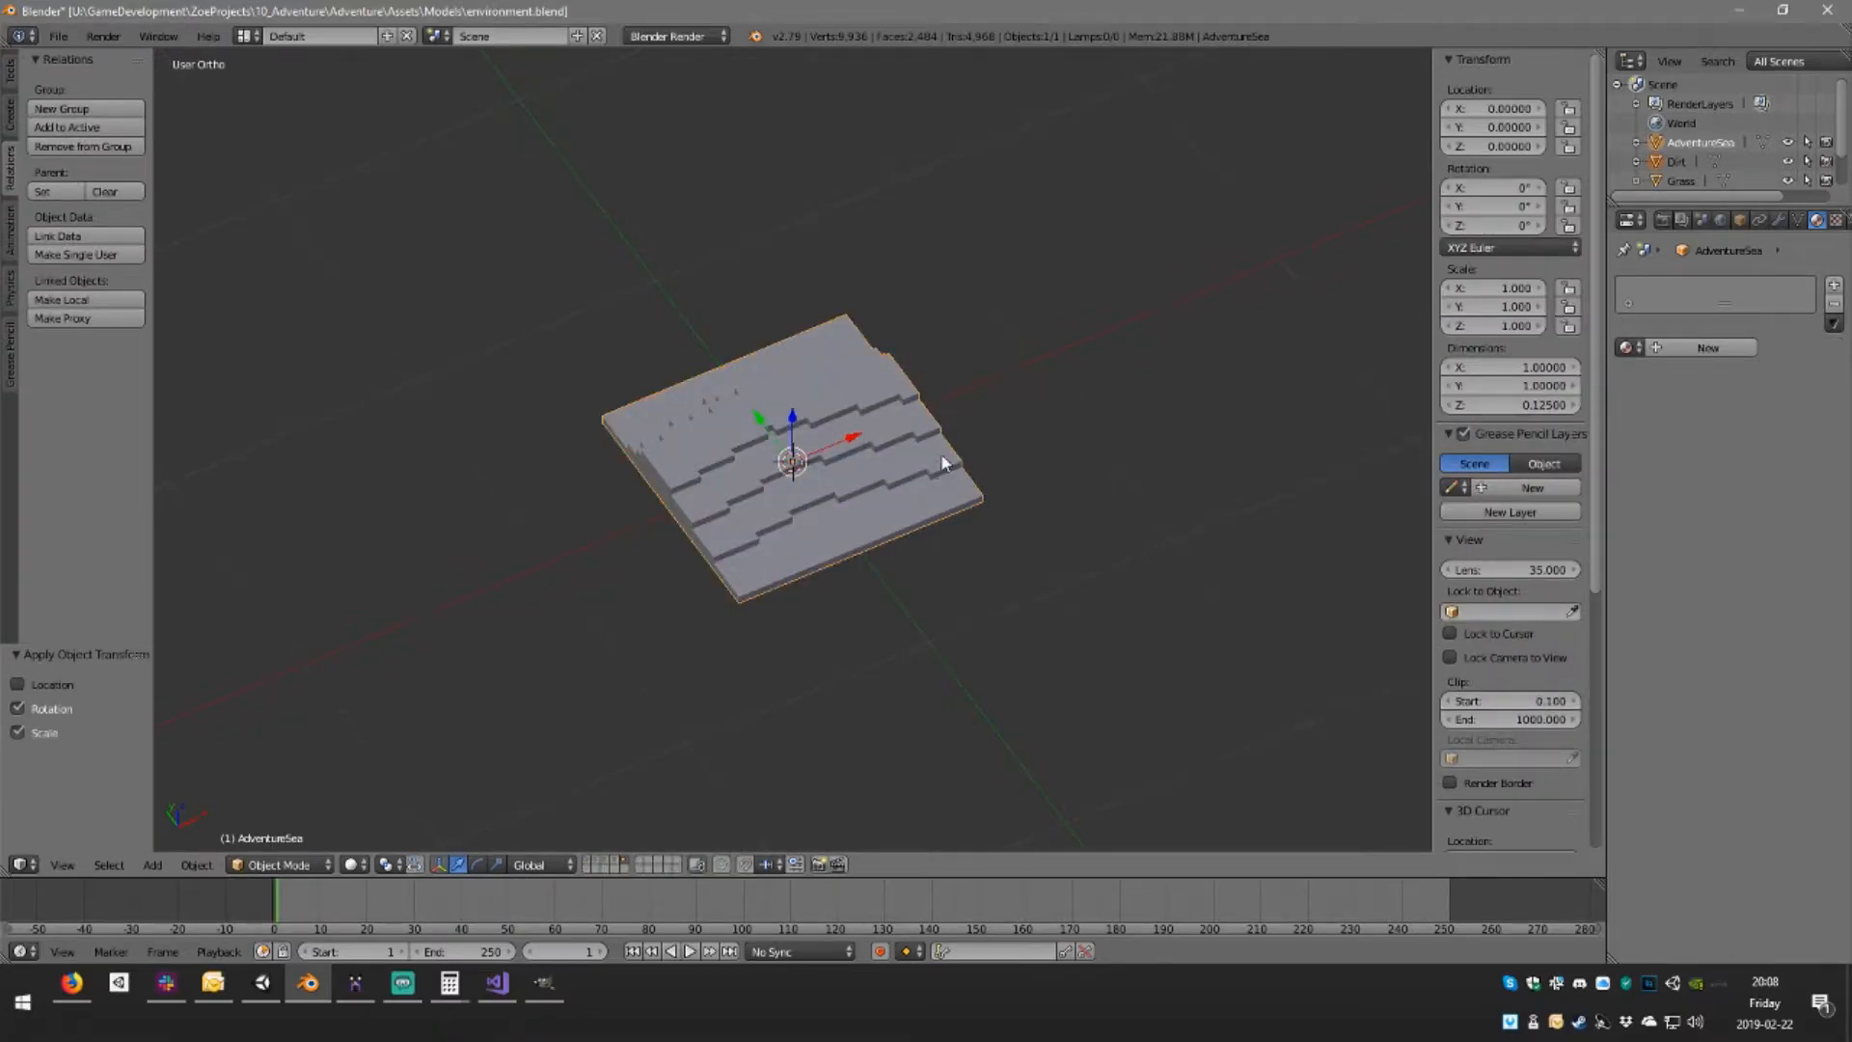
key("ctrl+a")
left_click(874, 402)
key("ctrl+s")
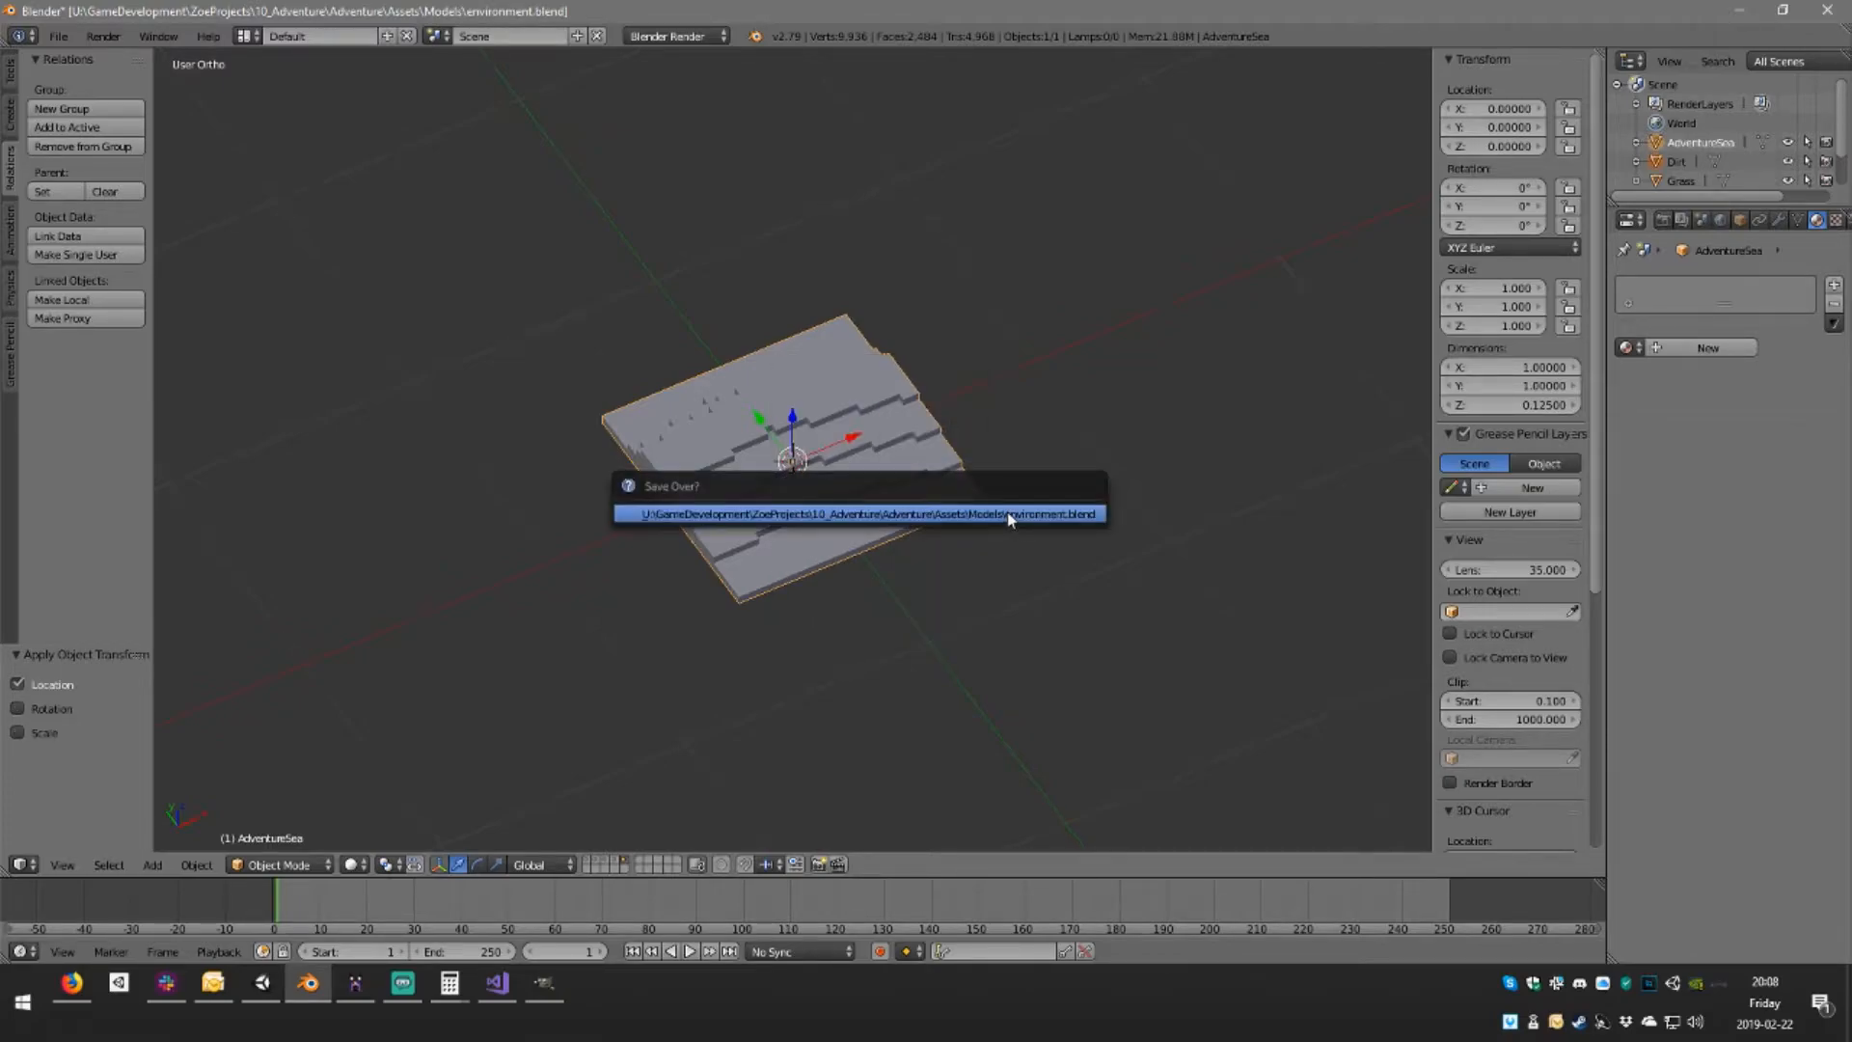
left_click(1013, 517)
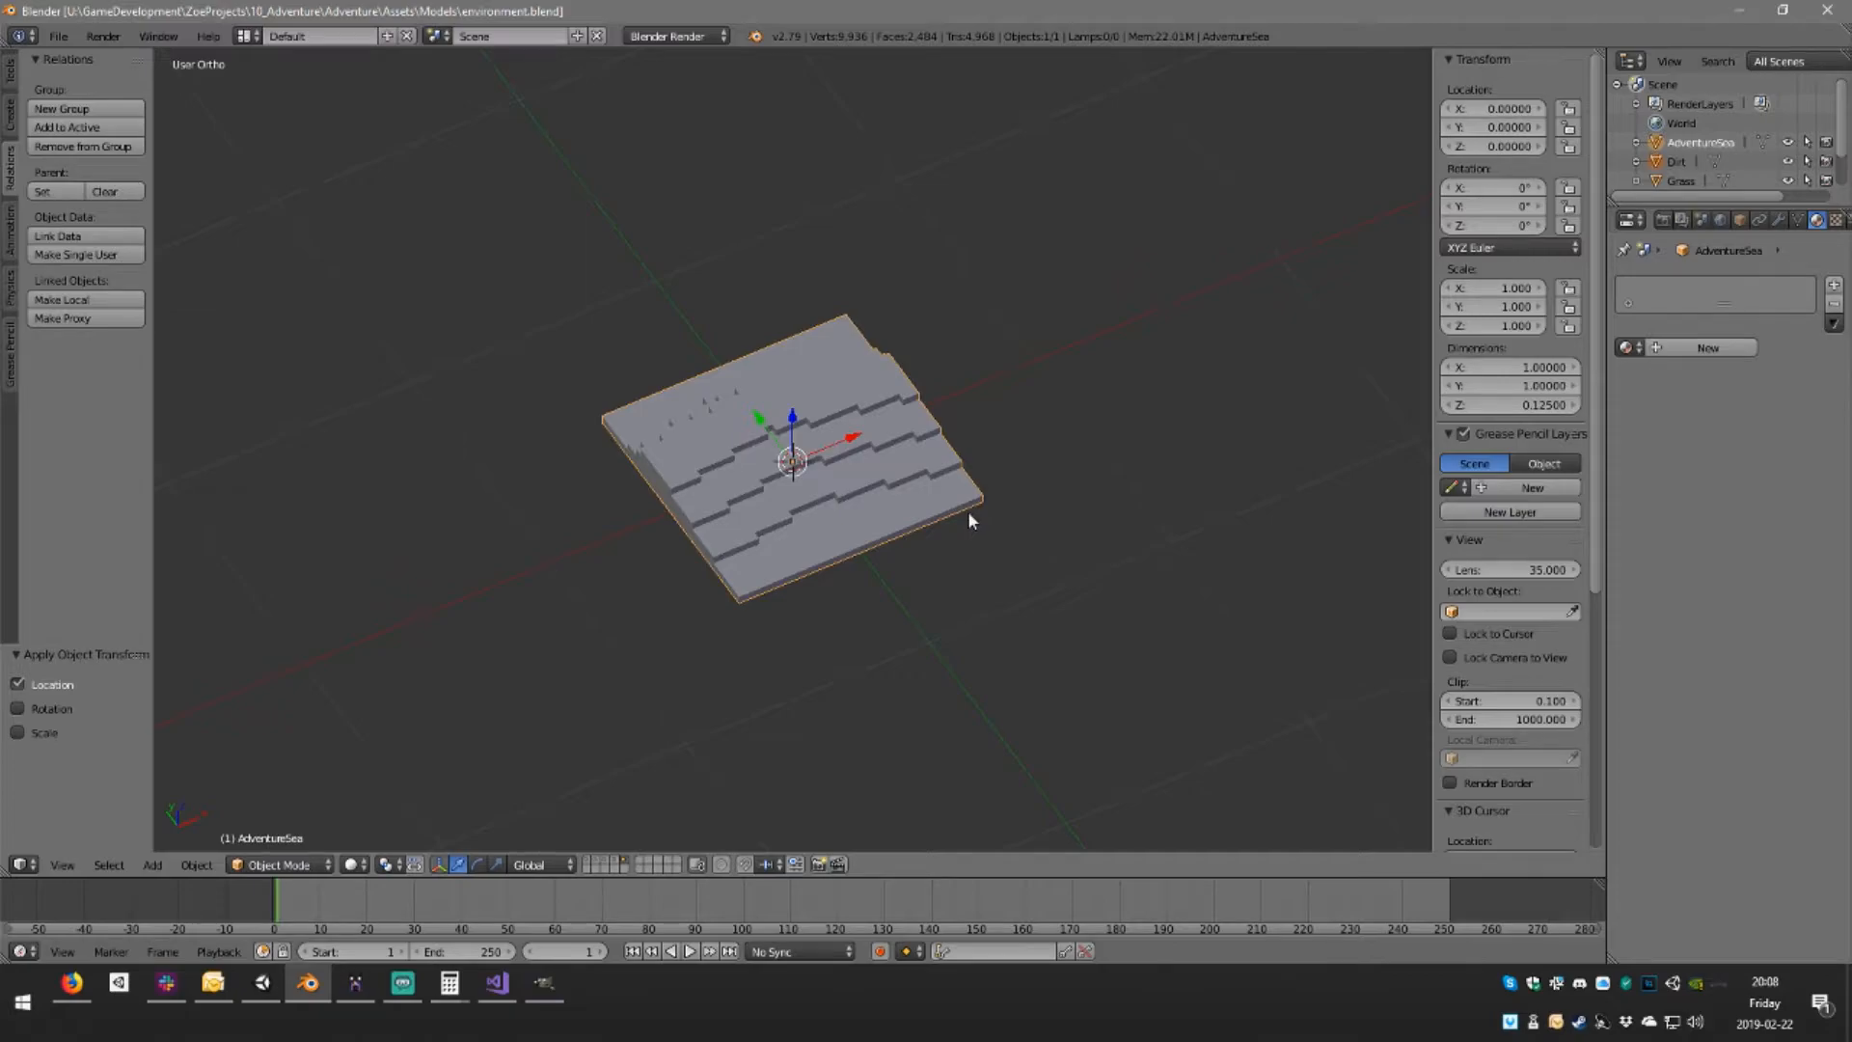
Remove doubles from the whole AdventureSea mesh in Edit Mode
key("Tab")
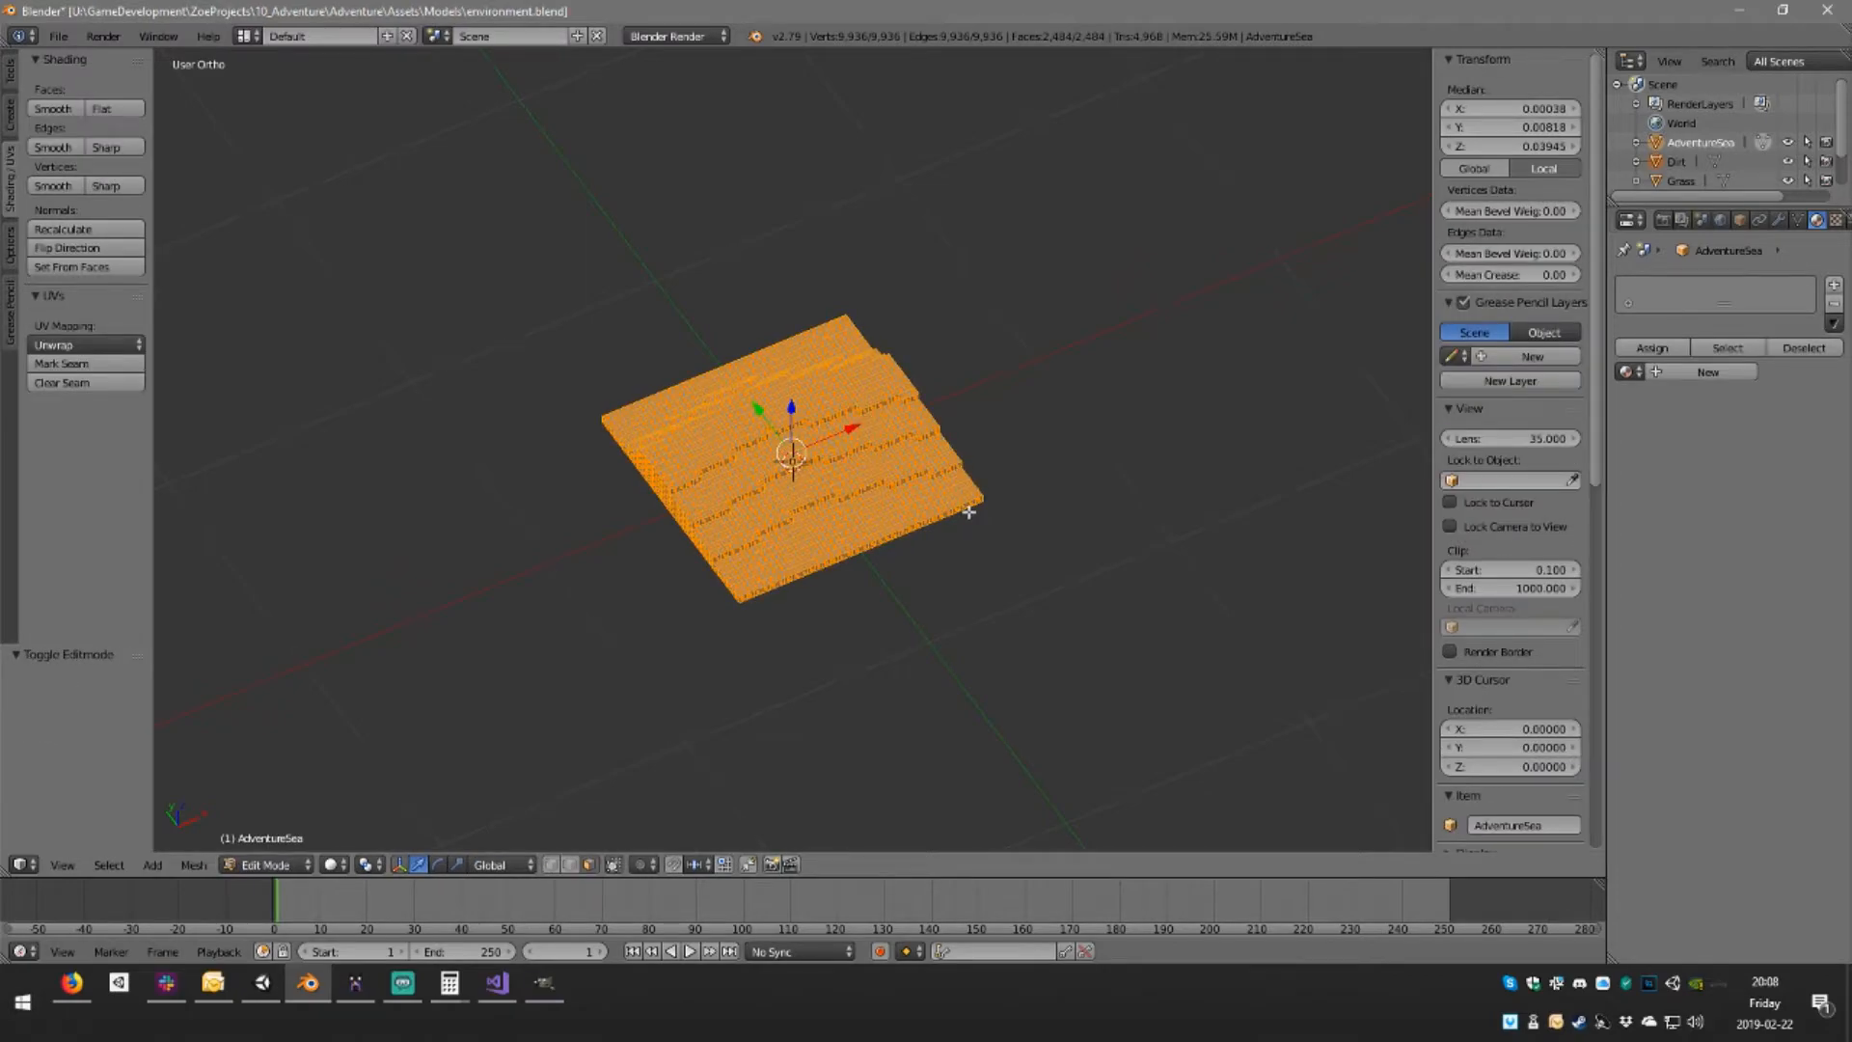
key("space")
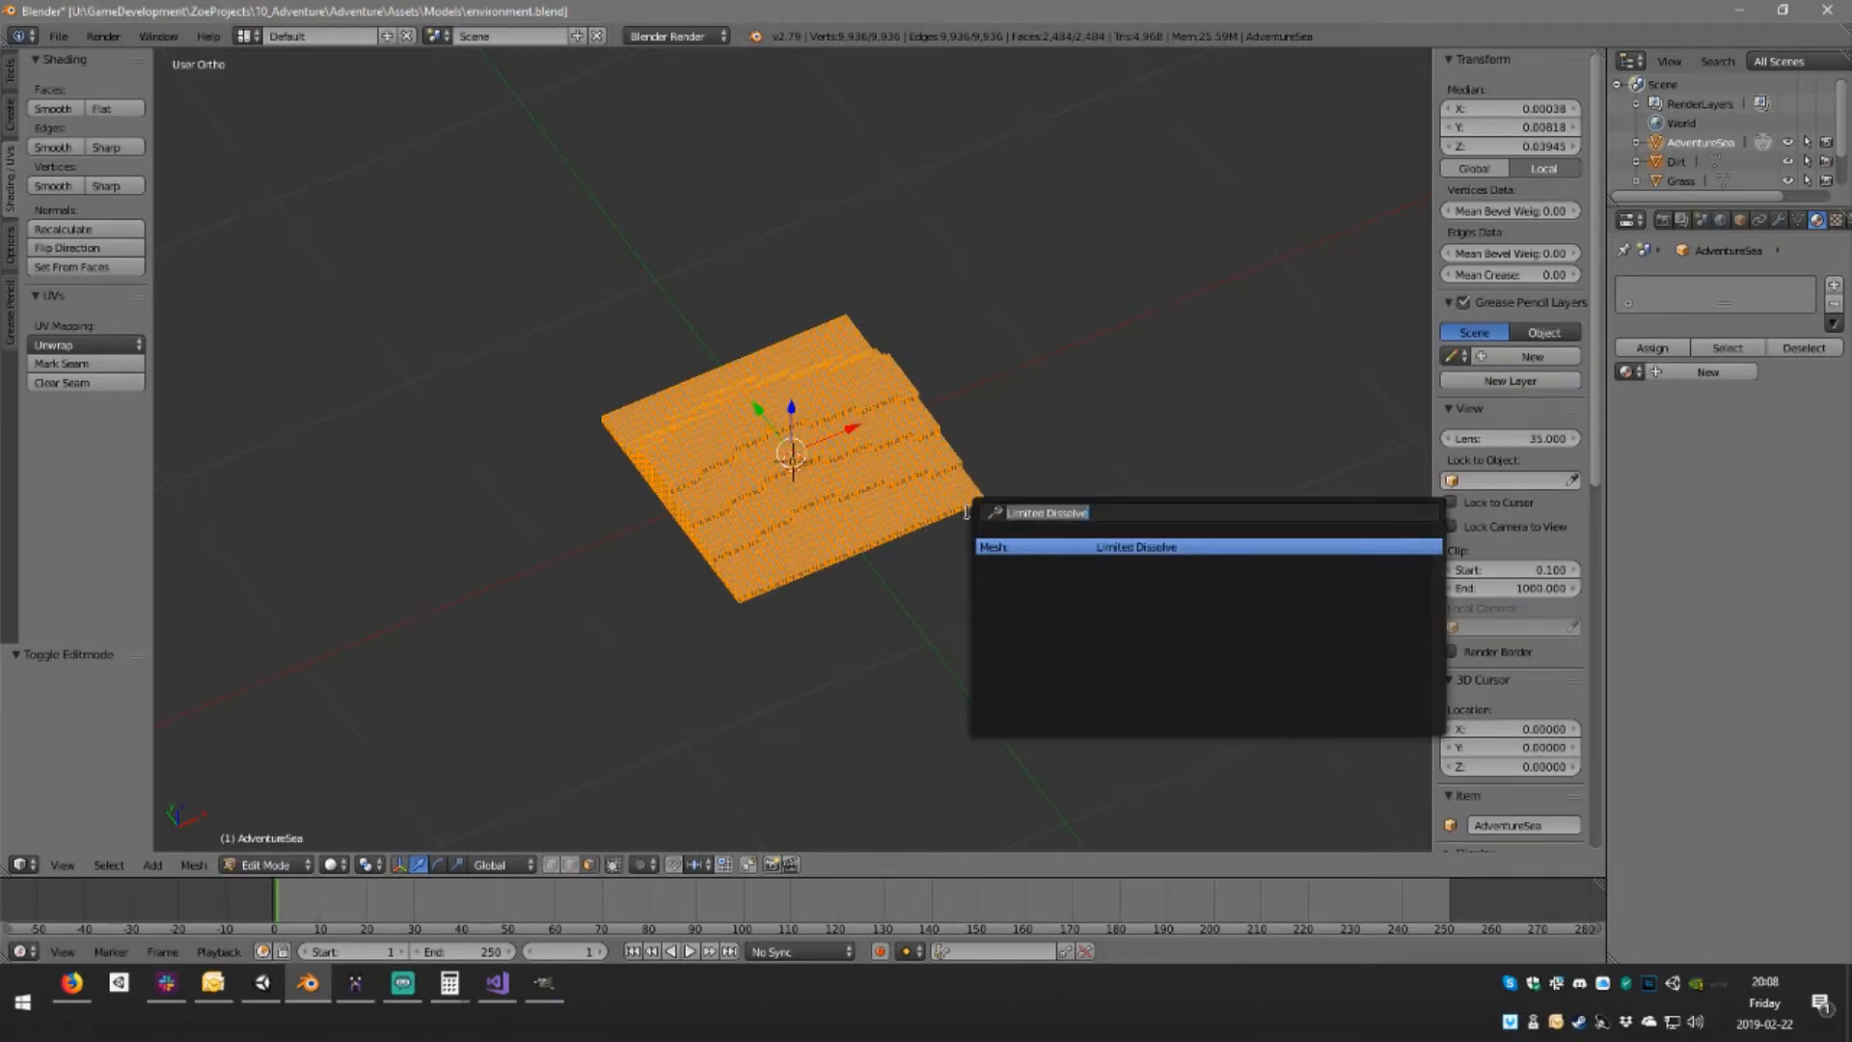
type("remon")
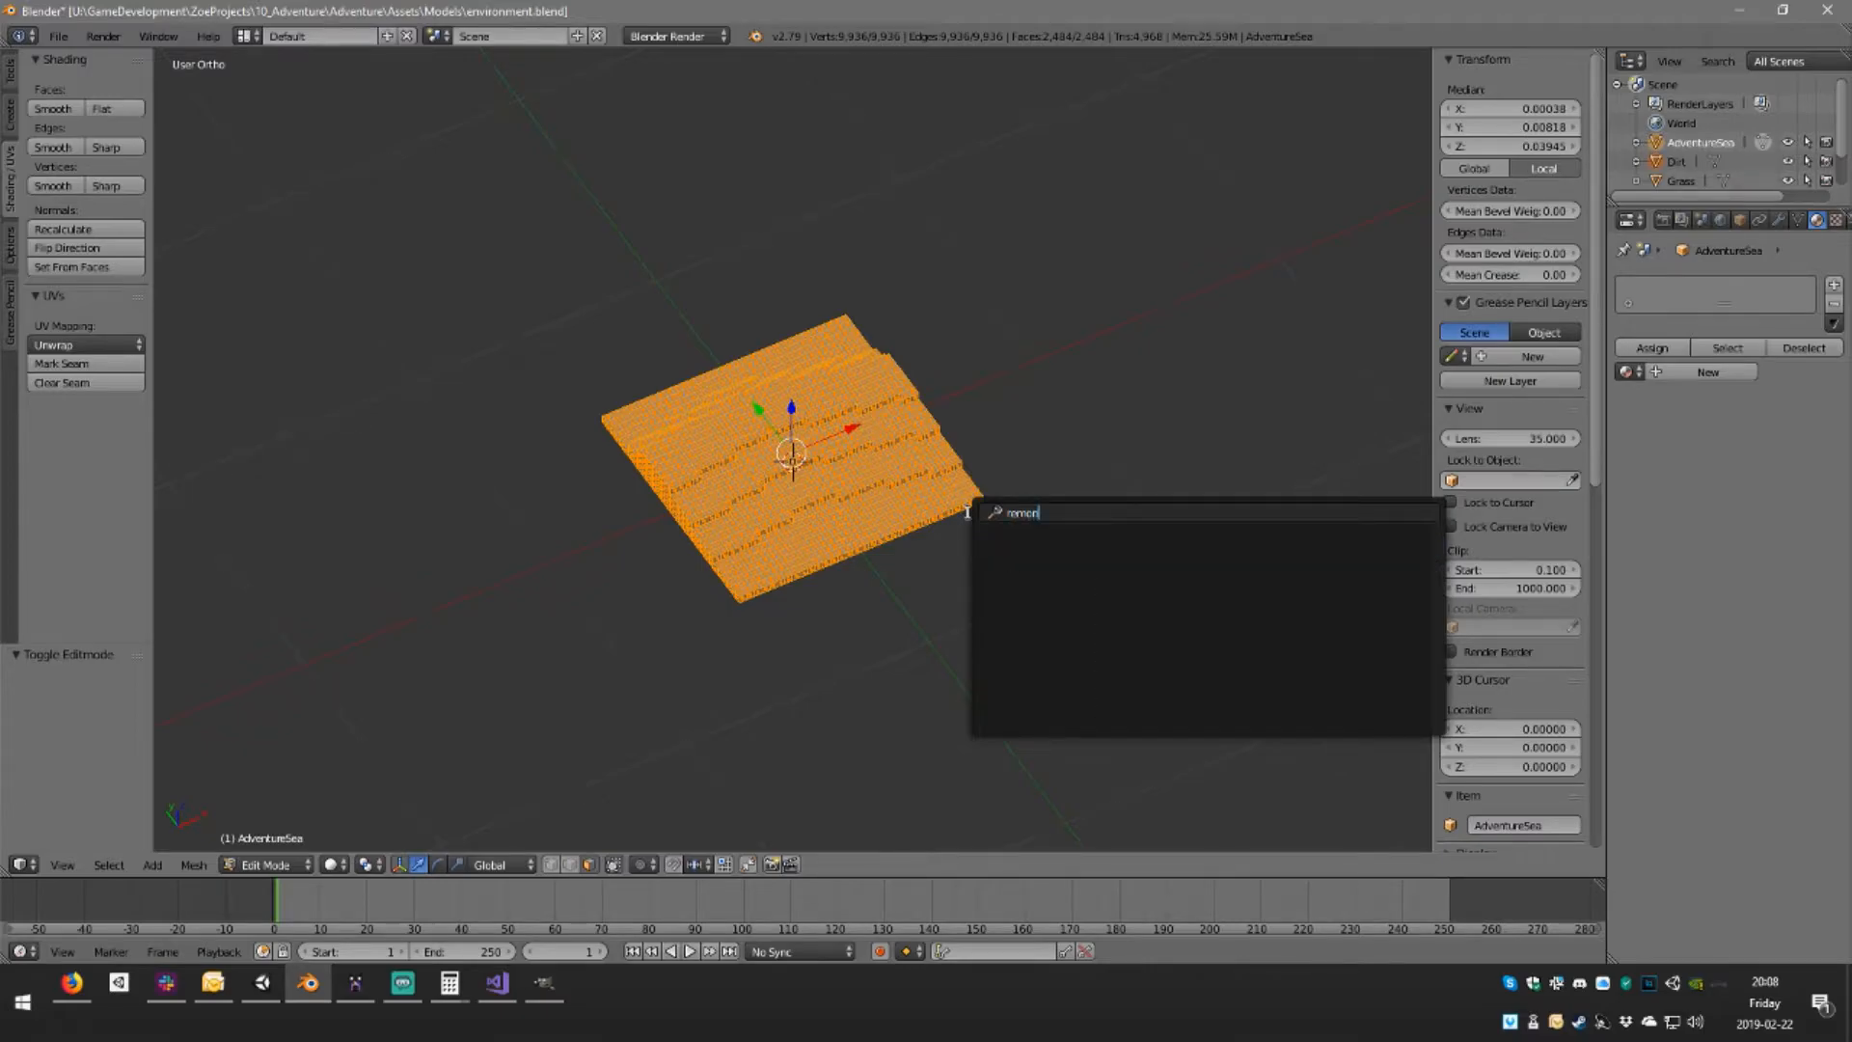
key("BackSpace")
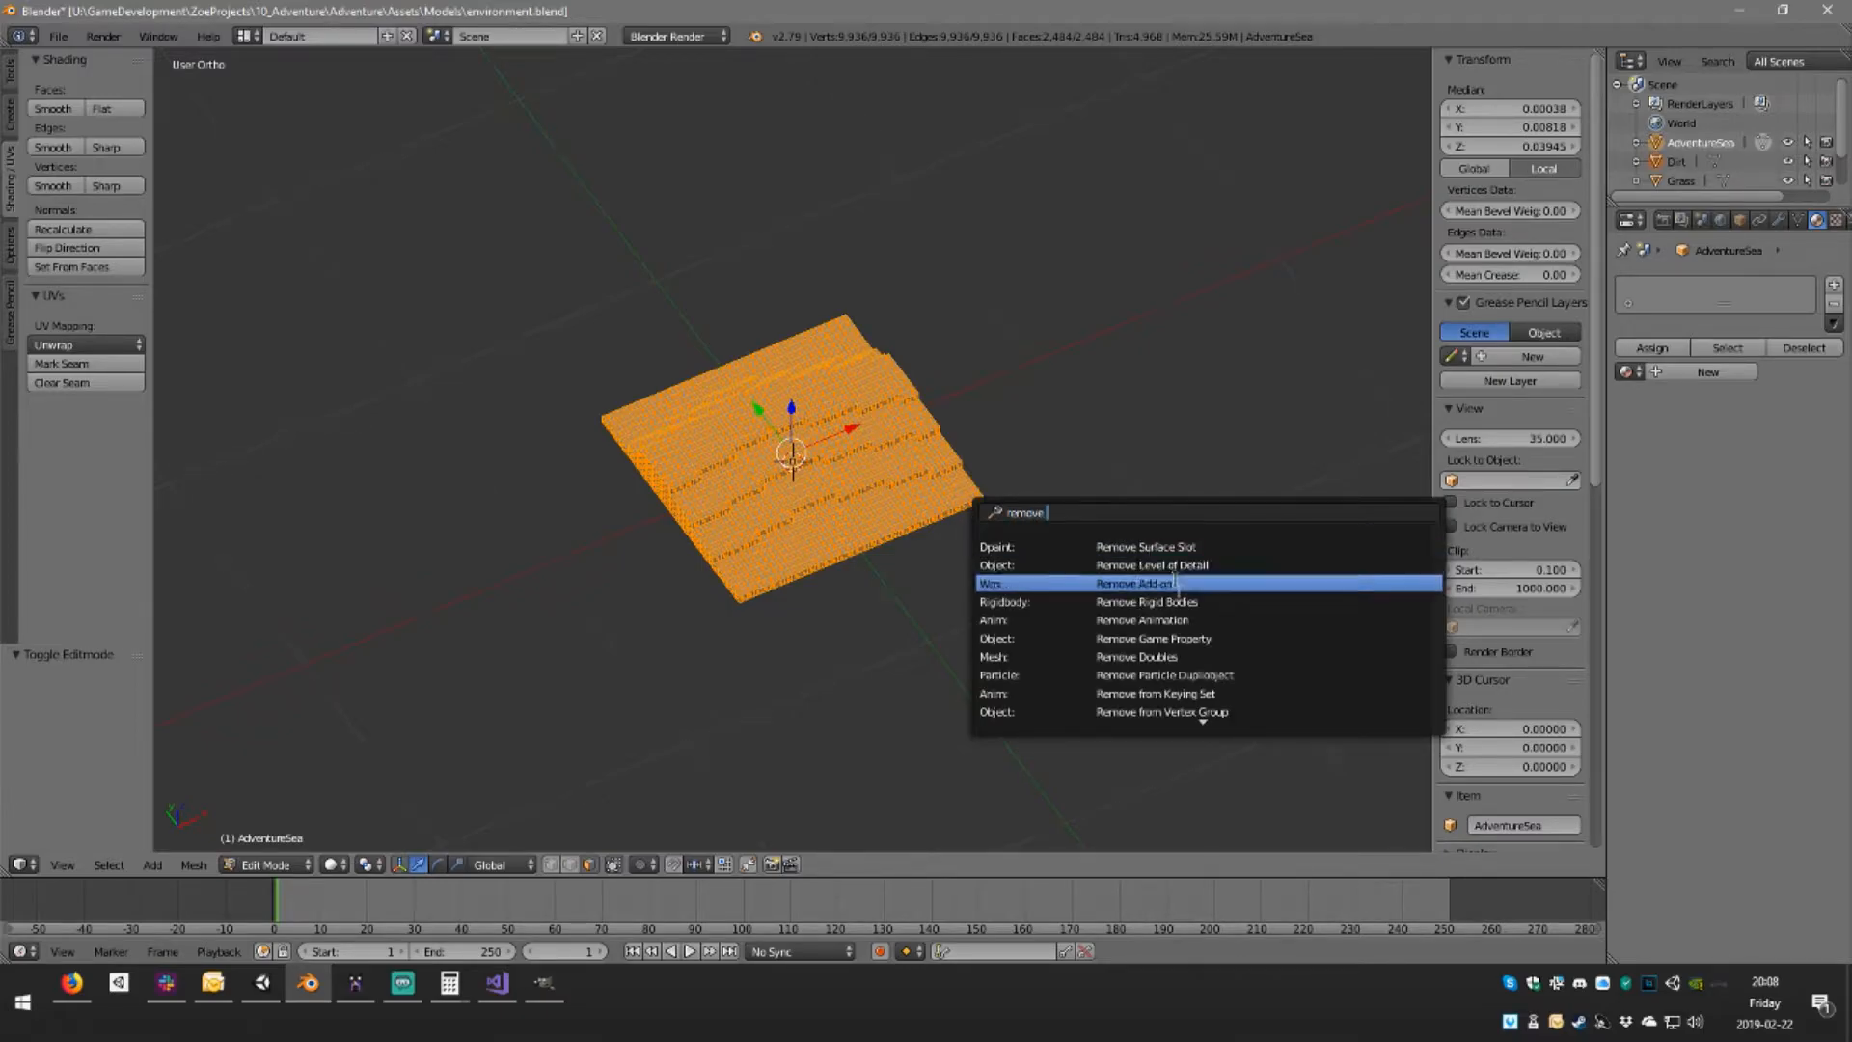
left_click(1187, 652)
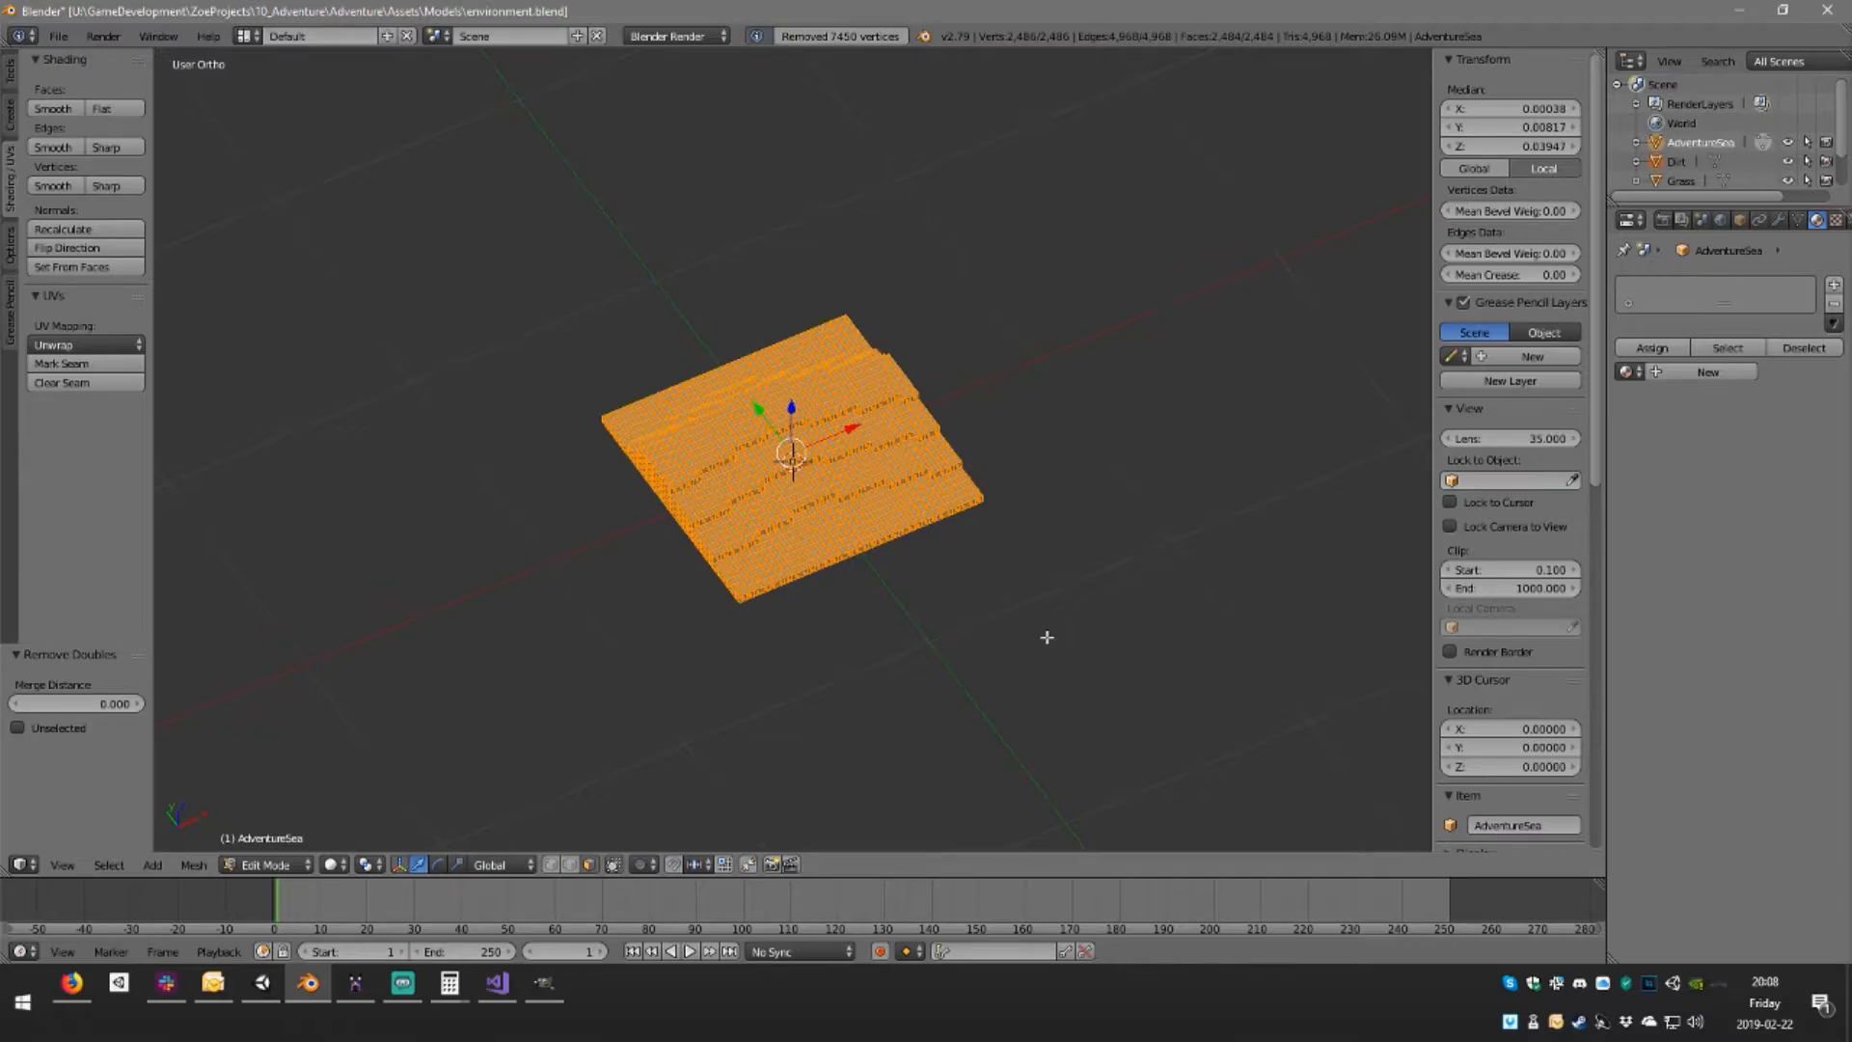
Simplify the AdventureSea mesh with Limited Dissolve
key("space")
type("limited")
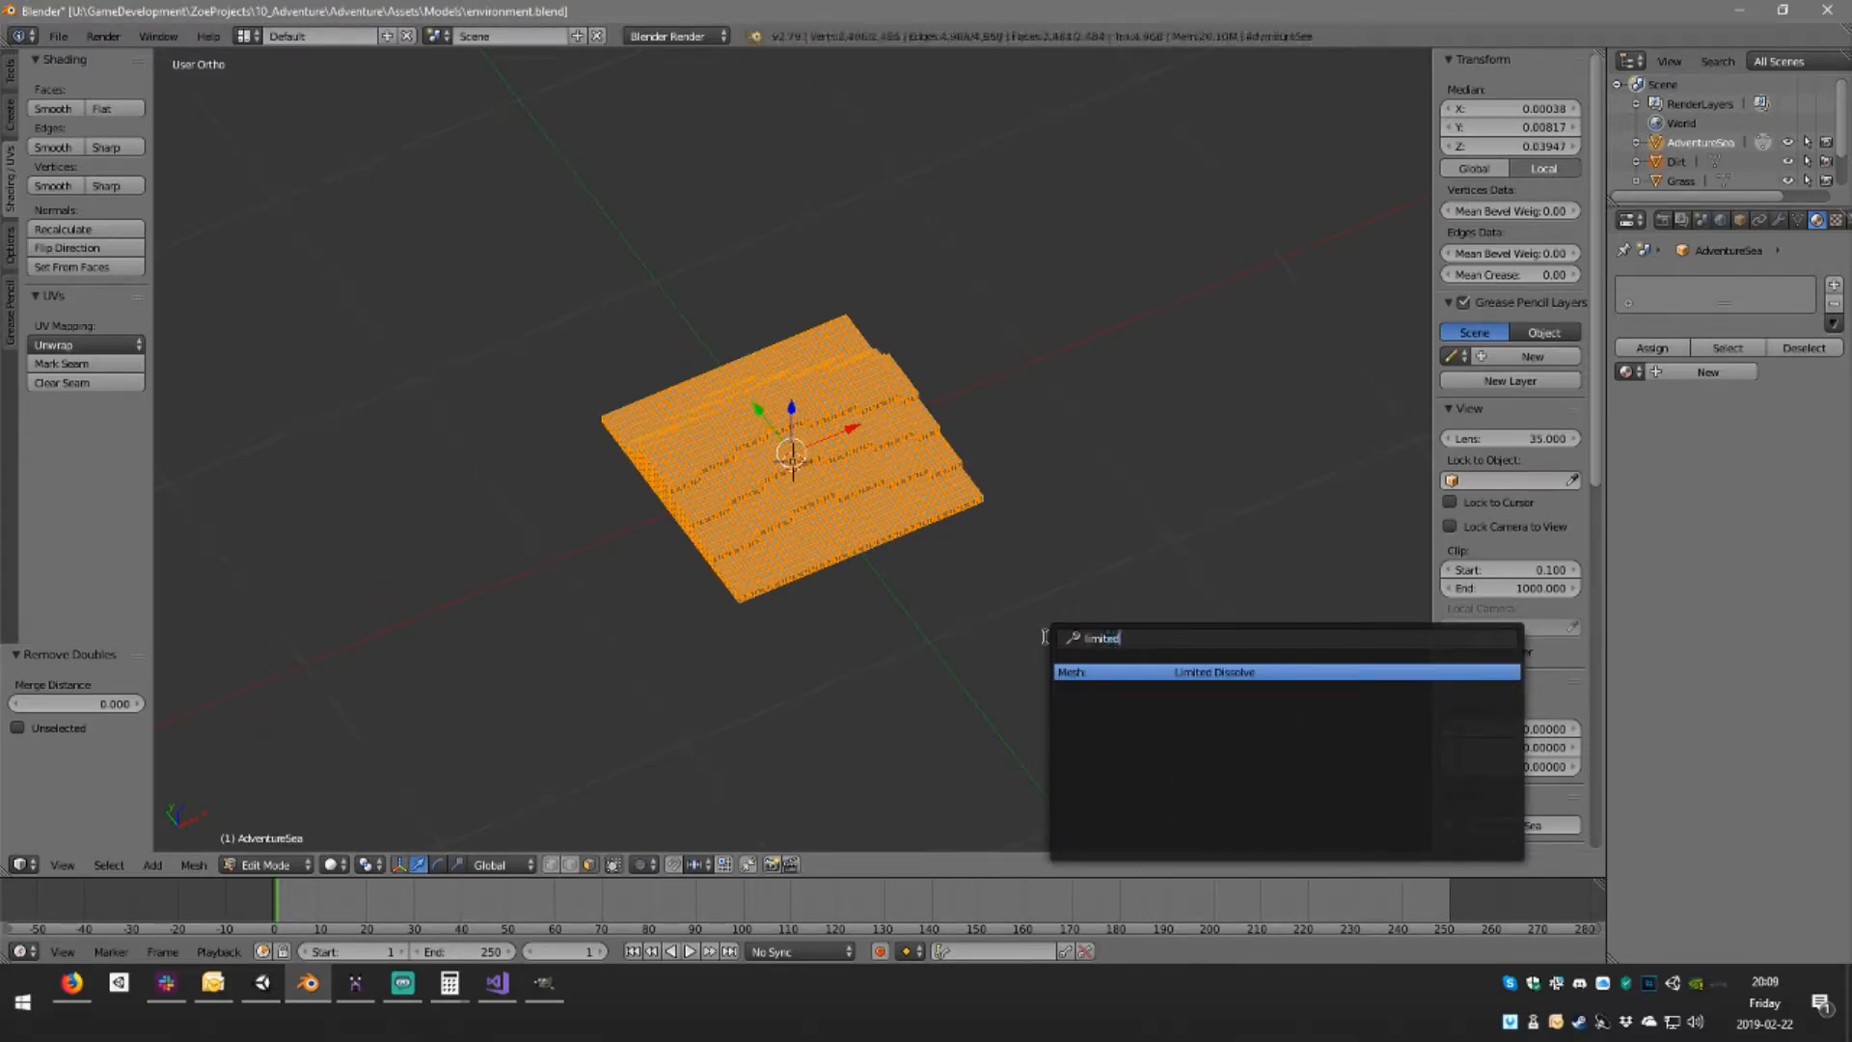
left_click(1189, 672)
Delete the large flat face on the underside of the AdventureSea tile
middle_click_drag(869, 550, 1025, 322)
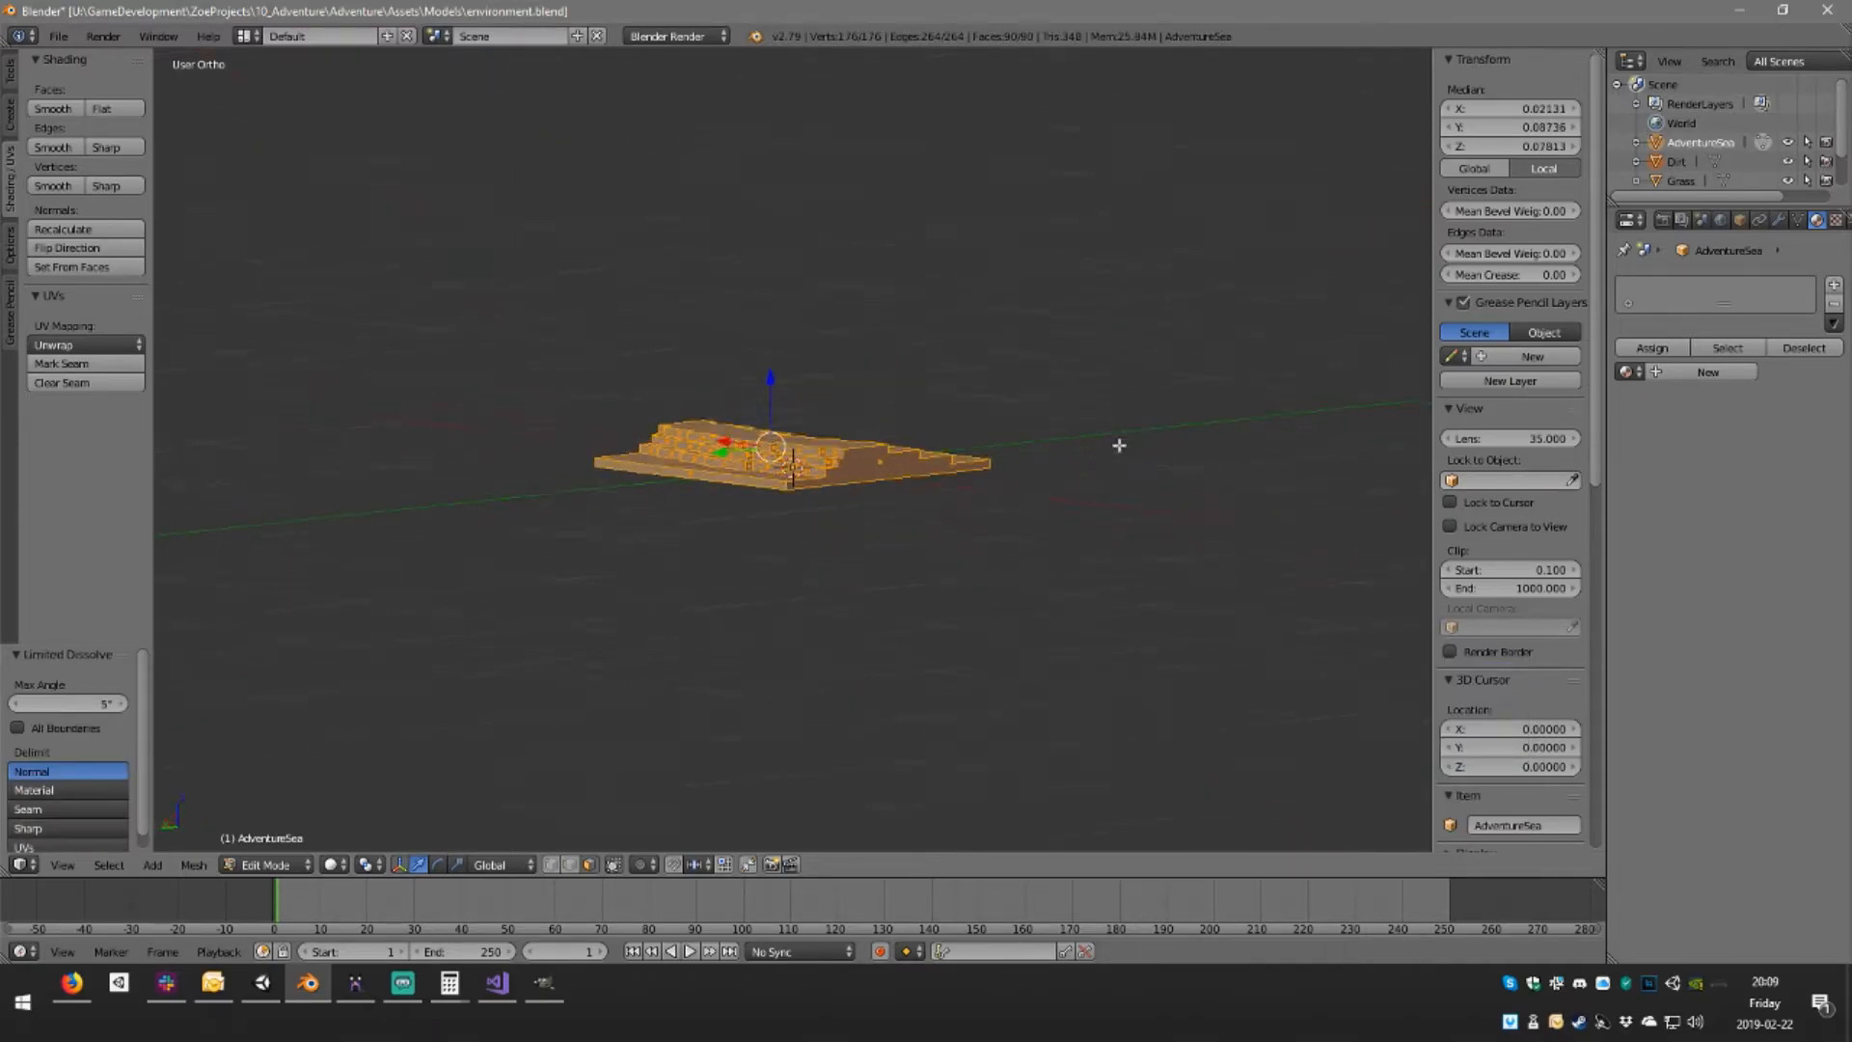
right_click(783, 488)
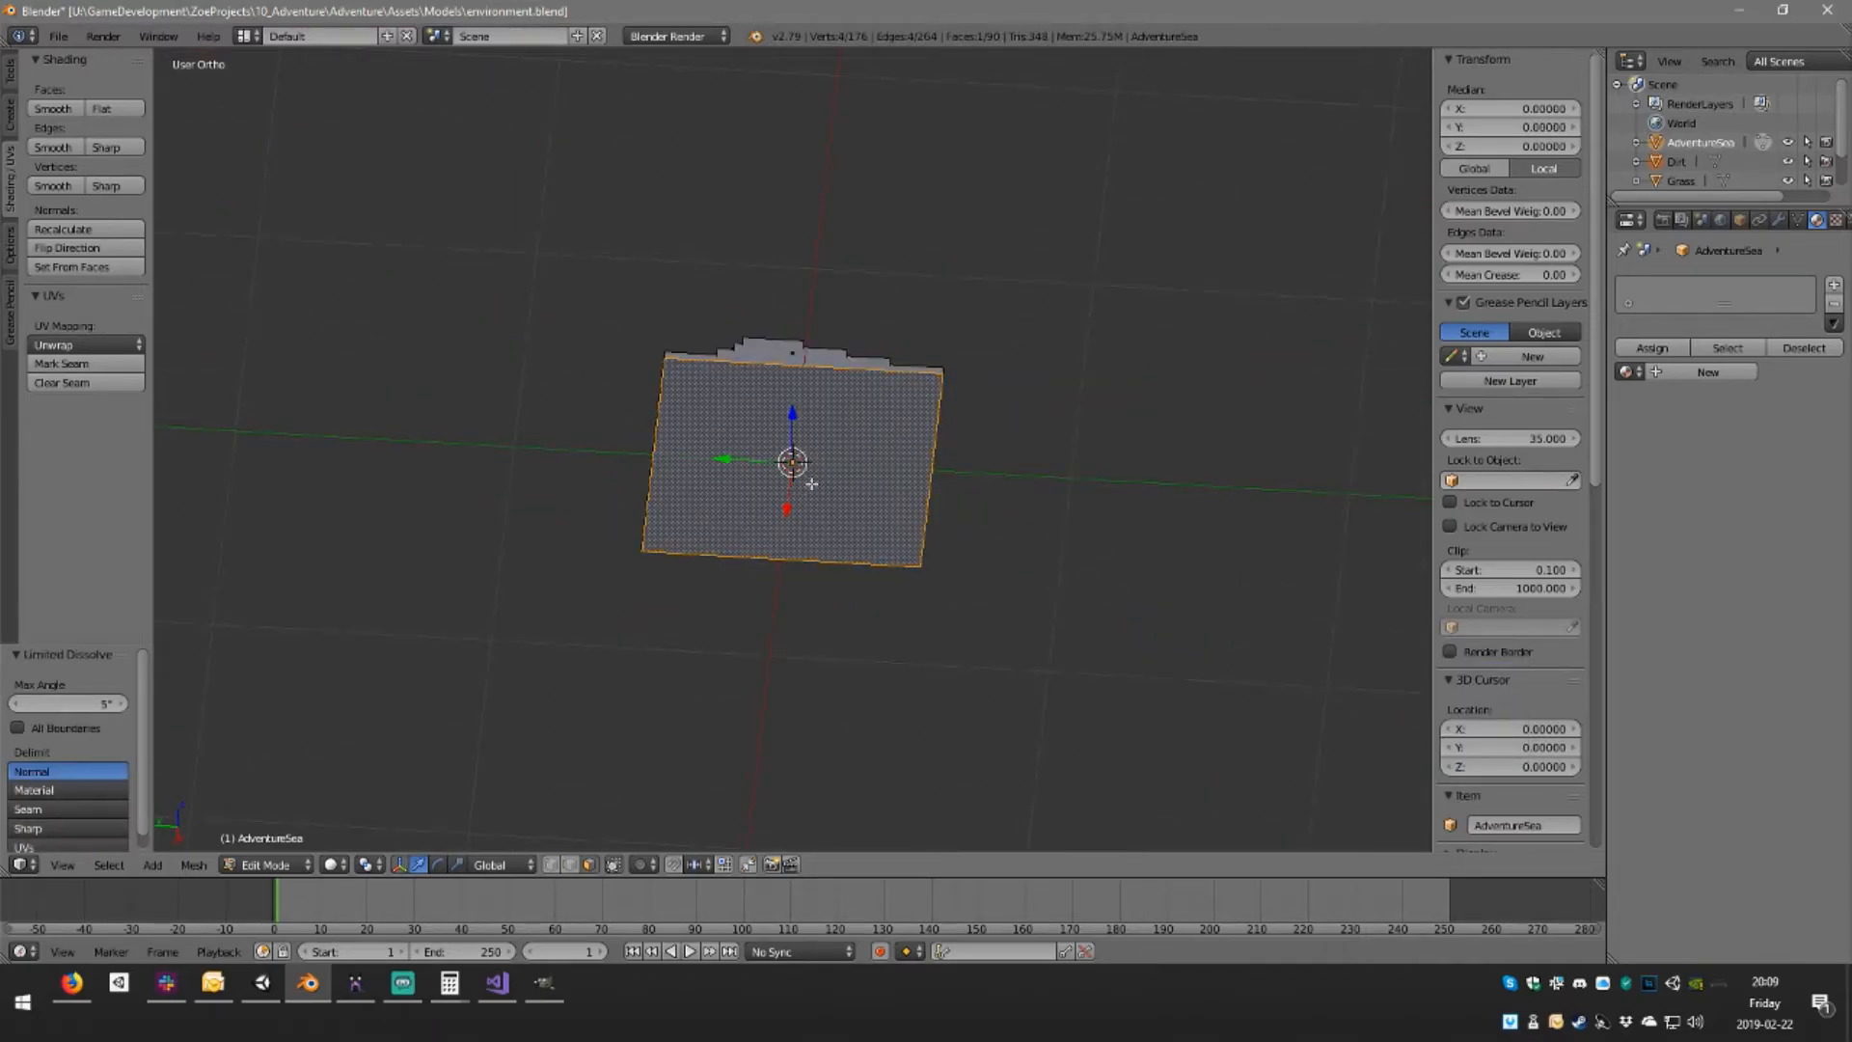
key("x")
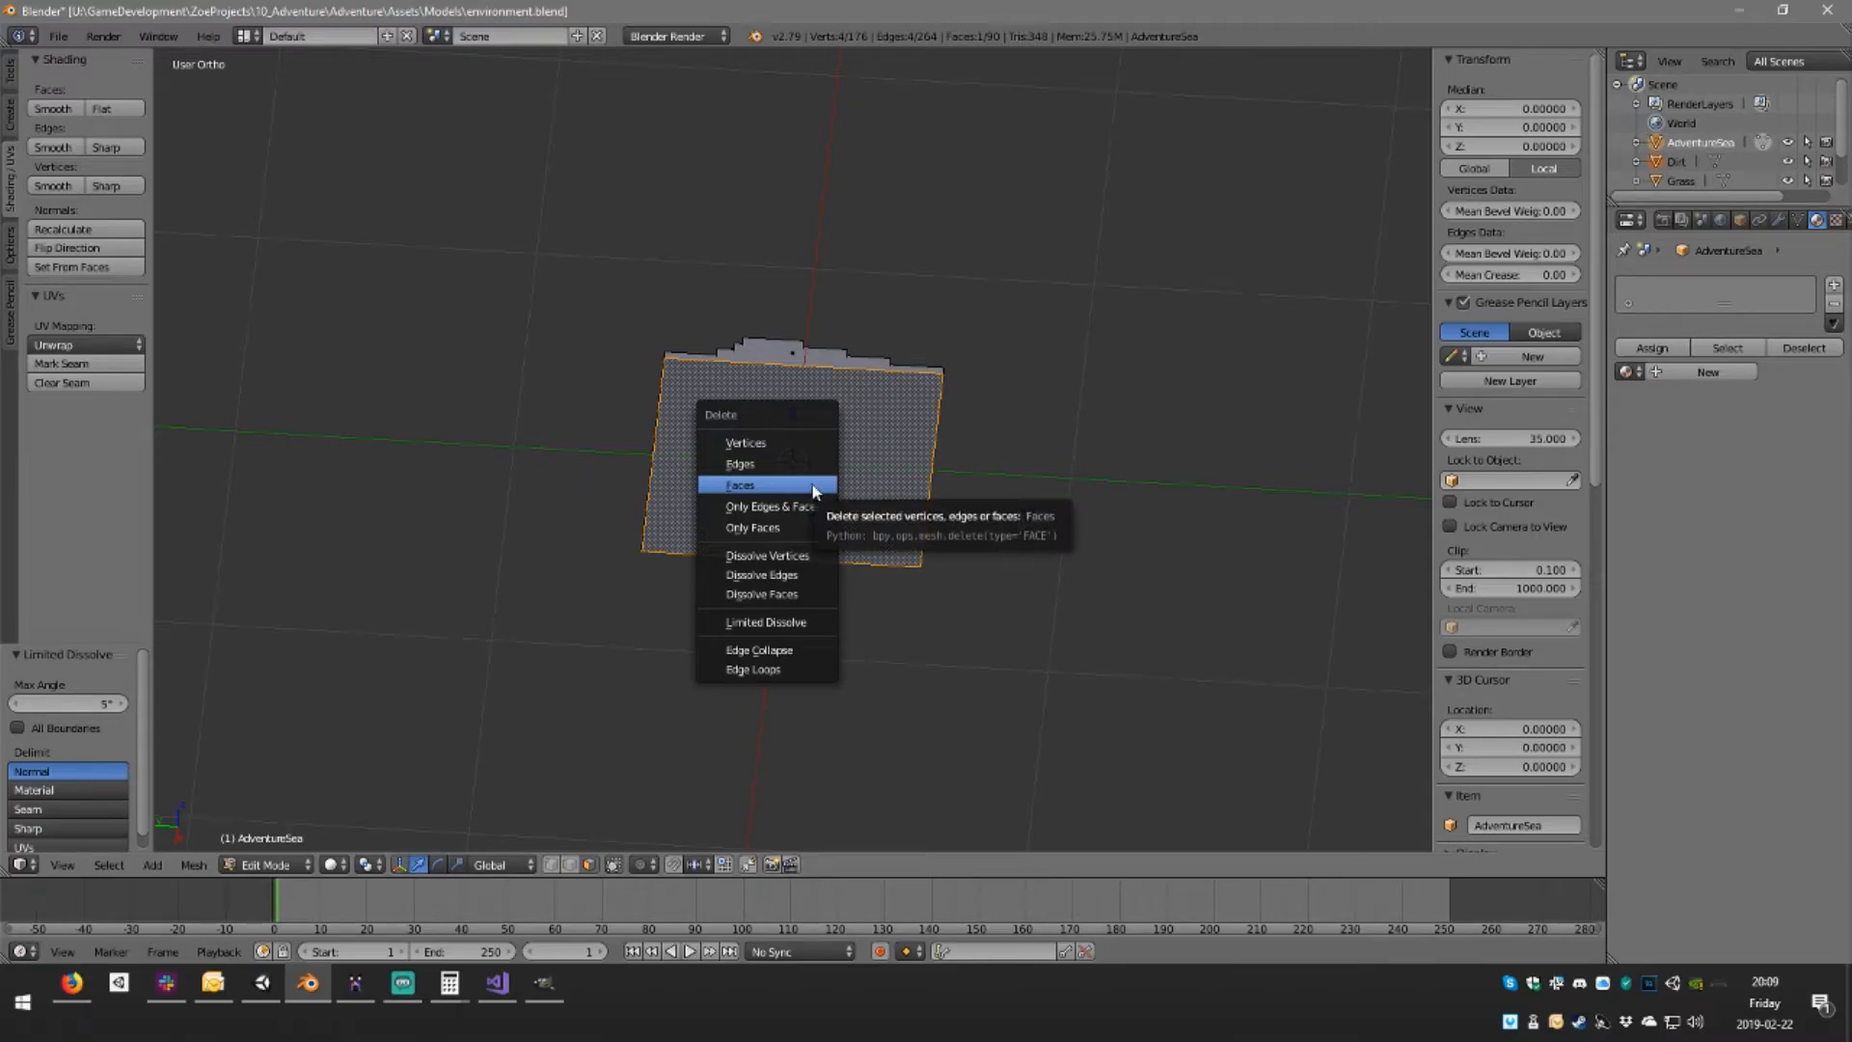
left_click(813, 491)
Examine the tile's stepped top and side faces from above, below and the sides
middle_click_drag(810, 488, 772, 504)
scroll(737, 467, "up", 6)
scroll(708, 559, "down", 4)
right_click(813, 431)
scroll(856, 482, "up", 5)
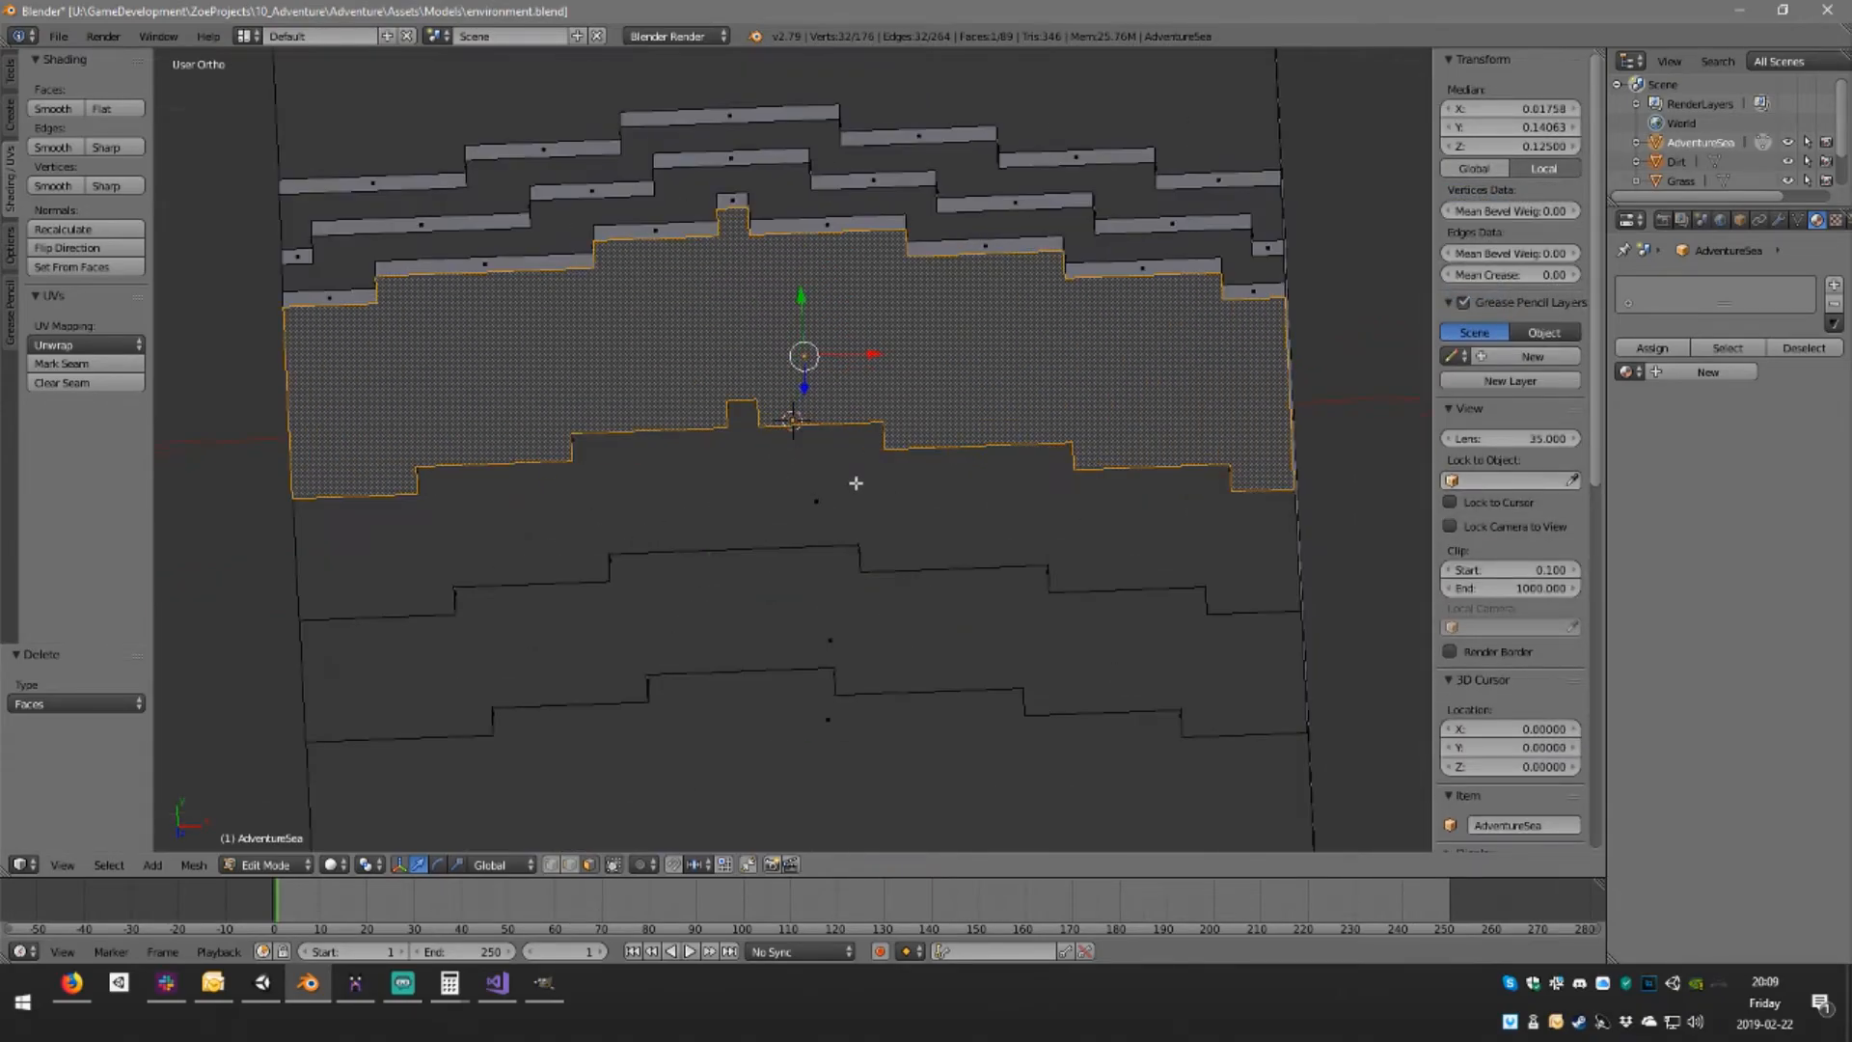
scroll(856, 483, "up", 2)
scroll(840, 434, "down", 8)
middle_click_drag(832, 394, 1028, 332)
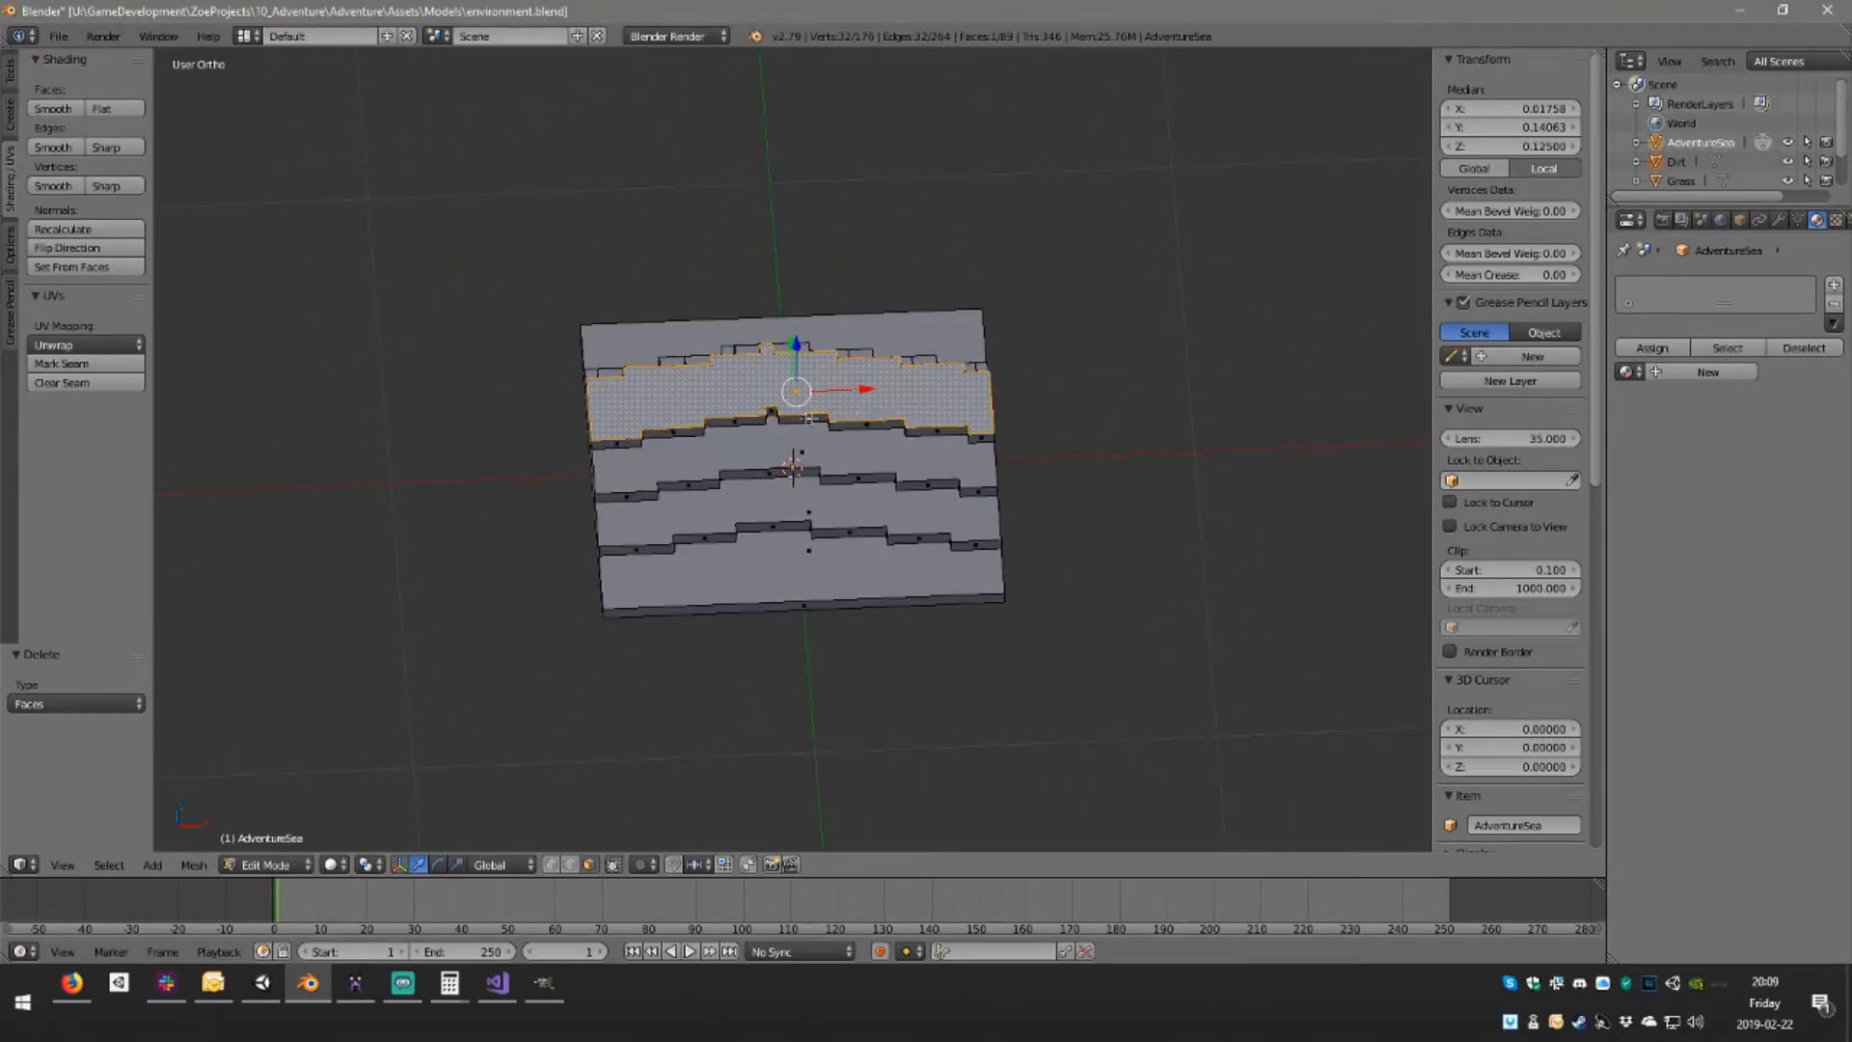
middle_click_drag(813, 419, 1016, 406)
right_click(971, 467)
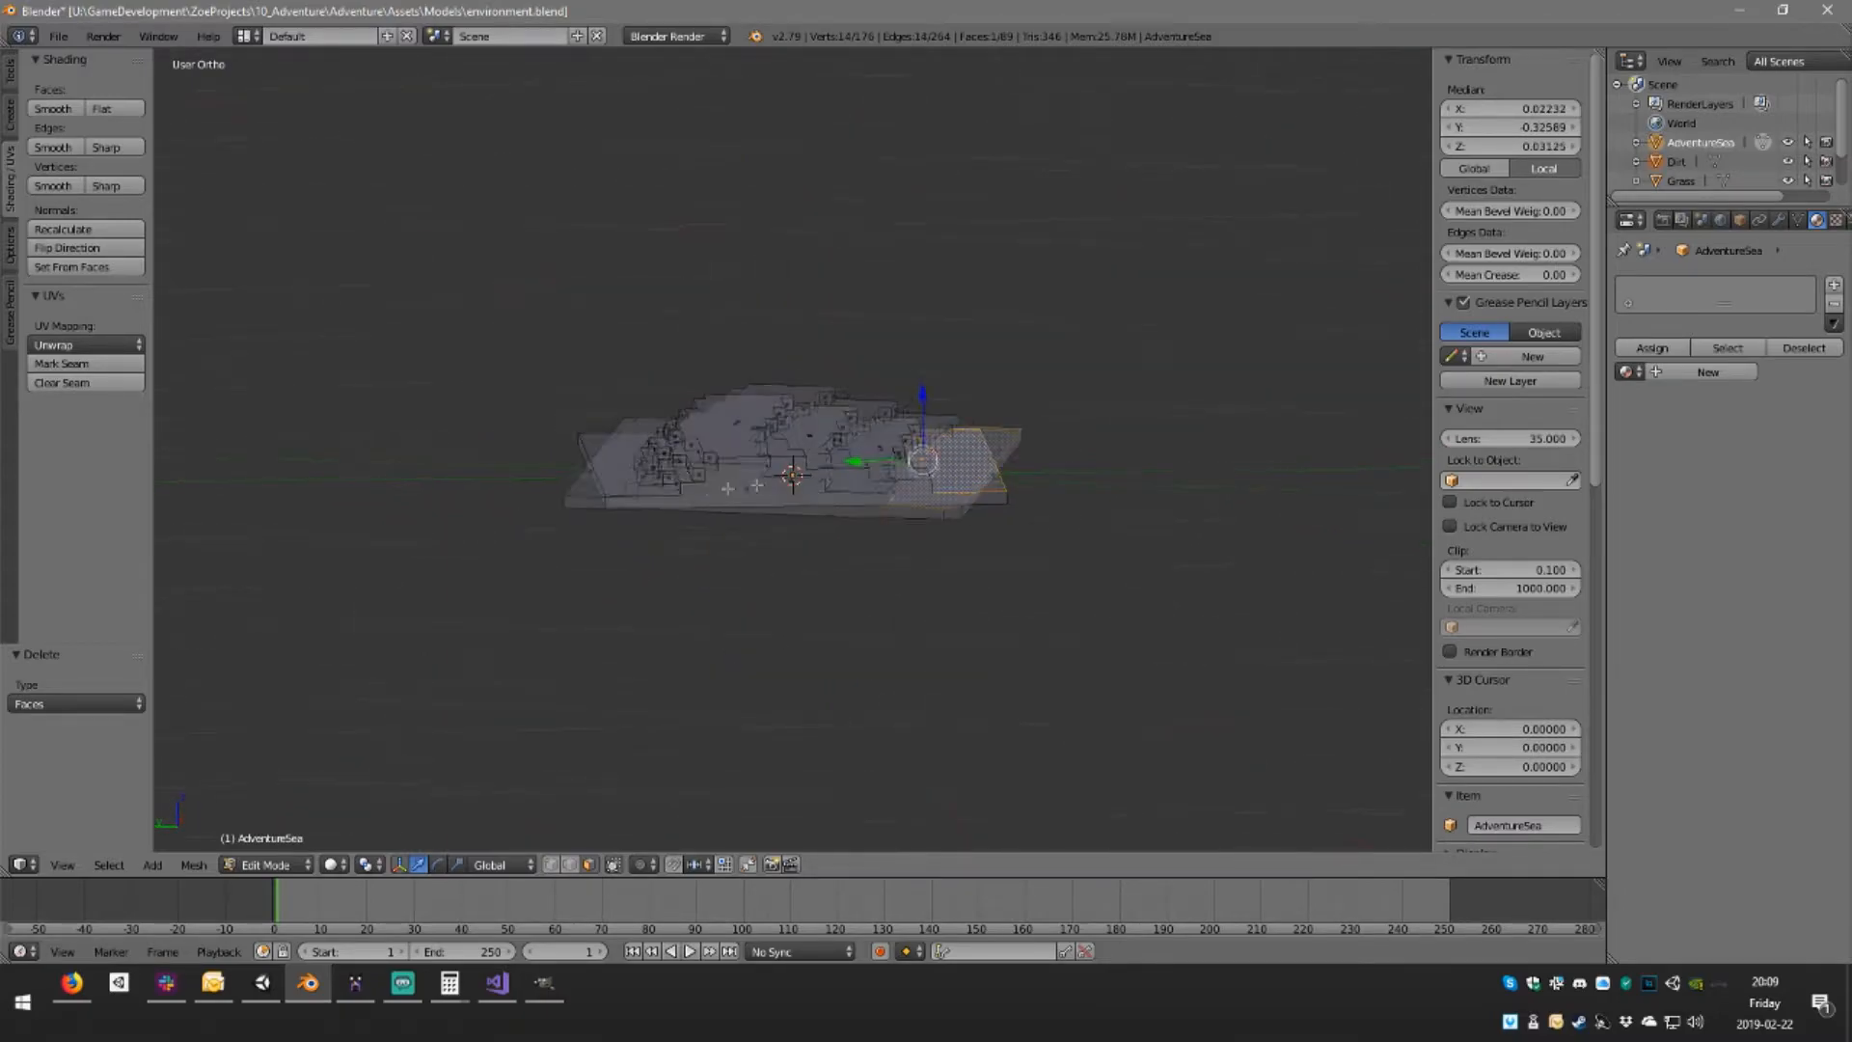
middle_click_drag(673, 490, 699, 522)
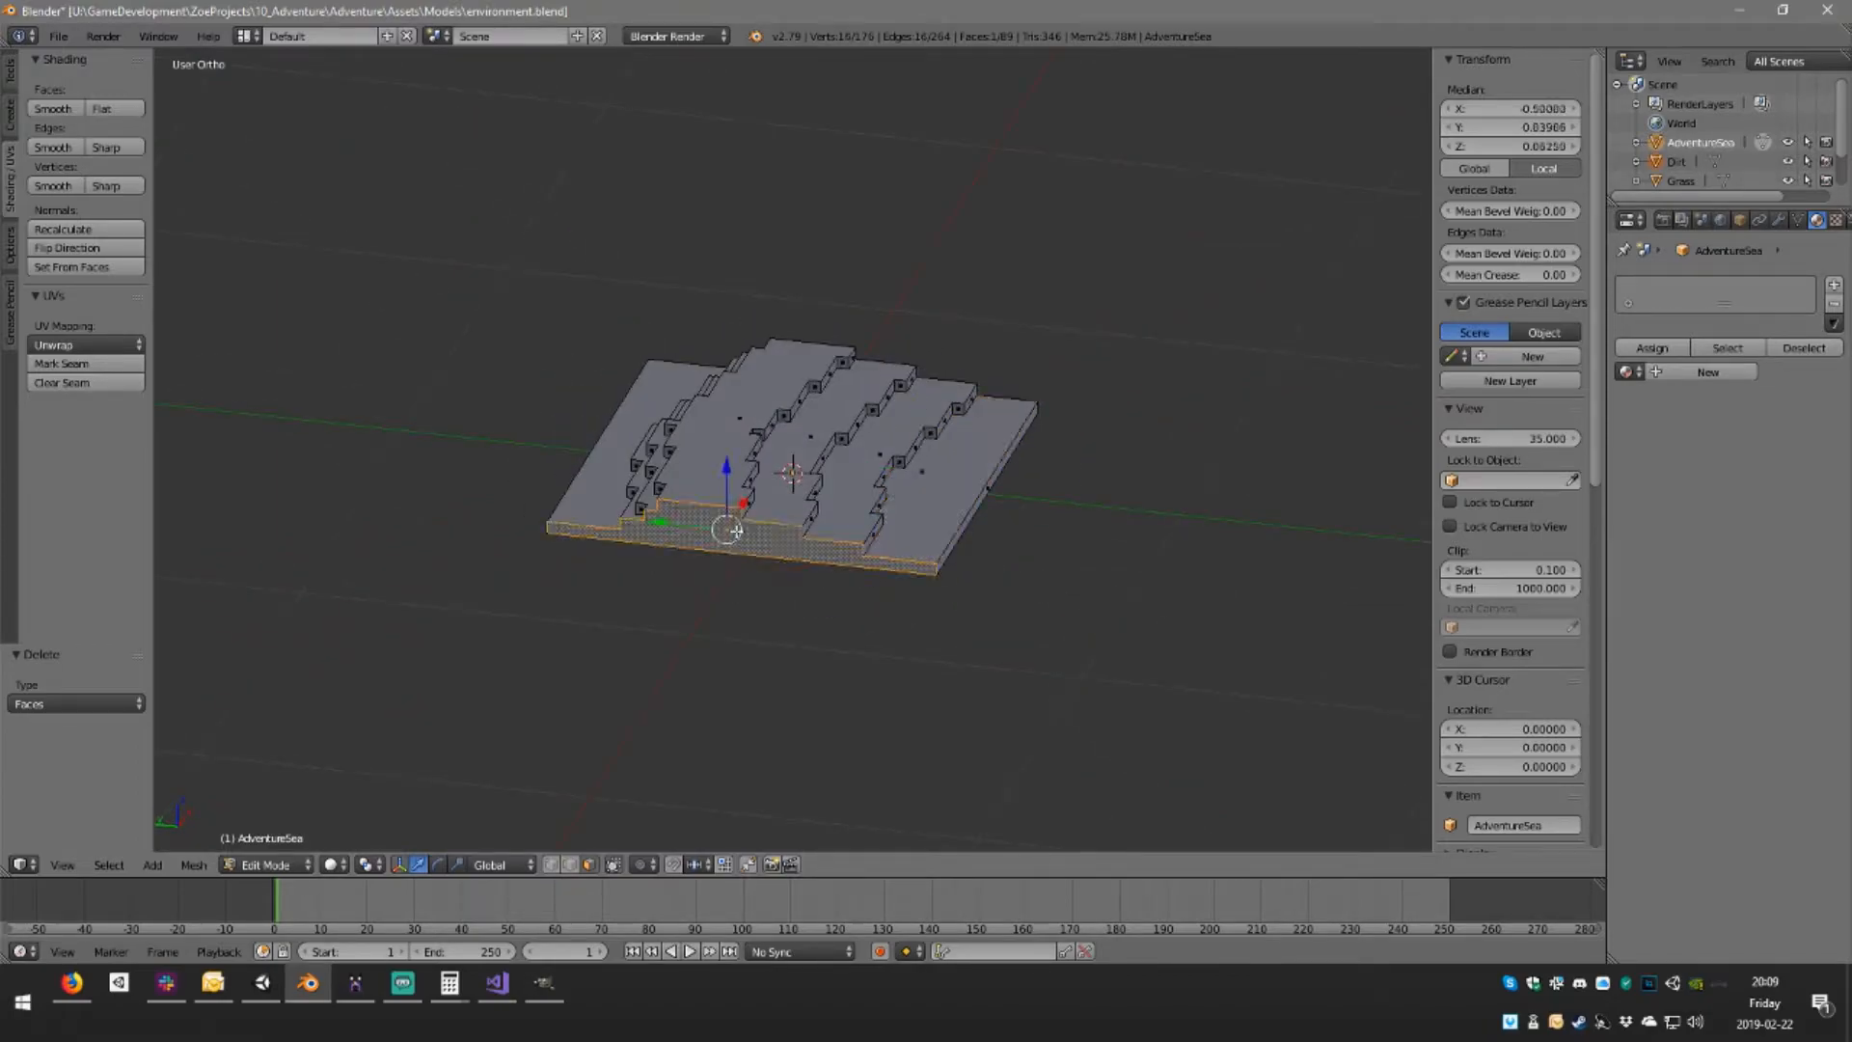
middle_click_drag(685, 518, 864, 506)
right_click(847, 477)
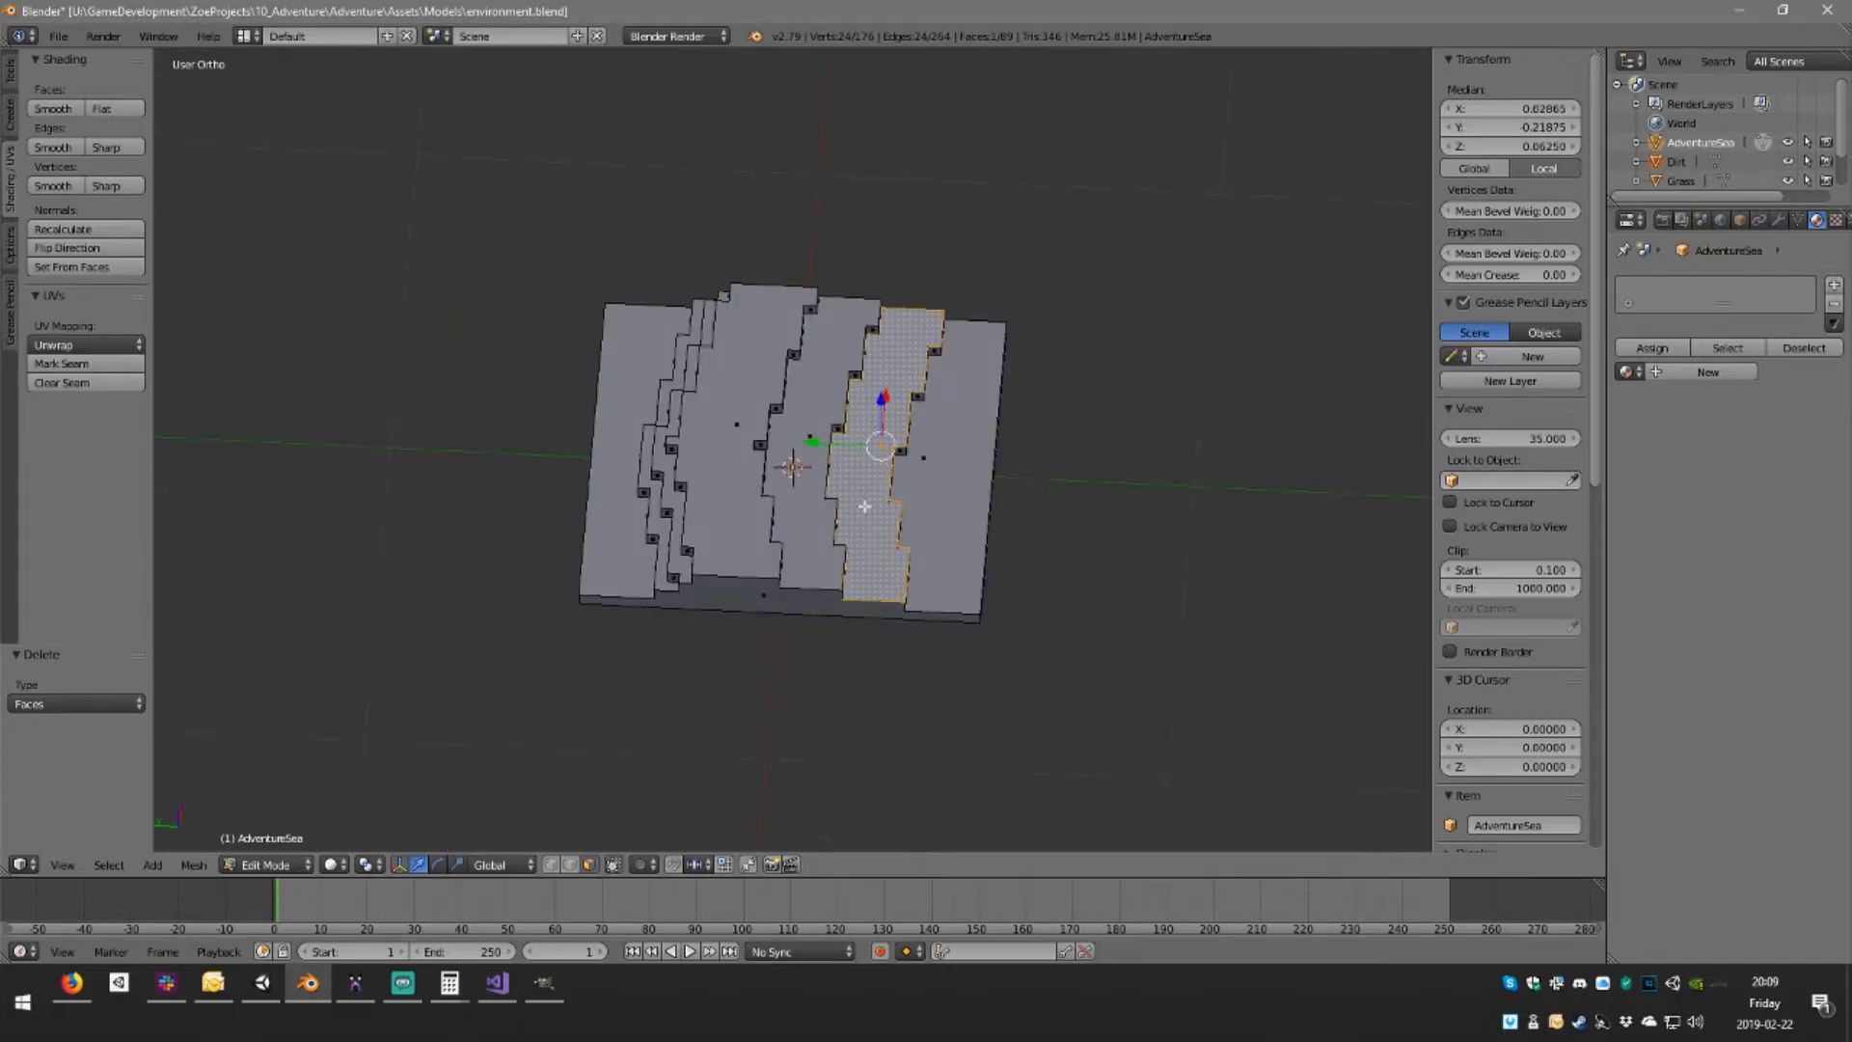
Delete the two stepped end faces of the tile on the negative and positive X sides
middle_click_drag(694, 534, 957, 498)
right_click(770, 574)
key("x")
left_click(770, 574)
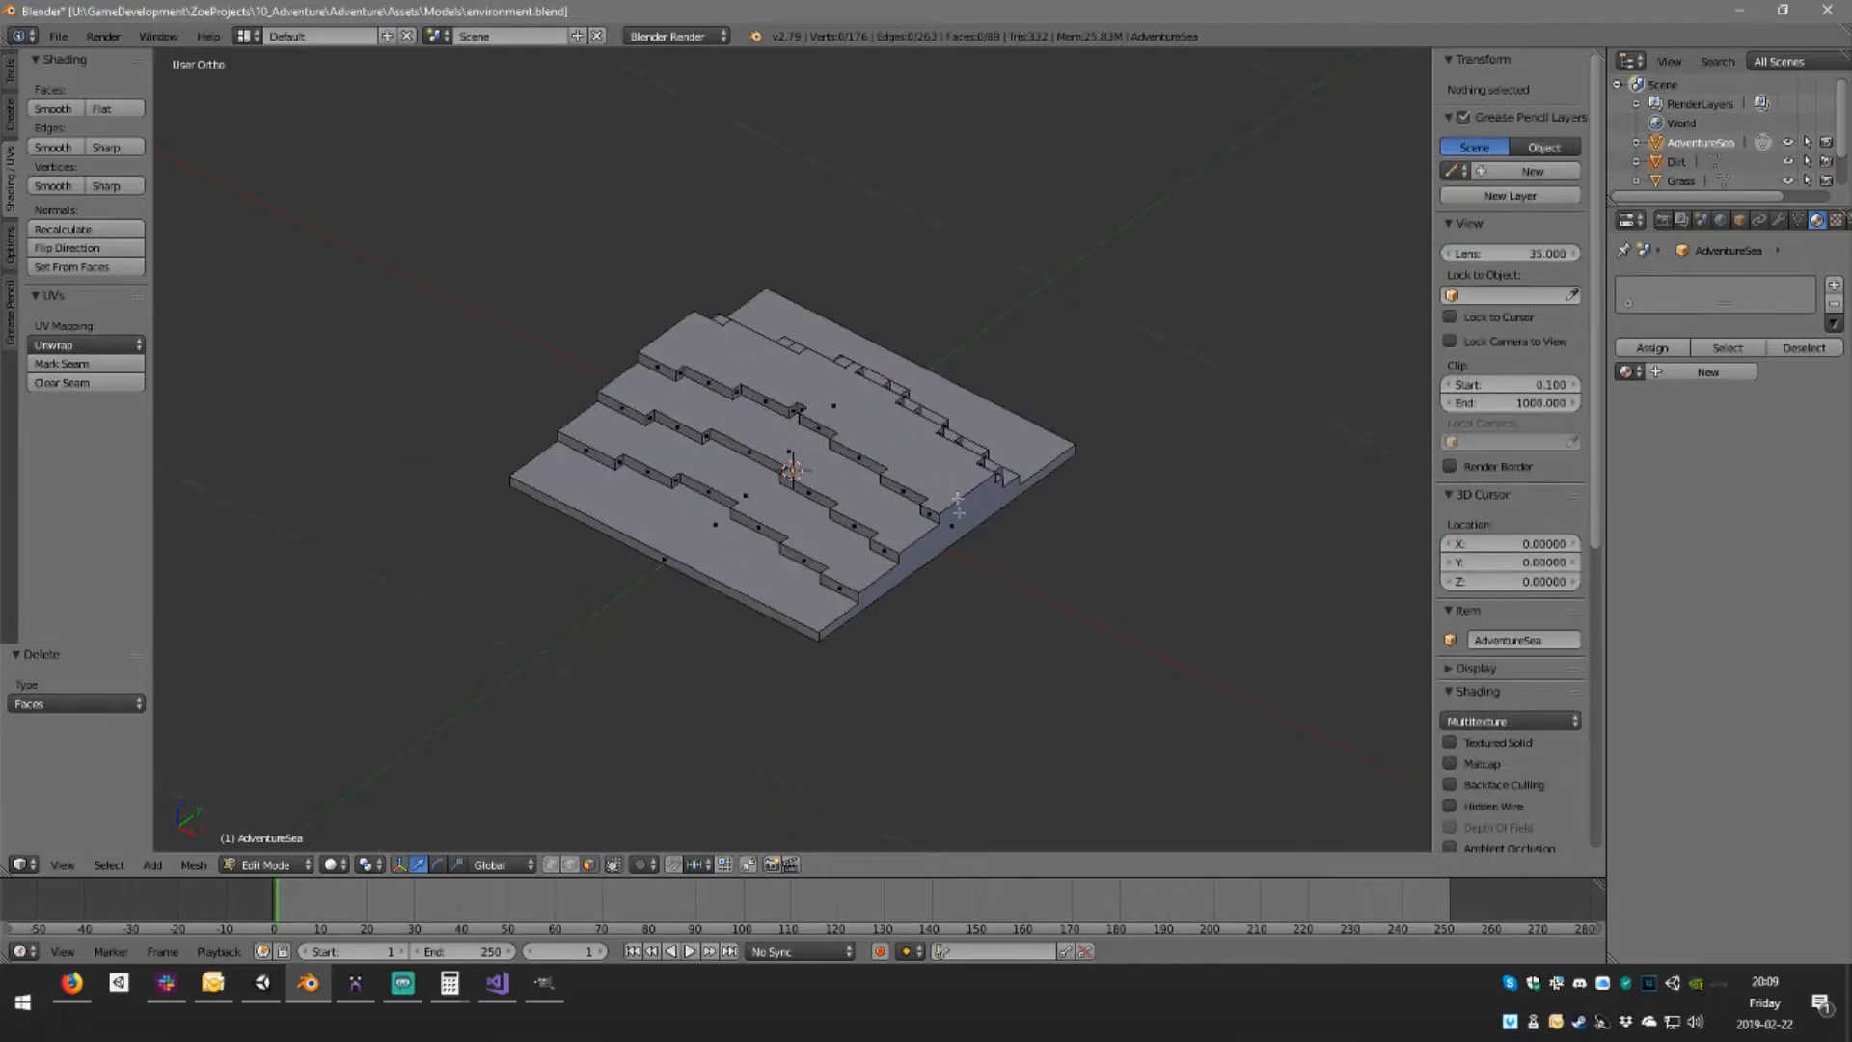
right_click(959, 502)
key("x")
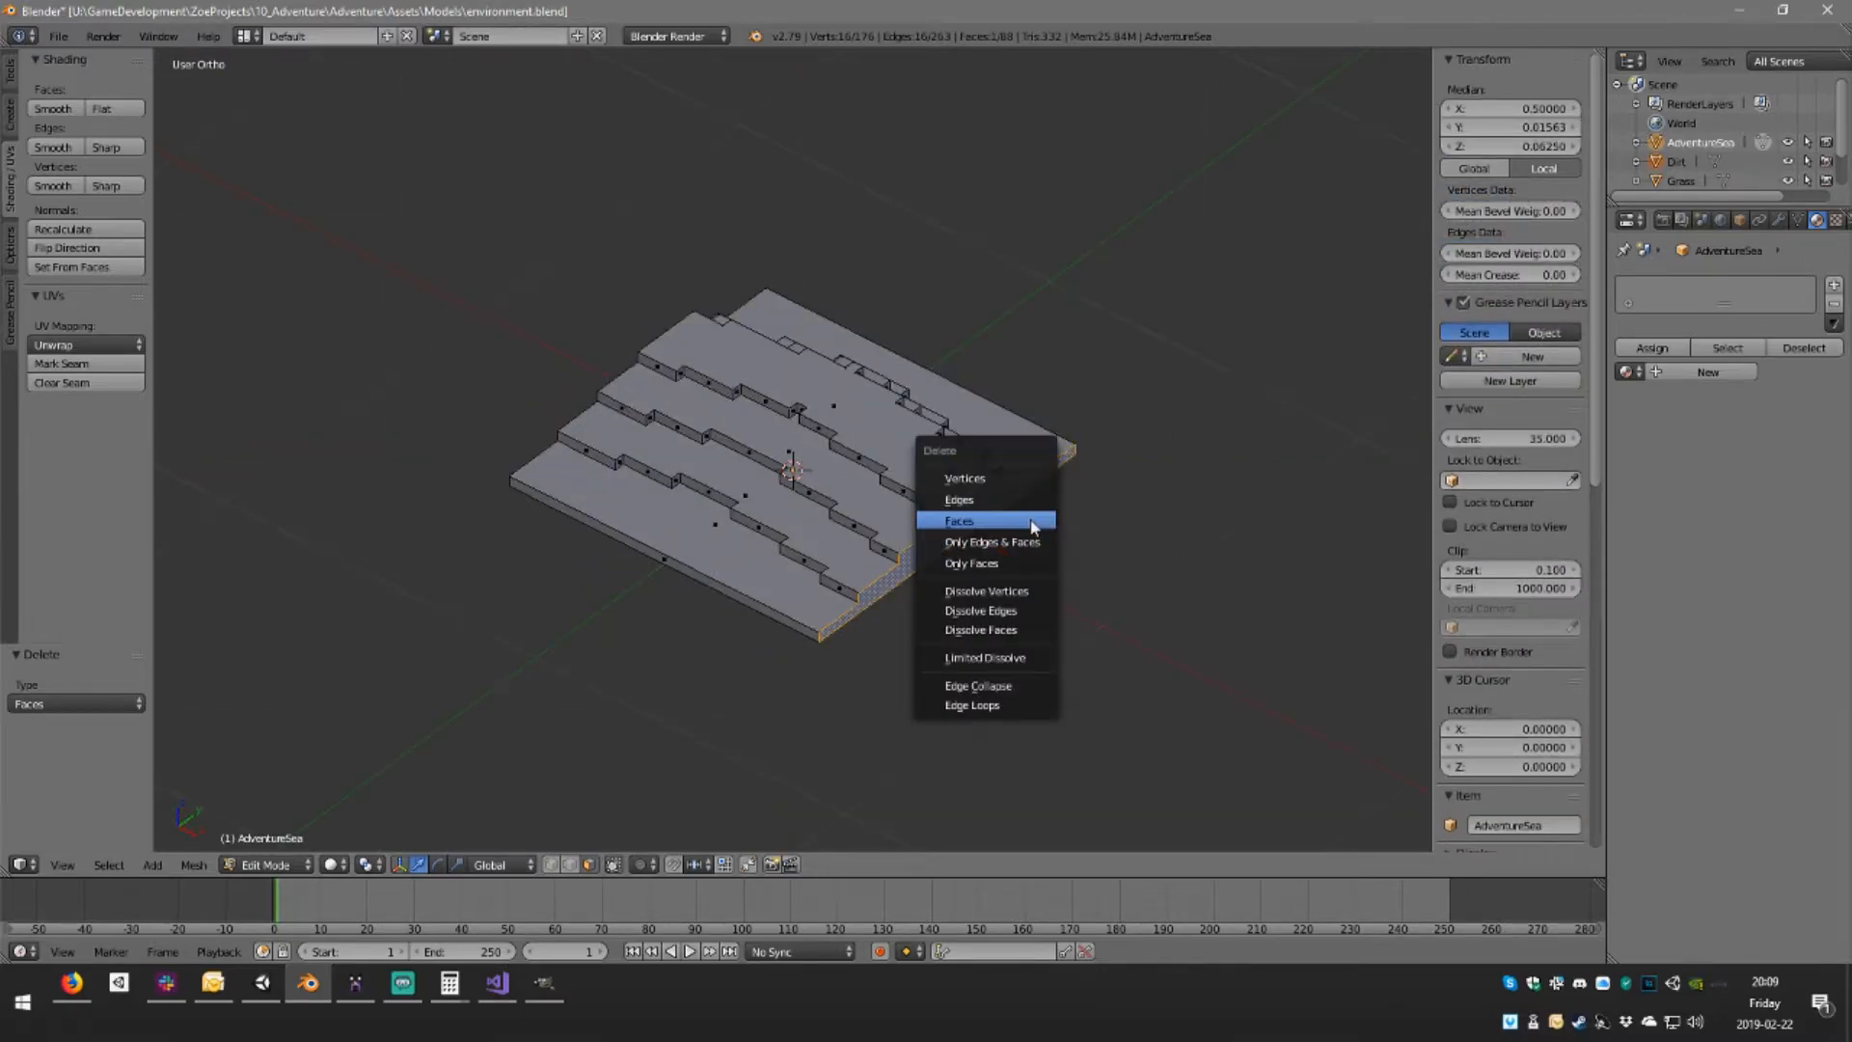
left_click(1029, 519)
Delete the two lowest horizontal faces at the outer Y edges of the tile
middle_click_drag(1025, 517, 960, 467)
right_click(740, 543)
right_click(982, 501, "shift")
key("x")
left_click(960, 465)
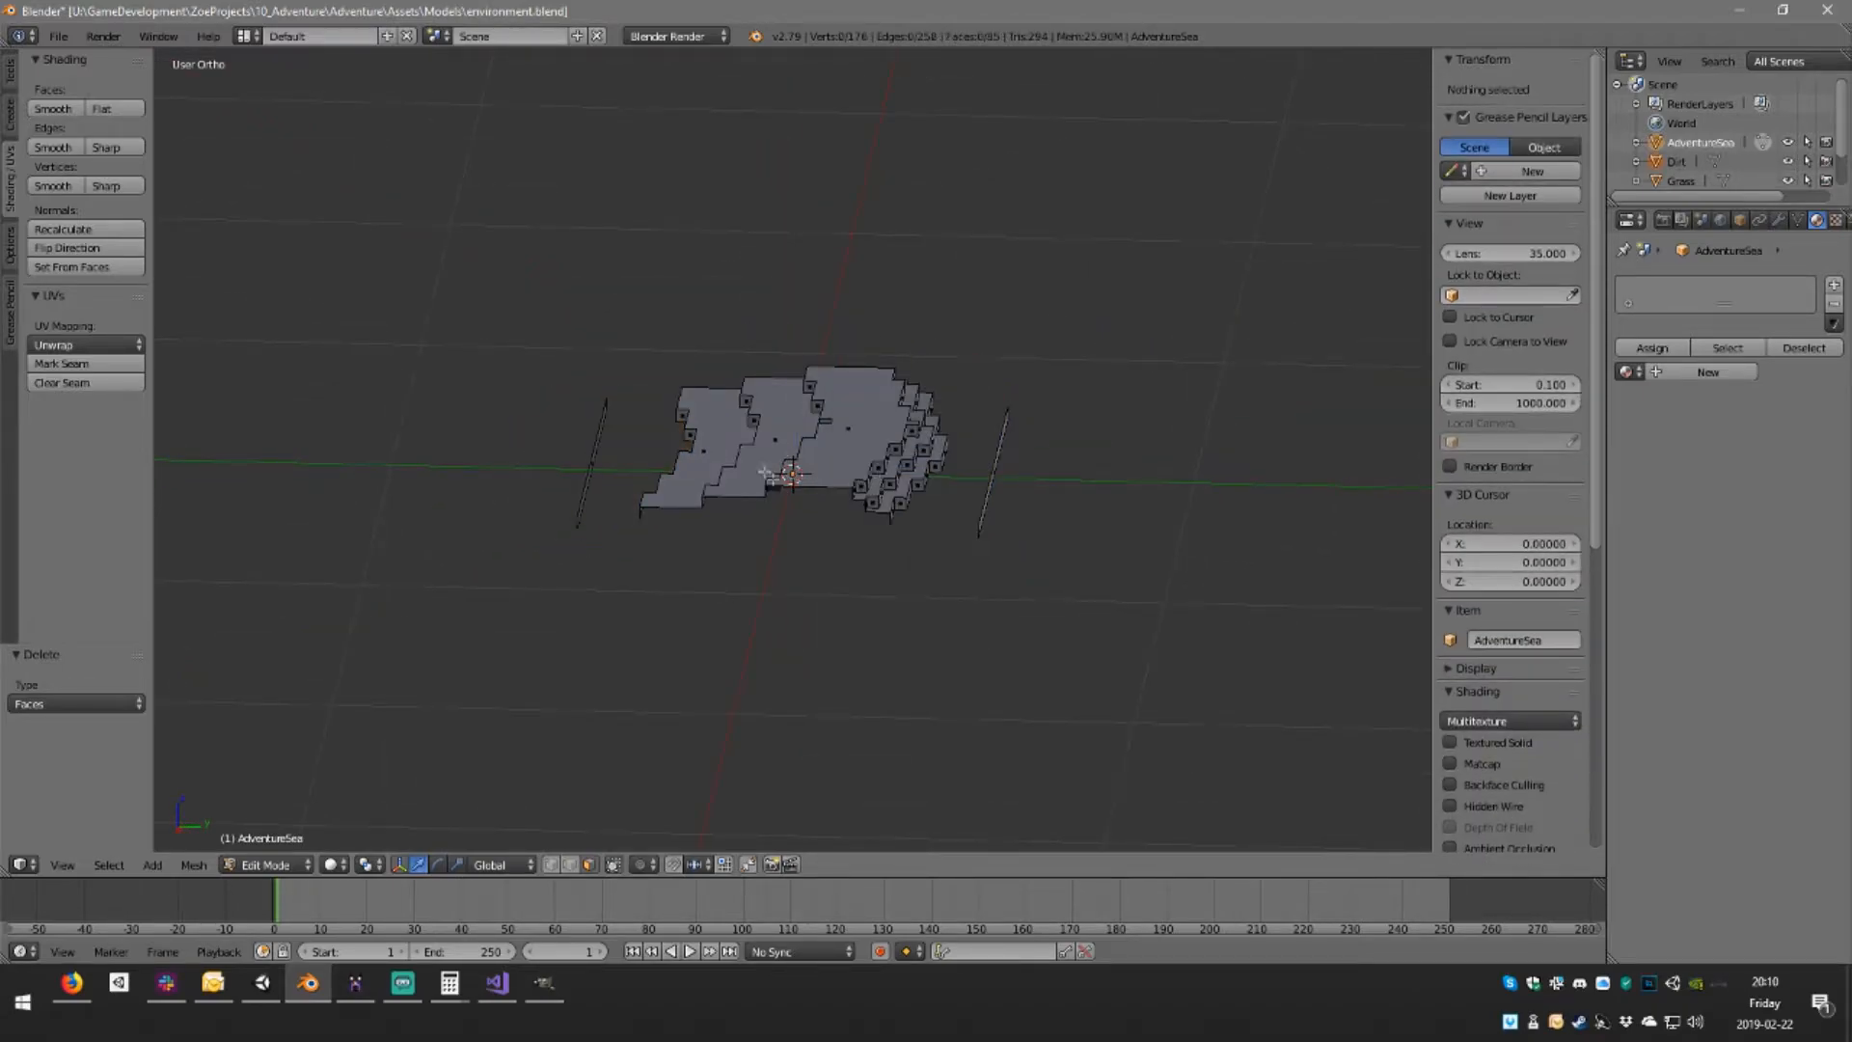
Delete the second level's horizontal faces on both sides of the wave
right_click(710, 463)
right_click(910, 468, "shift")
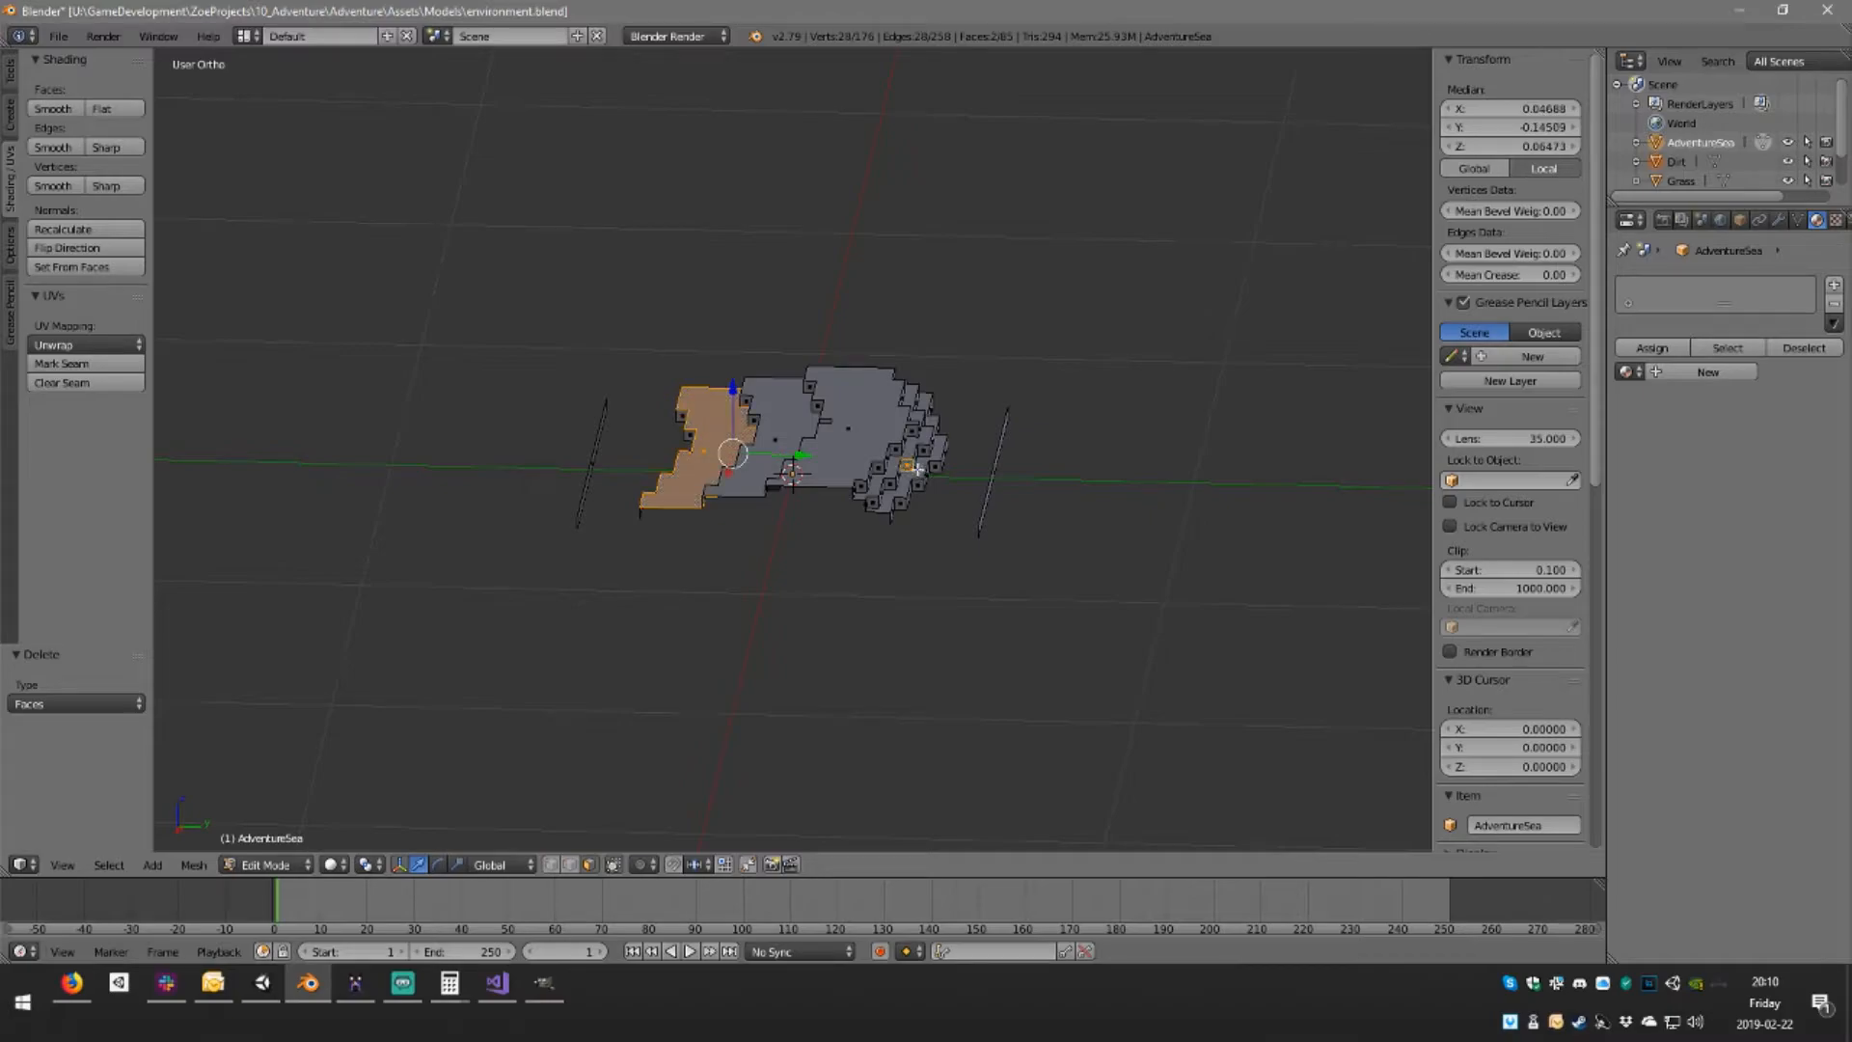
right_click(909, 466, "shift")
right_click(919, 471, "shift")
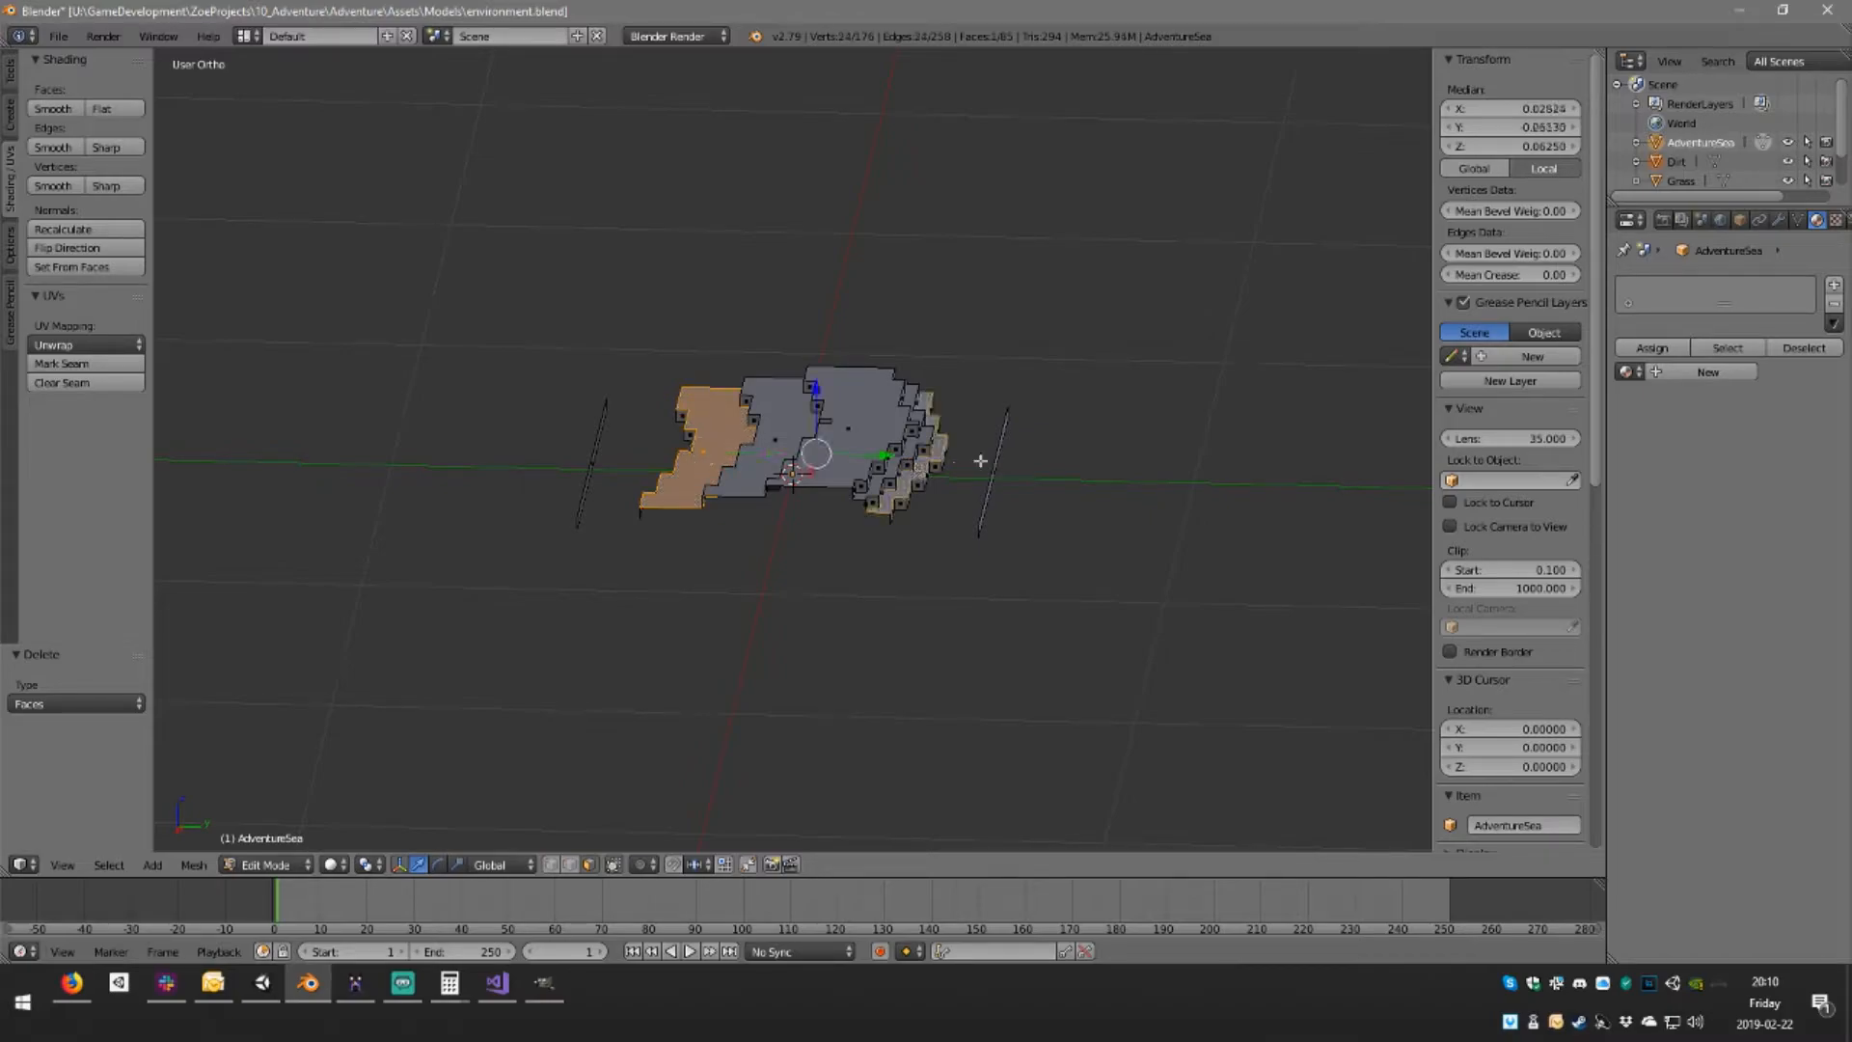
key("x")
left_click(993, 454)
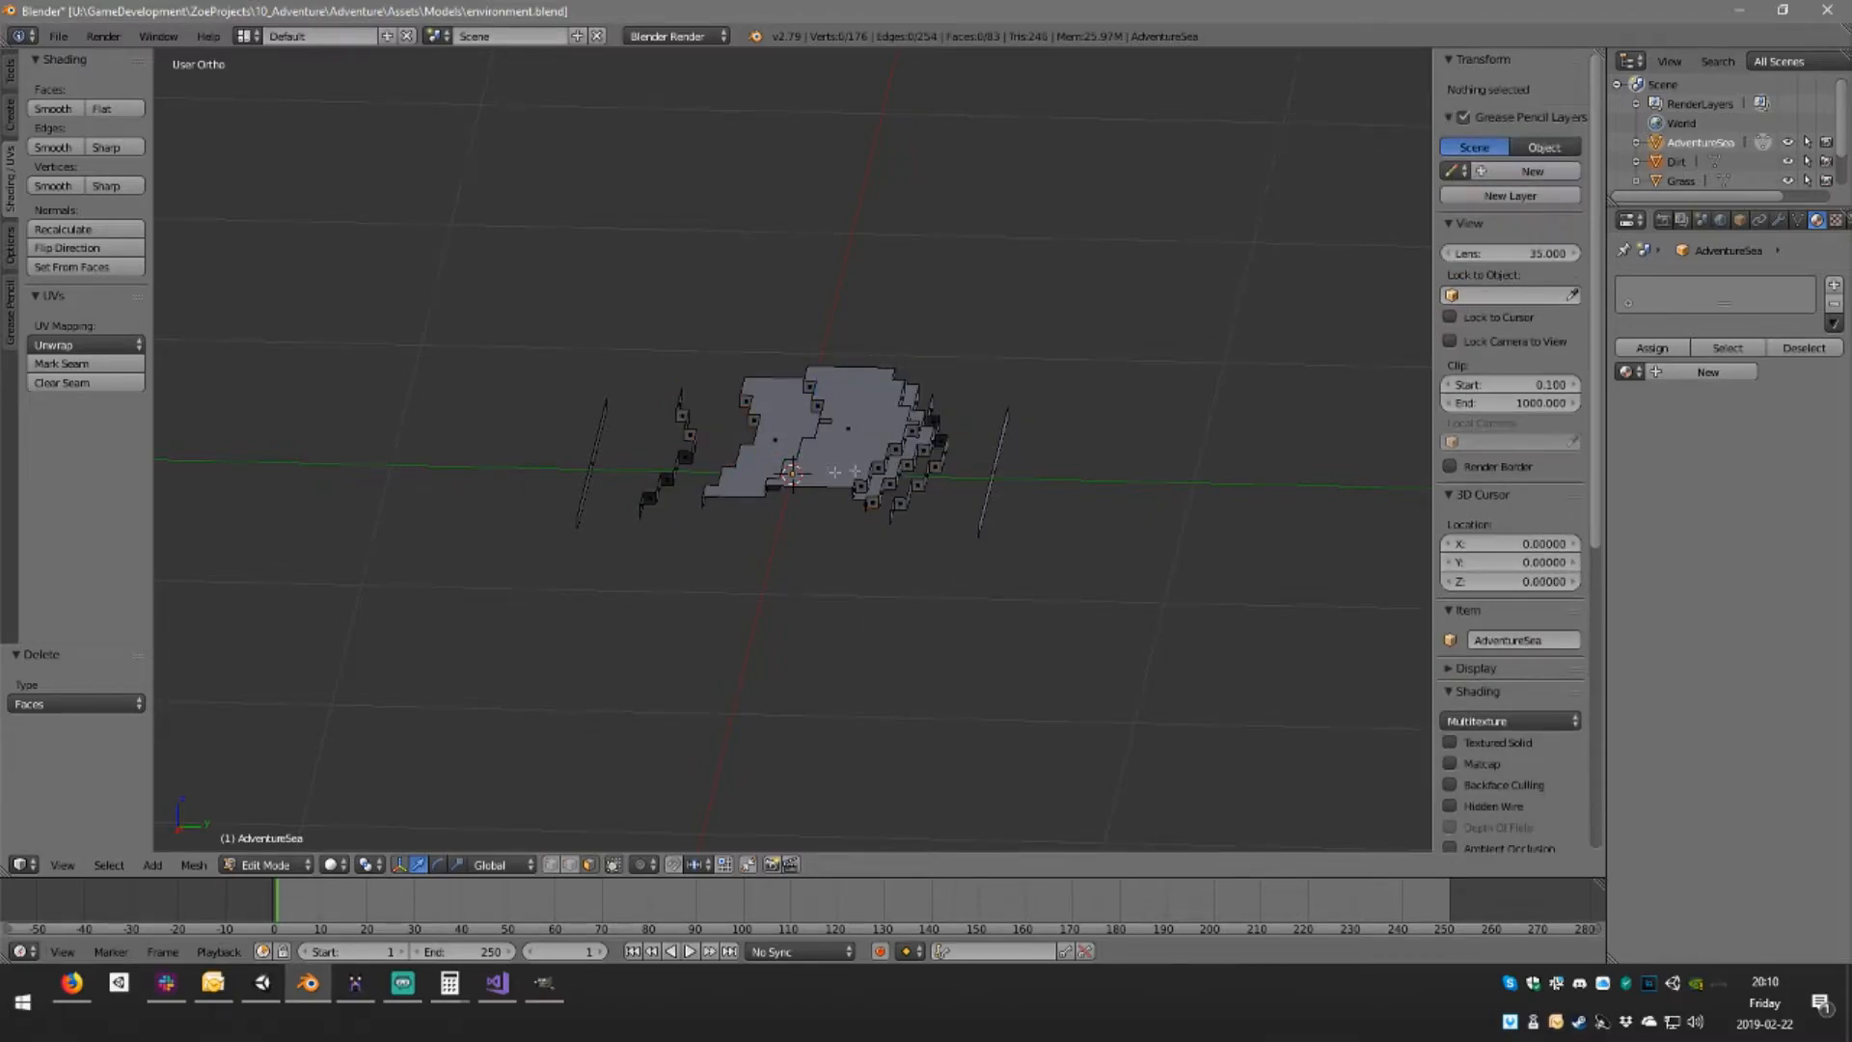
Delete the third level's horizontal faces on both sides and the wave's top face, keeping only the vertical risers
right_click(767, 463)
right_click(912, 447, "shift")
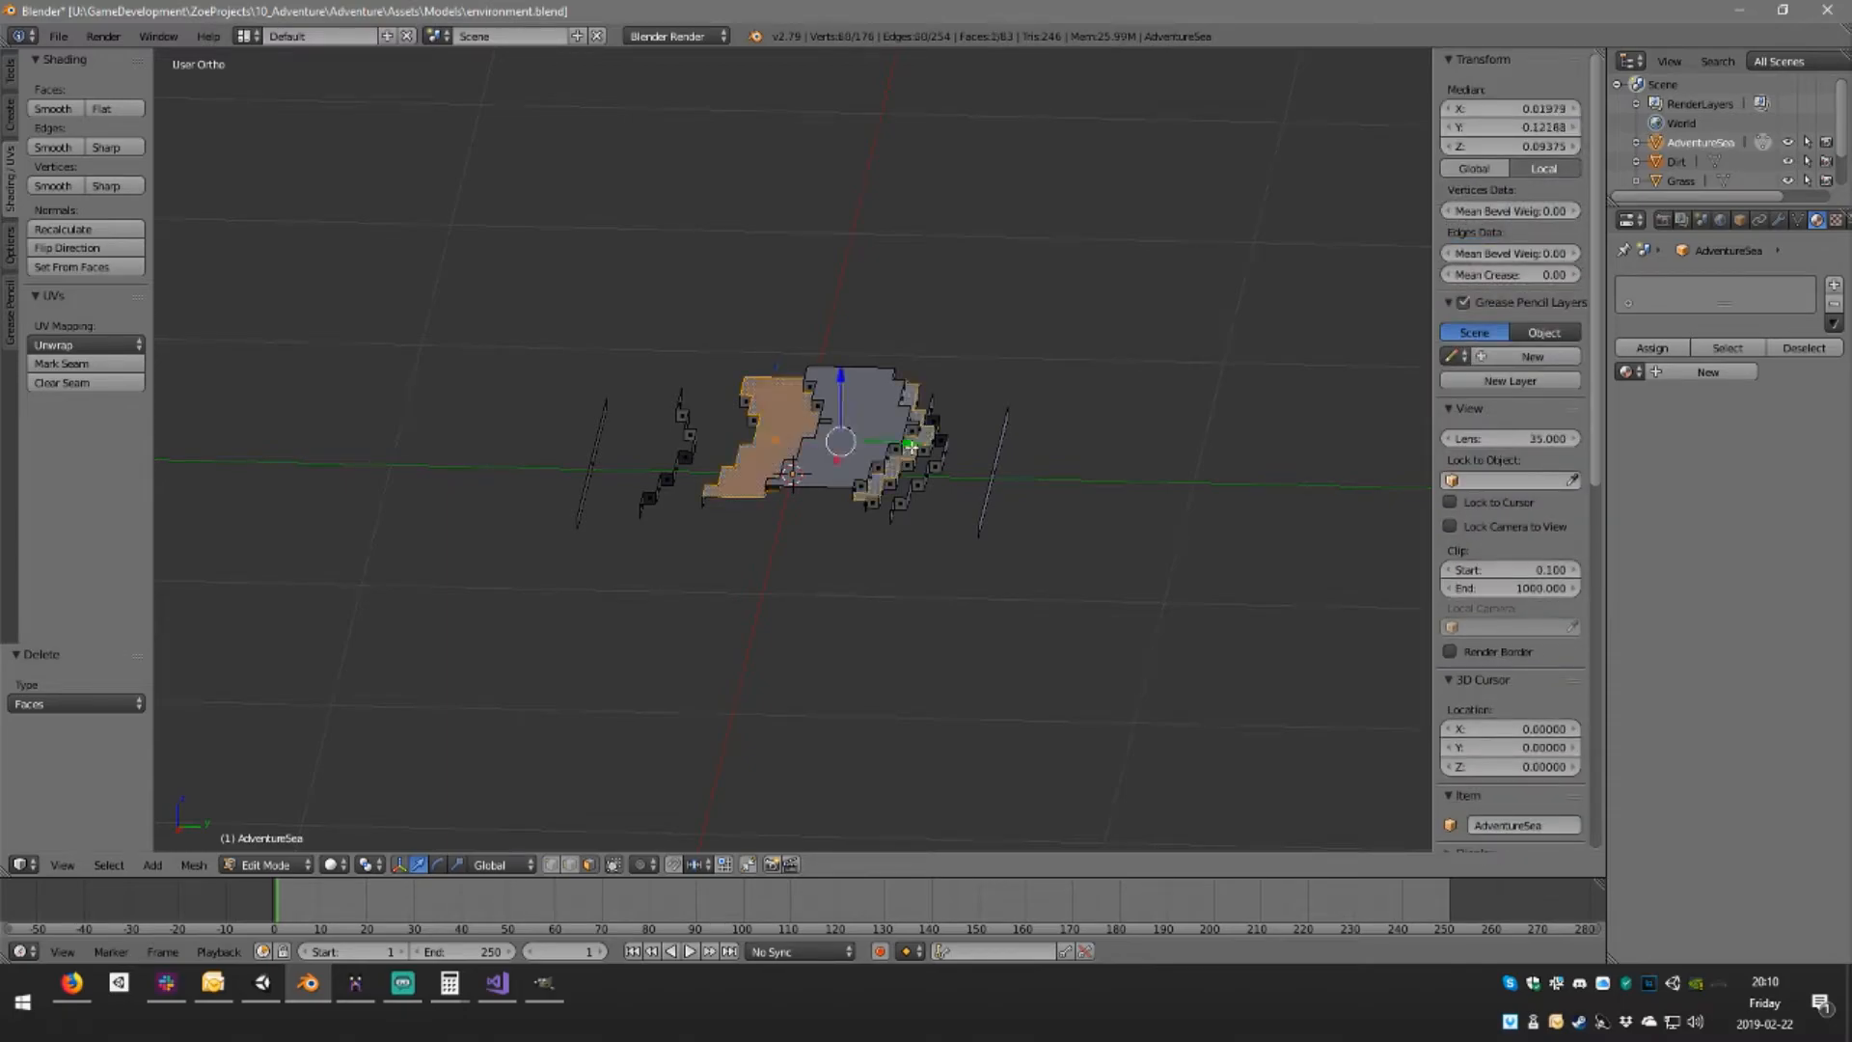
key("x")
left_click(971, 463)
right_click(875, 446)
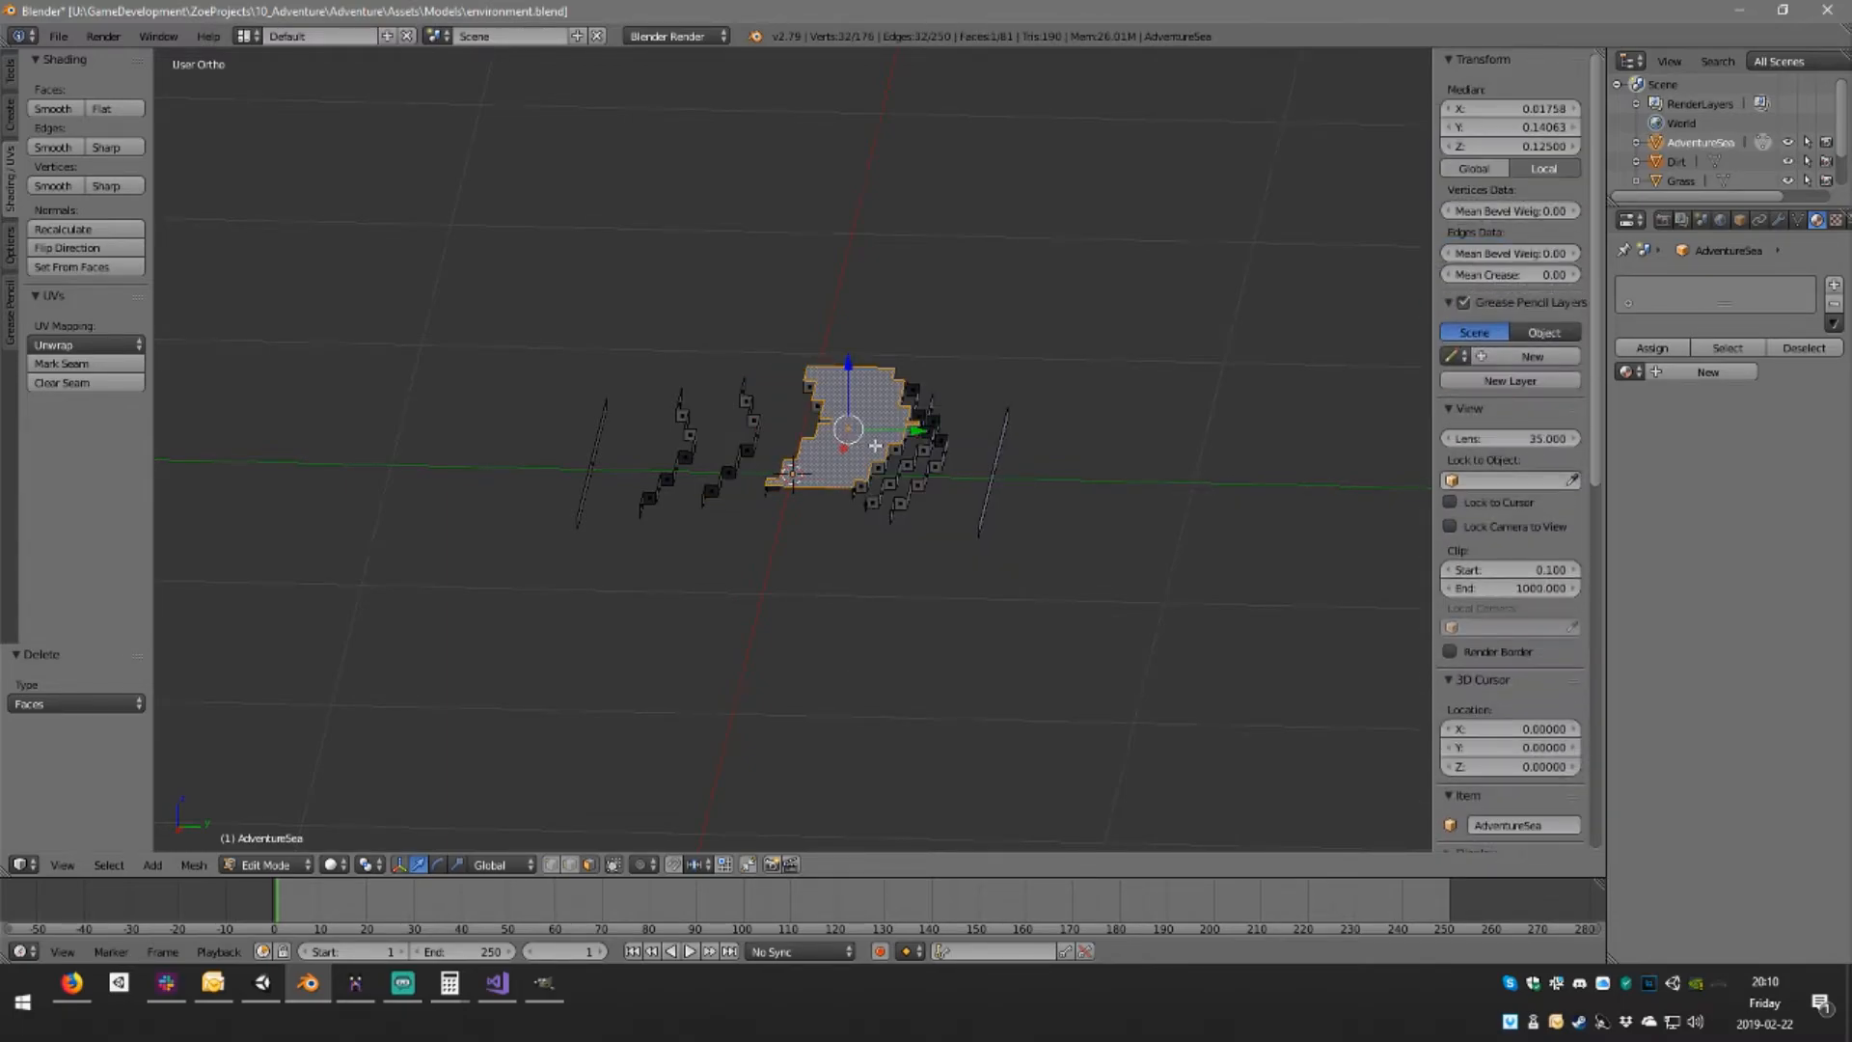
key("x")
left_click(878, 444)
Switch to vertex selection and fill a face between the outermost risers' ends on the positive X side
middle_click_drag(878, 444, 958, 477)
left_click(552, 868)
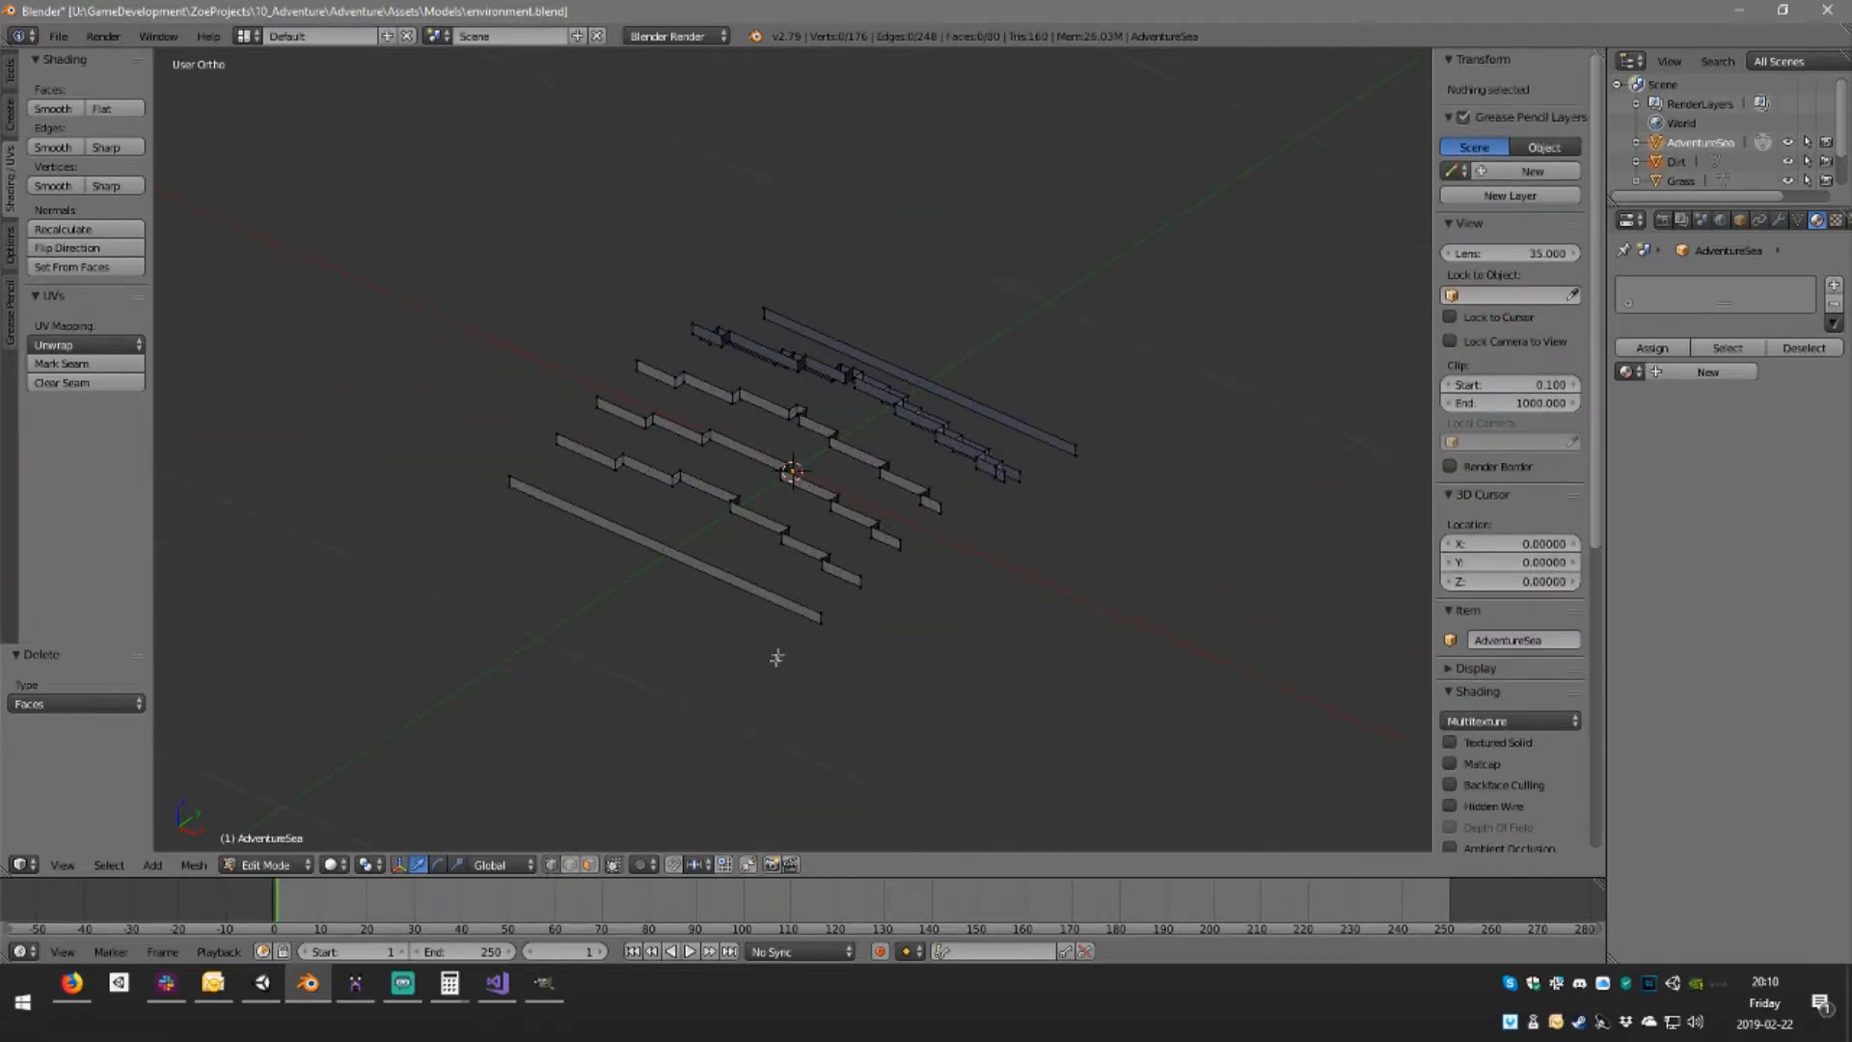
middle_click_drag(774, 662, 729, 594)
left_click(711, 536)
left_click(1071, 491, "shift")
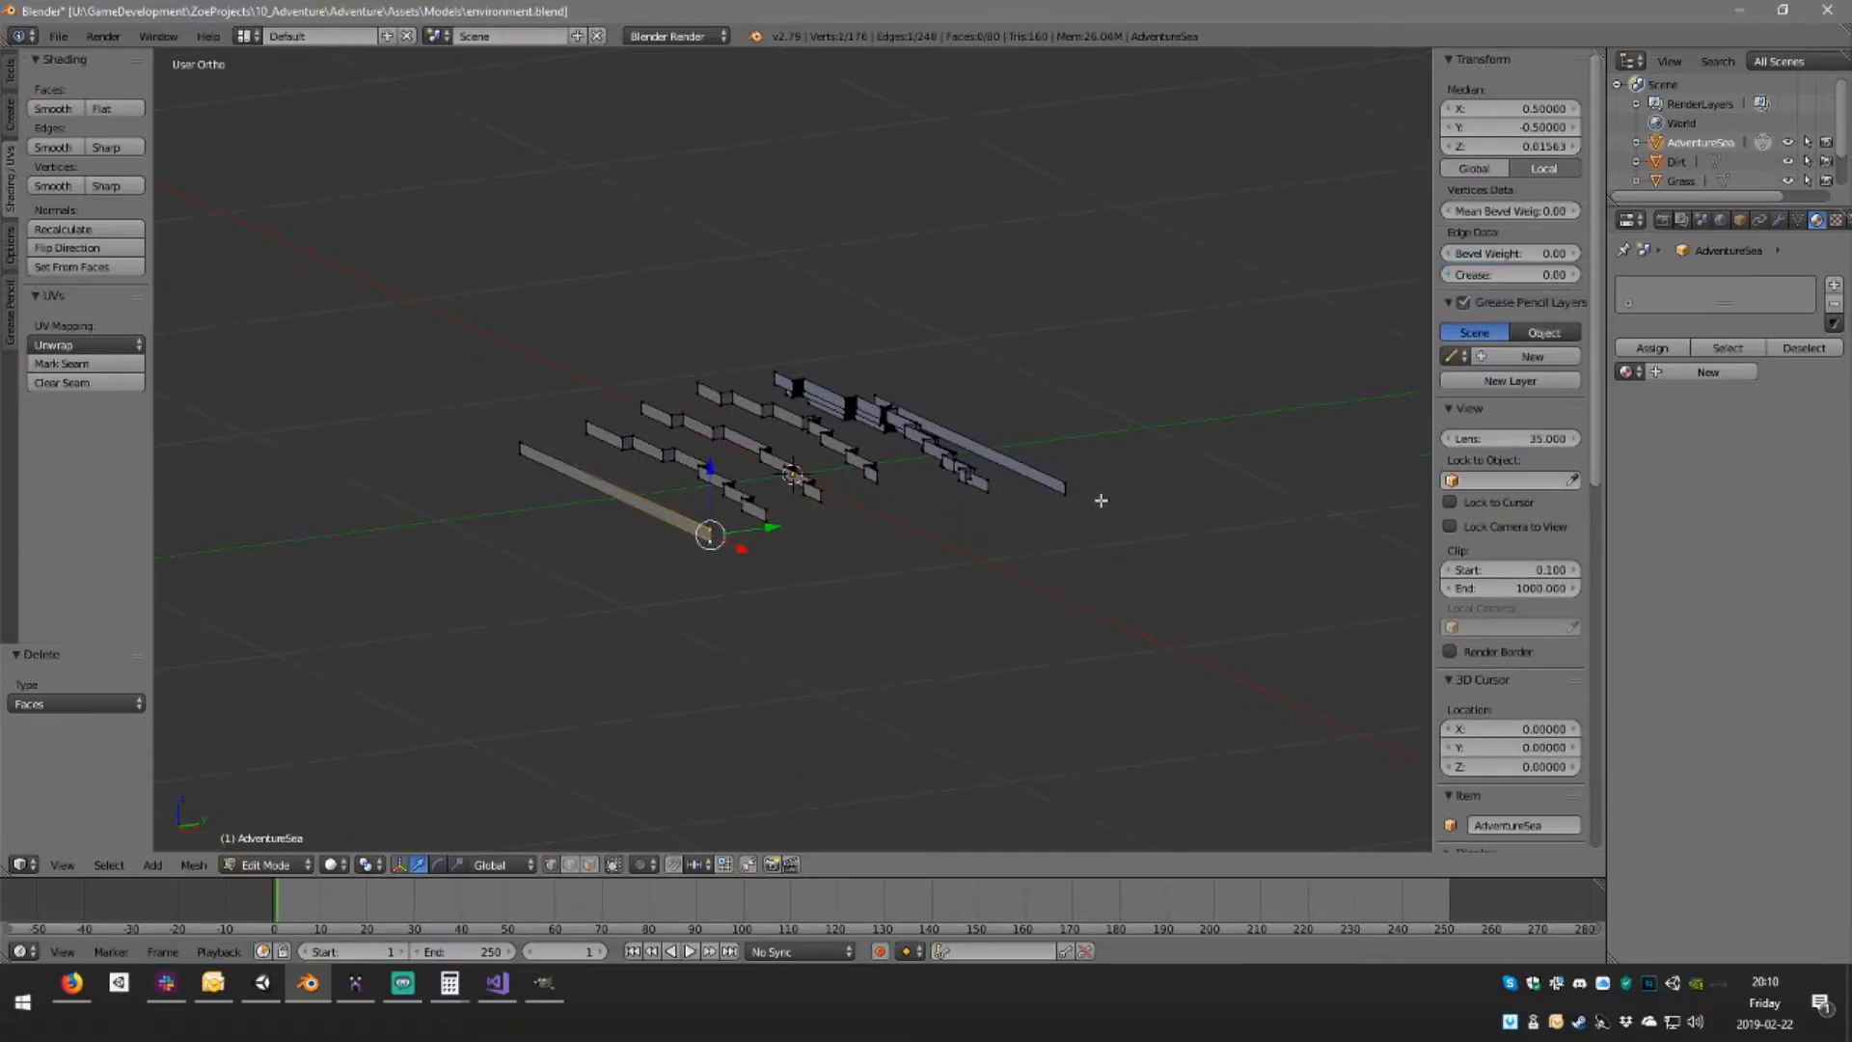
left_click(1071, 490, "shift")
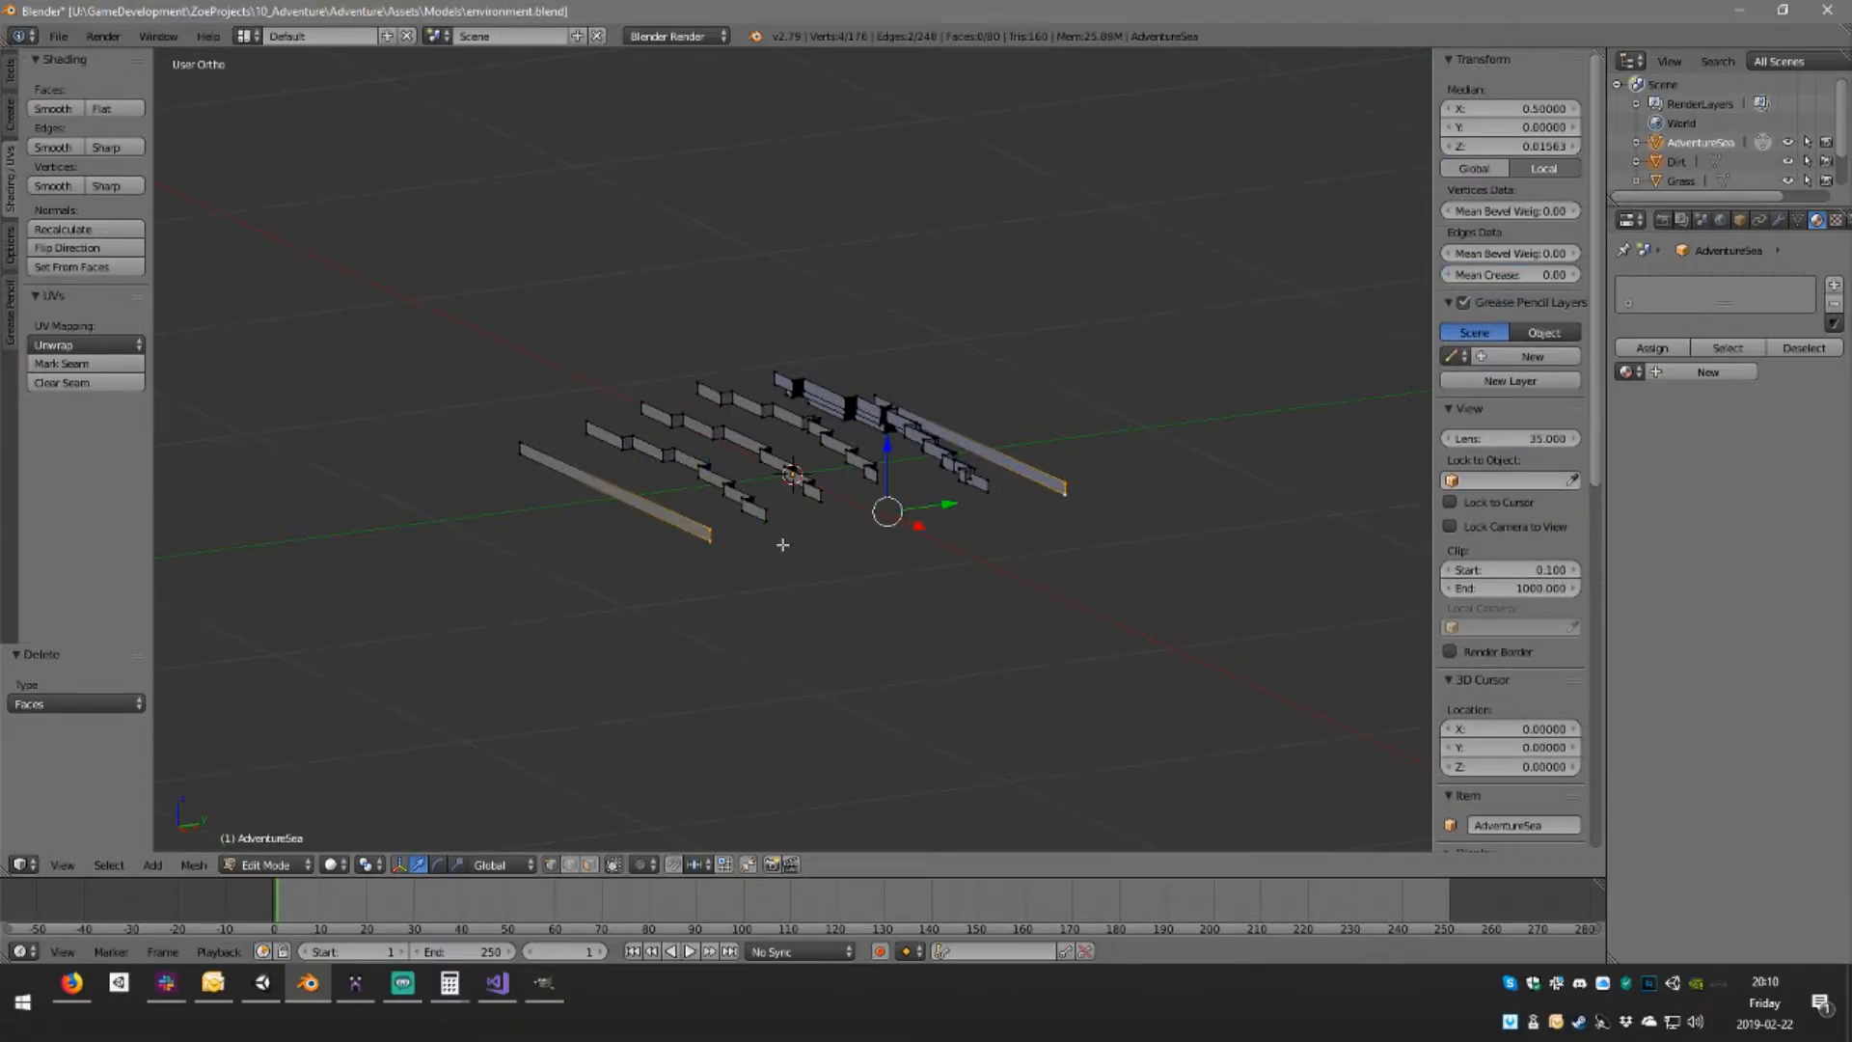
key("f")
Fill separate end faces between the paired risers of the second and third levels on the positive X side
right_click(766, 510)
right_click(767, 522, "shift")
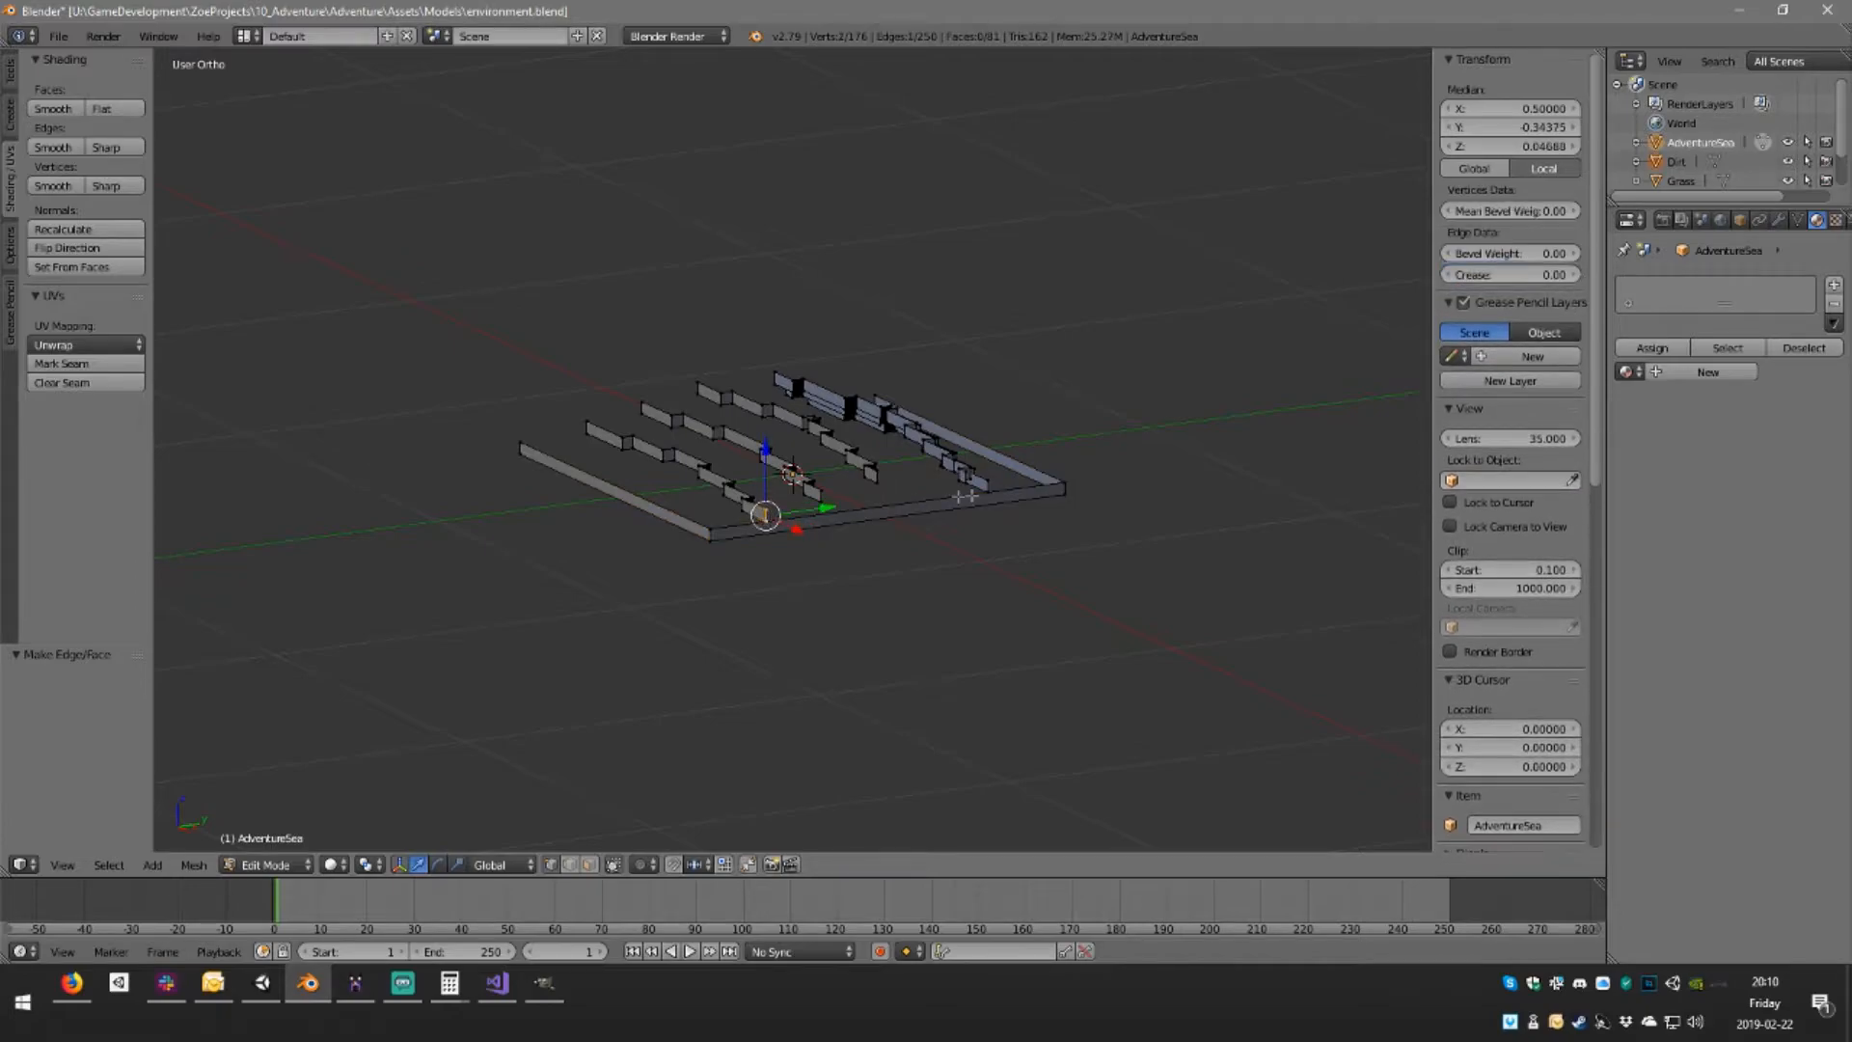
key("f")
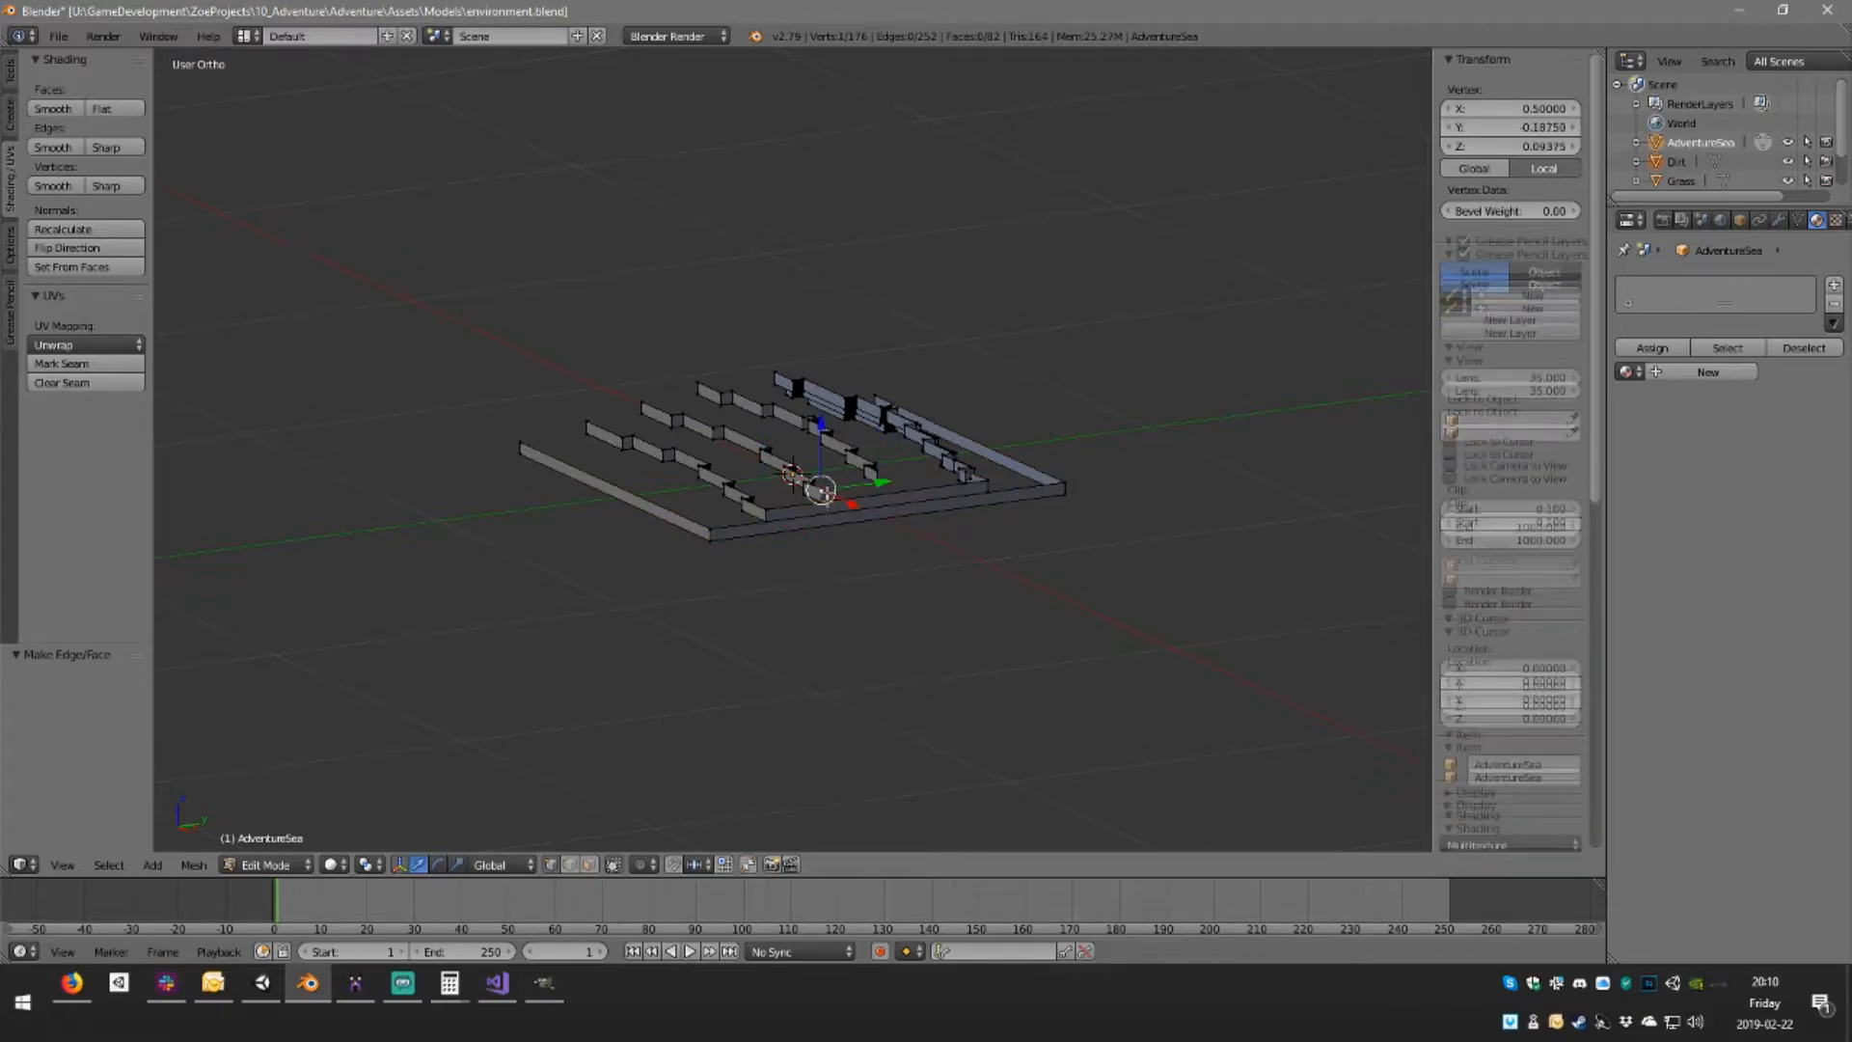
right_click(975, 476, "shift")
right_click(967, 482, "shift")
middle_click_drag(1009, 472, 799, 501)
key("f")
Fill the end face between the two topmost risers on the positive X side
right_click(946, 473)
right_click(945, 486, "shift")
right_click(789, 519, "shift")
right_click(790, 532, "shift")
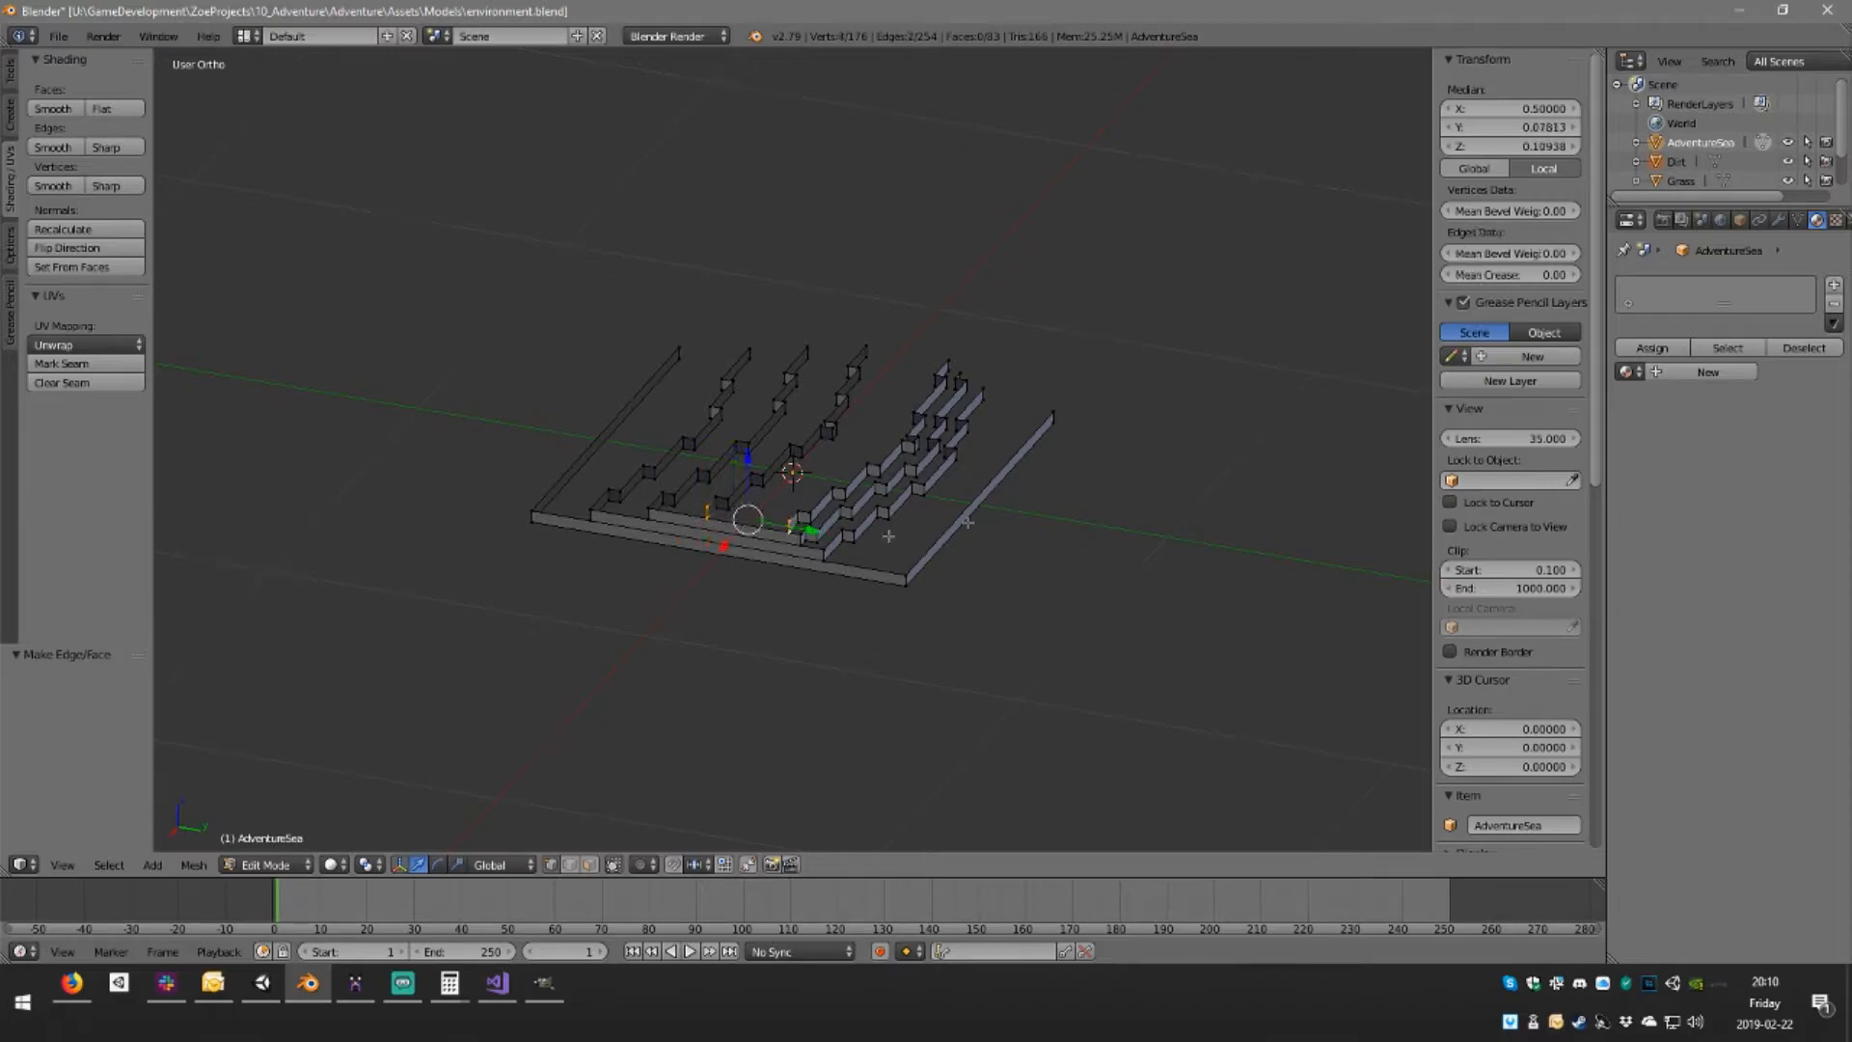
key("f")
Fill the end face between the two topmost risers on the negative X side
middle_click_drag(1141, 418, 910, 422)
right_click(935, 500)
right_click(934, 516, "shift")
right_click(975, 473, "shift")
right_click(978, 487, "shift")
key("f")
Fill separate end faces between the paired risers of the third and second levels on the negative X side
right_click(1001, 456)
right_click(1000, 469, "shift")
right_click(926, 522, "shift")
right_click(926, 533, "shift")
key("f")
right_click(913, 542)
right_click(913, 554, "shift")
right_click(1028, 442, "shift")
right_click(1031, 454, "shift")
key("f")
Fill the lowest end face between the two outermost risers on the negative X side
right_click(1066, 422)
right_click(1066, 435, "shift")
right_click(878, 583, "shift")
right_click(877, 596, "shift")
key("f")
middle_click_drag(1036, 555, 787, 582)
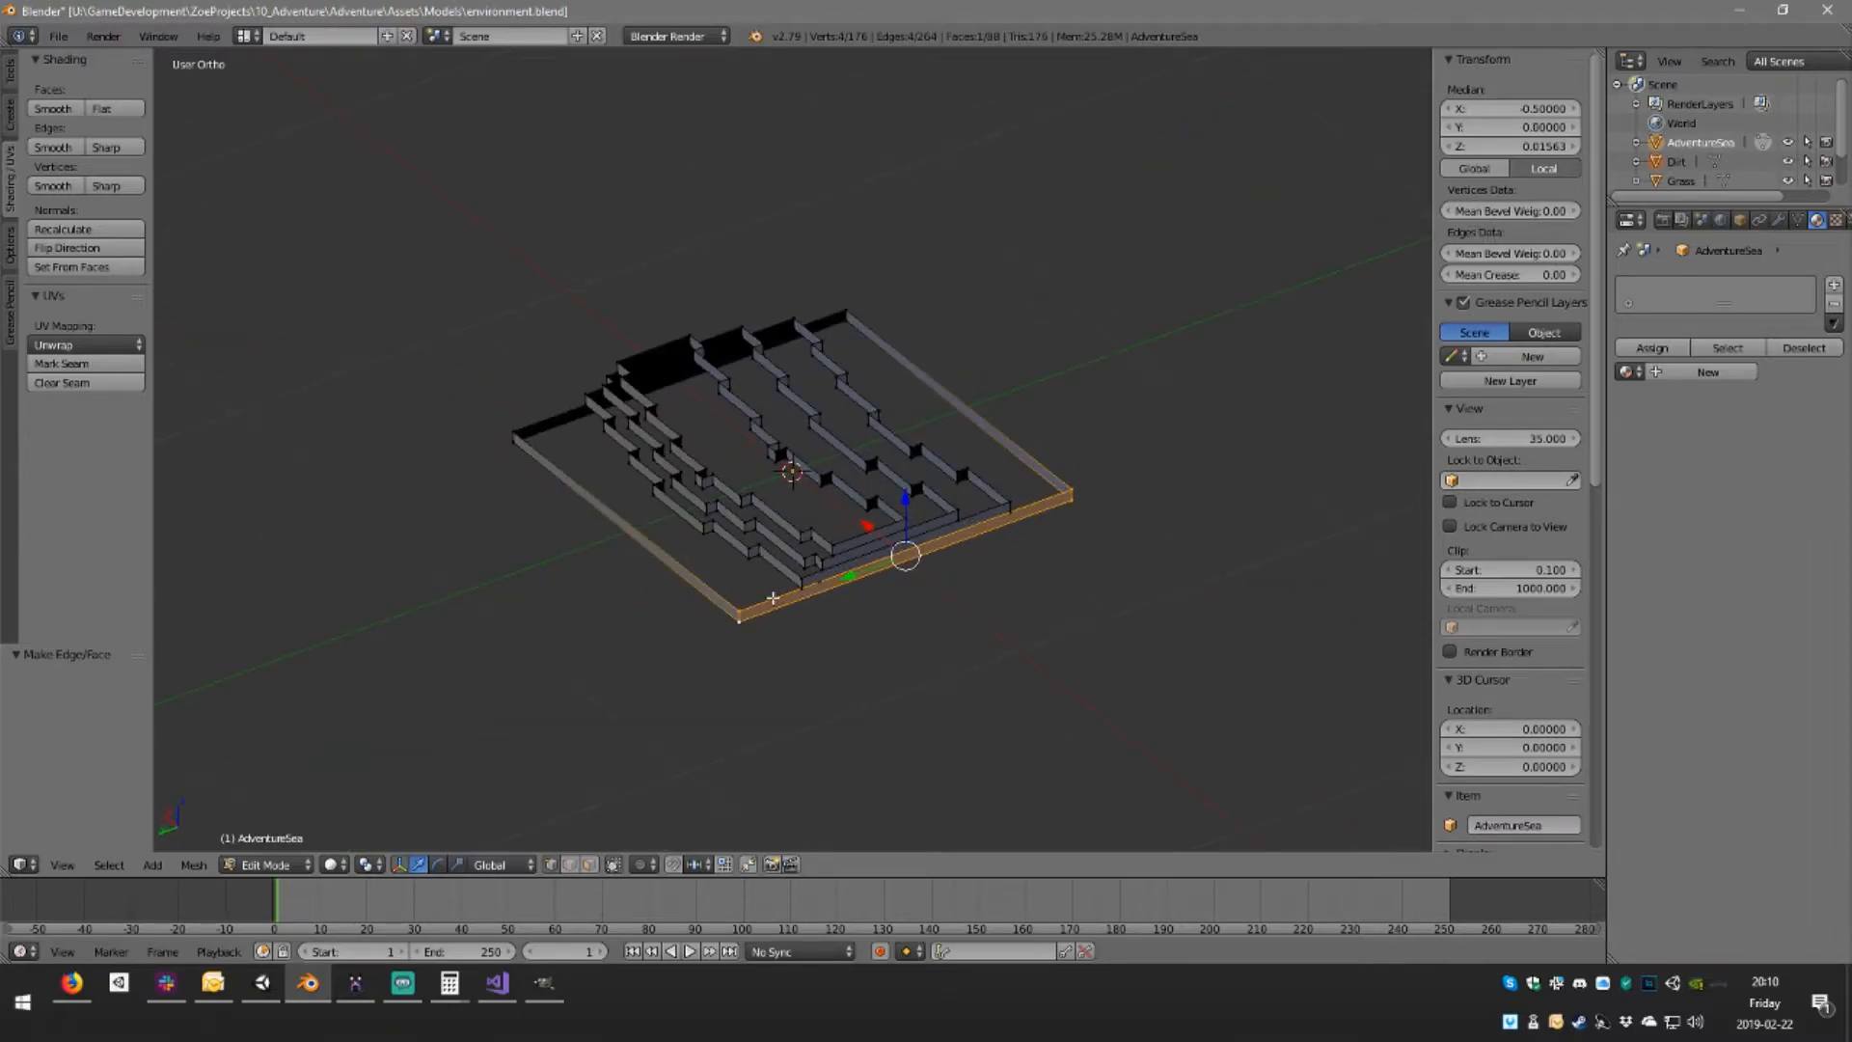
Fill the top faces of all four levels, from the base slab up to the highest step, and save the file
right_click(773, 598, "alt")
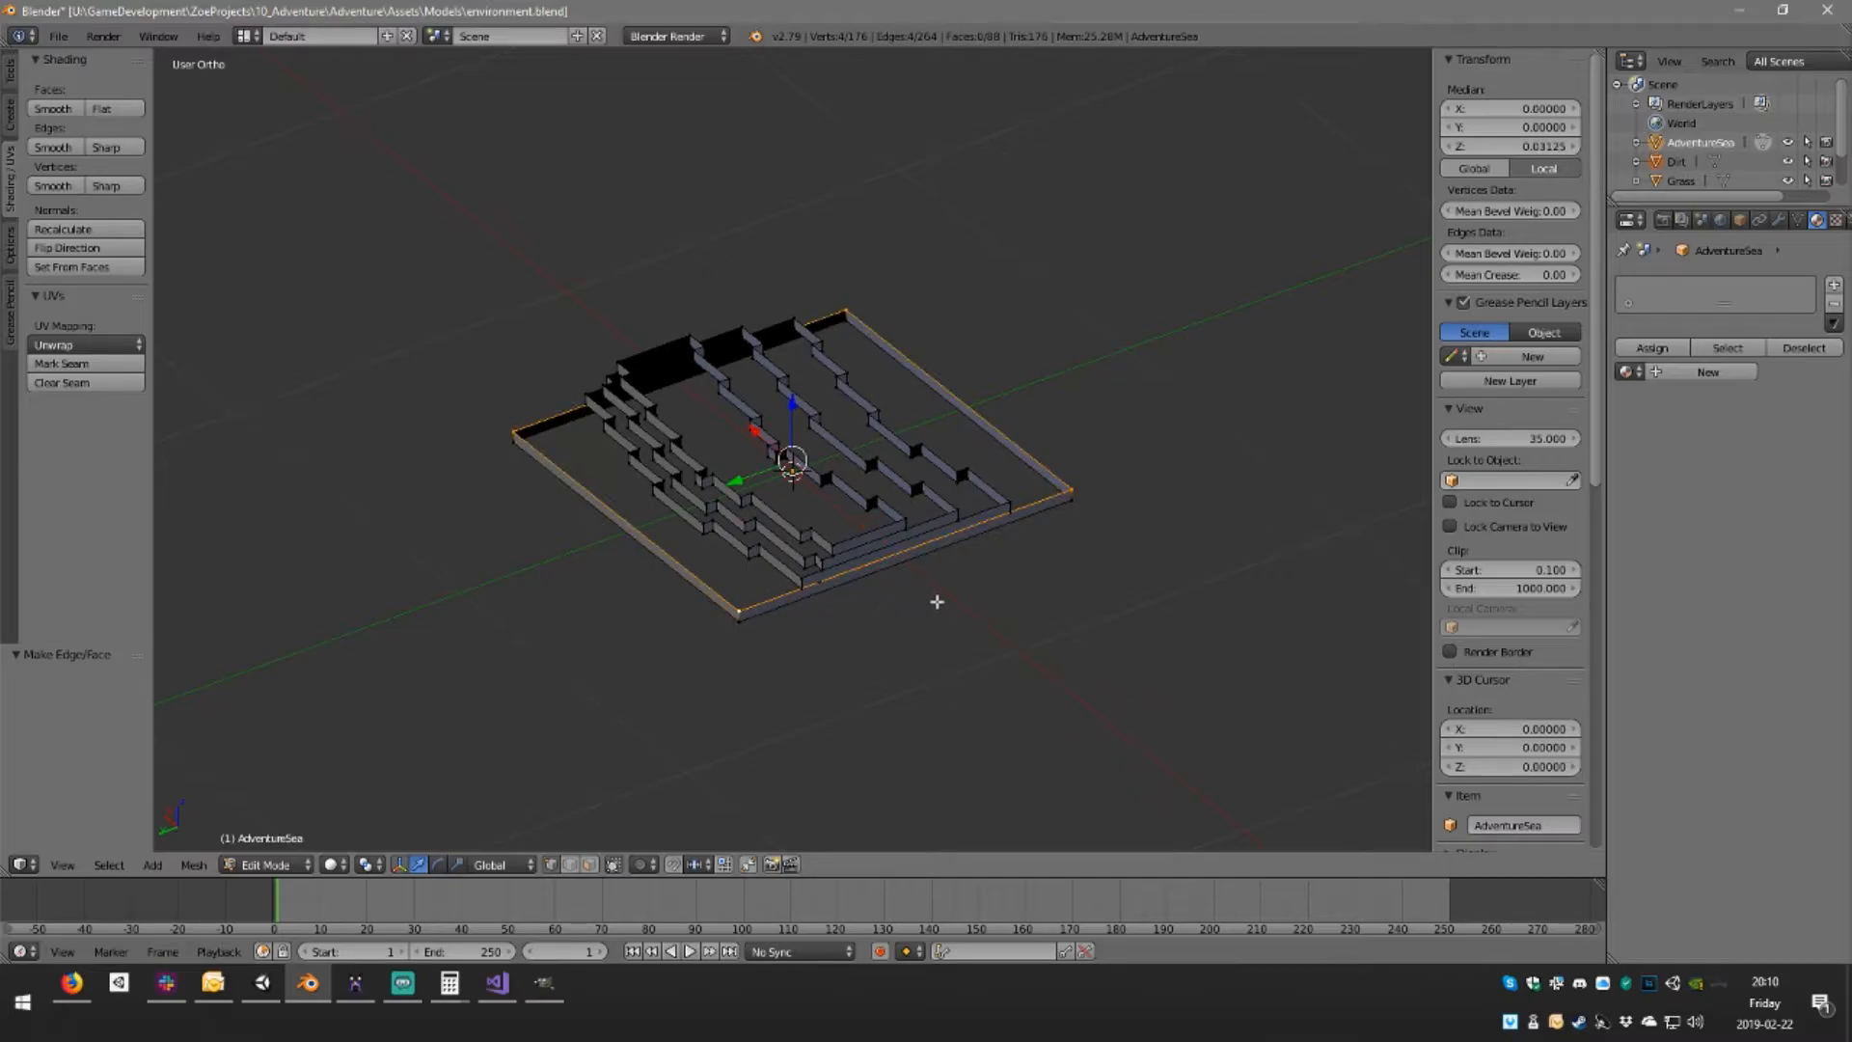
key("f")
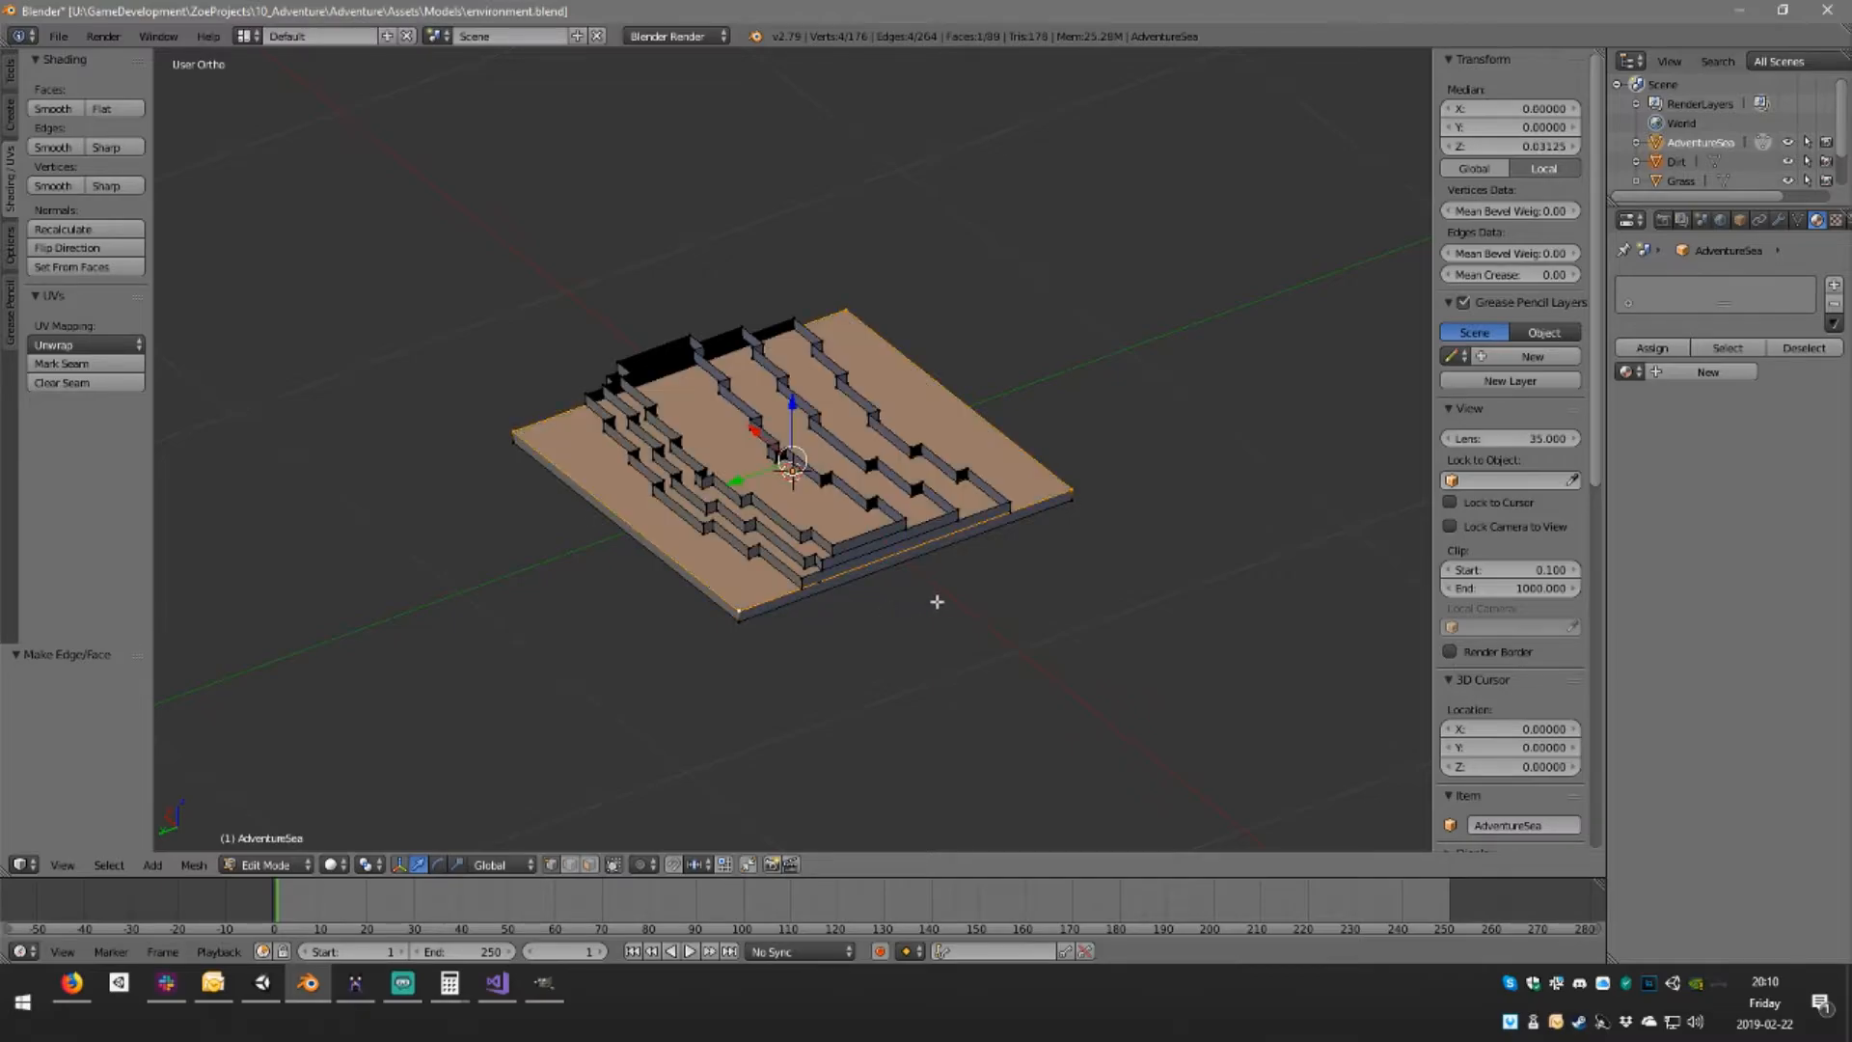
right_click(985, 512, "alt")
key("f")
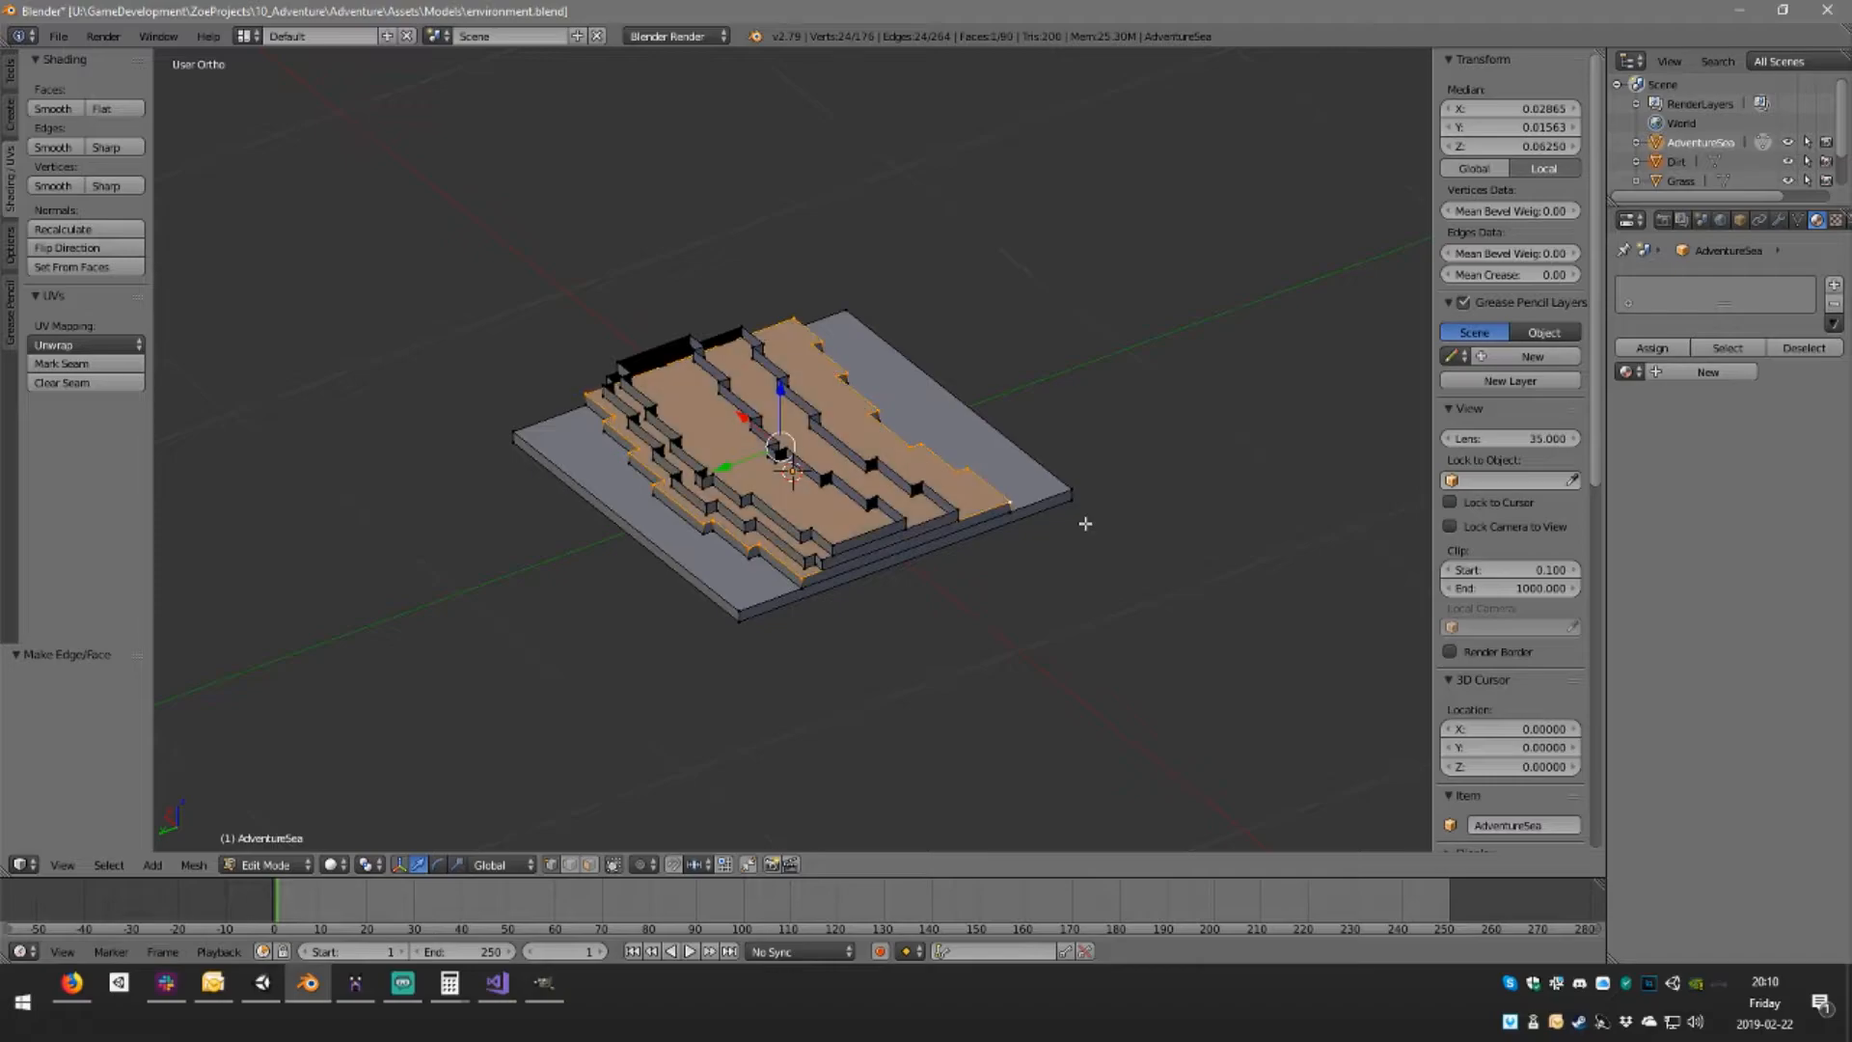
right_click(928, 520, "alt")
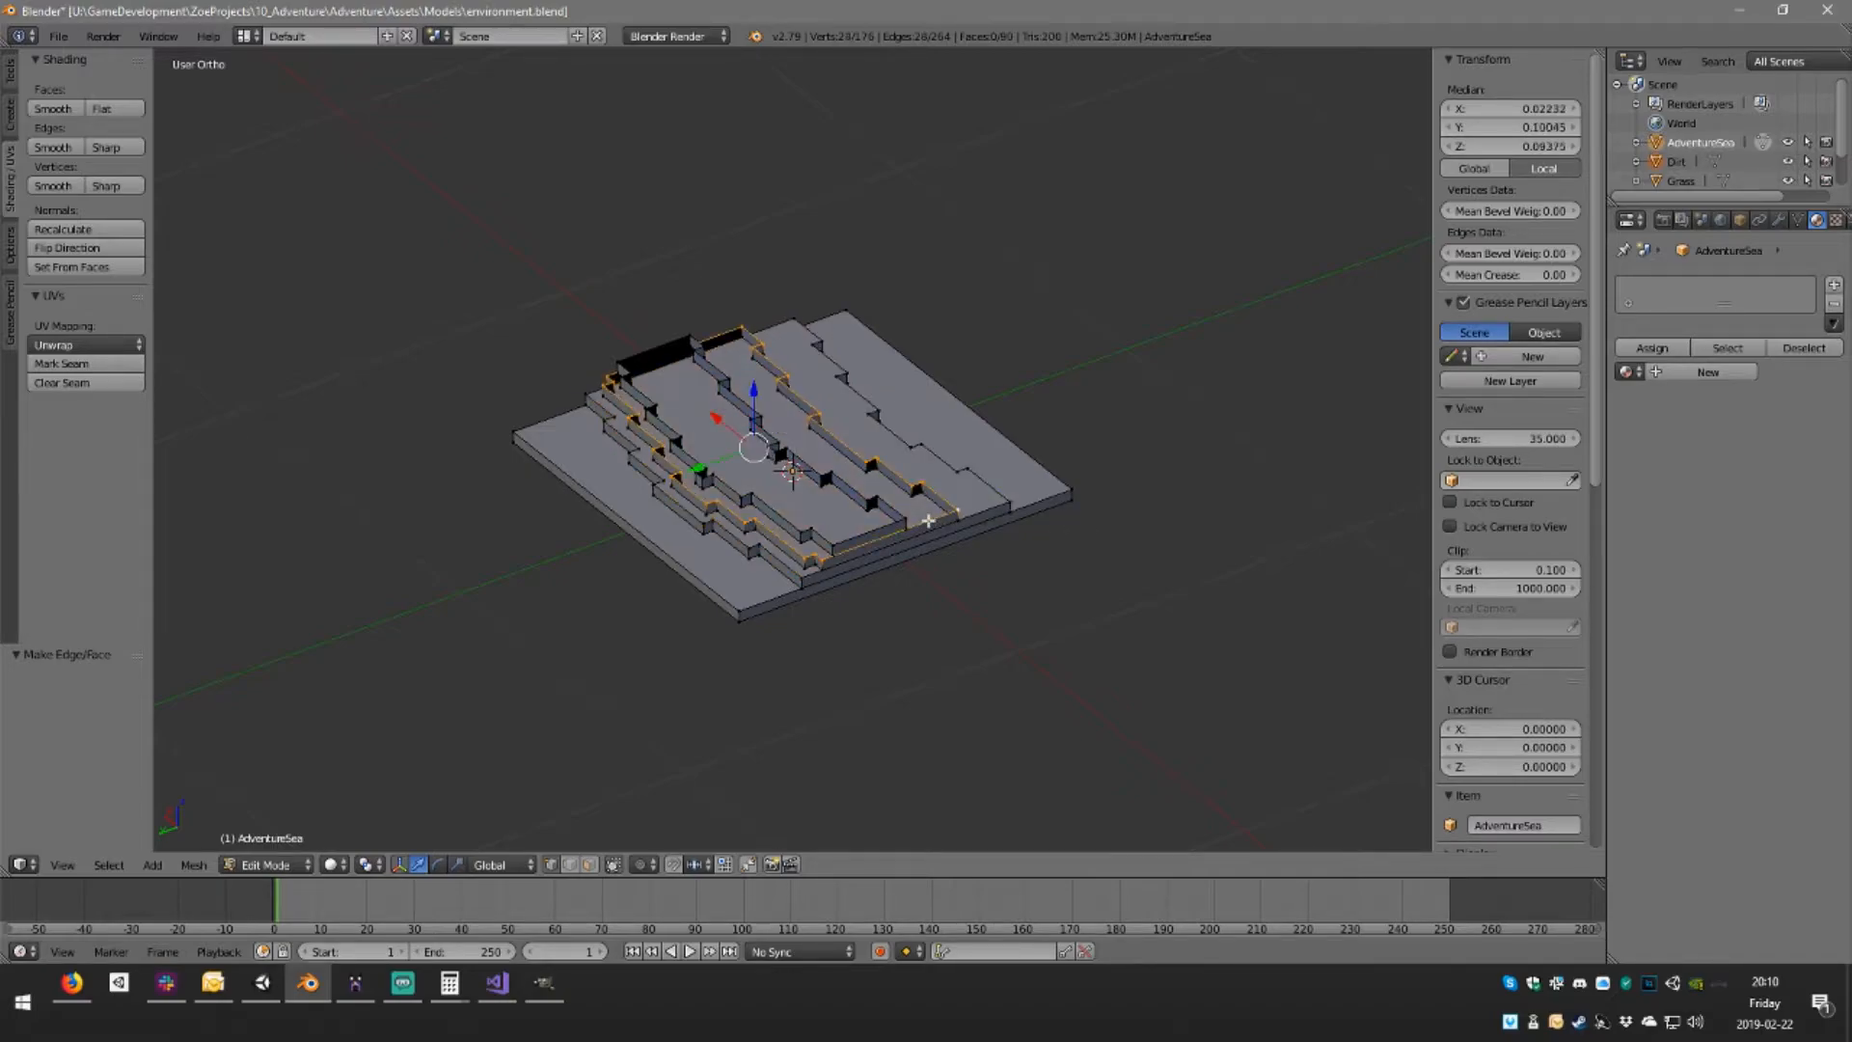
key("f")
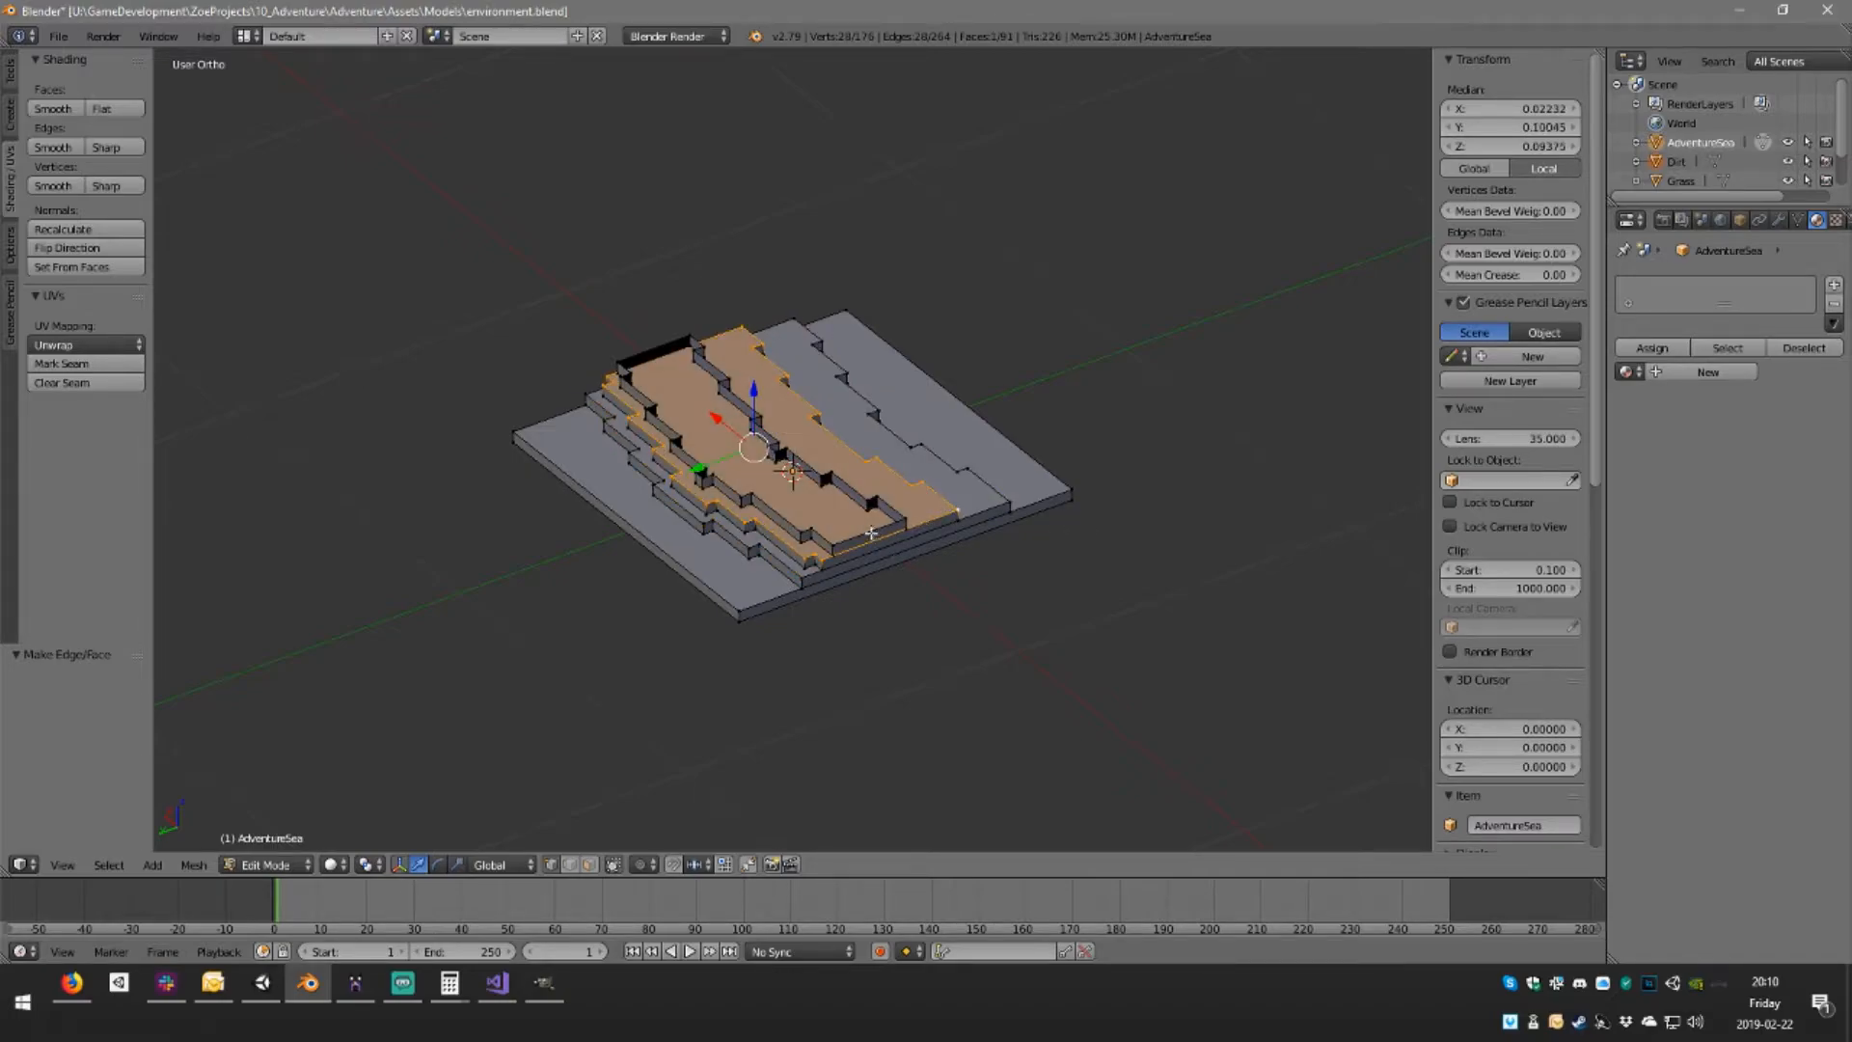
right_click(871, 533, "alt")
key("f")
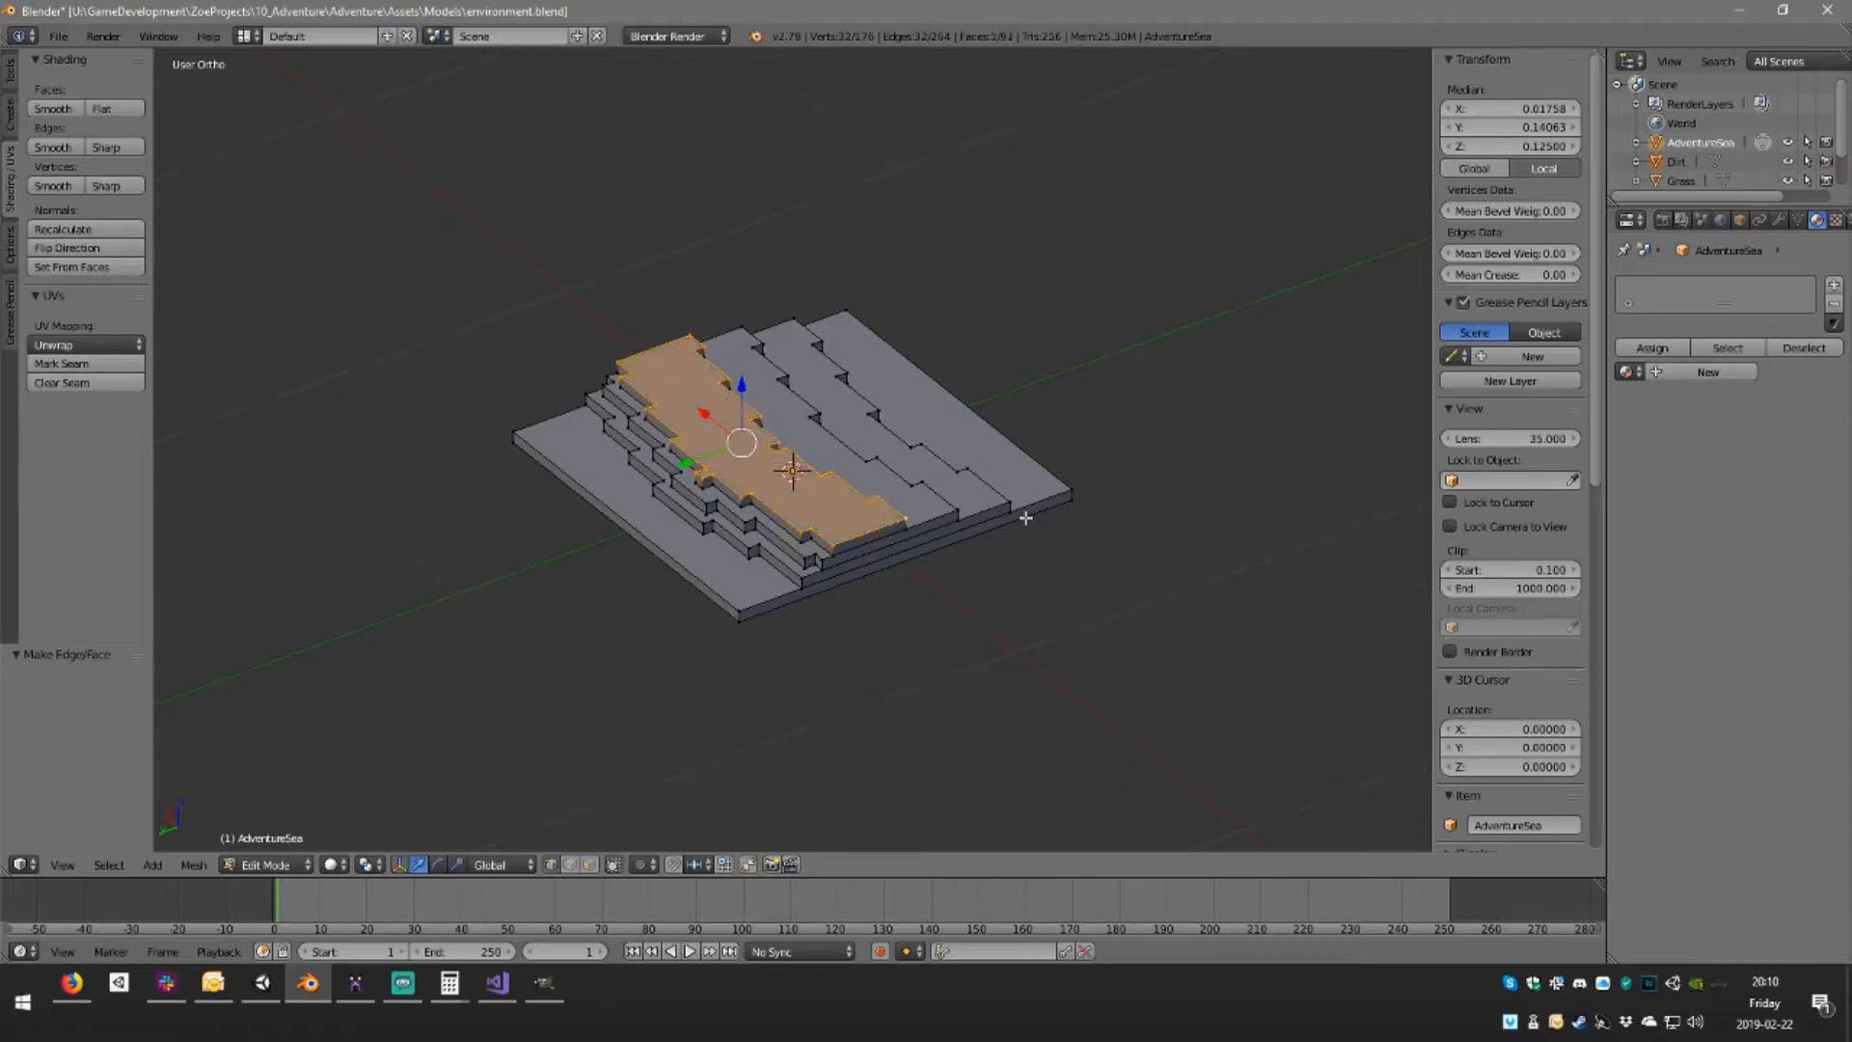
key("ctrl+s")
left_click(1025, 517)
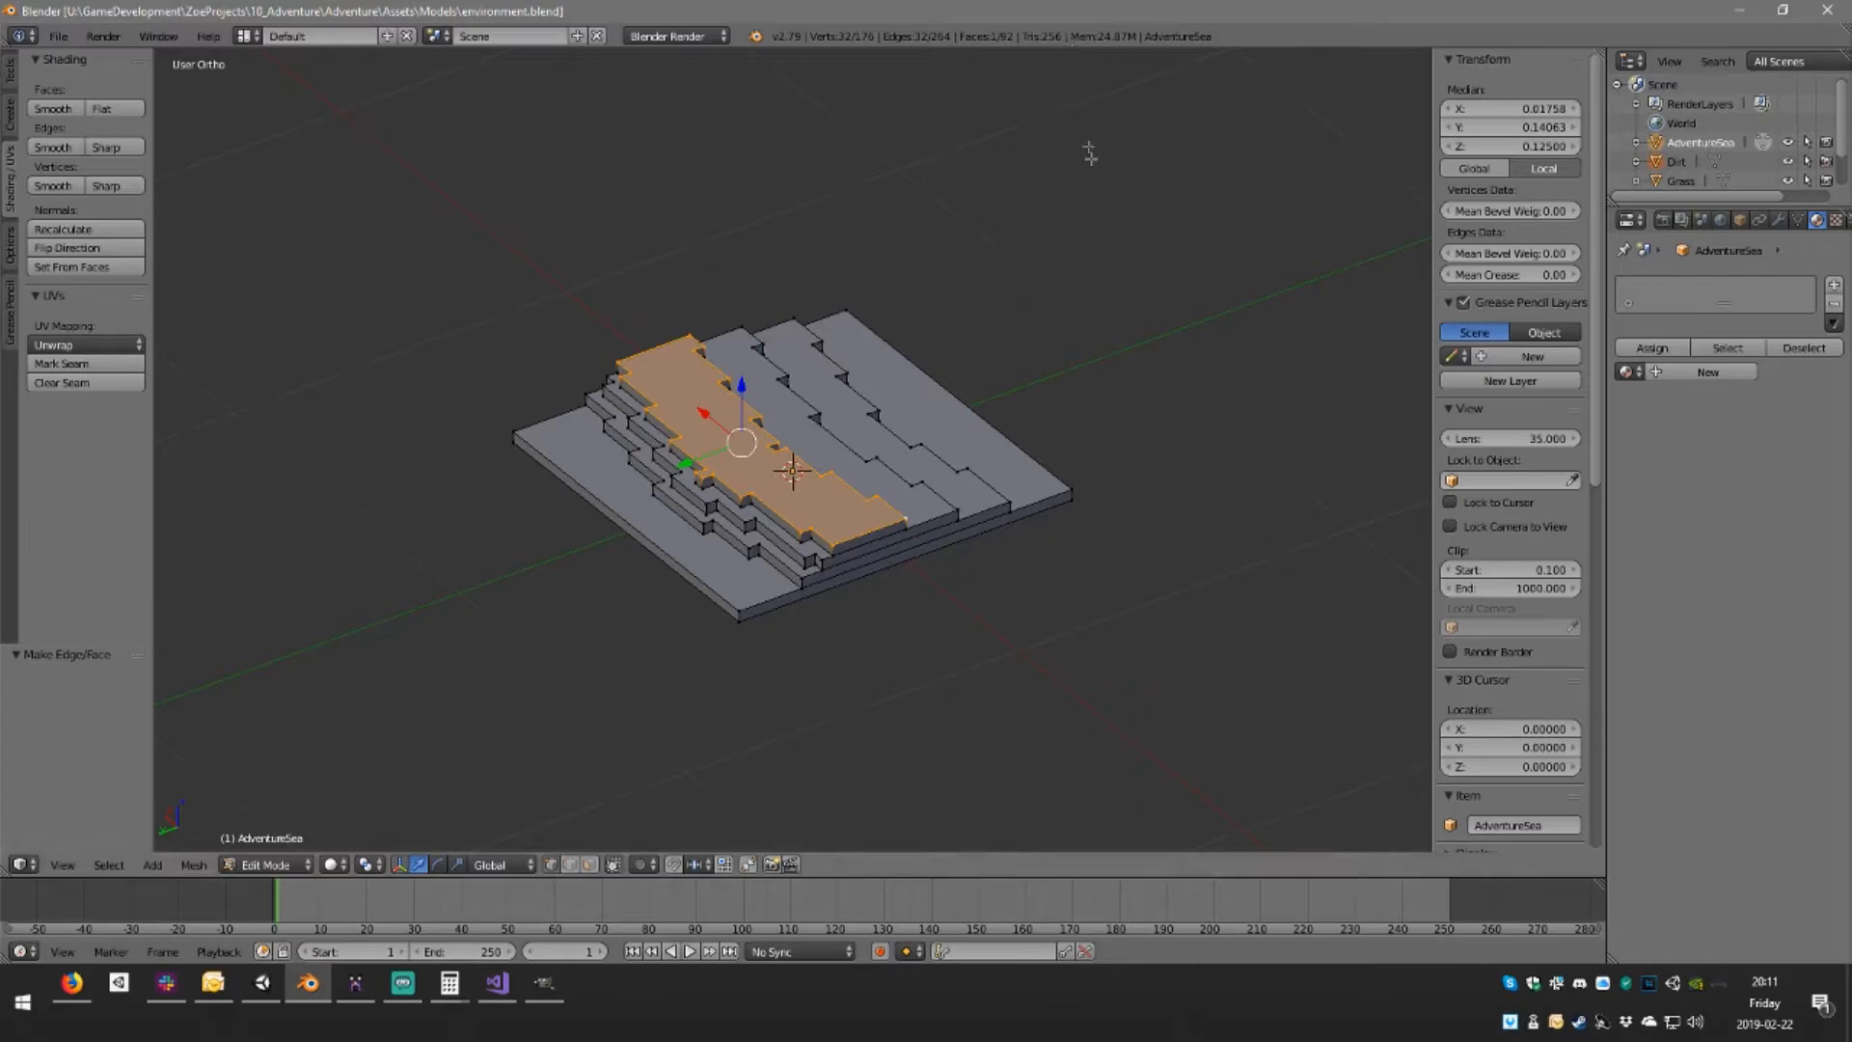
Switch to face selection and select all linked faces of the base slab
middle_click_drag(1141, 237, 1067, 318)
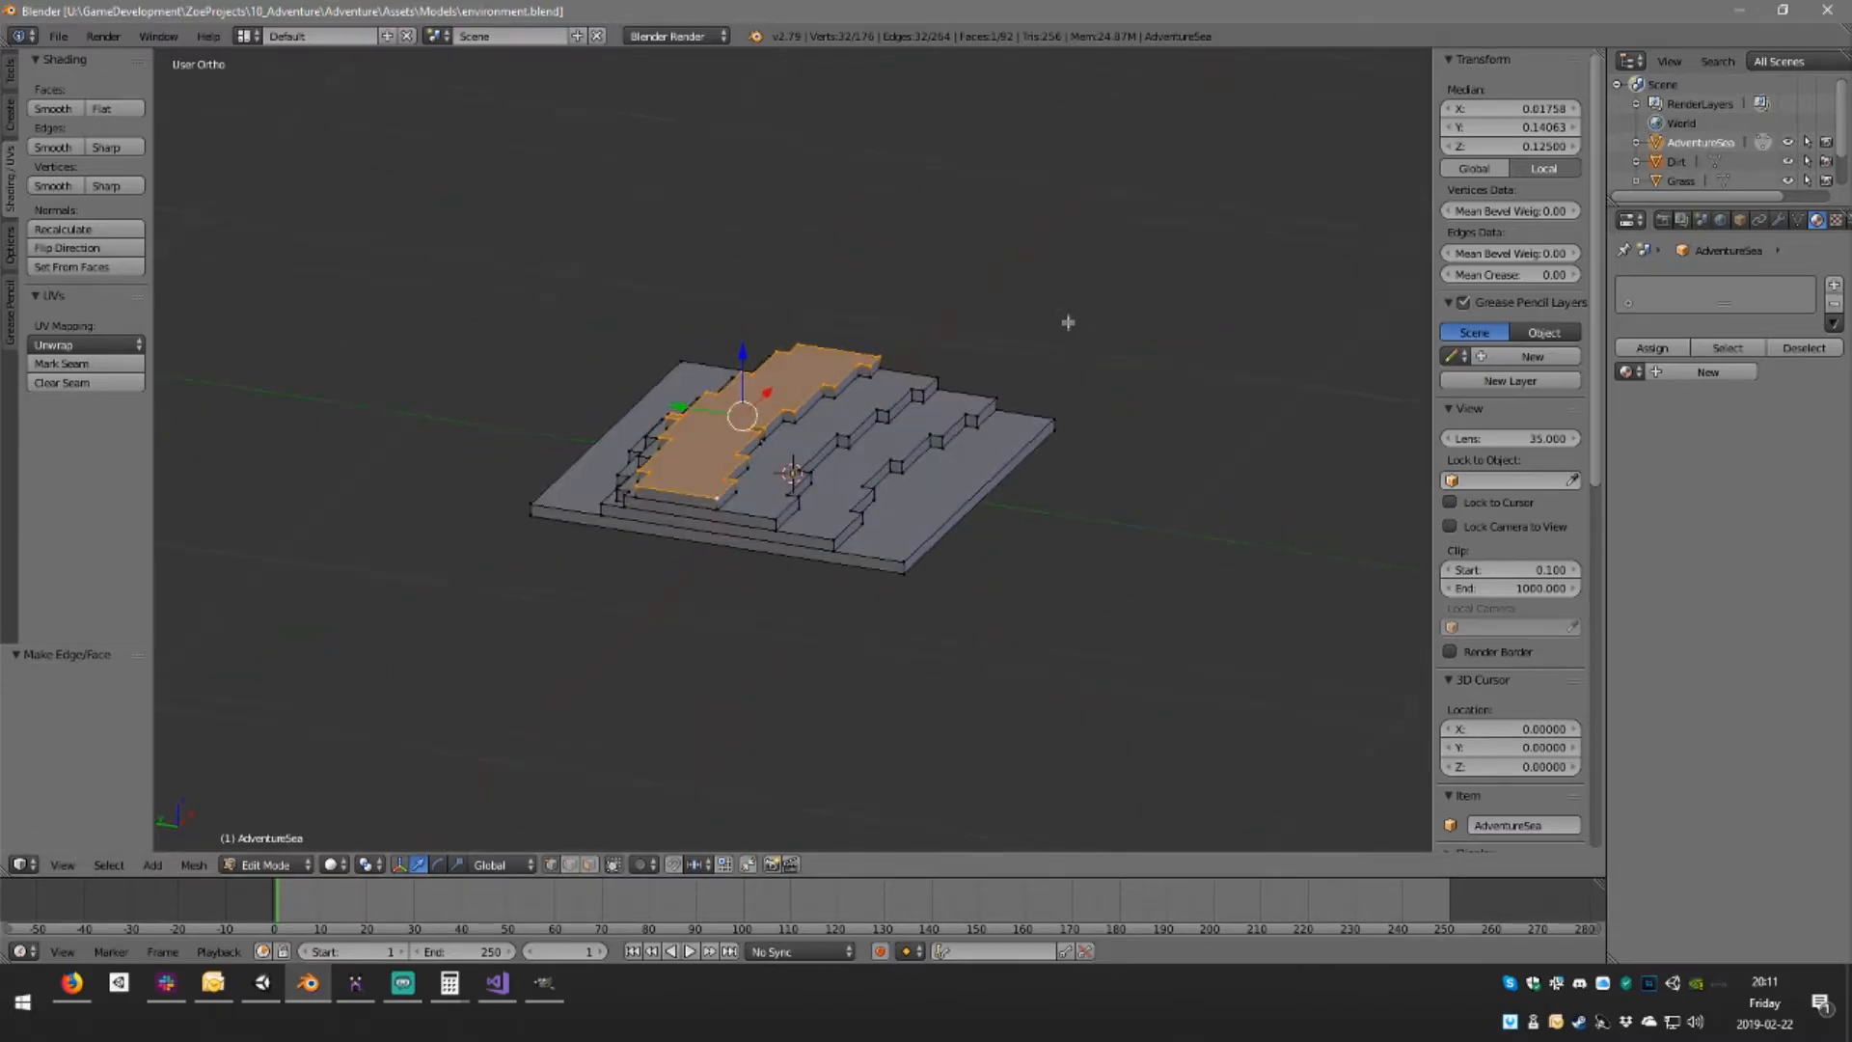
scroll(1067, 321, "up", 2)
middle_click_drag(1087, 422, 1047, 439)
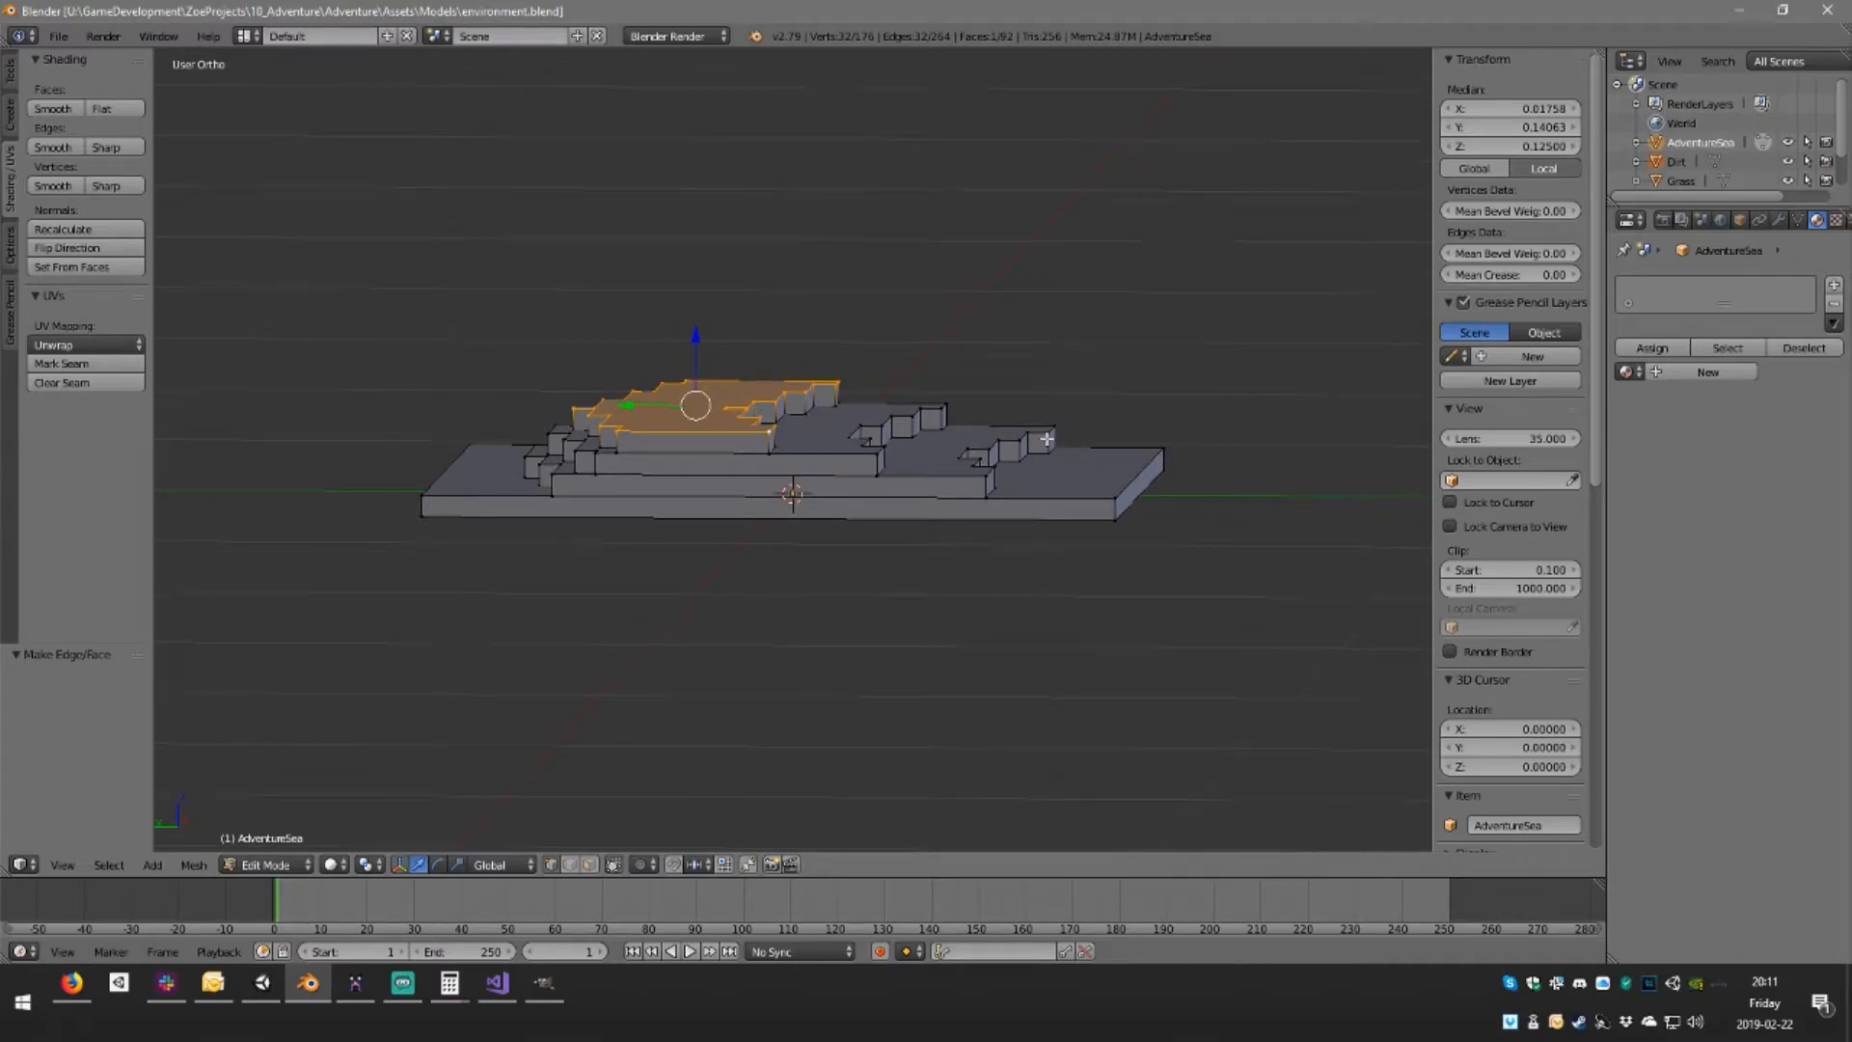
key("KP_1")
middle_click_drag(990, 388, 1060, 460)
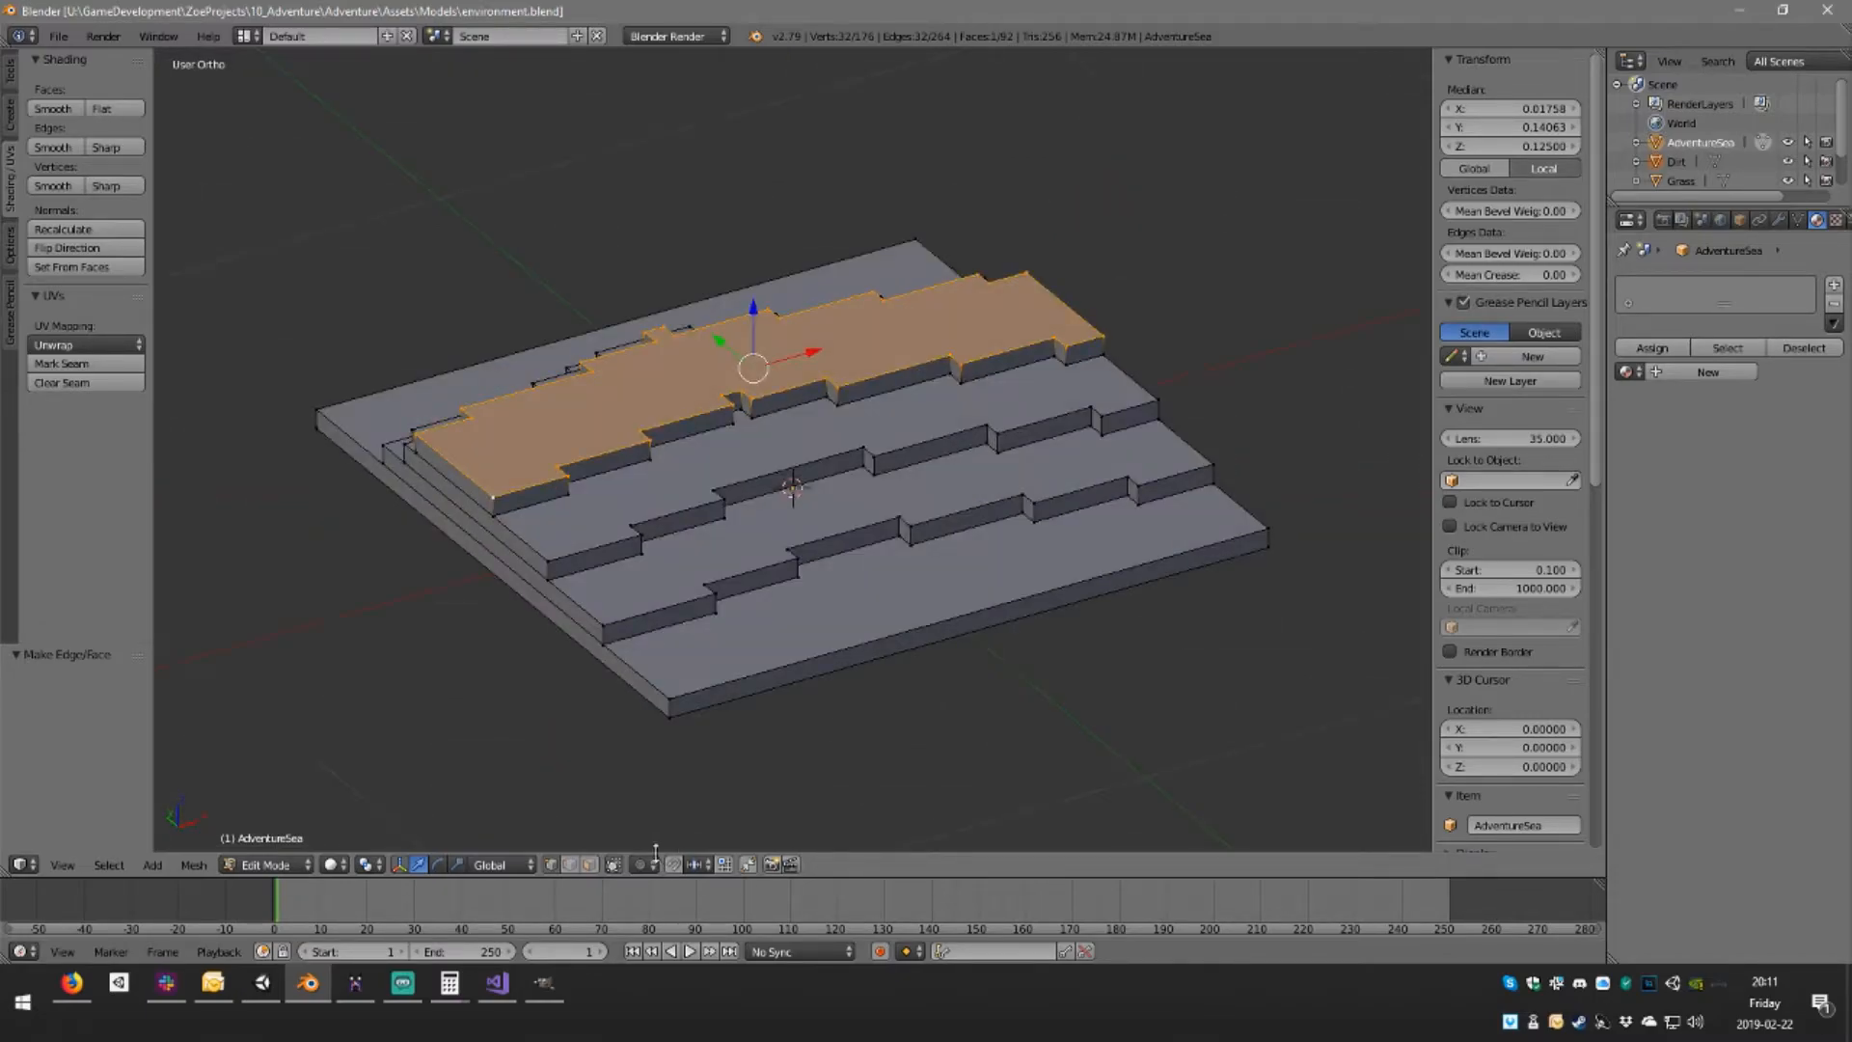
left_click(588, 864)
right_click(883, 583)
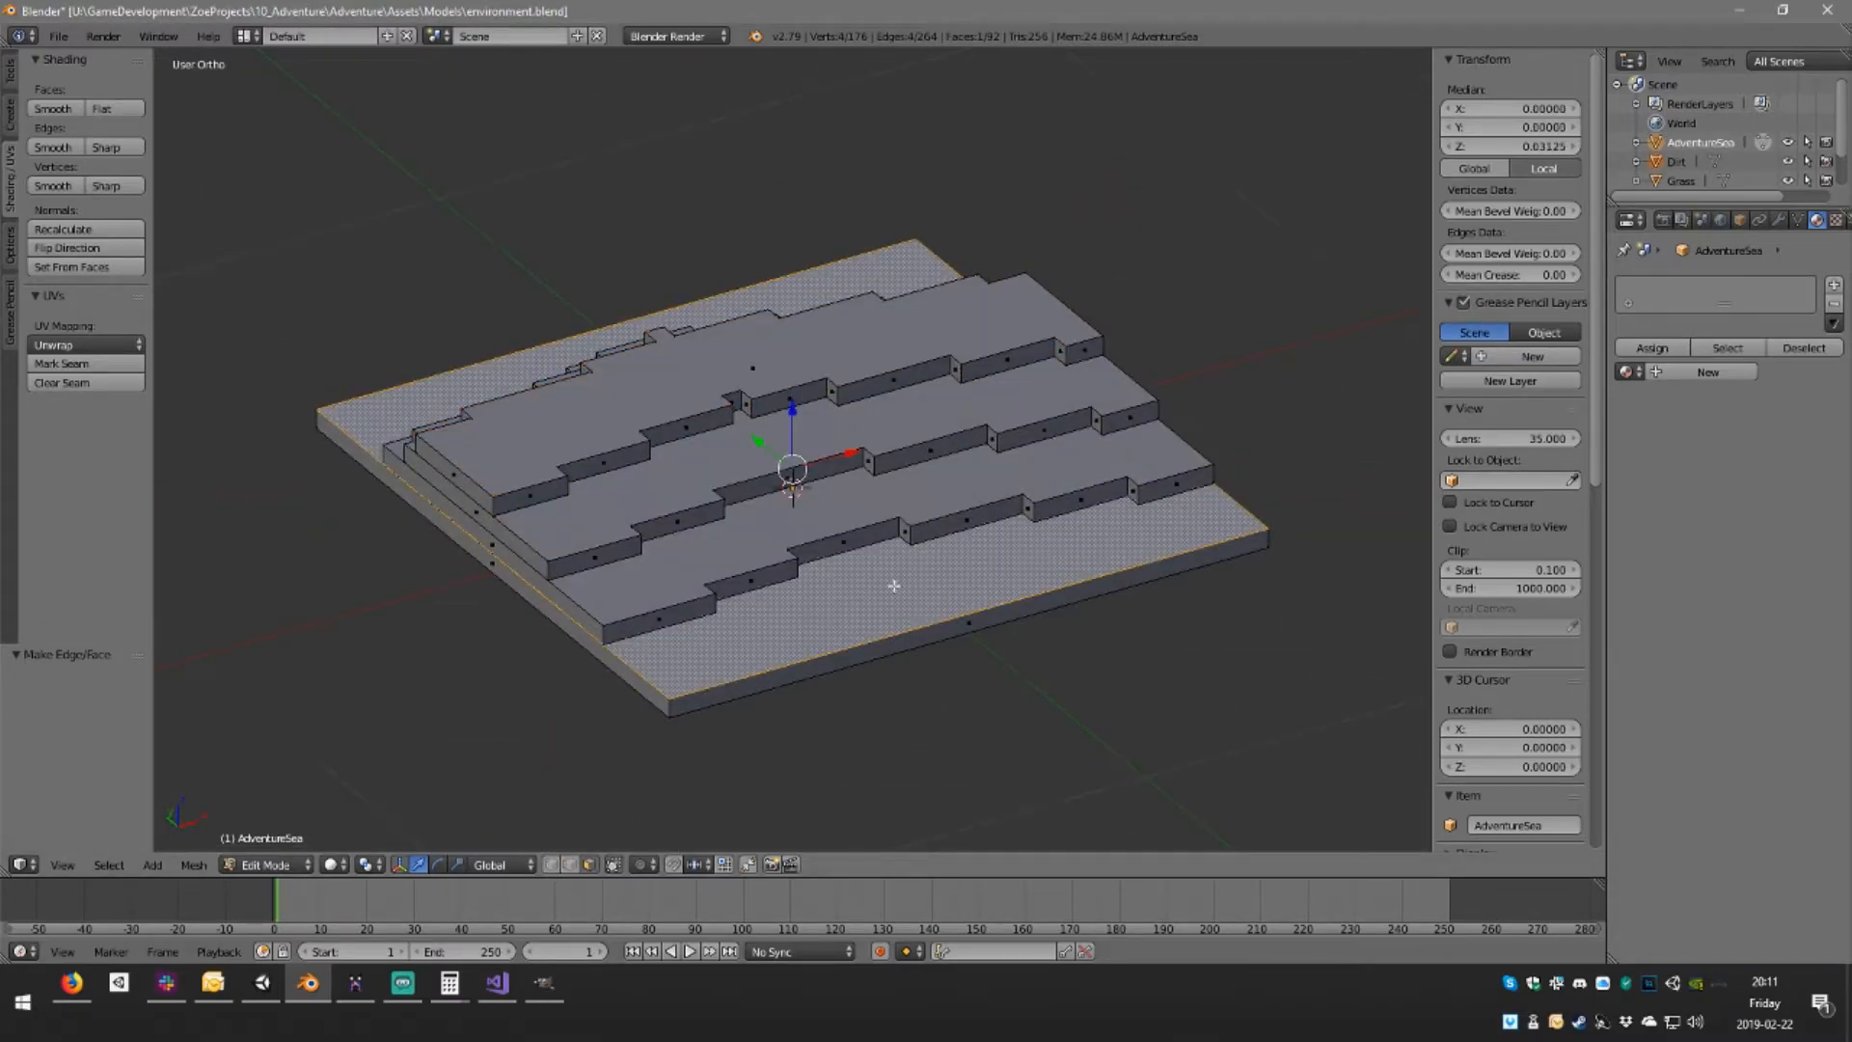
key("l")
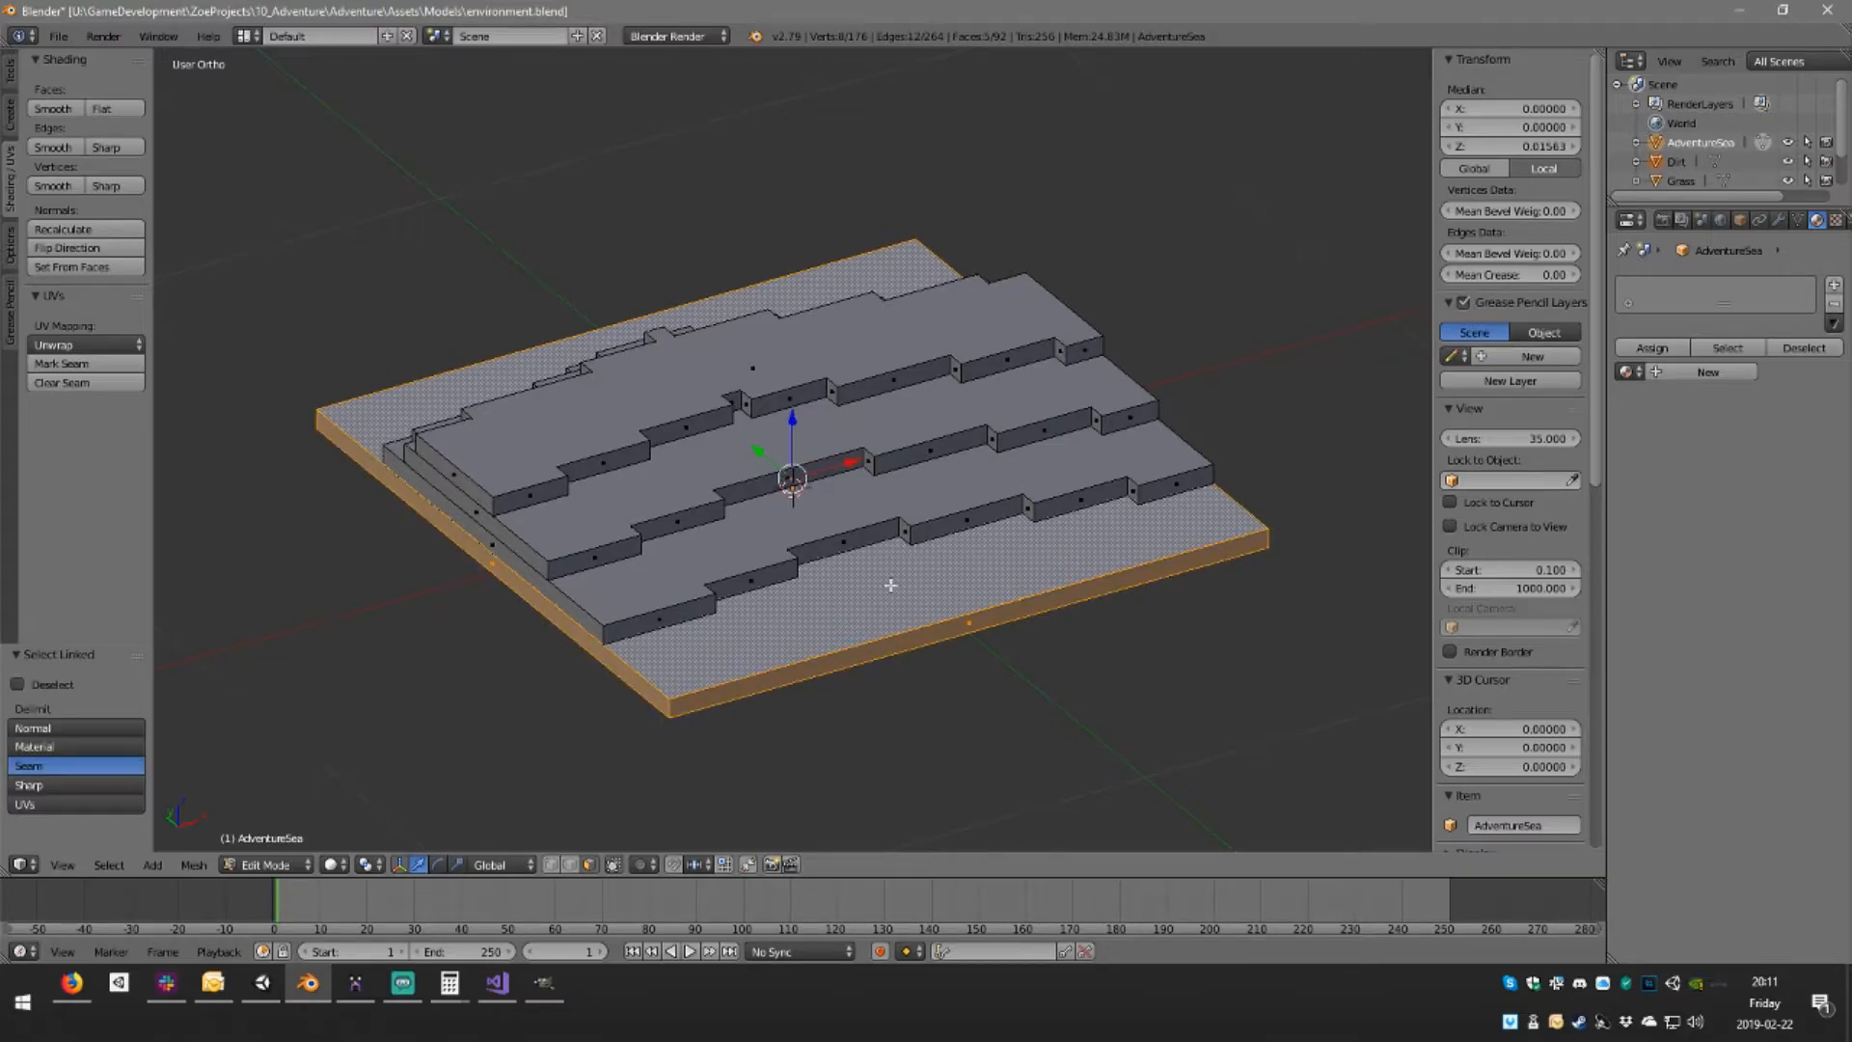
Add four material slots to the mesh and put the existing materials A, B and C in the first three
left_click(1834, 286)
left_click(1834, 286)
left_click(1834, 285)
left_click(1834, 286)
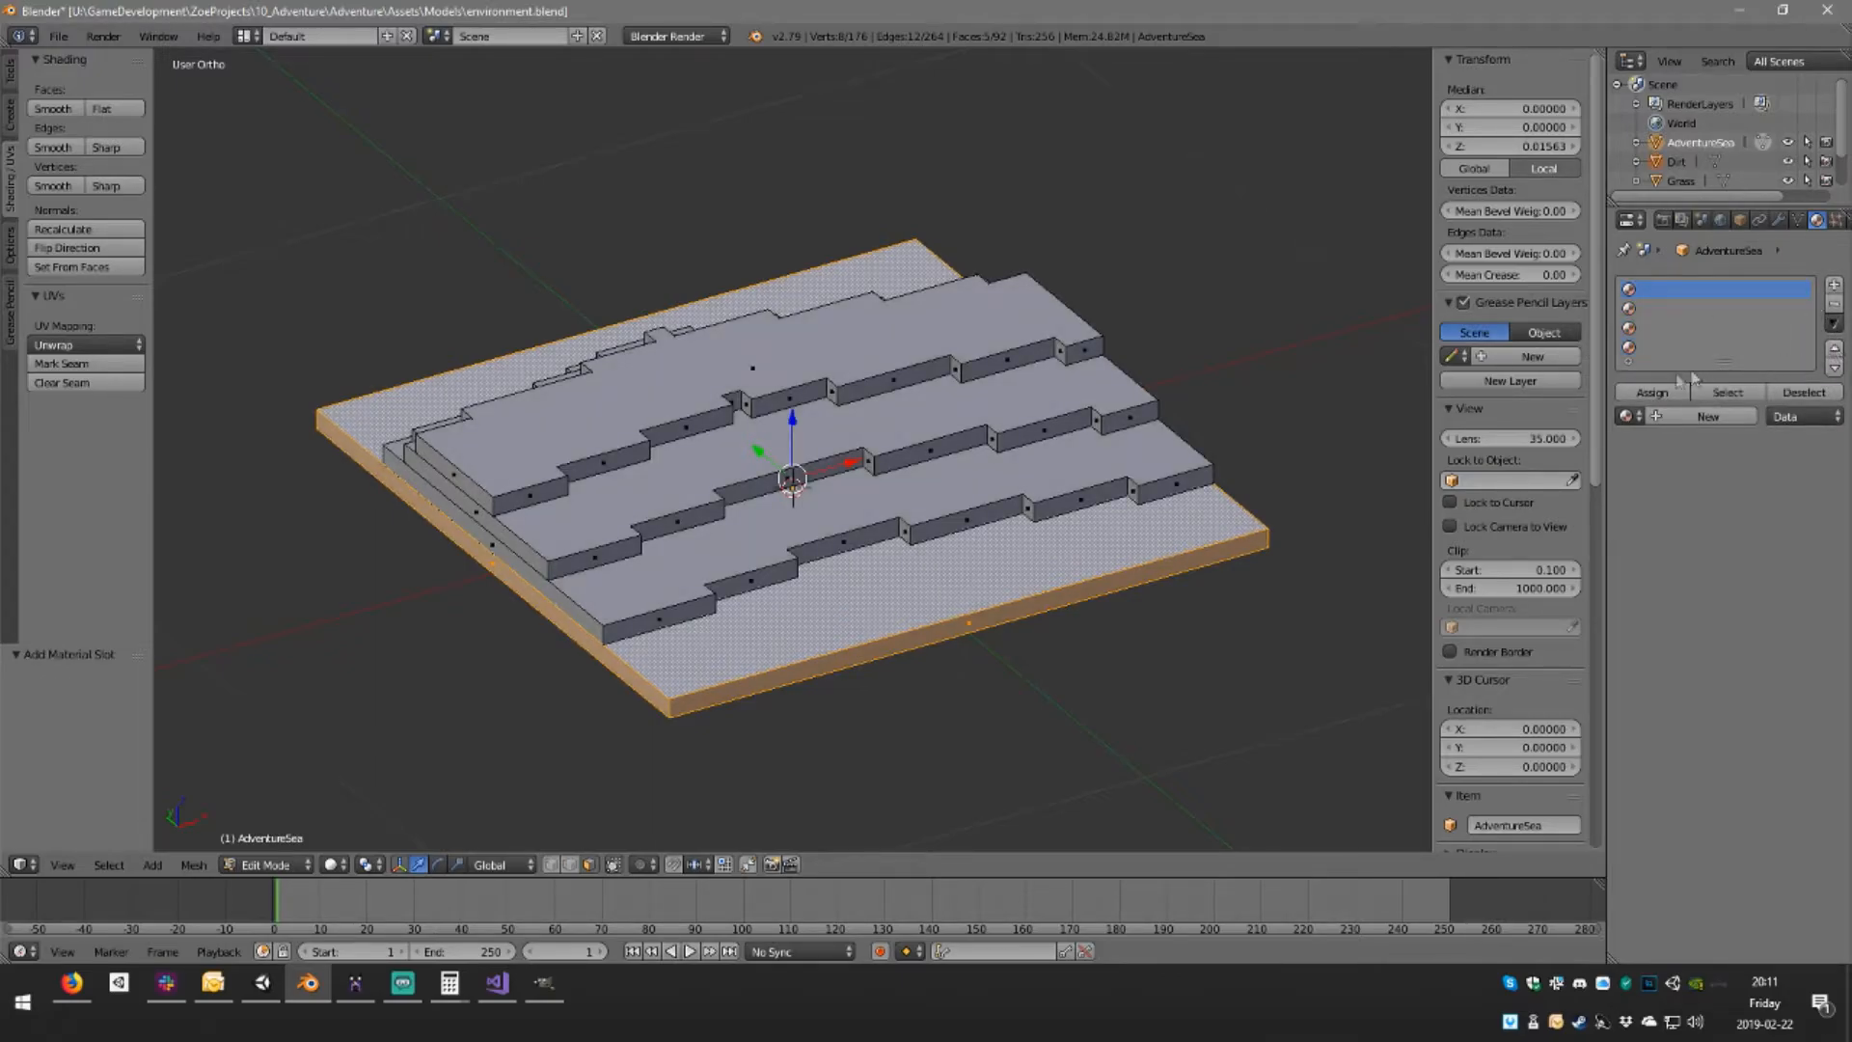
left_click(1630, 416)
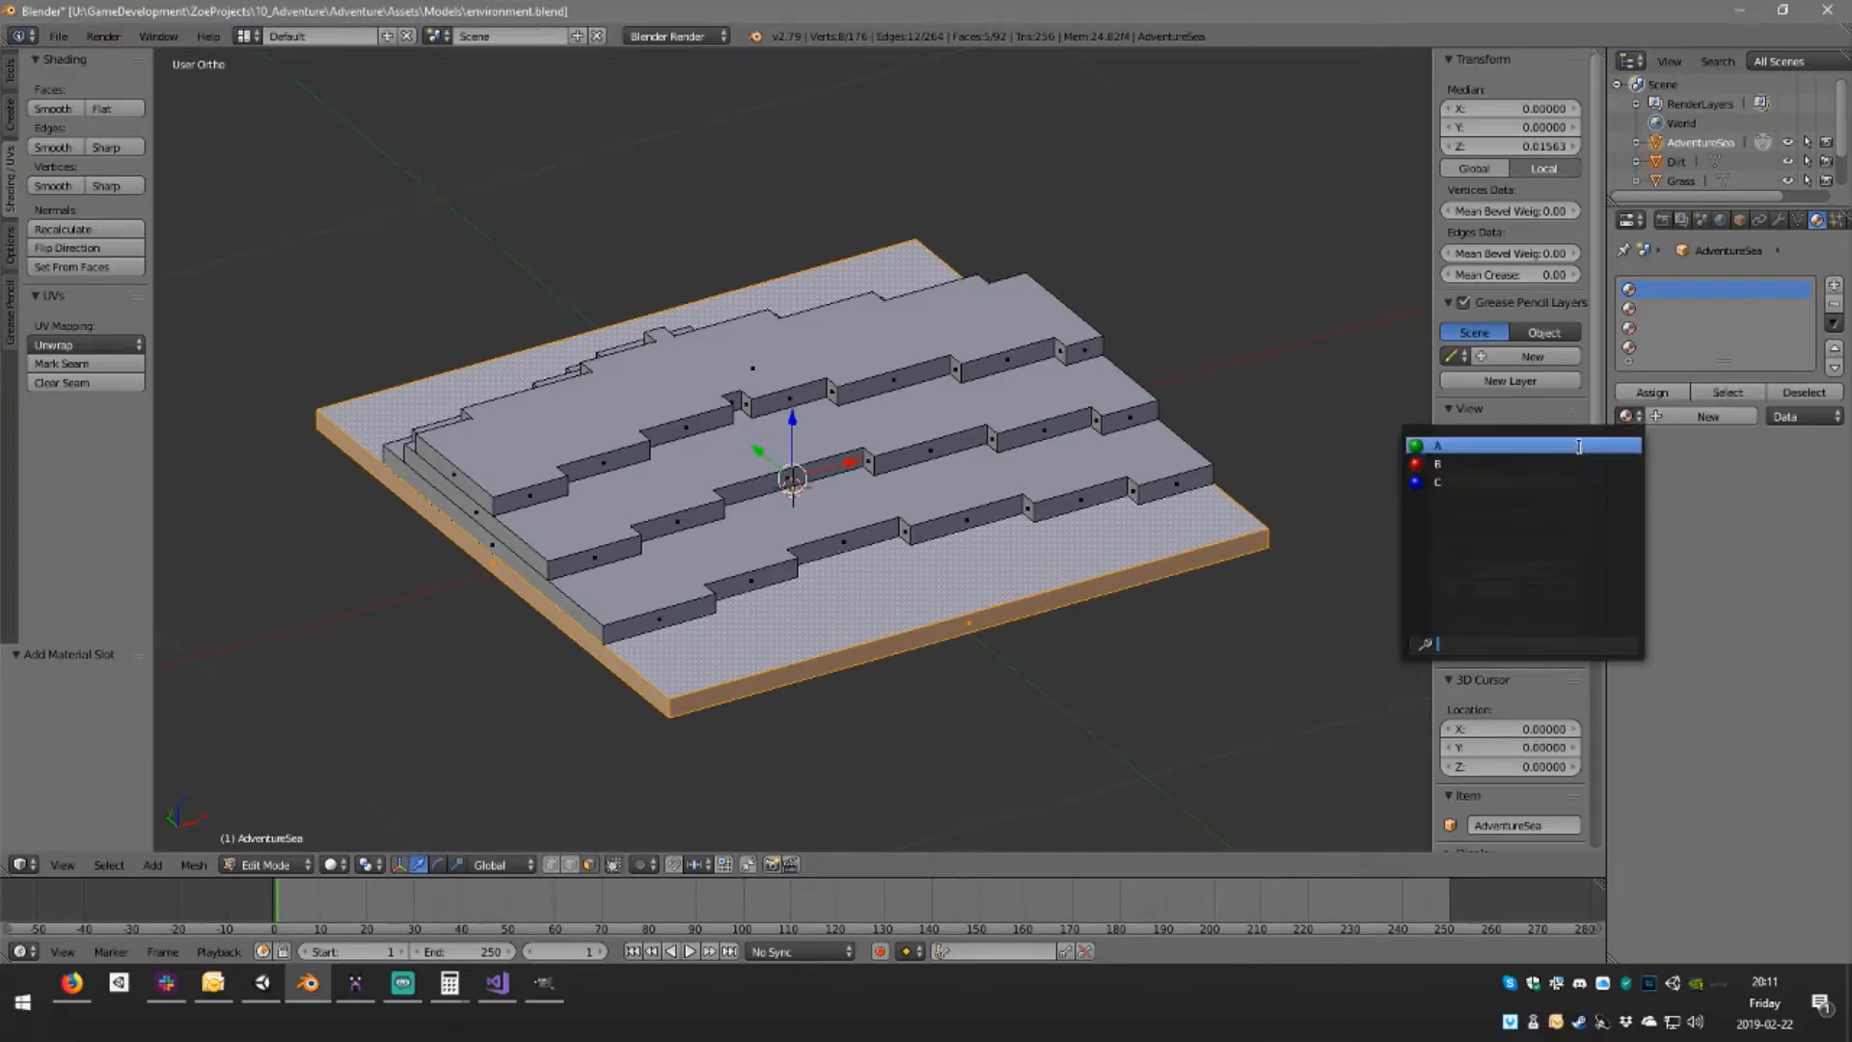
left_click(1579, 446)
left_click(1677, 309)
left_click(1631, 415)
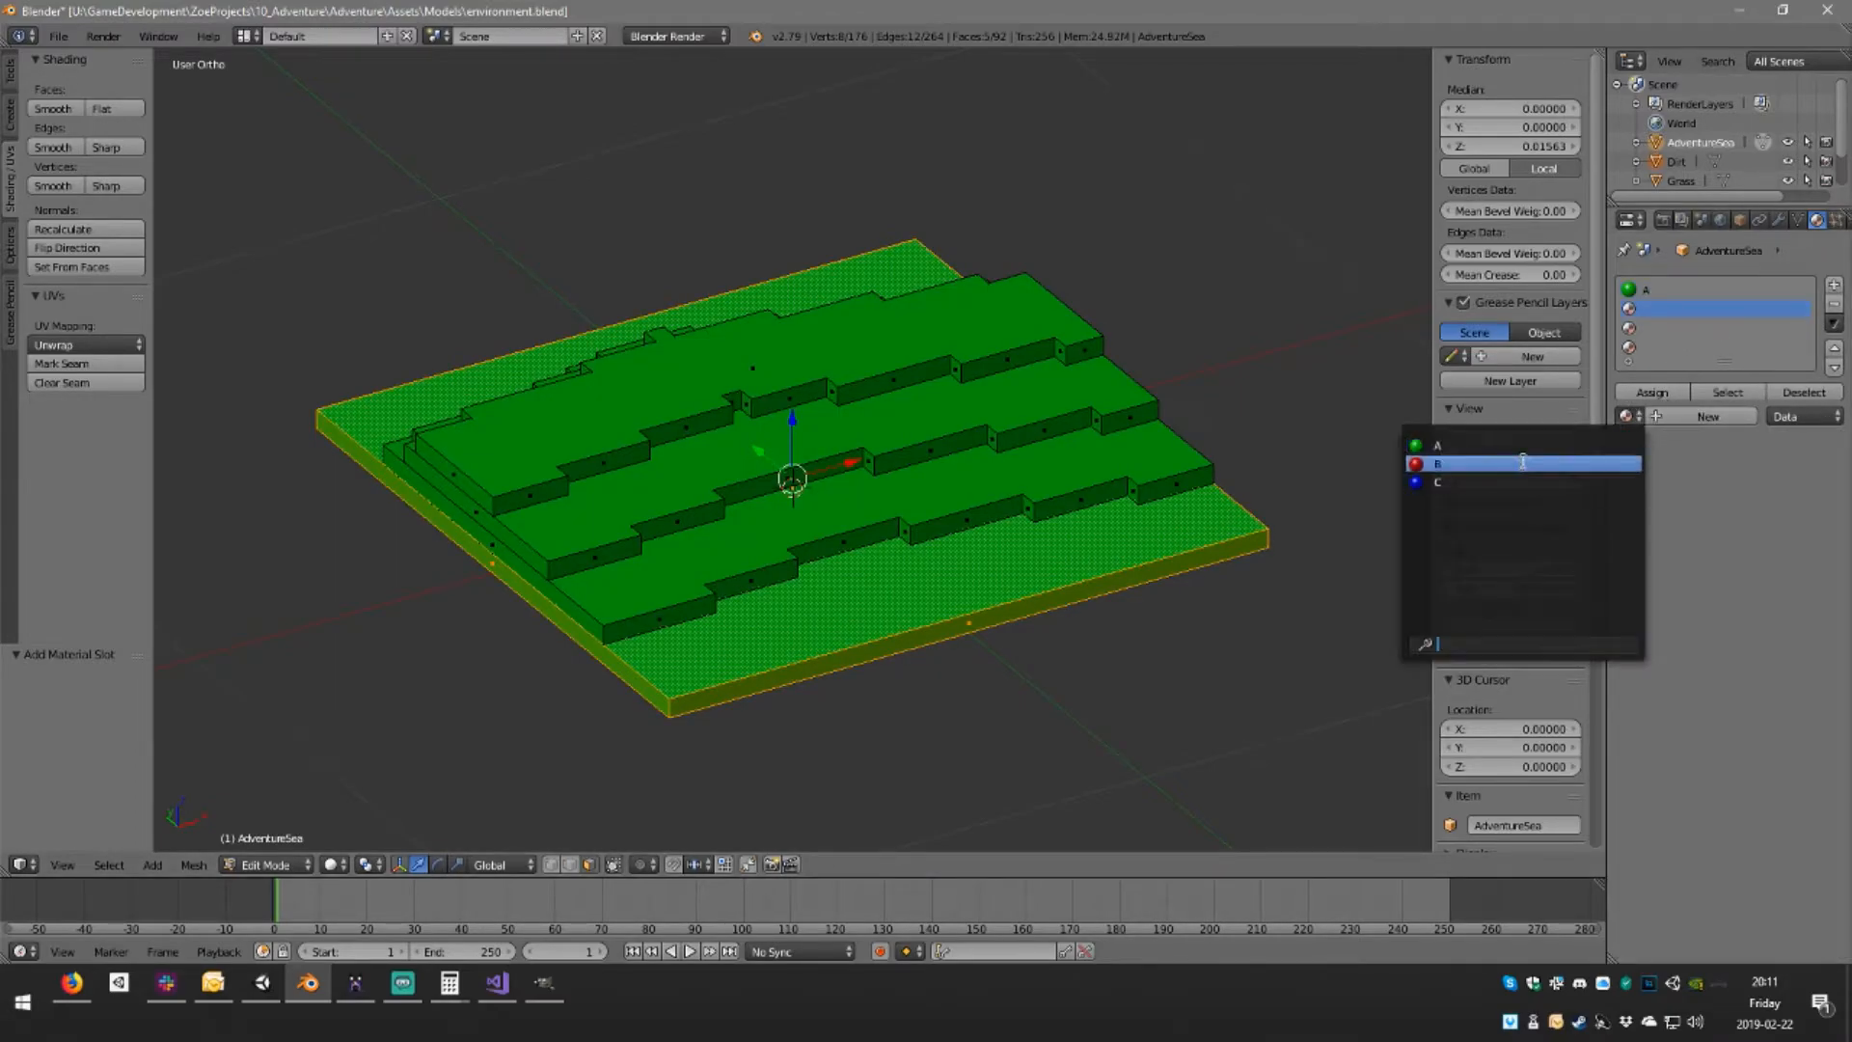
left_click(1524, 463)
left_click(1677, 328)
left_click(1630, 416)
left_click(1524, 479)
Create a new material named D in the fourth slot and give it a yellow diffuse colour
left_click(1662, 349)
left_click(1679, 415)
double_click(1661, 349)
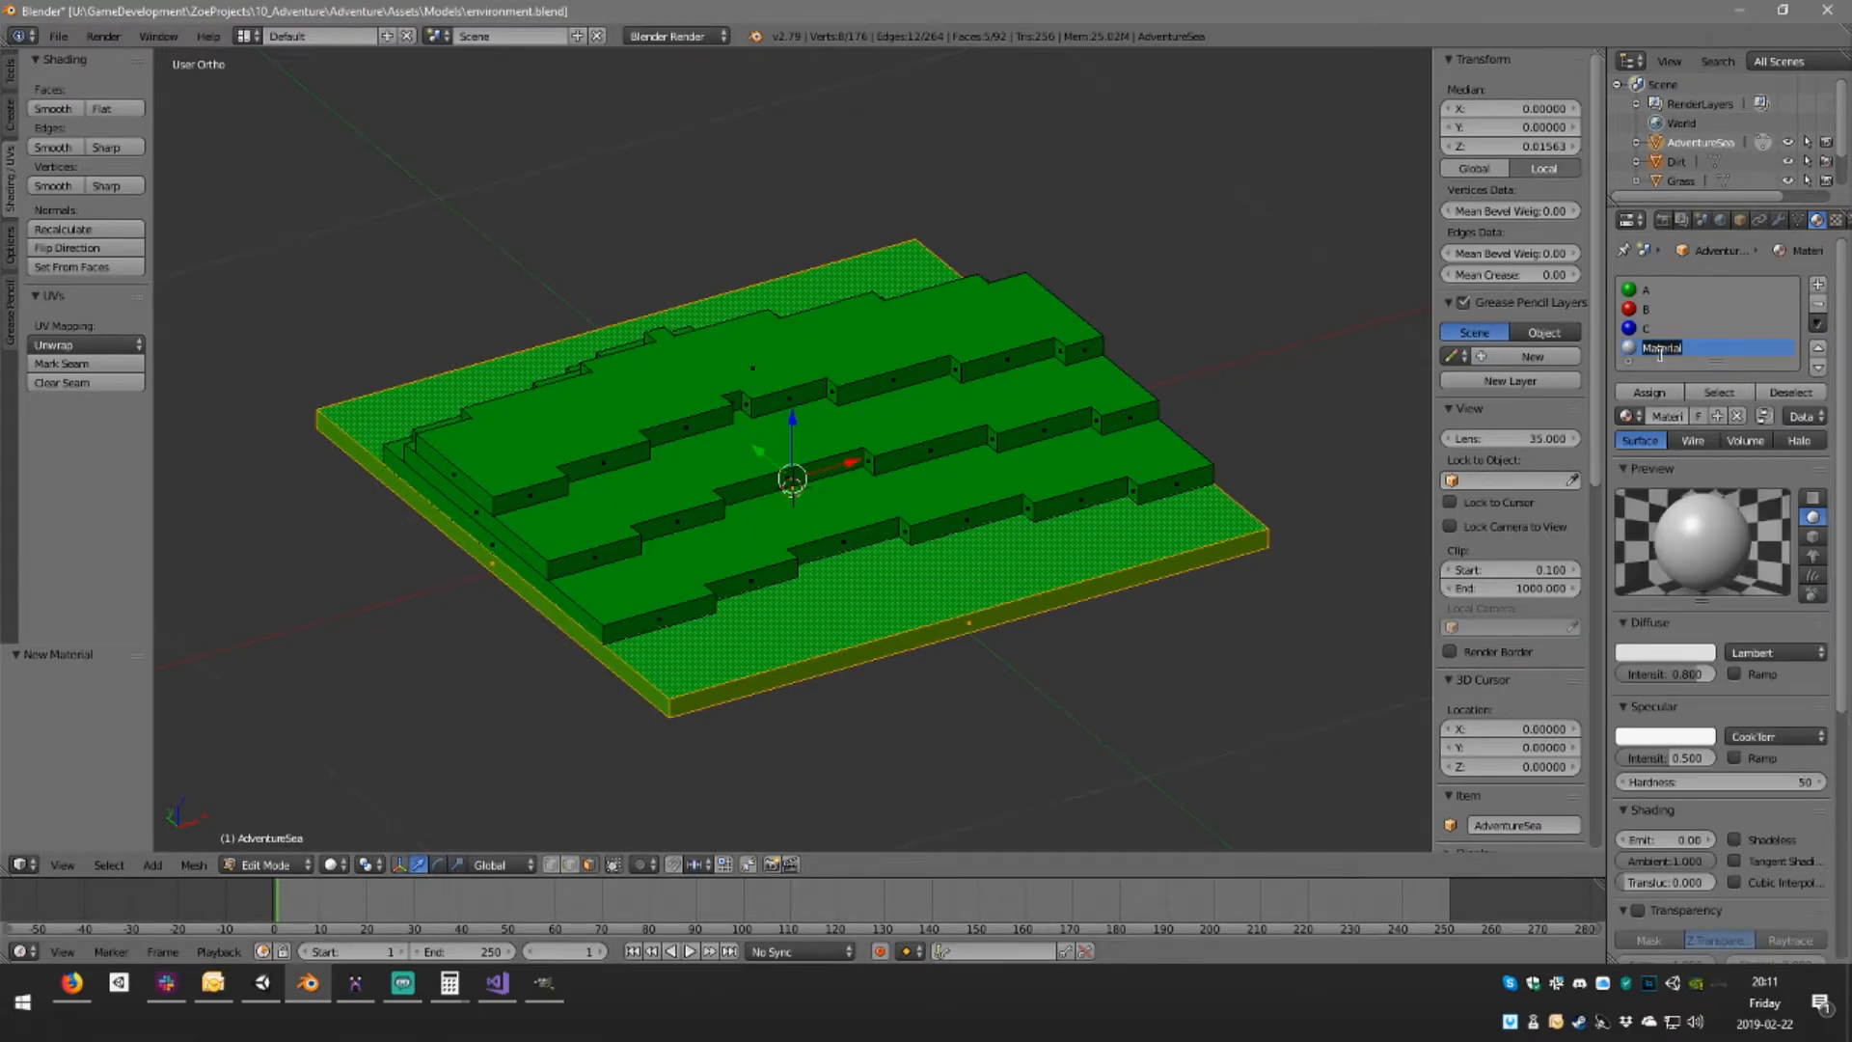
type("Ye")
key("Return")
left_click(1681, 653)
left_click_drag(1658, 625, 1564, 529)
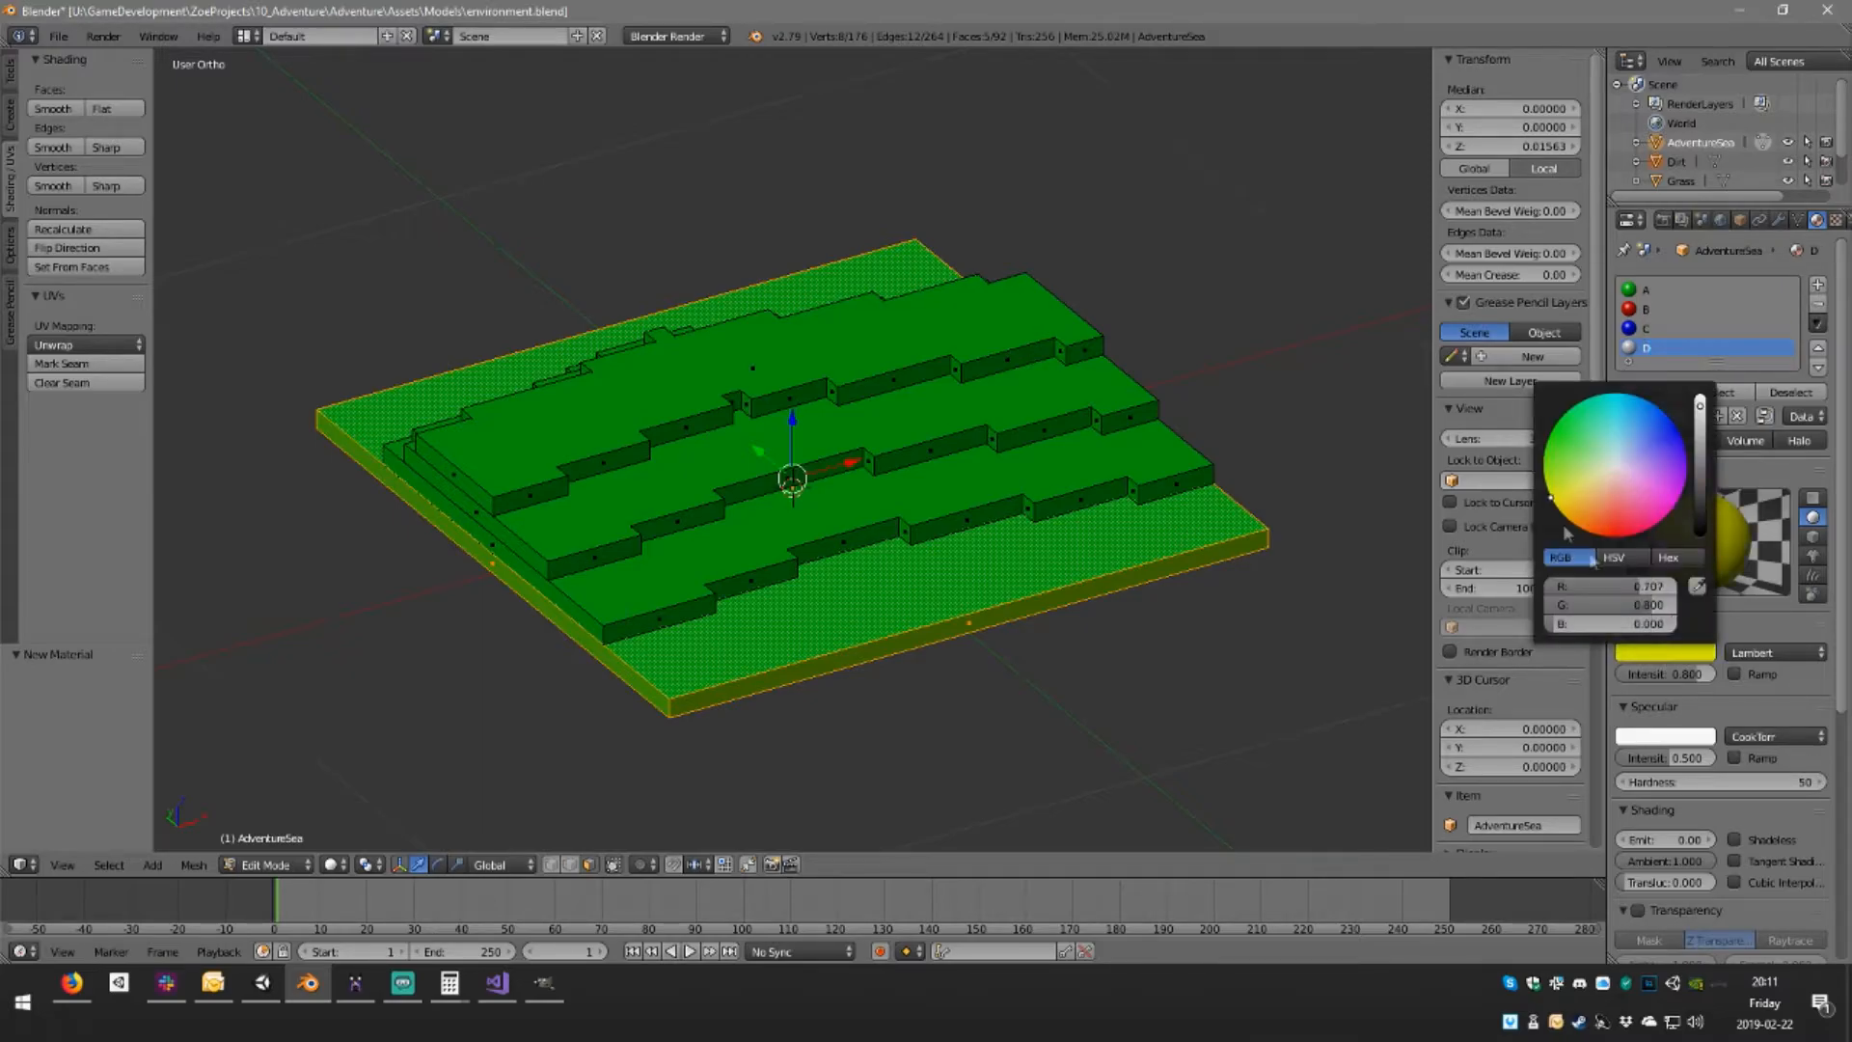
left_click_drag(1632, 602, 1680, 586)
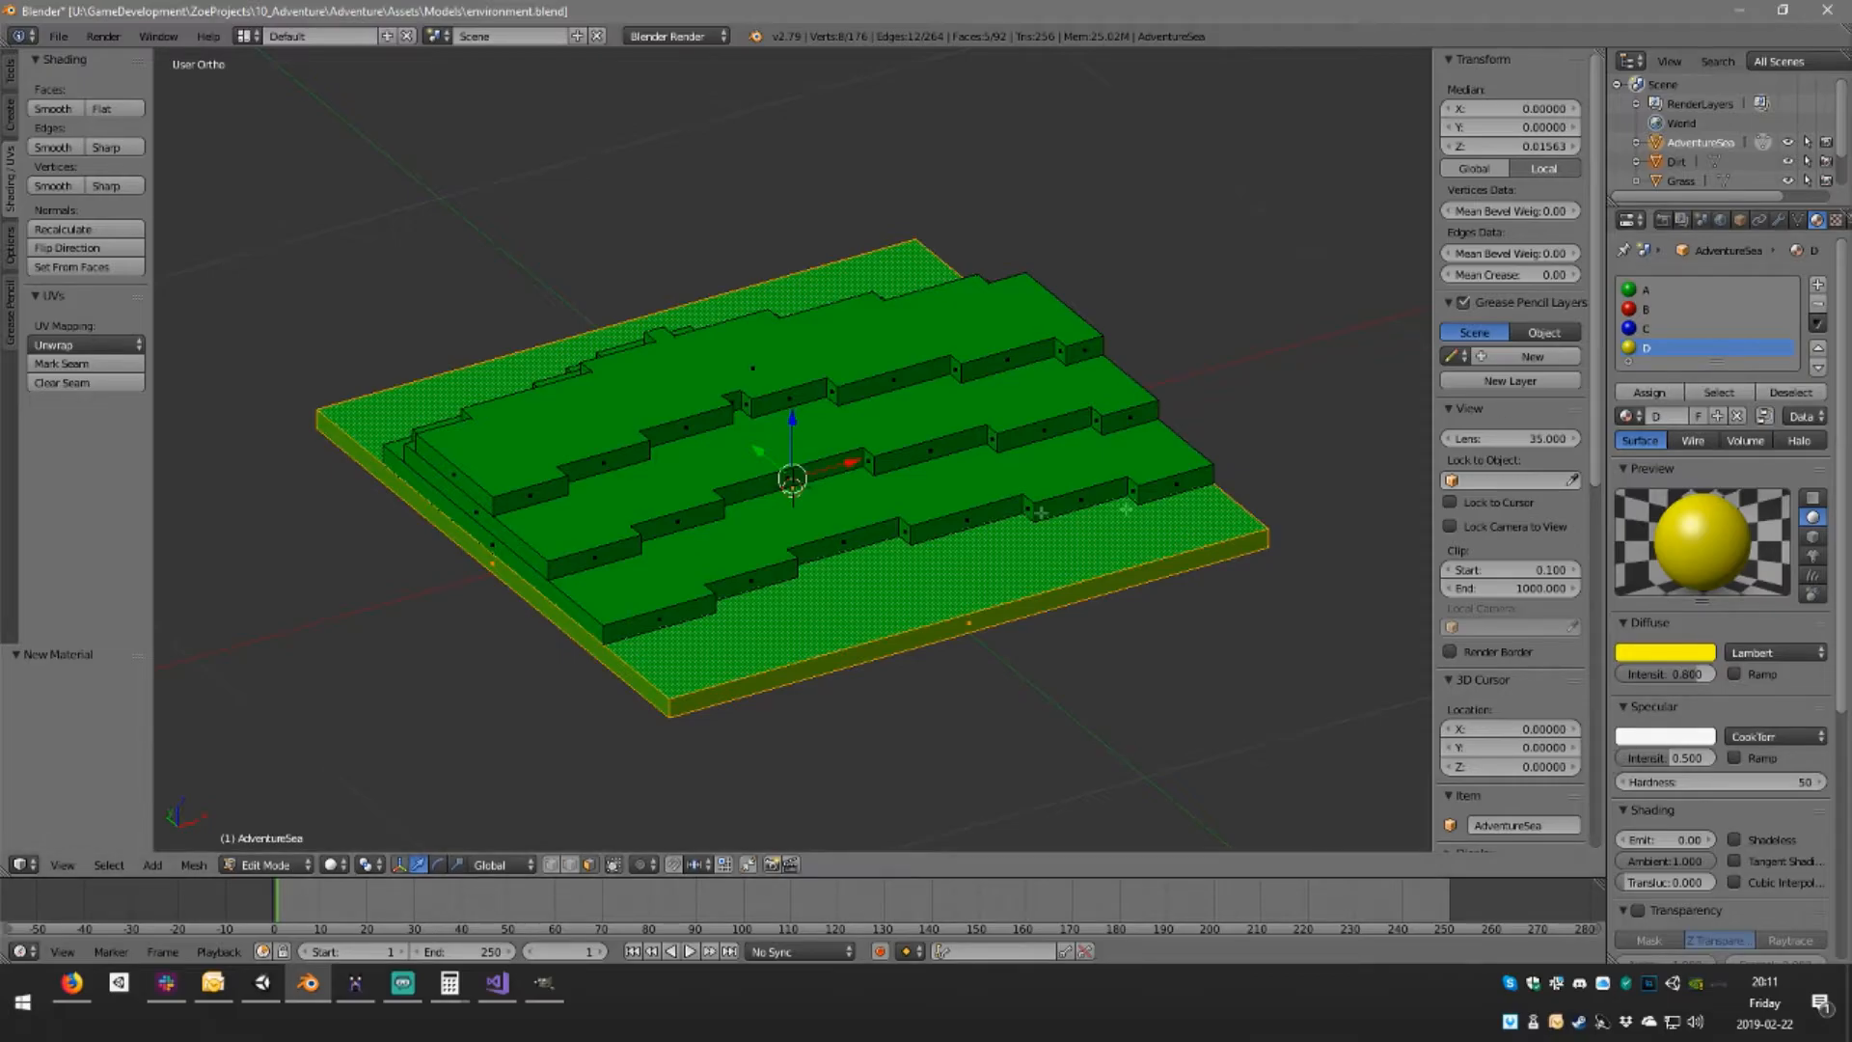
Select all linked faces of the second level, just above the base slab, and assign material B
right_click(996, 559)
right_click(948, 479)
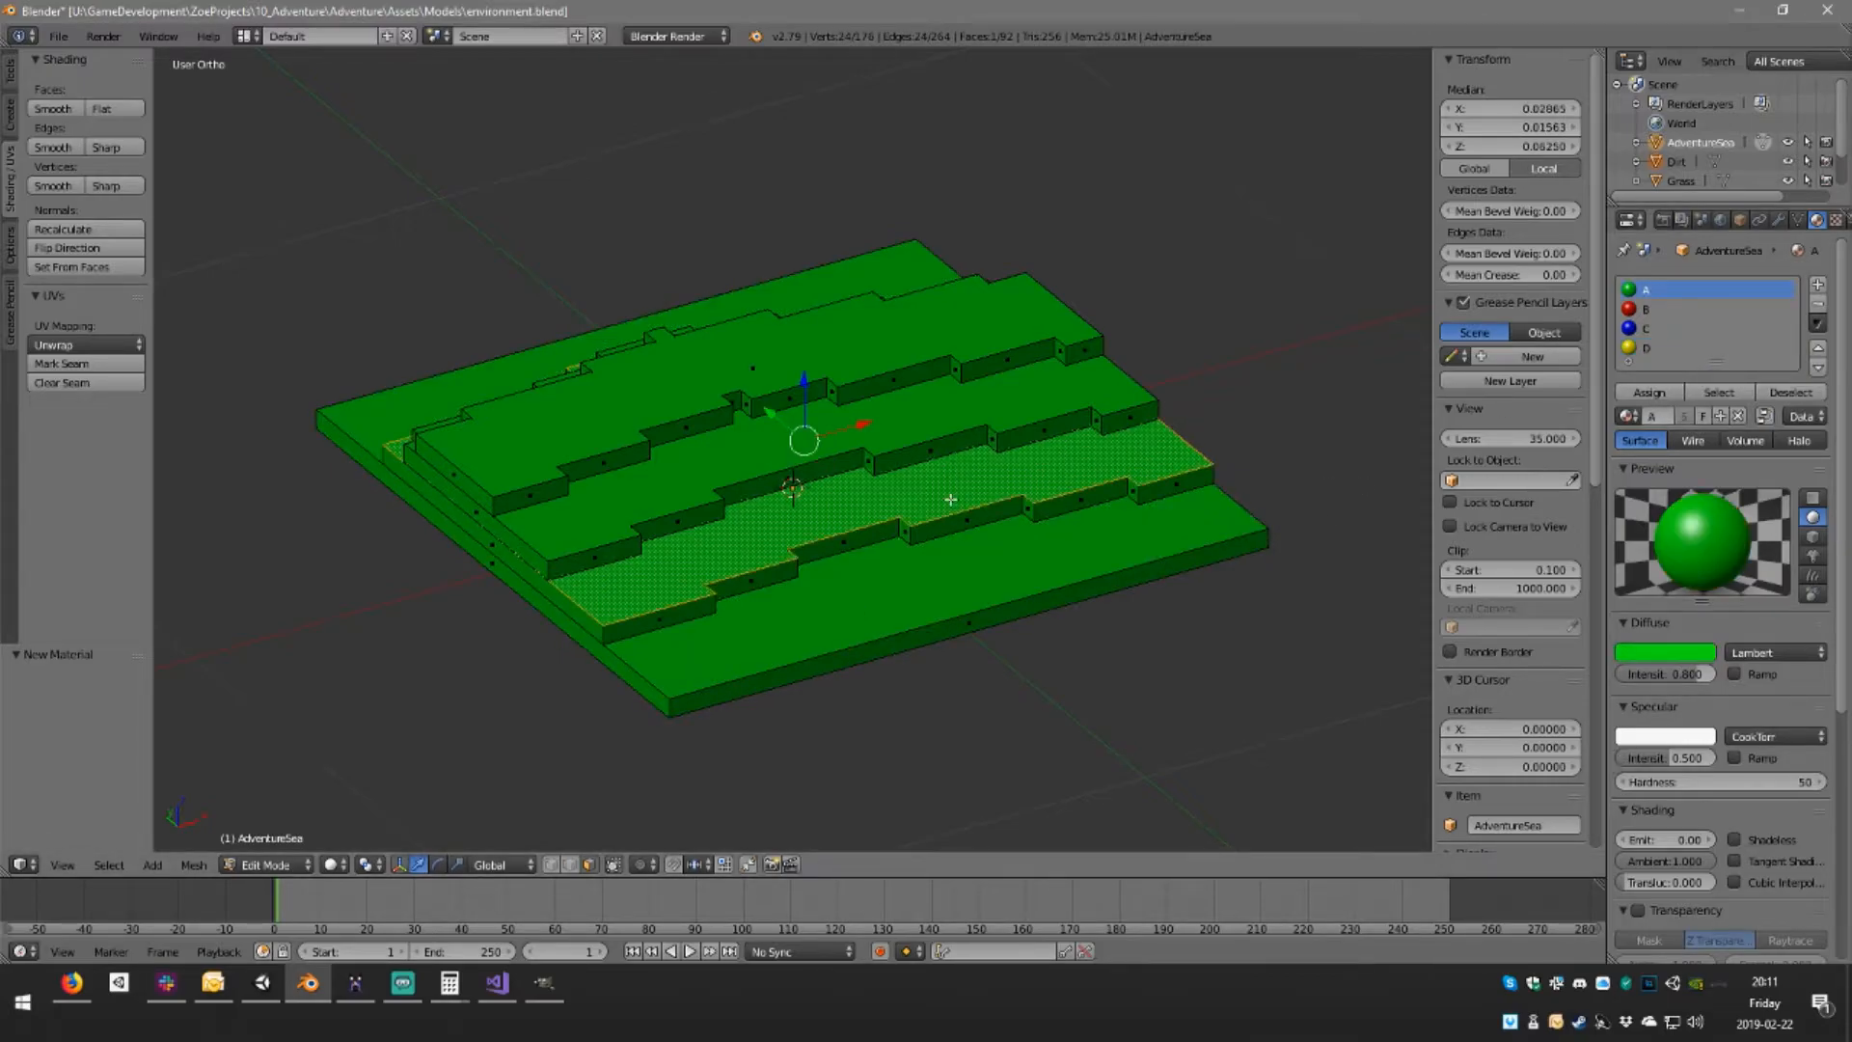
key("ctrl+l")
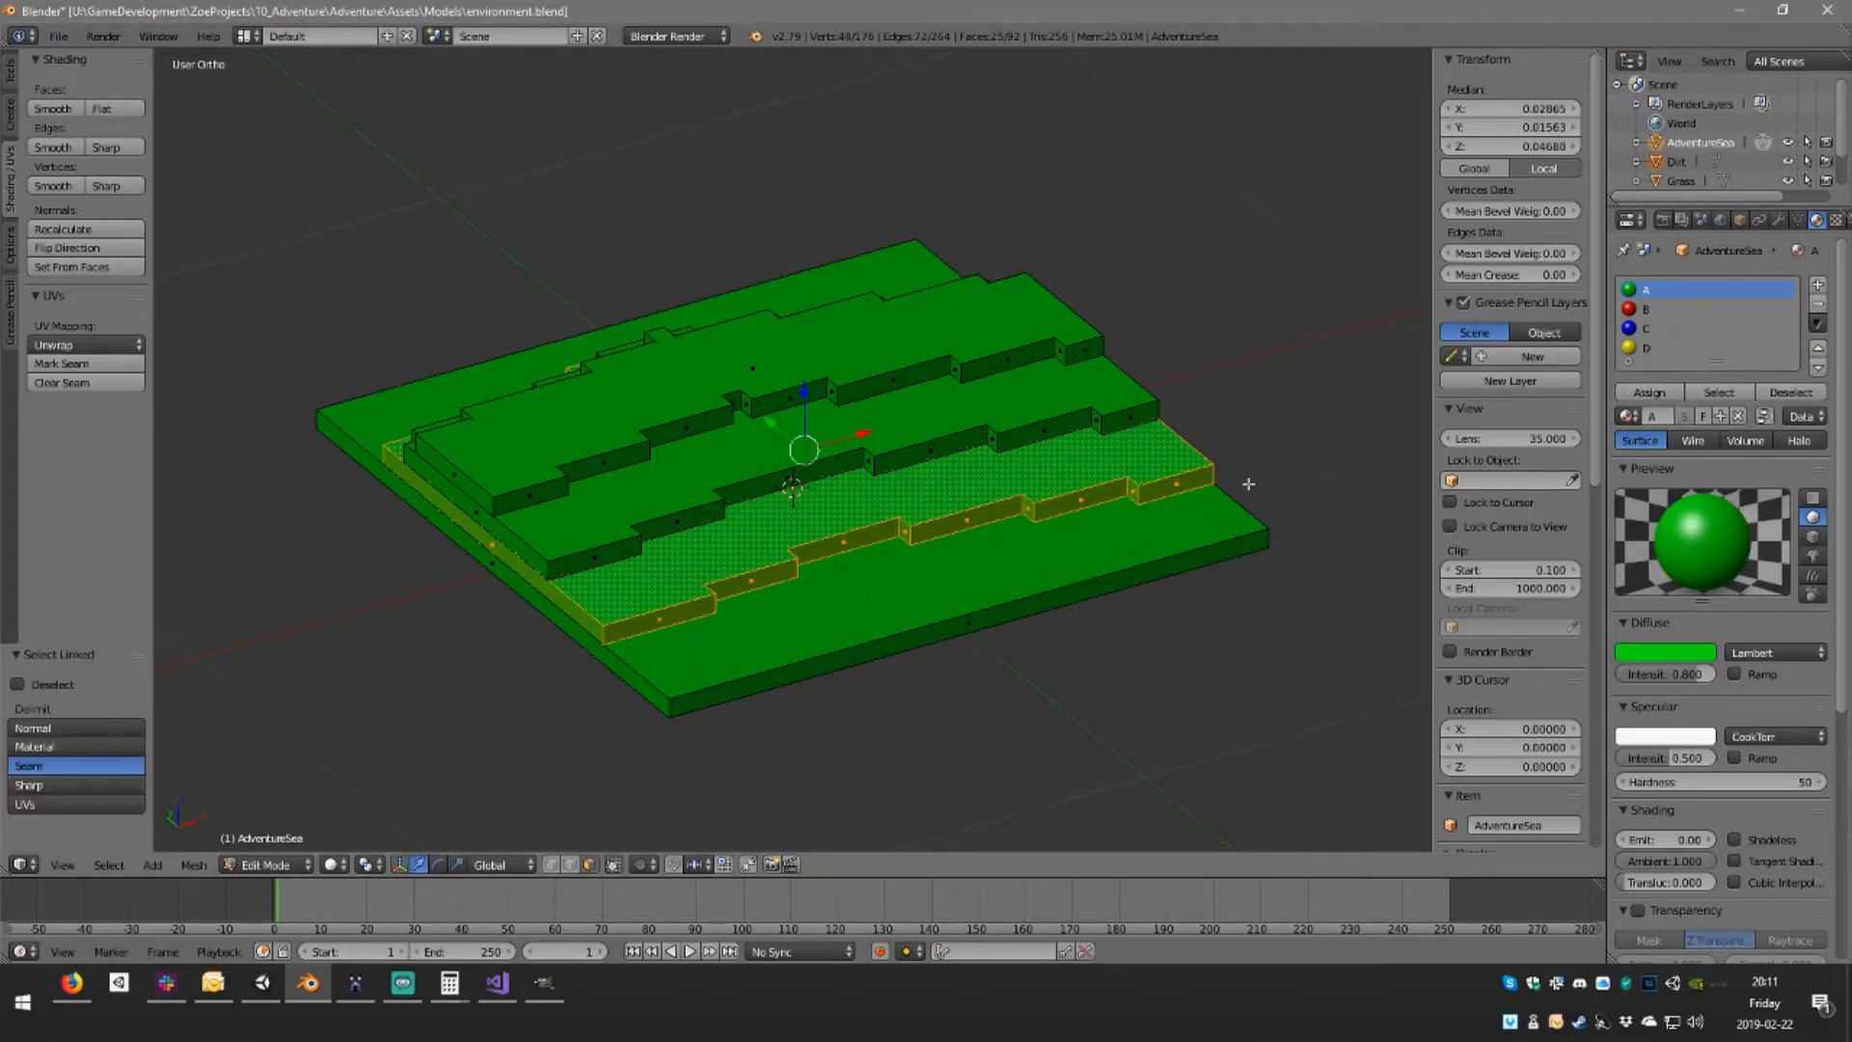
left_click(1669, 309)
left_click(1656, 392)
Select all linked faces of the third level and assign material C
right_click(994, 394)
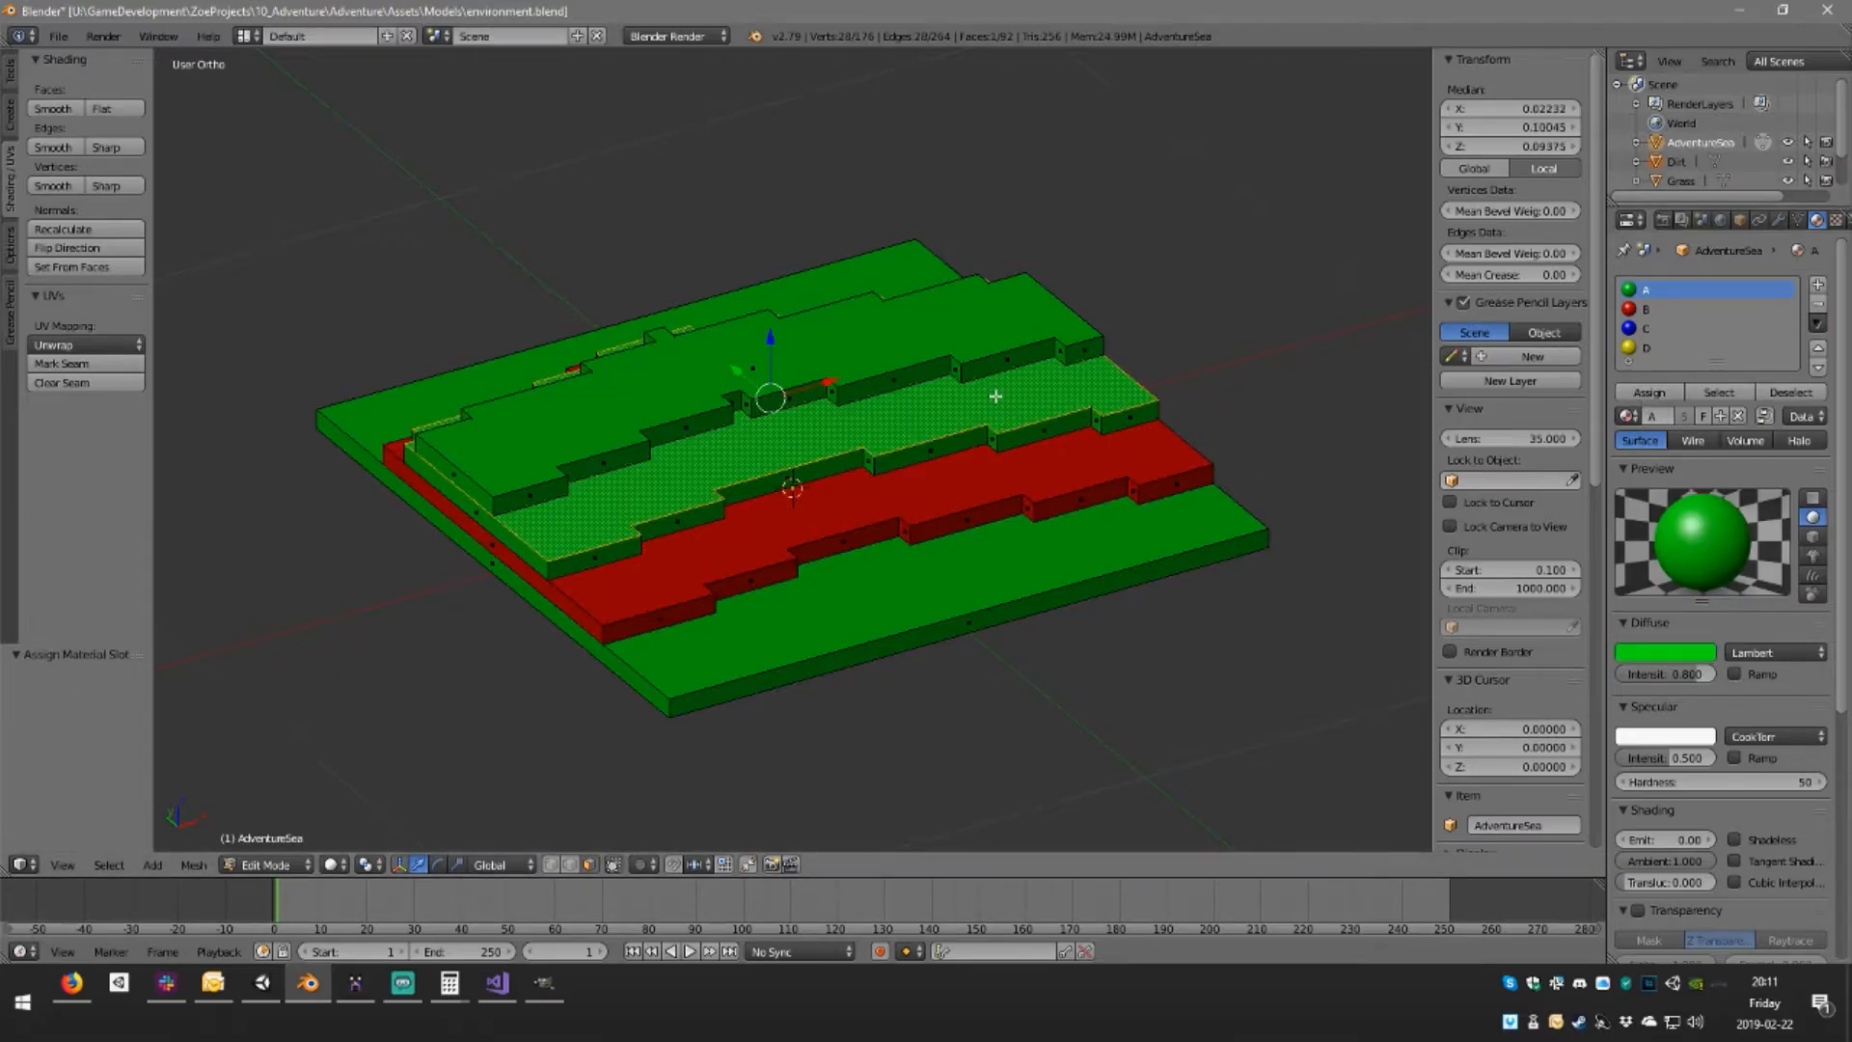
key("ctrl+l")
left_click(1660, 328)
left_click(1650, 392)
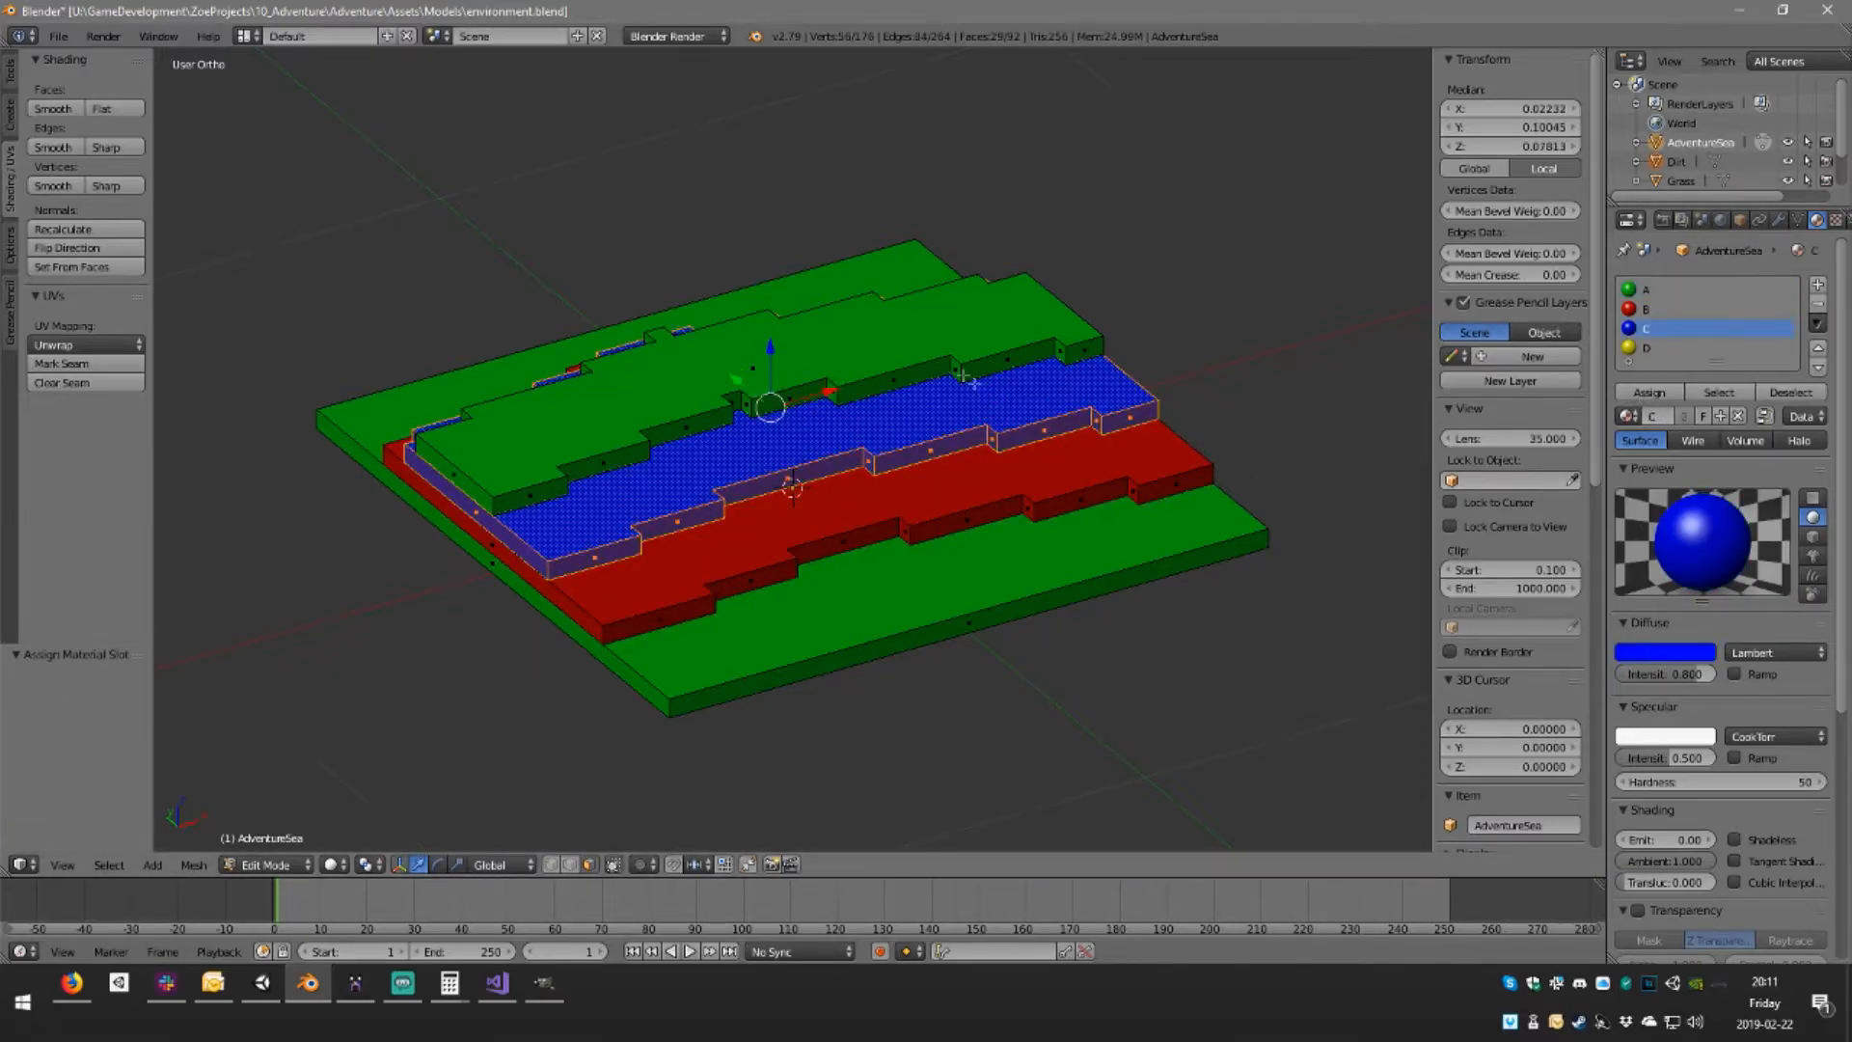
Select all linked faces of the topmost level and assign material D
right_click(1086, 366)
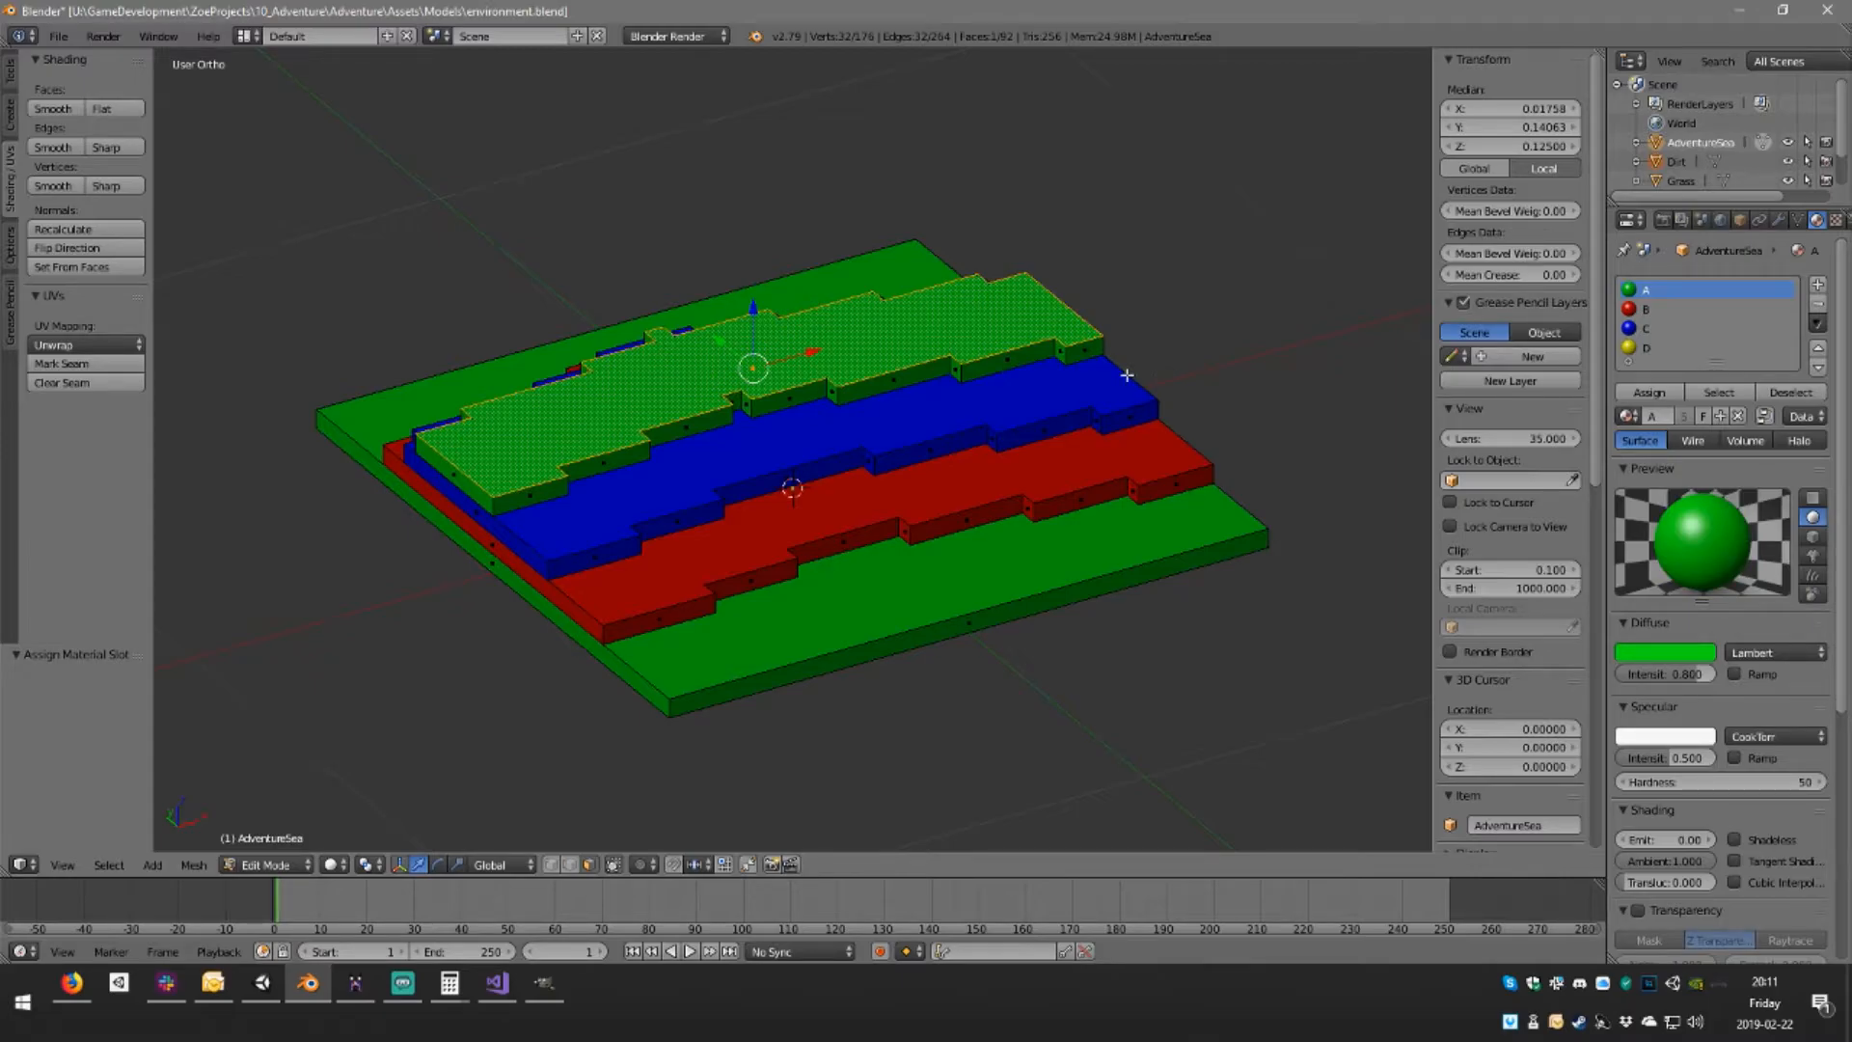
key("l")
right_click(982, 330)
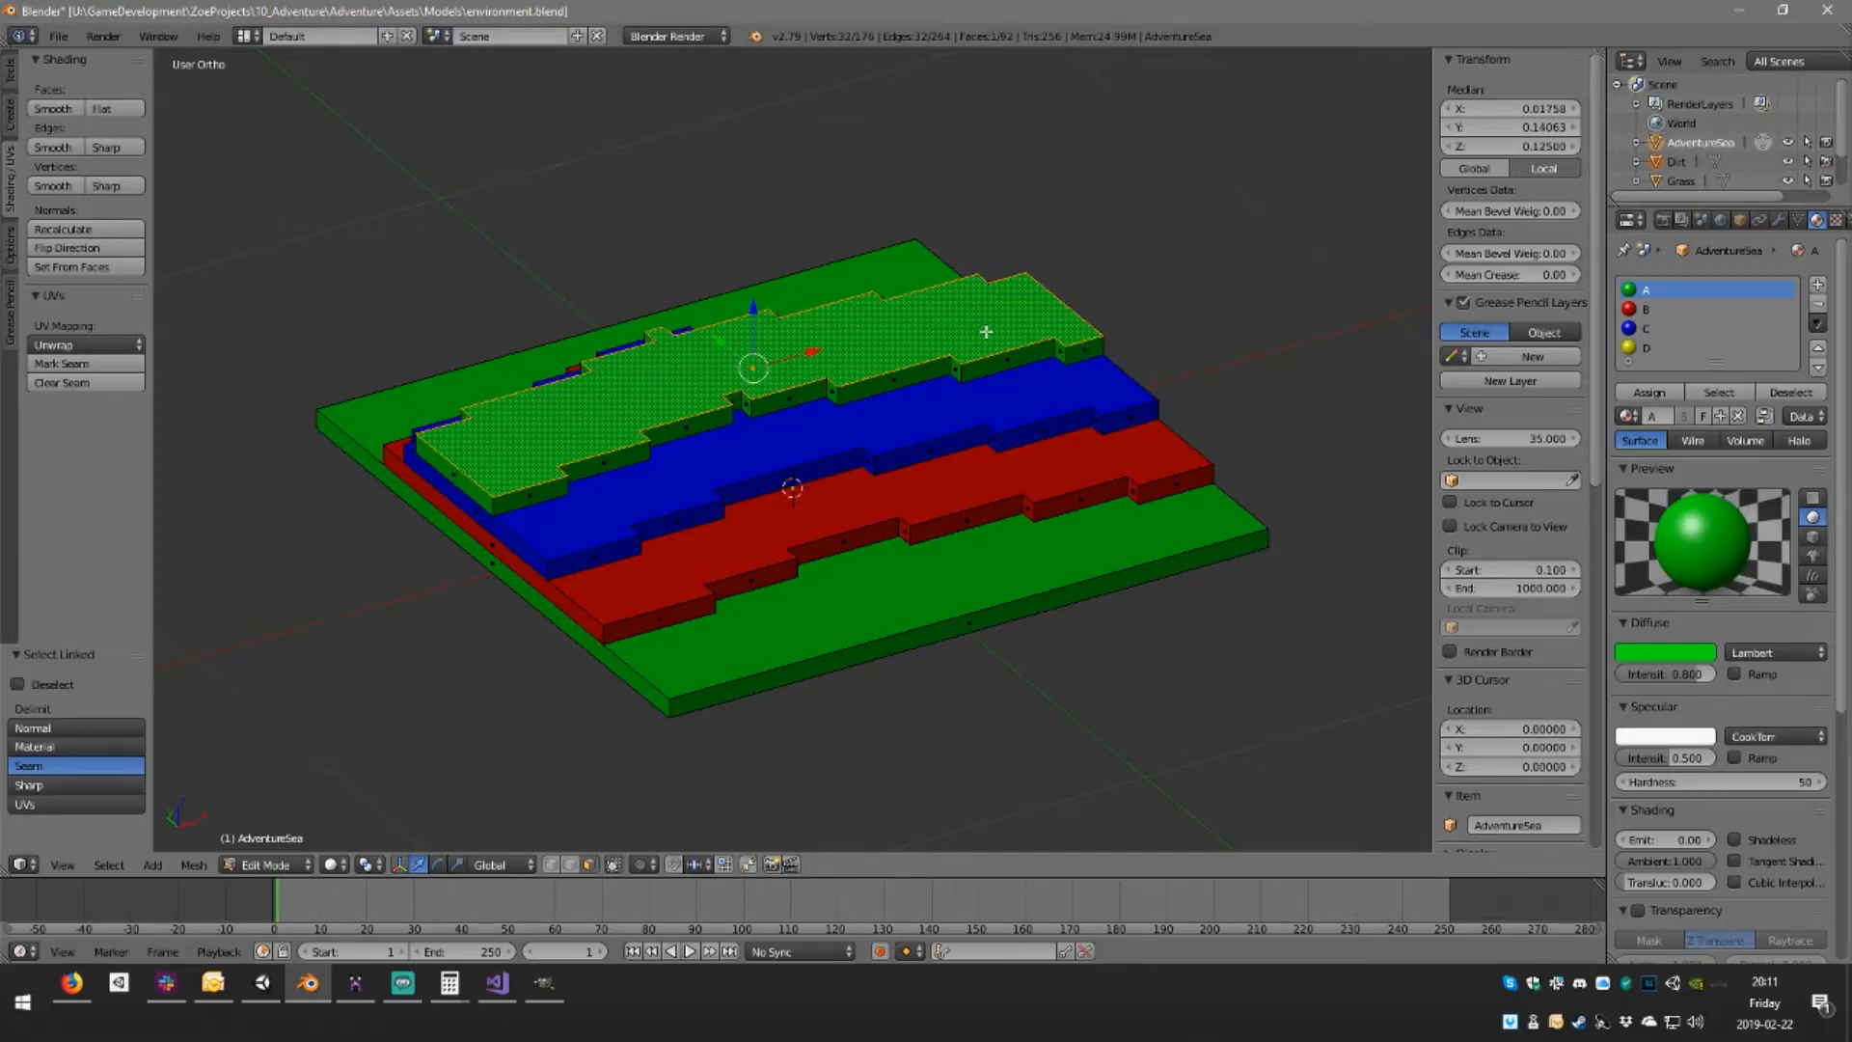
key("l")
left_click(1654, 348)
left_click(1650, 392)
middle_click_drag(1076, 328, 1168, 384)
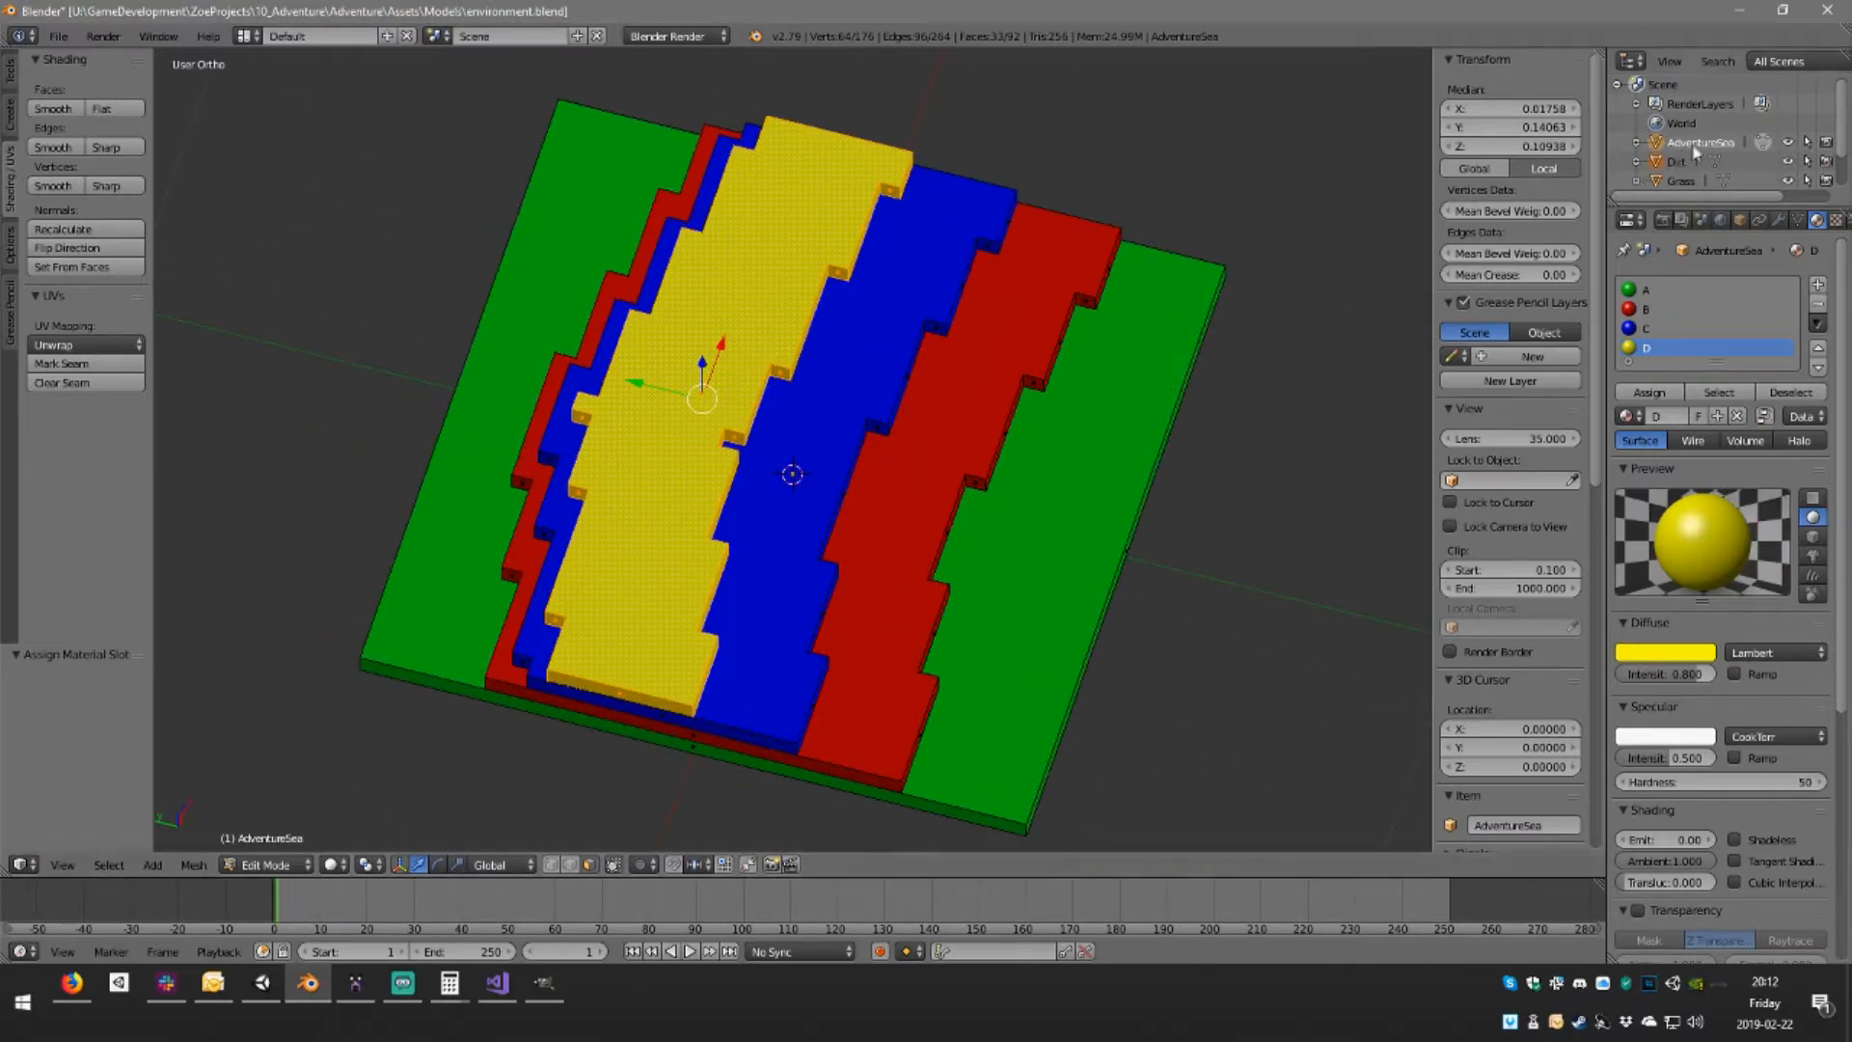
Rename the AdventureSea object and its mesh data to Sea and save the file
left_click(1637, 143)
double_click(1713, 163)
left_click_drag(1740, 163, 1569, 166)
key("BackSpace")
key("Return")
double_click(1694, 142)
left_click_drag(1715, 143, 1594, 151)
key("BackSpace")
key("Return")
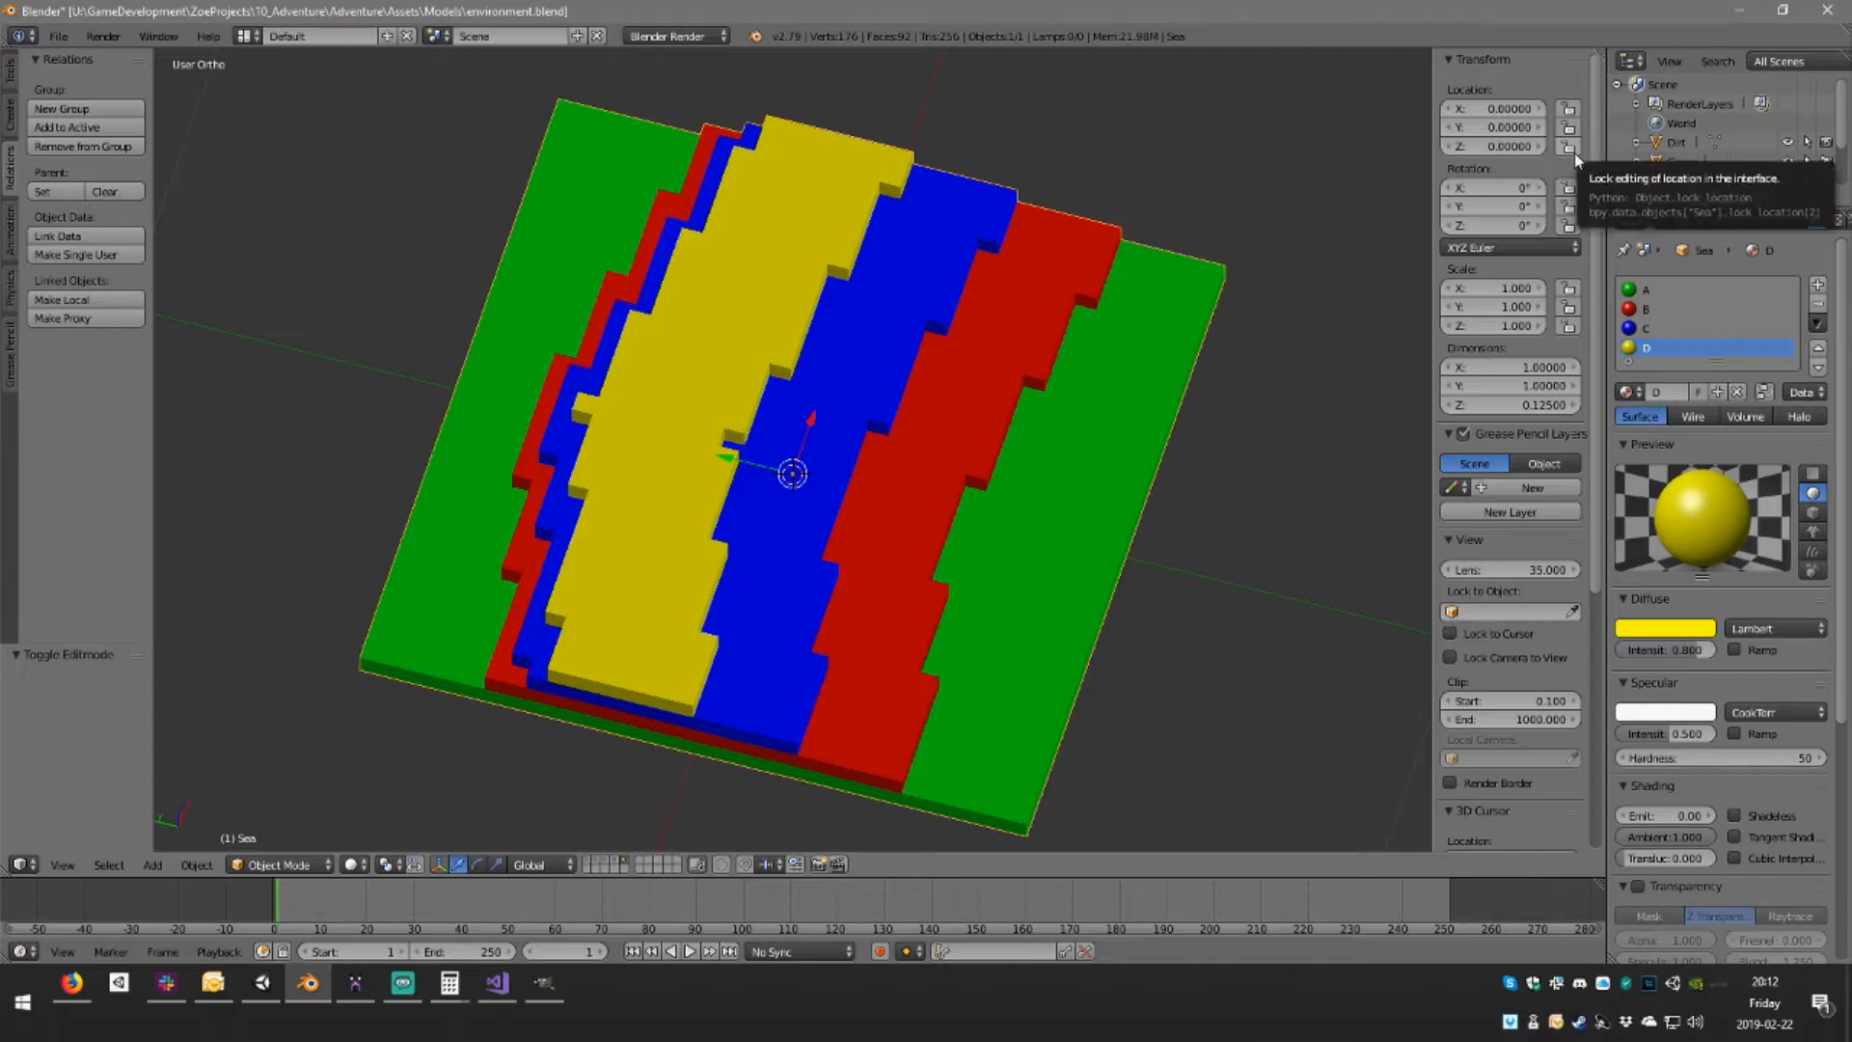
key("ctrl+s")
left_click(1548, 144)
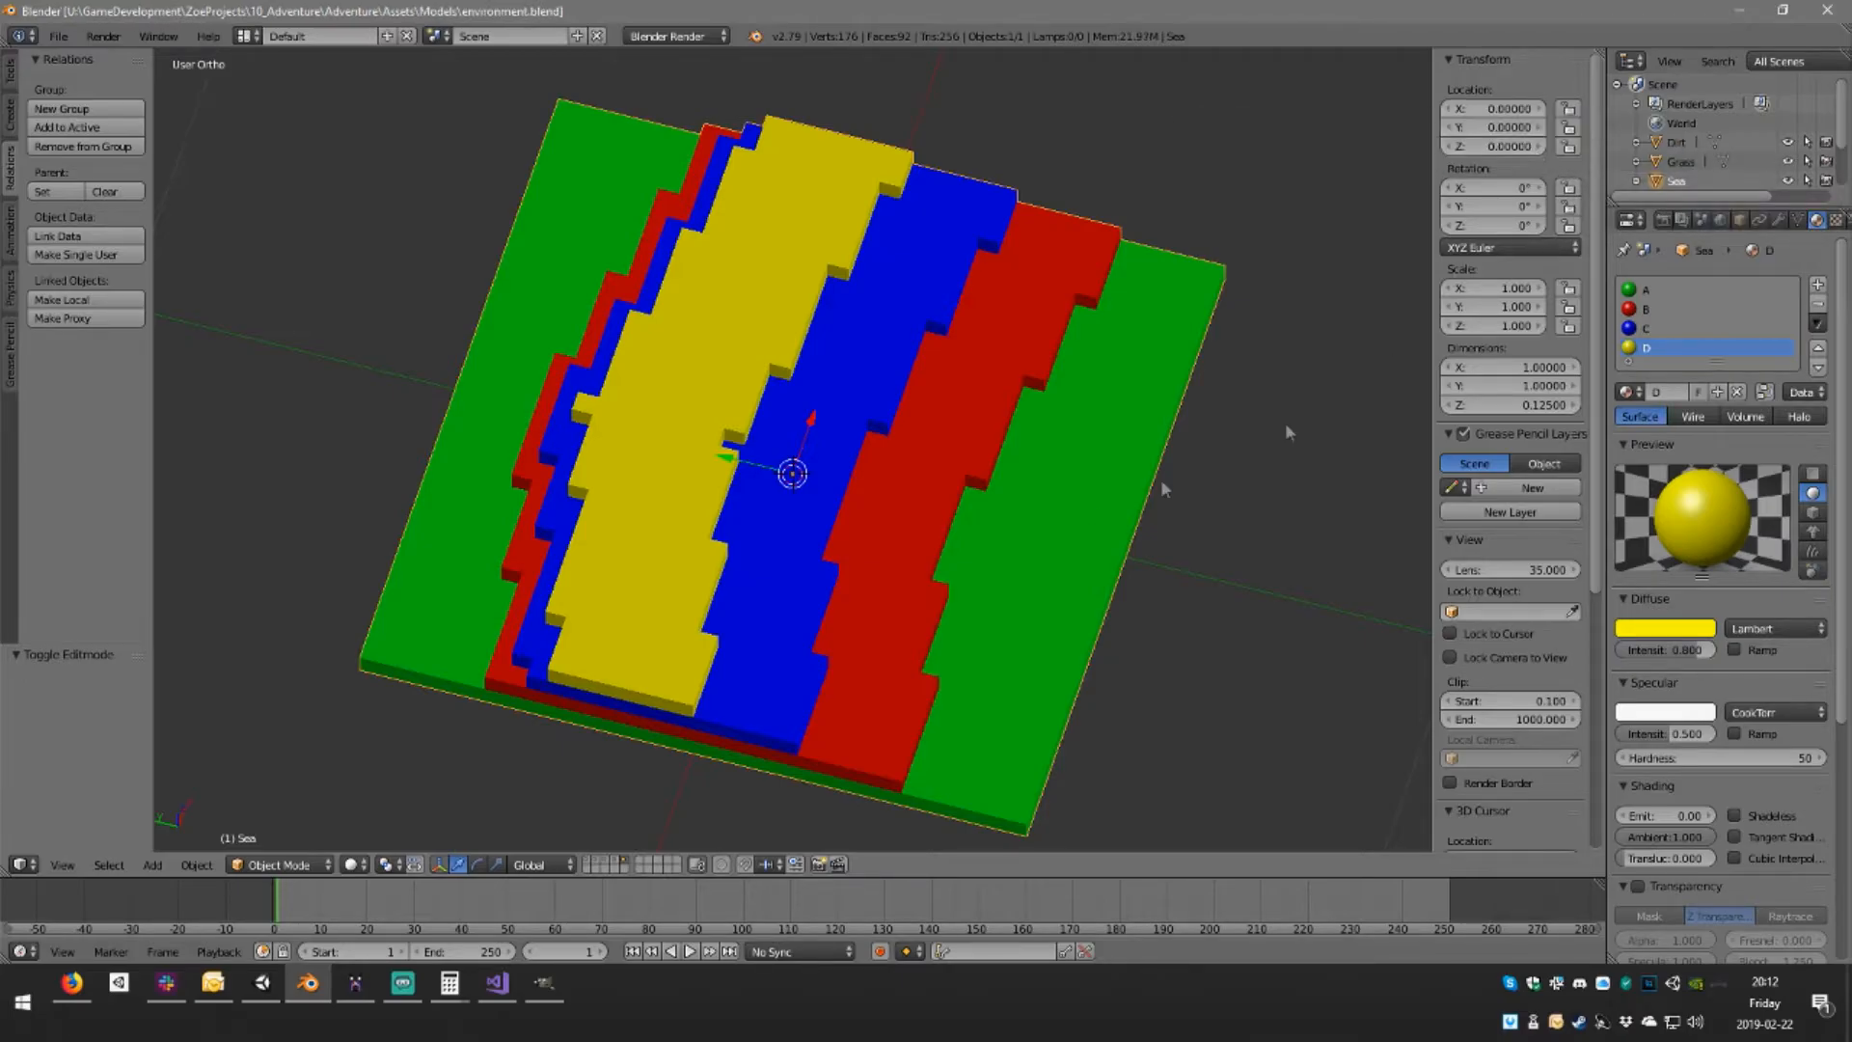
Switch to Unity and set the size of the World object's map colours list to 5
left_click(268, 994)
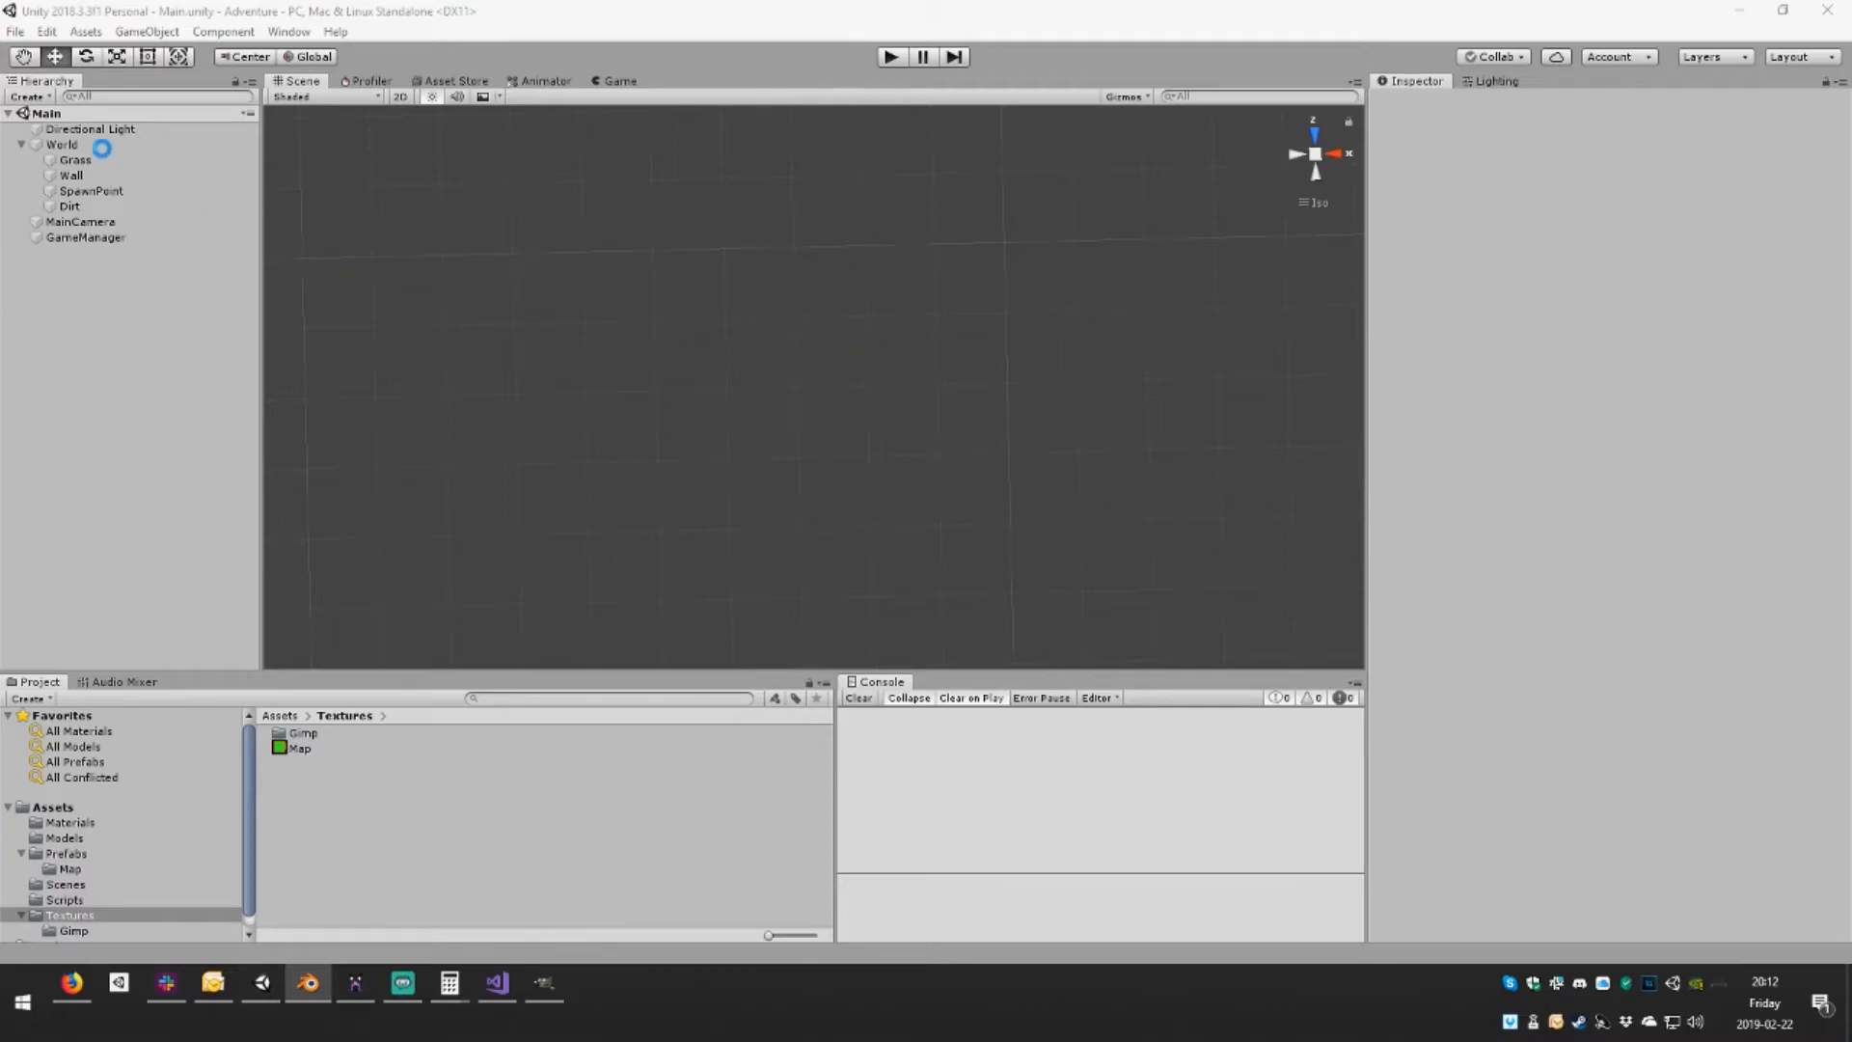
left_click(90, 147)
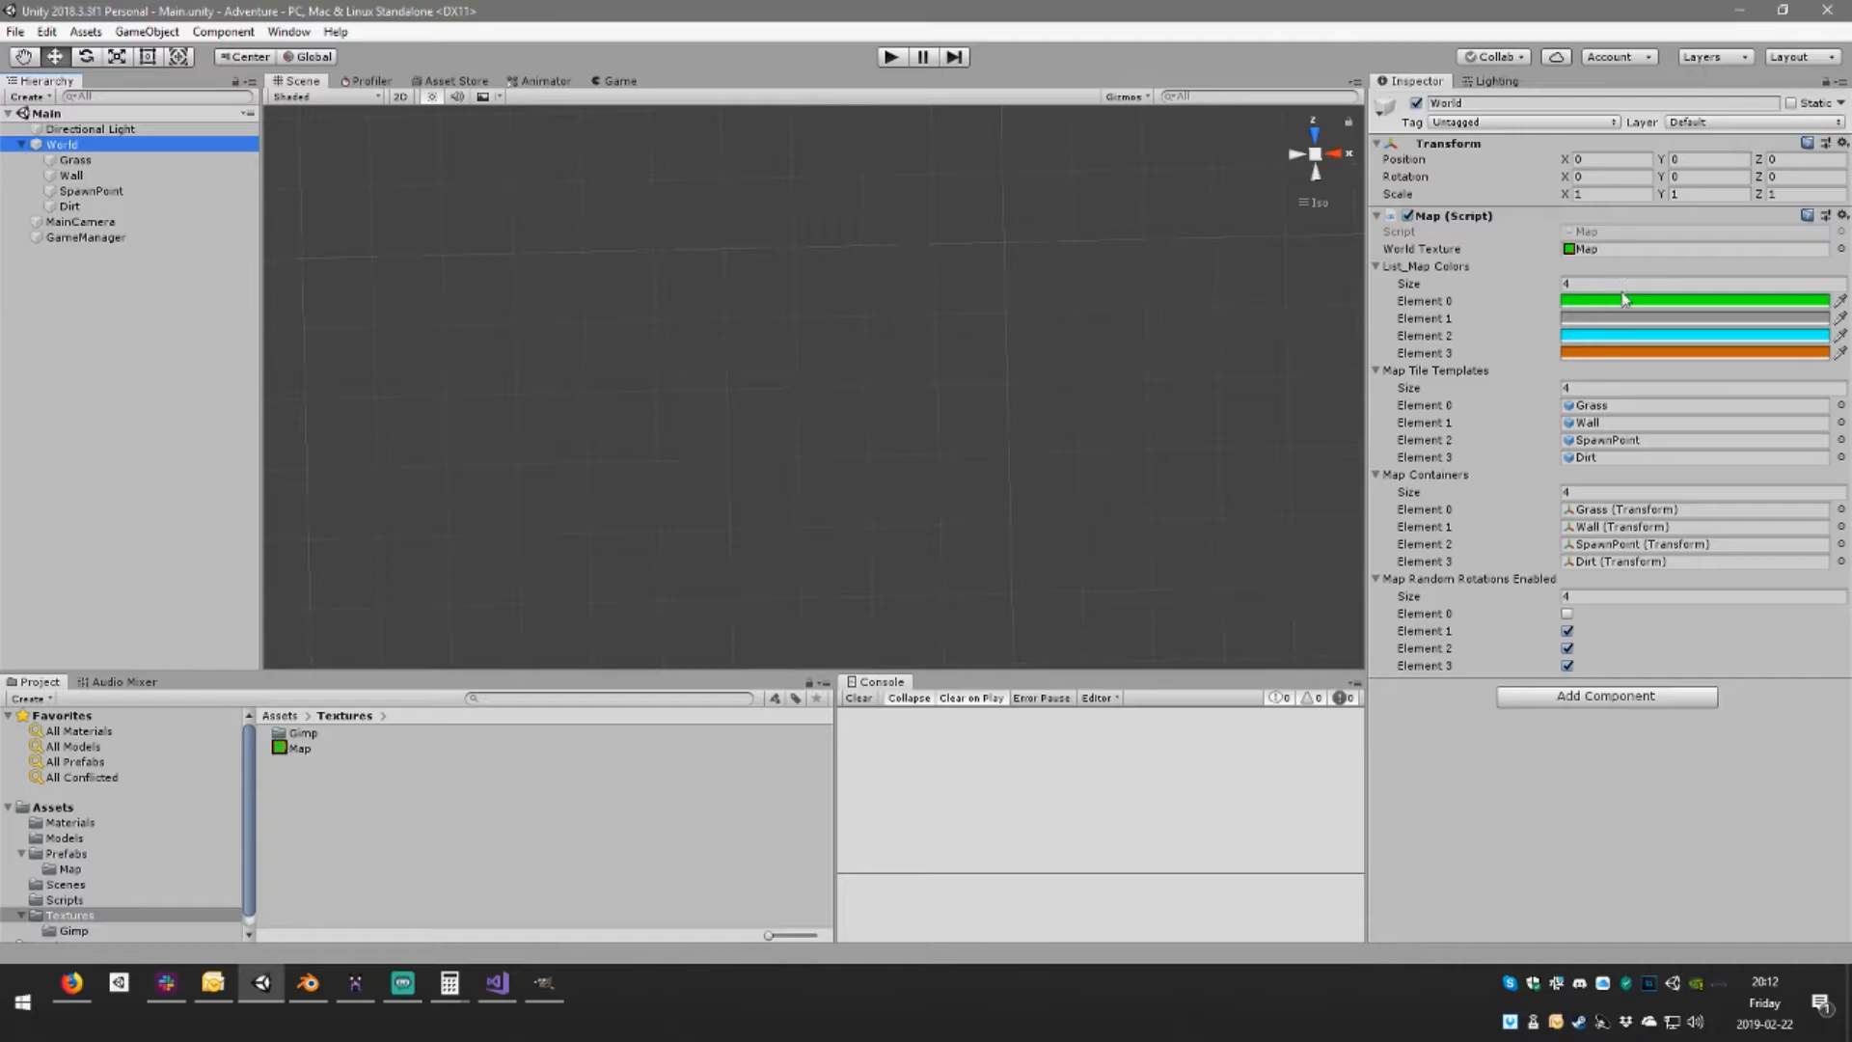
left_click(1619, 283)
type("5")
key("Return")
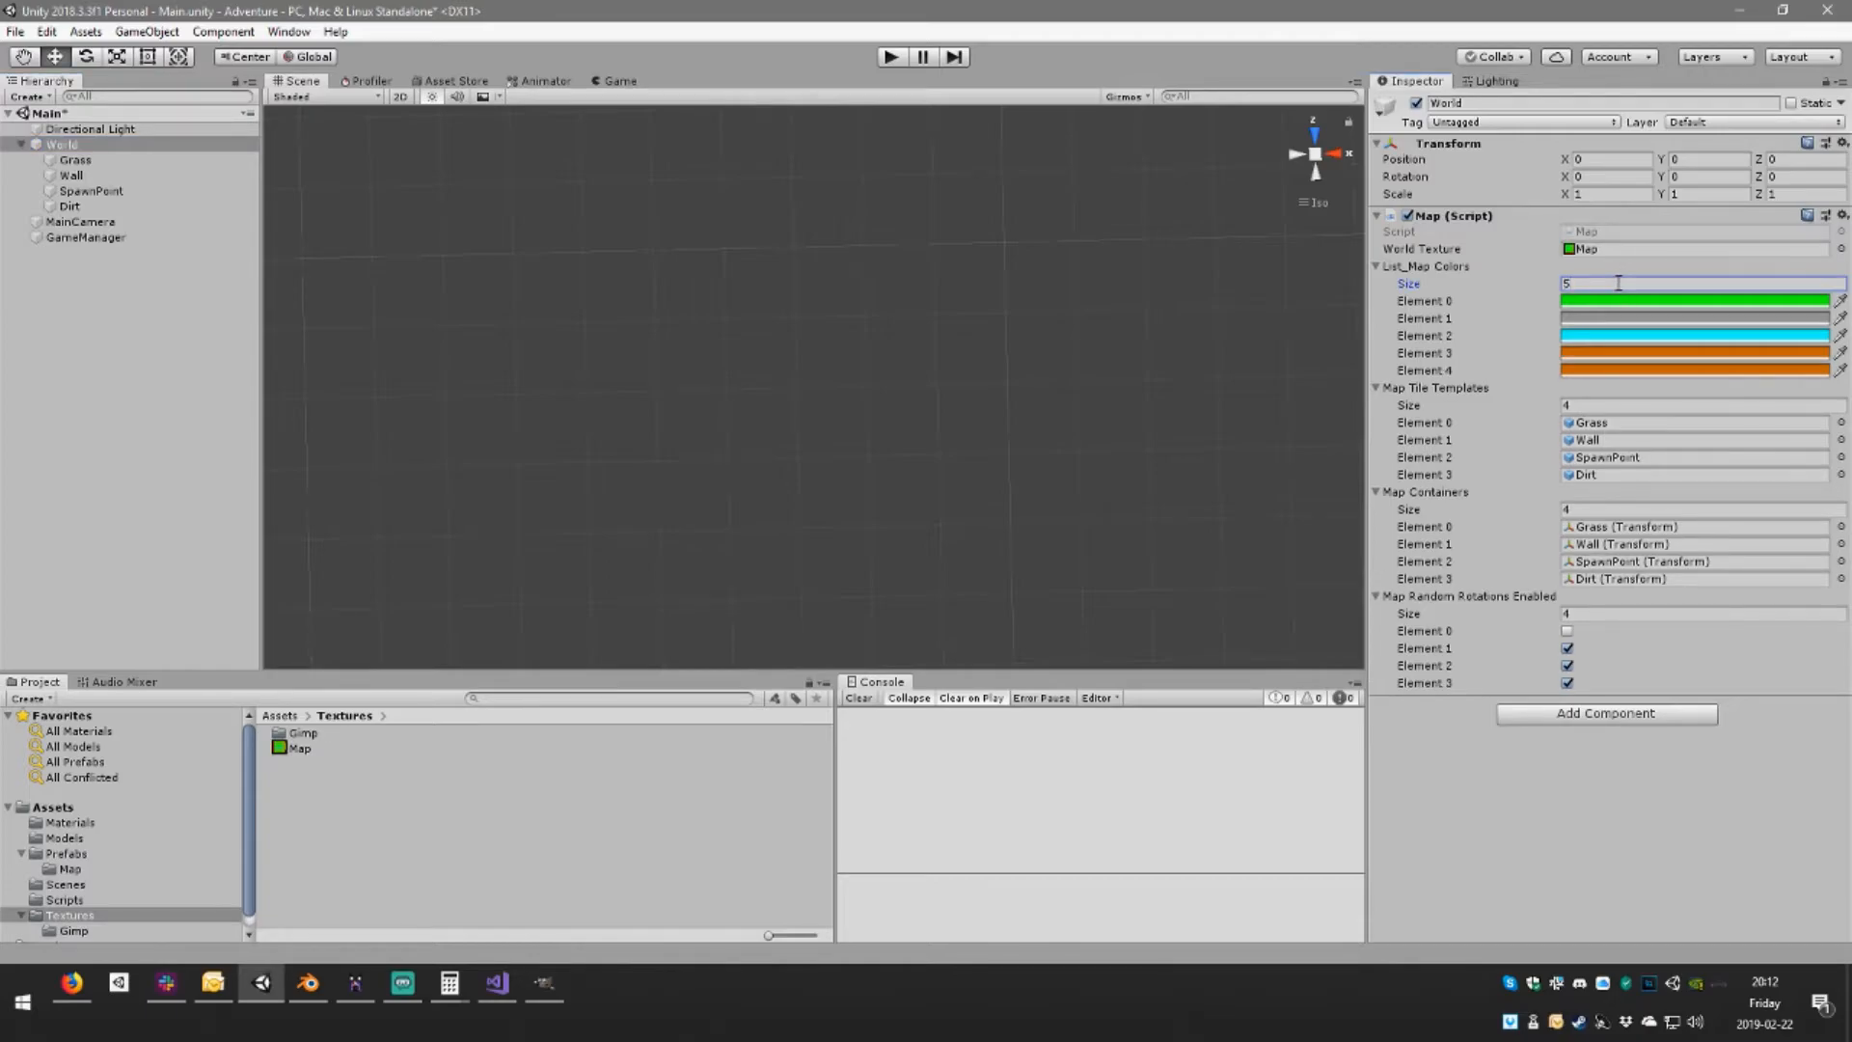
Set the colour of Element 4 in the map colours list to pure blue, 0000FF
left_click(1657, 373)
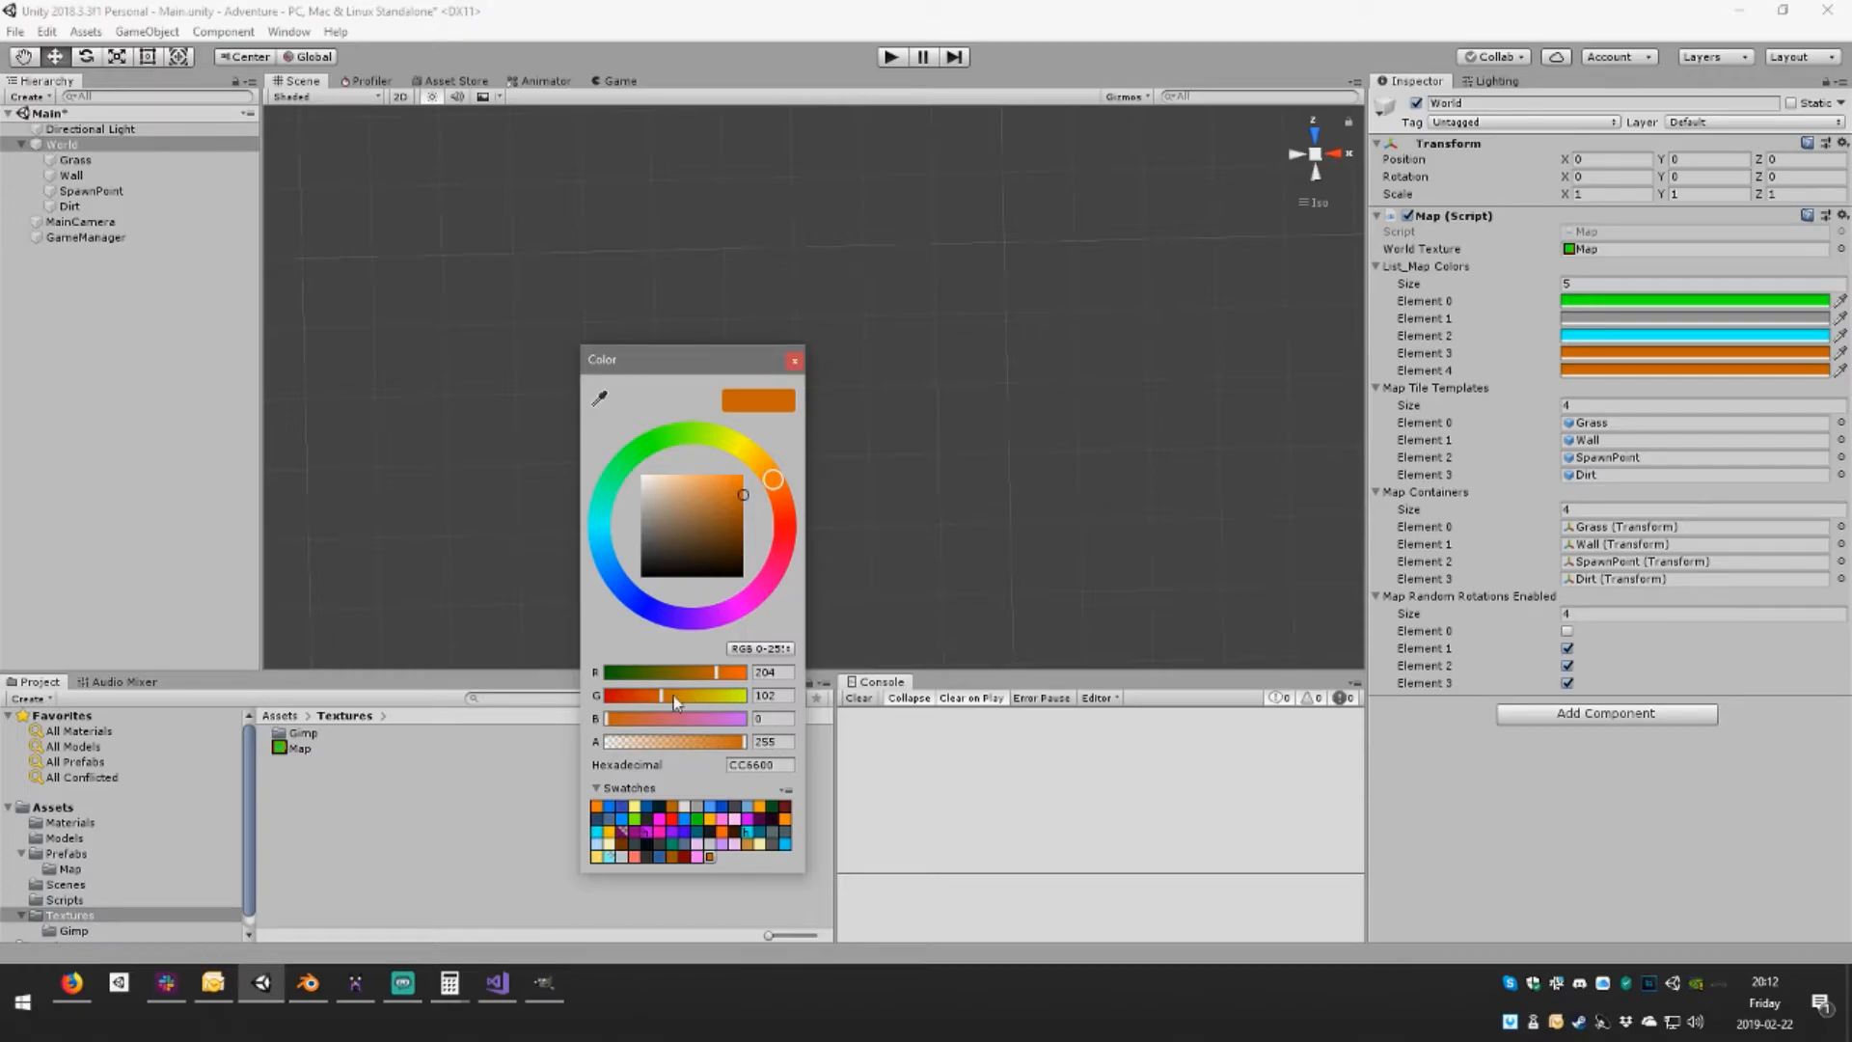
left_click_drag(673, 698, 558, 697)
left_click_drag(730, 674, 410, 674)
left_click_drag(649, 726, 838, 739)
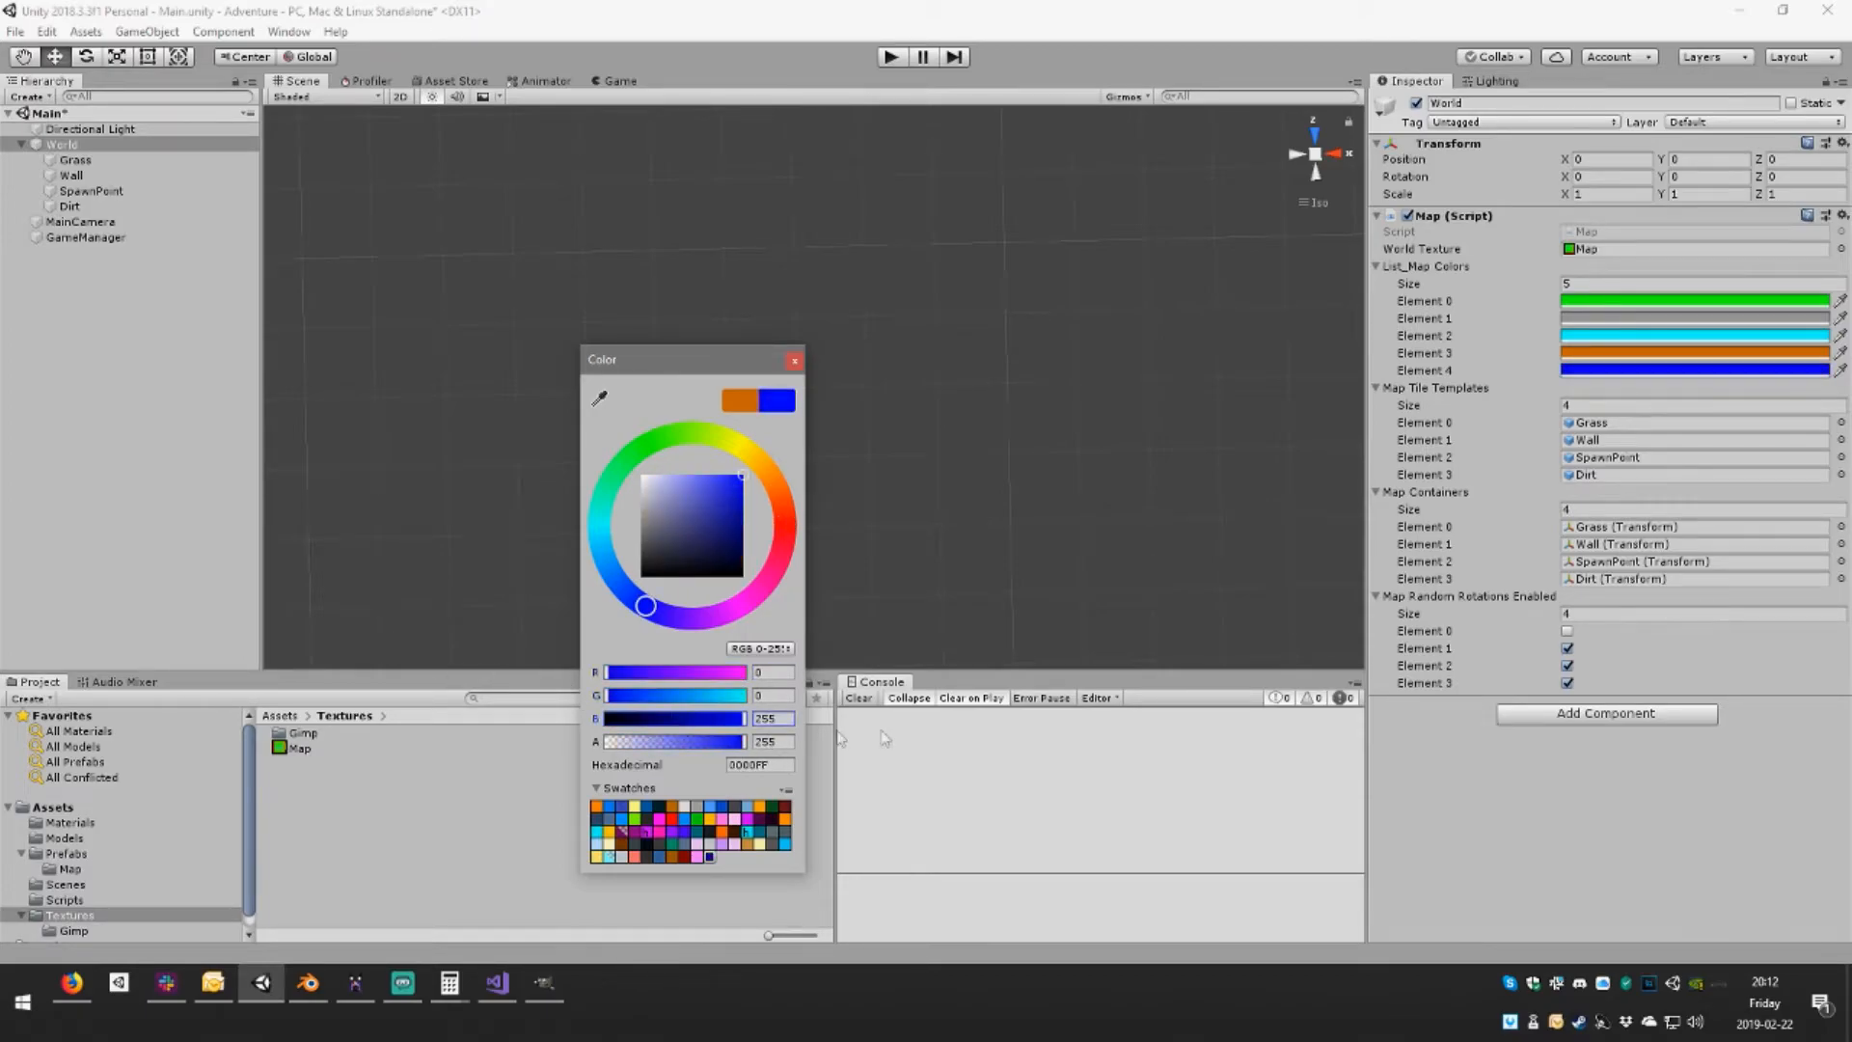
left_click(794, 361)
Resize the map tile templates, containers and random rotations lists to 5, with random rotation disabled for Element 4
left_click(1577, 409)
key("Return")
left_click(1592, 526)
type("5")
key("Return")
left_click(1583, 647)
key("Return")
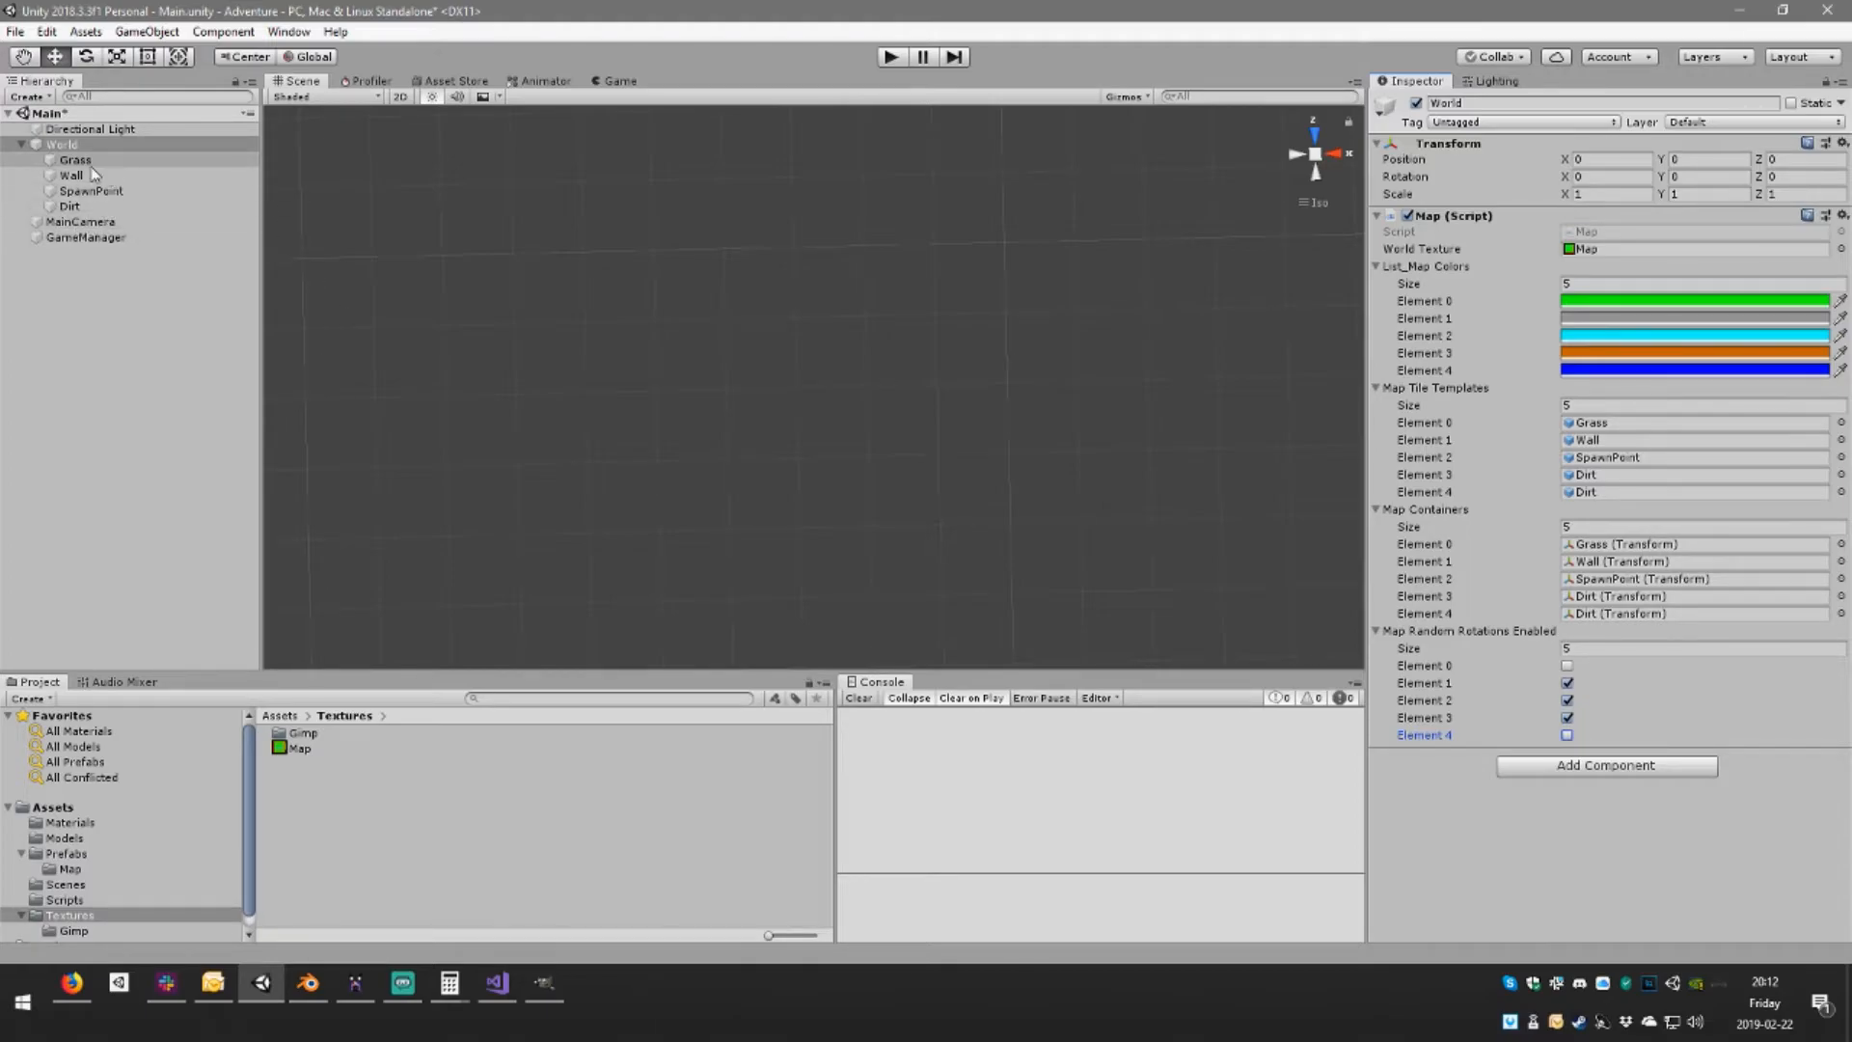
Duplicate the Dirt container object under World and rename the copy Sea
left_click(87, 205)
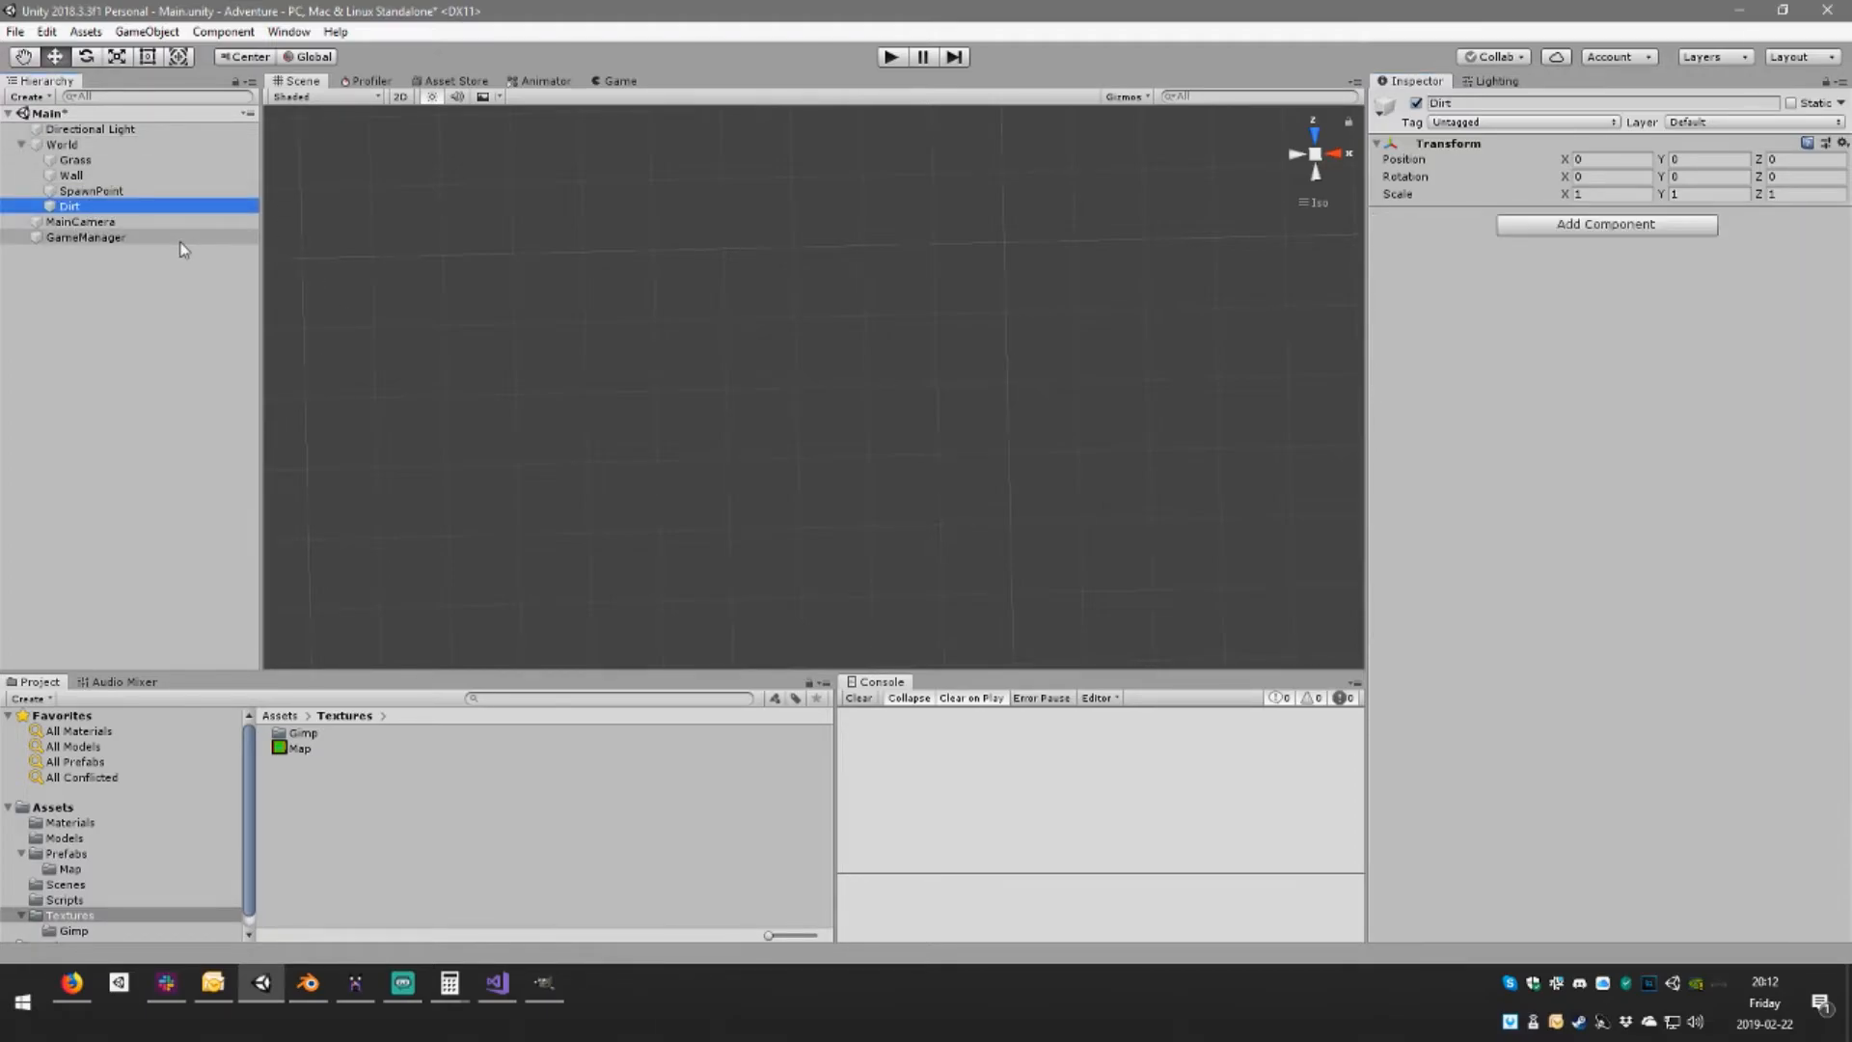
key("ctrl+d")
double_click(89, 222)
key("F2")
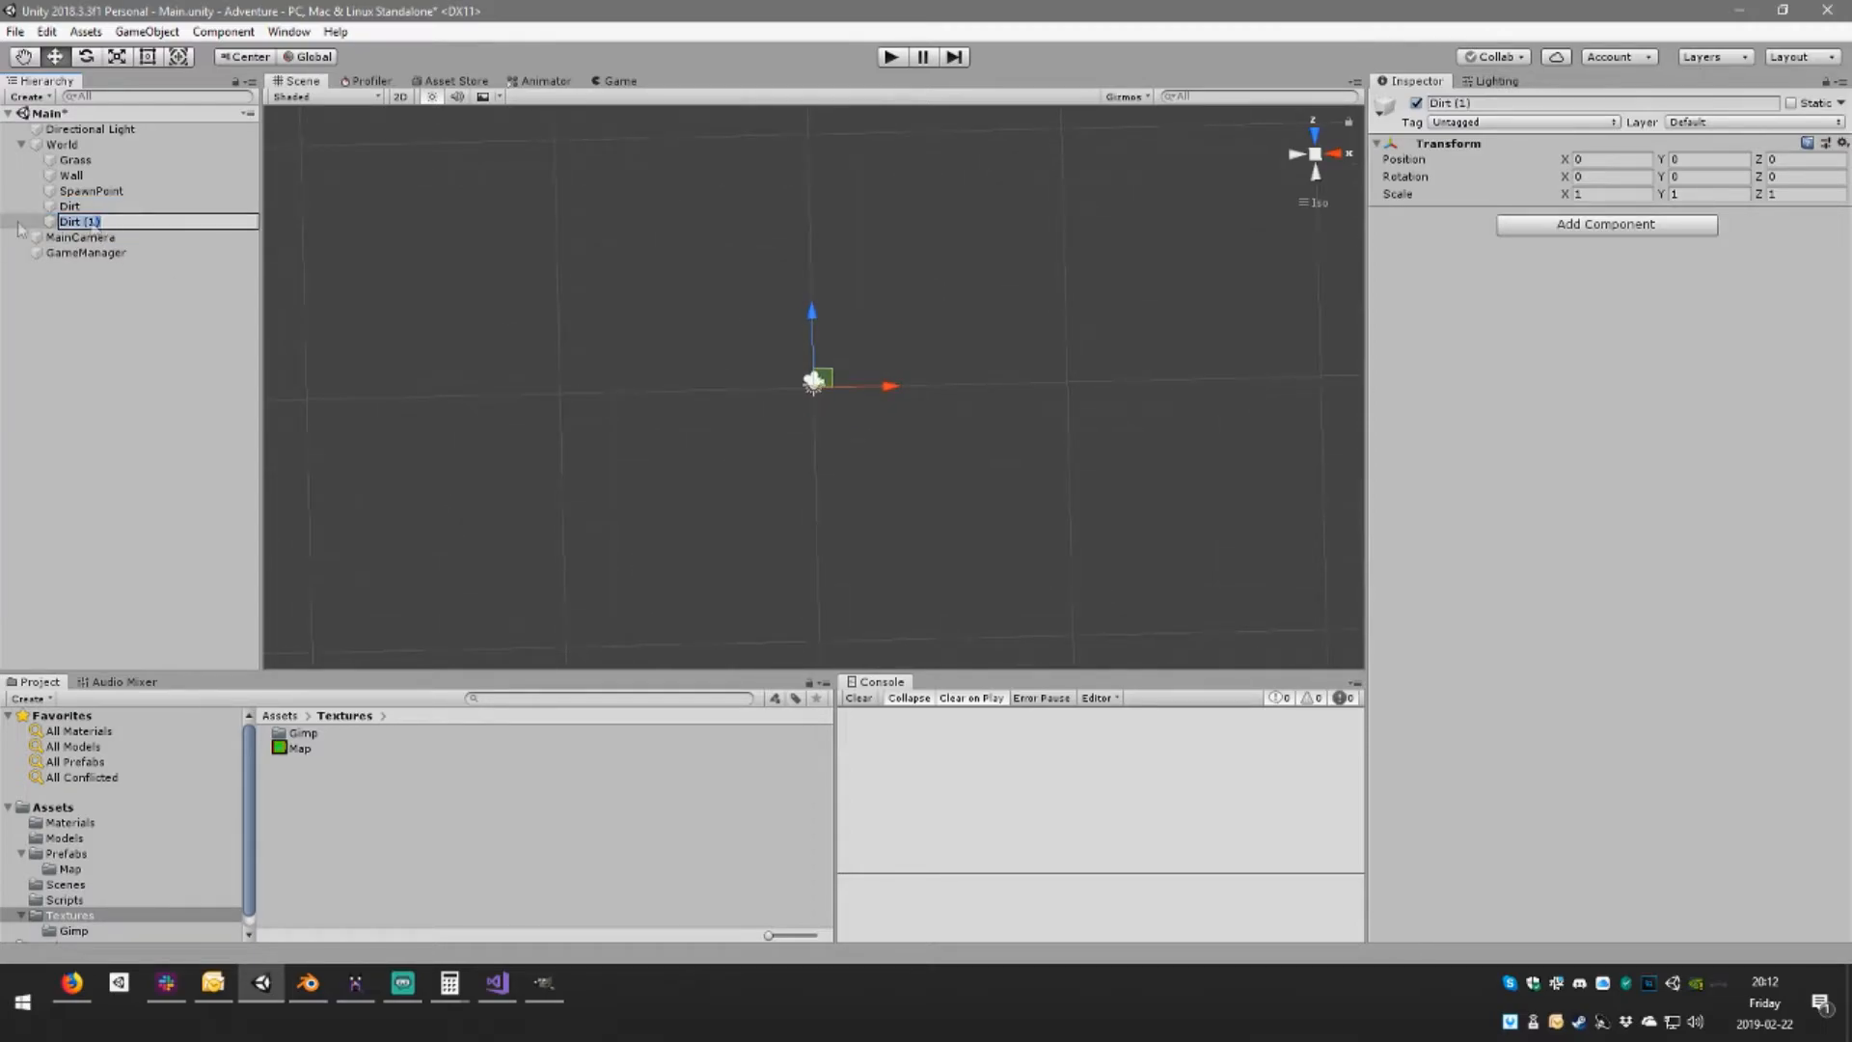
type("Sea")
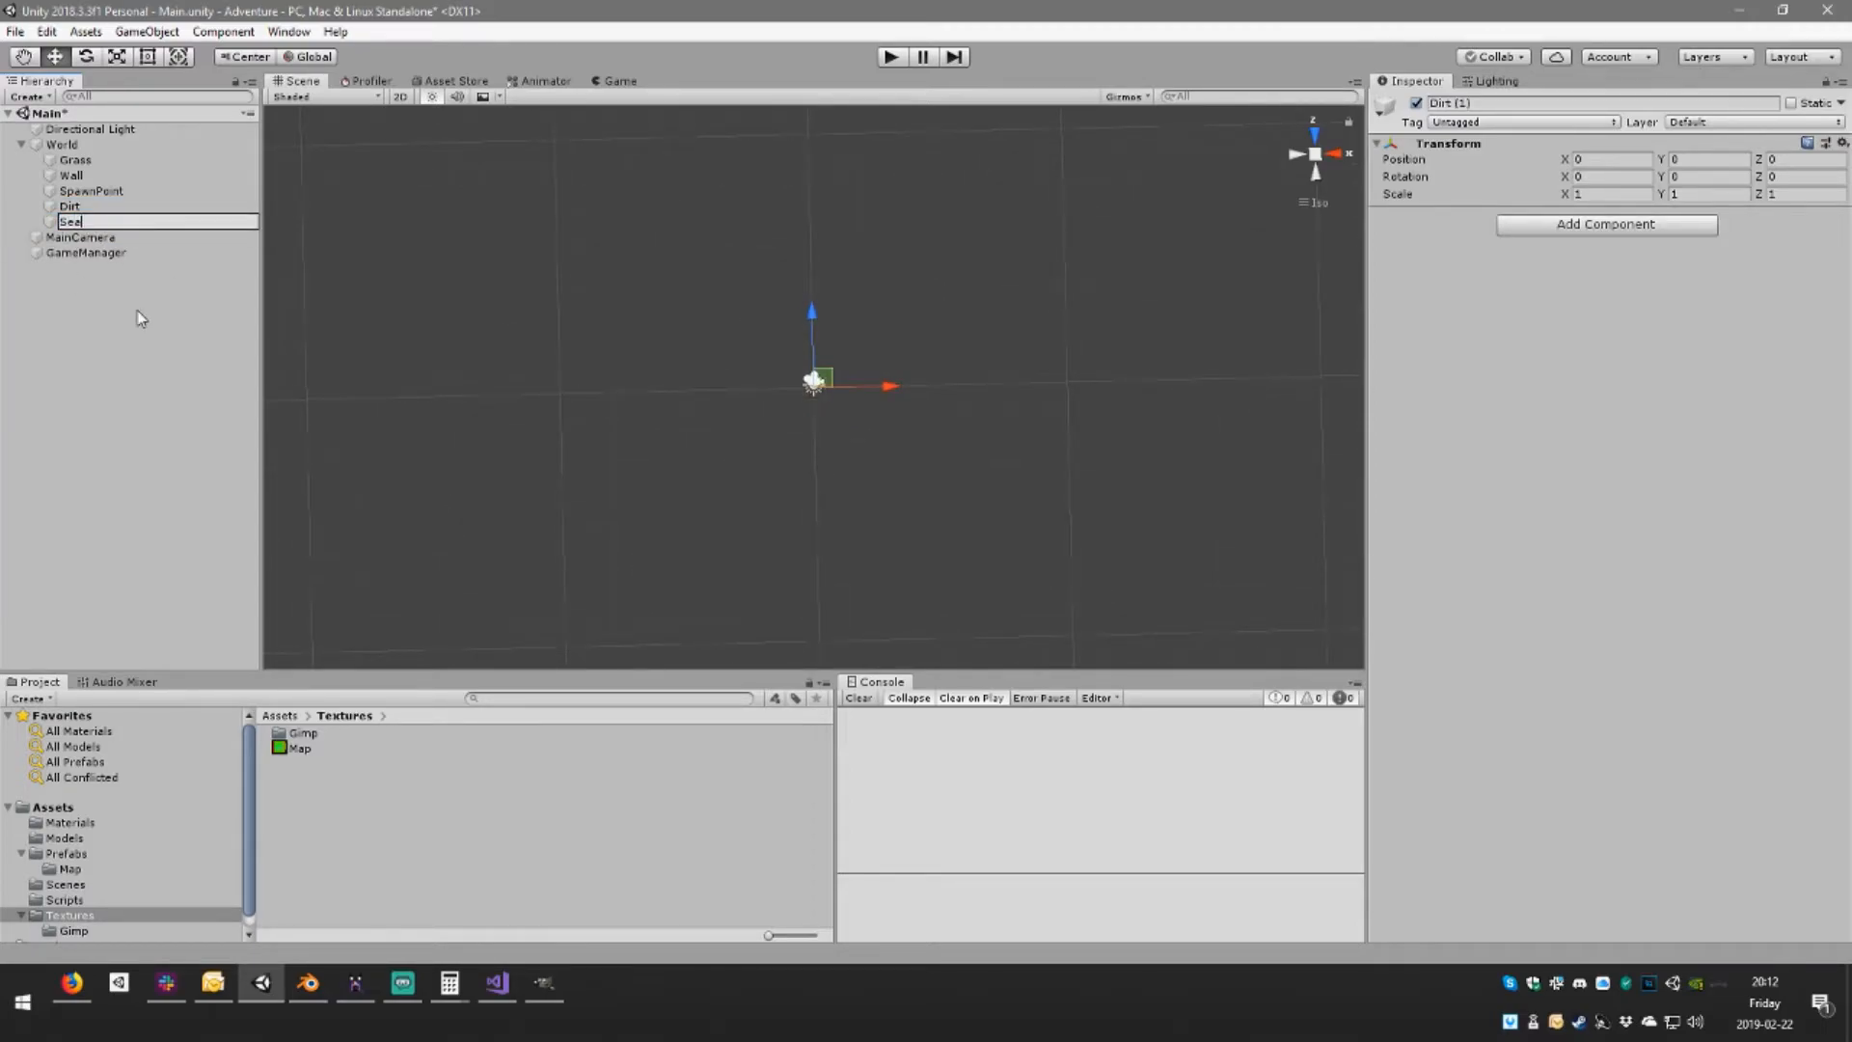
key("Return")
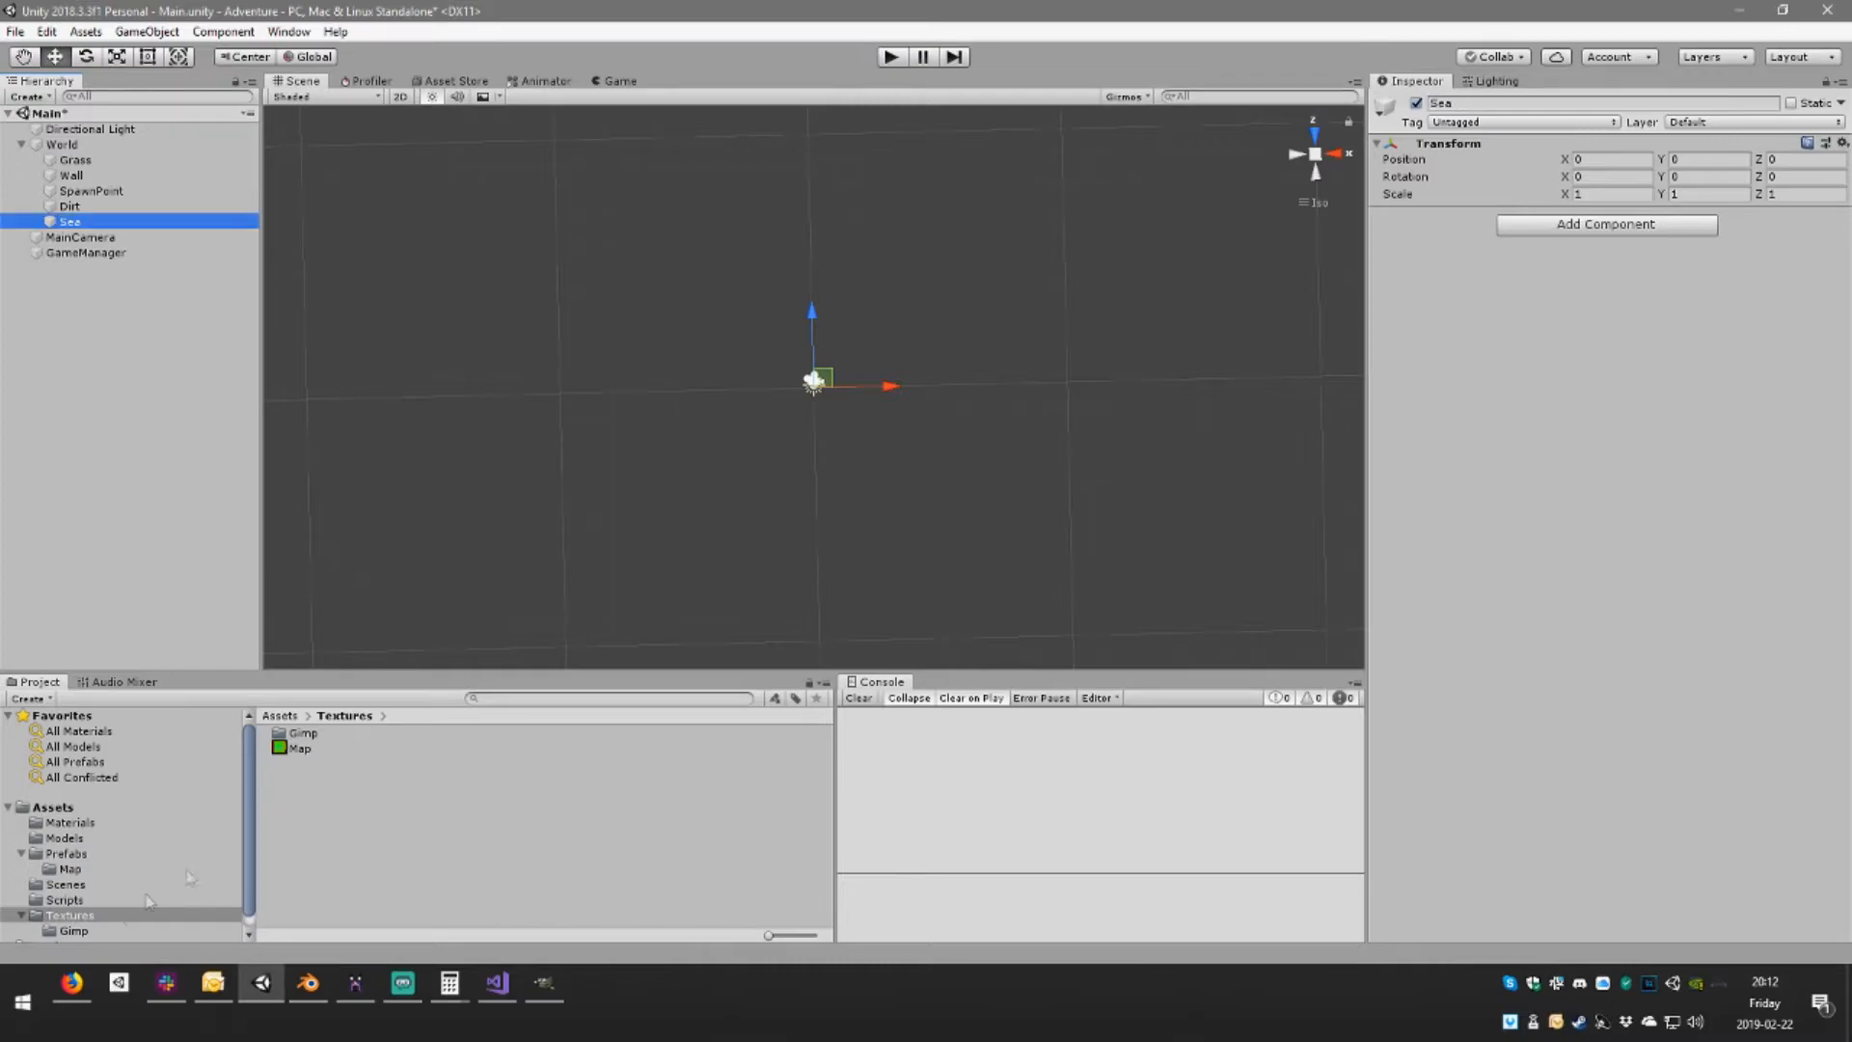
Switch to GIMP, select and show the Legend layer of the map image, and save the file
left_click(307, 753)
left_click(545, 983)
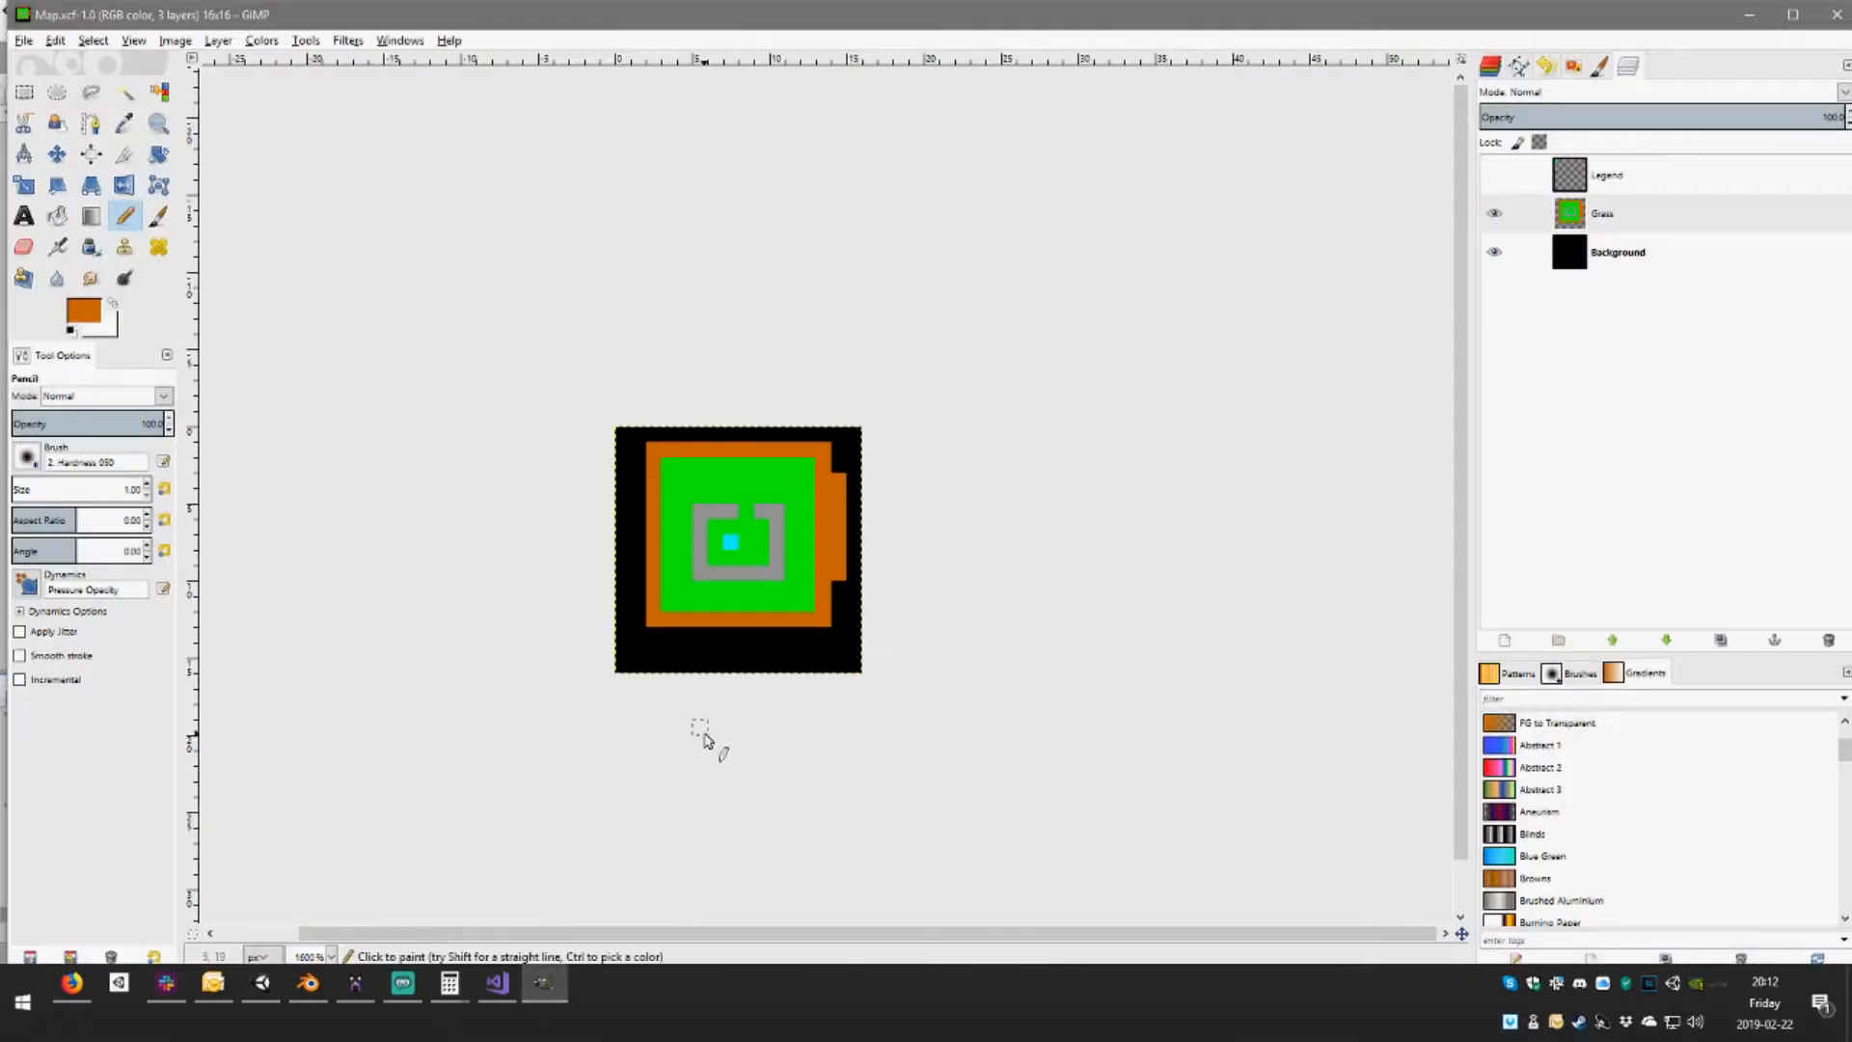
left_click(1640, 189)
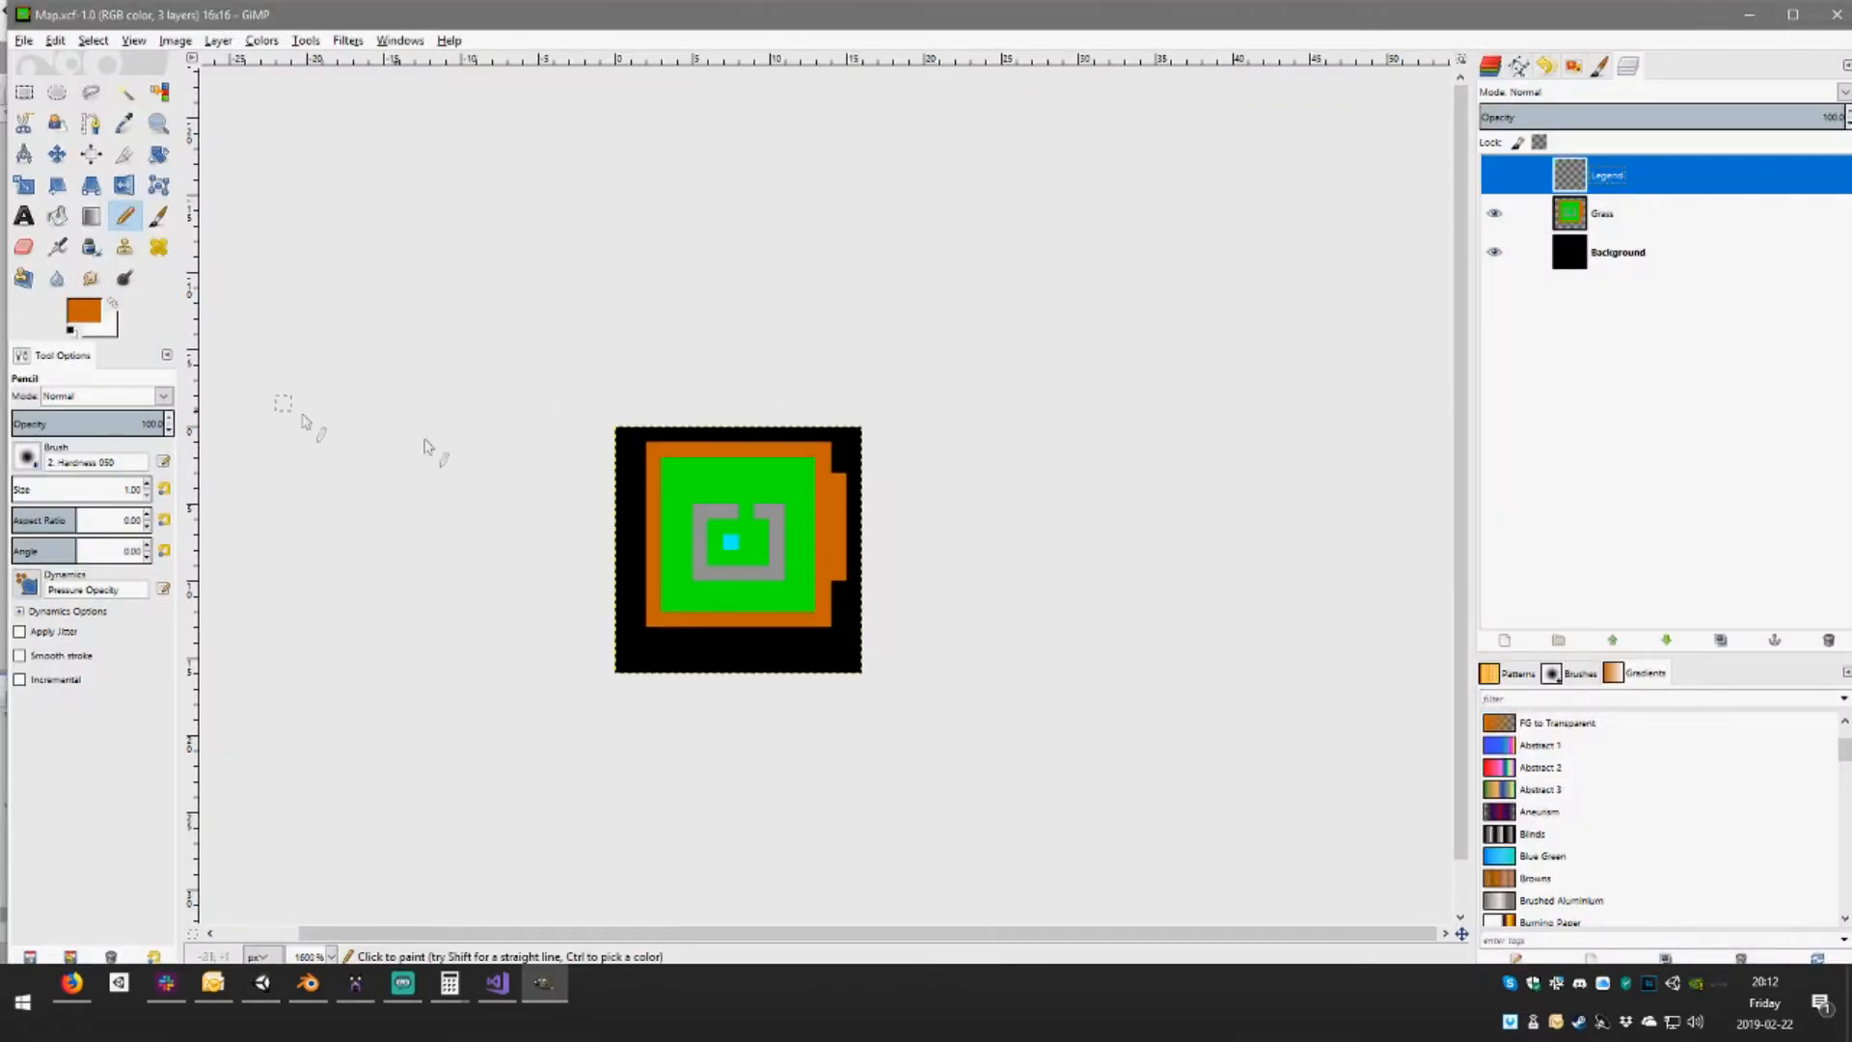
left_click(1494, 175)
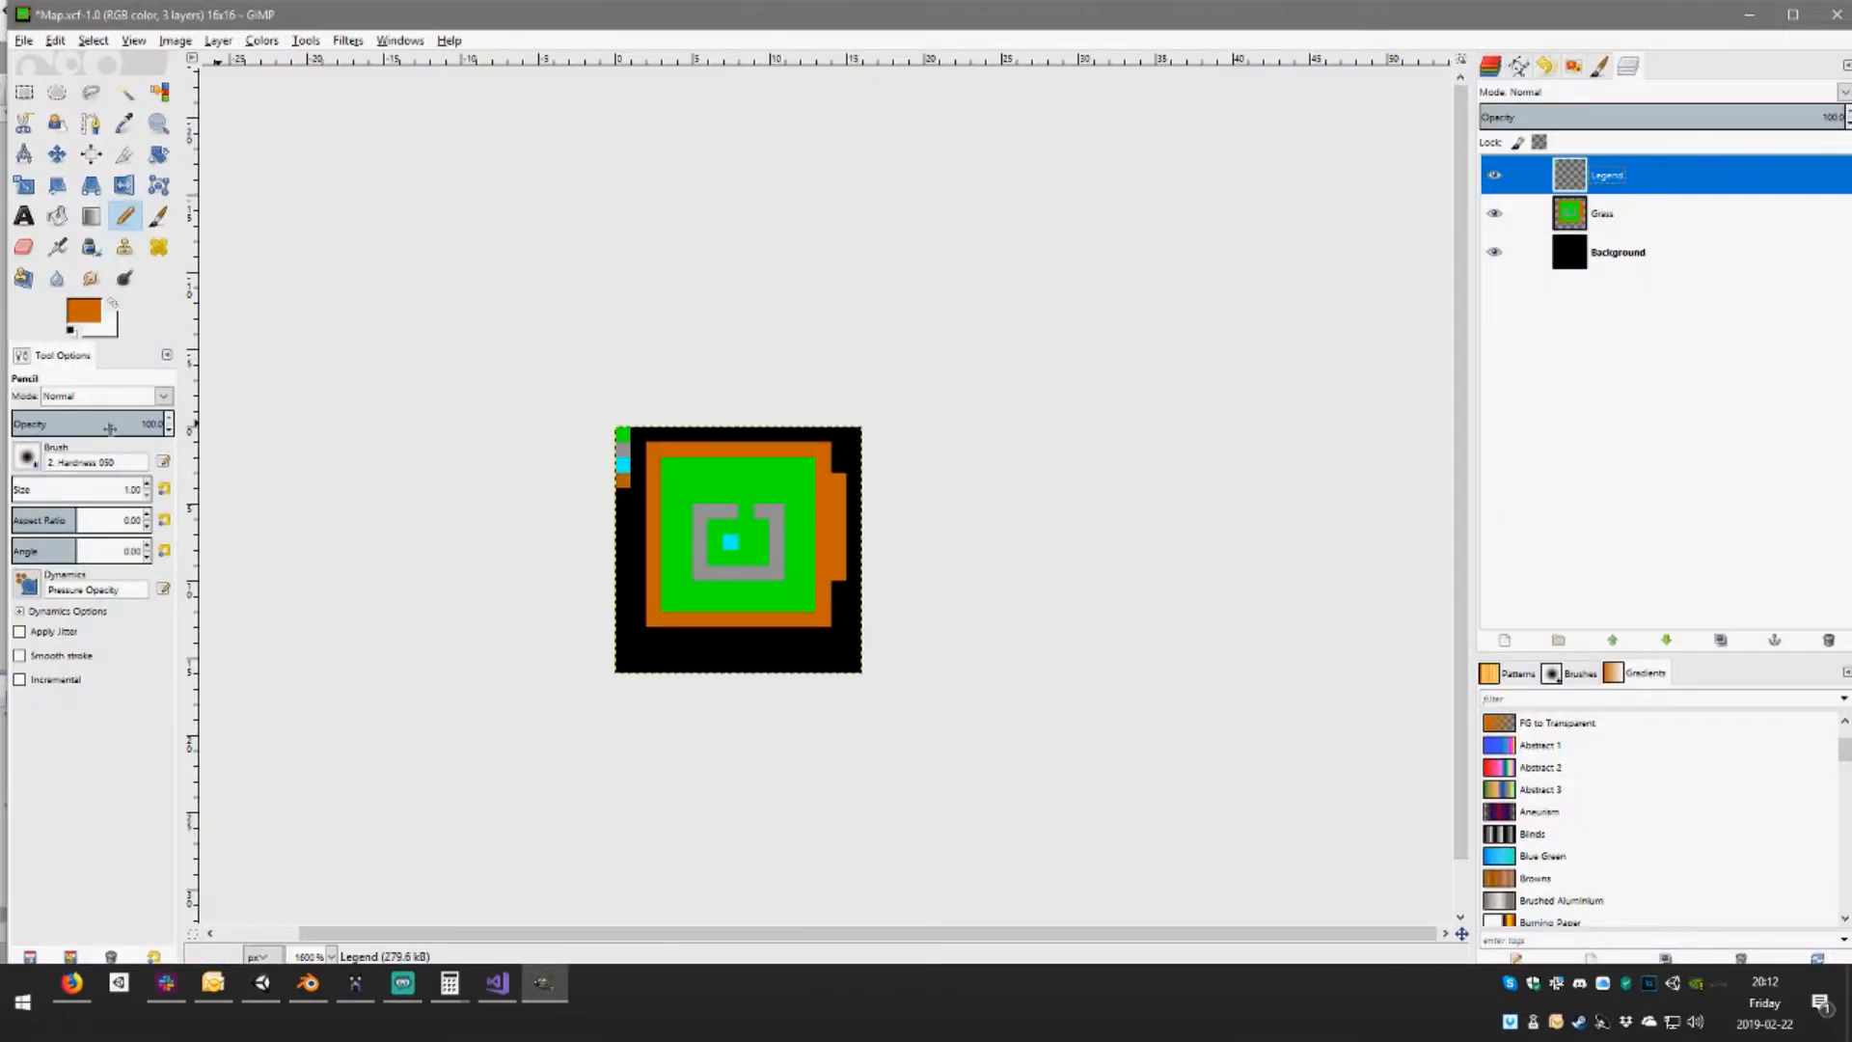
left_click(84, 311)
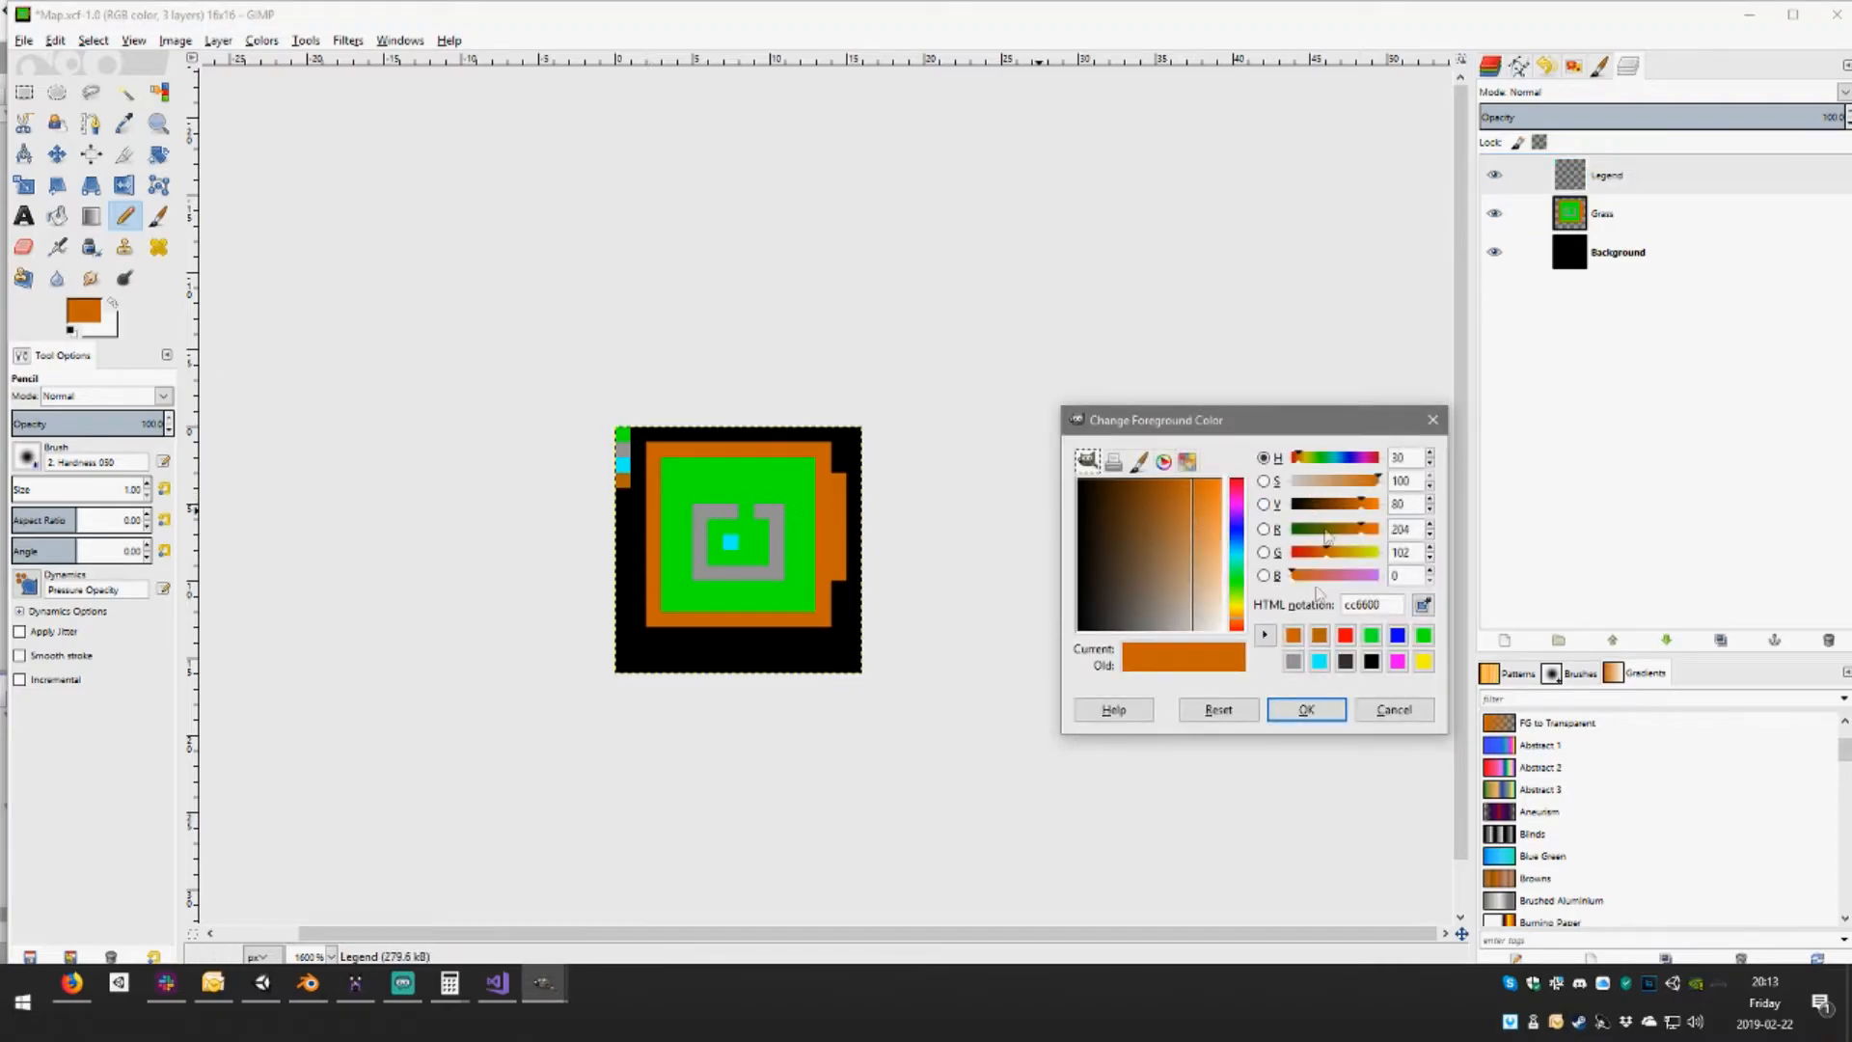
left_click(1380, 707)
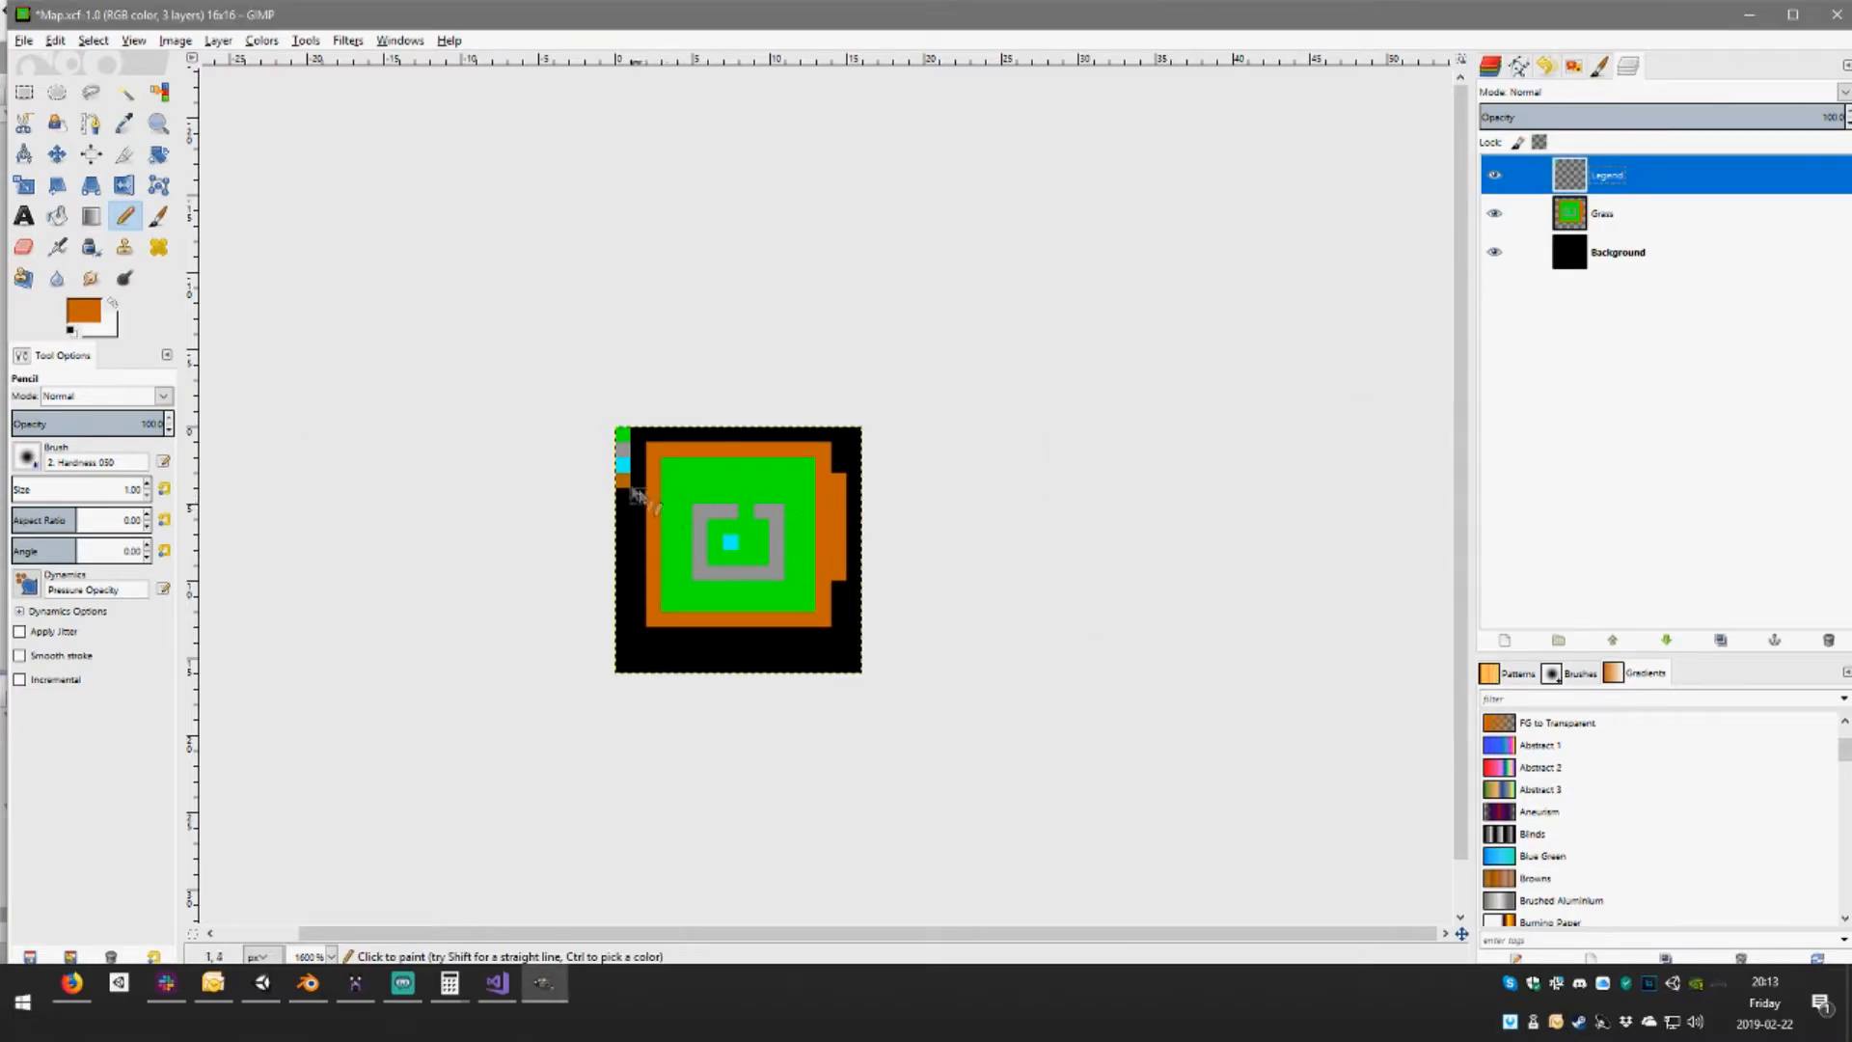
left_click(622, 482)
key("ctrl+s")
Set the foreground colour to blue, 0000ff, and paint one legend pixel directly below the orange one
left_click(94, 313)
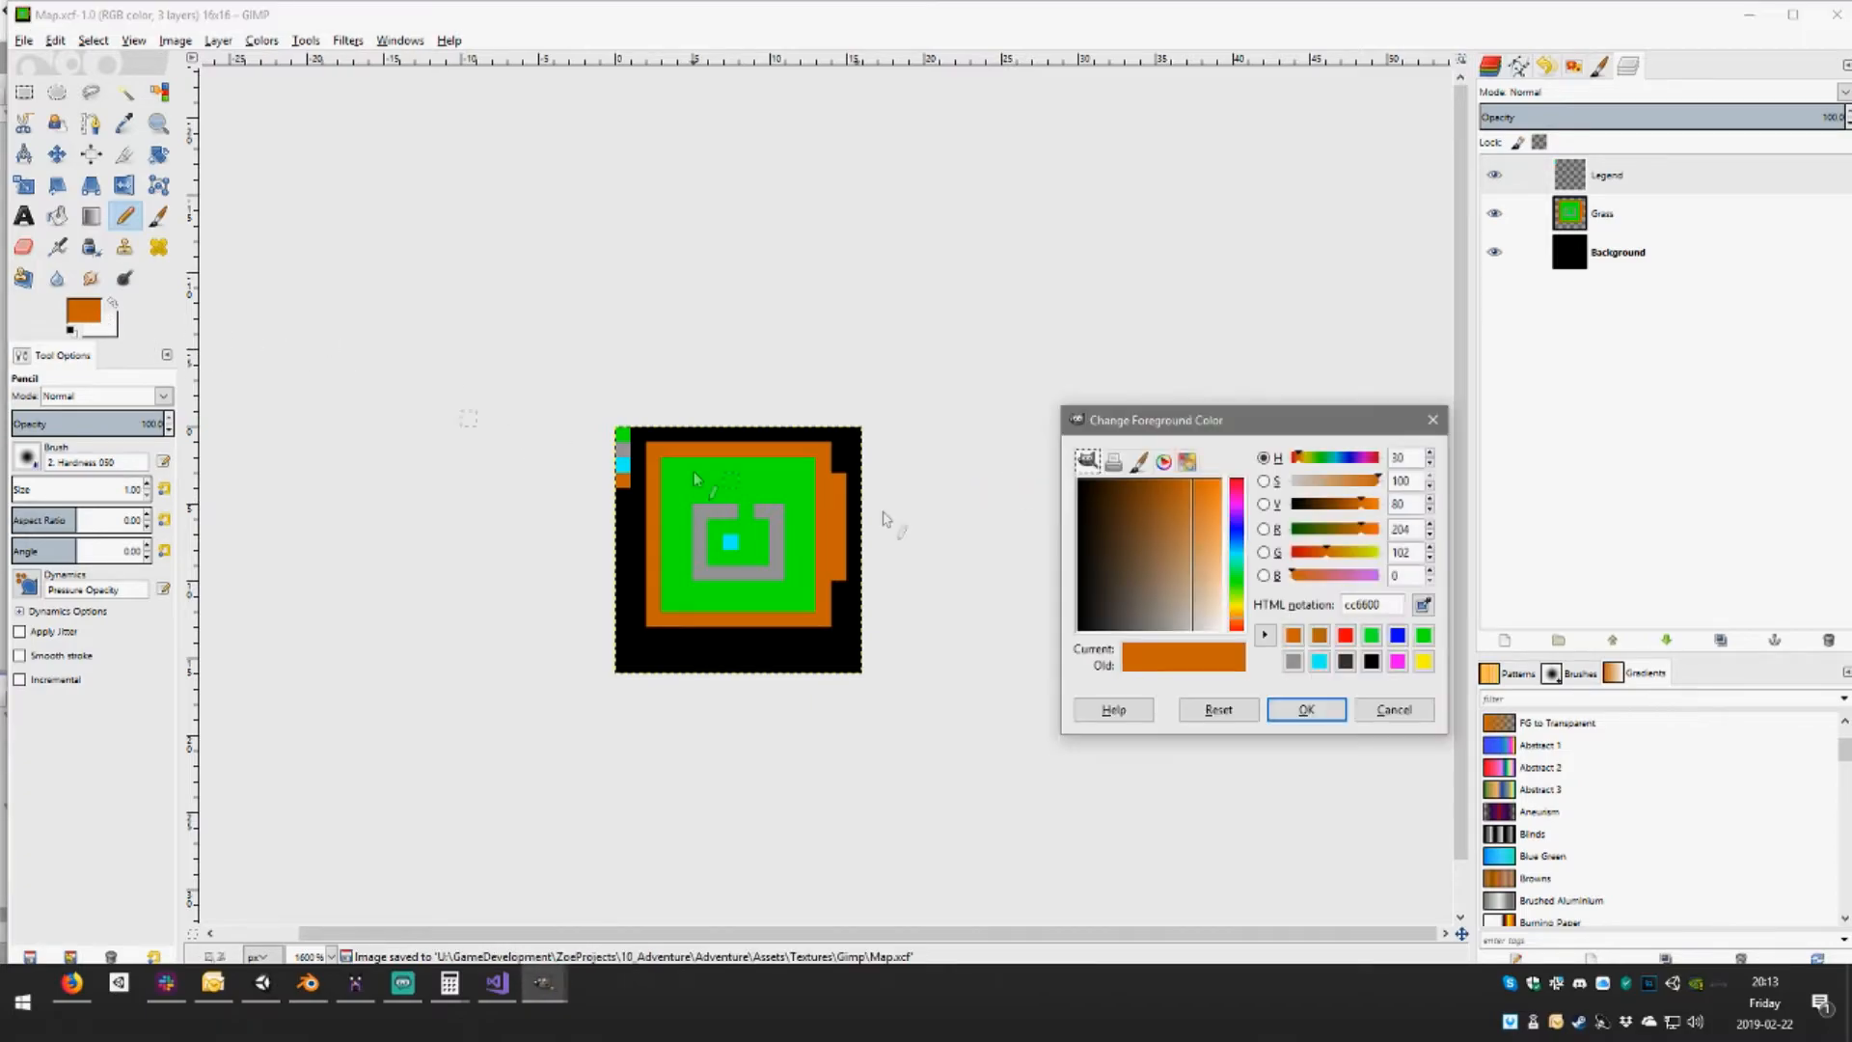
left_click(1397, 635)
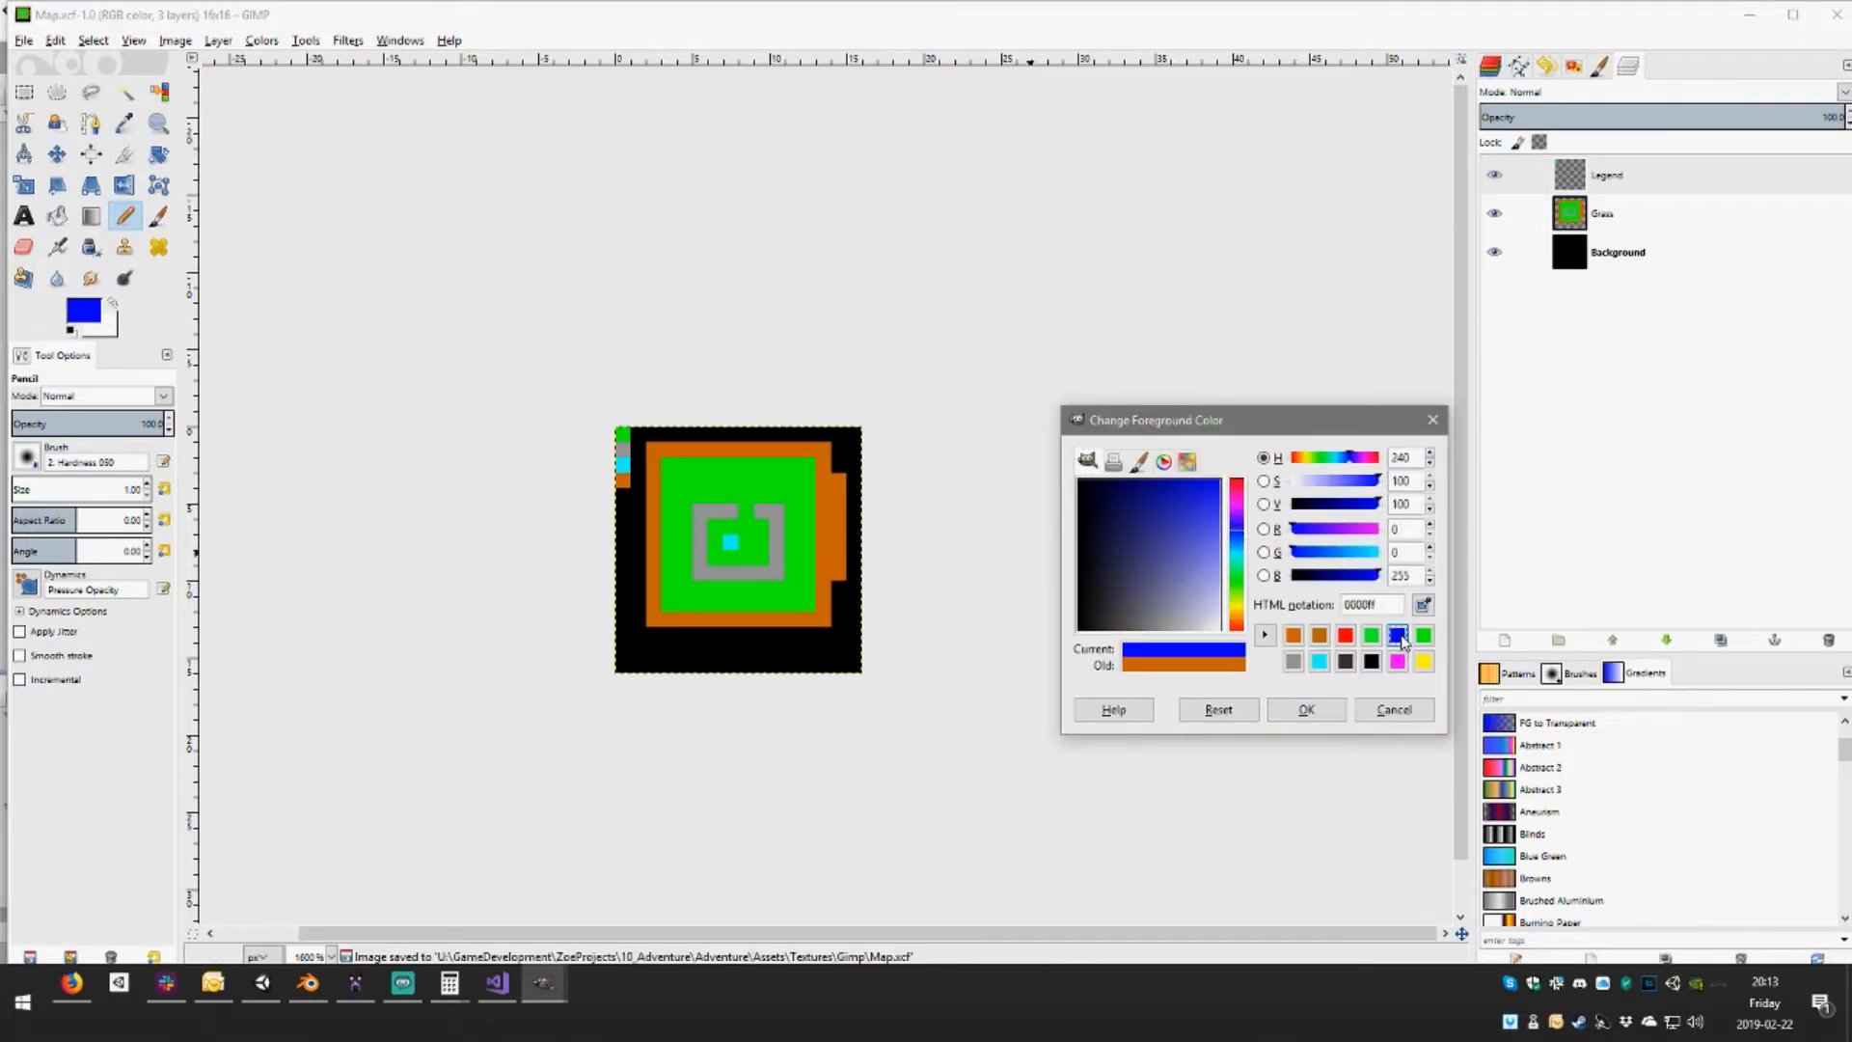
left_click(1306, 710)
left_click(623, 496)
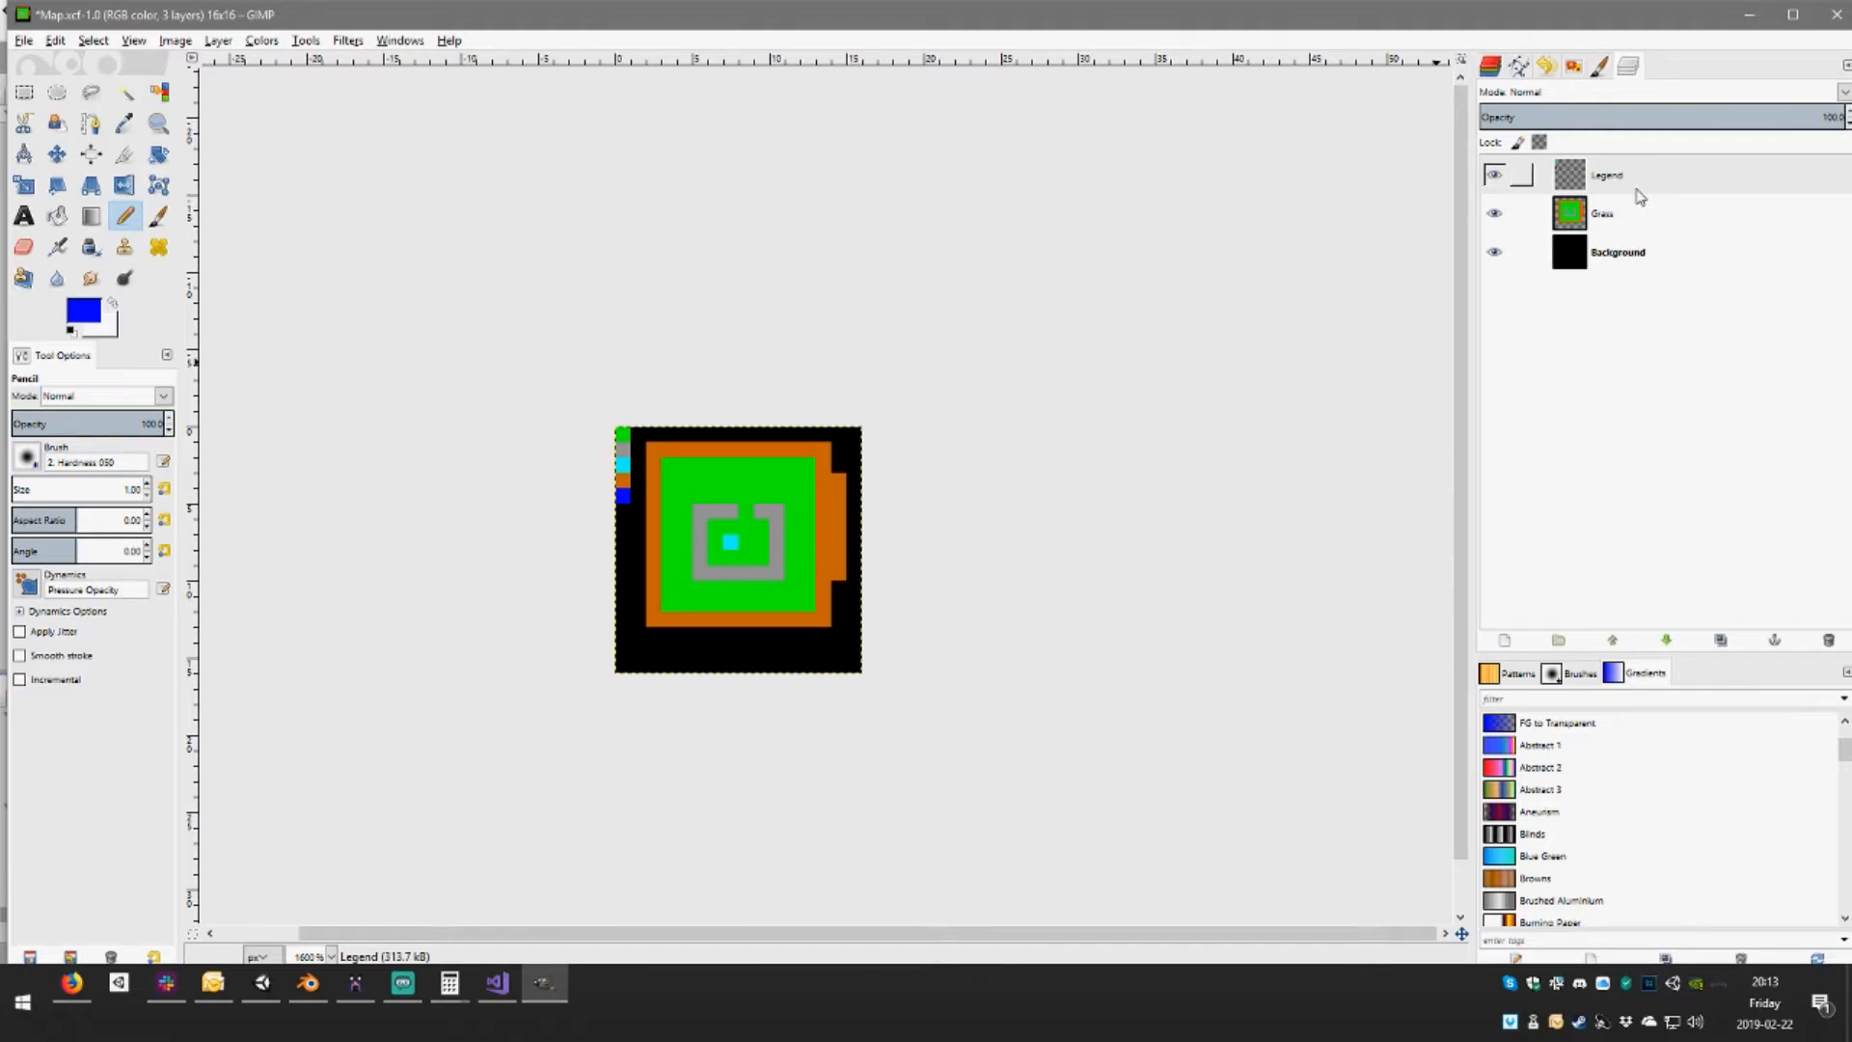
Hide the Legend layer, draw a one-pixel blue border around the orange frame on the Grass layer, then save and export to Map.png
left_click(1620, 213)
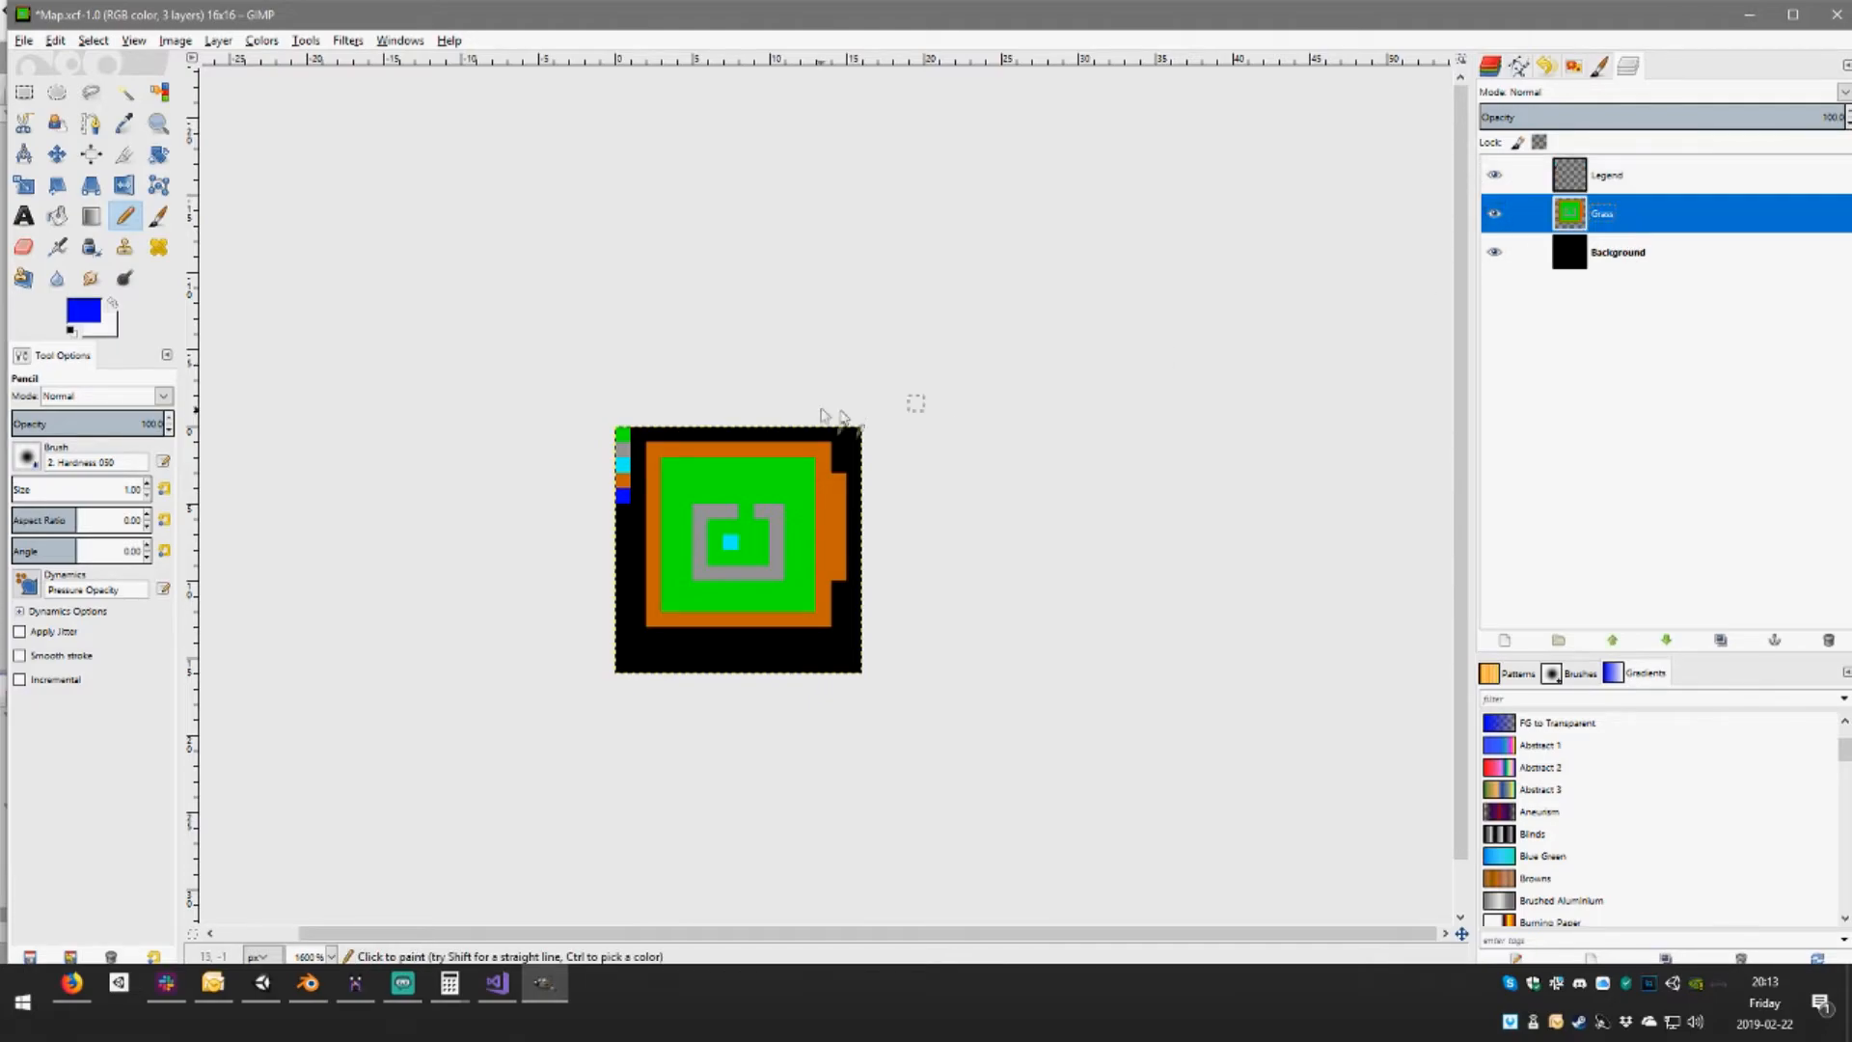
left_click(1495, 174)
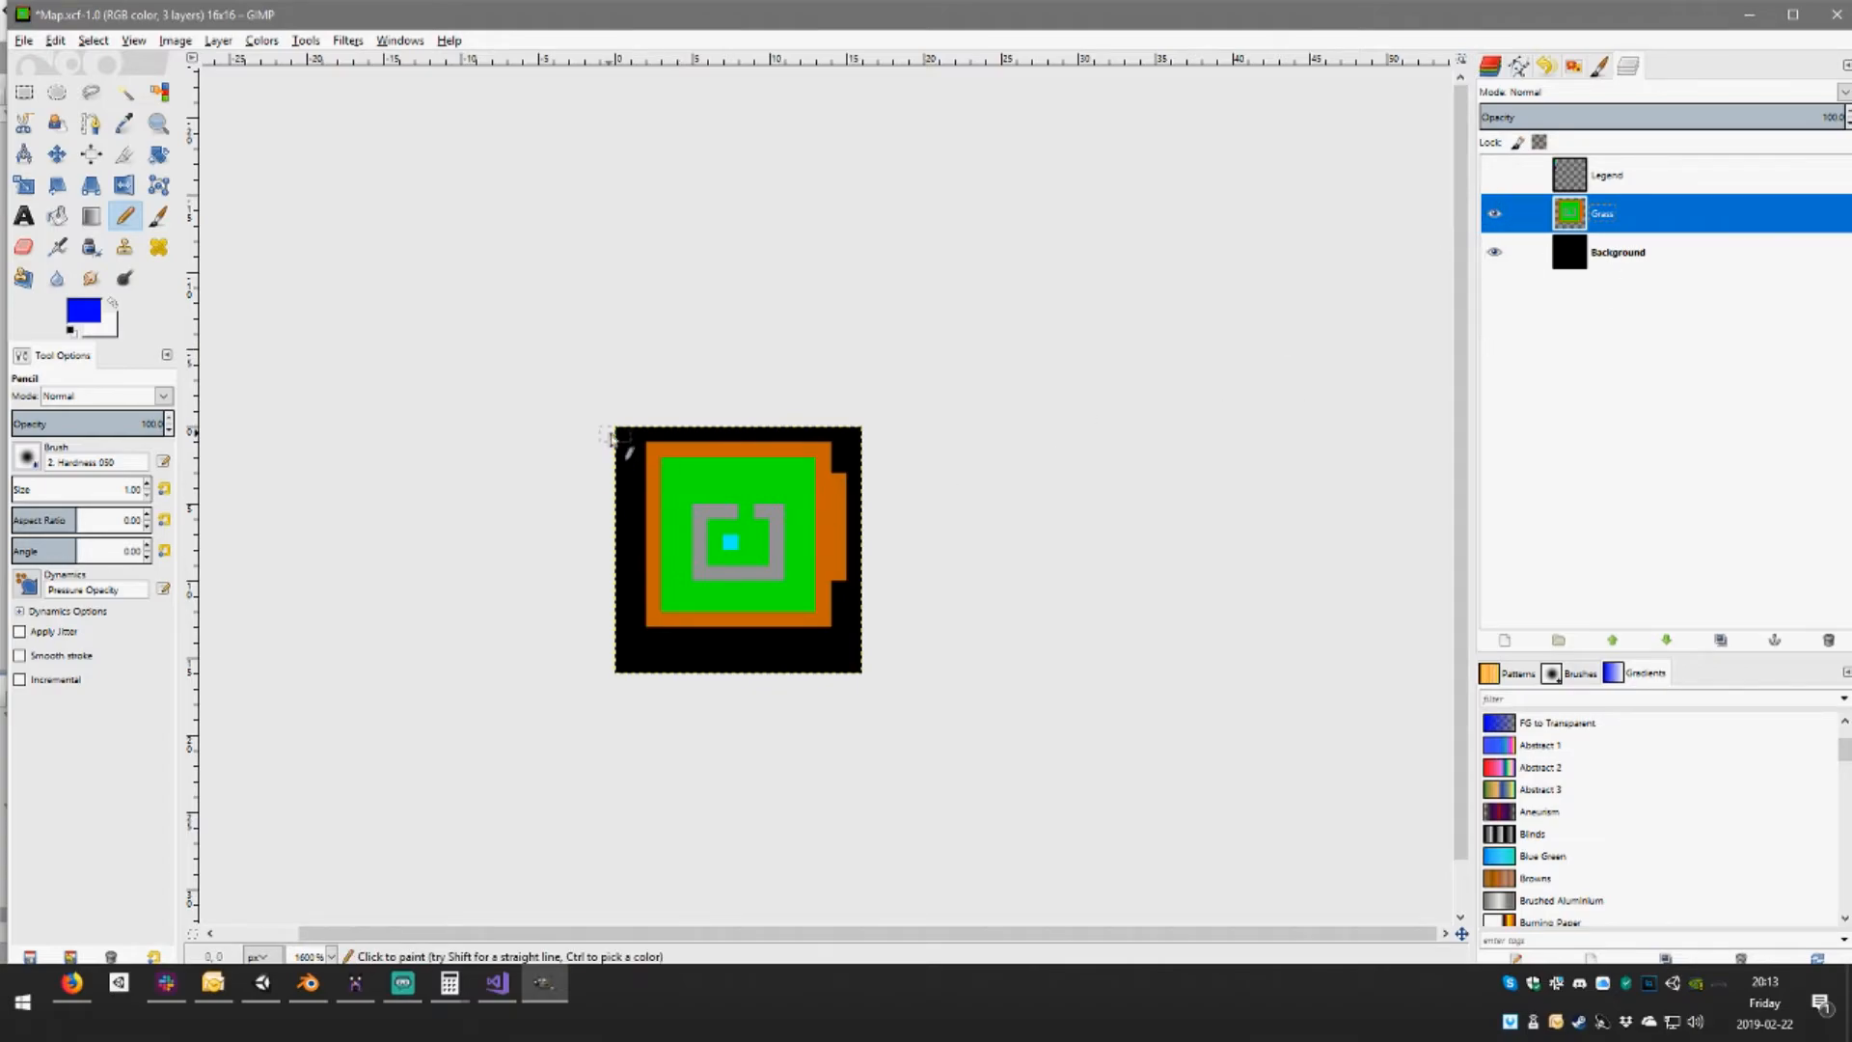
mouse_move(638, 434)
left_mouse_down()
mouse_move(641, 649)
mouse_move(832, 645)
mouse_move(840, 446)
mouse_move(638, 433)
left_mouse_up()
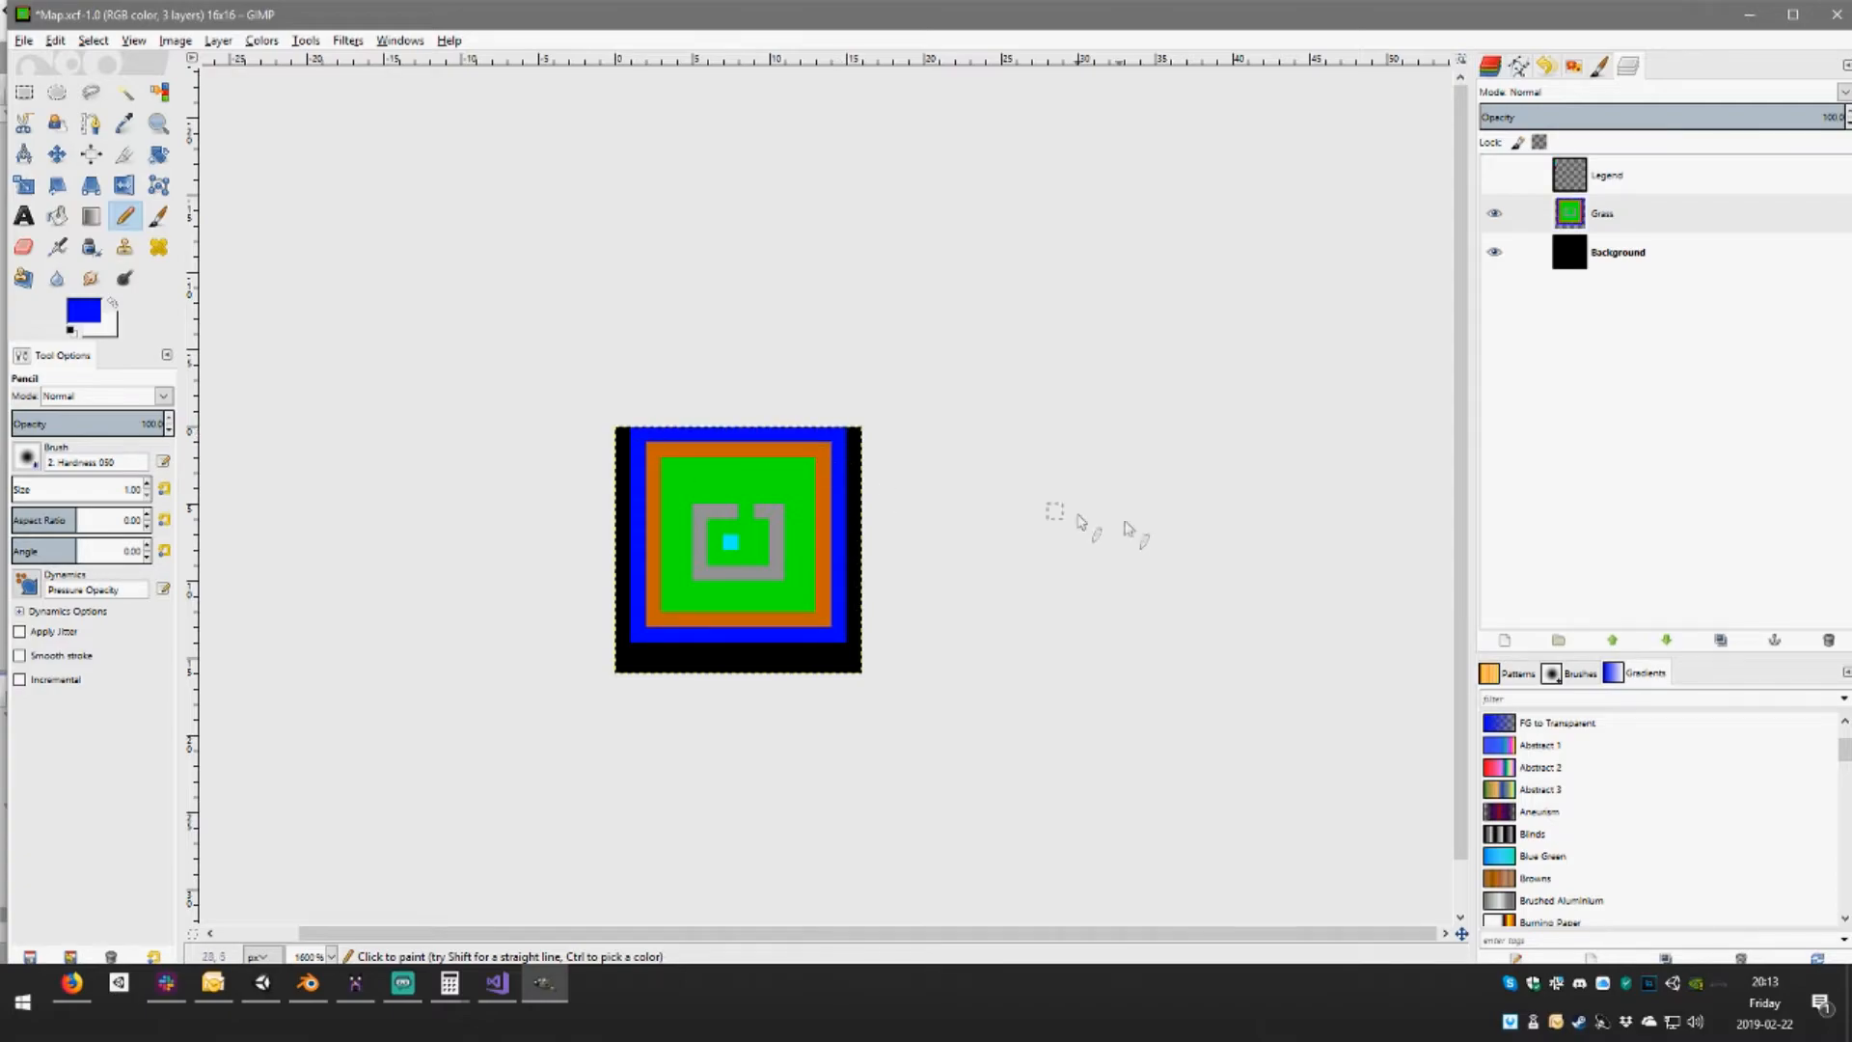
key("ctrl")
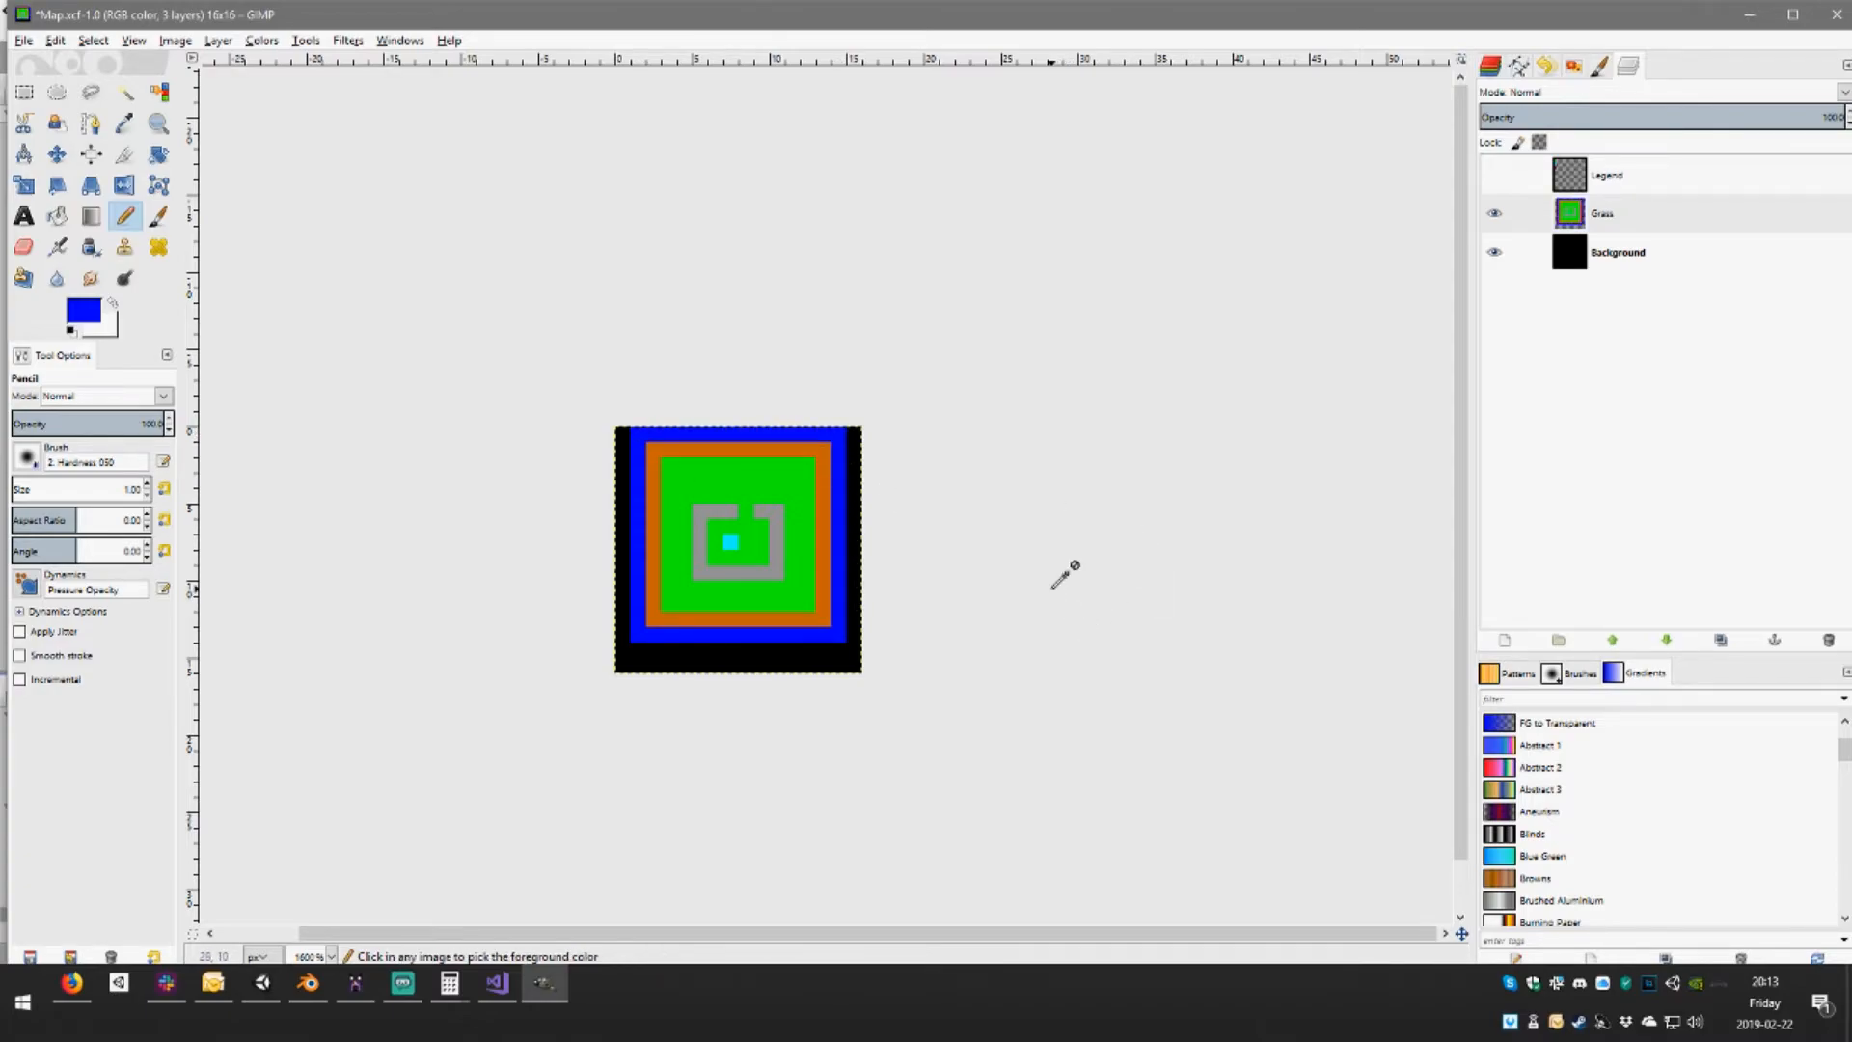
key("ctrl+s")
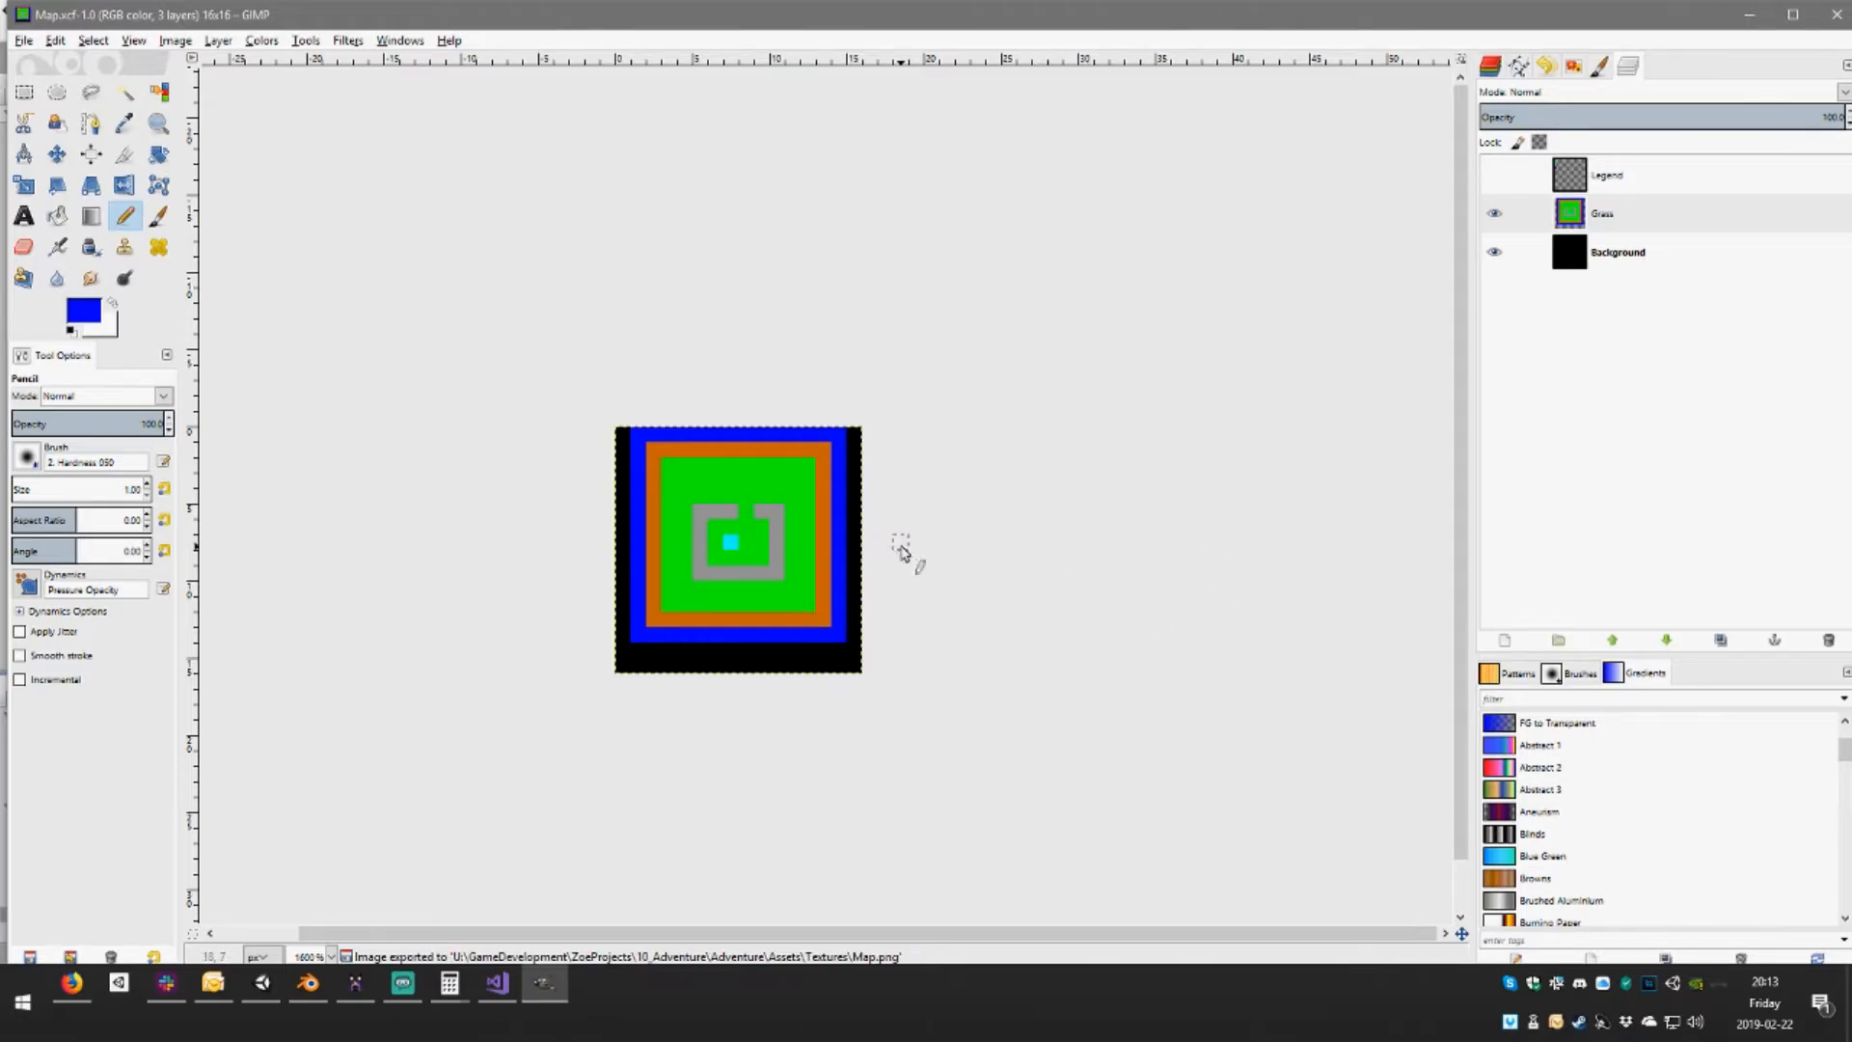
Switch to Unity, duplicate the Dirt prefab in the Prefabs/Map folder and rename the copy Sea
left_click(261, 983)
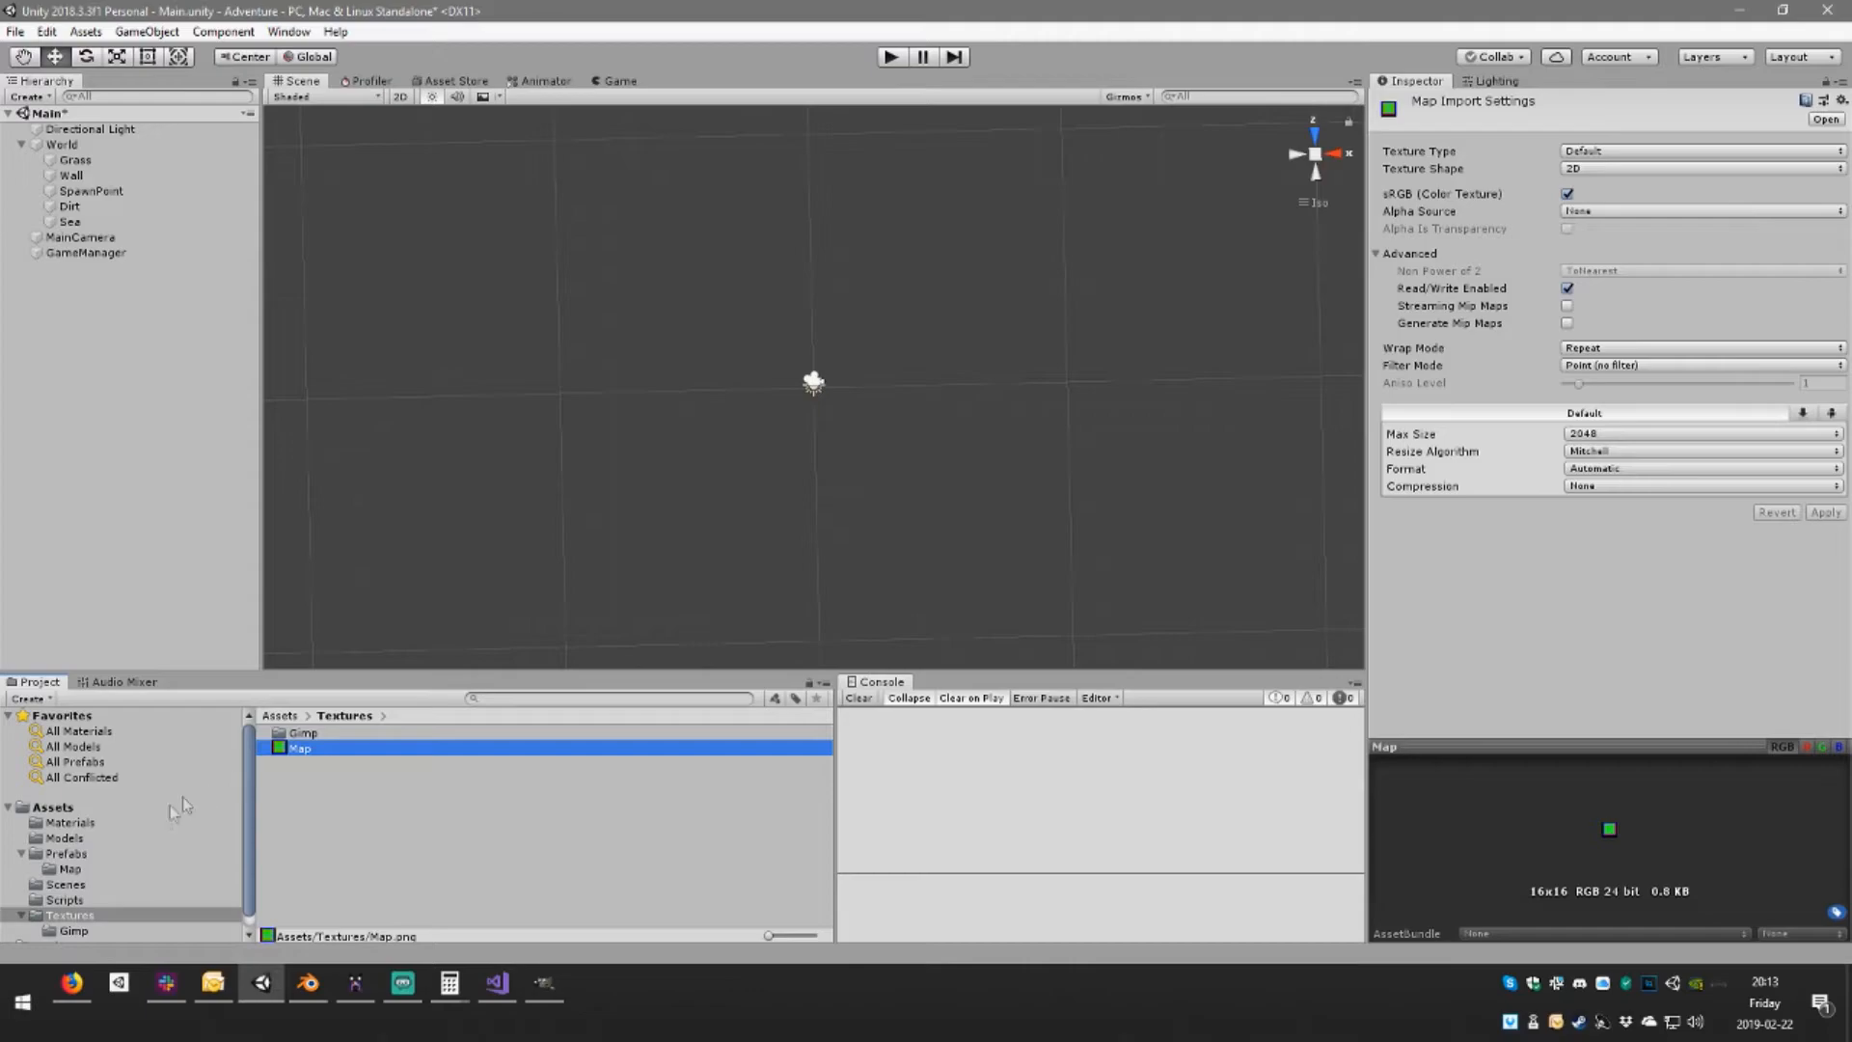
left_click(106, 853)
left_click(92, 869)
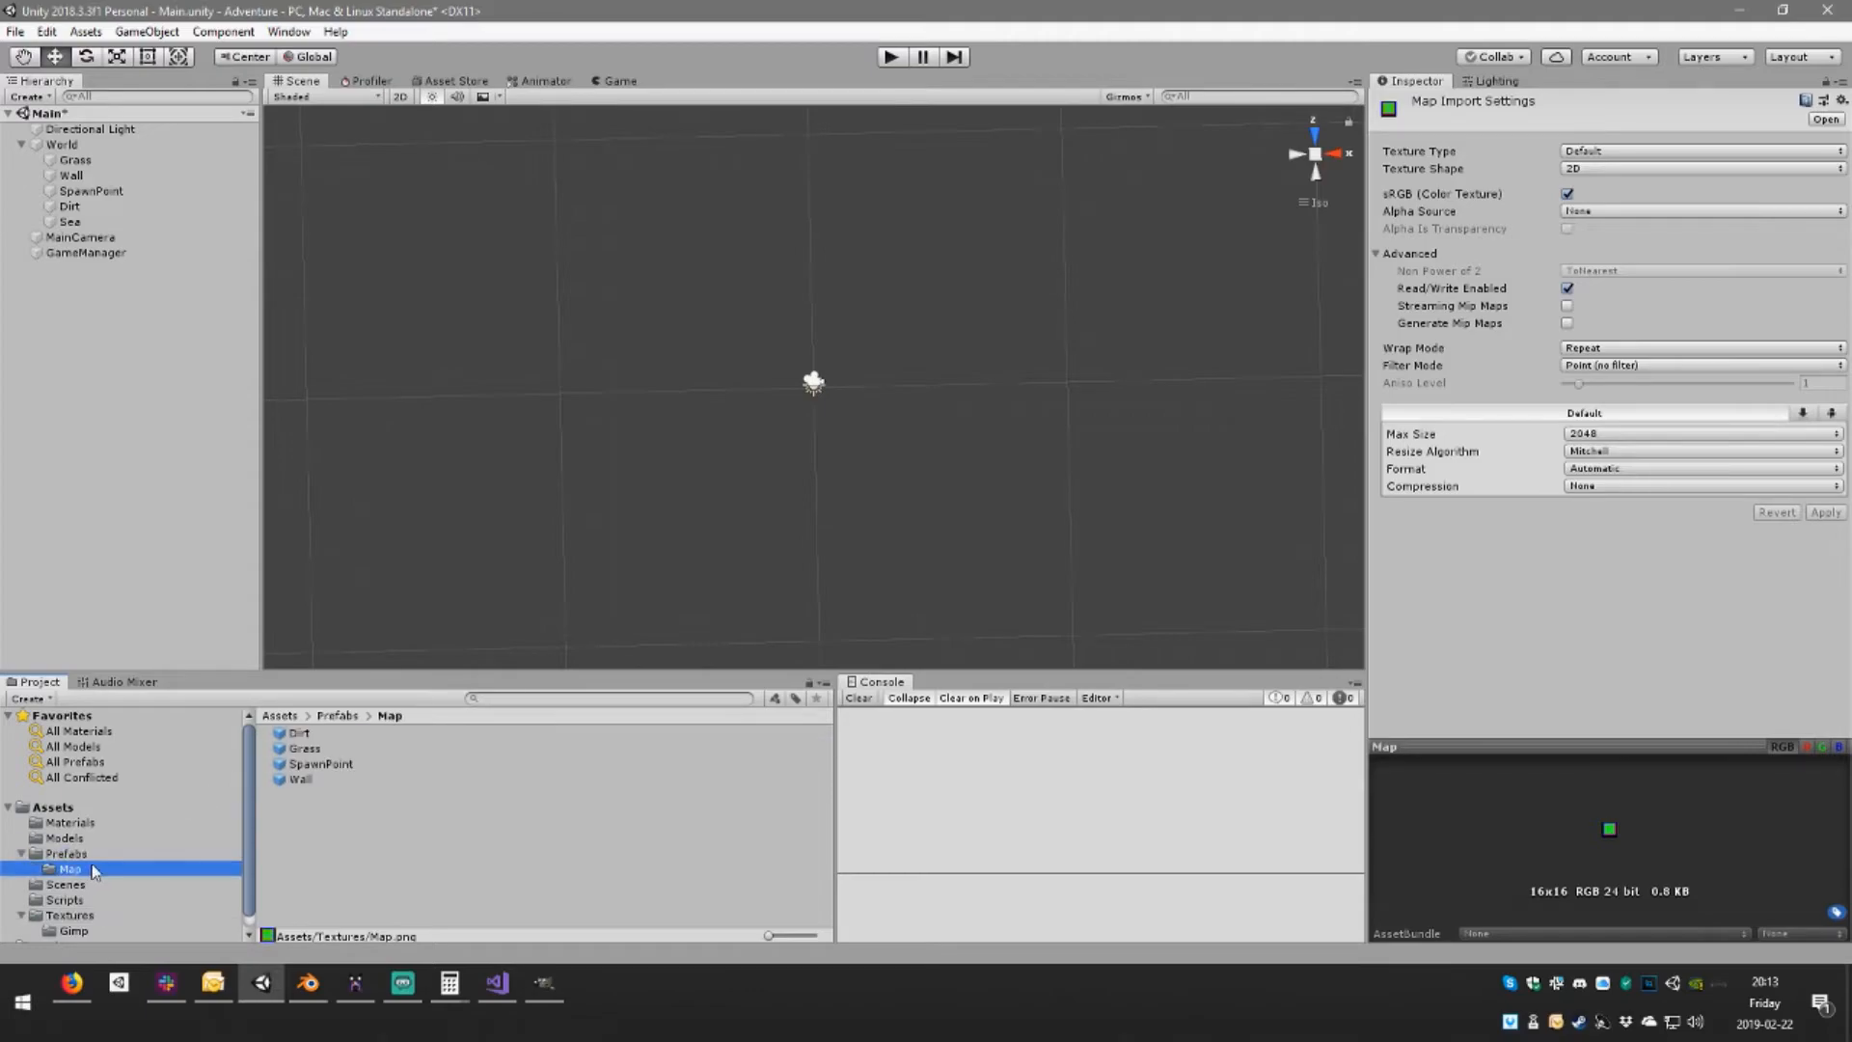
left_click(322, 735)
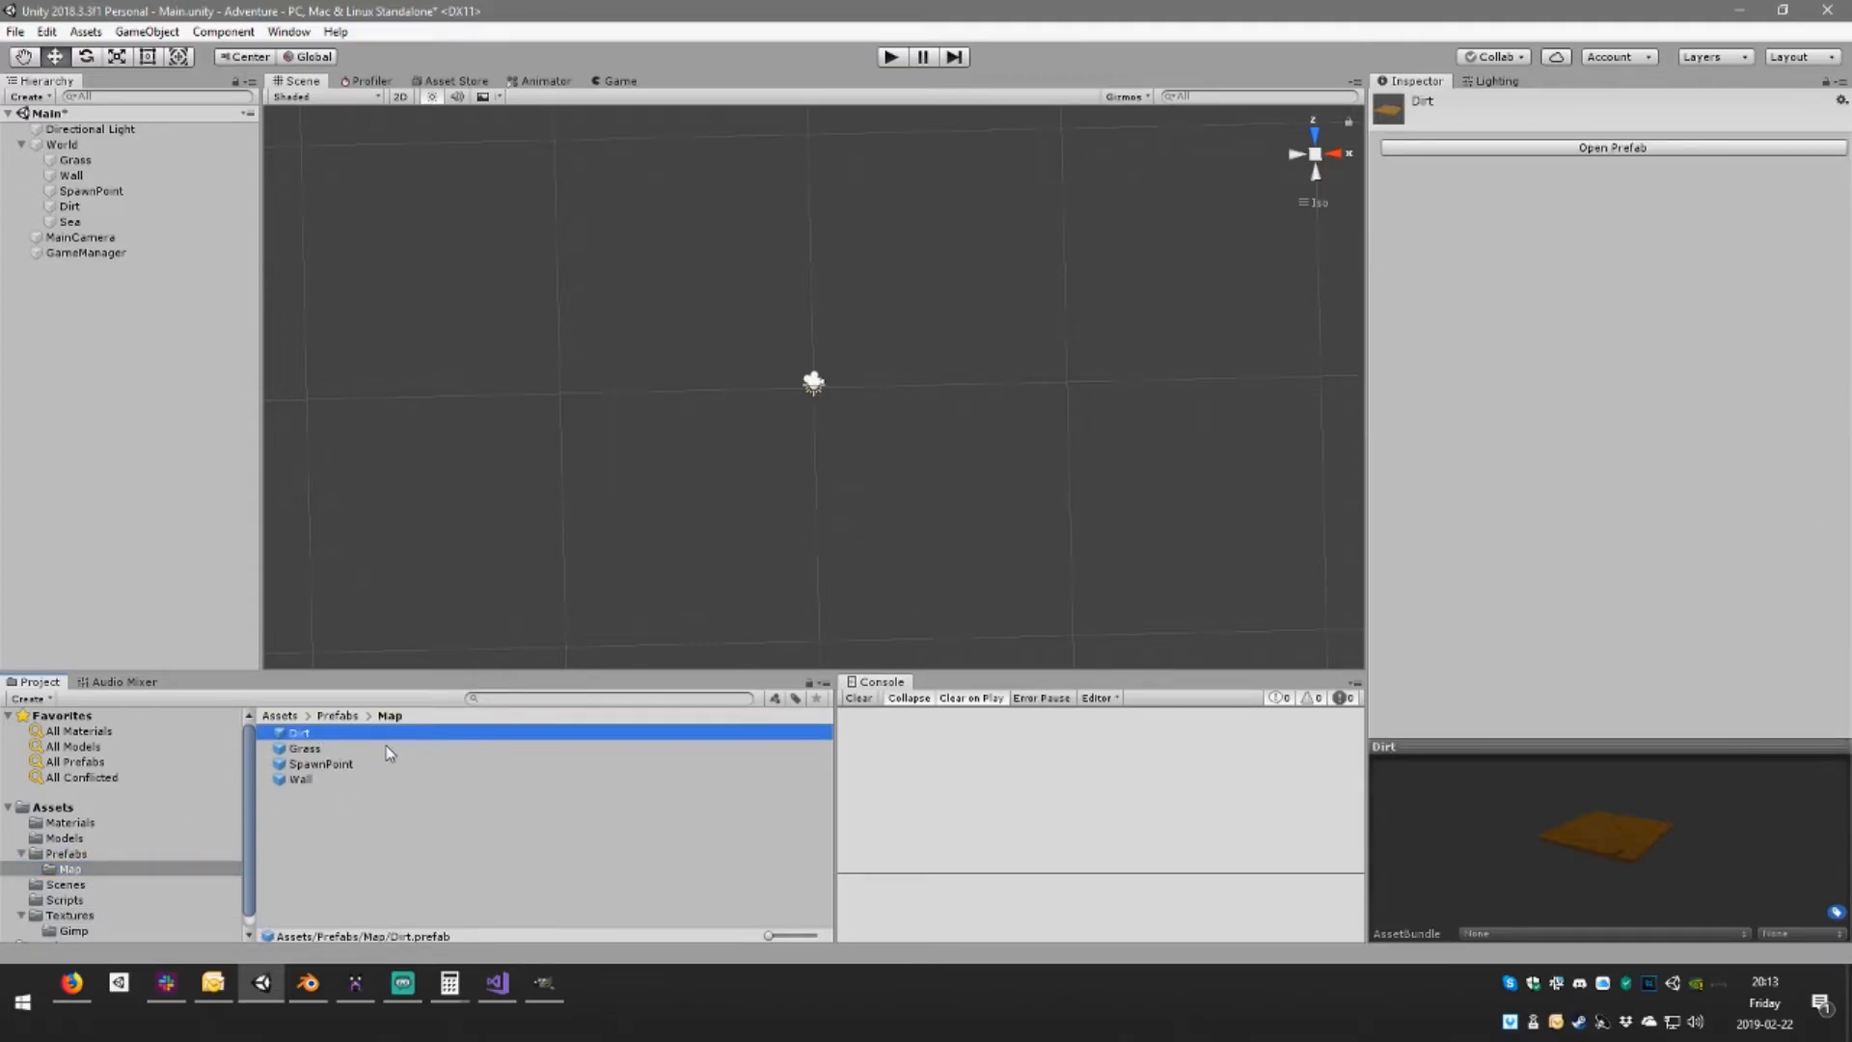
key("ctrl+d")
left_click(317, 750)
type("Se")
key("Return")
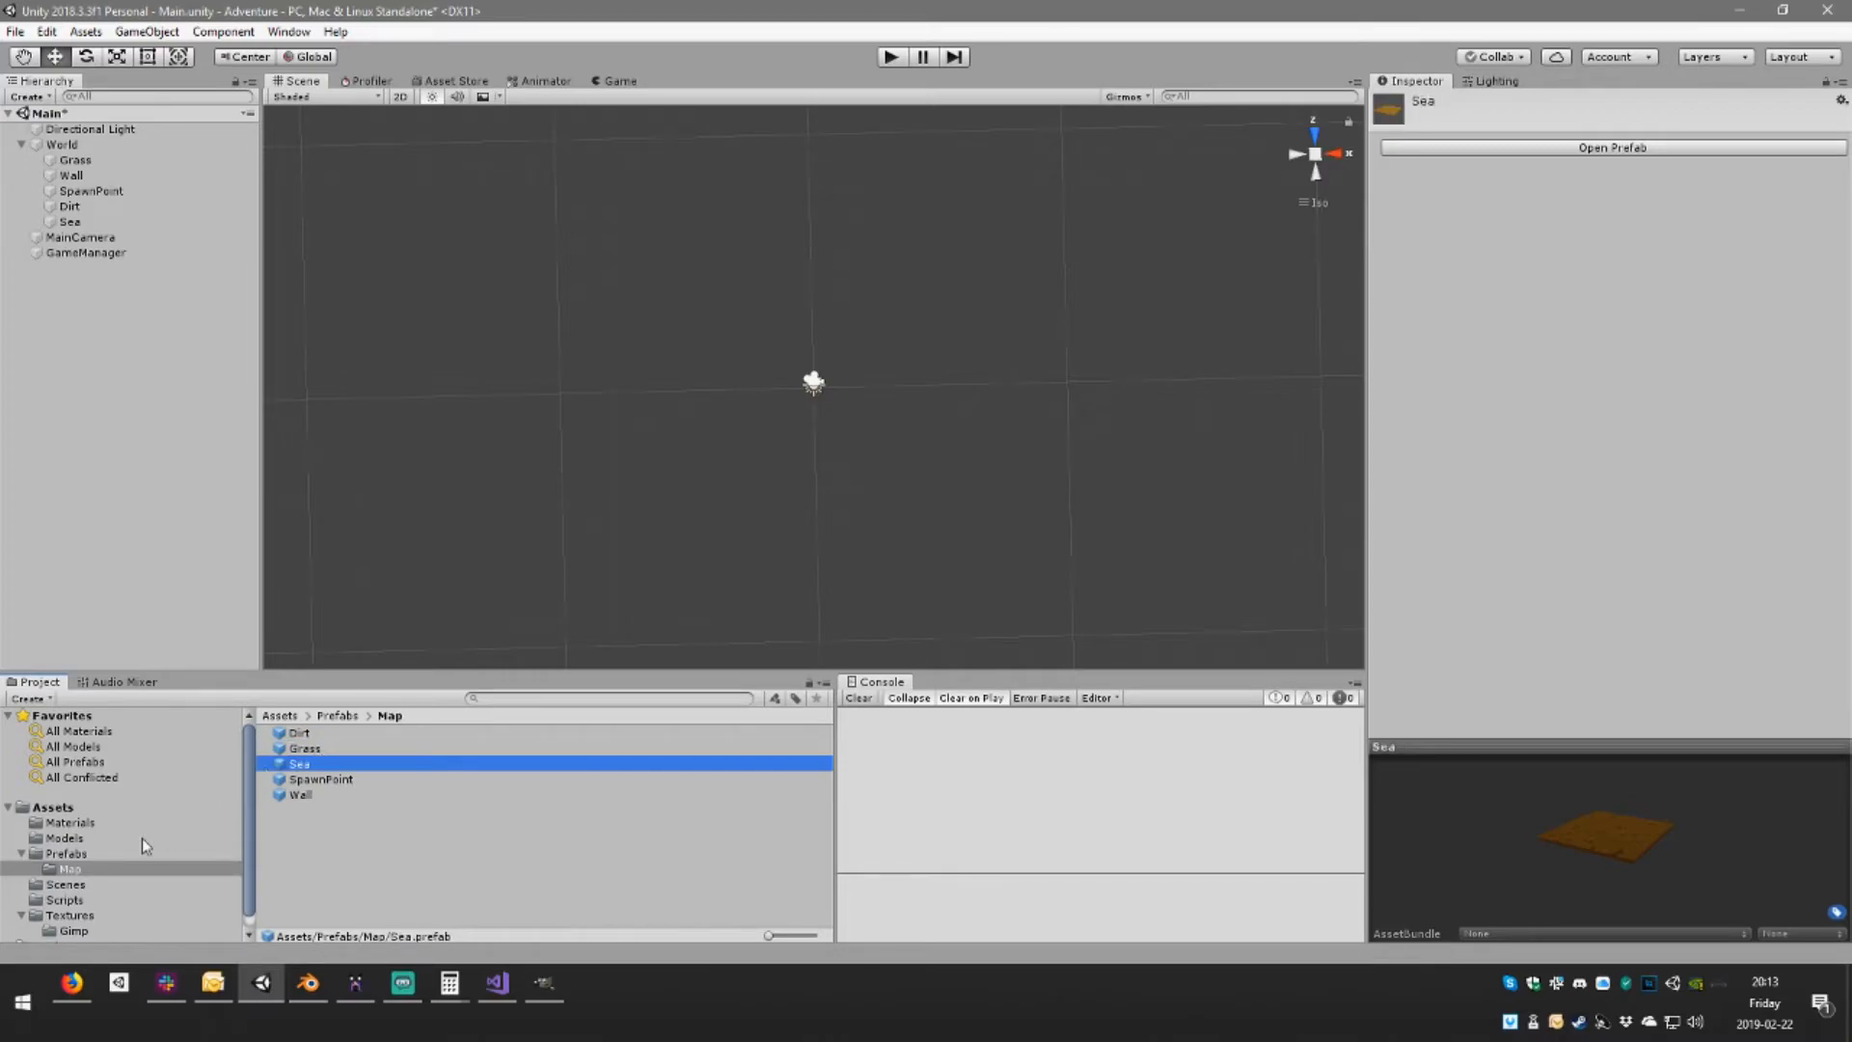
Duplicate the Dirt material in the Materials folder and name the copy Sea_0
left_click(65, 837)
left_click(69, 822)
left_click(310, 764)
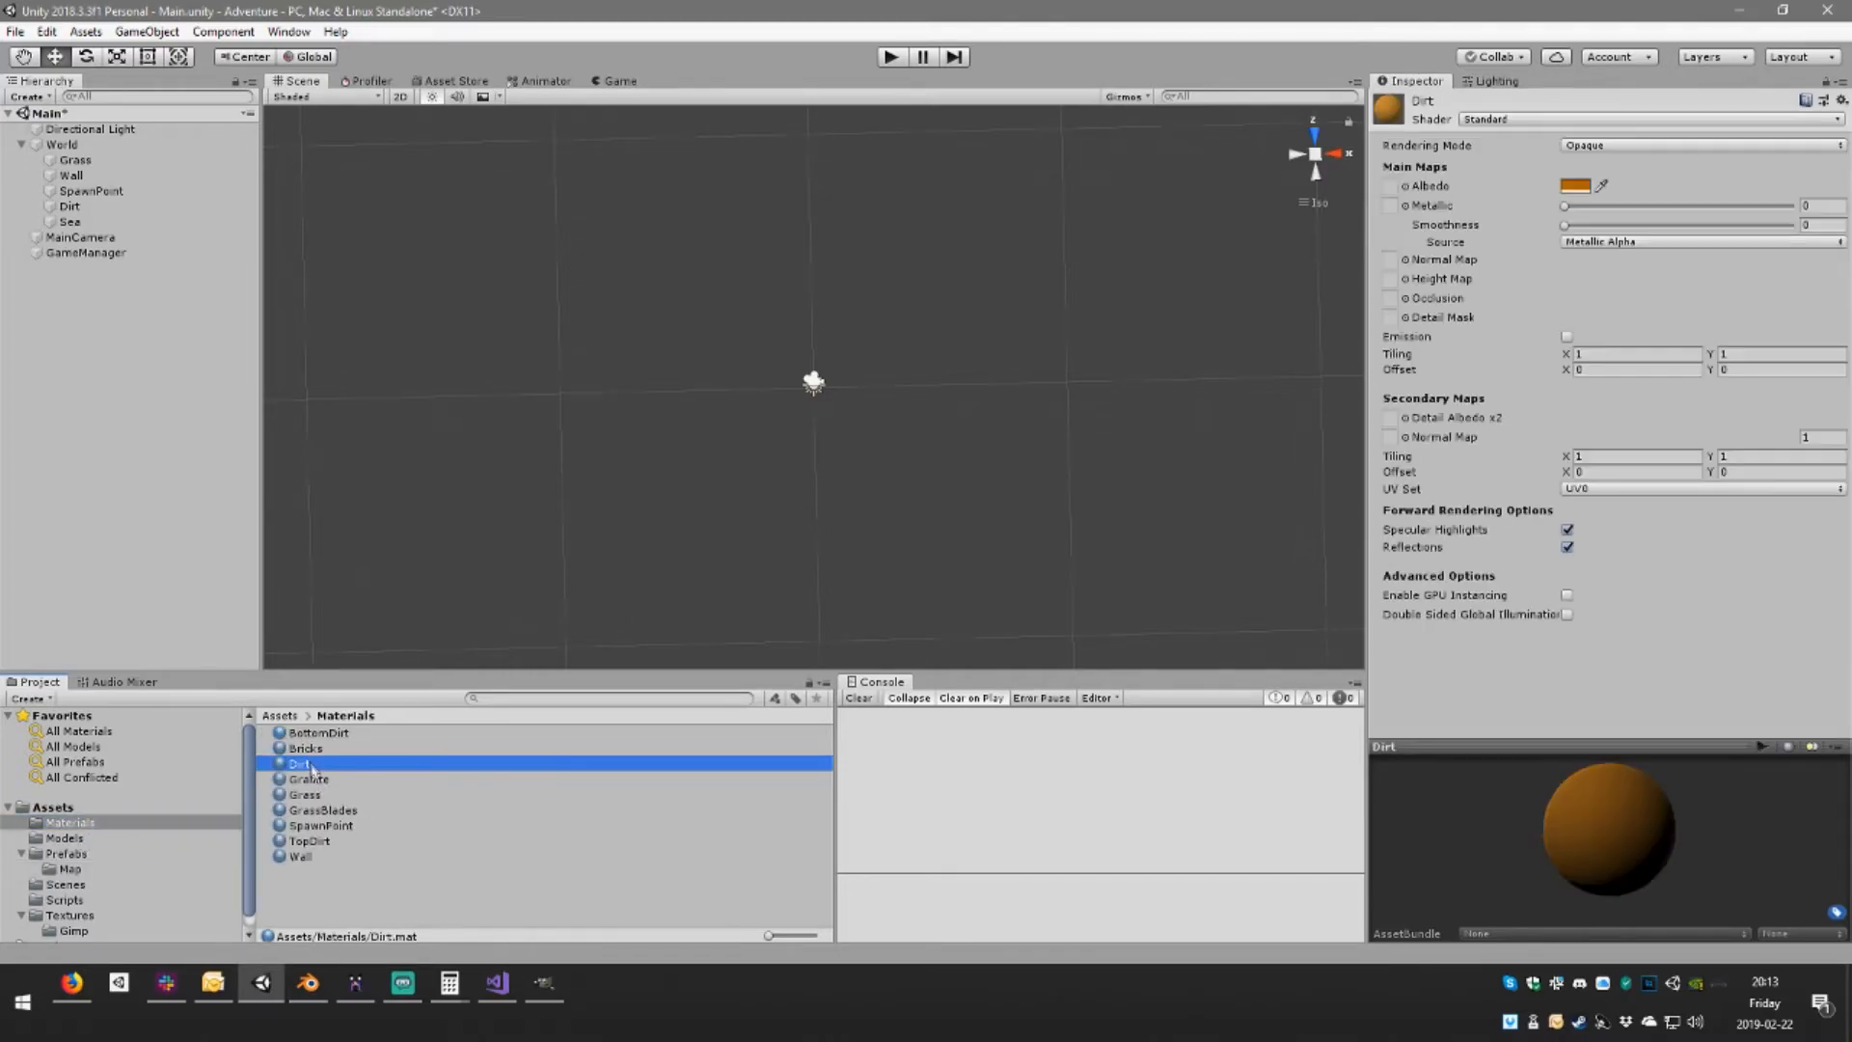
key("ctrl+d")
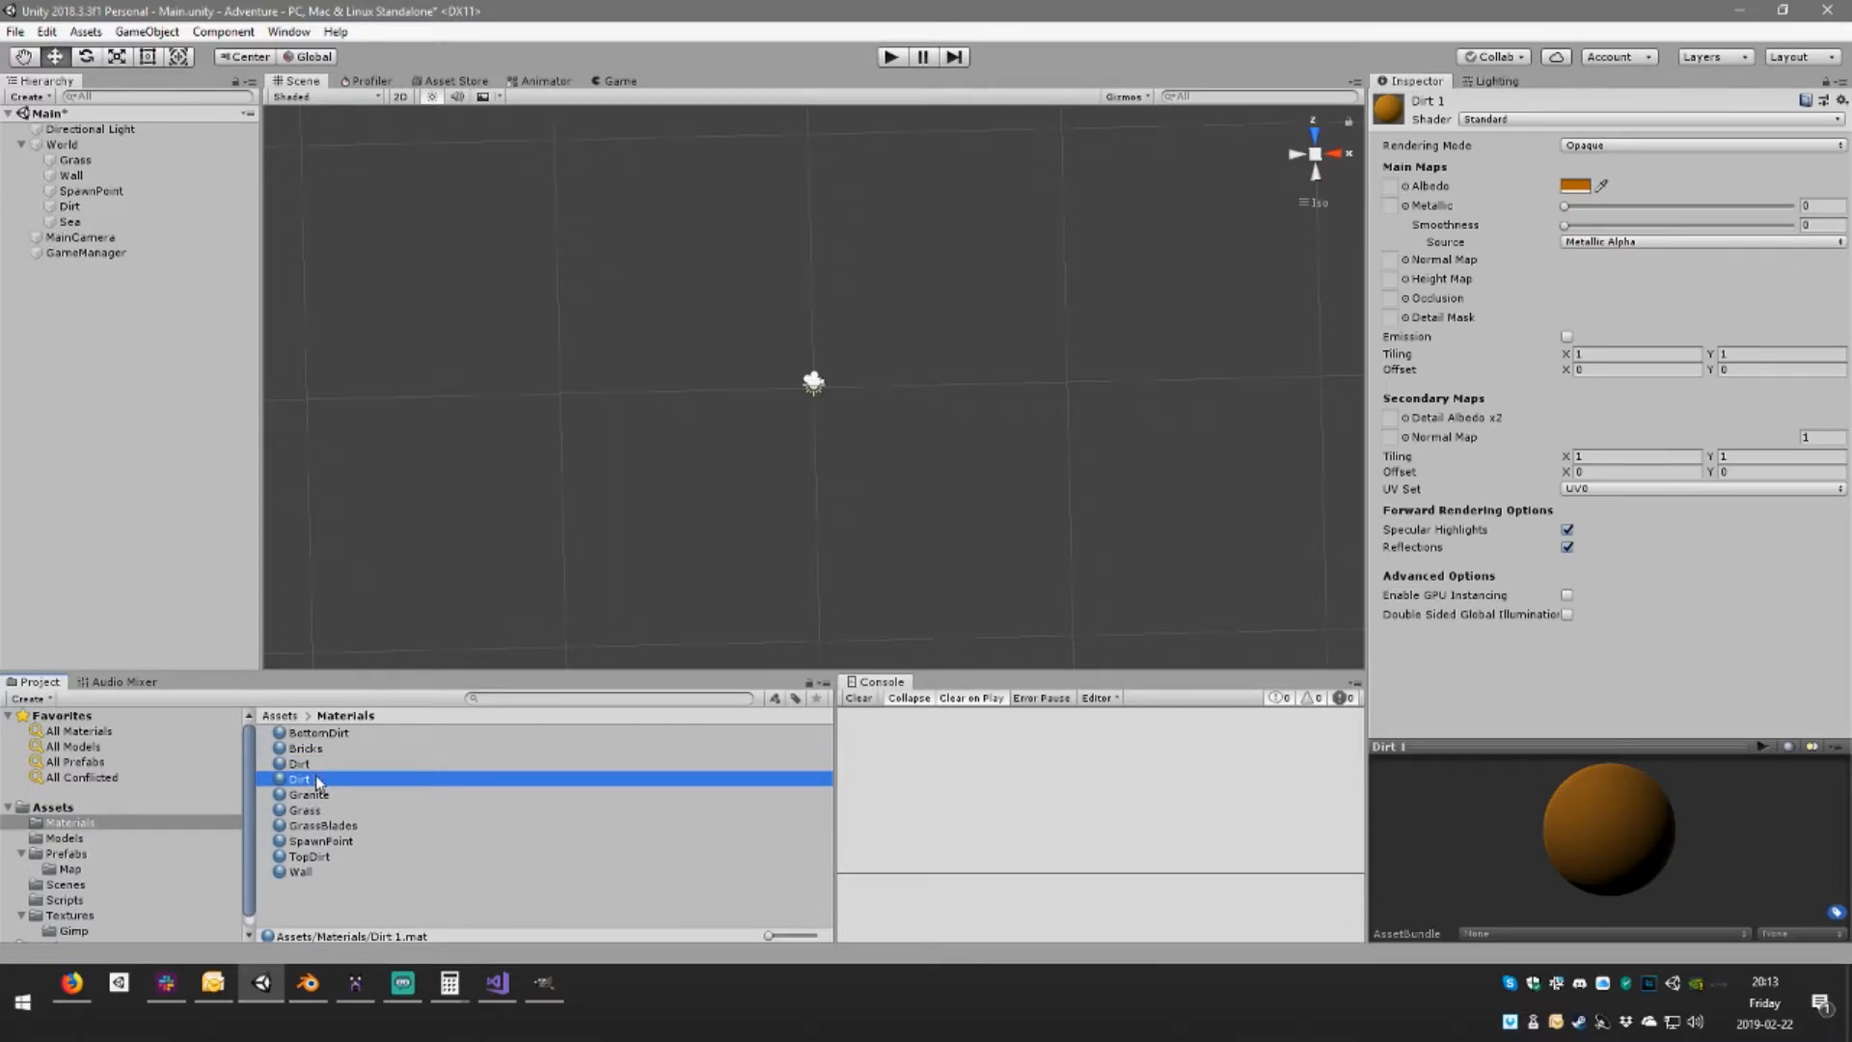
type("Sea")
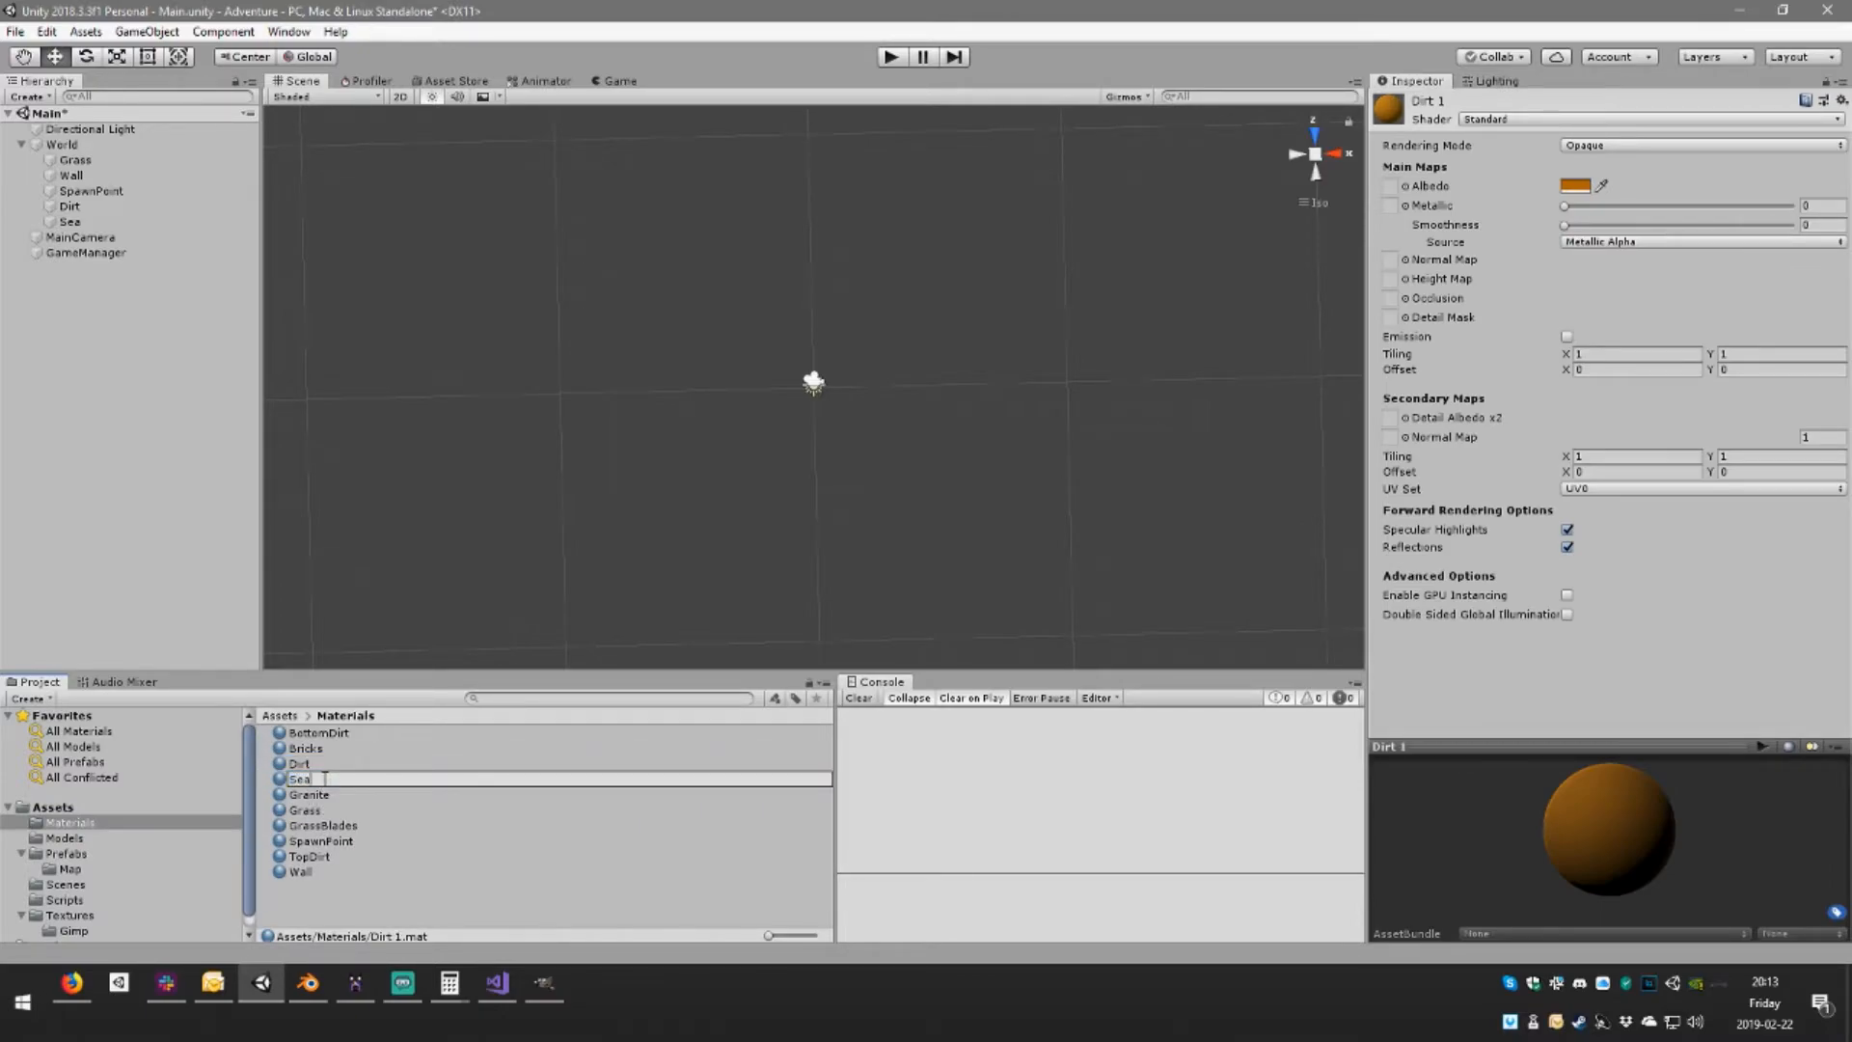
key("Return")
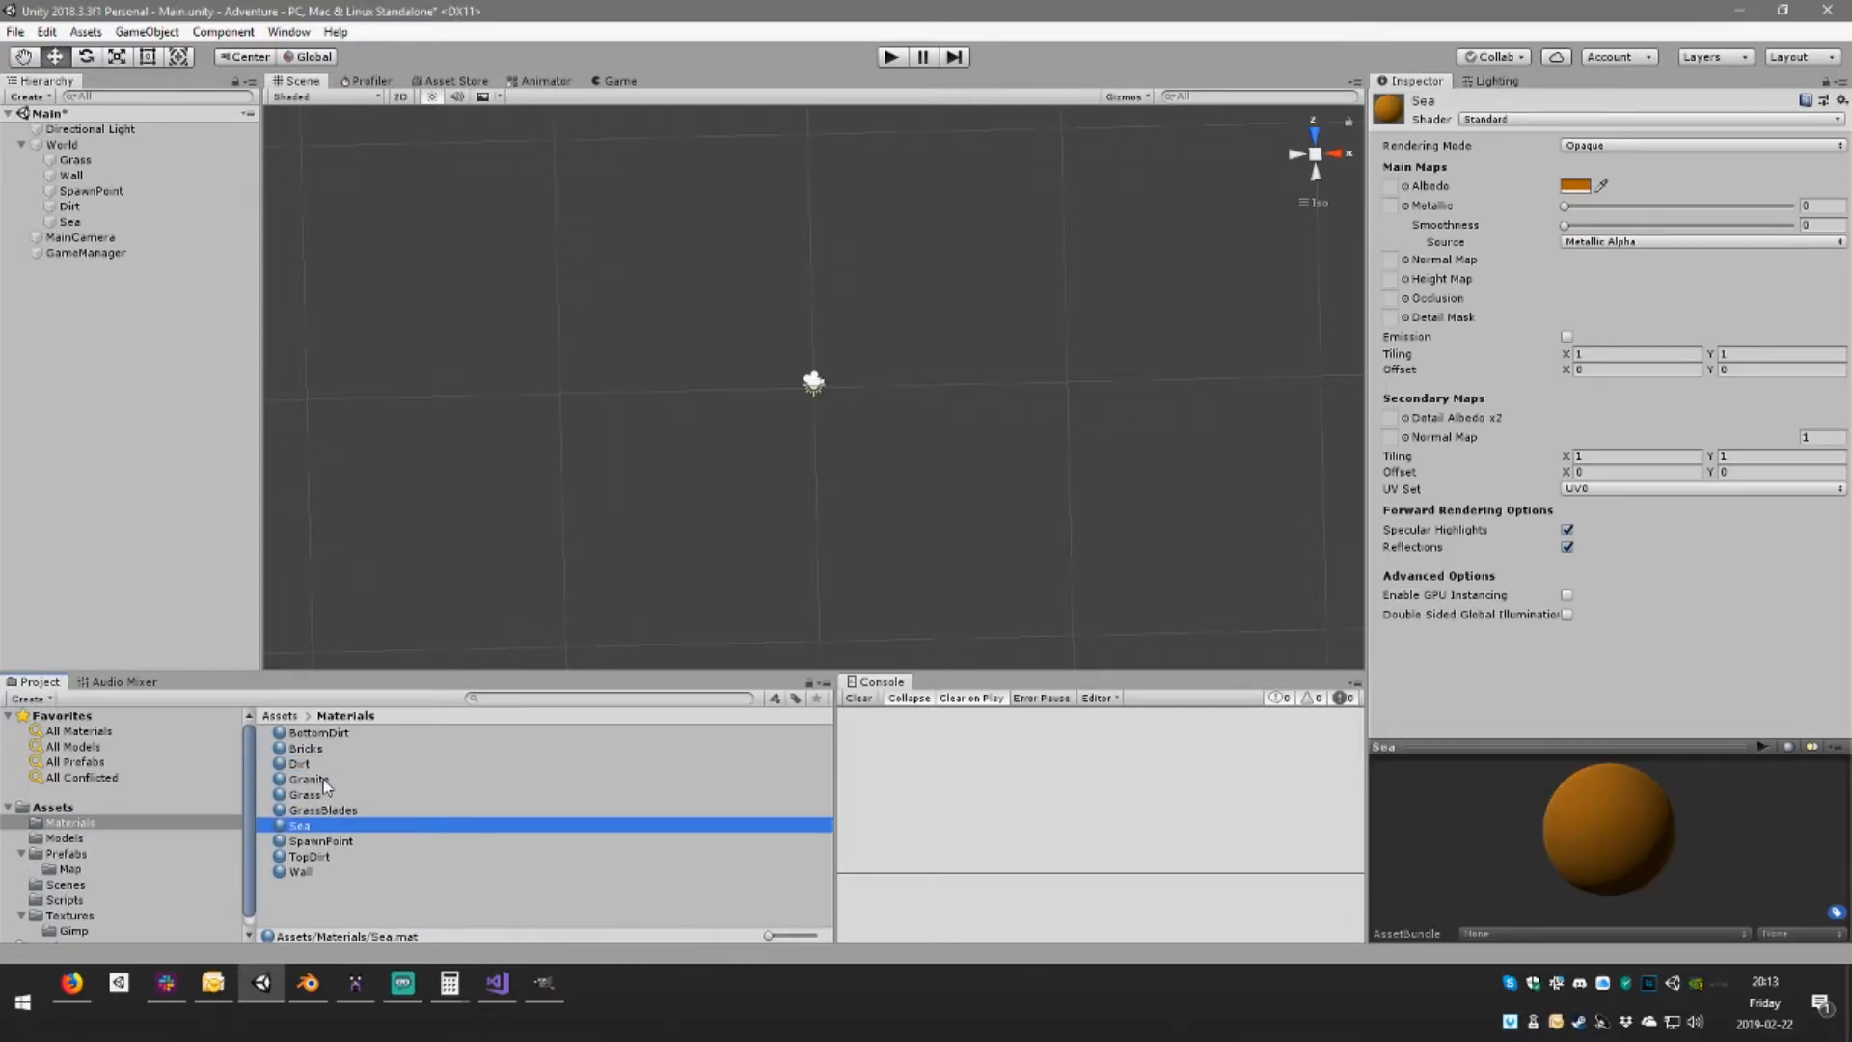
left_click(325, 829)
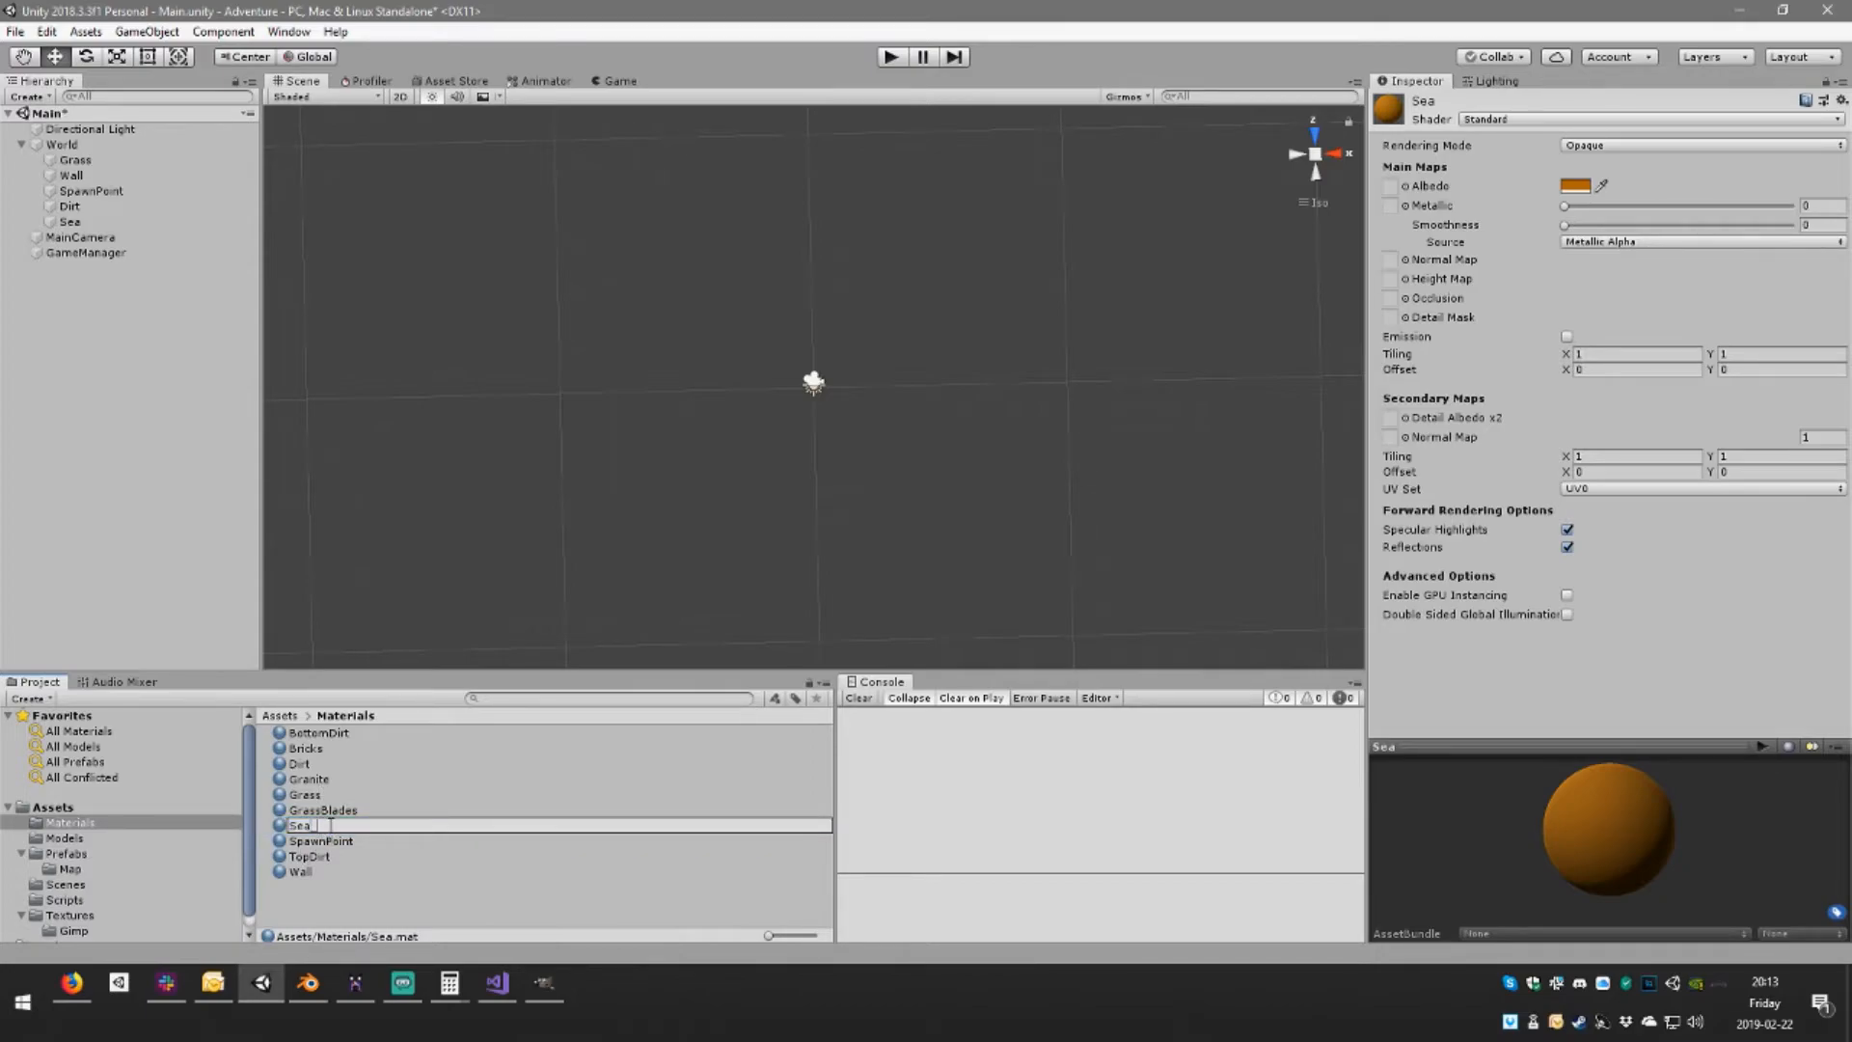
type("_0")
key("Return")
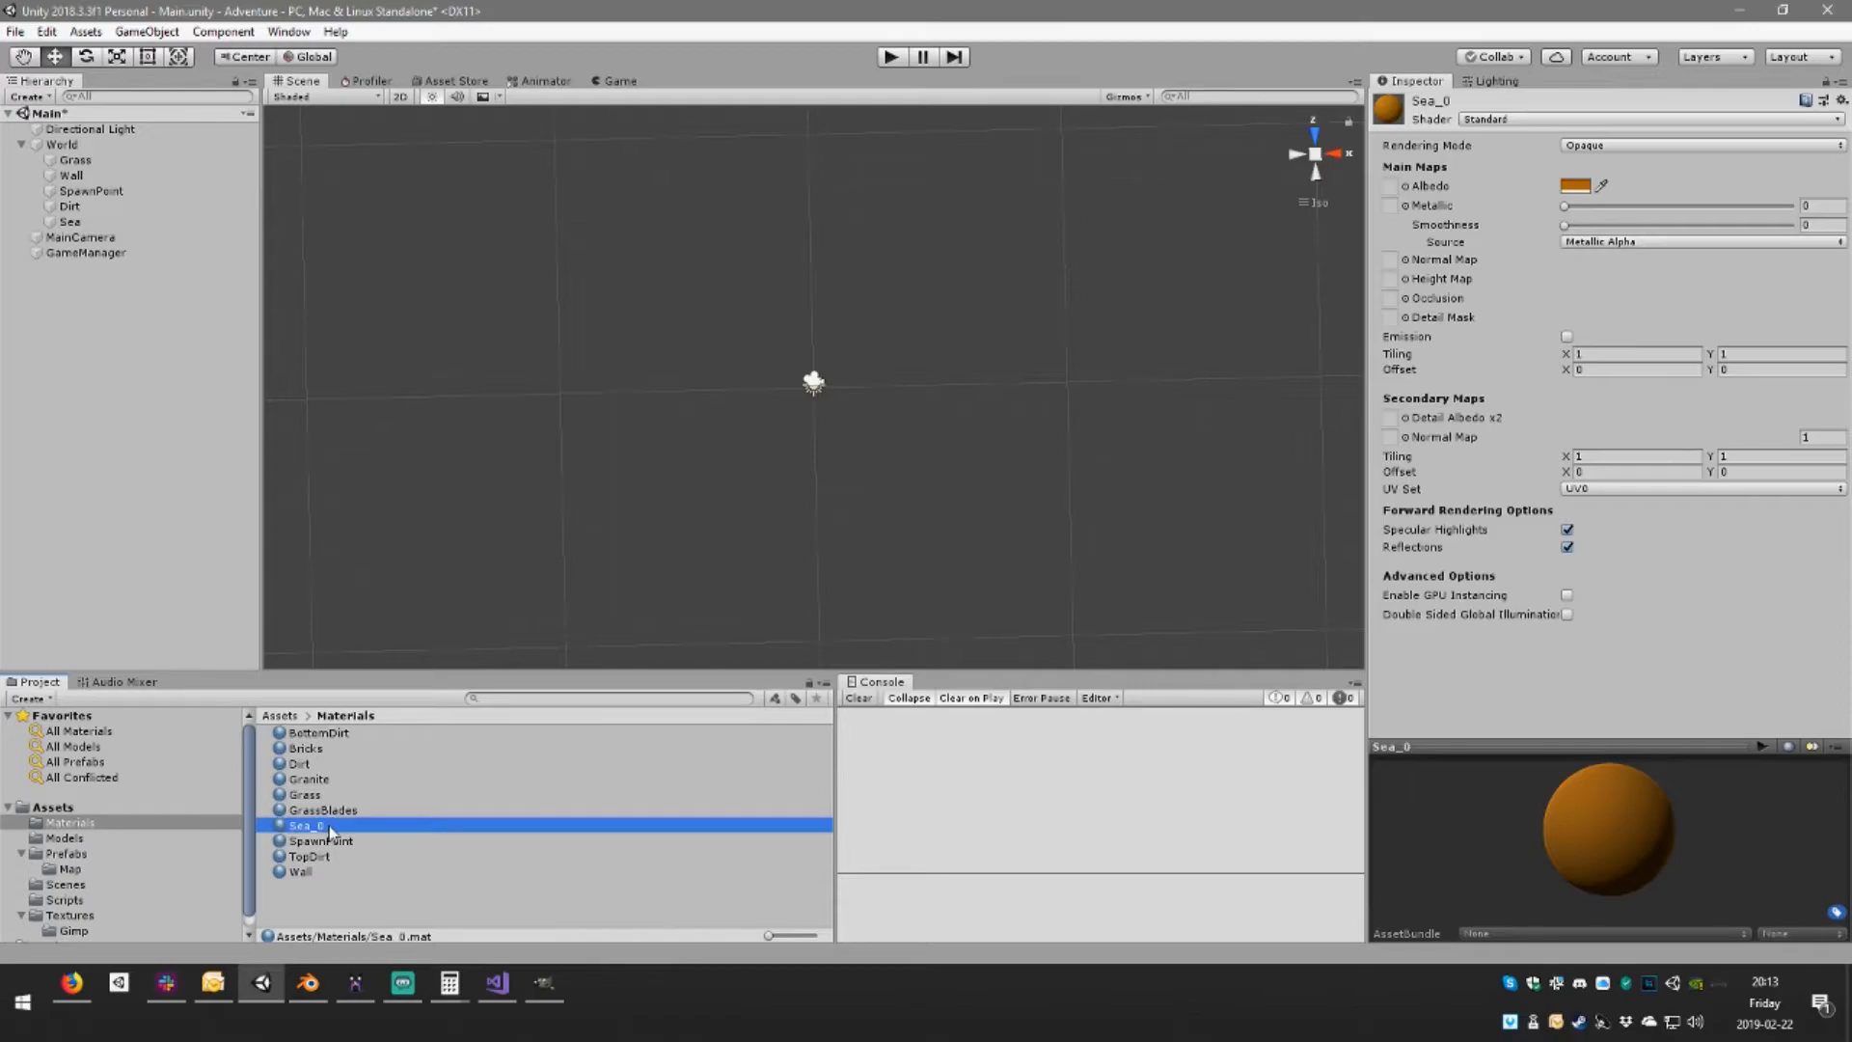
Duplicate the Sea_0 material three times
key("ctrl+d")
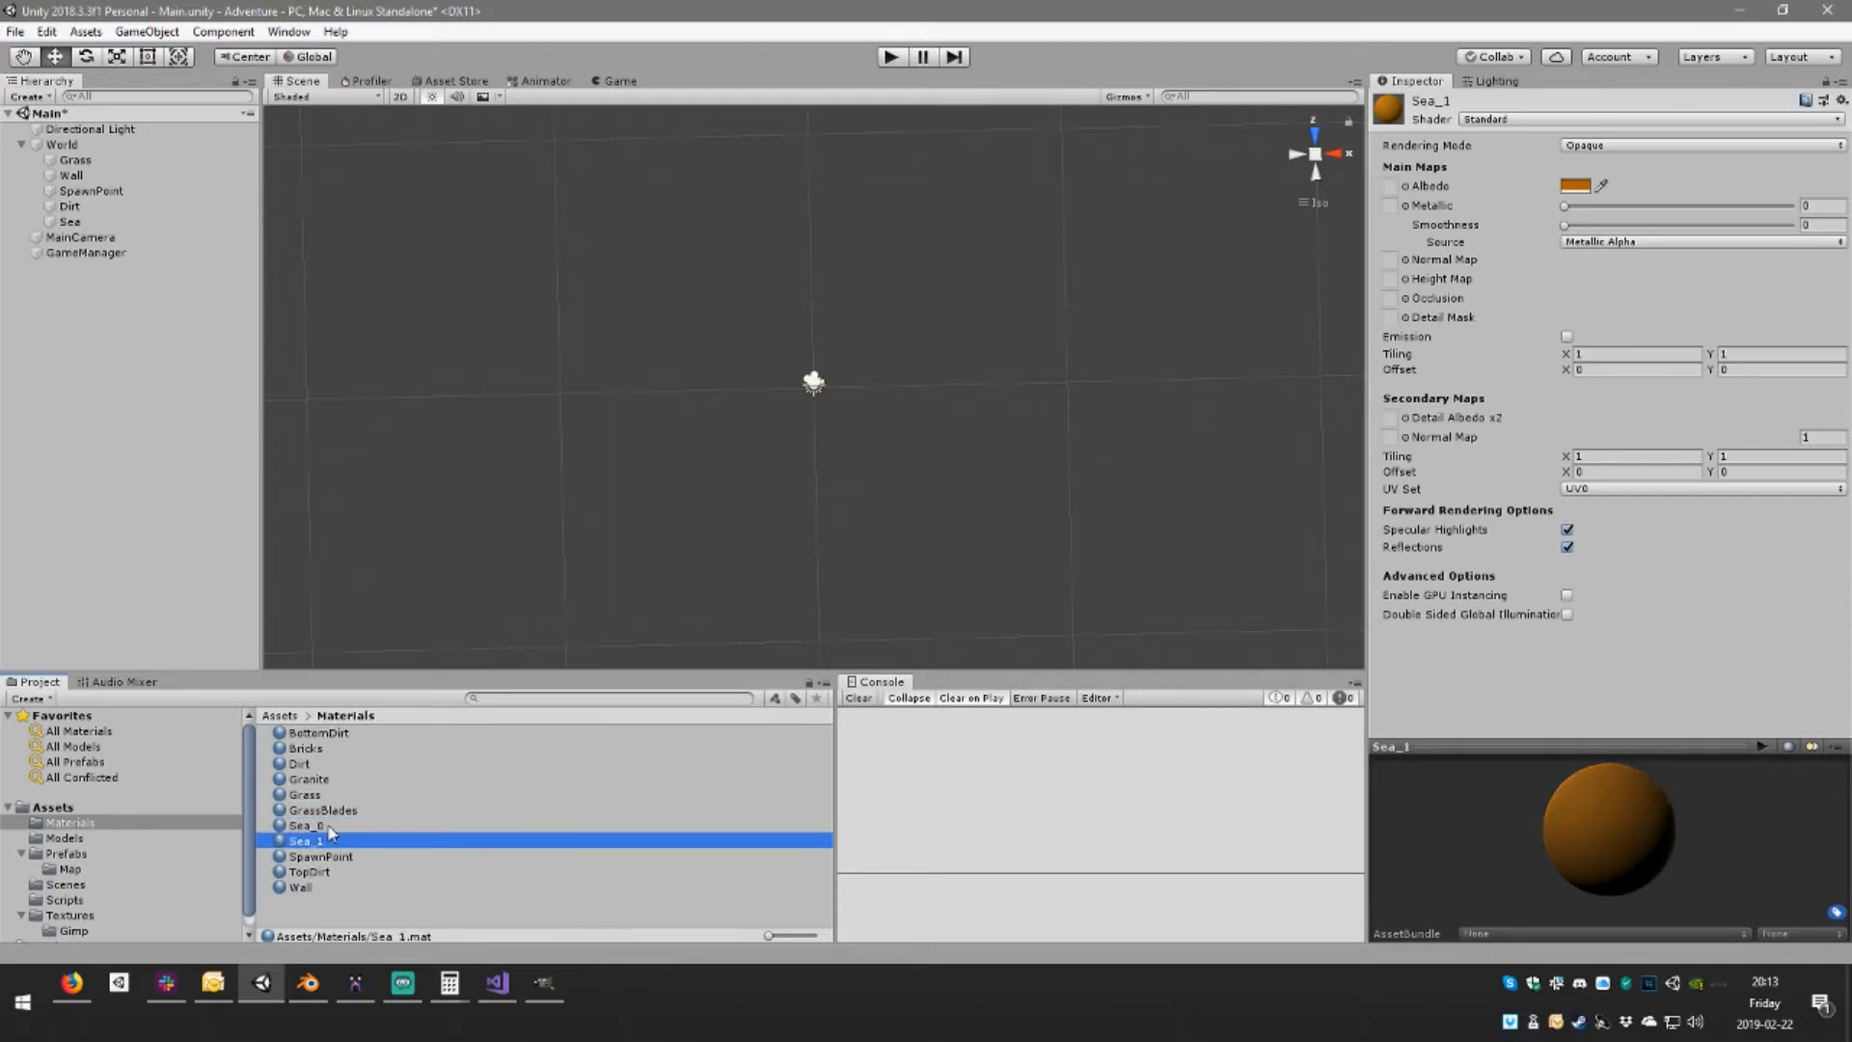
key("ctrl+d")
key("ctrl+d")
Set the albedo colour of the Sea_0 material alone to blue, 357CEC
left_click(338, 826)
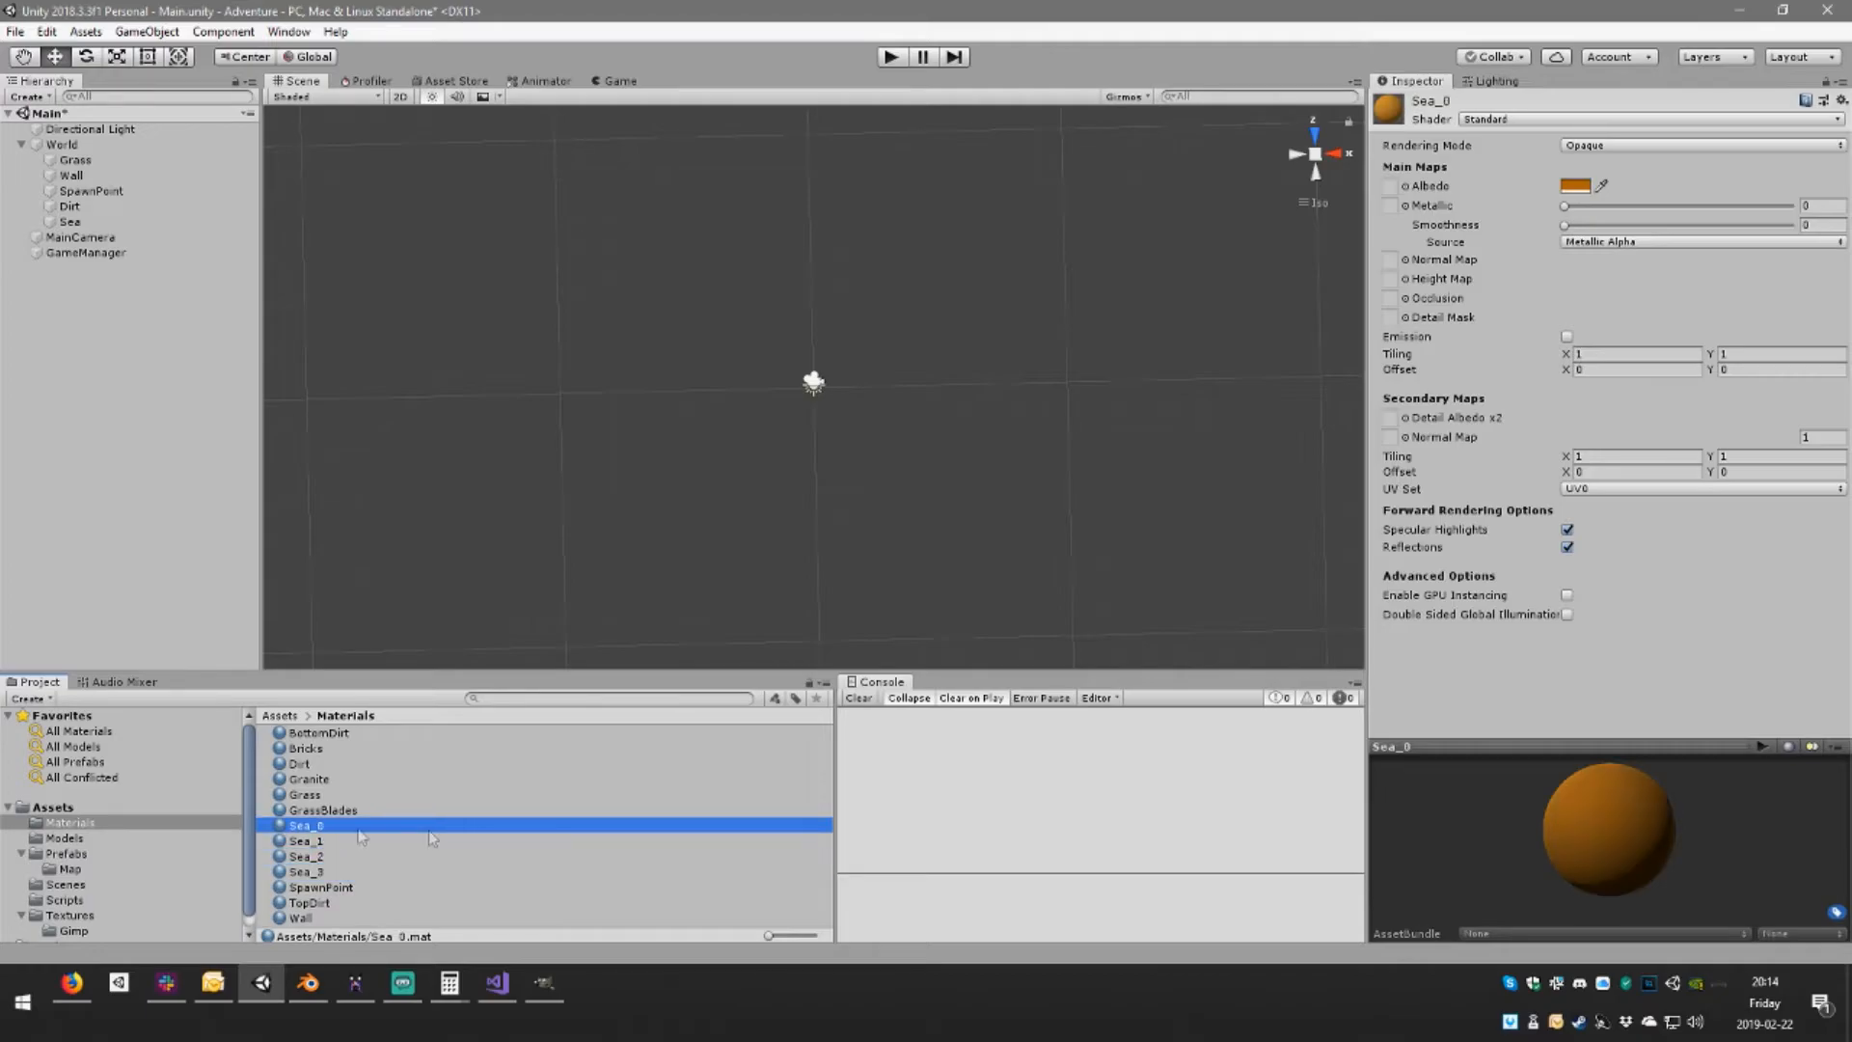
left_click(1573, 185)
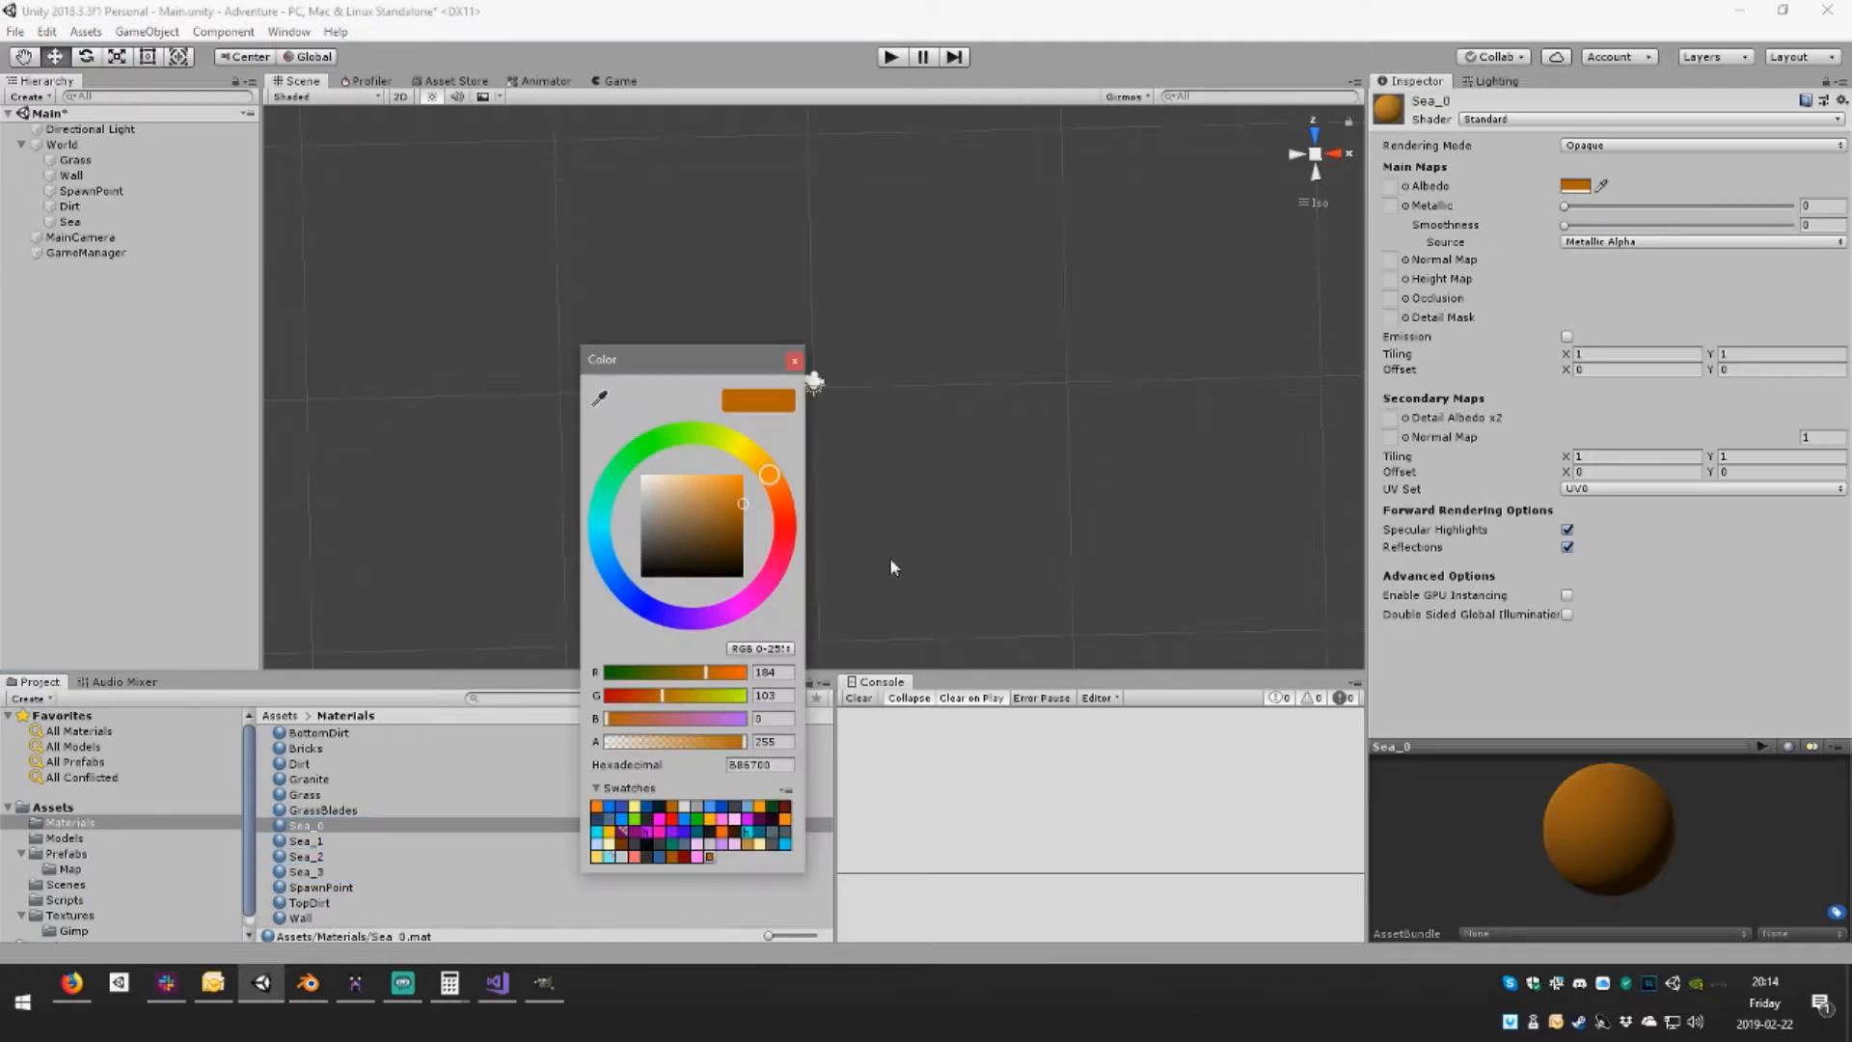
left_click(622, 591)
left_click_drag(729, 502, 725, 489)
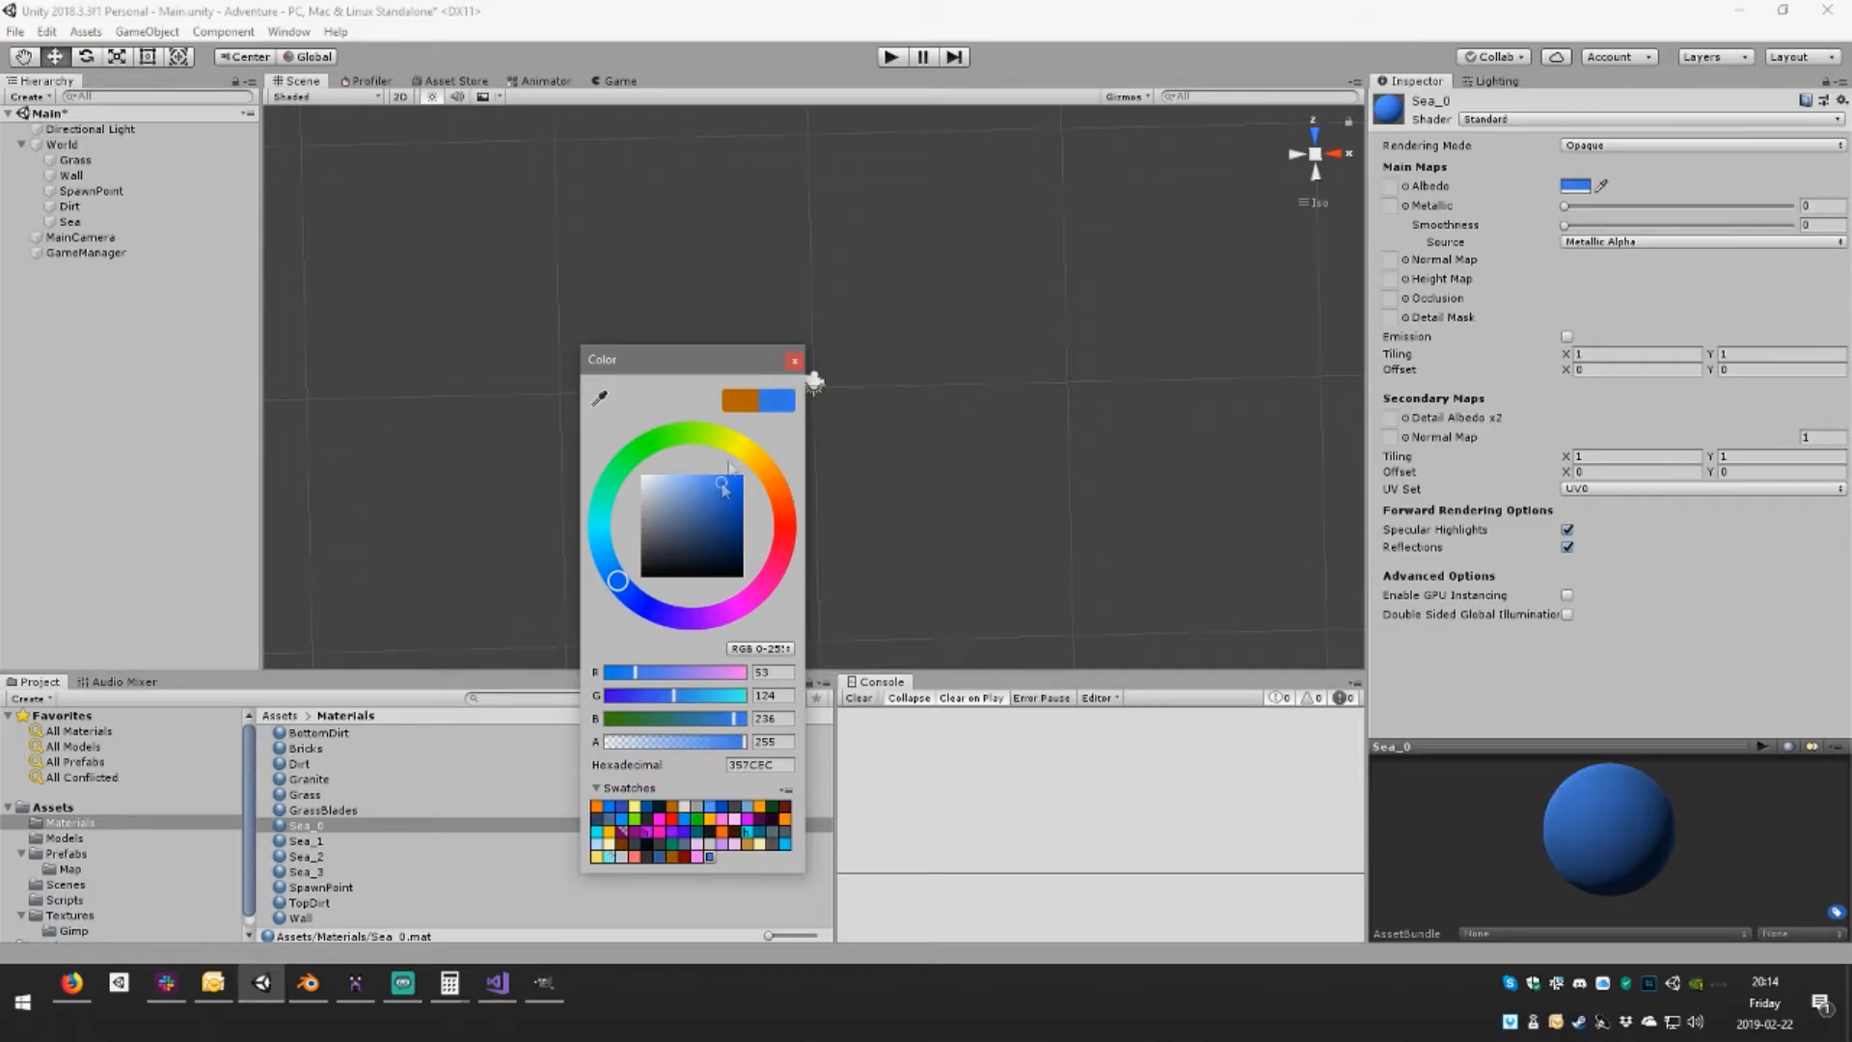
left_click(795, 363)
Select all four Sea materials, Sea_0 to Sea_3, and set their shared albedo colour to blue, 458FE7
left_click(343, 841)
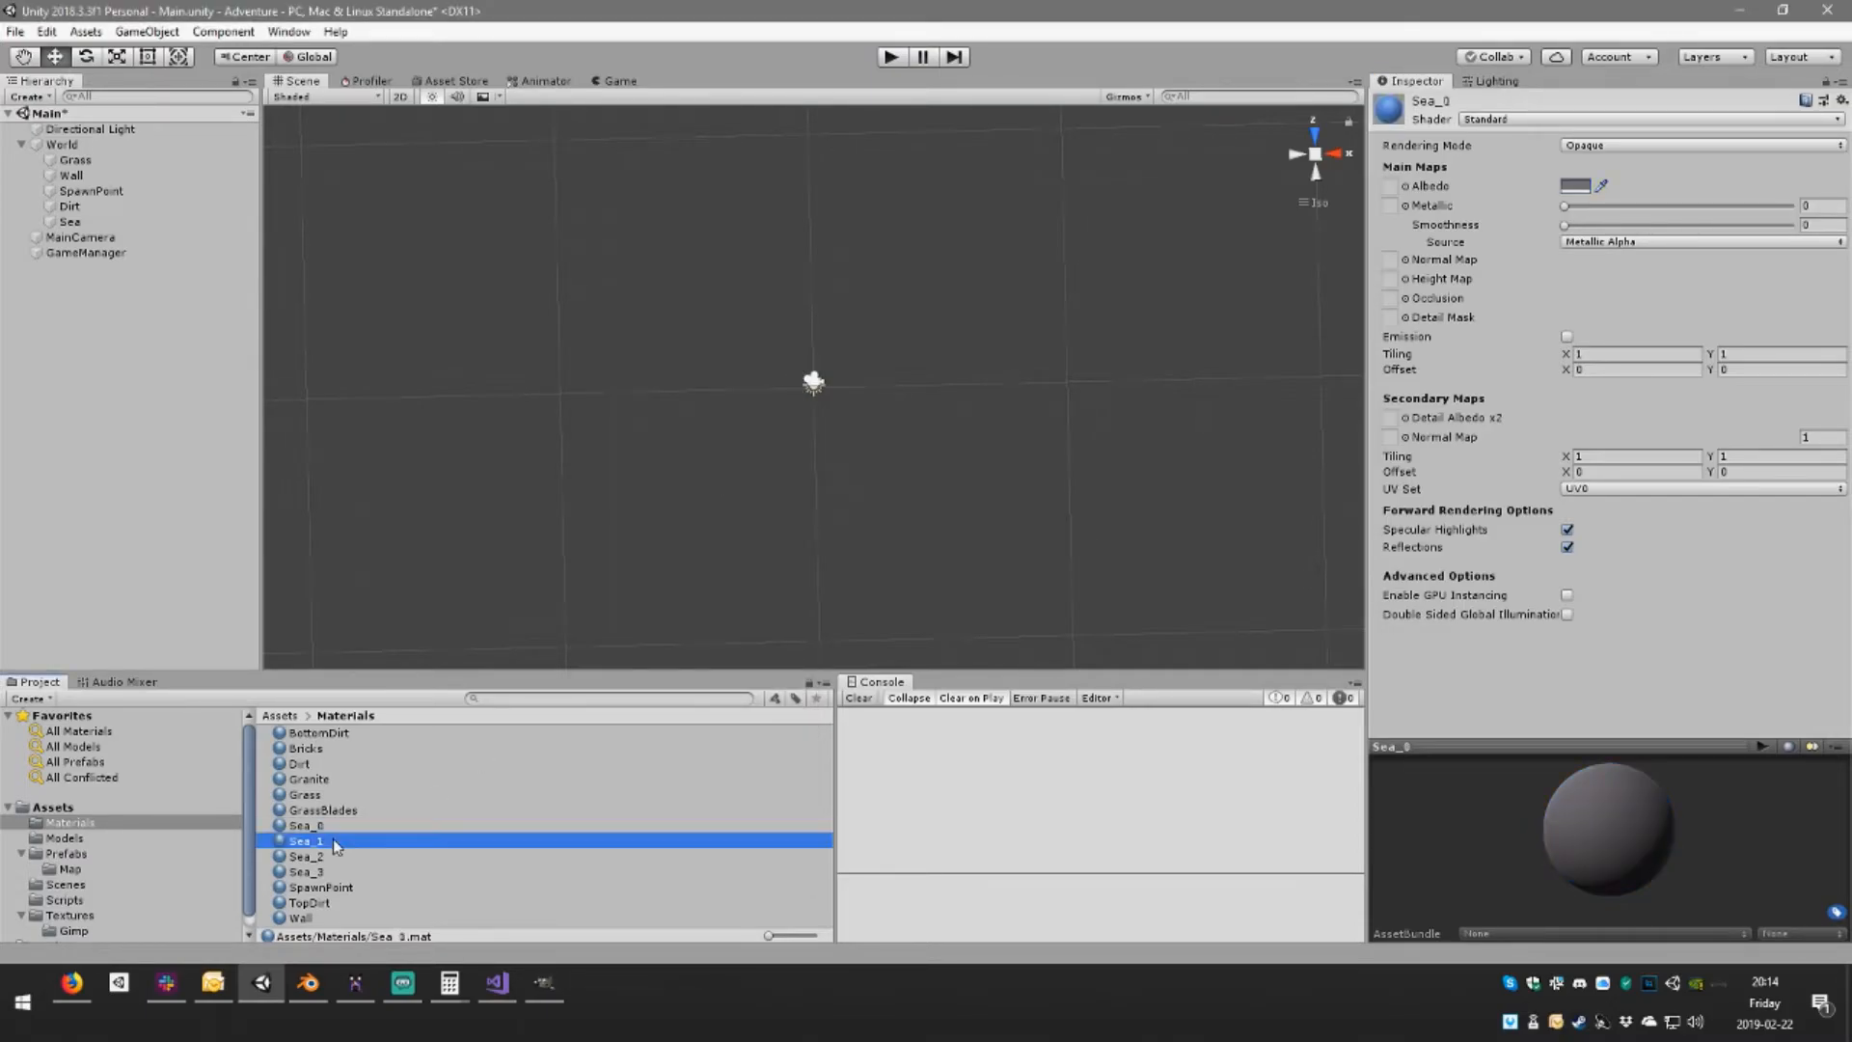
left_click(365, 827)
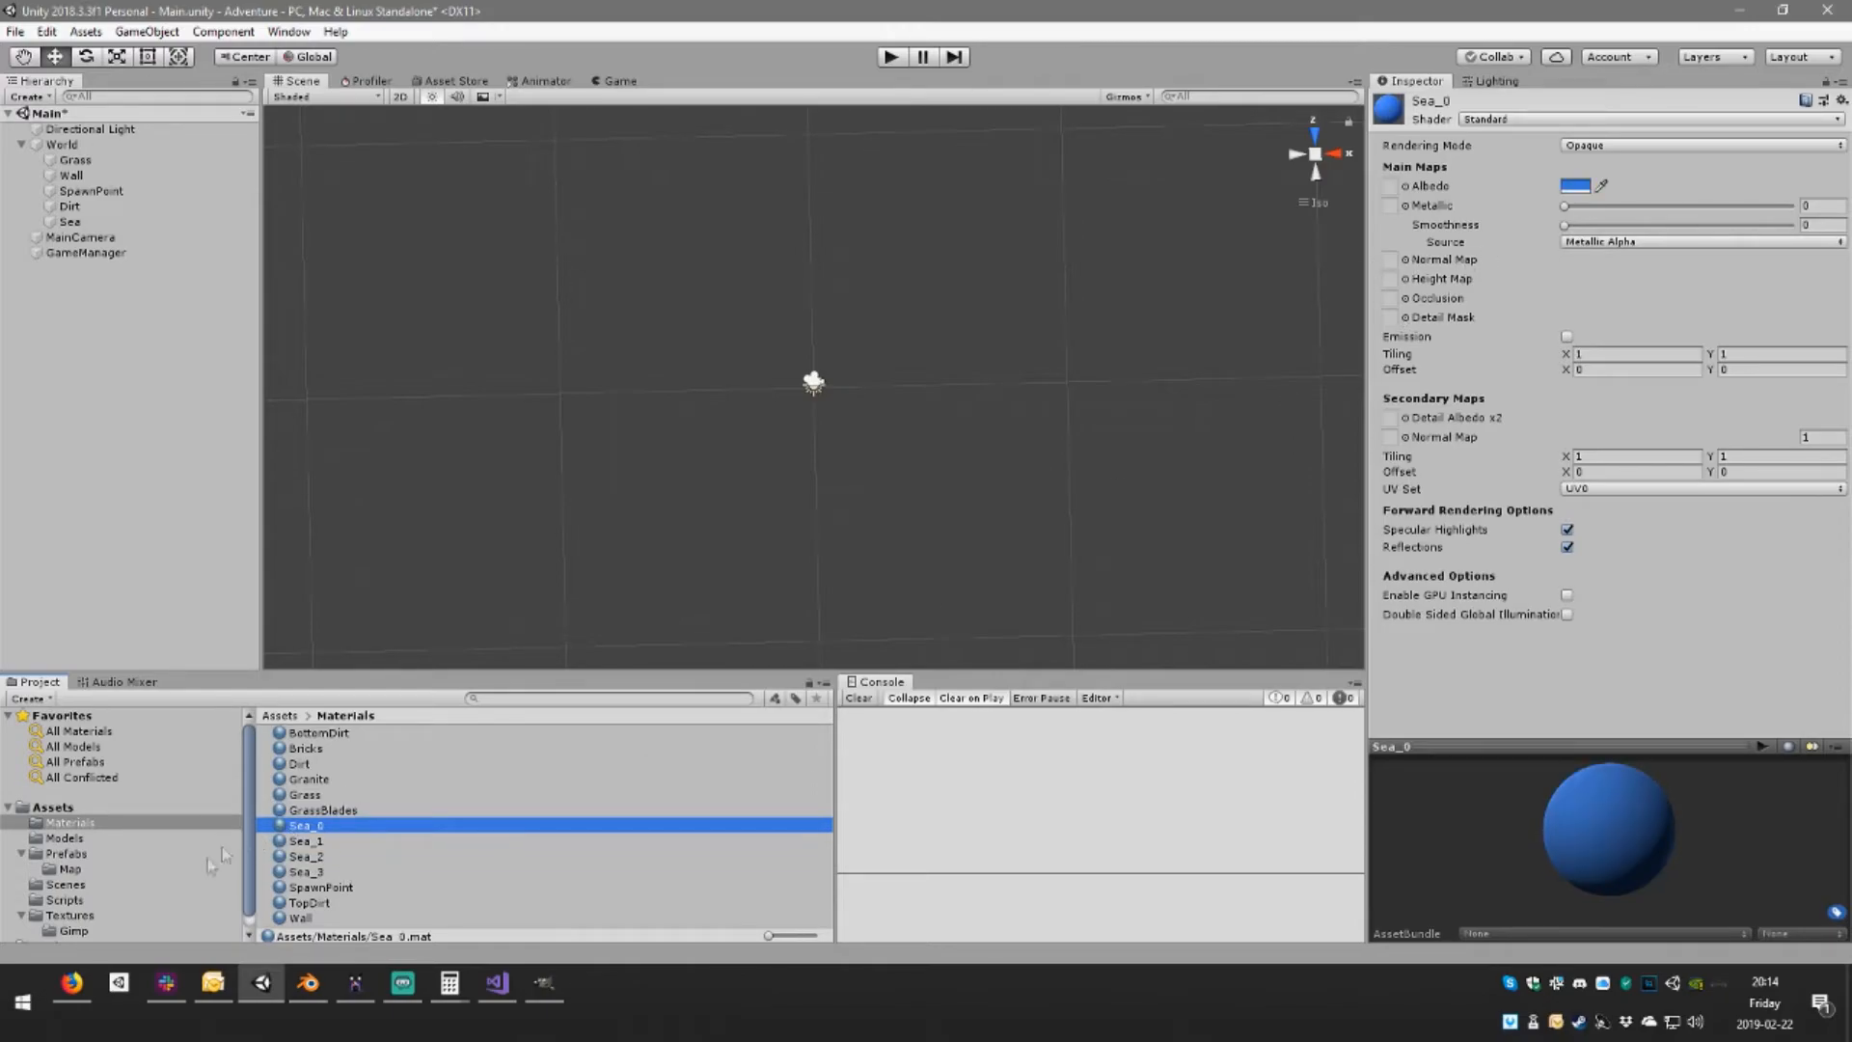
left_click(309, 873, "shift")
left_click(1575, 188)
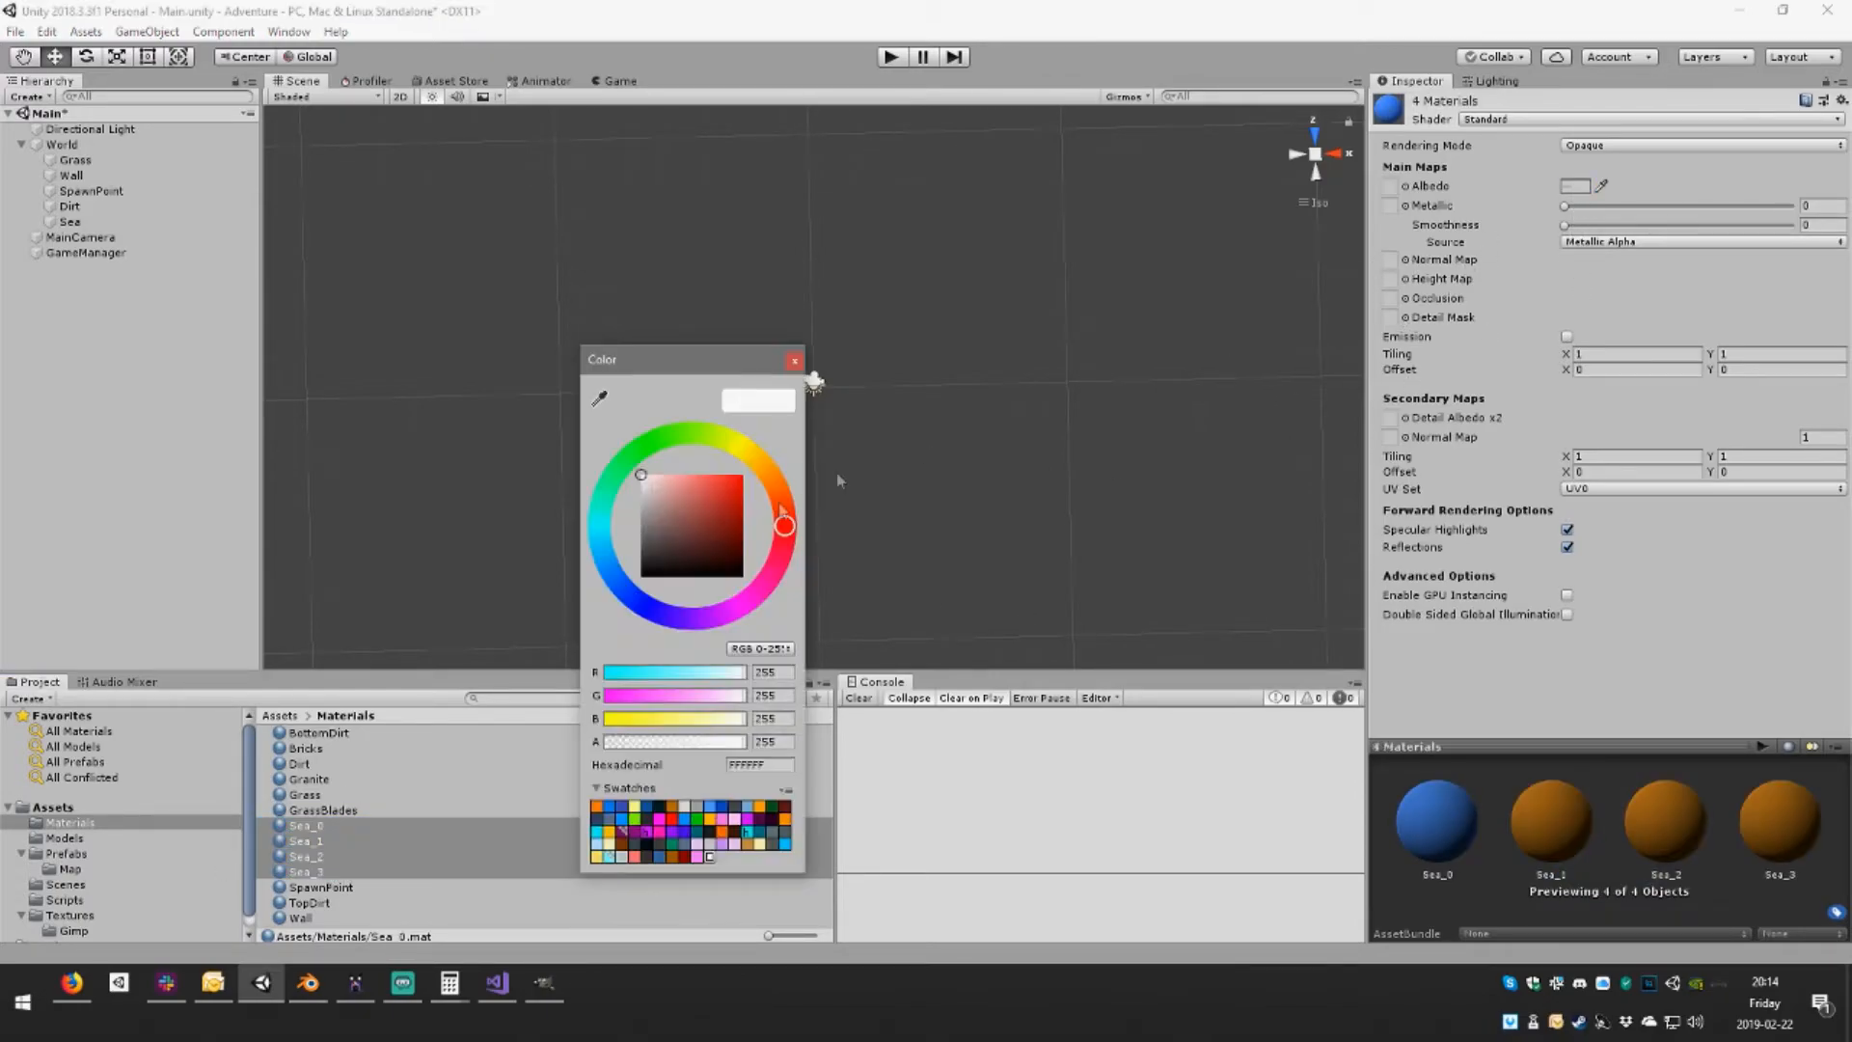
left_click_drag(637, 592, 615, 576)
left_click_drag(707, 502, 714, 485)
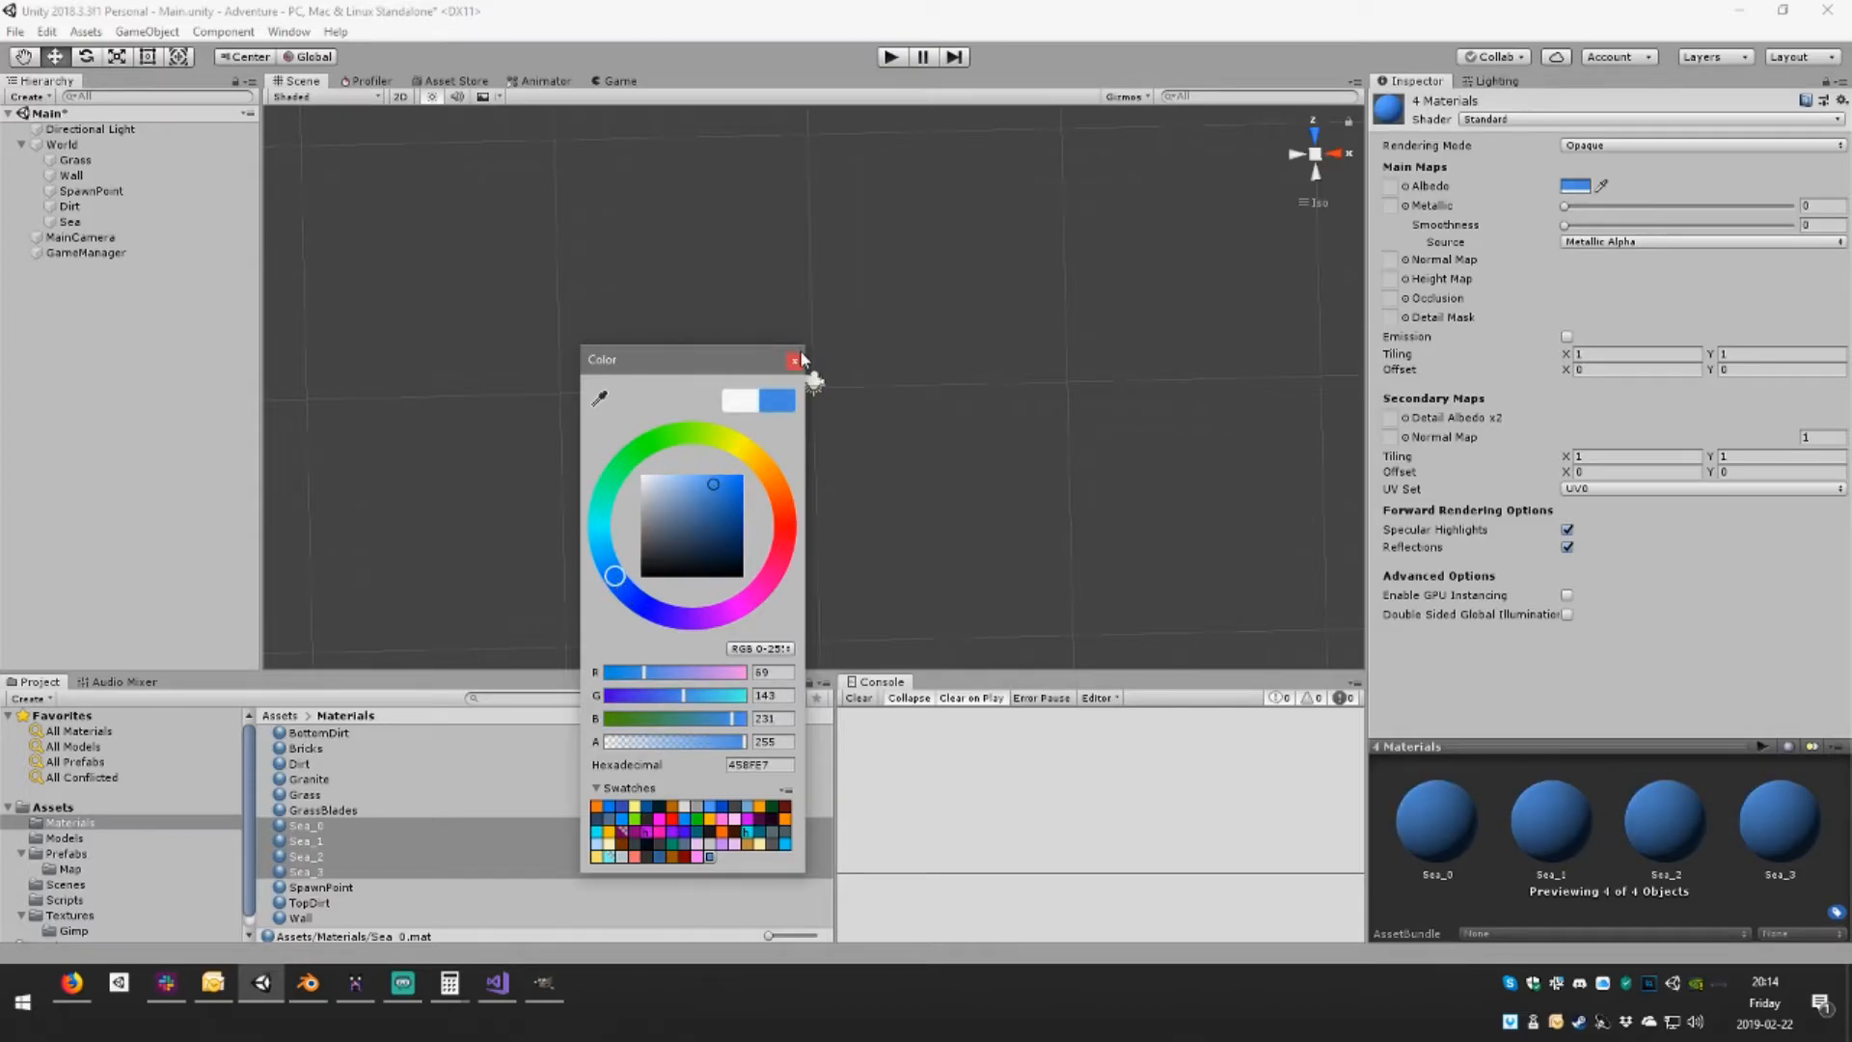
Set the albedo colour of the Sea_1 material alone to light blue, 78CCFF
left_click(795, 360)
left_click(334, 843)
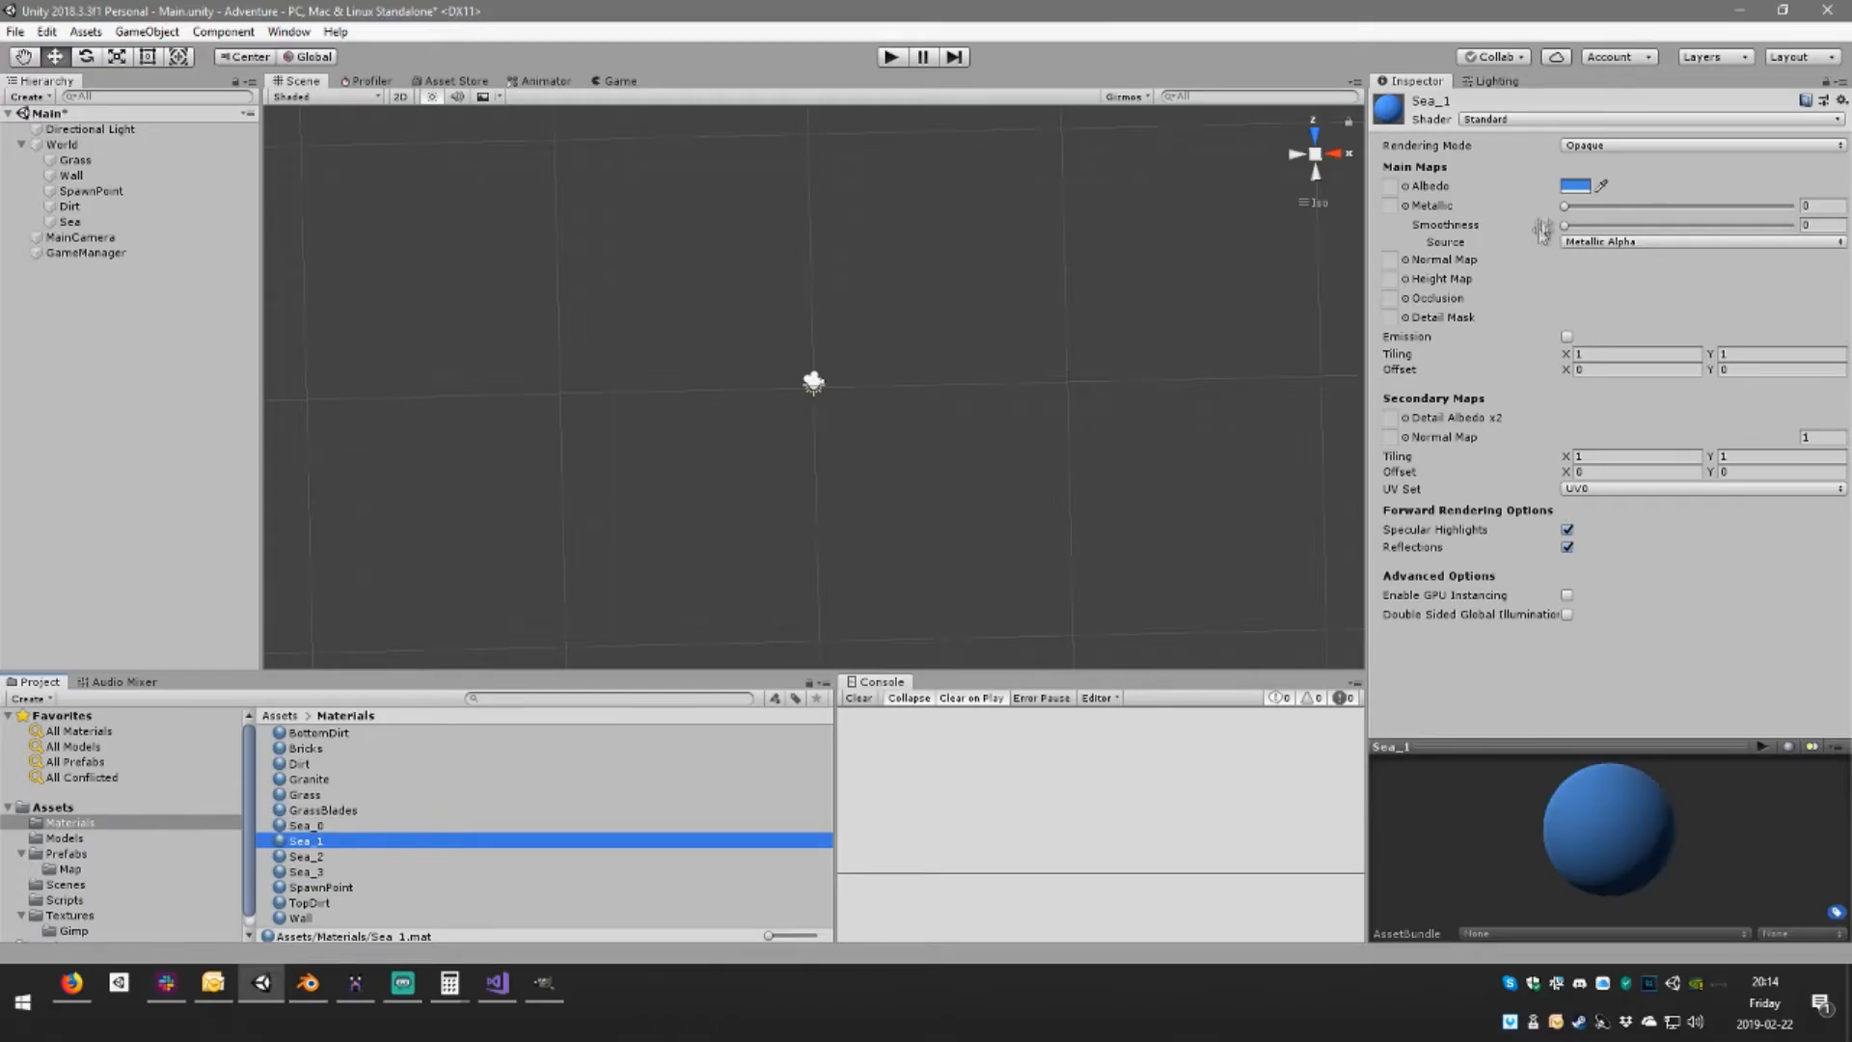
left_click(1575, 186)
left_click_drag(701, 496, 679, 475)
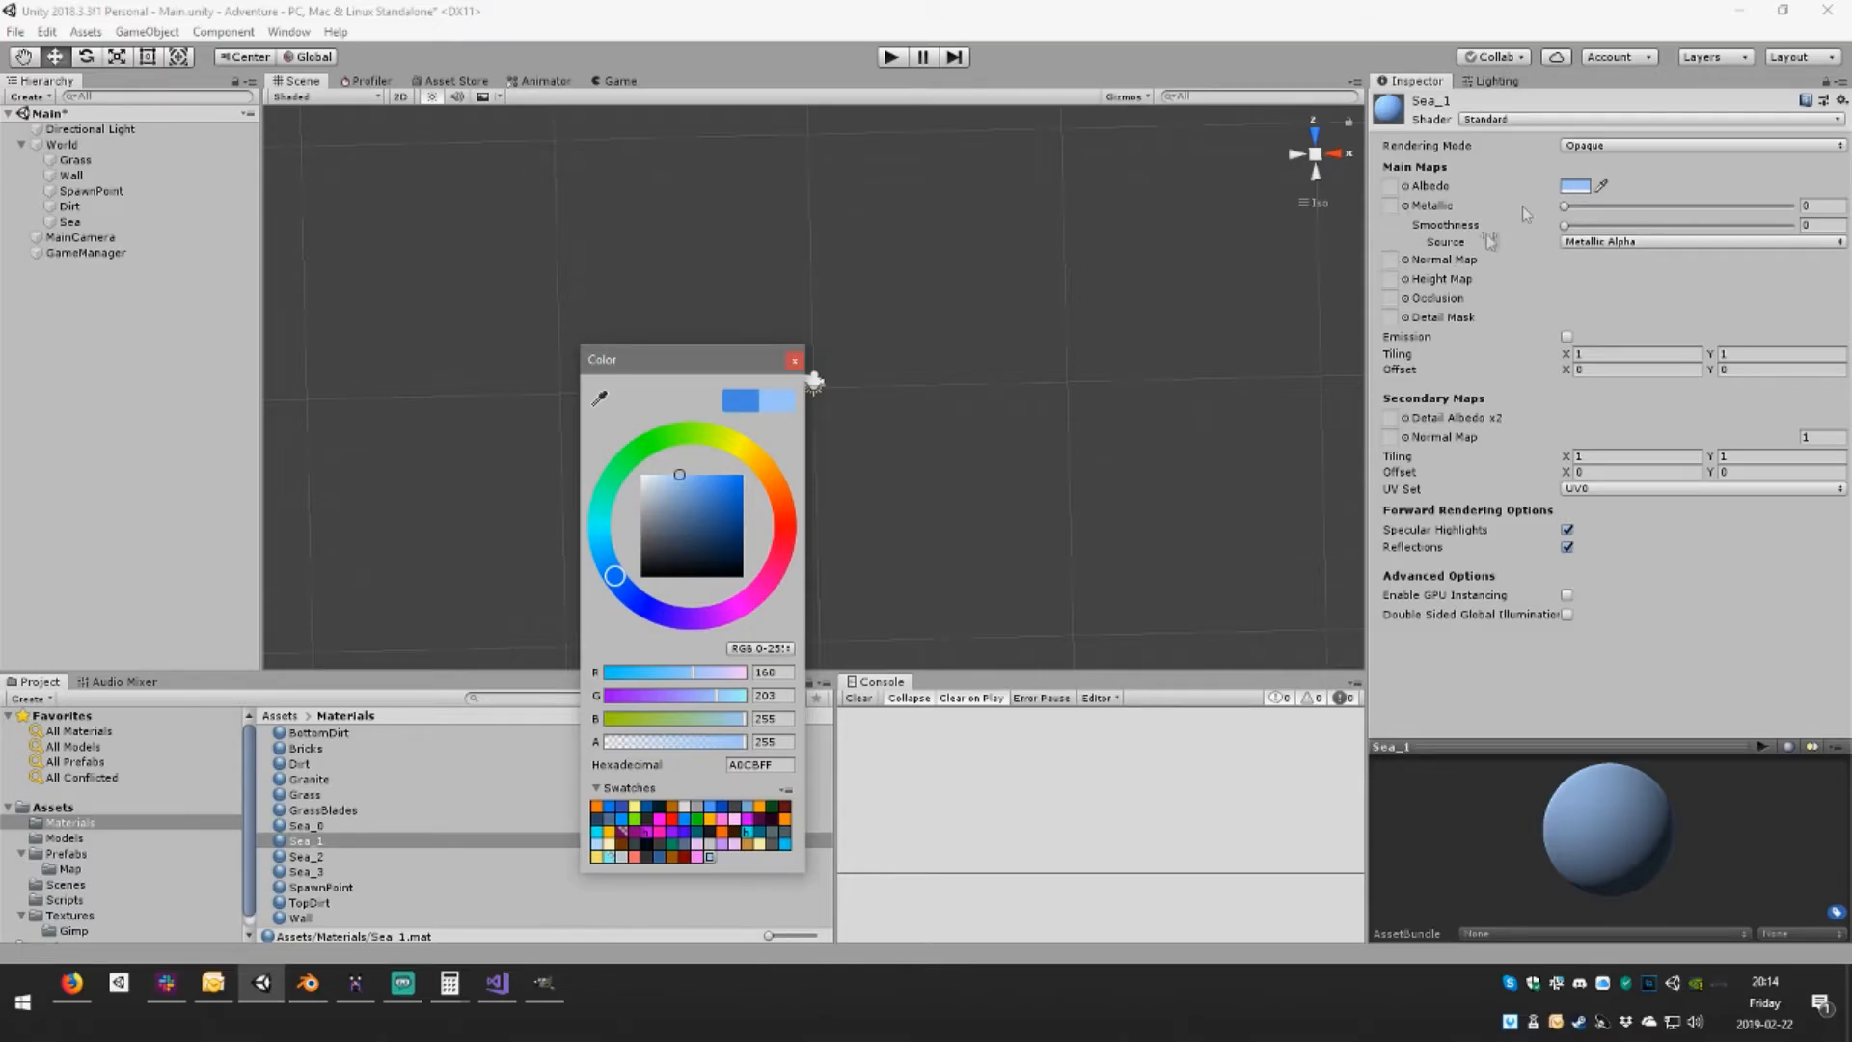
left_click_drag(611, 557, 610, 562)
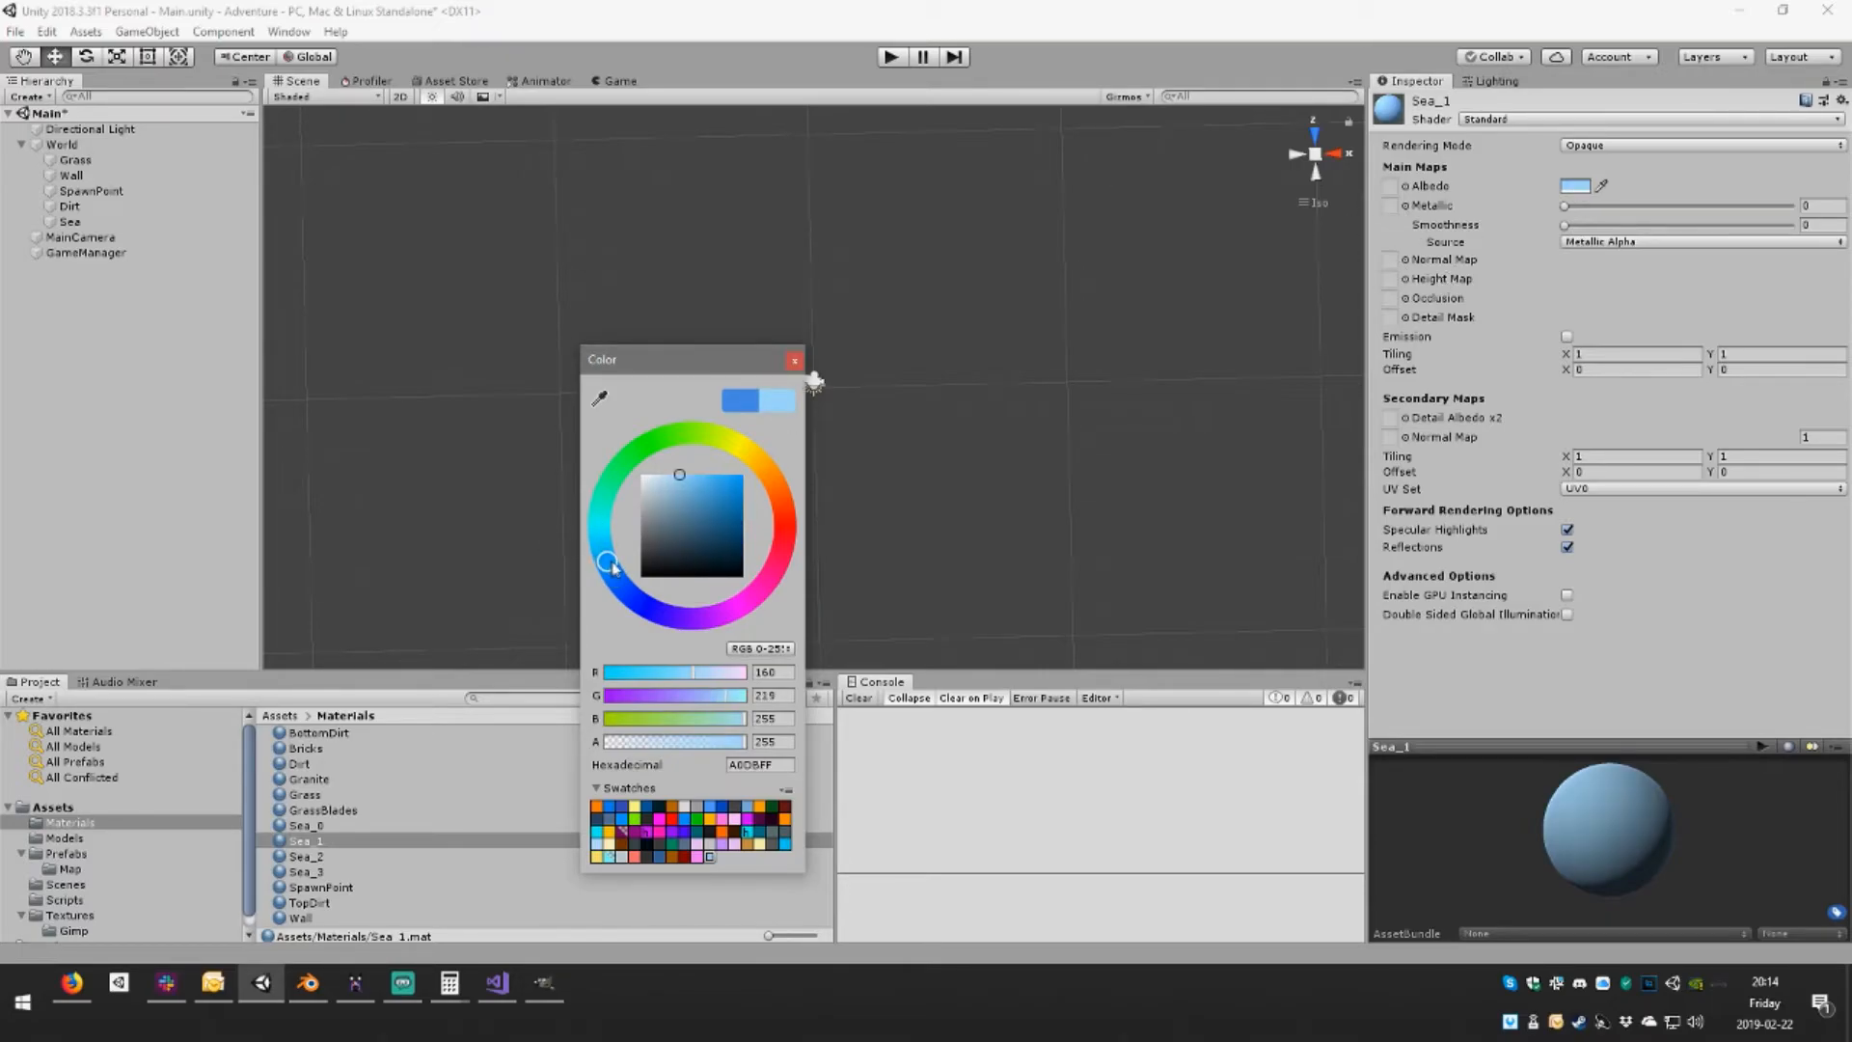
left_click(696, 475)
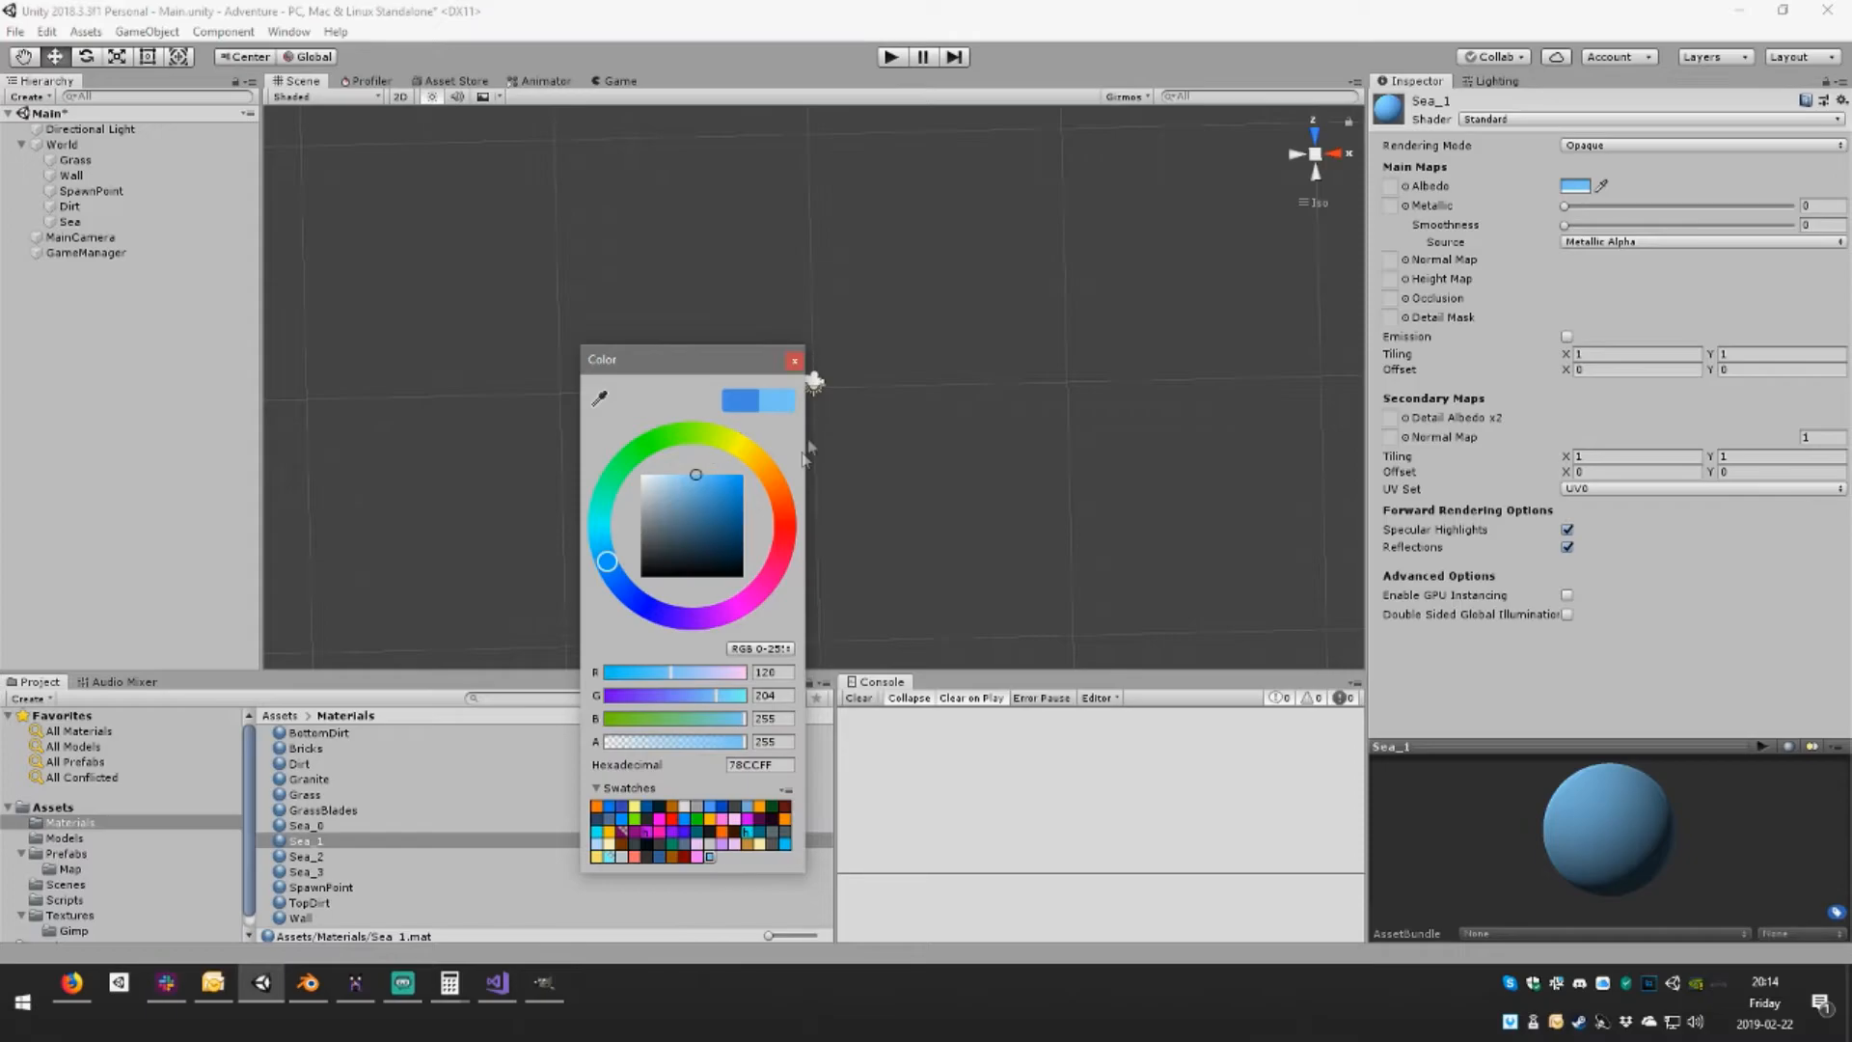
left_click(795, 364)
Set the albedo colour of the Sea_2 material to cyan blue, 69E9FF
left_click(324, 855)
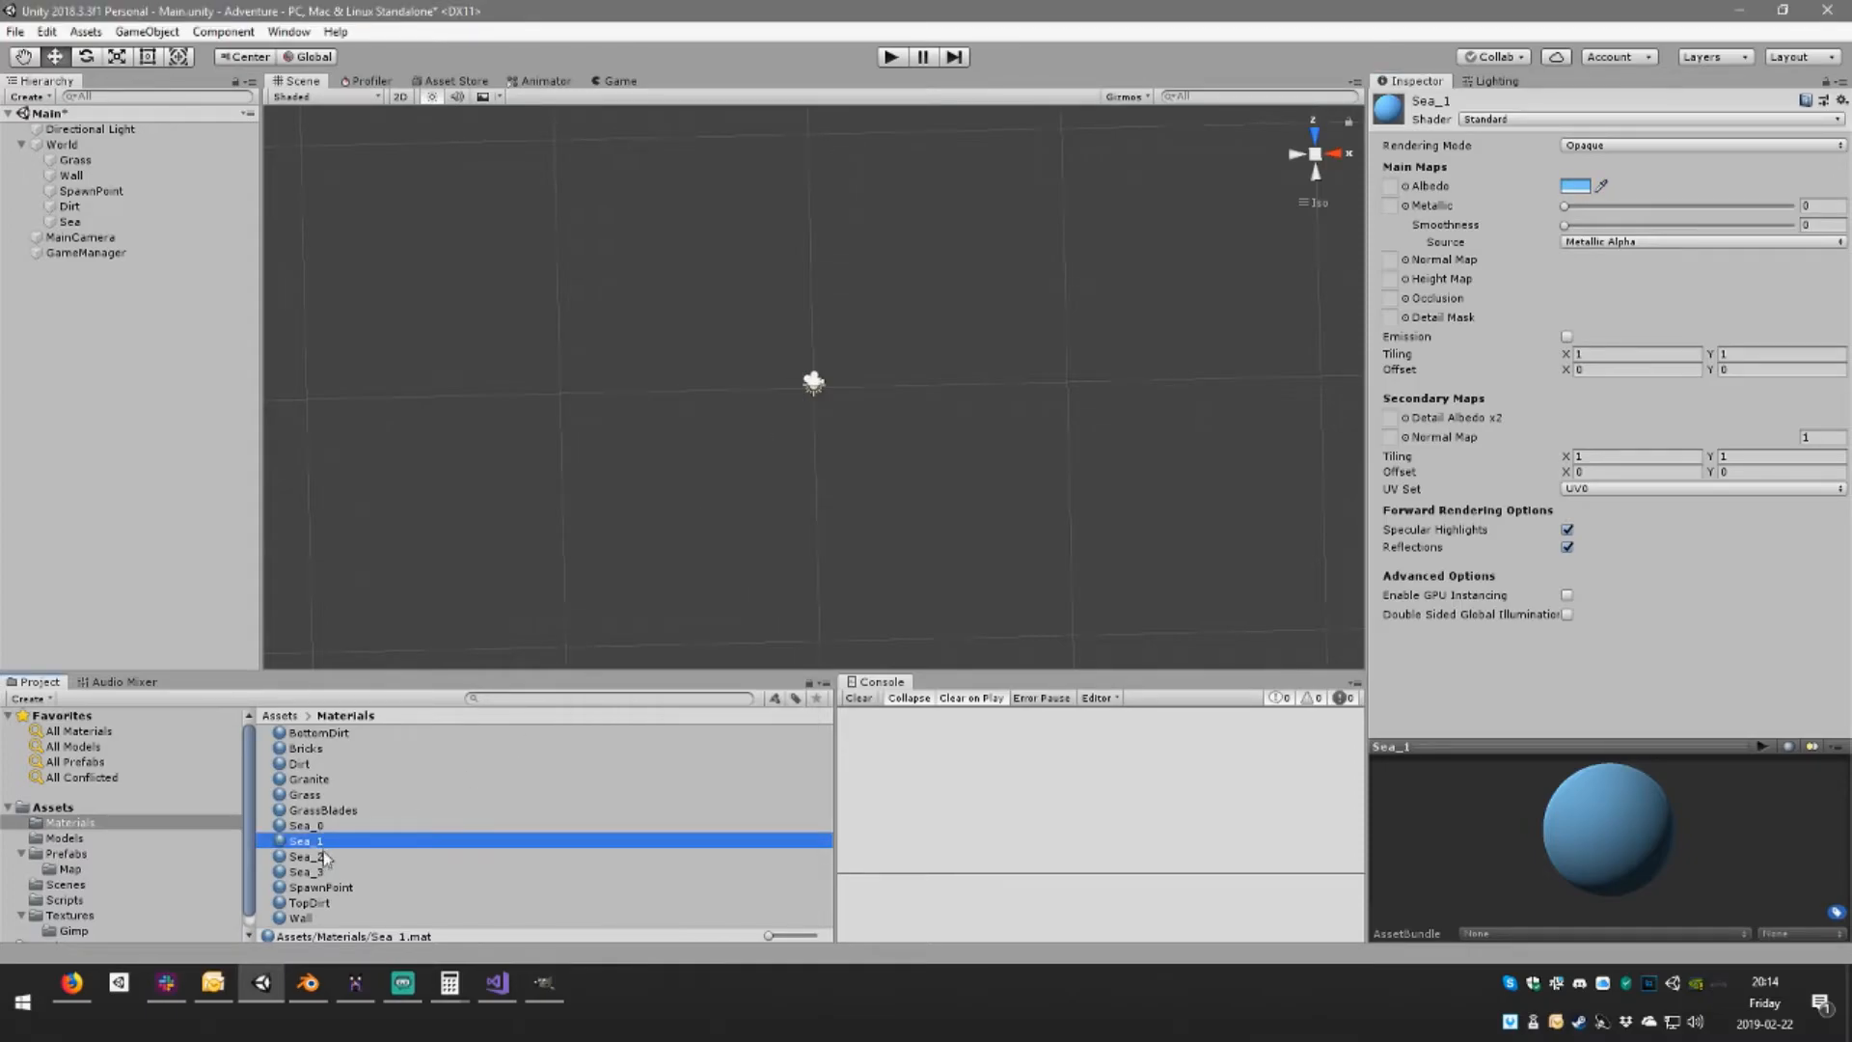
left_click(1577, 186)
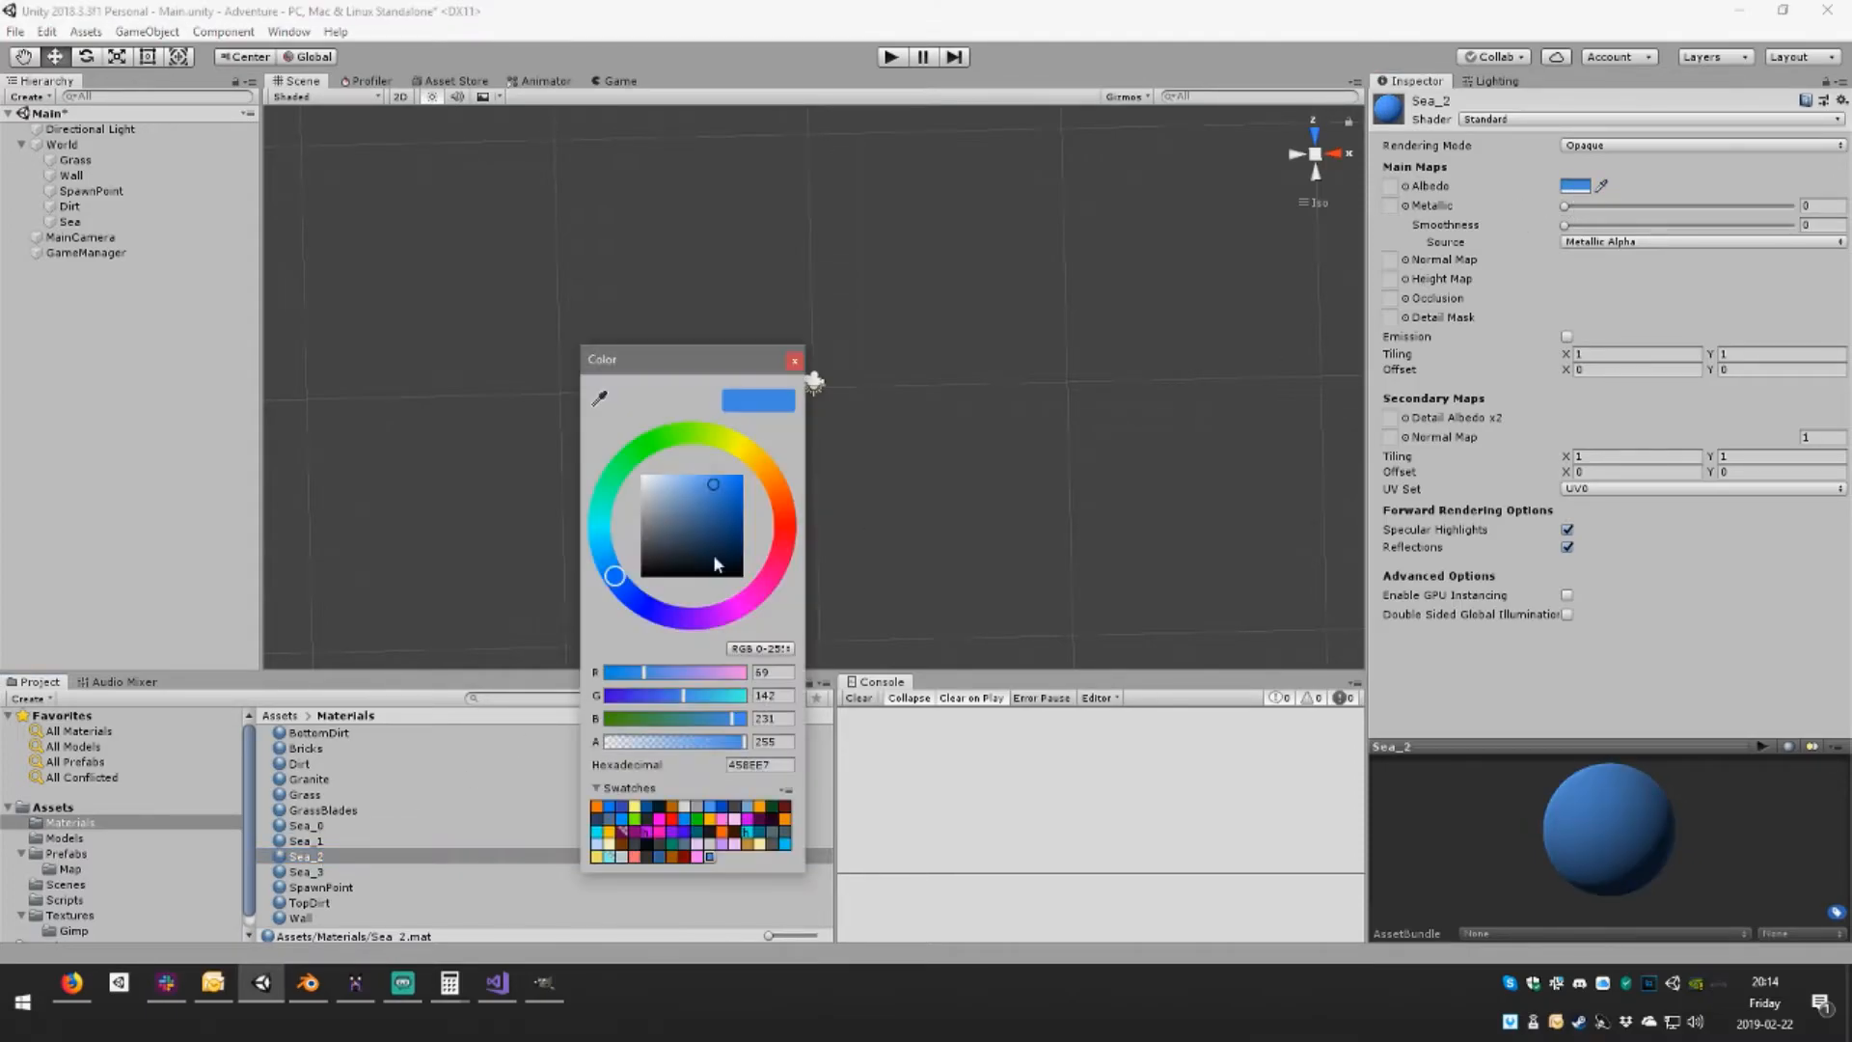
left_click(598, 548)
left_click_drag(727, 496, 703, 472)
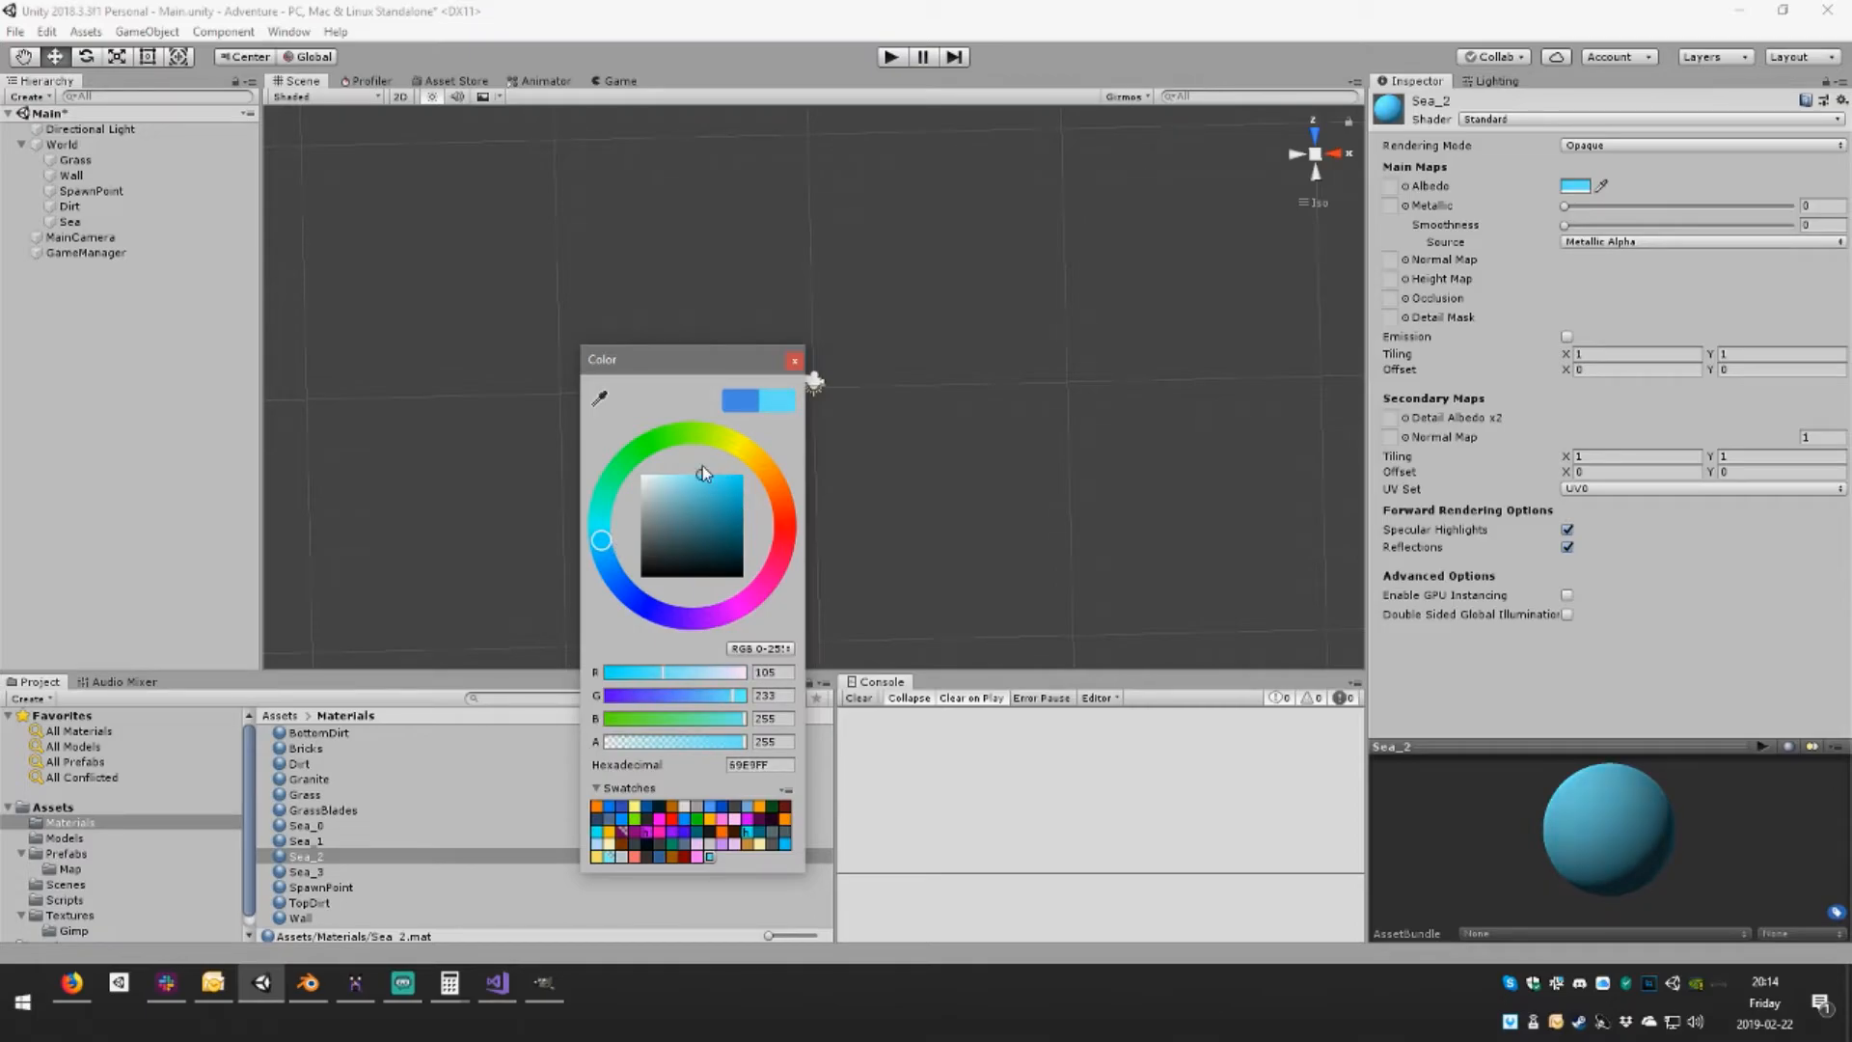
left_click(794, 359)
Set the albedo colour of the Sea_3 material to a very pale blue
left_click(307, 872)
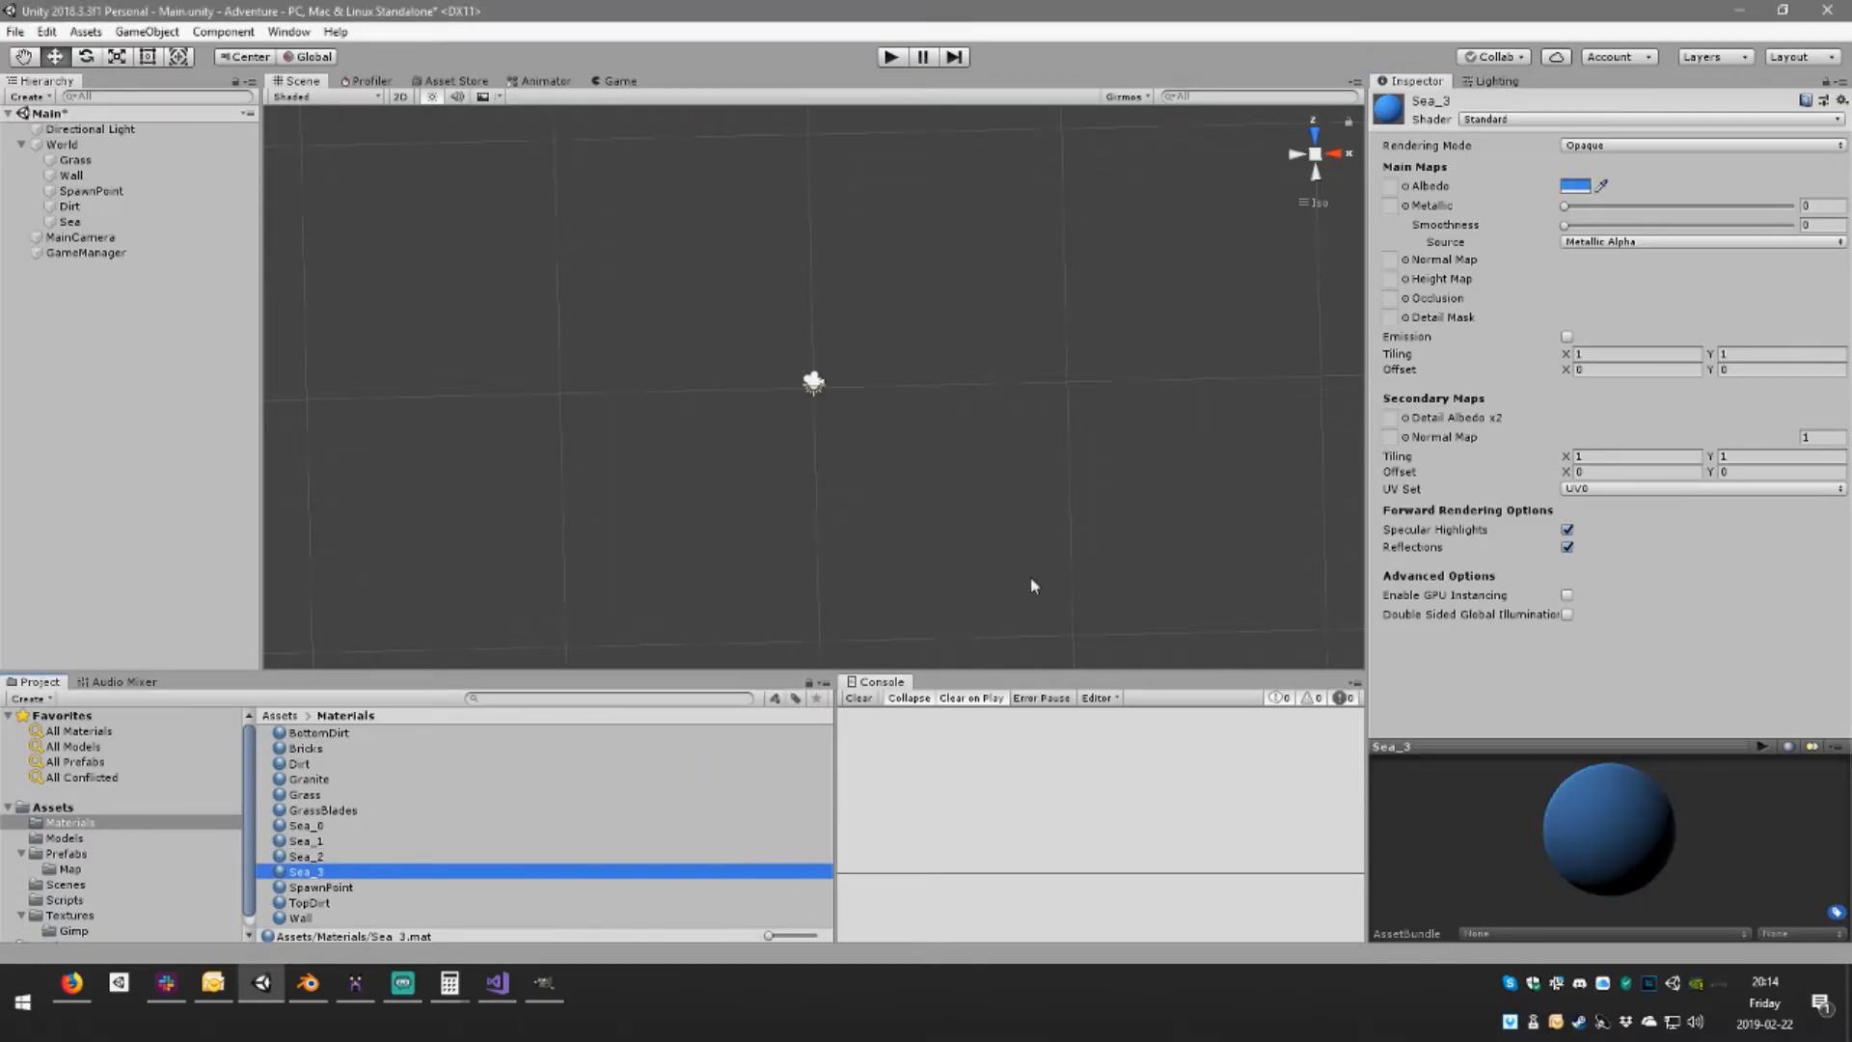
left_click(1573, 186)
left_click_drag(602, 554, 666, 477)
left_click(794, 361)
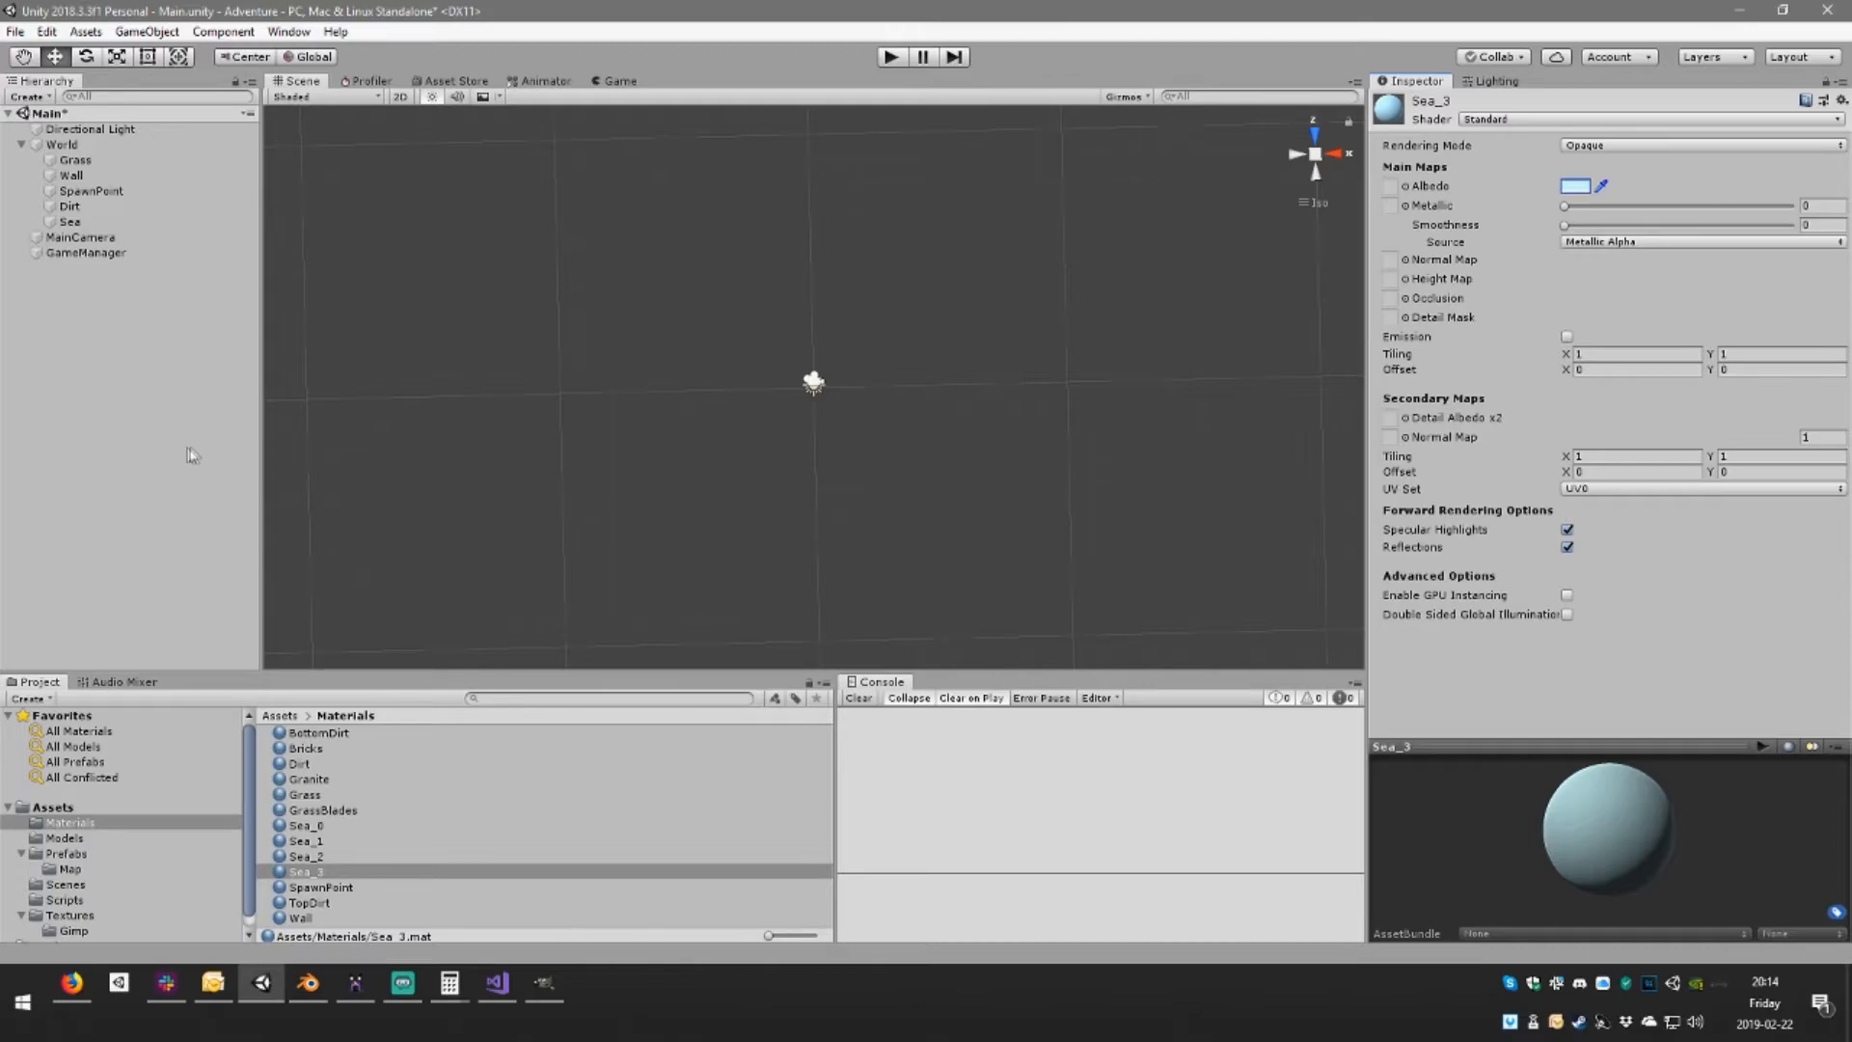
Open the Sea prefab from the Prefabs/Map folder for editing
left_click(66, 854)
left_click(69, 869)
left_click(66, 854)
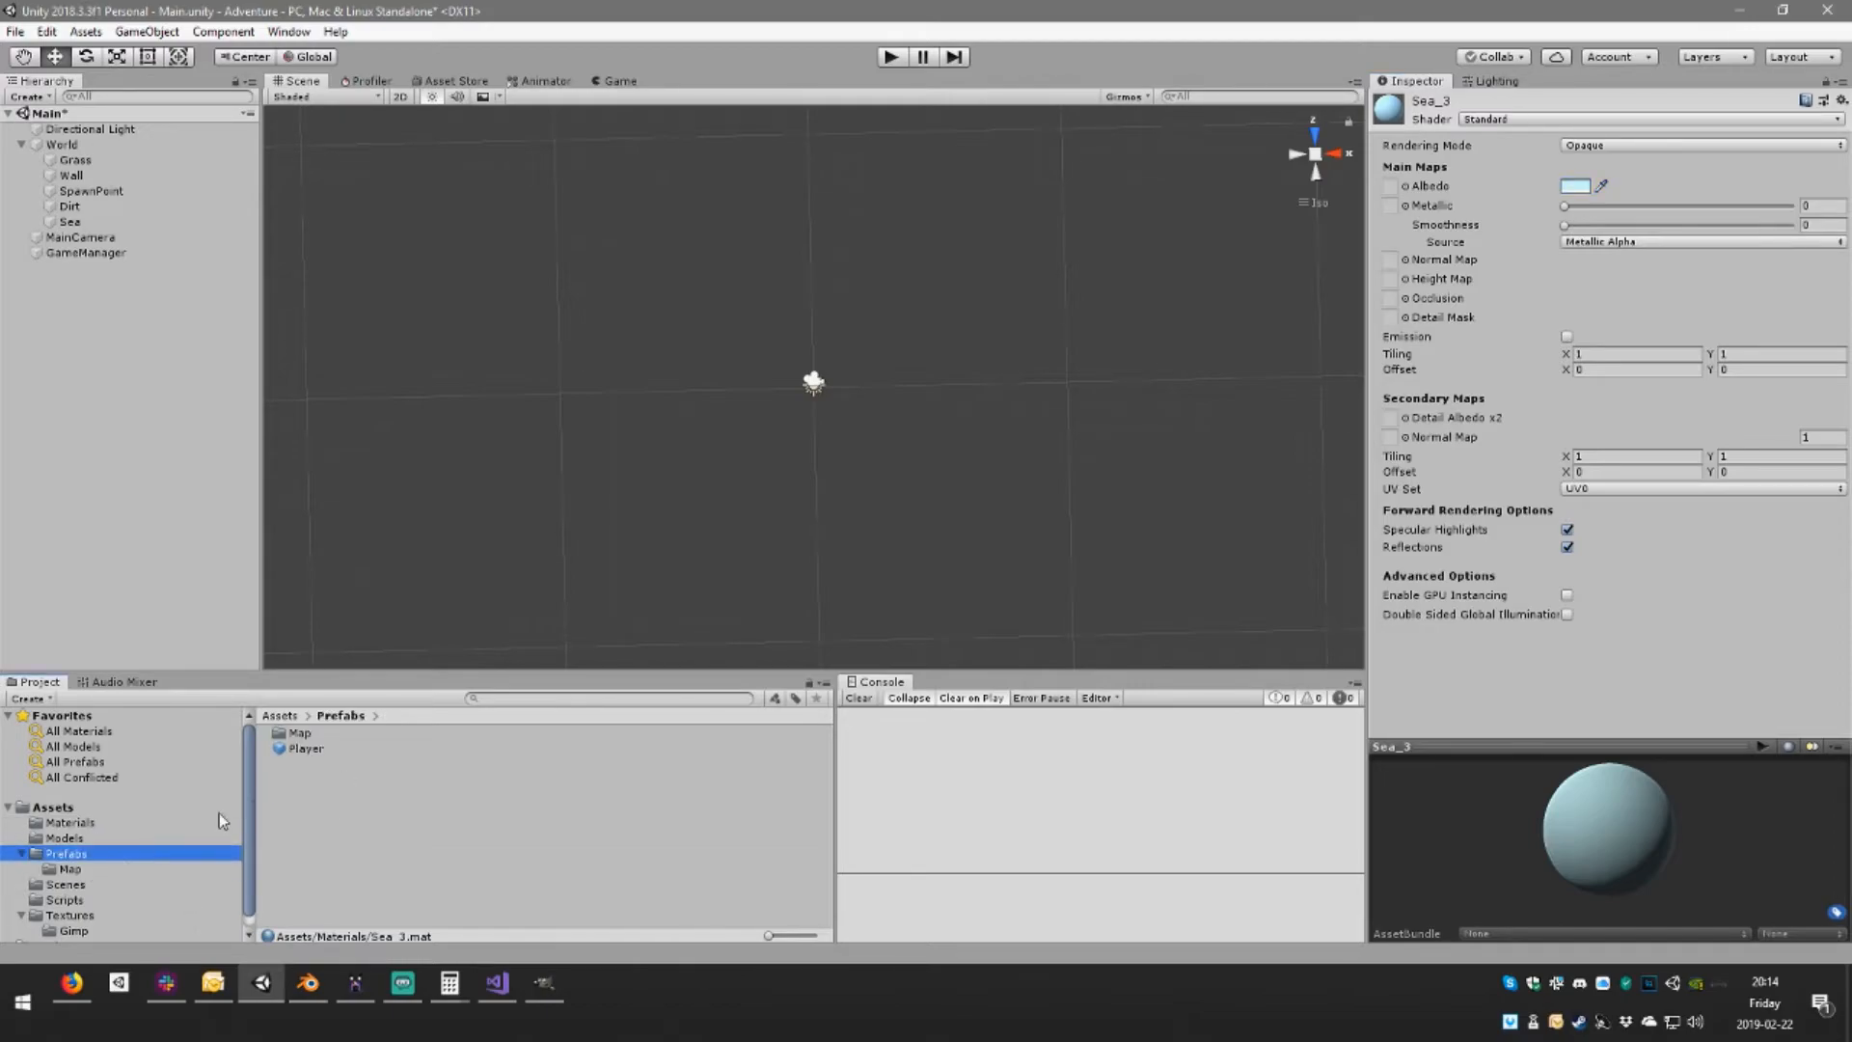
left_click(97, 869)
left_click(319, 767)
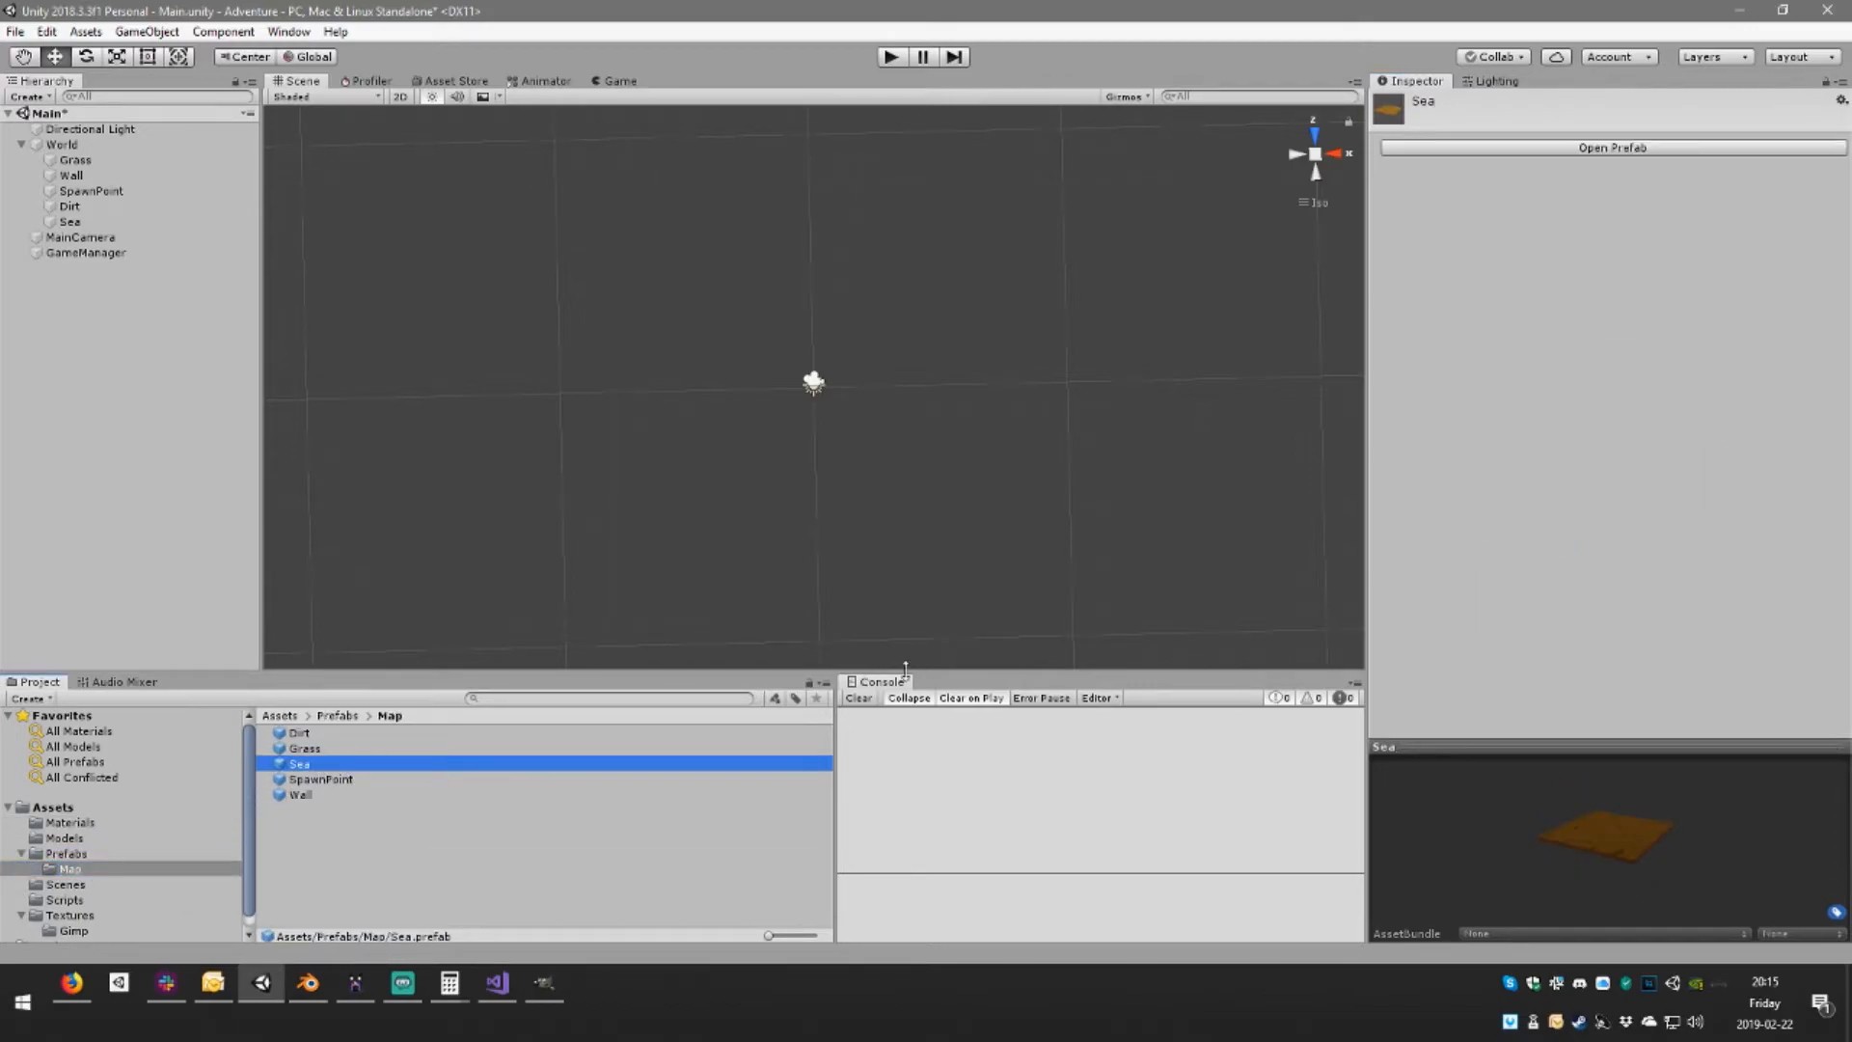
left_click(1606, 147)
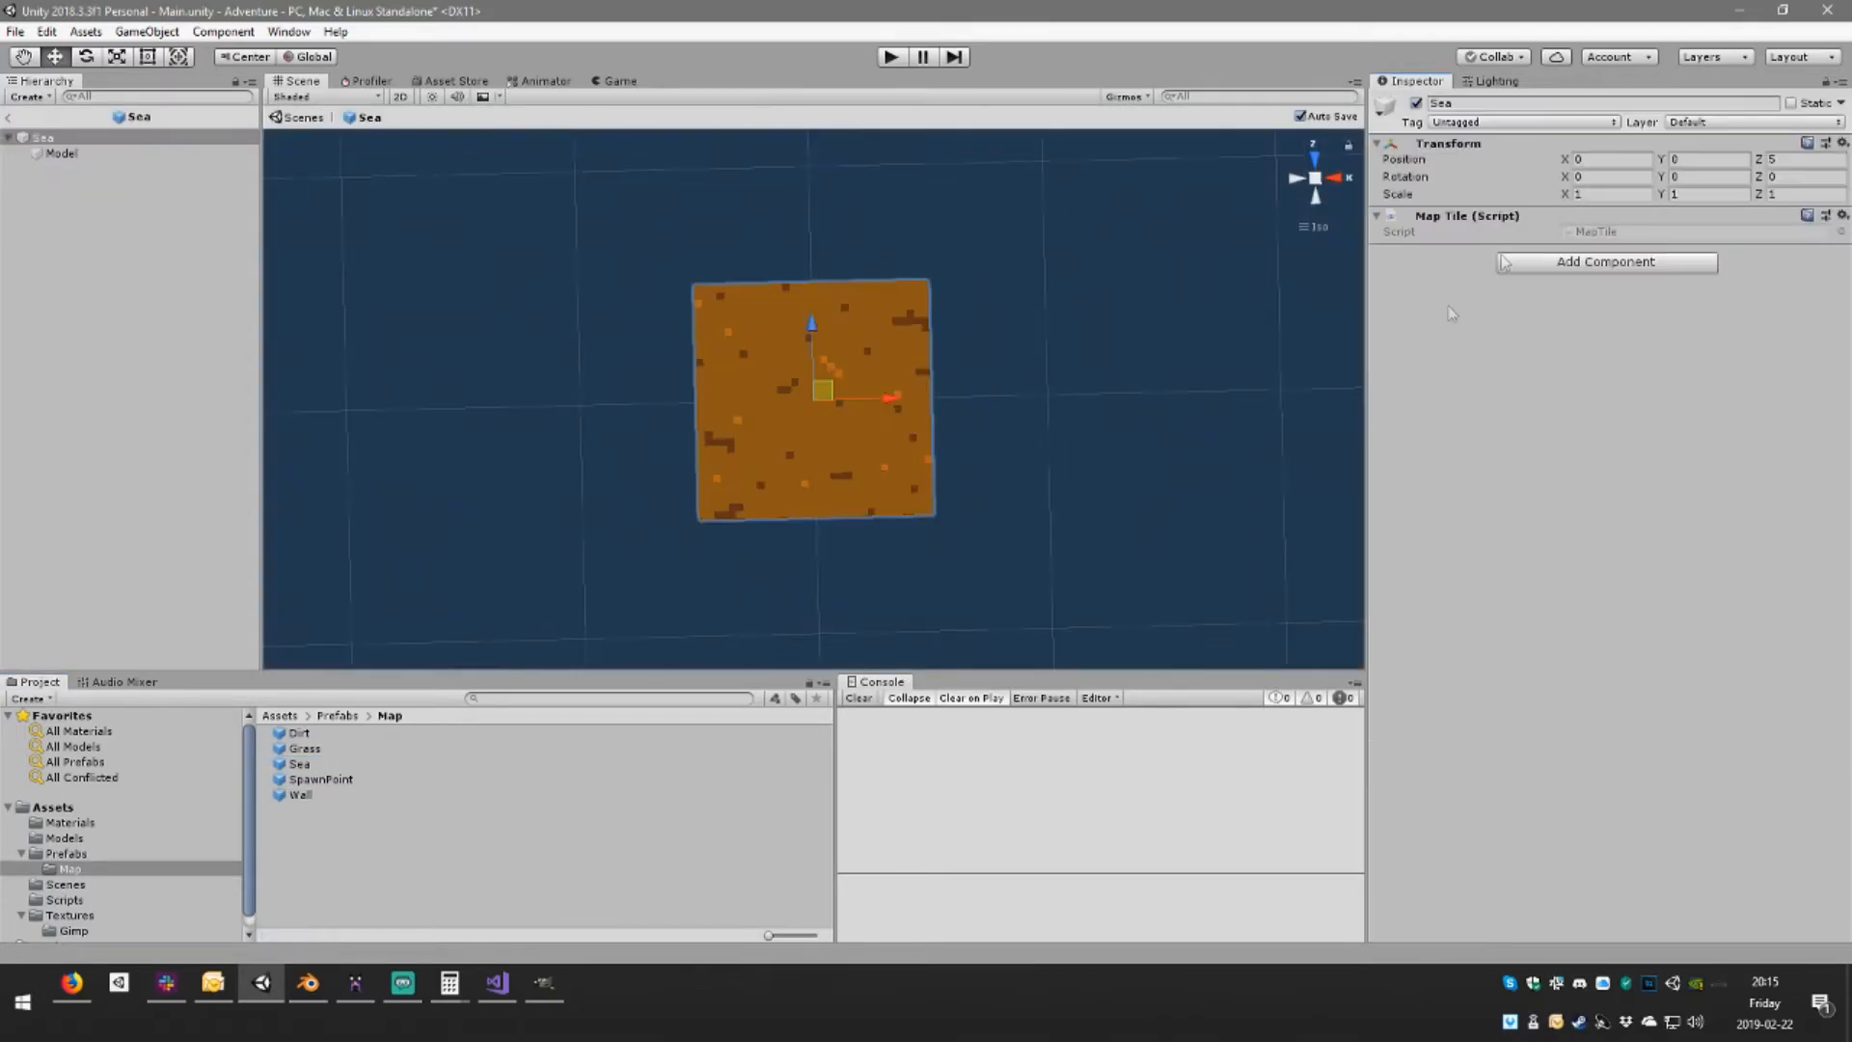
Assign the Sea mesh to the Mesh Filter of the Sea prefab's Model object
left_click(61, 153)
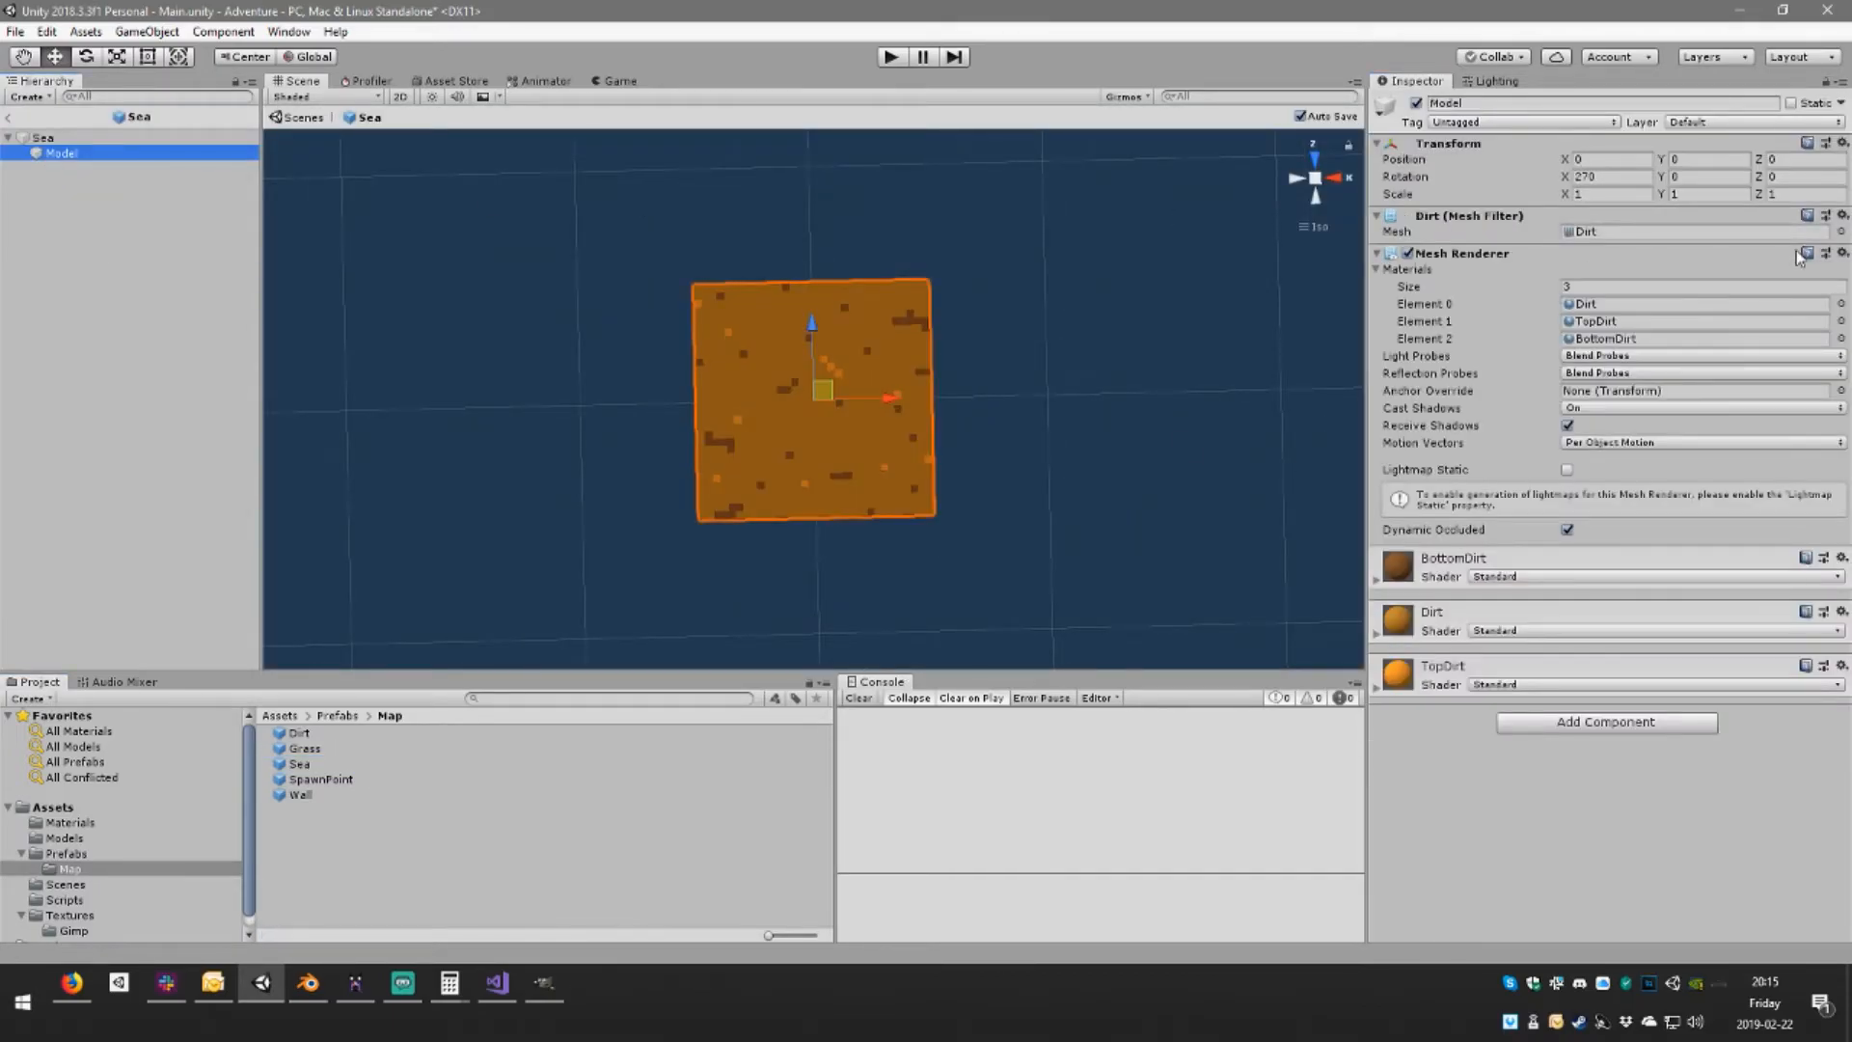
left_click(1842, 232)
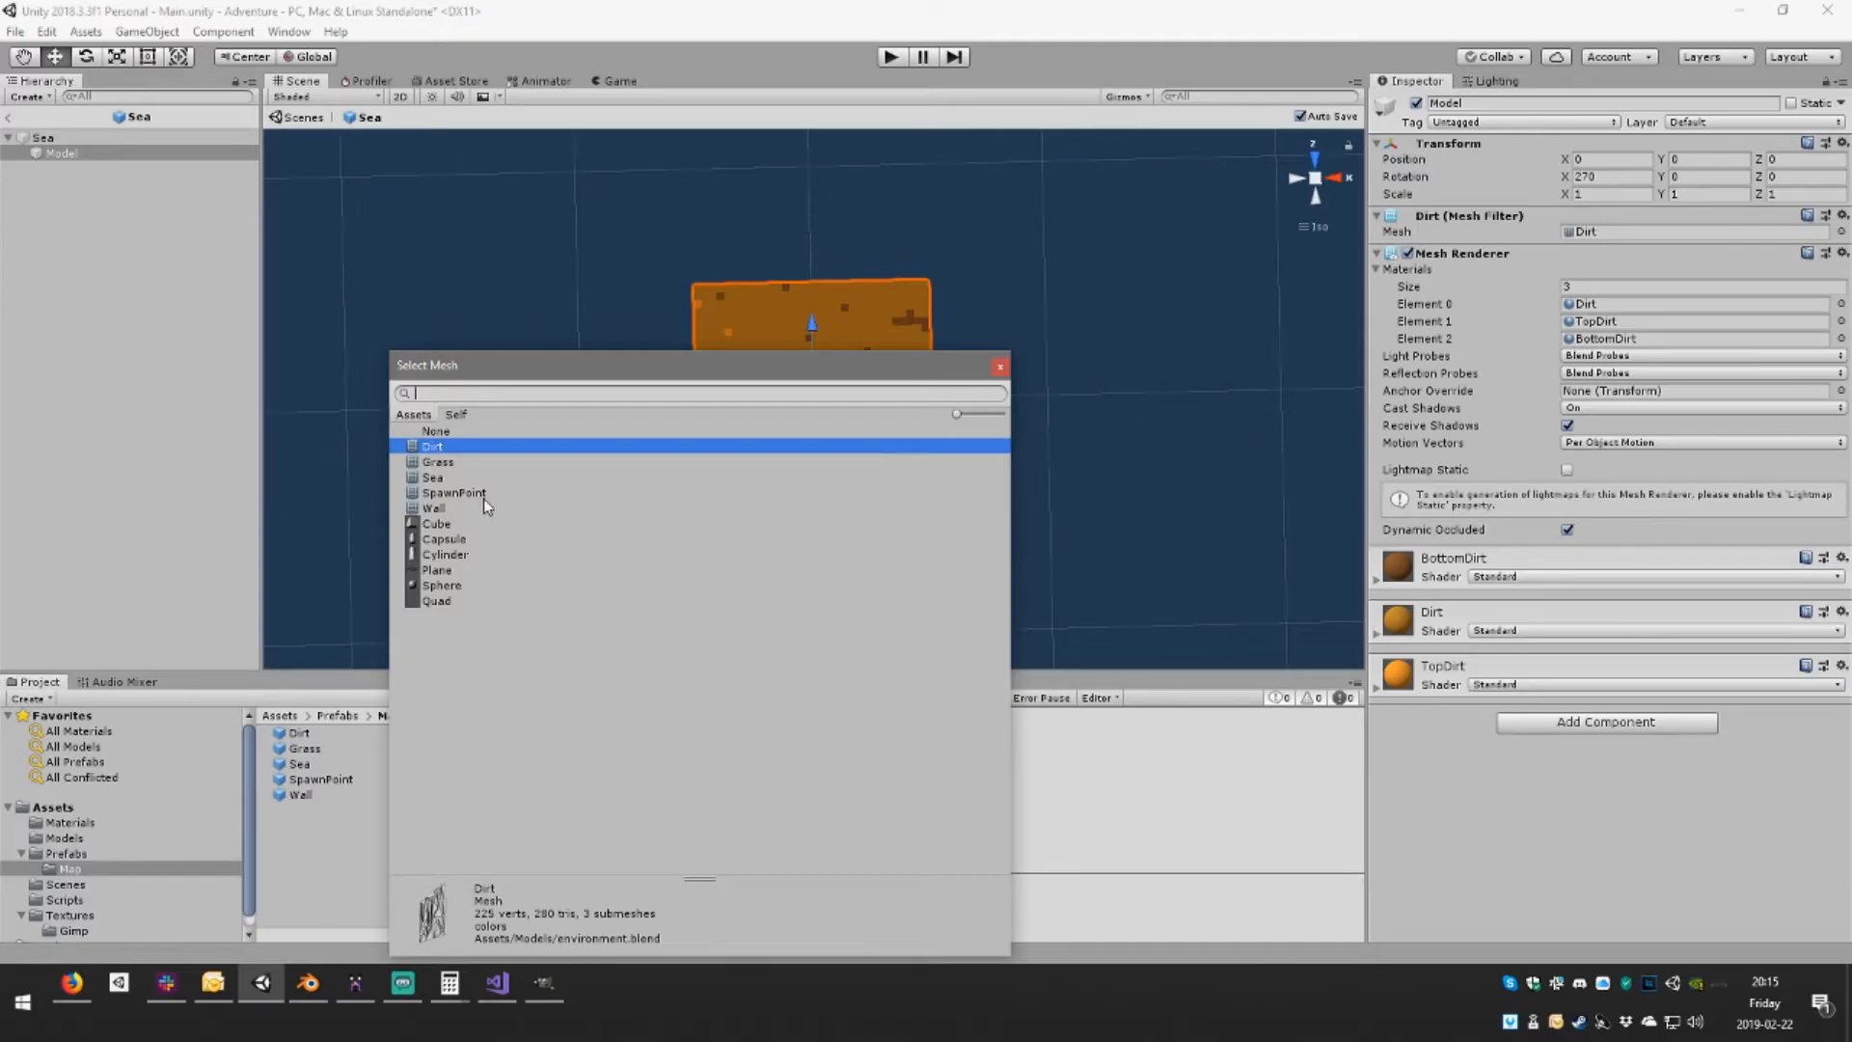
double_click(442, 478)
left_click_drag(885, 604, 757, 357, "alt")
Set the materials size of the Model's Mesh Renderer to 4
left_click(1598, 288)
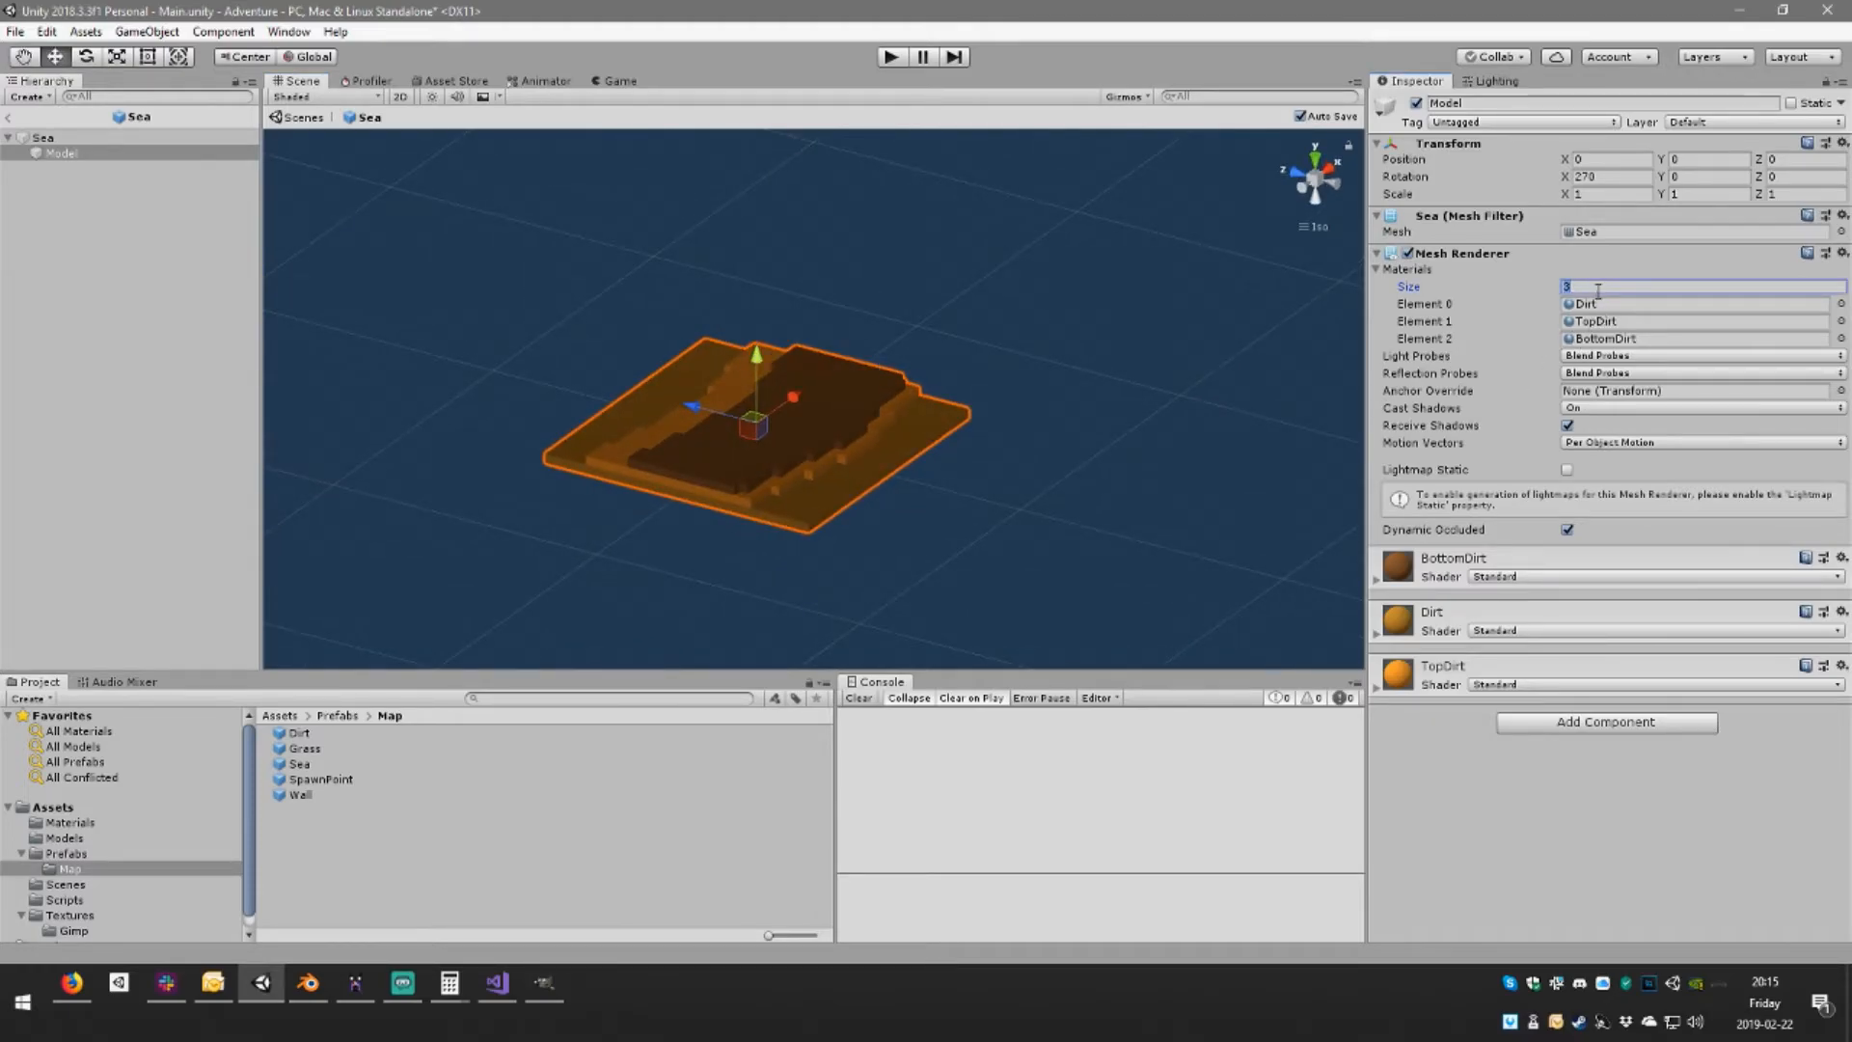
type("4")
left_click_drag(1063, 488, 1164, 566, "alt")
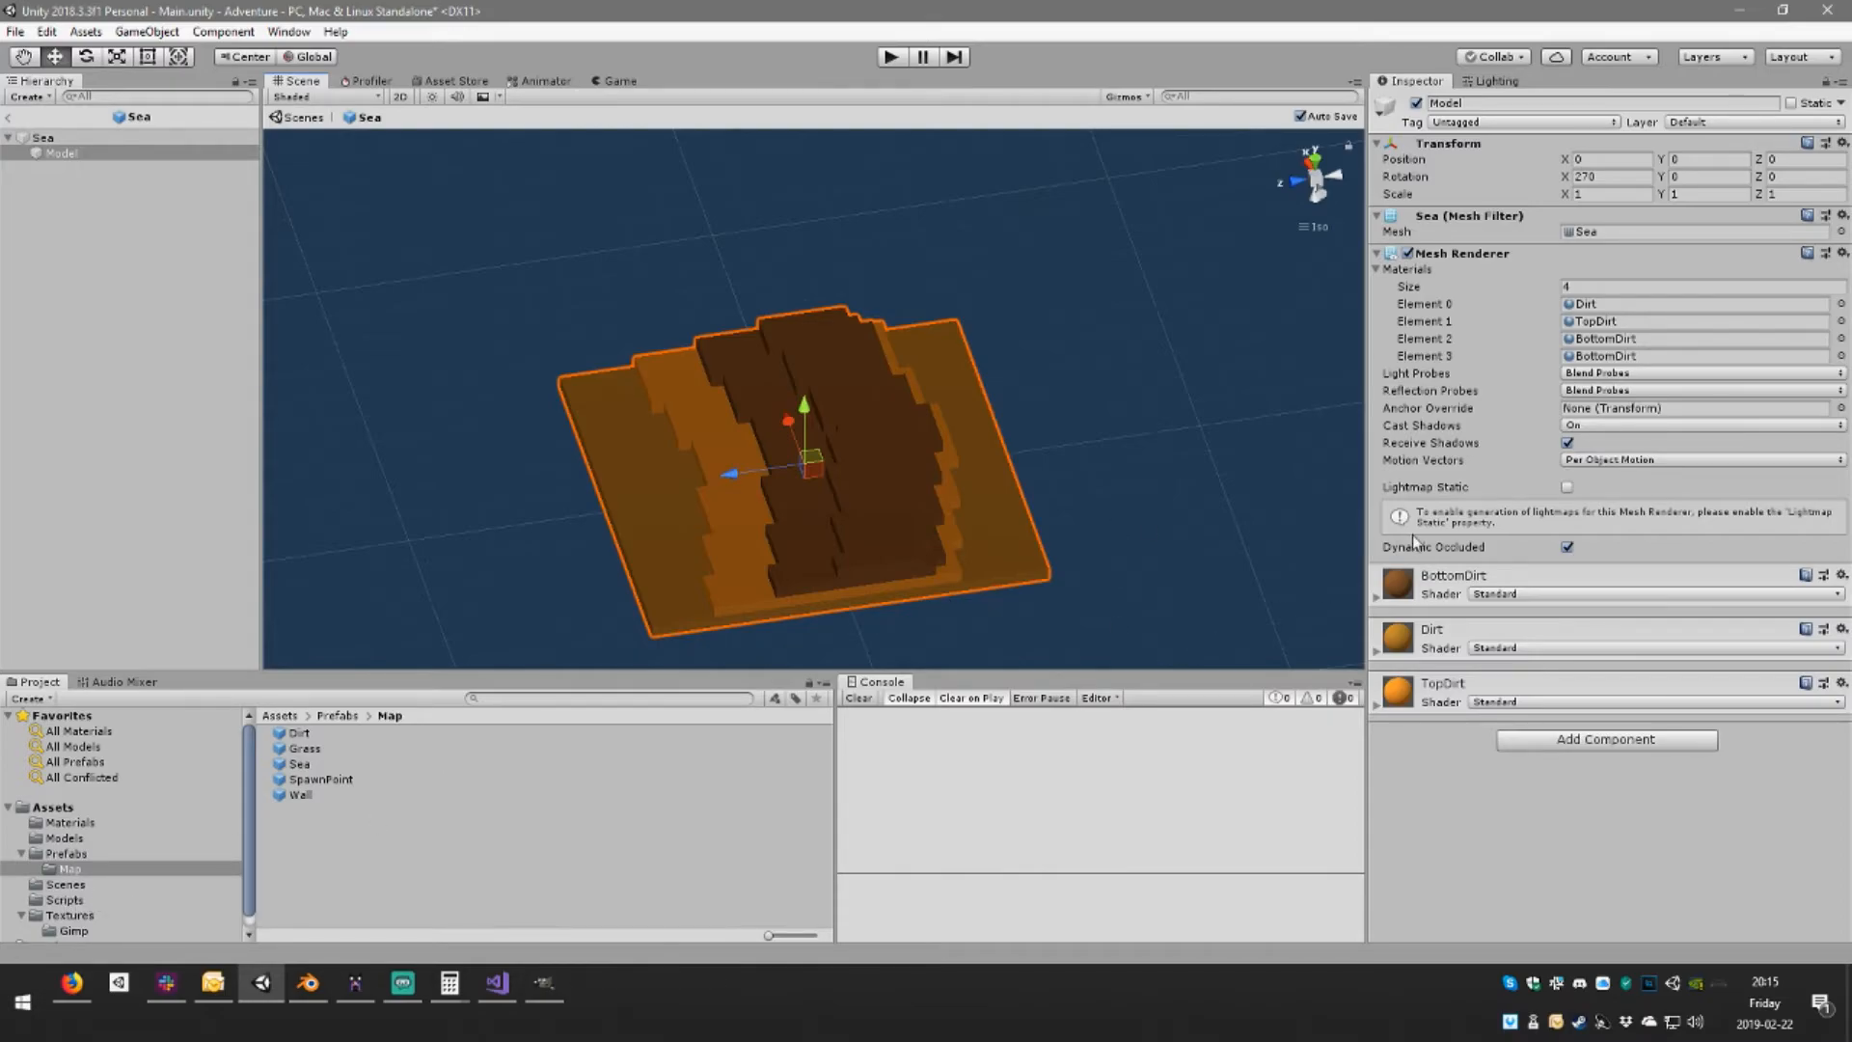
Assign the Sea_0, Sea_1, Sea_2 and Sea_3 materials to Elements 0 to 3 of the Model's Mesh Renderer
left_click(1841, 305)
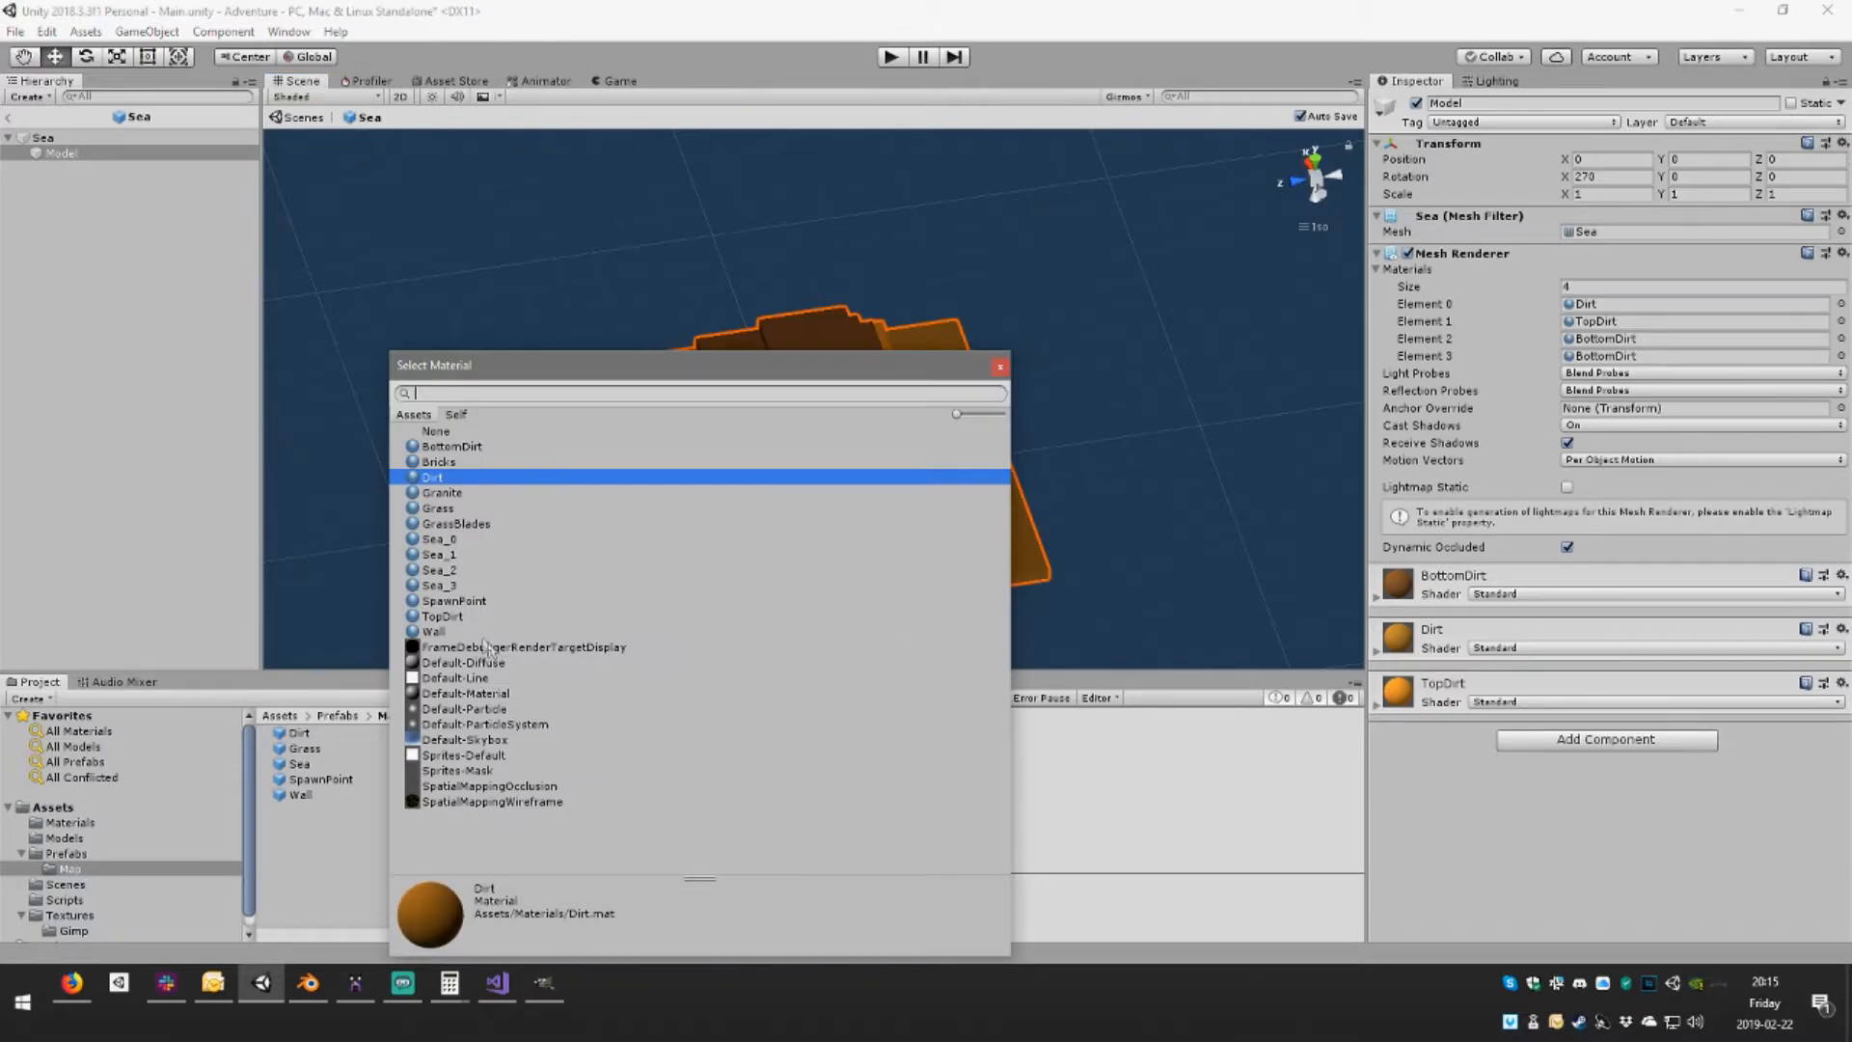
double_click(444, 542)
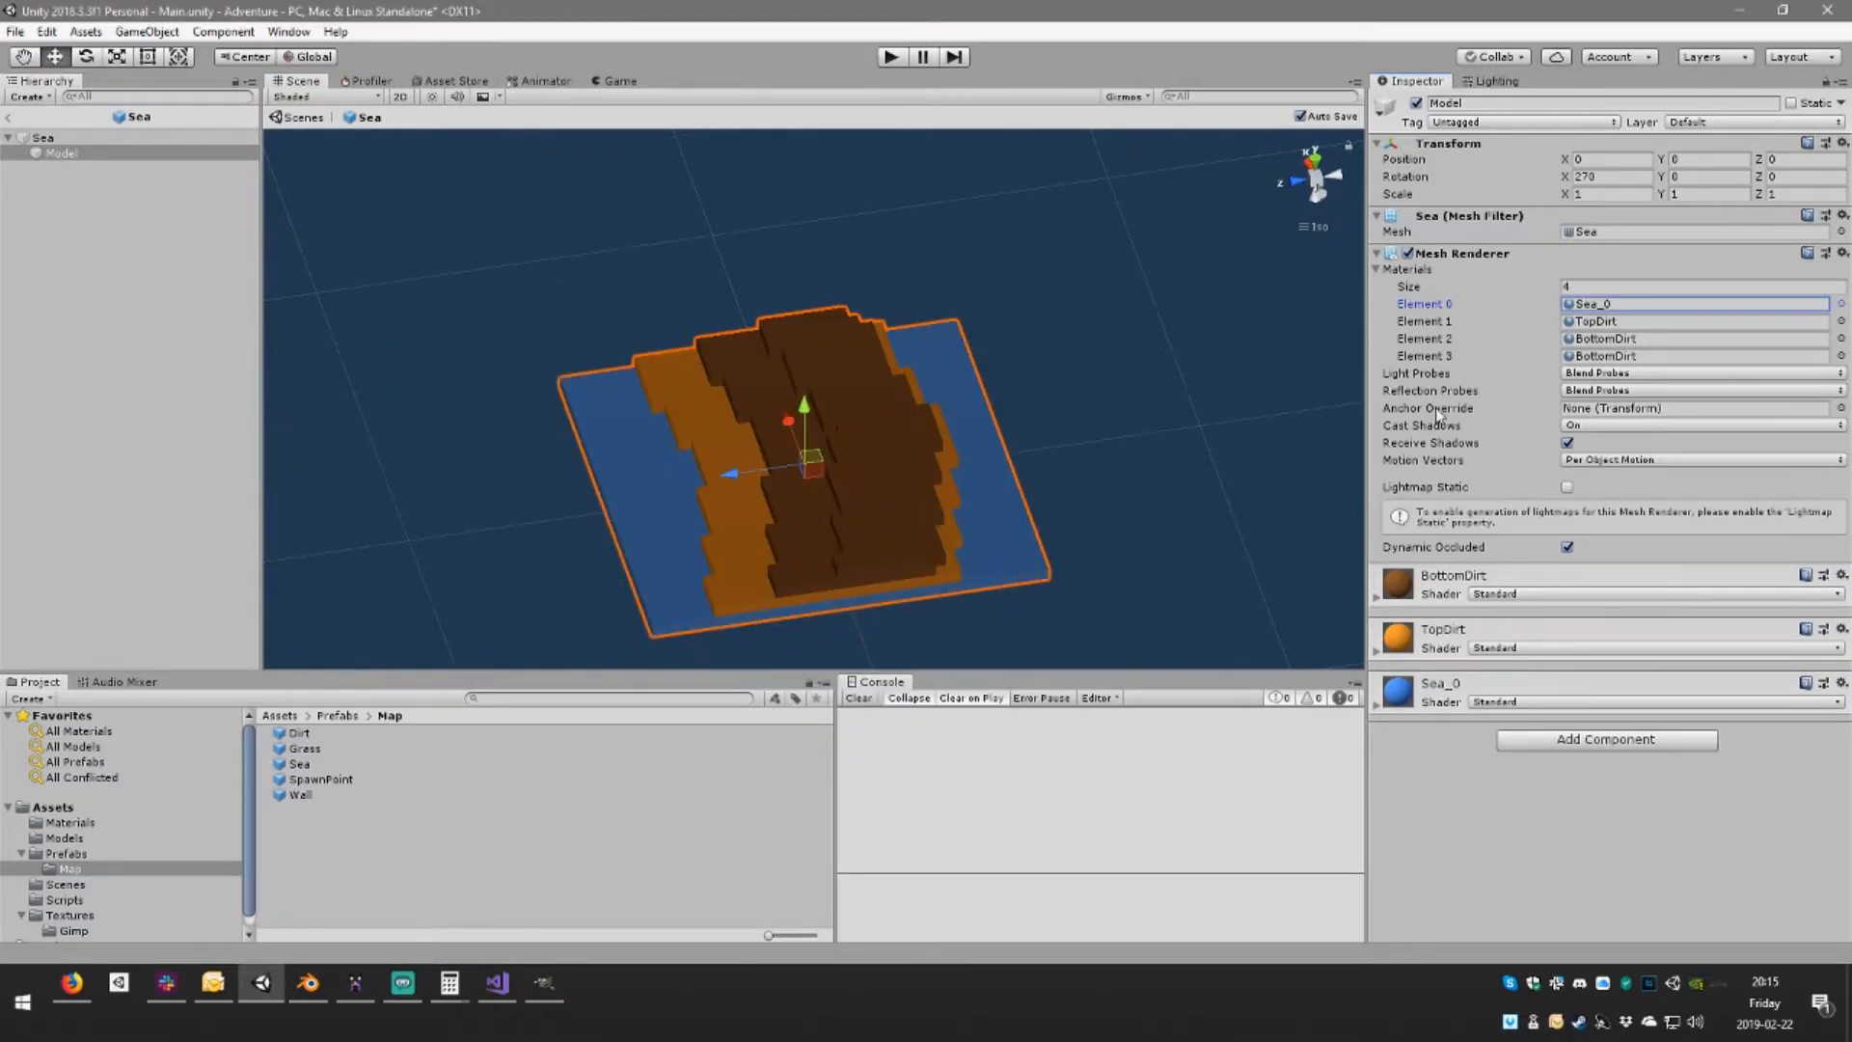
left_click(1841, 321)
double_click(451, 555)
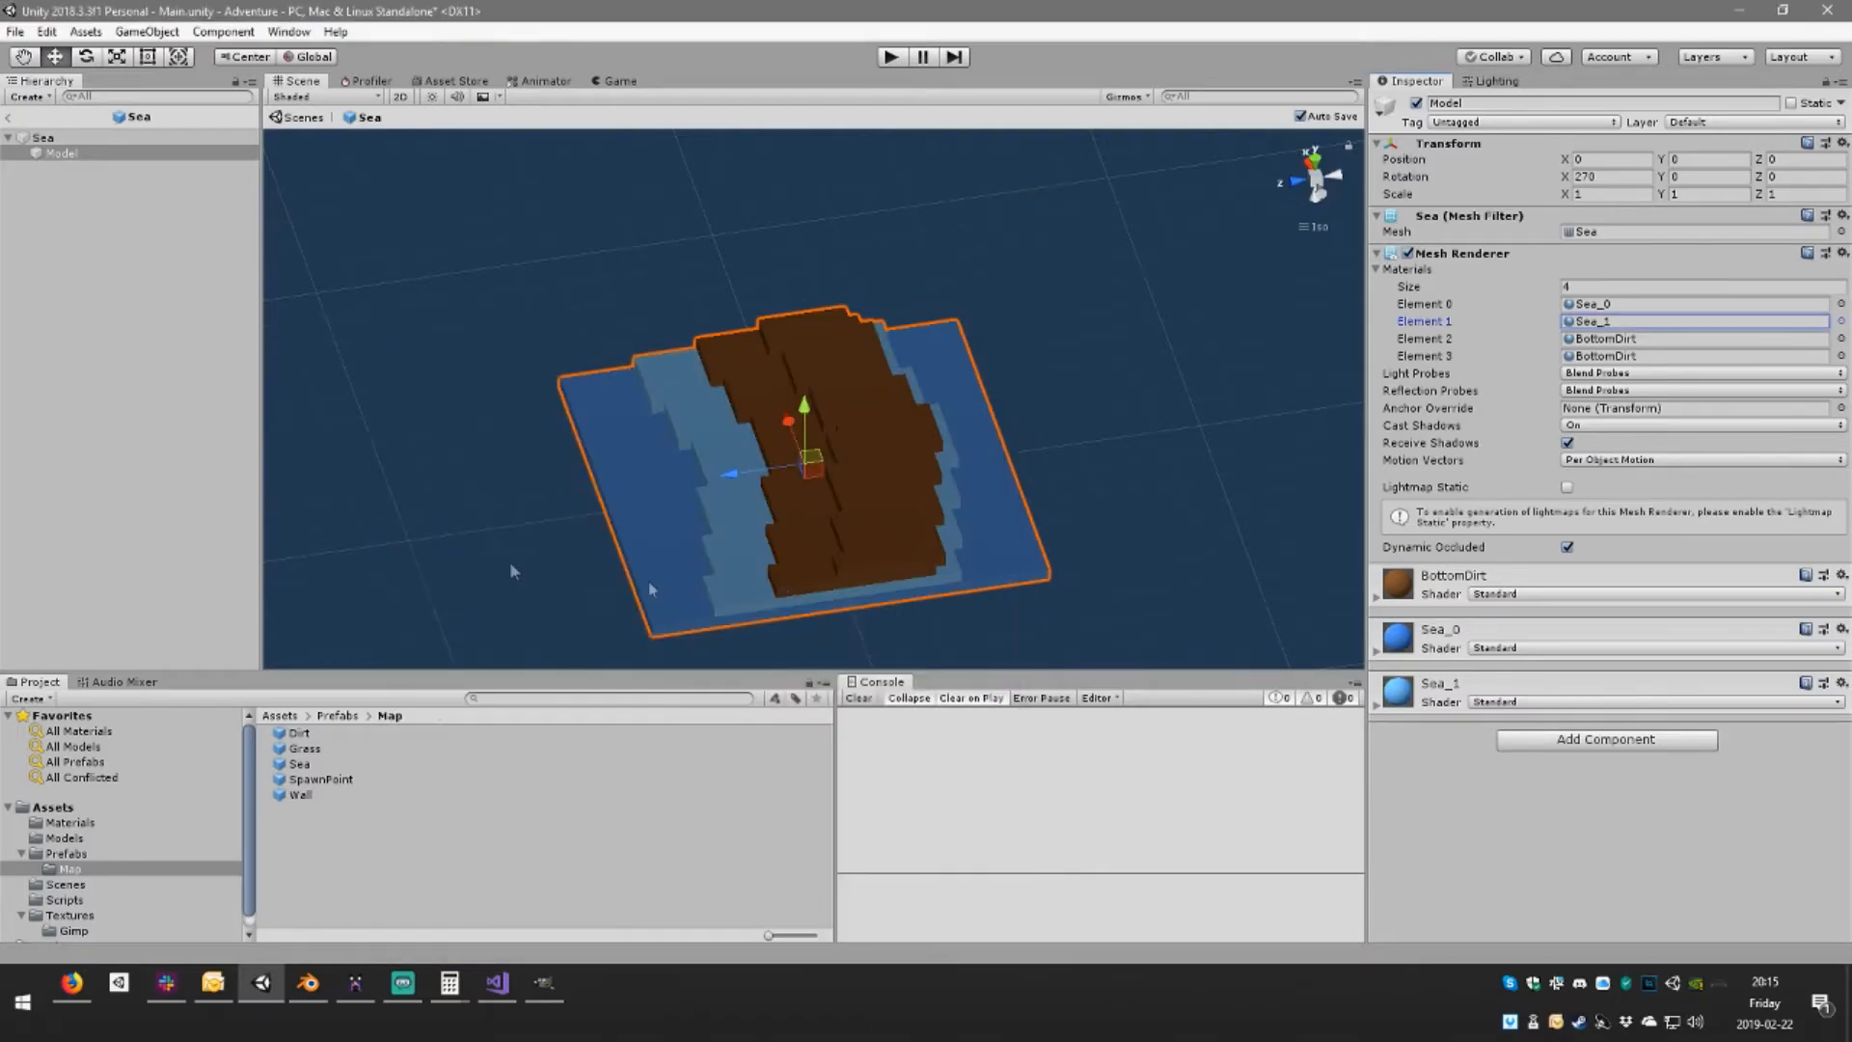
left_click(1840, 339)
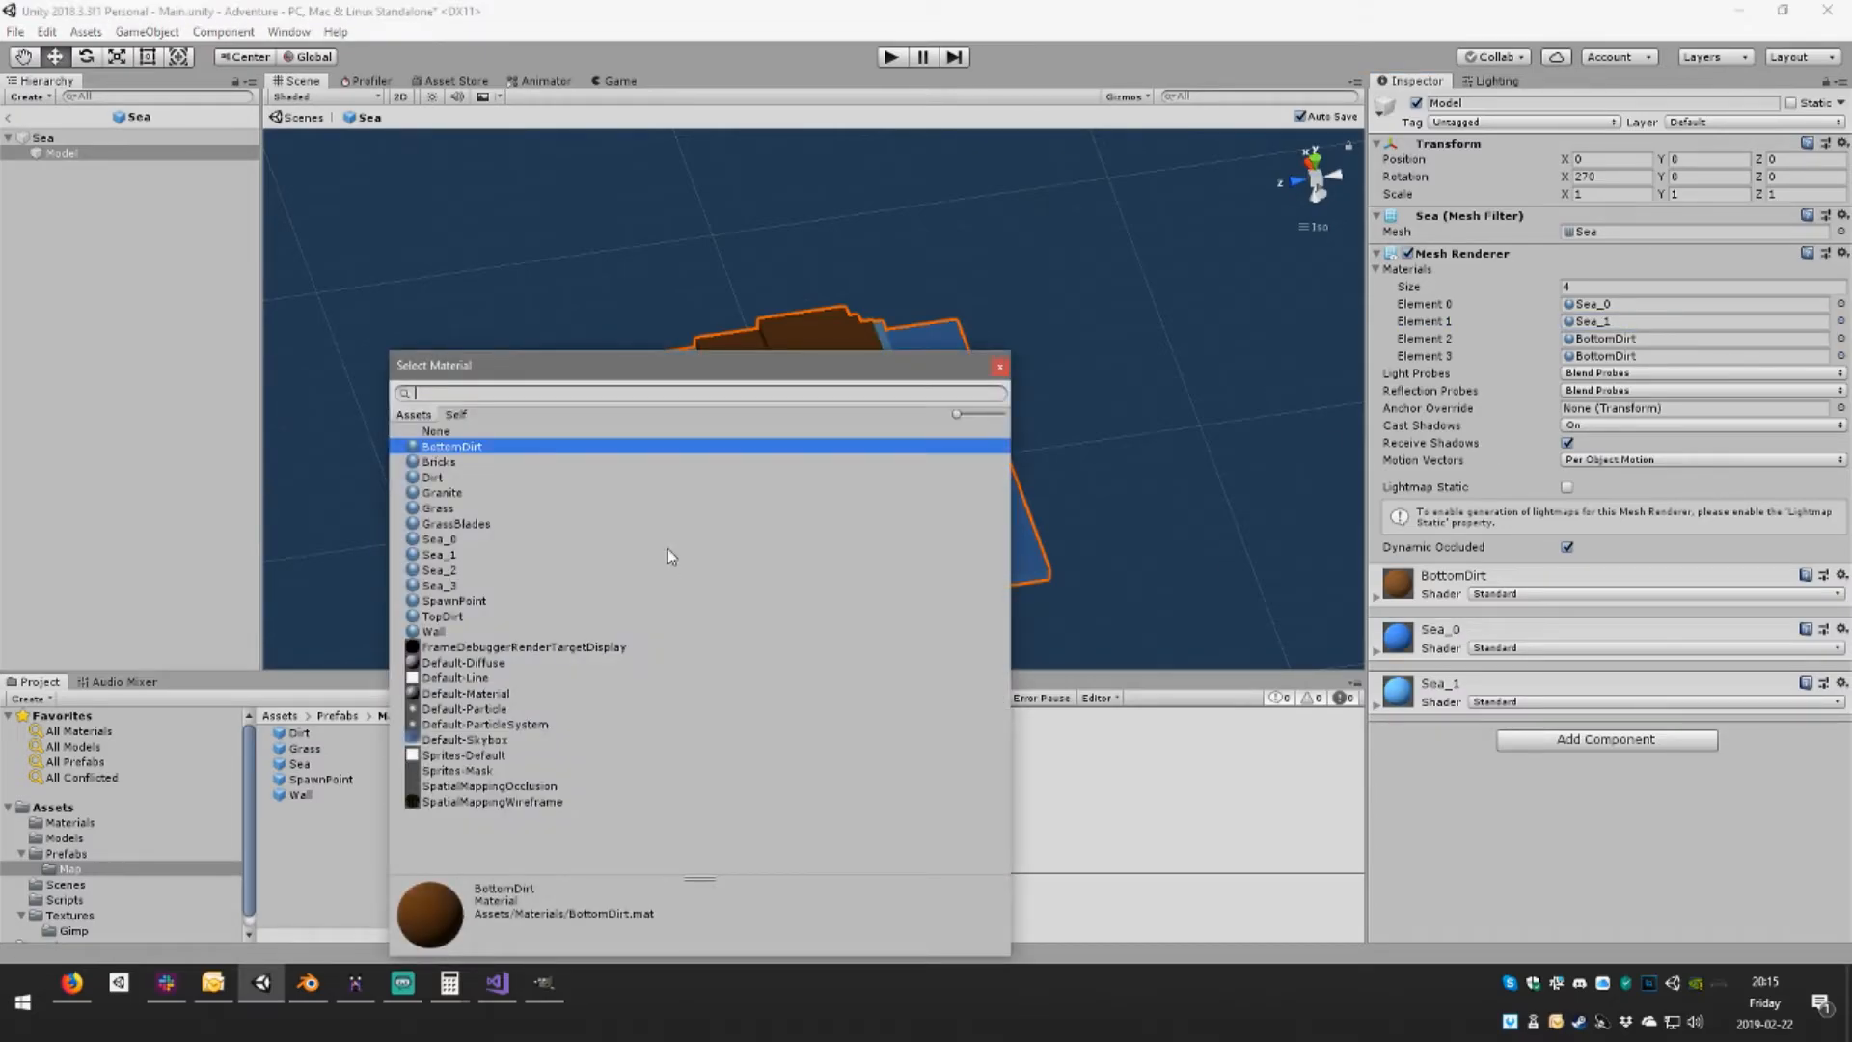
double_click(457, 571)
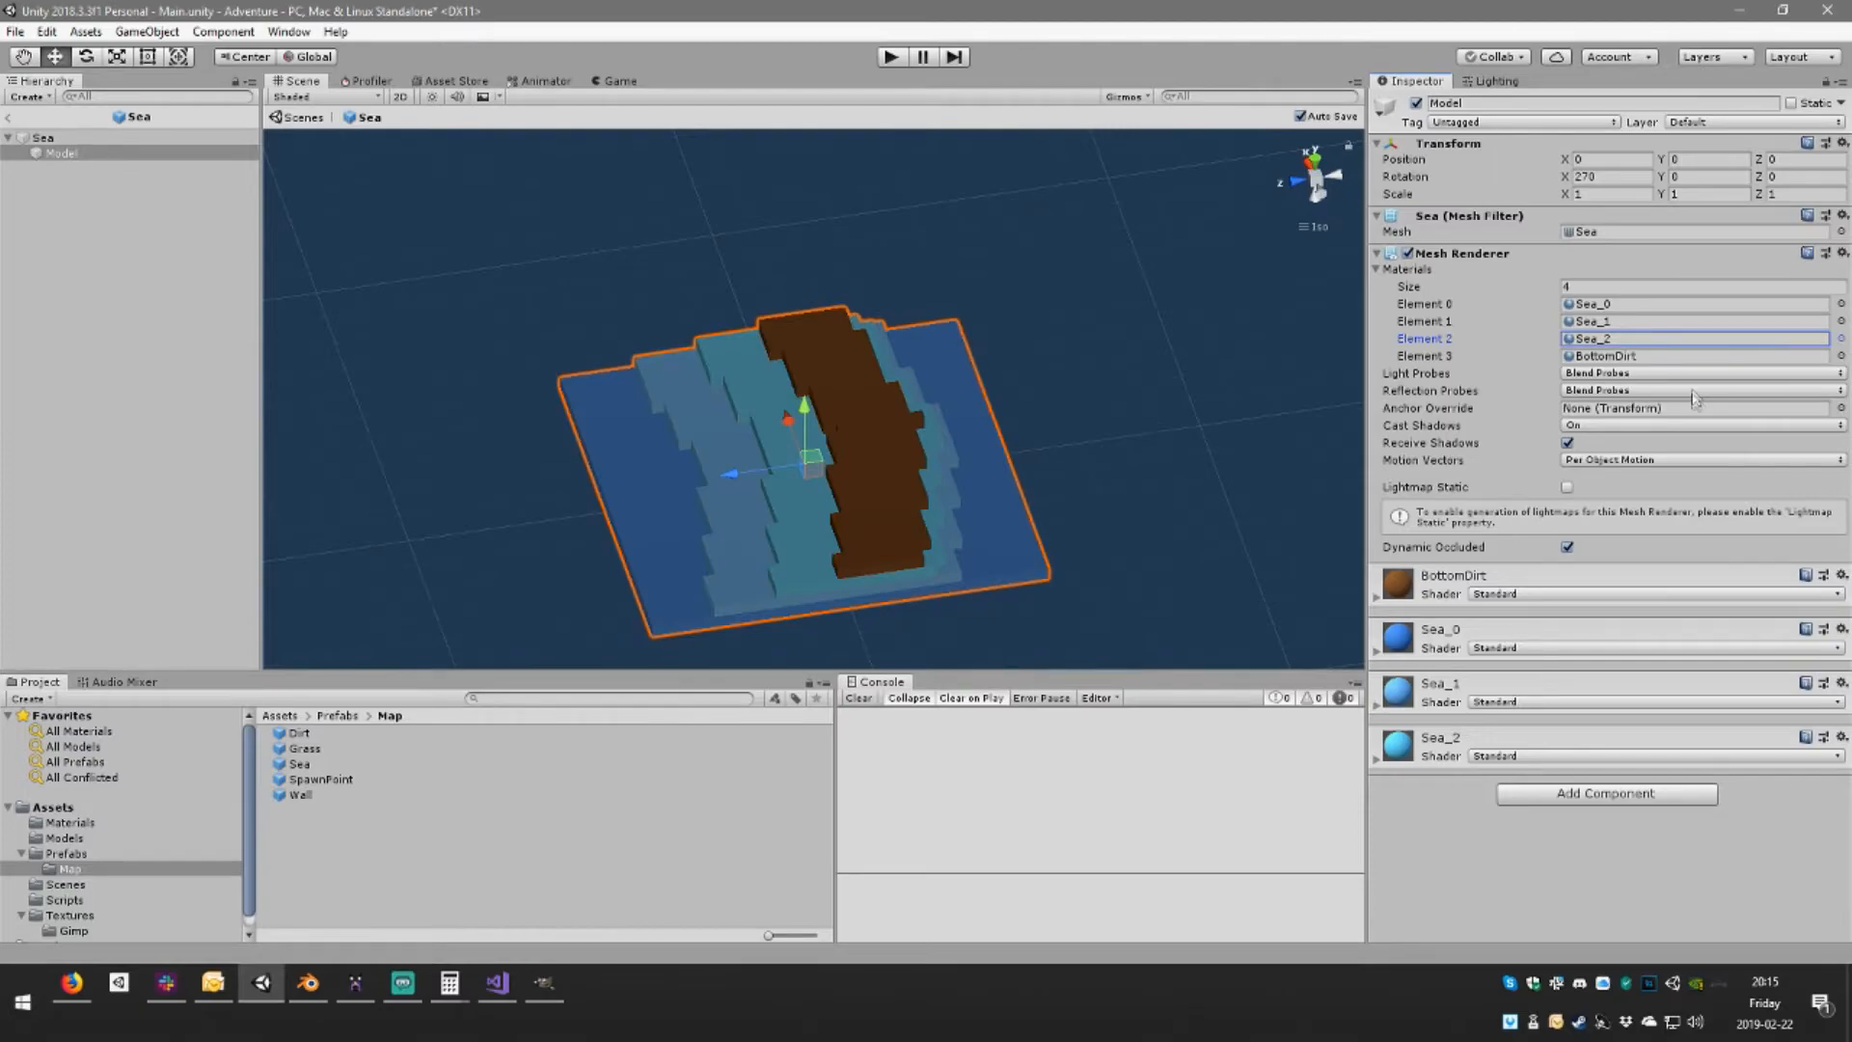
left_click(1841, 356)
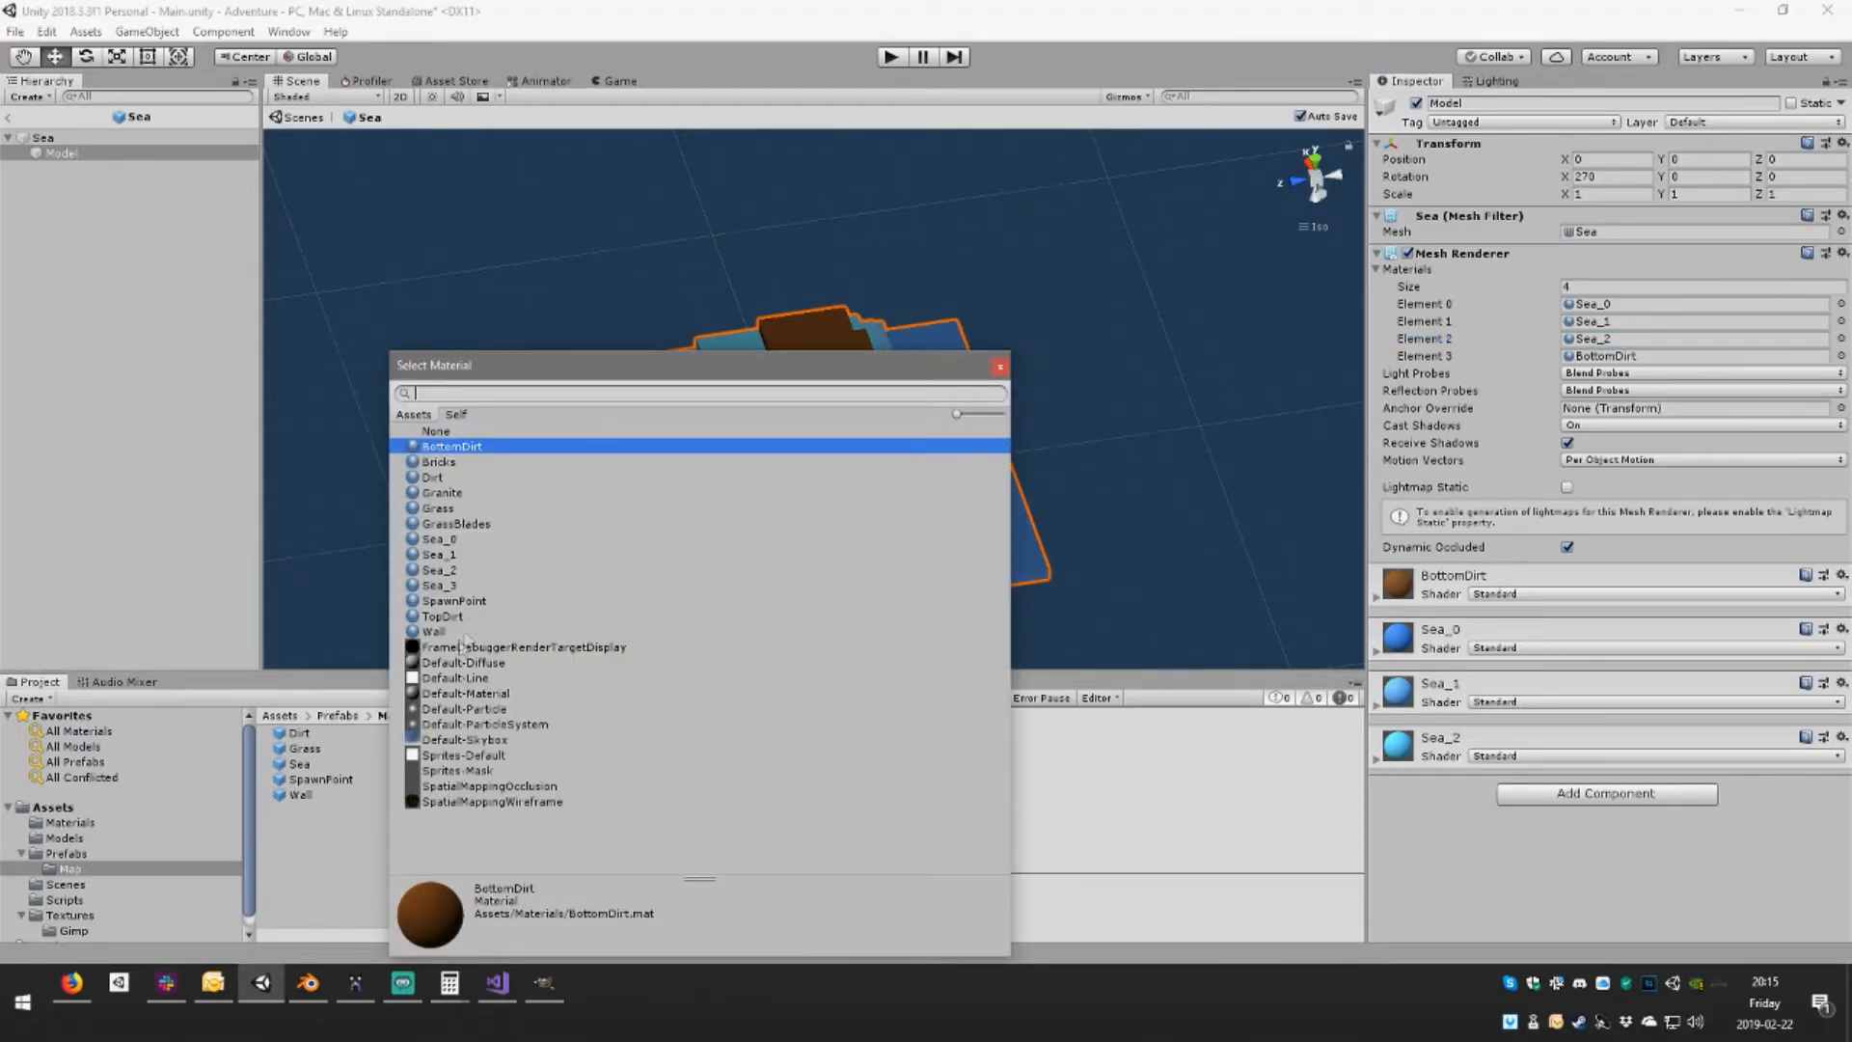
double_click(465, 589)
left_click_drag(465, 590, 999, 482, "alt")
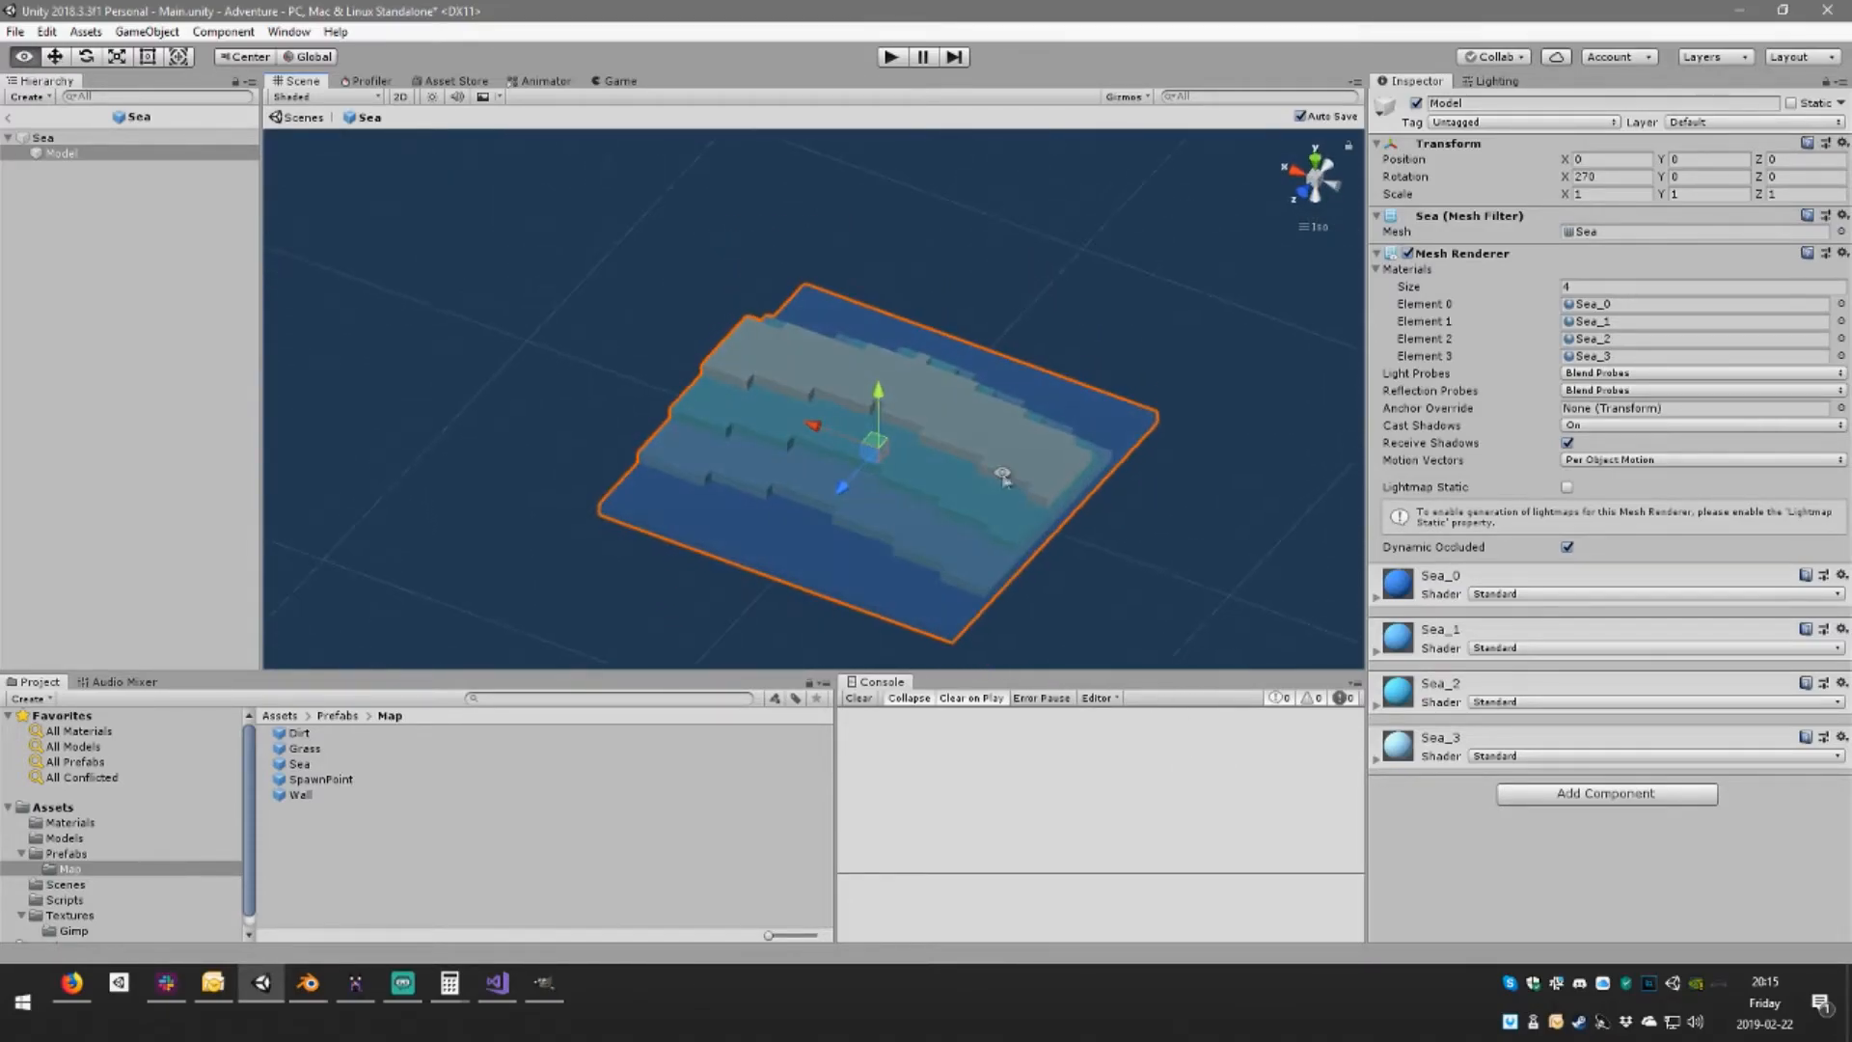
scroll(977, 515, "up", 4)
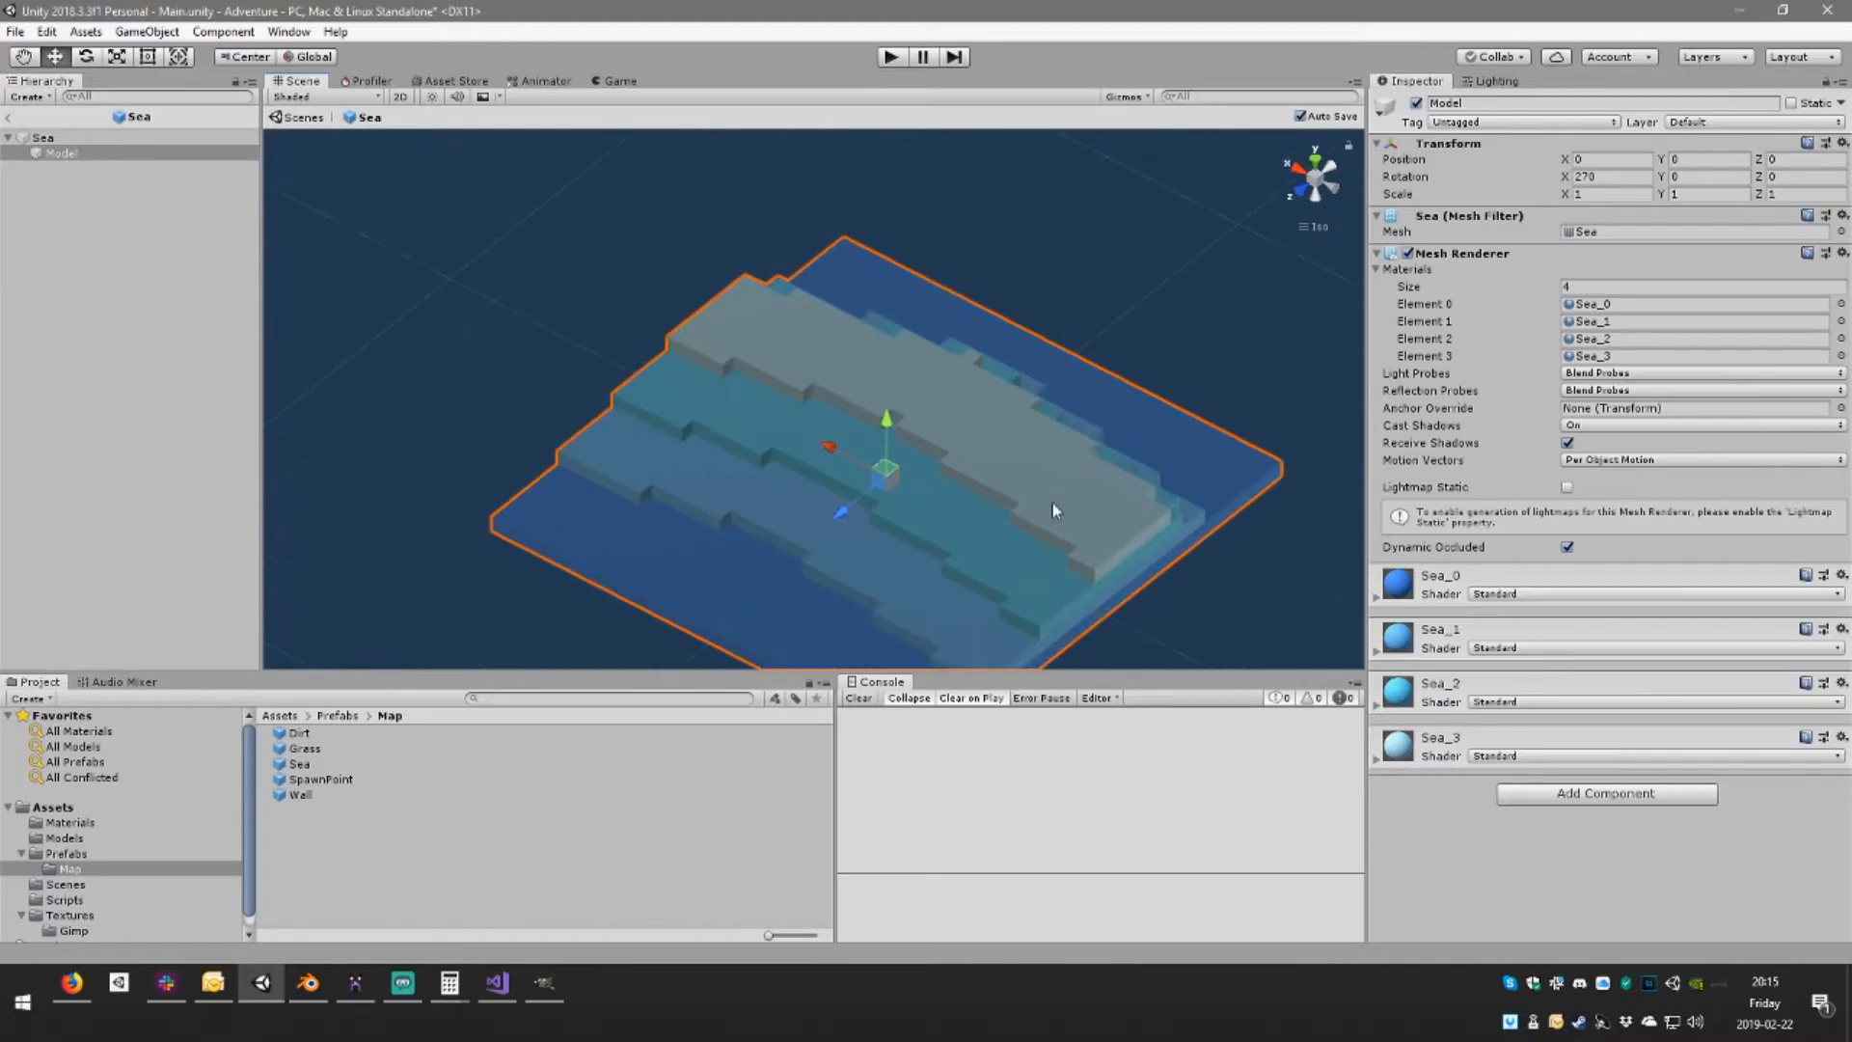
left_click_drag(1060, 531, 1017, 438, "alt")
scroll(1174, 509, "down", 4)
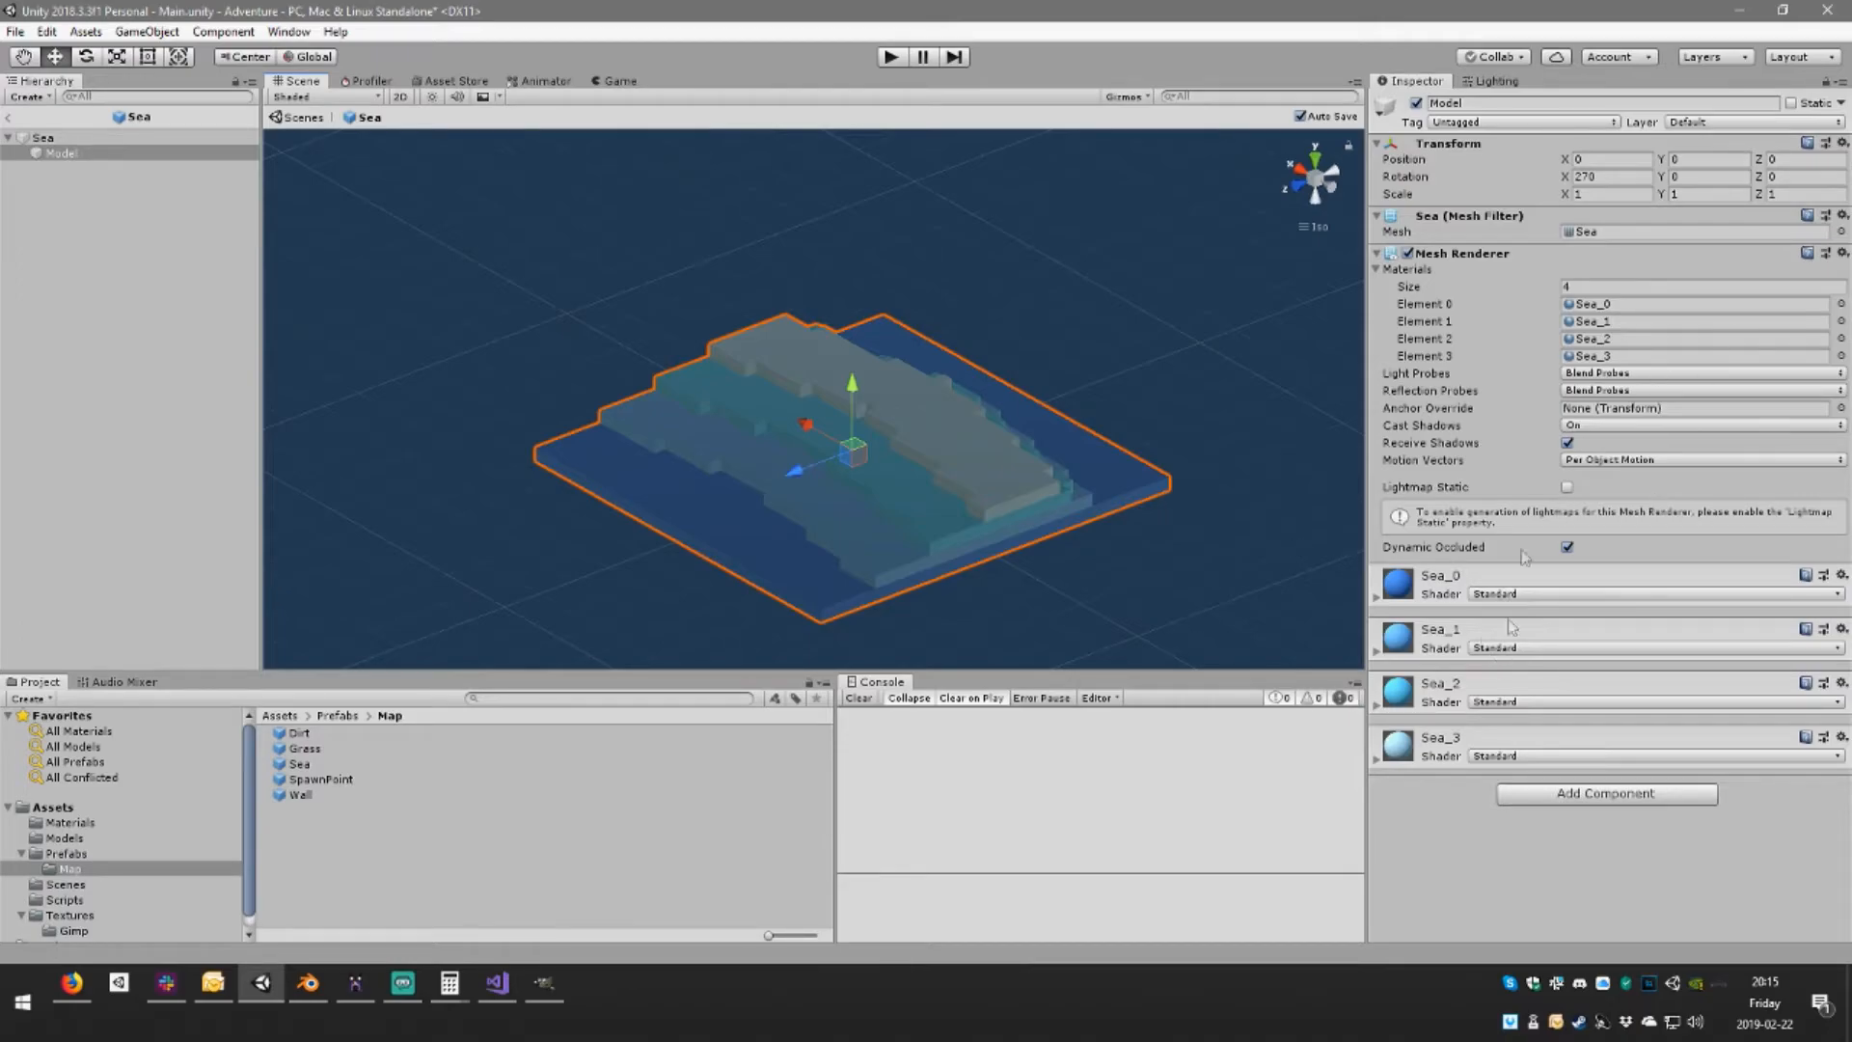
Select the materials Sea_0 to Sea_3 in the Materials folder and set their shared smoothness to about 0.604 with metallic at 0
left_click(77, 853)
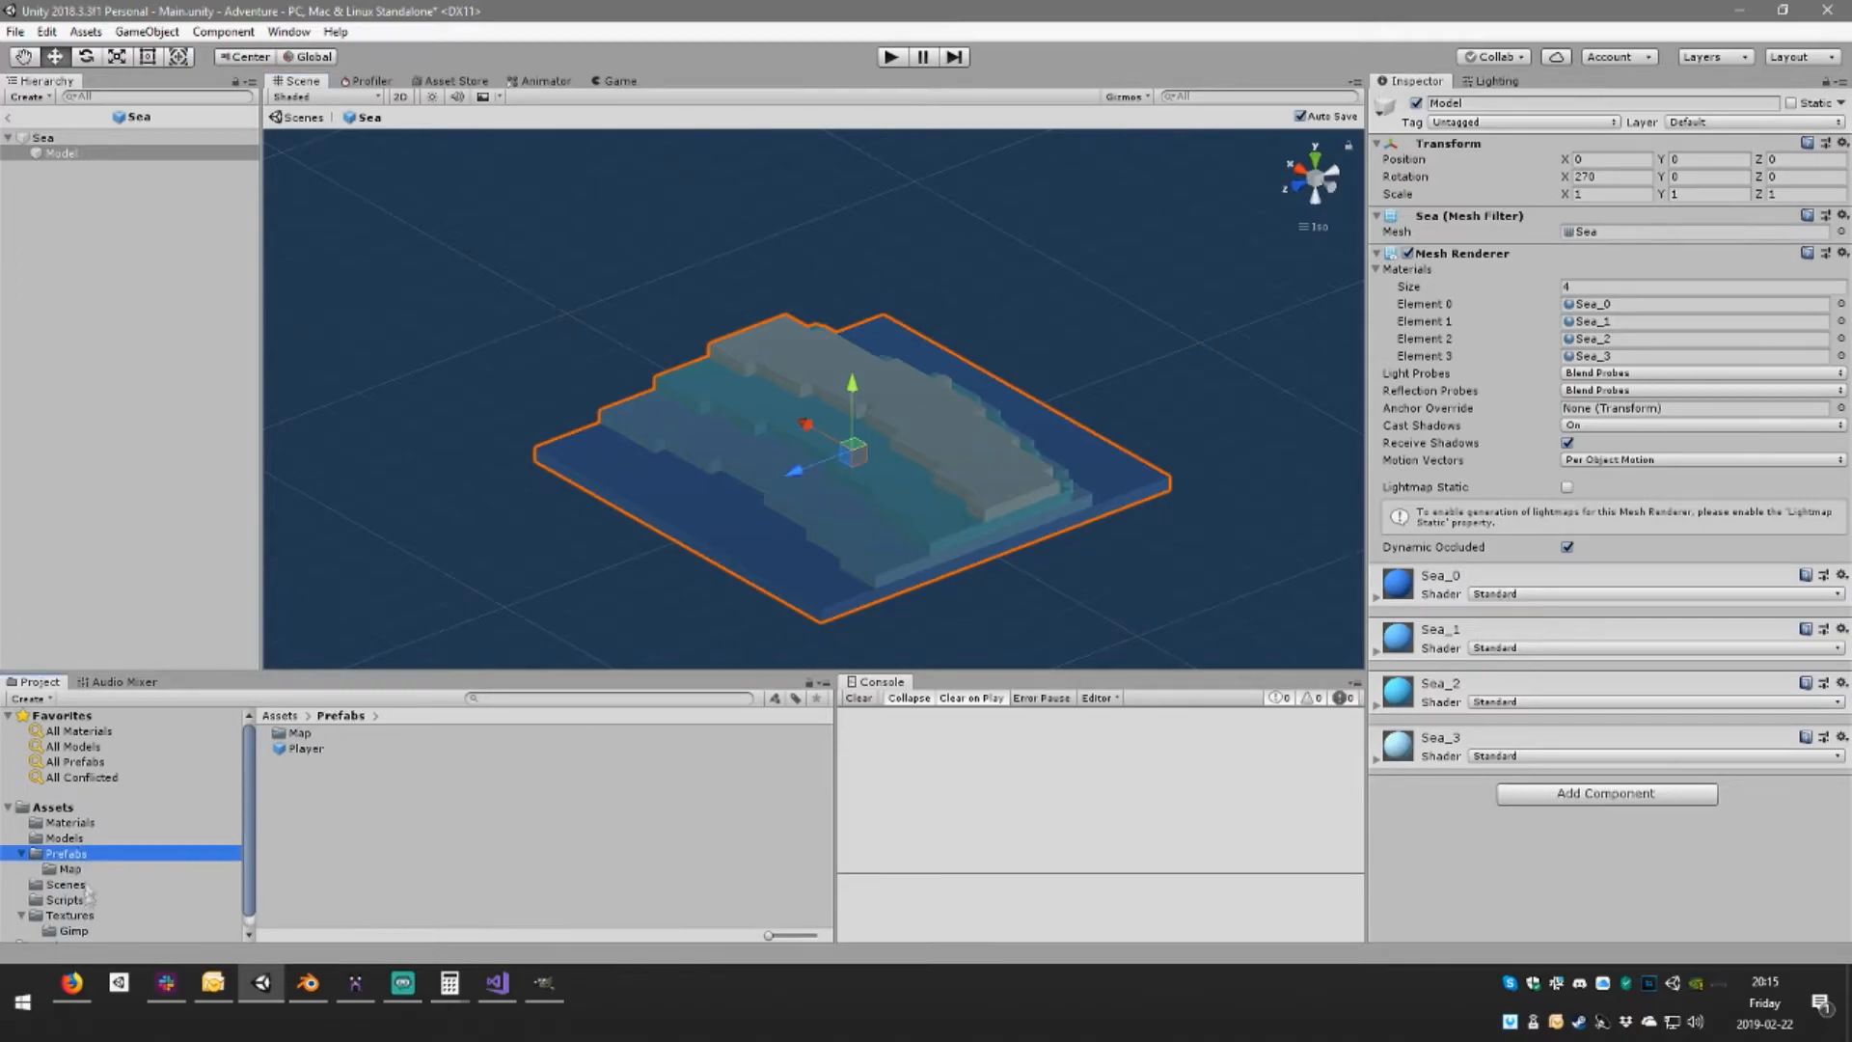
left_click(91, 899)
scroll(106, 895, "down", 1)
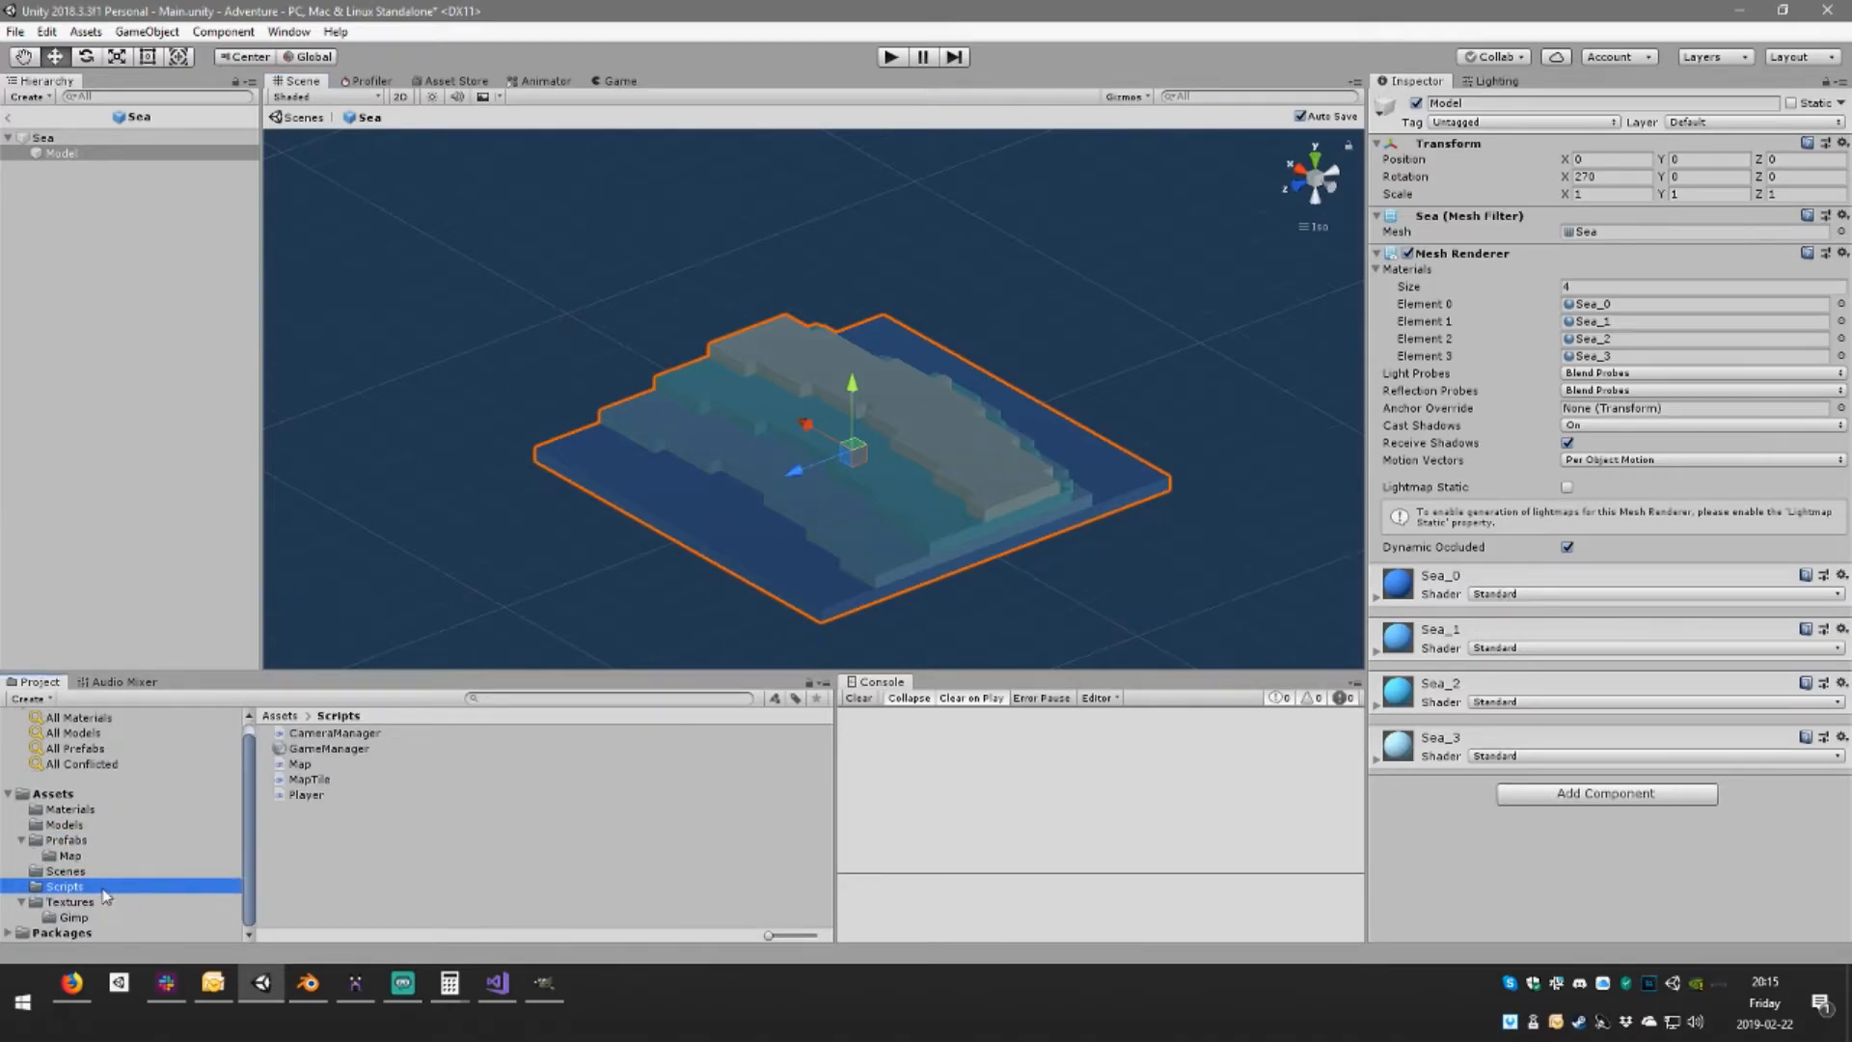
left_click(68, 841)
left_click(83, 827)
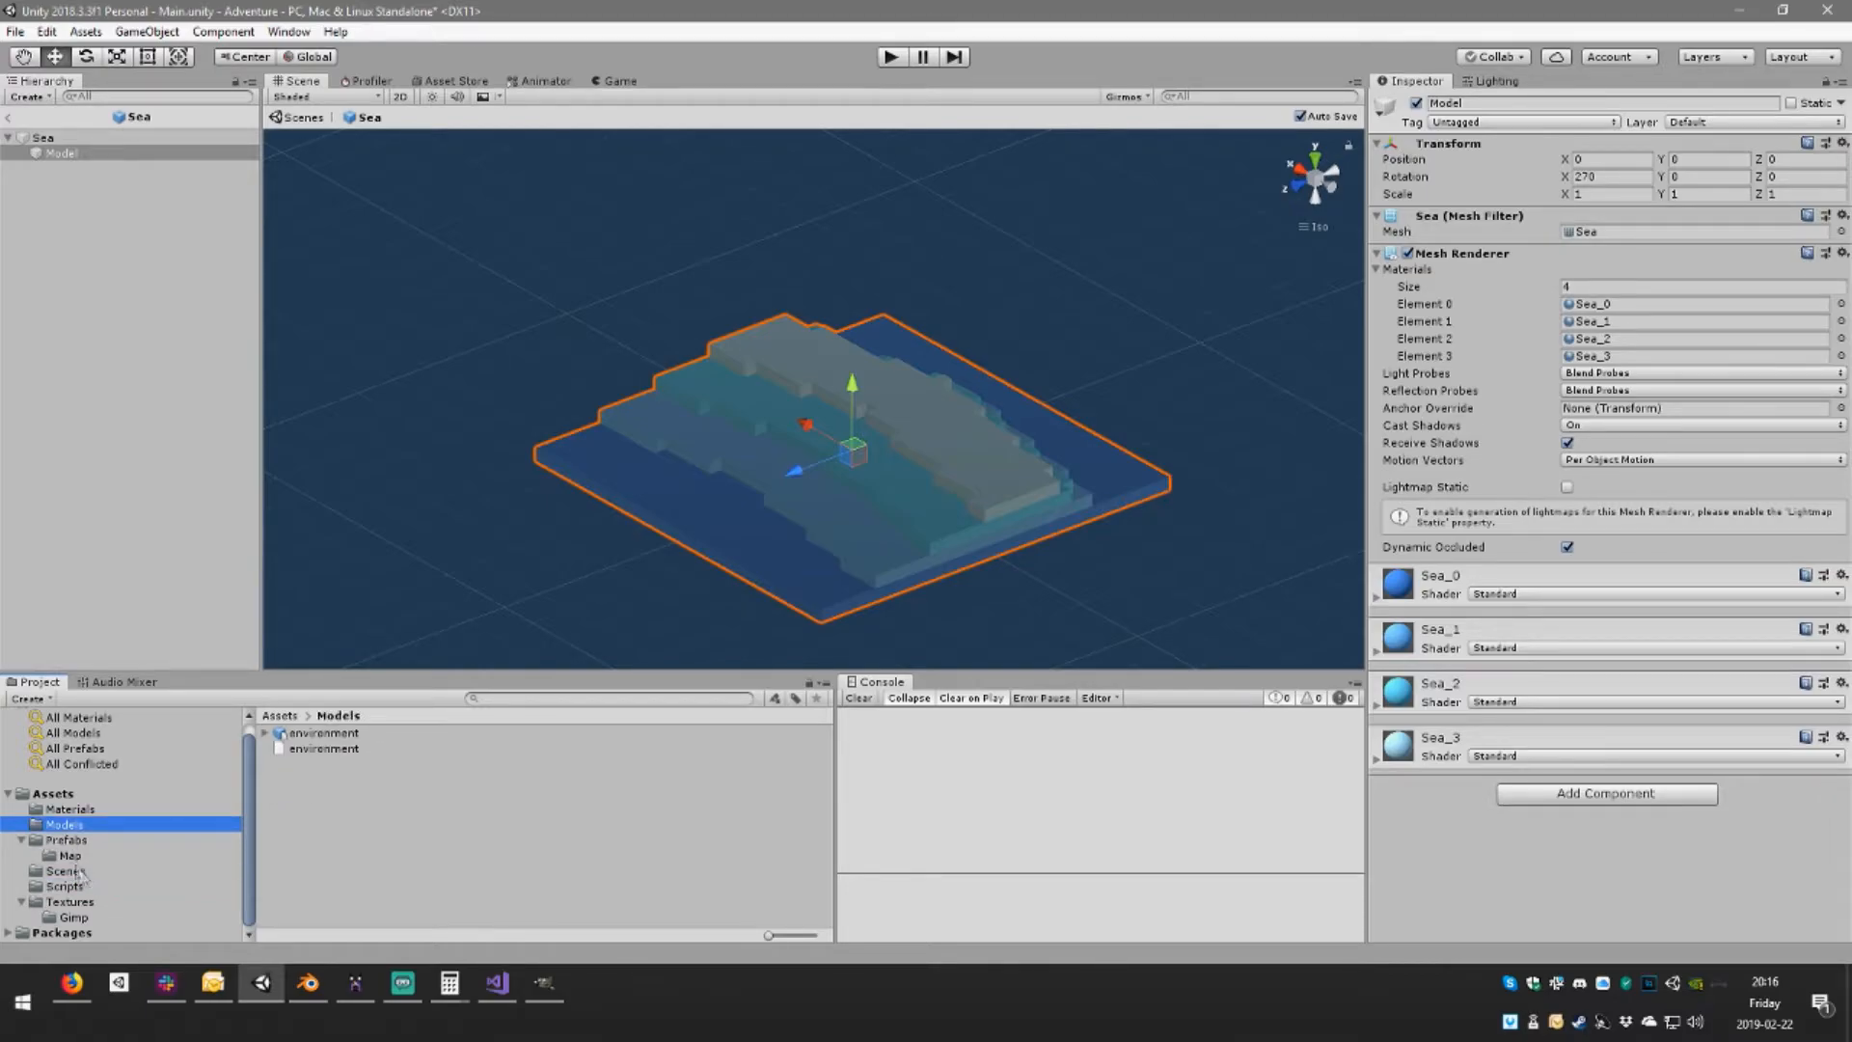
left_click(70, 809)
left_click(324, 826)
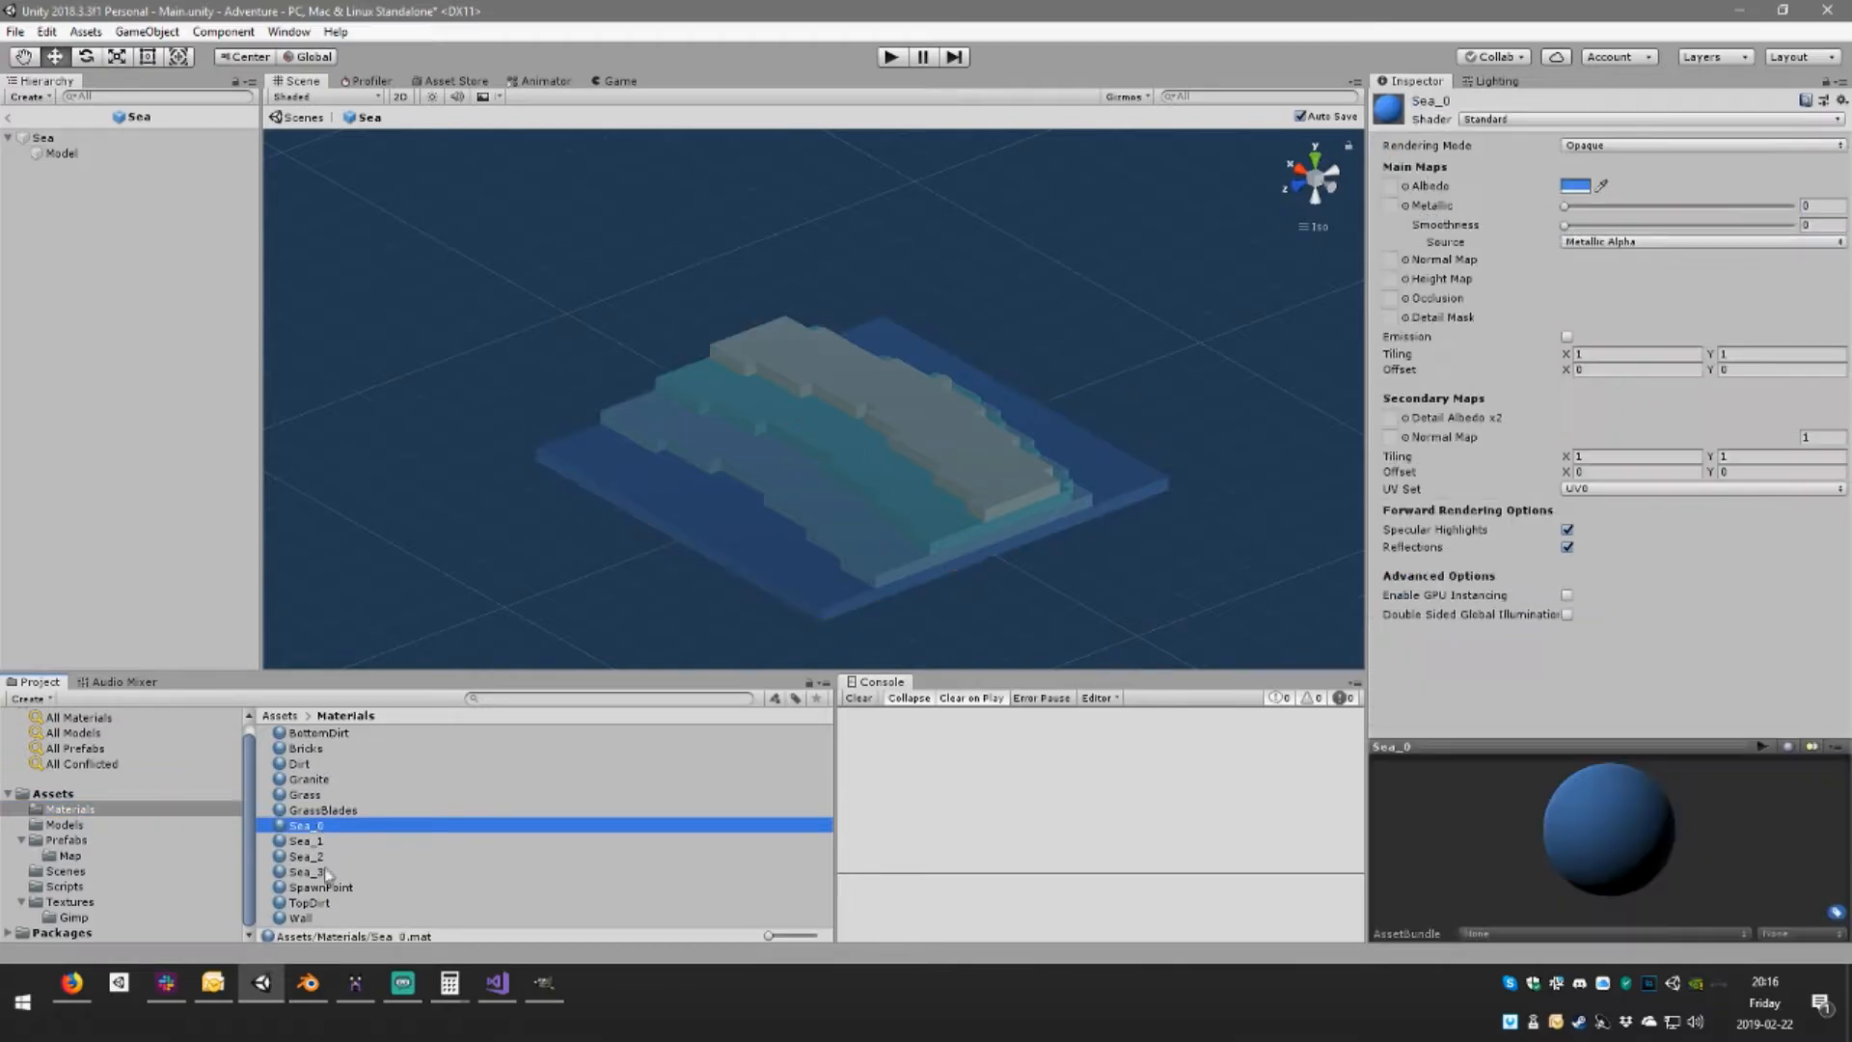
left_click(318, 872, "shift")
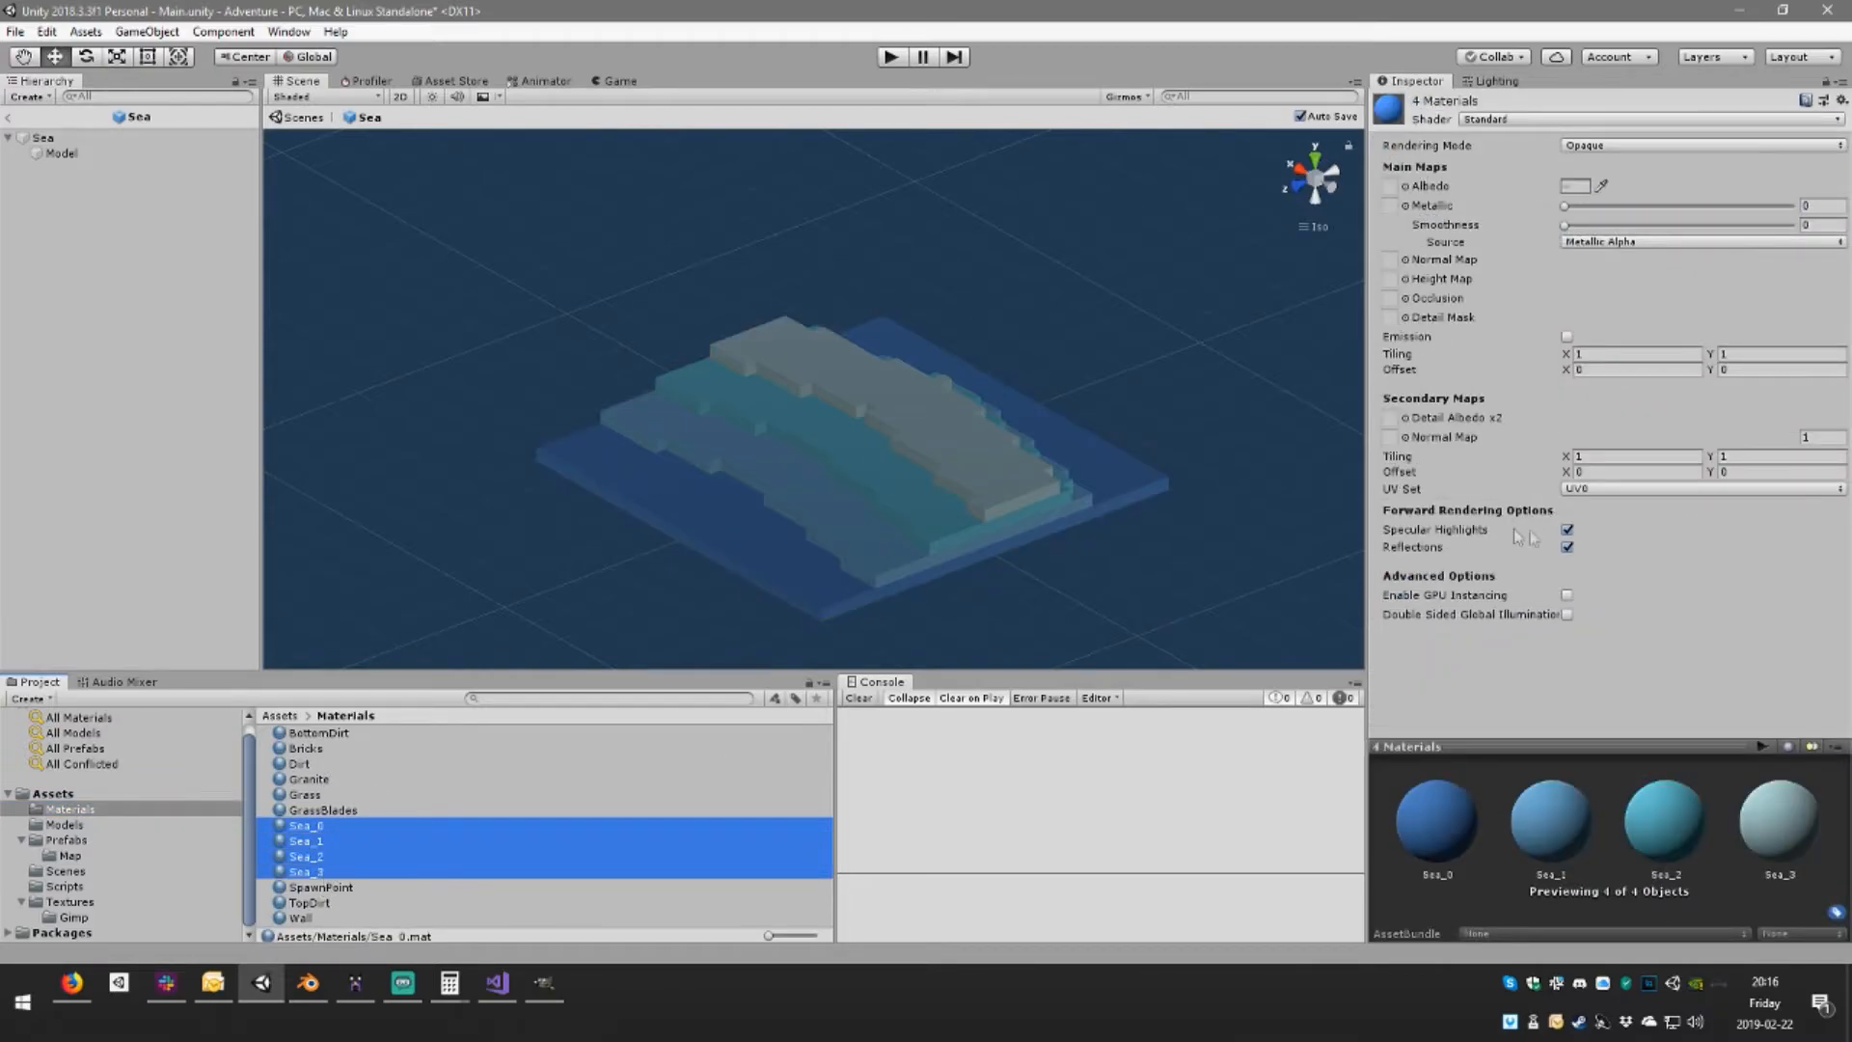
left_click_drag(1567, 225, 1709, 240)
left_click_drag(1567, 206, 1461, 212)
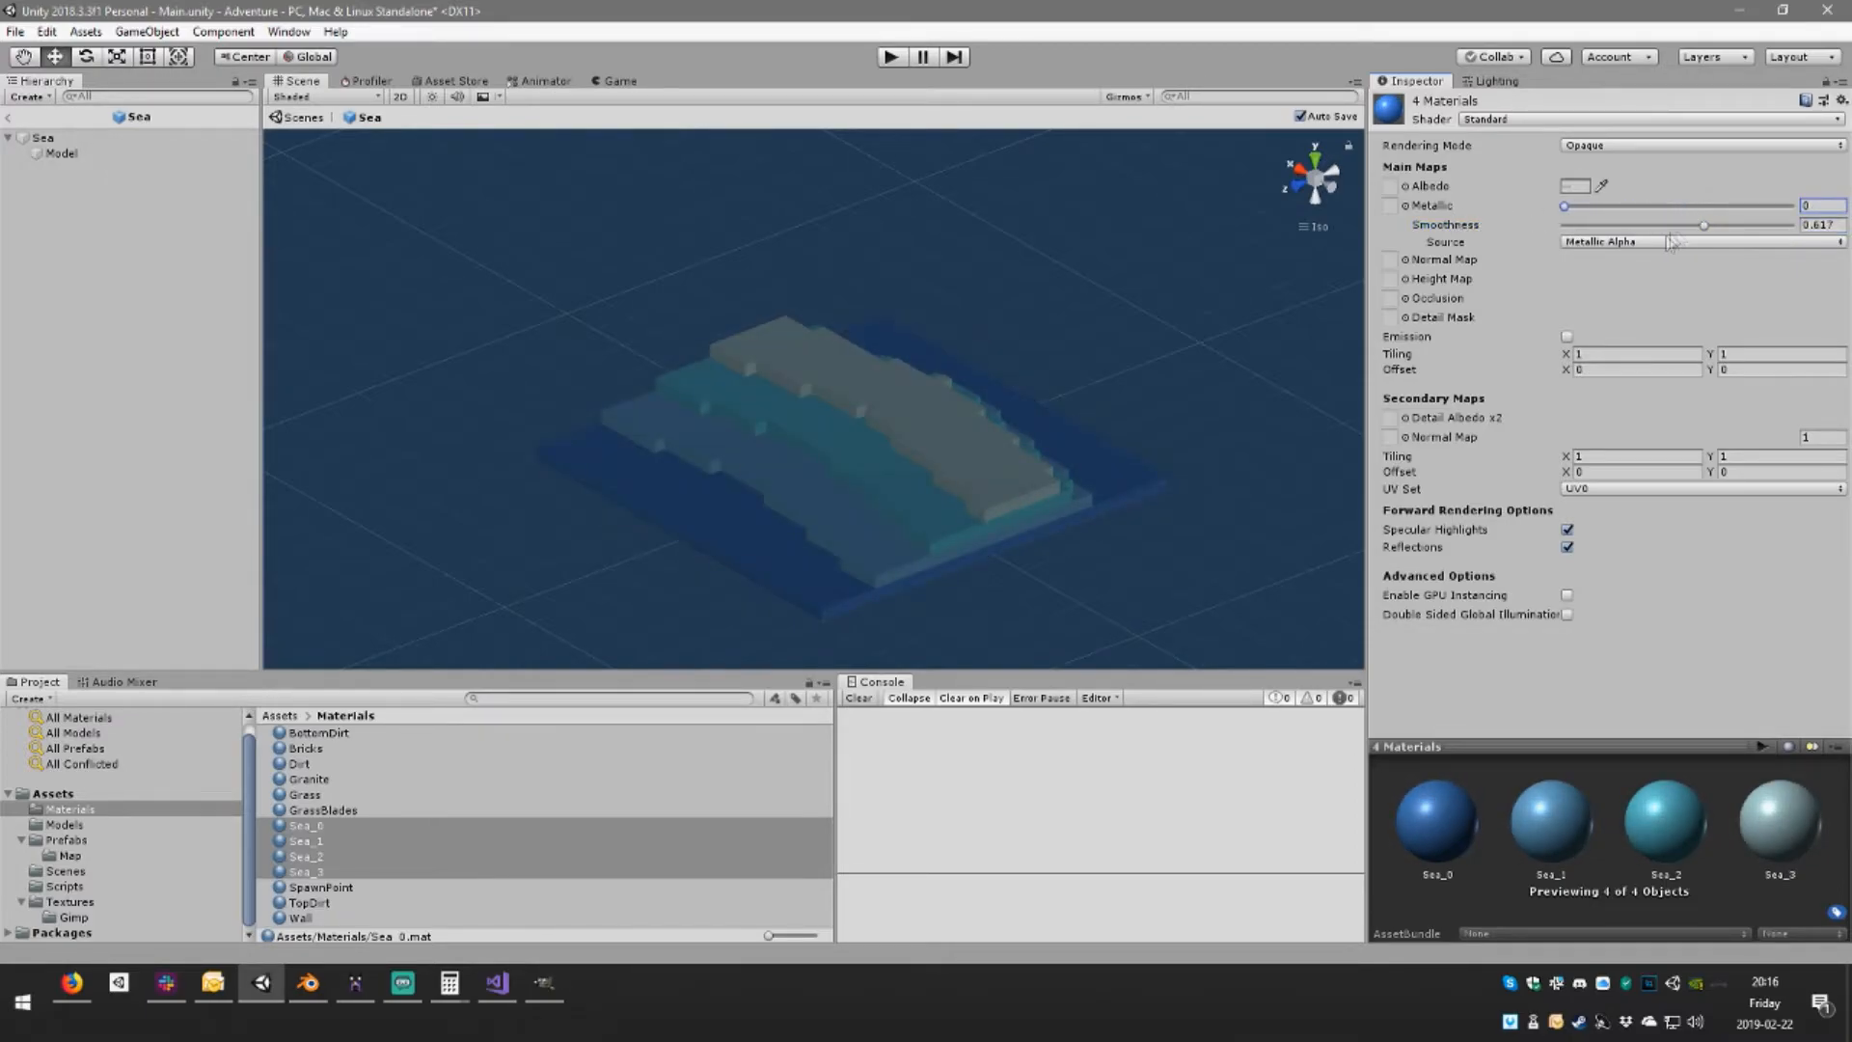
mouse_move(1710, 231)
left_mouse_down()
mouse_move(1664, 236)
mouse_move(1705, 235)
left_mouse_up()
left_click_drag(998, 468, 1098, 577, "alt")
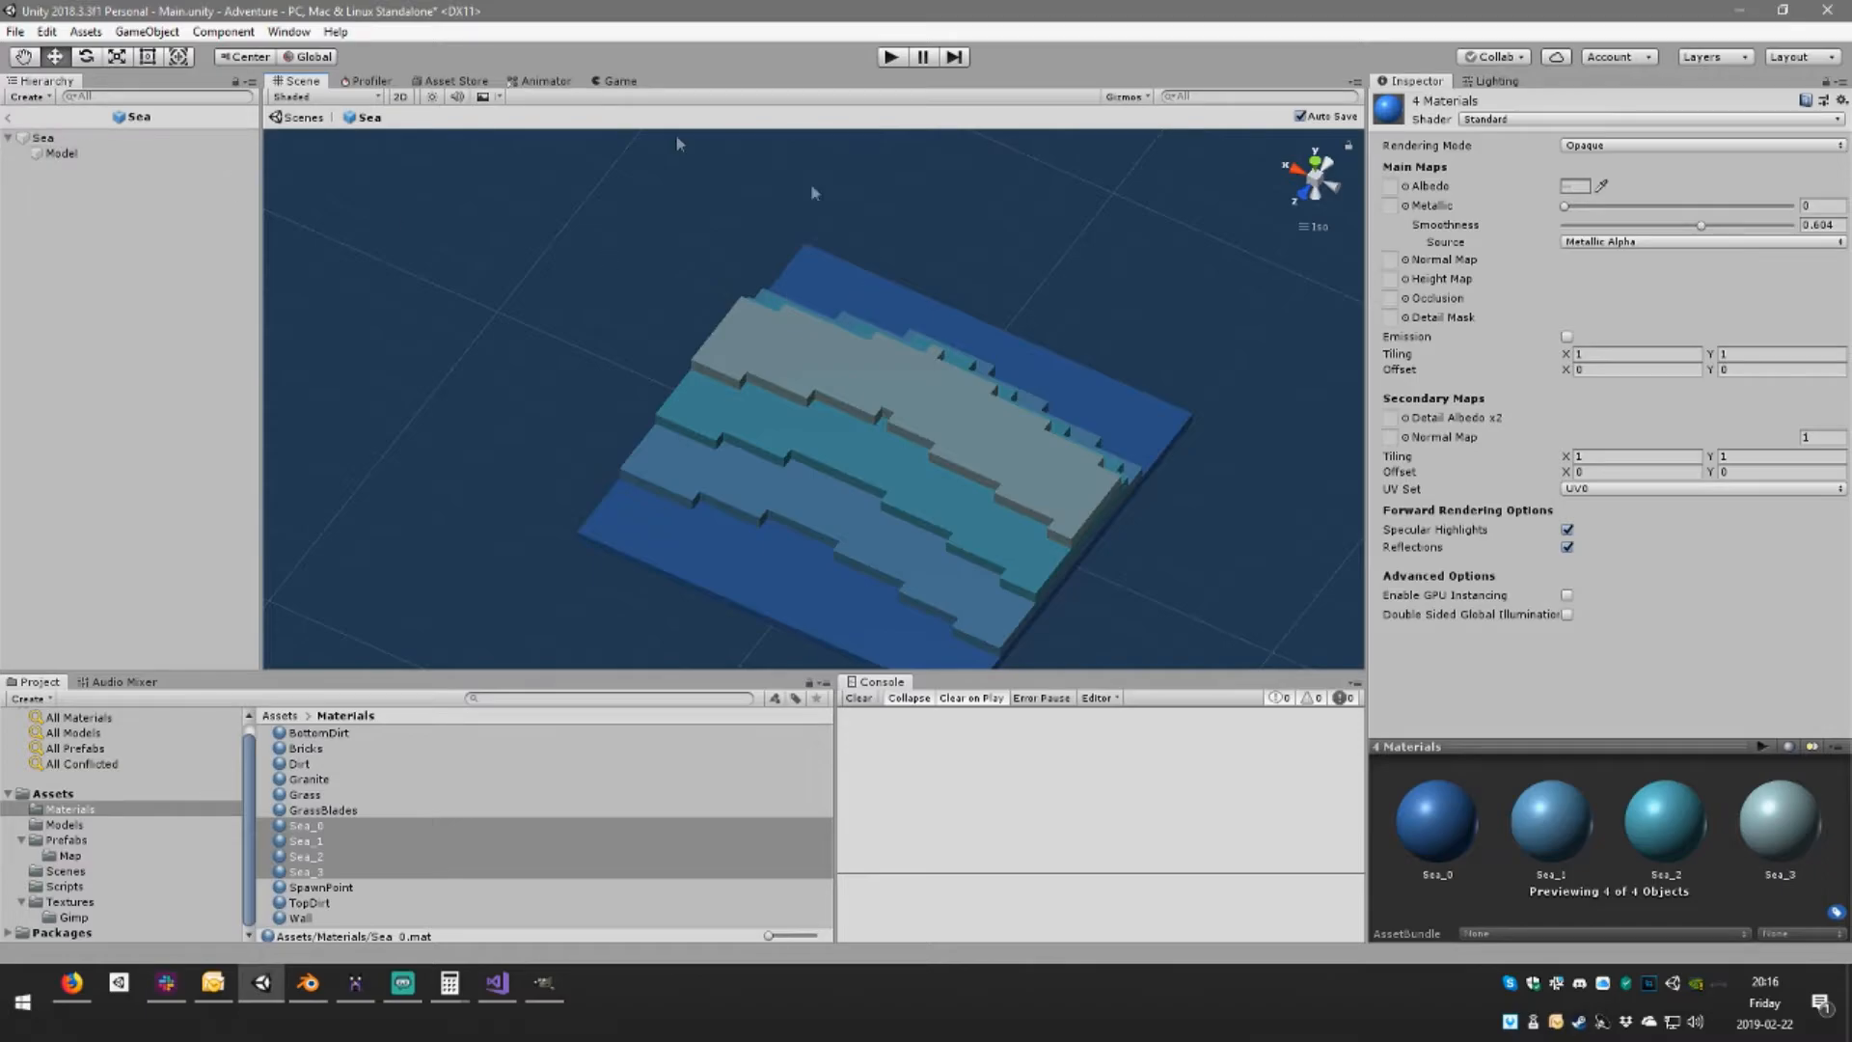
Turn off shadow casting on the Mesh Renderer of the Sea prefab's Model object
left_click(118, 842)
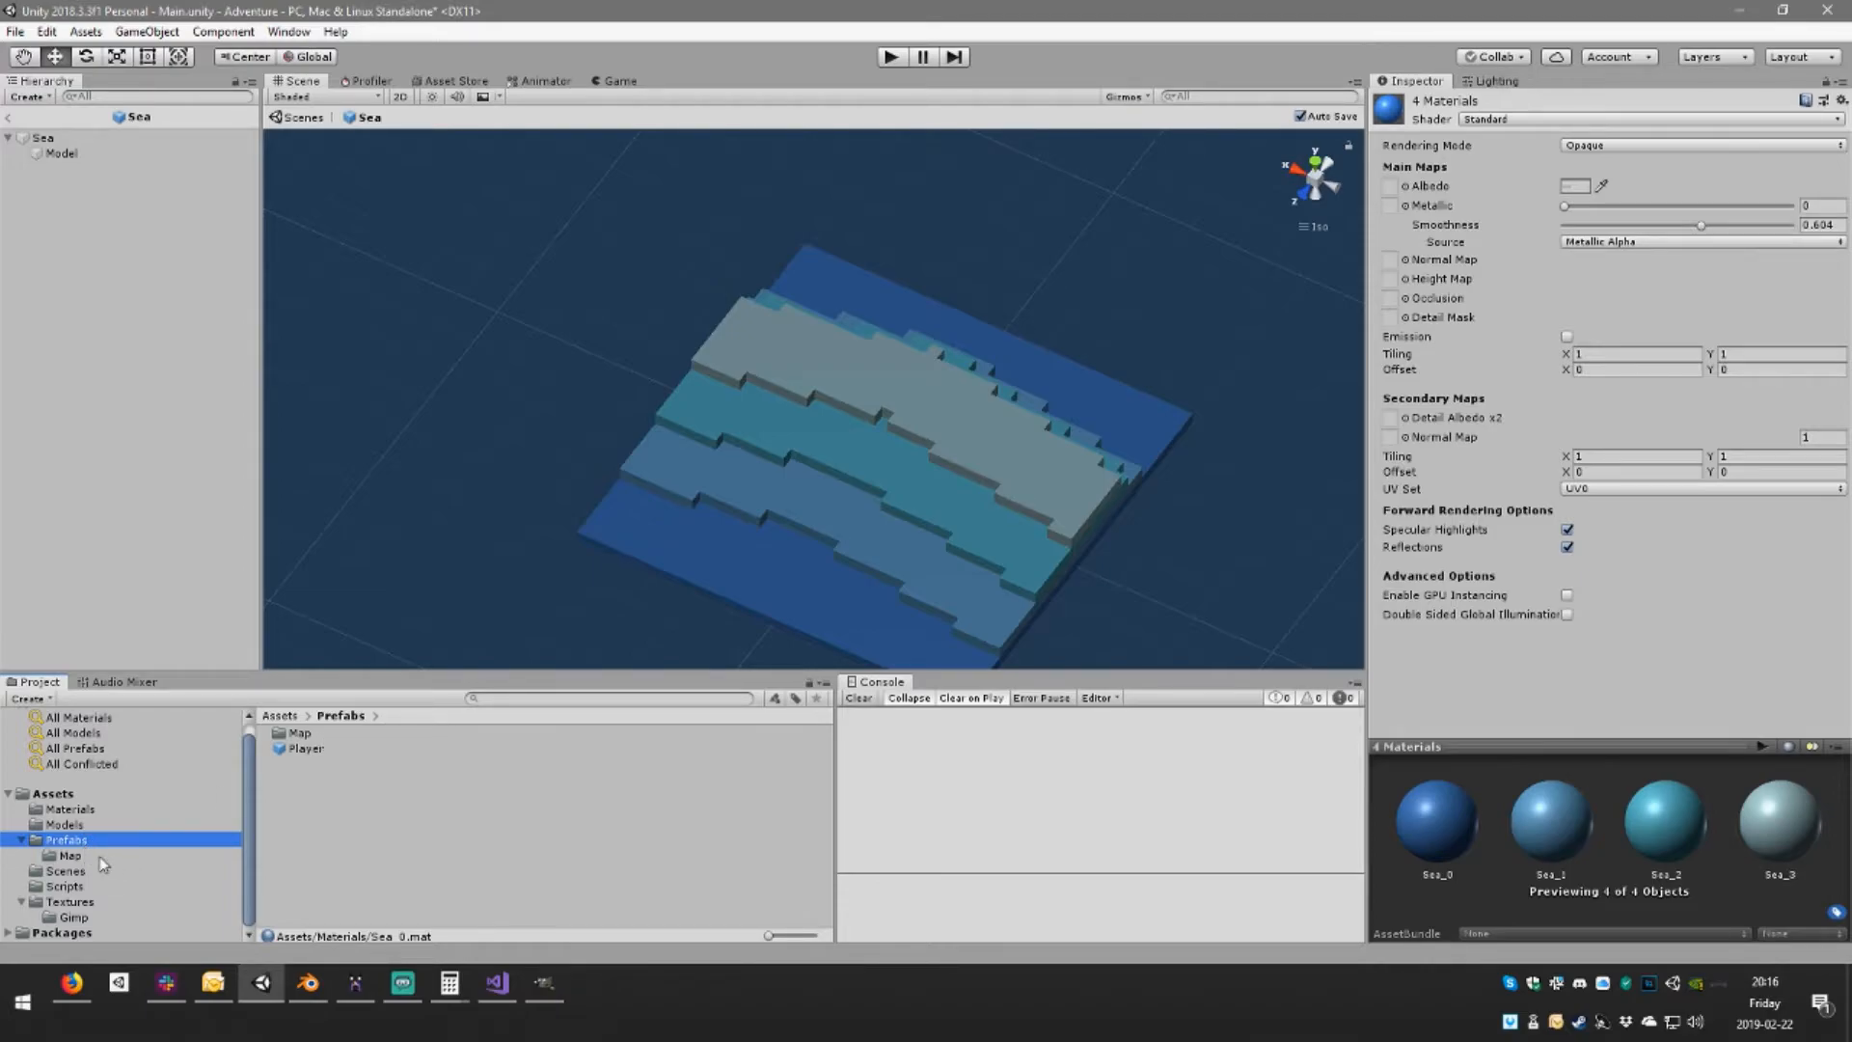
left_click(68, 152)
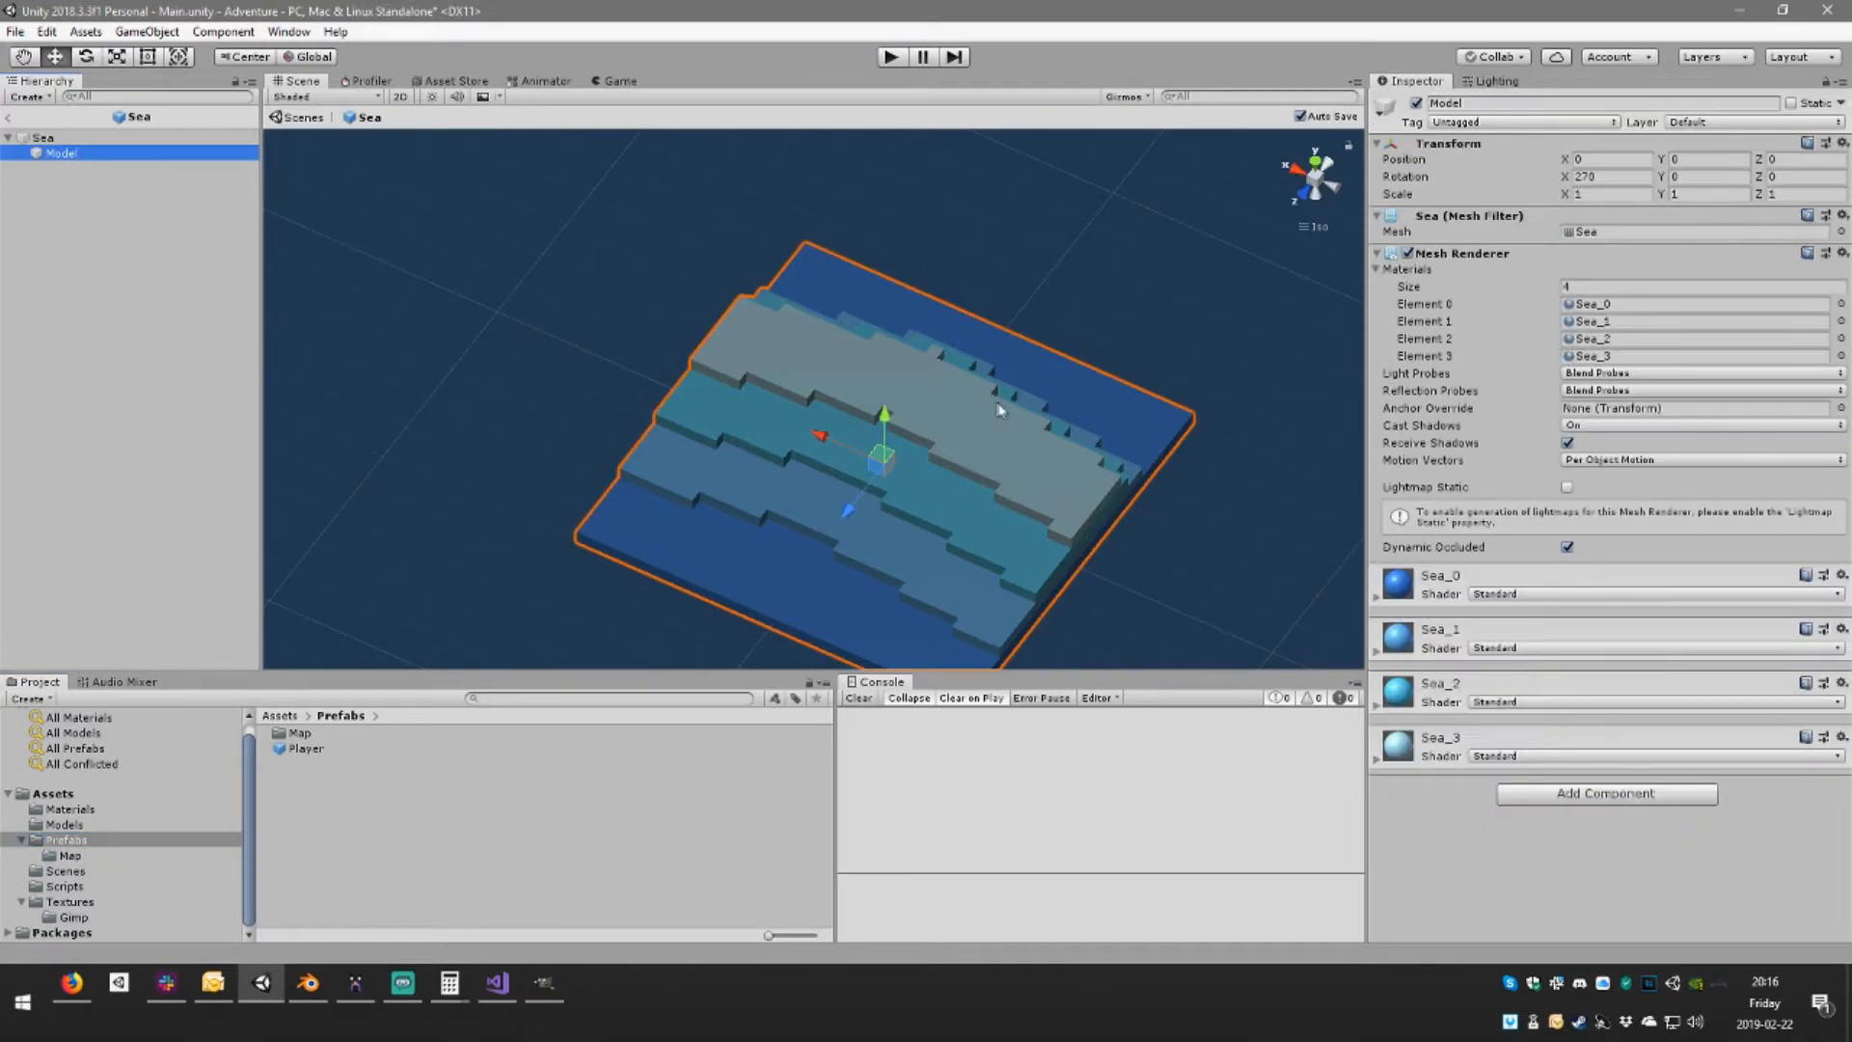
left_click(1601, 424)
left_click(1592, 435)
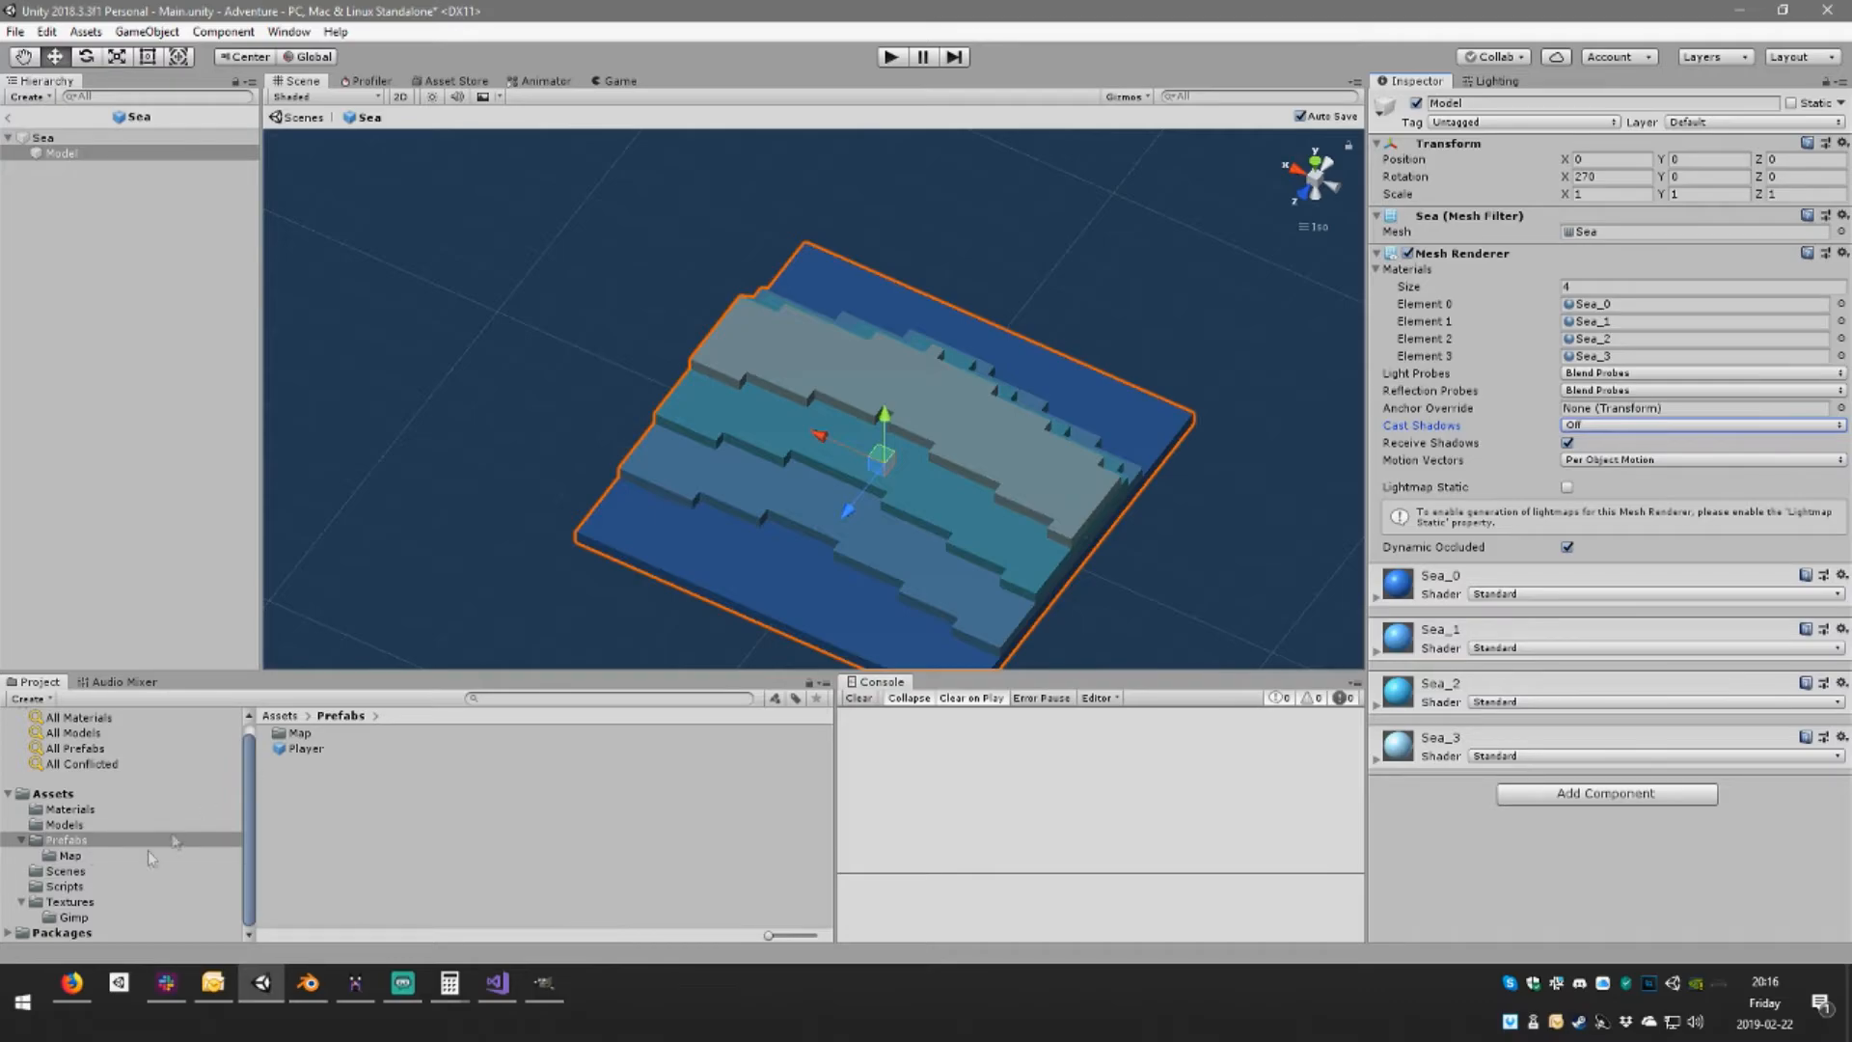
Open the SpawnPoint prefab from the Map prefabs folder and turn off shadow casting on its Model's Mesh Renderer
left_click(77, 856)
left_click(328, 780)
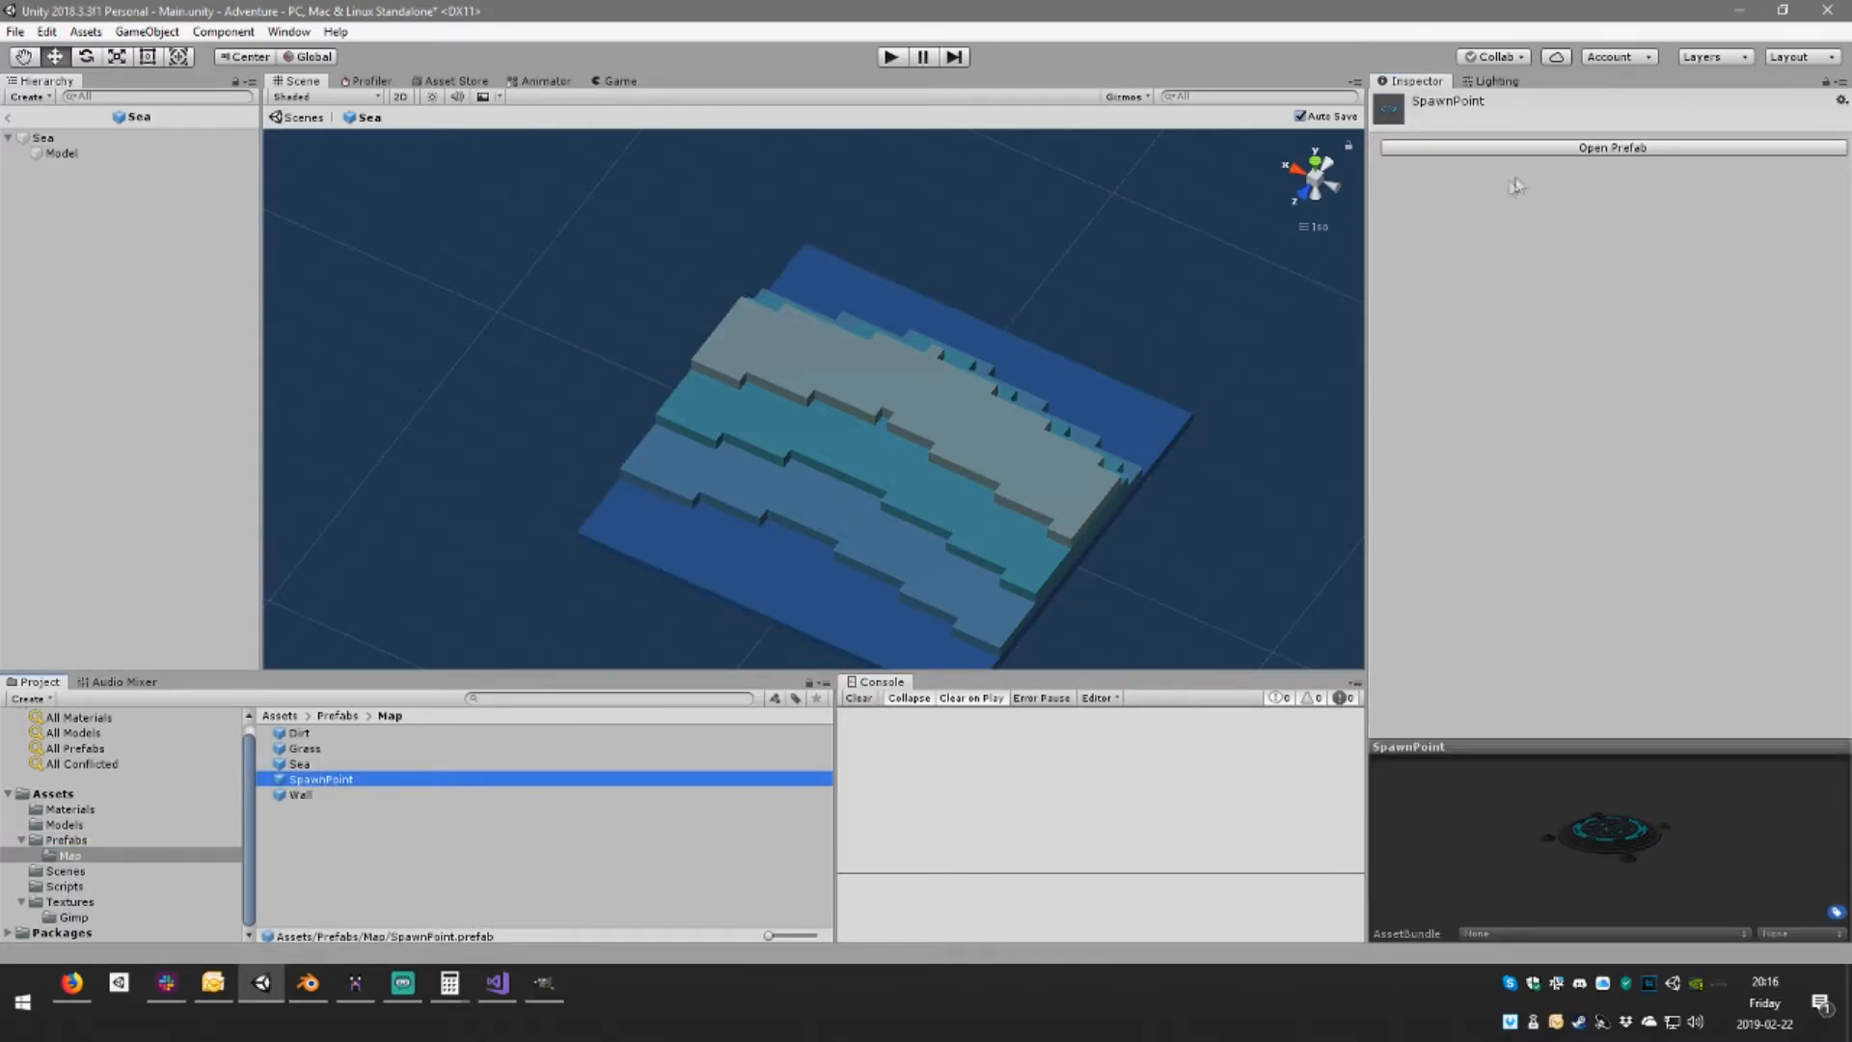
left_click(1536, 151)
left_click(8, 138)
left_click(101, 164)
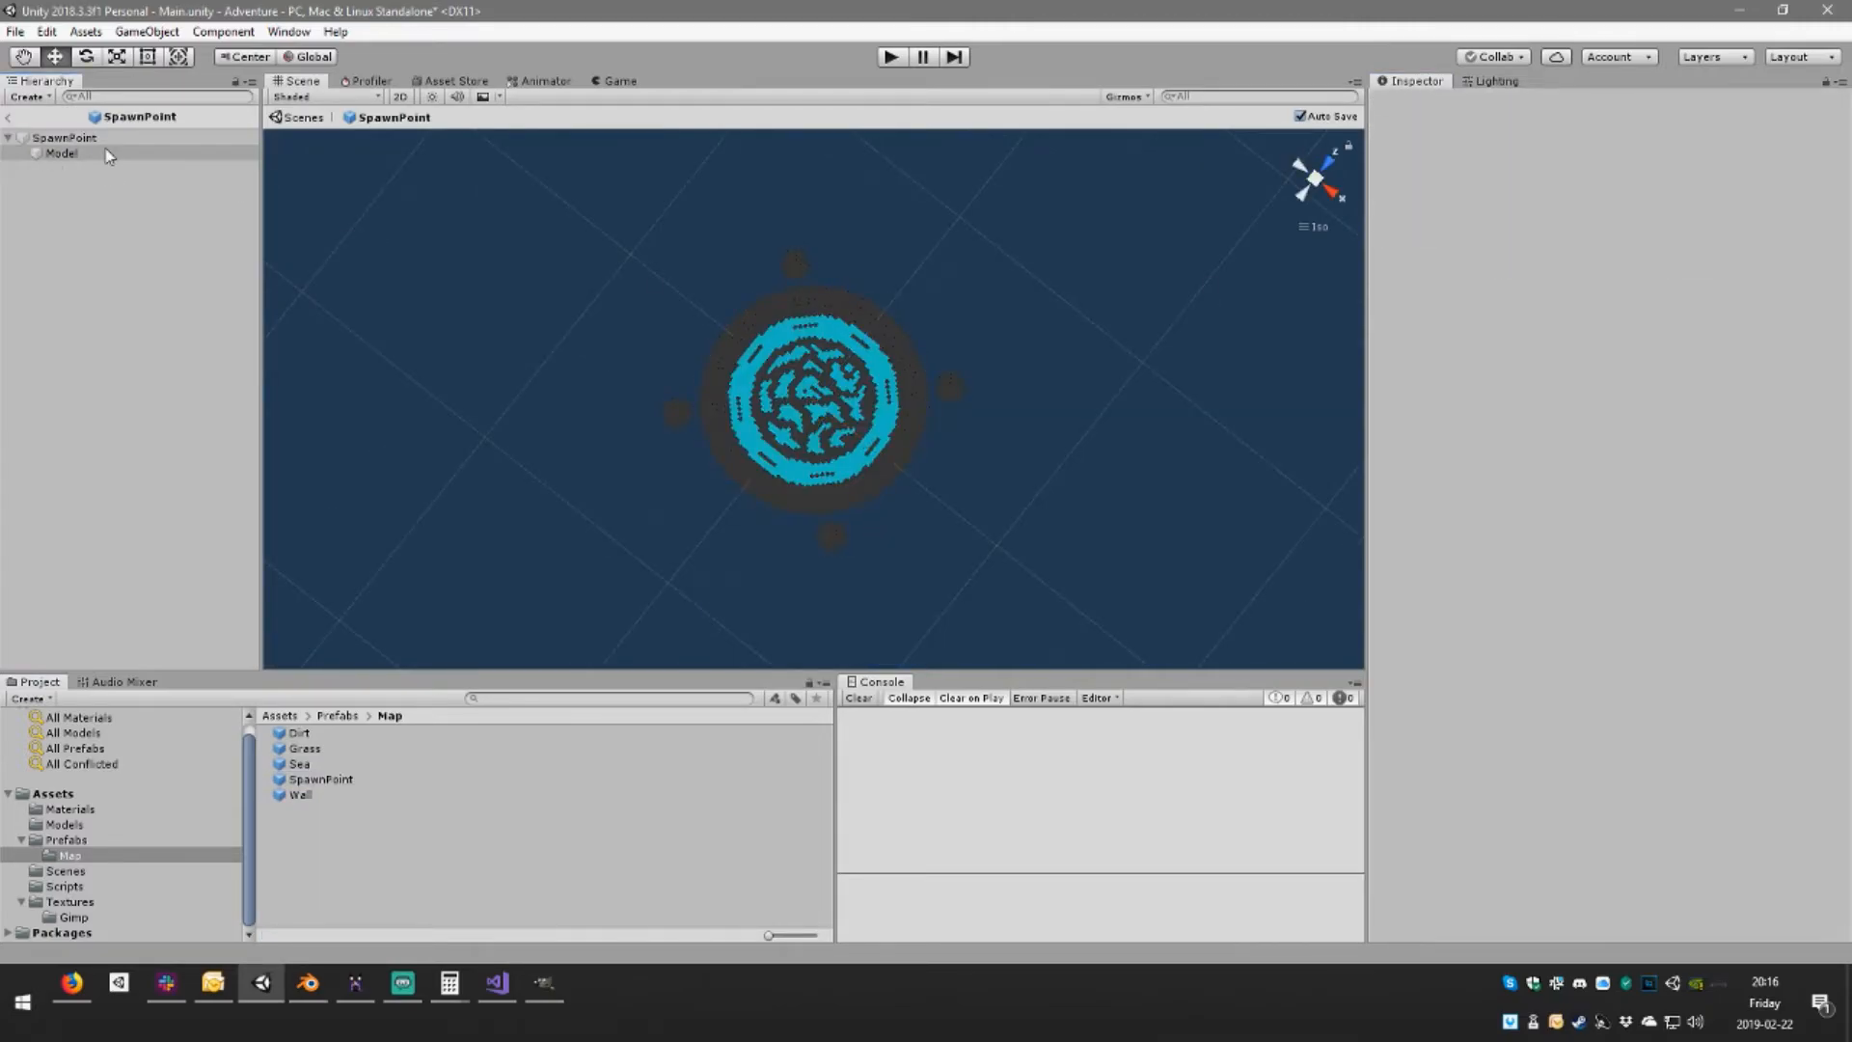
left_click(106, 154)
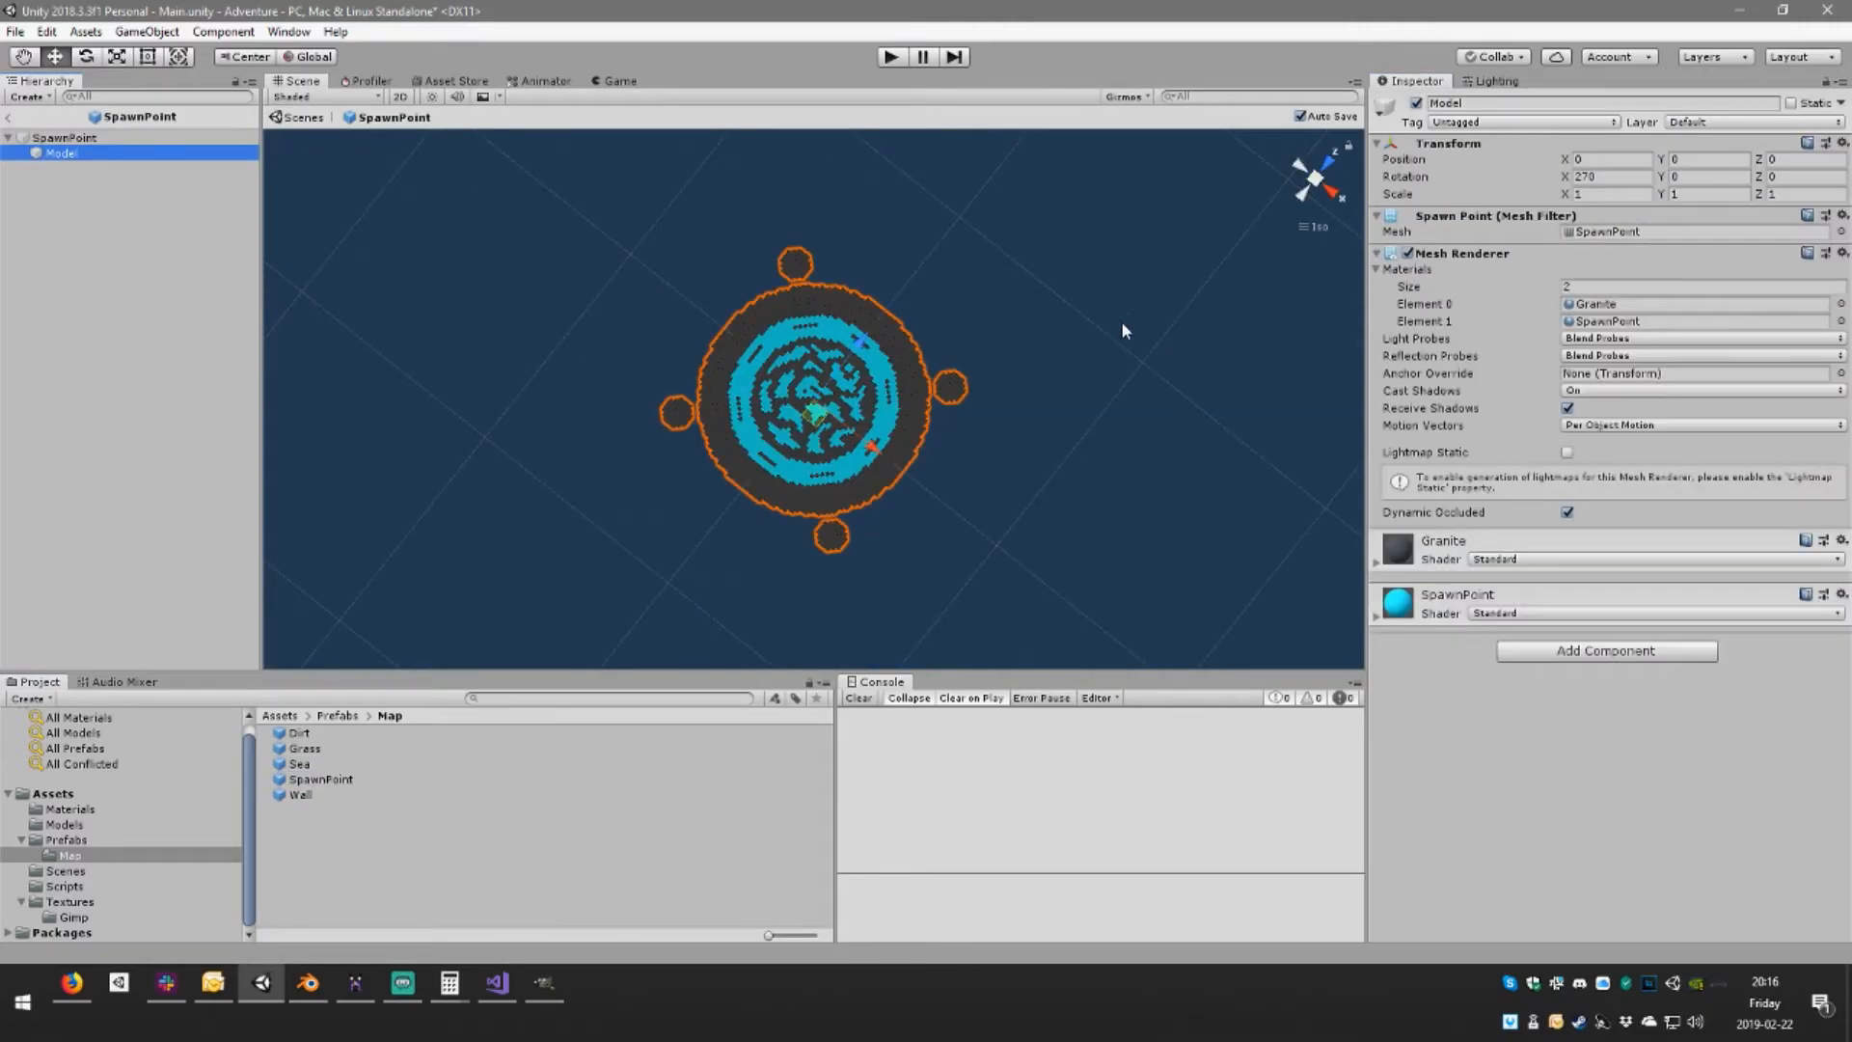
left_click(1627, 391)
left_click(1601, 412)
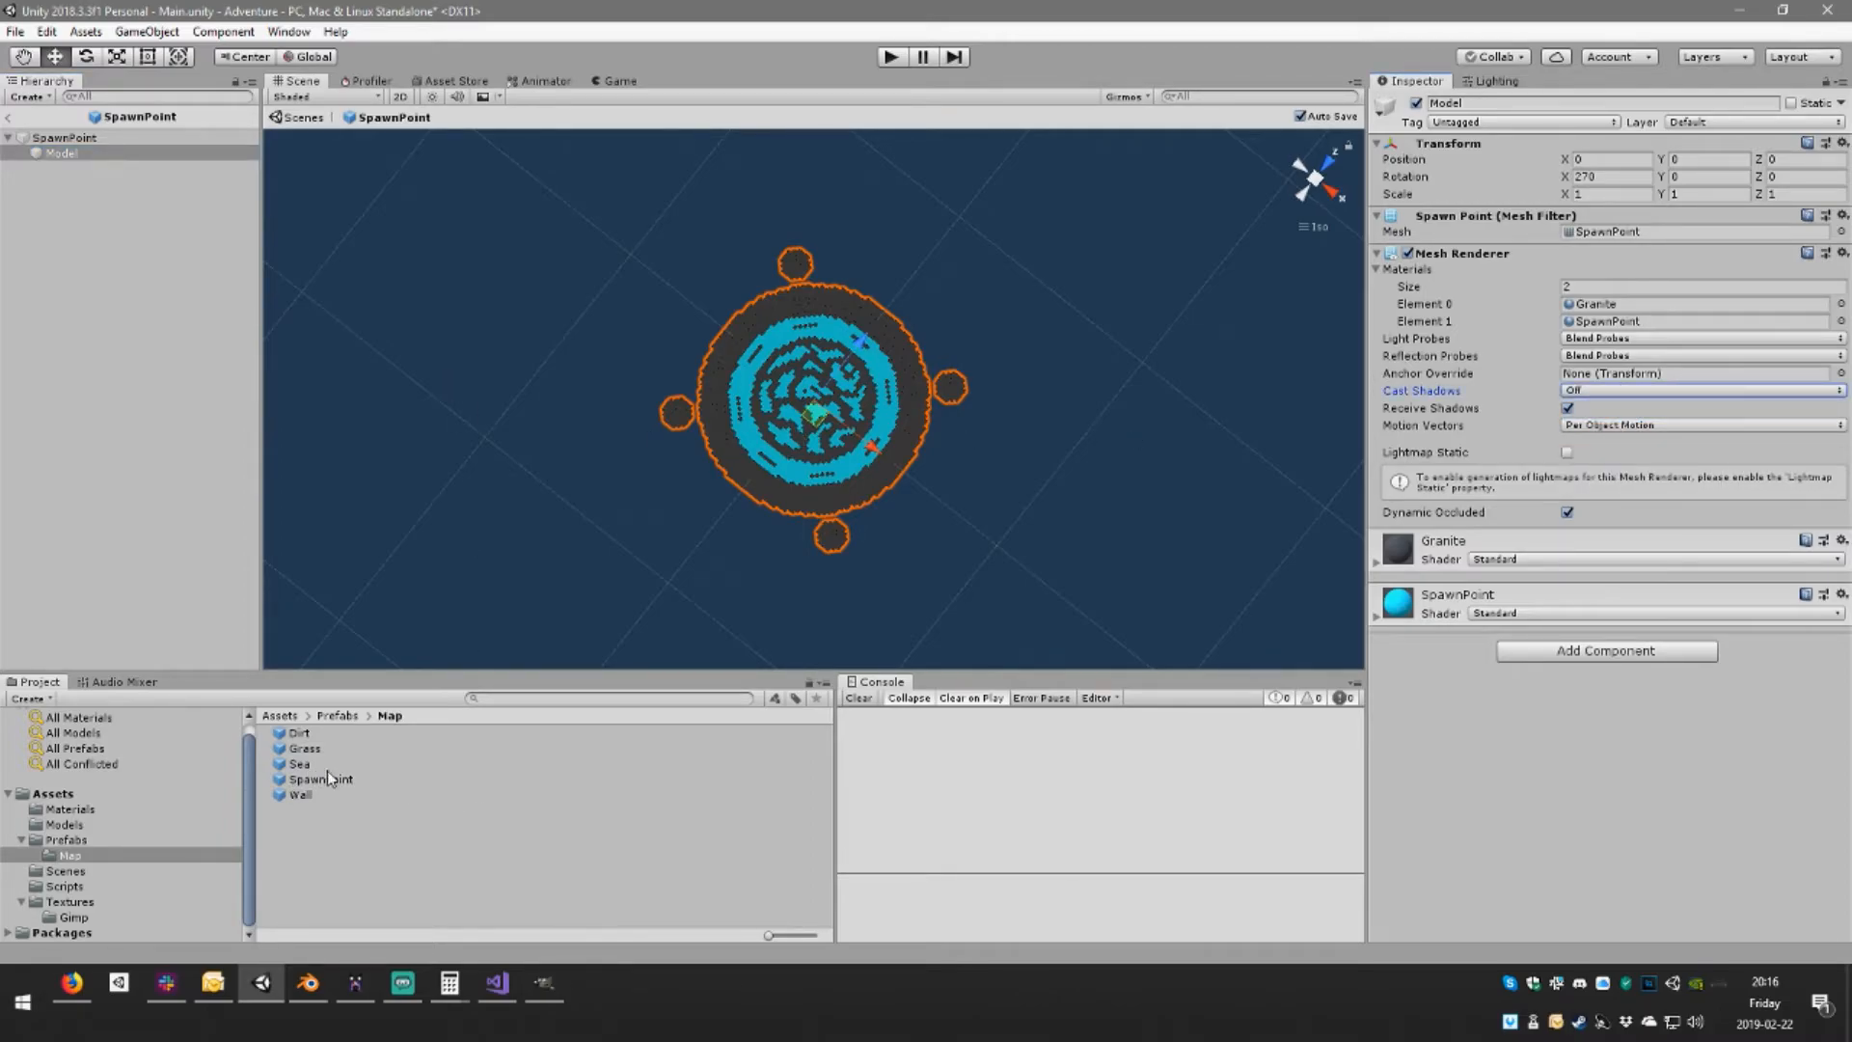
left_click(300, 765)
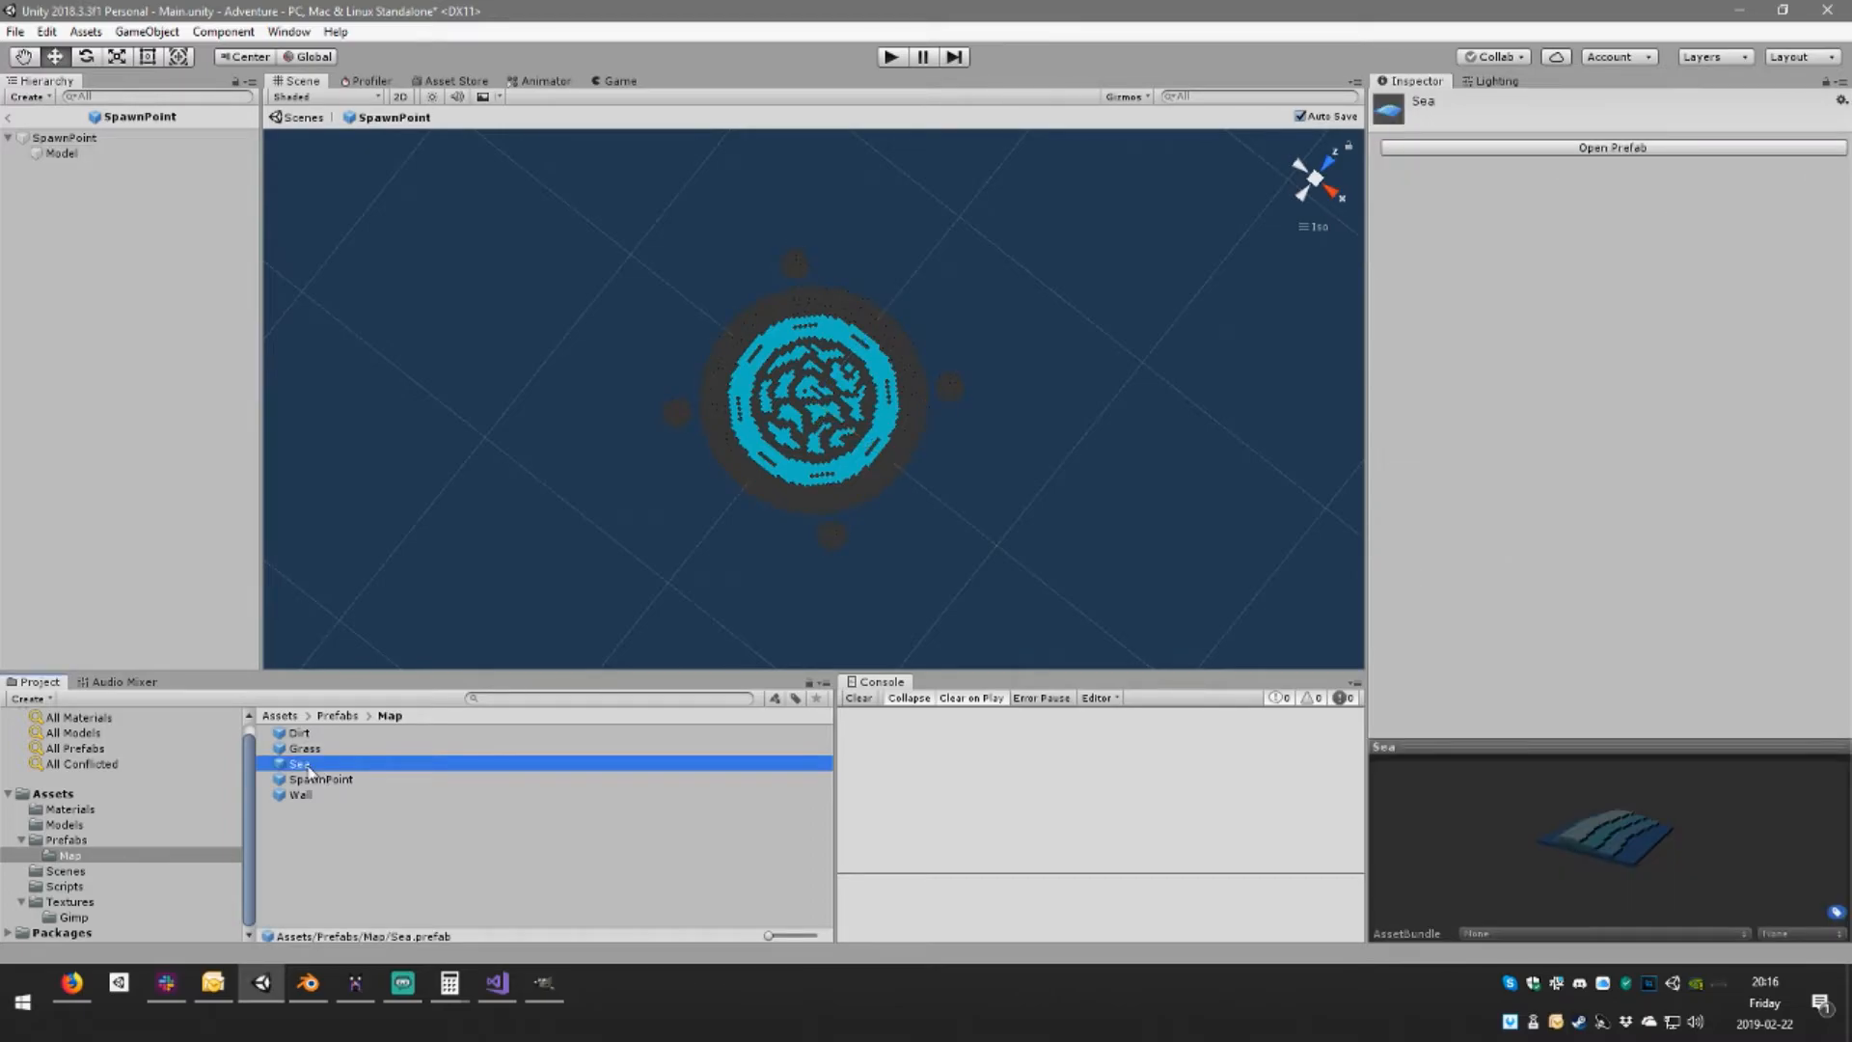
left_click(301, 795)
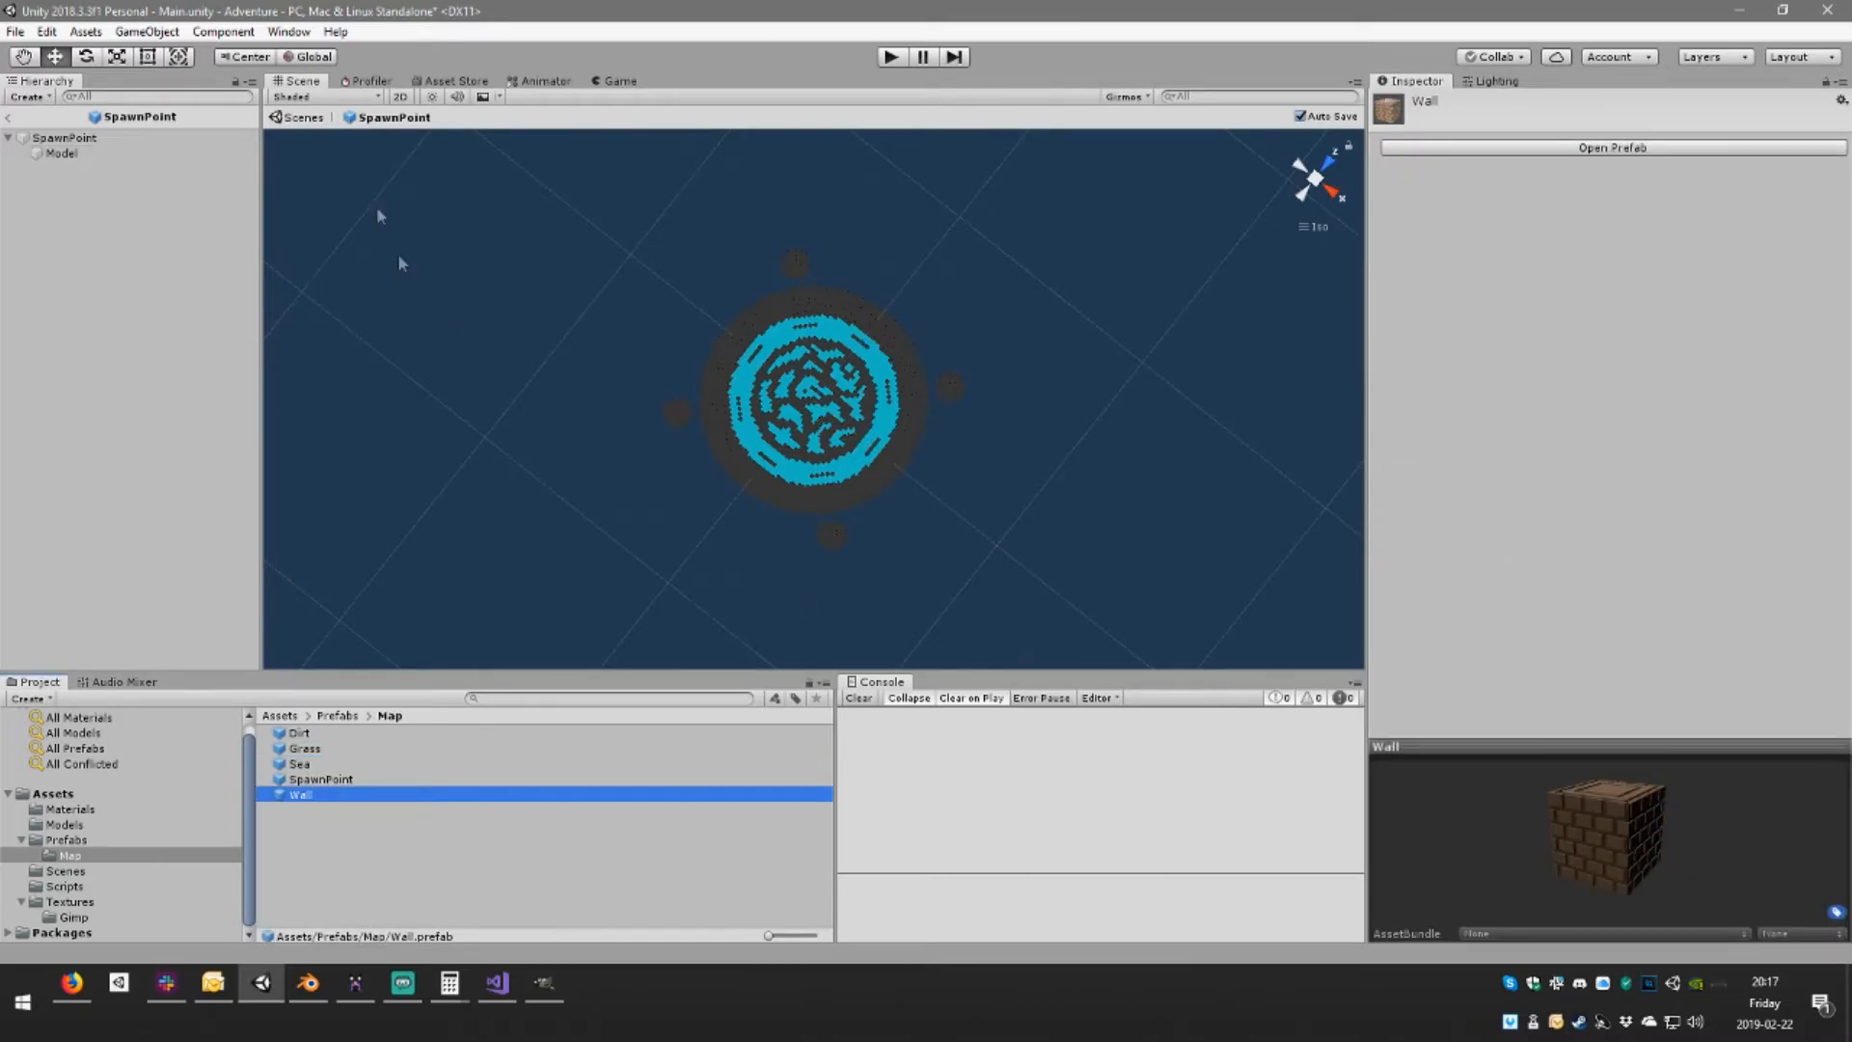
left_click(318, 747)
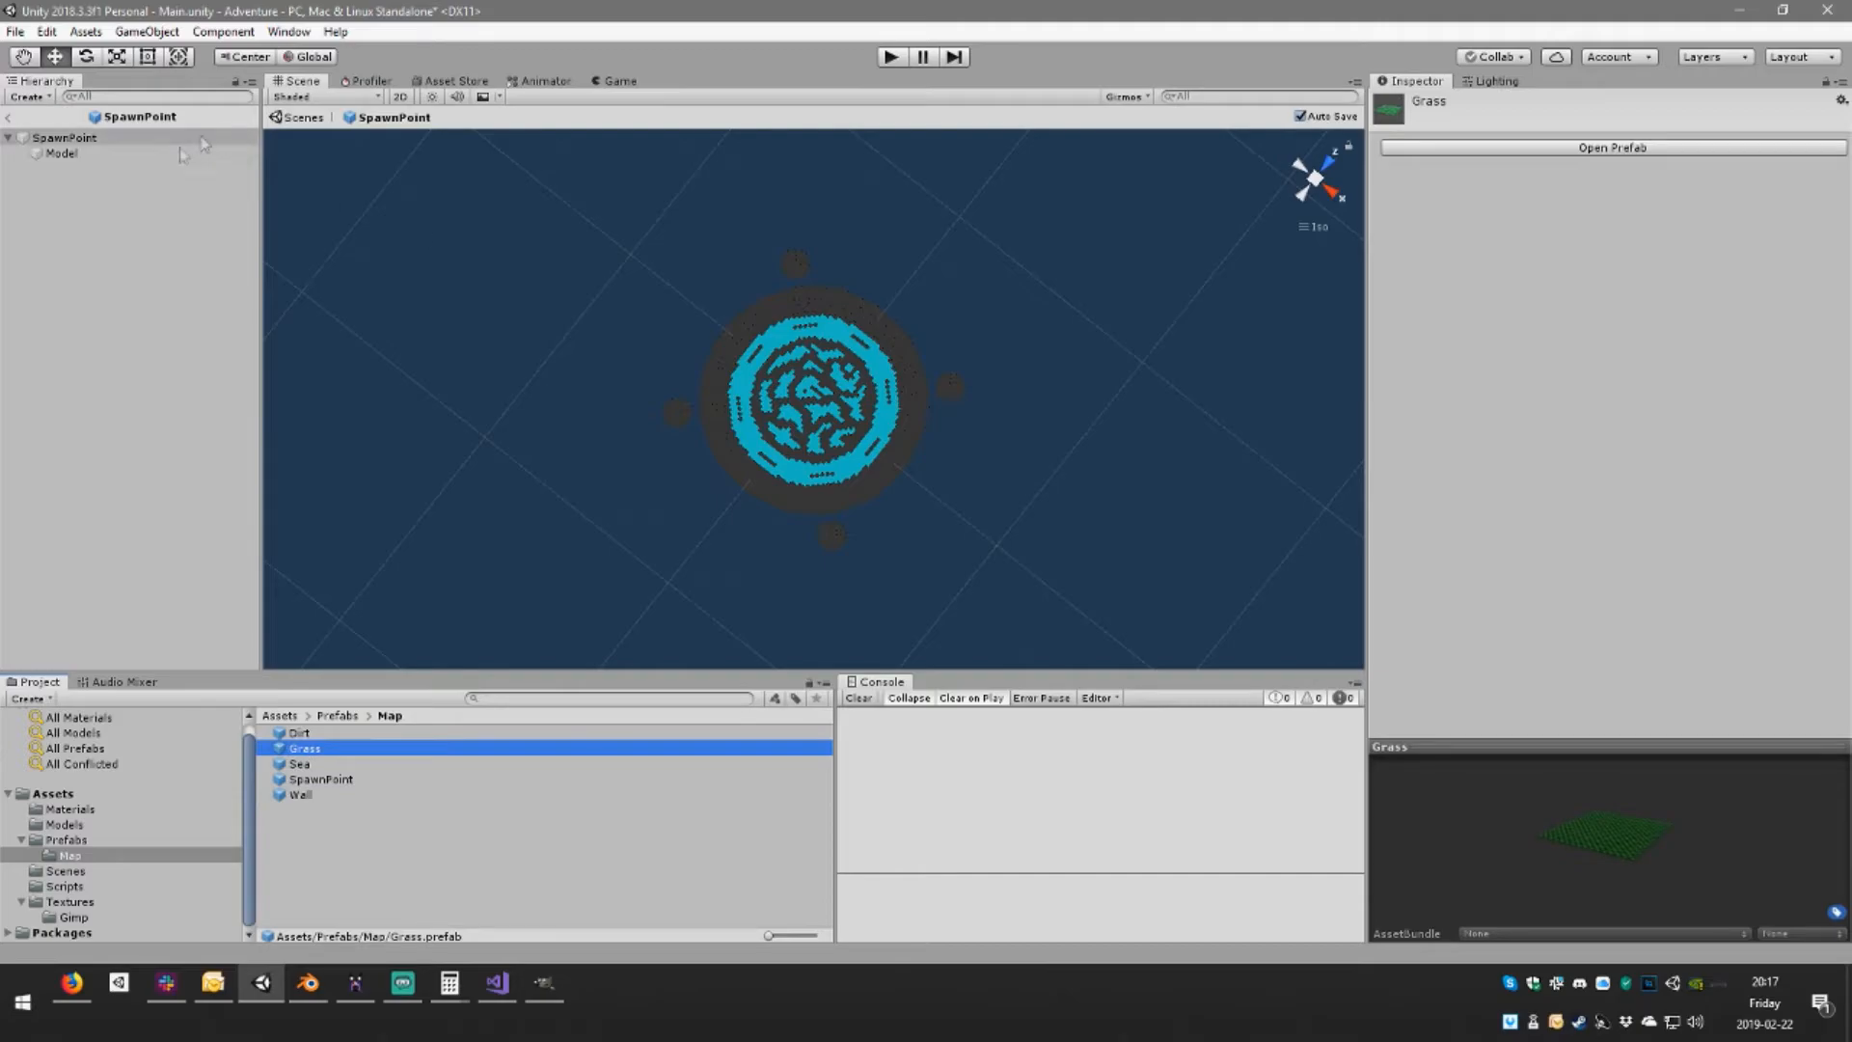
left_click(137, 160)
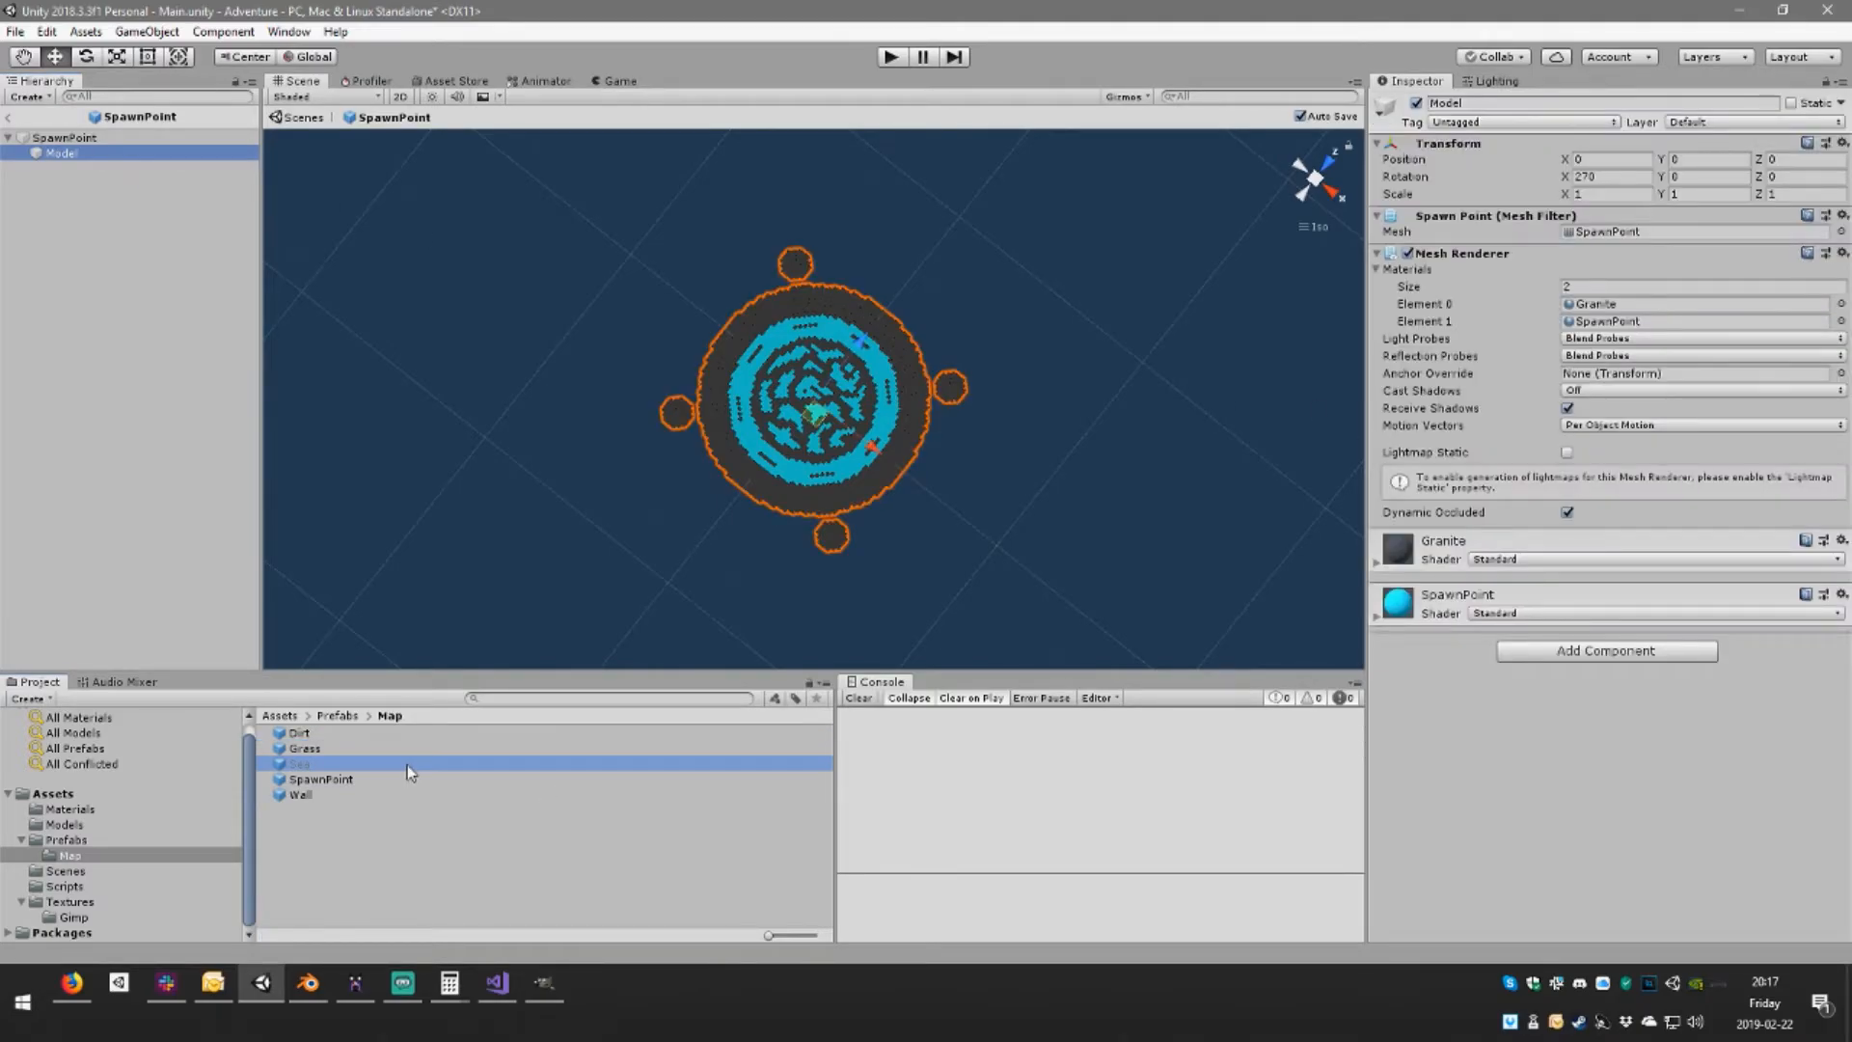
Open the Grass prefab and turn off shadow casting on its Model's Mesh Renderer
left_click(422, 754)
double_click(421, 753)
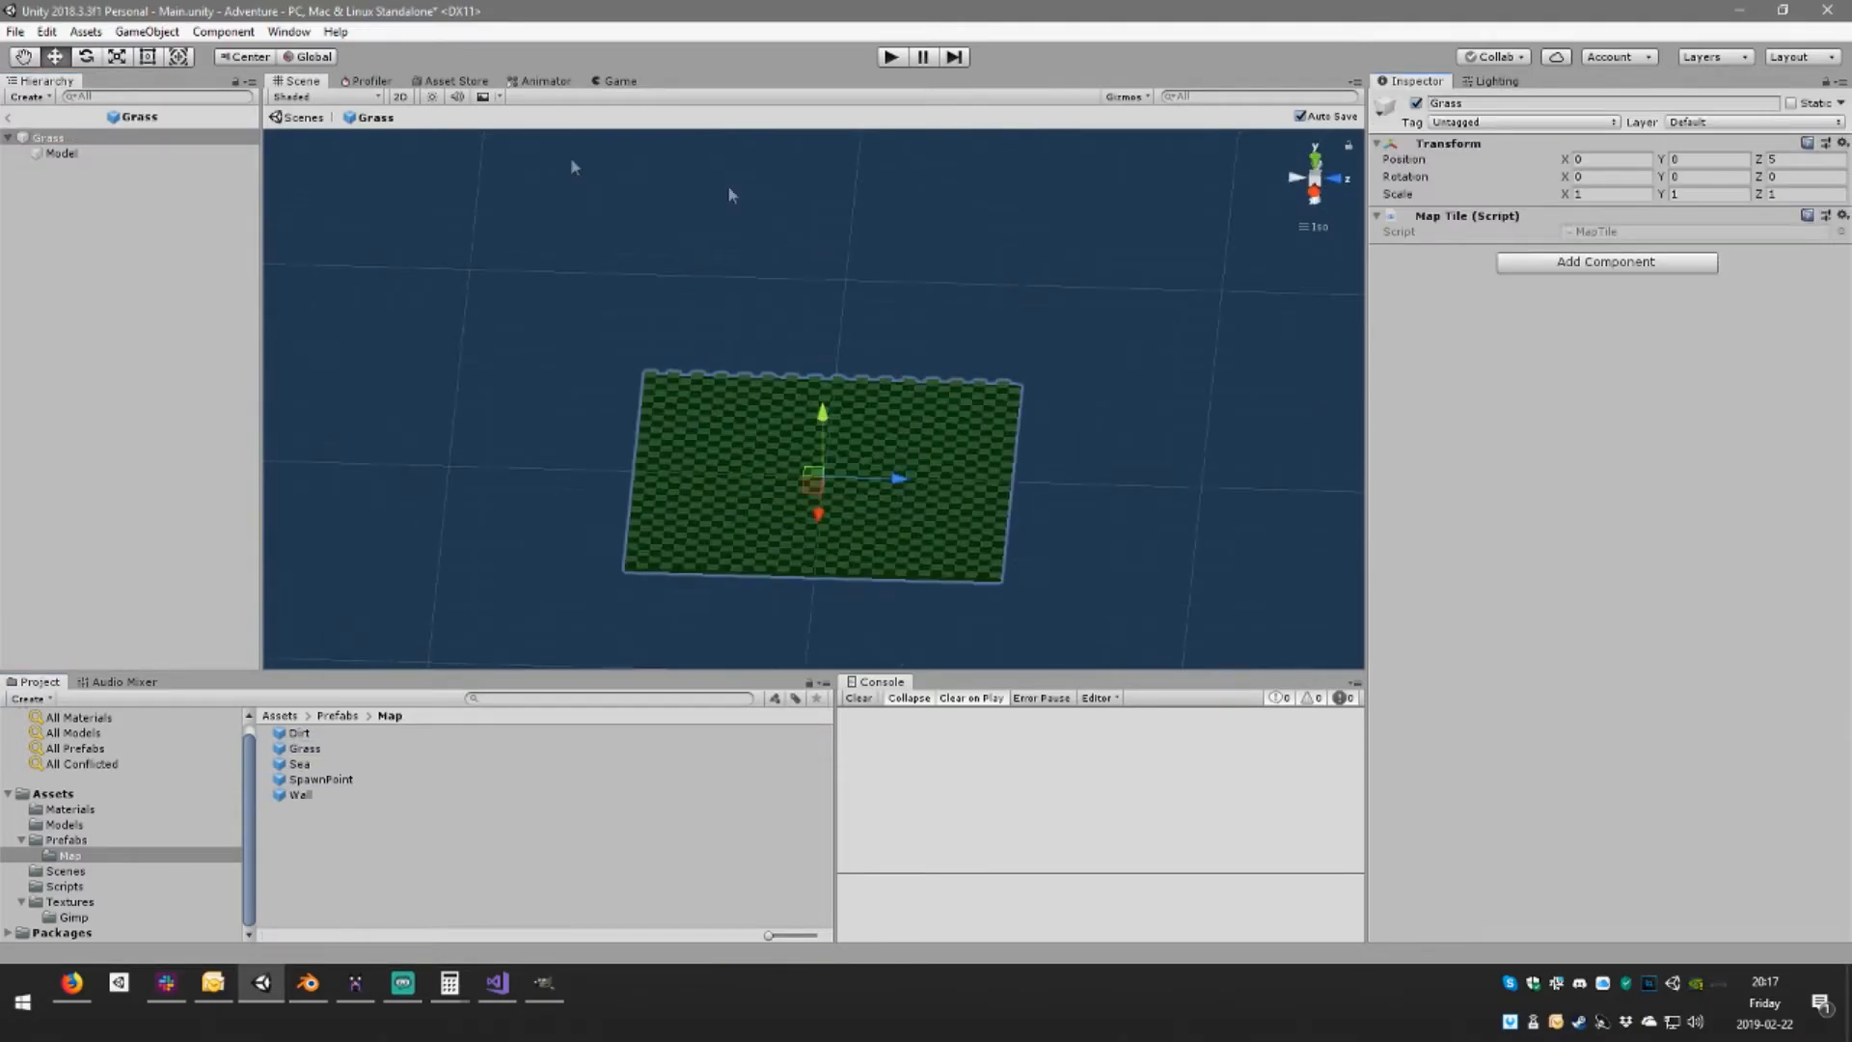
left_click(100, 152)
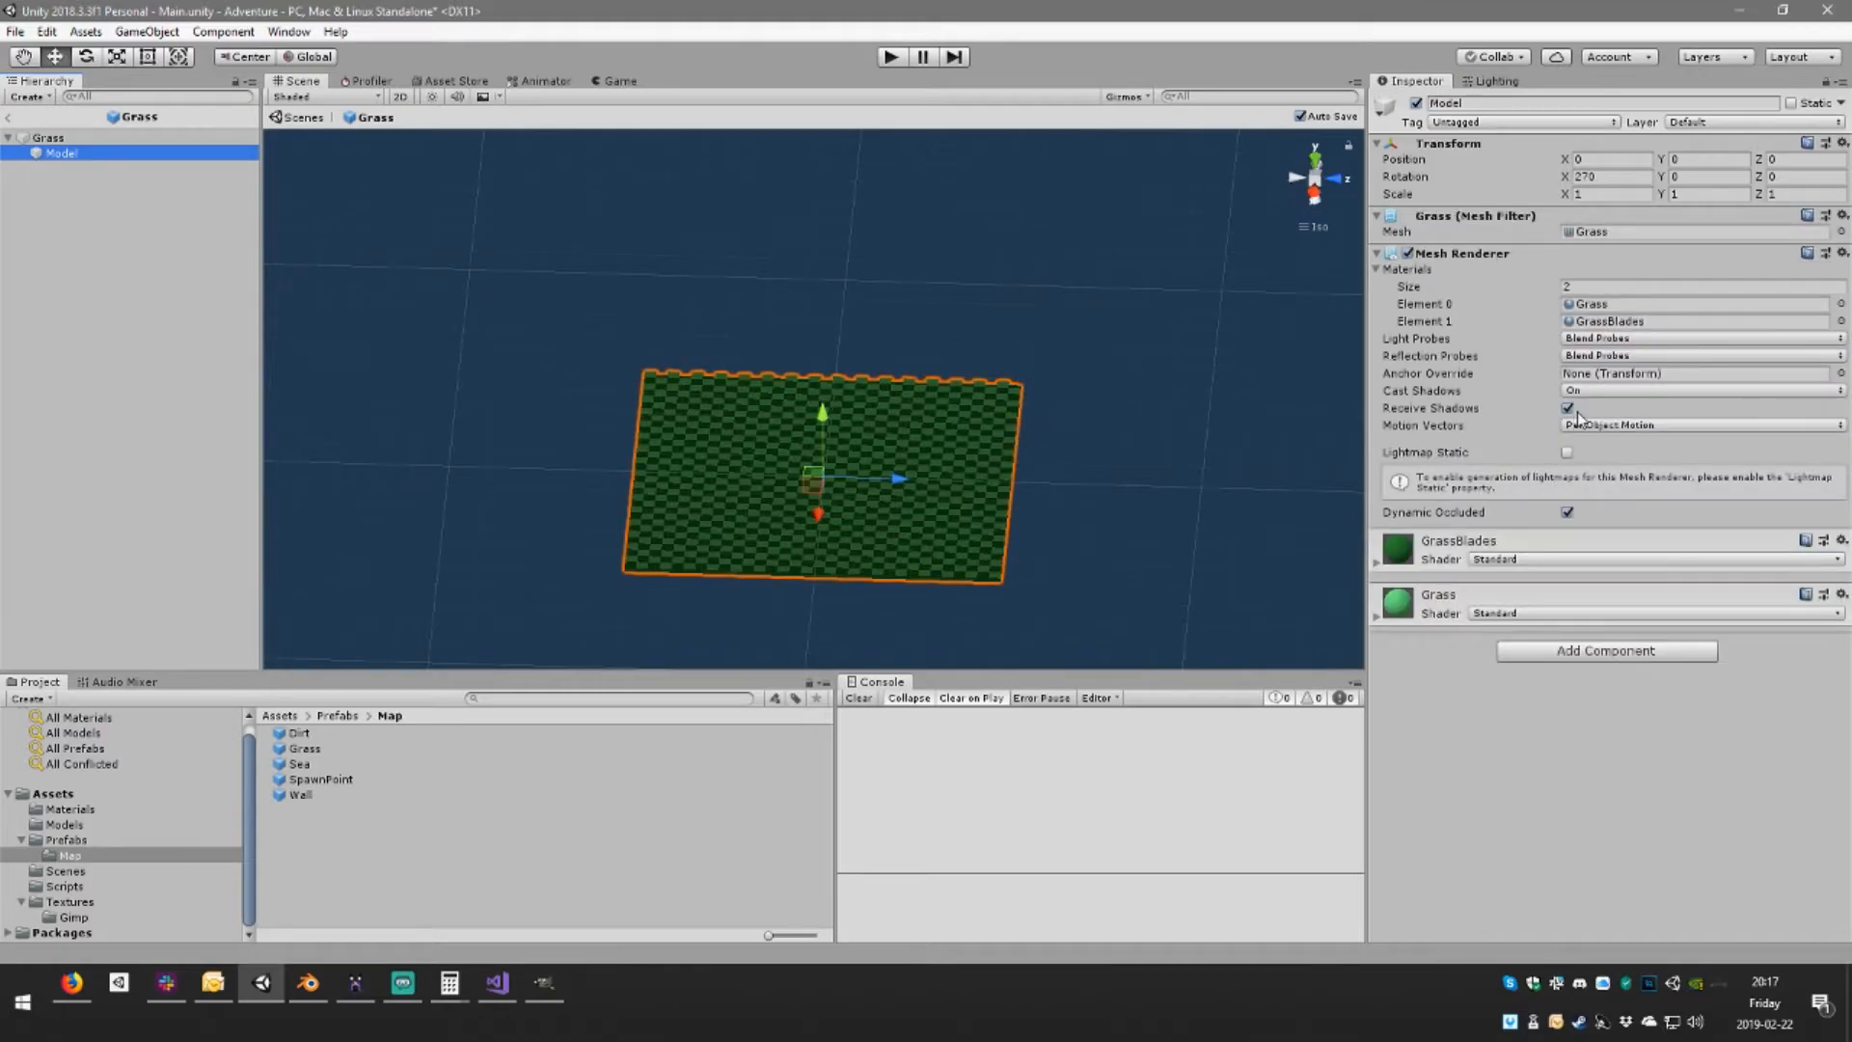
left_click(1597, 390)
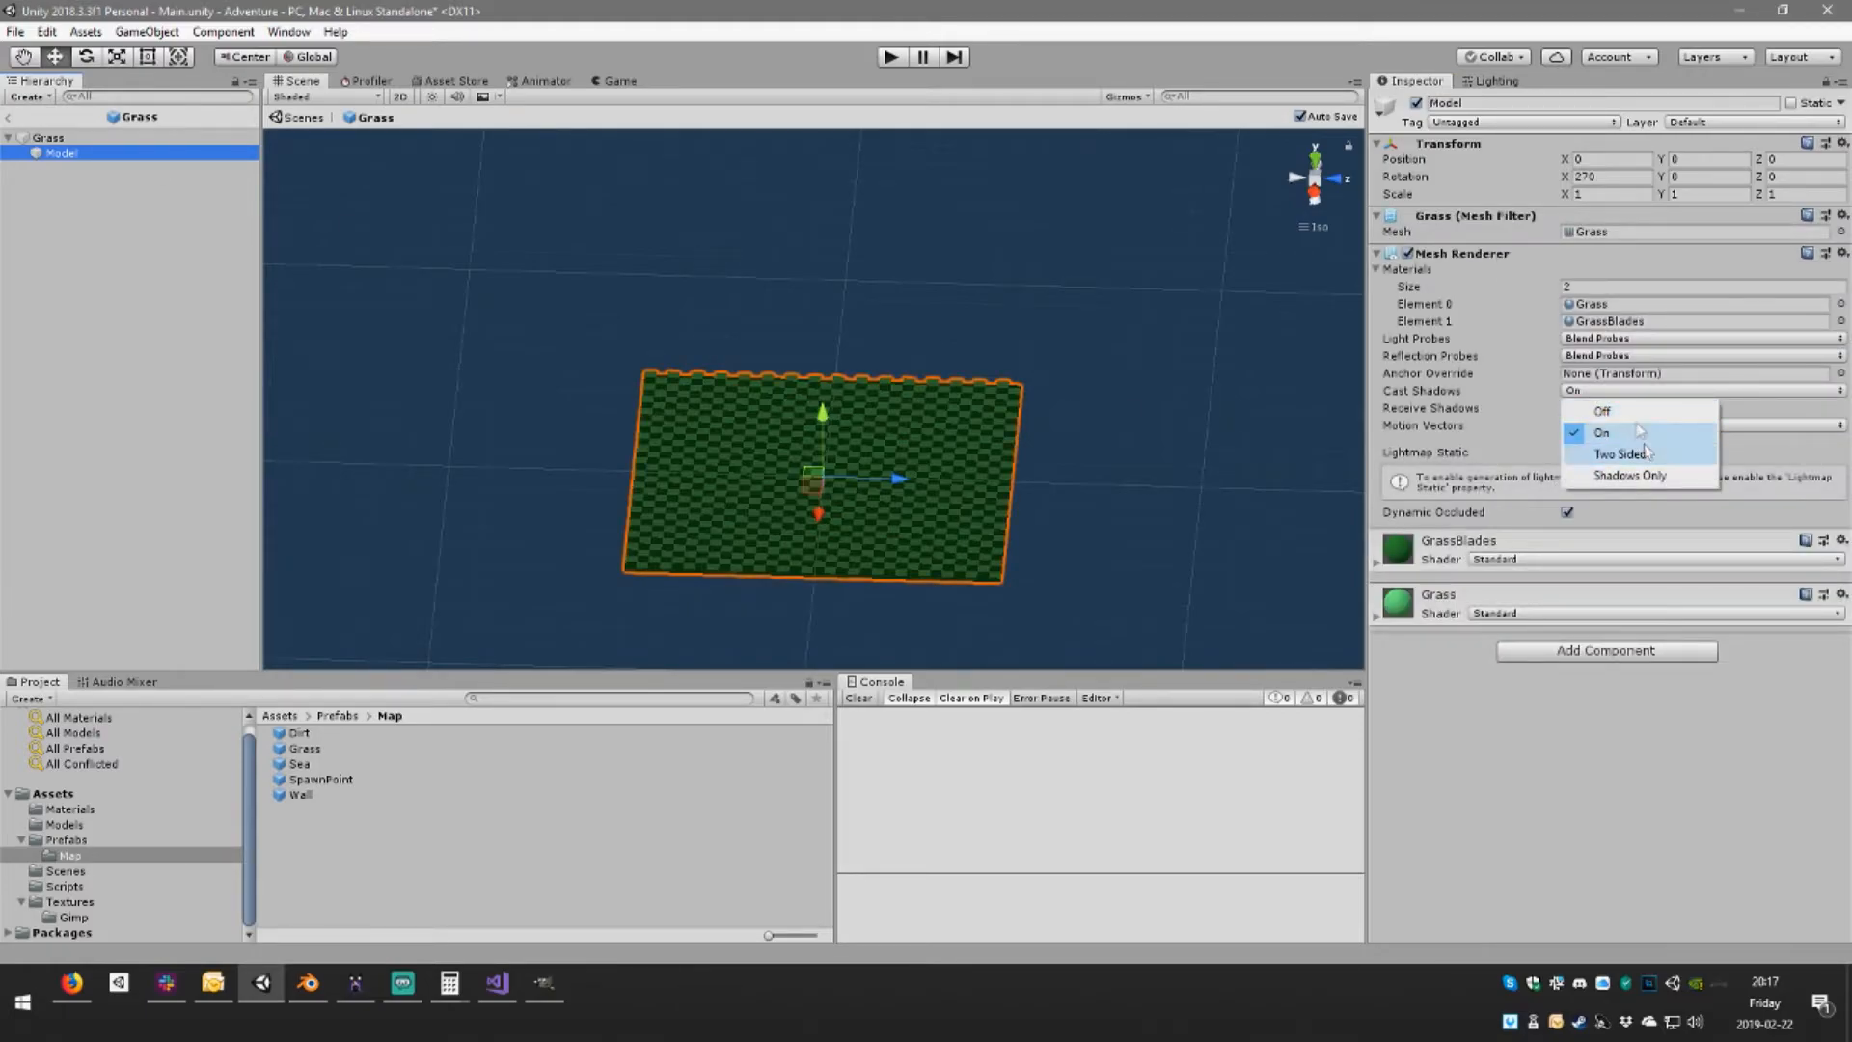
left_click(1603, 411)
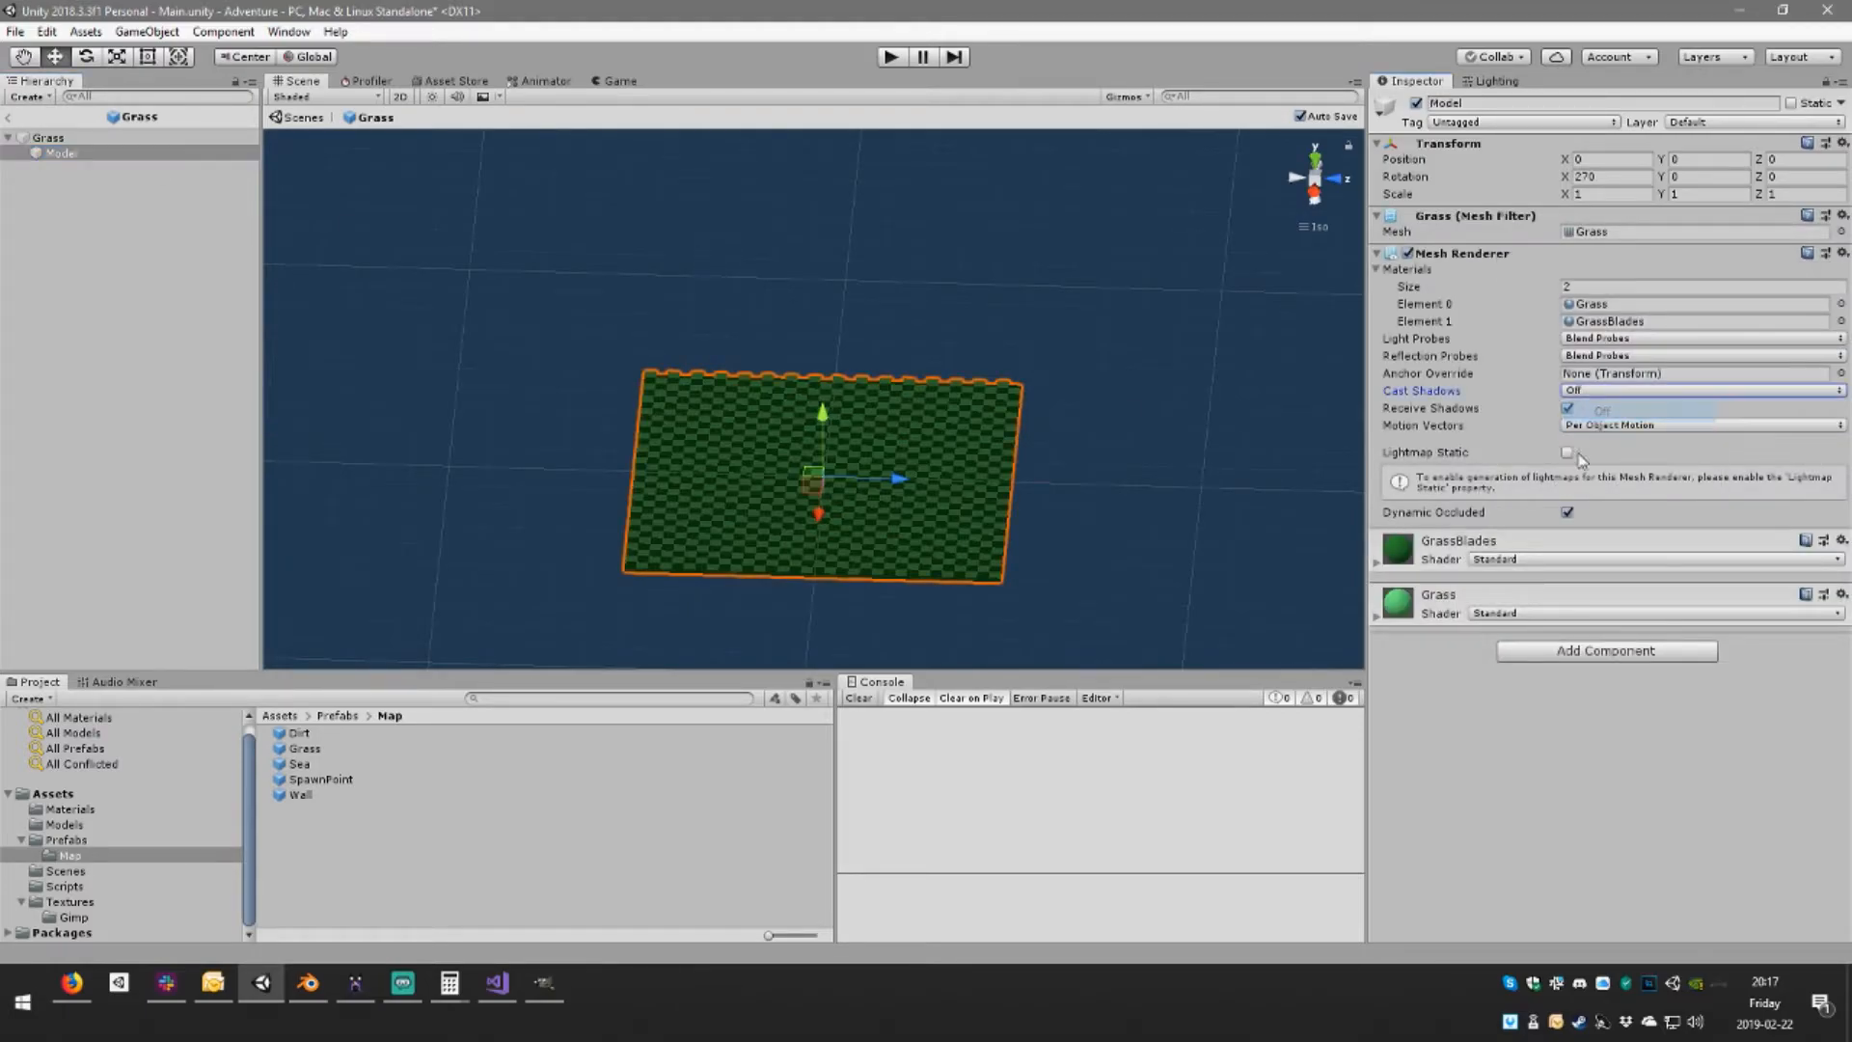
left_click(334, 738)
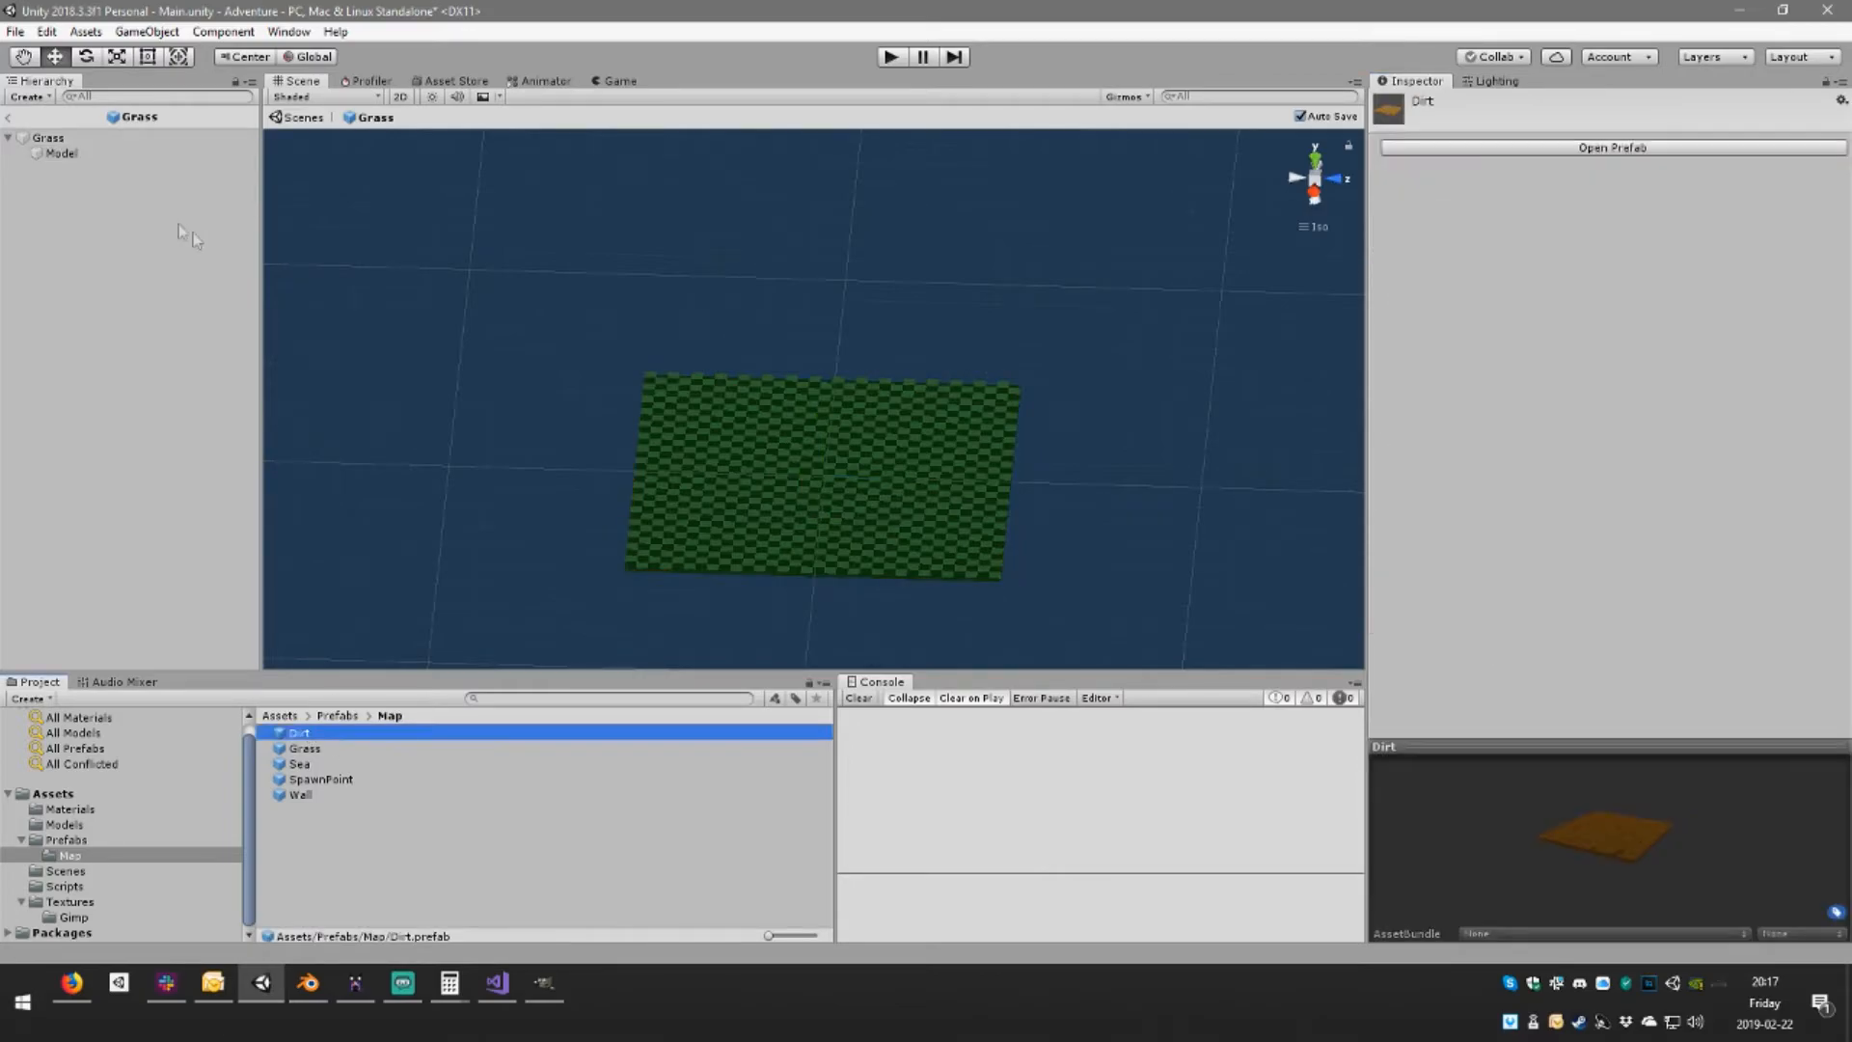
left_click(92, 137)
left_click(92, 155)
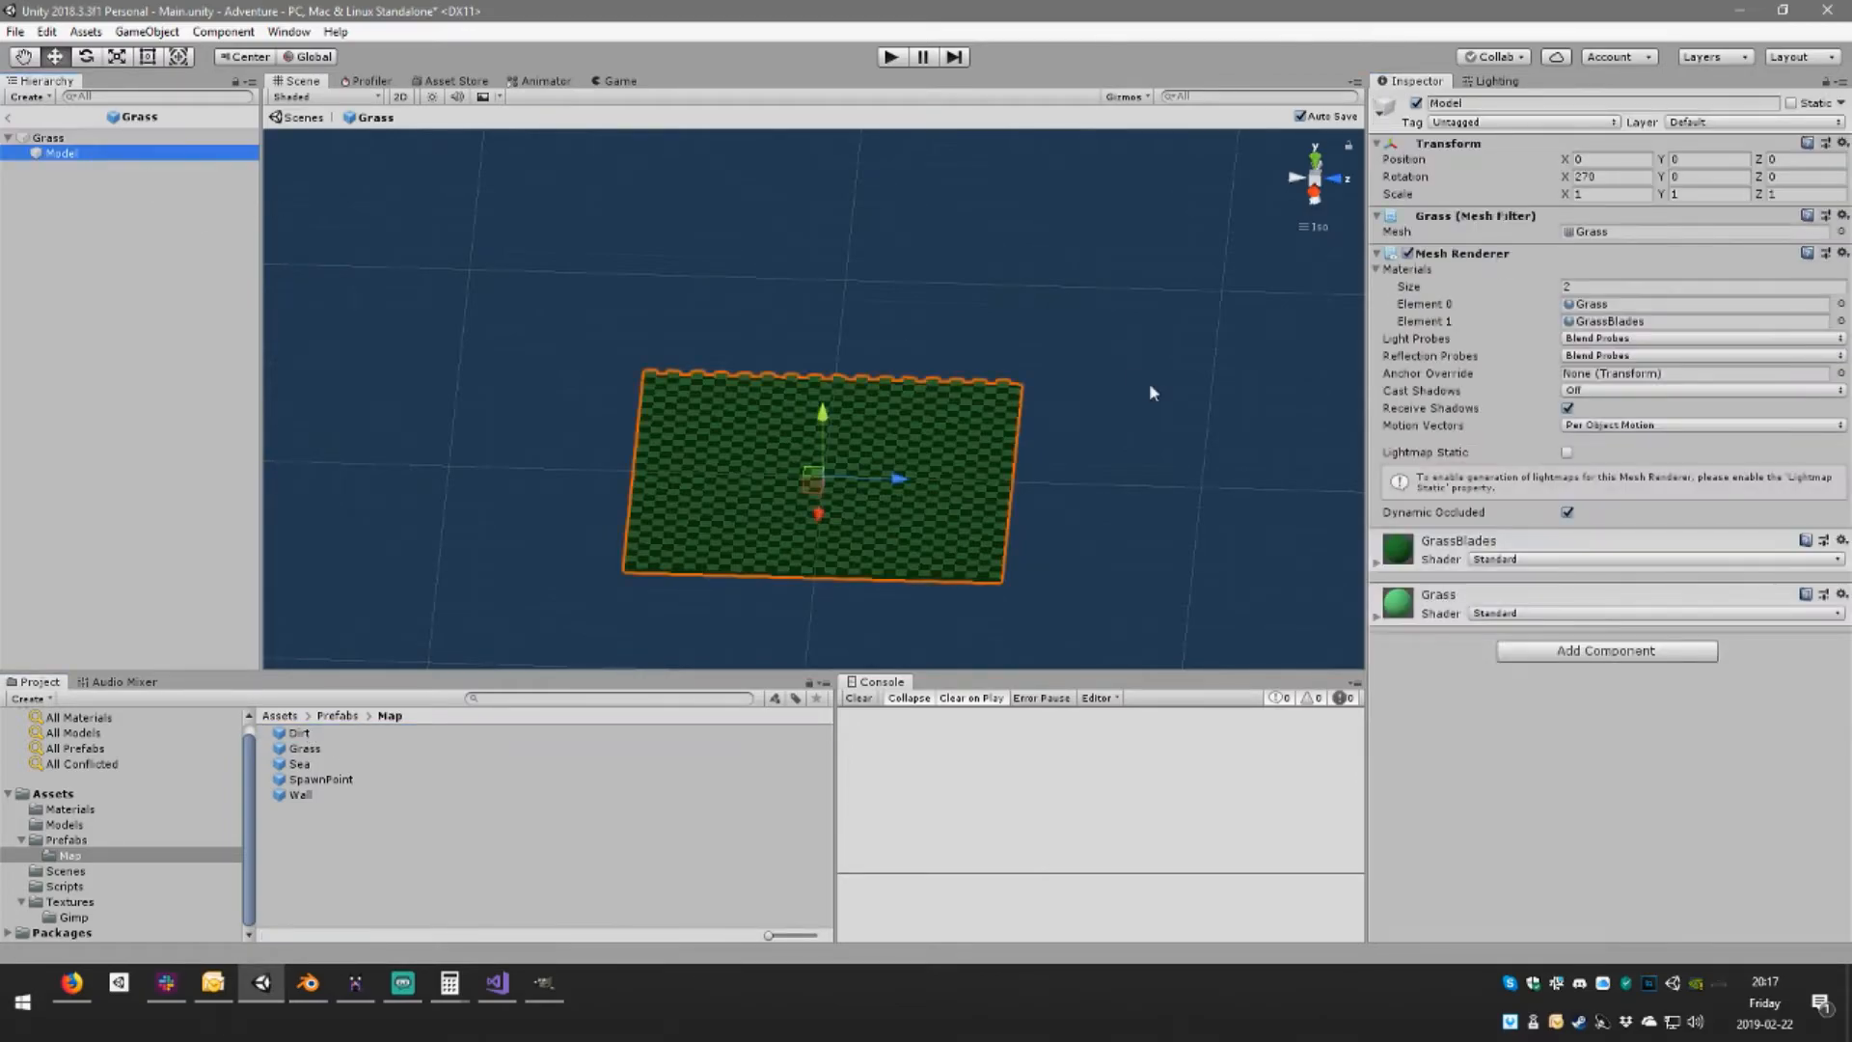
left_click(1607, 390)
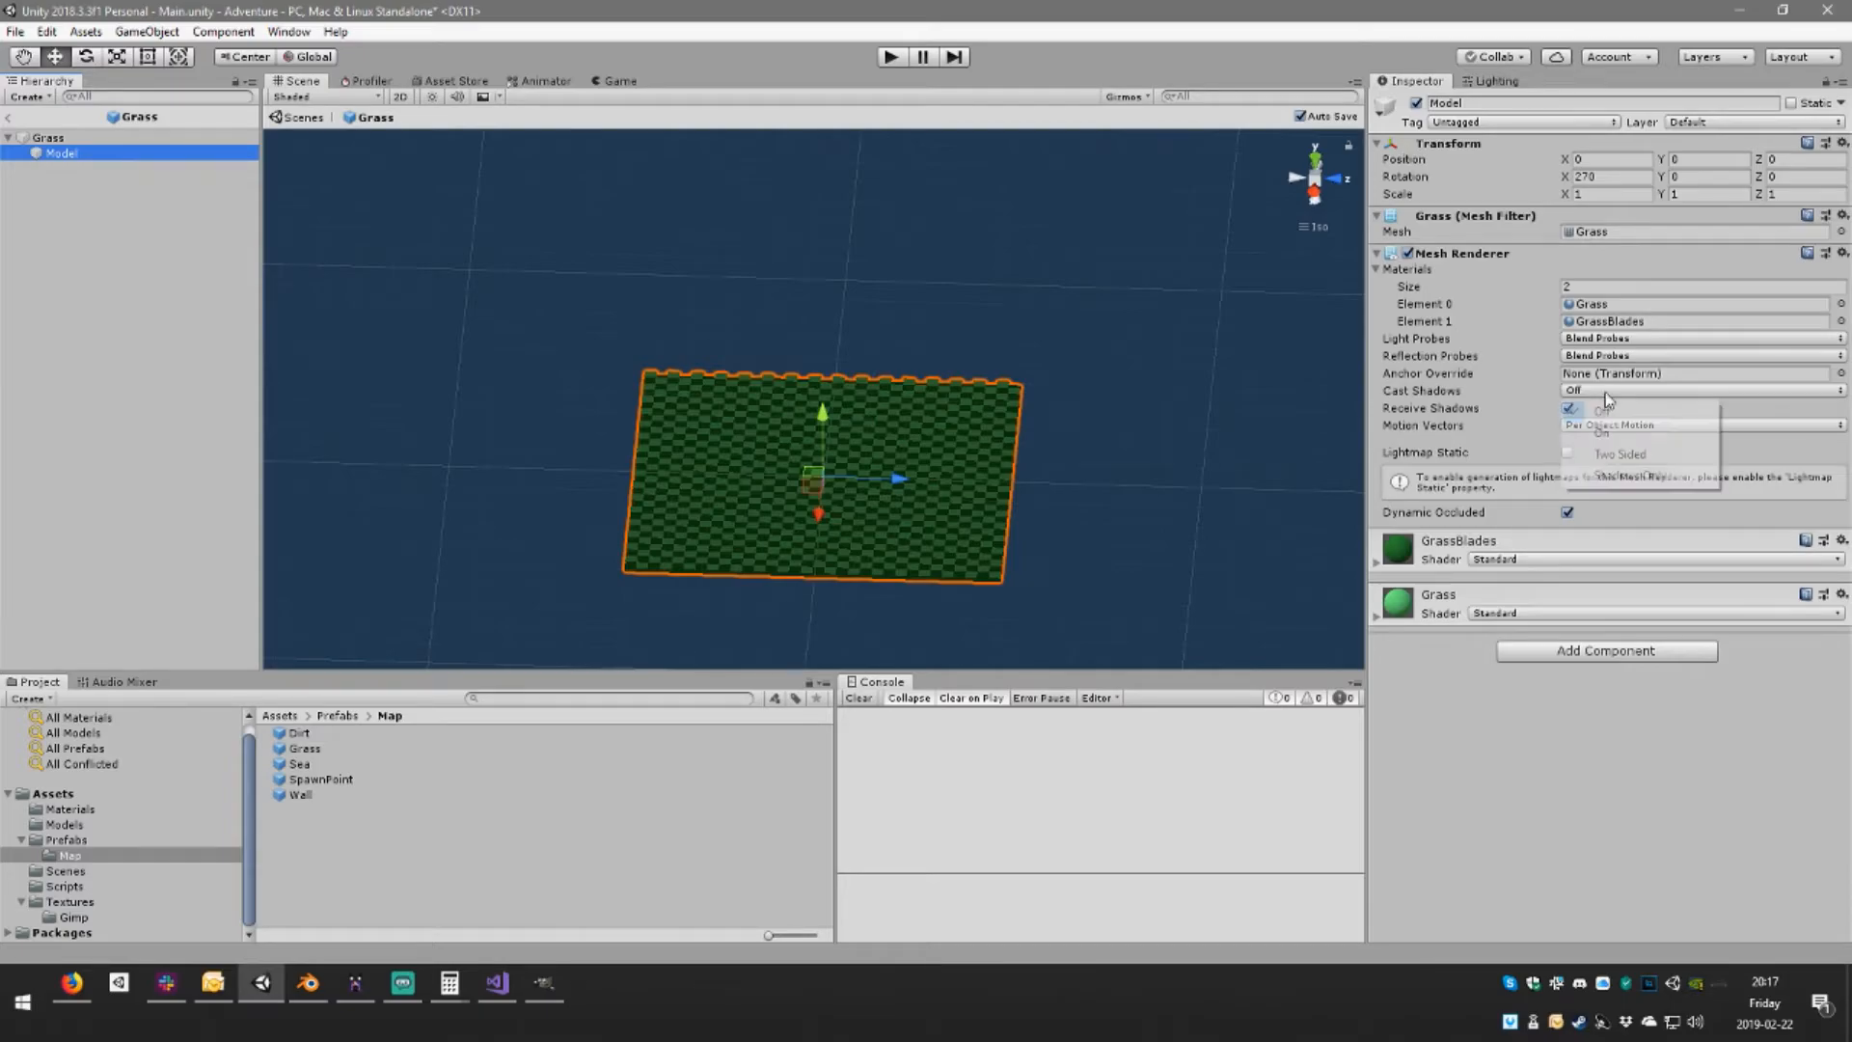
left_click(376, 725)
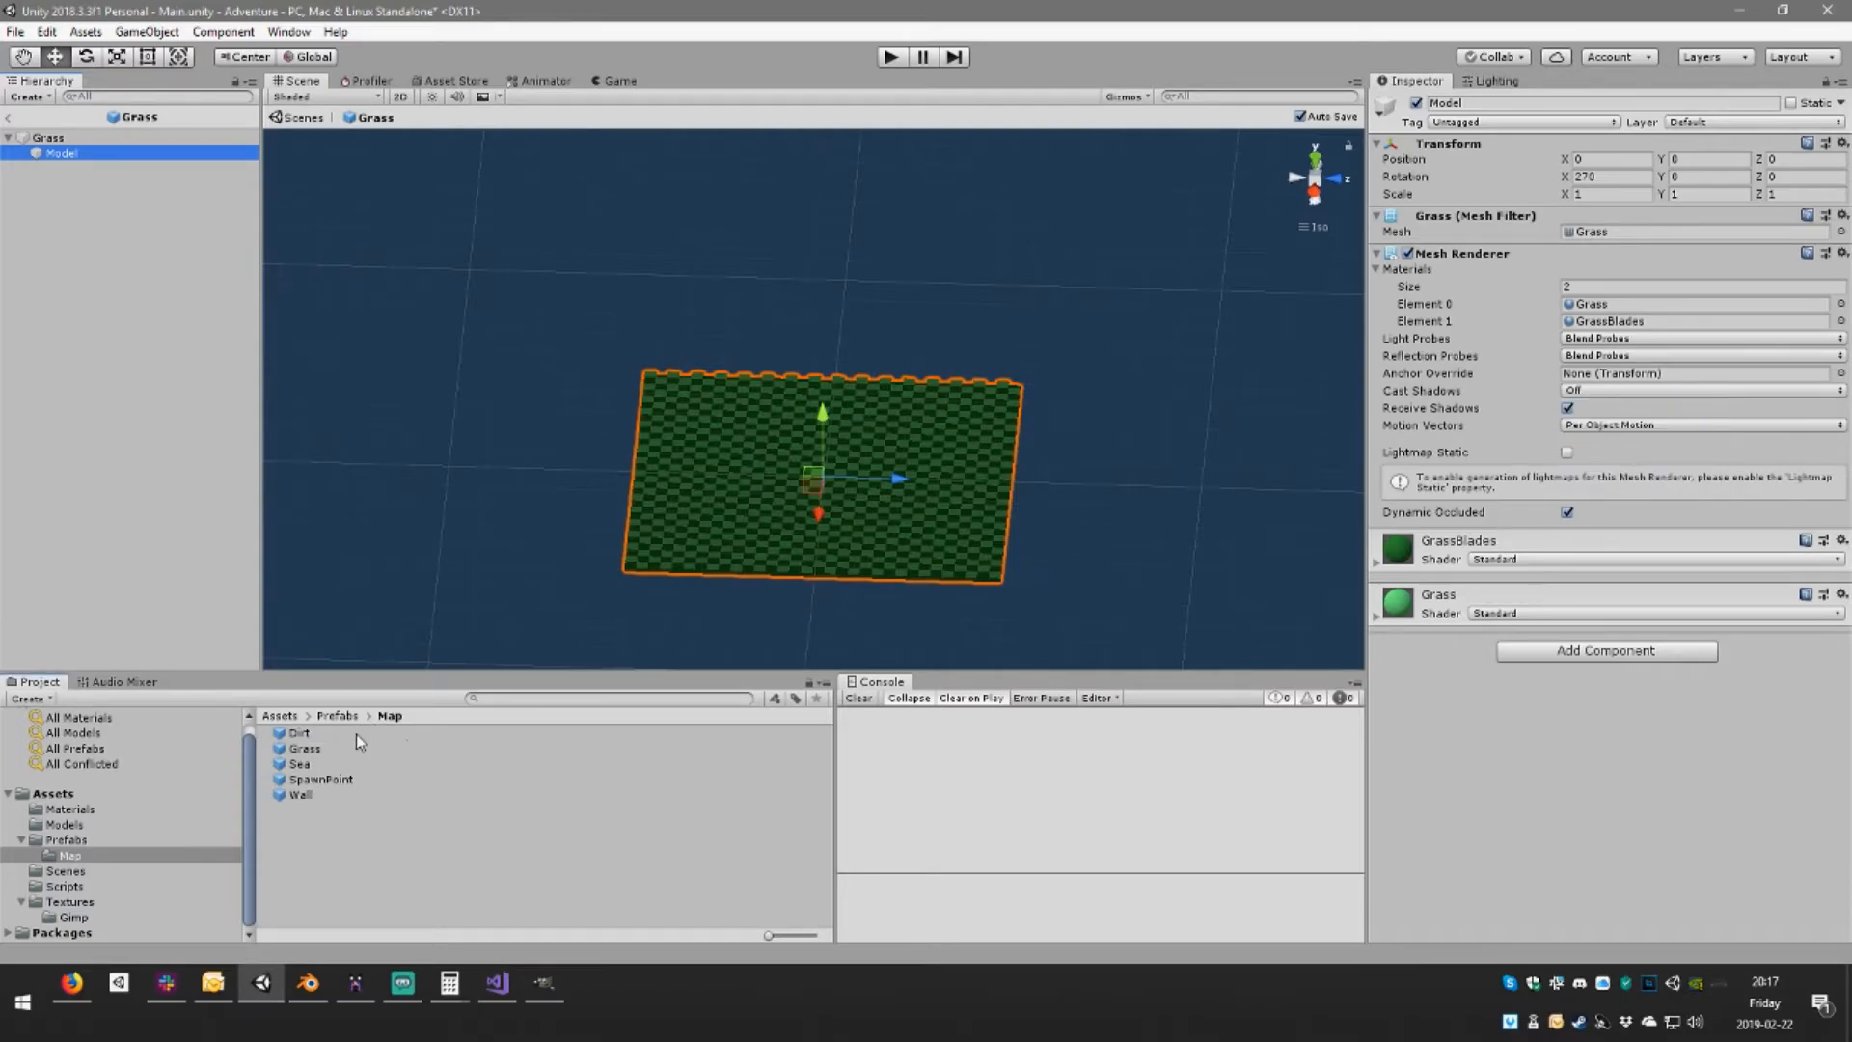
Open the Dirt prefab and select its Model object to show the Mesh Renderer settings
left_click(344, 736)
left_click(1505, 147)
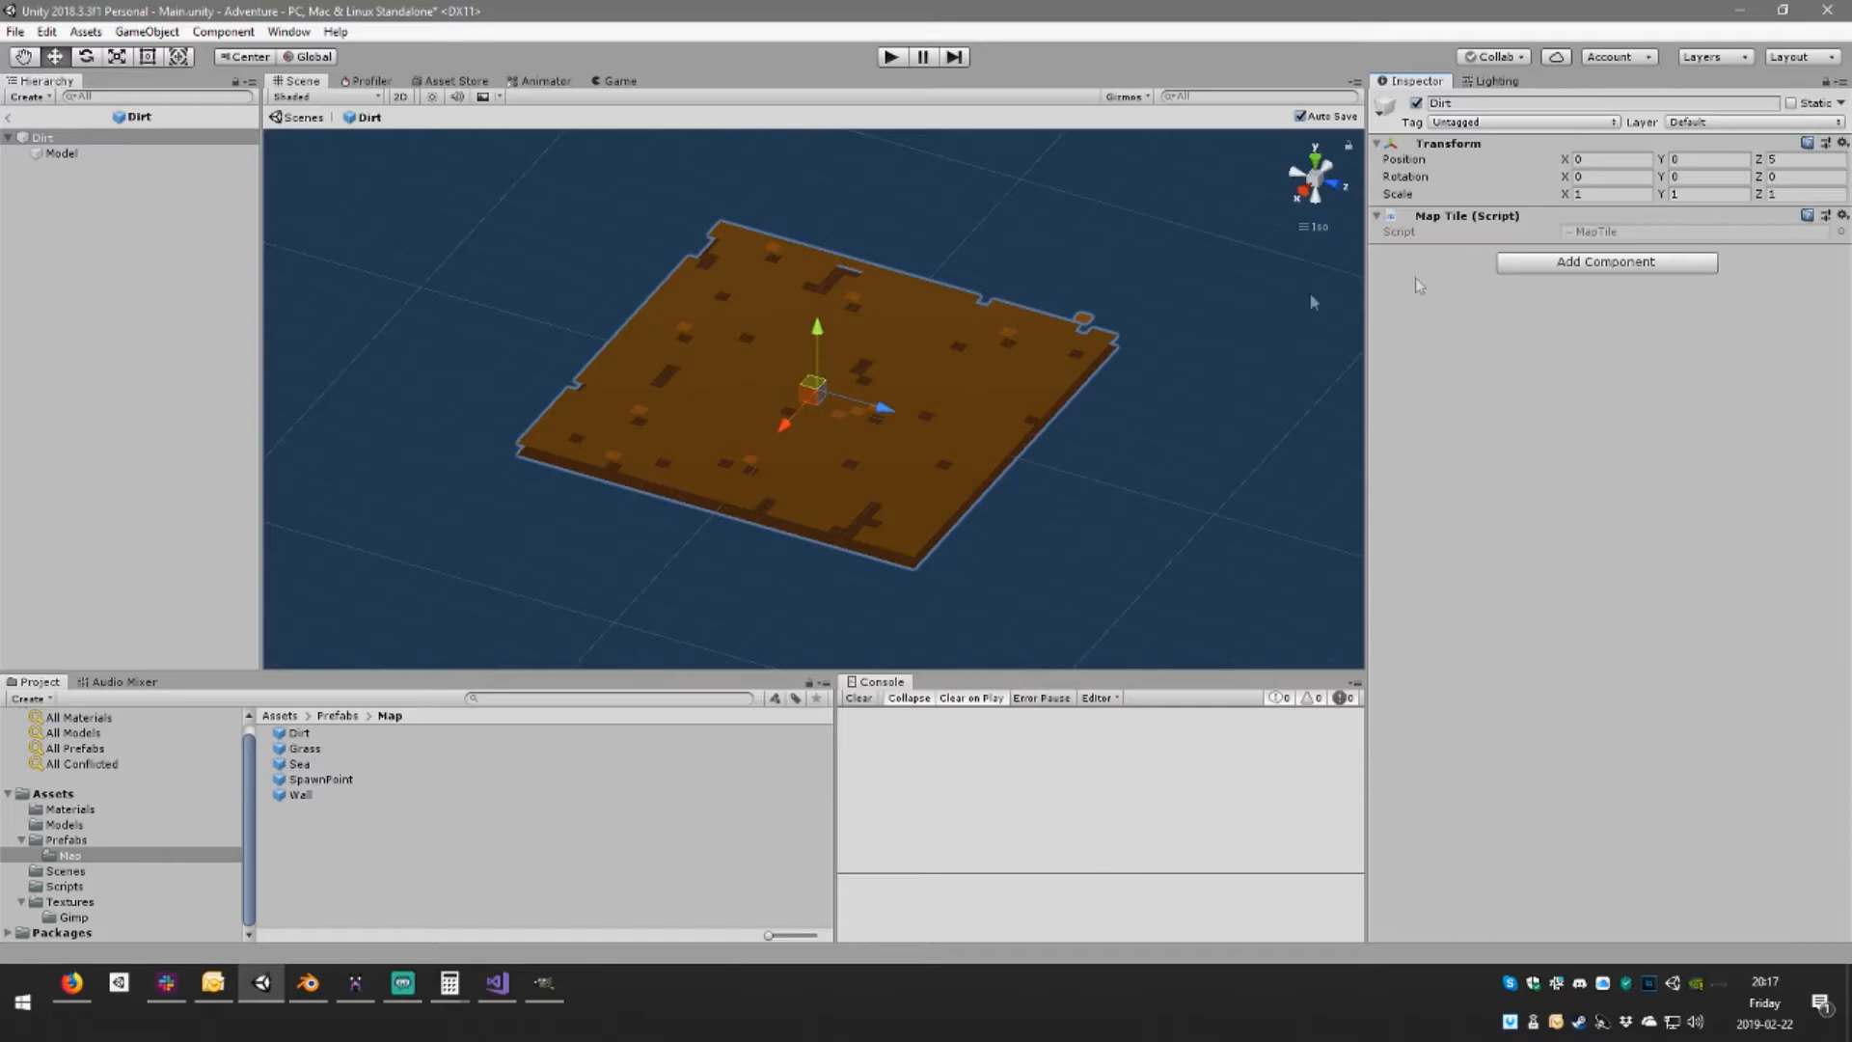
left_click(982, 374)
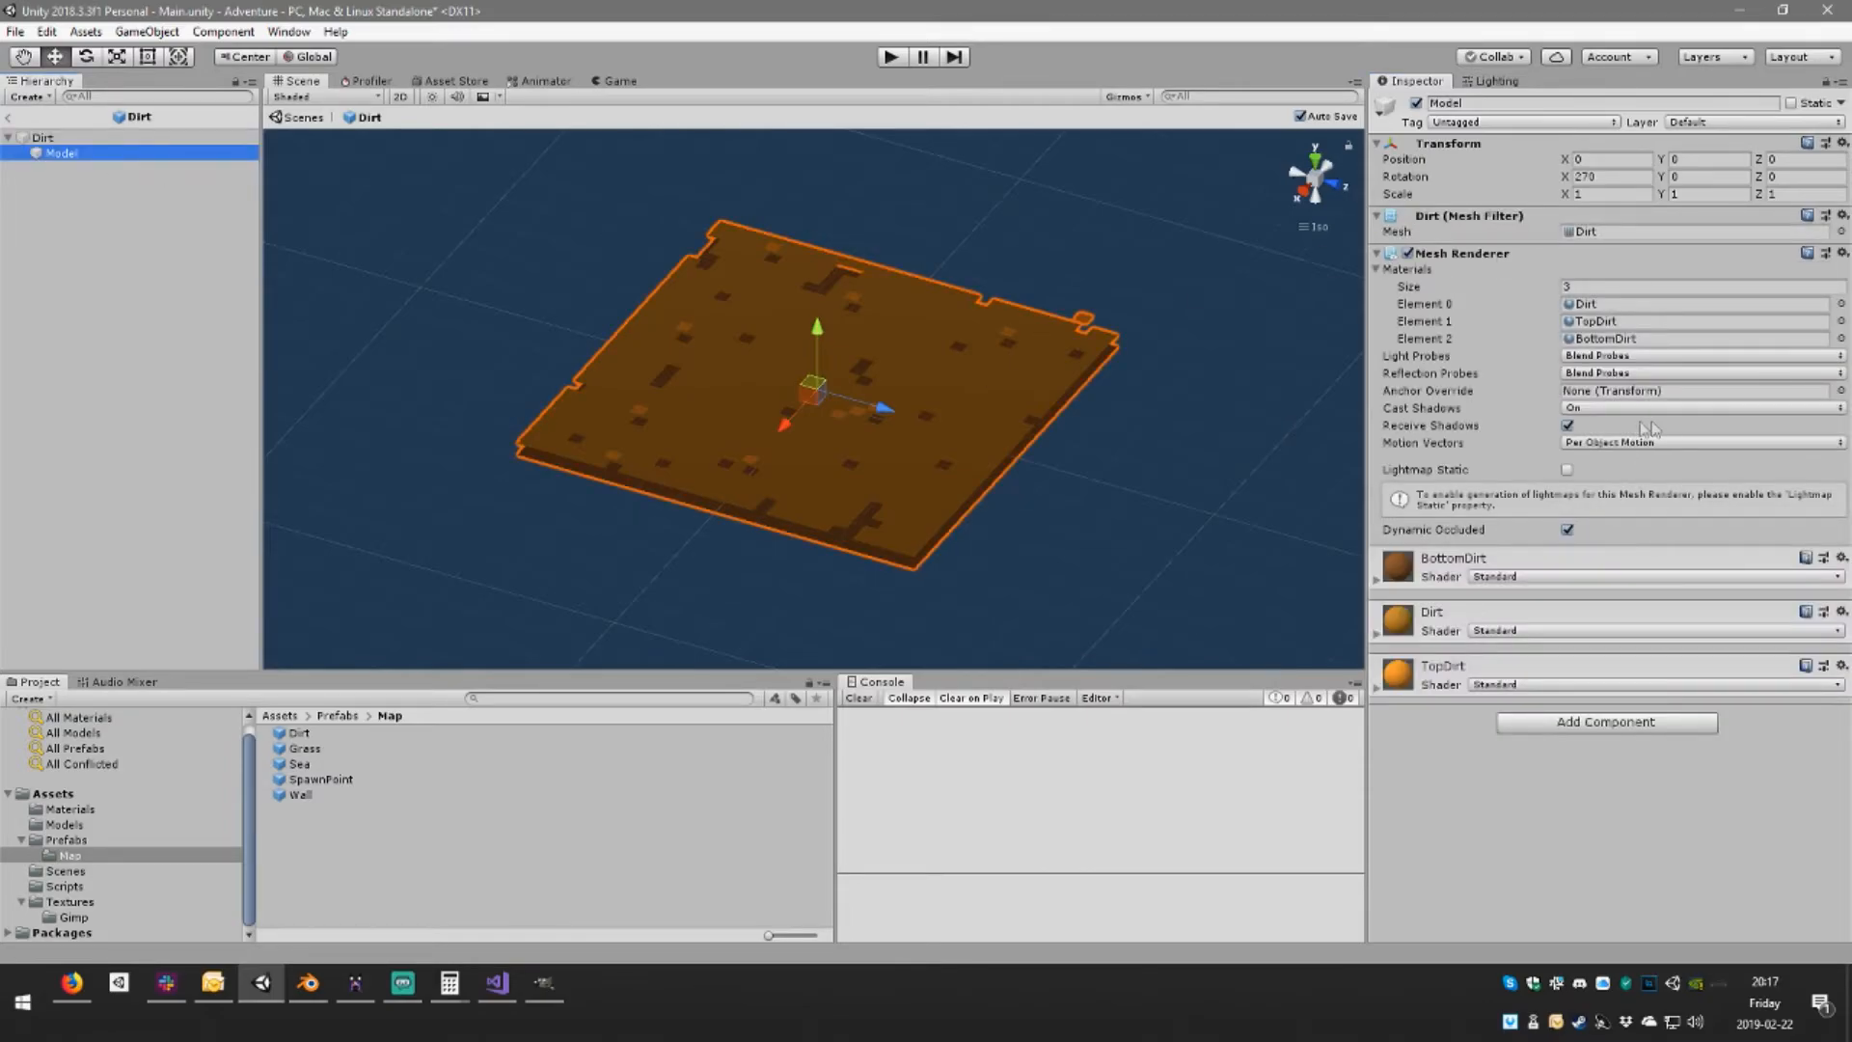
Turn off shadow casting on the Dirt prefab's Model mesh renderer and test-run the game
left_click(1631, 408)
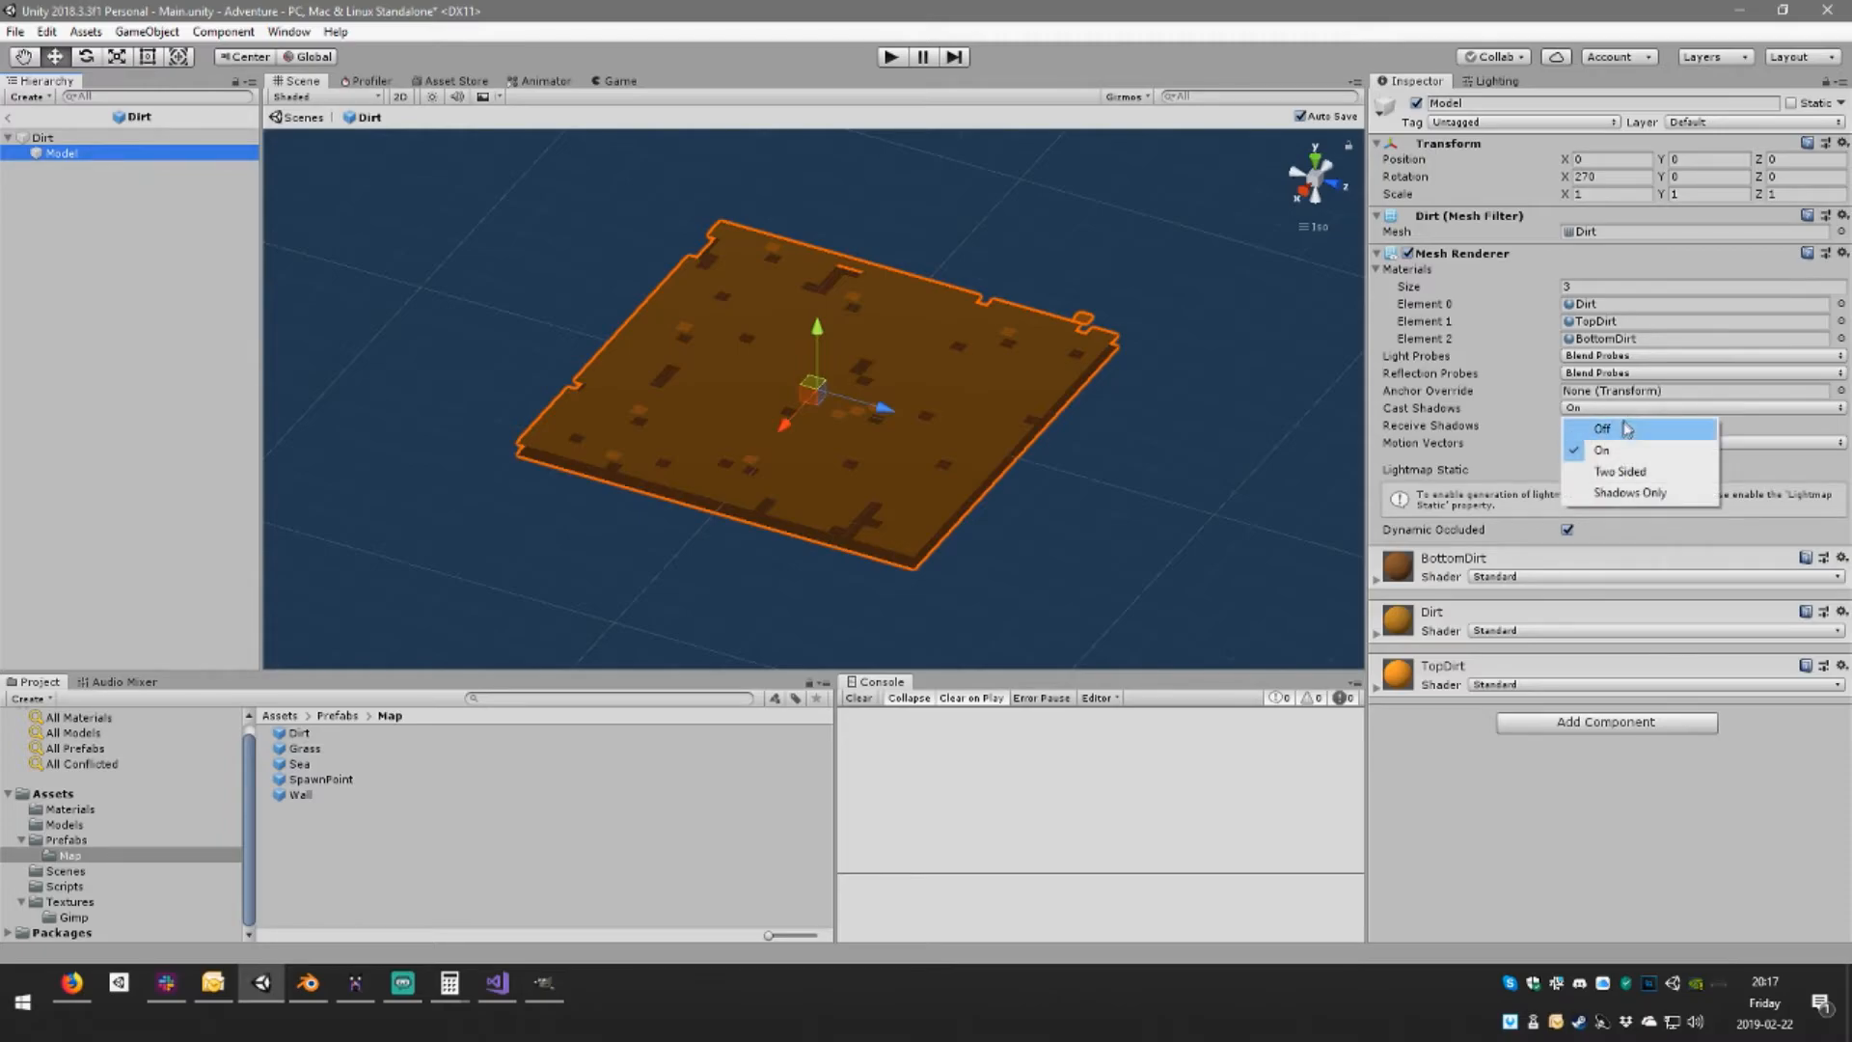
left_click(1627, 430)
middle_click_drag(1022, 297, 1027, 311)
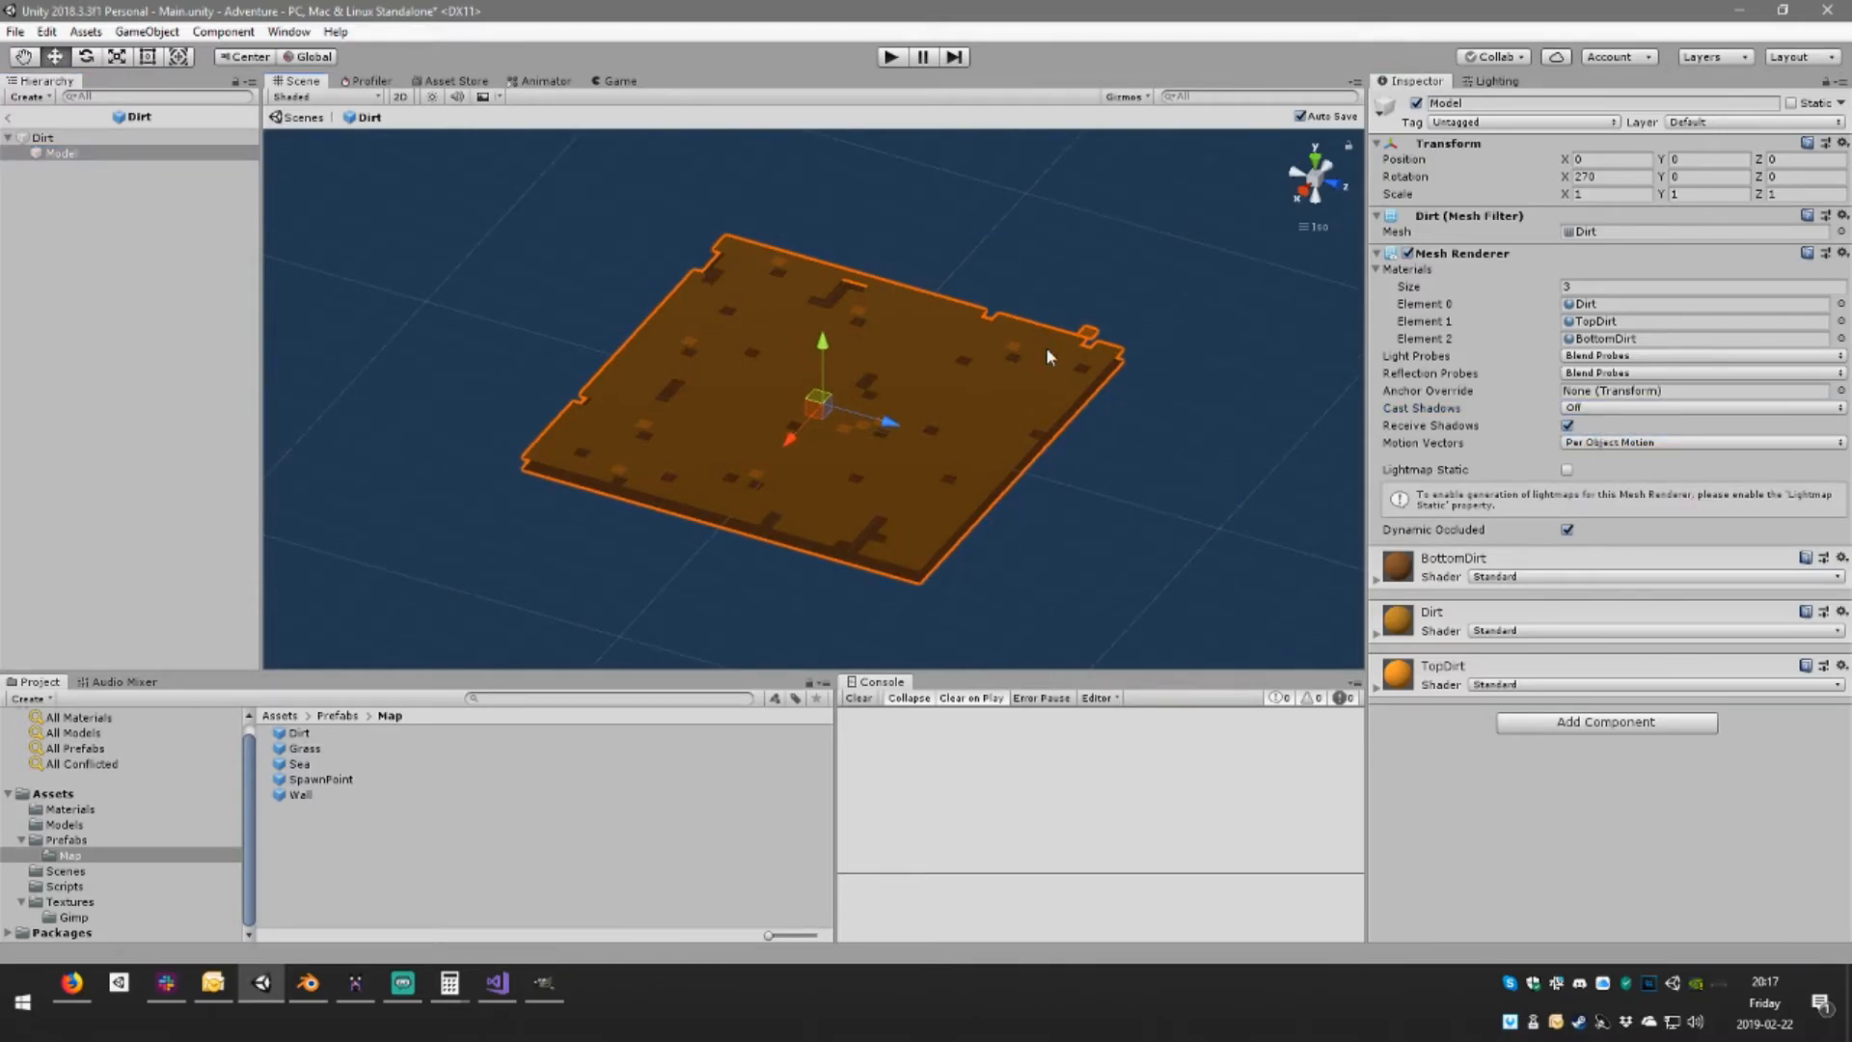
left_click(895, 57)
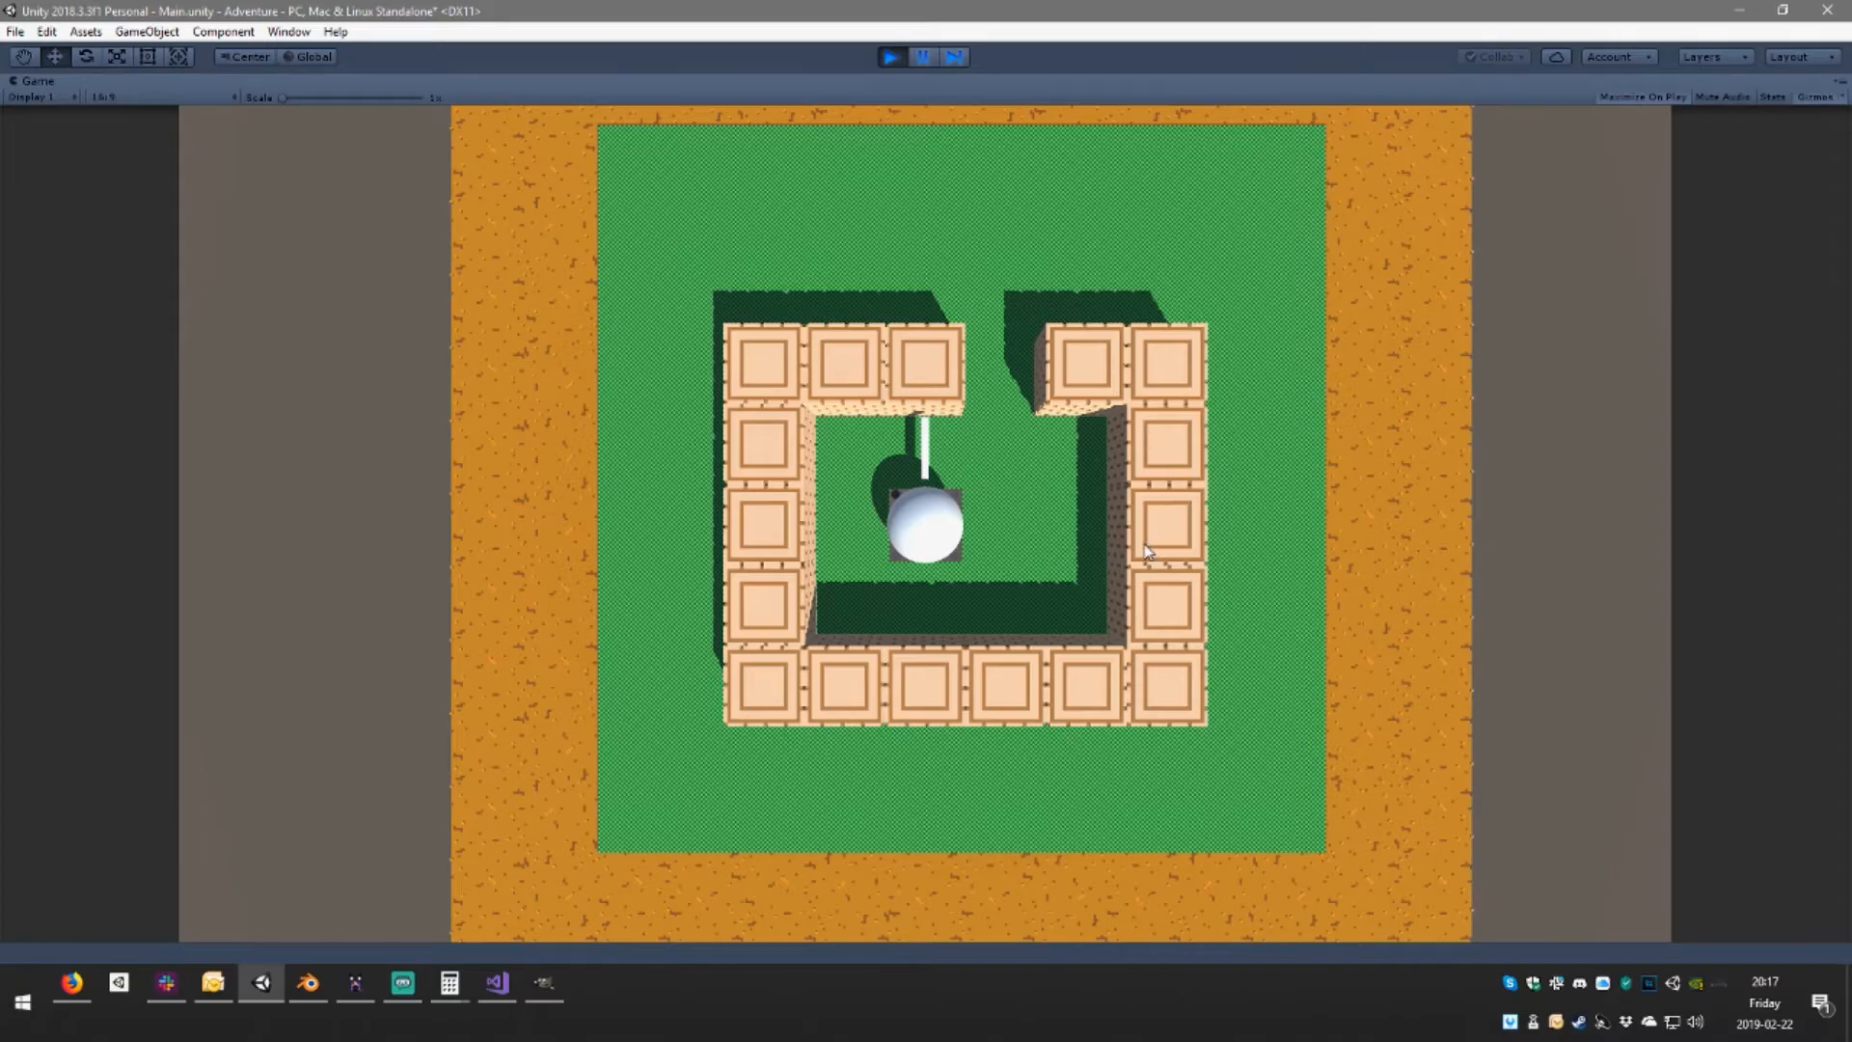
left_click(907, 60)
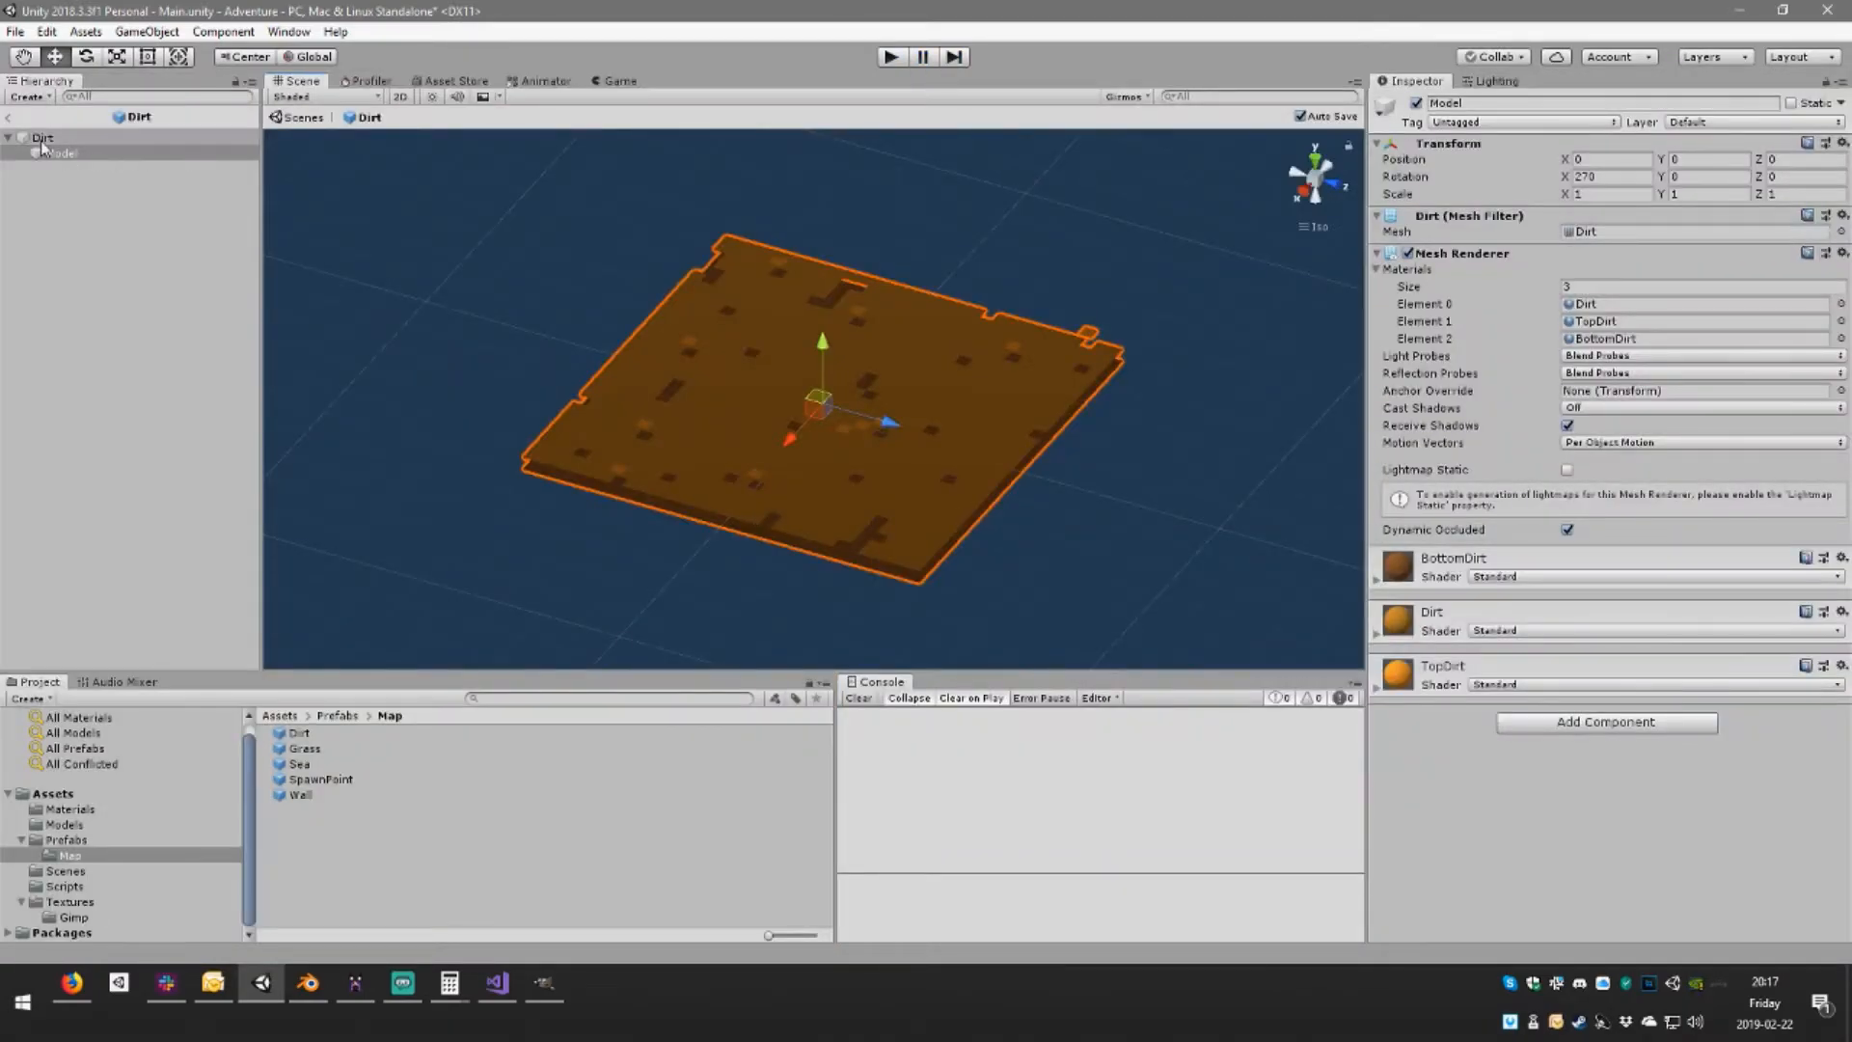
Back in the Main scene, assign the Sea prefab and Sea container to Element 4 of World's Map script and test-run the game
left_click(9, 116)
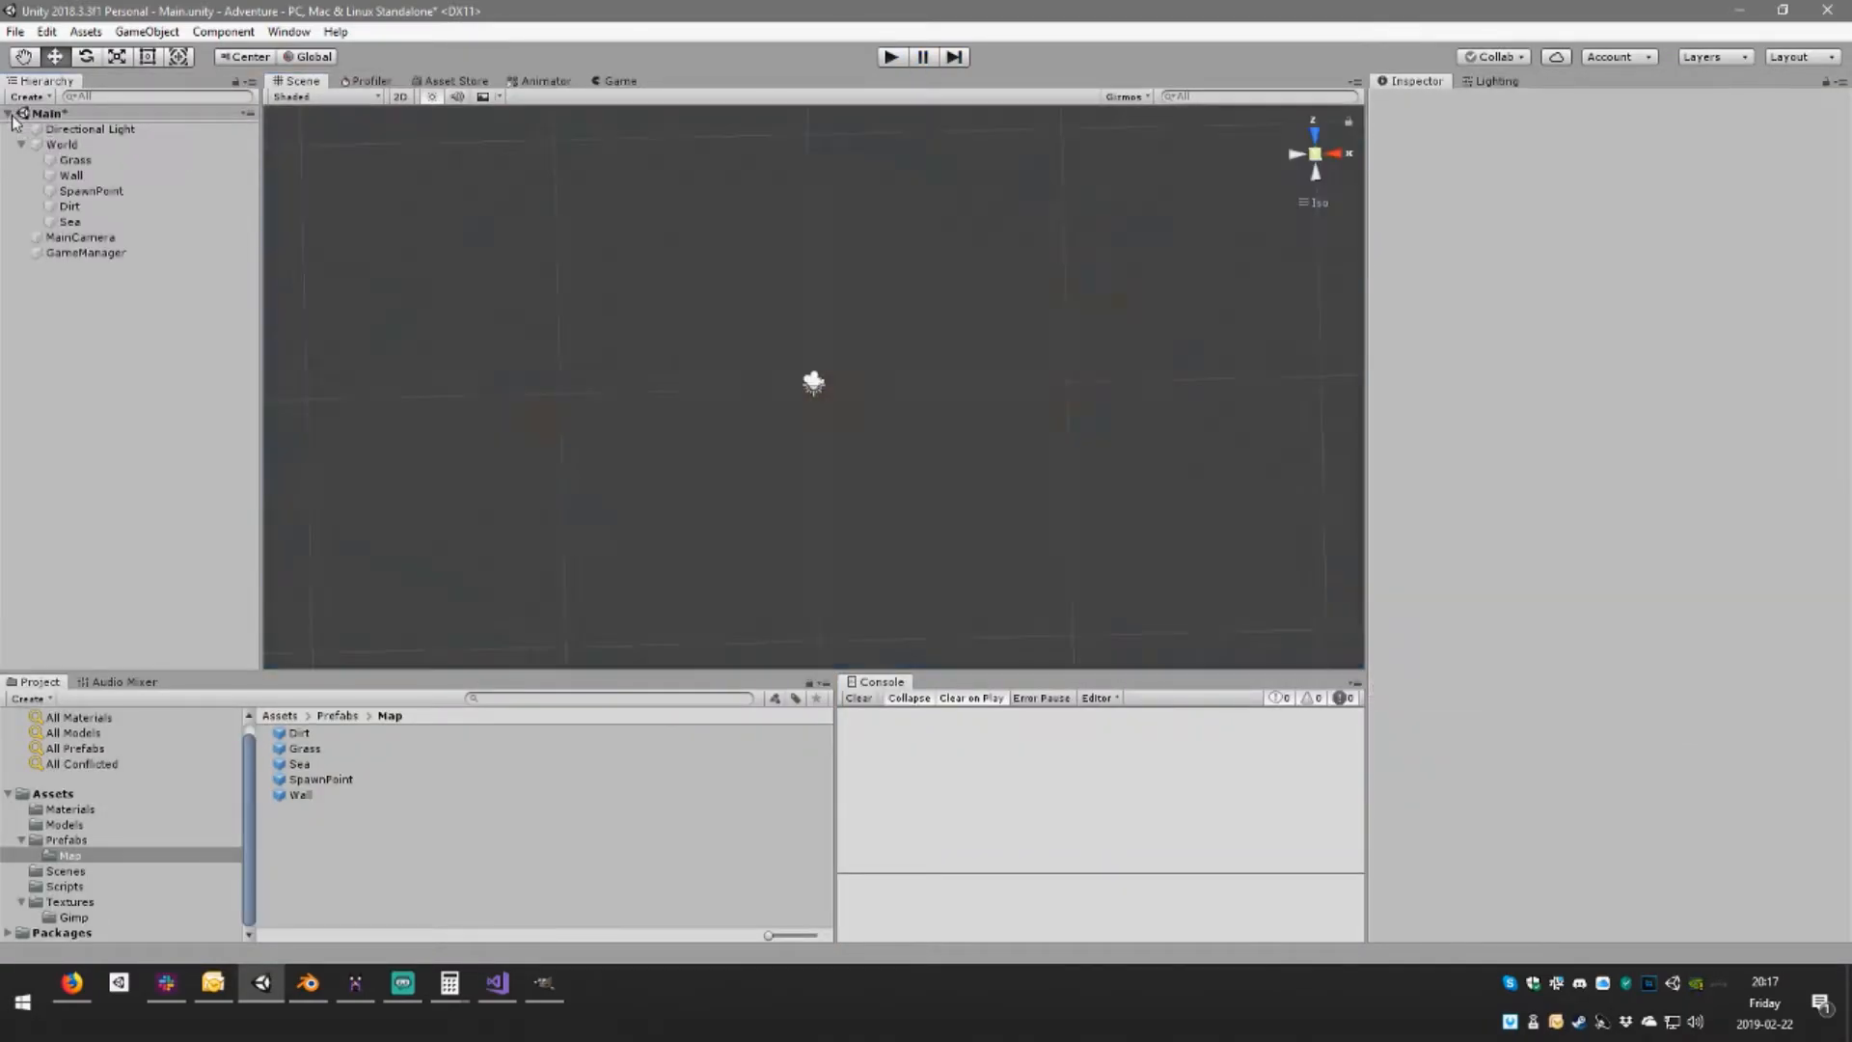
left_click(114, 149)
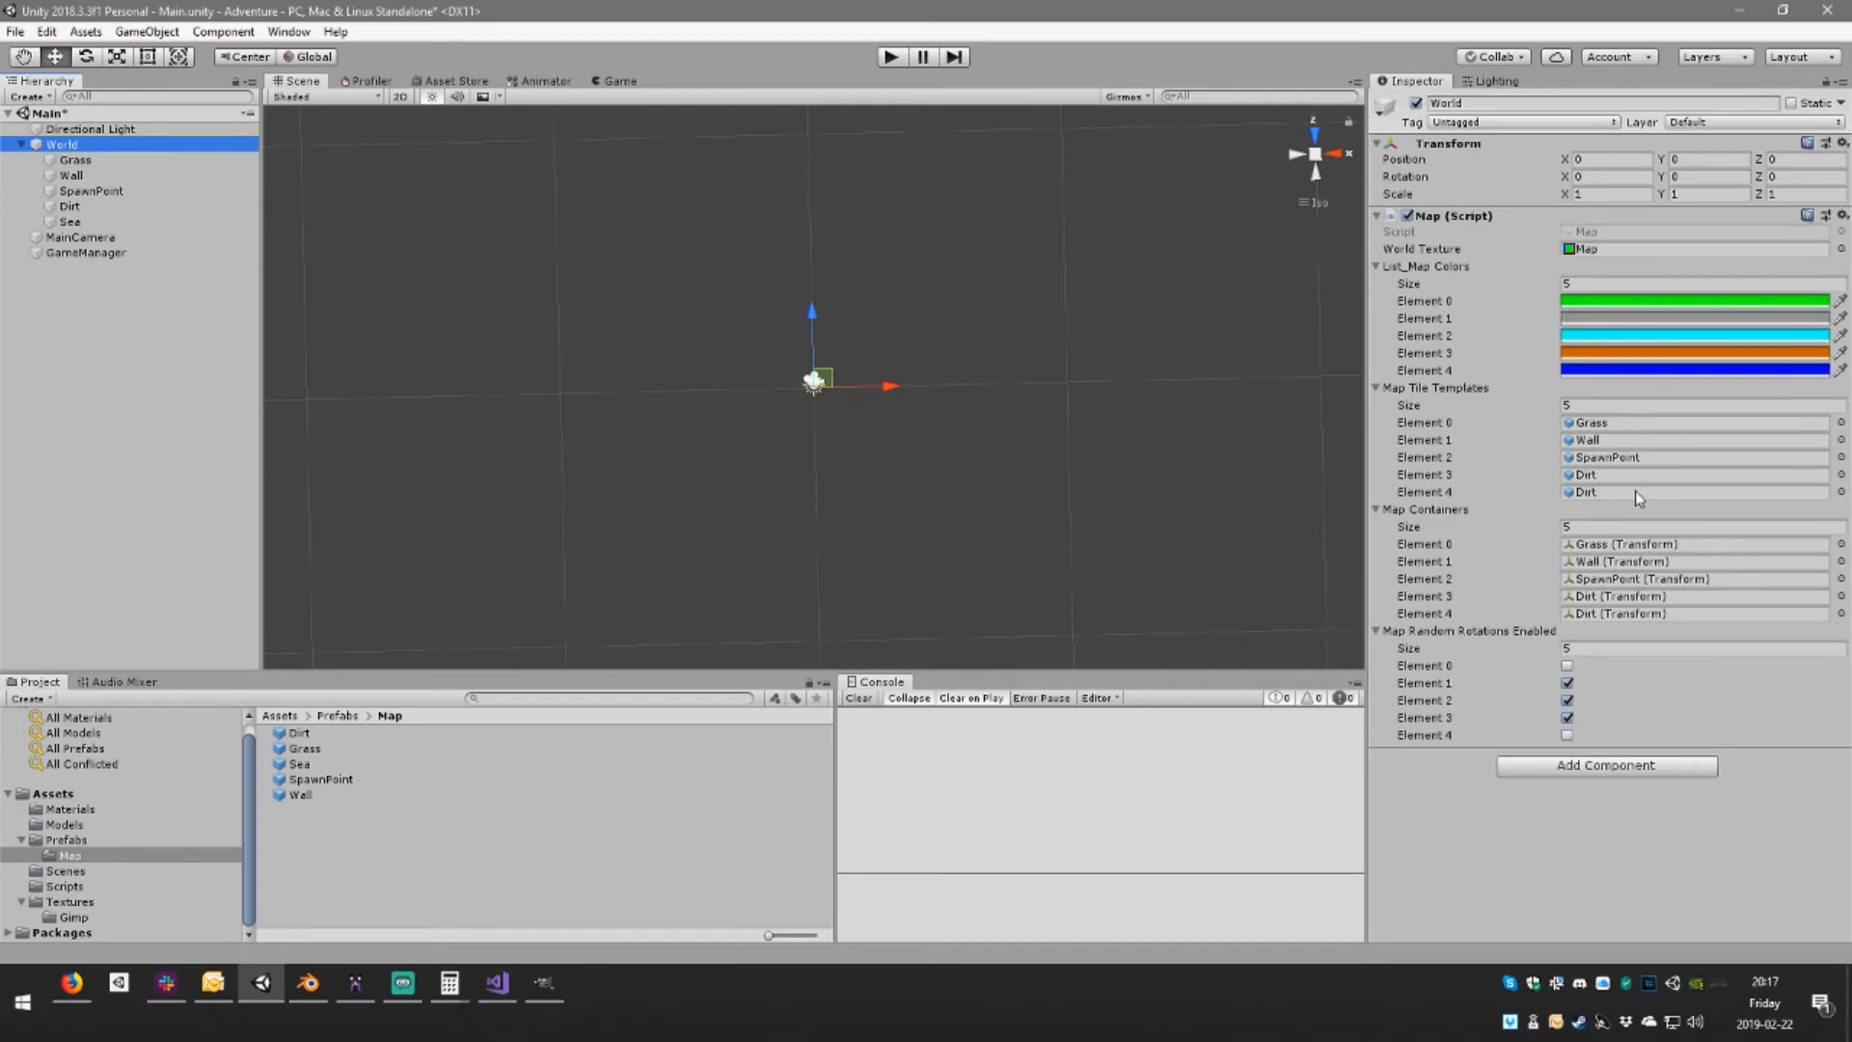
left_click_drag(299, 763, 1631, 492)
left_click_drag(57, 224, 1592, 617)
left_click(890, 56)
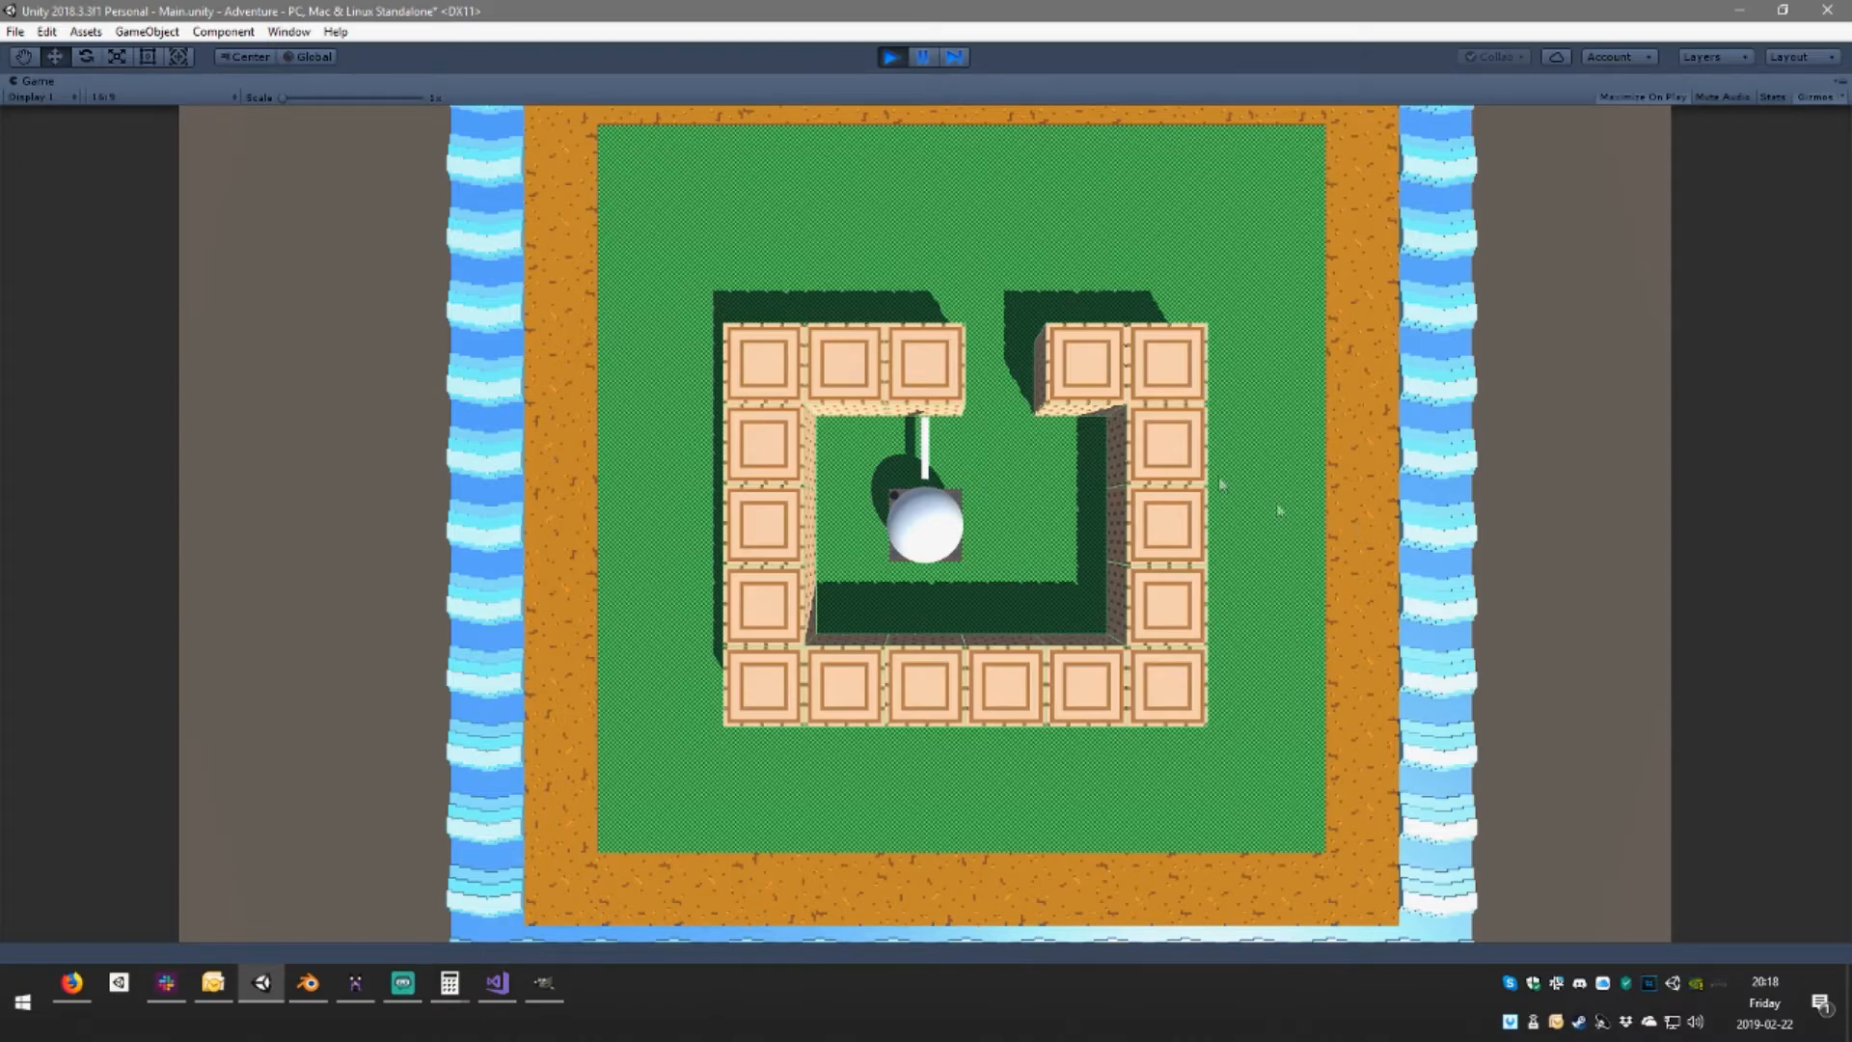
left_click(890, 57)
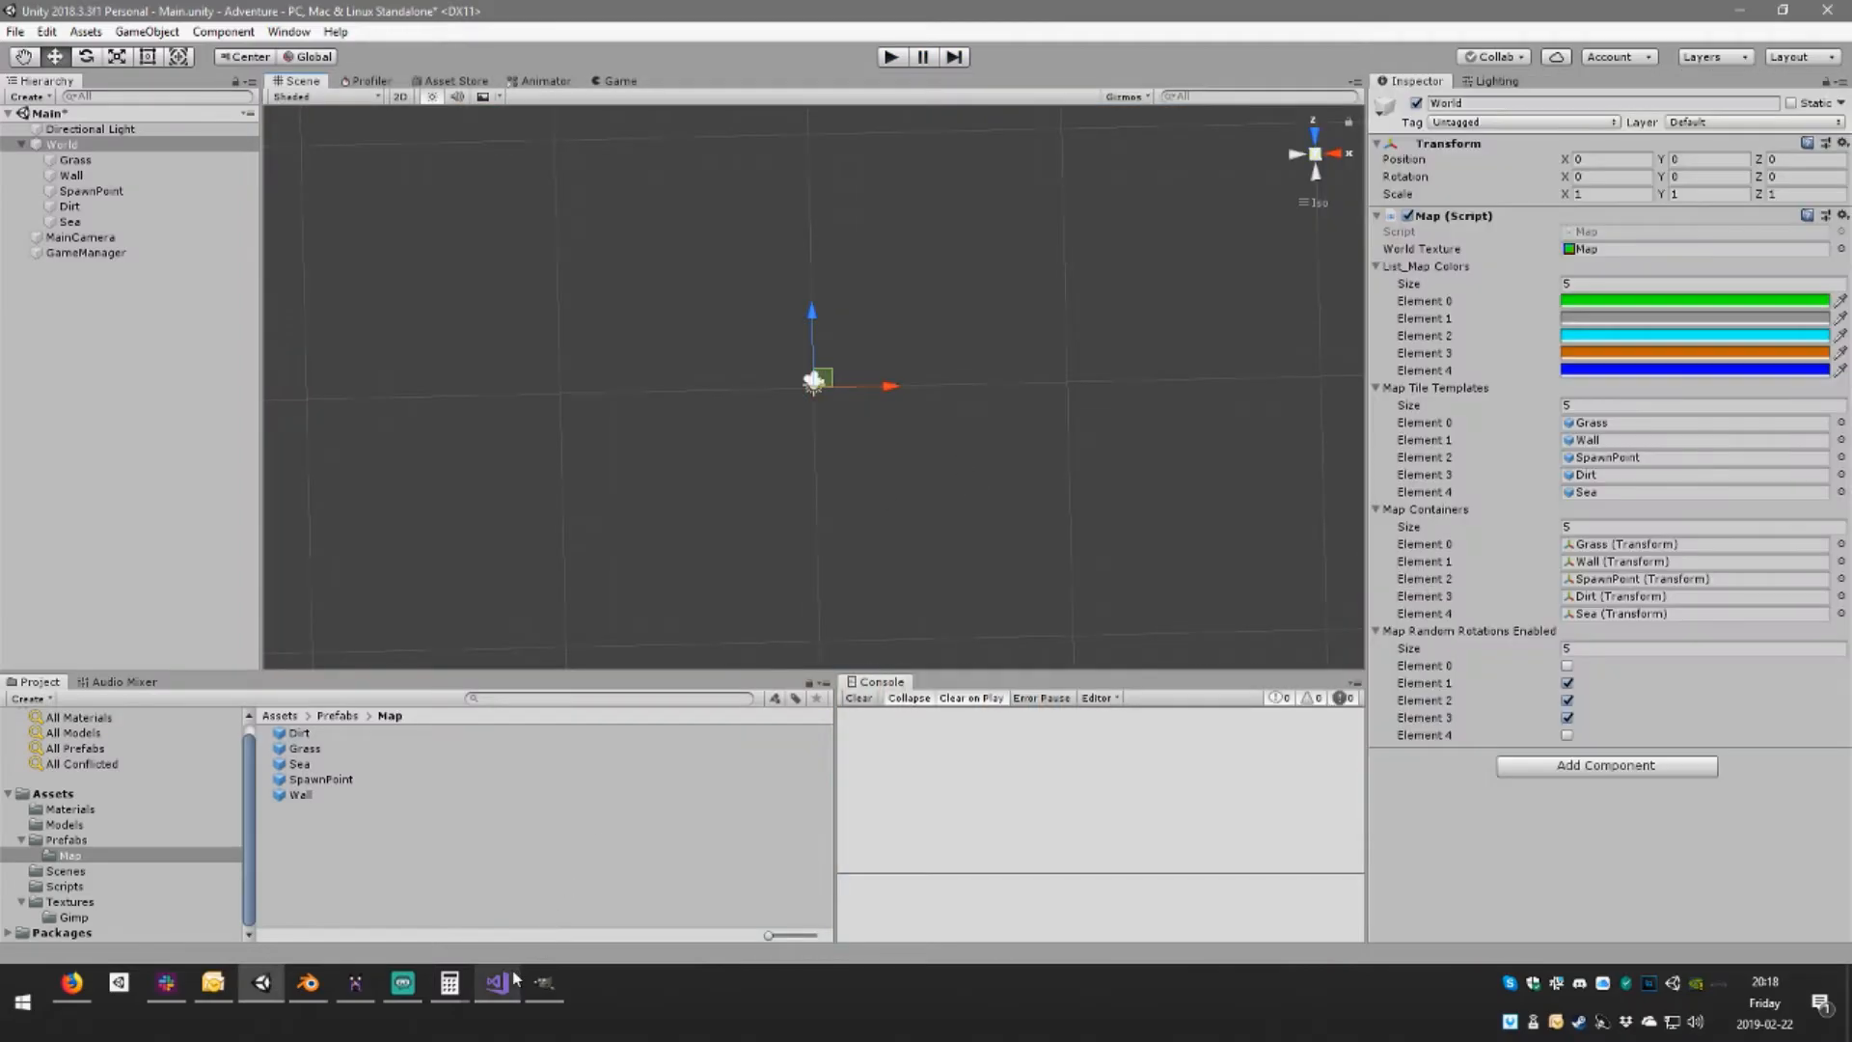
Switch to Visual Studio, add sea after dirt in the MAPTILE enum of Map.cs, and save the script
left_click(512, 969)
scroll(772, 414, "up", 5)
left_click(644, 372)
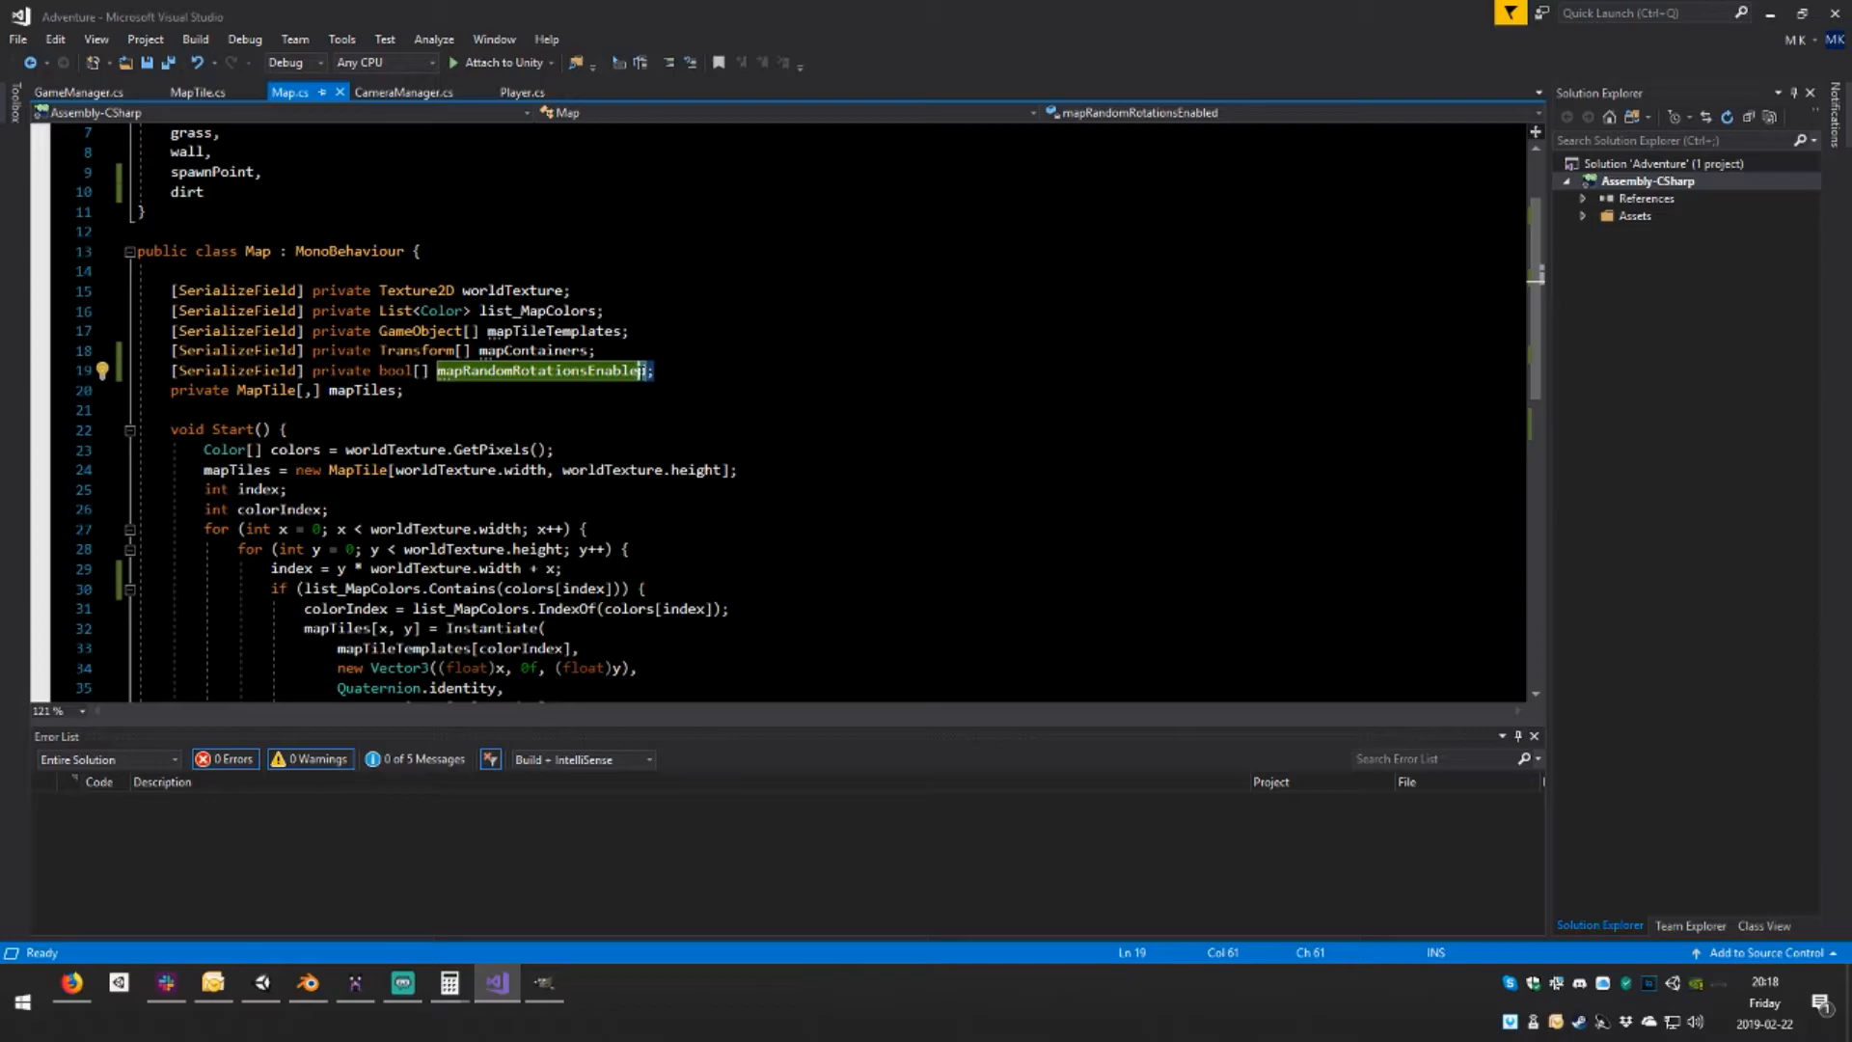
key("Right")
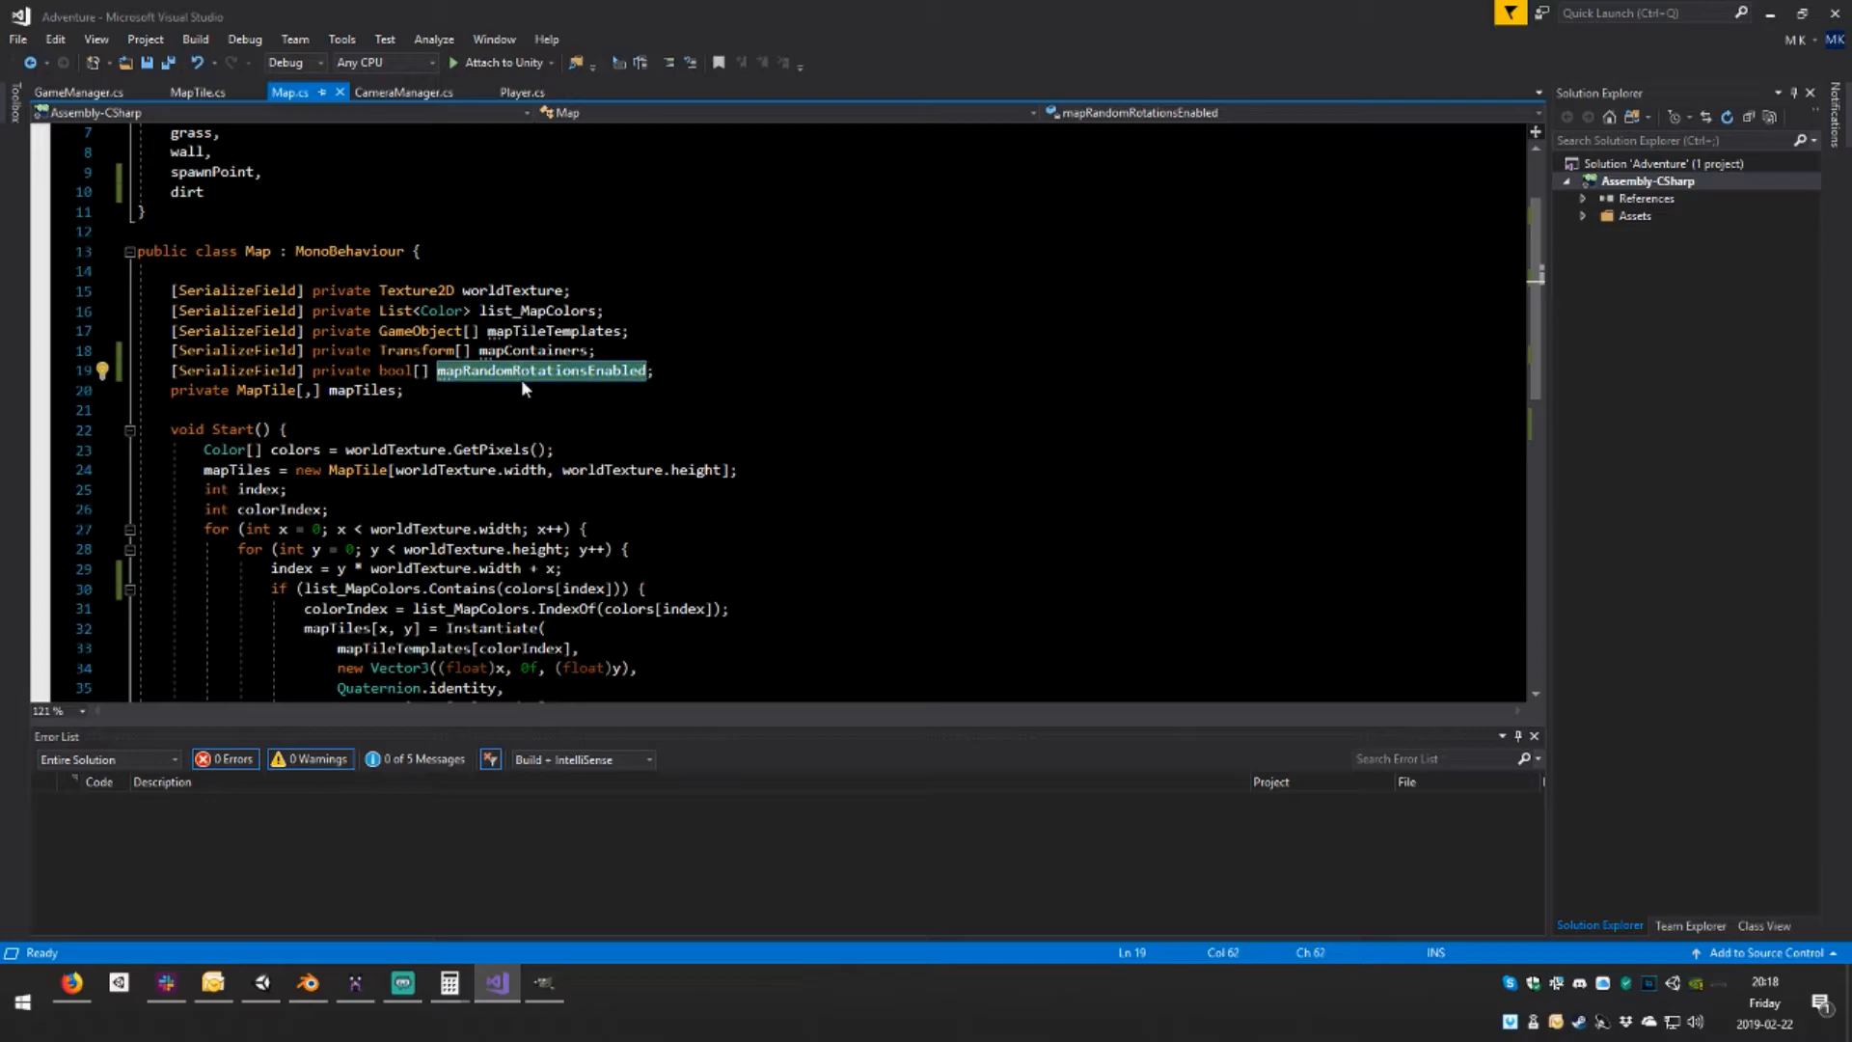
left_click(204, 192)
type(",")
key("Return")
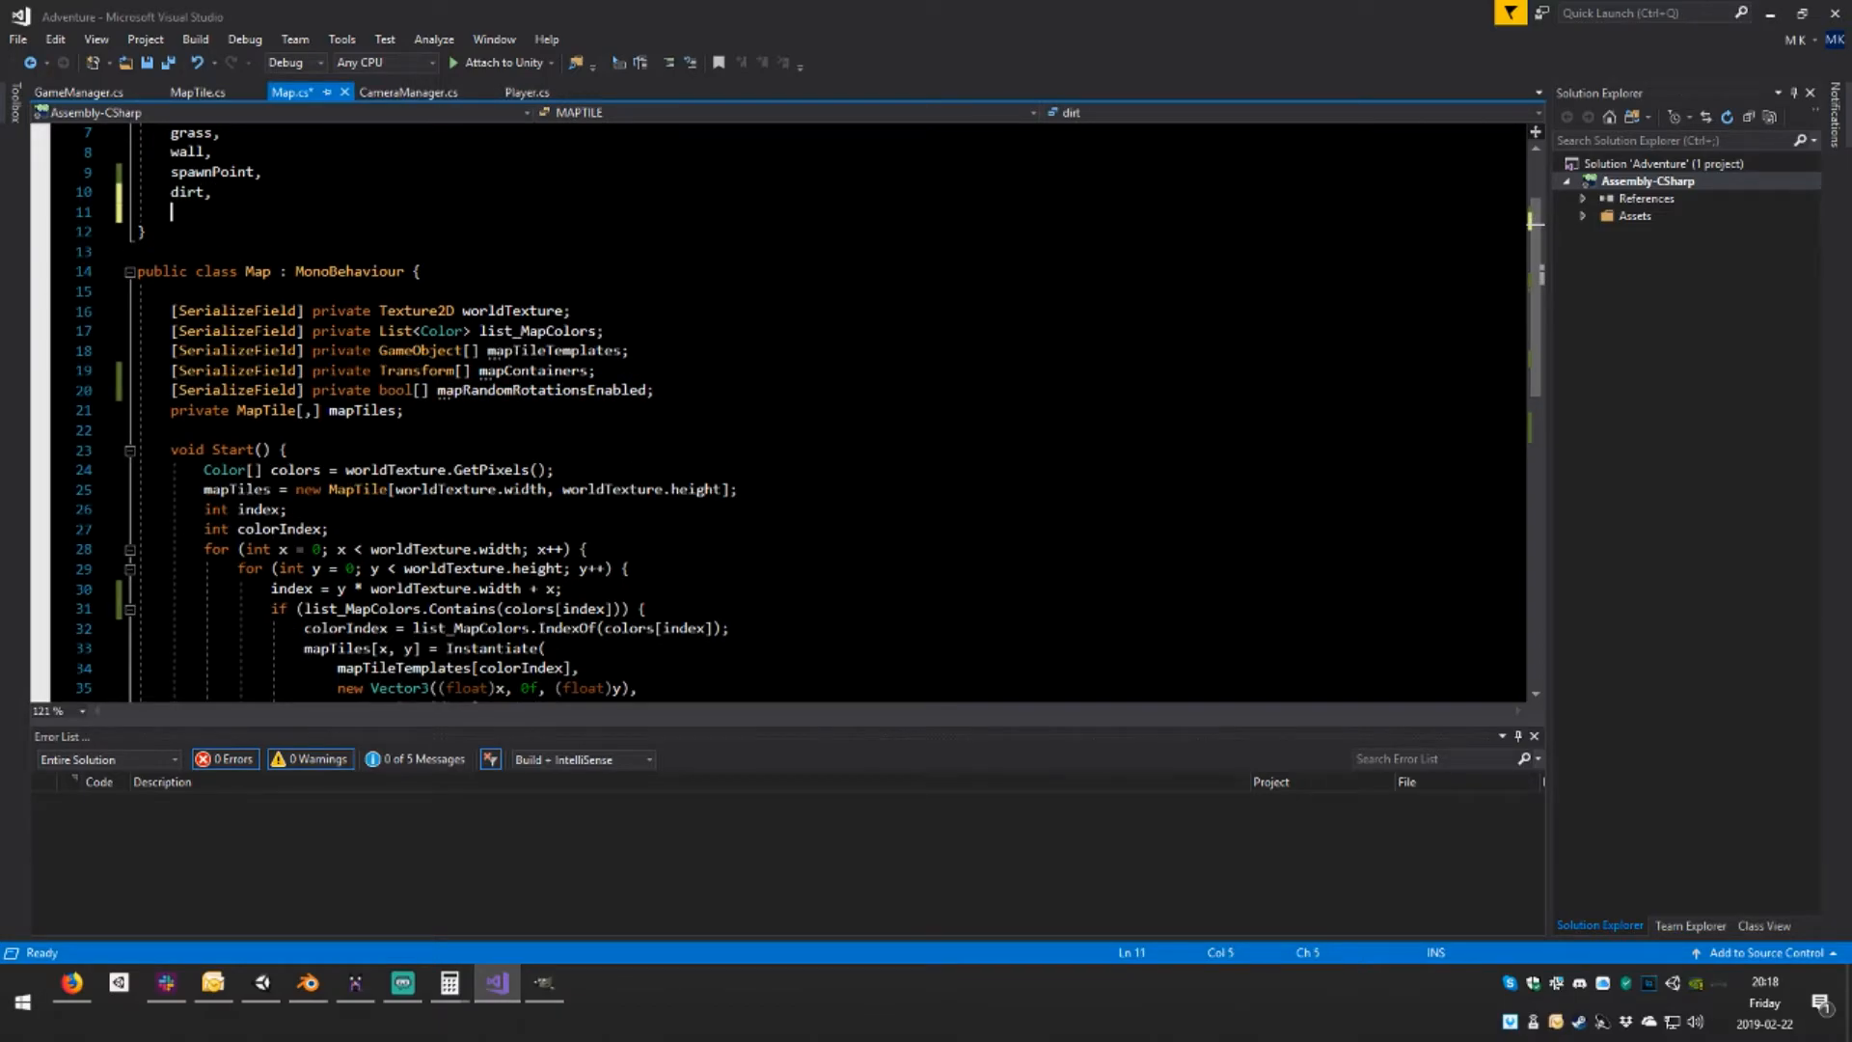
type("sea")
key("ctrl+s")
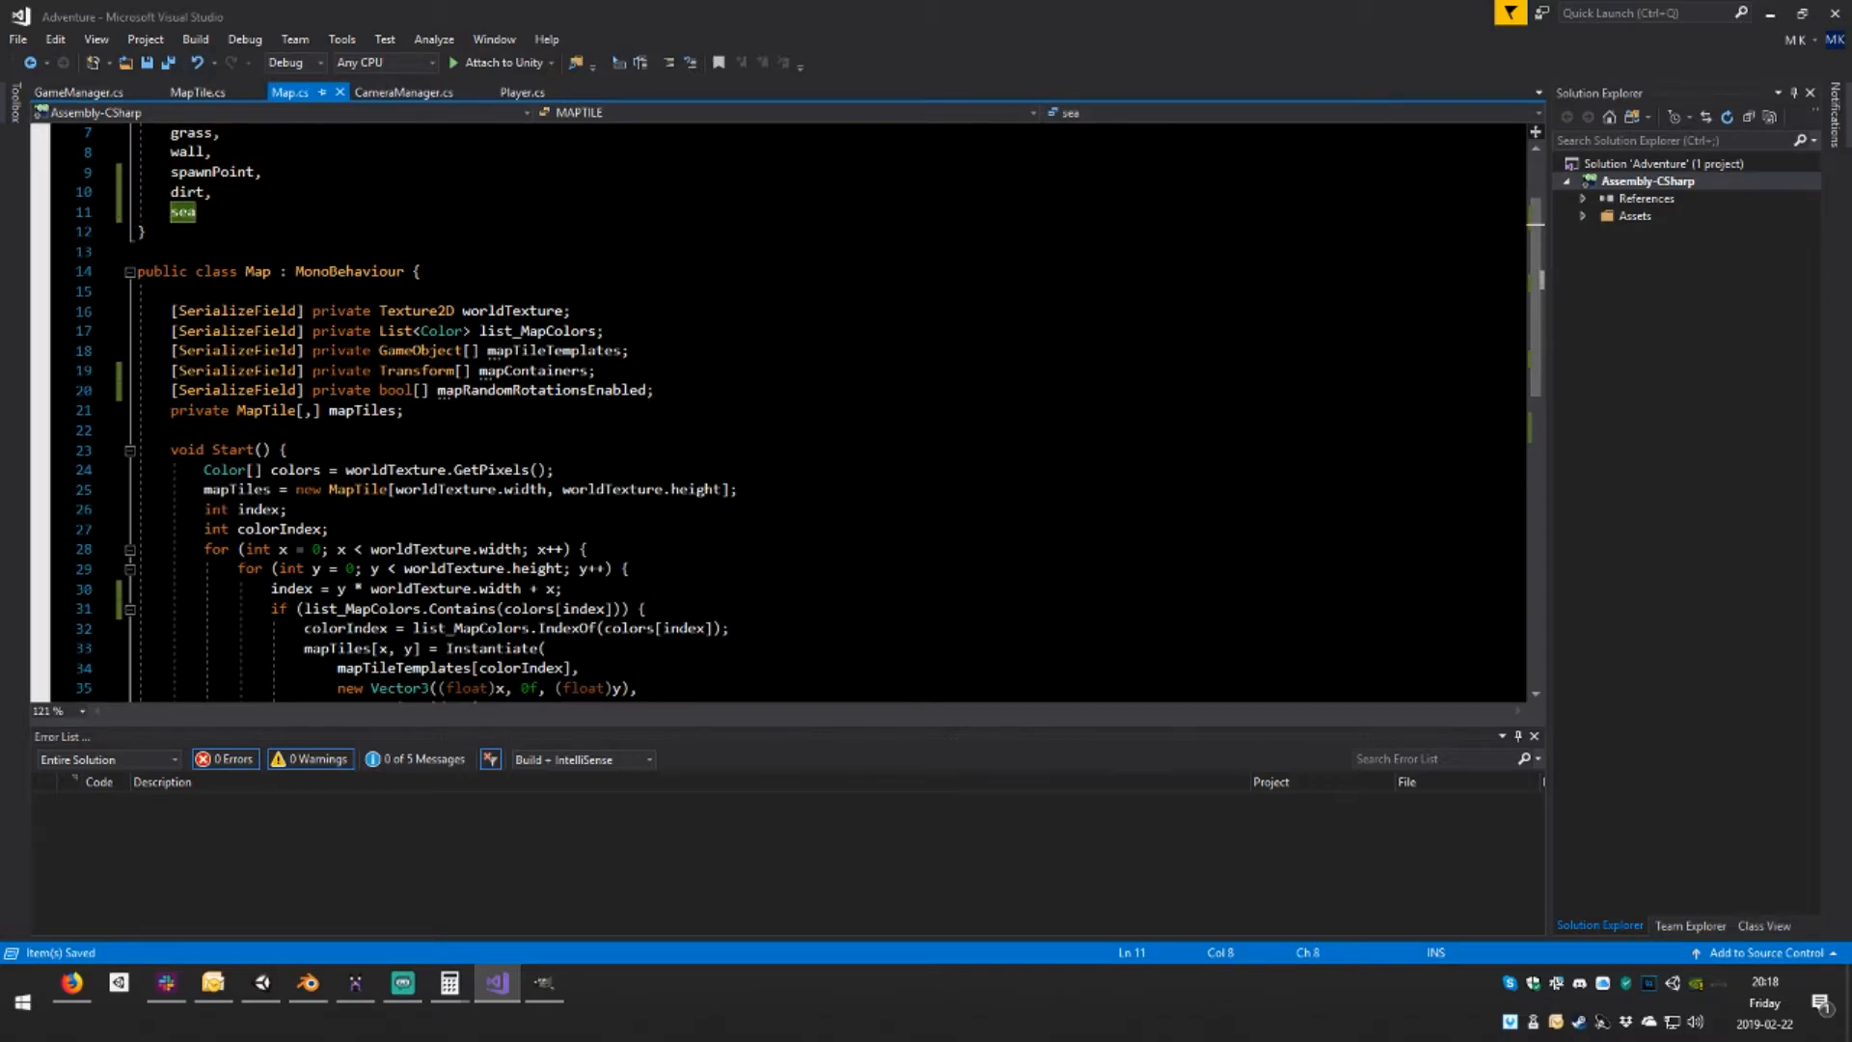
Change the mapRandomRotationsEnabled field declaration to a float array named mapRotations
scroll(772, 405, "down", 1)
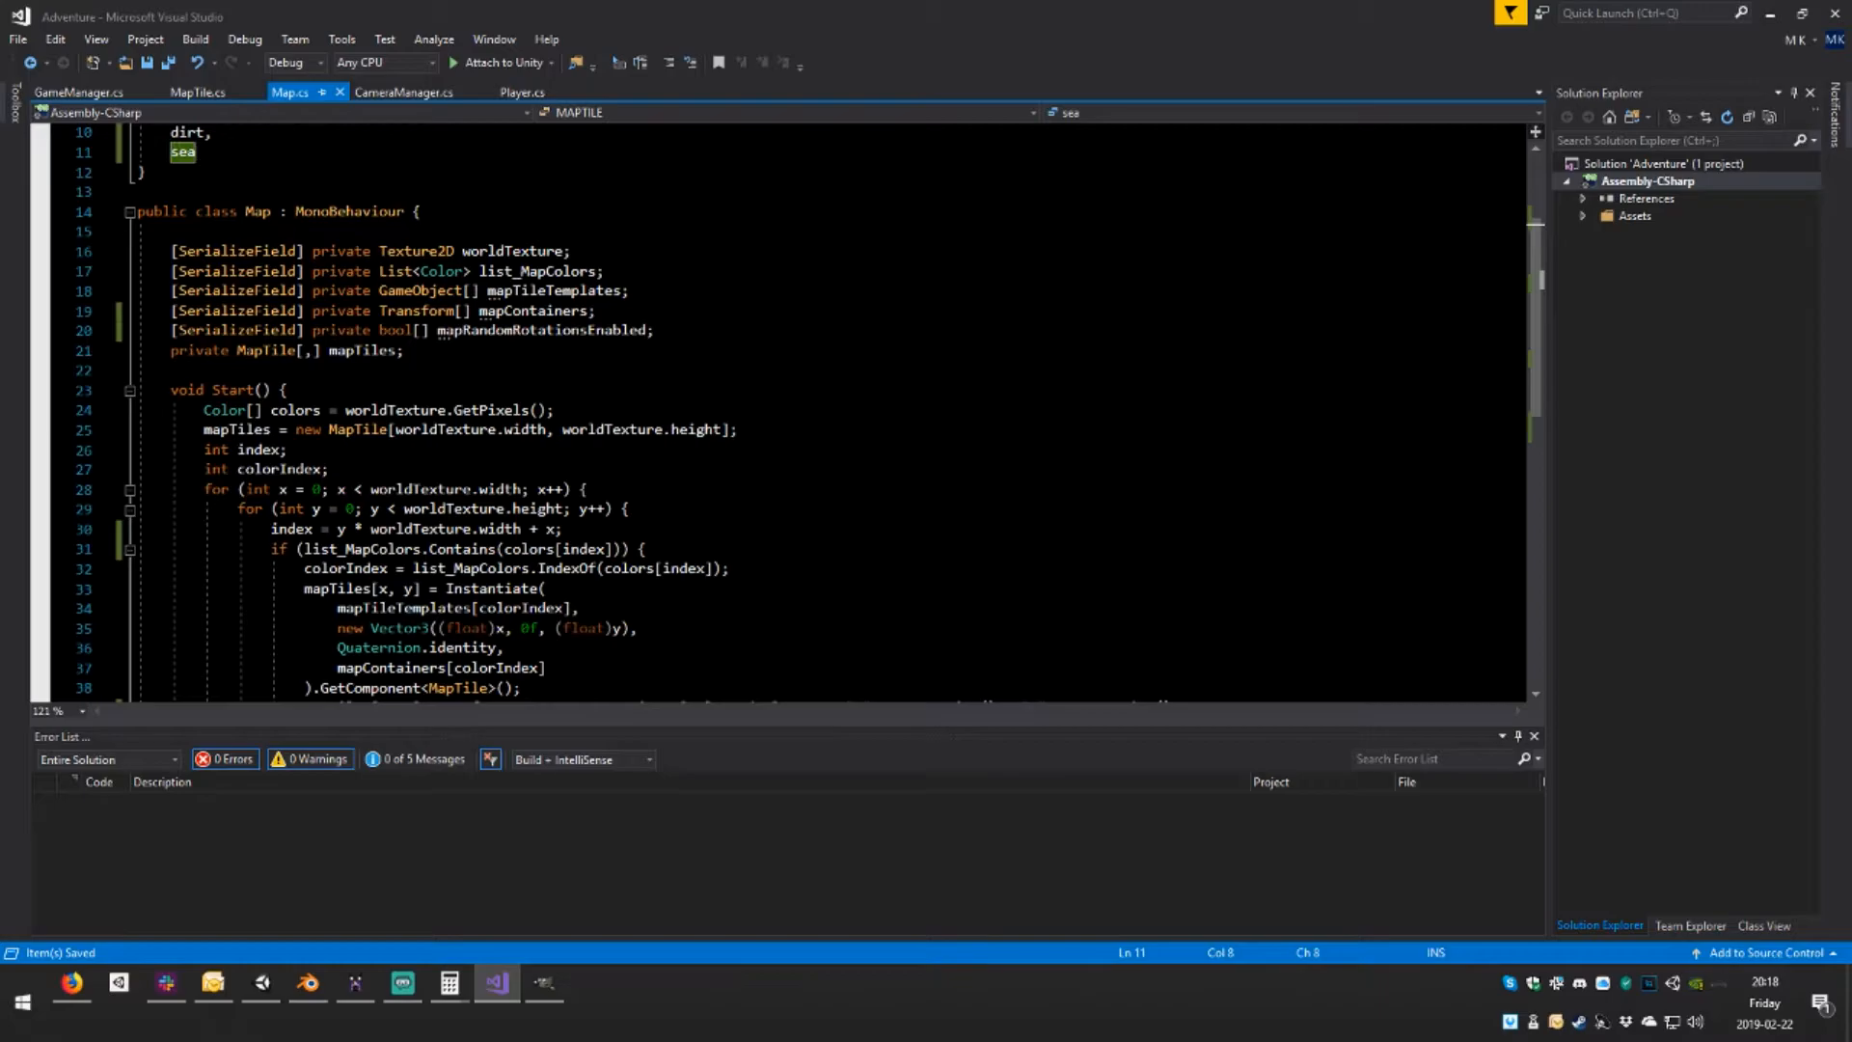
scroll(772, 405, "down", 1)
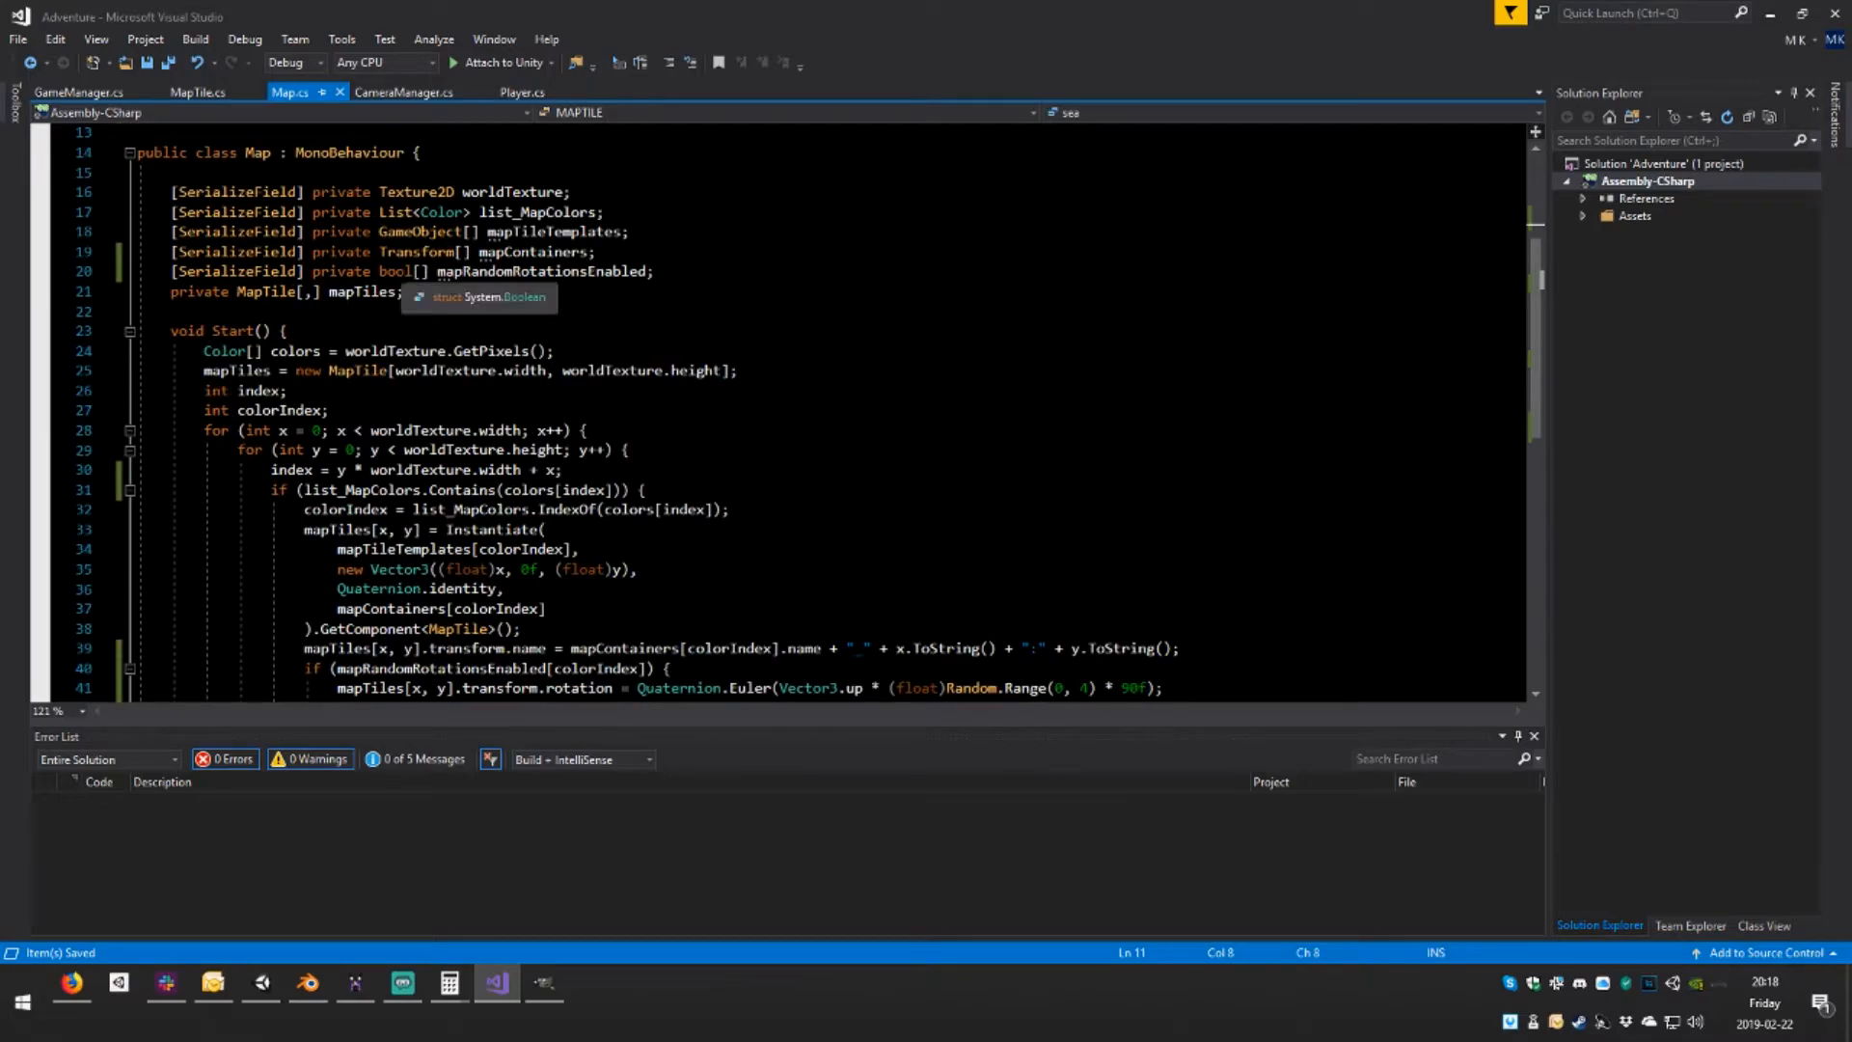
left_click_drag(379, 272, 413, 272)
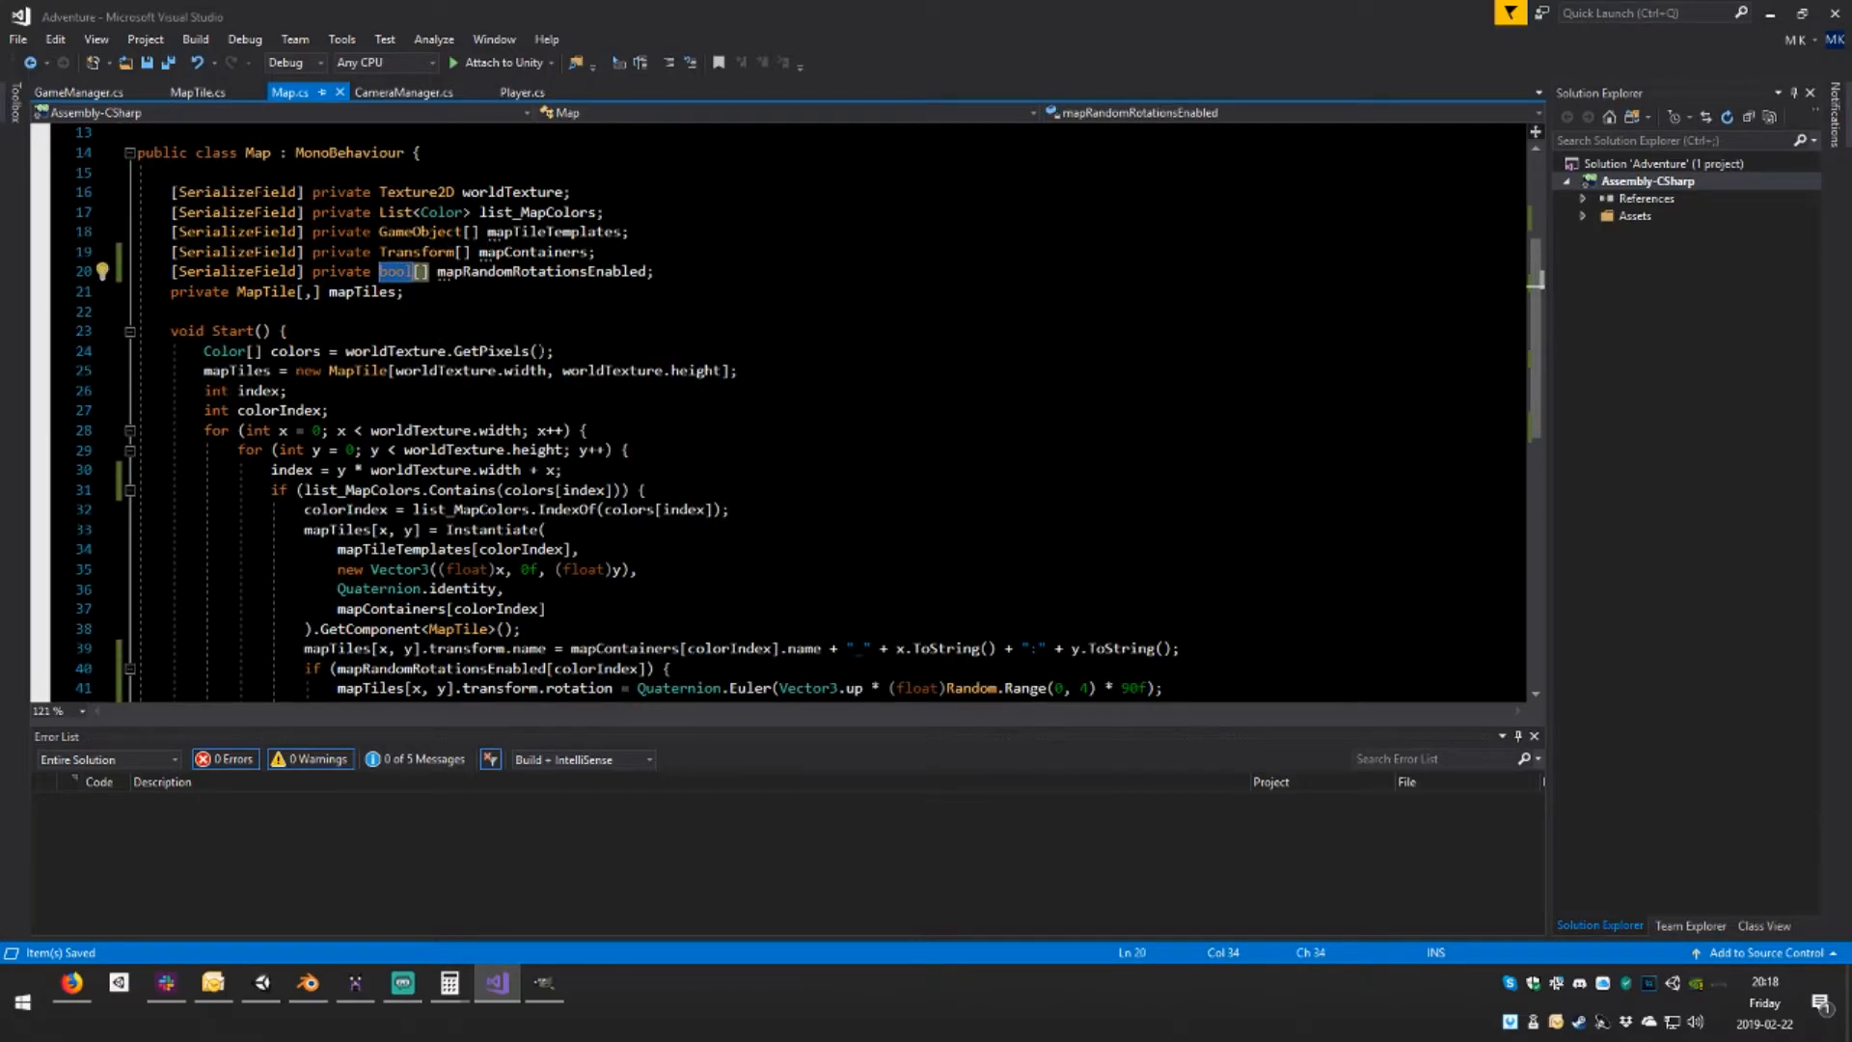
type("float")
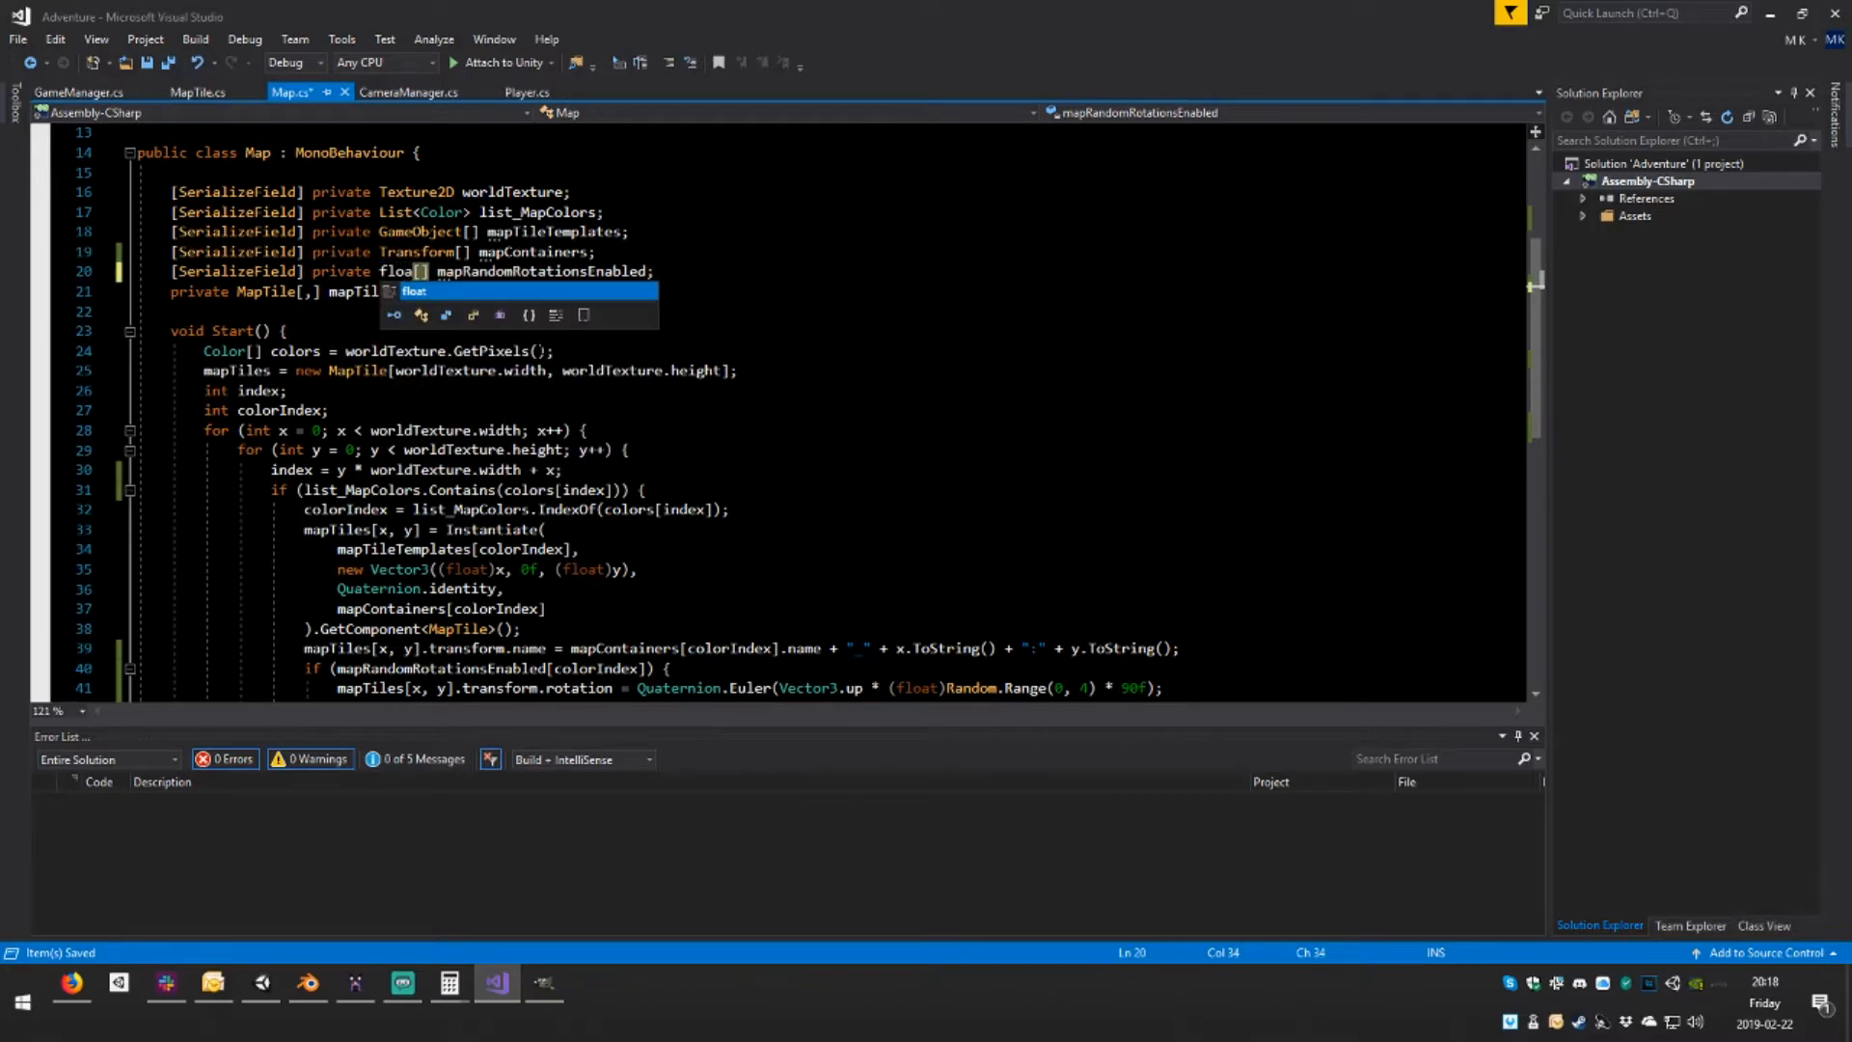
left_click_drag(656, 273, 595, 273)
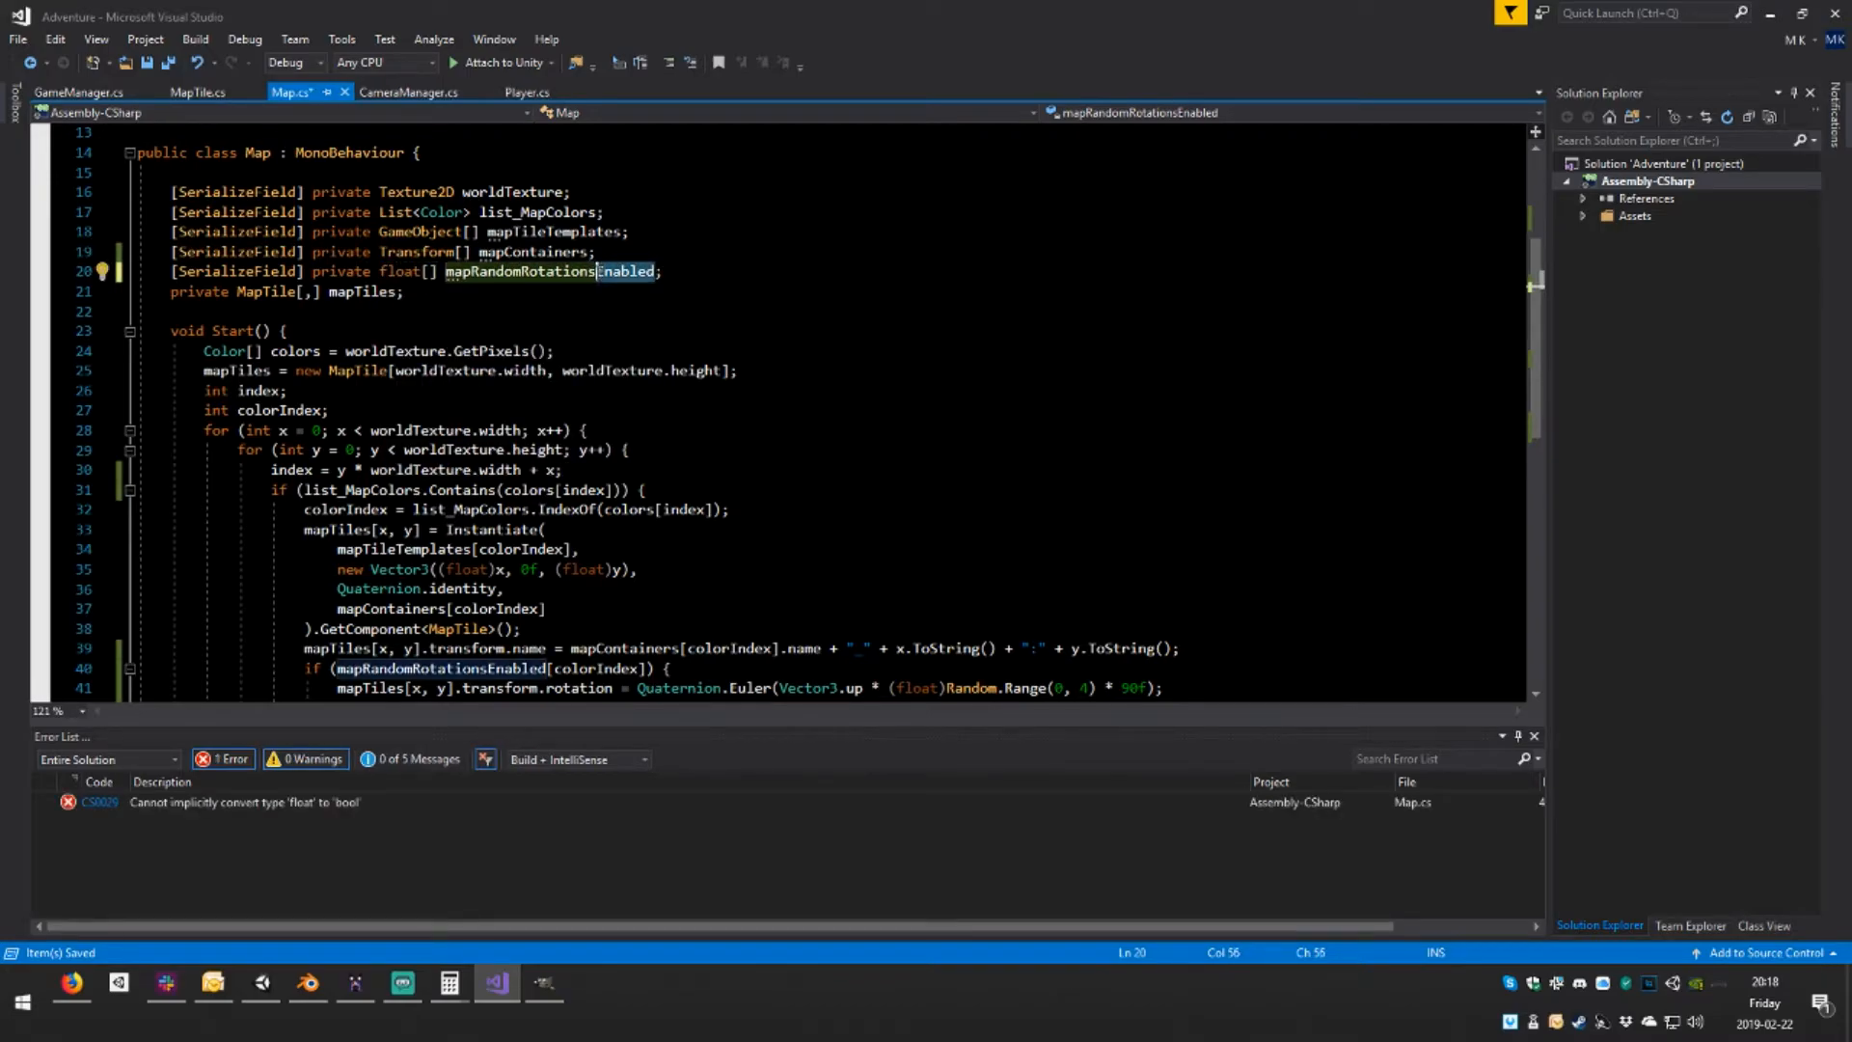
key("BackSpace")
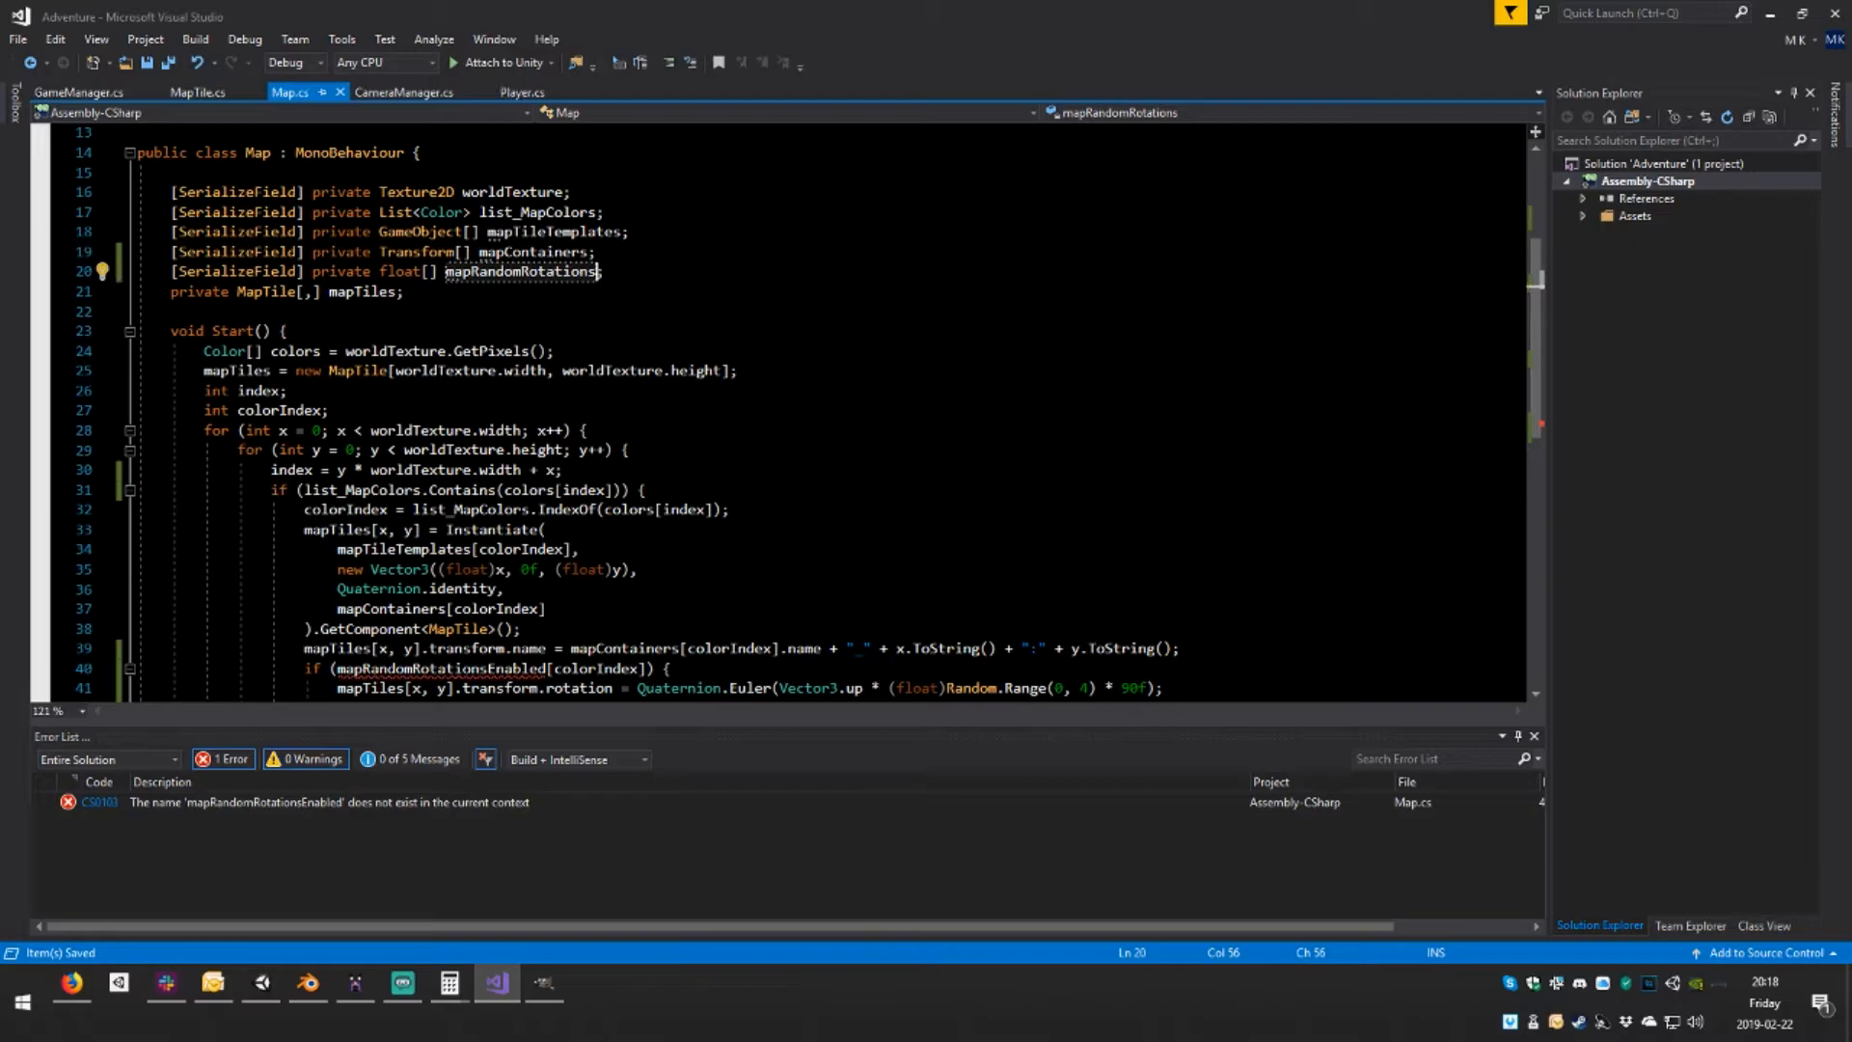
left_click(475, 273)
key("Down")
key("Down")
key("Down")
key("Down")
key("Down")
key("Down")
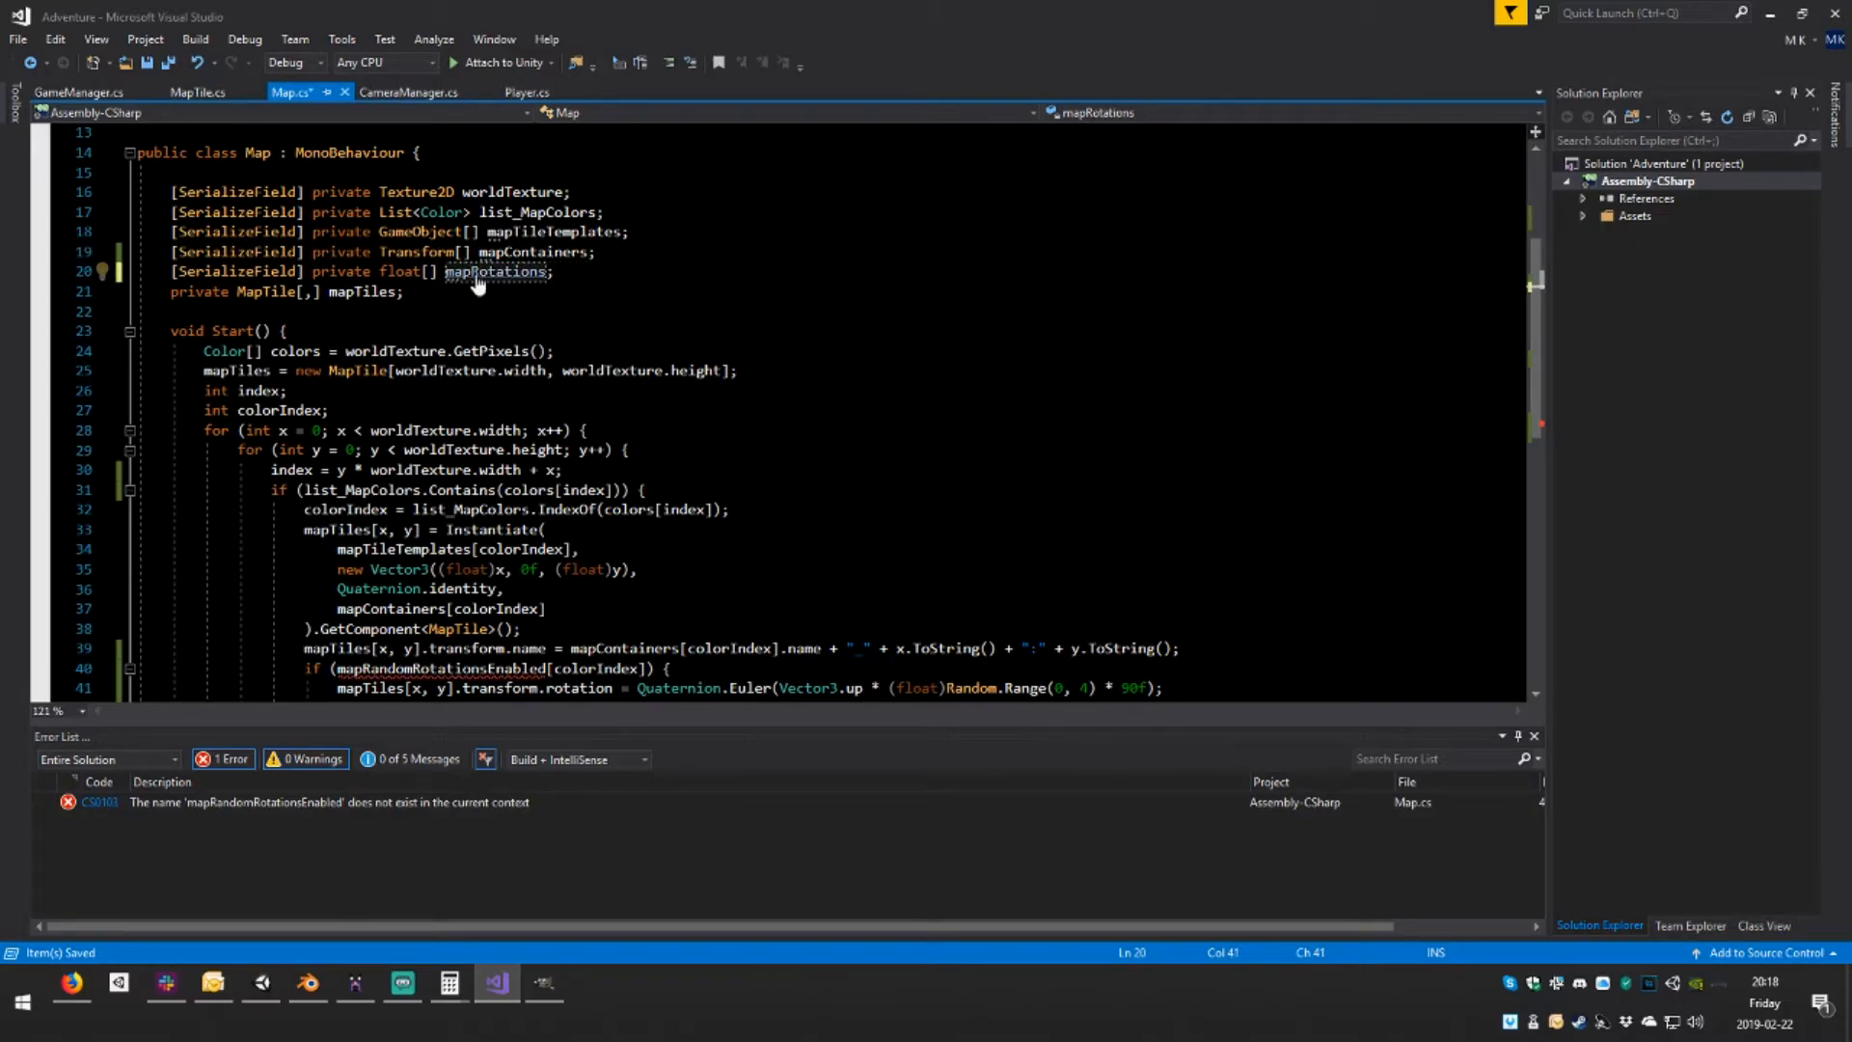
Replace mapRandomRotationsEnabled with mapRotations in the if condition inside Start()
scroll(102, 211, "down", 3)
scroll(101, 211, "up", 4)
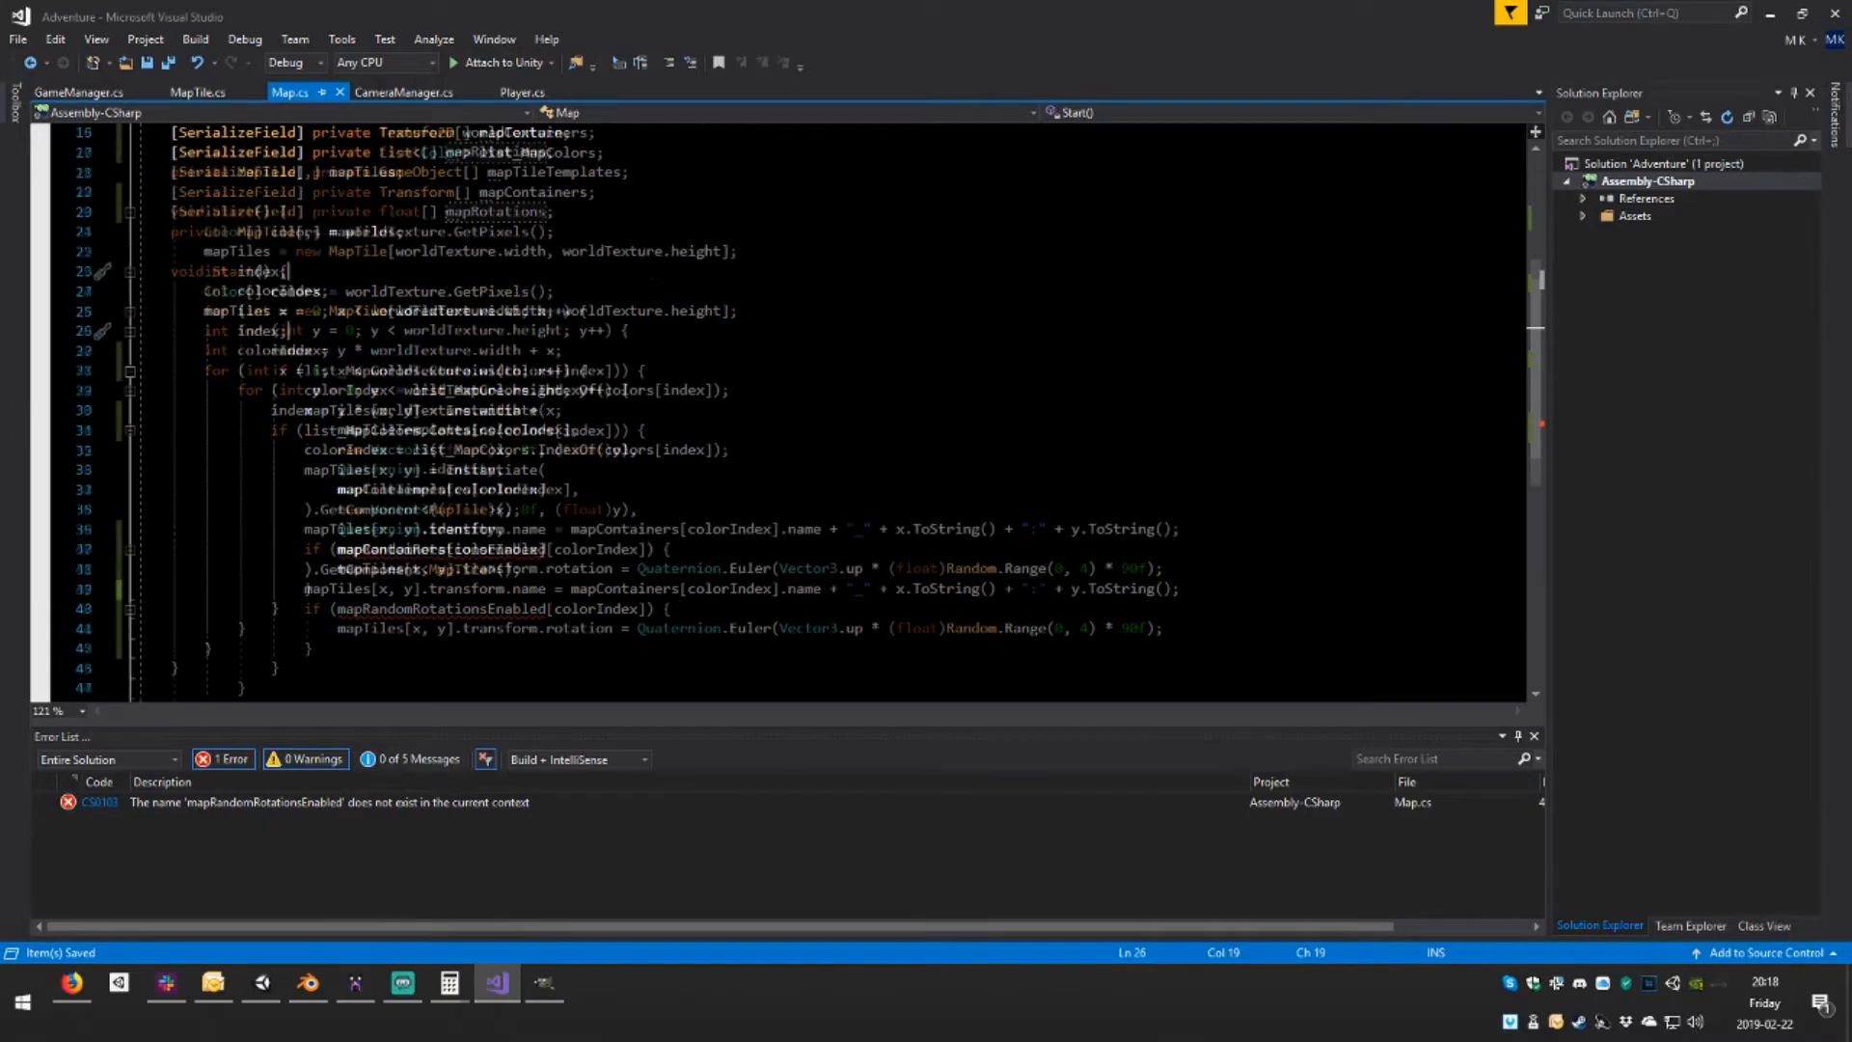
left_click(495, 330)
double_click(495, 329)
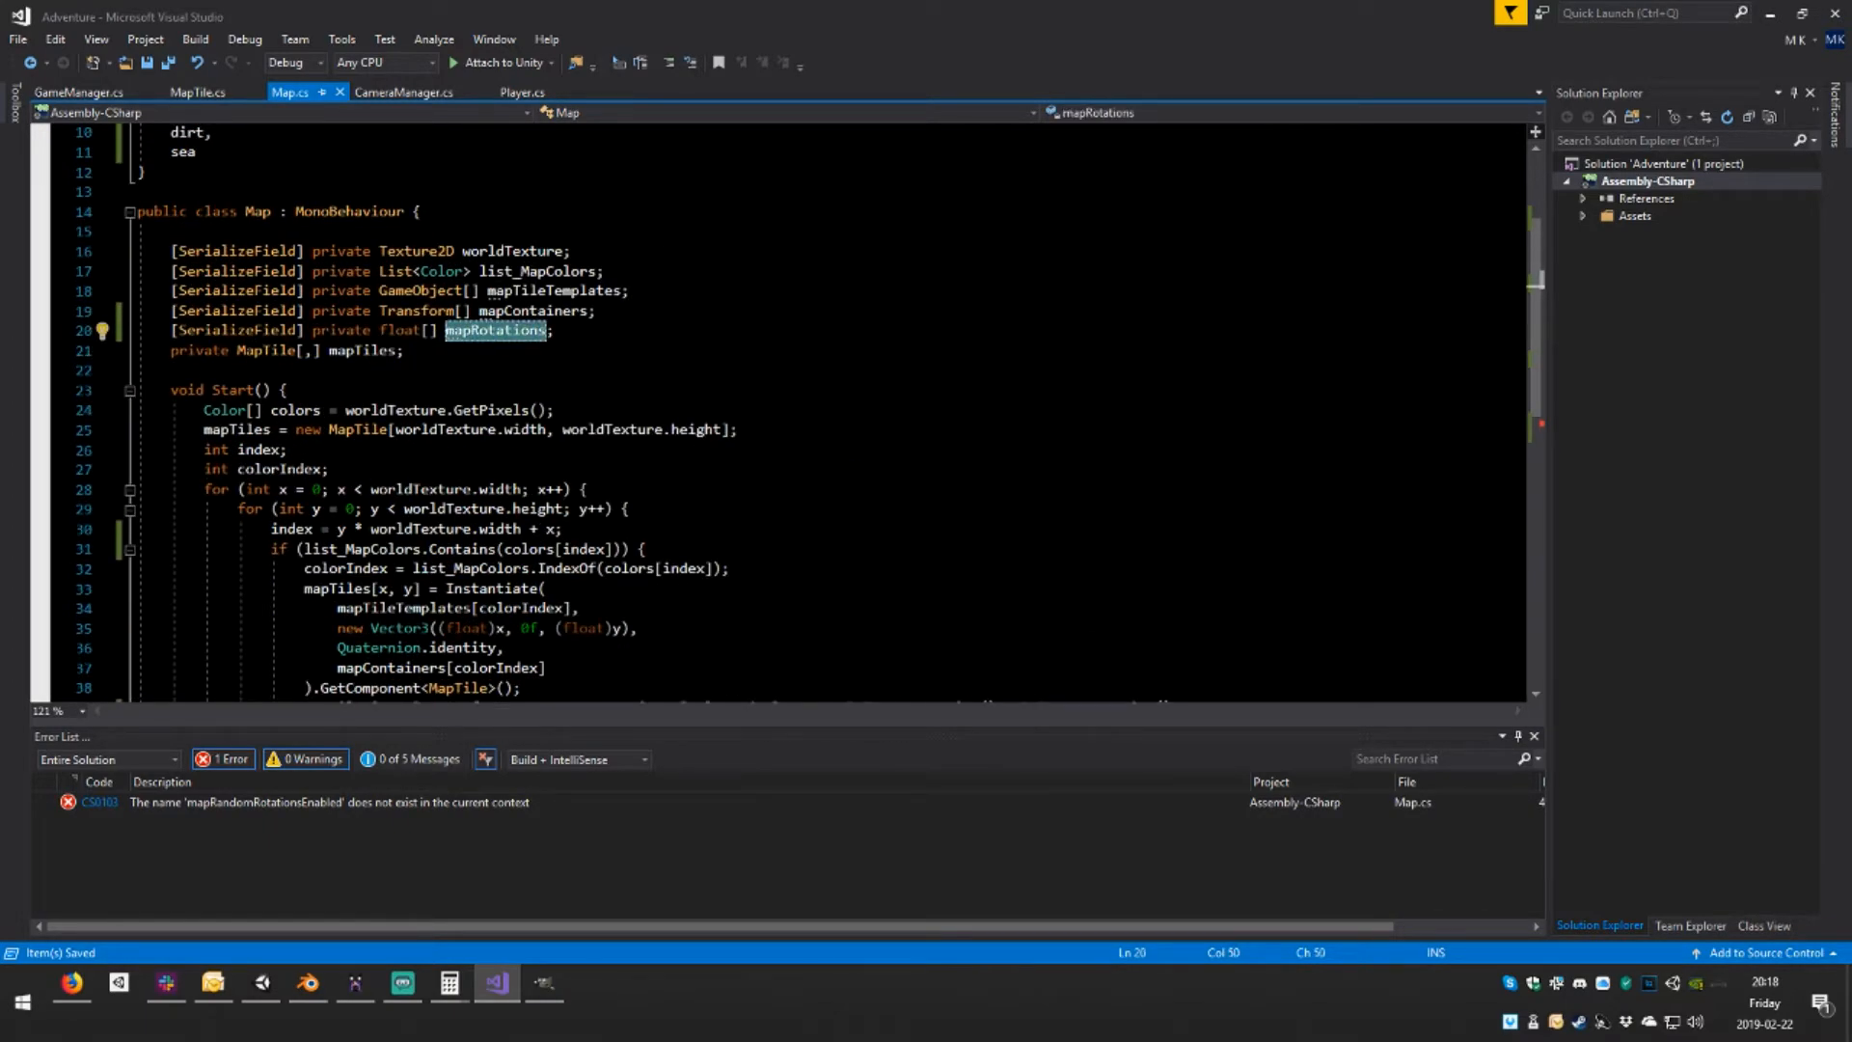
scroll(579, 555, "down", 3)
key("ctrl+c")
double_click(442, 549)
key("ctrl+v")
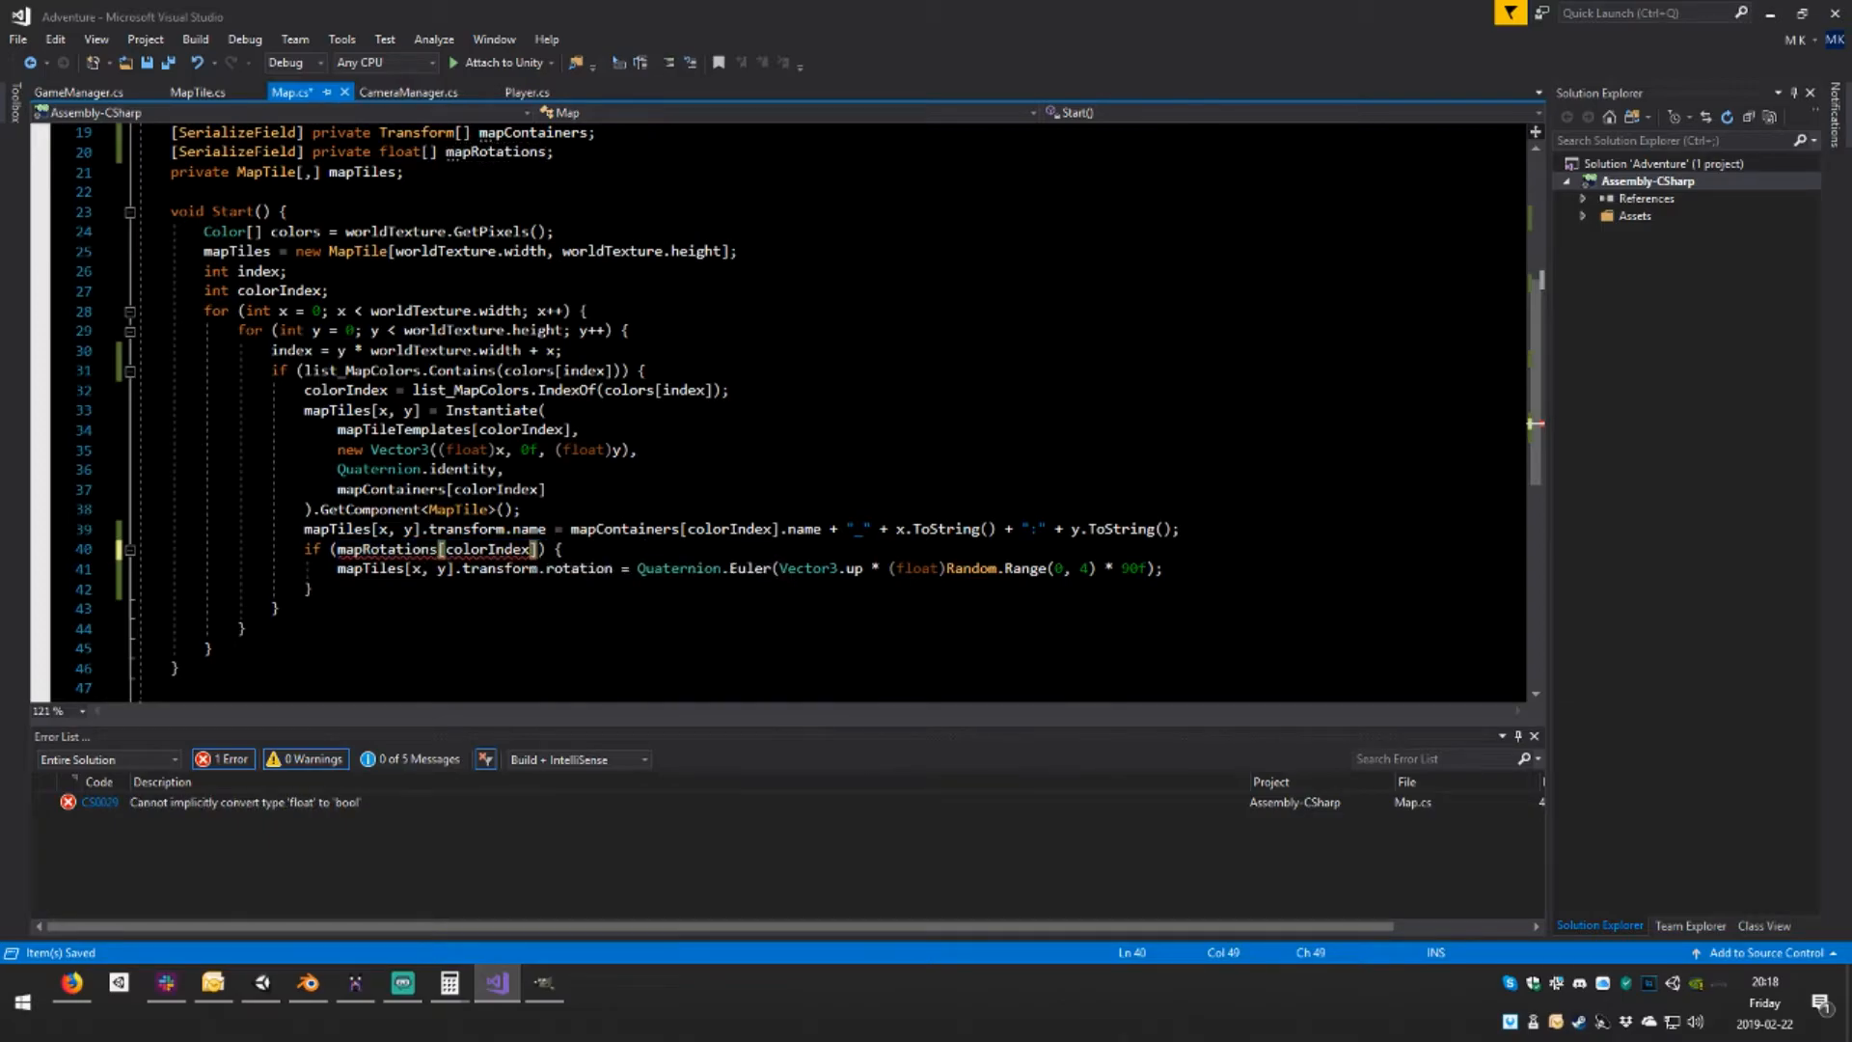
Complete the if condition as mapRotations[colorIndex] > -1f and save Map.cs
type("<")
key("BackSpace")
type(">")
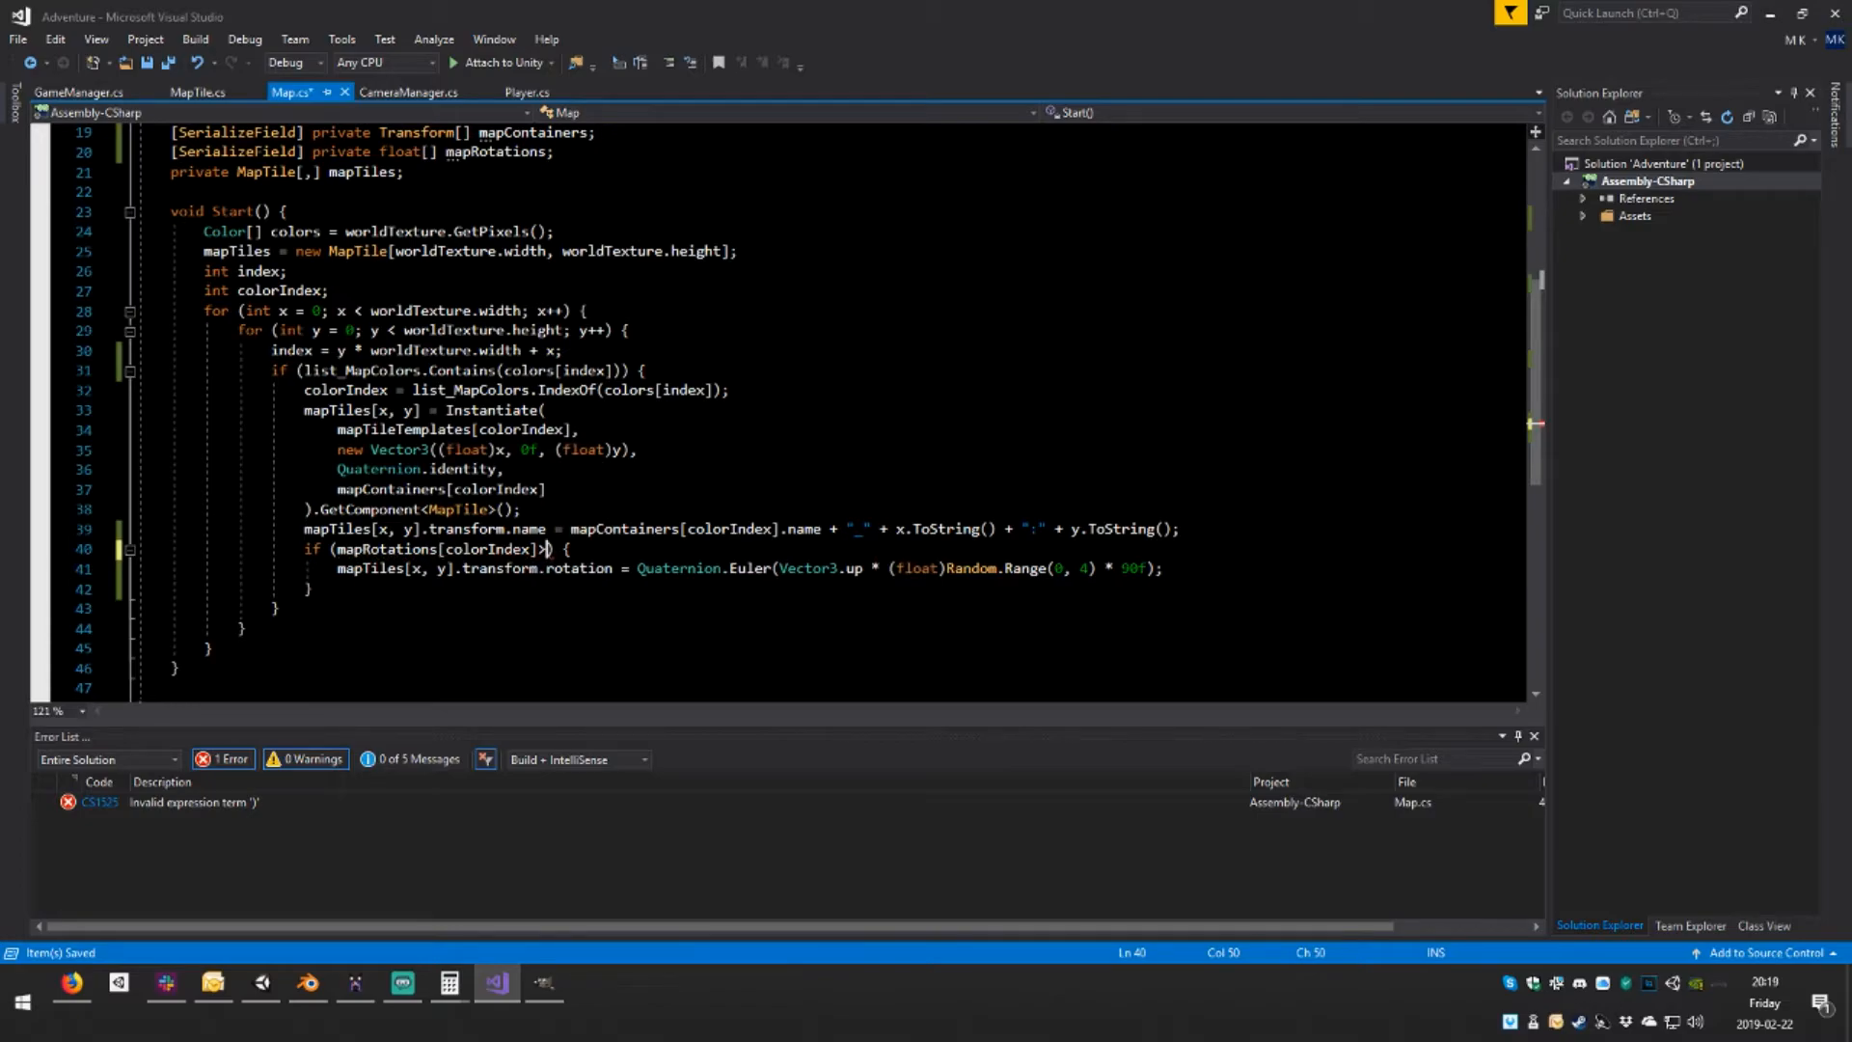
type("0")
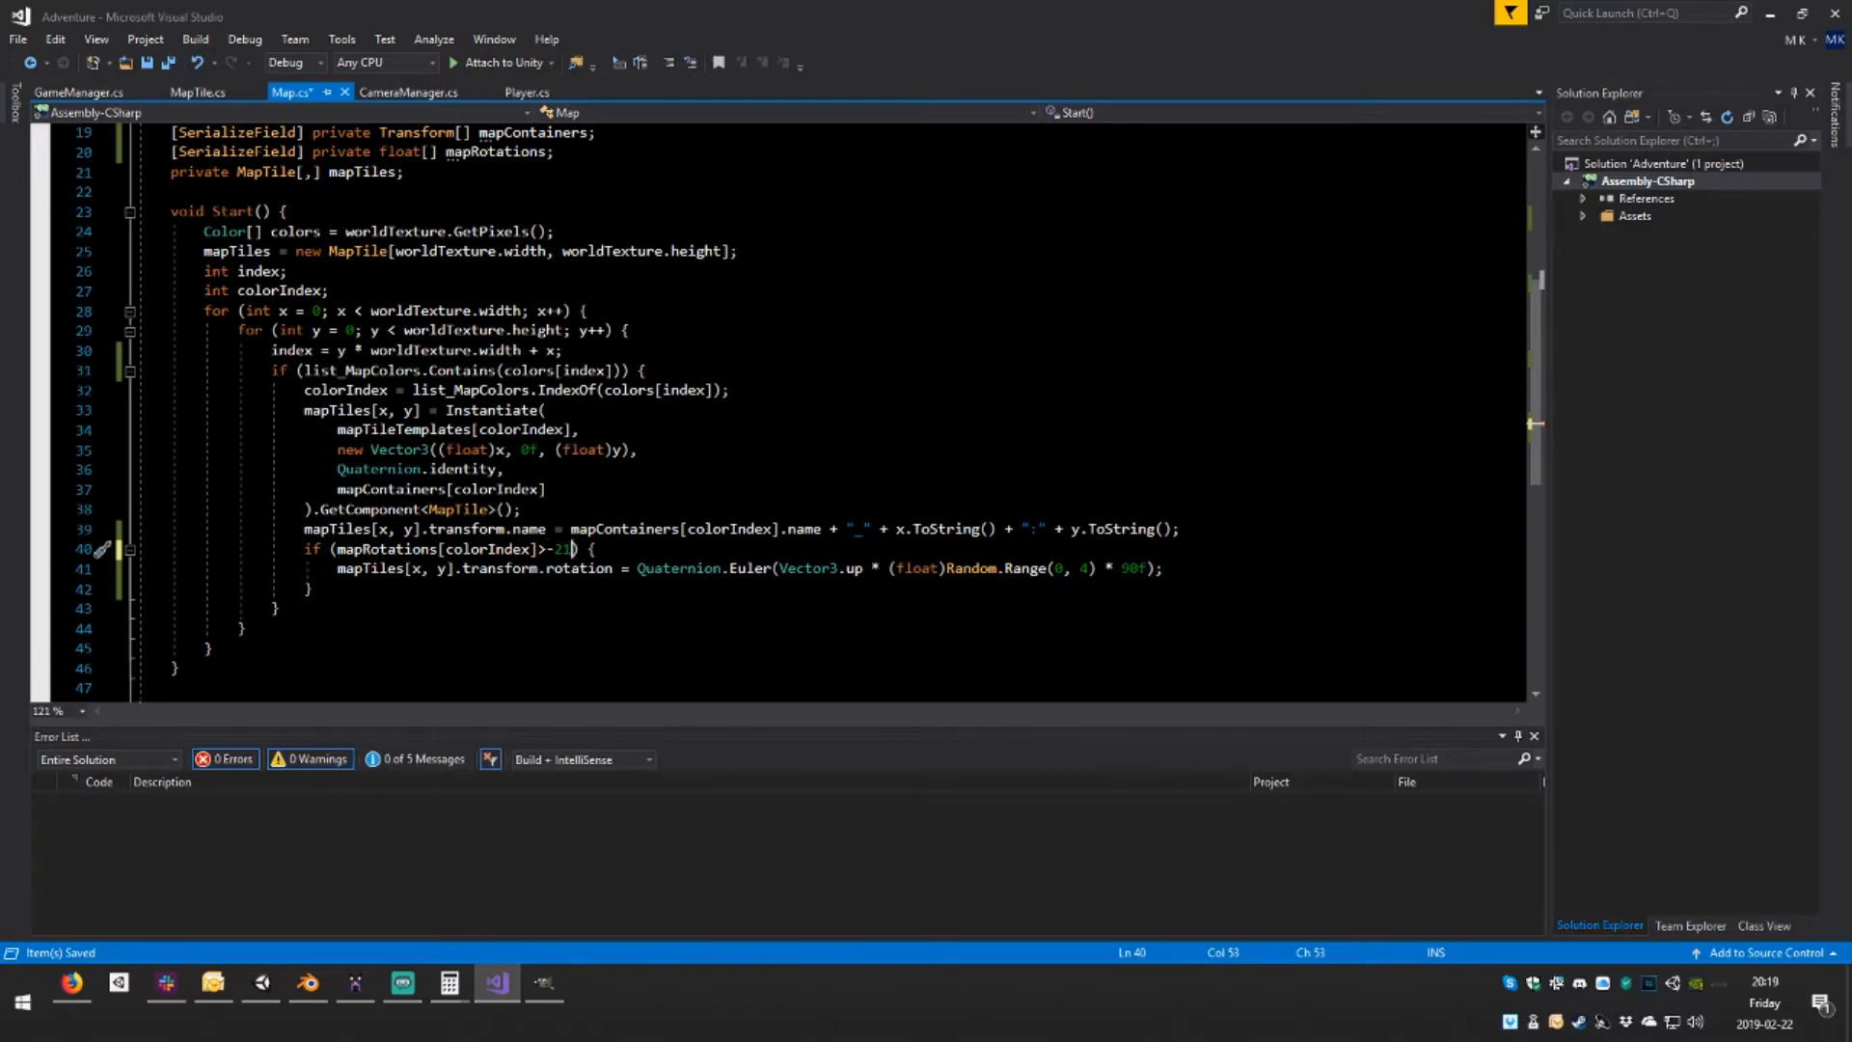
type("1f")
key("Left")
key("Left")
key("Left")
key("Left")
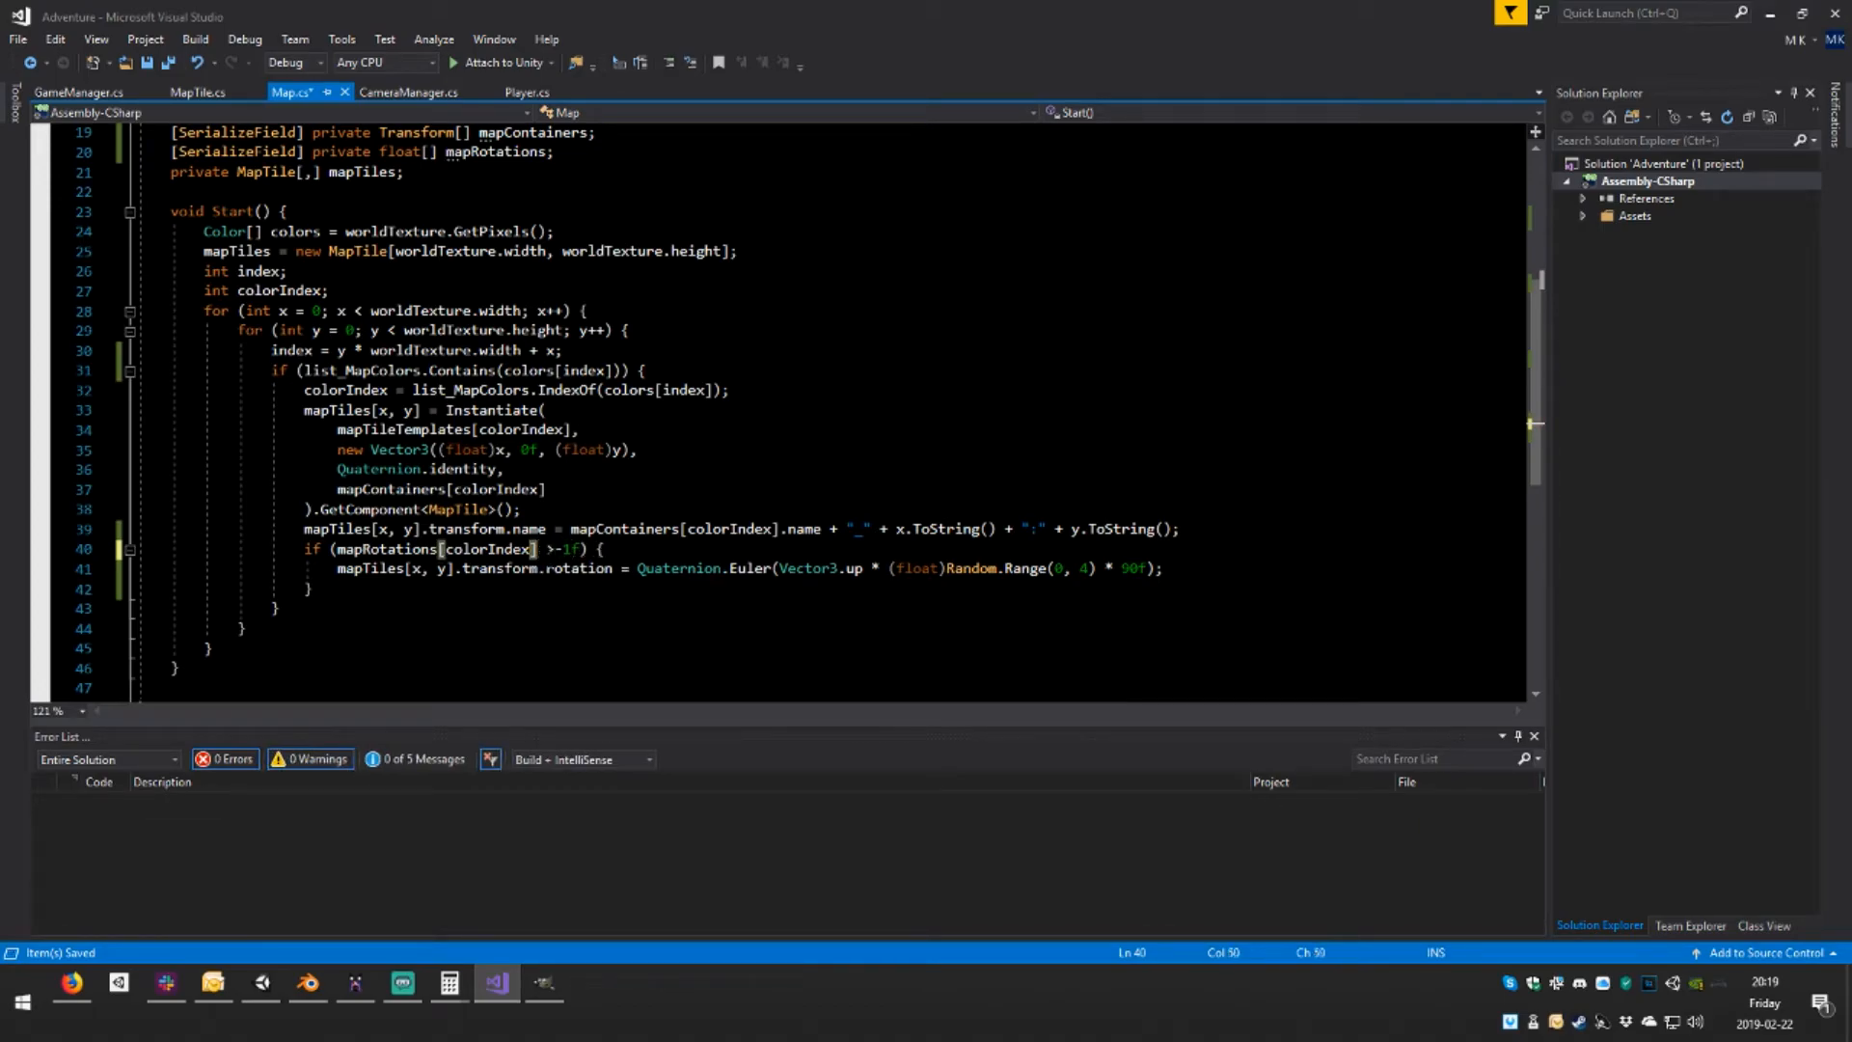
key("Right")
key("ctrl+s")
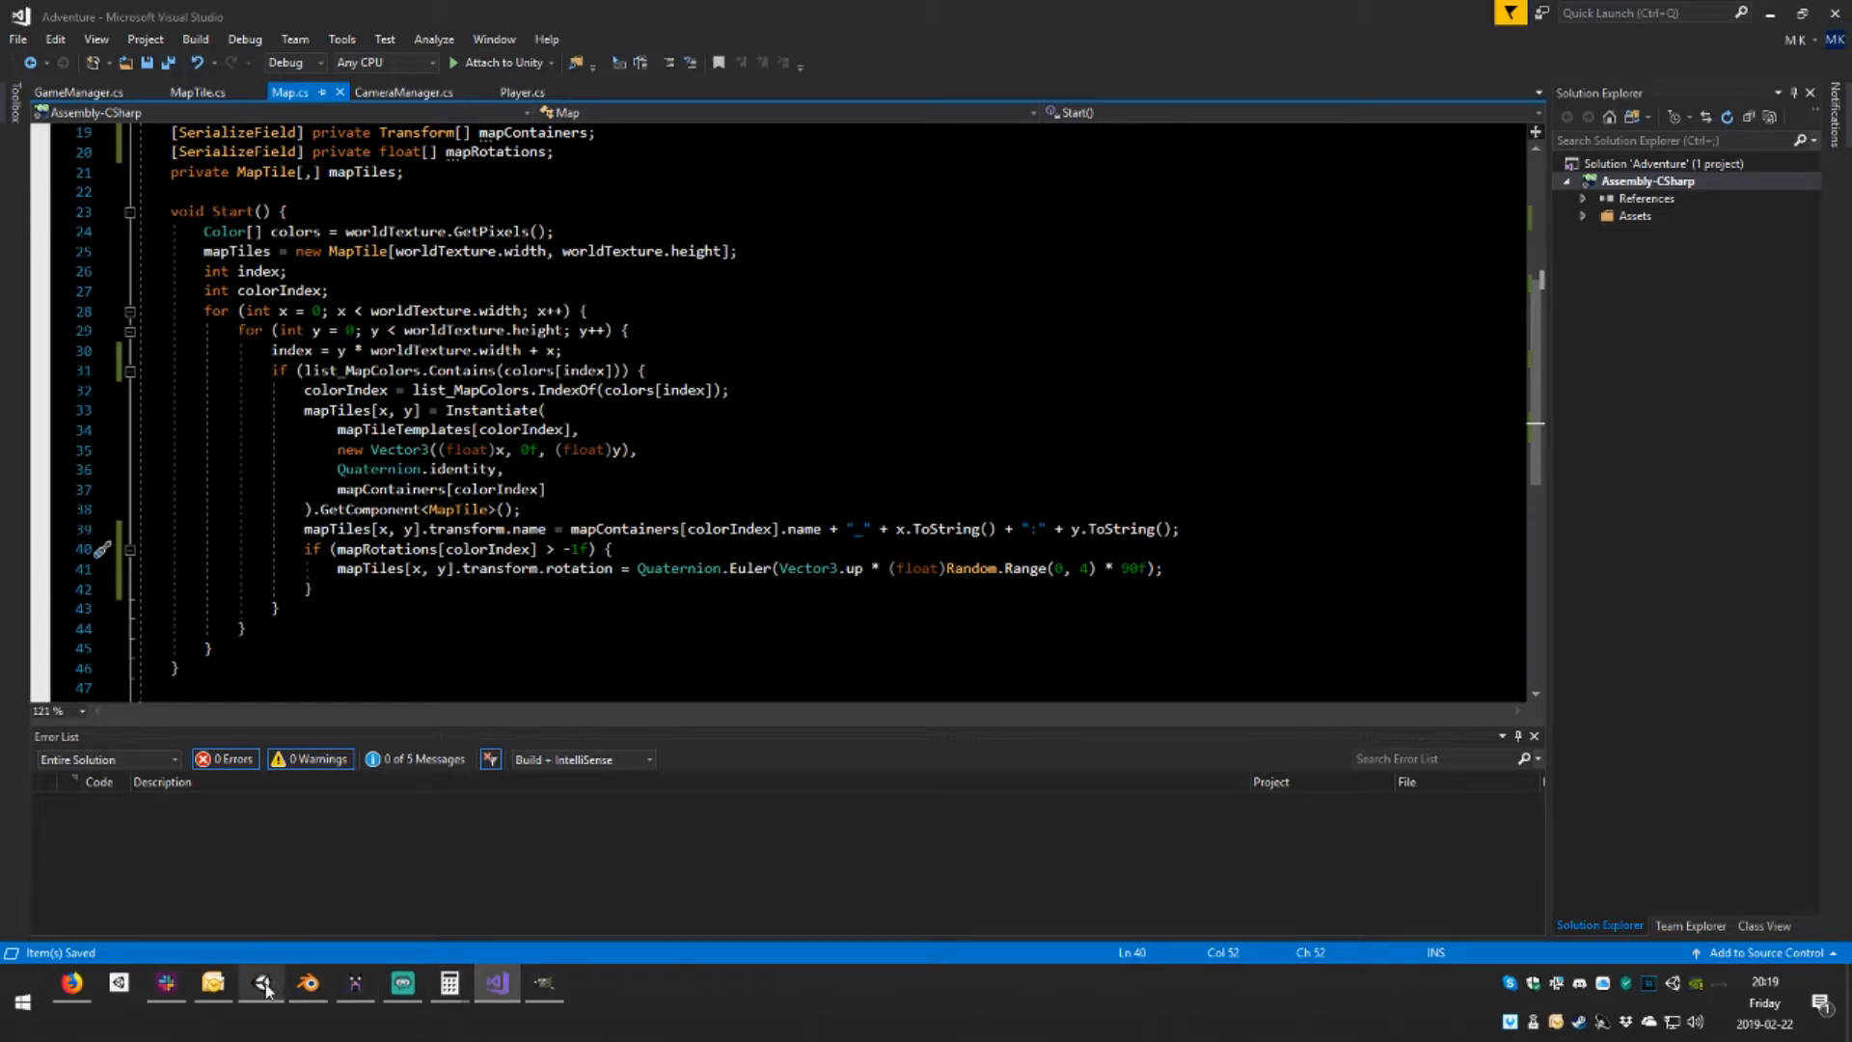
Change the rotation condition to a less-than comparison with 0f and save Map.cs
mouse_move(262, 986)
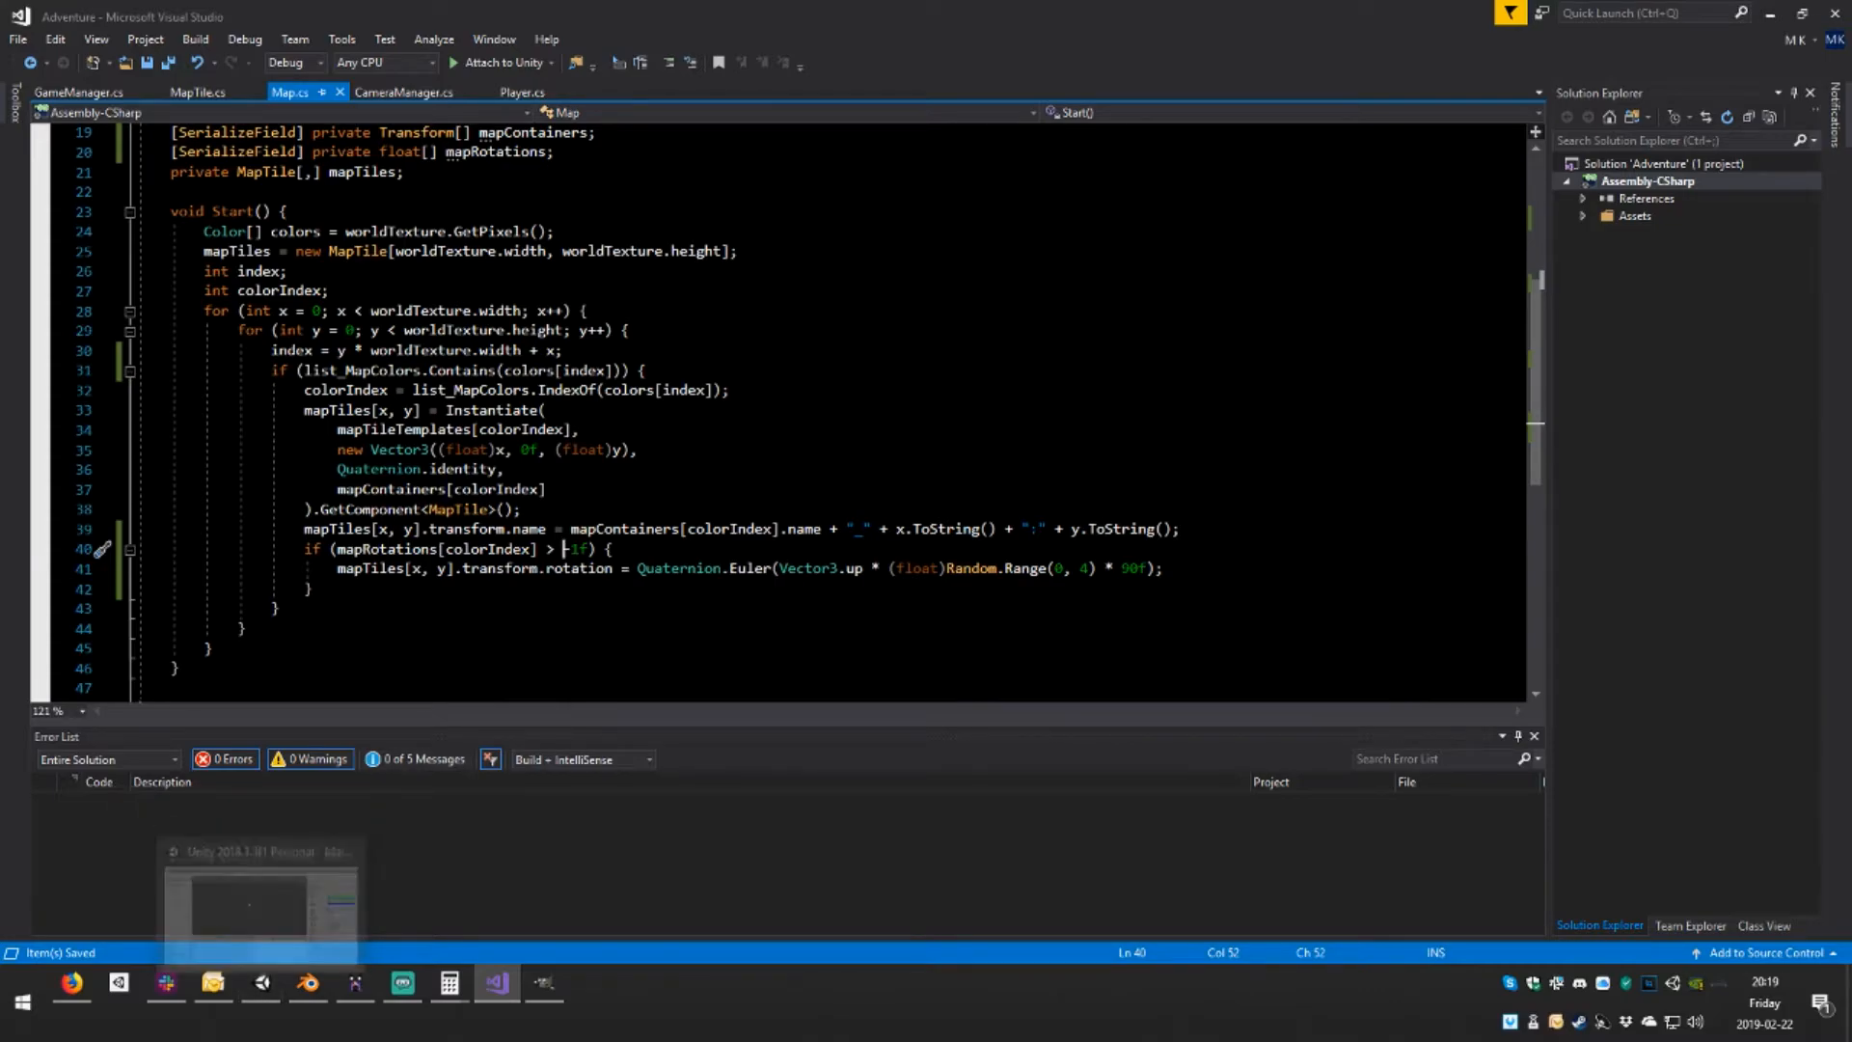
left_click(555, 550)
left_click_drag(580, 550, 563, 550)
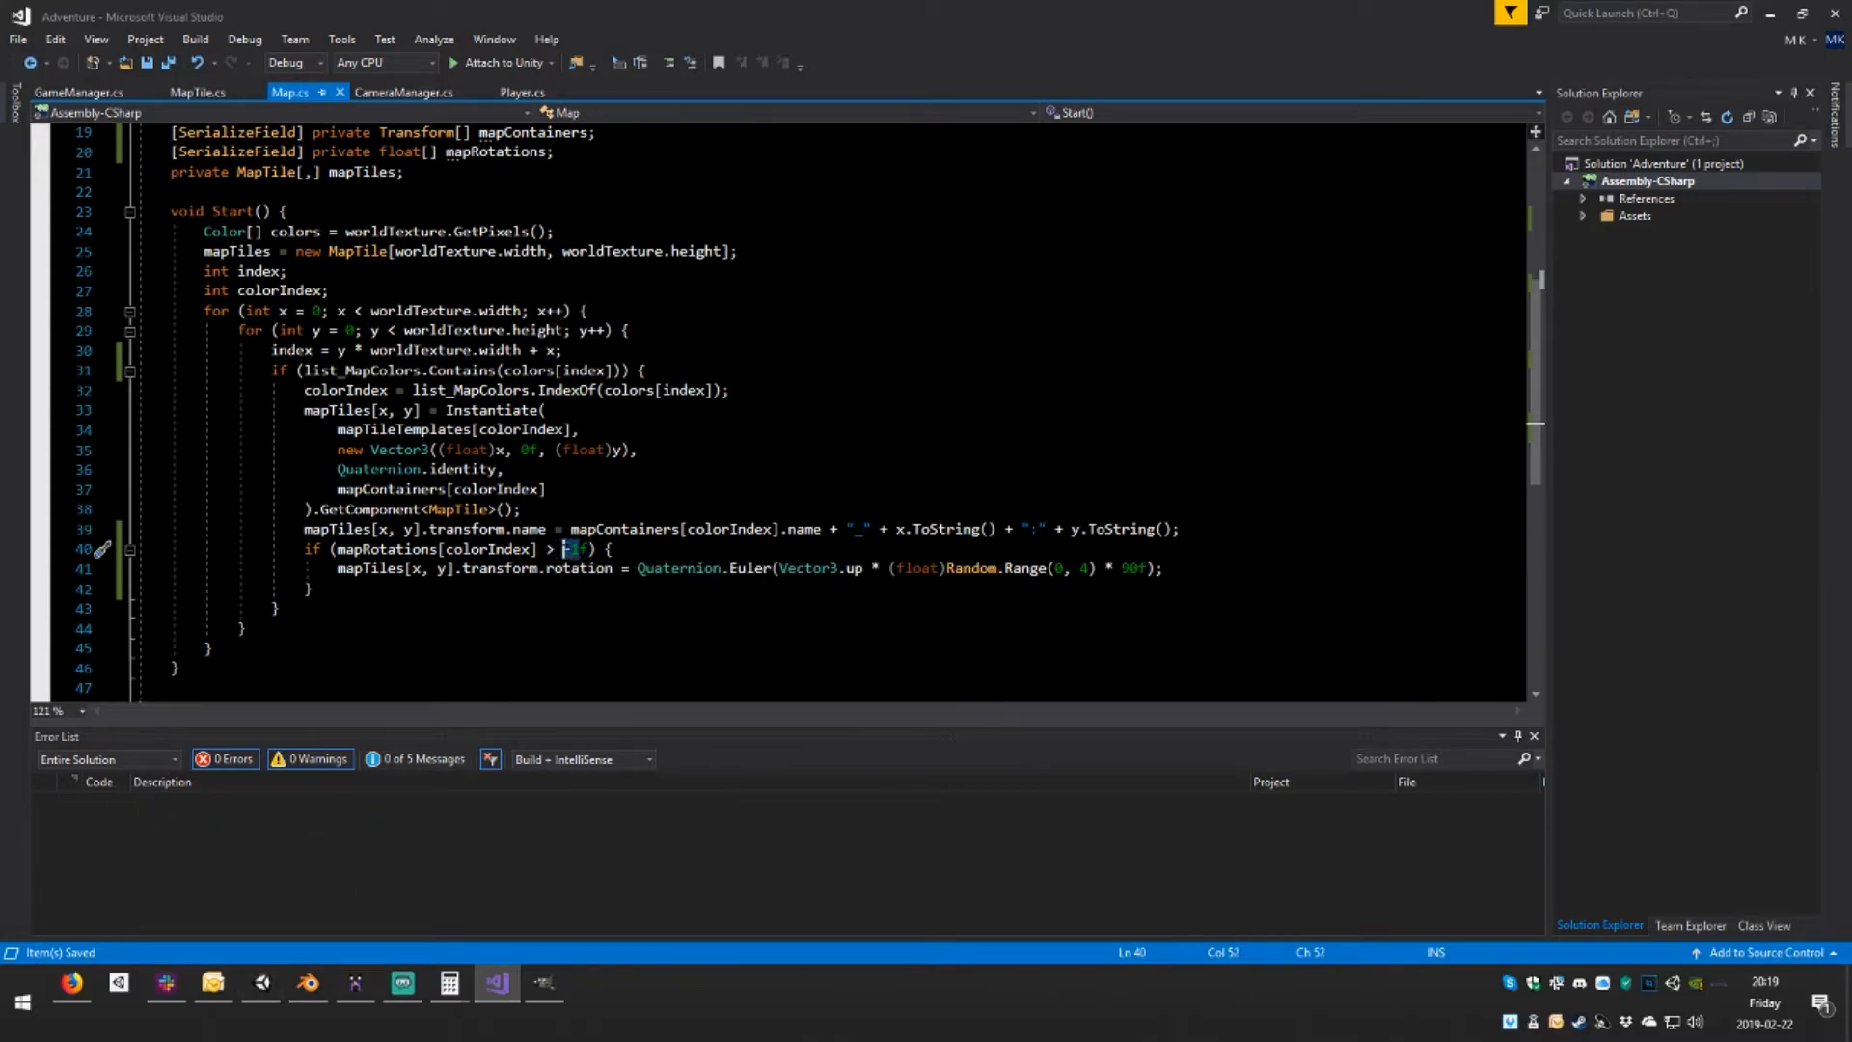
type("0")
type("<")
key("ctrl+s")
Switch to Unity, set World's Map Rotations array size to 5, and set Elements 1, 2 and 3 to -1
left_click(264, 994)
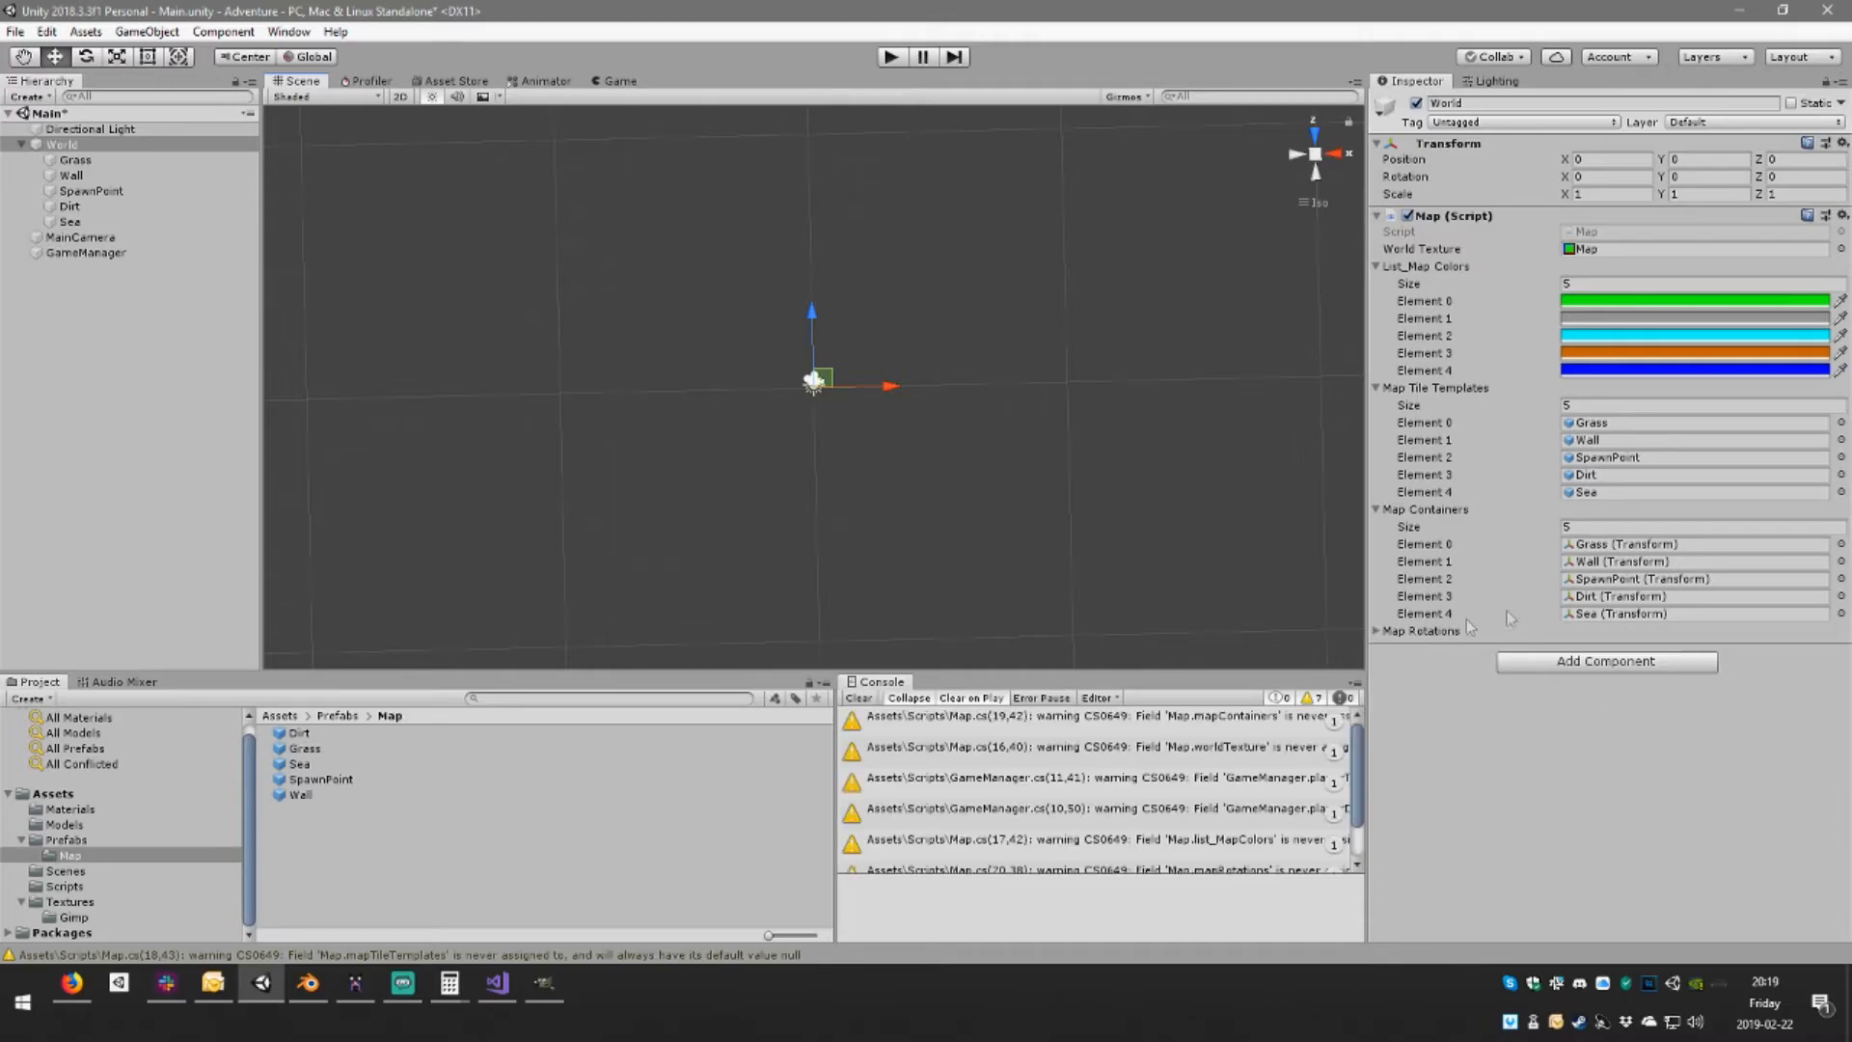
left_click(1620, 650)
type("5")
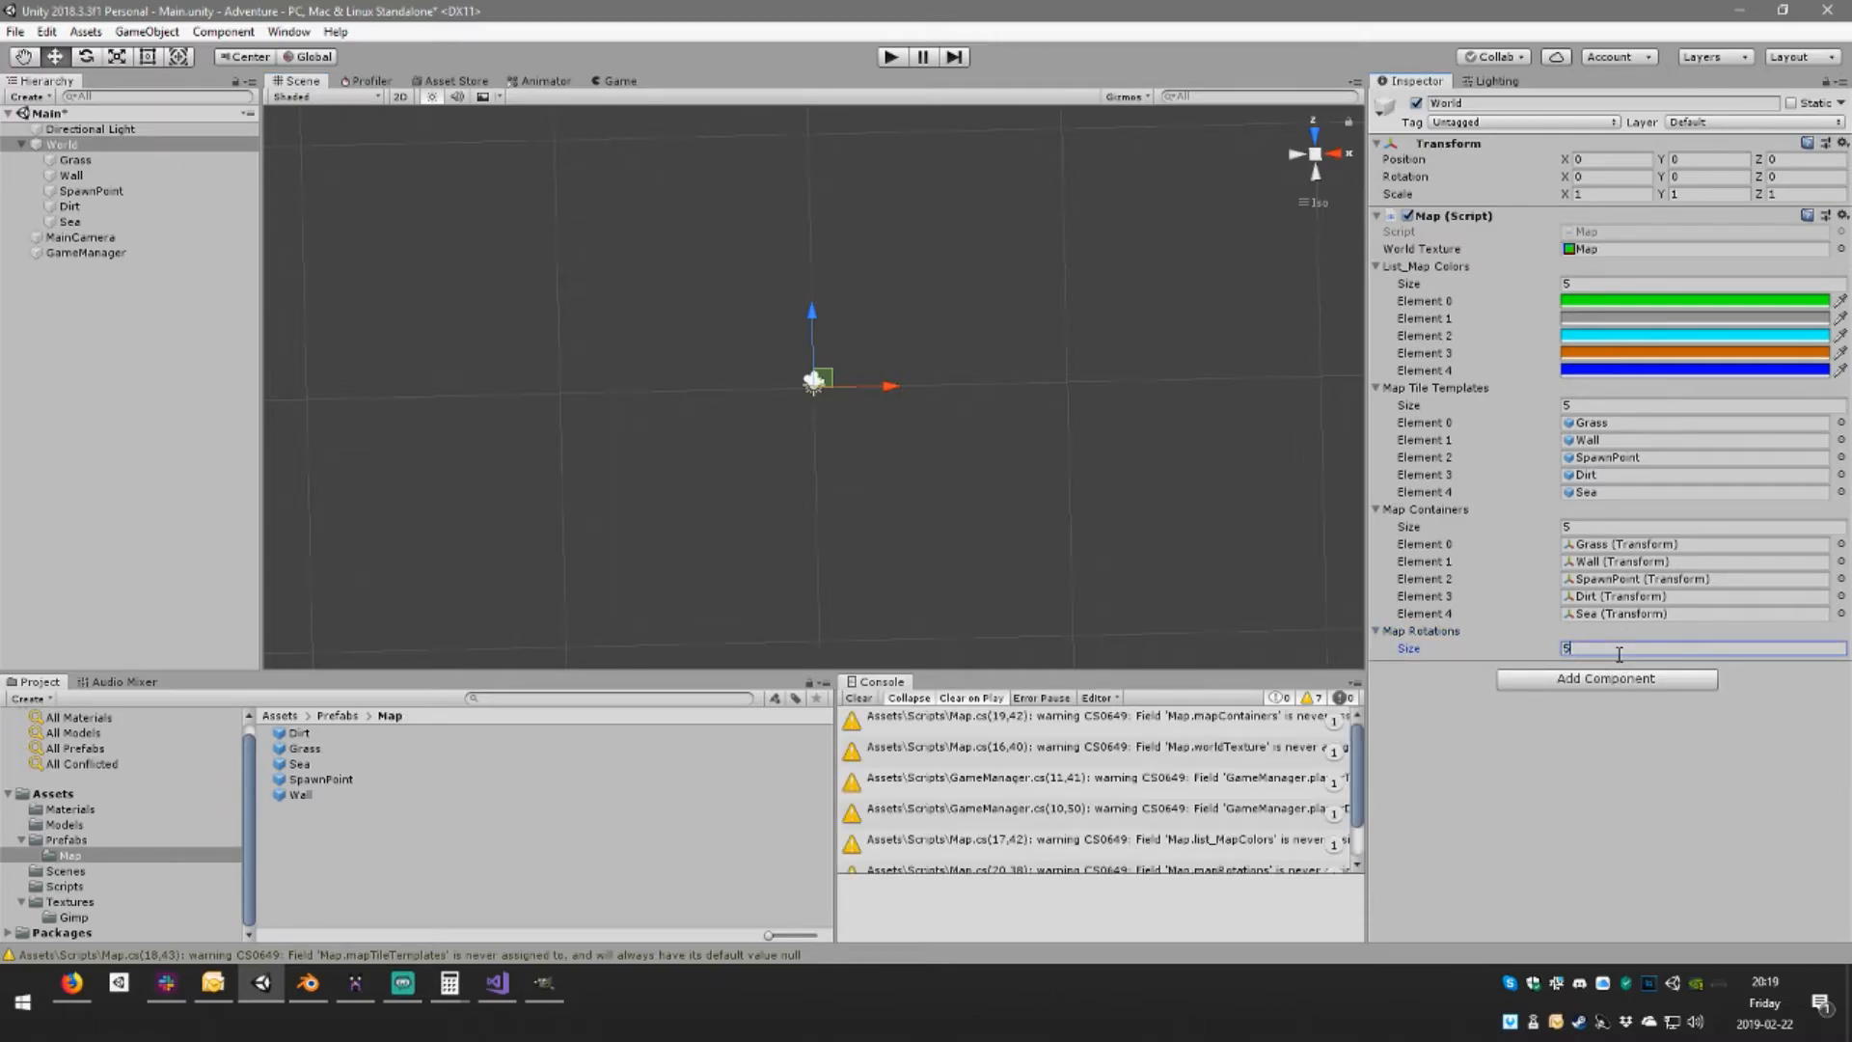
key("Return")
left_click(1599, 682)
type("-1")
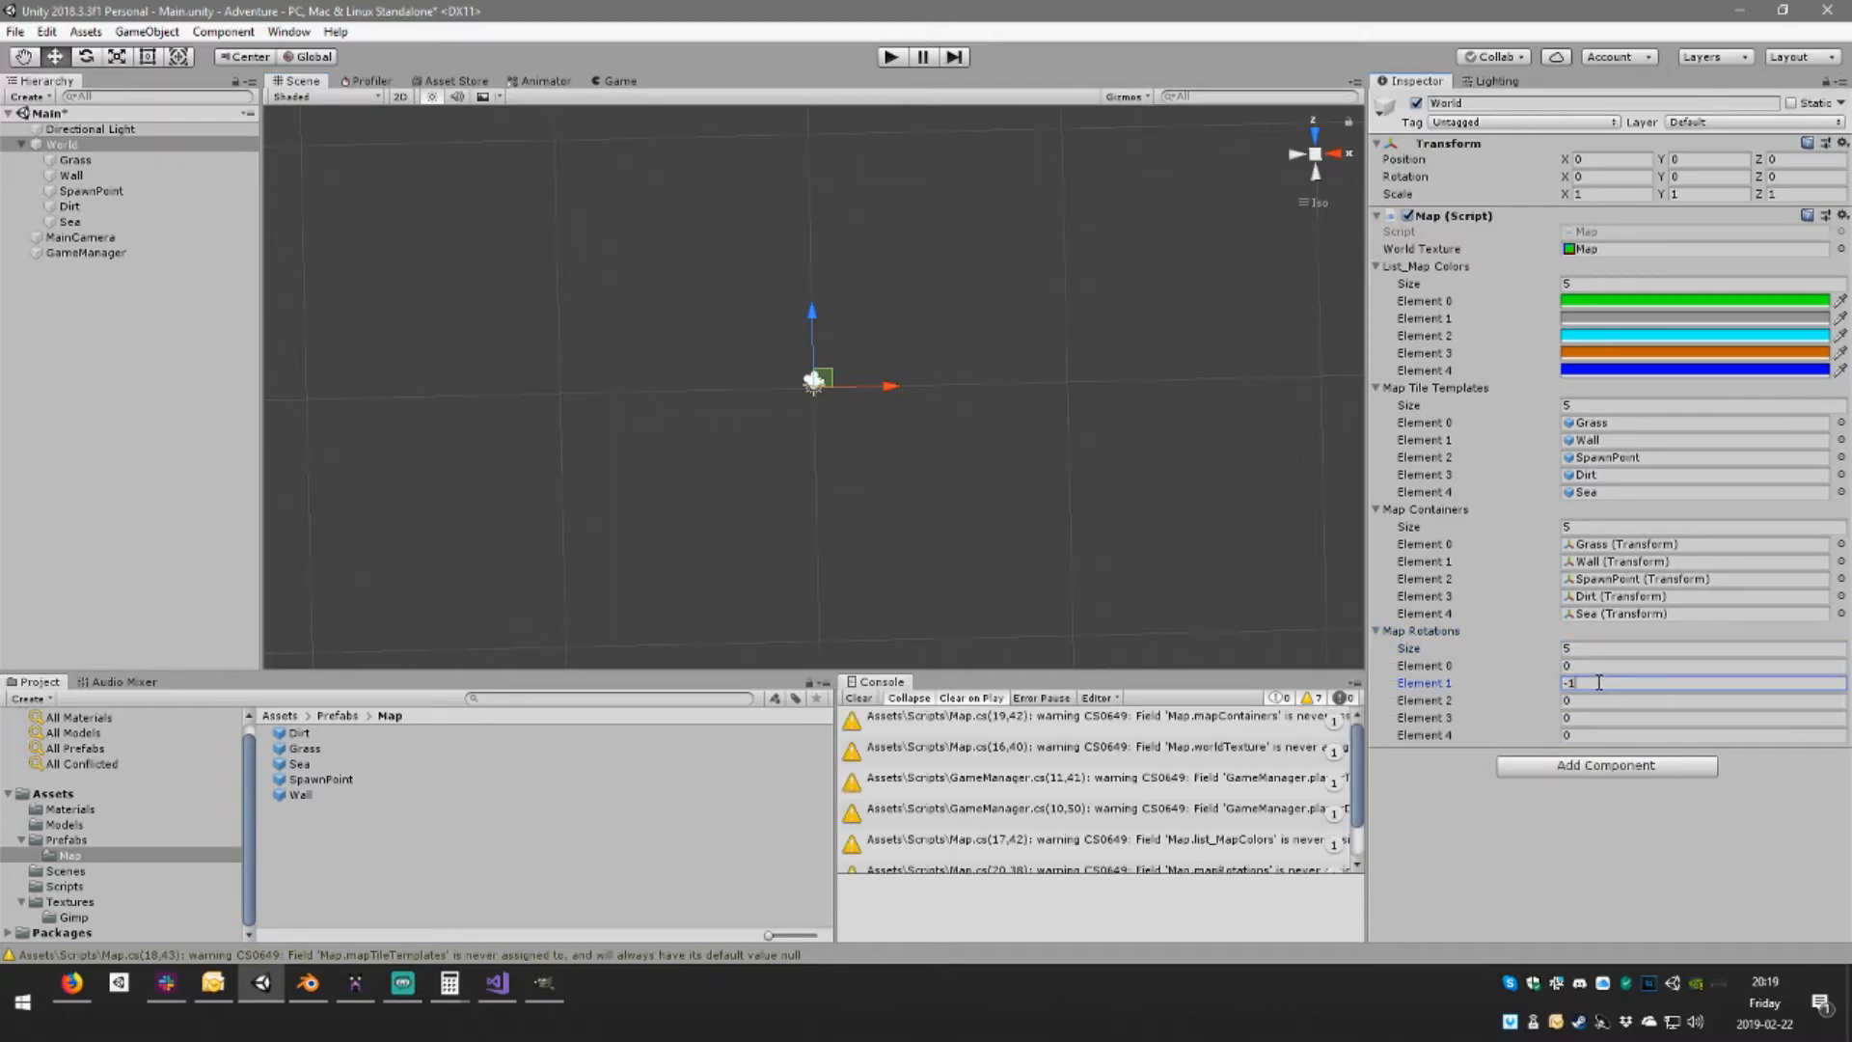
left_click(1595, 701)
type("-0")
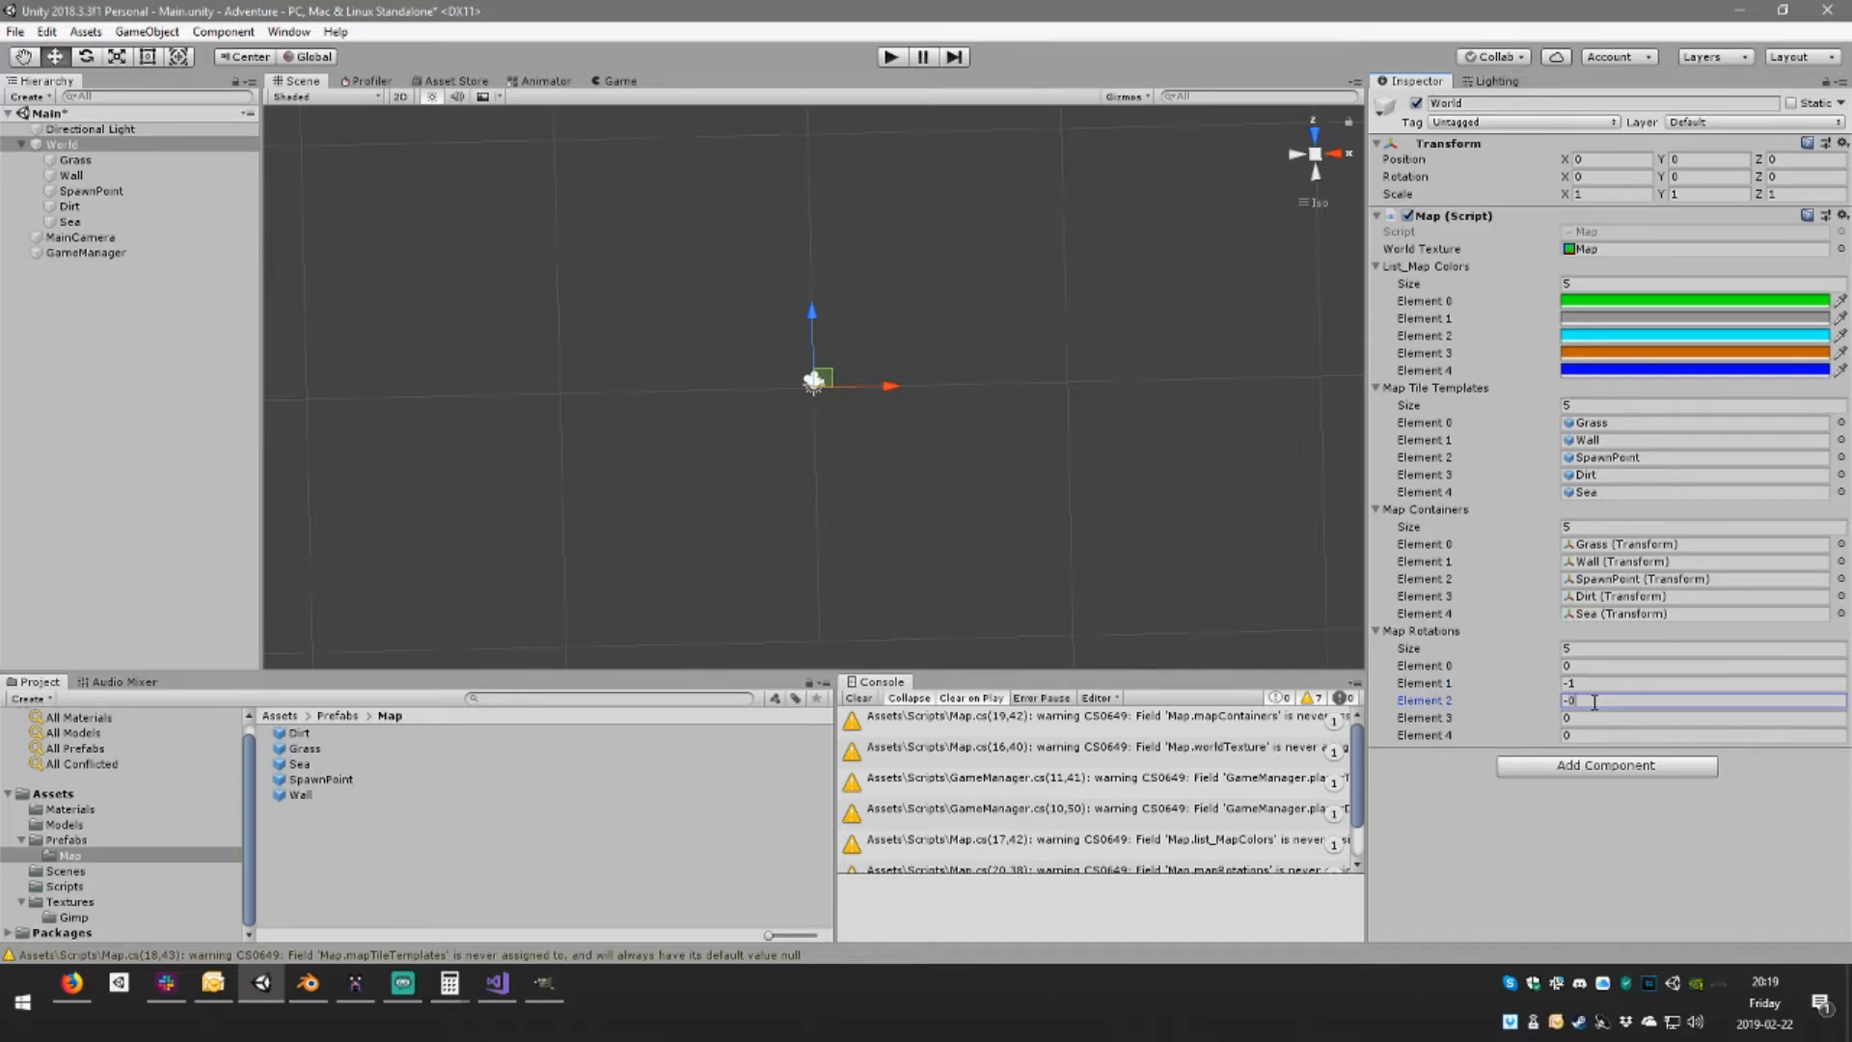
key("BackSpace")
type("1")
left_click(1588, 720)
type("-1")
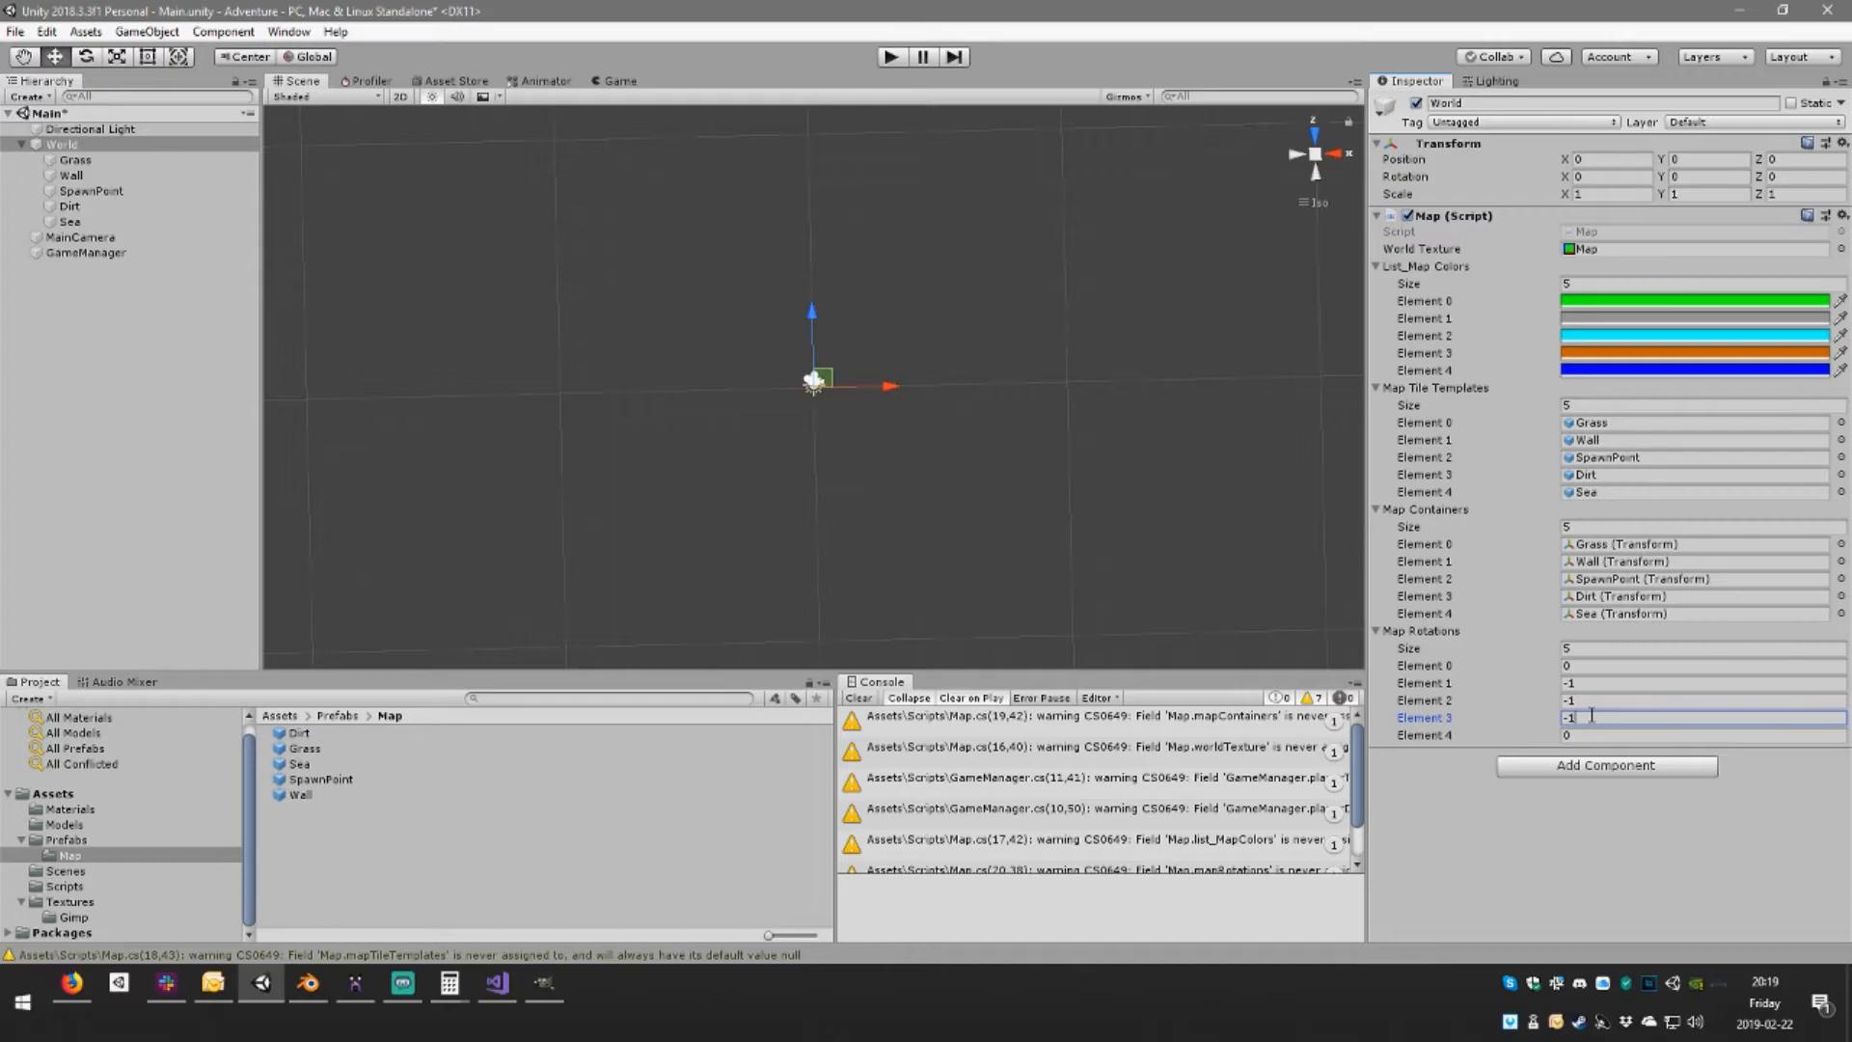
Set Map Rotations Element 4 to 180 and test-run the game
left_click(1602, 735)
type("180")
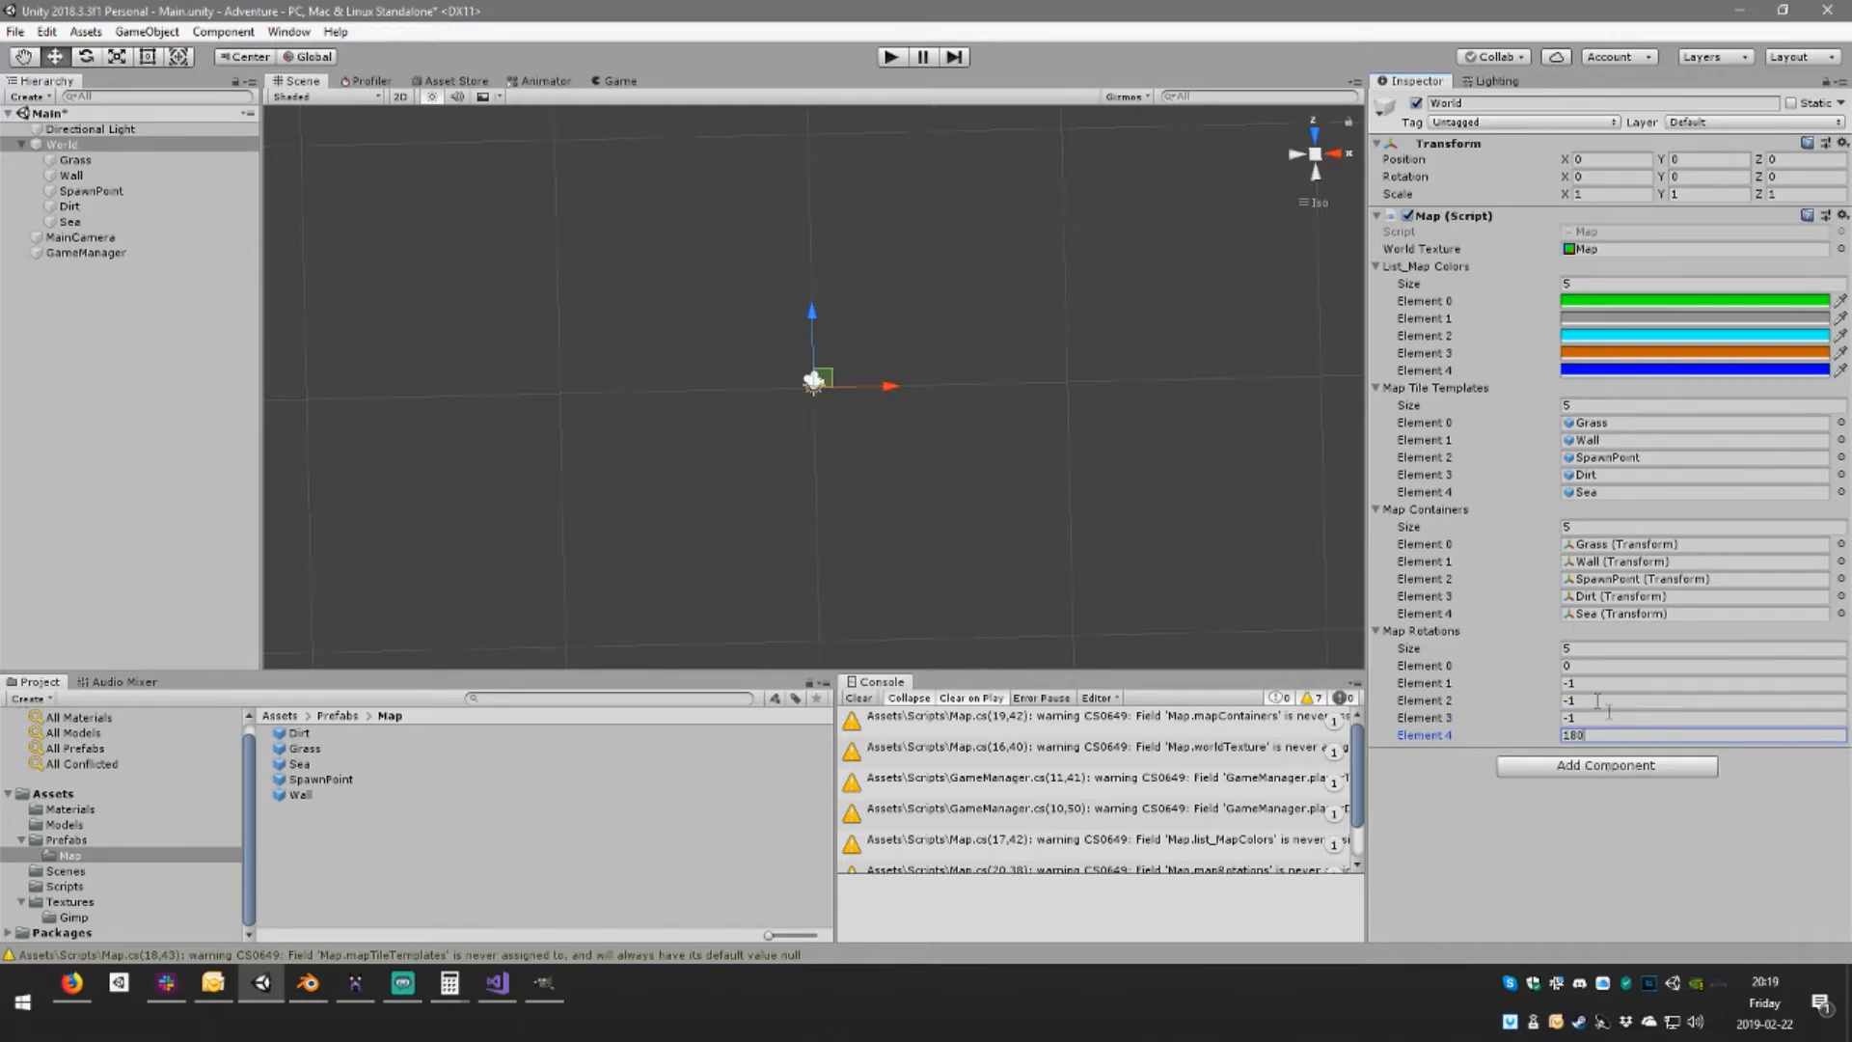
left_click(890, 58)
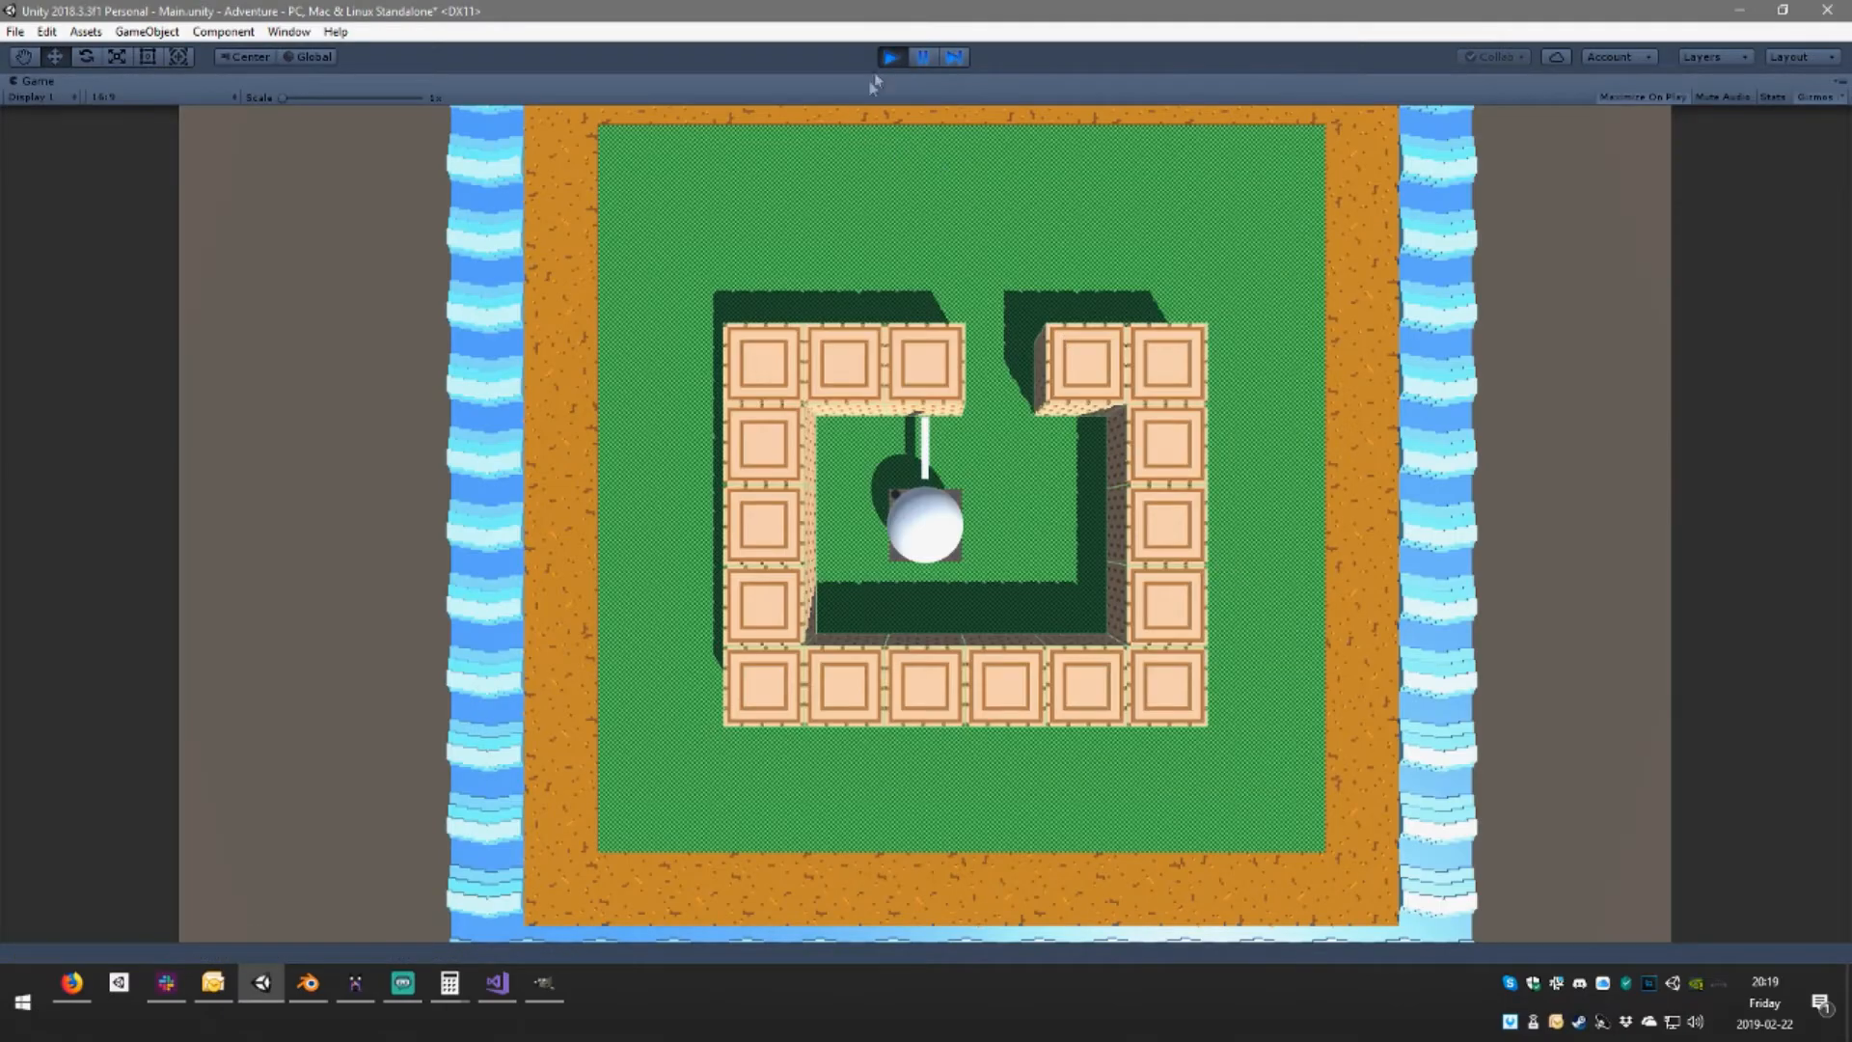
Stop the test run, switch to Visual Studio, add an empty else block after the rotation if statement, and save Map.cs
left_click(889, 58)
left_click(498, 982)
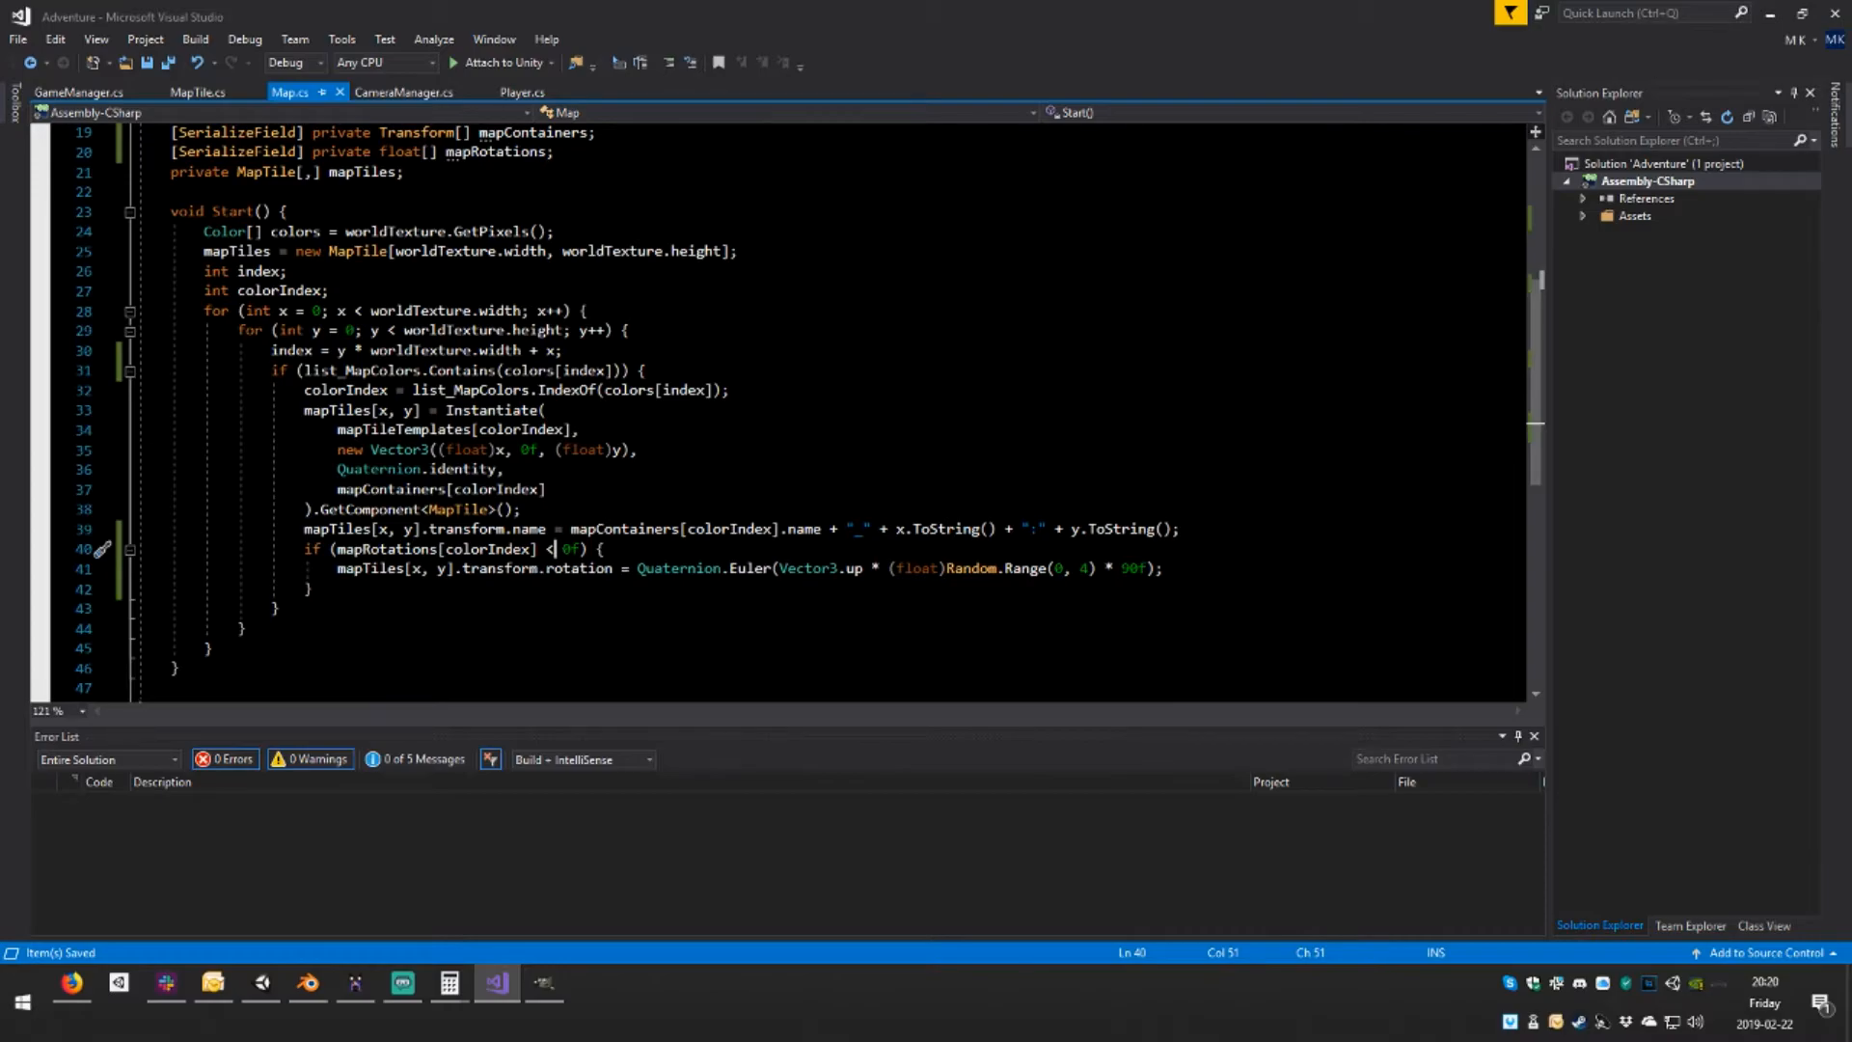
left_click(314, 588)
type("elae")
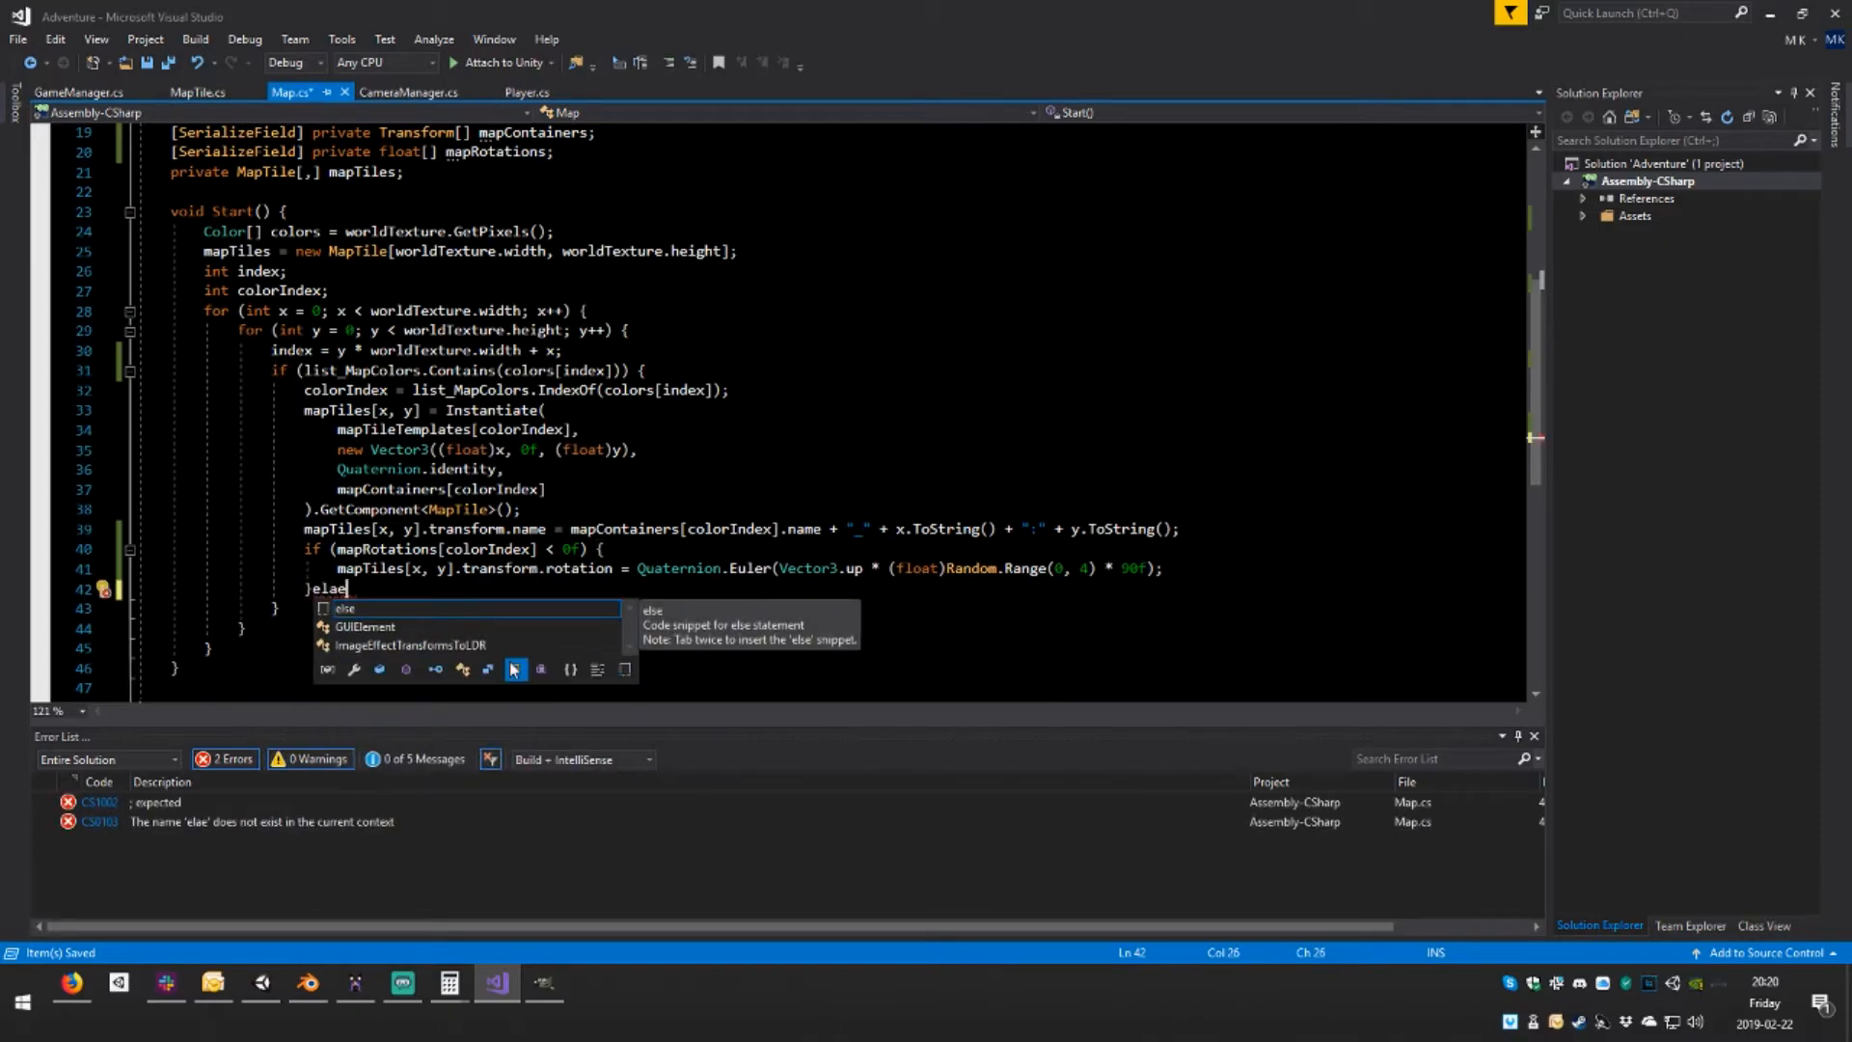
type("{")
key("Return")
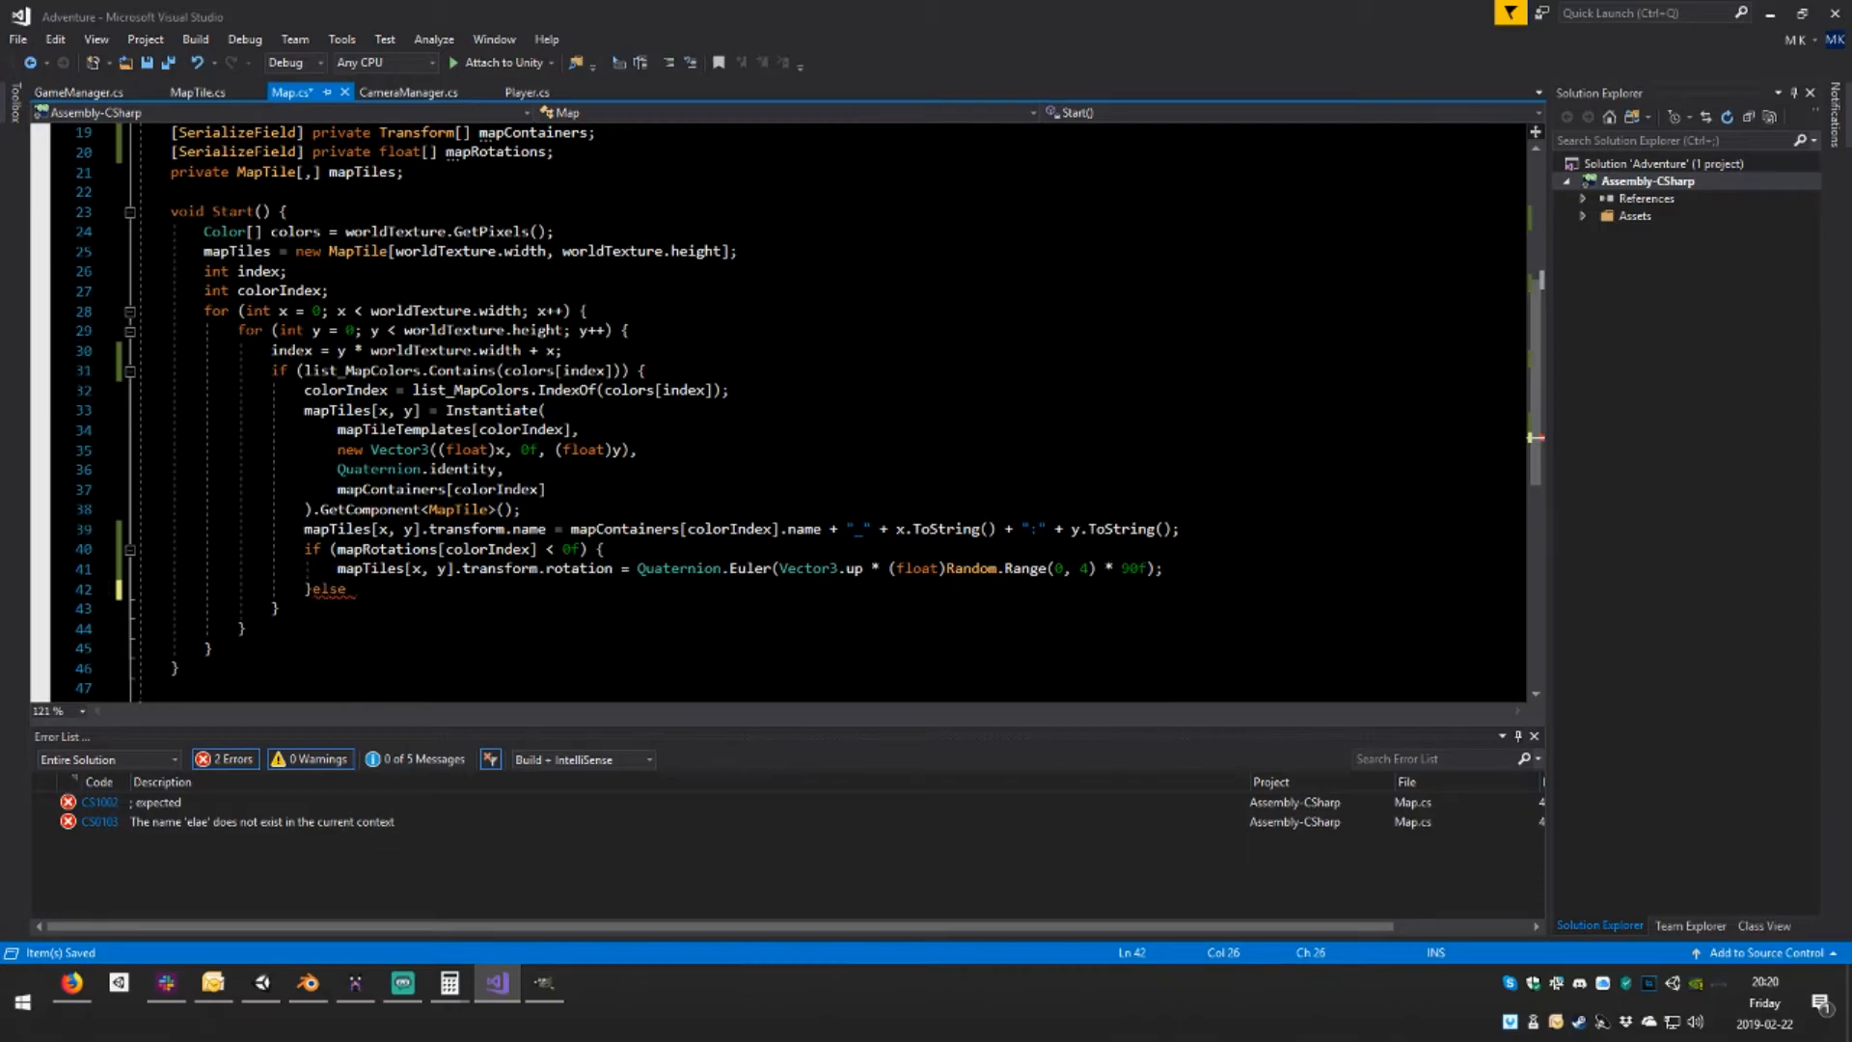
key("Return")
type("}")
key("ctrl+s")
Copy the random-rotation assignment from the if block into the else block
left_click_drag(337, 568, 1166, 569)
key("ctrl+c")
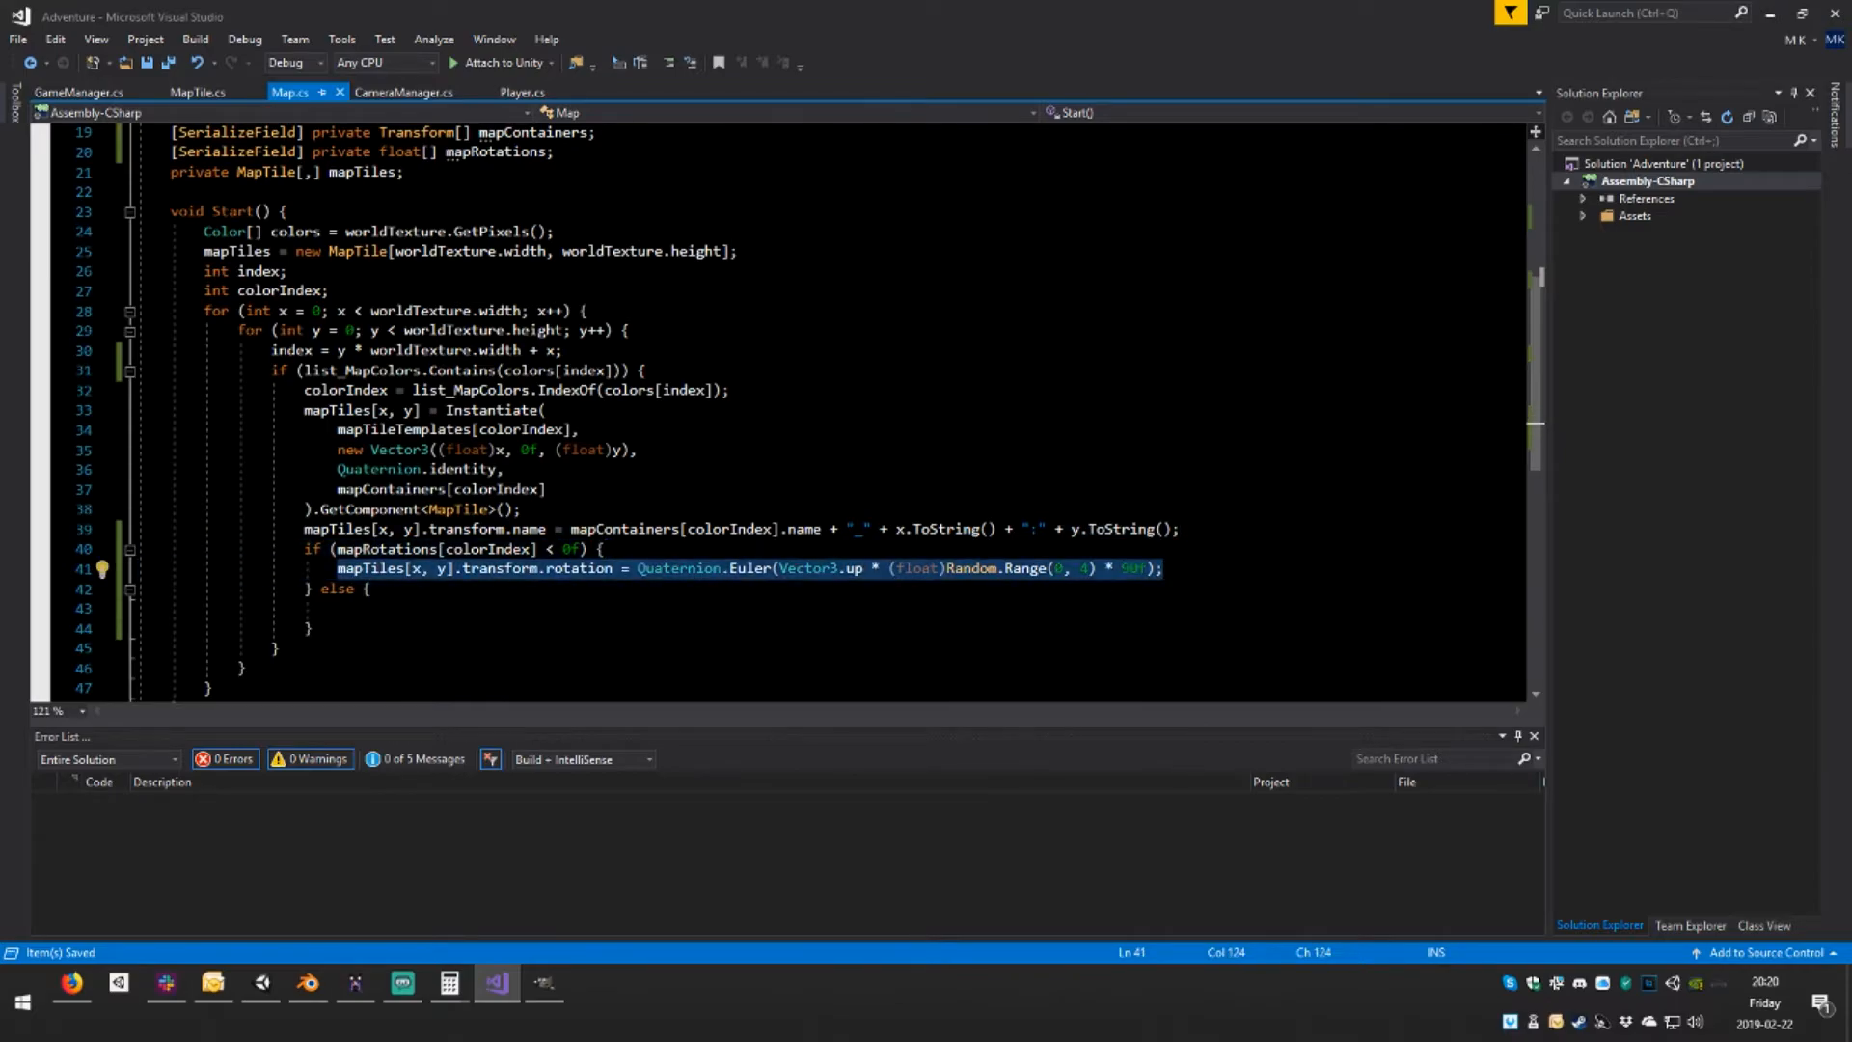
left_click(911, 609)
key("ctrl+v")
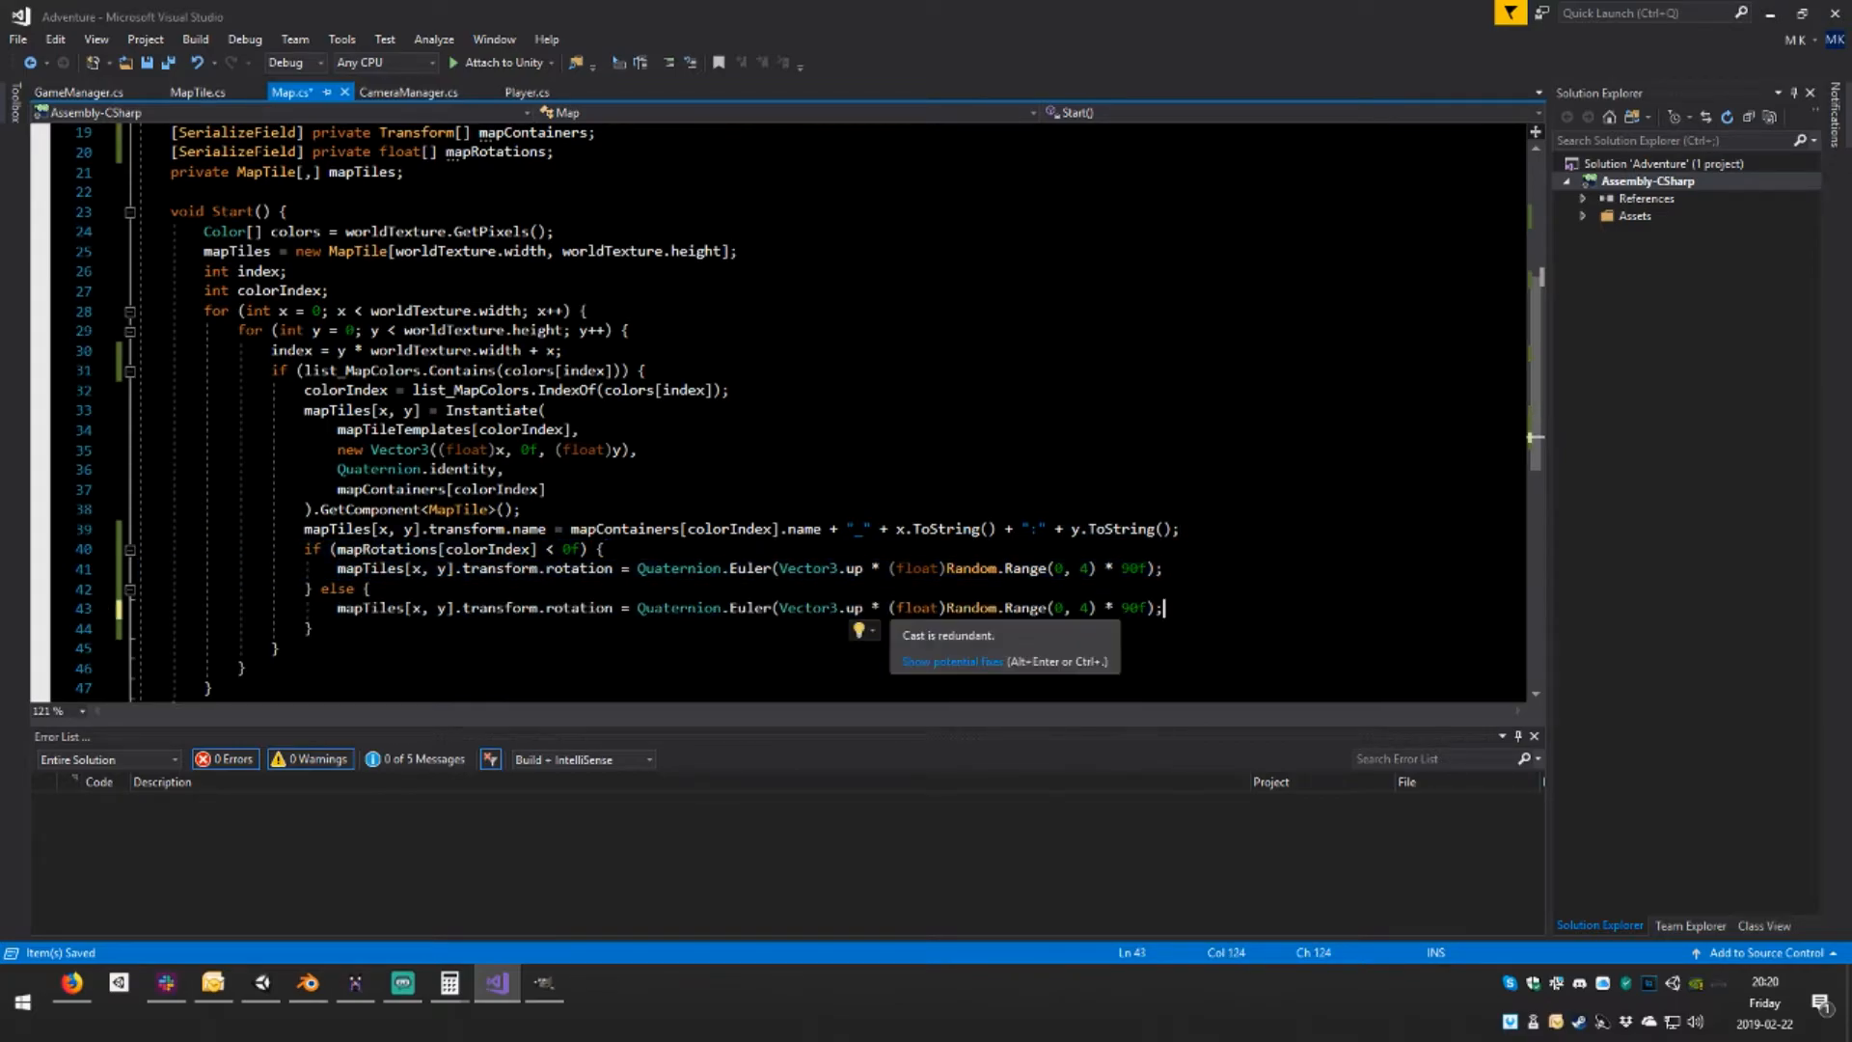
Replace the else block's random-angle expression with mapRotations[colorIndex] and save Map.cs
left_click(591, 132)
left_click(524, 151)
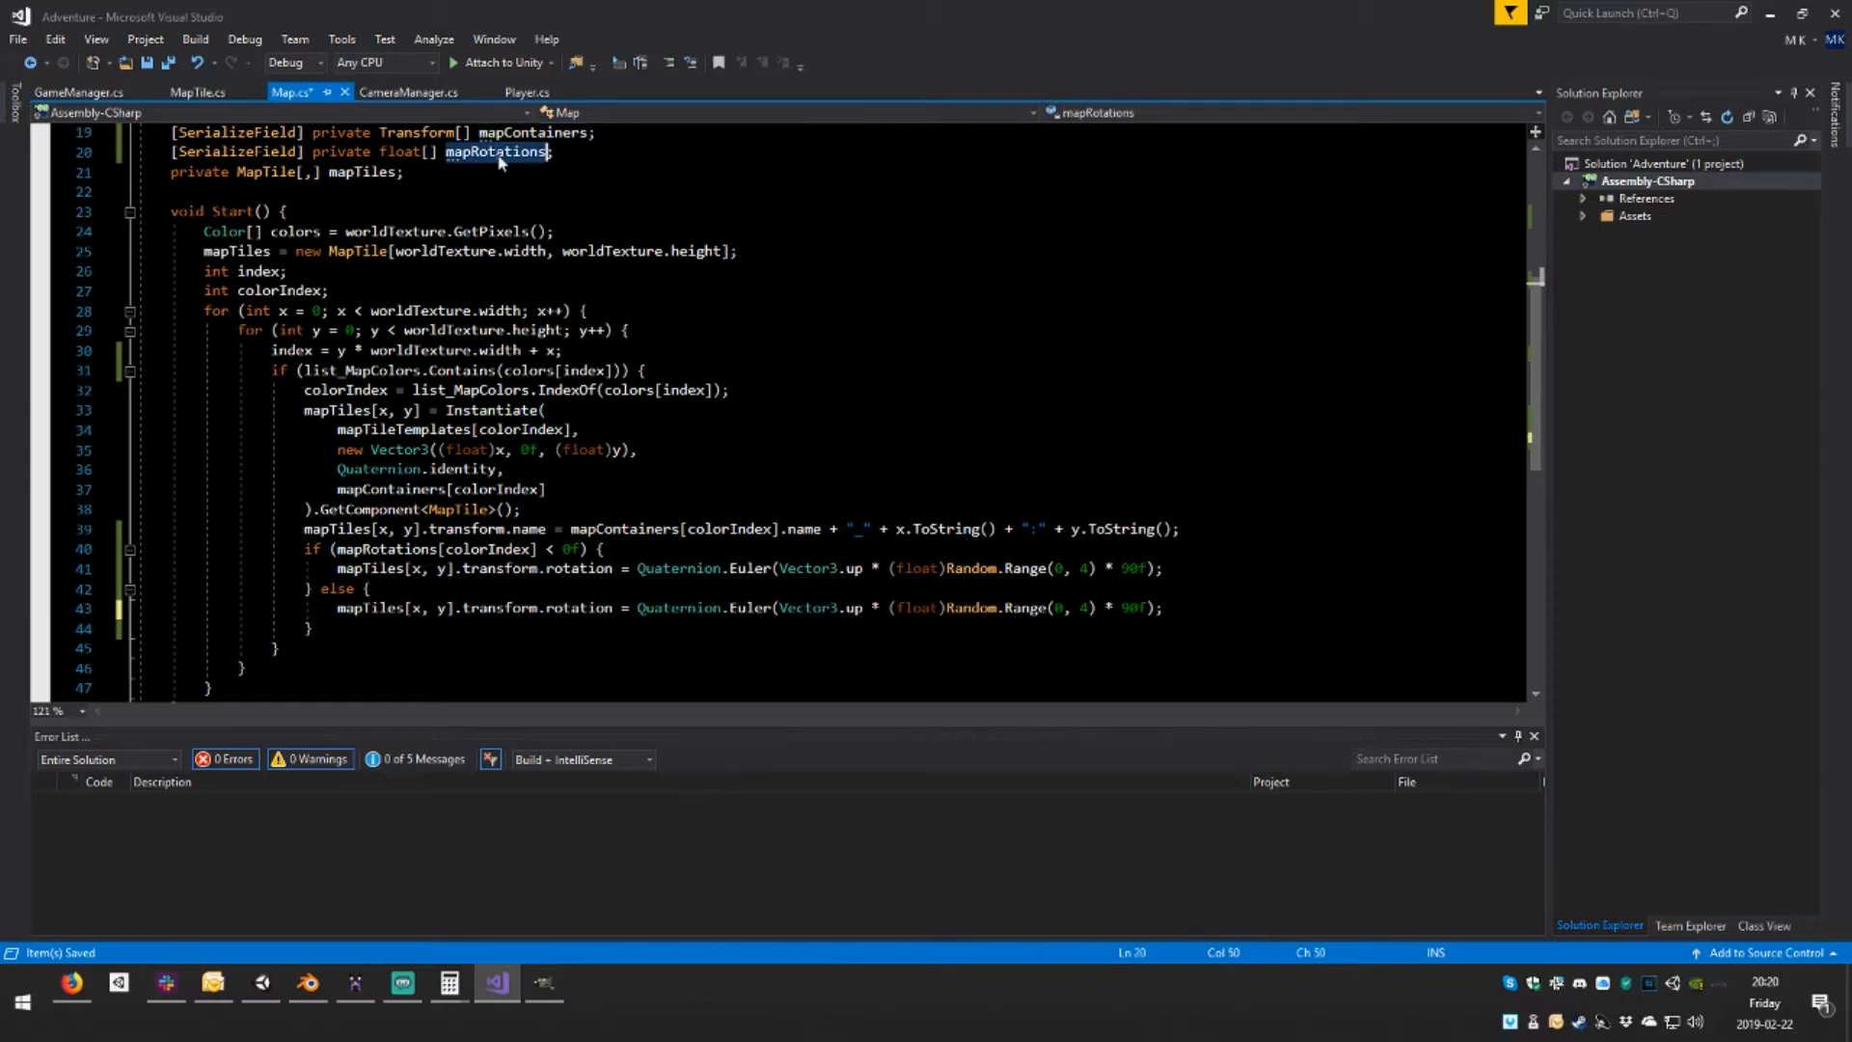
left_click_drag(888, 608, 1139, 608)
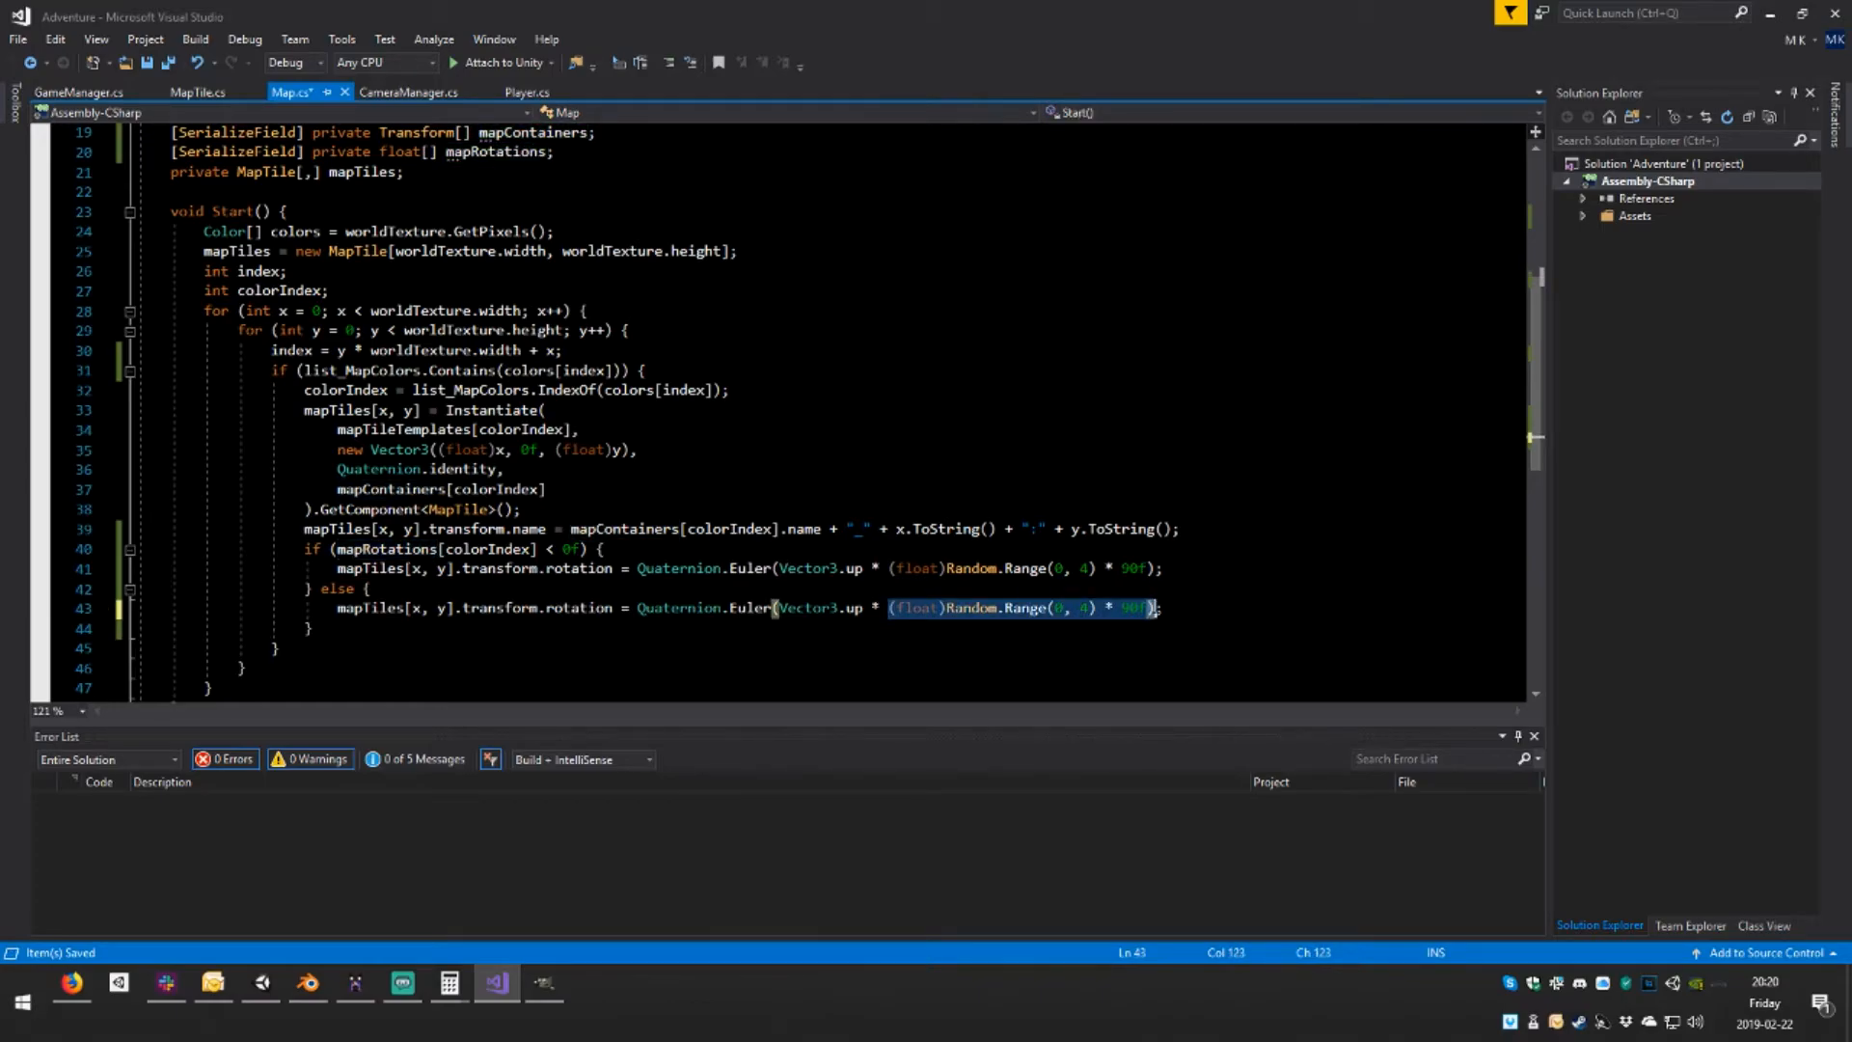
key("ctrl+v")
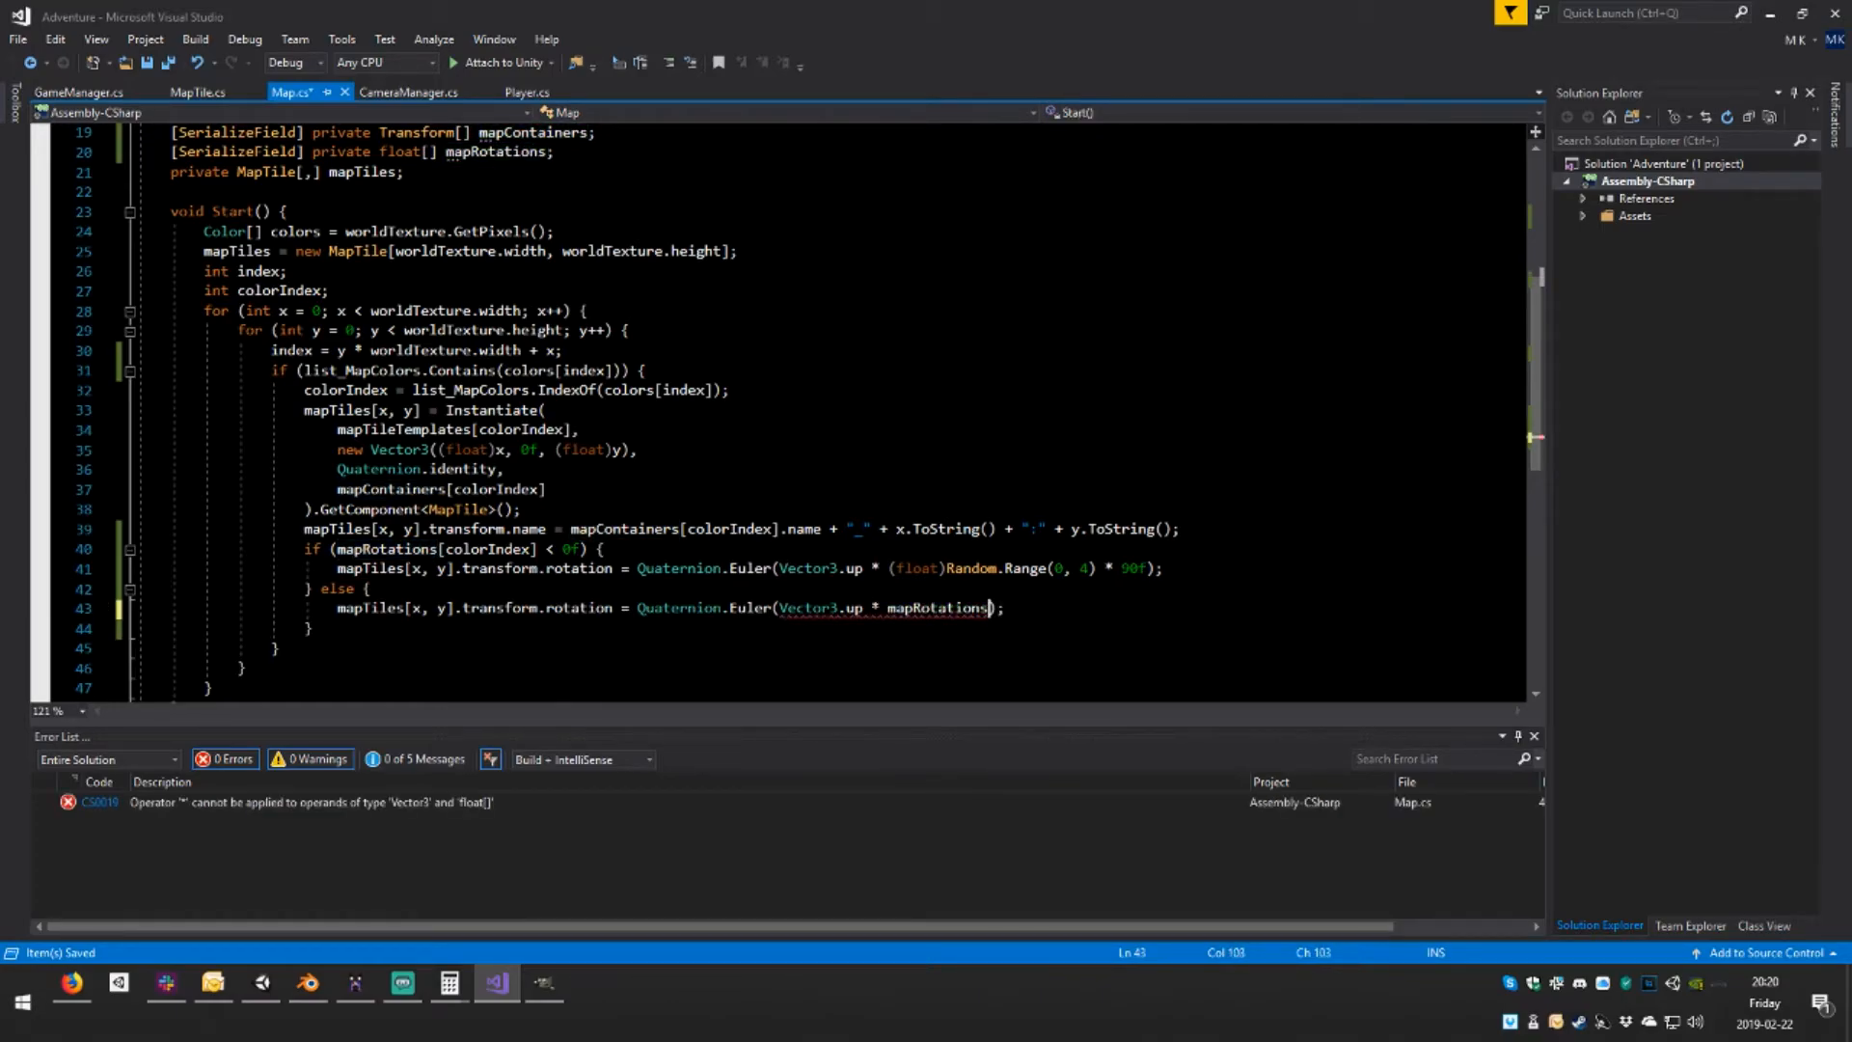
type("[color")
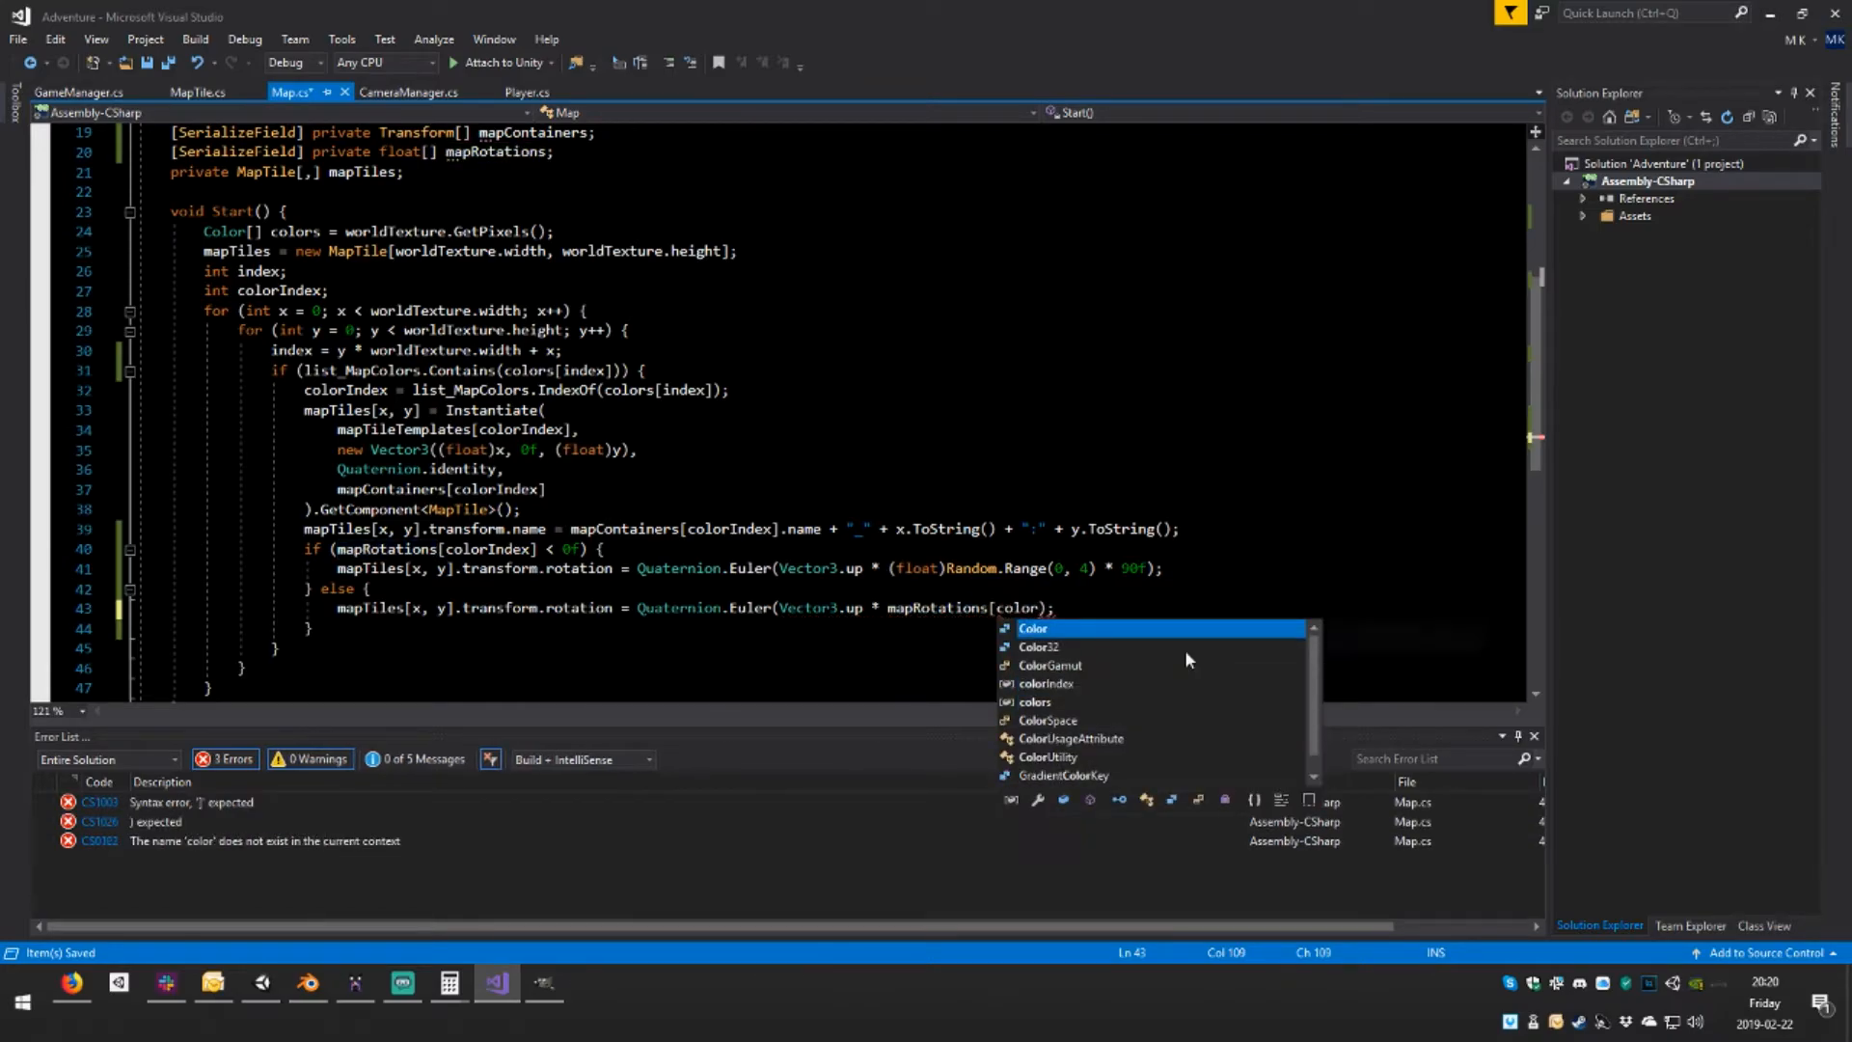
key("Tab")
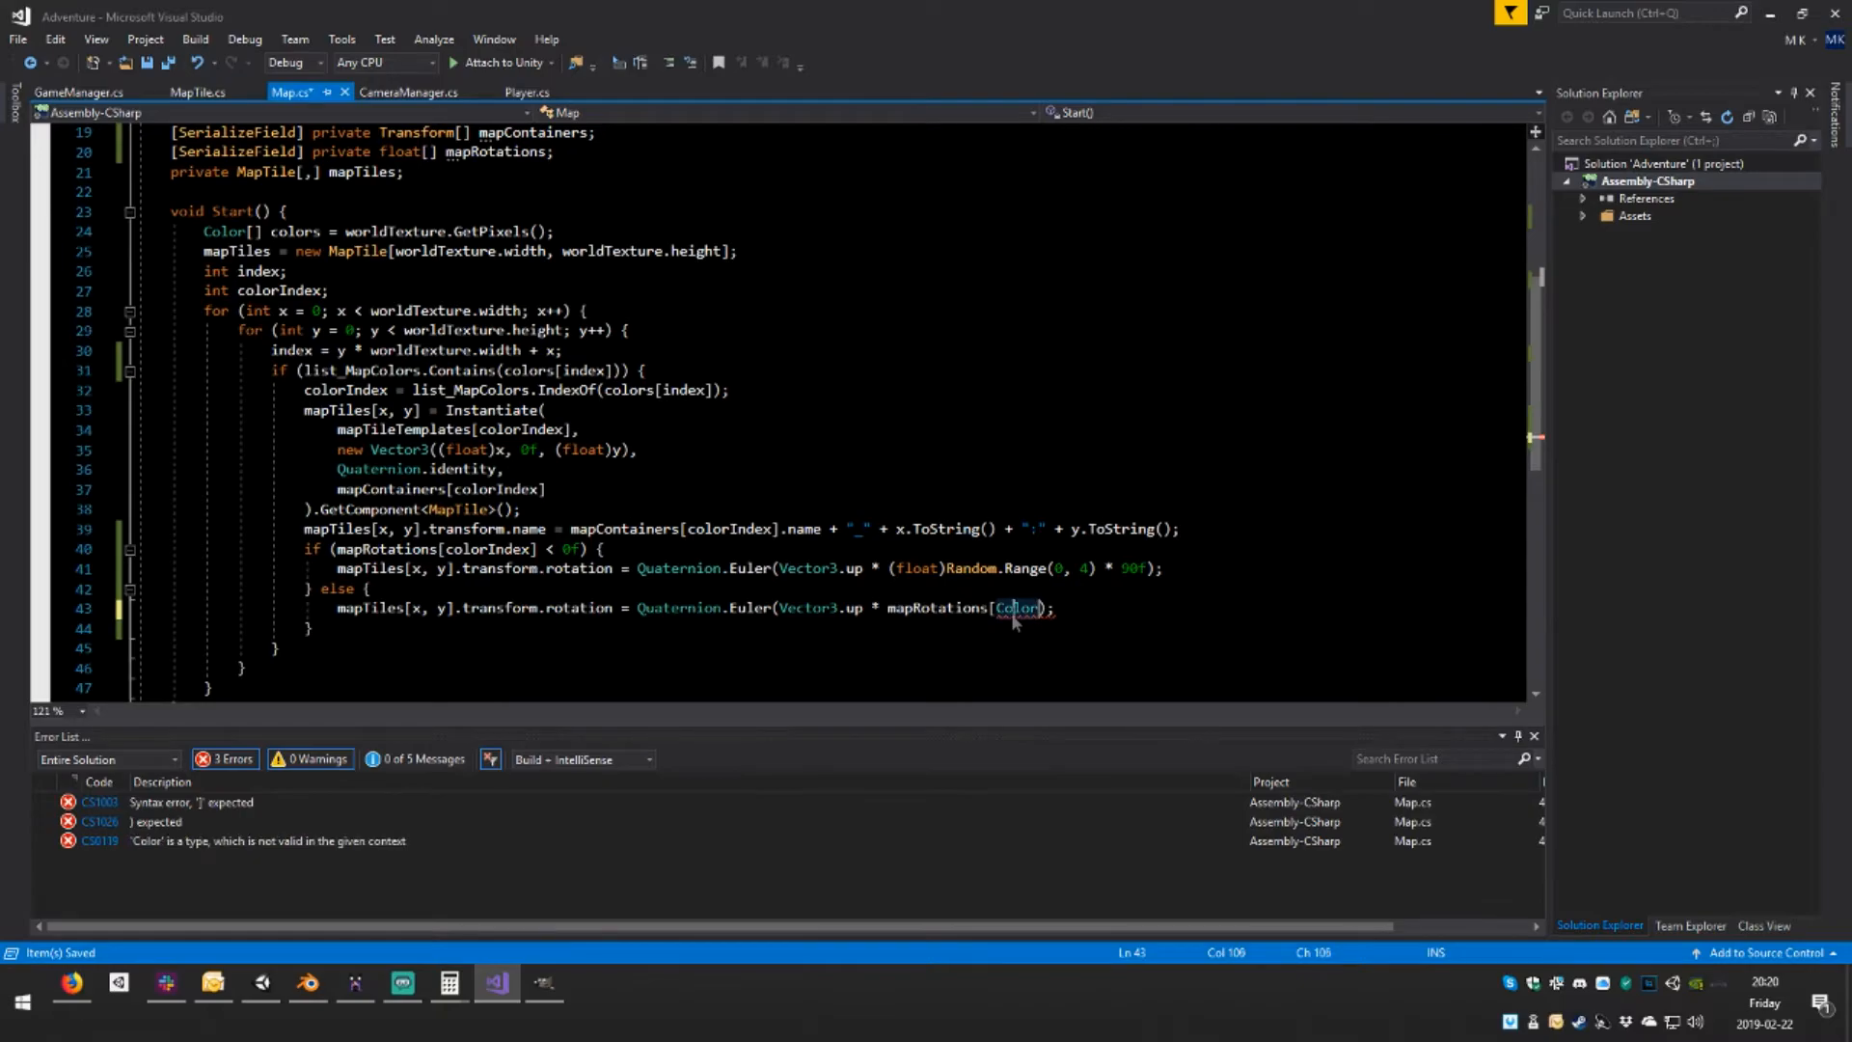
key("BackSpace")
key("BackSpace")
key("BackSpace")
key("BackSpace")
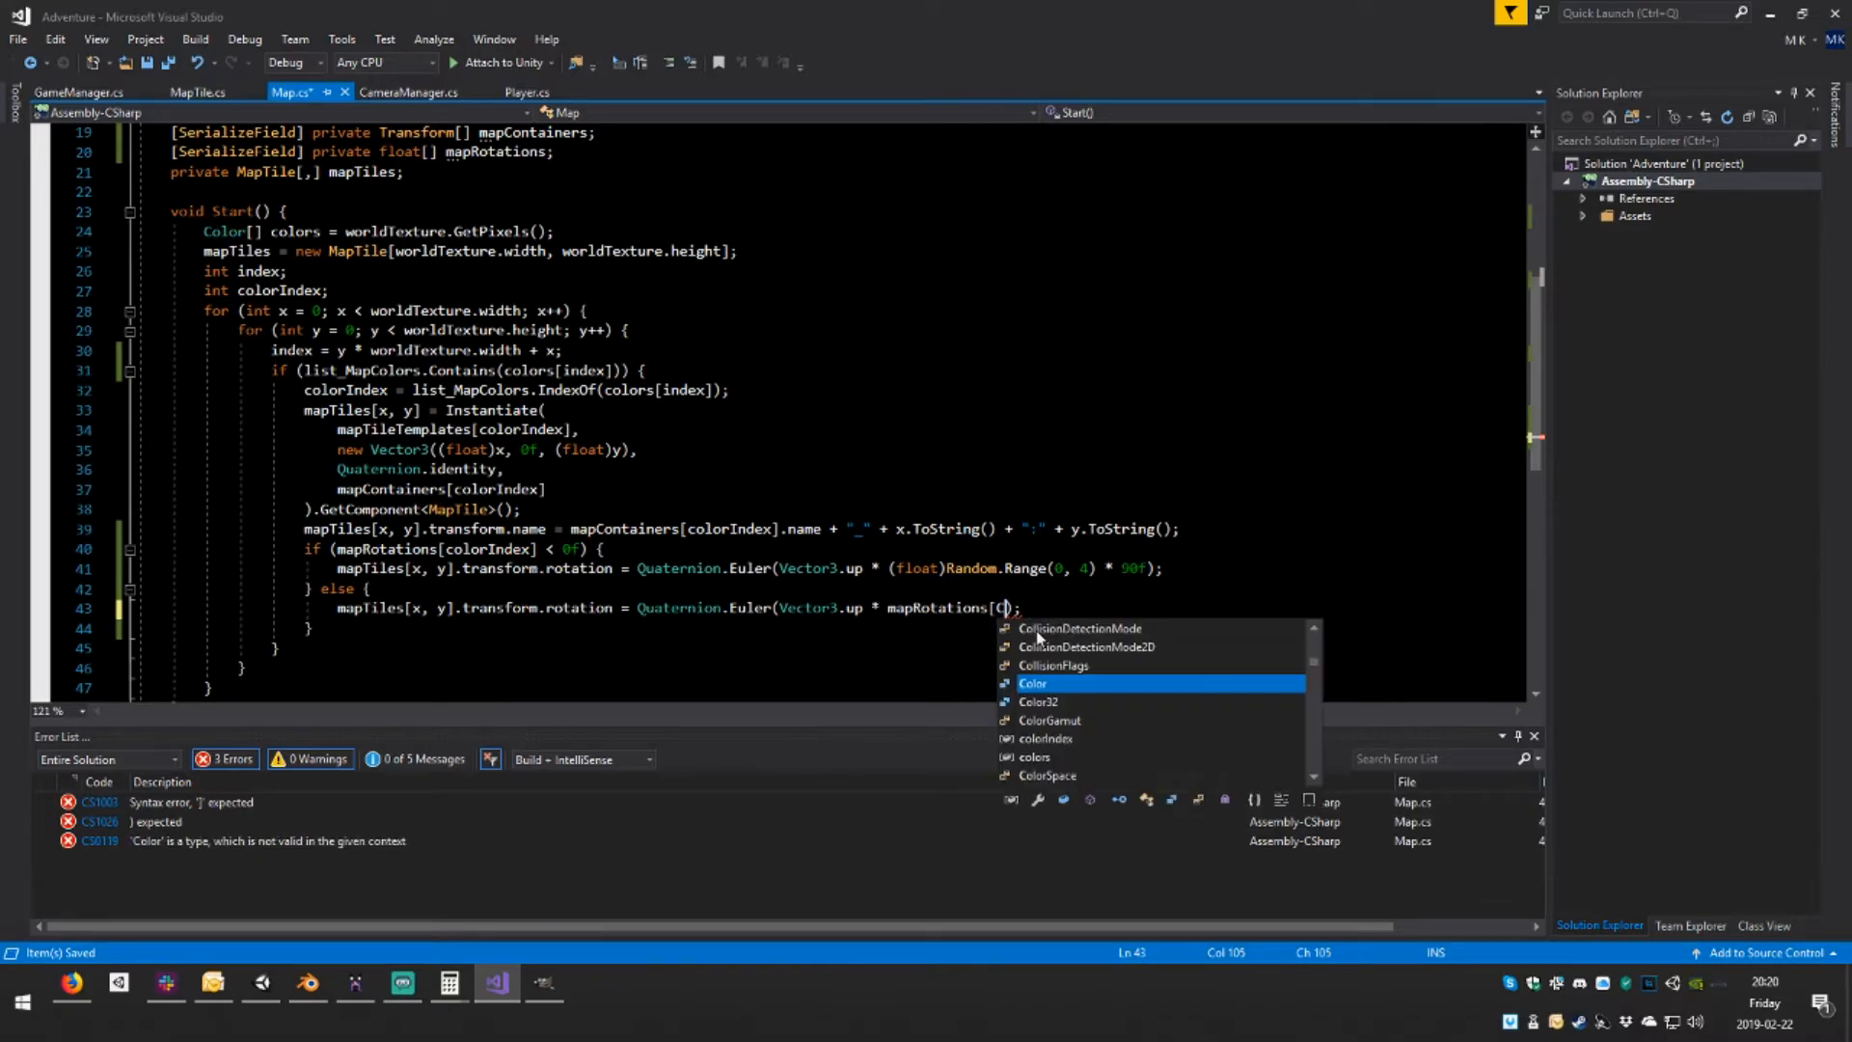
type("olorIndex")
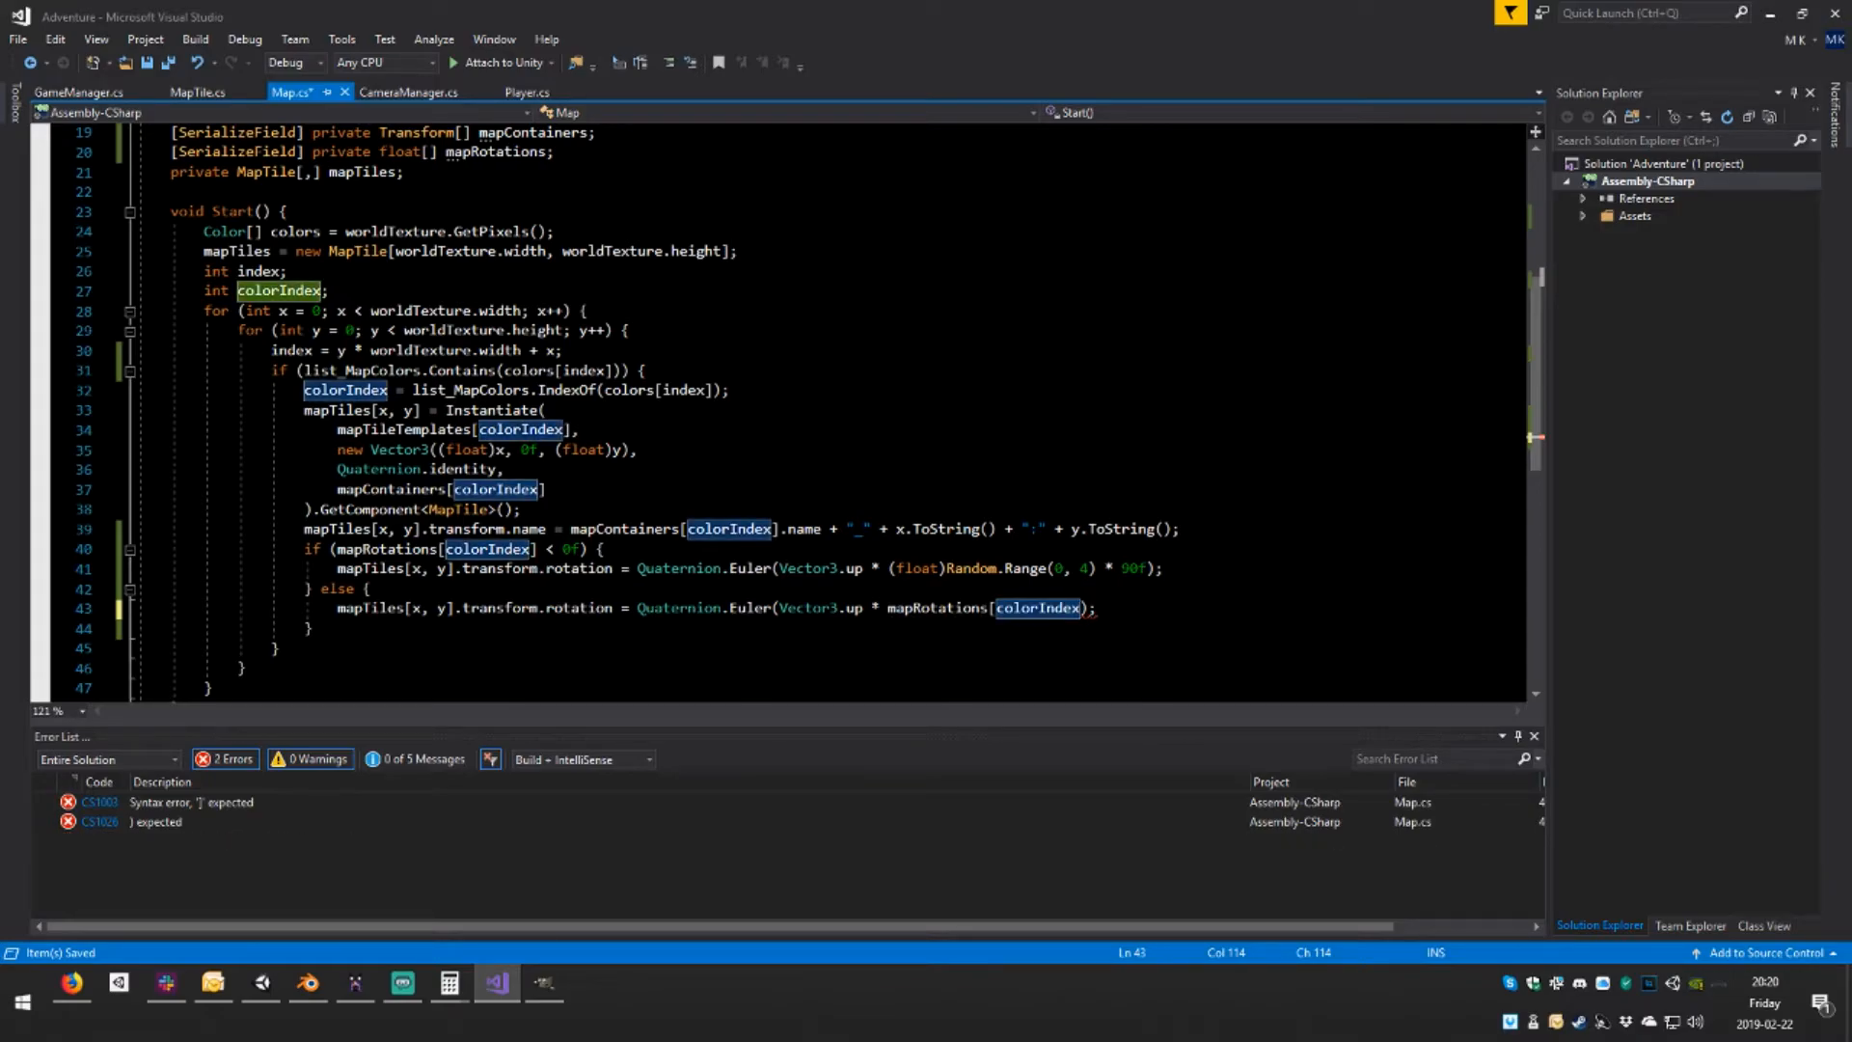
type("]")
key("ctrl+s")
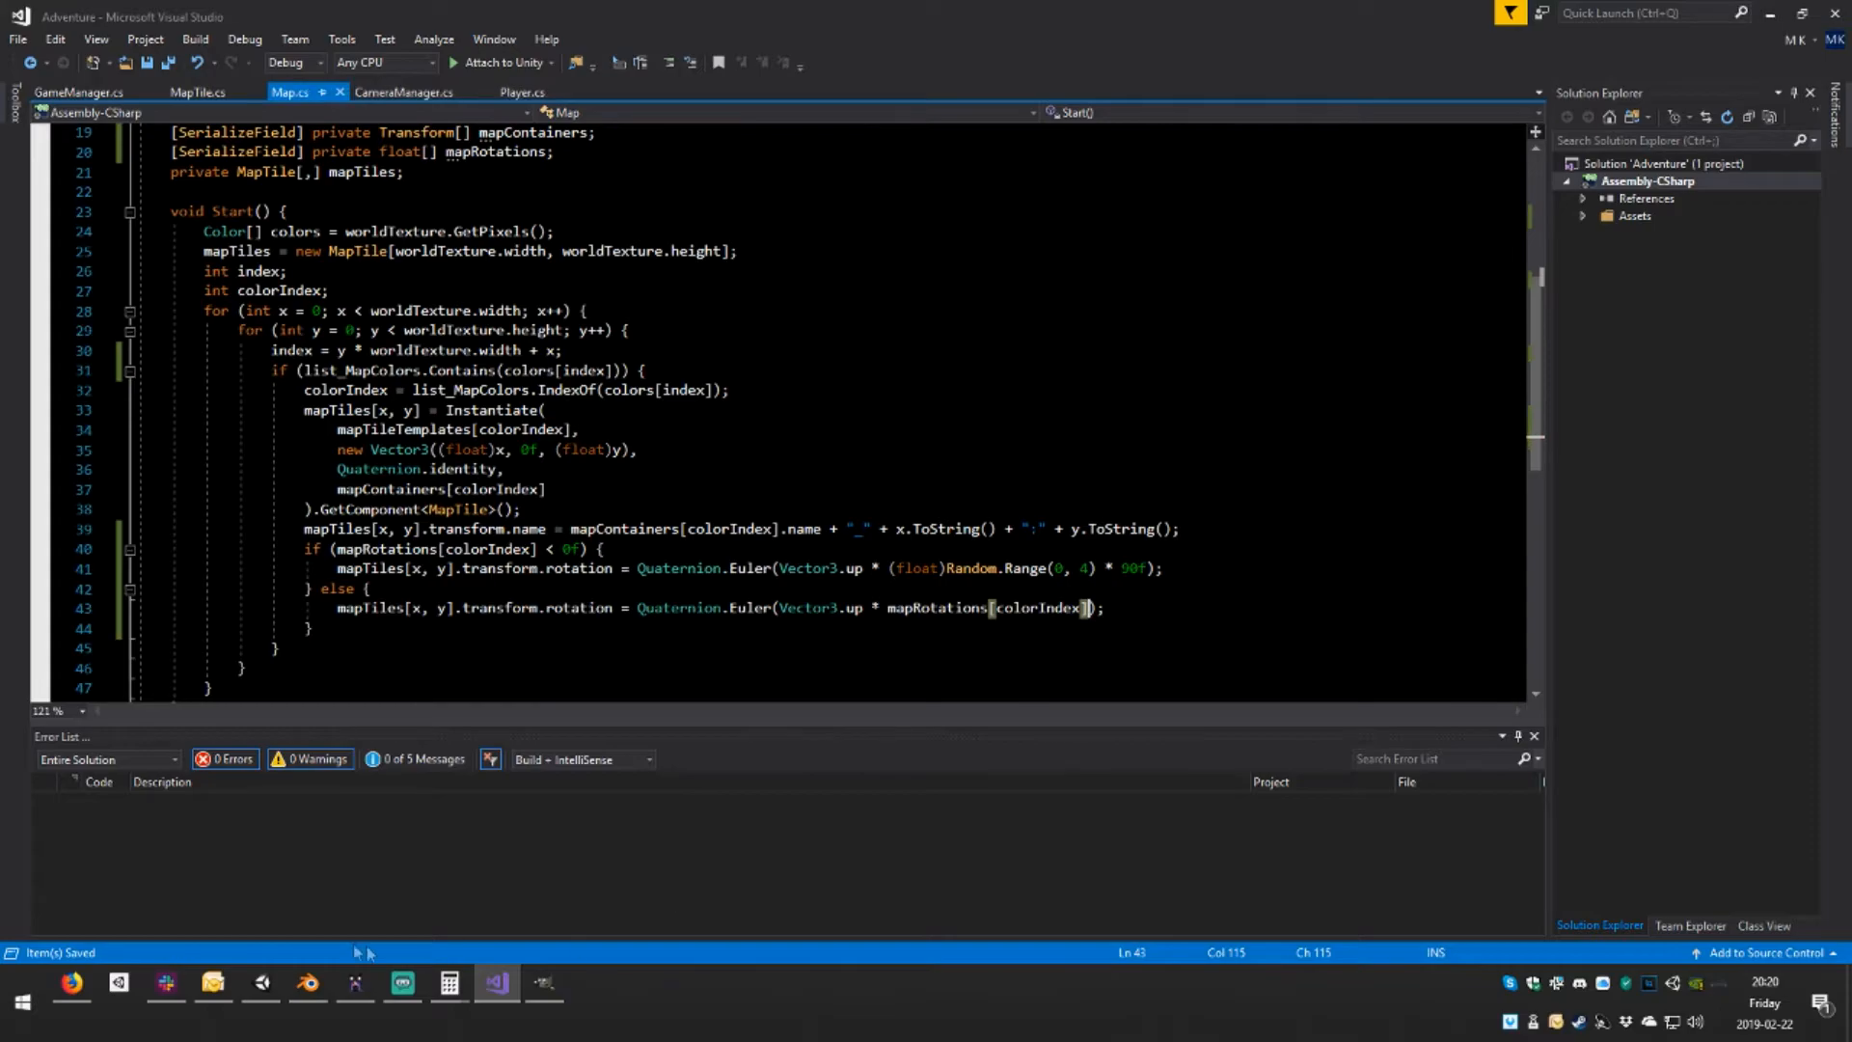
Switch to Unity and test-run the game, moving the player around the map to examine the tile rotations, and stop the run
left_click(262, 983)
left_click(883, 61)
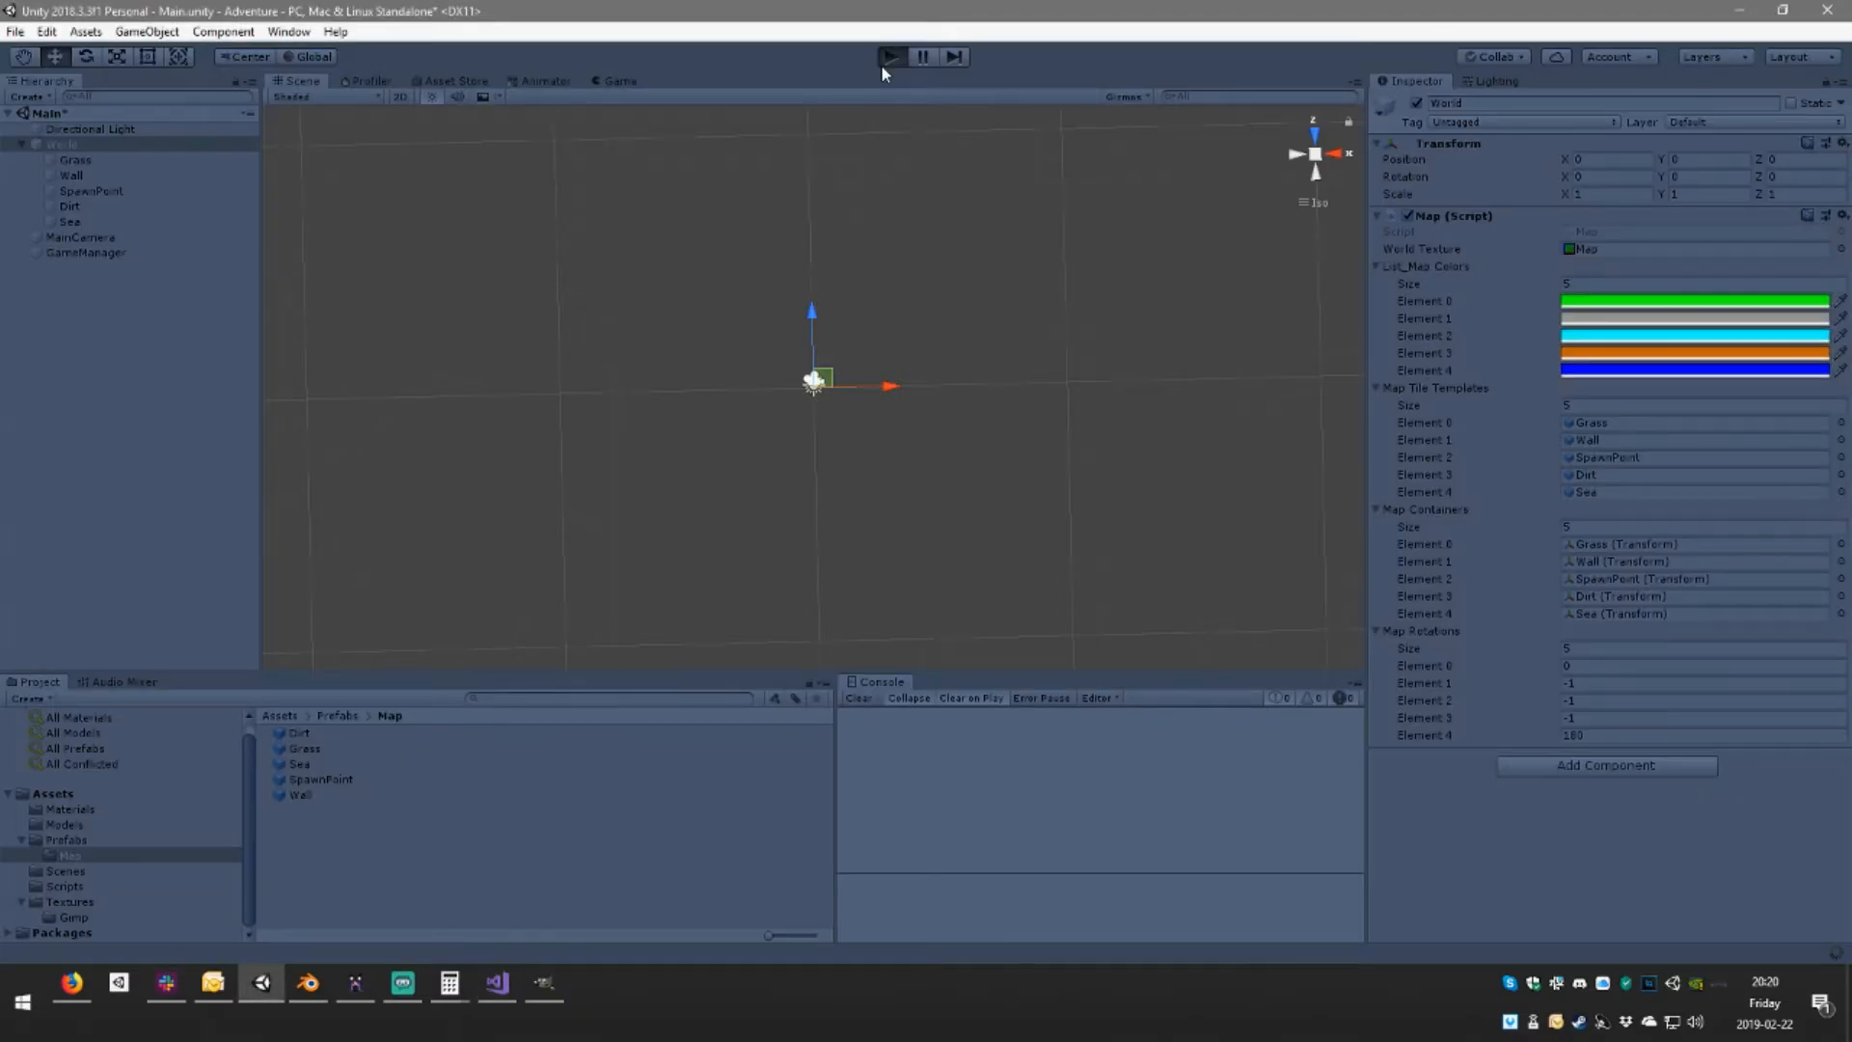
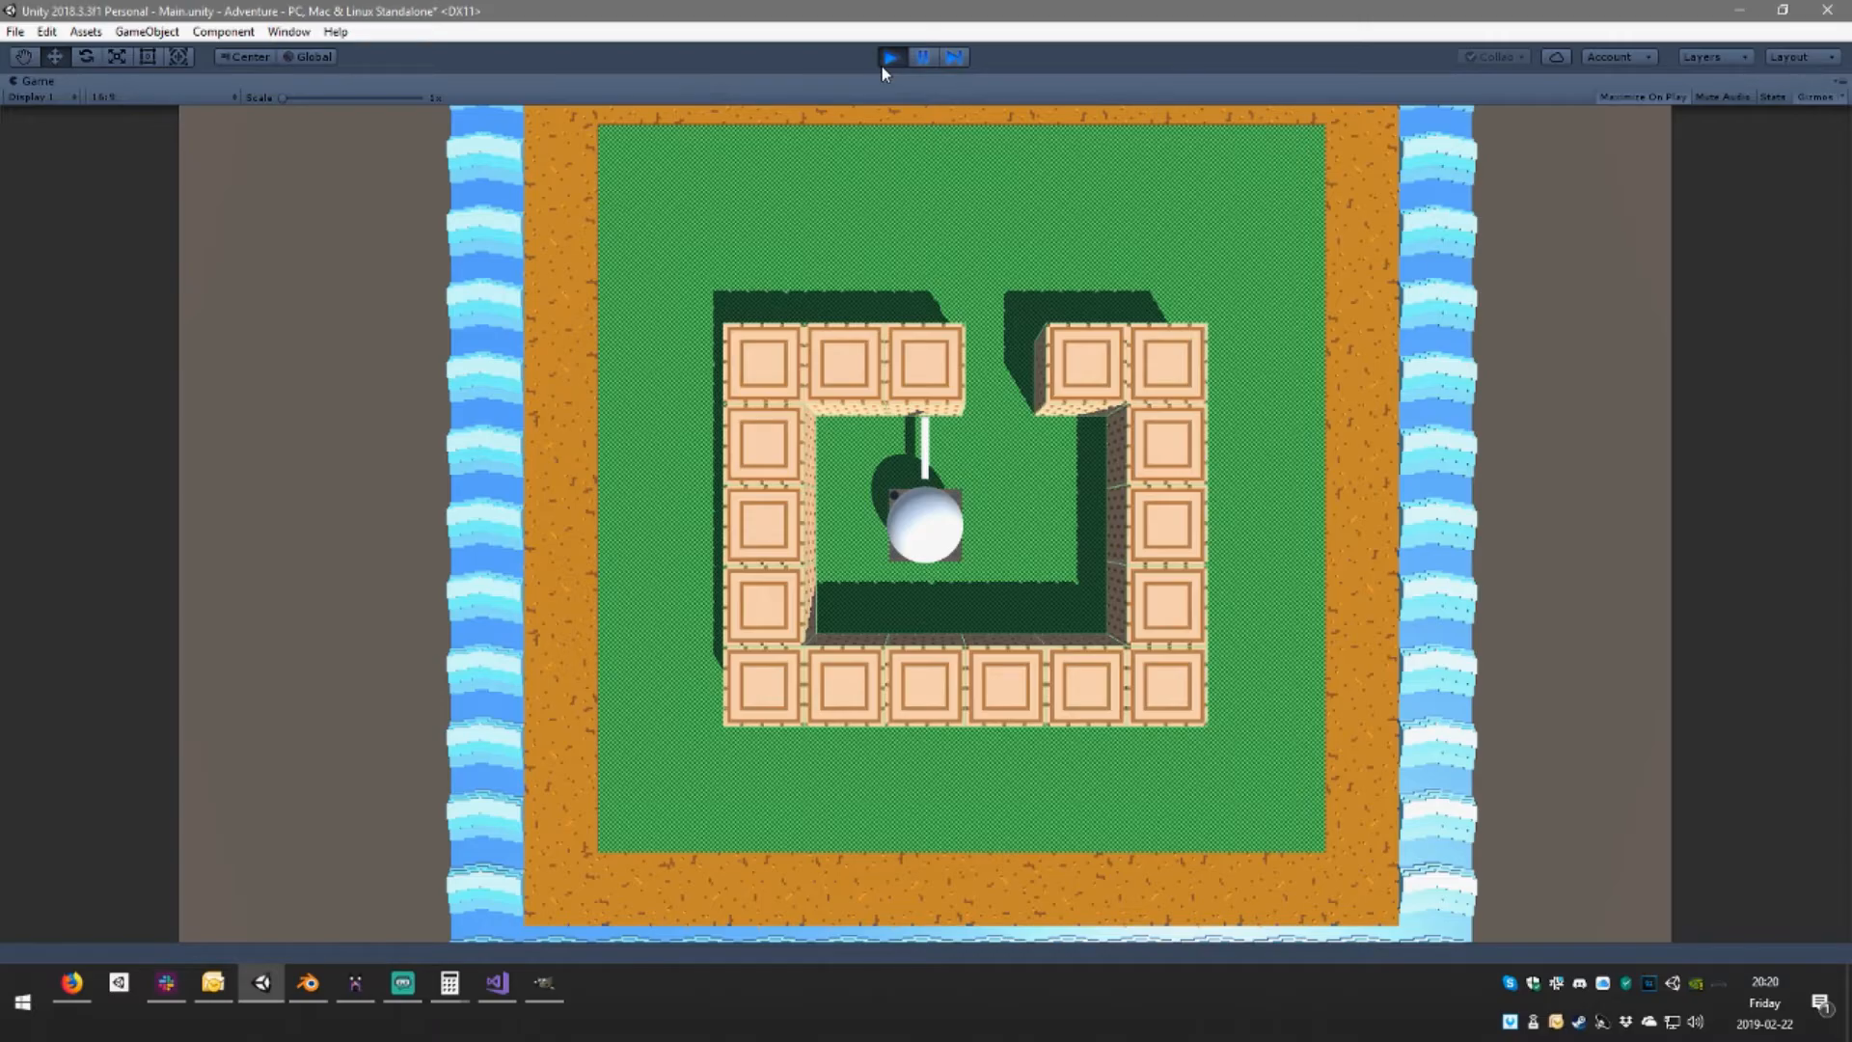
key("w")
key("d")
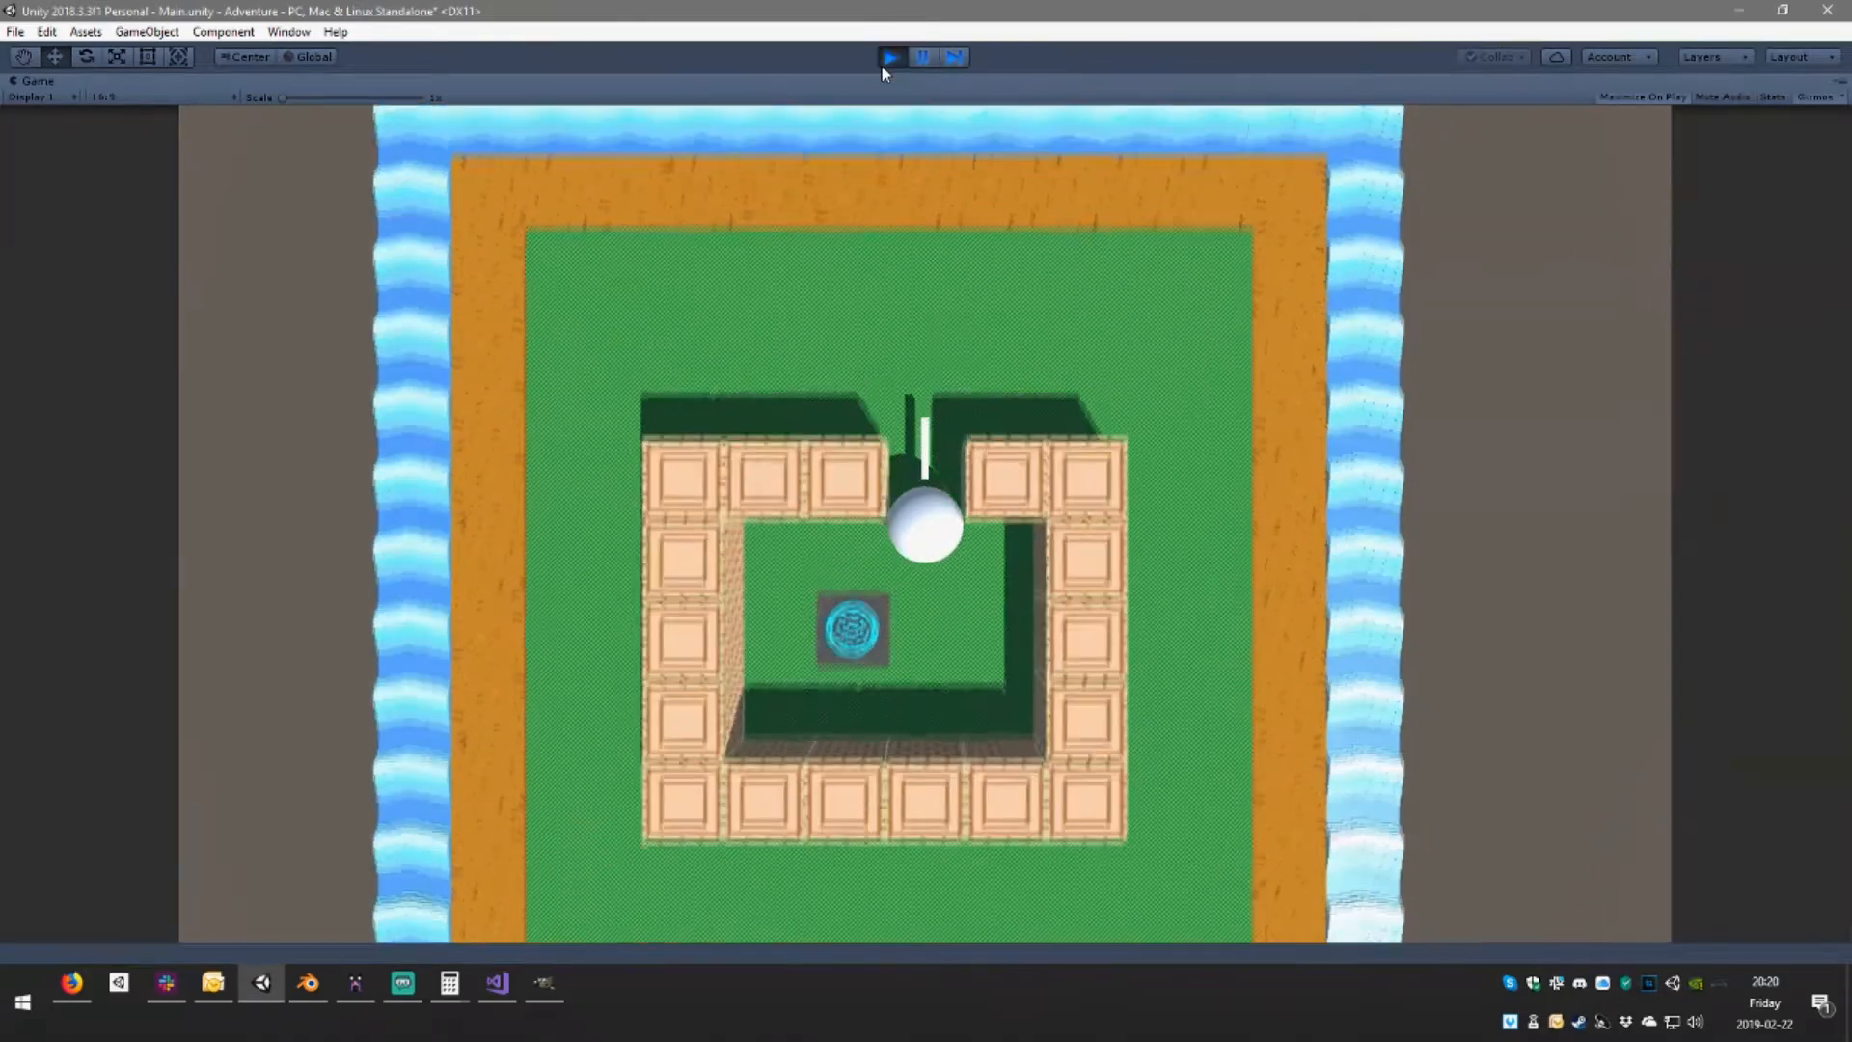
key("a")
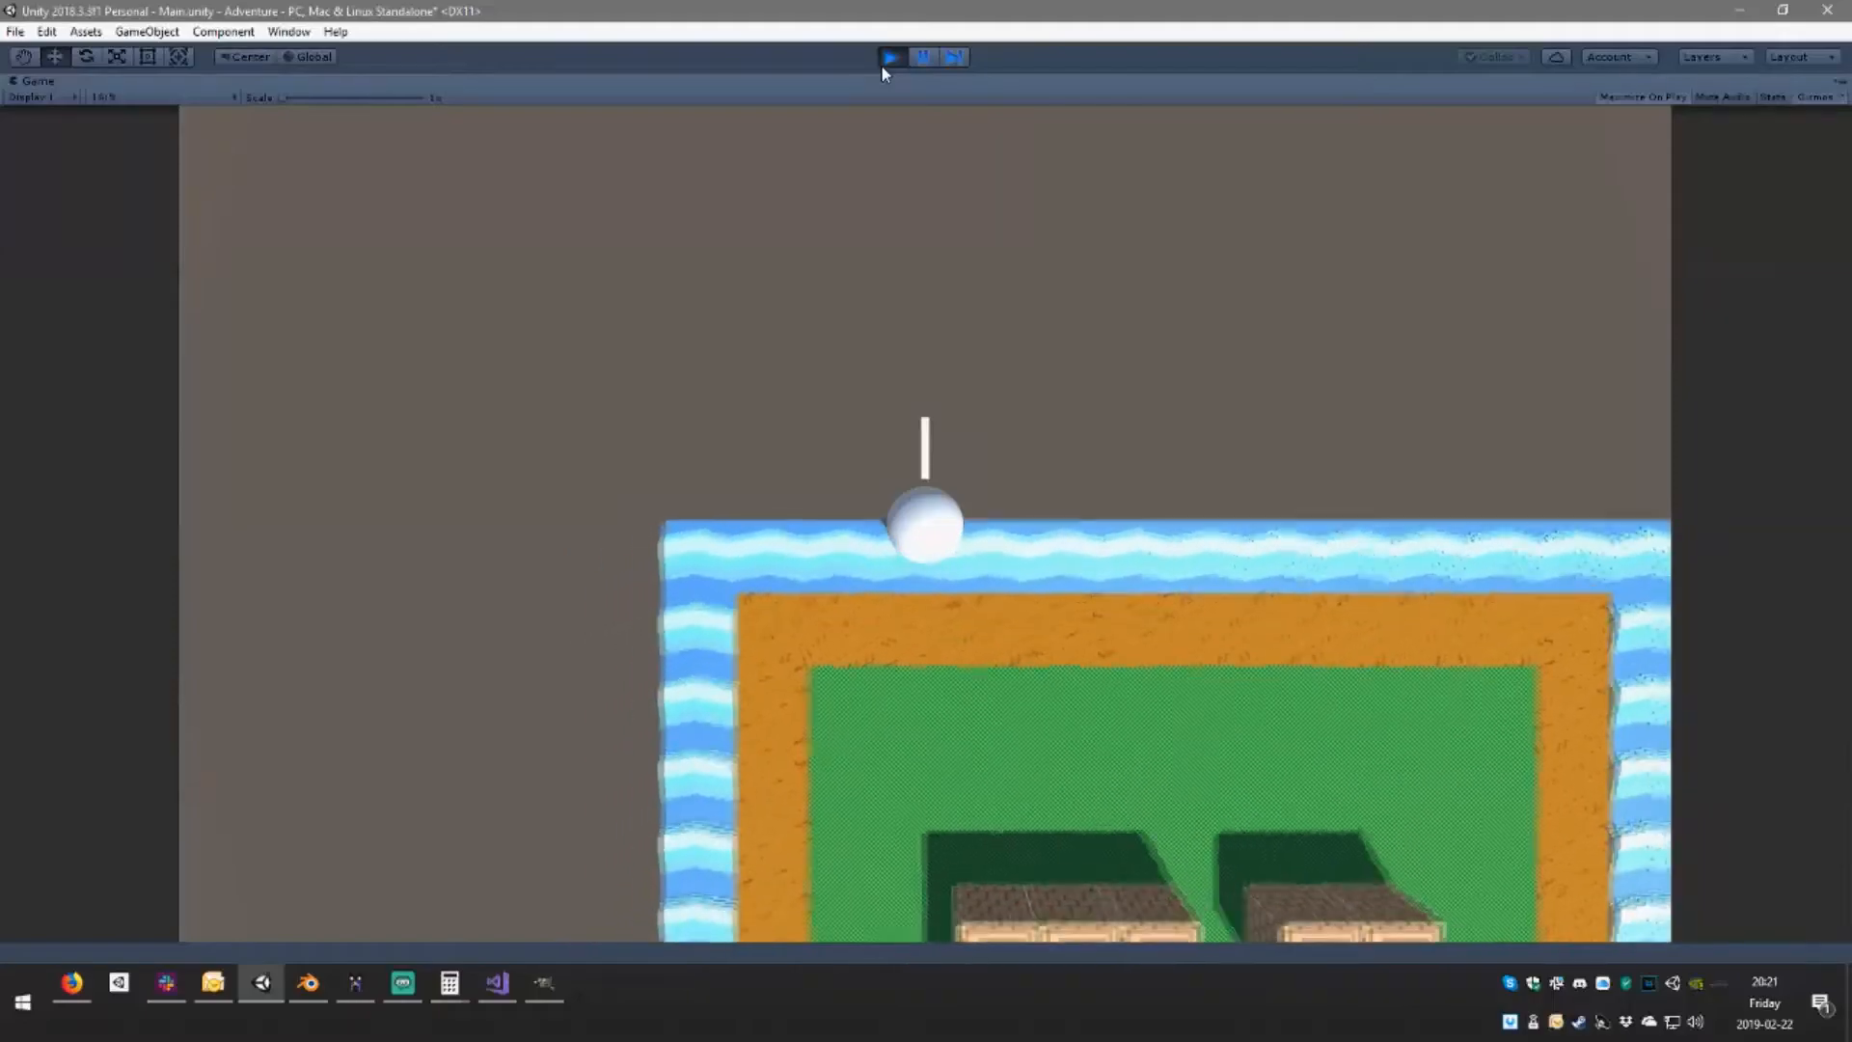
key("s")
key("d")
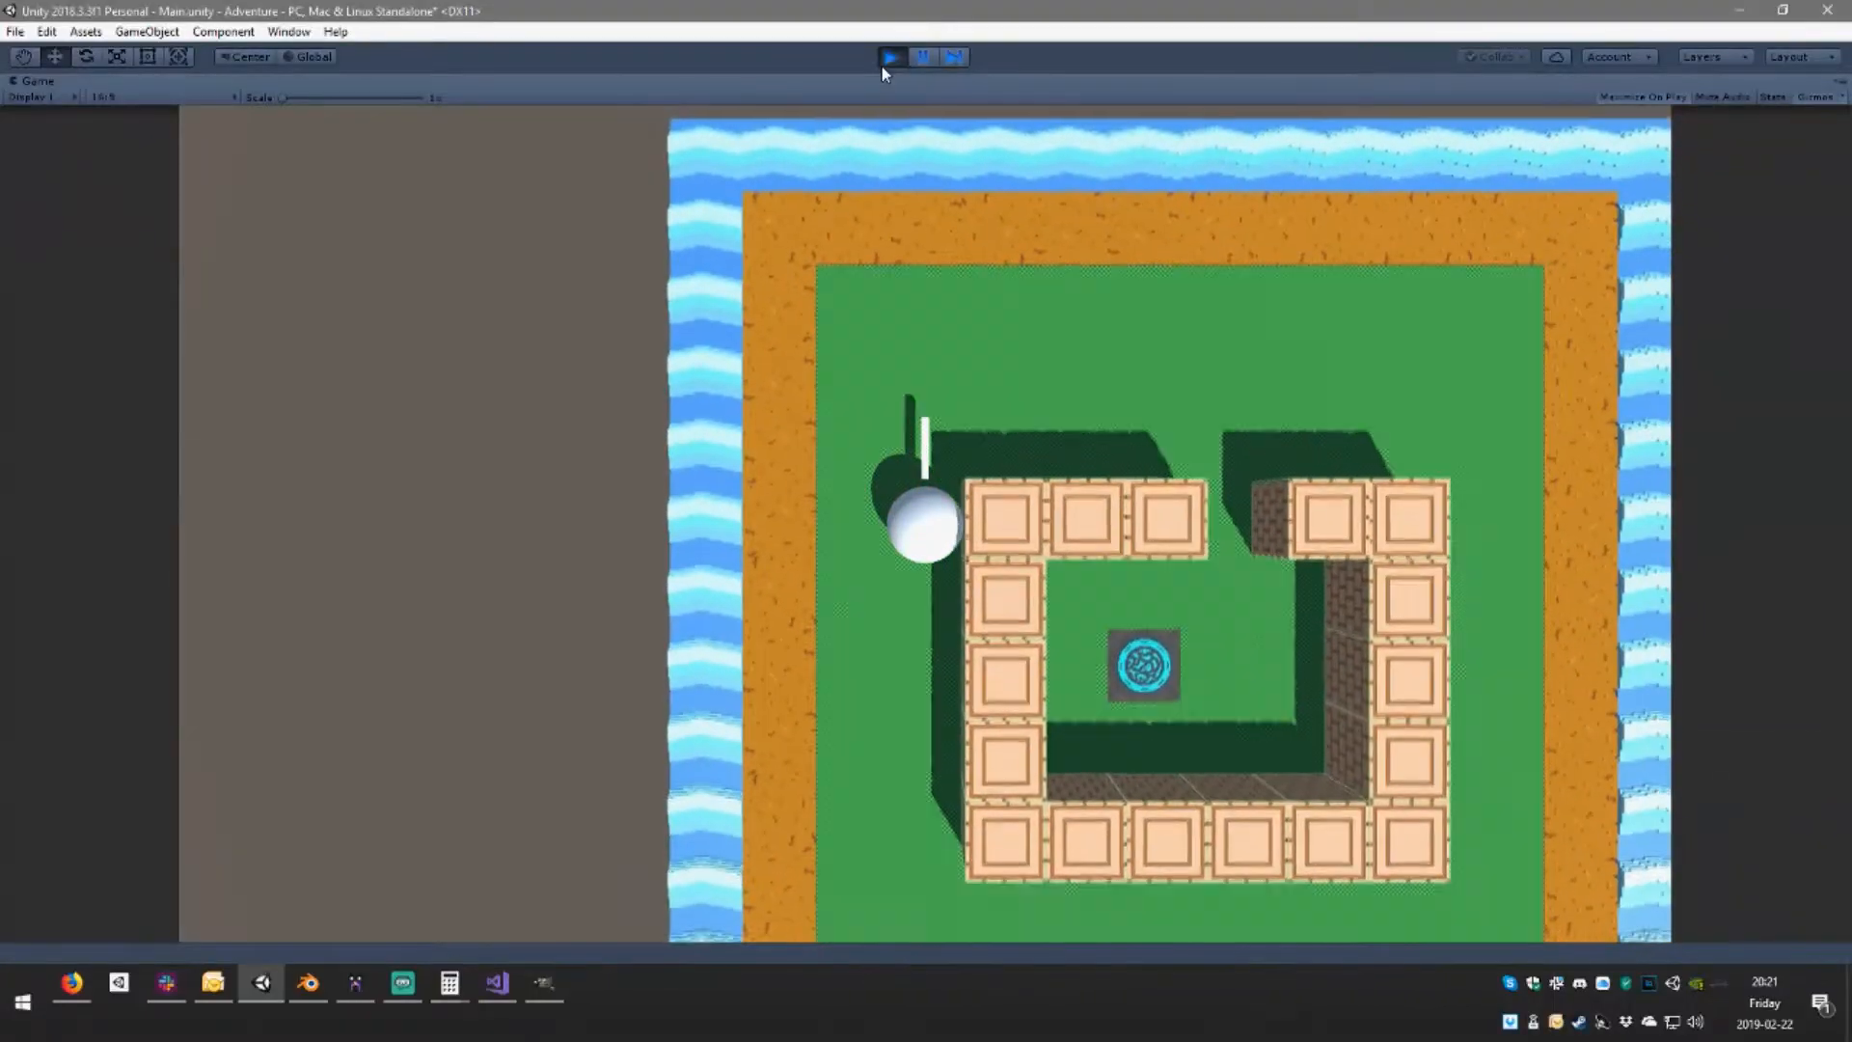
key("w")
key("s")
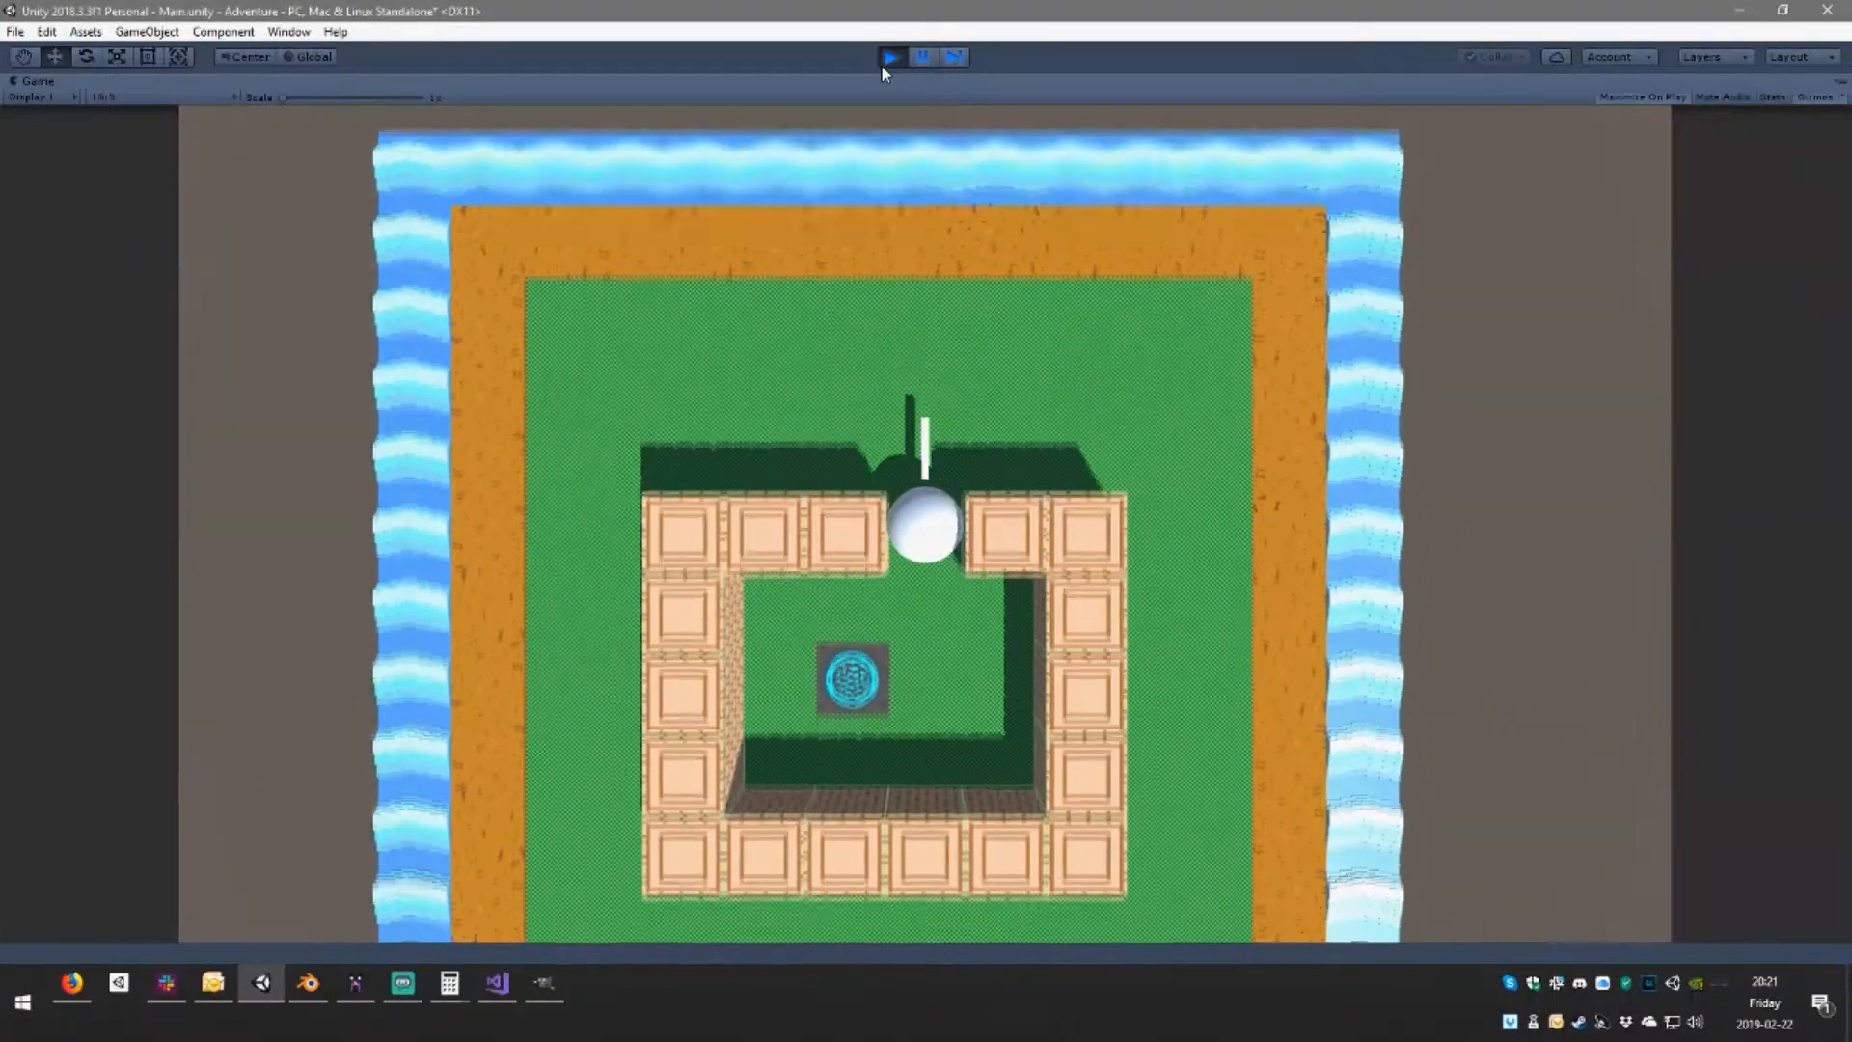
key("w")
key("d")
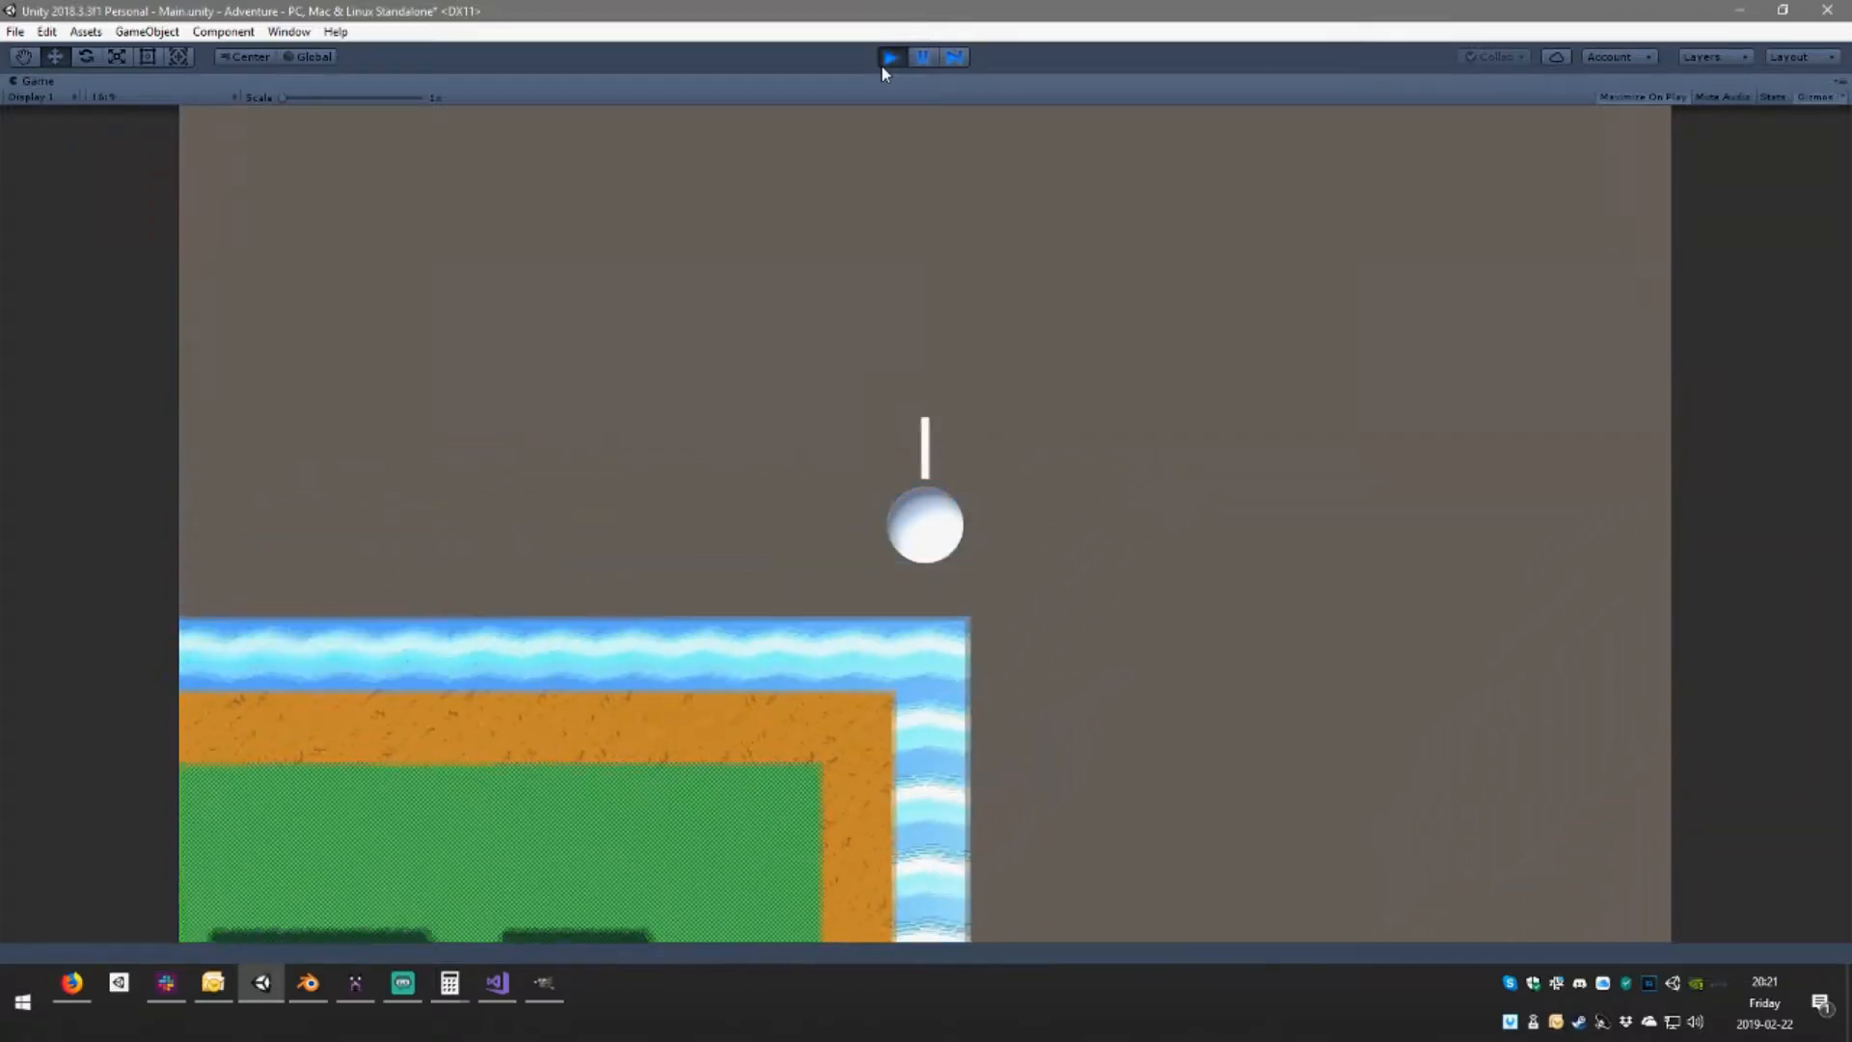
key("s")
key("a")
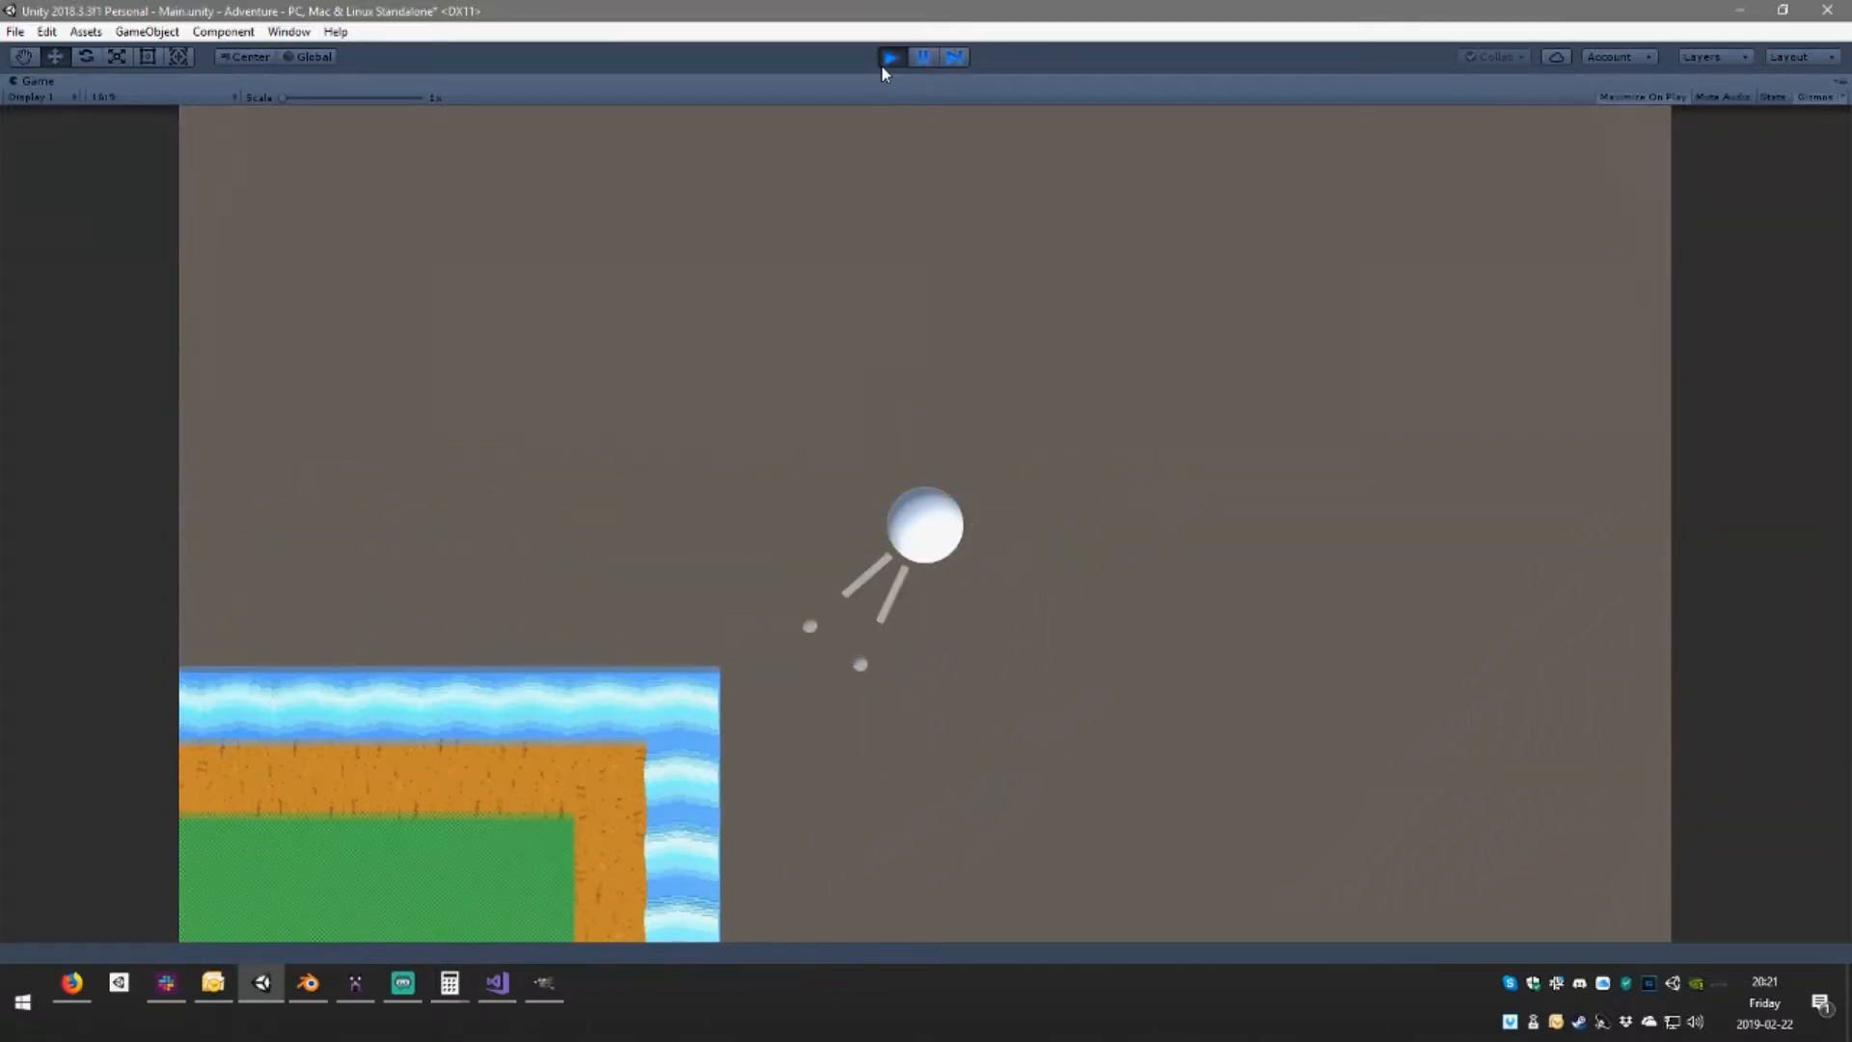
key("a")
key("s")
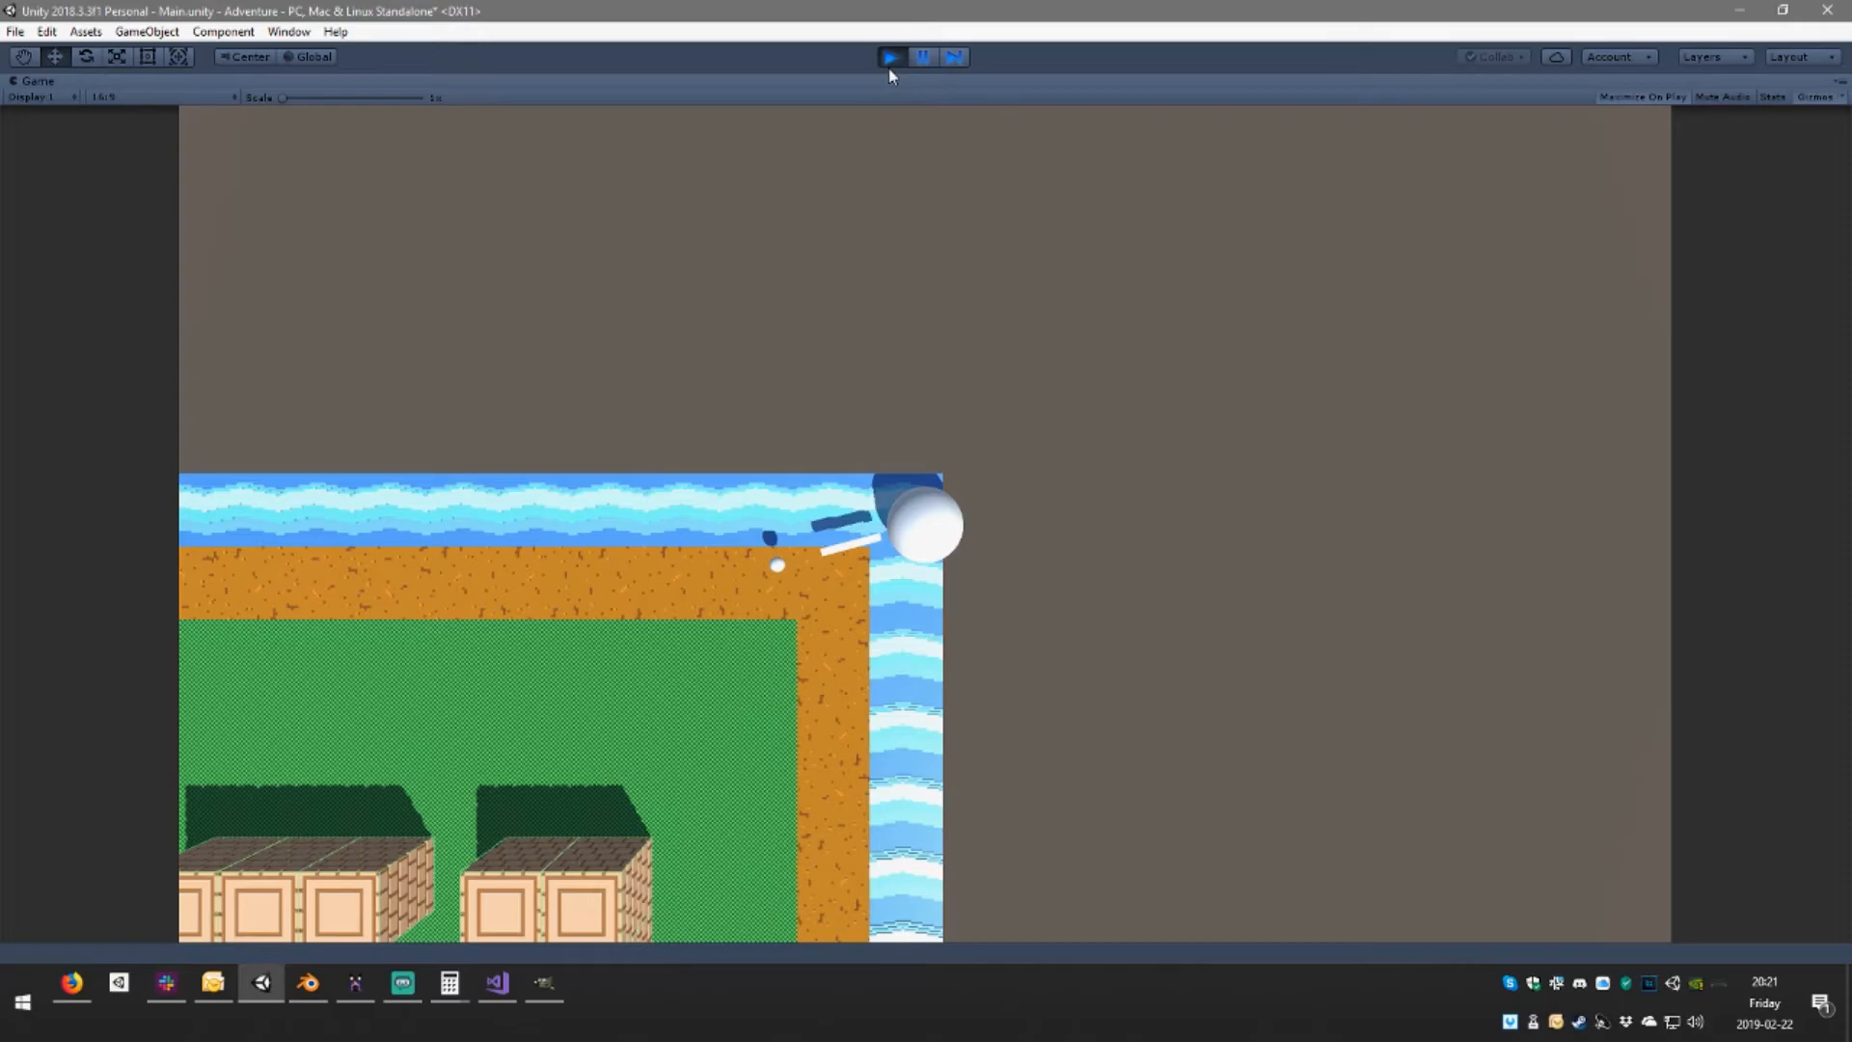
left_click(890, 58)
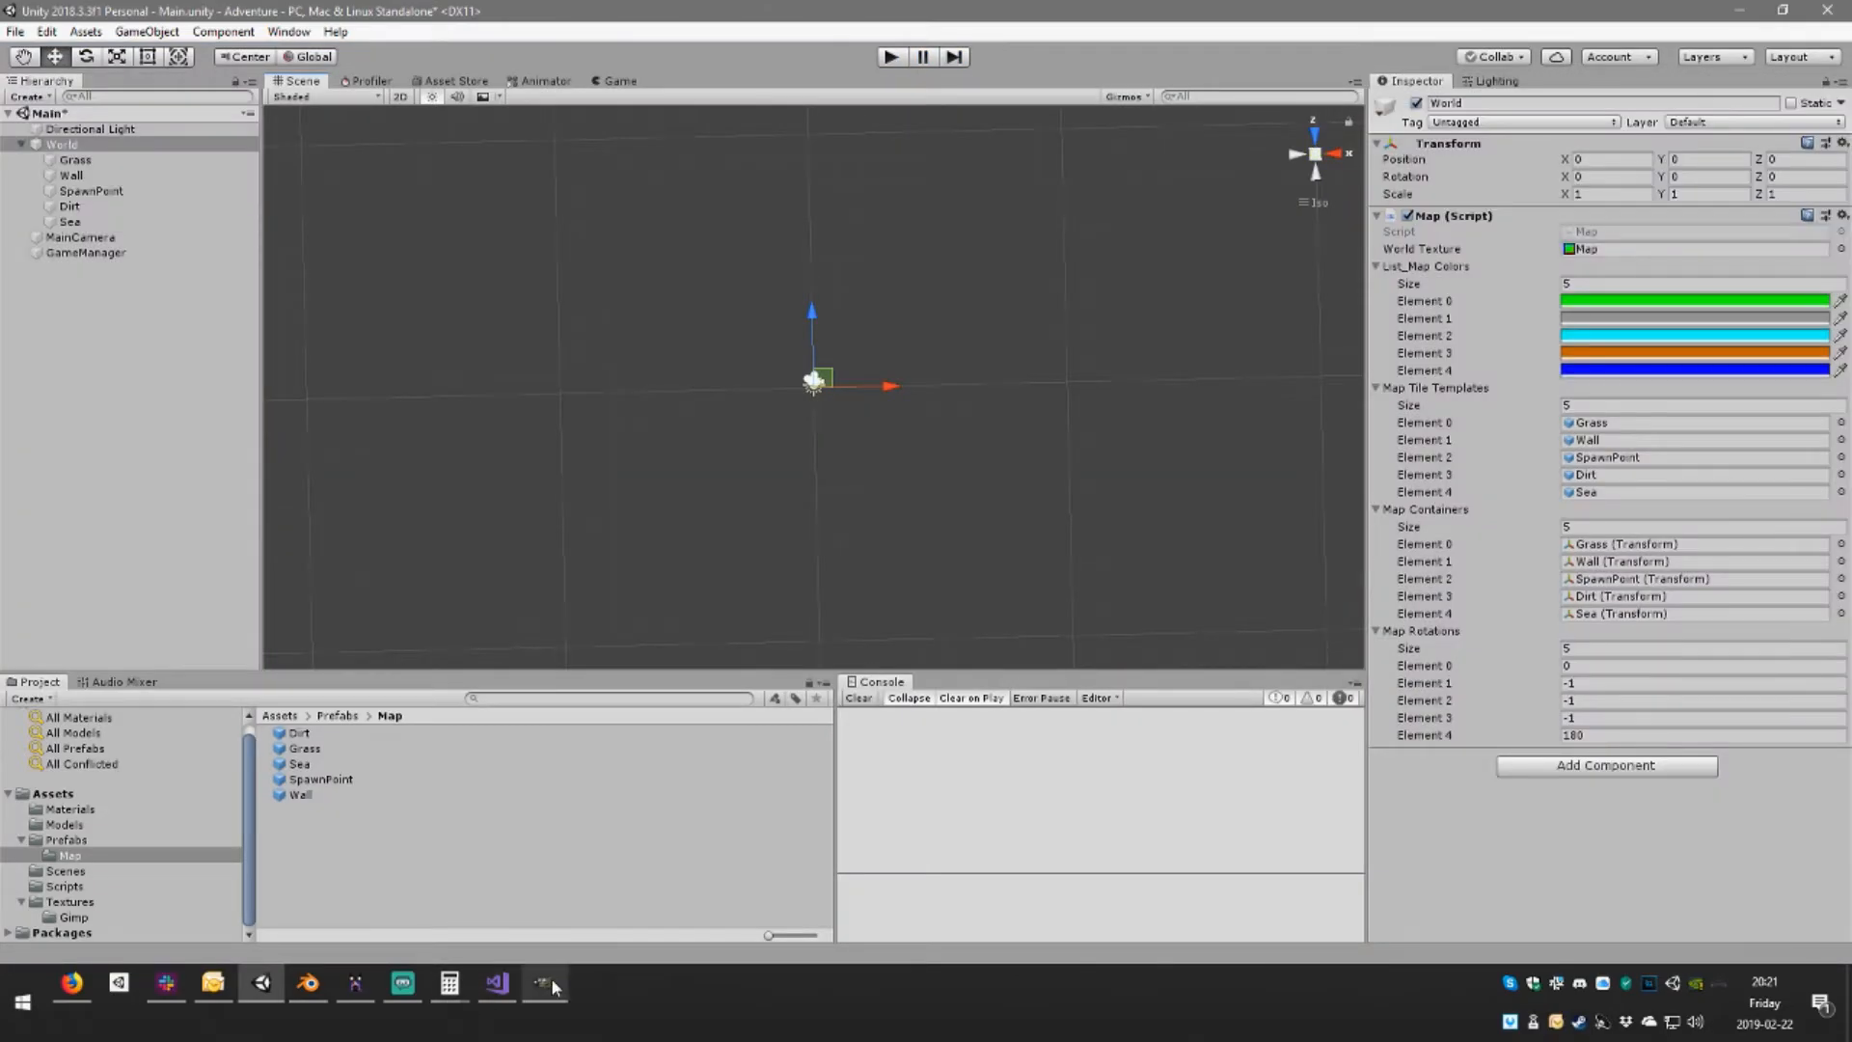
Switch to GIMP and resize the Map.xcf canvas to 64 × 64 px without resizing the layers
left_click(544, 982)
middle_click_drag(763, 412, 876, 350)
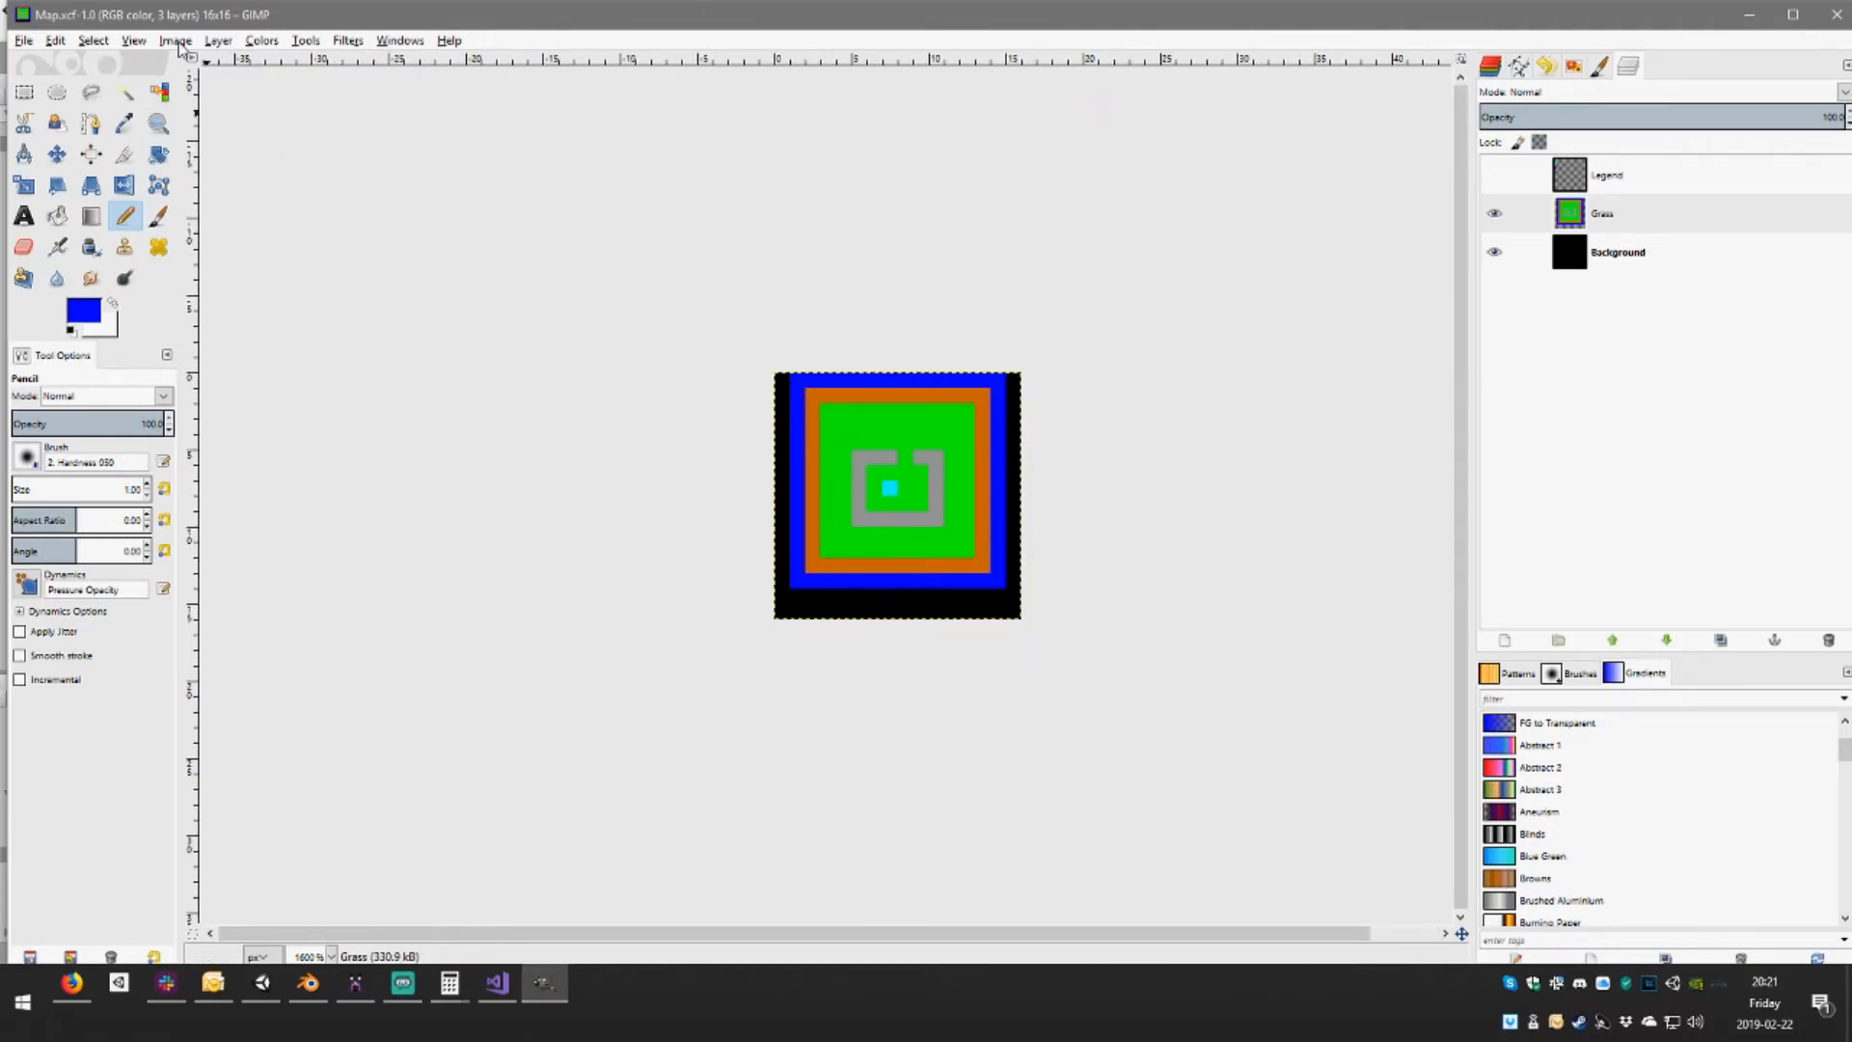
left_click(175, 41)
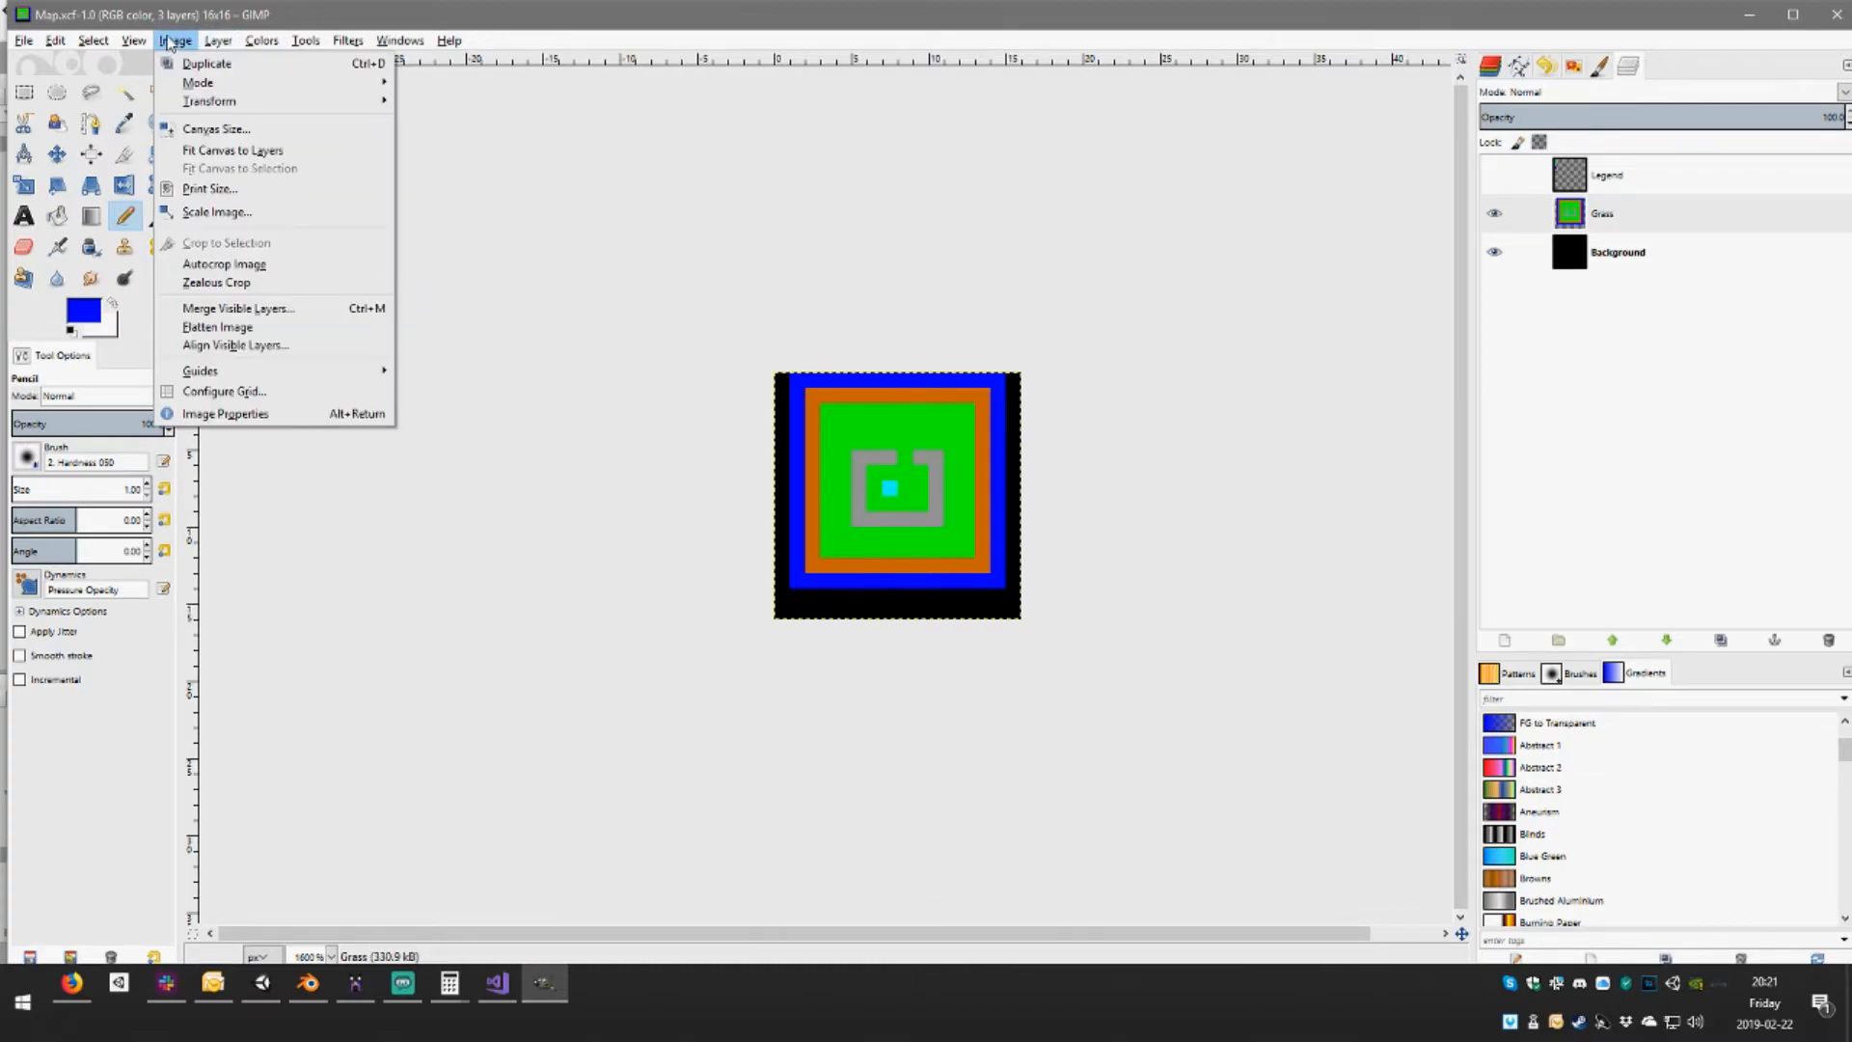
left_click(204, 128)
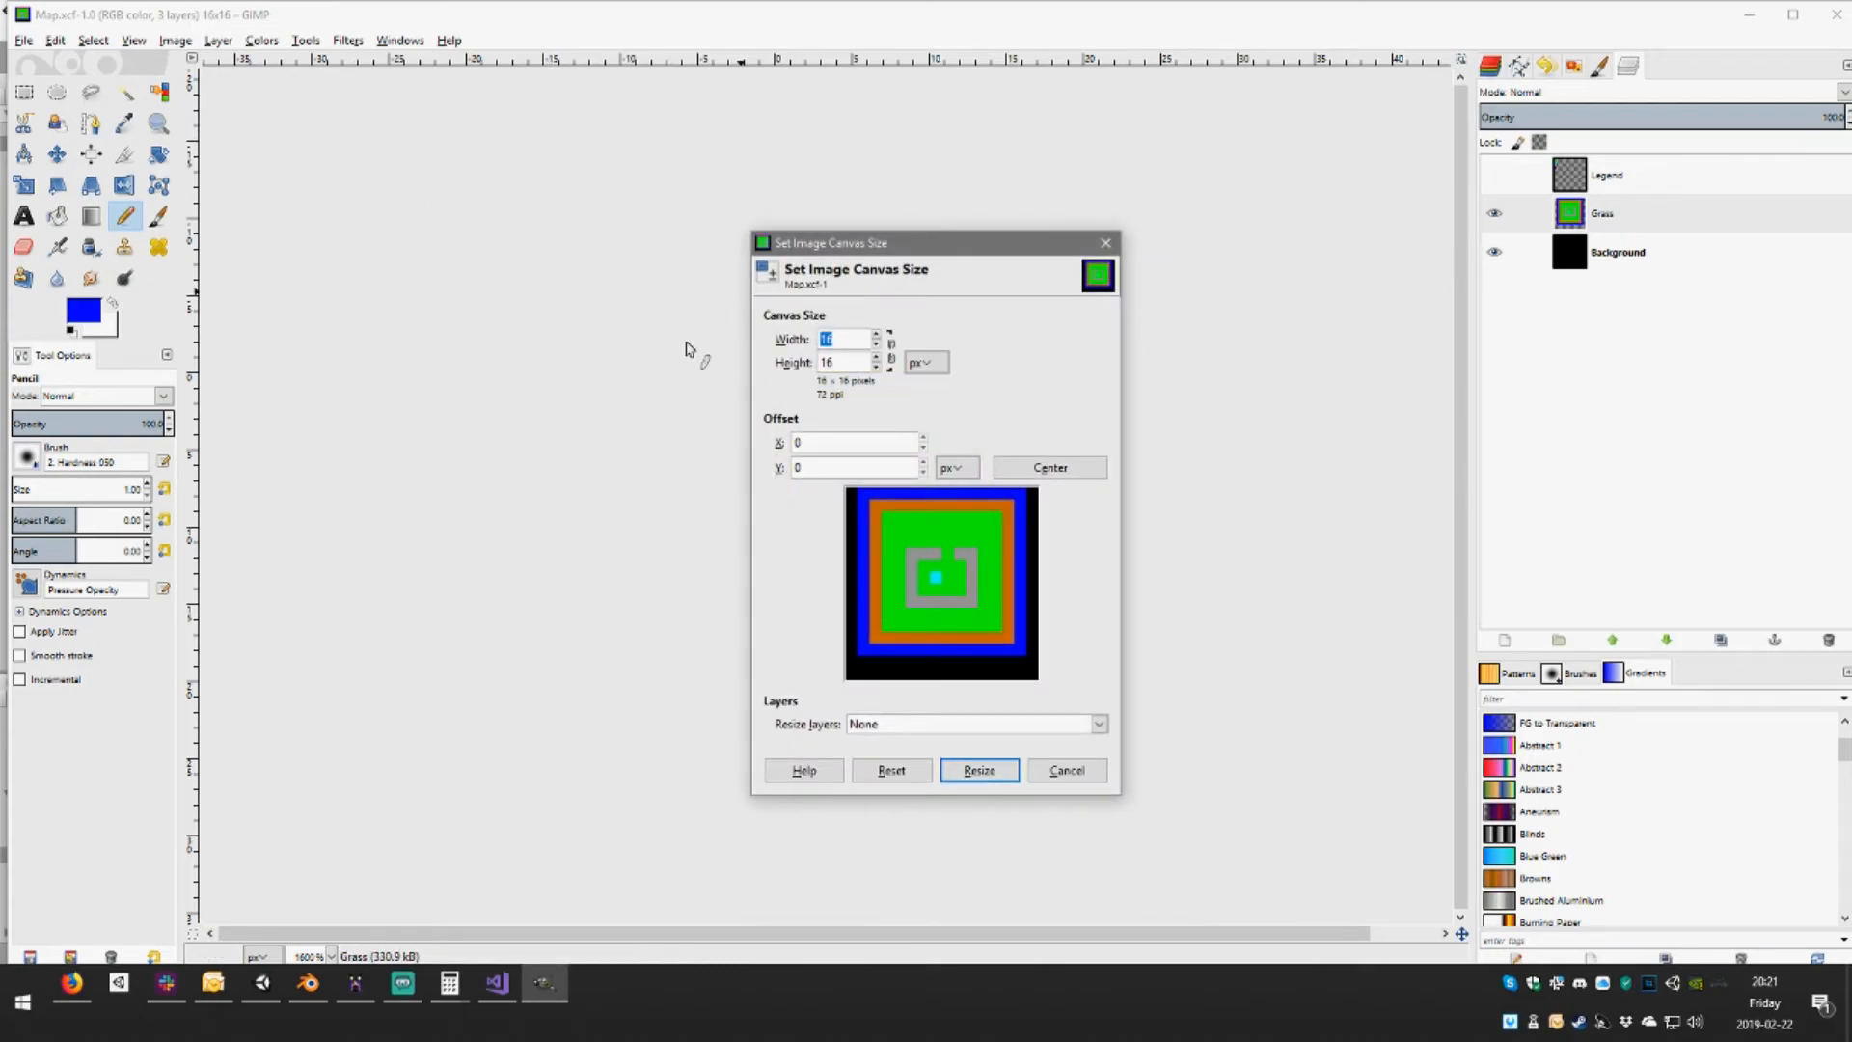
key("Tab")
type("64")
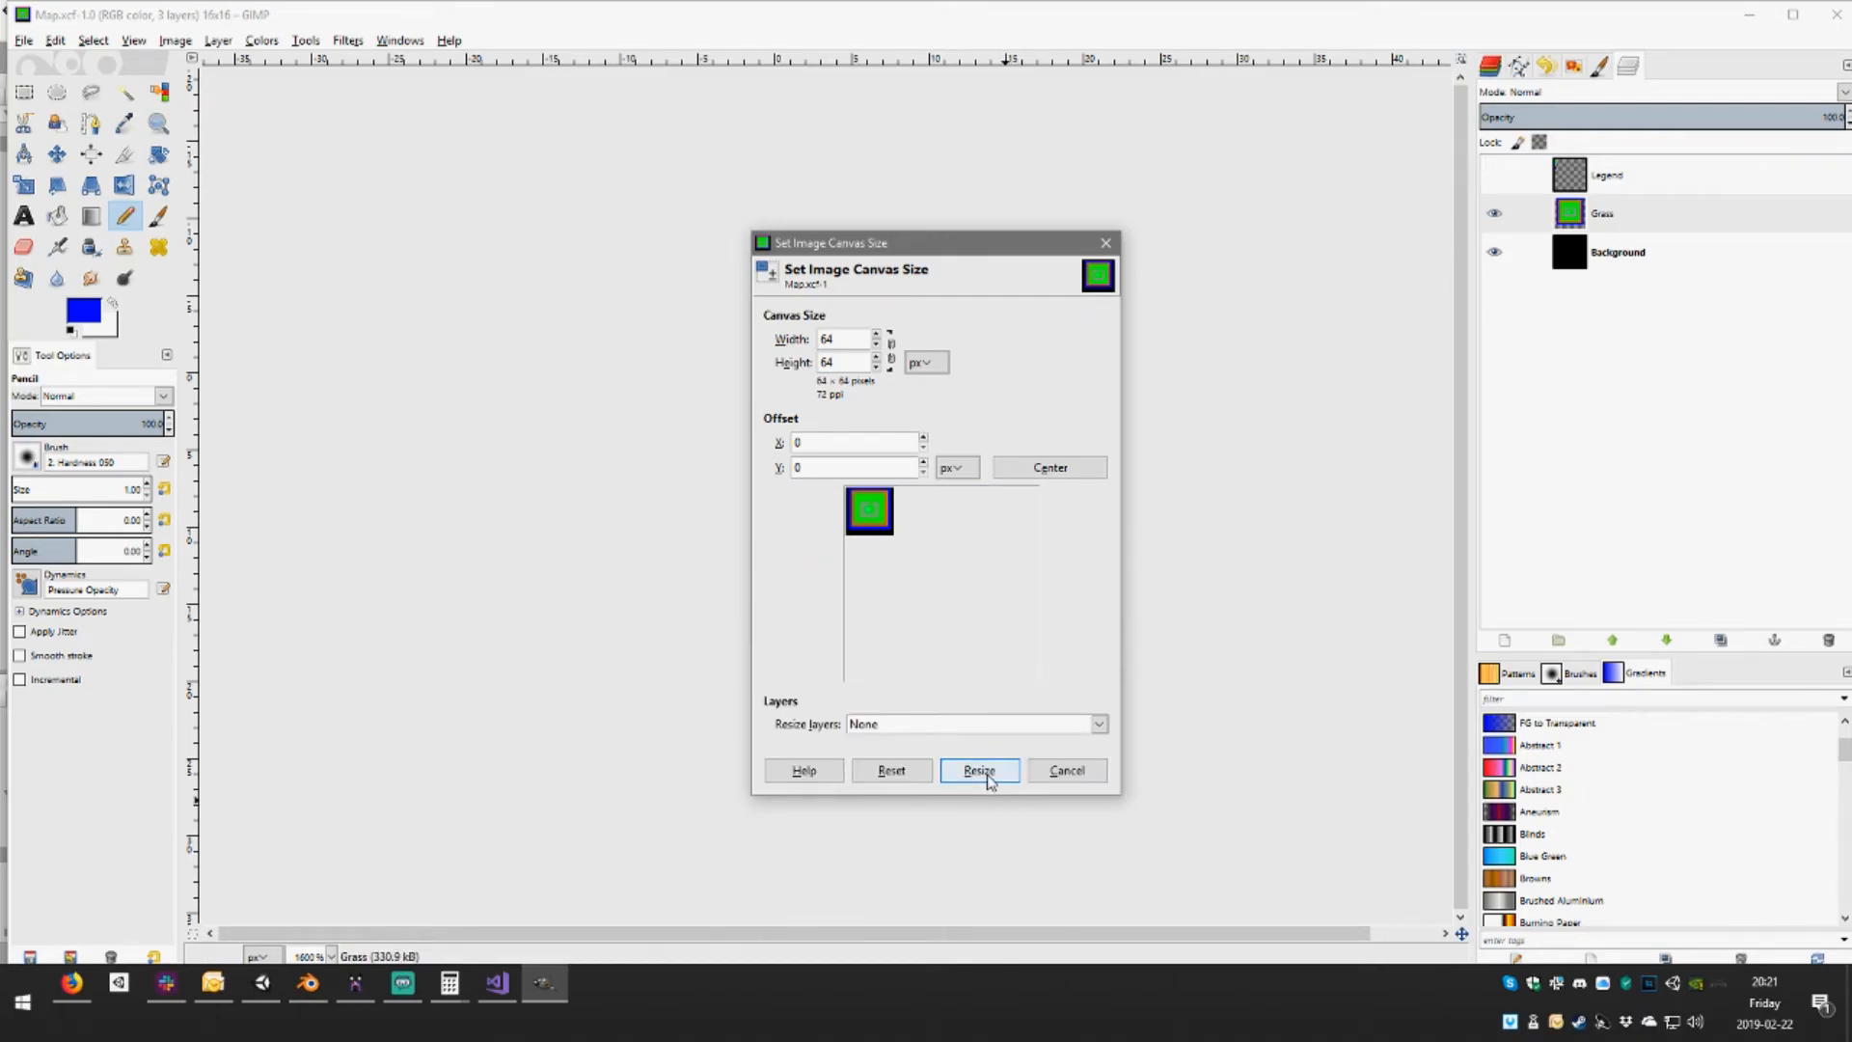
left_click(980, 775)
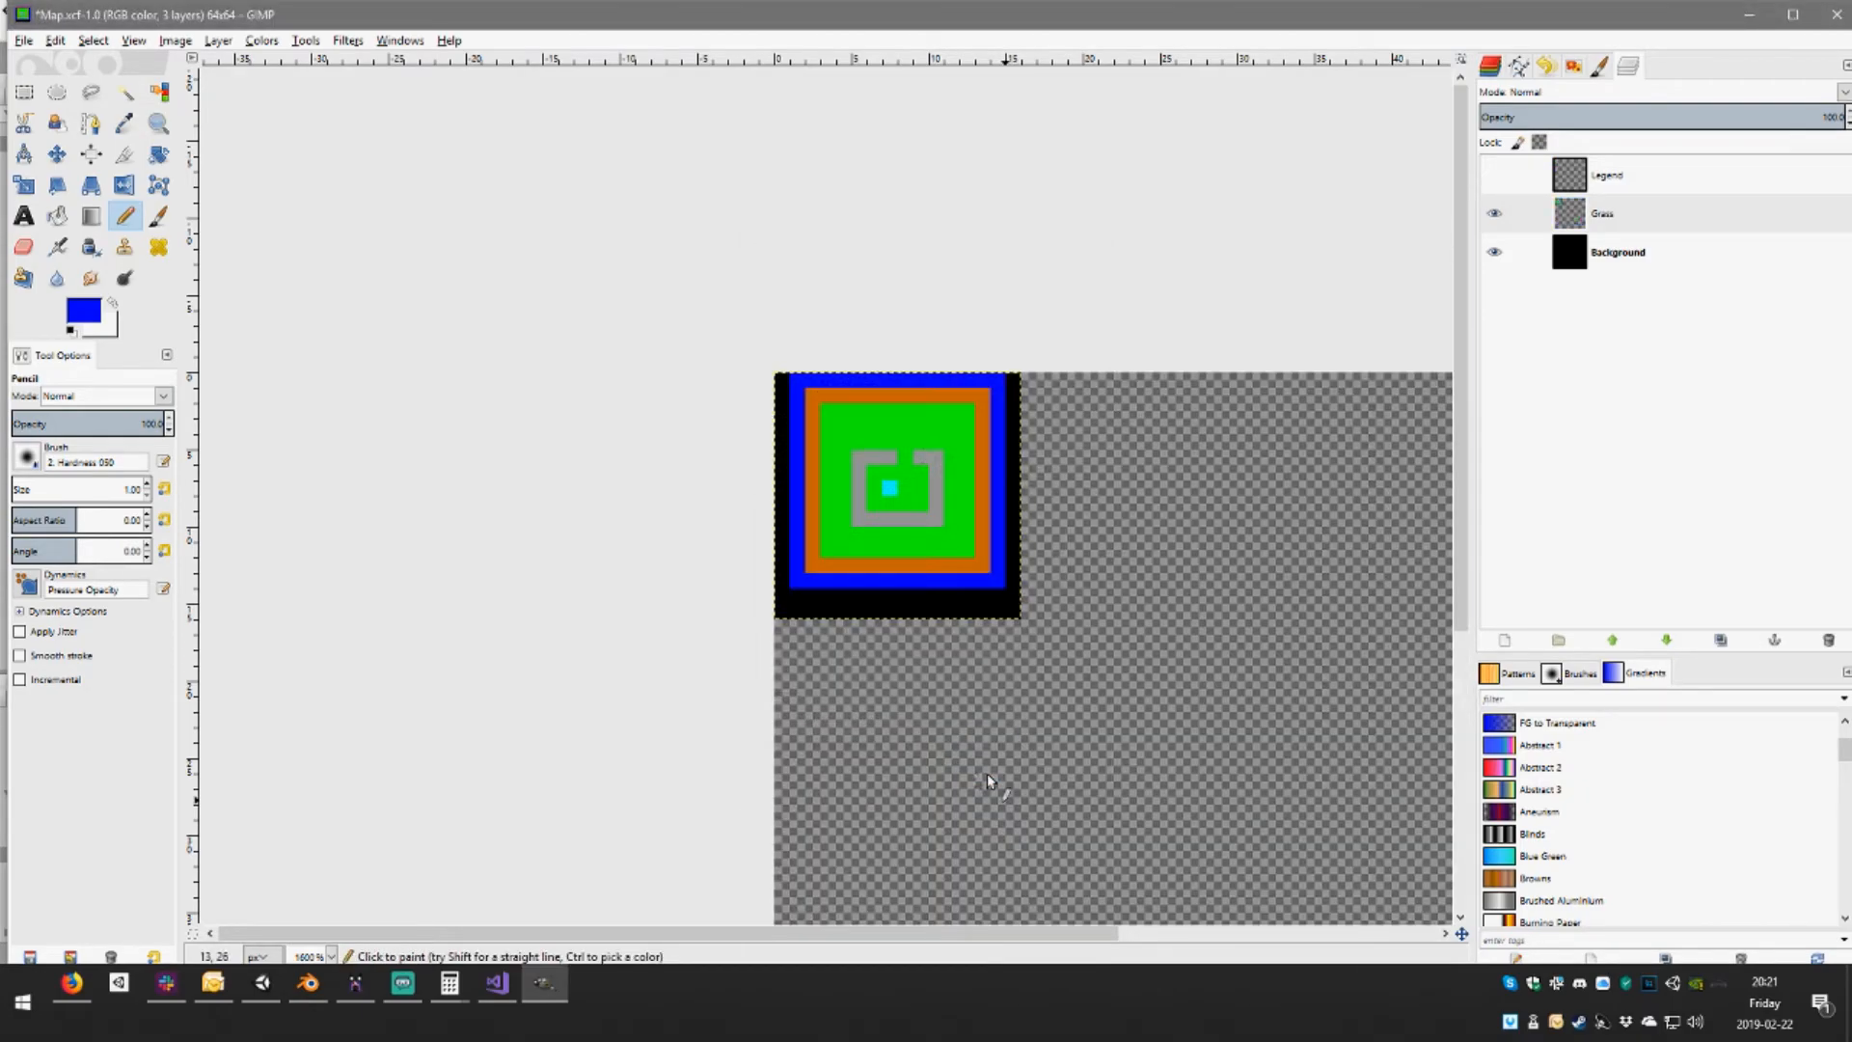
Expand the Background, Grass and Legend layers to the image size
right_click(1618, 272)
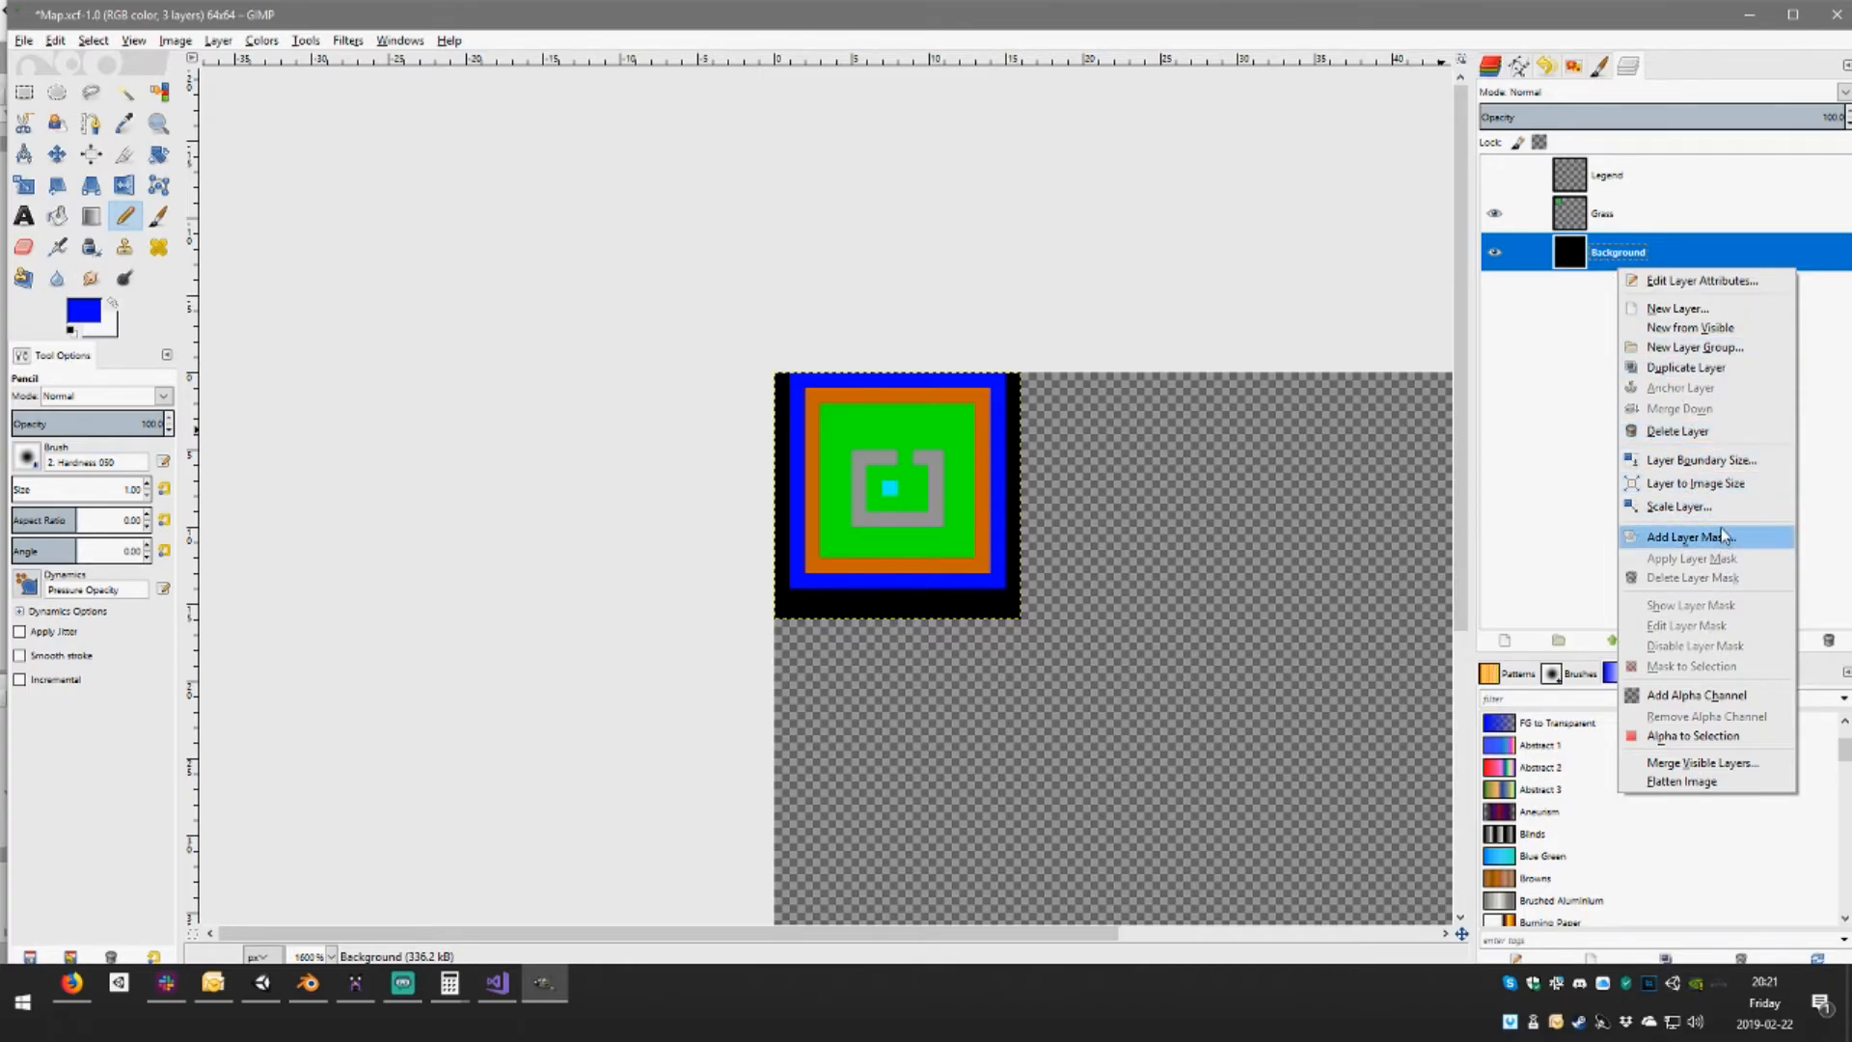
left_click(1706, 485)
right_click(1623, 220)
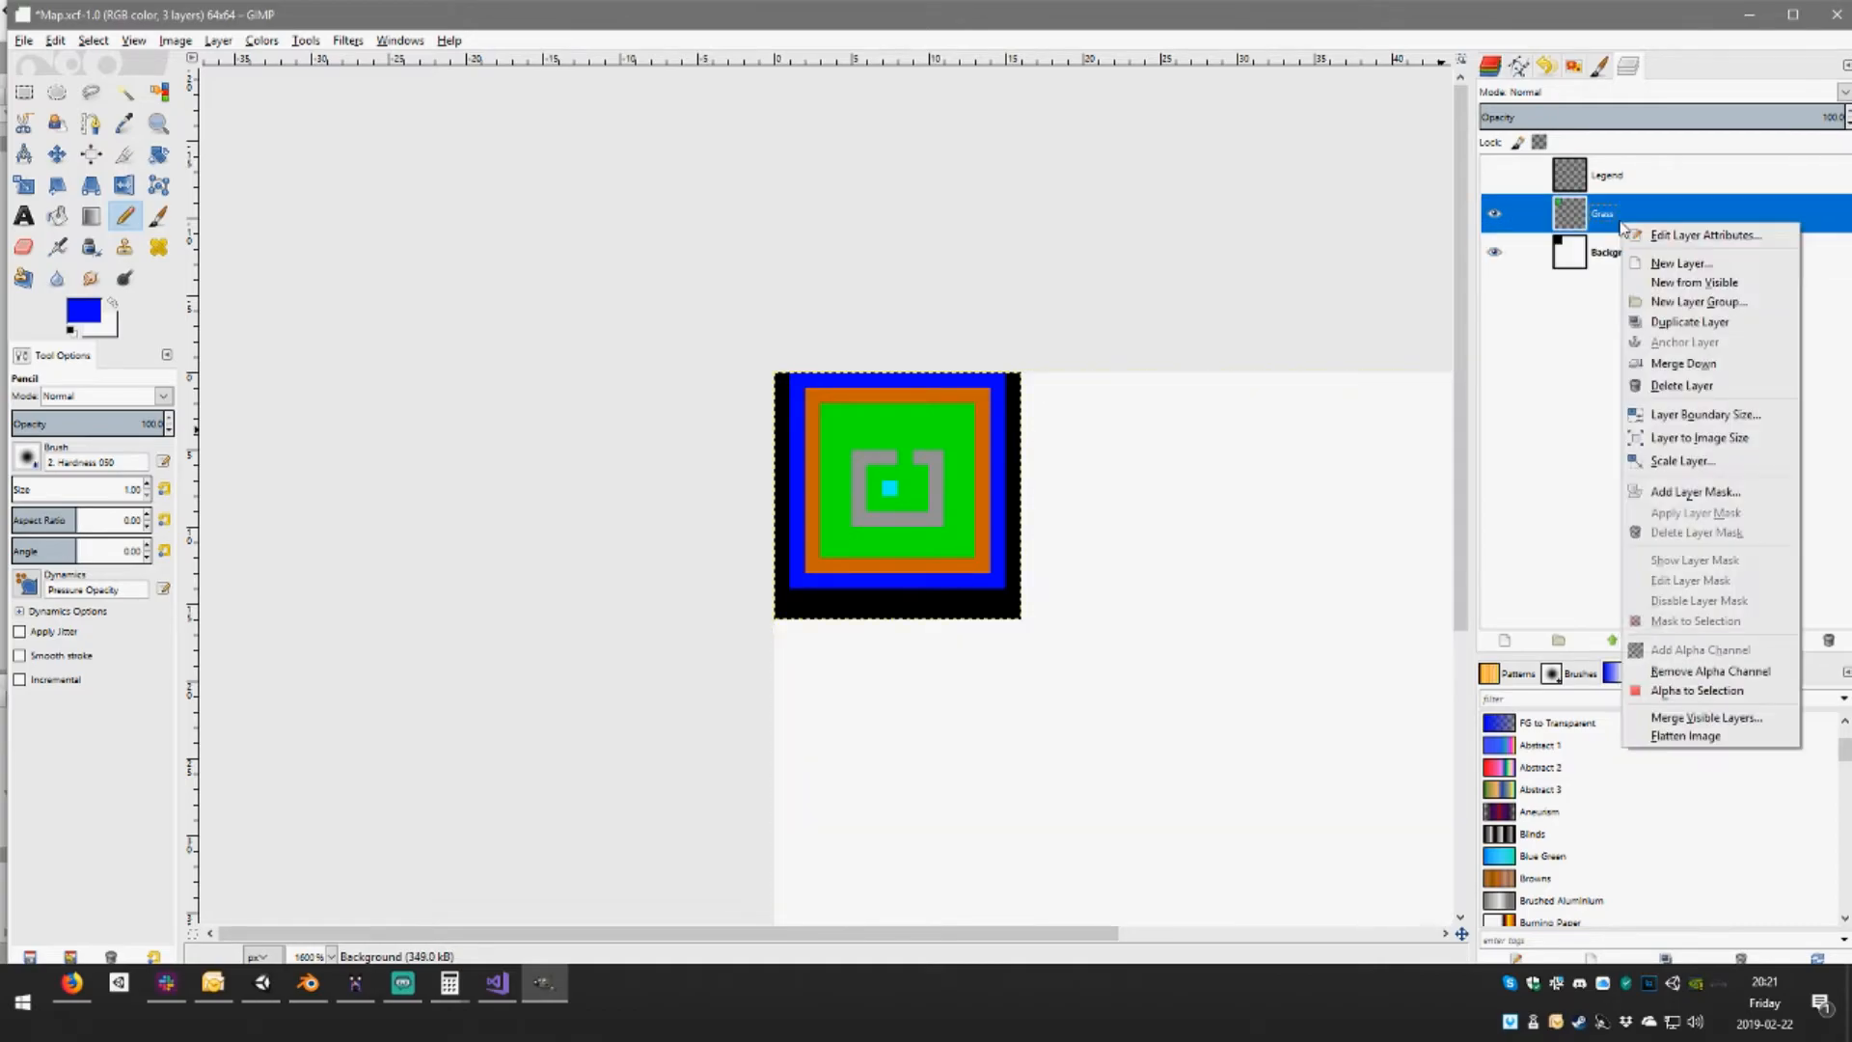
left_click(1707, 439)
right_click(1605, 181)
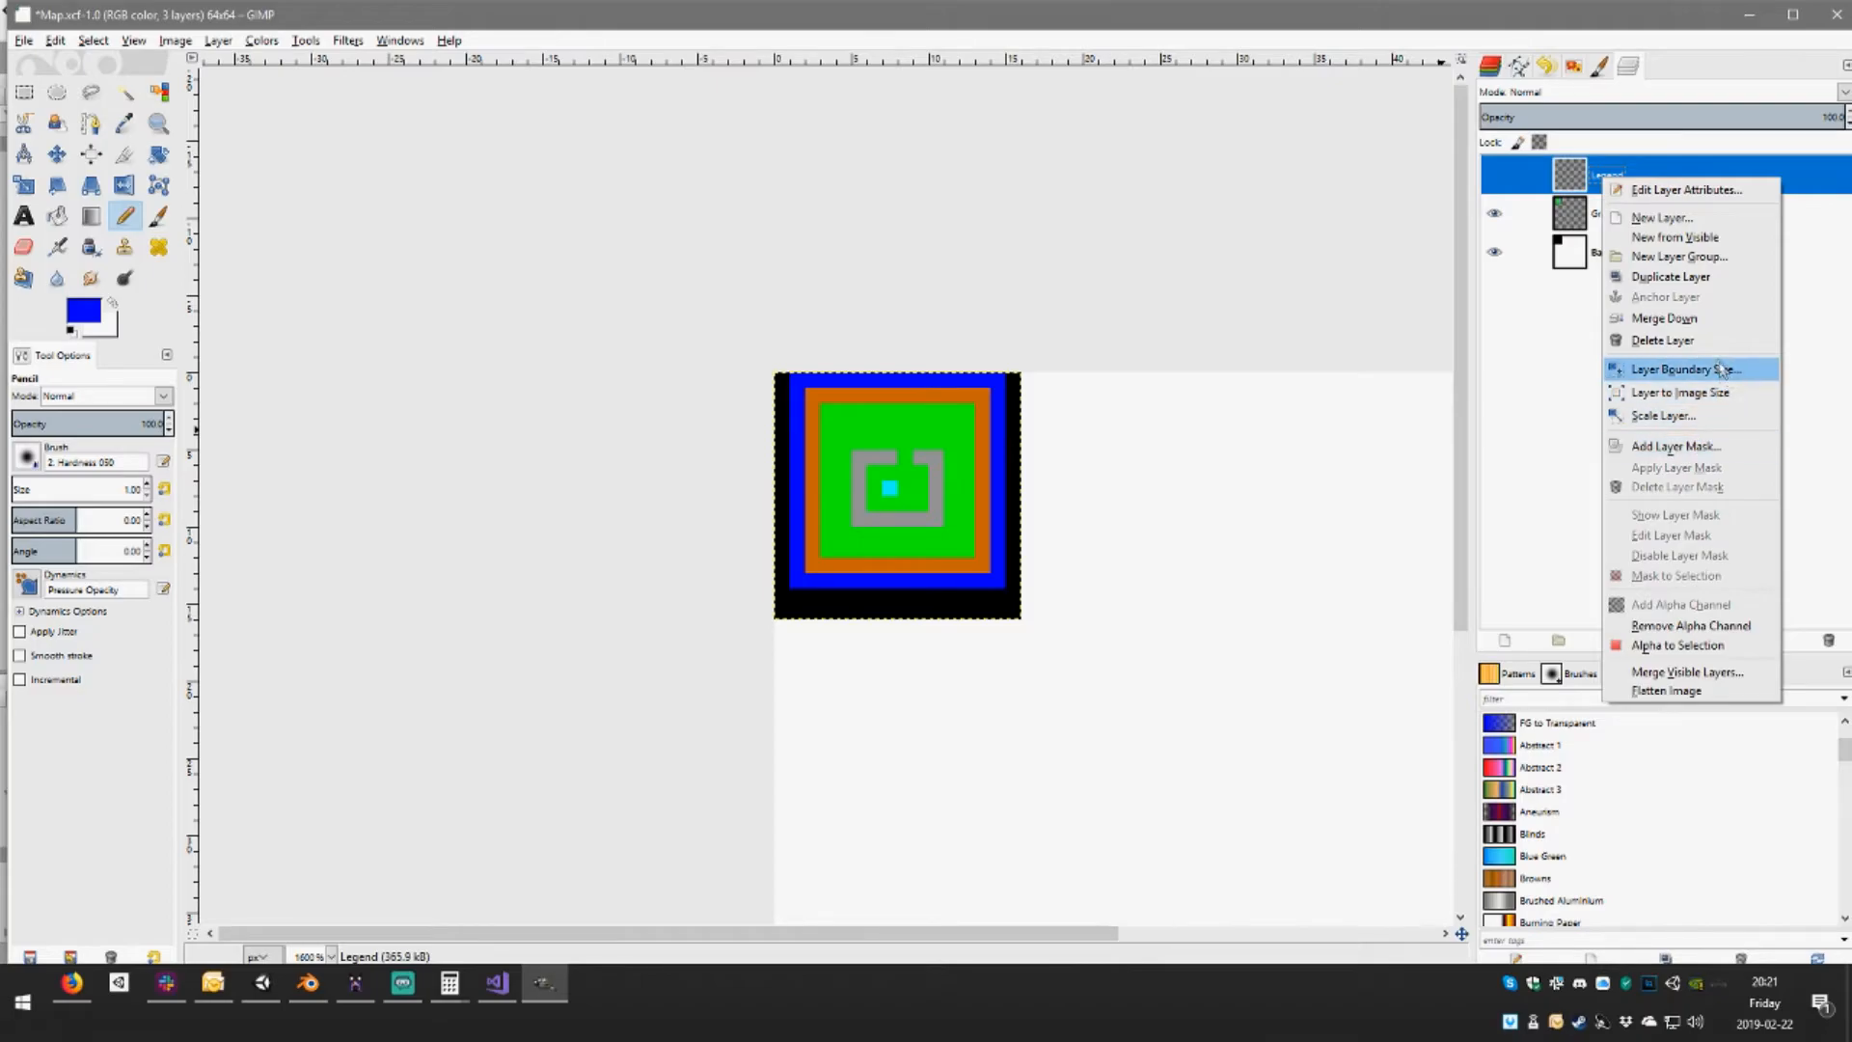
left_click(1692, 394)
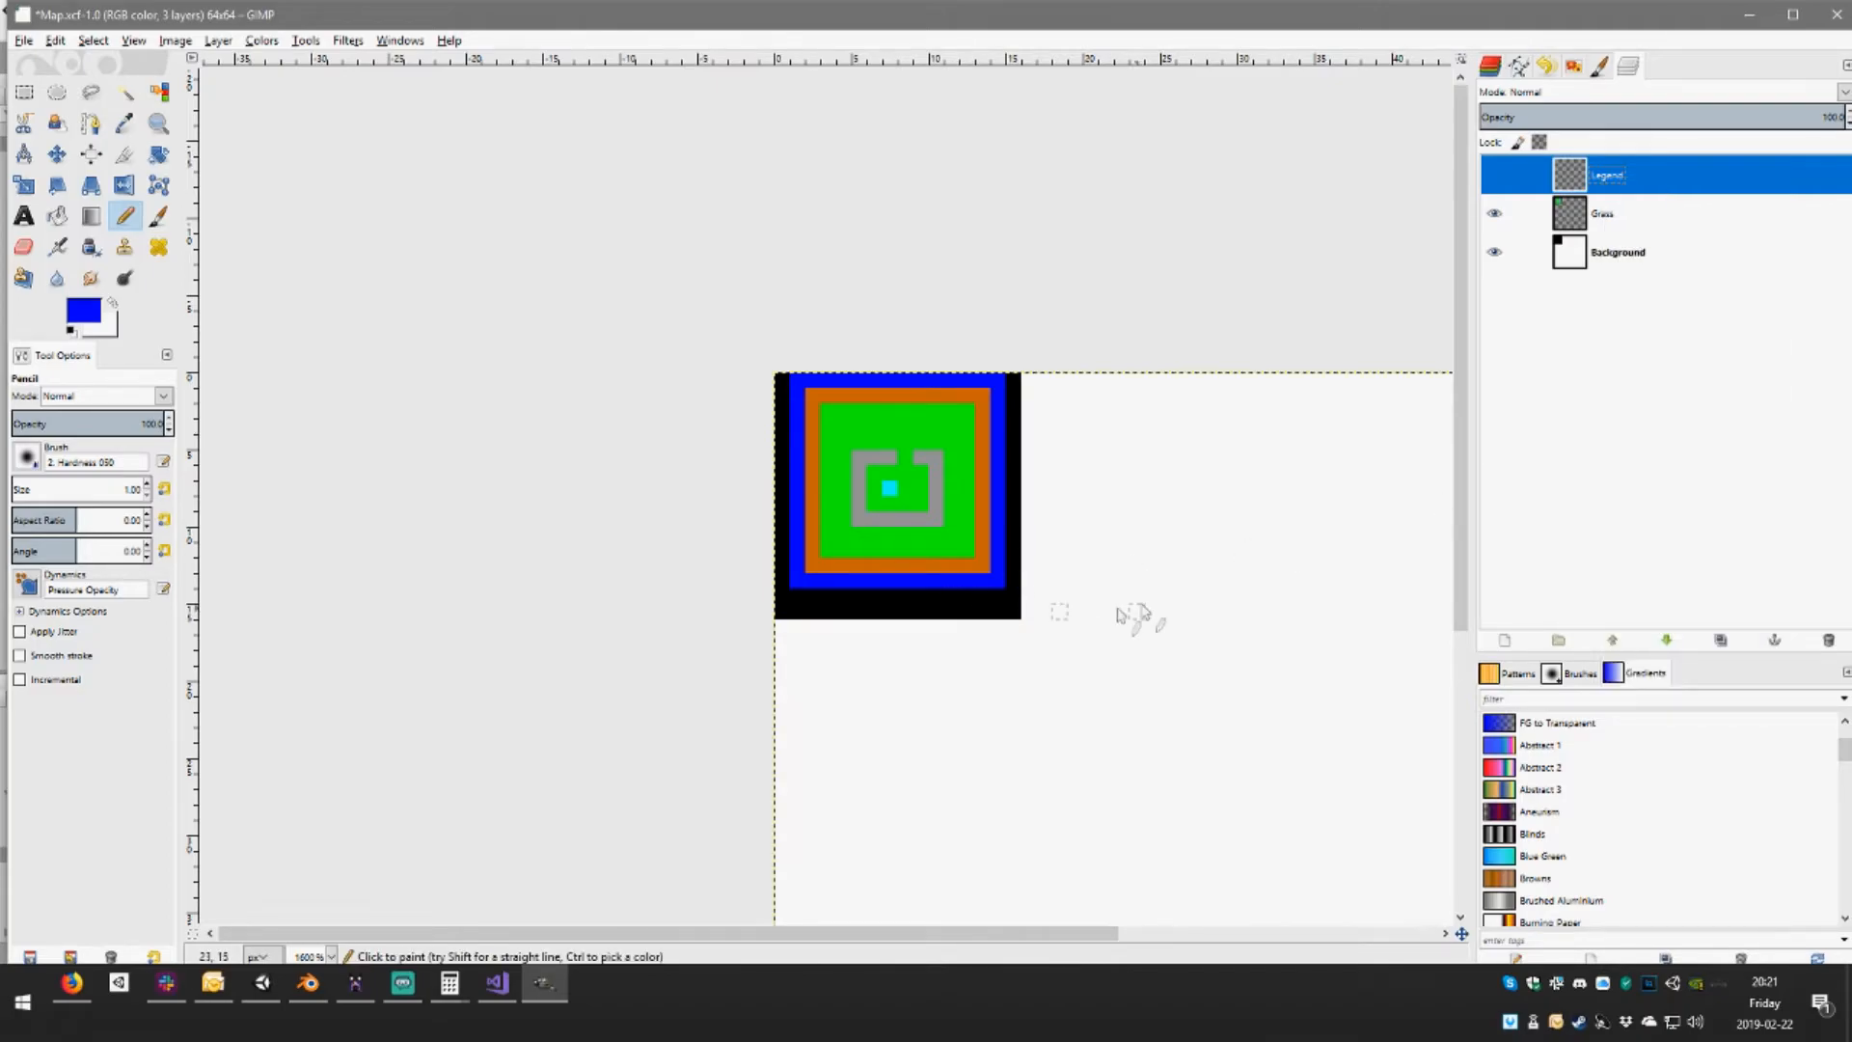
Set the foreground color to black and bucket-fill the white area of the Background layer
middle_click_drag(1152, 615, 920, 475)
scroll(931, 487, "down", 3)
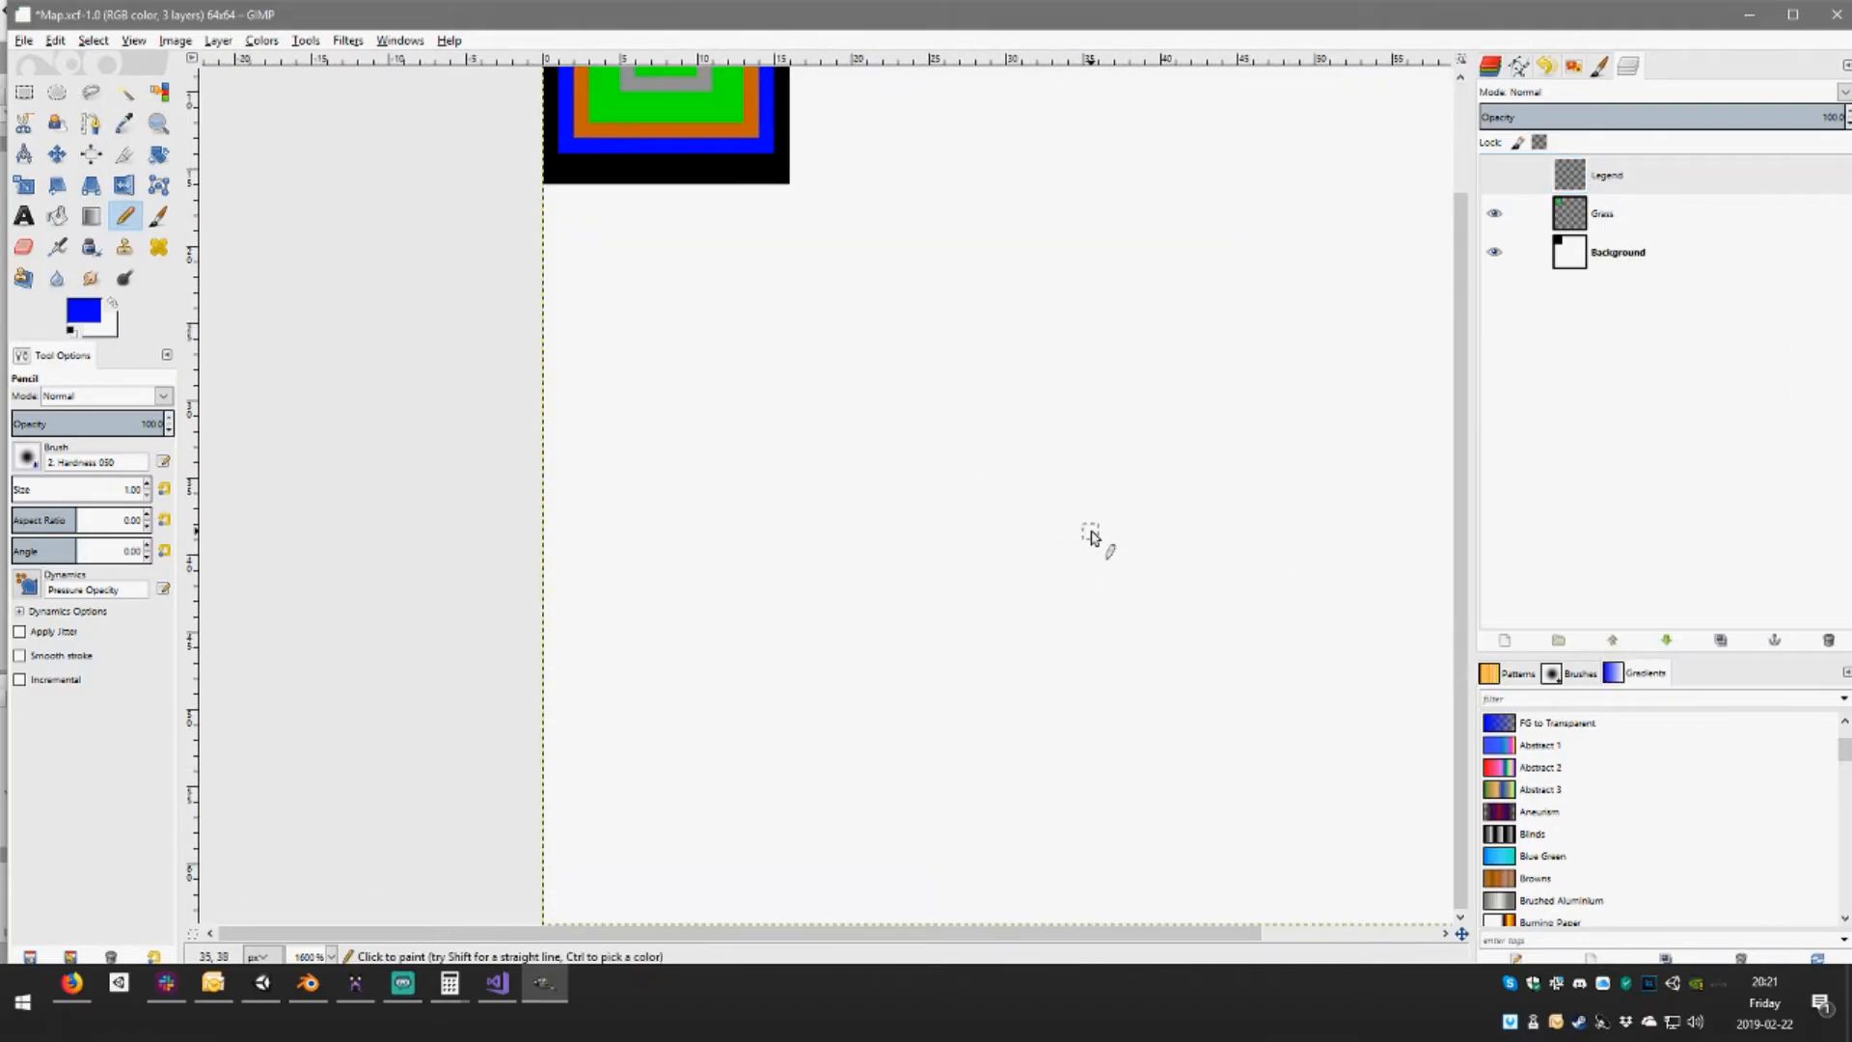
scroll(1100, 530, "down", 3, "ctrl")
scroll(1100, 521, "up", 2, "ctrl")
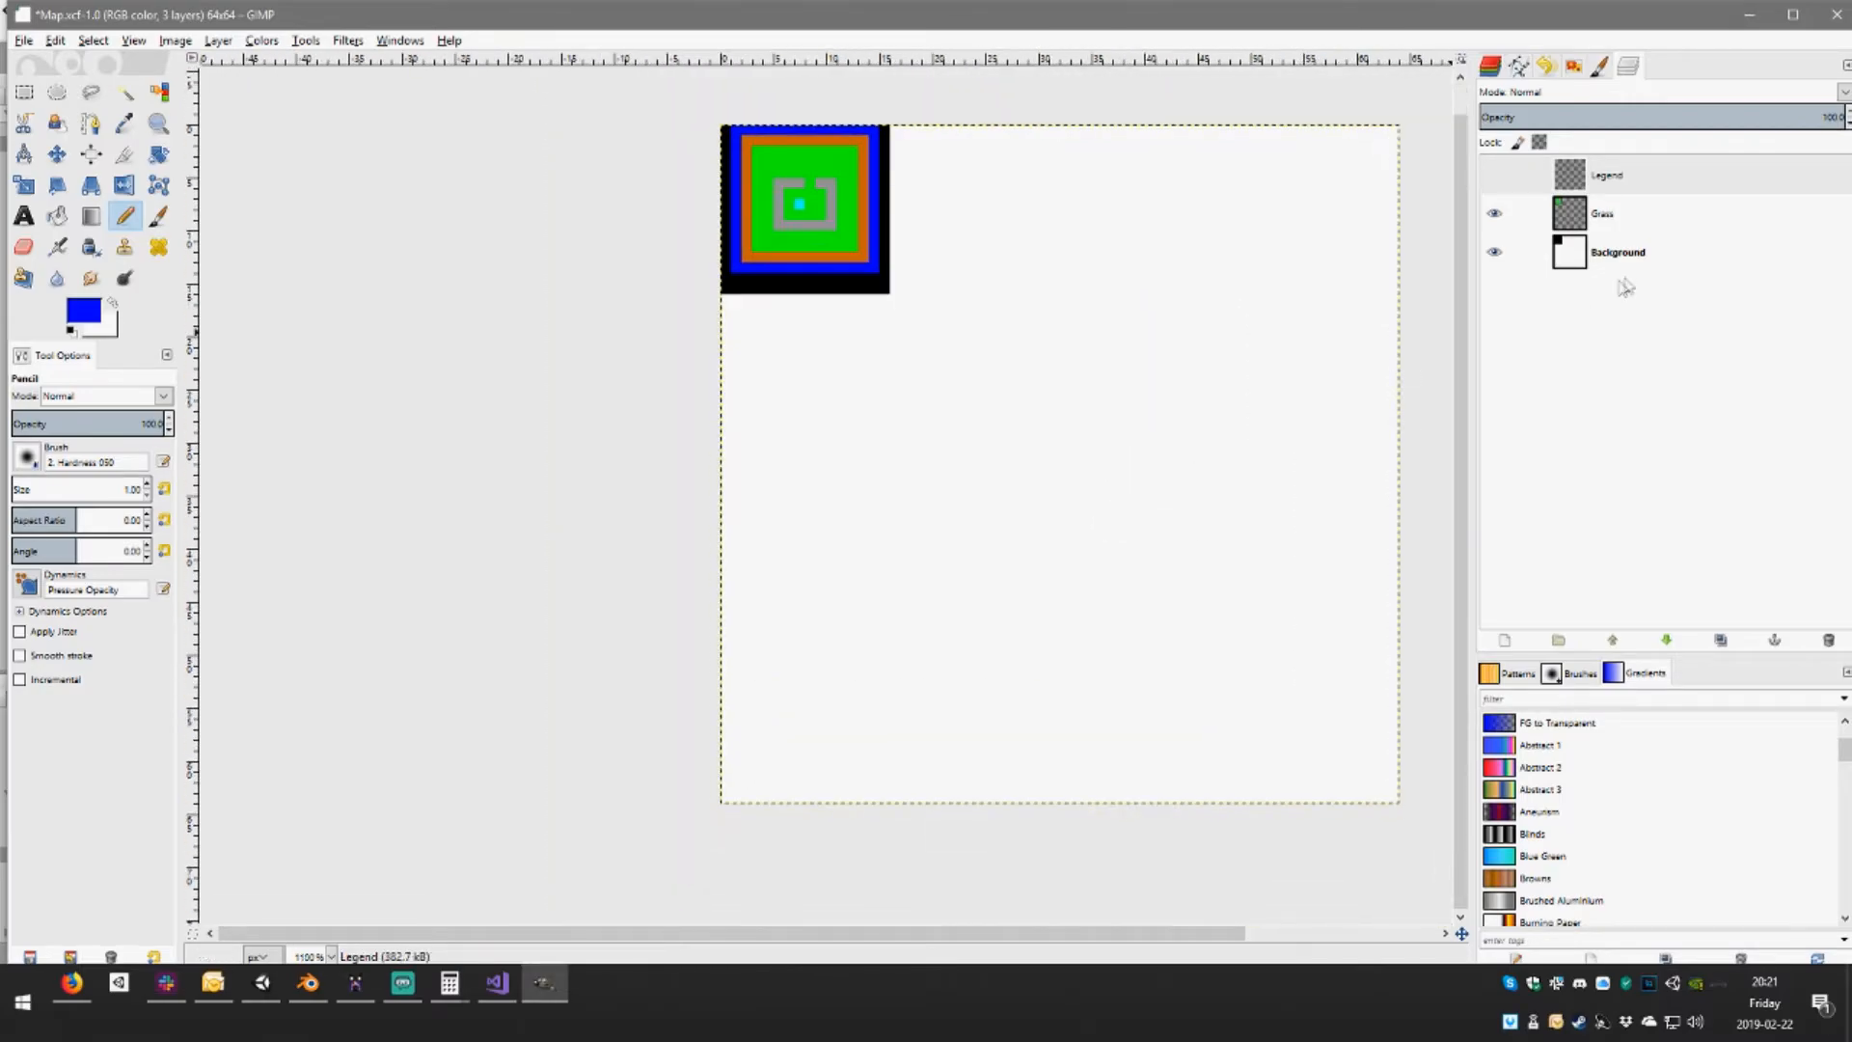
left_click(1650, 252)
left_click(92, 311)
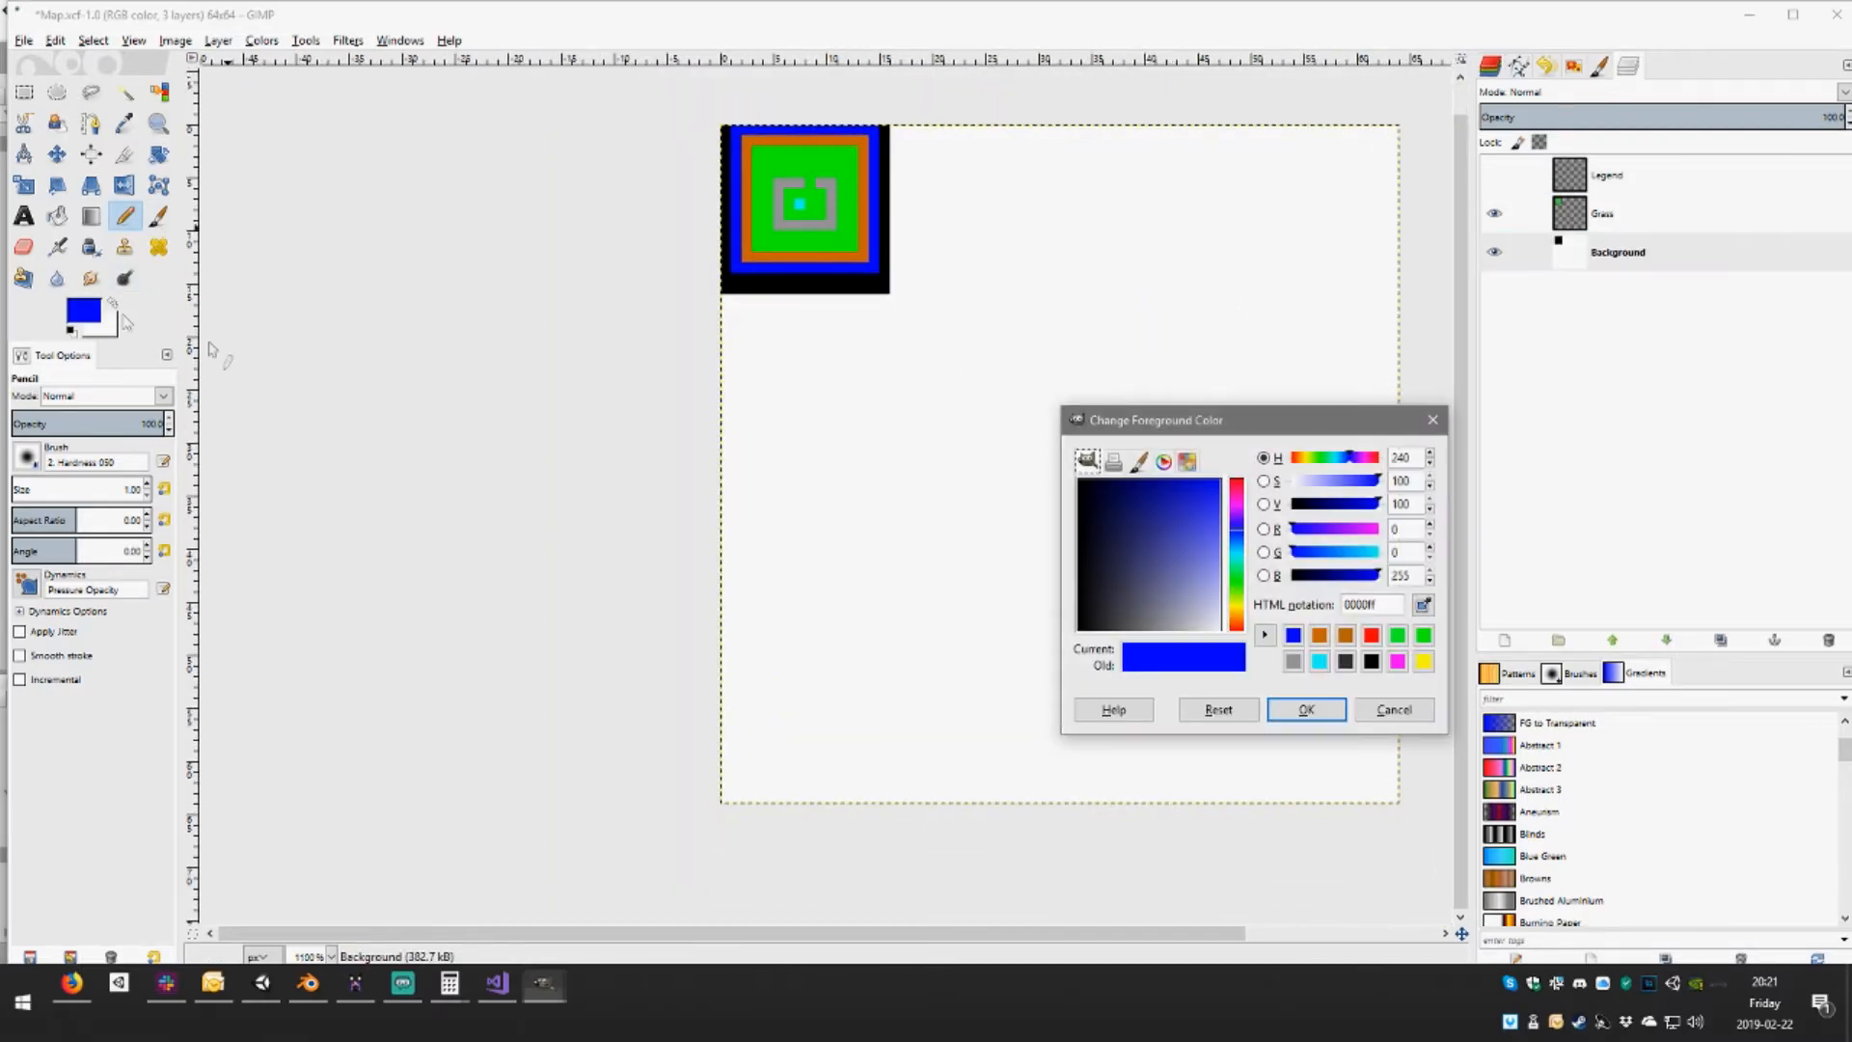
left_click_drag(1143, 545, 897, 359)
left_click(1302, 712)
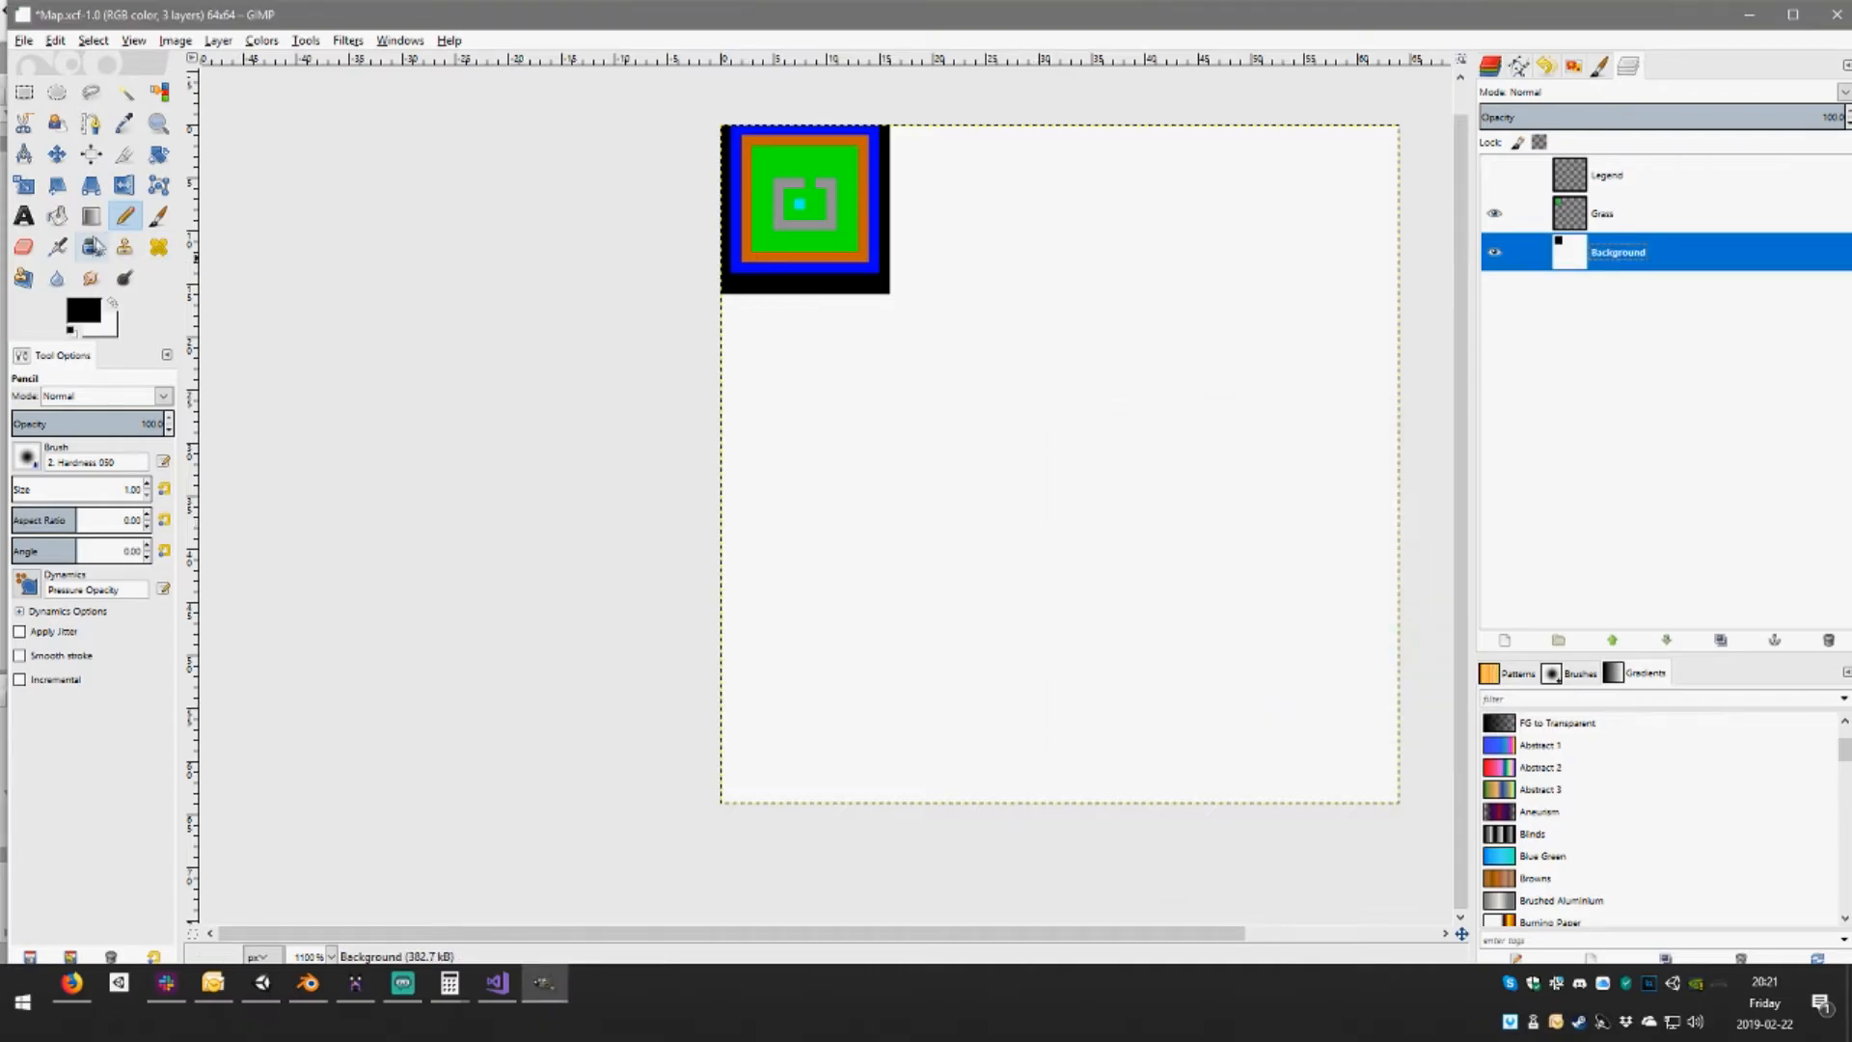
left_click(58, 217)
left_click(1122, 526)
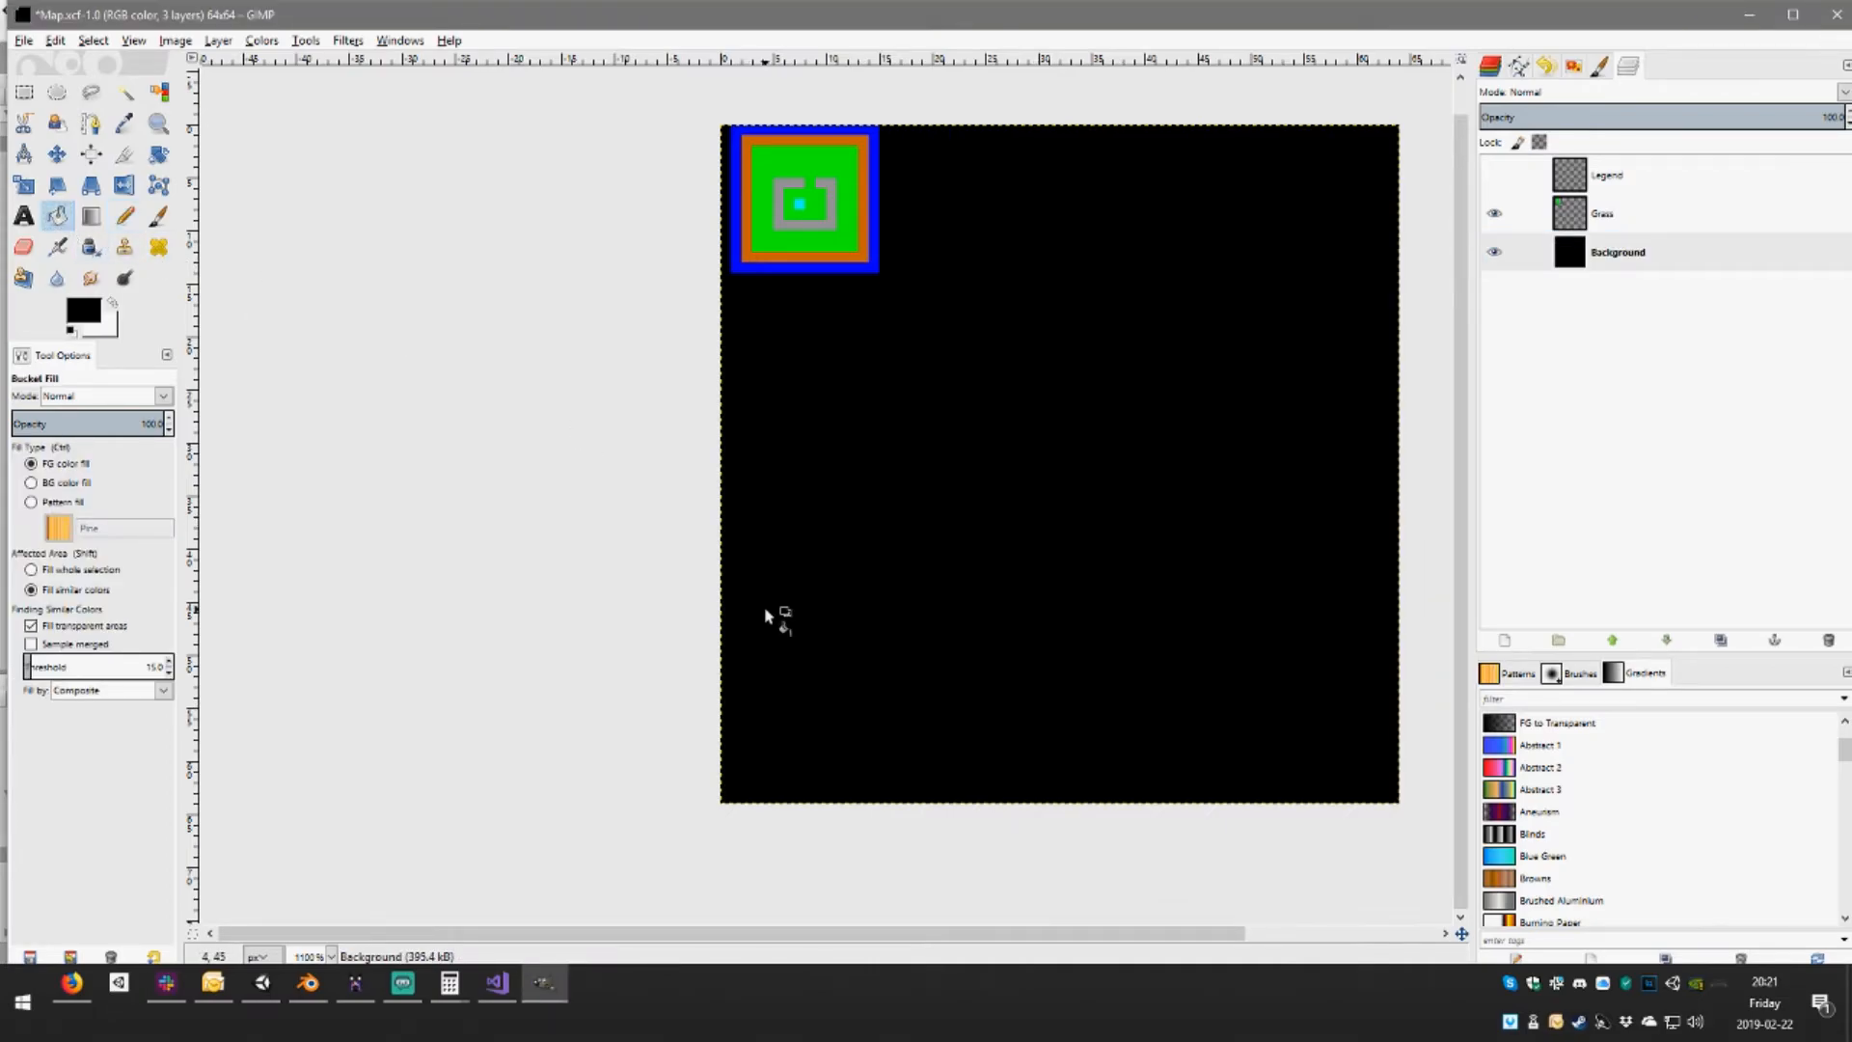
Cut the island square from the Grass layer, paste it near the lower middle of the map and anchor it
middle_click_drag(835, 455, 870, 501)
left_click(1663, 222)
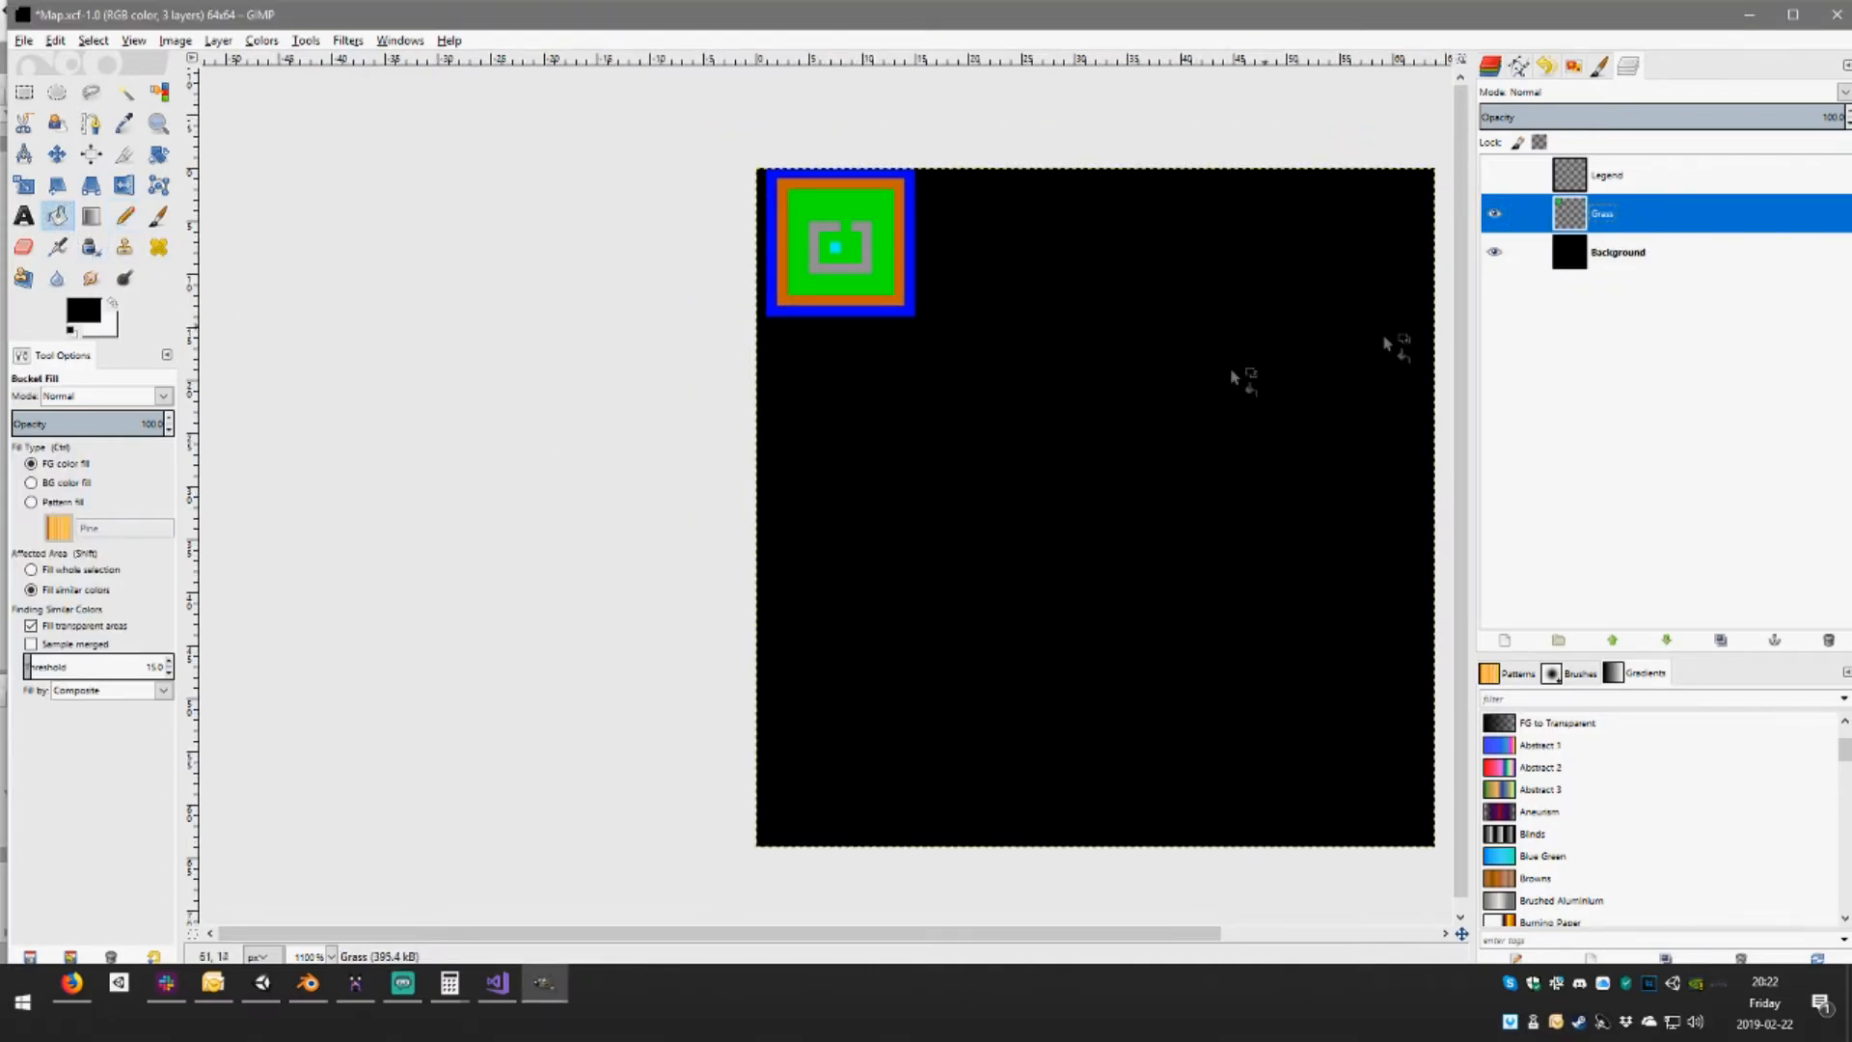
key("r")
left_click_drag(685, 150, 984, 378)
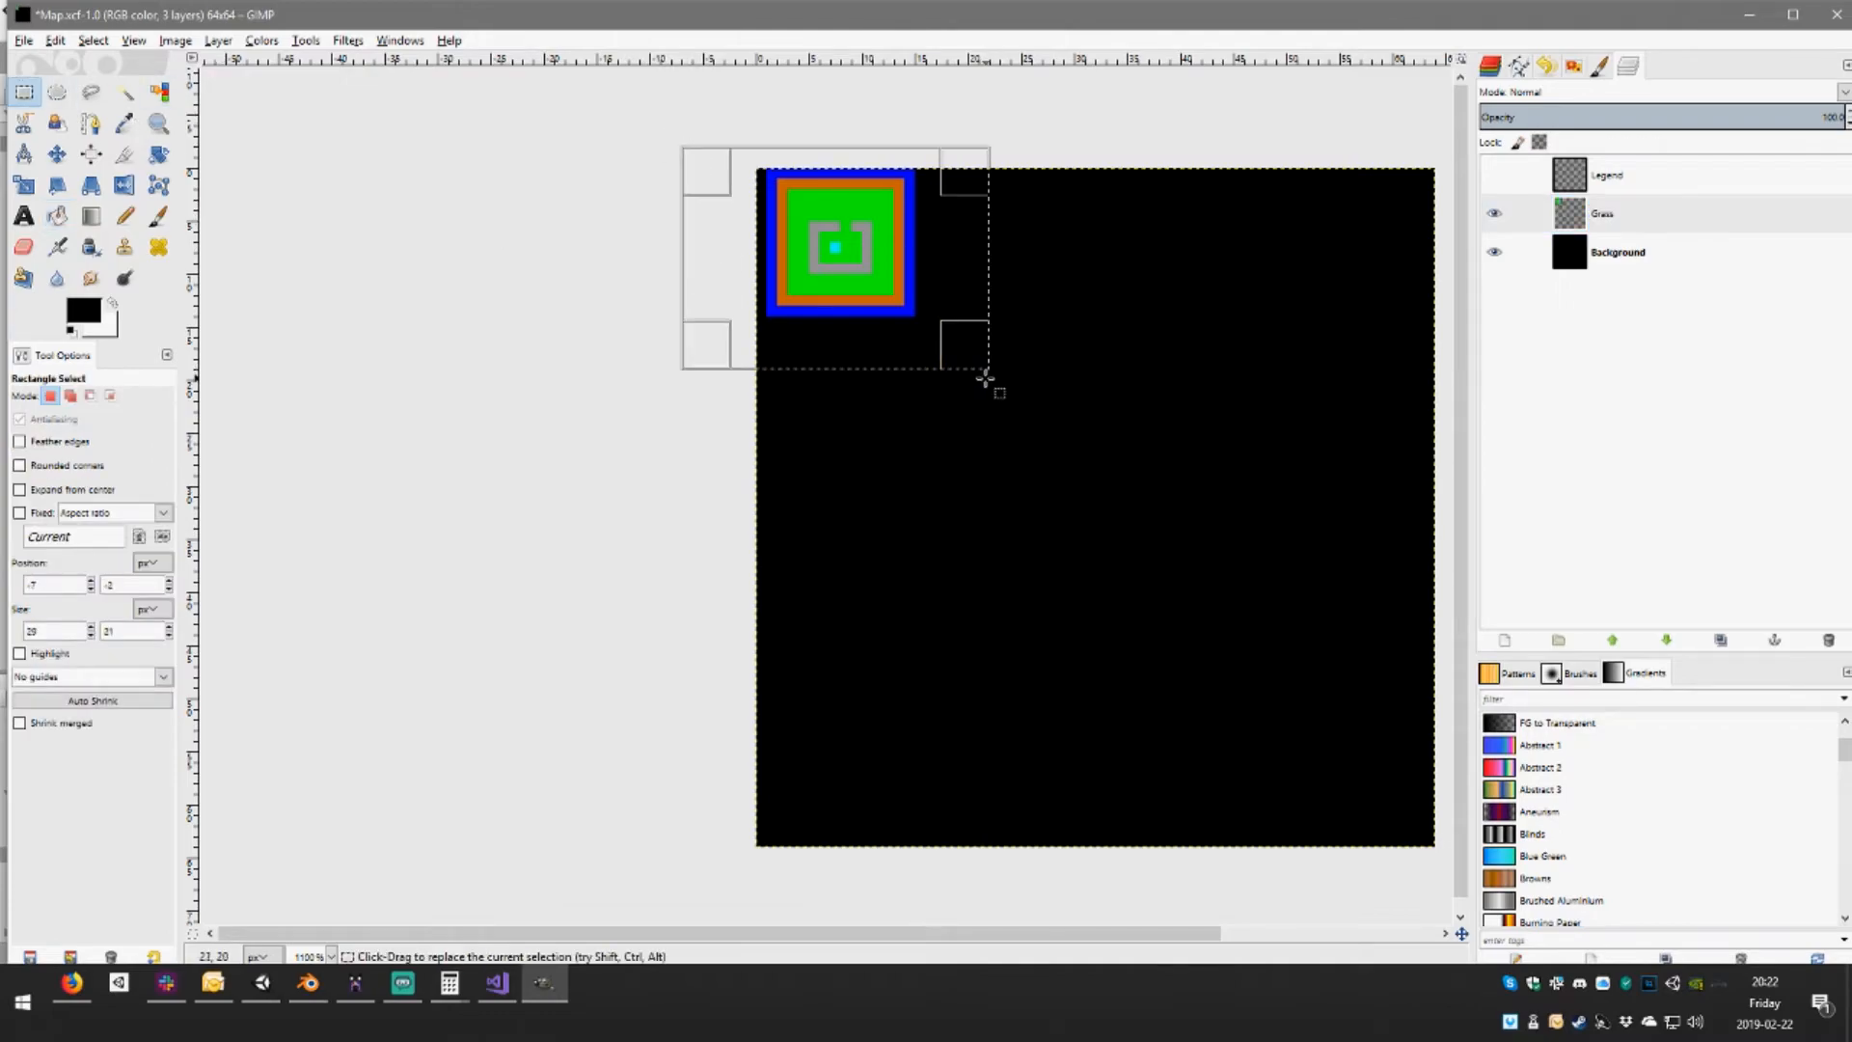
key("ctrl+x")
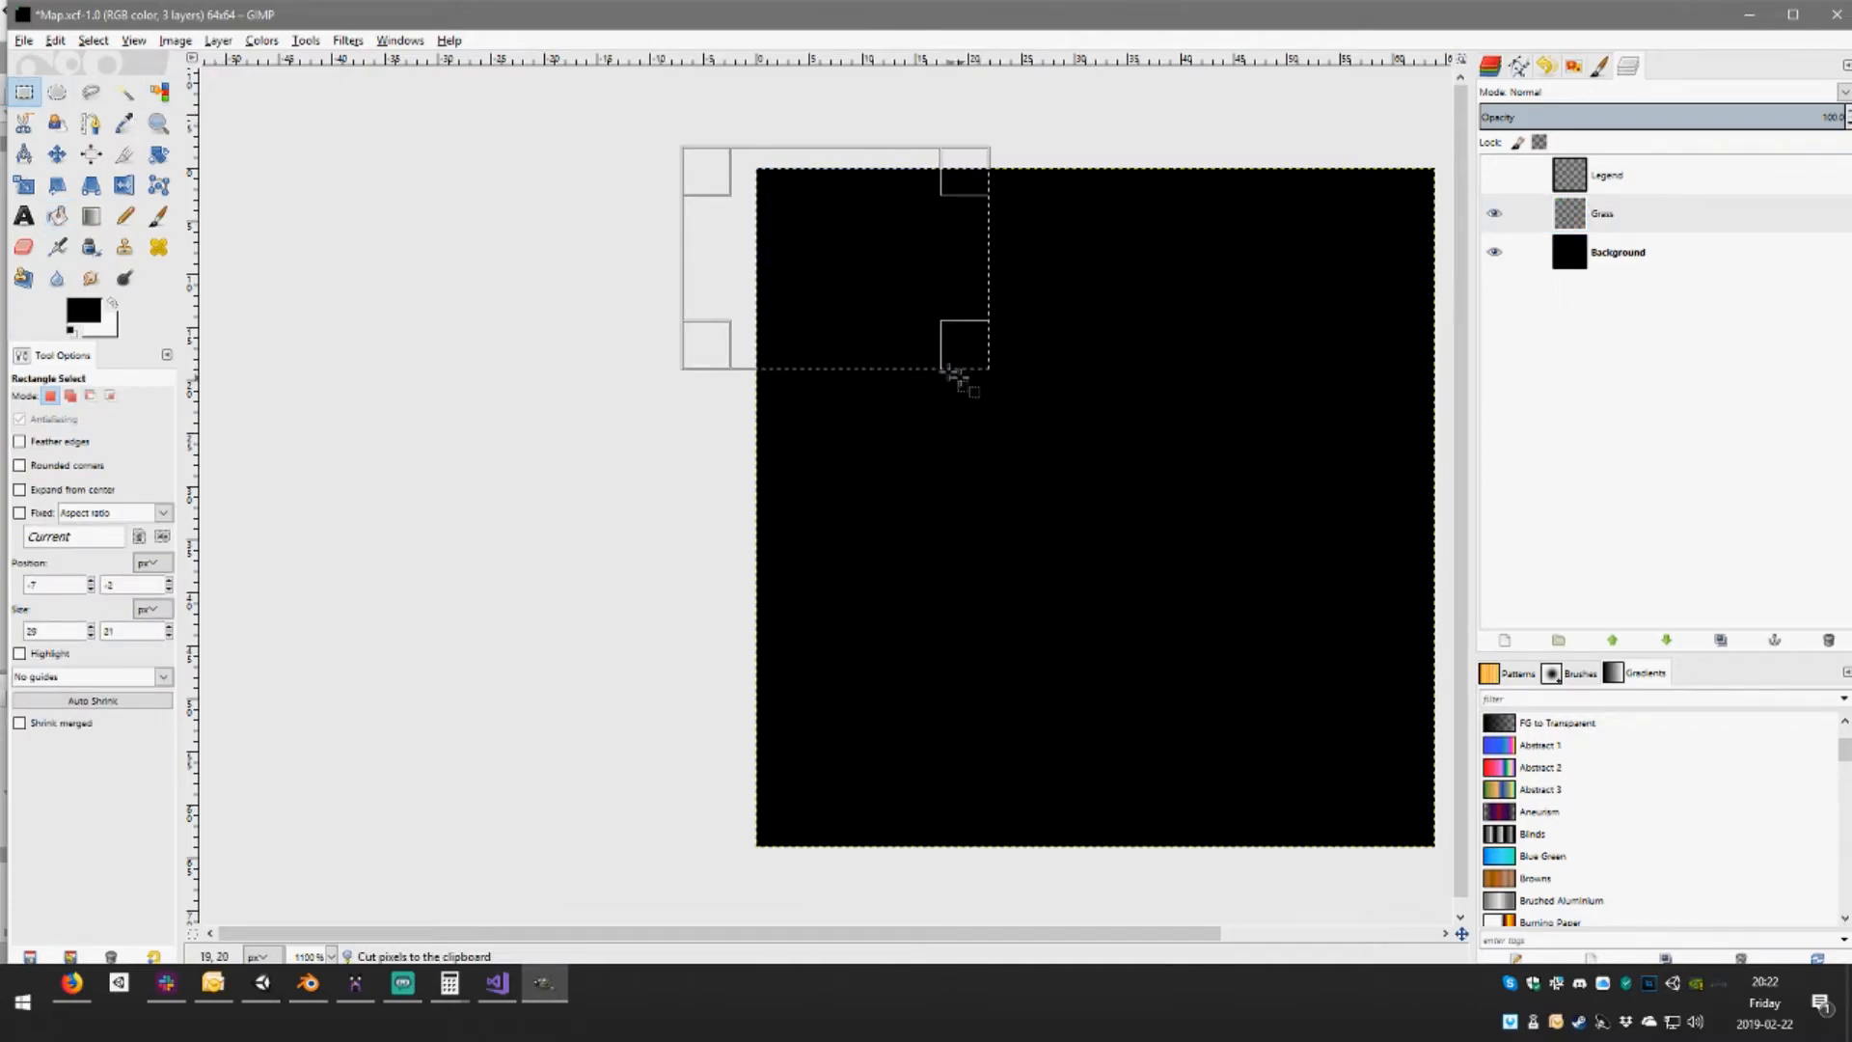
key("ctrl+v")
left_click_drag(897, 298, 1107, 667)
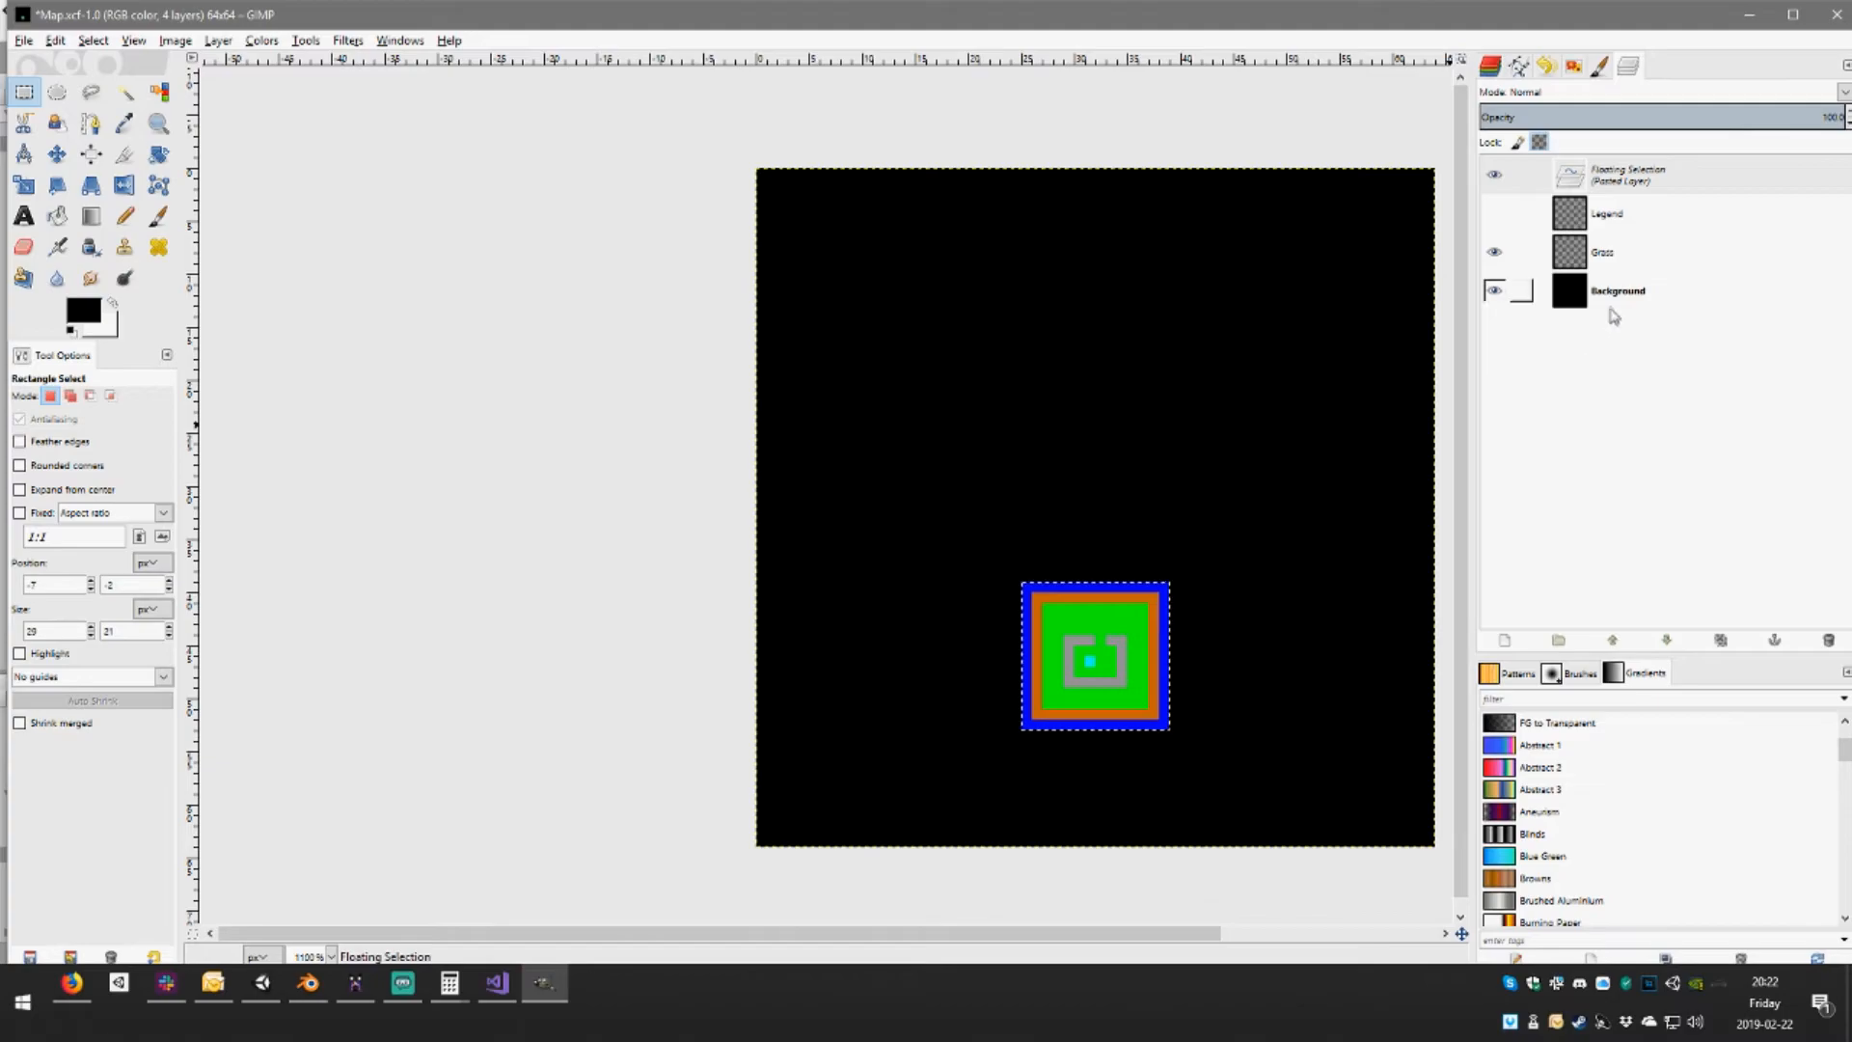
left_click(1084, 190)
Set the foreground color to the saved blue and bucket-fill the black Background layer
left_click(1670, 255)
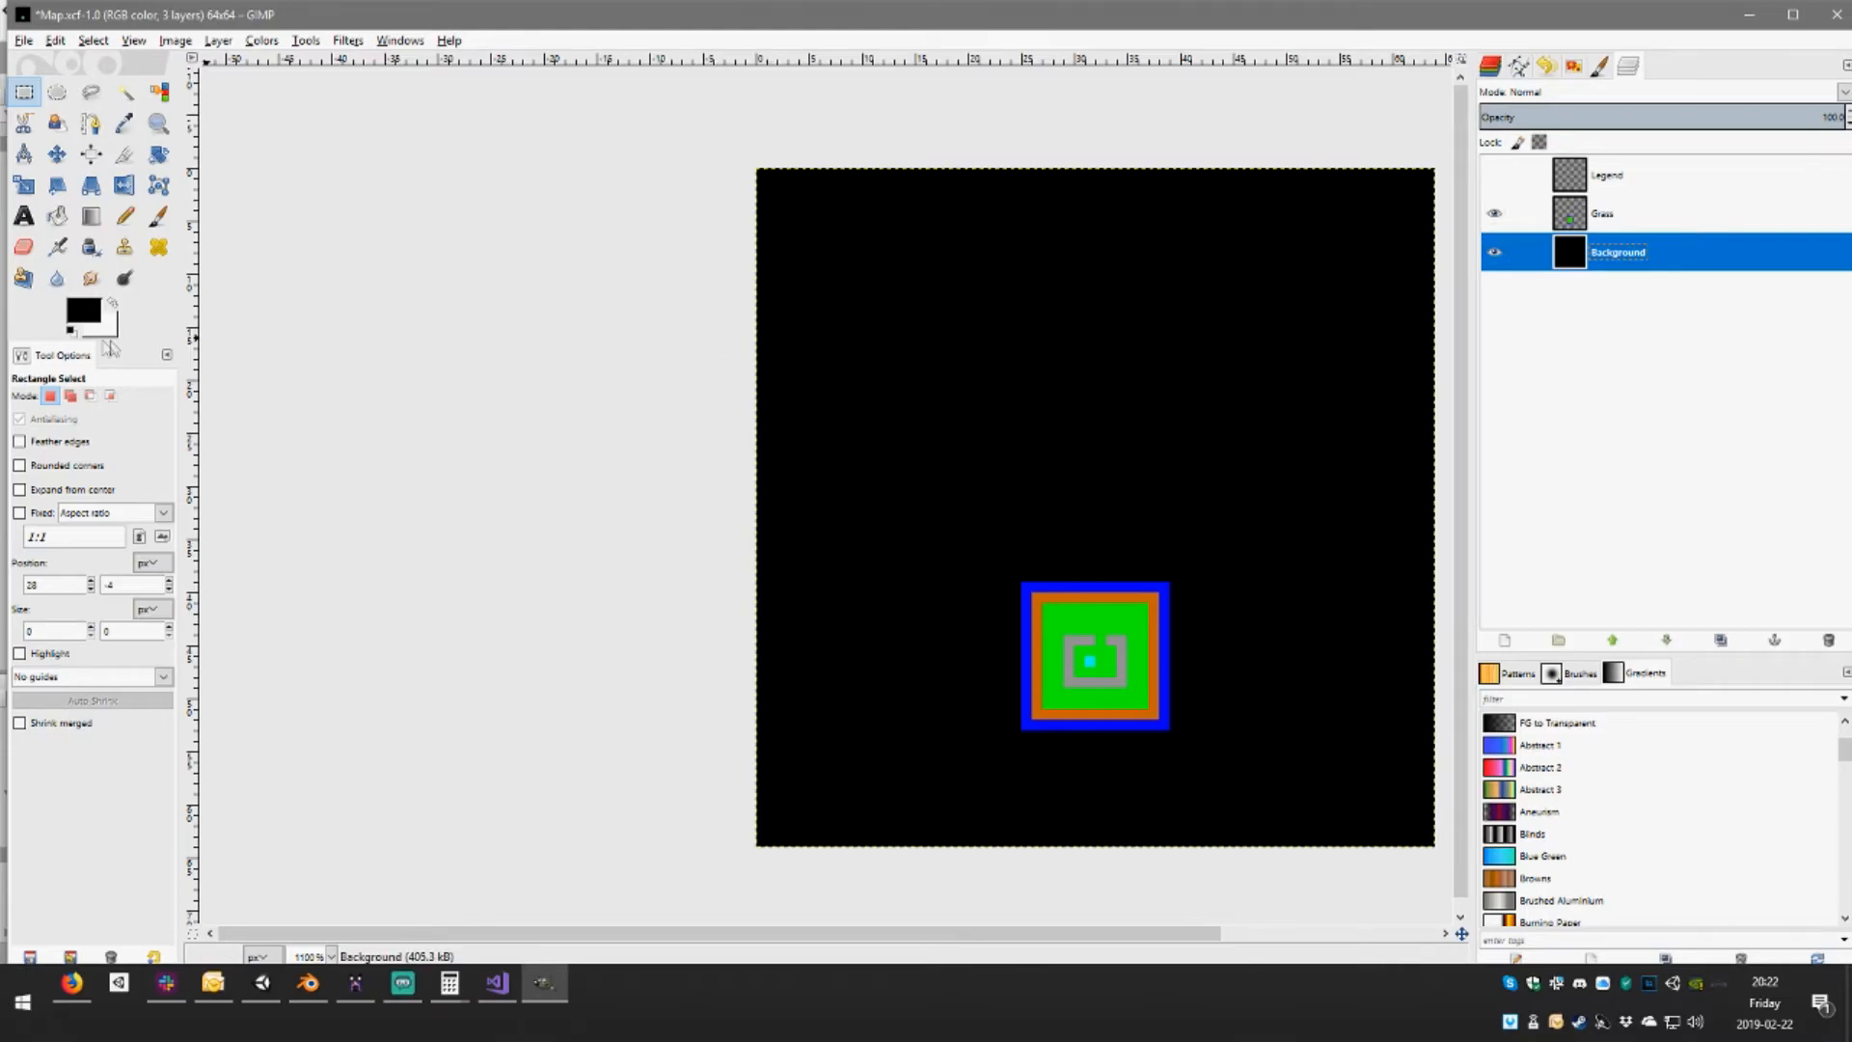
left_click(99, 315)
left_click(1318, 635)
left_click(1303, 707)
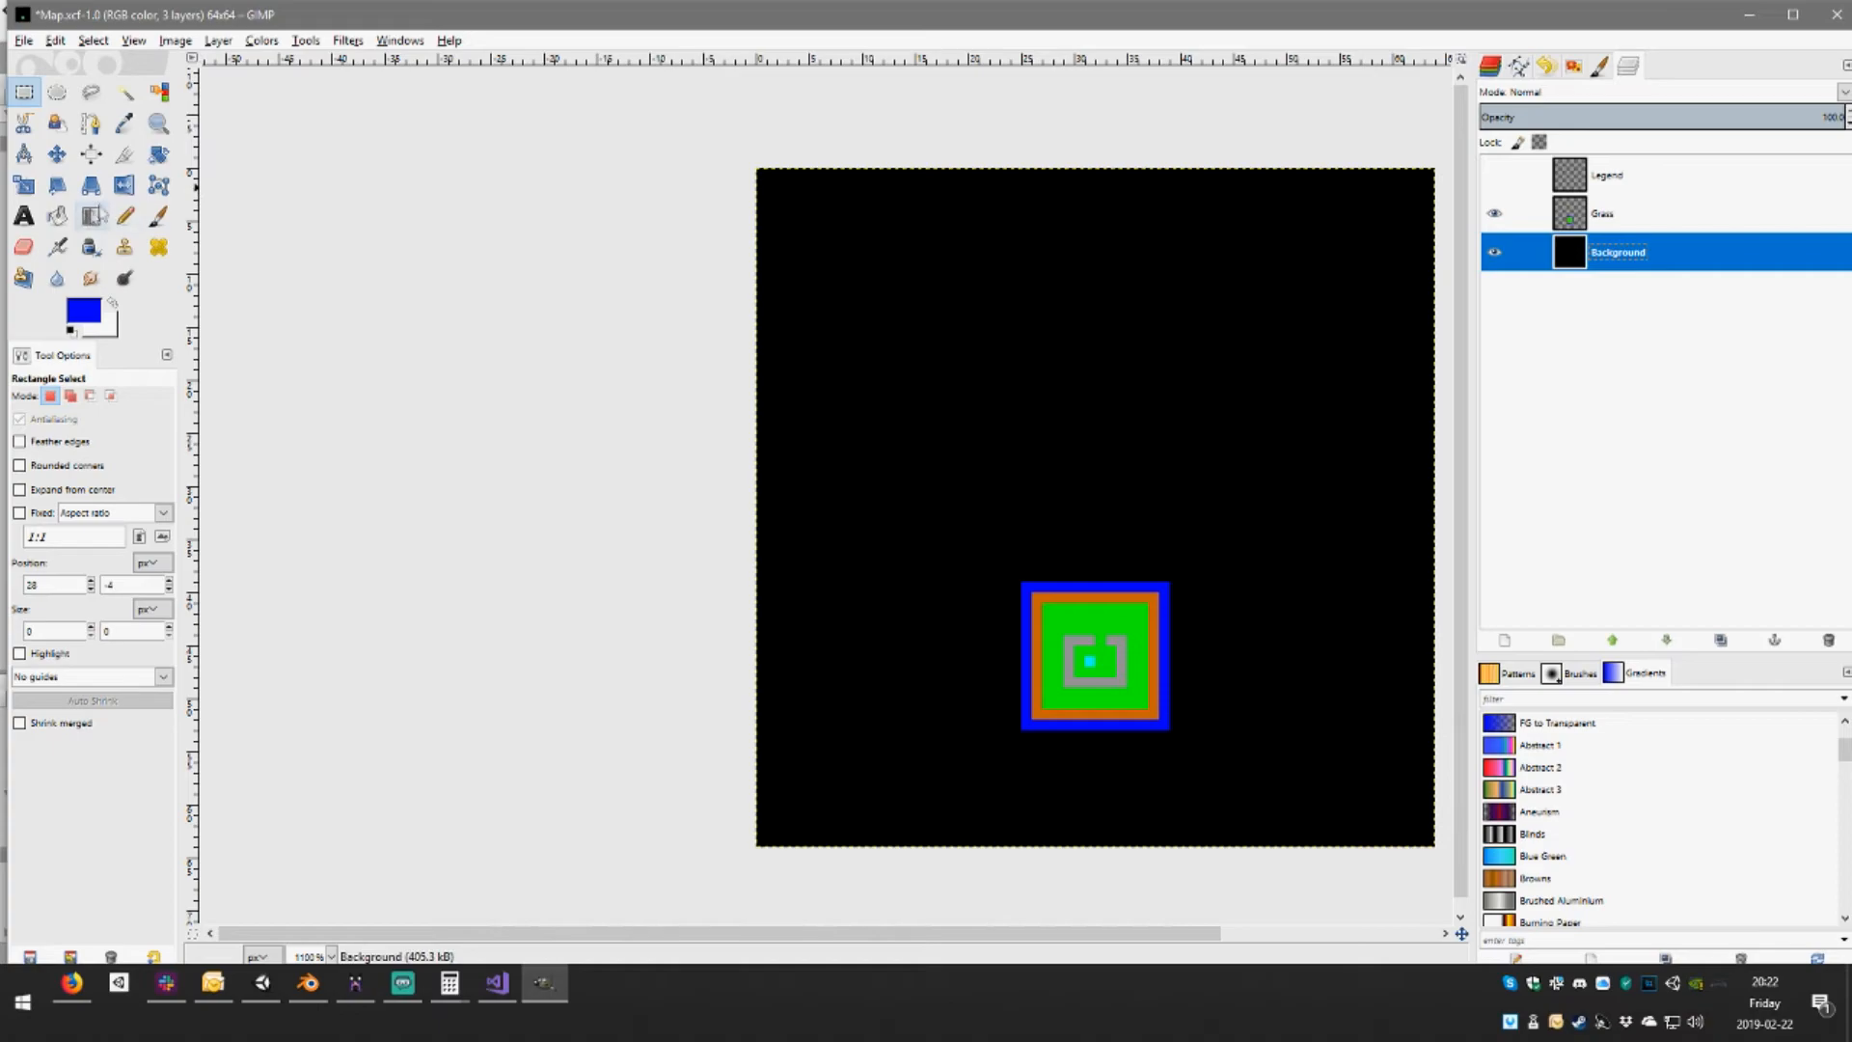
left_click(57, 215)
left_click(1194, 524)
Rename the Background layer to Sea
double_click(1656, 256)
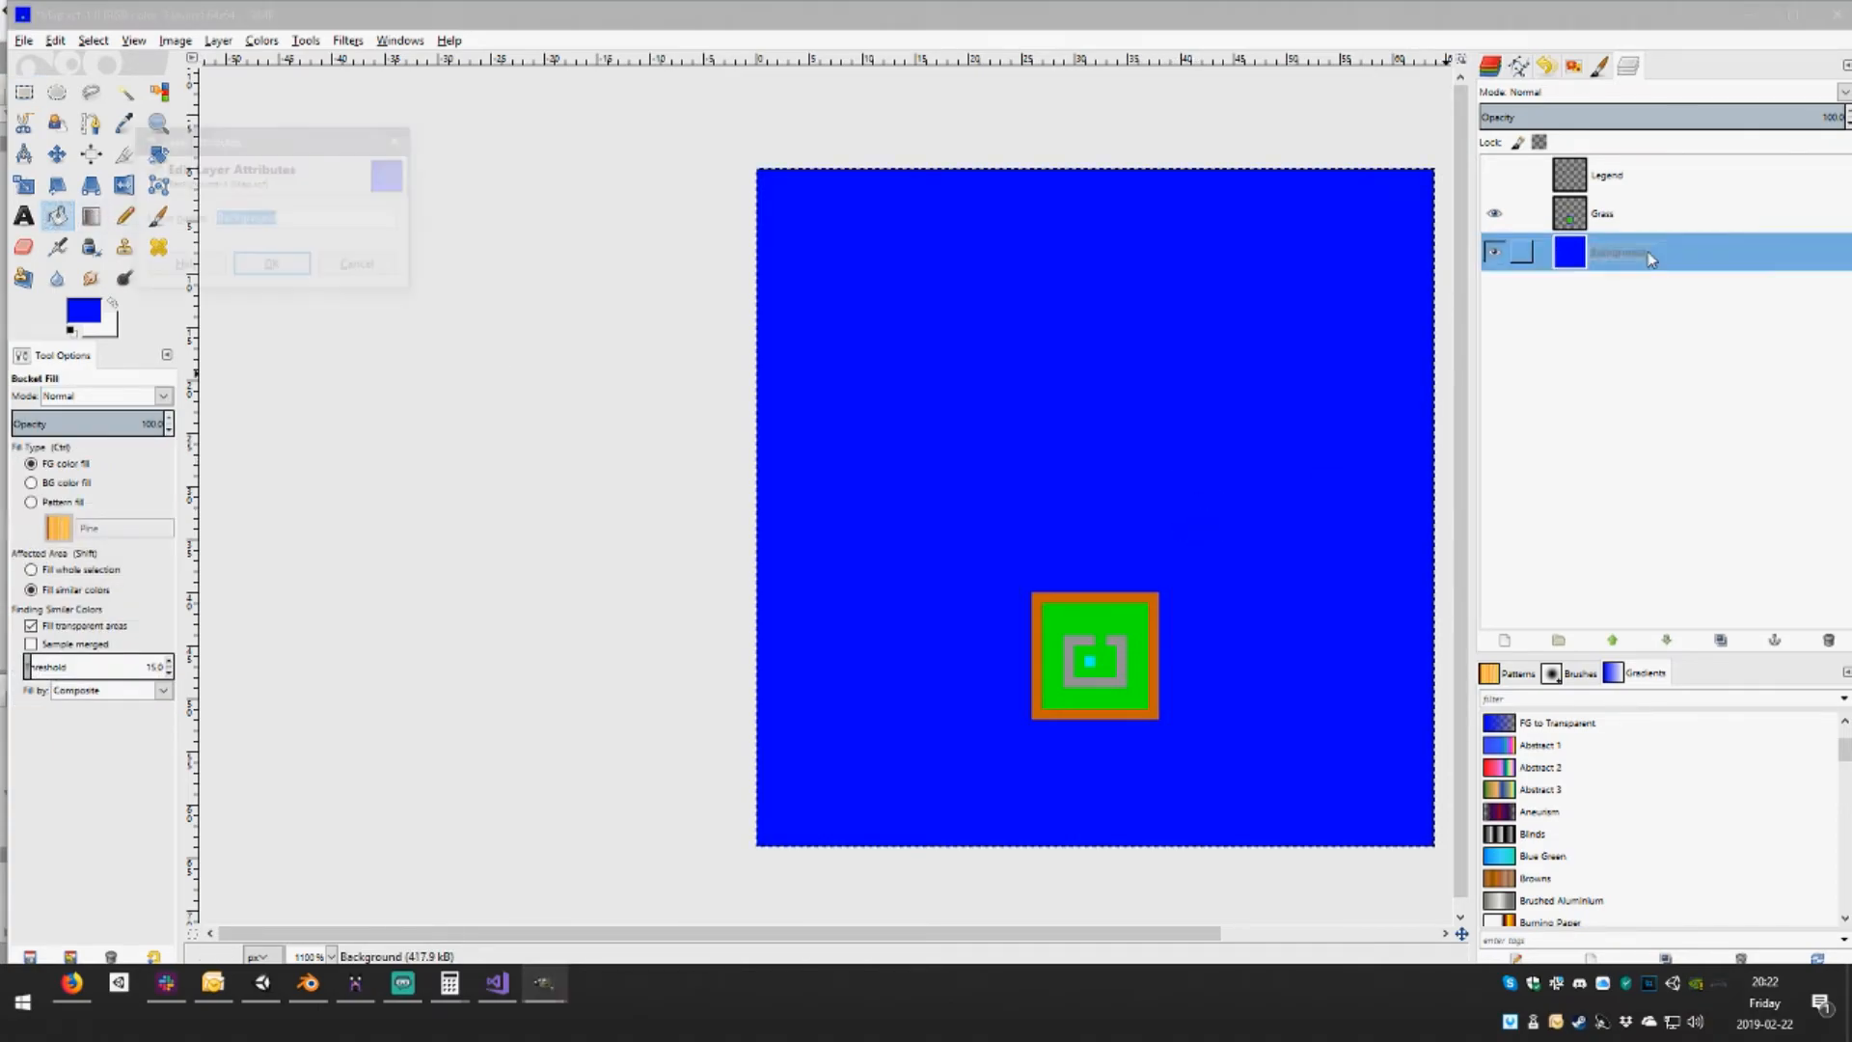
type("S")
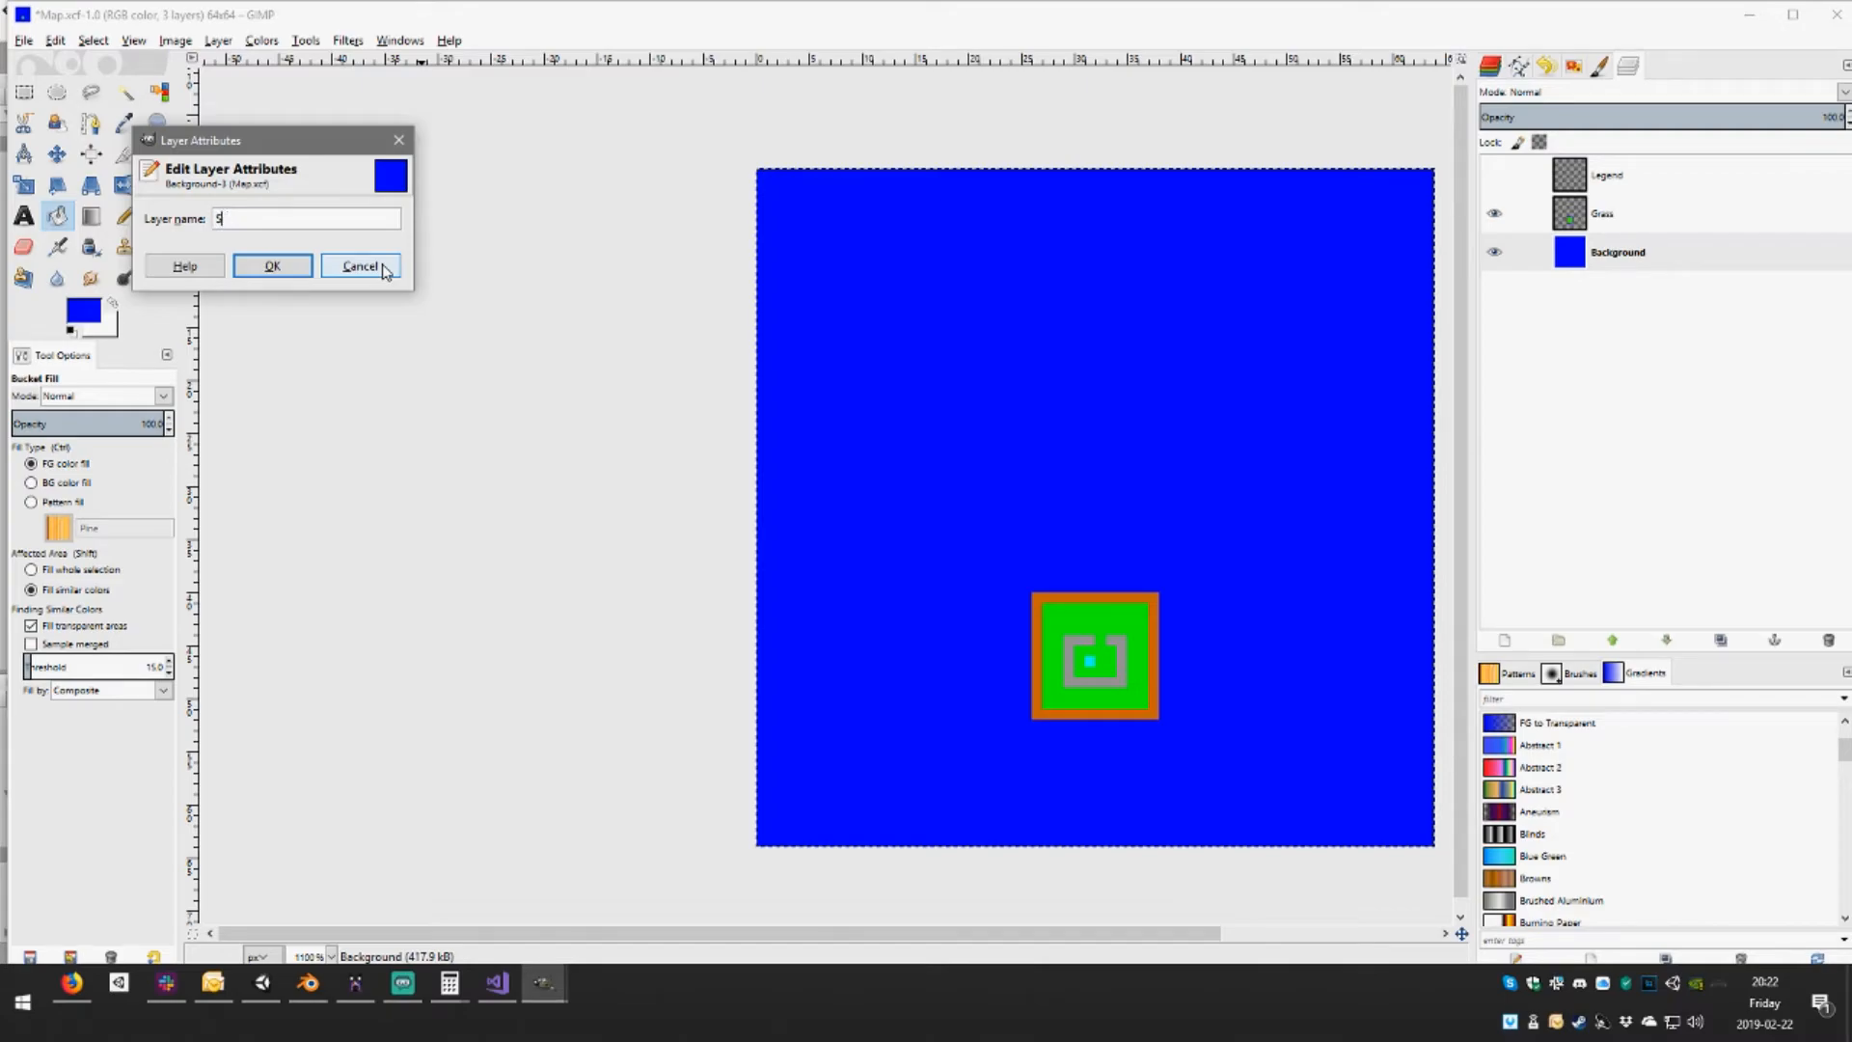
key("Return")
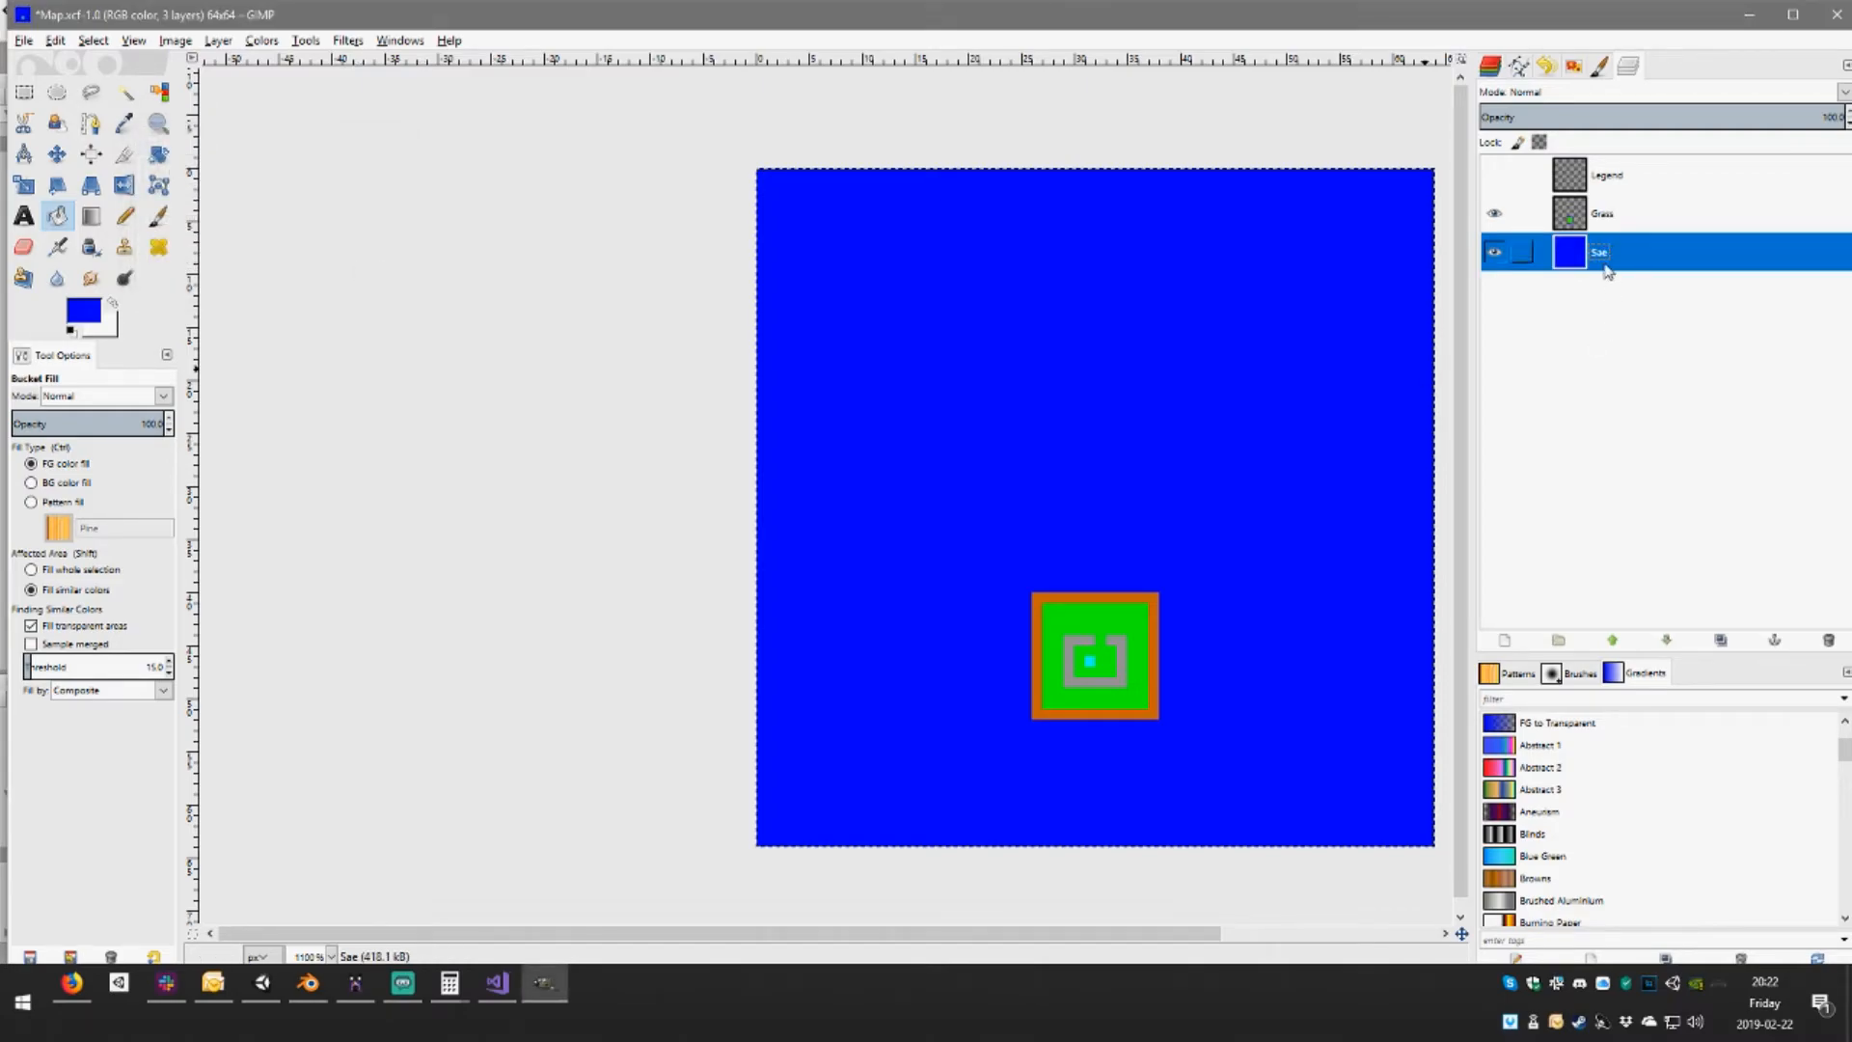
double_click(1609, 254)
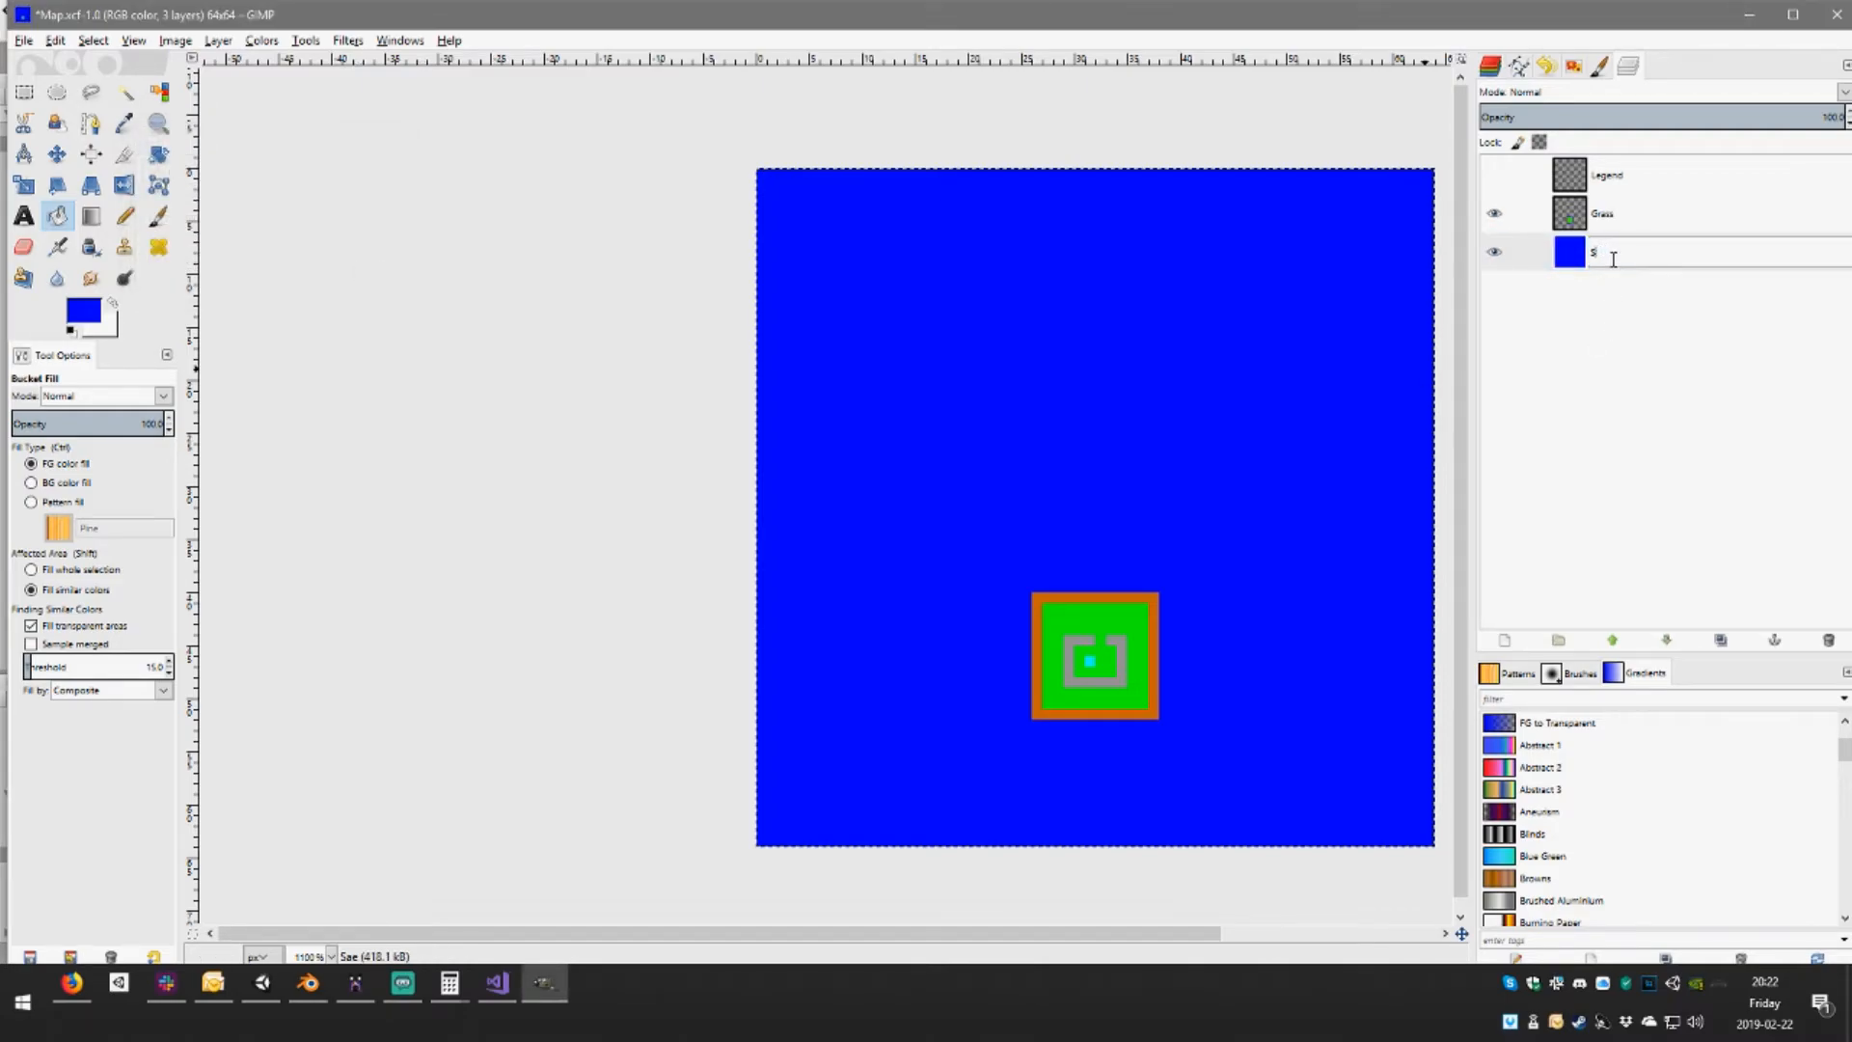
key("Return")
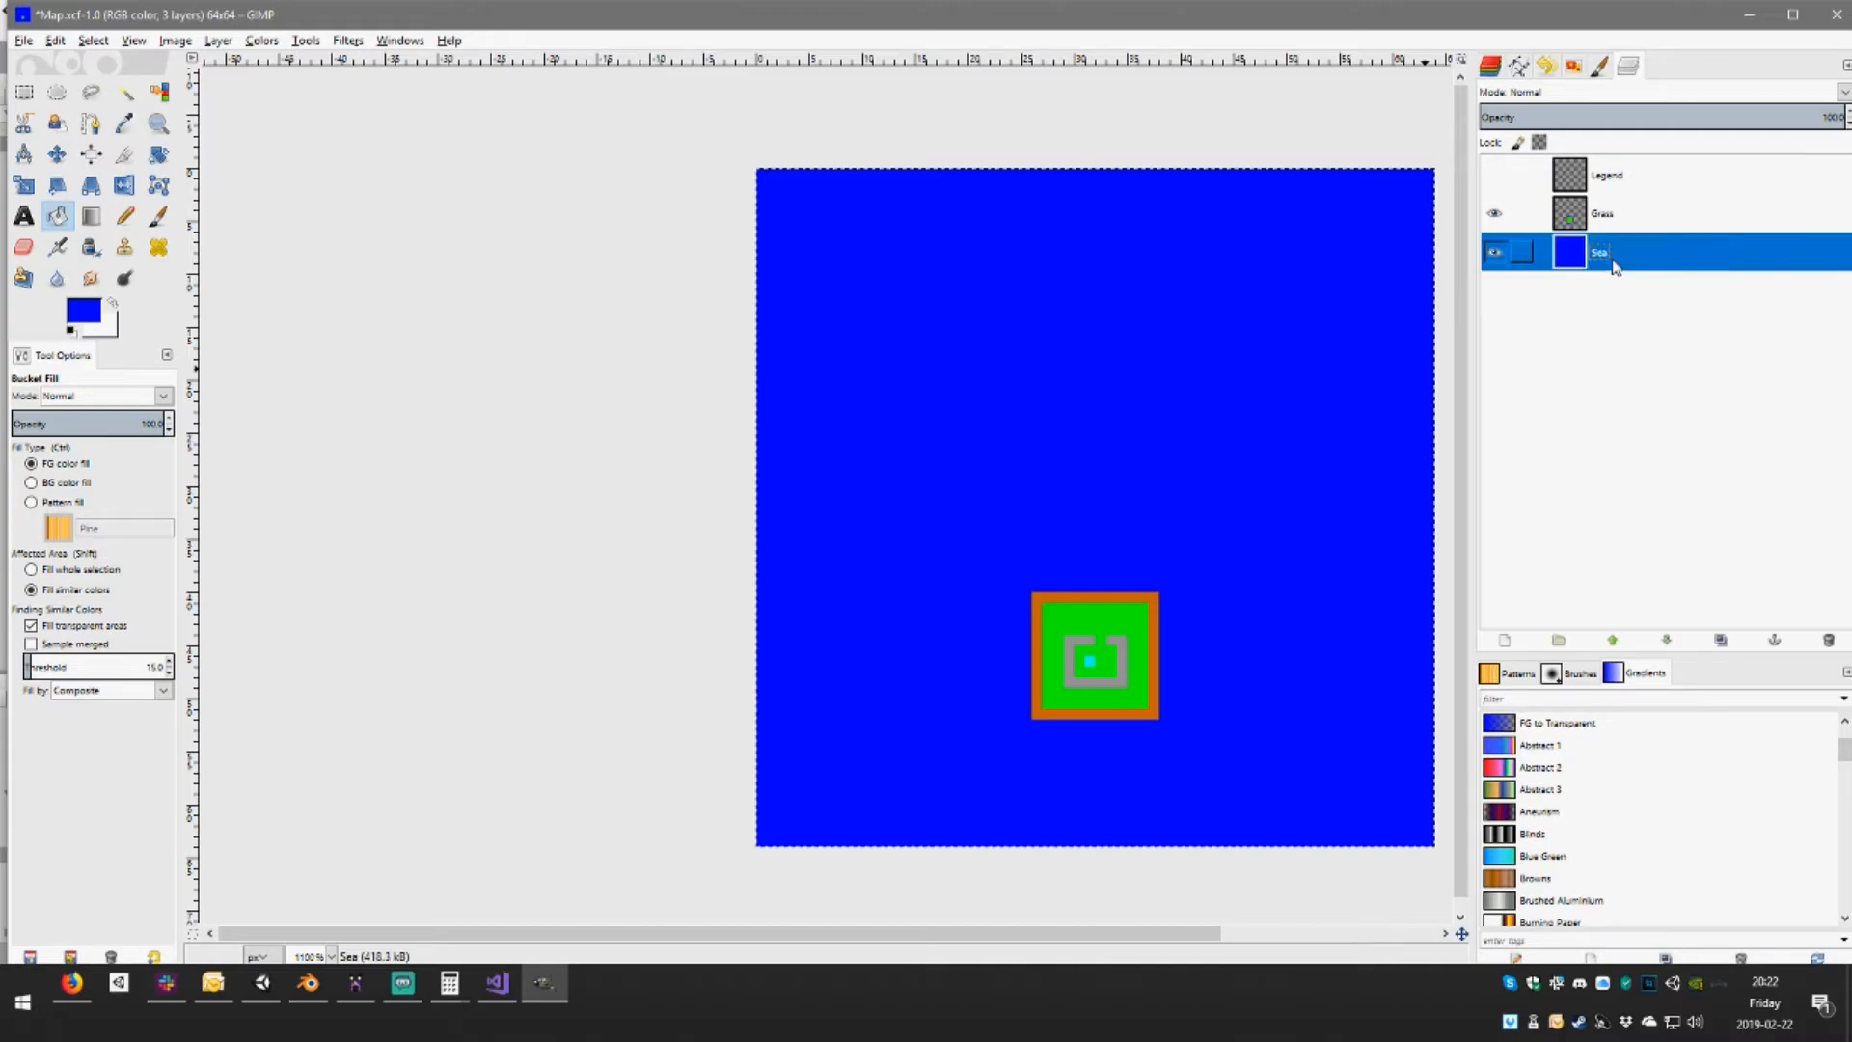
Select and delete the blue border strips around the island on the Grass layer
left_click(1702, 210)
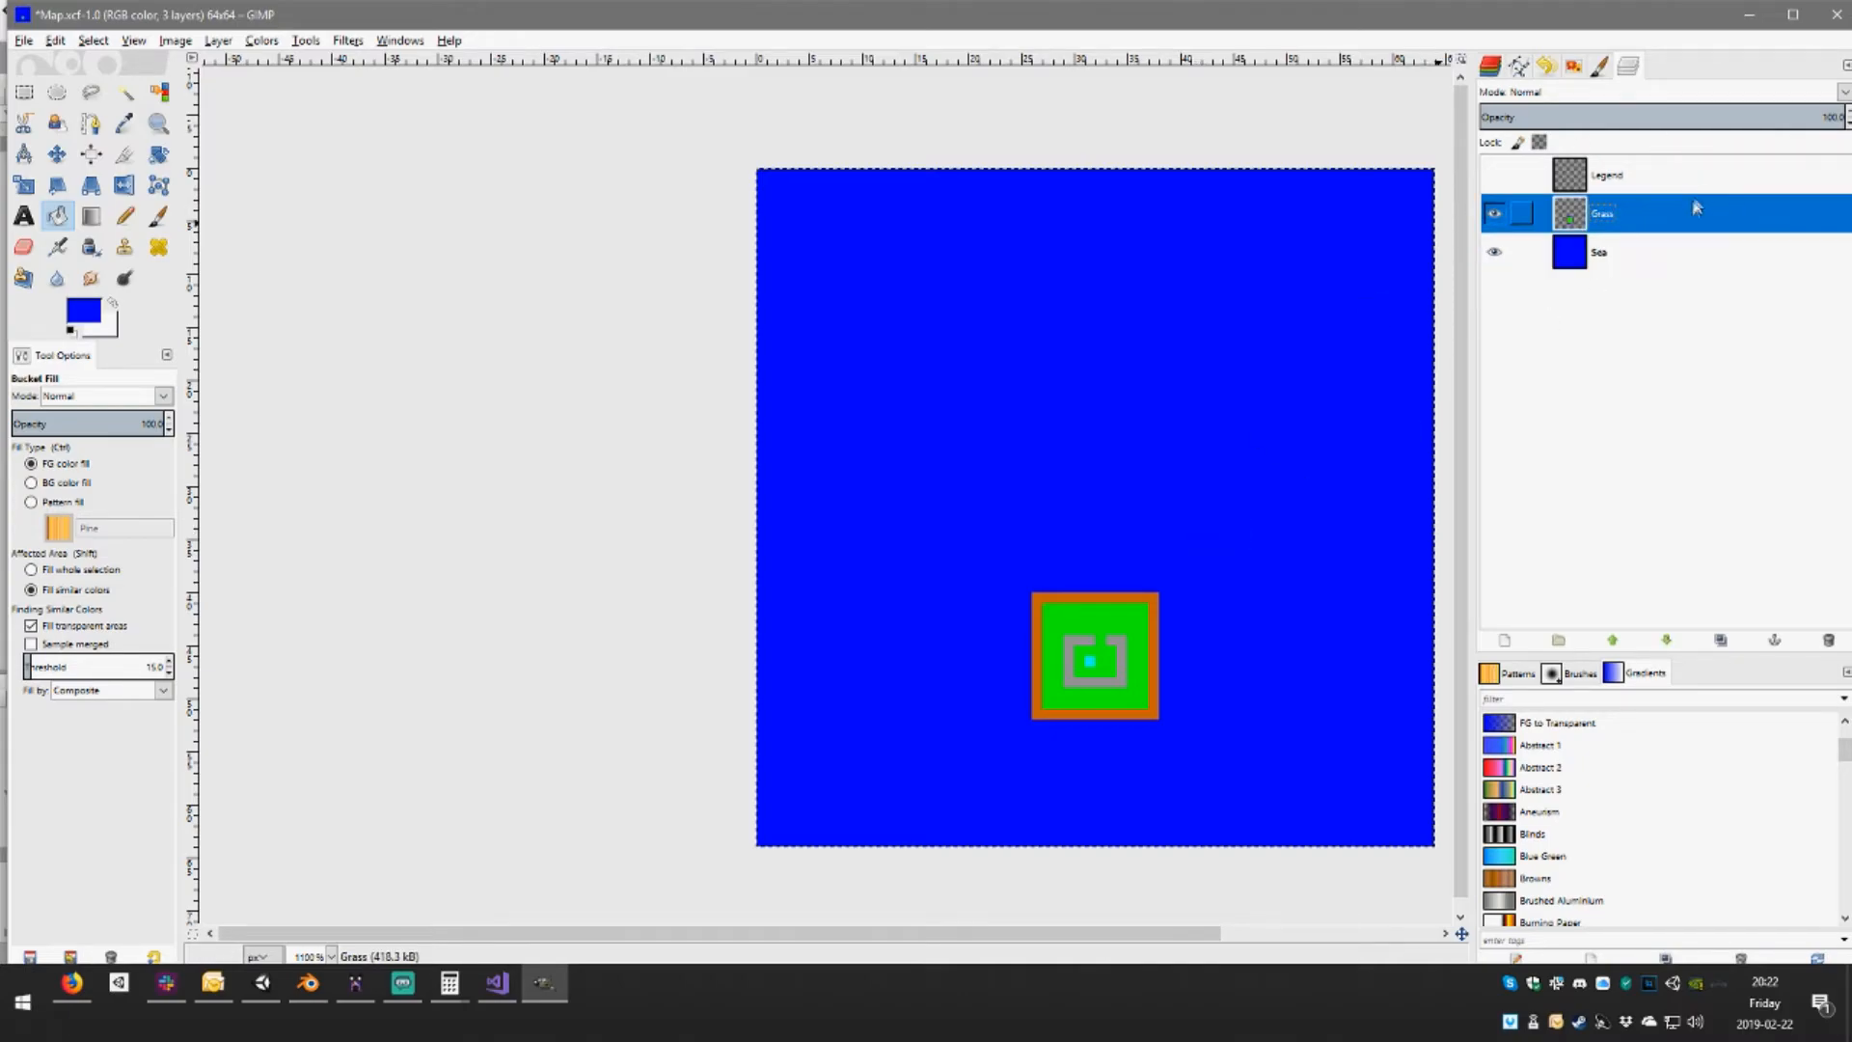
left_click(24, 92)
left_click_drag(915, 506, 1303, 805)
left_click(1063, 802)
left_click_drag(1160, 572, 1244, 794)
left_click_drag(947, 518, 1224, 592)
left_click(1204, 677)
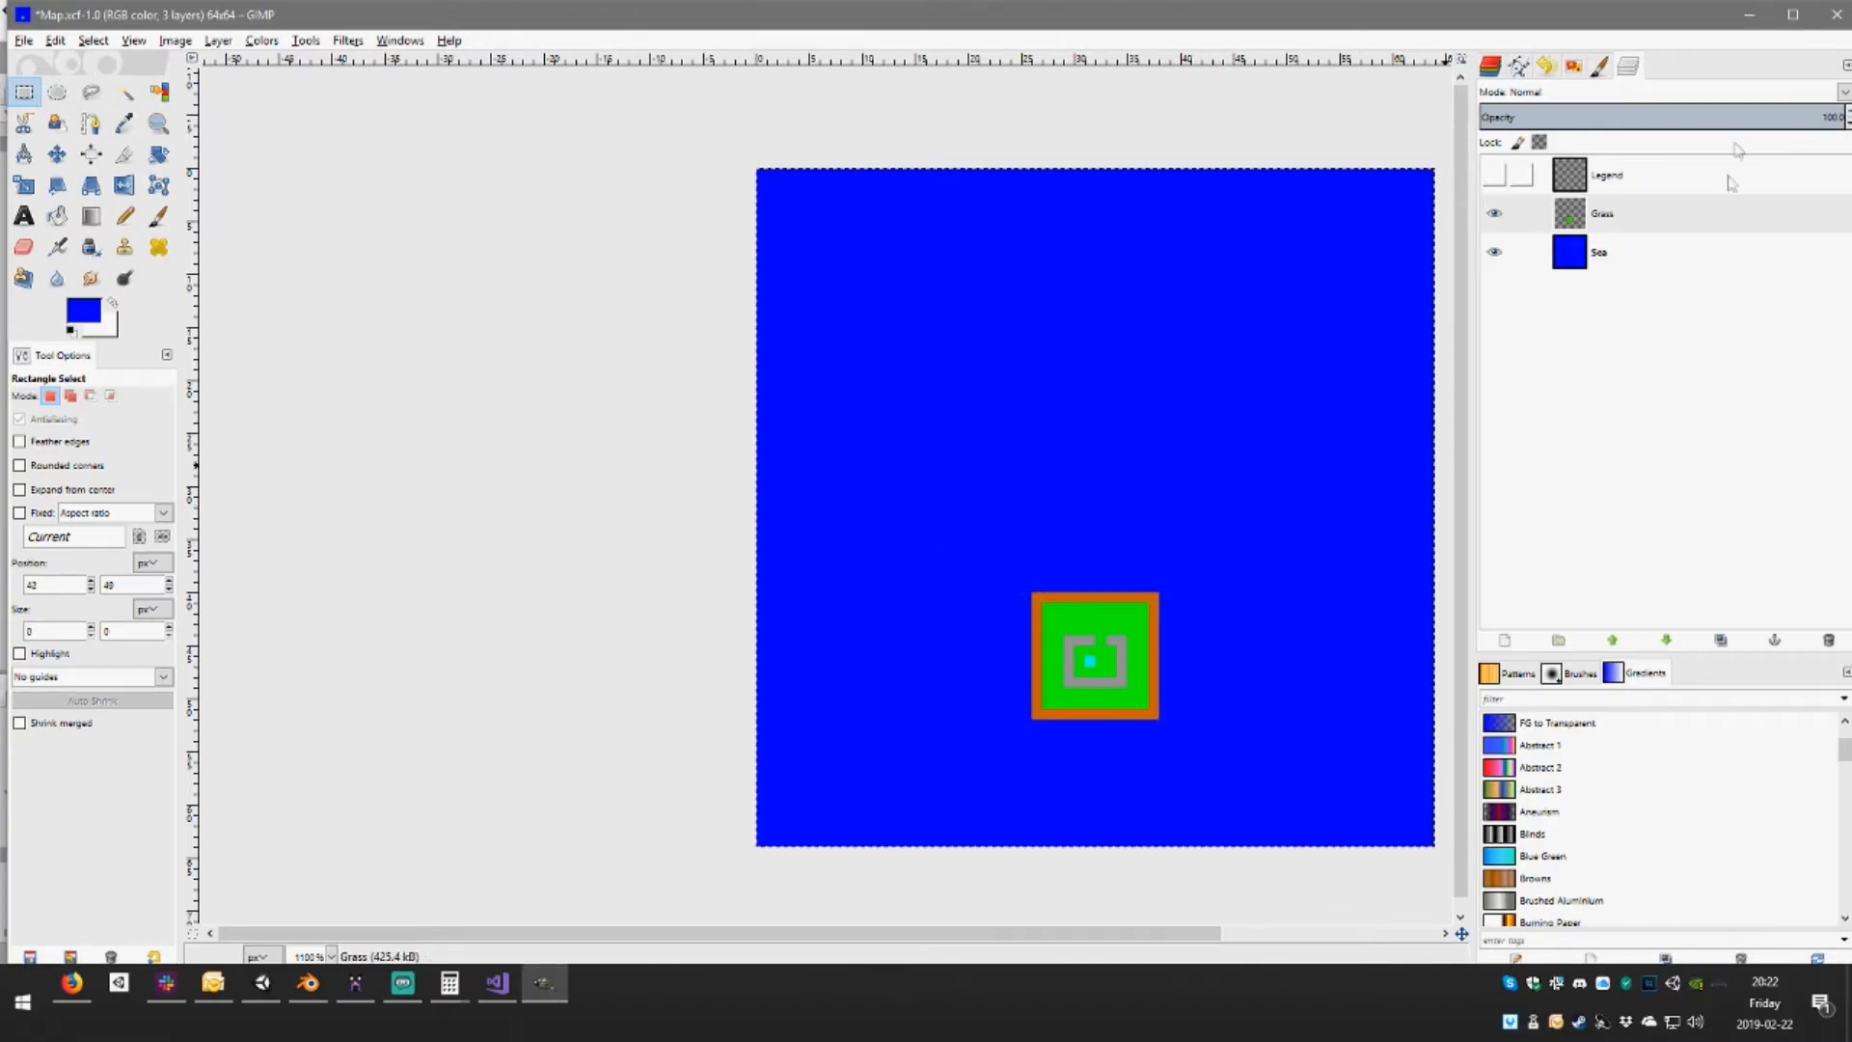
Duplicate the Grass layer as Dirt and delete the 10 × 10 px area inside the orange border from it
left_click(1645, 220)
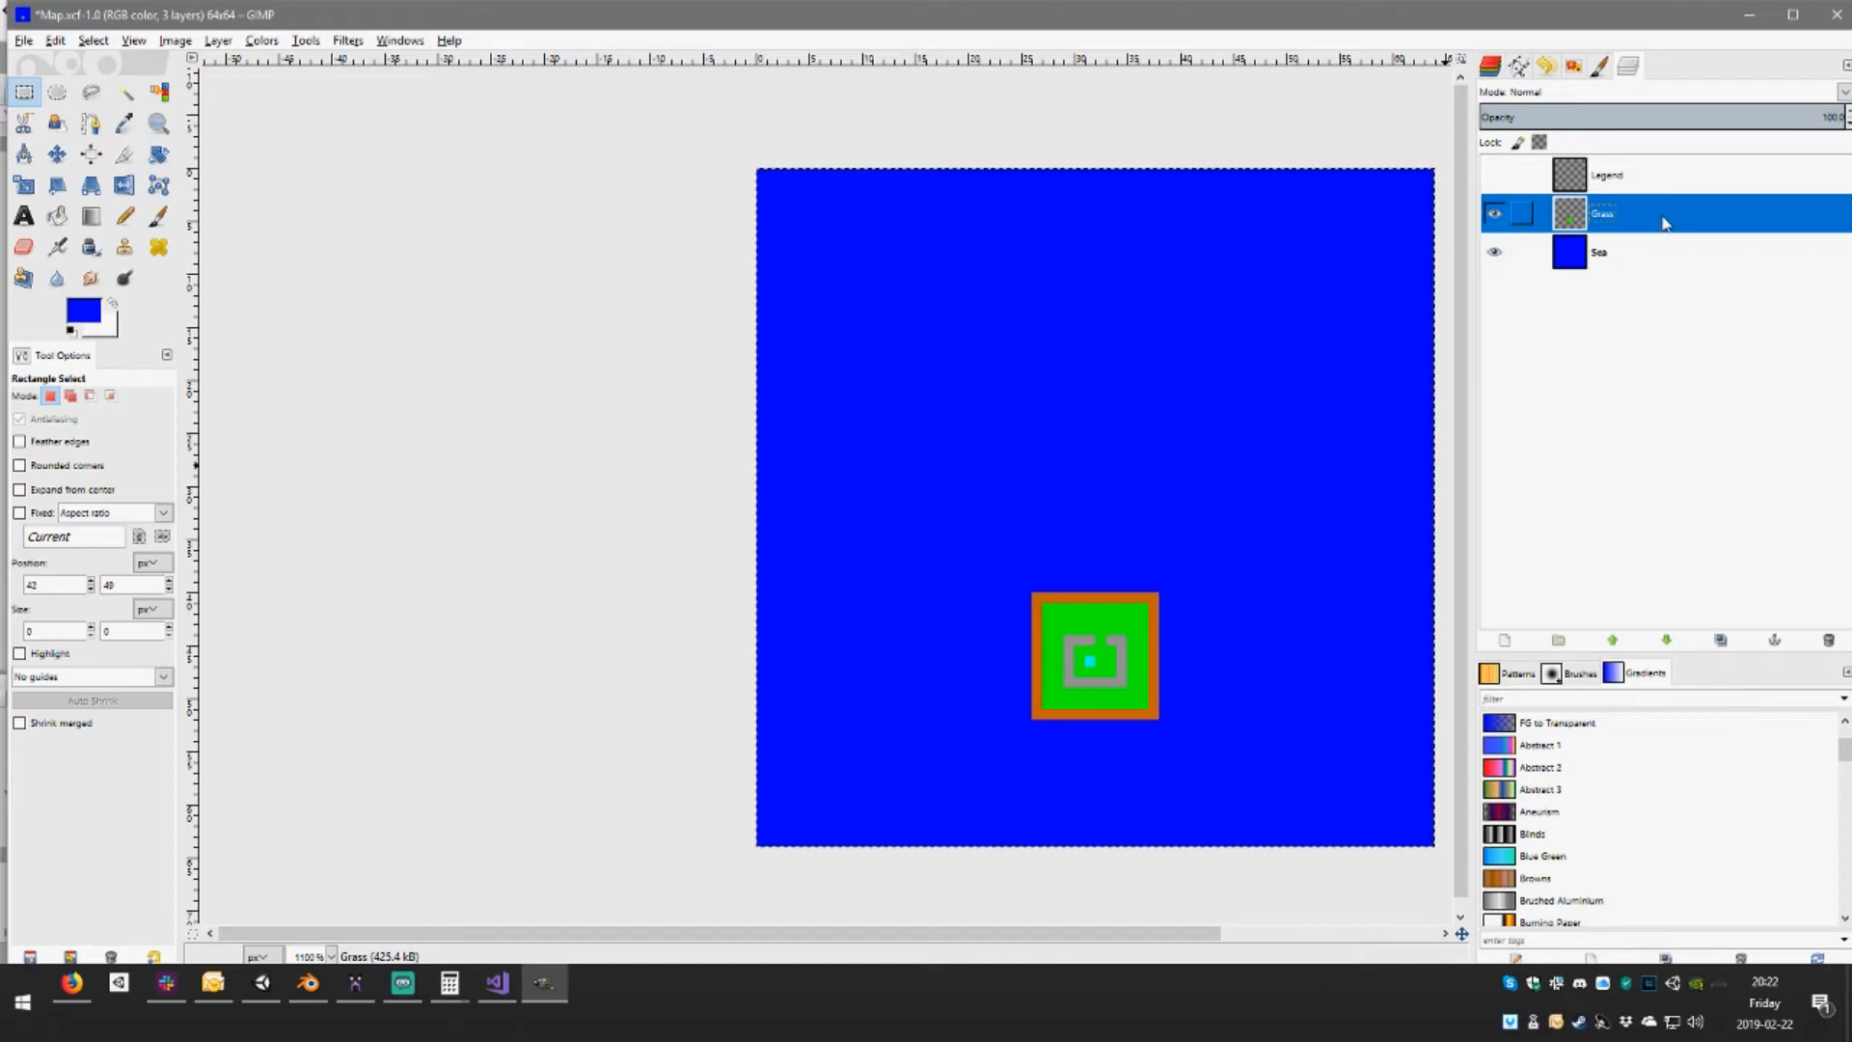
right_click(1654, 224)
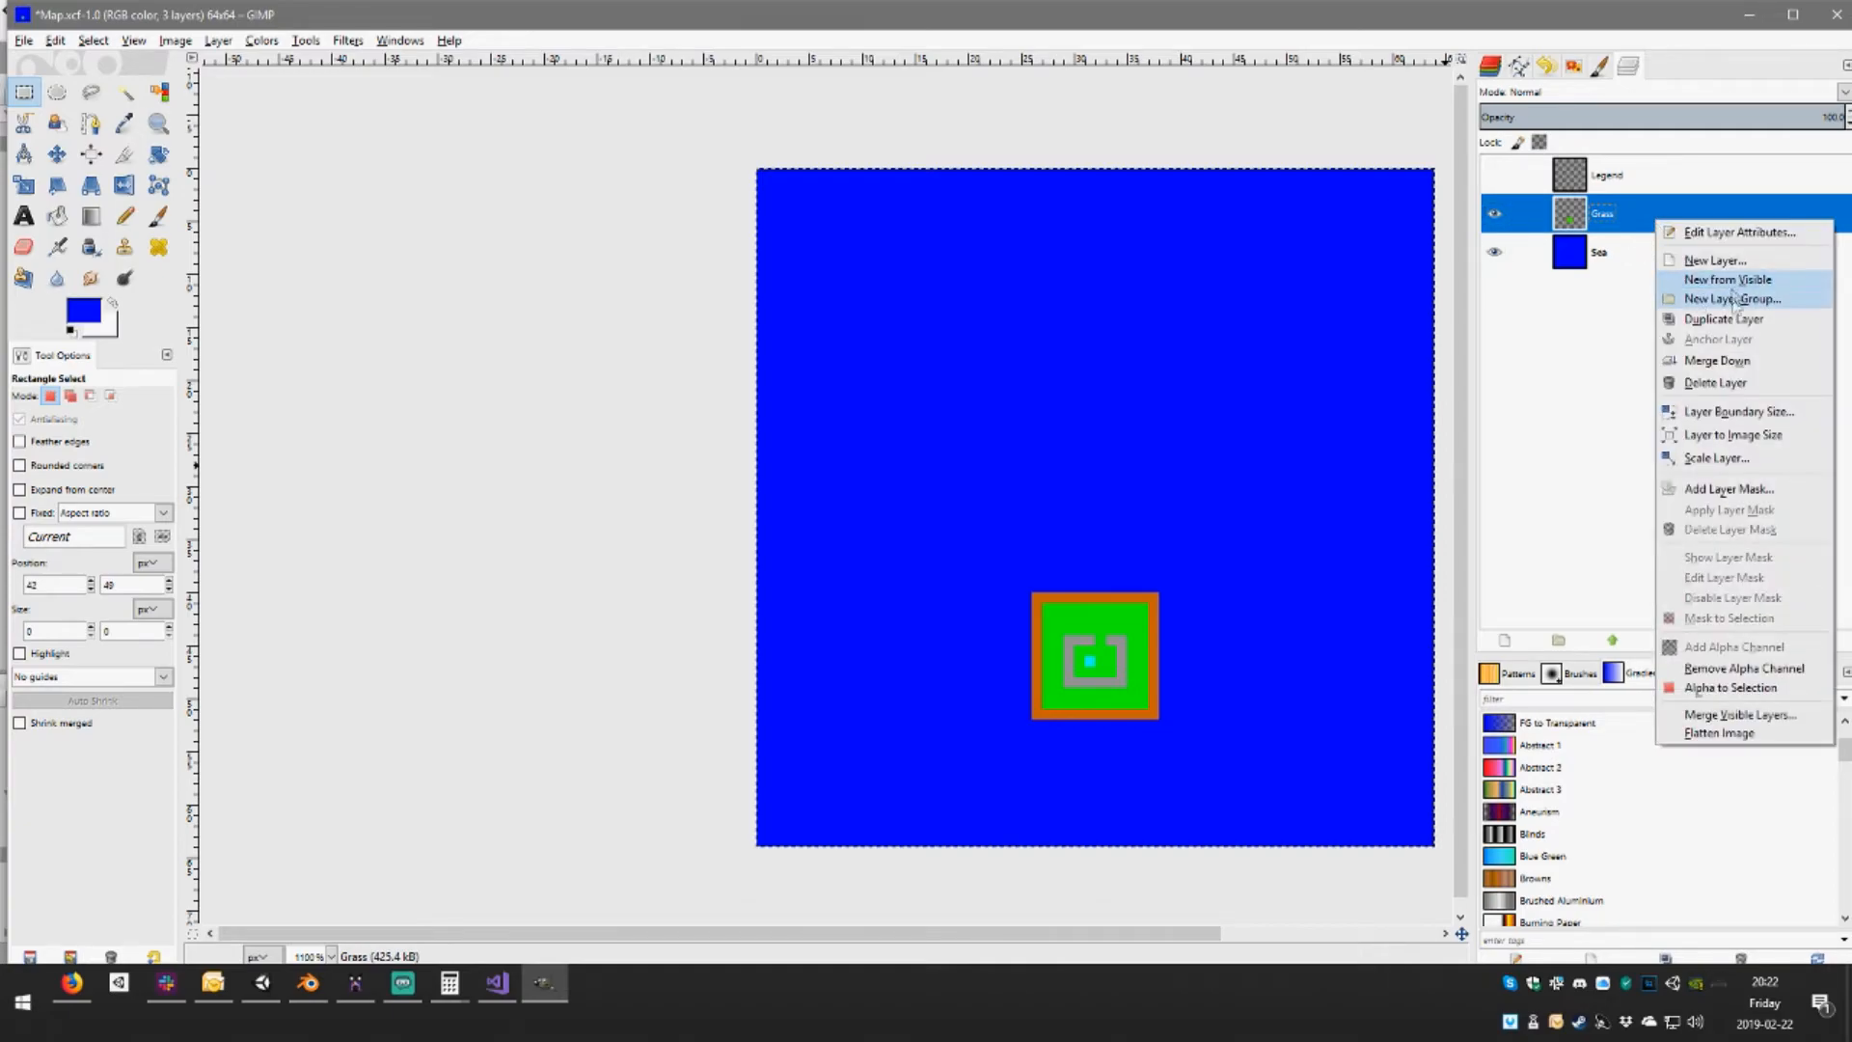
left_click(1736, 324)
double_click(1614, 214)
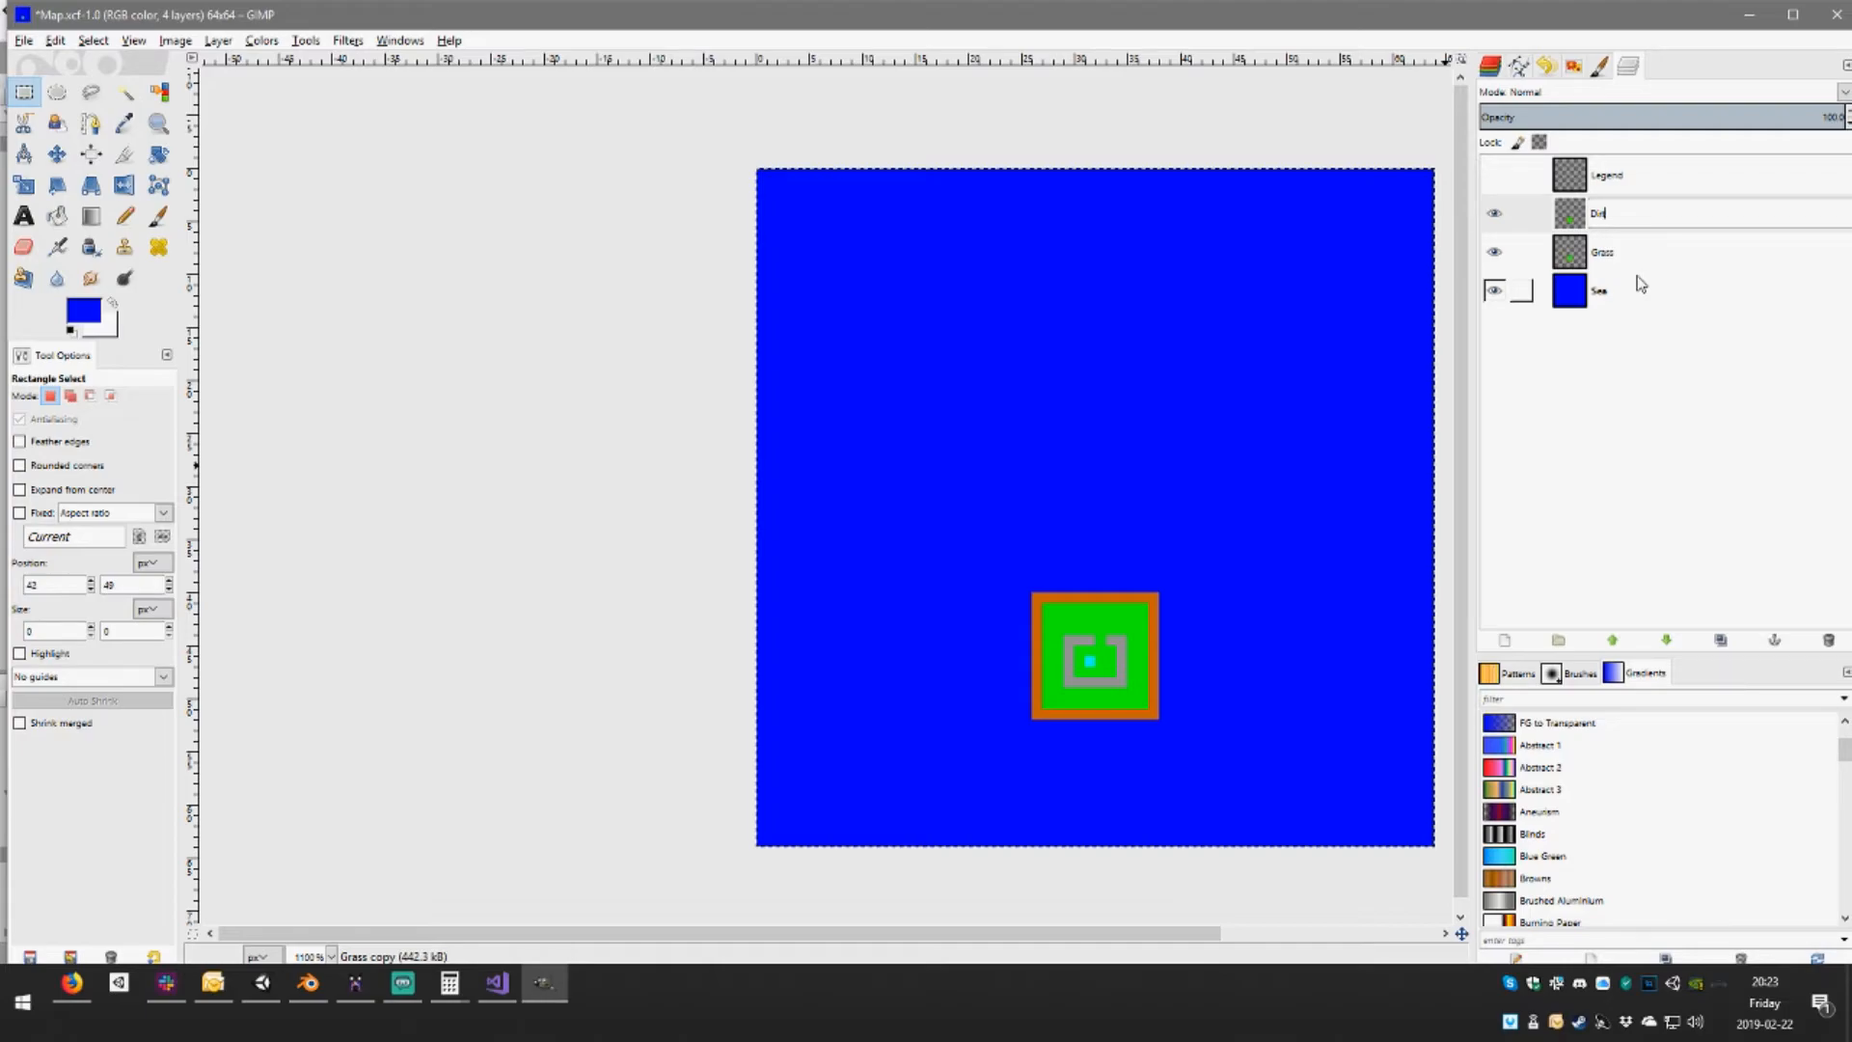
key("Return")
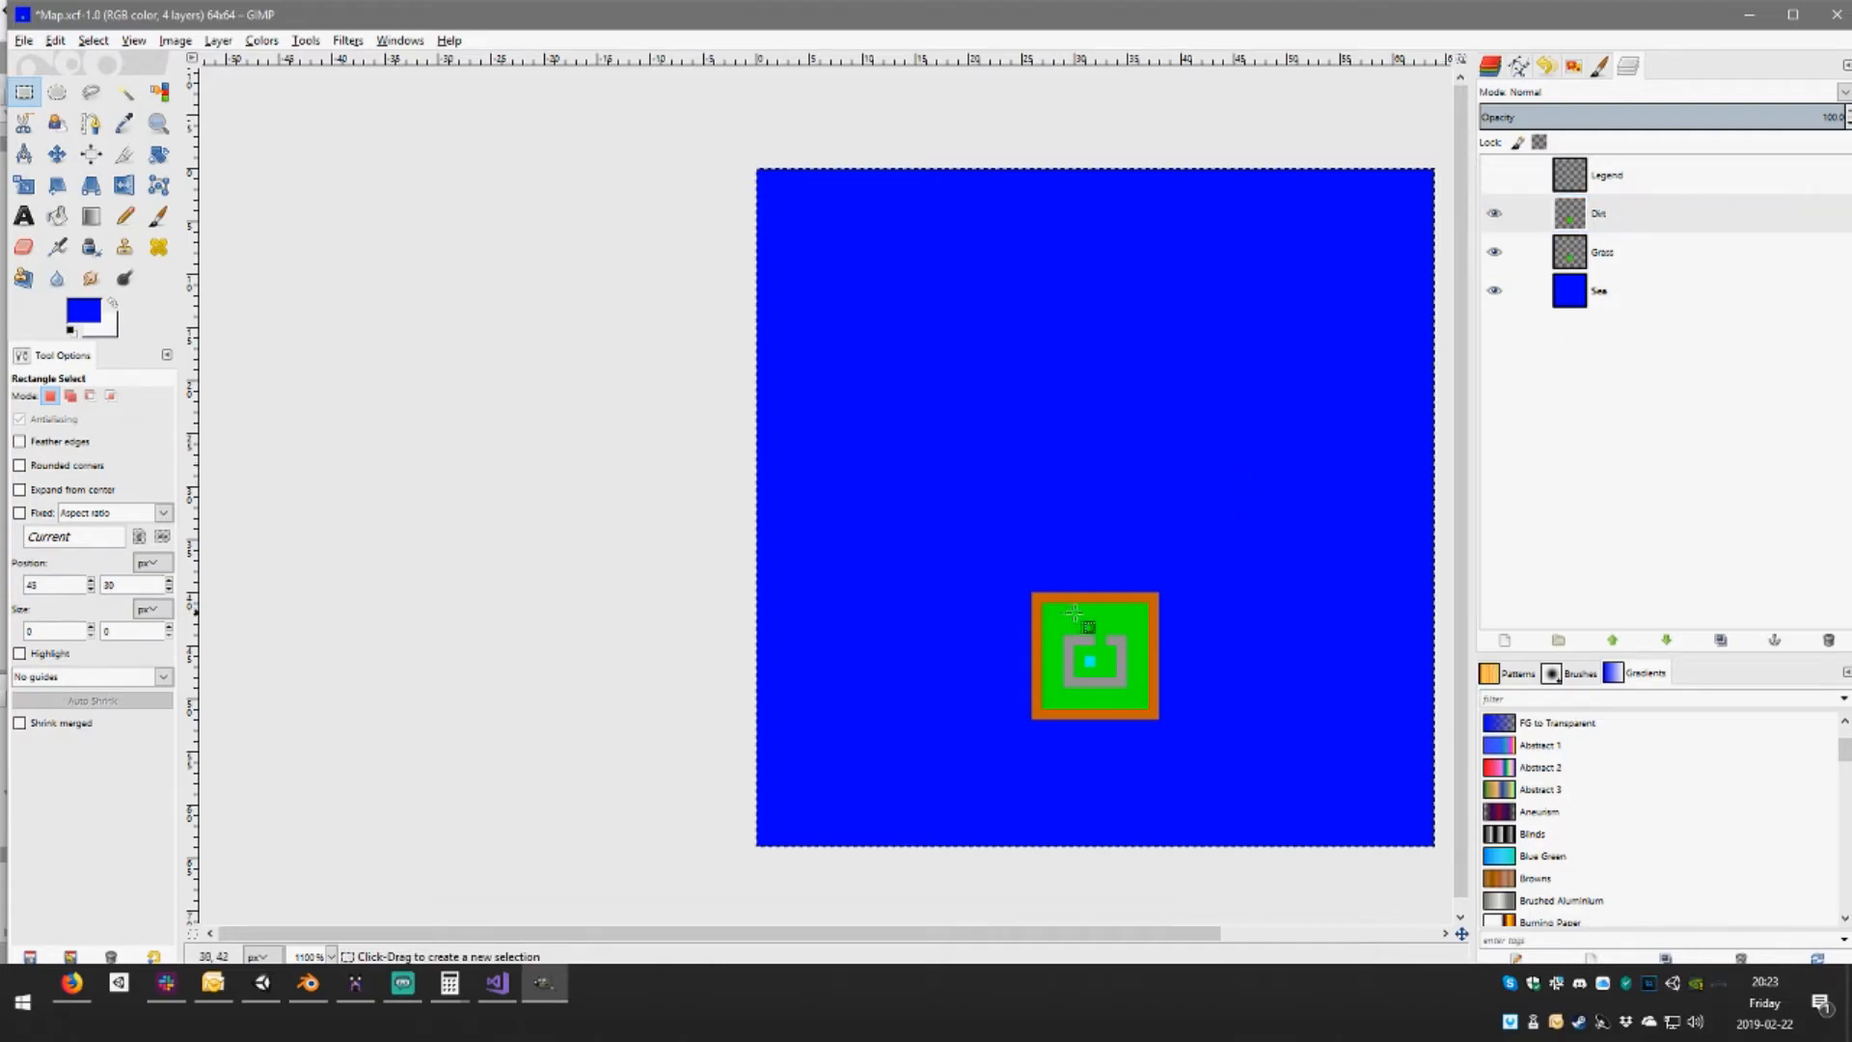
left_click_drag(1042, 605, 1149, 710)
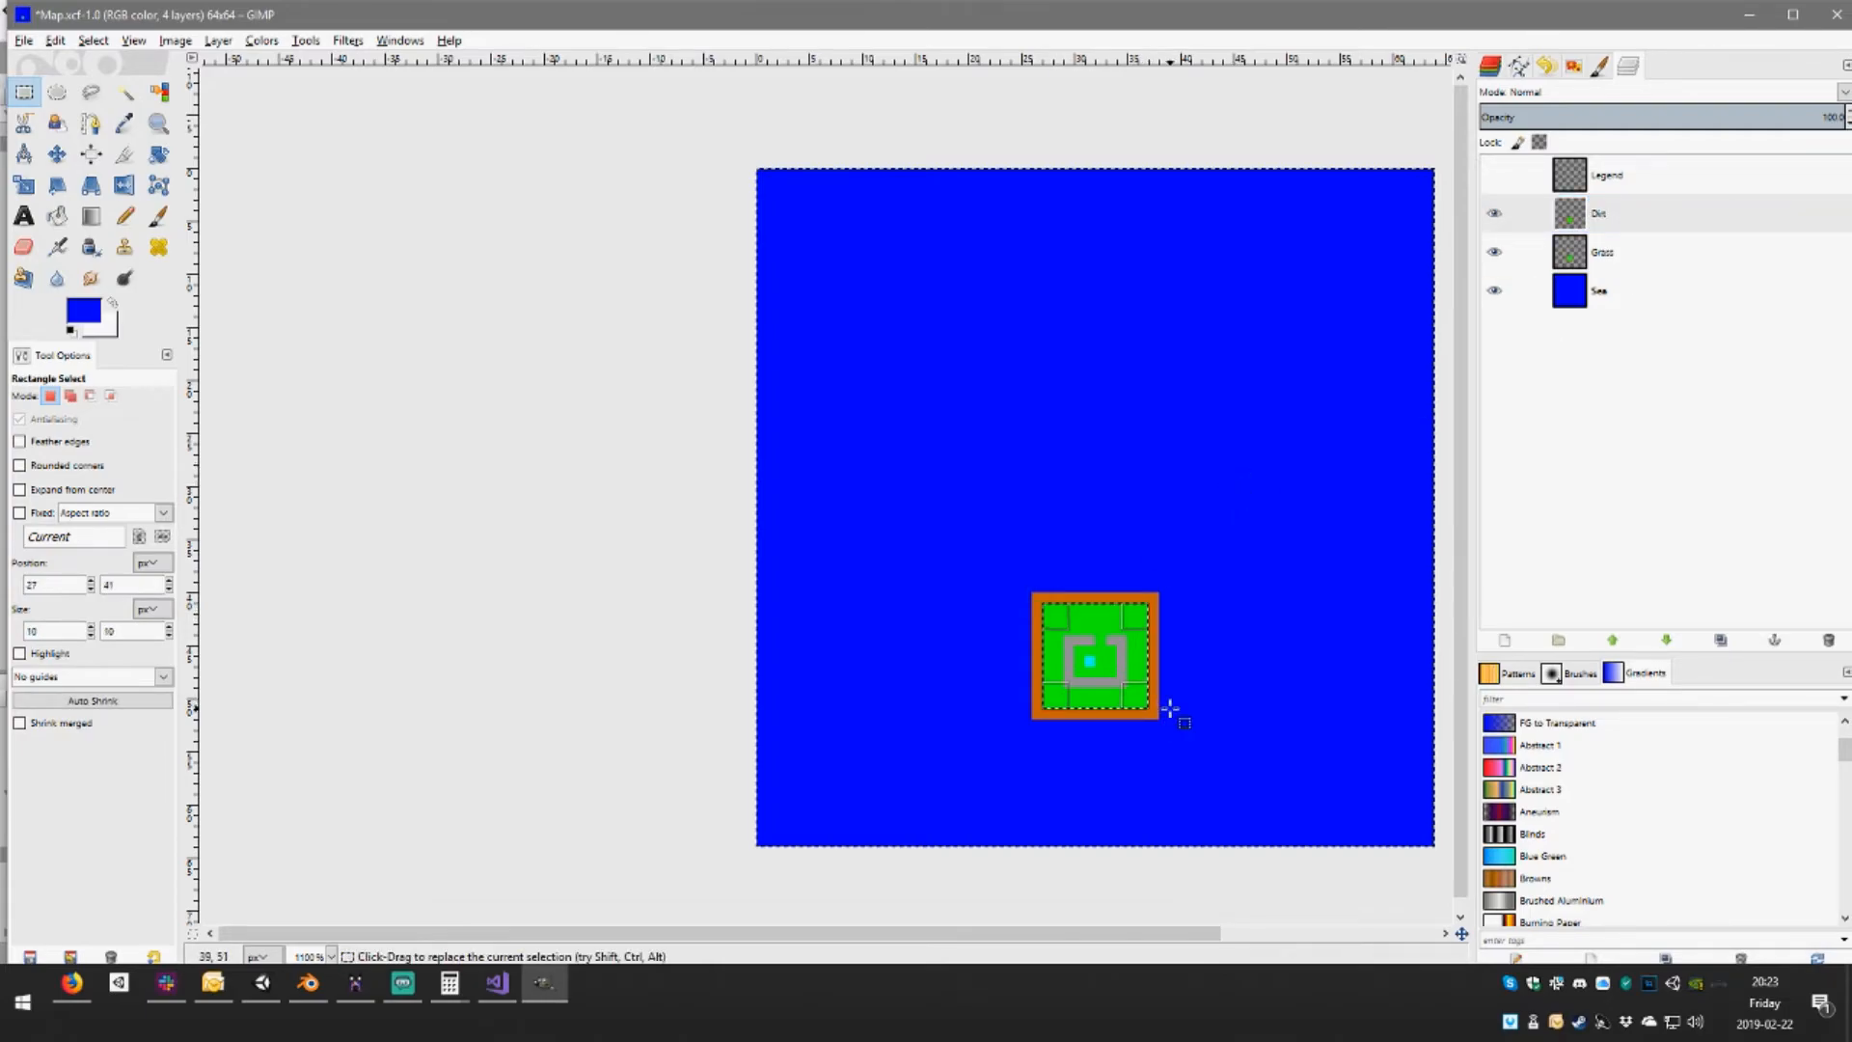
left_click(1313, 552)
Select and delete the orange border strips around the green square on the Grass layer
key("Page_Down")
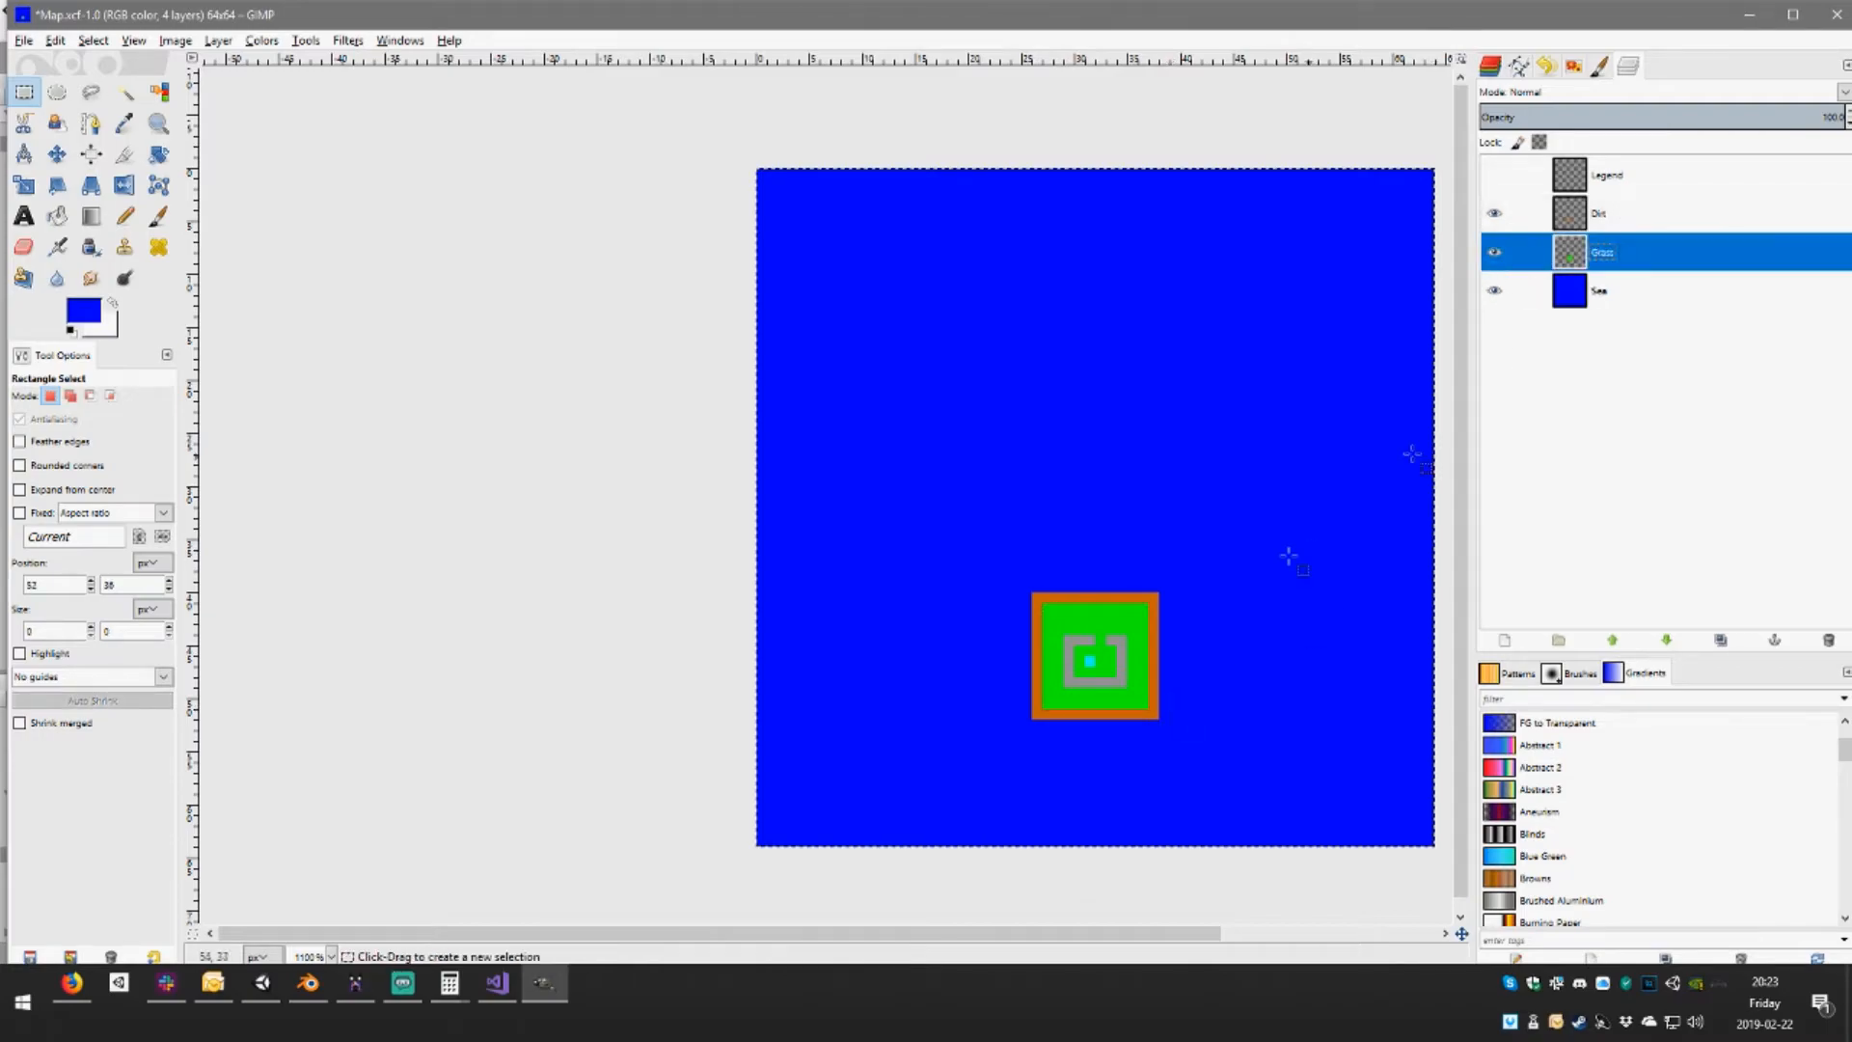
left_click_drag(1150, 584, 1210, 747)
left_click(1045, 510)
mouse_move(980, 518)
left_mouse_down()
mouse_move(1187, 611)
mouse_move(967, 527)
mouse_move(1050, 752)
mouse_move(1202, 764)
left_mouse_up()
left_click(1085, 763)
left_click(1344, 650)
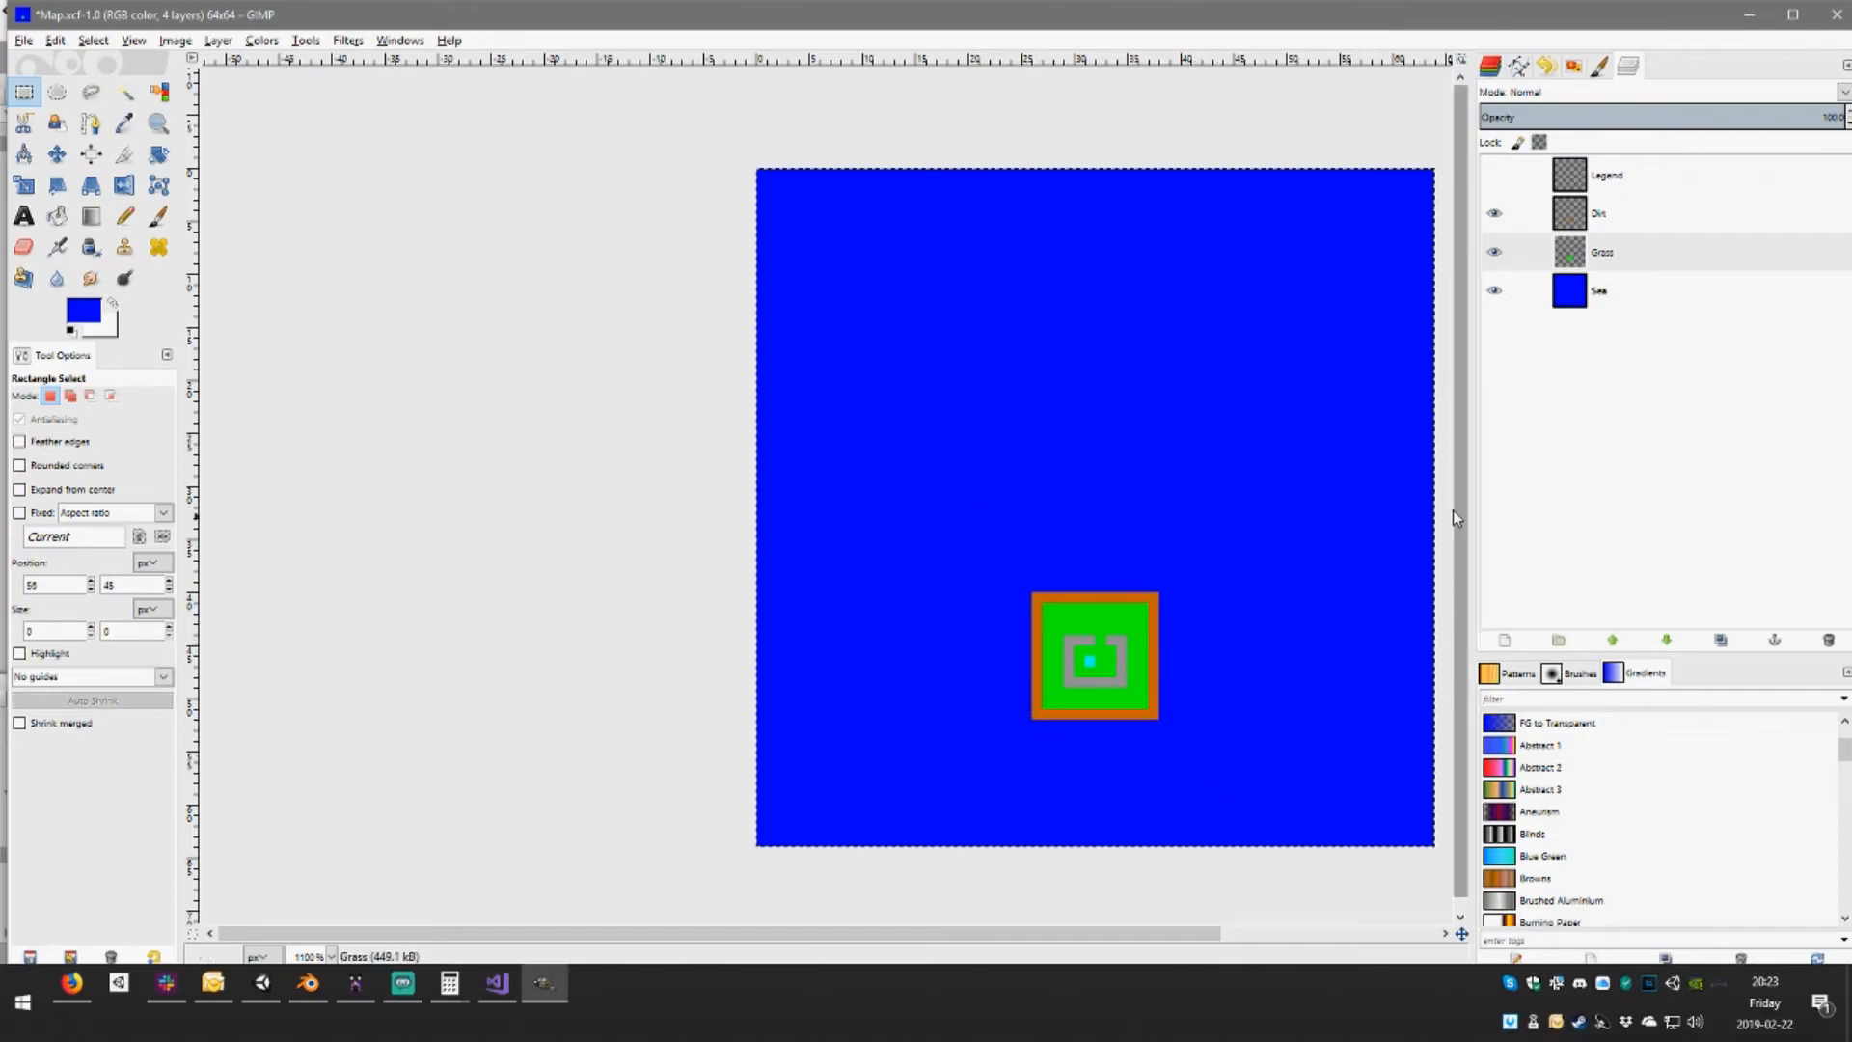
left_click(1647, 216)
right_click(1632, 220)
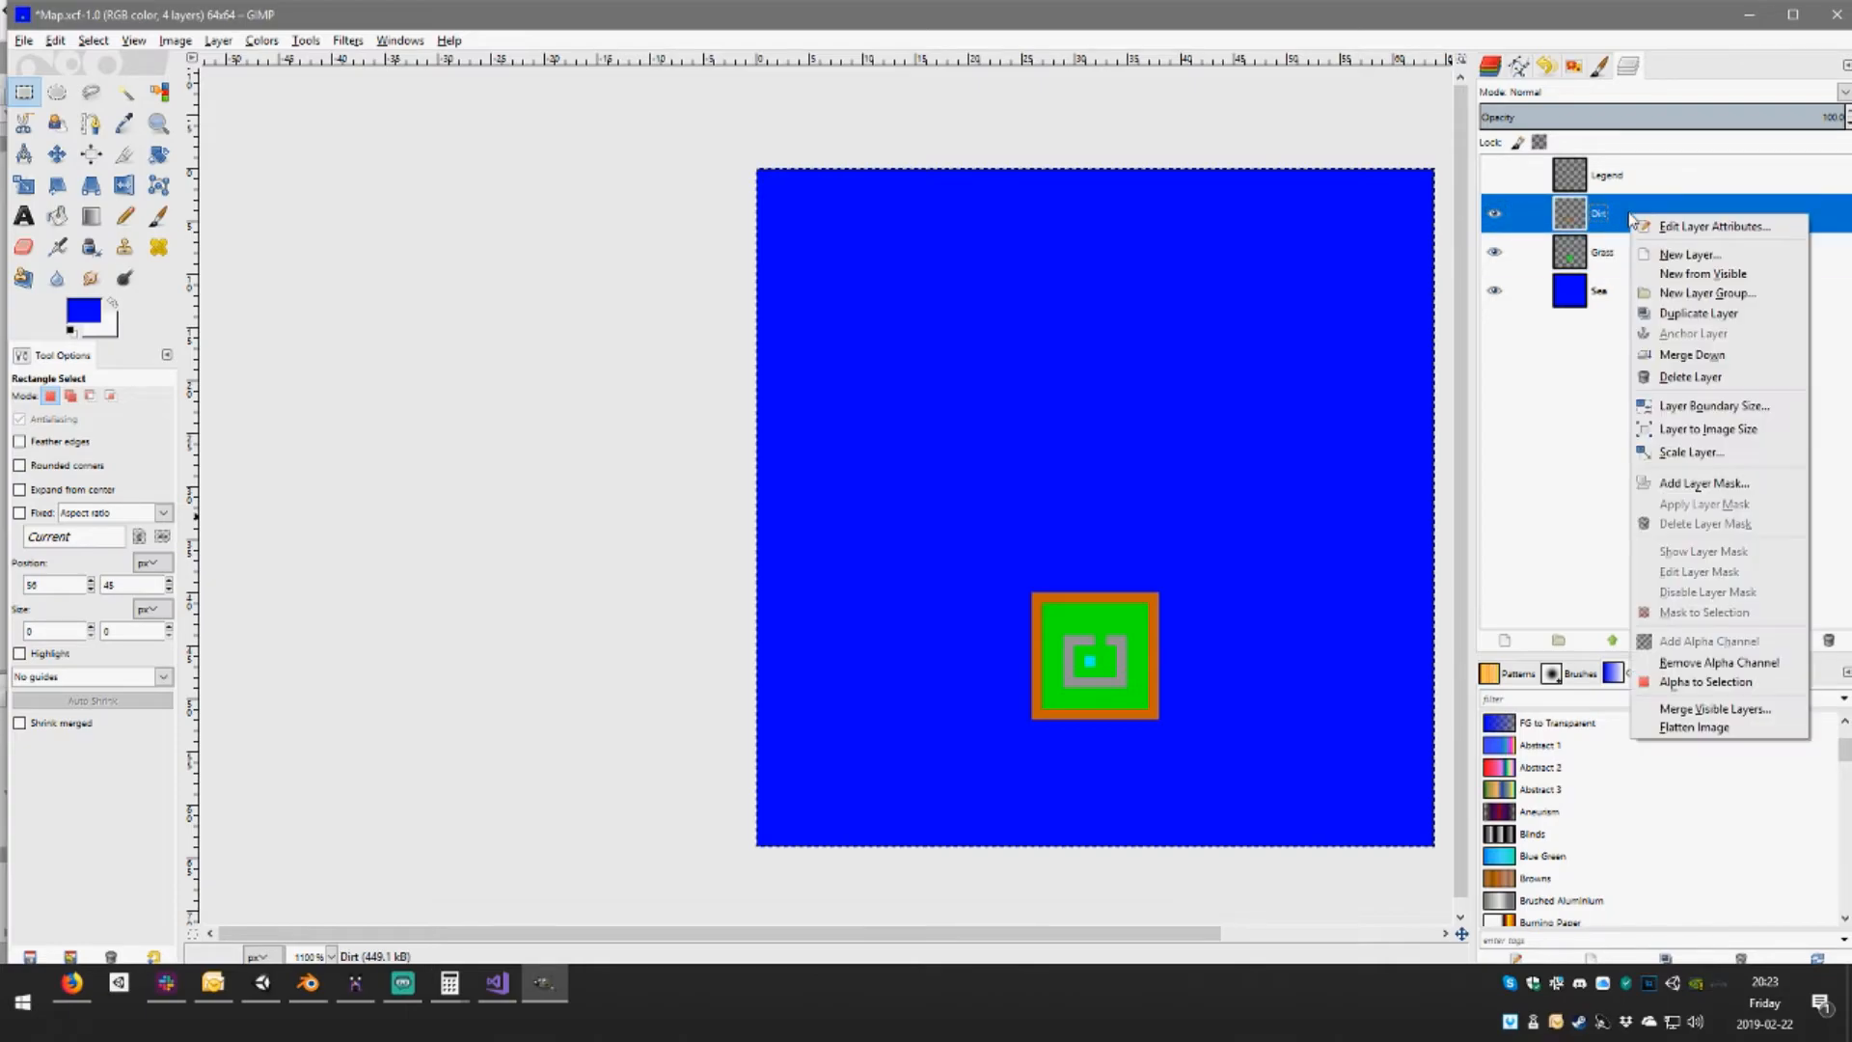
left_click(1579, 256)
right_click(1627, 231)
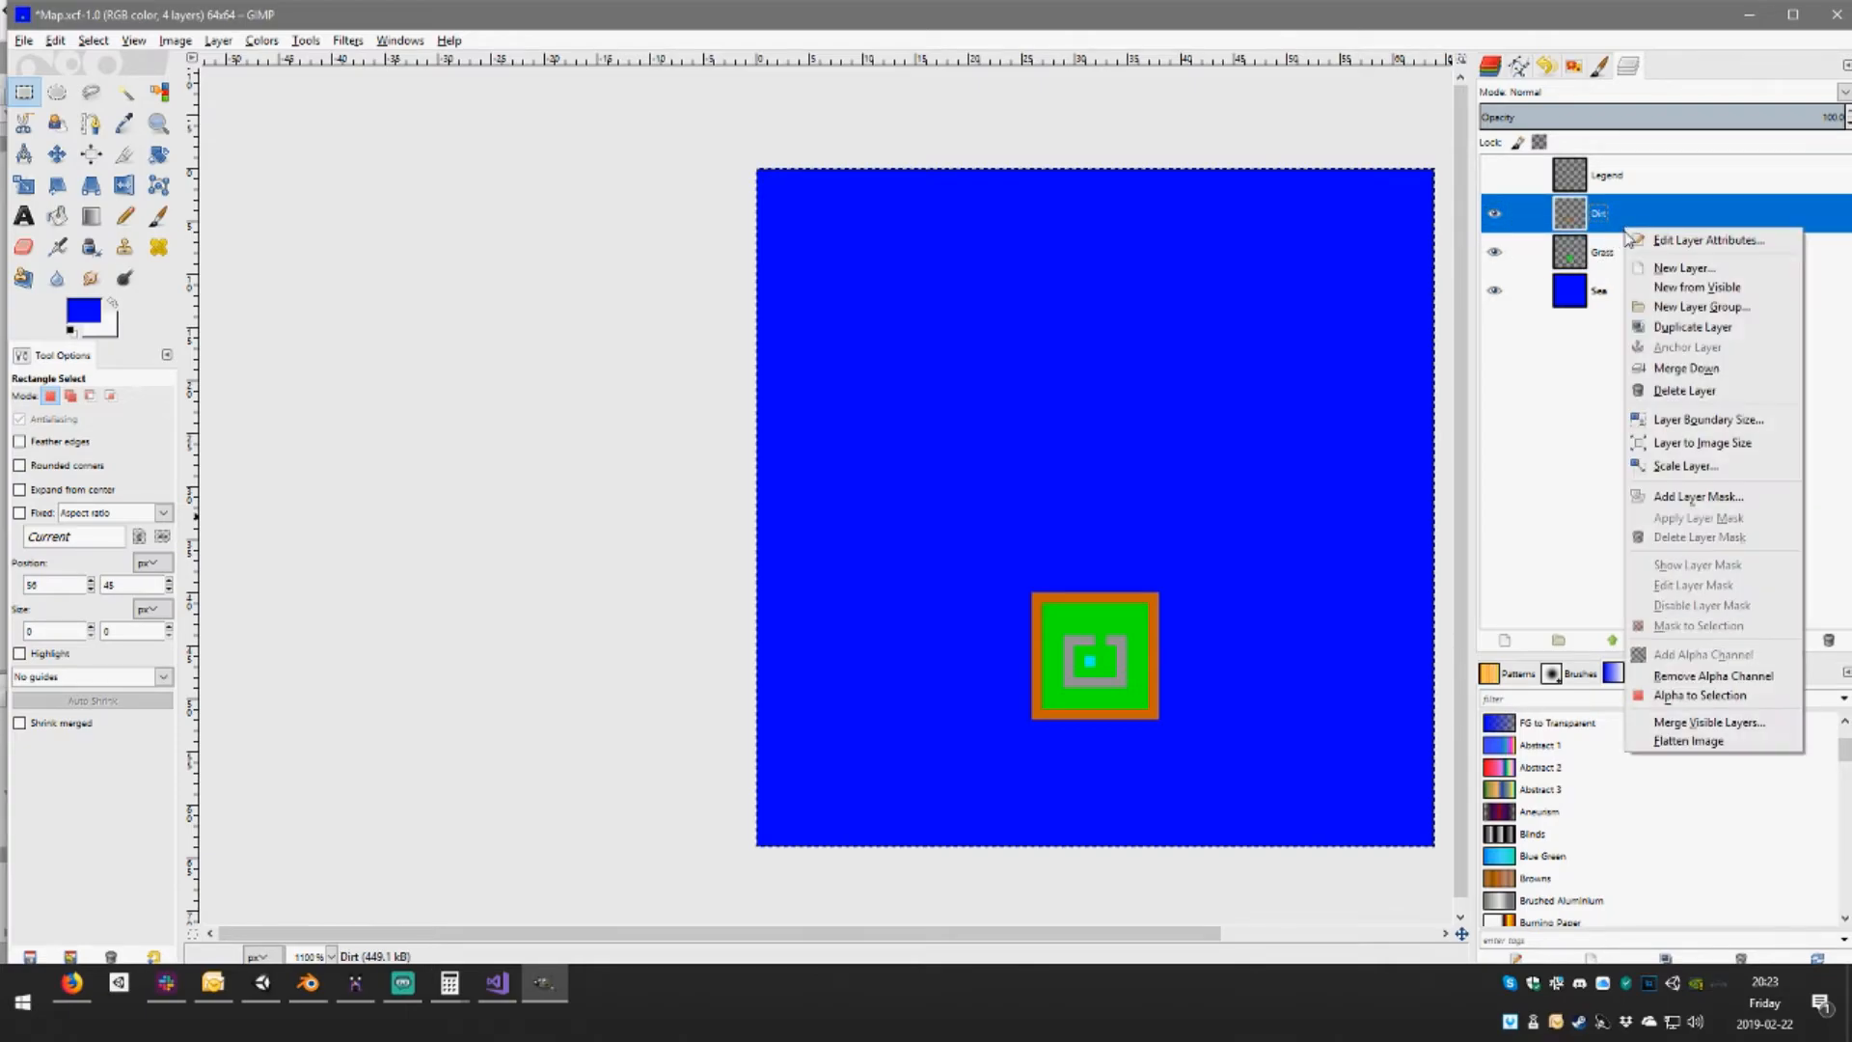
left_click(1693, 328)
double_click(1638, 222)
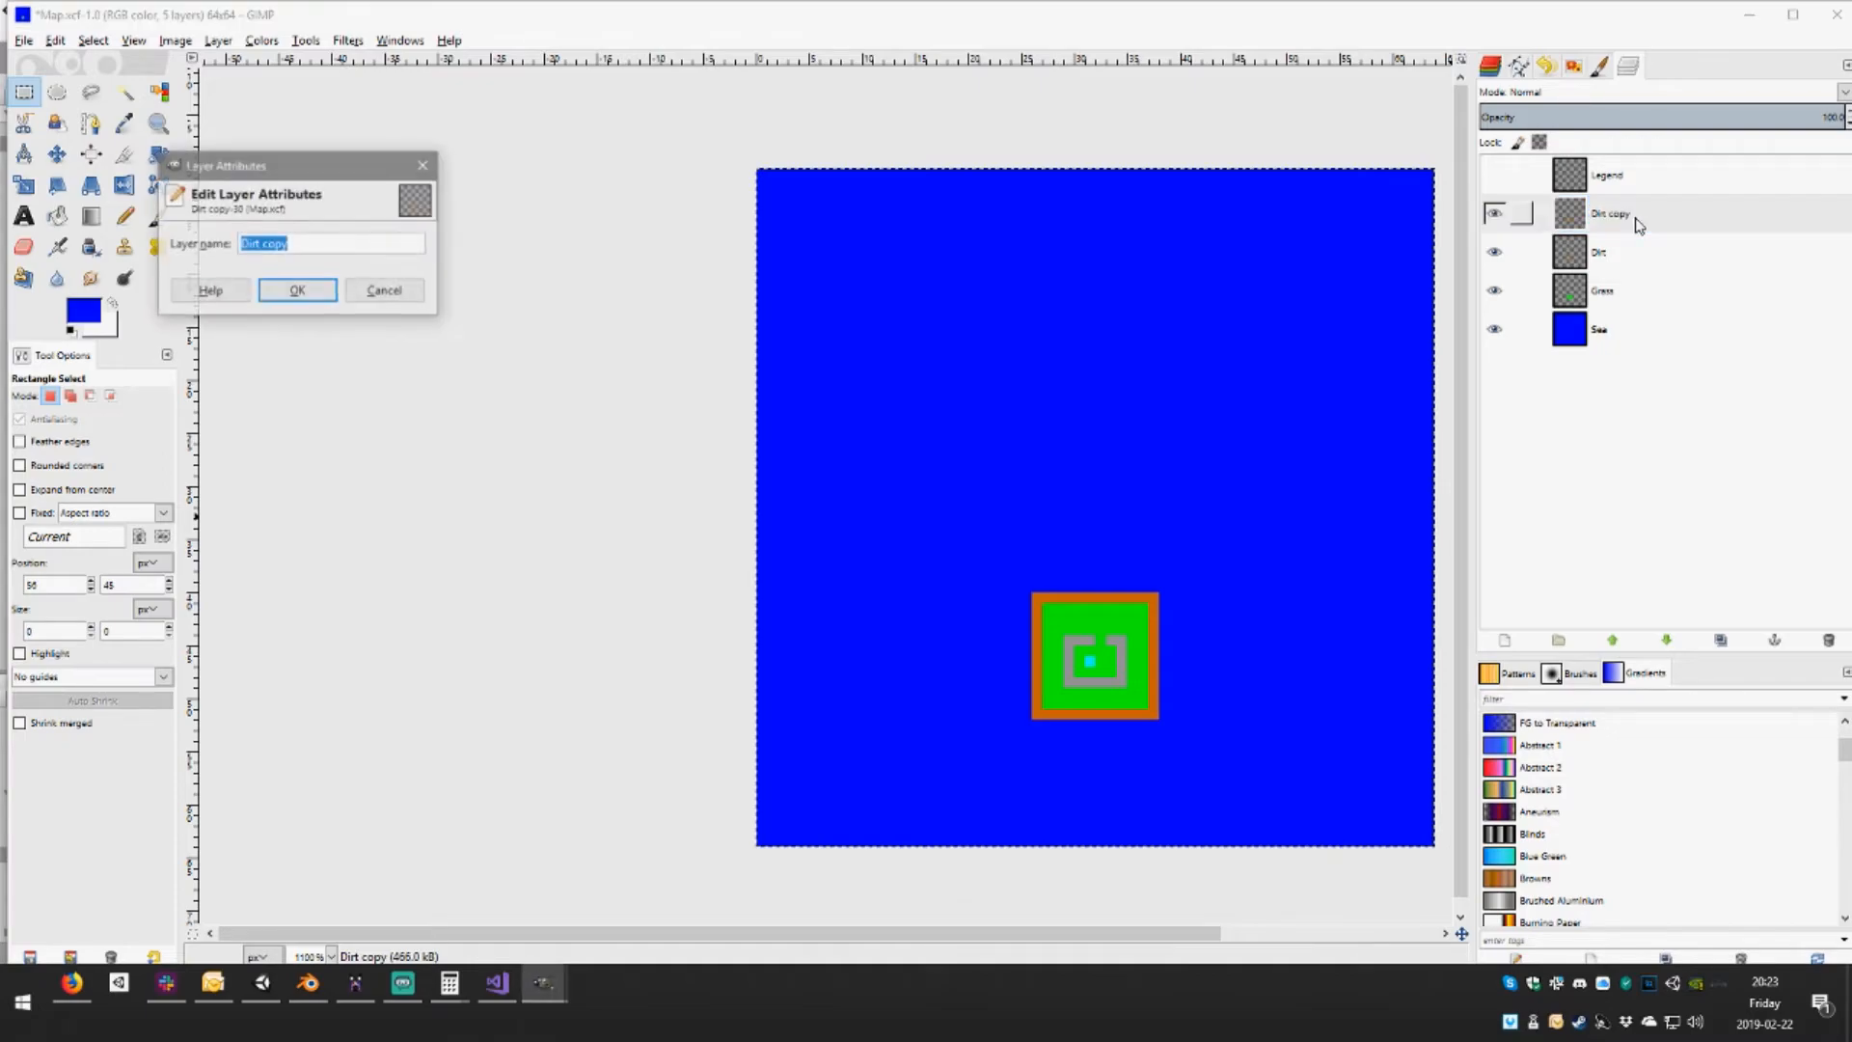
key("Return")
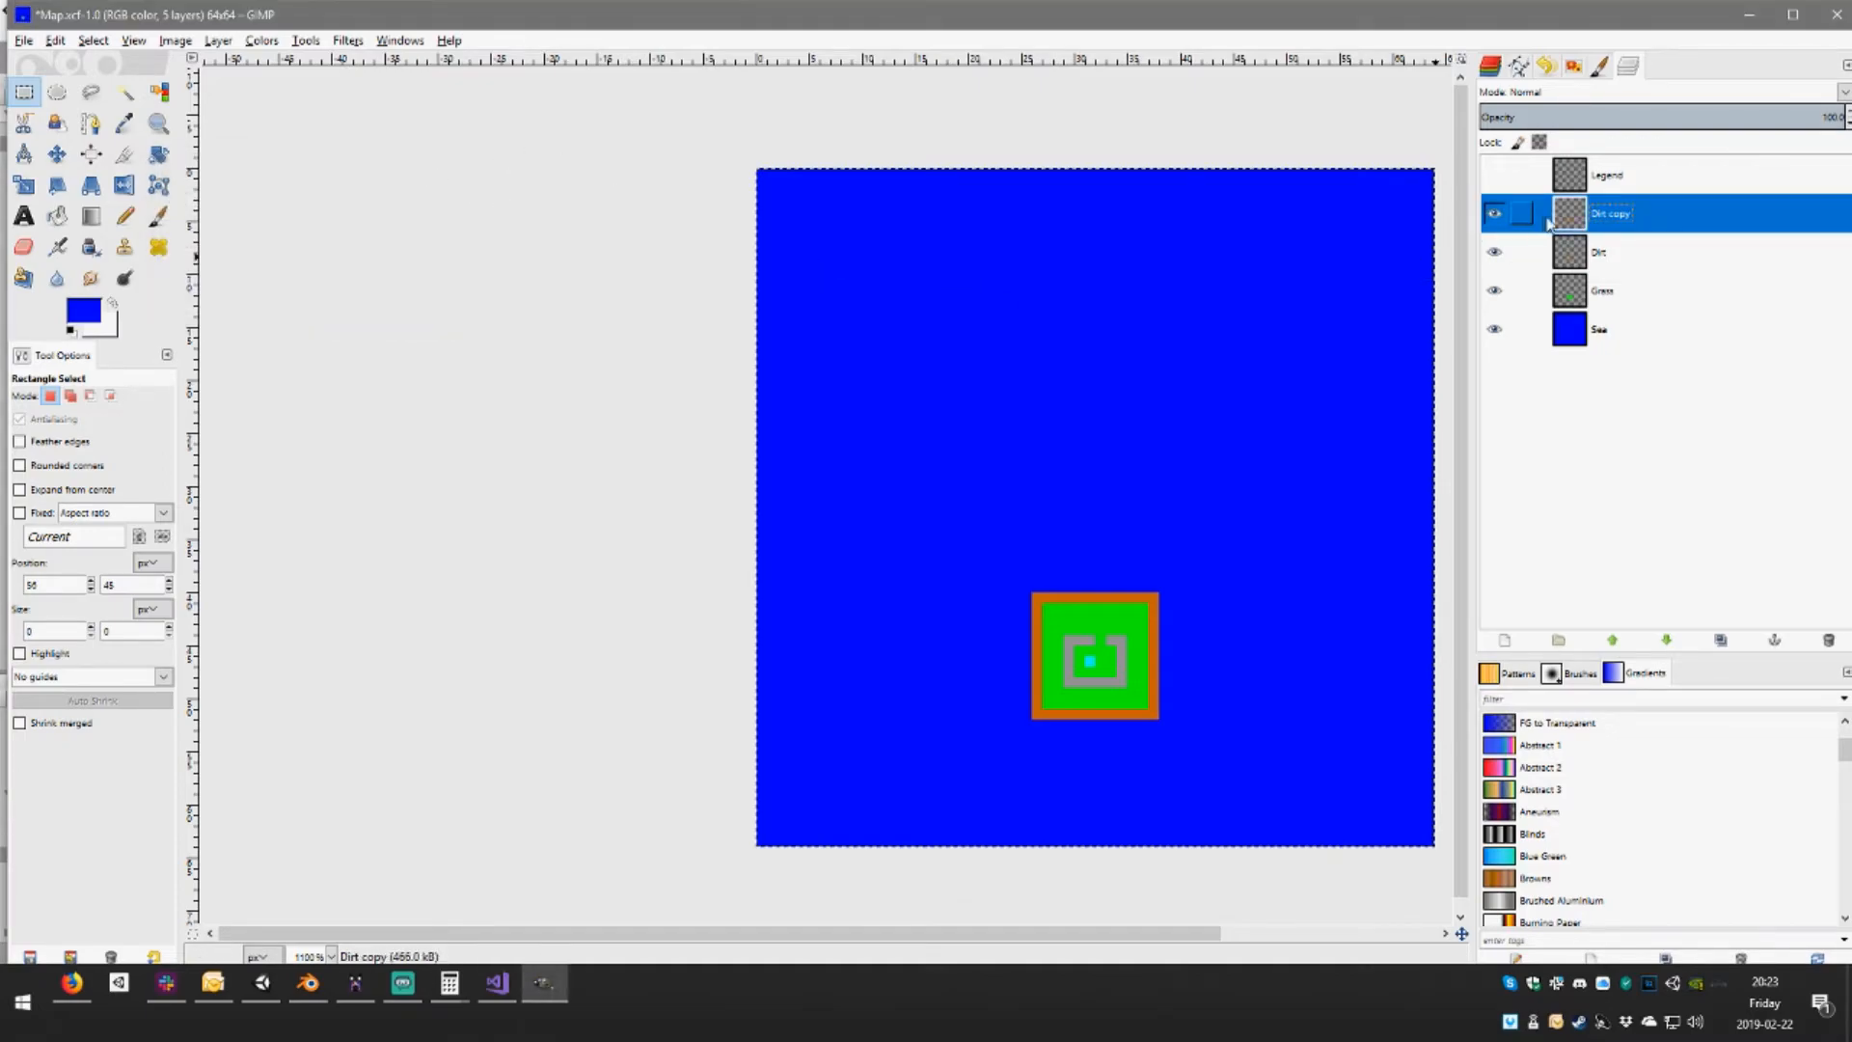
left_click(1495, 290)
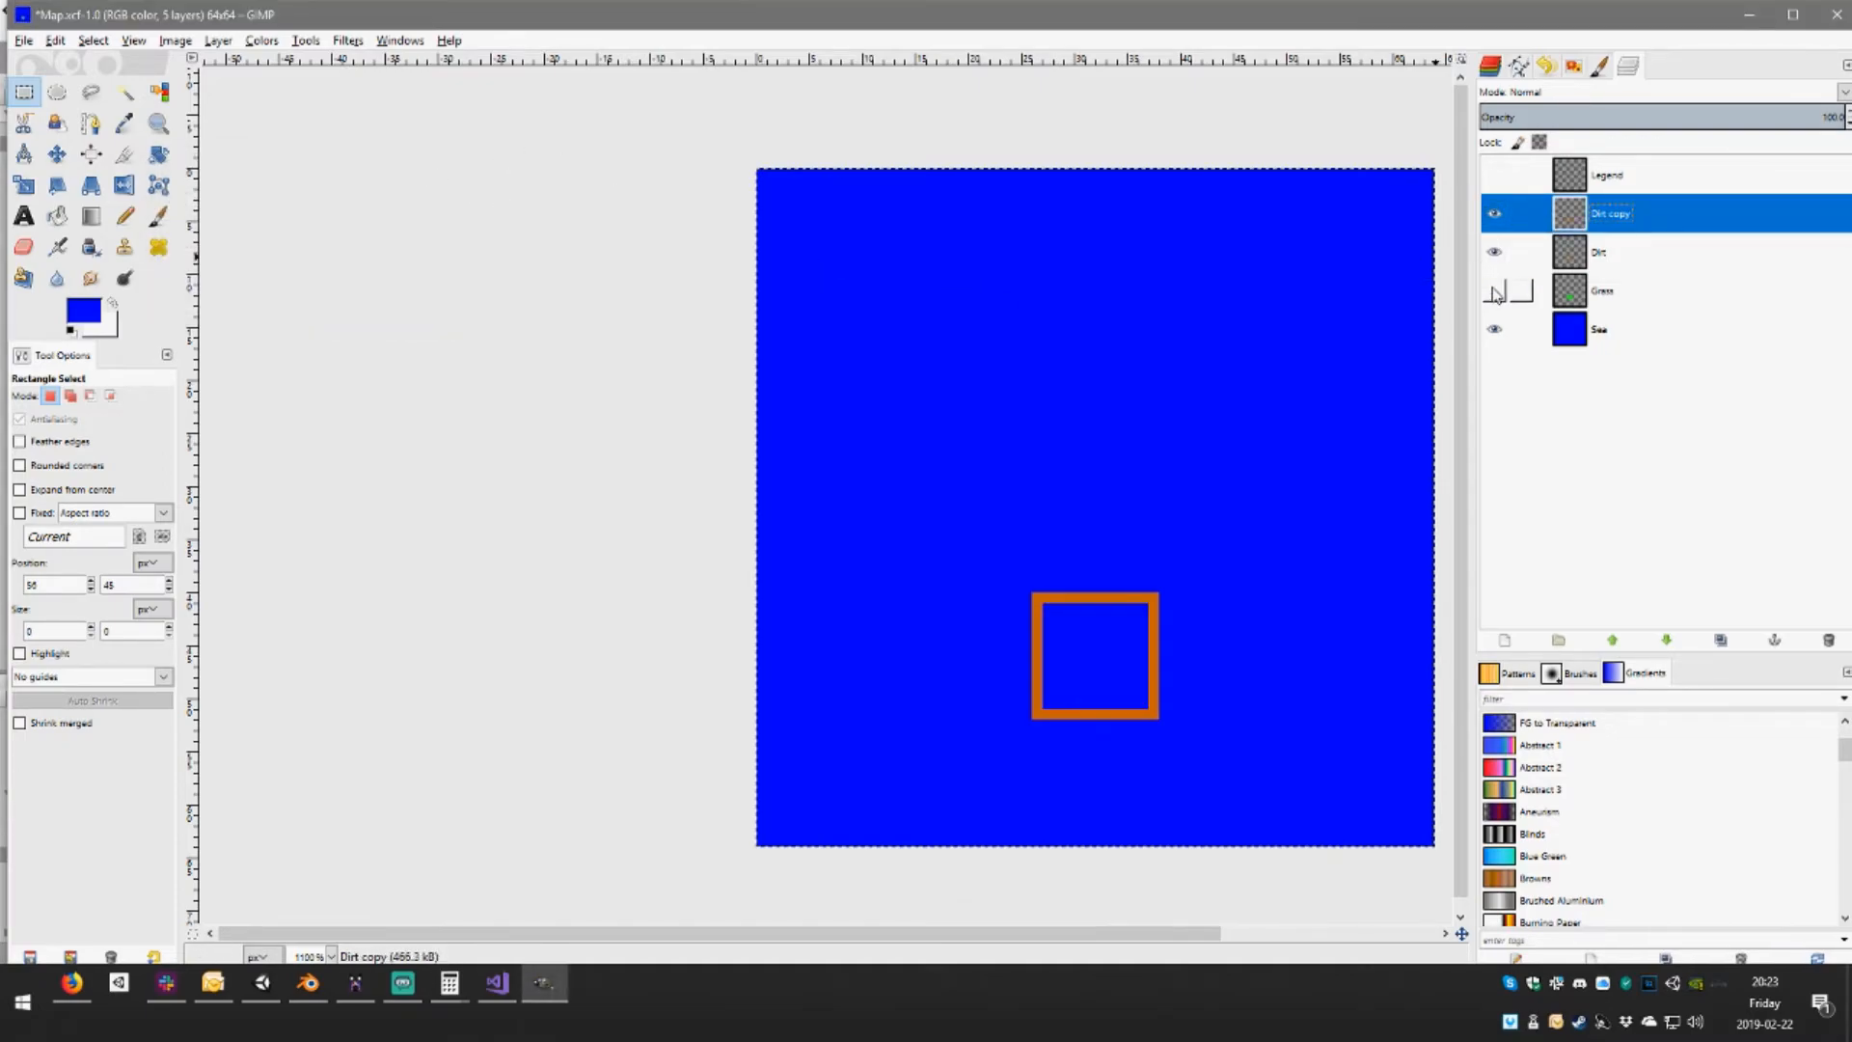
right_click(1670, 224)
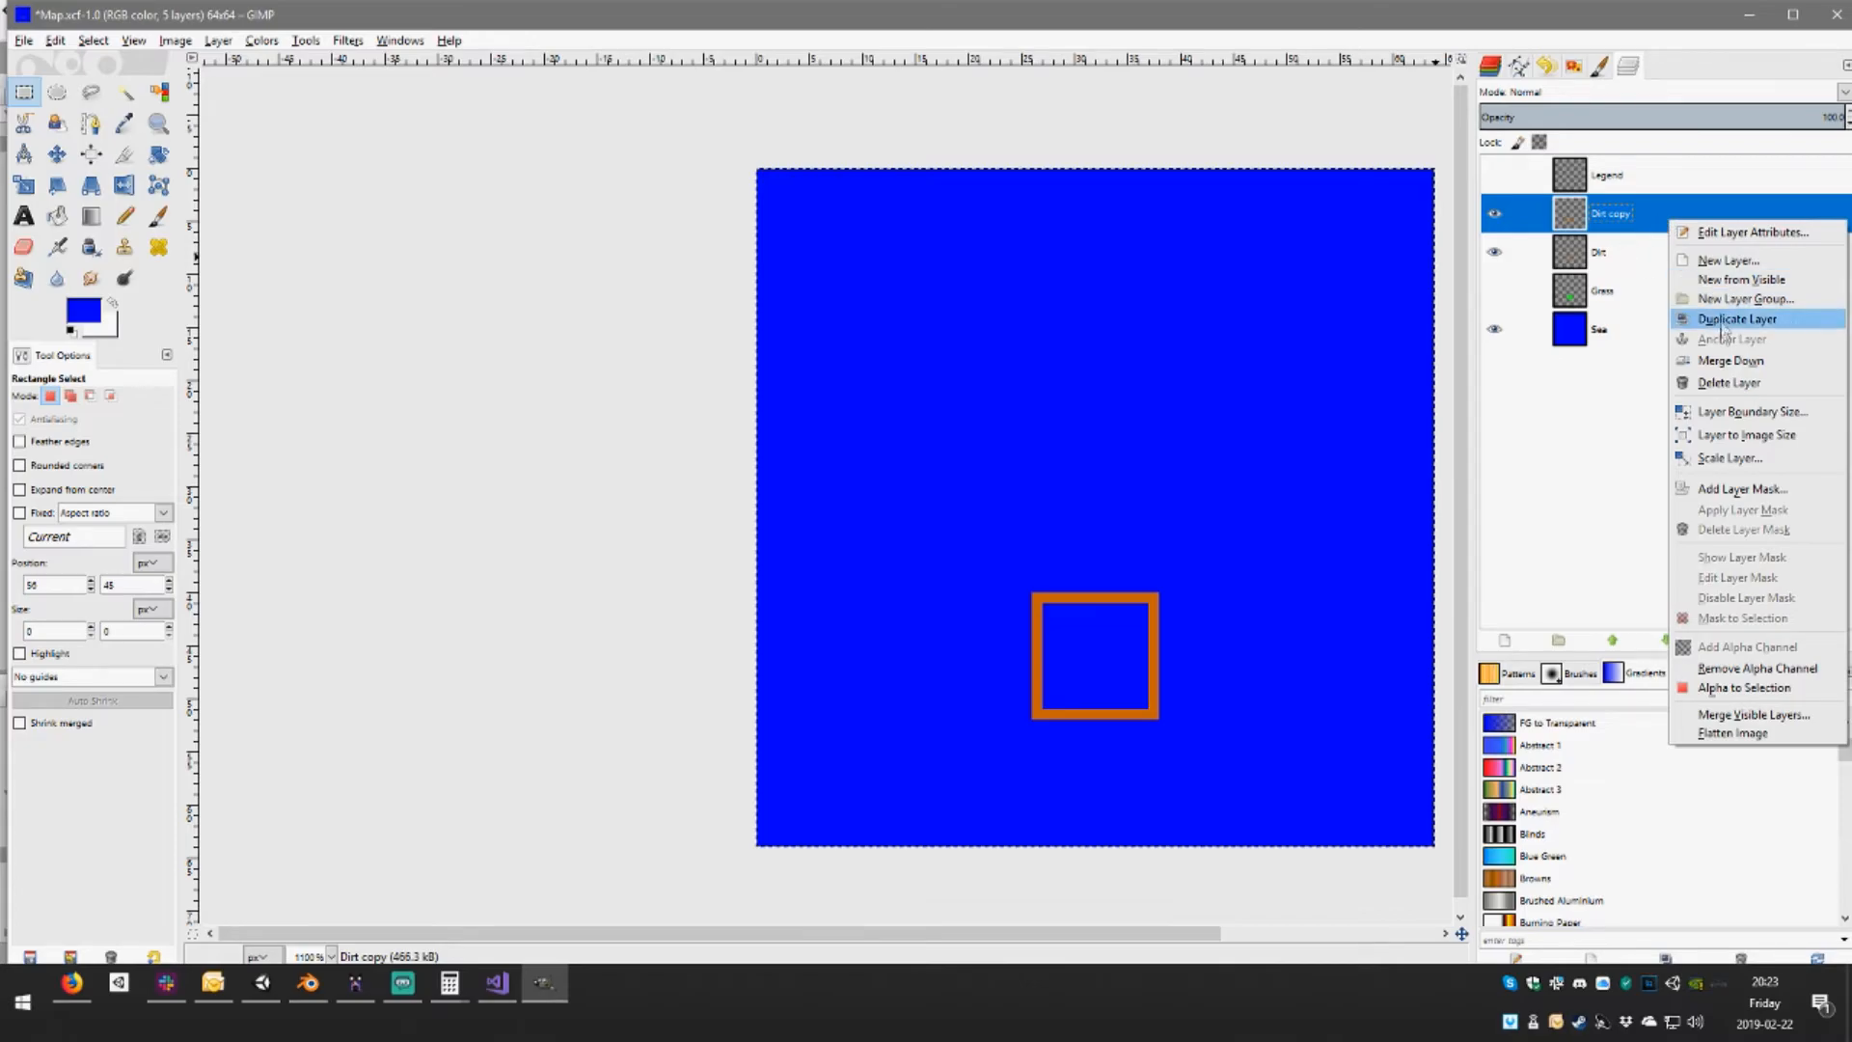
left_click(1731, 360)
Hide the Dirt layer, show the Grass layer and duplicate it as a layer named Walls
left_click(1495, 213)
left_click(1495, 252)
right_click(1630, 255)
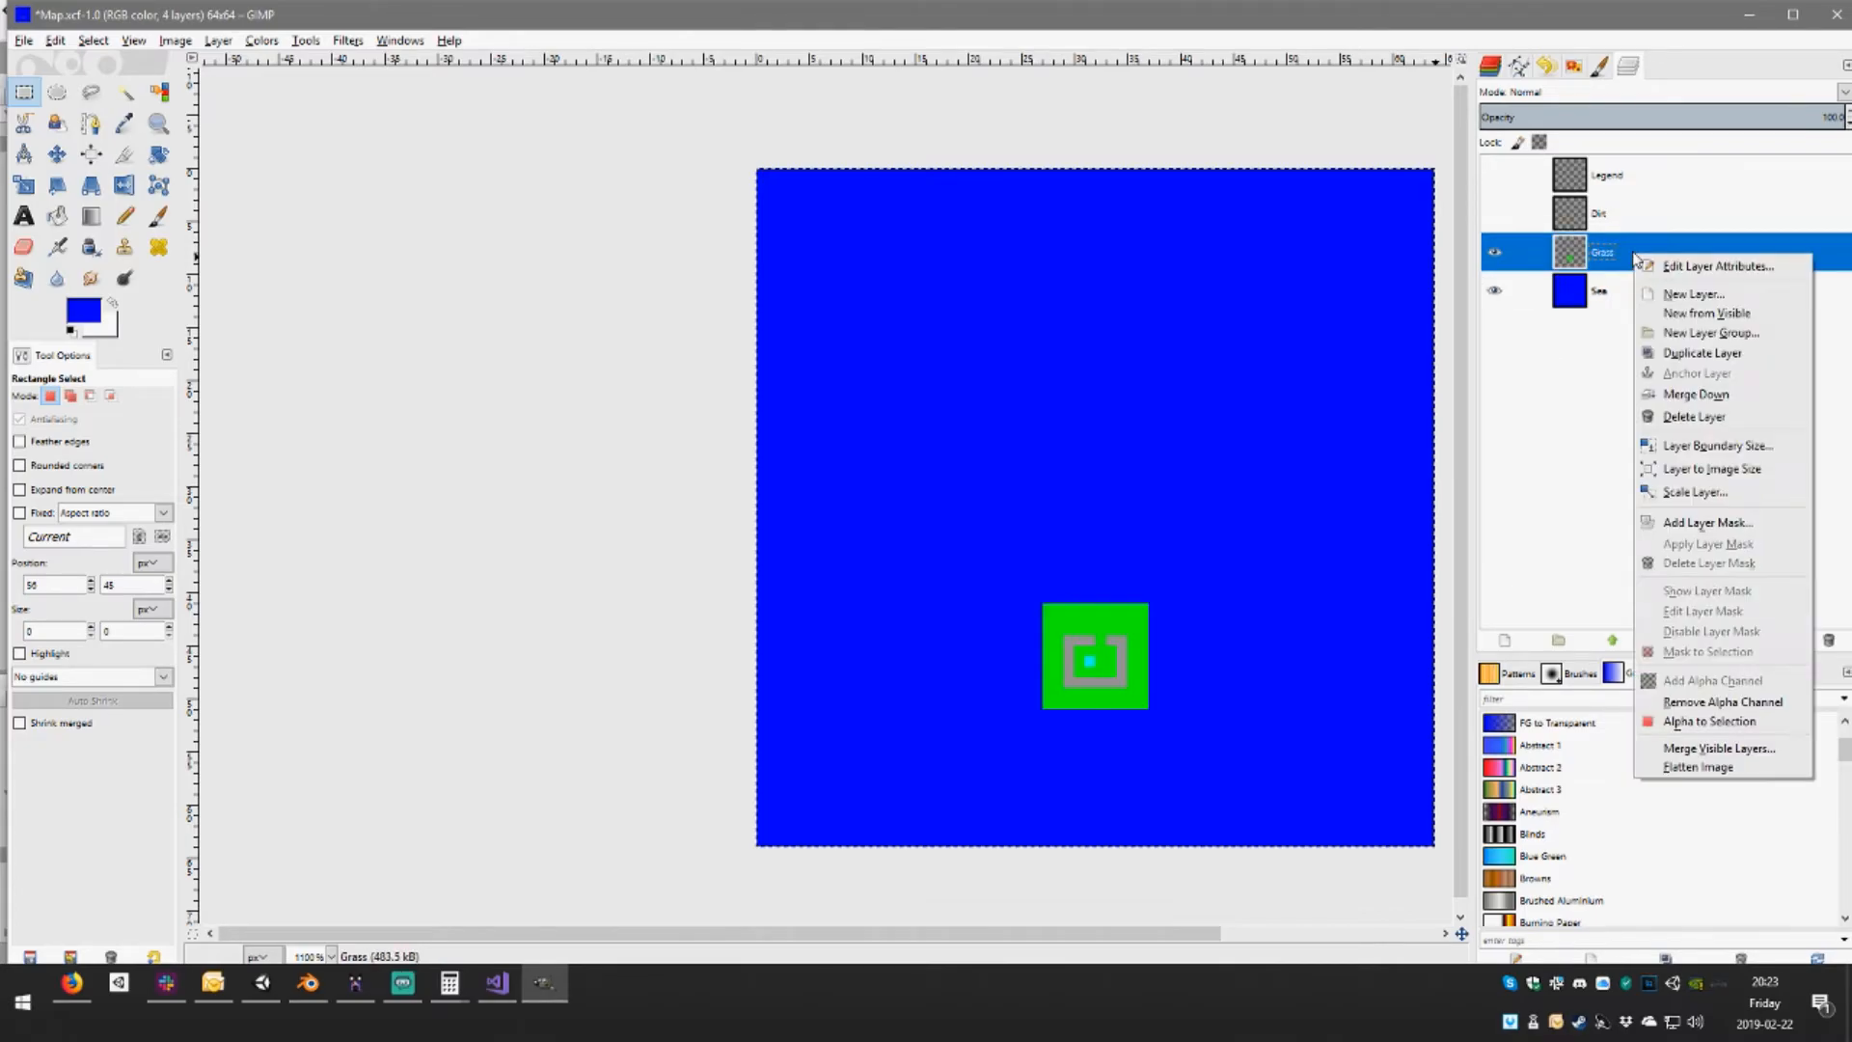
left_click(1699, 357)
double_click(1615, 254)
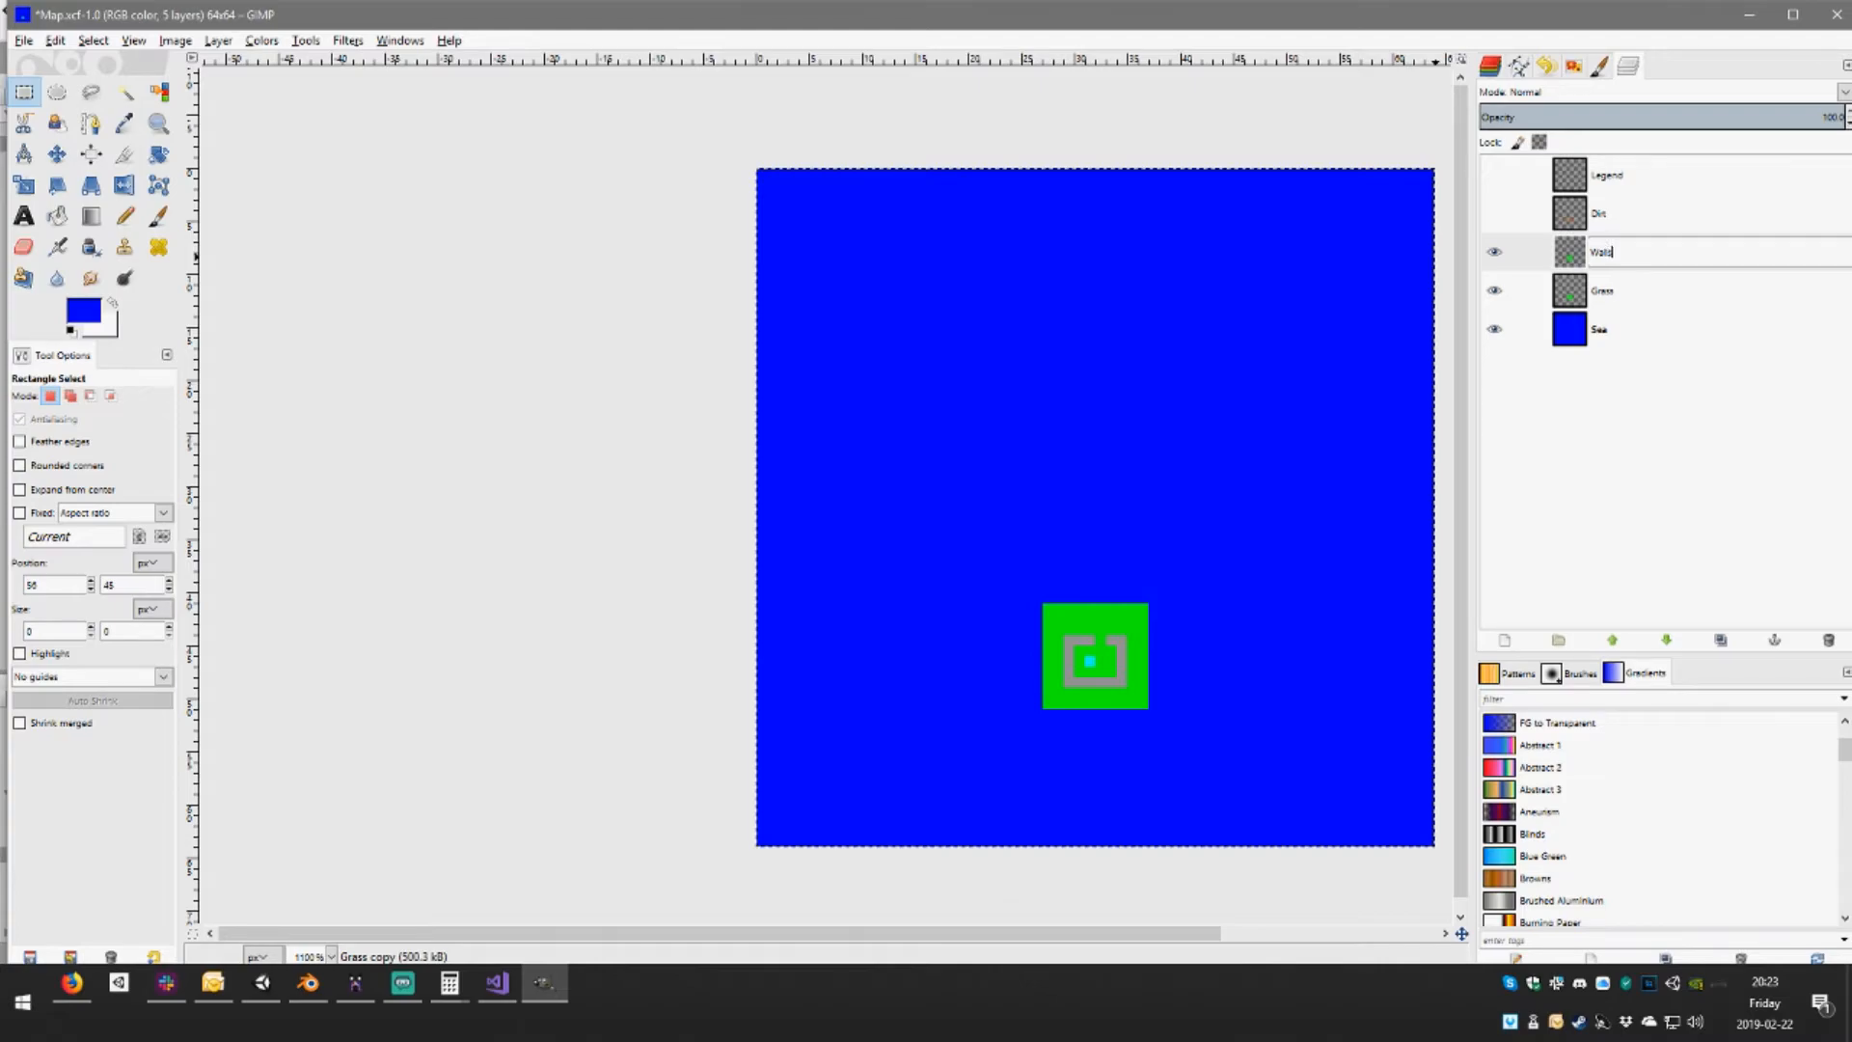
key("Return")
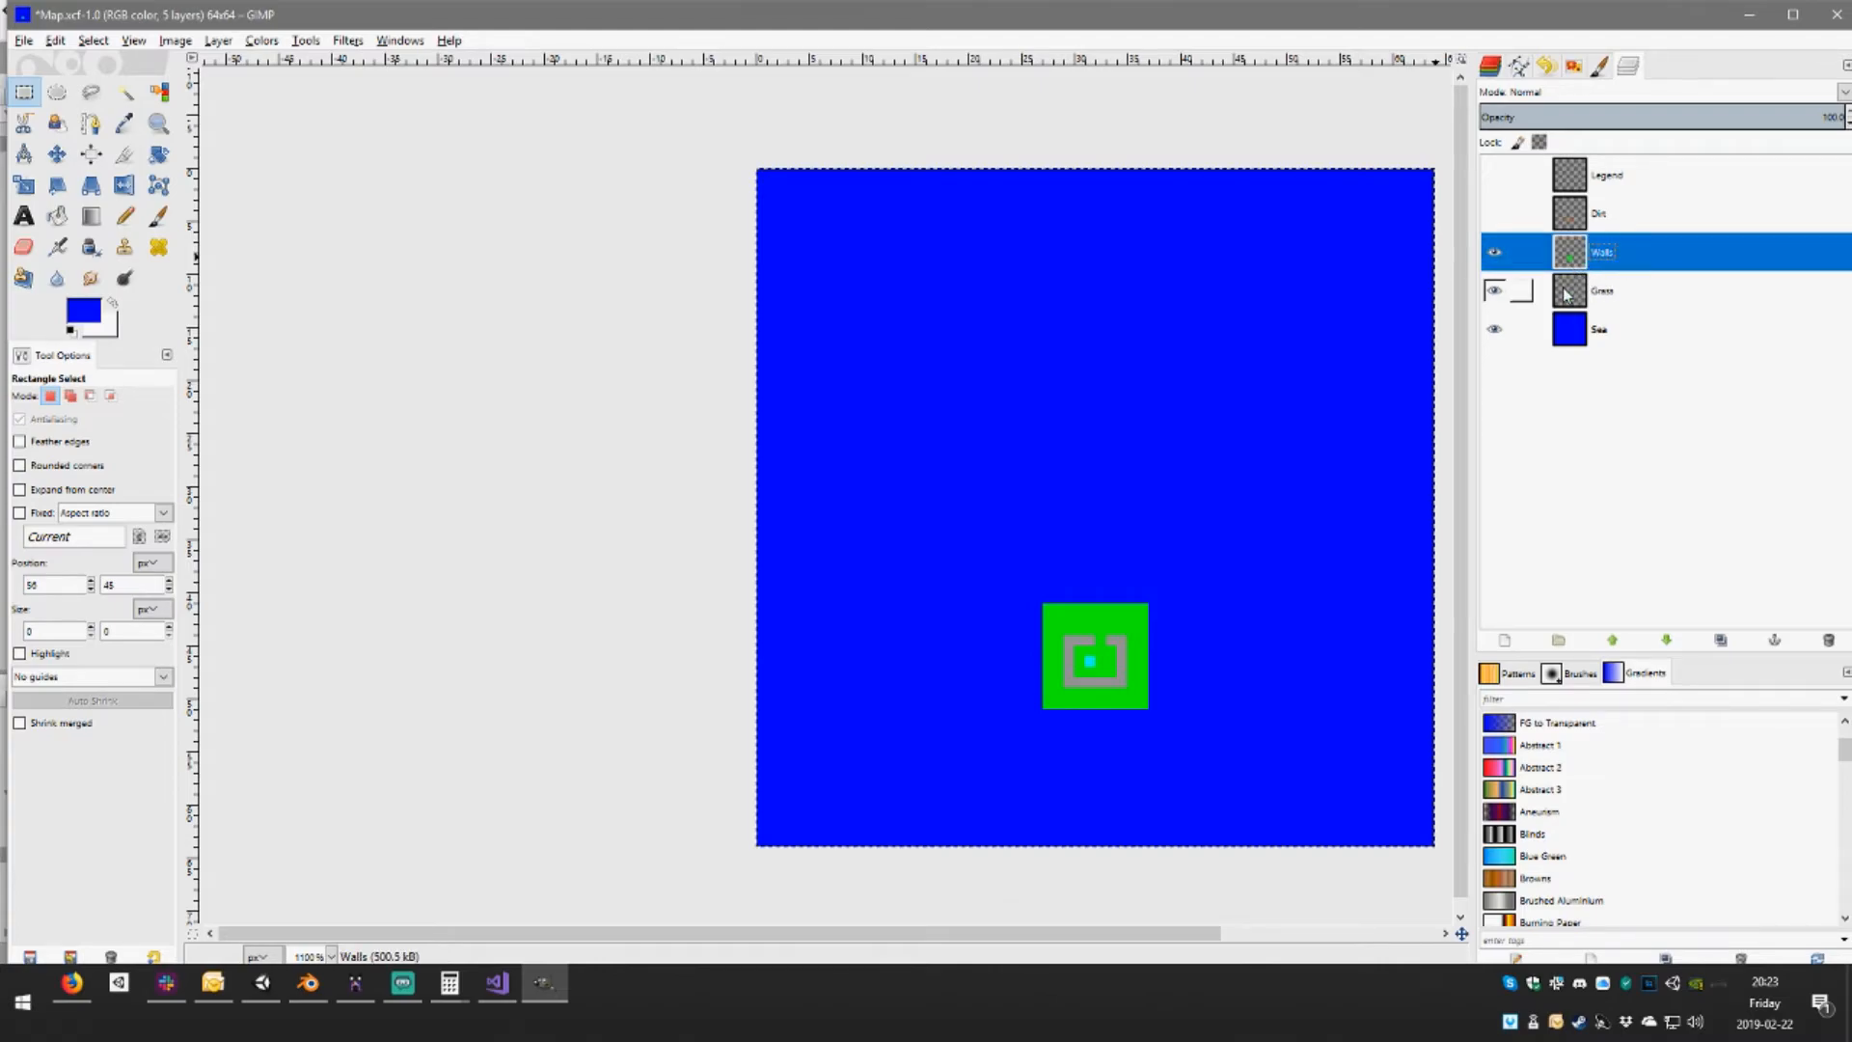
Select and delete everything around and inside the grey walls on the Walls layer, including the wall opening
left_click_drag(1077, 648, 1119, 682)
left_click_drag(1004, 575, 1189, 773)
left_click(1164, 681)
left_click(1078, 756)
left_click_drag(1027, 603, 1125, 749)
left_click_drag(1042, 686, 1199, 750)
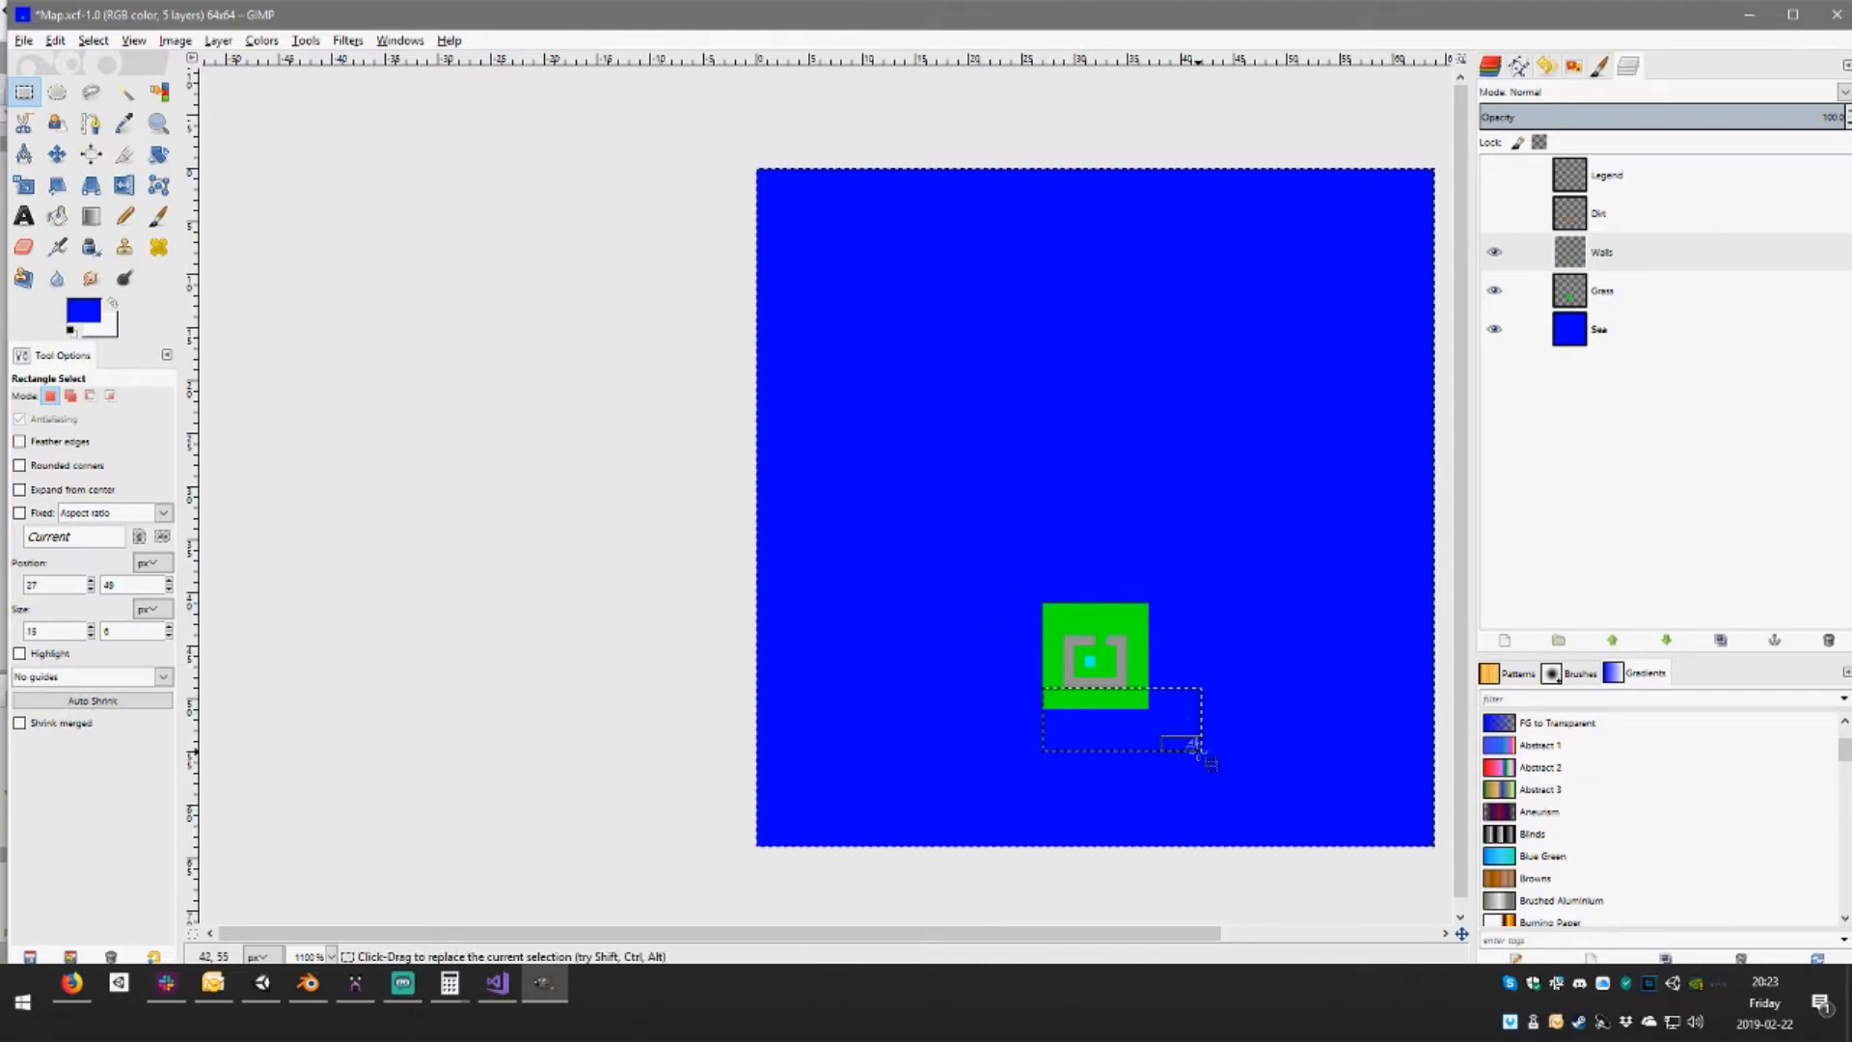
left_click(1111, 661)
left_click_drag(1098, 636, 1106, 645)
left_click(1252, 646)
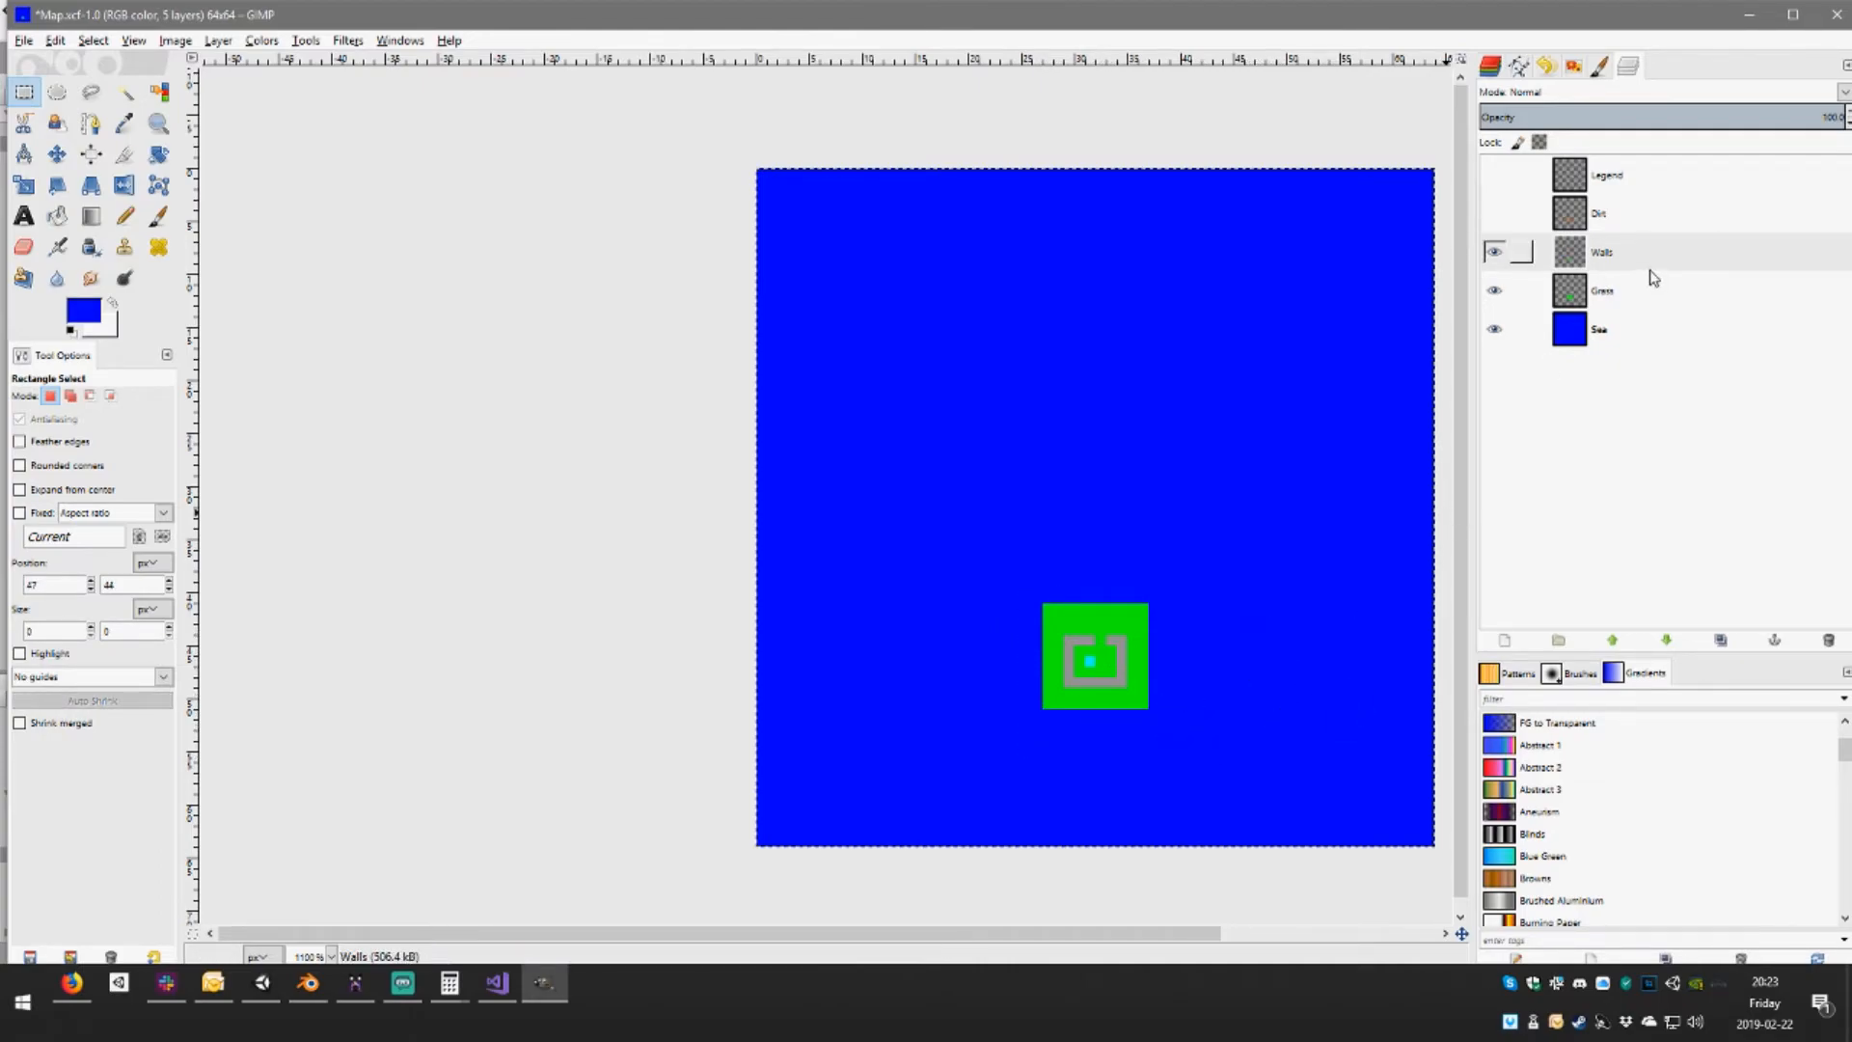
Select and delete the area enclosed by the walls, including the cyan spawn pixel, from the Grass layer
left_click(1536, 294)
left_click_drag(1095, 635, 1124, 684)
left_click(1080, 679)
key("Delete")
left_click(1290, 562)
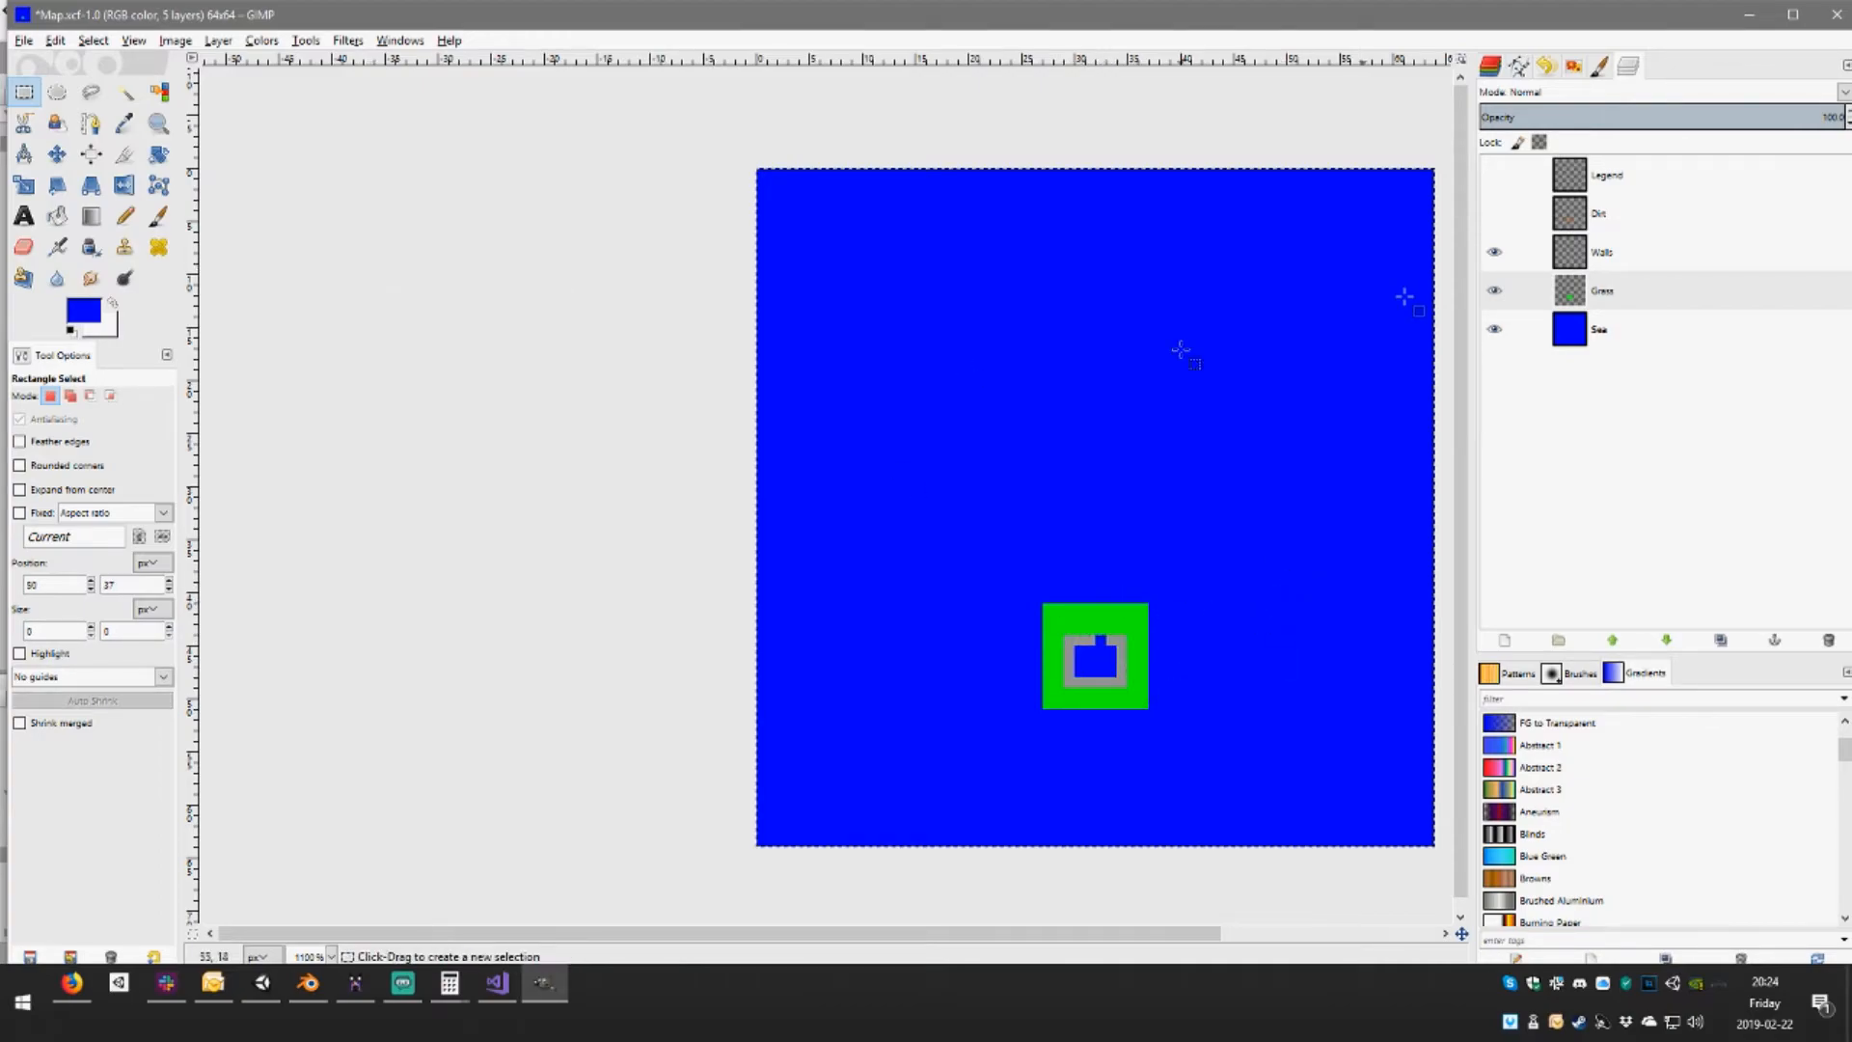
Pick the green from the Legend layer and bucket-fill the hole inside the walls on the Grass layer
left_click(1640, 294)
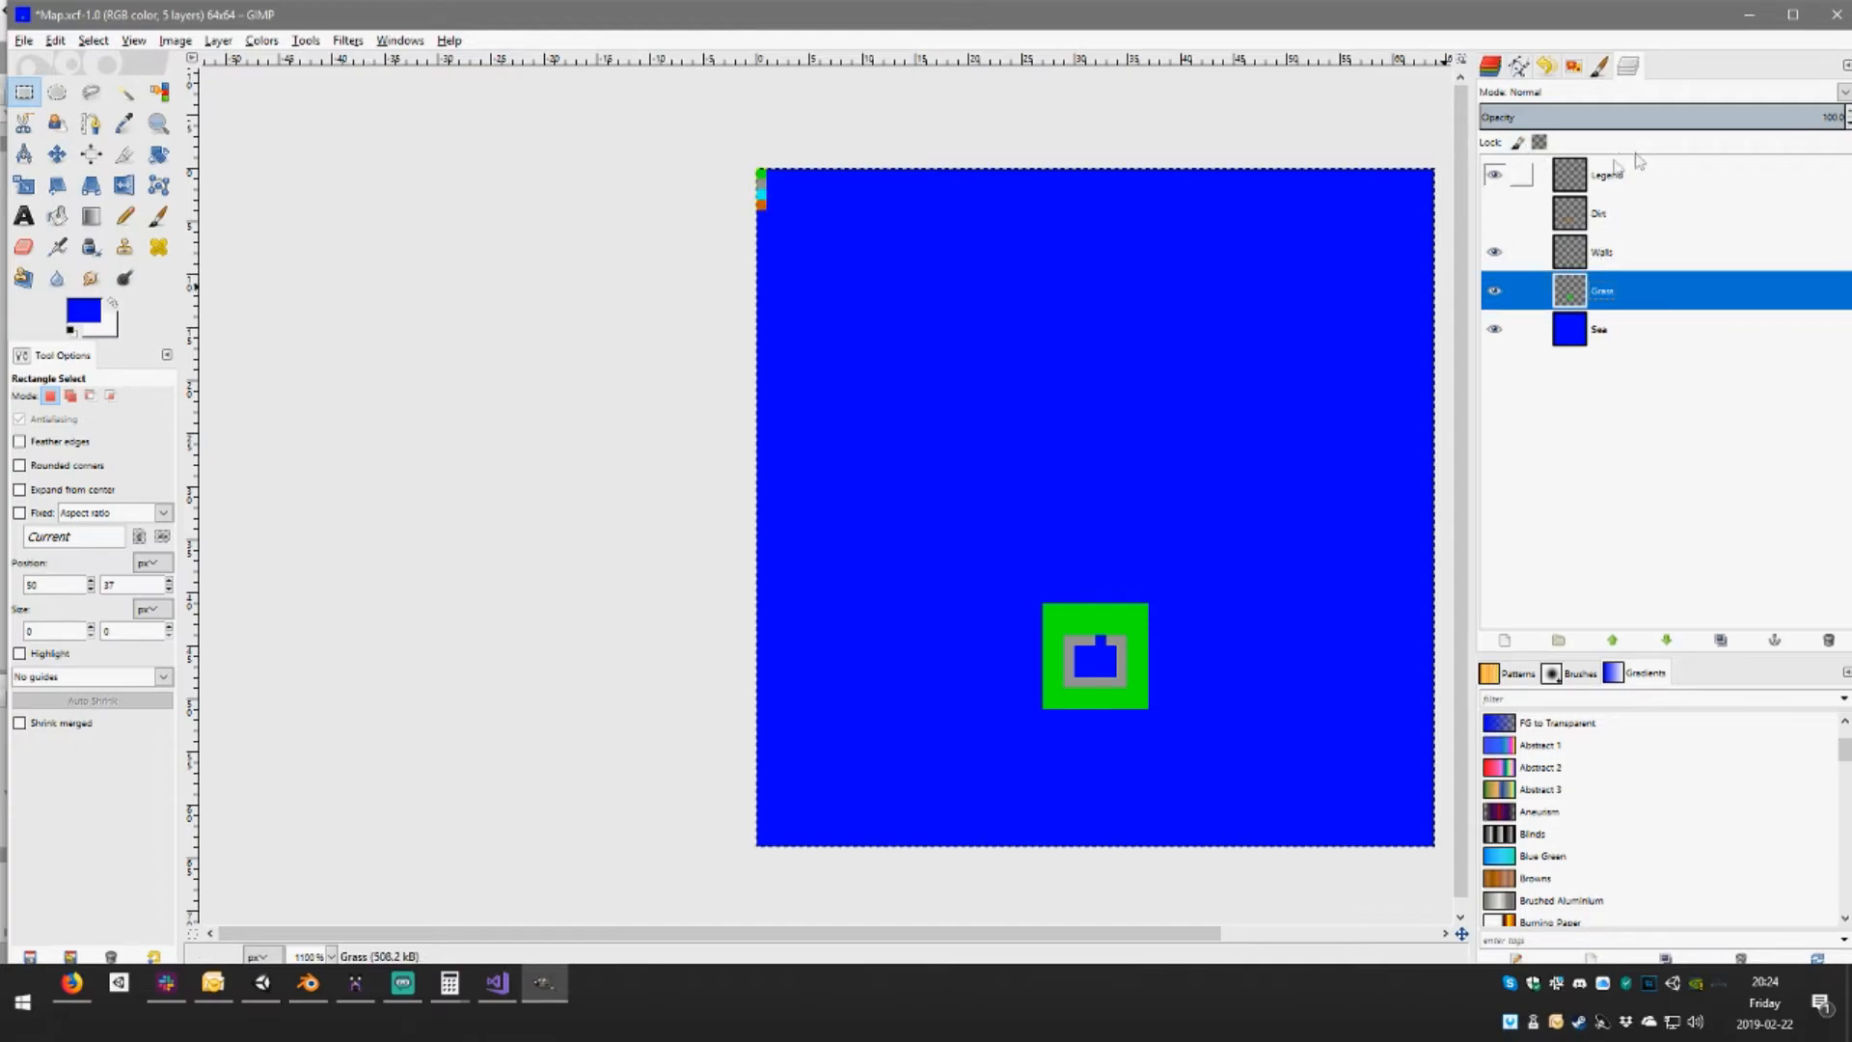
left_click(125, 122)
left_click(763, 172)
key("Home")
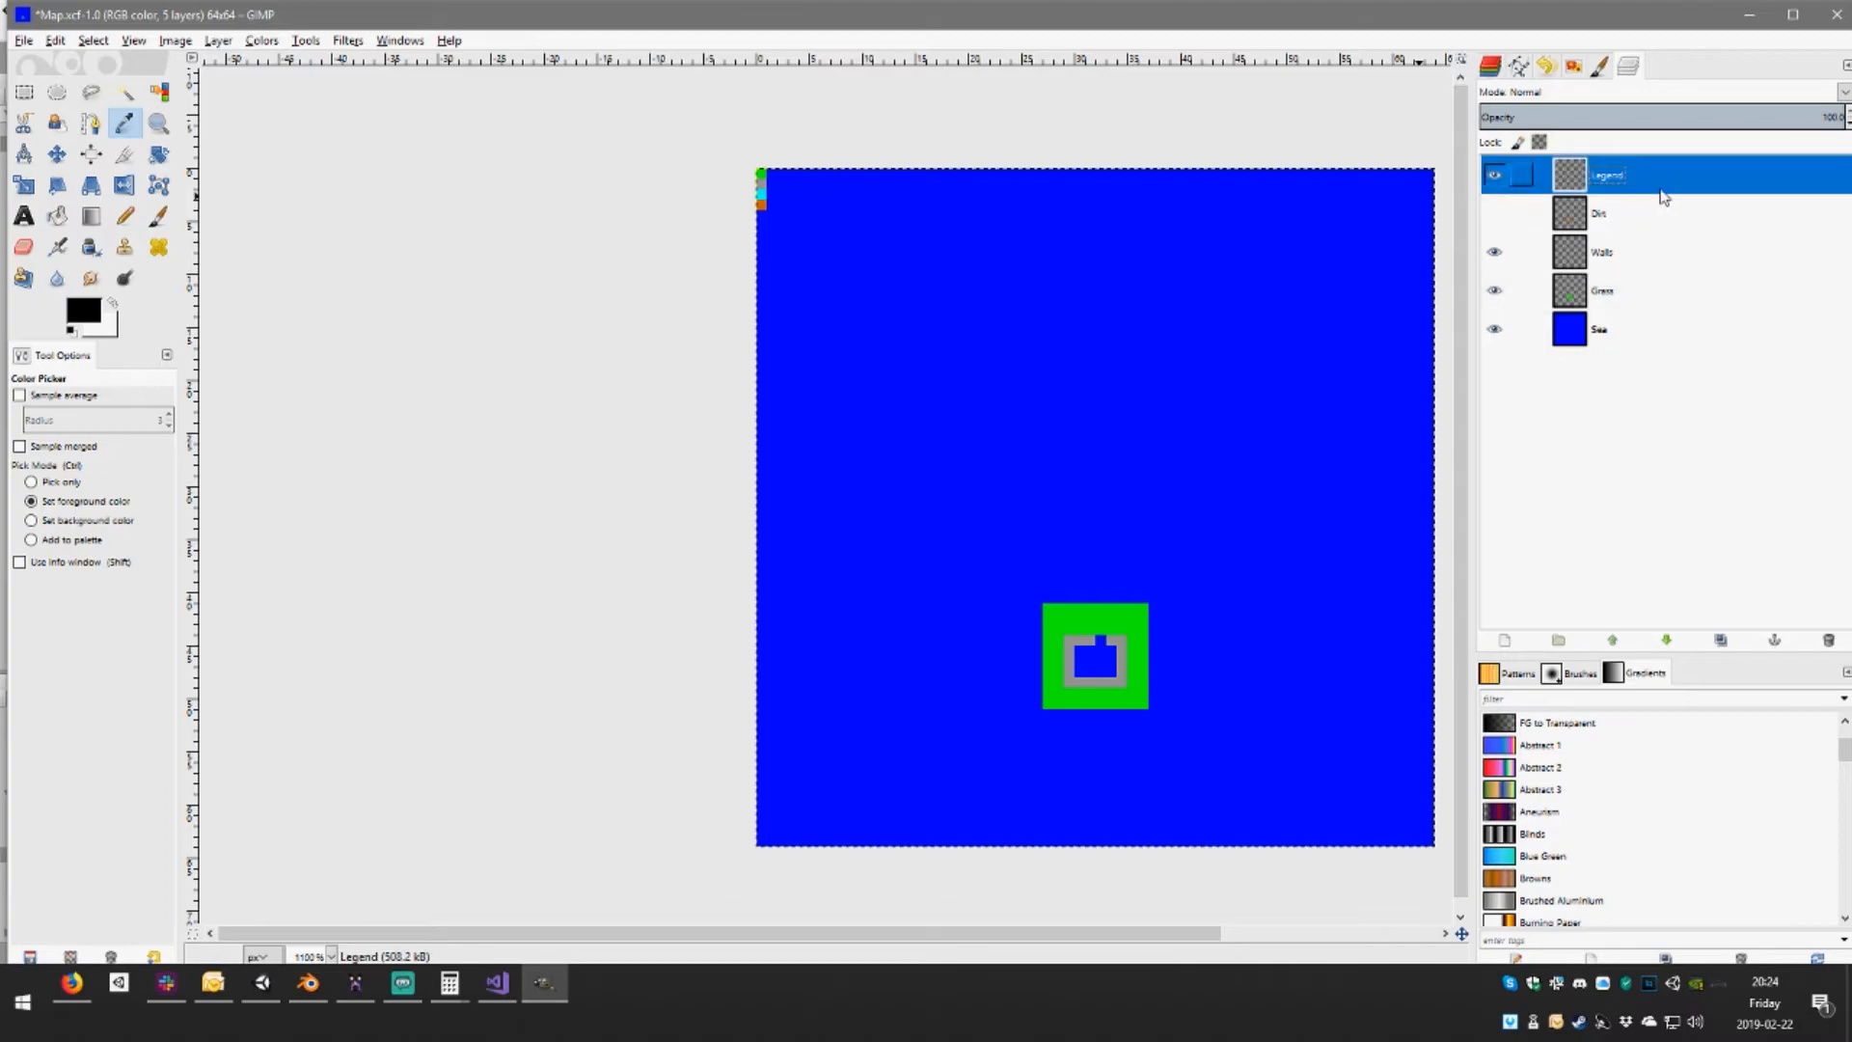
left_click(762, 173)
left_click(1652, 289)
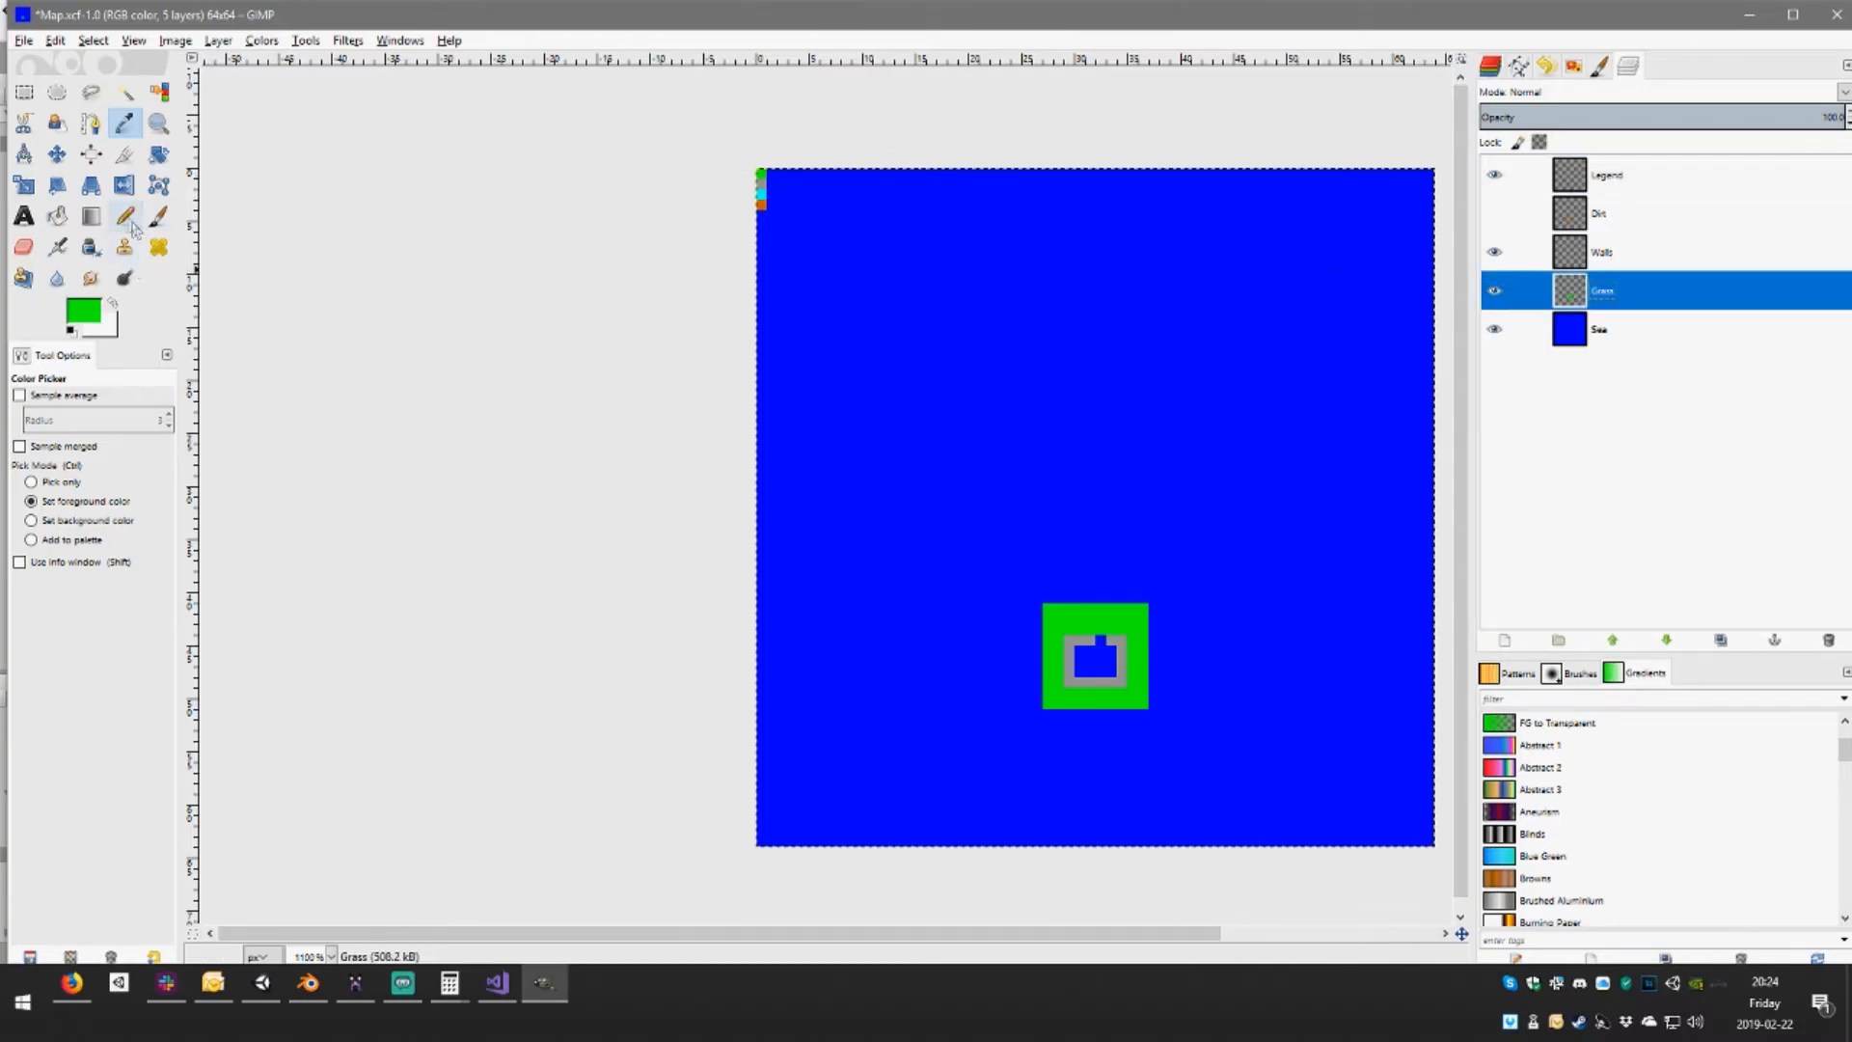
left_click(57, 215)
left_click(1096, 662)
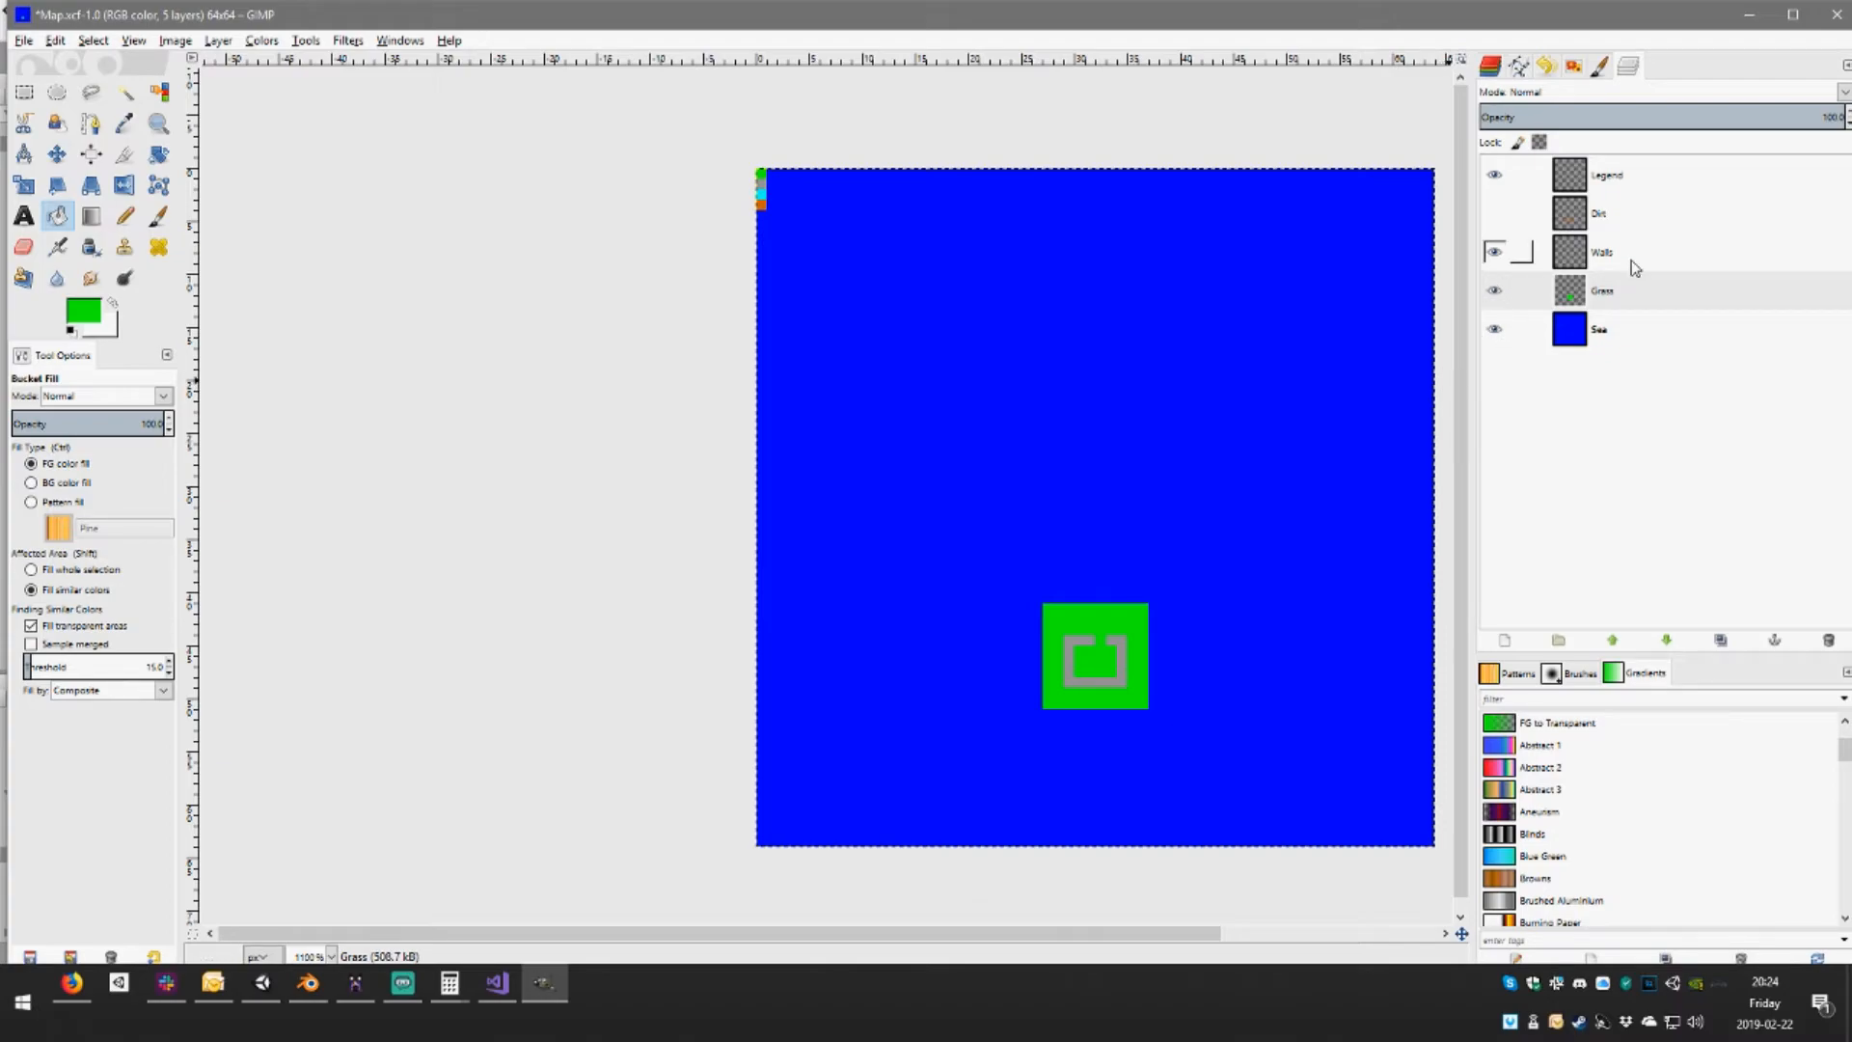
Move the Walls layer above Dirt and add a new layer named SpawnPoint directly above Walls
left_click_drag(1629, 252, 1625, 214)
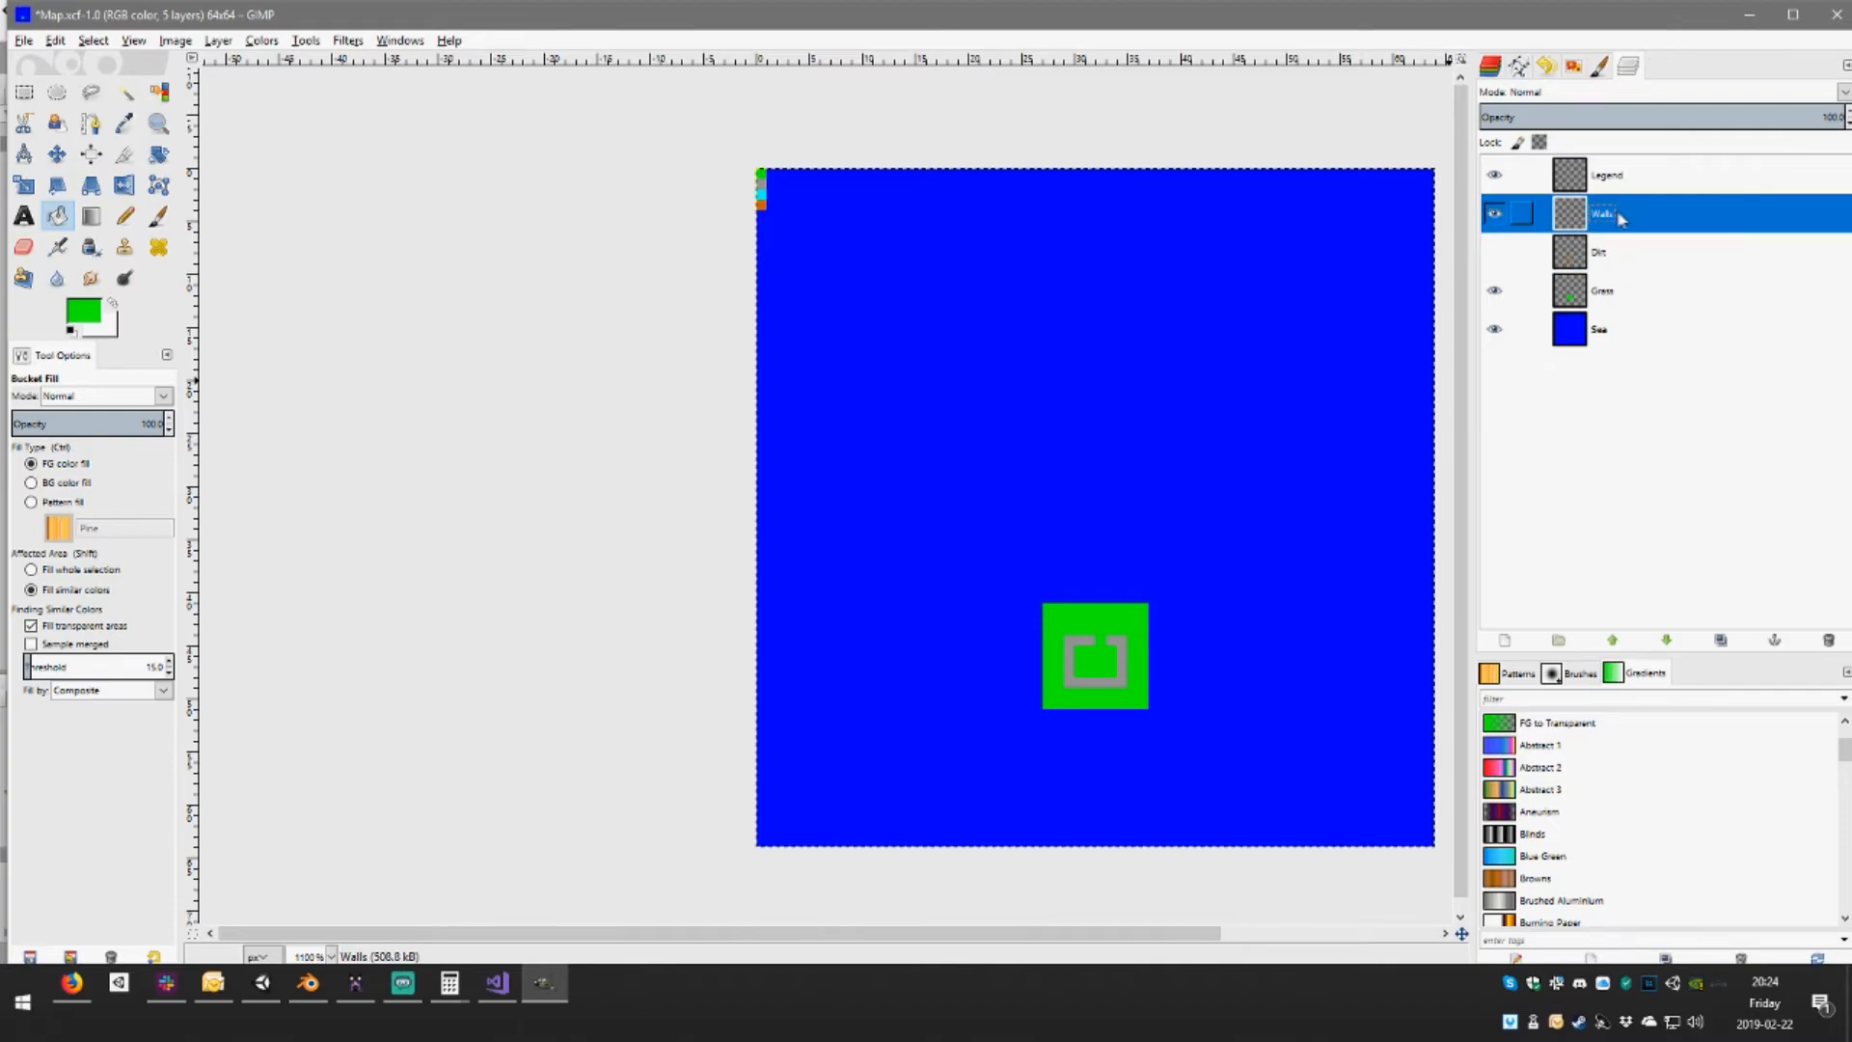
right_click(1621, 218)
left_click(1693, 259)
key("Return")
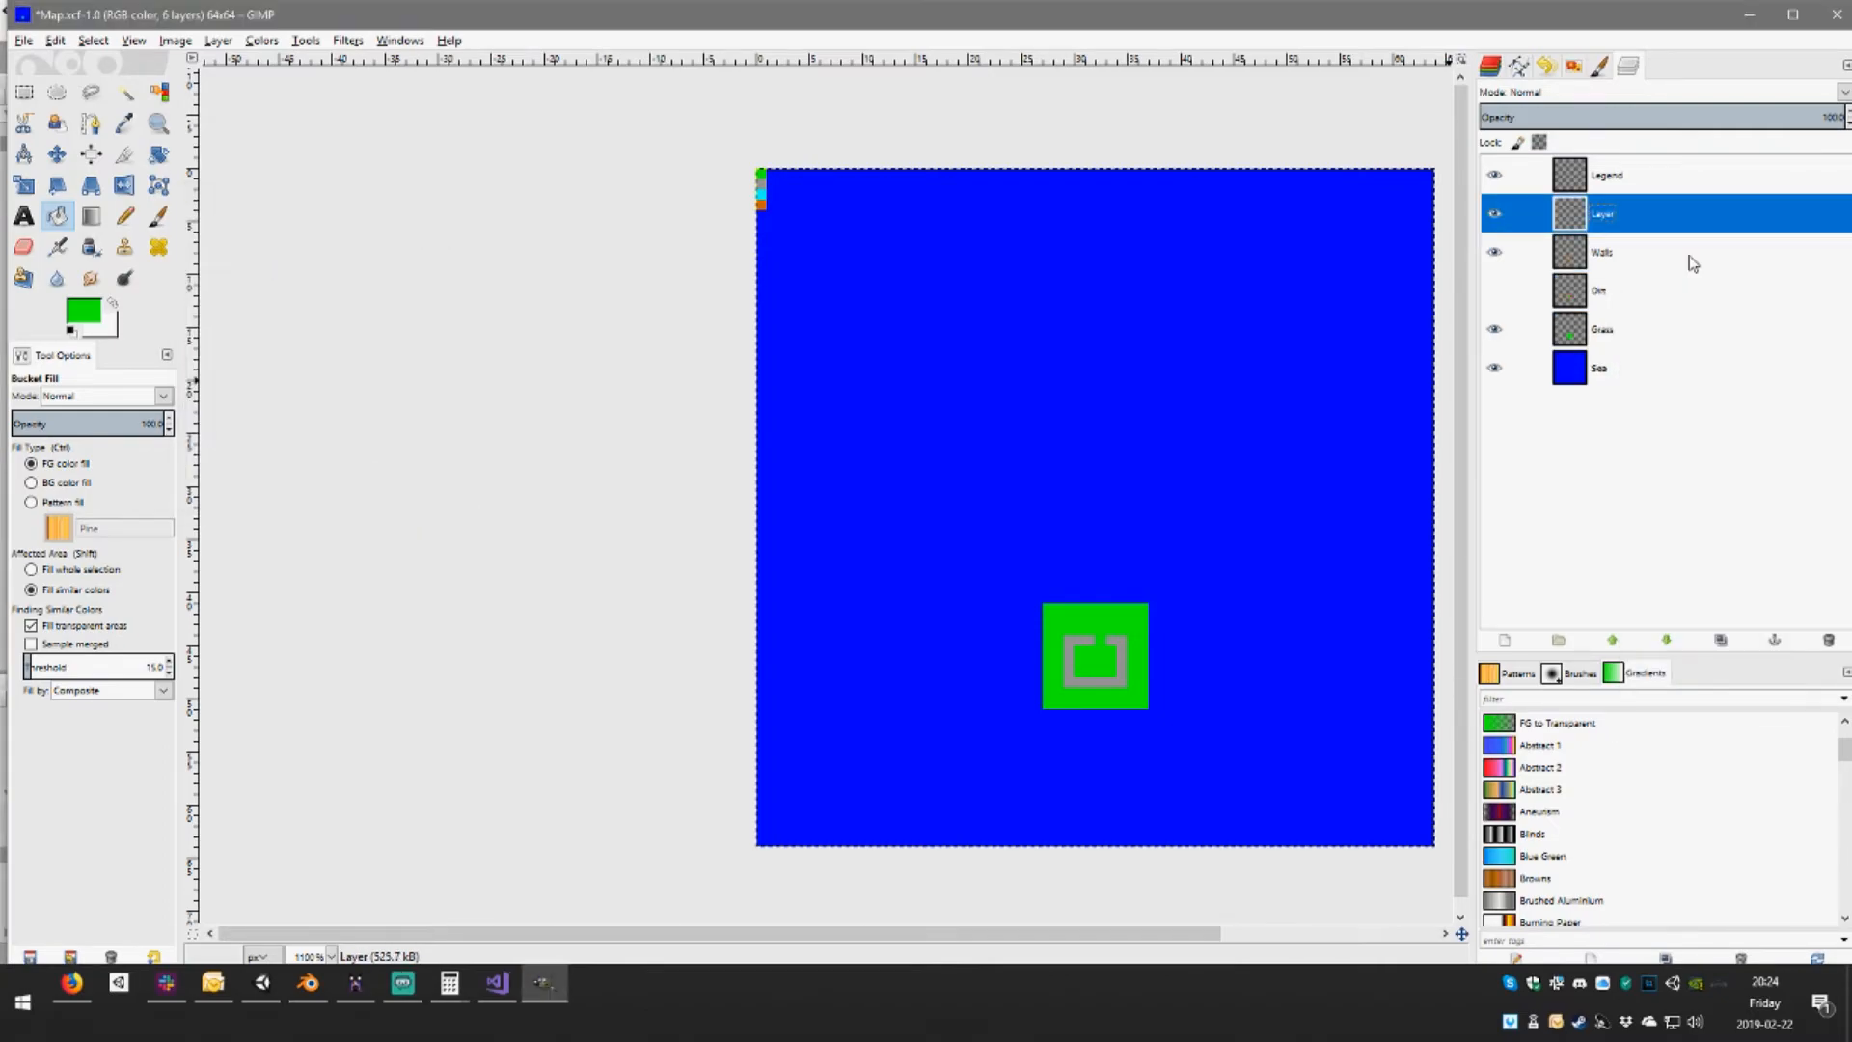
double_click(1598, 218)
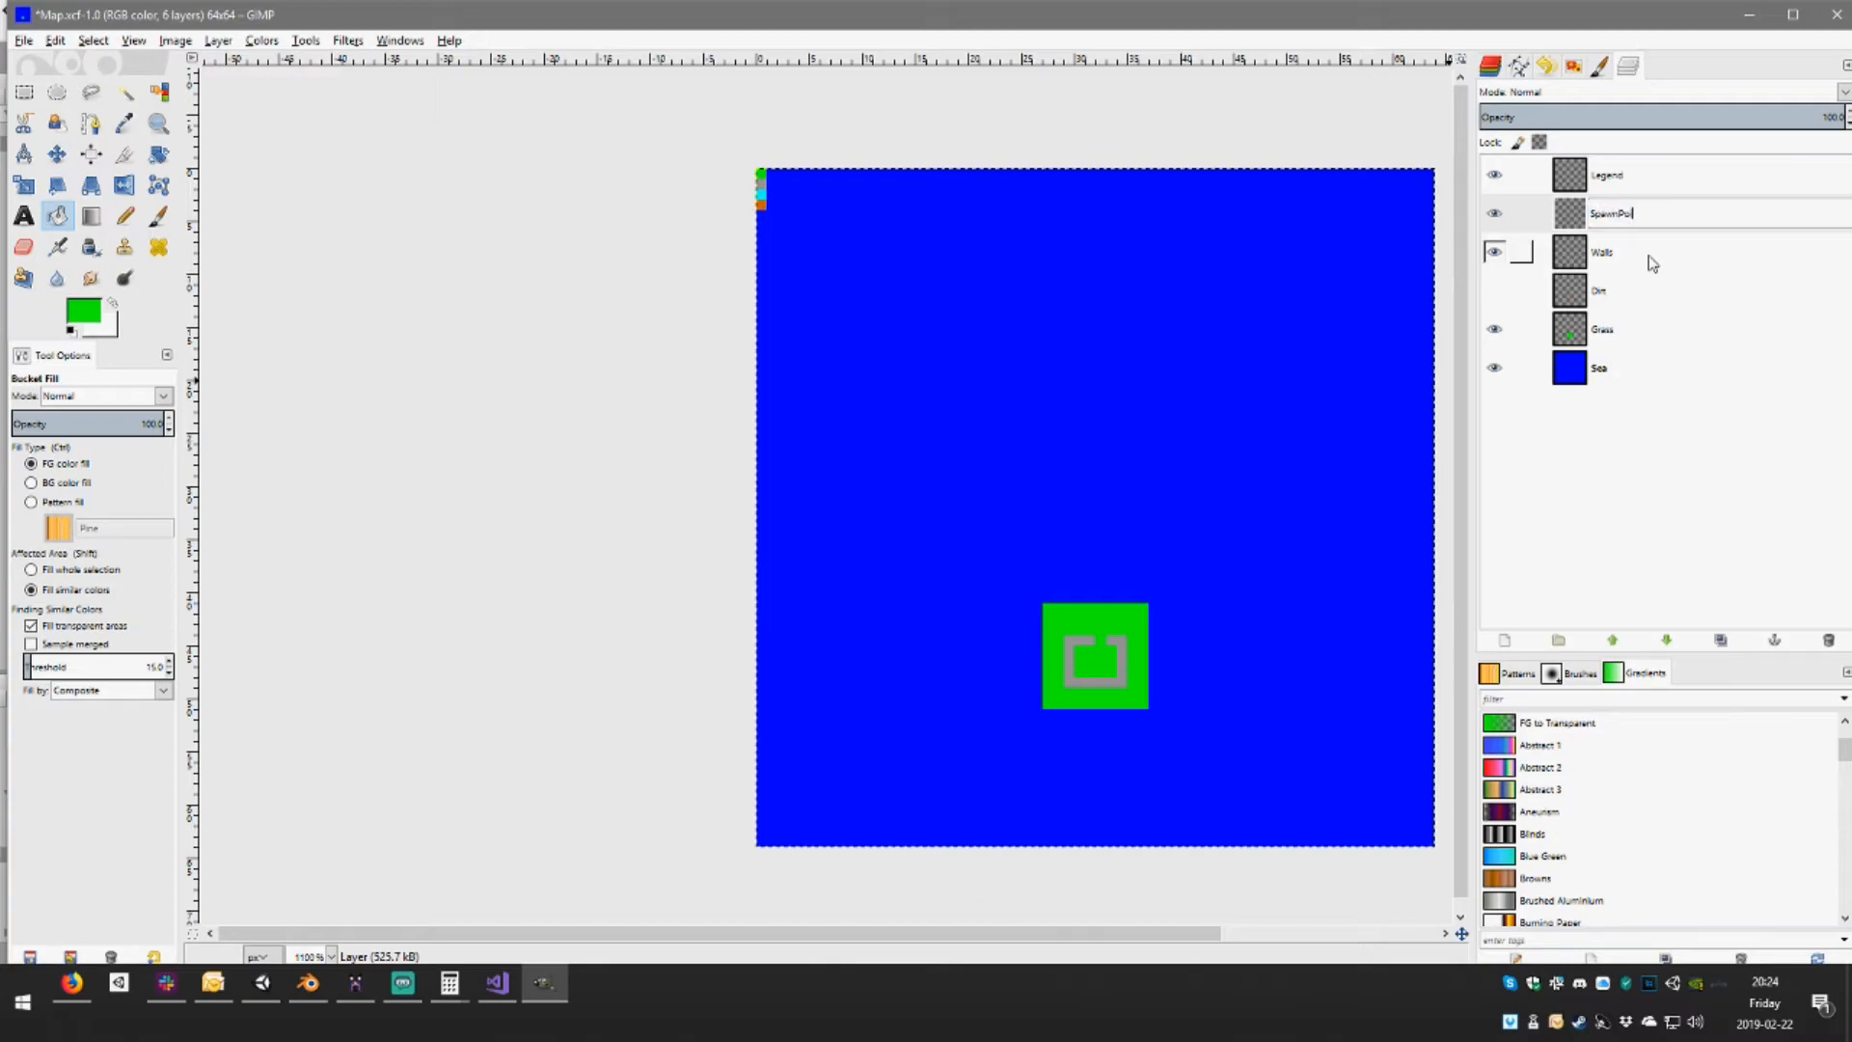
key("Return")
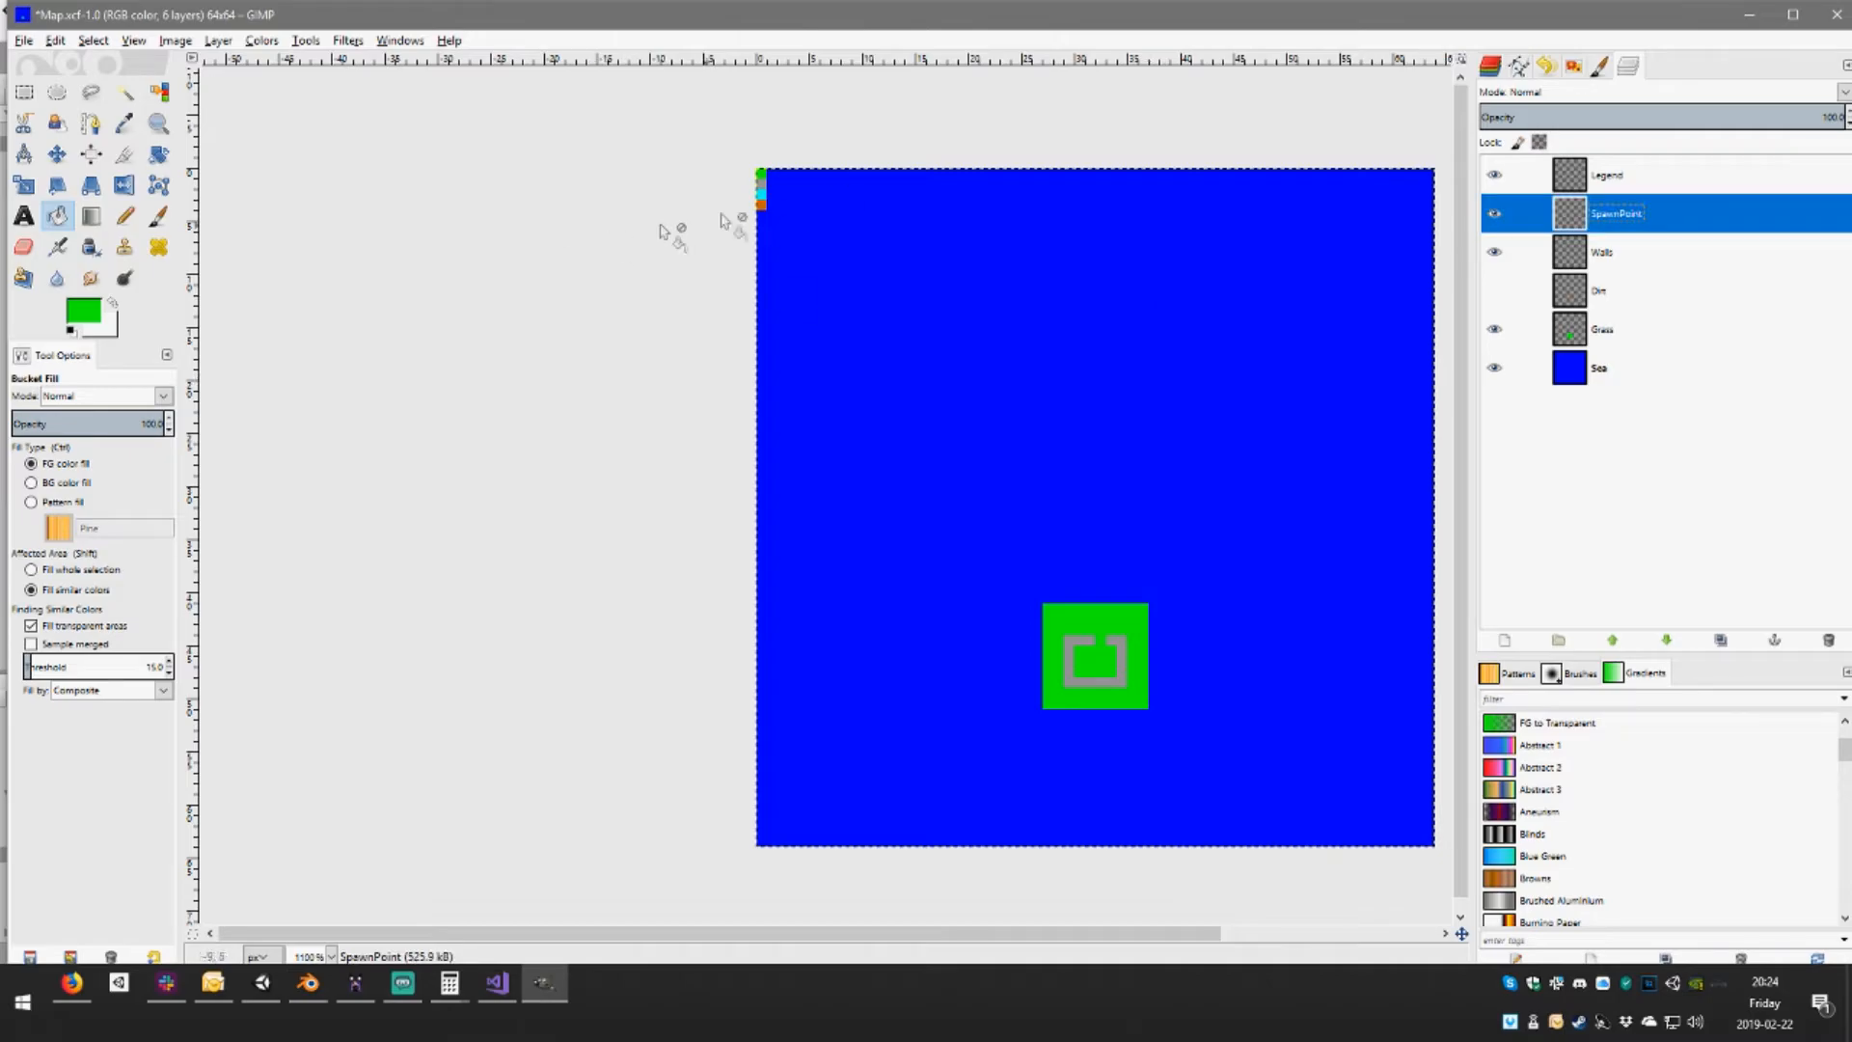
Pick the cyan from the Legend layer and pencil one pixel inside the walls on the SpawnPoint layer
left_click(1663, 172)
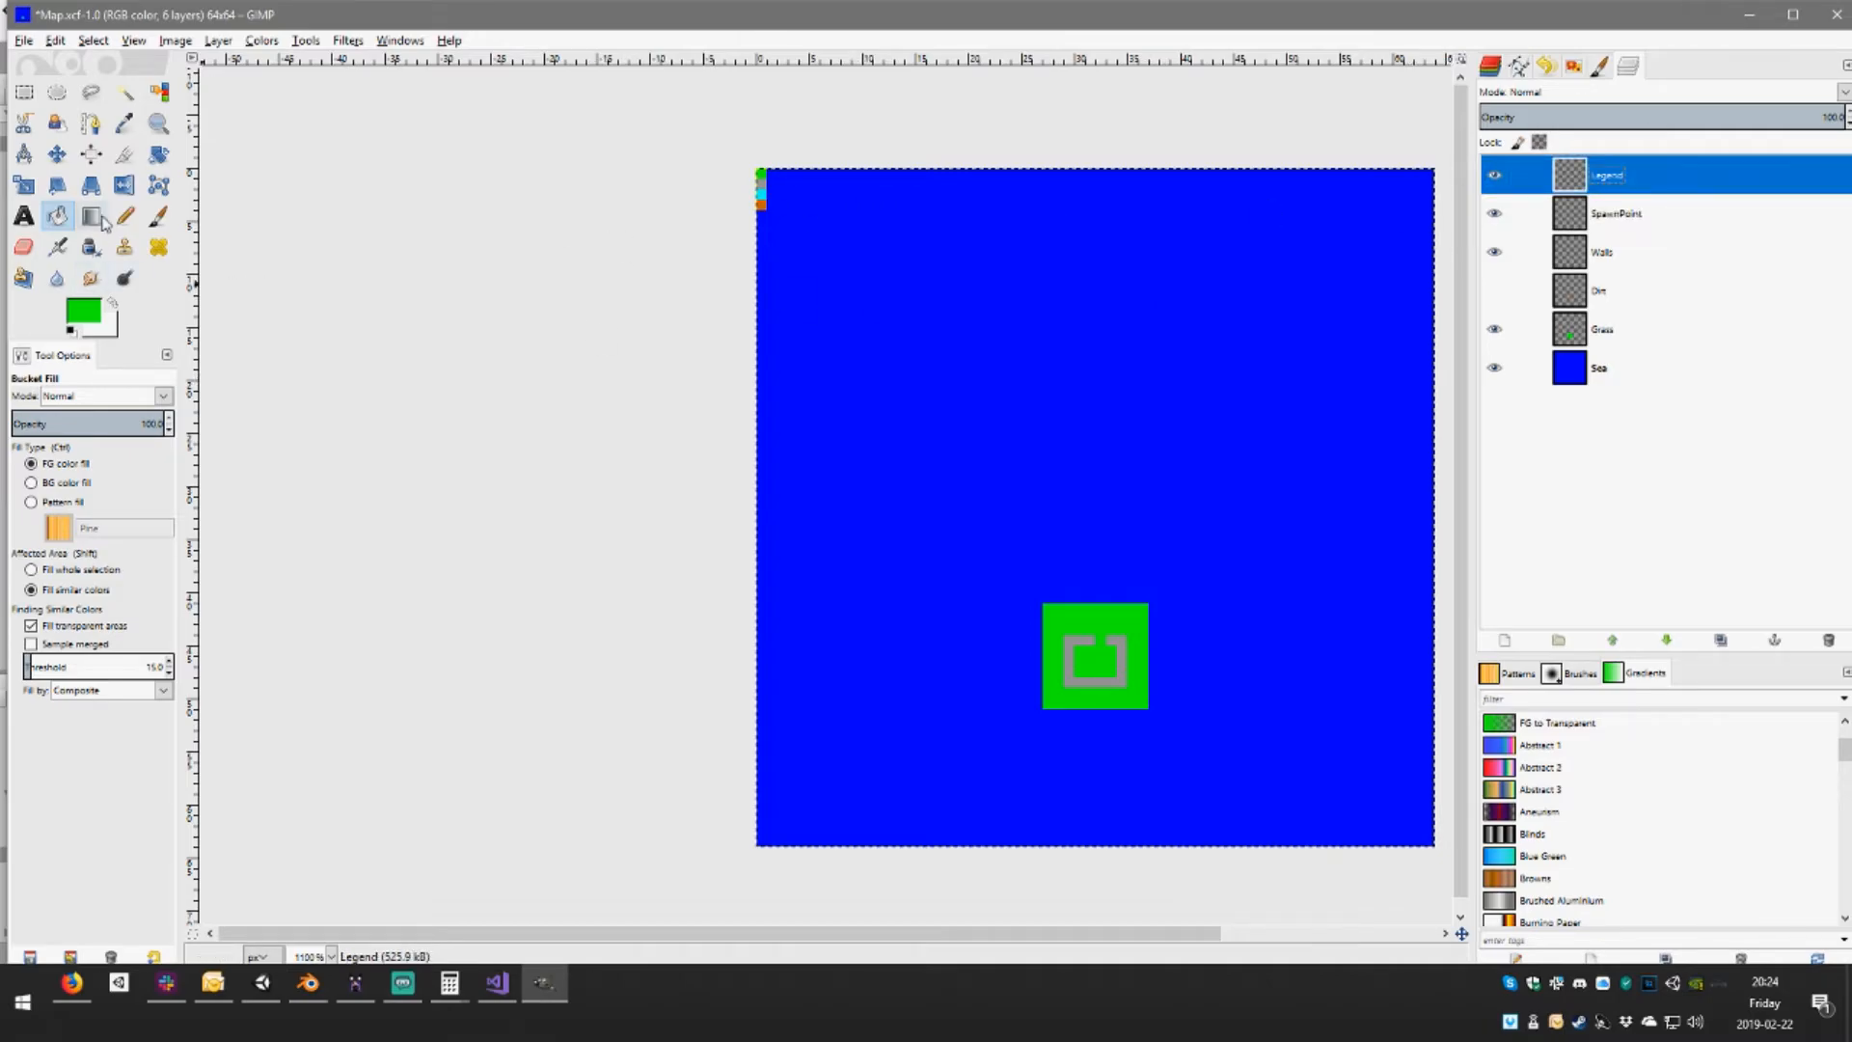
key("super")
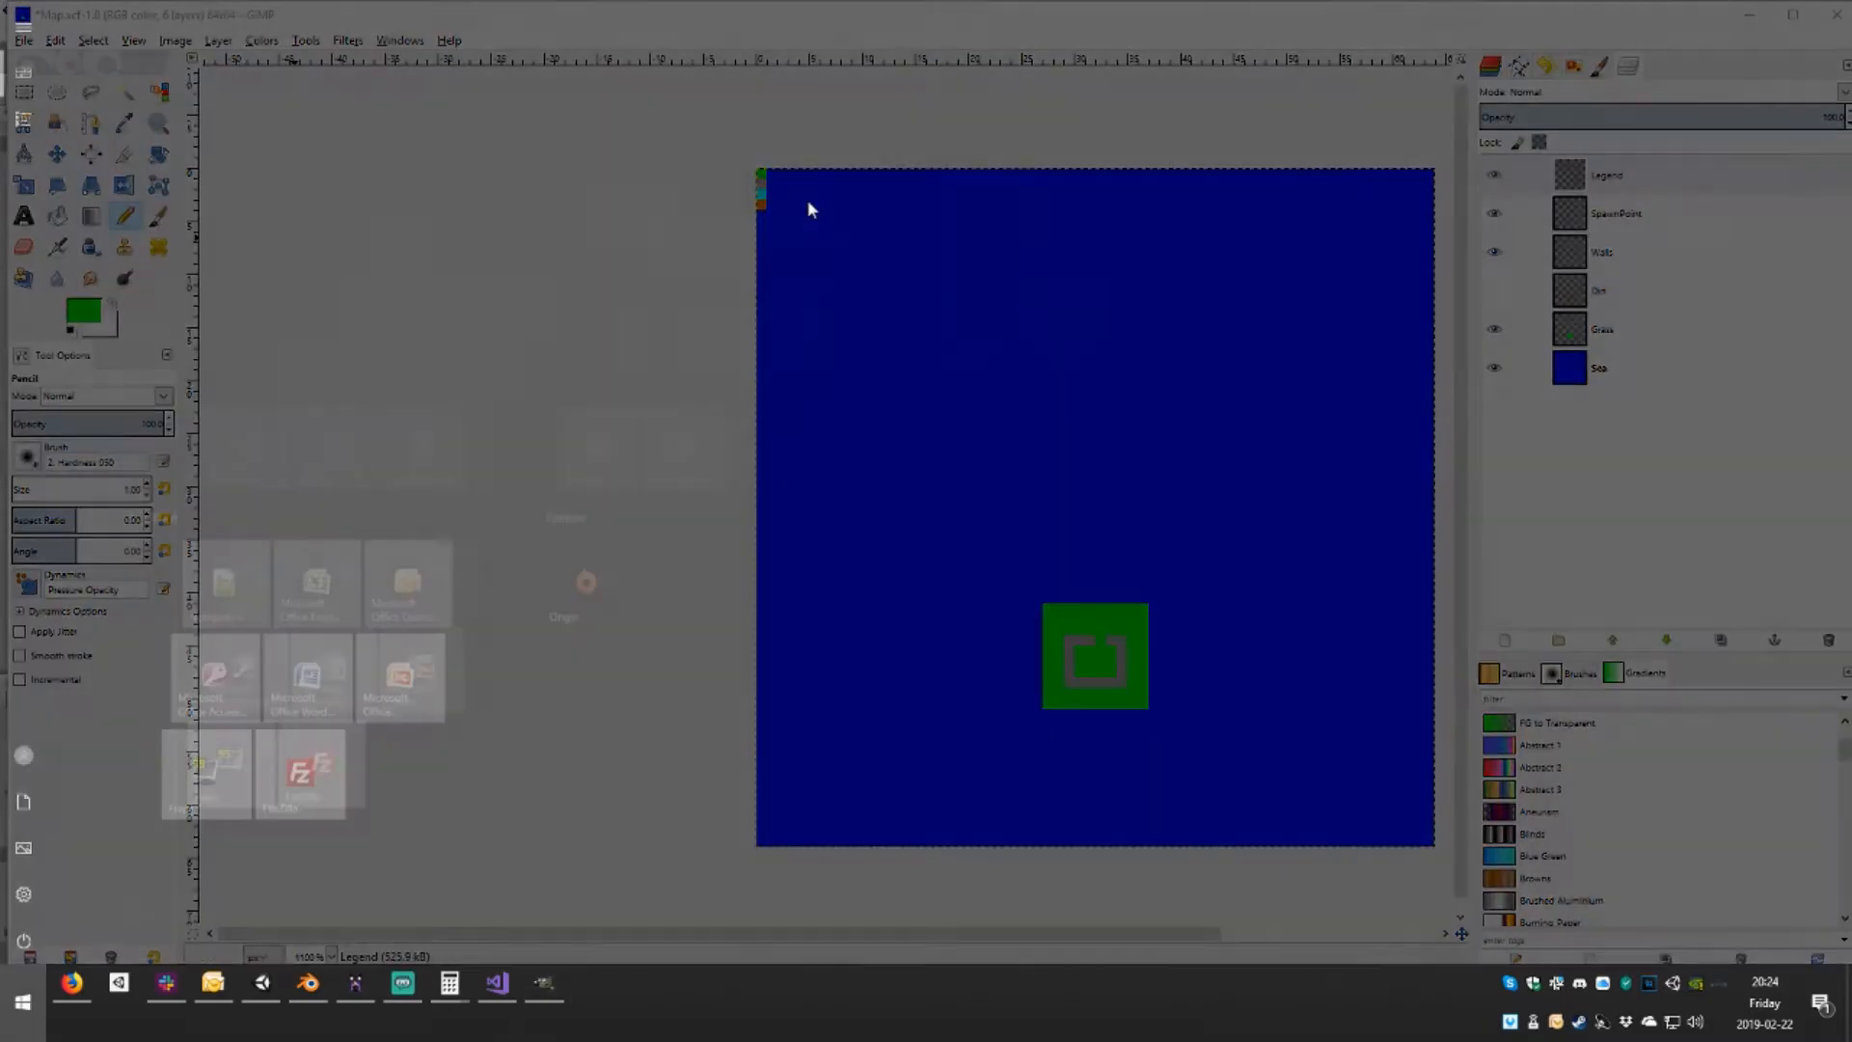
key("super")
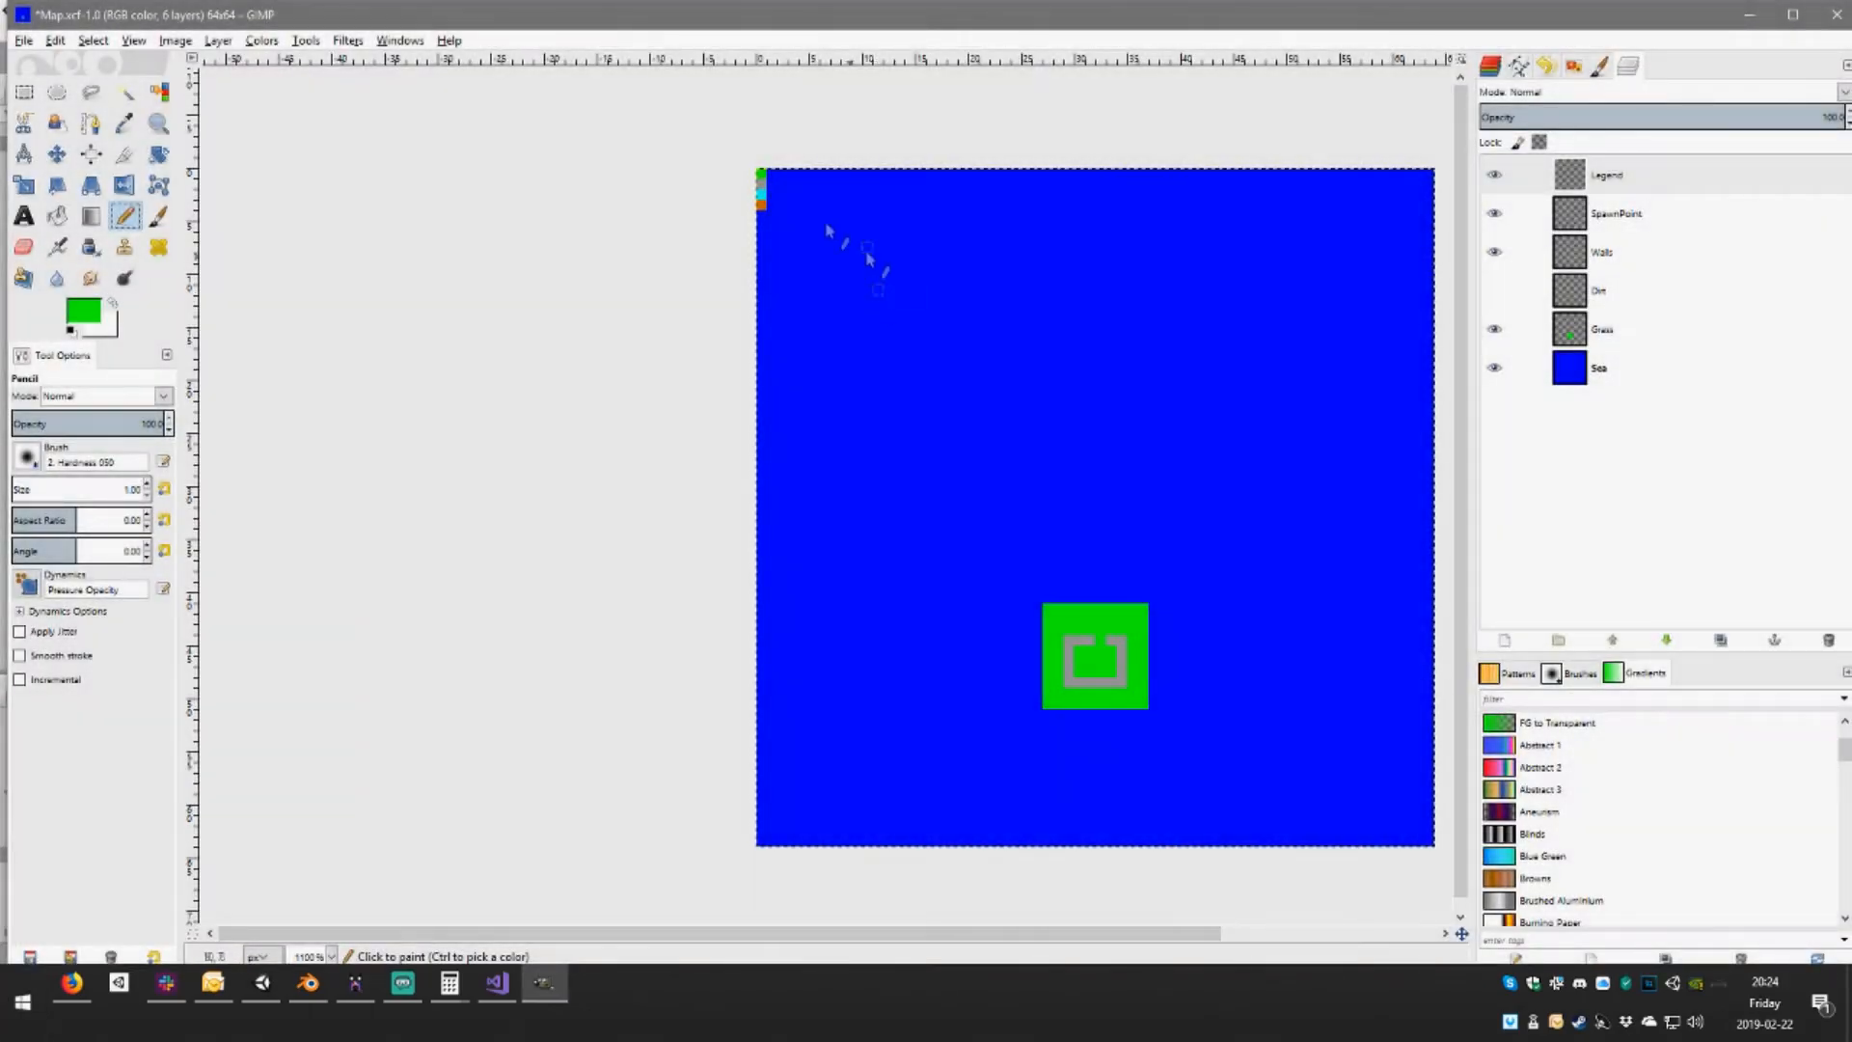
left_click(762, 194, "ctrl")
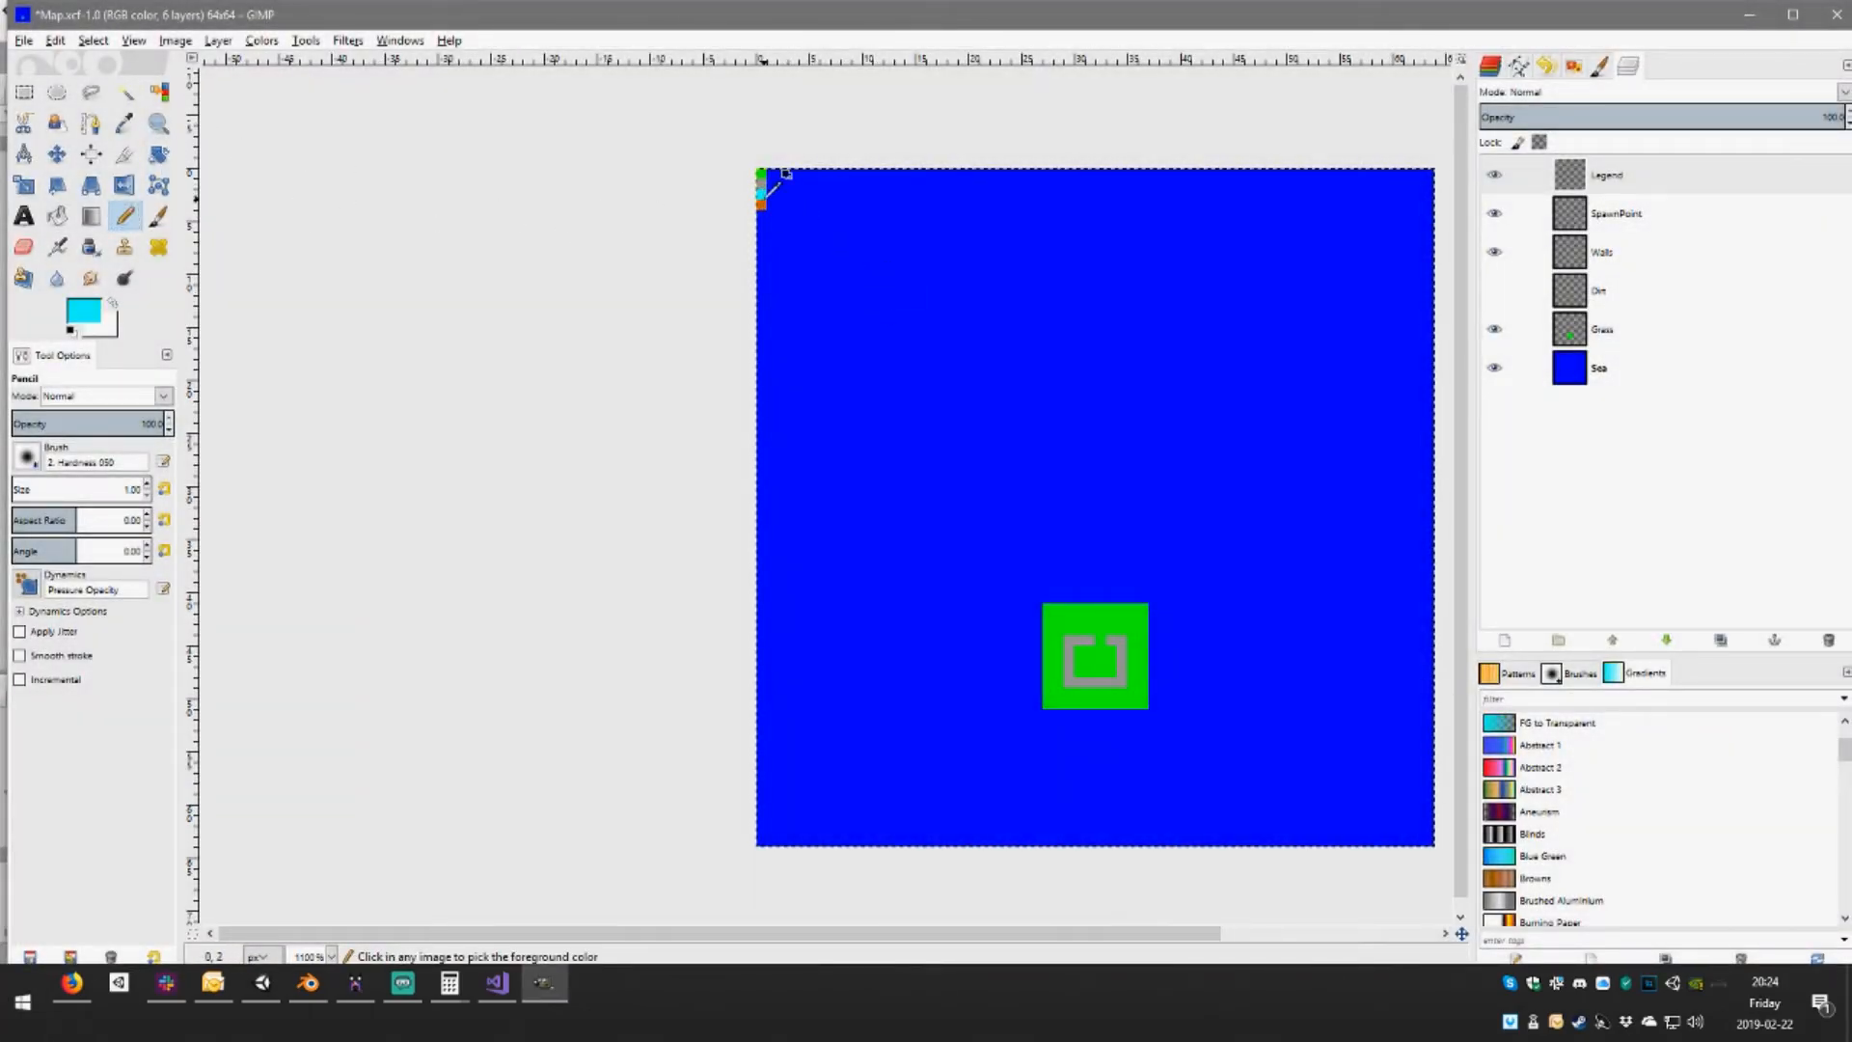
left_click(1672, 216)
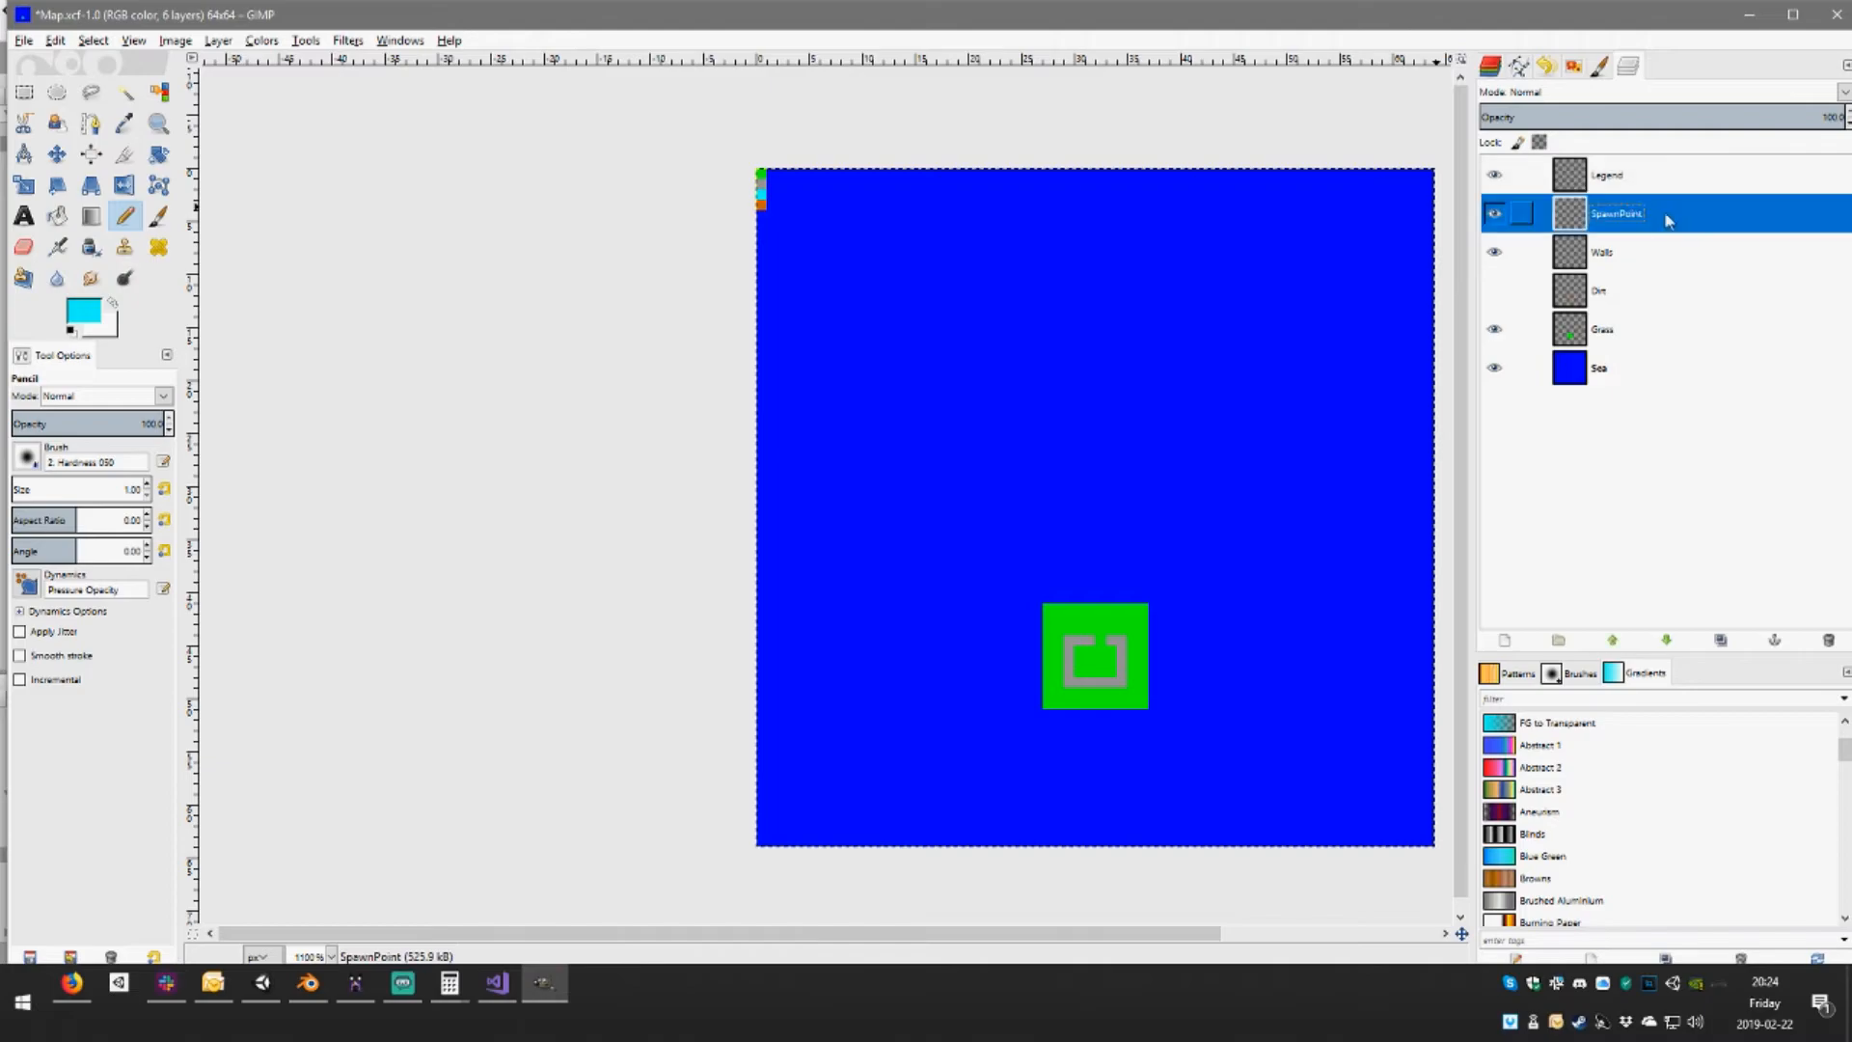
left_click(1093, 663)
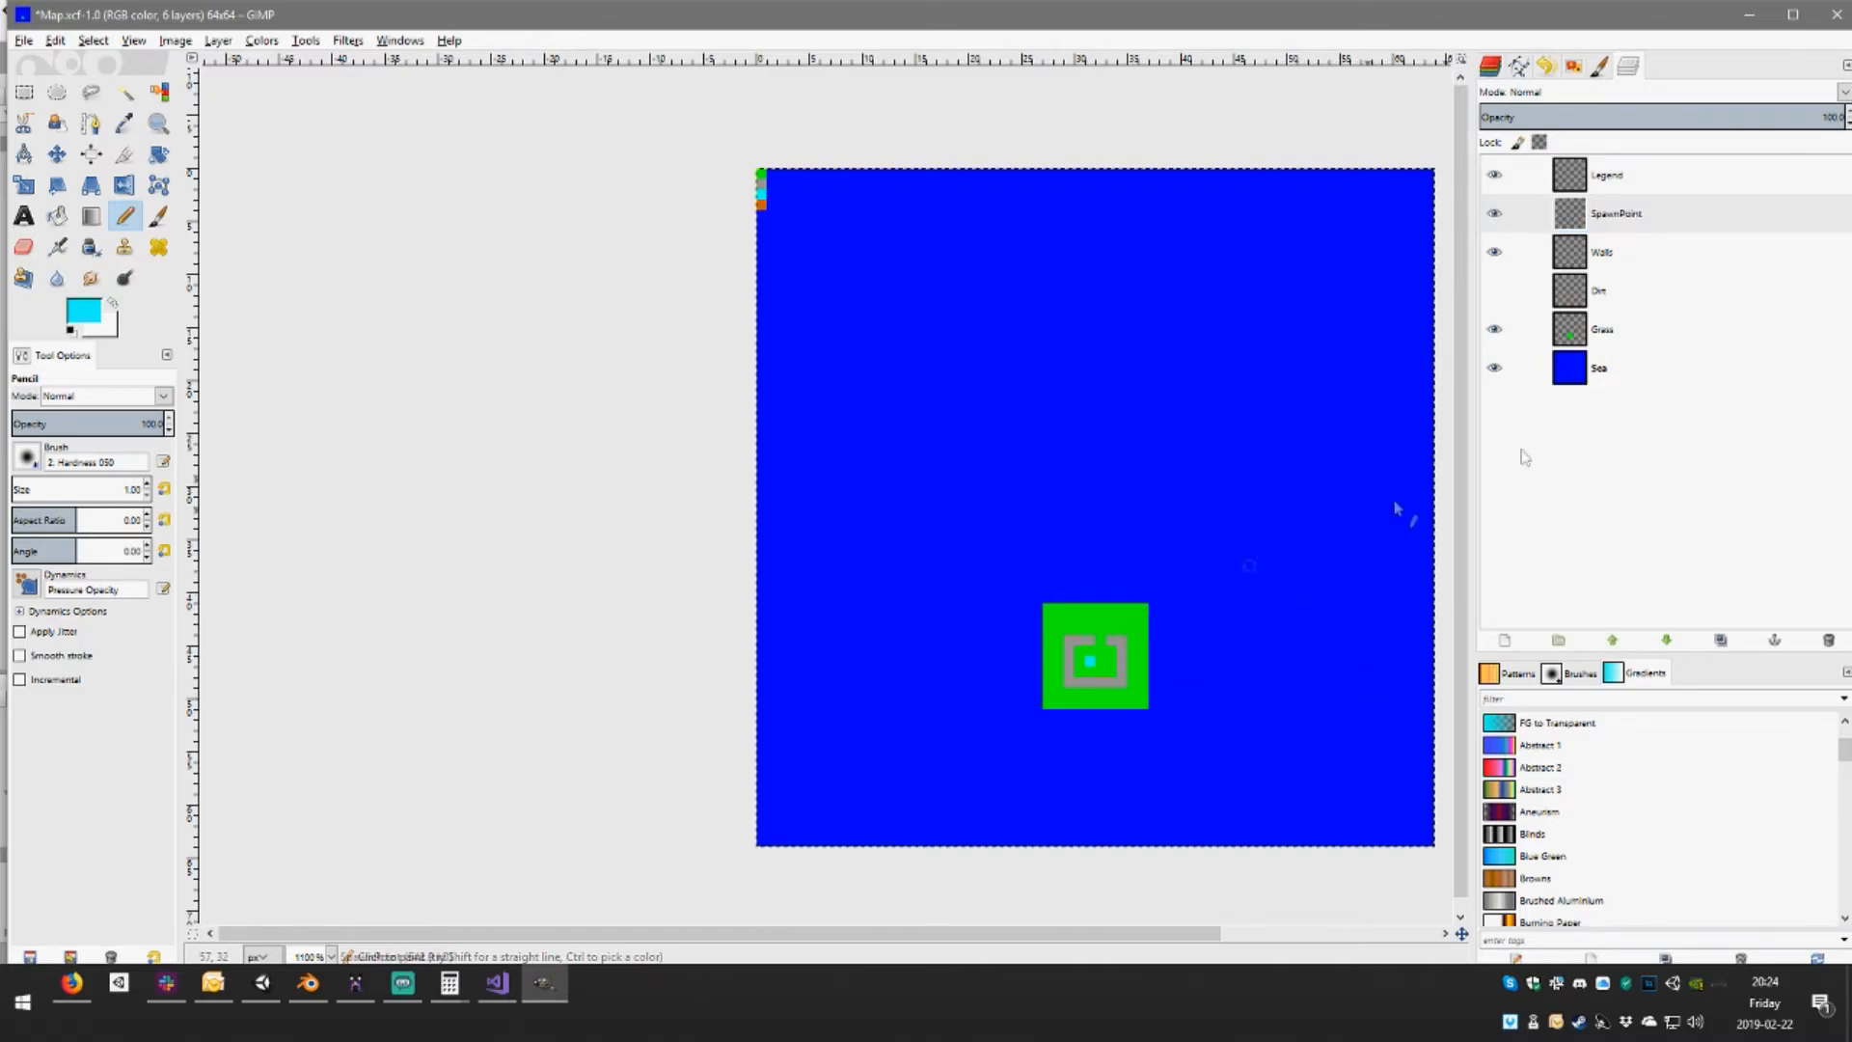
Select and delete a stepped cut from the green island's upper-left corner on the Grass layer
left_click(1522, 329)
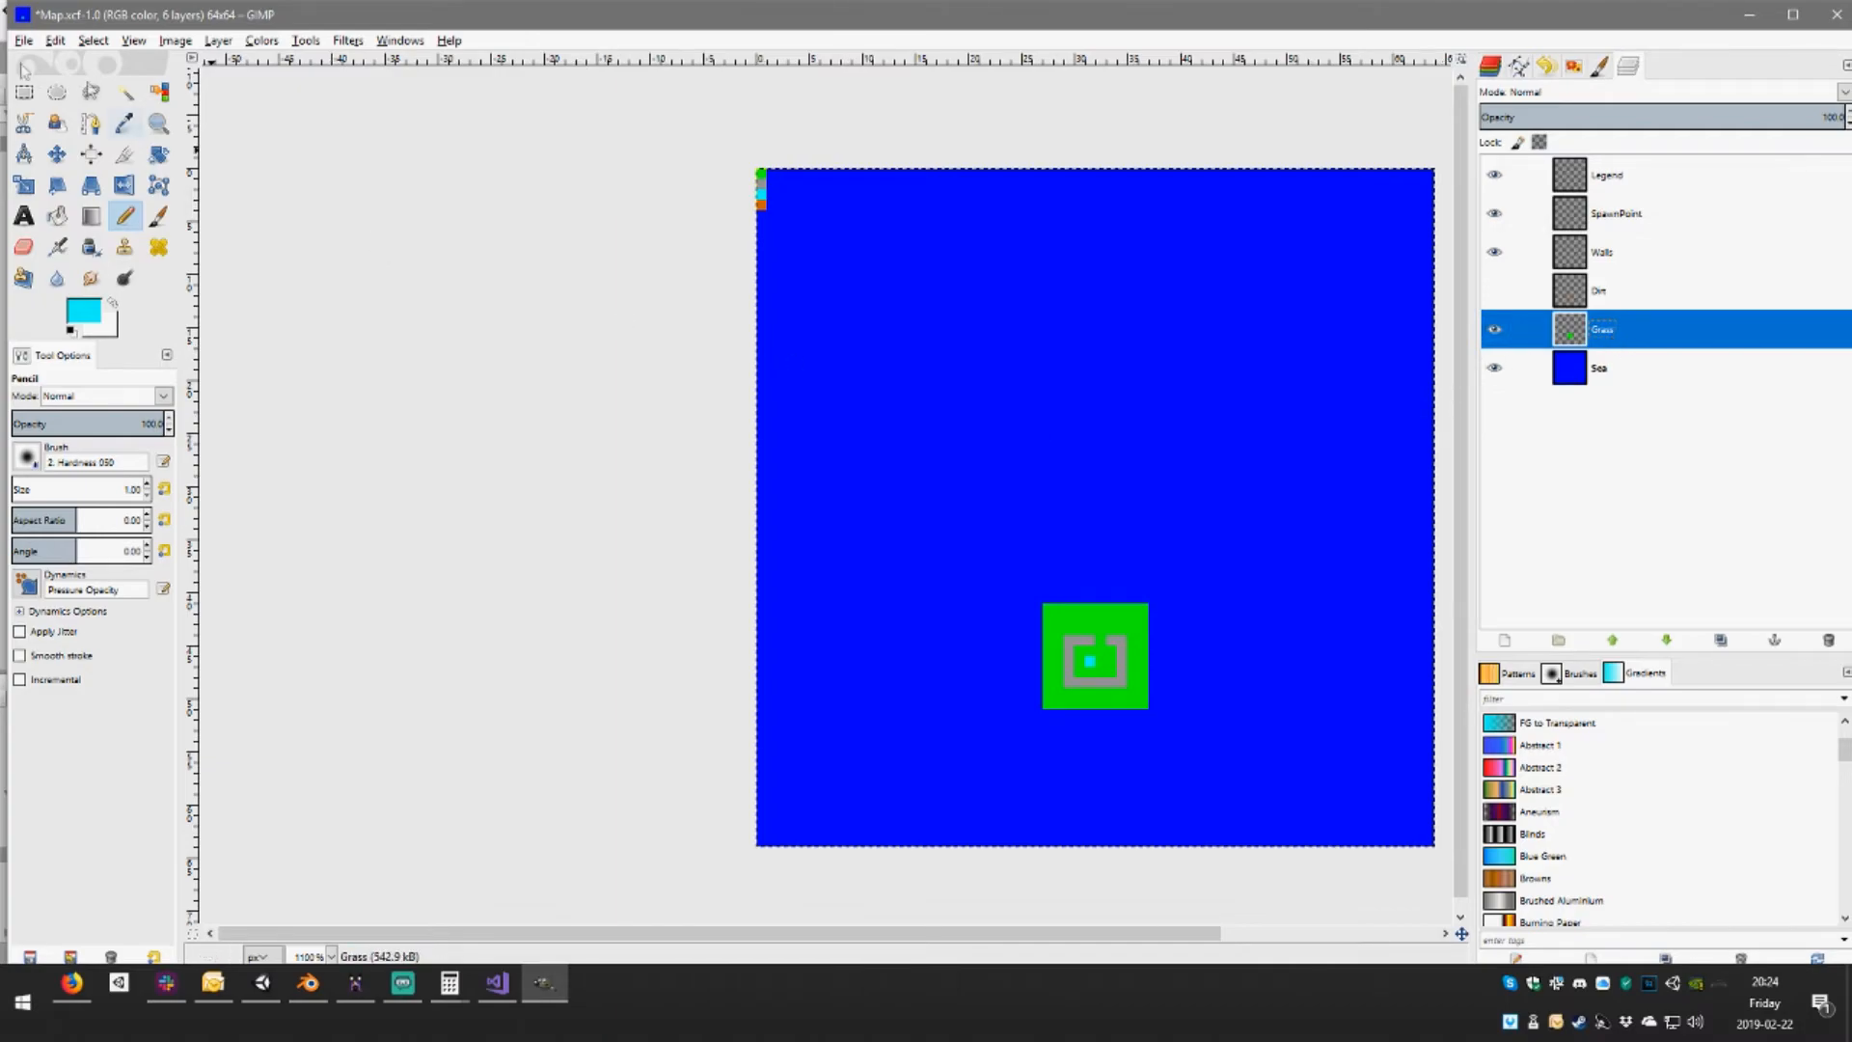
key("r")
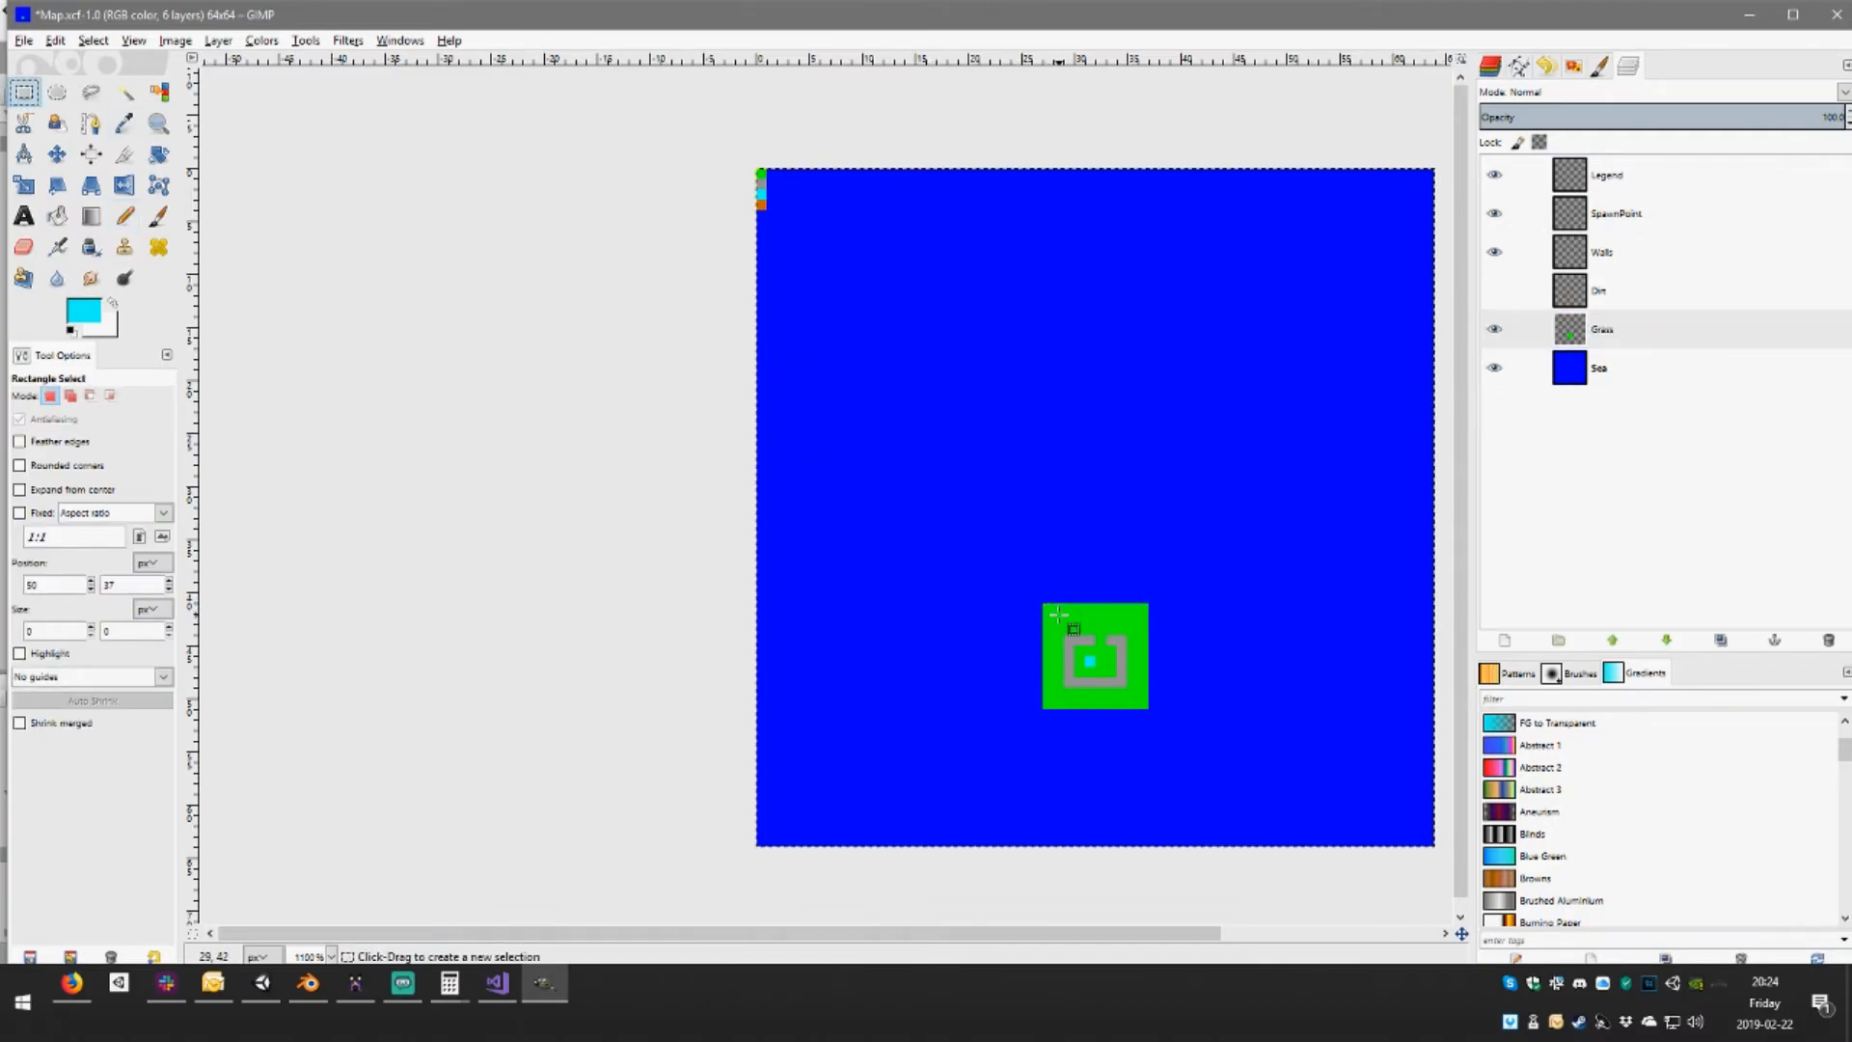
left_click(1044, 604)
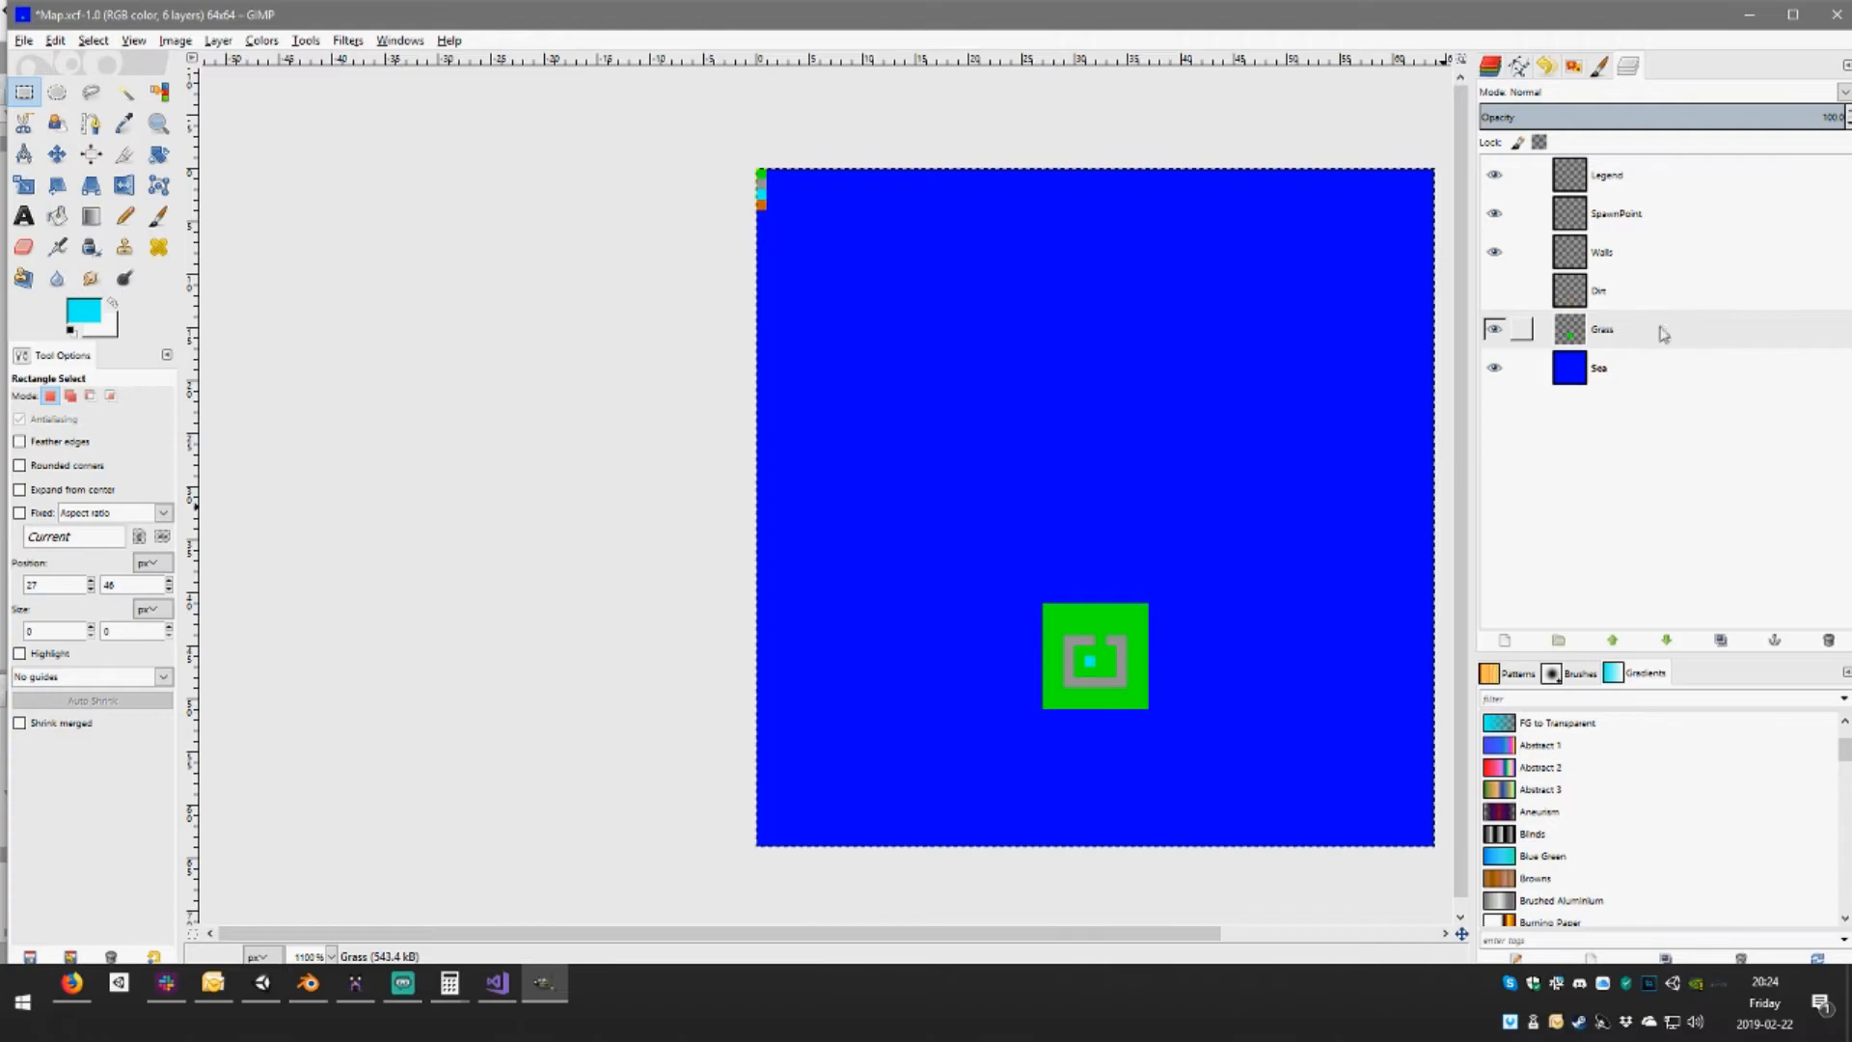
left_click(1664, 333)
left_click(1078, 608)
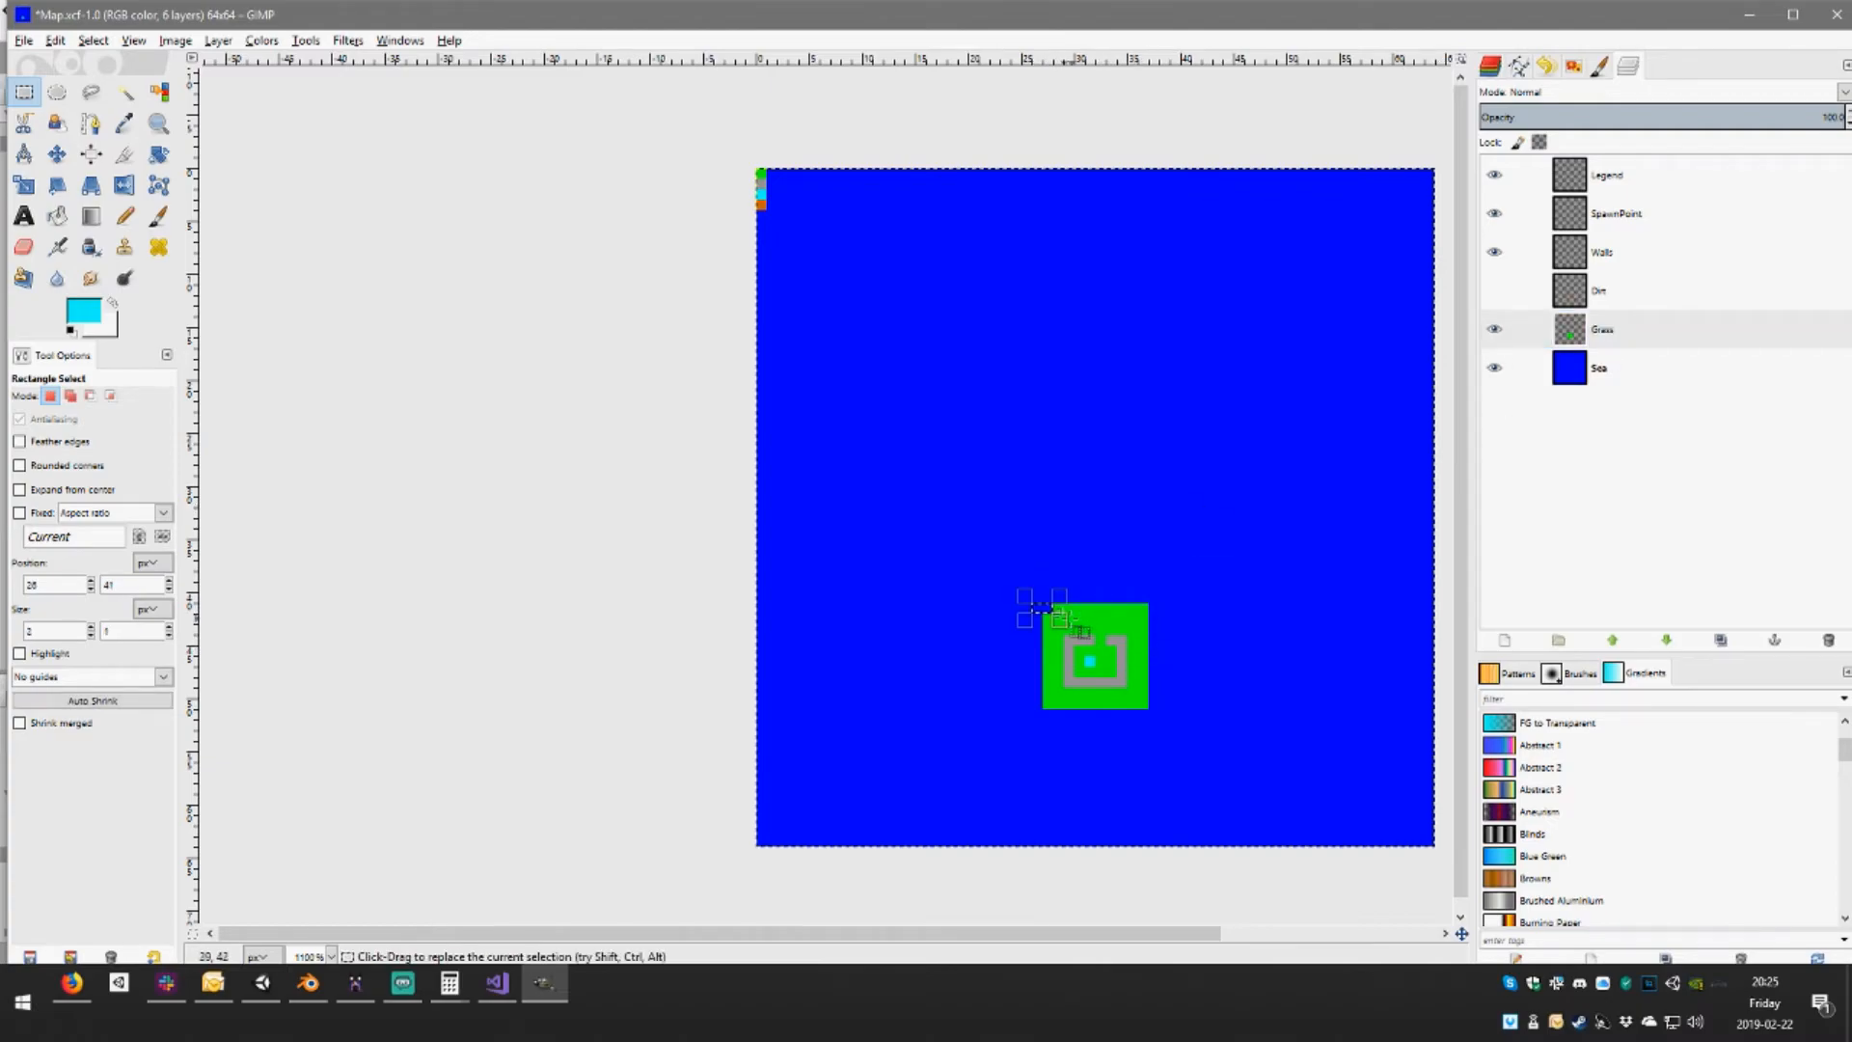
key("Delete")
left_click_drag(1065, 616, 1034, 594)
left_click(1036, 632)
key("Delete")
Select and delete stepped cuts from the green island's lower-left and lower-right corners on the Grass layer
left_click(1065, 678)
mouse_move(1053, 698)
left_mouse_down()
mouse_move(1015, 737)
mouse_move(1014, 719)
mouse_move(1181, 739)
mouse_move(1166, 712)
mouse_move(1181, 720)
left_mouse_up()
key("Delete")
left_click(1079, 727)
key("Delete")
left_click(1070, 728)
key("Delete")
left_click(1132, 733)
key("Delete")
key("Delete")
left_click(1202, 658)
key("Delete")
Select and delete a stepped cut from the green island's upper-right corner on the Grass layer
left_click_drag(1140, 623, 1162, 581)
left_click(1200, 608)
key("Delete")
left_click(1213, 641)
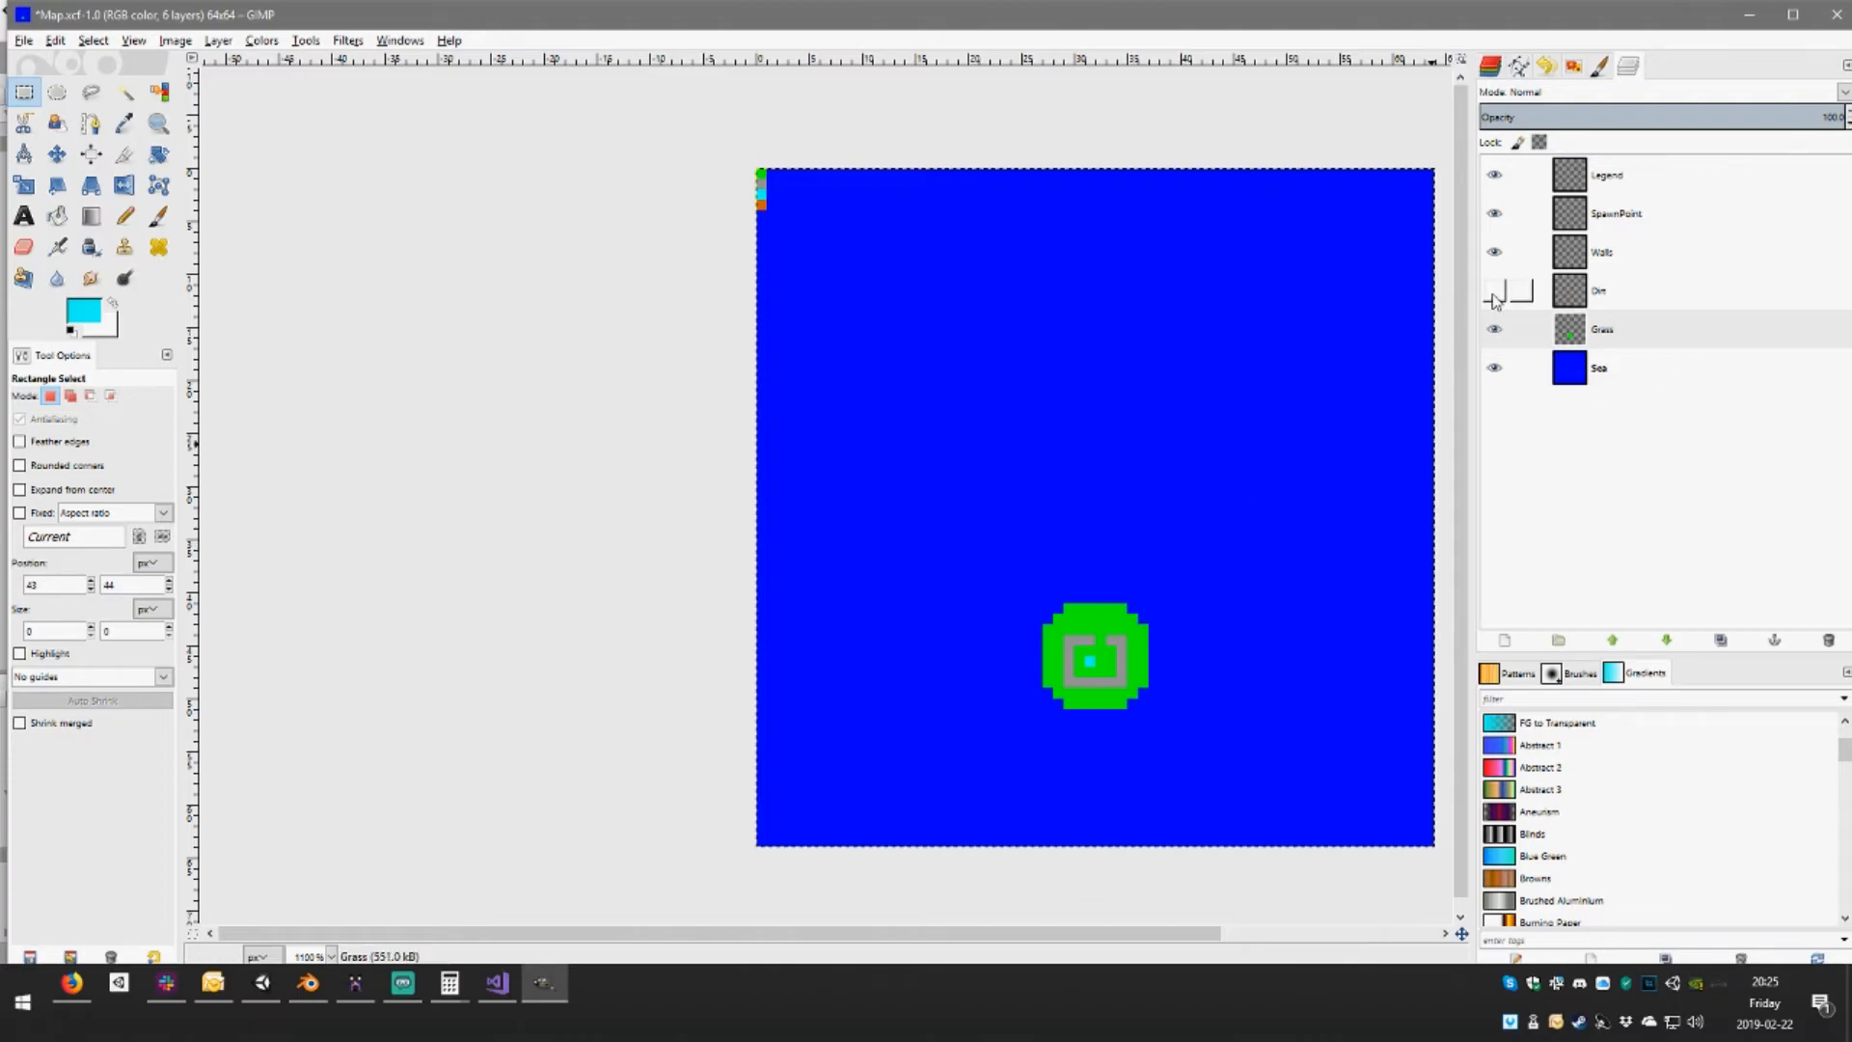
Cut the rounded green island from the Grass layer and paste it back in the same place
left_click_drag(959, 530, 1224, 742)
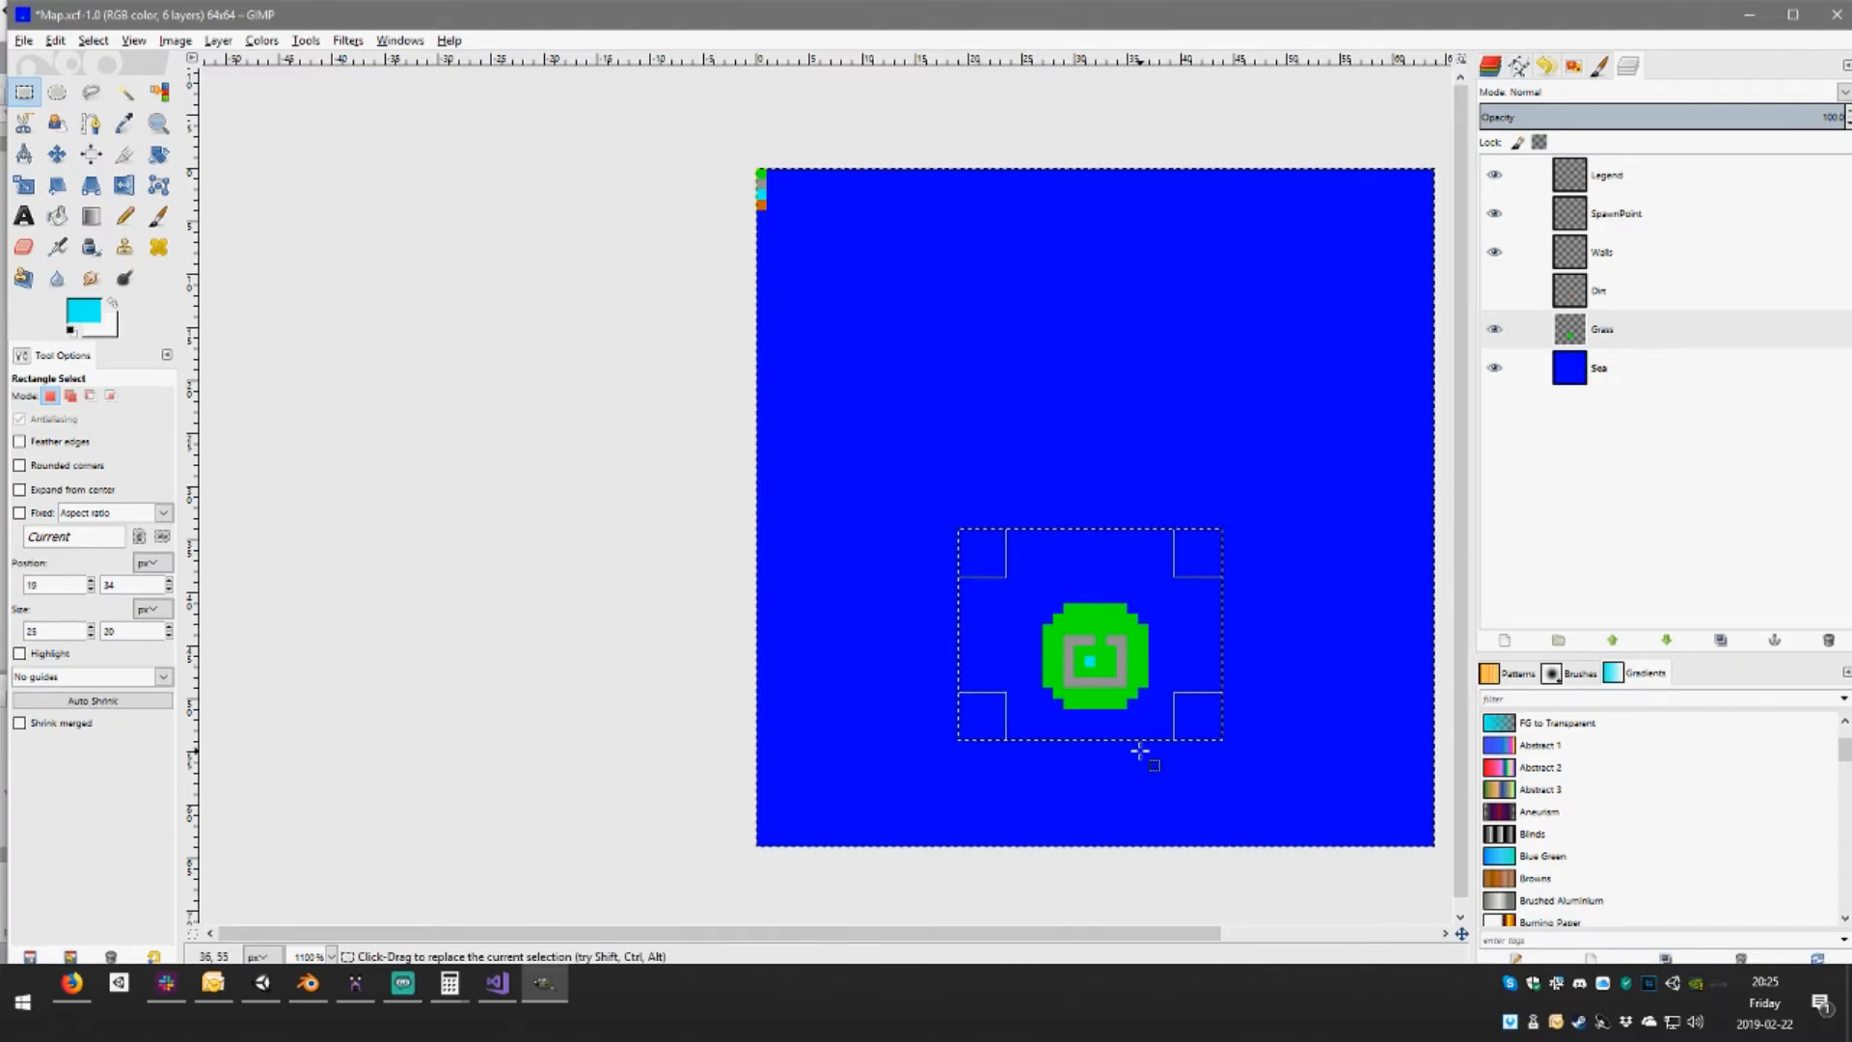
key("ctrl+x")
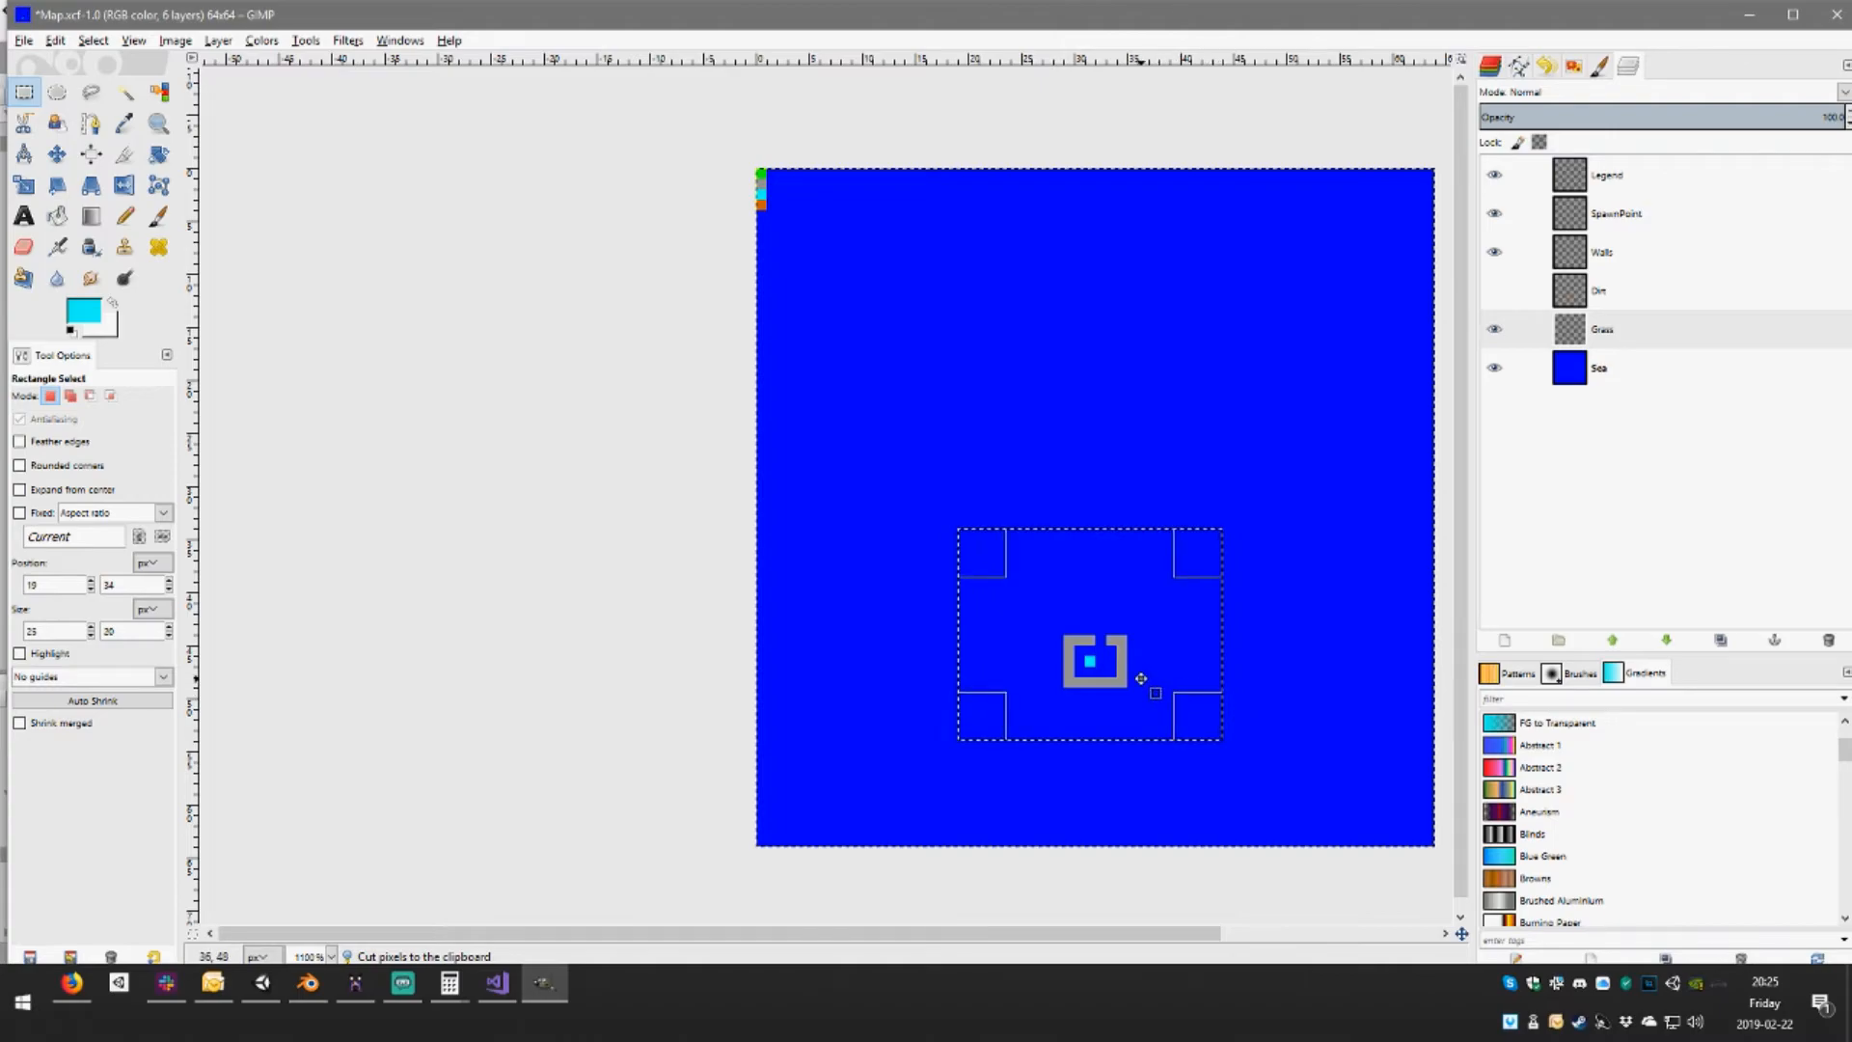
key("ctrl+v")
mouse_move(1116, 660)
left_mouse_down()
mouse_move(1264, 759)
mouse_move(1361, 765)
mouse_move(841, 770)
mouse_move(1328, 782)
mouse_move(1101, 736)
mouse_move(1114, 659)
left_mouse_up()
left_click(1444, 743)
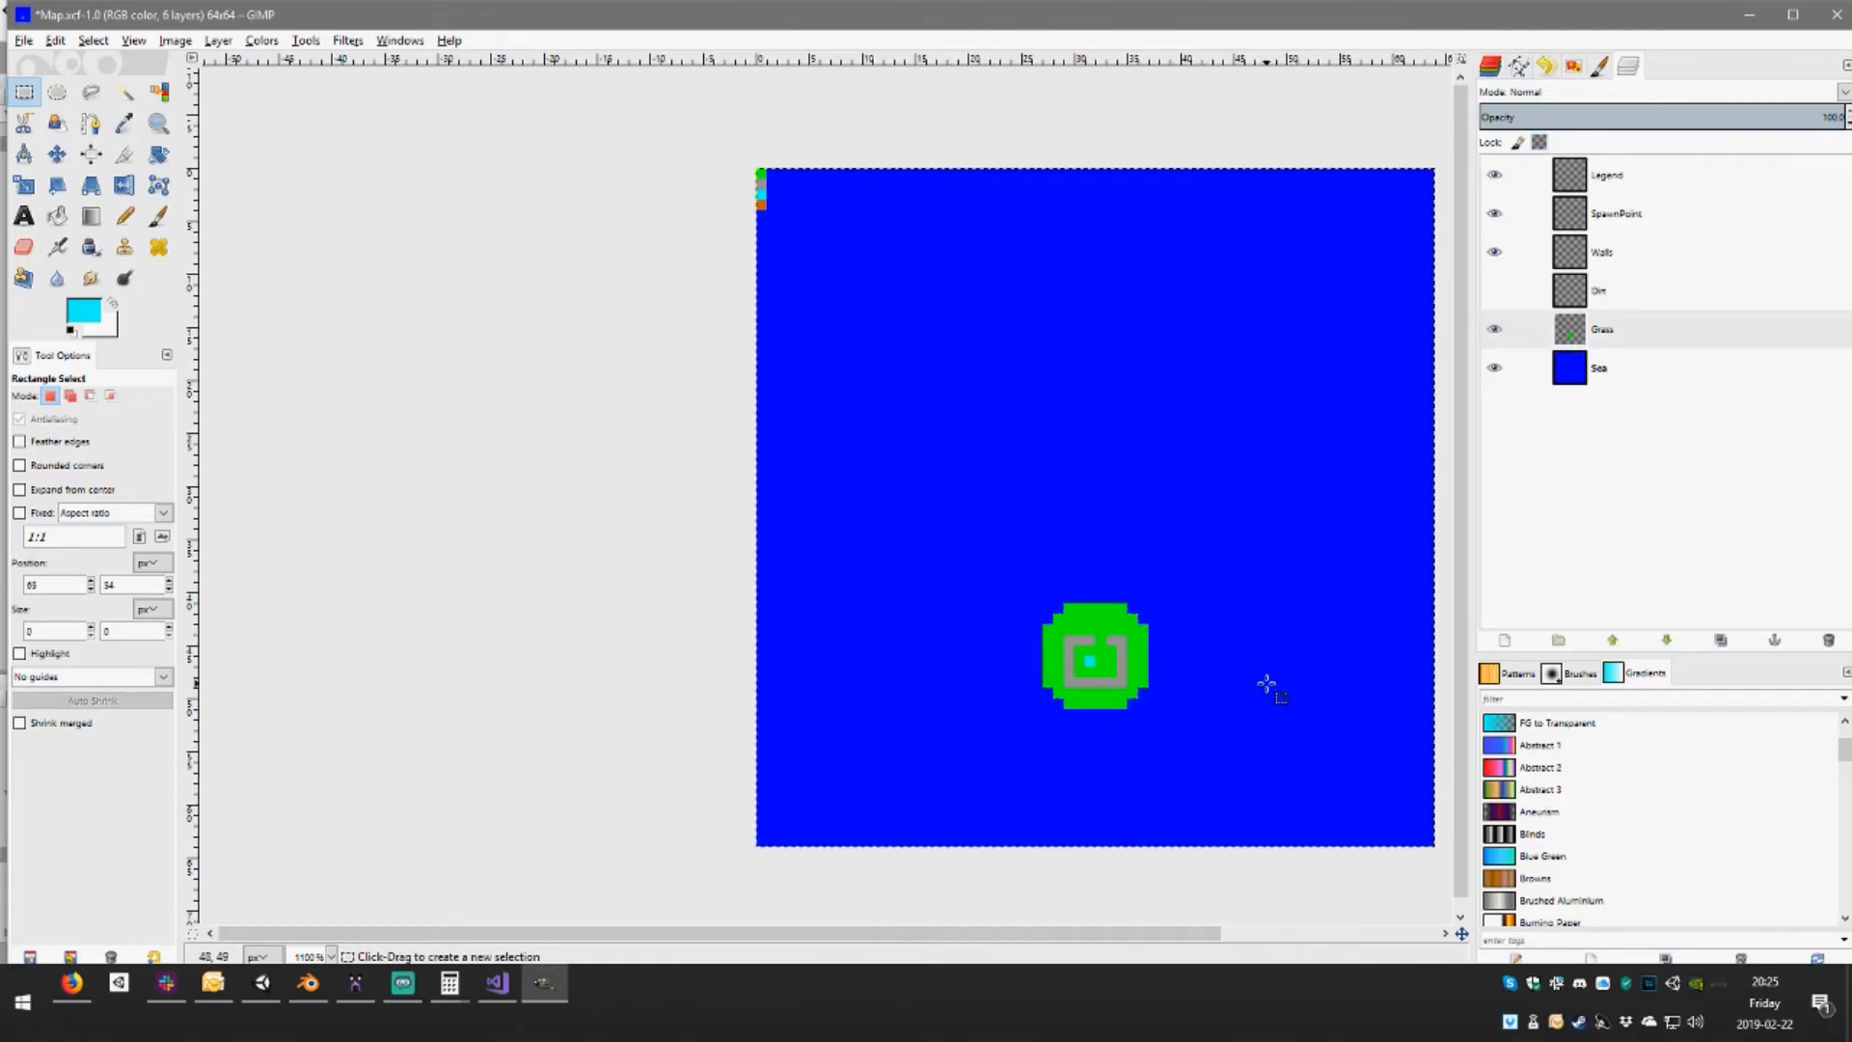
Set the foreground colour to the map's grass green and pencil the wall opening on the Grass layer
left_click(91, 310)
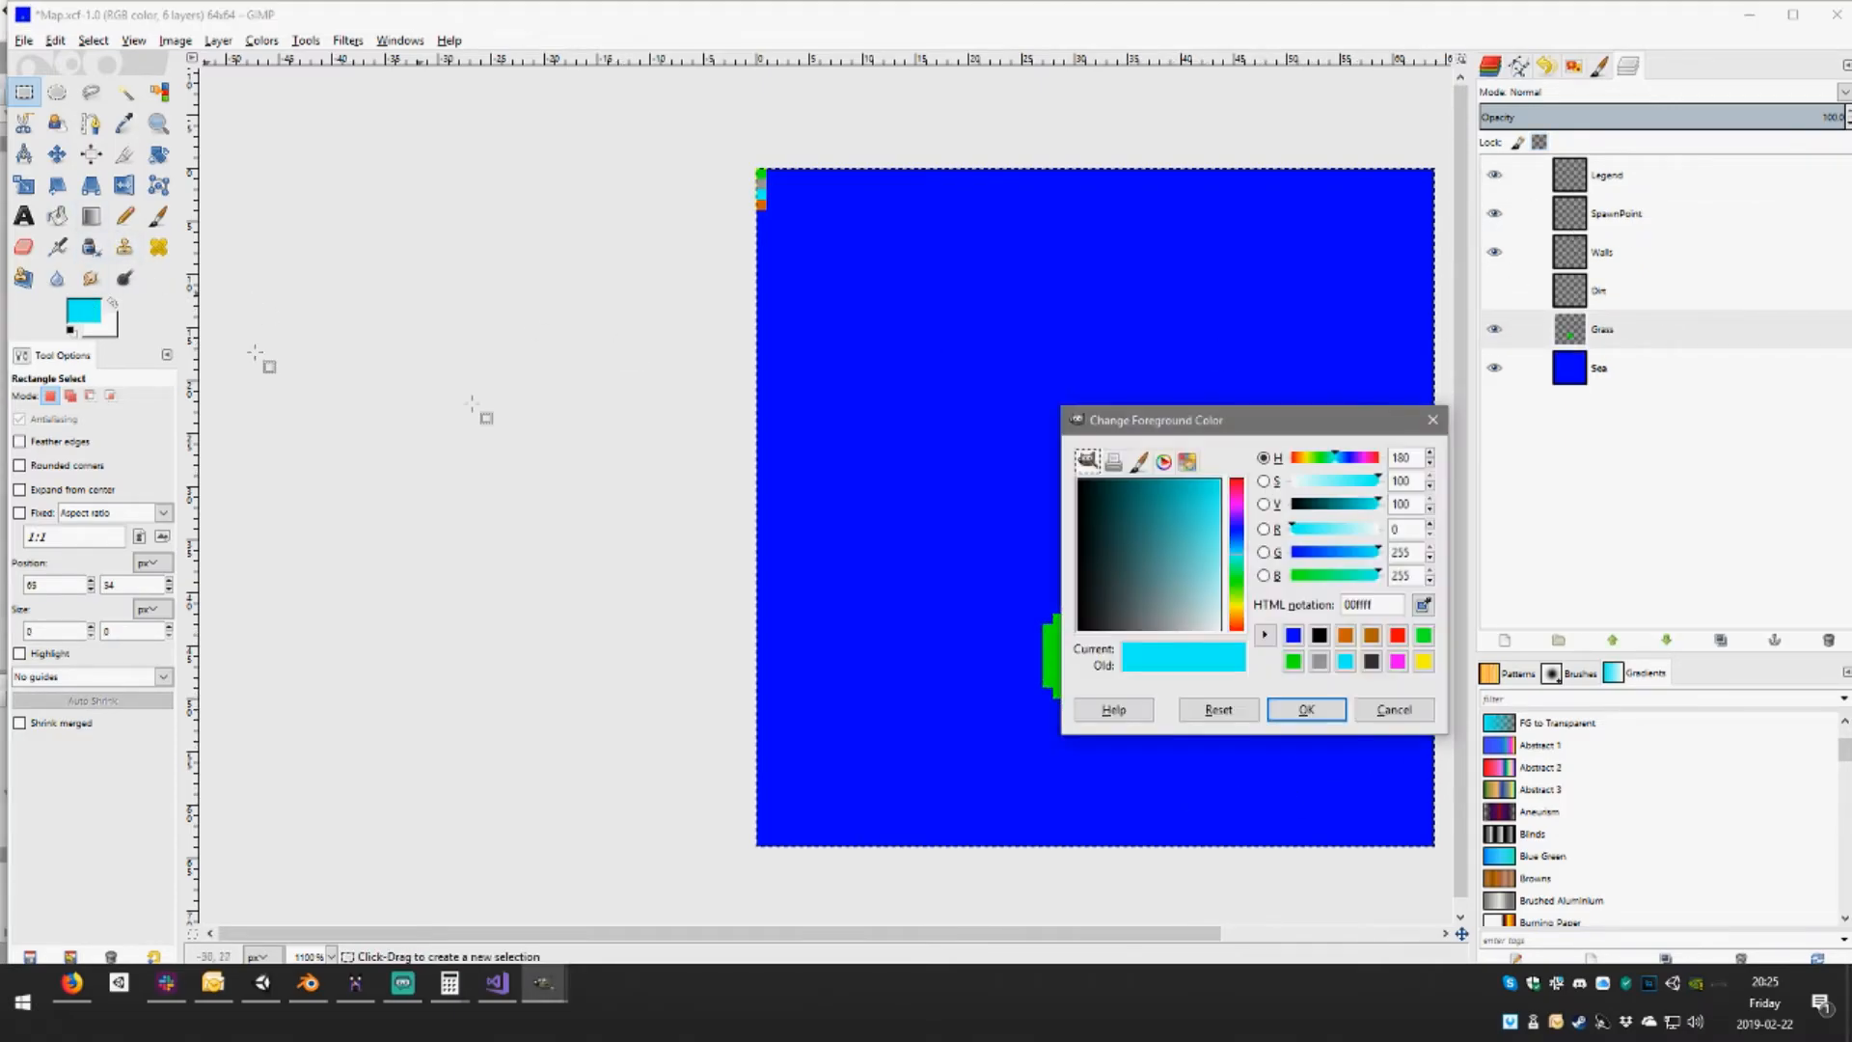
left_click(1293, 660)
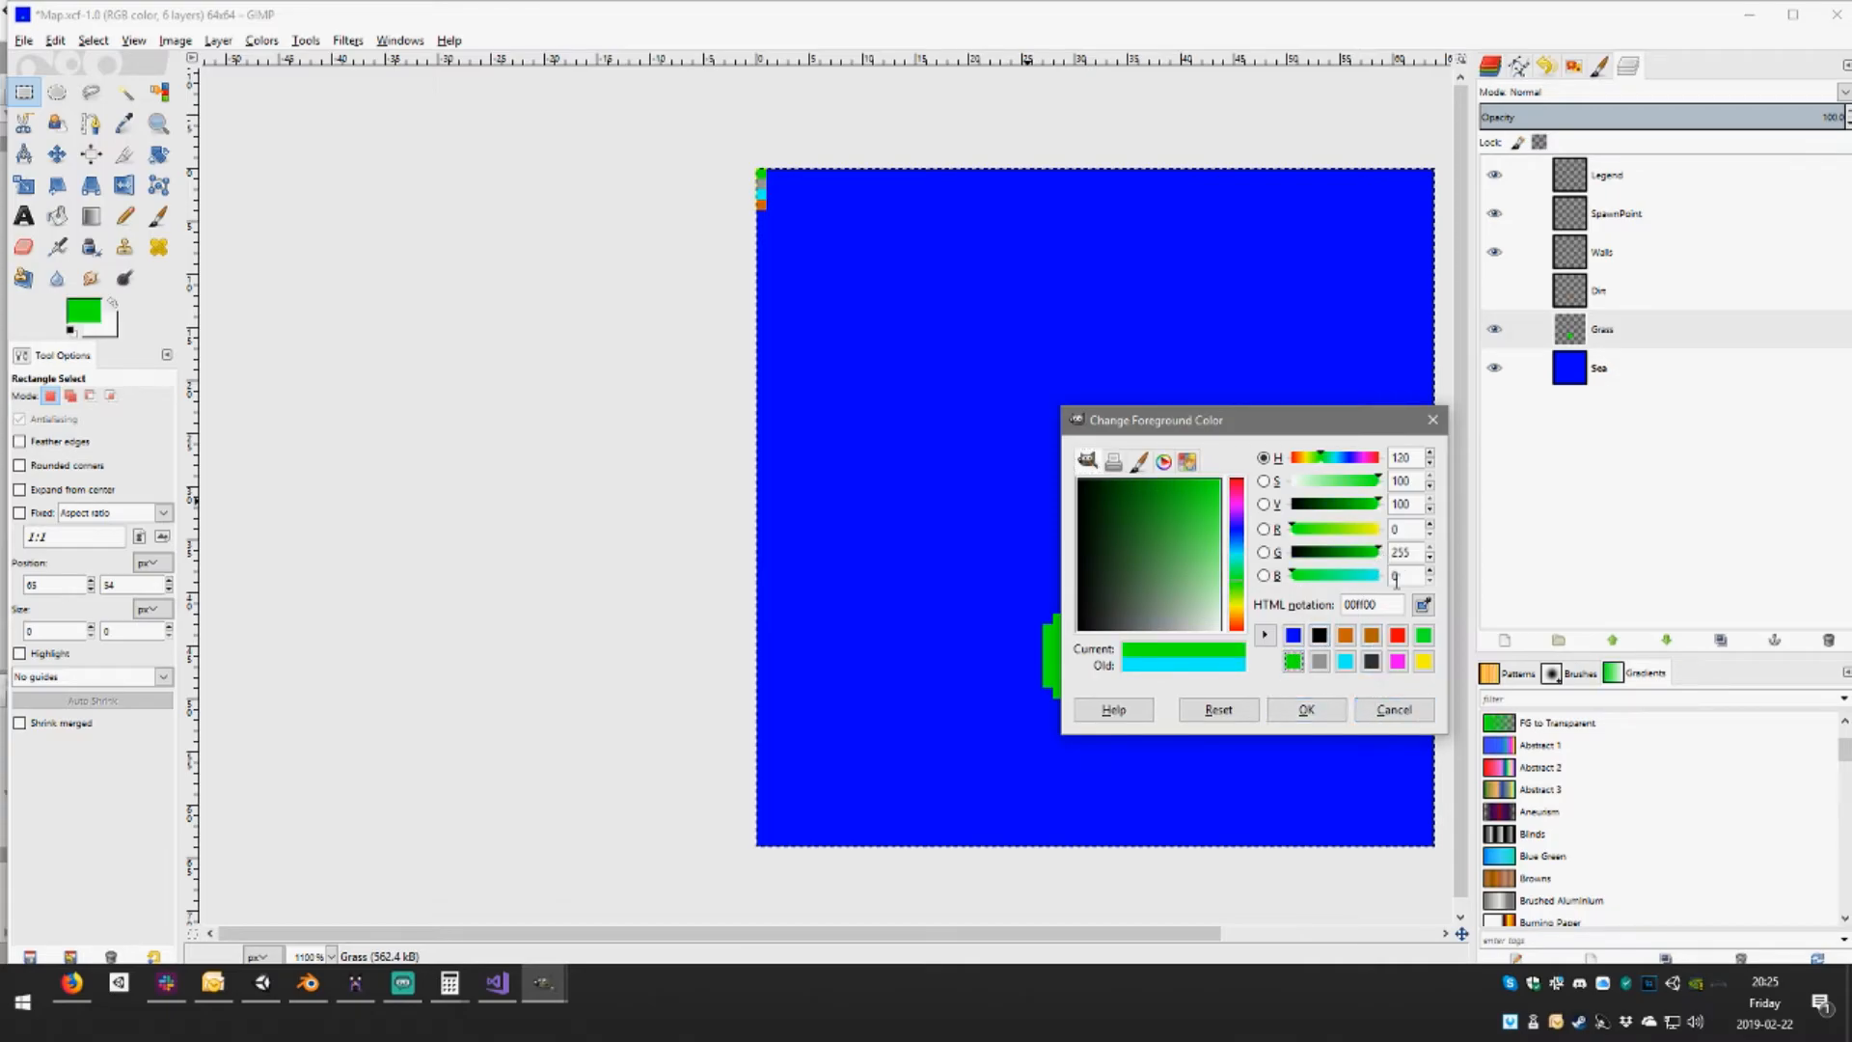
left_click(1312, 711)
left_click(124, 215)
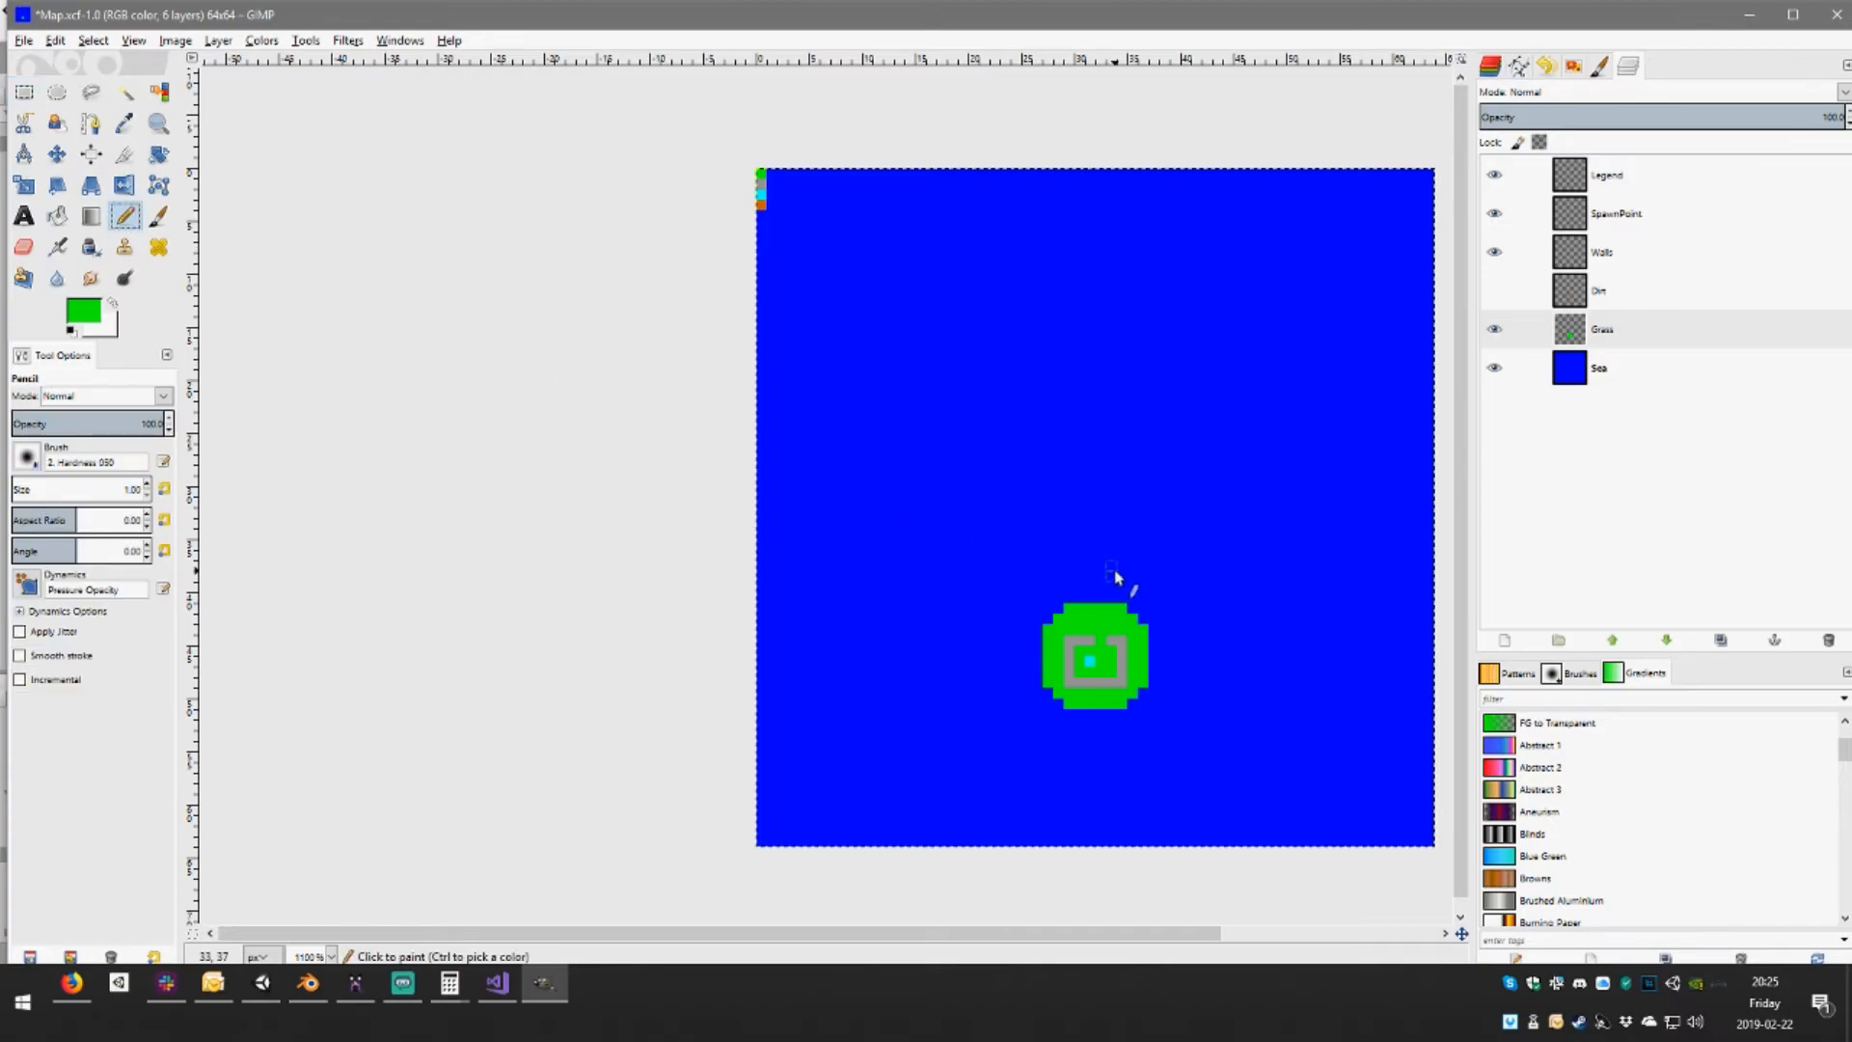
left_click(1105, 640)
Show the Dirt layer, pick its orange and pencil in the blue gaps at the border's inner corners
left_click(1674, 290)
left_click(1495, 290)
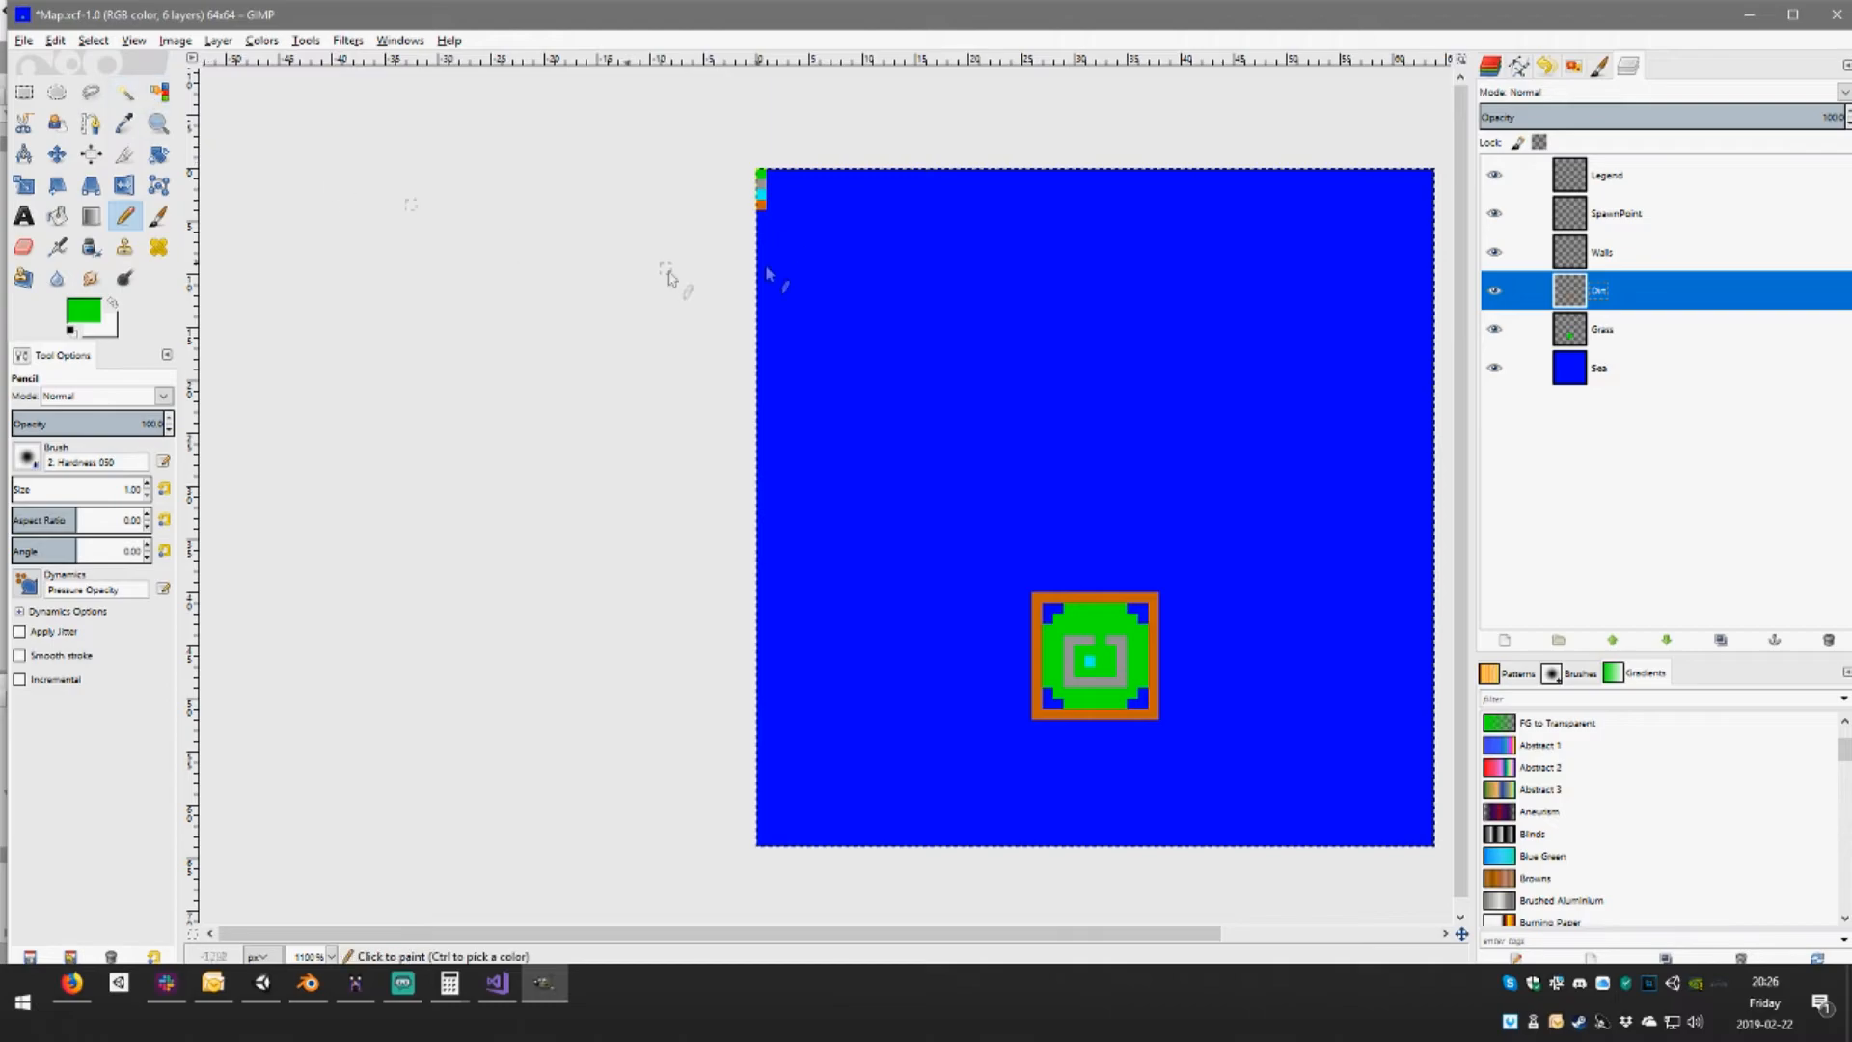
left_click(1137, 597, "ctrl")
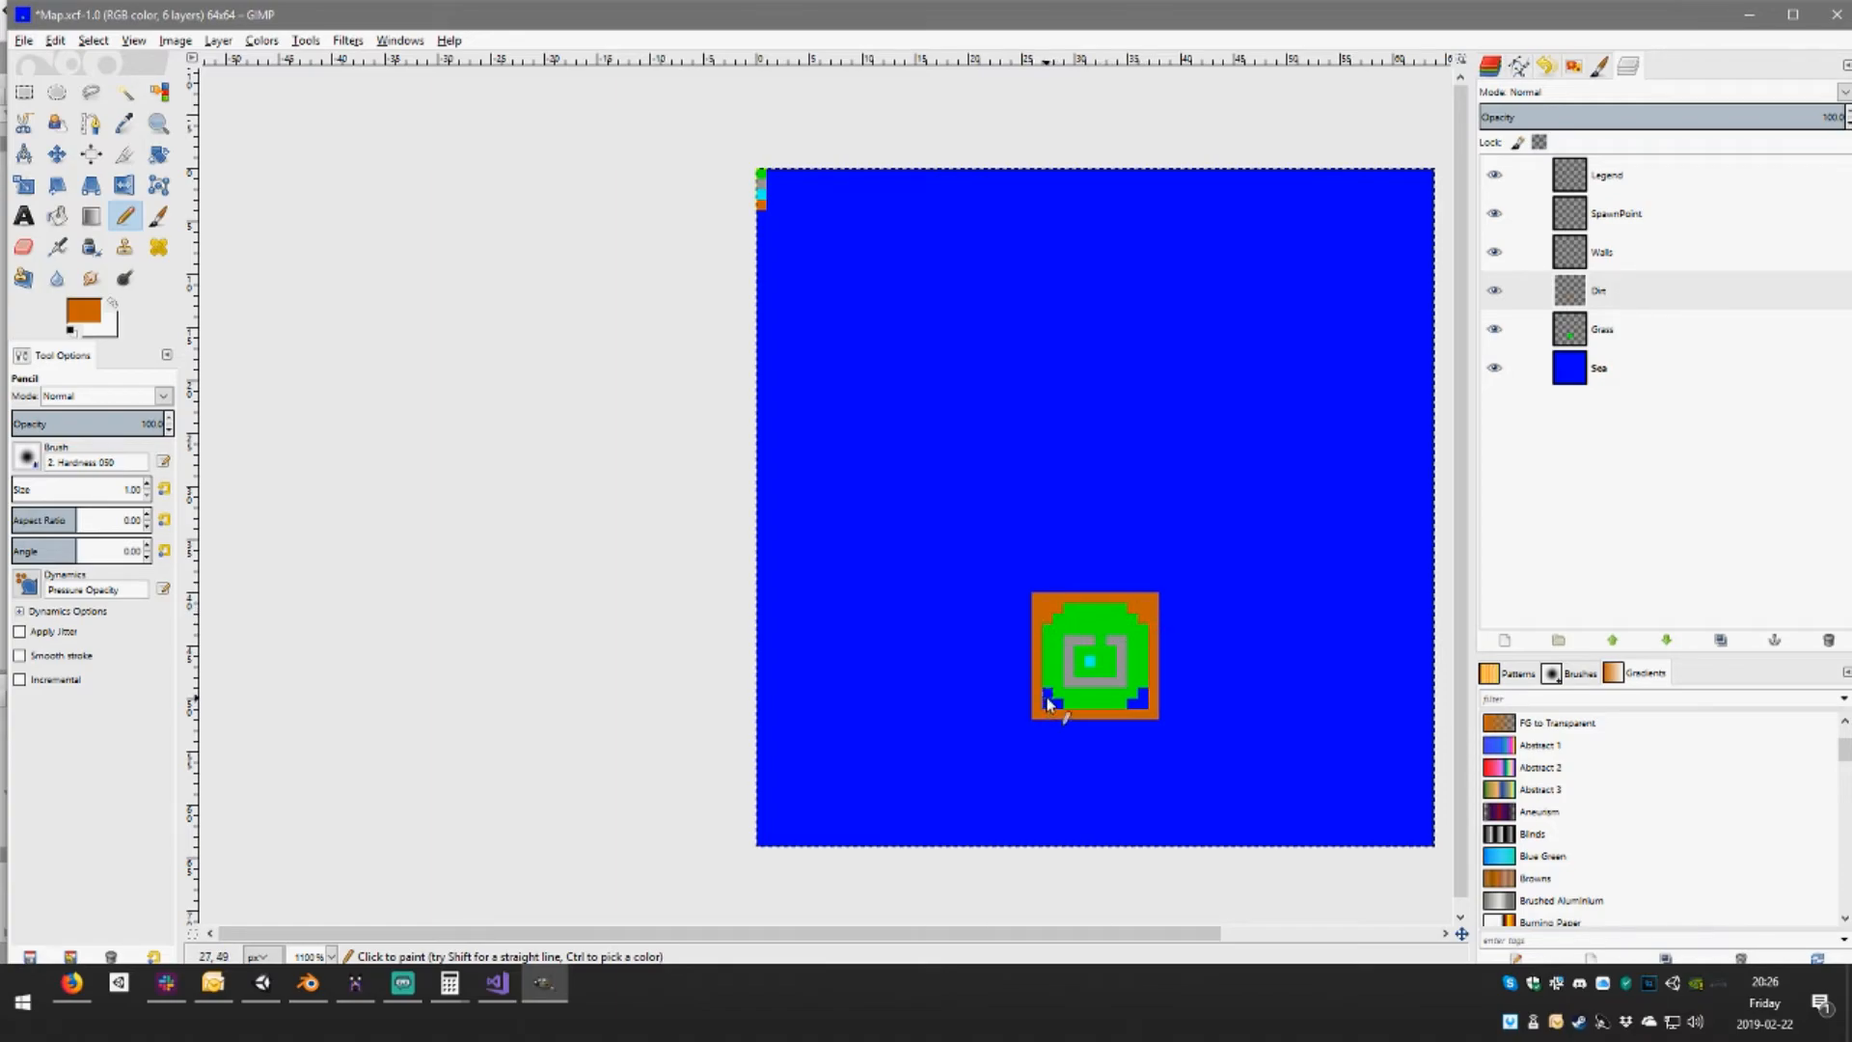
left_click_drag(1059, 712, 1144, 712)
Select and delete a stepped cut from the orange border's lower-right outer corner on the Dirt layer
key("r")
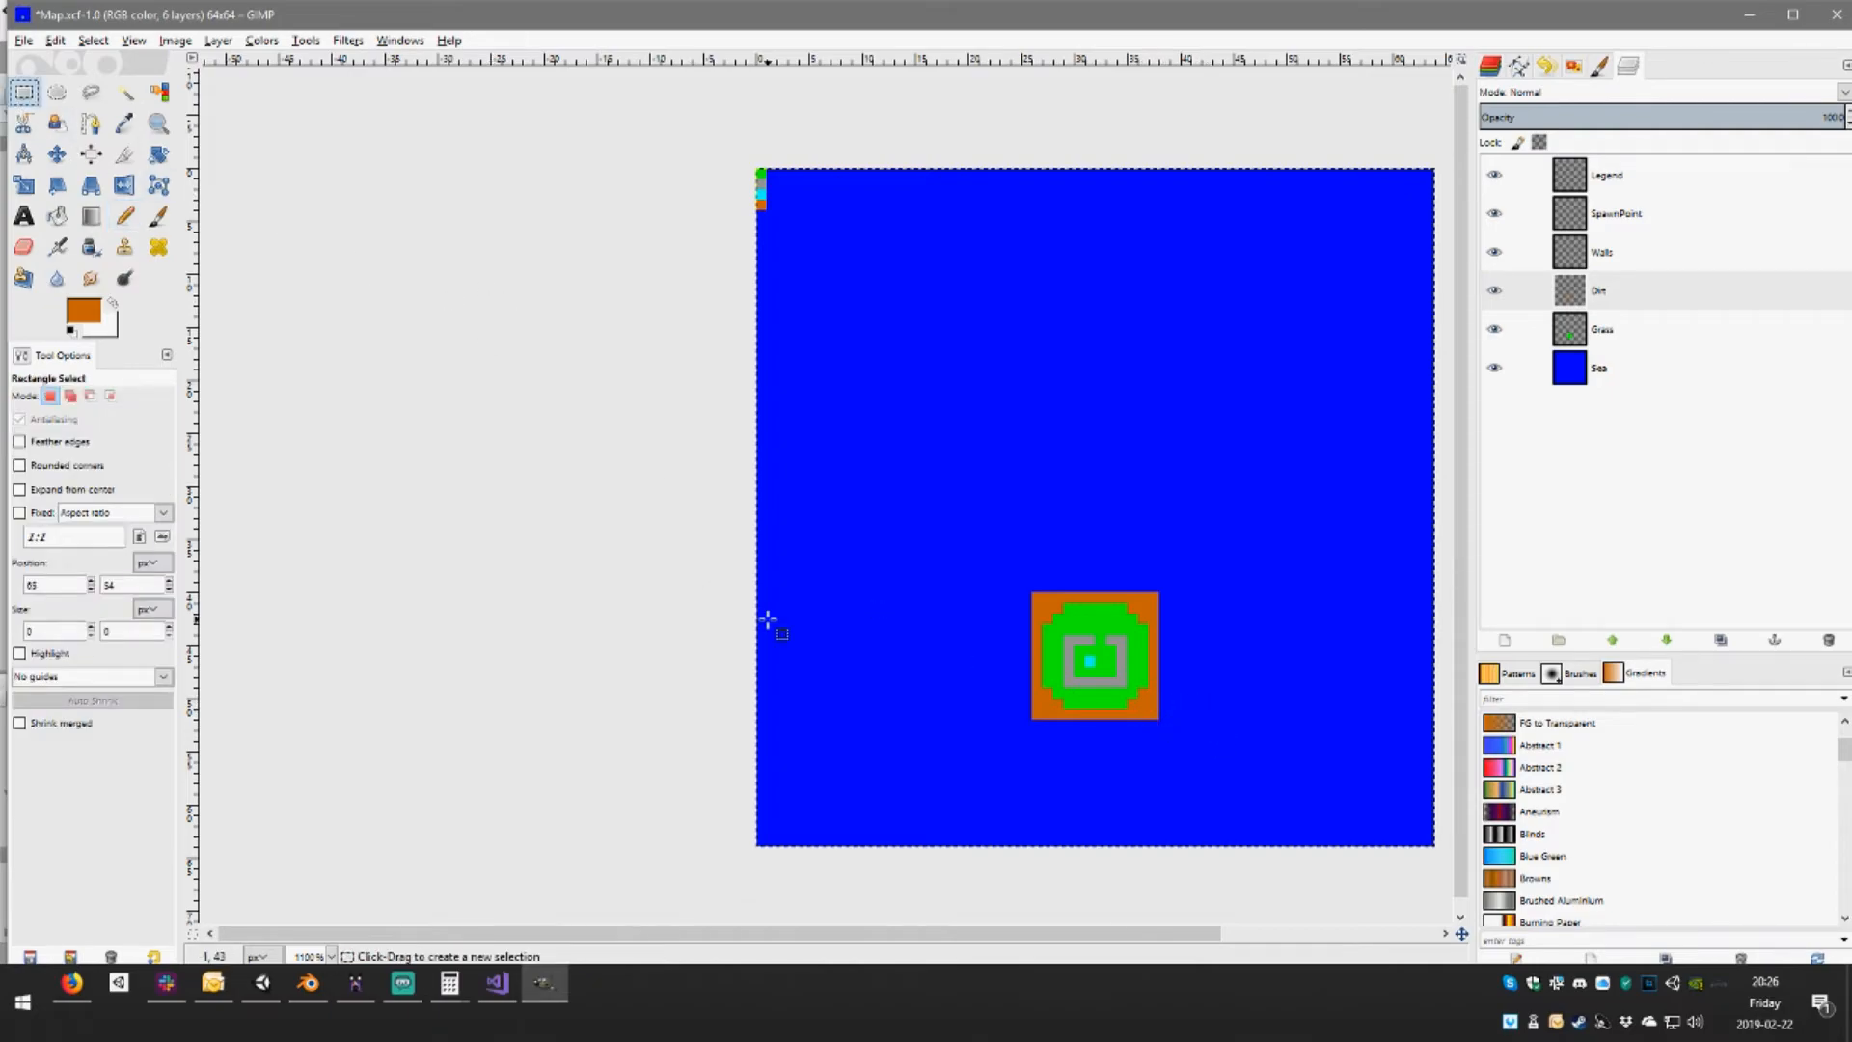
left_click_drag(1140, 710, 1223, 764)
left_click(1225, 701)
mouse_move(1139, 710)
left_mouse_down()
mouse_move(1193, 742)
mouse_move(1175, 724)
left_mouse_up()
key("Delete")
left_click(1195, 682)
key("Delete")
left_click(1224, 688)
key("Delete")
Select and delete stepped cuts from the orange border's upper-right and upper-left outer corners on the Dirt layer
mouse_move(1148, 611)
left_mouse_down()
mouse_move(1212, 572)
mouse_move(1159, 583)
left_mouse_up()
left_click(1199, 612)
key("Delete")
left_click(1091, 598)
left_click_drag(1052, 605, 990, 560)
key("Delete")
left_click(1015, 630)
left_click_drag(1043, 614, 1004, 578)
key("Delete")
Select and delete a stepped cut from the orange border's lower-left outer corner on the Dirt layer
left_click(1032, 677)
key("Delete")
left_click_drag(1044, 703, 1033, 739)
left_click(1022, 751)
key("Delete")
left_click(1128, 758)
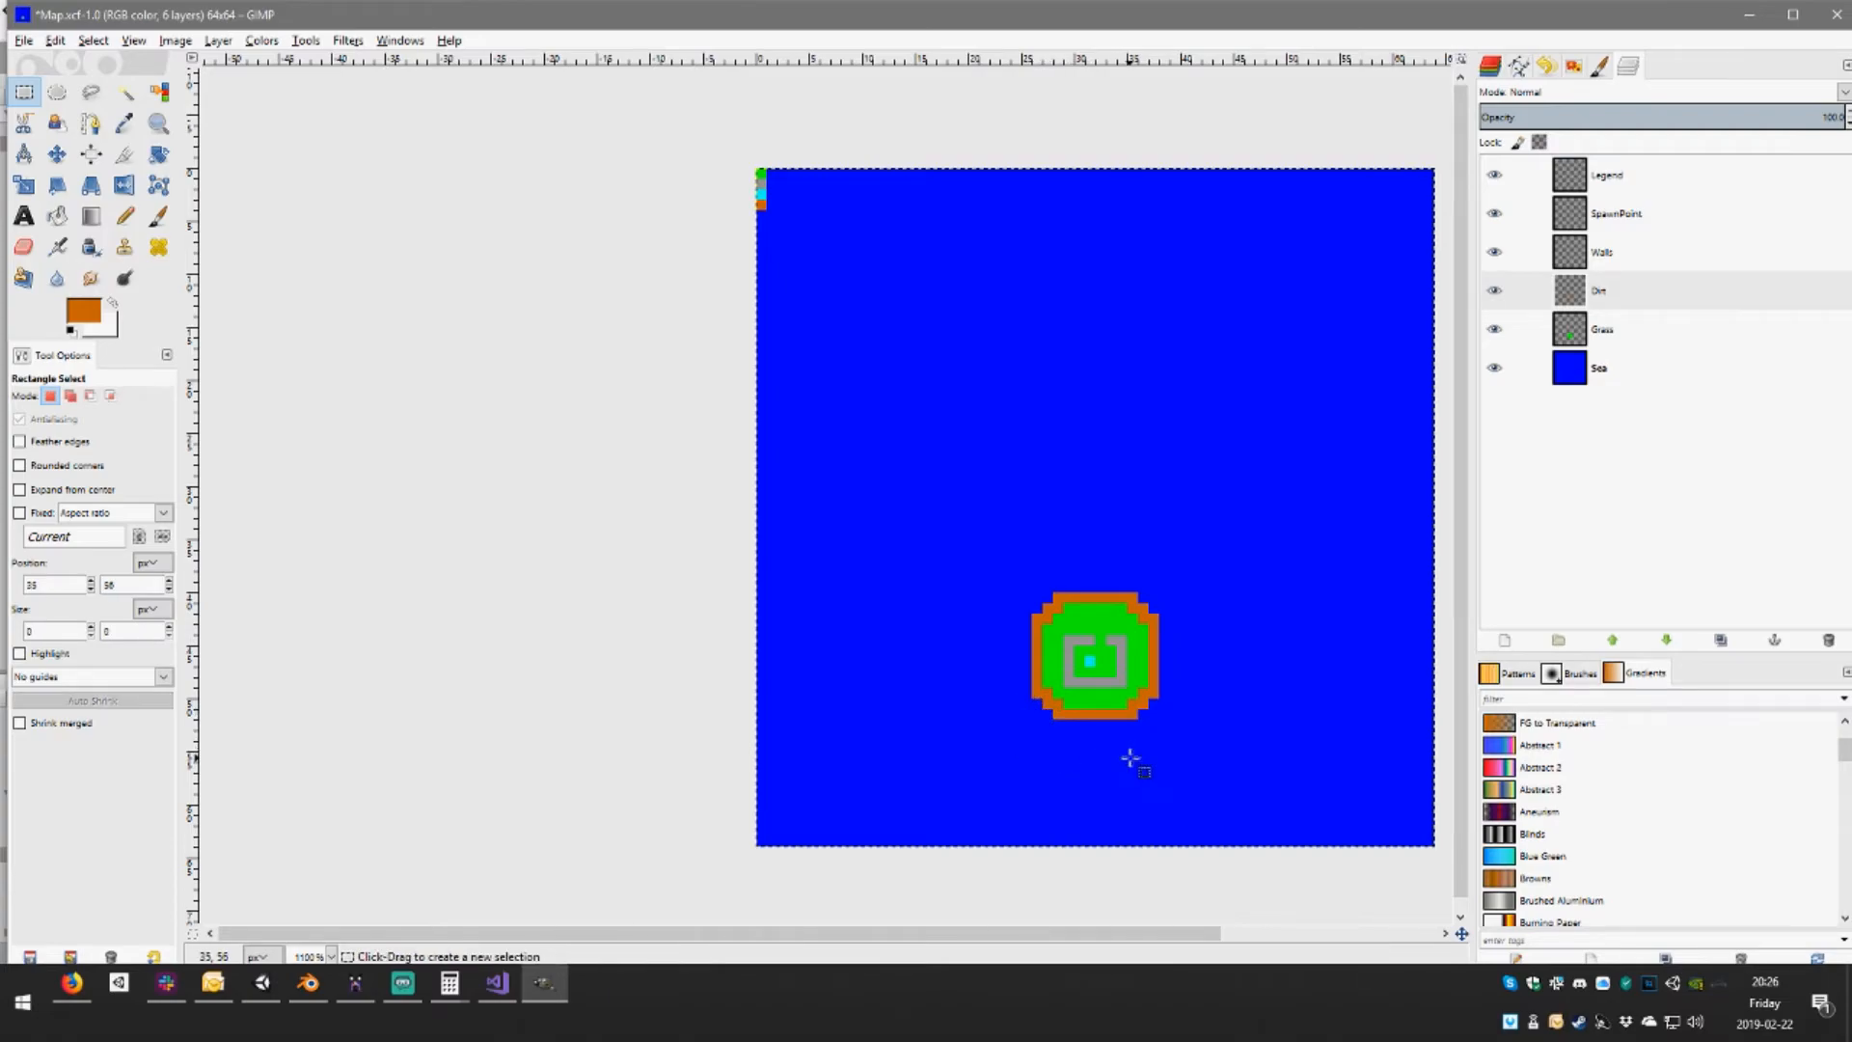
Pencil a two-pixel-wide orange path upward from the dirt ring, with a winding line to the map's left edge
left_click(124, 216)
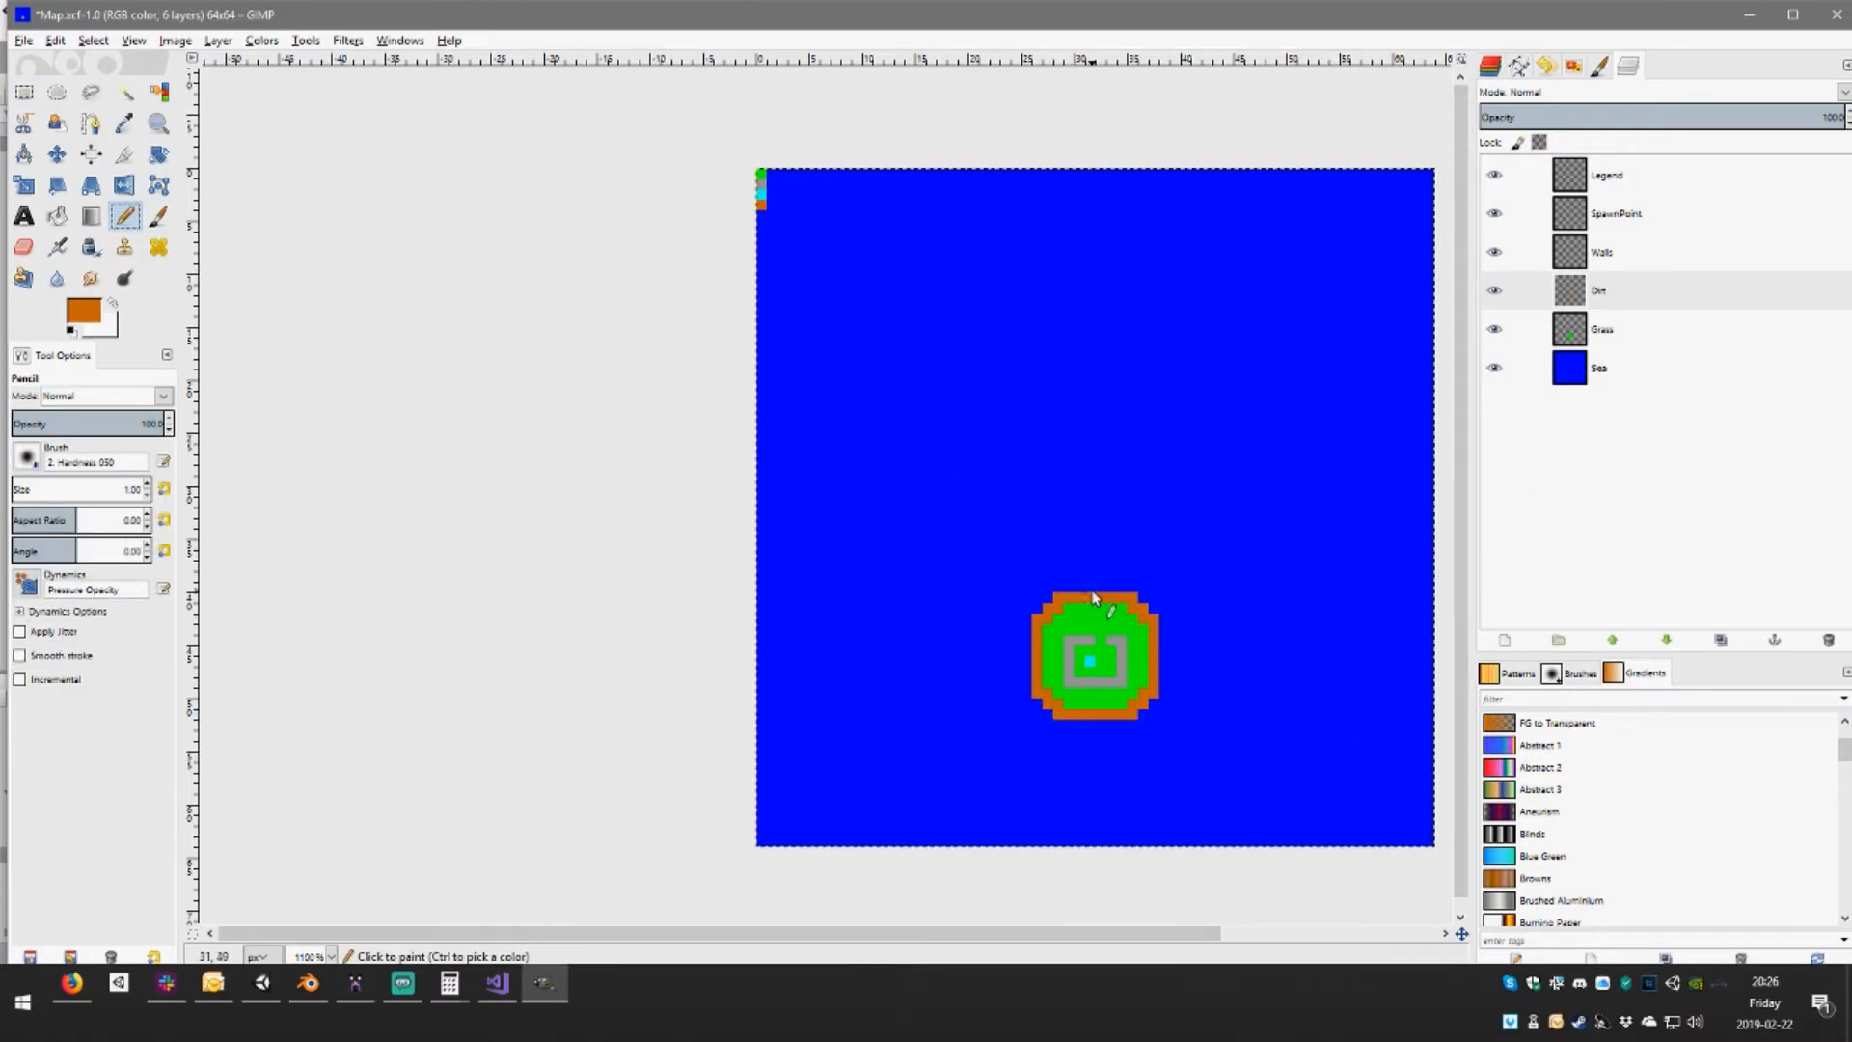
left_click_drag(1093, 590, 1096, 542)
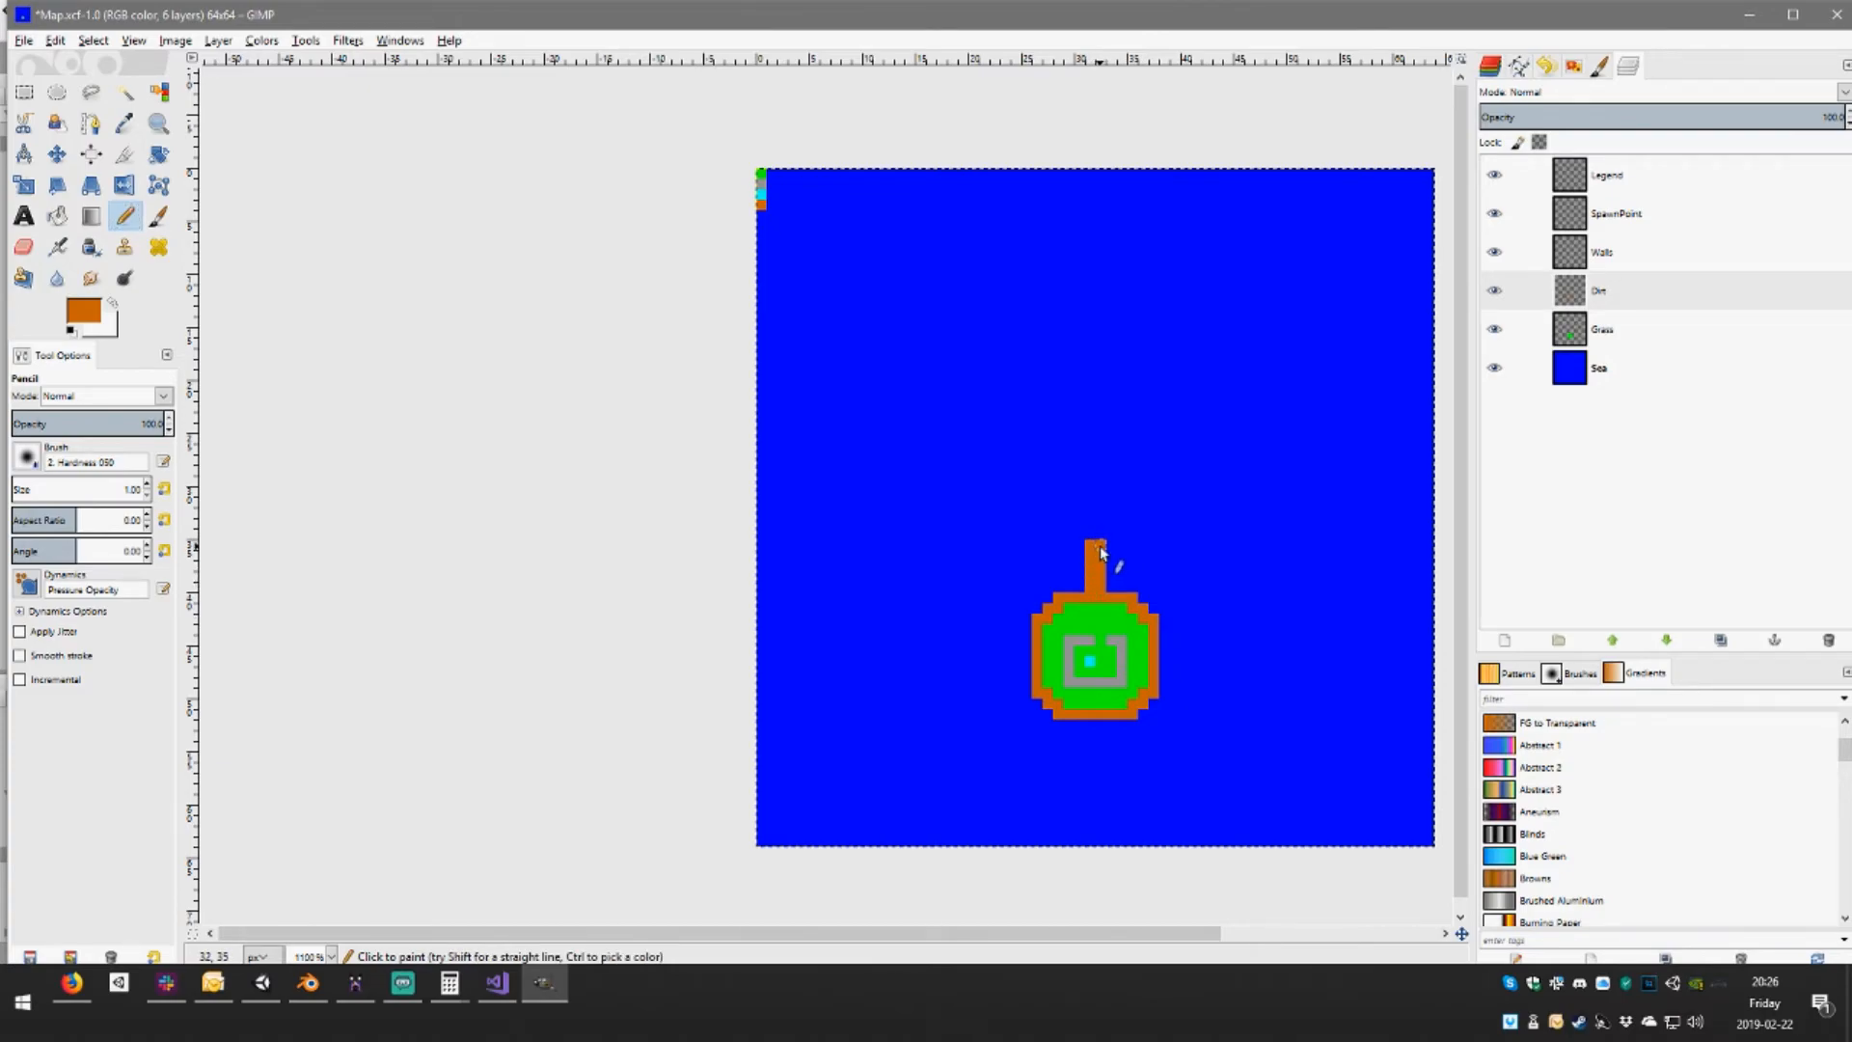
mouse_move(1102, 542)
left_mouse_down()
mouse_move(941, 479)
mouse_move(778, 591)
left_mouse_up()
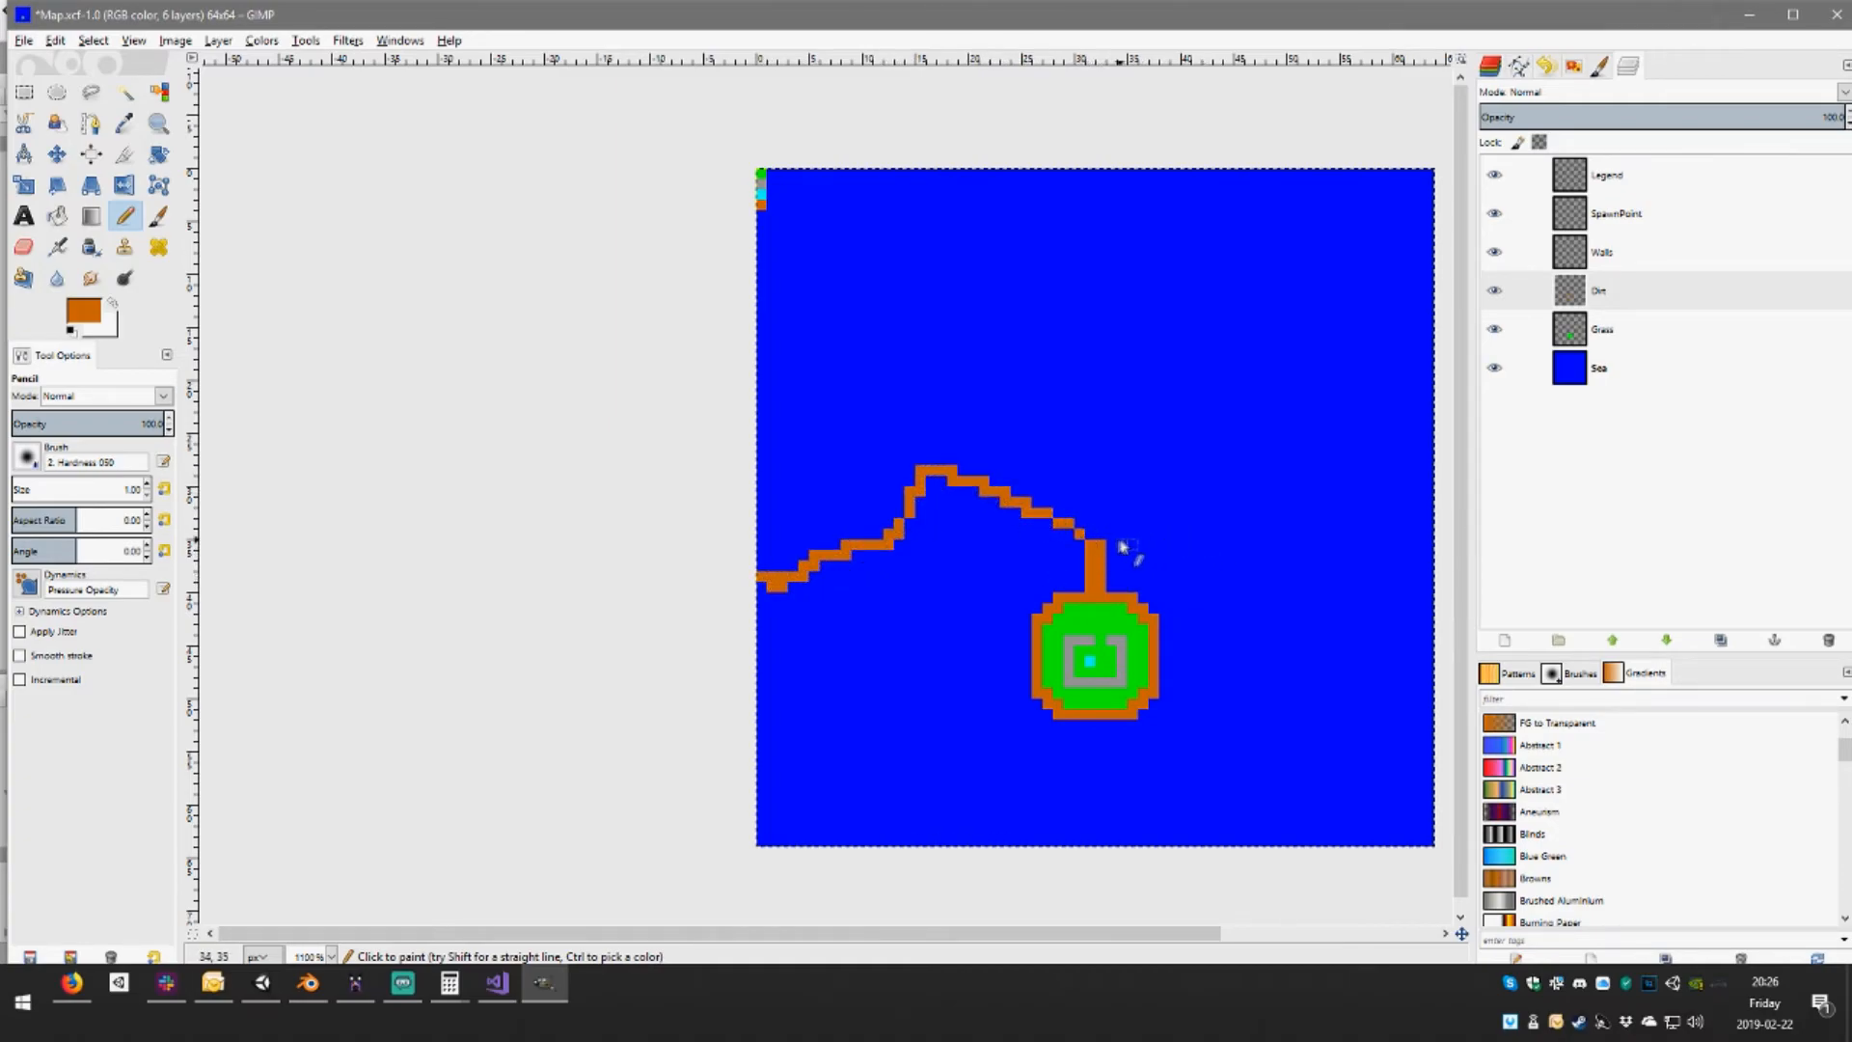
Pencil a winding orange line from the path's top to the map's right edge and fill the whole area above it orange
mouse_move(1115, 537)
left_mouse_down()
mouse_move(1232, 509)
mouse_move(1298, 456)
mouse_move(1425, 513)
left_mouse_up()
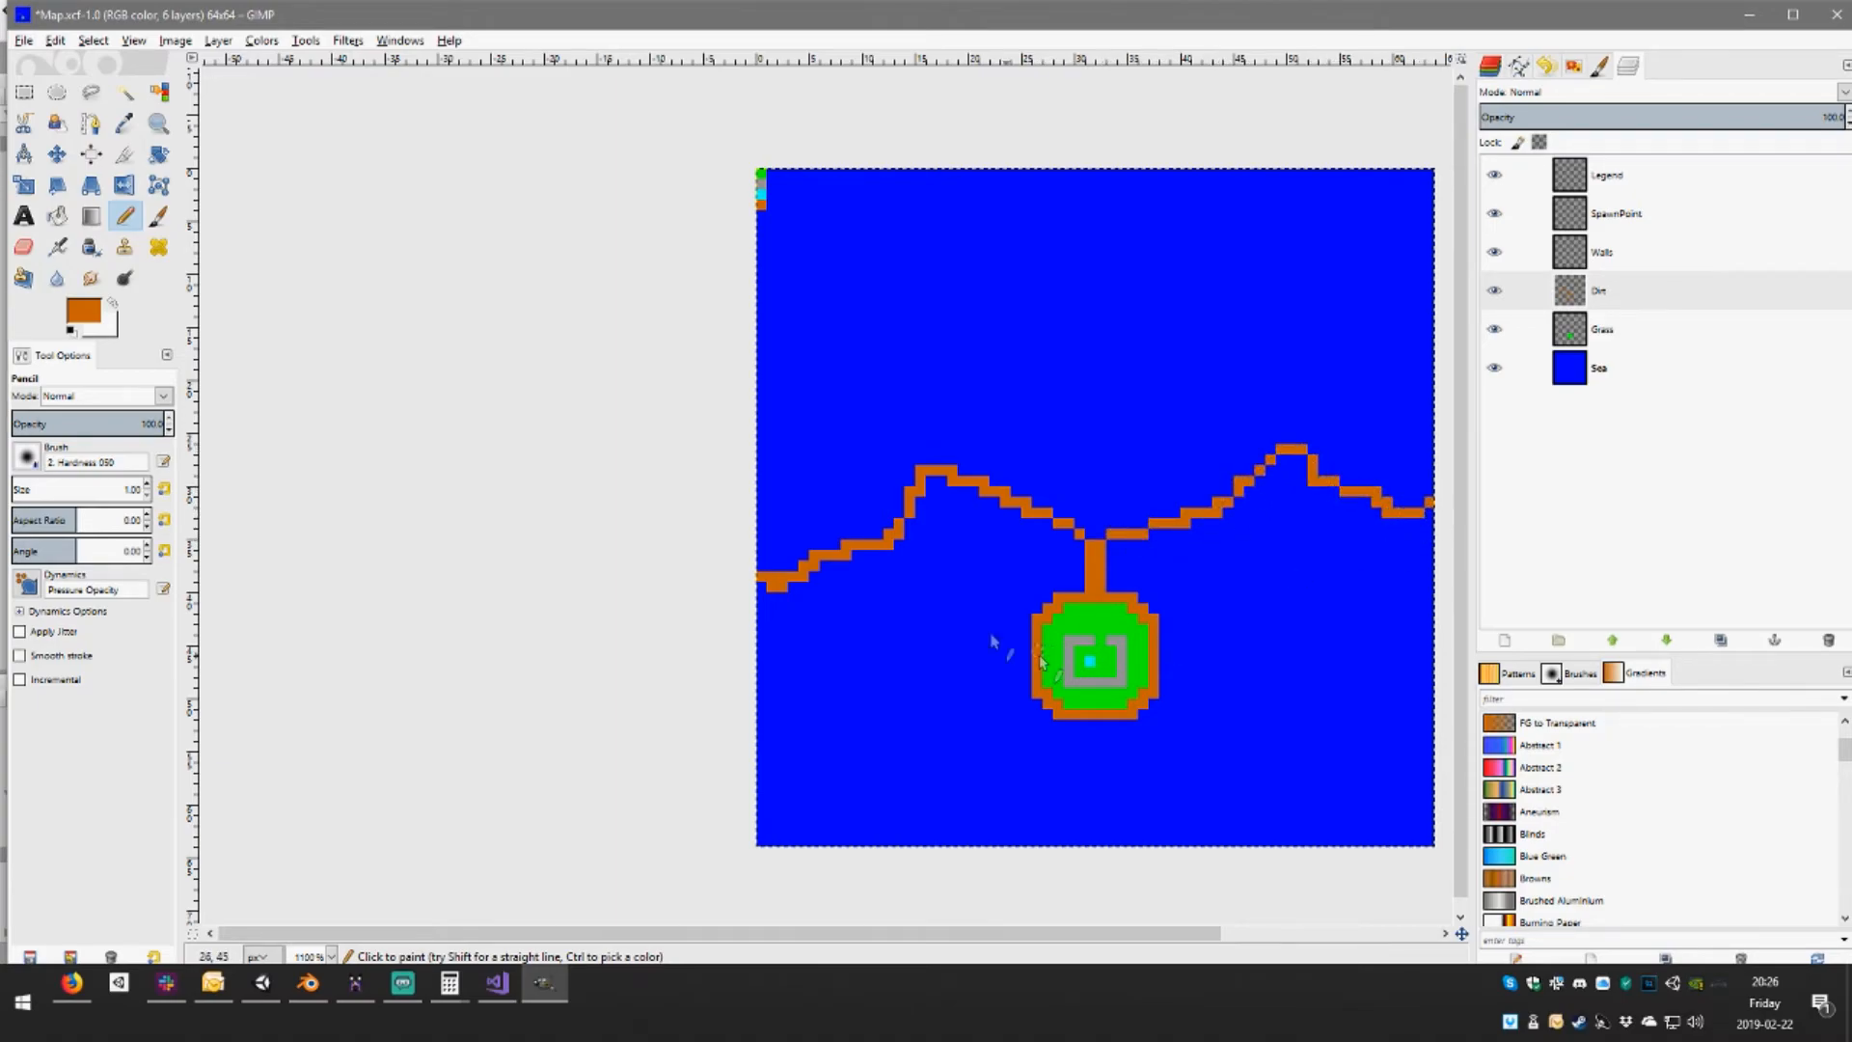
key("shift+b")
left_click(1171, 373)
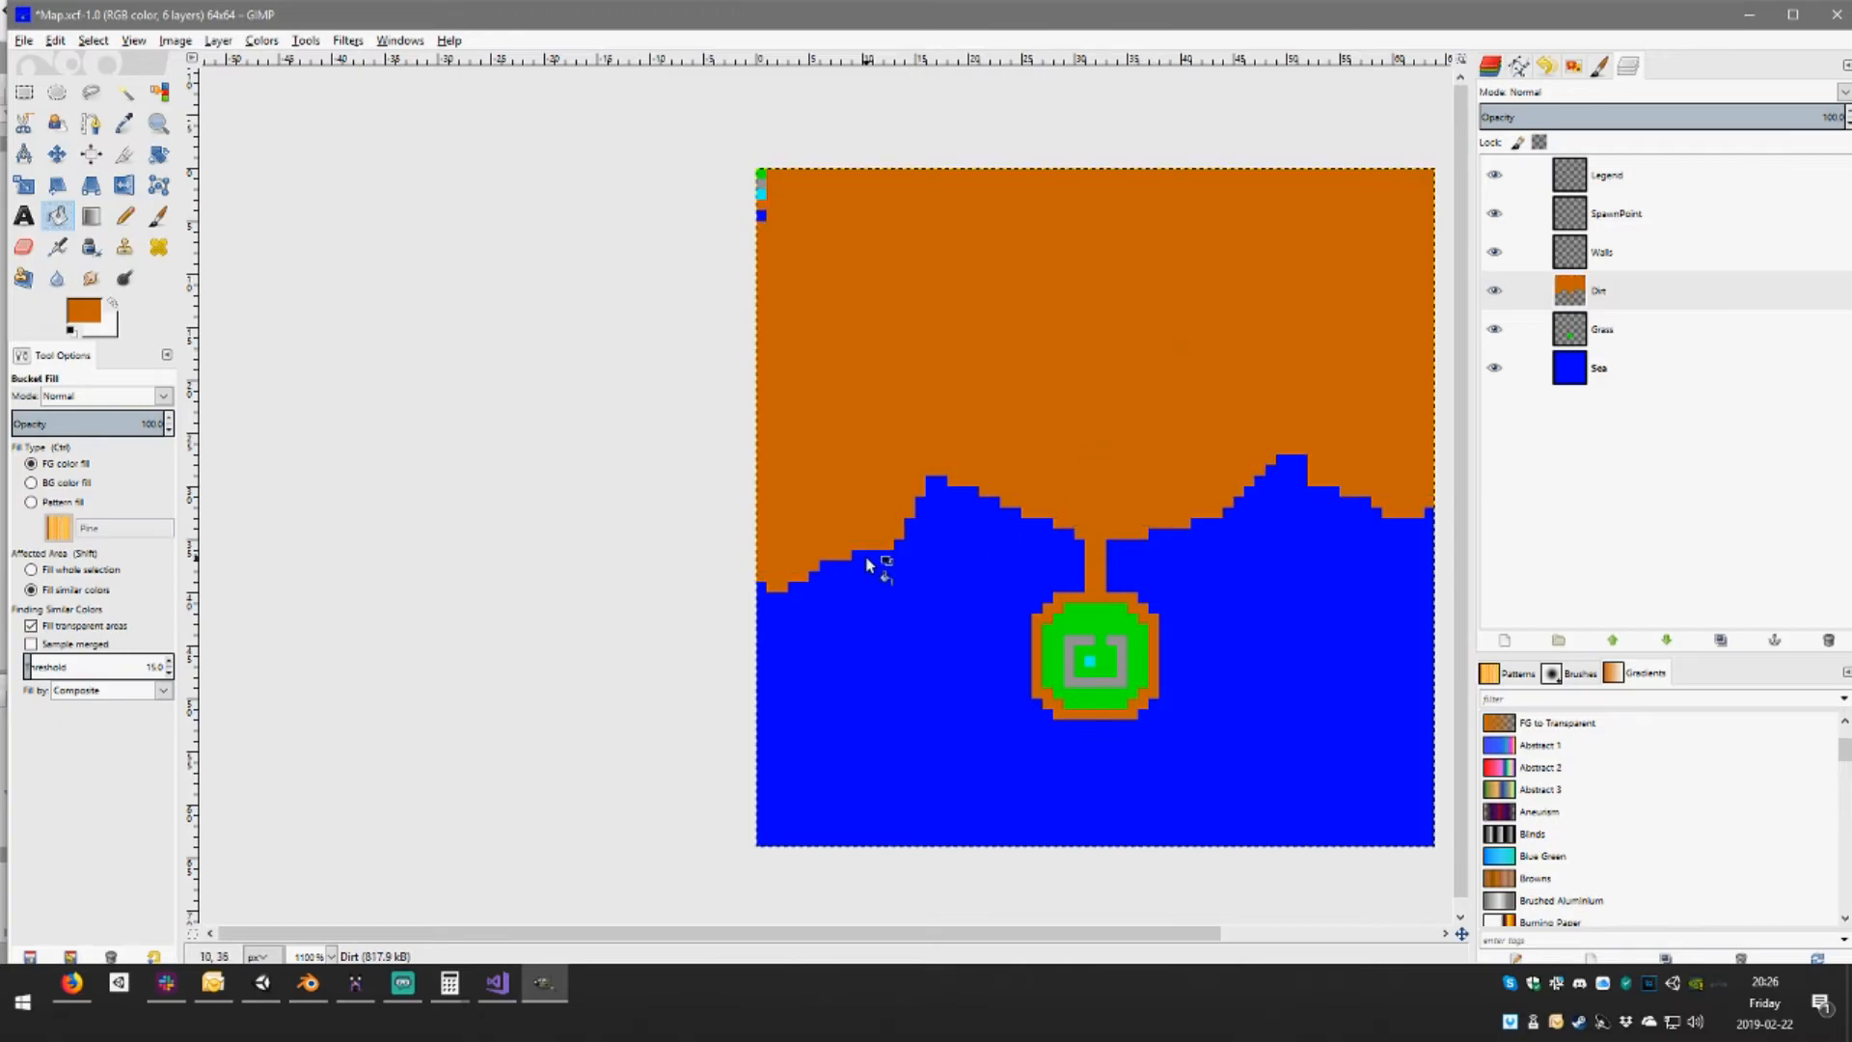
Move the Dirt layer below the Grass layer and toggle the Grass layer's visibility to check the dirt underneath
left_click_drag(1640, 295, 1630, 348)
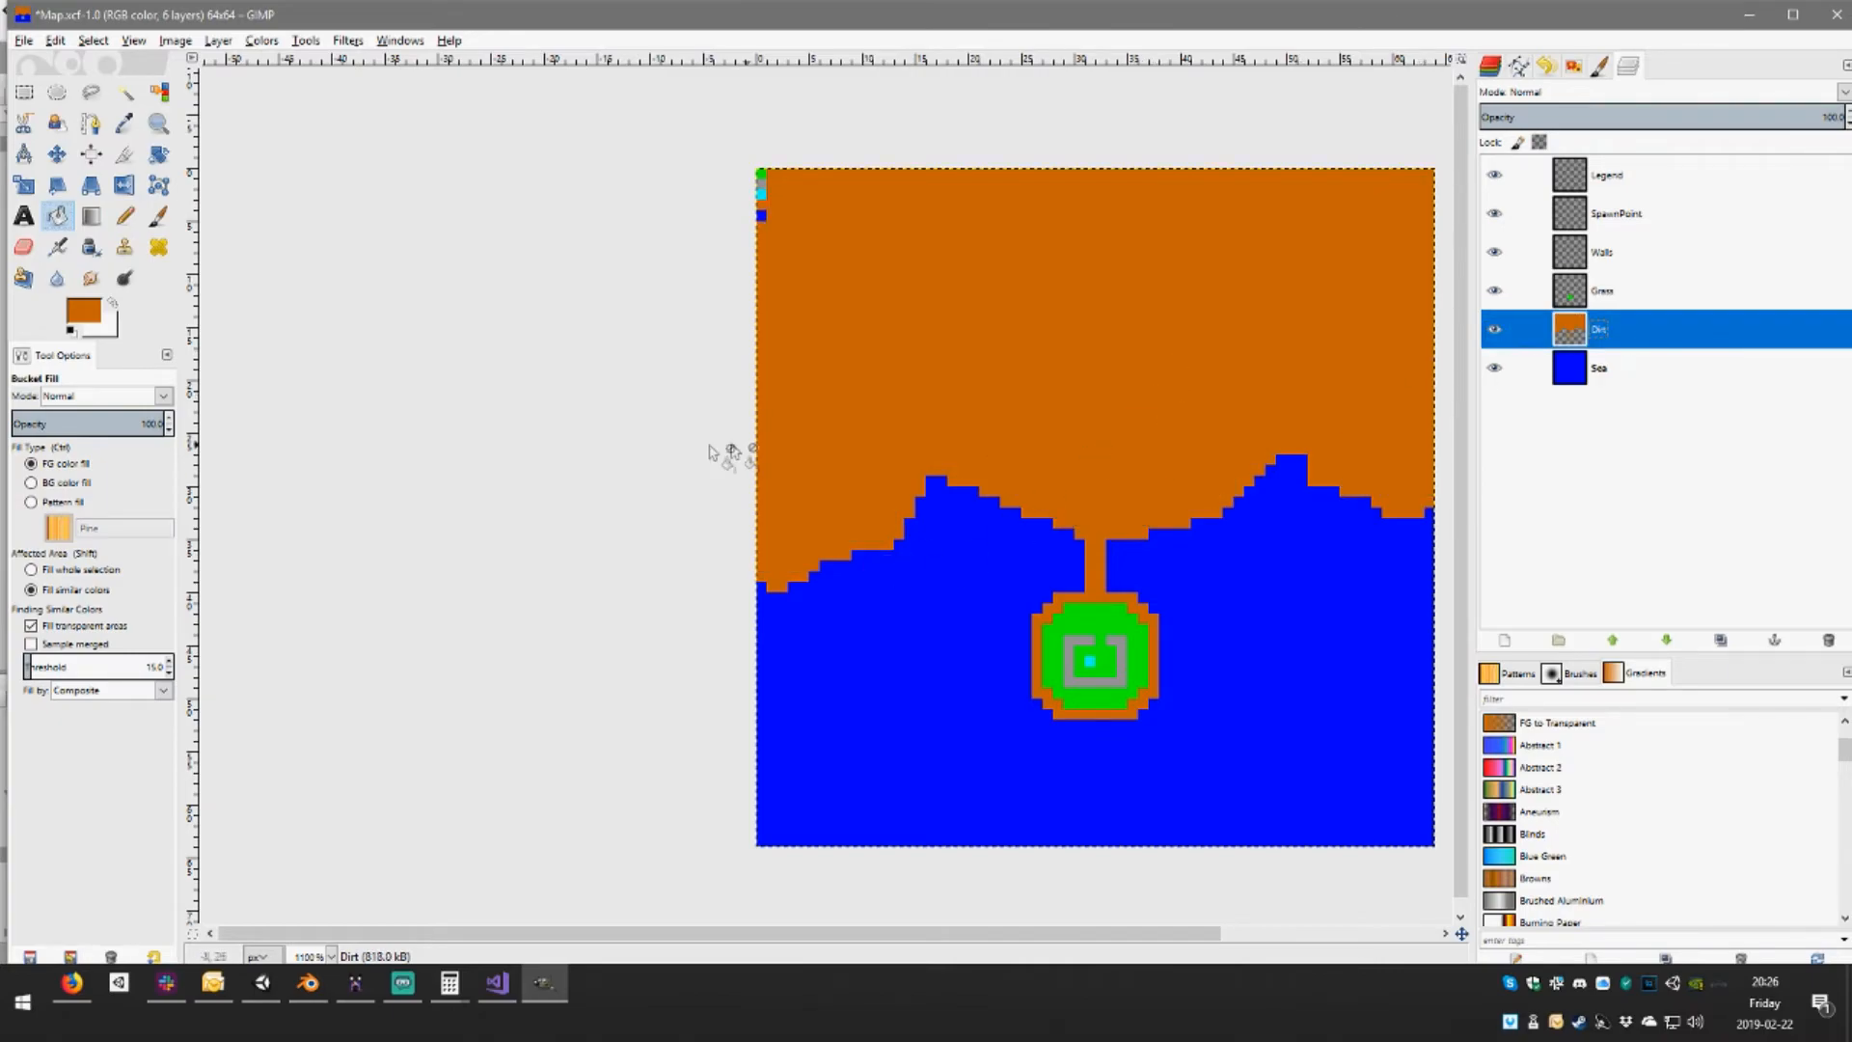
left_click(1623, 303)
left_click(1625, 336)
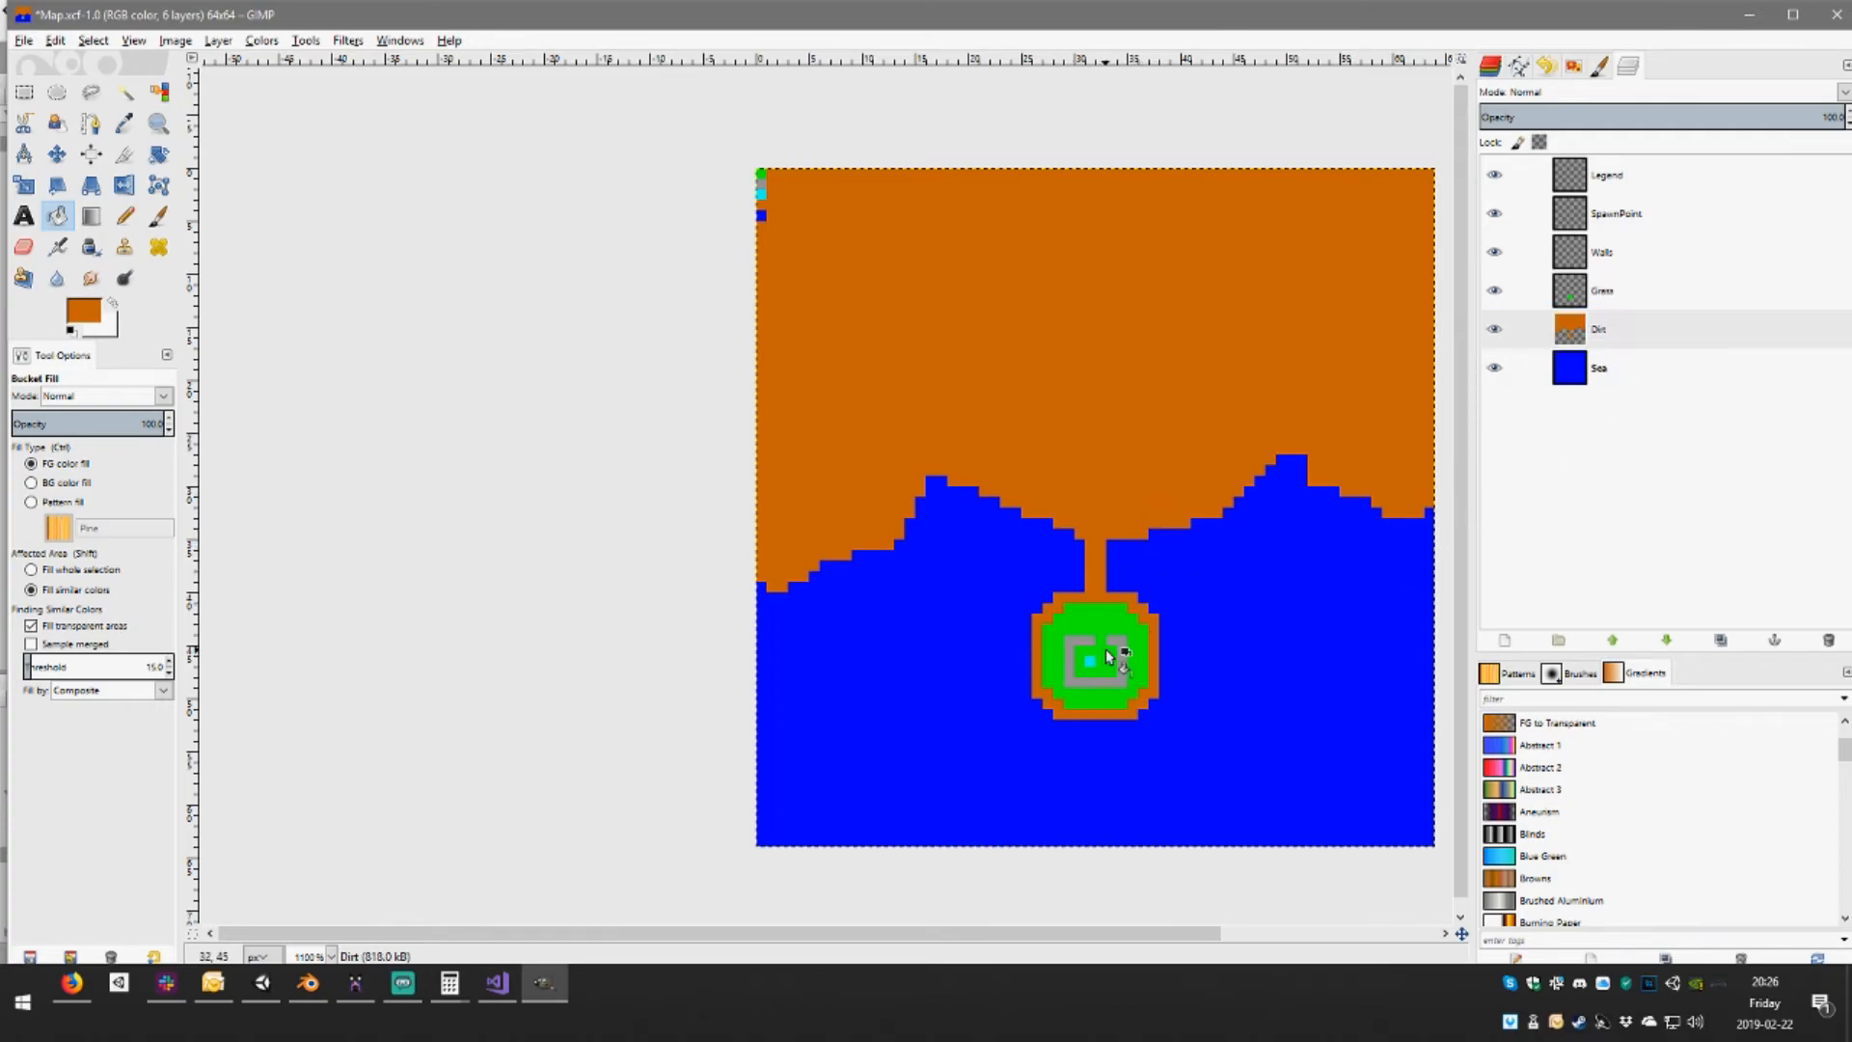
left_click(1496, 293)
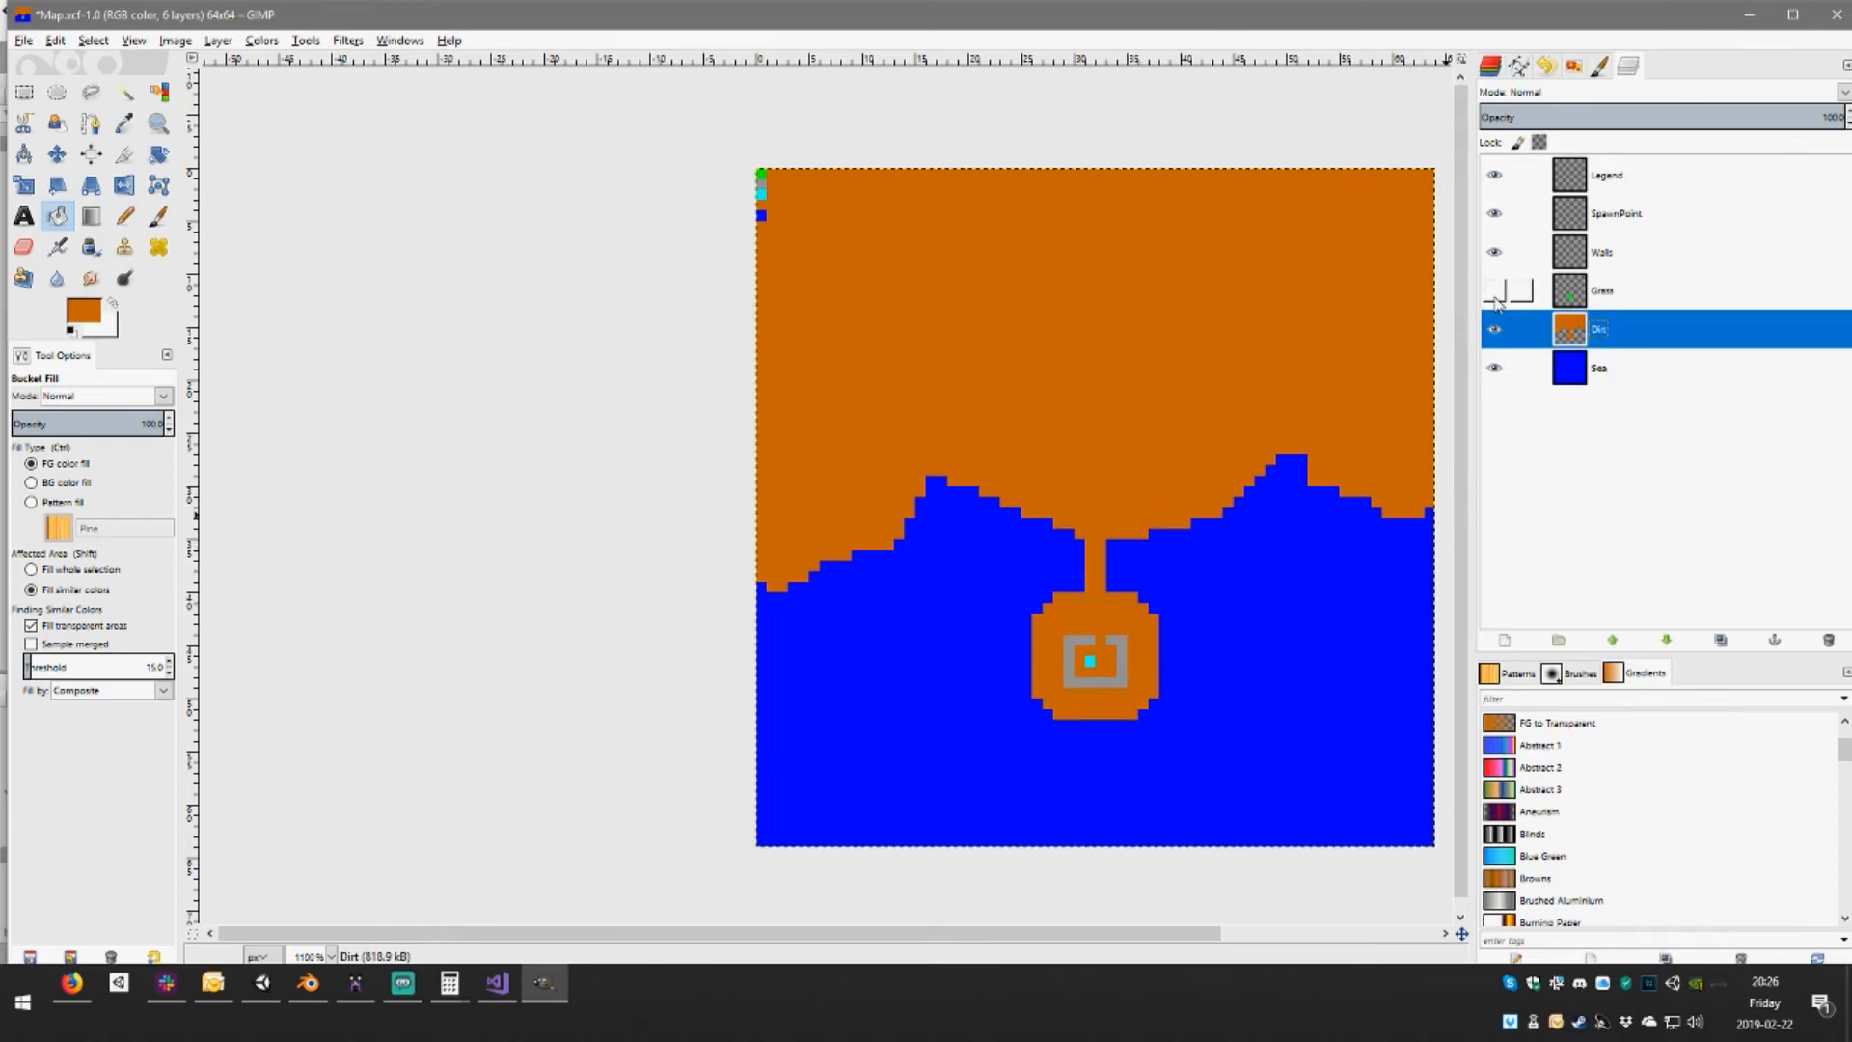
left_click(1495, 293)
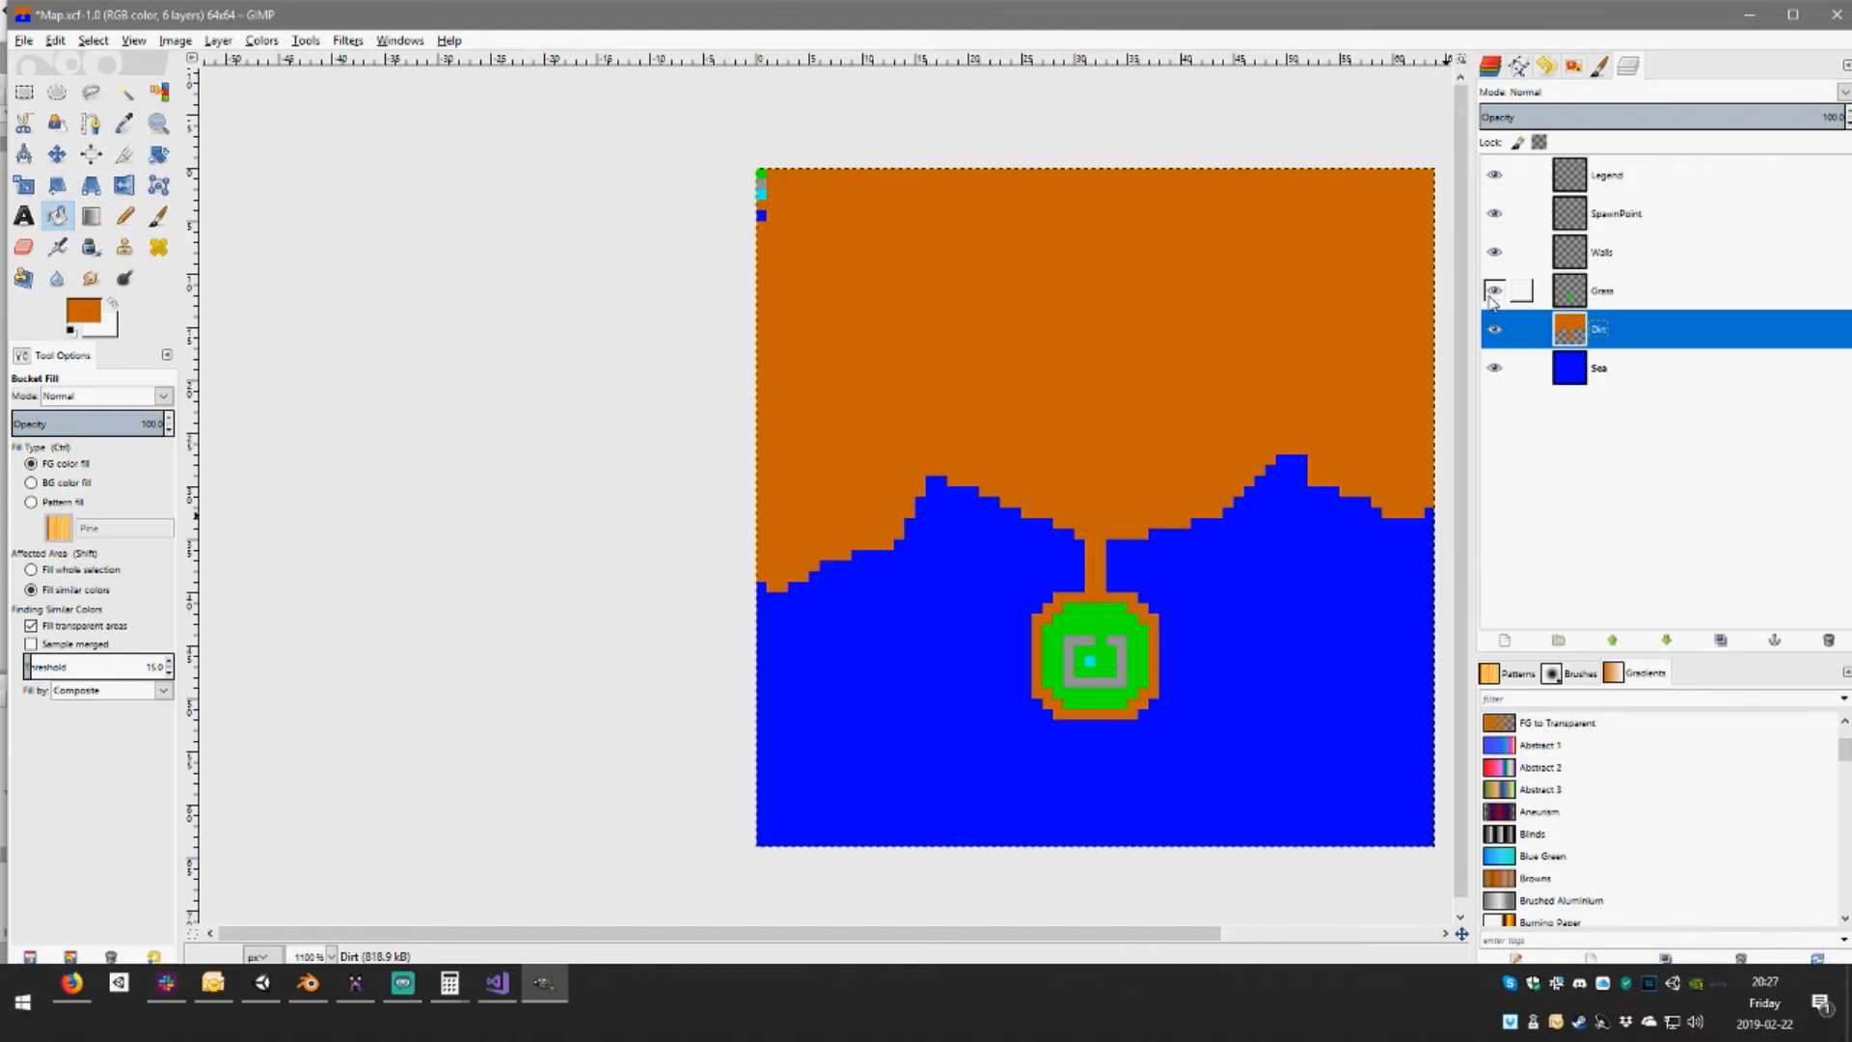
Pencil orange corner pixels where the narrow path meets the mainland and the dirt ring
left_click(124, 216)
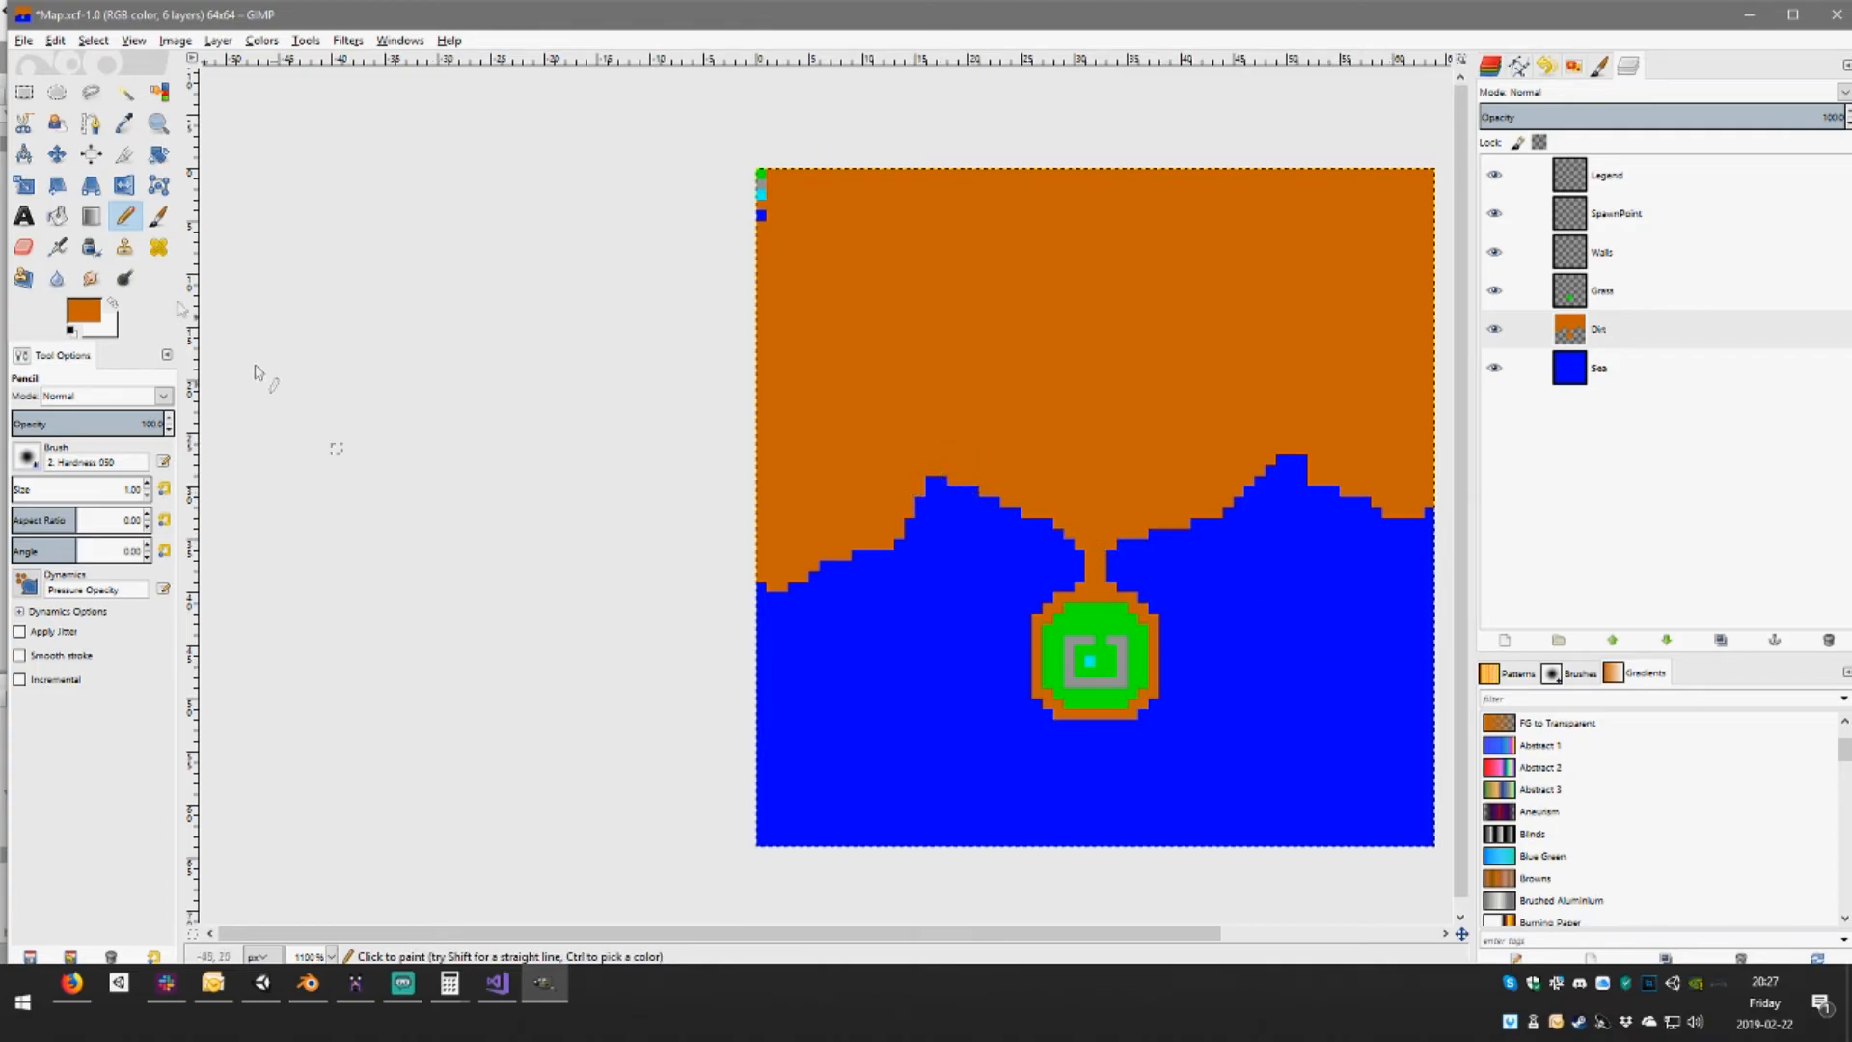
left_click(24, 246)
mouse_move(938, 483)
left_mouse_down()
mouse_move(964, 467)
mouse_move(965, 421)
mouse_move(925, 538)
left_mouse_up()
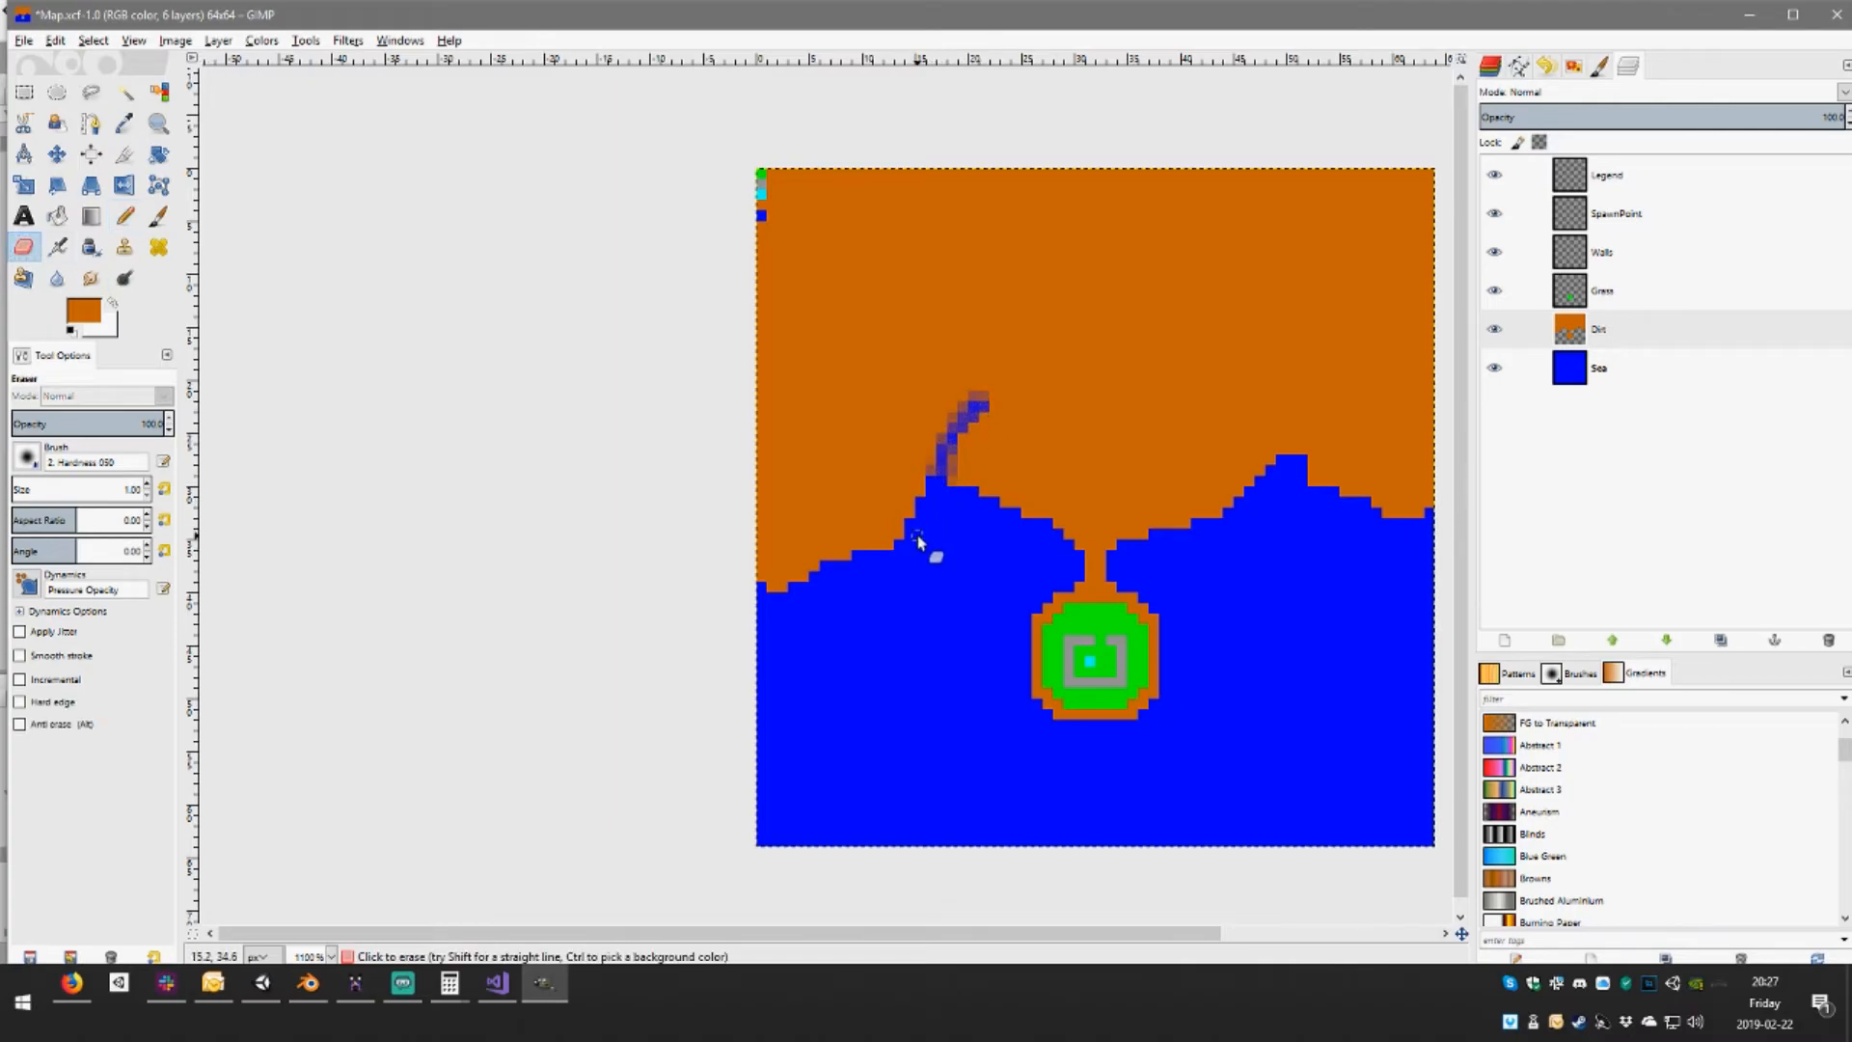
key("ctrl+z")
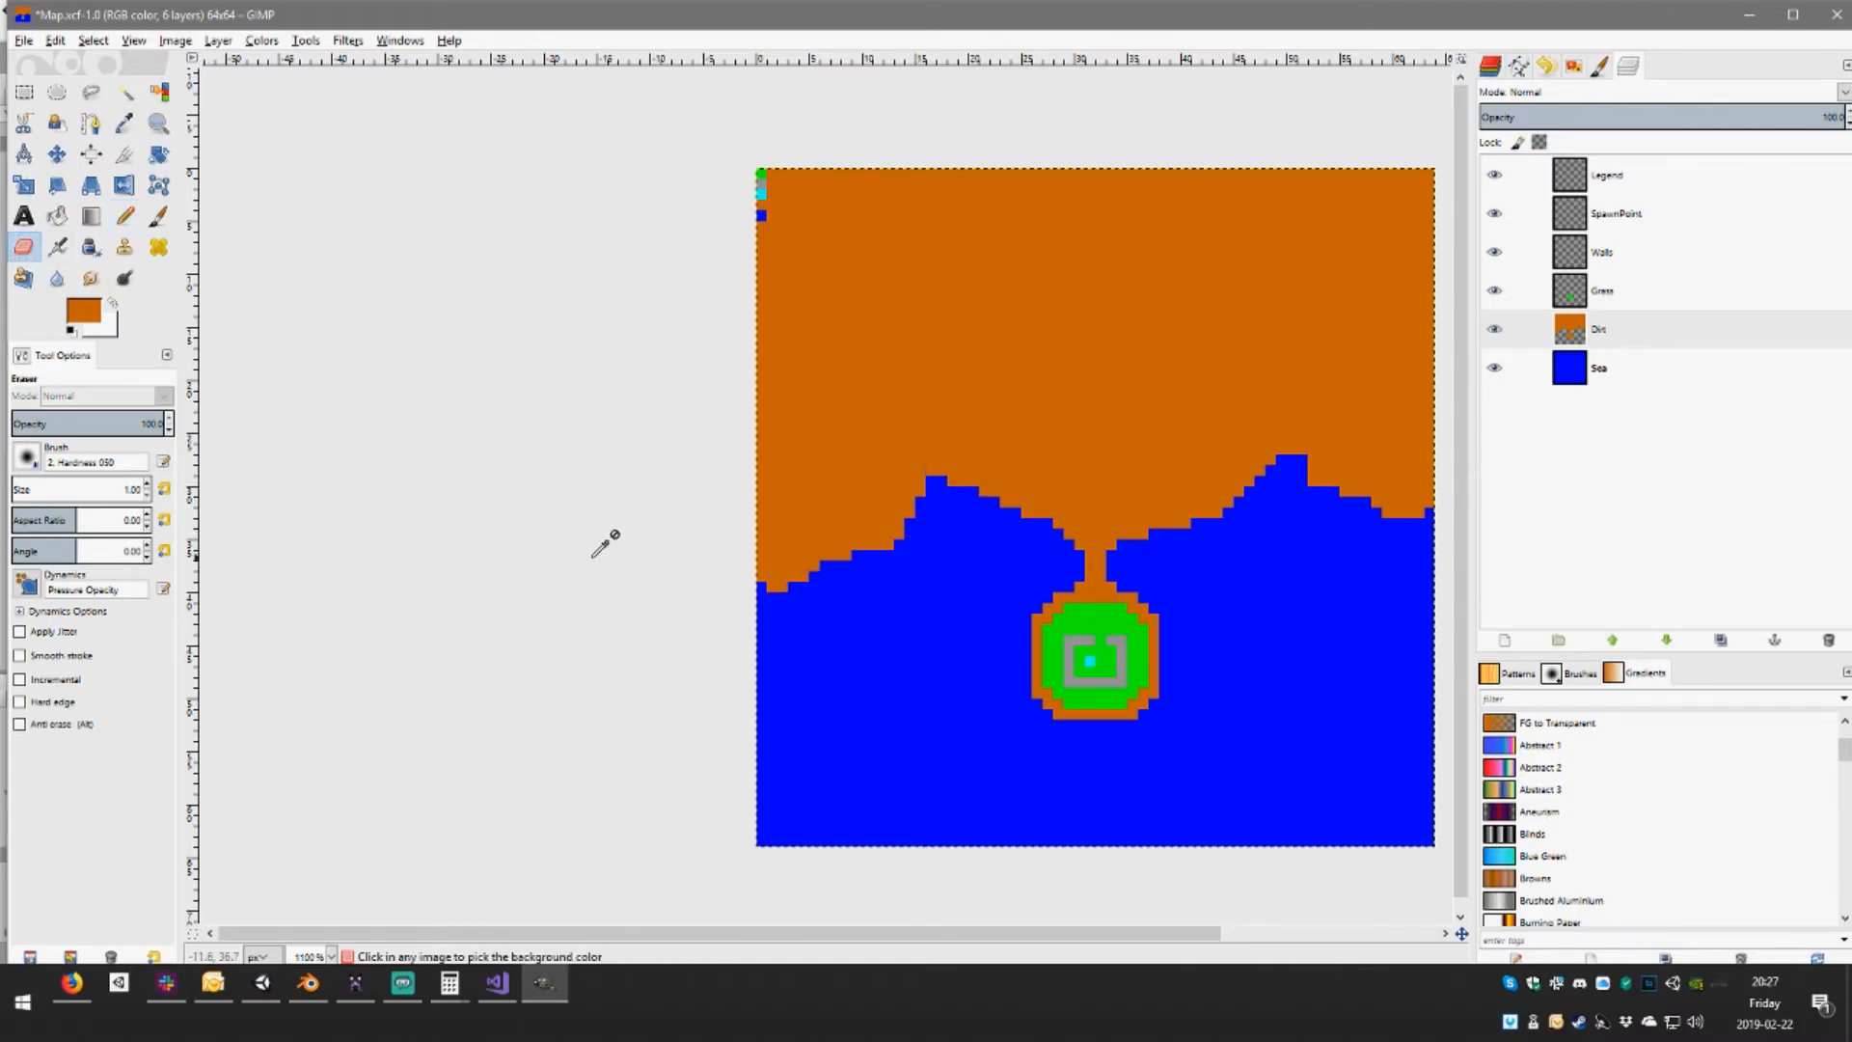
Set the brush to 2. Hardness 100, try erasing a dirt strip above the shoreline's left peak, and undo the stroke
left_click(29, 458)
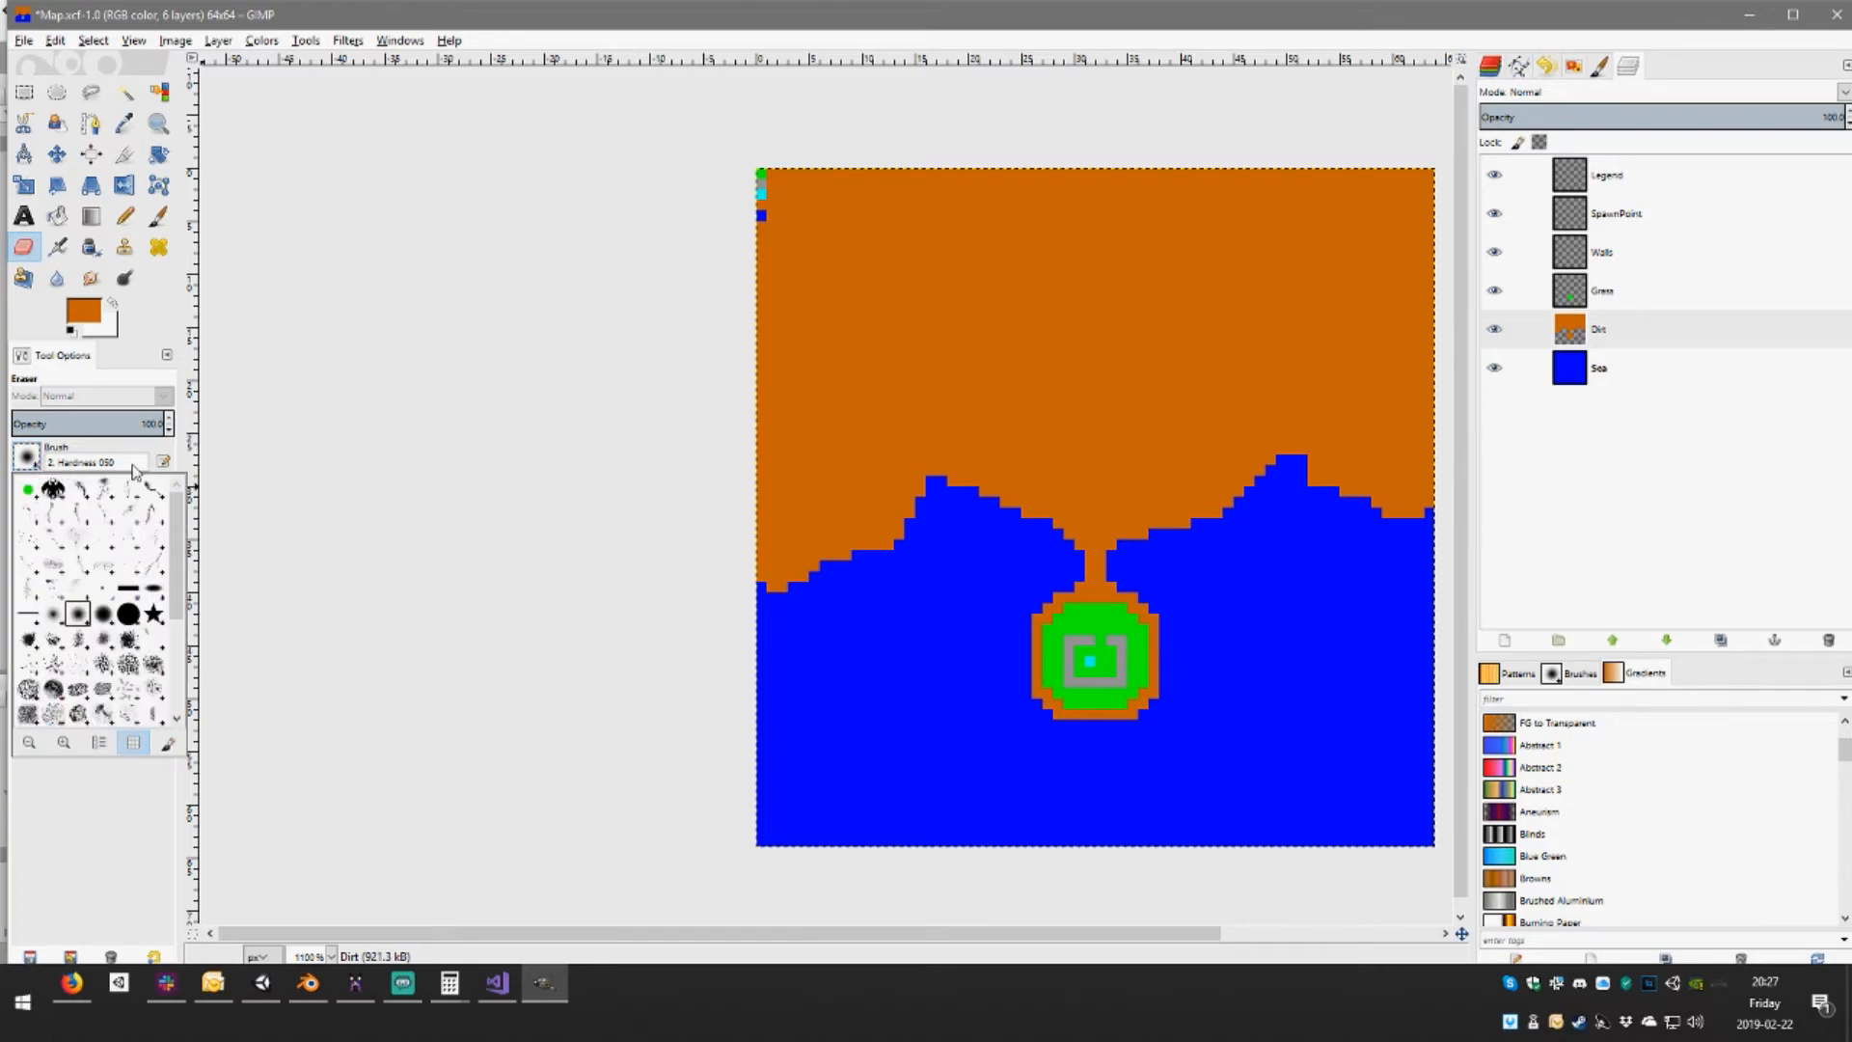
left_click(128, 613)
left_click_drag(940, 470, 984, 415)
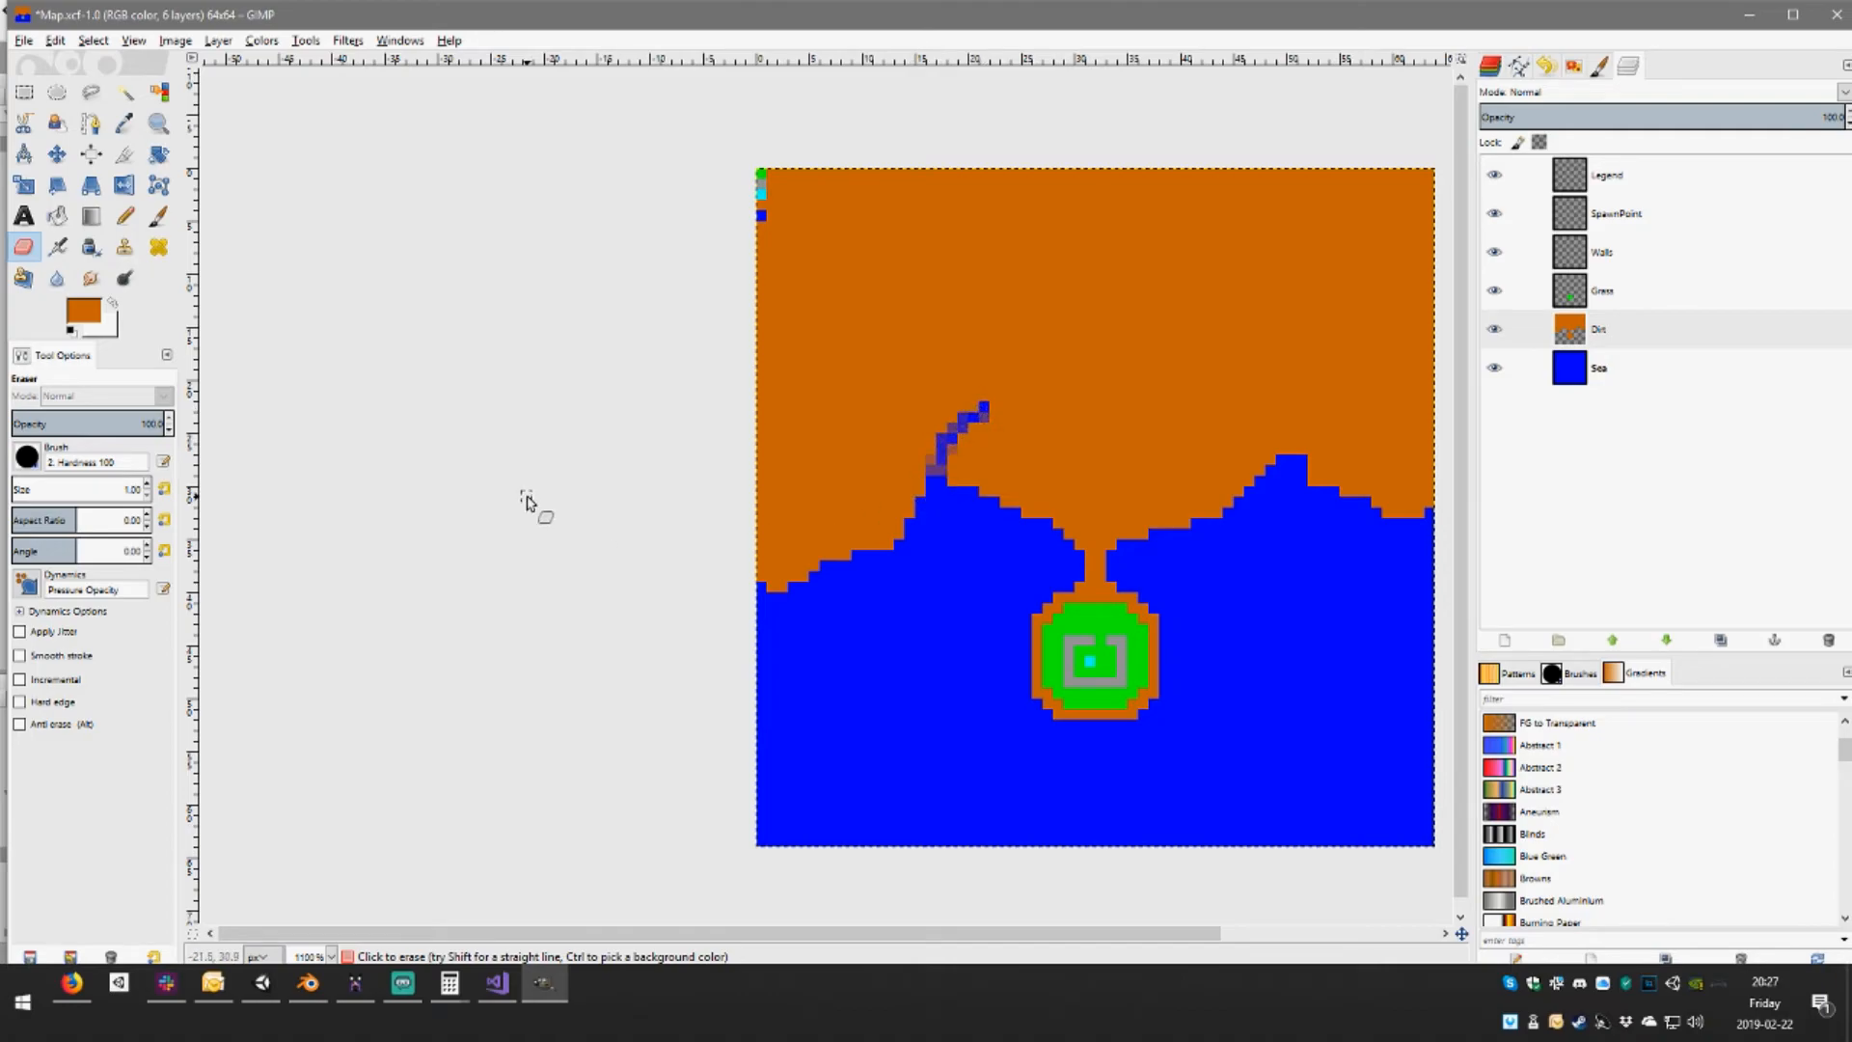
key("ctrl+z")
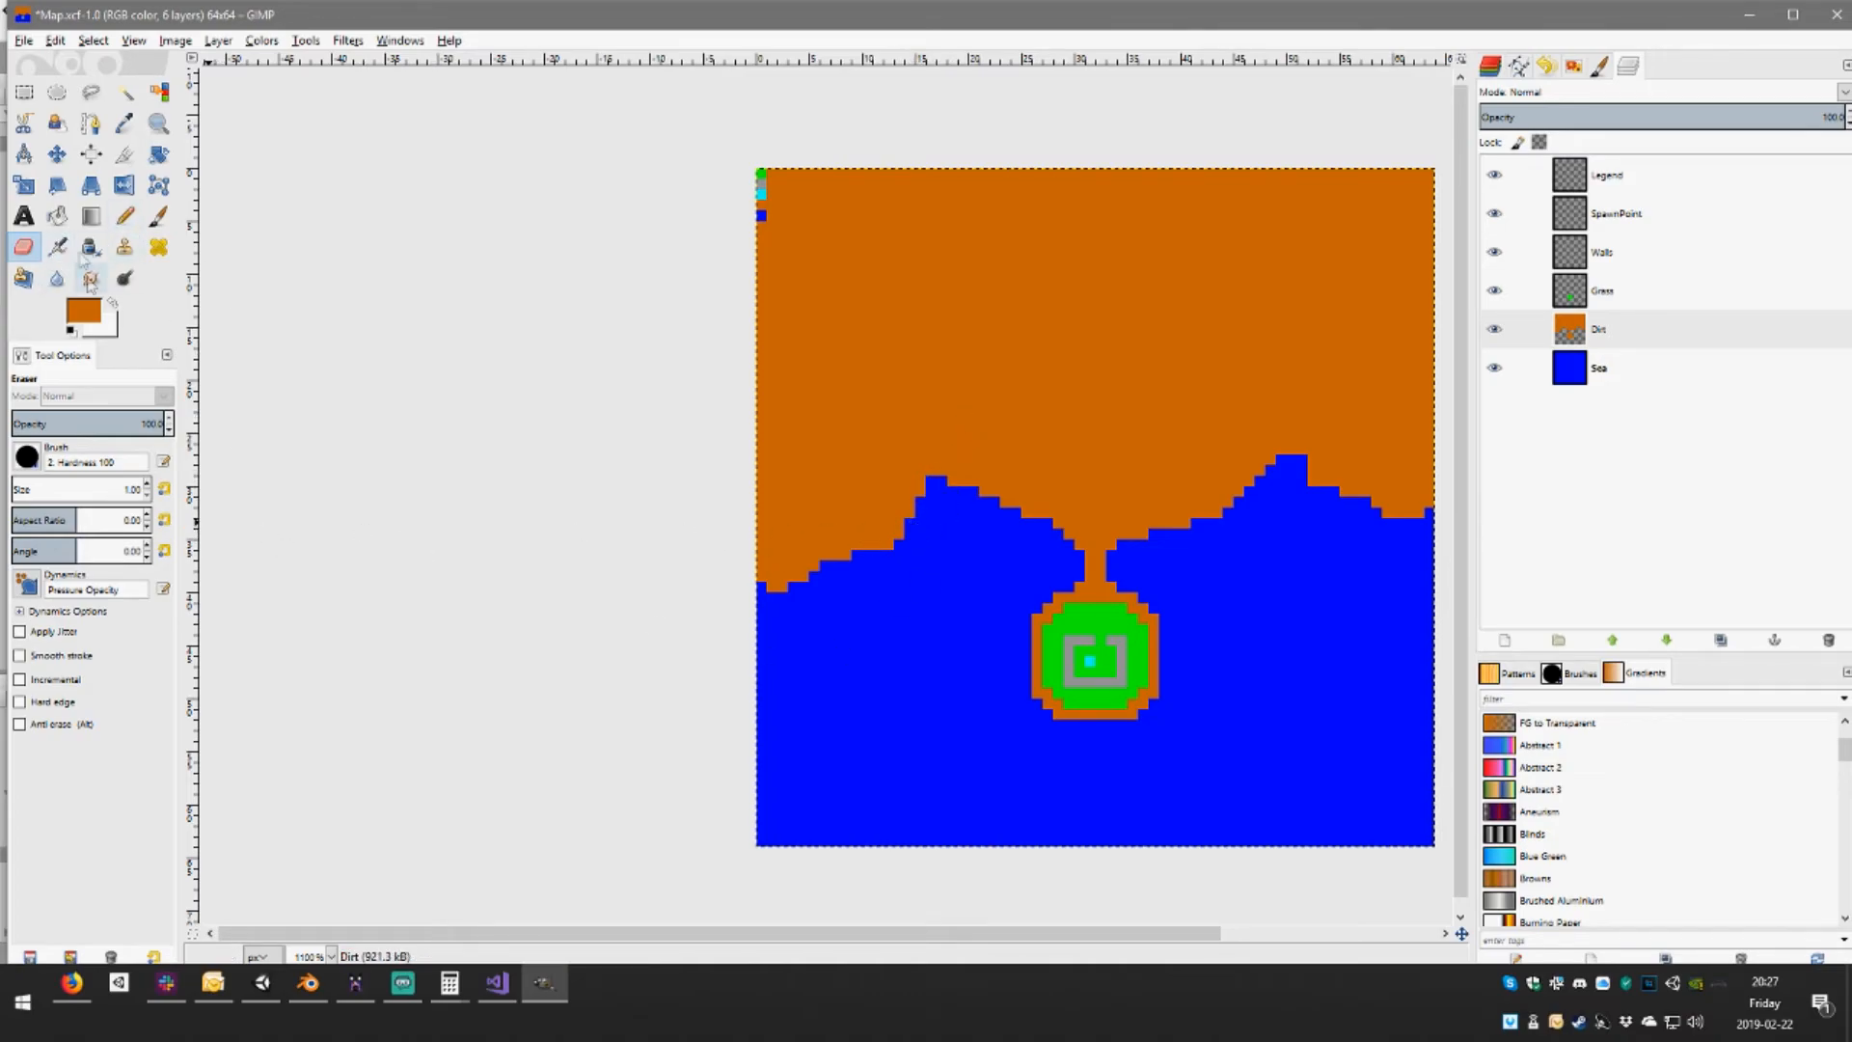
left_click(60, 94)
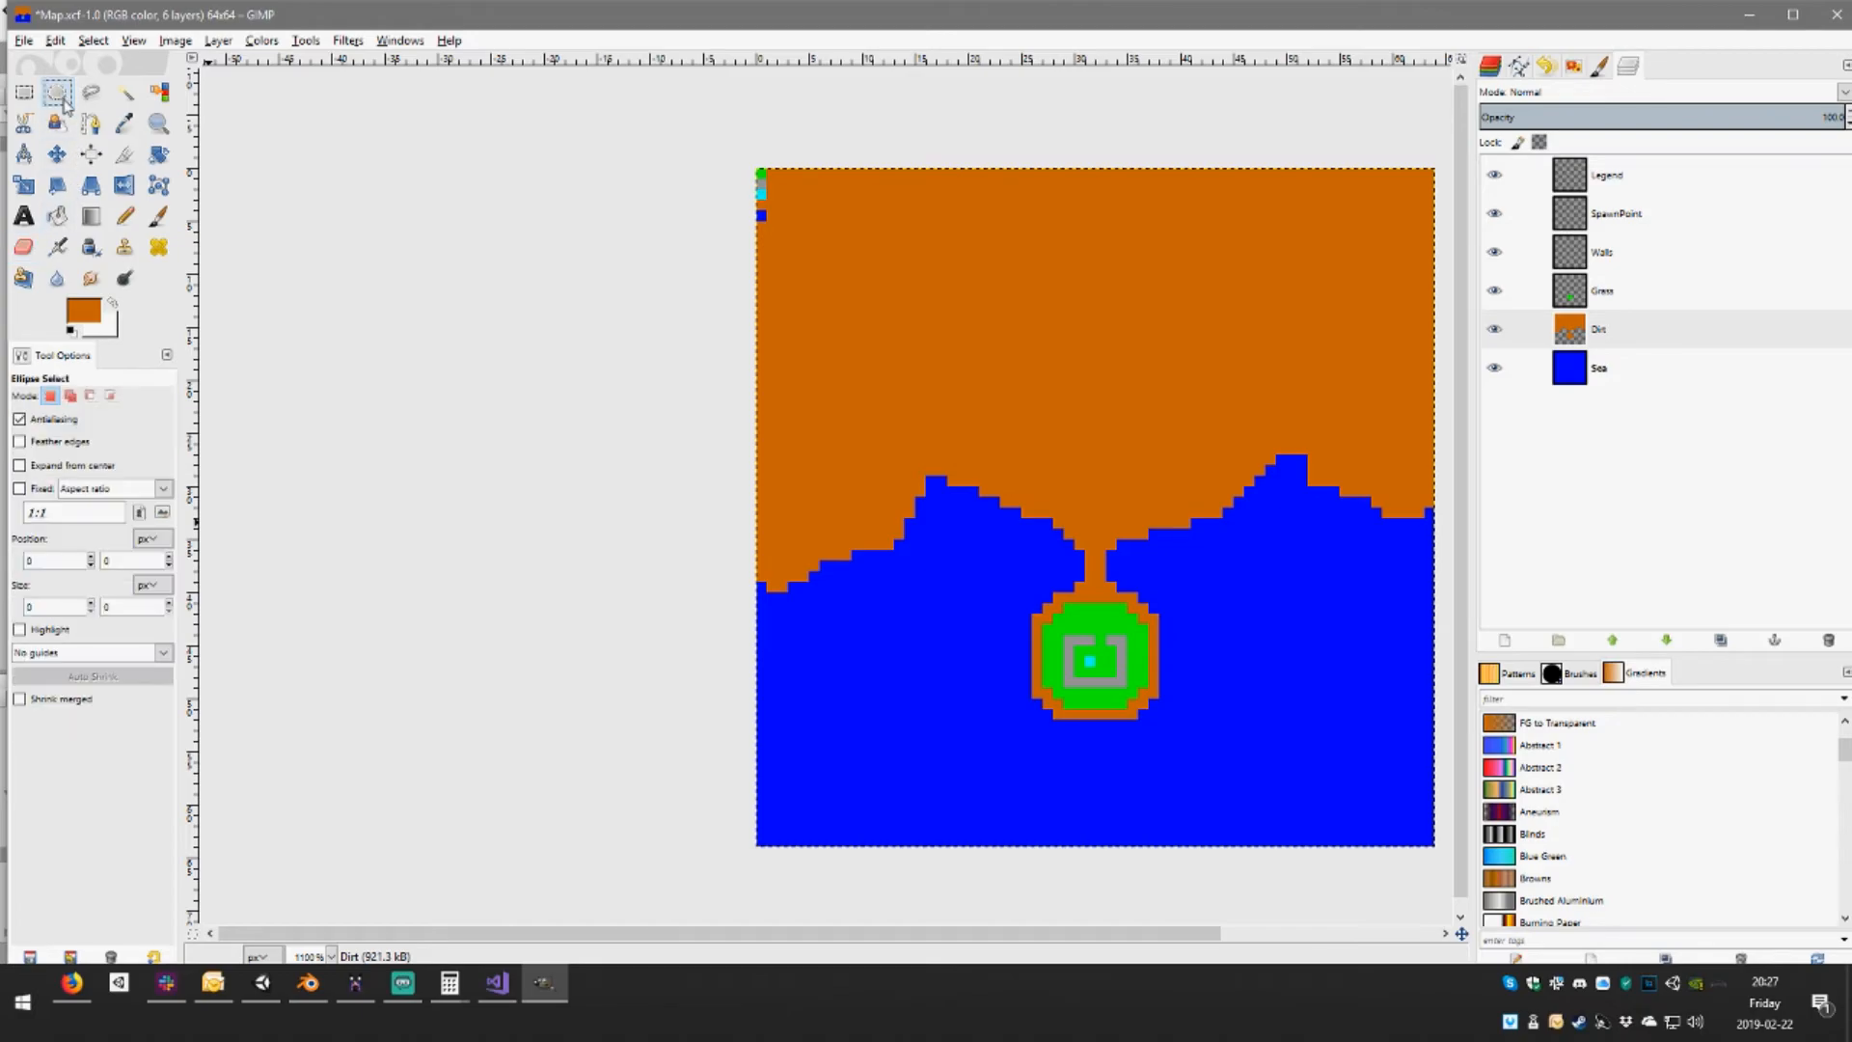
left_click_drag(958, 445, 1052, 538)
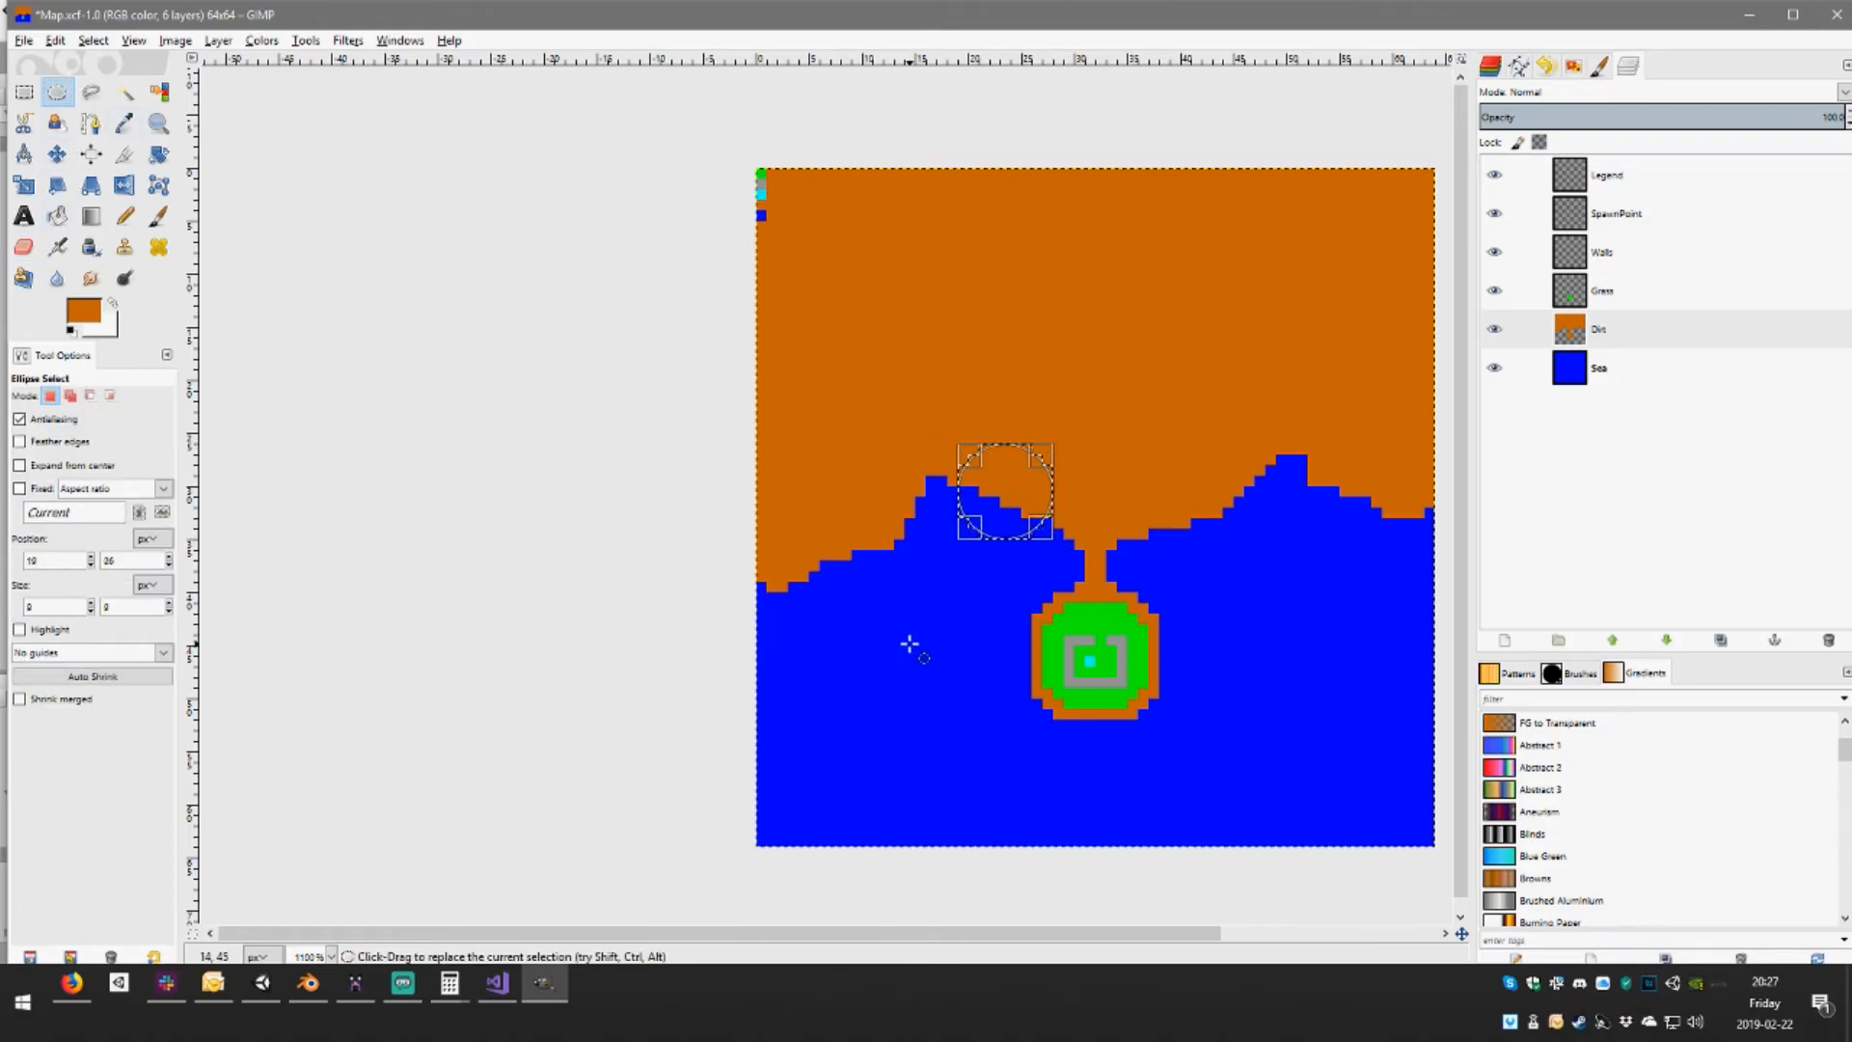
key("Delete")
left_click(1006, 730)
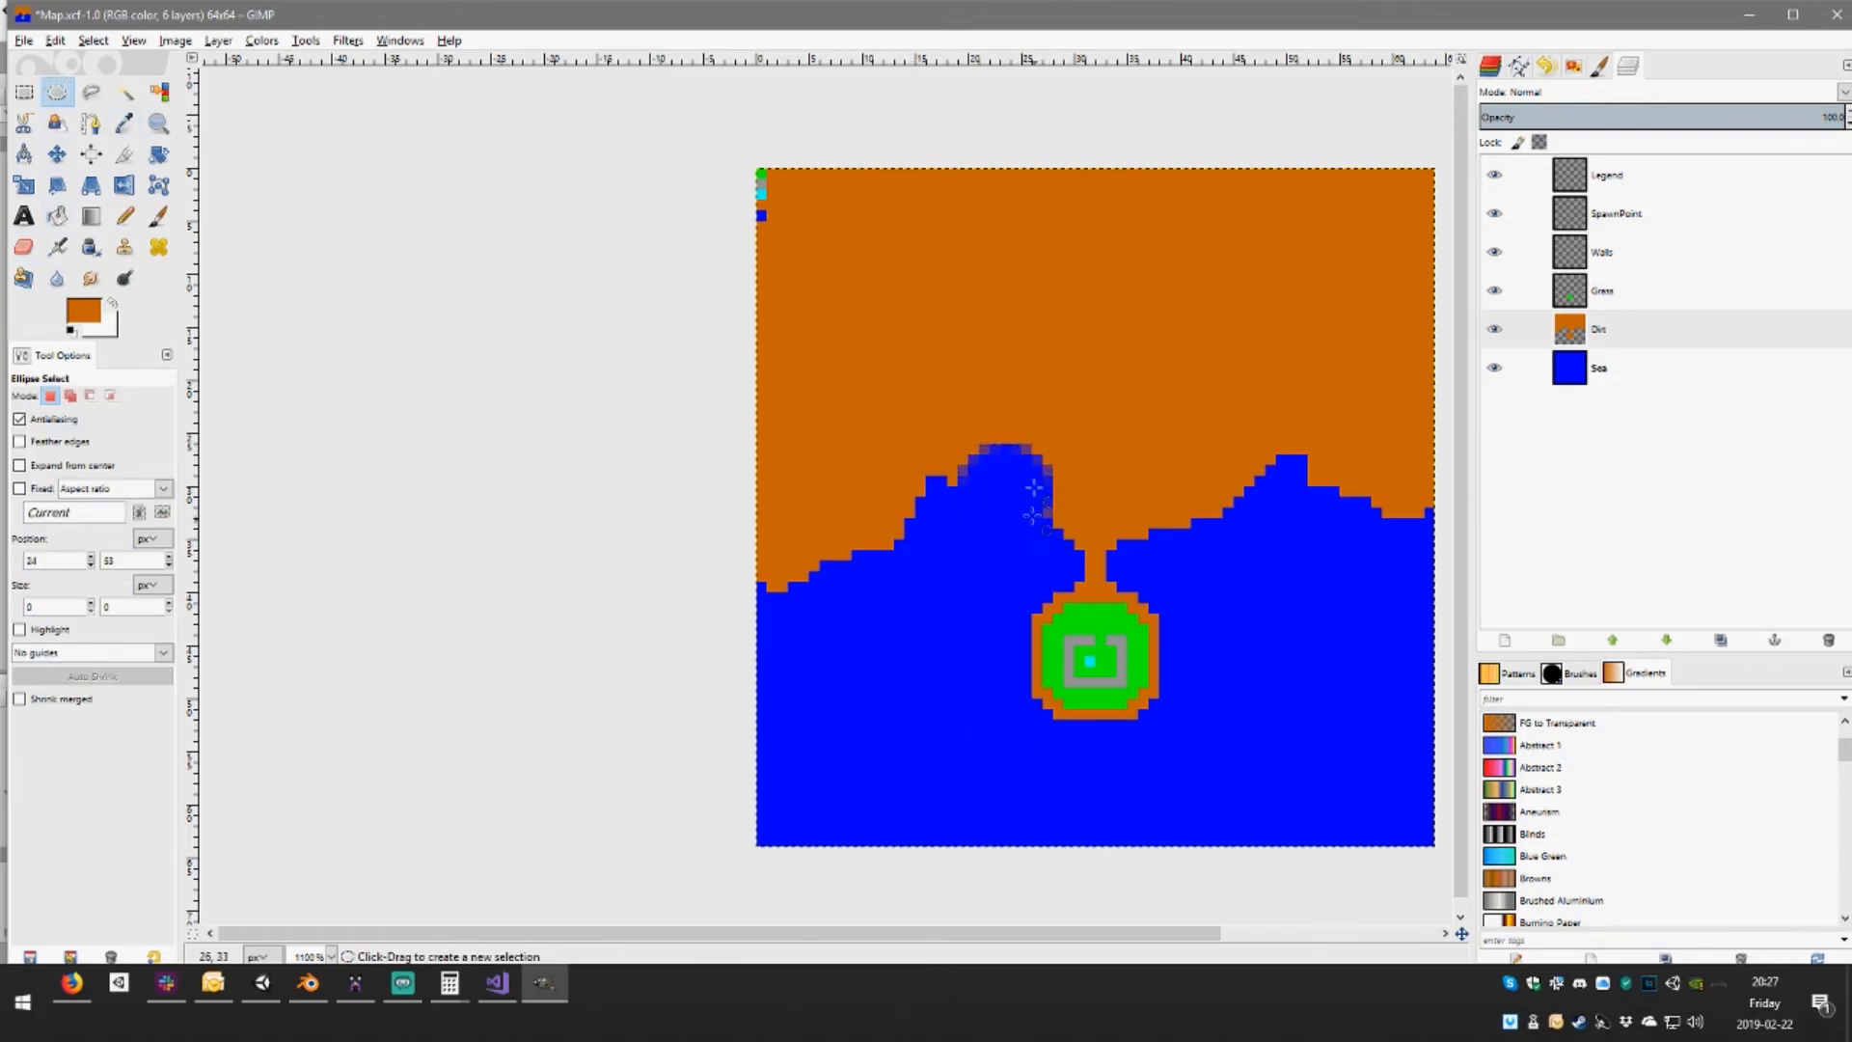
key("ctrl+z")
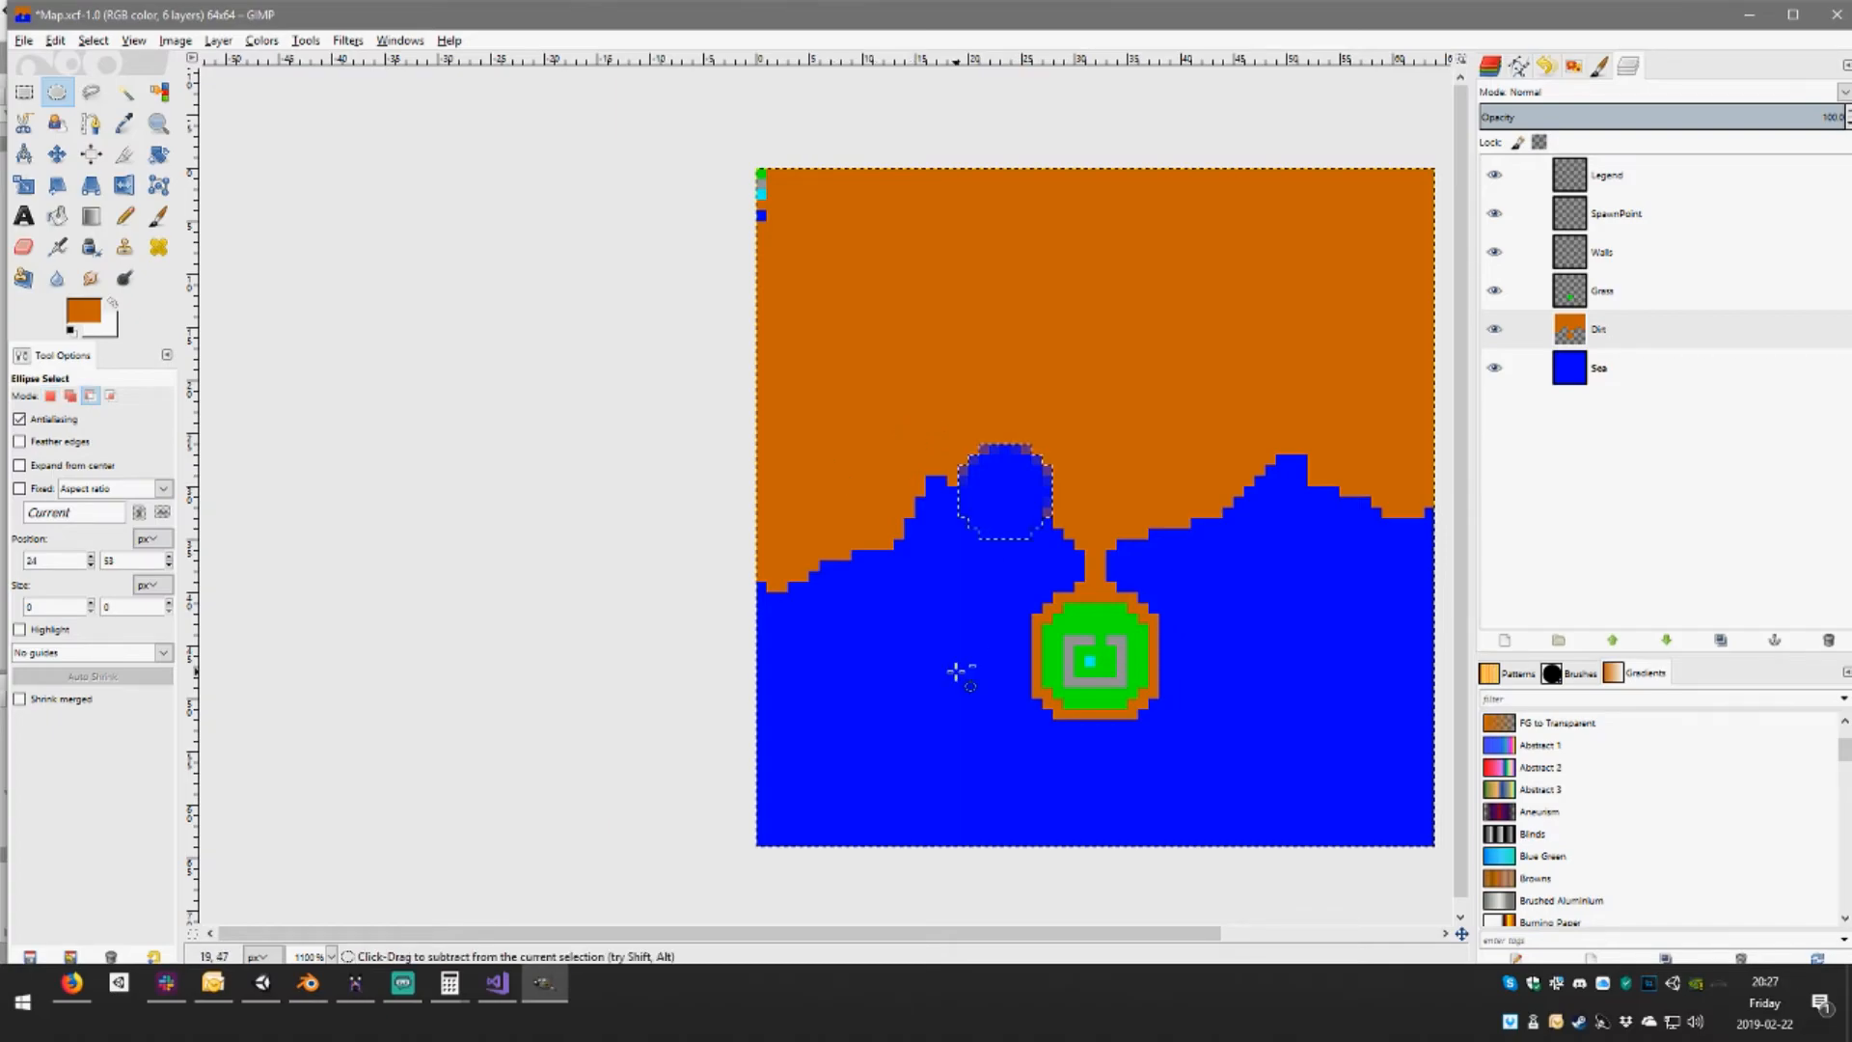
key("ctrl+z")
left_click(959, 622)
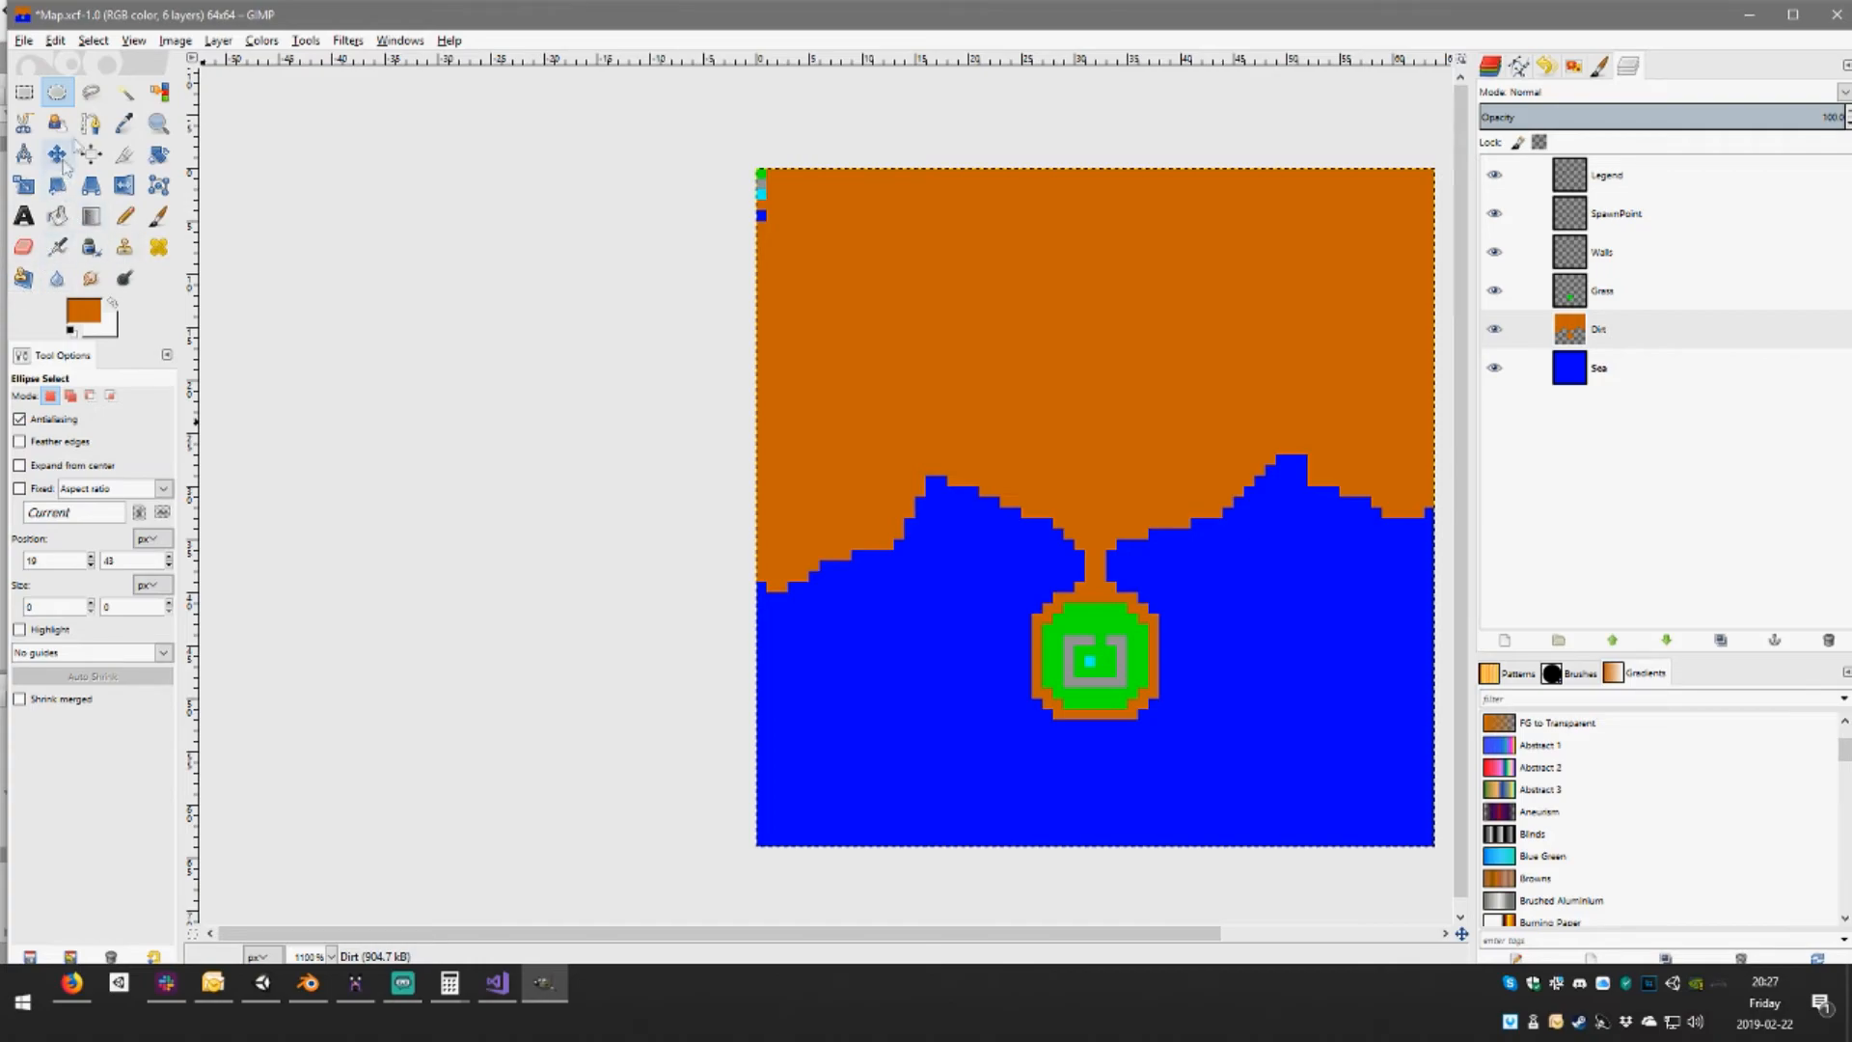
Select and delete small rectangular blocks of dirt to widen the shoreline's left blue peak
left_click(24, 92)
left_click_drag(936, 472, 991, 505)
key("Delete")
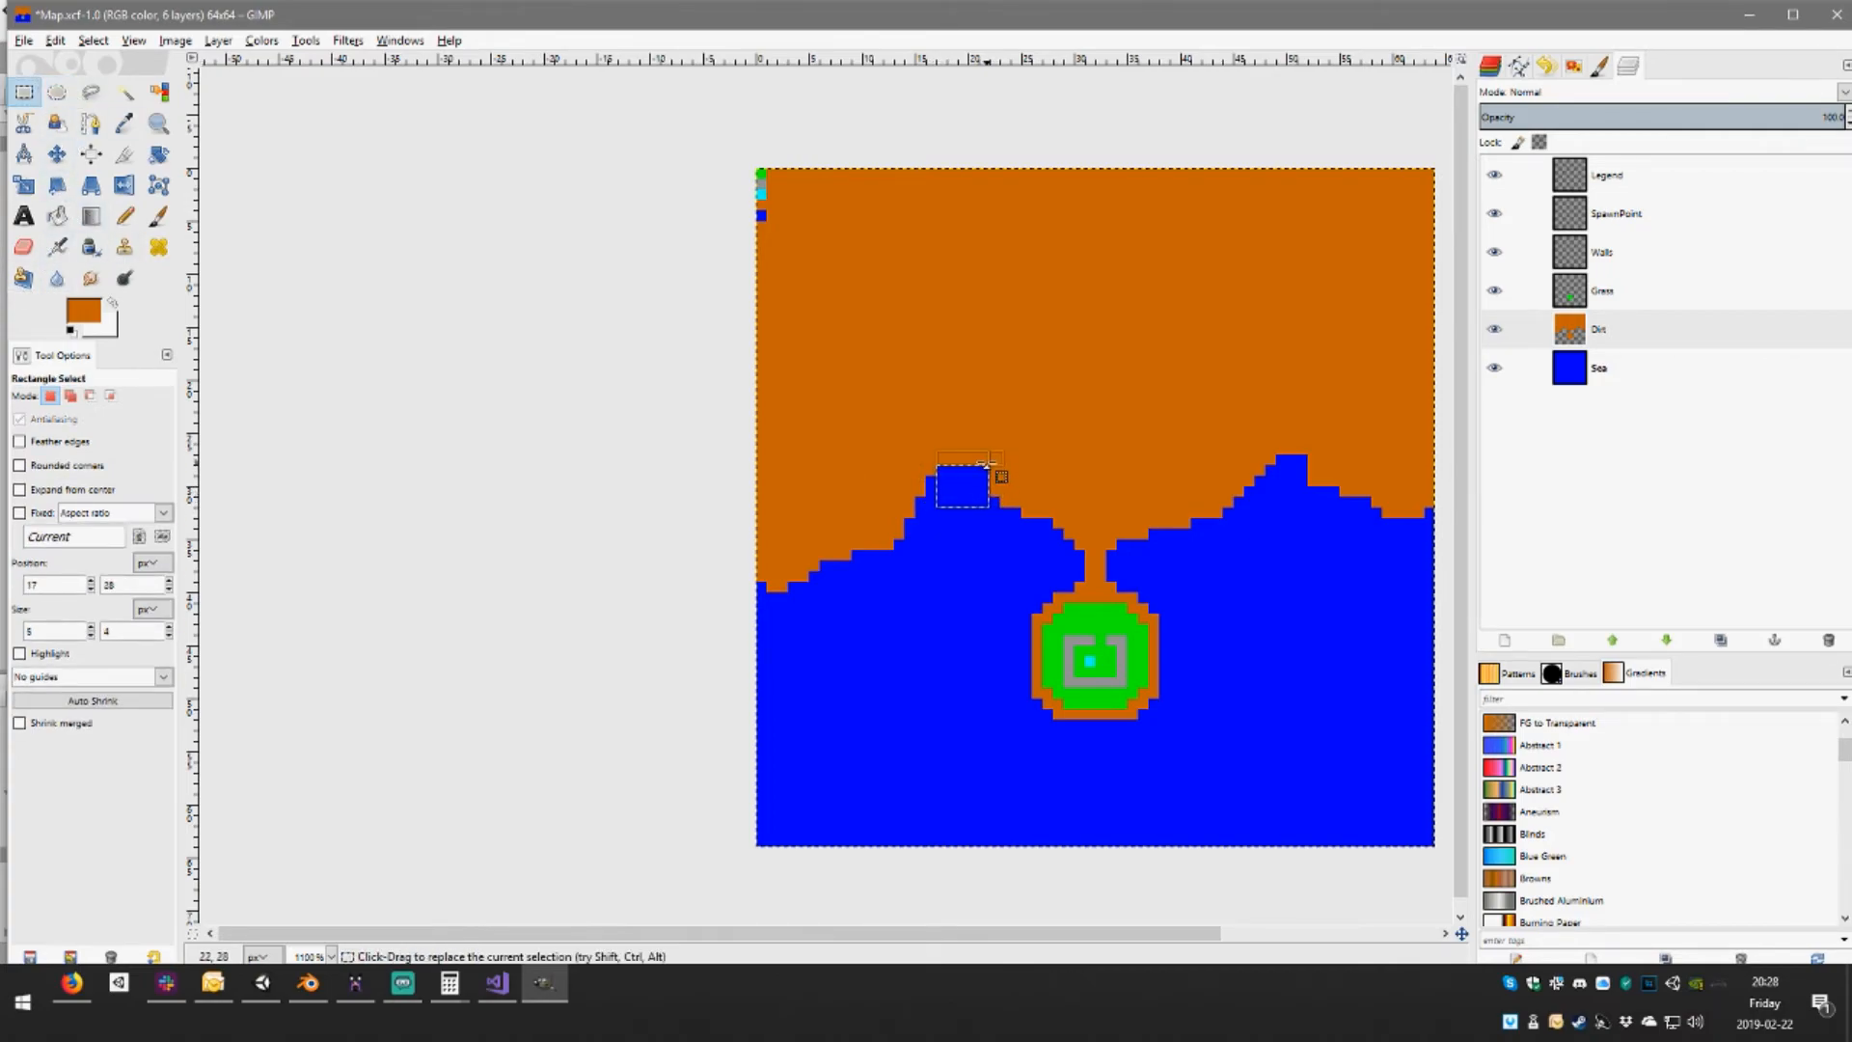
left_click(959, 483)
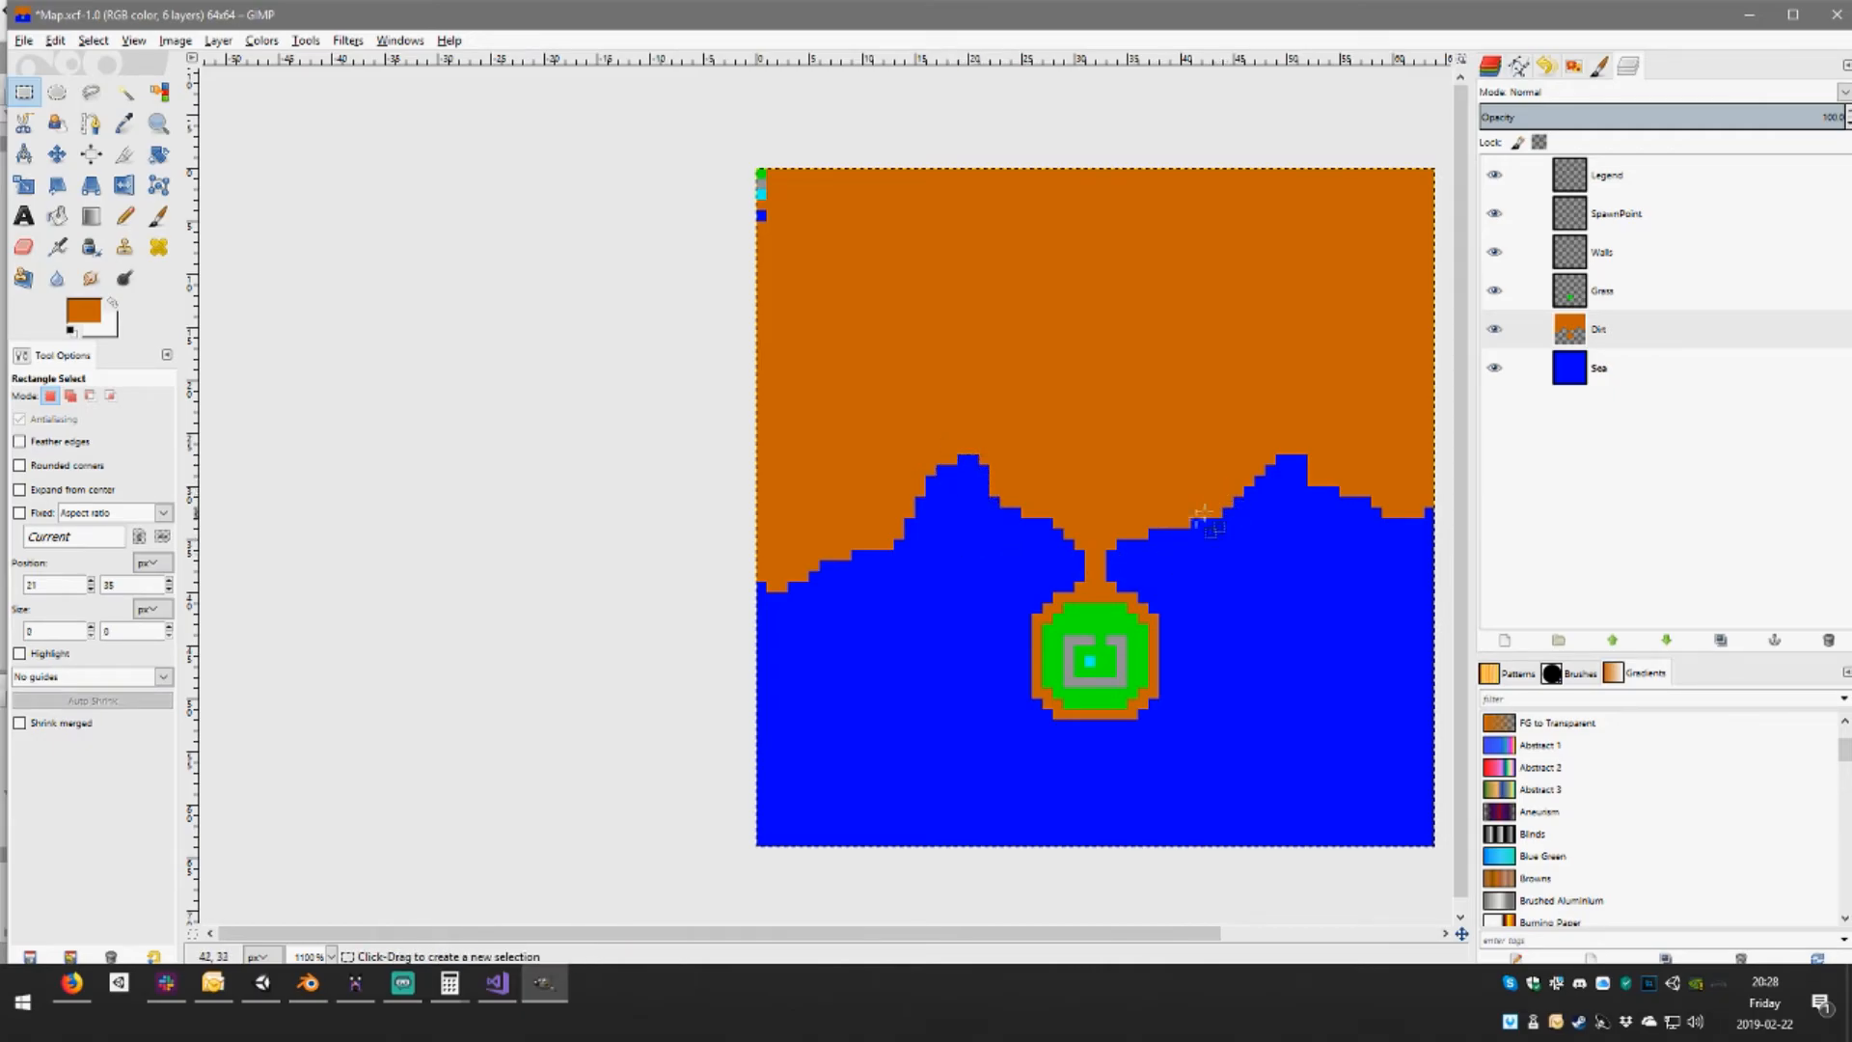
On the Grass layer, pencil a winding green line across the map above the shoreline and fill the area above it green
left_click(1646, 290)
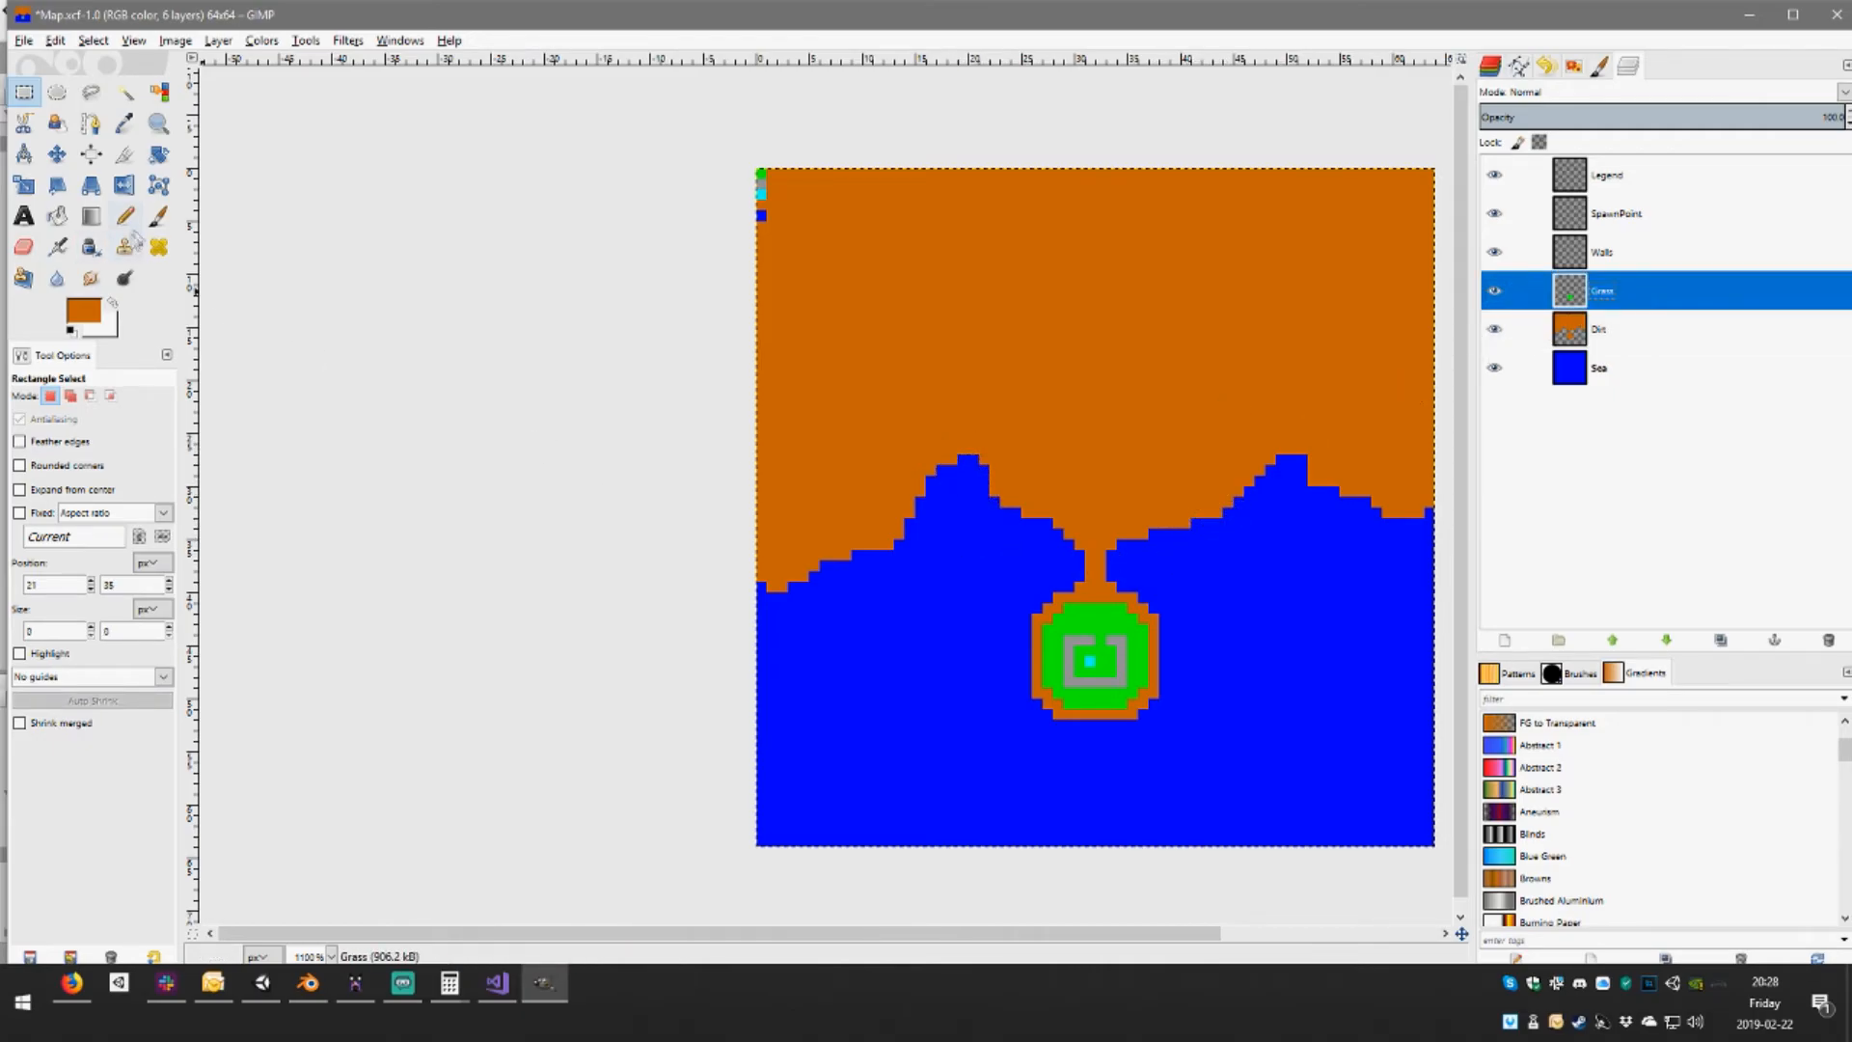
left_click(124, 215)
left_click(95, 313)
left_click(1292, 635)
left_click(1305, 710)
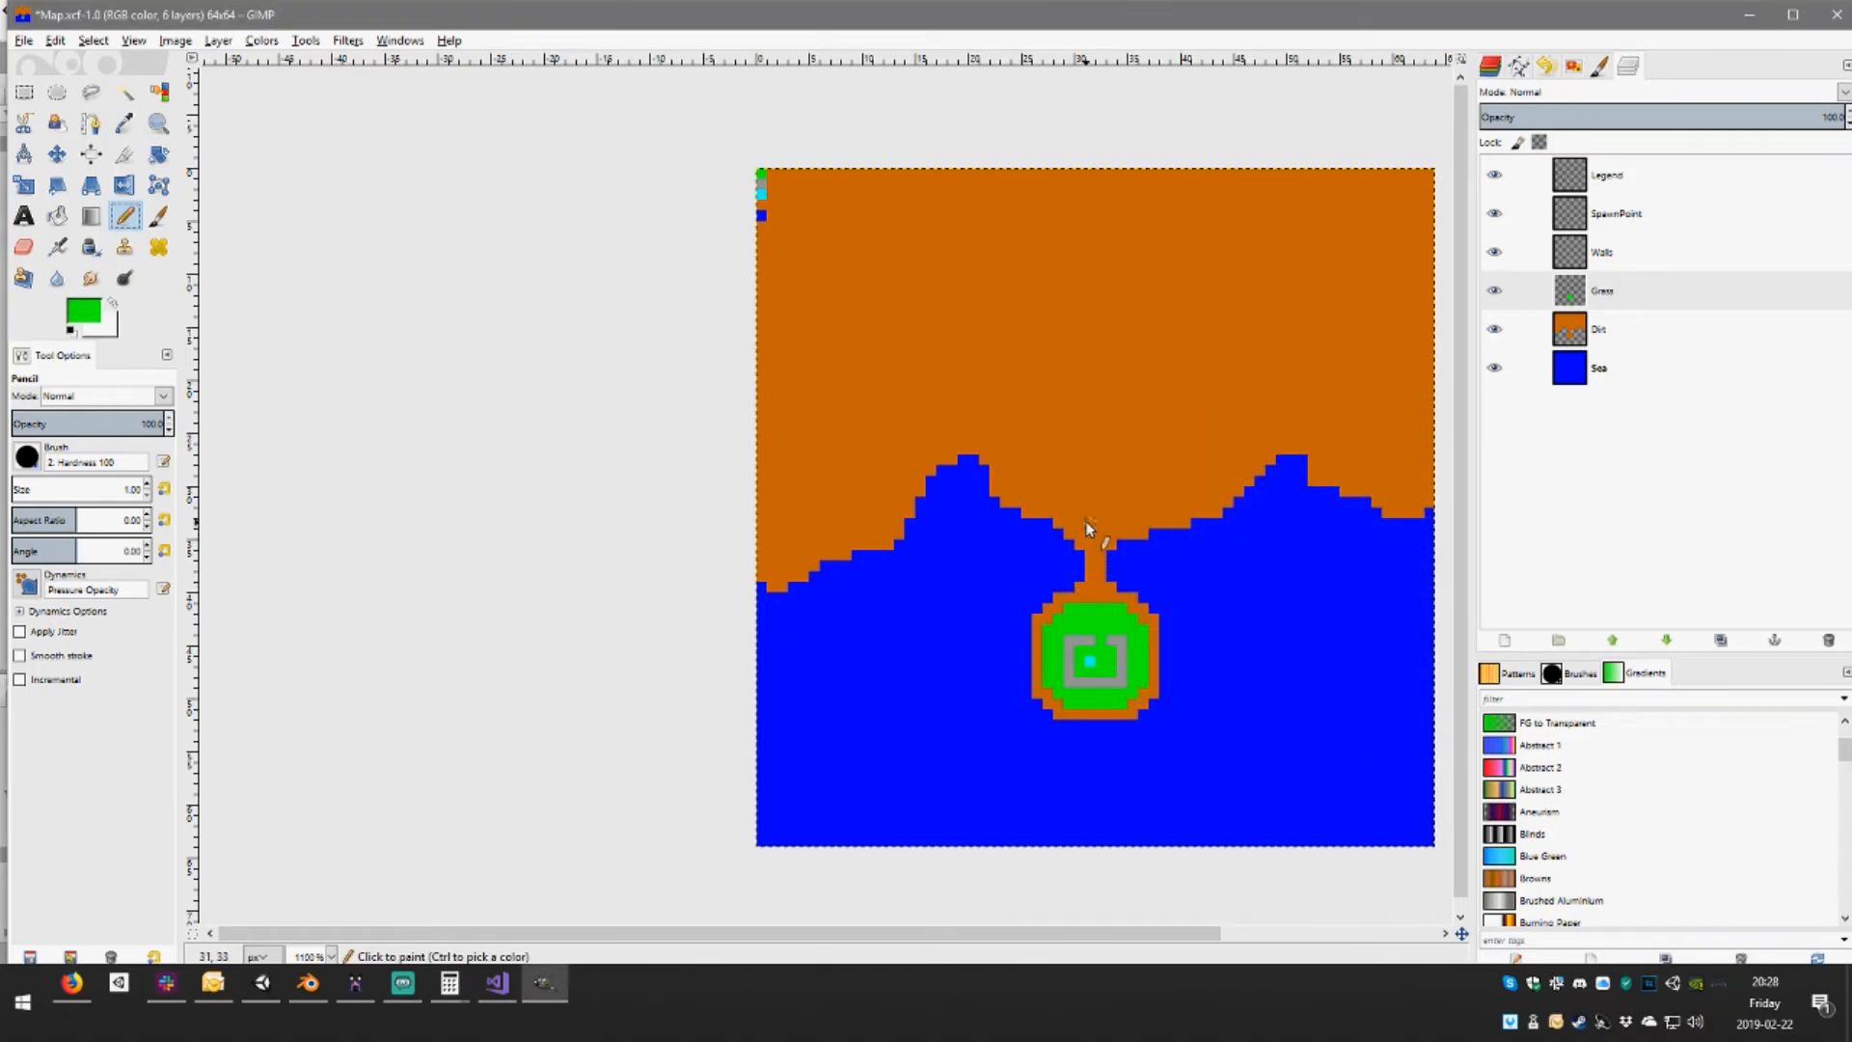
mouse_move(1004, 451)
left_mouse_down()
mouse_move(1037, 491)
mouse_move(1138, 504)
mouse_move(1194, 487)
mouse_move(1286, 413)
mouse_move(1434, 447)
left_mouse_up()
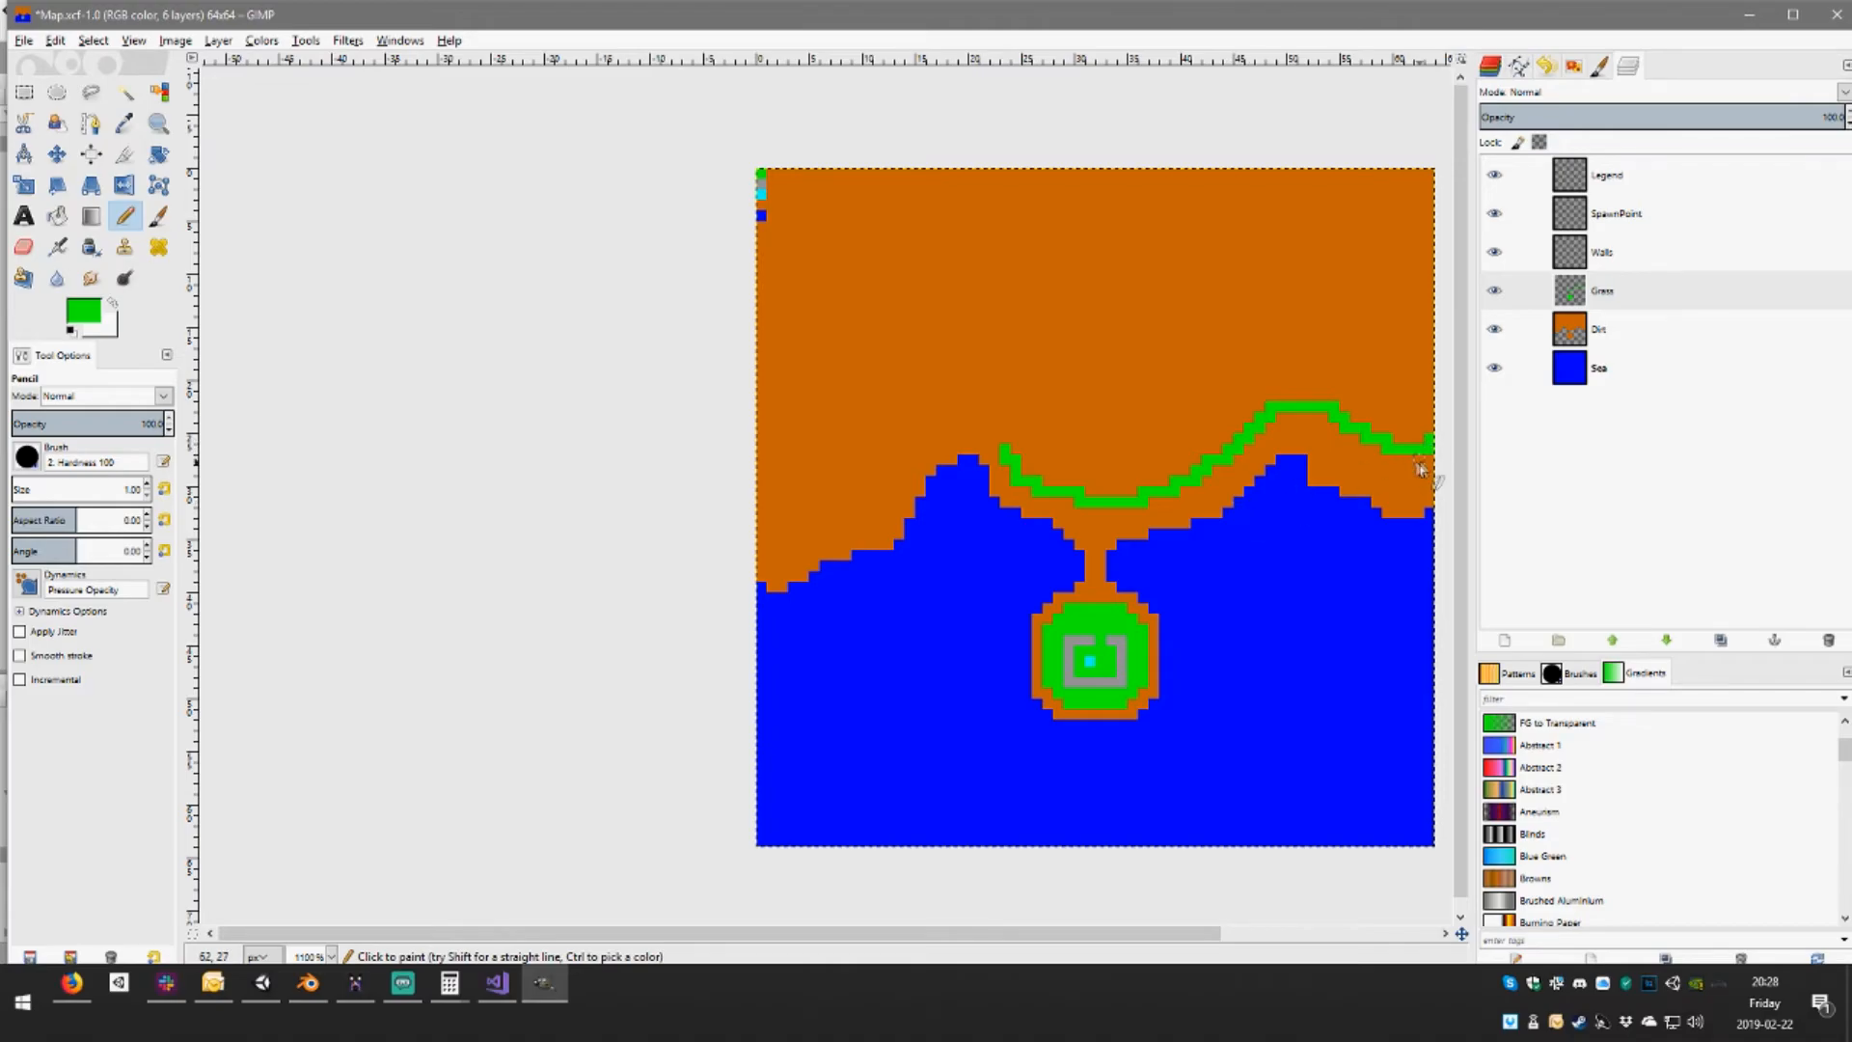
mouse_move(1012, 453)
left_mouse_down()
mouse_move(939, 415)
mouse_move(894, 444)
mouse_move(871, 506)
mouse_move(783, 544)
left_mouse_up()
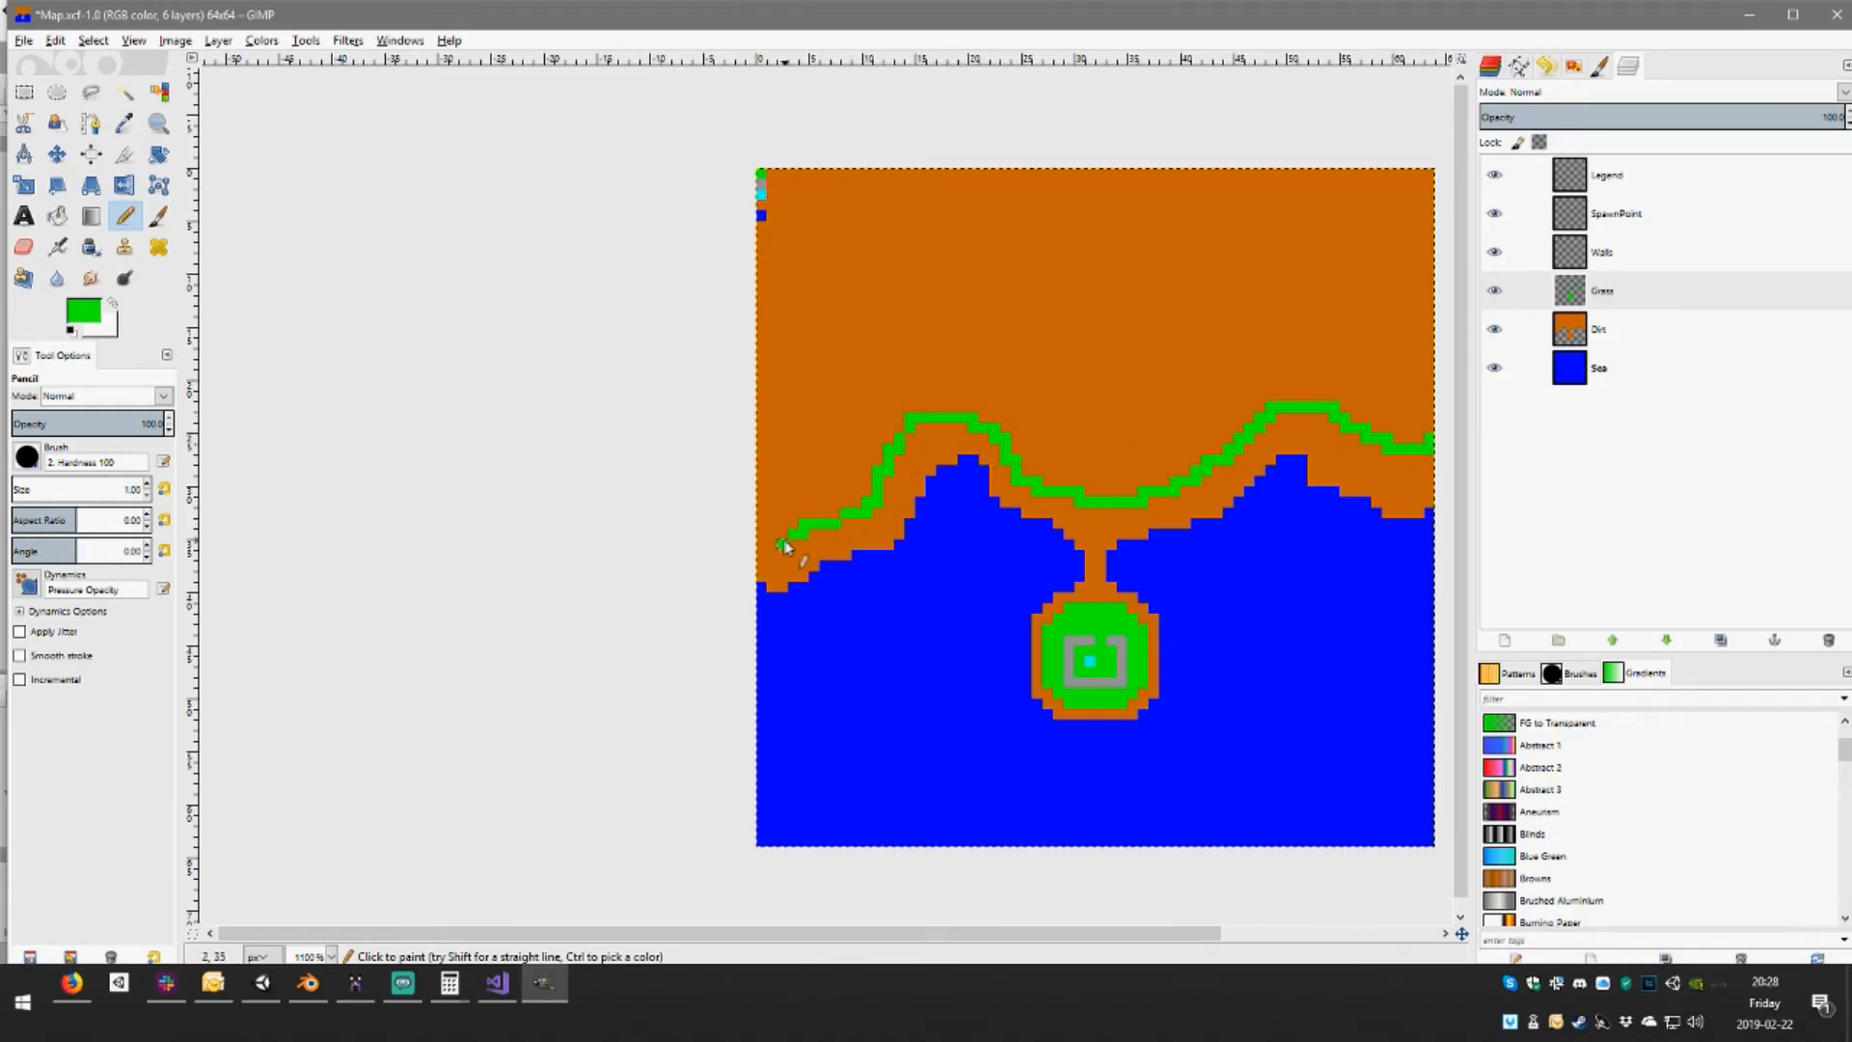
left_click(57, 215)
left_click(1013, 319)
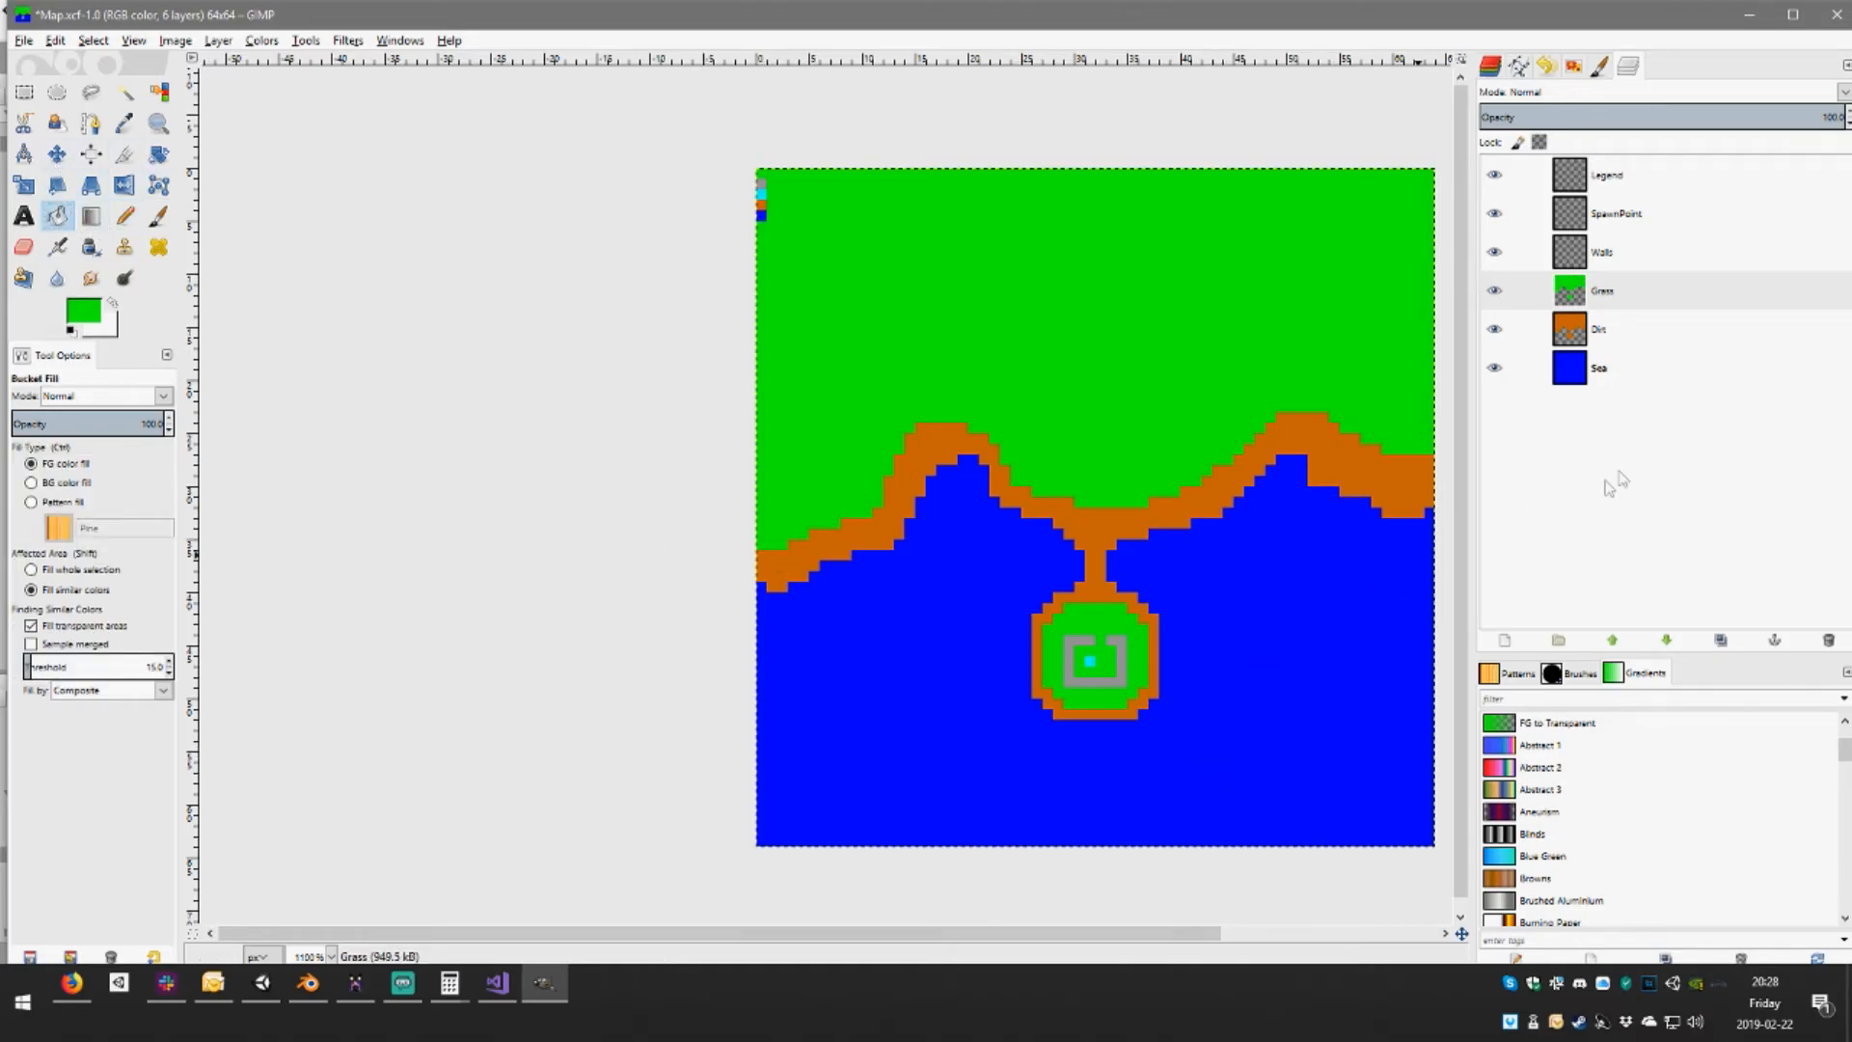
On the Walls layer, pick the existing wall gray and pencil two connected rooms with a passage to a larger upper room
left_click(1582, 253)
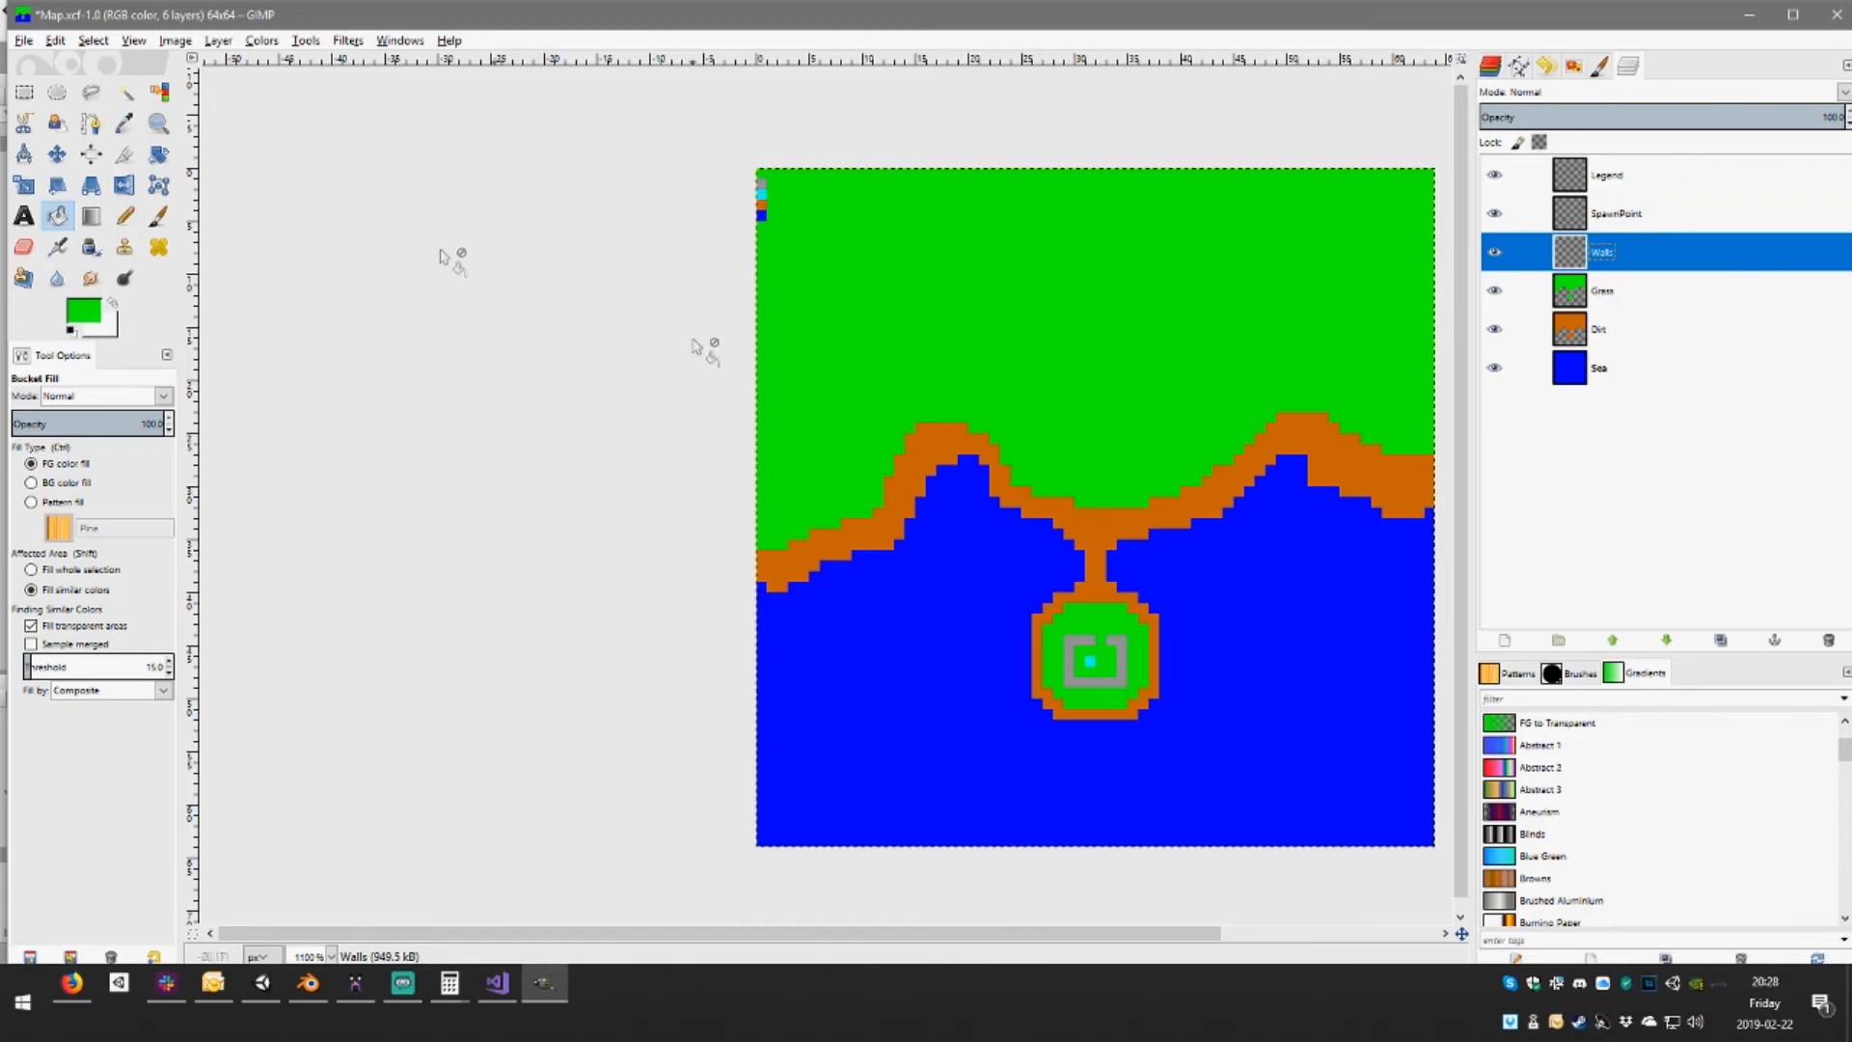
left_click(123, 122)
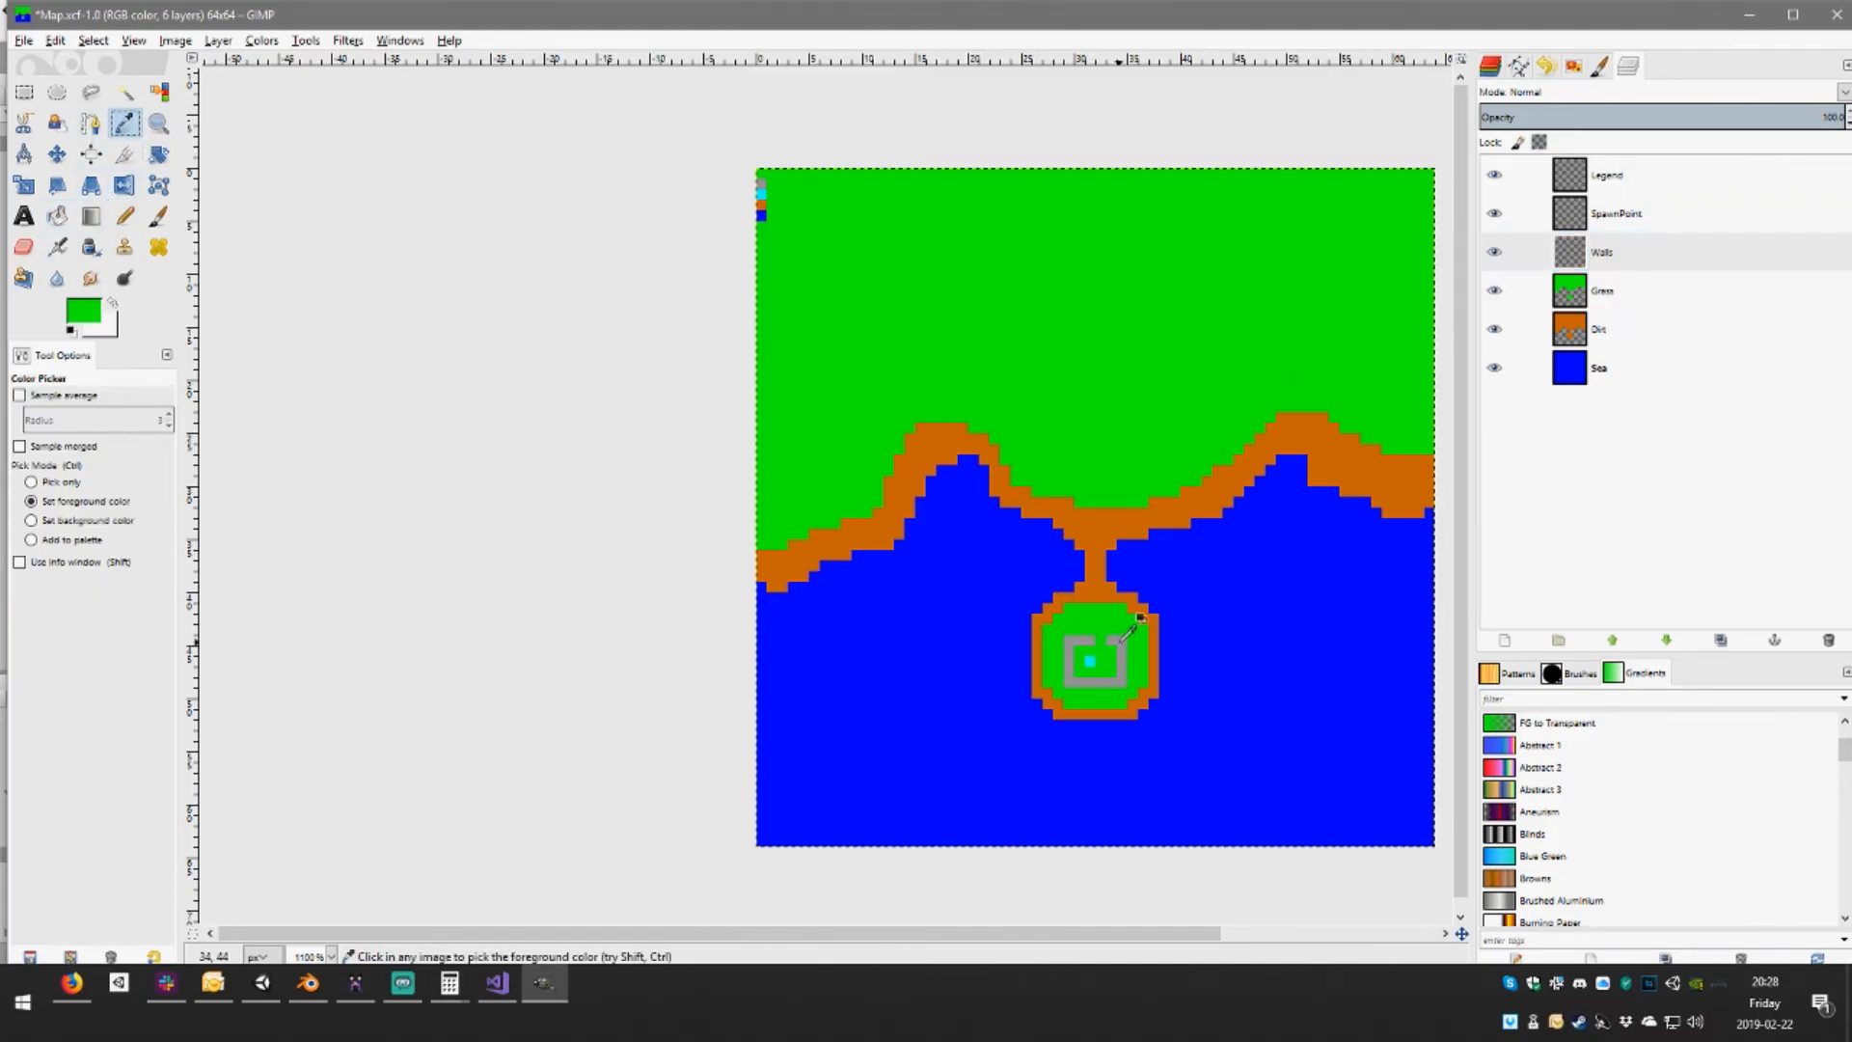
key("n")
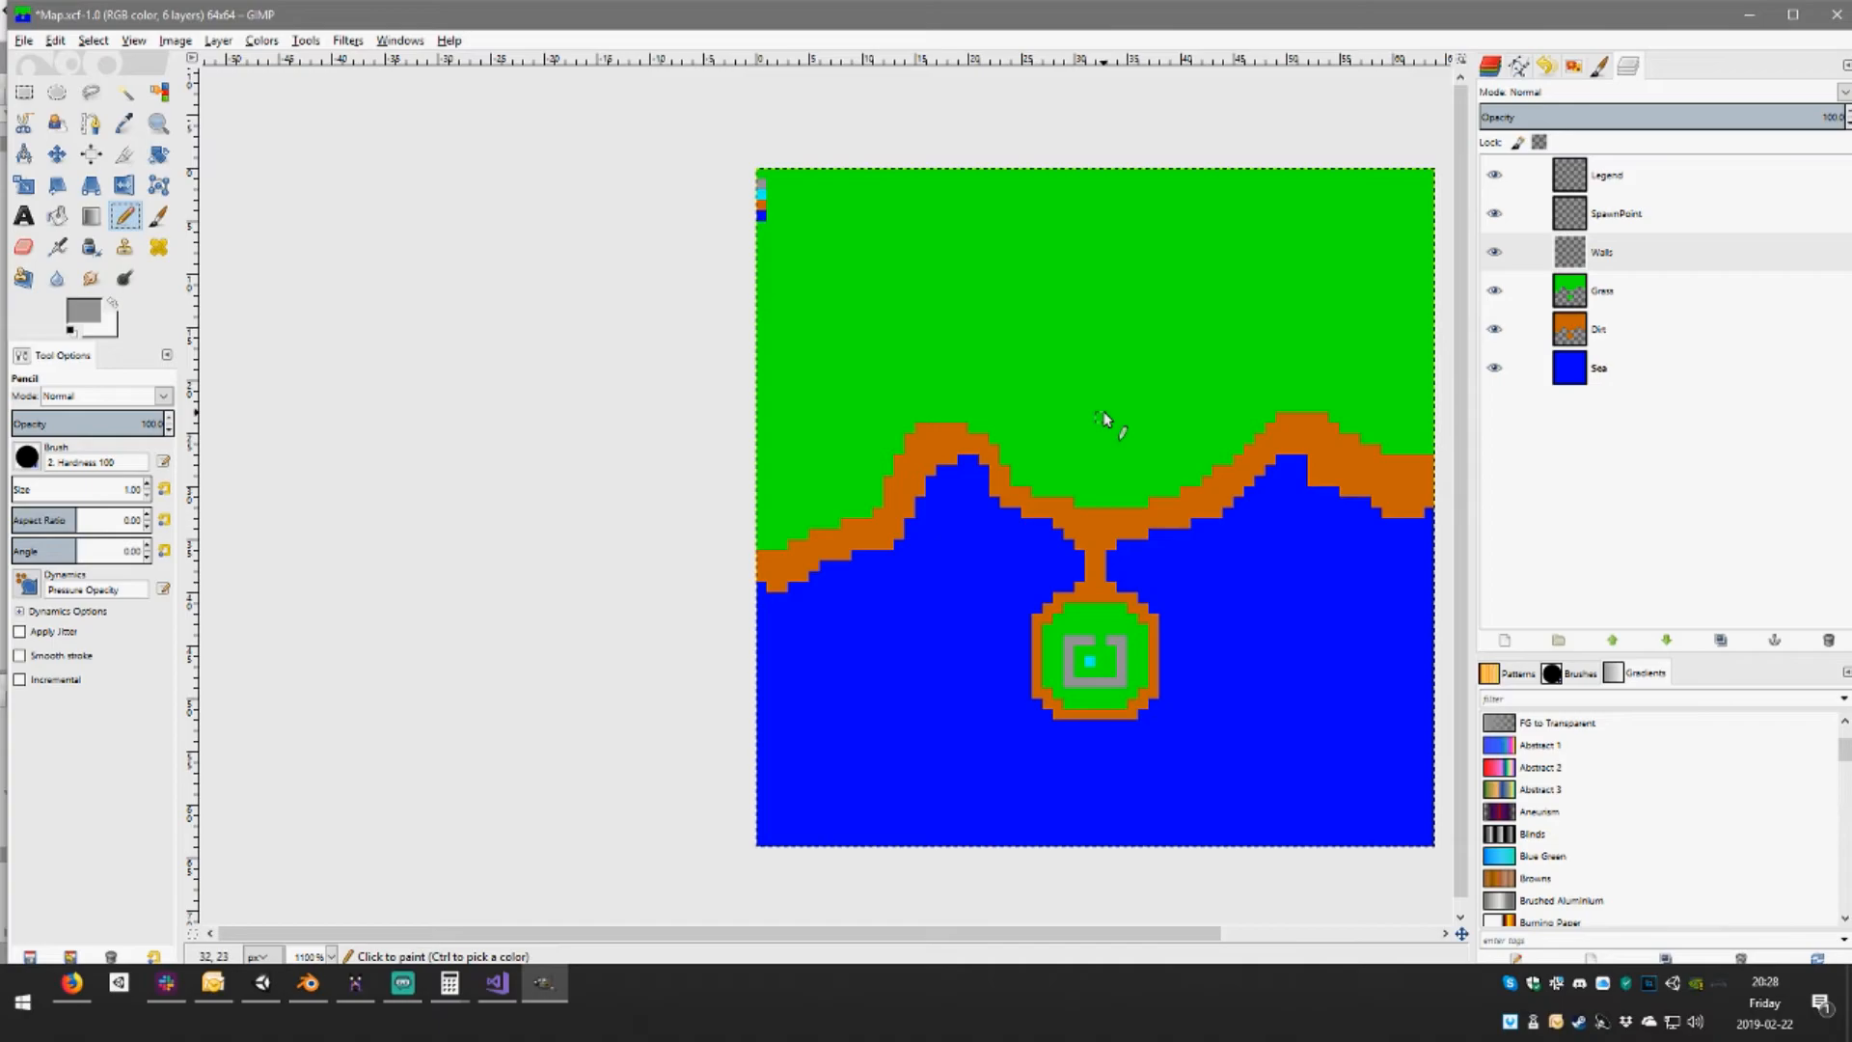
left_click(1070, 373)
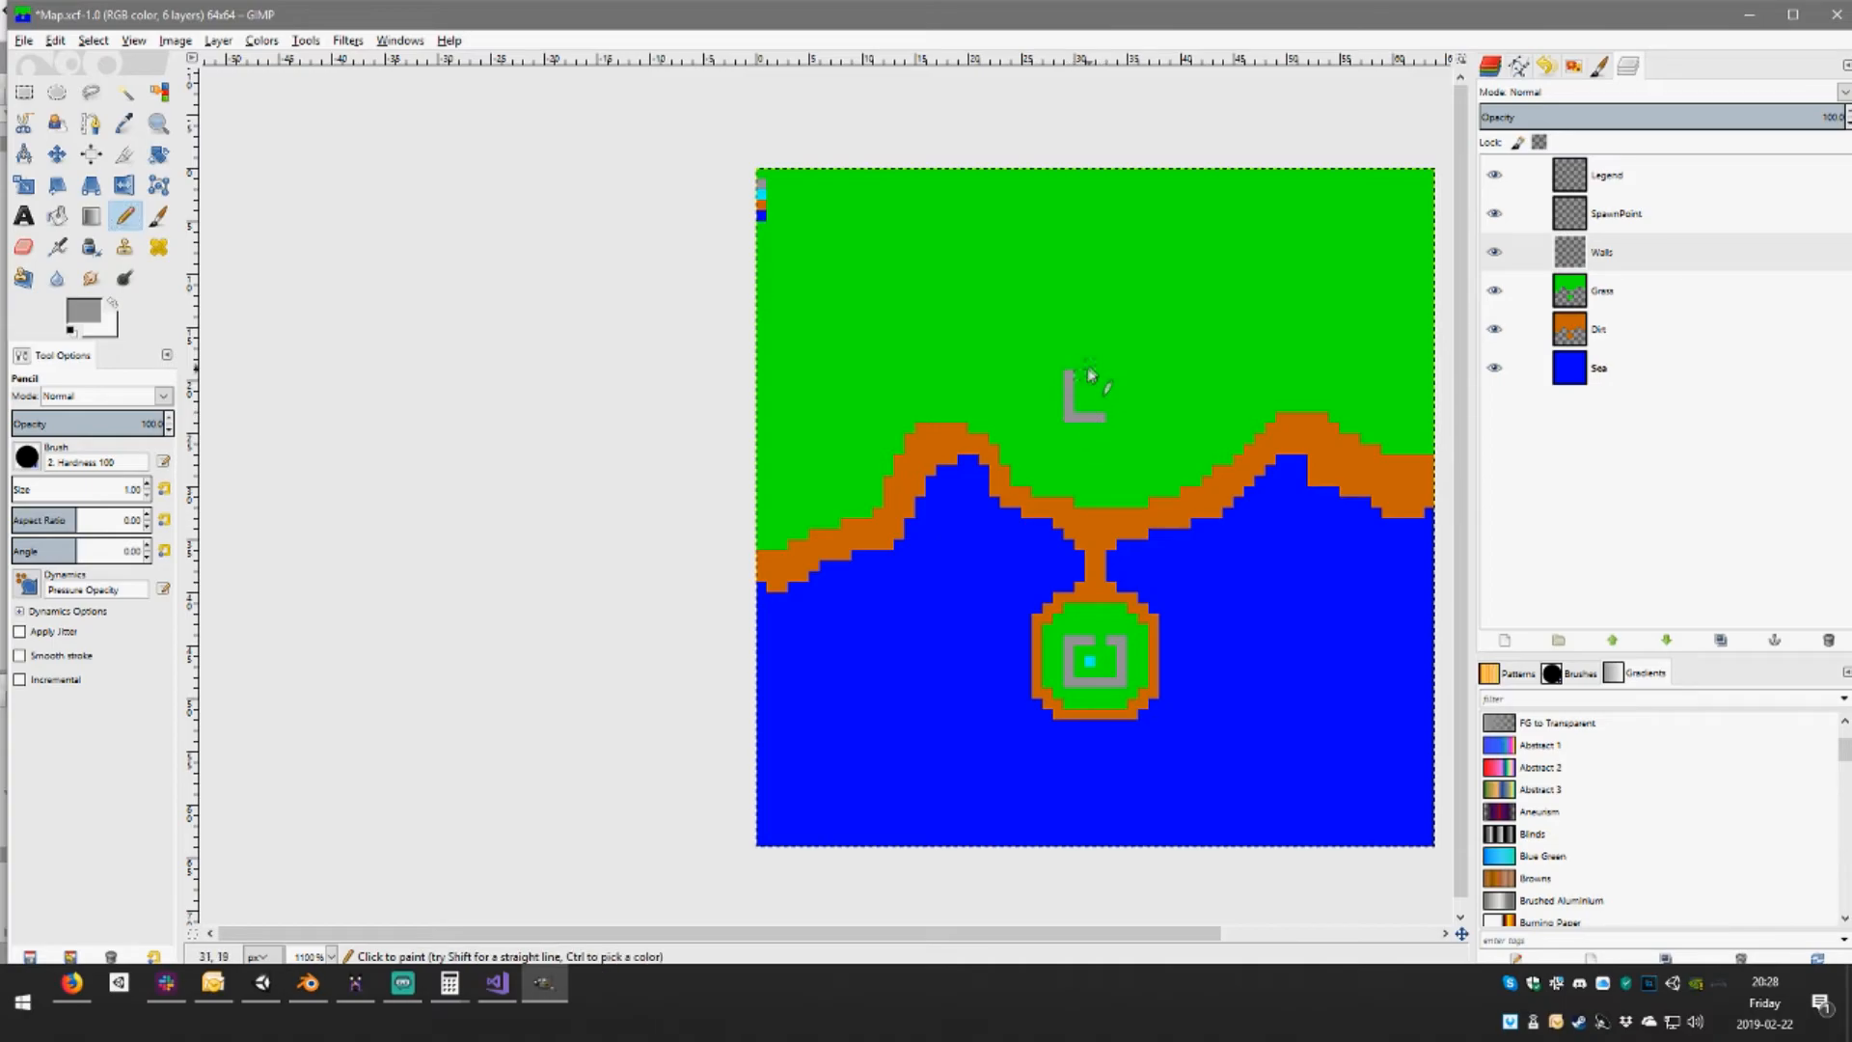
mouse_move(1071, 368)
left_mouse_down()
mouse_move(1148, 367)
mouse_move(1153, 420)
left_mouse_up()
mouse_move(1158, 365)
left_mouse_down()
mouse_move(1225, 365)
mouse_move(1227, 335)
left_mouse_up()
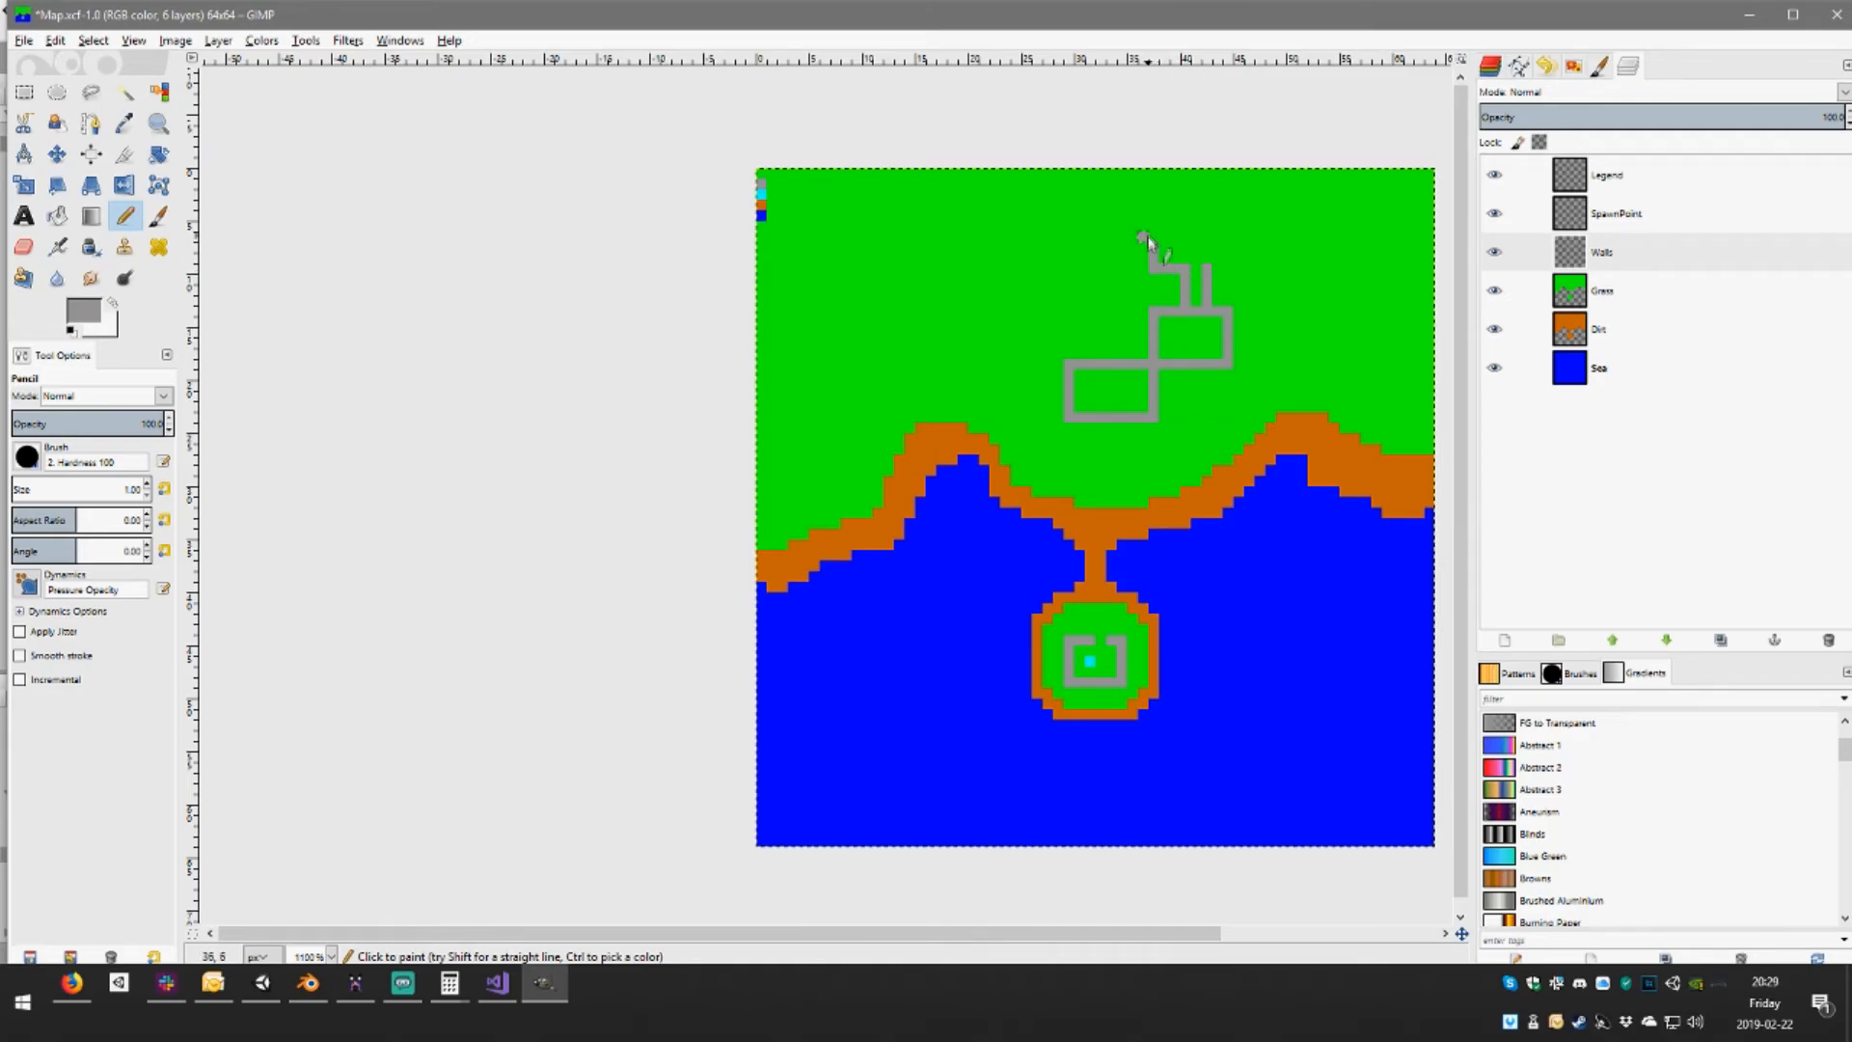
left_click_drag(1148, 229, 1274, 220)
left_click_drag(1304, 271, 1231, 287)
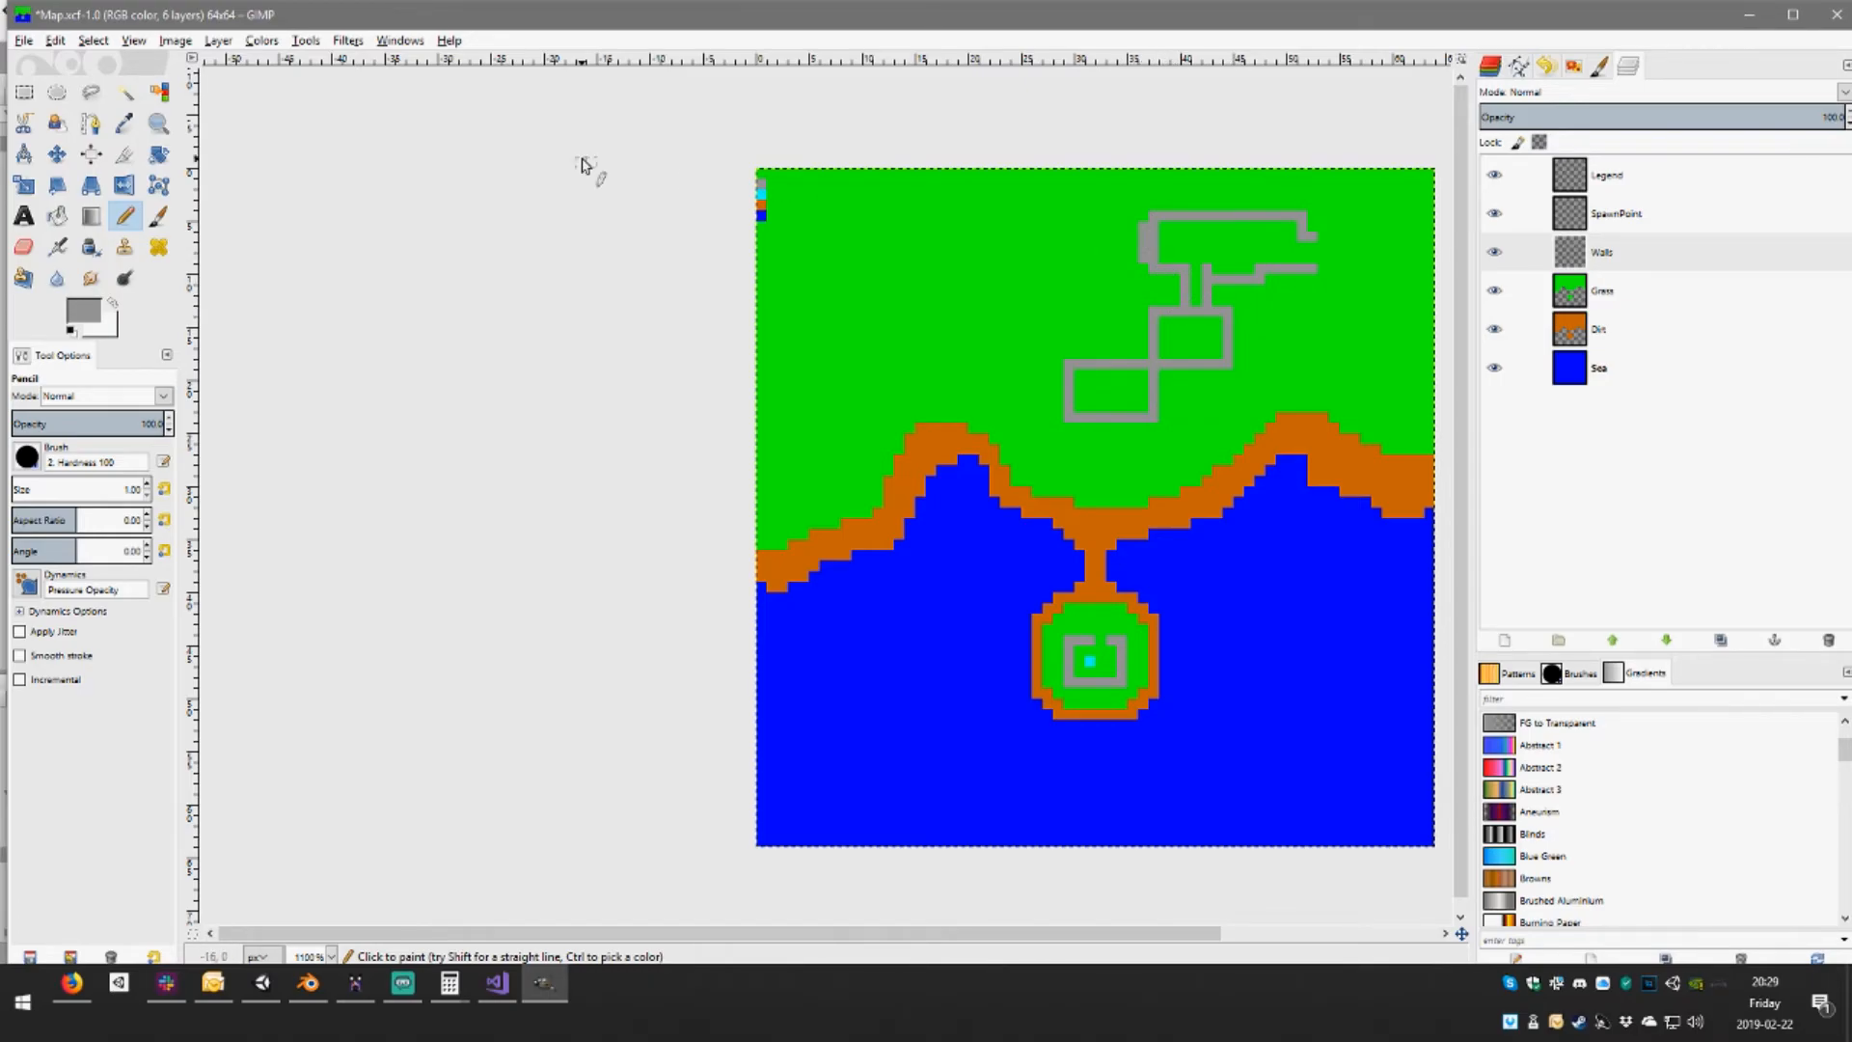
Select and delete the surplus gray pixels along the upper room's left wall
left_click(24, 91)
left_click_drag(1106, 211, 1200, 332)
left_click(1165, 365)
key("Delete")
Cut doorway gaps in the middle room's left wall and the lower room's top wall
left_click(1165, 362)
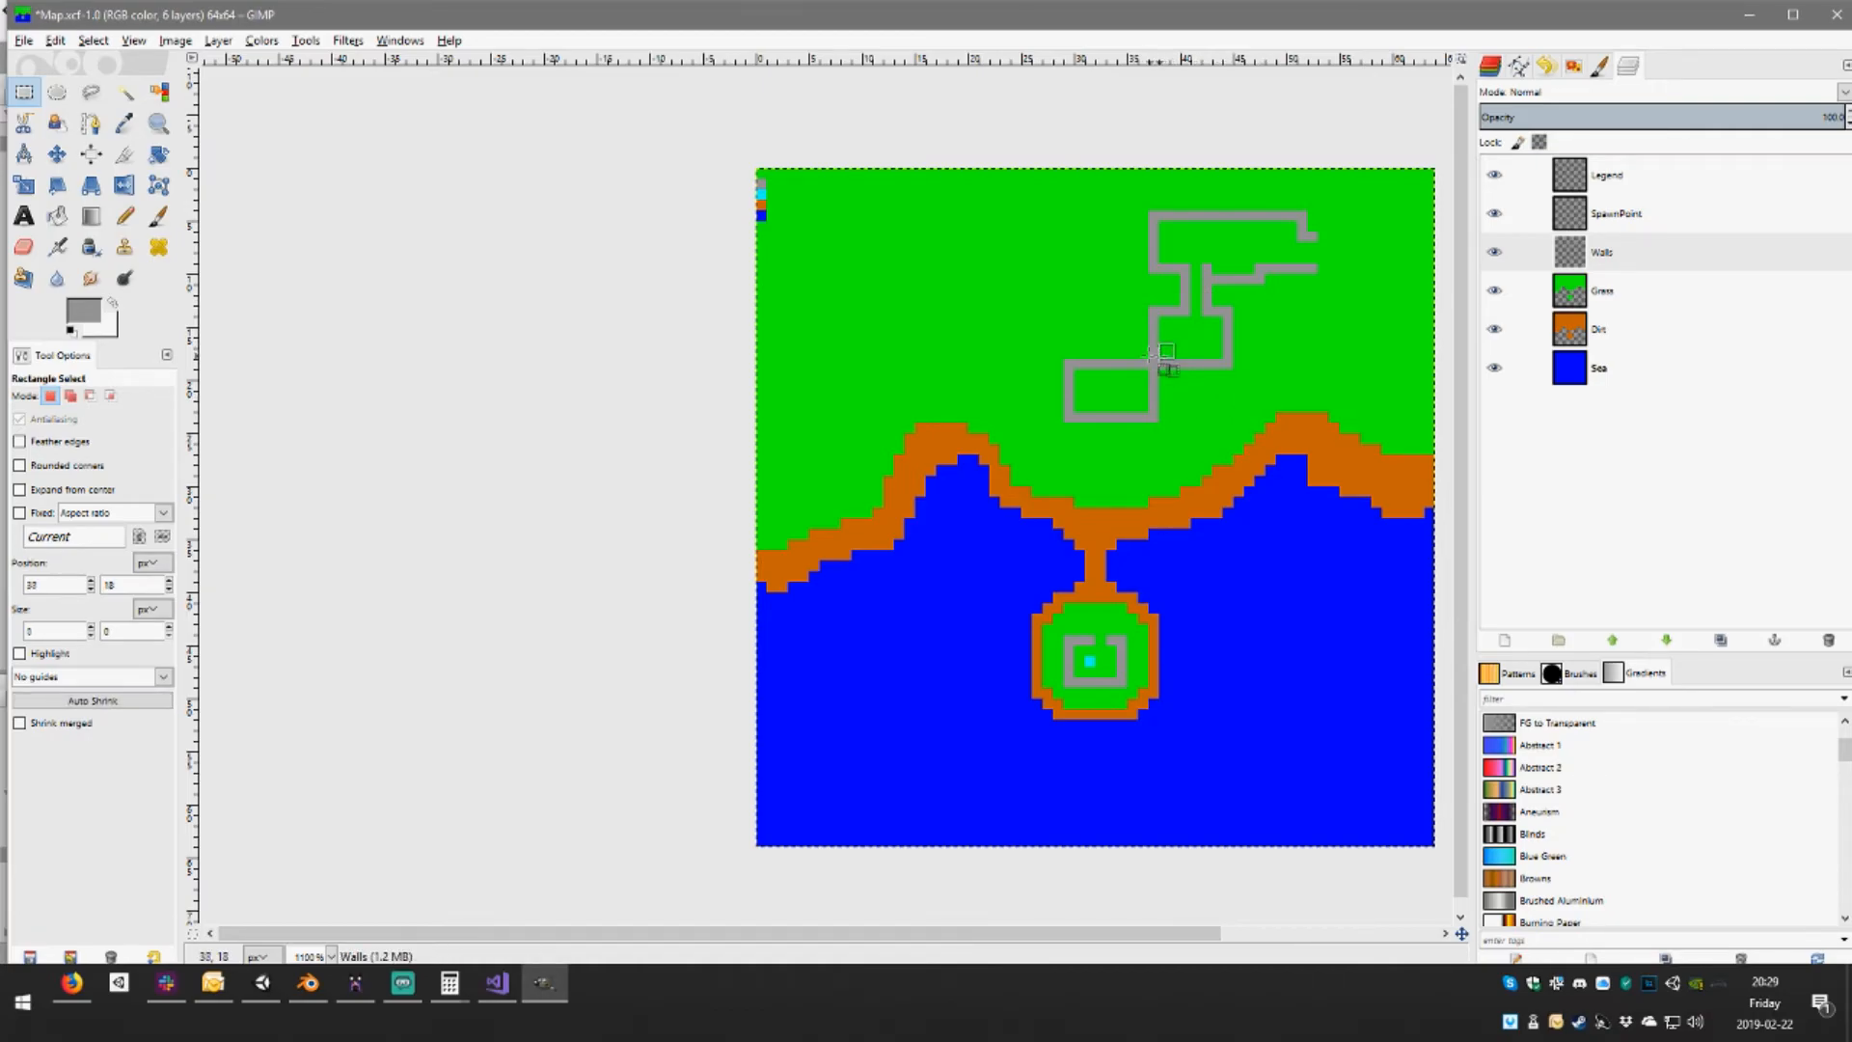
left_click(1115, 395)
left_click_drag(1107, 357, 1115, 377)
key("Delete")
left_click(1257, 372)
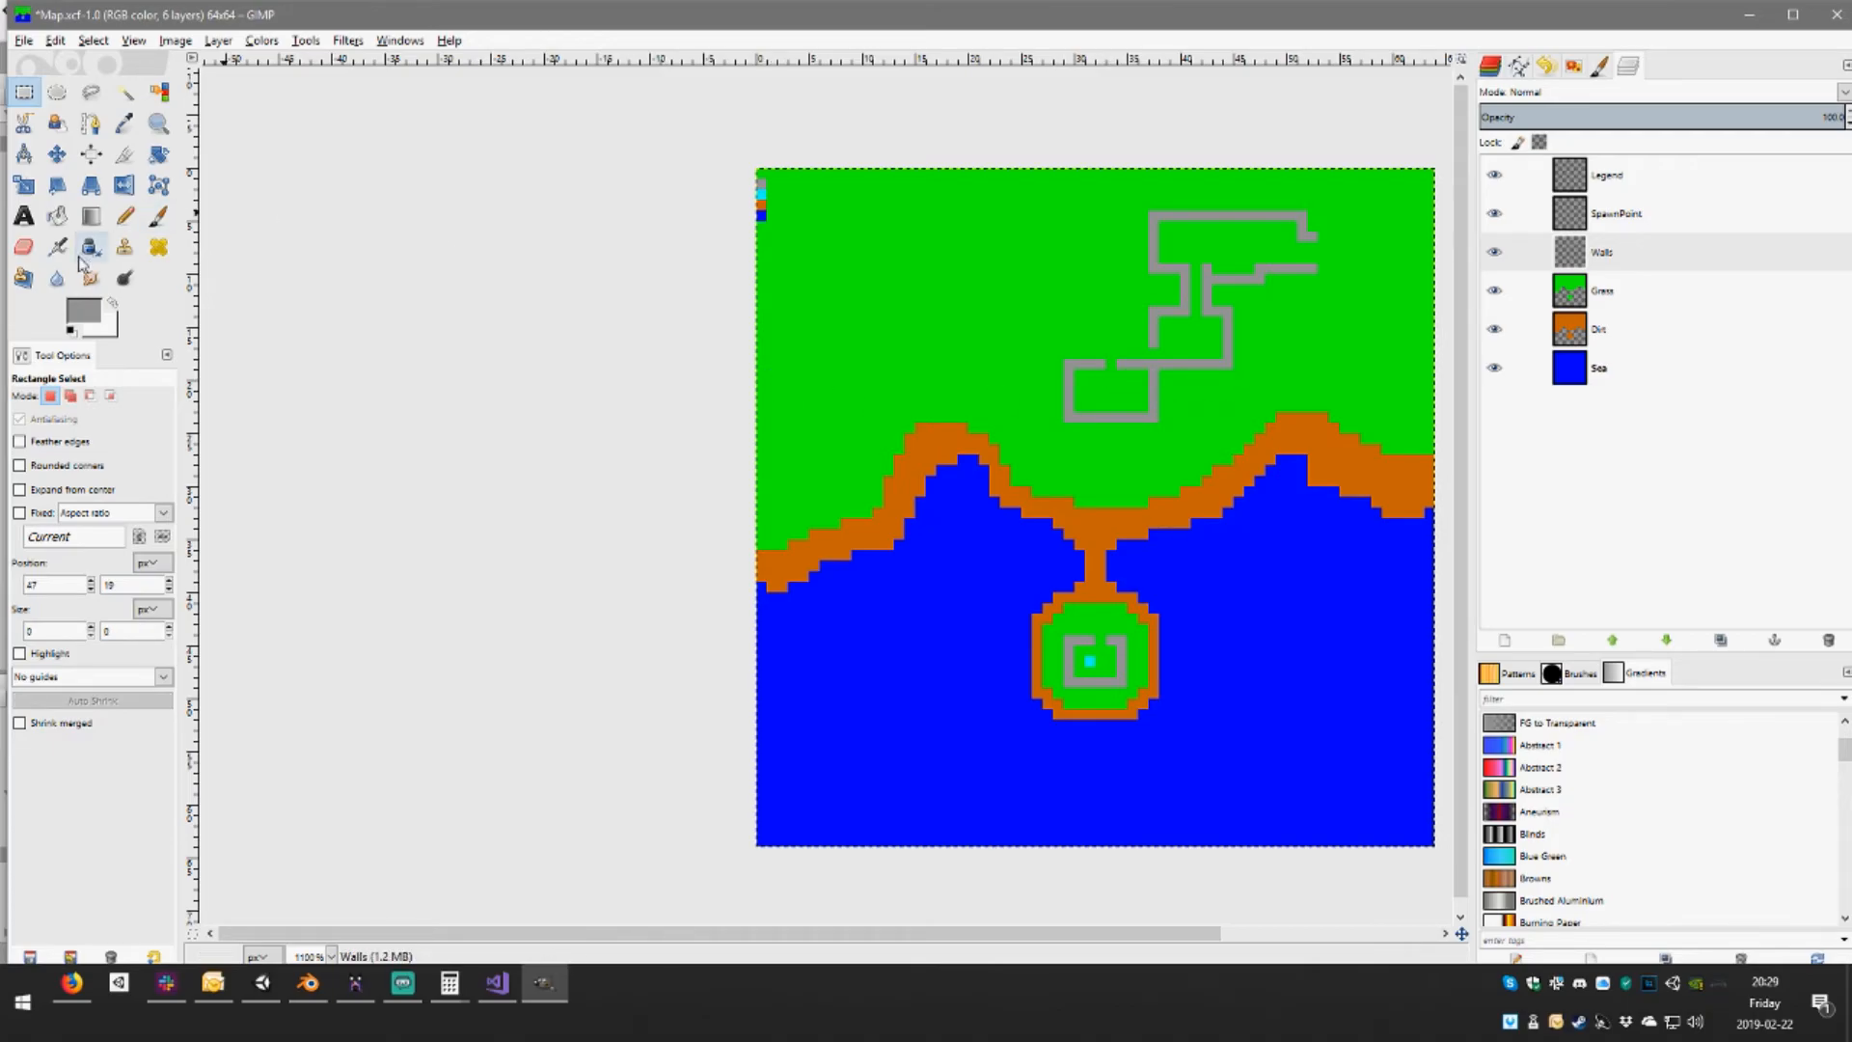
Pencil gray walls enclosing another room above the lower room and trim the surplus wall pixels
left_click(124, 215)
mouse_move(1144, 313)
left_mouse_down()
mouse_move(1067, 318)
mouse_move(1071, 376)
mouse_move(1033, 291)
left_mouse_up()
left_click(26, 95)
key("Delete")
left_click(1178, 455)
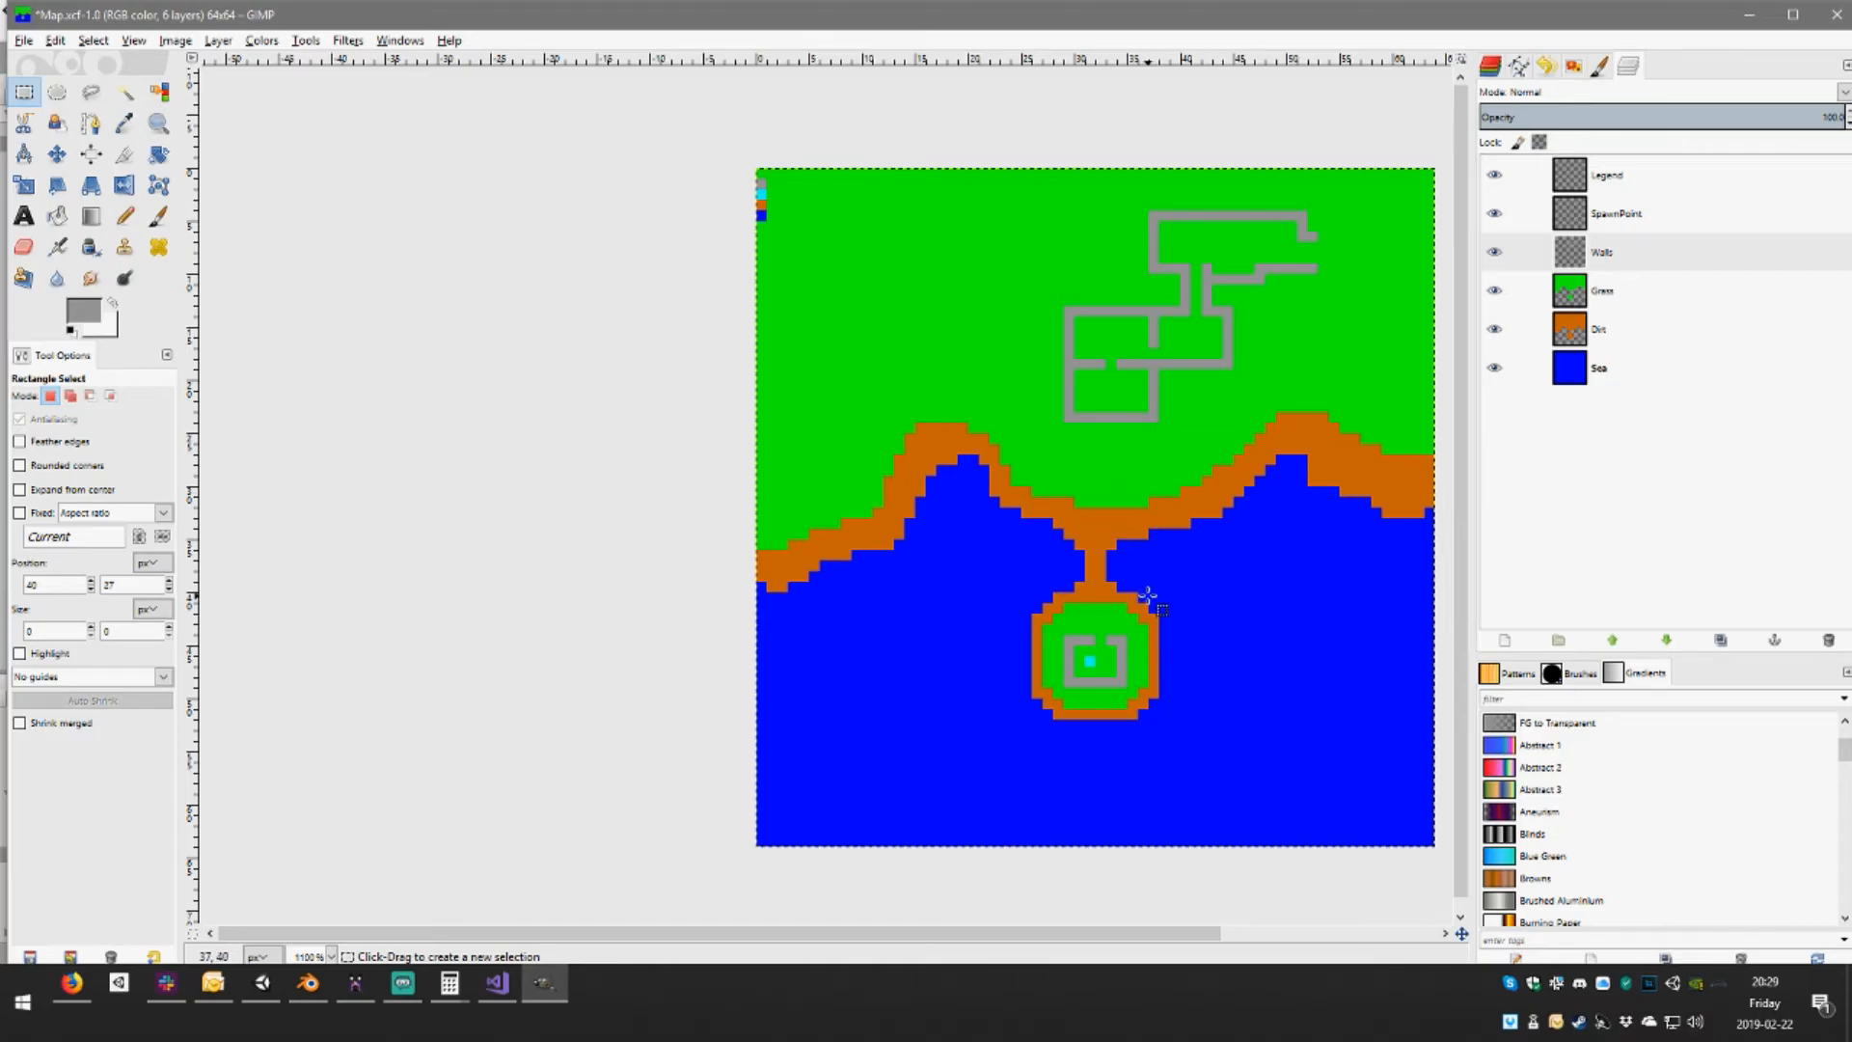
On the Dirt layer, select and delete a small dirt block beside the shoreline's right peak to smooth its edge
left_click_drag(1319, 508, 1287, 477)
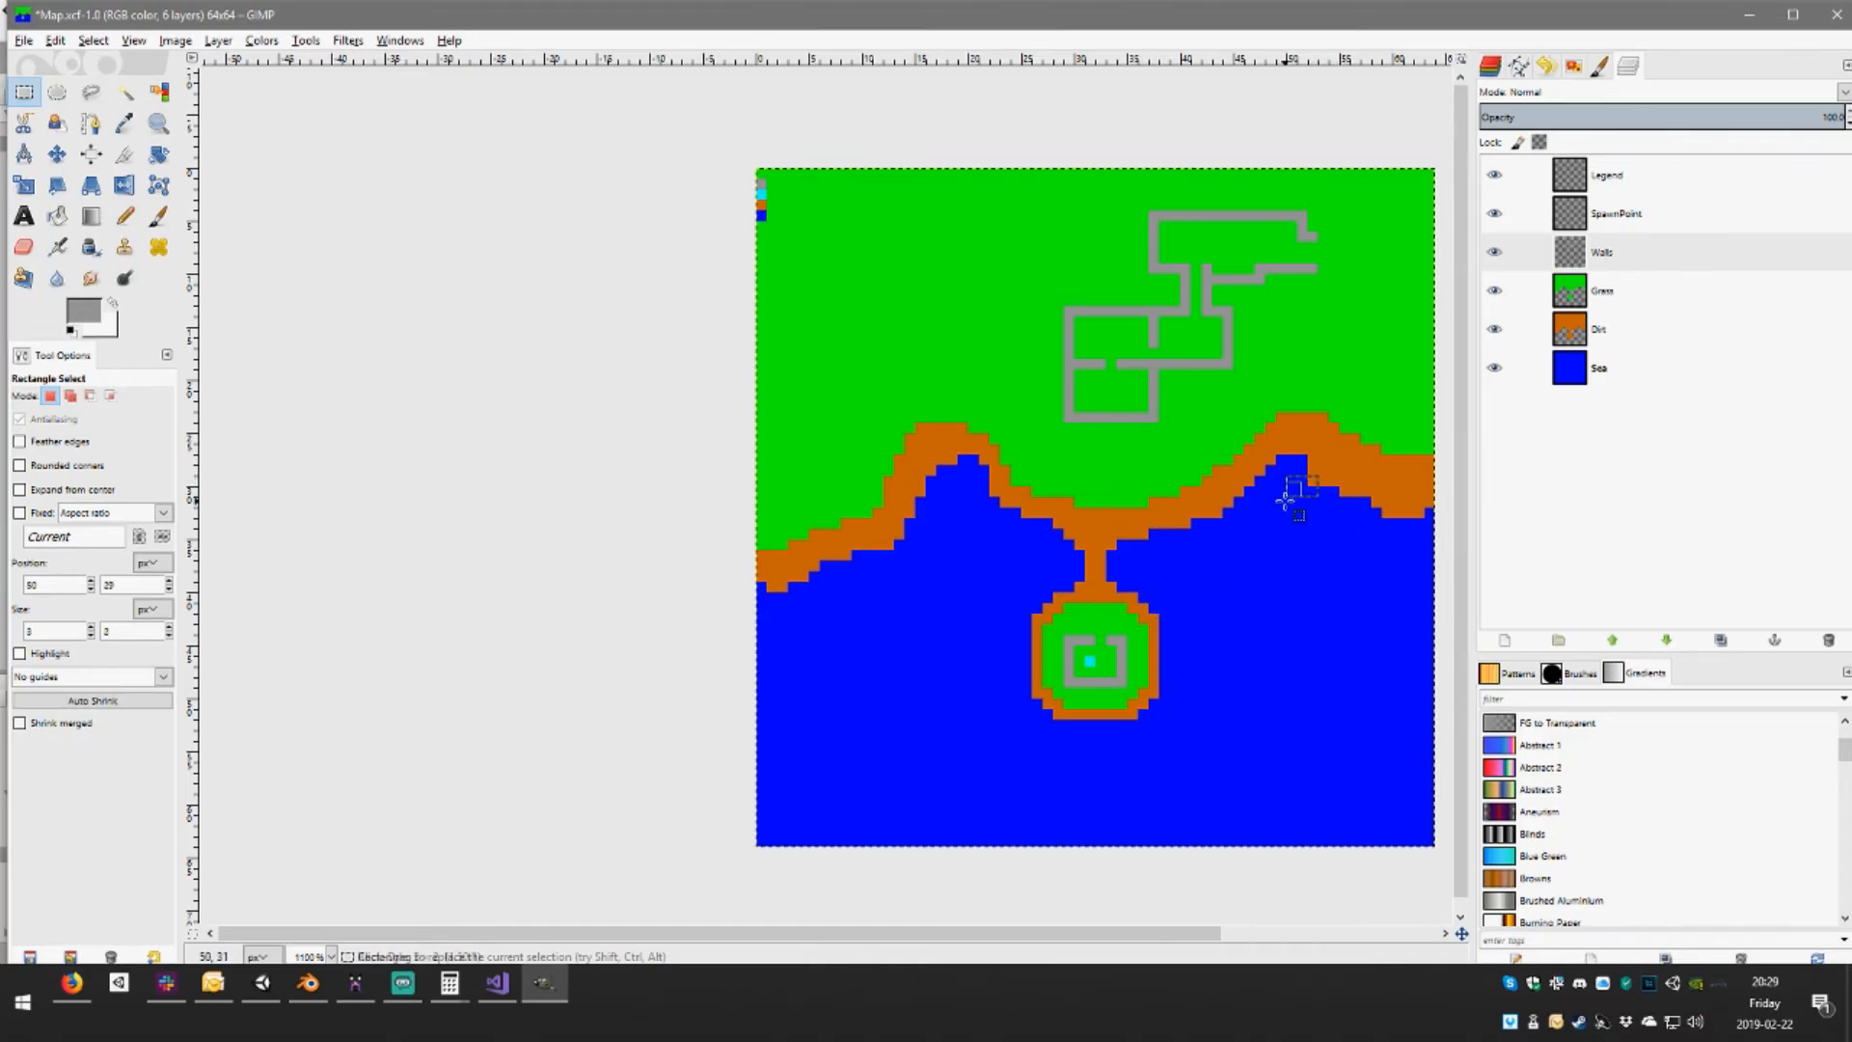
left_click(1595, 340)
left_click(1263, 665)
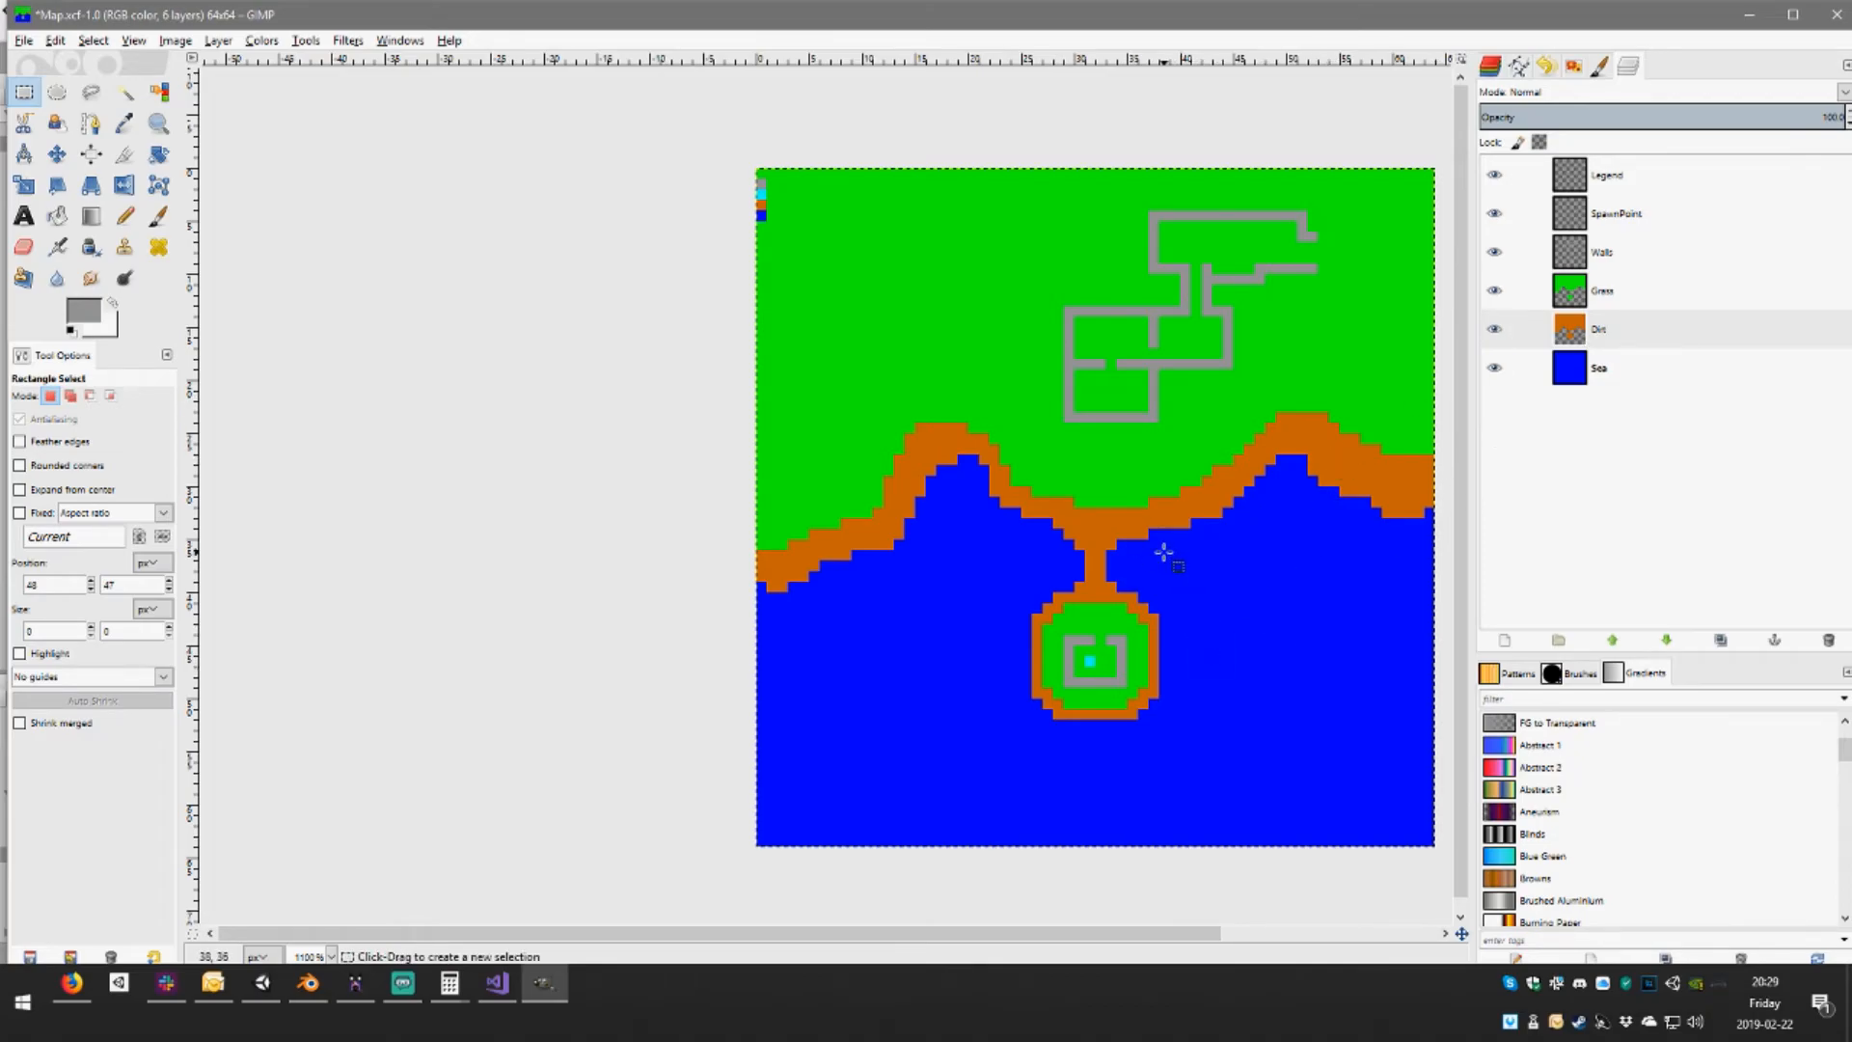
On the SpawnPoint layer, sample the island spawn marker's cyan and pencil one spawn pixel inside the mainland's lower room
left_click(131, 226)
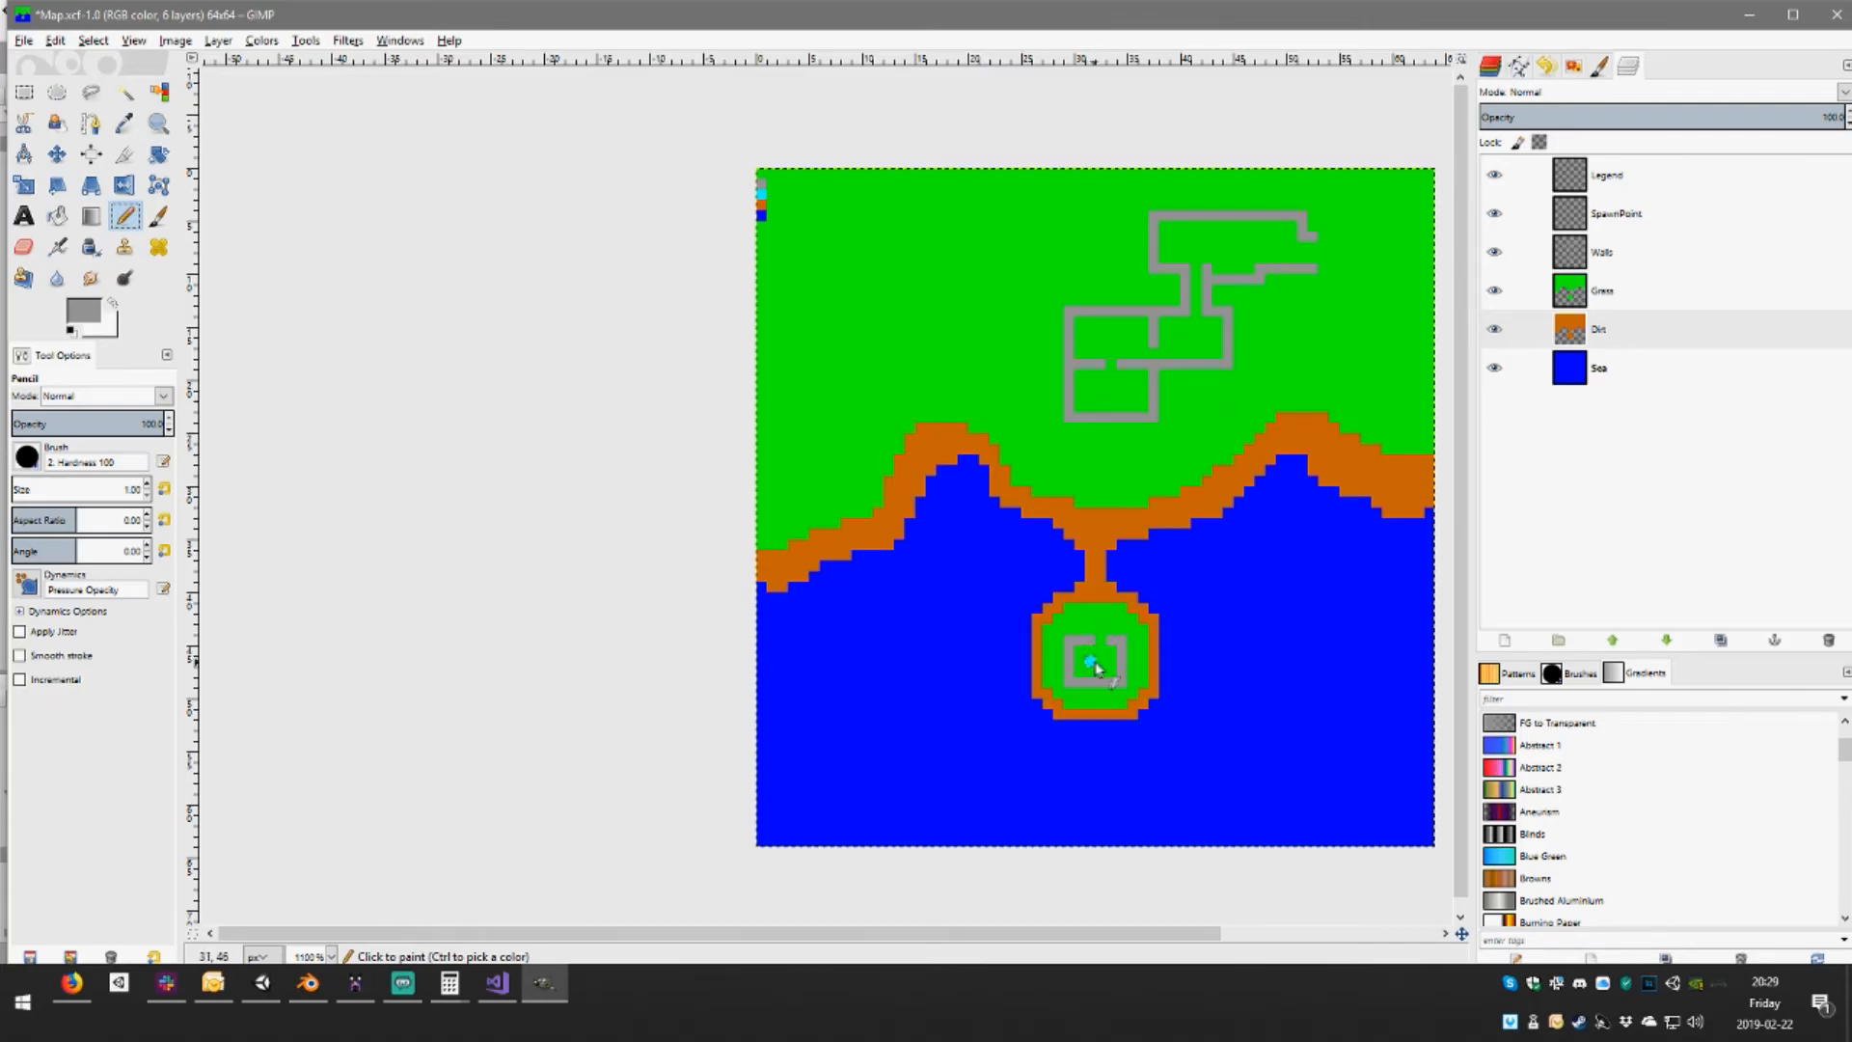
left_click(1597, 291)
left_click(1641, 221)
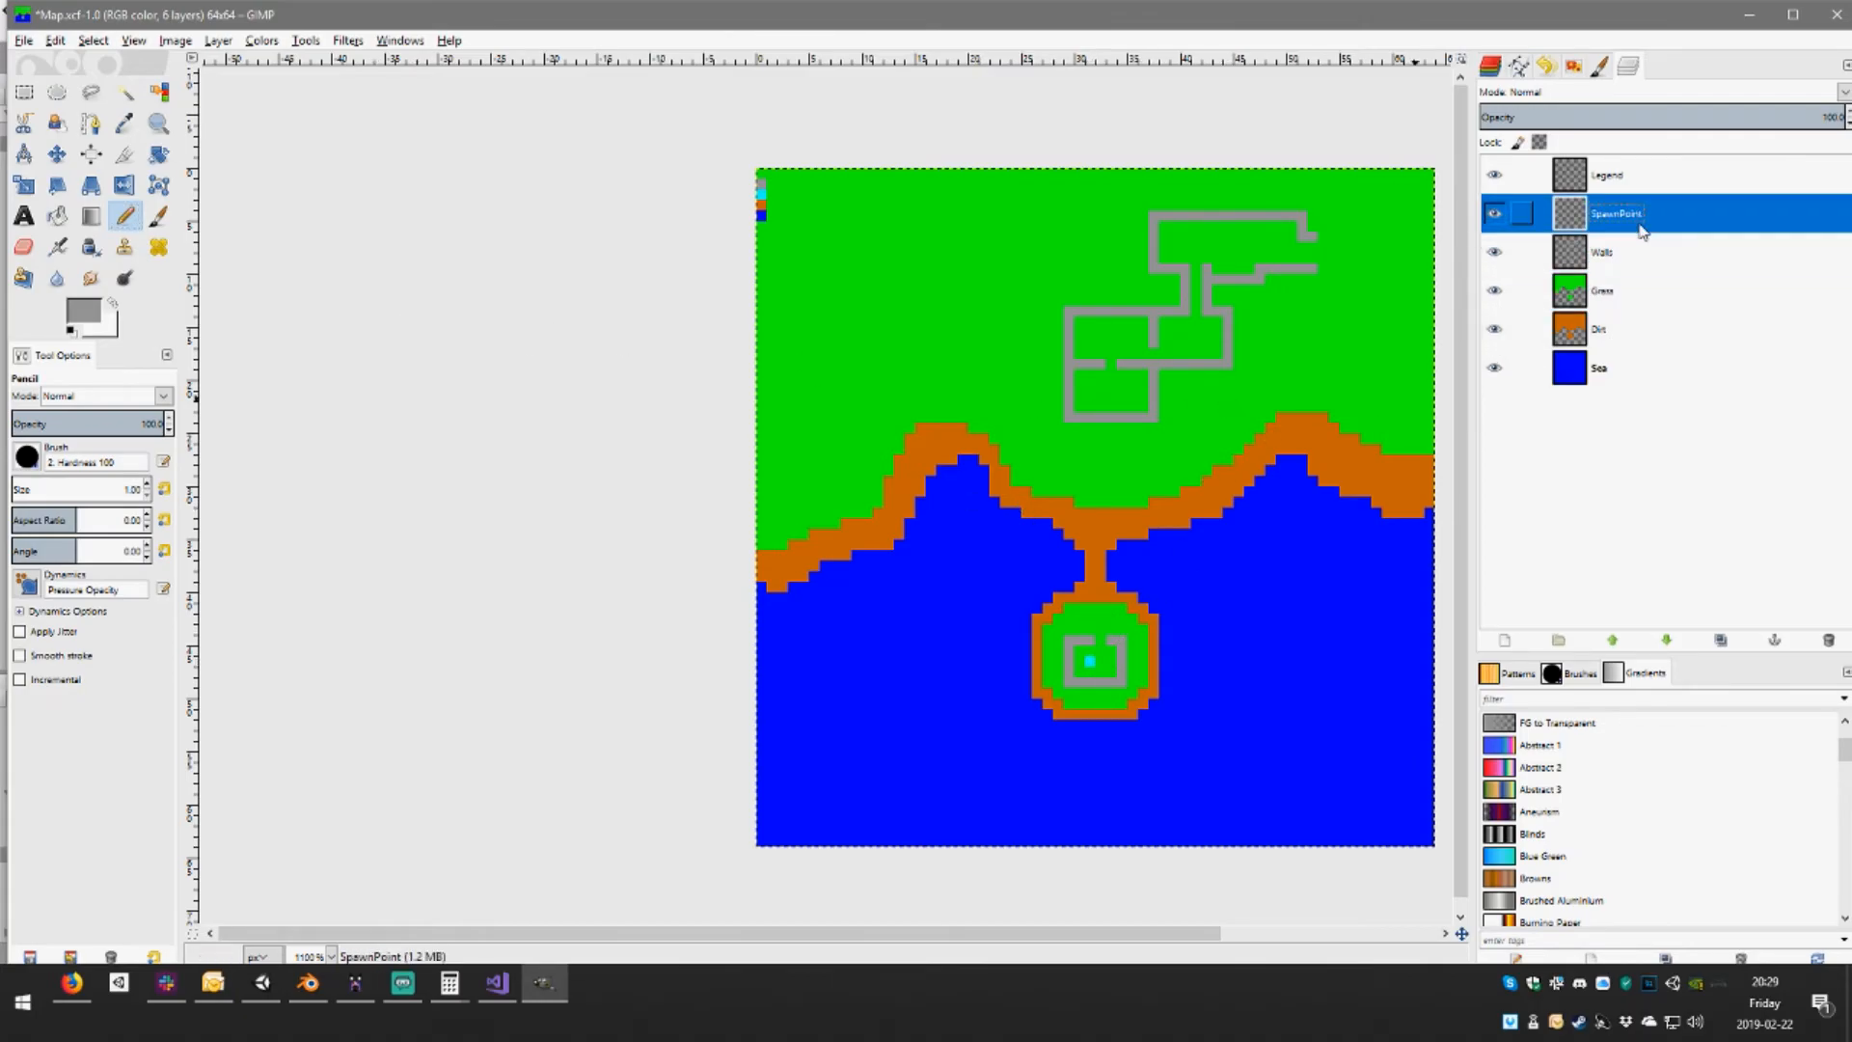
left_click(1090, 662, "ctrl")
left_click(1112, 386)
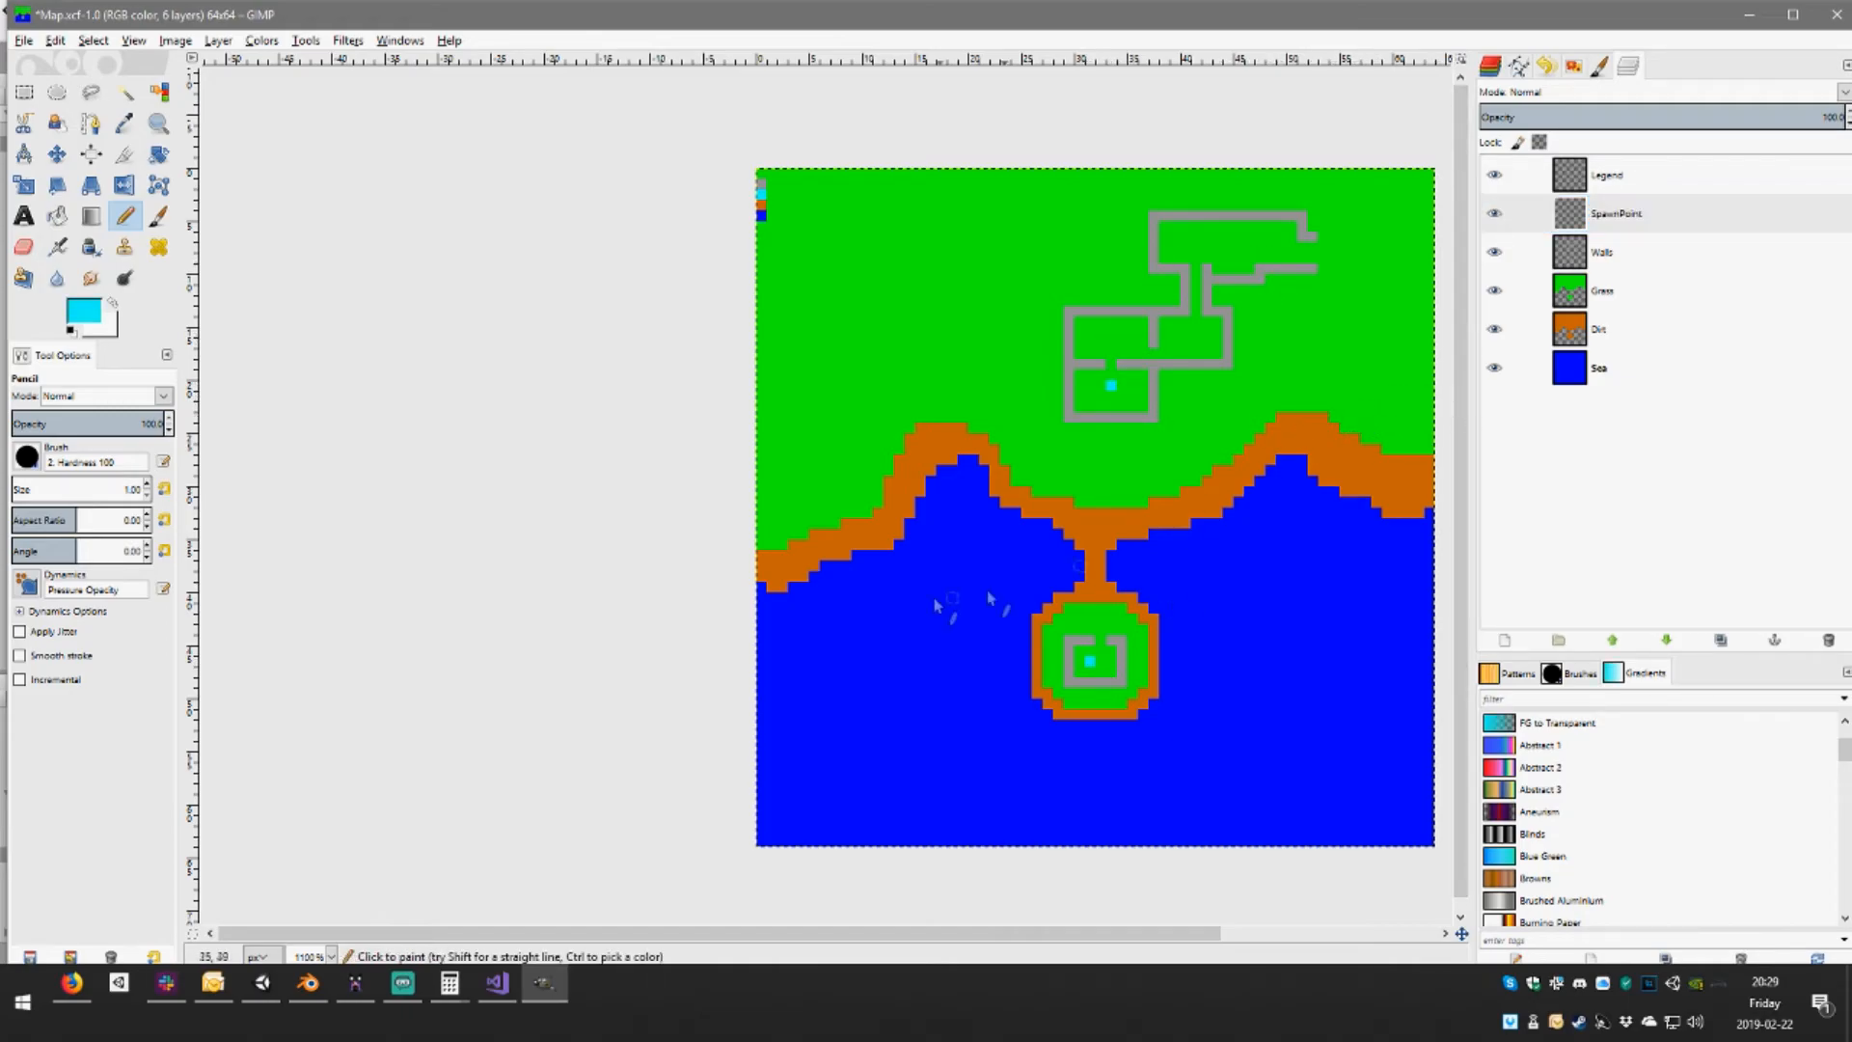
Hide the Legend layer and save the map image
left_click(1499, 177)
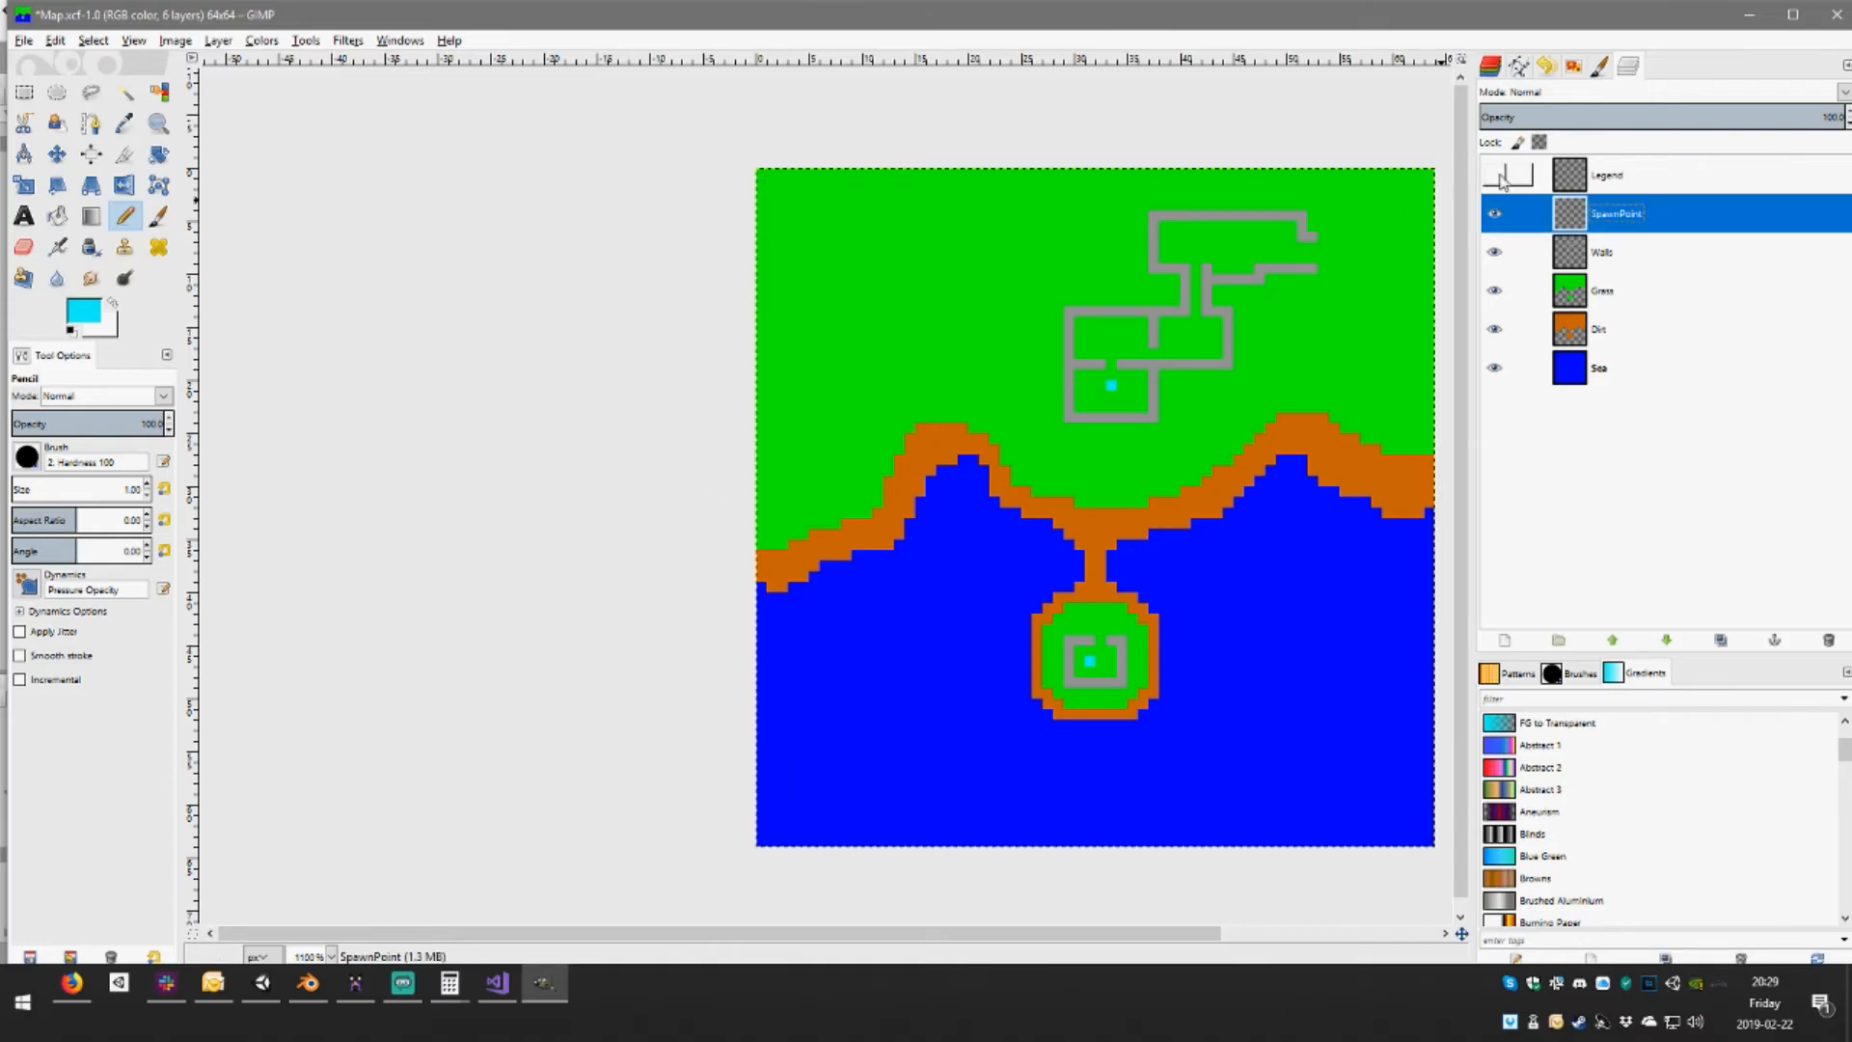
key("ctrl+s")
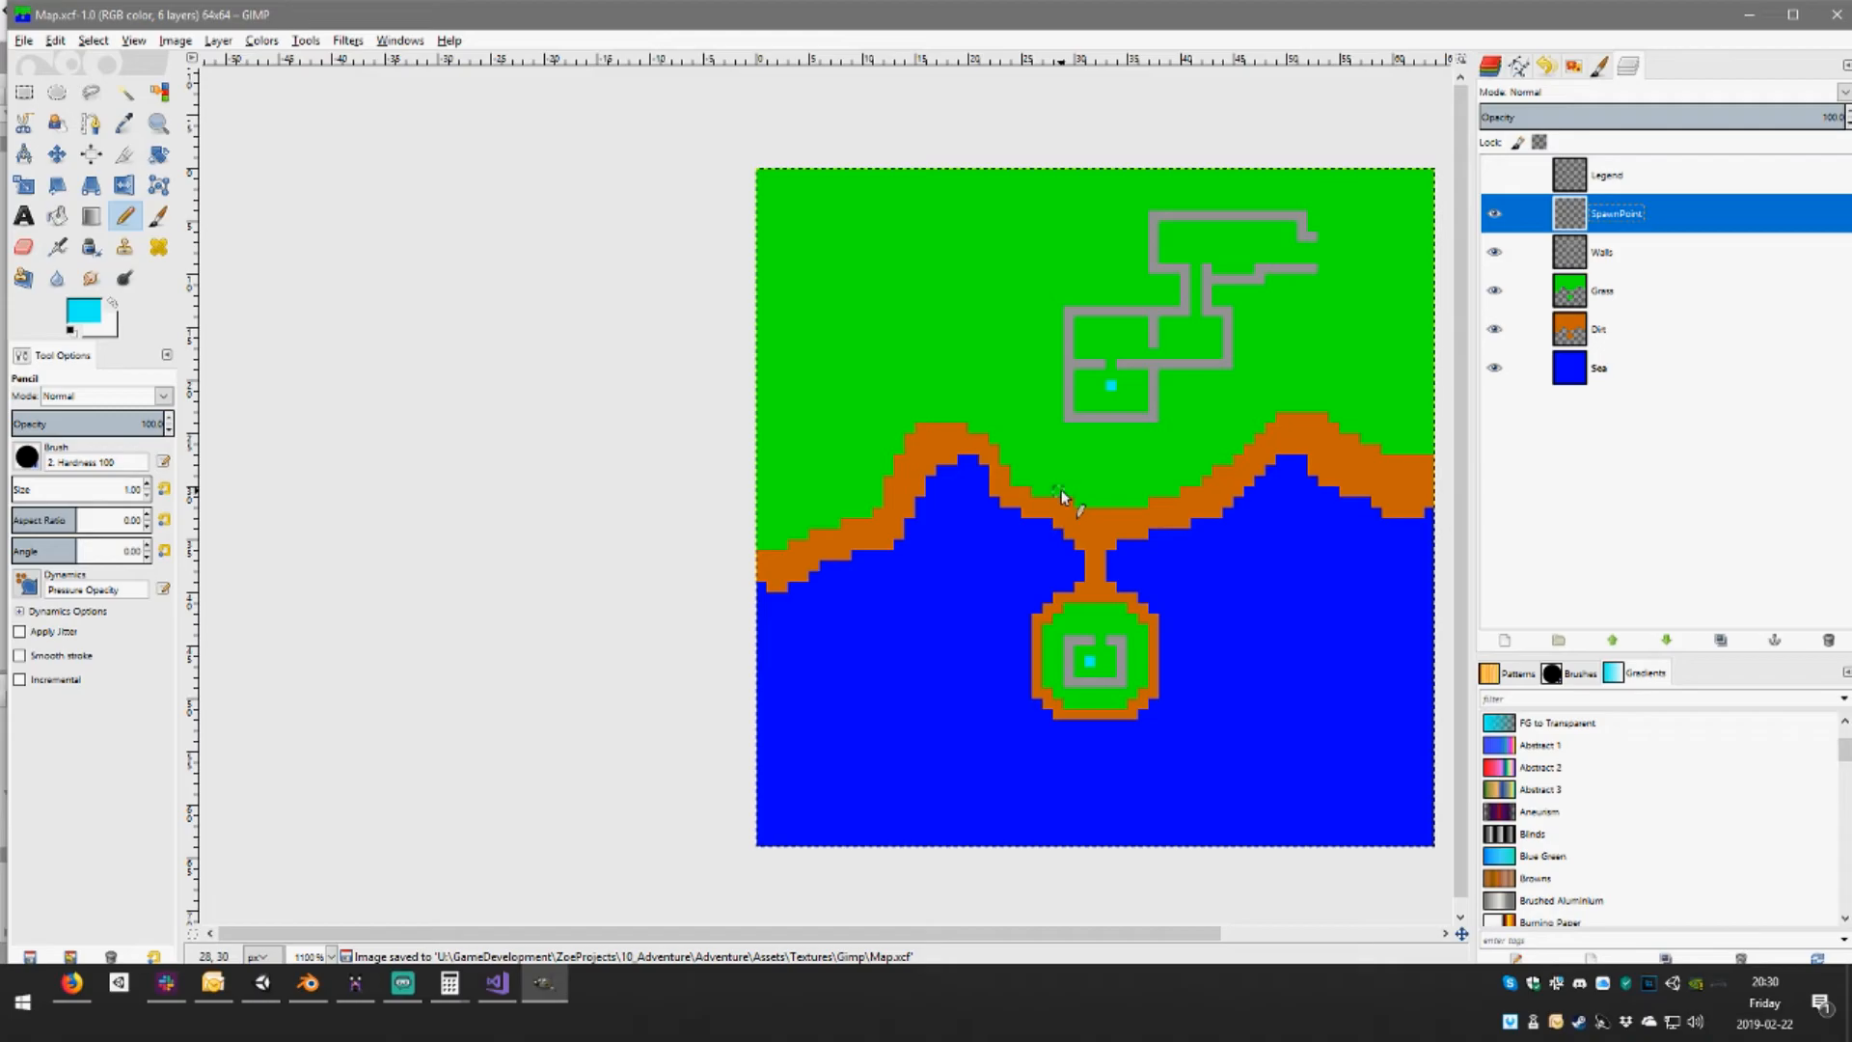
Switch to Unity, run the game, and move the player across the sea into the island's walled room
left_click(260, 982)
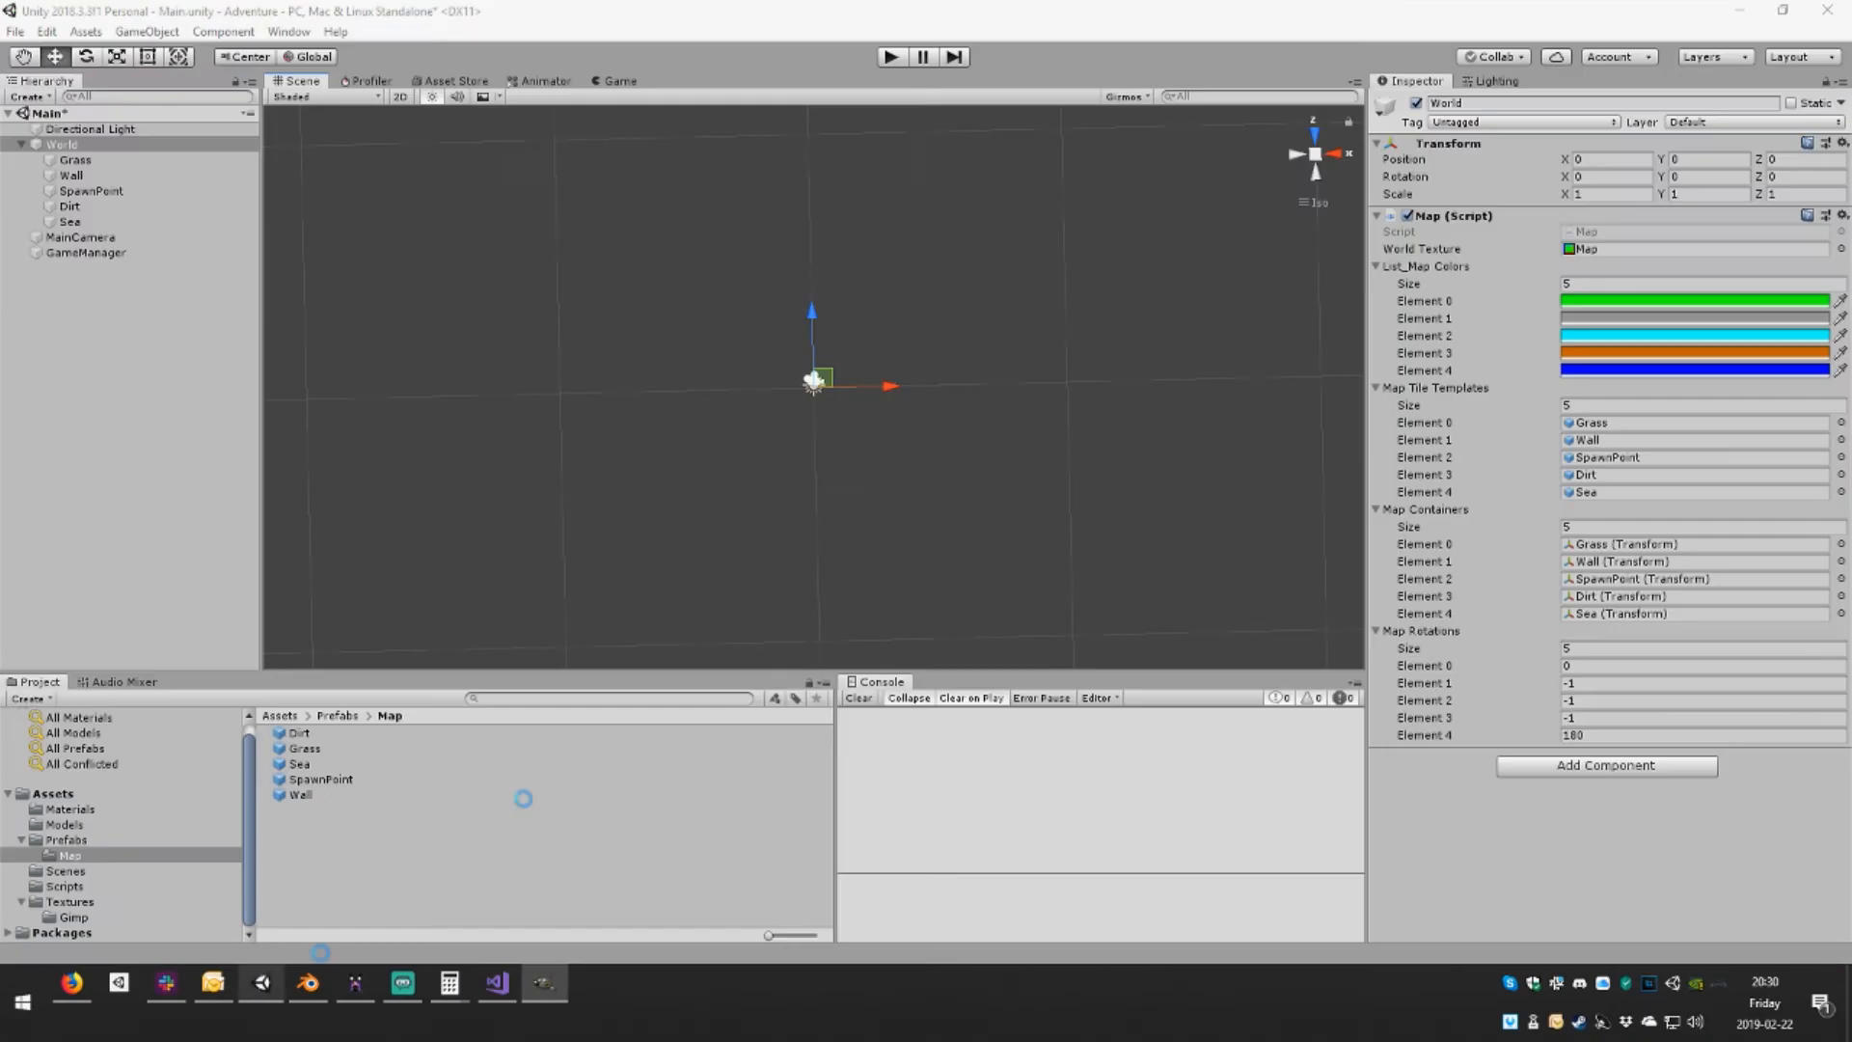
left_click(892, 57)
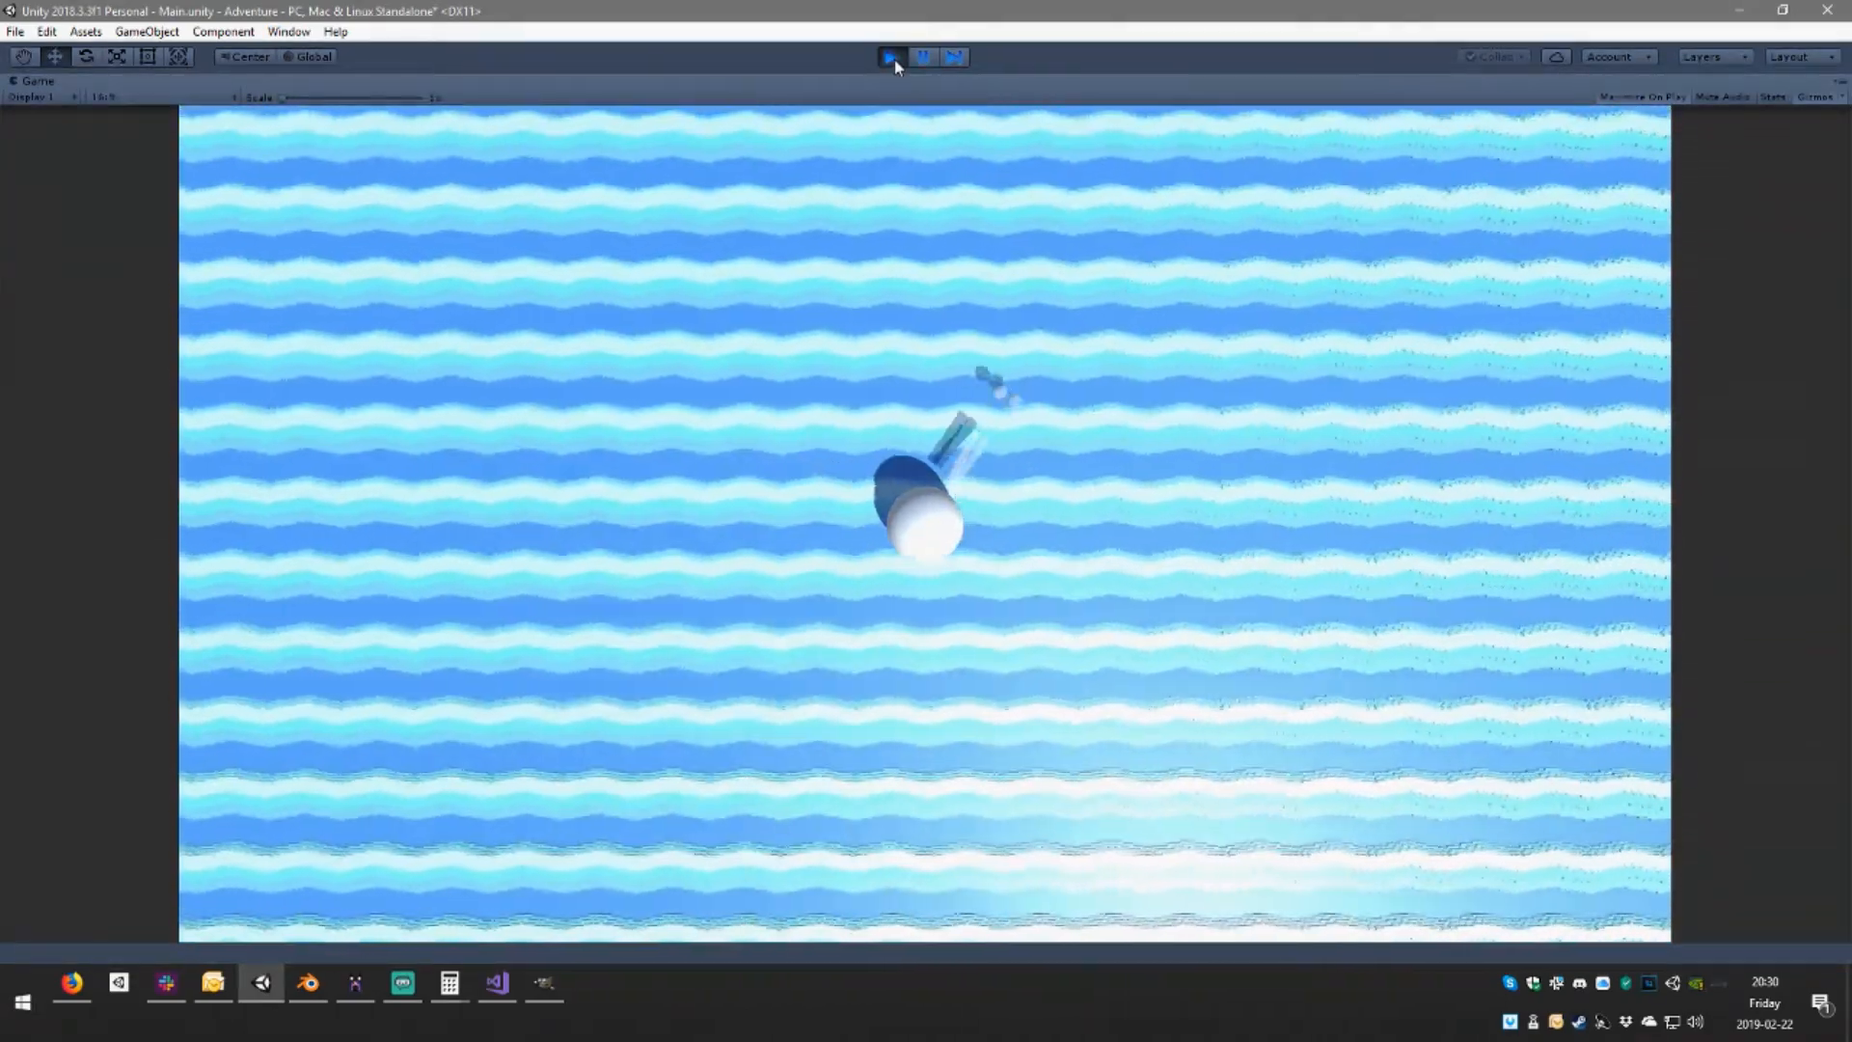
key("d")
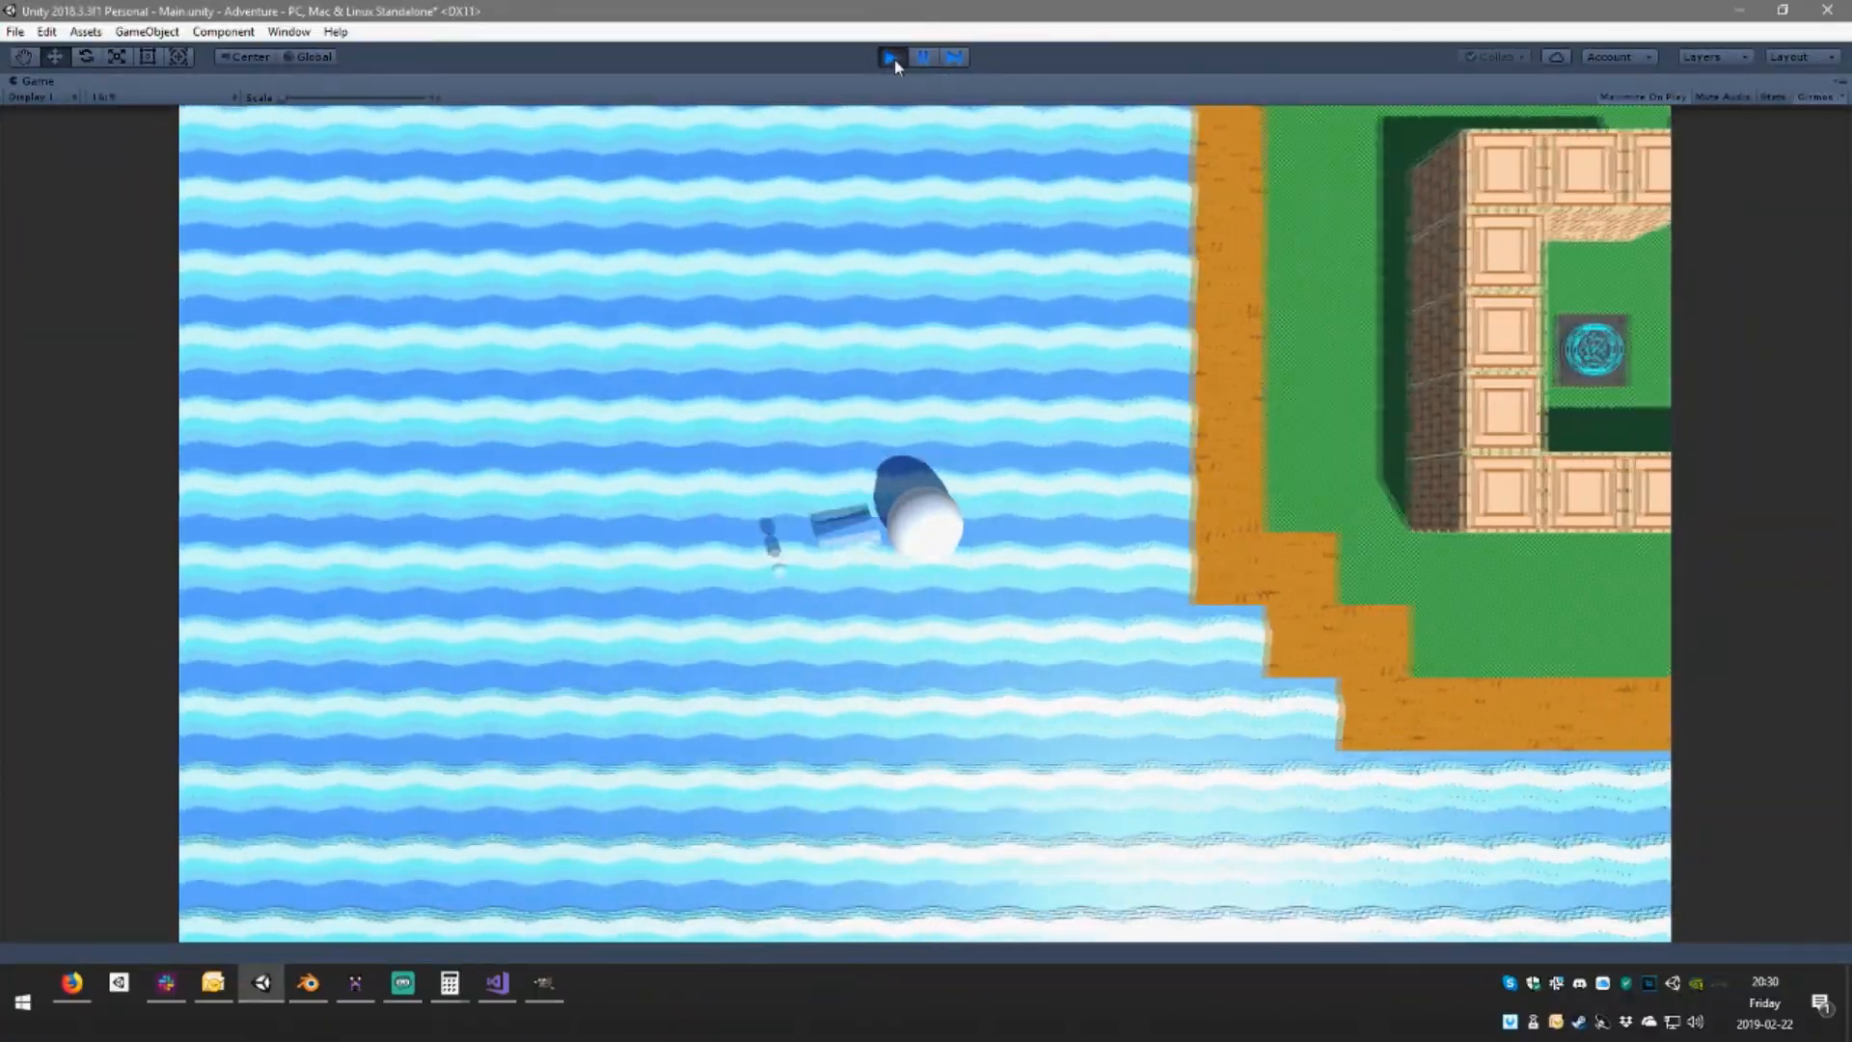
key("w")
key("d")
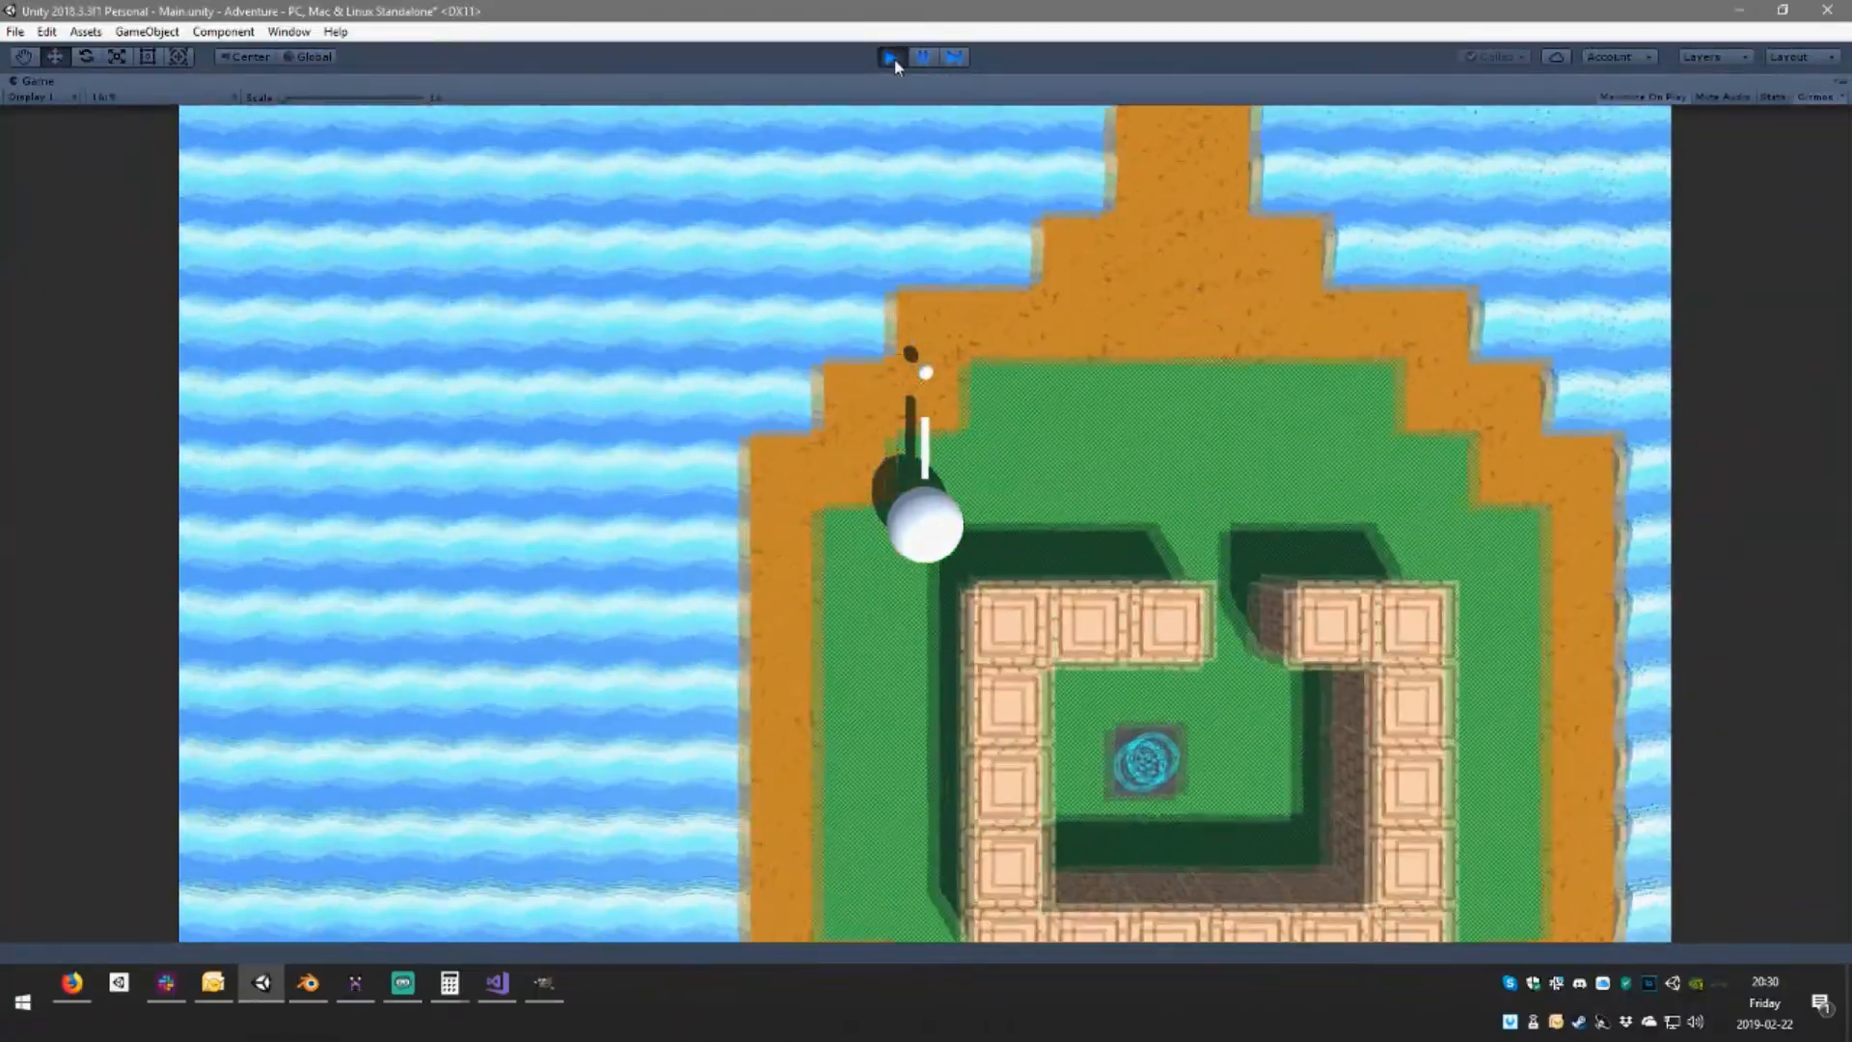
key("s")
key("a")
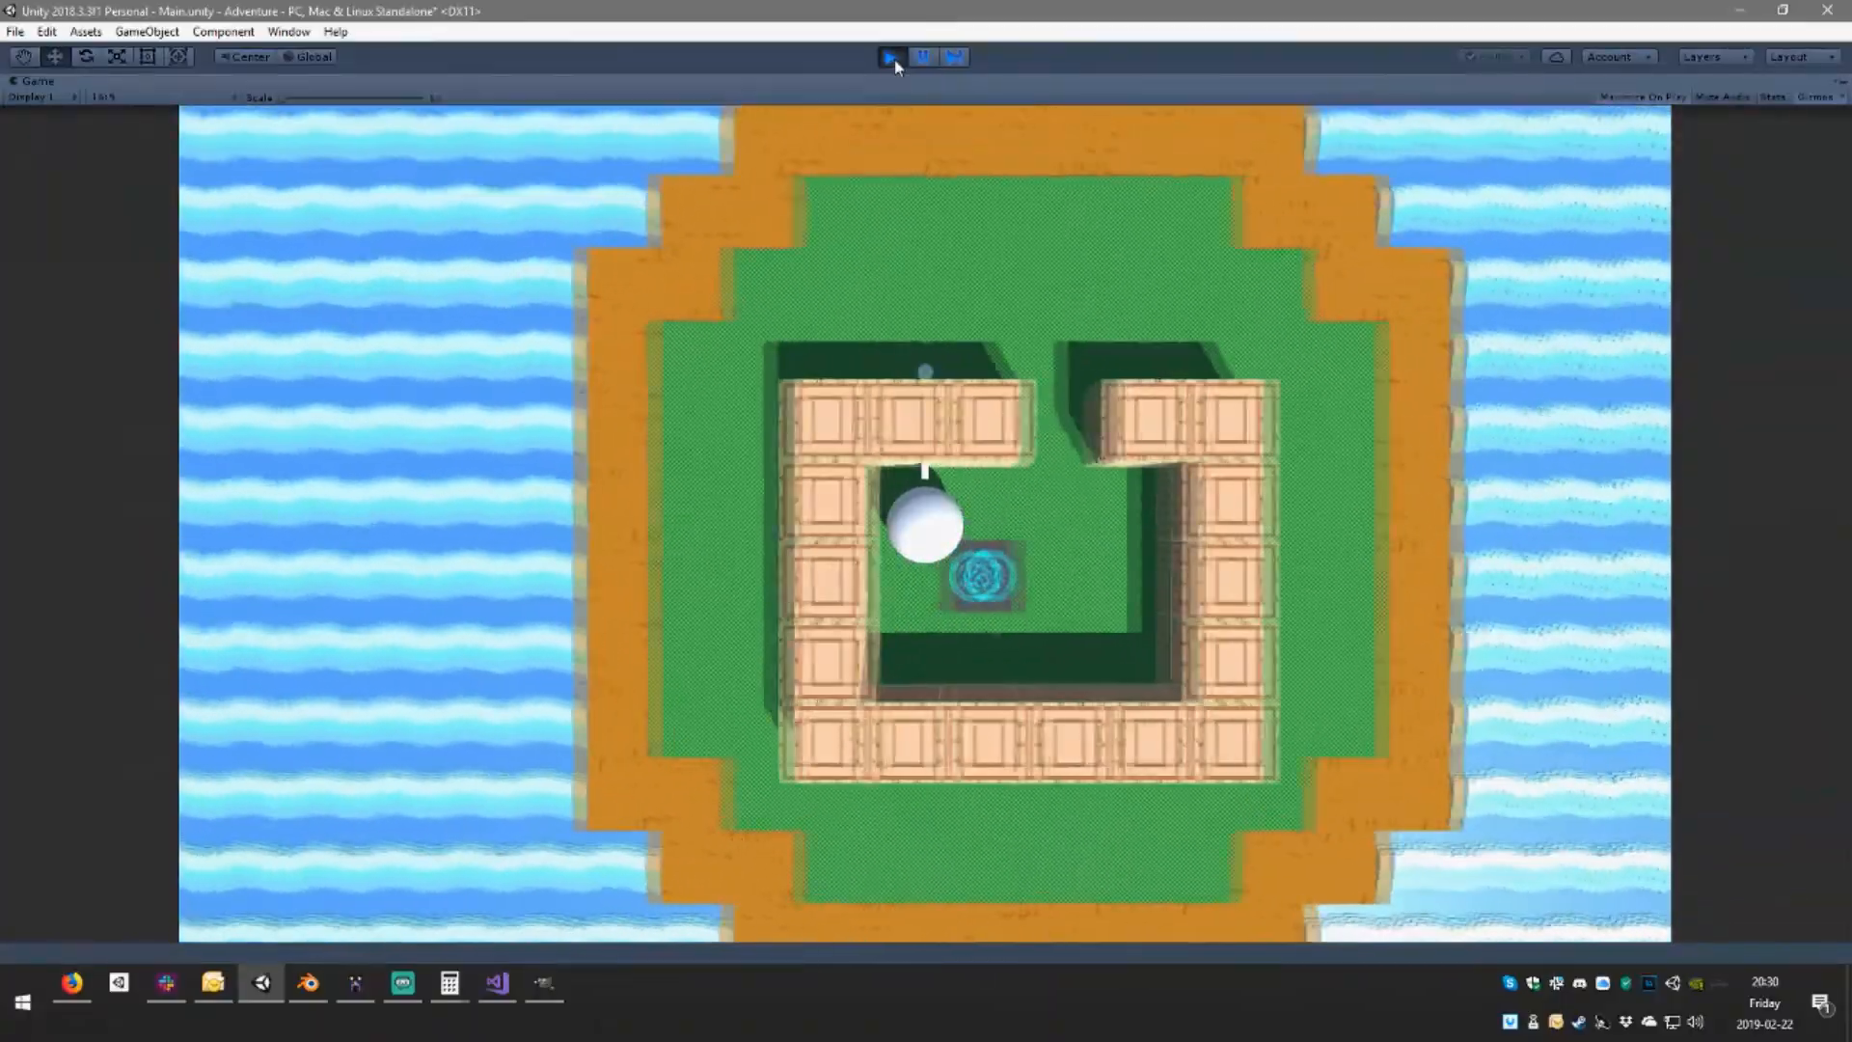
Walk the player out through the island room's doorway and along the dirt path onto the mainland grass
key("d")
key("w")
key("s")
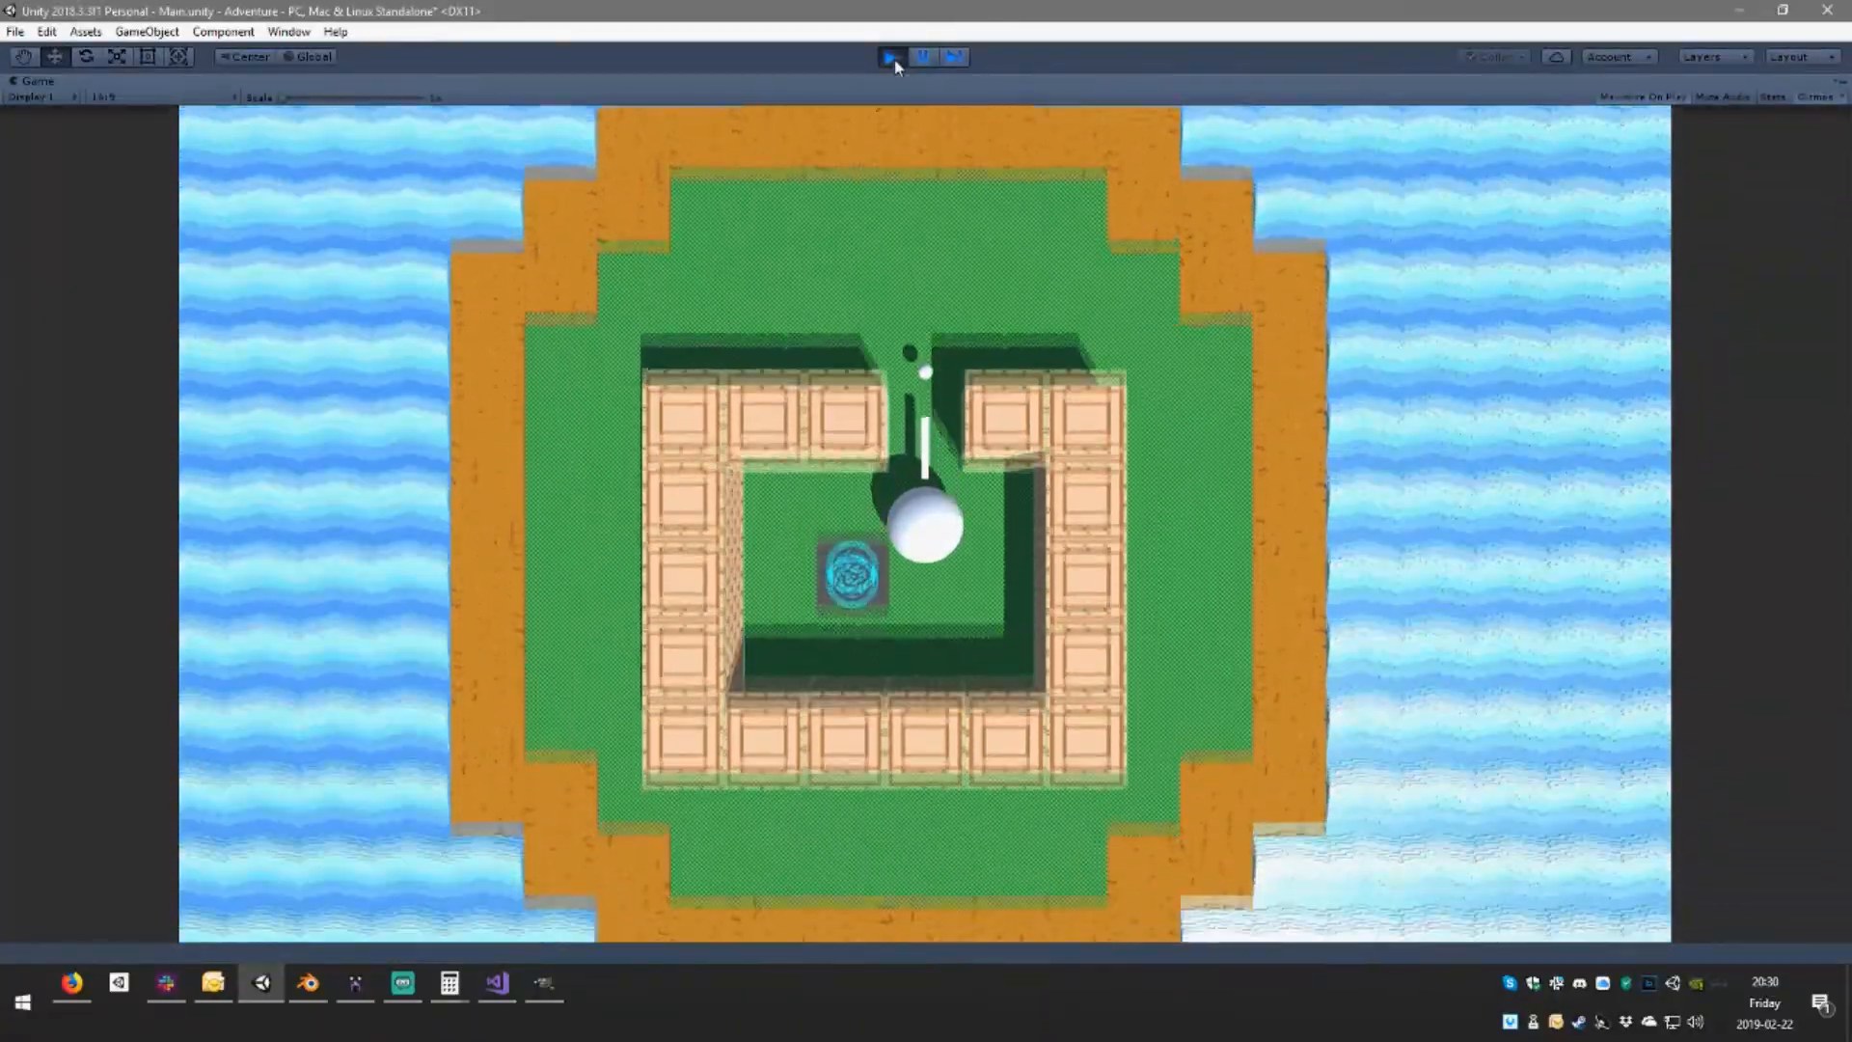
key("a")
key("d")
key("w")
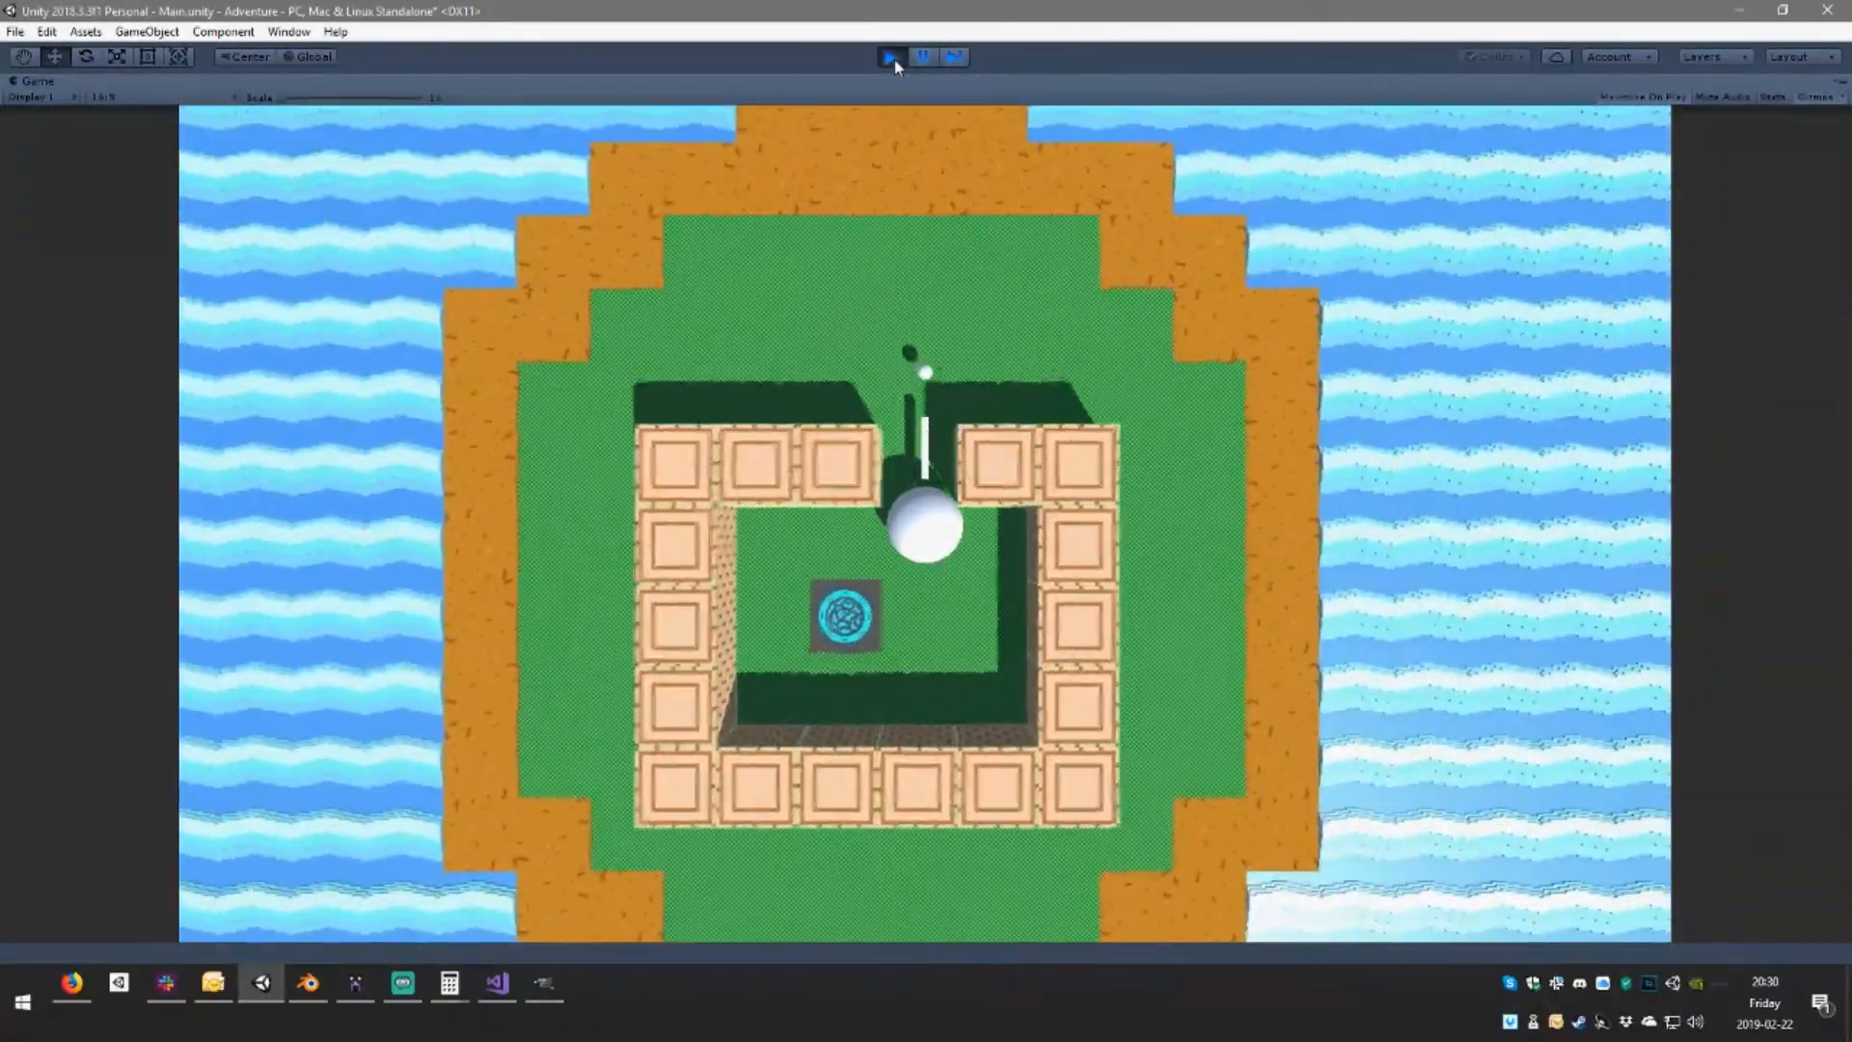
key("w")
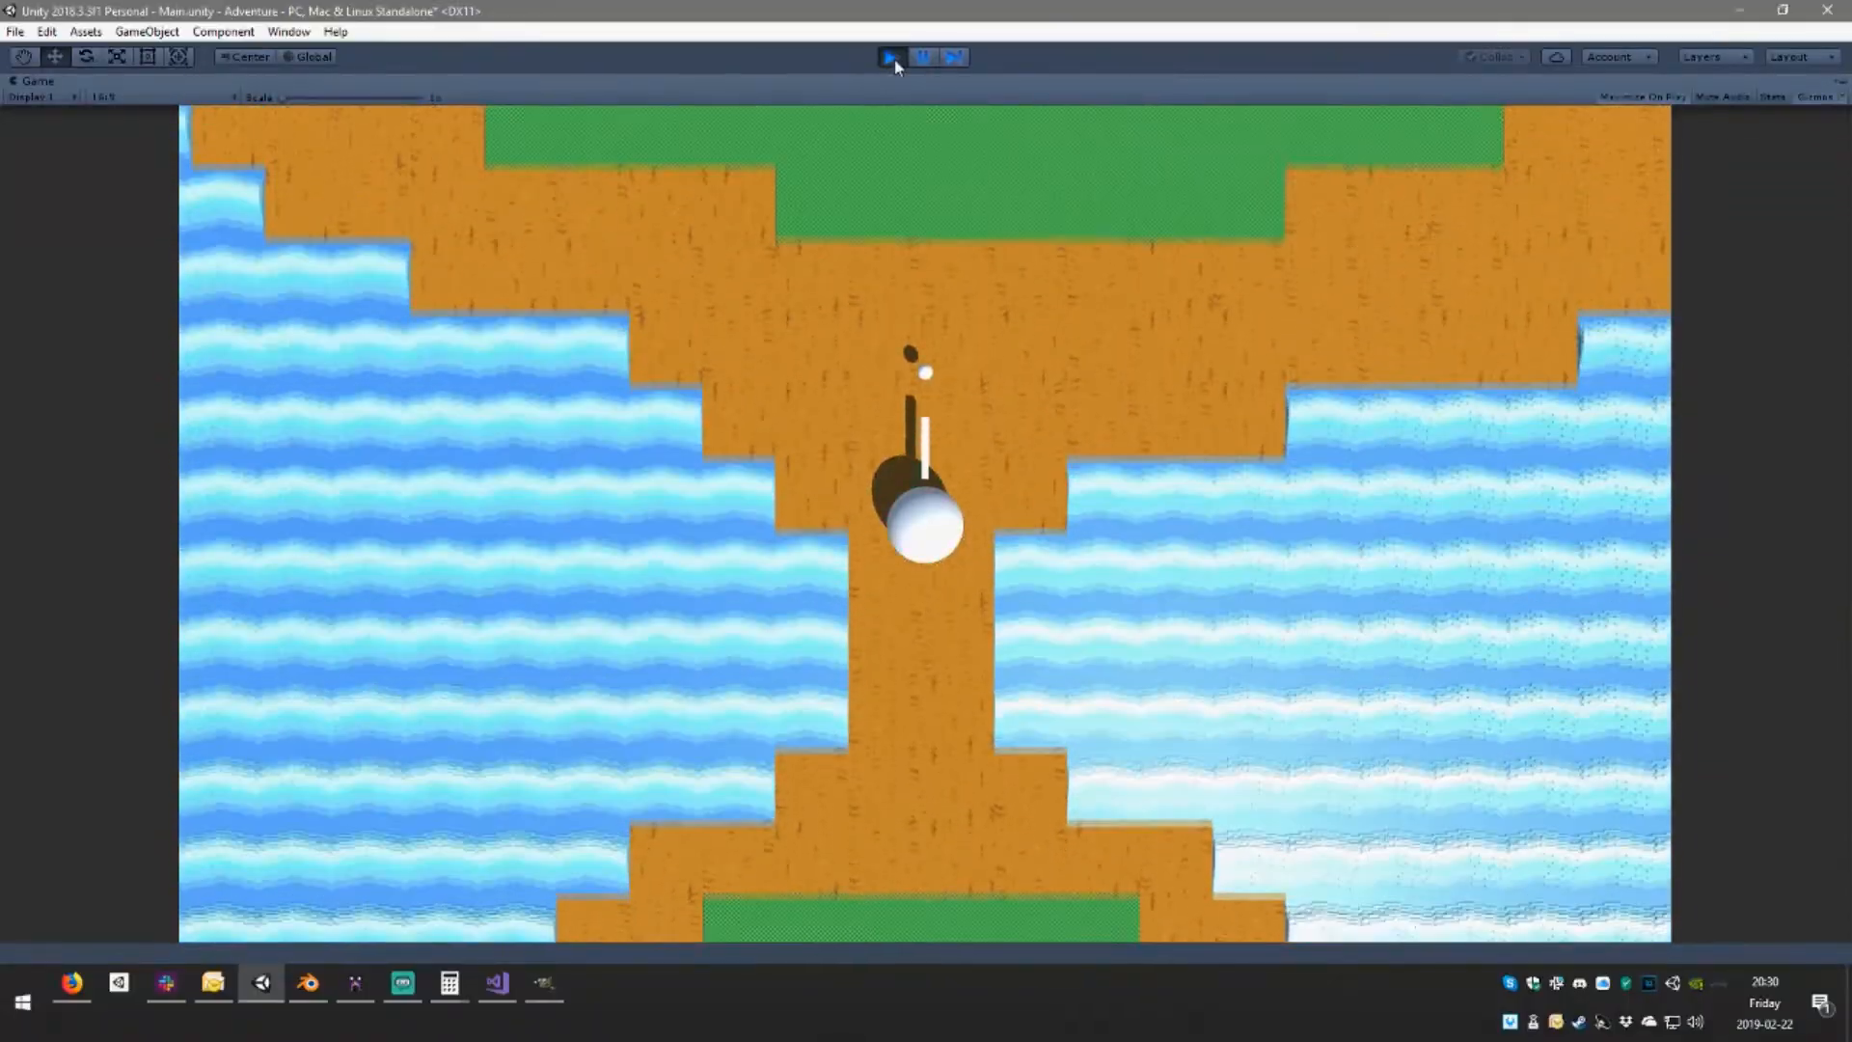
key("w")
key("a")
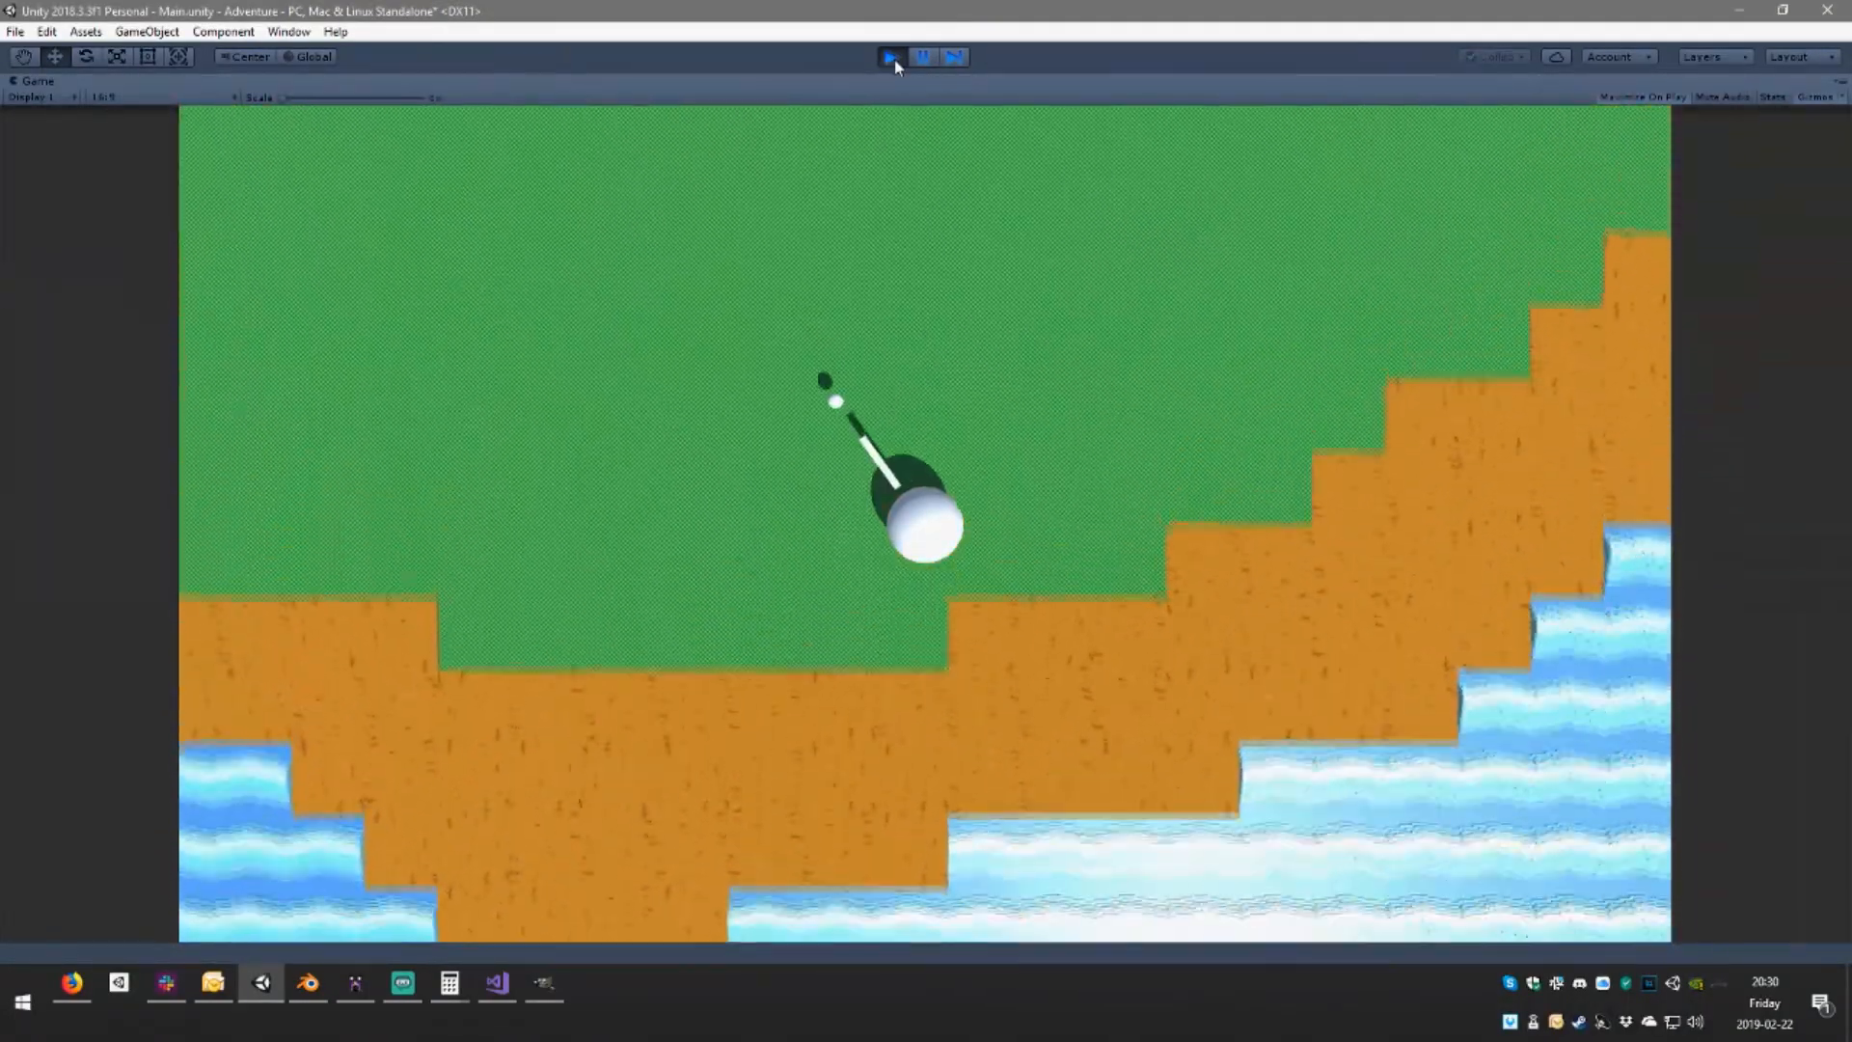
Walk the player around the outside of the mainland rooms to the upper room's right-hand opening
key("a")
key("d")
key("a")
key("d")
key("w")
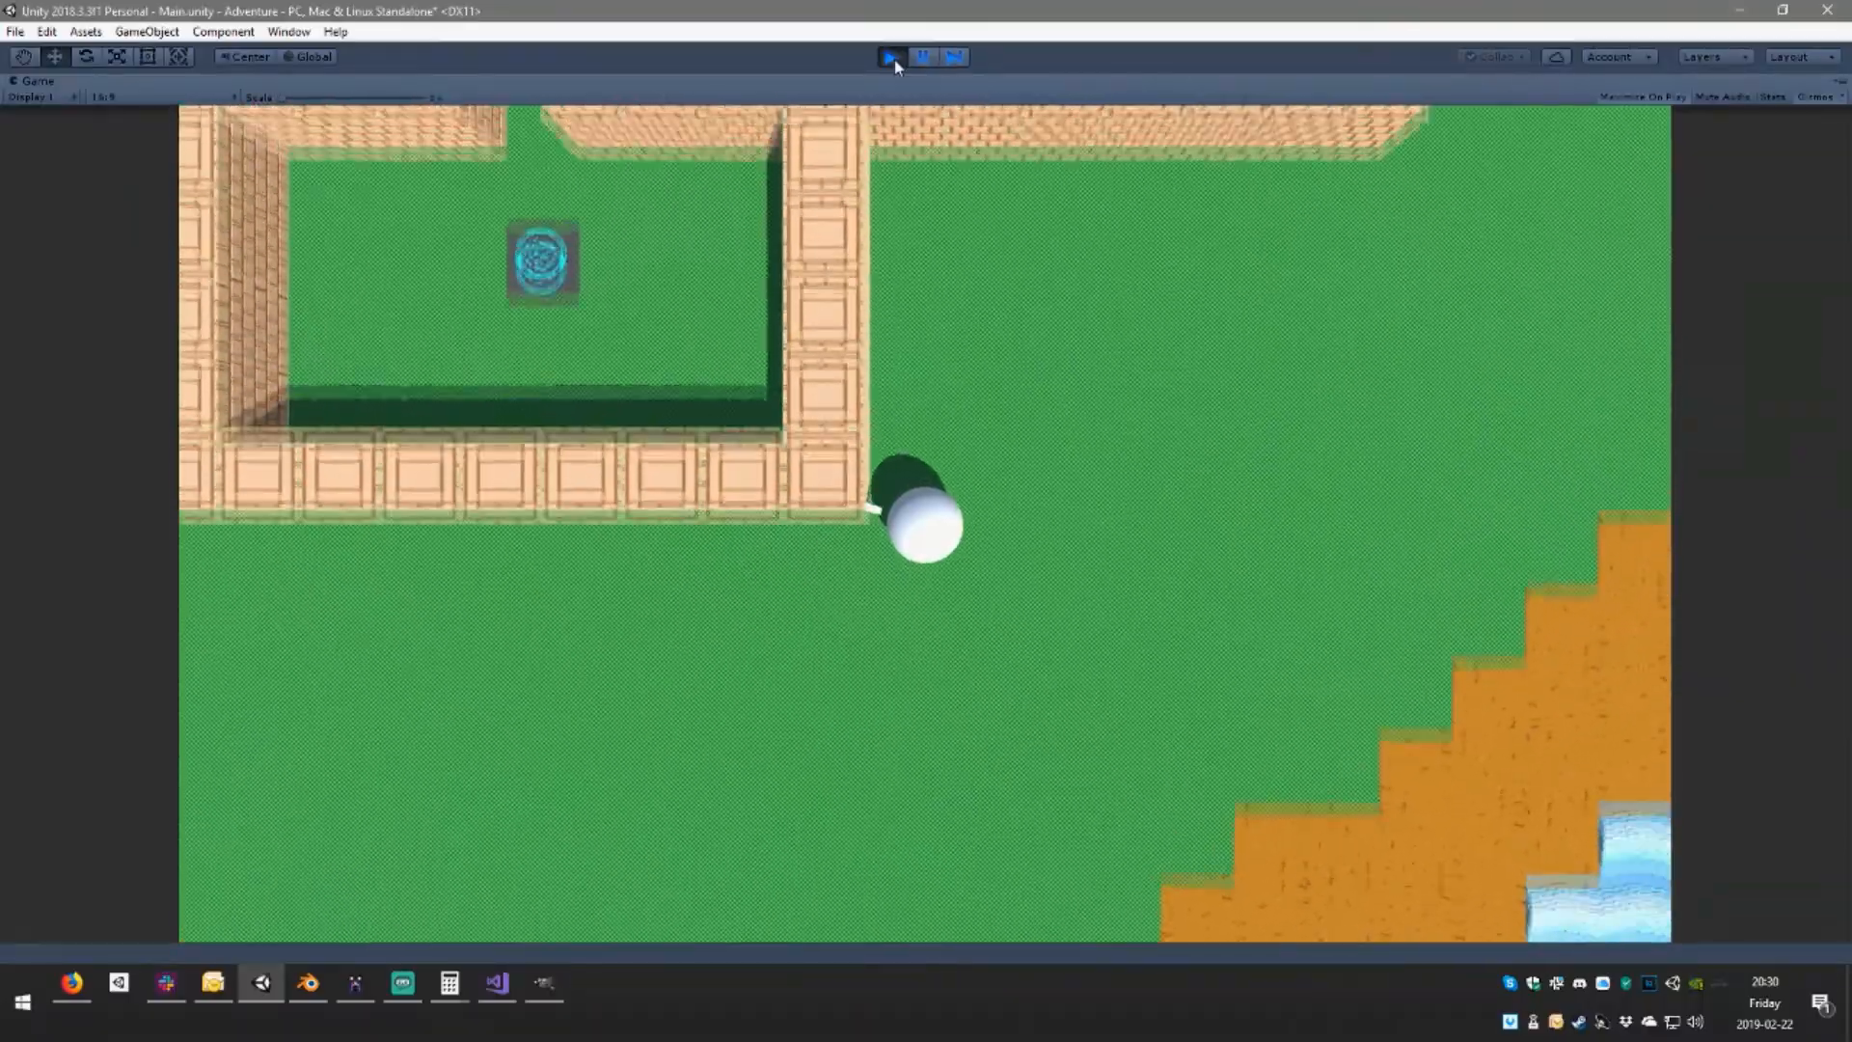
key("d")
key("w")
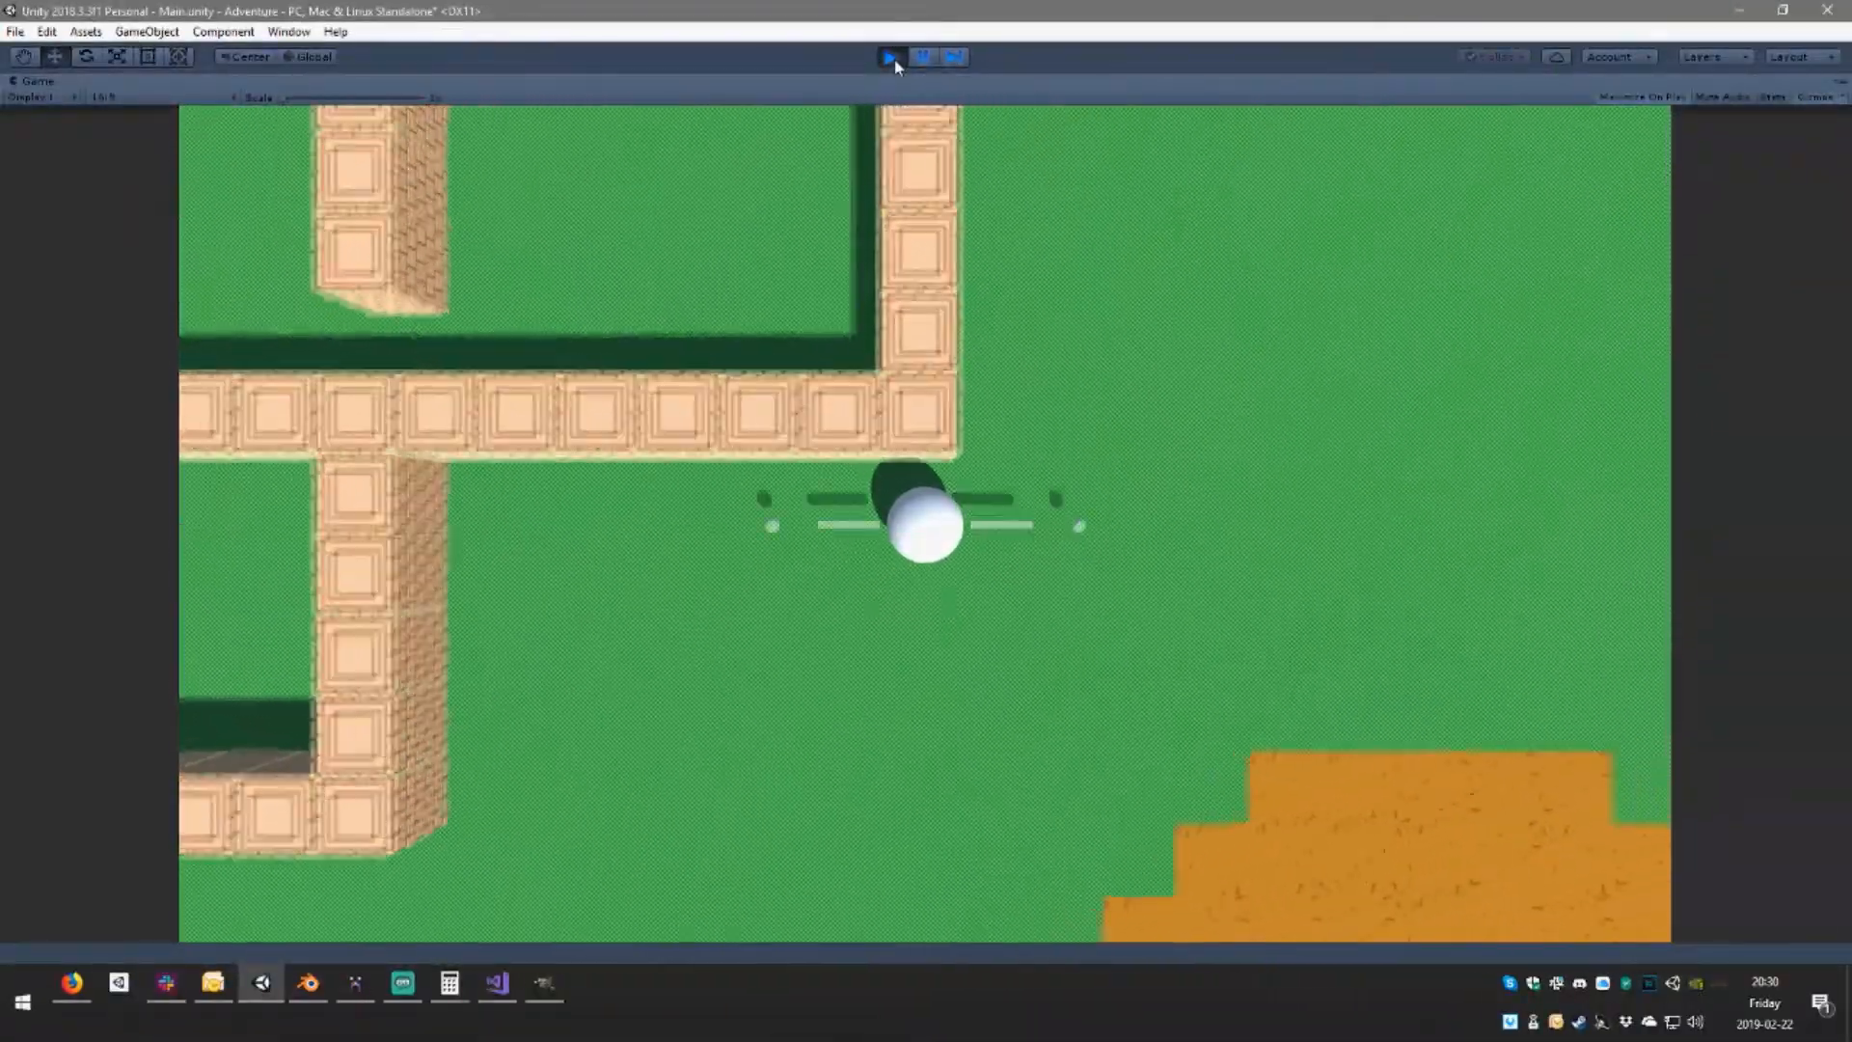
key("a")
key("d")
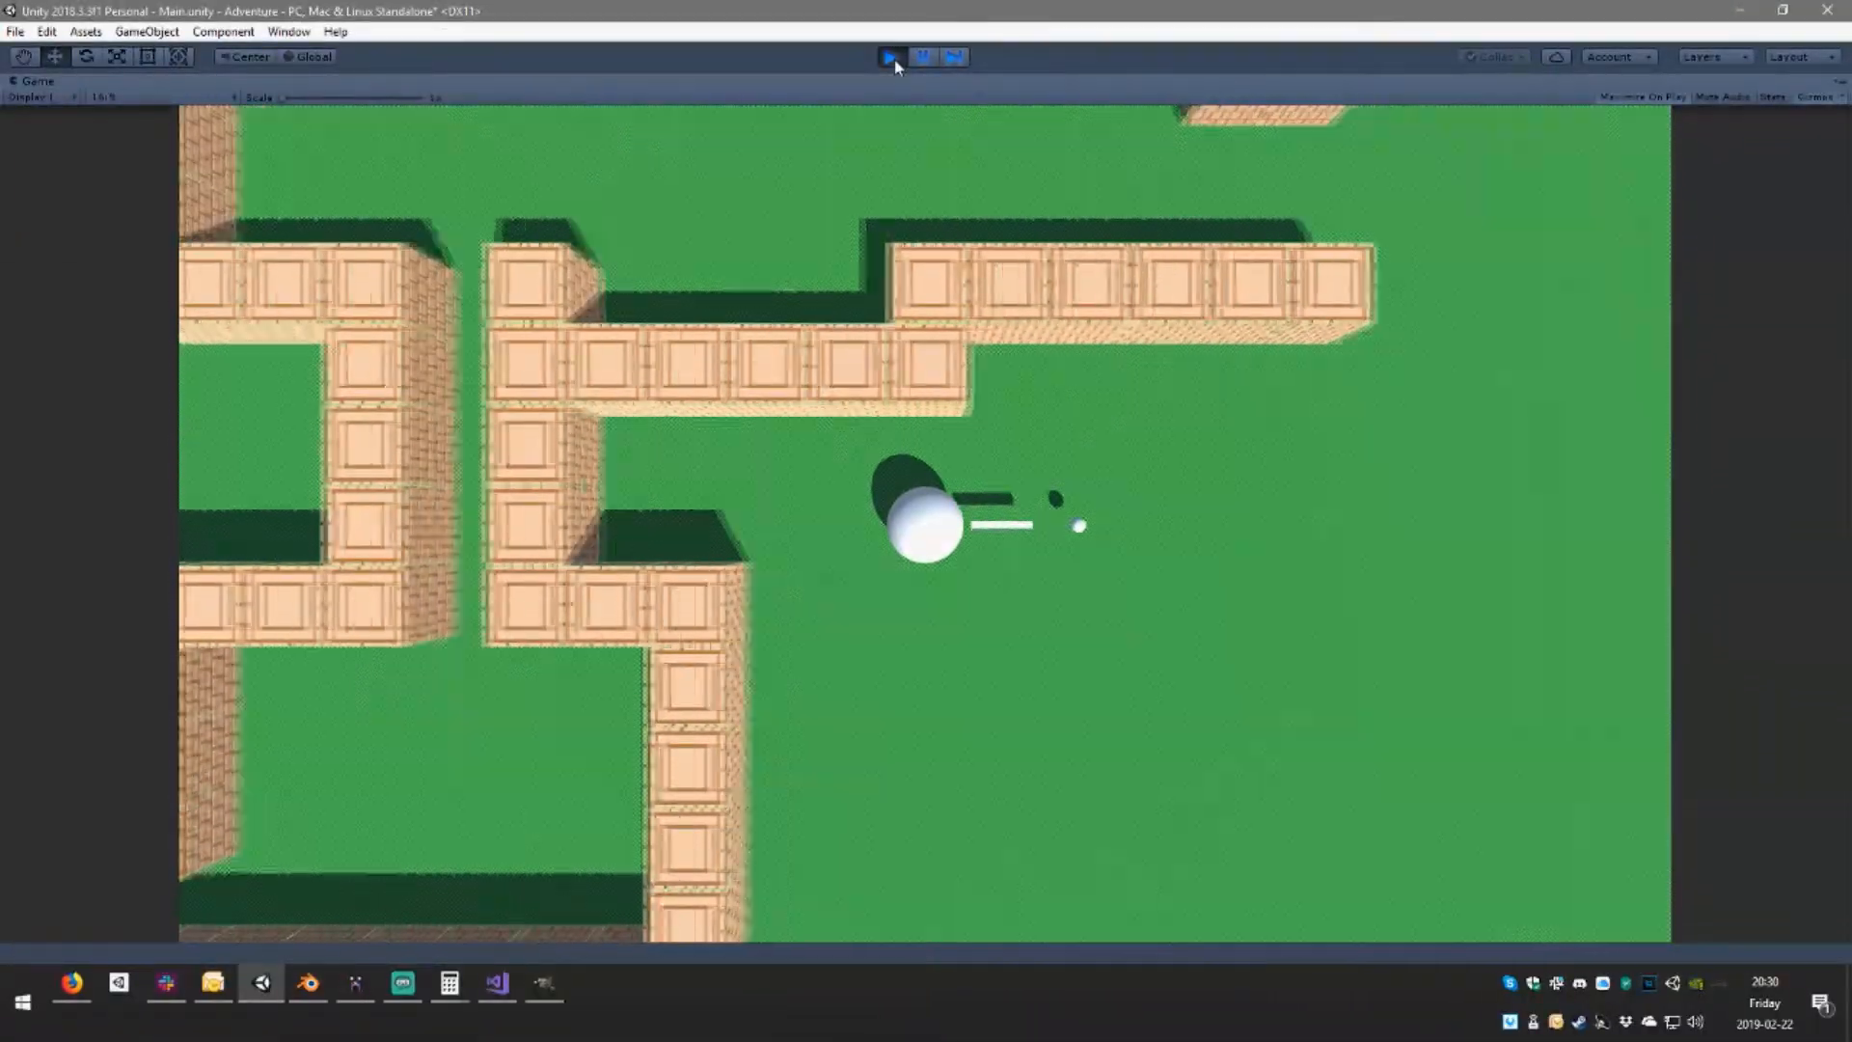
key("w")
key("a")
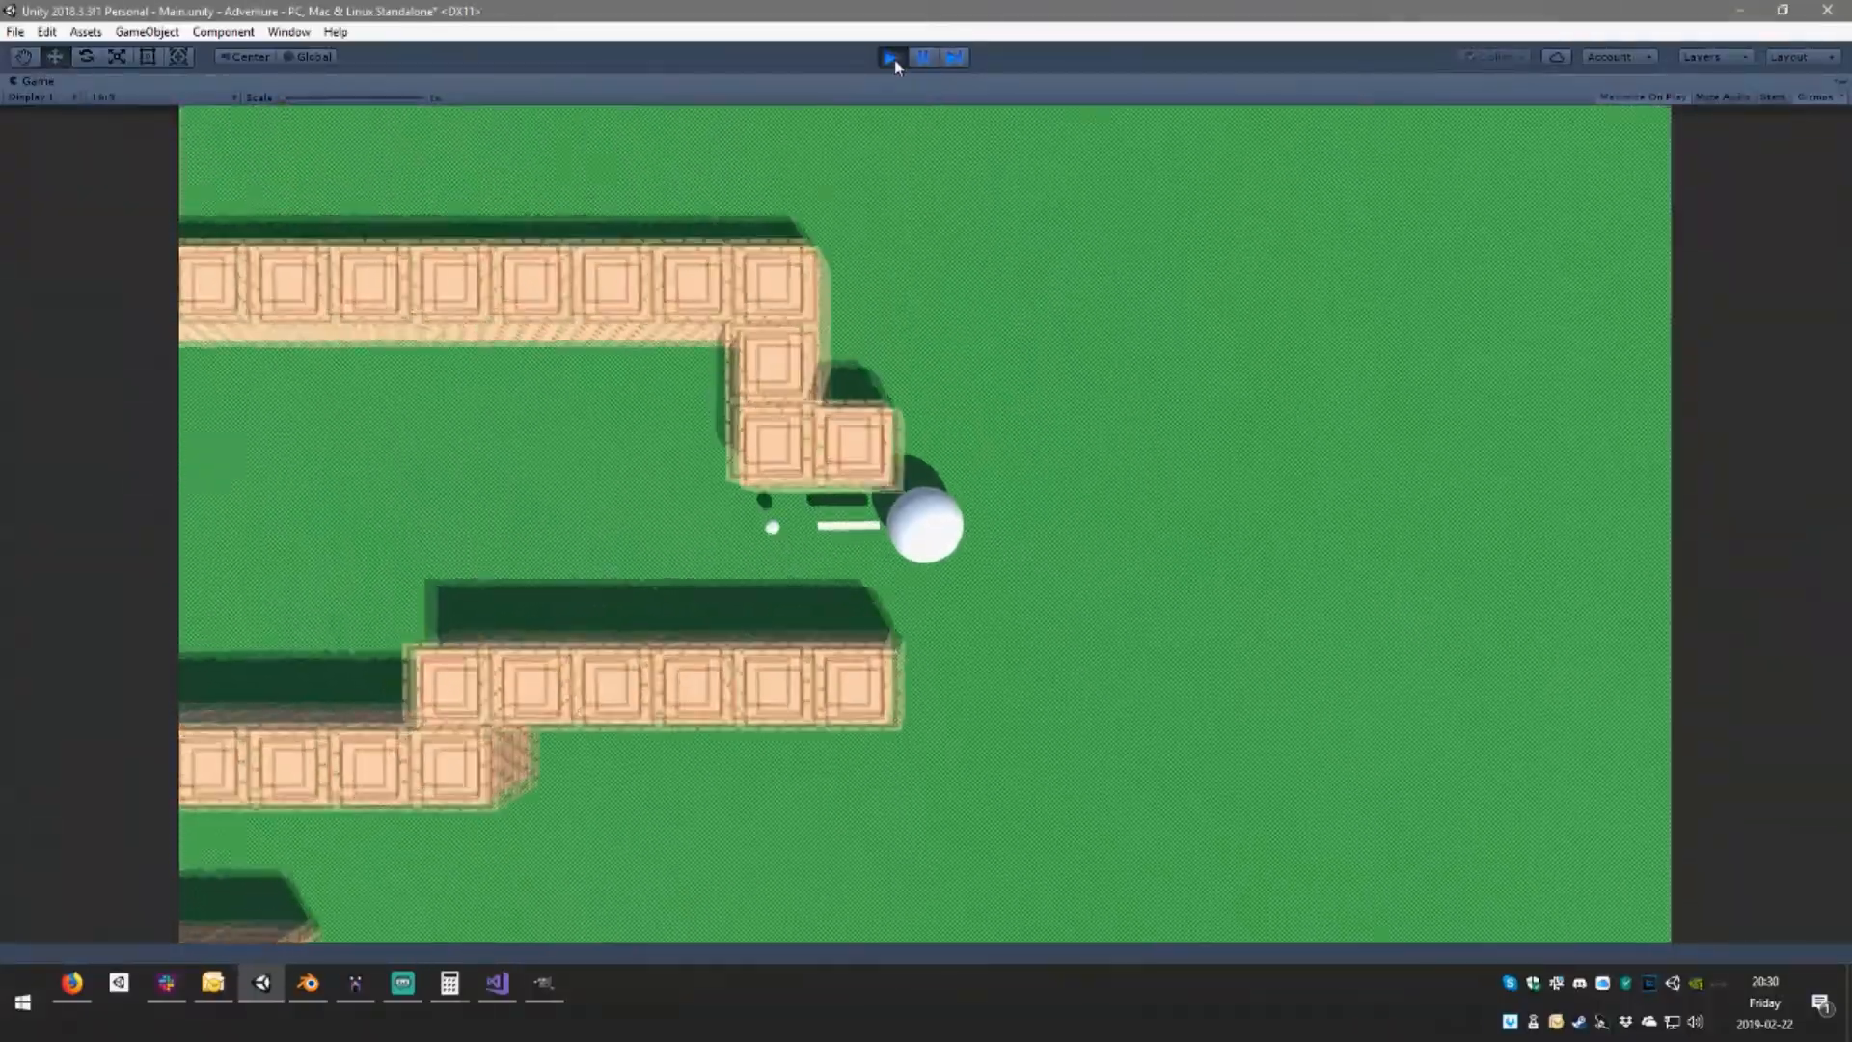
Walk the player through the upper room, corridor and middle rooms to the spawn point in the lower room
key("s")
key("w")
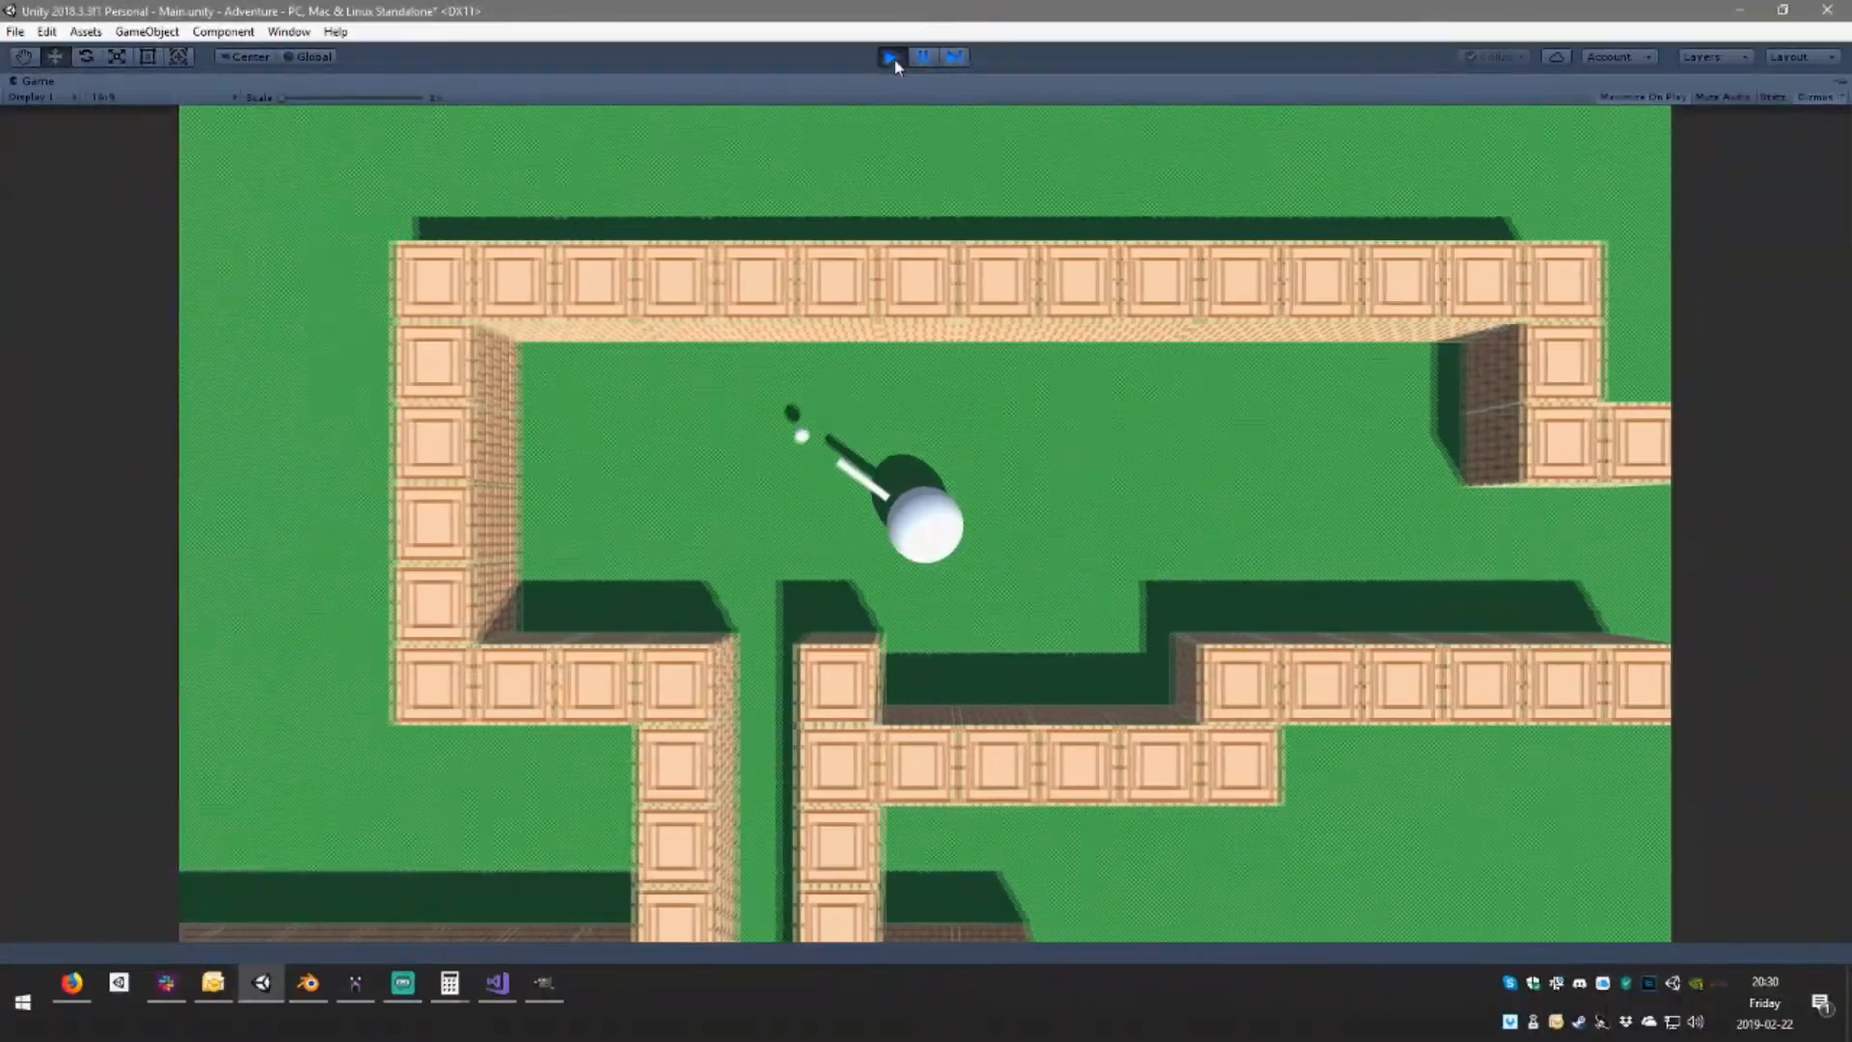
key("s")
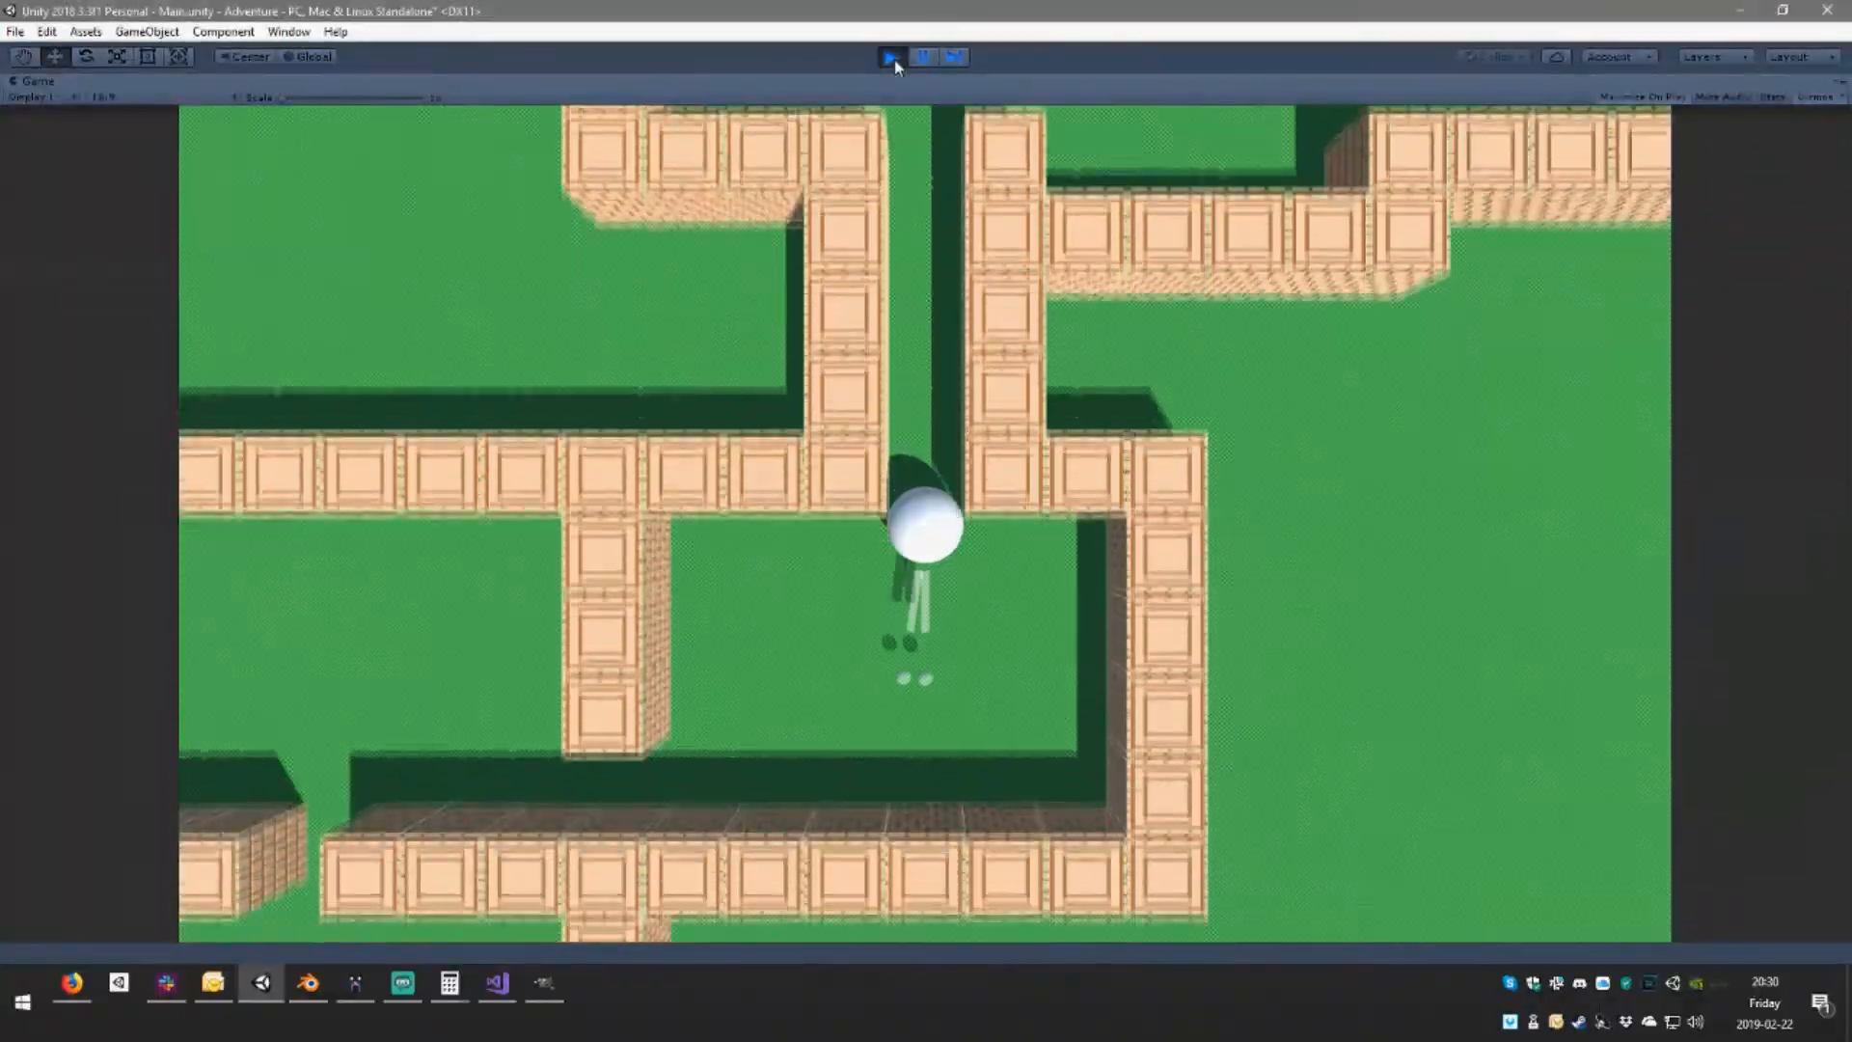
key("a")
key("w")
key("s")
key("a")
key("w")
key("w")
key("d")
key("a")
key("d")
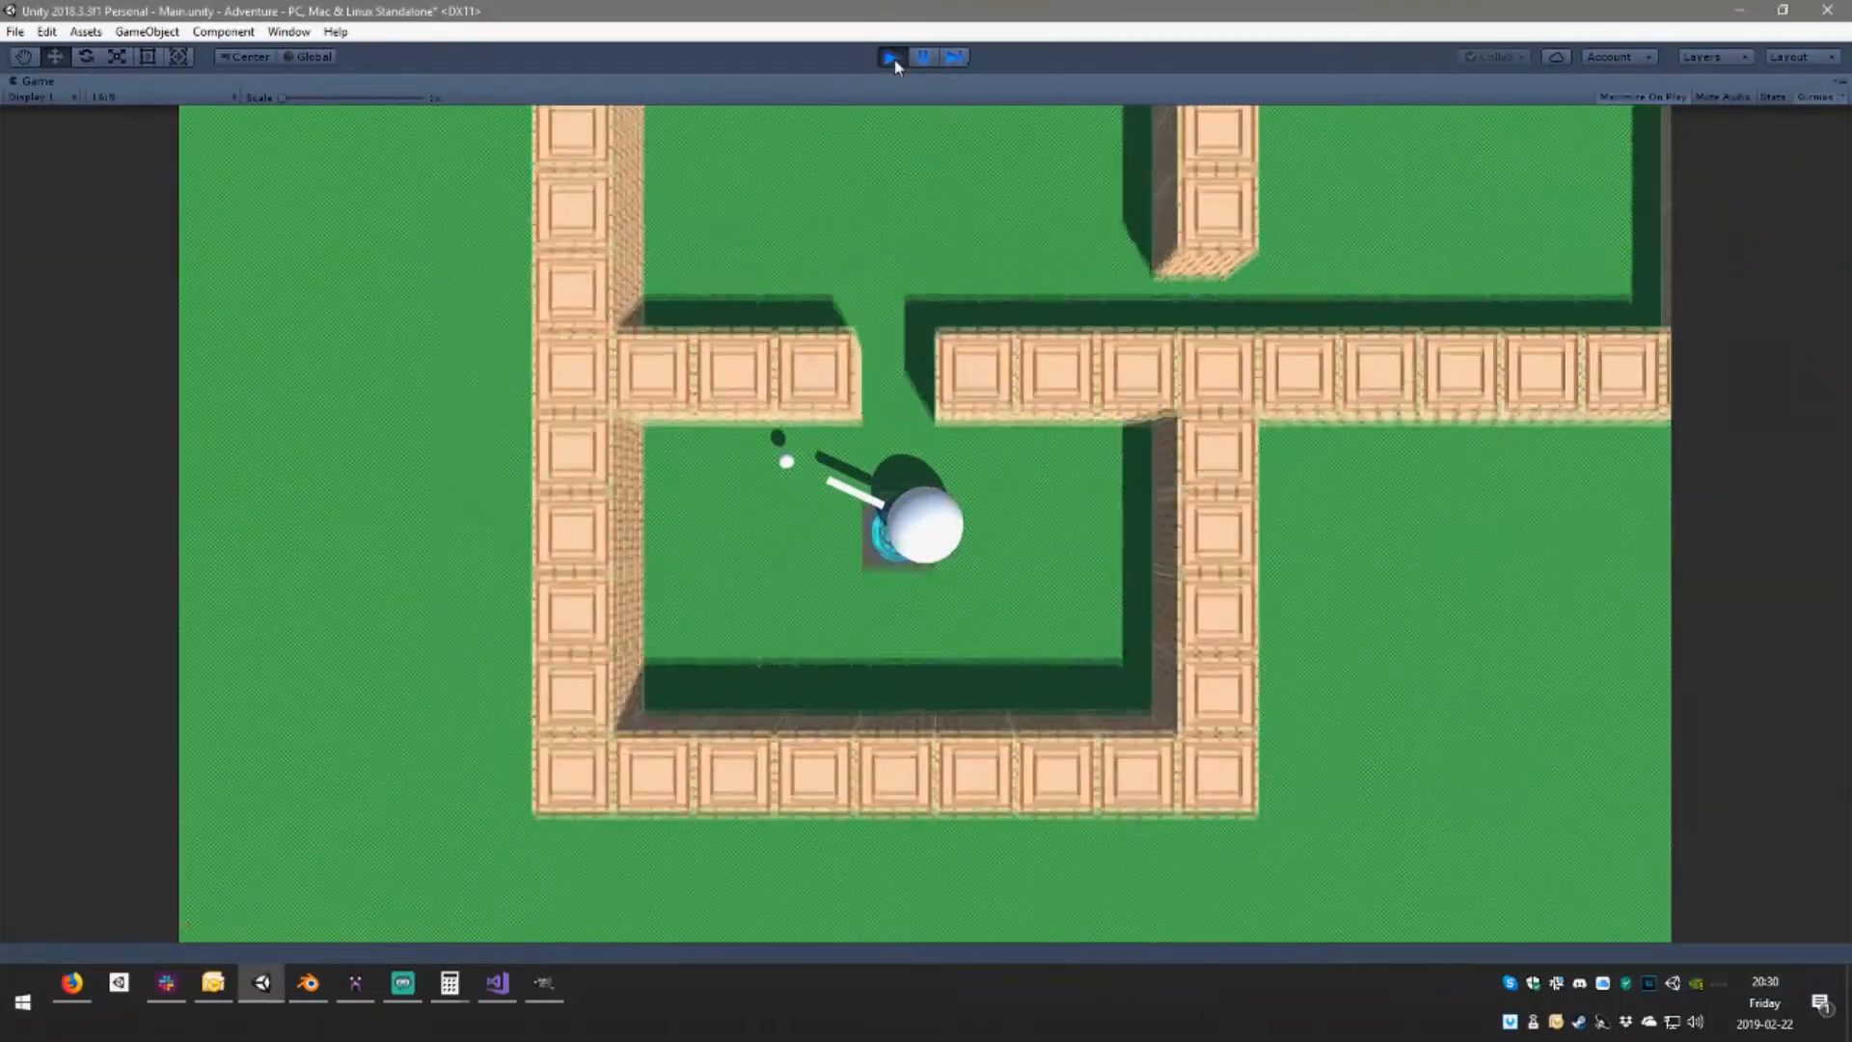
Walk the player from the lower room back through the middle rooms toward the corridor entrance
key("w")
key("a")
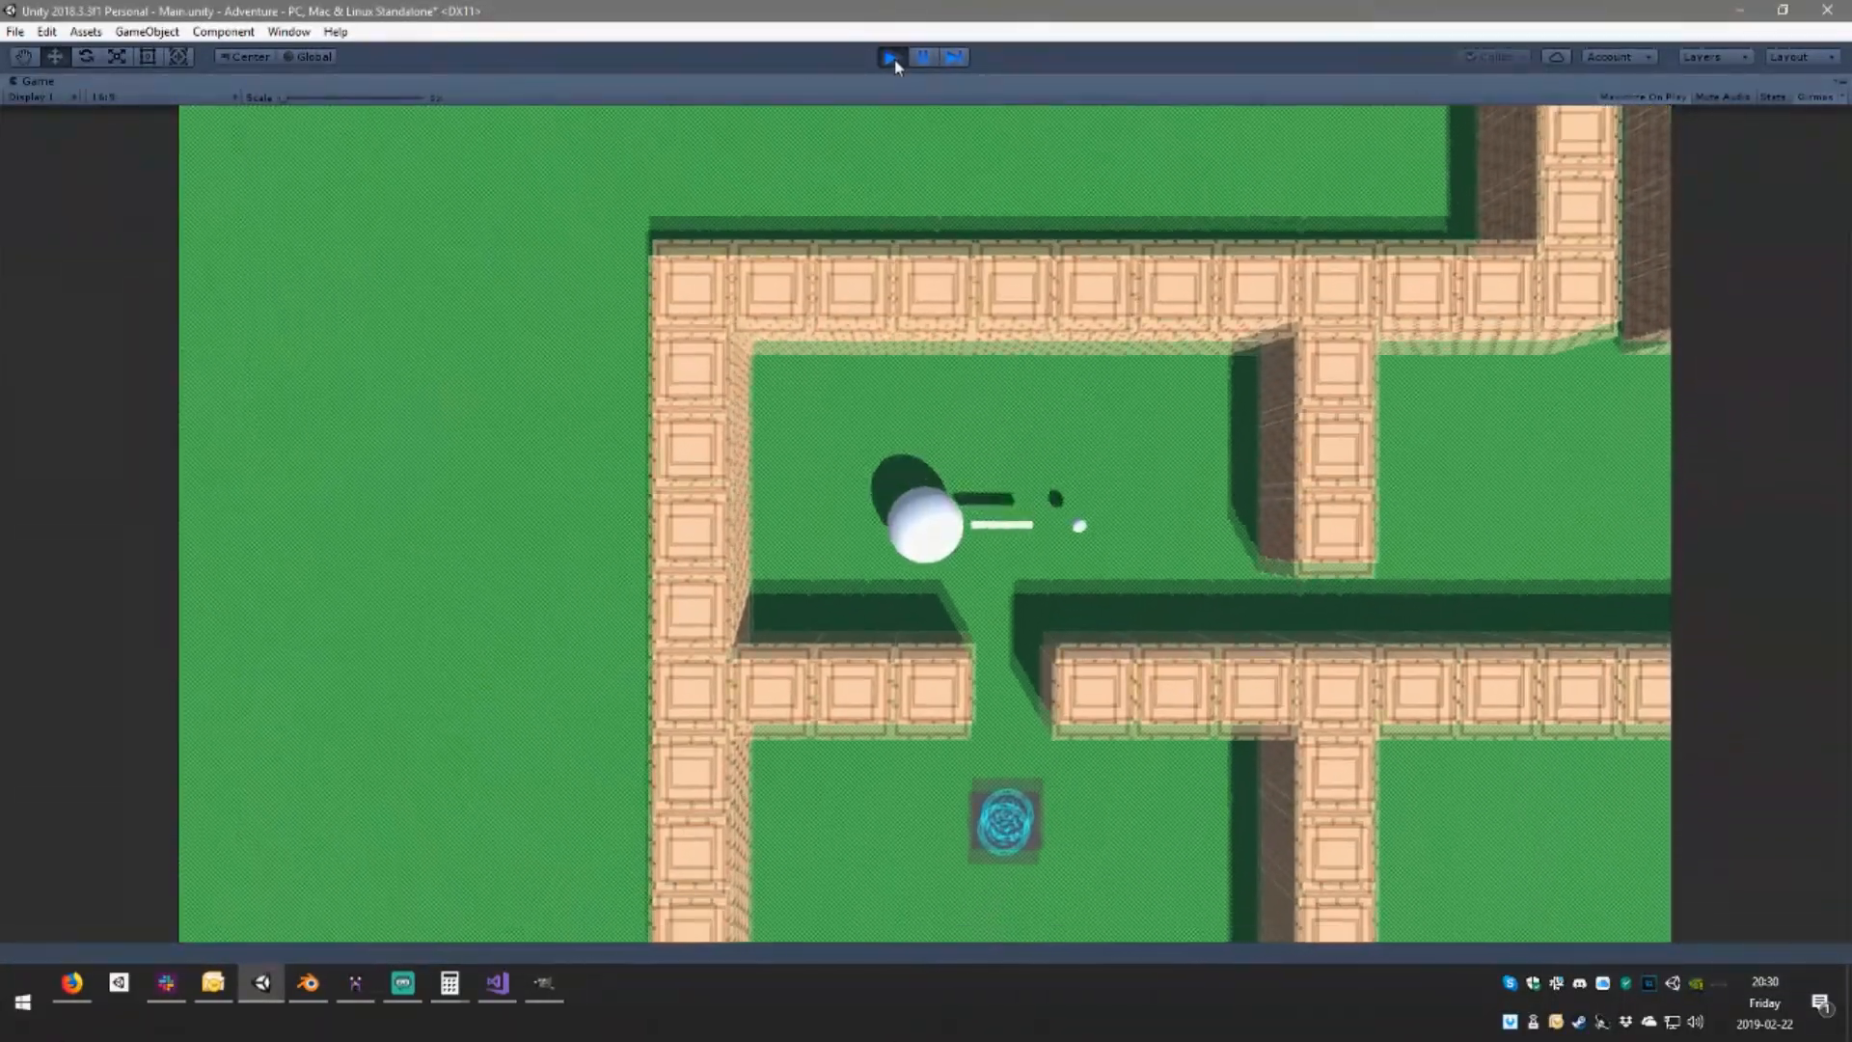
key("s")
key("d")
key("w")
key("d")
key("s")
key("d")
key("w")
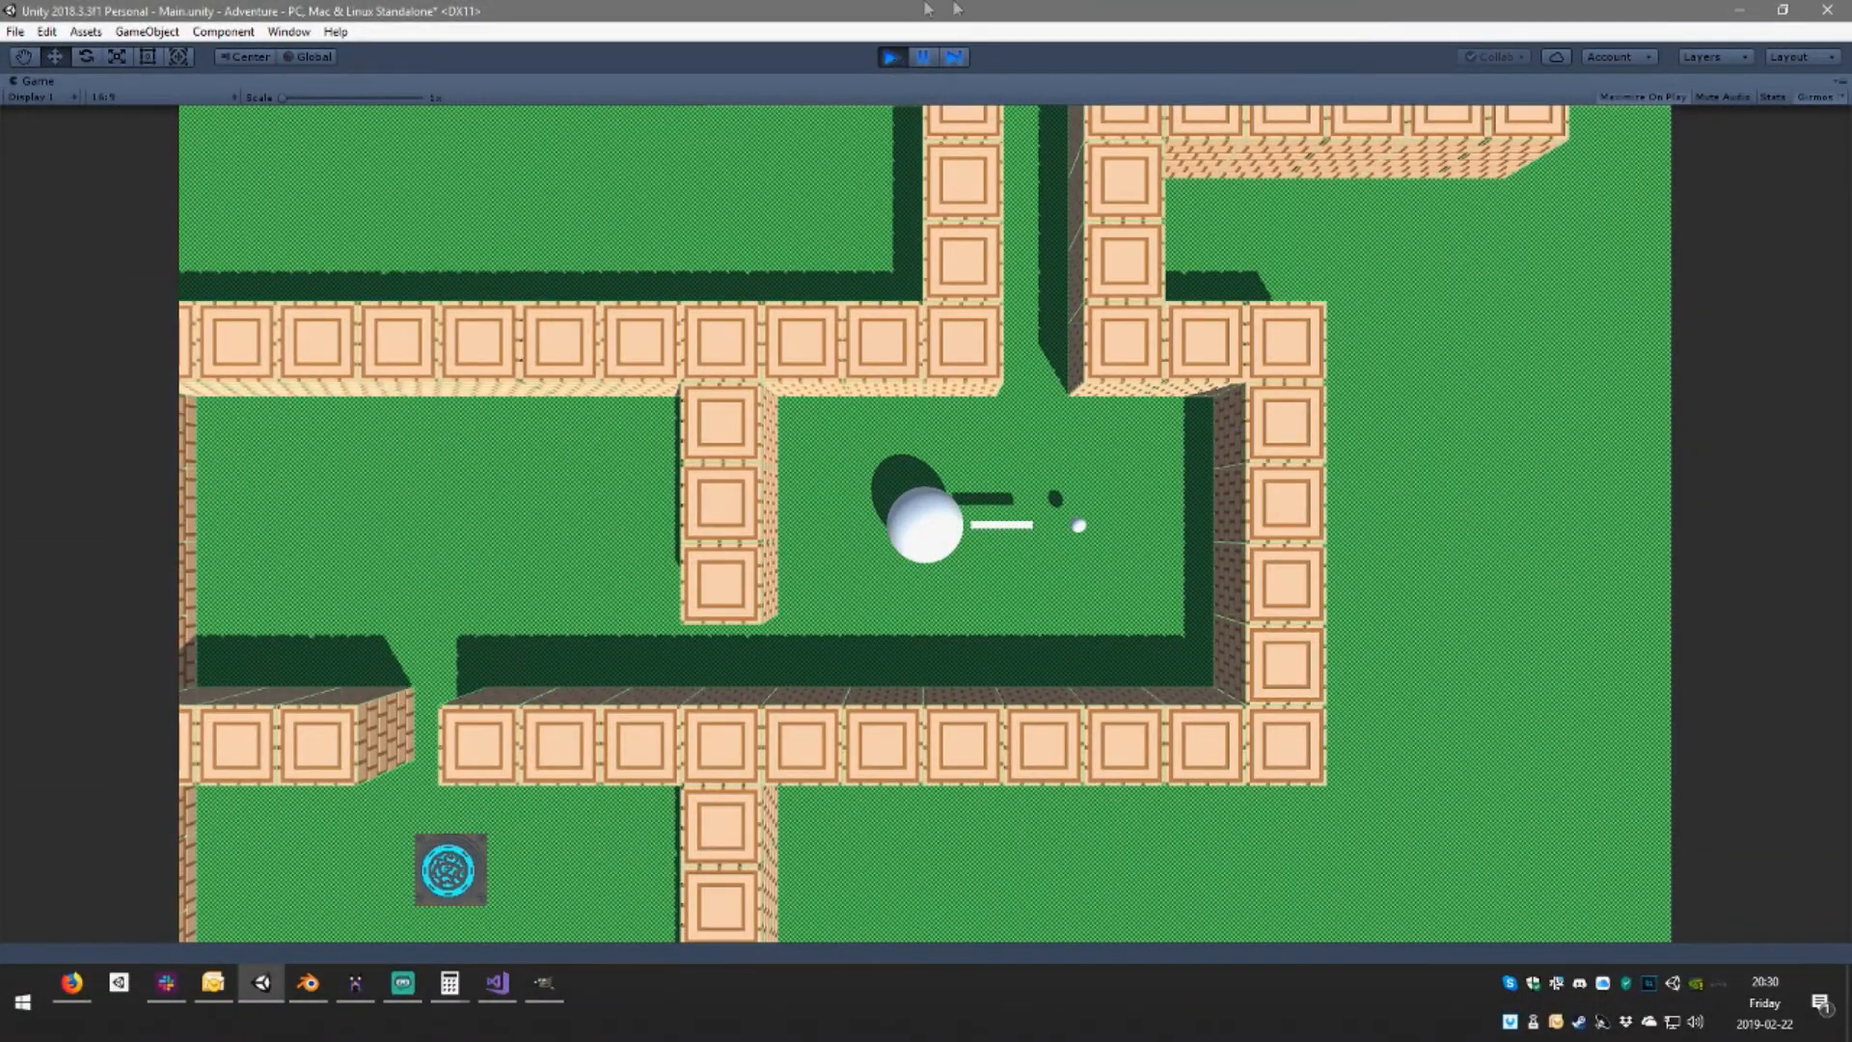
Pause the game, collapse the World object in the hierarchy, and resume play
left_click(917, 60)
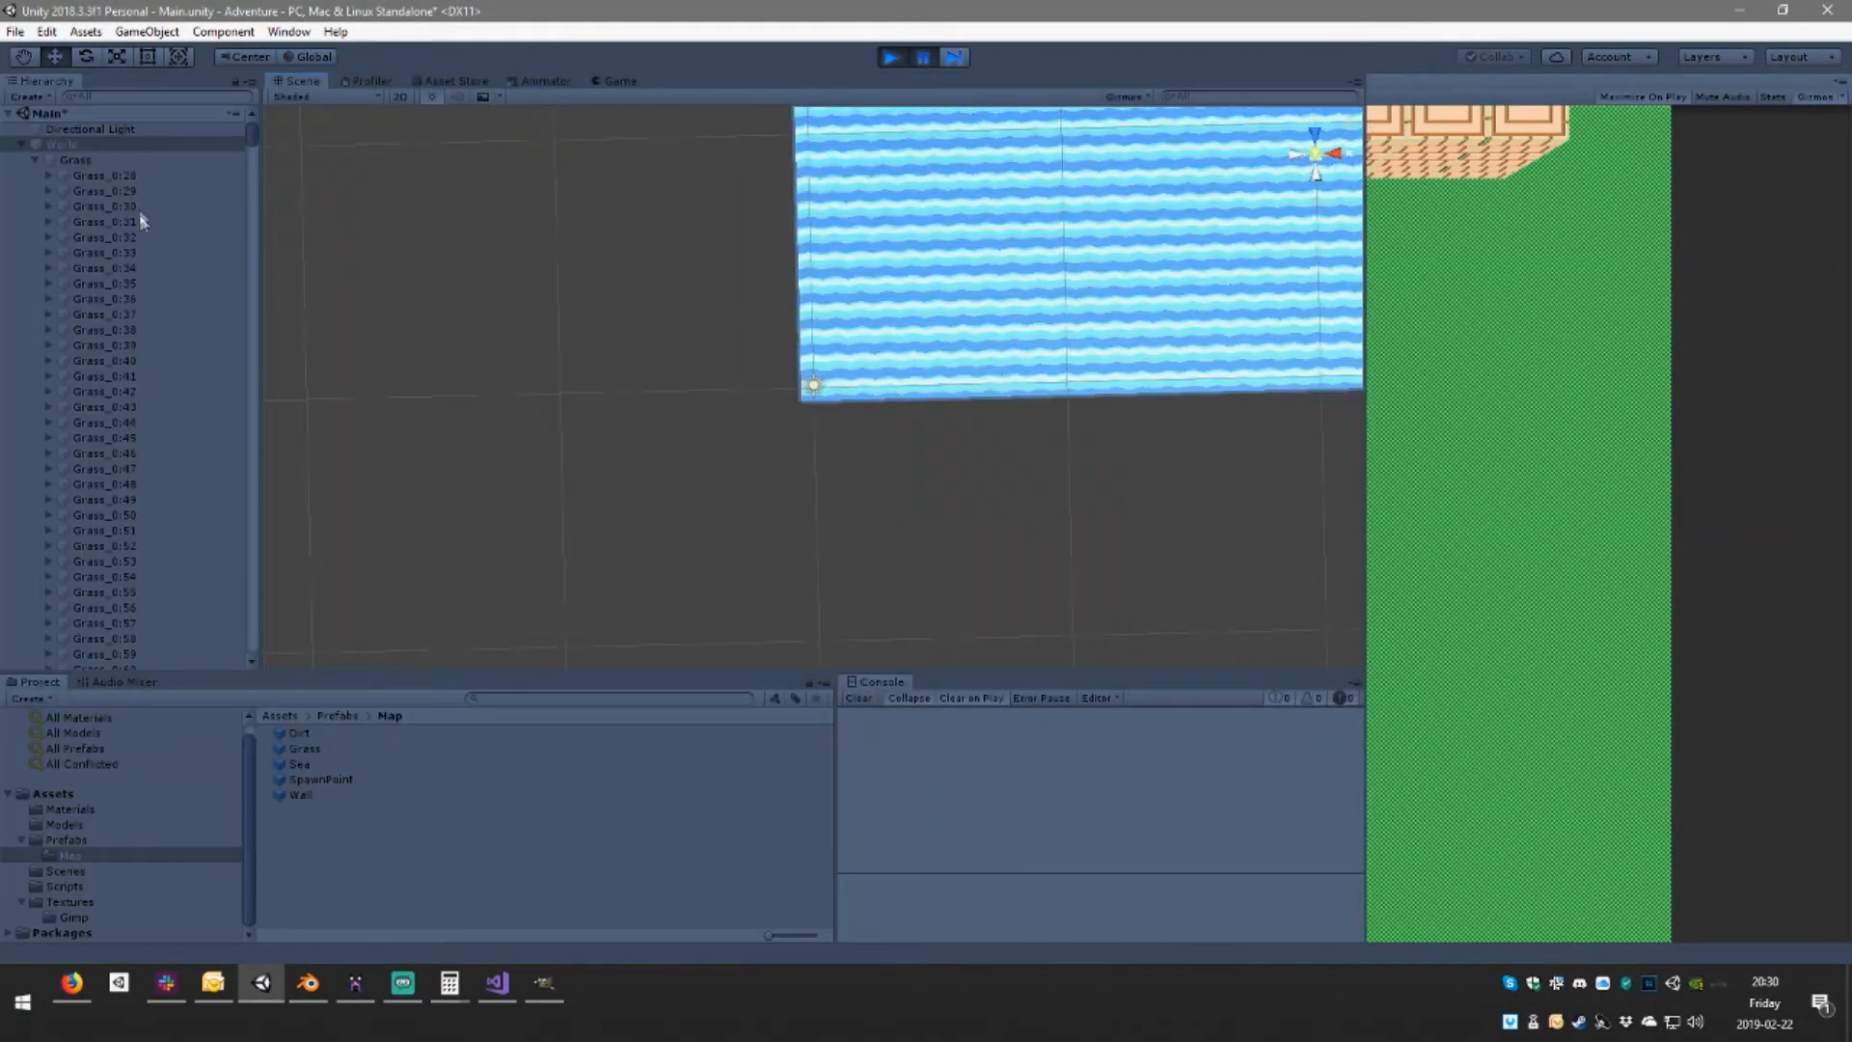
left_click(19, 144)
left_click(67, 264)
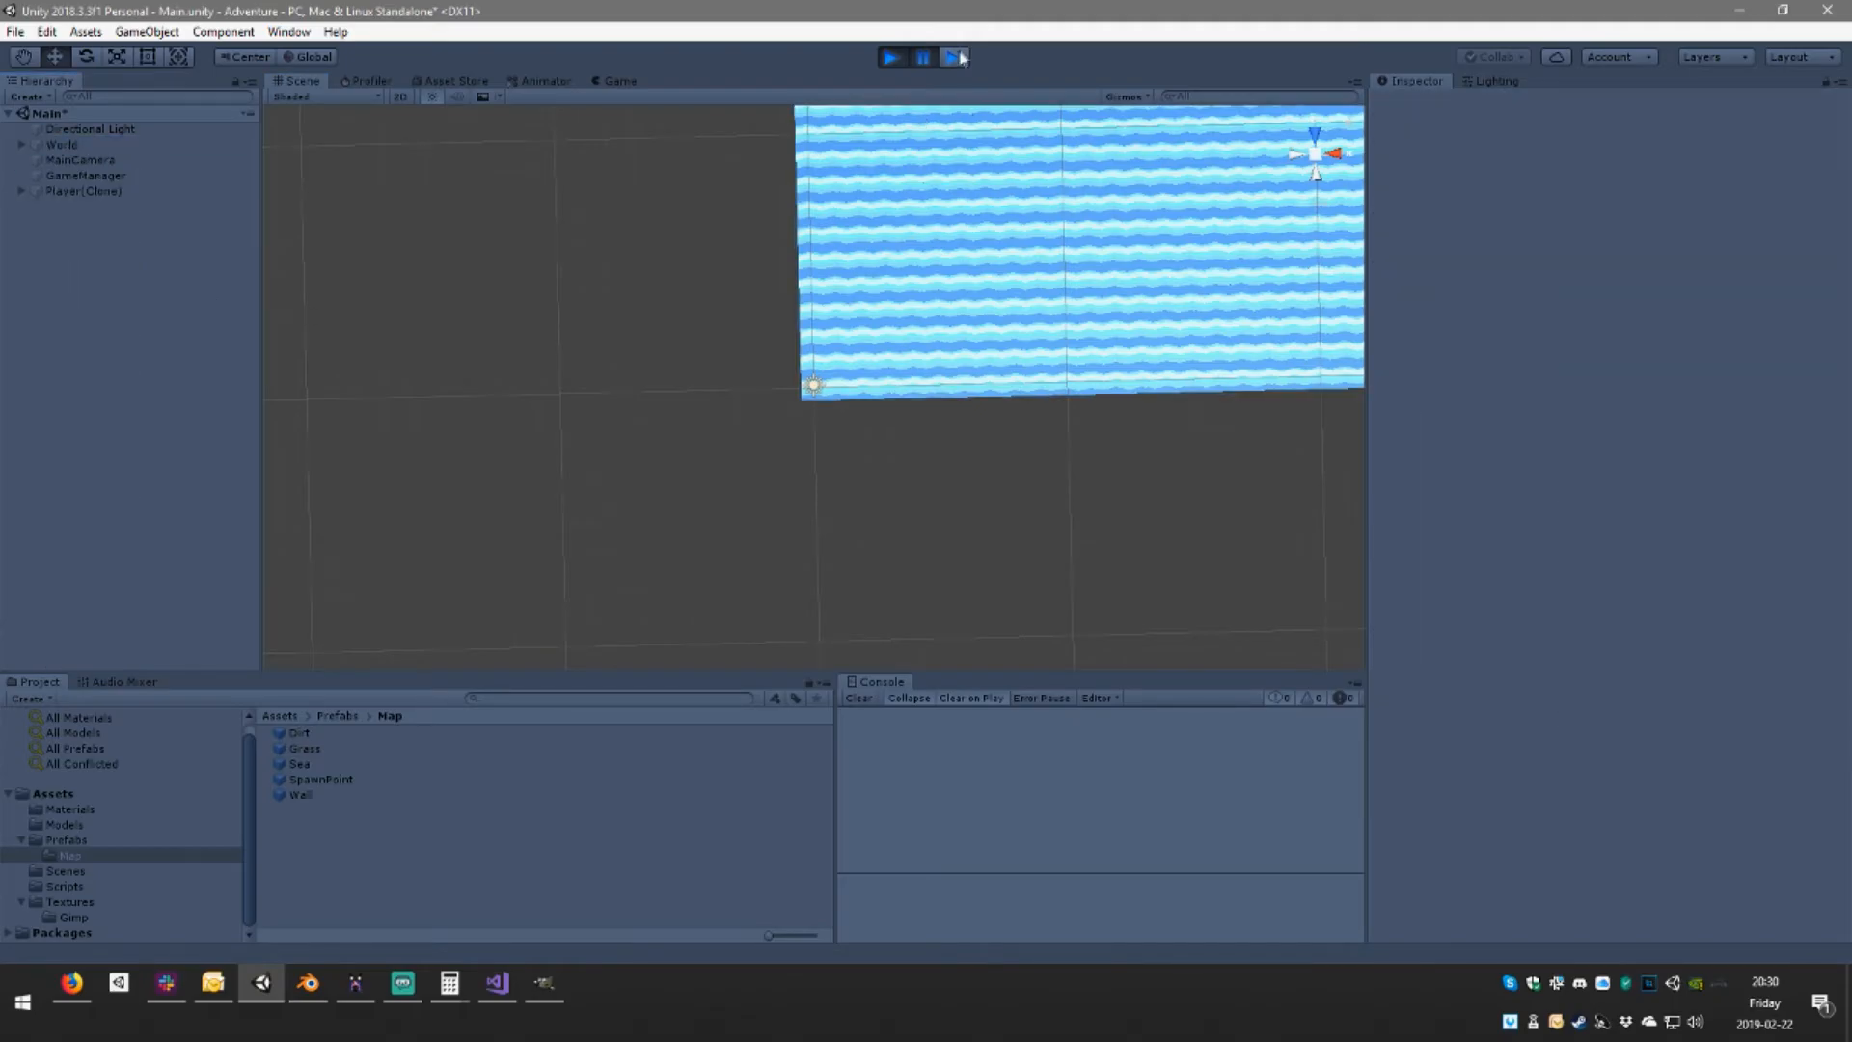
left_click(923, 57)
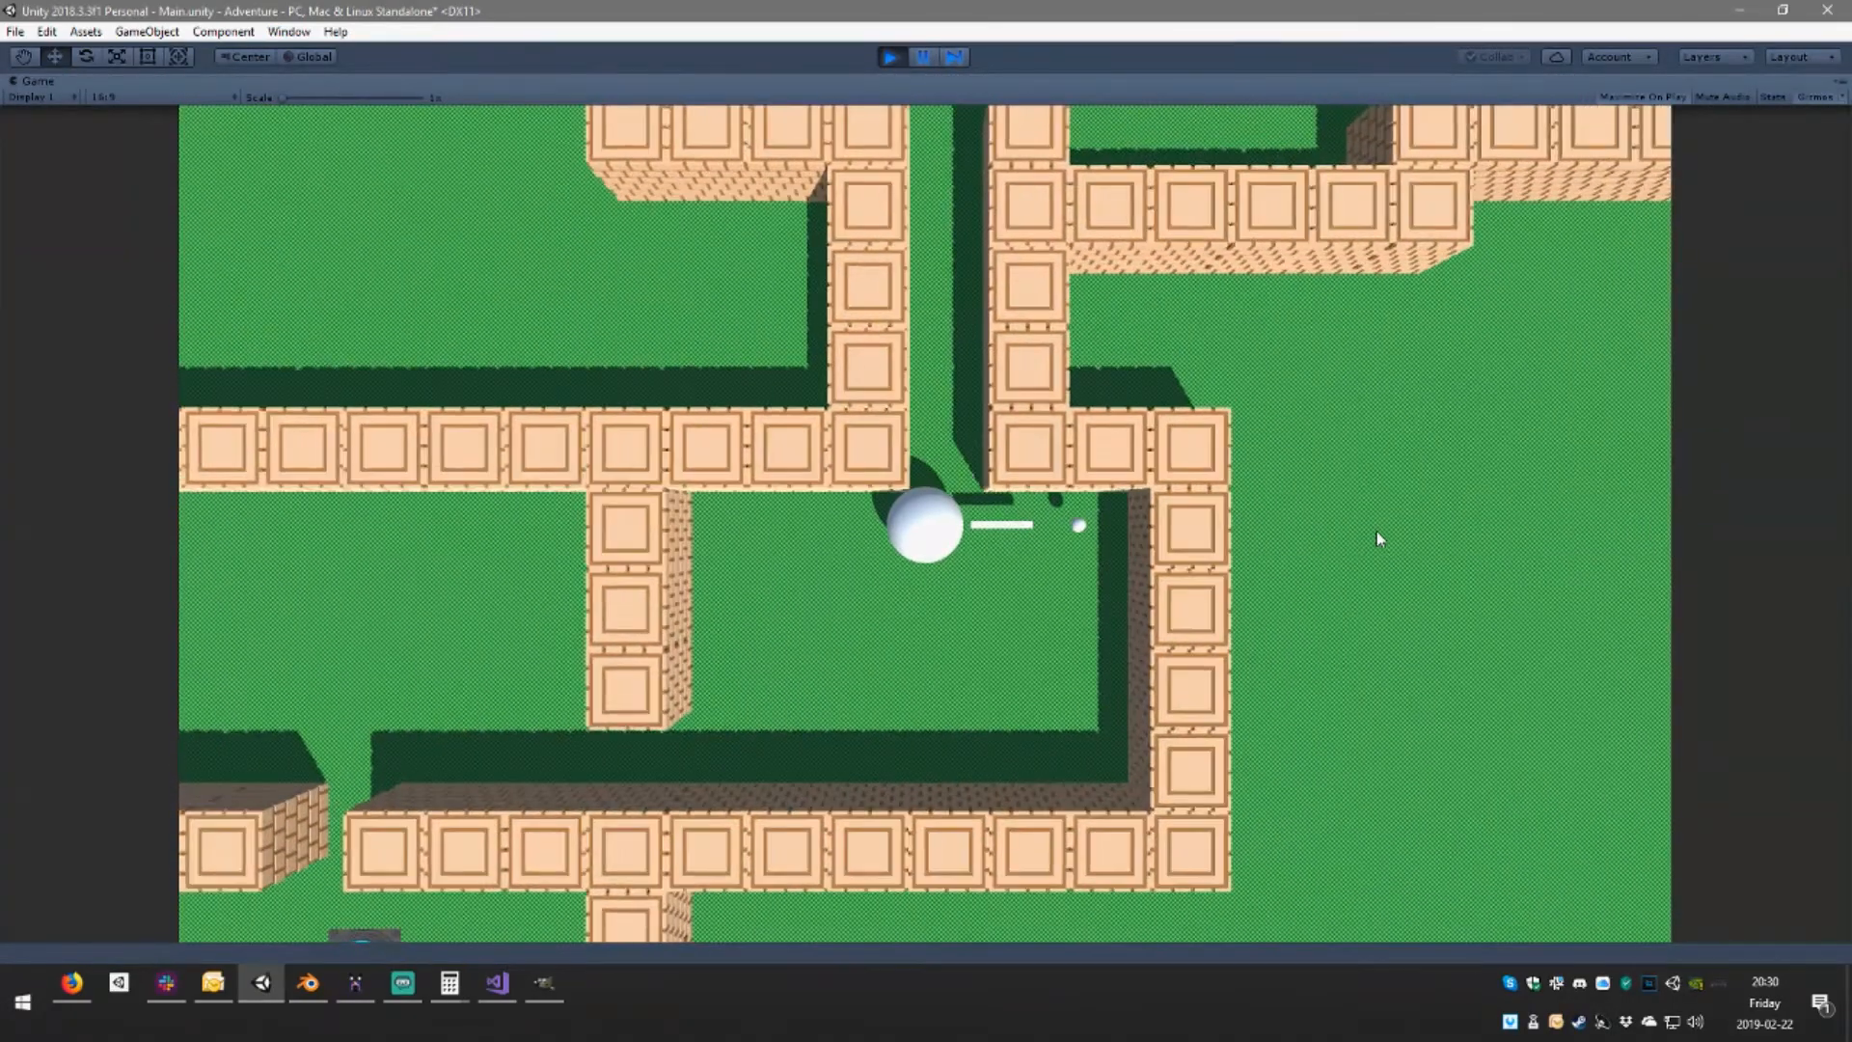
Move the player out through the upper room and down along the map's right edge to the sea
key("w")
key("d")
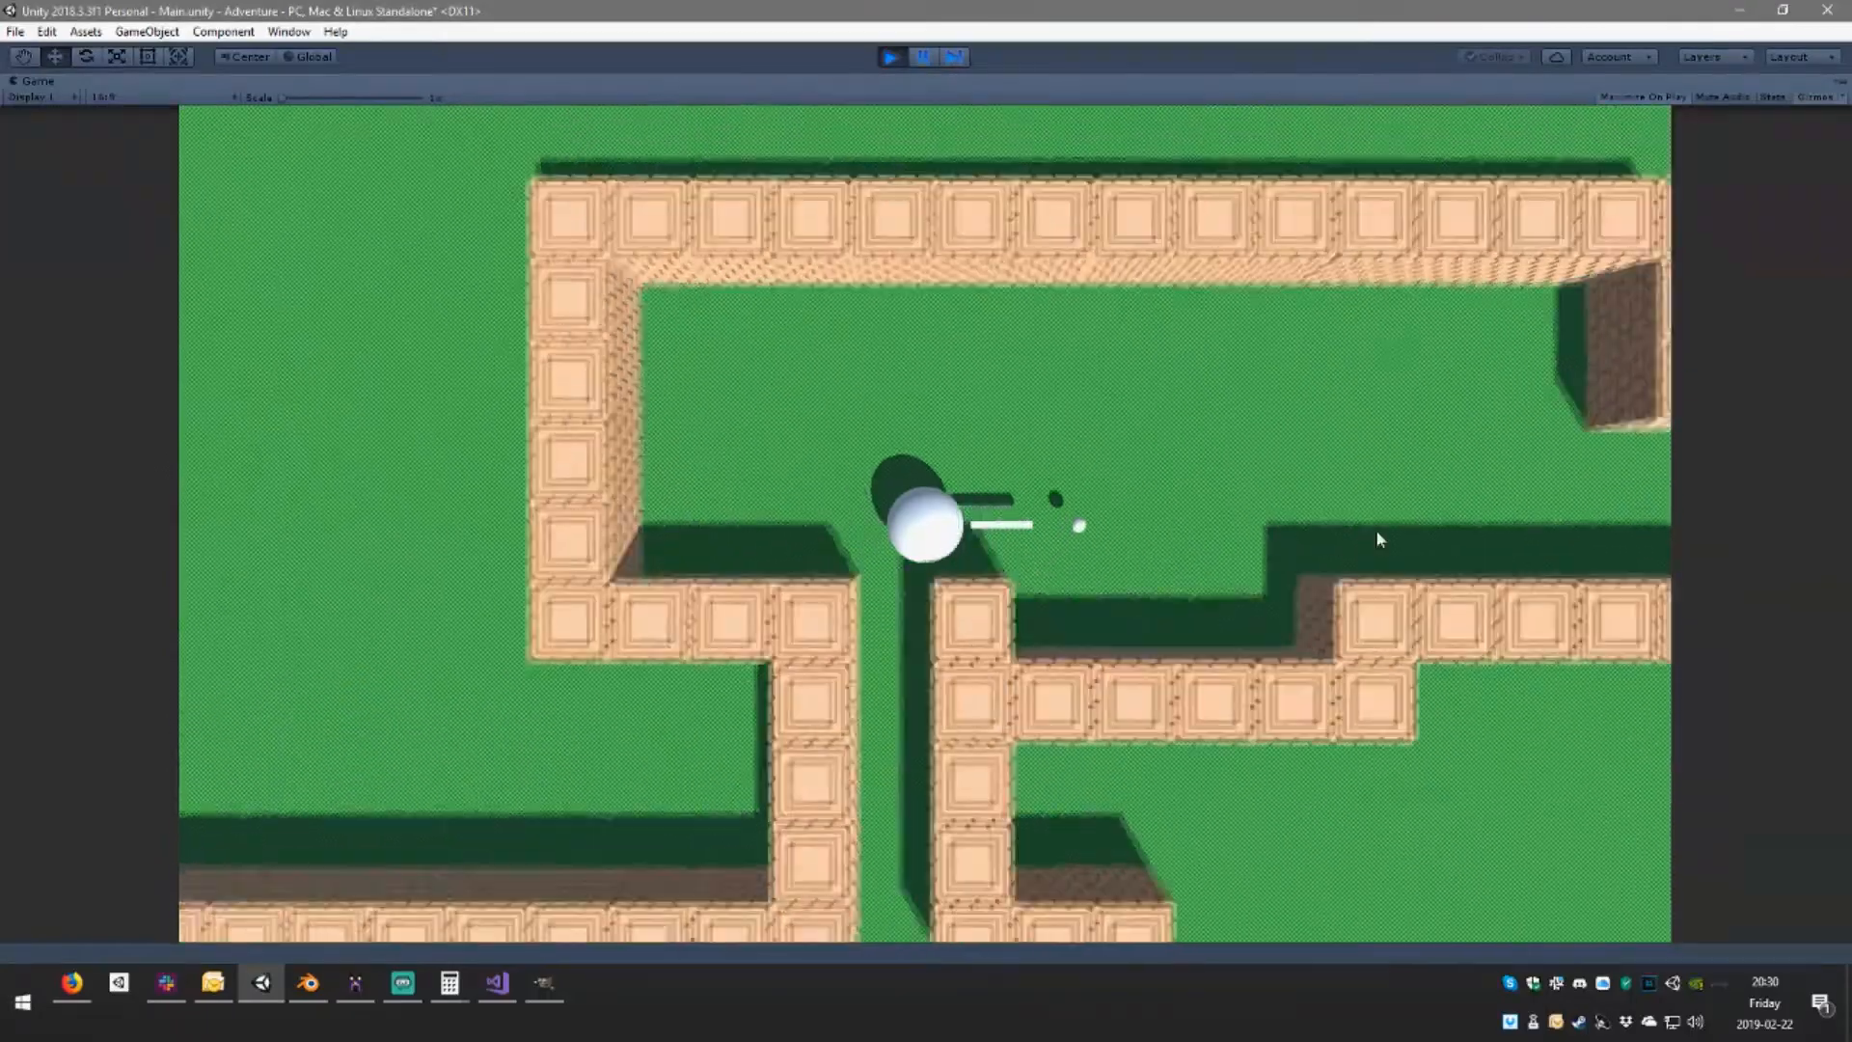
key("s")
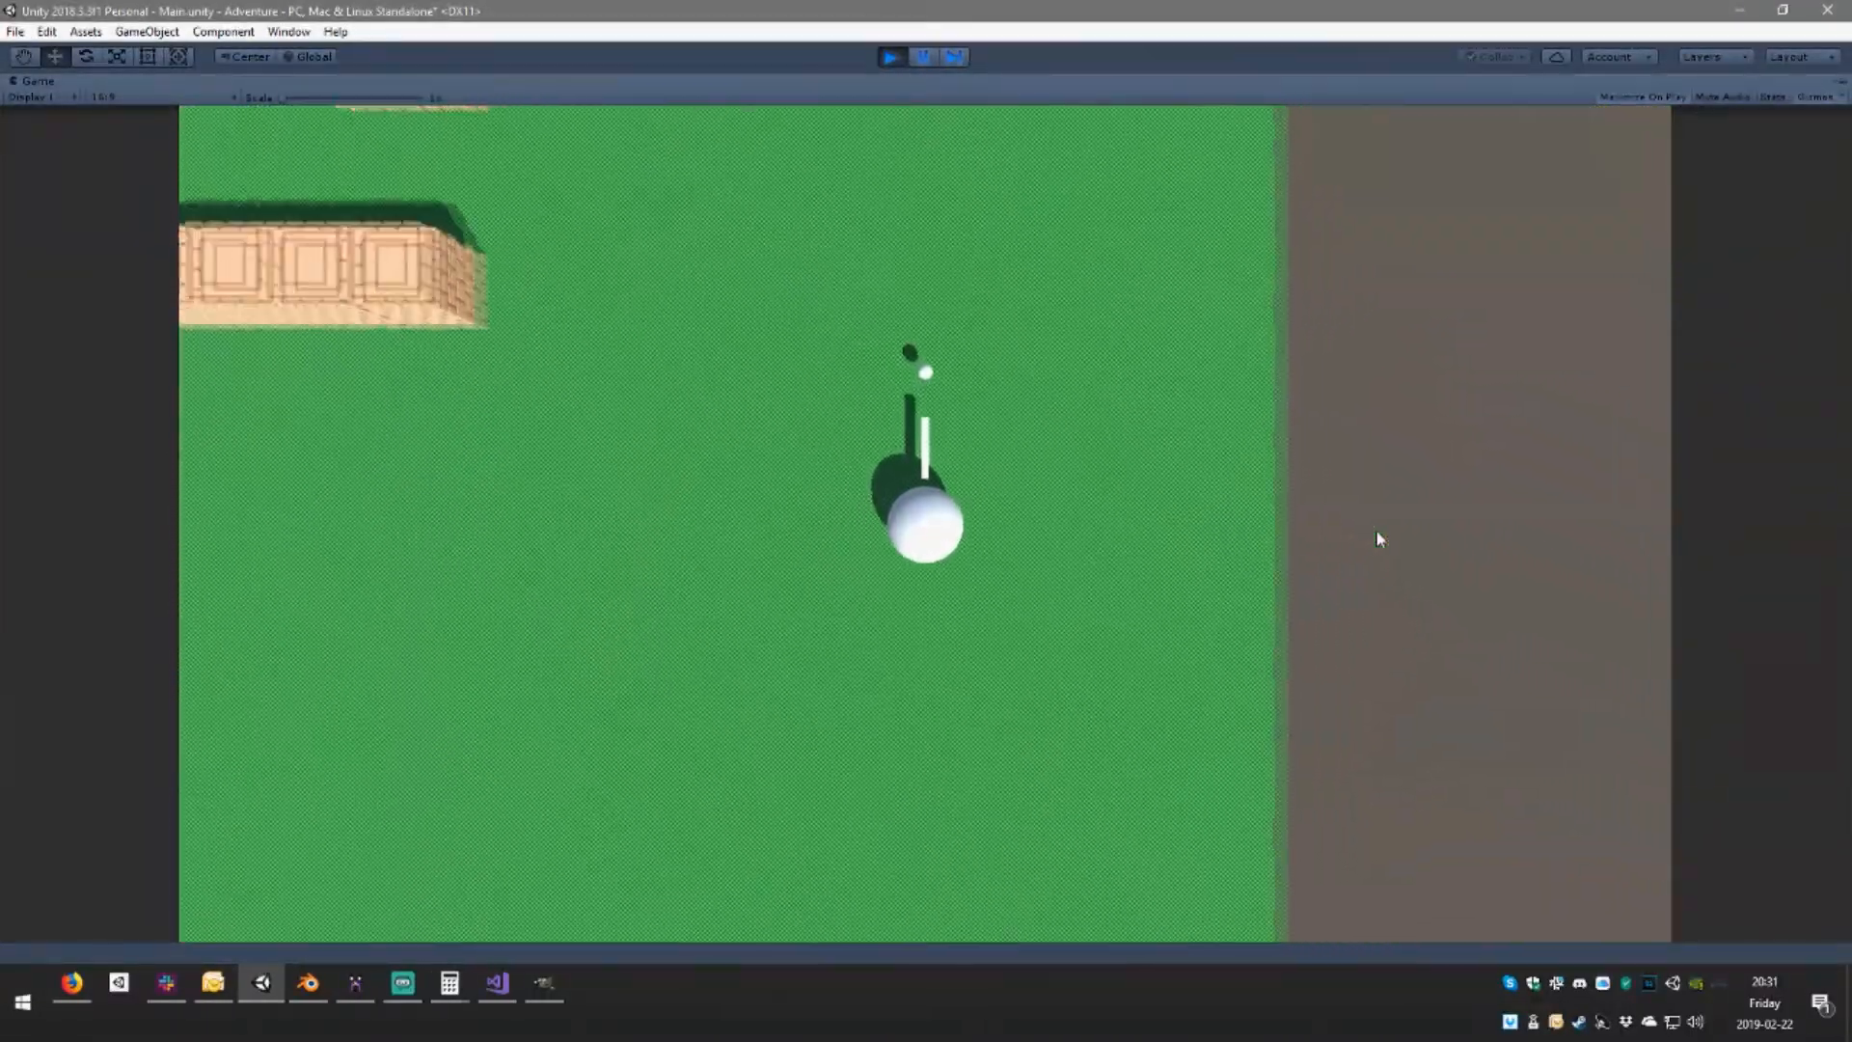
key("a")
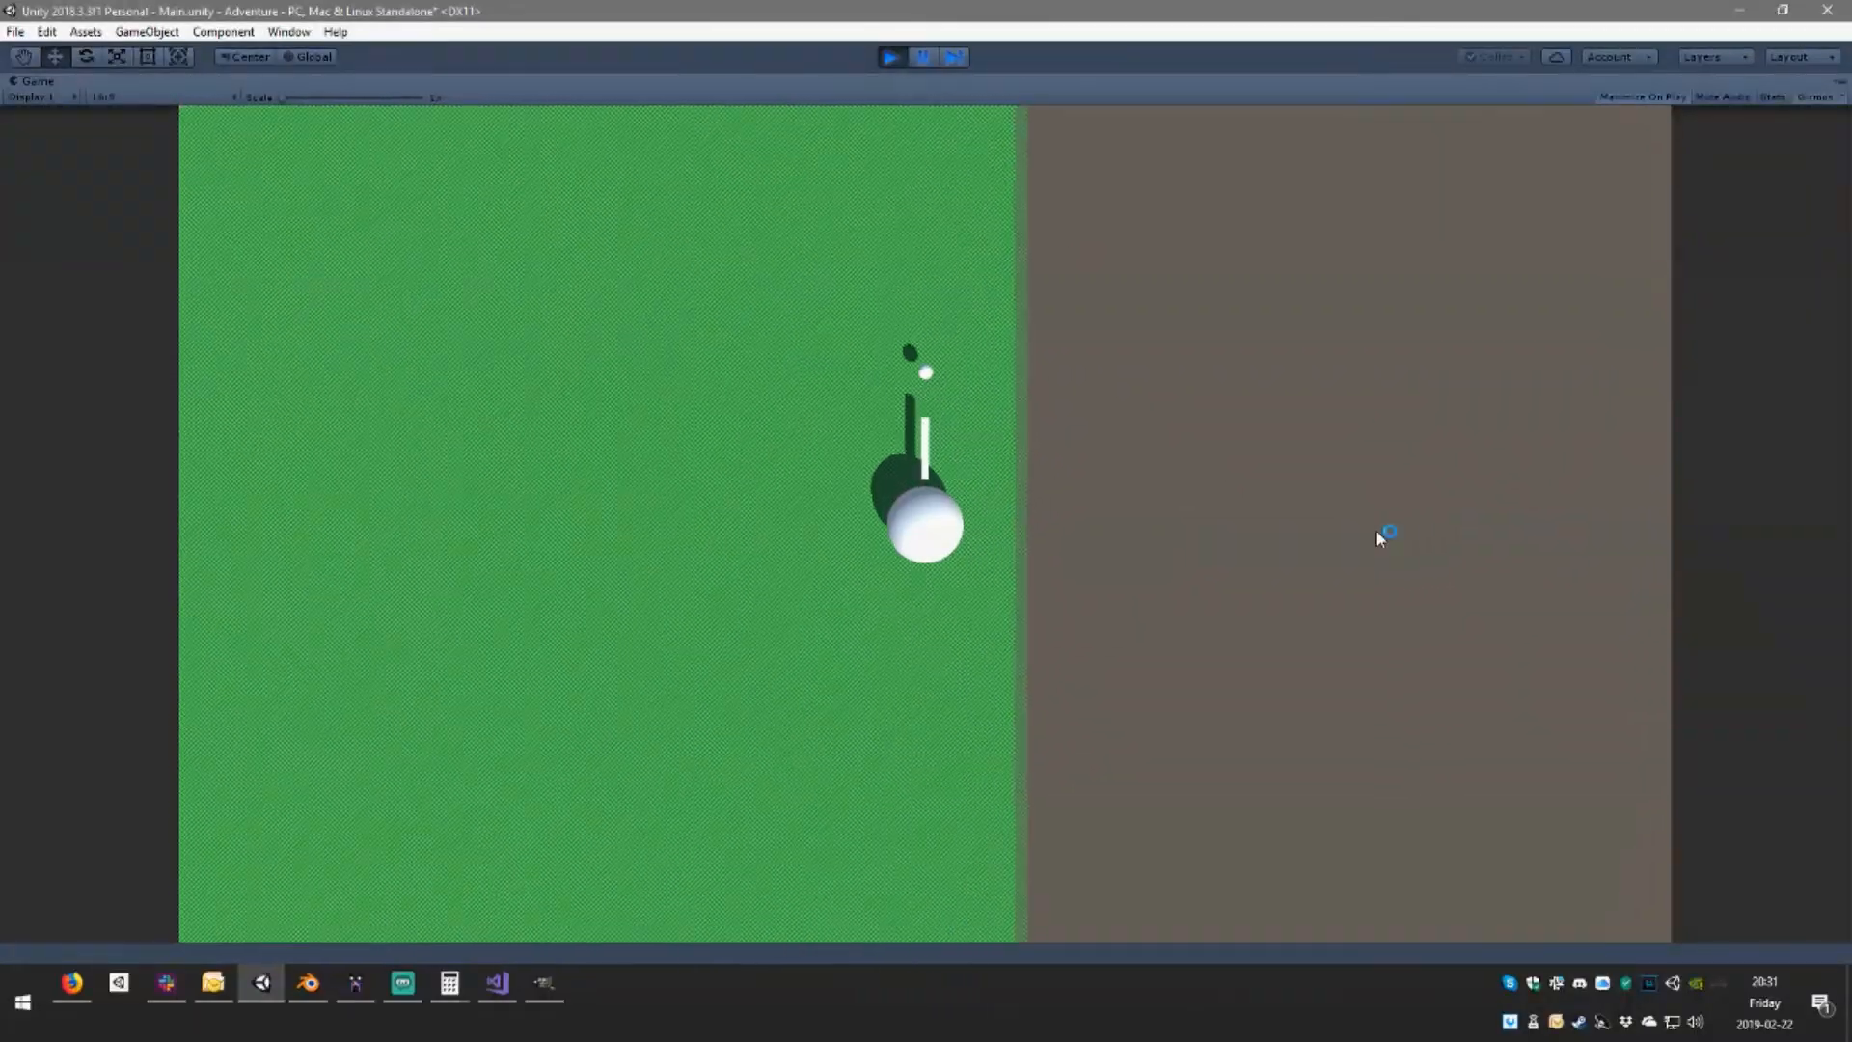
key("s")
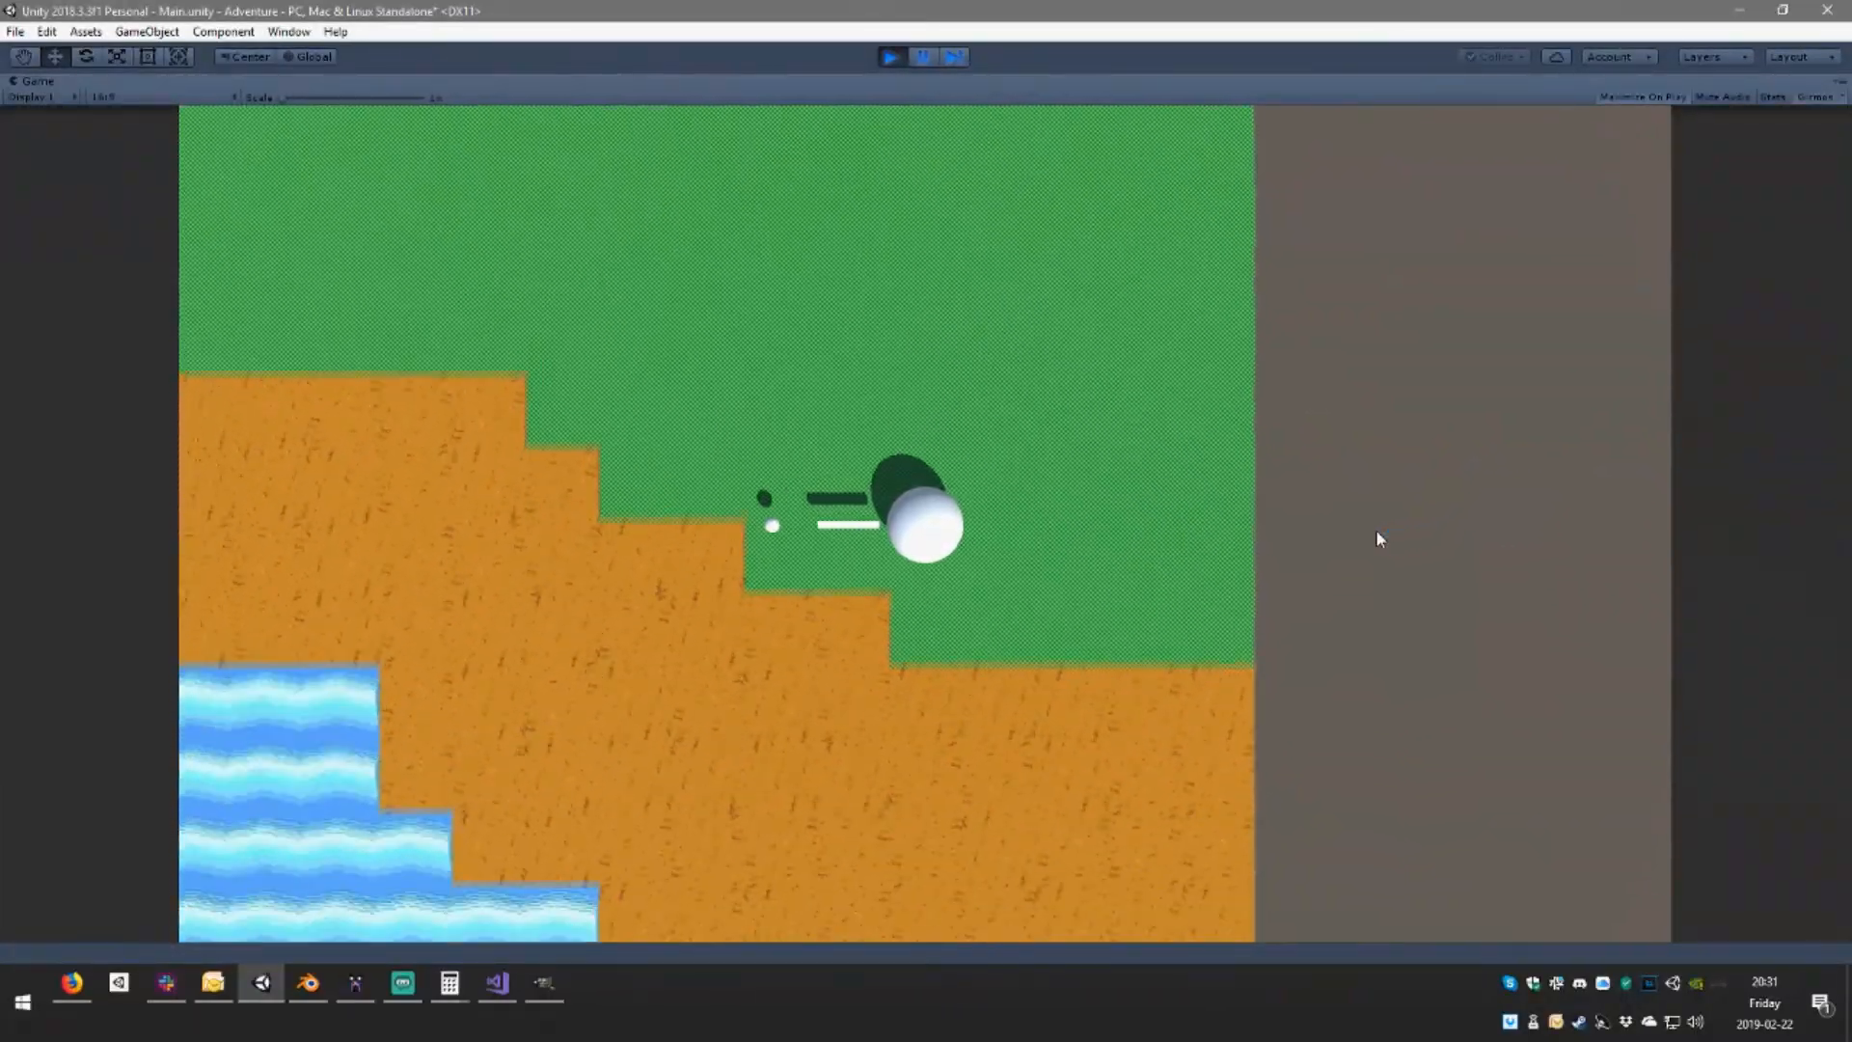
key("a")
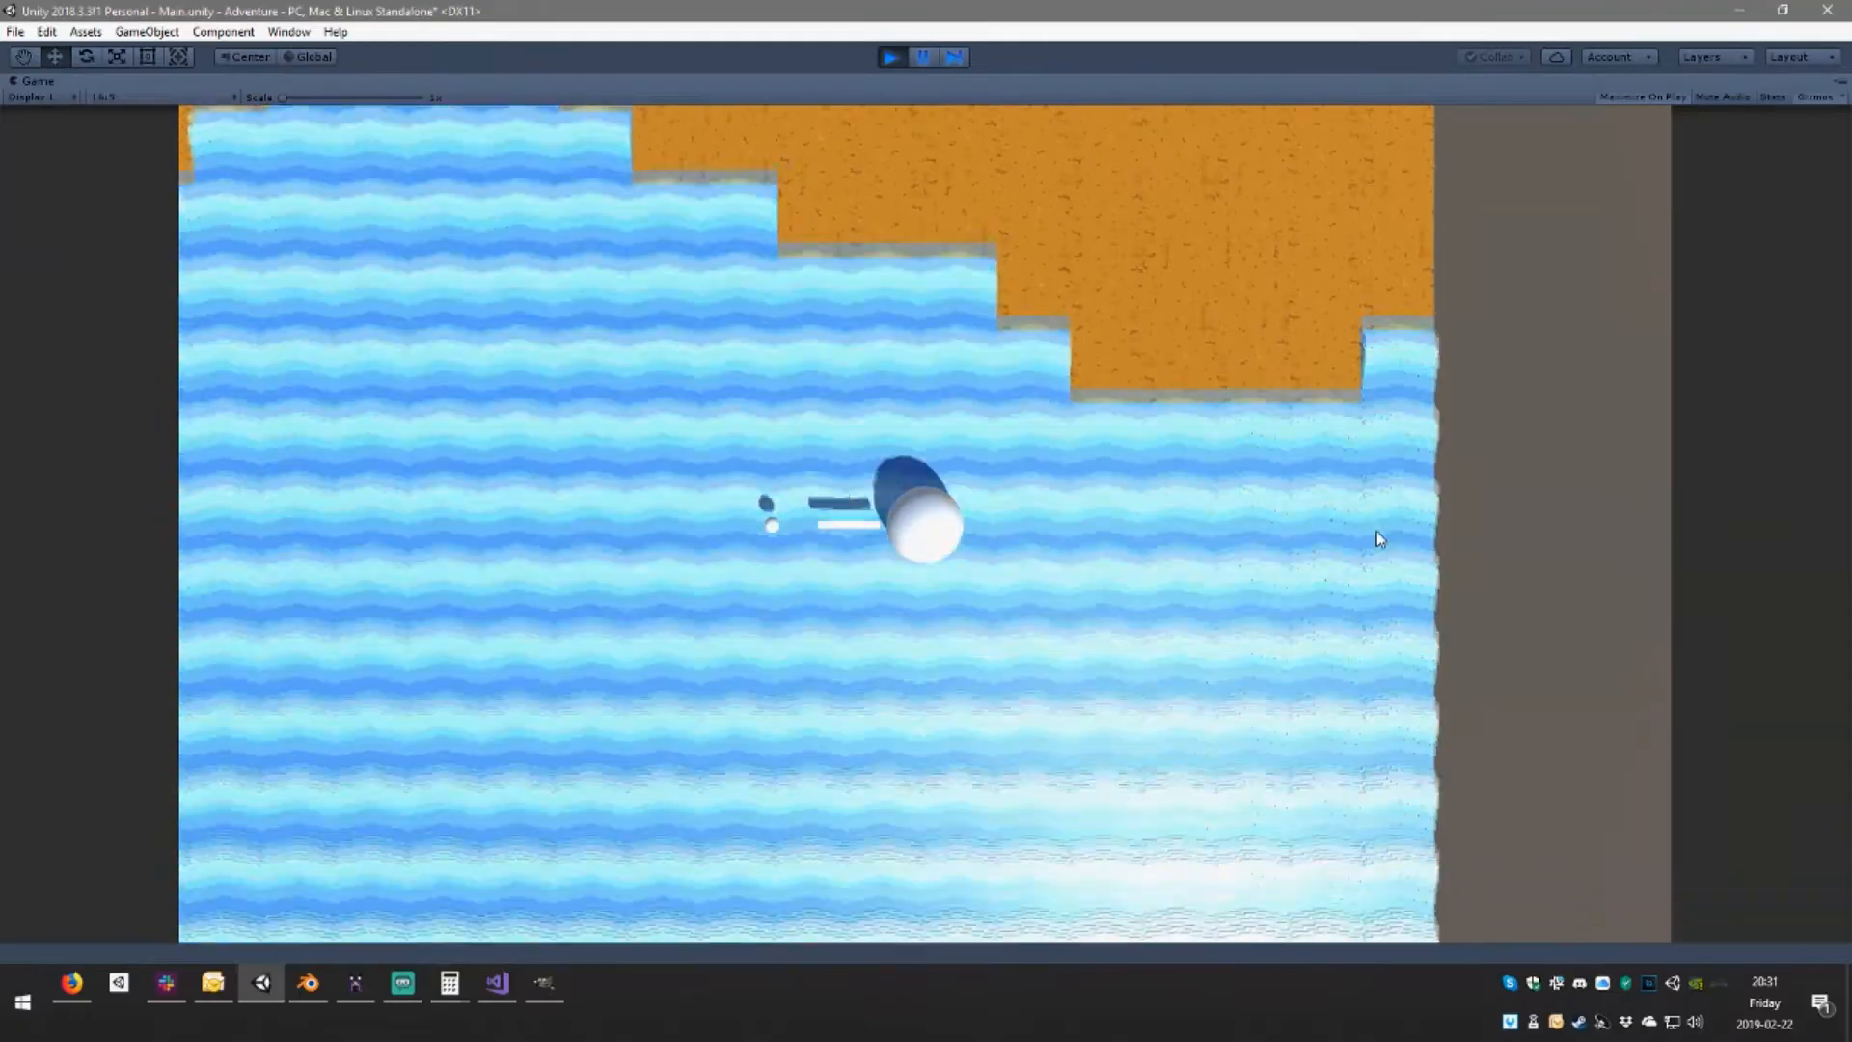
Move the player over the sea to inspect the shoreline and the dirt path joining the island to the mainland
key("d")
key("a")
key("w")
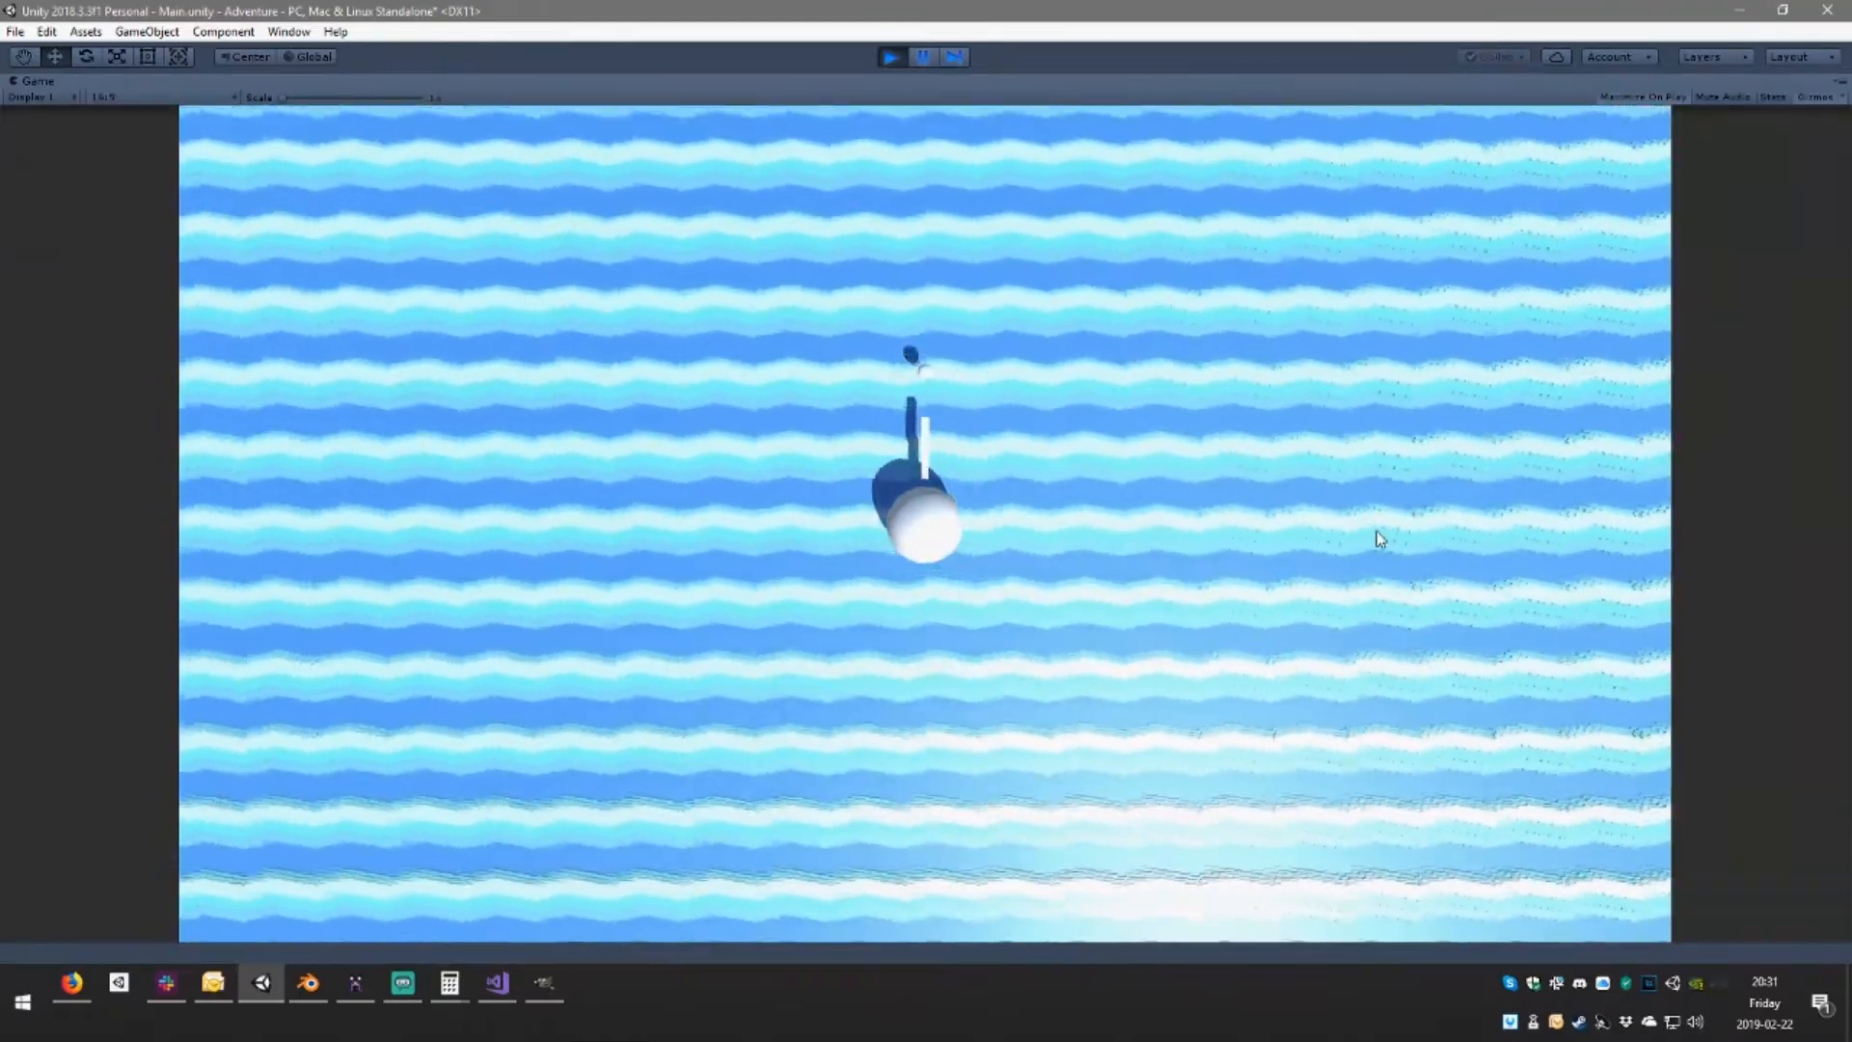
key("a")
key("s")
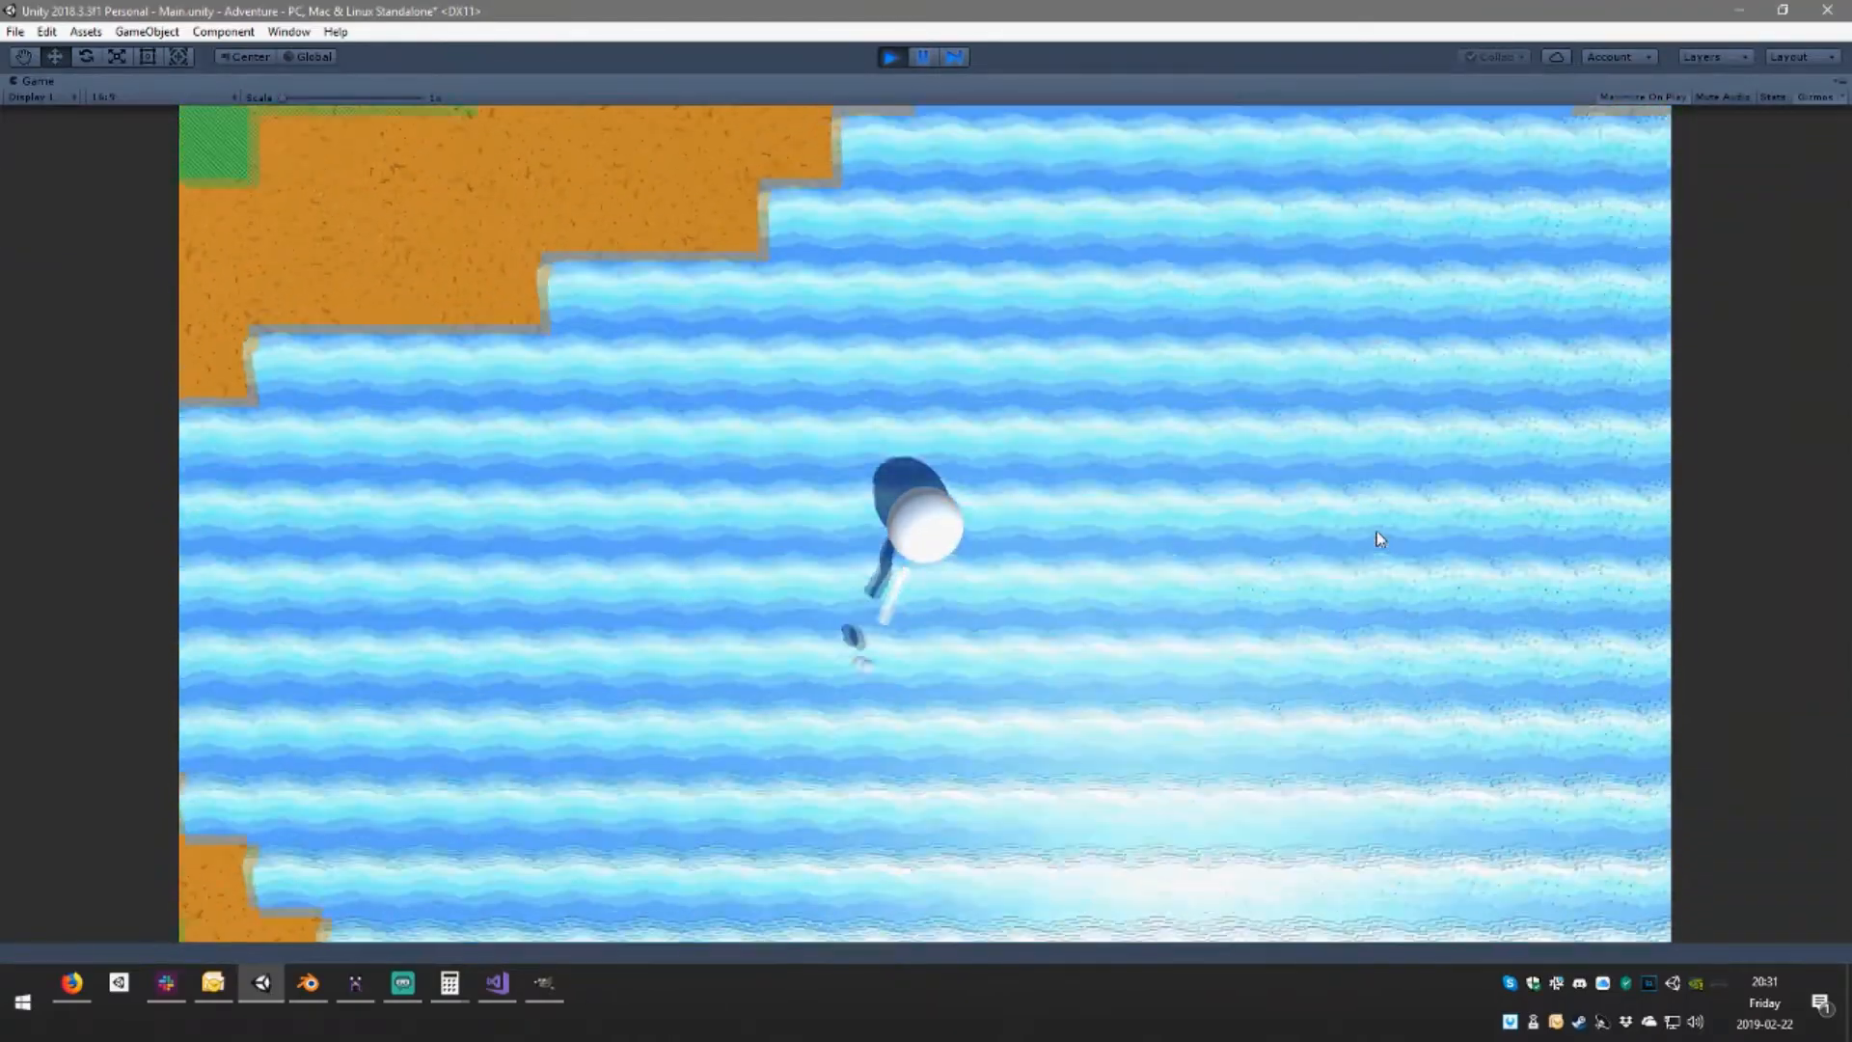
key("w")
key("a")
key("s")
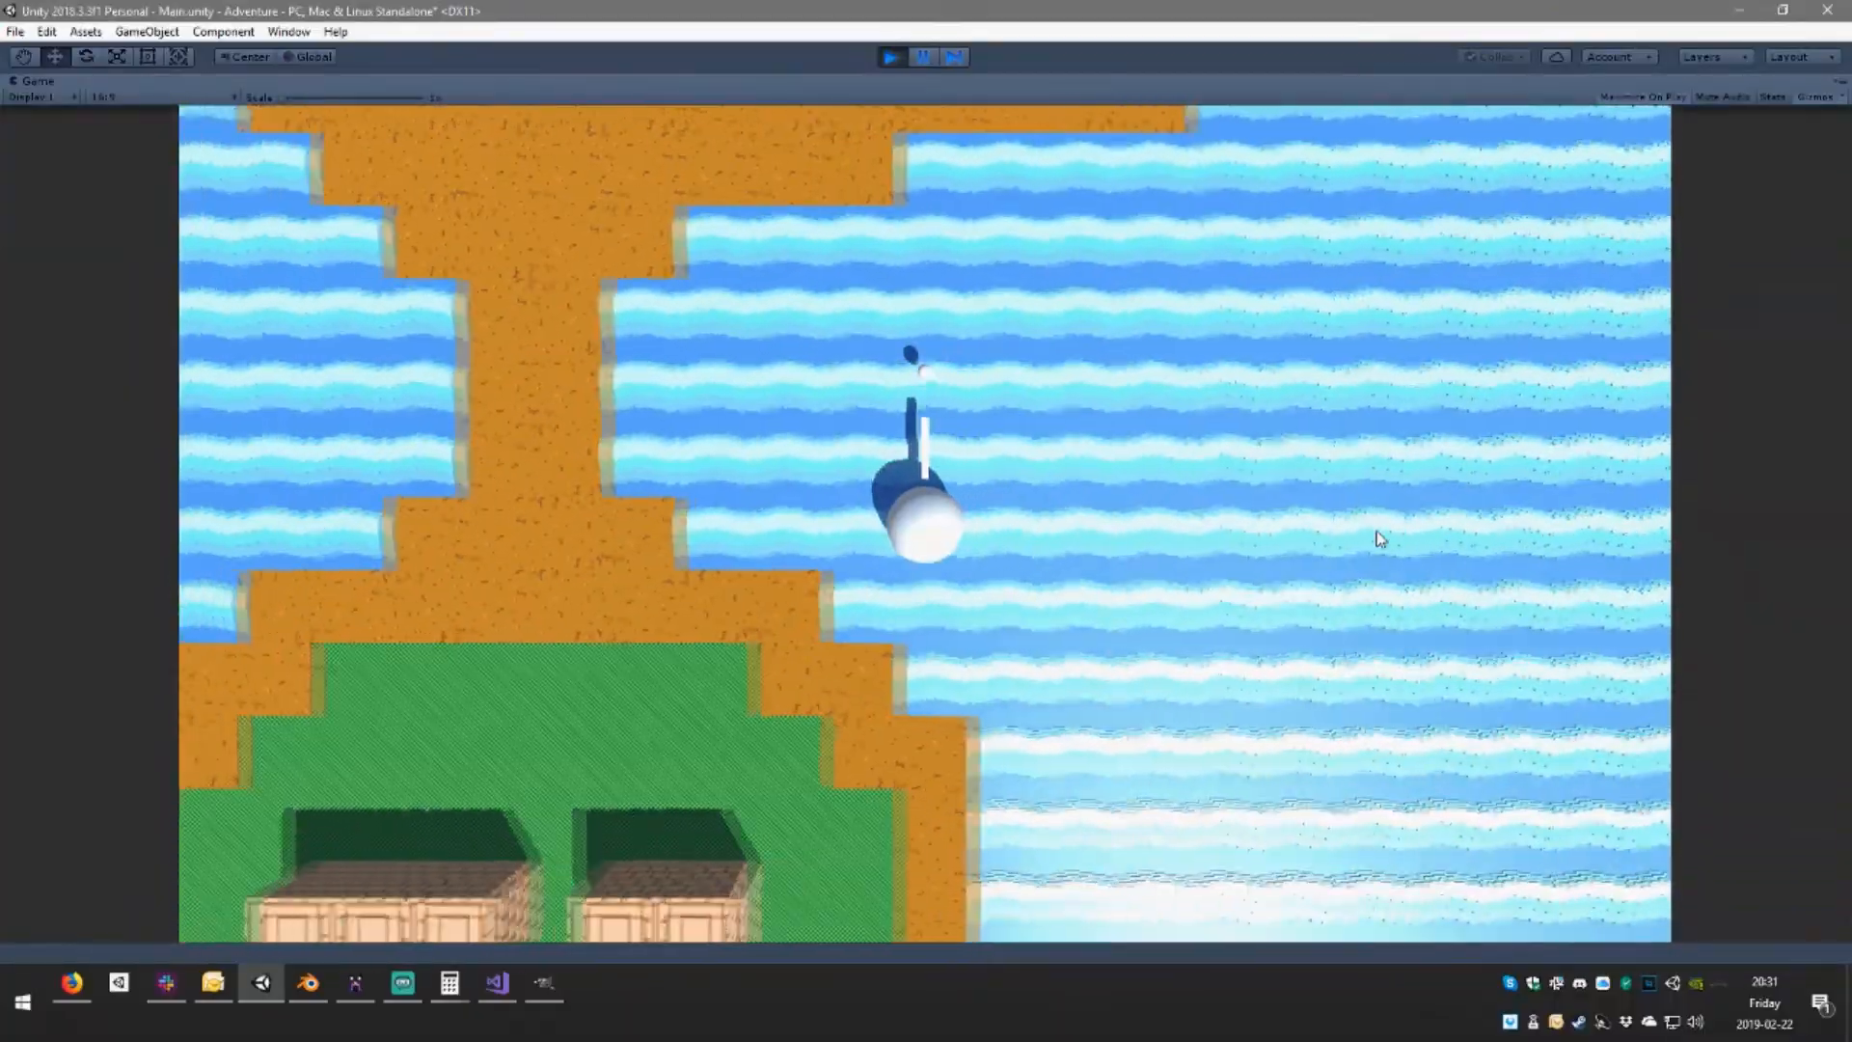
key("w")
key("d")
key("s")
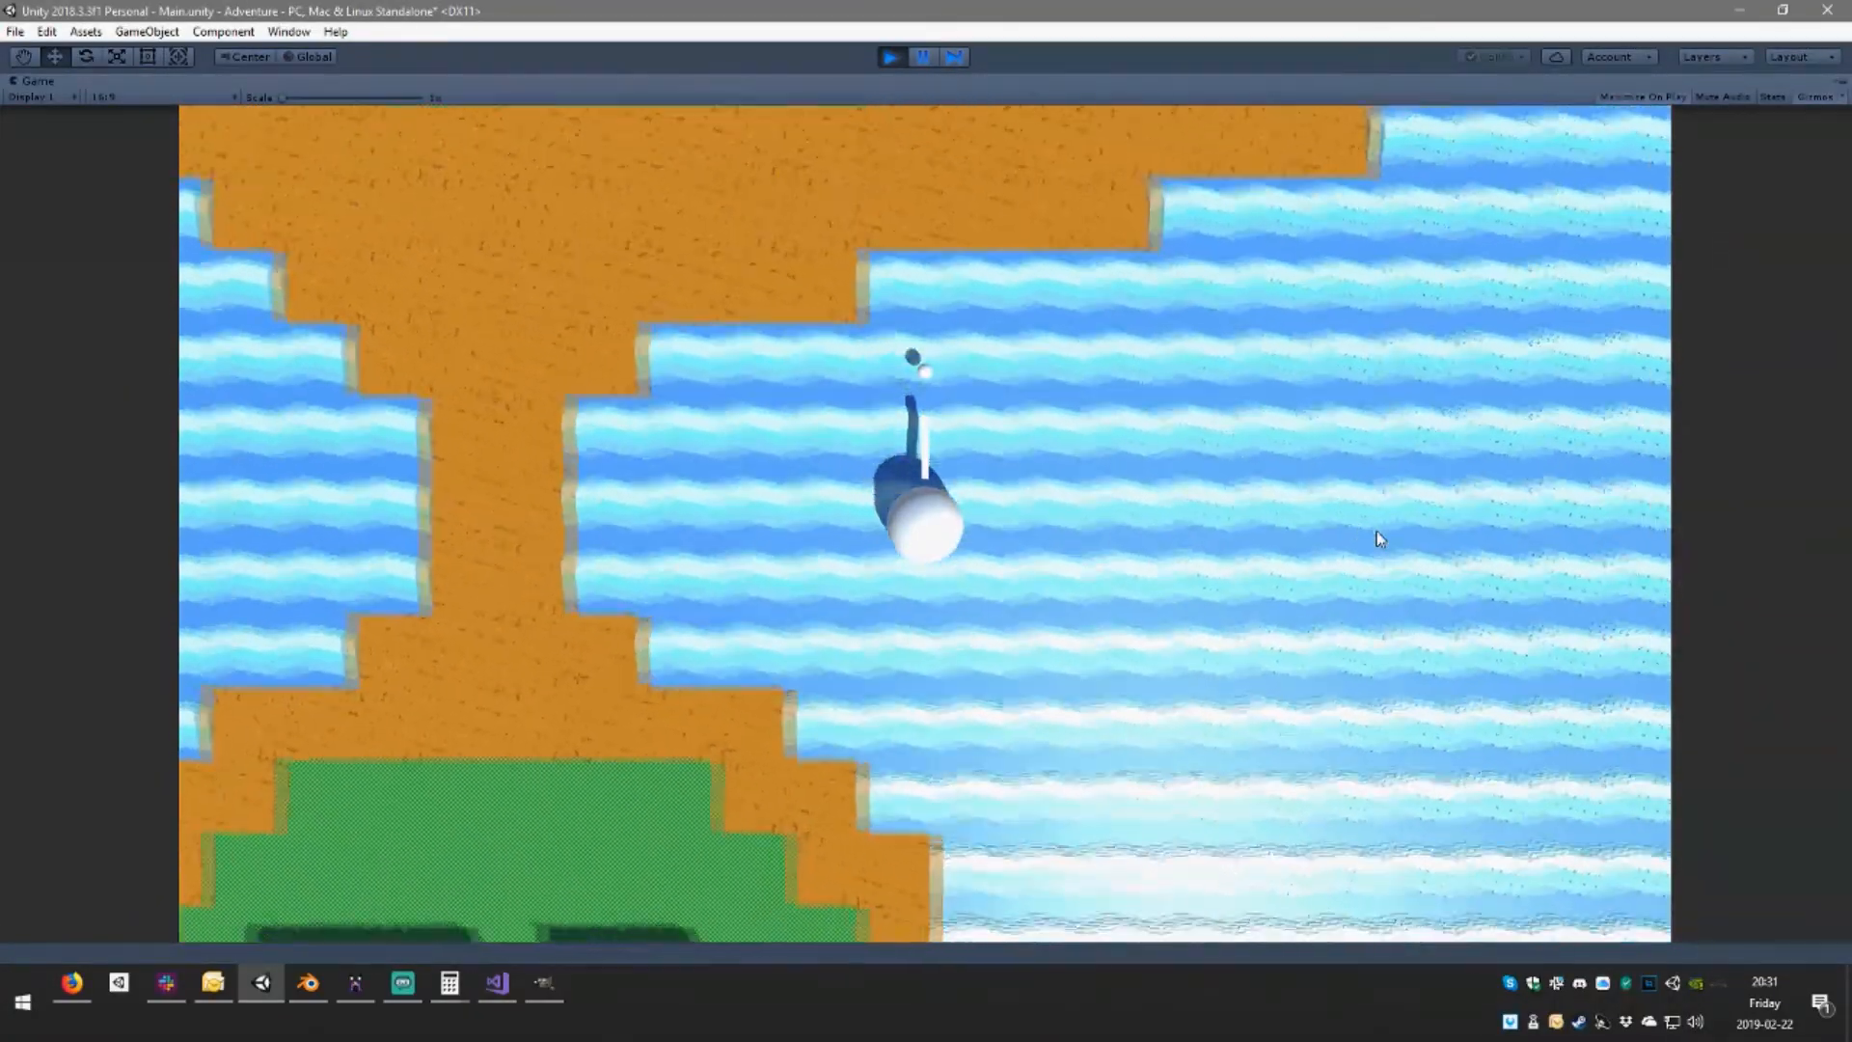
Move the player across the open sea east of the dirt path and back toward the island's shore
key("d")
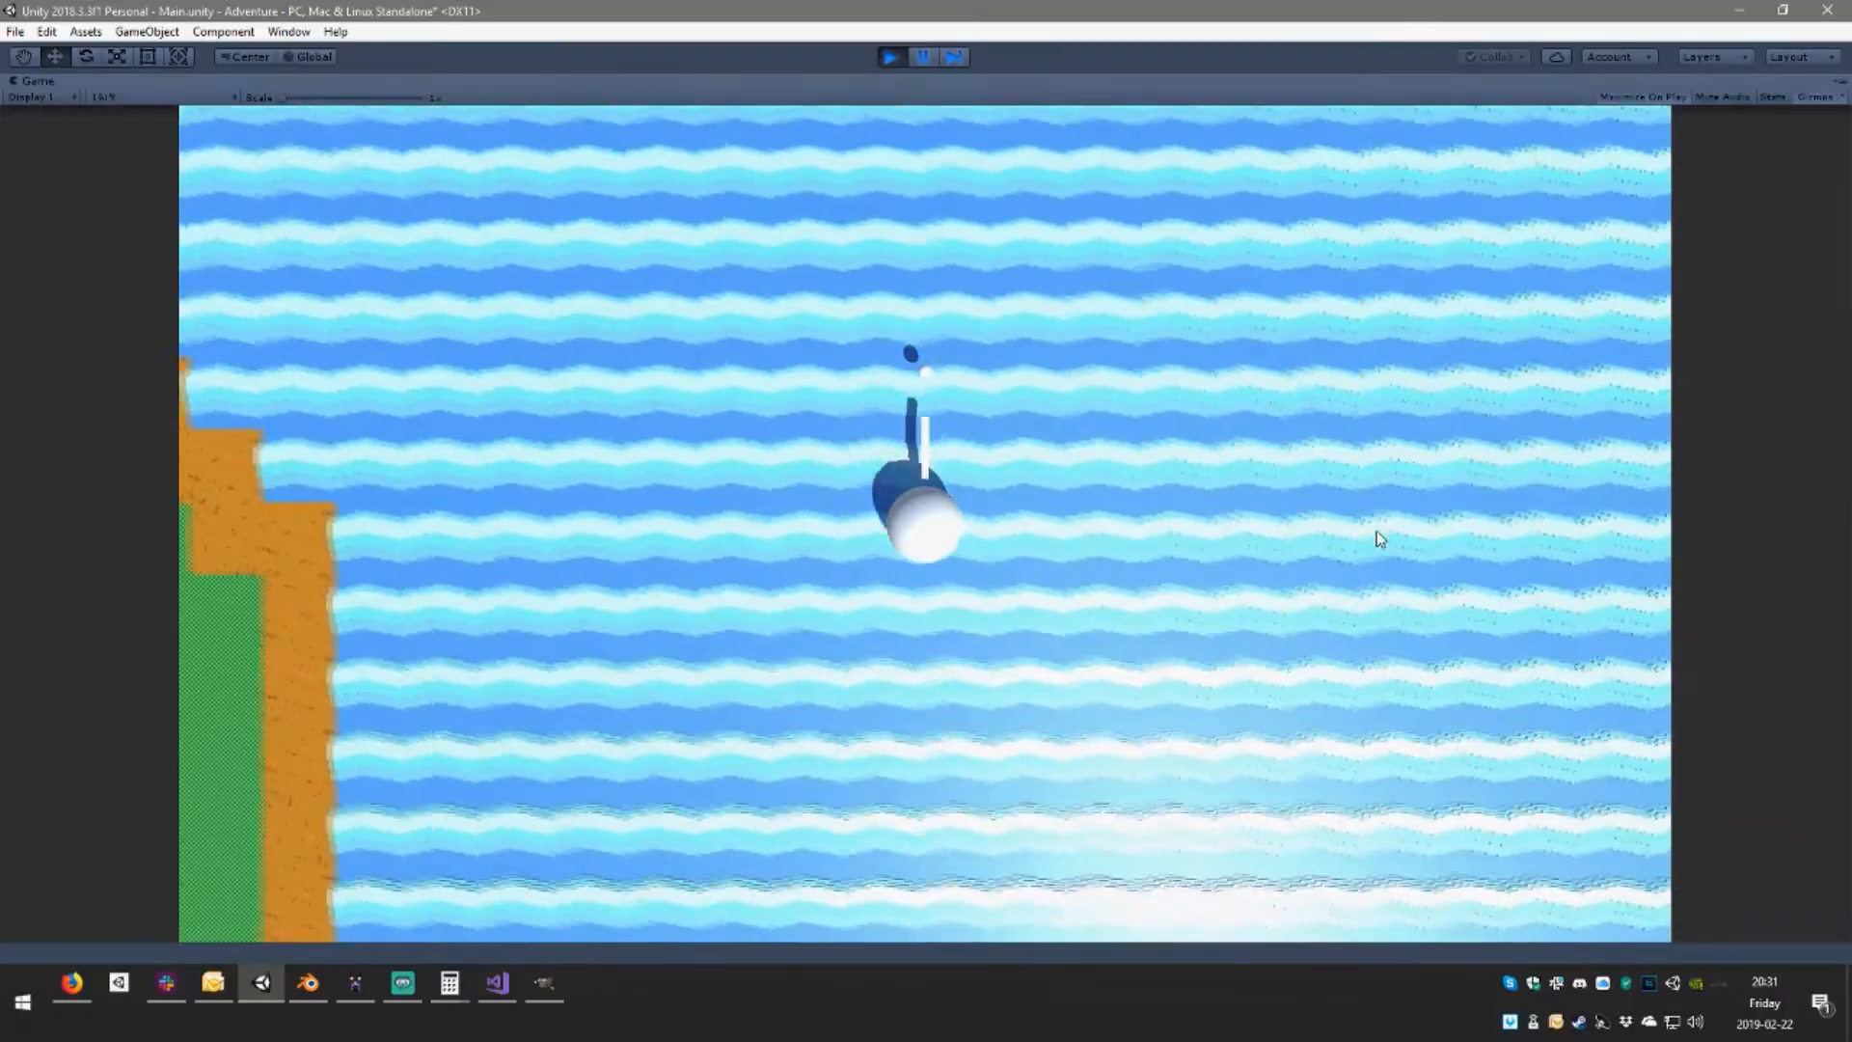
key("w")
key("a")
key("s")
key("a")
key("s")
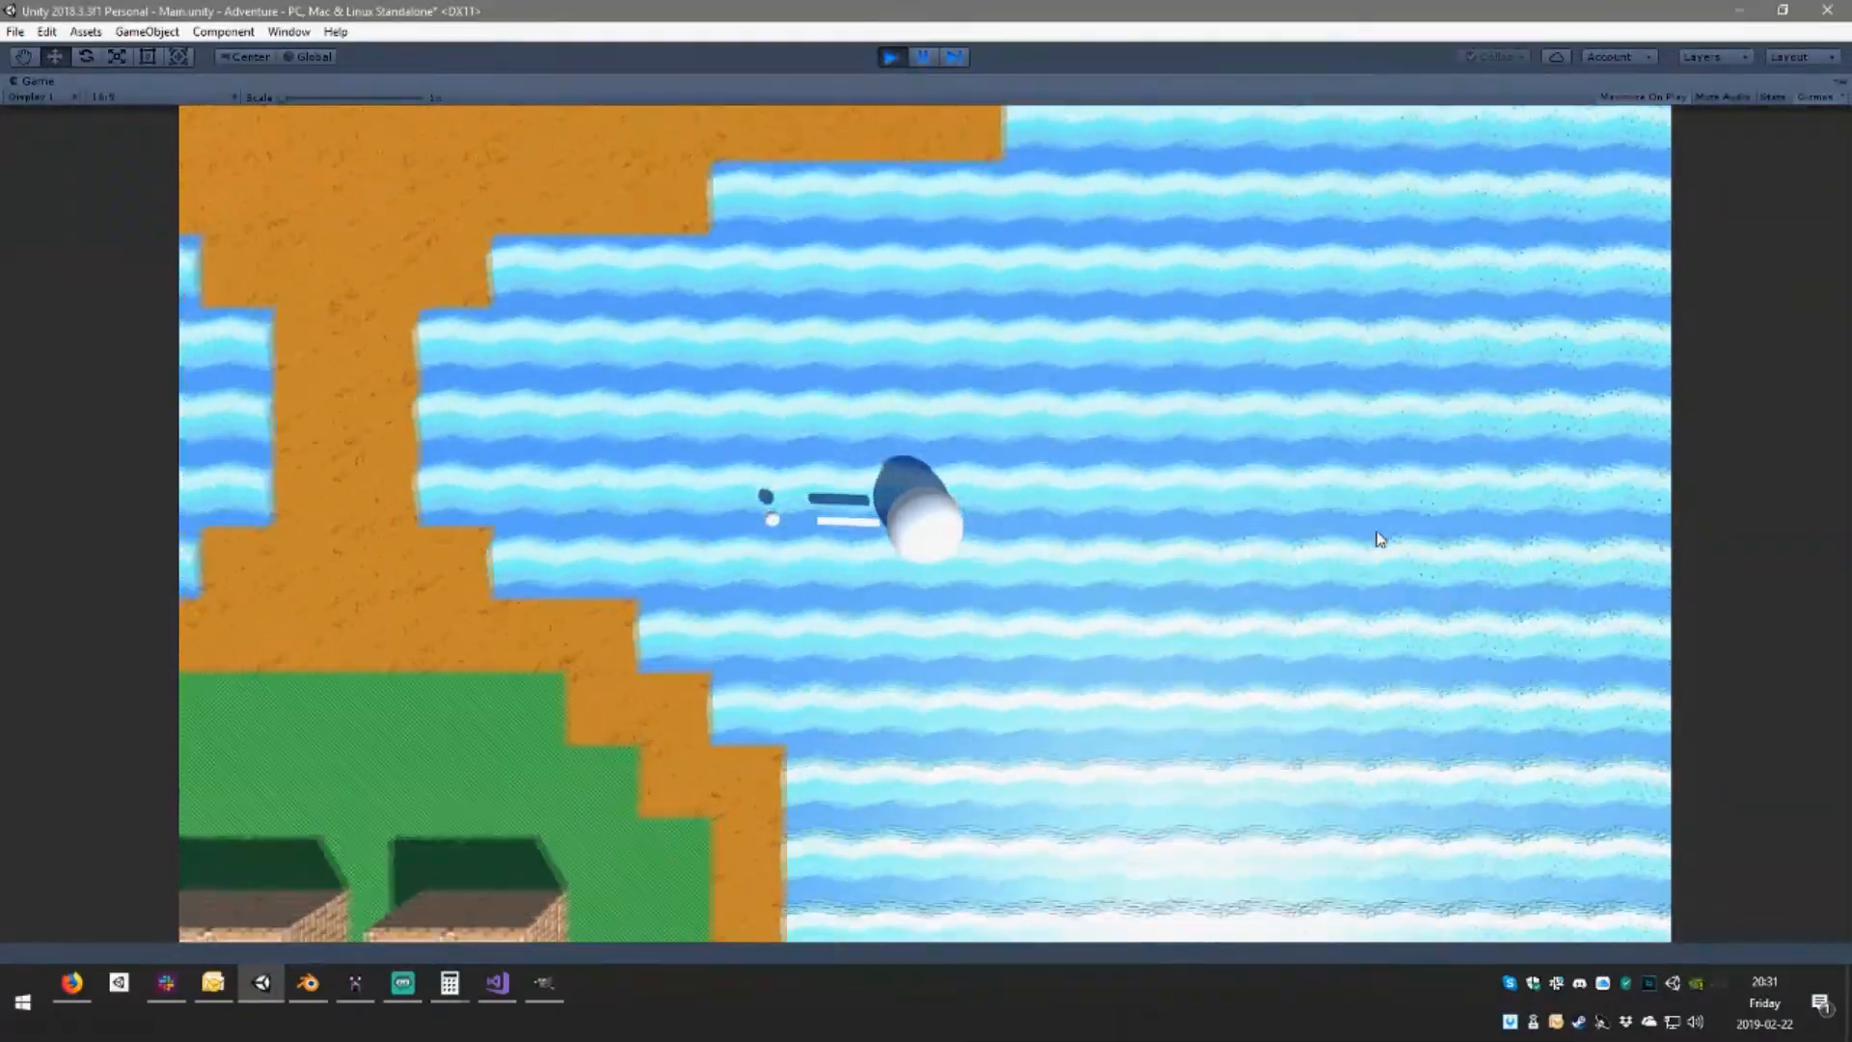
Move the player into the island's walled room through its opening and back out onto the dirt path
key("s")
key("a")
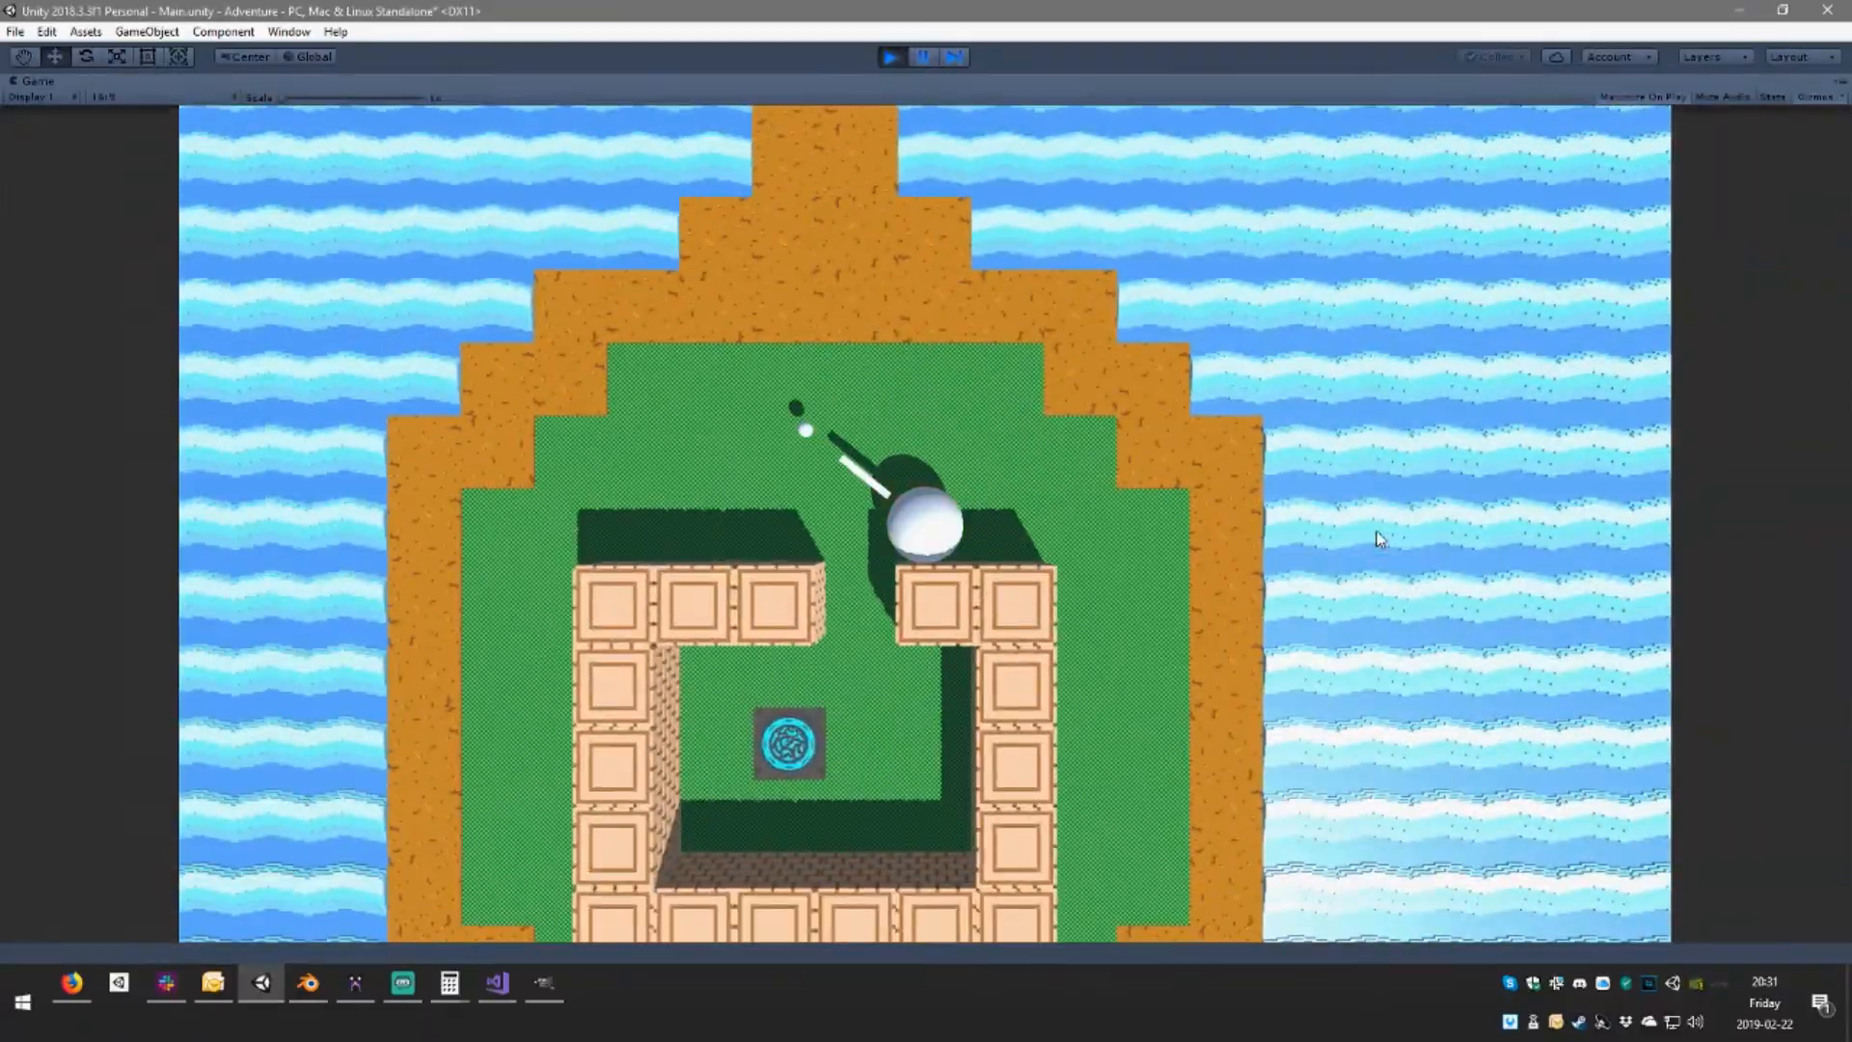
key("a")
key("w")
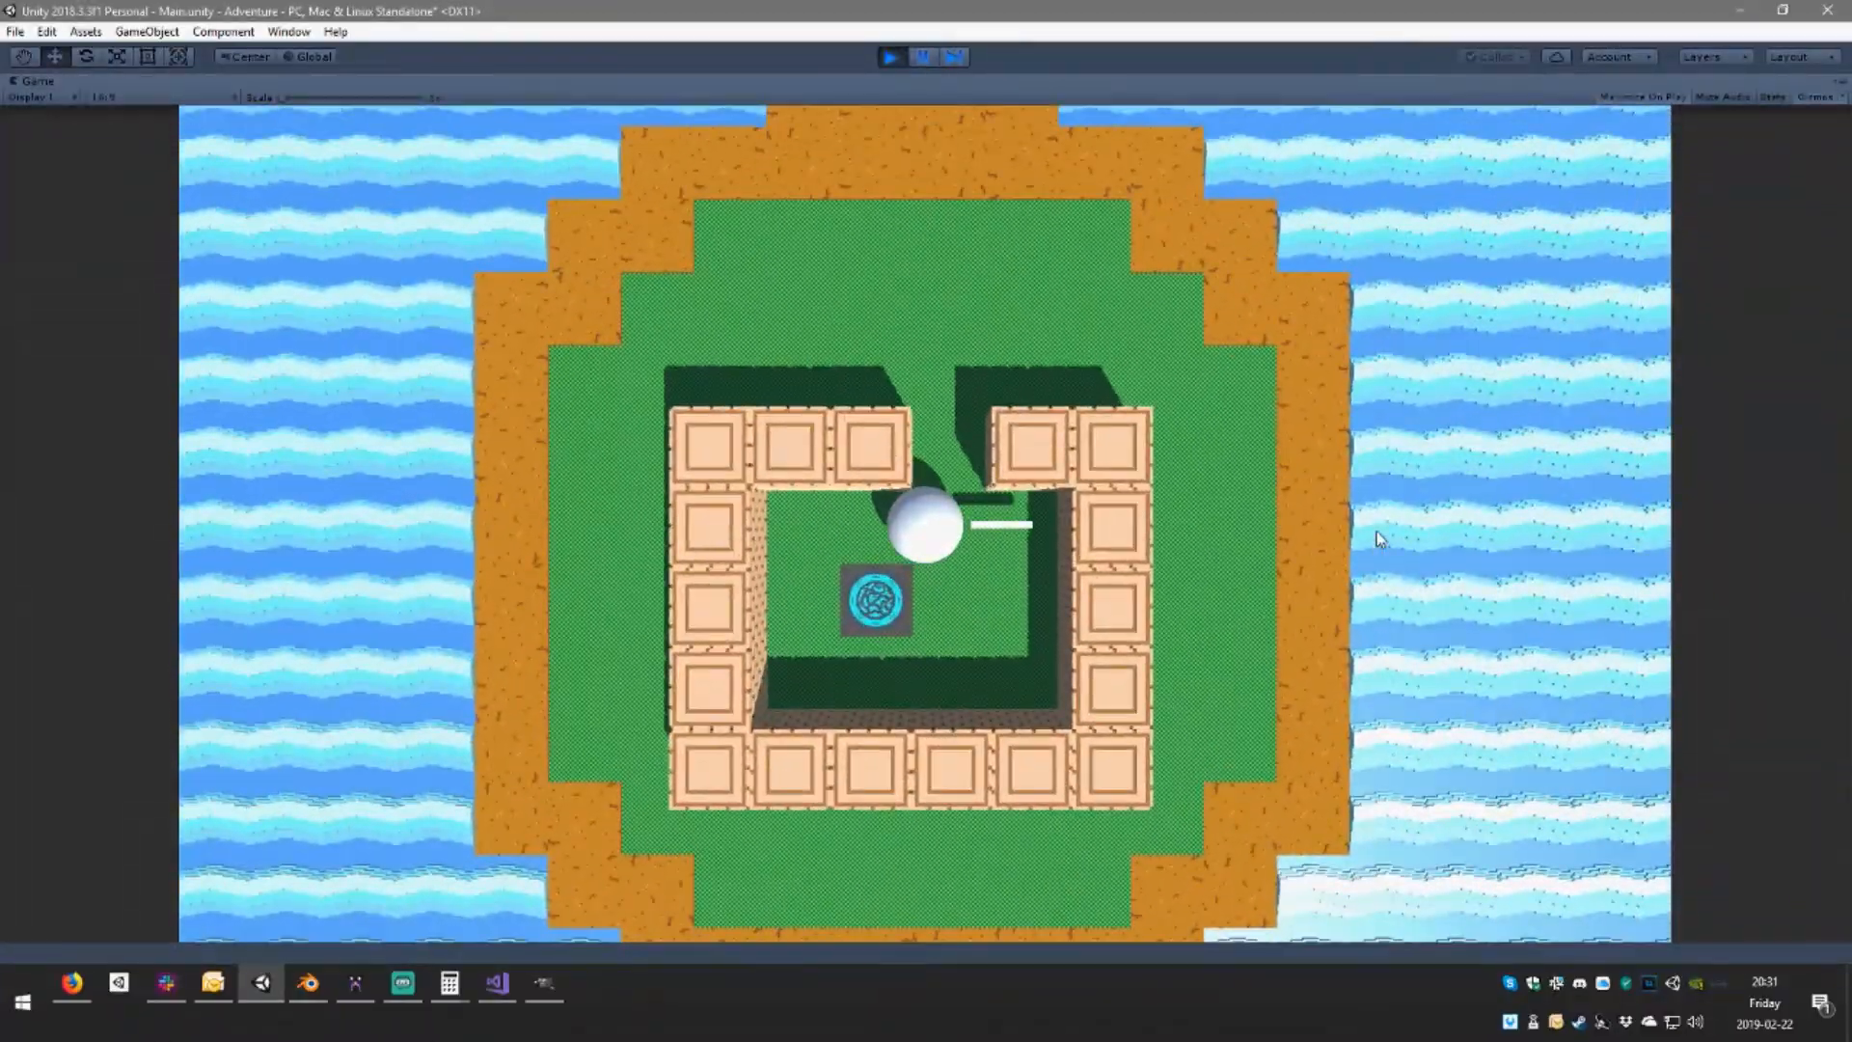
key("w")
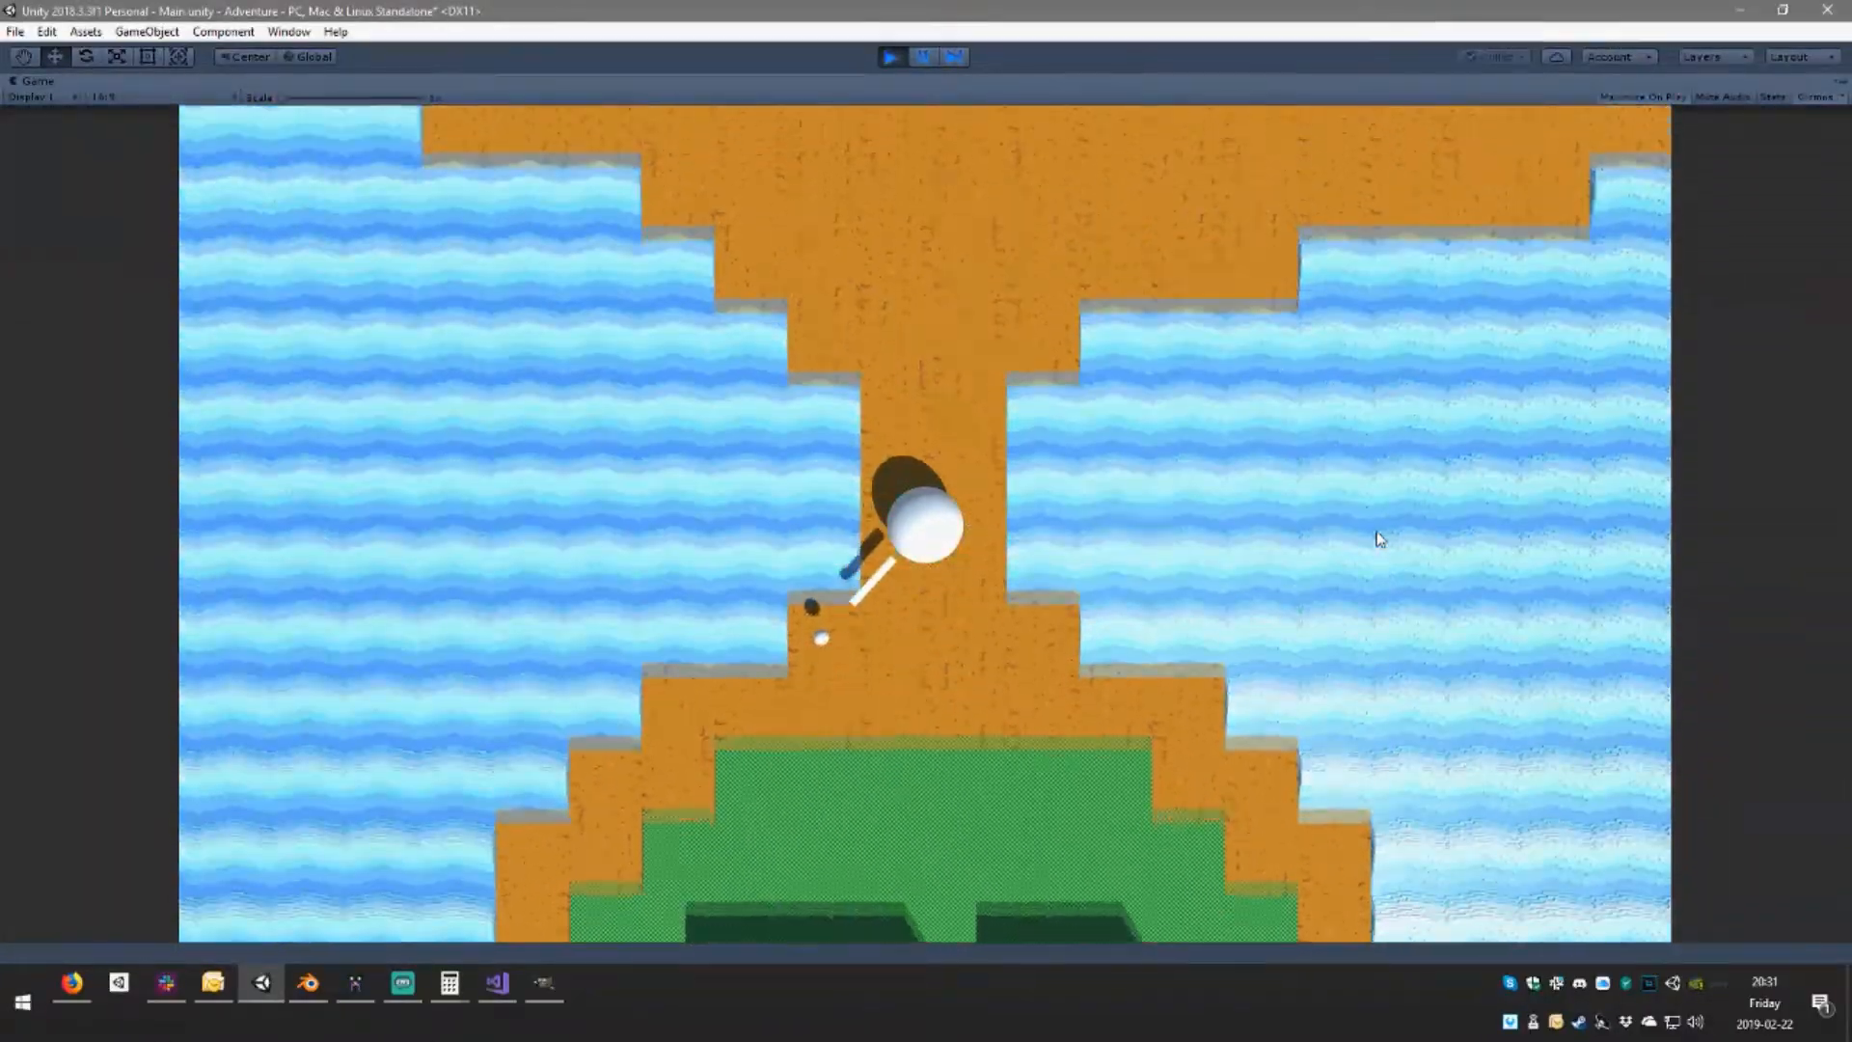
Move the player over the sea west of the path and around the mainland's western cove
key("w")
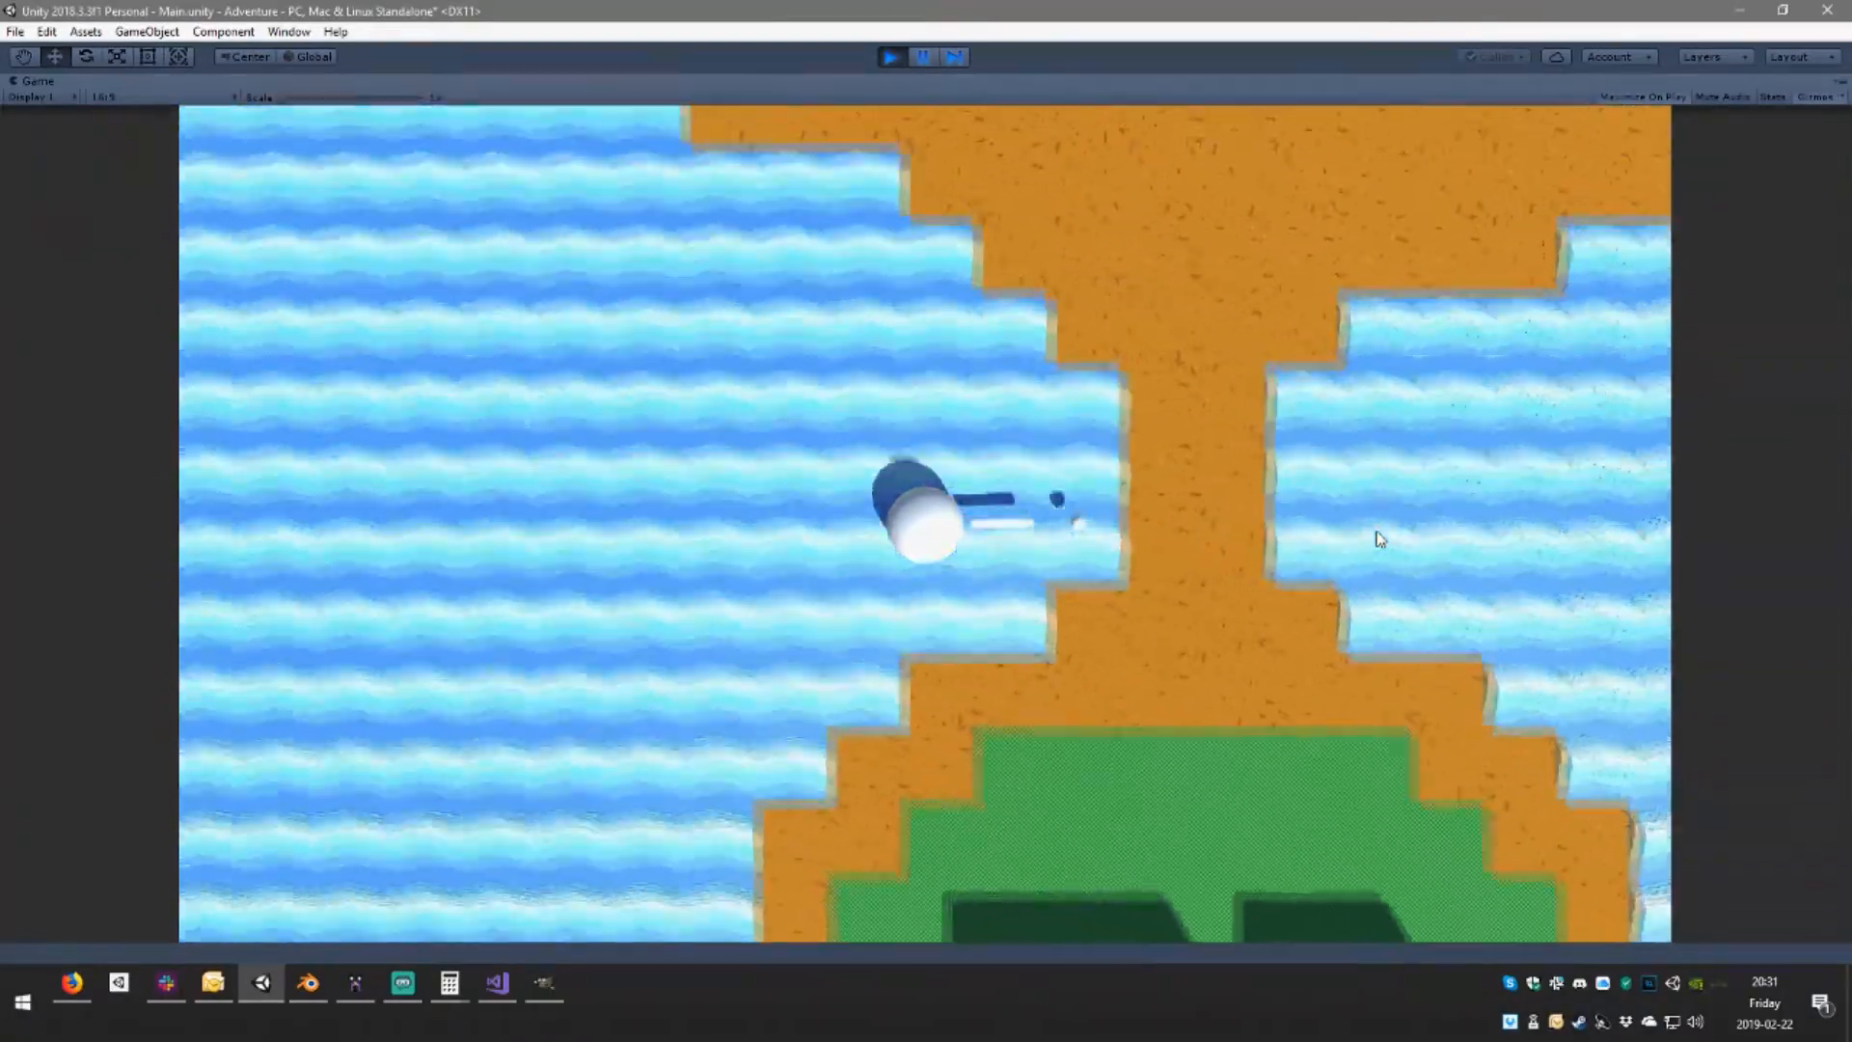
key("a")
key("w")
key("a")
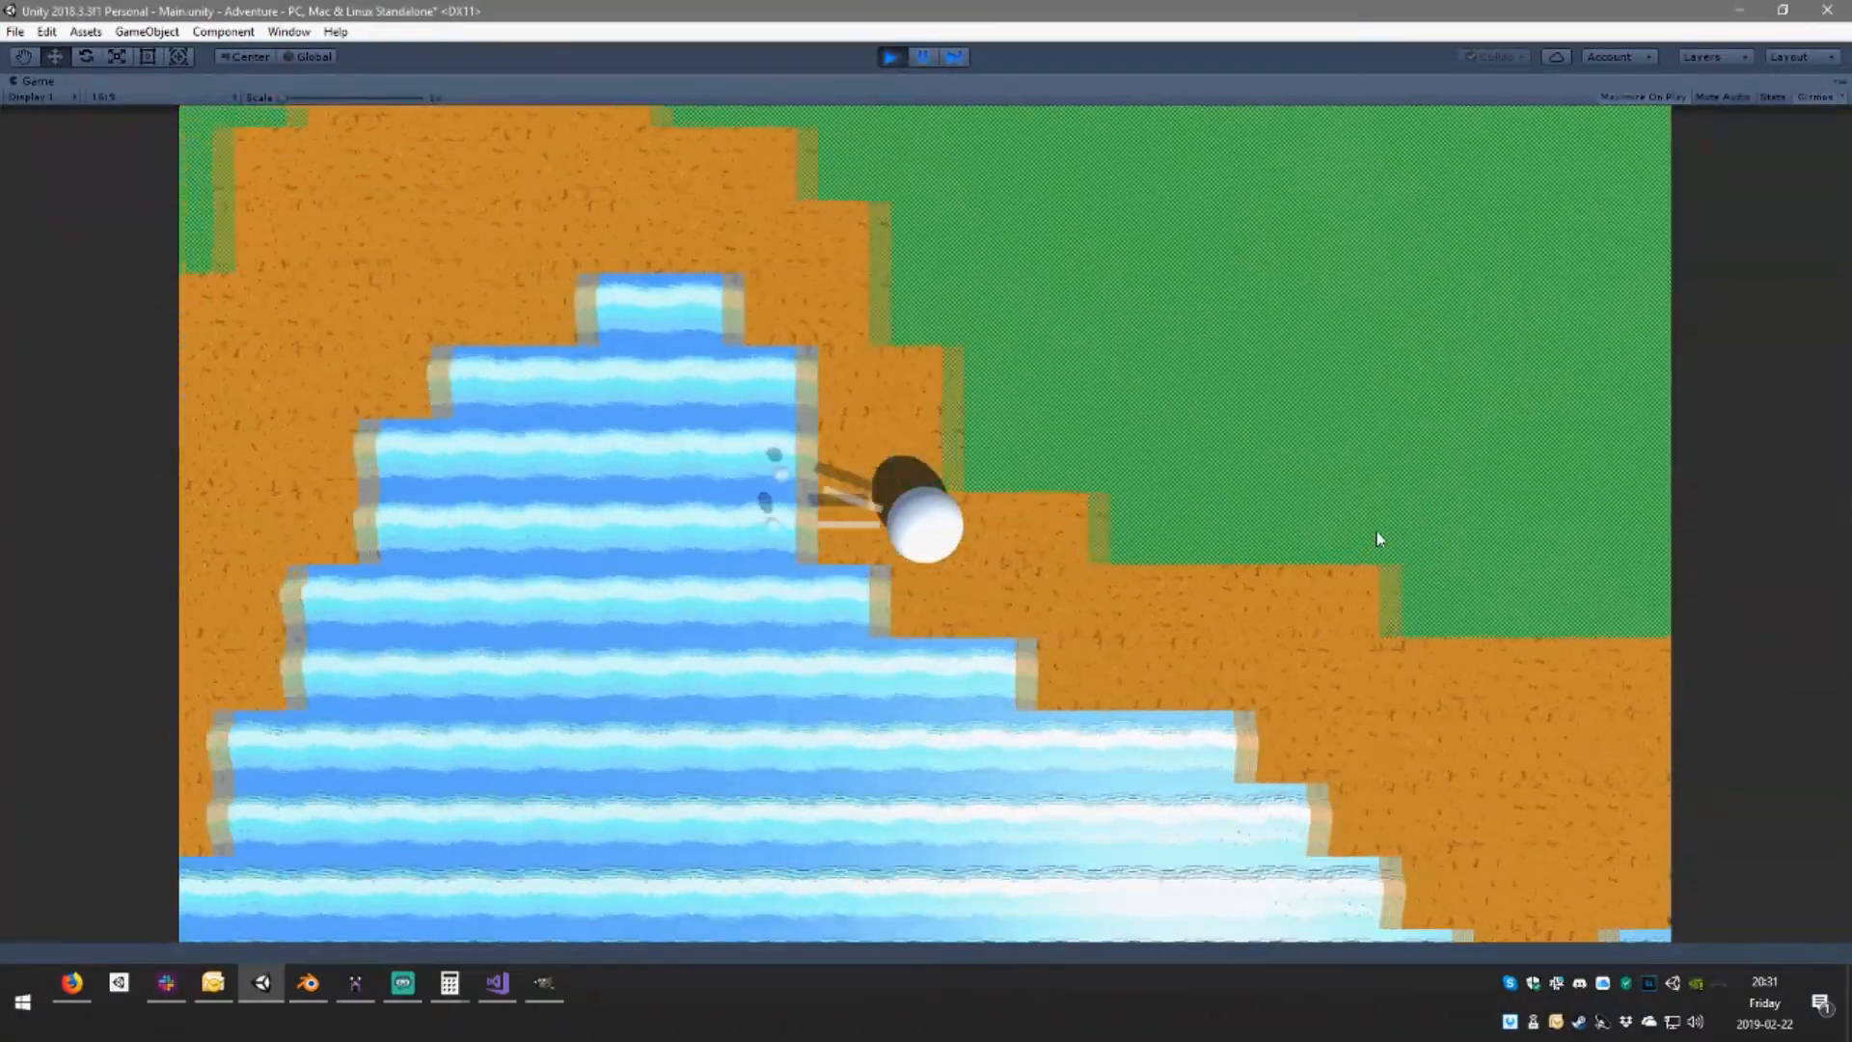
key("s")
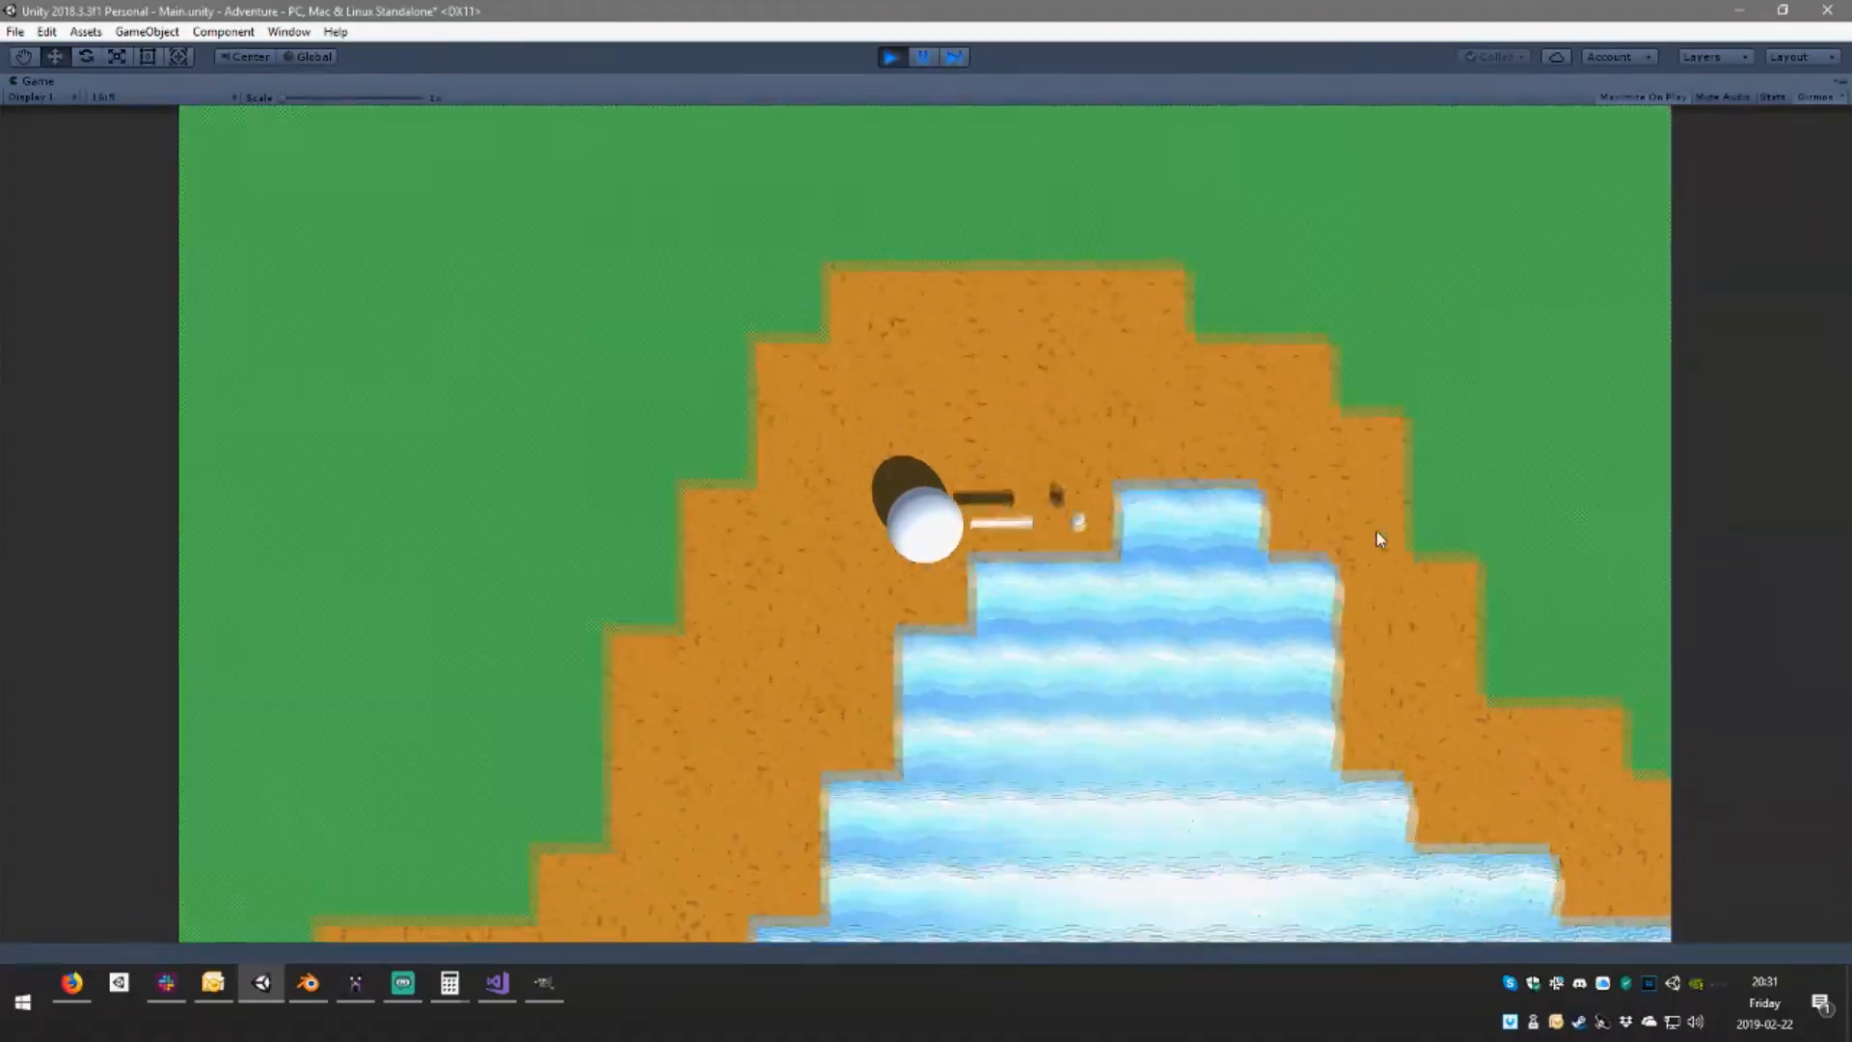
key("d")
key("s")
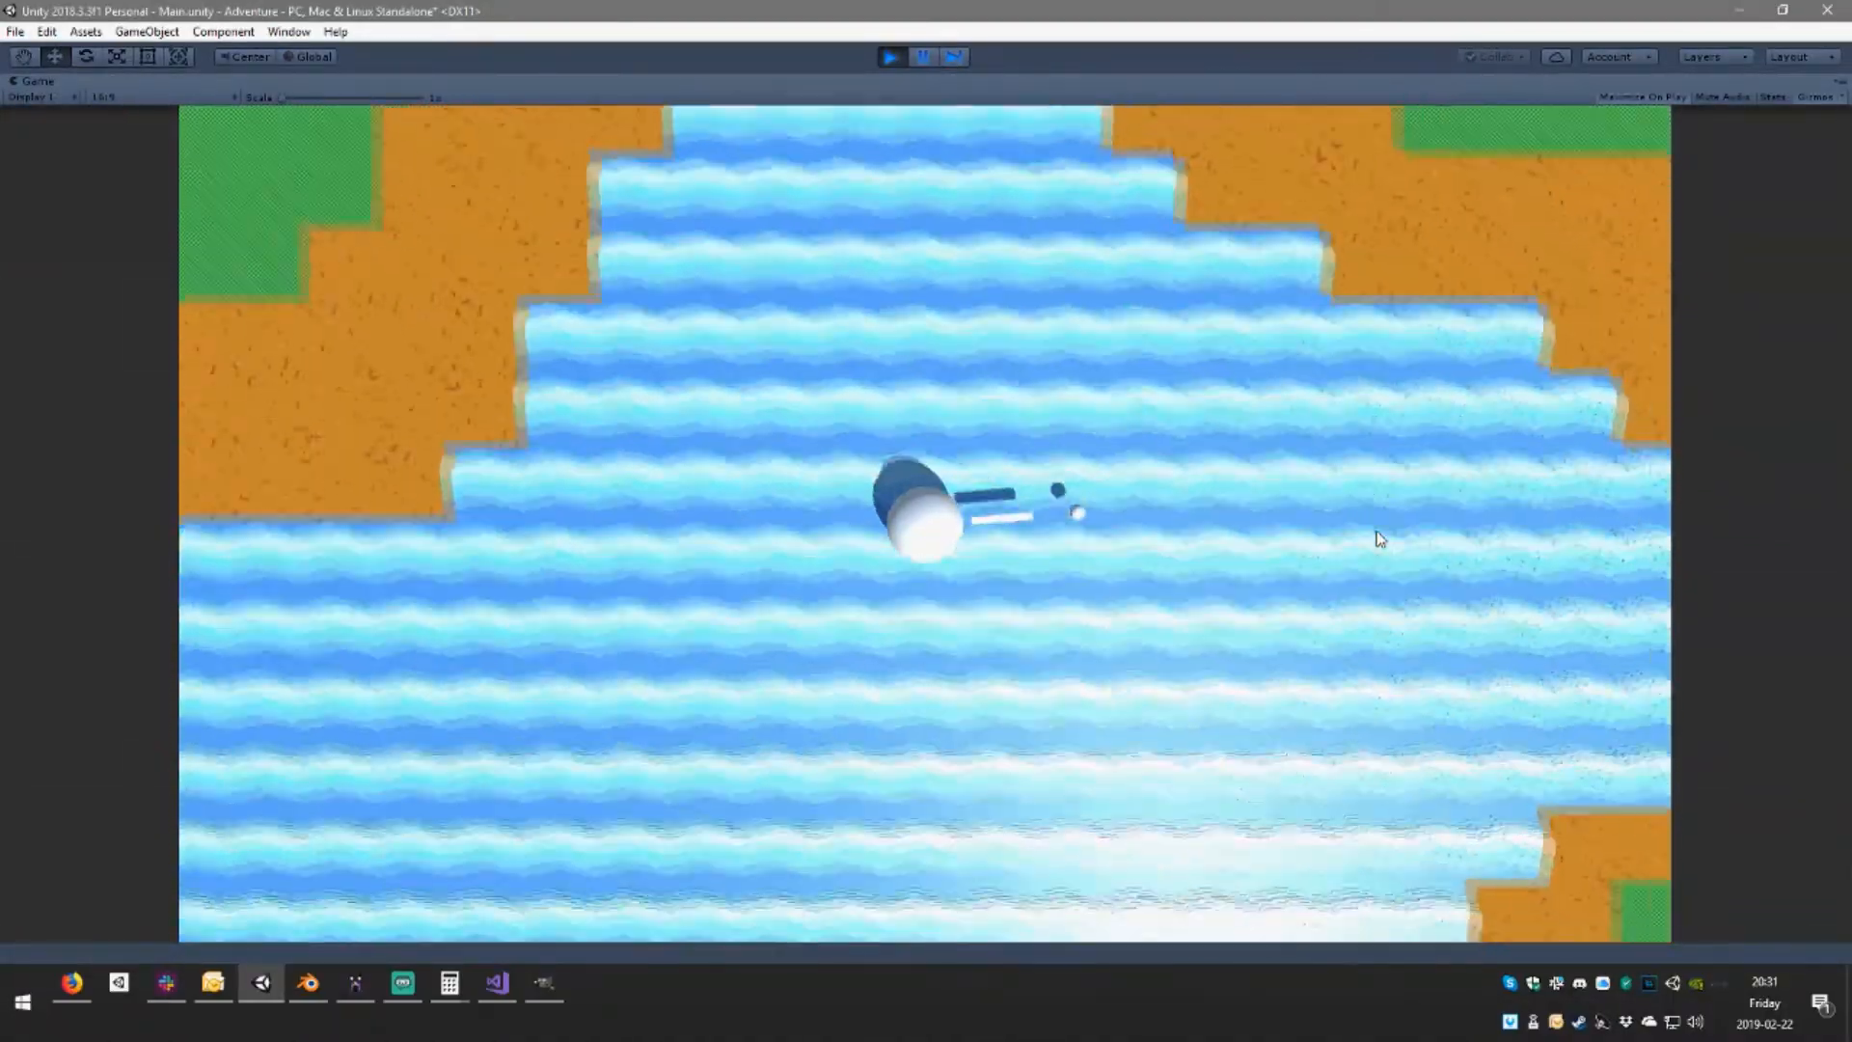
Move the player across the sea west of the island and onto the mainland grass near the map's left edge
key("a")
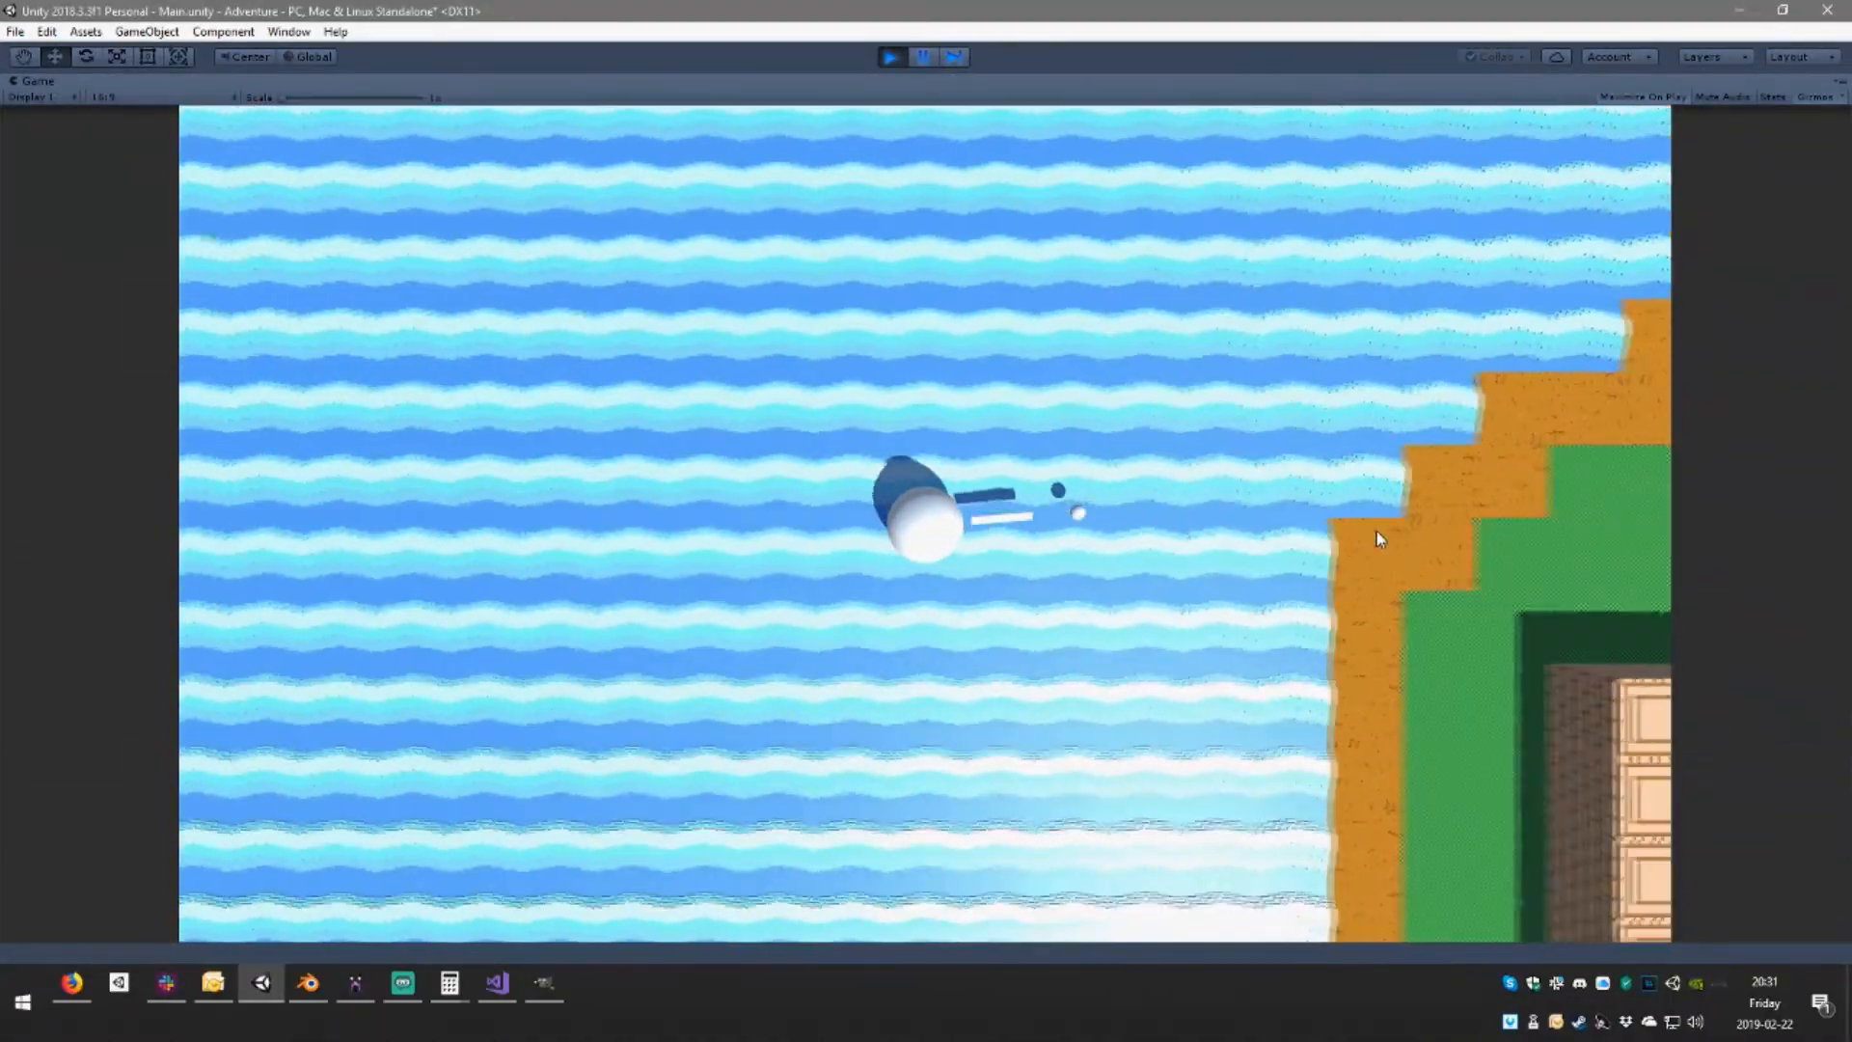
key("w")
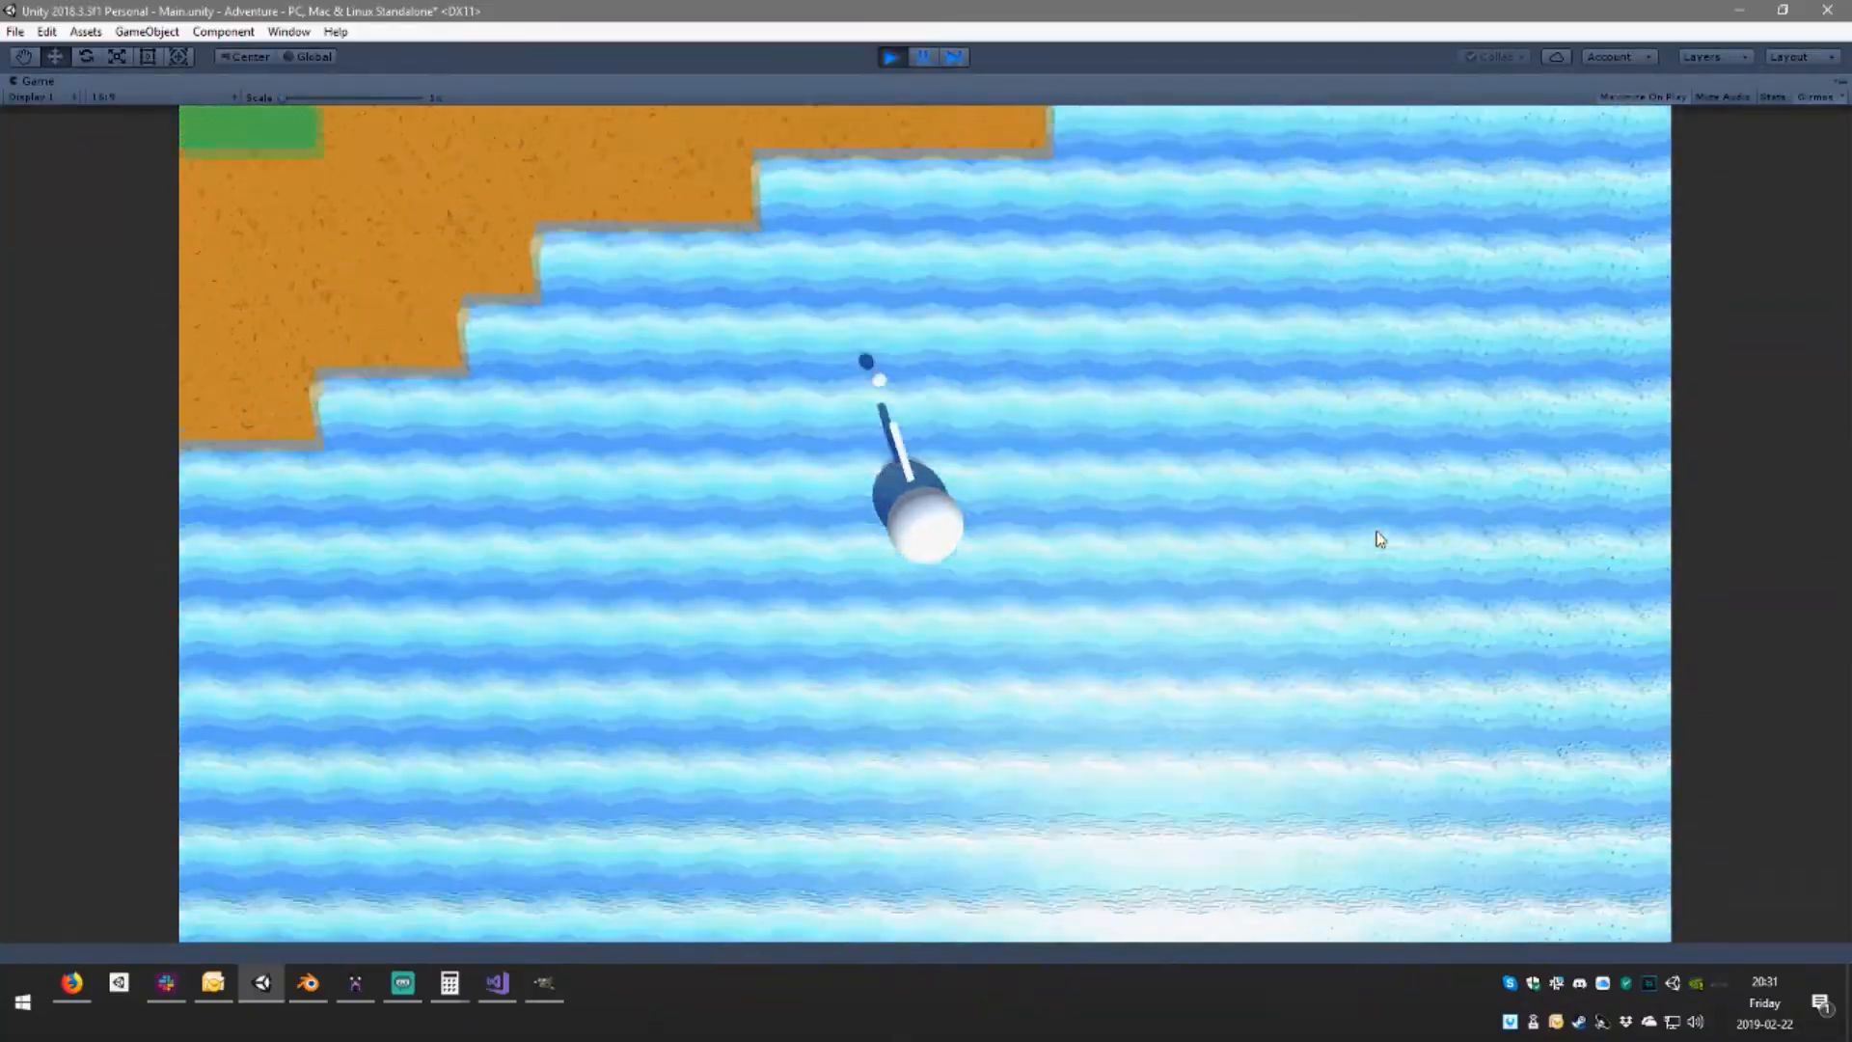
key("w")
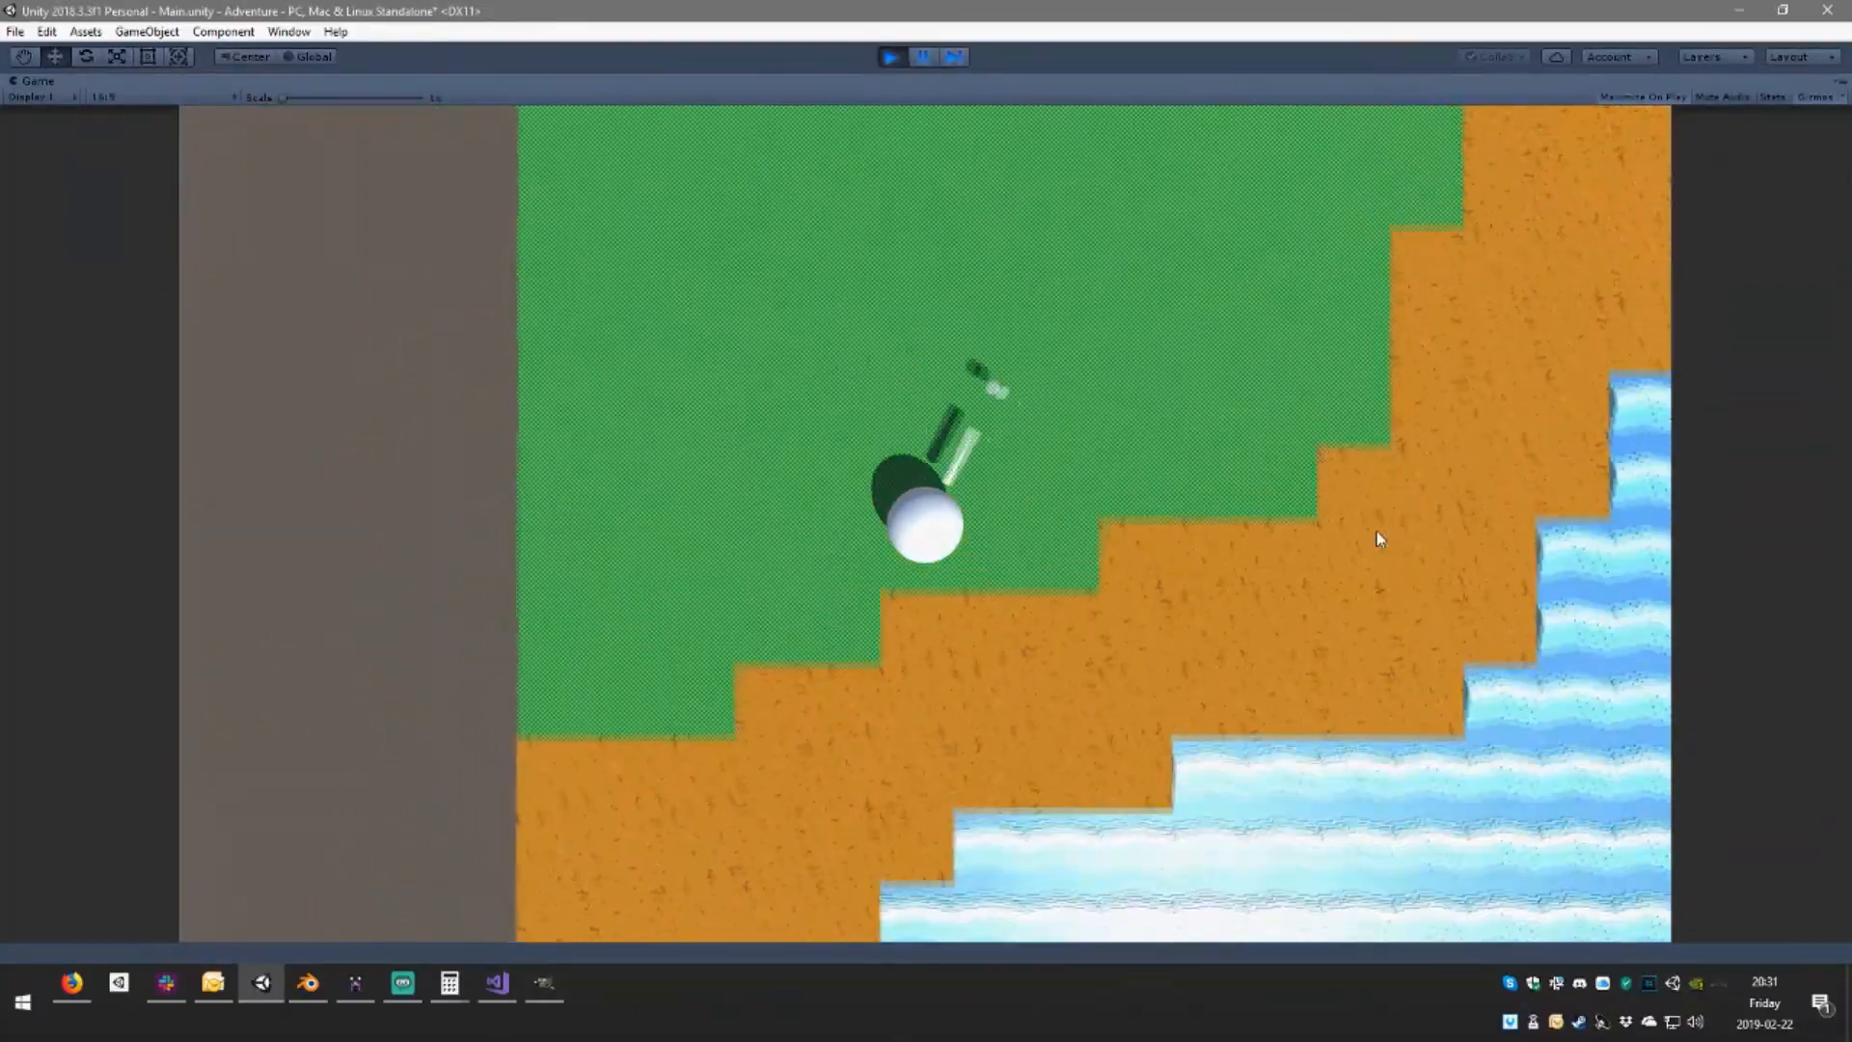
key("d")
key("d")
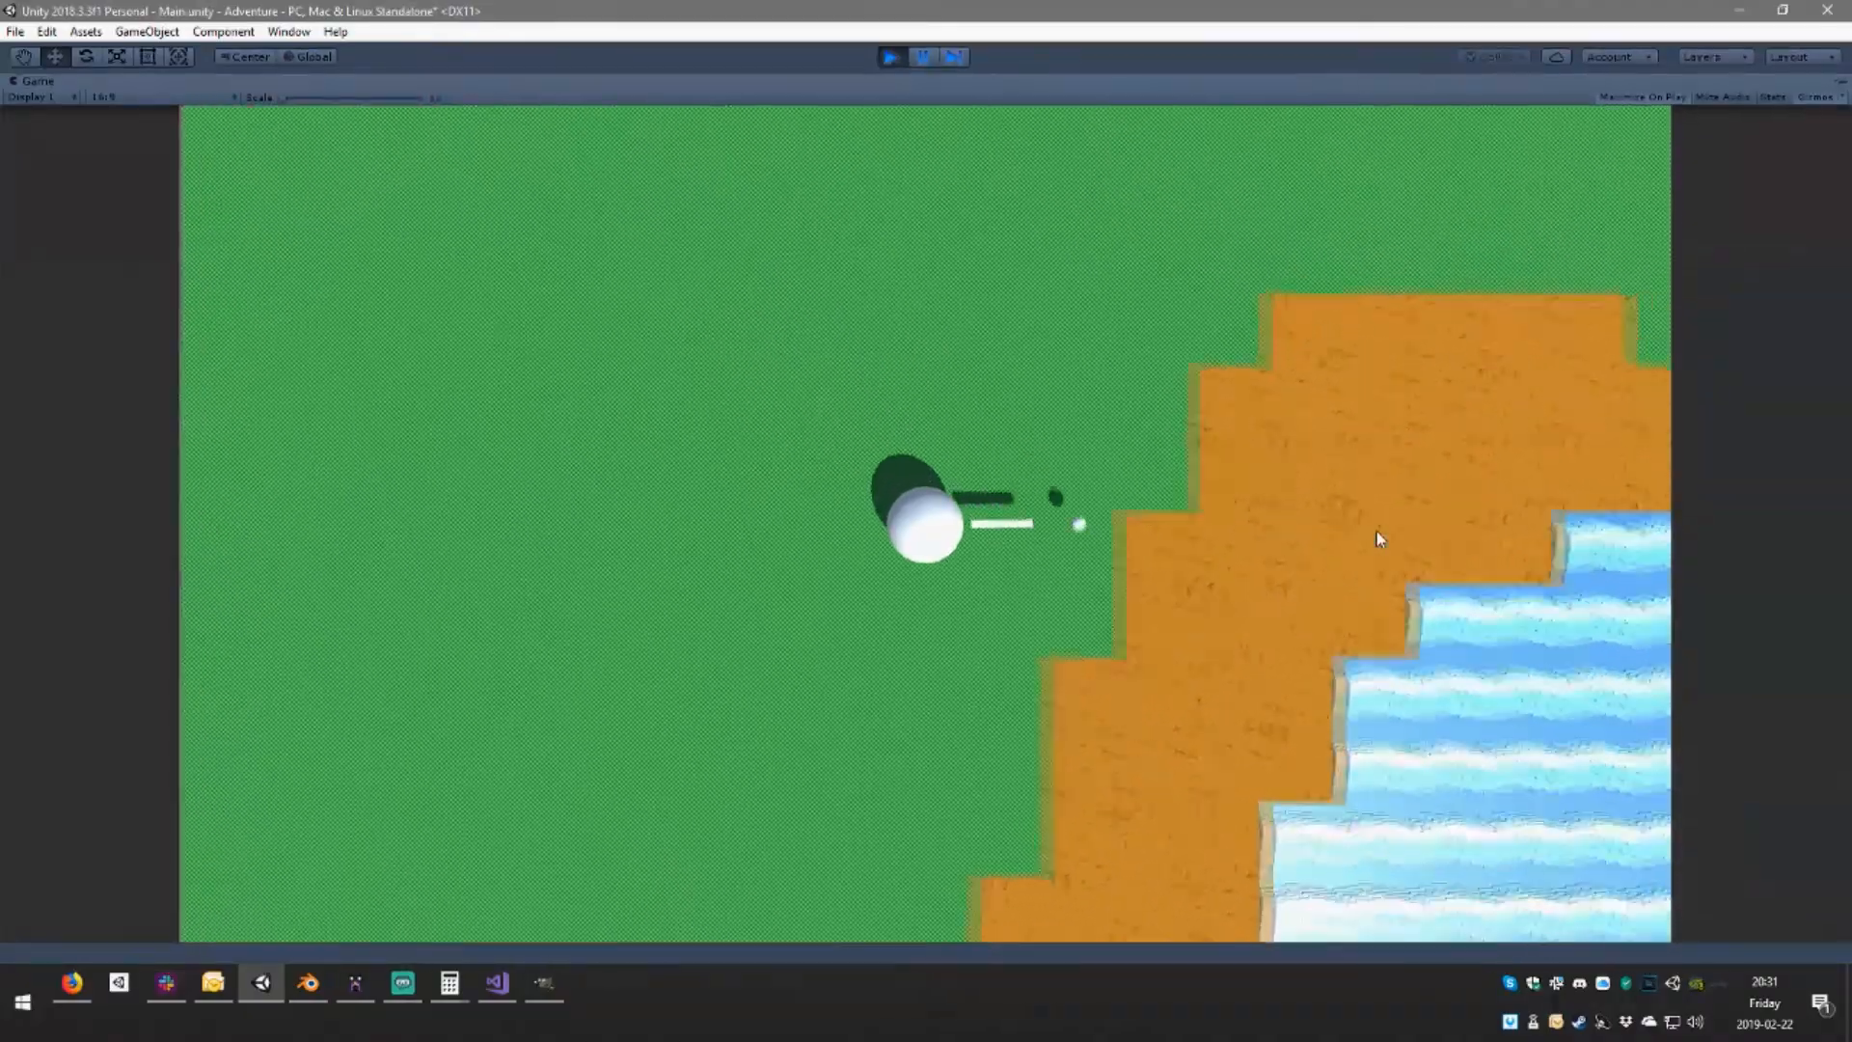
Move the player through the western cove and along the mainland shoreline to the dirt path's upper end
key("w")
key("w")
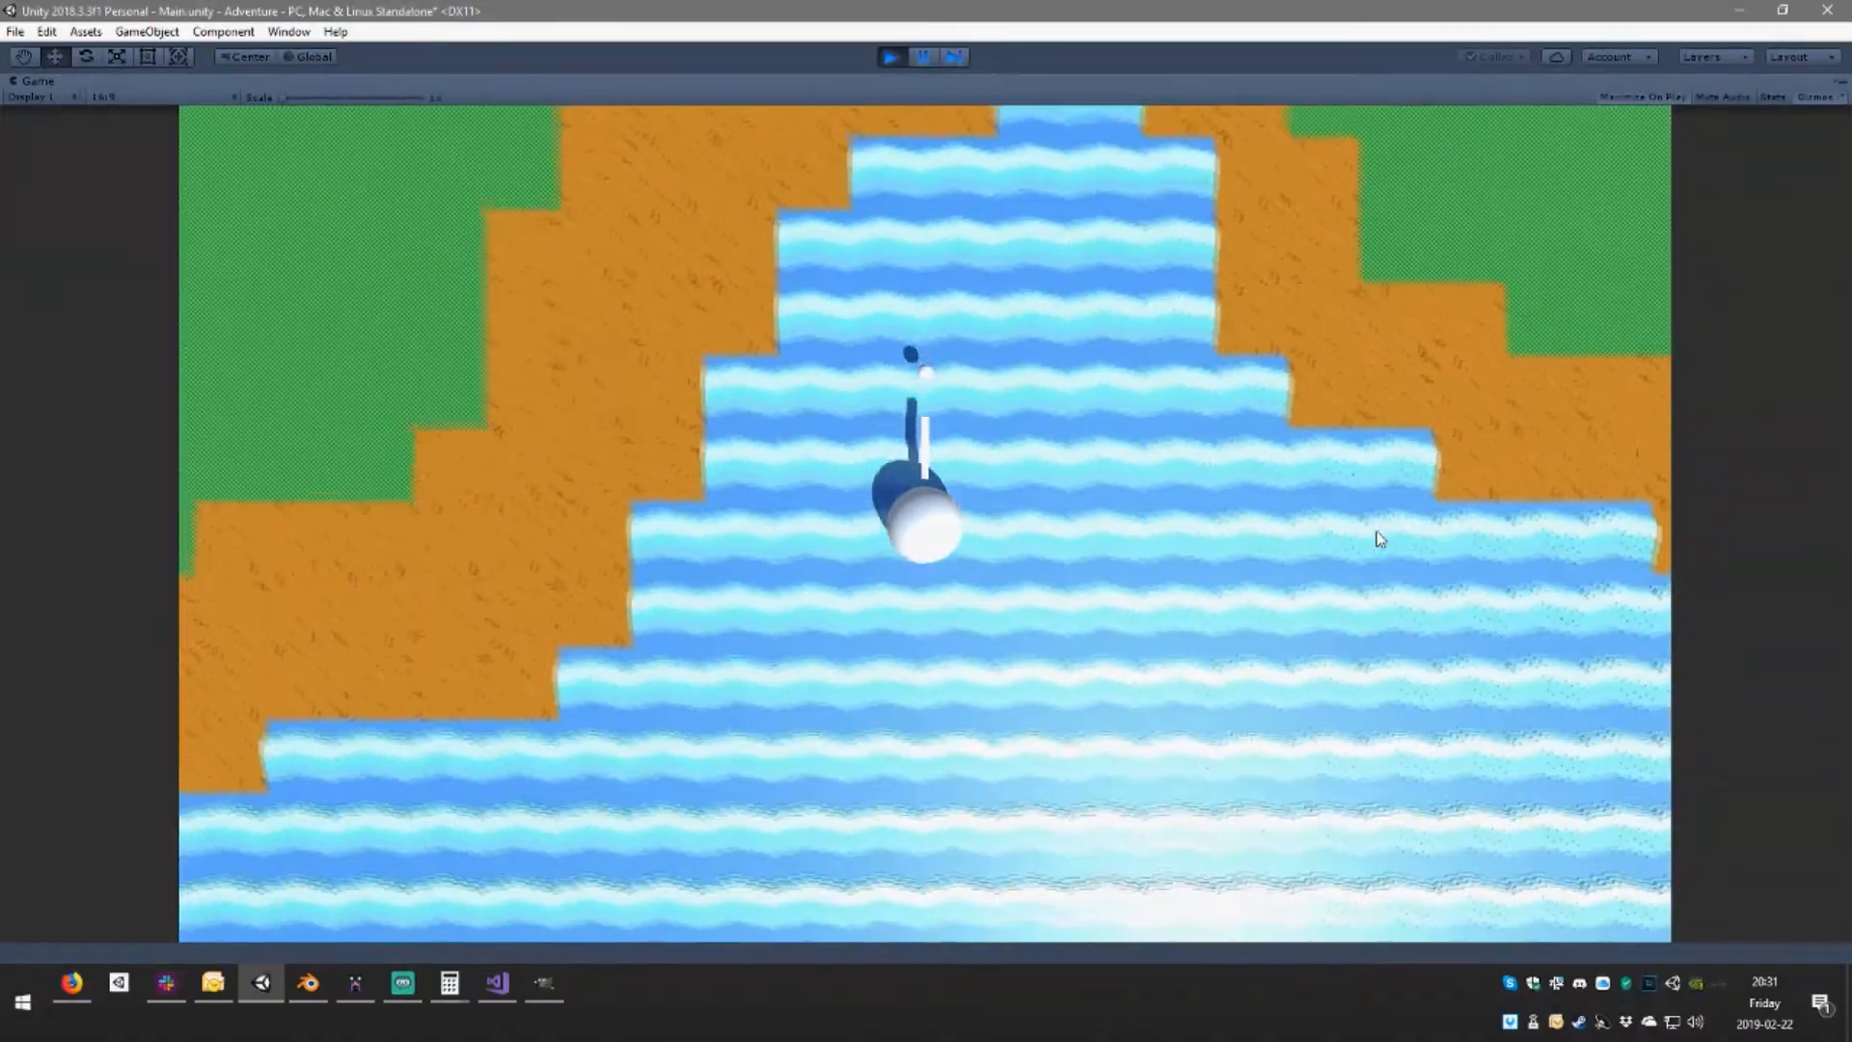
key("w")
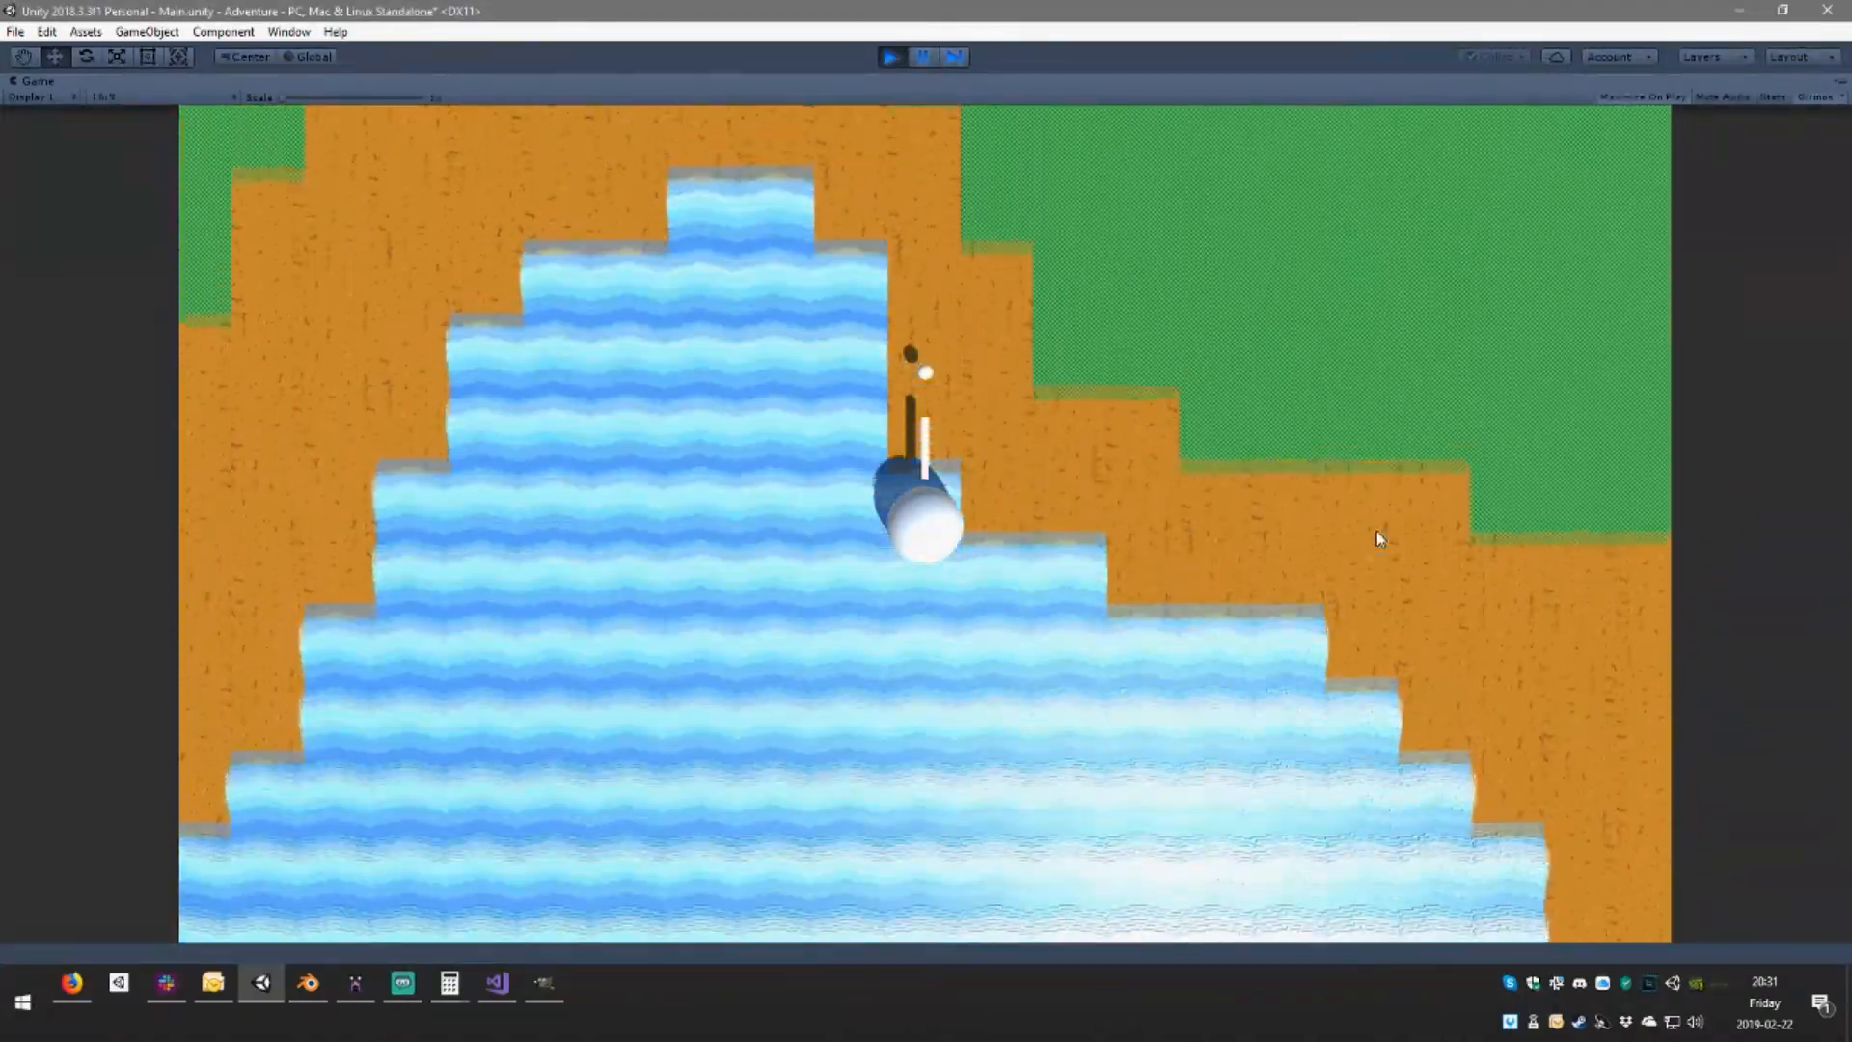
key("d")
key("s")
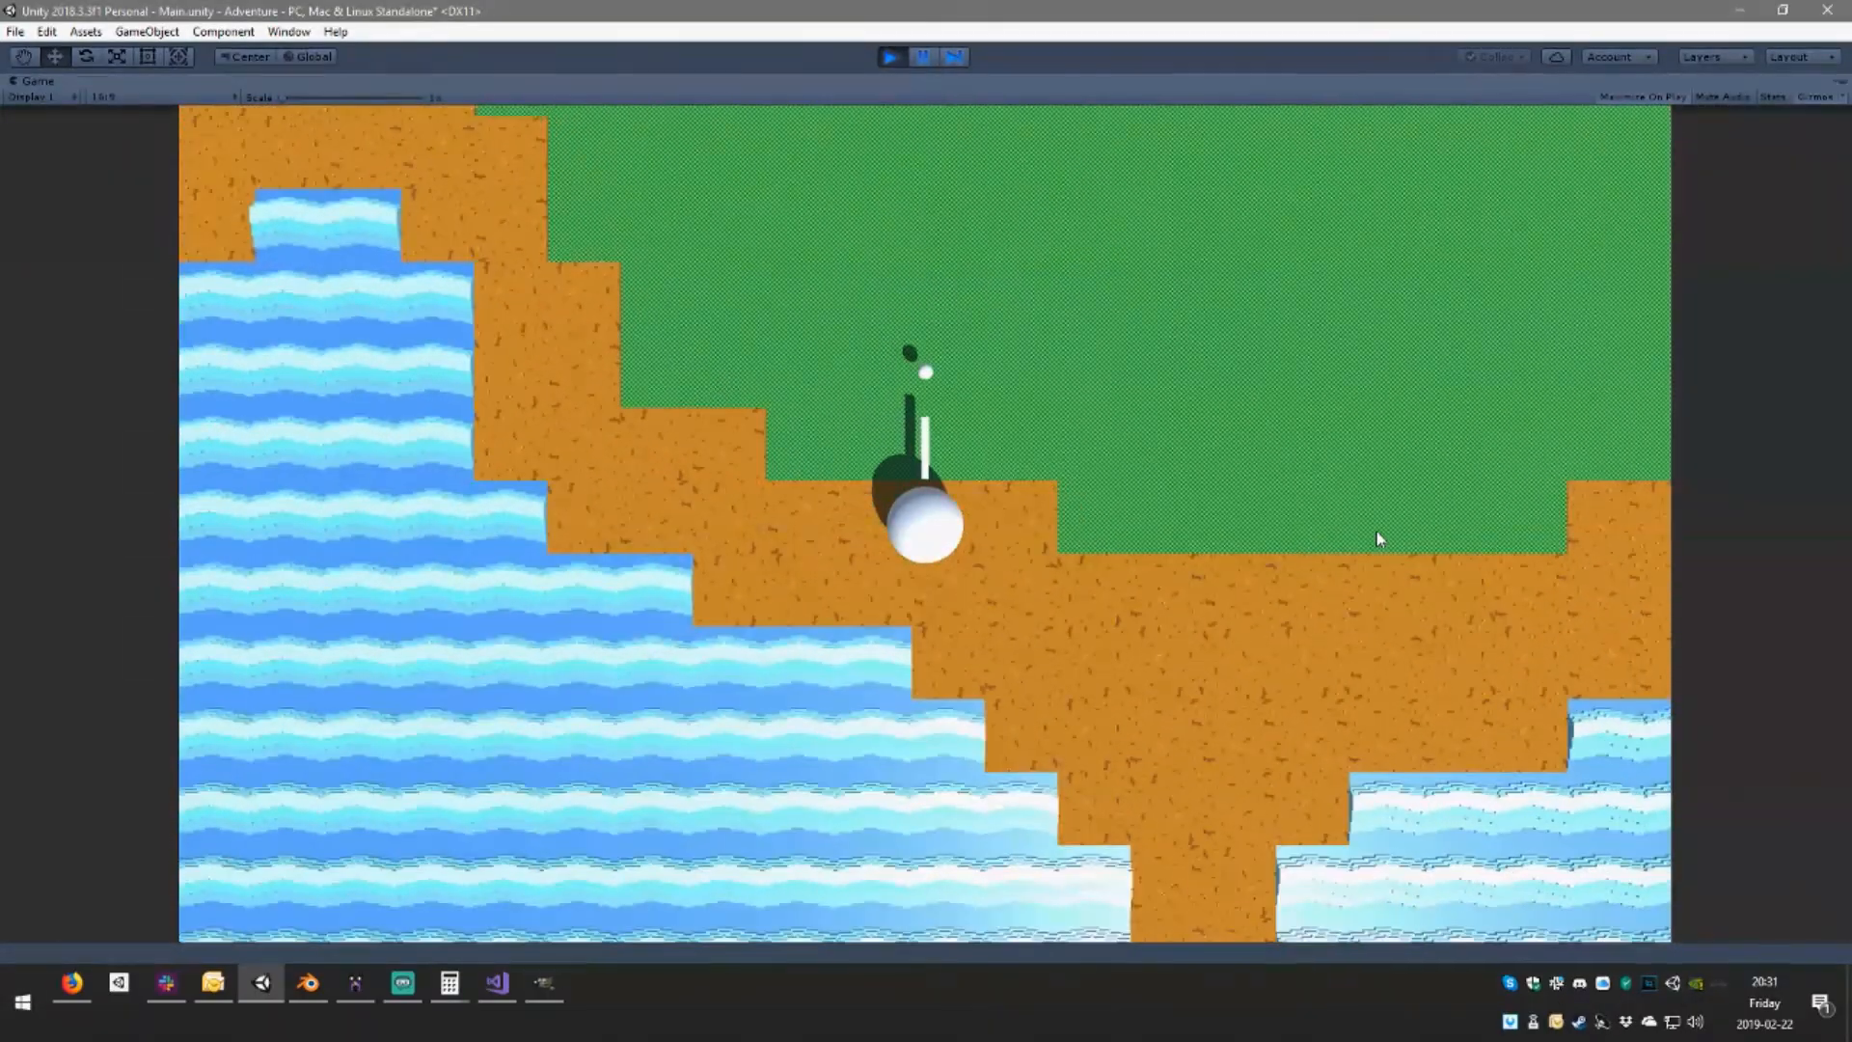
key("d")
key("s")
key("d")
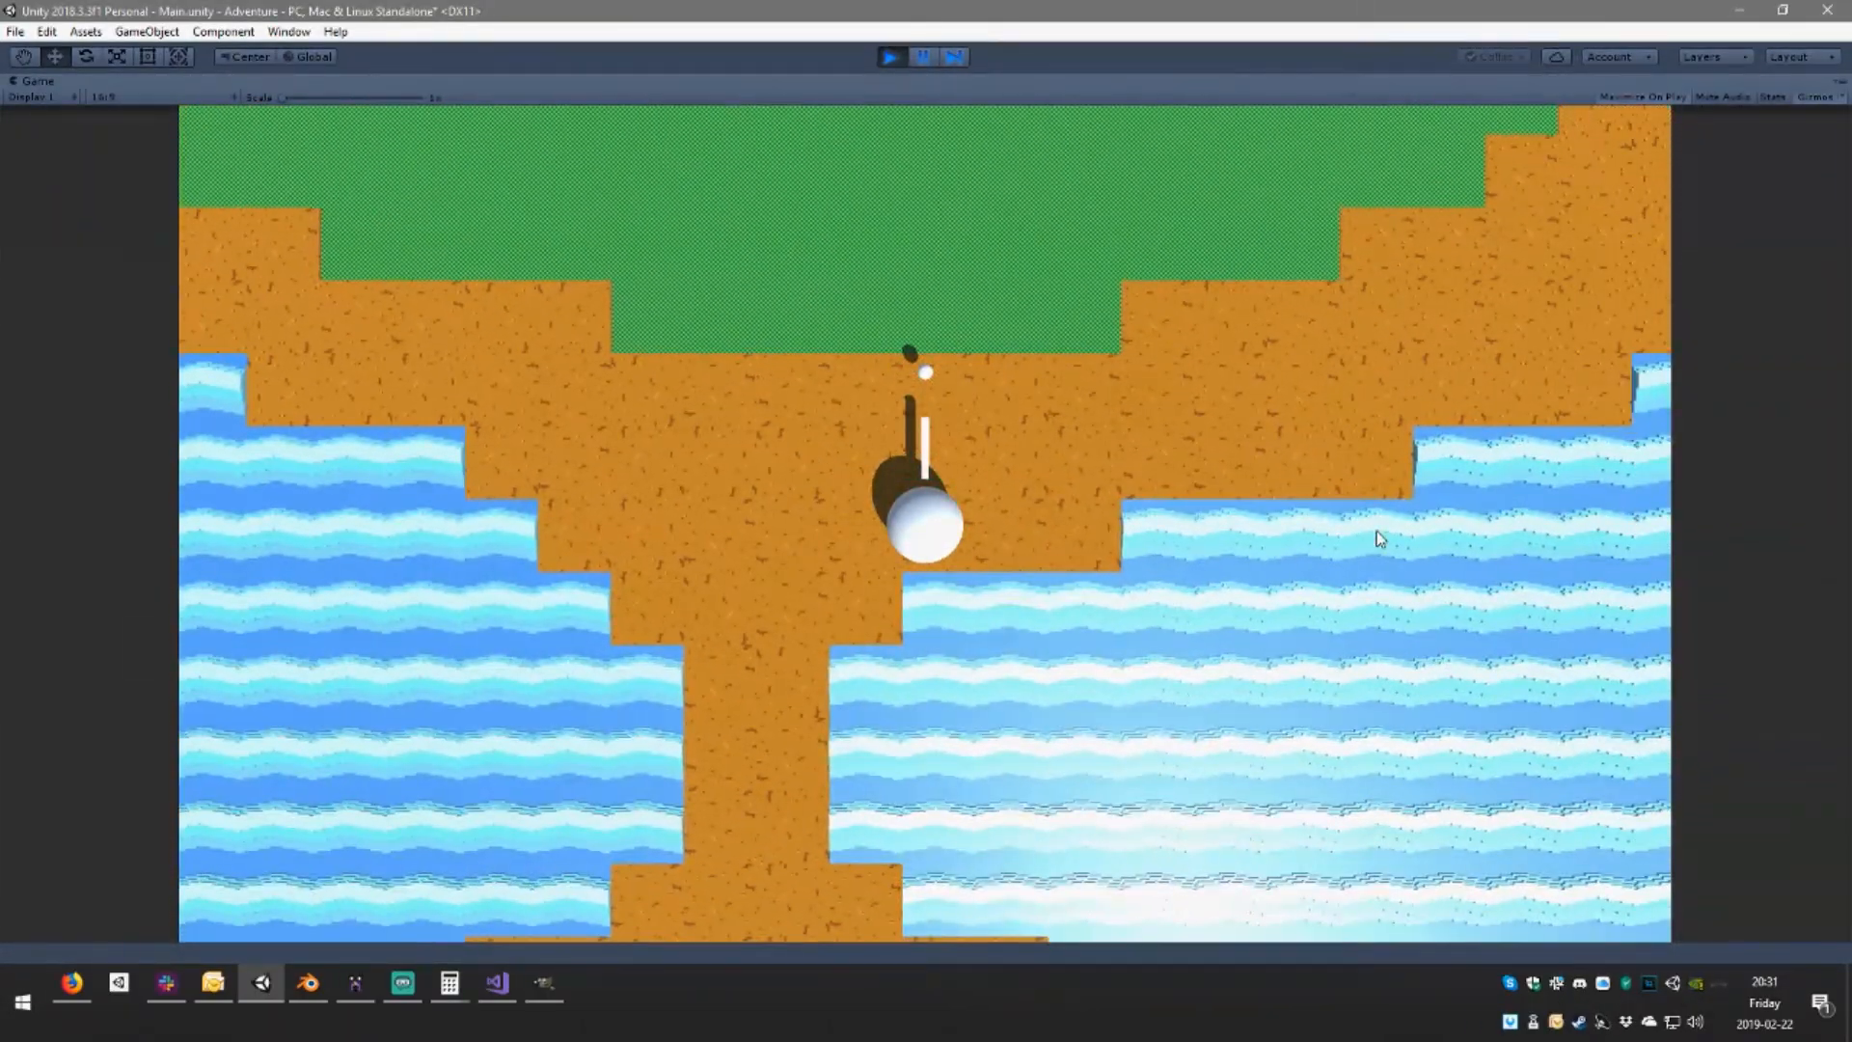
Move the player over the sea east of the path to inspect the mainland's eastern cove
key("s")
key("d")
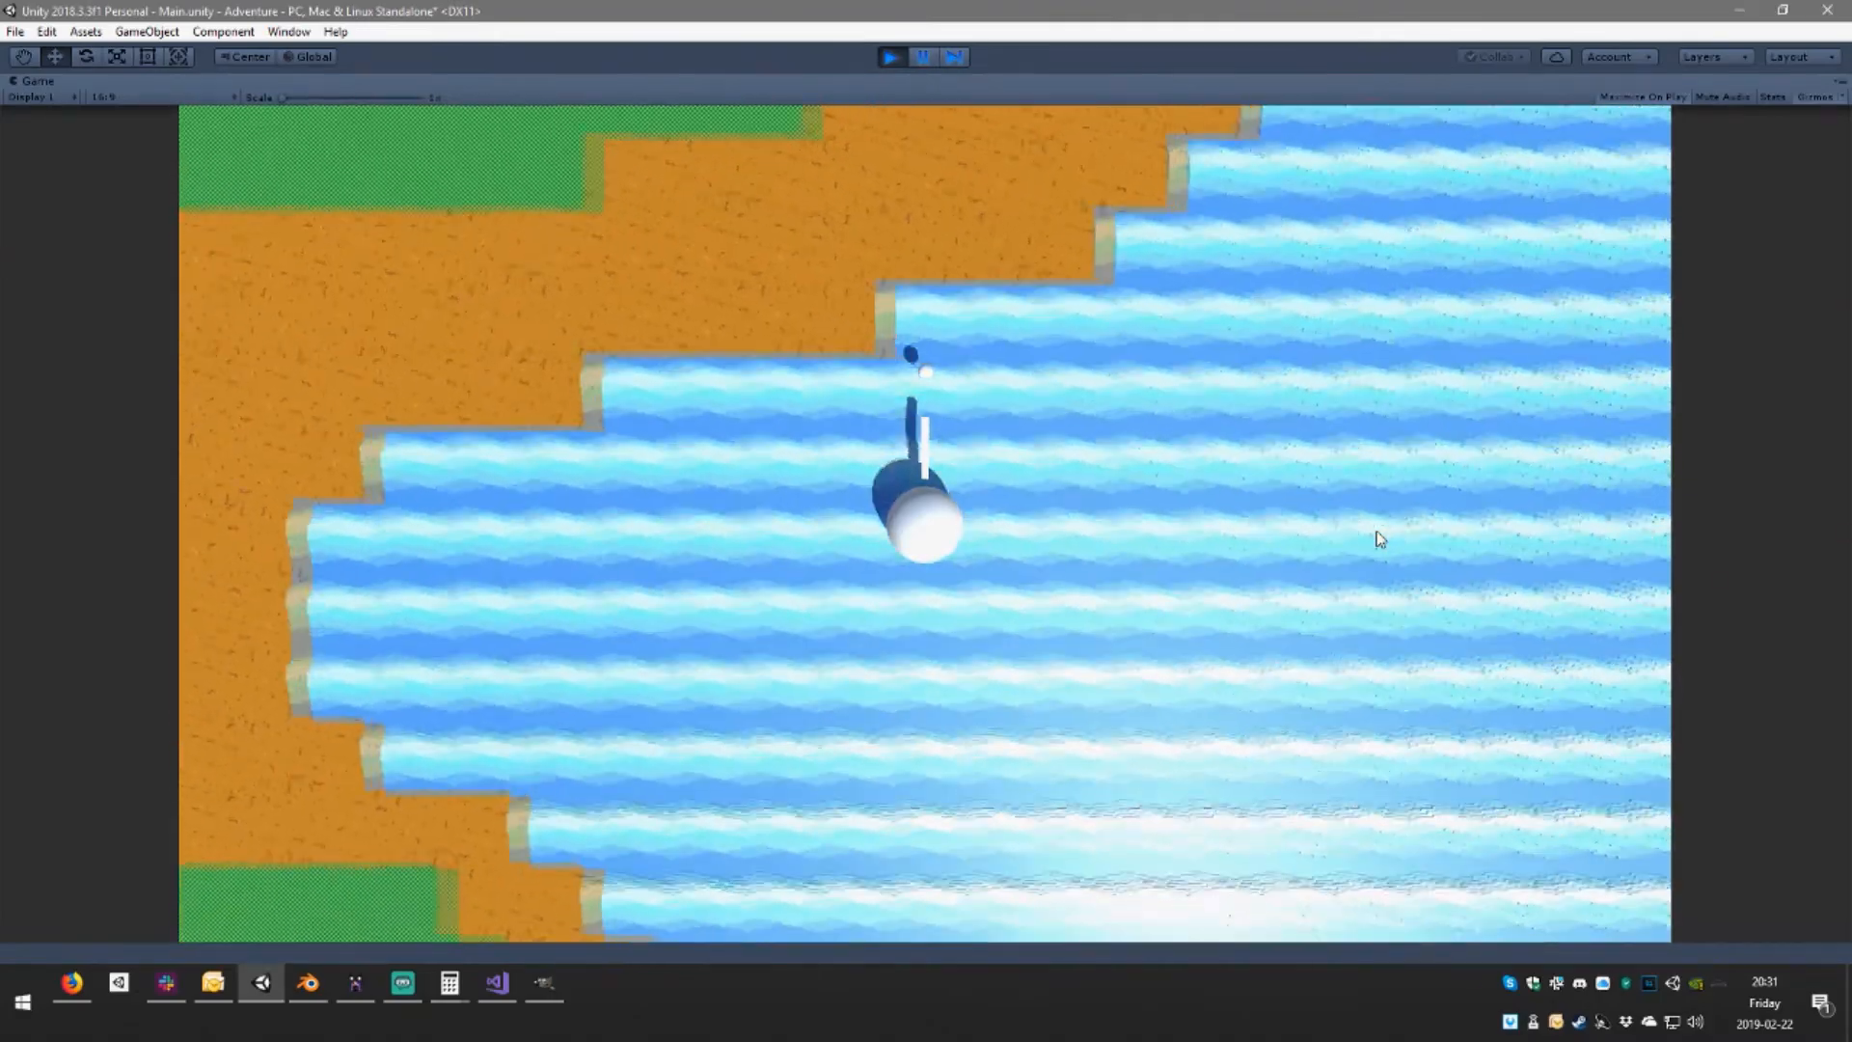
key("w")
key("d")
key("w")
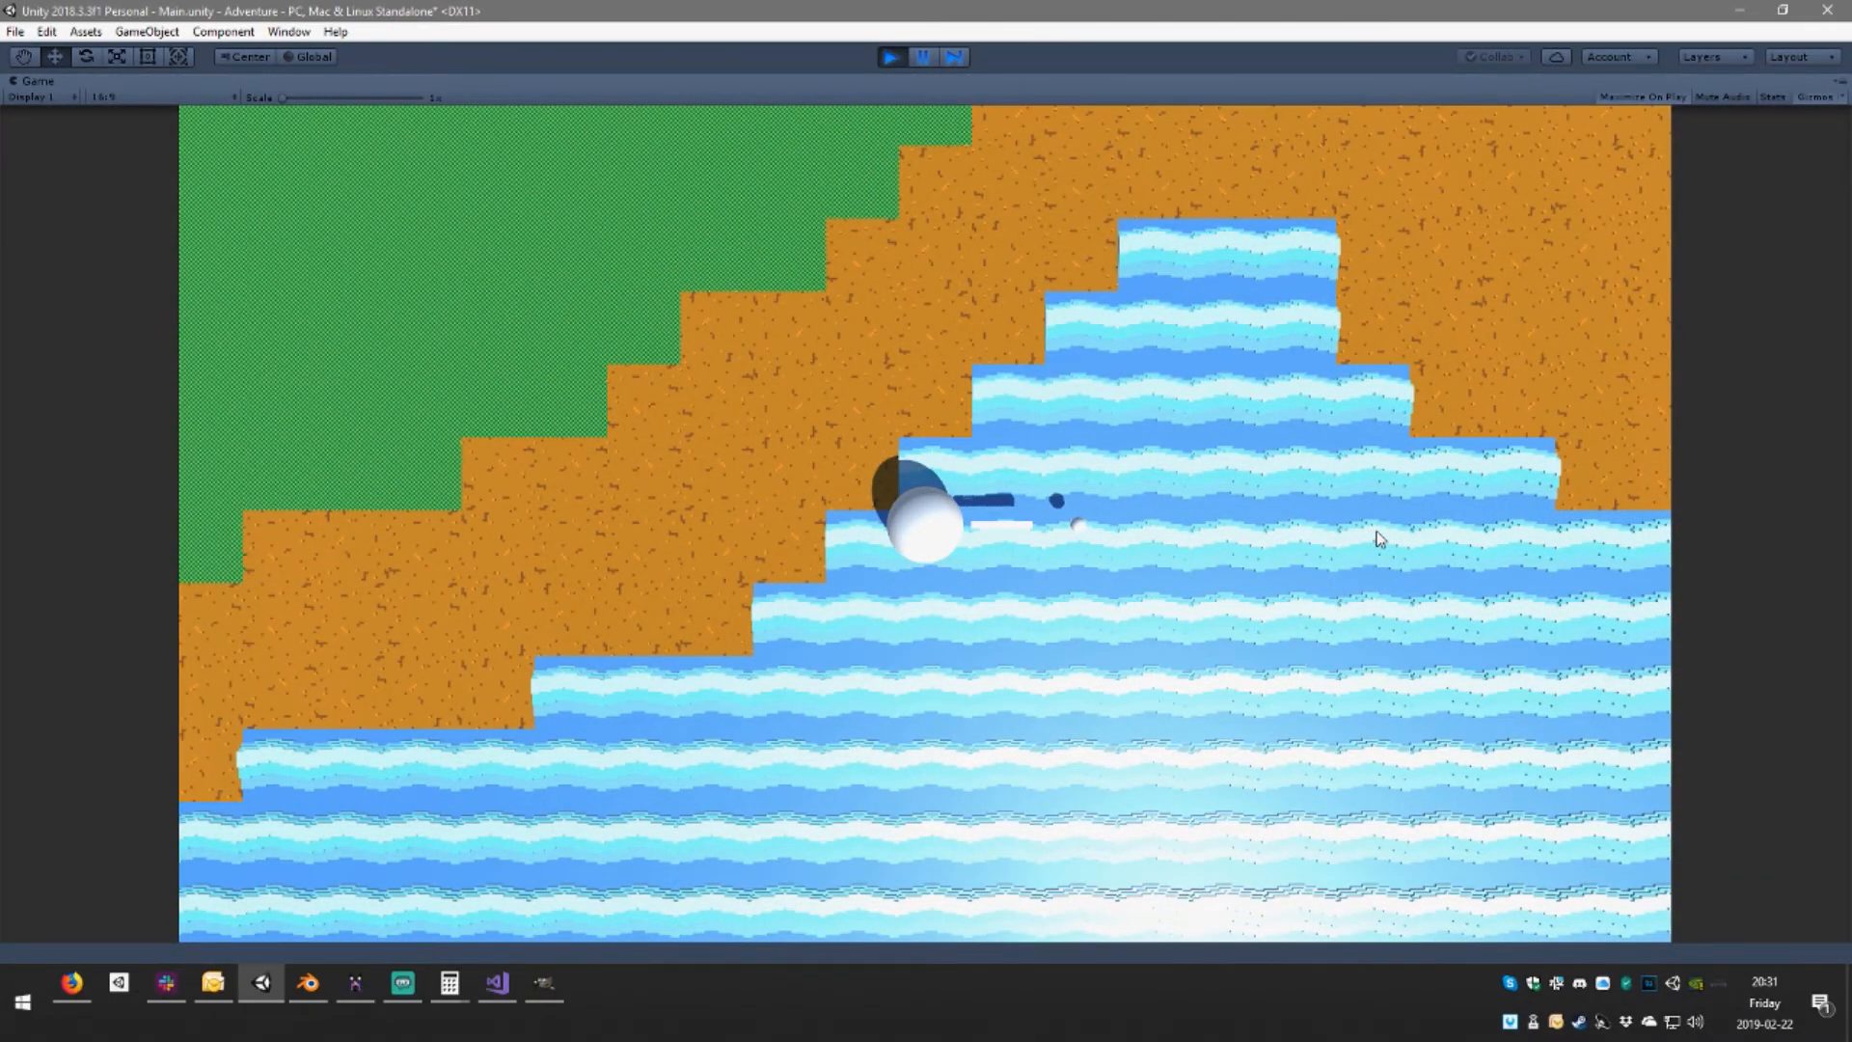
key("d")
key("s")
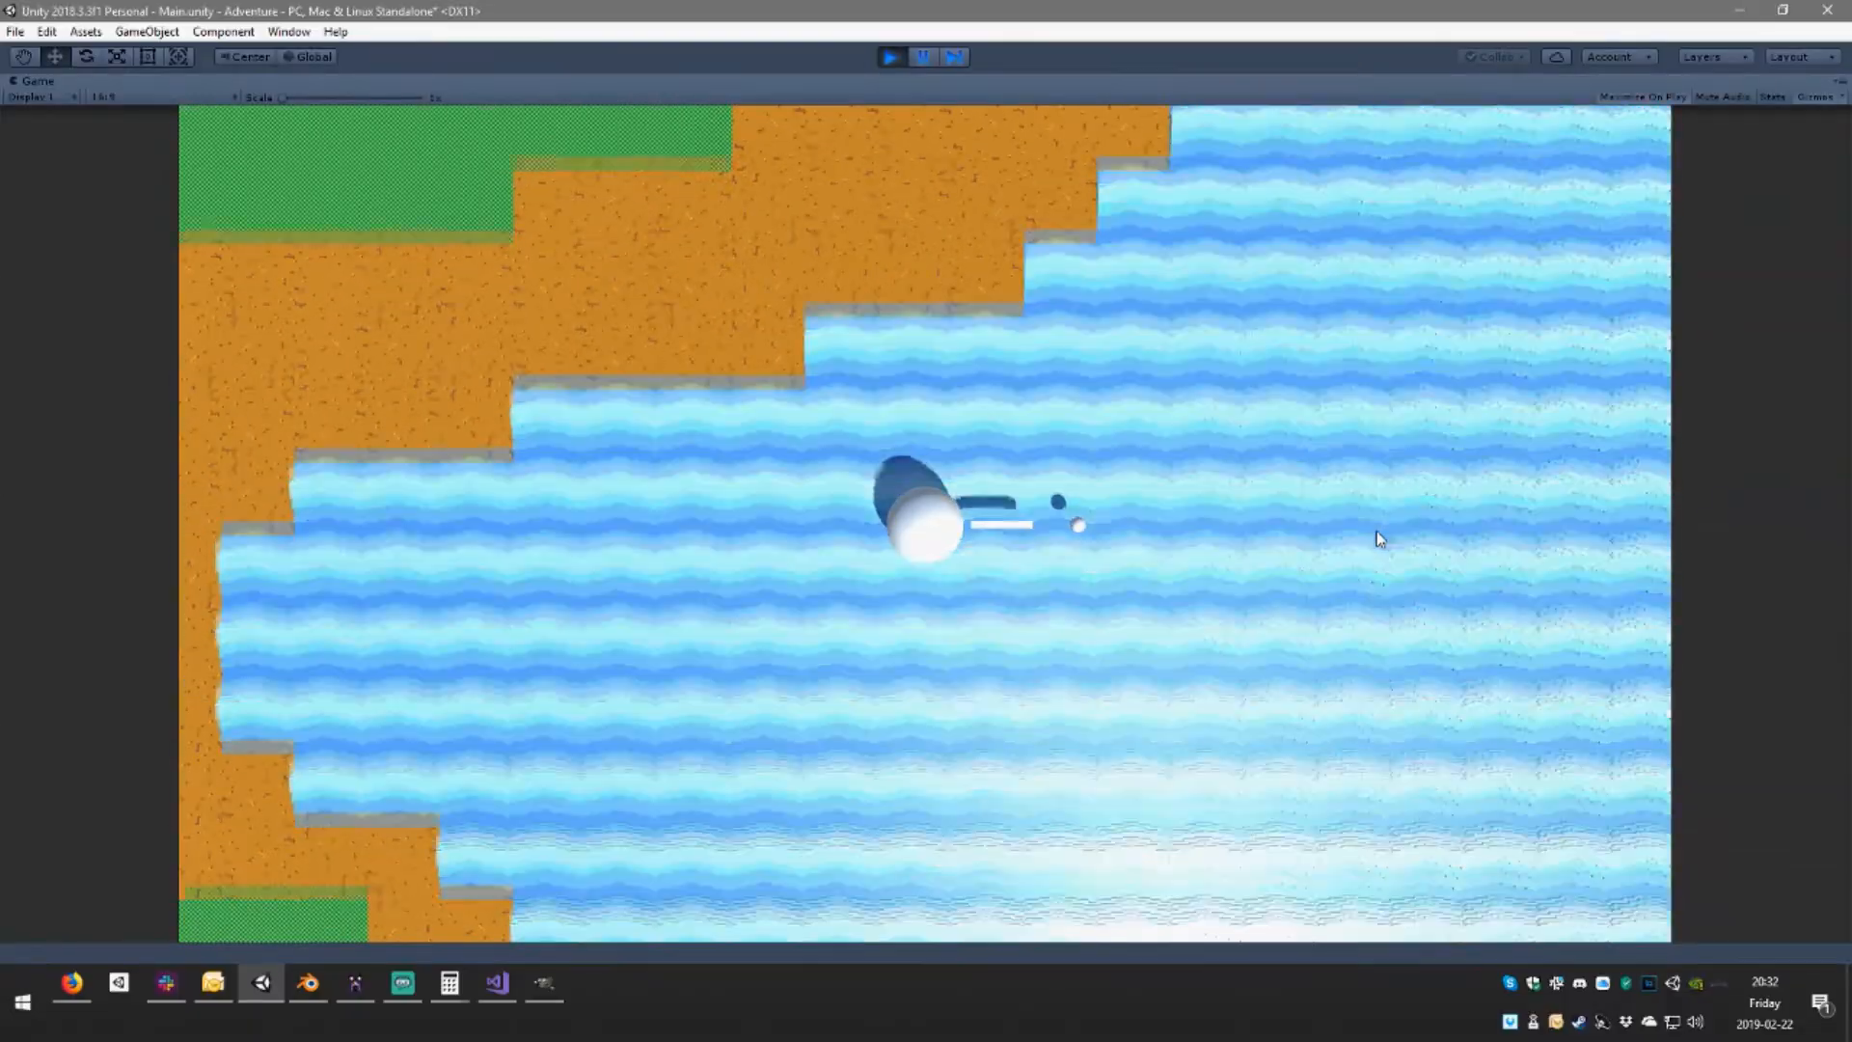
Return the player to the island and walk onto the blue rune tile inside its walled room
key("s")
key("a")
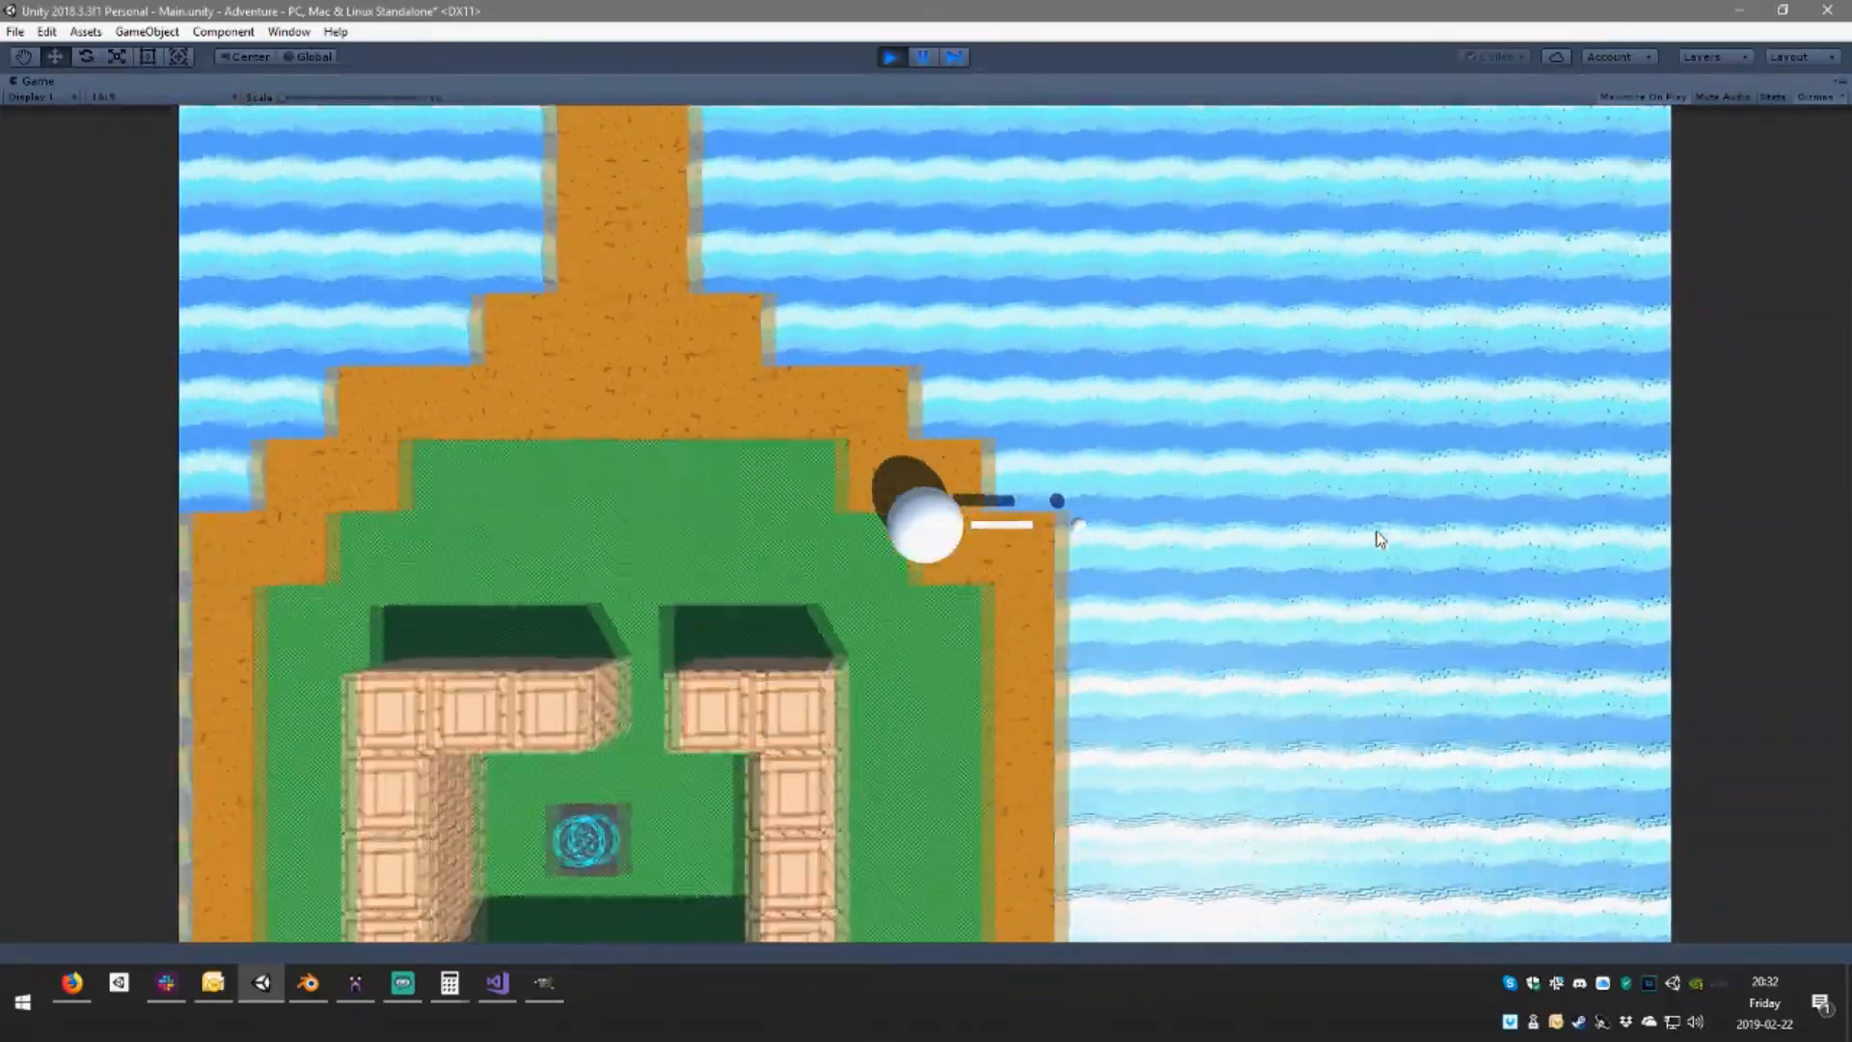
key("s")
key("a")
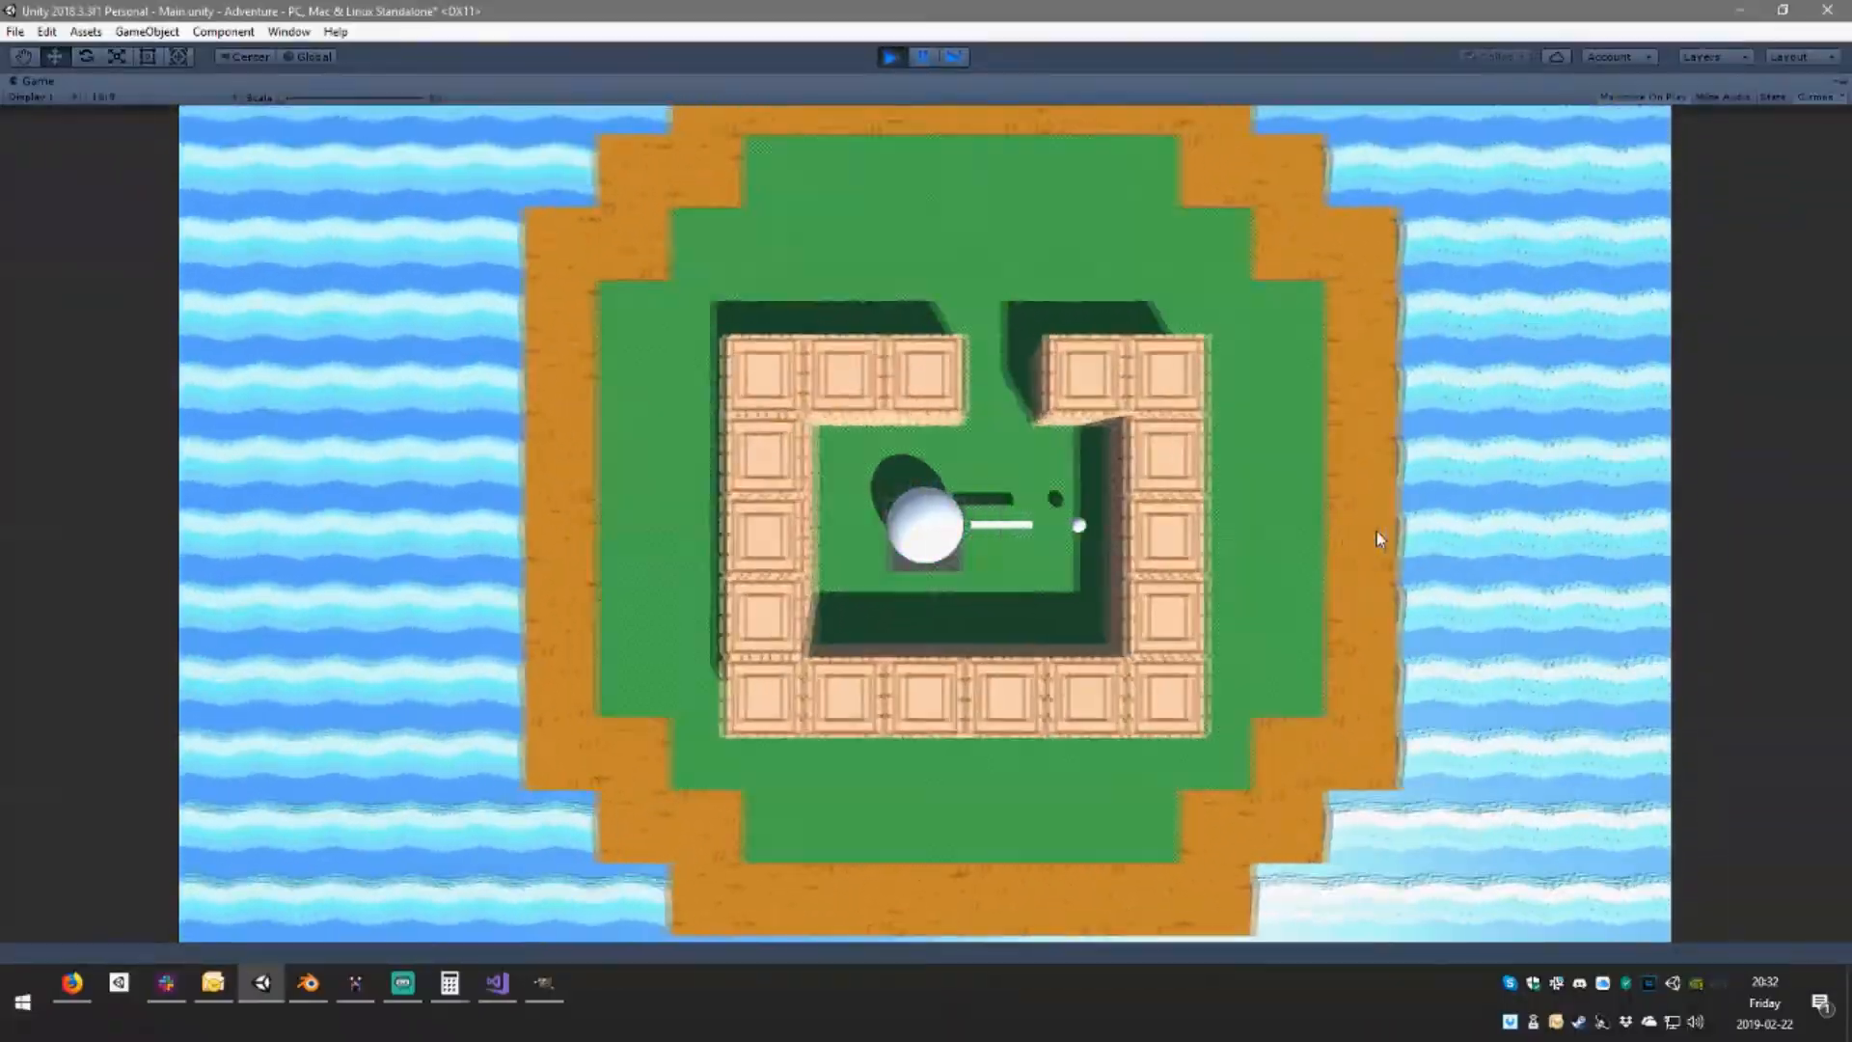
Walk the player up the dirt path onto the mainland and along the grass to below the lower walled room
key("w")
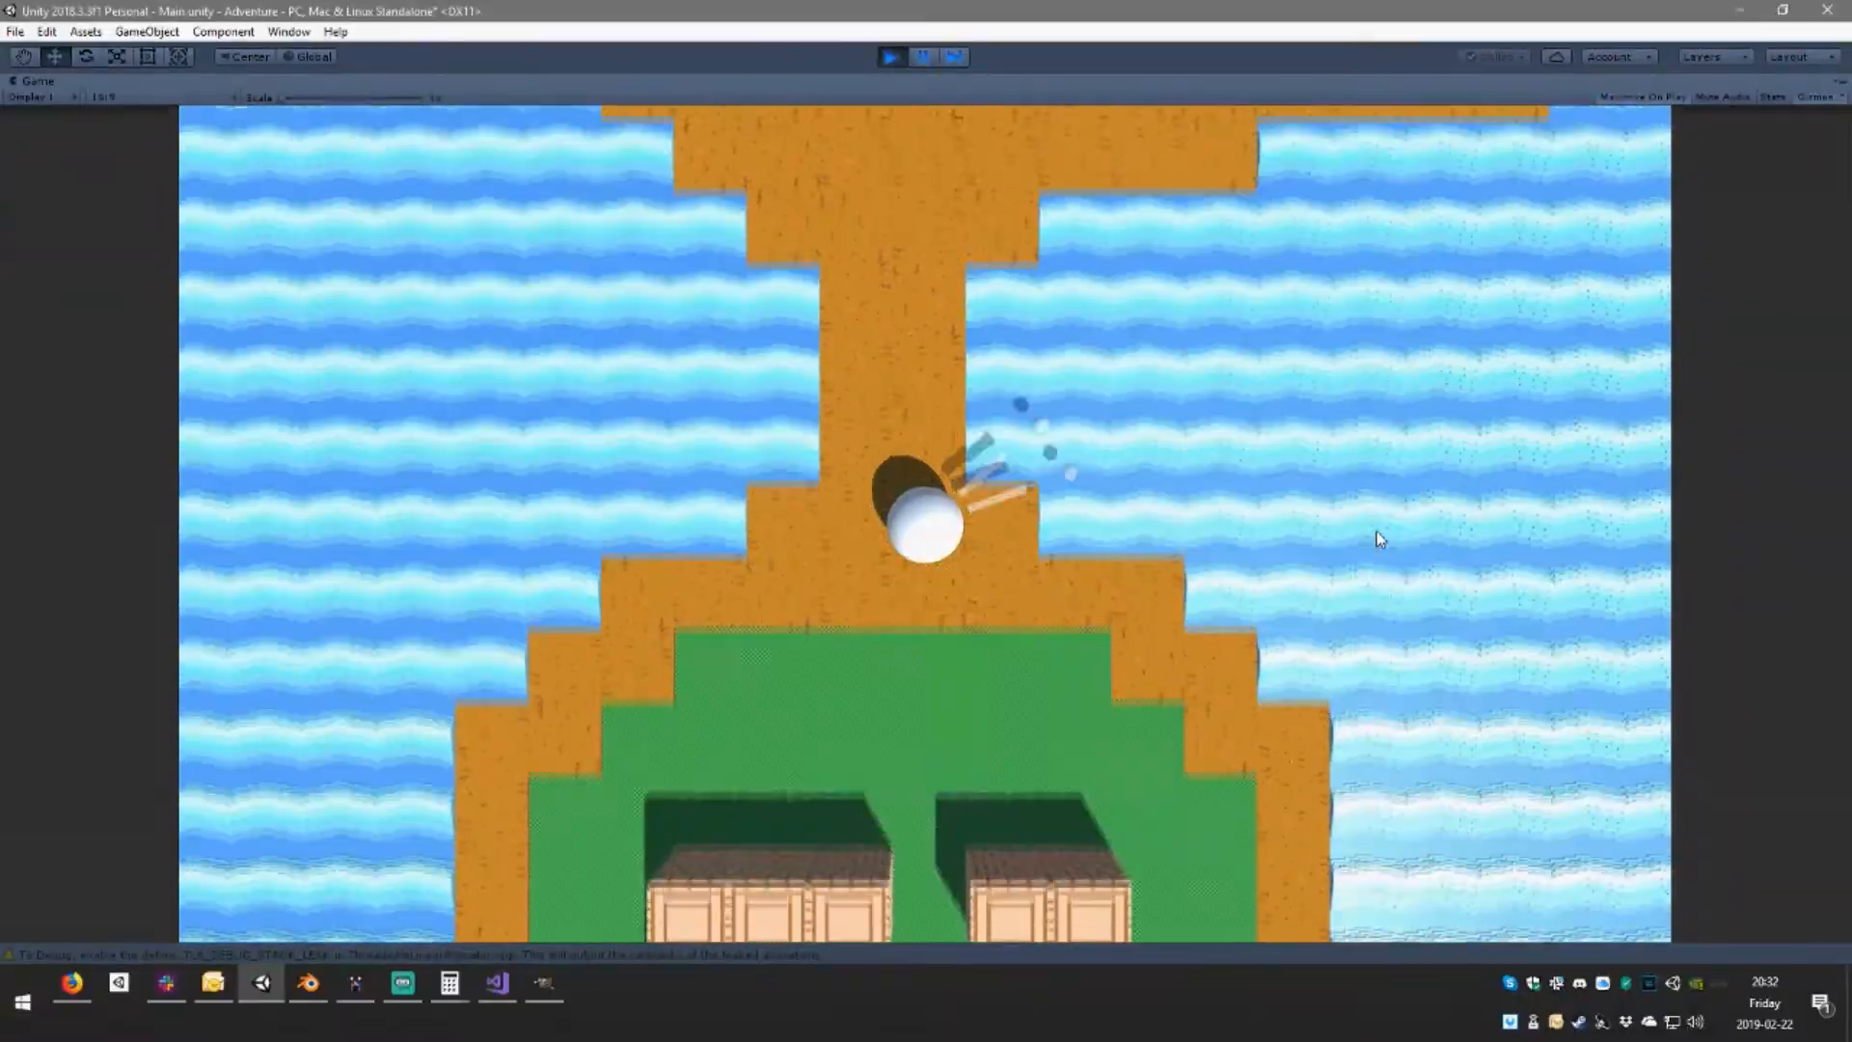
key("a")
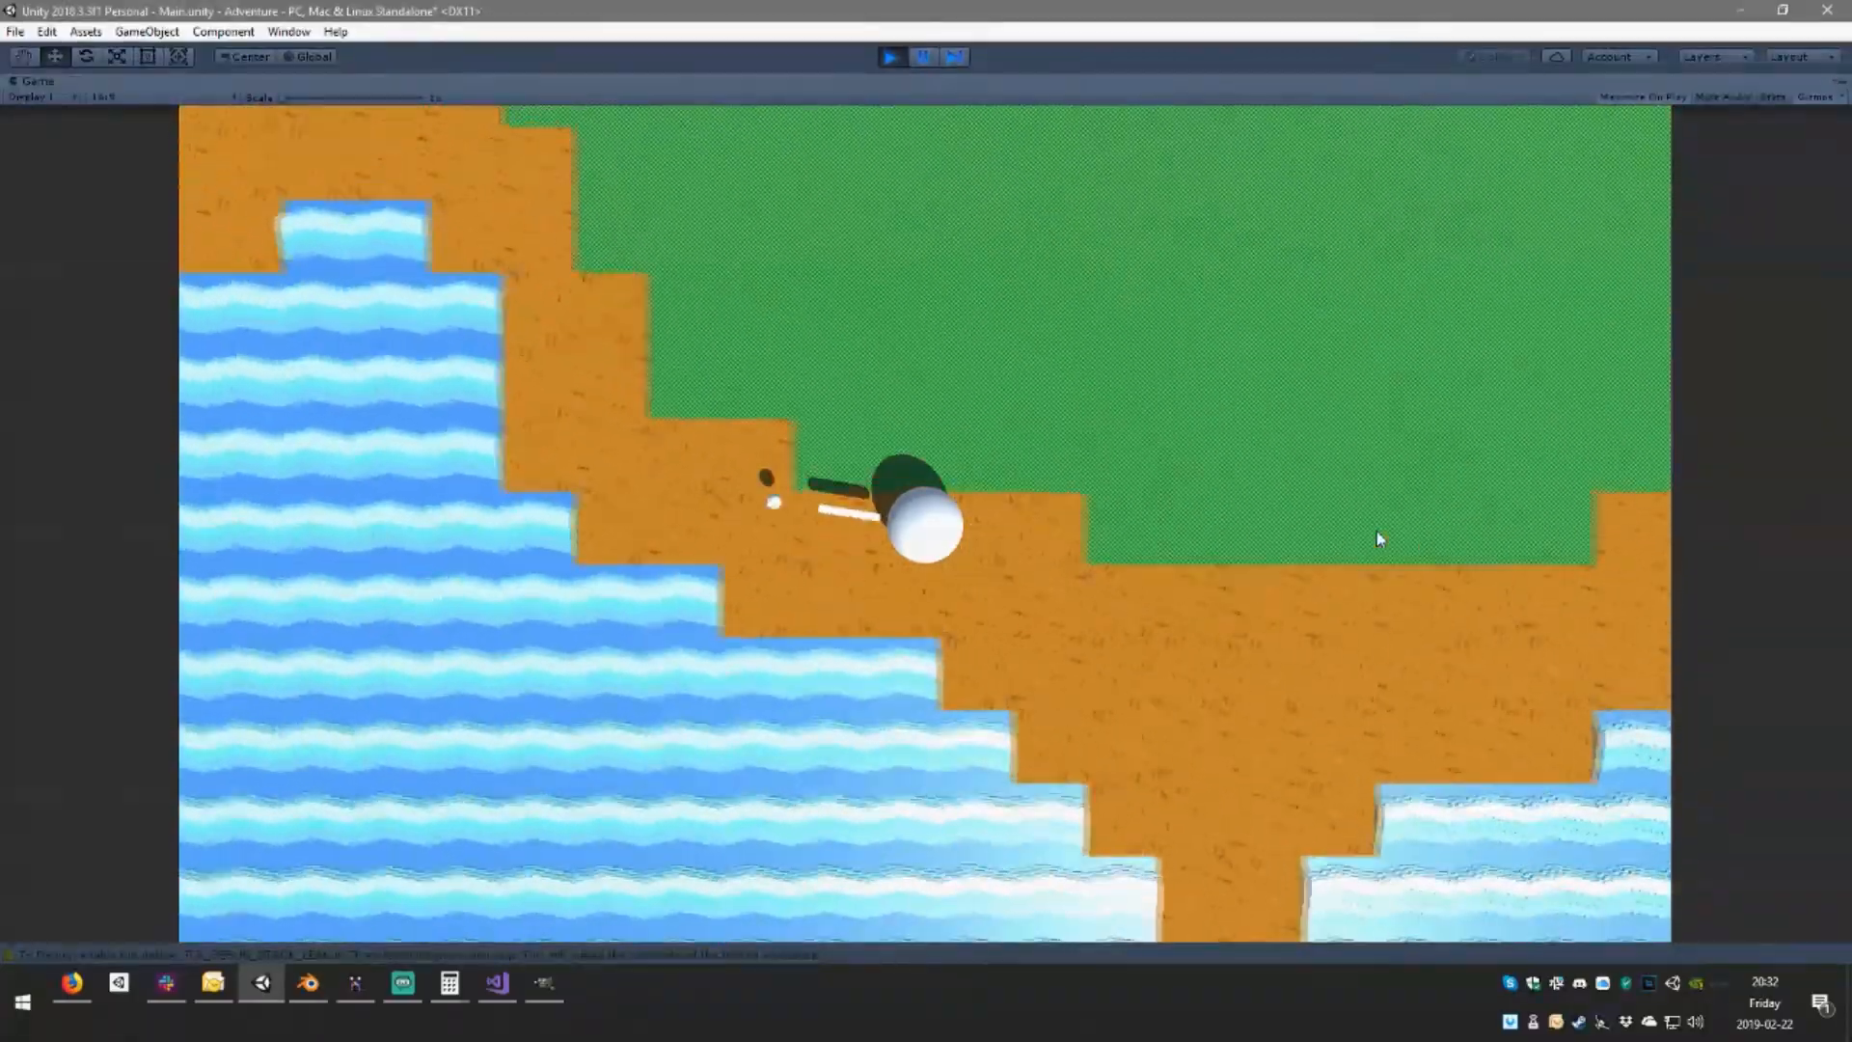
key("w")
key("w")
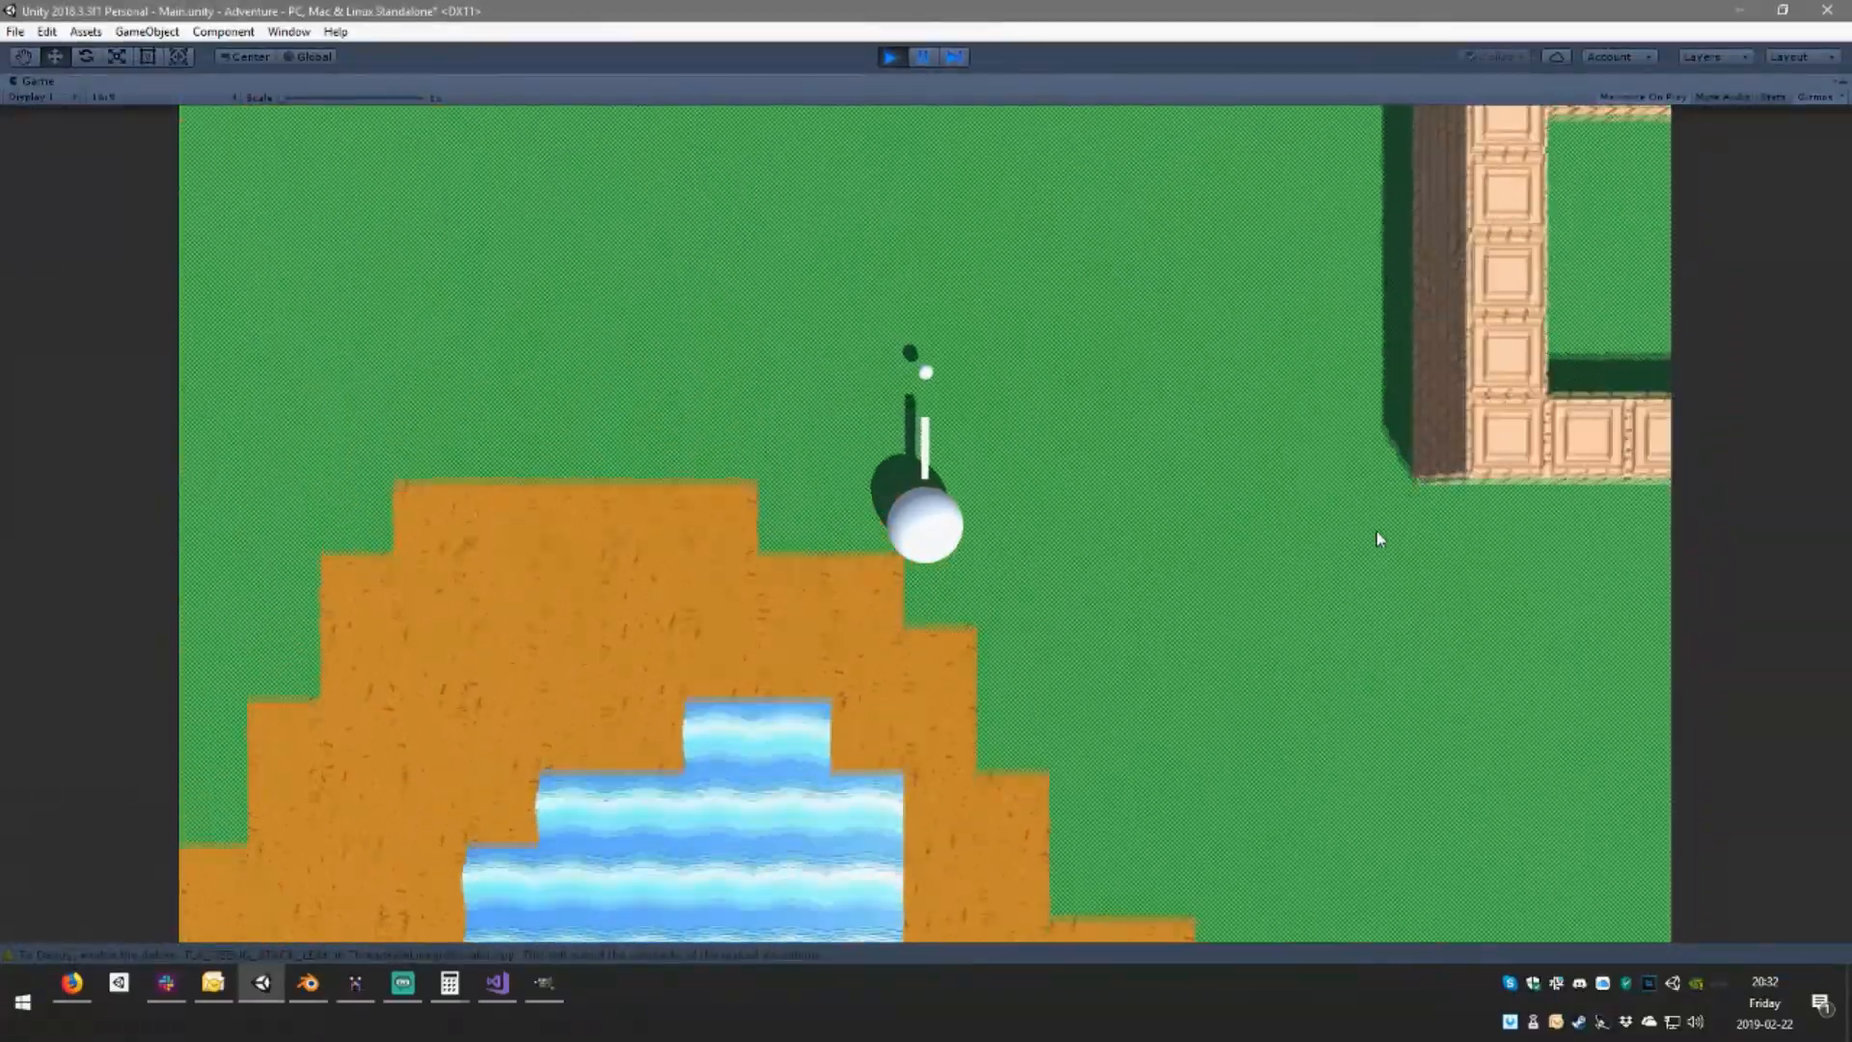
key("d")
key("s")
key("d")
key("s")
key("d")
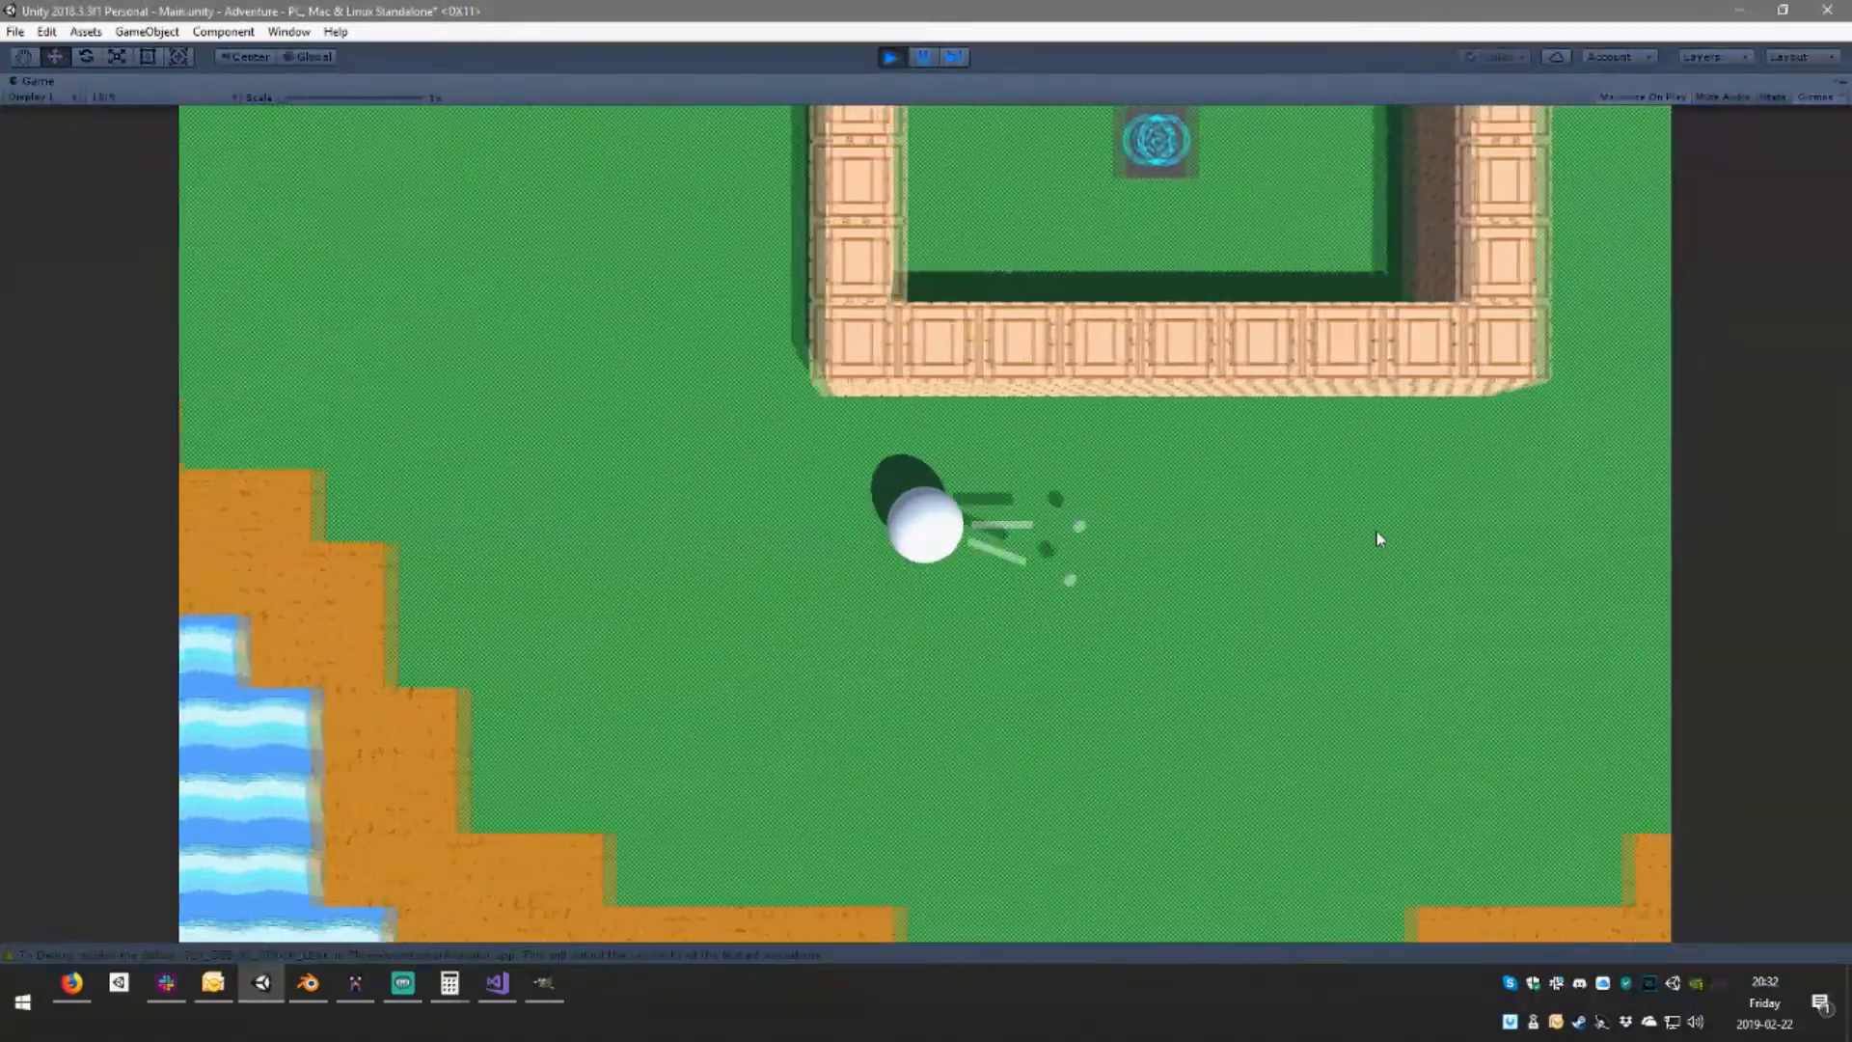
Walk the player around the lower room and up along the outer walls to the upper room's entrance
key("w")
key("a")
key("w")
key("d")
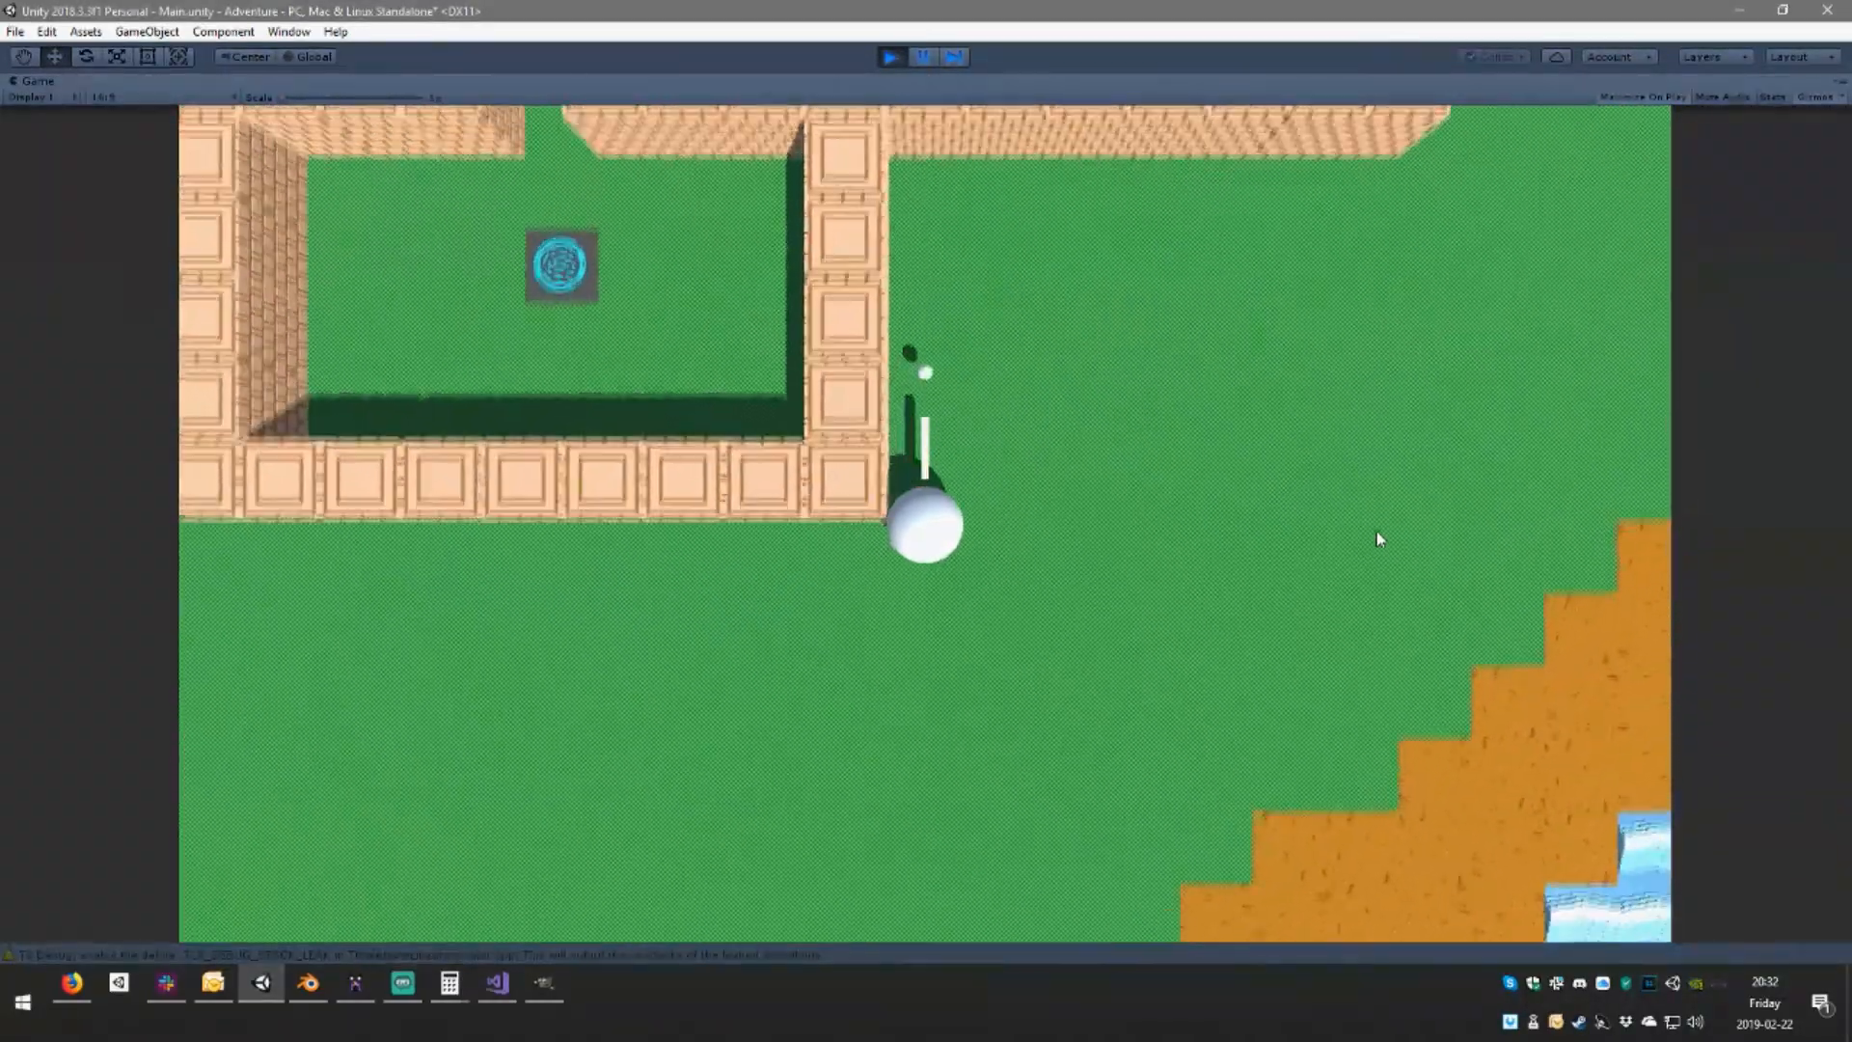
key("w")
key("d")
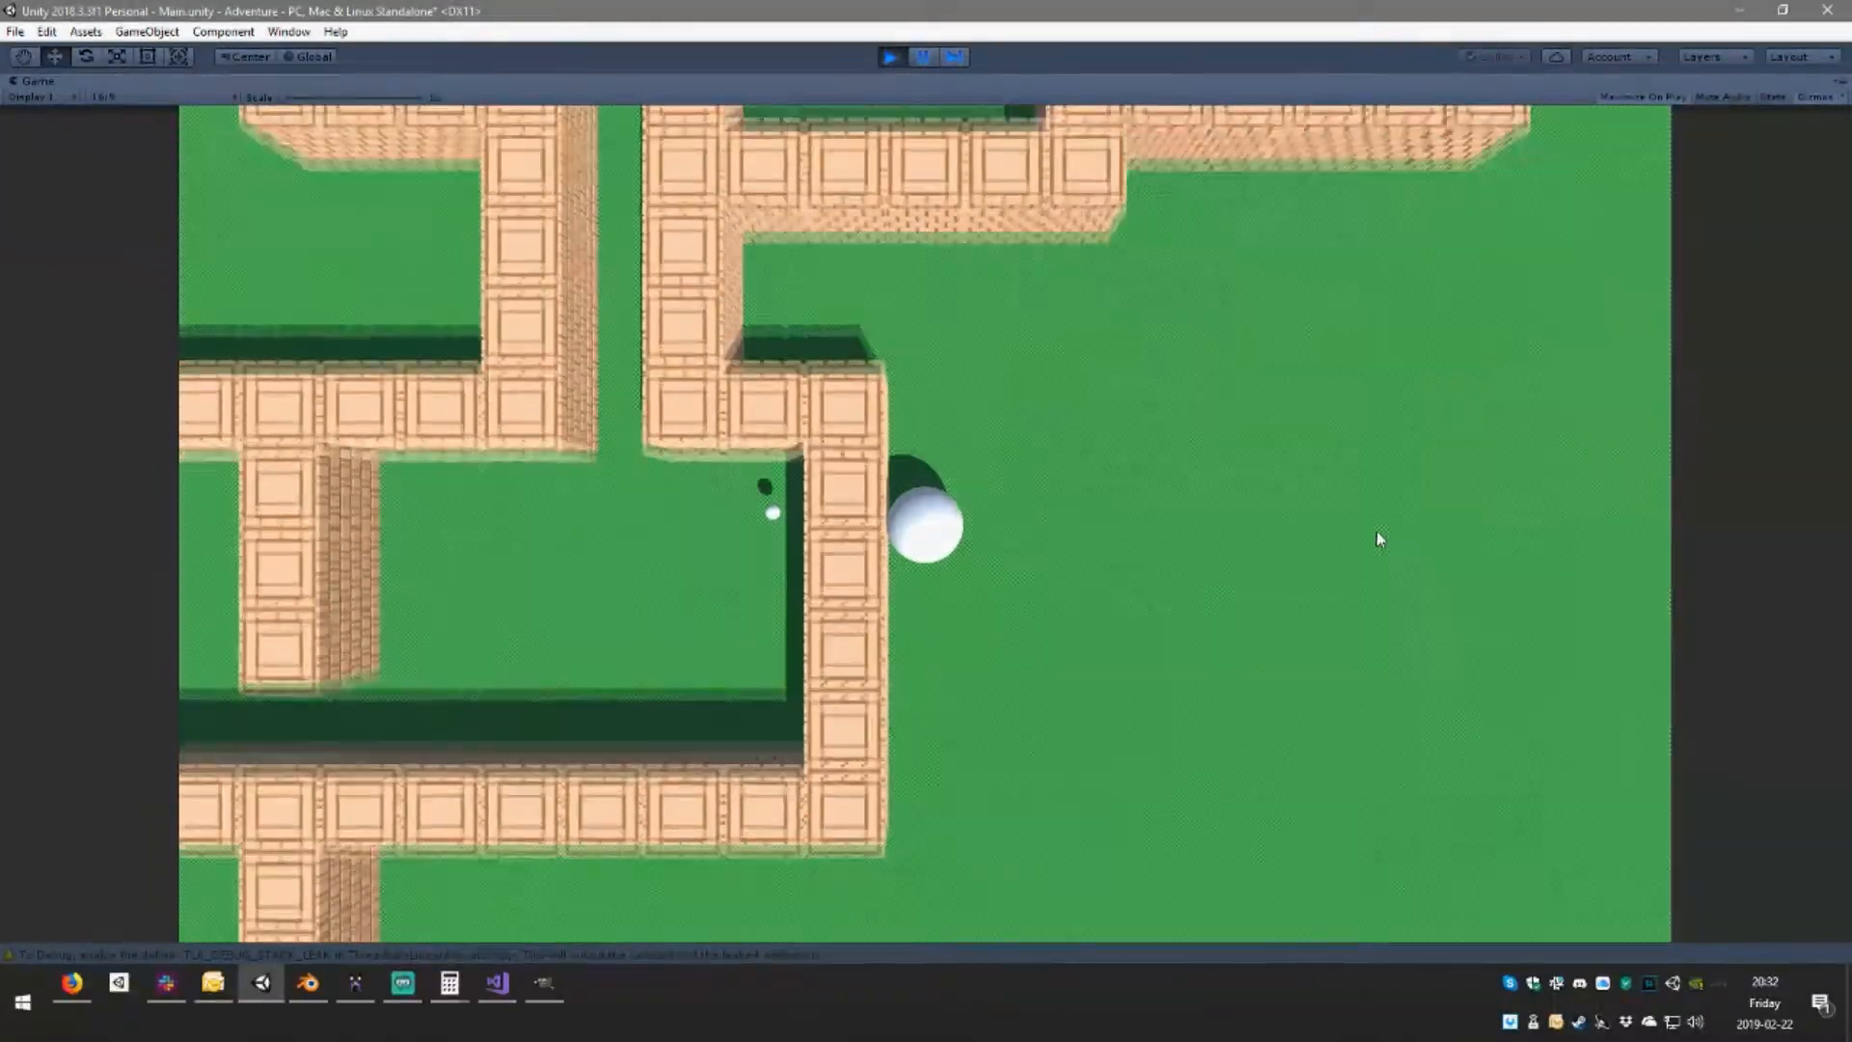
key("w")
key("d")
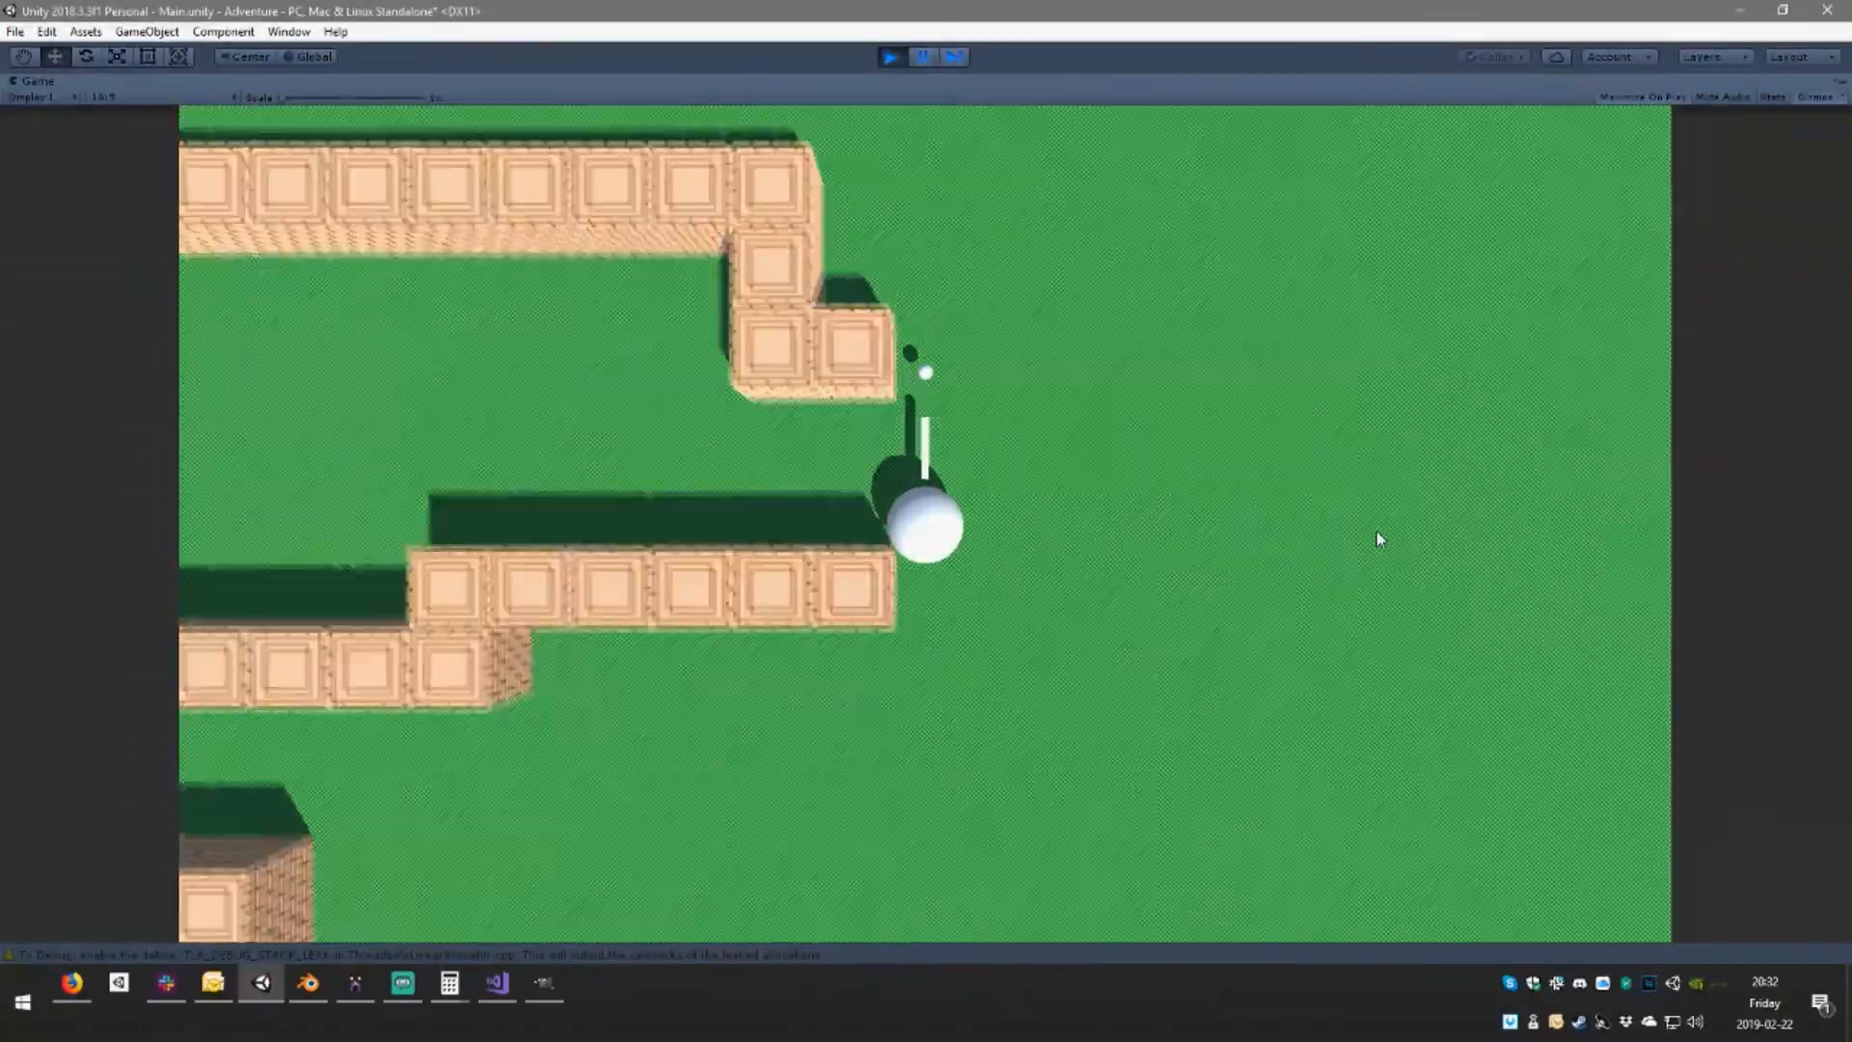
Walk the player through the upper room and narrow corridor into the middle rooms, up to the lower room's doorway
key("a")
key("s")
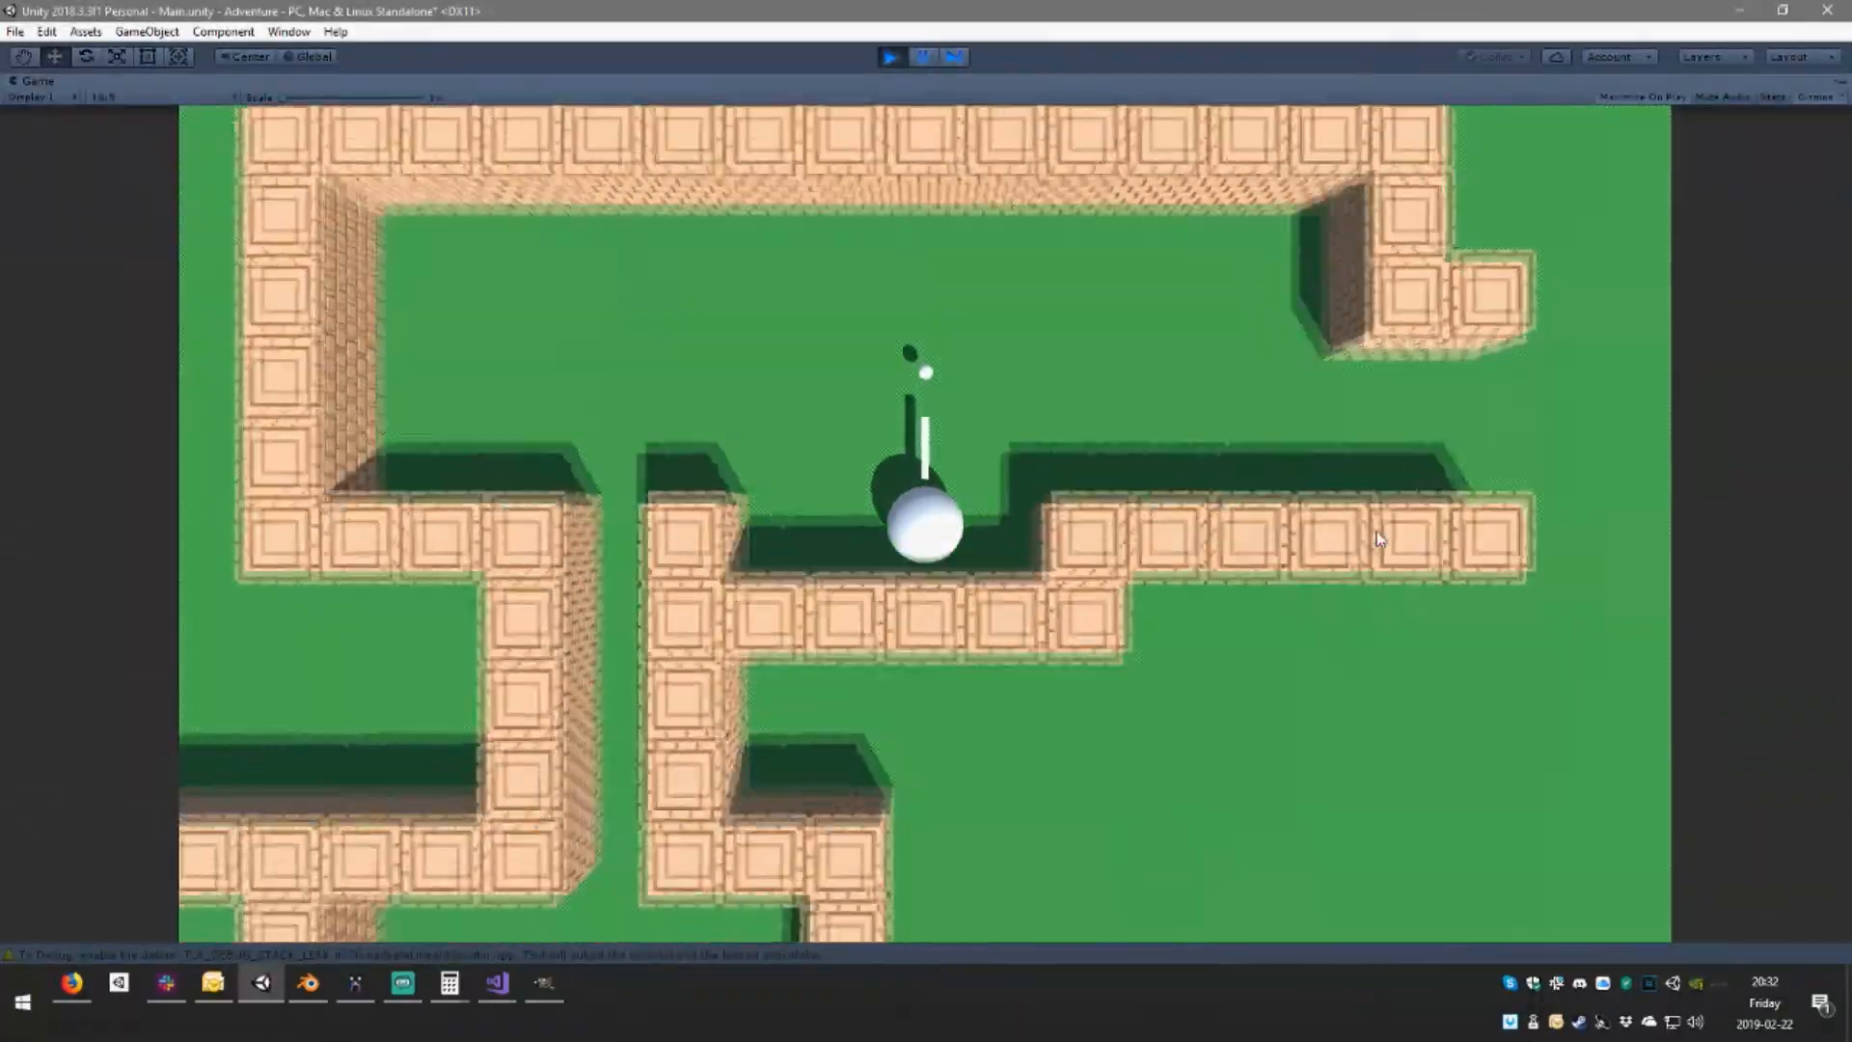
key("w")
key("s")
key("s")
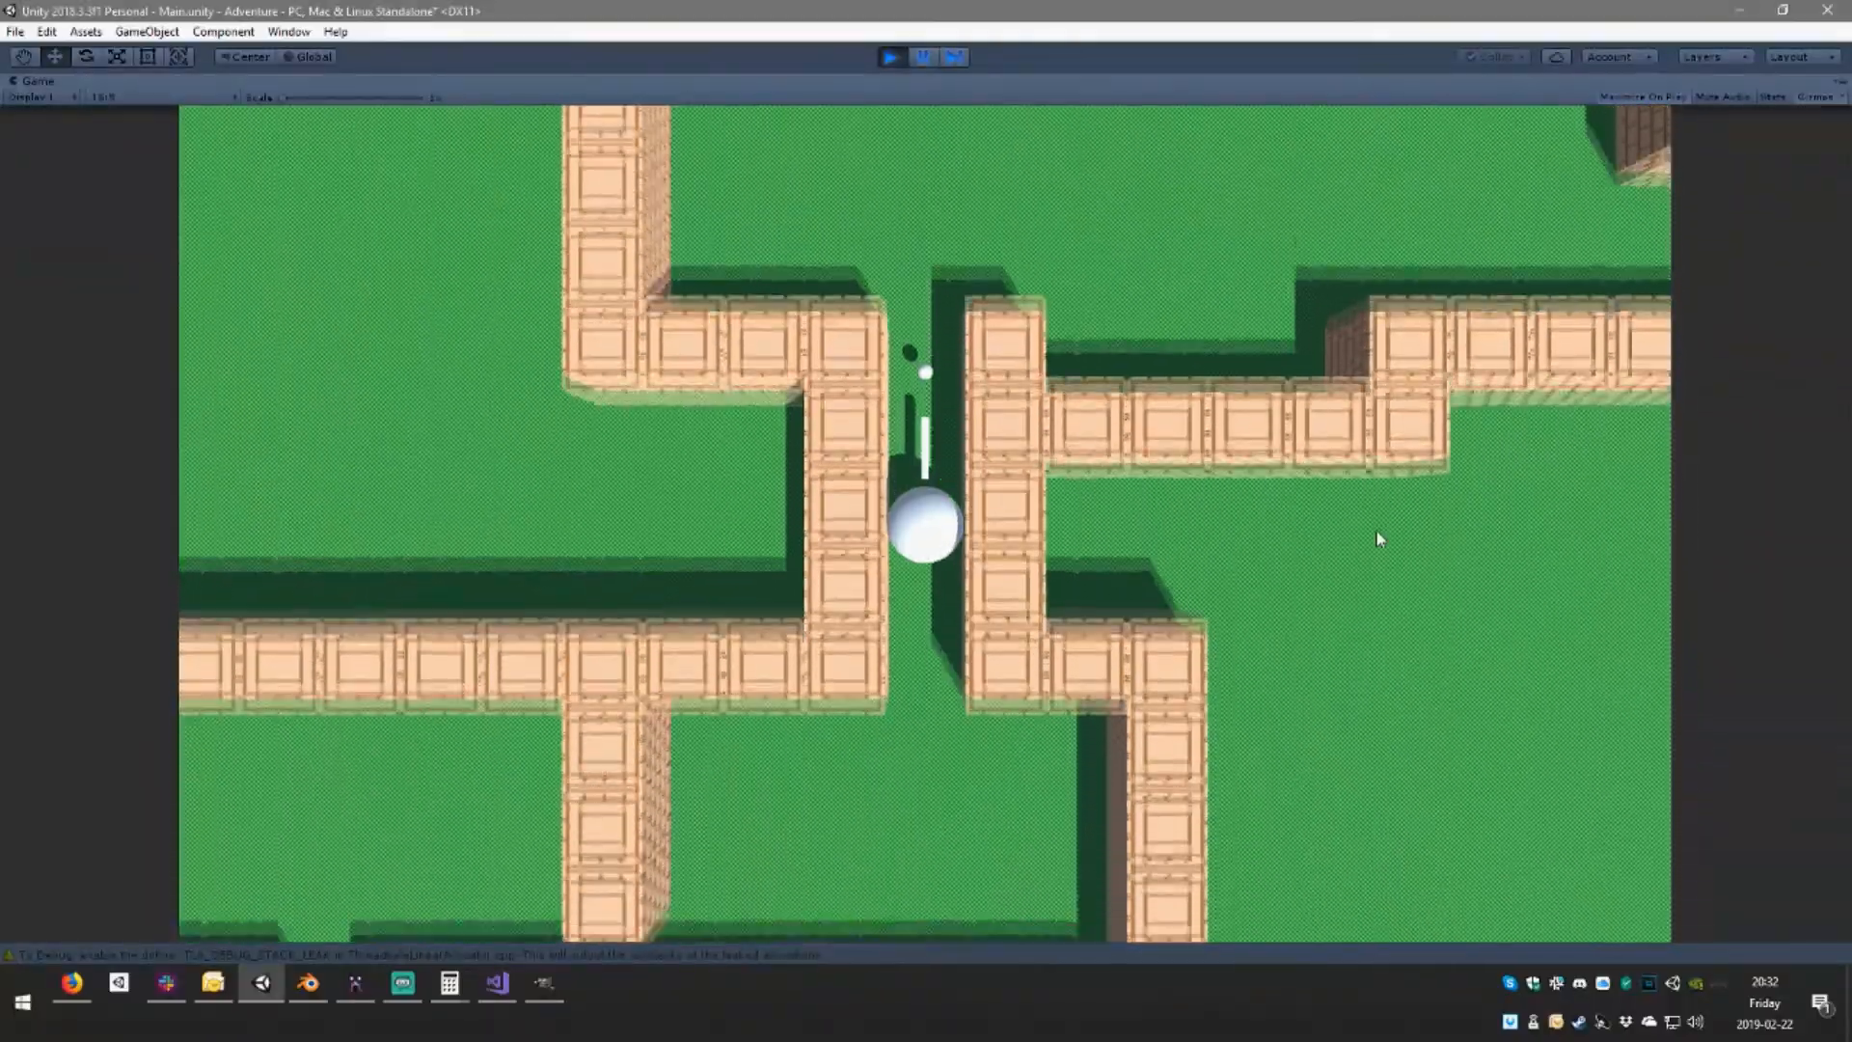
key("a")
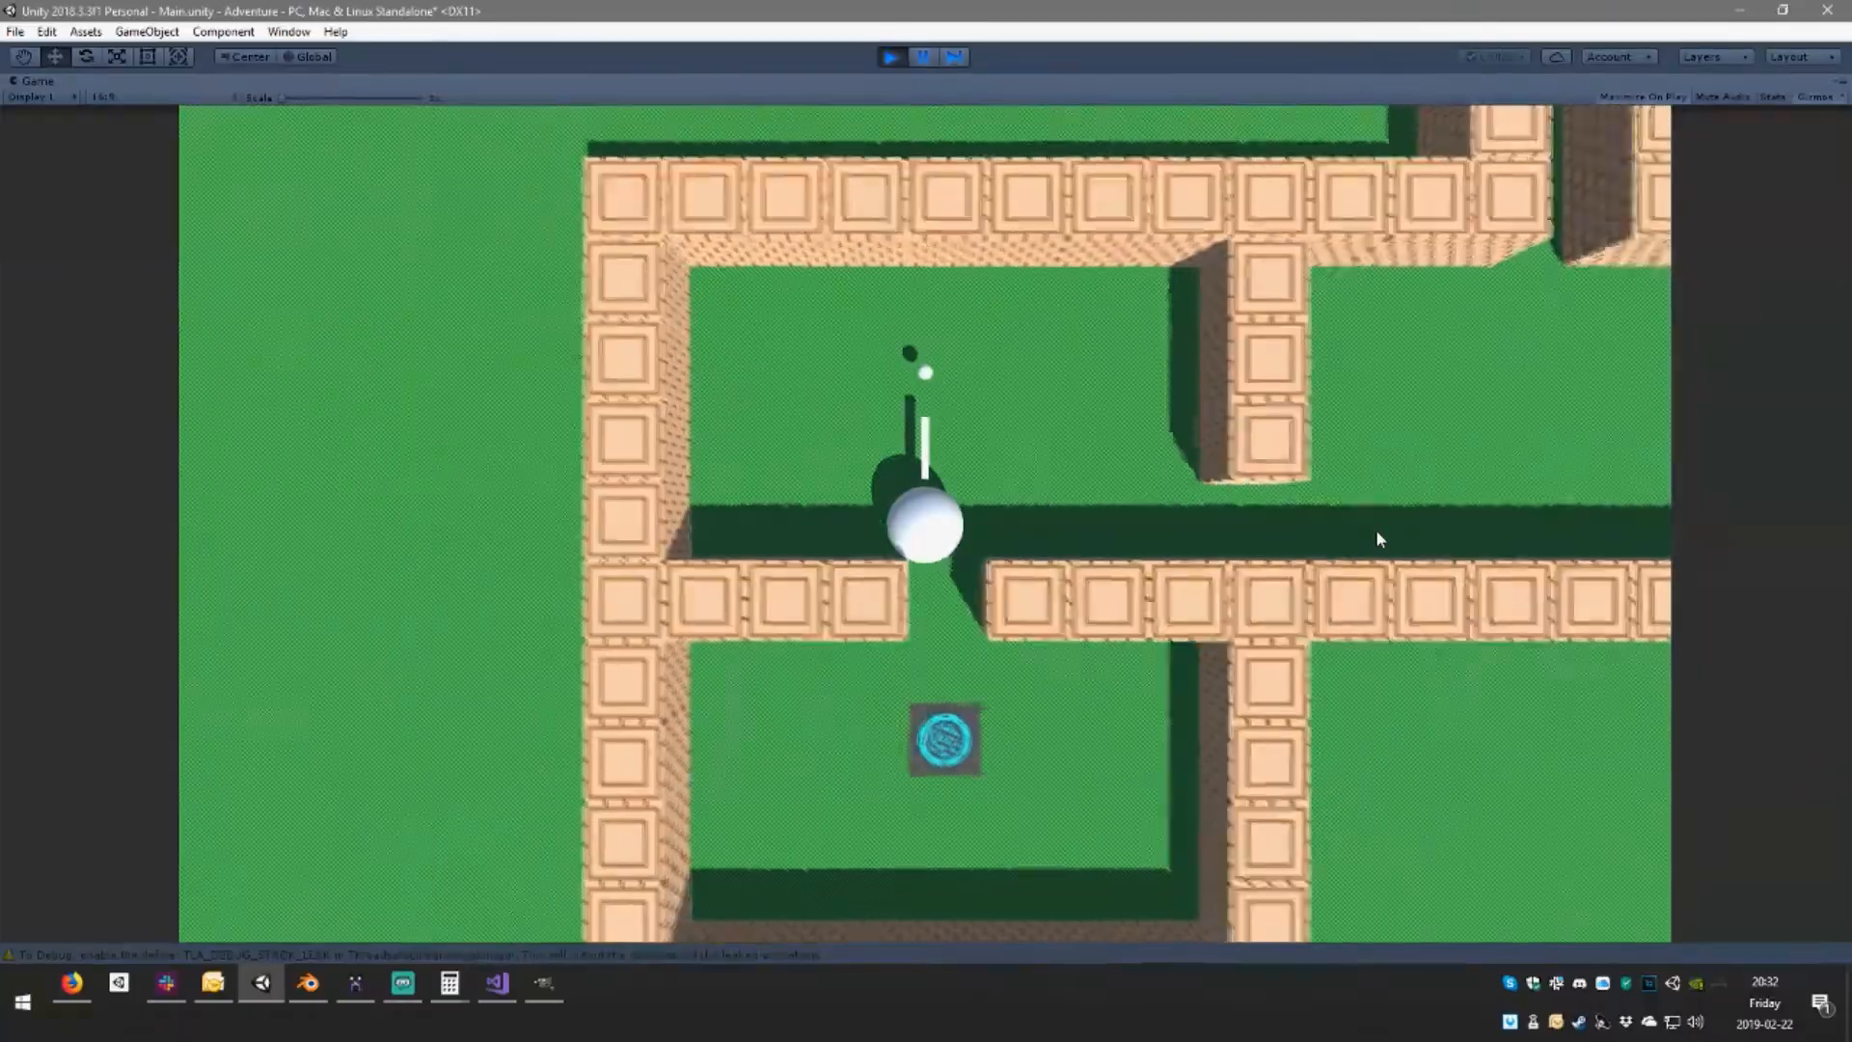
Move the player through the doorway into the lower room and around its blue rune tile
key("s")
key("a")
key("s")
key("d")
key("w")
key("s")
key("w")
key("s")
key("d")
key("a")
key("d")
key("s")
key("a")
key("w")
key("s")
key("d")
key("w")
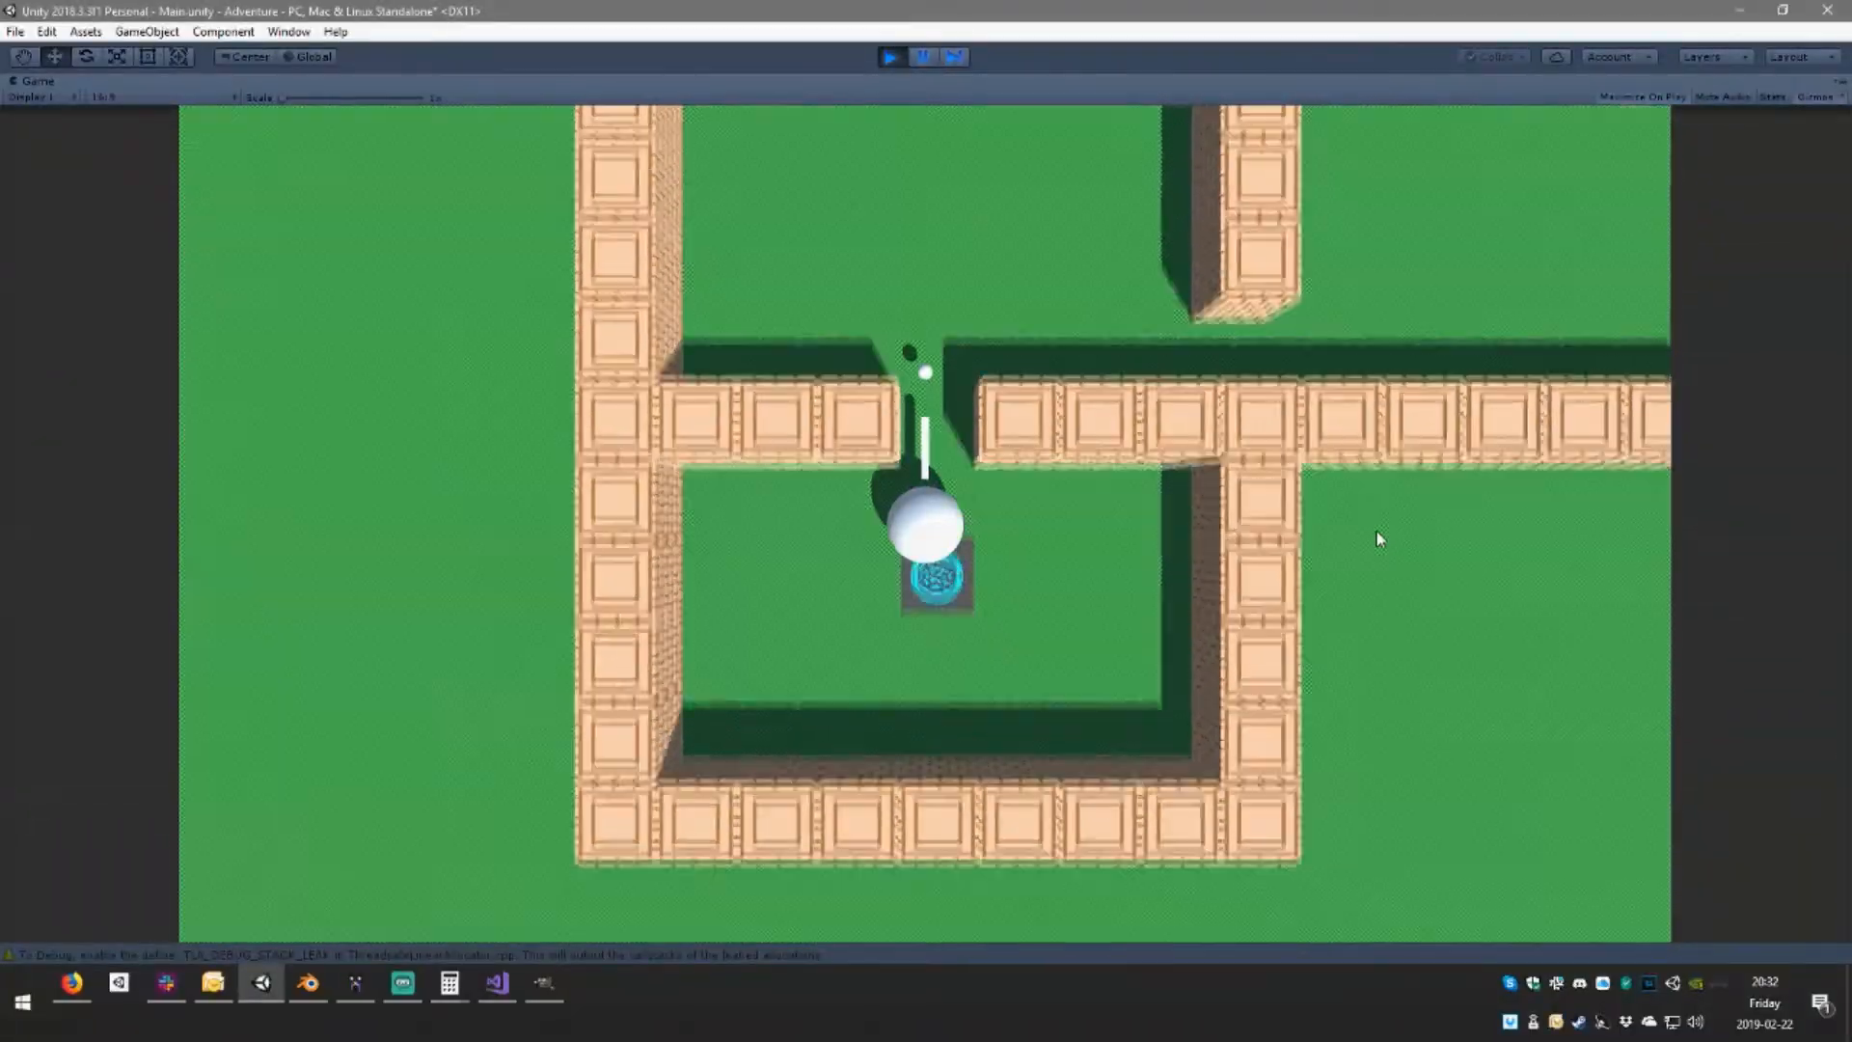
Walk the player from the lower room back through the middle rooms and the corridor into the upper room
key("d")
key("d")
key("s")
key("w")
key("a")
key("s")
key("d")
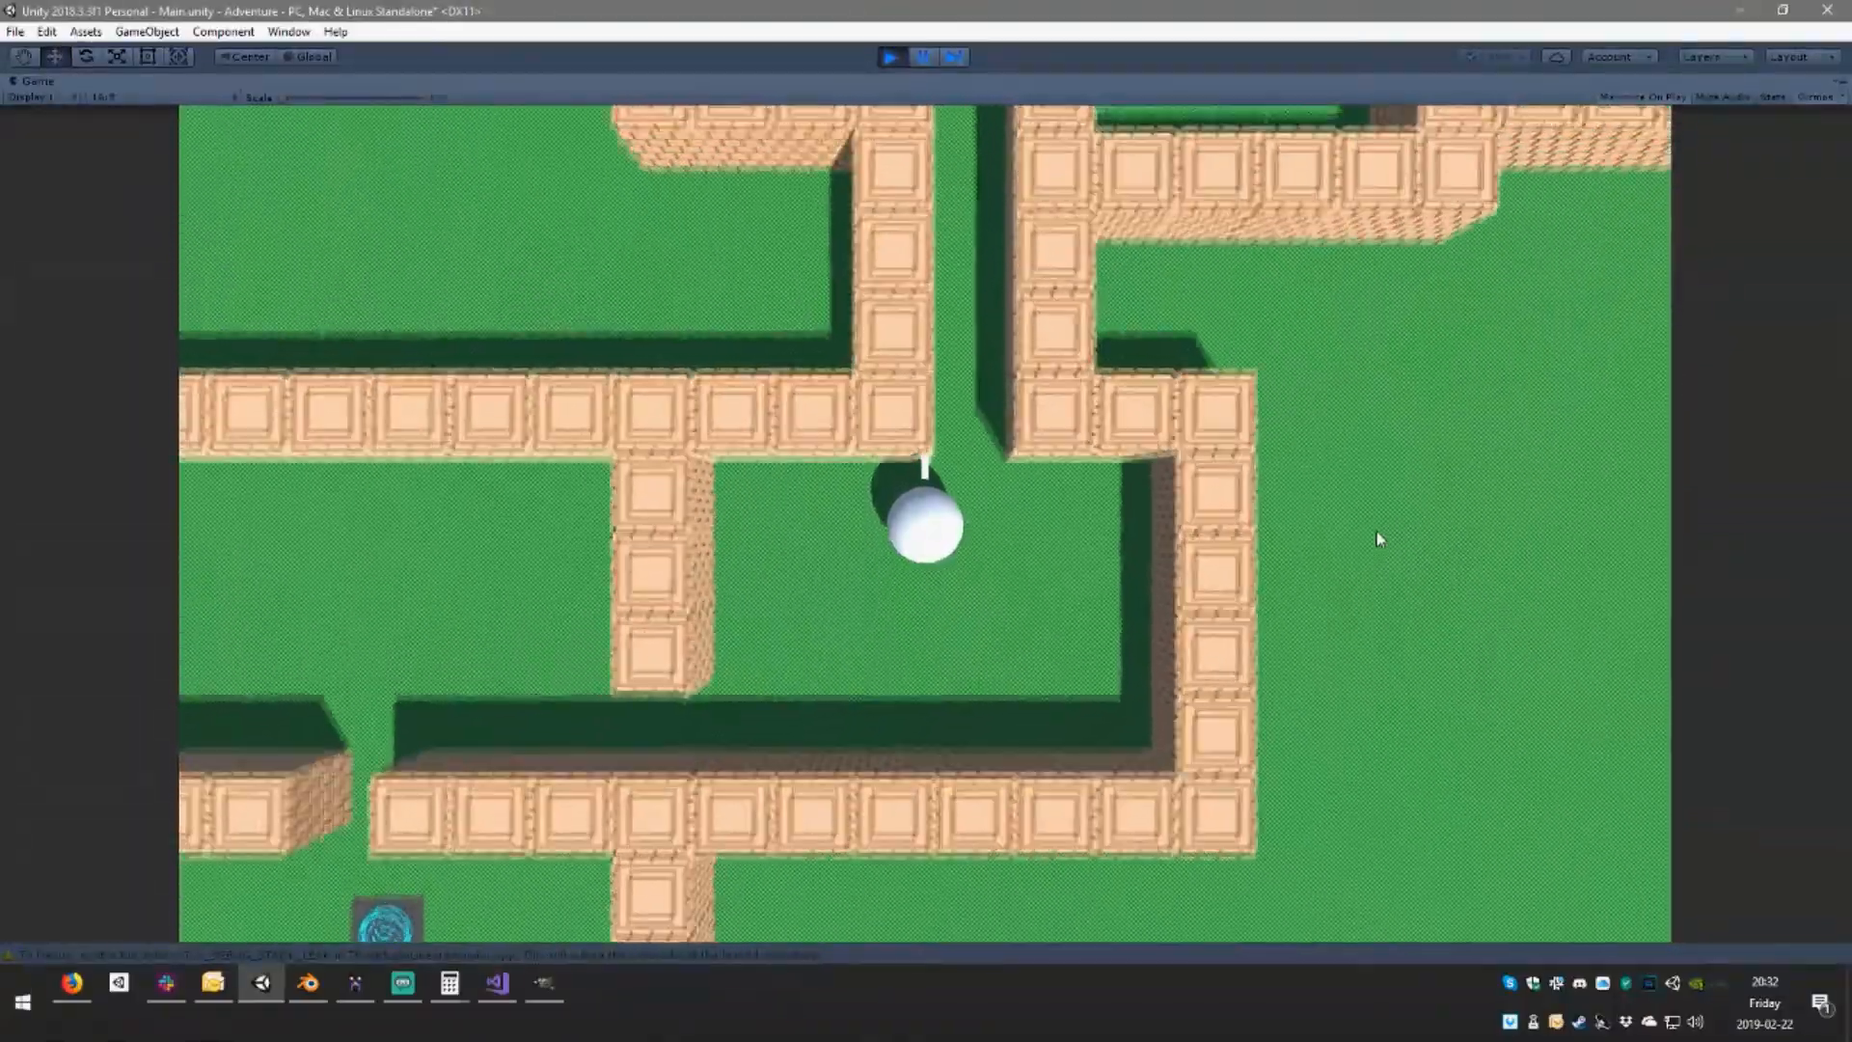
key("w")
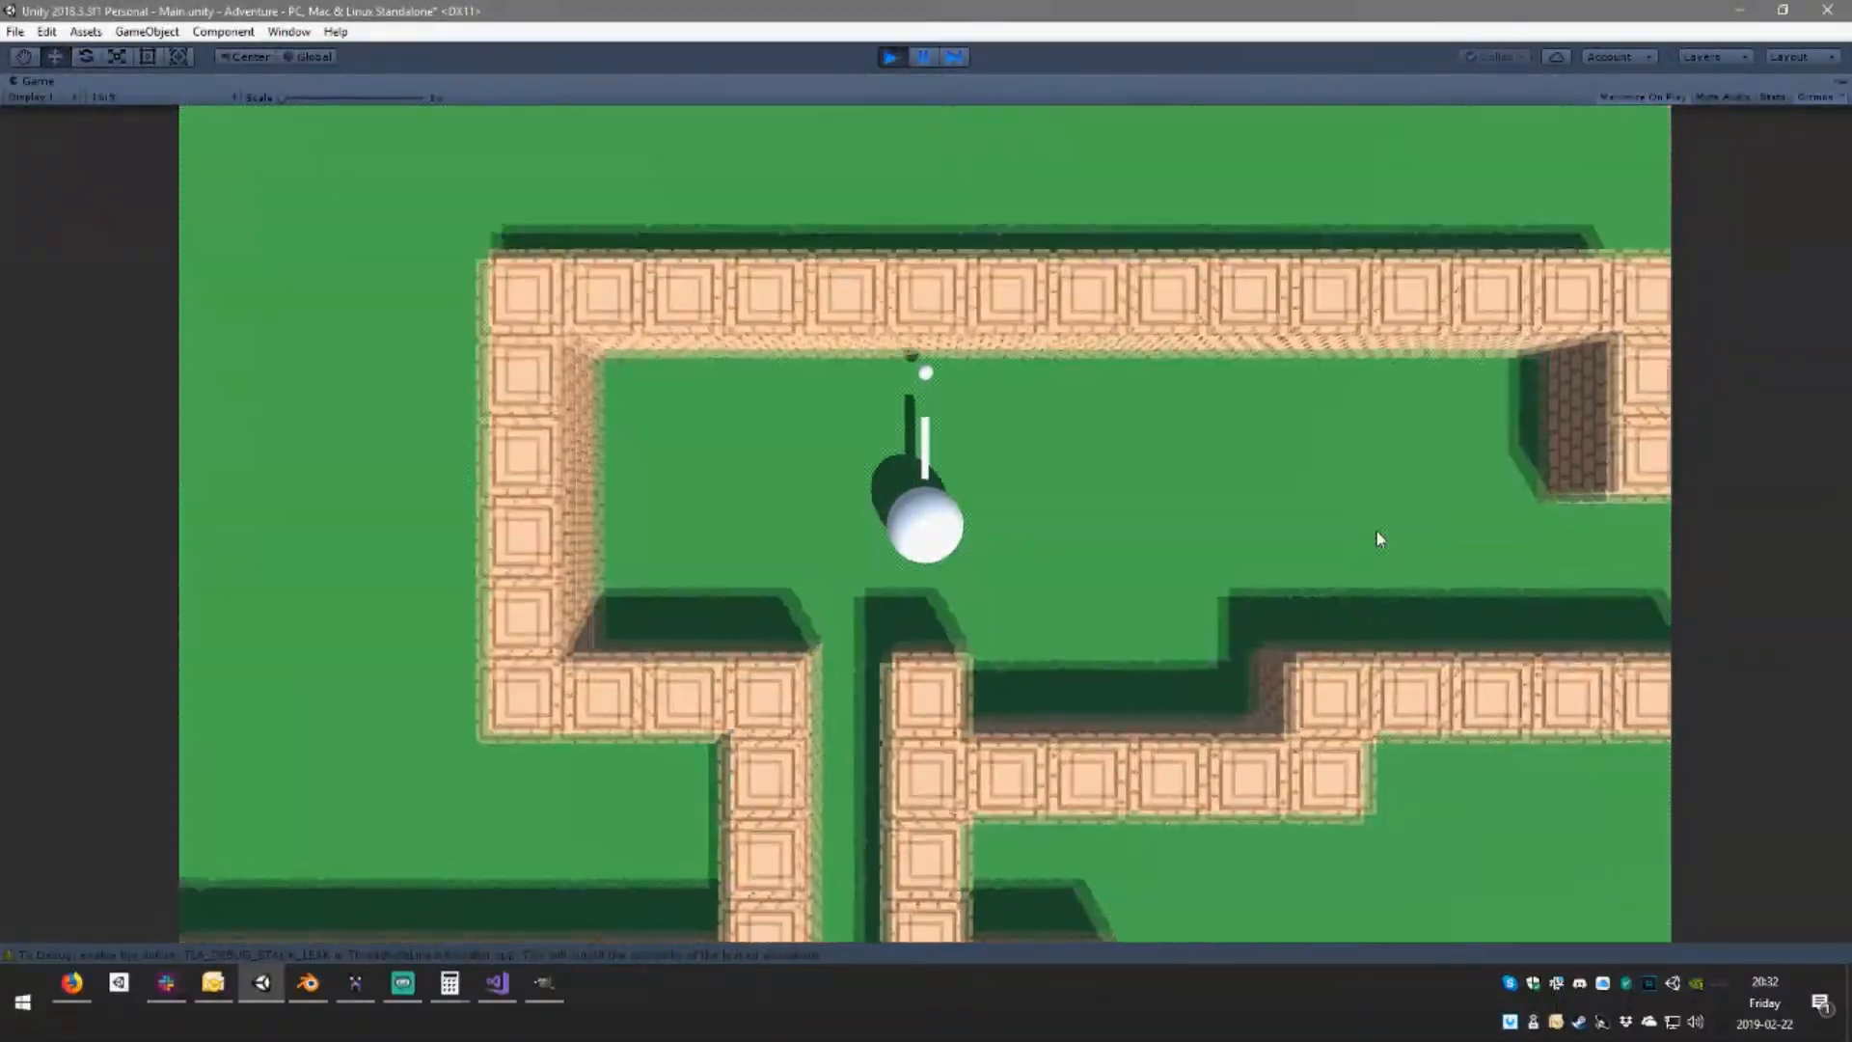
Walk the player out of the upper room's opening and around the wall end to the room's outer corner
key("d")
key("s")
key("space")
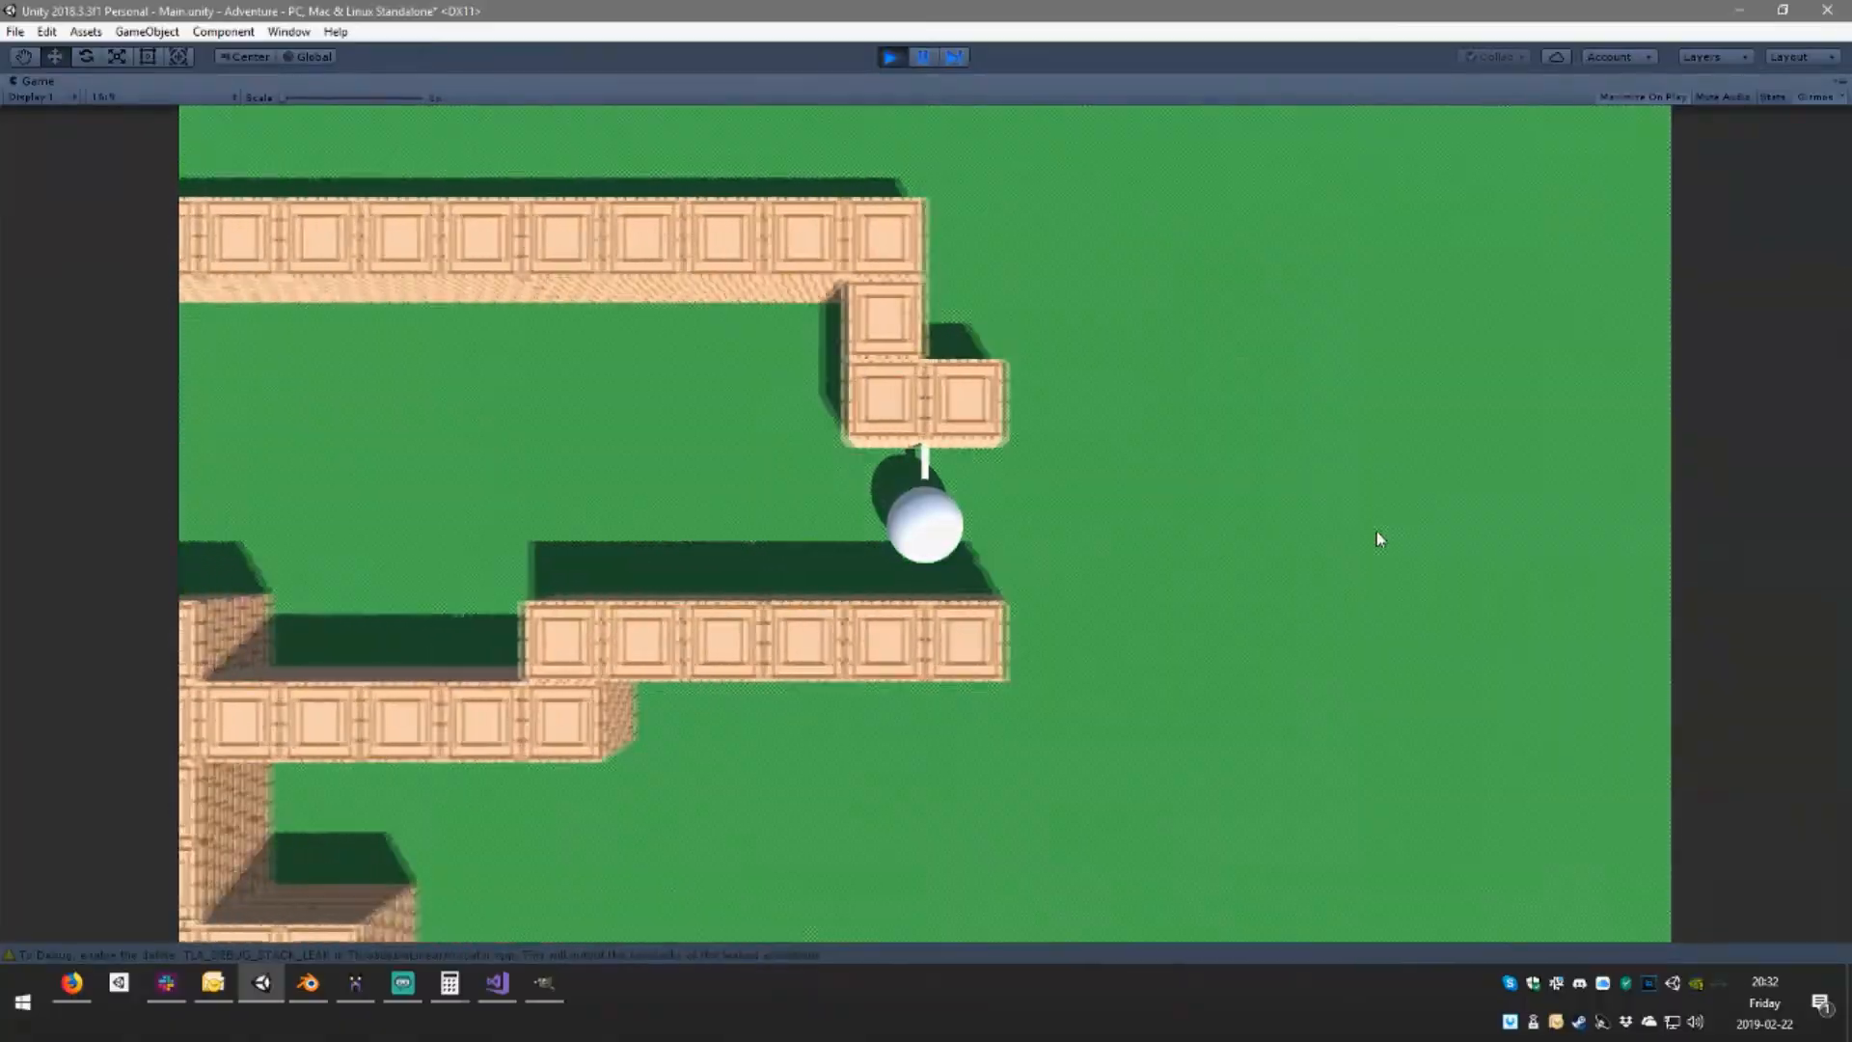
key("w")
key("a")
key("s")
key("w")
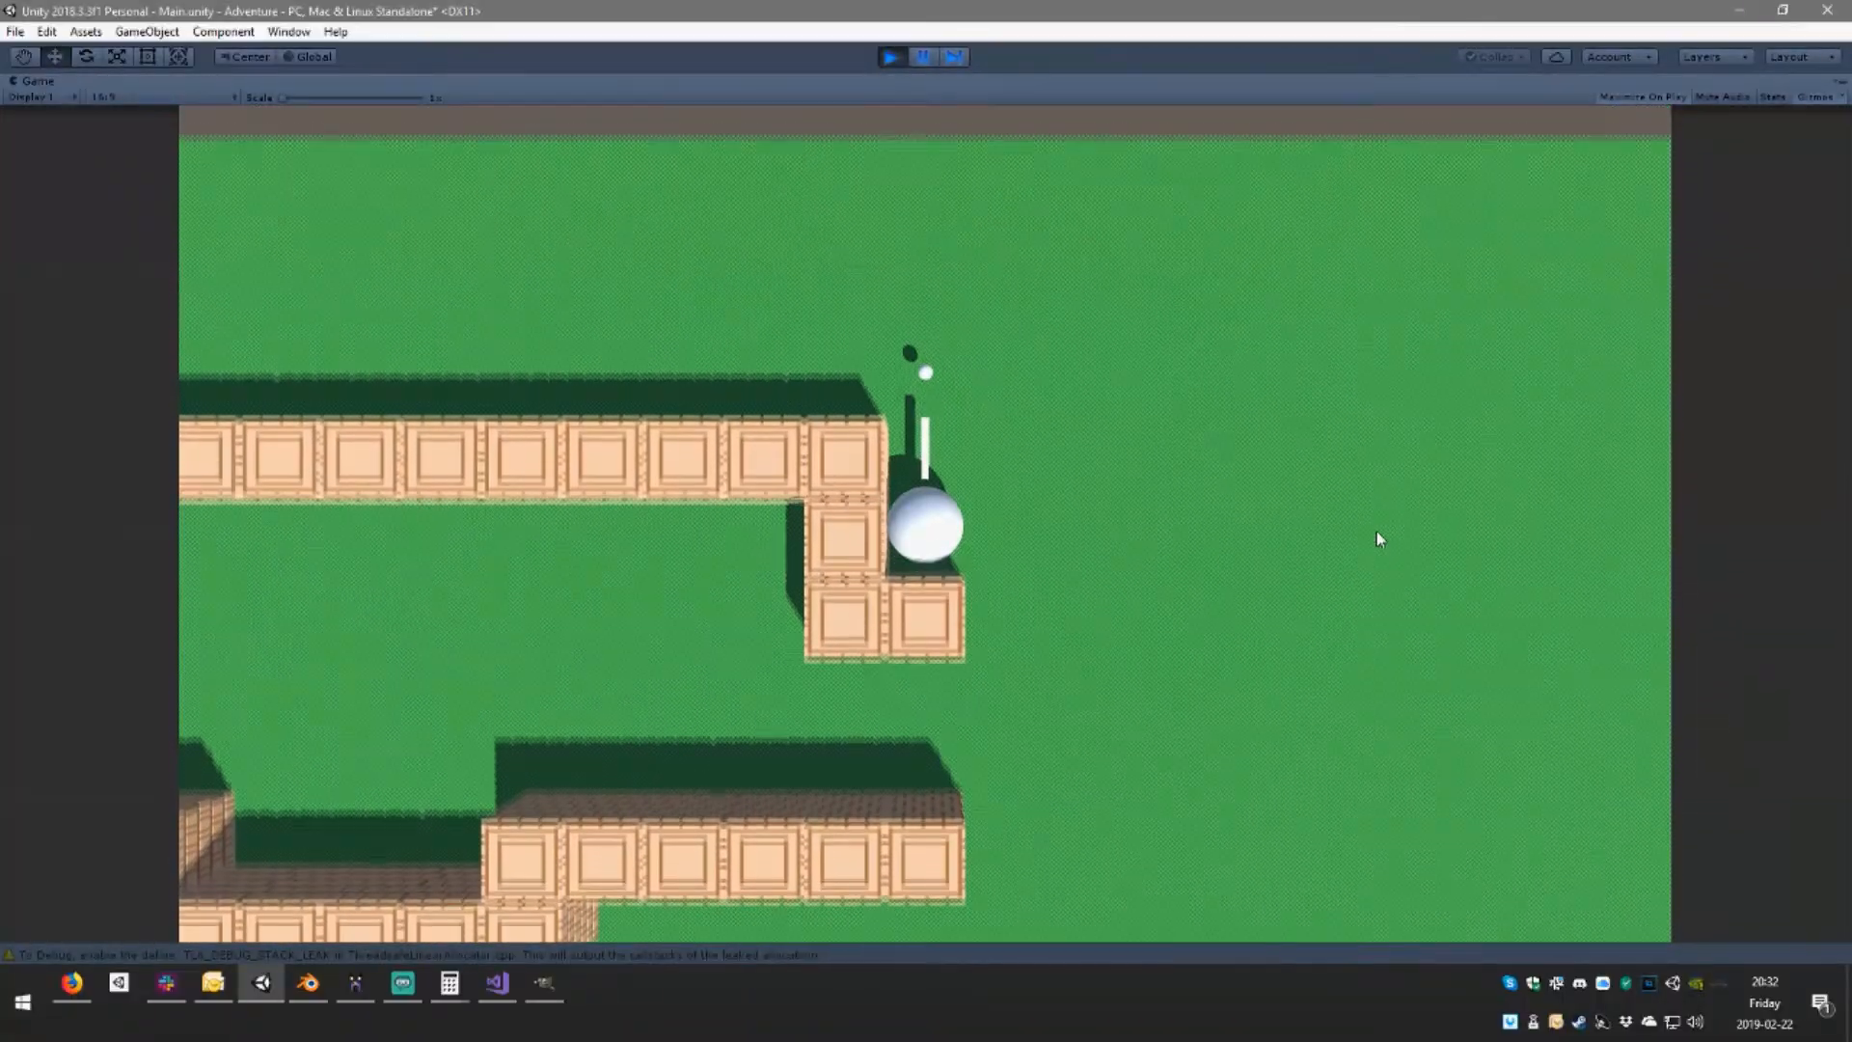
key("s")
key("w")
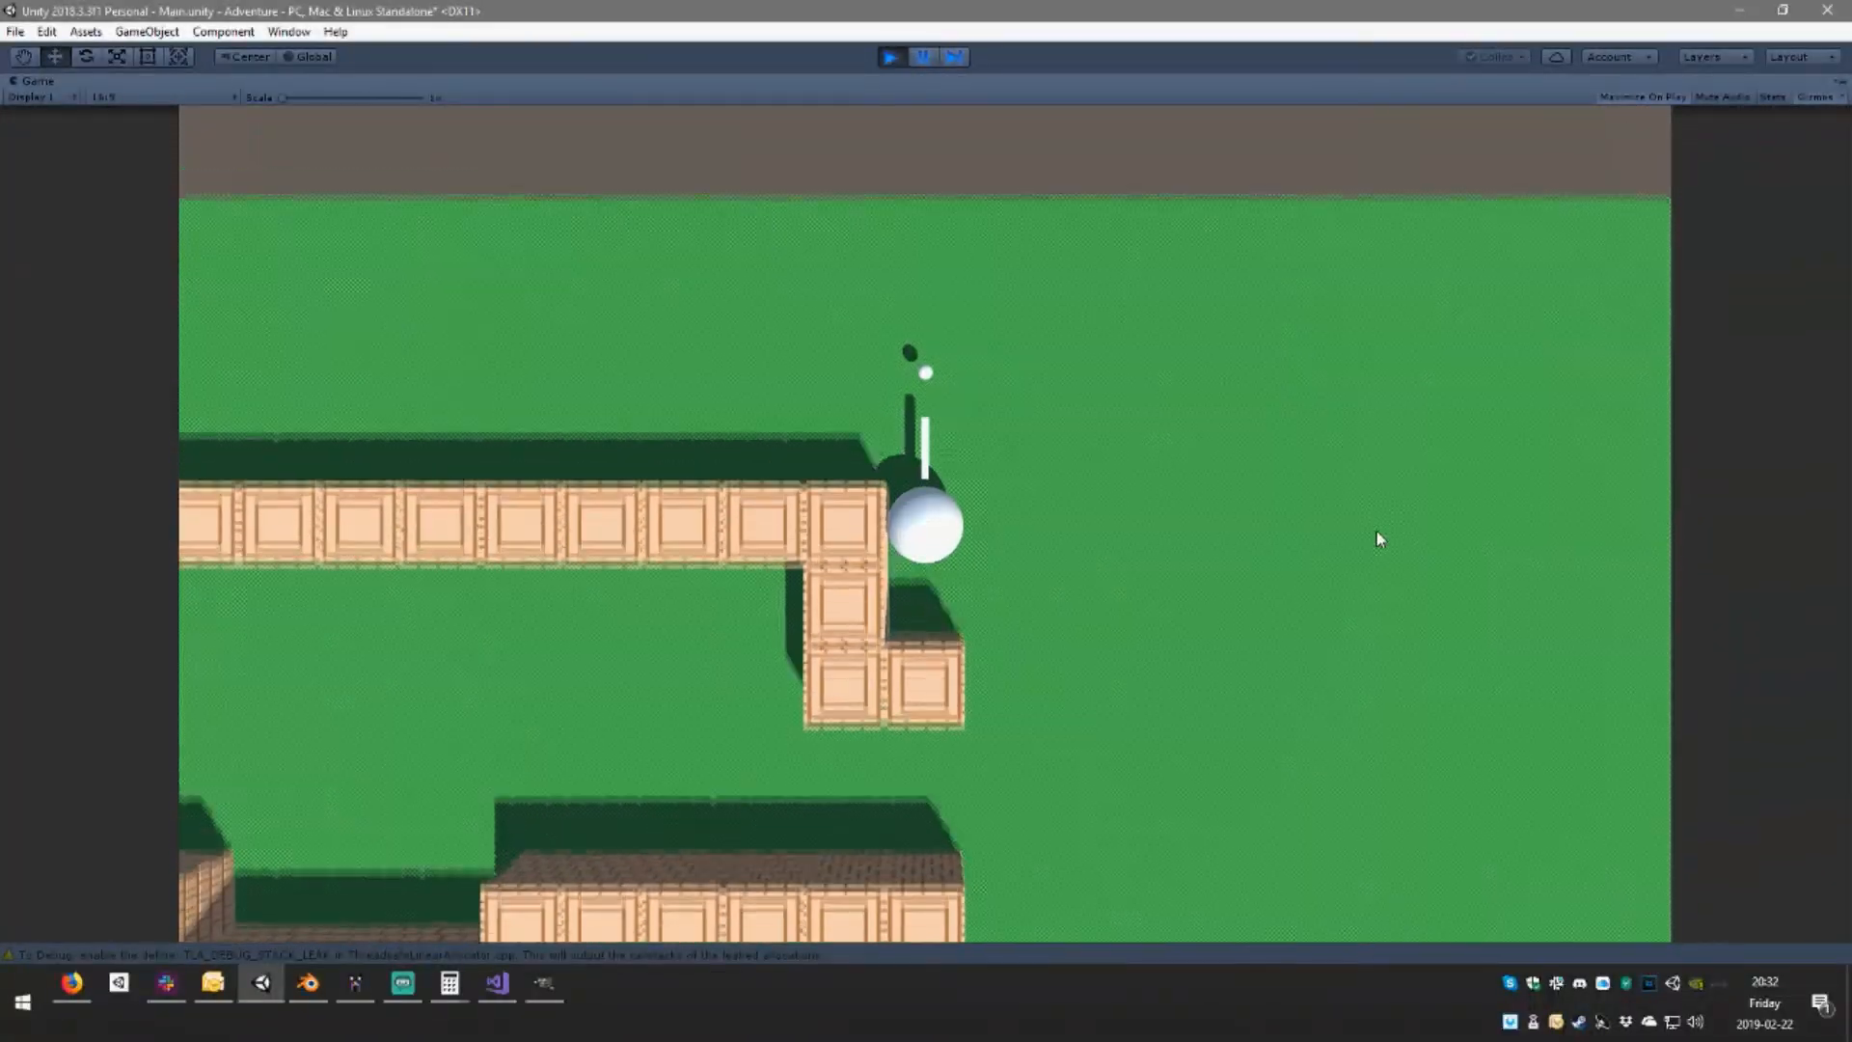
Walk the player along the outside of the upper room's long wall, around its far corner and down the side wall
key("a")
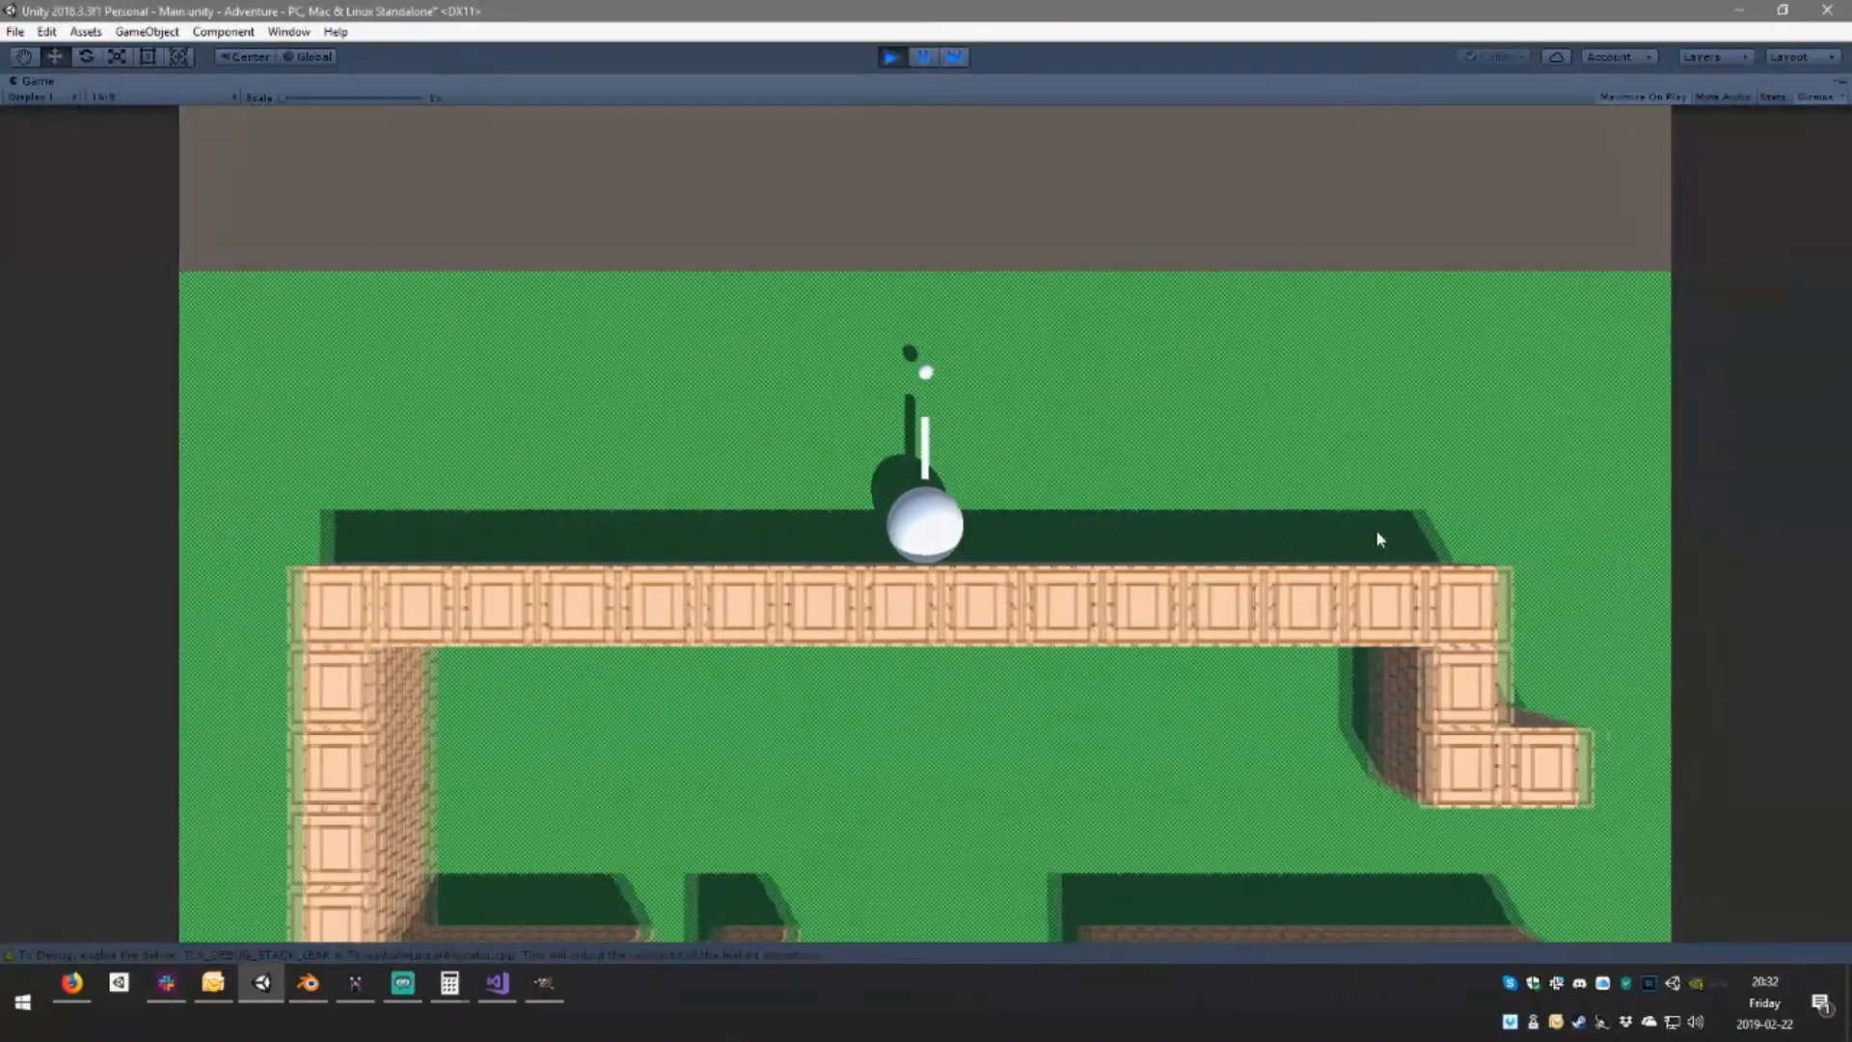
key("s")
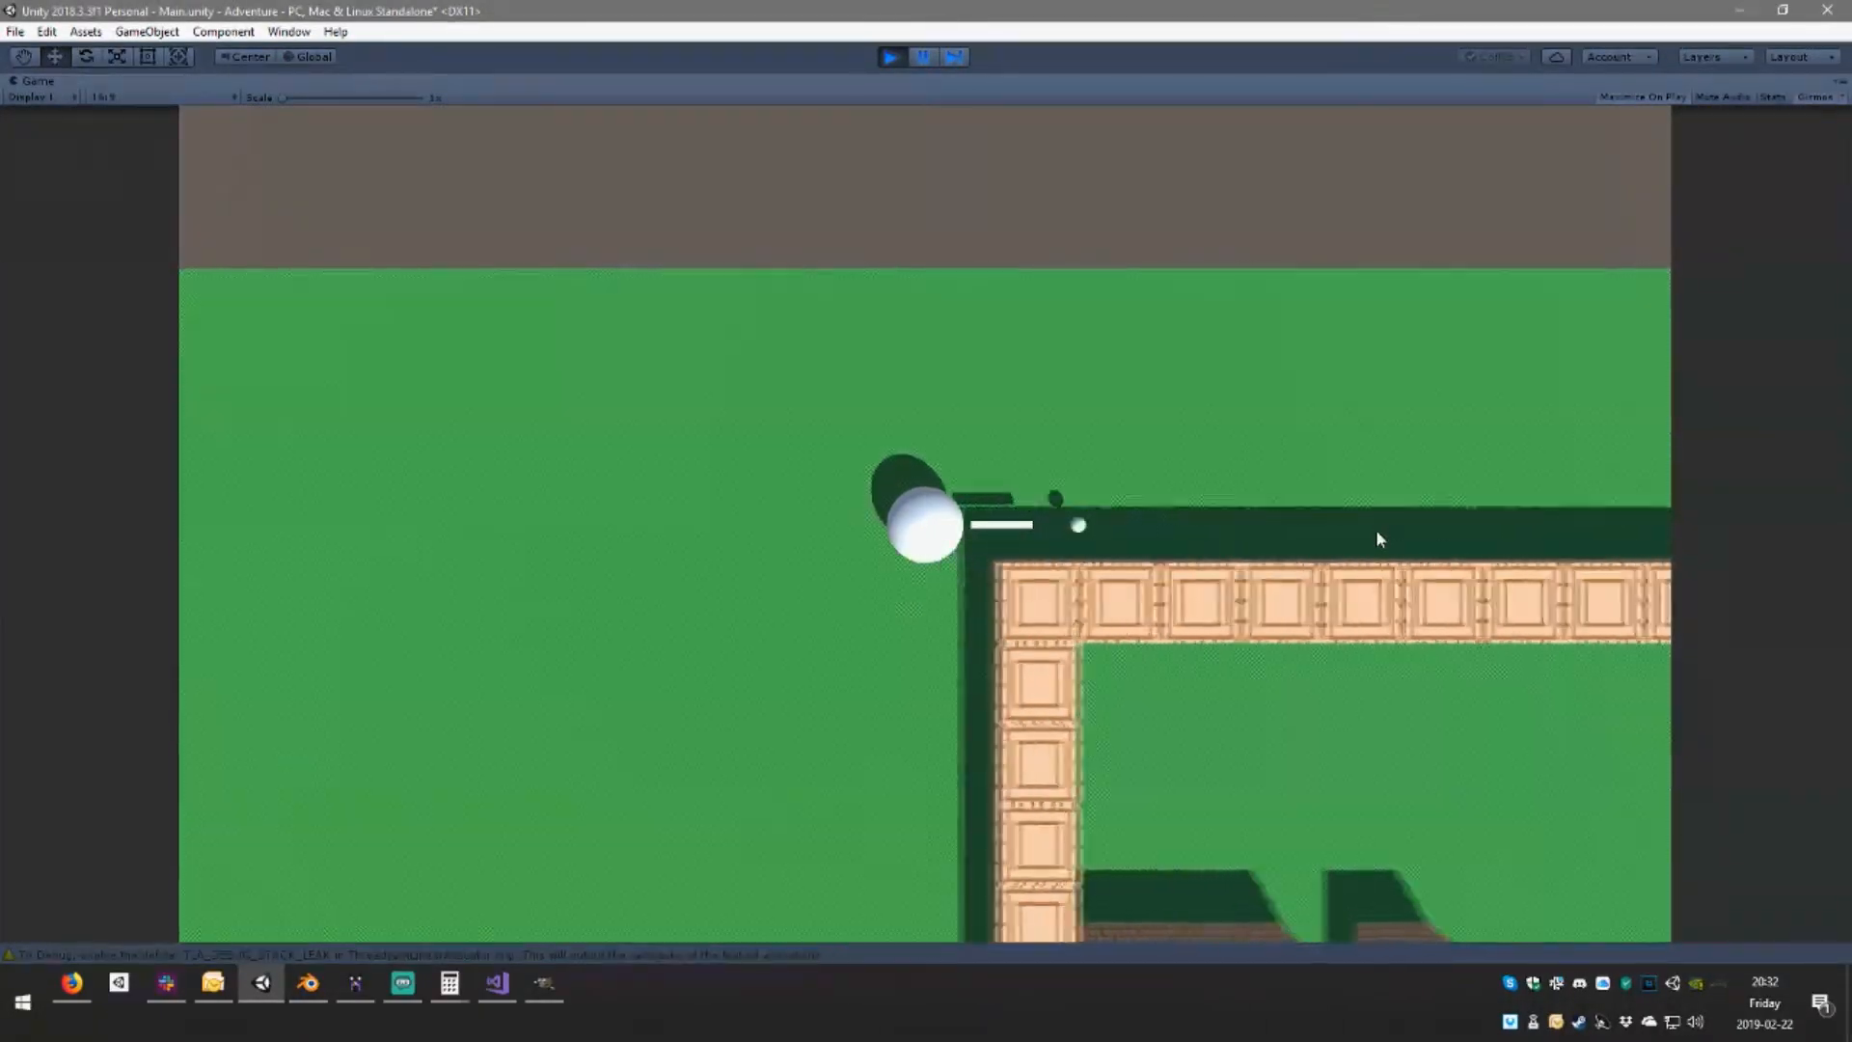
key("s")
key("d")
key("d")
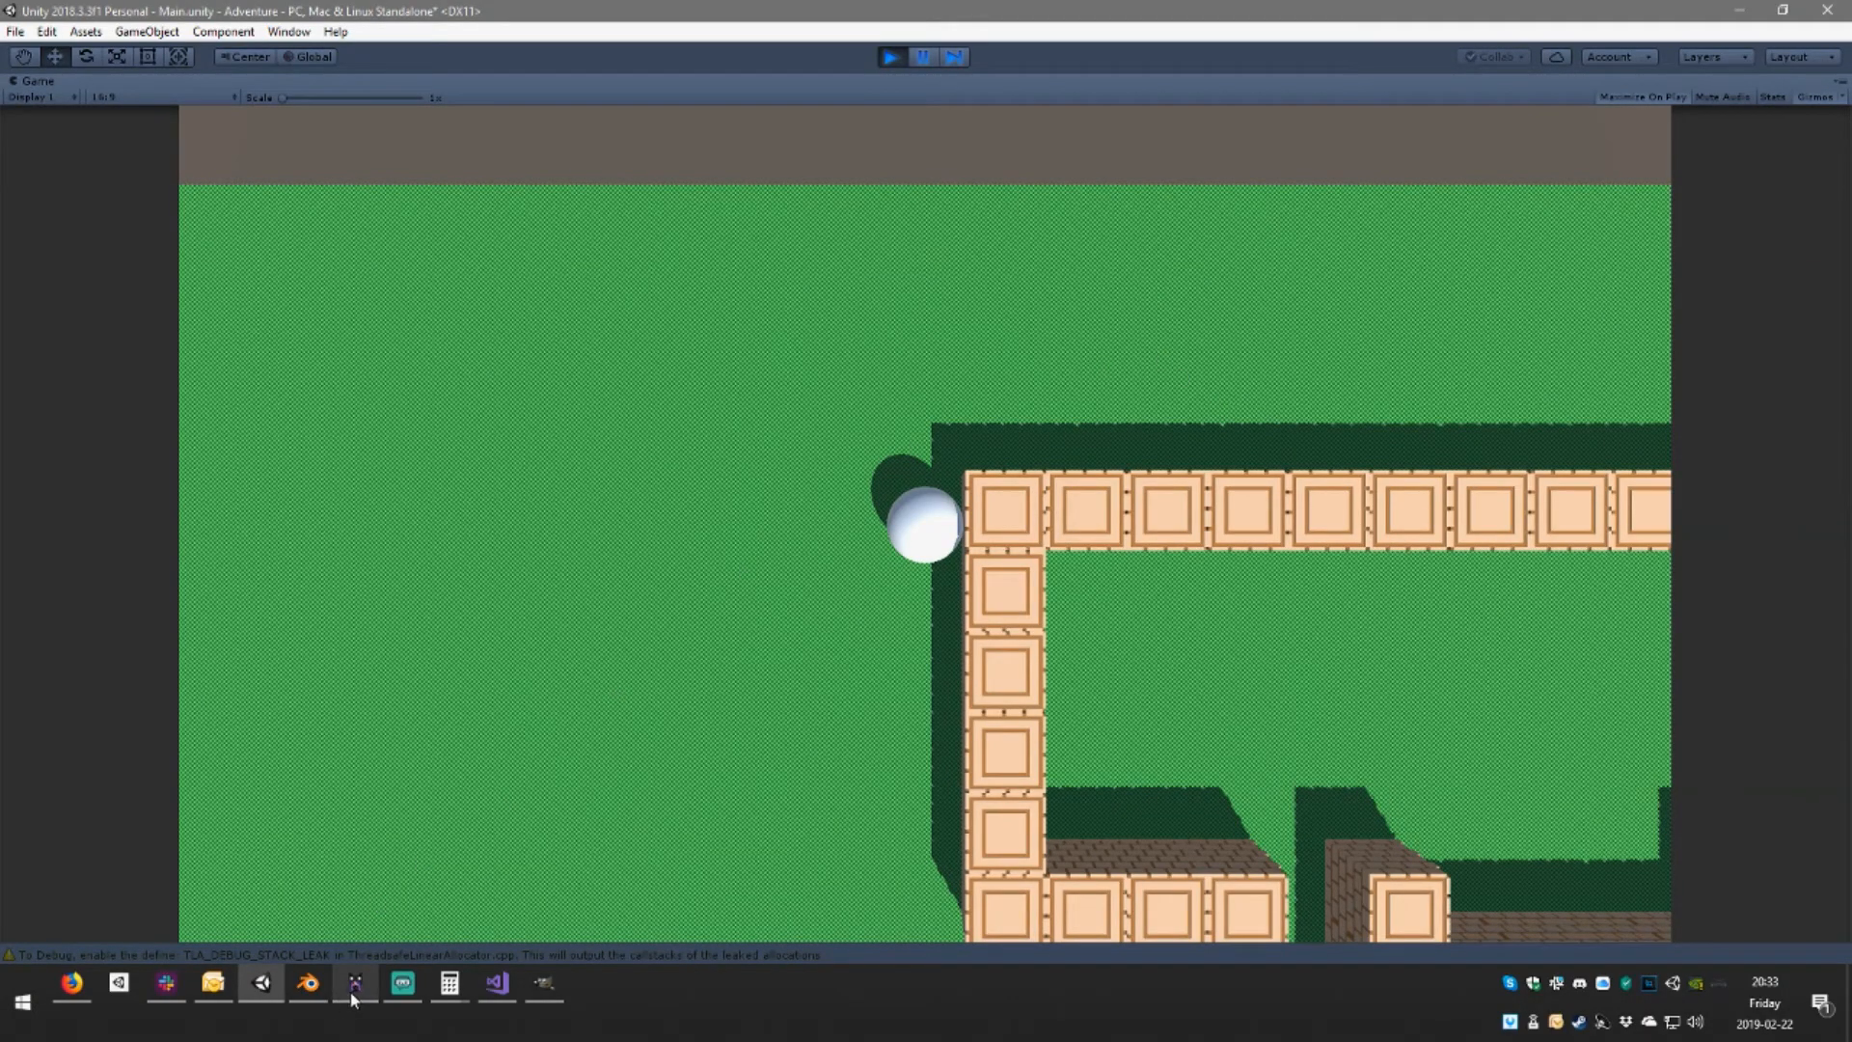
key("s")
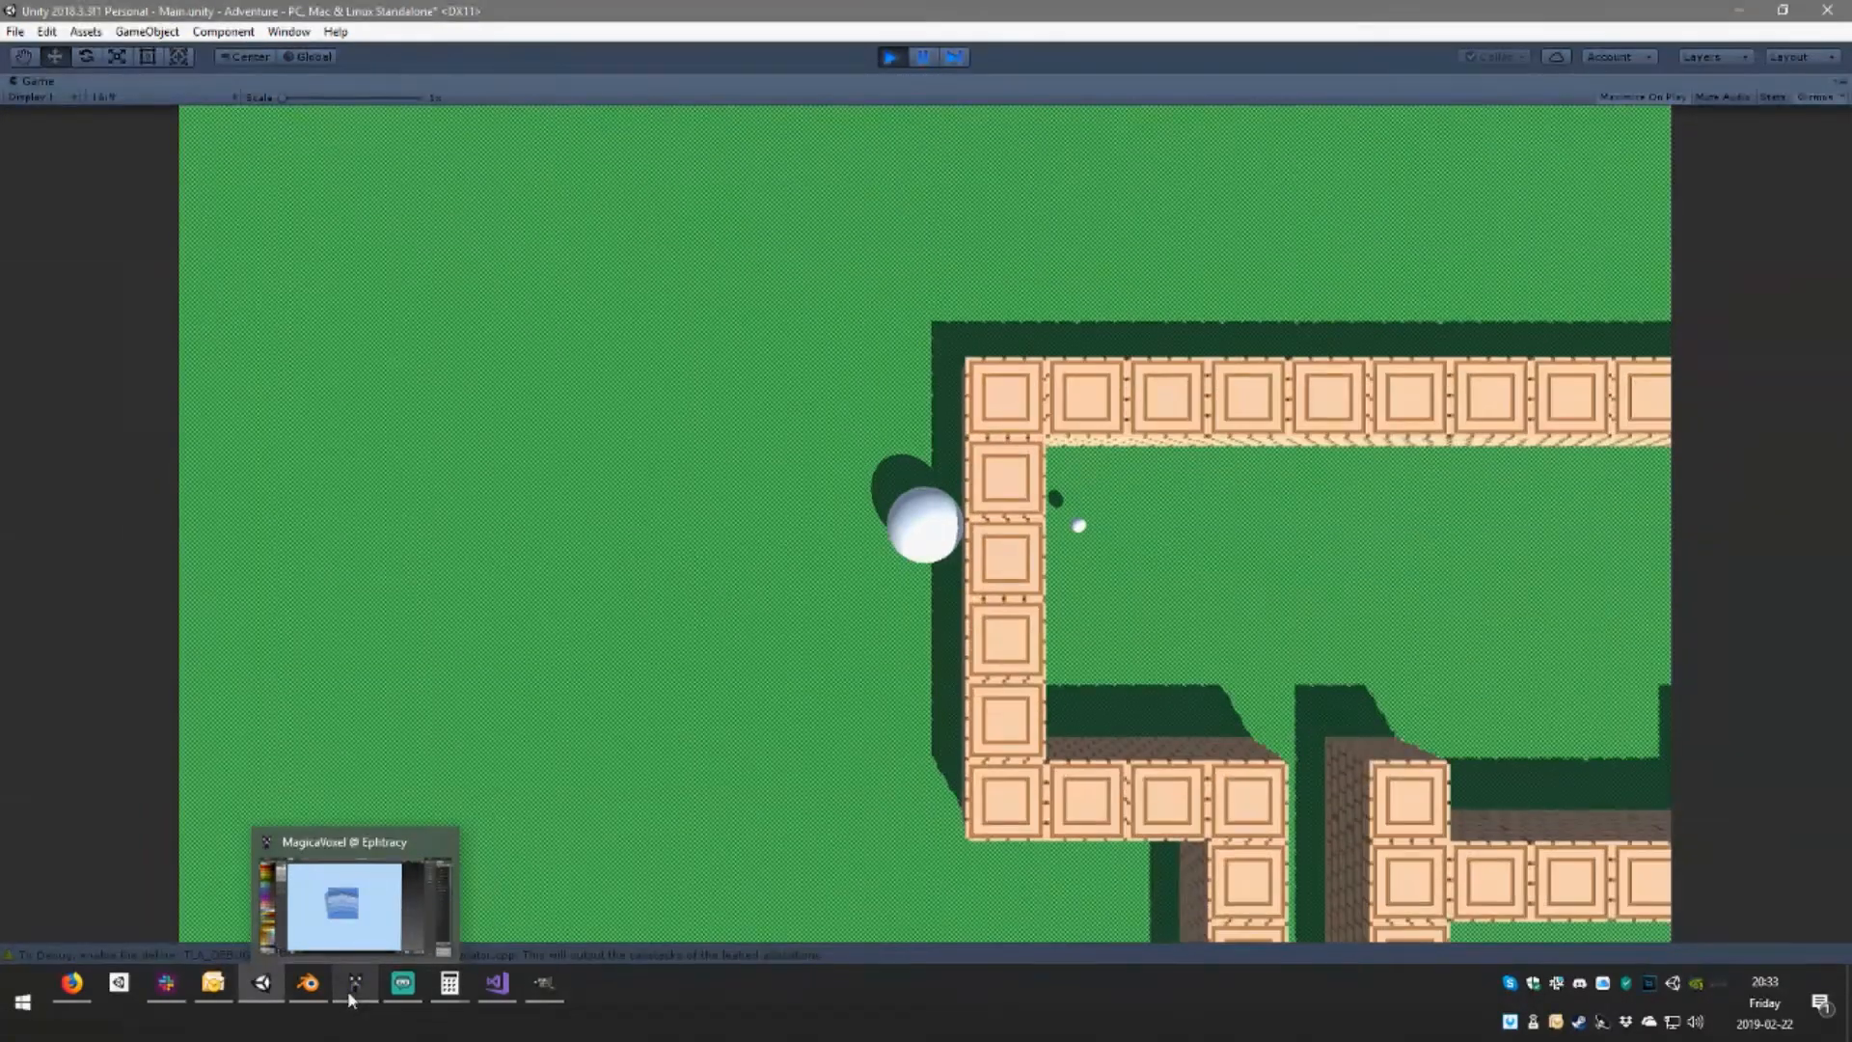
Walk the player down past the middle rooms' outer walls and around the lower room to its far bottom corner
key("w")
key("s")
key("s")
key("s")
key("a")
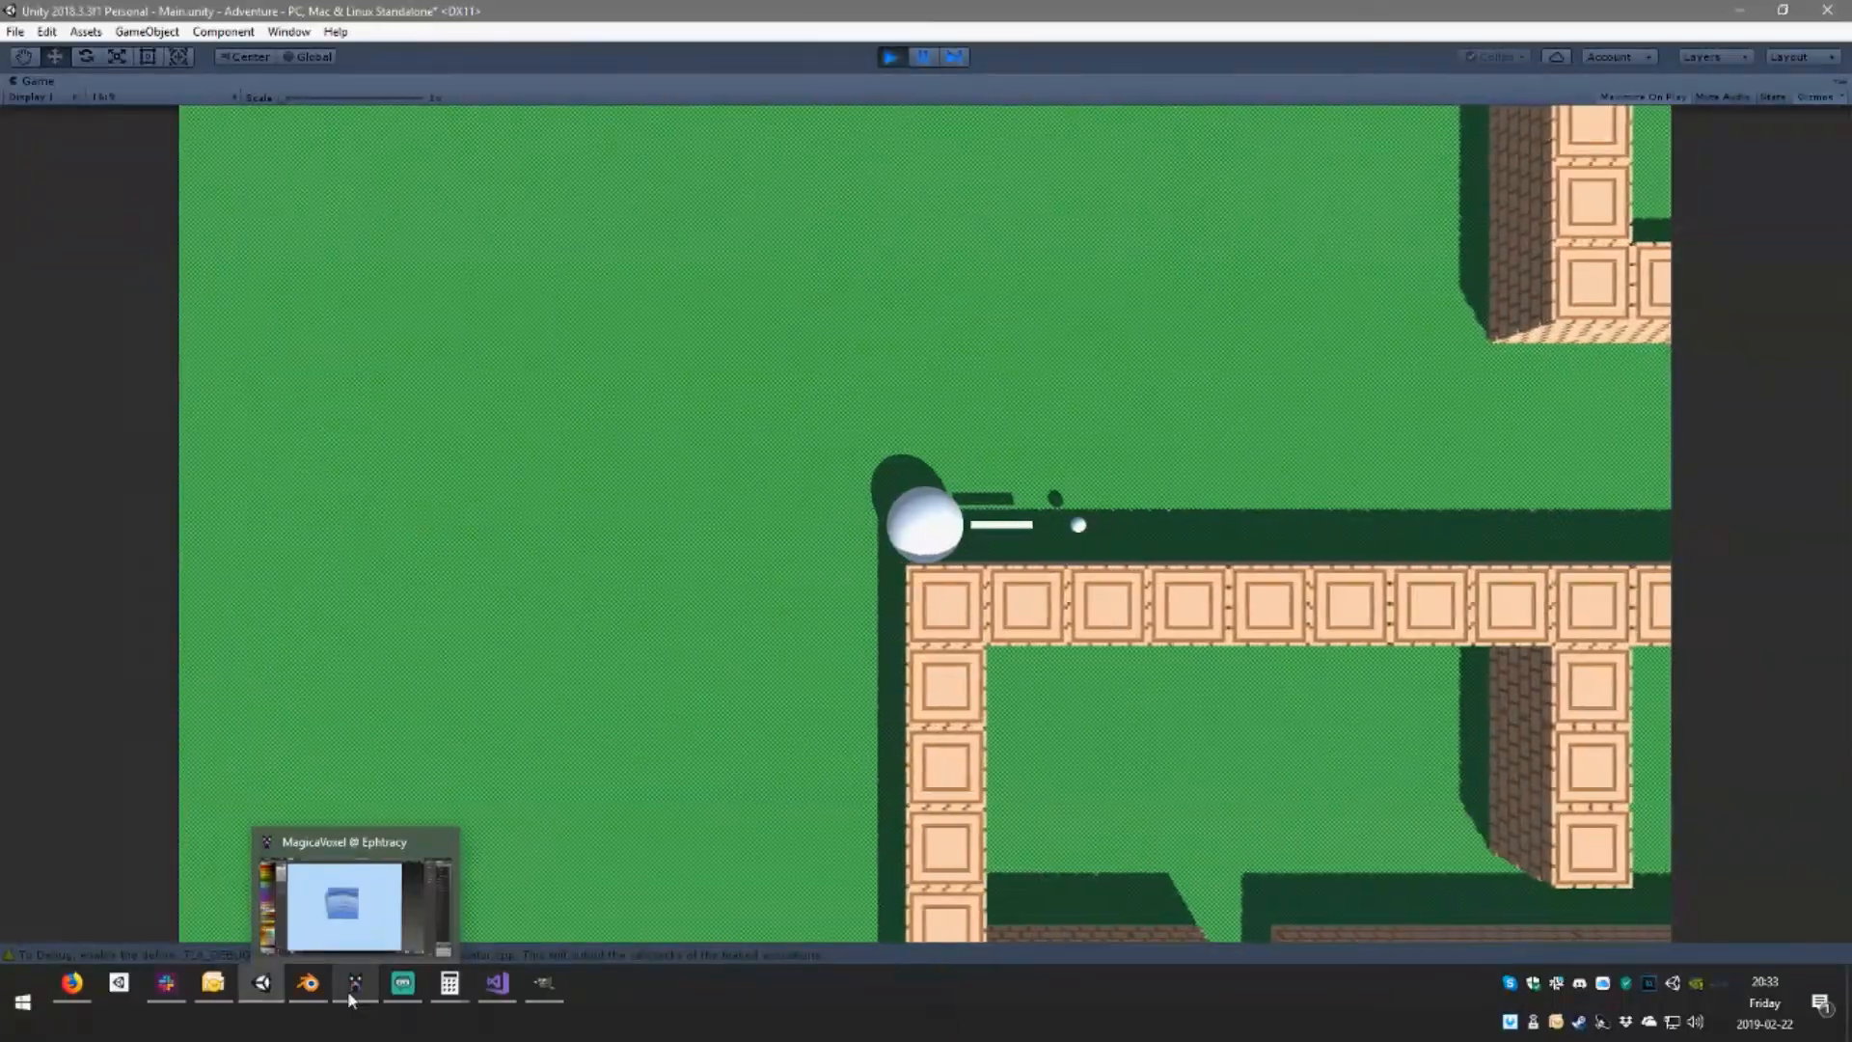
key("a")
key("s")
key("s")
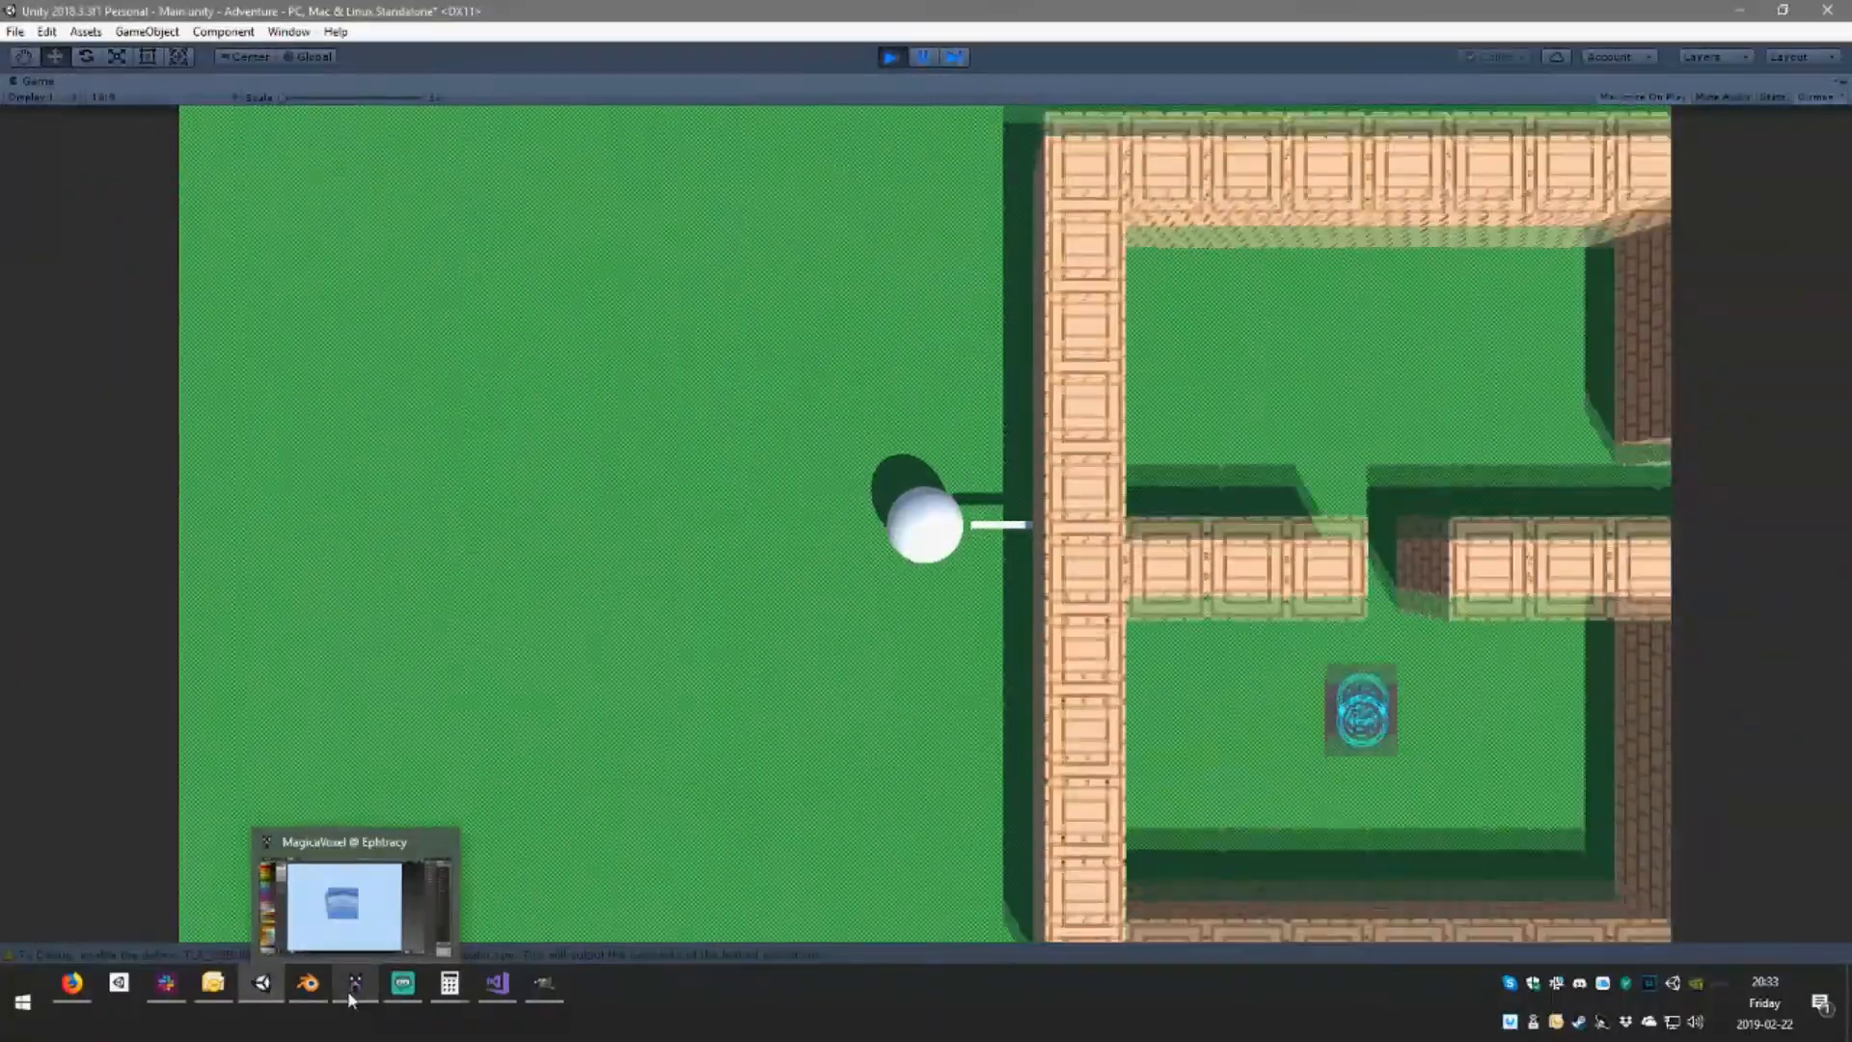
key("d")
key("d")
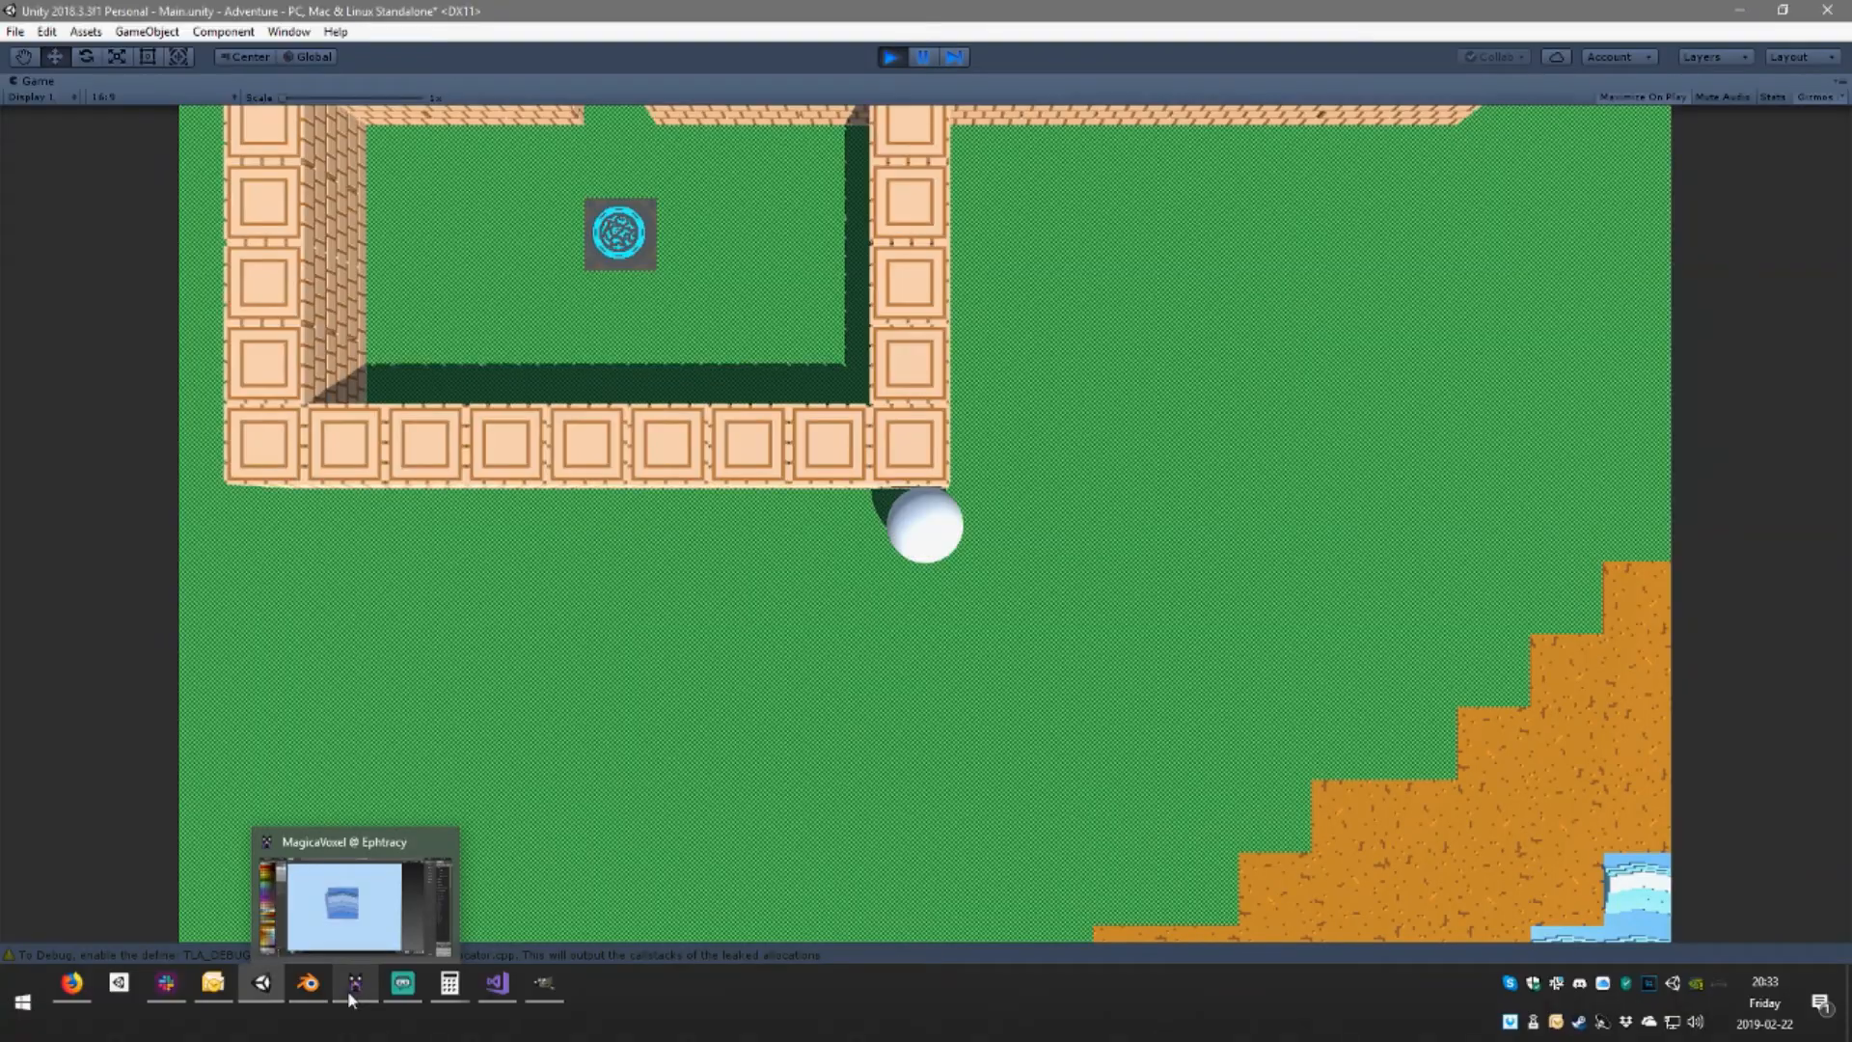
Walk the player up beside the lower room and along the middle rooms' outer wall to the open grass
key("d")
key("w")
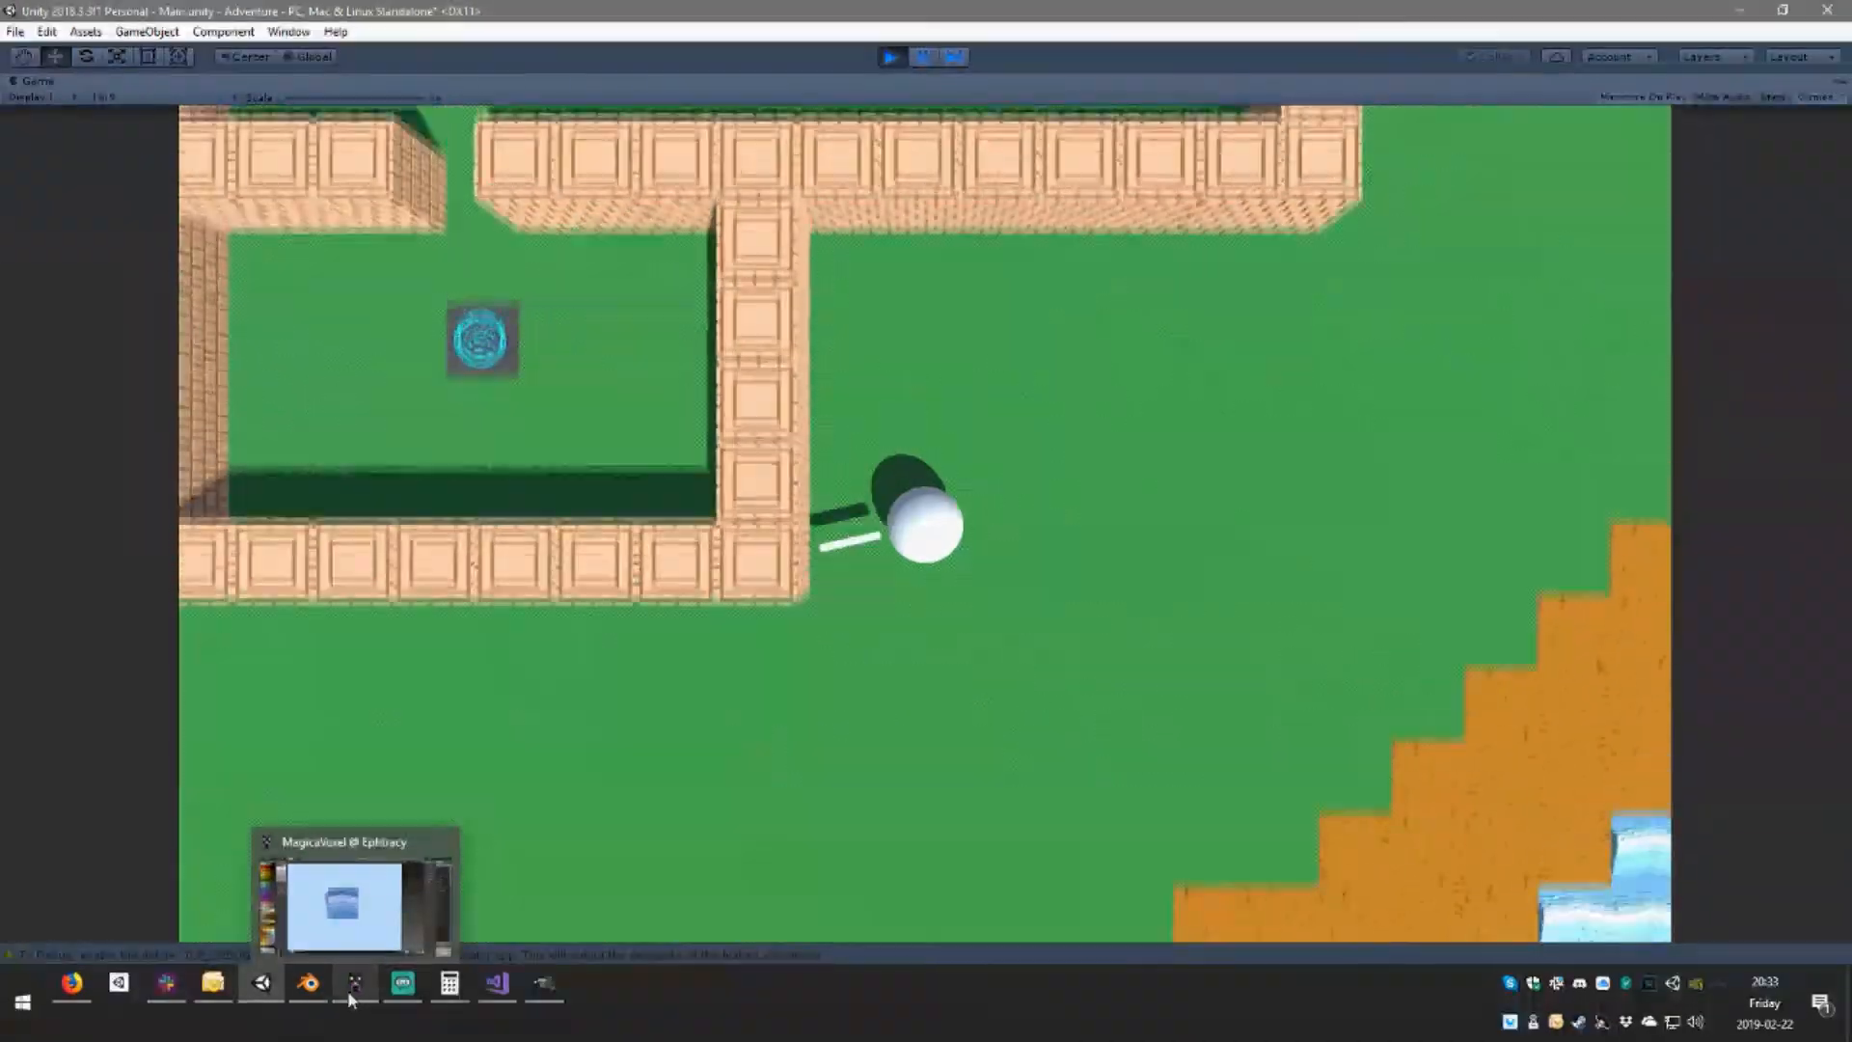
key("a")
key("d")
key("d")
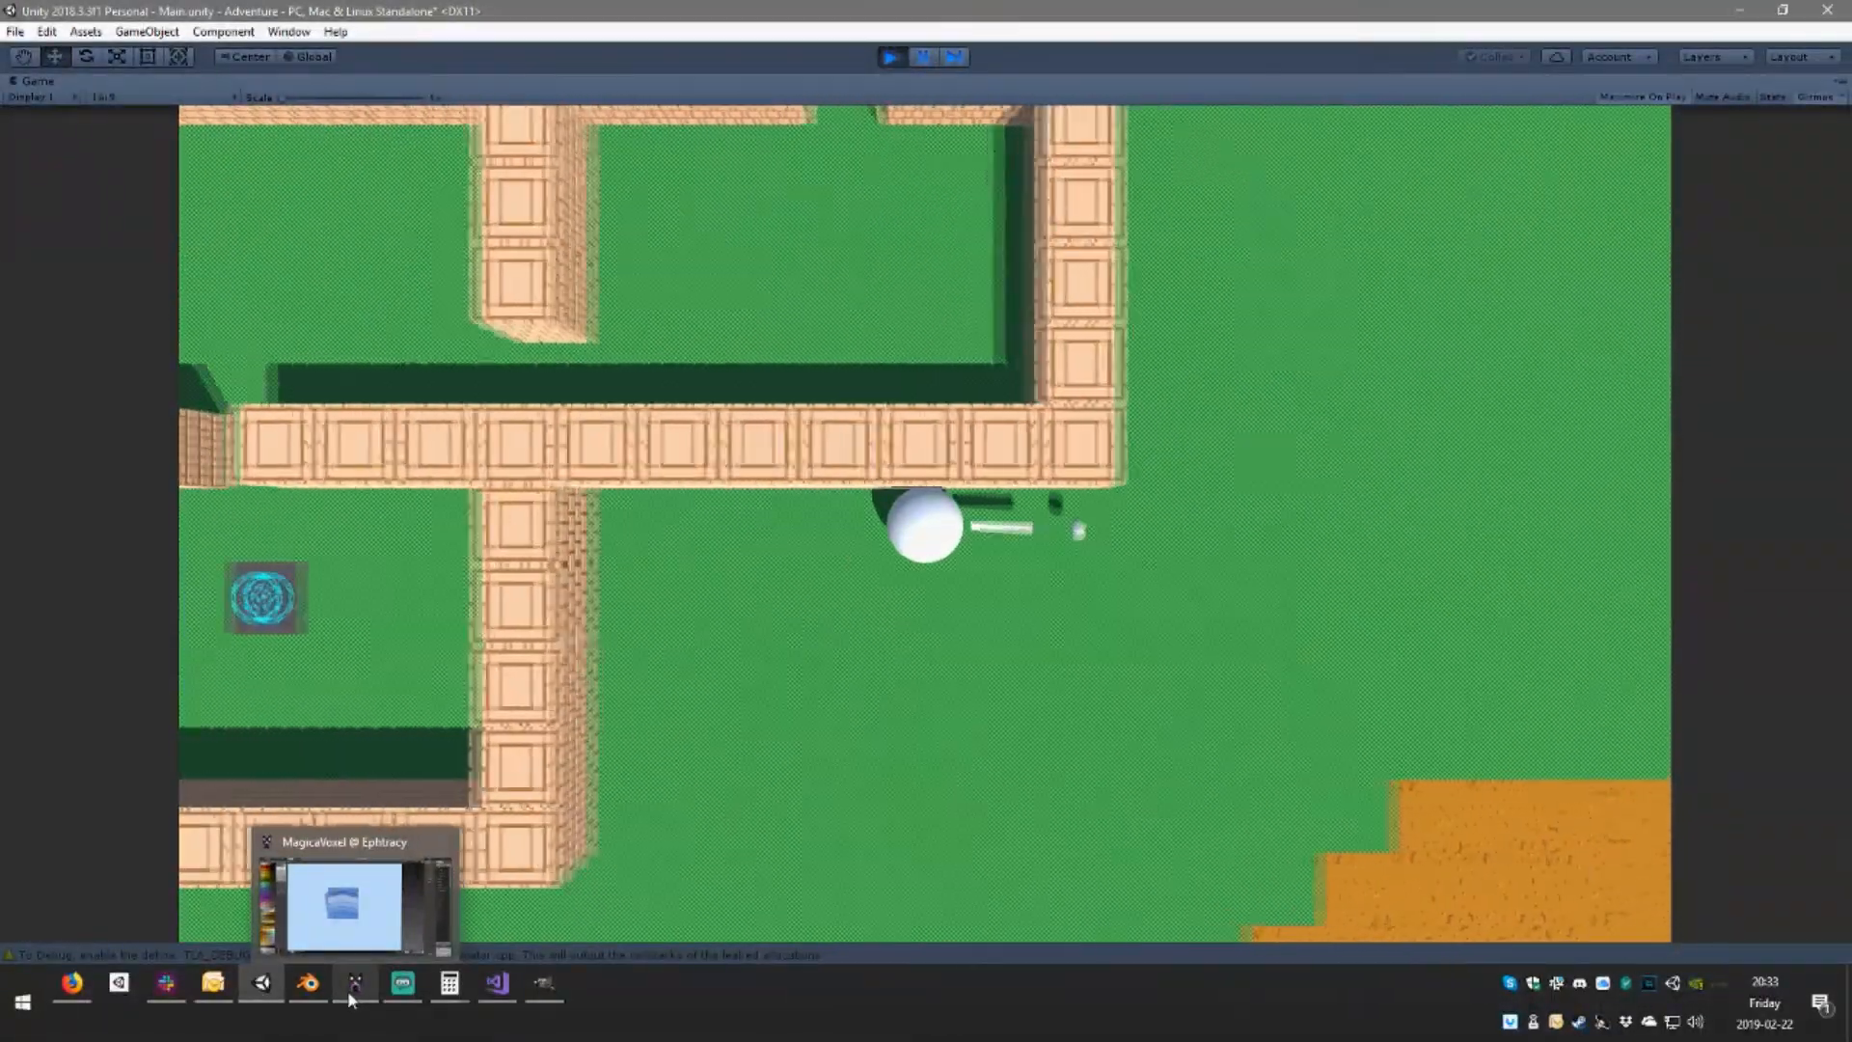
key("a")
key("d")
key("w")
key("a")
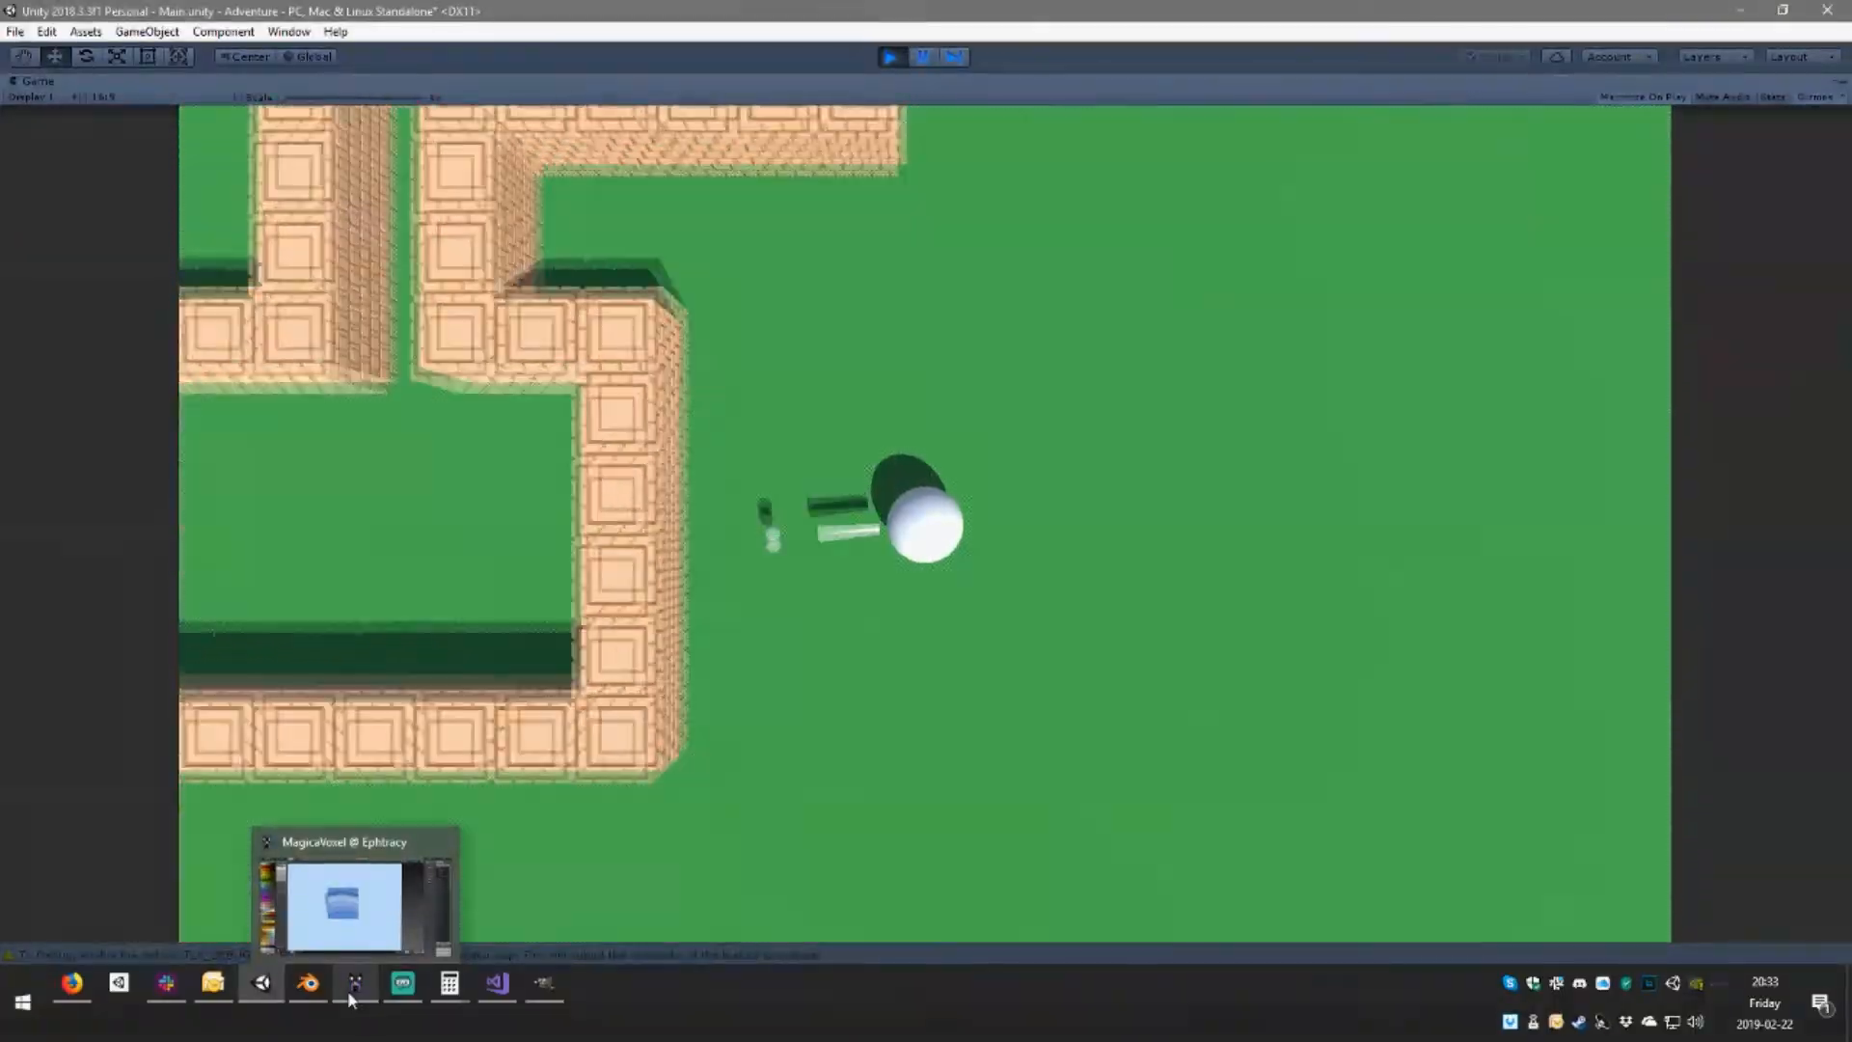
Walk the player up to the upper room's entrance, then across the open grass to the dirt path by the water
key("d")
key("a")
key("d")
key("s")
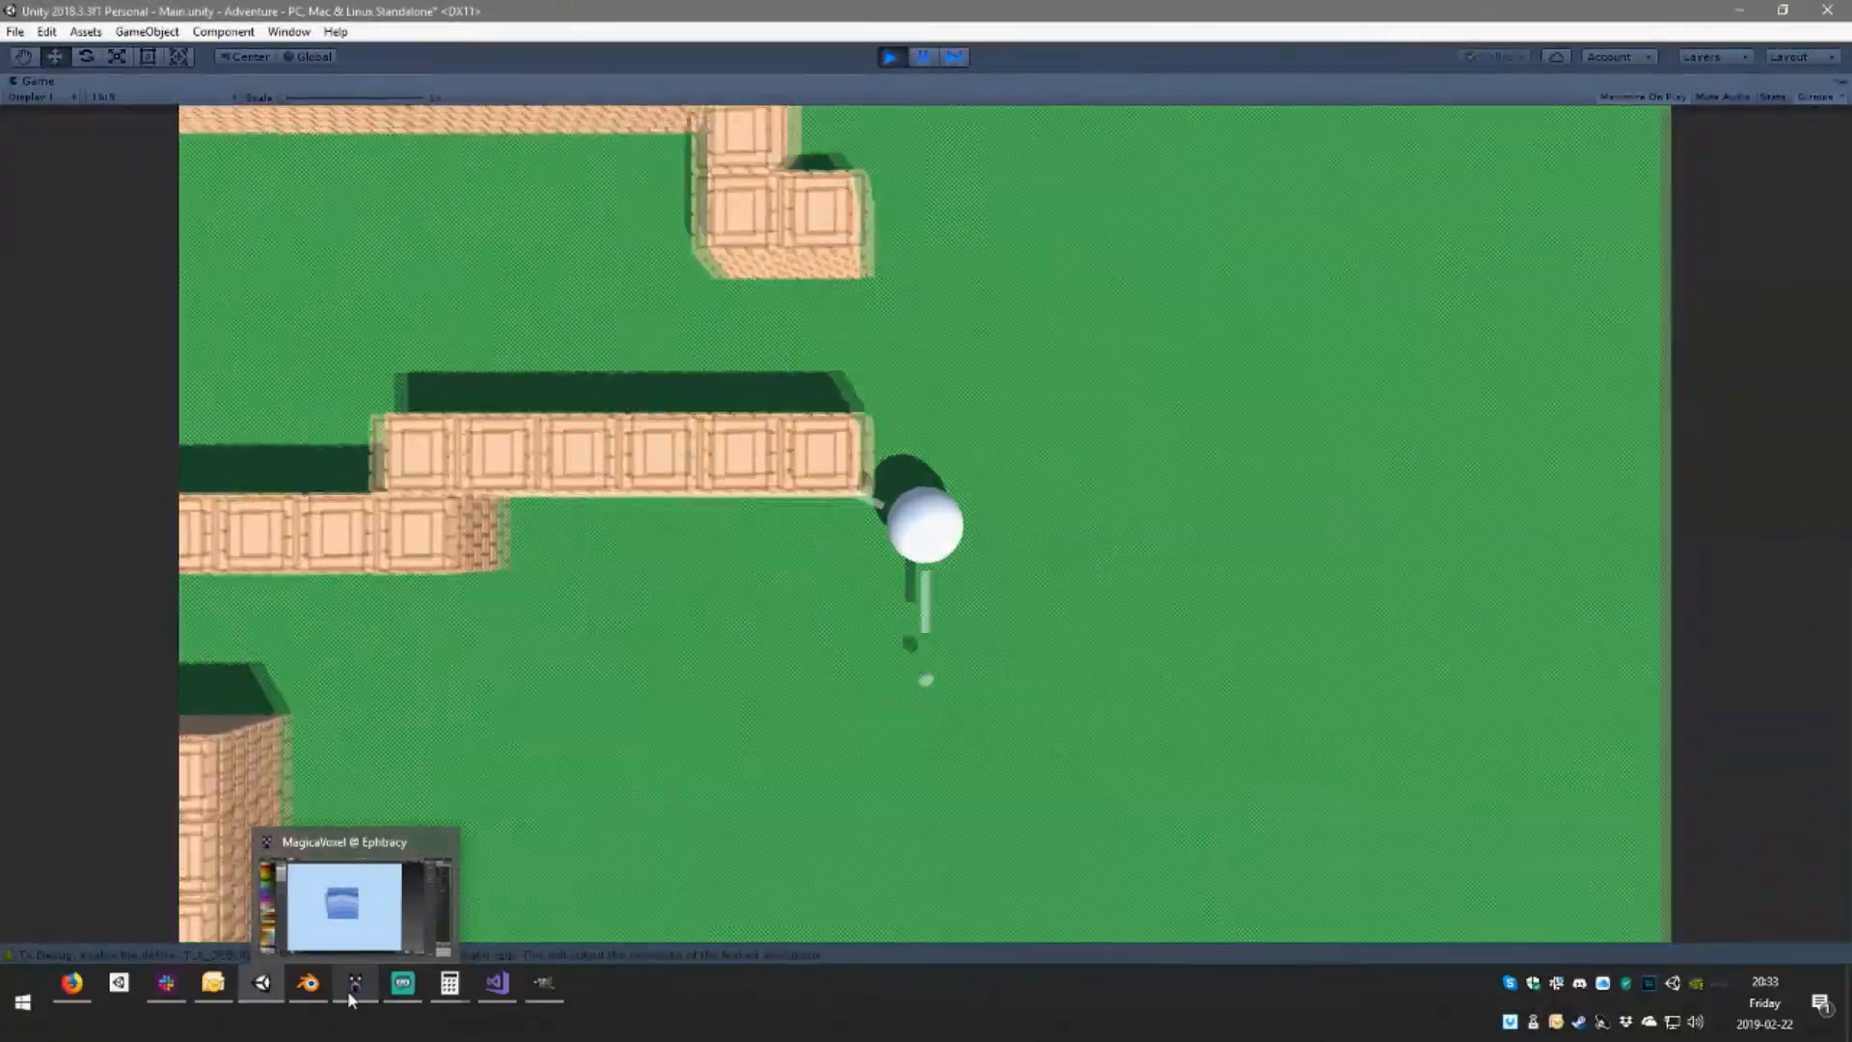
key("d")
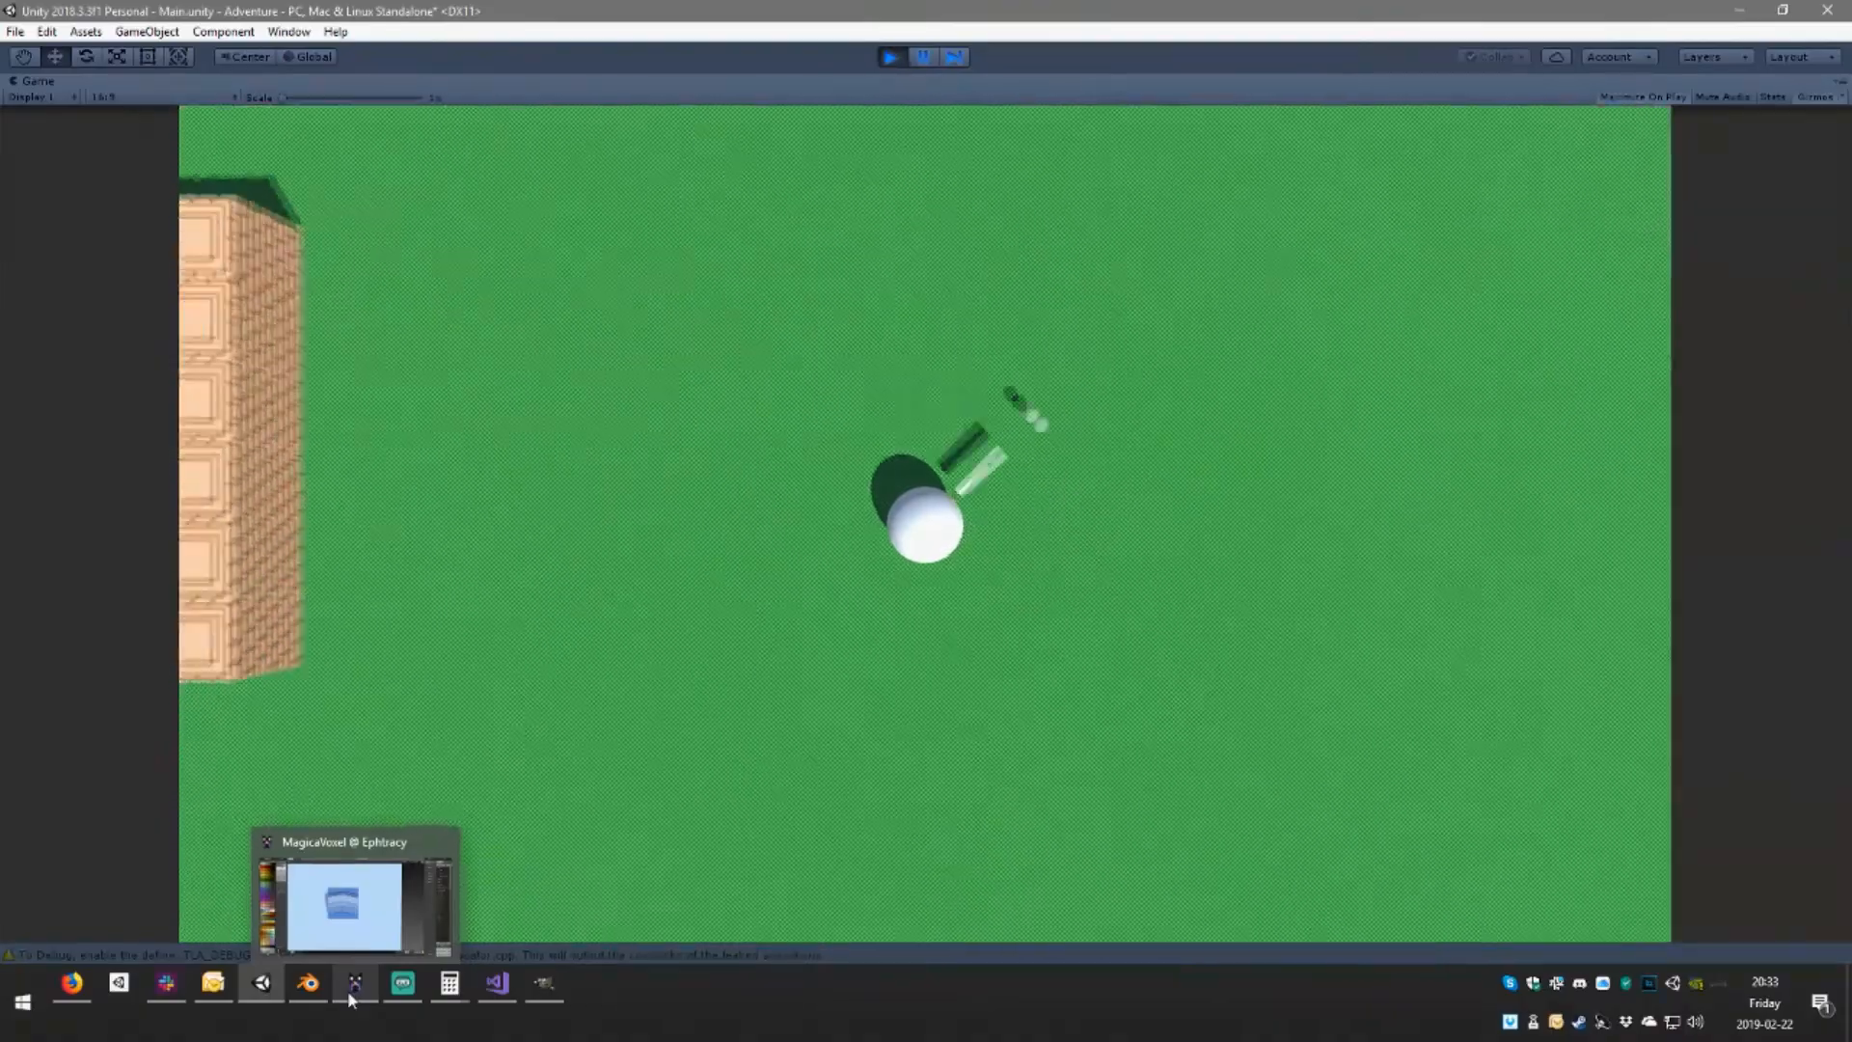
key("w")
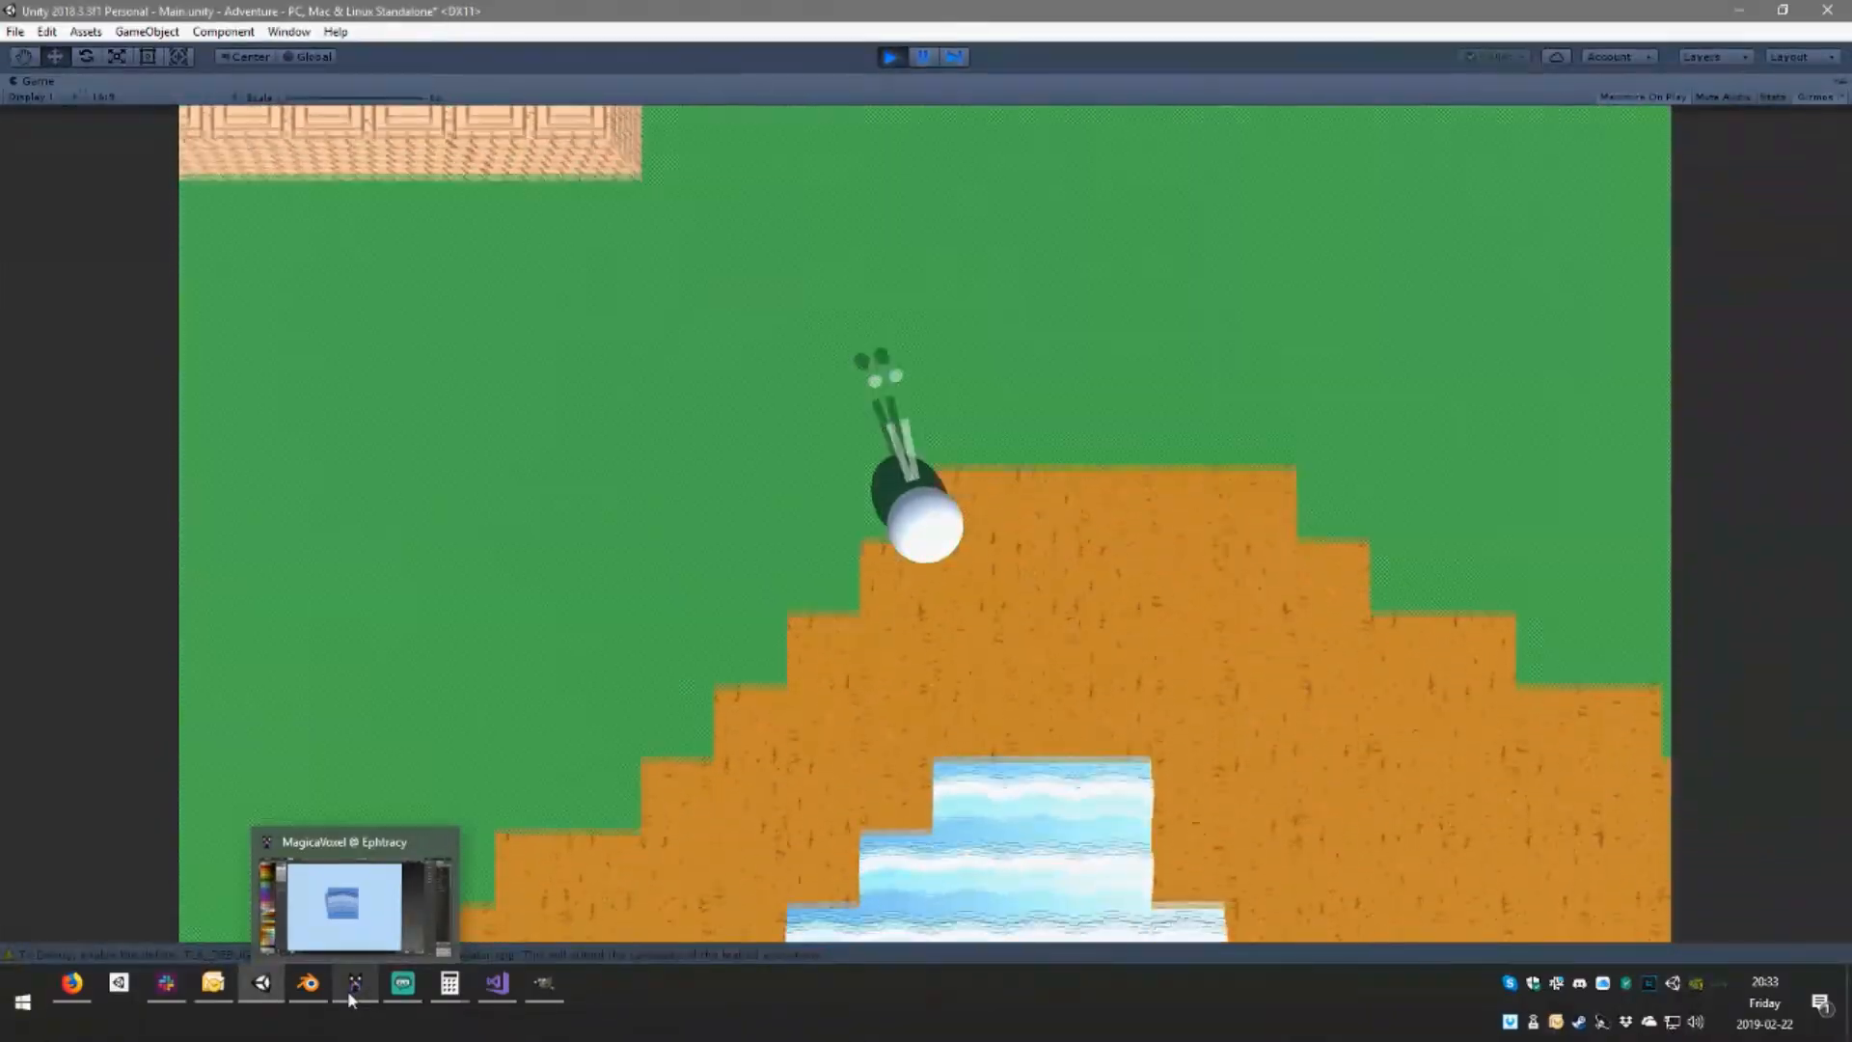
Walk the player along the dirt path and over the land bridge into the island's walled room
key("s")
key("a")
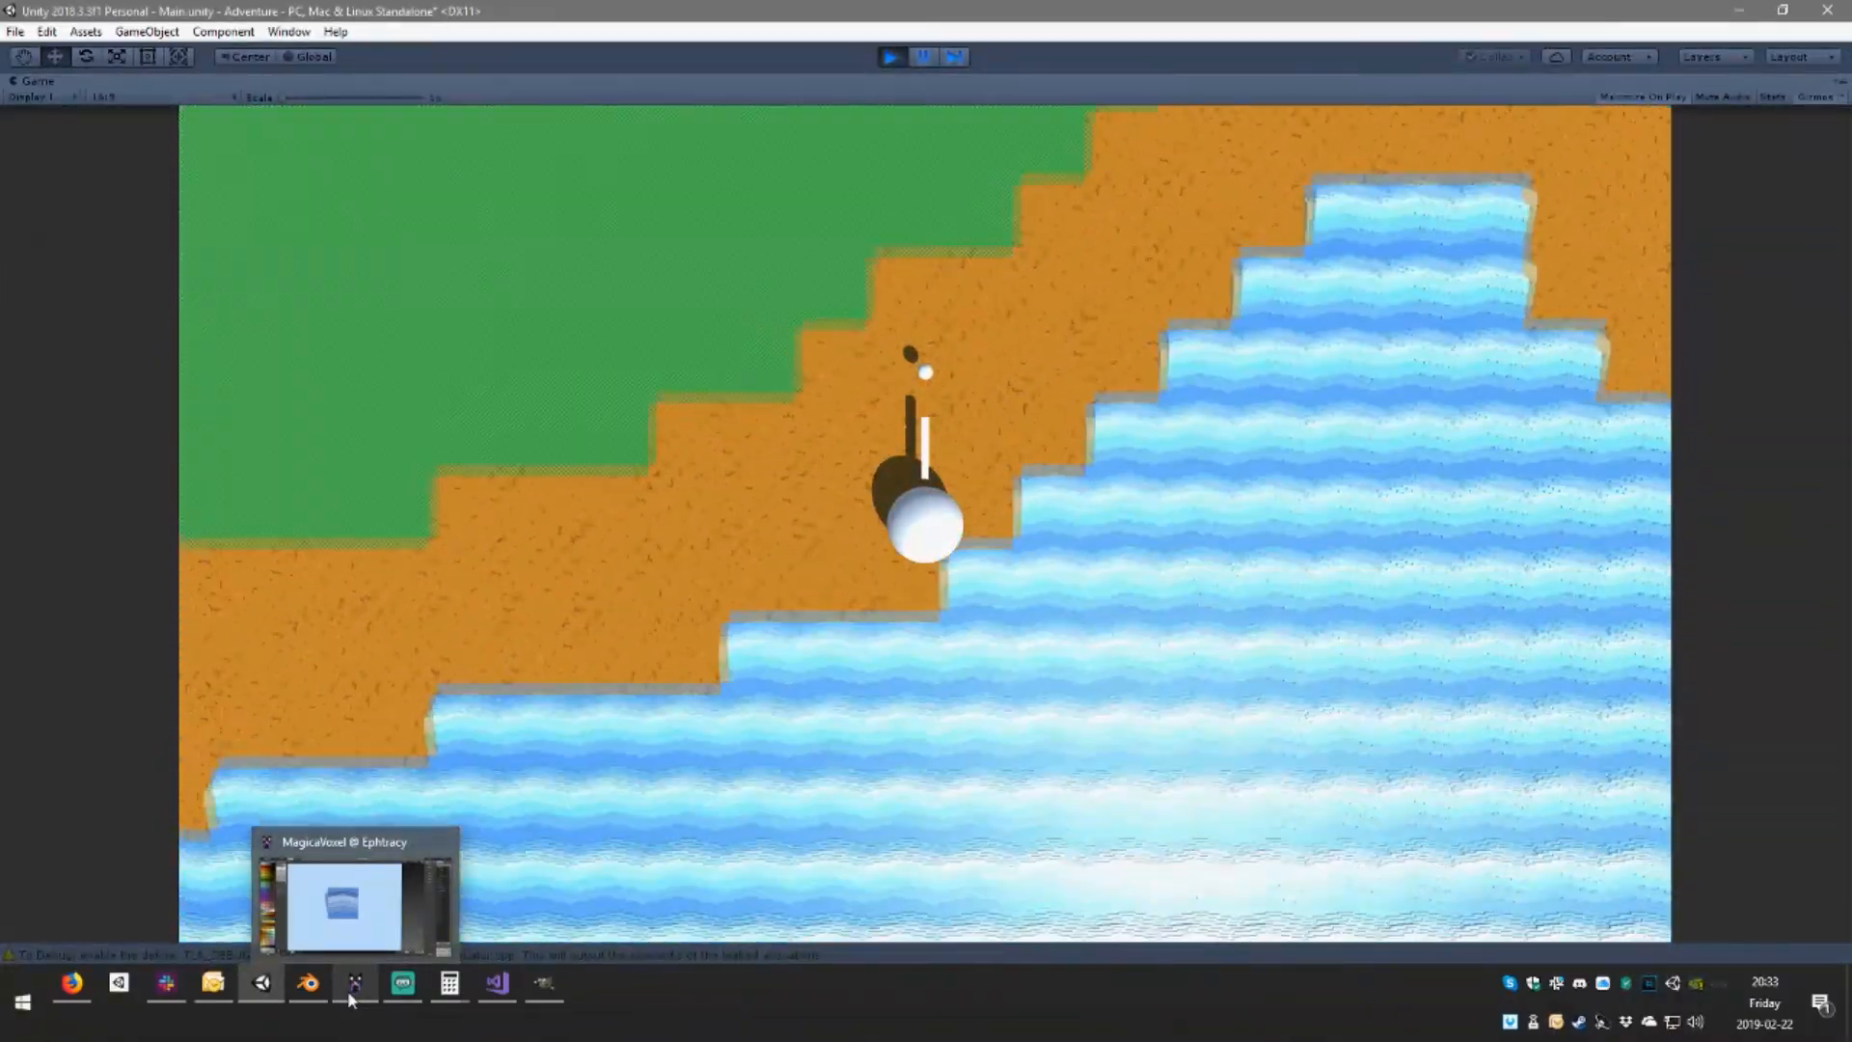
key("a")
key("s")
key("s")
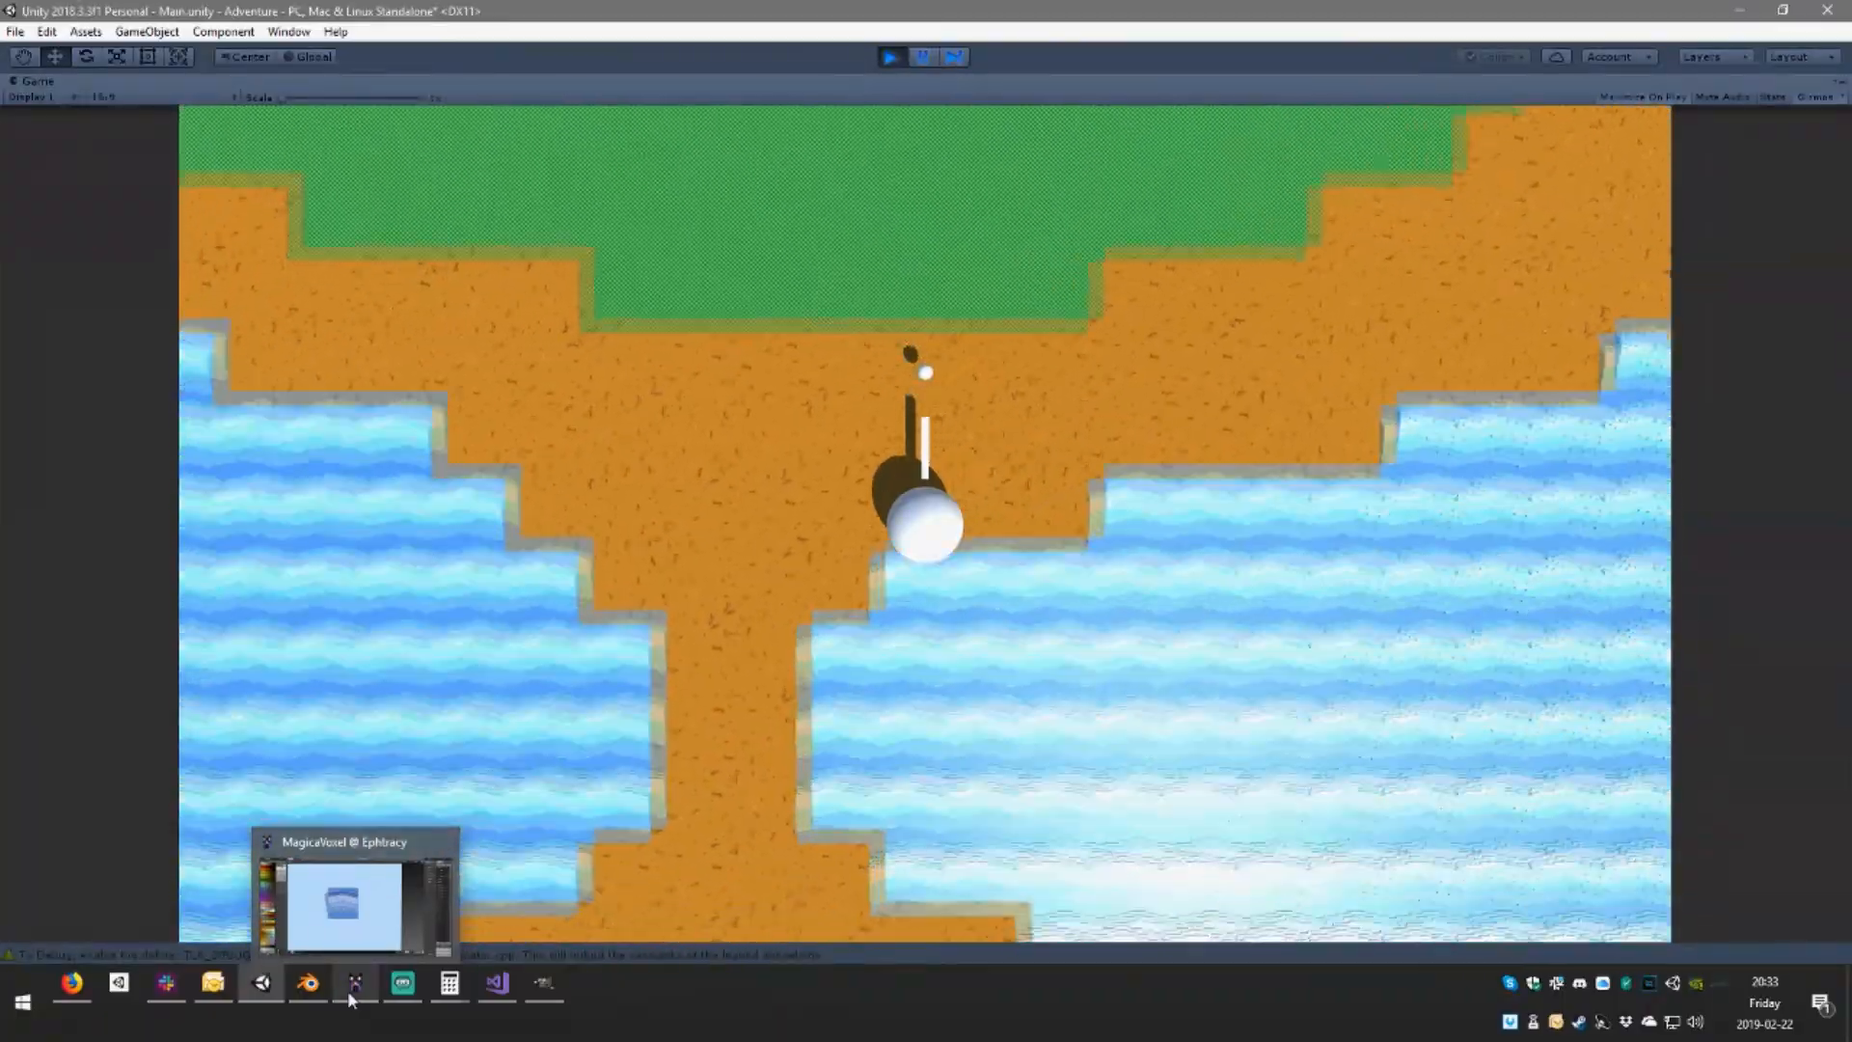
key("s")
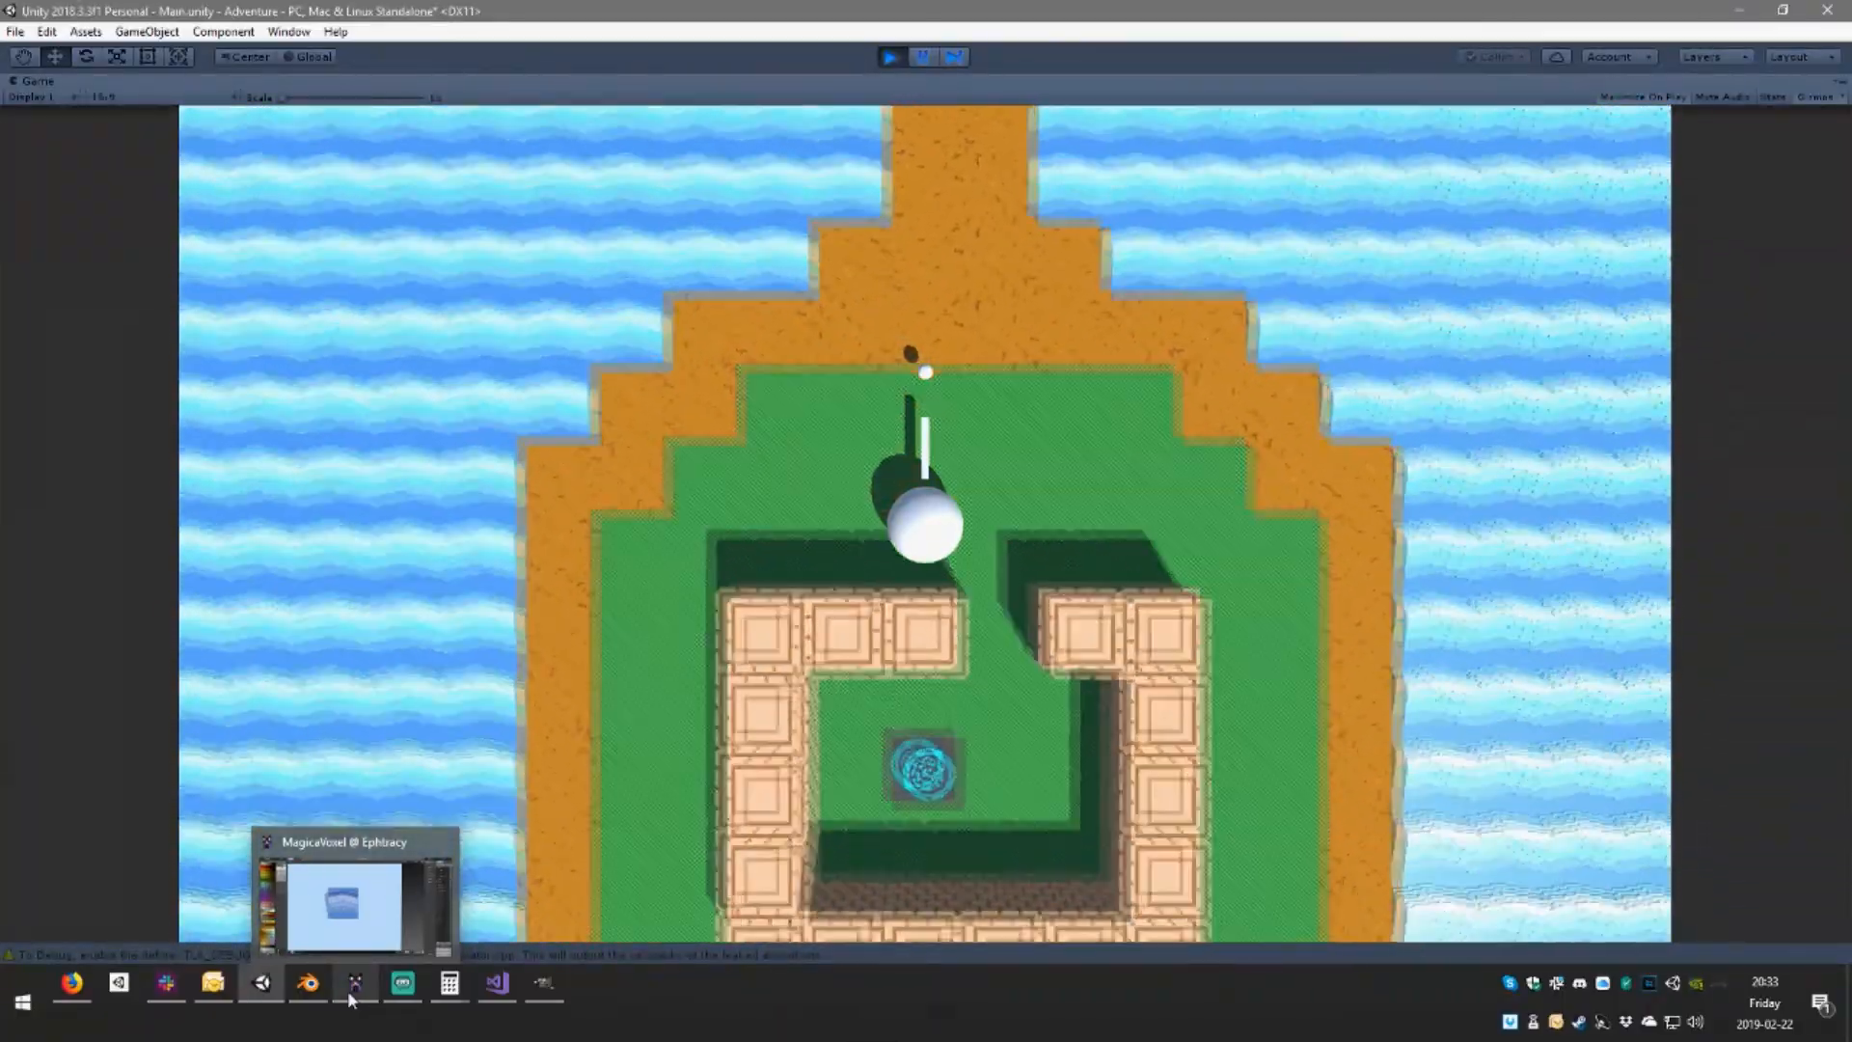
key("s")
key("a")
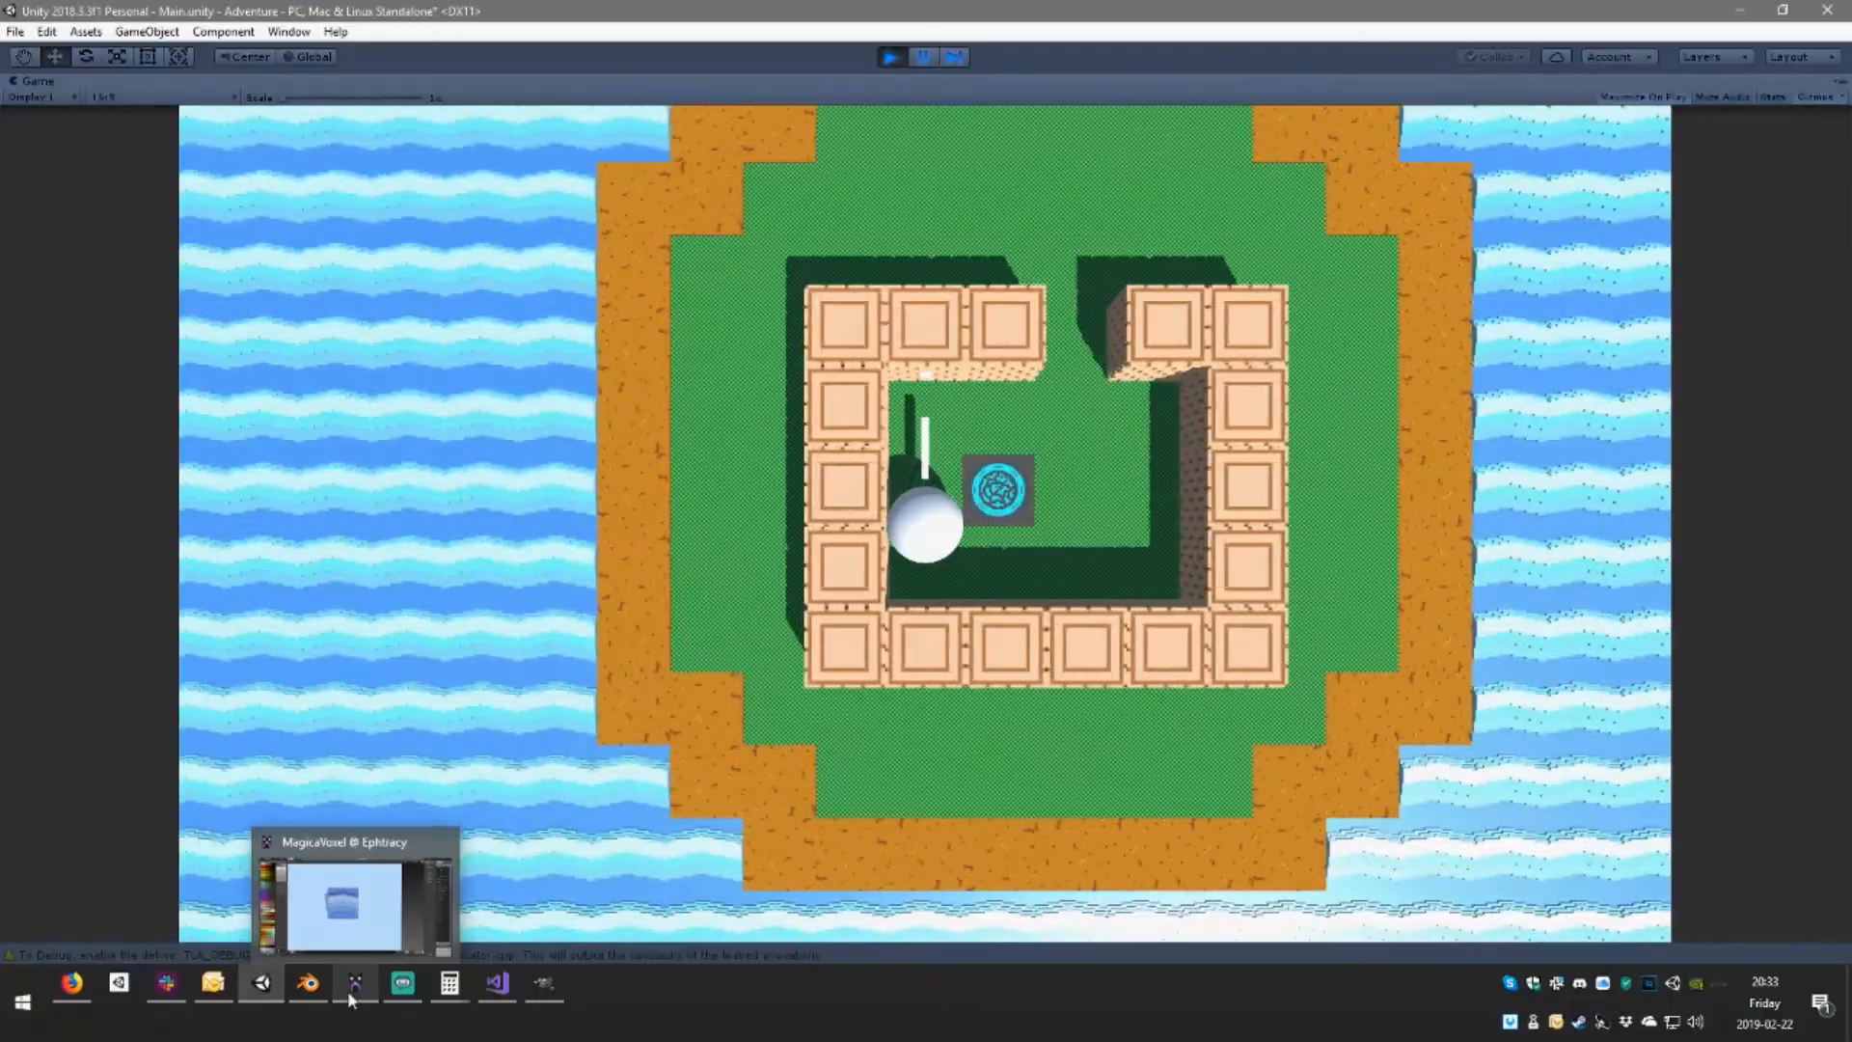
Move the player around the rune tile in the island room, from one side wall to the other
key("w")
key("d")
key("s")
key("a")
key("w")
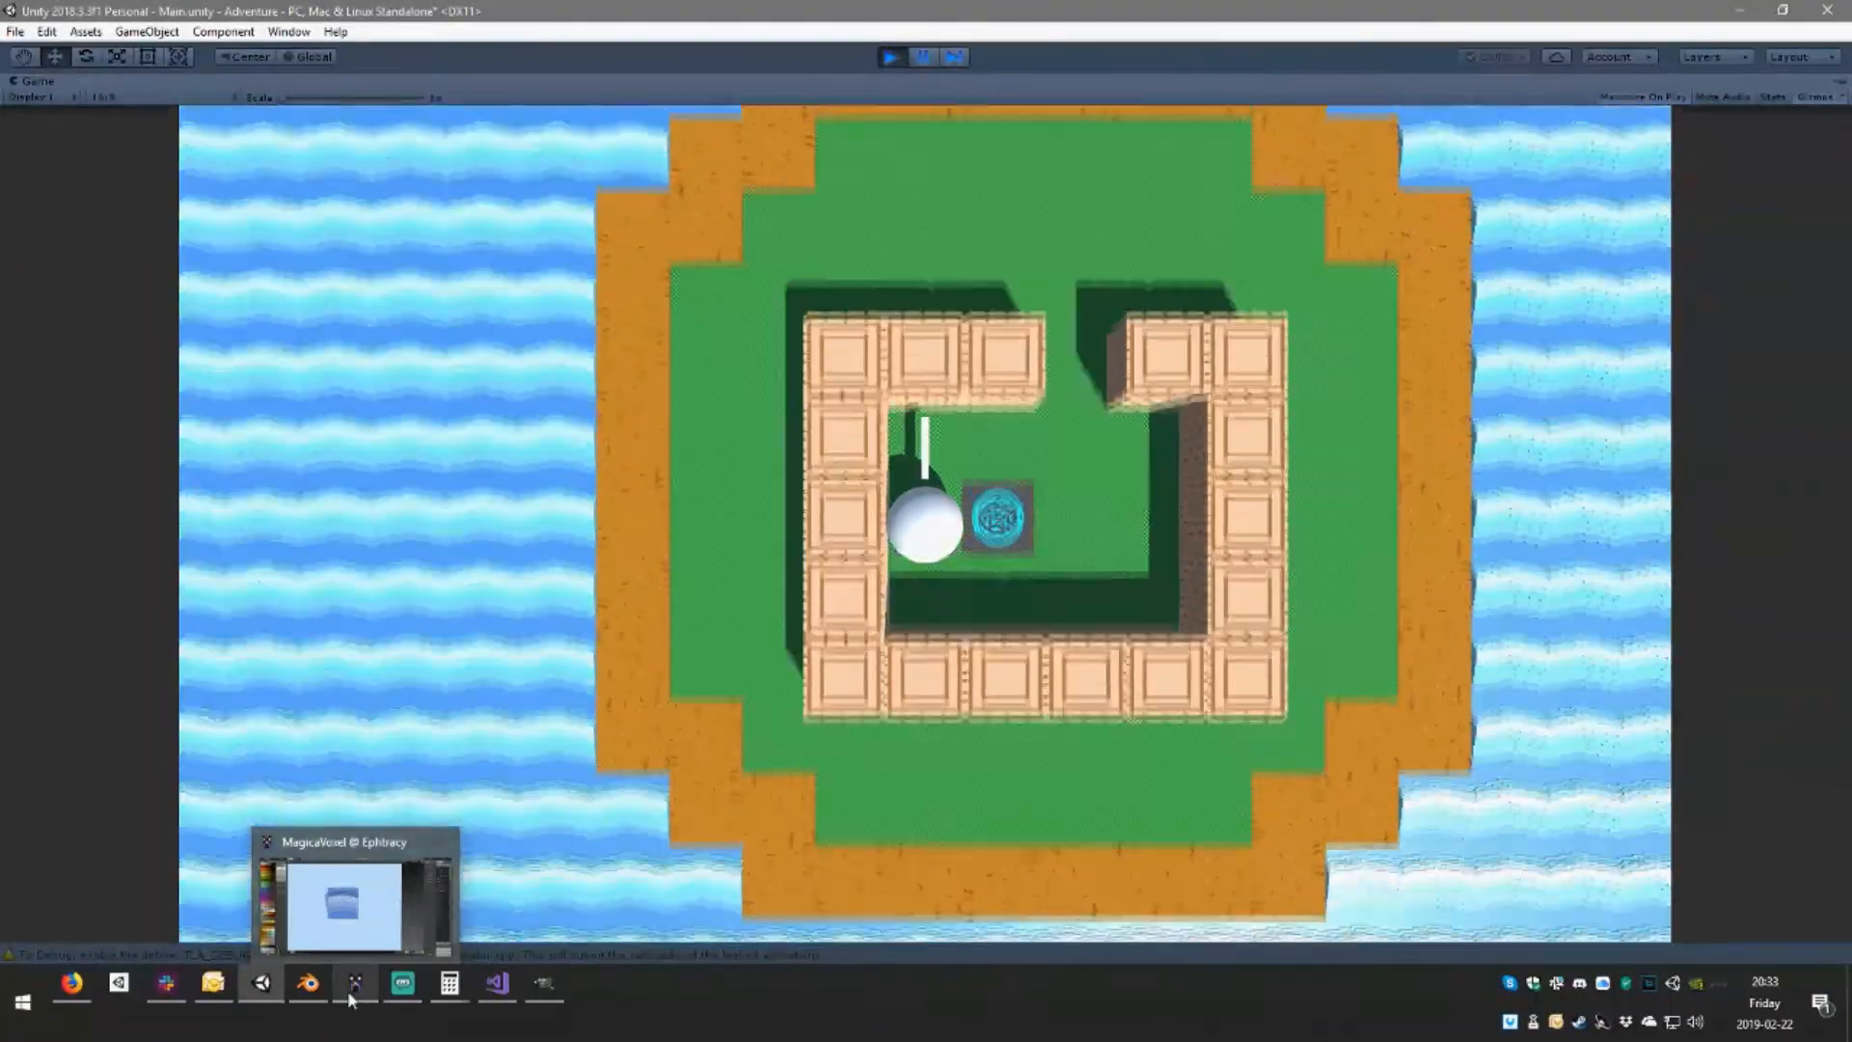
key("d")
key("s")
key("w")
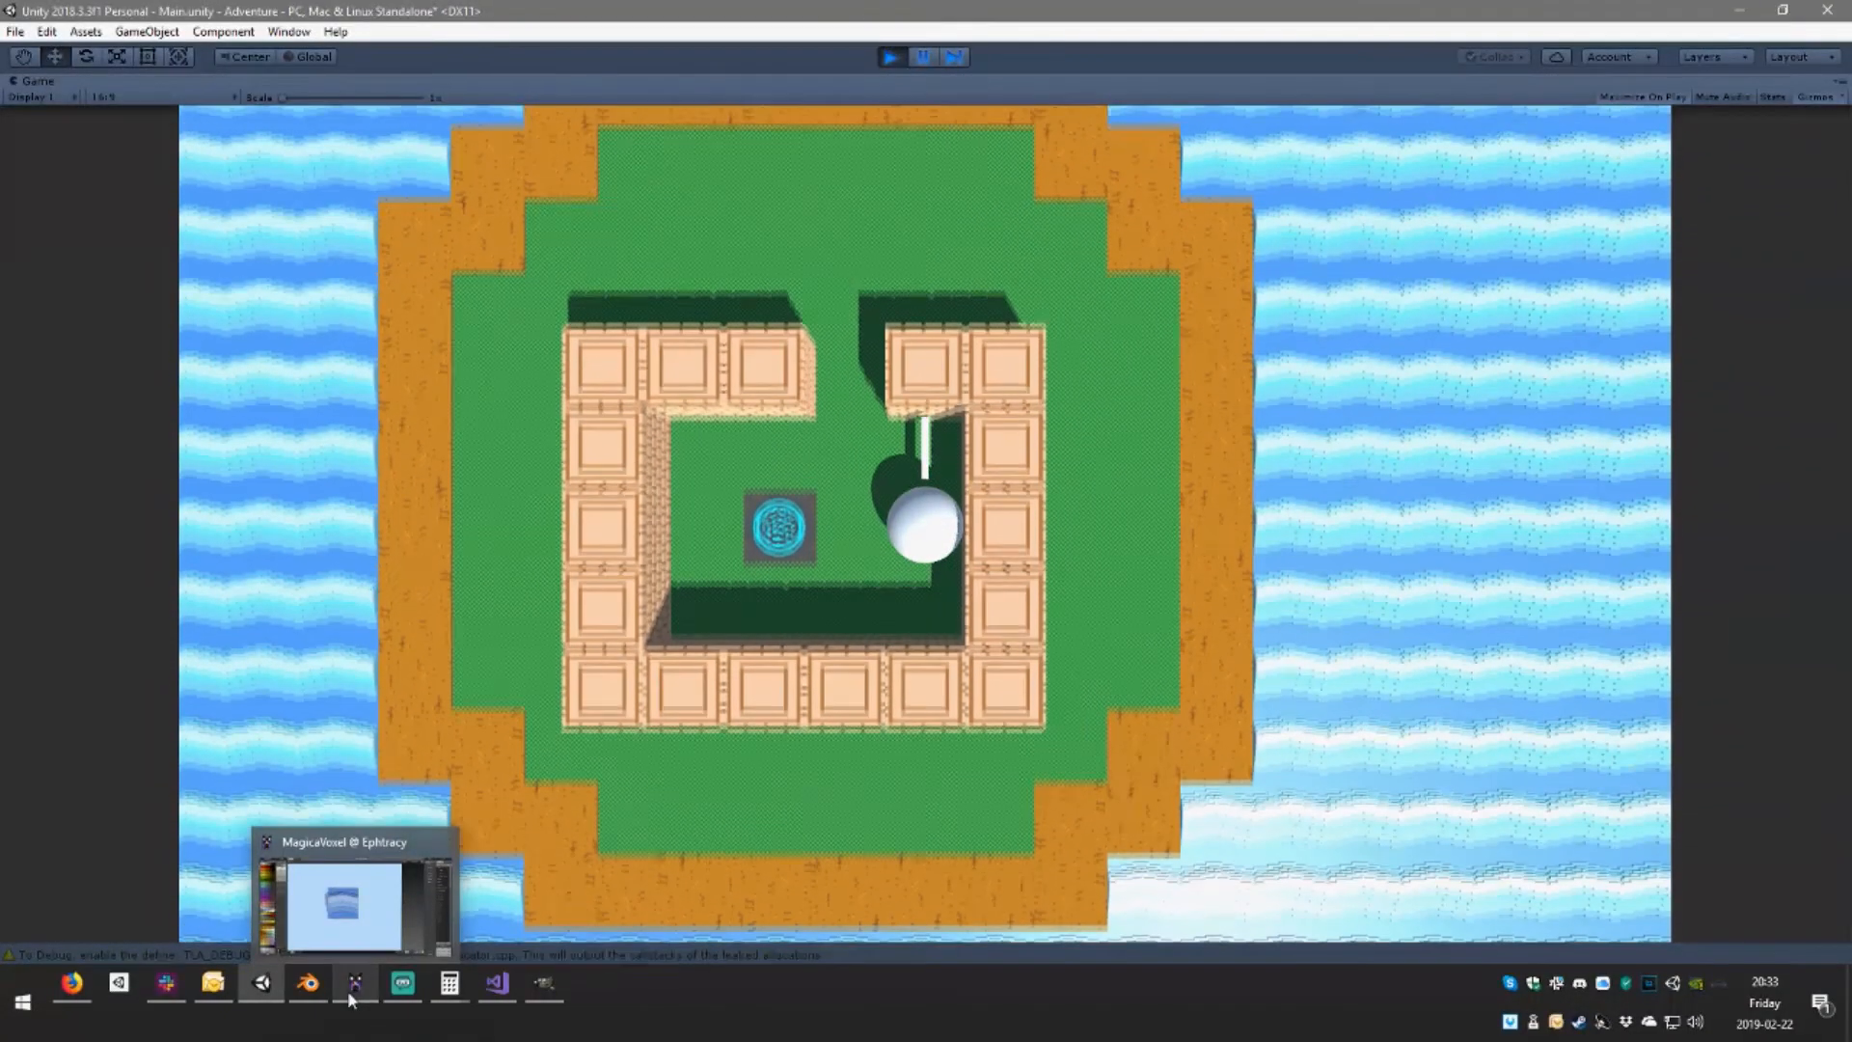
key("w")
key("a")
Glance at the AdventureSea model in MagicaVoxel, then return to Unity and move the player near the island room's doorway
left_click(343, 941)
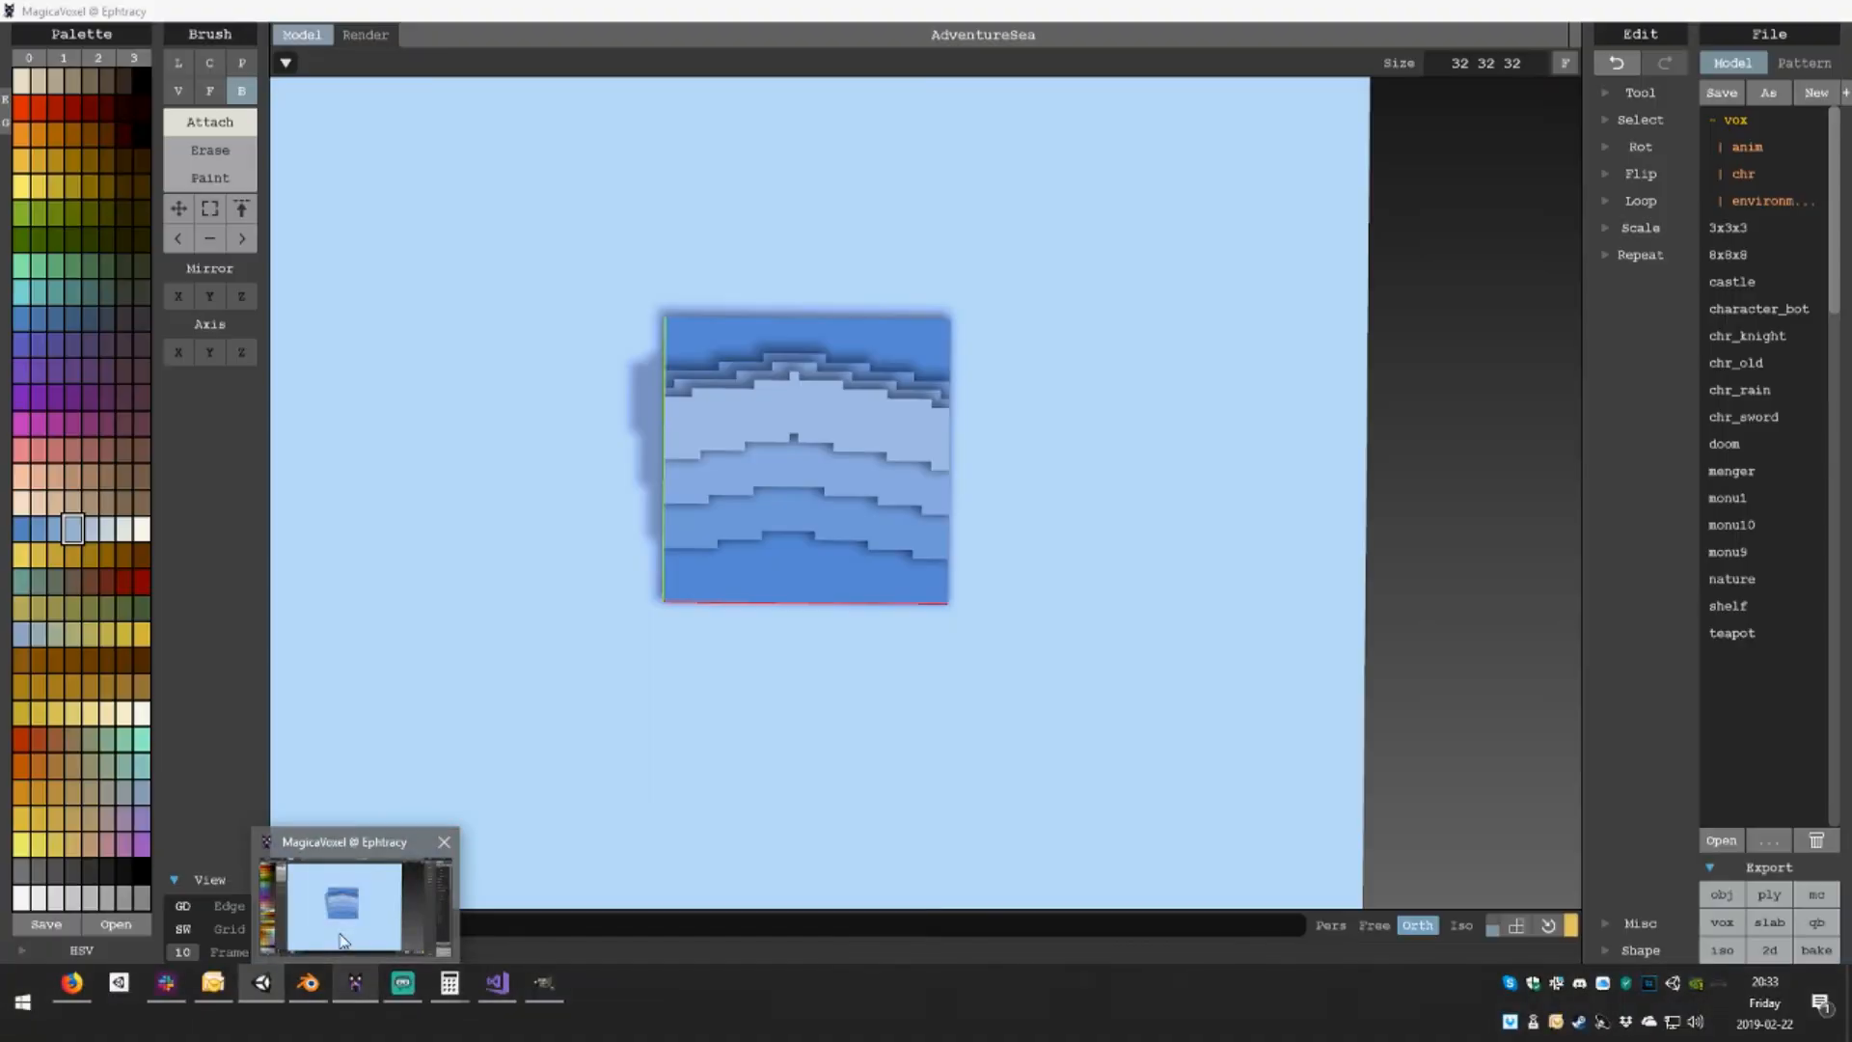
key("d")
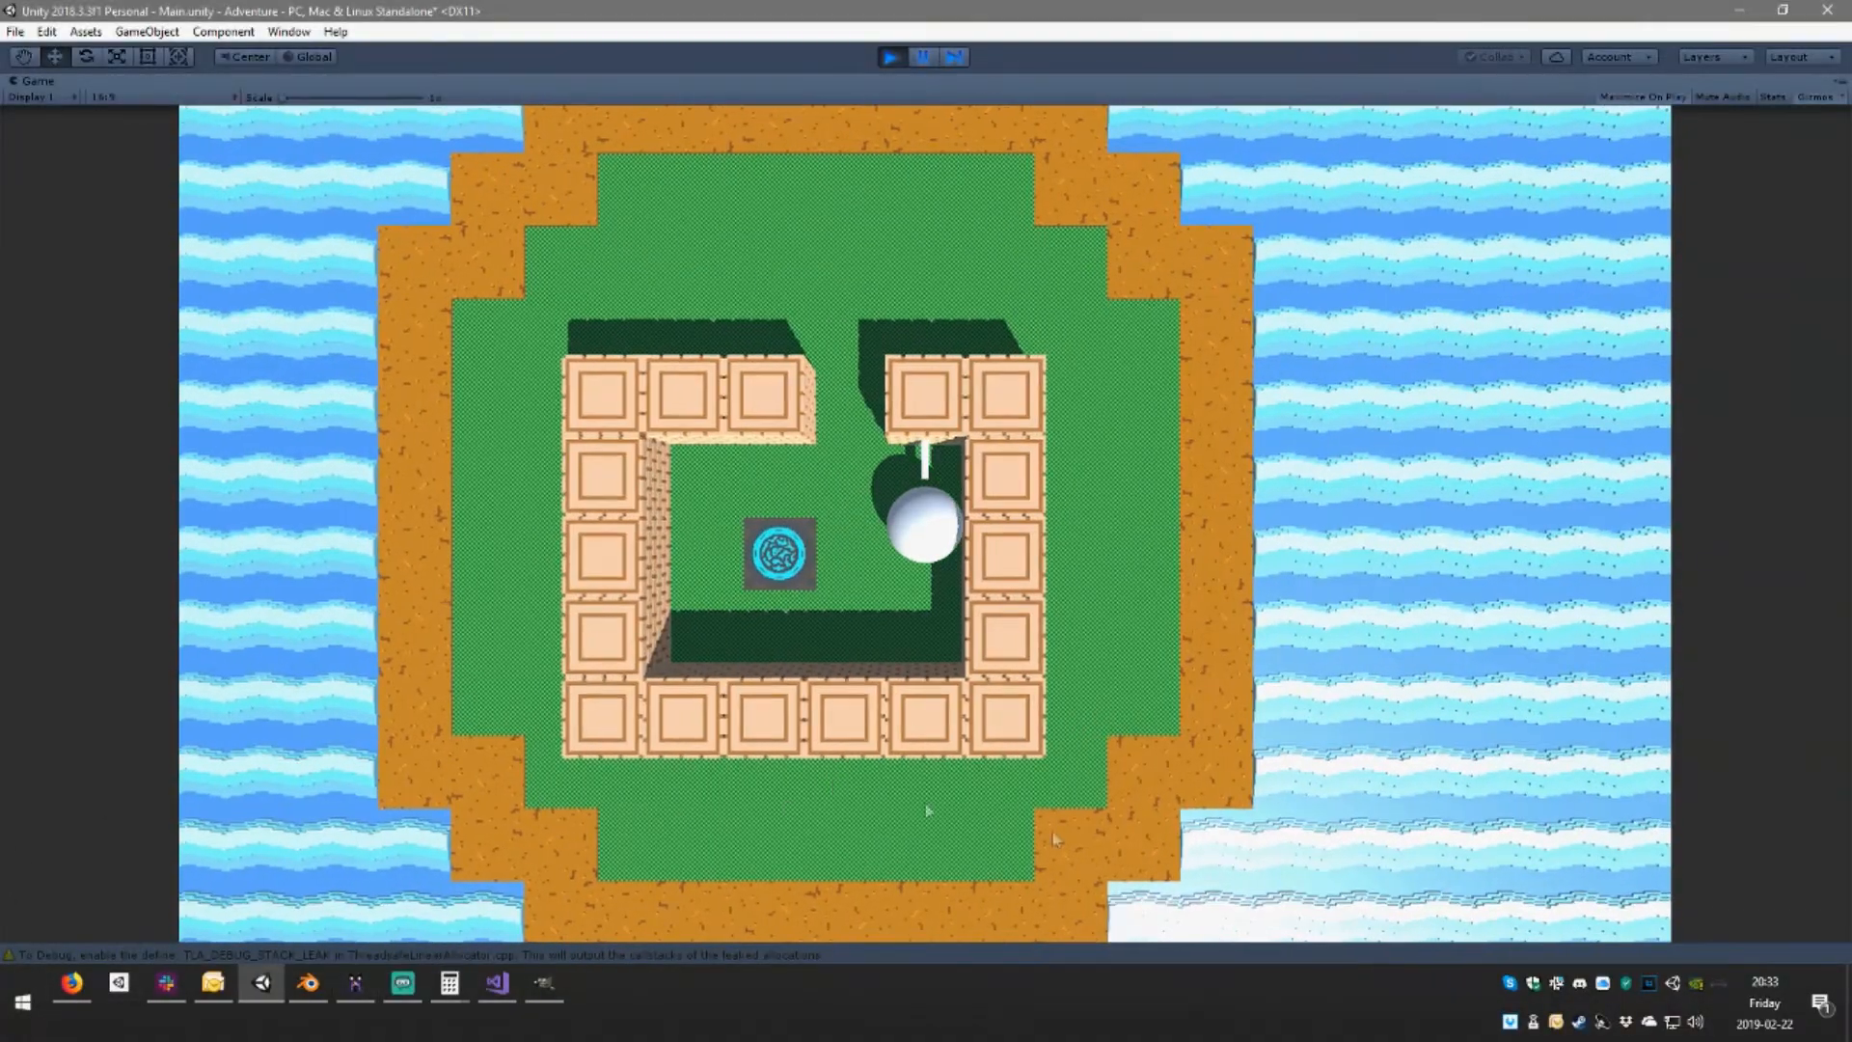
key("s")
key("a")
key("w")
key("a")
key("d")
key("w")
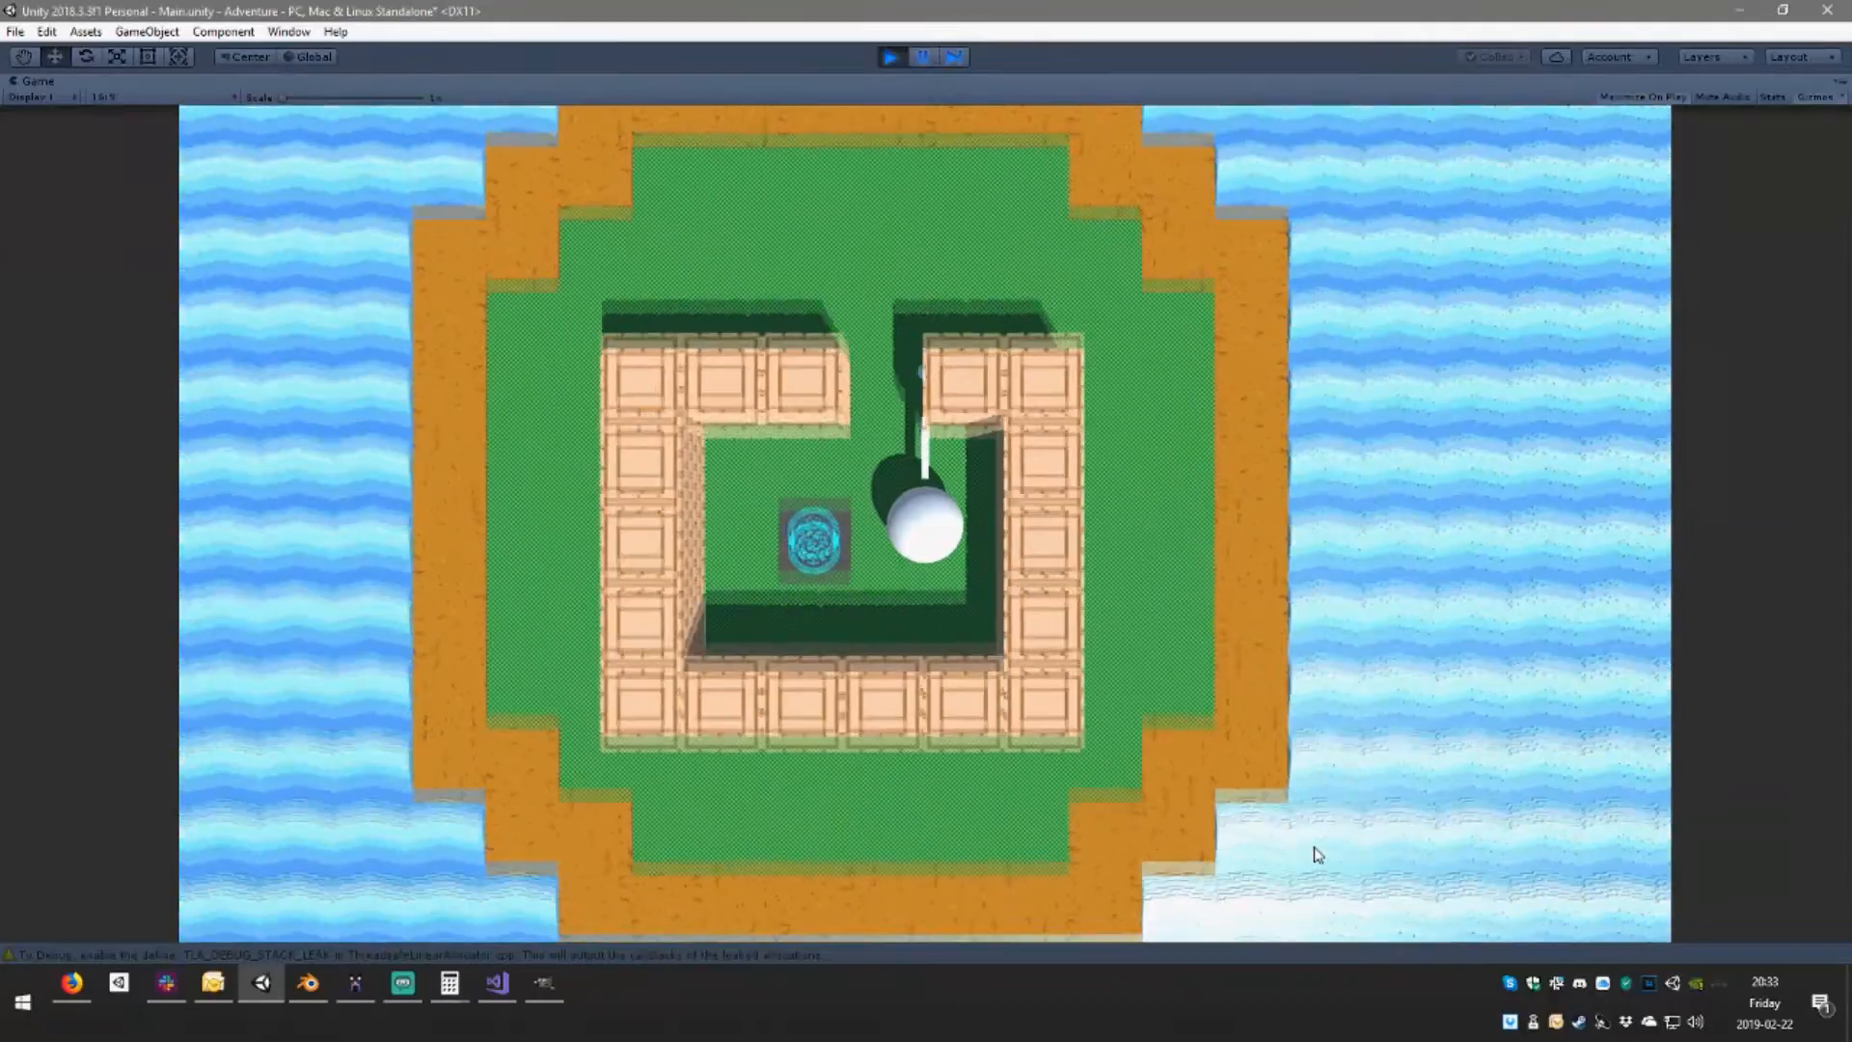
Move the player across the island room and back onto the blue rune tile
key("a")
key("s")
key("s")
key("a")
key("w")
key("d")
key("a")
key("d")
key("a")
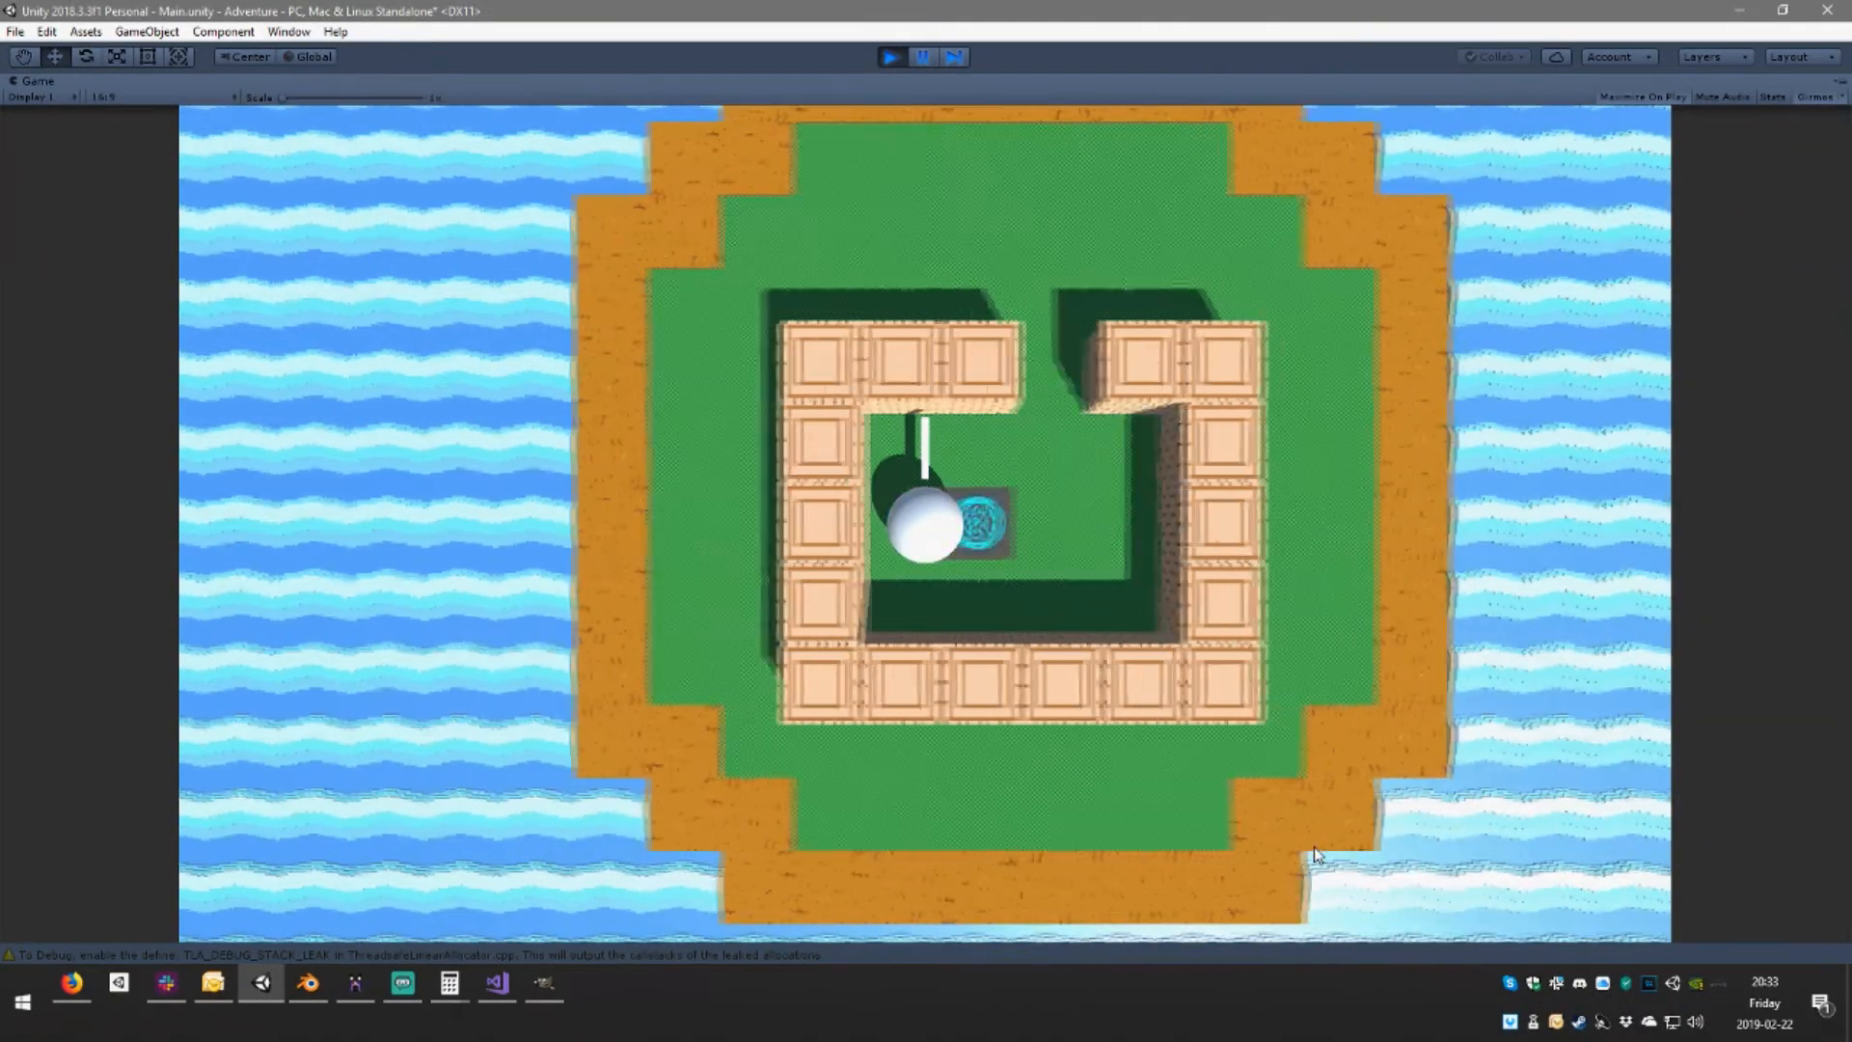
key("d")
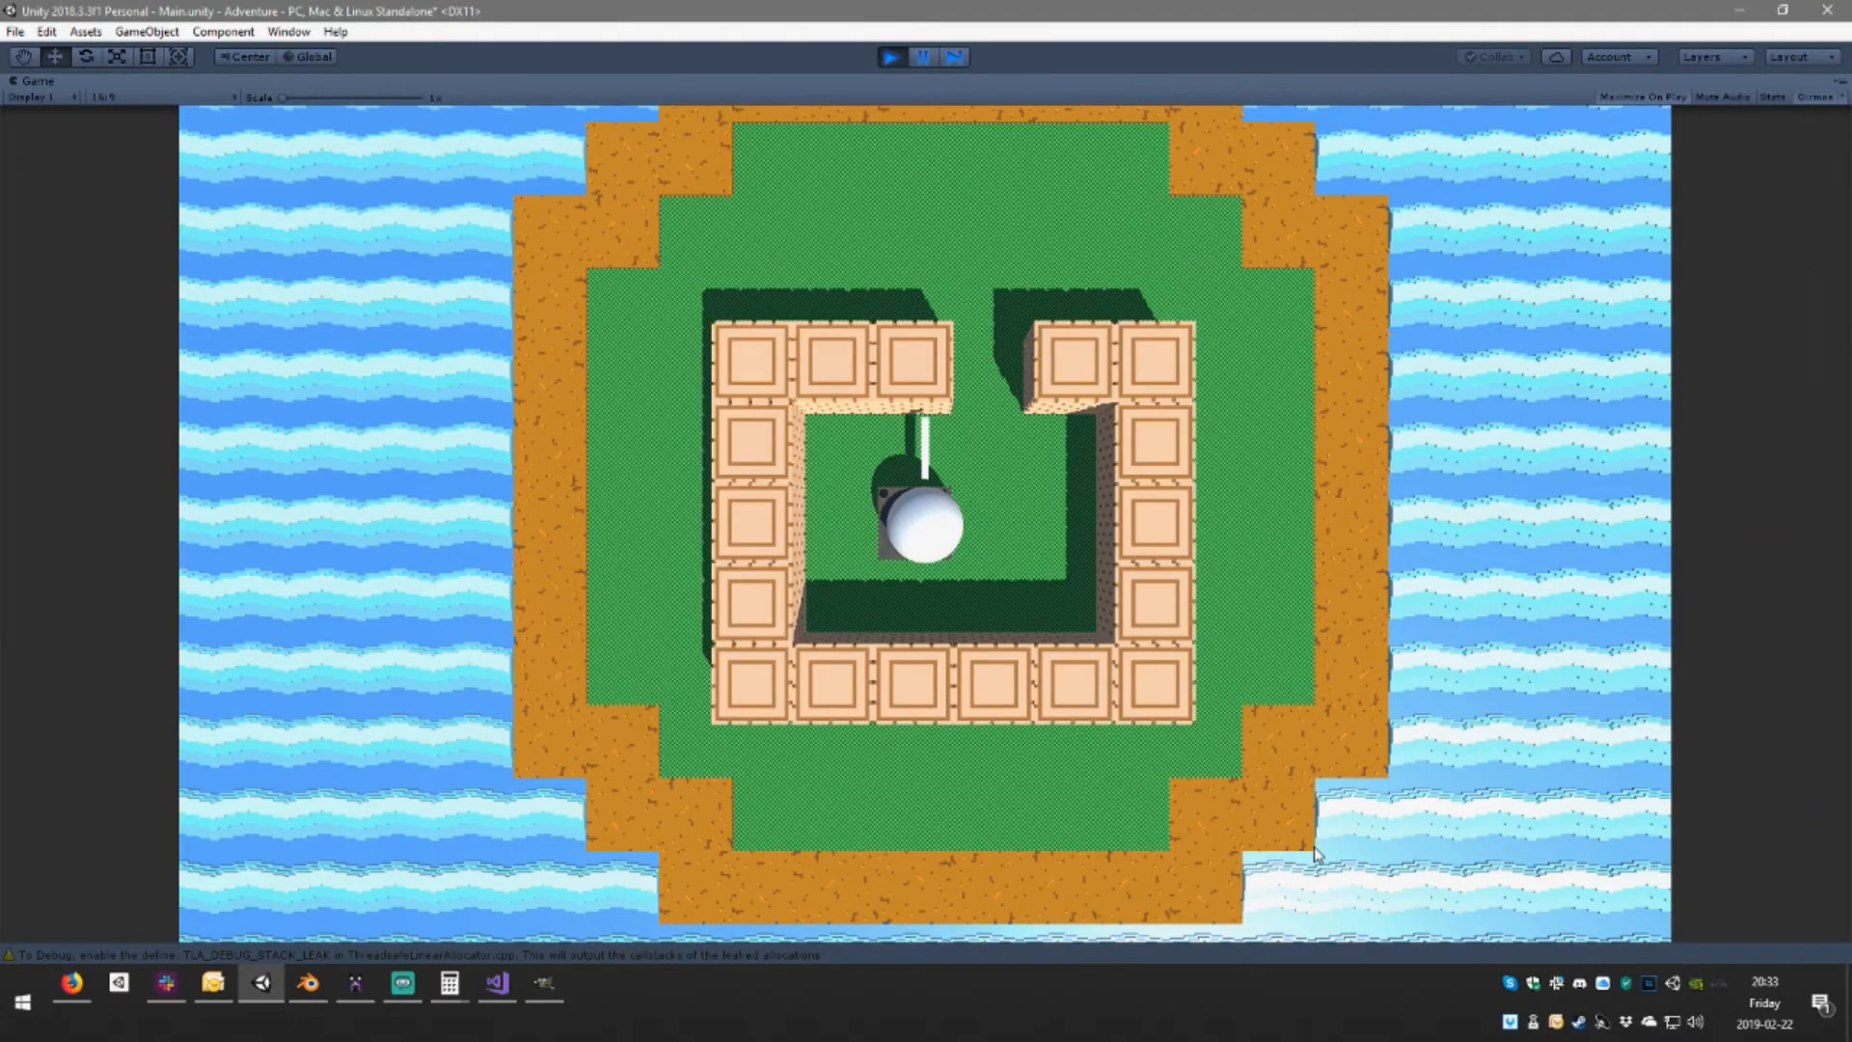
Move the player up to the island room's doorway wall, down over the rune tile and into the bottom corner
key("a")
key("w")
key("d")
key("s")
key("w")
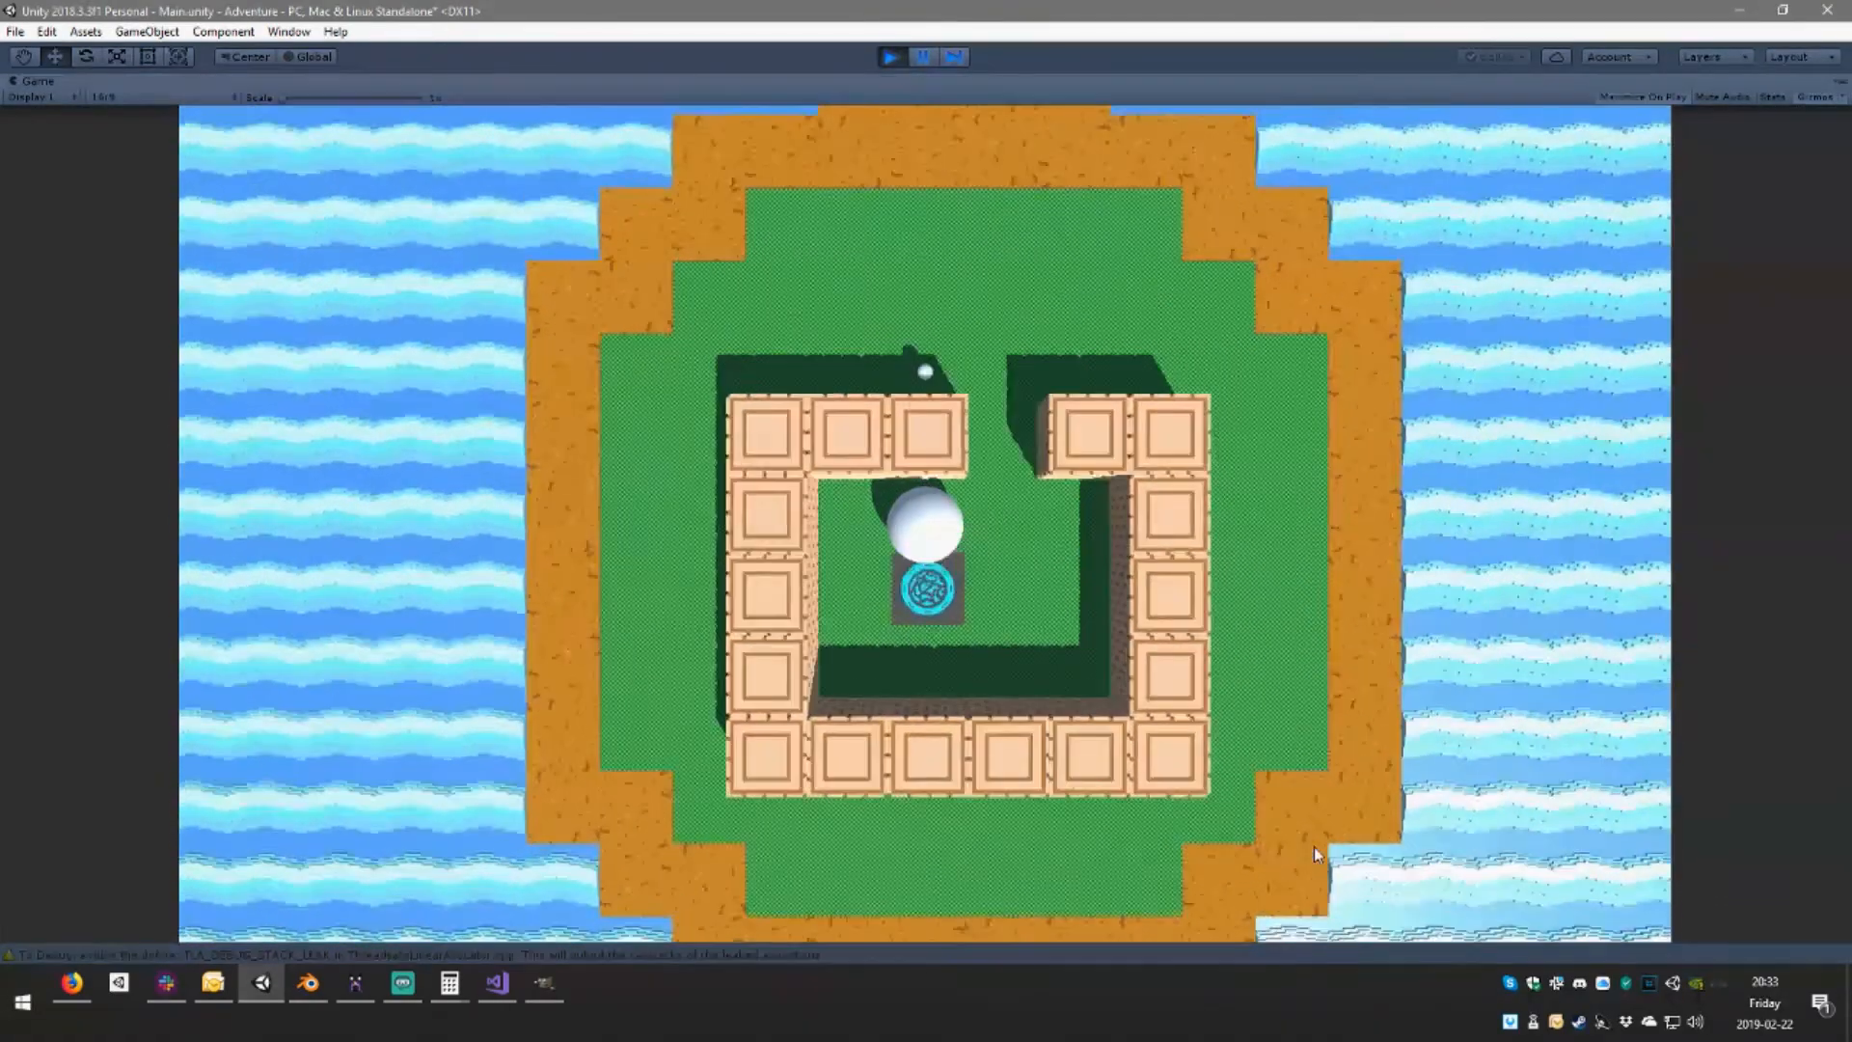
key("s")
key("s")
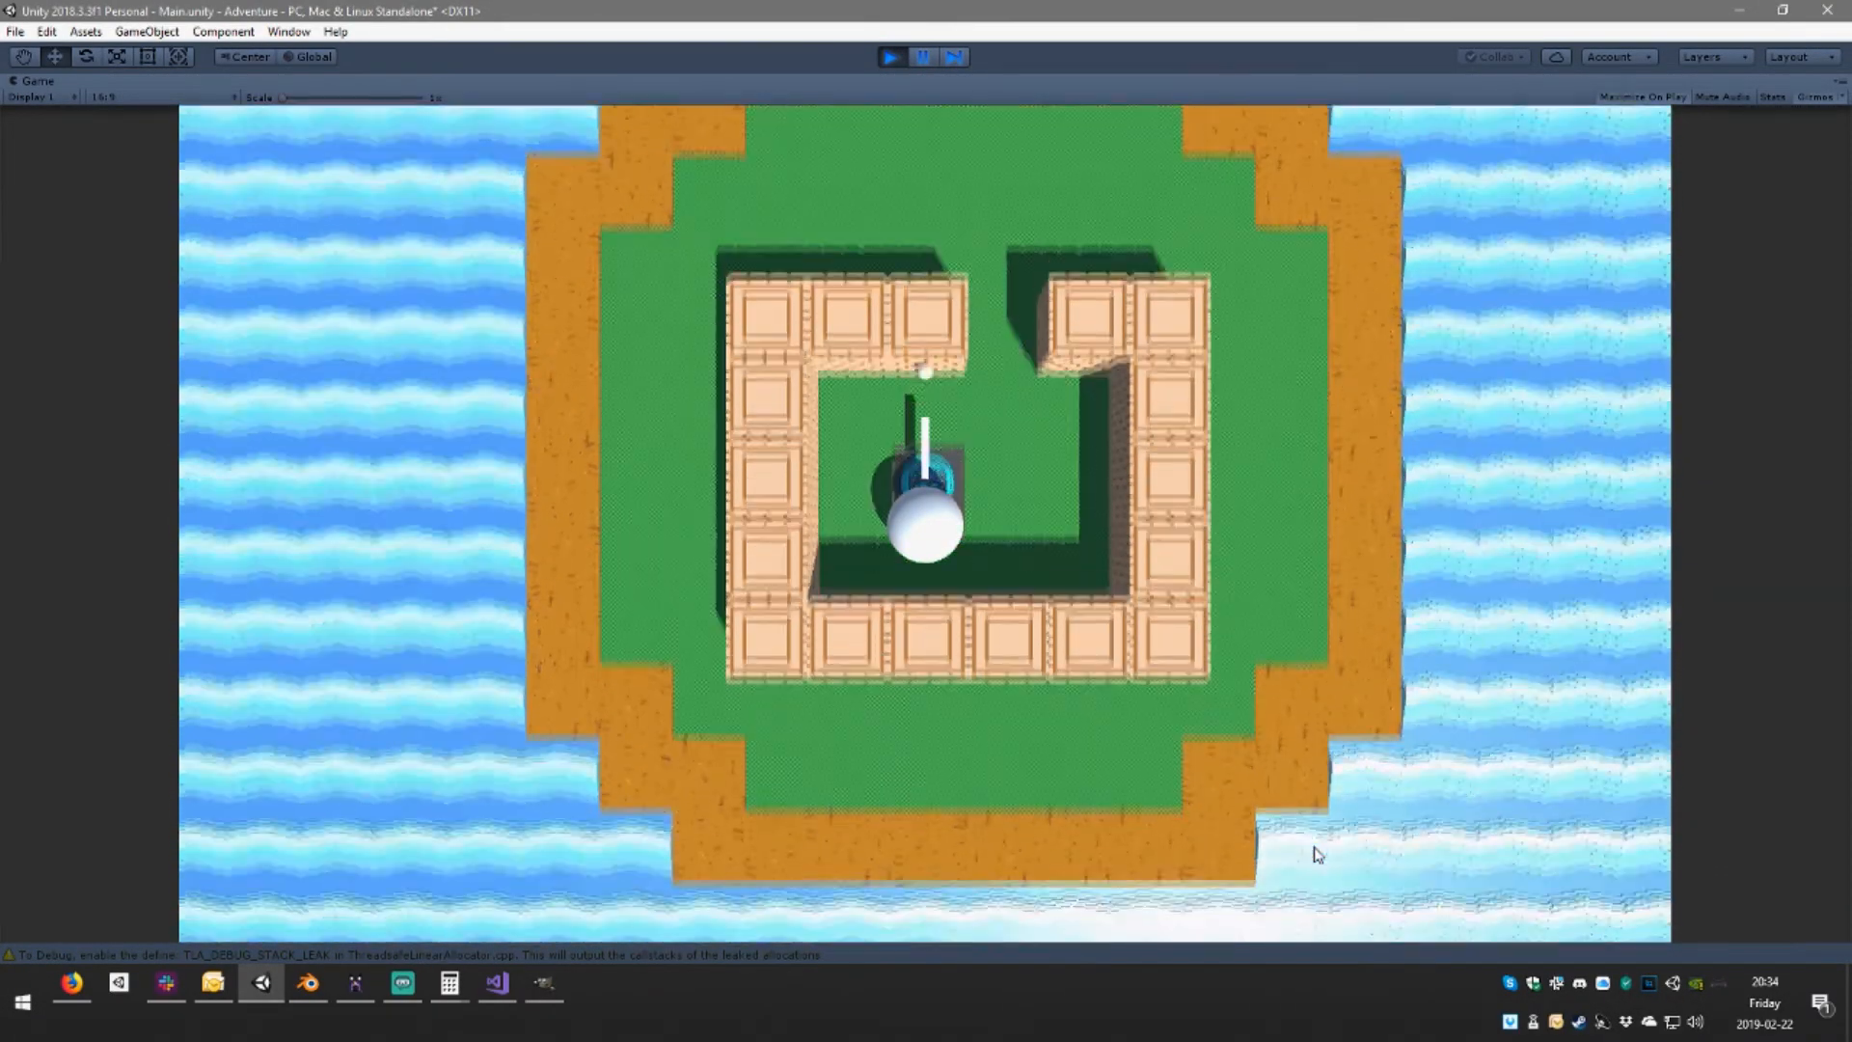
key("d")
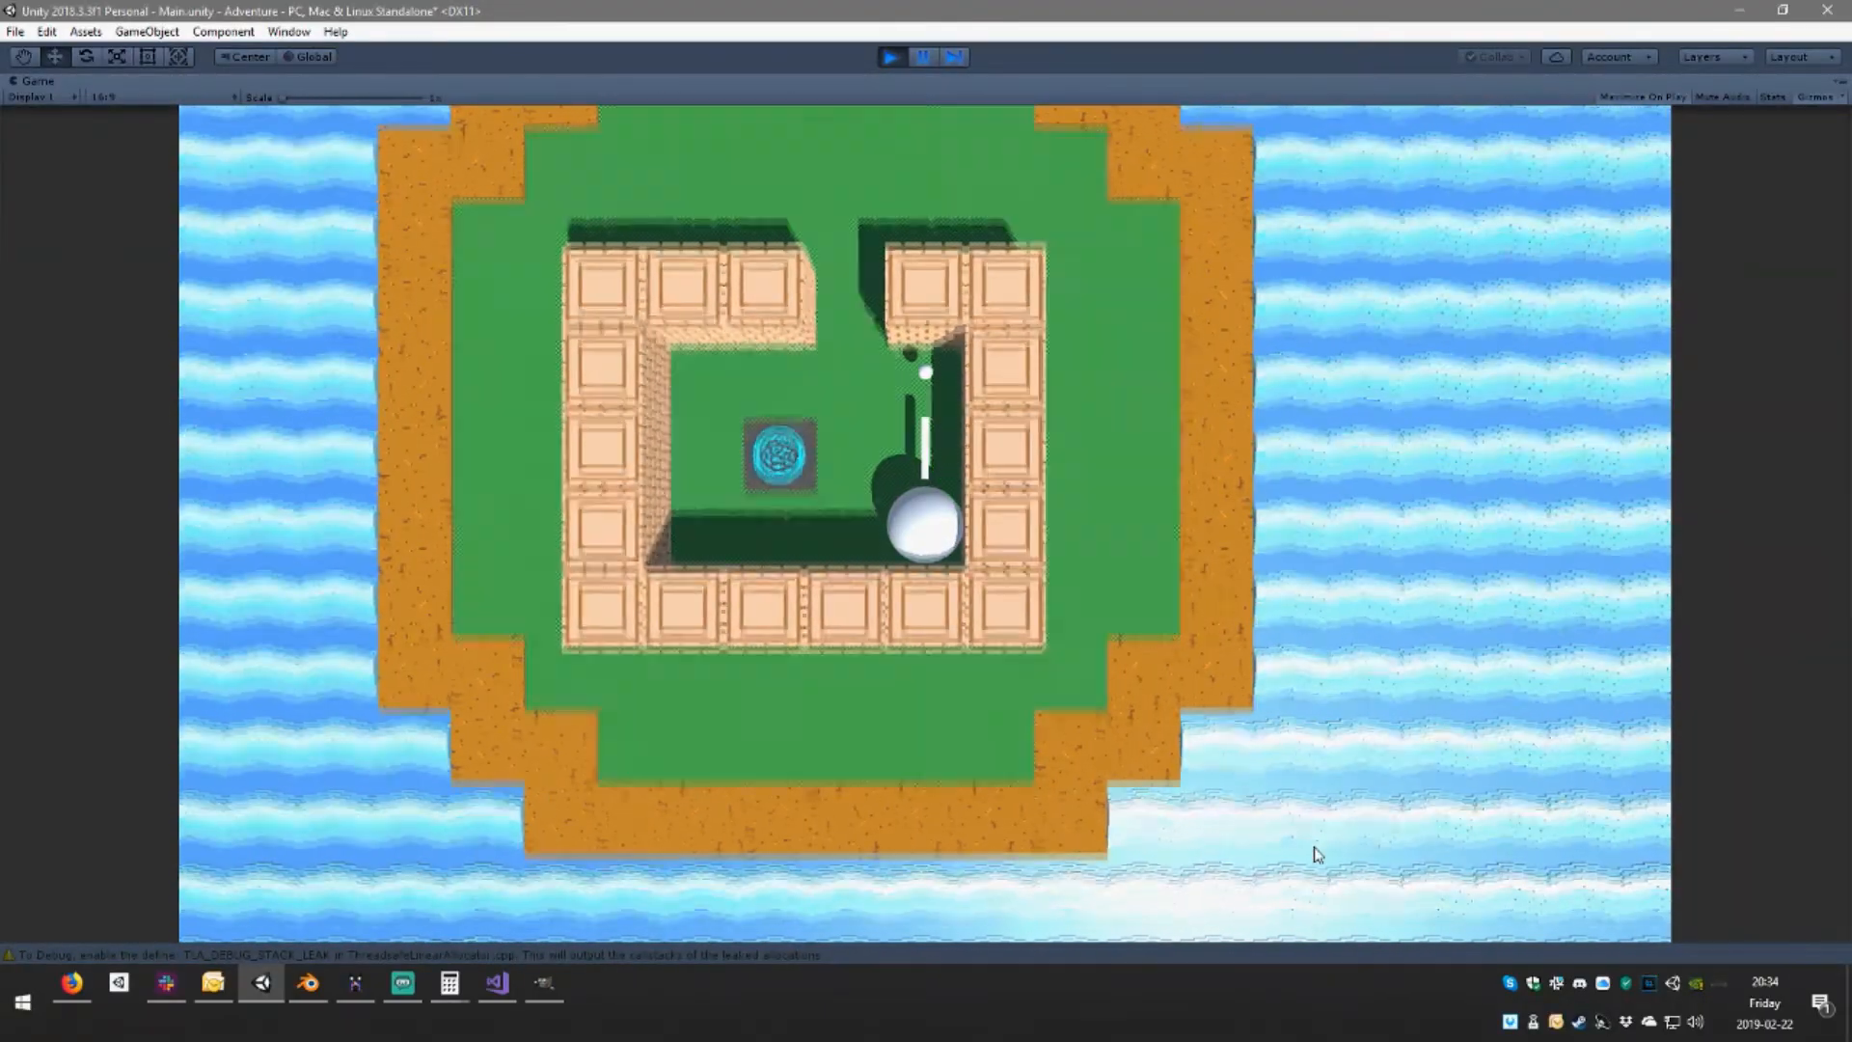
Move the player from the island room's corner back over the rune tile and down toward the bottom wall
key("a")
key("w")
key("d")
key("a")
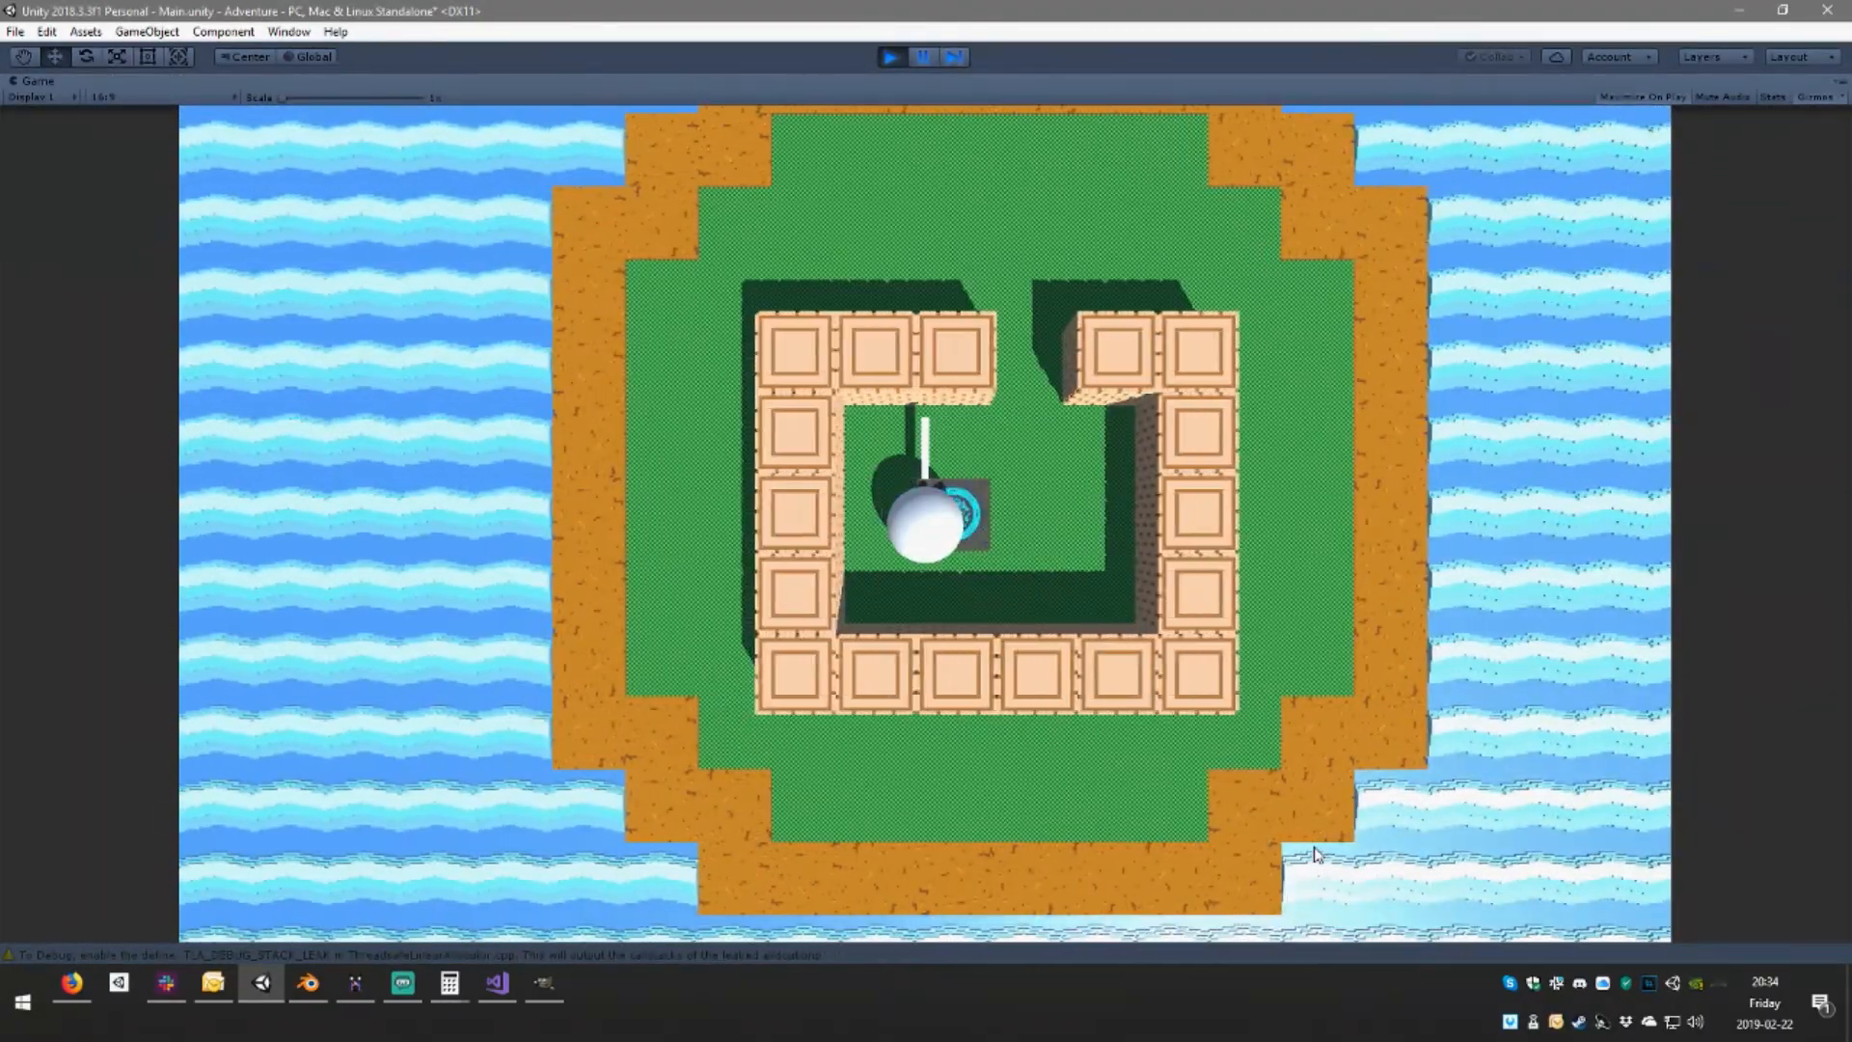
key("d")
key("a")
key("s")
key("d")
key("a")
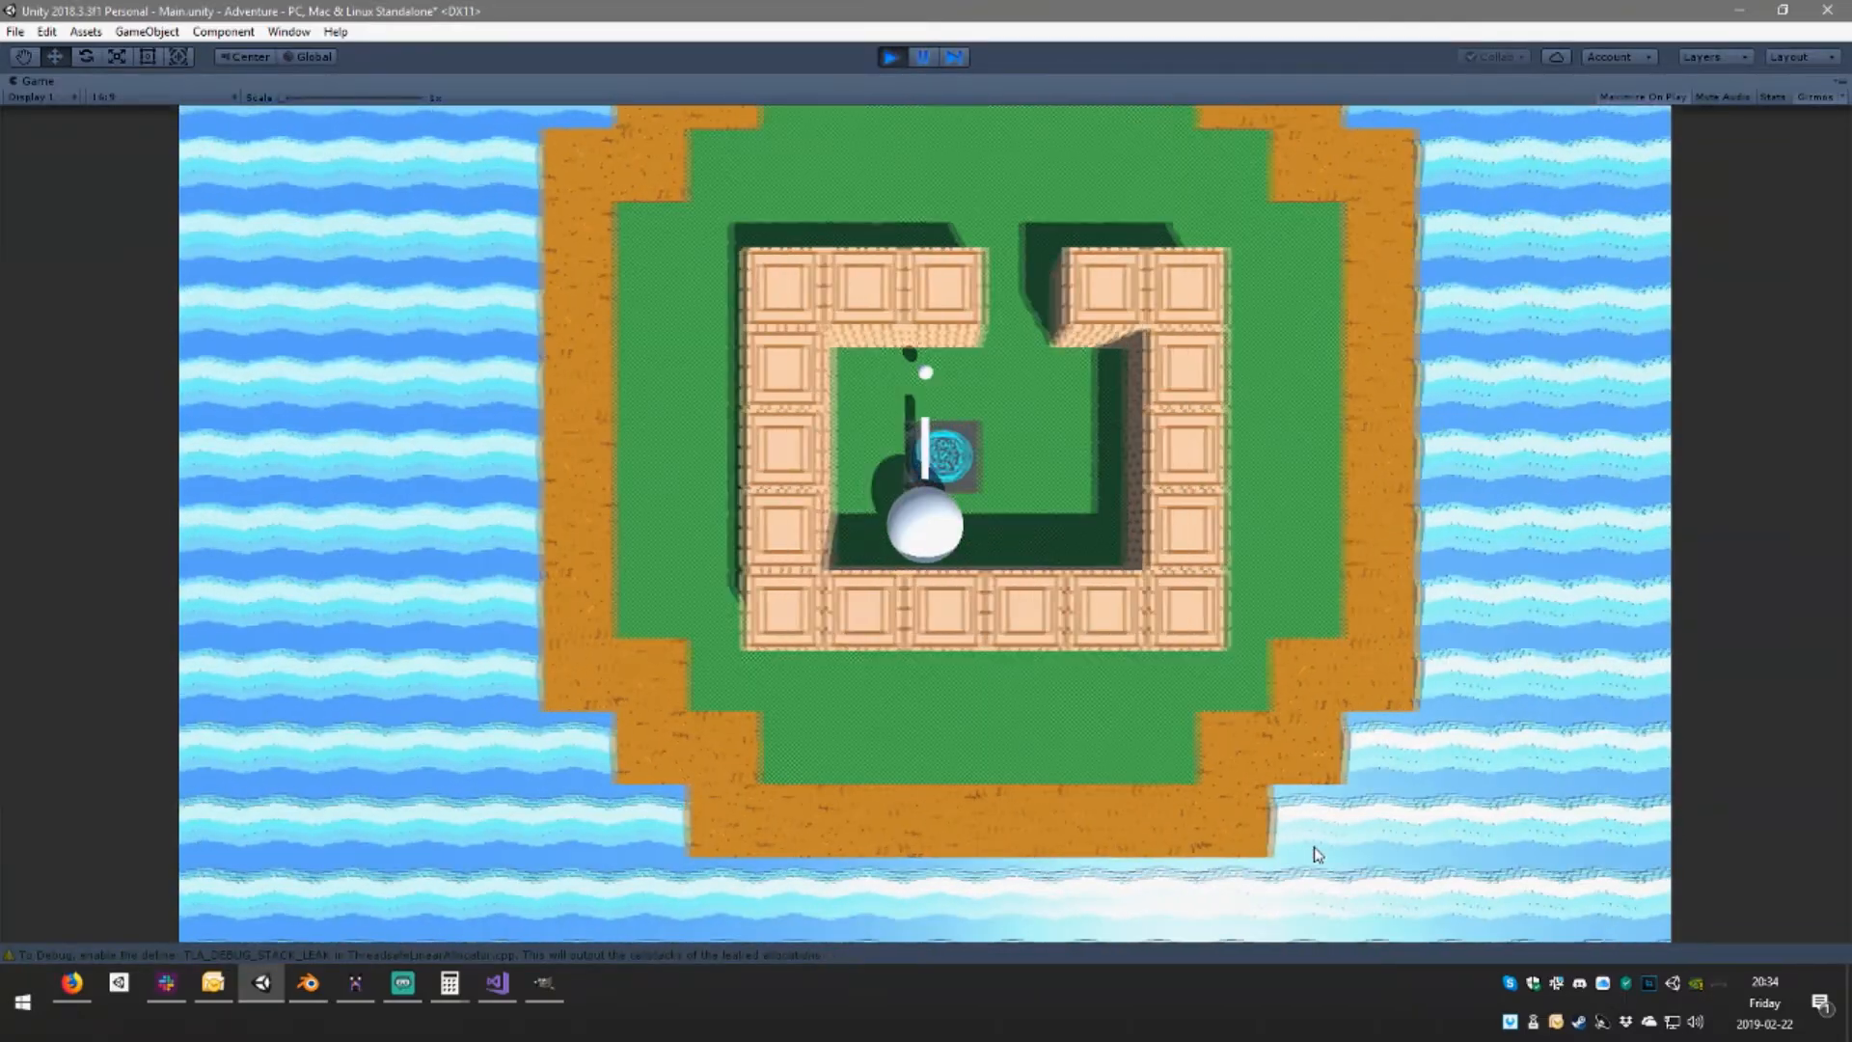
Move the player back and forth between the rune tile and the island room's bottom wall
key("d")
key("a")
key("d")
key("a")
key("d")
key("a")
key("w")
key("a")
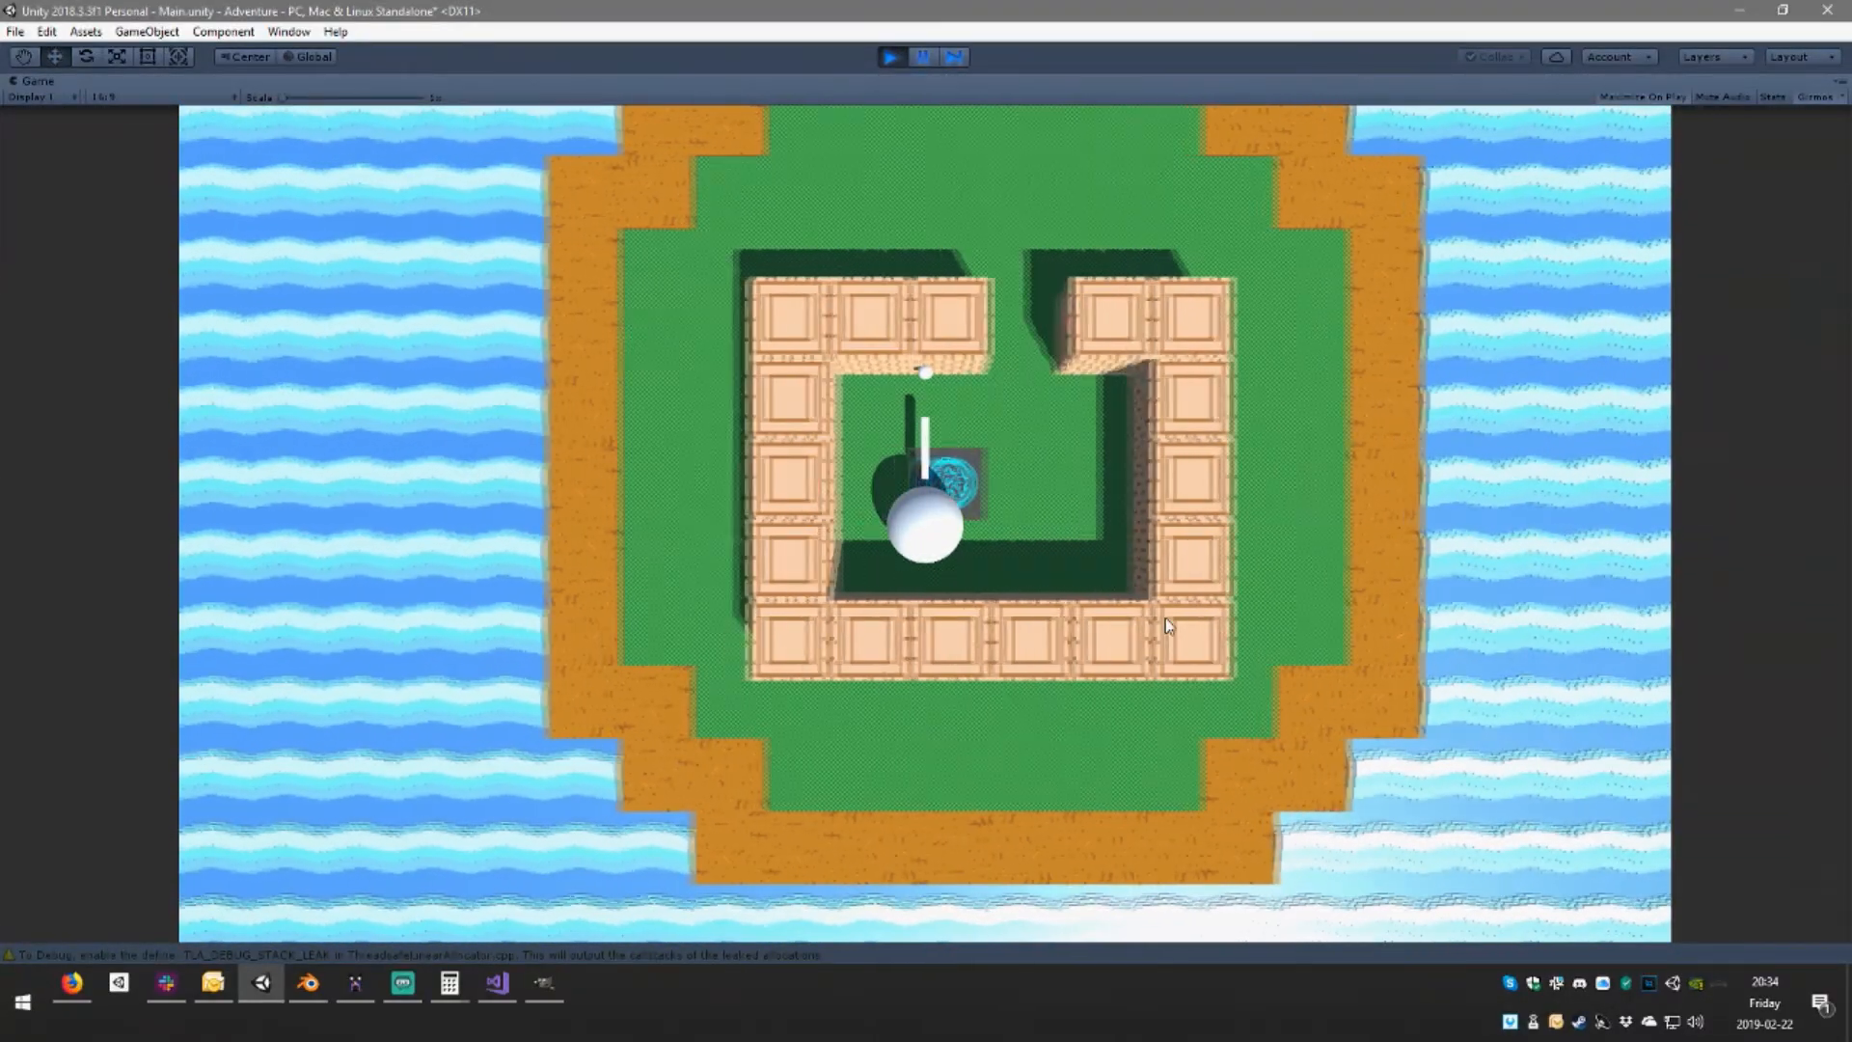
Move the player from side to side across the rune tile, ending beside the island room's side wall
key("w")
key("d")
key("a")
key("d")
key("a")
key("d")
key("a")
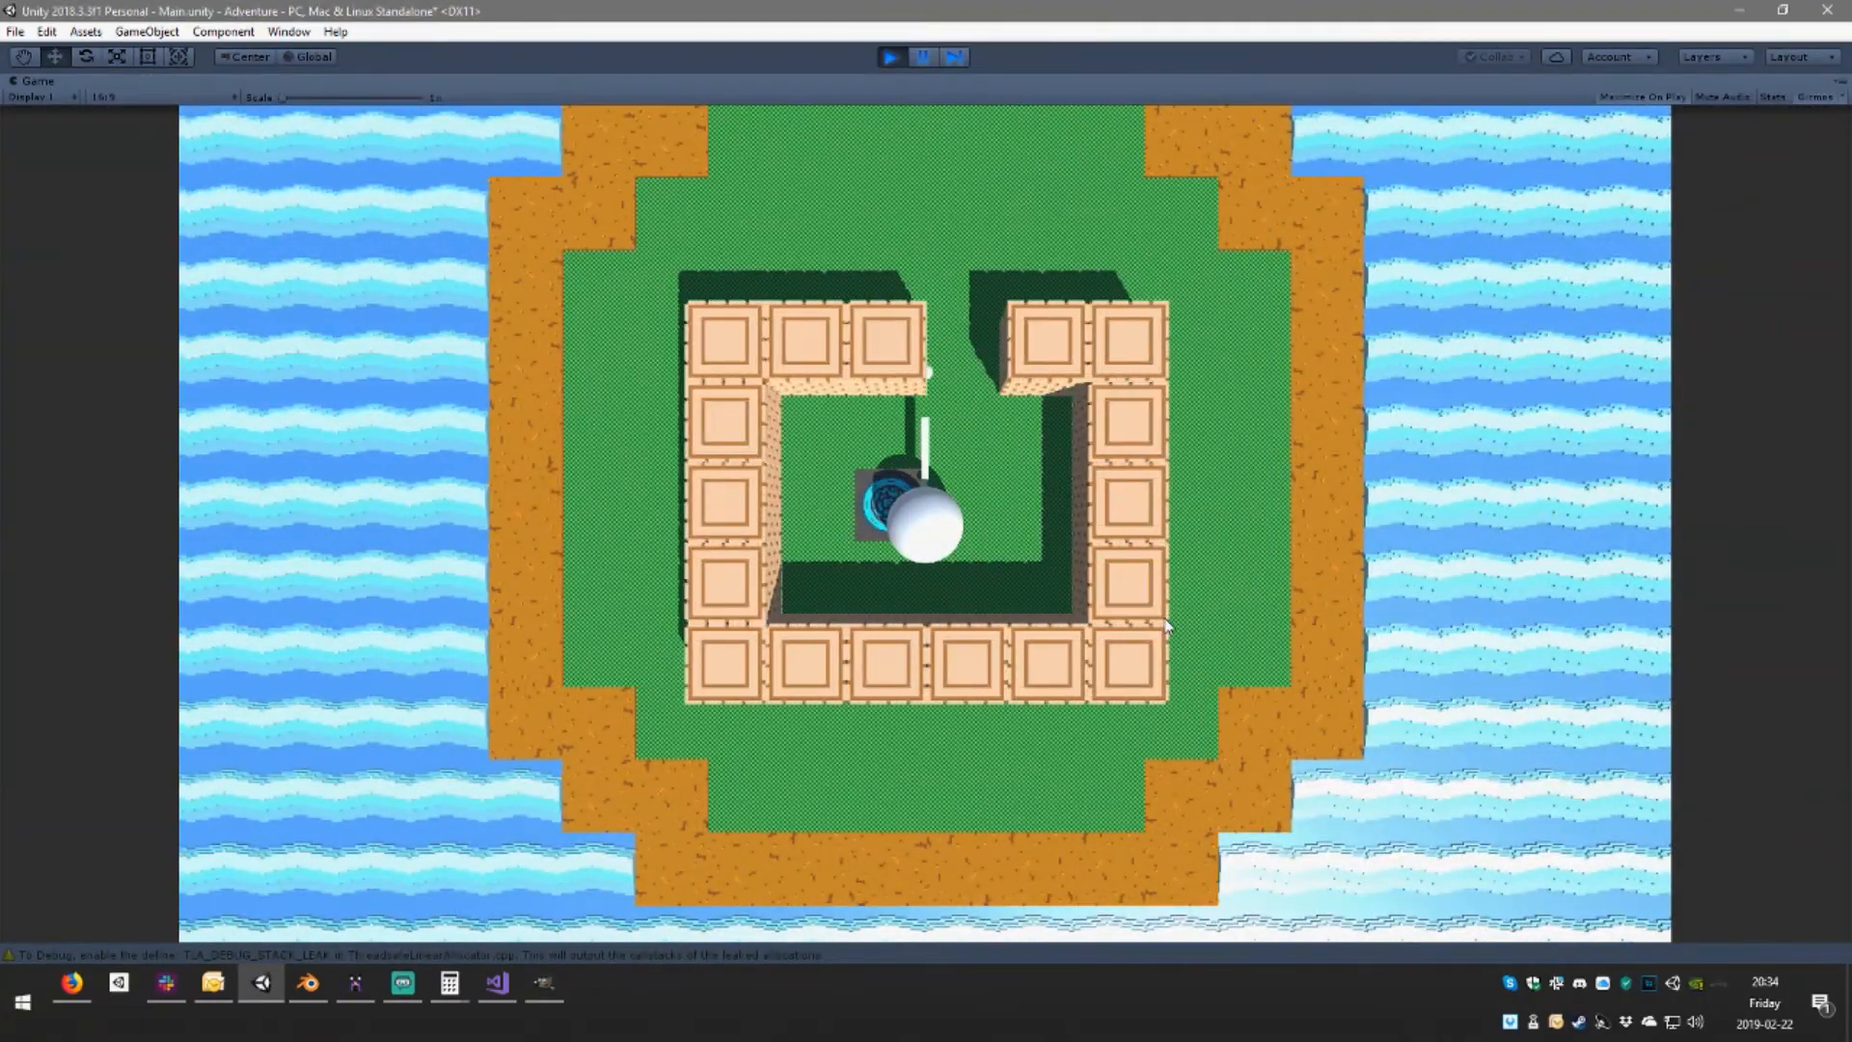
key("a")
key("s")
key("w")
key("a")
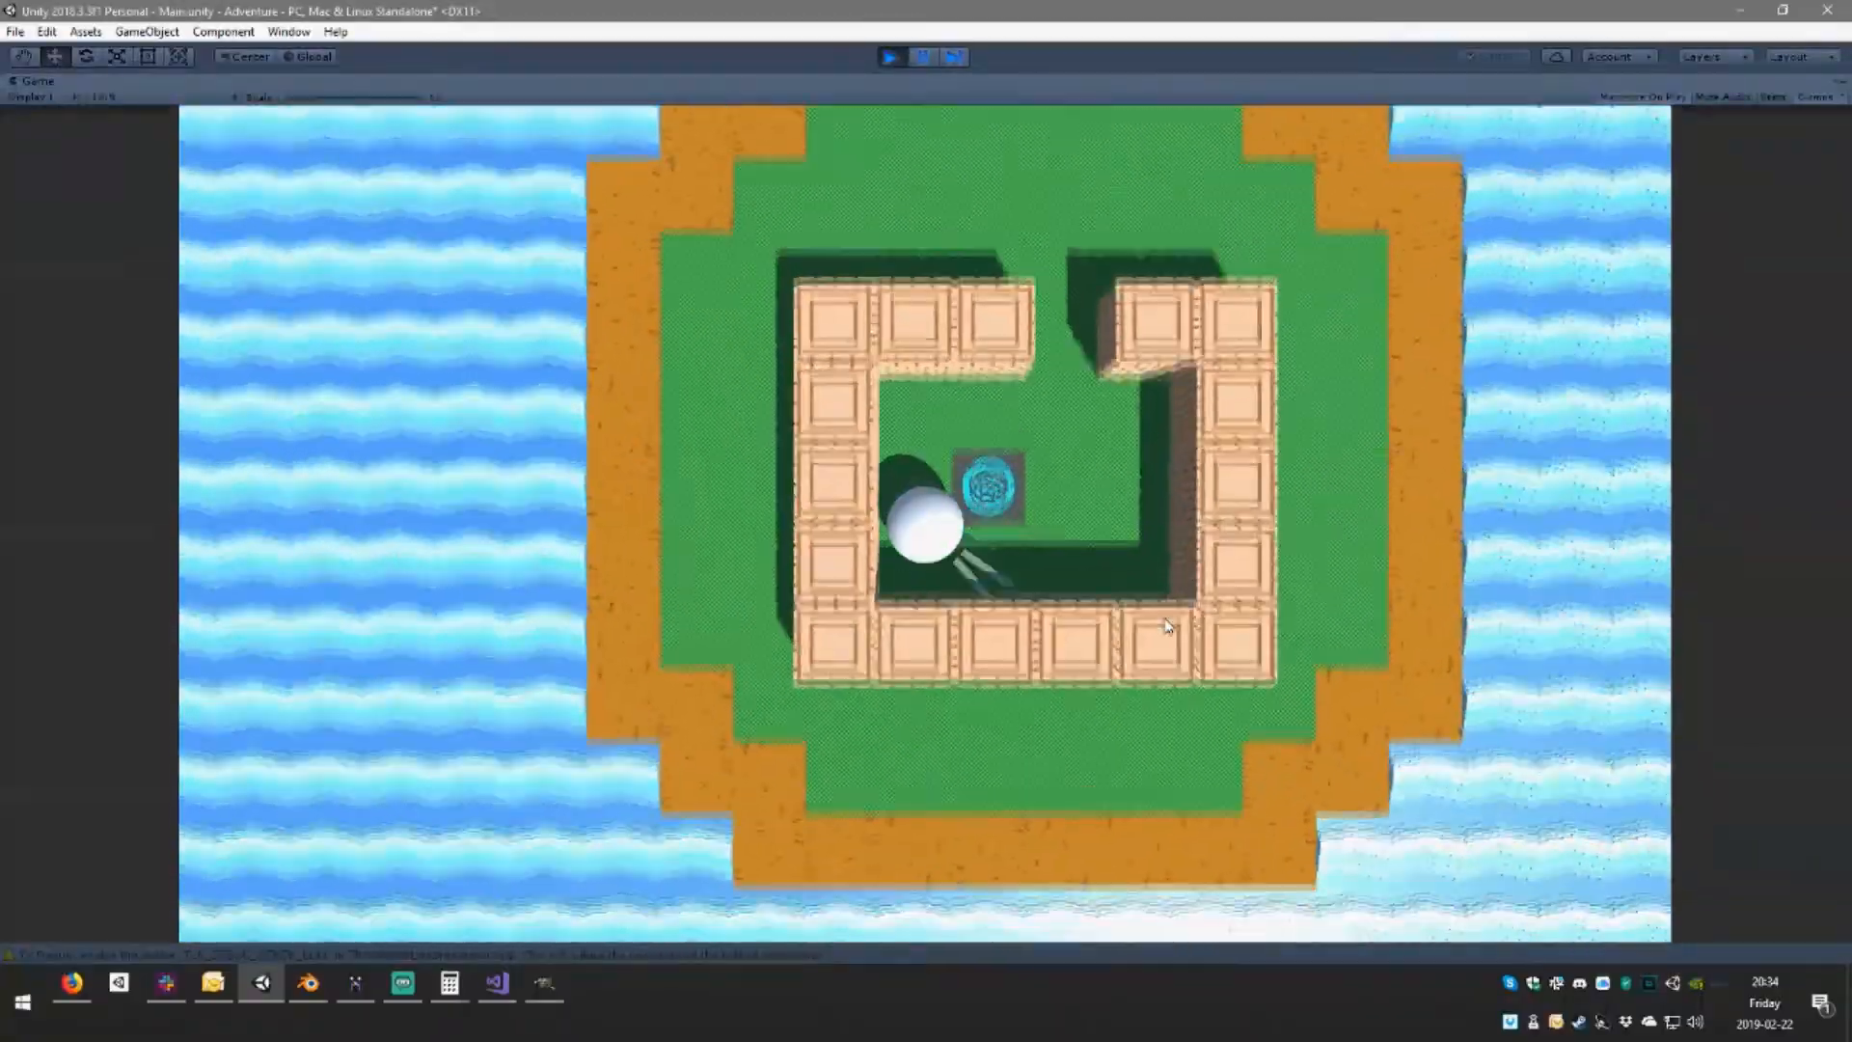
Move the player from the island room's side wall across the rune tile to its opposite side
key("d")
key("a")
left_click(1166, 626)
key("s")
key("d")
key("w")
key("s")
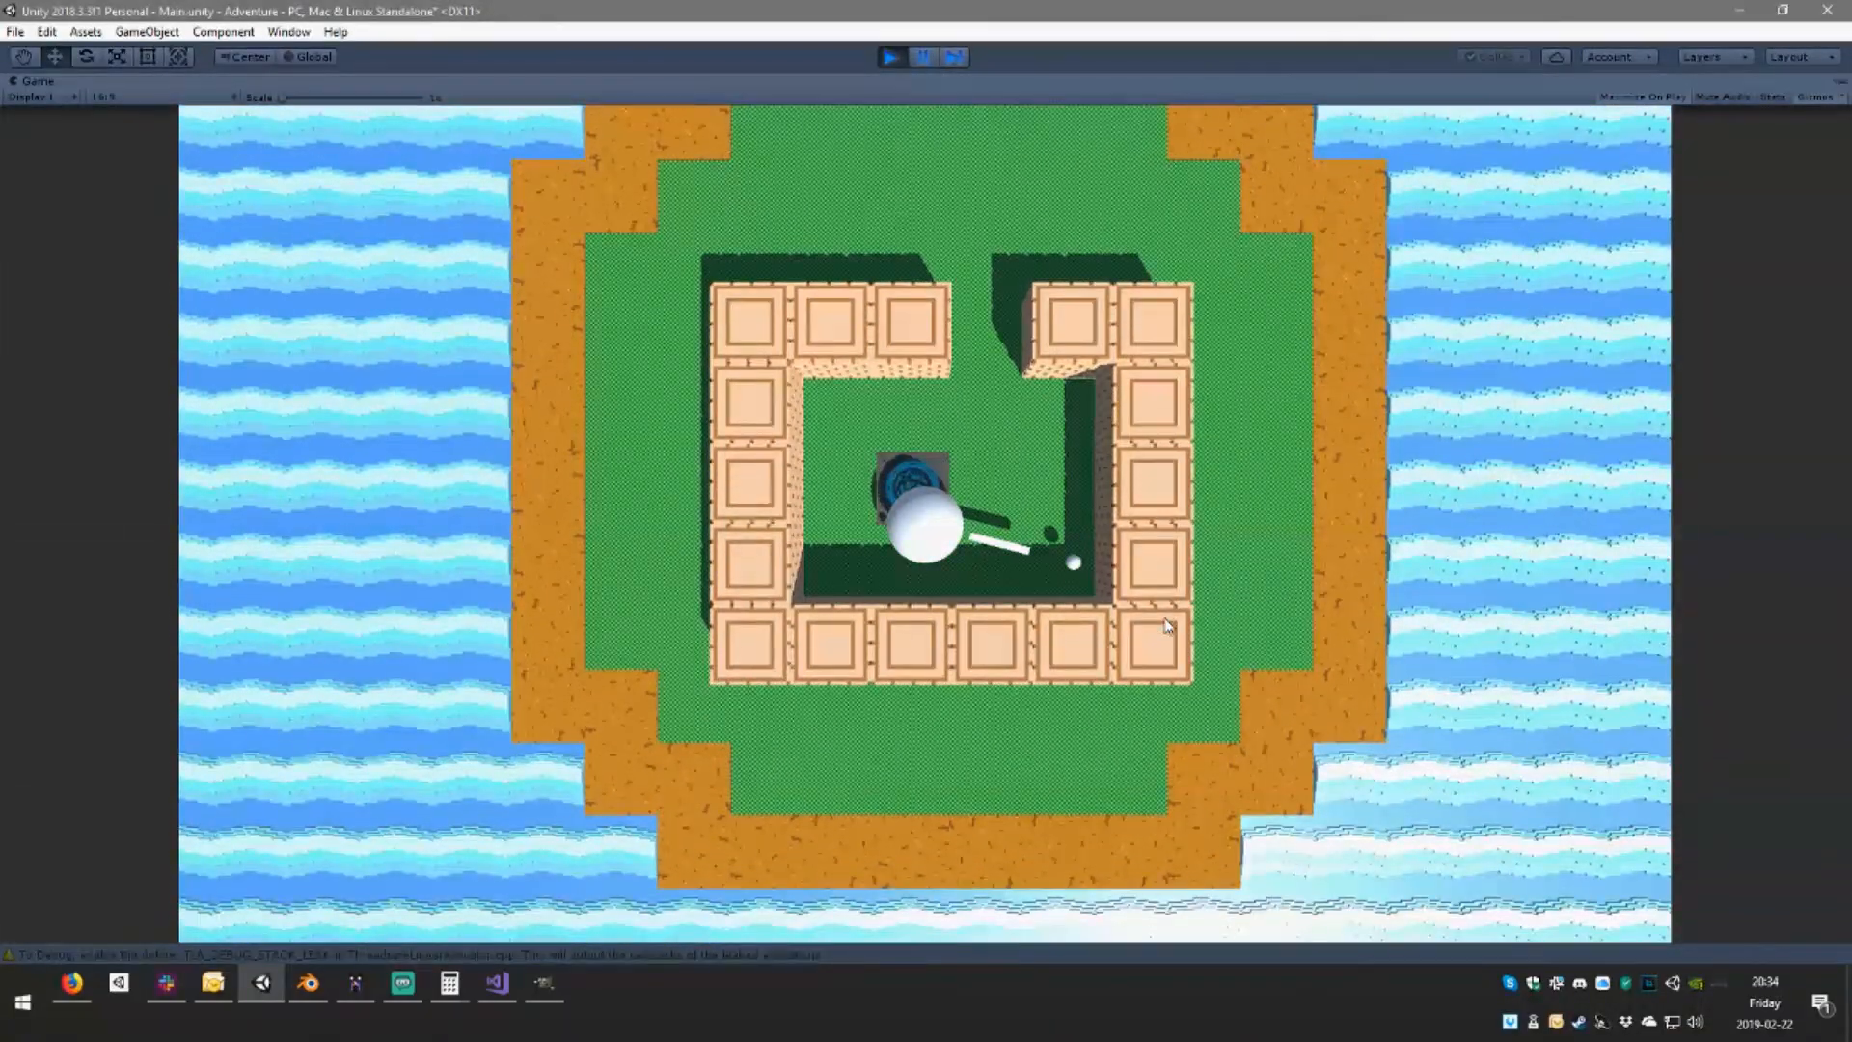
Nudge the player repeatedly from side to side next to the rune tile
key("d")
key("a")
key("d")
key("a")
key("d")
key("a")
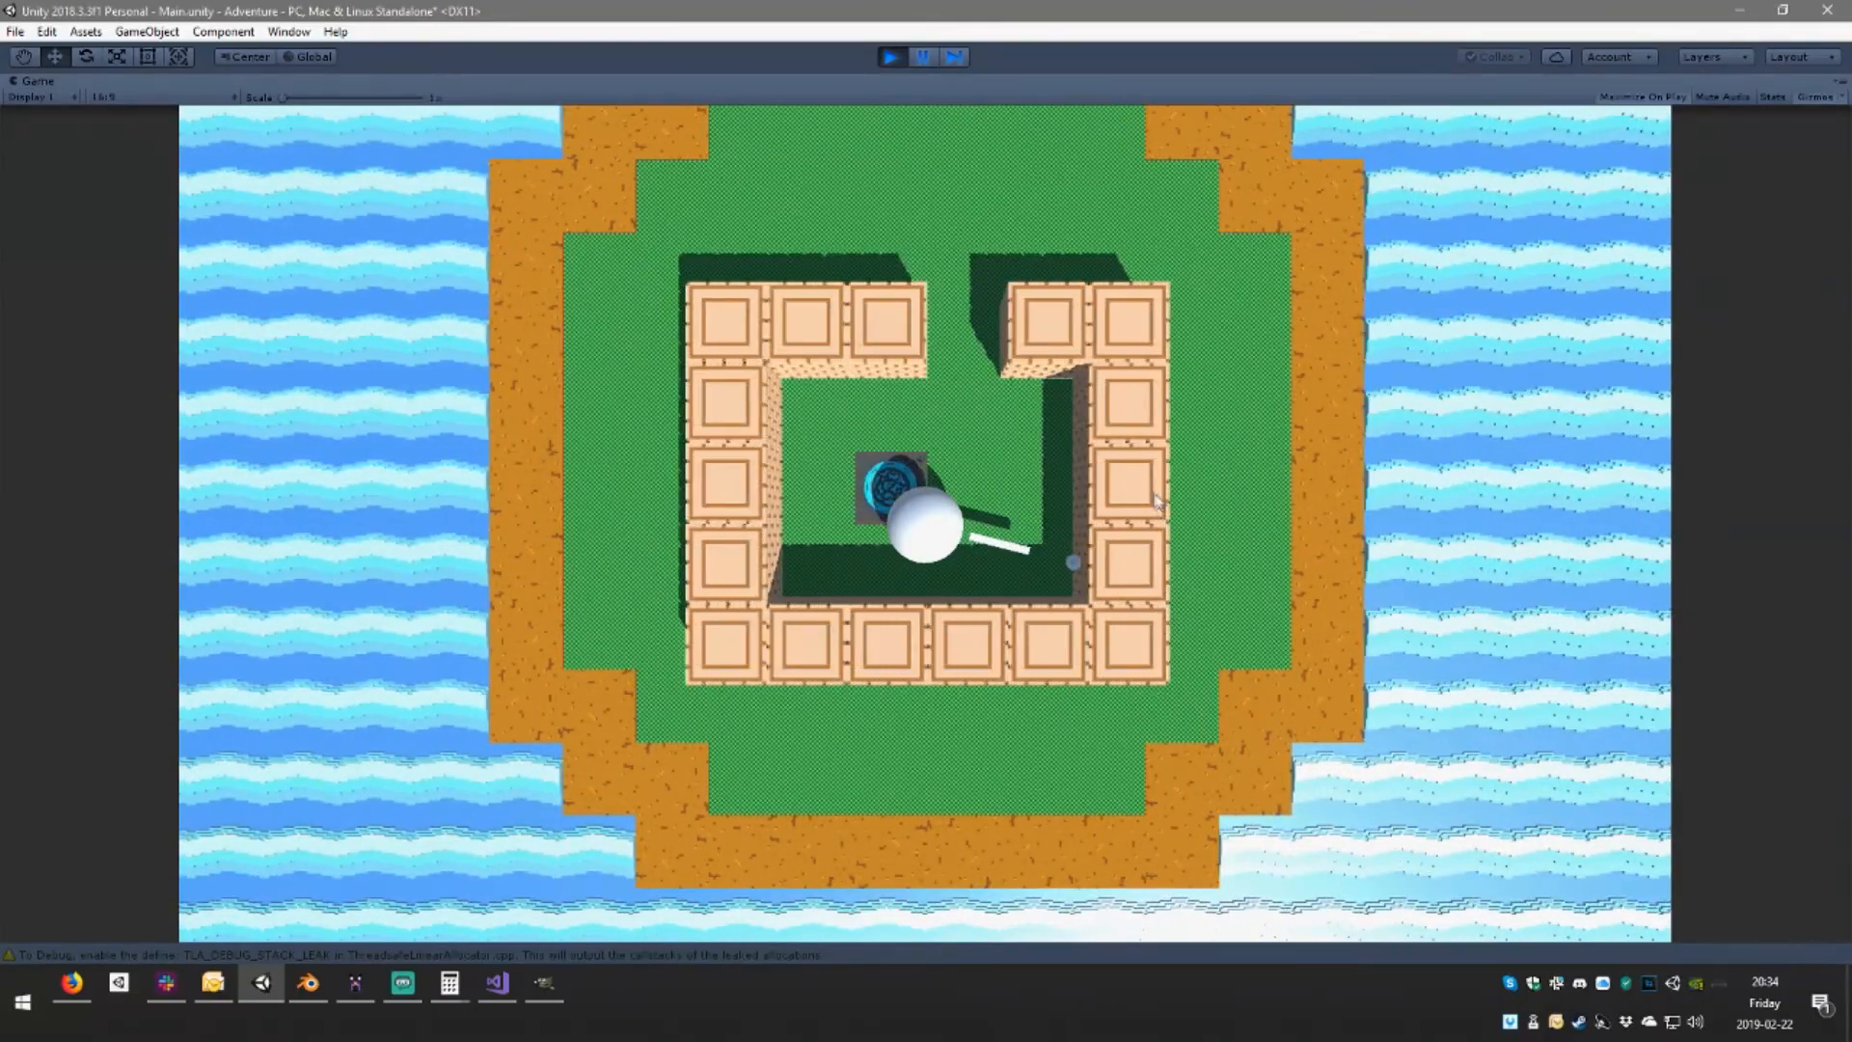
Move the player up through the island room's doorway and stop the playtest
key("w")
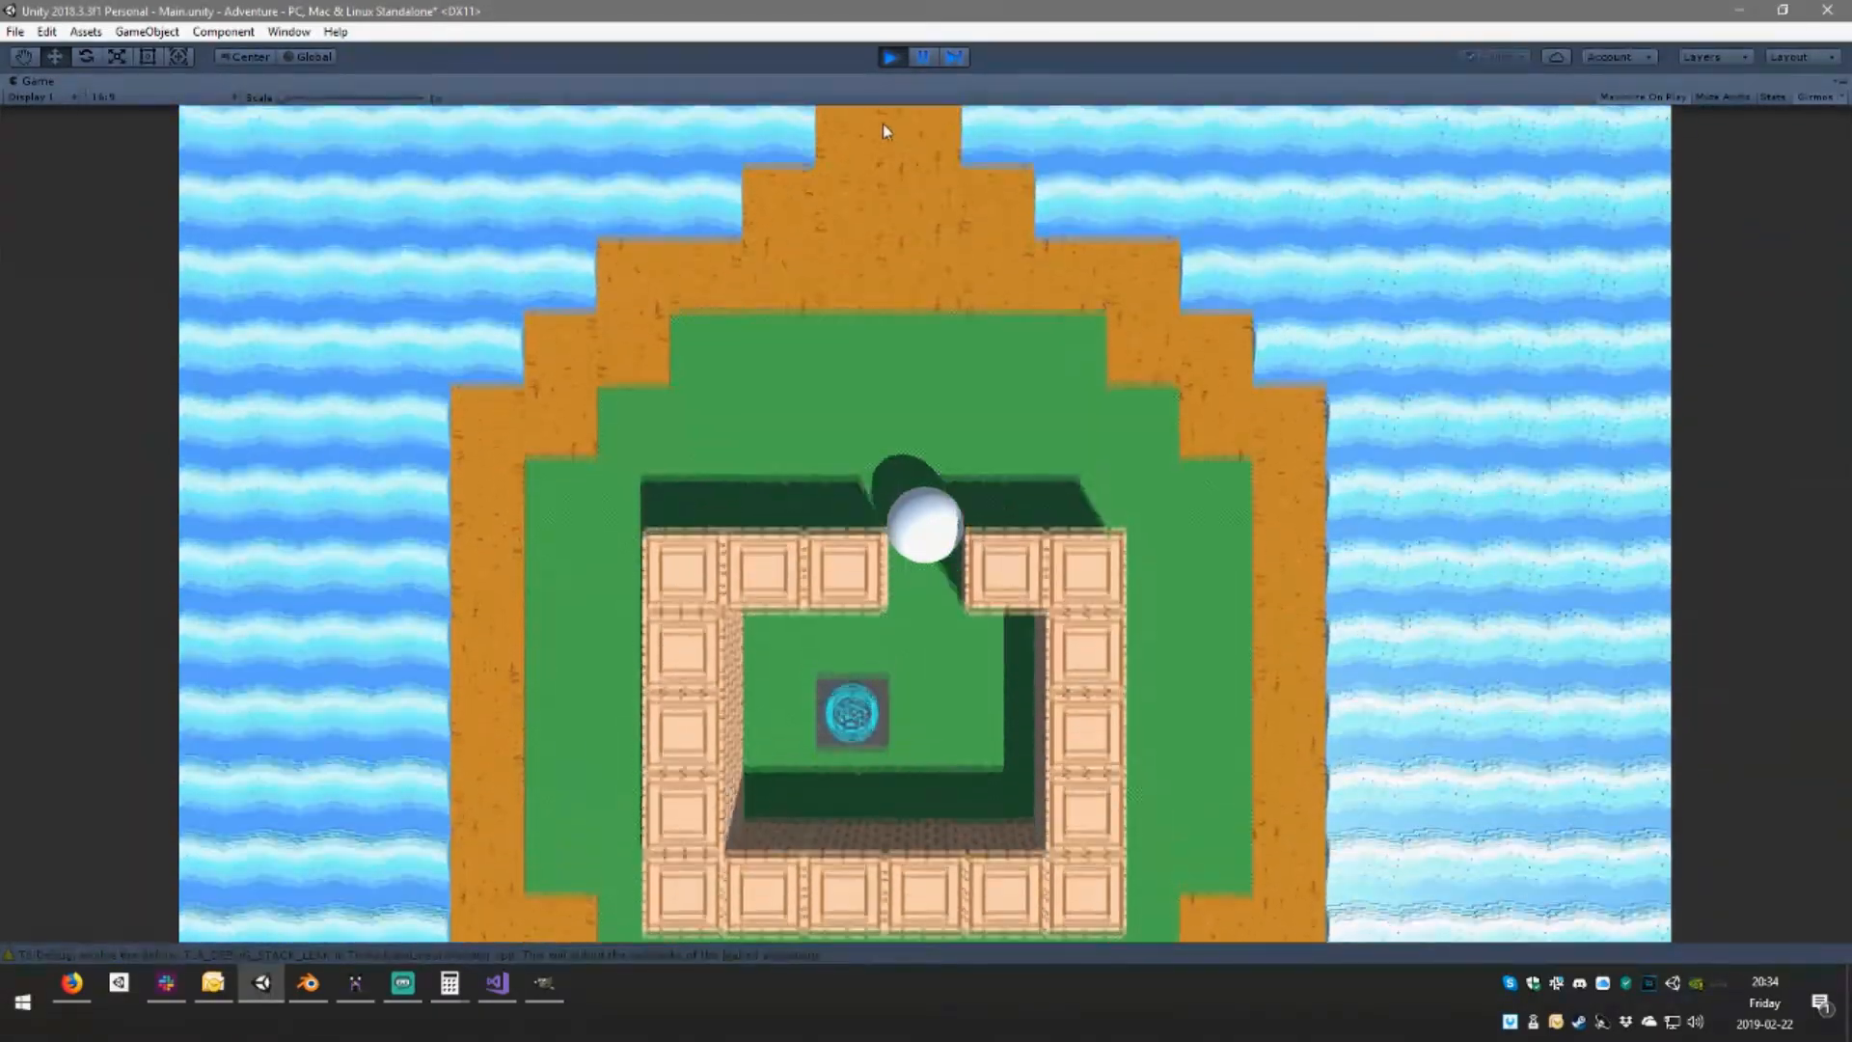
key("w")
key("ctrl+p")
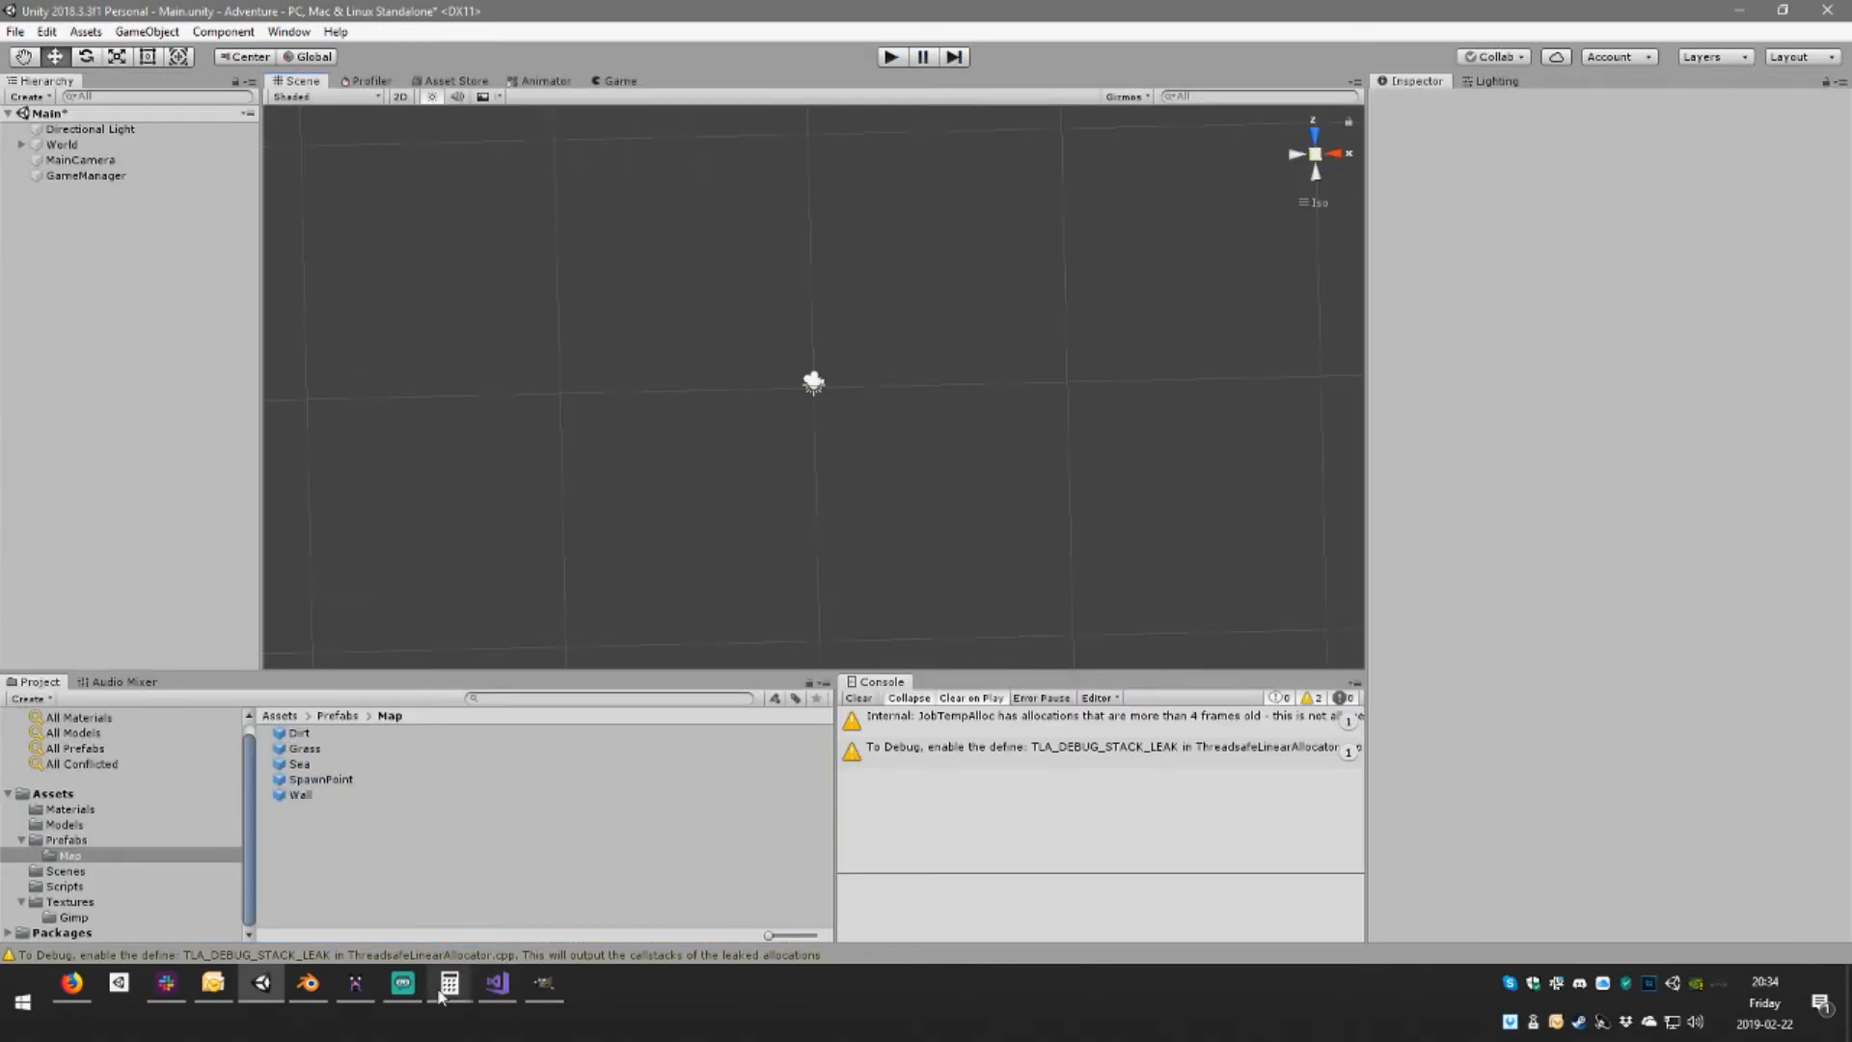
Switch to Blender, show the Dirt tile's layer and select the Dirt mesh's green base face in Edit Mode
left_click(497, 994)
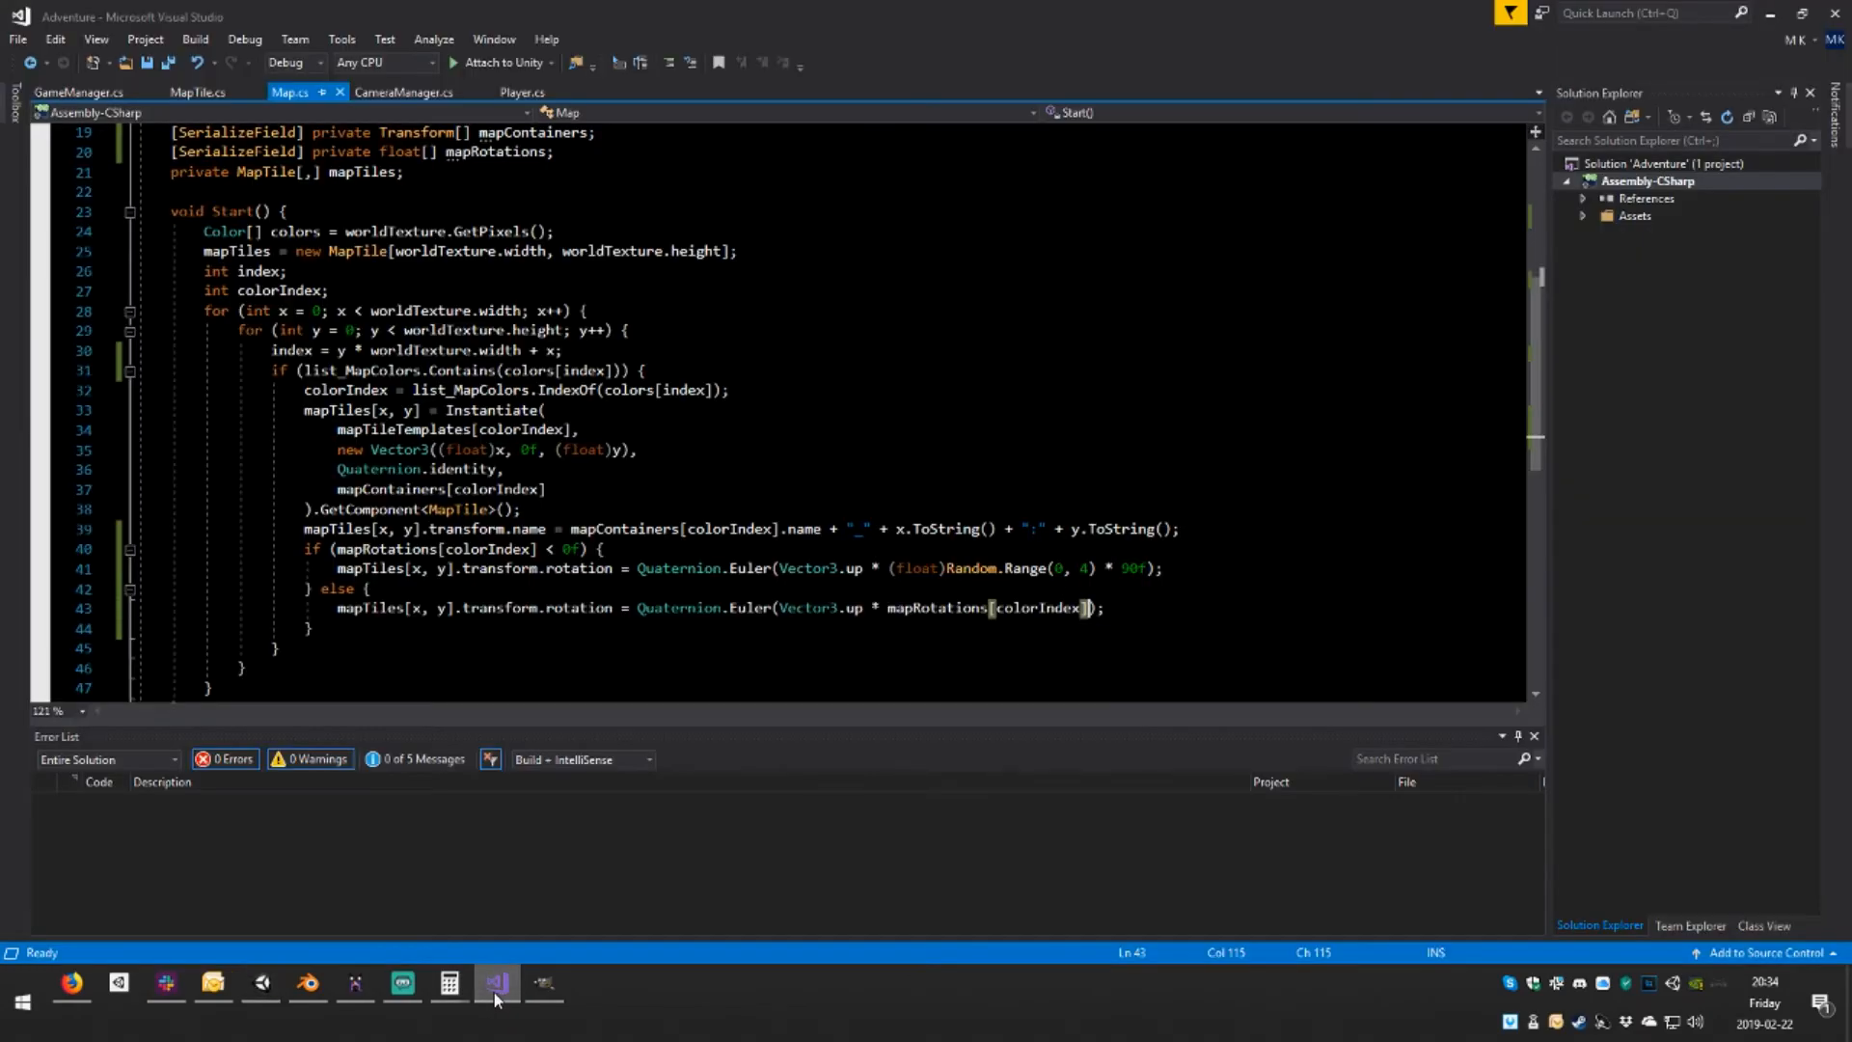
left_click(318, 996)
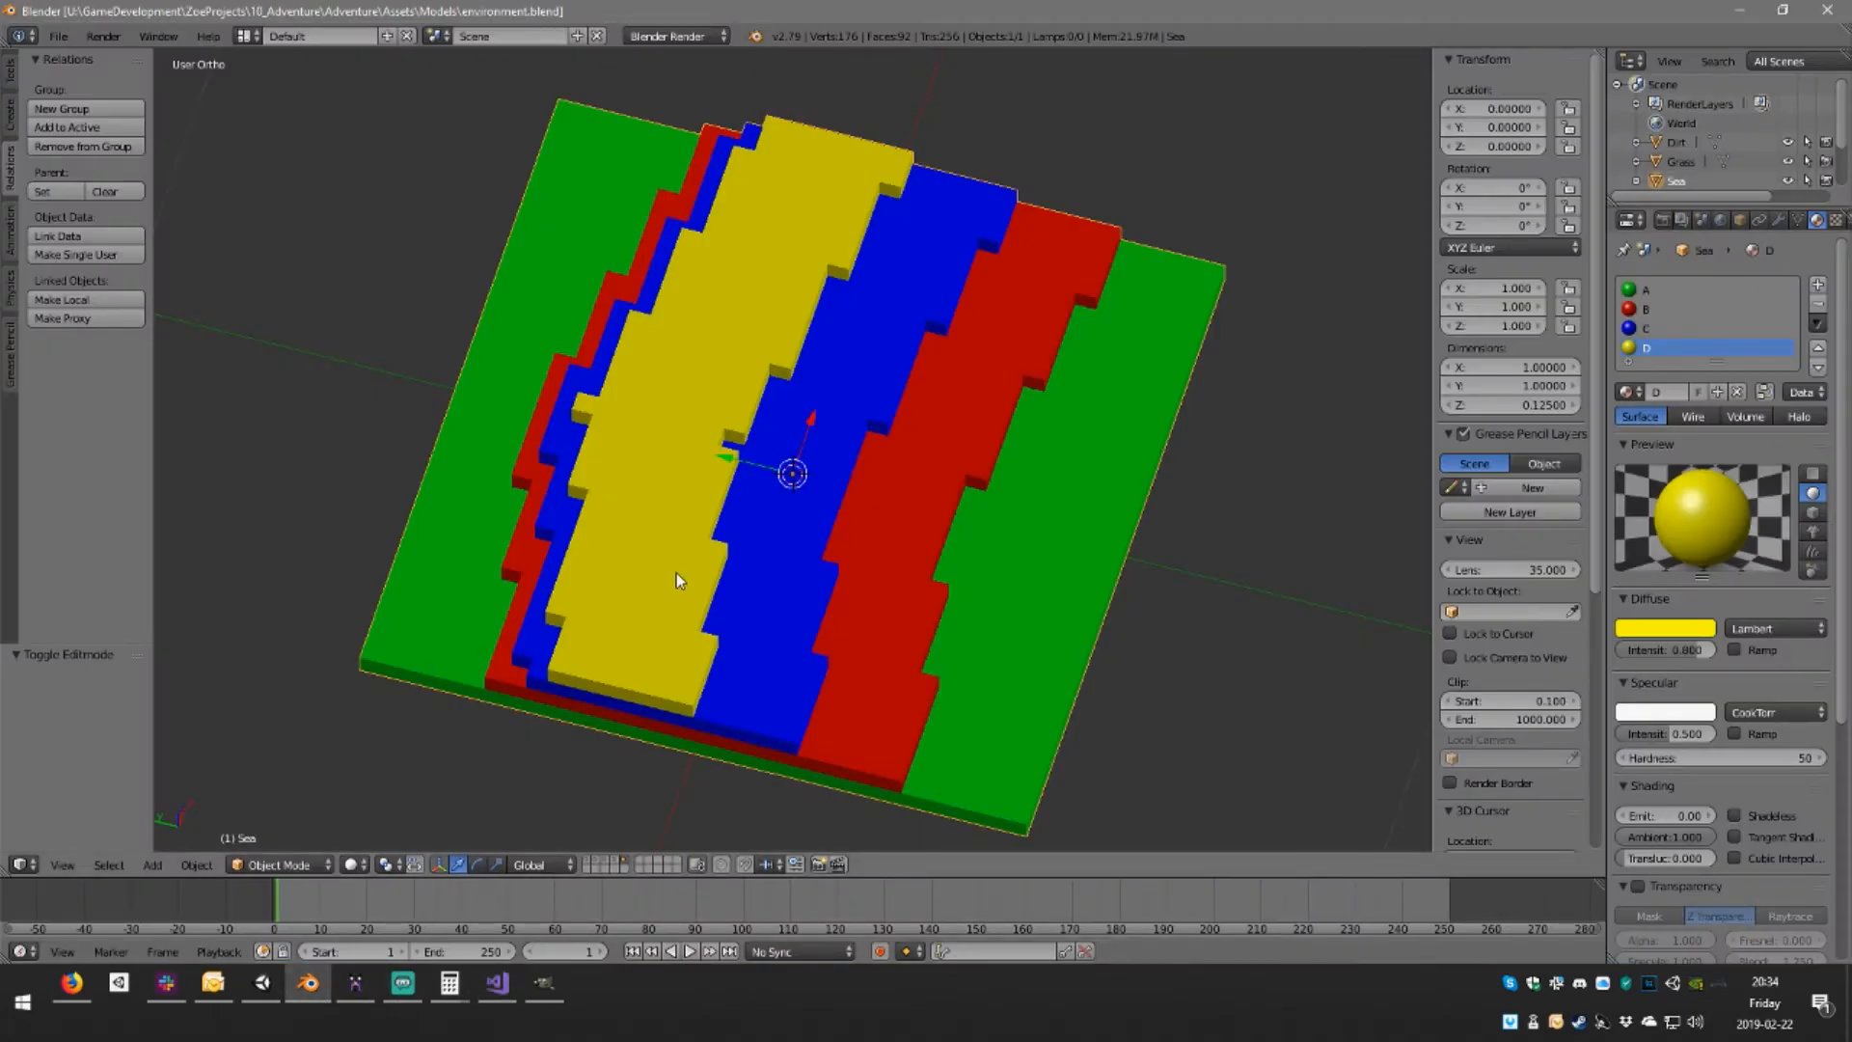
left_click(618, 863)
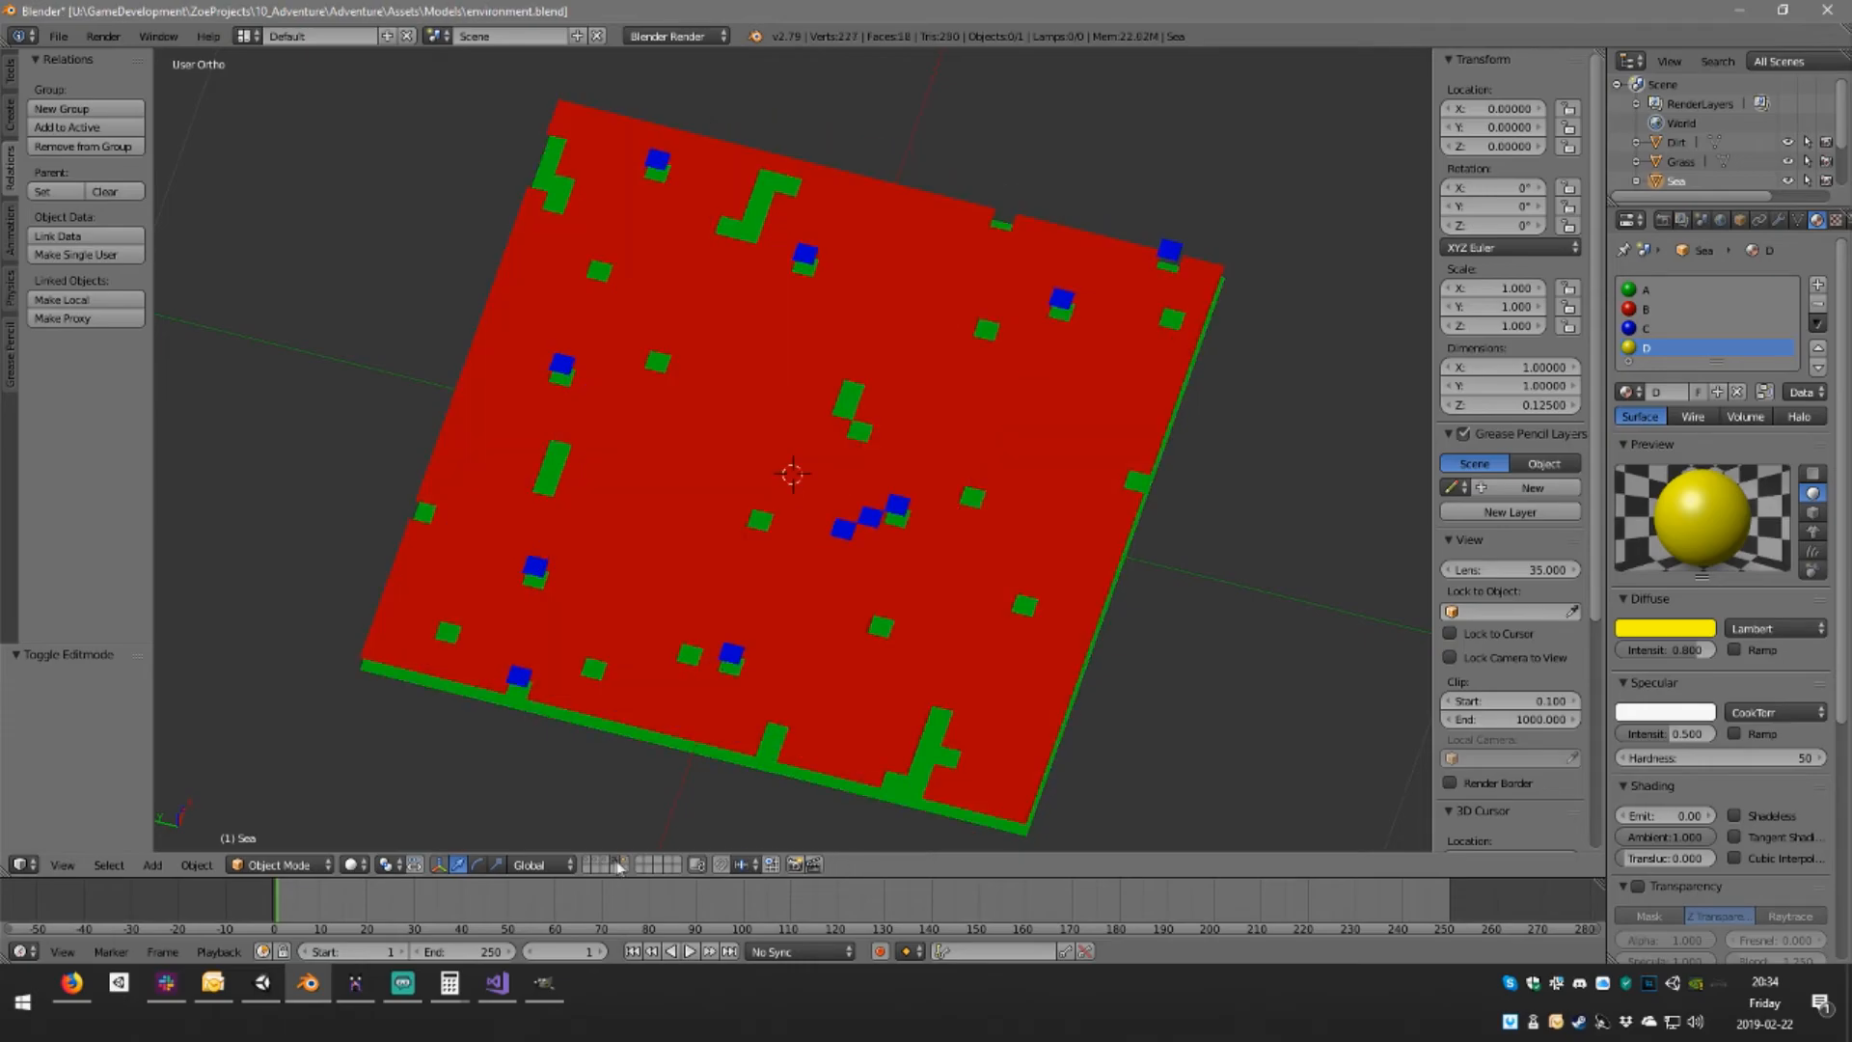
middle_click_drag(892, 745, 921, 661)
right_click(918, 612)
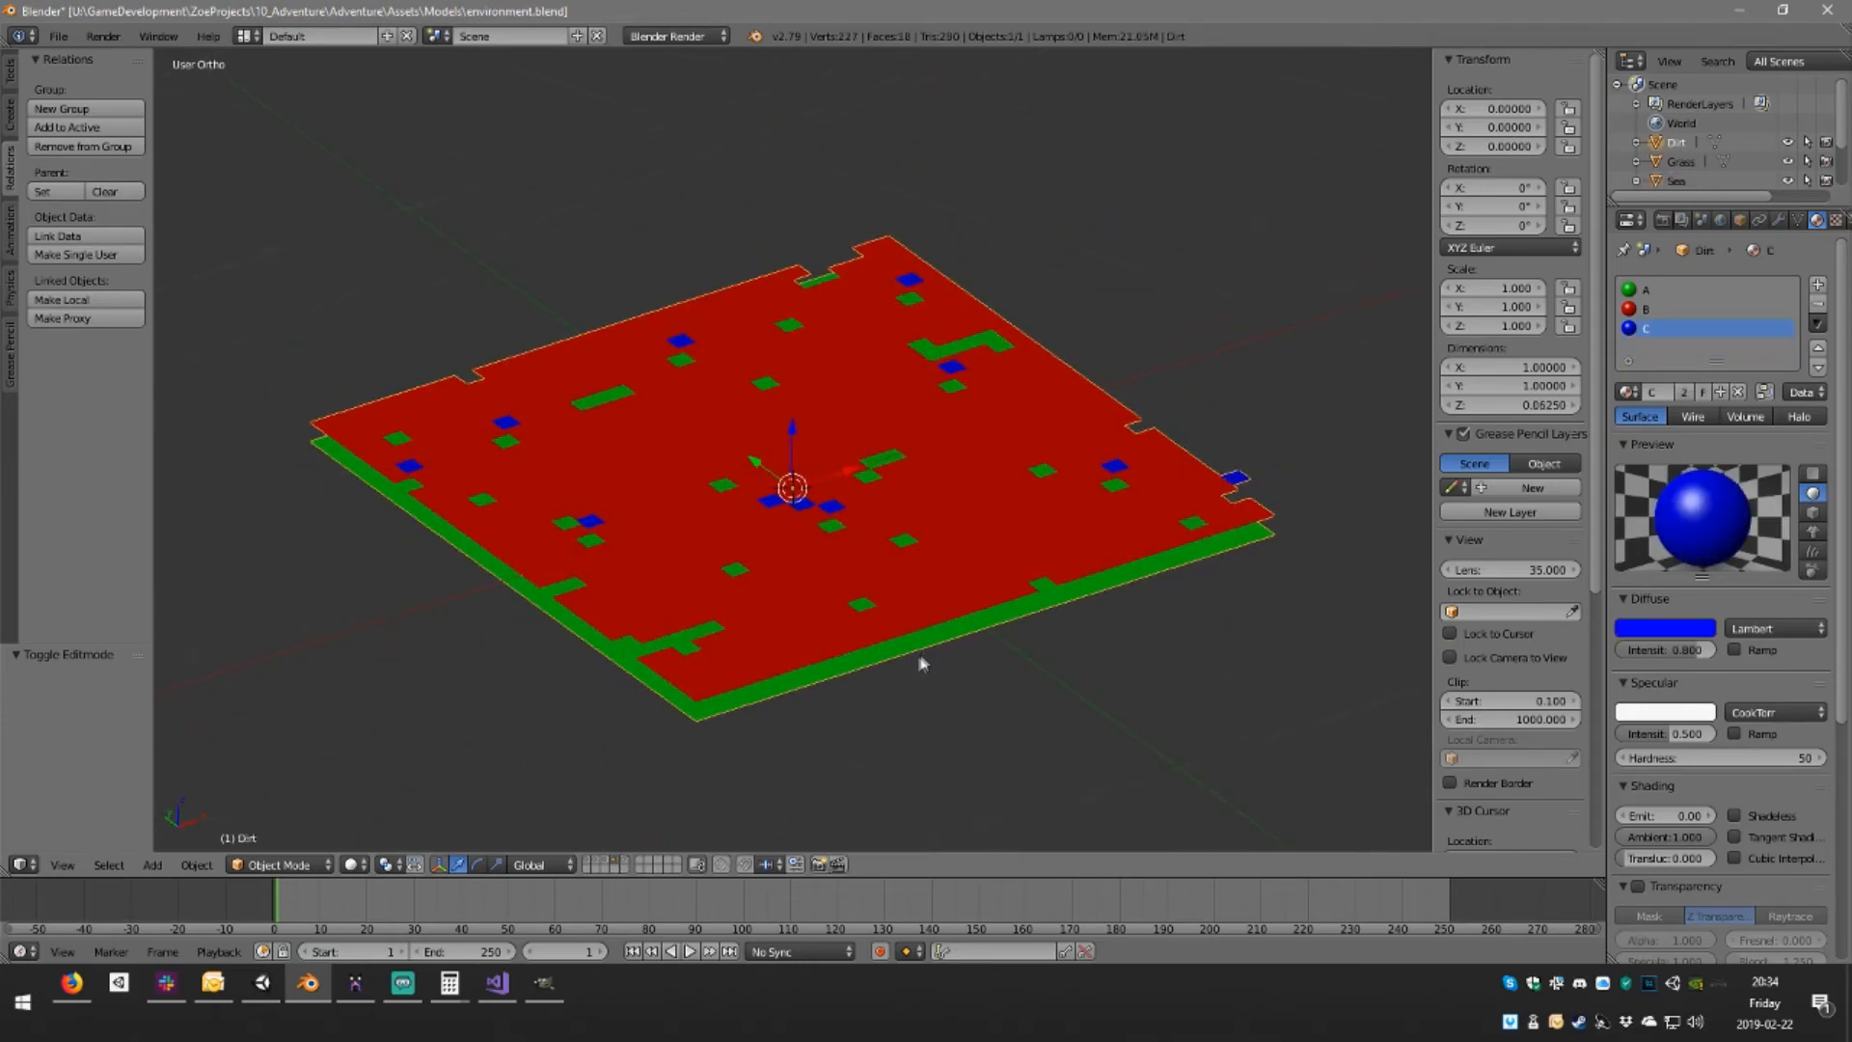
scroll(918, 661, "down", 3)
key("Tab")
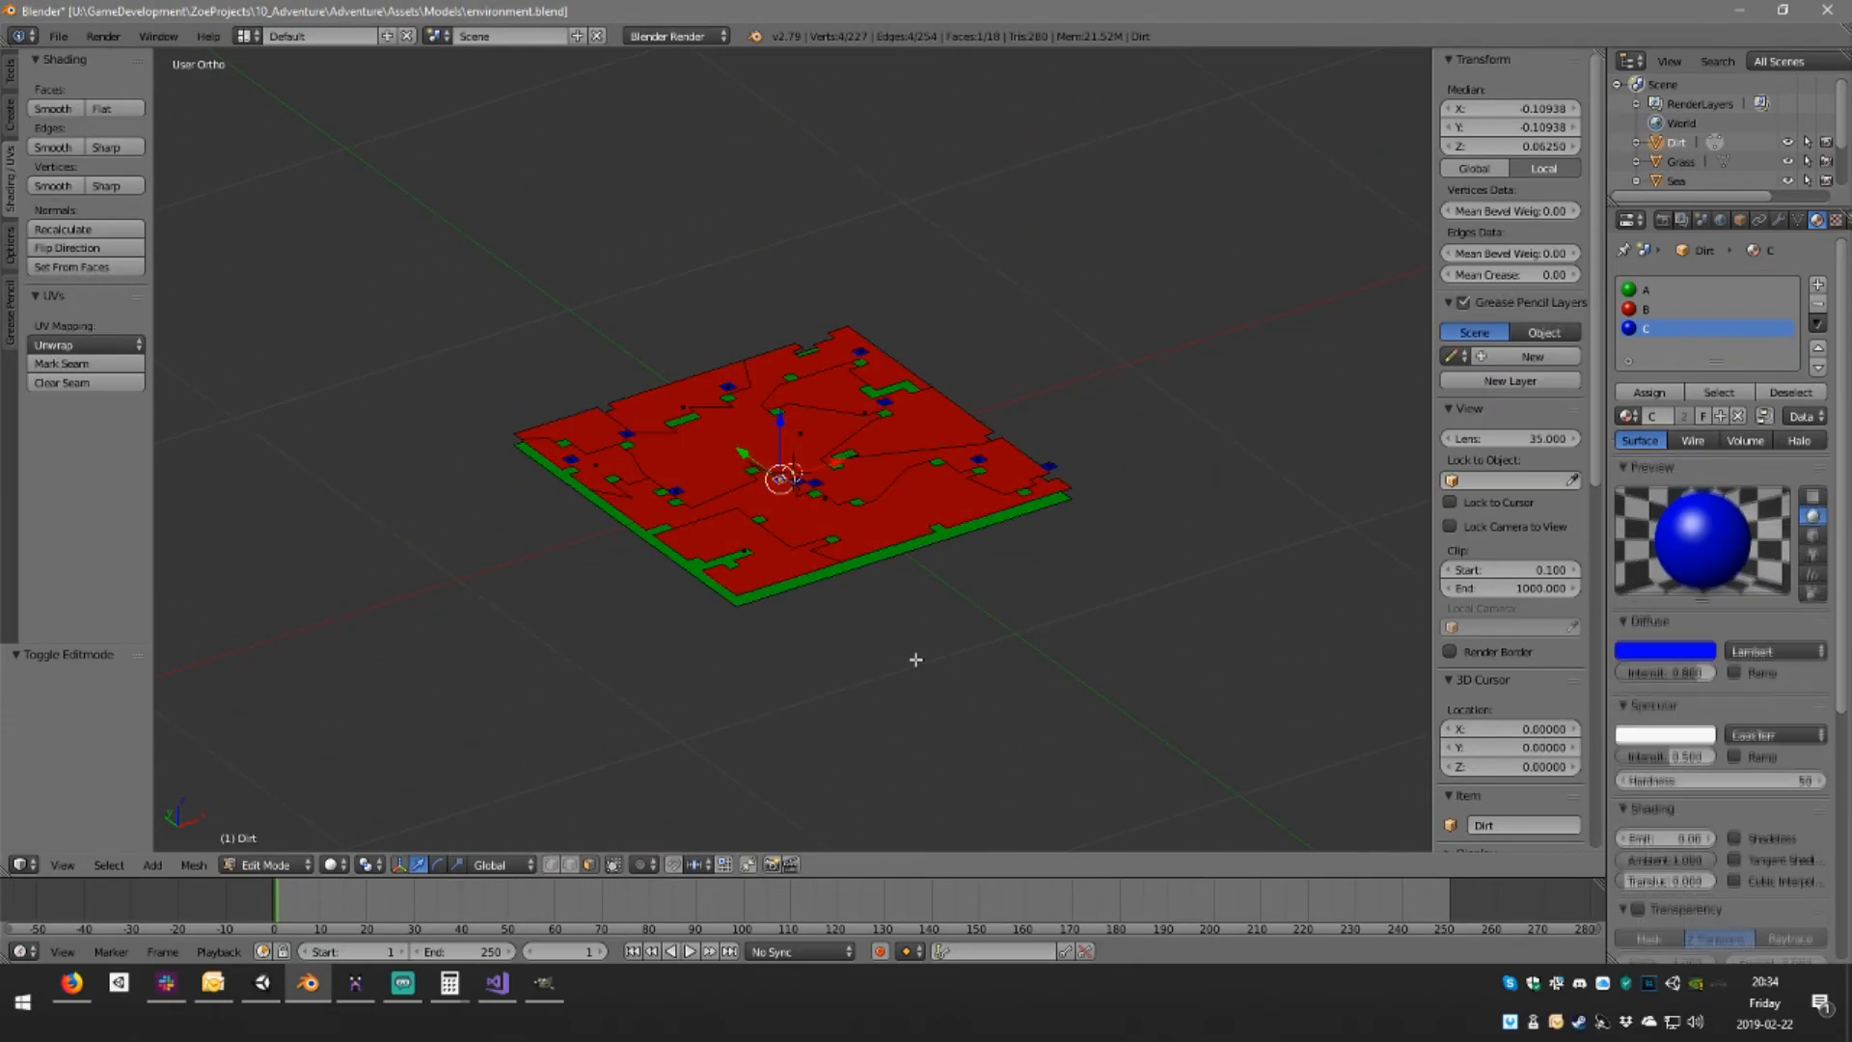
right_click(825, 576)
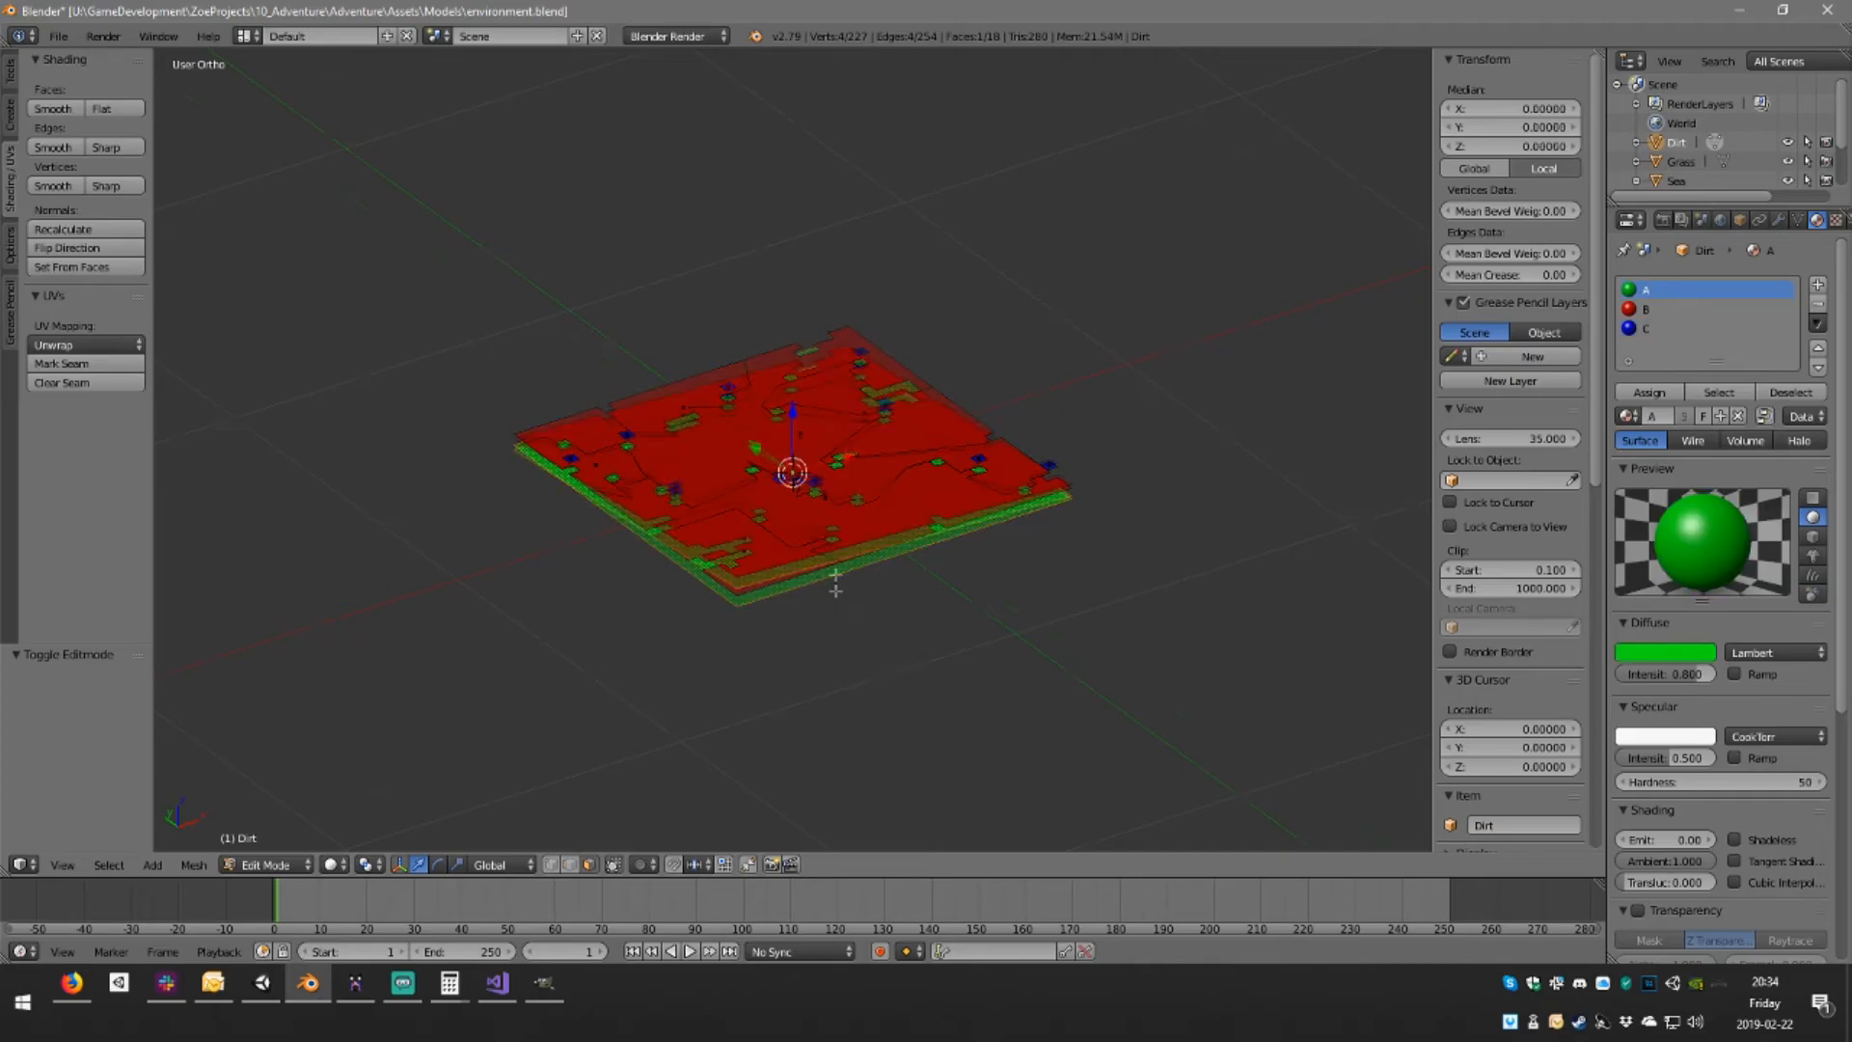
Extrude the Dirt tile's base face straight down and set its median Z to -1
key("KP_1")
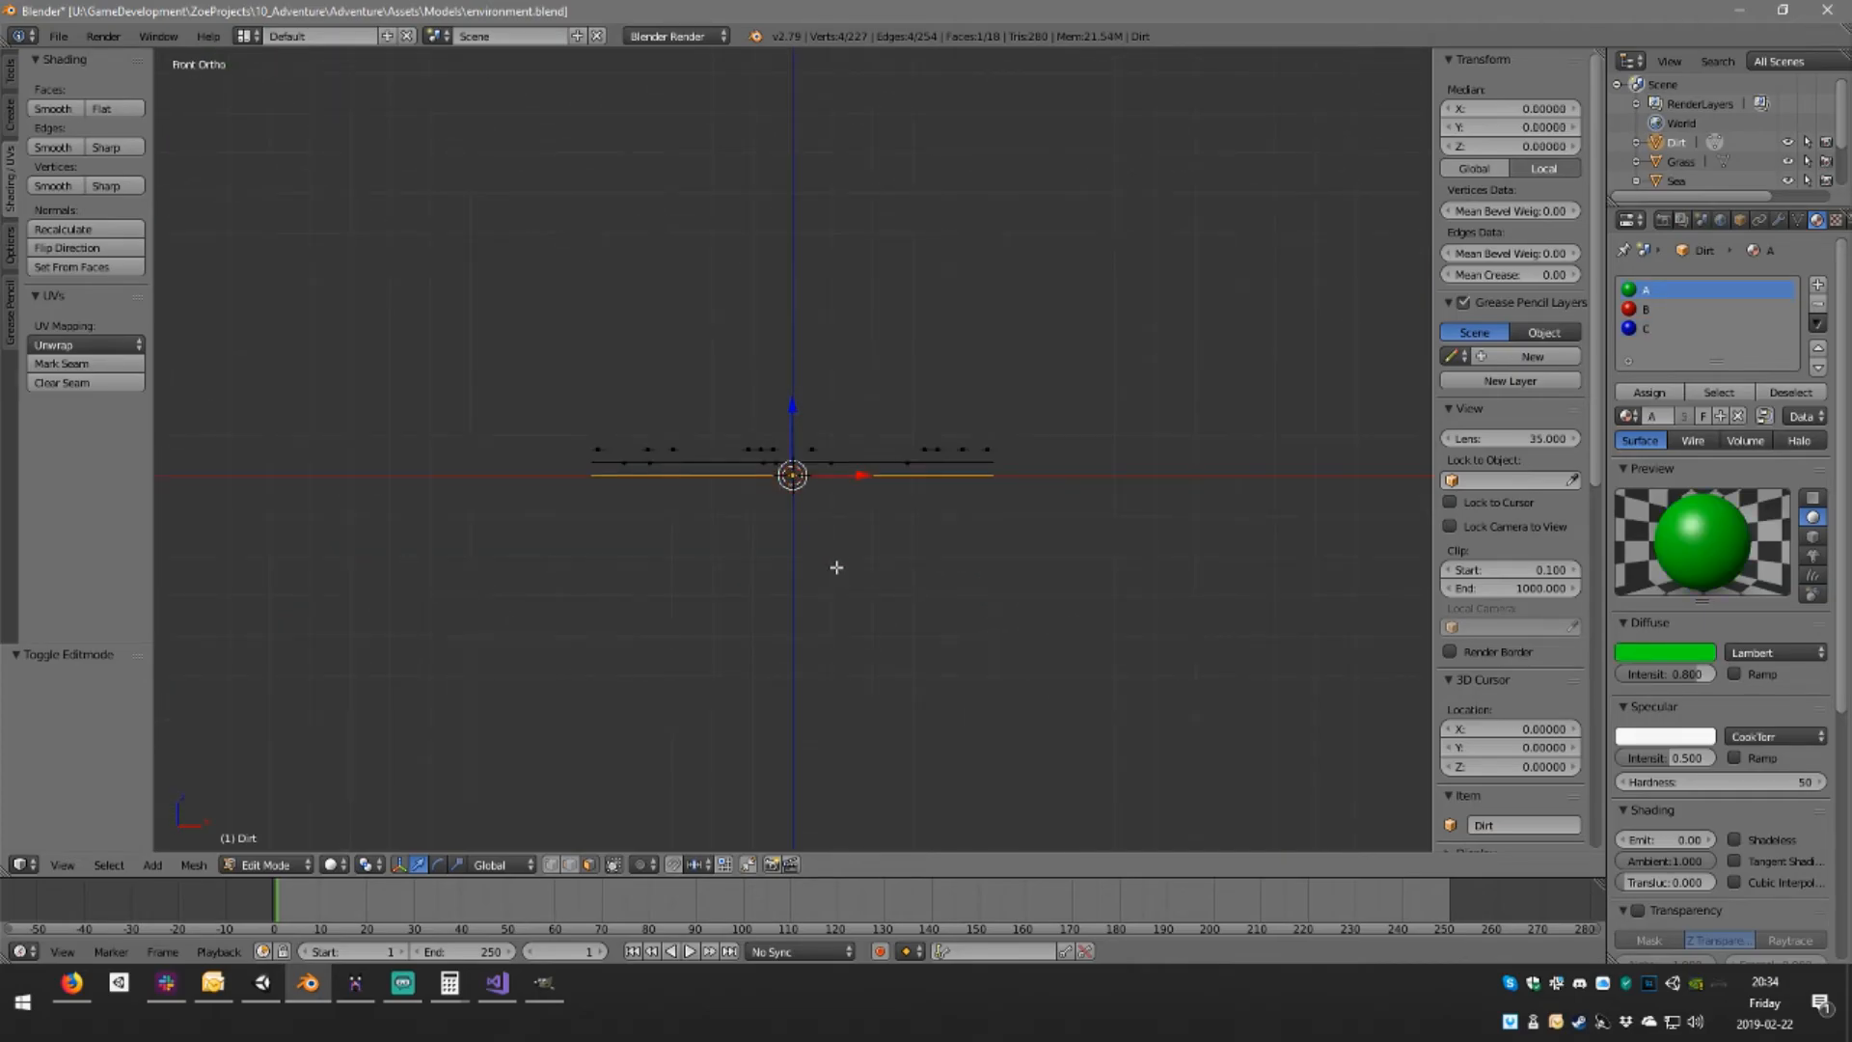
key("e")
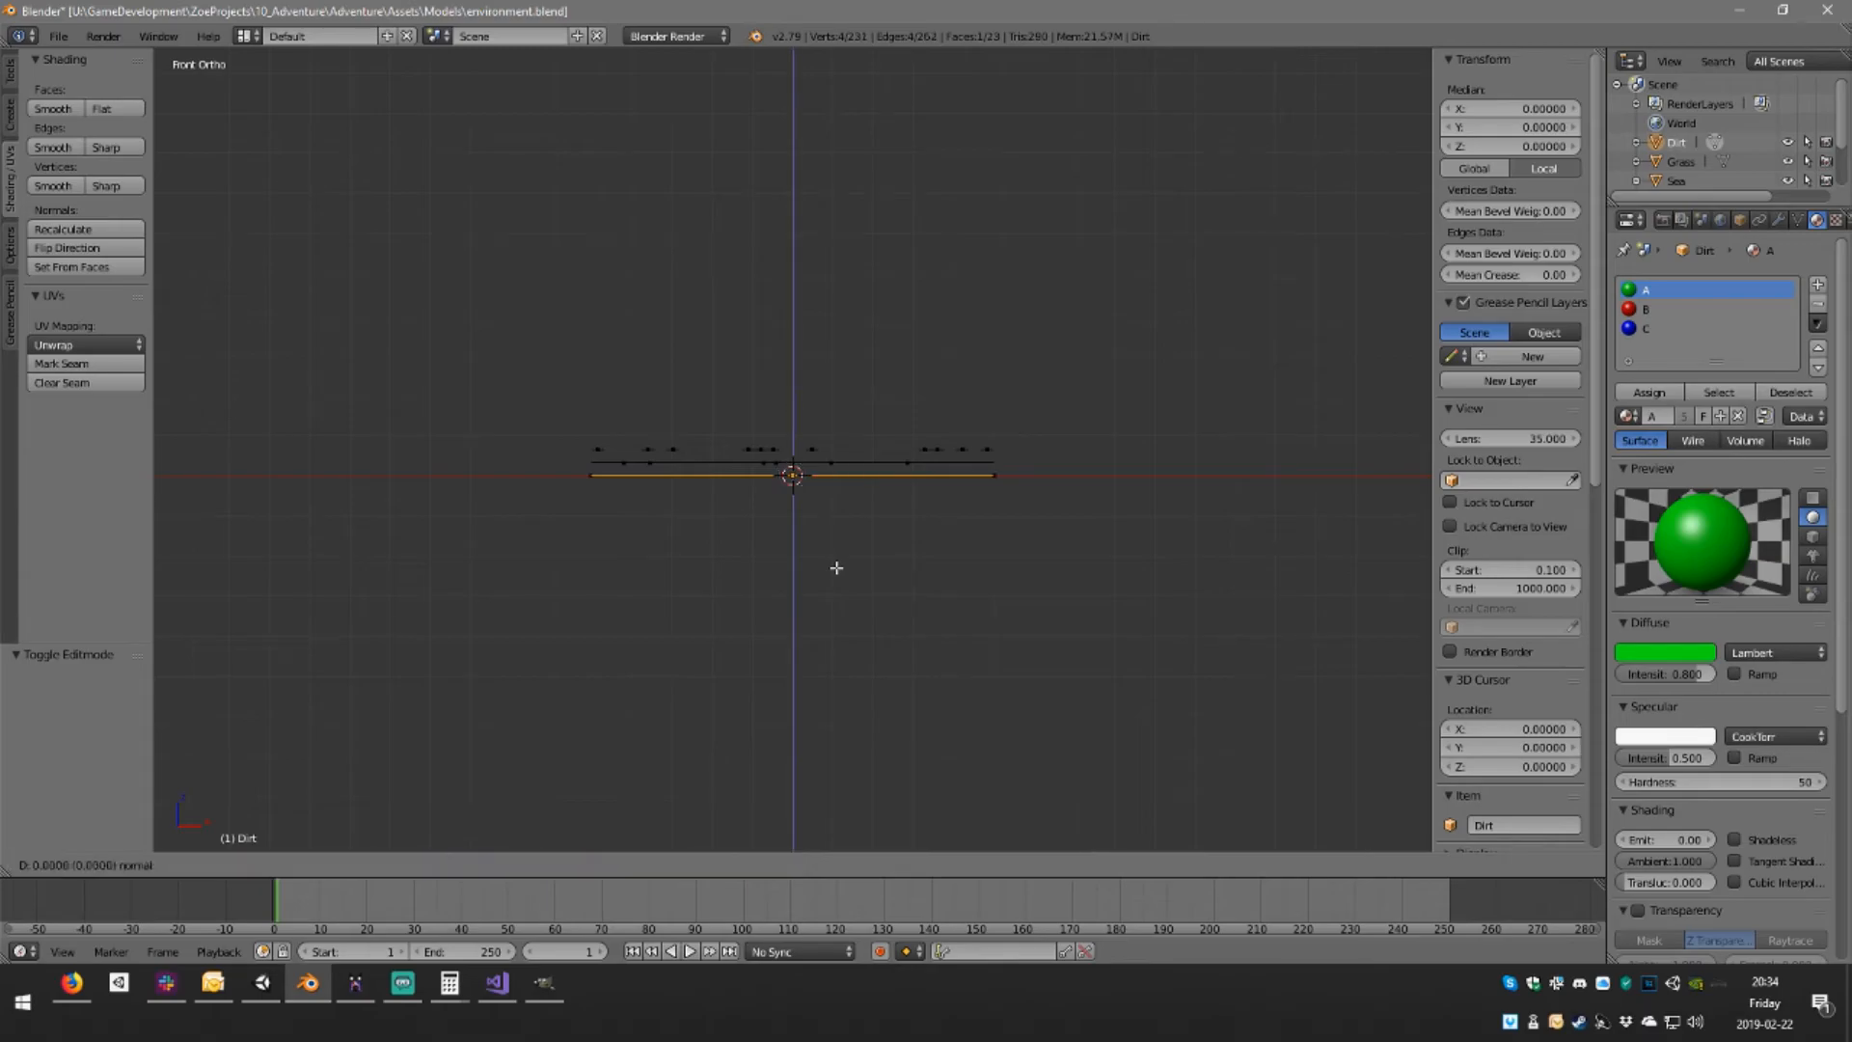
type("z")
type("x-1")
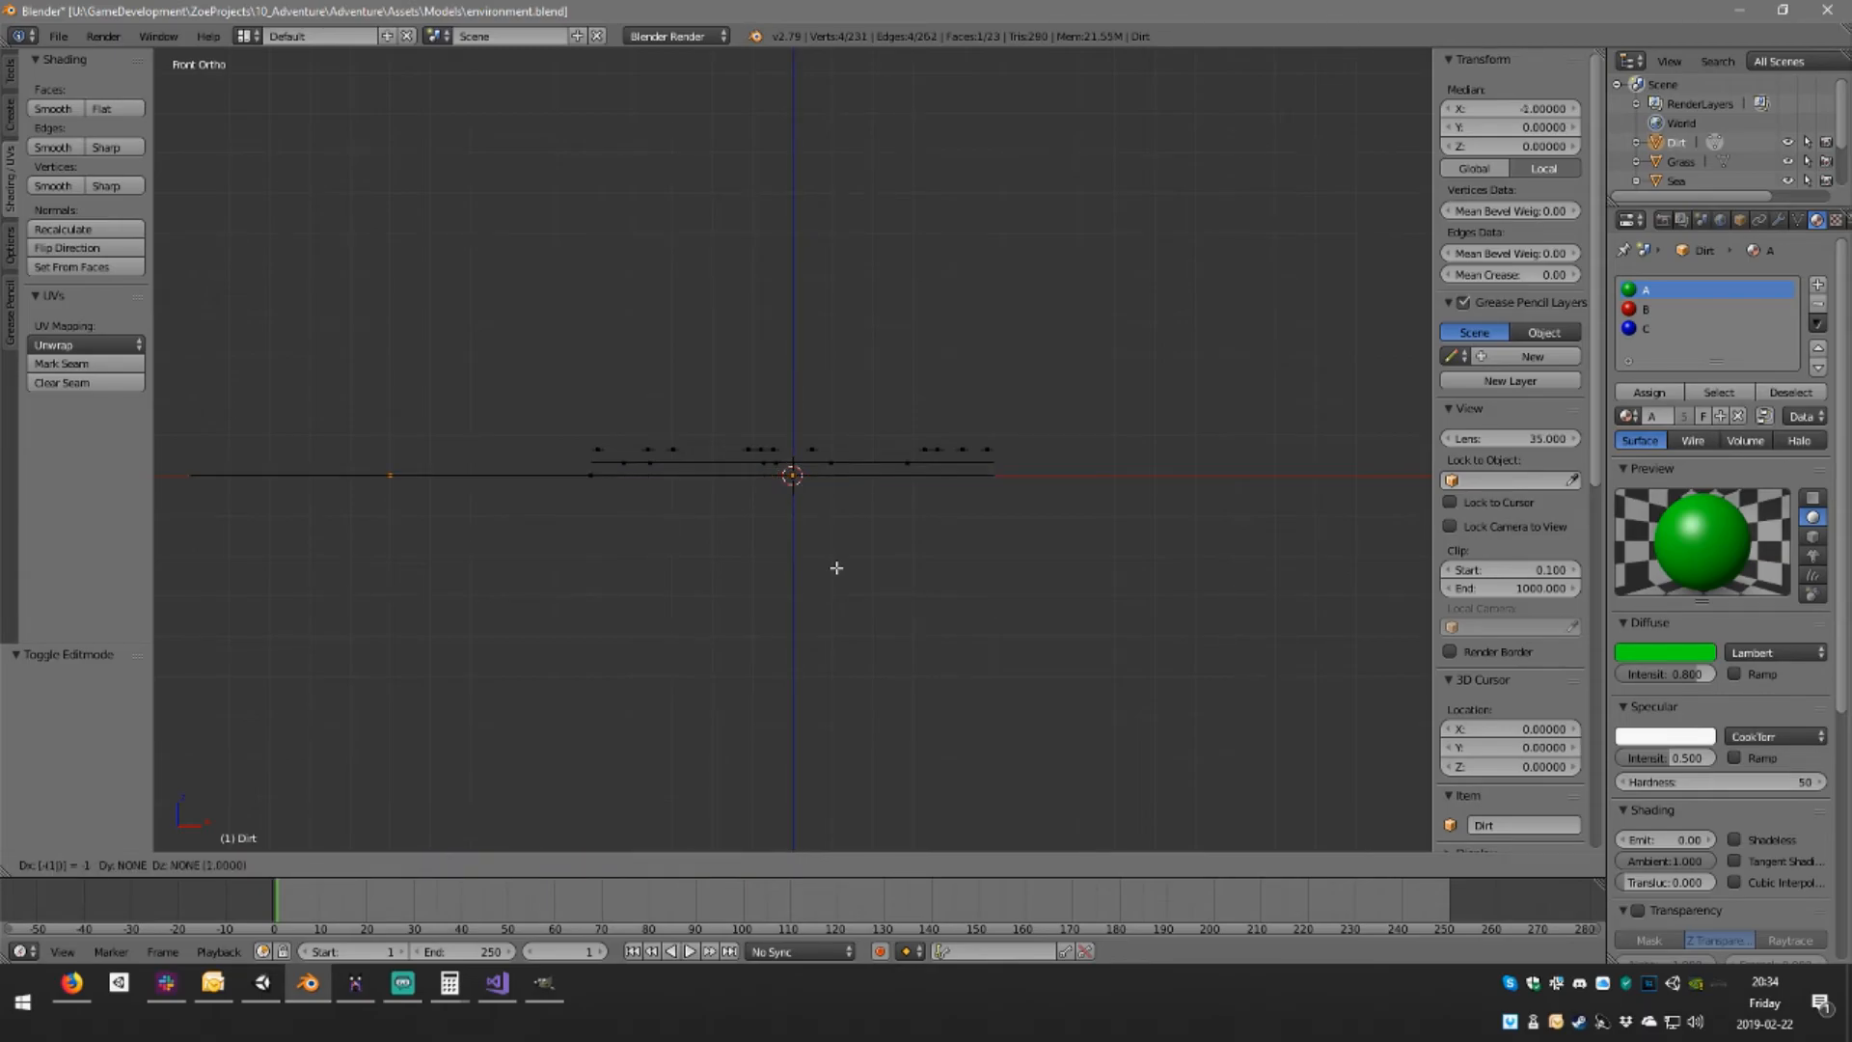
key("Escape")
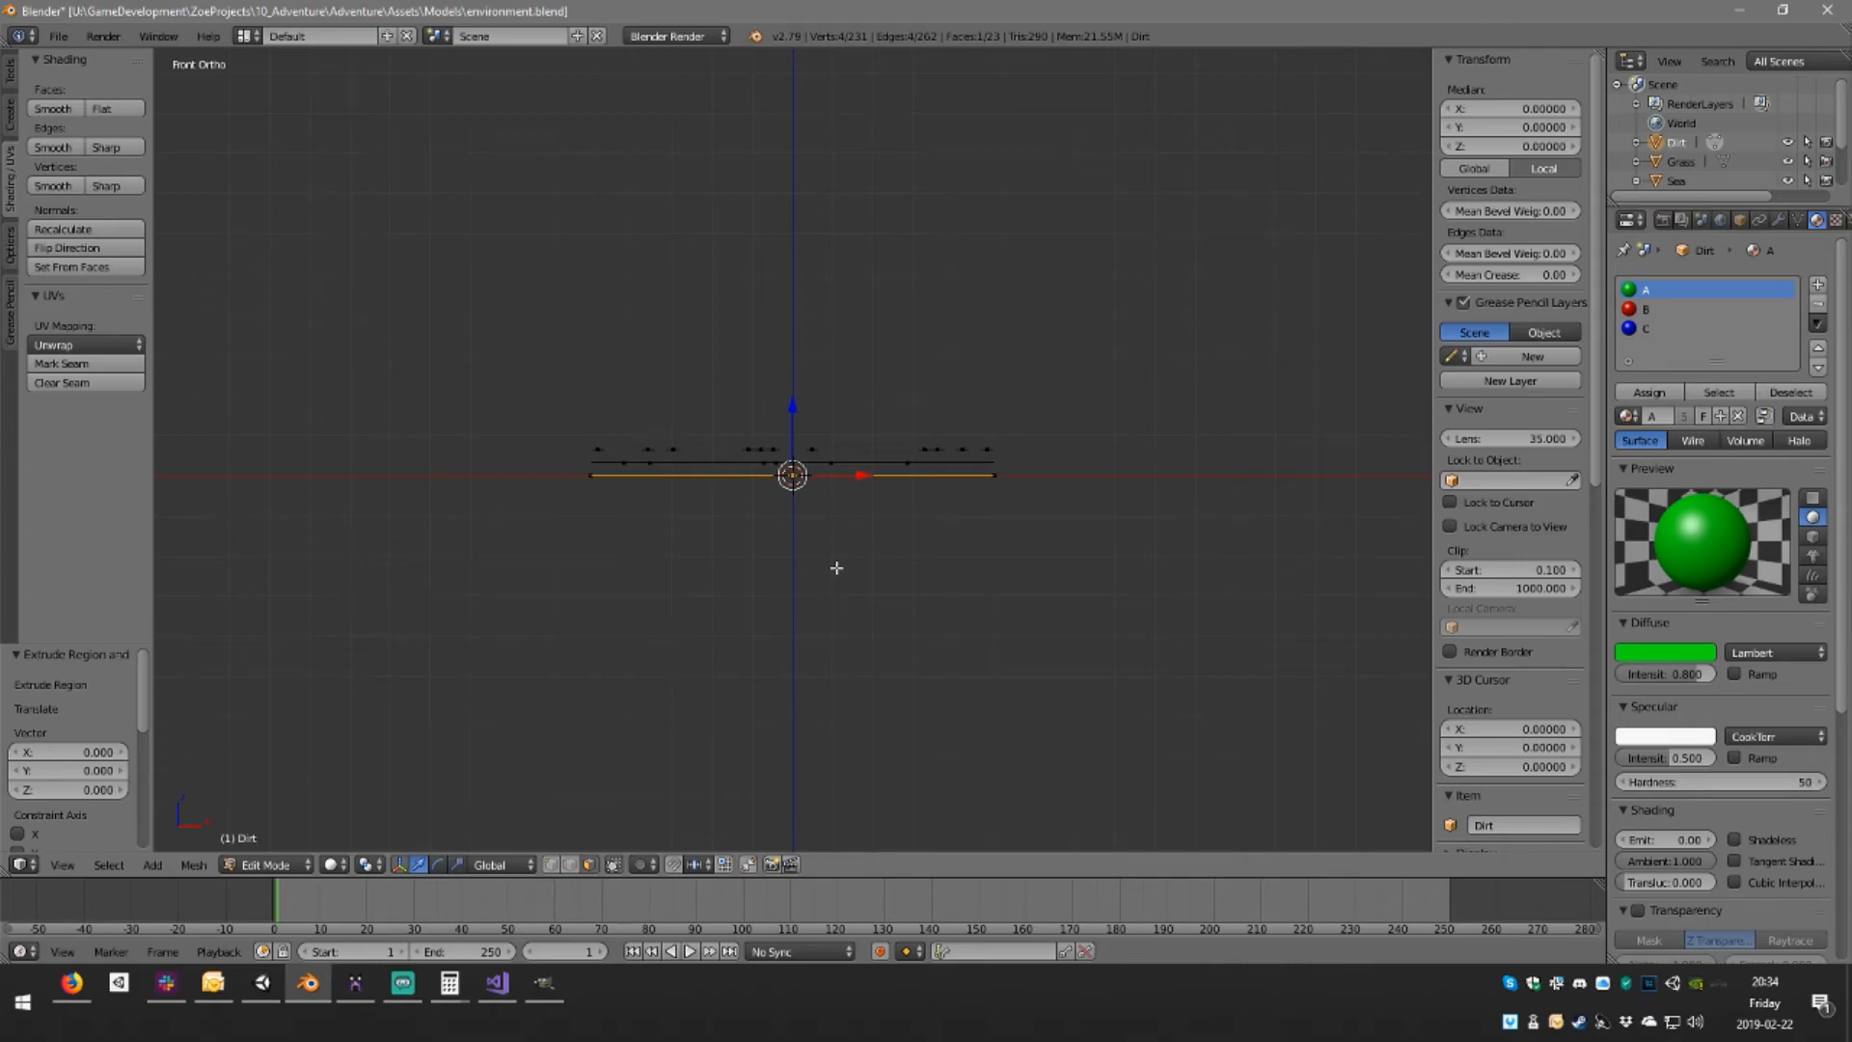
key("z")
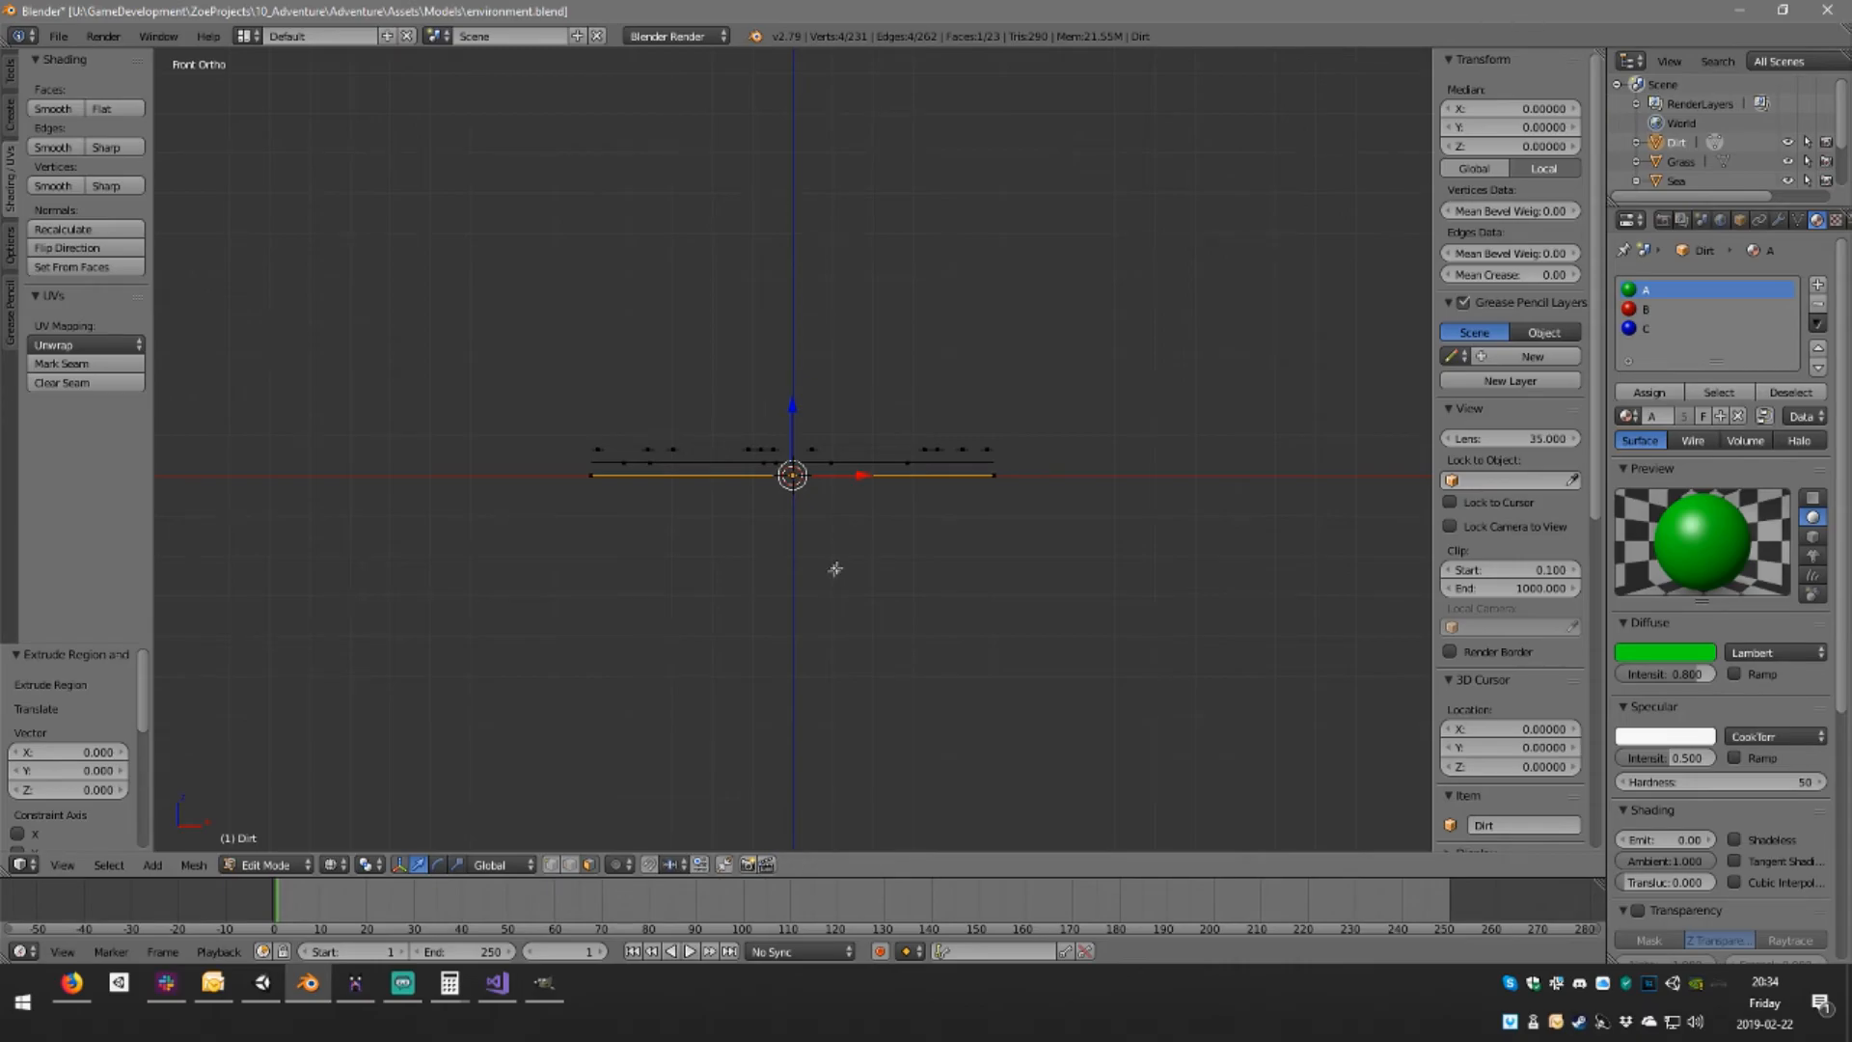
left_click_drag(797, 406, 813, 577)
left_click(1544, 147)
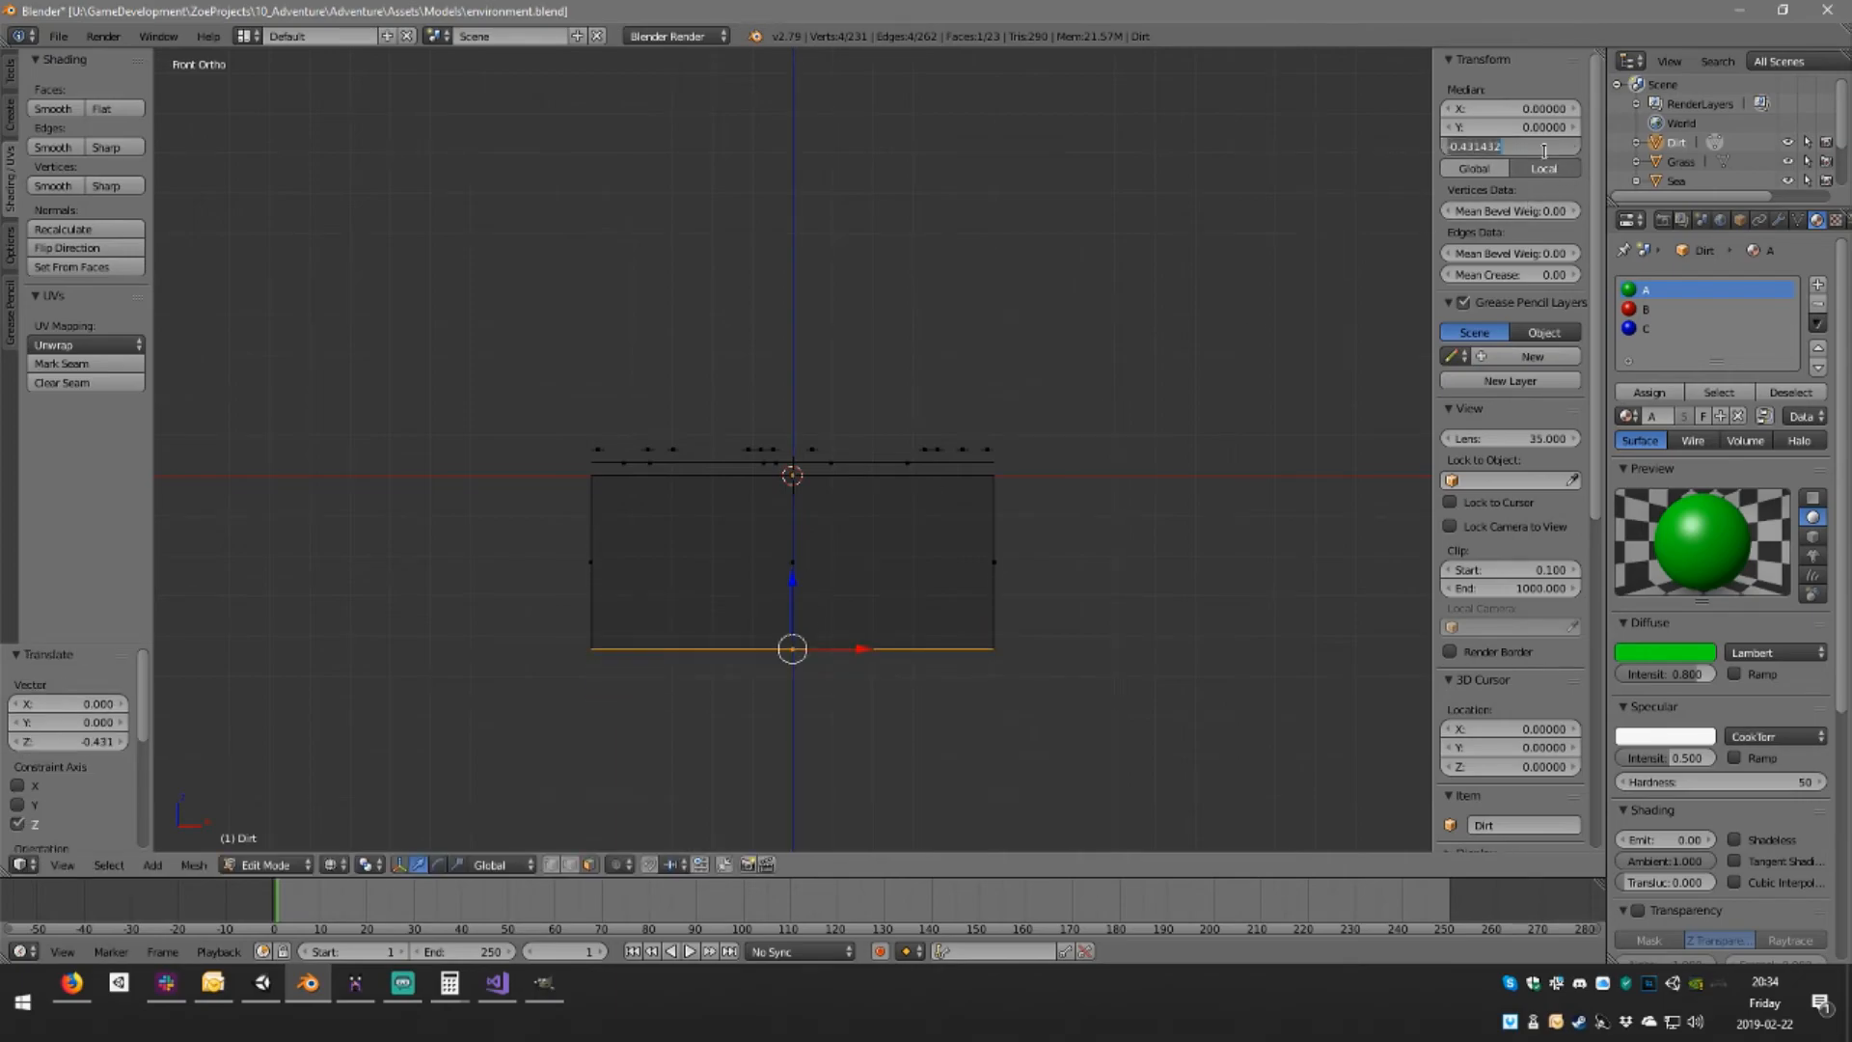
type("-1")
key("Return")
Delete the bottom face of the extruded Dirt block, save the file and leave Edit Mode
middle_click_drag(993, 405, 1026, 552)
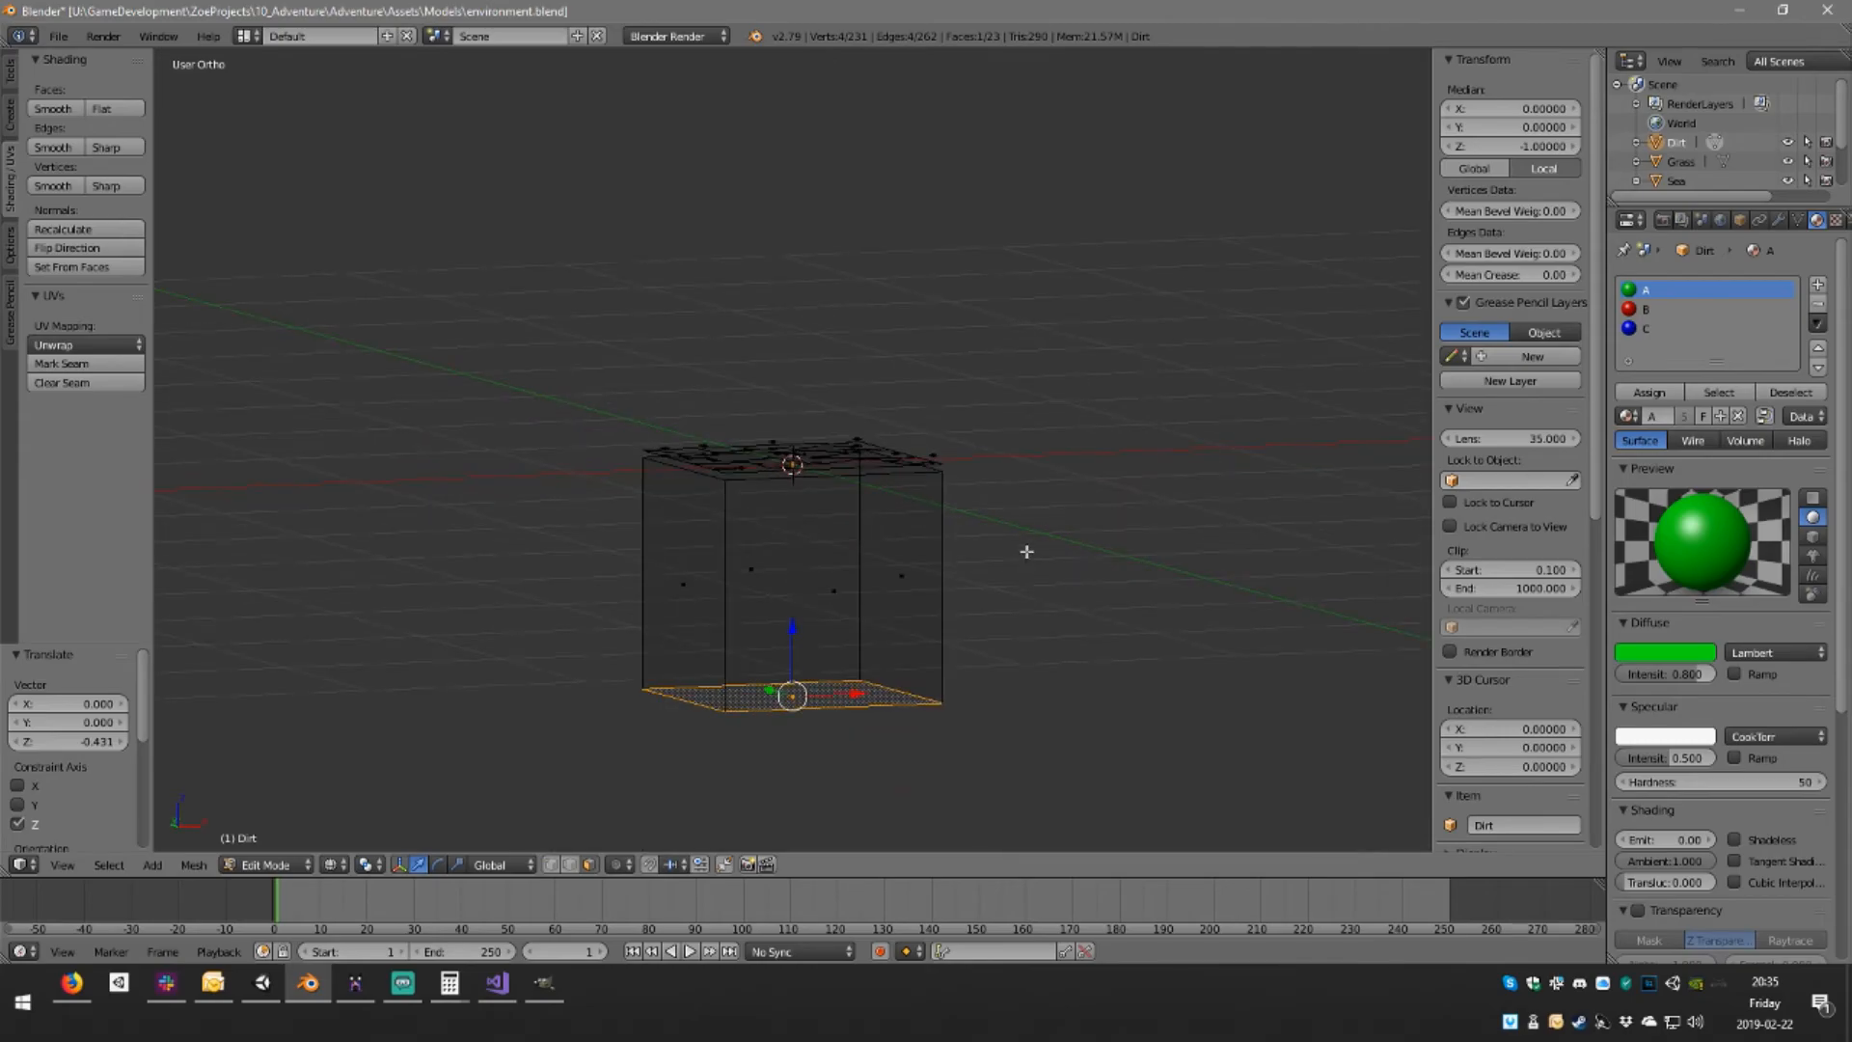
key("x")
left_click(1031, 546)
middle_click_drag(933, 591, 832, 502)
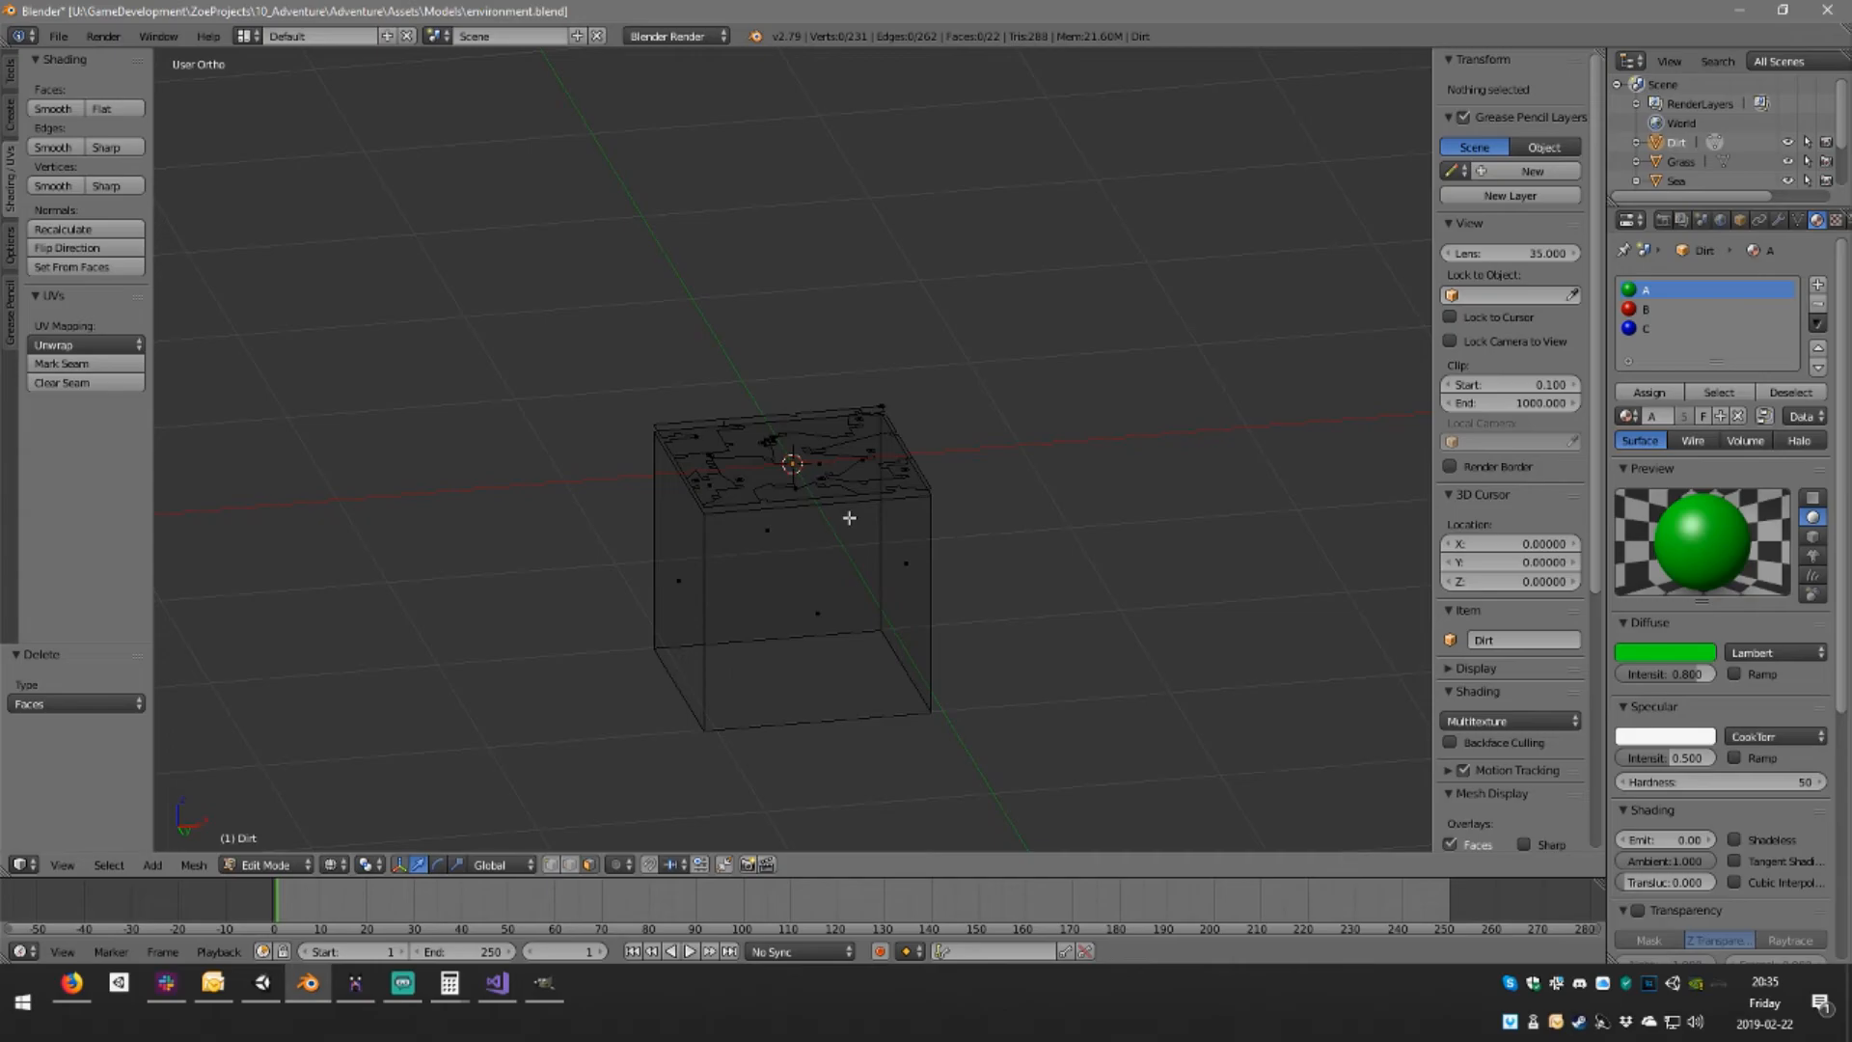
key("ctrl+s")
left_click(849, 517)
middle_click_drag(1312, 268, 1172, 274)
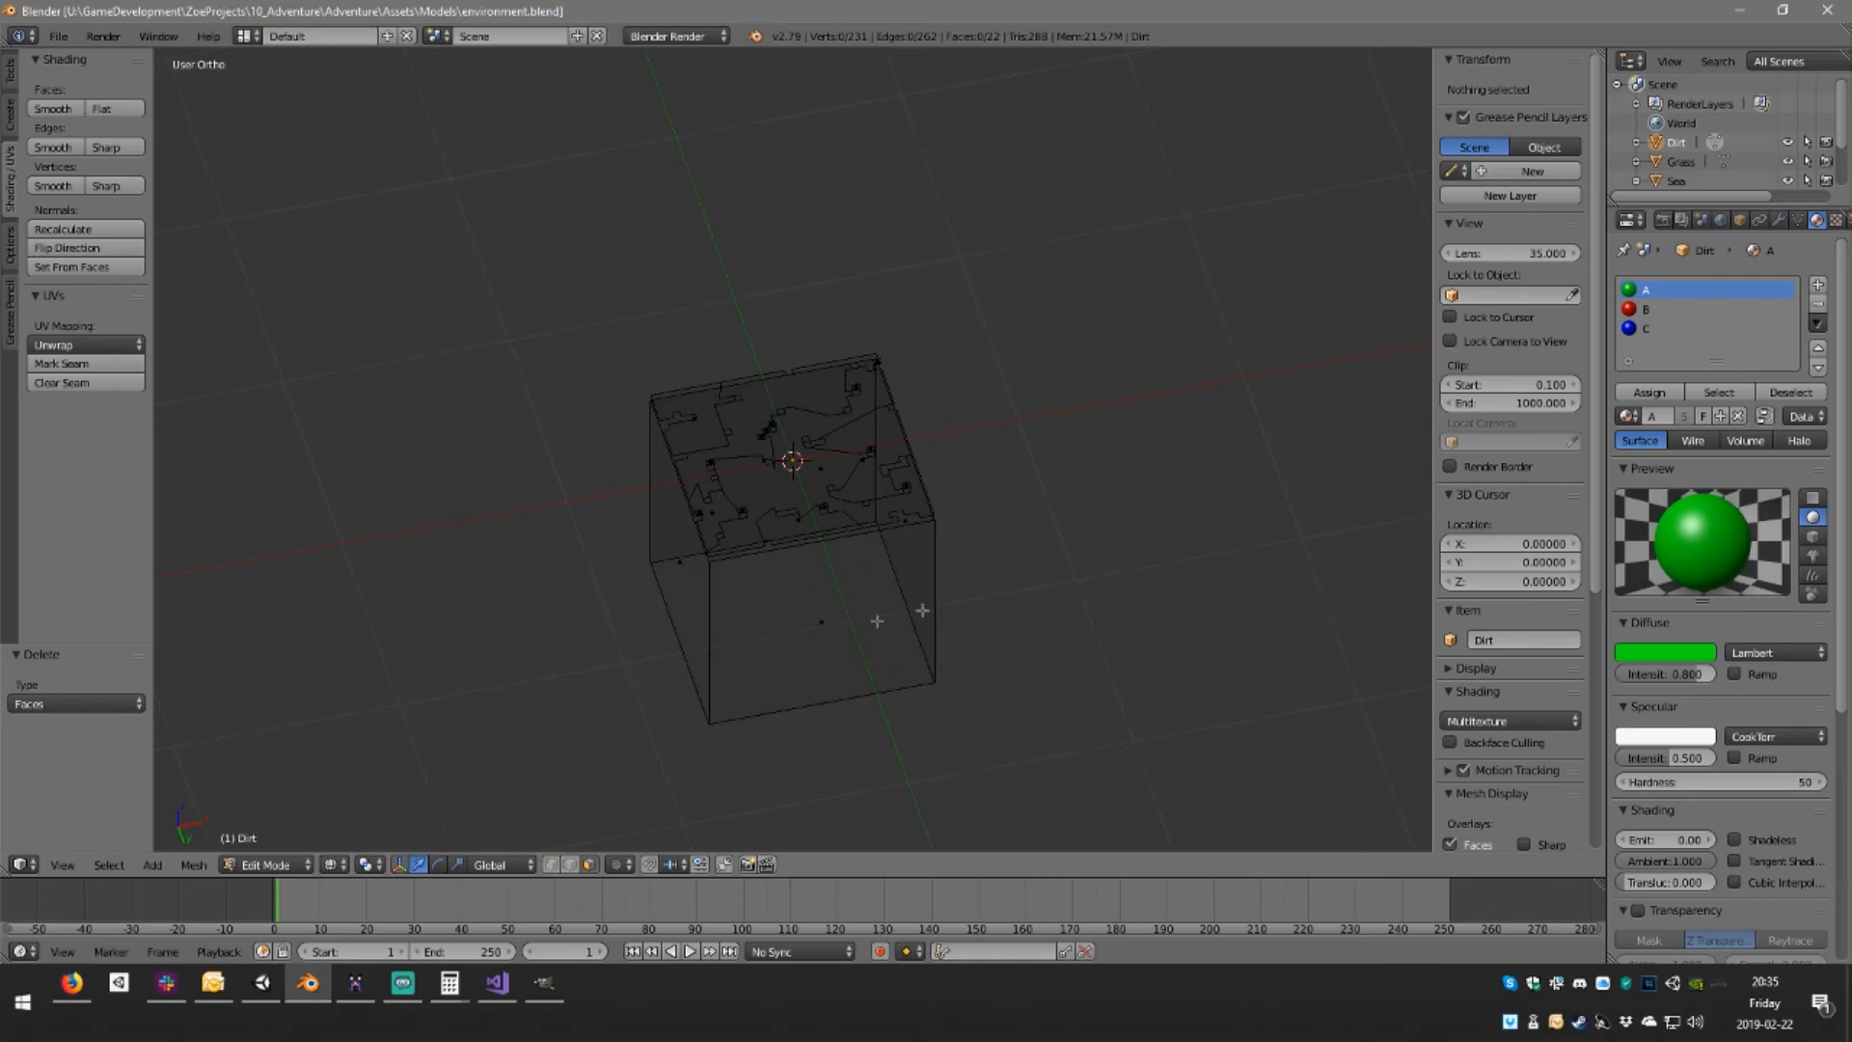
mouse_move(915, 604)
middle_mouse_down()
mouse_move(869, 549)
mouse_move(1005, 488)
mouse_move(971, 612)
mouse_move(897, 603)
middle_mouse_up()
key("Tab")
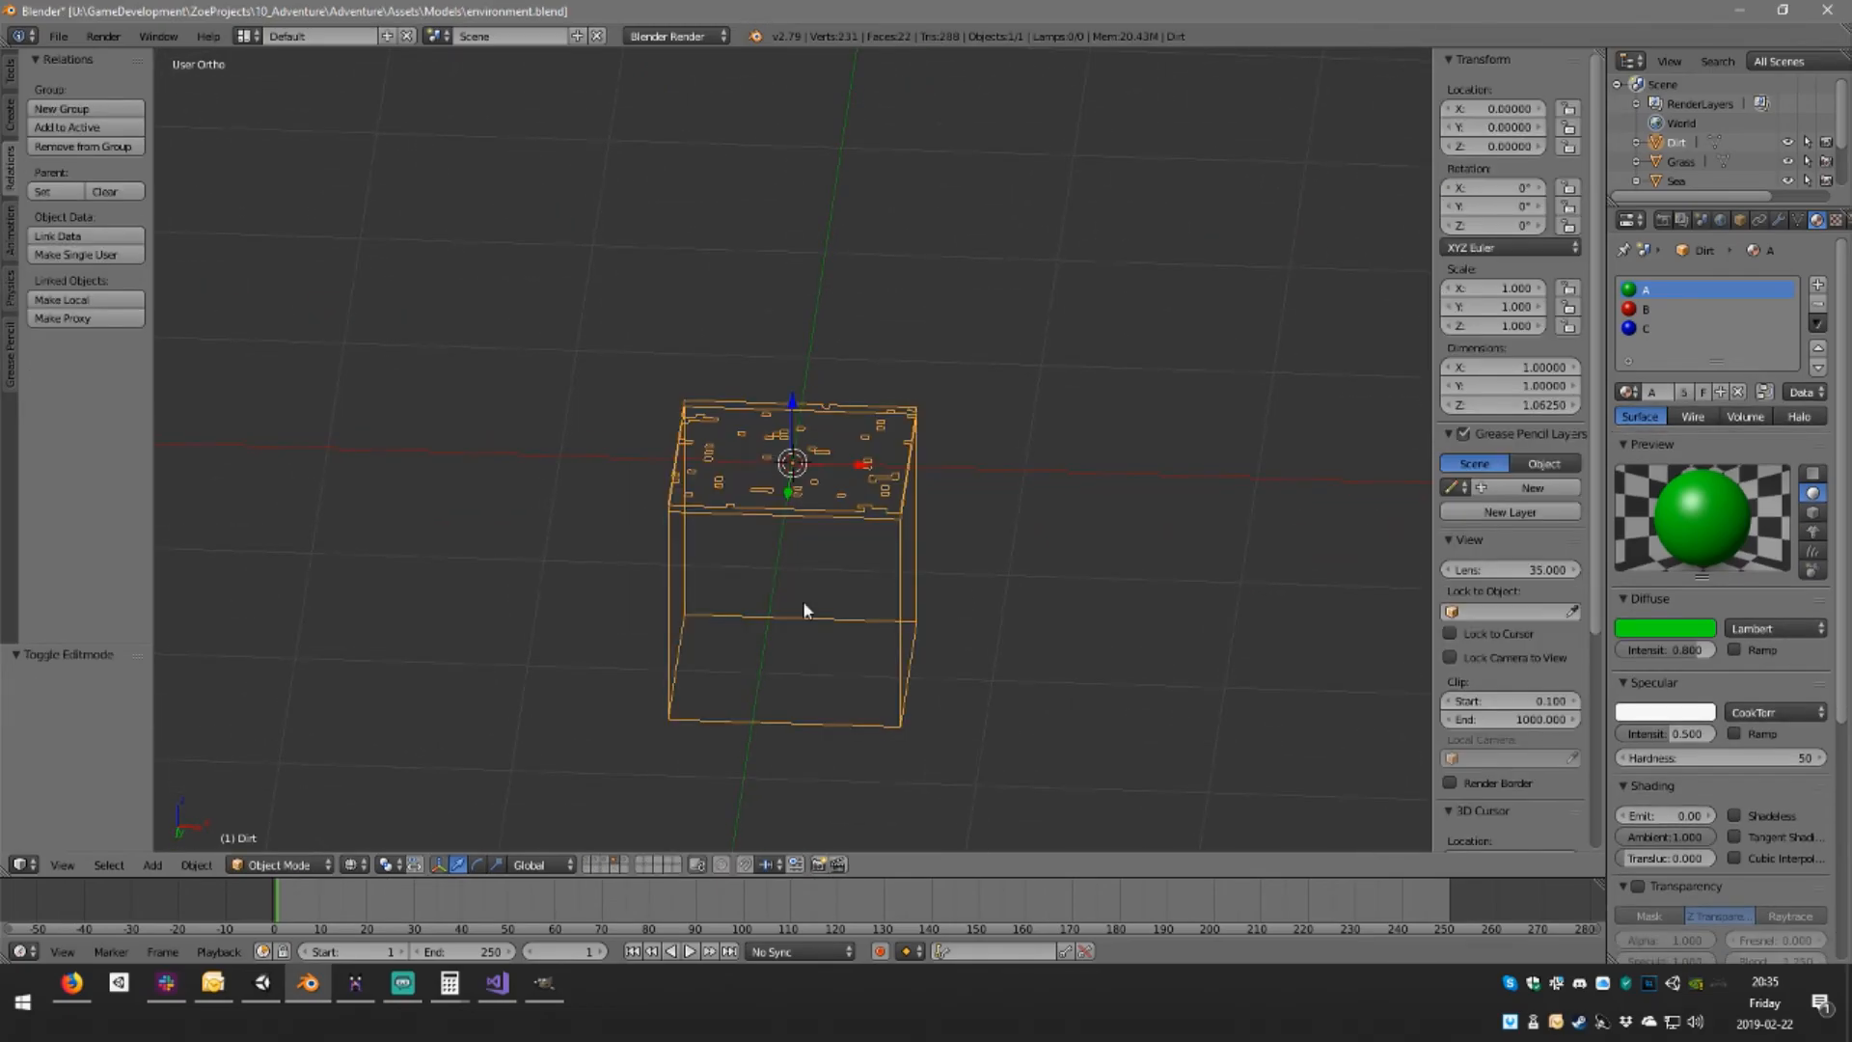
Show the Grass tile's layer and select the Grass mesh's green base face in Edit Mode with solid shading
left_click(607, 864)
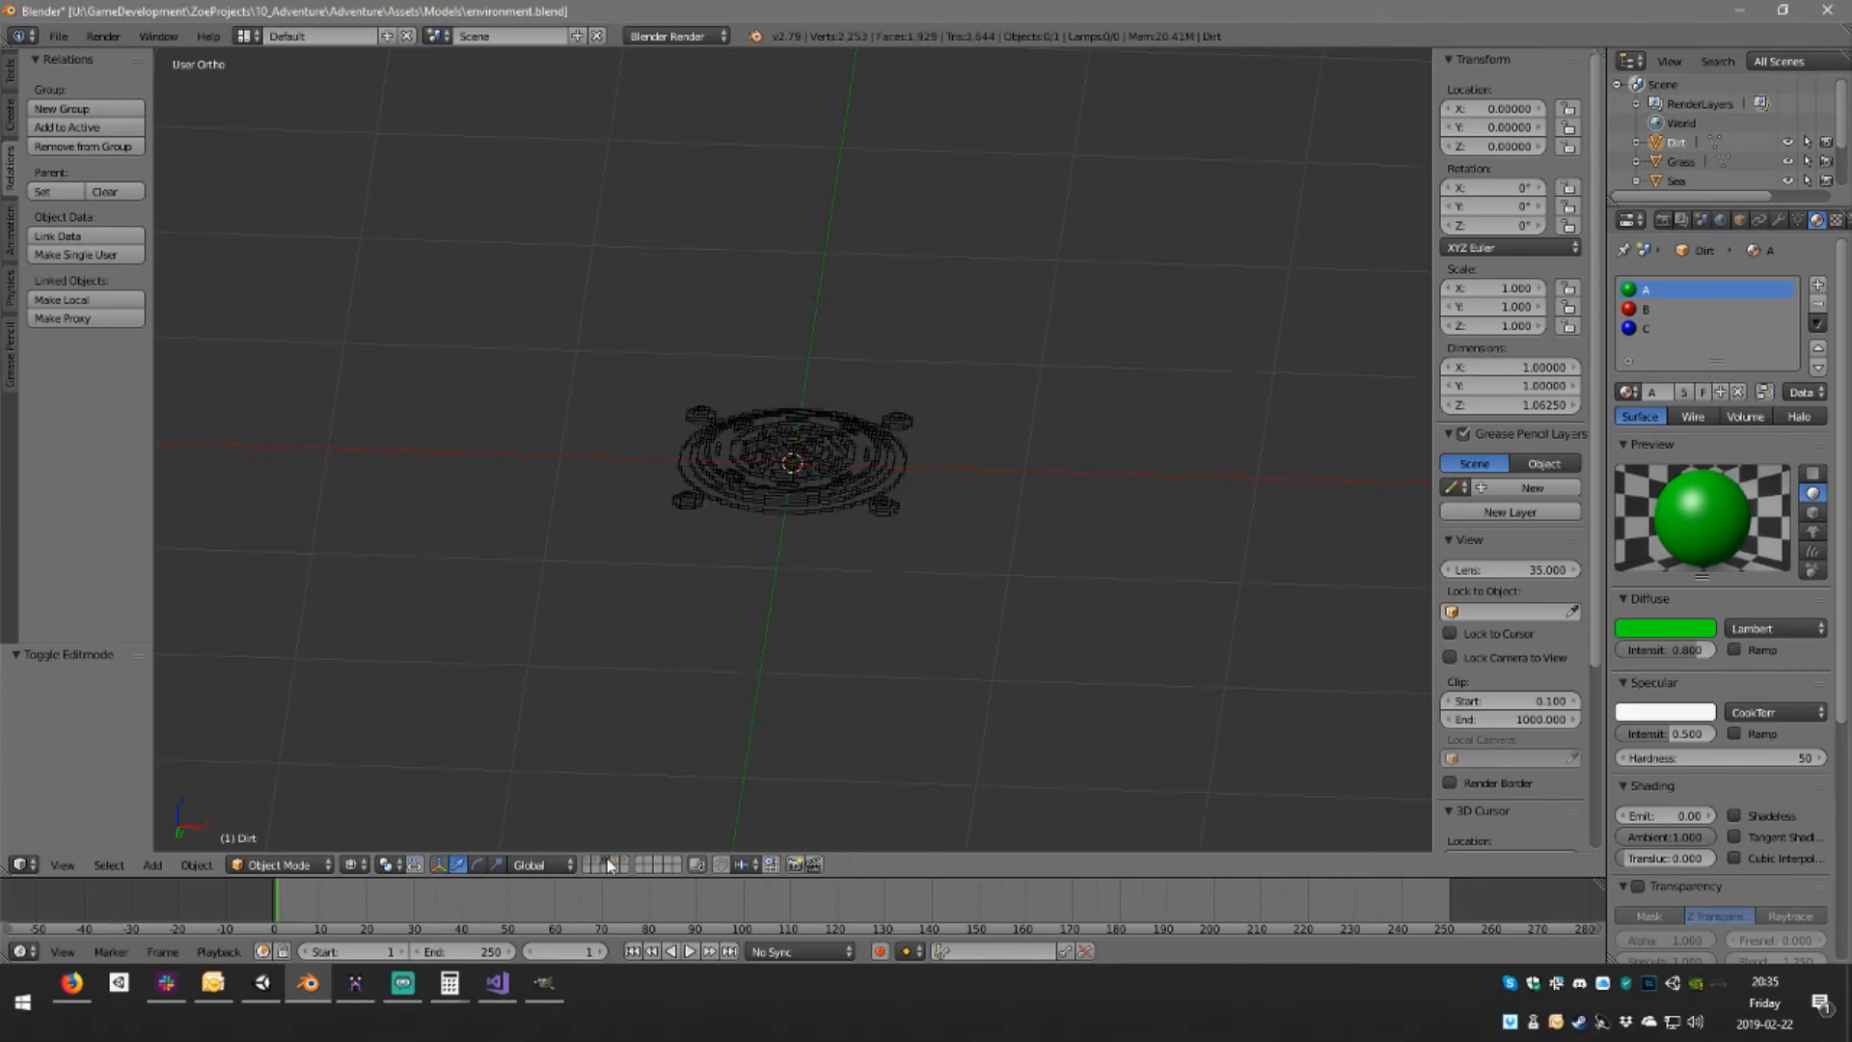
left_click(598, 865)
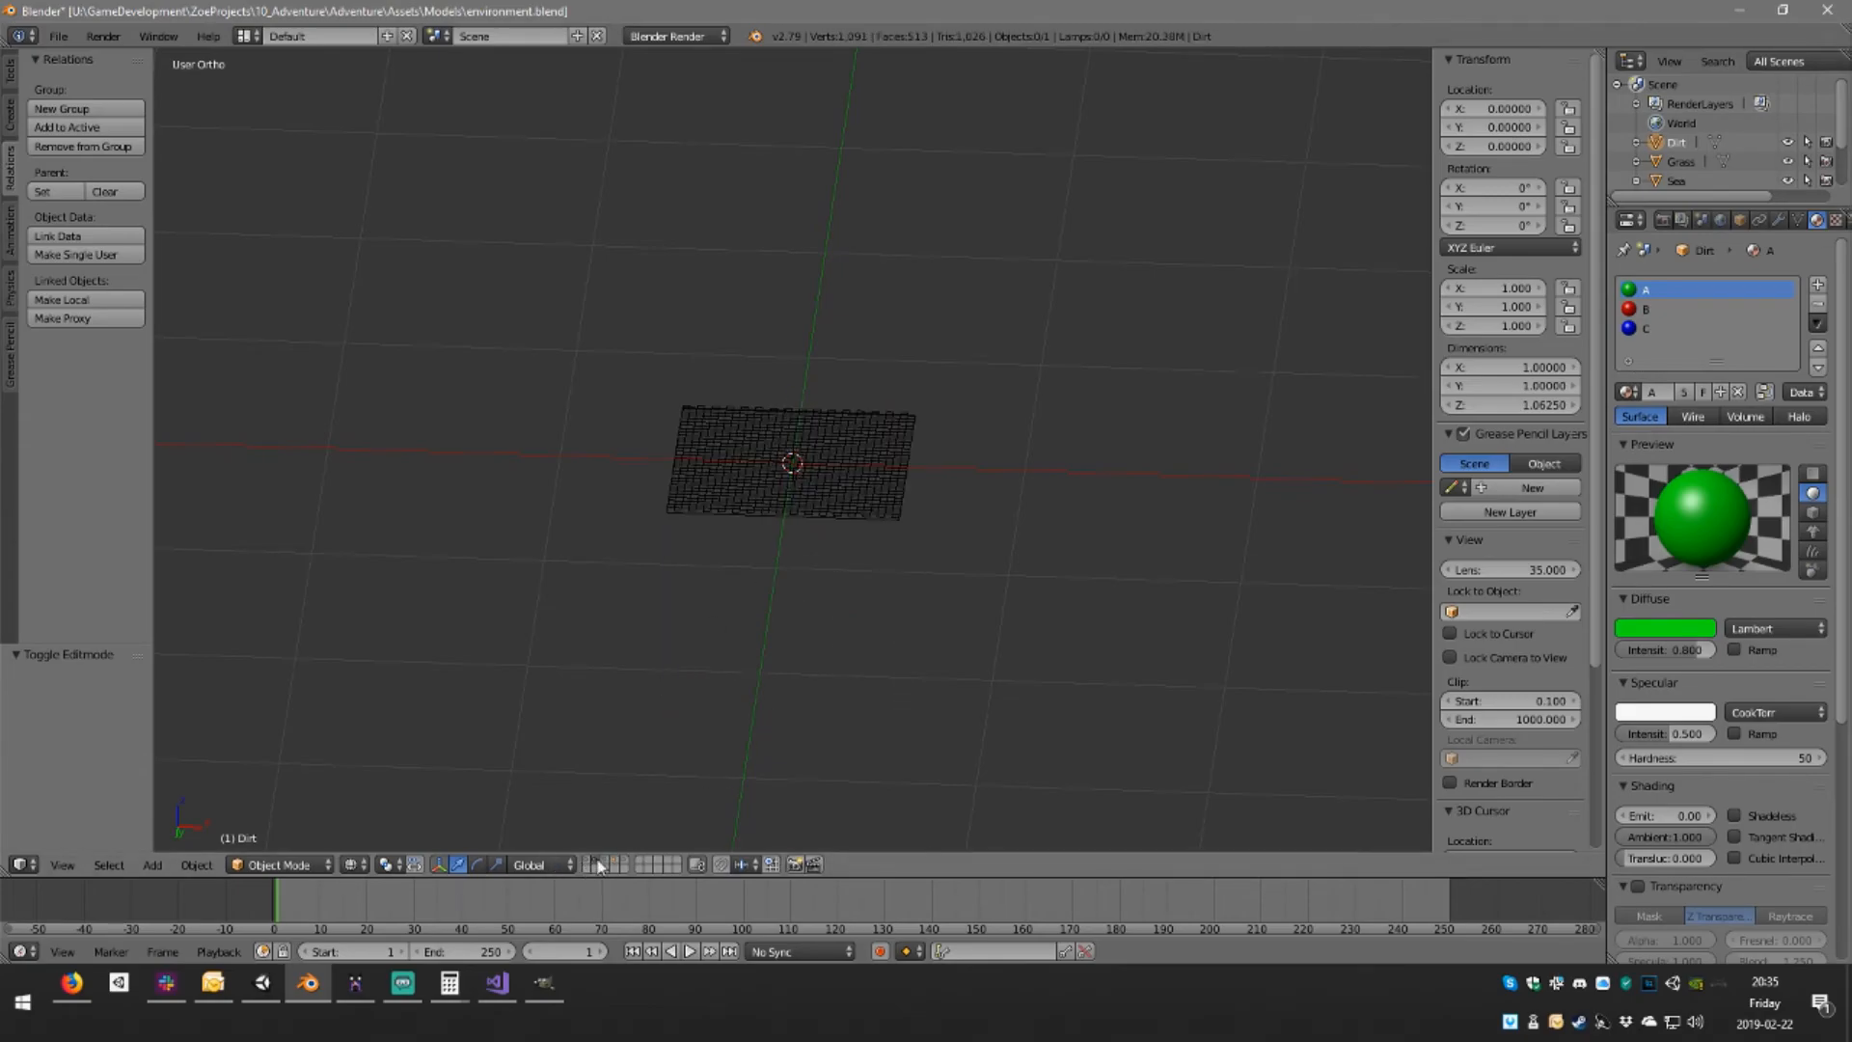
right_click(884, 525)
mouse_move(883, 525)
middle_mouse_down()
mouse_move(879, 508)
mouse_move(906, 536)
mouse_move(906, 599)
mouse_move(913, 570)
mouse_move(843, 500)
mouse_move(860, 662)
mouse_move(830, 469)
mouse_move(822, 535)
middle_mouse_up()
key("Tab")
right_click(844, 501)
right_click(824, 486)
right_click(808, 483)
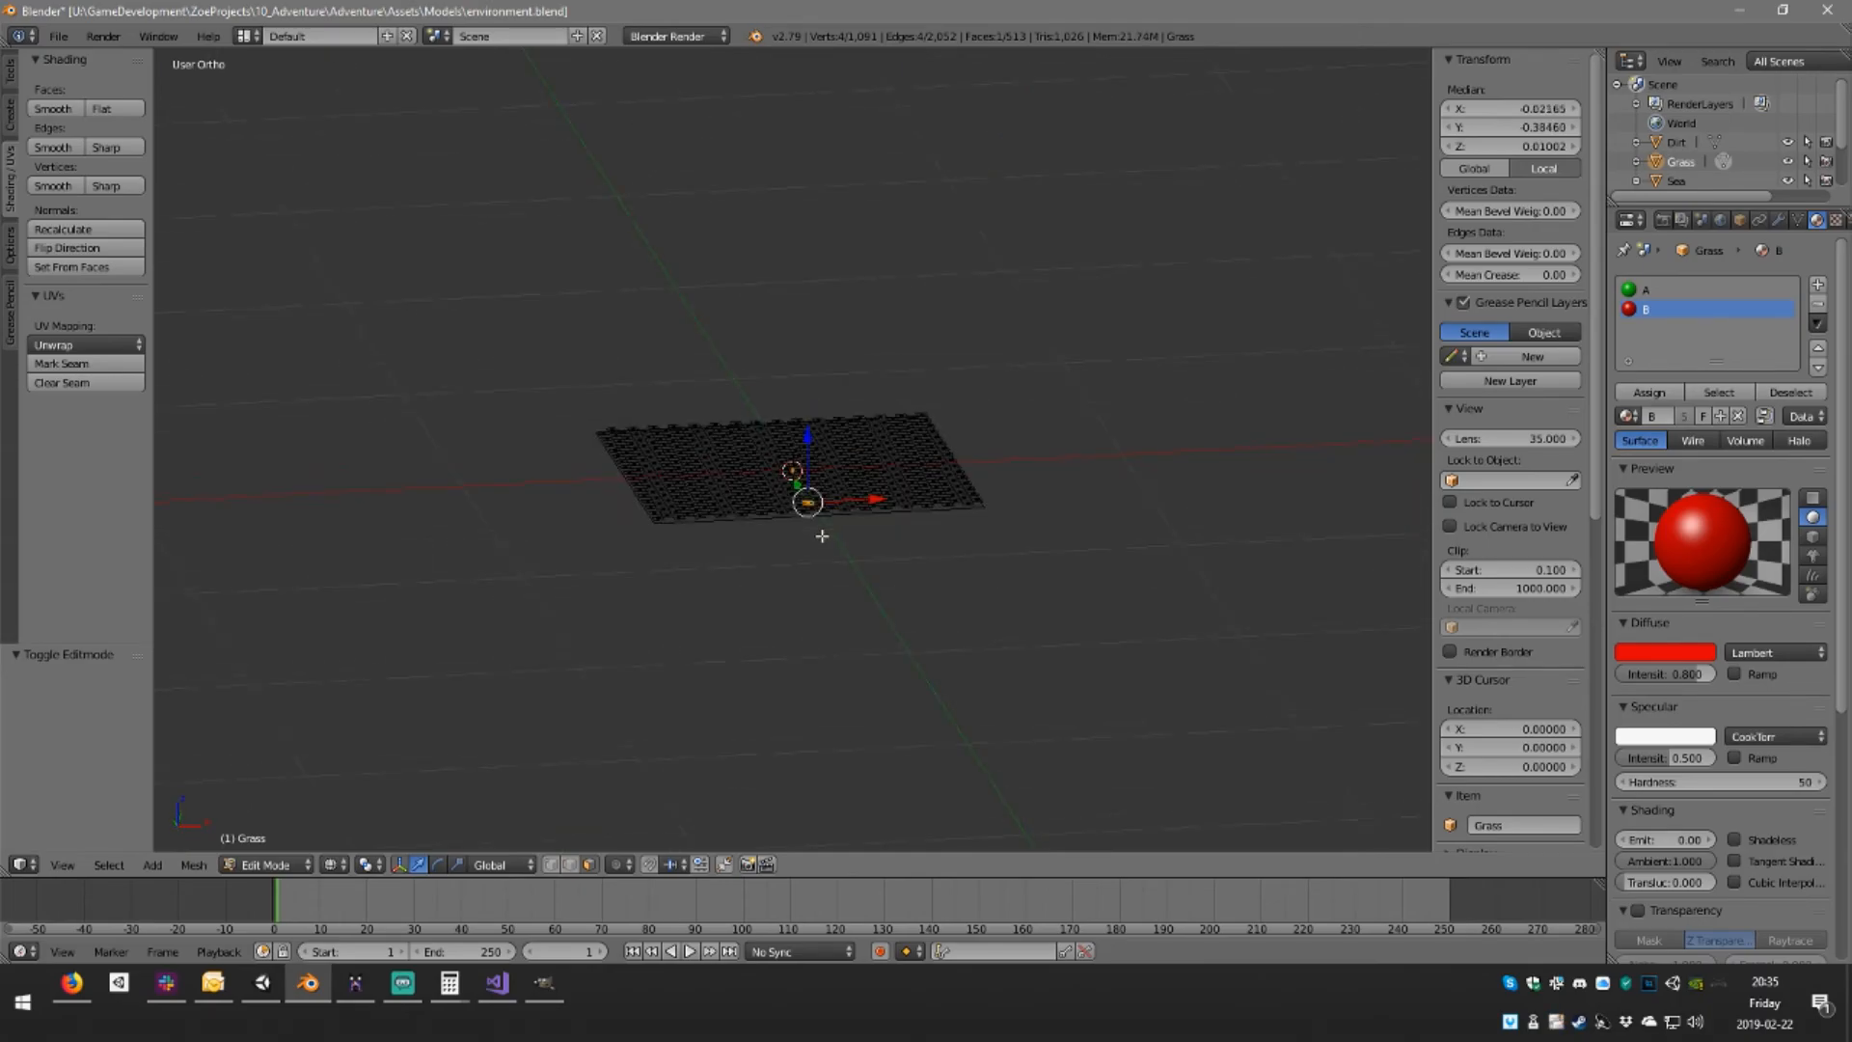
key("z")
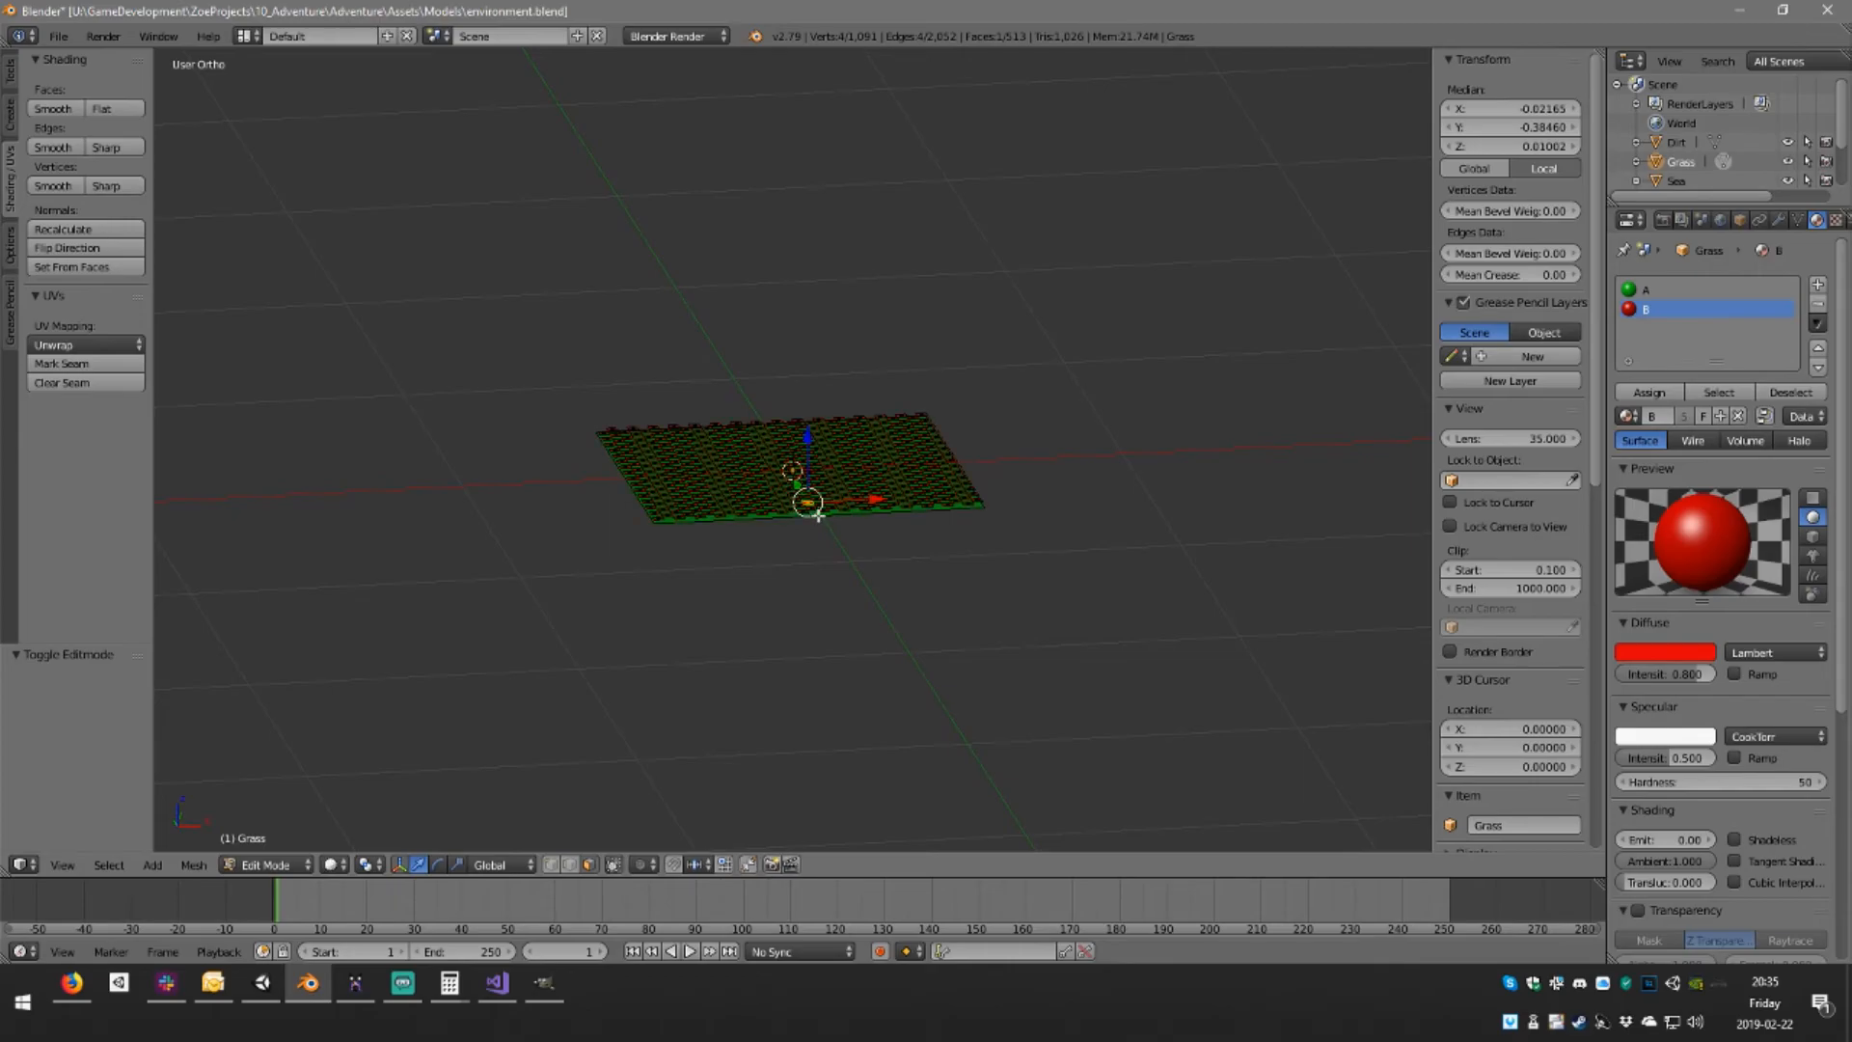
key("a")
Extrude the Grass tile's base face straight down and set its median Z to -1
key("KP_1")
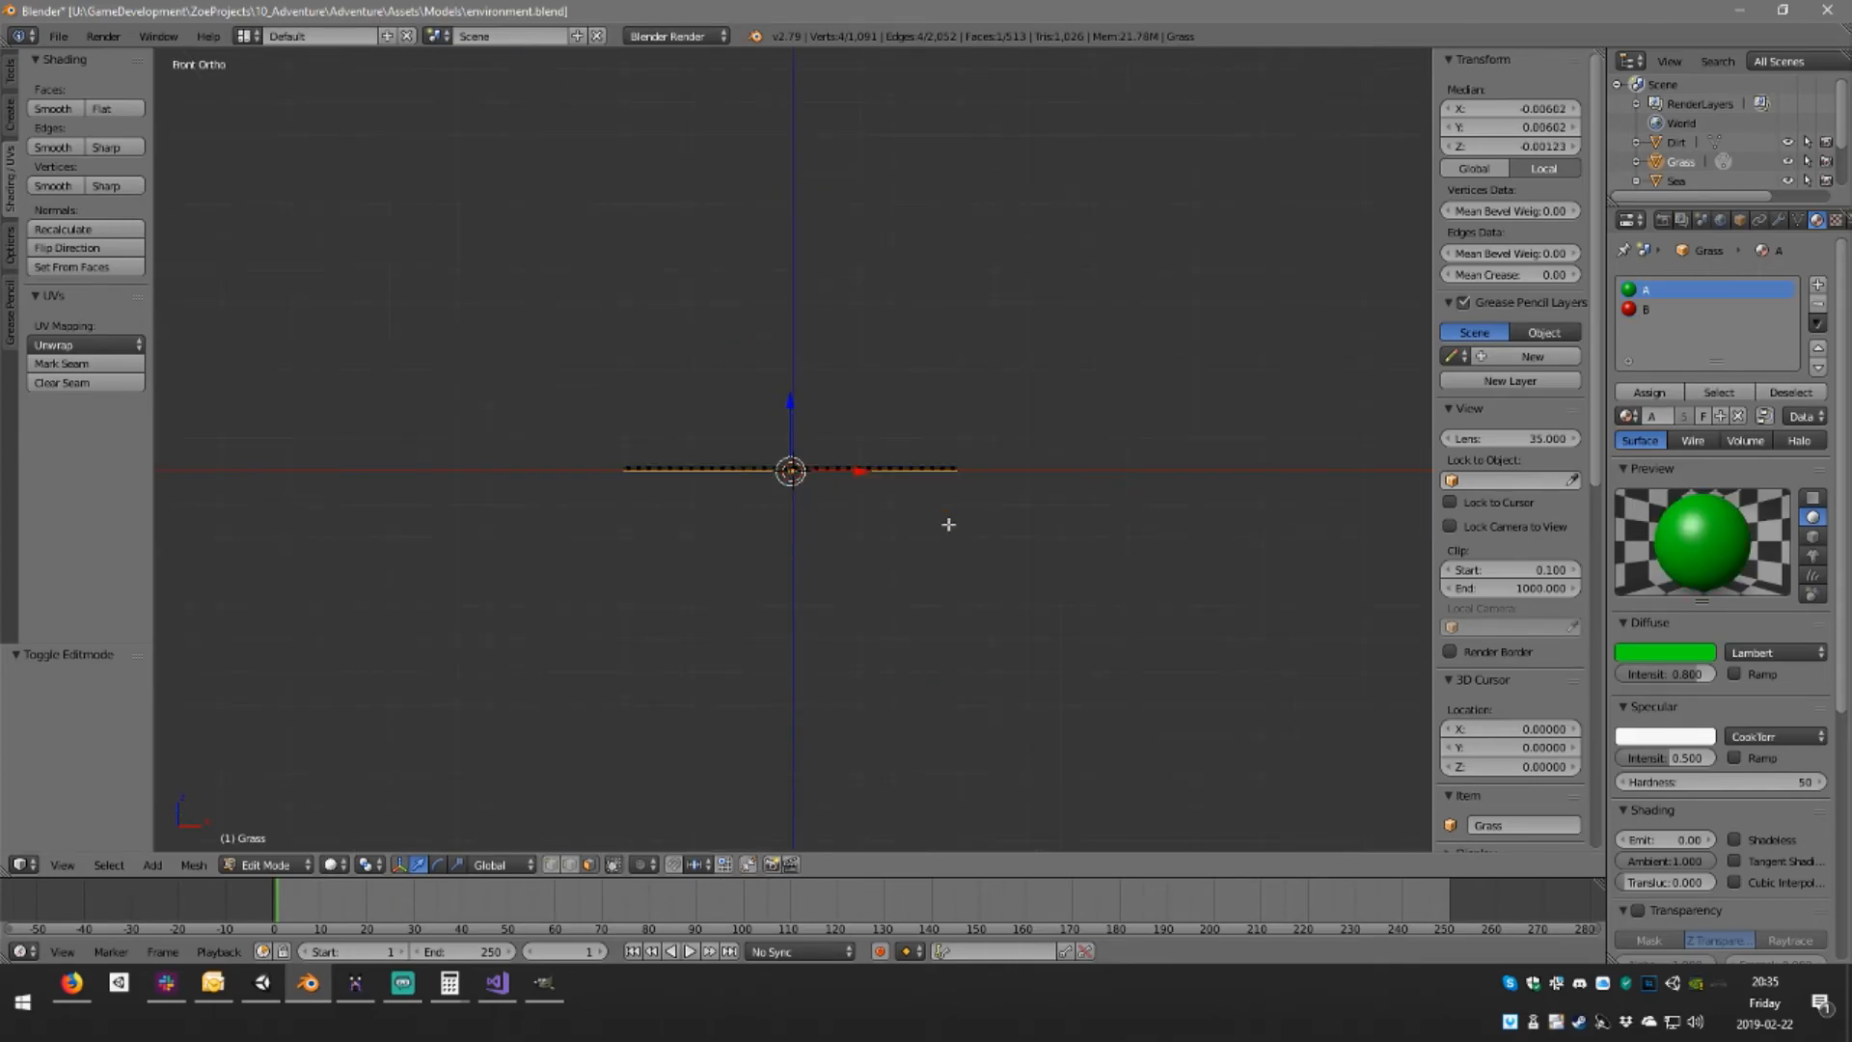
key("e")
type("x: [-1")
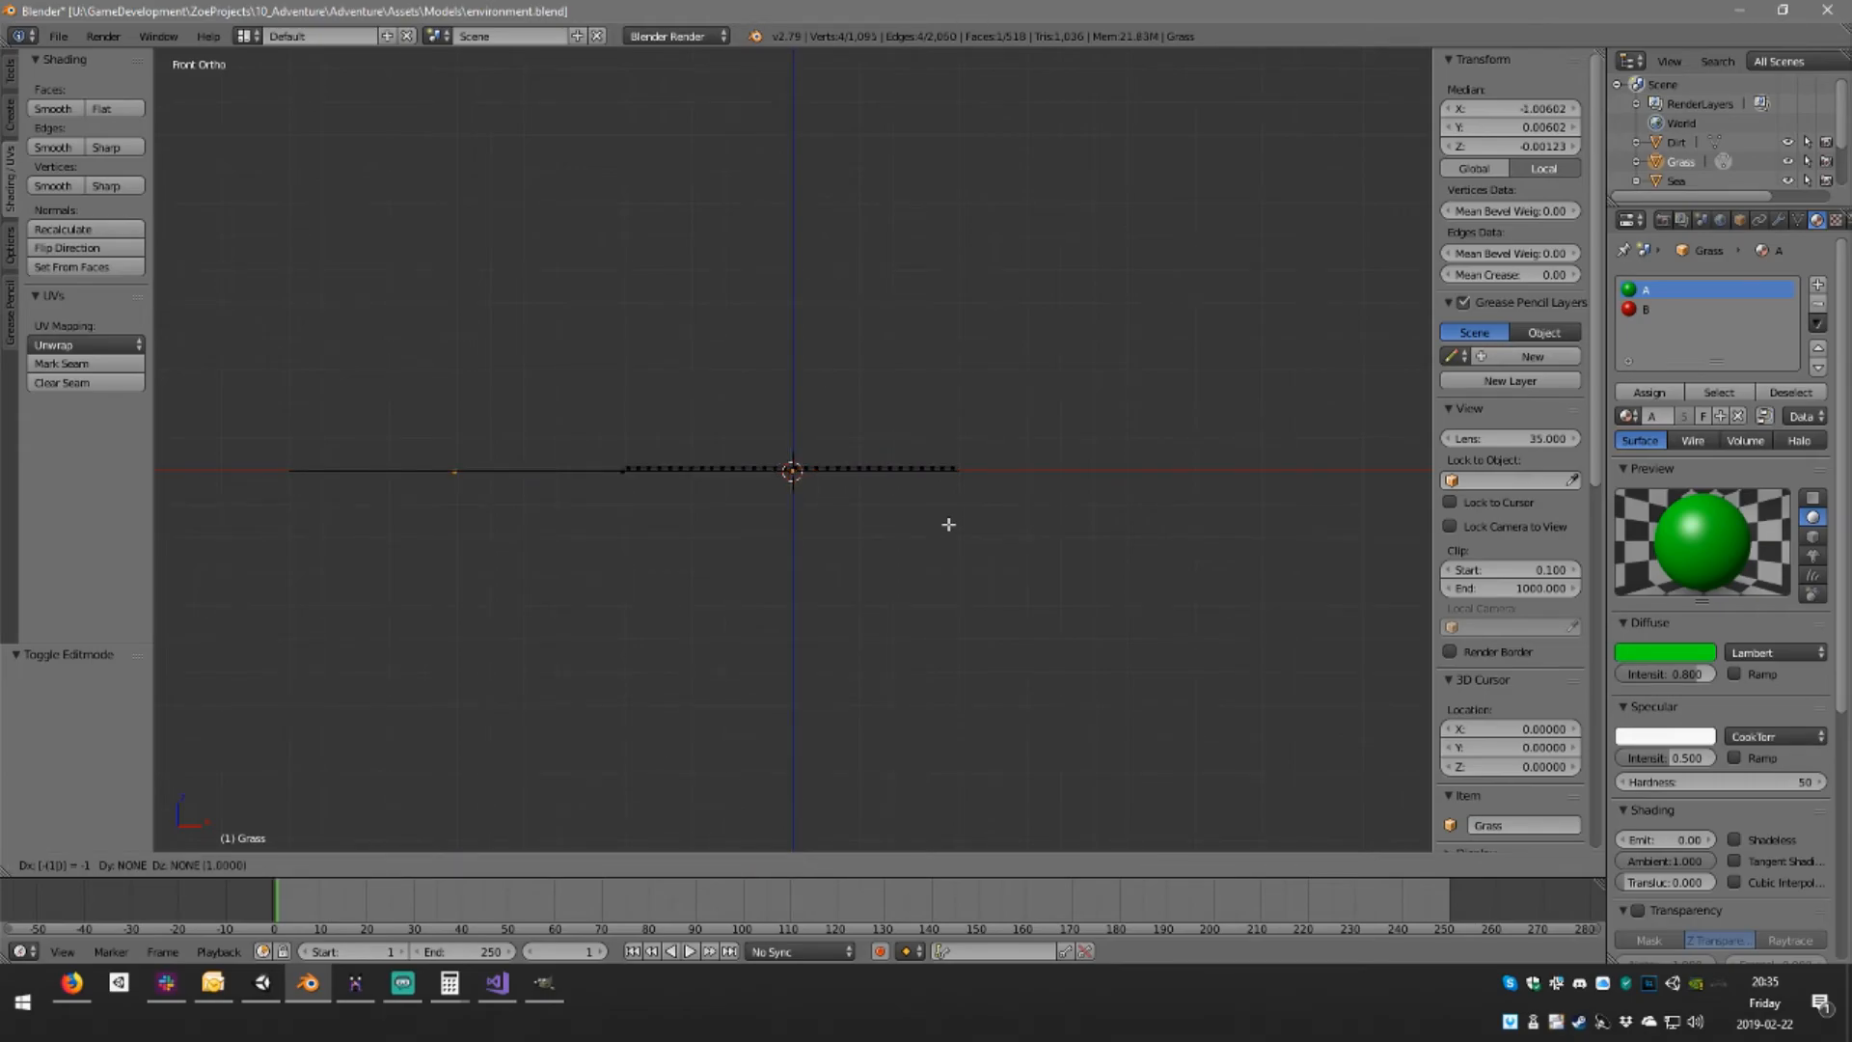
key("Escape")
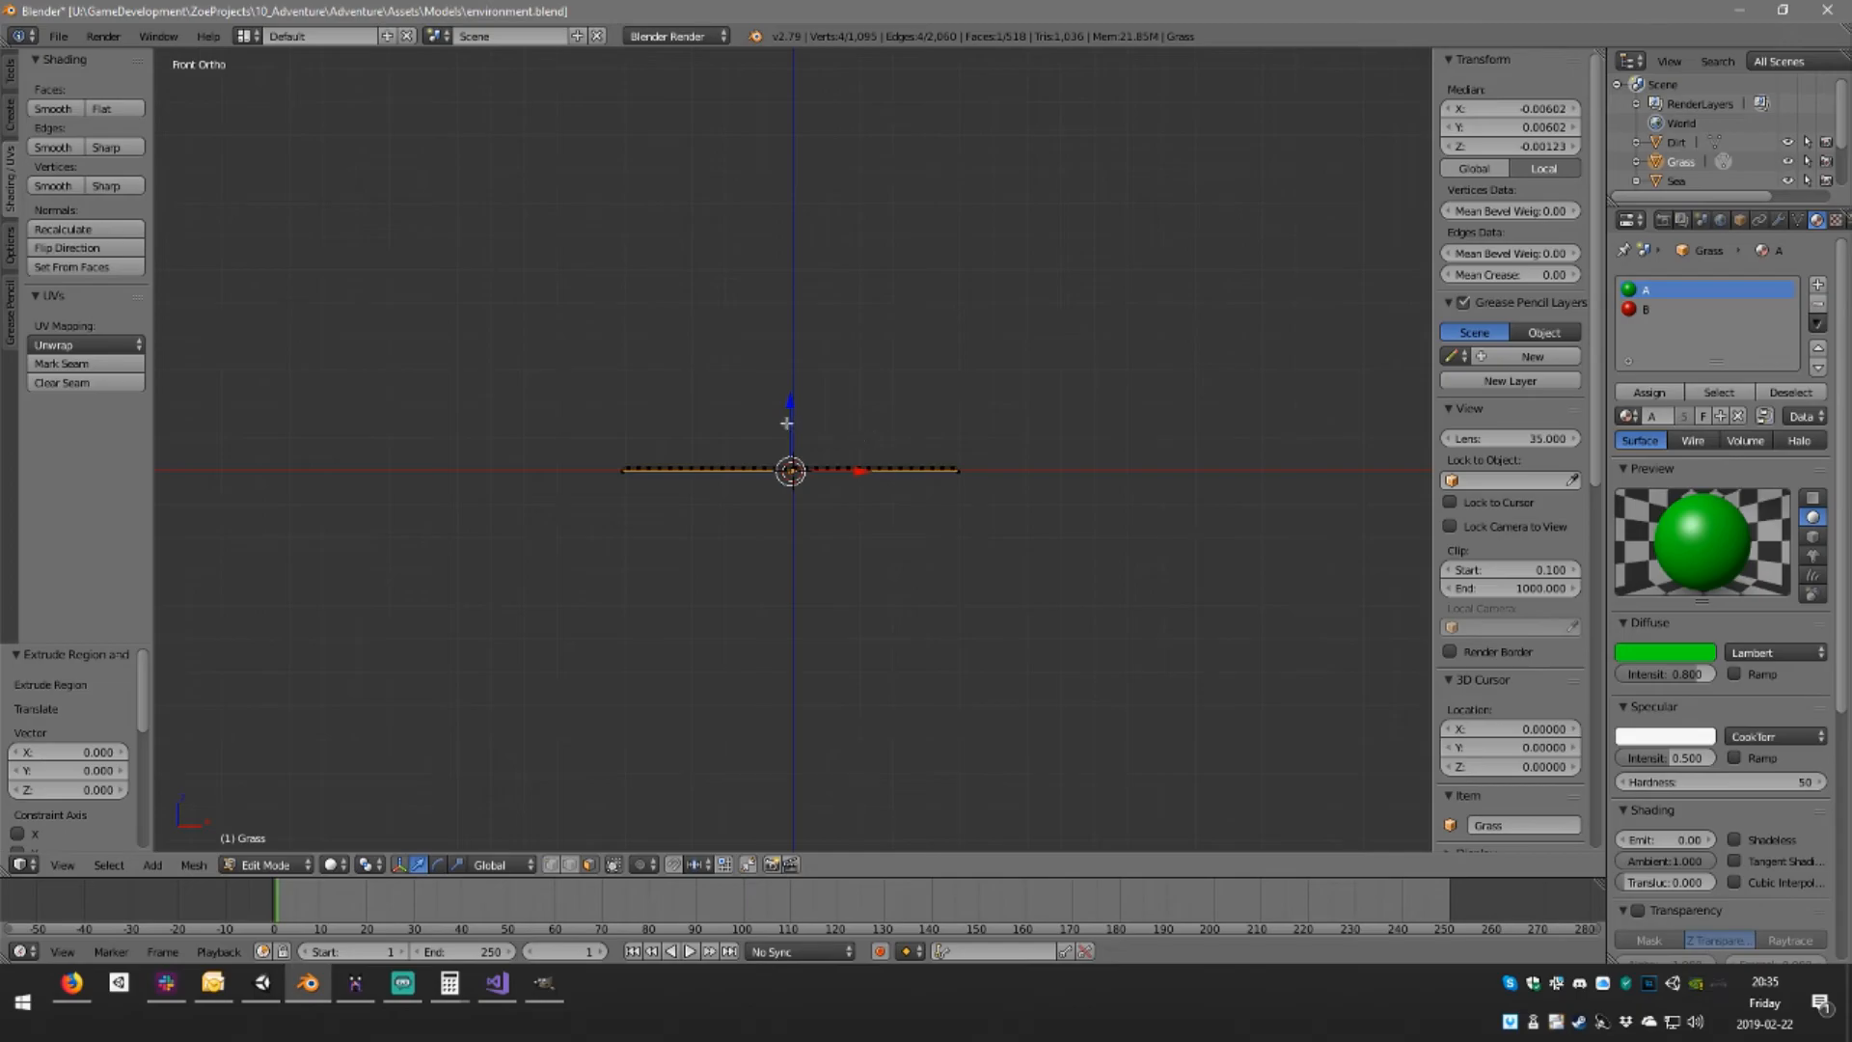
left_click_drag(794, 407, 803, 496)
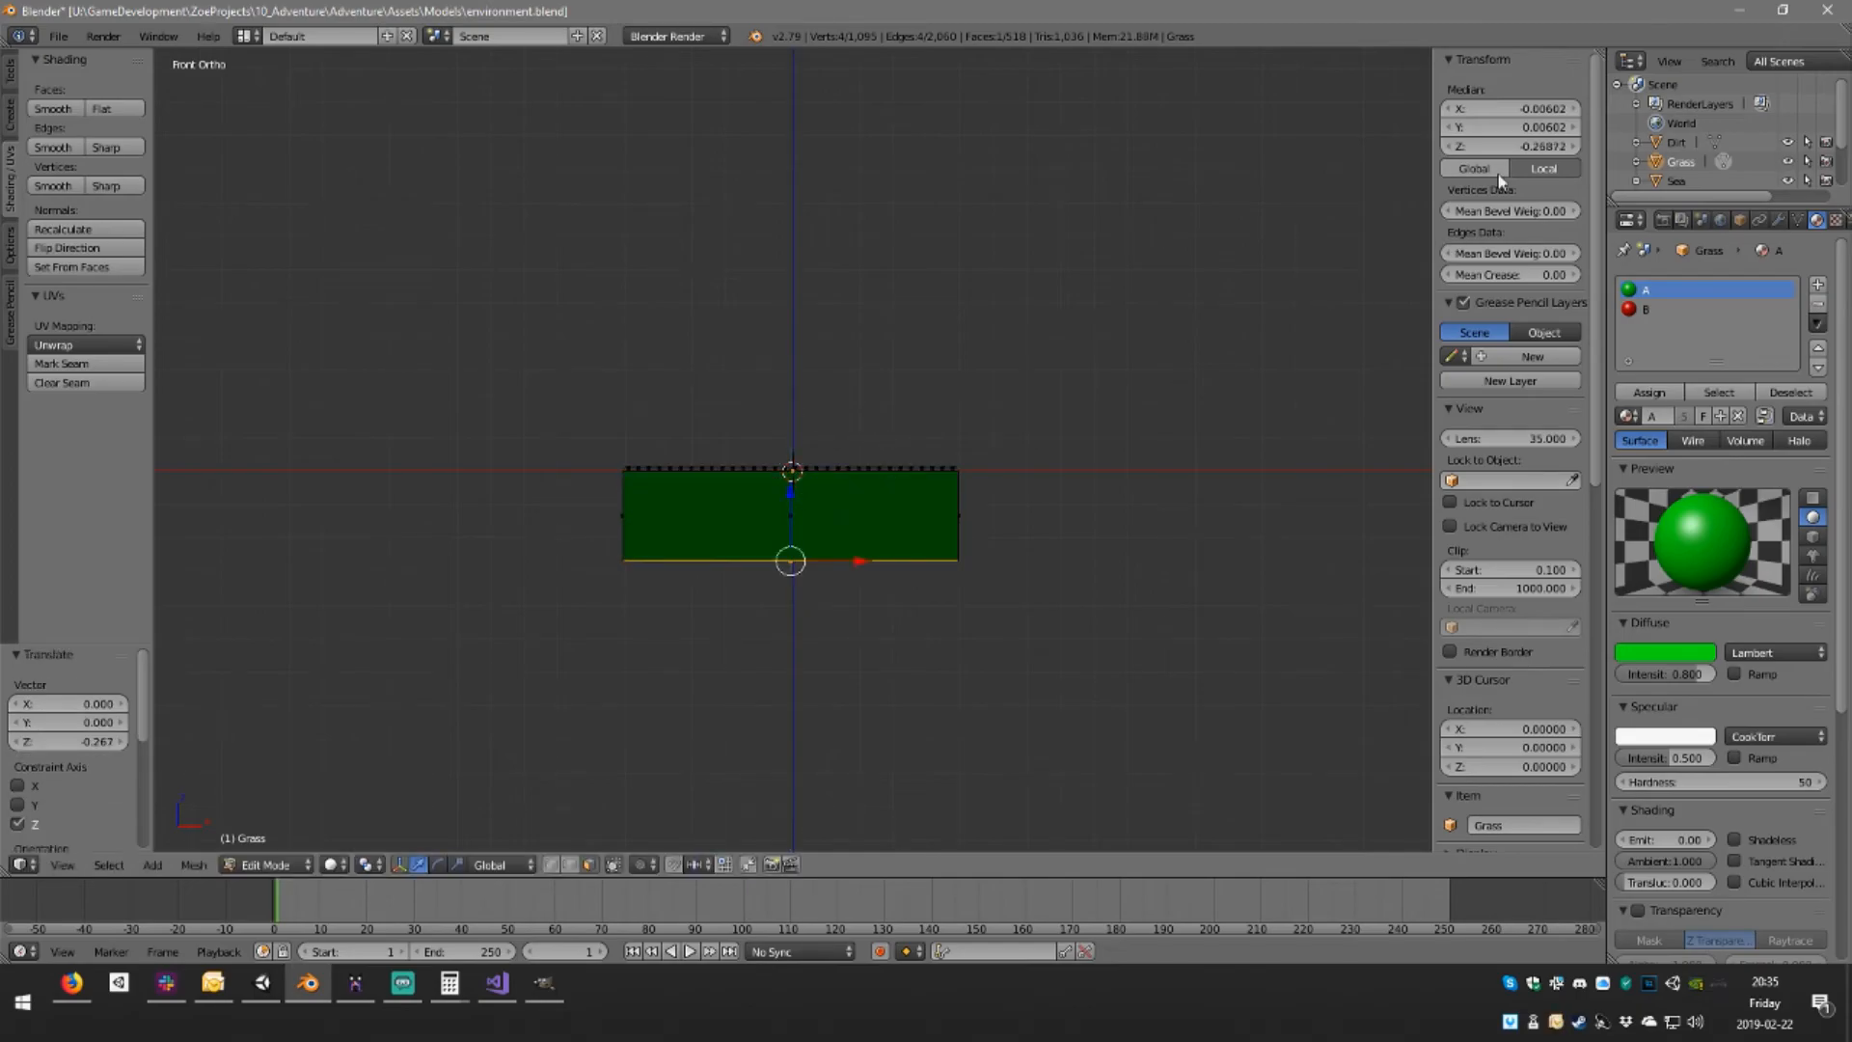
left_click(1528, 148)
type("-1")
key("Return")
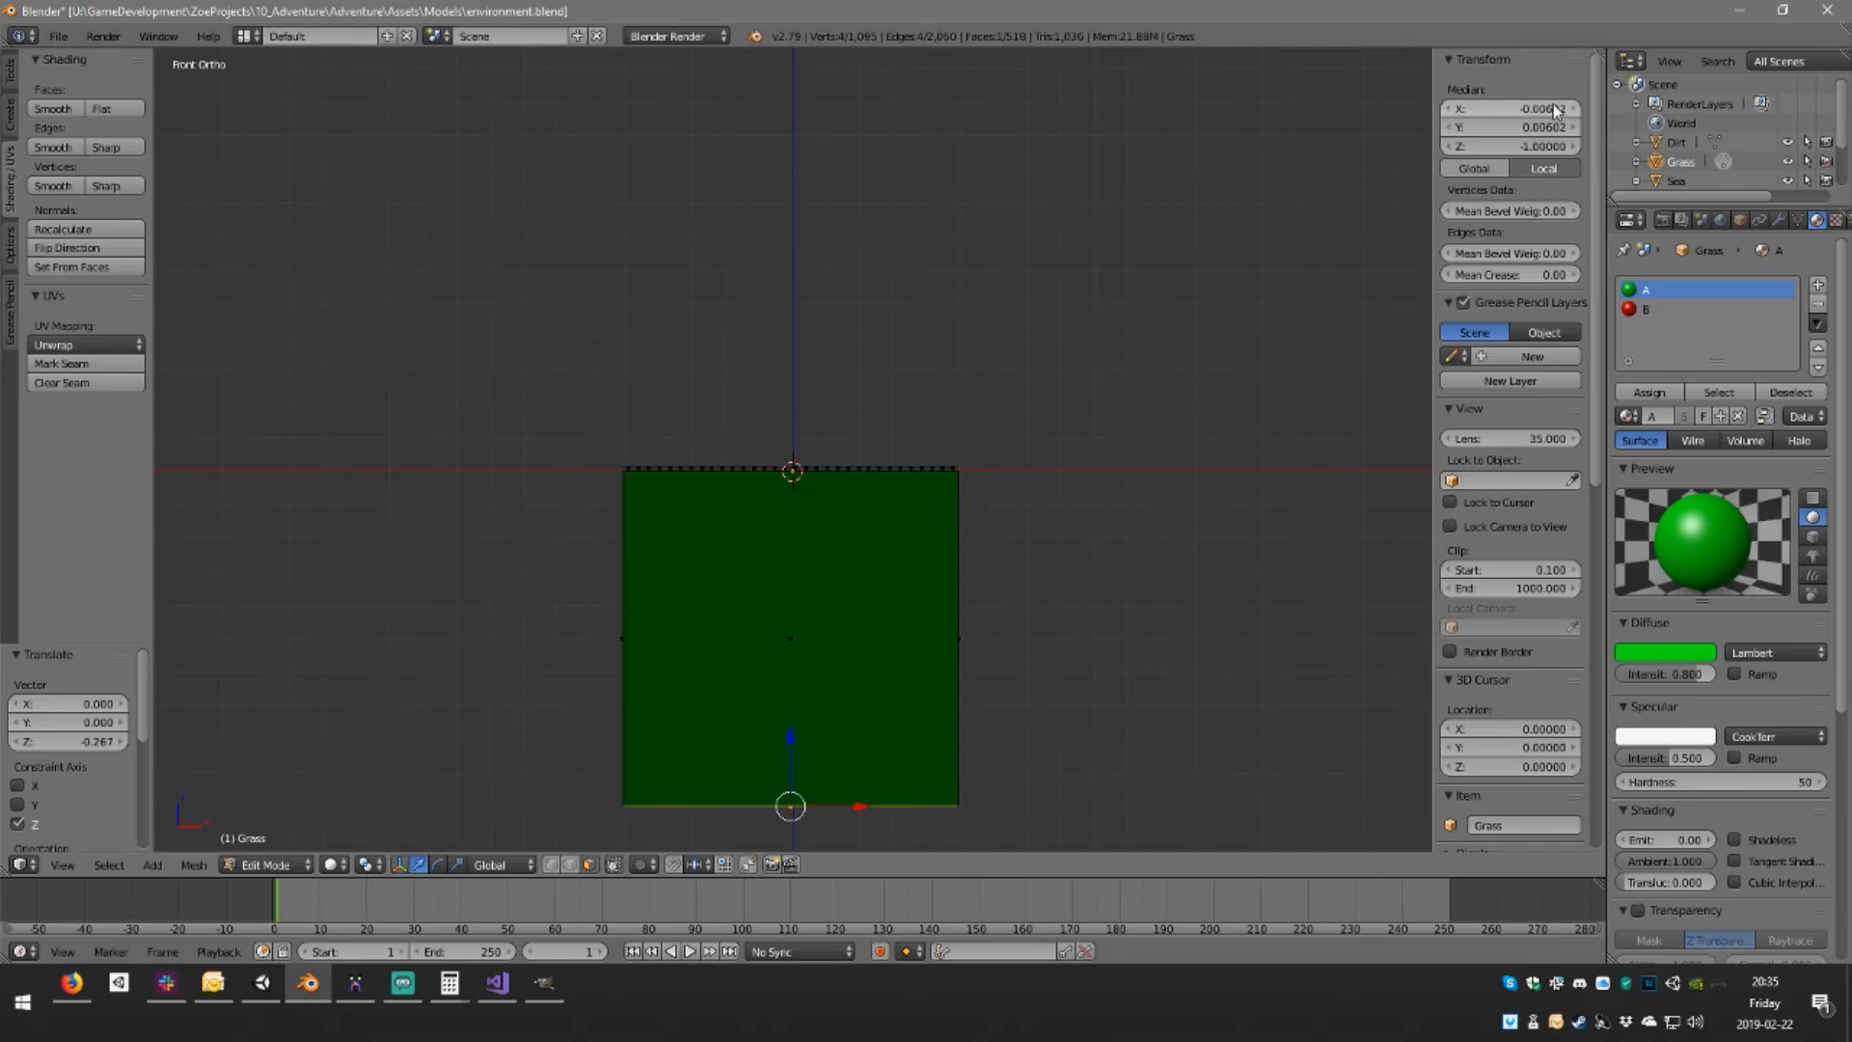
Delete the bottom face of the extruded Grass block and save environment.blend
middle_click_drag(1042, 472, 833, 480)
key("x")
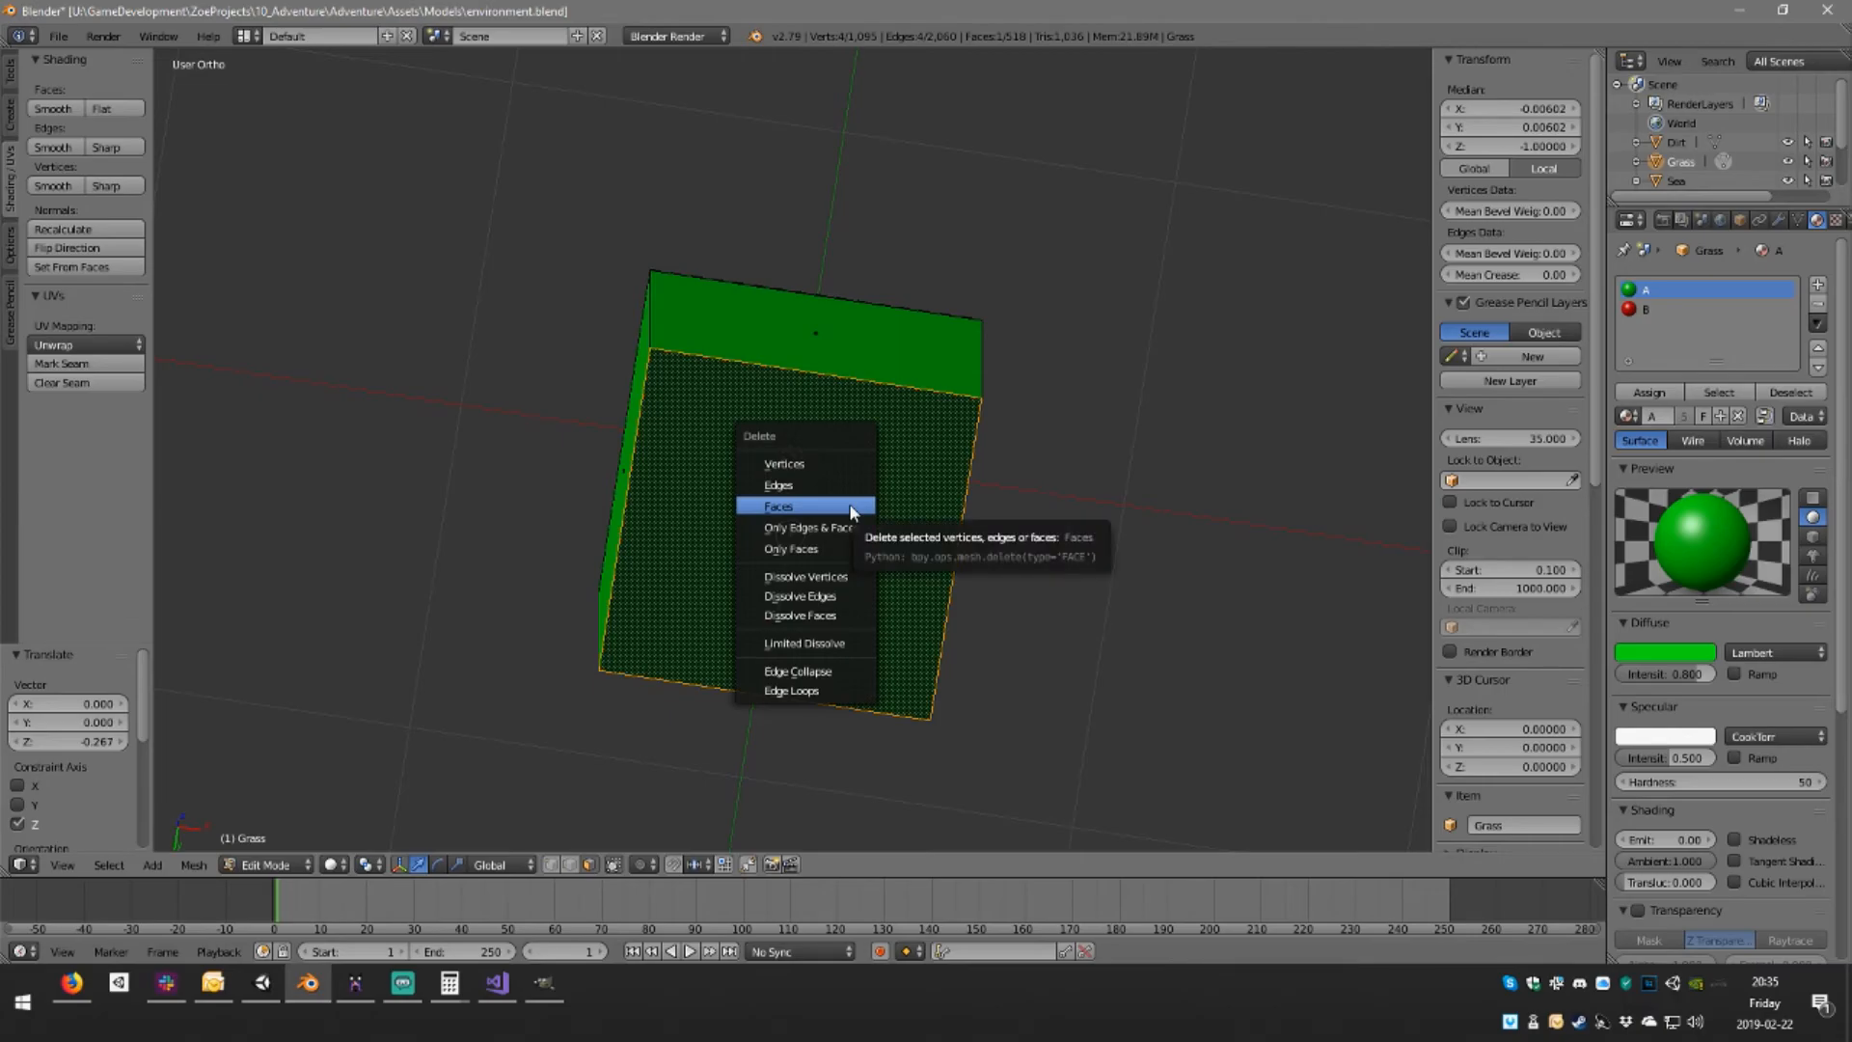
left_click(852, 509)
middle_click_drag(850, 505, 1005, 579)
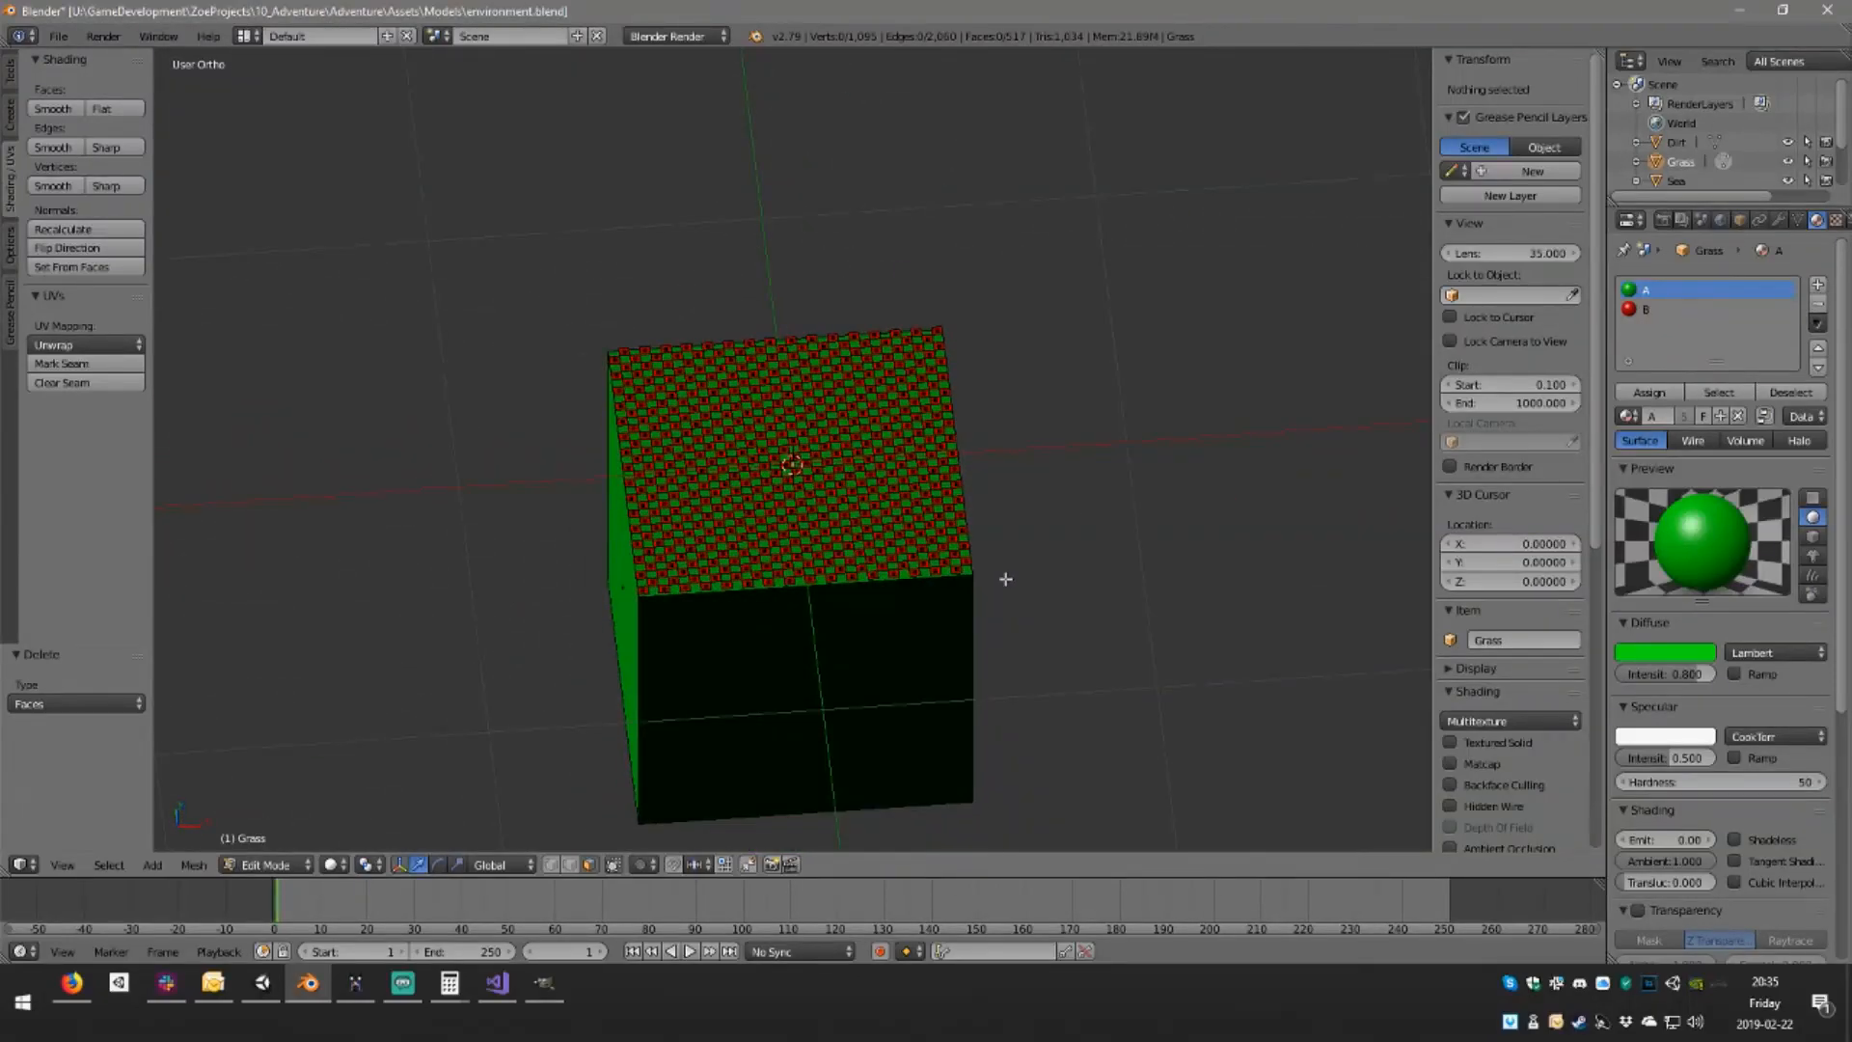
middle_click_drag(1031, 428, 915, 495)
key("ctrl+s")
left_click(1099, 385)
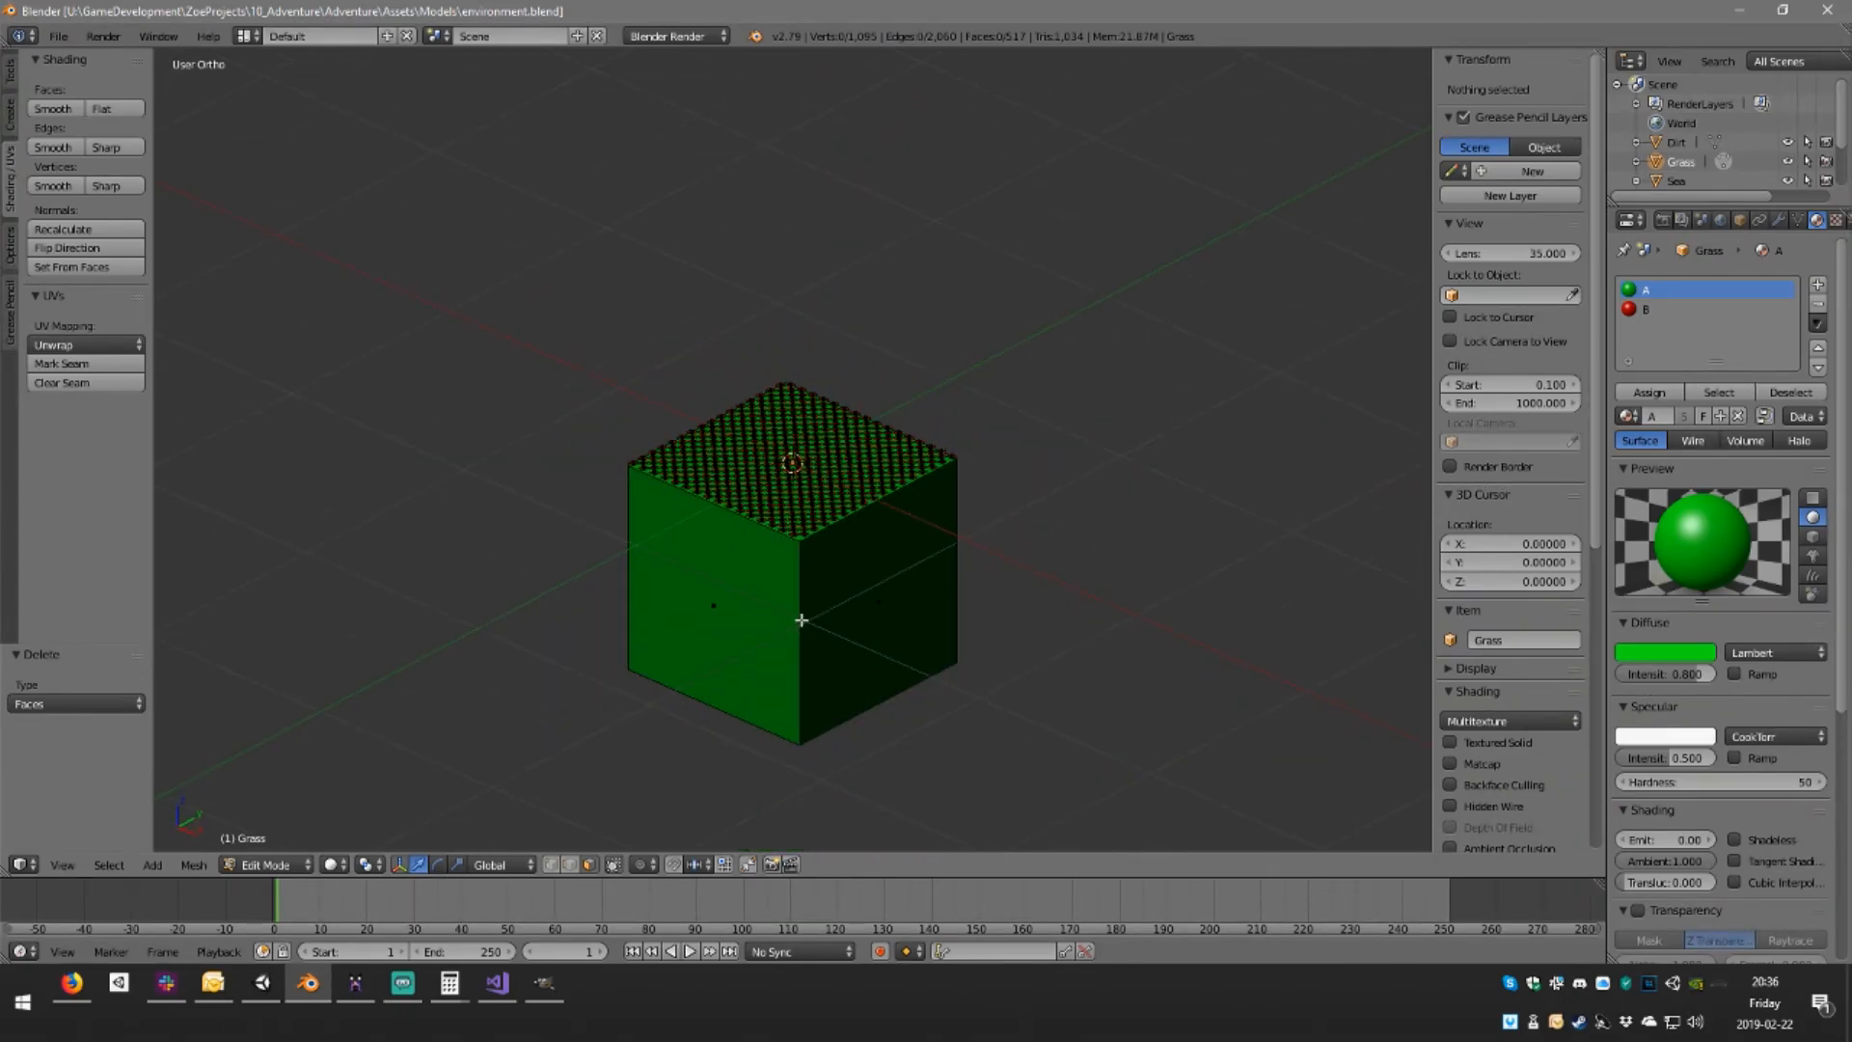
Recalculate the normals of the entire Grass mesh, leave Edit Mode and show the Dirt tile's layer
key("a")
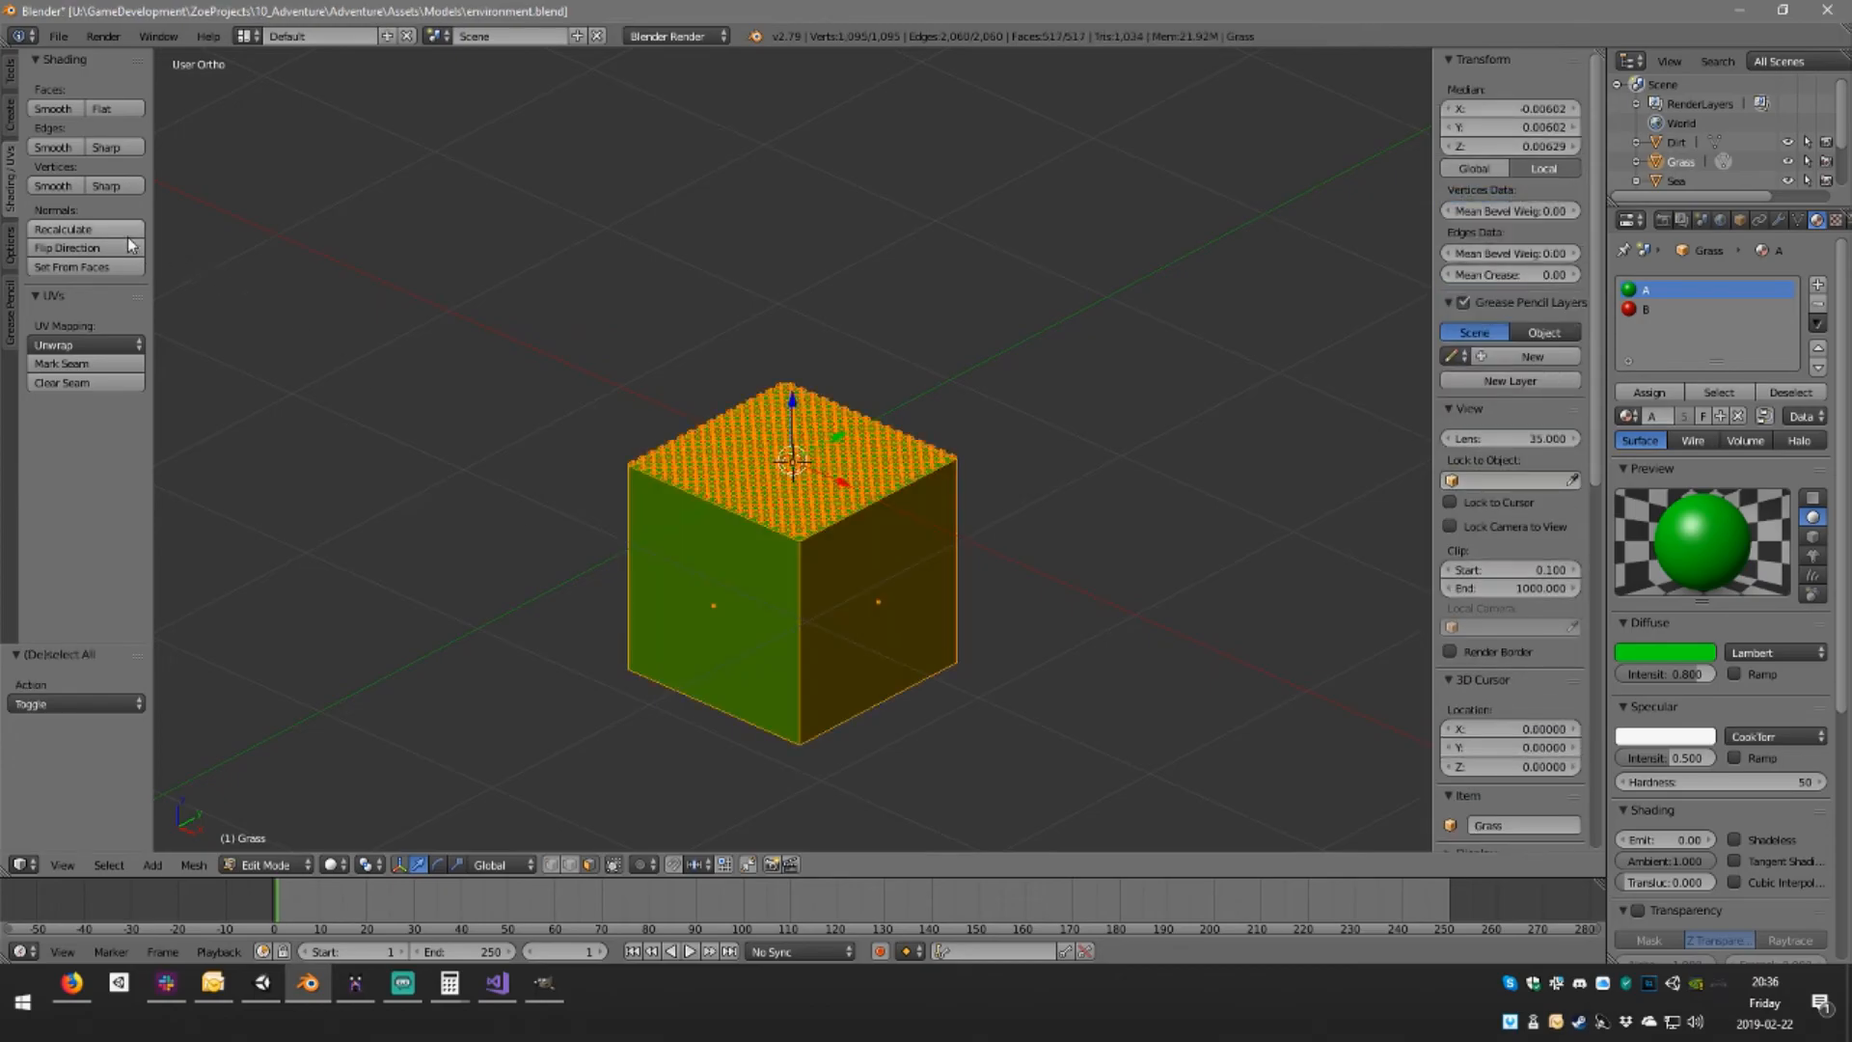
left_click(63, 228)
middle_click_drag(598, 415, 774, 474)
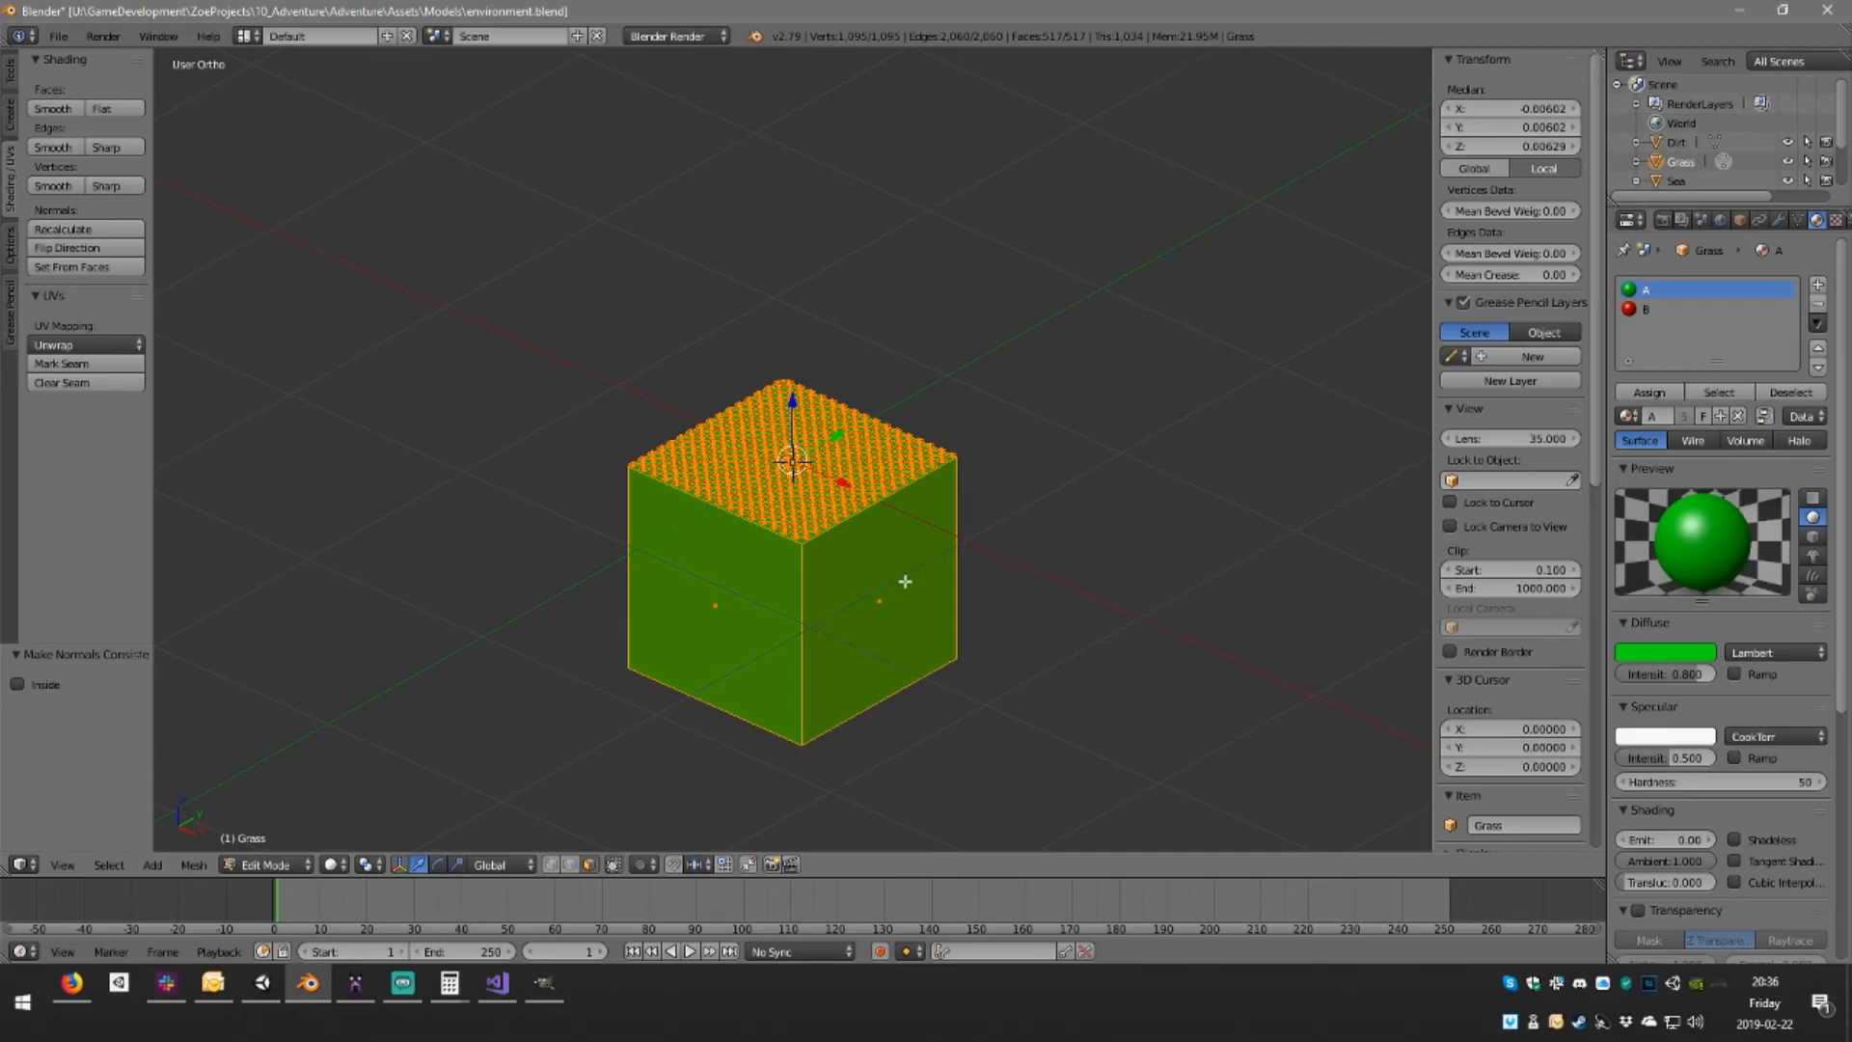
key("Tab")
left_click(611, 865)
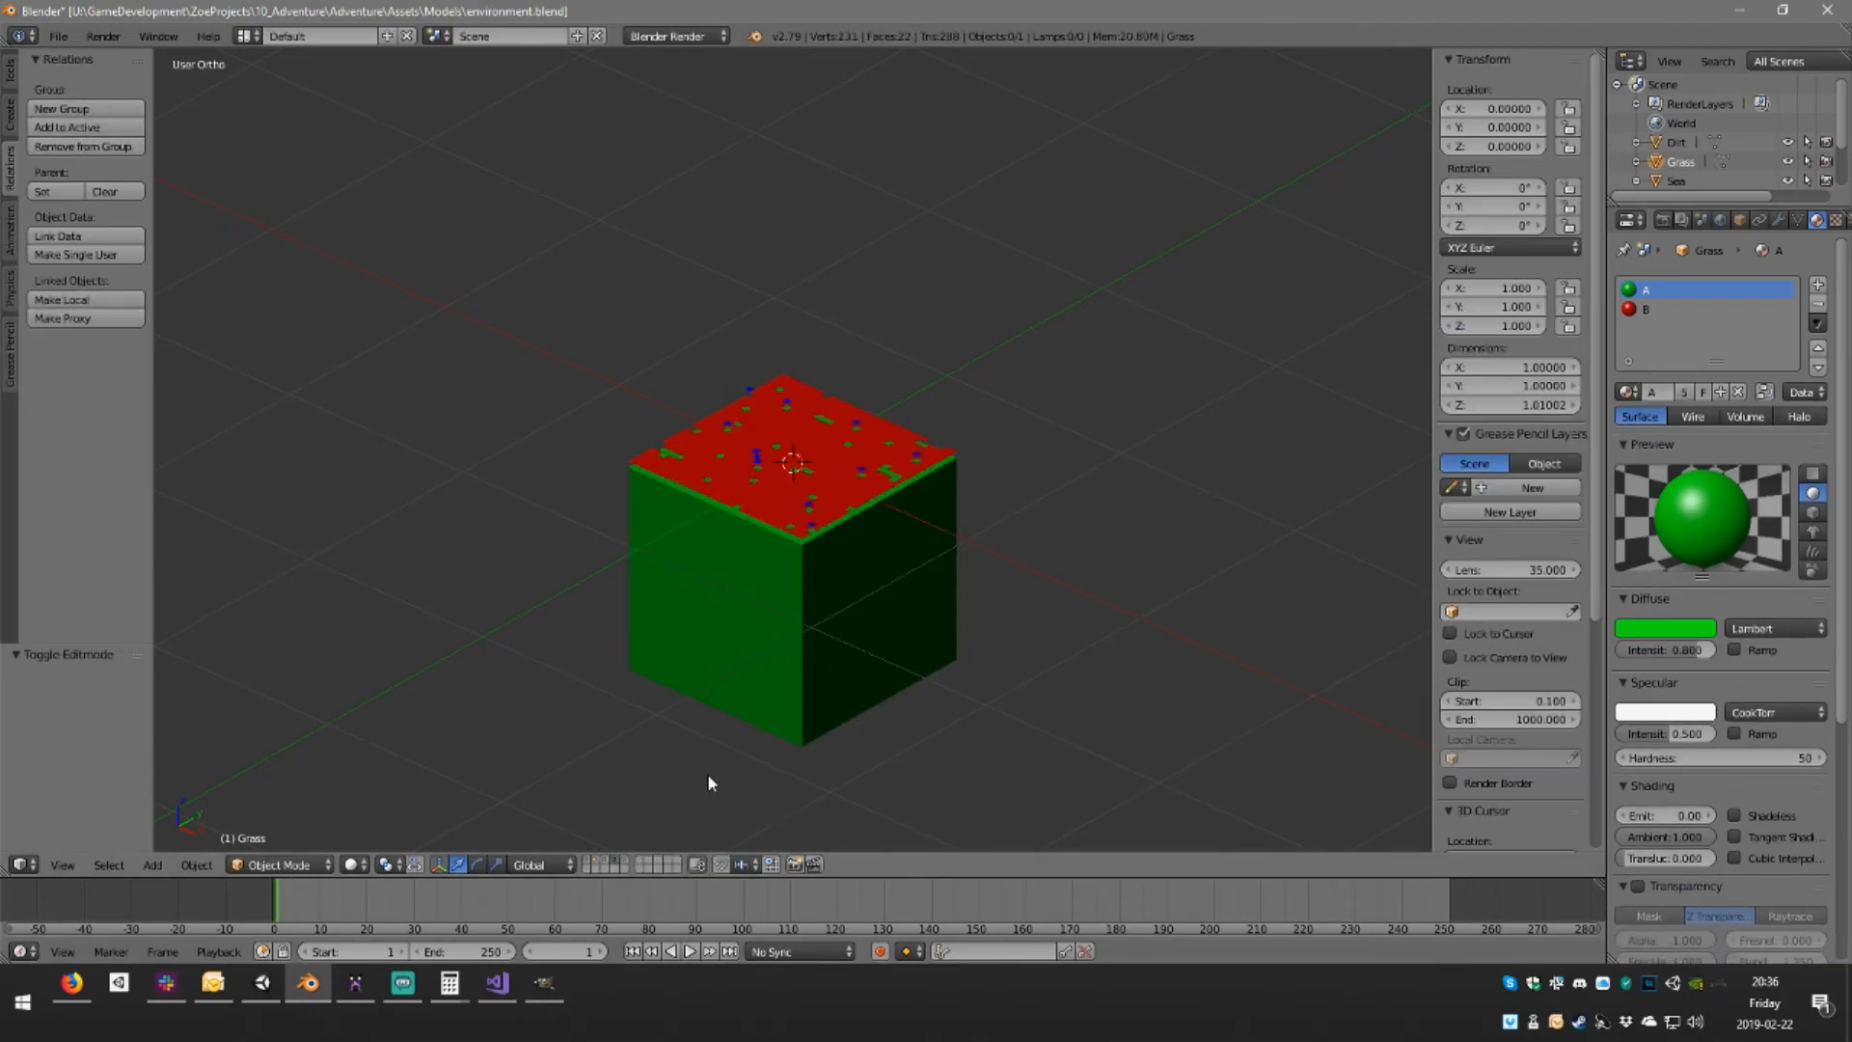
Recalculate the normals of the entire Dirt mesh, leave Edit Mode and save environment.blend
right_click(871, 569)
key("Tab")
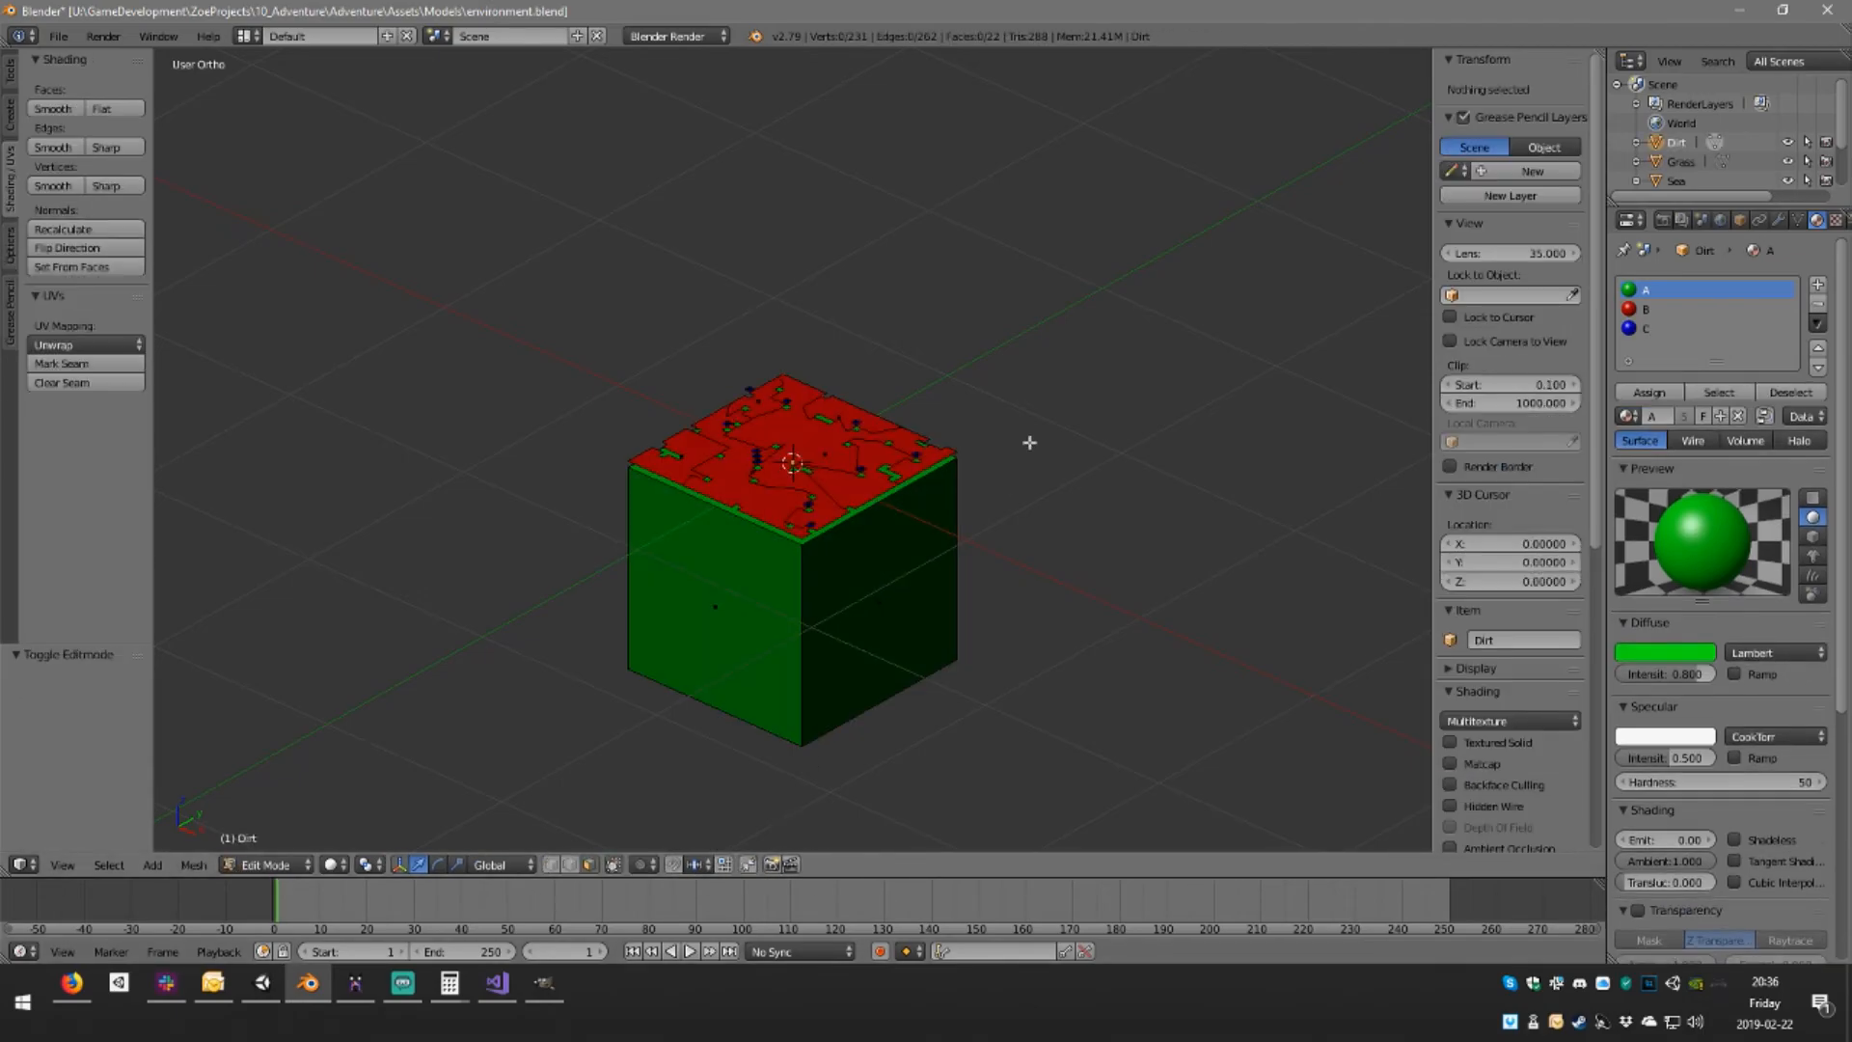
key("a")
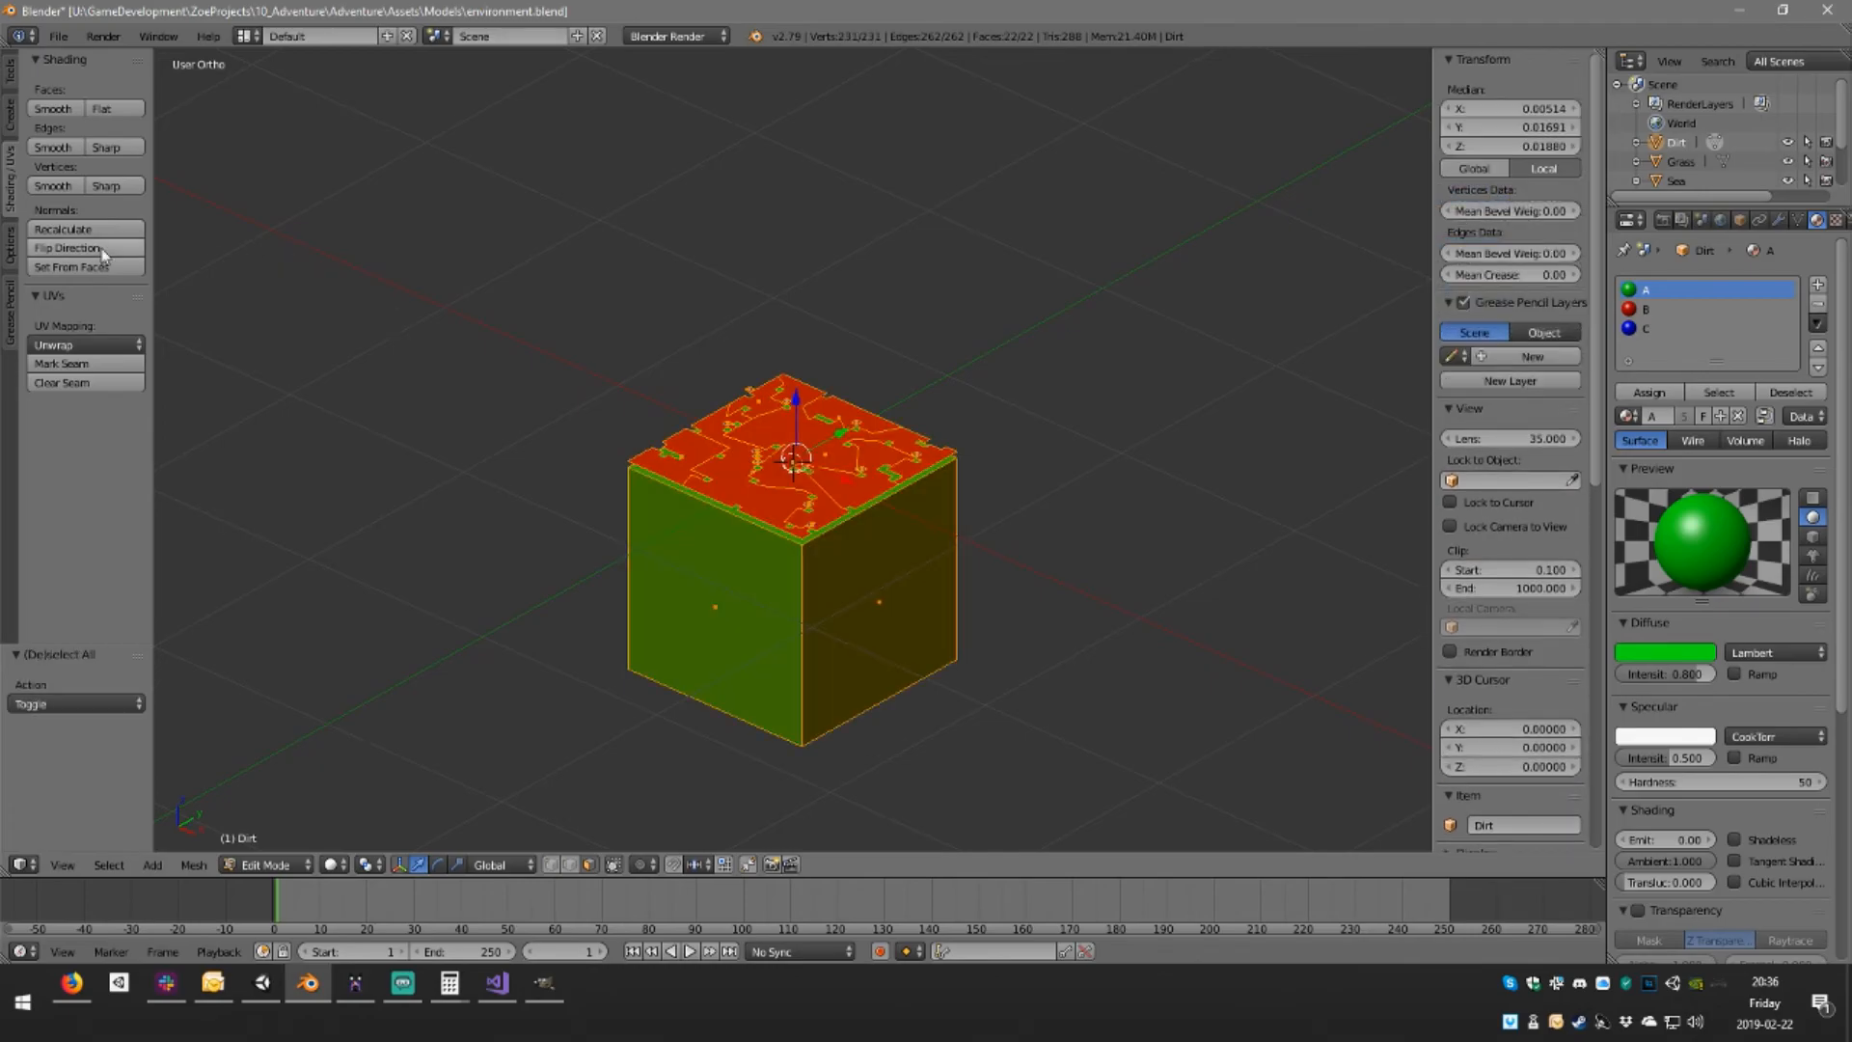
left_click(98, 229)
middle_click_drag(897, 444, 946, 440)
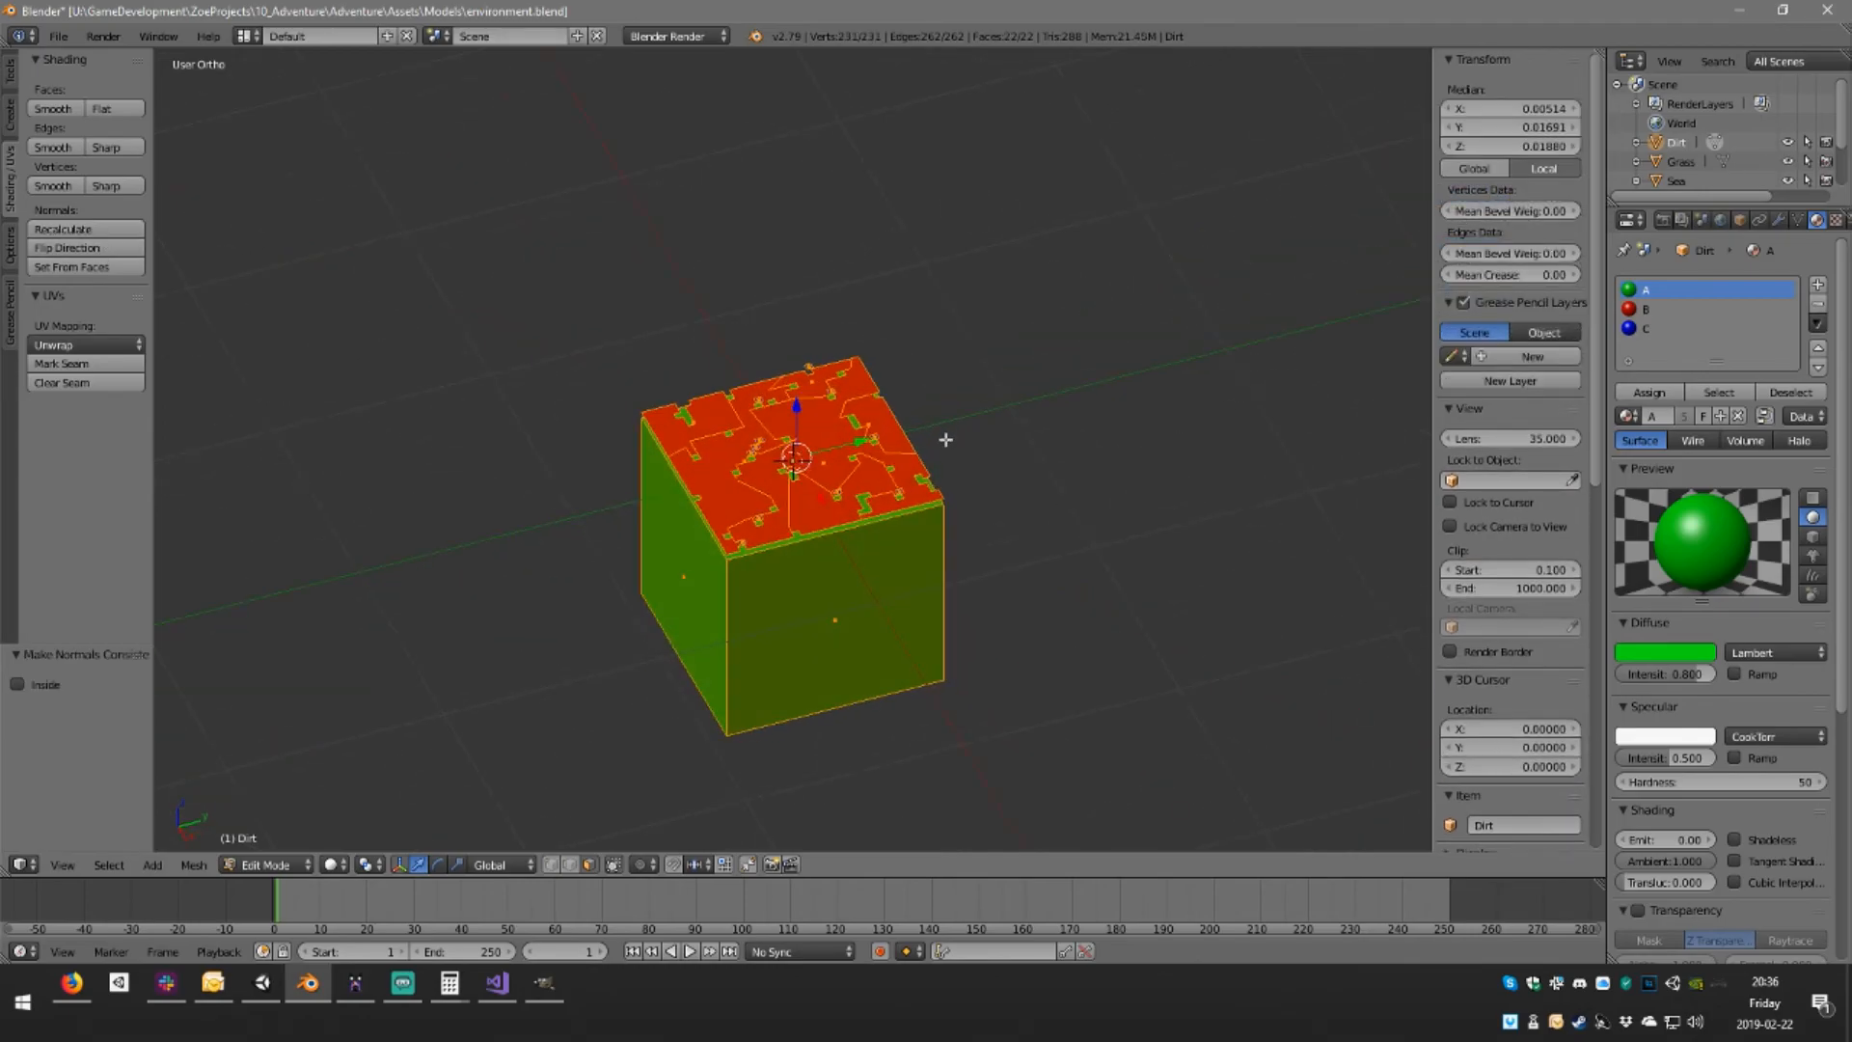
key("Tab")
key("ctrl+s")
left_click(947, 440)
middle_click_drag(864, 577, 644, 515)
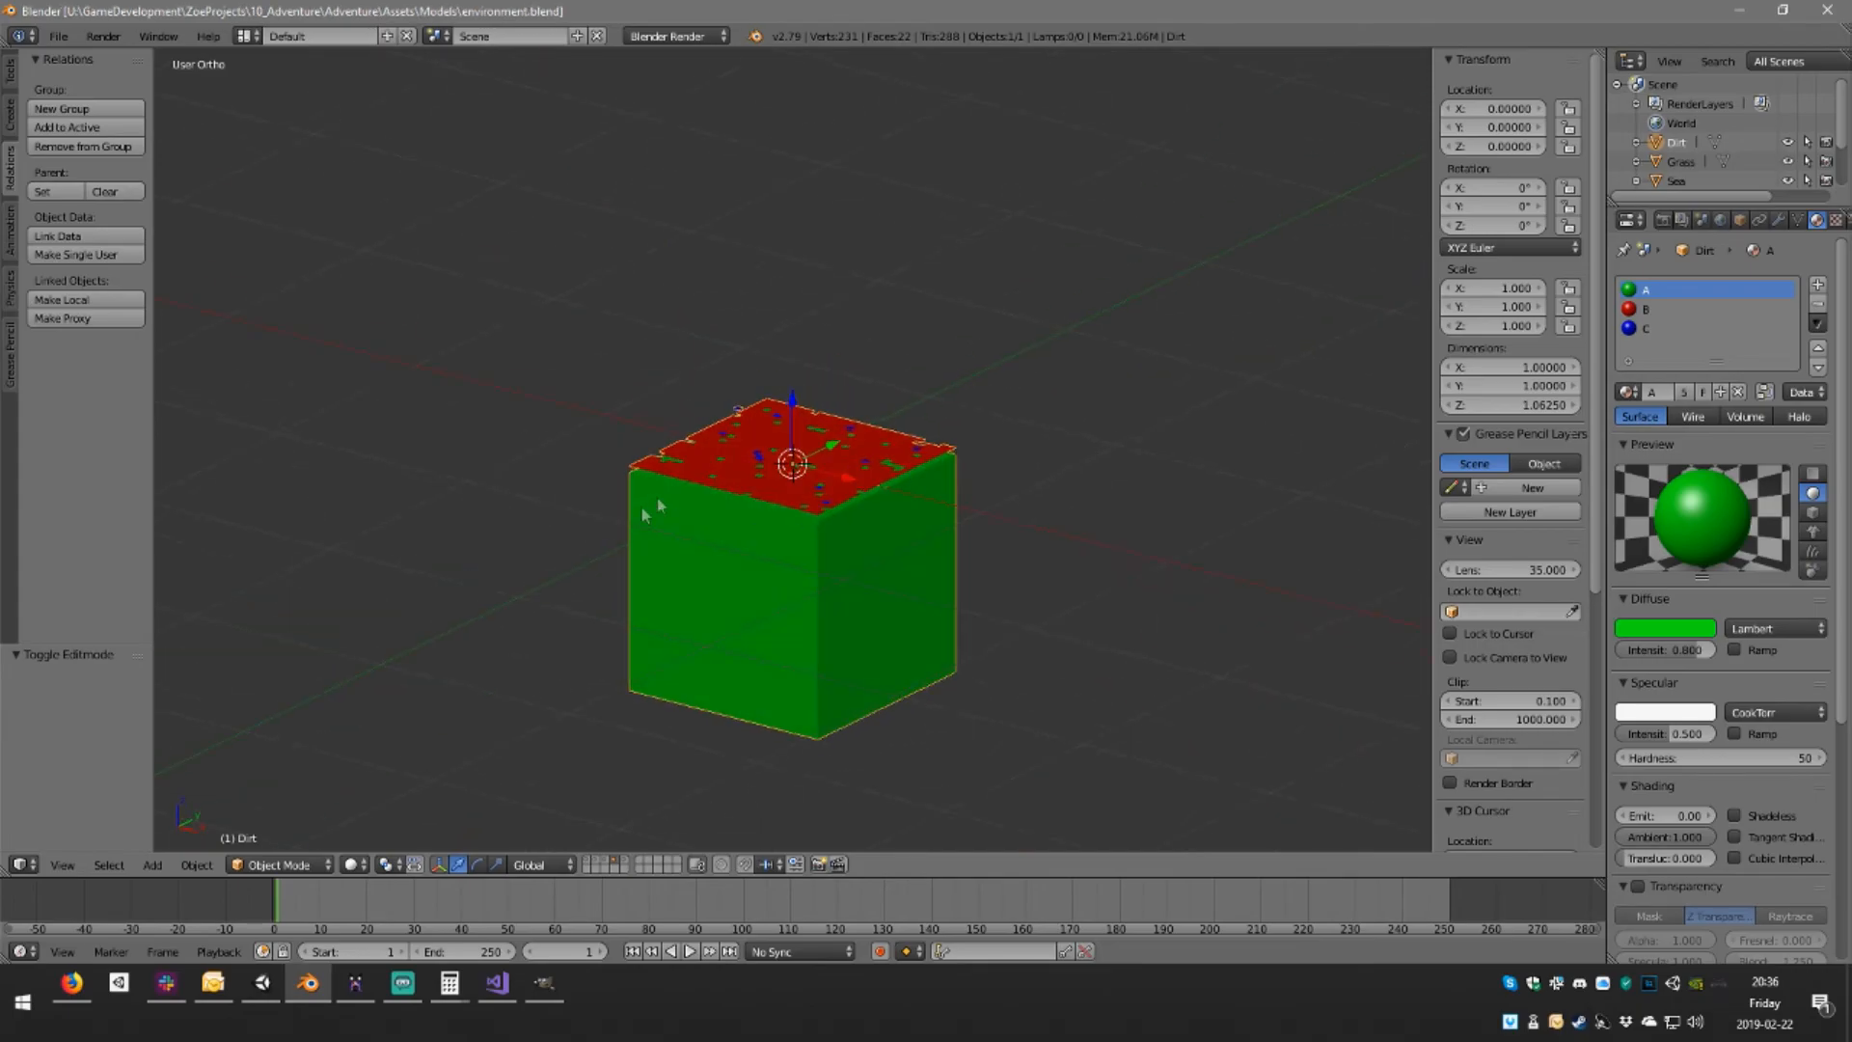
middle_click_drag(796, 533, 837, 552)
Show the Sea tile's layer and select the entire Sea mesh in Edit Mode from the front view
left_click(629, 863)
middle_click_drag(848, 712, 907, 531)
right_click(819, 451)
key("KP_1")
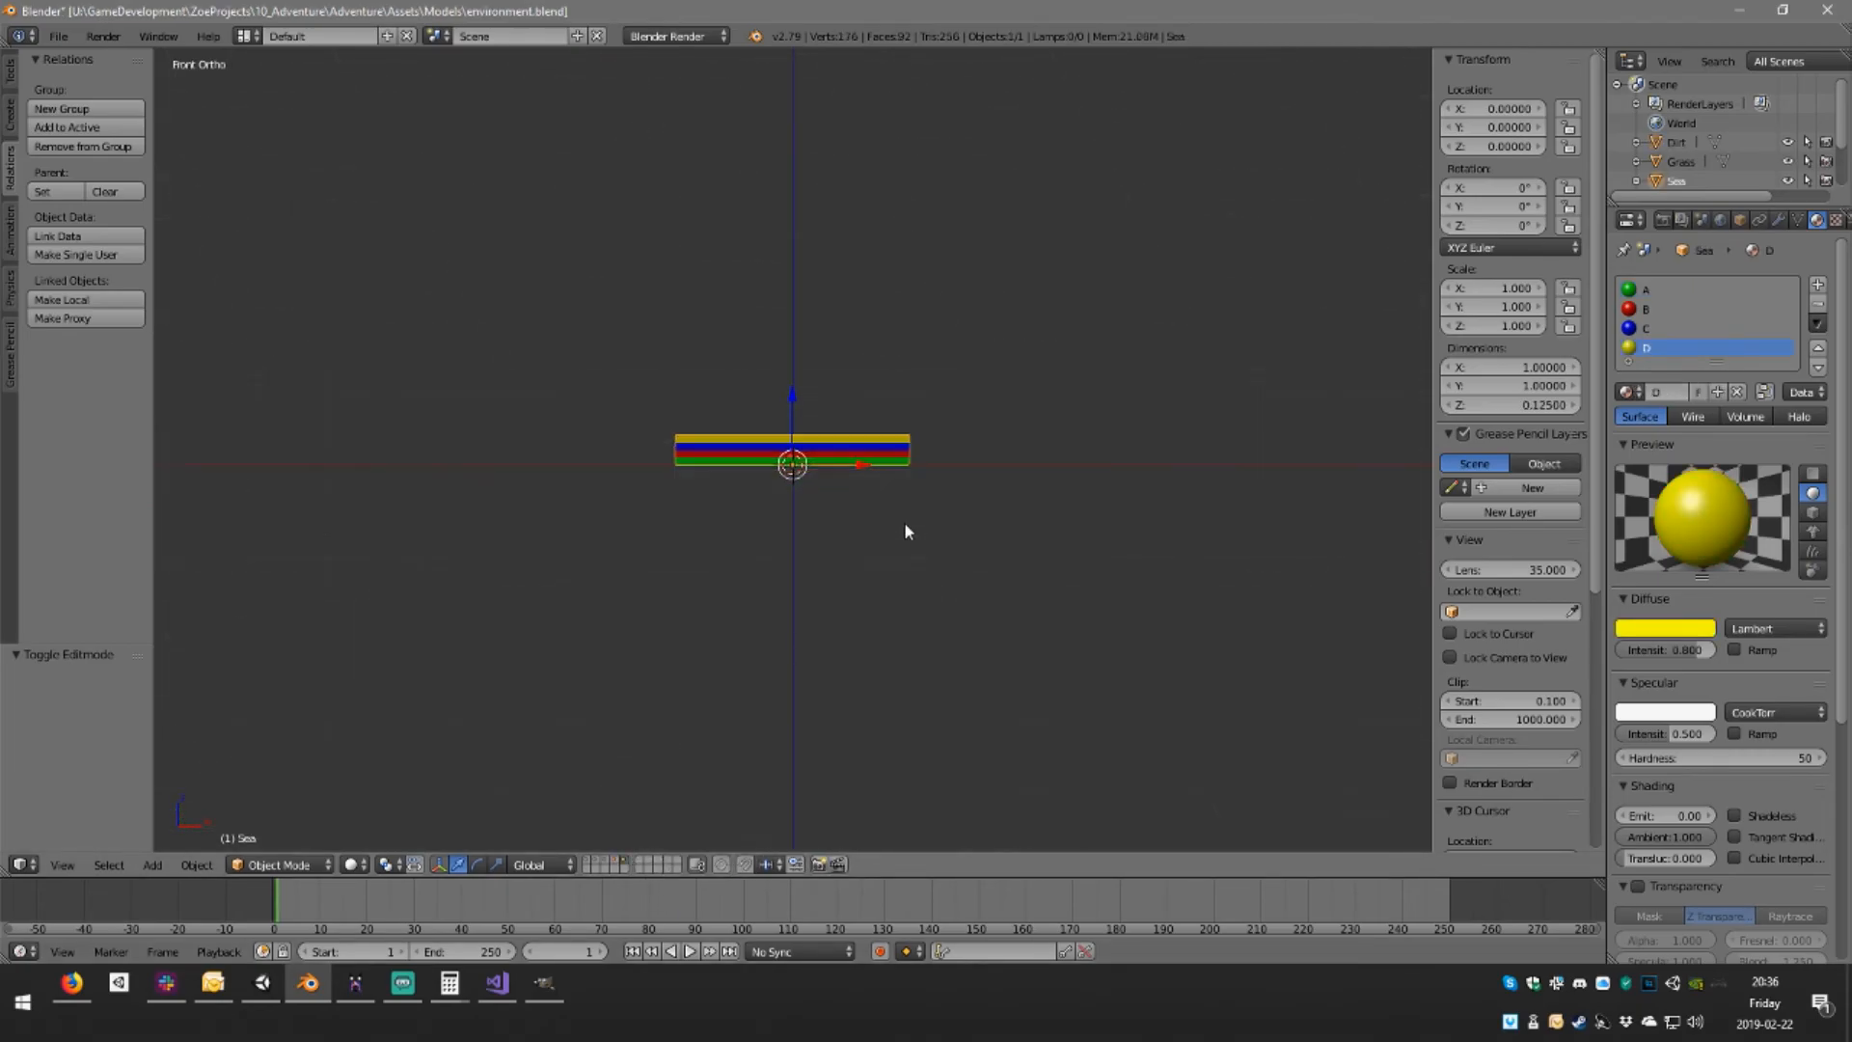
key("Tab")
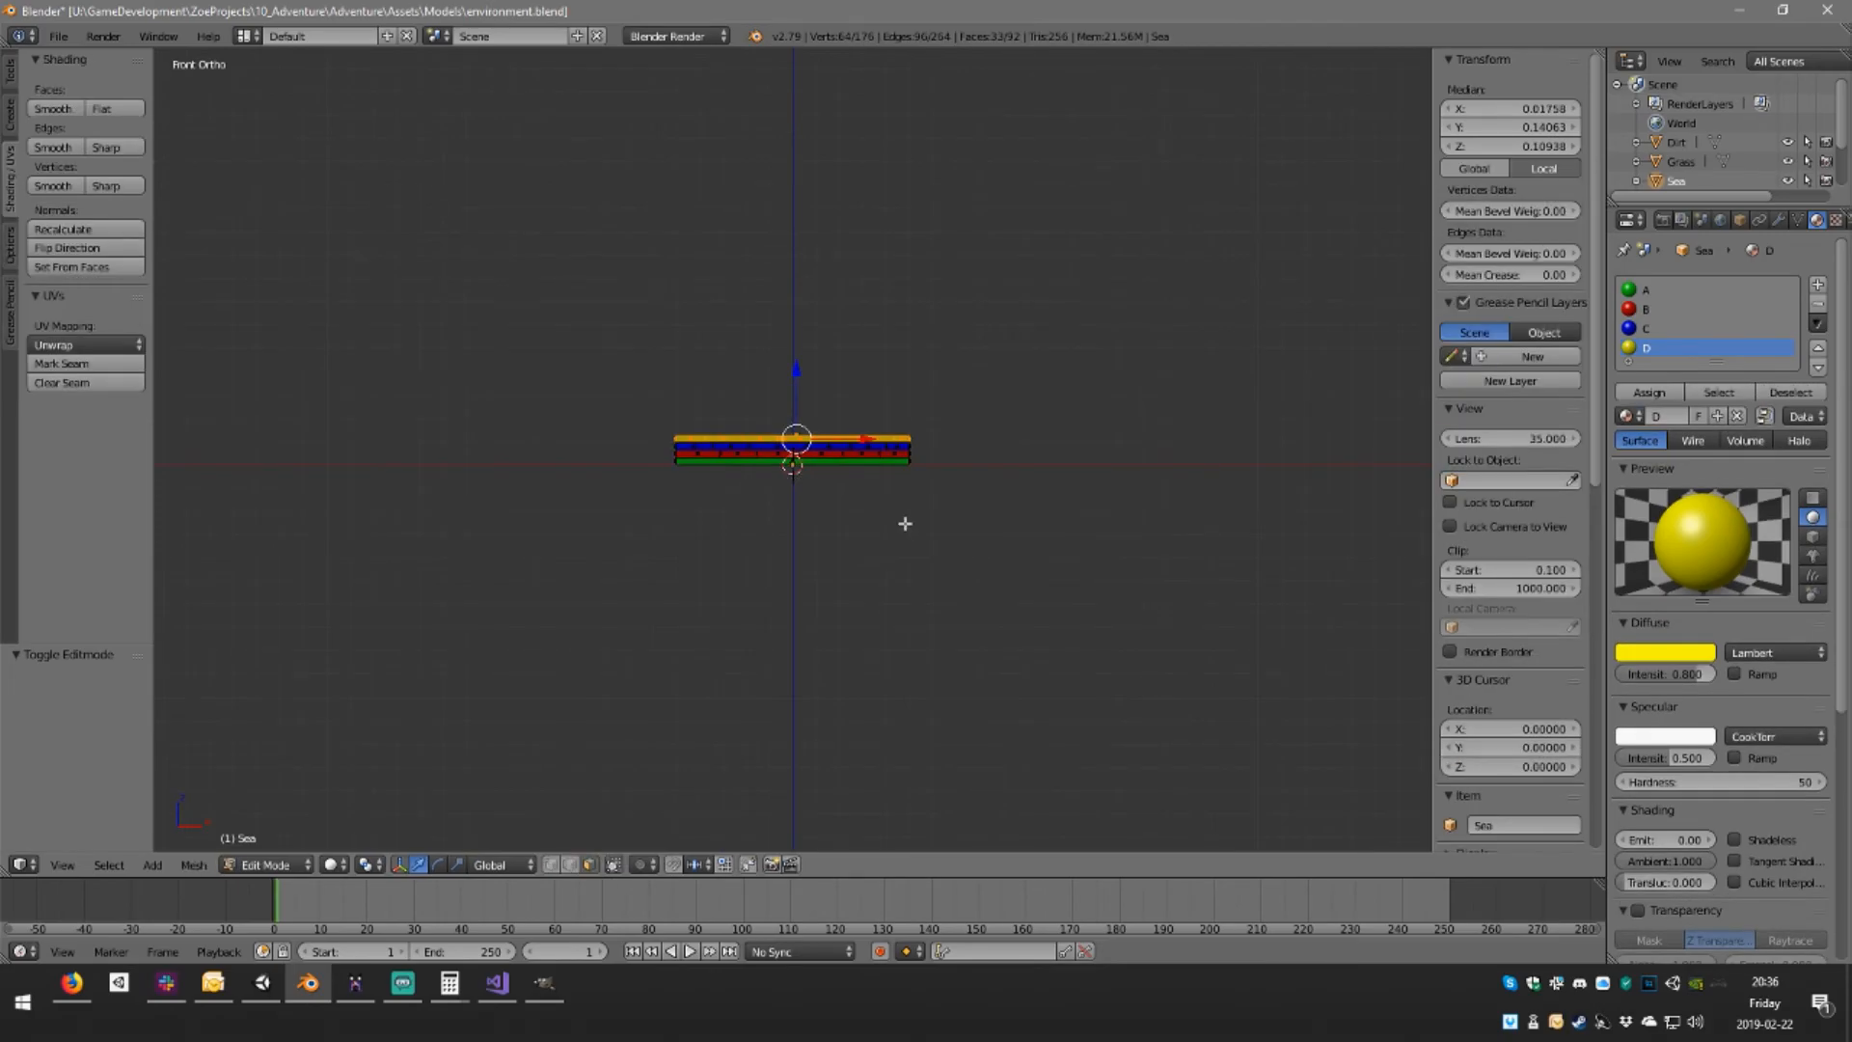
key("a")
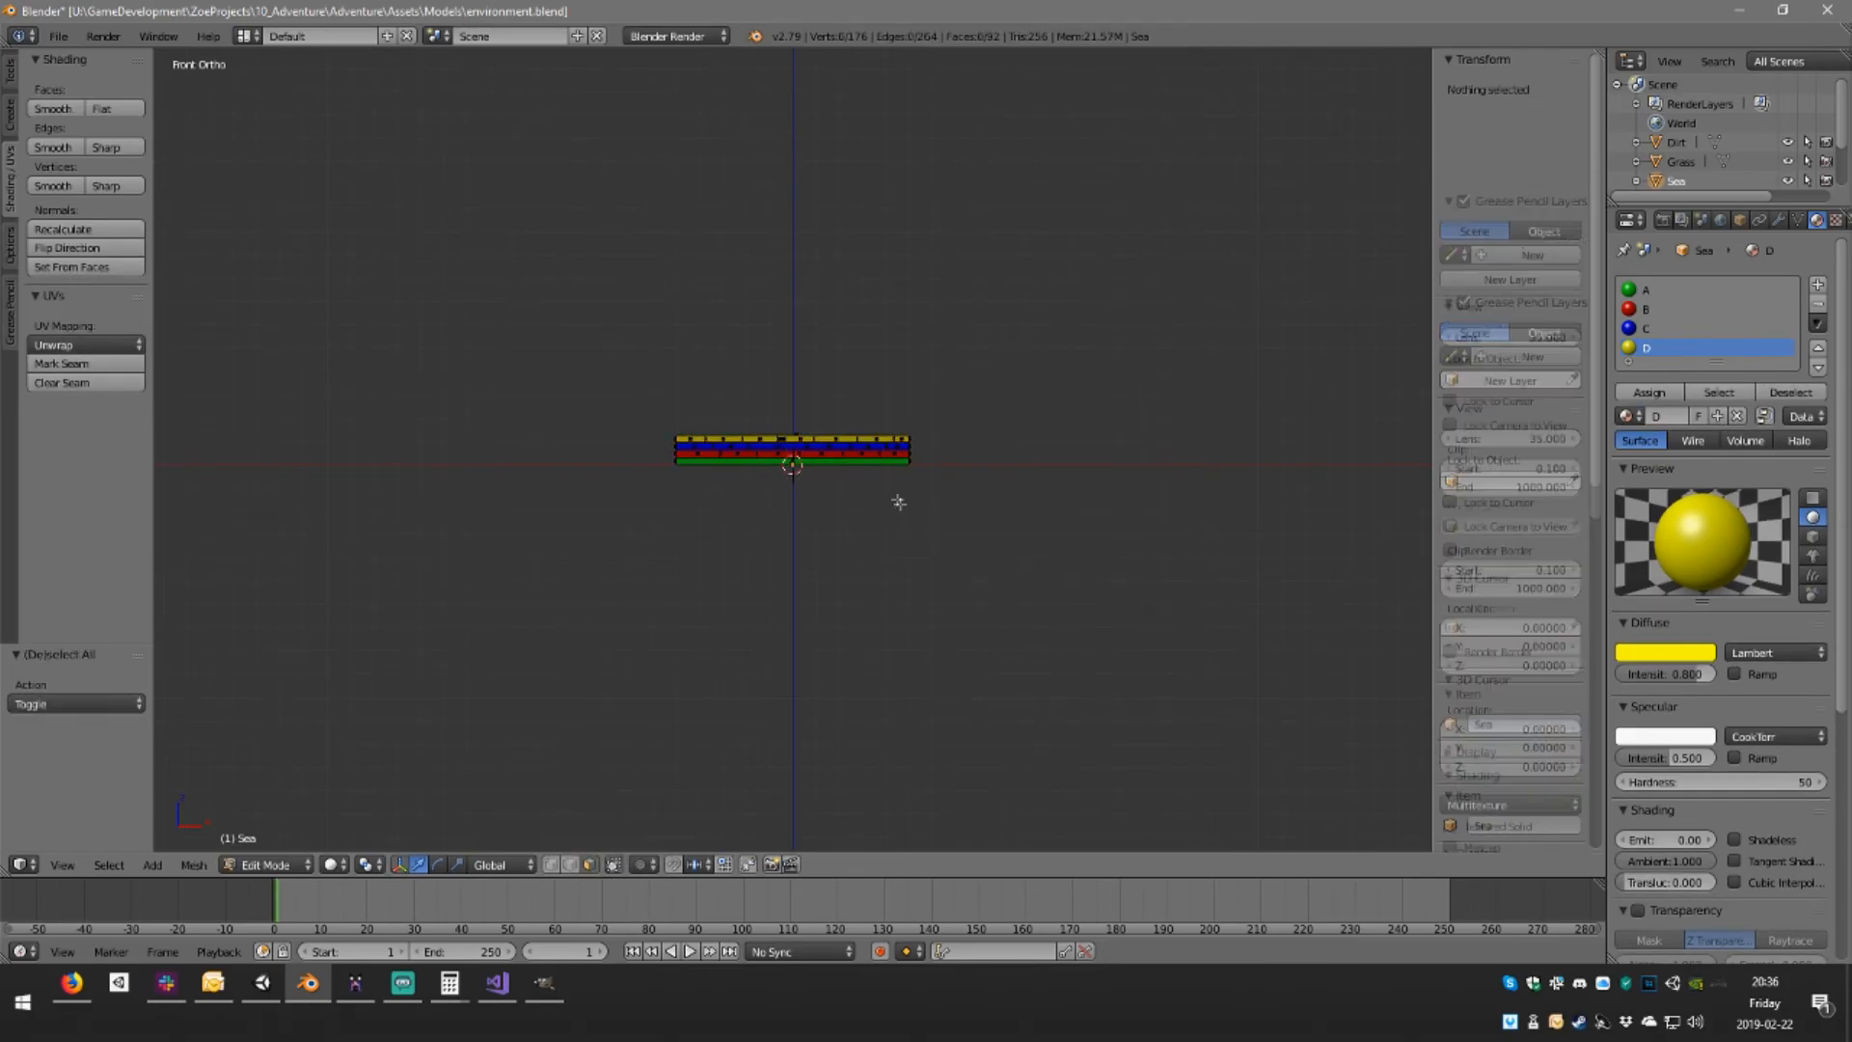
key("a")
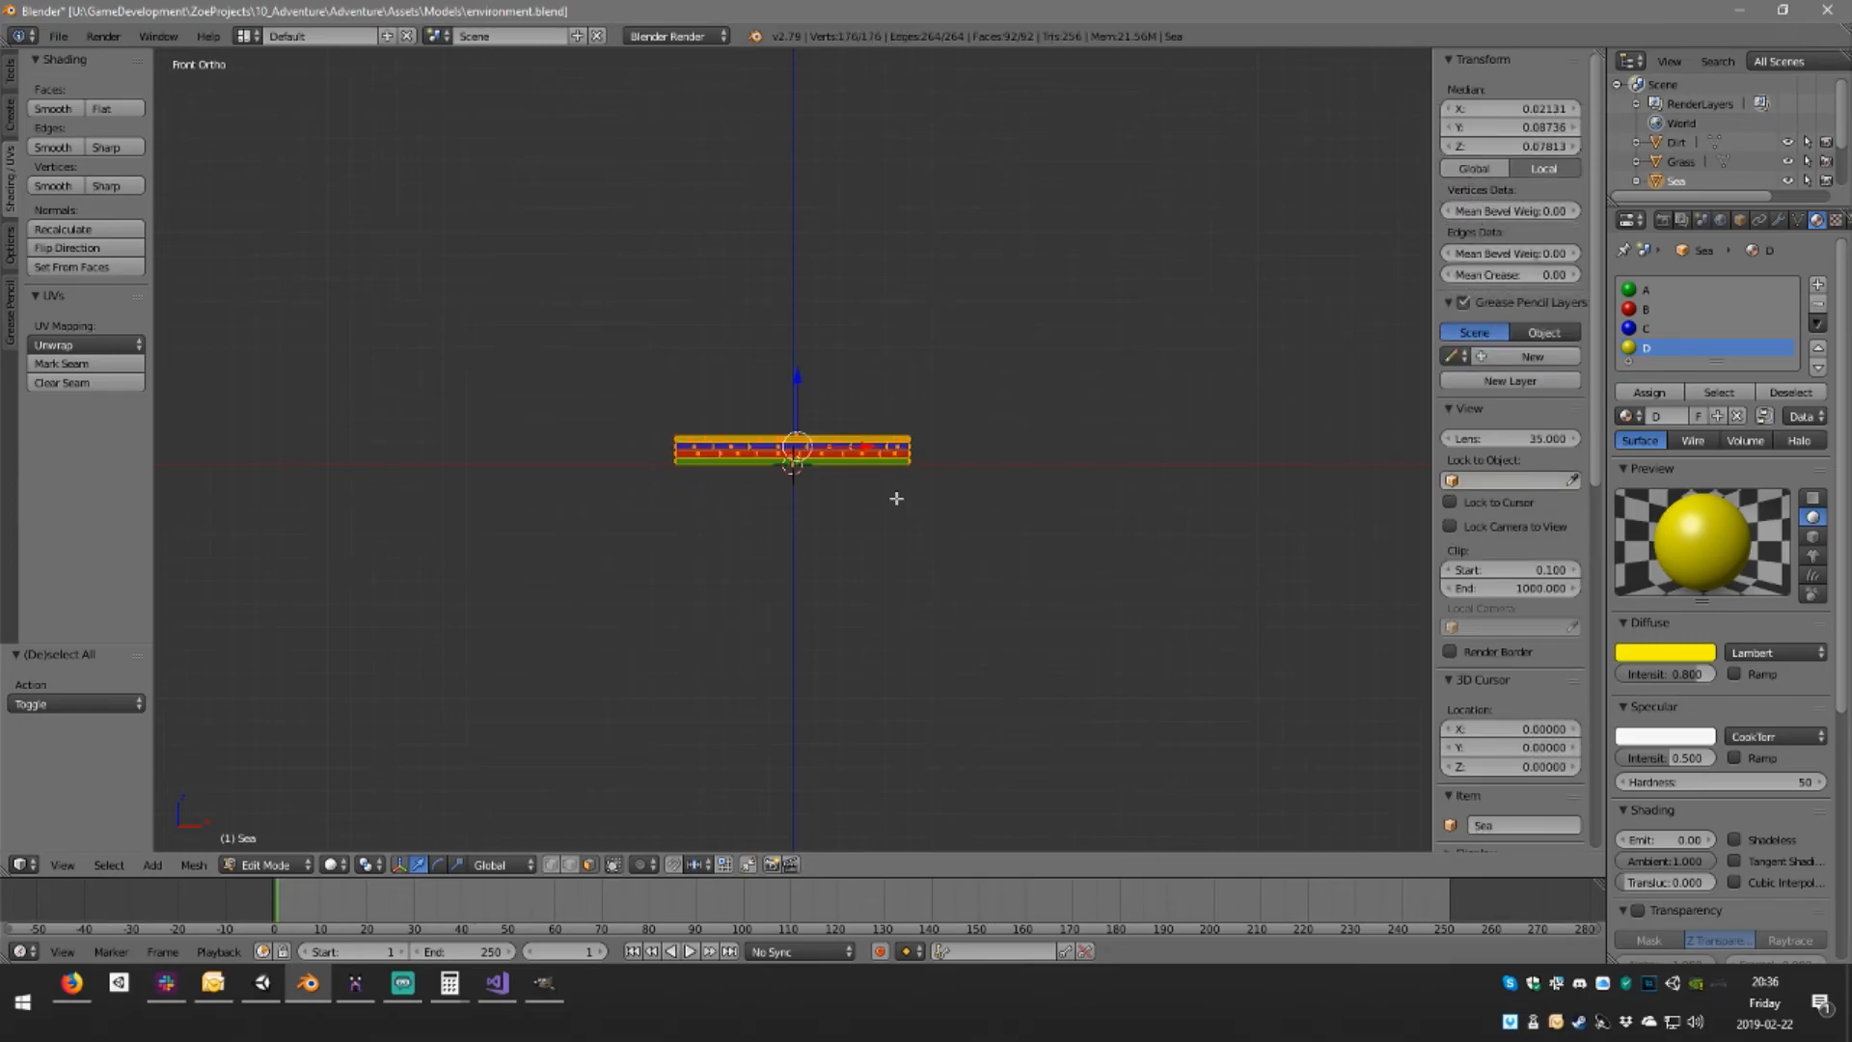
Set the Sea mesh's median Z to -0.92188 and save environment.blend
left_click(1544, 145)
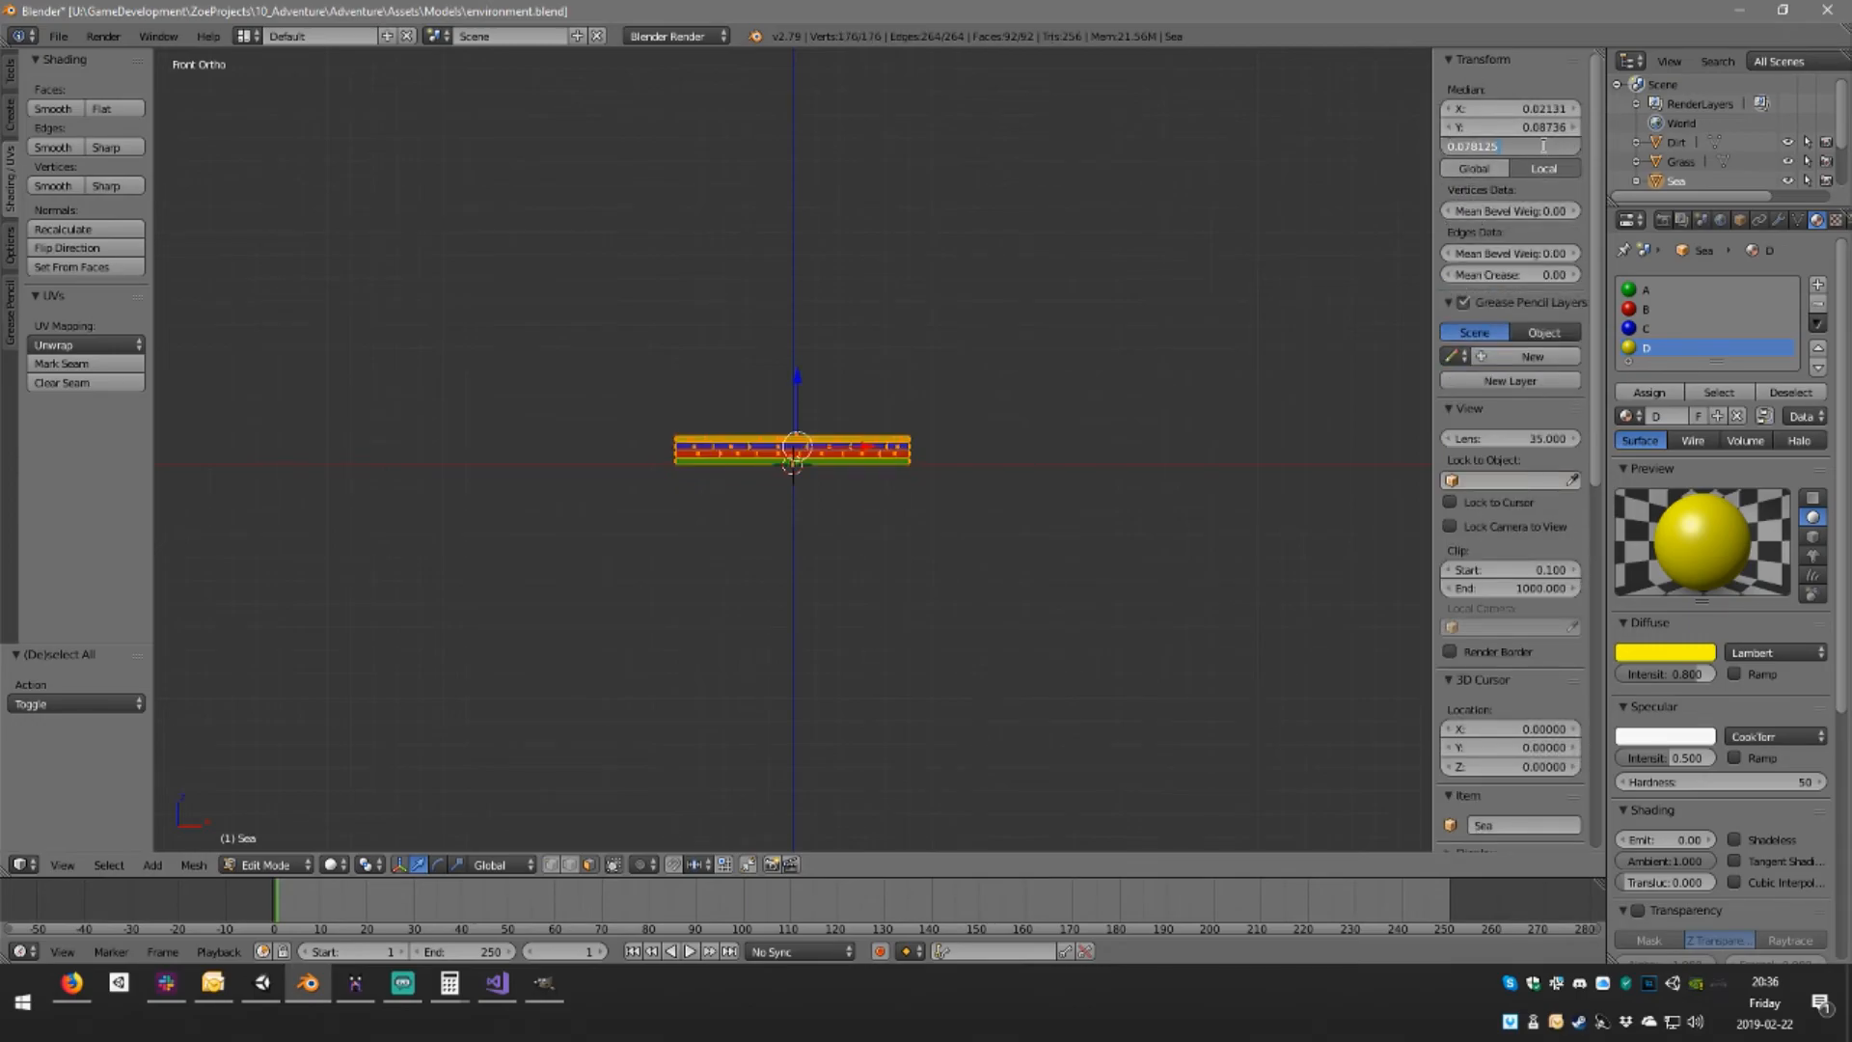
key("Return")
middle_click_drag(984, 314, 965, 473)
key("ctrl+s")
left_click(931, 487)
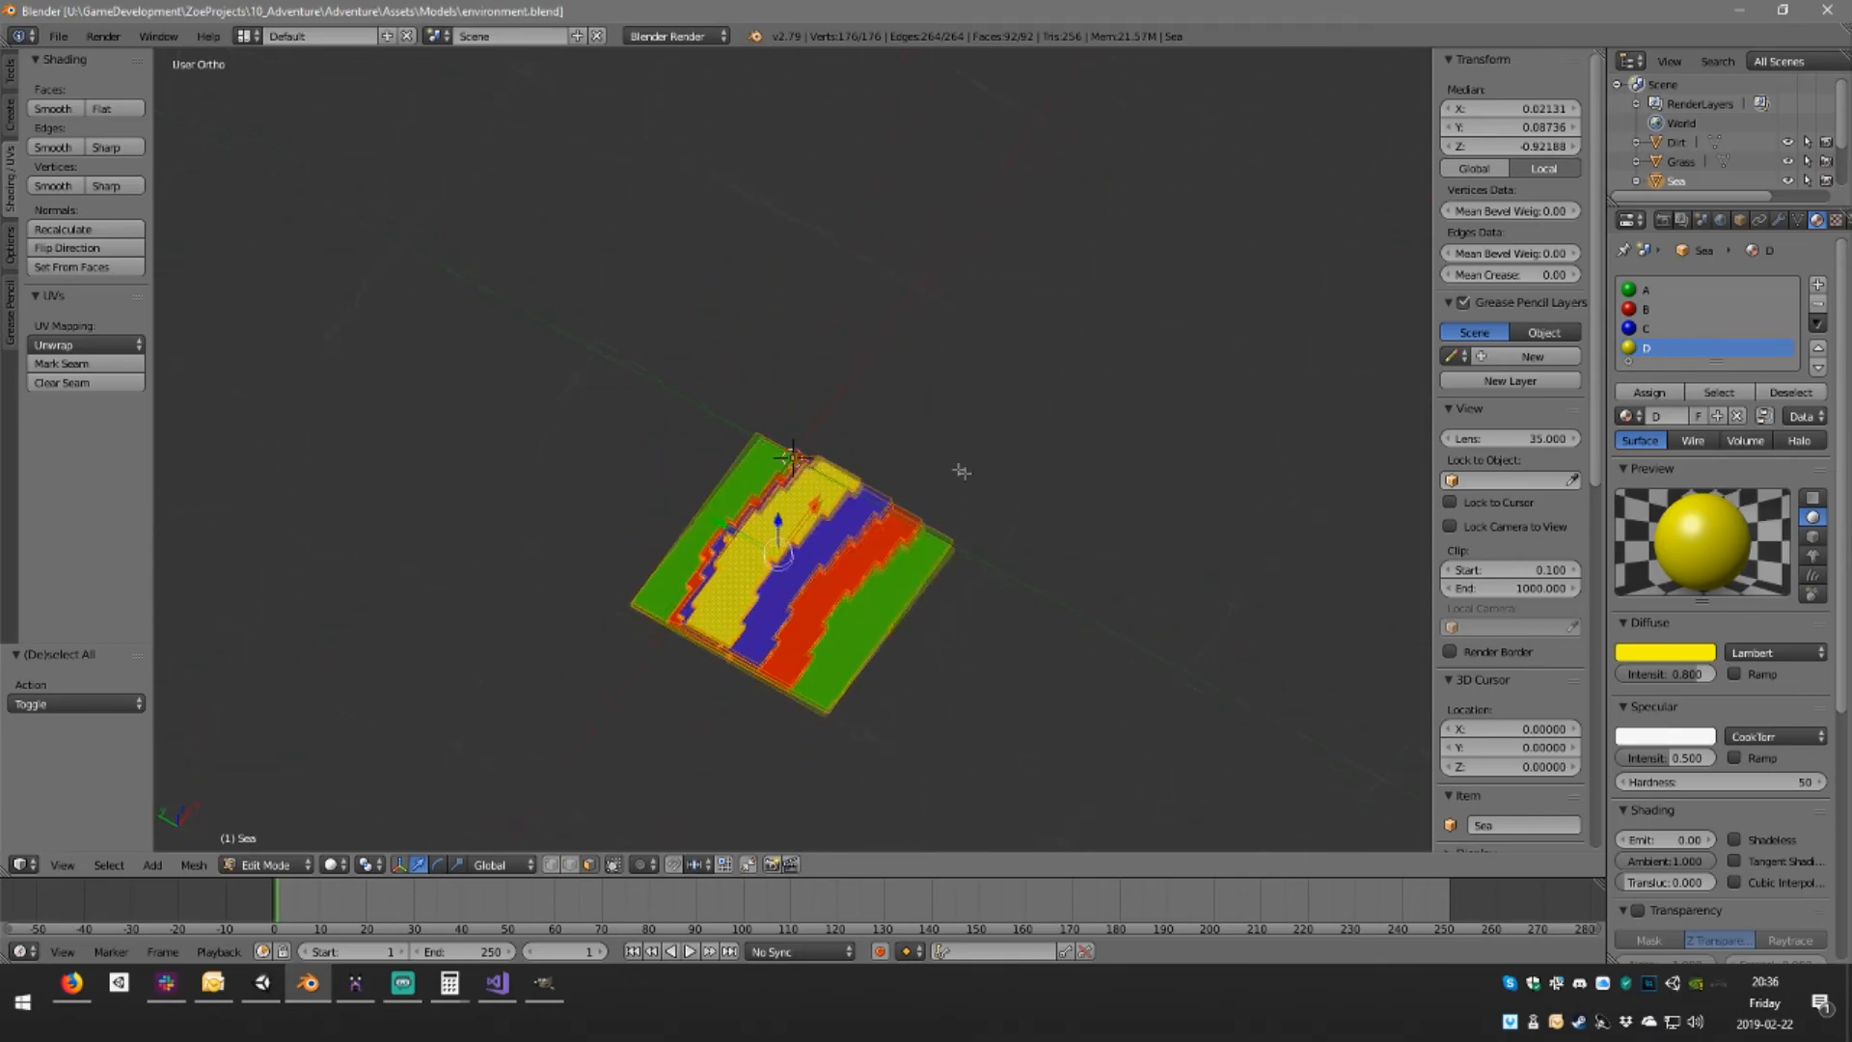
Switch to Unity, run the game and steer the player across the sea towards the island
left_click(263, 983)
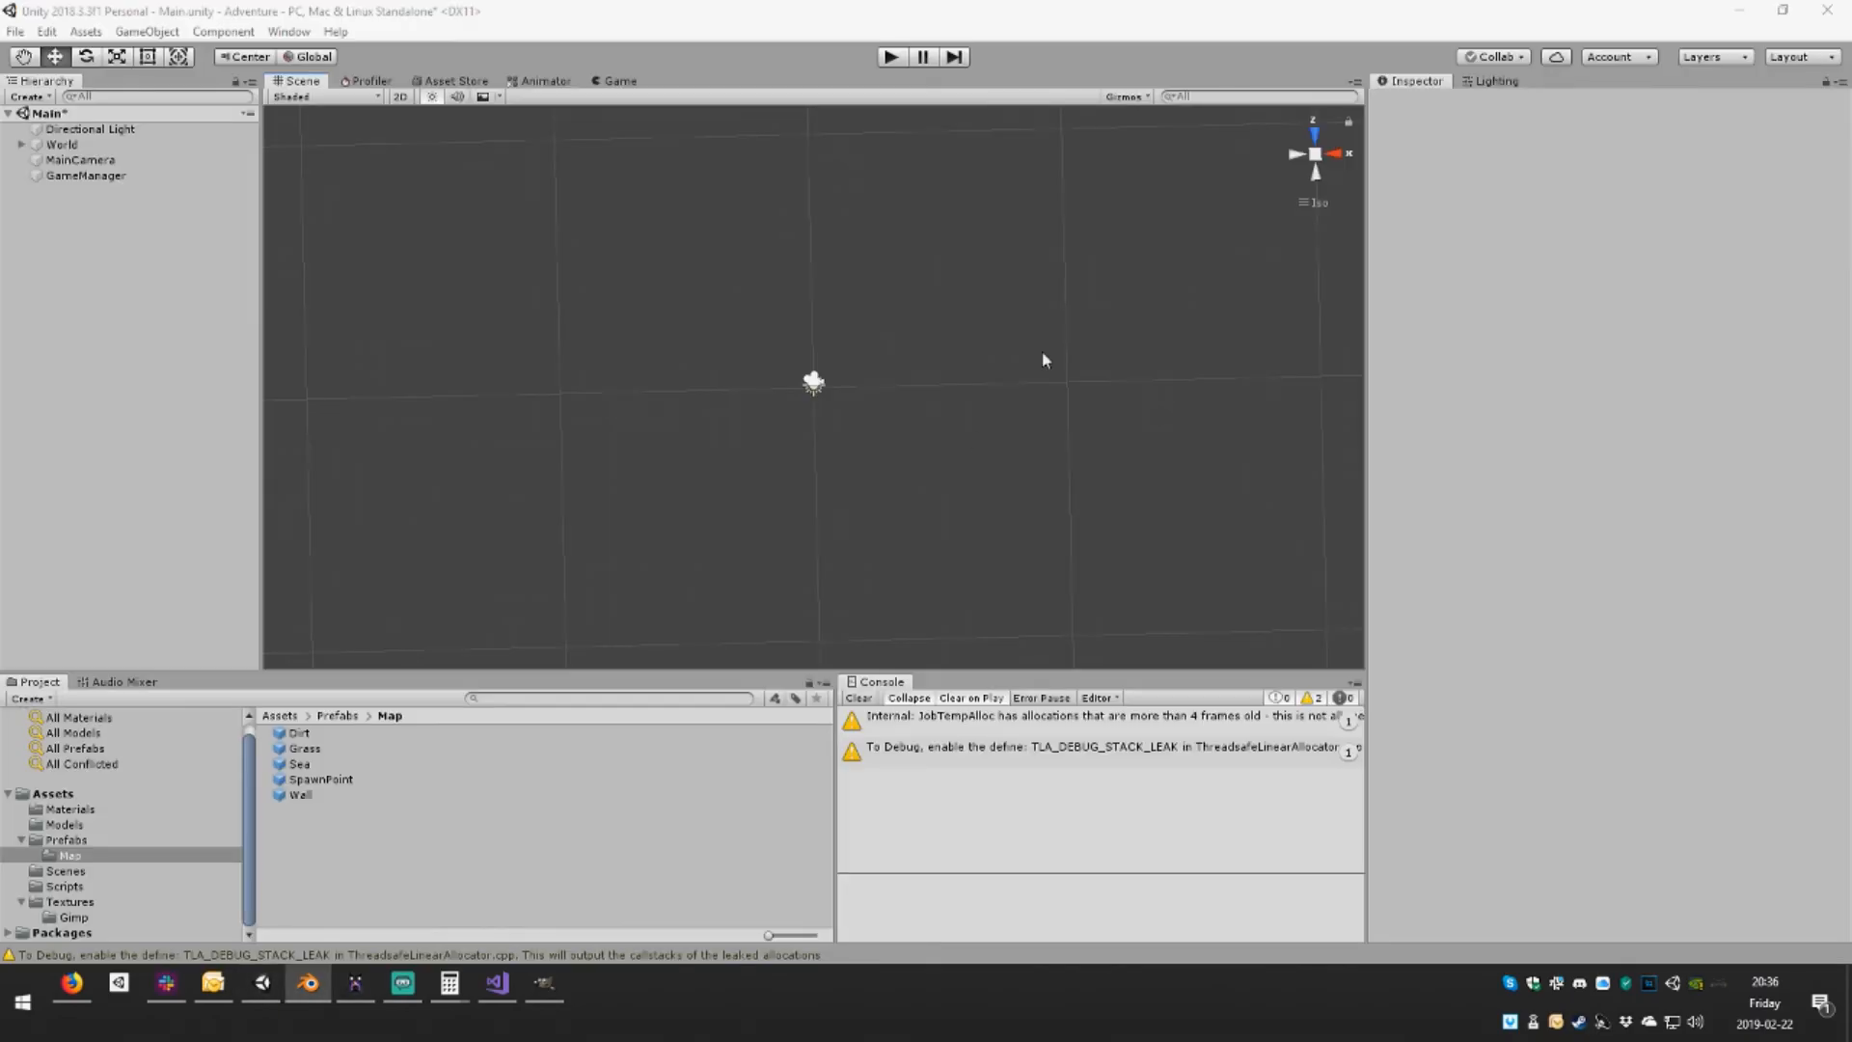
left_click(895, 57)
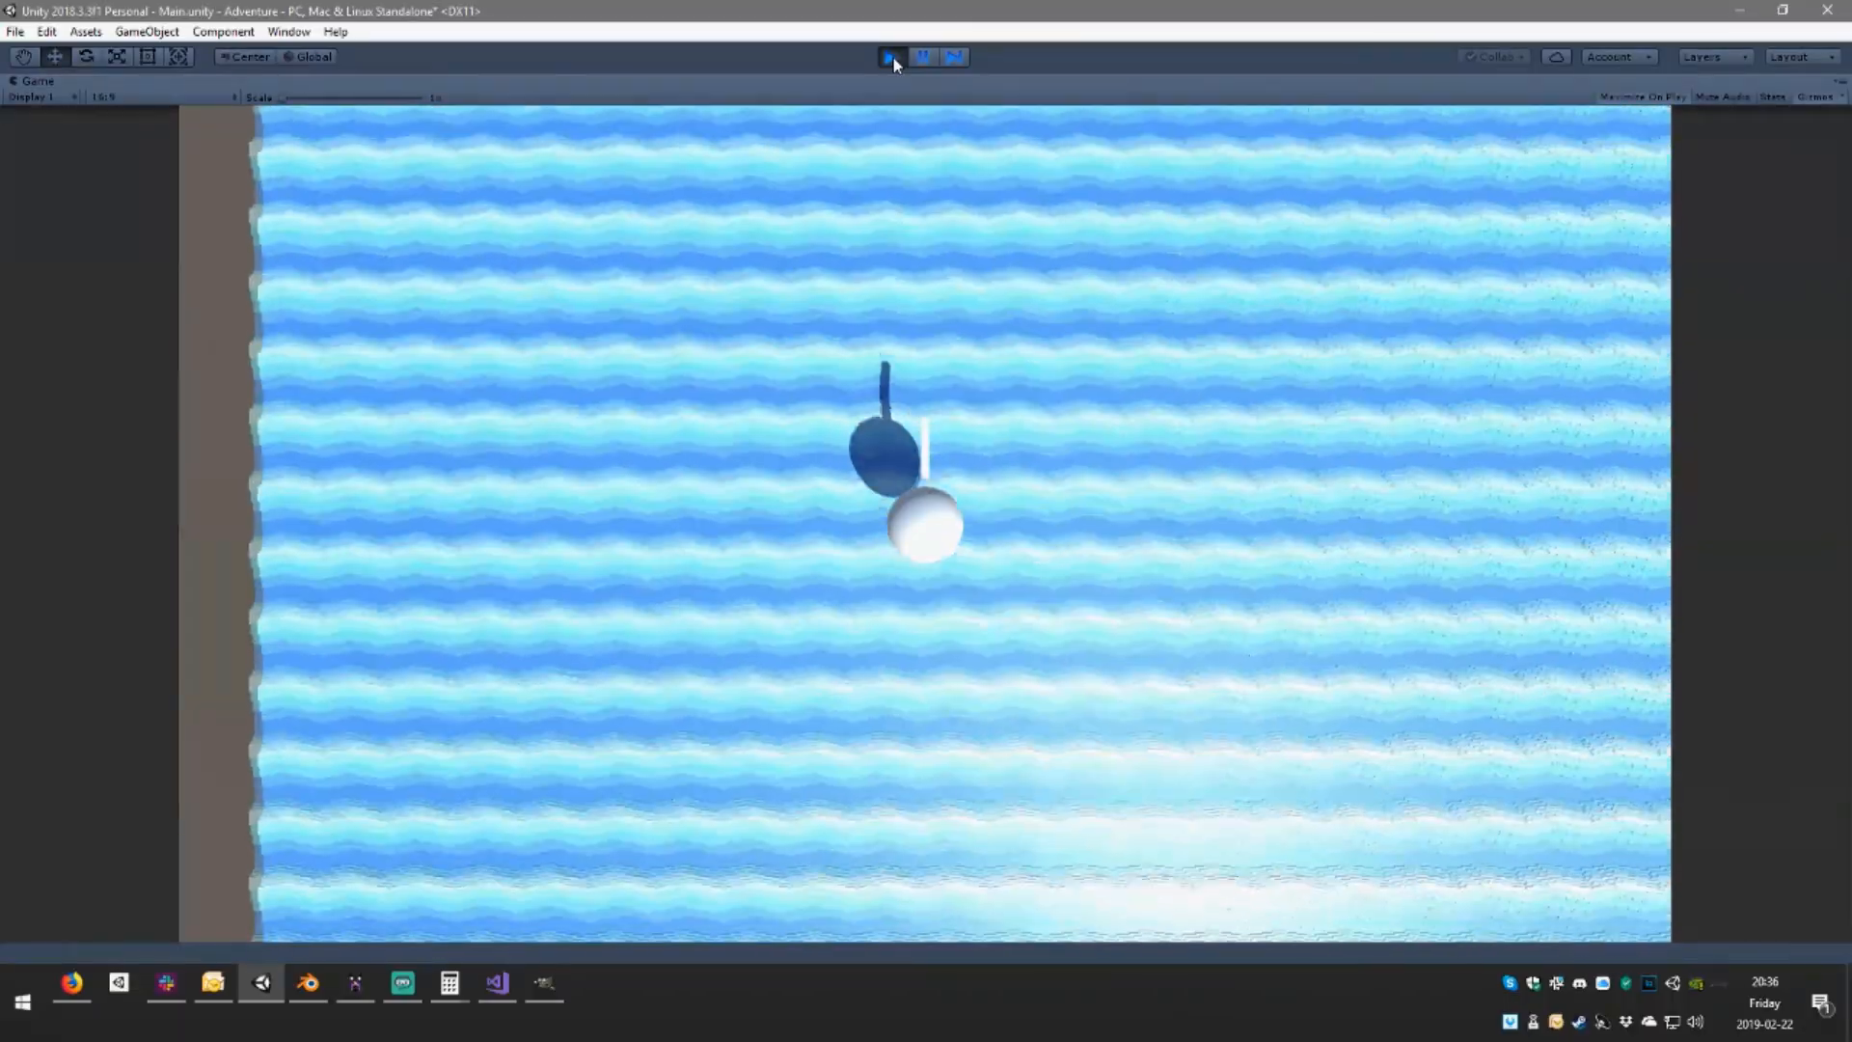
key("d")
key("w")
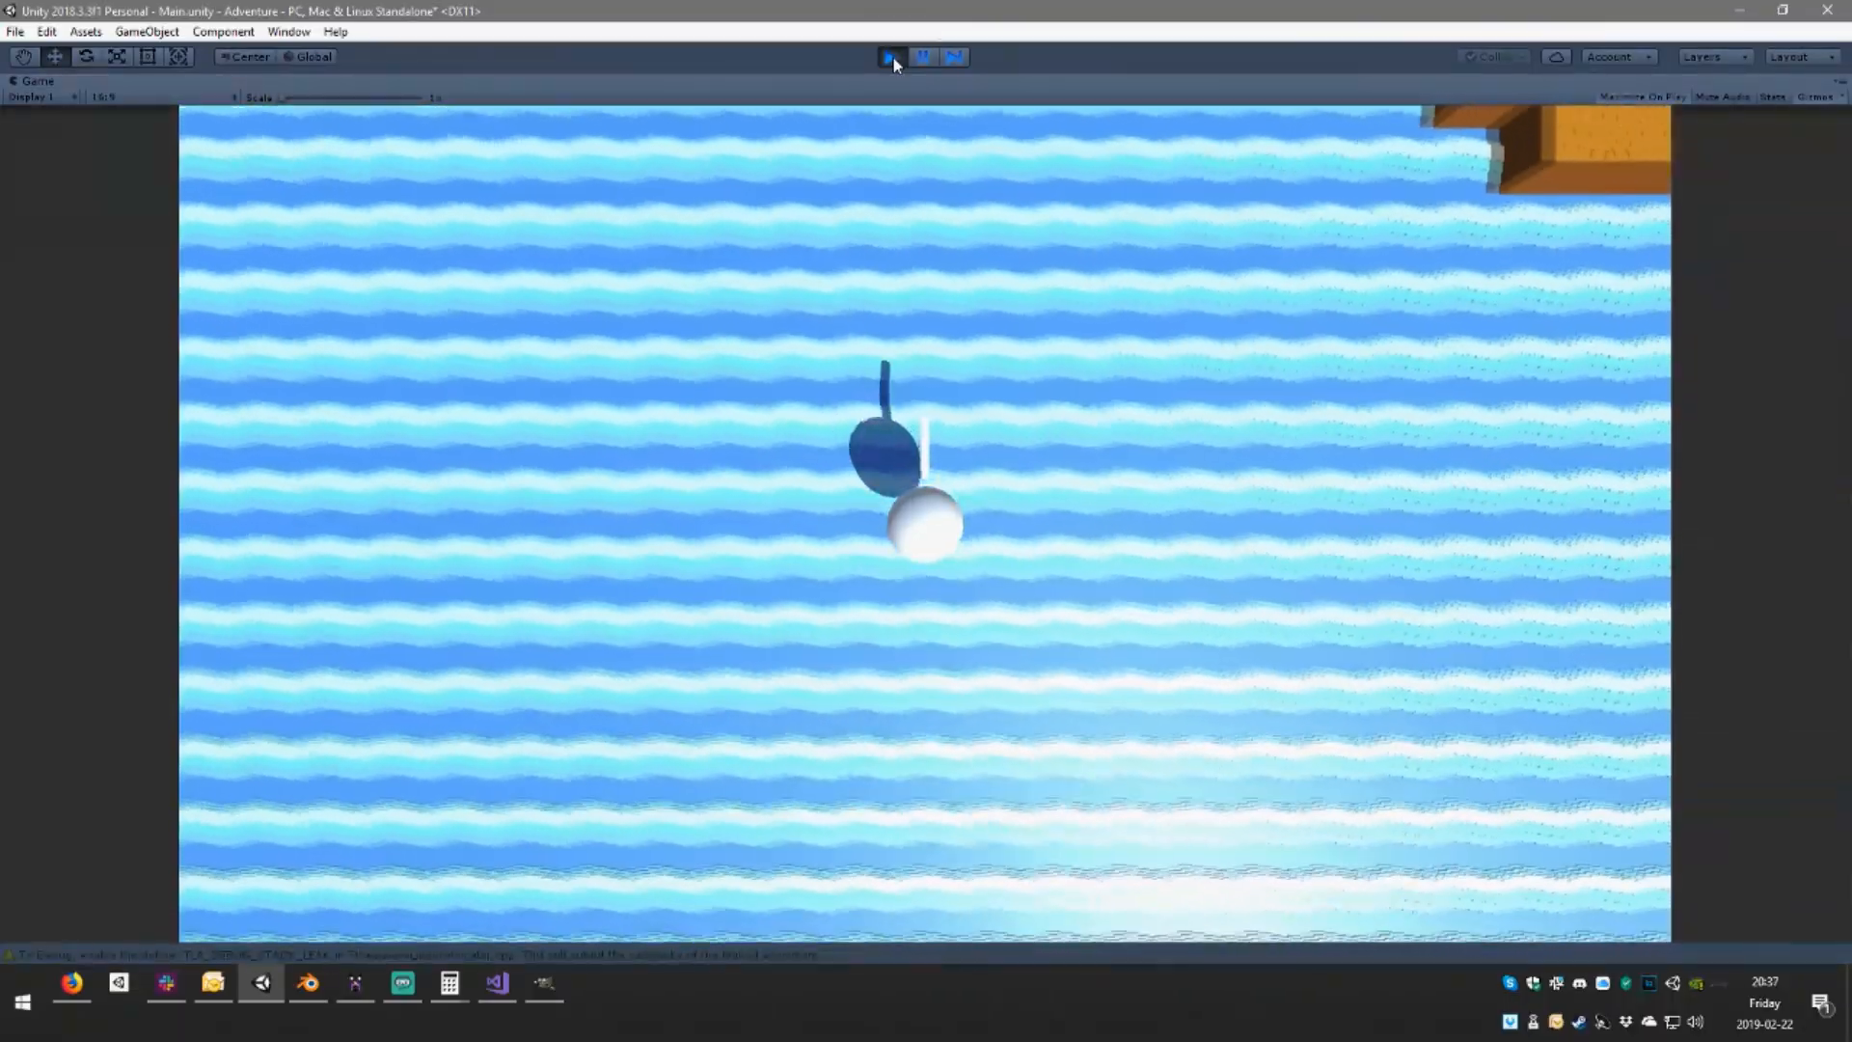
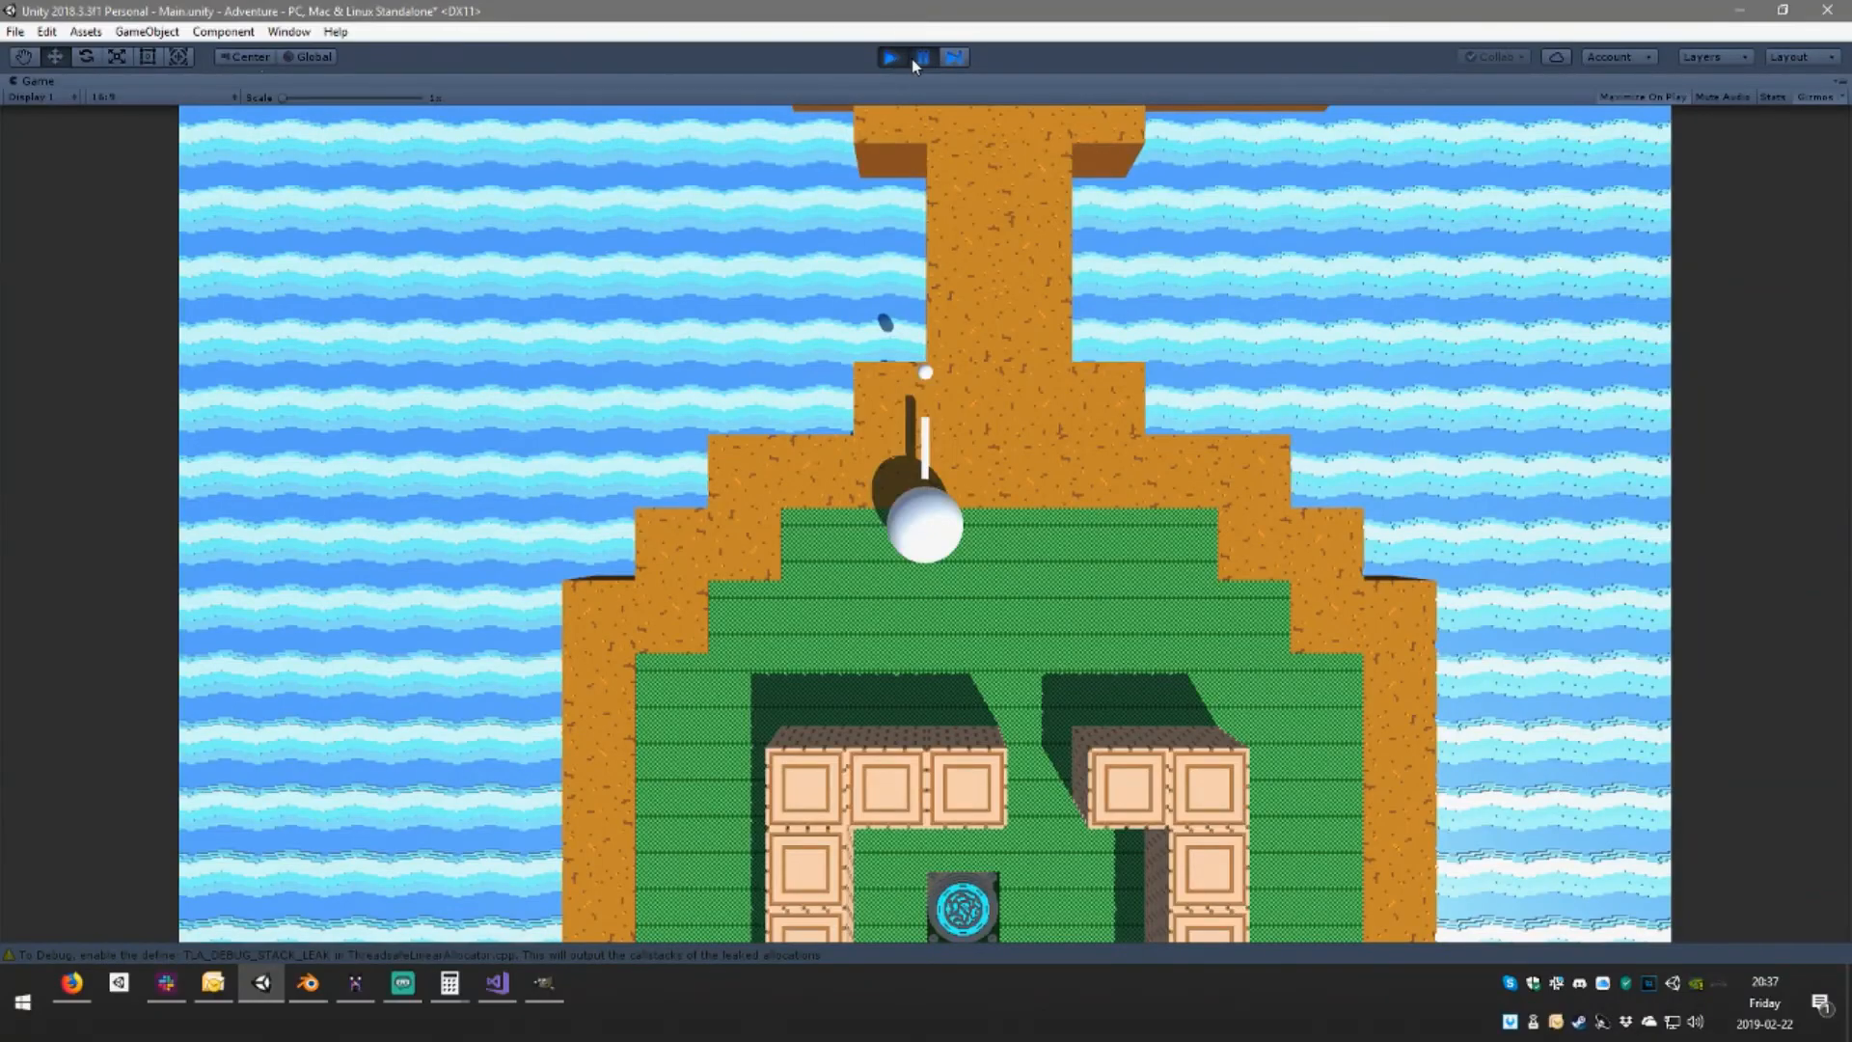
Pause the game and examine the sea, dirt and grass edges around the player in the Scene view
left_click(896, 57)
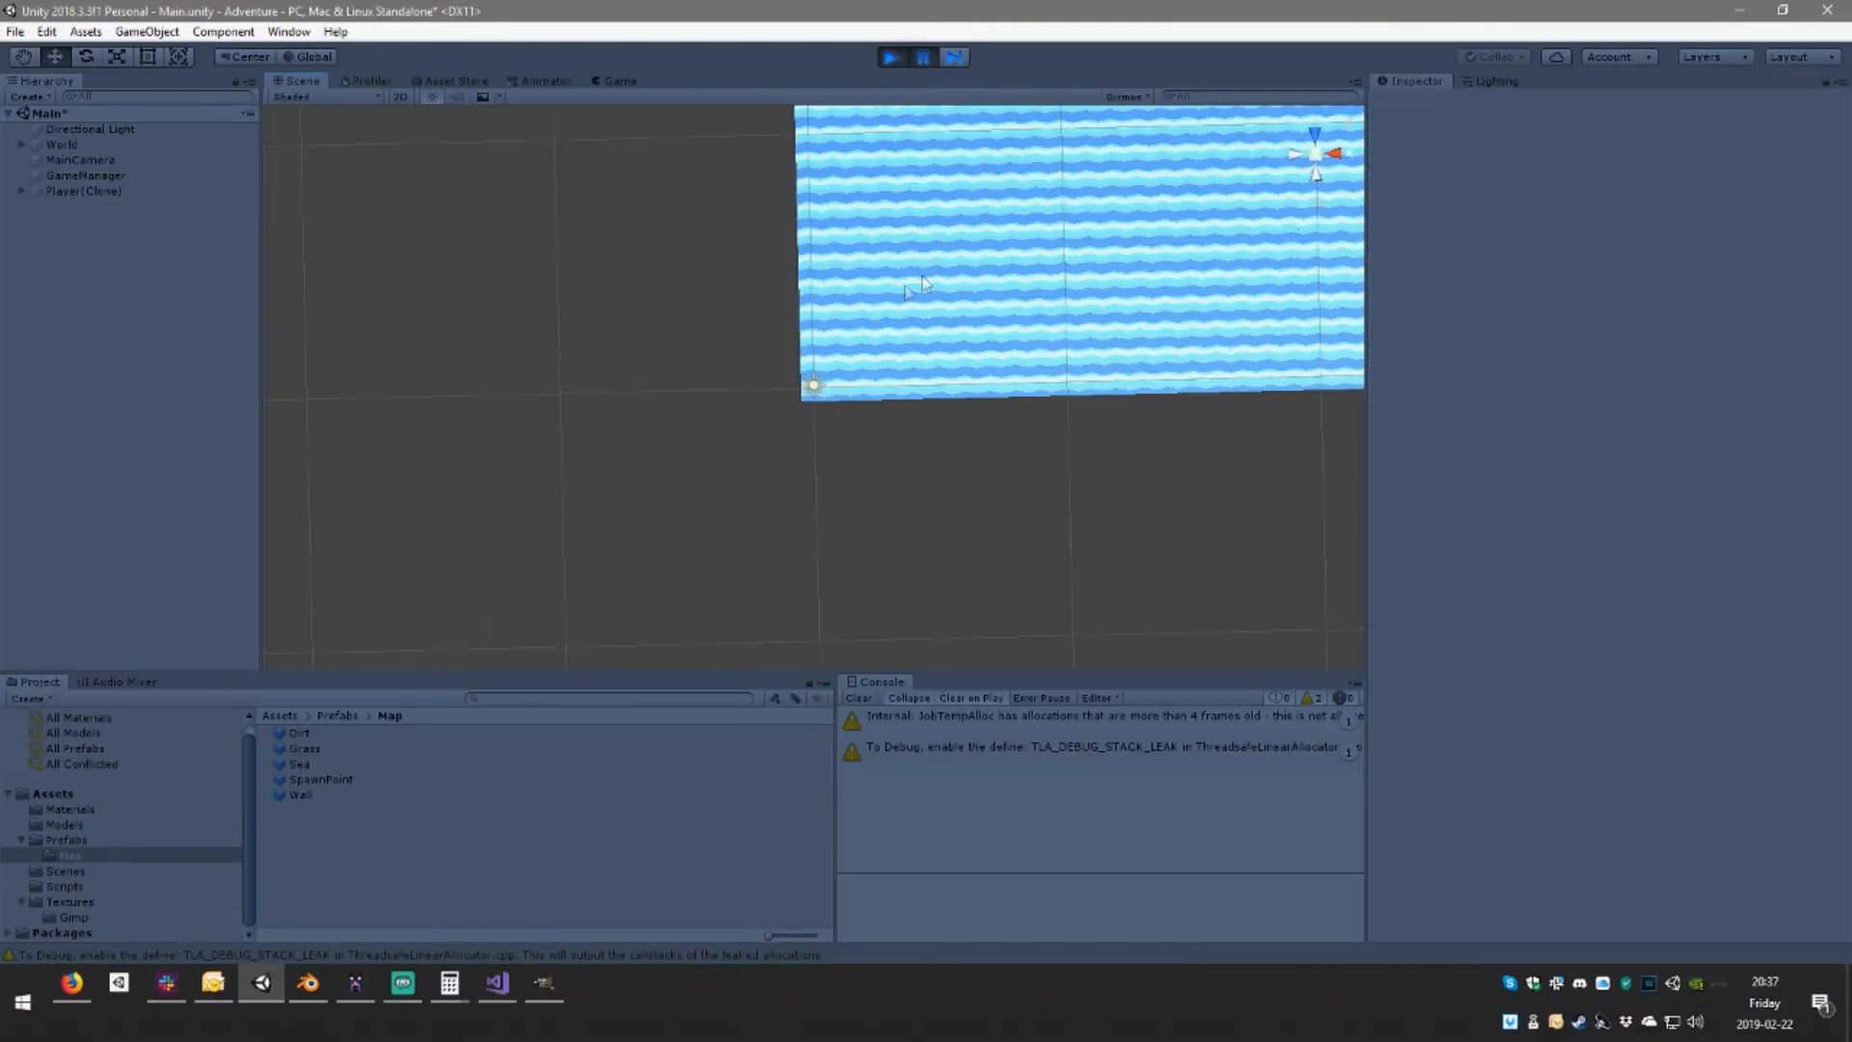
middle_click_drag(1031, 265, 984, 647)
middle_click_drag(772, 135, 912, 454)
scroll(912, 453, "up", 7)
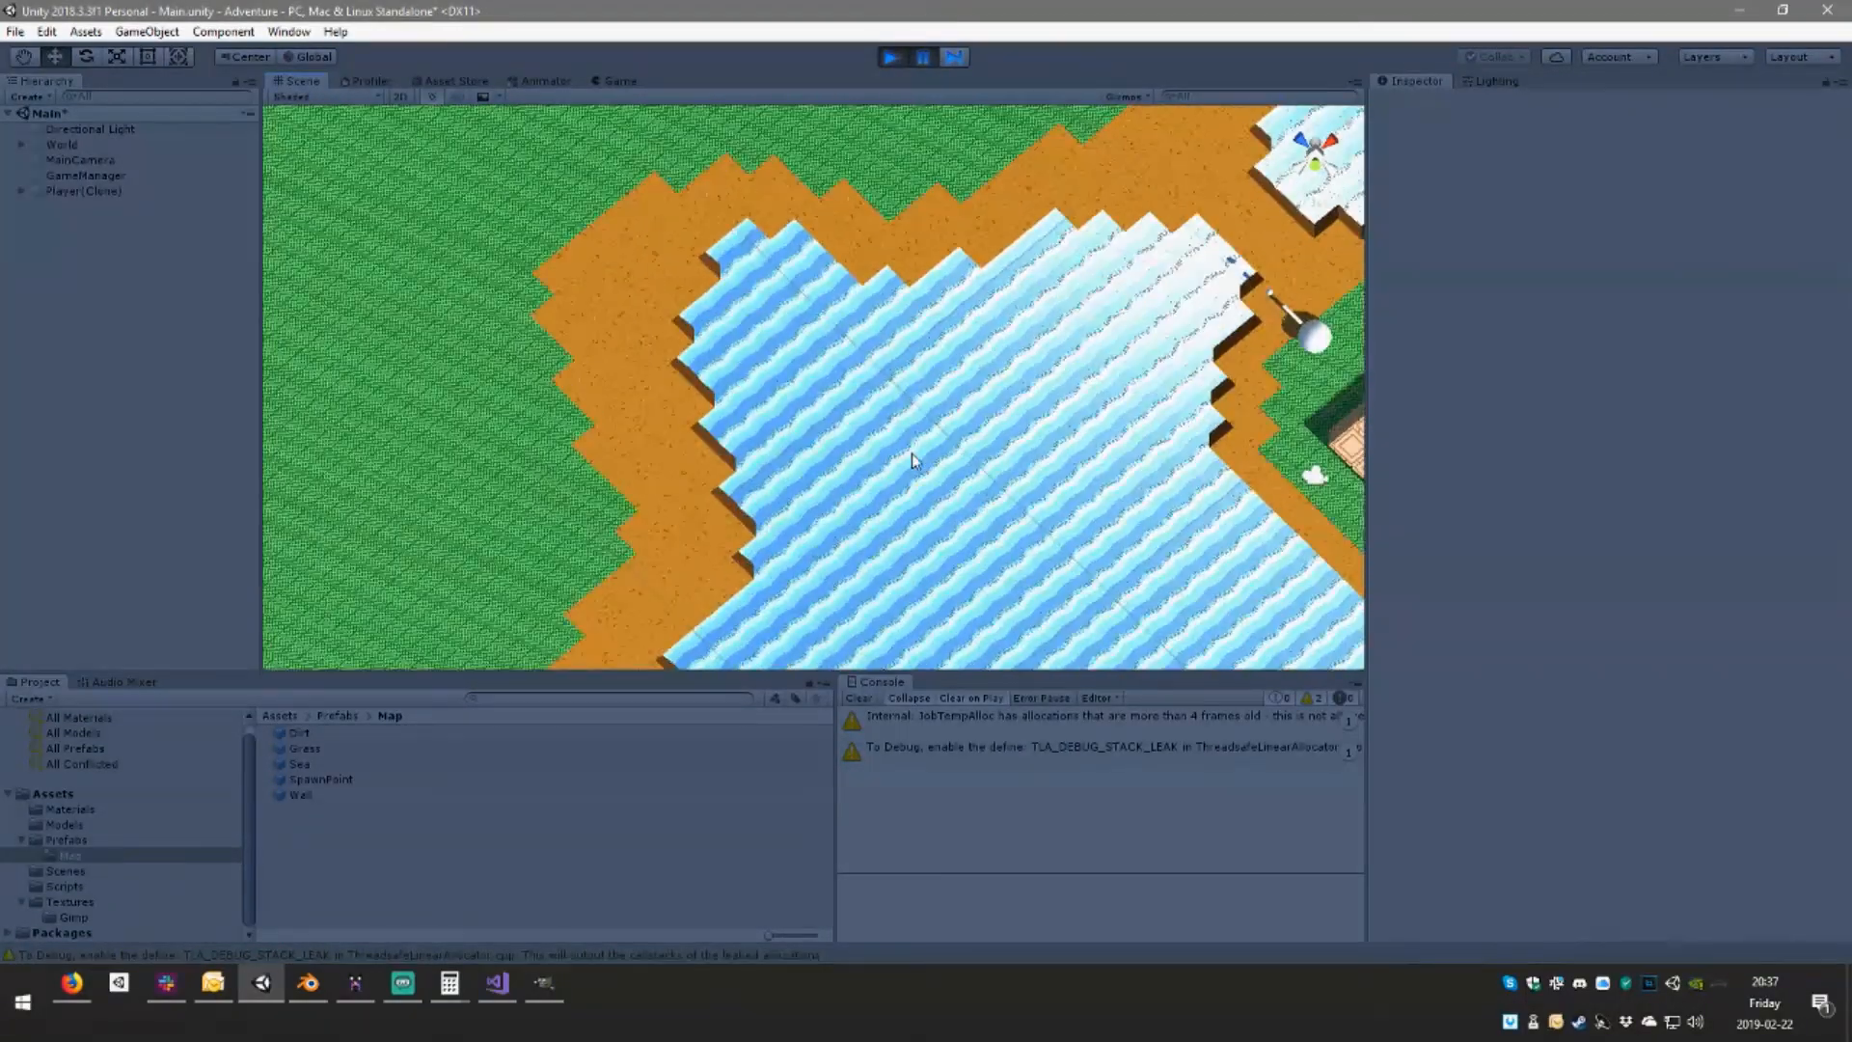
middle_click_drag(1013, 398, 529, 378)
scroll(903, 509, "up", 14)
scroll(928, 469, "down", 5)
scroll(923, 465, "down", 2)
Frame the tile Grass_28:21 in the Scene view and examine its surface and sides up close
left_click(972, 384)
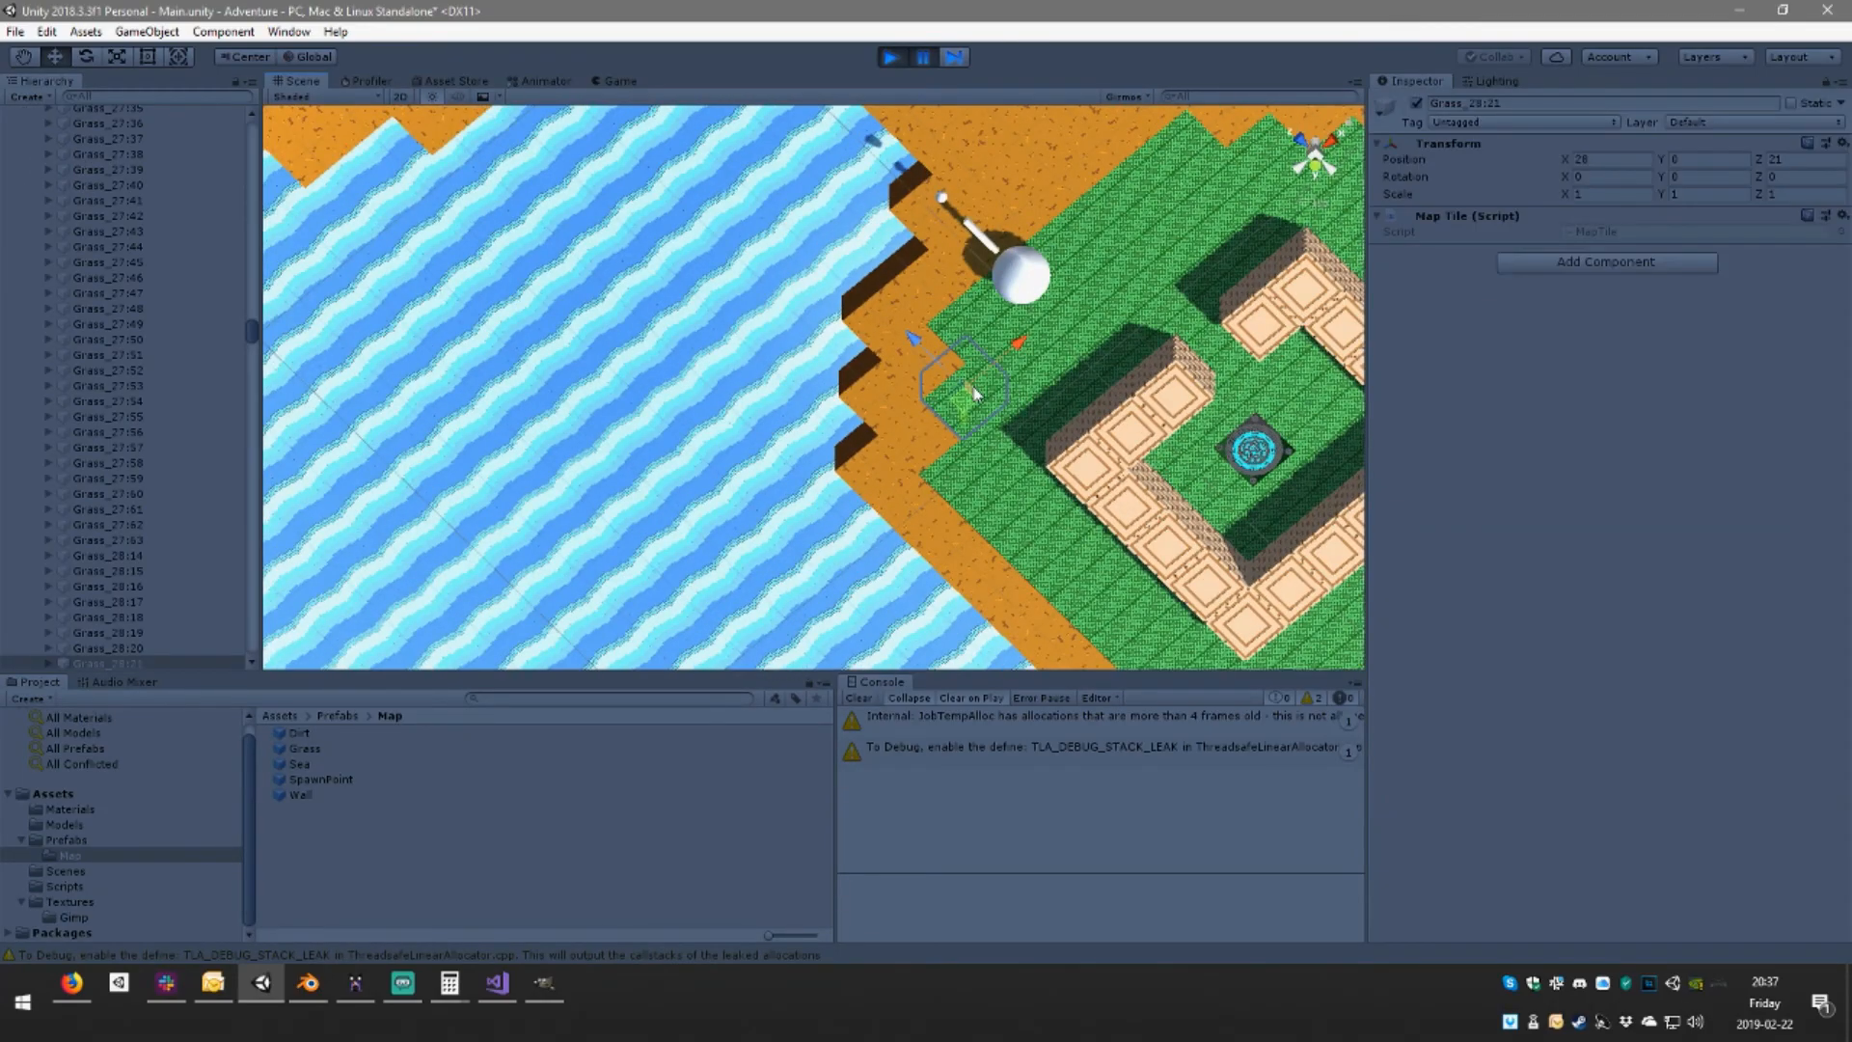
key("f")
left_click_drag(975, 394, 889, 371, "alt")
scroll(888, 372, "up", 10)
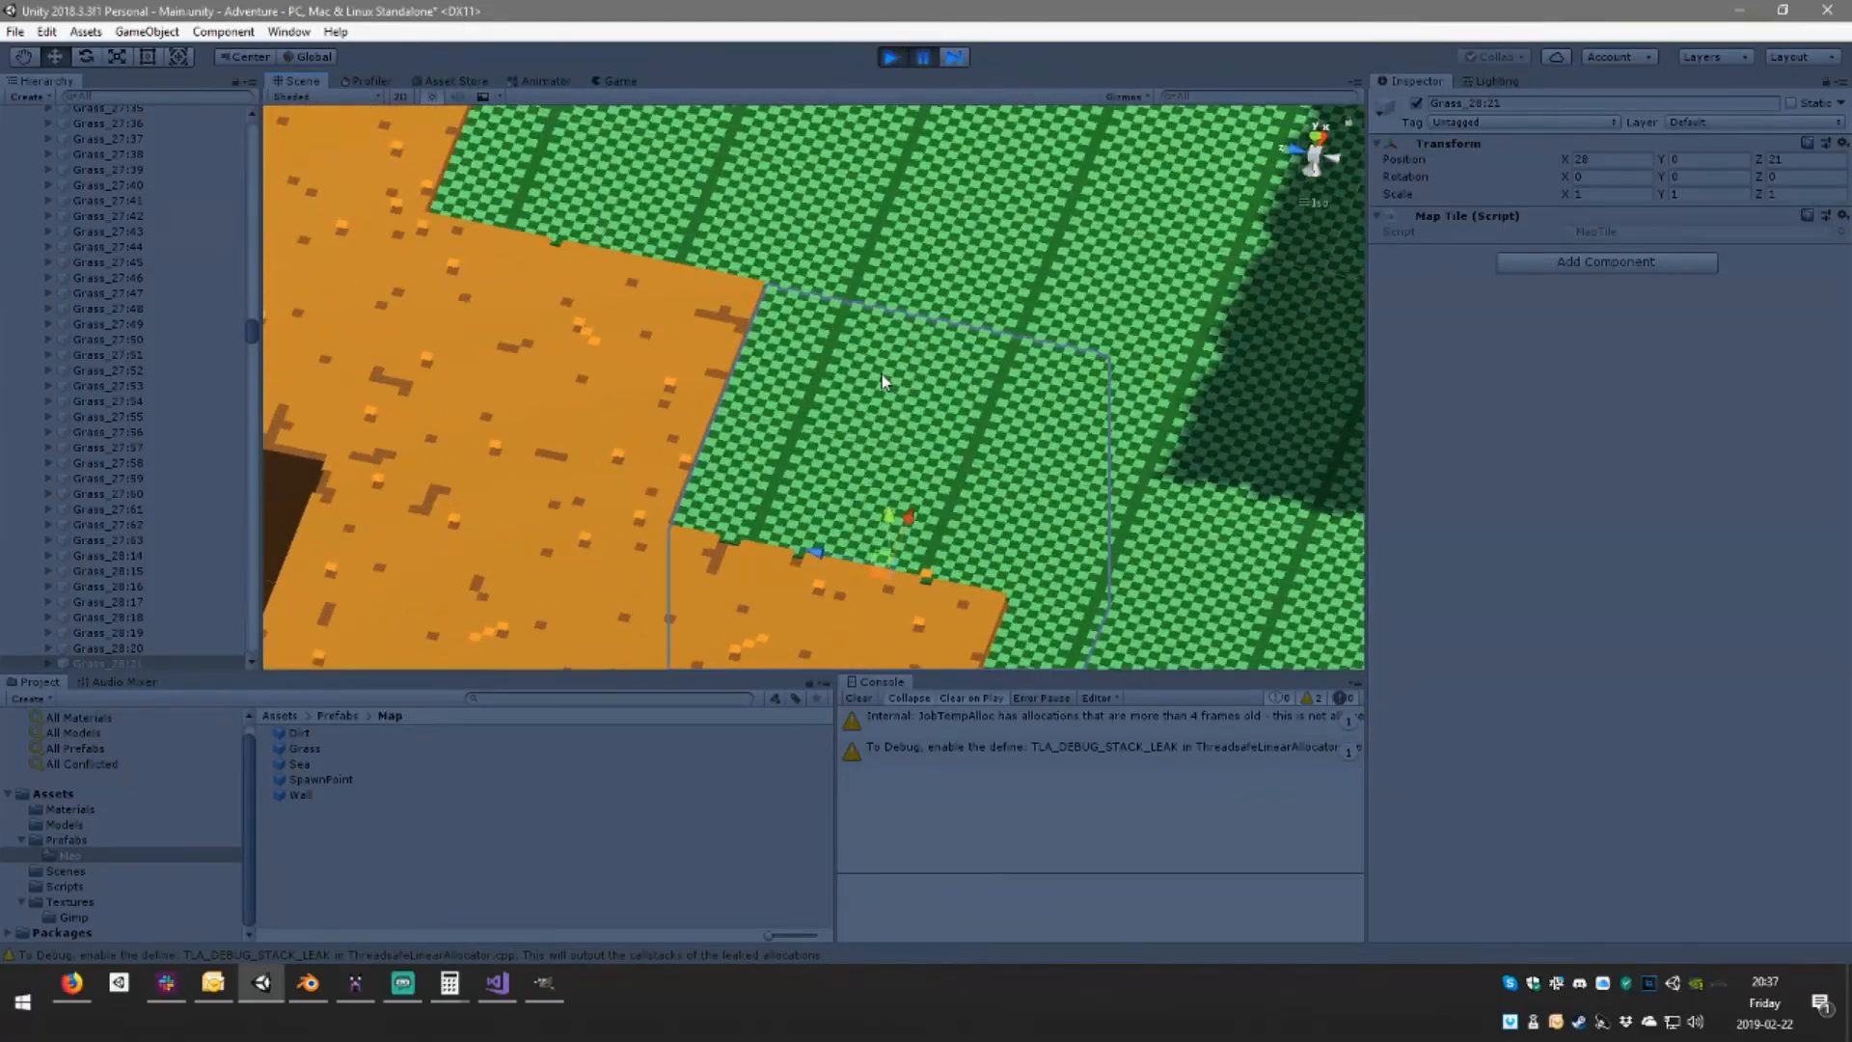
mouse_move(930, 258)
right_mouse_down()
mouse_move(980, 174)
mouse_move(877, 144)
mouse_move(962, 138)
mouse_move(964, 115)
mouse_move(991, 157)
mouse_move(929, 241)
right_mouse_up()
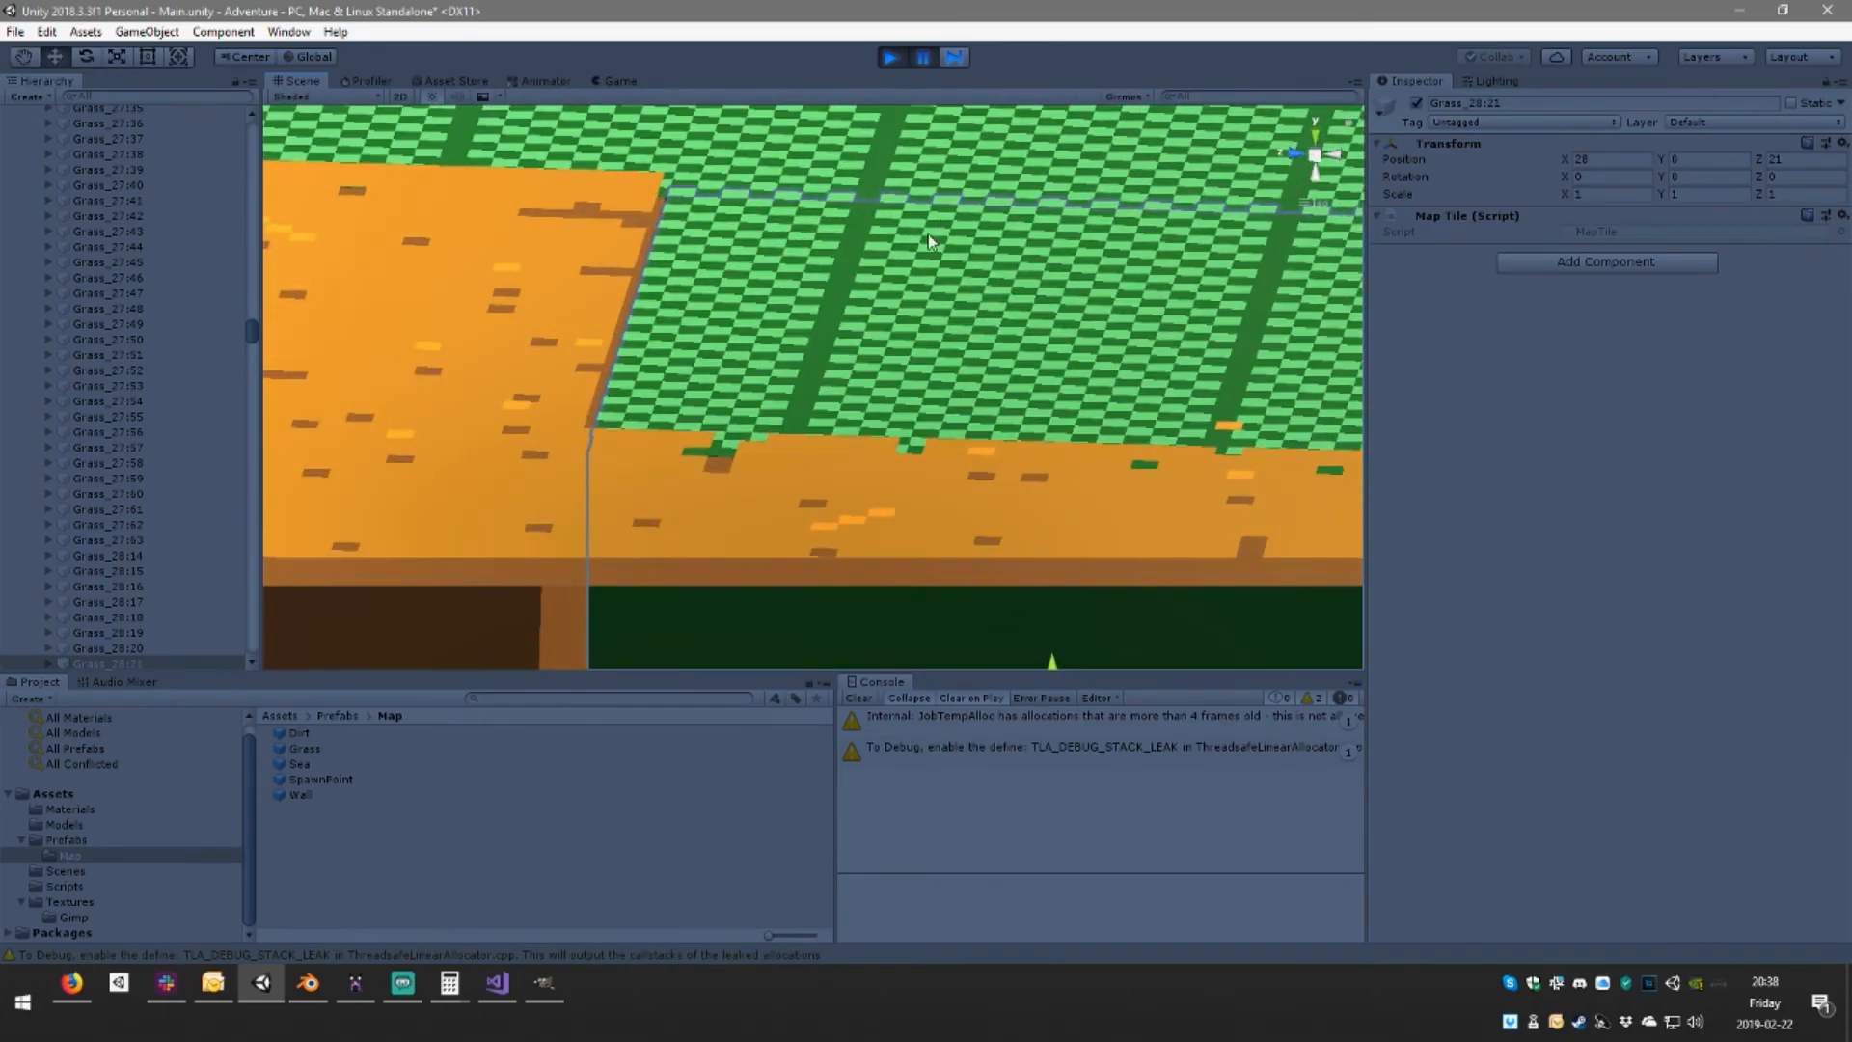
Switch to Blender, leave Edit Mode on the Sea tile and show the Grass tile's layer
left_click(305, 988)
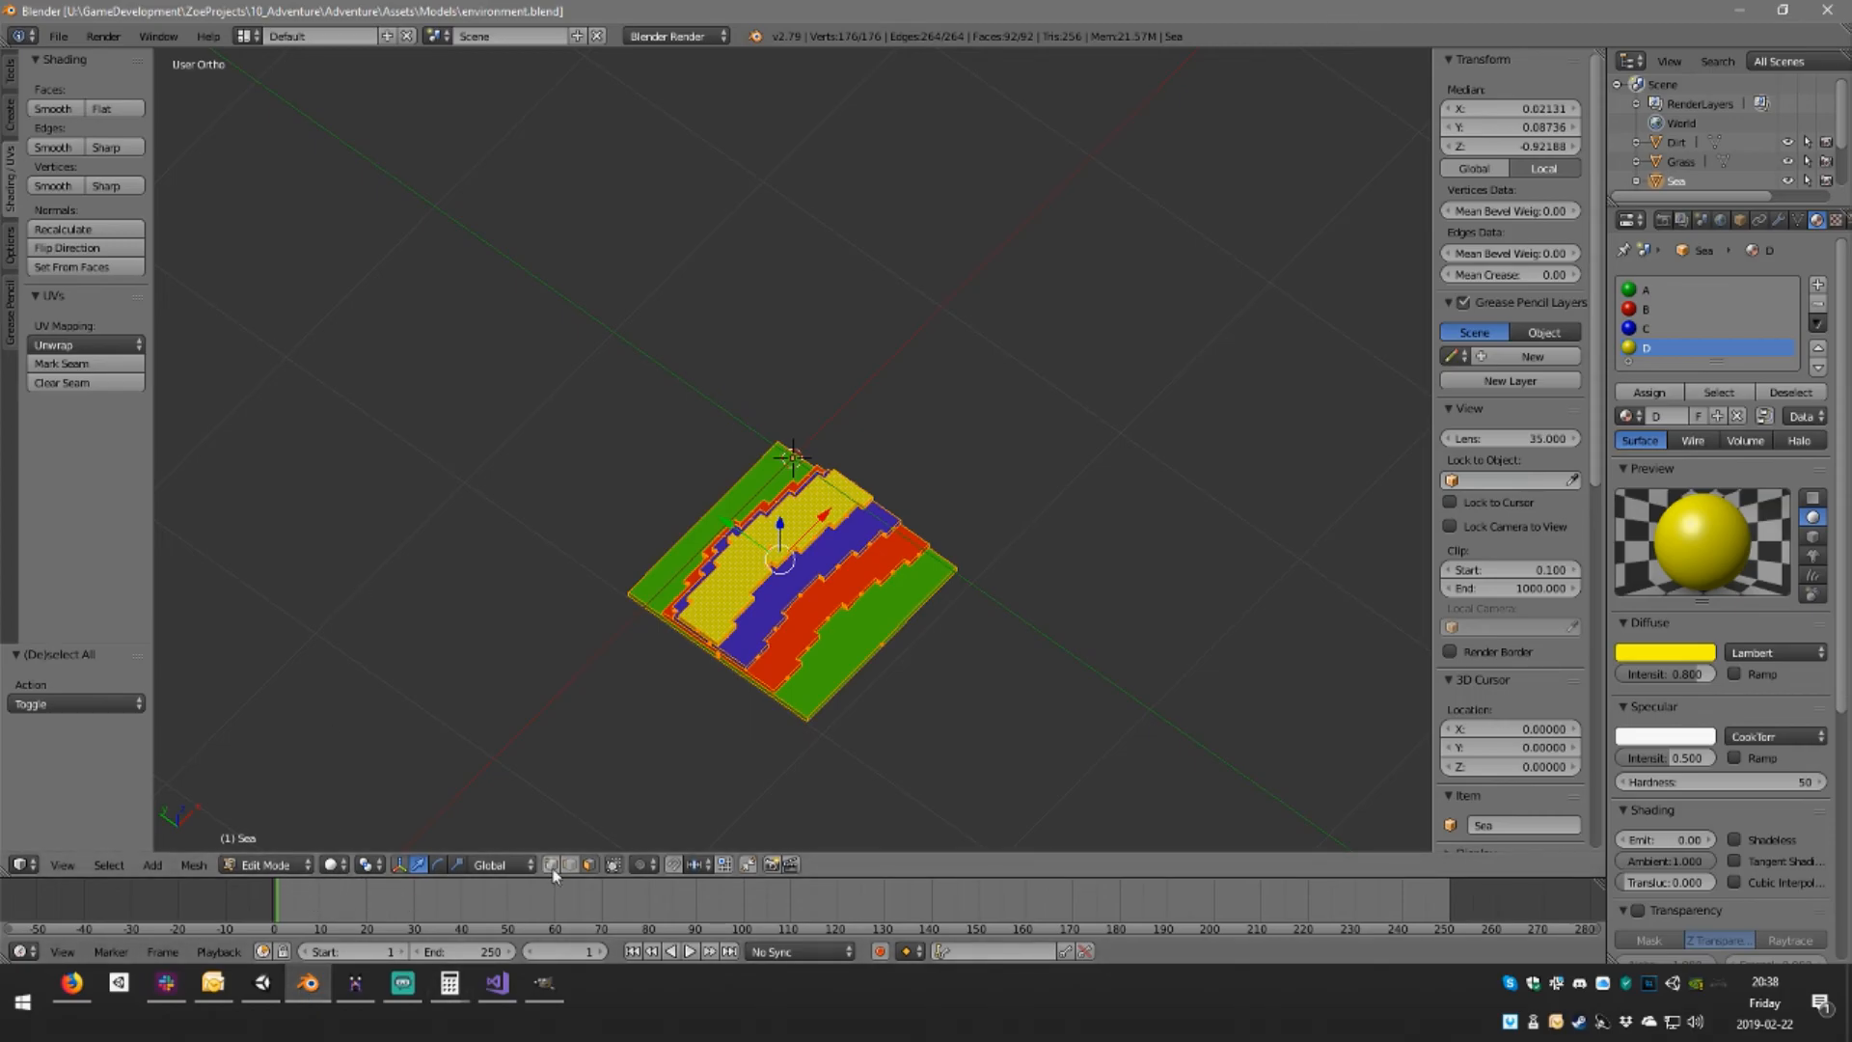
left_click(304, 865)
left_click(276, 842)
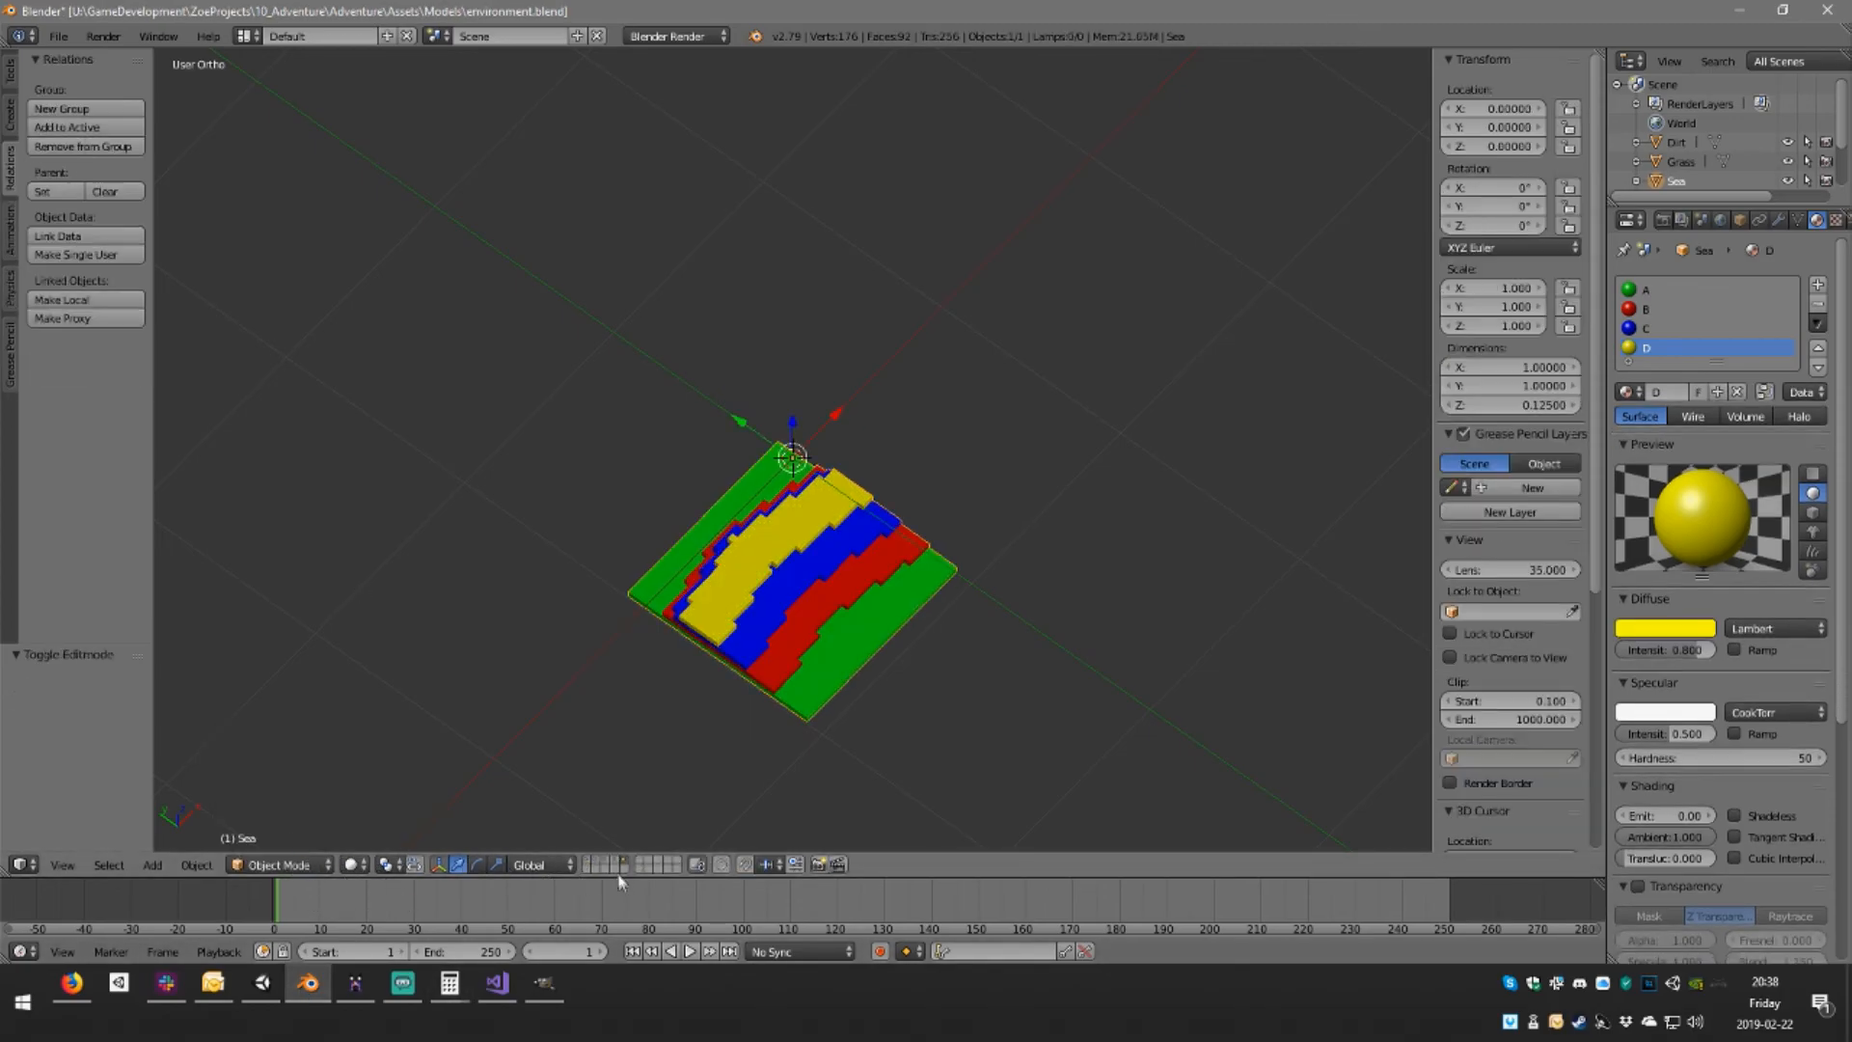
left_click(603, 862)
scroll(868, 502, "up", 3)
left_click(307, 864)
left_click(311, 841)
middle_click_drag(888, 529, 947, 535)
scroll(947, 534, "up", 6)
scroll(946, 534, "down", 3)
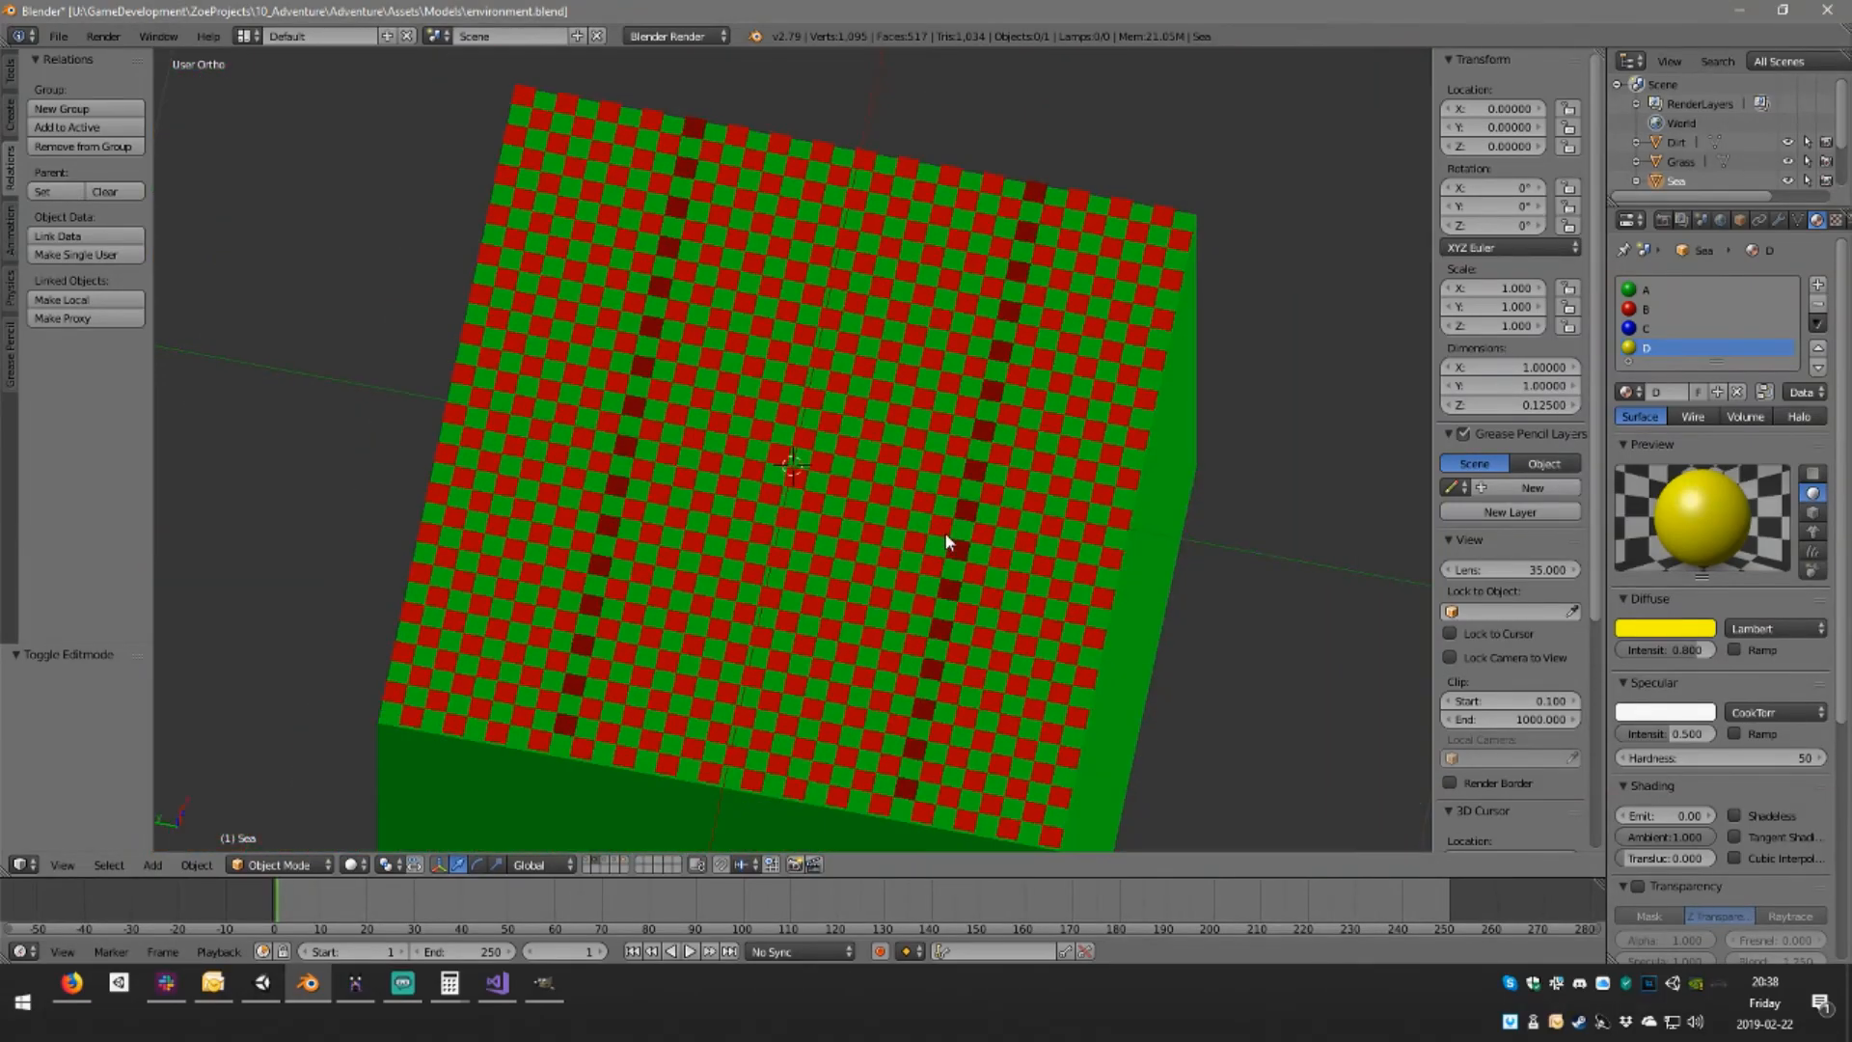
Select all the raised red squares on top of the Grass mesh in Edit Mode
middle_click_drag(1047, 405, 991, 382)
right_click(986, 424)
key("Tab")
scroll(982, 419, "up", 3)
key("a")
middle_click_drag(1015, 470, 1095, 431)
right_click(1107, 457)
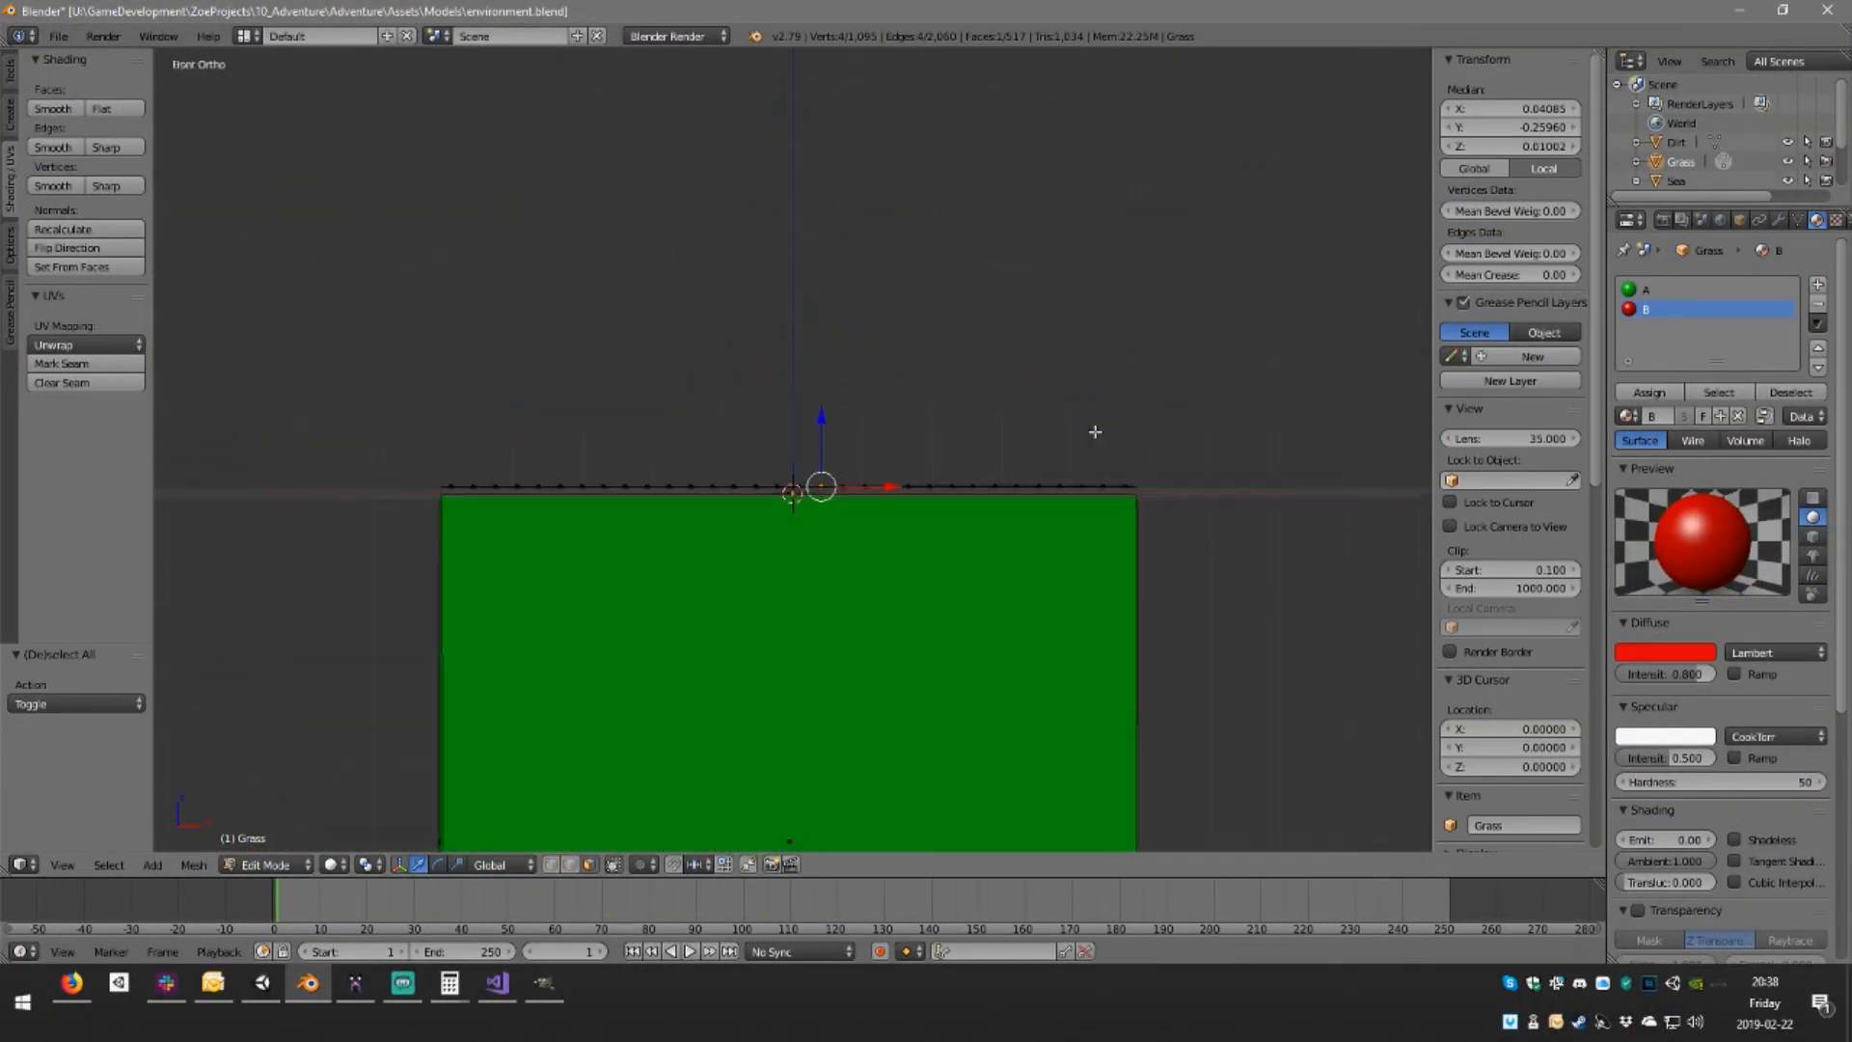
key("KP_1")
key("b")
left_click_drag(414, 438, 1157, 502)
key("z")
Recalculate the normals of the selected red squares and clear the selection
middle_click_drag(936, 471, 962, 591)
left_click(102, 229)
middle_click_drag(784, 443, 890, 393)
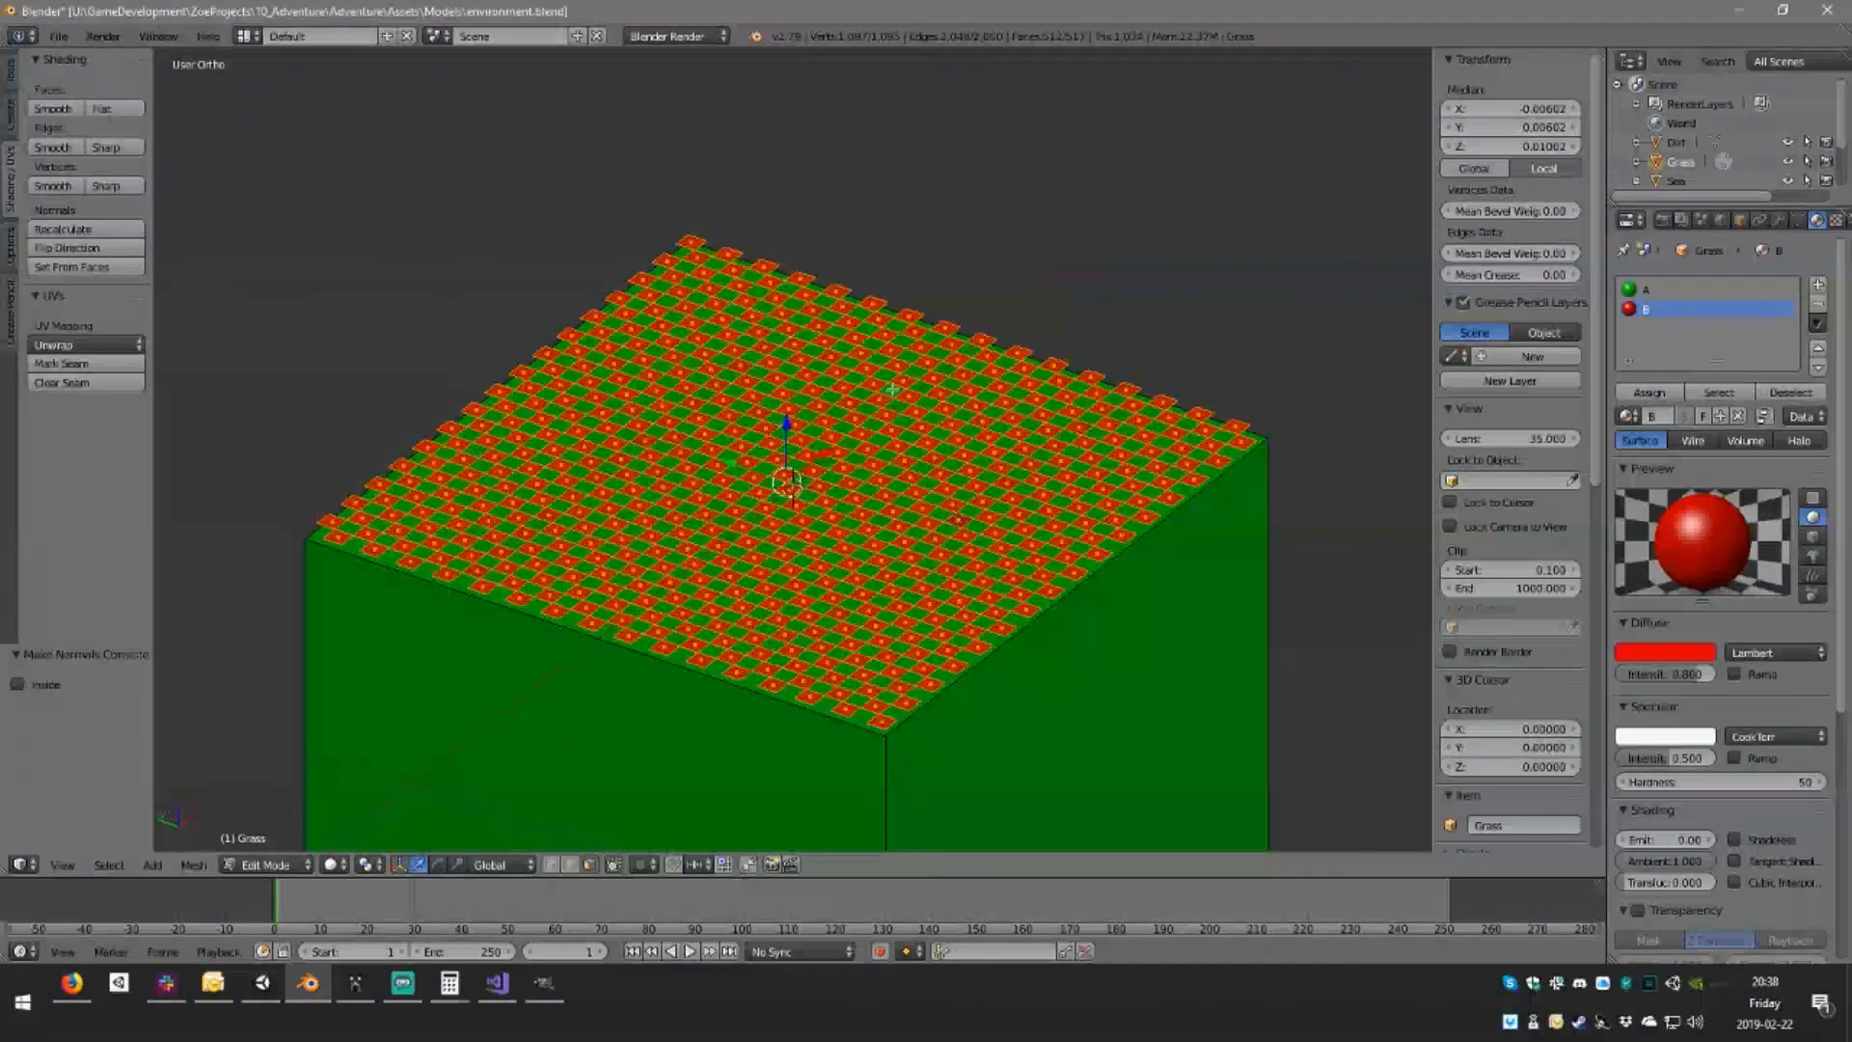
scroll(838, 426, "down", 2)
key("a")
Select only the two rows of darker red squares on the Grass block, leaving out the green base face
middle_click_drag(810, 436, 910, 450)
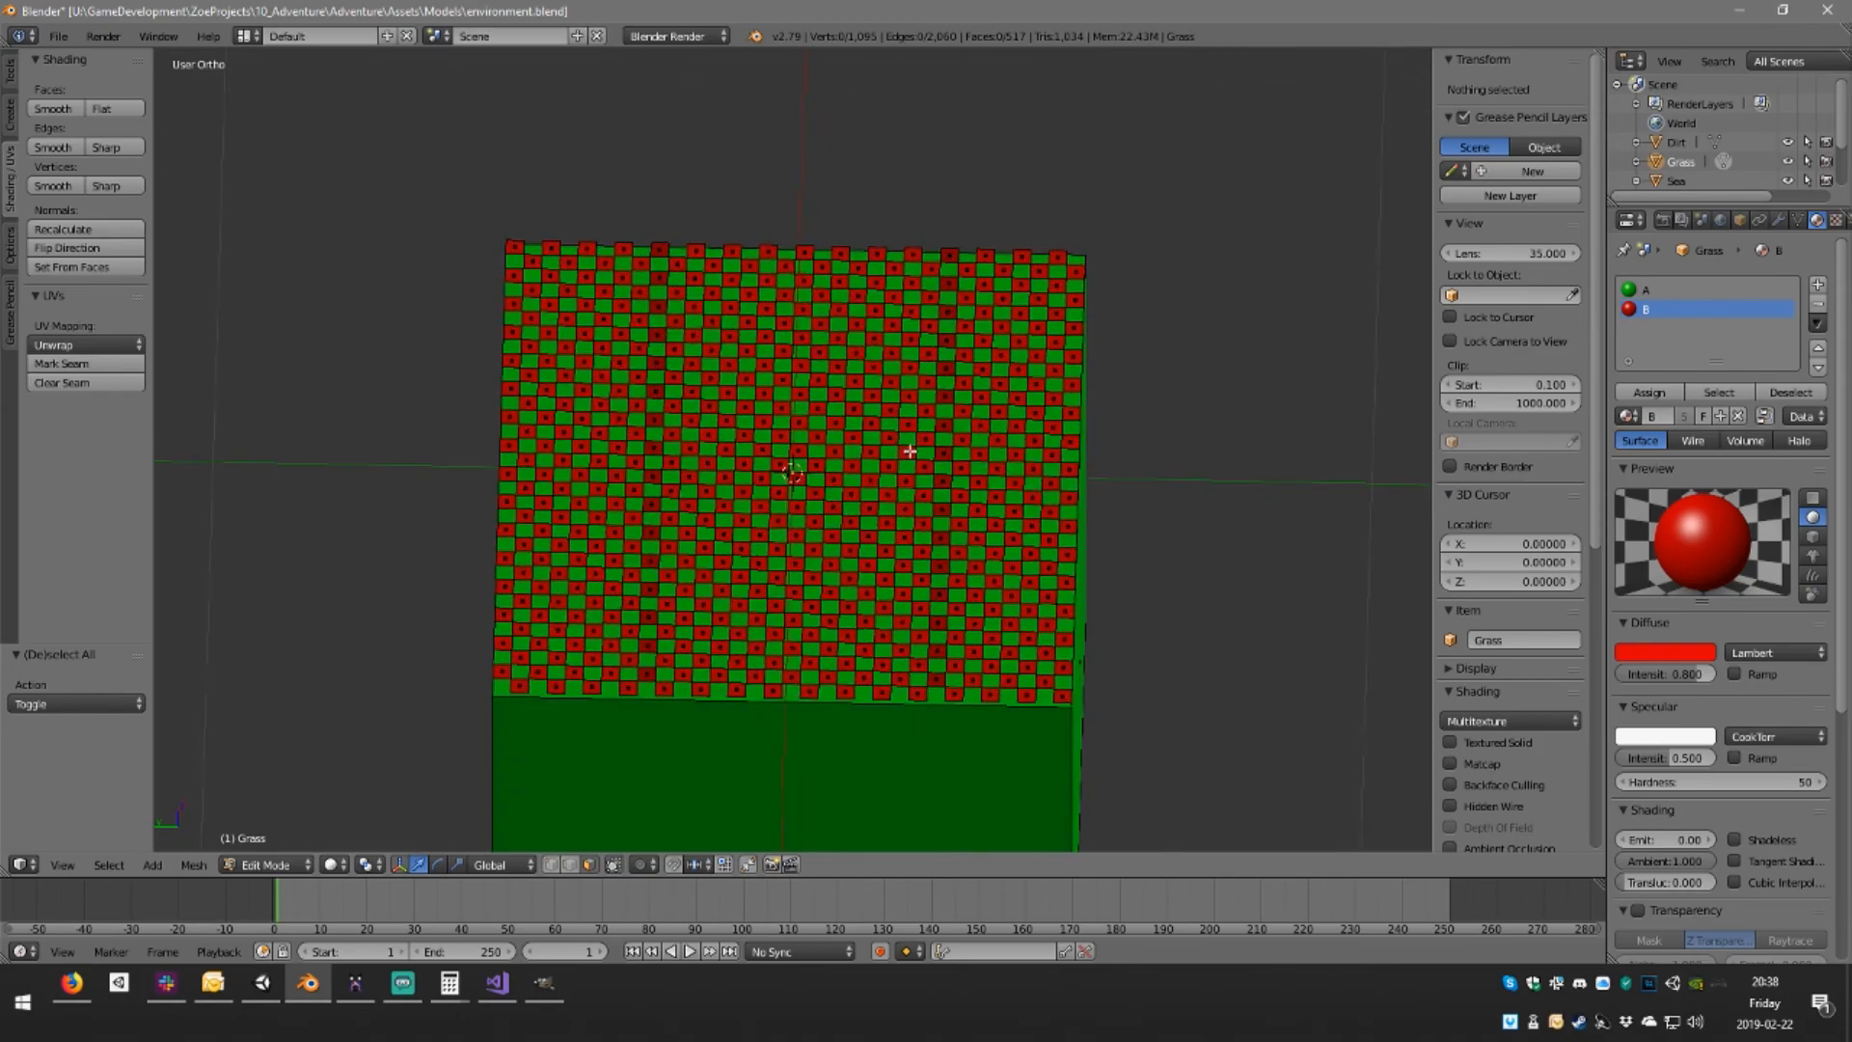
key("KP_7")
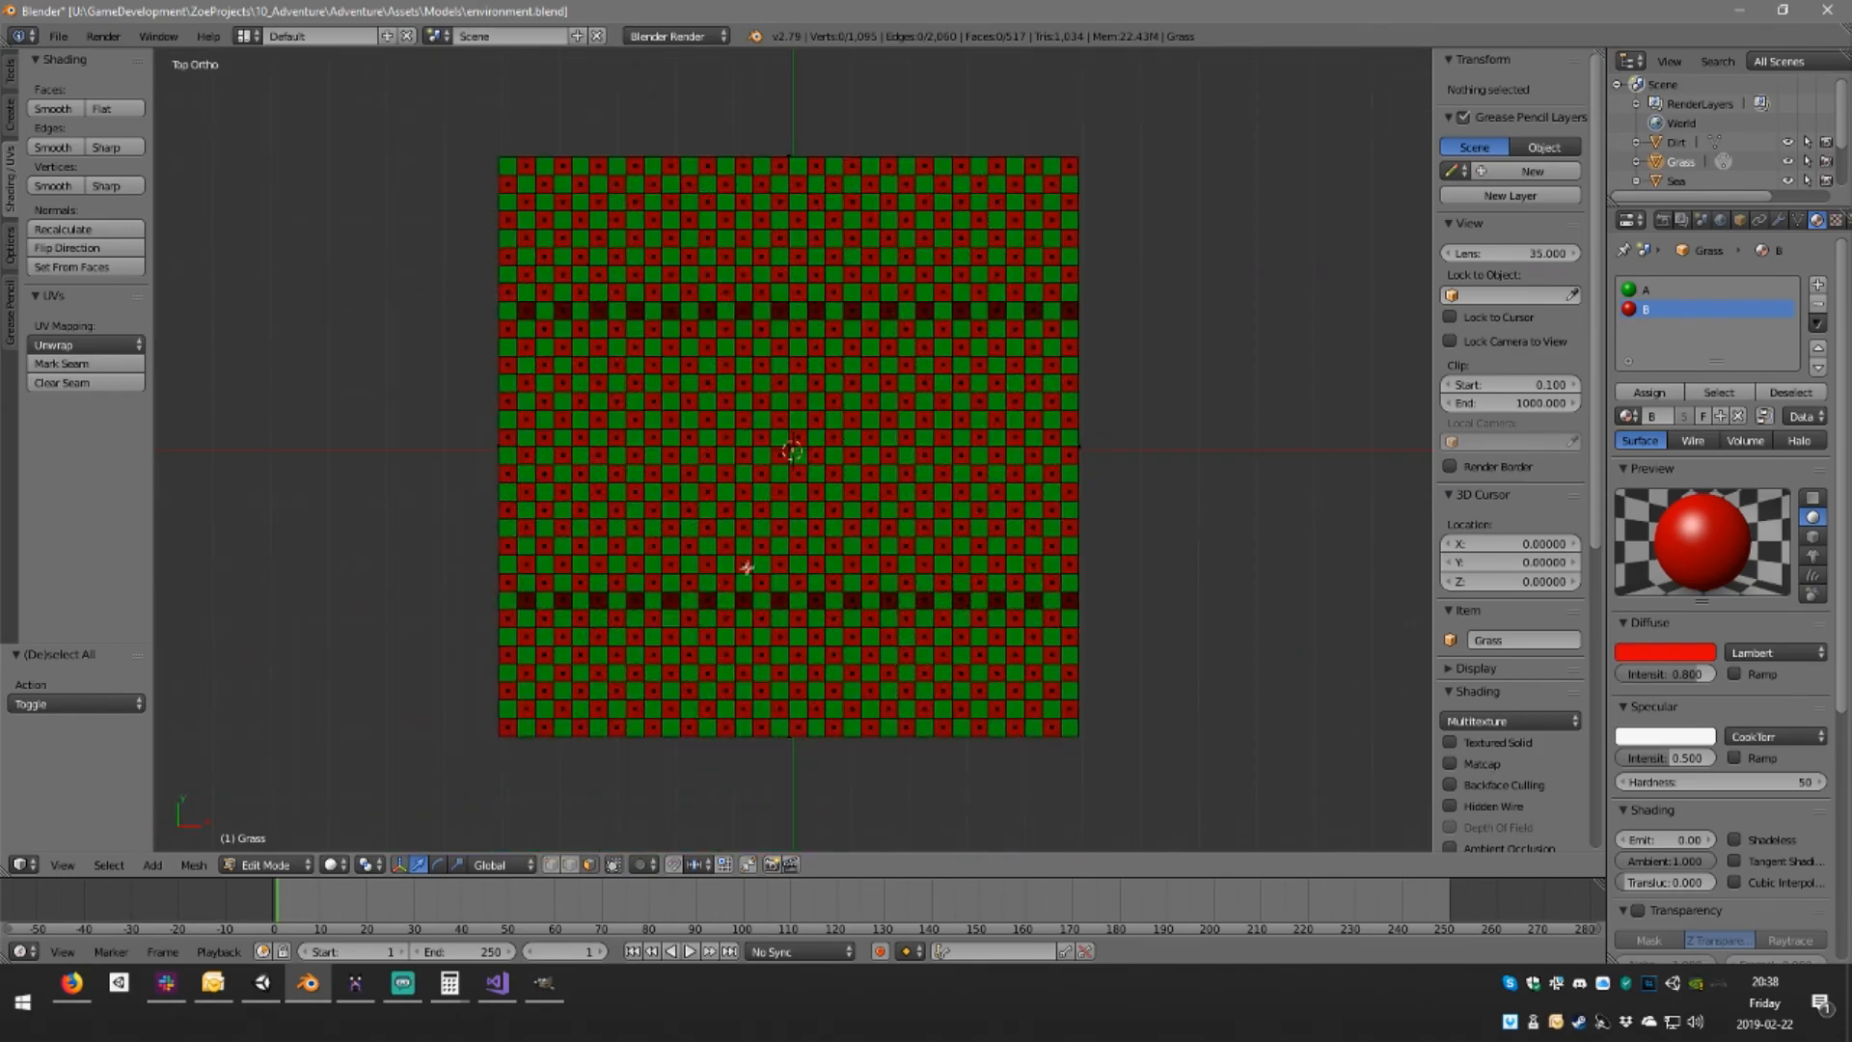
key("b")
left_click_drag(494, 592, 1081, 606)
key("b")
left_click_drag(499, 309, 1095, 323)
middle_click_drag(1100, 347, 993, 498)
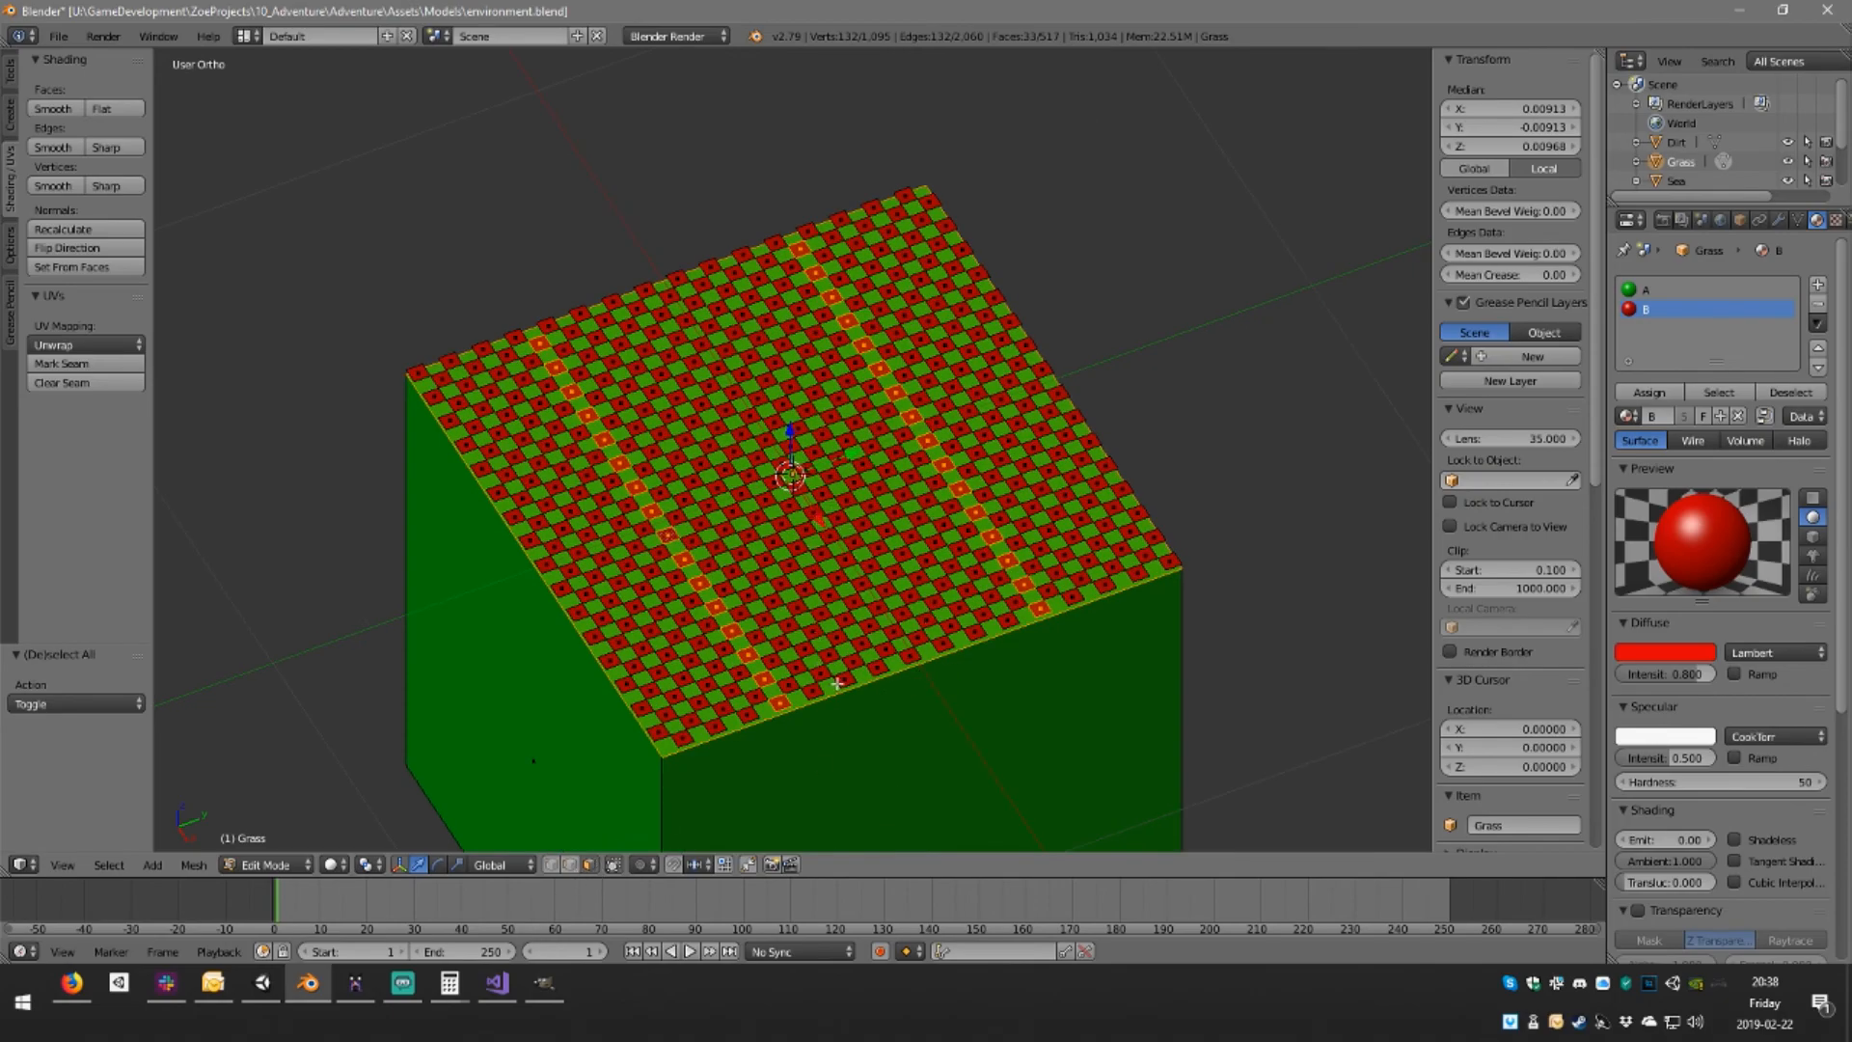
right_click(868, 676, "shift")
Try deleting the green base face on top of the Grass block and undo back to the previous selection
middle_click_drag(869, 676, 824, 579)
right_click(826, 574)
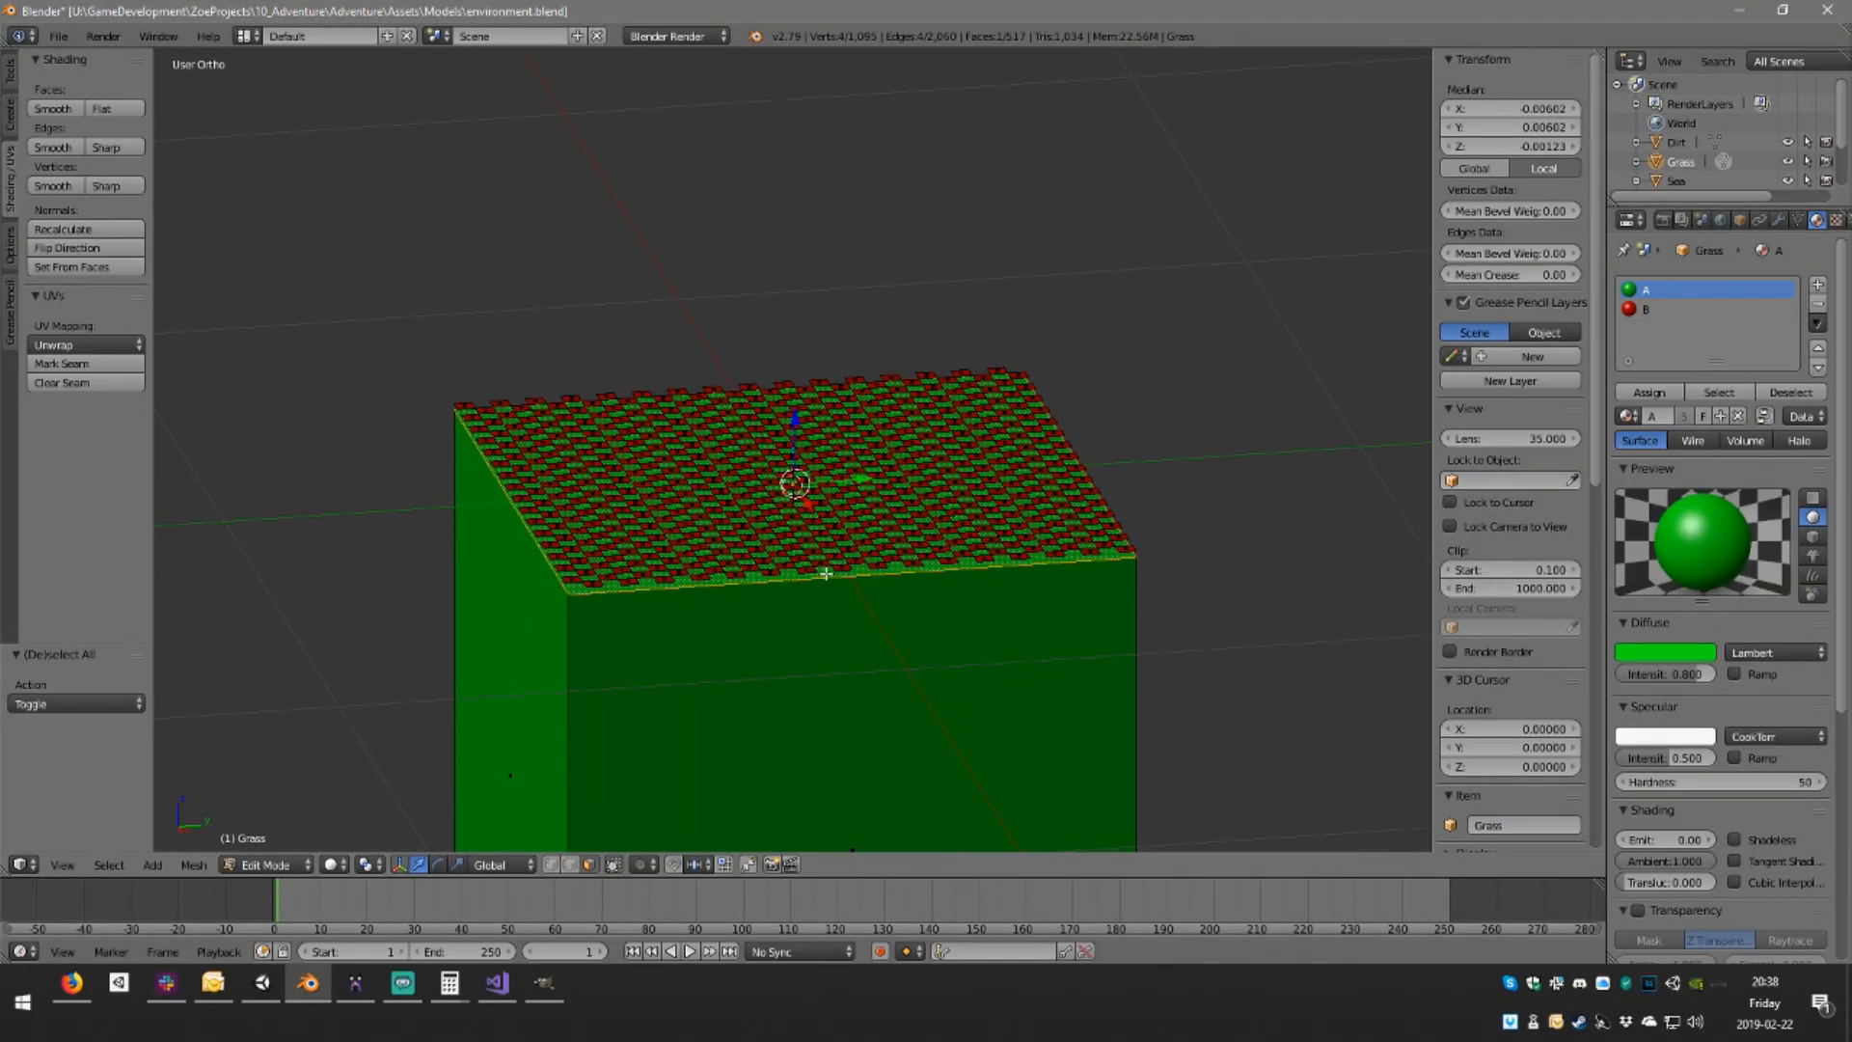
key("x")
left_click(828, 573)
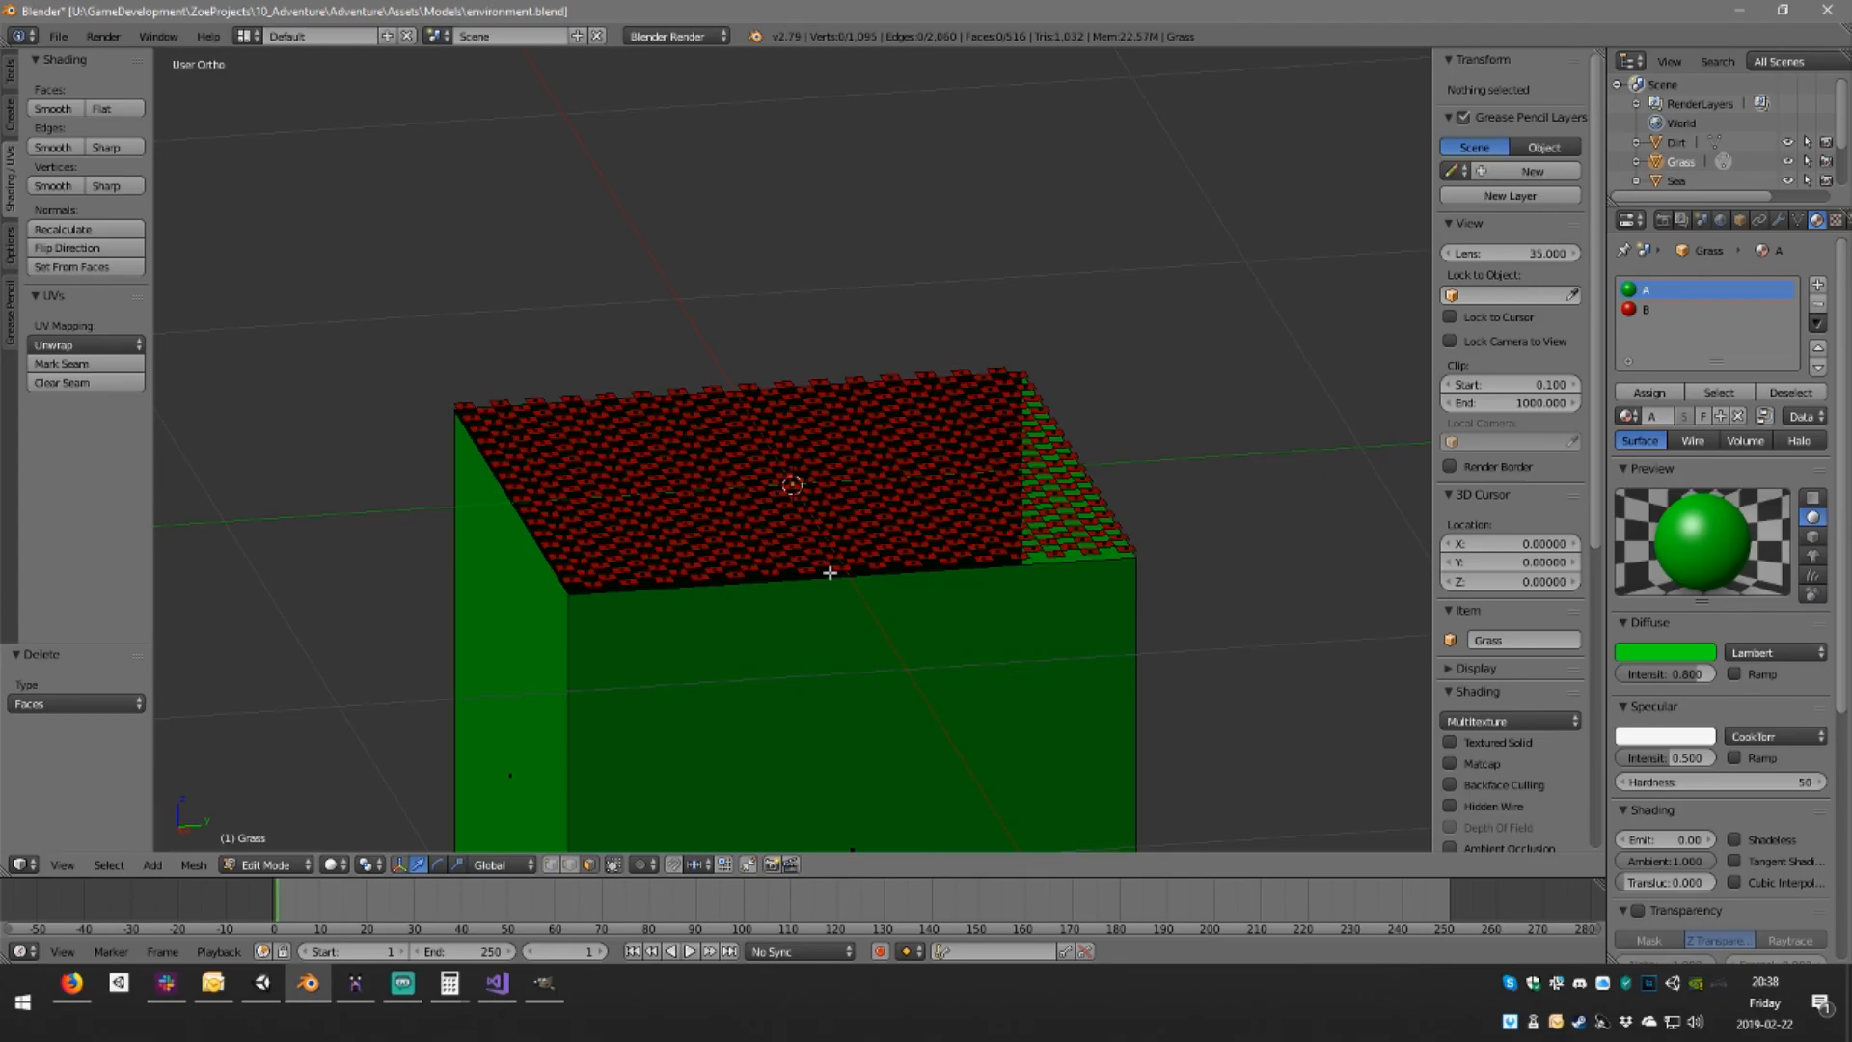
key("ctrl+z")
key("ctrl+z")
Flip the normals of the two selected rows of red squares and save environment.blend
middle_click_drag(842, 538, 837, 663)
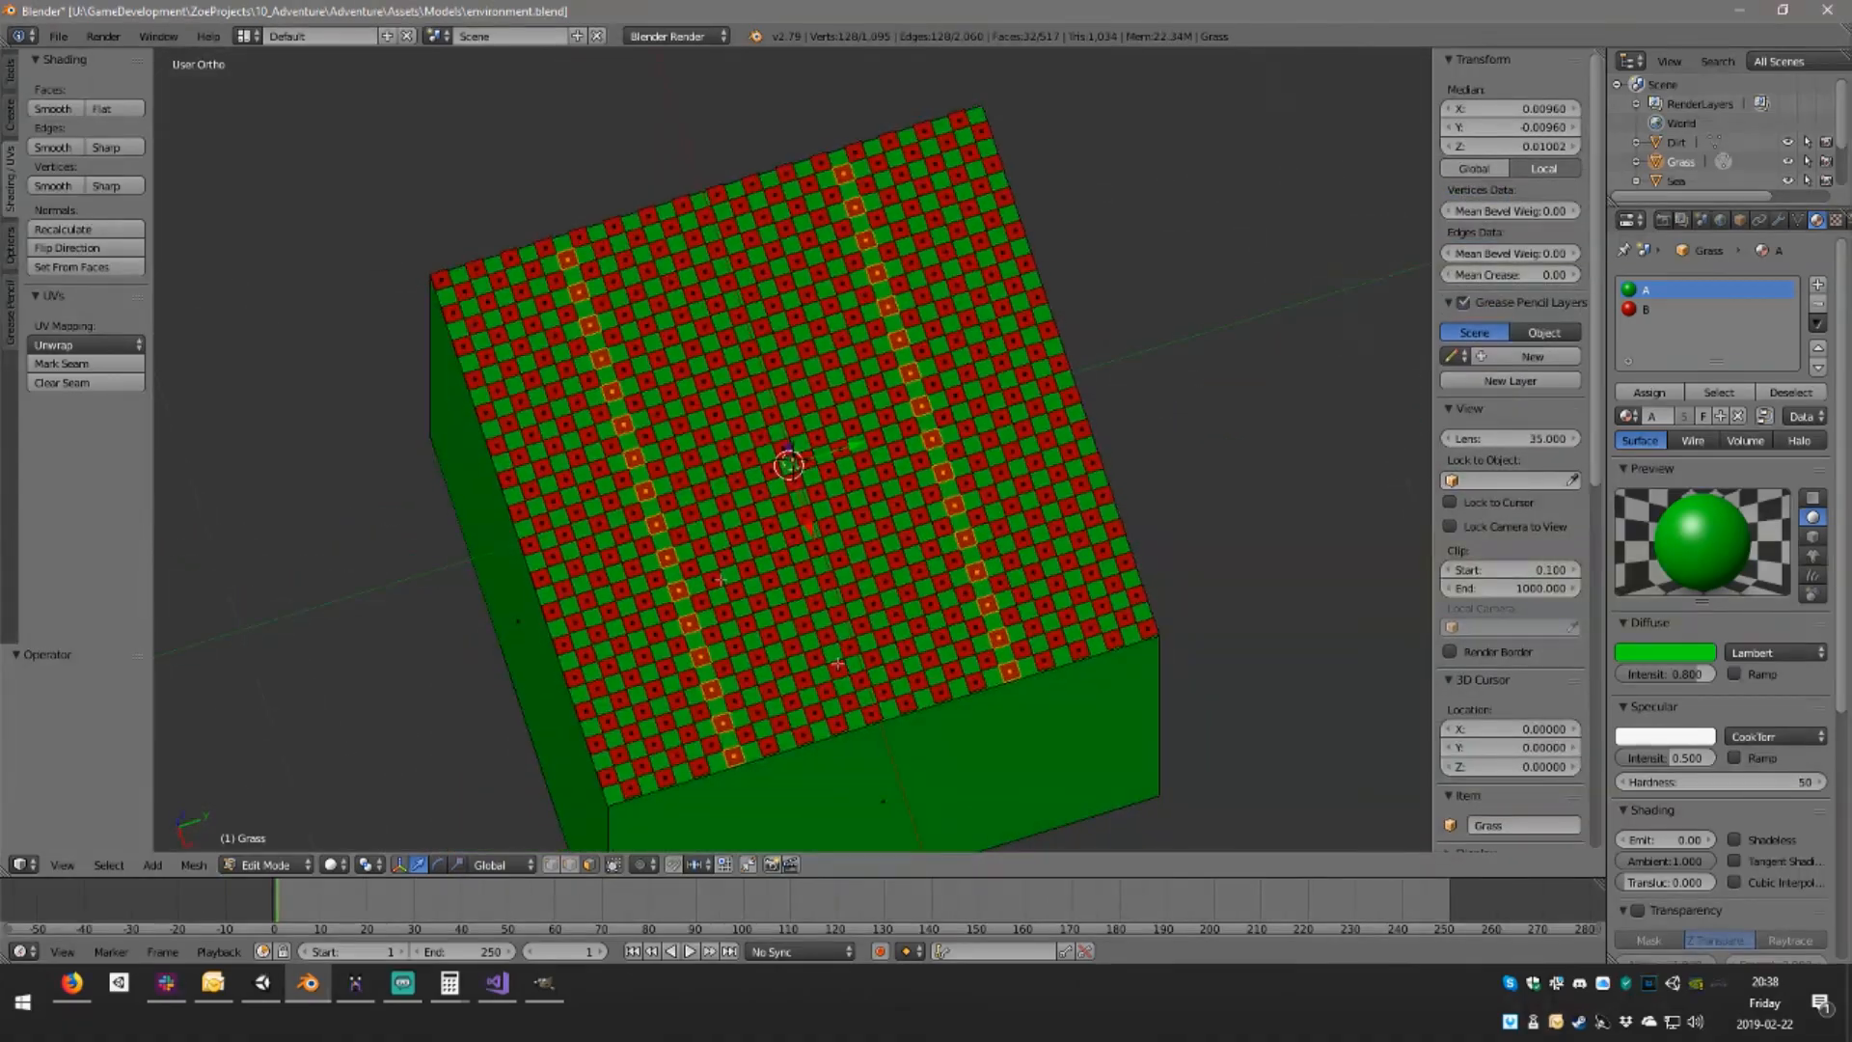
left_click(100, 250)
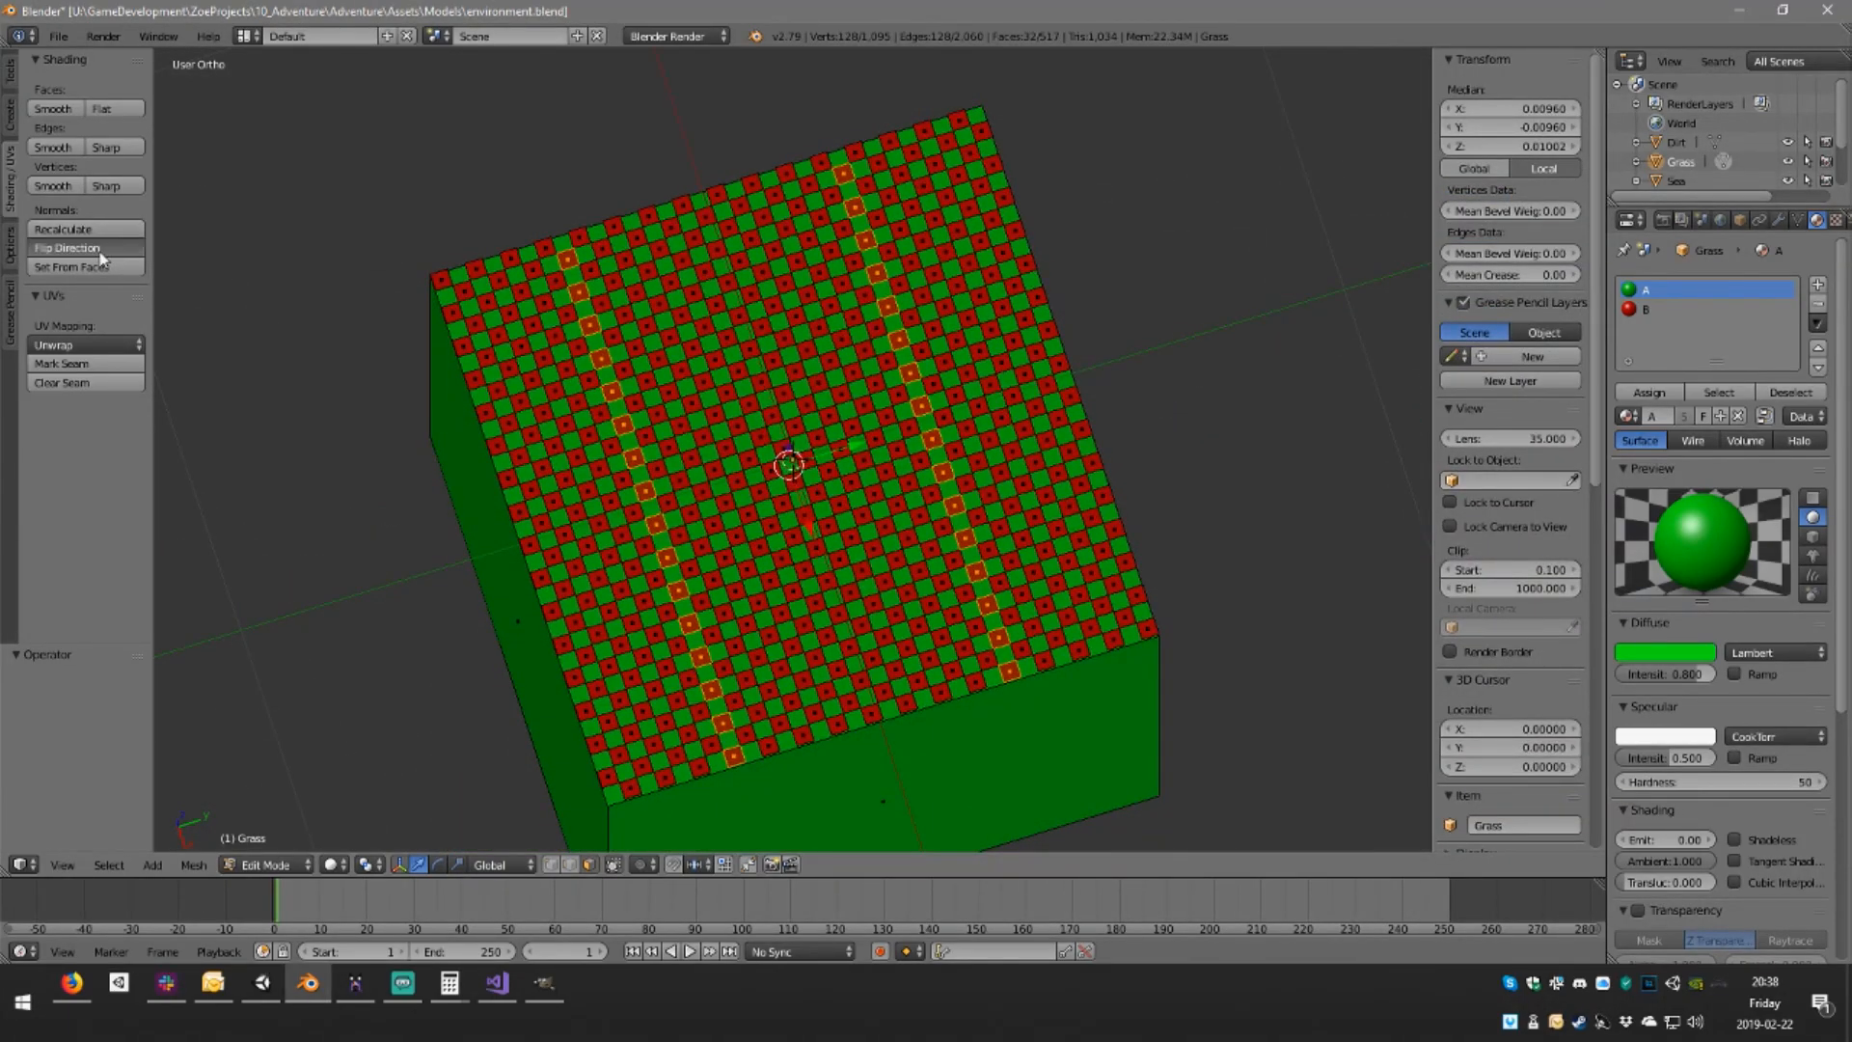
key("ctrl+s")
left_click(882, 388)
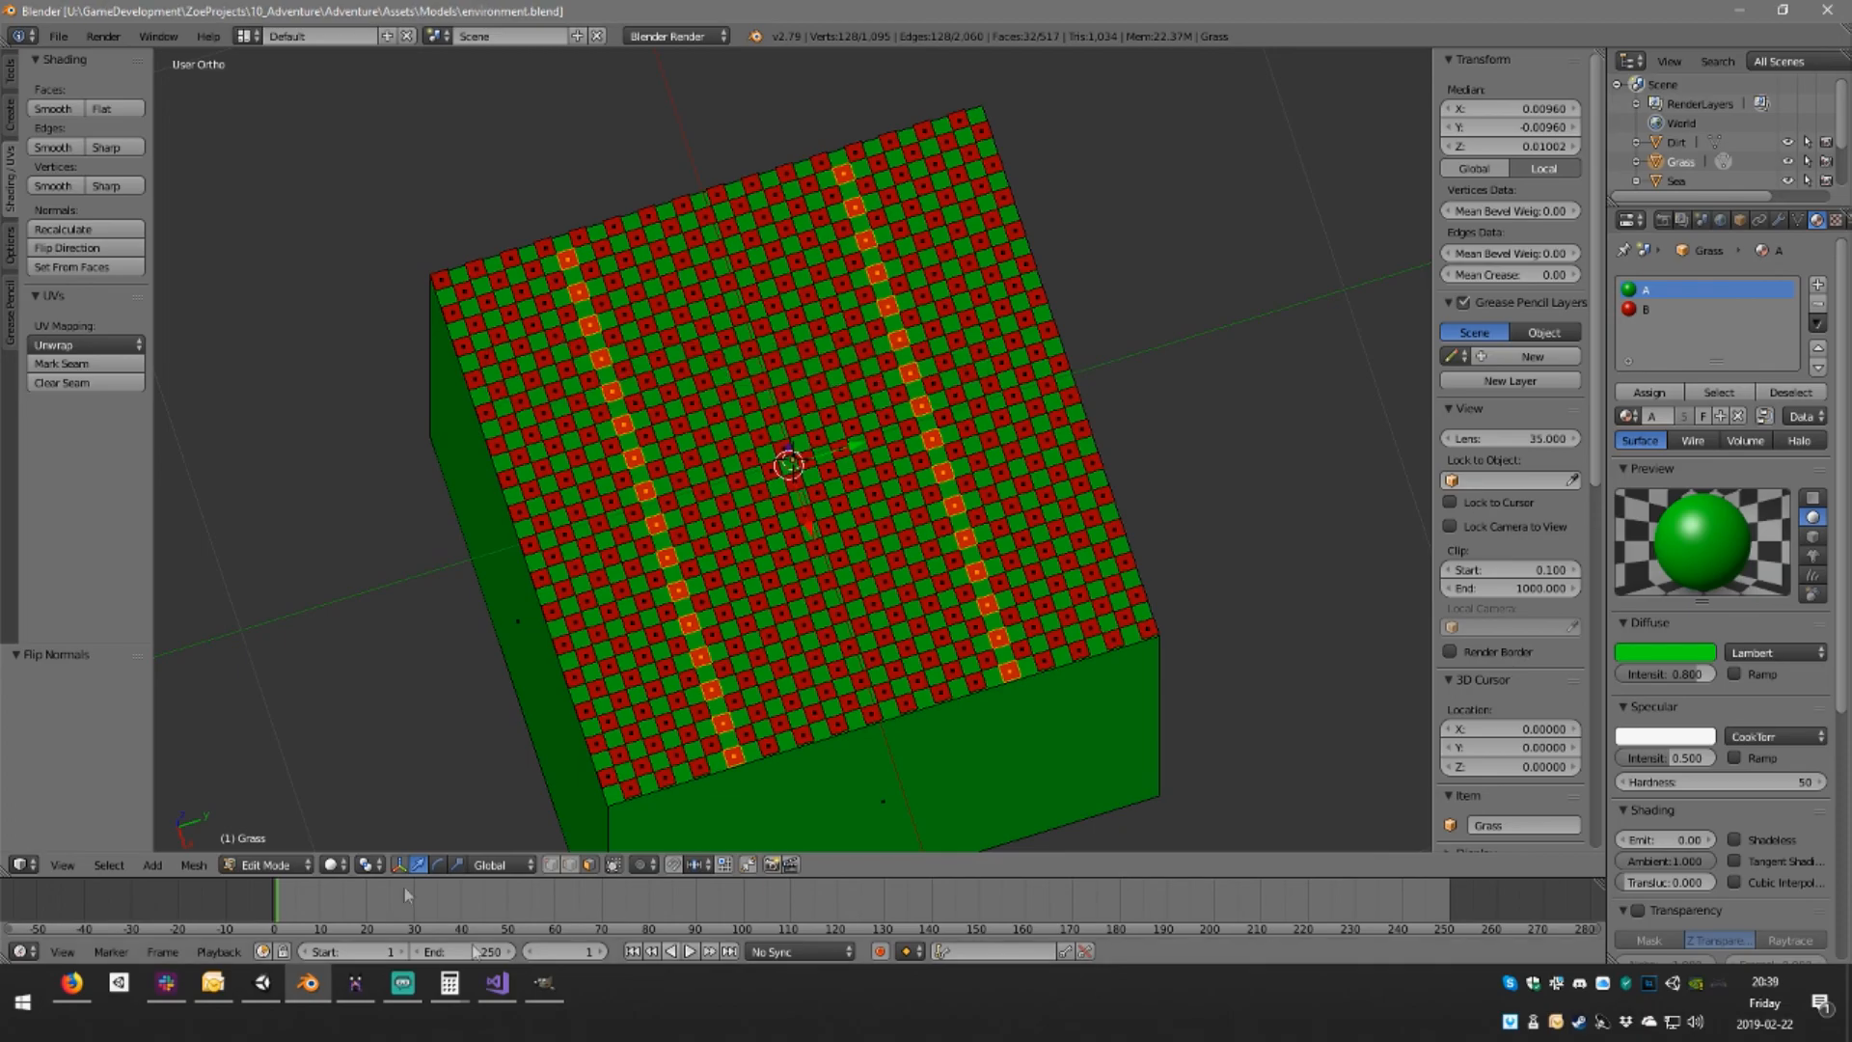
Switch to Unity, resume the game and move the player around the island to check the updated tiles
left_click(254, 977)
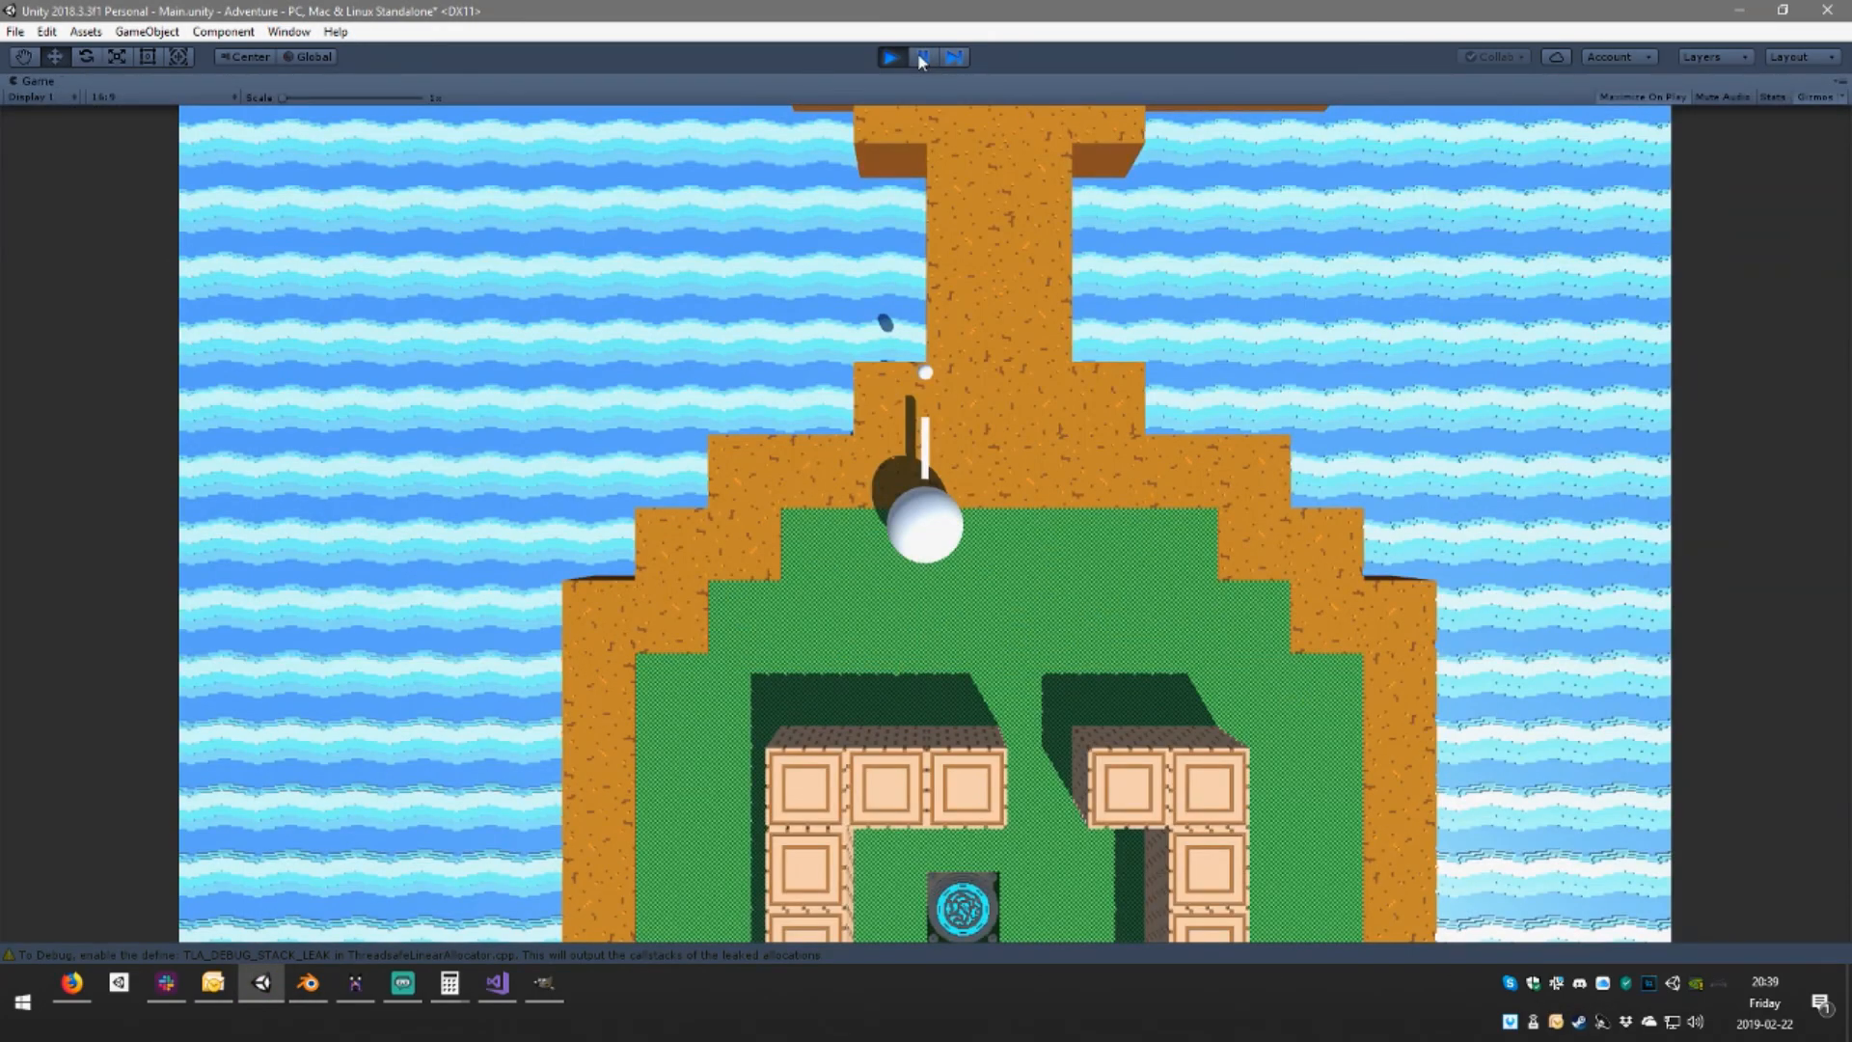
key("w")
key("d")
key("a")
key("d")
key("a")
key("s")
key("d")
key("w")
key("a")
key("s")
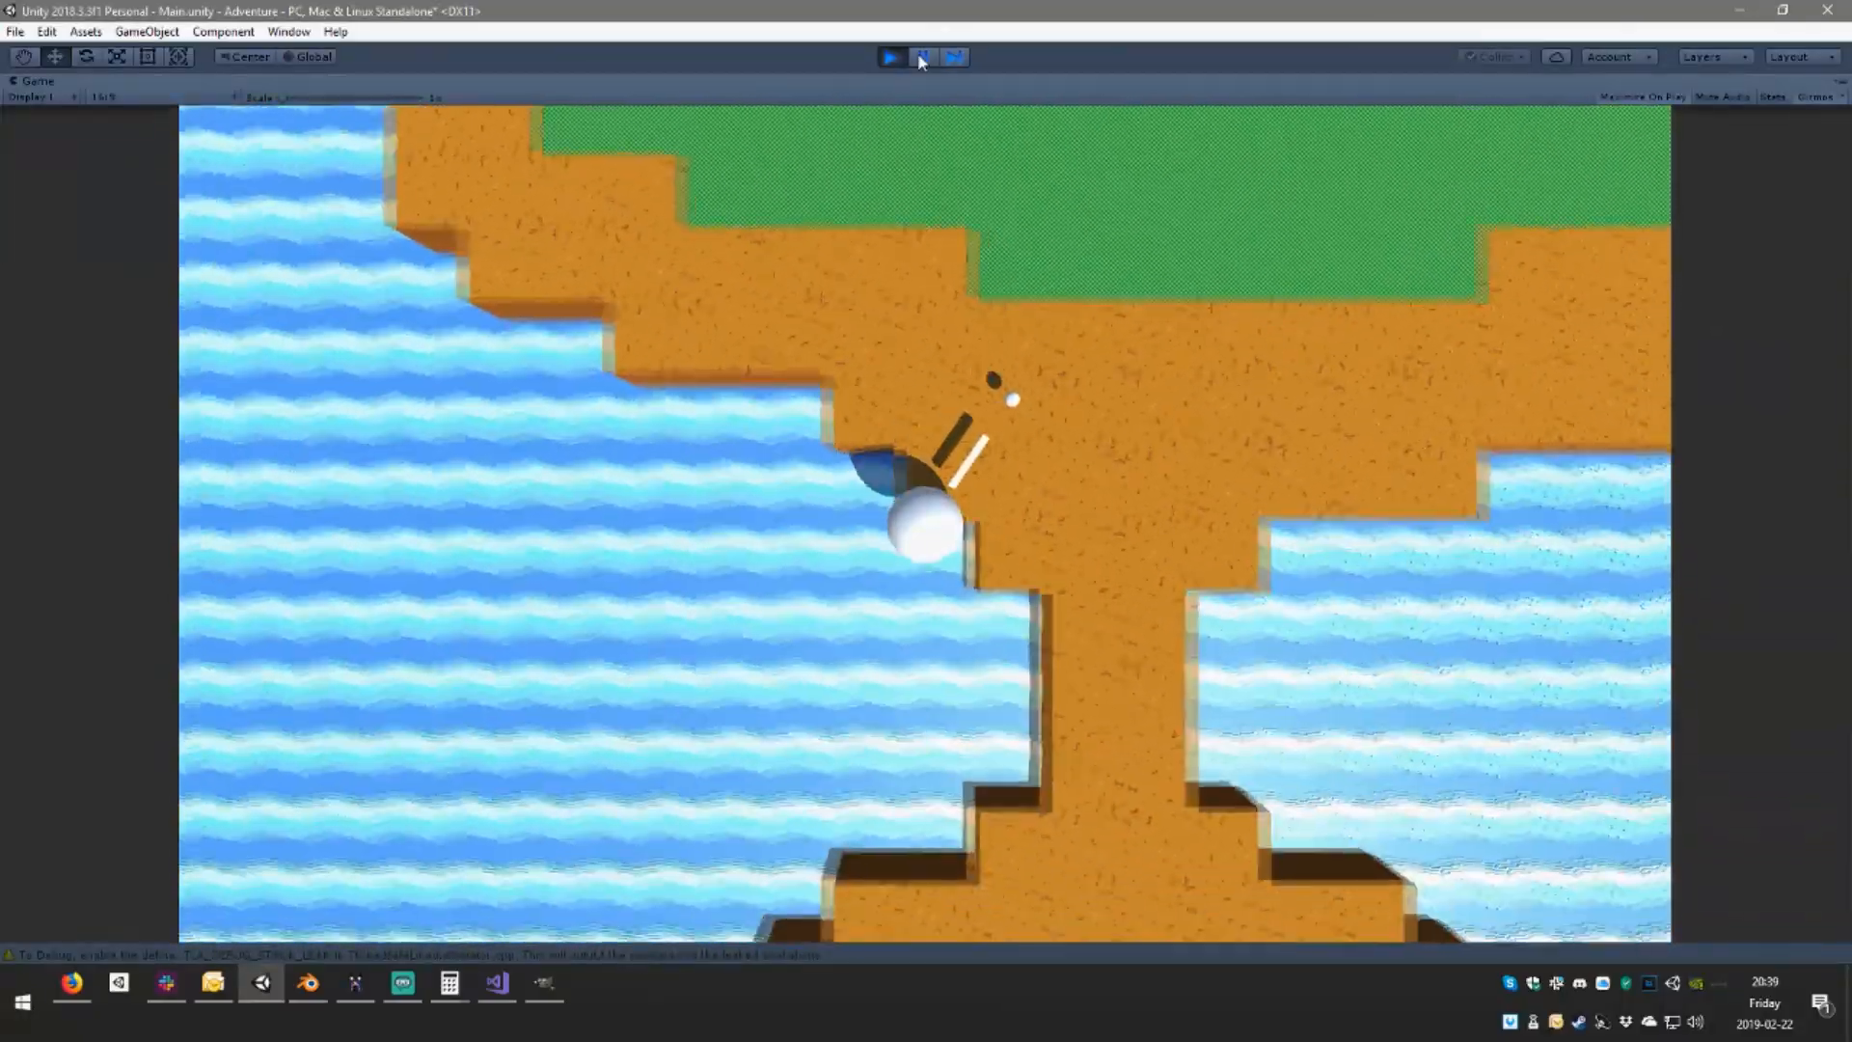
key("s")
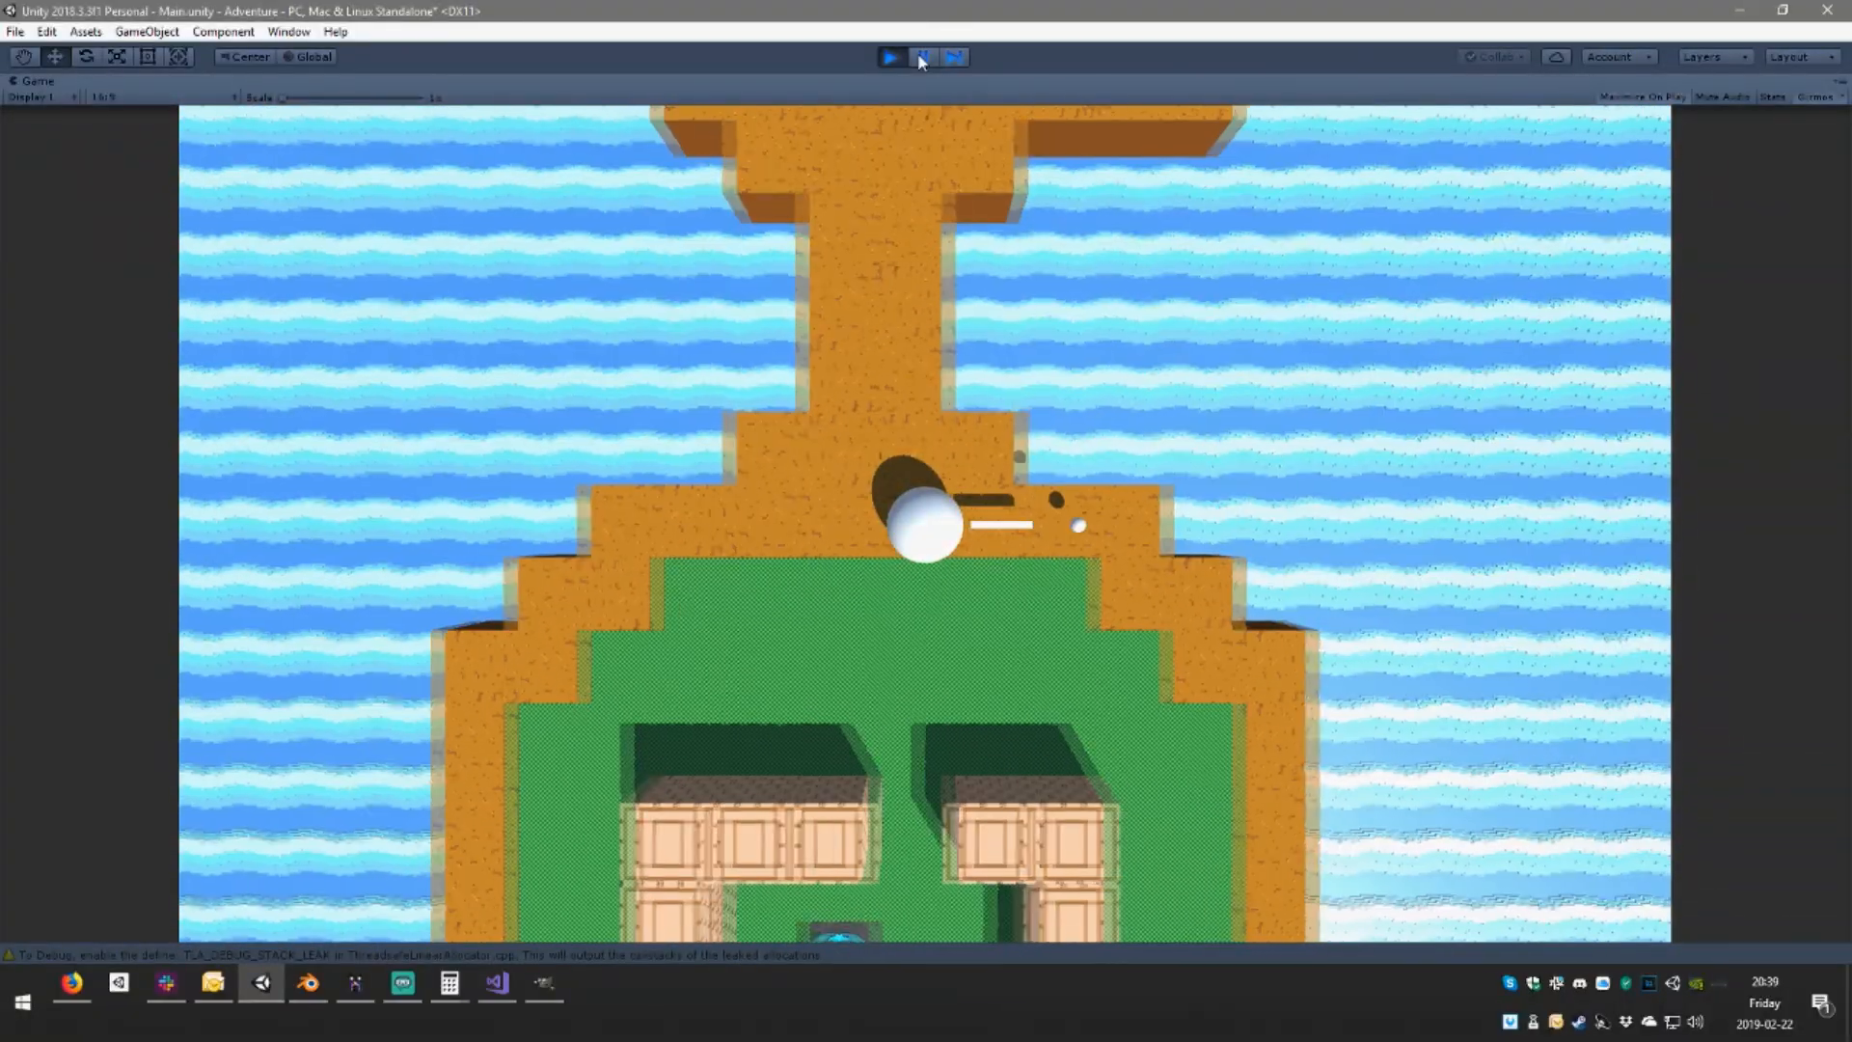
Move the player along the dirt shoreline and onto the narrow dirt land bridge to check the tiles bordering the sea
key("d")
key("s")
key("a")
key("d")
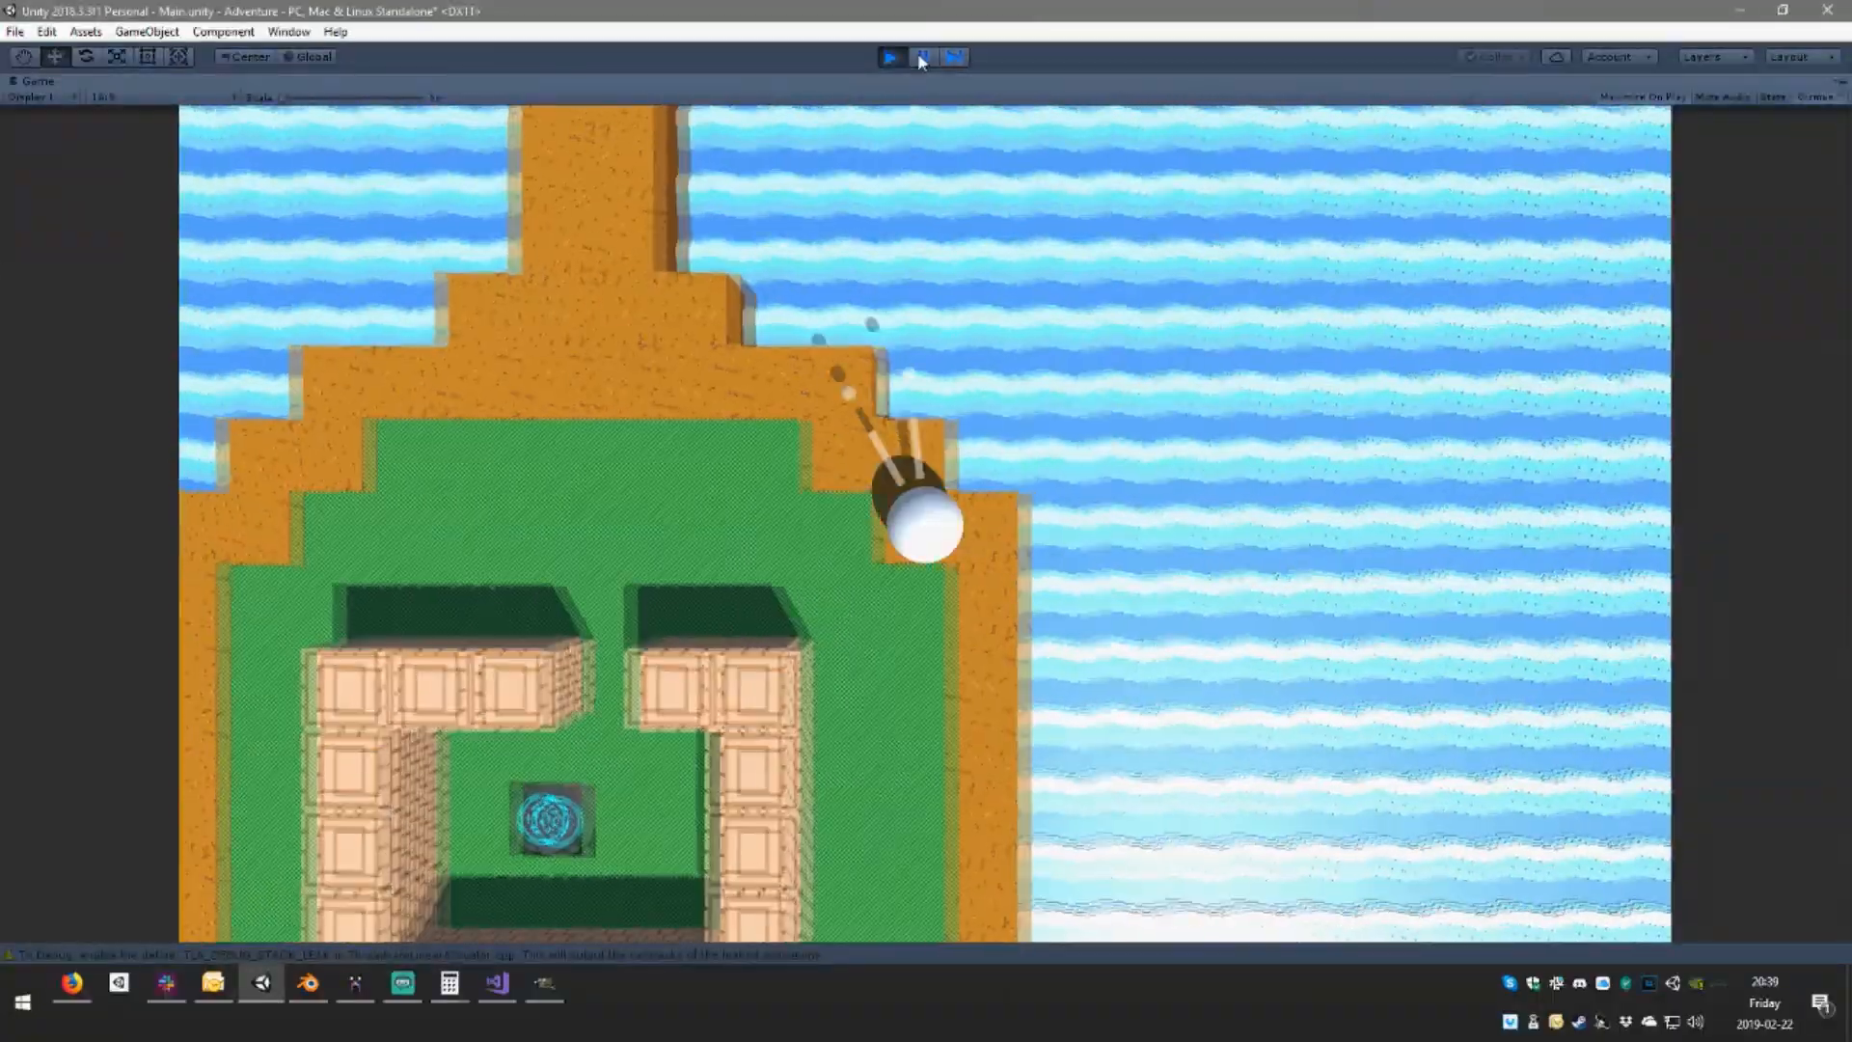
key("a")
key("w")
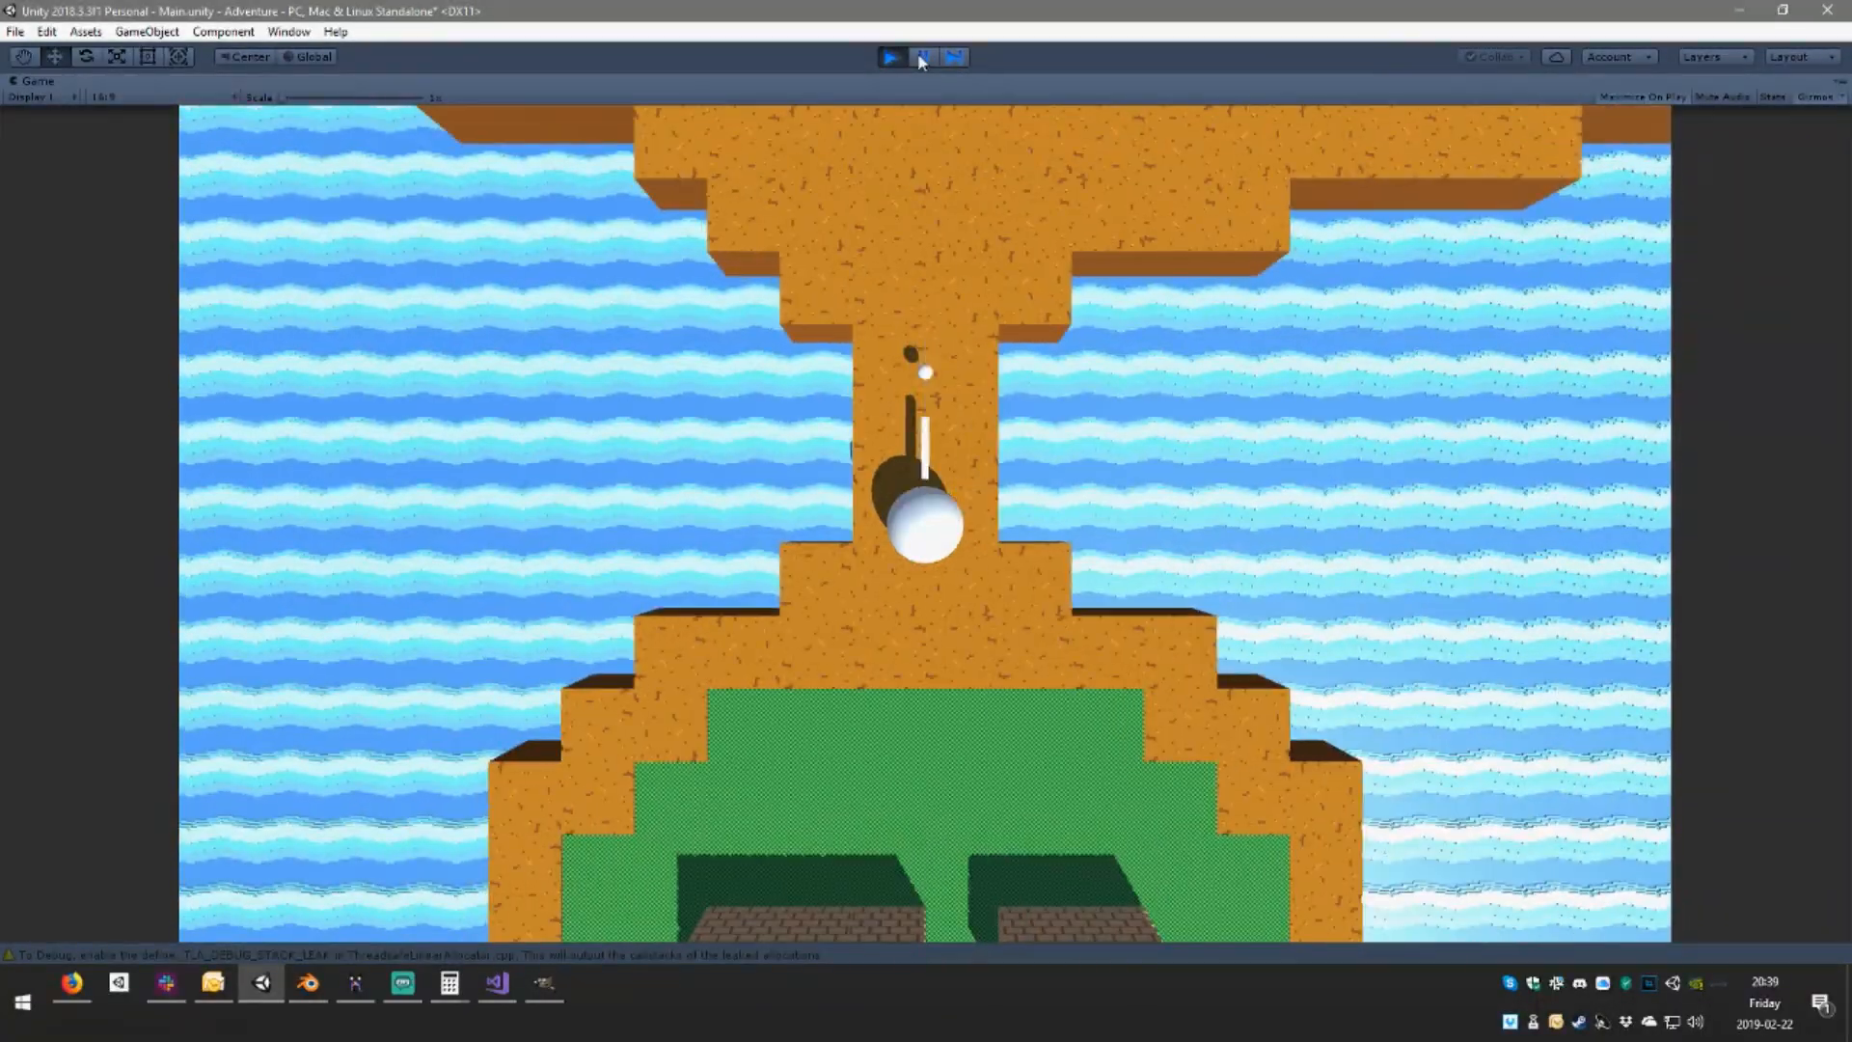
key("s")
key("d")
key("w")
key("w")
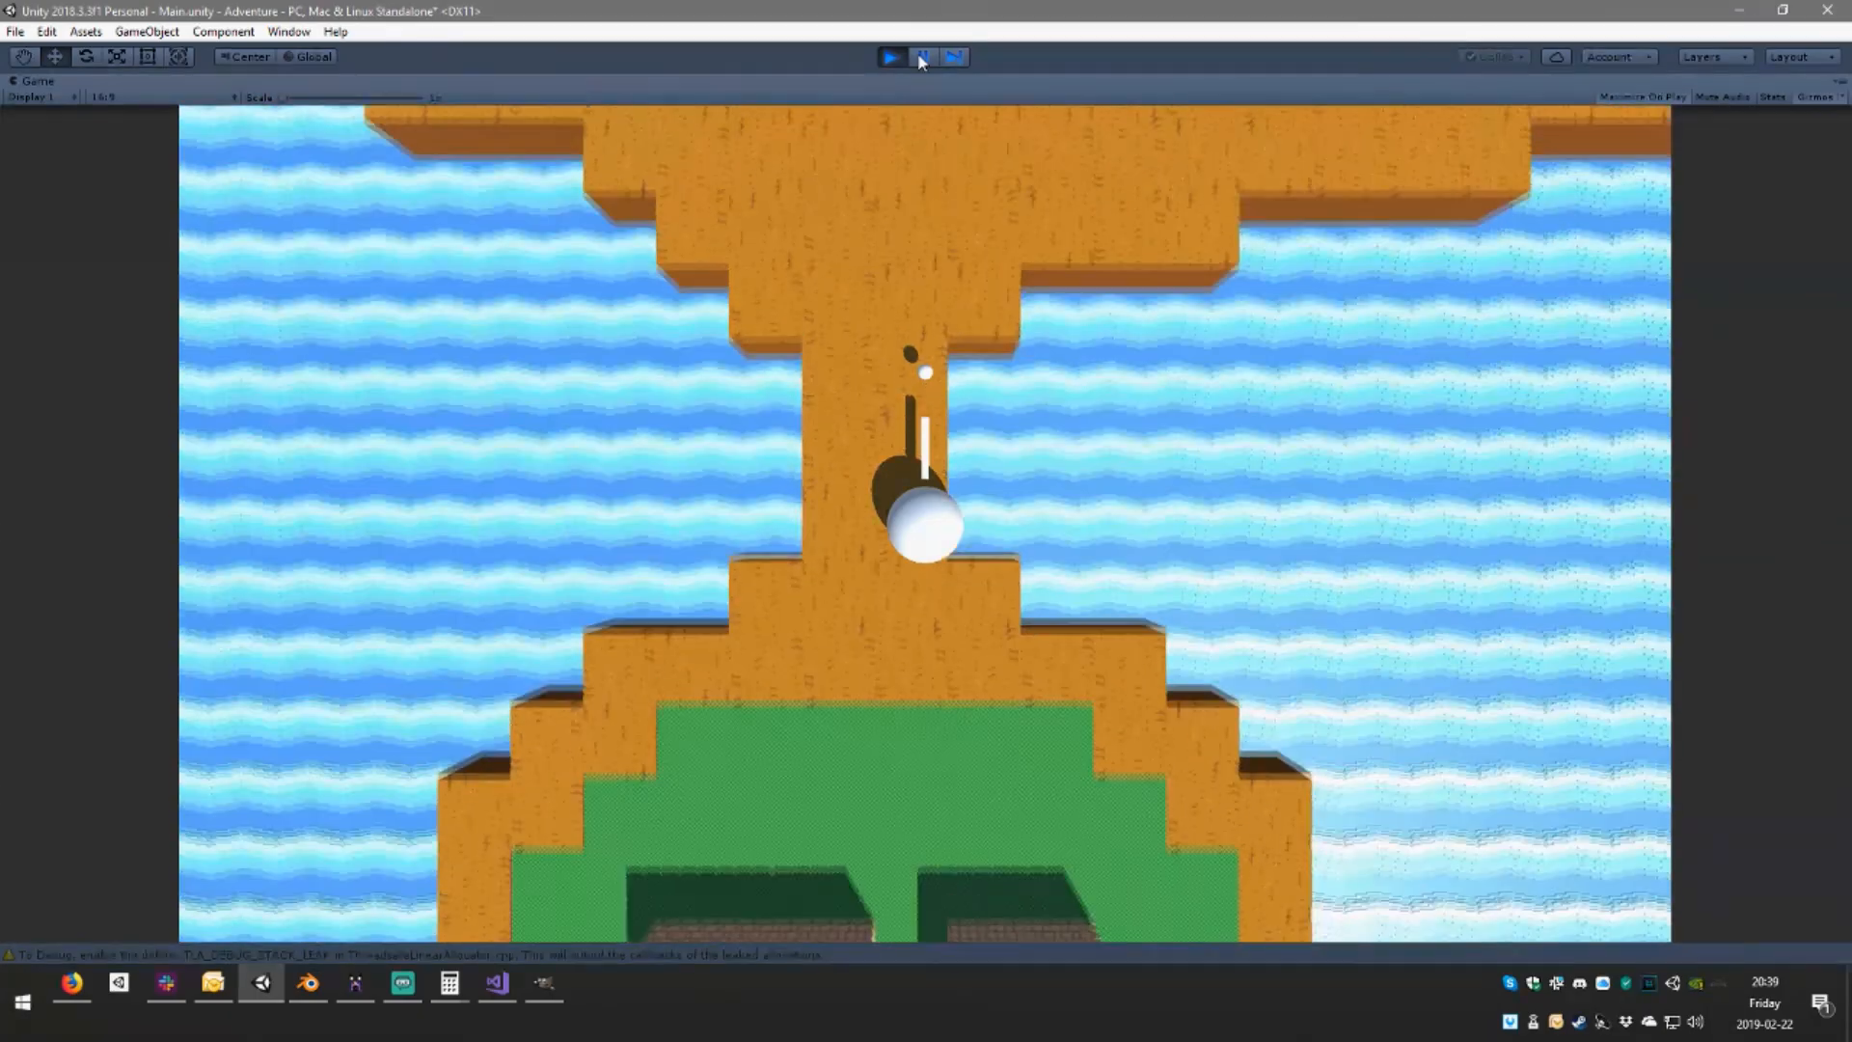
key("a")
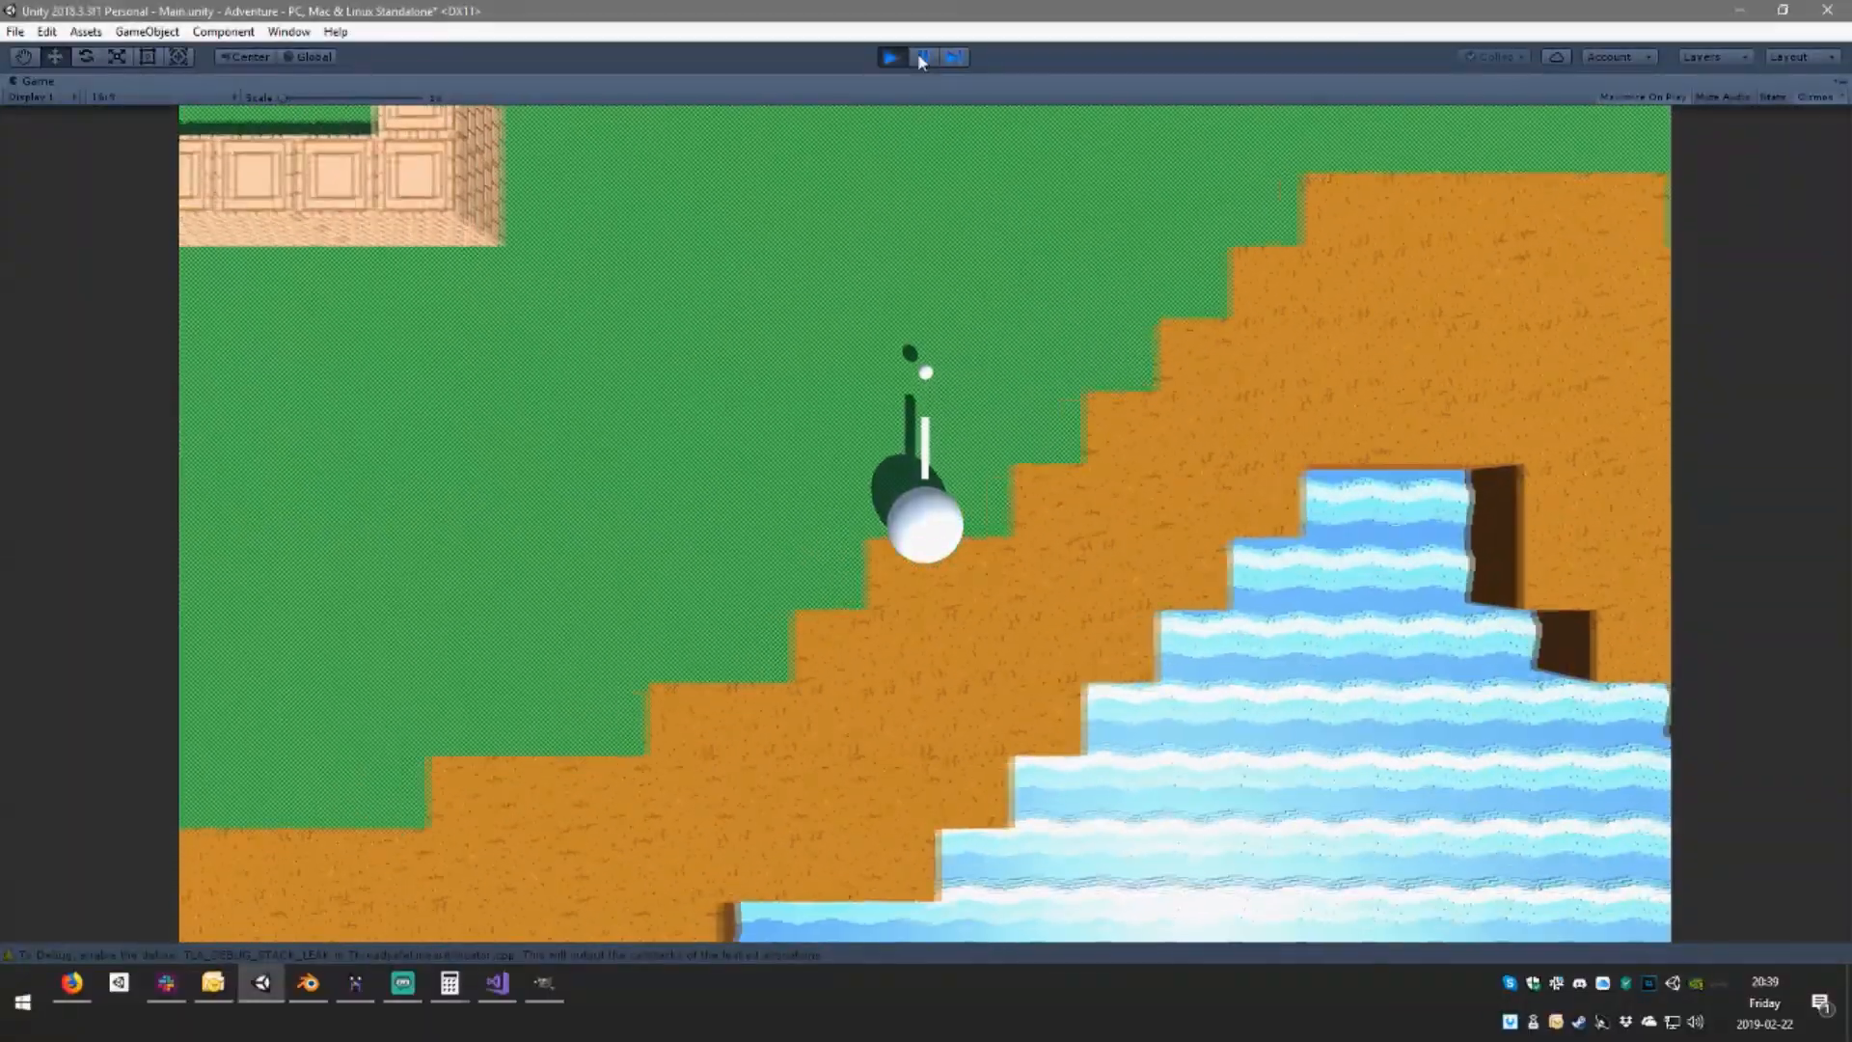
Move the player around the stepped grass and dirt border beside the sea inlet to examine the tile edges
key("d")
key("w")
key("a")
key("s")
key("w")
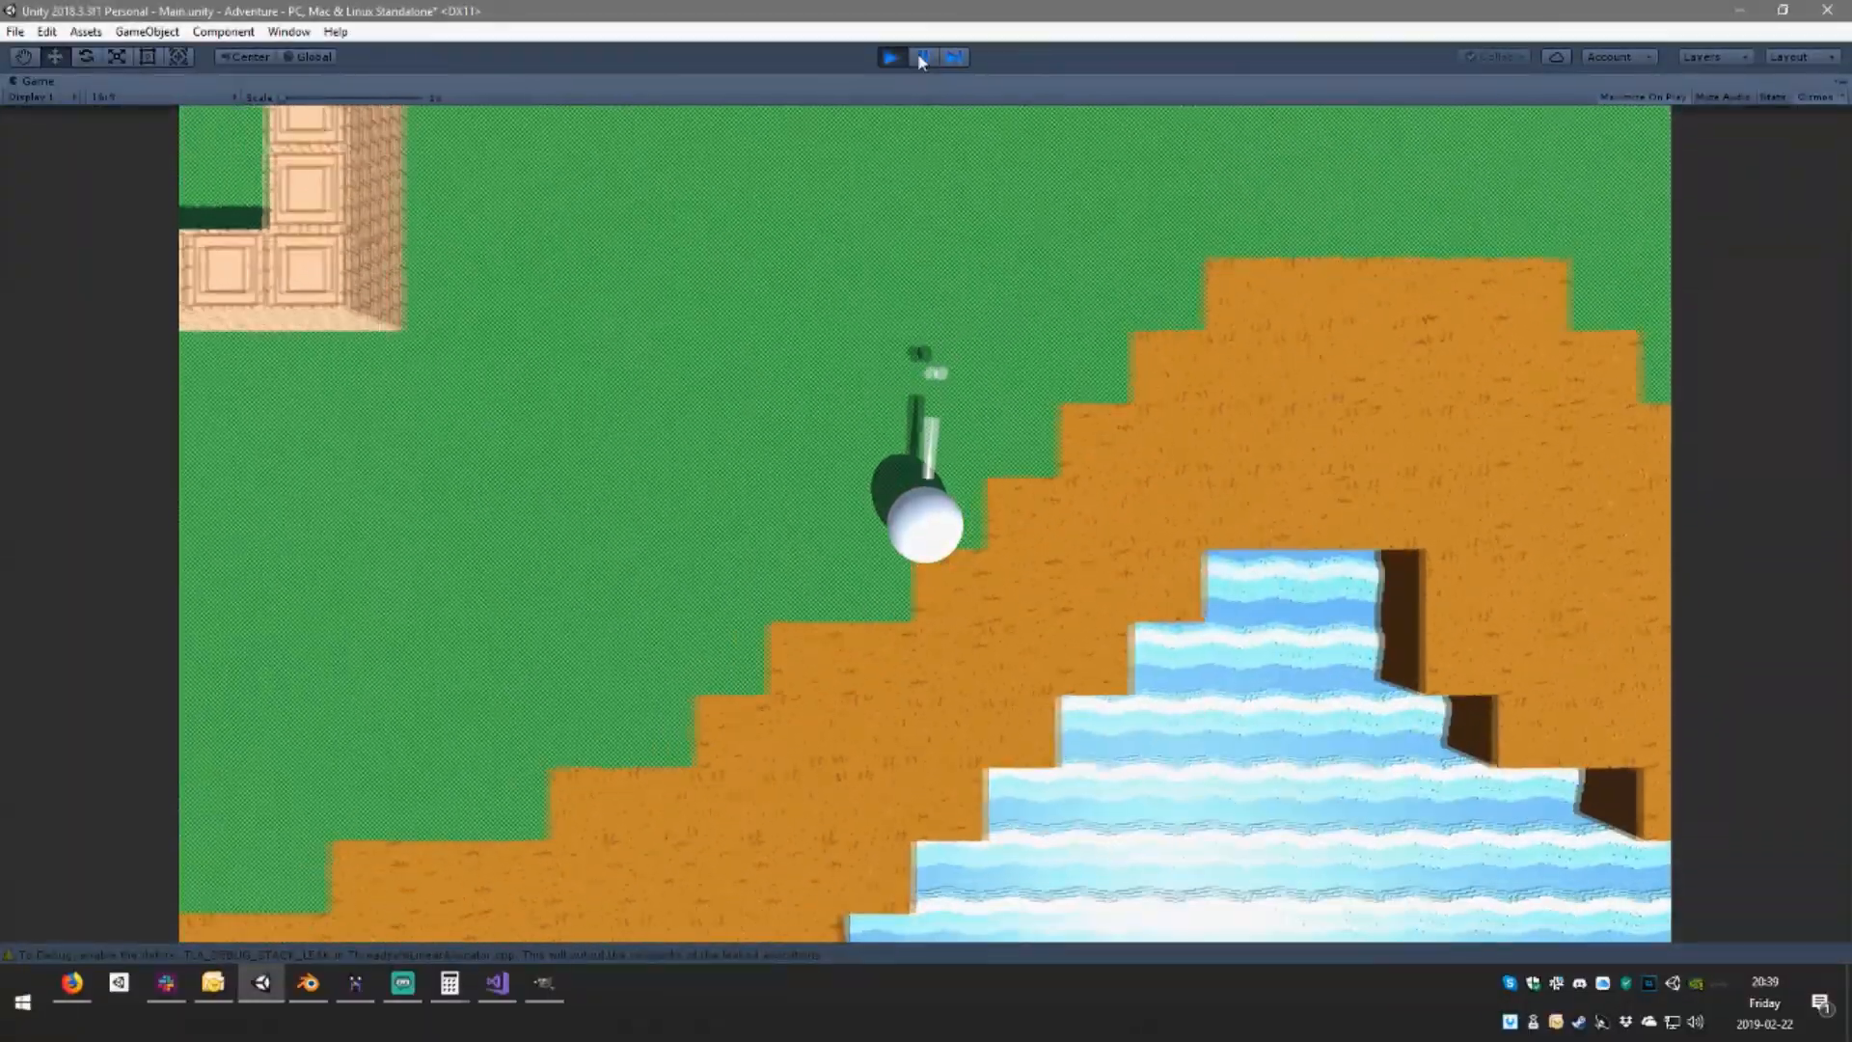
Move the player across the grass and up along the outer wall of the stone building to inspect the surroundings
key("a")
key("w")
key("d")
key("w")
key("a")
key("w")
key("a")
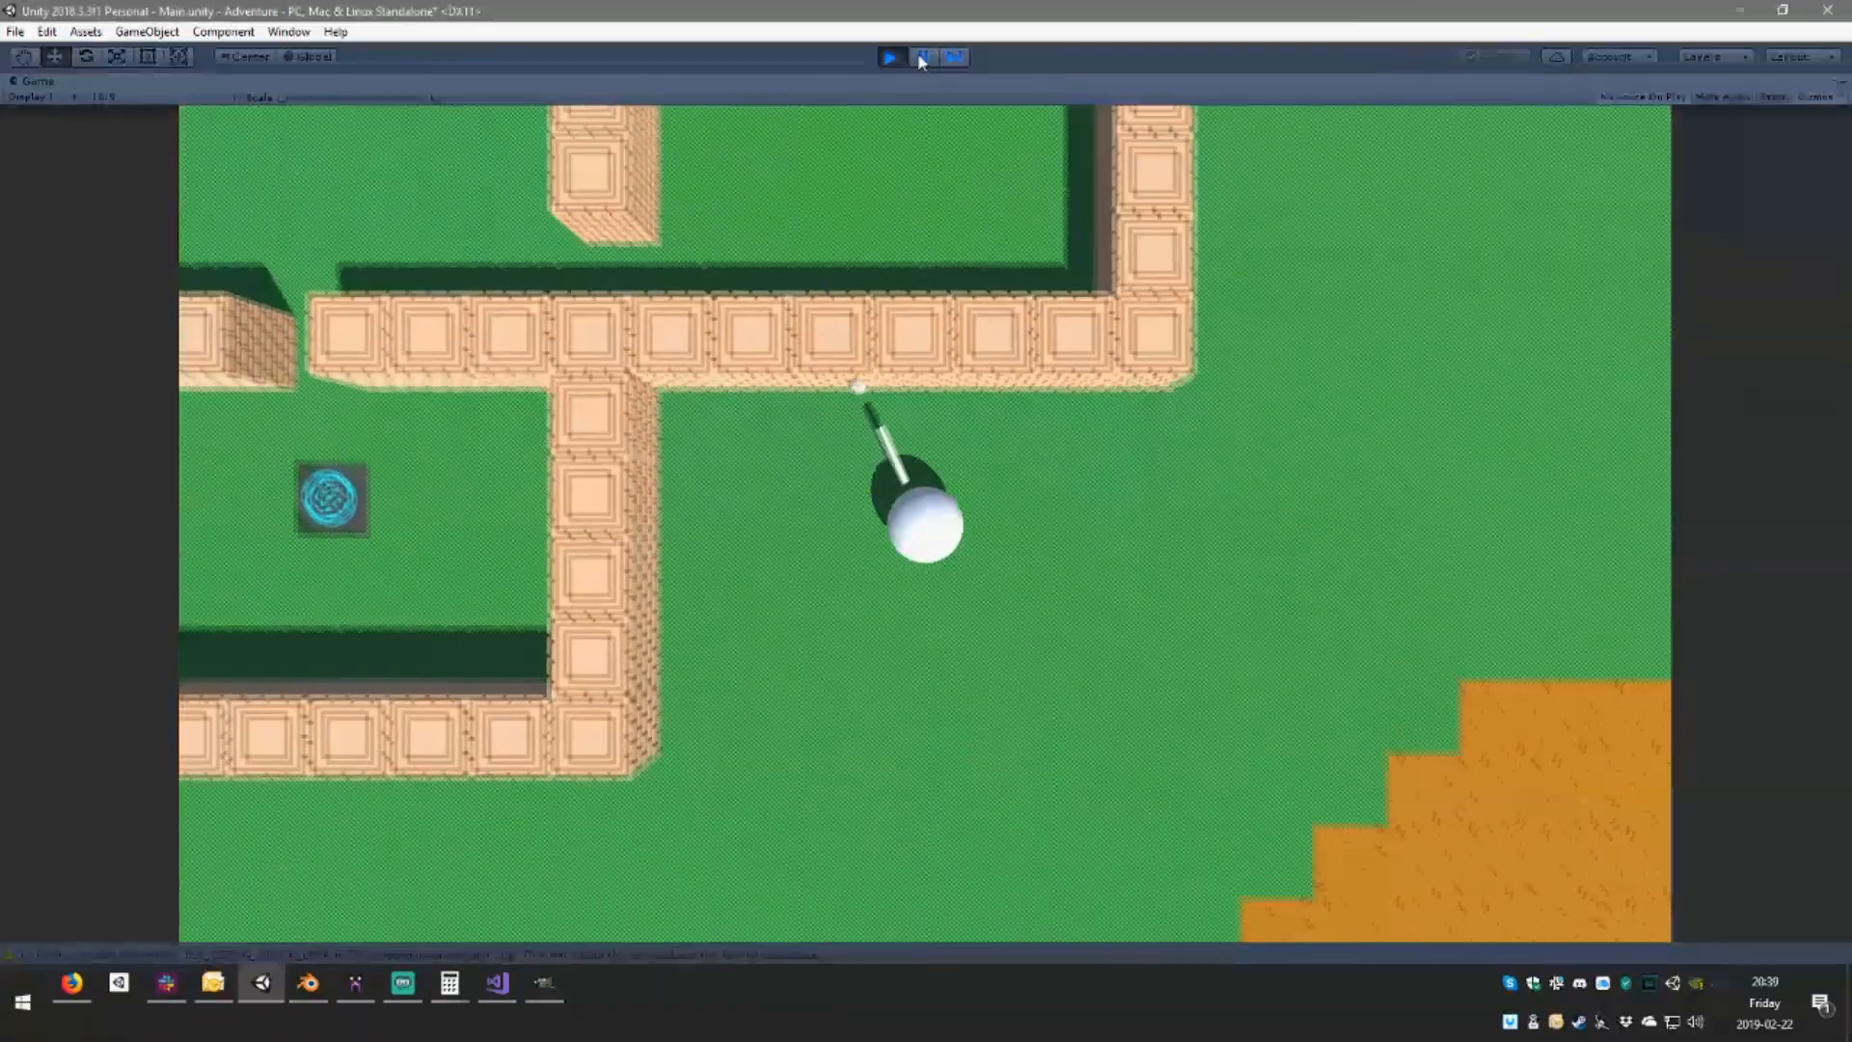
key("w")
key("d")
key("w")
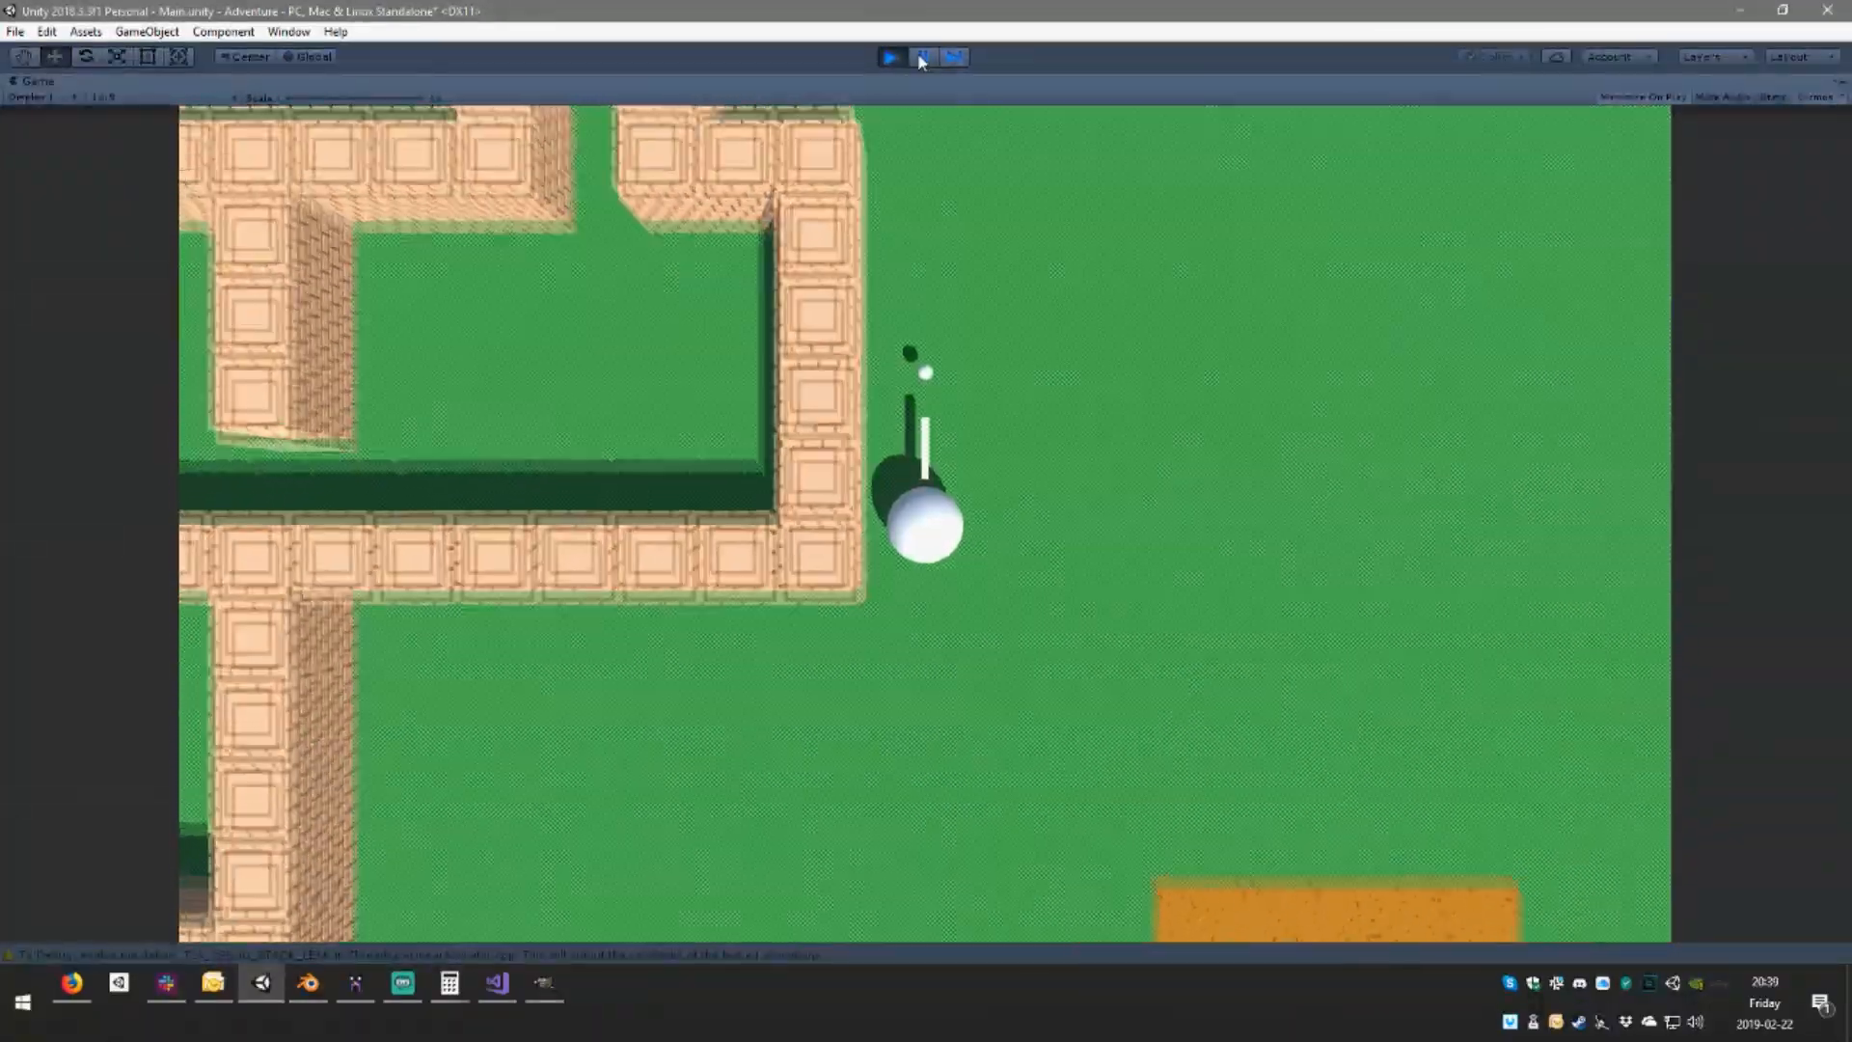